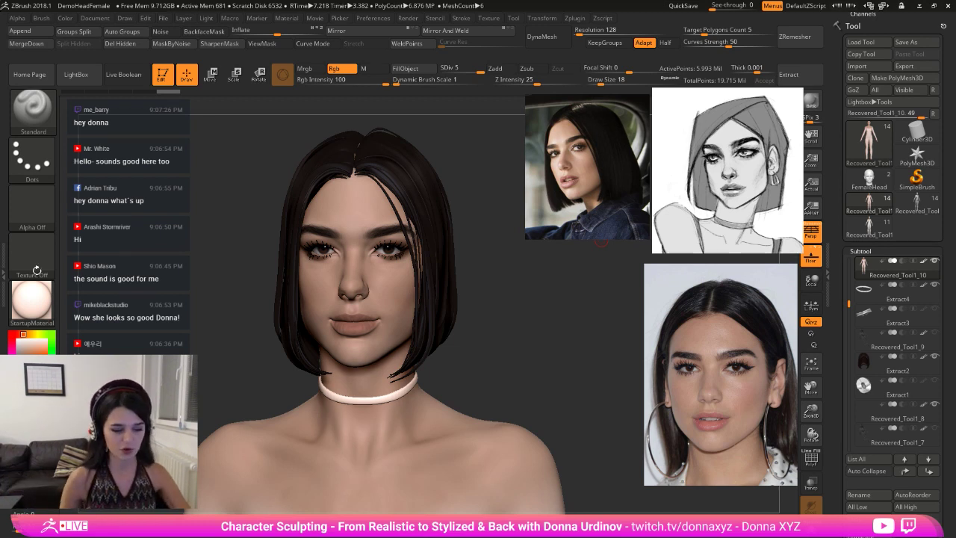
- Examine the dark-haired portrait bust from several angles and compare its likeness with the reference images
{"action": "left_click_drag", "start_coordinate": [498, 326], "coordinate": [573, 359]}
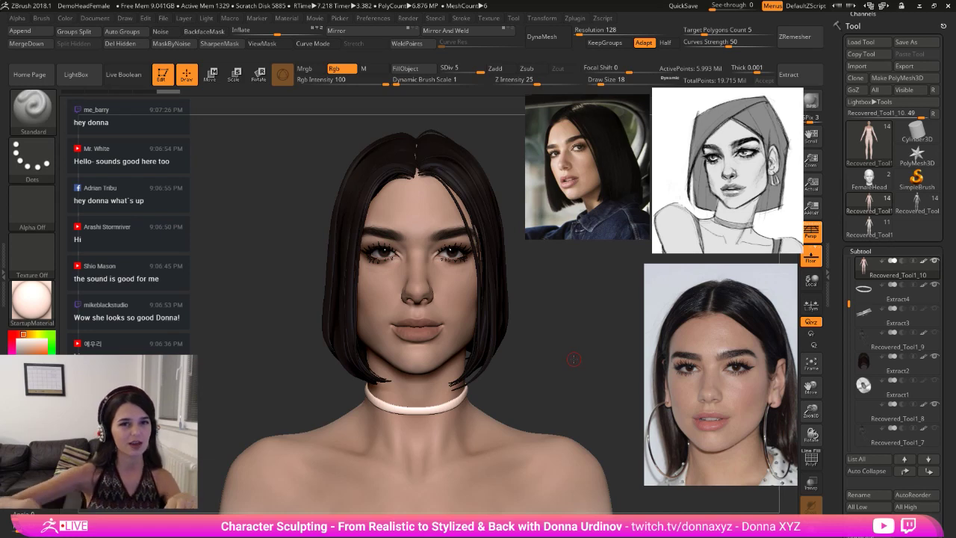
{"action": "left_click_drag", "start_coordinate": [559, 324], "coordinate": [590, 349]}
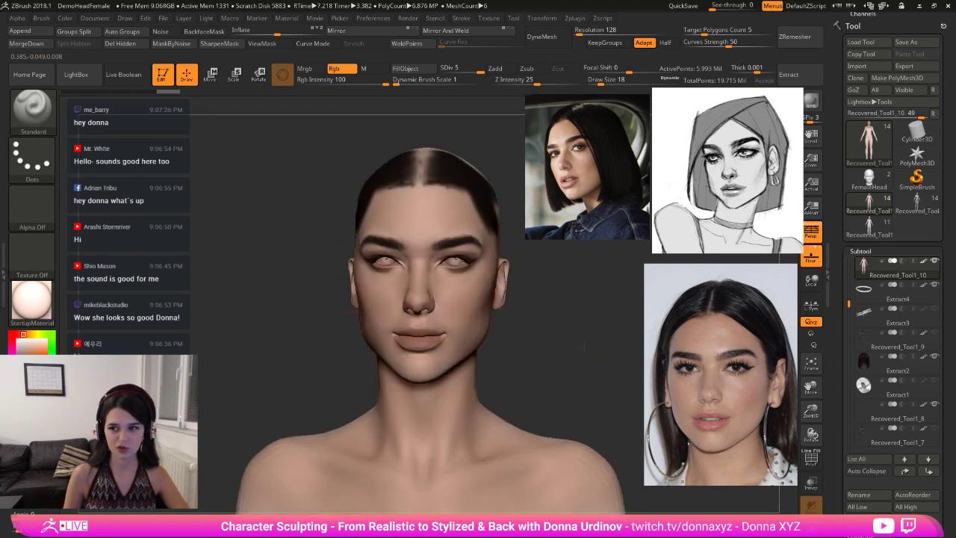
{"action": "left_click_drag", "start_coordinate": [525, 351], "coordinate": [542, 351]}
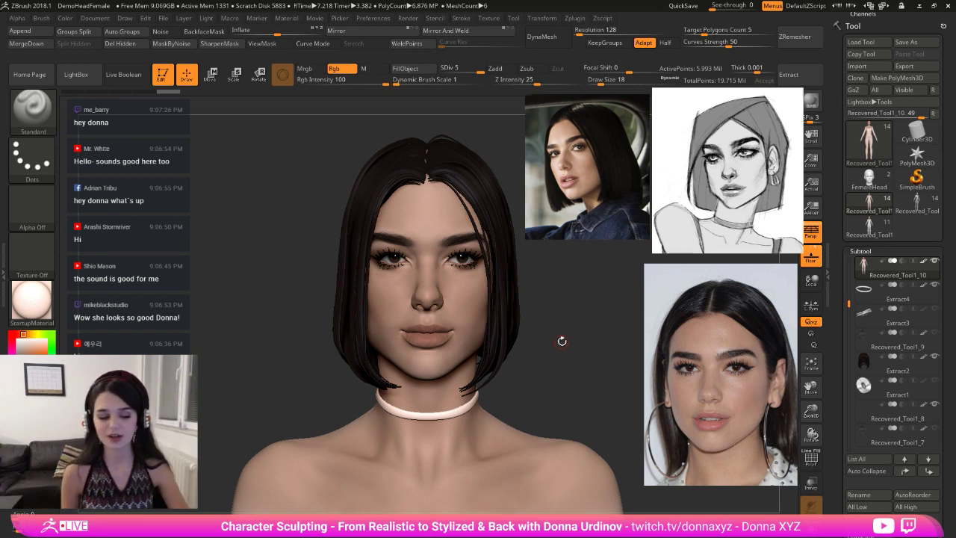
{"action": "mouse_move", "coordinate": [570, 331]}
{"action": "left_mouse_down"}
{"action": "mouse_move", "coordinate": [551, 334]}
{"action": "mouse_move", "coordinate": [585, 336]}
{"action": "mouse_move", "coordinate": [571, 334]}
{"action": "left_mouse_up"}
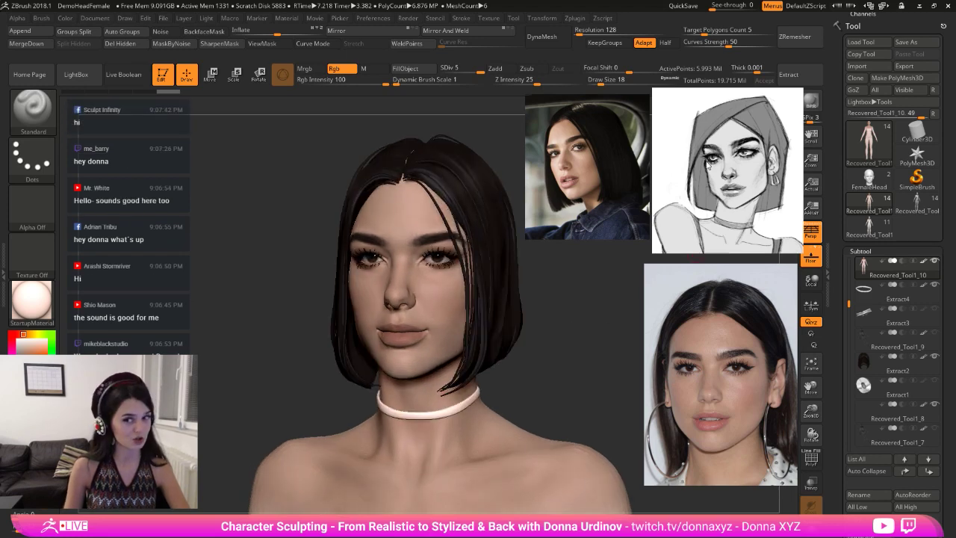
{"action": "mouse_move", "coordinate": [560, 315]}
{"action": "left_mouse_down"}
{"action": "mouse_move", "coordinate": [571, 322]}
{"action": "mouse_move", "coordinate": [497, 340]}
{"action": "mouse_move", "coordinate": [582, 331]}
{"action": "left_mouse_up"}
{"action": "key", "text": "ctrl+shift+s"}
{"action": "key", "text": "ctrl+shift+s"}
{"action": "key", "text": "ctrl+shift+s"}
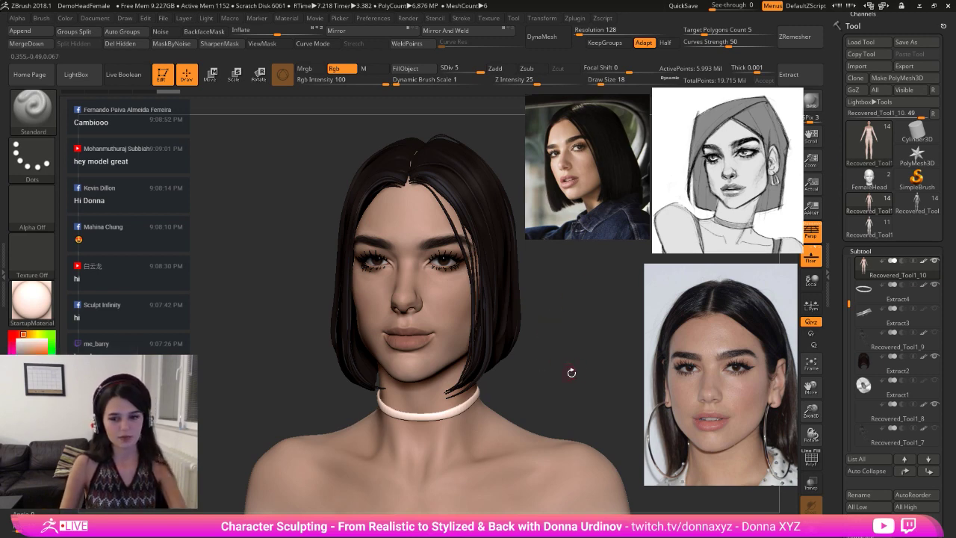
{"action": "mouse_move", "coordinate": [569, 374]}
{"action": "left_mouse_down"}
{"action": "mouse_move", "coordinate": [566, 340]}
{"action": "mouse_move", "coordinate": [581, 336]}
{"action": "mouse_move", "coordinate": [567, 336]}
{"action": "mouse_move", "coordinate": [596, 325]}
{"action": "mouse_move", "coordinate": [576, 346]}
{"action": "mouse_move", "coordinate": [552, 350]}
{"action": "mouse_move", "coordinate": [578, 358]}
{"action": "left_mouse_up"}
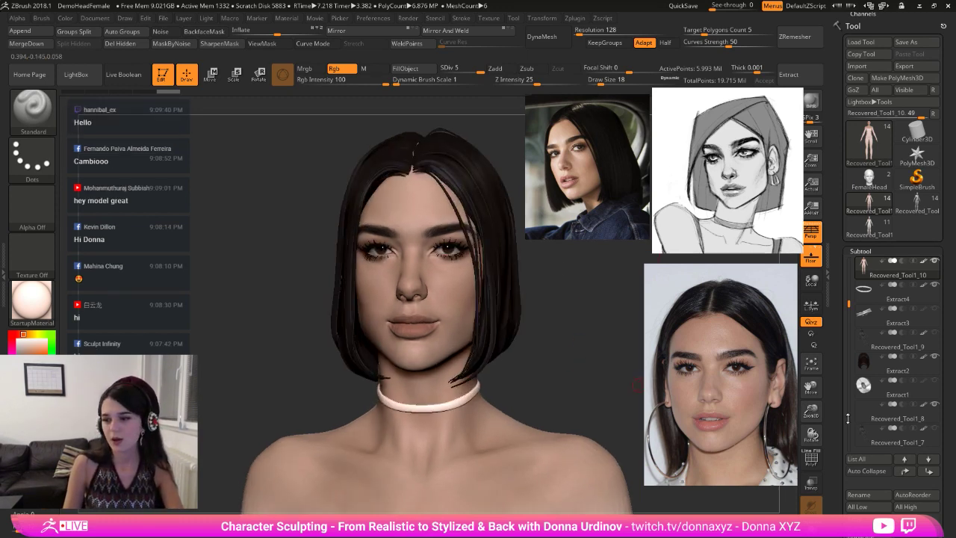
- Switch to the brown-haired bust tool with 11 subtools and delete all of its subtools
{"action": "scroll", "coordinate": [954, 420], "scroll_direction": "down", "scroll_amount": 1}
{"action": "scroll", "coordinate": [953, 420], "scroll_direction": "down", "scroll_amount": 1}
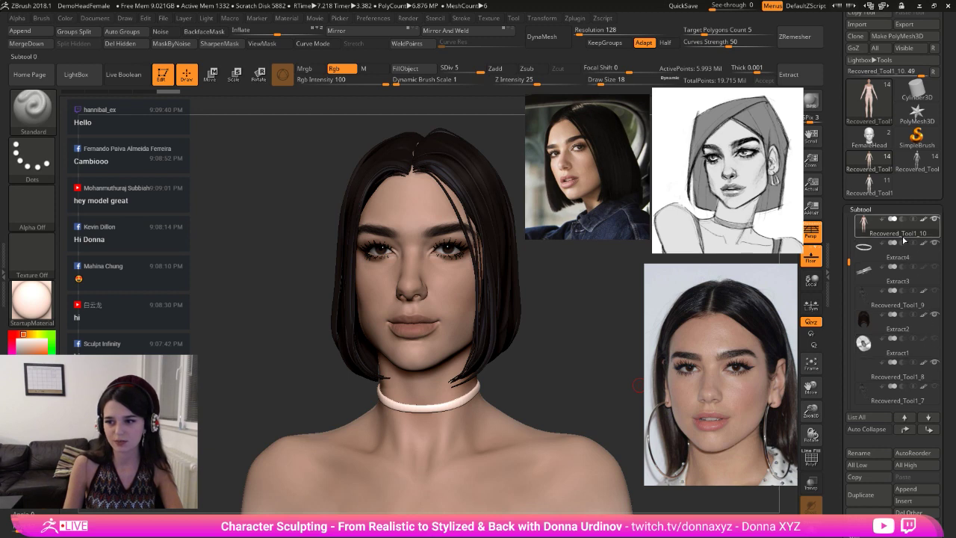
{"action": "mouse_move", "coordinate": [879, 165]}
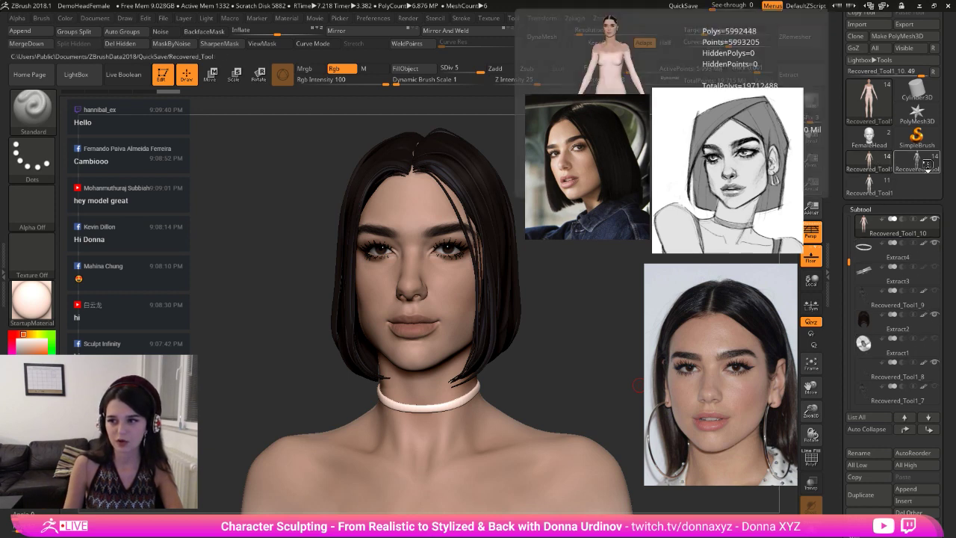
{"action": "left_click", "coordinate": [884, 170]}
{"action": "scroll", "coordinate": [954, 465], "scroll_direction": "down", "scroll_amount": 3}
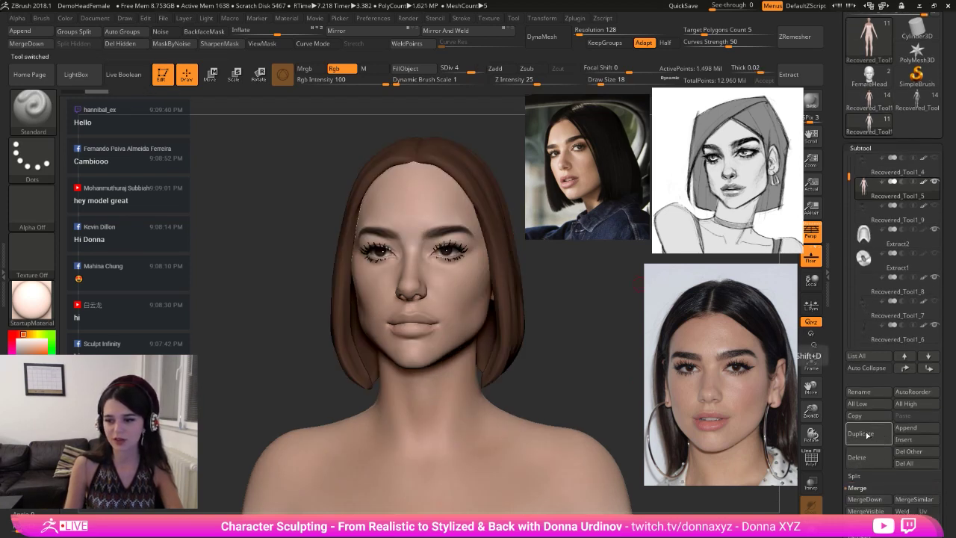
{"action": "scroll", "coordinate": [953, 424], "scroll_direction": "down", "scroll_amount": 2}
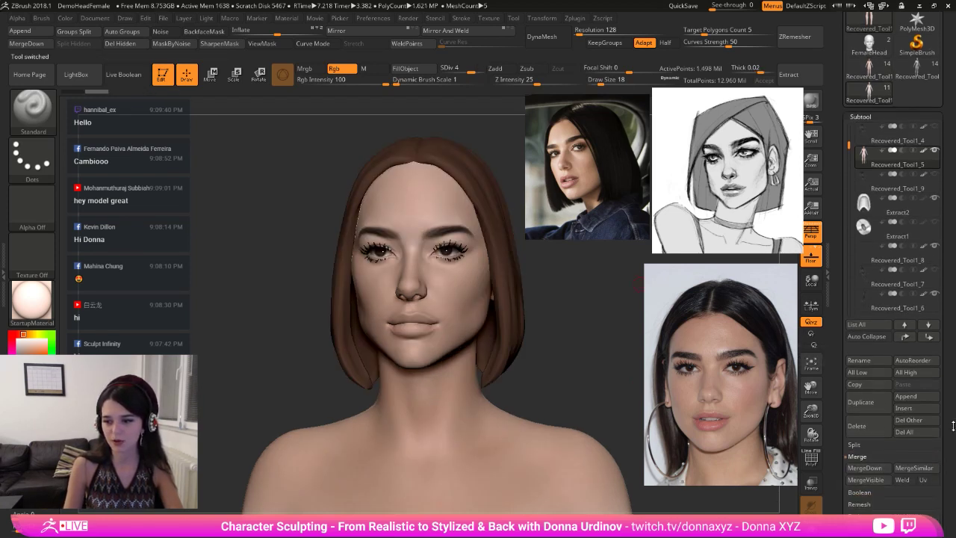
{"action": "left_click", "coordinate": [864, 468]}
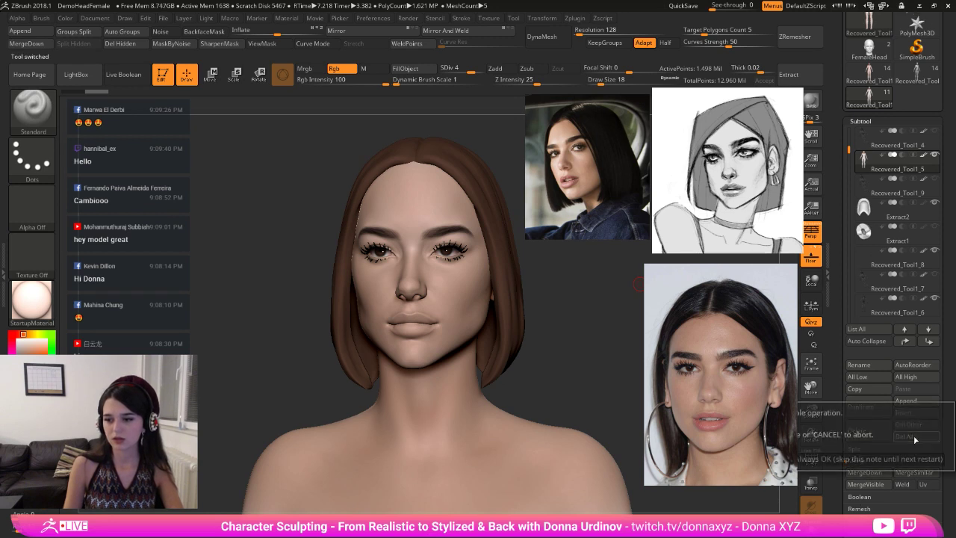
{"action": "left_click_drag", "start_coordinate": [750, 429], "coordinate": [661, 411]}
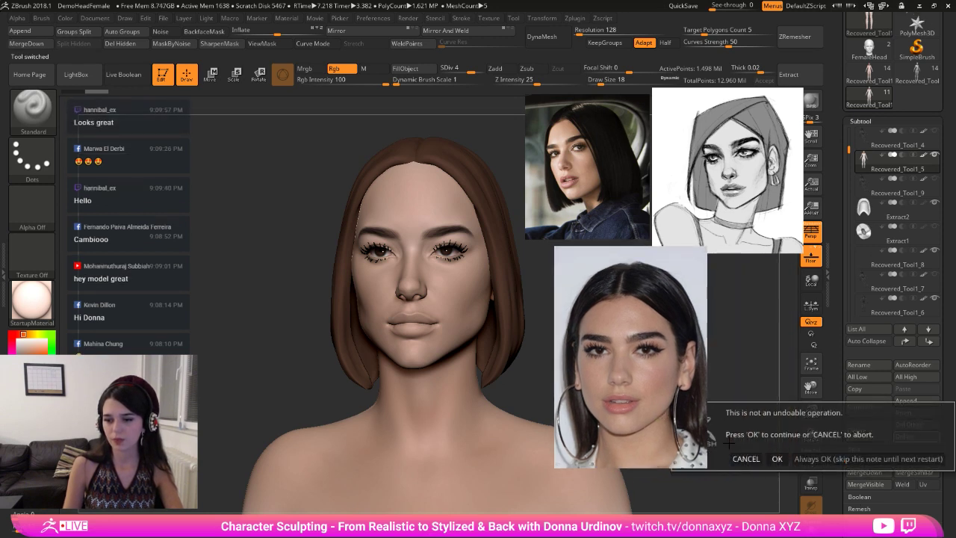
{"action": "left_click", "coordinate": [777, 458]}
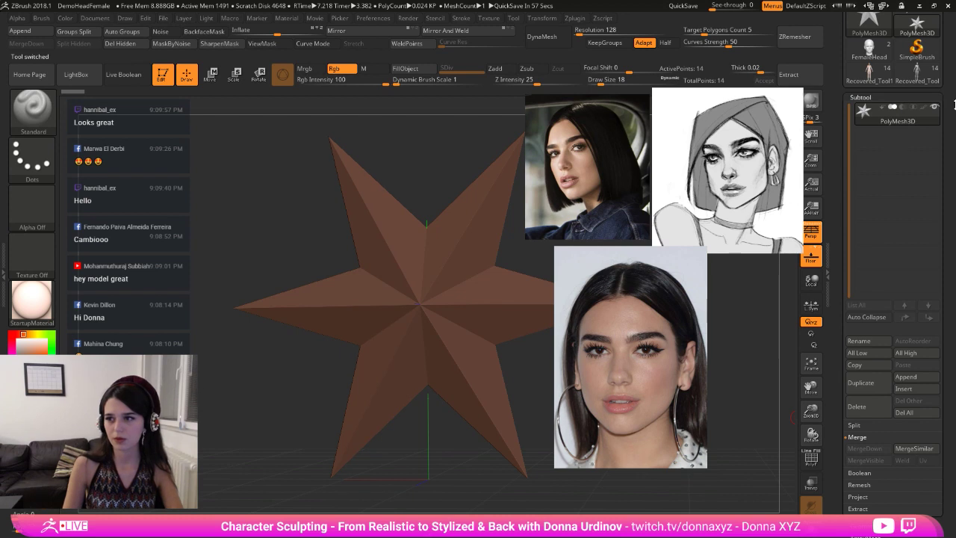
- Switch to the bald grey head tool, delete all of its subtools, and move the front-view reference photo clear of the model
{"action": "left_click_drag", "start_coordinate": [954, 105], "coordinate": [954, 119]}
{"action": "left_click", "coordinate": [920, 94]}
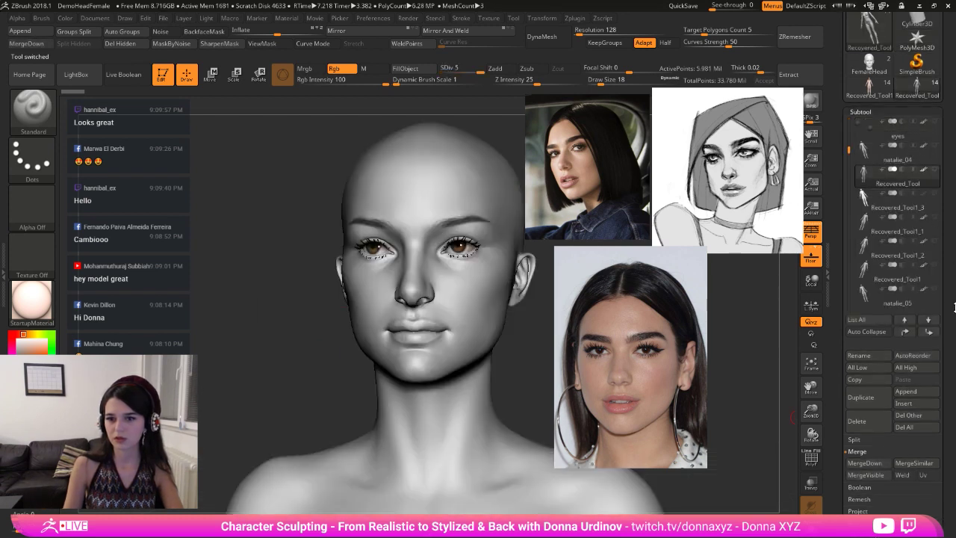
{"action": "left_click_drag", "start_coordinate": [955, 307], "coordinate": [950, 272]}
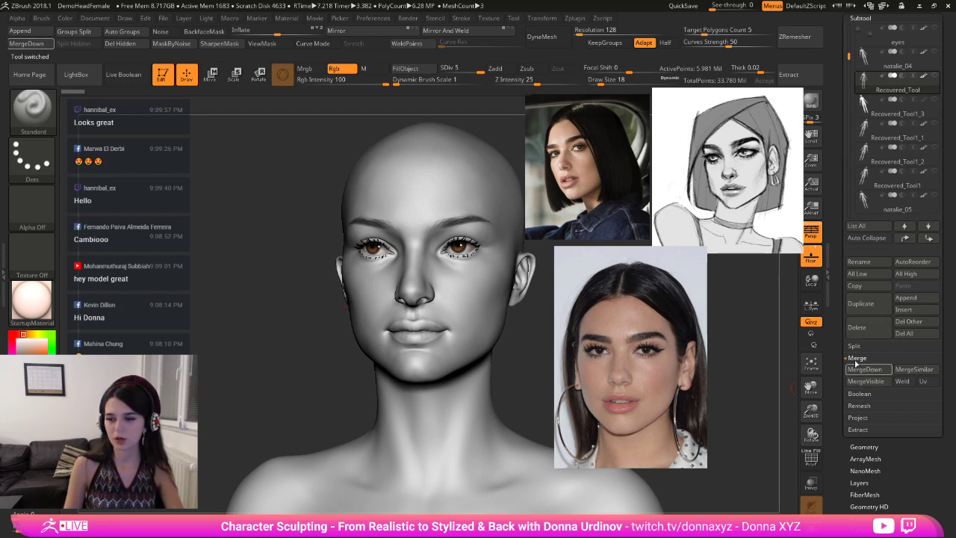
{"action": "left_click", "coordinate": [914, 333]}
{"action": "left_click", "coordinate": [777, 355]}
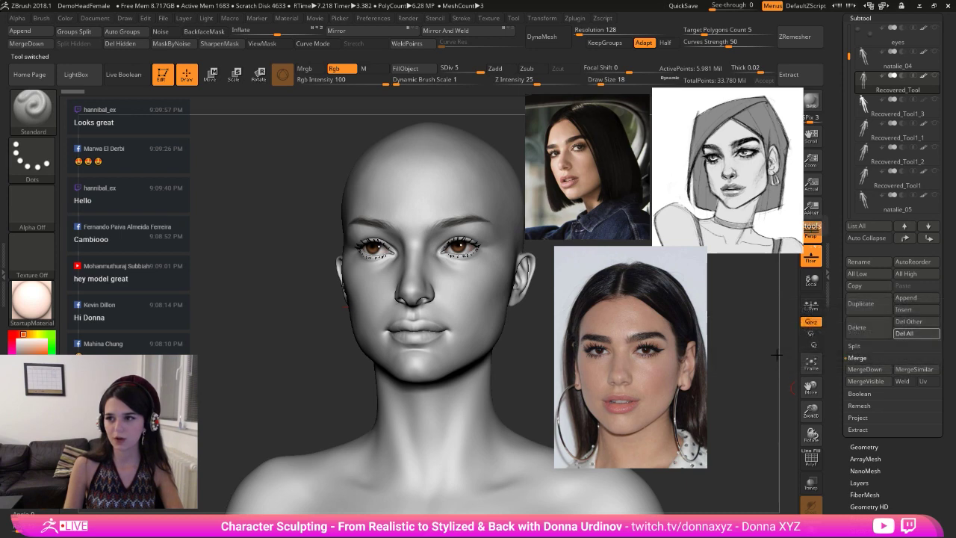
{"action": "left_click_drag", "start_coordinate": [690, 357], "coordinate": [773, 383]}
- Start a new tool from the PolyMesh3D star and append the Recovered_Tool1 body as a subtool
{"action": "left_click_drag", "start_coordinate": [949, 80], "coordinate": [950, 274]}
{"action": "left_click", "coordinate": [867, 187]}
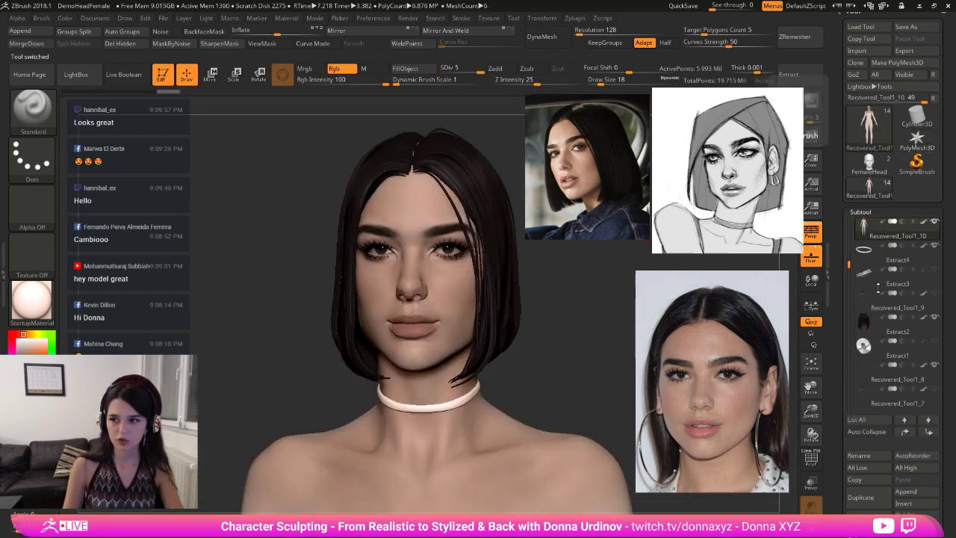
{"action": "left_click", "coordinate": [922, 137]}
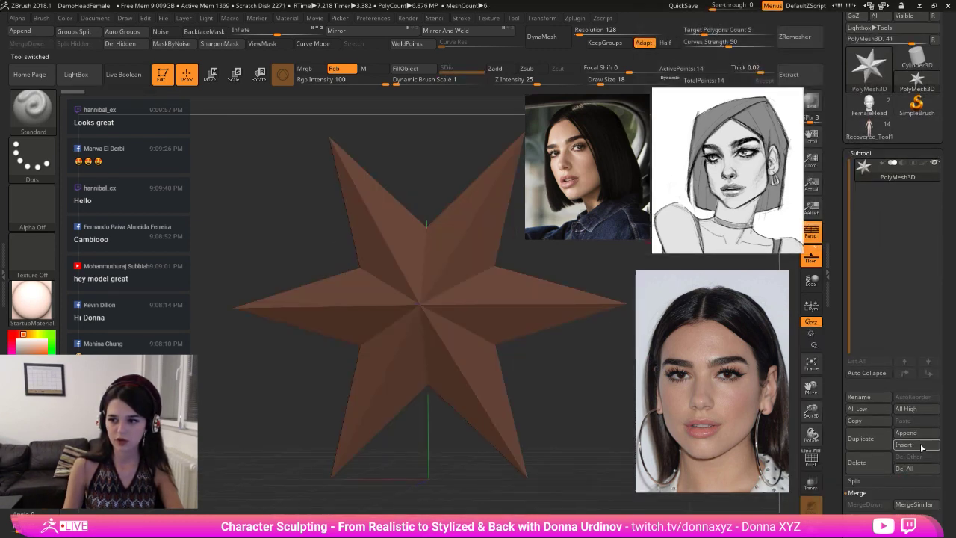
{"action": "left_click", "coordinate": [906, 432]}
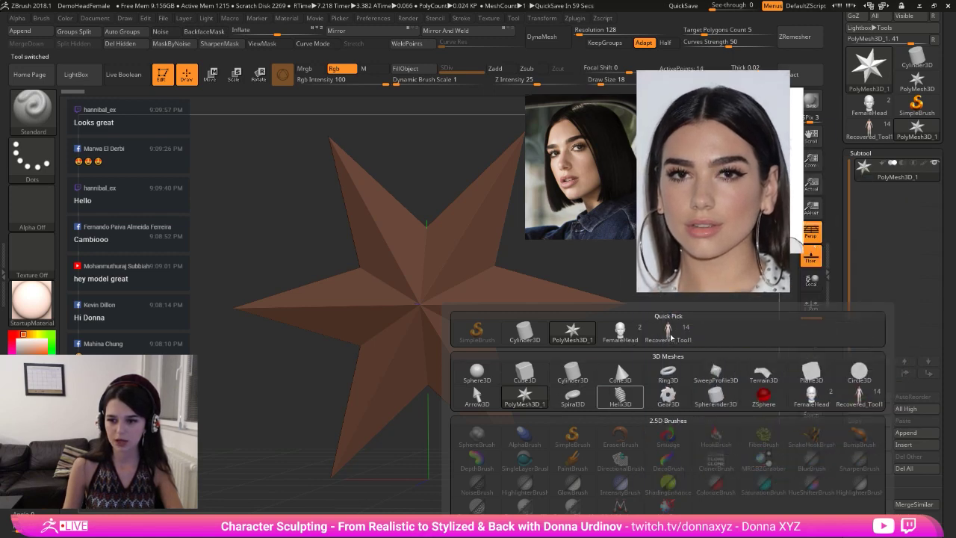
{"action": "left_click", "coordinate": [669, 335]}
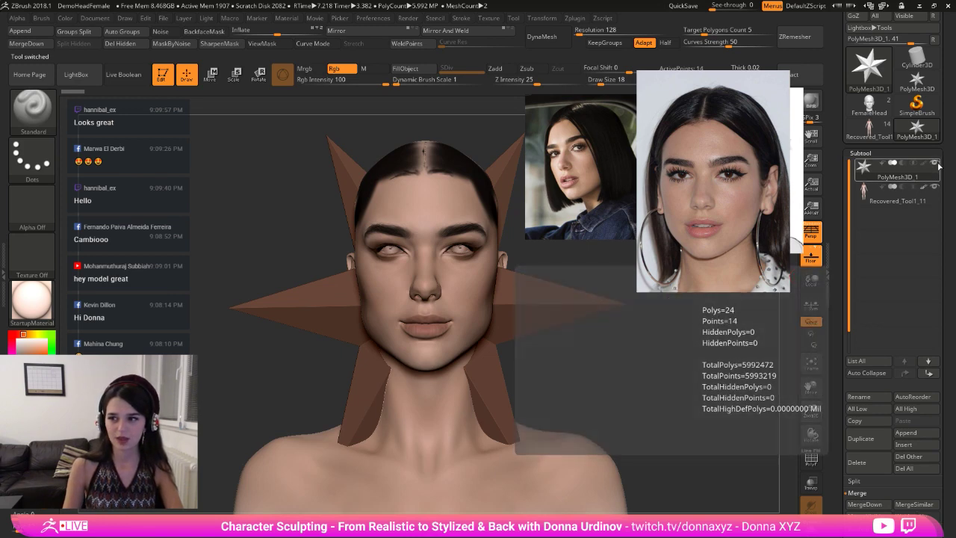
- Append a Sphere3D and a Cylinder3D to the new tool as additional subtools
{"action": "left_click_drag", "start_coordinate": [658, 401], "coordinate": [677, 383]}
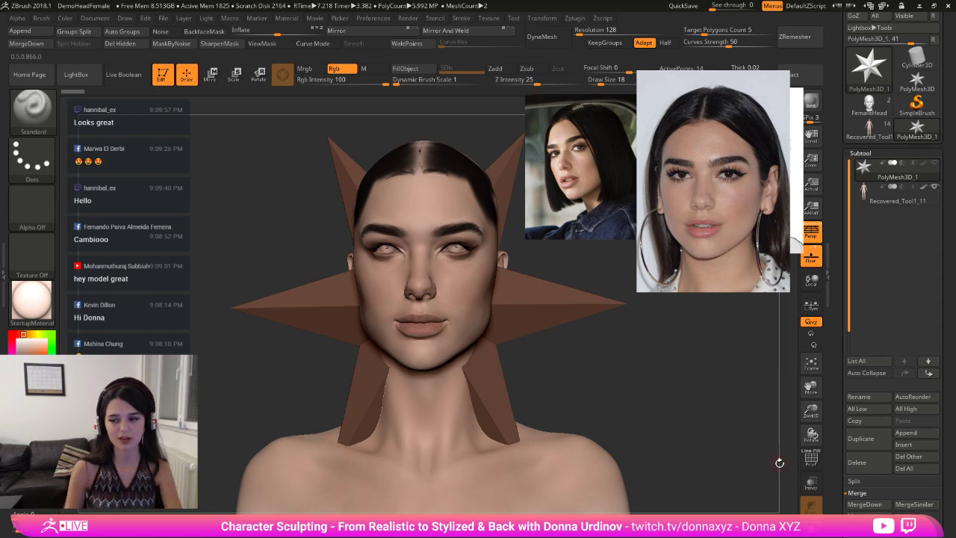
{"action": "scroll", "coordinate": [954, 426], "scroll_direction": "down", "scroll_amount": 1}
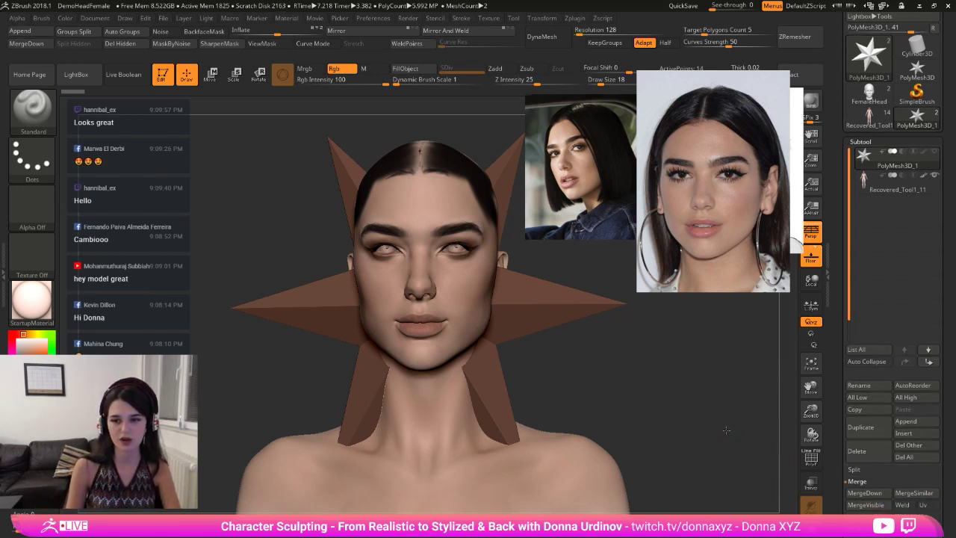
{"action": "left_click_drag", "start_coordinate": [725, 431], "coordinate": [706, 429]}
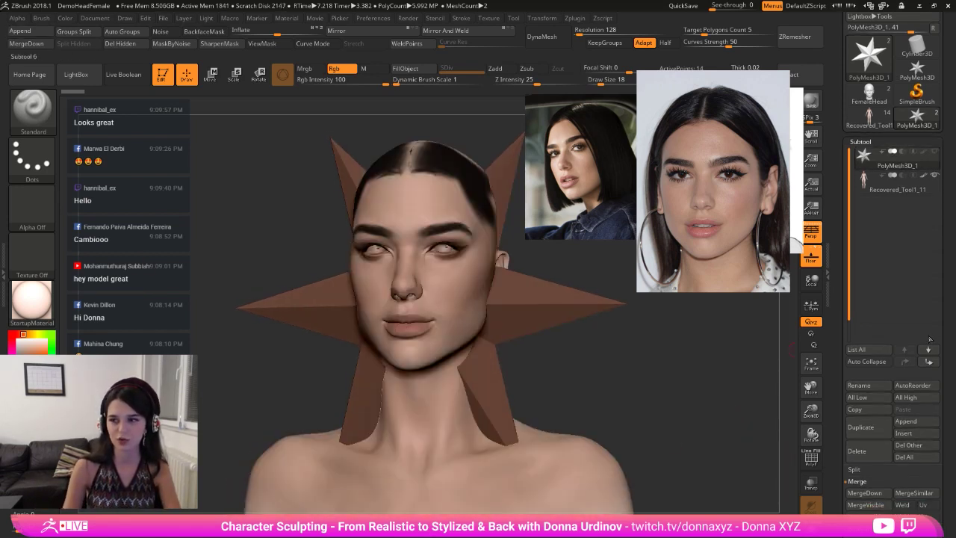
{"action": "left_click", "coordinate": [906, 421]}
{"action": "left_click", "coordinate": [478, 349]}
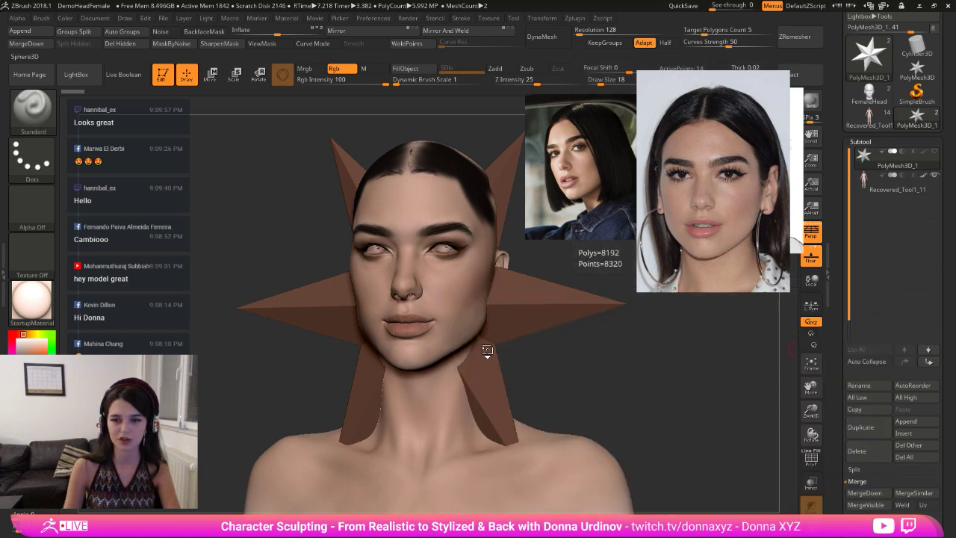
{"action": "left_click", "coordinate": [673, 371], "text": "alt"}
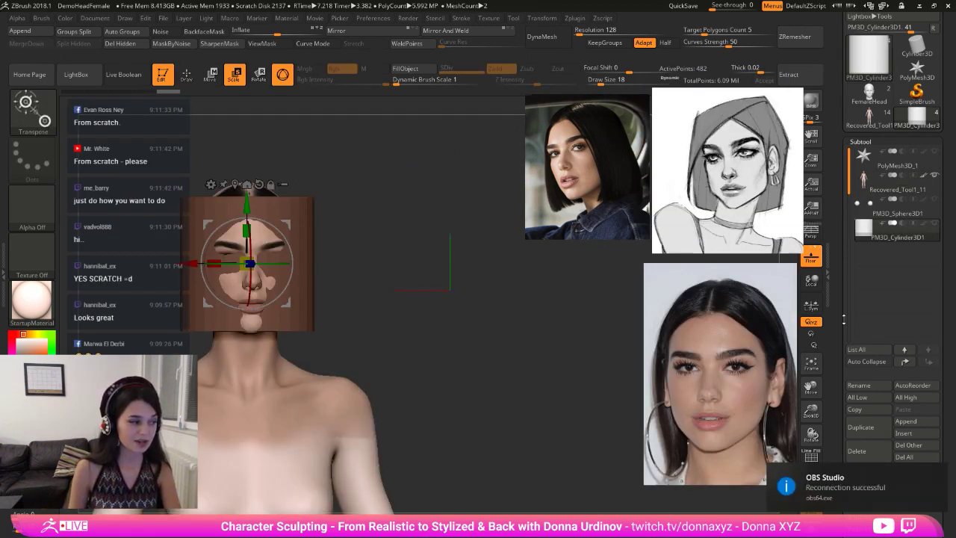
- Try moving the cylinder in depth around the head, and sideways until it stands clear of the figure
{"action": "left_click_drag", "start_coordinate": [512, 298], "coordinate": [562, 312]}
{"action": "left_click_drag", "start_coordinate": [509, 263], "coordinate": [528, 263]}
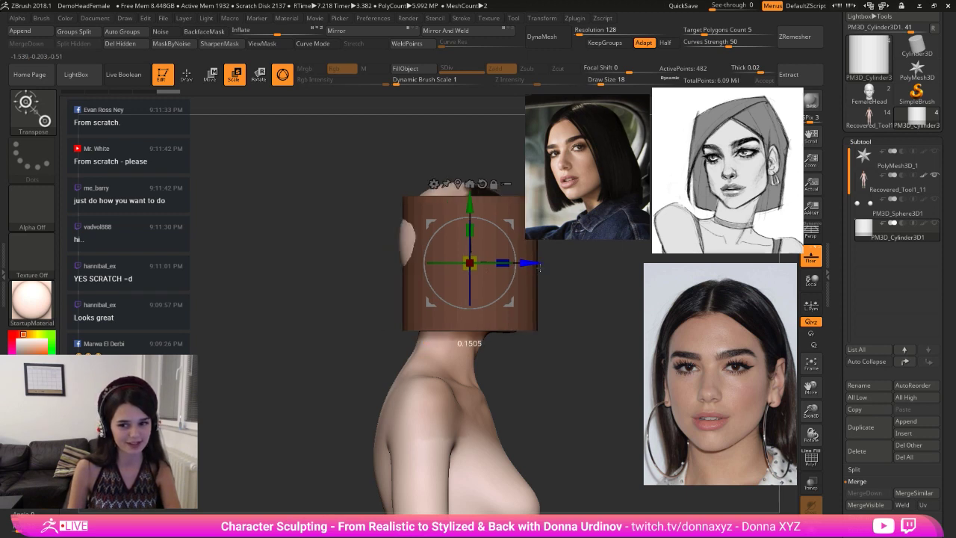
{"action": "left_click_drag", "start_coordinate": [590, 312], "coordinate": [450, 324], "text": "alt"}
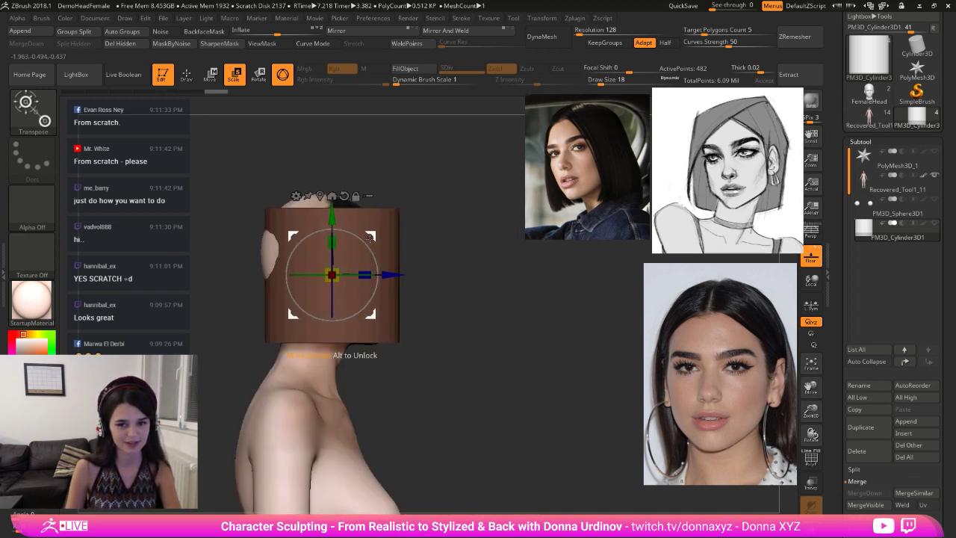
{"action": "left_click_drag", "start_coordinate": [369, 252], "coordinate": [373, 260]}
{"action": "left_click_drag", "start_coordinate": [523, 297], "coordinate": [664, 297], "text": "shift"}
{"action": "key", "text": "ctrl+z"}
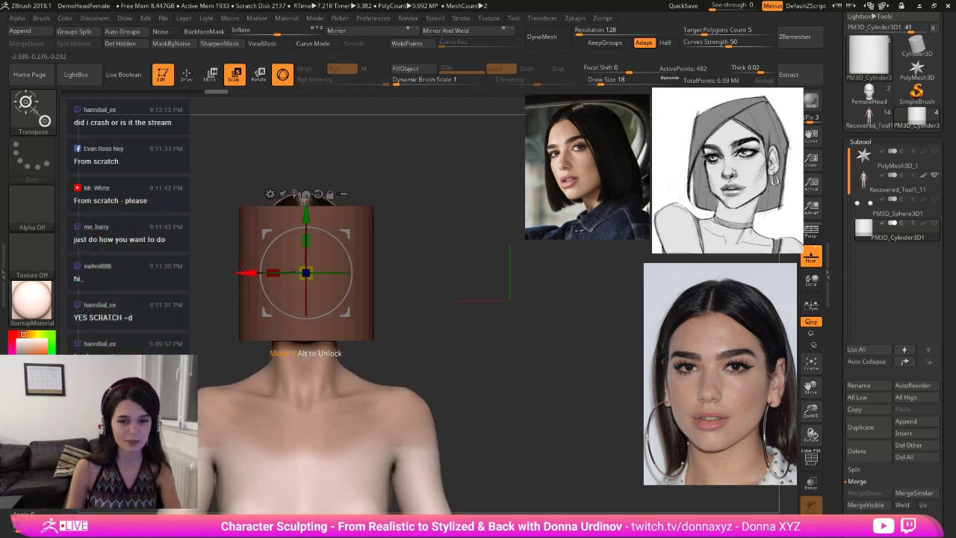
{"action": "left_click_drag", "start_coordinate": [241, 276], "coordinate": [418, 282]}
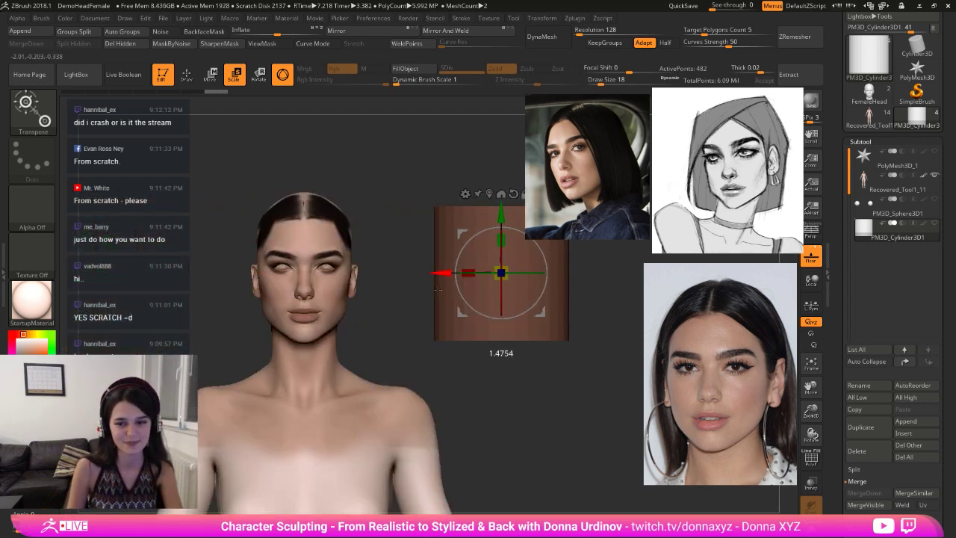
- Undo the cylinder moves and bring the cylinder back to the scene origin beside the figure's head
{"action": "key", "text": "ctrl+z"}
{"action": "key", "text": "ctrl+z"}
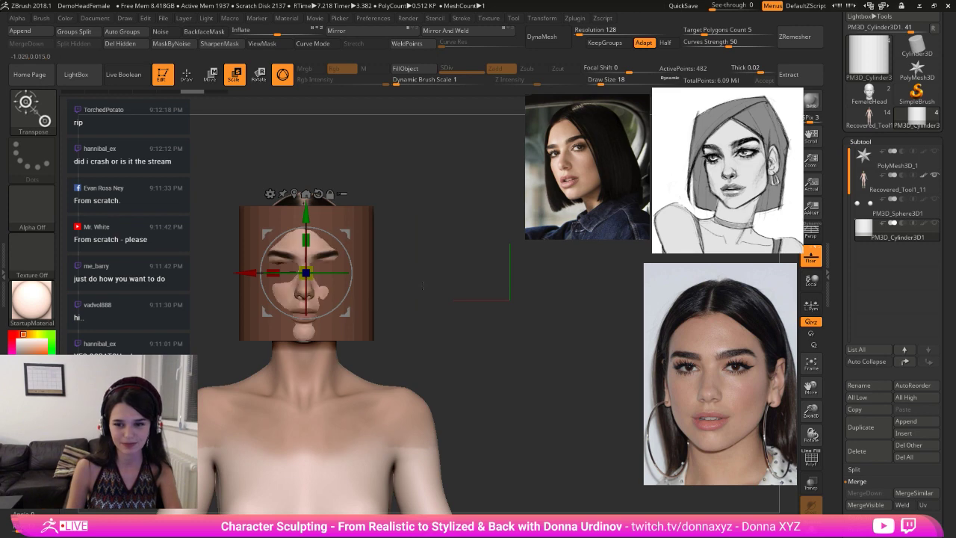
{"action": "key", "text": "ctrl+z"}
{"action": "left_click", "coordinate": [306, 194]}
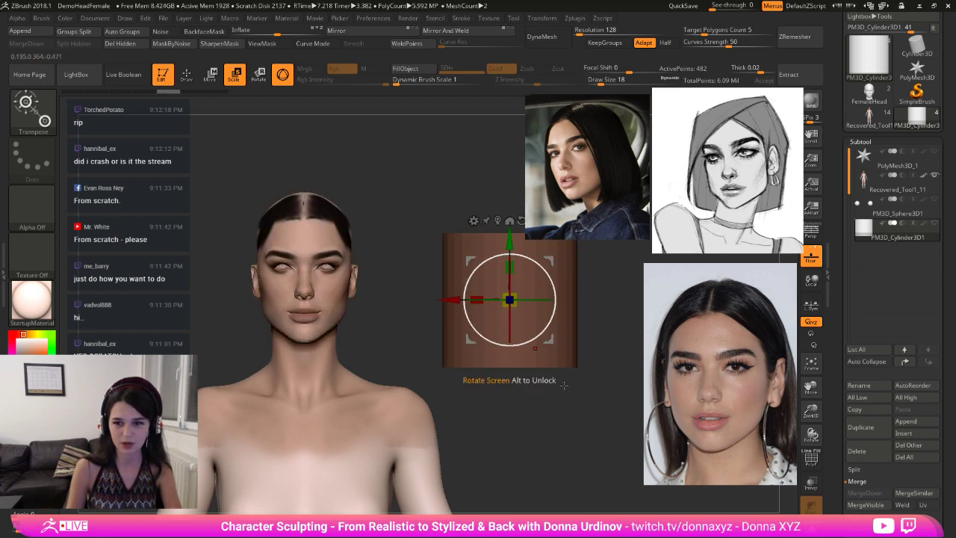
- Scale the cylinder beside the figure's head down slightly
{"action": "left_click_drag", "start_coordinate": [576, 433], "coordinate": [448, 418], "text": "alt"}
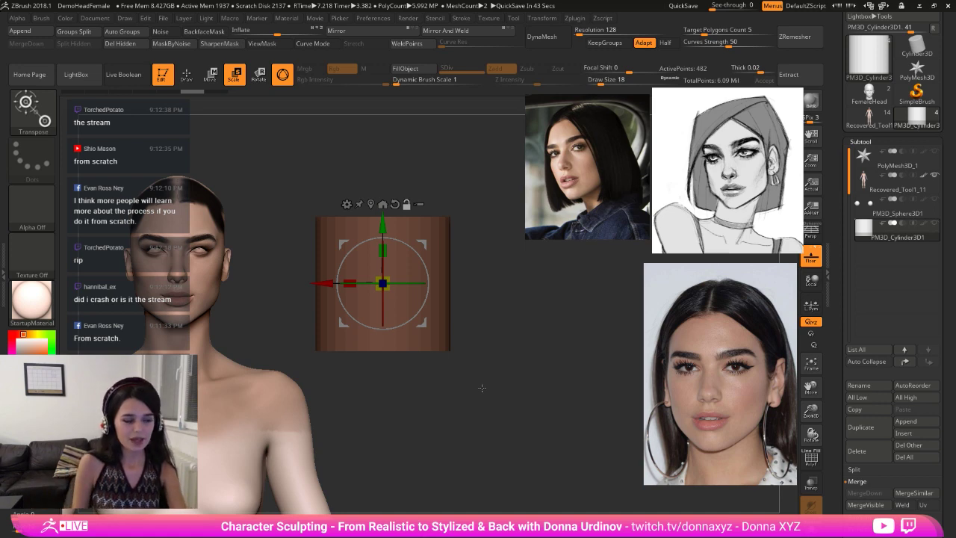
{"action": "left_click_drag", "start_coordinate": [493, 355], "coordinate": [593, 367]}
{"action": "left_click_drag", "start_coordinate": [595, 412], "coordinate": [472, 399], "text": "alt"}
{"action": "left_click_drag", "start_coordinate": [541, 397], "coordinate": [530, 387], "text": "shift"}
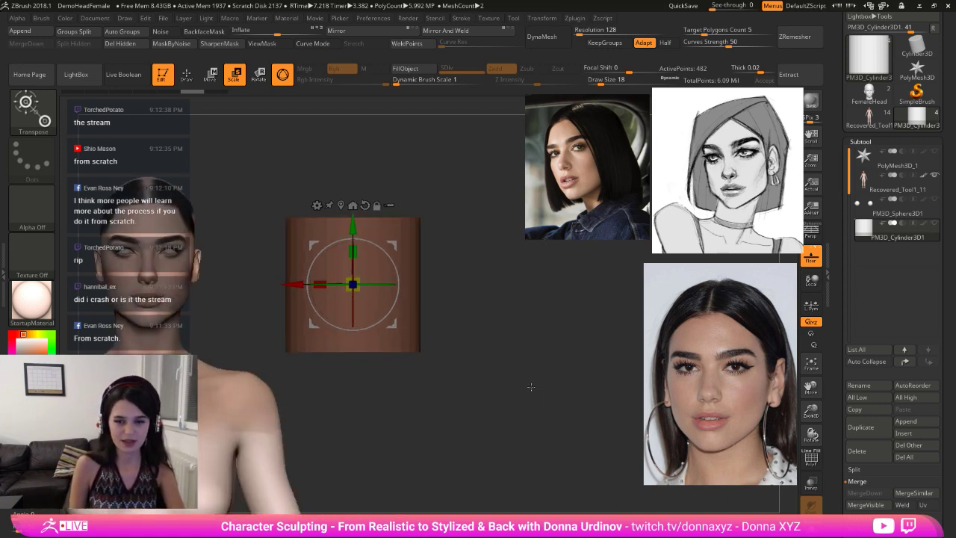
{"action": "left_click", "coordinate": [186, 74]}
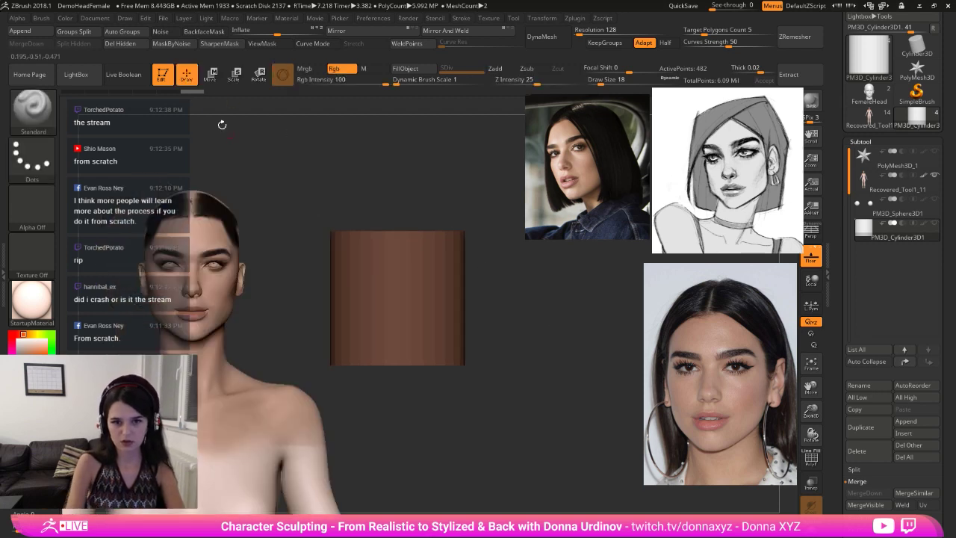
{"action": "left_click", "coordinate": [234, 73]}
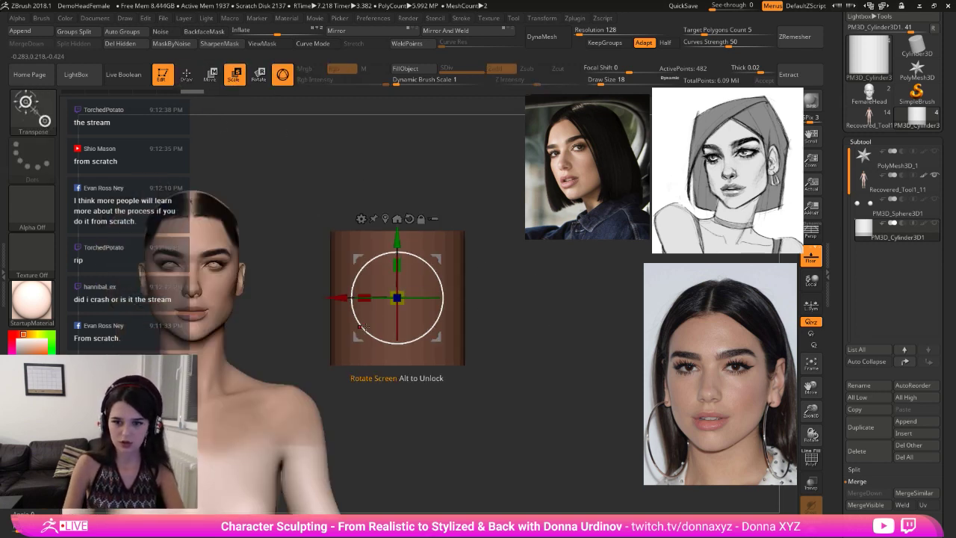
{"action": "left_click_drag", "start_coordinate": [401, 293], "coordinate": [394, 301]}
{"action": "left_click_drag", "start_coordinate": [516, 326], "coordinate": [369, 313], "text": "shift"}
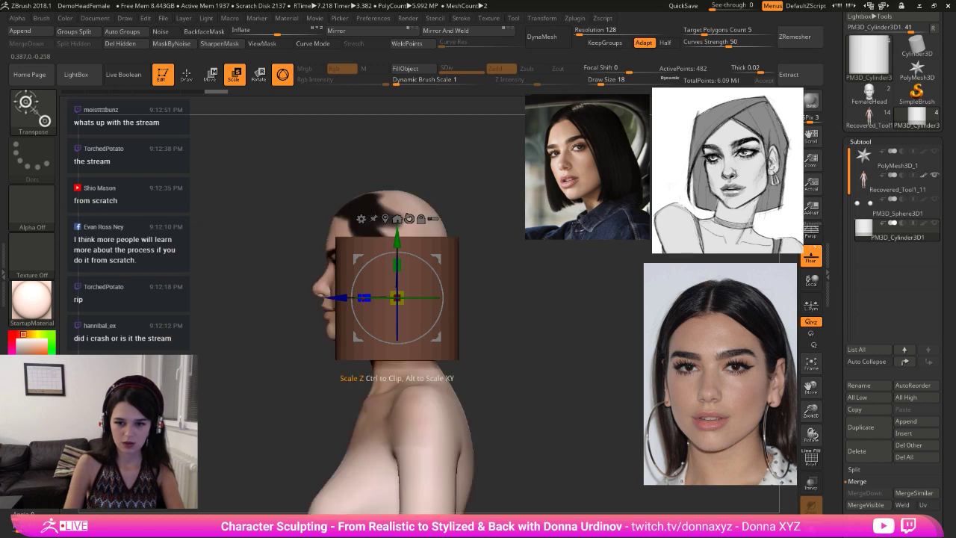
- Select the ZModeler brush and bring the cylinder into close view
{"action": "left_click_drag", "start_coordinate": [530, 328], "coordinate": [567, 343]}
{"action": "key", "text": "b"}
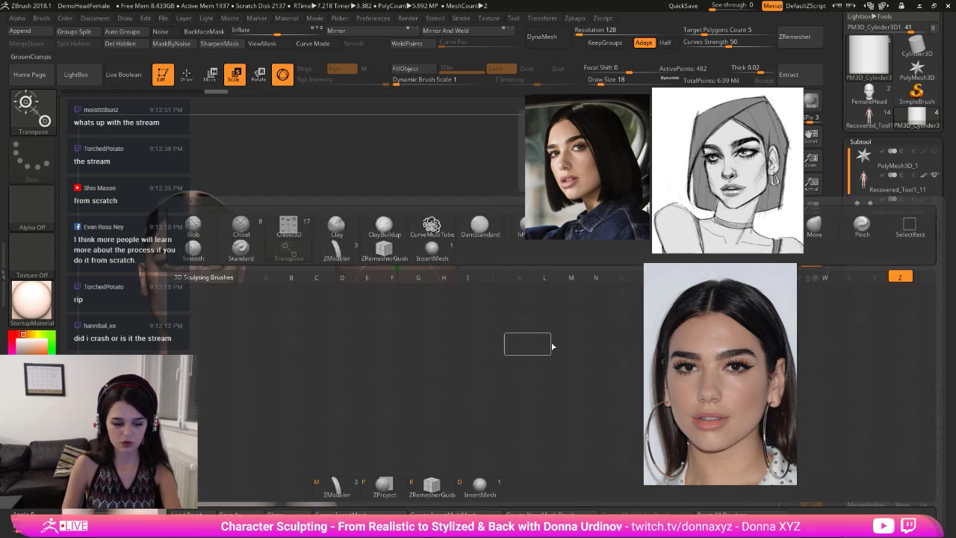
{"action": "key", "text": "z"}
{"action": "key", "text": "m"}
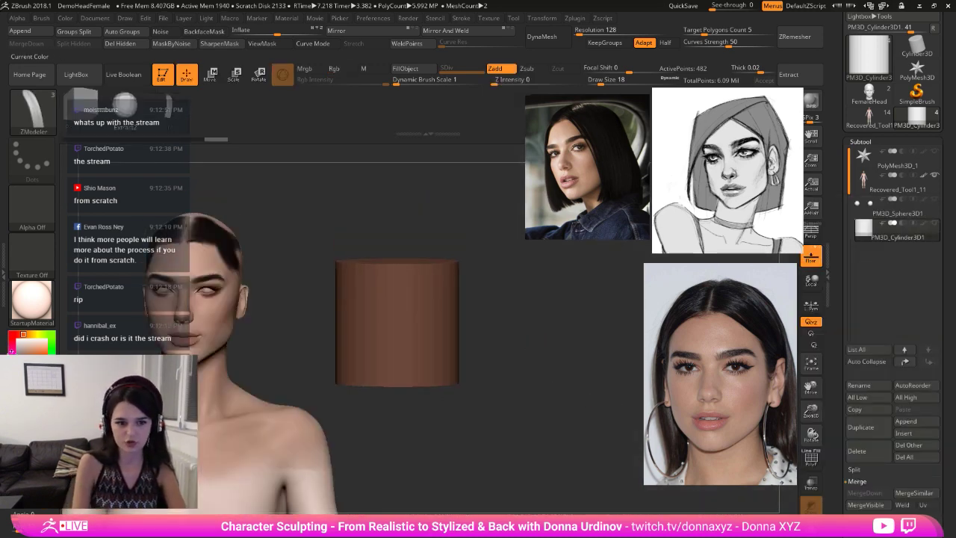
{"action": "left_click", "coordinate": [544, 383], "text": "ctrl"}
{"action": "left_click_drag", "start_coordinate": [527, 318], "coordinate": [572, 349], "text": "alt"}
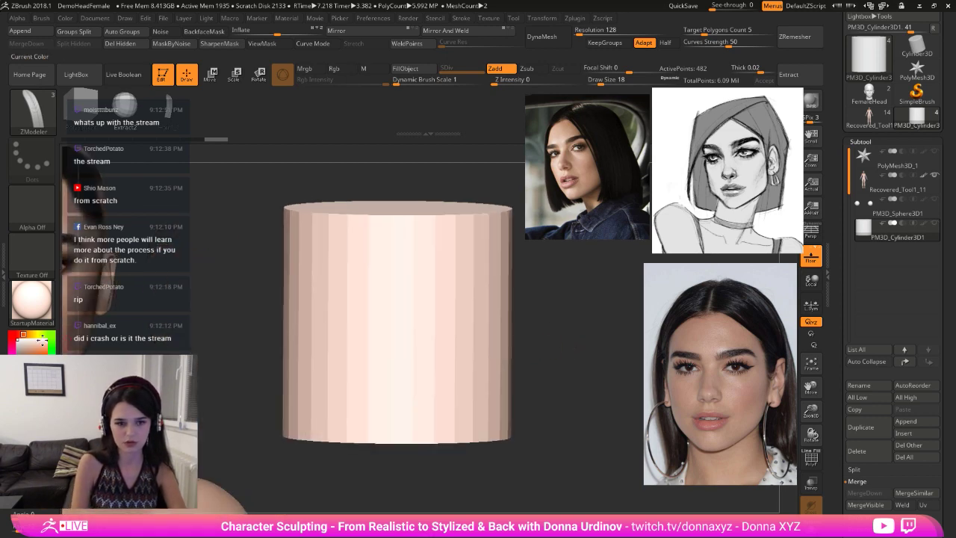
- Assign BasicMaterial to the cylinder and display its polygon wireframe
{"action": "left_click", "coordinate": [36, 310]}
{"action": "left_click", "coordinate": [141, 413]}
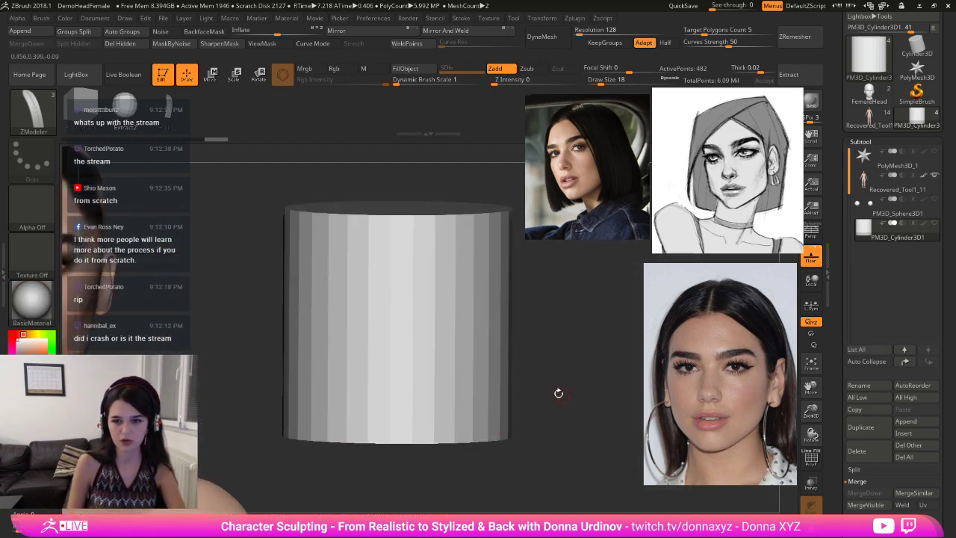
{"action": "left_click_drag", "start_coordinate": [552, 357], "coordinate": [523, 364]}
{"action": "left_click", "coordinate": [812, 461]}
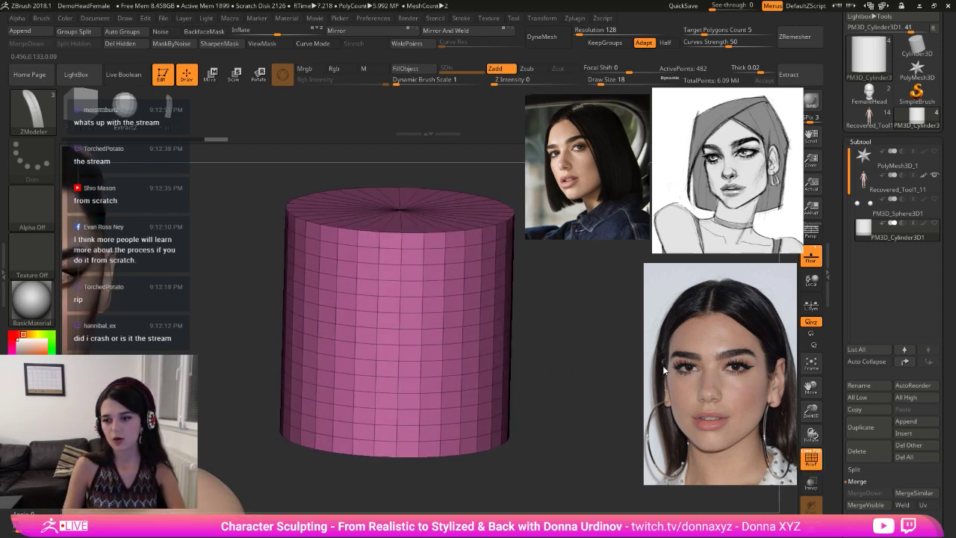
- Reinitialize the cylinder as a QCyl Y with X Res 6, Y Res 10 and Z Res 6
{"action": "scroll", "coordinate": [881, 392], "scroll_direction": "down", "scroll_amount": 10}
{"action": "left_click", "coordinate": [880, 392]}
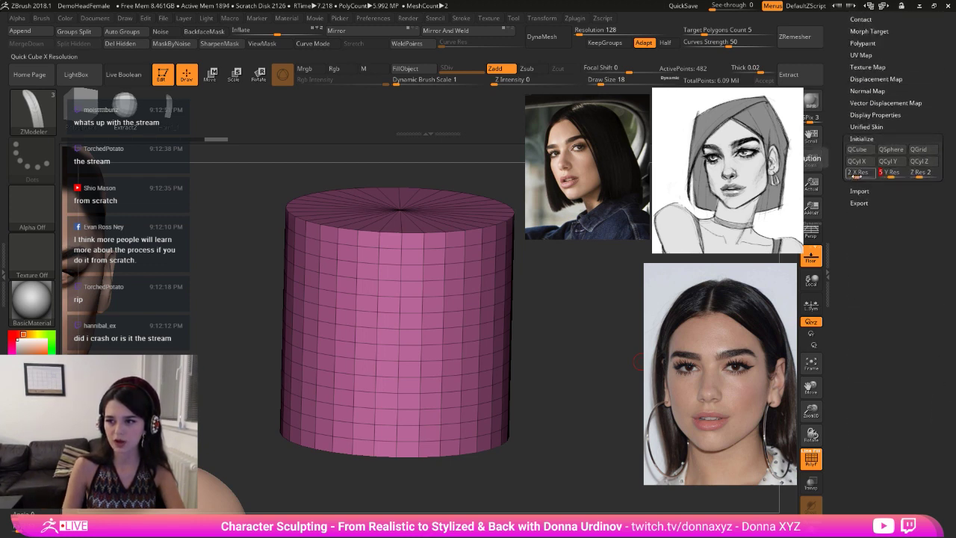
{"action": "left_click", "coordinate": [860, 175]}
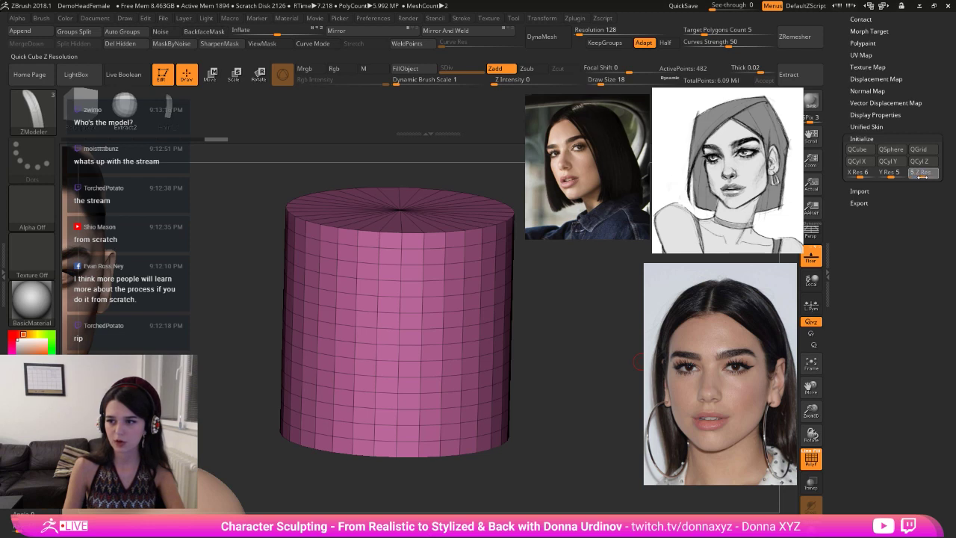
{"action": "left_click_drag", "start_coordinate": [923, 176], "coordinate": [925, 176]}
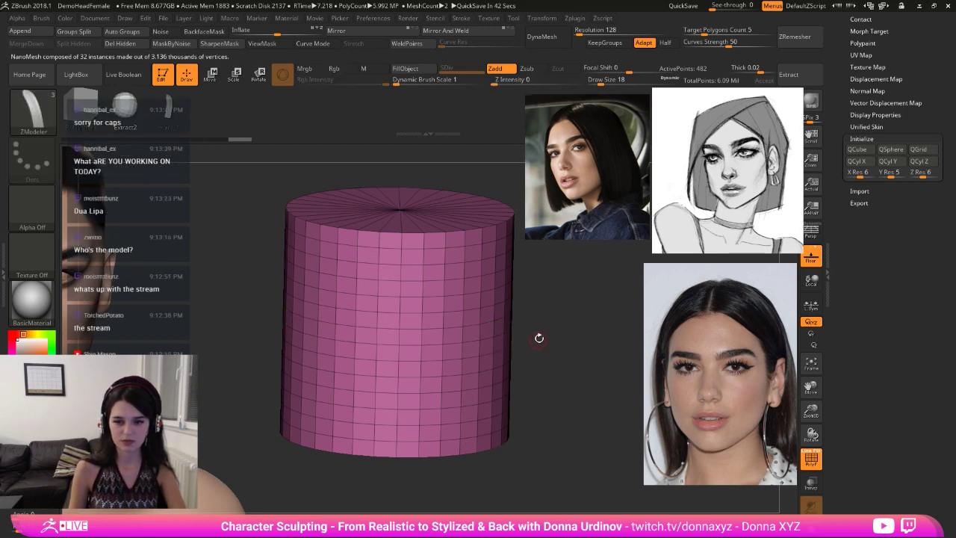
{"action": "left_click_drag", "start_coordinate": [539, 338], "coordinate": [526, 336]}
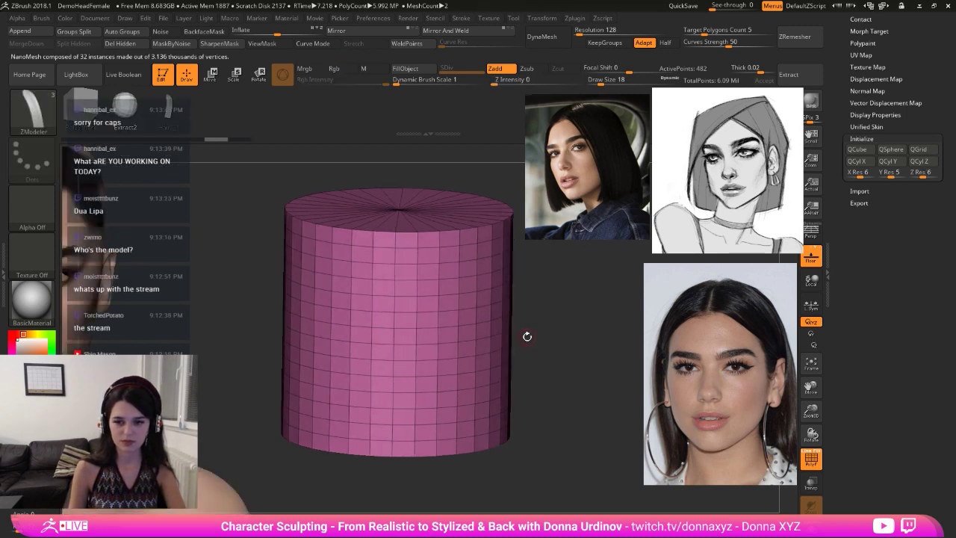
{"action": "left_click", "coordinate": [889, 165]}
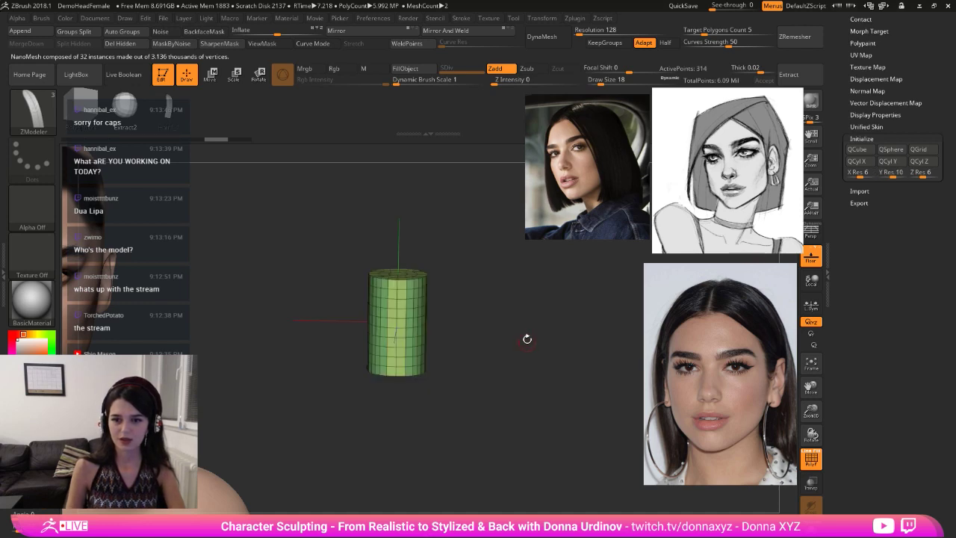
- Shorten the new cylinder slightly by scaling it along its vertical axis
{"action": "left_click_drag", "start_coordinate": [527, 337], "coordinate": [508, 333]}
{"action": "left_click", "coordinate": [211, 75]}
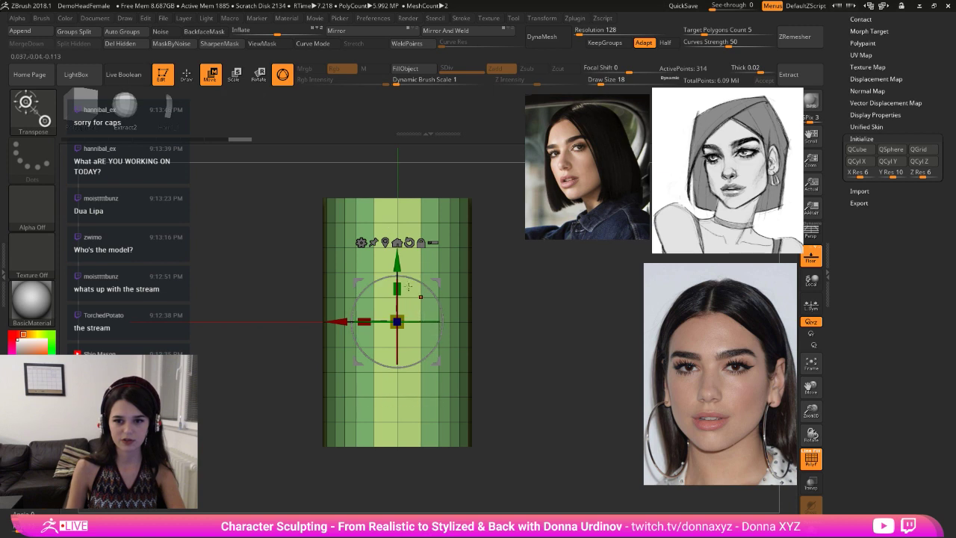
{"action": "left_click_drag", "start_coordinate": [397, 289], "coordinate": [404, 306]}
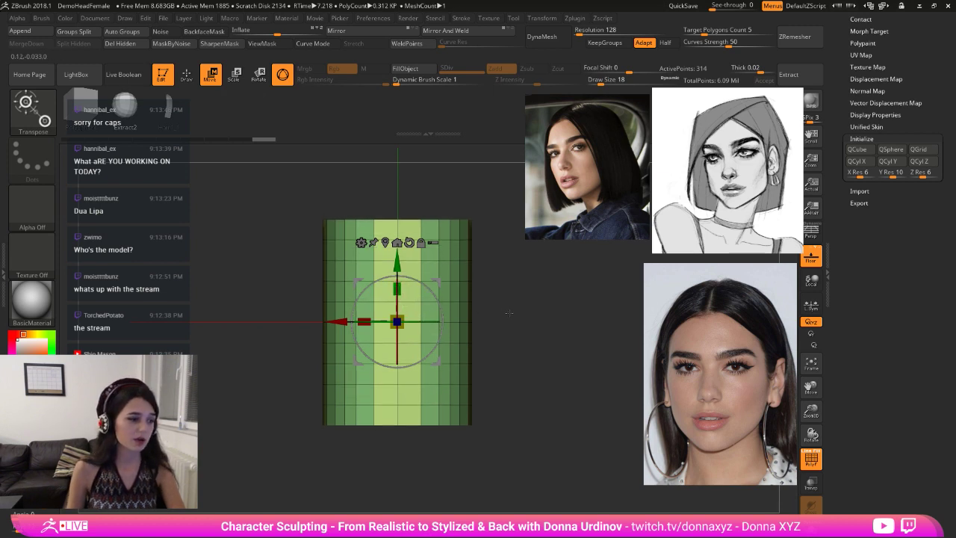
{"action": "left_click_drag", "start_coordinate": [522, 354], "coordinate": [488, 312]}
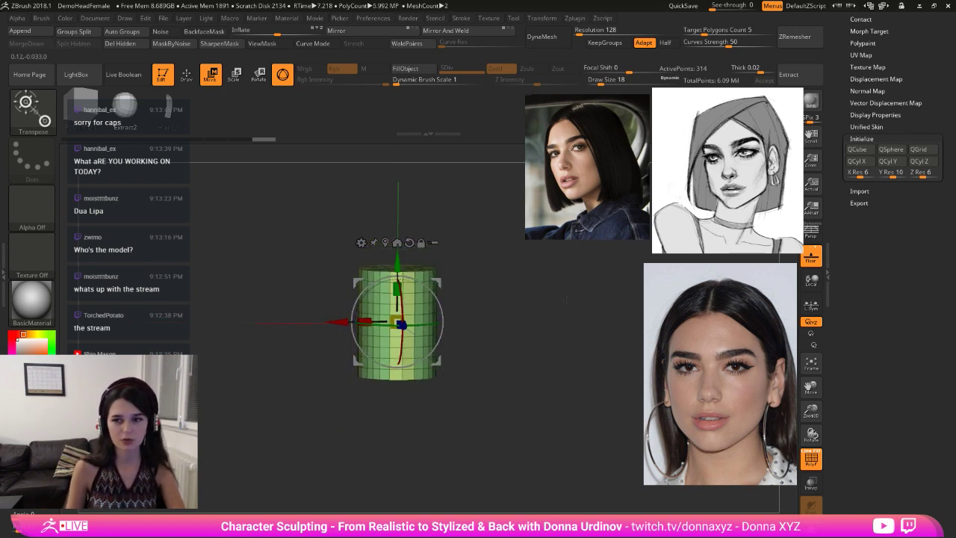
- Scale the cylinder up uniformly until it is close to the size of the reference head beside it
{"action": "left_click_drag", "start_coordinate": [548, 359], "coordinate": [704, 361], "text": "alt"}
{"action": "left_click_drag", "start_coordinate": [539, 456], "coordinate": [702, 206], "text": "alt"}
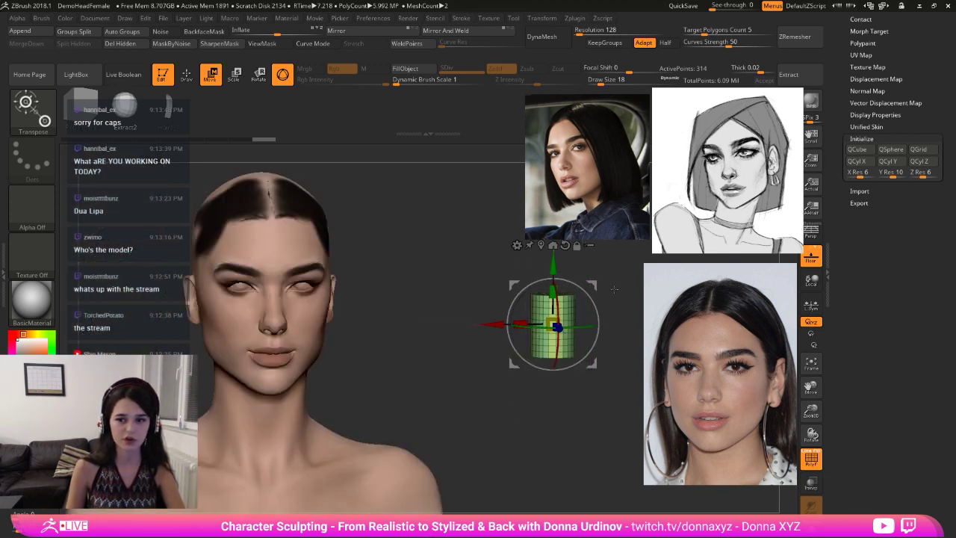
{"action": "left_click_drag", "start_coordinate": [614, 289], "coordinate": [566, 293], "text": "alt"}
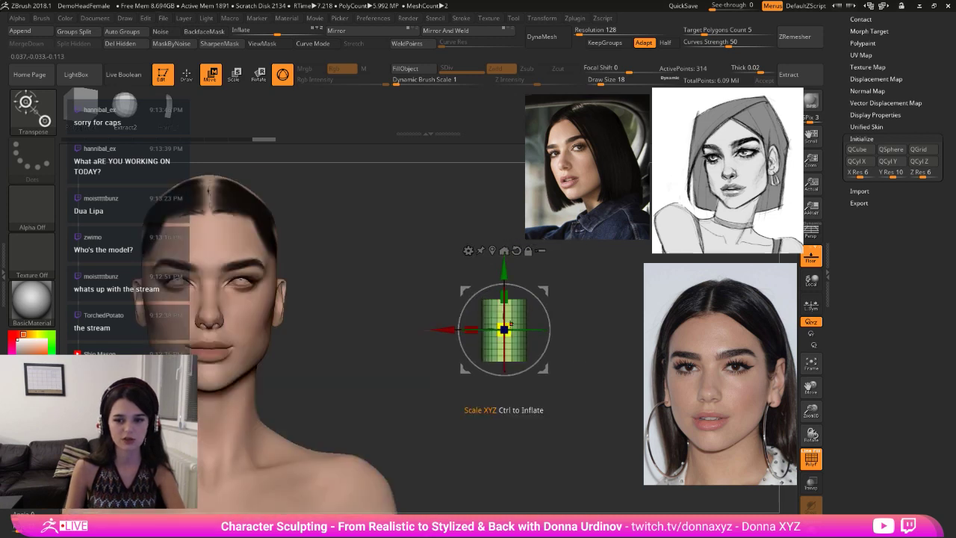
{"action": "left_click_drag", "start_coordinate": [511, 325], "coordinate": [501, 250]}
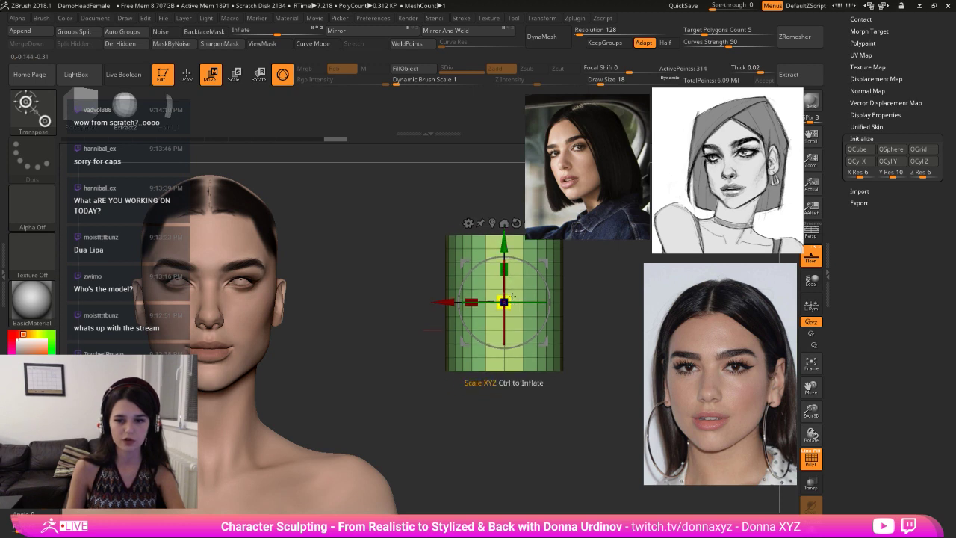
{"action": "left_click_drag", "start_coordinate": [512, 295], "coordinate": [528, 296]}
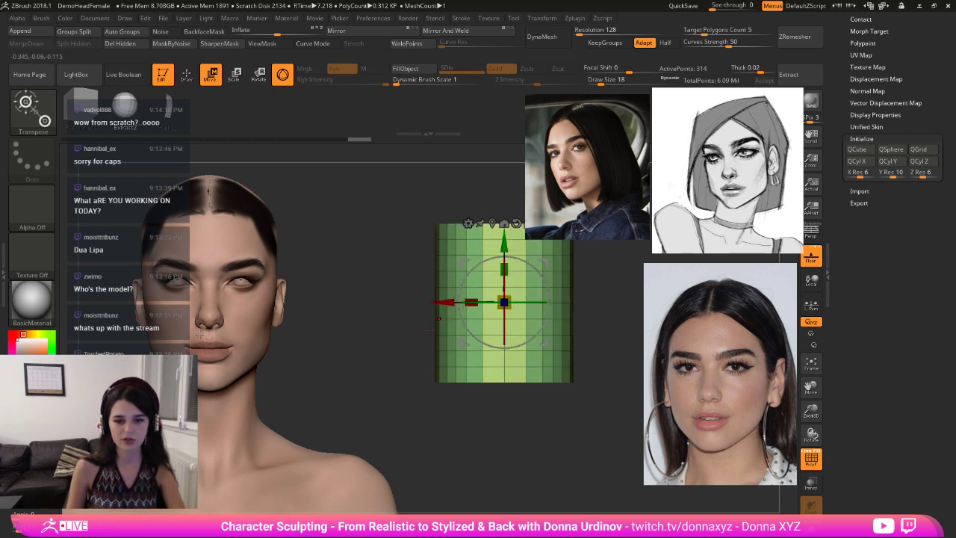
{"action": "left_click_drag", "start_coordinate": [345, 294], "coordinate": [298, 296], "text": "alt"}
{"action": "left_click_drag", "start_coordinate": [550, 312], "coordinate": [560, 327], "text": "alt"}
- Move the head cylinder forward in depth toward the reference face, checking against the side profile
{"action": "key", "text": "b"}
{"action": "key", "text": "m"}
{"action": "key", "text": "v"}
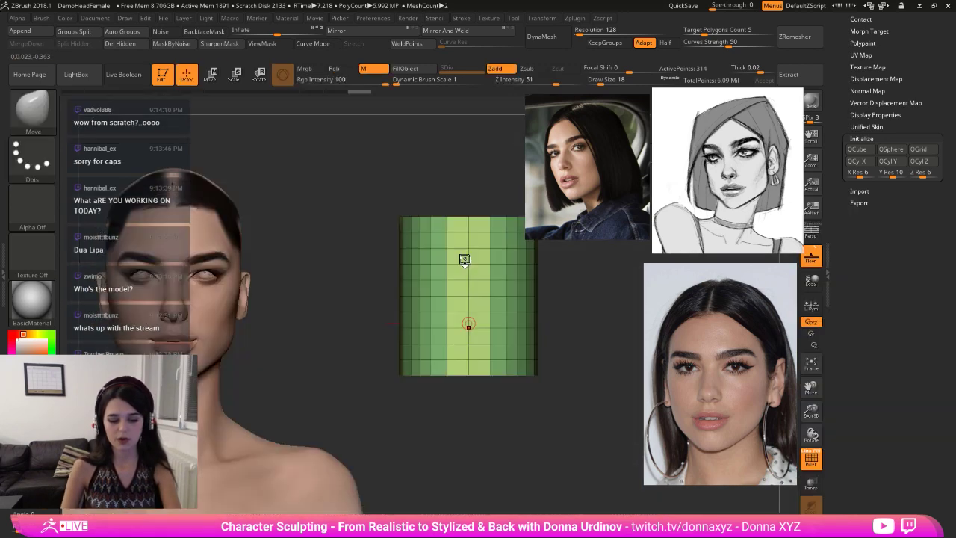
{"action": "left_click_drag", "start_coordinate": [539, 392], "coordinate": [561, 445]}
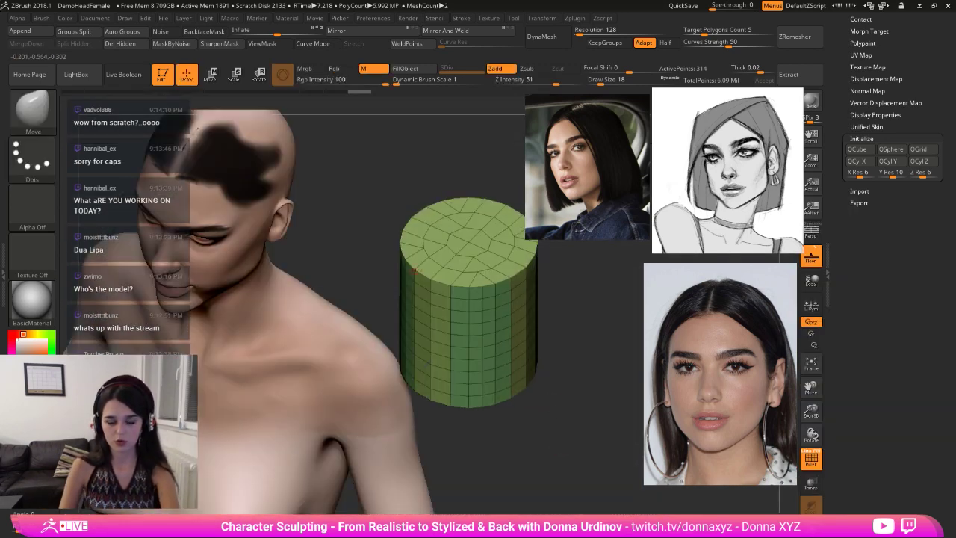
{"action": "left_click", "coordinate": [235, 77]}
{"action": "left_click_drag", "start_coordinate": [367, 134], "coordinate": [390, 145], "text": "shift"}
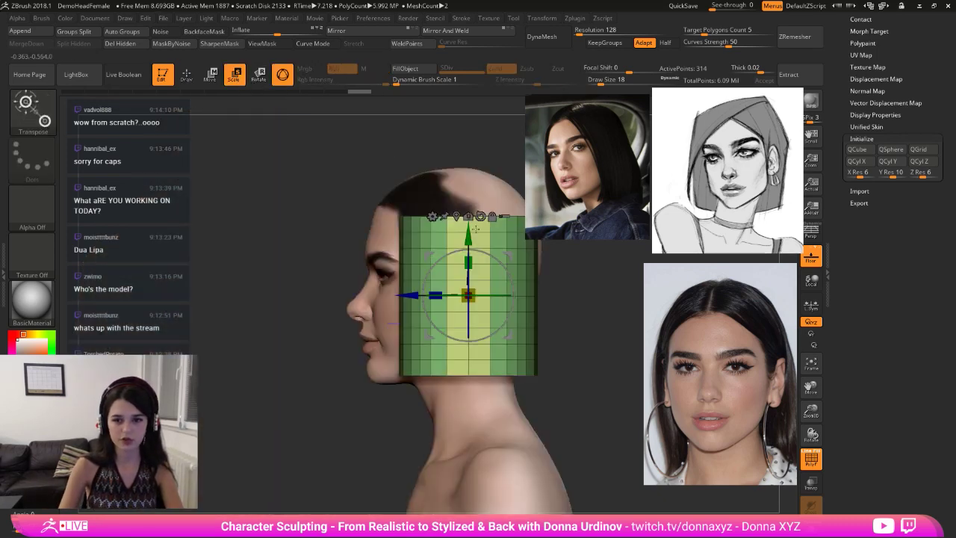
{"action": "left_click_drag", "start_coordinate": [401, 295], "coordinate": [374, 296]}
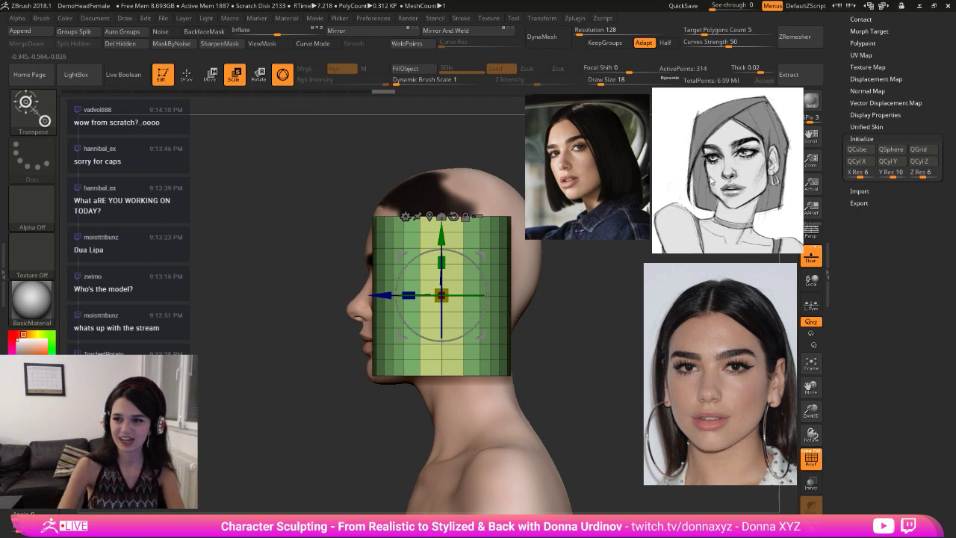
- Duplicate the head cylinder subtool and tilt the copy forward to the neck's angle, keeping the original visible
{"action": "scroll", "coordinate": [911, 75], "scroll_direction": "up", "scroll_amount": 5}
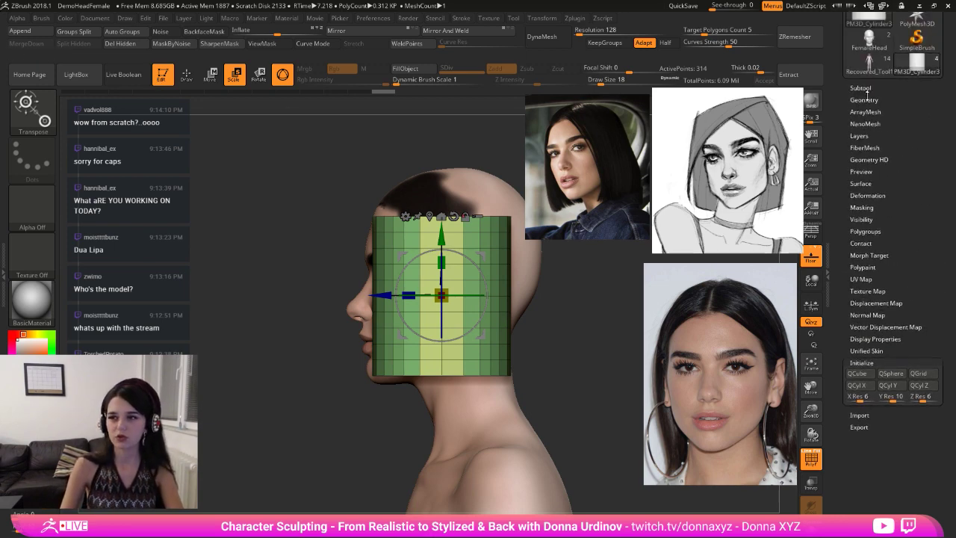
{"action": "left_click", "coordinate": [865, 98]}
{"action": "left_click", "coordinate": [859, 88]}
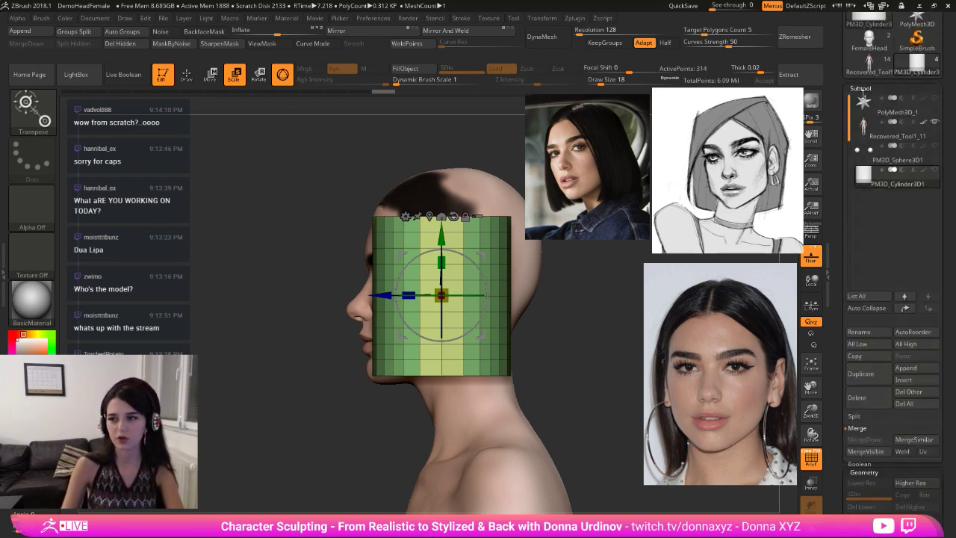
{"action": "left_click", "coordinate": [865, 373]}
{"action": "left_click_drag", "start_coordinate": [471, 259], "coordinate": [453, 259]}
{"action": "left_click", "coordinate": [933, 171]}
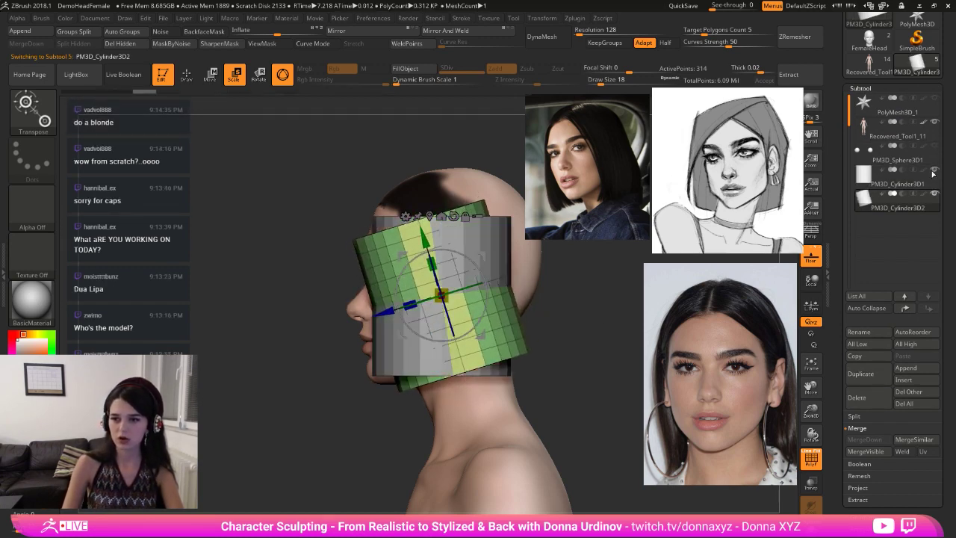
- Shrink the tilted copy to neck thickness and move it down below the head cylinder
{"action": "left_click_drag", "start_coordinate": [442, 295], "coordinate": [436, 309]}
{"action": "left_click_drag", "start_coordinate": [426, 249], "coordinate": [462, 361]}
{"action": "left_click_drag", "start_coordinate": [354, 418], "coordinate": [440, 416], "text": "shift"}
{"action": "left_click_drag", "start_coordinate": [505, 390], "coordinate": [587, 365]}
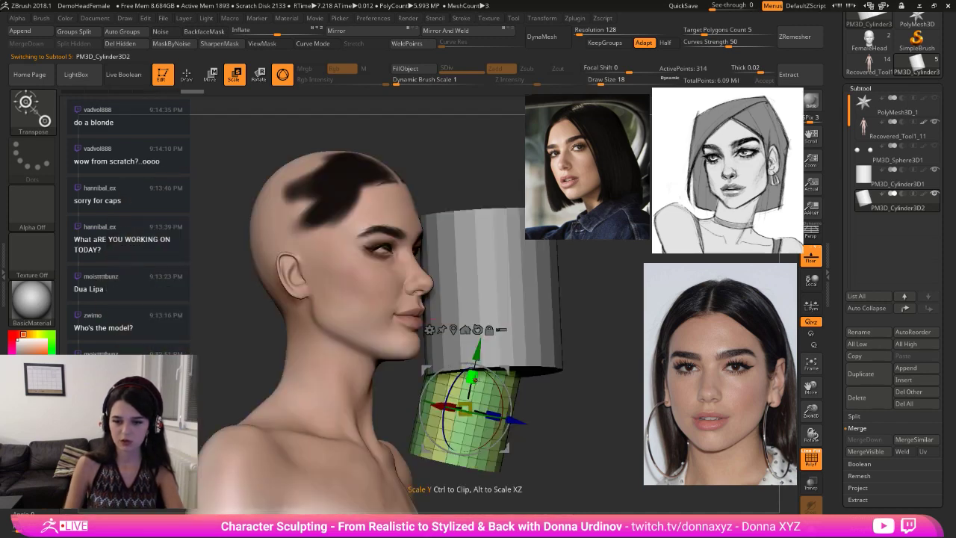
- Adjust the neck cylinder's length and overall size, and nudge it forward to match the reference neck
{"action": "left_click_drag", "start_coordinate": [473, 378], "coordinate": [474, 370]}
{"action": "left_click_drag", "start_coordinate": [469, 408], "coordinate": [464, 412]}
{"action": "left_click_drag", "start_coordinate": [557, 407], "coordinate": [546, 359], "text": "shift"}
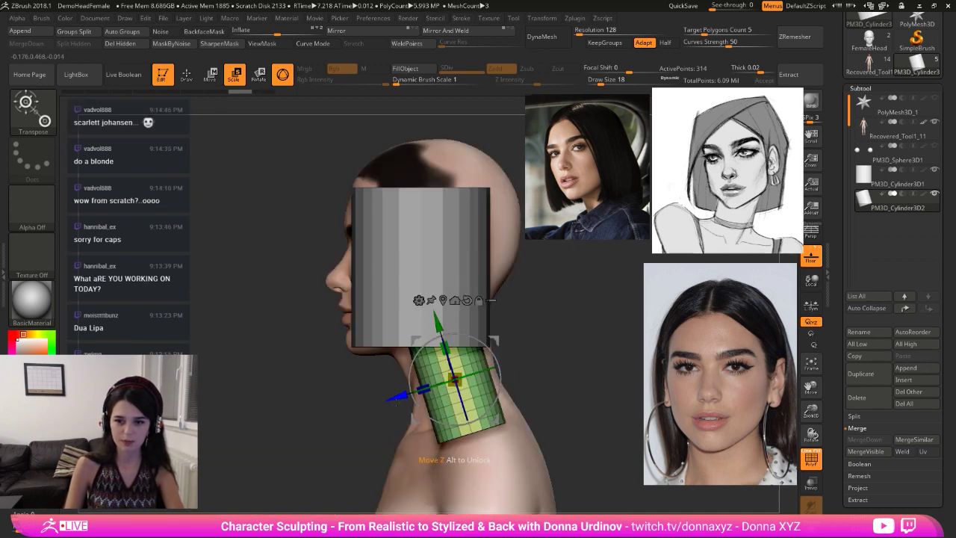
{"action": "left_click_drag", "start_coordinate": [398, 402], "coordinate": [392, 403]}
{"action": "left_click_drag", "start_coordinate": [575, 396], "coordinate": [558, 345], "text": "alt"}
{"action": "left_click_drag", "start_coordinate": [567, 357], "coordinate": [580, 336], "text": "alt"}
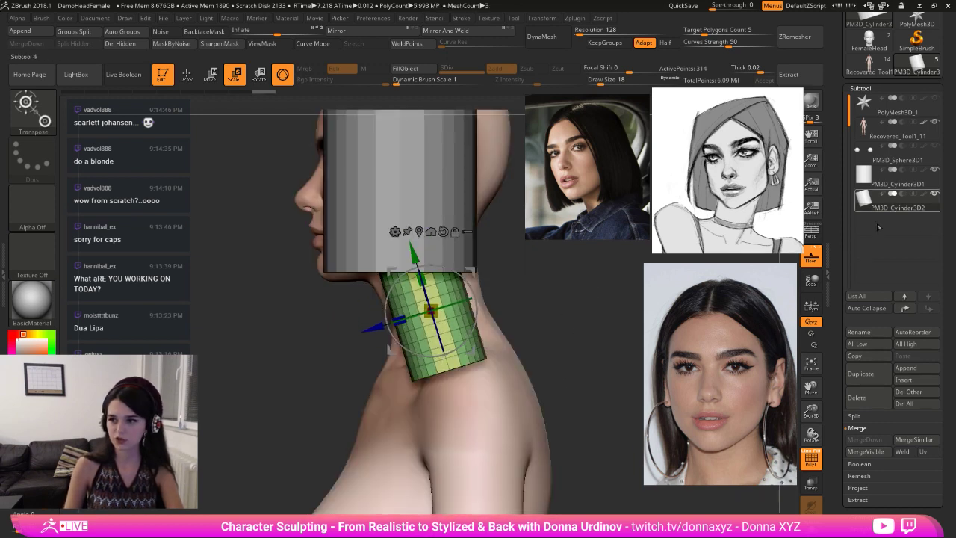
- Duplicate the neck cylinder, tilt the copy backward, and move it down below the neck to the chest area
{"action": "left_click", "coordinate": [860, 374]}
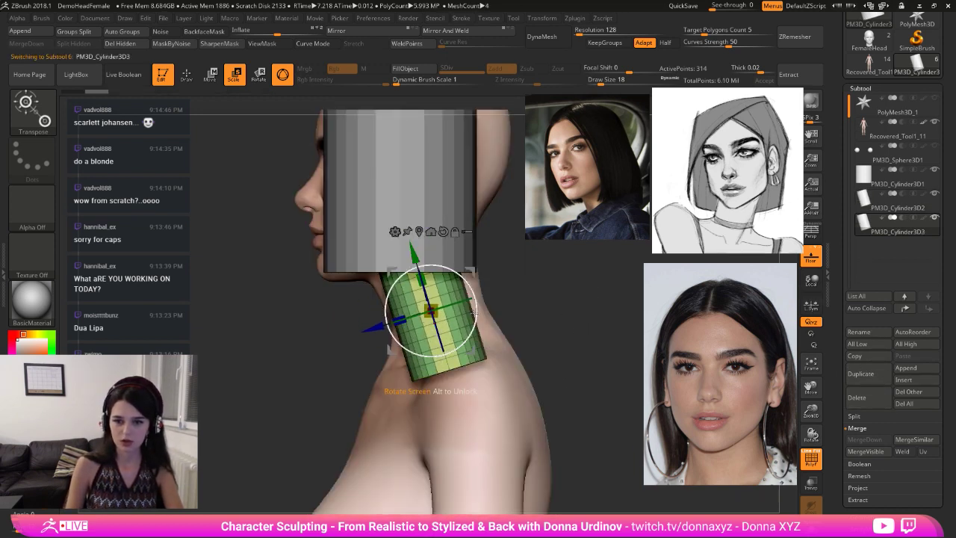
{"action": "mouse_move", "coordinate": [474, 312]}
{"action": "left_mouse_down"}
{"action": "mouse_move", "coordinate": [463, 345]}
{"action": "mouse_move", "coordinate": [474, 330]}
{"action": "left_mouse_up"}
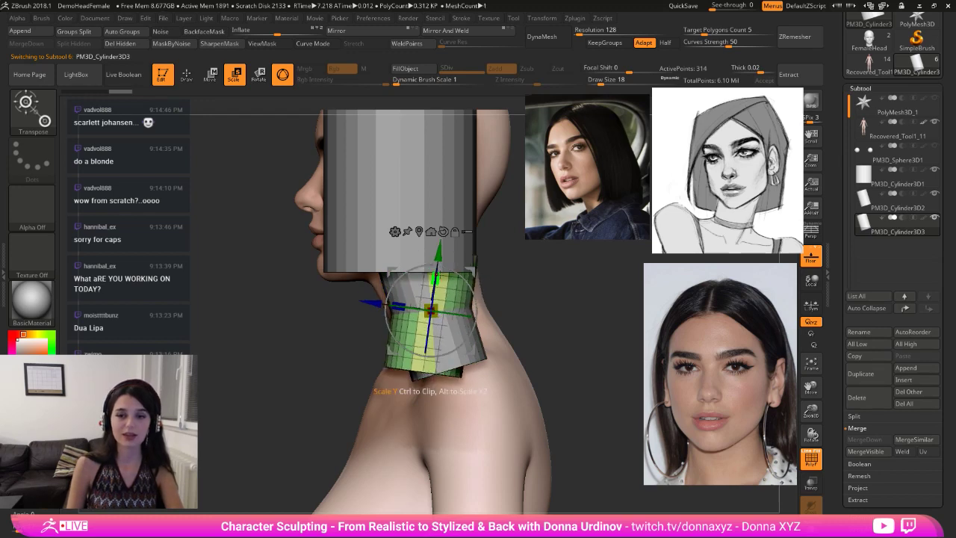
{"action": "left_click_drag", "start_coordinate": [438, 252], "coordinate": [422, 372]}
{"action": "left_click_drag", "start_coordinate": [523, 374], "coordinate": [586, 364], "text": "shift"}
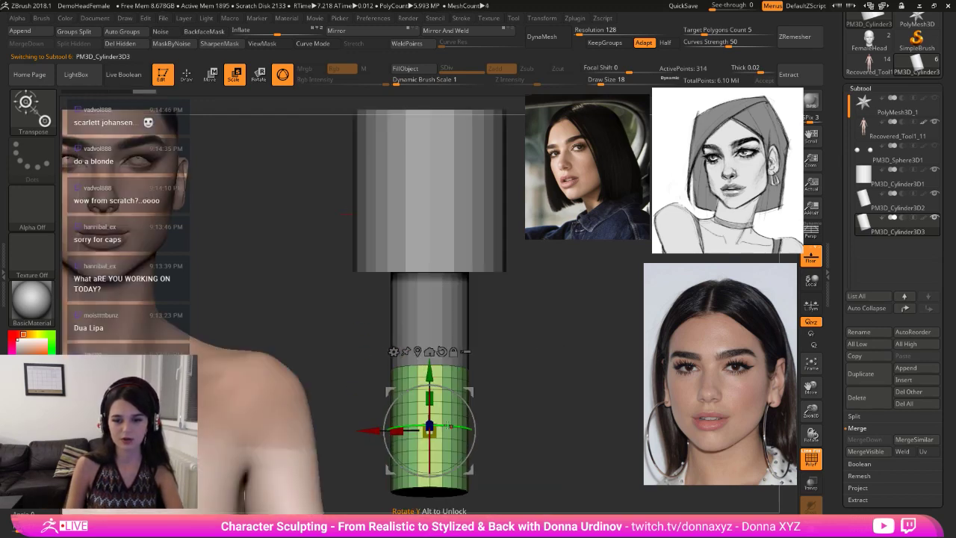
- Widen the chest cylinder to about the reference body's shoulder width and lengthen it down the torso
{"action": "left_click_drag", "start_coordinate": [401, 430], "coordinate": [288, 431]}
{"action": "key", "text": "ctrl+z"}
{"action": "left_click_drag", "start_coordinate": [530, 319], "coordinate": [484, 332], "text": "alt"}
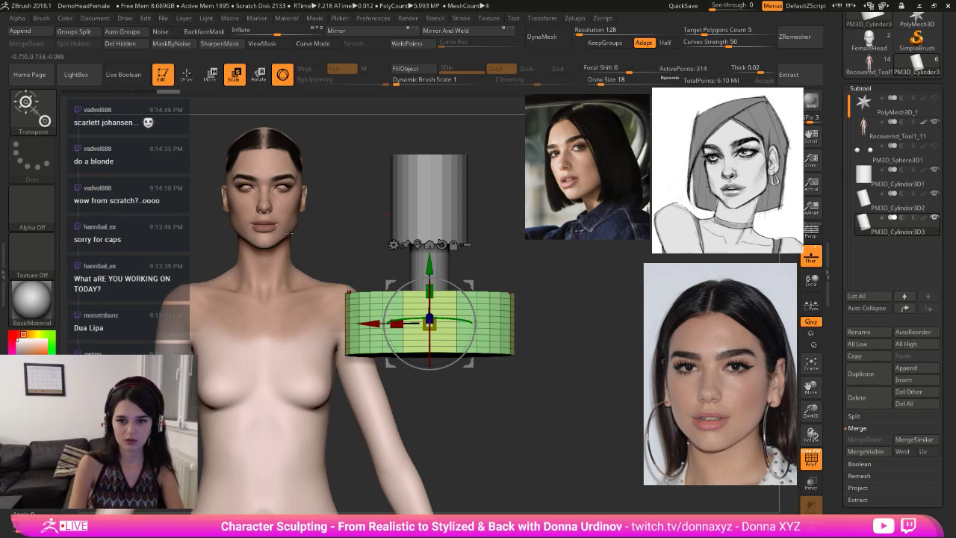
{"action": "mouse_move", "coordinate": [429, 291]}
{"action": "left_mouse_down"}
{"action": "mouse_move", "coordinate": [431, 267]}
{"action": "mouse_move", "coordinate": [434, 299]}
{"action": "left_mouse_up"}
{"action": "left_click_drag", "start_coordinate": [540, 340], "coordinate": [448, 343], "text": "shift"}
{"action": "left_click_drag", "start_coordinate": [384, 353], "coordinate": [327, 332]}
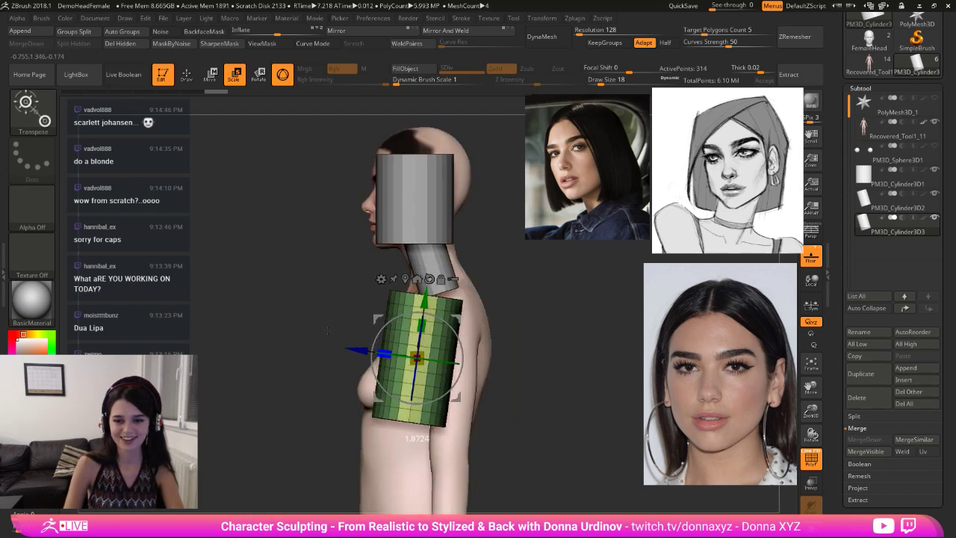
- Shift the chest cylinder toward the back to follow the reference torso's side profile, and hide the reference body
{"action": "left_click_drag", "start_coordinate": [486, 364], "coordinate": [438, 377], "text": "alt"}
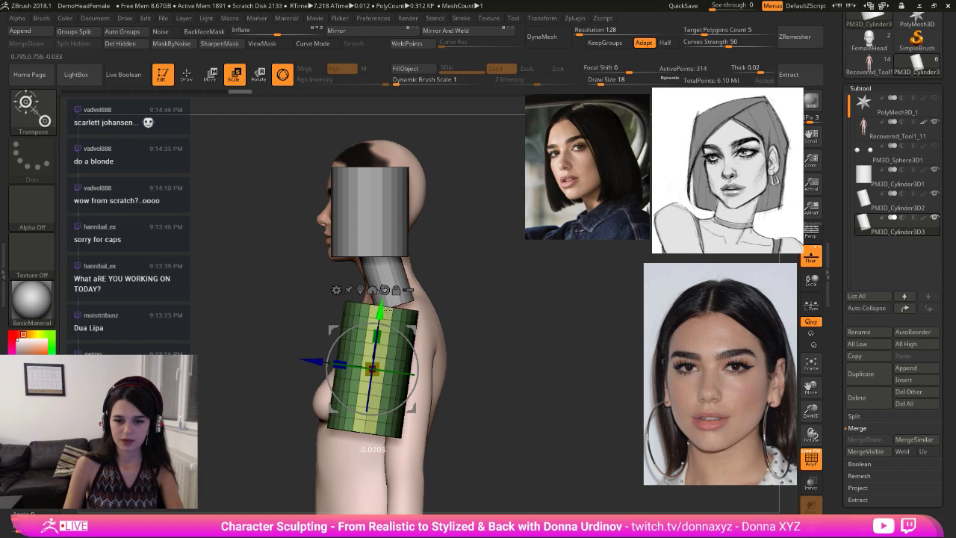
{"action": "left_click_drag", "start_coordinate": [380, 313], "coordinate": [391, 311]}
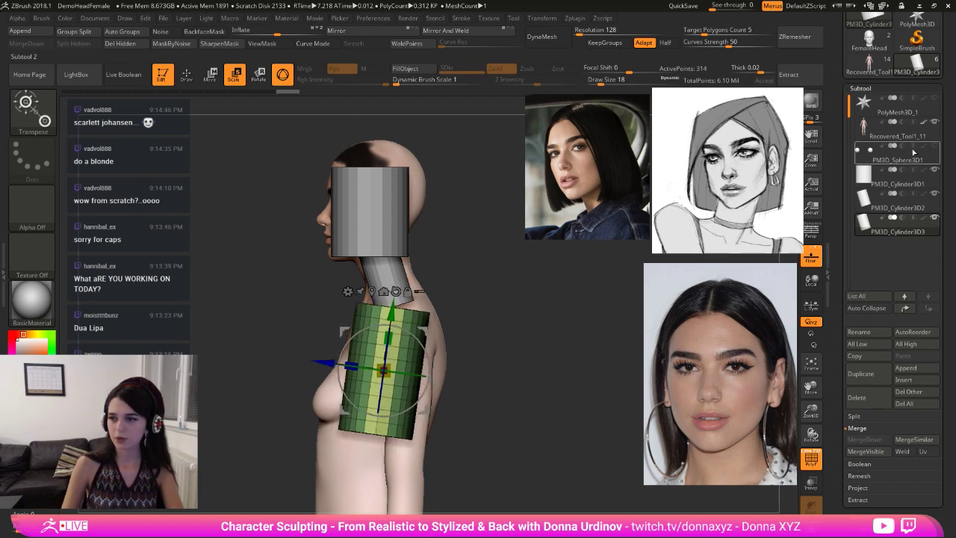
{"action": "left_click", "coordinate": [934, 121]}
{"action": "left_click_drag", "start_coordinate": [493, 355], "coordinate": [573, 358], "text": "shift"}
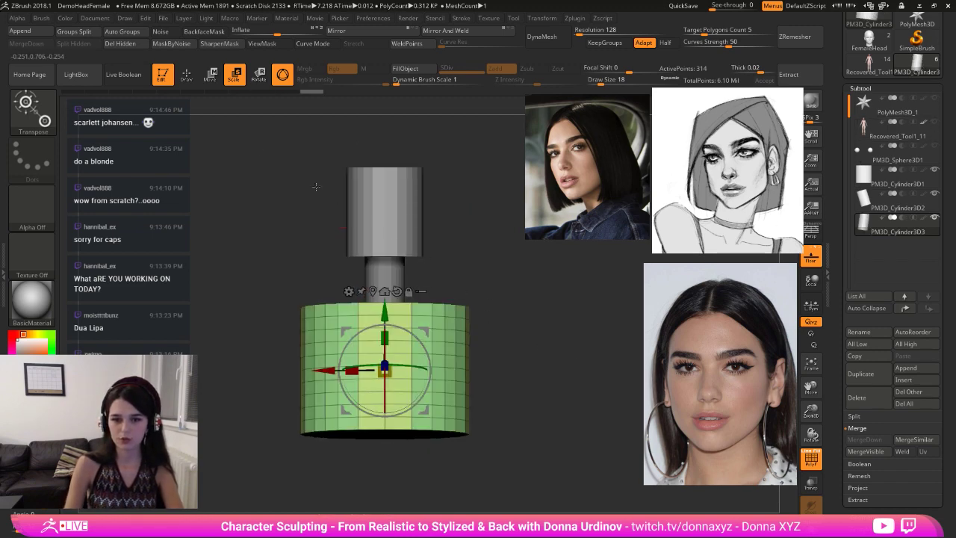
- Switch from transforming to sculpting with the Move brush and enlarge the draw size to 202
{"action": "left_click", "coordinate": [187, 80]}
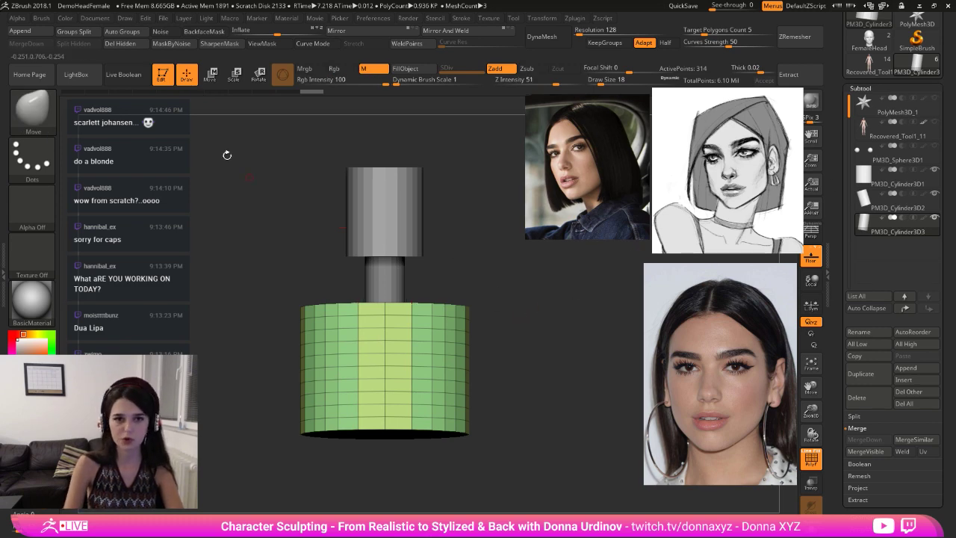
{"action": "key", "text": "b"}
{"action": "key", "text": "m"}
{"action": "key", "text": "v"}
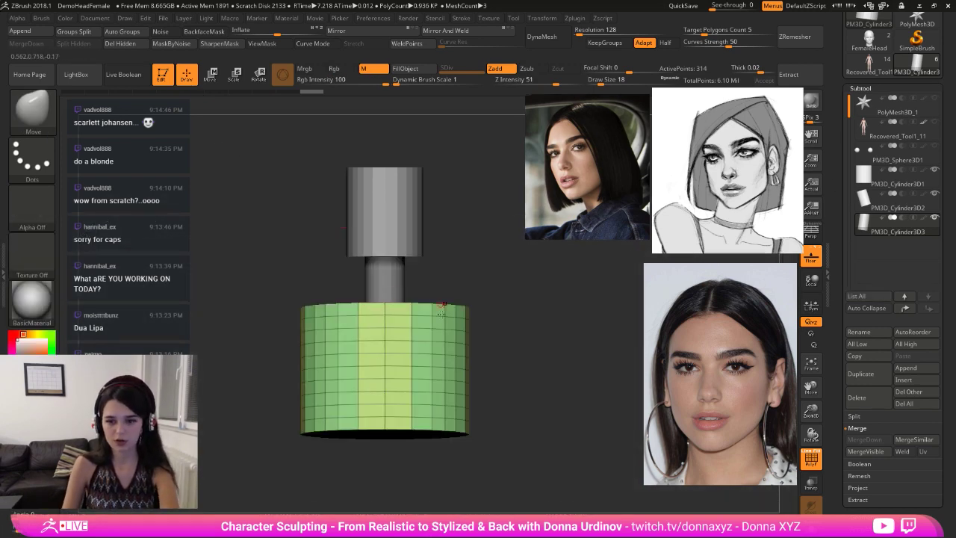
{"action": "key", "text": "]"}
{"action": "key", "text": "]"}
{"action": "key", "text": "]"}
{"action": "key", "text": "]"}
{"action": "key", "text": "]"}
{"action": "key", "text": "]"}
{"action": "key", "text": "]"}
{"action": "key", "text": "]"}
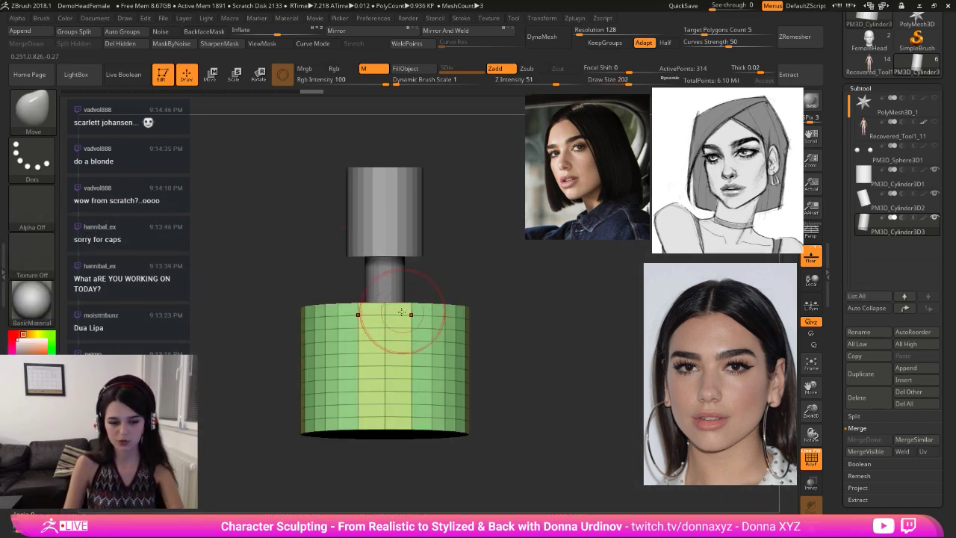
- Using the Move Topological brush, push the torso's top edge down at the neck and smooth its corners into sloping shoulders
{"action": "key", "text": "b"}
{"action": "key", "text": "m"}
{"action": "key", "text": "t"}
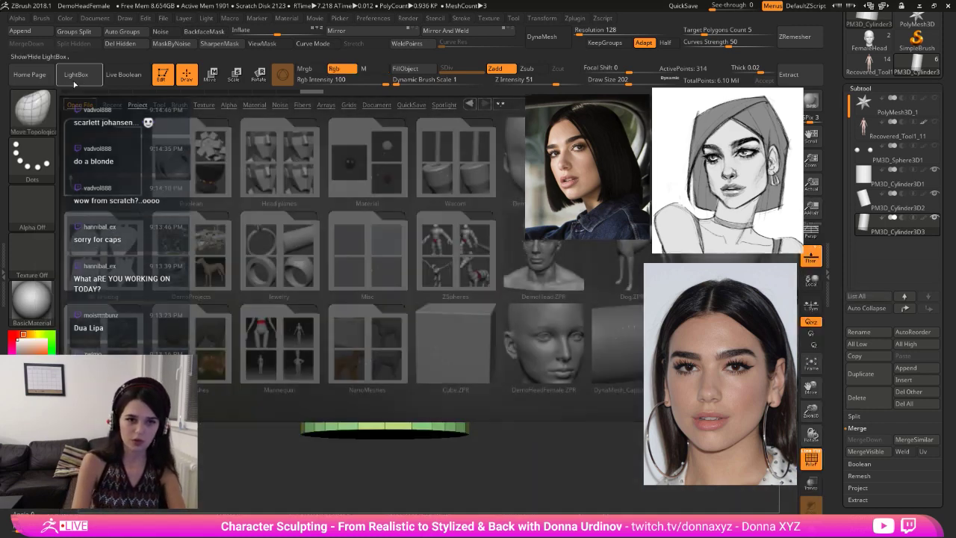
{"action": "left_click", "coordinate": [77, 77]}
{"action": "key", "text": "b"}
{"action": "key", "text": "m"}
{"action": "key", "text": "t"}
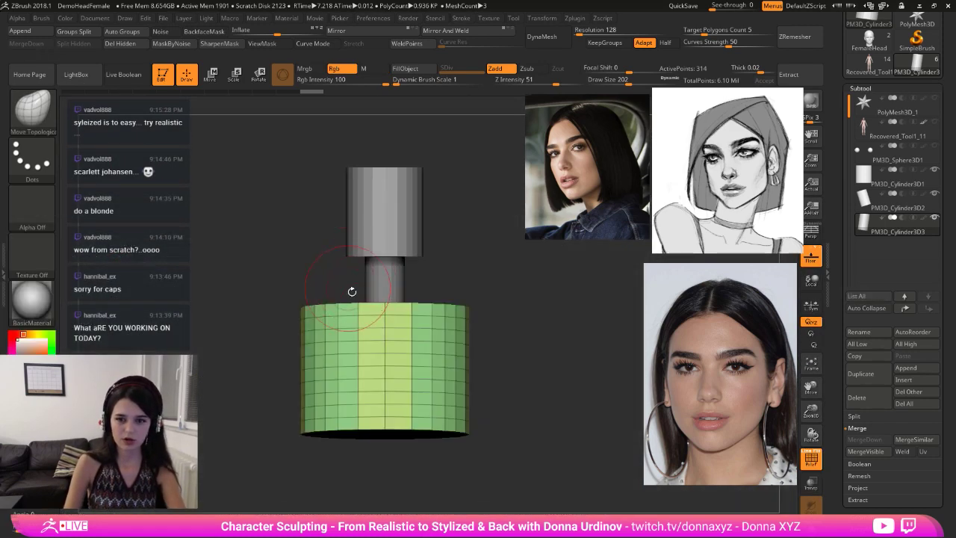
{"action": "left_click_drag", "start_coordinate": [385, 306], "coordinate": [385, 322]}
{"action": "mouse_move", "coordinate": [457, 287]}
{"action": "left_mouse_down", "text": "shift"}
{"action": "mouse_move", "coordinate": [458, 301]}
{"action": "mouse_move", "coordinate": [420, 322]}
{"action": "mouse_move", "coordinate": [441, 319]}
{"action": "left_mouse_up", "text": "shift"}
{"action": "mouse_move", "coordinate": [557, 305]}
{"action": "left_mouse_down", "text": "shift"}
{"action": "mouse_move", "coordinate": [415, 313]}
{"action": "mouse_move", "coordinate": [391, 293]}
{"action": "left_mouse_up", "text": "shift"}
{"action": "left_click_drag", "start_coordinate": [429, 307], "coordinate": [580, 292]}
{"action": "mouse_move", "coordinate": [462, 304]}
{"action": "left_mouse_down", "text": "shift"}
{"action": "mouse_move", "coordinate": [448, 351]}
{"action": "mouse_move", "coordinate": [472, 470]}
{"action": "left_mouse_up", "text": "shift"}
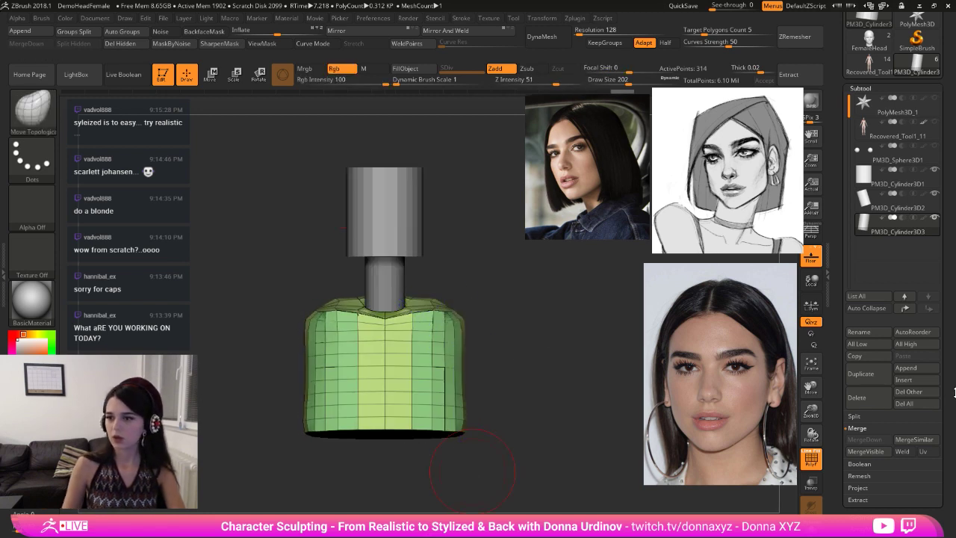
- Duplicate the neck cylinder and move the copy sideways to stand beside the torso as an arm
{"action": "key", "text": "Up"}
{"action": "left_click_drag", "start_coordinate": [526, 243], "coordinate": [497, 242]}
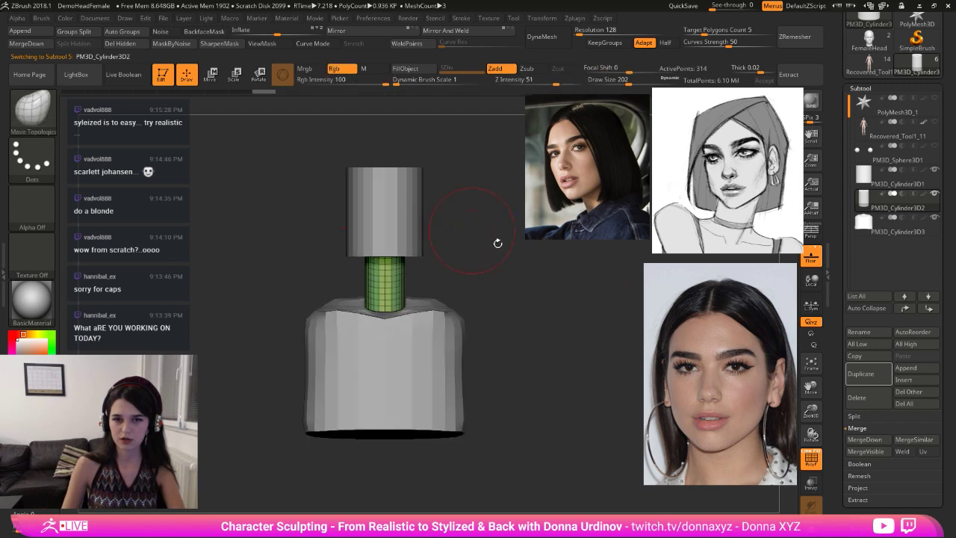
{"action": "left_click", "coordinate": [860, 373]}
{"action": "key", "text": "w"}
{"action": "left_click_drag", "start_coordinate": [334, 277], "coordinate": [235, 277]}
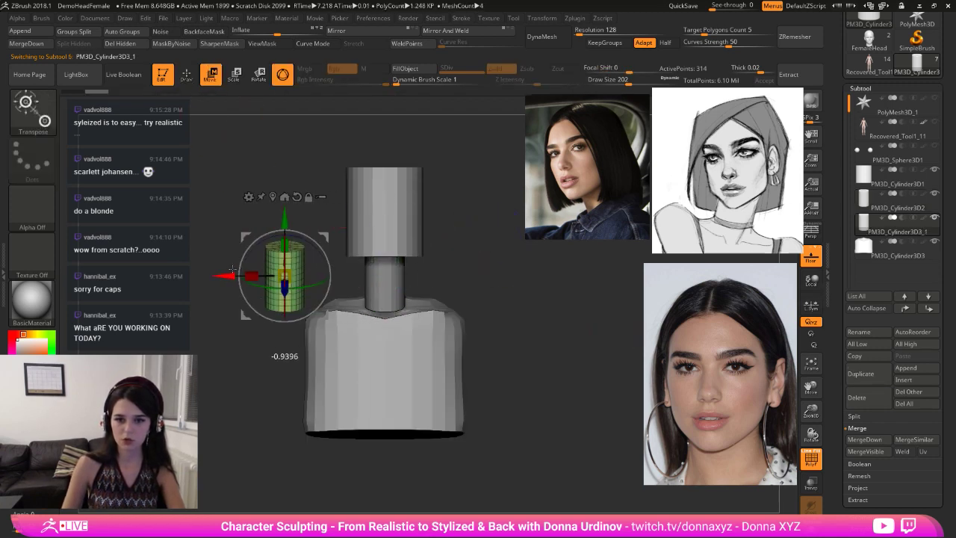
- Stretch the arm cylinder lengthwise, slim it down, and lower it so its top sits at shoulder height
{"action": "left_click_drag", "start_coordinate": [337, 278], "coordinate": [486, 179]}
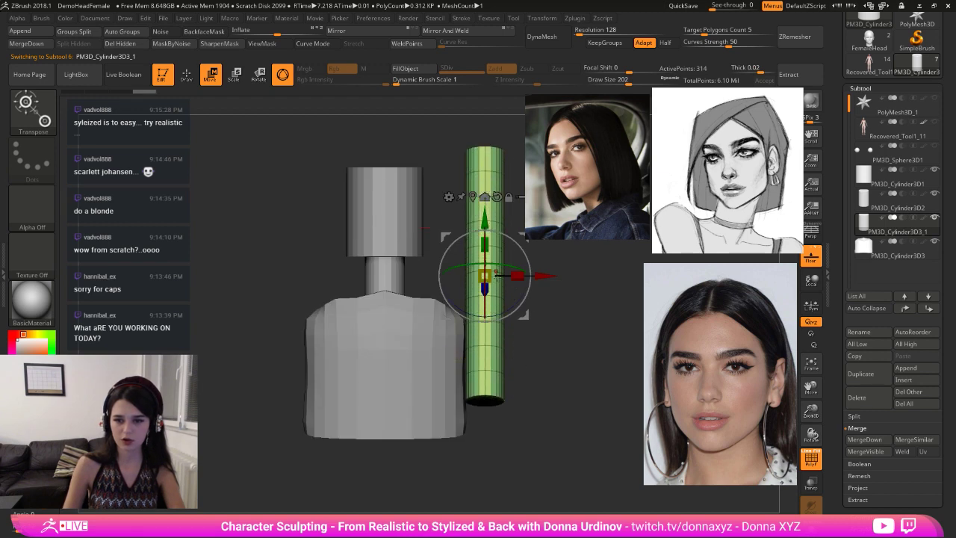
{"action": "left_click_drag", "start_coordinate": [489, 275], "coordinate": [500, 258]}
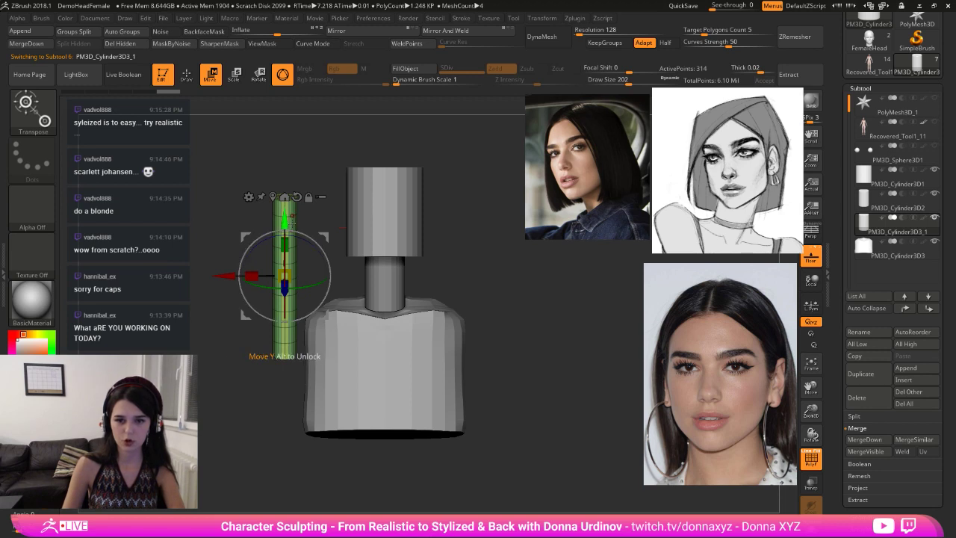
{"action": "left_click_drag", "start_coordinate": [284, 216], "coordinate": [284, 312]}
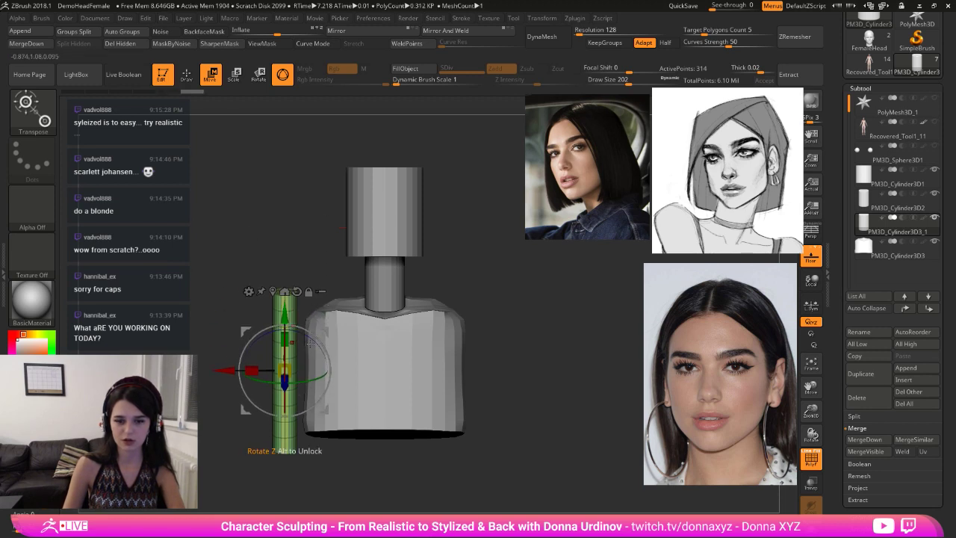
- Fine-tune the arm's length and distance from the torso, lower it slightly, and tilt its lower end outward
{"action": "left_click_drag", "start_coordinate": [231, 370], "coordinate": [295, 352]}
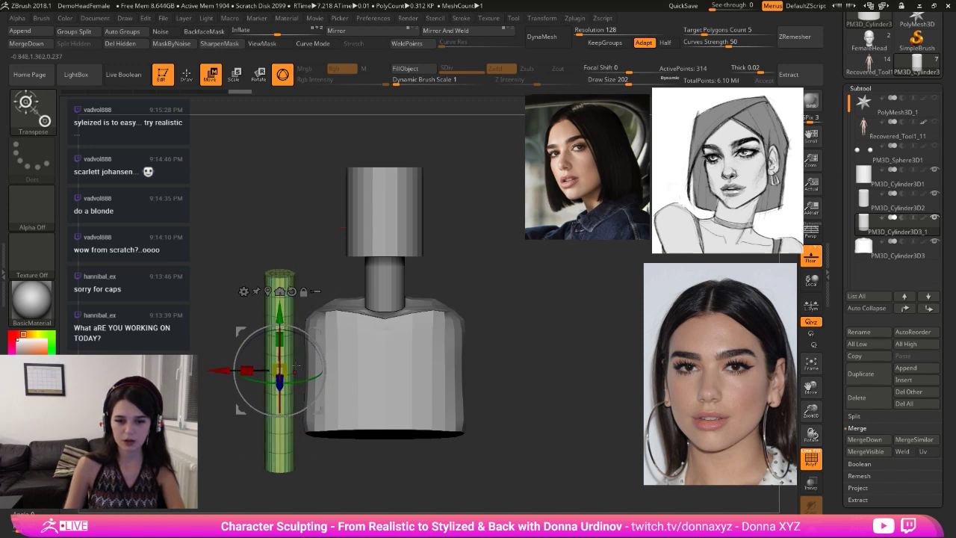
{"action": "left_click_drag", "start_coordinate": [222, 370], "coordinate": [230, 370]}
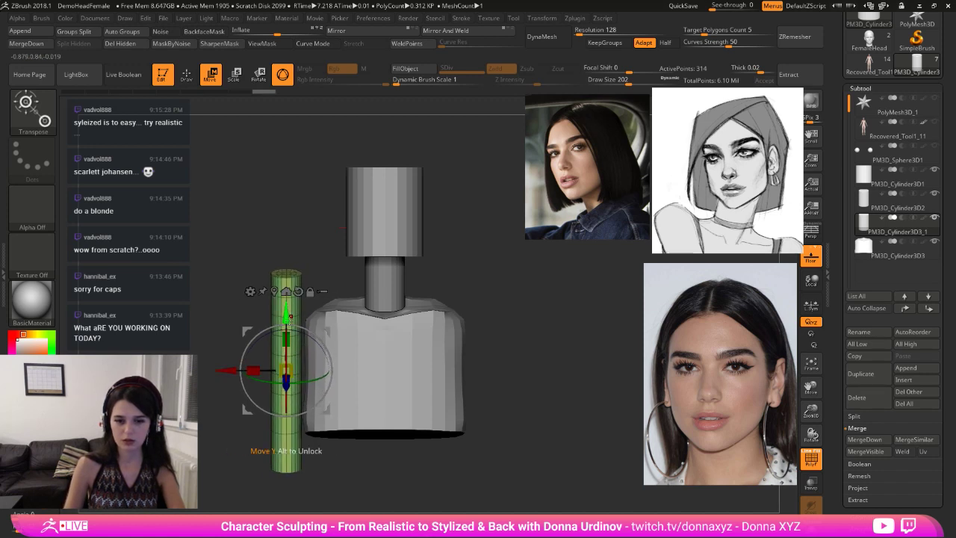
{"action": "left_click_drag", "start_coordinate": [287, 315], "coordinate": [318, 369]}
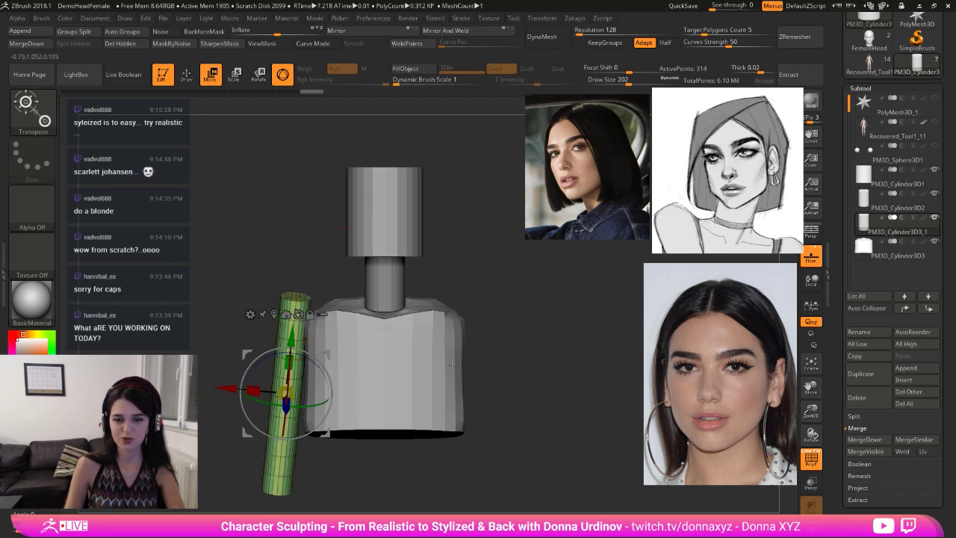
- Mirror the arm to the other side with Mirror And Weld, and lower and lengthen both arms
{"action": "left_click_drag", "start_coordinate": [508, 321], "coordinate": [481, 328], "text": "alt"}
{"action": "left_click", "coordinate": [467, 31]}
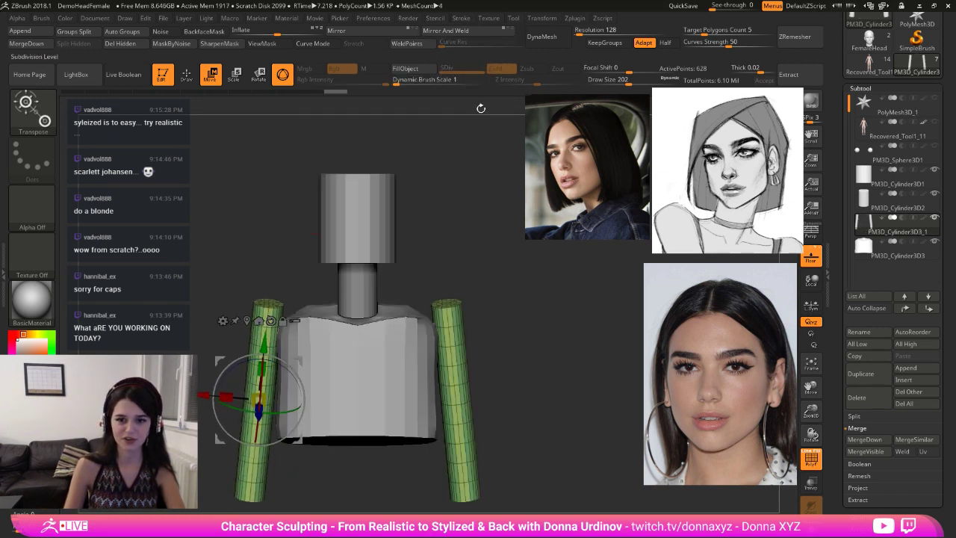
{"action": "left_click_drag", "start_coordinate": [599, 347], "coordinate": [635, 359]}
{"action": "left_click_drag", "start_coordinate": [364, 379], "coordinate": [386, 366]}
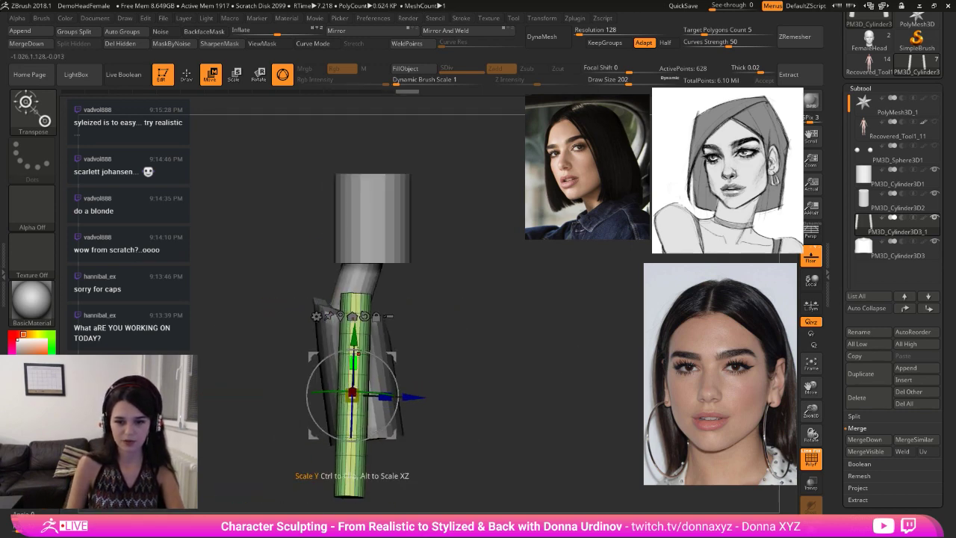
{"action": "left_click_drag", "start_coordinate": [354, 334], "coordinate": [354, 353]}
{"action": "left_click_drag", "start_coordinate": [454, 336], "coordinate": [409, 335], "text": "shift"}
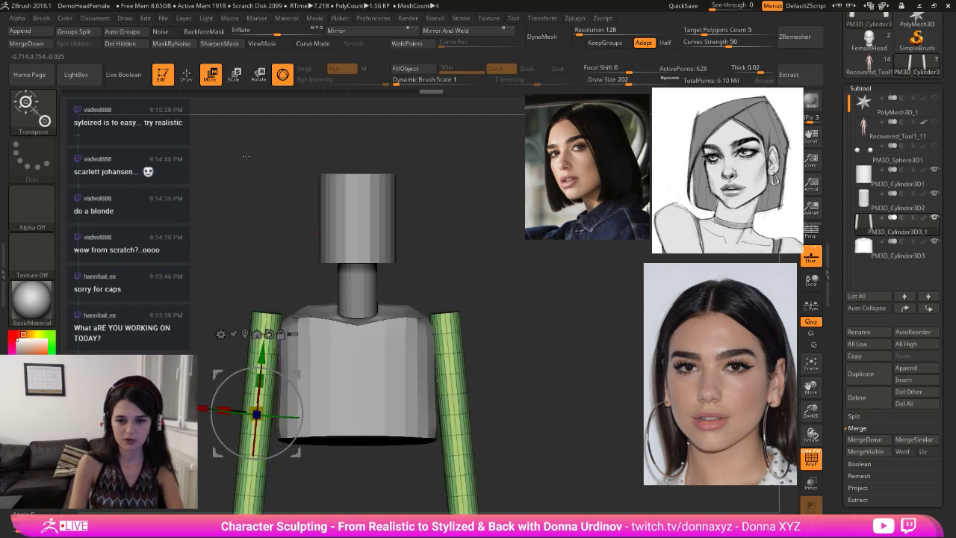
- Select the torso and use the Move brush to taper its lower sides and pull the bottom edge down
{"action": "left_click", "coordinate": [187, 75]}
{"action": "left_click", "coordinate": [344, 359], "text": "alt"}
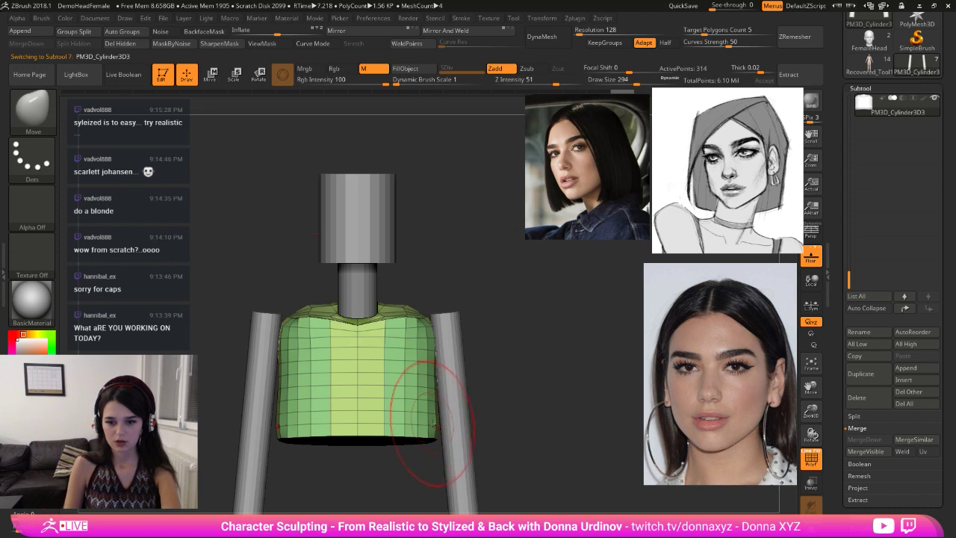
{"action": "left_click_drag", "start_coordinate": [434, 426], "coordinate": [423, 428]}
{"action": "left_click_drag", "start_coordinate": [431, 388], "coordinate": [423, 427], "text": "shift"}
{"action": "left_click_drag", "start_coordinate": [359, 435], "coordinate": [361, 486]}
{"action": "left_click_drag", "start_coordinate": [407, 463], "coordinate": [413, 478]}
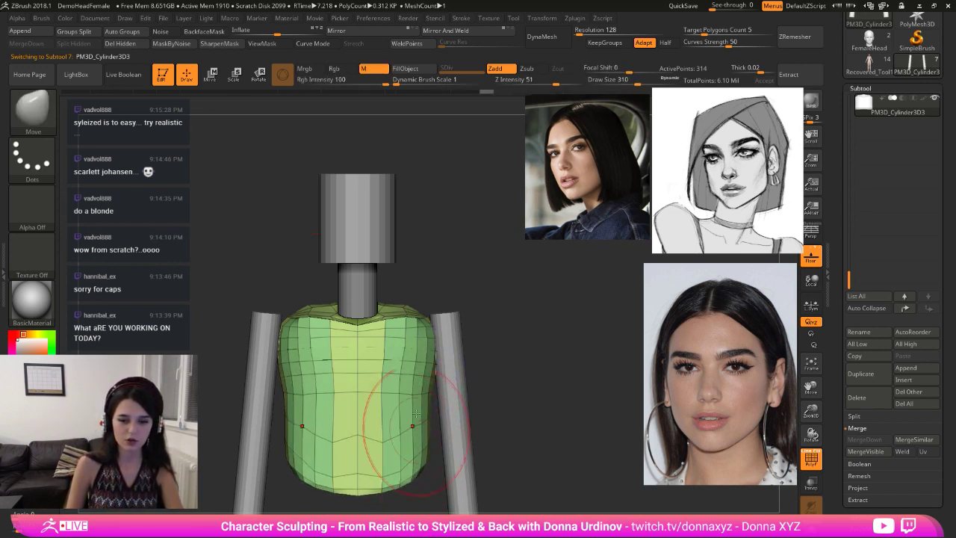
- Pull the torso's lower sides inward toward the waist and undo the unwanted strokes
{"action": "left_click_drag", "start_coordinate": [412, 425], "coordinate": [380, 401]}
{"action": "key", "text": "ctrl+z"}
{"action": "key", "text": "ctrl+z"}
{"action": "key", "text": "ctrl+z"}
{"action": "key", "text": "ctrl+z"}
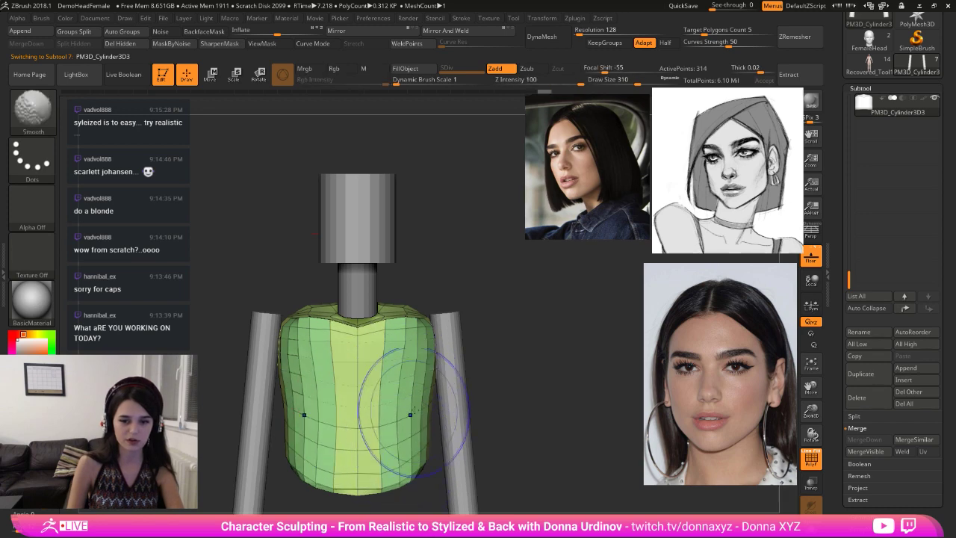
- Reshape the torso's lower profile from the side and smooth the front of the upper chest
{"action": "left_click_drag", "start_coordinate": [516, 422], "coordinate": [436, 431]}
{"action": "mouse_move", "coordinate": [359, 472]}
{"action": "left_mouse_down"}
{"action": "mouse_move", "coordinate": [374, 478]}
{"action": "mouse_move", "coordinate": [348, 454]}
{"action": "left_mouse_up"}
{"action": "mouse_move", "coordinate": [251, 493]}
{"action": "left_mouse_down"}
{"action": "mouse_move", "coordinate": [313, 511]}
{"action": "mouse_move", "coordinate": [326, 486]}
{"action": "left_mouse_up"}
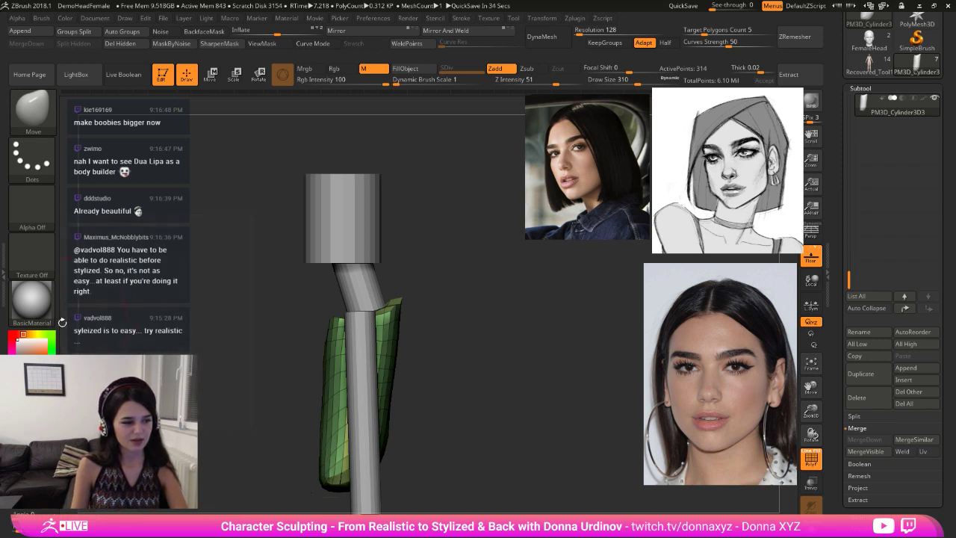
{"action": "left_click_drag", "start_coordinate": [418, 316], "coordinate": [465, 311]}
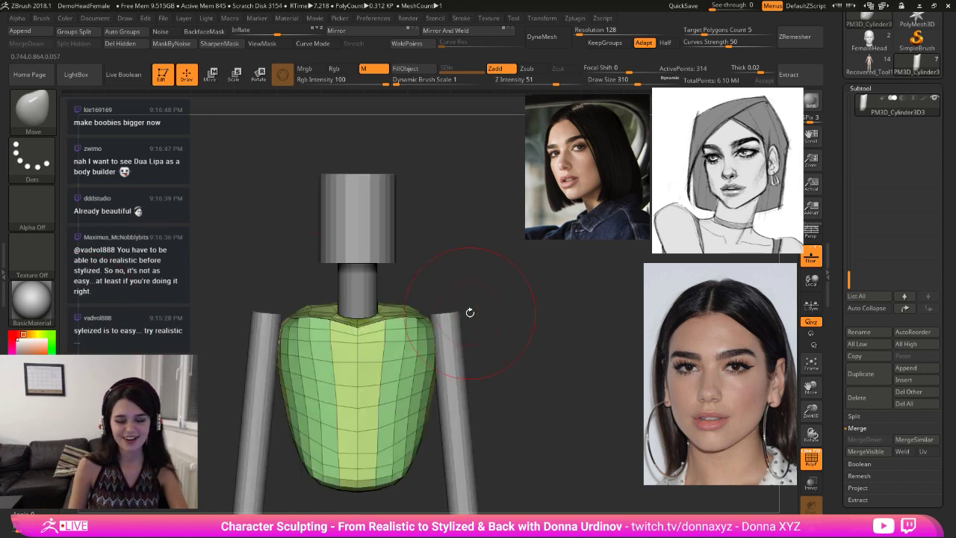
{"action": "left_click_drag", "start_coordinate": [357, 336], "coordinate": [400, 329], "text": "shift"}
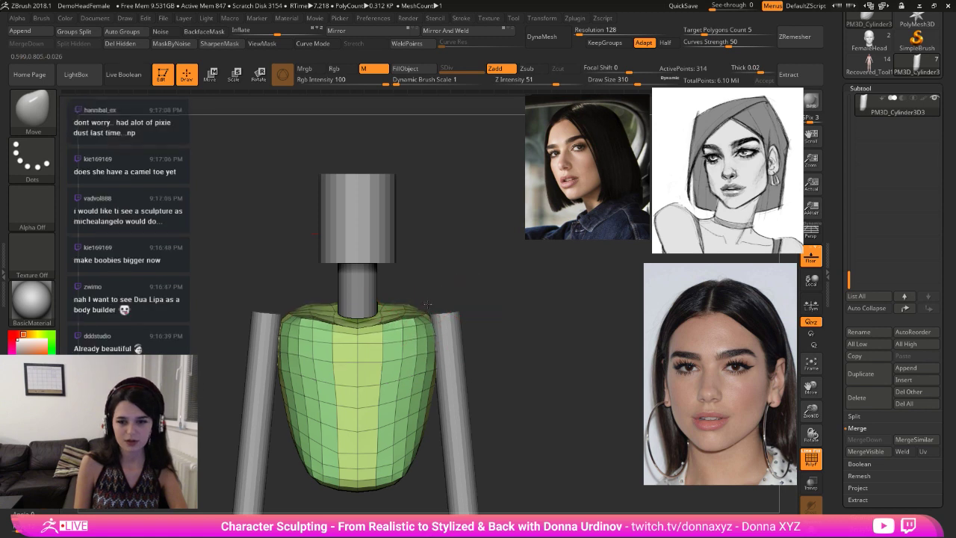
- Select the arms, inflate the upper arms into rounded shoulders with the Inflat brush, and smooth them
{"action": "left_click", "coordinate": [443, 351], "text": "alt"}
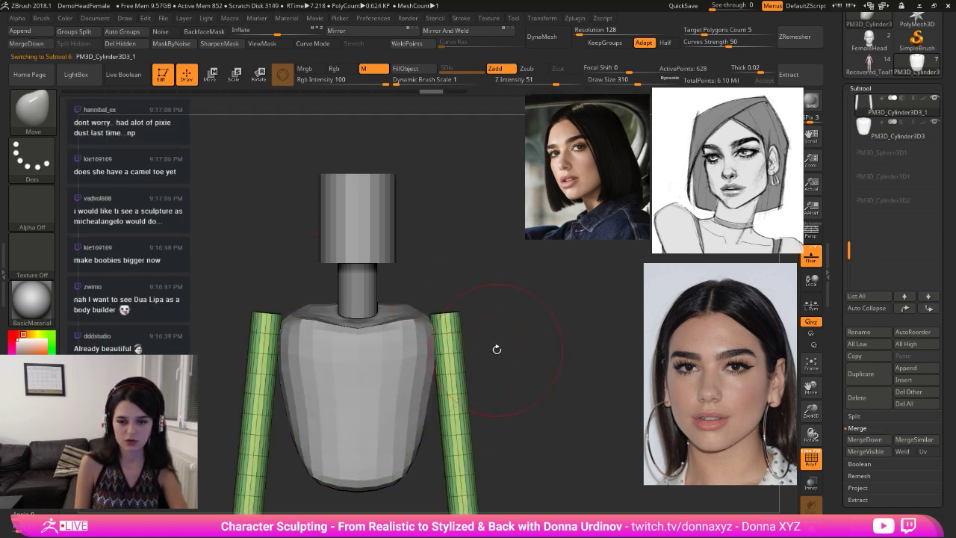
{"action": "key", "text": "b"}
{"action": "key", "text": "i"}
{"action": "key", "text": "n"}
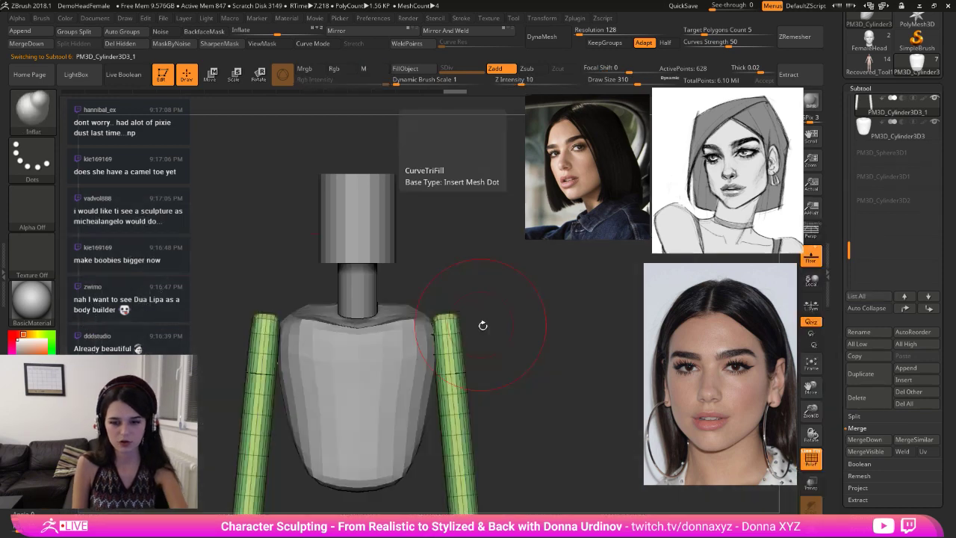
{"action": "mouse_move", "coordinate": [482, 326]}
{"action": "left_mouse_down"}
{"action": "mouse_move", "coordinate": [409, 333]}
{"action": "mouse_move", "coordinate": [422, 366]}
{"action": "mouse_move", "coordinate": [420, 352]}
{"action": "left_mouse_up"}
{"action": "left_click_drag", "start_coordinate": [478, 360], "coordinate": [425, 366]}
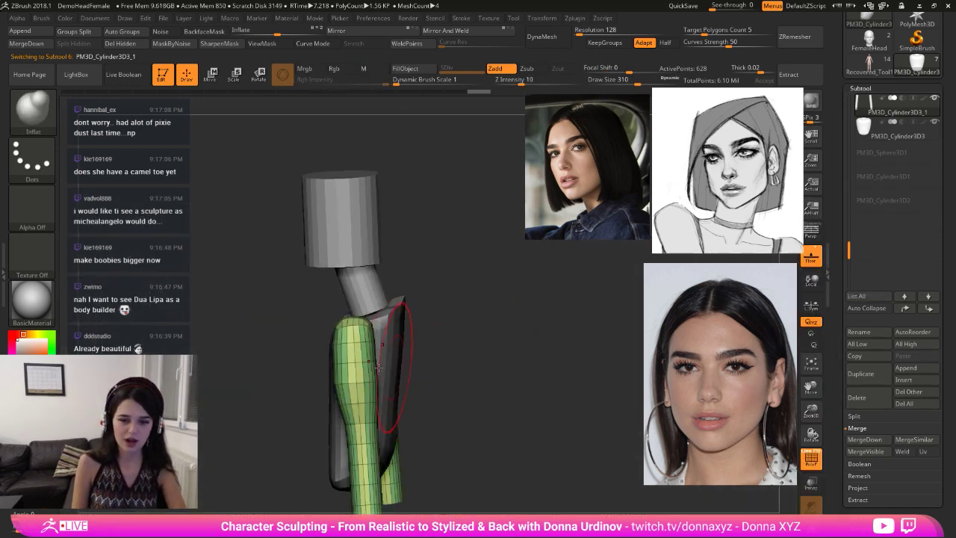
{"action": "mouse_move", "coordinate": [373, 404]}
{"action": "left_mouse_down"}
{"action": "mouse_move", "coordinate": [369, 486]}
{"action": "mouse_move", "coordinate": [377, 442]}
{"action": "mouse_move", "coordinate": [478, 419]}
{"action": "left_mouse_up"}
{"action": "mouse_move", "coordinate": [433, 344]}
{"action": "left_mouse_down", "text": "shift"}
{"action": "mouse_move", "coordinate": [451, 334]}
{"action": "mouse_move", "coordinate": [445, 322]}
{"action": "left_mouse_up", "text": "shift"}
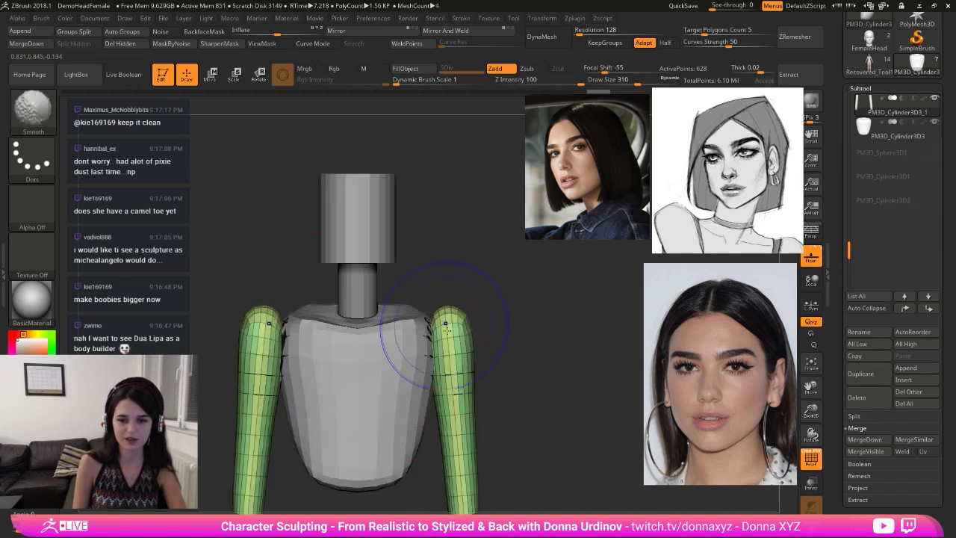
- Pull the arms inward around the elbows with the Move brush to give them a slight natural bend
{"action": "key", "text": "b"}
{"action": "key", "text": "m"}
{"action": "key", "text": "v"}
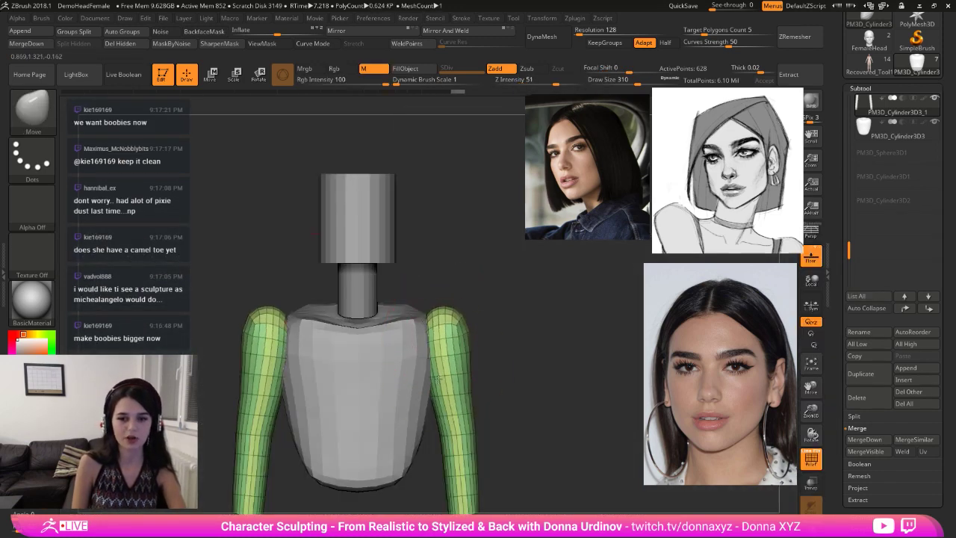
{"action": "left_click_drag", "start_coordinate": [456, 459], "coordinate": [449, 457]}
{"action": "left_click_drag", "start_coordinate": [454, 450], "coordinate": [448, 446]}
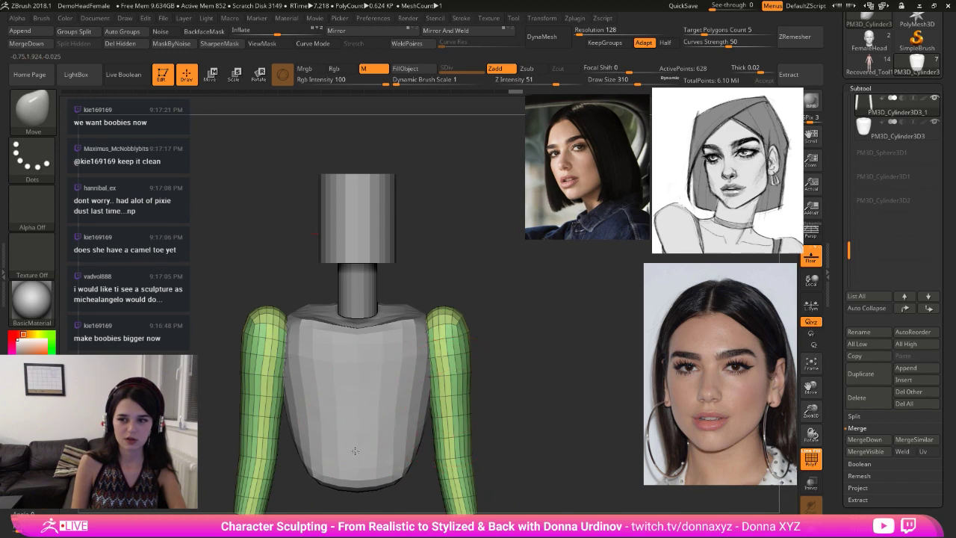
- Reshape the torso's front and sides with the Move brush, smooth its profile, and adjust the arms from the side
{"action": "left_click", "coordinate": [407, 392], "text": "alt"}
{"action": "left_click_drag", "start_coordinate": [486, 396], "coordinate": [351, 428]}
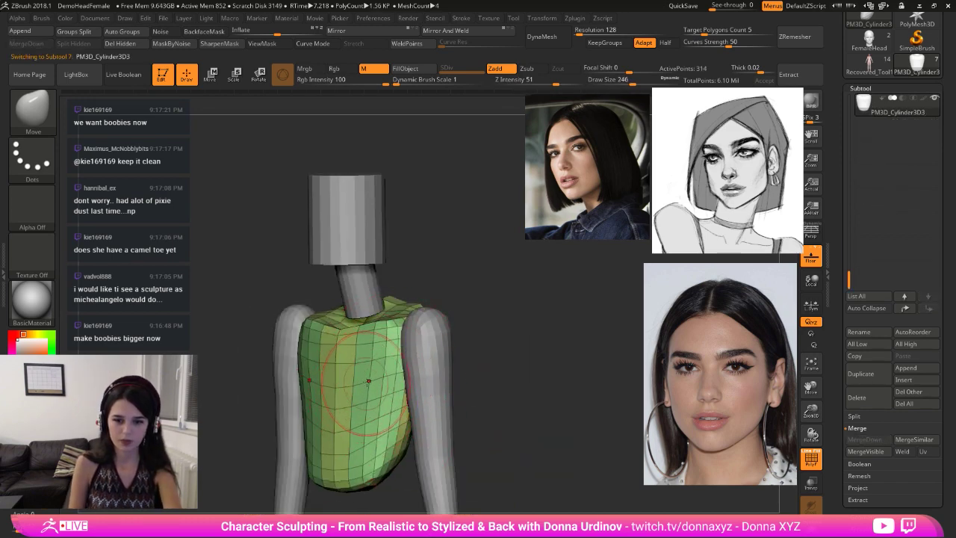
{"action": "left_click_drag", "start_coordinate": [366, 382], "coordinate": [385, 390]}
{"action": "left_click_drag", "start_coordinate": [439, 362], "coordinate": [428, 346]}
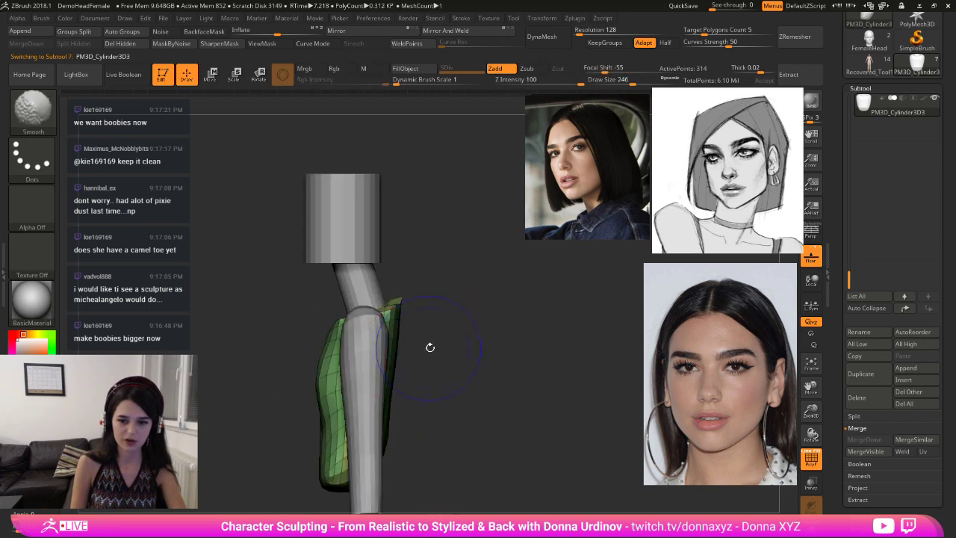
{"action": "left_click", "coordinate": [375, 369], "text": "alt"}
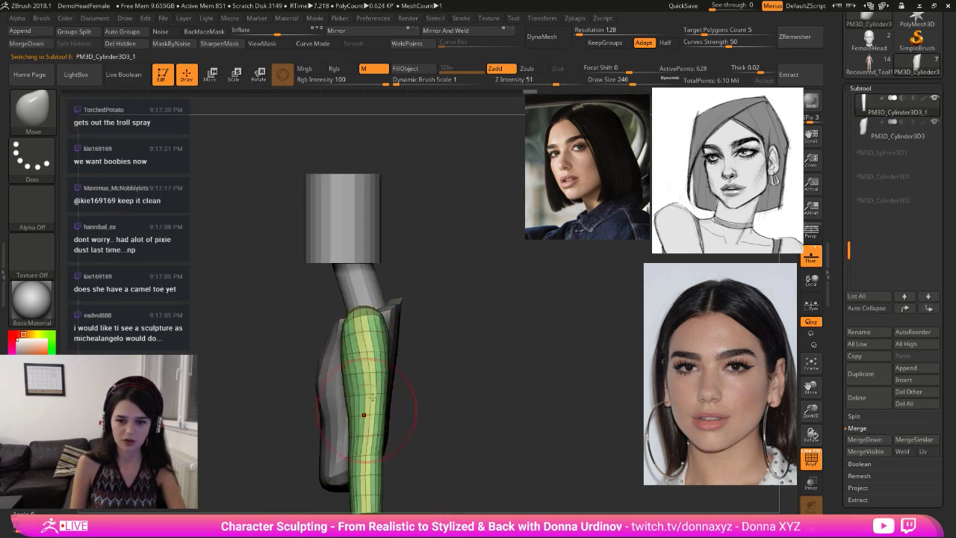
{"action": "left_click", "coordinate": [394, 321], "text": "alt"}
{"action": "left_click_drag", "start_coordinate": [448, 321], "coordinate": [515, 322]}
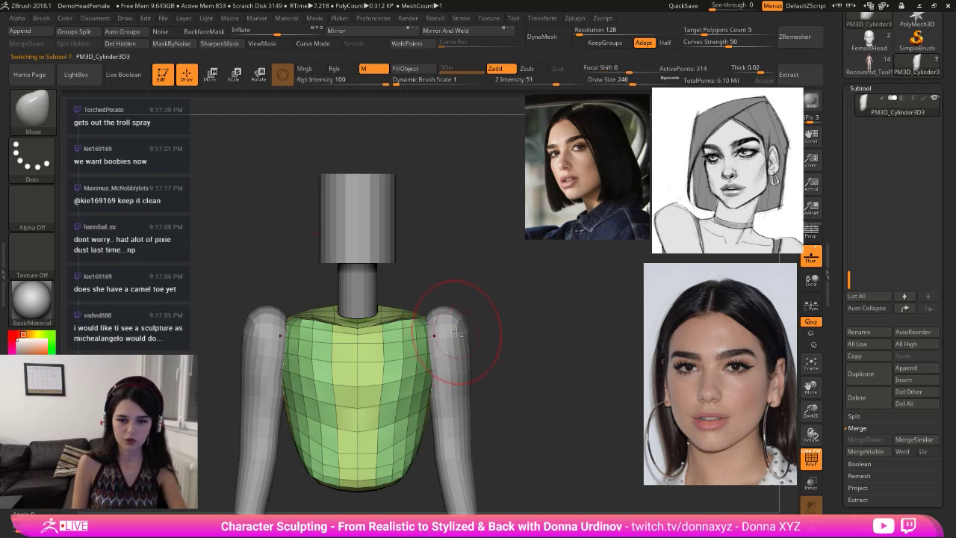
- Define the ribcage and waist by reshaping the torso's sides and lower end with the Move brush
{"action": "left_click_drag", "start_coordinate": [464, 411], "coordinate": [453, 417]}
{"action": "left_click_drag", "start_coordinate": [516, 410], "coordinate": [487, 296]}
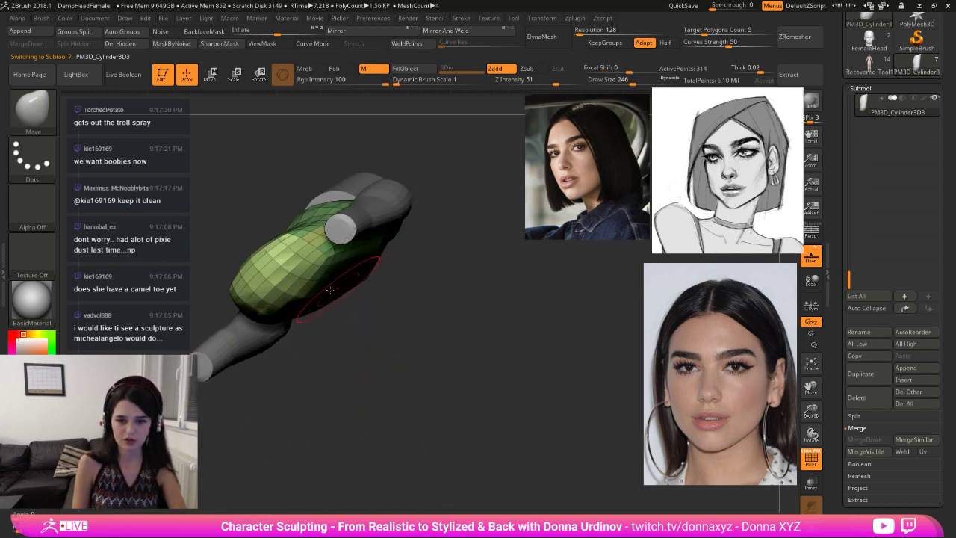
{"action": "mouse_move", "coordinate": [325, 301]}
{"action": "left_mouse_down"}
{"action": "mouse_move", "coordinate": [316, 288]}
{"action": "mouse_move", "coordinate": [290, 293]}
{"action": "left_mouse_up"}
{"action": "mouse_move", "coordinate": [487, 332]}
{"action": "left_mouse_down"}
{"action": "mouse_move", "coordinate": [481, 437]}
{"action": "mouse_move", "coordinate": [438, 438]}
{"action": "mouse_move", "coordinate": [429, 377]}
{"action": "mouse_move", "coordinate": [414, 419]}
{"action": "mouse_move", "coordinate": [415, 397]}
{"action": "mouse_move", "coordinate": [381, 404]}
{"action": "left_mouse_up"}
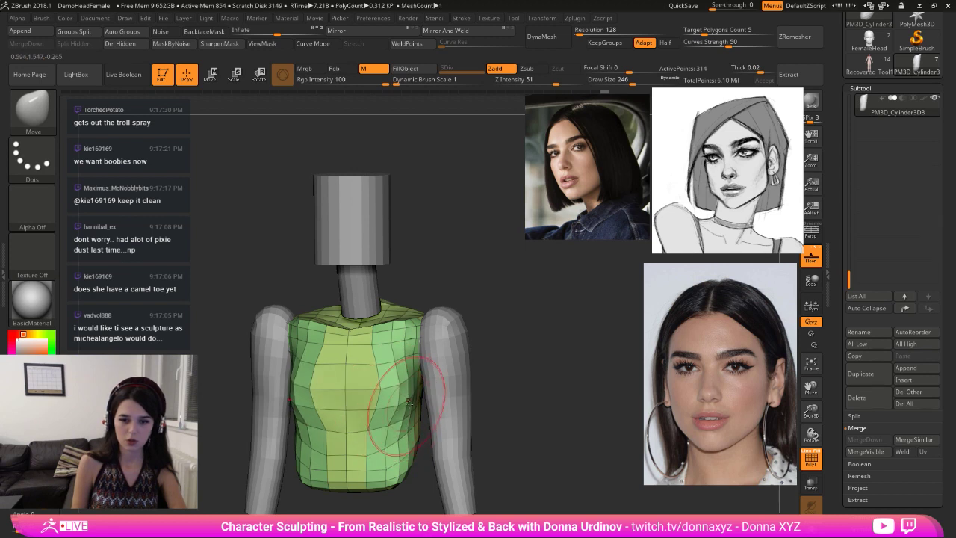
- Select the arms, move them closer against the torso, and smooth the shoulders and upper arms
{"action": "left_click", "coordinate": [451, 372], "text": "alt"}
{"action": "left_click_drag", "start_coordinate": [469, 384], "coordinate": [461, 382]}
{"action": "left_click_drag", "start_coordinate": [448, 342], "coordinate": [453, 348], "text": "shift"}
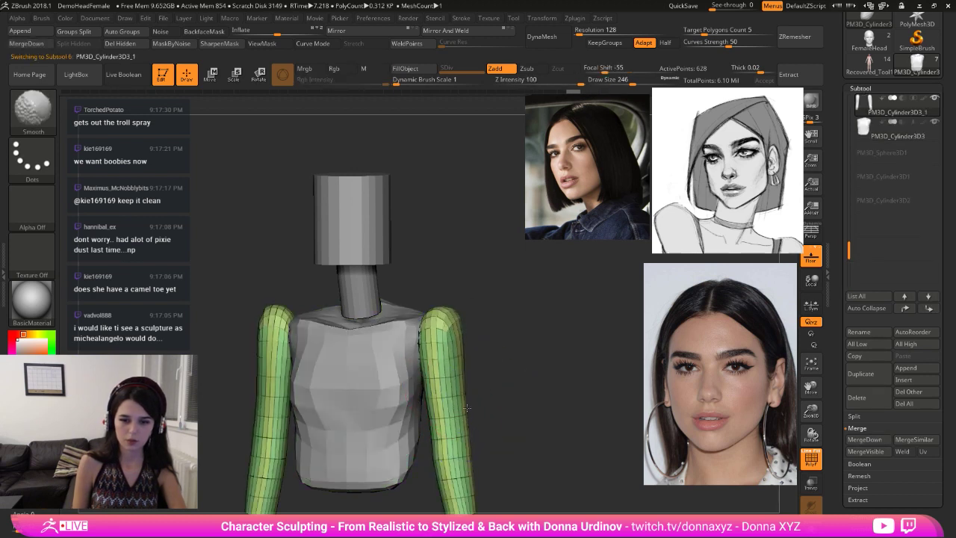
{"action": "left_click_drag", "start_coordinate": [493, 374], "coordinate": [490, 394], "text": "shift"}
{"action": "mouse_move", "coordinate": [449, 318]}
{"action": "left_mouse_down"}
{"action": "mouse_move", "coordinate": [439, 337]}
{"action": "mouse_move", "coordinate": [441, 418]}
{"action": "left_mouse_up"}
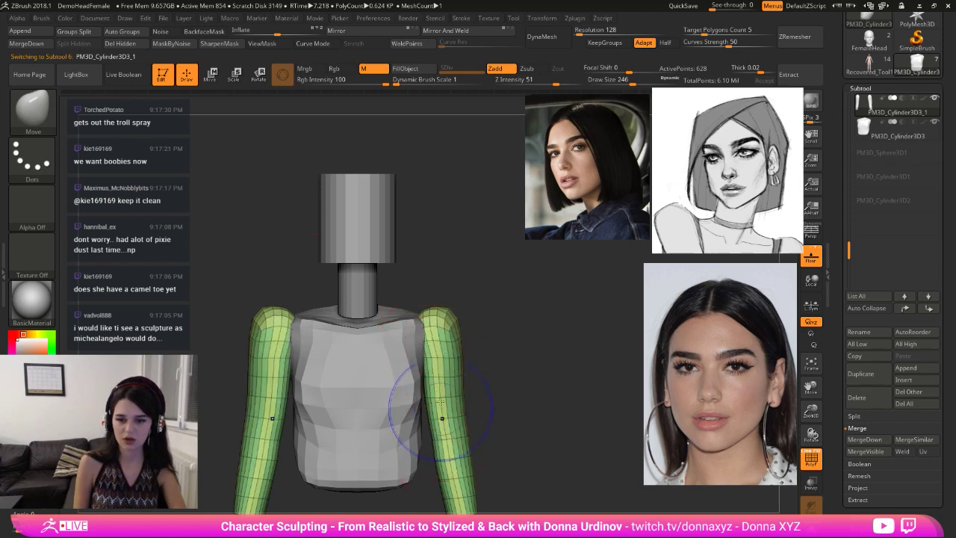
{"action": "left_click_drag", "start_coordinate": [442, 336], "coordinate": [438, 333]}
{"action": "left_click_drag", "start_coordinate": [519, 378], "coordinate": [522, 377]}
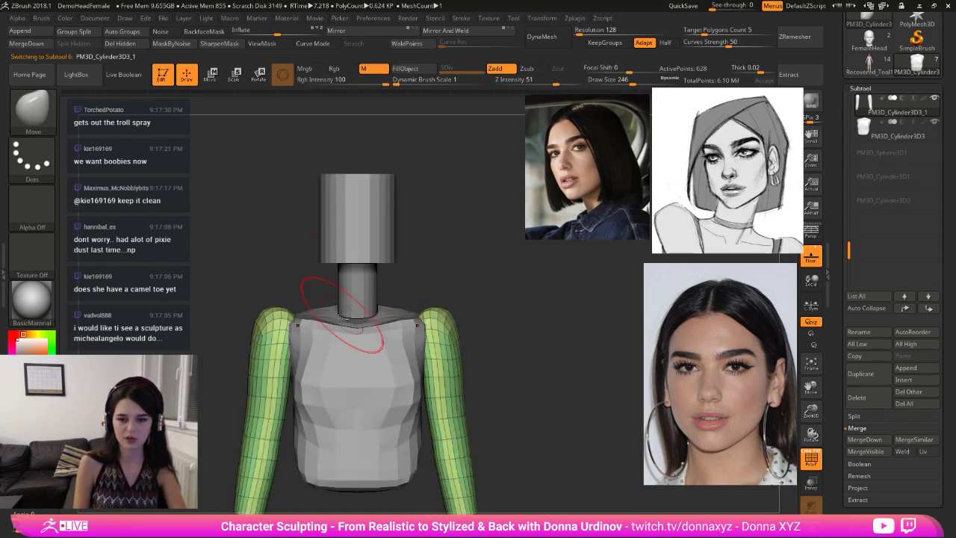
- Select the neck, adjust its lower end to fit into the torso, and smooth its profile
{"action": "left_click", "coordinate": [357, 299], "text": "alt"}
{"action": "left_click_drag", "start_coordinate": [427, 283], "coordinate": [376, 314]}
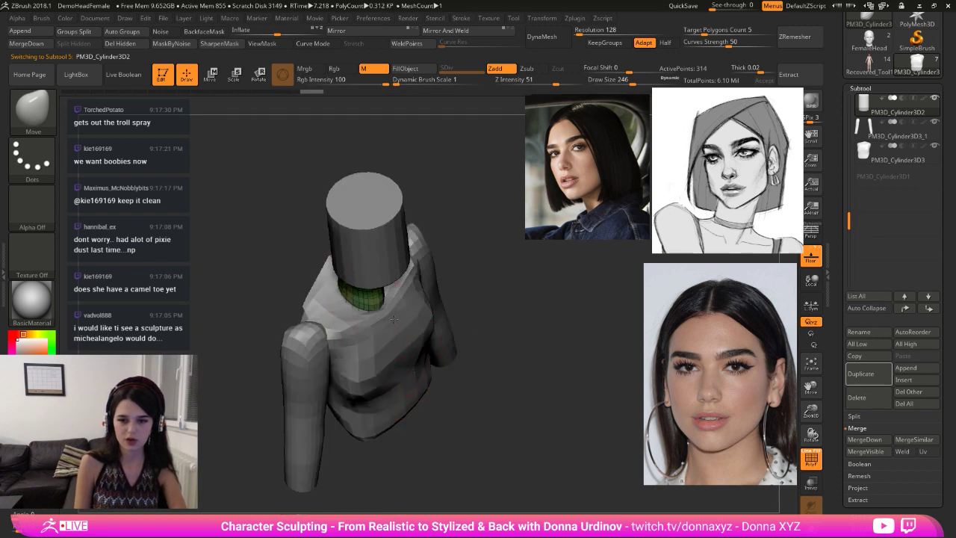
{"action": "left_click_drag", "start_coordinate": [461, 297], "coordinate": [367, 175], "text": "shift"}
{"action": "left_click", "coordinate": [453, 279]}
{"action": "left_click_drag", "start_coordinate": [377, 321], "coordinate": [379, 320]}
{"action": "left_click_drag", "start_coordinate": [437, 276], "coordinate": [381, 281]}
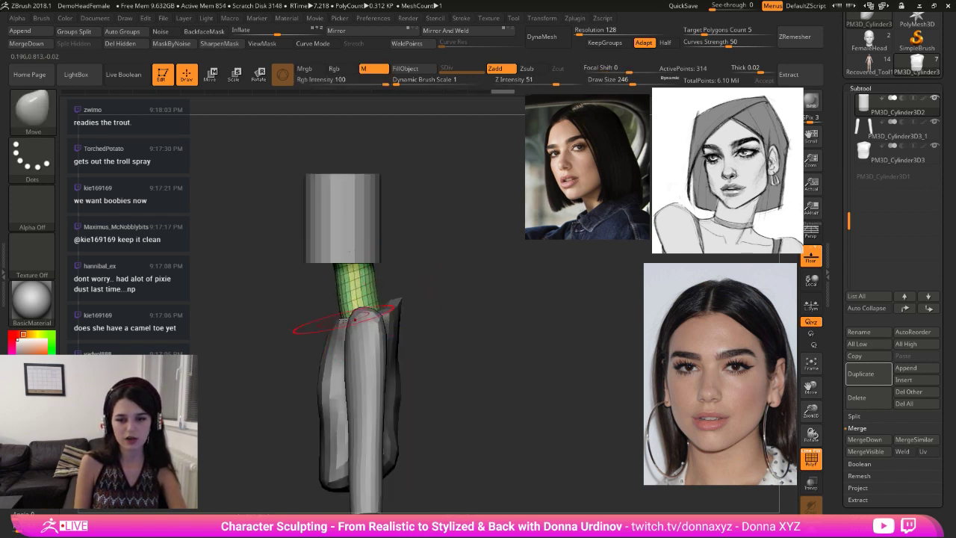
{"action": "key", "text": "shift"}
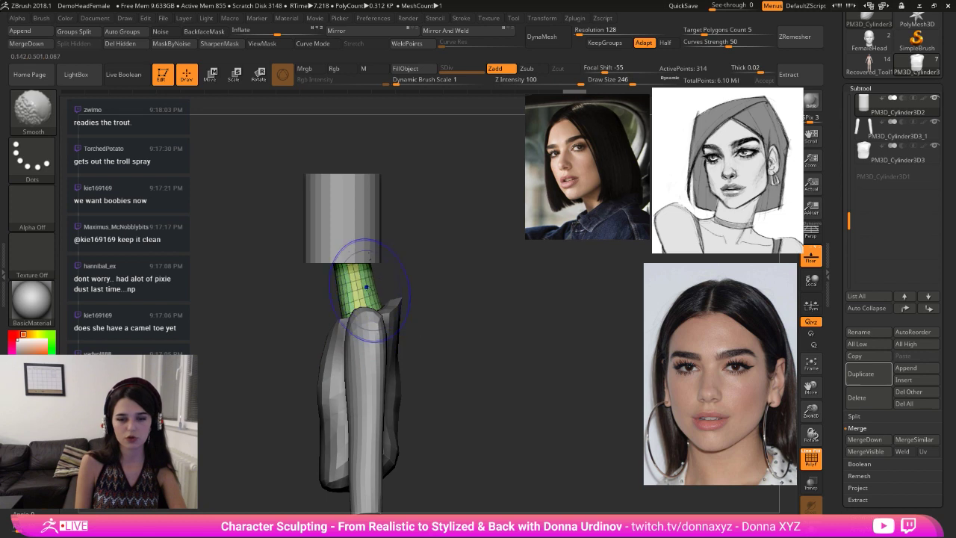
{"action": "mouse_move", "coordinate": [419, 276]}
{"action": "left_mouse_down", "text": "shift"}
{"action": "mouse_move", "coordinate": [461, 277]}
{"action": "mouse_move", "coordinate": [377, 295]}
{"action": "mouse_move", "coordinate": [380, 280]}
{"action": "mouse_move", "coordinate": [416, 274]}
{"action": "left_mouse_up", "text": "shift"}
- Select the head cylinder and pull its lower front edge down with the Move brush to form a slanted jawline
{"action": "left_click", "coordinate": [372, 248], "text": "alt"}
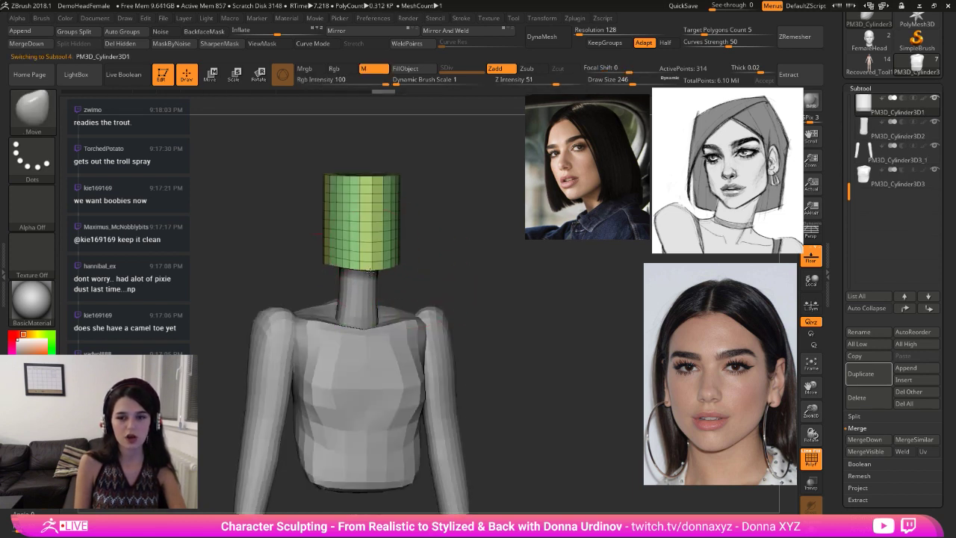
{"action": "mouse_move", "coordinate": [427, 264]}
{"action": "left_mouse_down"}
{"action": "mouse_move", "coordinate": [366, 261]}
{"action": "mouse_move", "coordinate": [359, 289]}
{"action": "mouse_move", "coordinate": [381, 268]}
{"action": "left_mouse_up"}
{"action": "key", "text": "ctrl+z"}
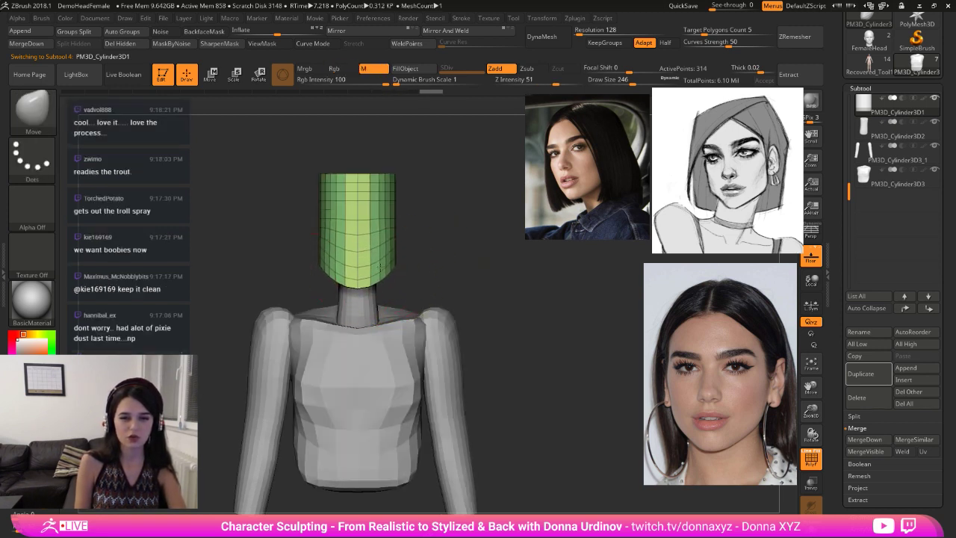
{"action": "mouse_move", "coordinate": [435, 237]}
{"action": "left_mouse_down"}
{"action": "mouse_move", "coordinate": [434, 271]}
{"action": "mouse_move", "coordinate": [337, 305]}
{"action": "left_mouse_up"}
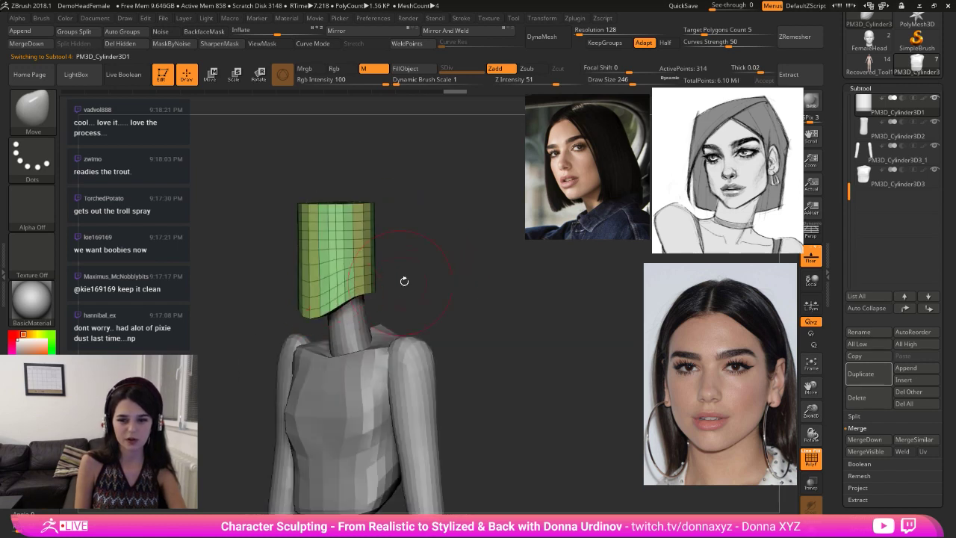
{"action": "left_click_drag", "start_coordinate": [404, 281], "coordinate": [325, 306]}
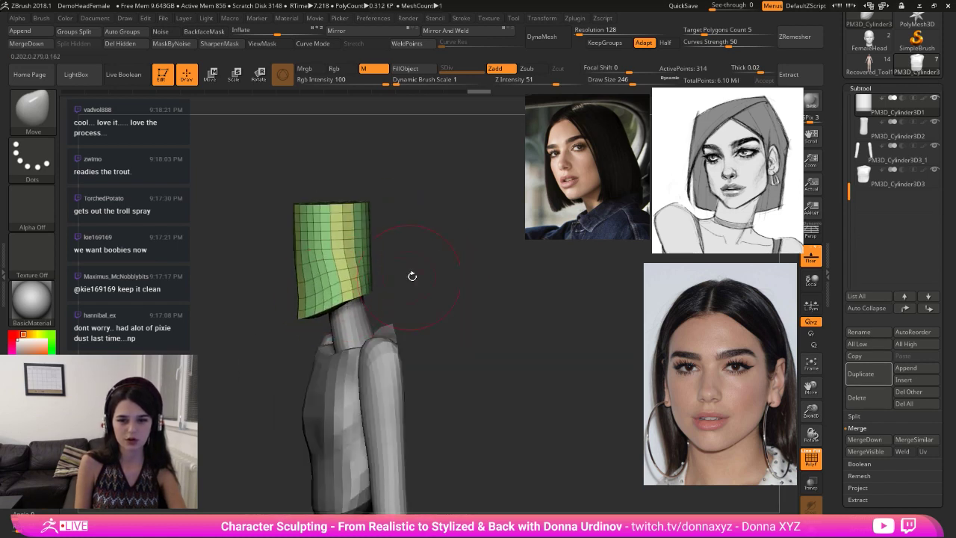
- Round off the head's upper corners, pull out the back of the skull, and smooth it toward the neck
{"action": "left_click_drag", "start_coordinate": [411, 273], "coordinate": [442, 271], "text": "shift"}
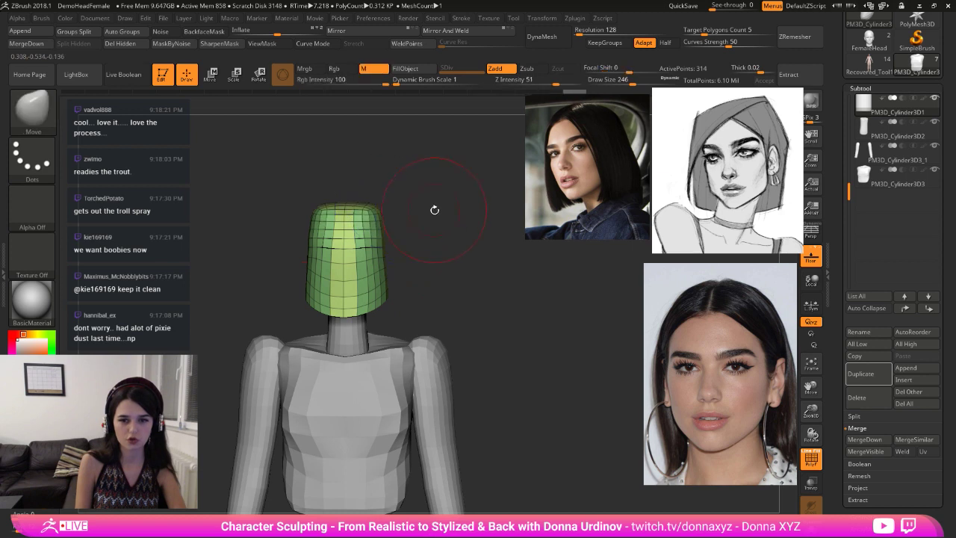
{"action": "mouse_move", "coordinate": [433, 207]}
{"action": "left_mouse_down"}
{"action": "mouse_move", "coordinate": [367, 211]}
{"action": "mouse_move", "coordinate": [386, 224]}
{"action": "left_mouse_up"}
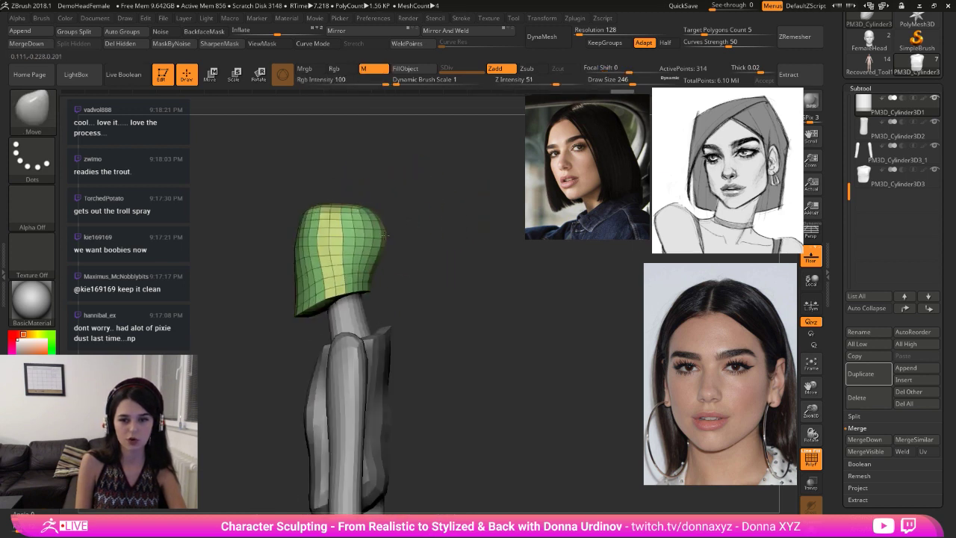
{"action": "key", "text": "shift"}
{"action": "left_click_drag", "start_coordinate": [384, 263], "coordinate": [397, 253], "text": "shift"}
{"action": "key", "text": "shift"}
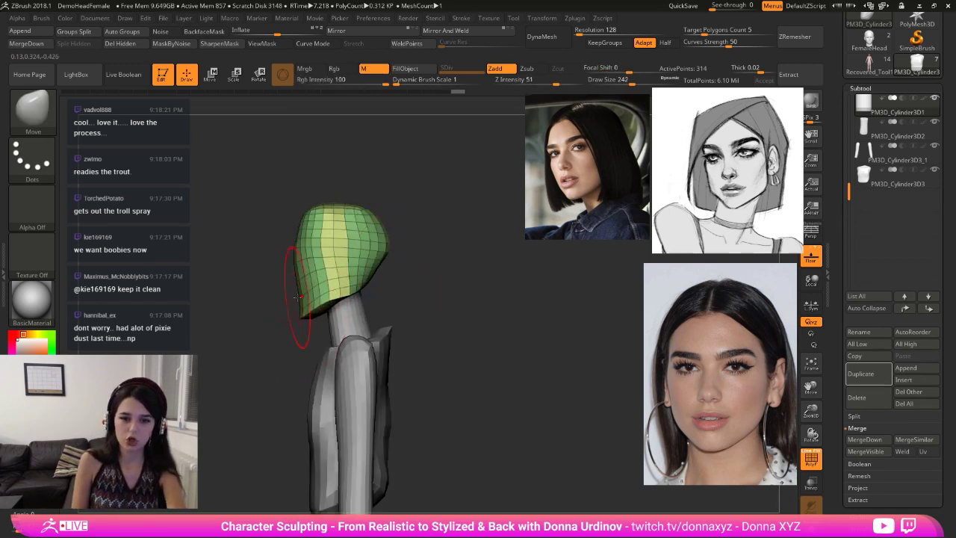
- Narrow the jaw into a tapered chin and raise and smooth the top of the head into a dome
{"action": "left_click_drag", "start_coordinate": [299, 320], "coordinate": [294, 351]}
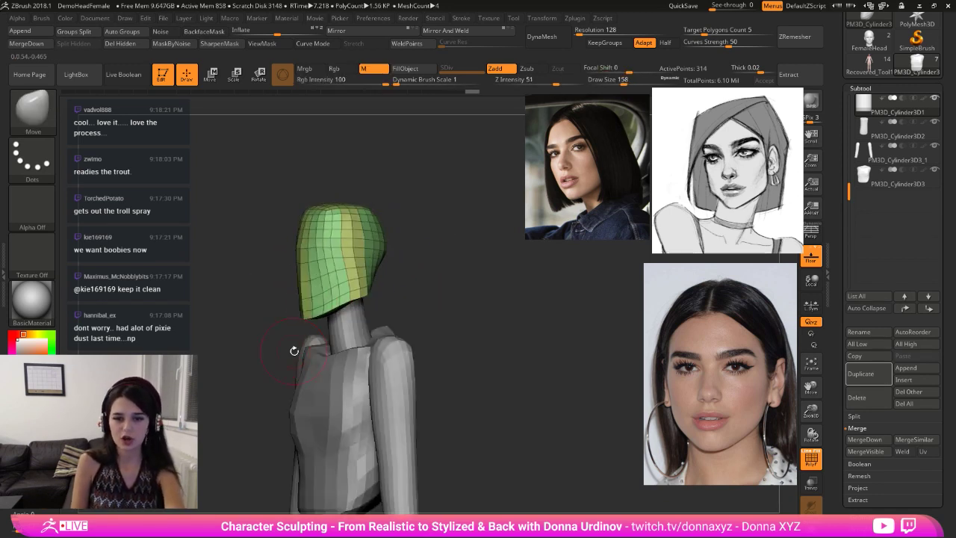
{"action": "mouse_move", "coordinate": [366, 280]}
{"action": "left_mouse_down", "text": "shift"}
{"action": "mouse_move", "coordinate": [355, 295]}
{"action": "mouse_move", "coordinate": [407, 287]}
{"action": "mouse_move", "coordinate": [362, 297]}
{"action": "left_mouse_up", "text": "shift"}
{"action": "left_click_drag", "start_coordinate": [395, 294], "coordinate": [420, 294]}
{"action": "left_click_drag", "start_coordinate": [362, 309], "coordinate": [354, 314], "text": "shift"}
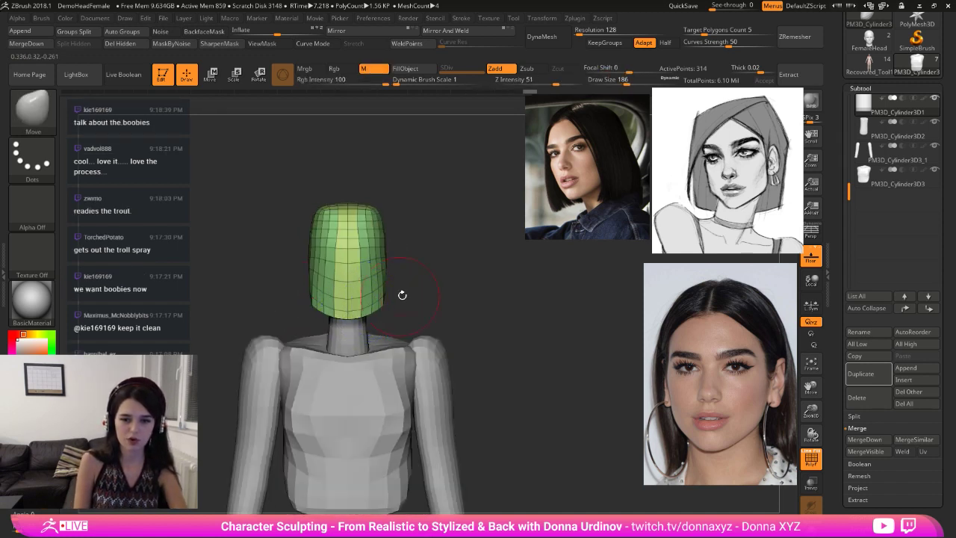
{"action": "mouse_move", "coordinate": [401, 295]}
{"action": "left_mouse_down"}
{"action": "mouse_move", "coordinate": [376, 290]}
{"action": "mouse_move", "coordinate": [362, 310]}
{"action": "mouse_move", "coordinate": [409, 286]}
{"action": "left_mouse_up"}
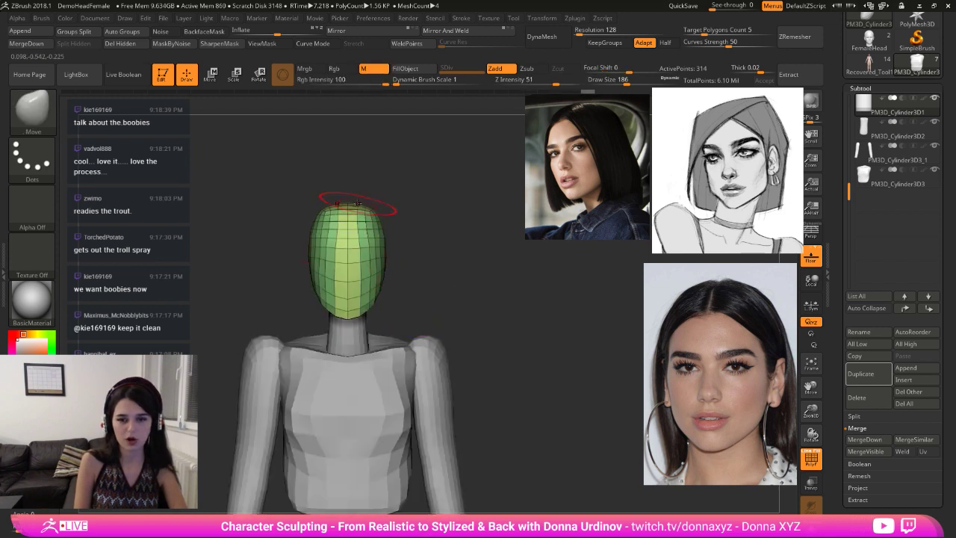
{"action": "mouse_move", "coordinate": [356, 198]}
{"action": "left_mouse_down"}
{"action": "mouse_move", "coordinate": [386, 209]}
{"action": "mouse_move", "coordinate": [314, 209]}
{"action": "mouse_move", "coordinate": [383, 233]}
{"action": "left_mouse_up"}
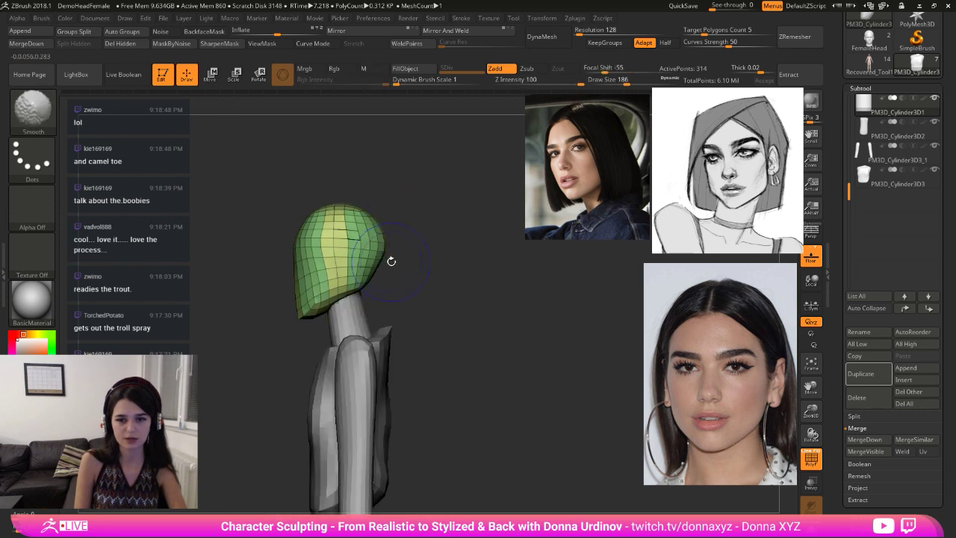
{"action": "key", "text": "shift"}
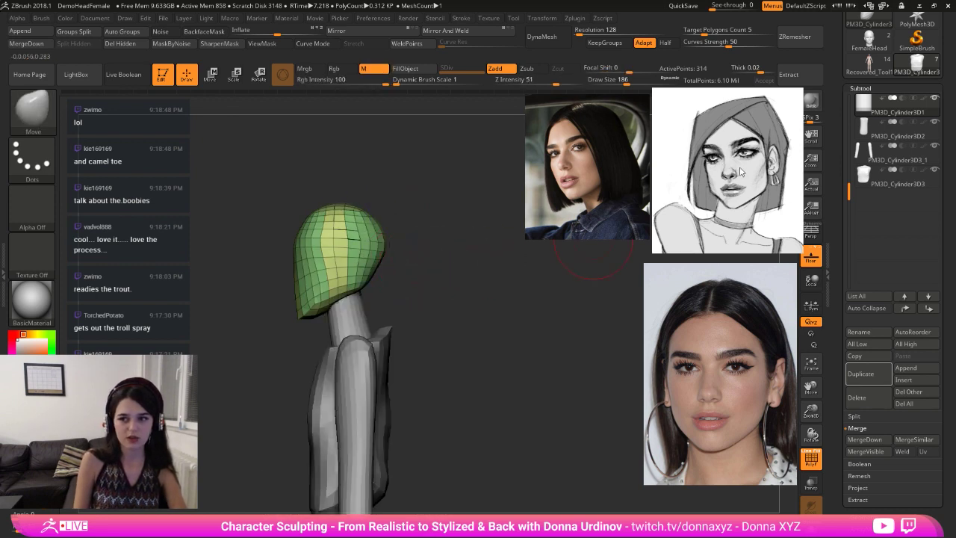
- Reduce the brush size to 78, push in the eye sockets, and pull out a pointed nose on the head
{"action": "left_click_drag", "start_coordinate": [513, 295], "coordinate": [520, 327]}
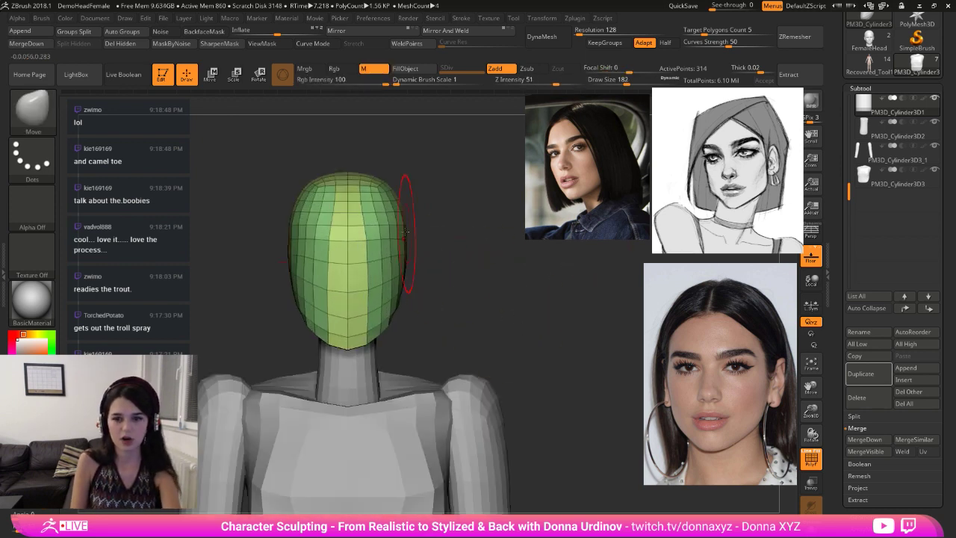
{"action": "key", "text": "["}
{"action": "key", "text": "["}
{"action": "key", "text": "["}
{"action": "key", "text": "["}
{"action": "key", "text": "["}
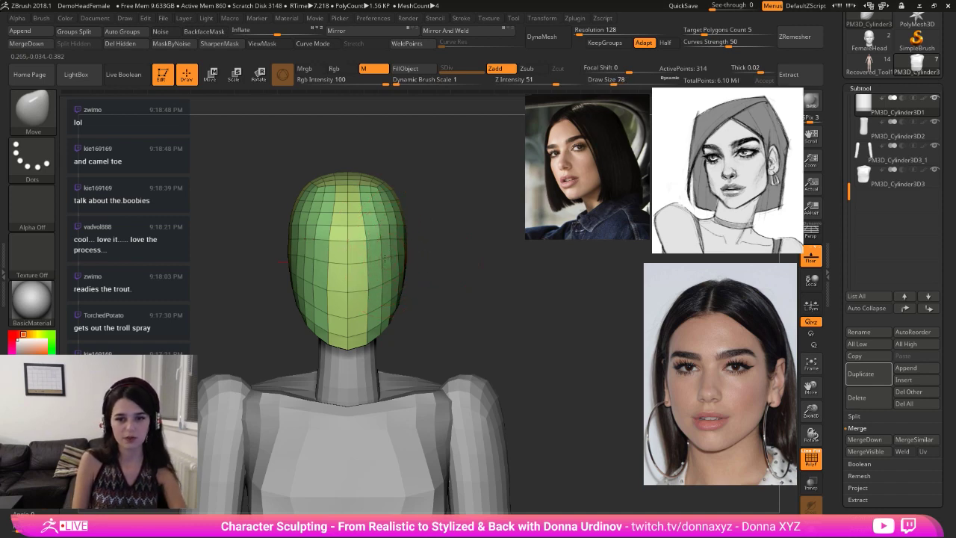
{"action": "left_click_drag", "start_coordinate": [388, 255], "coordinate": [251, 293]}
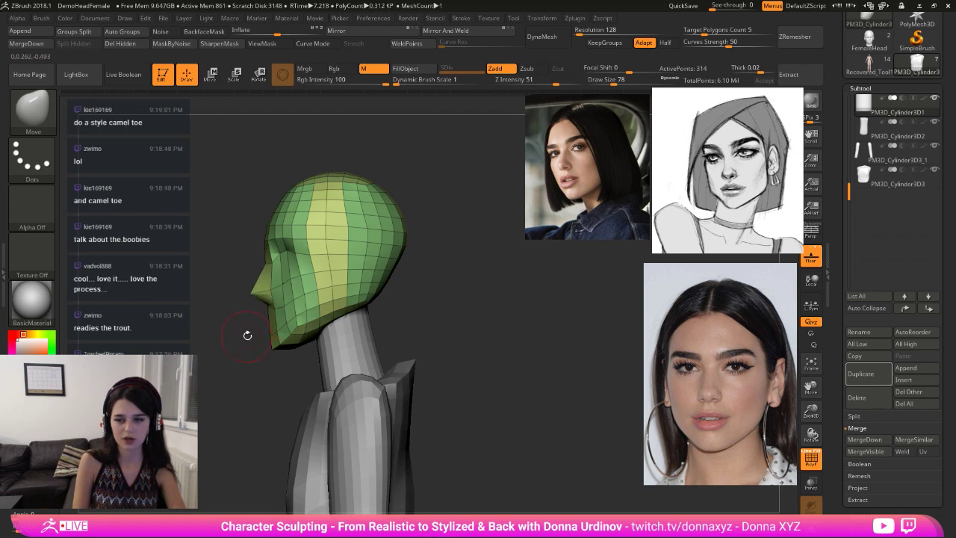
{"action": "mouse_move", "coordinate": [246, 335]}
{"action": "left_mouse_down"}
{"action": "mouse_move", "coordinate": [348, 317]}
{"action": "mouse_move", "coordinate": [360, 290]}
{"action": "mouse_move", "coordinate": [351, 264]}
{"action": "left_mouse_up"}
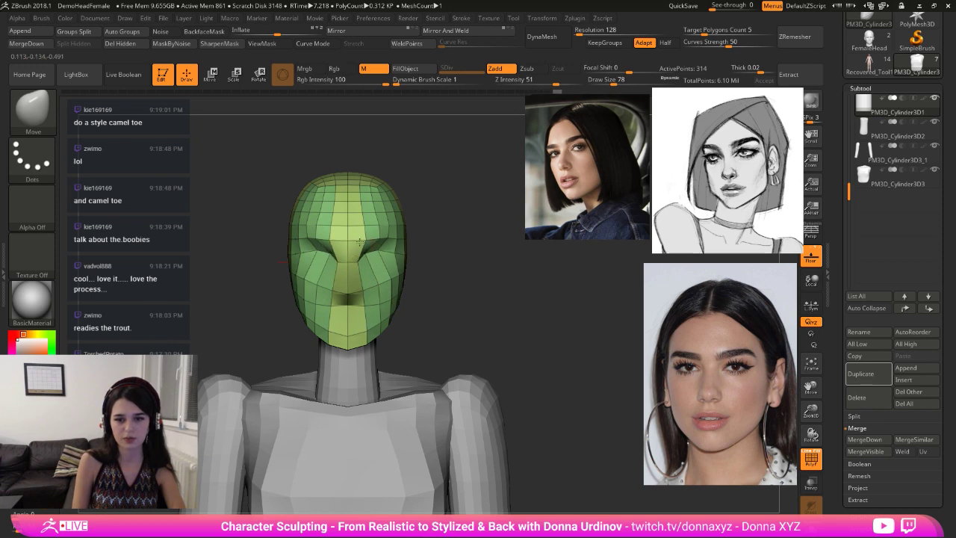
- Widen the sides of the head around the temples and pull the crown upward with a larger Move brush
{"action": "left_click_drag", "start_coordinate": [422, 235], "coordinate": [426, 246]}
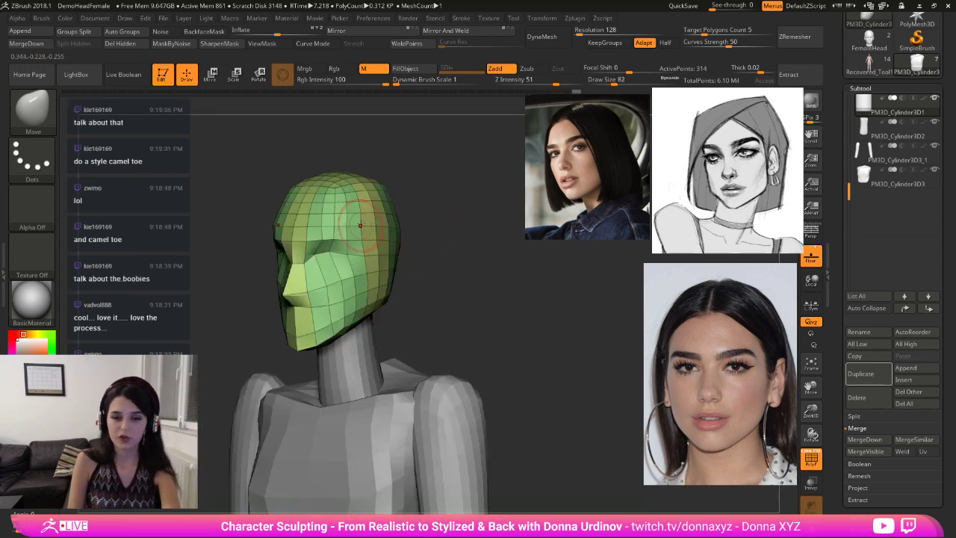
{"action": "key", "text": "bracketright"}
{"action": "key", "text": "bracketright"}
{"action": "left_click_drag", "start_coordinate": [430, 203], "coordinate": [476, 242]}
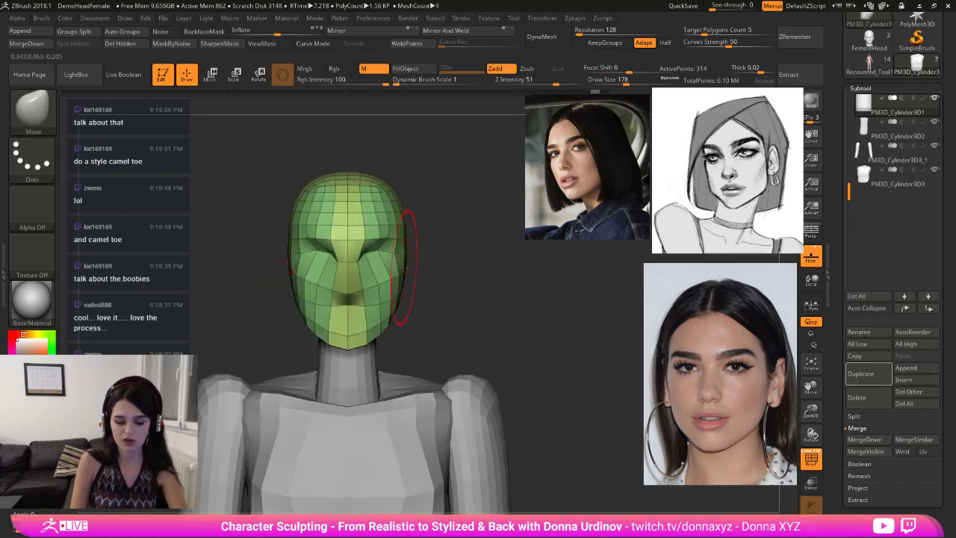
{"action": "left_click_drag", "start_coordinate": [408, 230], "coordinate": [410, 231]}
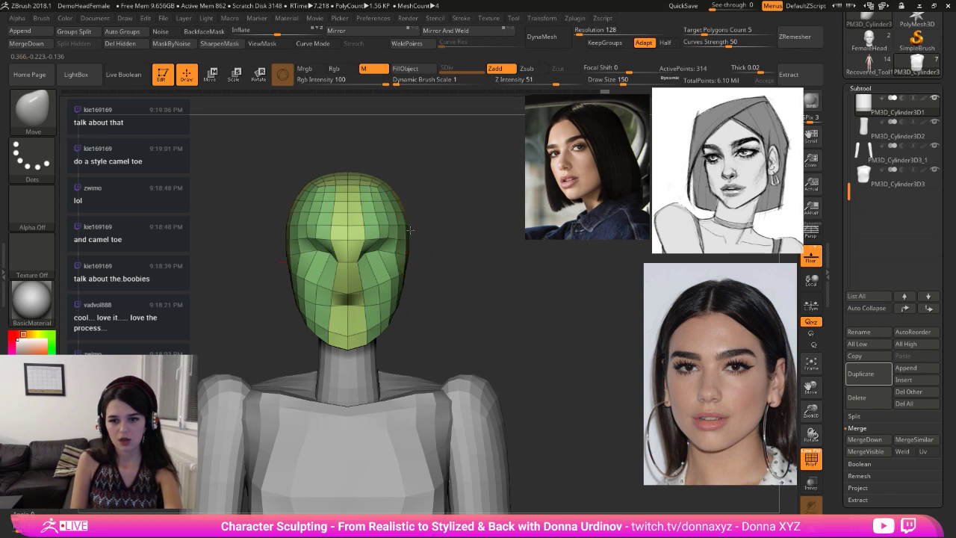
{"action": "key", "text": "bracketright"}
{"action": "left_click_drag", "start_coordinate": [349, 176], "coordinate": [349, 166]}
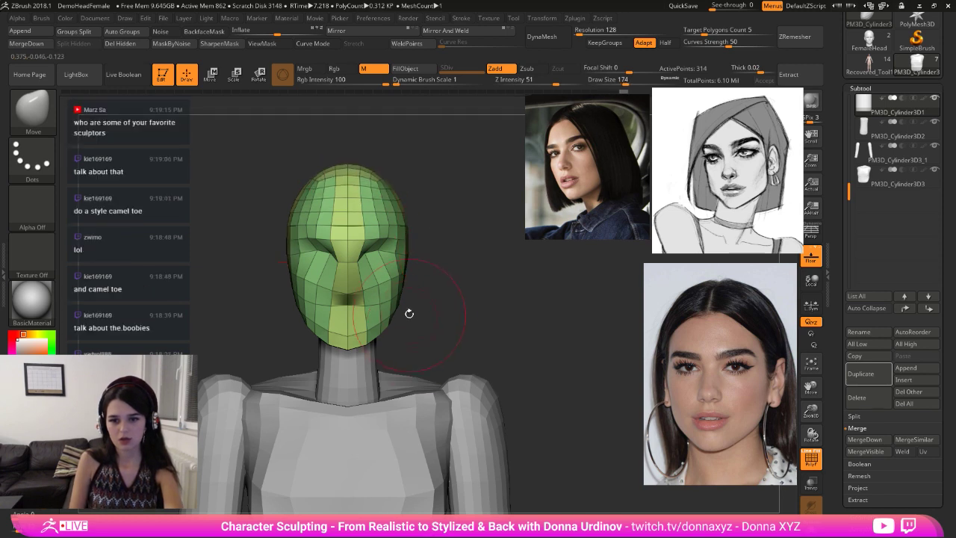
- Refine the sides of the jaw with a smaller Move brush
{"action": "key", "text": "bracketleft"}
{"action": "left_click_drag", "start_coordinate": [400, 302], "coordinate": [404, 307]}
{"action": "mouse_move", "coordinate": [488, 296]}
{"action": "left_mouse_down"}
{"action": "mouse_move", "coordinate": [452, 318]}
{"action": "mouse_move", "coordinate": [379, 316]}
{"action": "mouse_move", "coordinate": [368, 305]}
{"action": "mouse_move", "coordinate": [410, 320]}
{"action": "mouse_move", "coordinate": [367, 324]}
{"action": "mouse_move", "coordinate": [455, 314]}
{"action": "left_mouse_up"}
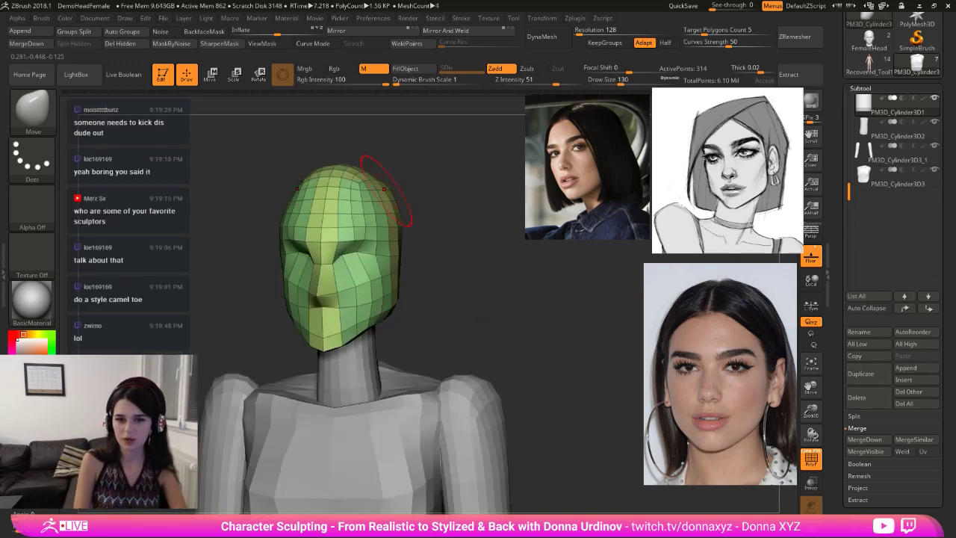
- Round out the back and sides of the skull using the Inflate brush at size 222
{"action": "left_click_drag", "start_coordinate": [431, 181], "coordinate": [403, 182]}
{"action": "key", "text": "b"}
{"action": "key", "text": "i"}
{"action": "key", "text": "n"}
{"action": "left_click_drag", "start_coordinate": [335, 200], "coordinate": [377, 200]}
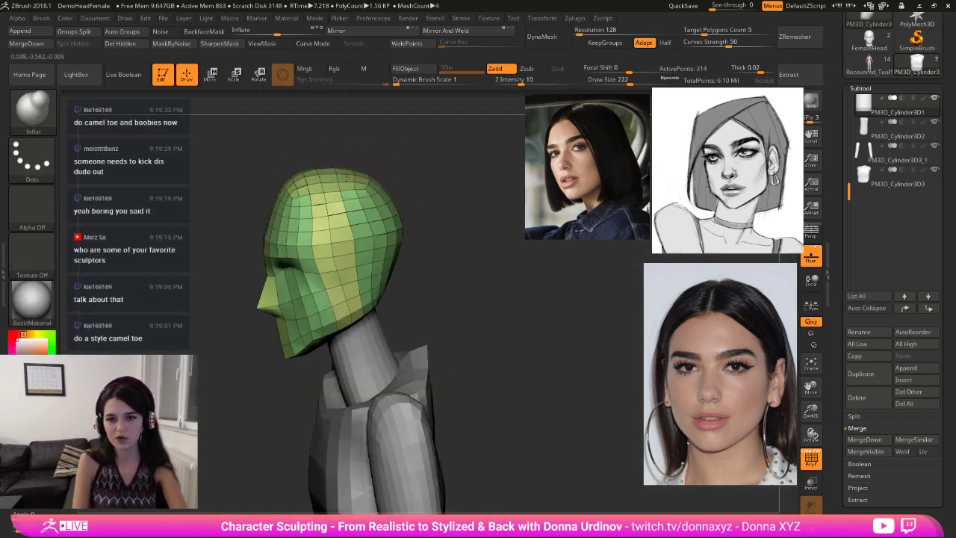
{"action": "left_click_drag", "start_coordinate": [441, 197], "coordinate": [342, 216]}
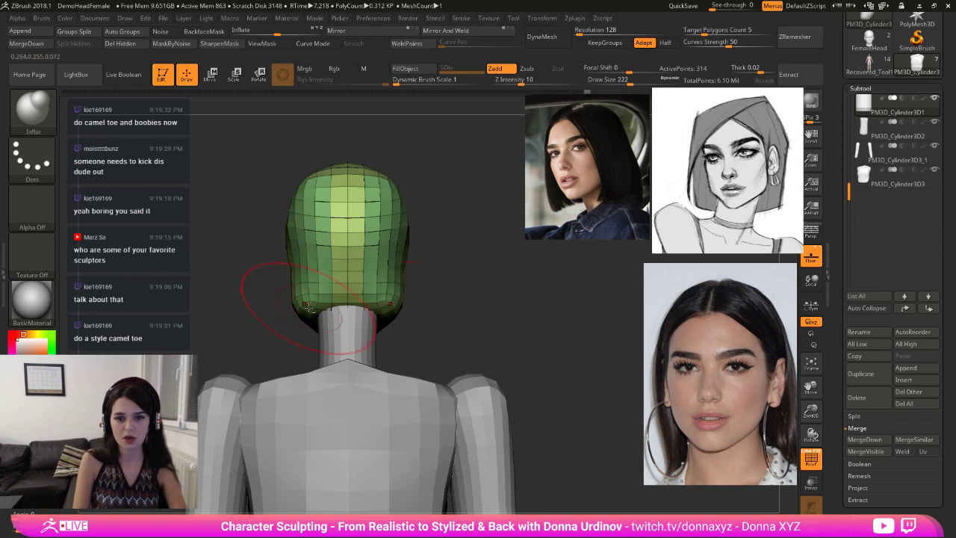
{"action": "left_click_drag", "start_coordinate": [309, 307], "coordinate": [340, 296]}
{"action": "left_click_drag", "start_coordinate": [418, 232], "coordinate": [456, 225]}
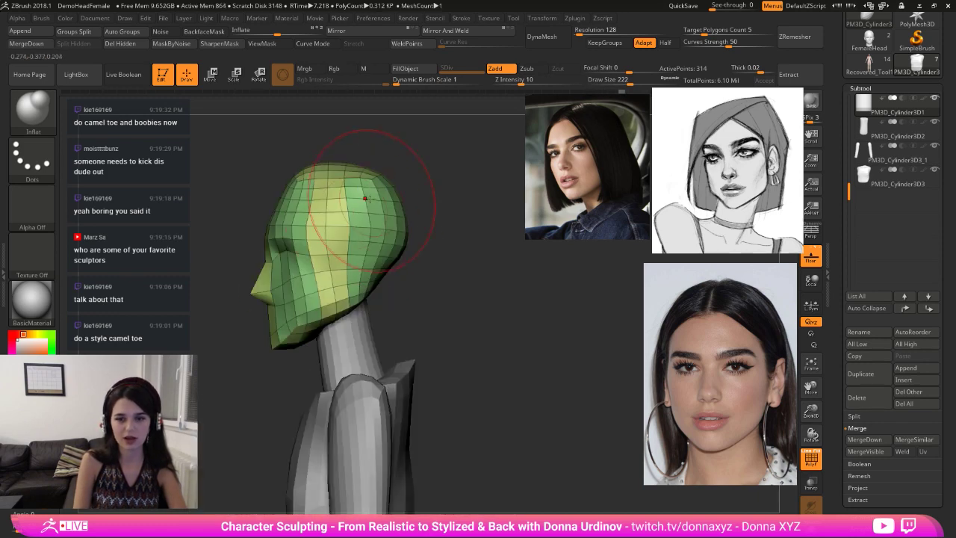
{"action": "left_click_drag", "start_coordinate": [405, 192], "coordinate": [447, 212]}
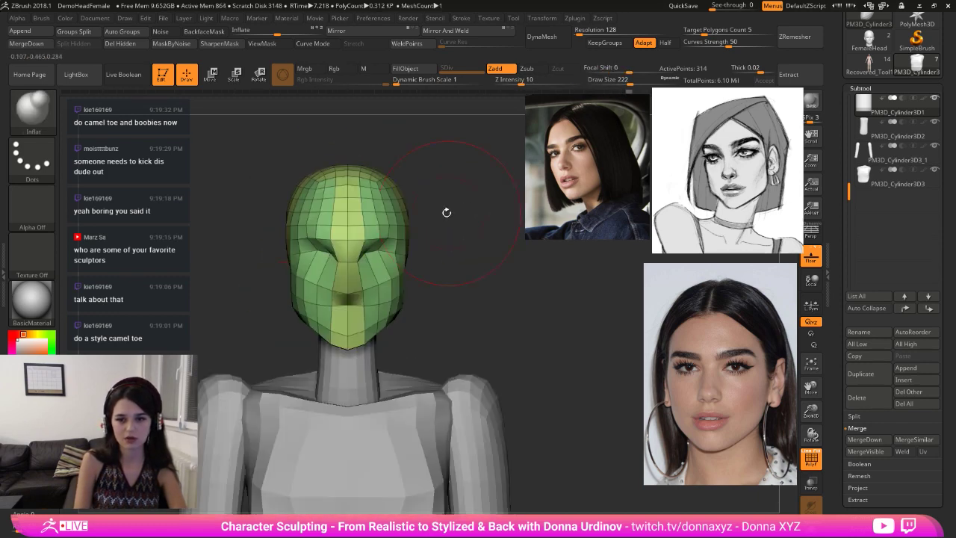
{"action": "key", "text": "shift"}
{"action": "mouse_move", "coordinate": [407, 252]}
{"action": "left_mouse_down", "text": "shift"}
{"action": "mouse_move", "coordinate": [407, 291]}
{"action": "mouse_move", "coordinate": [497, 336]}
{"action": "left_mouse_up", "text": "shift"}
{"action": "left_click_drag", "start_coordinate": [497, 335], "coordinate": [460, 289], "text": "alt"}
{"action": "mouse_move", "coordinate": [460, 289]}
{"action": "left_mouse_down"}
{"action": "mouse_move", "coordinate": [489, 326]}
{"action": "mouse_move", "coordinate": [455, 282]}
{"action": "mouse_move", "coordinate": [480, 318]}
{"action": "mouse_move", "coordinate": [517, 320]}
{"action": "left_mouse_up"}
{"action": "left_click_drag", "start_coordinate": [261, 250], "coordinate": [321, 256]}
{"action": "mouse_move", "coordinate": [550, 319]}
{"action": "left_mouse_down"}
{"action": "mouse_move", "coordinate": [537, 326]}
{"action": "mouse_move", "coordinate": [605, 318]}
{"action": "left_mouse_up"}
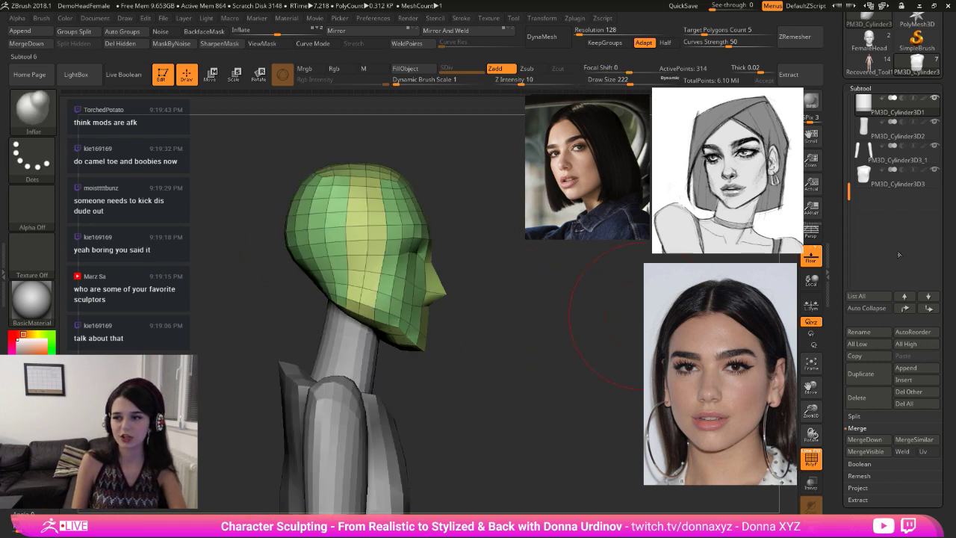
- Duplicate the neck cylinder and shape the copy into a small flattened disc beside the head for an ear
{"action": "left_click", "coordinate": [864, 173]}
{"action": "left_click_drag", "start_coordinate": [848, 192], "coordinate": [848, 165]}
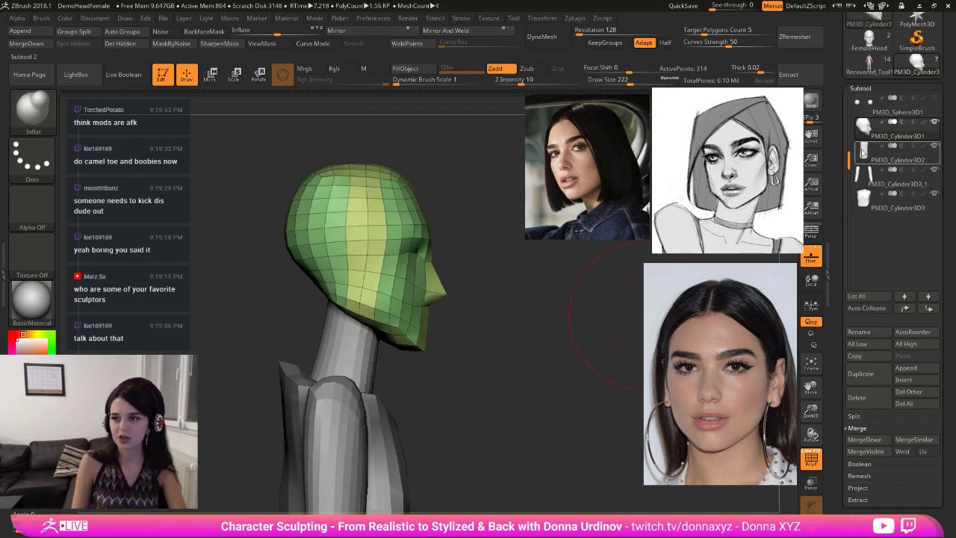
{"action": "left_click", "coordinate": [863, 150]}
{"action": "left_click_drag", "start_coordinate": [541, 353], "coordinate": [514, 352], "text": "shift"}
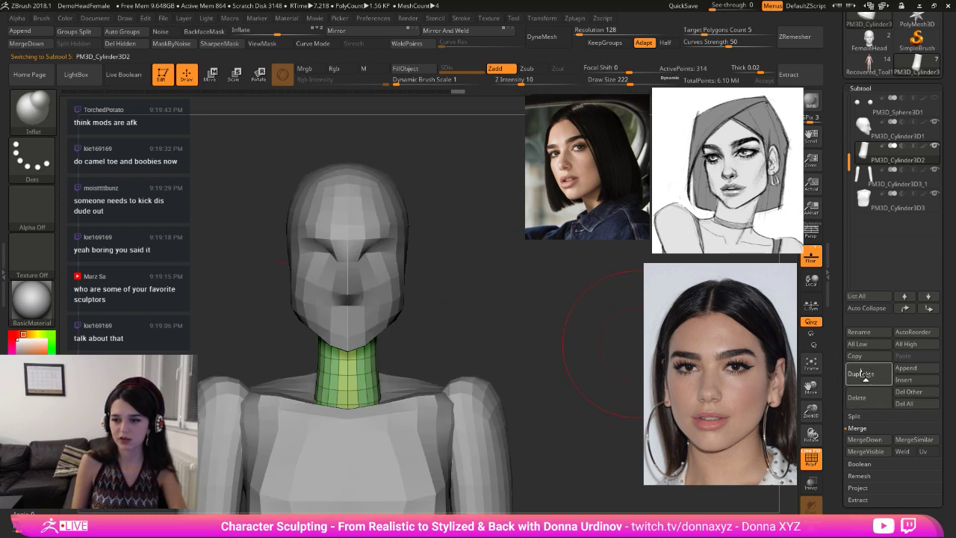
{"action": "left_click", "coordinate": [864, 373]}
{"action": "key", "text": "r"}
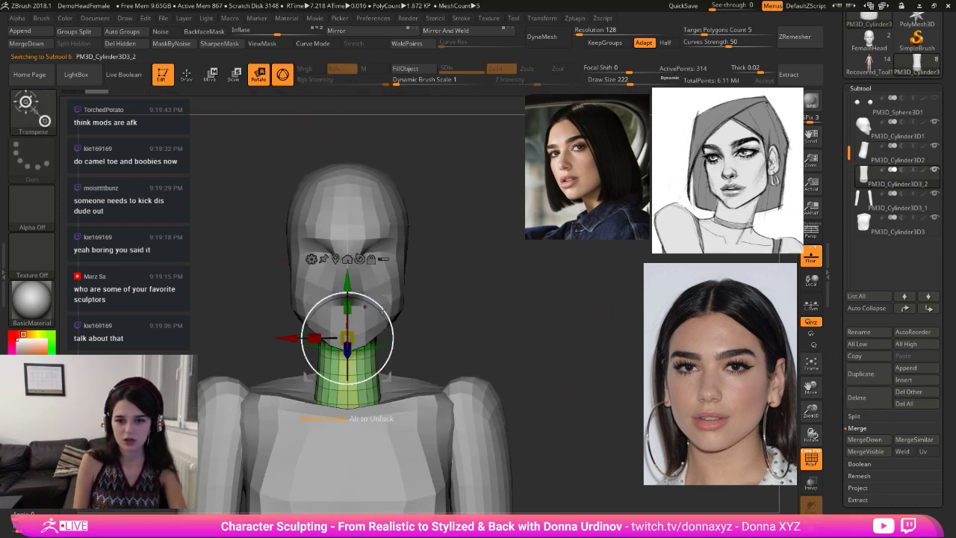
{"action": "left_click_drag", "start_coordinate": [369, 305], "coordinate": [451, 284]}
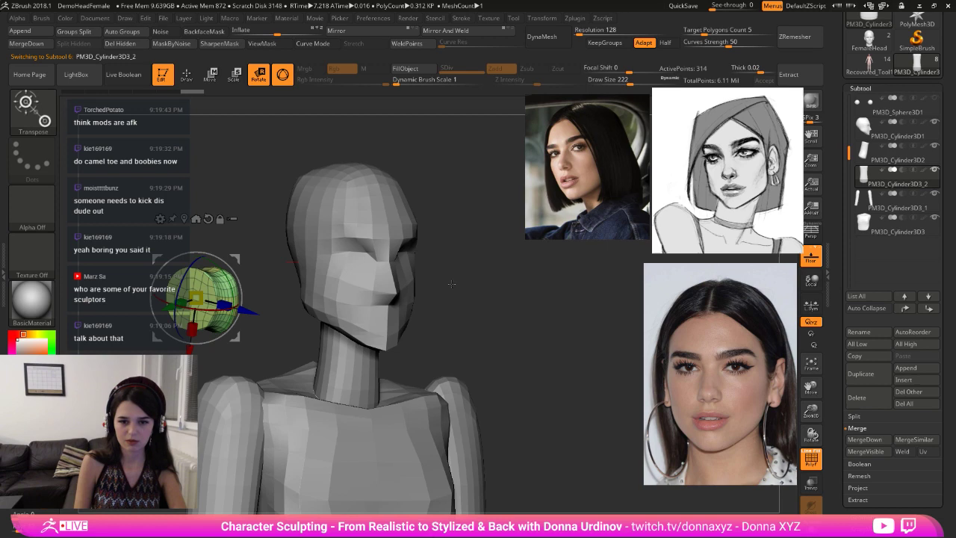
{"action": "left_click", "coordinate": [186, 74]}
{"action": "left_click_drag", "start_coordinate": [252, 186], "coordinate": [270, 173], "text": "shift"}
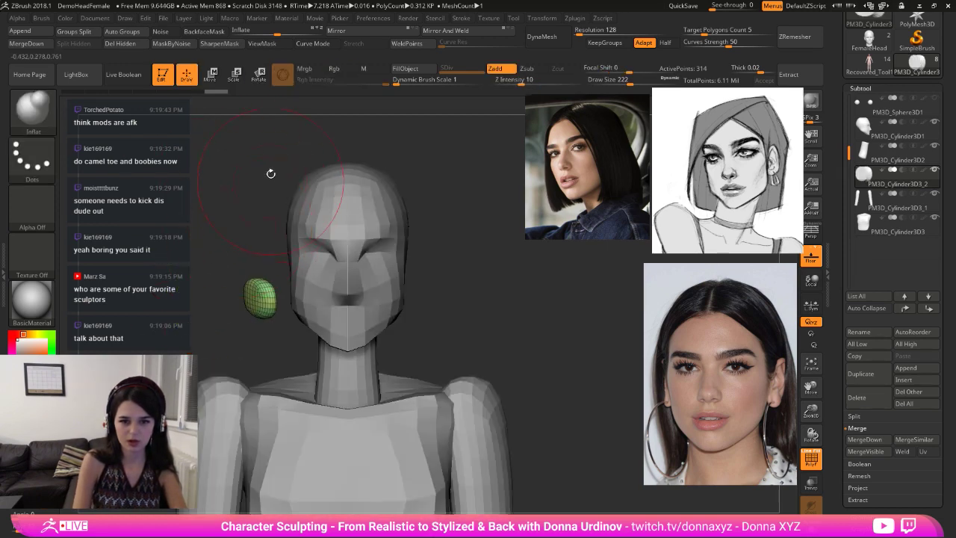
- Rotate the ear piece, reset the gizmo orientation, and move the piece onto the side of the head
{"action": "left_click", "coordinate": [258, 76]}
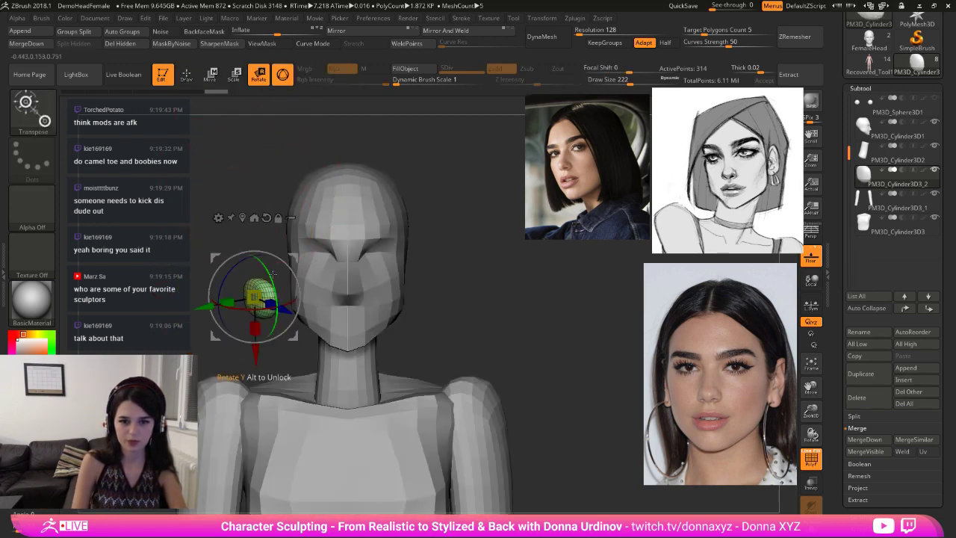
{"action": "left_click_drag", "start_coordinate": [273, 274], "coordinate": [276, 324]}
{"action": "left_click_drag", "start_coordinate": [203, 306], "coordinate": [222, 281]}
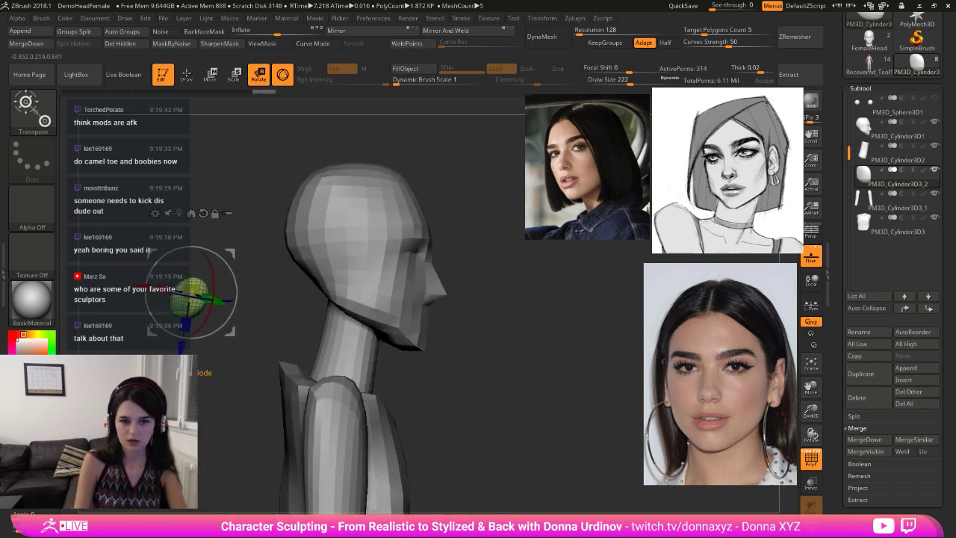
{"action": "left_click", "coordinate": [179, 214]}
{"action": "left_click_drag", "start_coordinate": [181, 351], "coordinate": [191, 289]}
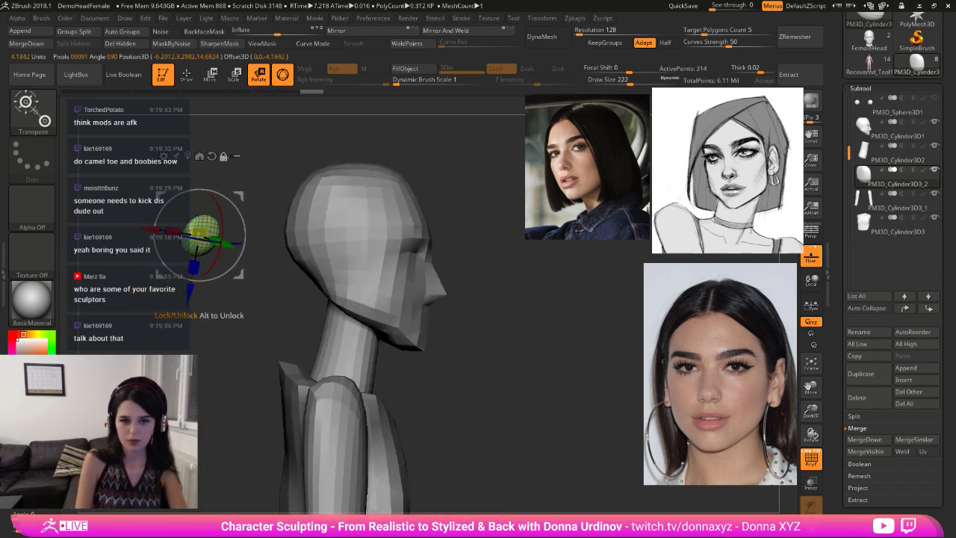
{"action": "left_click", "coordinate": [211, 156], "text": "alt"}
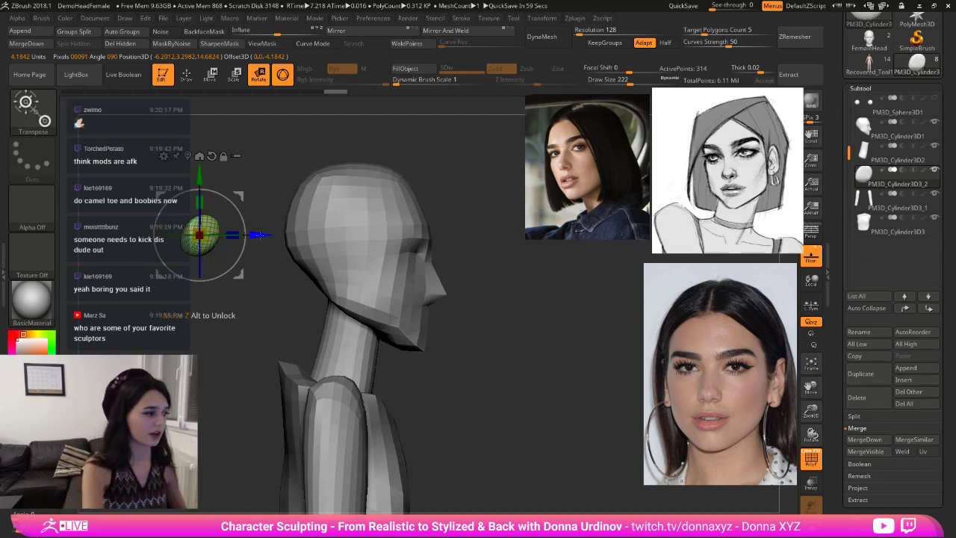
{"action": "left_click_drag", "start_coordinate": [268, 236], "coordinate": [376, 195]}
- Tilt and nudge the ear piece so it sits against the side of the head at eye level
{"action": "left_click_drag", "start_coordinate": [492, 218], "coordinate": [429, 224], "text": "shift"}
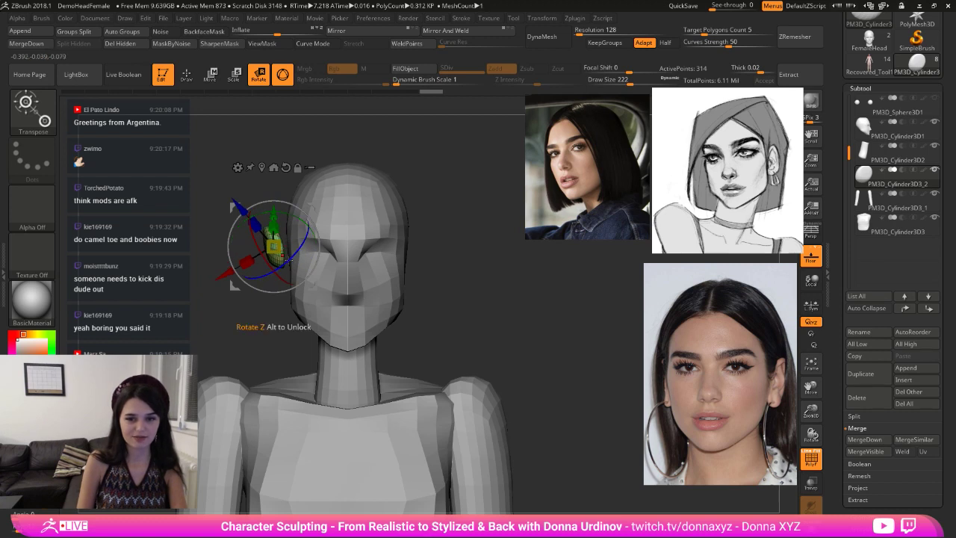
{"action": "mouse_move", "coordinate": [274, 248]}
{"action": "left_mouse_down"}
{"action": "mouse_move", "coordinate": [285, 265]}
{"action": "mouse_move", "coordinate": [274, 257]}
{"action": "left_mouse_up"}
{"action": "left_click_drag", "start_coordinate": [234, 287], "coordinate": [242, 297]}
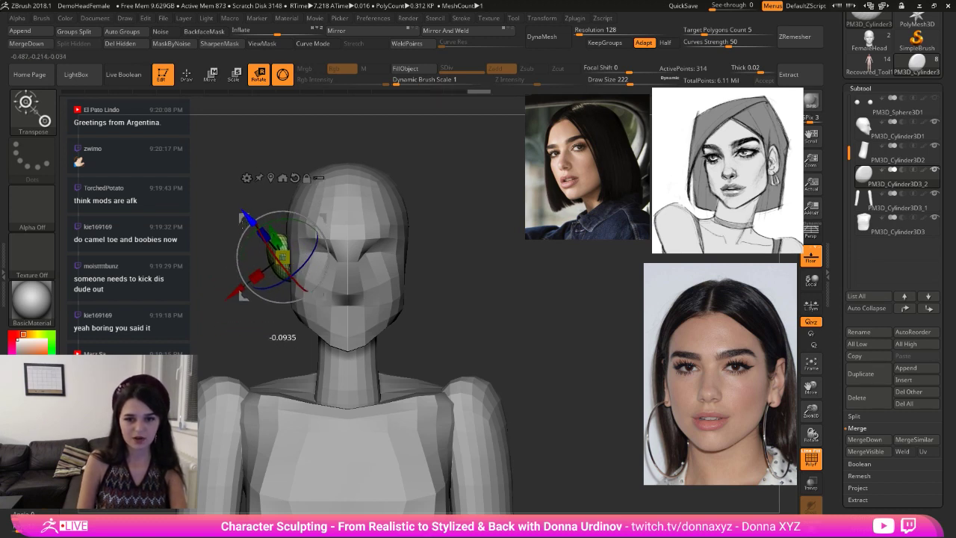
{"action": "left_click_drag", "start_coordinate": [216, 362], "coordinate": [262, 363]}
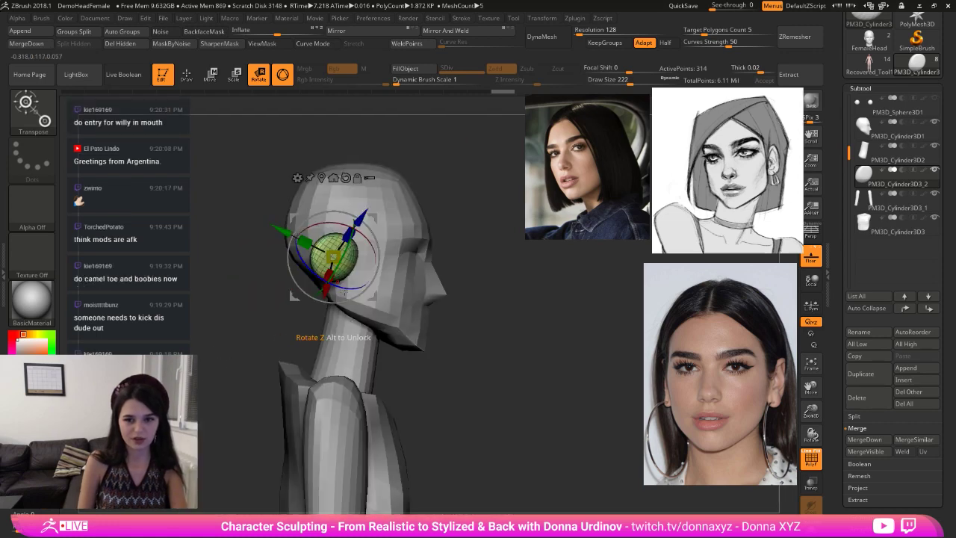
{"action": "left_click_drag", "start_coordinate": [345, 289], "coordinate": [332, 290]}
- Shape the ear with the Move brush at size 90, and mirror and weld it to the other side
{"action": "left_click", "coordinate": [186, 75]}
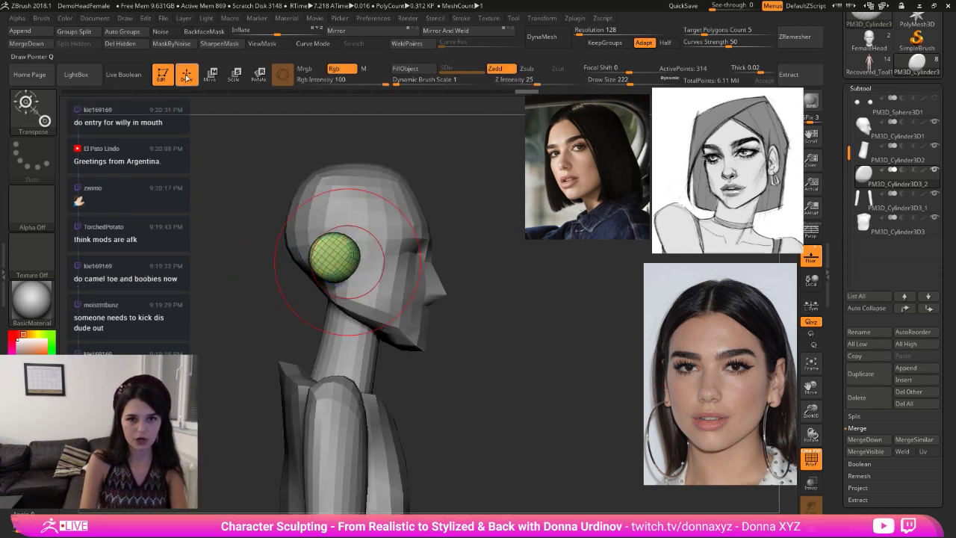
{"action": "left_click_drag", "start_coordinate": [496, 274], "coordinate": [351, 272]}
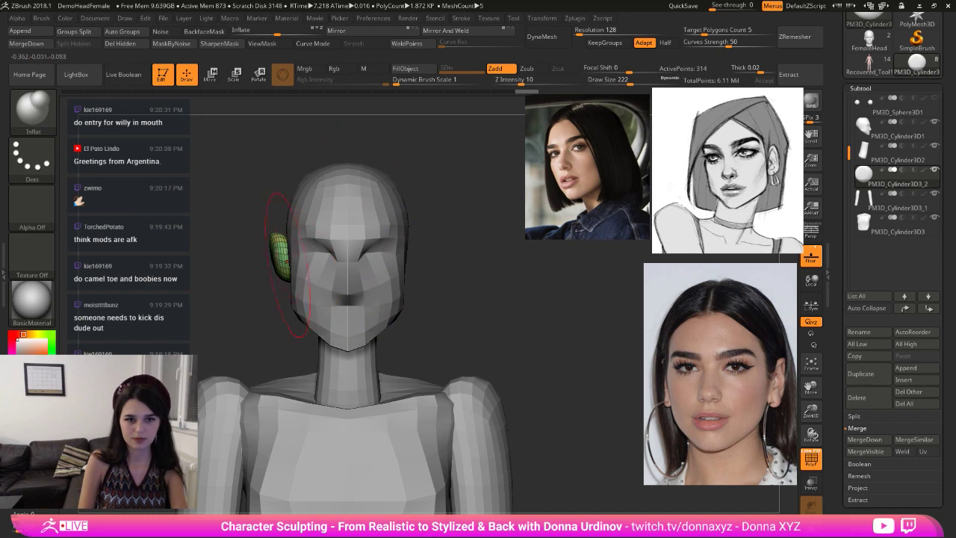
{"action": "key", "text": "b"}
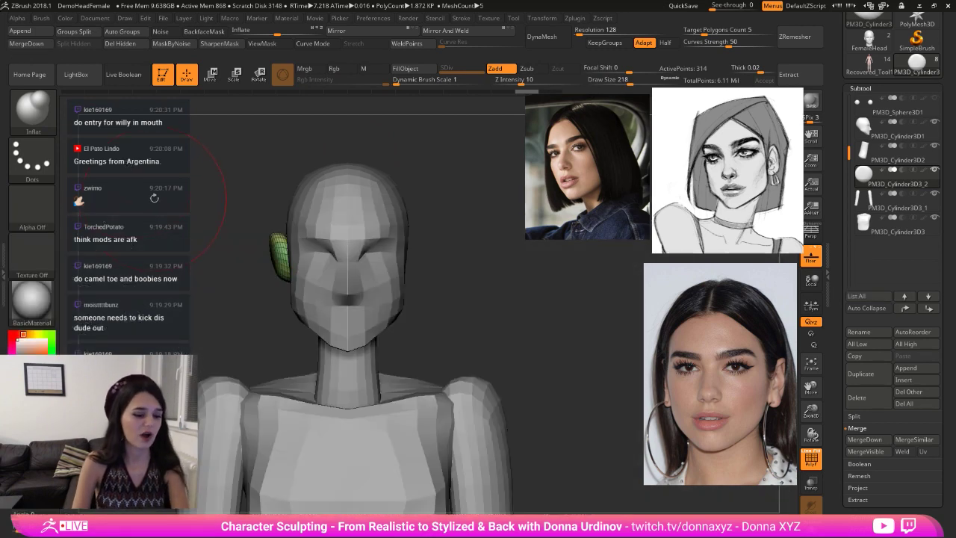
{"action": "key", "text": "b"}
{"action": "key", "text": "m"}
{"action": "key", "text": "v"}
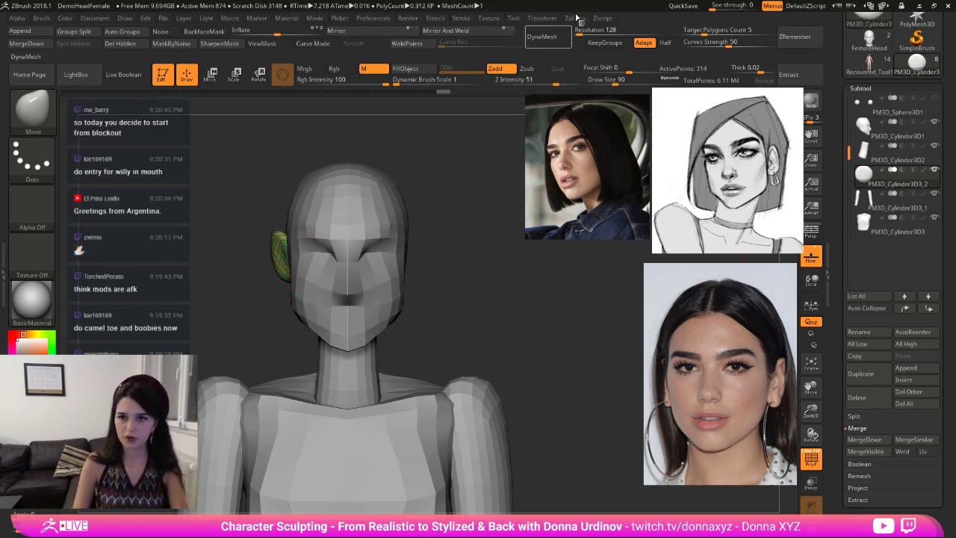
{"action": "left_click", "coordinate": [462, 33]}
- Select the torso and soften its raised upper back edge behind the shoulders with the Smooth brush
{"action": "left_click_drag", "start_coordinate": [491, 272], "coordinate": [510, 286]}
{"action": "left_click_drag", "start_coordinate": [509, 286], "coordinate": [445, 292], "text": "shift"}
{"action": "left_click", "coordinate": [453, 275]}
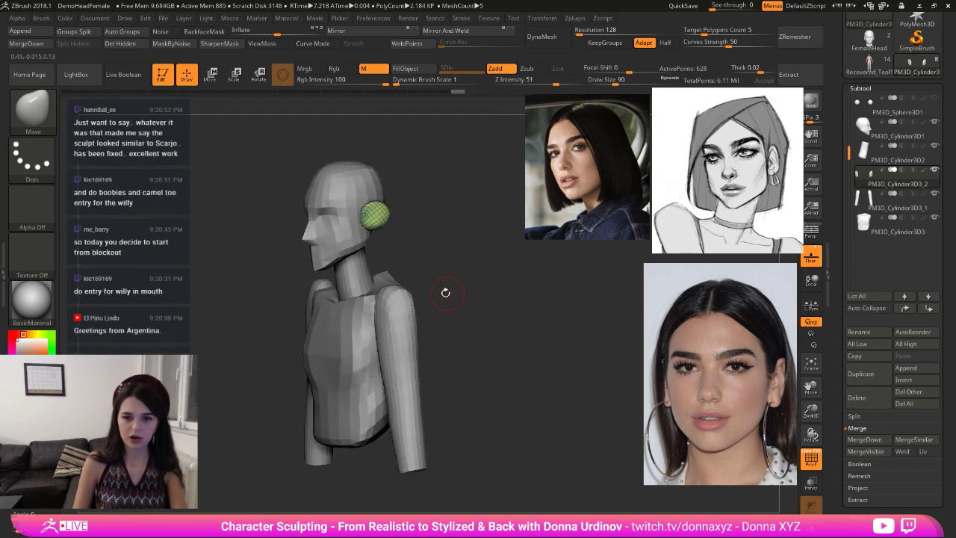
{"action": "left_click", "coordinate": [383, 280], "text": "alt"}
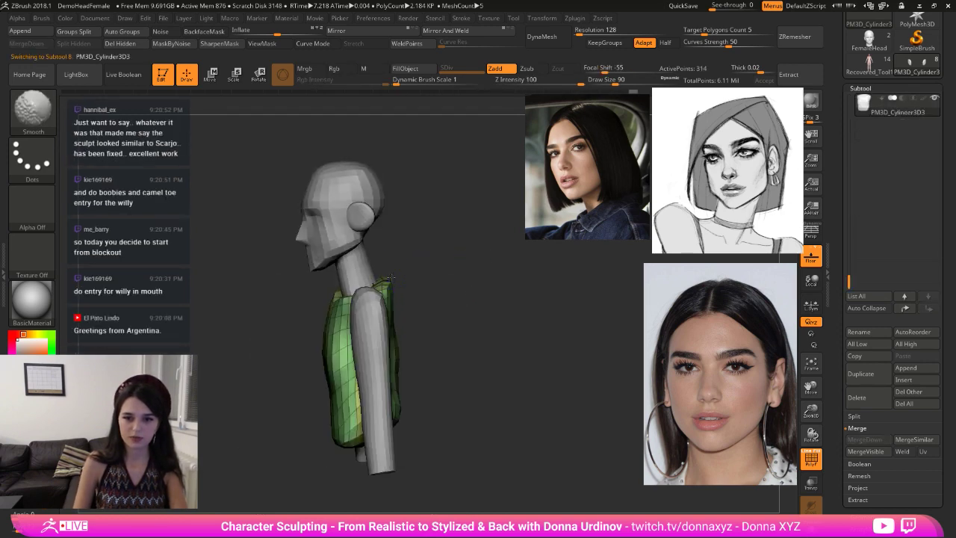
{"action": "left_click_drag", "start_coordinate": [390, 278], "coordinate": [381, 281]}
{"action": "left_click_drag", "start_coordinate": [299, 329], "coordinate": [452, 387]}
{"action": "left_click_drag", "start_coordinate": [506, 355], "coordinate": [491, 378]}
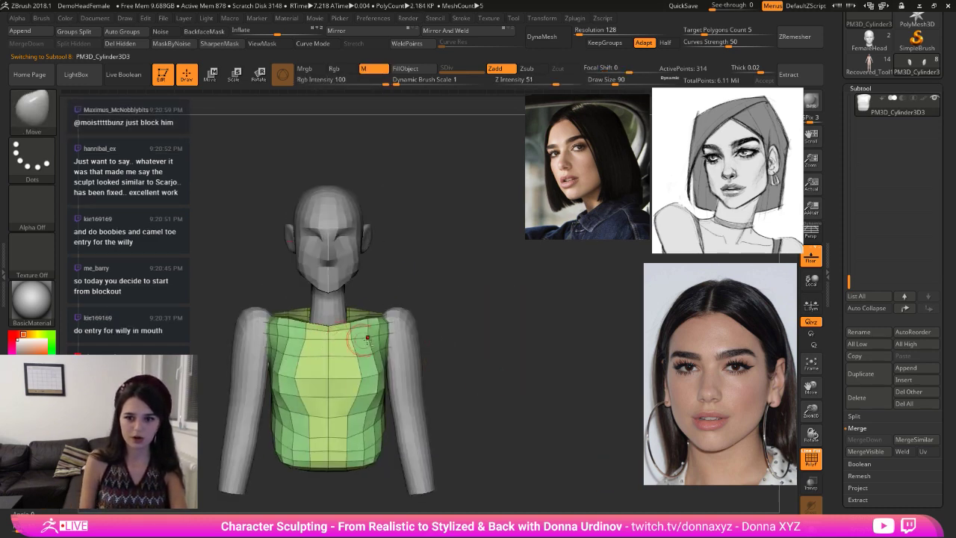
- Select the arms and scale them slimmer, adjusting their length and height against the shoulders
{"action": "left_click", "coordinate": [413, 336], "text": "alt"}
{"action": "left_click", "coordinate": [234, 75]}
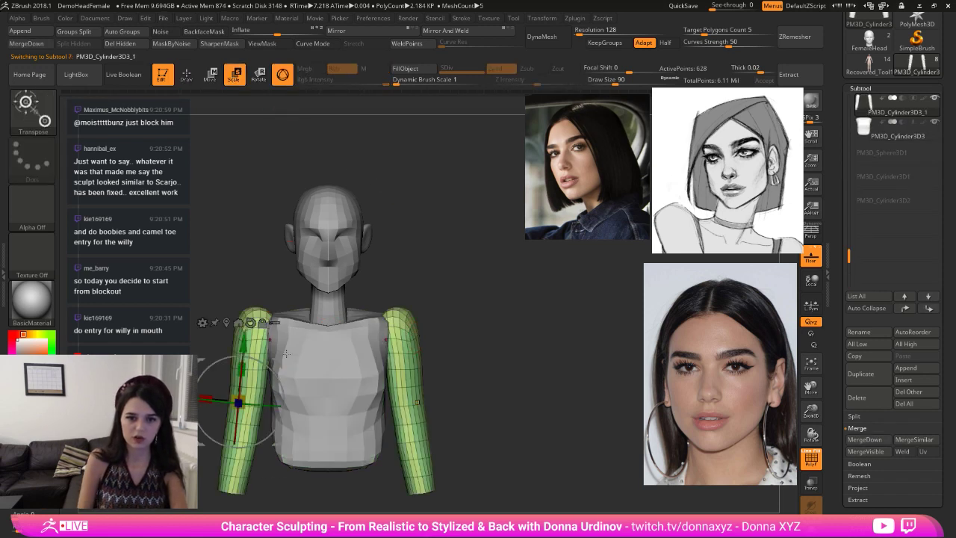
{"action": "left_click_drag", "start_coordinate": [239, 396], "coordinate": [238, 405]}
{"action": "left_click_drag", "start_coordinate": [181, 396], "coordinate": [161, 394]}
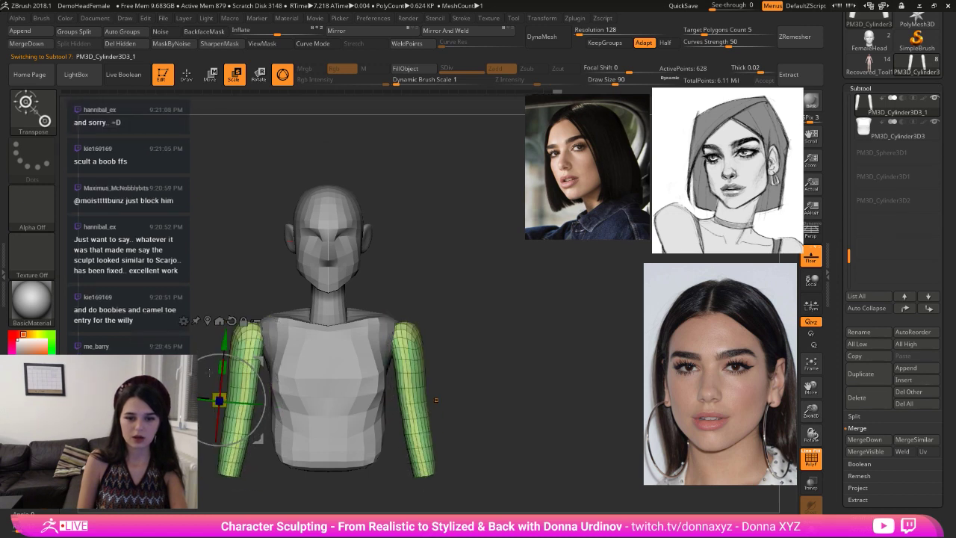
{"action": "mouse_move", "coordinate": [221, 366]}
{"action": "left_mouse_down"}
{"action": "mouse_move", "coordinate": [224, 340]}
{"action": "mouse_move", "coordinate": [228, 356]}
{"action": "left_mouse_up"}
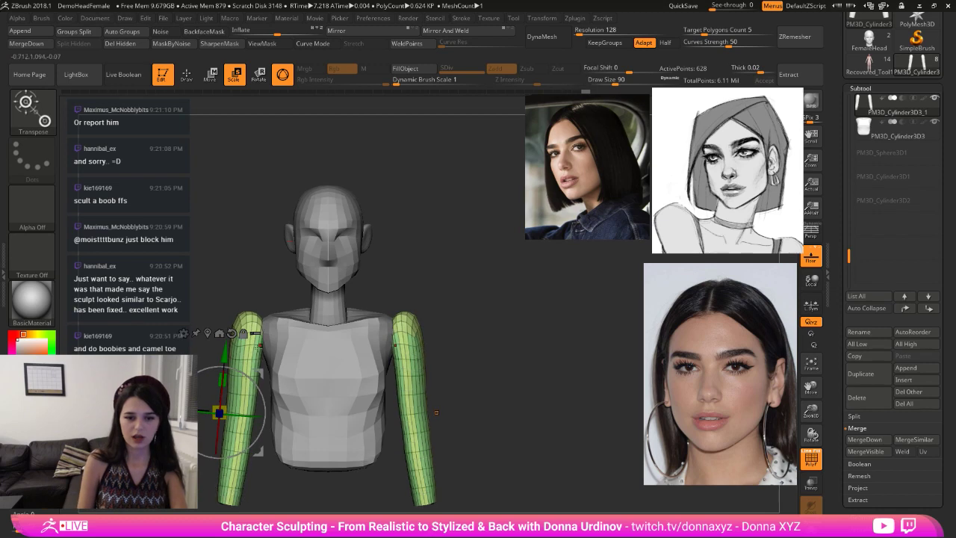
- Fine-tune the arms' thickness and shift them slightly so they fit closer to the torso
{"action": "left_click_drag", "start_coordinate": [445, 336], "coordinate": [409, 337]}
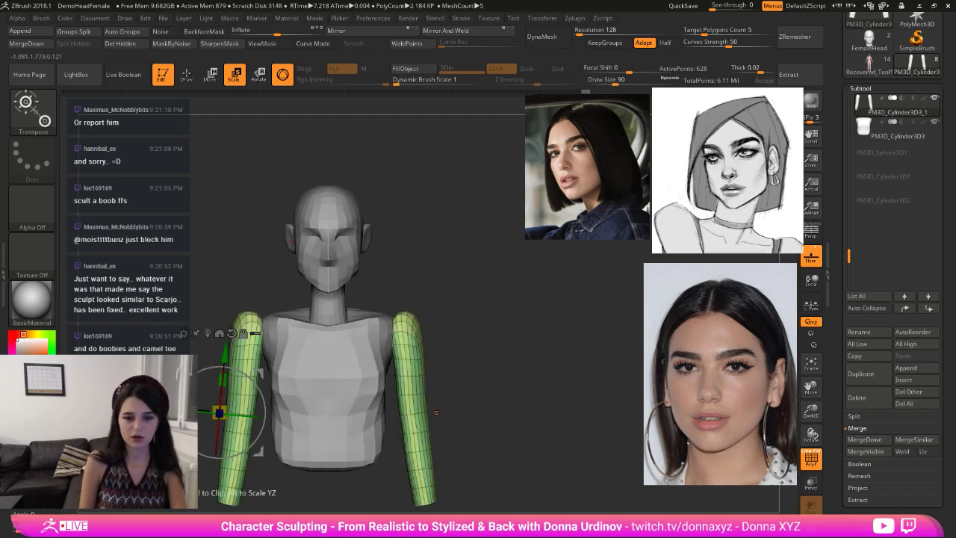
{"action": "left_click_drag", "start_coordinate": [186, 410], "coordinate": [214, 412]}
{"action": "key", "text": "ctrl+z"}
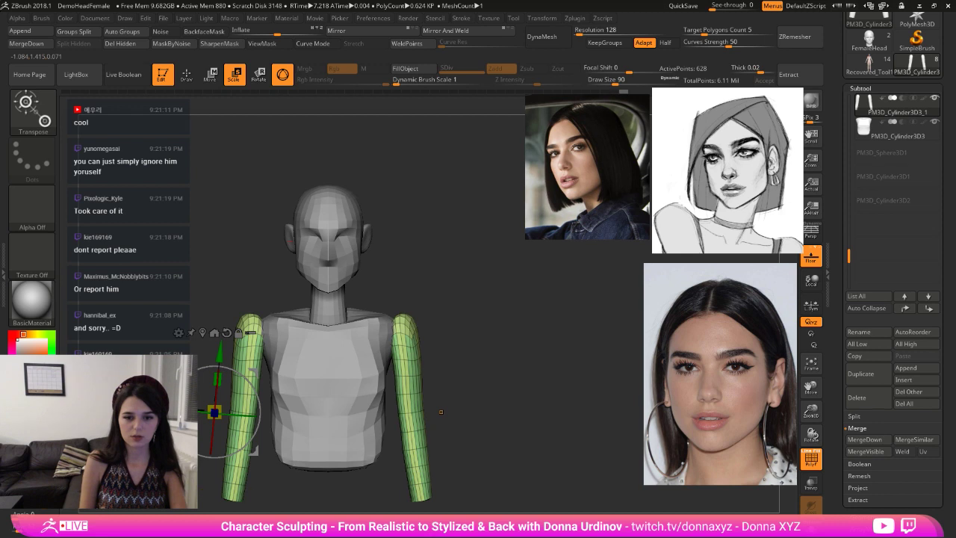
{"action": "left_click_drag", "start_coordinate": [220, 352], "coordinate": [219, 355]}
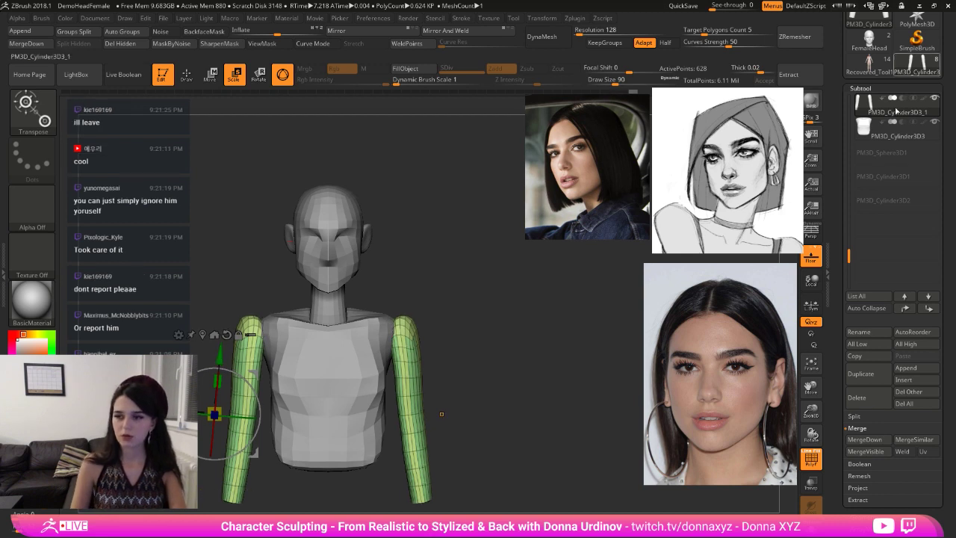
- Select the head subtool and divide its geometry once
{"action": "left_click_drag", "start_coordinate": [848, 258], "coordinate": [840, 131]}
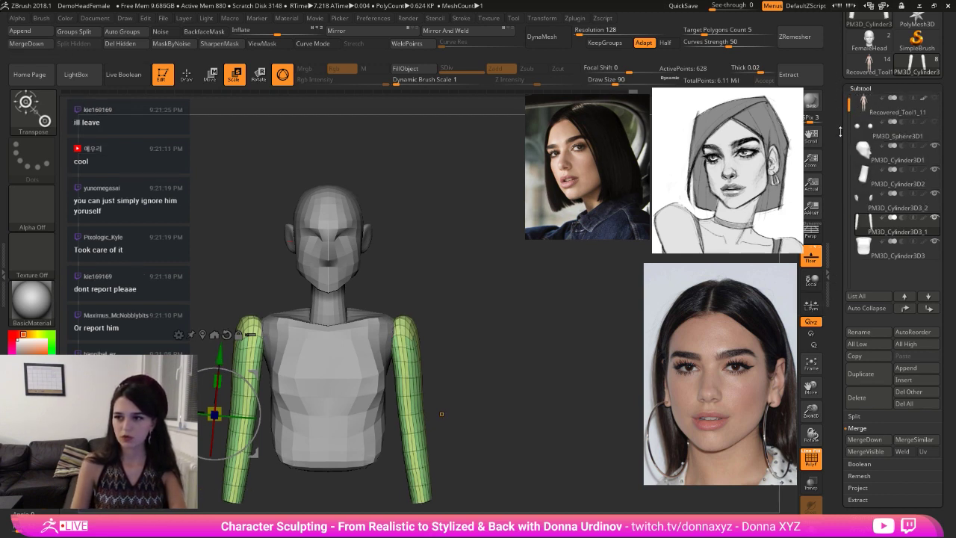
{"action": "left_click", "coordinate": [892, 157]}
{"action": "scroll", "coordinate": [952, 262], "scroll_direction": "down", "scroll_amount": 1}
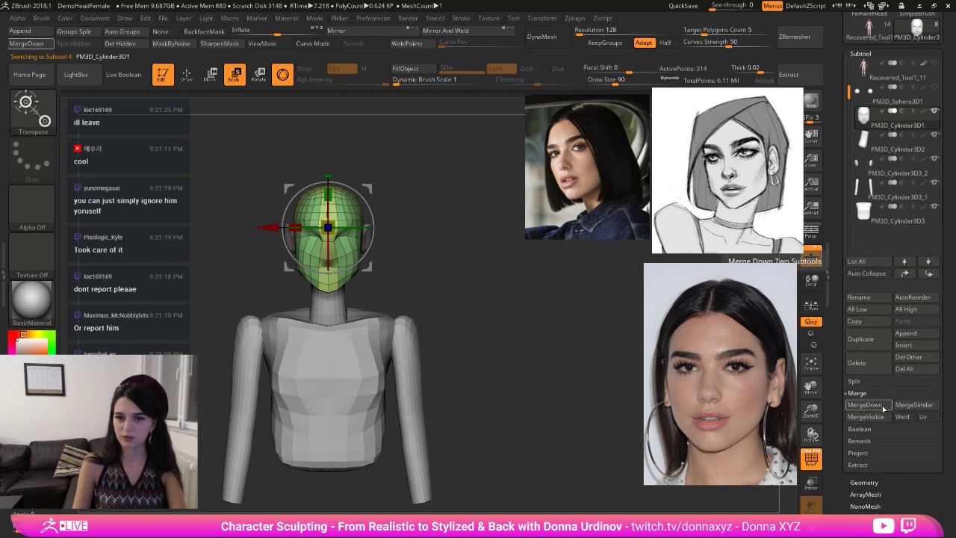
{"action": "left_click", "coordinate": [864, 482]}
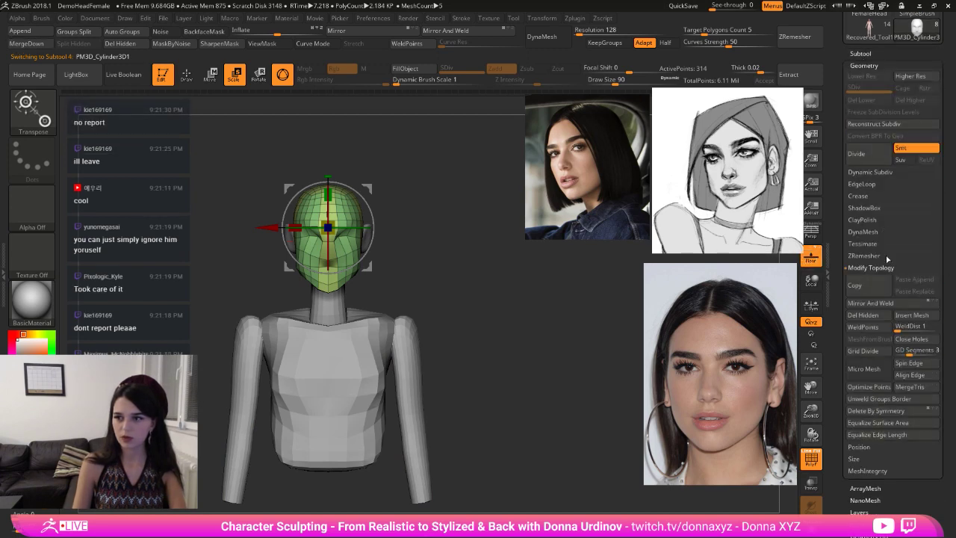
{"action": "left_click", "coordinate": [867, 154]}
- Merge the head subtool down with the neck, ears, arms and torso into one subtool
{"action": "left_click", "coordinate": [860, 53]}
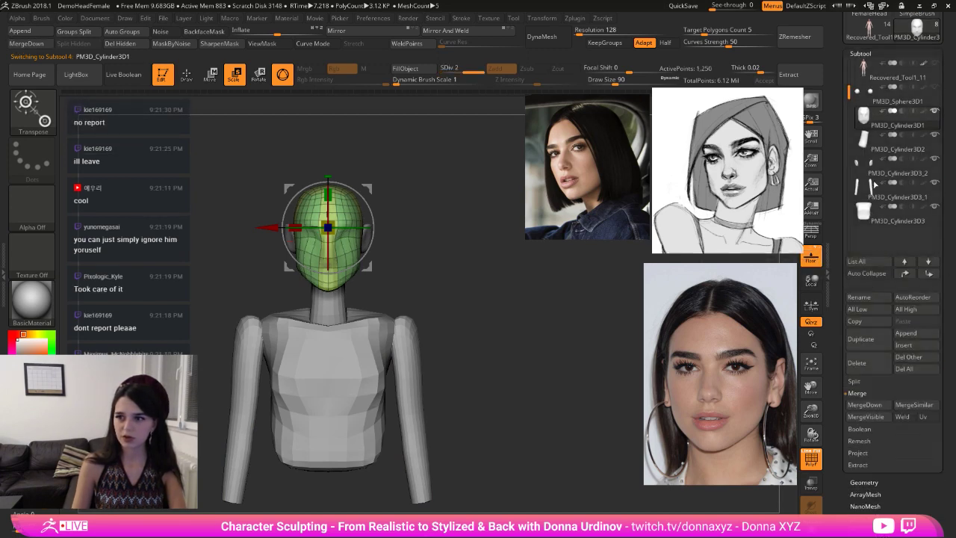
{"action": "left_click", "coordinate": [864, 404]}
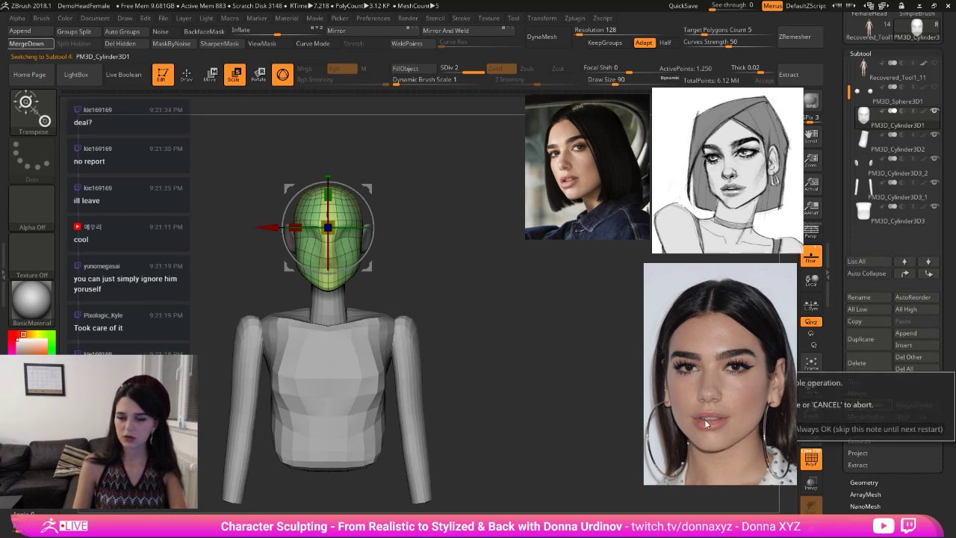
{"action": "left_click_drag", "start_coordinate": [705, 423], "coordinate": [647, 393]}
{"action": "left_click", "coordinate": [777, 429]}
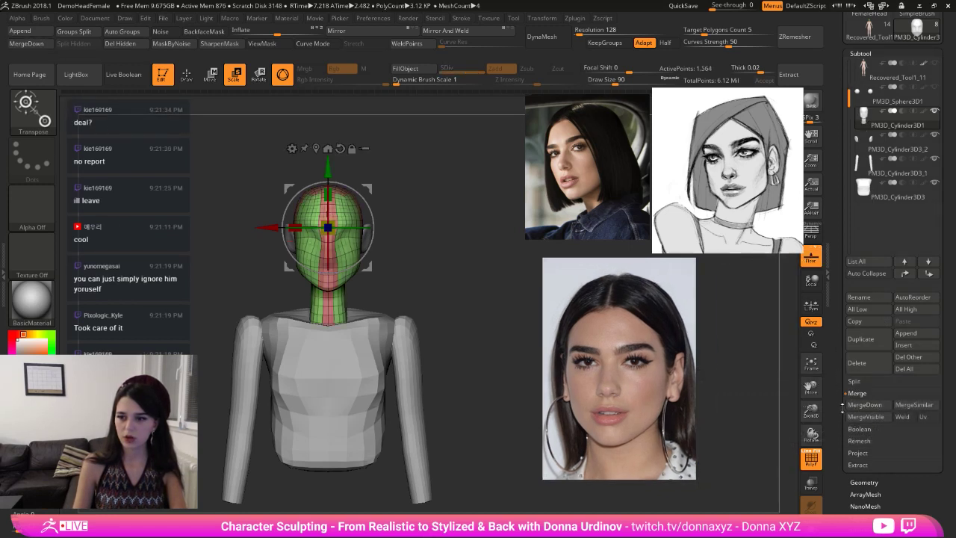
{"action": "left_click", "coordinate": [864, 404]}
{"action": "left_click", "coordinate": [776, 424]}
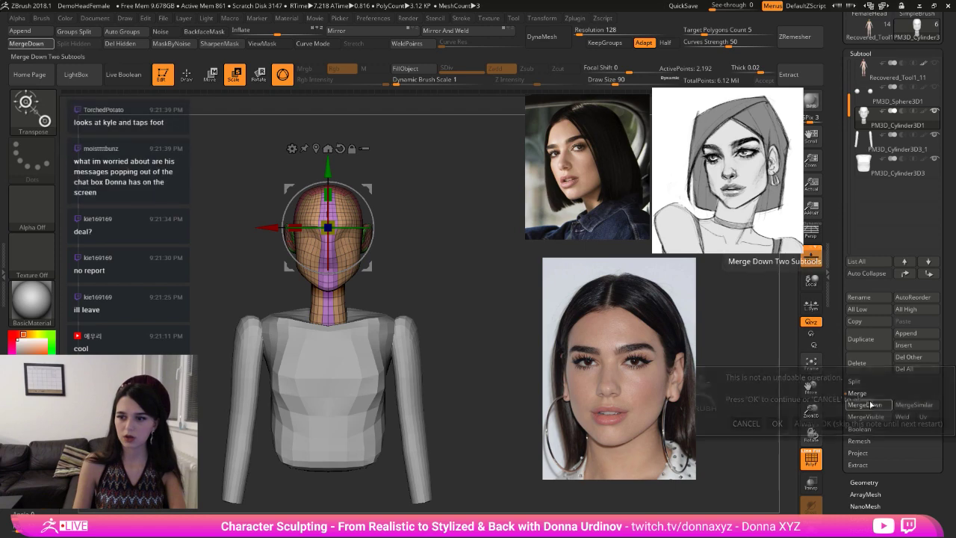
{"action": "left_click", "coordinate": [865, 404]}
{"action": "left_click", "coordinate": [777, 424]}
{"action": "left_click", "coordinate": [866, 404]}
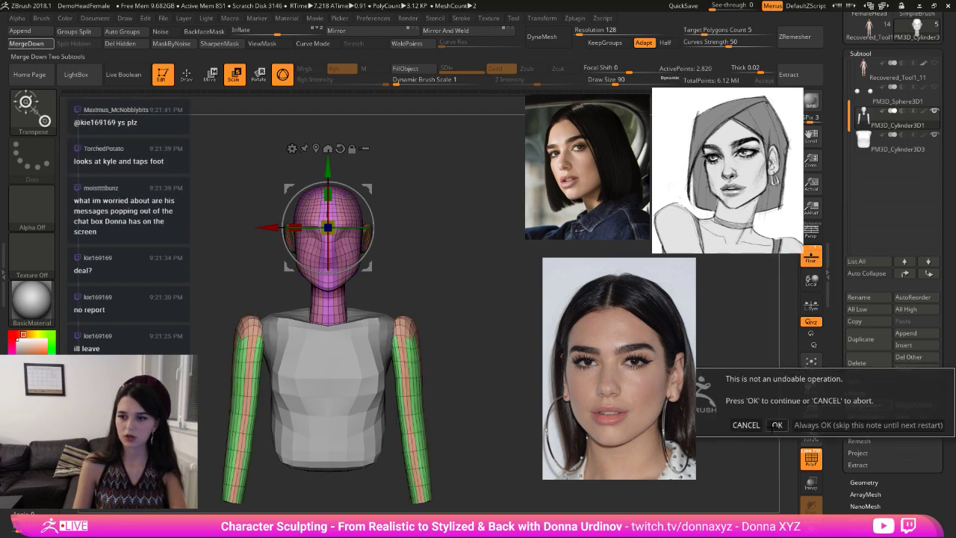
{"action": "left_click", "coordinate": [776, 425]}
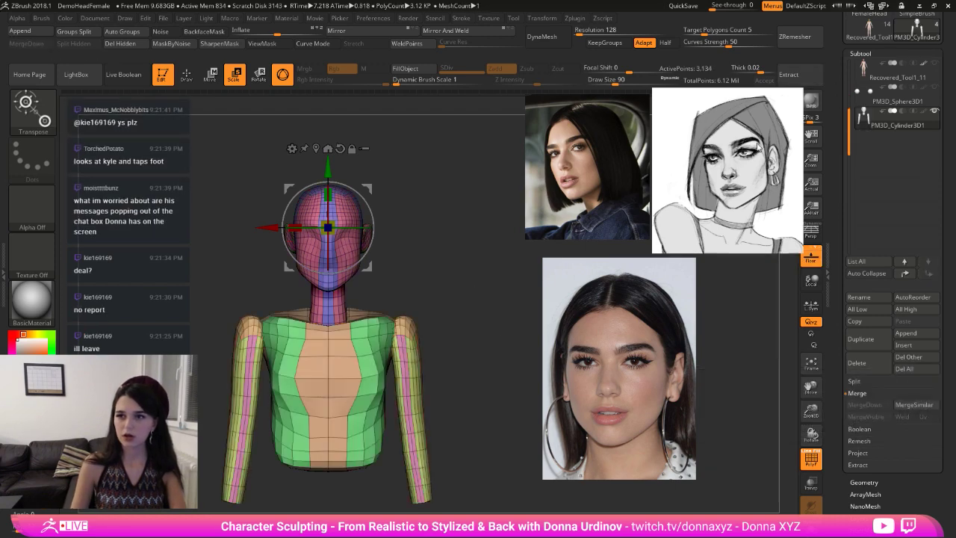
- Convert the merged figure to DynaMesh at resolution 128 and hide the polyframe display
{"action": "left_click_drag", "start_coordinate": [618, 339], "coordinate": [693, 335]}
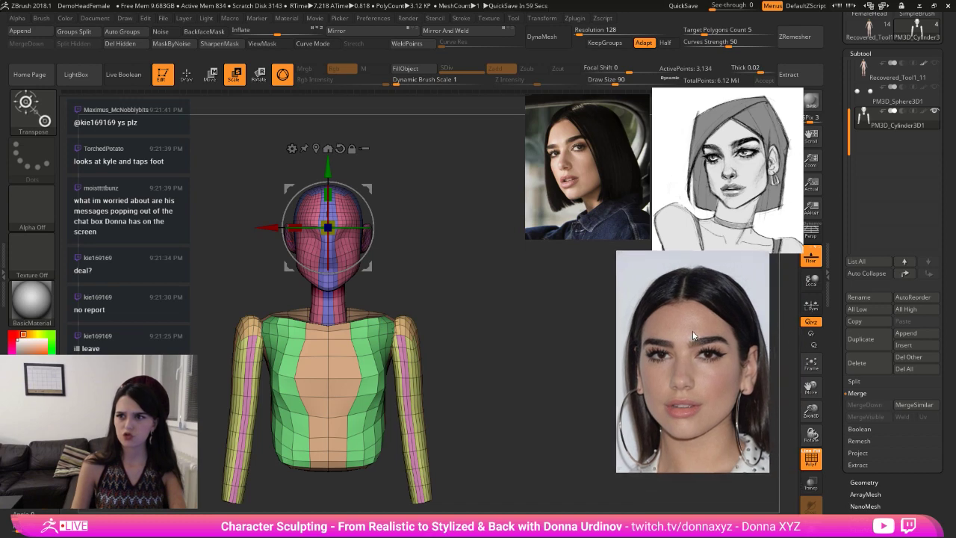
{"action": "left_click", "coordinate": [554, 37]}
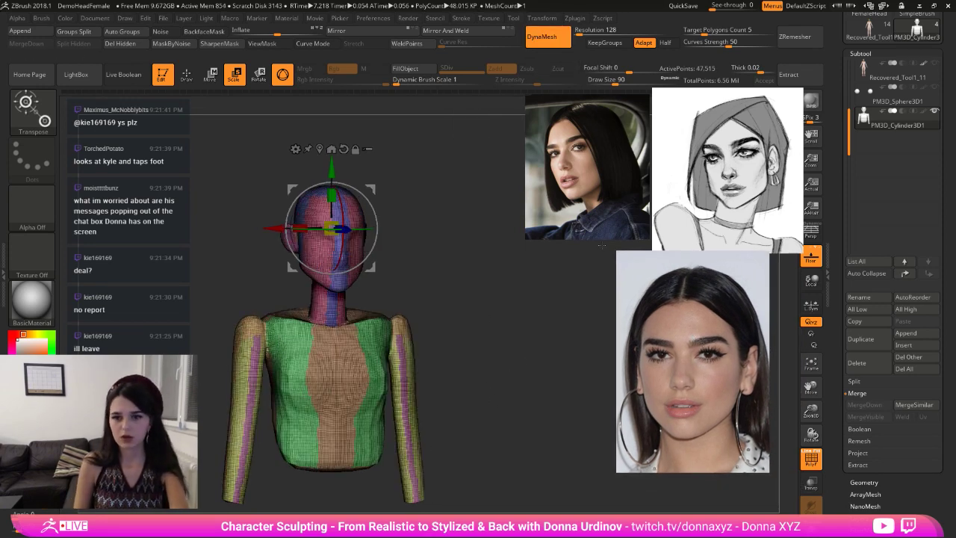
{"action": "left_click", "coordinate": [811, 459]}
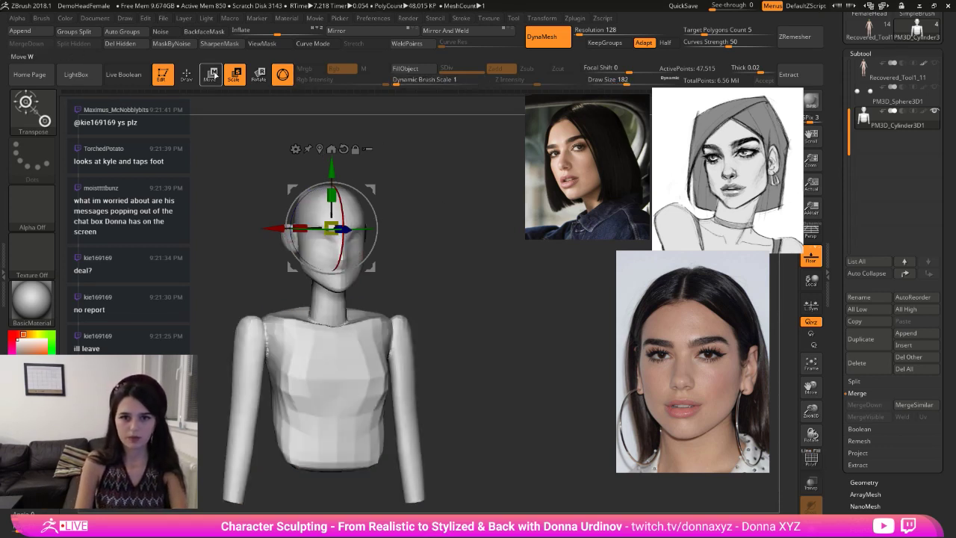
- Smooth the front of the torso and blend the arms into the shoulders with the Smooth and Inflat brushes
{"action": "left_click", "coordinate": [186, 75]}
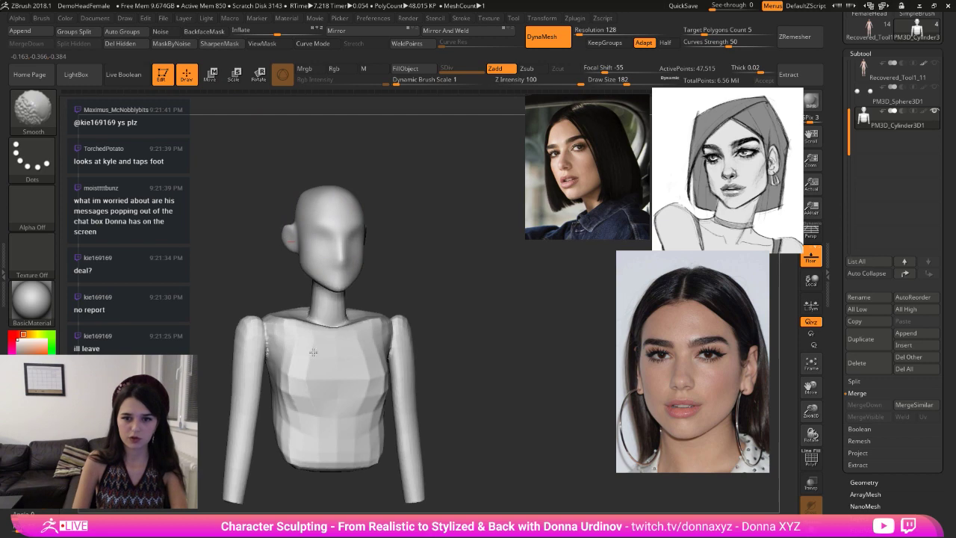
{"action": "left_click_drag", "start_coordinate": [450, 340], "coordinate": [439, 340], "text": "shift"}
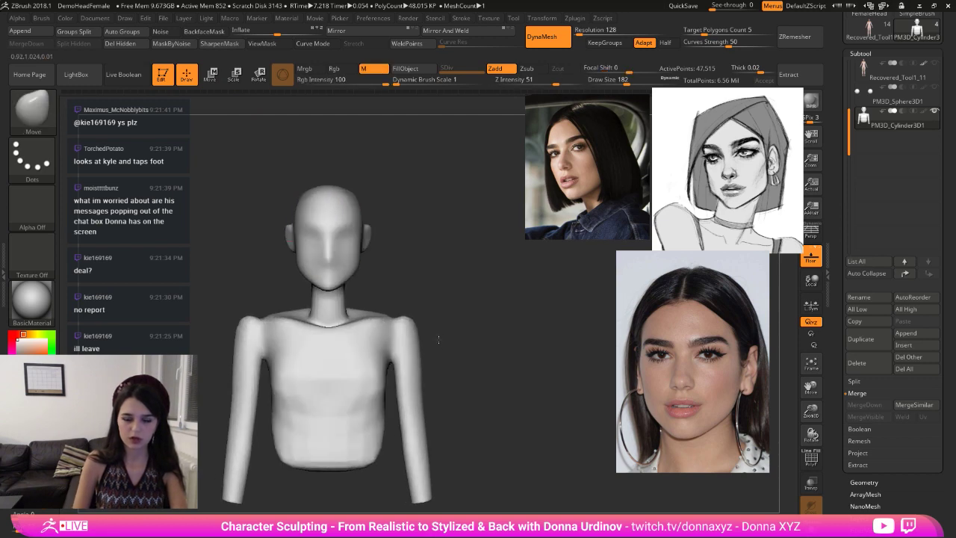
{"action": "key", "text": "b"}
{"action": "key", "text": "i"}
{"action": "key", "text": "n"}
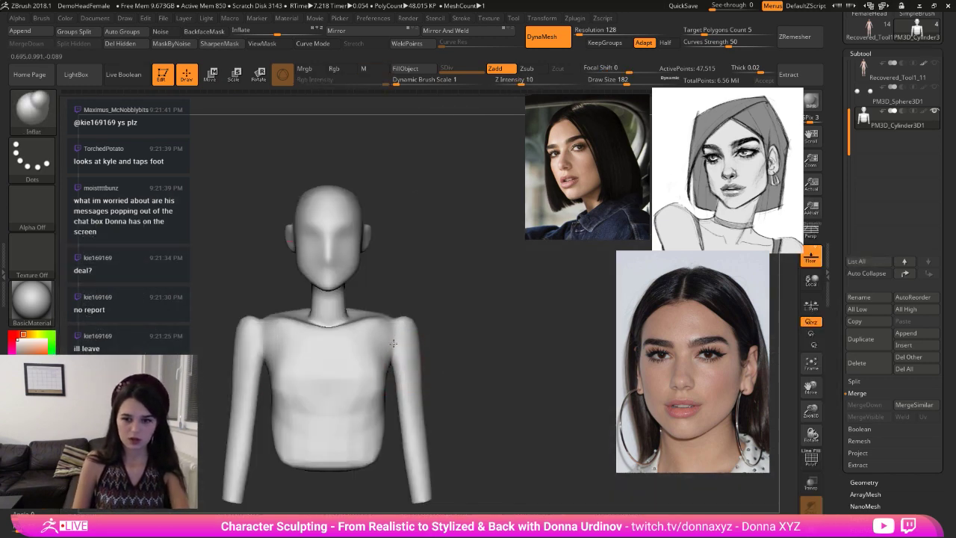
{"action": "left_click_drag", "start_coordinate": [445, 320], "coordinate": [360, 325]}
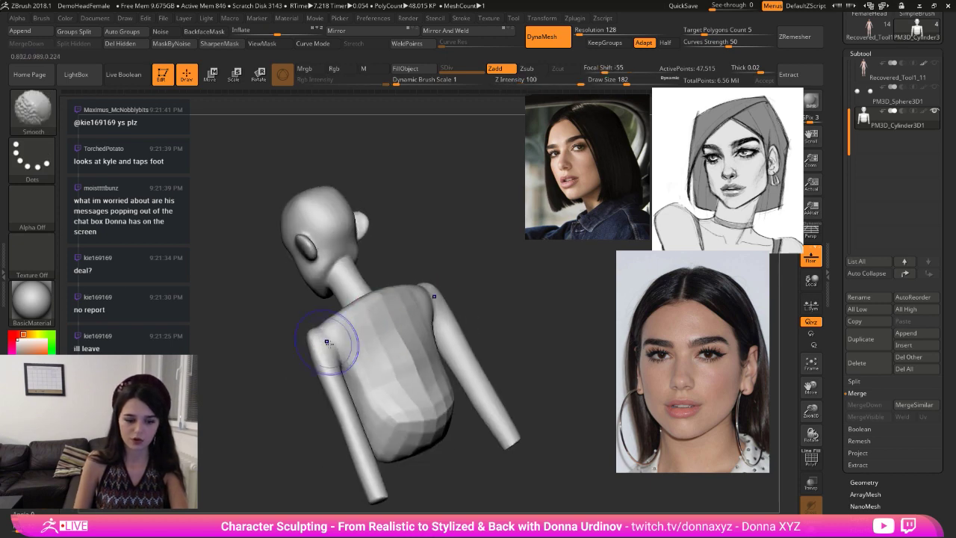
- Restore the light current colour and soften the faceted back of the torso with the Smooth brush
{"action": "key", "text": "b"}
{"action": "key", "text": "h"}
{"action": "key", "text": "p"}
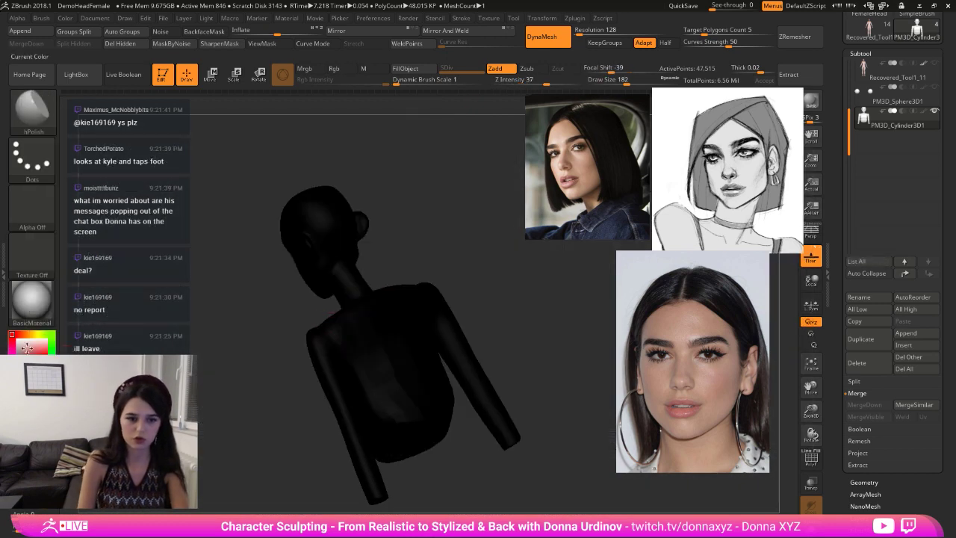
{"action": "left_click", "coordinate": [27, 347]}
{"action": "left_click", "coordinate": [17, 340]}
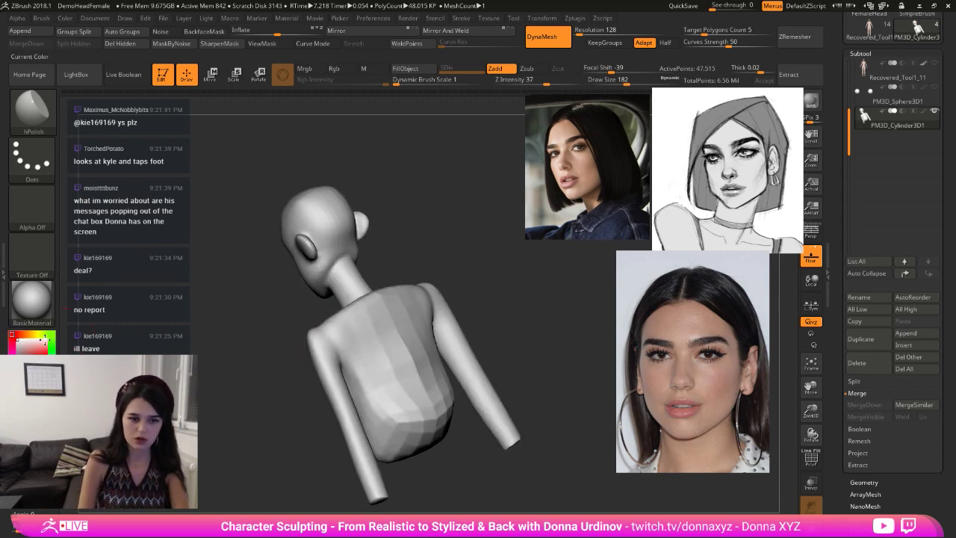
{"action": "key", "text": "shift"}
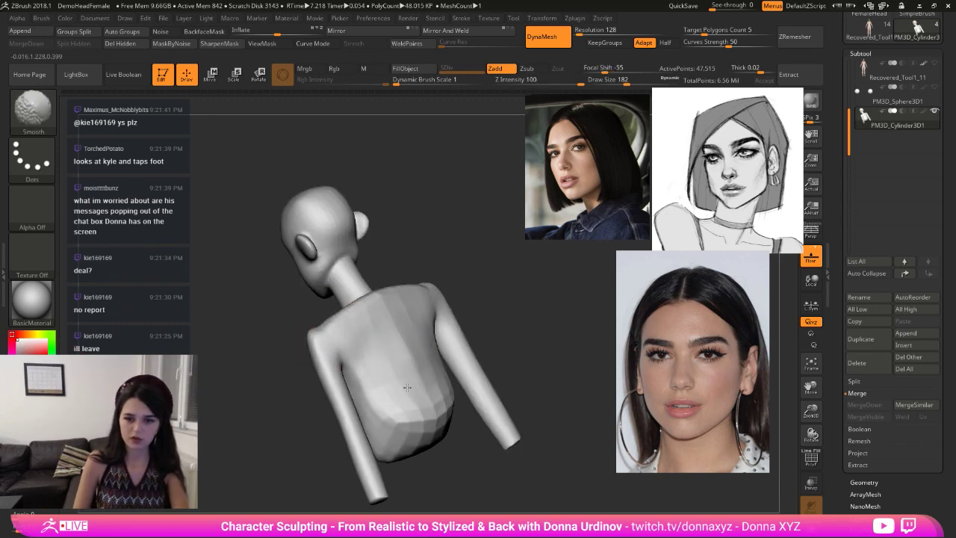
{"action": "left_click_drag", "start_coordinate": [368, 292], "coordinate": [327, 266], "text": "shift"}
- Carve the inner hollow of the ears with the DamStandard brush at a draw size of 54
{"action": "mouse_move", "coordinate": [407, 256]}
{"action": "left_mouse_down"}
{"action": "mouse_move", "coordinate": [475, 251]}
{"action": "mouse_move", "coordinate": [381, 282]}
{"action": "mouse_move", "coordinate": [404, 266]}
{"action": "mouse_move", "coordinate": [456, 307]}
{"action": "left_mouse_up"}
{"action": "key", "text": "b"}
{"action": "key", "text": "d"}
{"action": "key", "text": "s"}
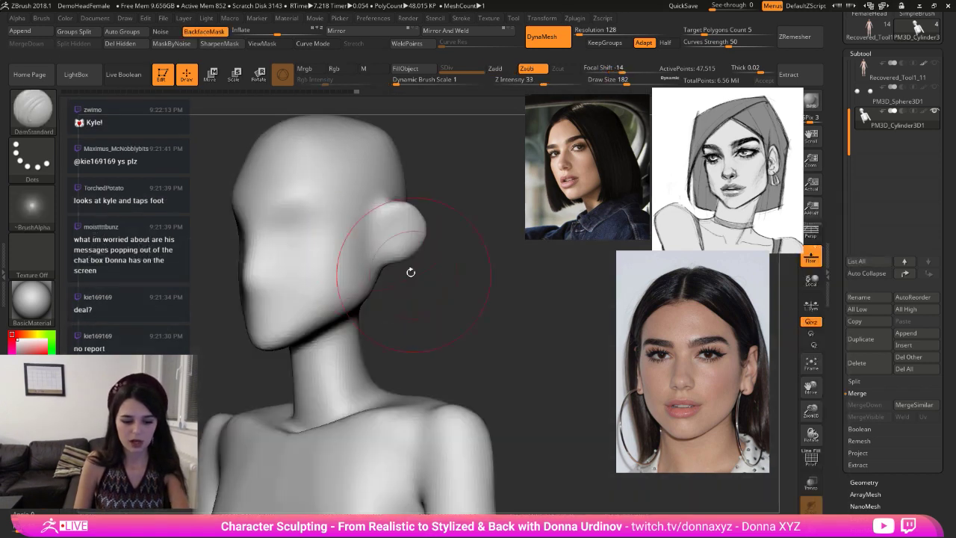
{"action": "key", "text": "bracketleft"}
{"action": "key", "text": "bracketleft"}
{"action": "key", "text": "bracketleft"}
{"action": "key", "text": "bracketleft"}
{"action": "key", "text": "bracketleft"}
{"action": "key", "text": "bracketleft"}
{"action": "key", "text": "bracketleft"}
{"action": "key", "text": "bracketleft"}
{"action": "key", "text": "bracketleft"}
{"action": "key", "text": "bracketleft"}
{"action": "mouse_move", "coordinate": [409, 216]}
{"action": "left_mouse_down"}
{"action": "mouse_move", "coordinate": [388, 222]}
{"action": "mouse_move", "coordinate": [382, 238]}
{"action": "mouse_move", "coordinate": [390, 222]}
{"action": "left_mouse_up"}
{"action": "left_click_drag", "start_coordinate": [447, 231], "coordinate": [434, 245]}
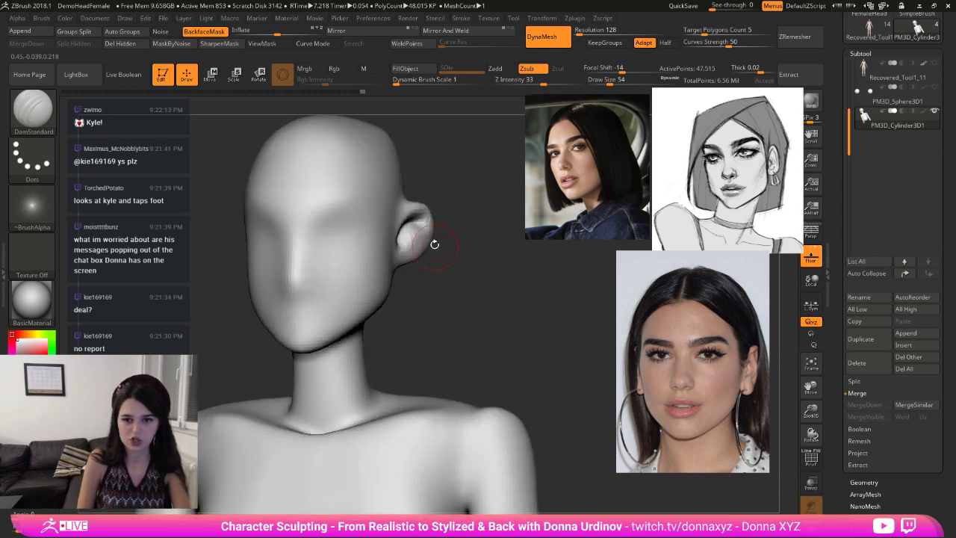
{"action": "right_click_drag", "start_coordinate": [421, 223], "coordinate": [382, 237]}
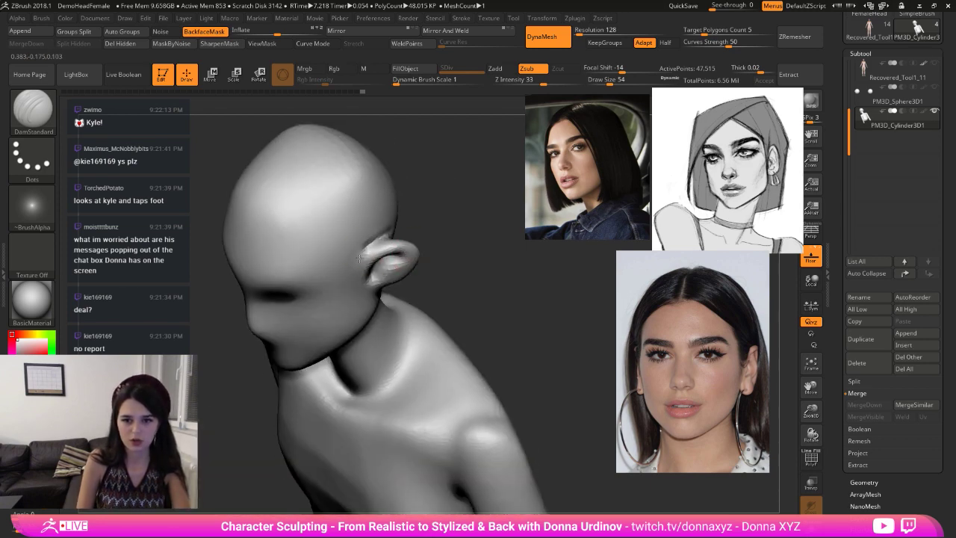
- Carve the eye sockets, the base of the nose and the mouth line with the DamStandard brush
{"action": "mouse_move", "coordinate": [424, 213]}
{"action": "left_mouse_down"}
{"action": "mouse_move", "coordinate": [446, 188]}
{"action": "mouse_move", "coordinate": [460, 198]}
{"action": "left_mouse_up"}
{"action": "mouse_move", "coordinate": [346, 243]}
{"action": "left_mouse_down"}
{"action": "mouse_move", "coordinate": [385, 232]}
{"action": "mouse_move", "coordinate": [342, 241]}
{"action": "left_mouse_up"}
{"action": "left_click_drag", "start_coordinate": [339, 281], "coordinate": [320, 279]}
{"action": "right_click_drag", "start_coordinate": [321, 278], "coordinate": [373, 313]}
{"action": "mouse_move", "coordinate": [371, 304]}
{"action": "left_mouse_down"}
{"action": "mouse_move", "coordinate": [349, 305]}
{"action": "mouse_move", "coordinate": [383, 316]}
{"action": "mouse_move", "coordinate": [368, 319]}
{"action": "left_mouse_up"}
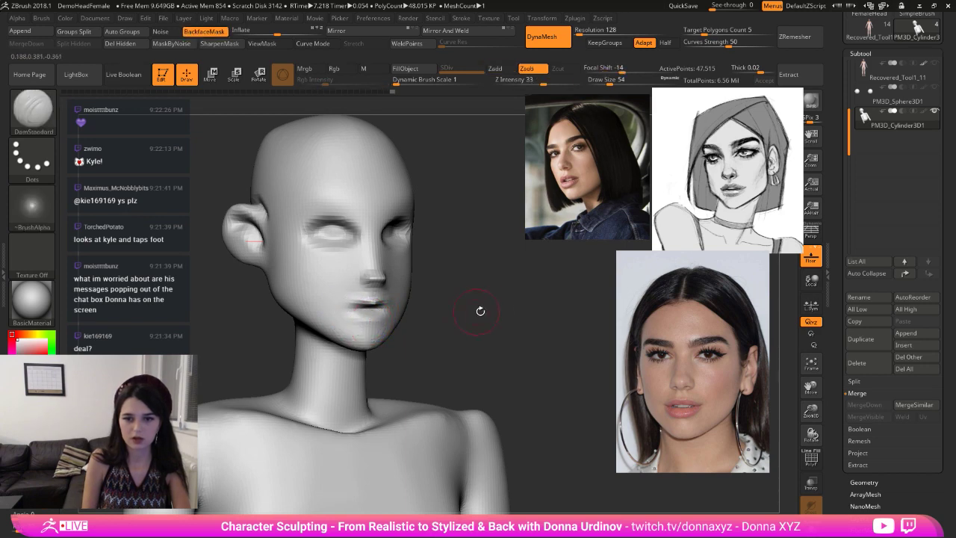
{"action": "mouse_move", "coordinate": [480, 312]}
{"action": "right_mouse_down"}
{"action": "mouse_move", "coordinate": [489, 311]}
{"action": "mouse_move", "coordinate": [455, 300]}
{"action": "mouse_move", "coordinate": [463, 304]}
{"action": "right_mouse_up"}
{"action": "mouse_move", "coordinate": [427, 249]}
{"action": "right_mouse_down", "text": "ctrl"}
{"action": "mouse_move", "coordinate": [450, 292]}
{"action": "mouse_move", "coordinate": [431, 258]}
{"action": "right_mouse_up", "text": "ctrl"}
{"action": "mouse_move", "coordinate": [289, 245]}
{"action": "left_mouse_down"}
{"action": "mouse_move", "coordinate": [301, 236]}
{"action": "mouse_move", "coordinate": [284, 236]}
{"action": "mouse_move", "coordinate": [290, 224]}
{"action": "mouse_move", "coordinate": [322, 231]}
{"action": "mouse_move", "coordinate": [328, 246]}
{"action": "mouse_move", "coordinate": [283, 238]}
{"action": "mouse_move", "coordinate": [278, 217]}
{"action": "mouse_move", "coordinate": [327, 226]}
{"action": "left_mouse_up"}
- Build up the area around the eyes and cheeks with ClayBuildup and blend it with the Smooth brush
{"action": "key", "text": "b"}
{"action": "key", "text": "c"}
{"action": "key", "text": "b"}
{"action": "mouse_move", "coordinate": [454, 314]}
{"action": "left_mouse_down", "text": "alt"}
{"action": "mouse_move", "coordinate": [450, 288]}
{"action": "mouse_move", "coordinate": [465, 301]}
{"action": "mouse_move", "coordinate": [463, 317]}
{"action": "left_mouse_up", "text": "alt"}
{"action": "left_click_drag", "start_coordinate": [463, 317], "coordinate": [457, 297]}
{"action": "left_click_drag", "start_coordinate": [345, 267], "coordinate": [296, 254]}
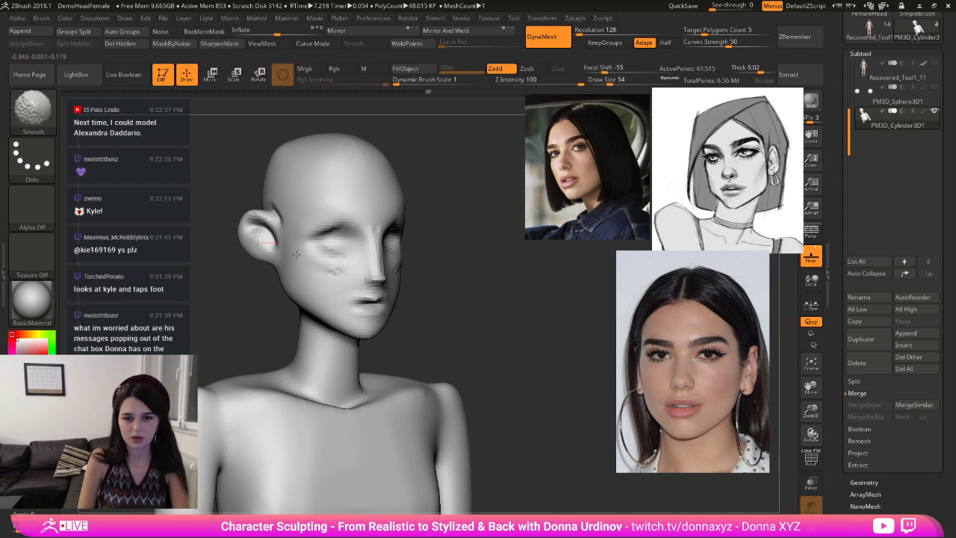
{"action": "left_click_drag", "start_coordinate": [306, 222], "coordinate": [325, 228], "text": "shift"}
{"action": "left_click_drag", "start_coordinate": [383, 227], "coordinate": [387, 257], "text": "shift"}
- Reshape the nose tip and lips in profile with the Move brush at a small draw size
{"action": "mouse_move", "coordinate": [437, 216]}
{"action": "left_mouse_down"}
{"action": "mouse_move", "coordinate": [497, 279]}
{"action": "mouse_move", "coordinate": [482, 281]}
{"action": "left_mouse_up"}
{"action": "key", "text": "b"}
{"action": "key", "text": "m"}
{"action": "key", "text": "v"}
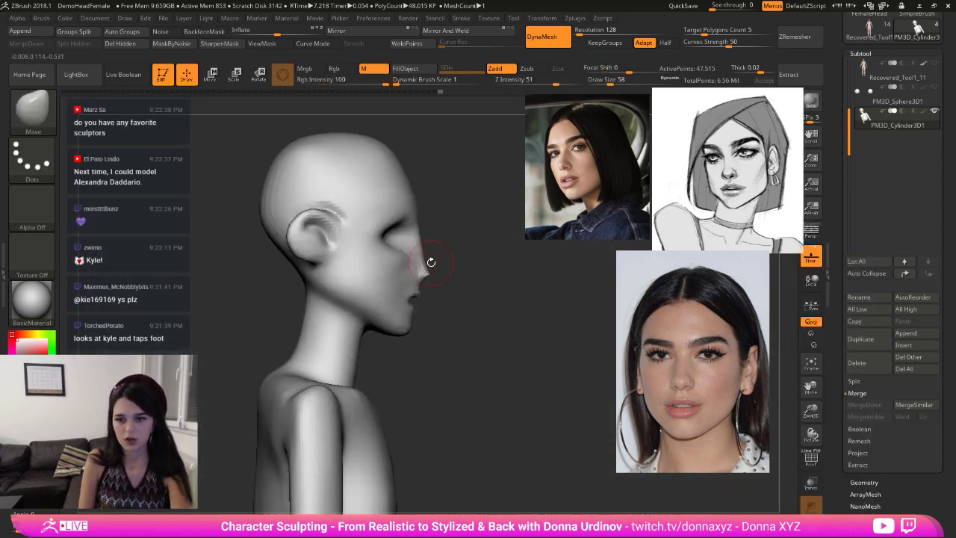
{"action": "mouse_move", "coordinate": [426, 274]}
{"action": "left_mouse_down"}
{"action": "mouse_move", "coordinate": [436, 268]}
{"action": "mouse_move", "coordinate": [428, 262]}
{"action": "left_mouse_up"}
{"action": "key", "text": "["}
{"action": "left_click_drag", "start_coordinate": [470, 284], "coordinate": [423, 295]}
{"action": "key", "text": "["}
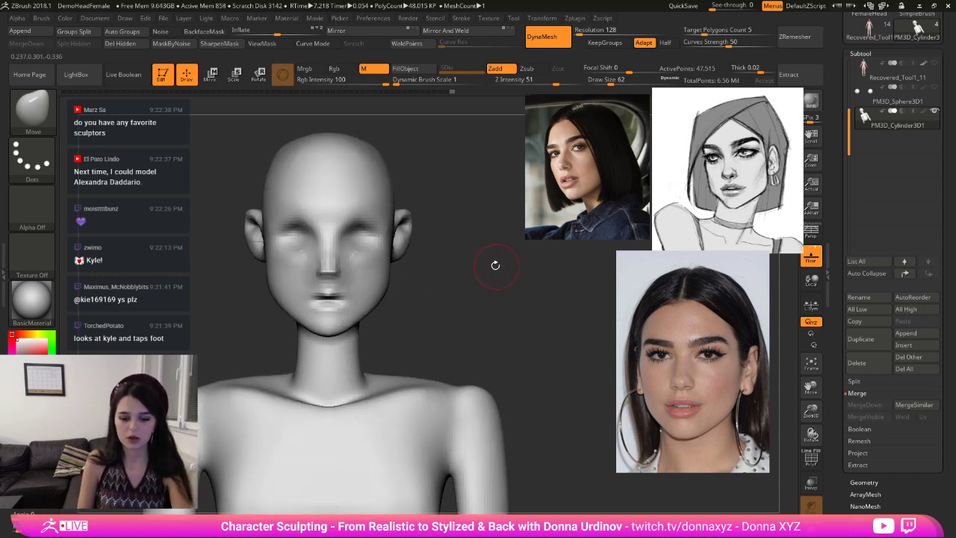
- Adjust the ears against the sides of the head with the Move brush at a draw size of 130
{"action": "left_click_drag", "start_coordinate": [495, 265], "coordinate": [412, 275]}
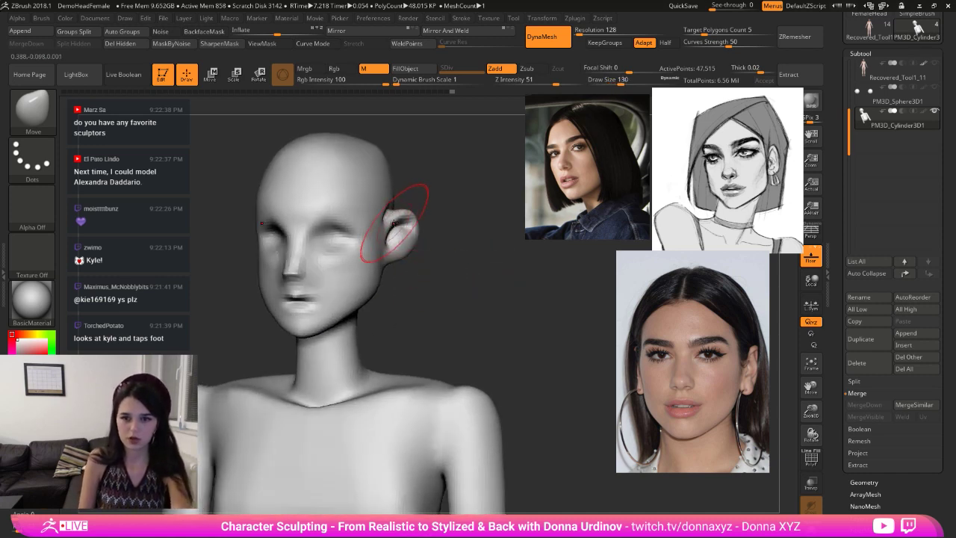
{"action": "key", "text": "]"}
{"action": "mouse_move", "coordinate": [394, 223]}
{"action": "left_mouse_down"}
{"action": "mouse_move", "coordinate": [403, 222]}
{"action": "mouse_move", "coordinate": [407, 192]}
{"action": "mouse_move", "coordinate": [396, 231]}
{"action": "left_mouse_up"}
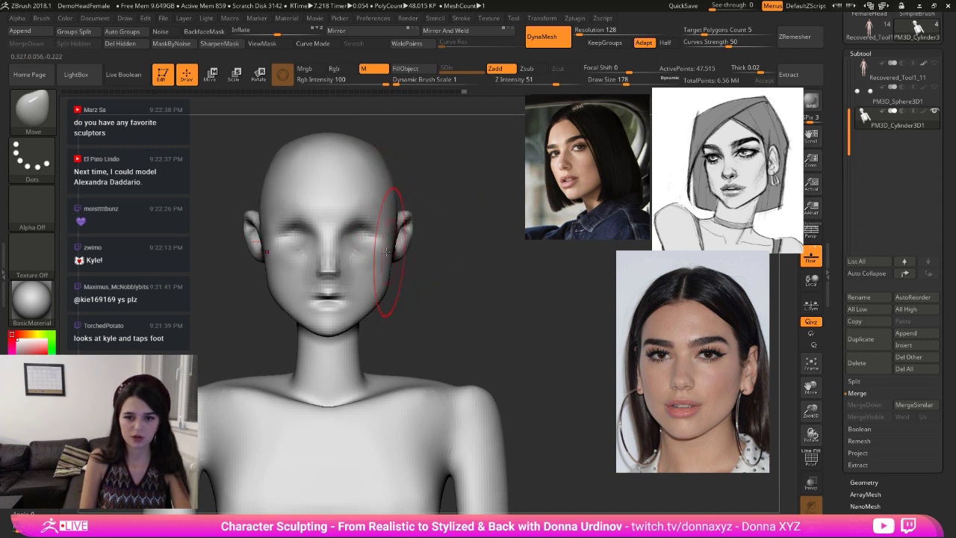
- Reduce the draw size to 82 and refine the shape of the brows and eye sockets with the Move brush
{"action": "key", "text": "["}
{"action": "key", "text": "["}
{"action": "key", "text": "["}
{"action": "key", "text": "["}
{"action": "key", "text": "["}
{"action": "key", "text": "["}
{"action": "key", "text": "["}
{"action": "key", "text": "["}
{"action": "key", "text": "["}
{"action": "key", "text": "["}
{"action": "key", "text": "["}
{"action": "key", "text": "["}
{"action": "key", "text": "["}
{"action": "key", "text": "["}
{"action": "key", "text": "["}
{"action": "key", "text": "["}
{"action": "key", "text": "["}
{"action": "key", "text": "["}
{"action": "key", "text": "["}
{"action": "key", "text": "["}
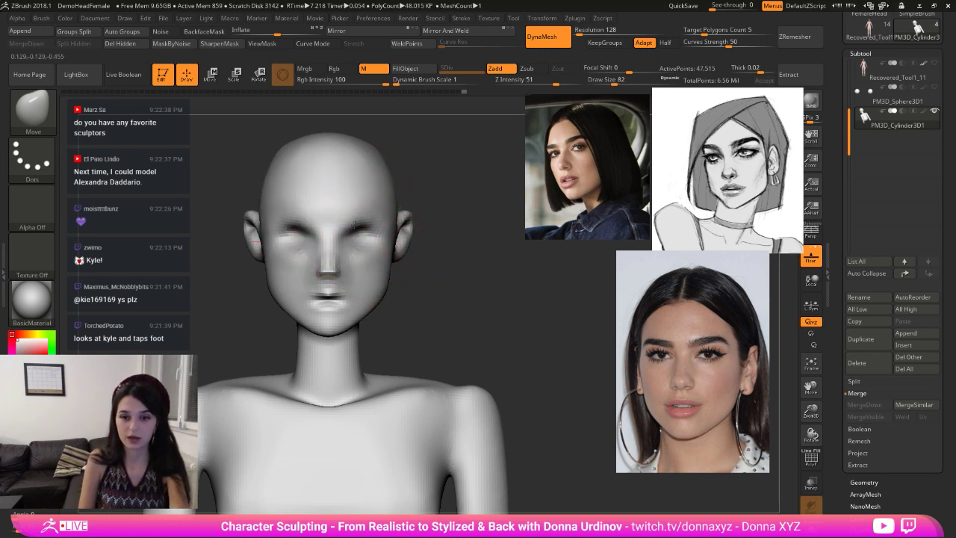
{"action": "left_click_drag", "start_coordinate": [355, 224], "coordinate": [371, 228]}
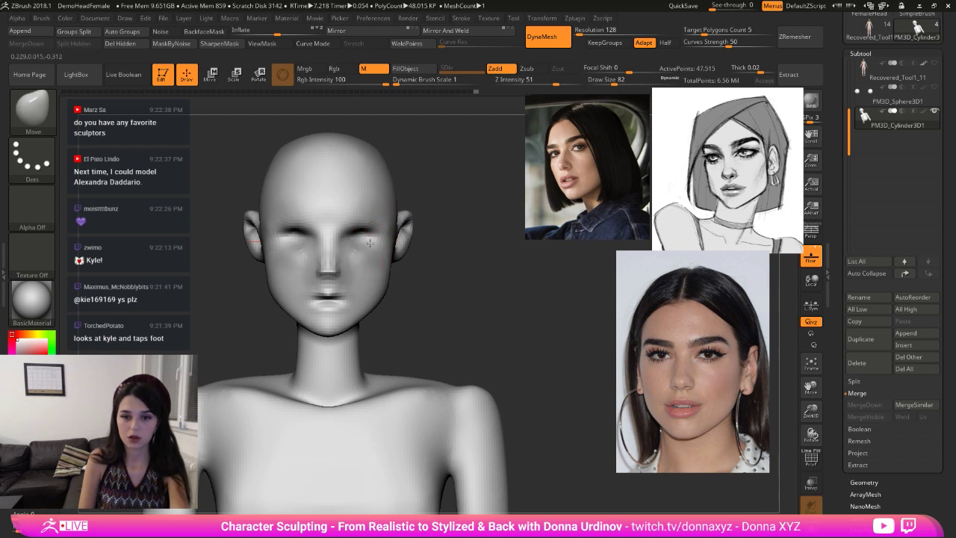
- Enlarge the Move brush and shift the ears slightly lower and closer to the head
{"action": "left_click_drag", "start_coordinate": [466, 291], "coordinate": [444, 279], "text": "alt"}
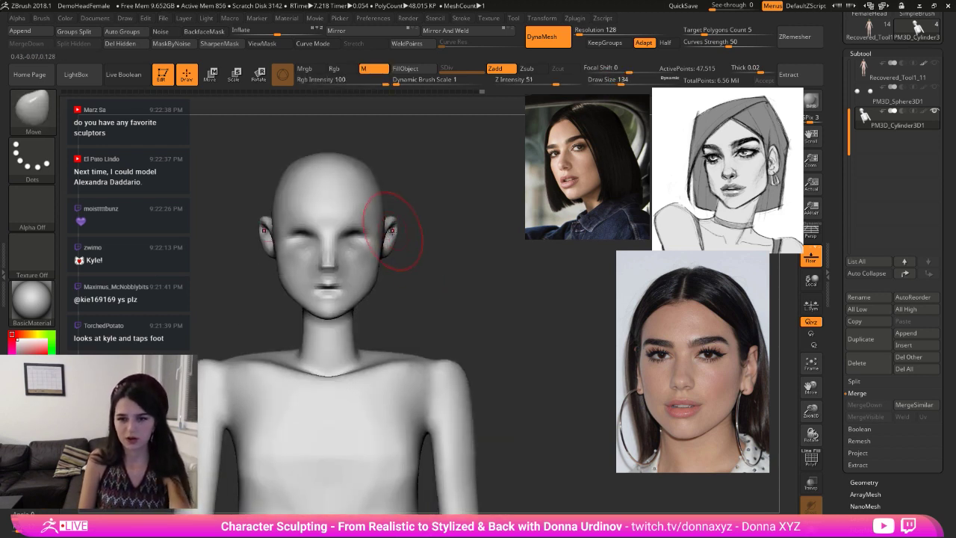
{"action": "key", "text": "]"}
{"action": "key", "text": "]"}
{"action": "key", "text": "]"}
{"action": "key", "text": "]"}
{"action": "key", "text": "]"}
{"action": "key", "text": "]"}
{"action": "left_click_drag", "start_coordinate": [392, 230], "coordinate": [393, 239]}
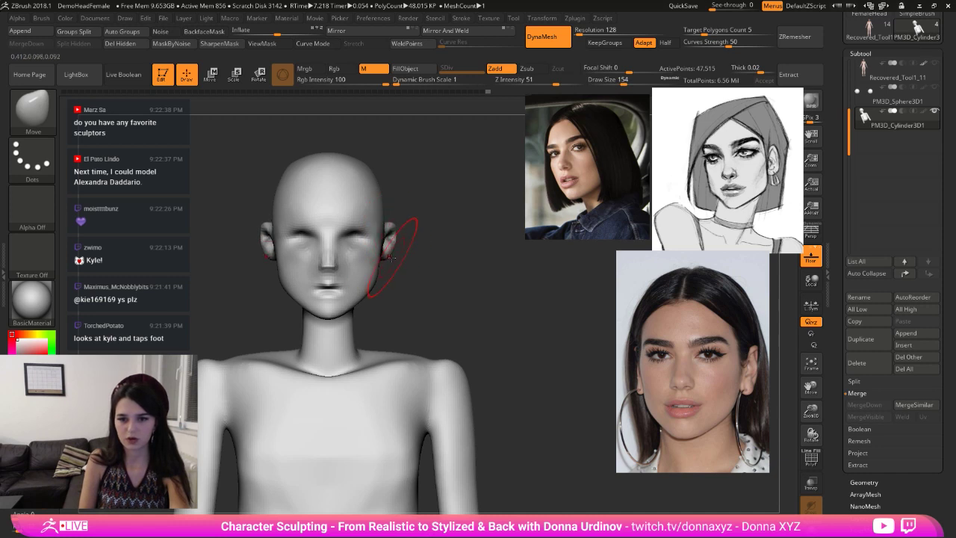
{"action": "left_click_drag", "start_coordinate": [414, 250], "coordinate": [386, 257]}
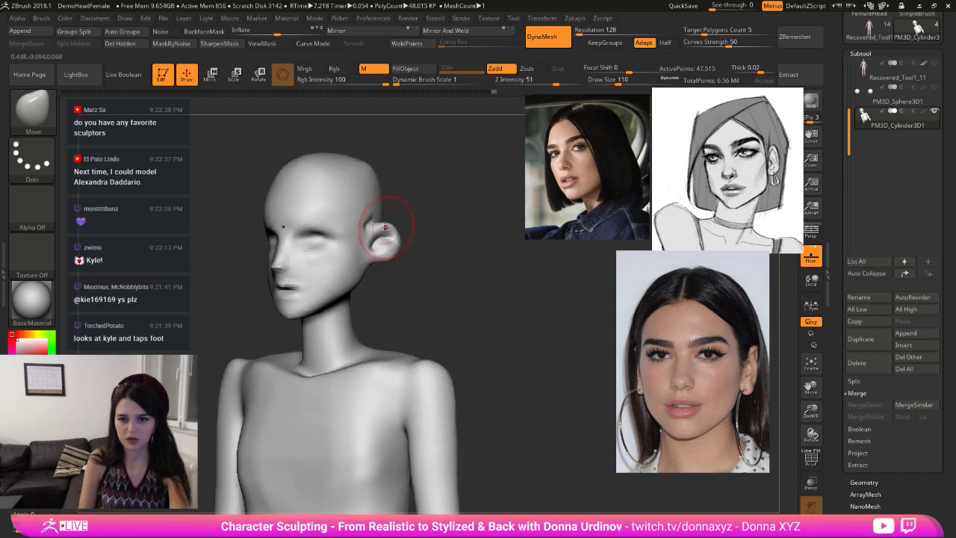
- Smooth the upper sides of the forehead at a draw size of 150 and switch to the hPolish brush
{"action": "mouse_move", "coordinate": [279, 322]}
{"action": "left_mouse_down"}
{"action": "mouse_move", "coordinate": [254, 323]}
{"action": "mouse_move", "coordinate": [291, 321]}
{"action": "mouse_move", "coordinate": [357, 282]}
{"action": "mouse_move", "coordinate": [375, 298]}
{"action": "left_mouse_up"}
{"action": "key", "text": "]"}
{"action": "key", "text": "]"}
{"action": "key", "text": "]"}
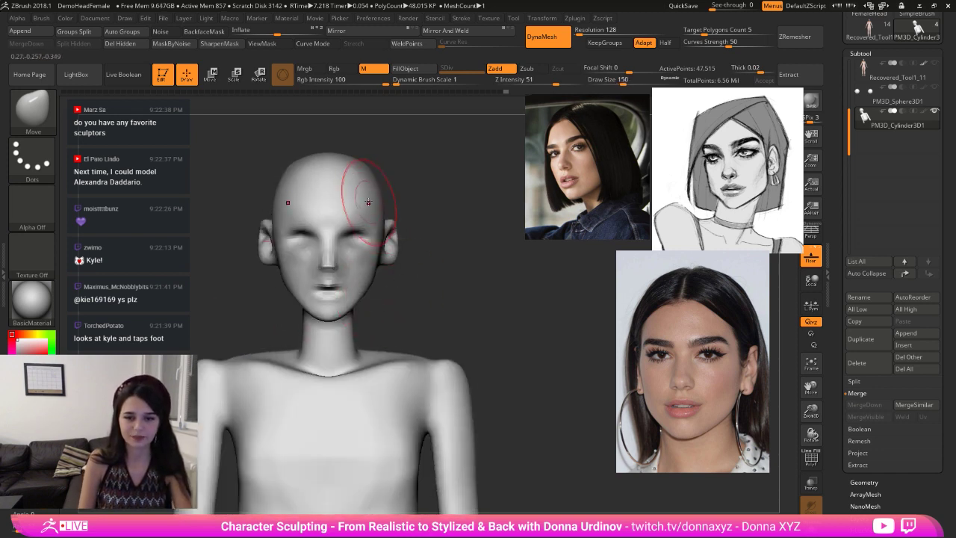
{"action": "left_click_drag", "start_coordinate": [345, 190], "coordinate": [366, 180], "text": "shift"}
{"action": "key", "text": "b"}
{"action": "key", "text": "h"}
{"action": "key", "text": "p"}
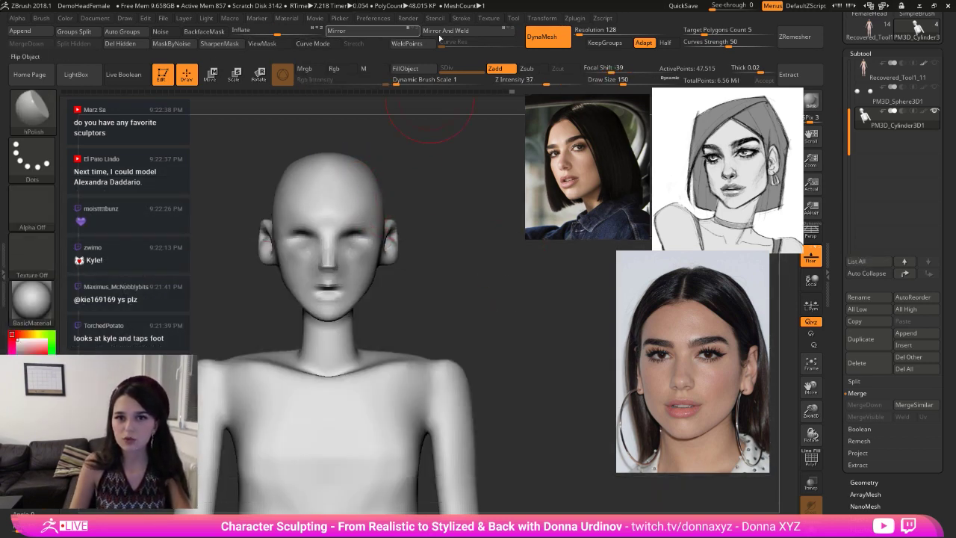
- Remesh the whole figure with ZRemesher and show its polyframe
{"action": "left_click", "coordinate": [797, 37]}
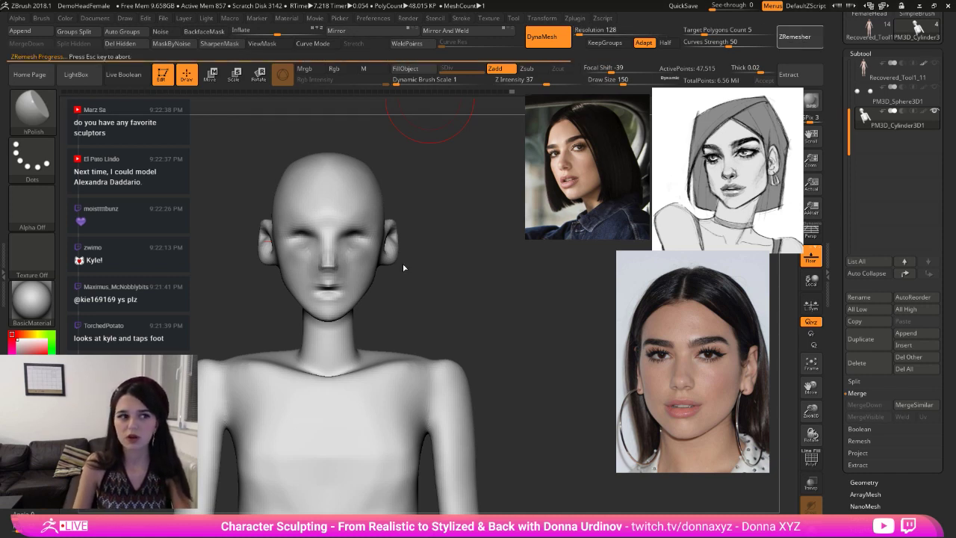
{"action": "left_click_drag", "start_coordinate": [477, 208], "coordinate": [447, 235]}
{"action": "left_click_drag", "start_coordinate": [446, 234], "coordinate": [525, 311], "text": "alt"}
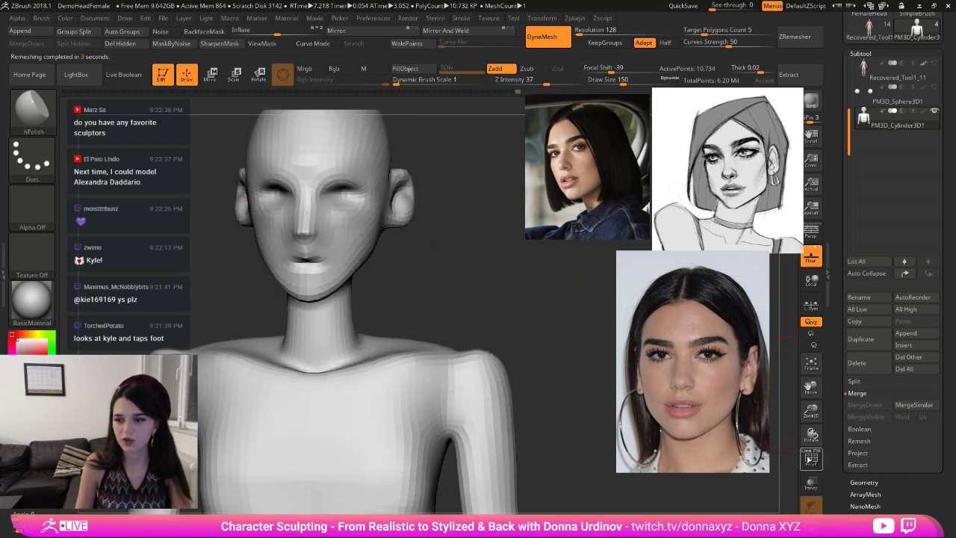
{"action": "left_click", "coordinate": [815, 464]}
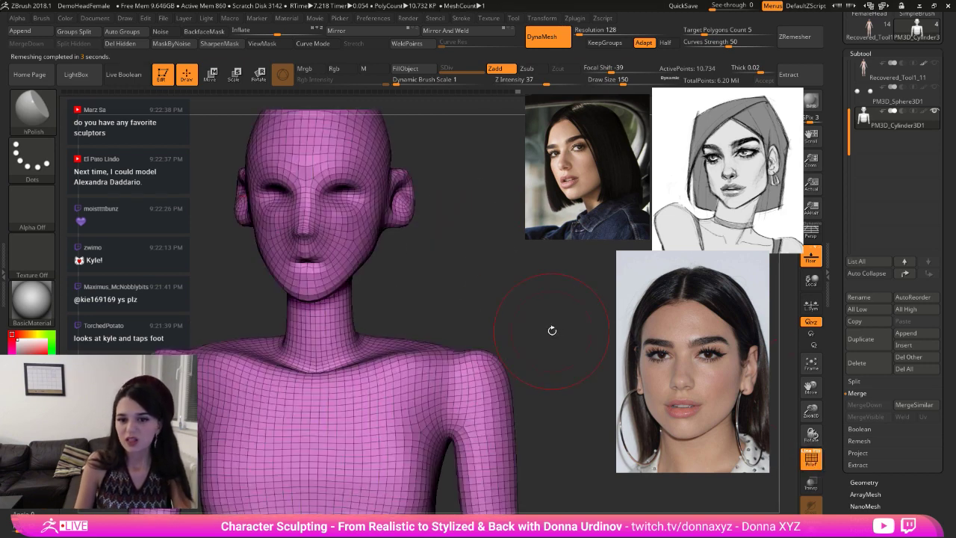
- Undo the ZRemesher result on the figure and switch to the ZRemesherGuides brush
{"action": "key", "text": "ctrl+z"}
{"action": "key", "text": "ctrl+z"}
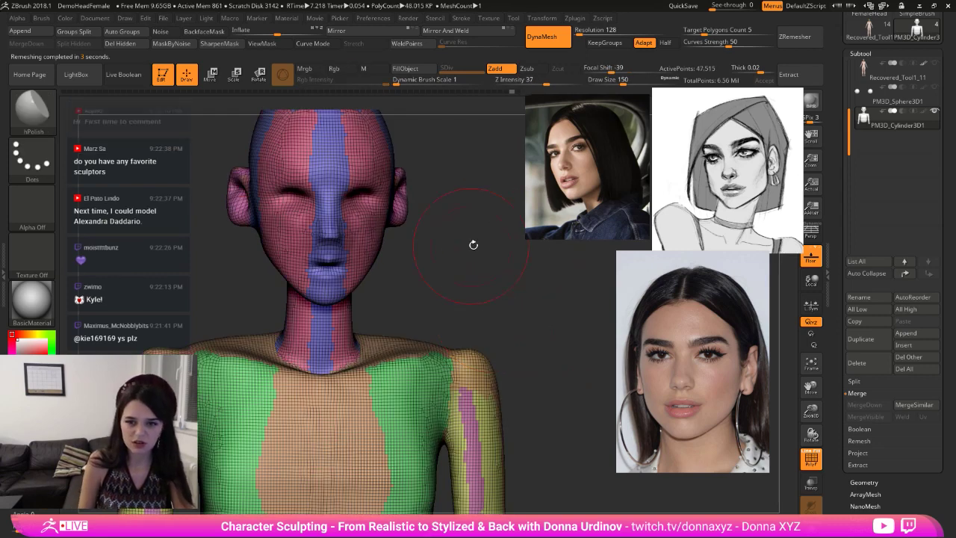
{"action": "left_click_drag", "start_coordinate": [473, 244], "coordinate": [493, 247], "text": "alt"}
{"action": "key", "text": "b"}
{"action": "key", "text": "z"}
{"action": "left_click", "coordinate": [374, 489]}
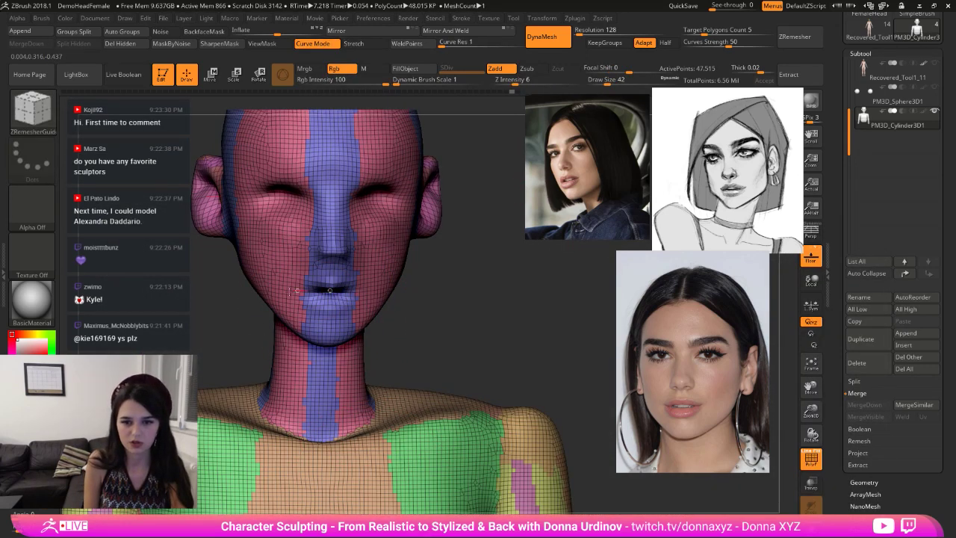
- Draw guide curves around the mouth and out from its corner, around the eye, and from the nose bridge down to the chin
{"action": "left_click_drag", "start_coordinate": [294, 291], "coordinate": [271, 295]}
{"action": "left_click_drag", "start_coordinate": [479, 282], "coordinate": [526, 277]}
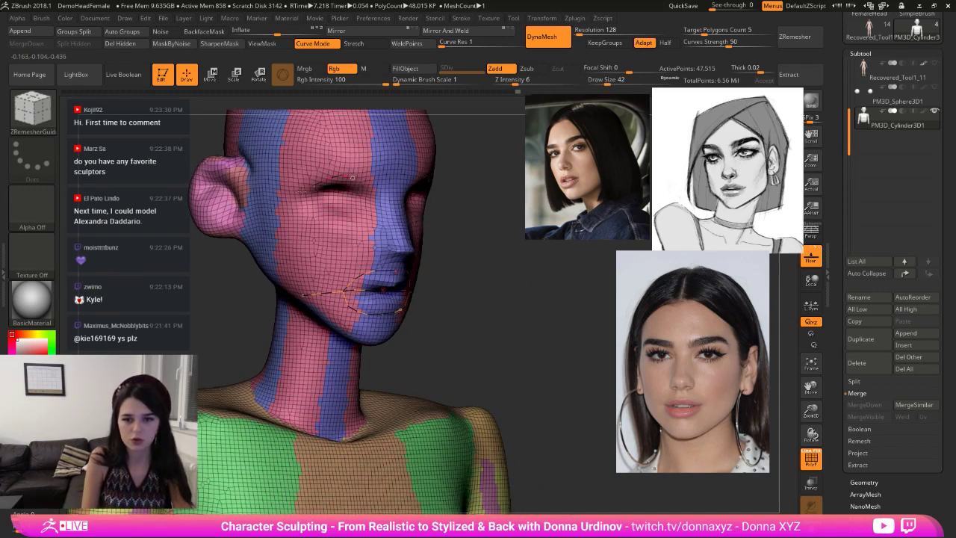
{"action": "left_click_drag", "start_coordinate": [302, 192], "coordinate": [348, 175]}
{"action": "mouse_move", "coordinate": [409, 227]}
{"action": "left_mouse_down"}
{"action": "mouse_move", "coordinate": [334, 267]}
{"action": "mouse_move", "coordinate": [339, 319]}
{"action": "left_mouse_up"}
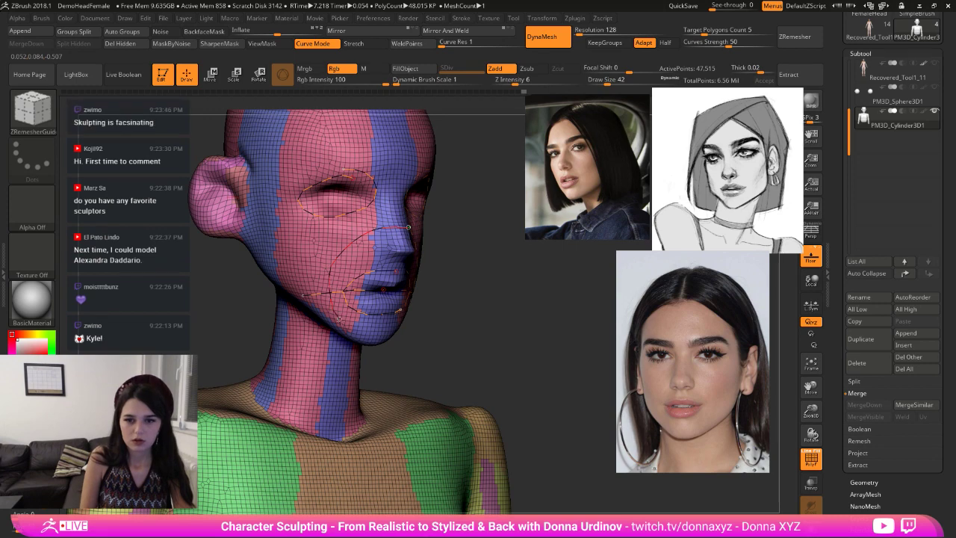
- Reduce the draw size to 26 and add guide curves around the nose and in a wider loop around the eye and brow
{"action": "left_click_drag", "start_coordinate": [473, 266], "coordinate": [487, 296], "text": "alt"}
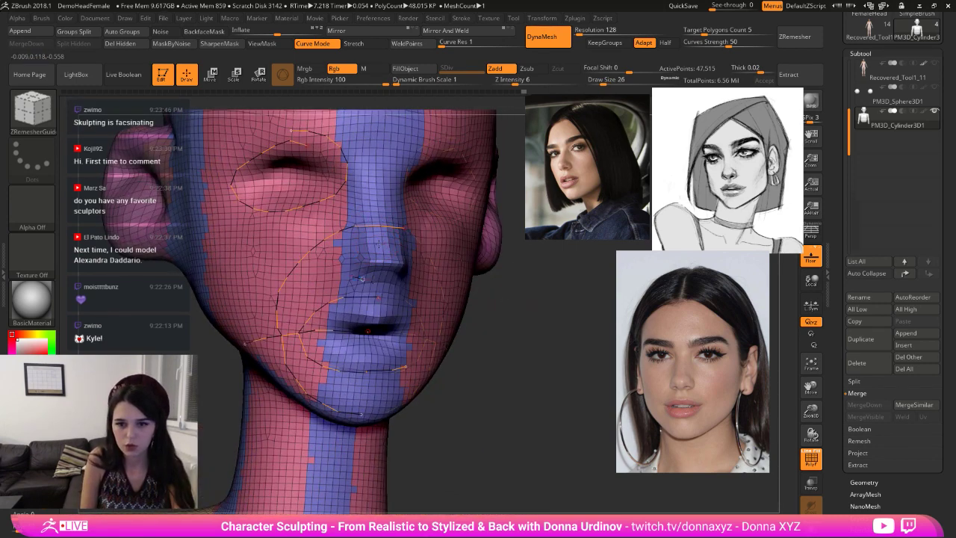
{"action": "right_click_drag", "start_coordinate": [525, 332], "coordinate": [374, 246], "text": "alt"}
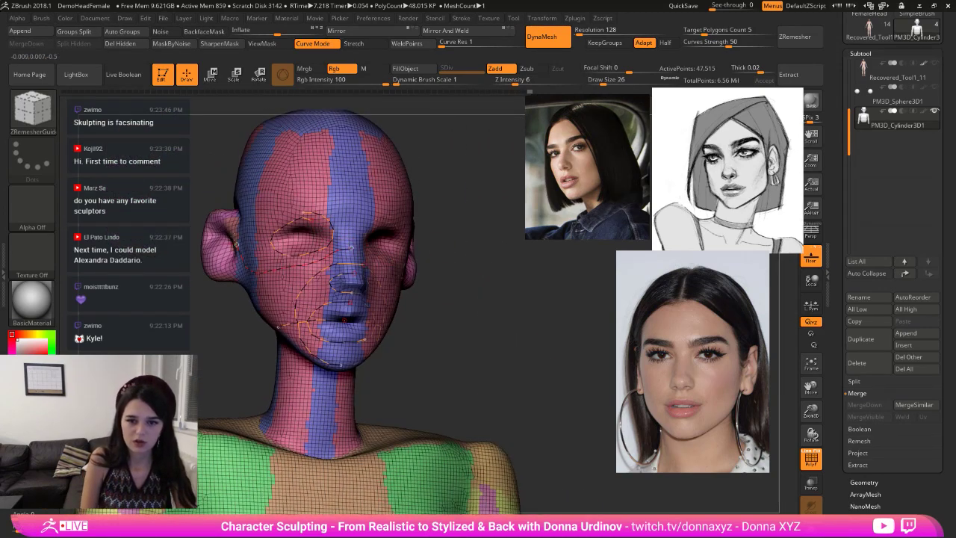
{"action": "key", "text": "ctrl+z"}
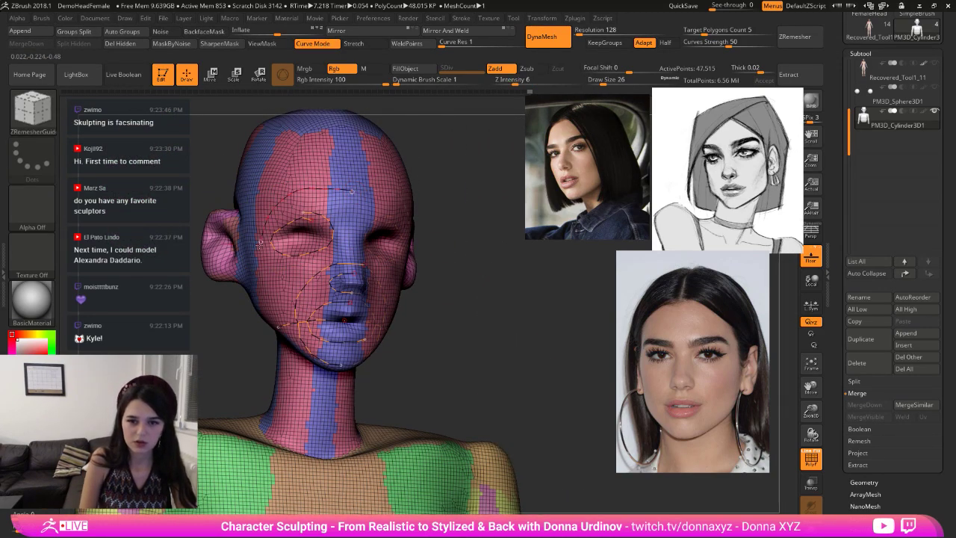
{"action": "left_click_drag", "start_coordinate": [340, 248], "coordinate": [350, 247]}
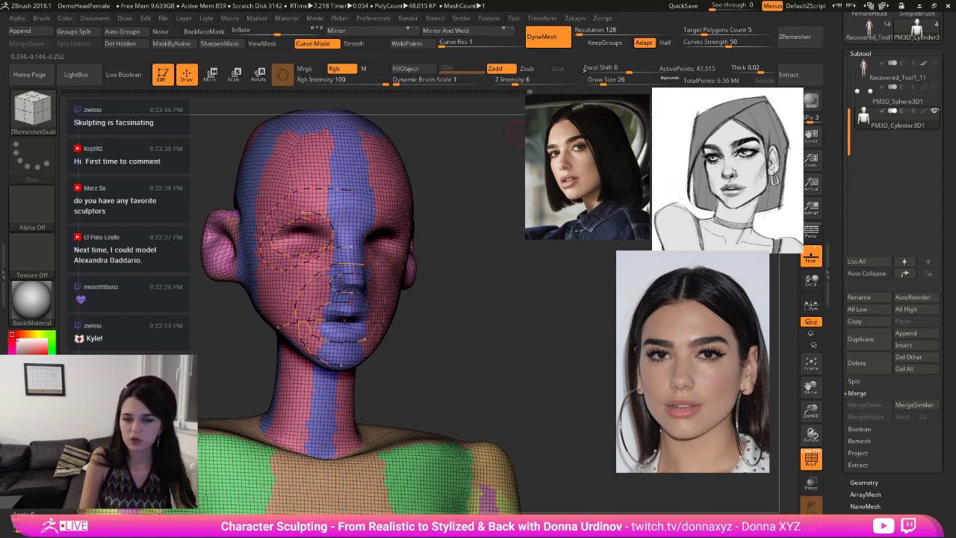
- Redraw the outer guide loop around the eye and brow, and remesh the figure with ZRemesher at a curves strength of 86
{"action": "left_click_drag", "start_coordinate": [462, 285], "coordinate": [450, 300]}
{"action": "right_click_drag", "start_coordinate": [451, 300], "coordinate": [446, 304]}
{"action": "key", "text": "ctrl+z"}
{"action": "key", "text": "ctrl+z"}
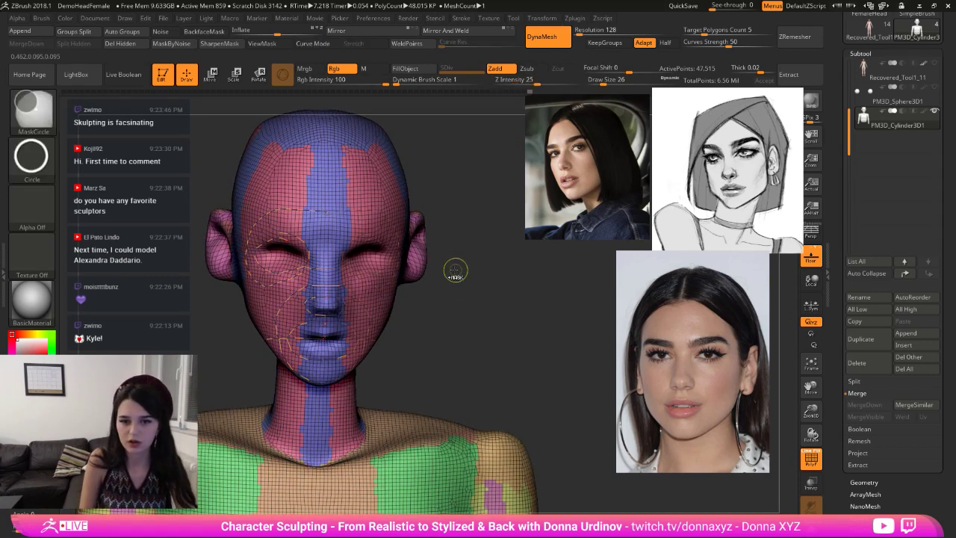
{"action": "left_click_drag", "start_coordinate": [284, 237], "coordinate": [280, 231]}
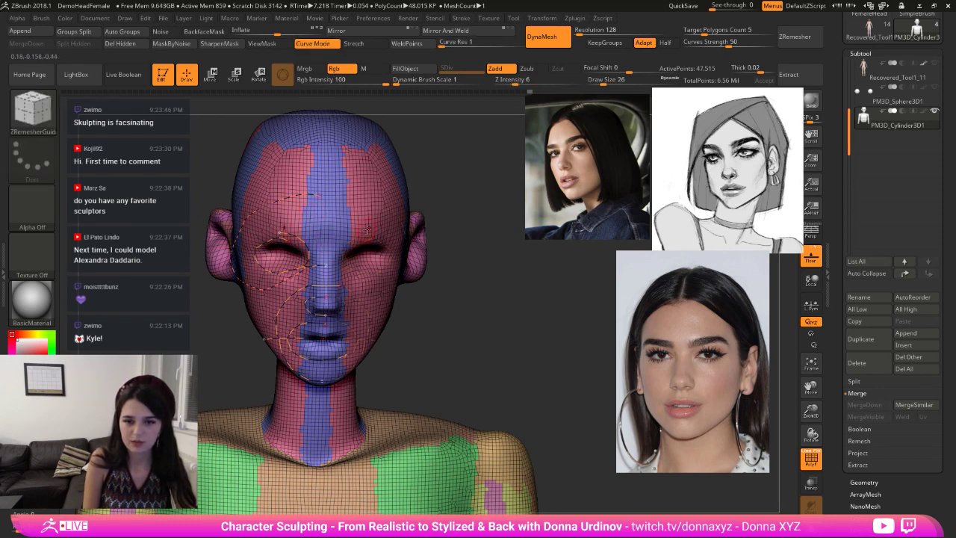
{"action": "key", "text": "ctrl+z"}
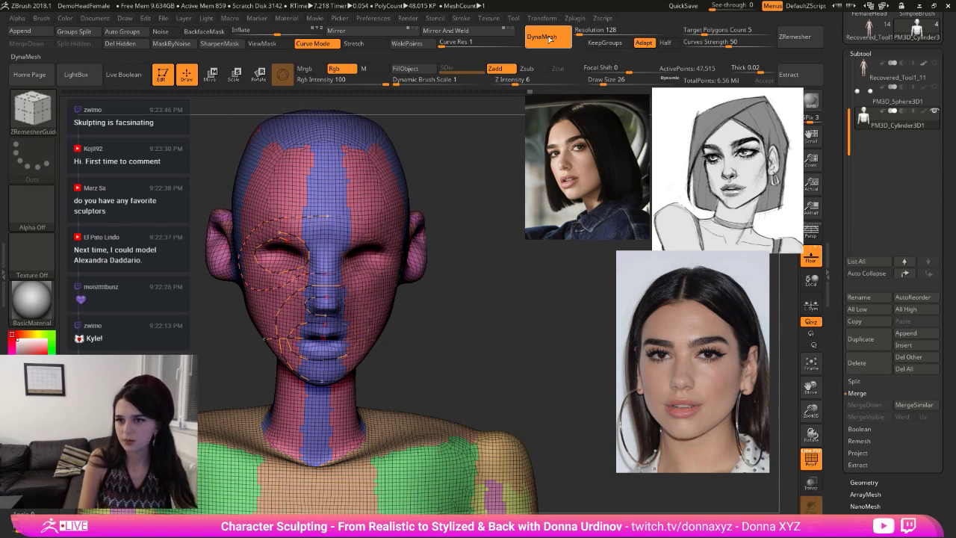
{"action": "left_click_drag", "start_coordinate": [733, 44], "coordinate": [760, 44]}
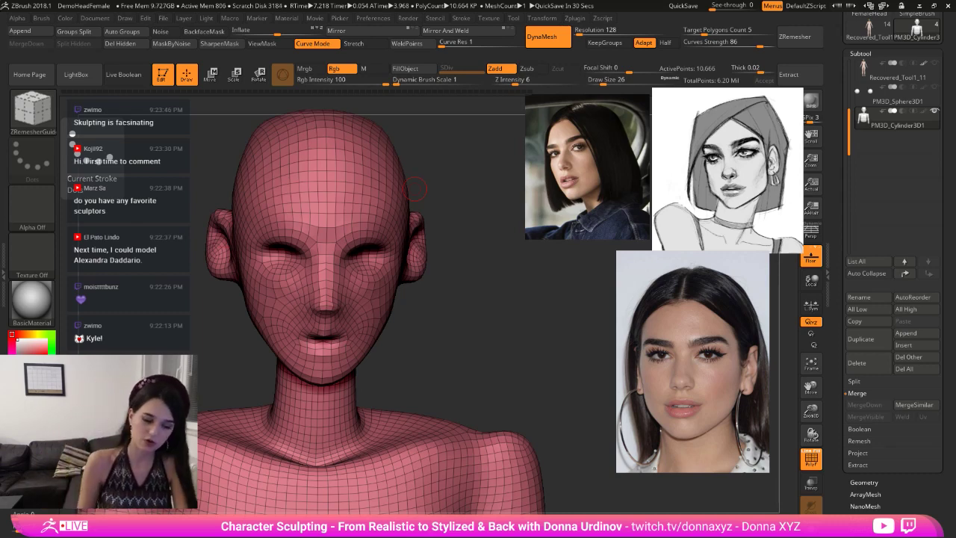
- Adjust the slope of the shoulders, the neck base and the armpits with the Move brush at draw sizes of 126 to 206
{"action": "mouse_move", "coordinate": [529, 348]}
{"action": "left_mouse_down"}
{"action": "mouse_move", "coordinate": [531, 358]}
{"action": "mouse_move", "coordinate": [542, 328]}
{"action": "mouse_move", "coordinate": [565, 316]}
{"action": "mouse_move", "coordinate": [522, 328]}
{"action": "mouse_move", "coordinate": [501, 316]}
{"action": "left_mouse_up"}
{"action": "key", "text": "b"}
{"action": "key", "text": "m"}
{"action": "key", "text": "v"}
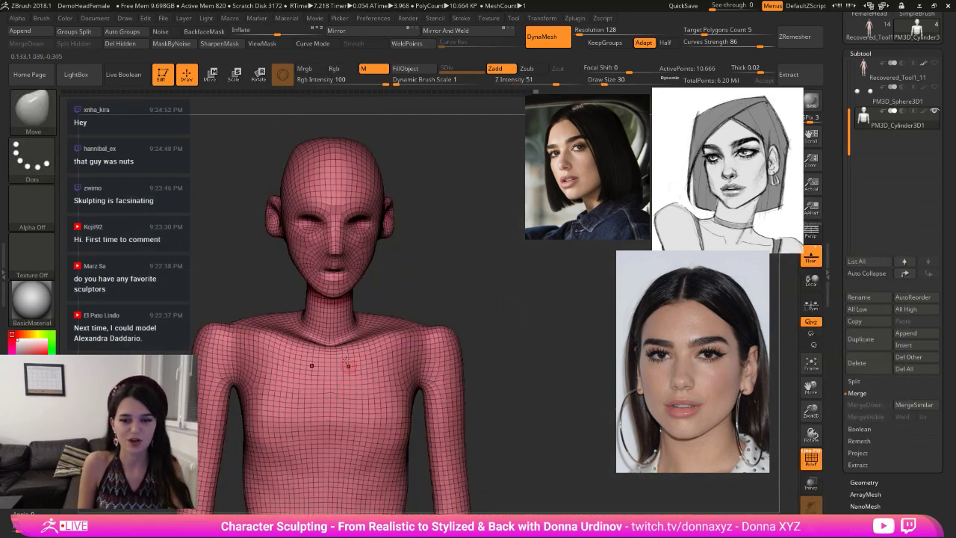
{"action": "key", "text": "bracketright"}
{"action": "mouse_move", "coordinate": [329, 350]}
{"action": "left_mouse_down"}
{"action": "mouse_move", "coordinate": [332, 362]}
{"action": "mouse_move", "coordinate": [389, 342]}
{"action": "left_mouse_up"}
{"action": "right_click_drag", "start_coordinate": [405, 334], "coordinate": [352, 304]}
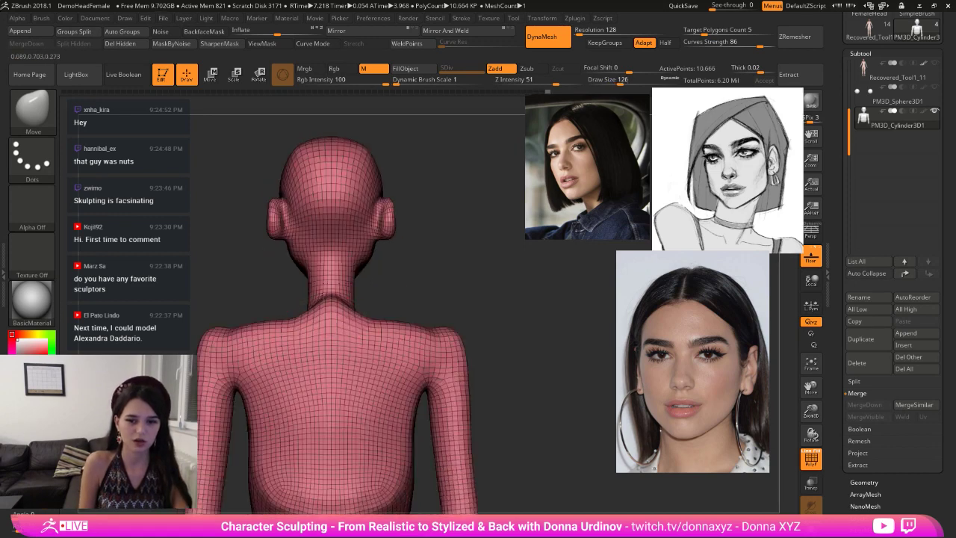
{"action": "mouse_move", "coordinate": [298, 307]}
{"action": "left_mouse_down", "text": "shift"}
{"action": "mouse_move", "coordinate": [302, 318]}
{"action": "mouse_move", "coordinate": [236, 340]}
{"action": "left_mouse_up", "text": "shift"}
{"action": "right_click_drag", "start_coordinate": [235, 336], "coordinate": [299, 296], "text": "shift"}
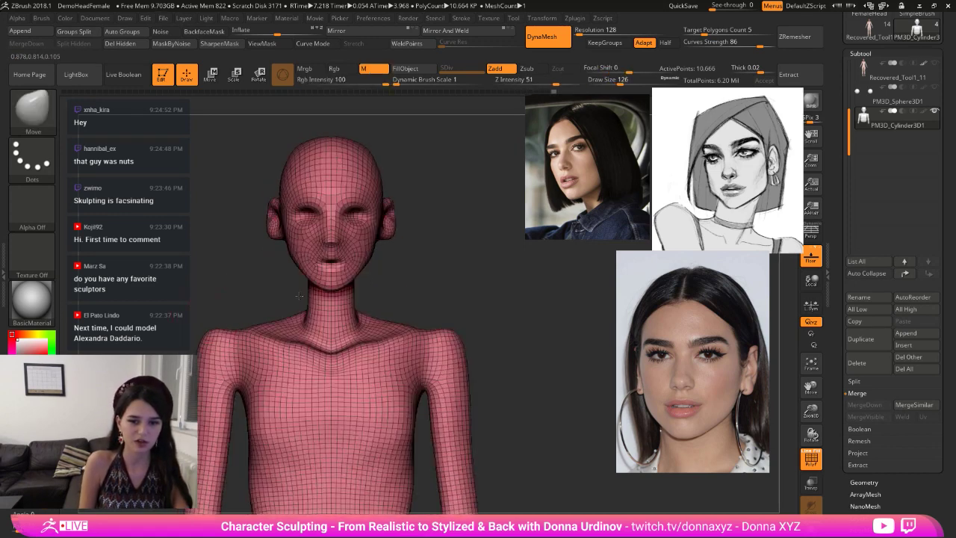
{"action": "right_click_drag", "start_coordinate": [421, 314], "coordinate": [444, 271], "text": "alt"}
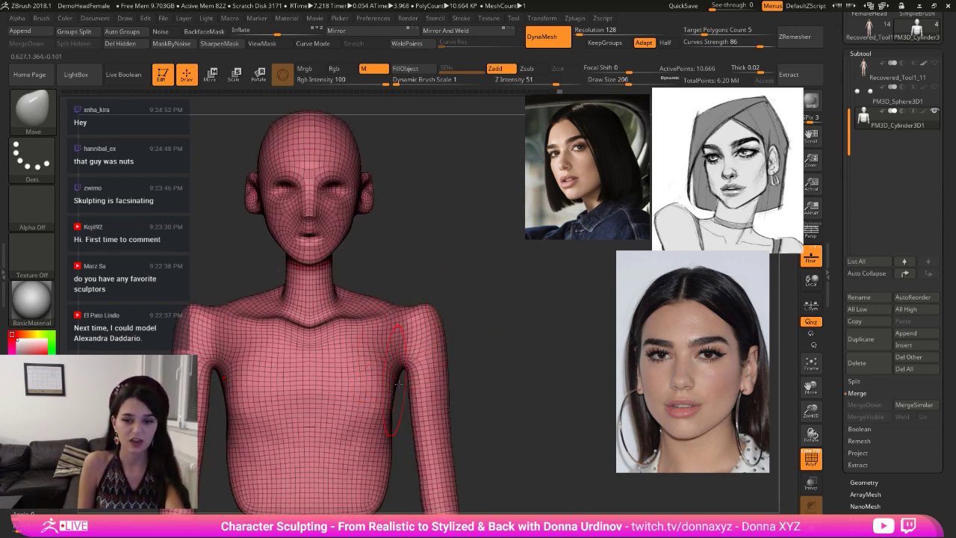
{"action": "right_click_drag", "start_coordinate": [399, 370], "coordinate": [407, 390]}
- Fill out the chest with the Inflat brush at a draw size of 186
{"action": "key", "text": "b"}
{"action": "key", "text": "i"}
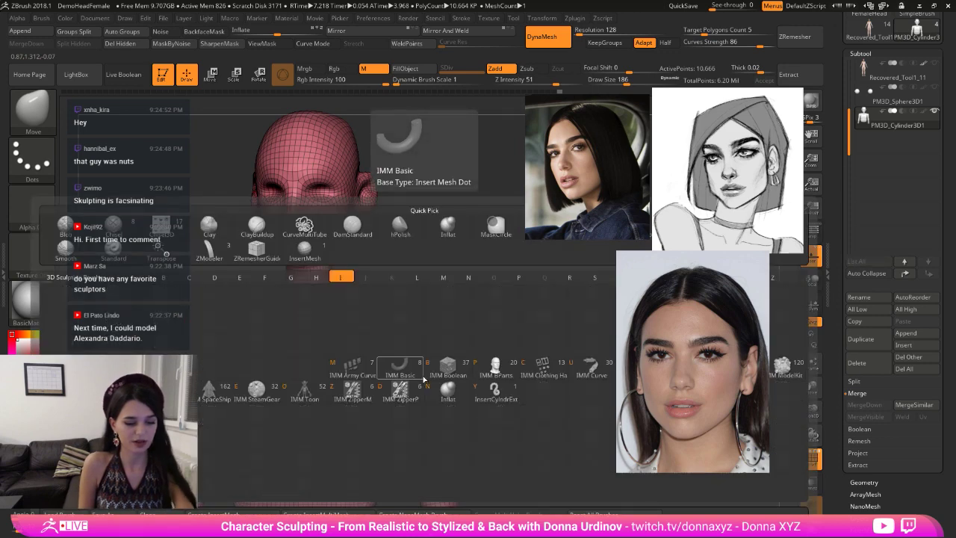
{"action": "key", "text": "n"}
{"action": "right_click_drag", "start_coordinate": [483, 352], "coordinate": [451, 317], "text": "ctrl"}
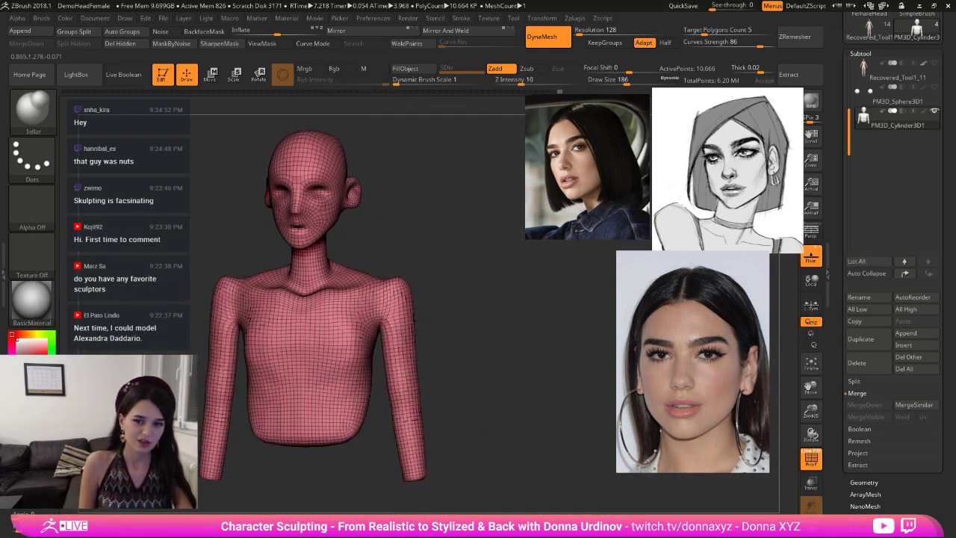
{"action": "mouse_move", "coordinate": [376, 349]}
{"action": "left_mouse_down"}
{"action": "mouse_move", "coordinate": [341, 356]}
{"action": "mouse_move", "coordinate": [357, 360]}
{"action": "left_mouse_up"}
- Switch to the DamStandard brush and smooth the sides of the torso down to the waist at a draw size of 158
{"action": "key", "text": "b"}
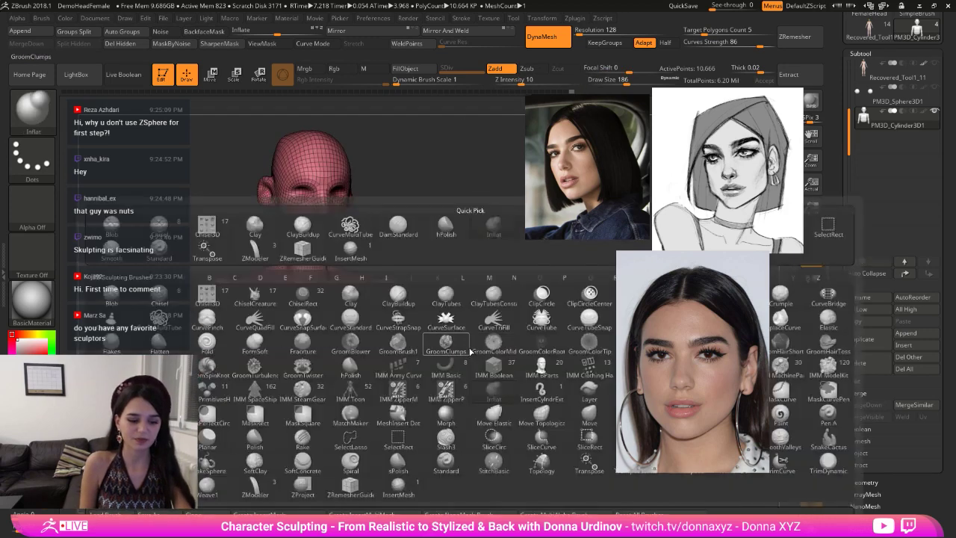
{"action": "key", "text": "d"}
{"action": "key", "text": "s"}
{"action": "right_click_drag", "start_coordinate": [465, 341], "coordinate": [470, 342]}
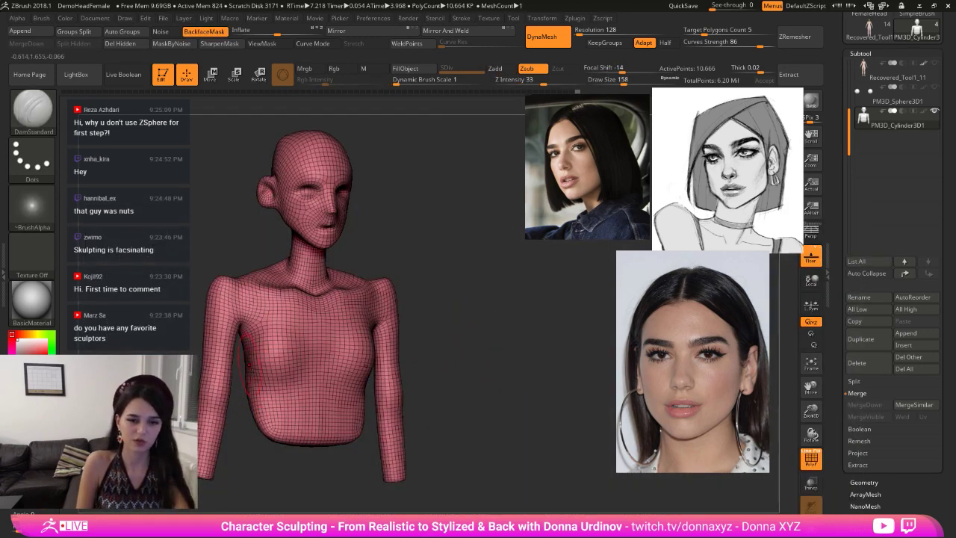
{"action": "mouse_move", "coordinate": [250, 363]}
{"action": "left_mouse_down", "text": "shift"}
{"action": "mouse_move", "coordinate": [262, 417]}
{"action": "mouse_move", "coordinate": [254, 388]}
{"action": "mouse_move", "coordinate": [238, 407]}
{"action": "left_mouse_up", "text": "shift"}
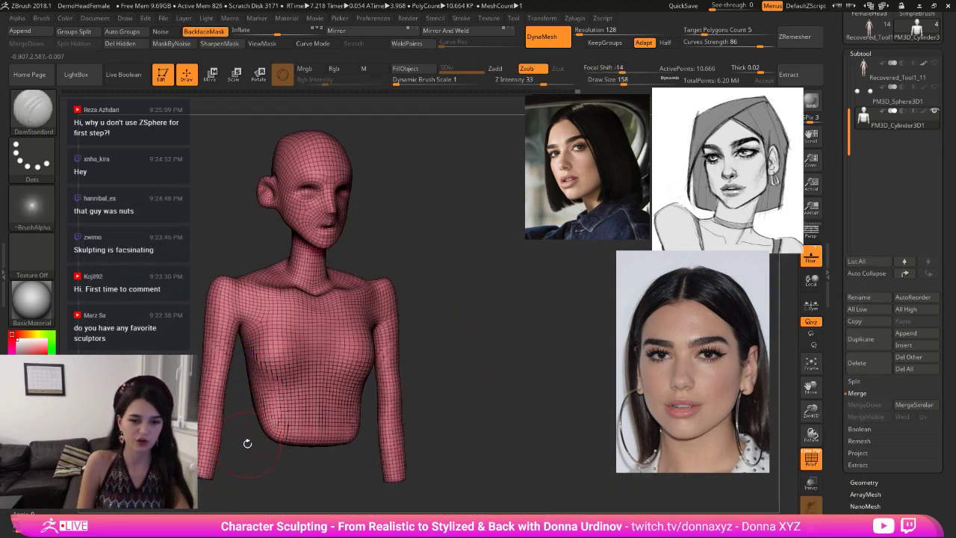
{"action": "left_click_drag", "start_coordinate": [247, 444], "coordinate": [241, 445], "text": "shift"}
- Thicken the arms with the Inflat brush at draw sizes of 166 and 290, and smooth the upper arms
{"action": "key", "text": "b"}
{"action": "key", "text": "i"}
{"action": "key", "text": "n"}
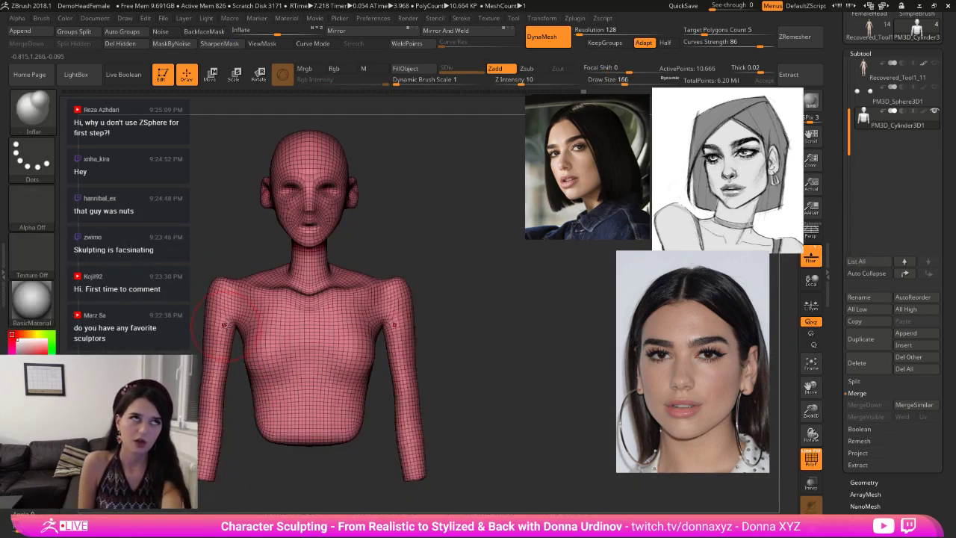
{"action": "mouse_move", "coordinate": [223, 322]}
{"action": "left_mouse_down"}
{"action": "mouse_move", "coordinate": [215, 407]}
{"action": "mouse_move", "coordinate": [219, 396]}
{"action": "left_mouse_up"}
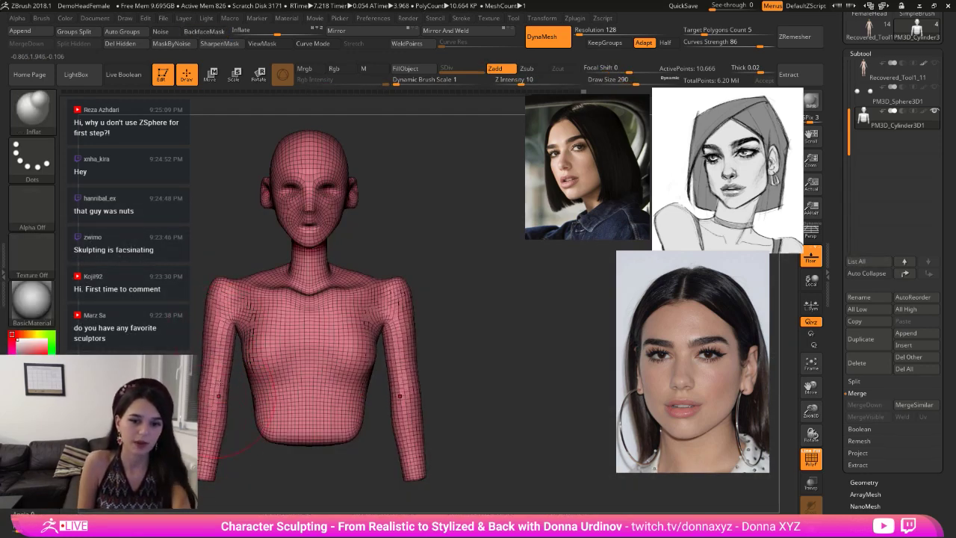
{"action": "left_click_drag", "start_coordinate": [228, 340], "coordinate": [224, 448]}
{"action": "left_click_drag", "start_coordinate": [429, 332], "coordinate": [449, 329]}
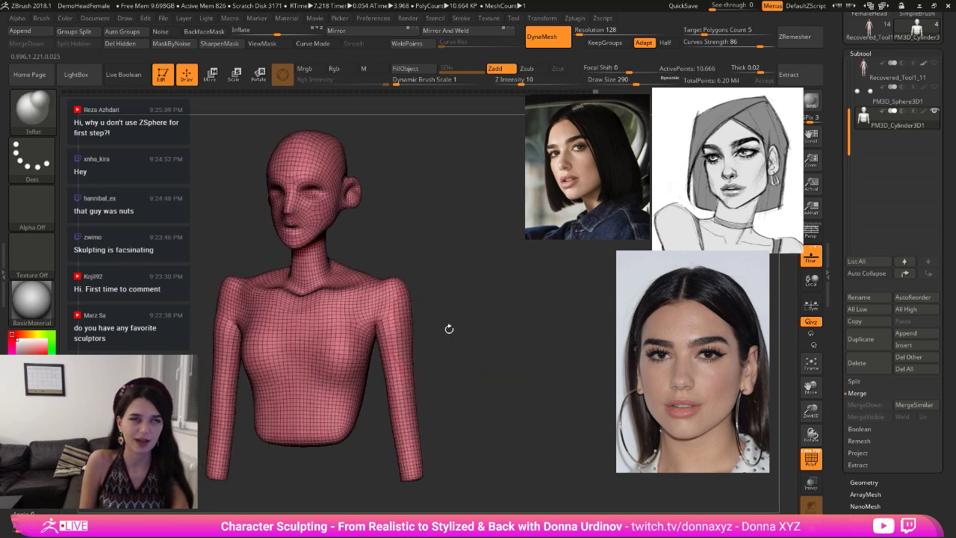
{"action": "left_click_drag", "start_coordinate": [388, 324], "coordinate": [390, 341], "text": "shift"}
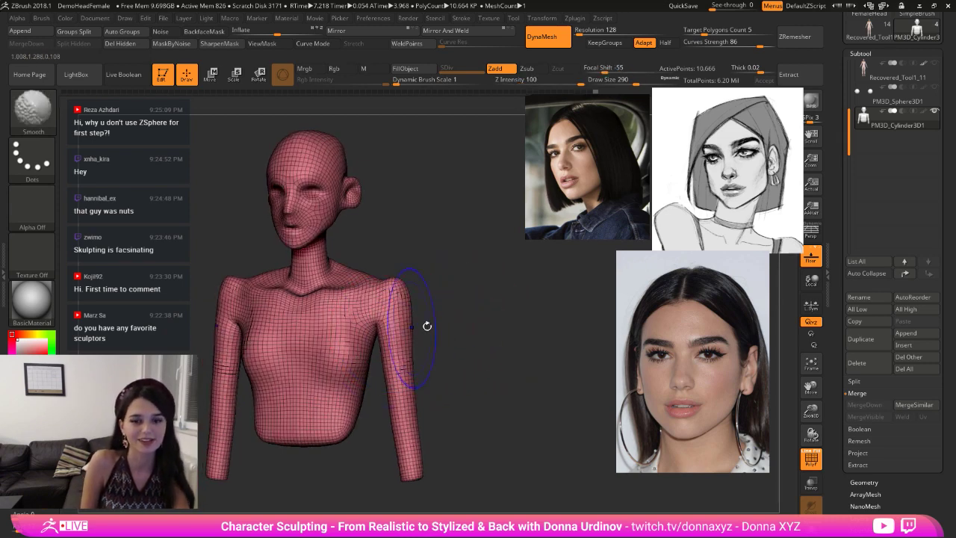
- Reshape the upper back, shoulders and upper chest with the Move brush at draw sizes of 238 and 134
{"action": "mouse_move", "coordinate": [453, 329]}
{"action": "left_mouse_down"}
{"action": "mouse_move", "coordinate": [420, 328]}
{"action": "mouse_move", "coordinate": [424, 344]}
{"action": "left_mouse_up"}
{"action": "key", "text": "b"}
{"action": "key", "text": "m"}
{"action": "key", "text": "v"}
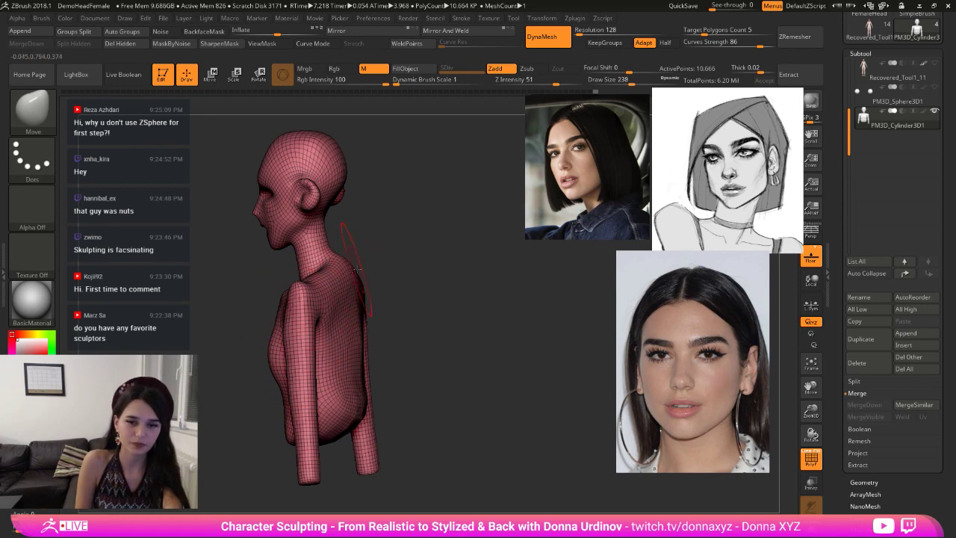
{"action": "left_click_drag", "start_coordinate": [375, 256], "coordinate": [351, 259]}
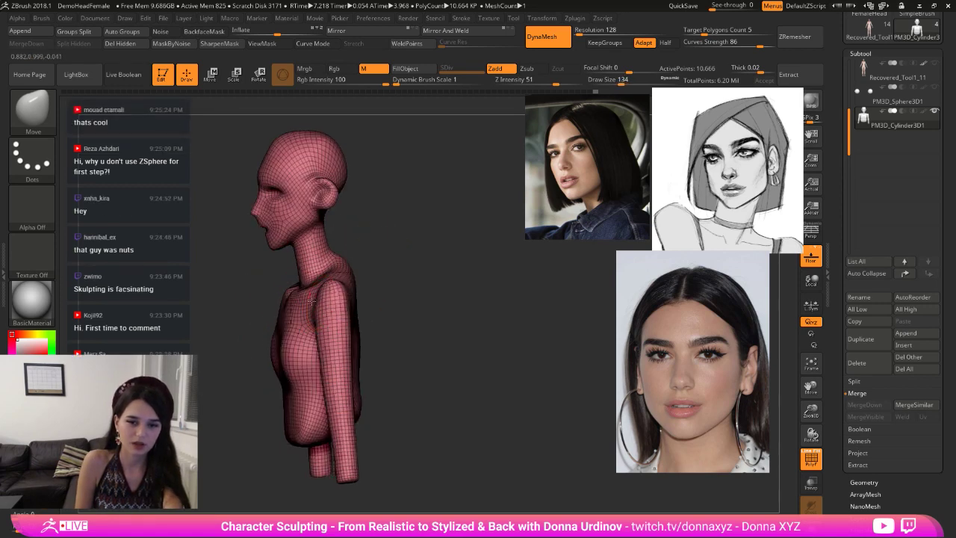
{"action": "left_click_drag", "start_coordinate": [316, 295], "coordinate": [319, 292]}
{"action": "mouse_move", "coordinate": [391, 285]}
{"action": "left_mouse_down"}
{"action": "mouse_move", "coordinate": [354, 289]}
{"action": "mouse_move", "coordinate": [380, 279]}
{"action": "mouse_move", "coordinate": [344, 303]}
{"action": "mouse_move", "coordinate": [381, 288]}
{"action": "left_mouse_up"}
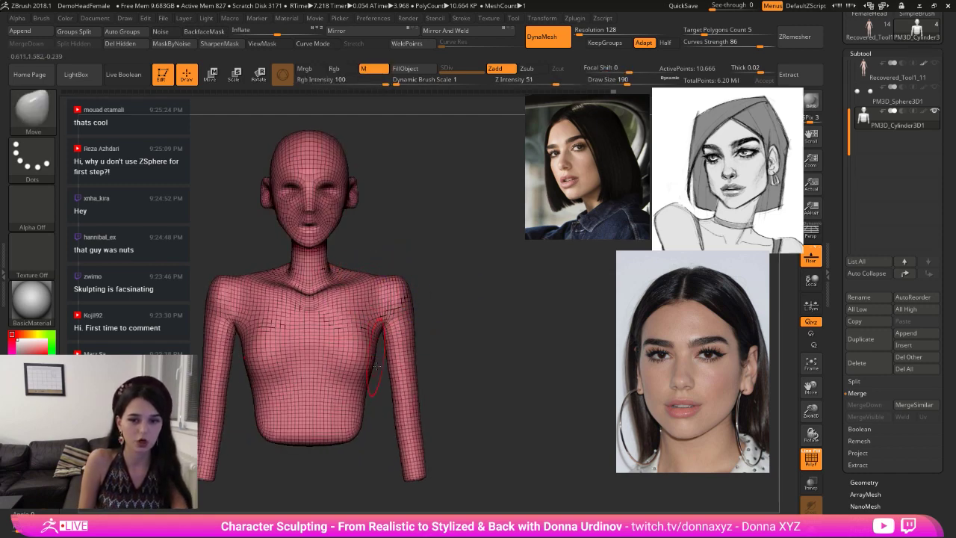
- Try remeshing the whole figure again with ZRemesher
{"action": "key", "text": "b"}
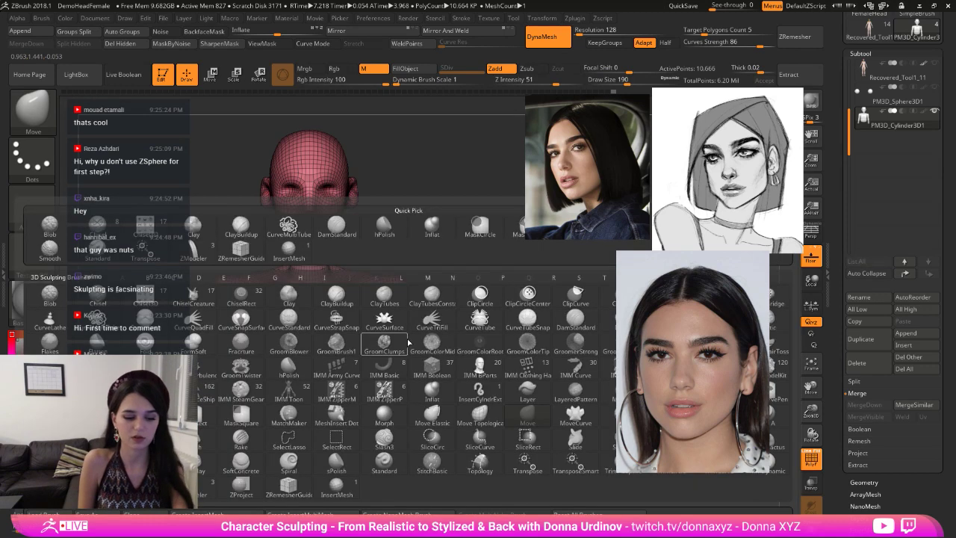
{"action": "key", "text": "i"}
{"action": "key", "text": "n"}
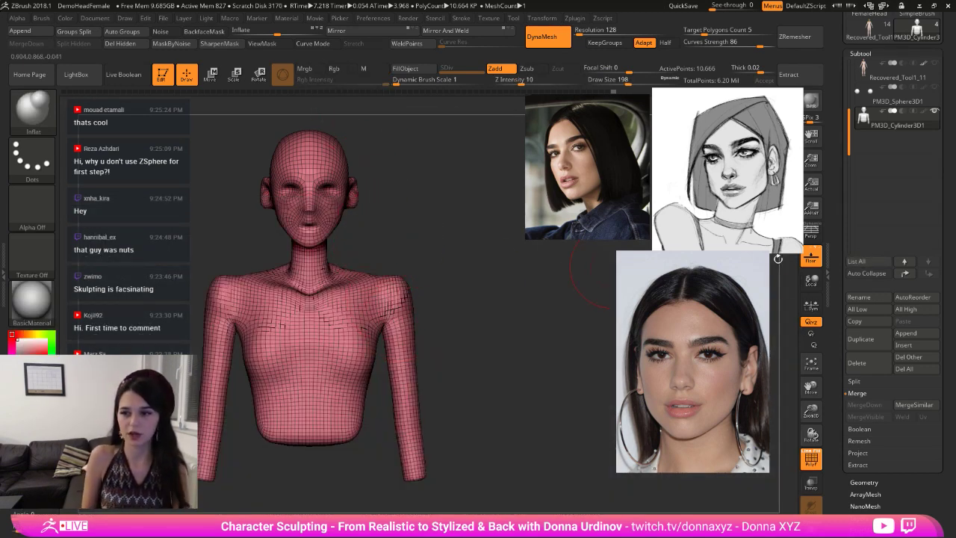
{"action": "left_click", "coordinate": [805, 41]}
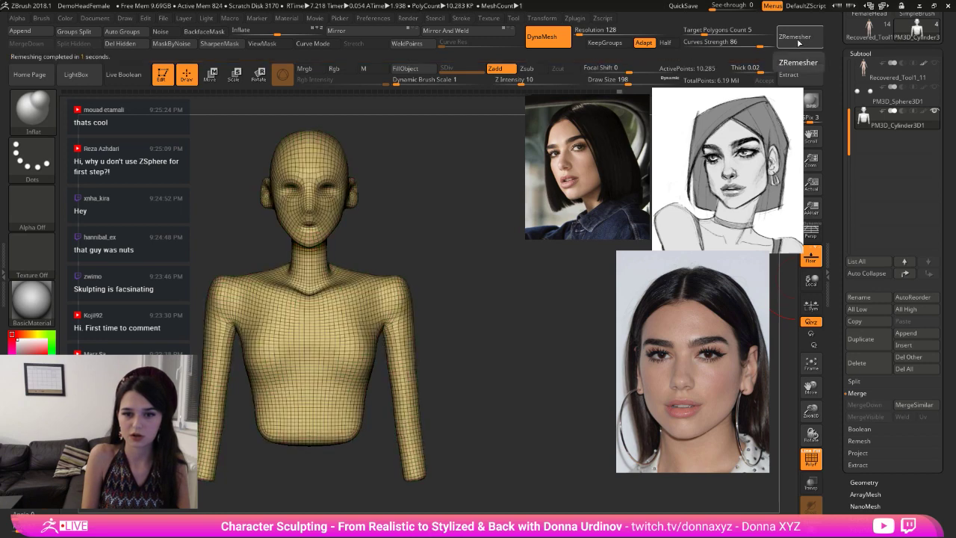
{"action": "key", "text": "ctrl"}
{"action": "key", "text": "ctrl+z"}
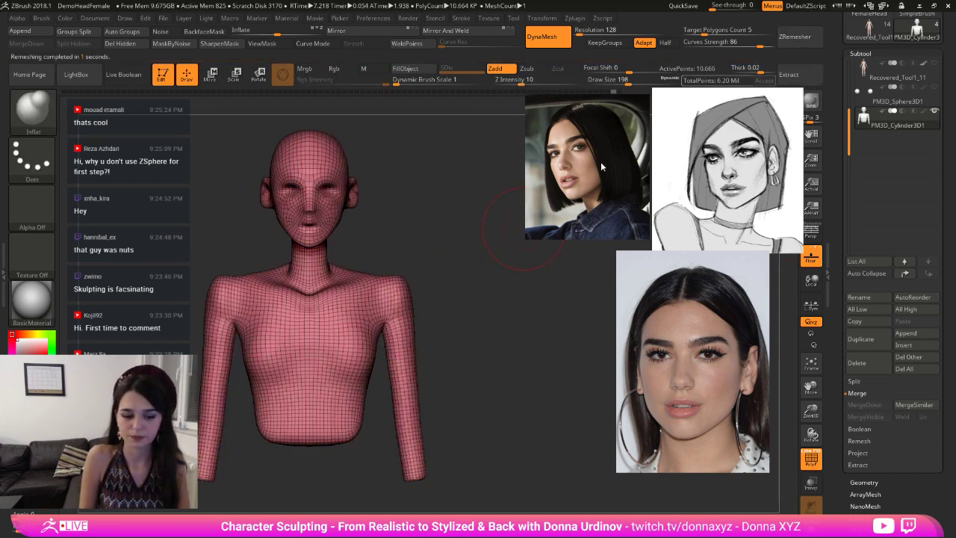
- Mask the whole figure except the arms and activate the Rotate gizmo
{"action": "key", "text": "ctrl"}
{"action": "left_click_drag", "start_coordinate": [478, 243], "coordinate": [428, 391]}
{"action": "left_click", "coordinate": [504, 318], "text": "ctrl"}
{"action": "left_click", "coordinate": [261, 74]}
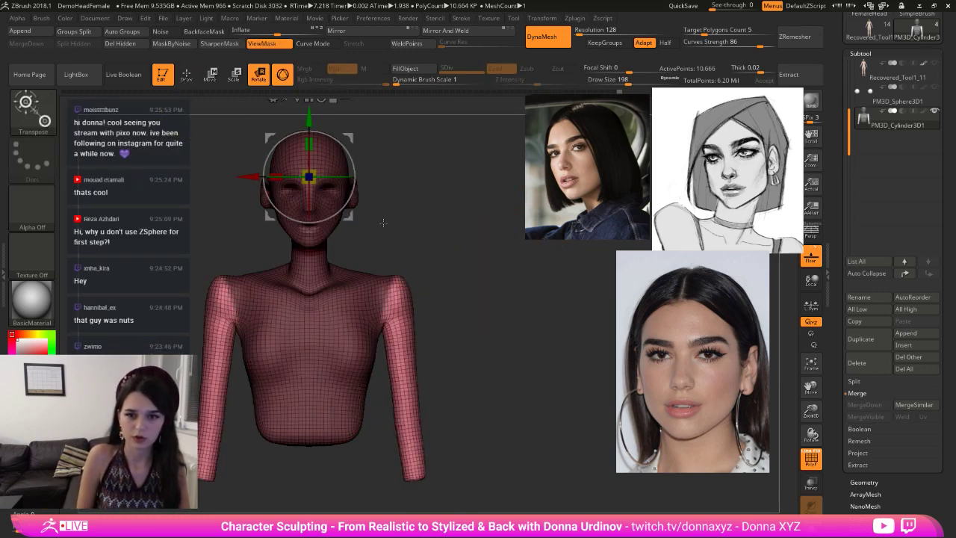
- Center the gizmo on the unmasked arms, rotate them slightly and move them closer to the torso
{"action": "left_click_drag", "start_coordinate": [397, 159], "coordinate": [398, 204], "text": "alt"}
{"action": "left_click", "coordinate": [298, 142]}
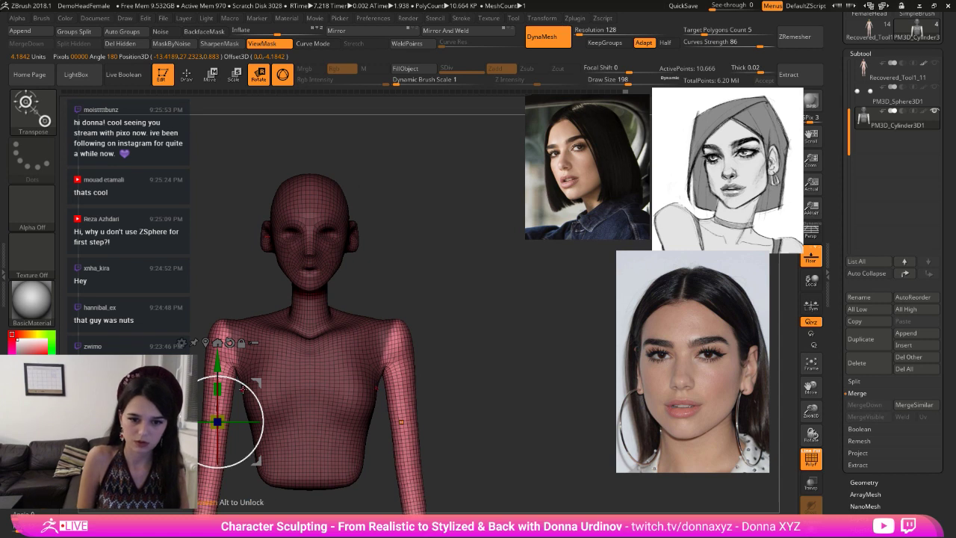
{"action": "left_click_drag", "start_coordinate": [245, 386], "coordinate": [236, 381]}
{"action": "left_click_drag", "start_coordinate": [230, 422], "coordinate": [228, 420]}
{"action": "left_click_drag", "start_coordinate": [158, 427], "coordinate": [164, 426]}
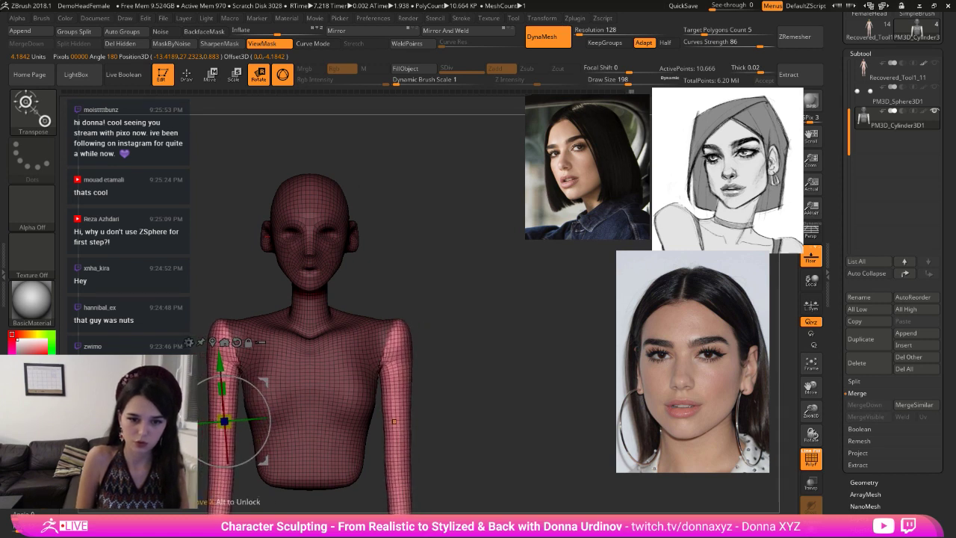
- Bring the unmasked arms closer to the torso and tilt them slightly in side view, return to sculpting mode and clear the mask
{"action": "left_click_drag", "start_coordinate": [257, 389], "coordinate": [296, 411]}
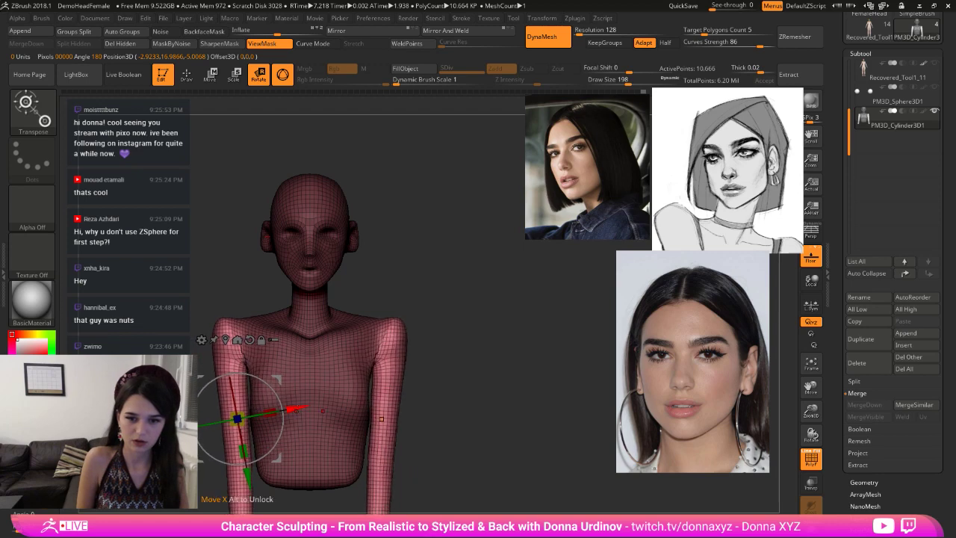
{"action": "left_click_drag", "start_coordinate": [427, 373], "coordinate": [486, 373], "text": "shift"}
{"action": "mouse_move", "coordinate": [344, 394]}
{"action": "left_mouse_down"}
{"action": "mouse_move", "coordinate": [338, 387]}
{"action": "mouse_move", "coordinate": [374, 413]}
{"action": "mouse_move", "coordinate": [349, 392]}
{"action": "left_mouse_up"}
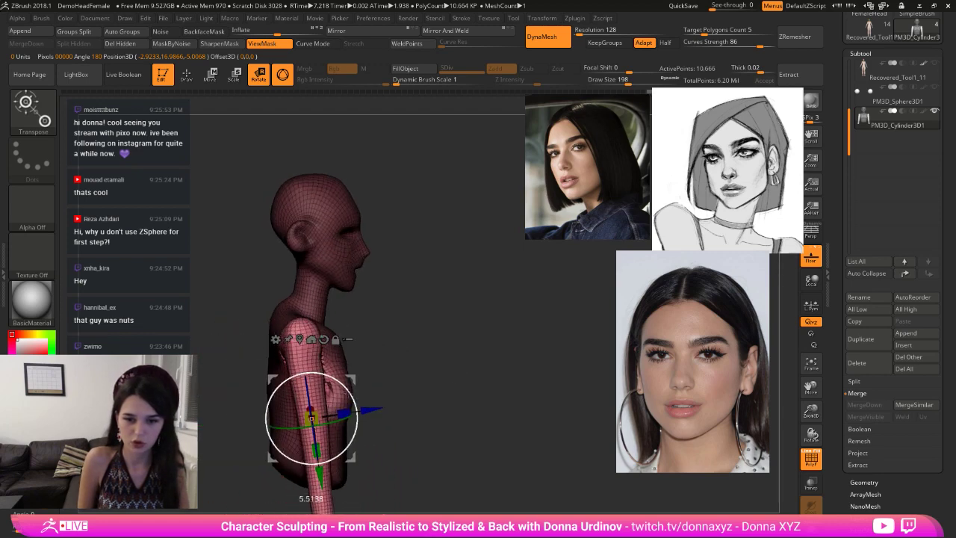
{"action": "left_click_drag", "start_coordinate": [436, 299], "coordinate": [372, 291], "text": "shift"}
{"action": "left_click", "coordinate": [185, 75]}
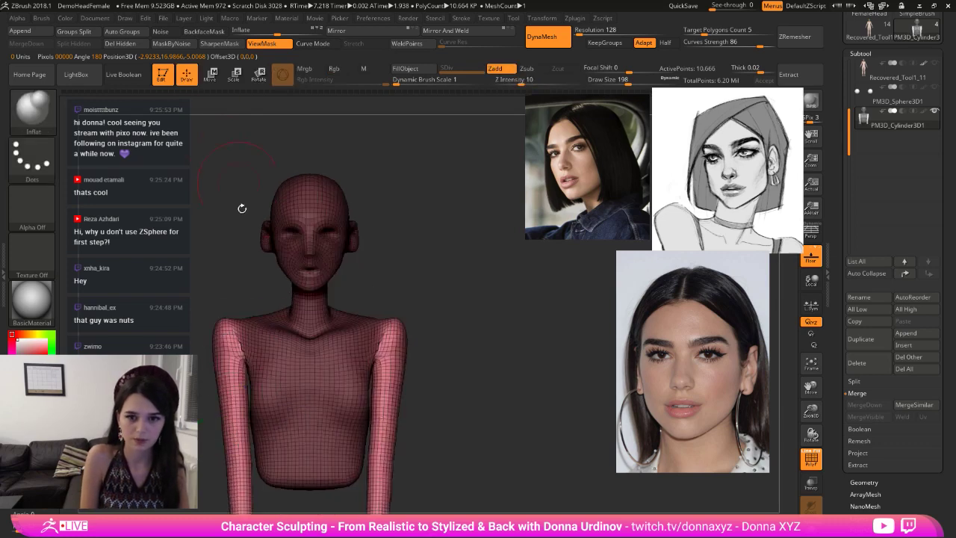
{"action": "left_click_drag", "start_coordinate": [237, 345], "coordinate": [239, 365], "text": "shift"}
{"action": "mouse_move", "coordinate": [423, 318]}
{"action": "left_mouse_down", "text": "ctrl"}
{"action": "mouse_move", "coordinate": [460, 351]}
{"action": "mouse_move", "coordinate": [447, 322]}
{"action": "left_mouse_up", "text": "ctrl"}
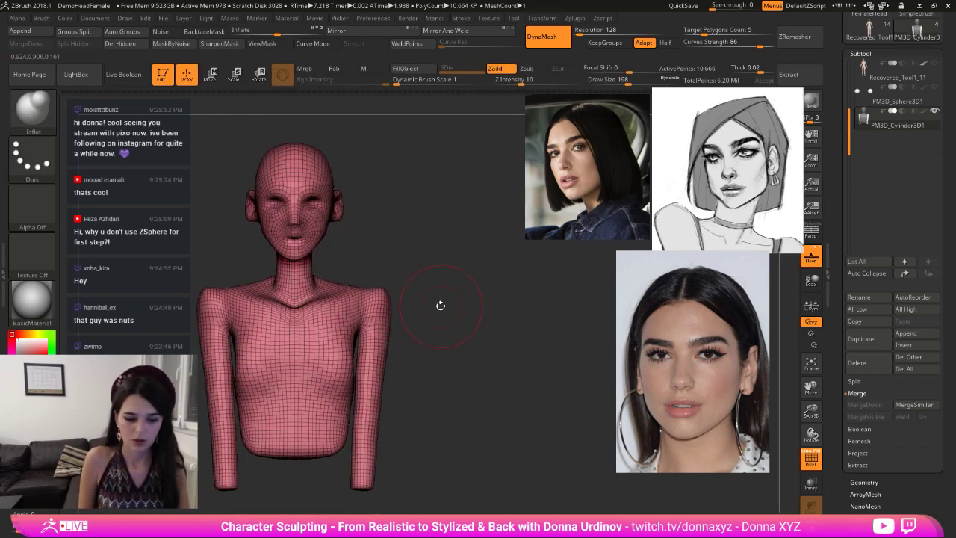
- Try to inflate the side of the torso with the Inflat brush at a draw size of 338
{"action": "key", "text": "b"}
{"action": "key", "text": "i"}
{"action": "key", "text": "n"}
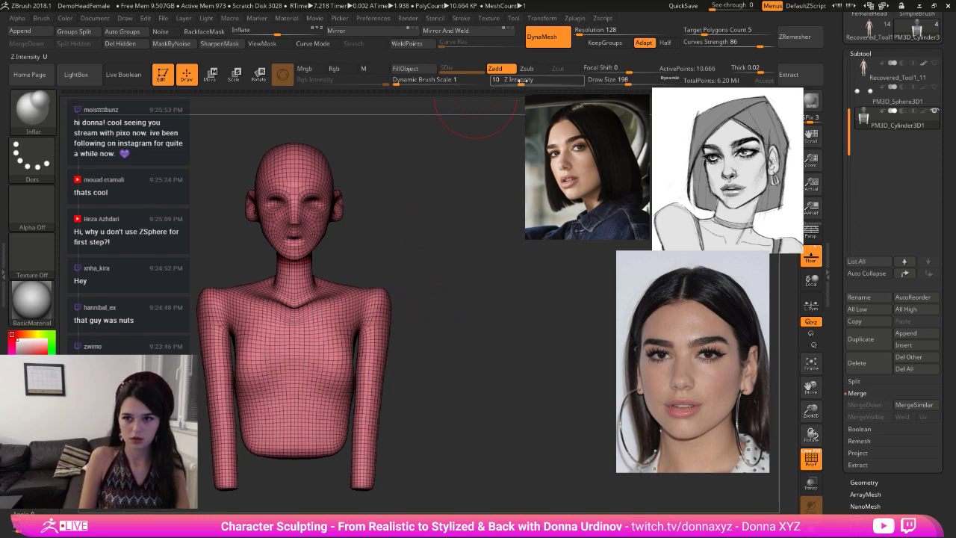
{"action": "left_click_drag", "start_coordinate": [626, 80], "coordinate": [638, 85]}
{"action": "left_click_drag", "start_coordinate": [223, 340], "coordinate": [239, 415]}
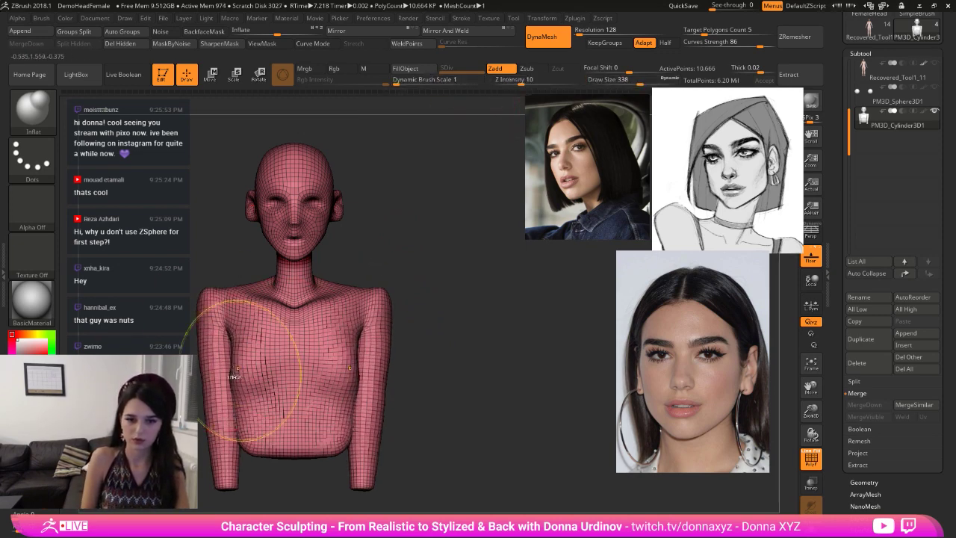
{"action": "key", "text": "ctrl+z"}
- Smooth the sides of the torso and the outer shoulders at a draw size of 338
{"action": "left_click_drag", "start_coordinate": [419, 321], "coordinate": [462, 321]}
{"action": "mouse_move", "coordinate": [245, 378]}
{"action": "left_mouse_down"}
{"action": "mouse_move", "coordinate": [260, 437]}
{"action": "mouse_move", "coordinate": [258, 384]}
{"action": "mouse_move", "coordinate": [262, 430]}
{"action": "mouse_move", "coordinate": [228, 418]}
{"action": "mouse_move", "coordinate": [215, 332]}
{"action": "mouse_move", "coordinate": [242, 440]}
{"action": "left_mouse_up"}
{"action": "left_click_drag", "start_coordinate": [441, 350], "coordinate": [406, 351], "text": "shift"}
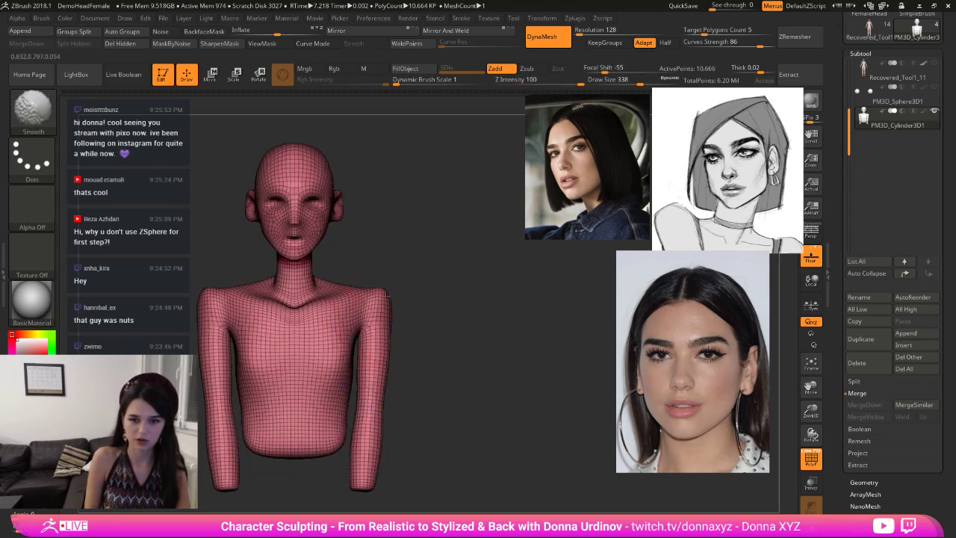
{"action": "left_click_drag", "start_coordinate": [385, 290], "coordinate": [381, 313], "text": "shift"}
- Smooth the lower back, the front of the torso and the inner arms at a draw size of 242
{"action": "mouse_move", "coordinate": [444, 277]}
{"action": "left_mouse_down"}
{"action": "mouse_move", "coordinate": [417, 288]}
{"action": "mouse_move", "coordinate": [361, 281]}
{"action": "mouse_move", "coordinate": [371, 284]}
{"action": "left_mouse_up"}
{"action": "mouse_move", "coordinate": [424, 282]}
{"action": "left_mouse_down"}
{"action": "mouse_move", "coordinate": [355, 264]}
{"action": "mouse_move", "coordinate": [335, 254]}
{"action": "mouse_move", "coordinate": [327, 234]}
{"action": "mouse_move", "coordinate": [371, 256]}
{"action": "mouse_move", "coordinate": [335, 314]}
{"action": "mouse_move", "coordinate": [324, 389]}
{"action": "mouse_move", "coordinate": [329, 336]}
{"action": "left_mouse_up"}
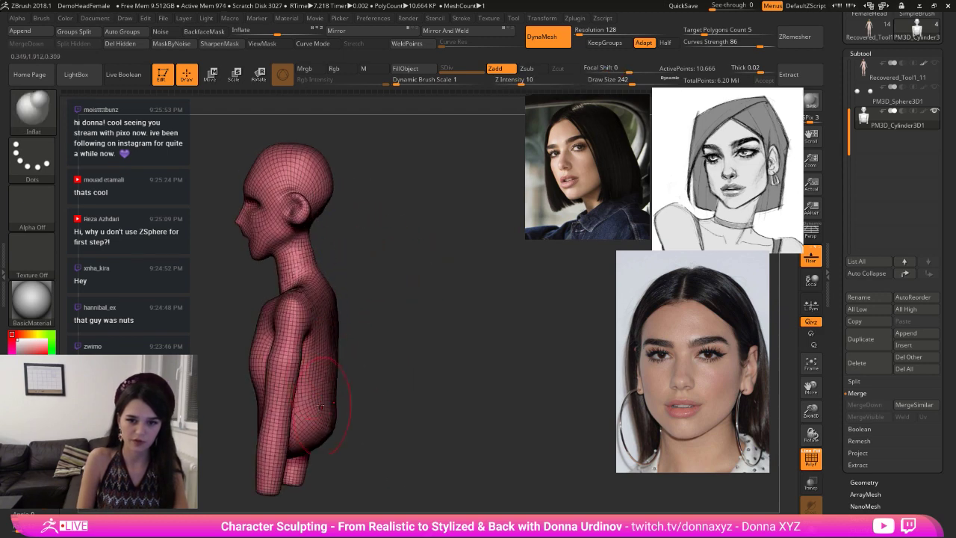
{"action": "mouse_move", "coordinate": [316, 382]}
{"action": "left_mouse_down", "text": "shift"}
{"action": "mouse_move", "coordinate": [329, 329]}
{"action": "mouse_move", "coordinate": [396, 335]}
{"action": "left_mouse_up", "text": "shift"}
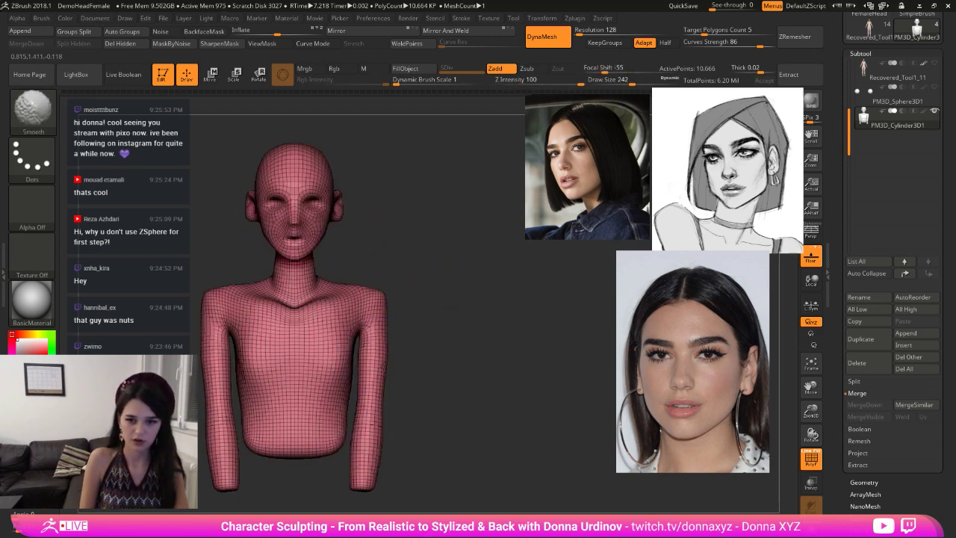
{"action": "mouse_move", "coordinate": [344, 364]}
{"action": "left_mouse_down", "text": "shift"}
{"action": "mouse_move", "coordinate": [336, 408]}
{"action": "mouse_move", "coordinate": [369, 383]}
{"action": "mouse_move", "coordinate": [366, 422]}
{"action": "left_mouse_up", "text": "shift"}
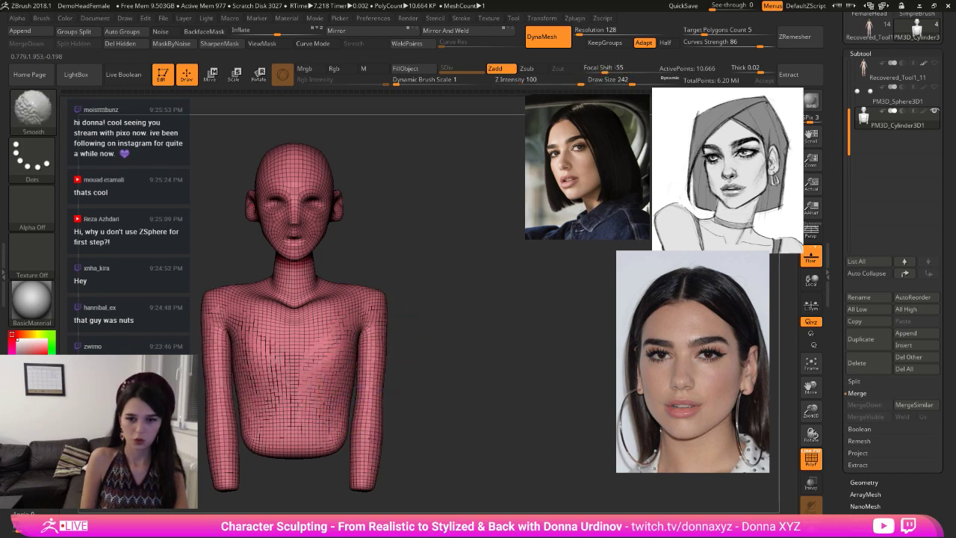
- Hide the polygon wireframe and divide the figure's mesh once to add a second subdivision level
{"action": "left_click_drag", "start_coordinate": [418, 333], "coordinate": [434, 303], "text": "alt"}
{"action": "left_click", "coordinate": [811, 458]}
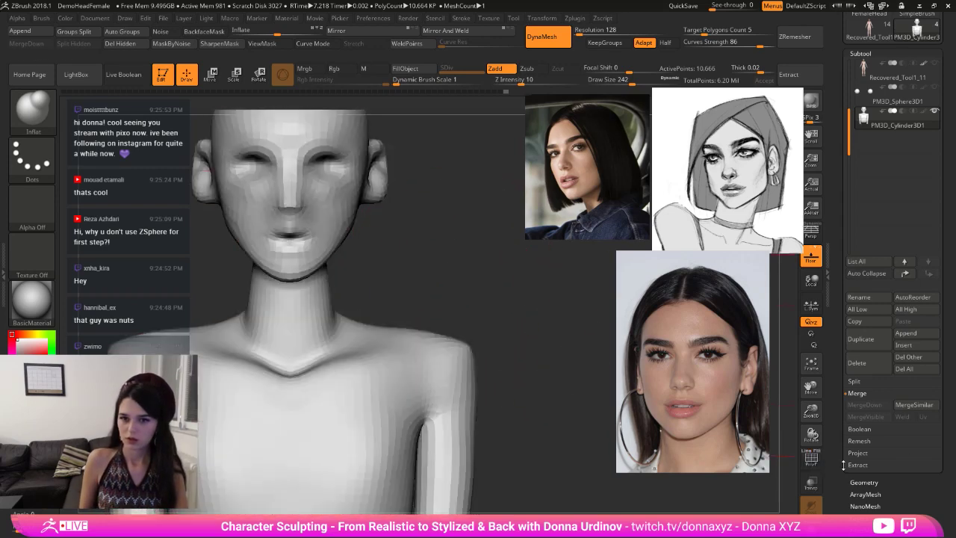
{"action": "left_click", "coordinate": [862, 484]}
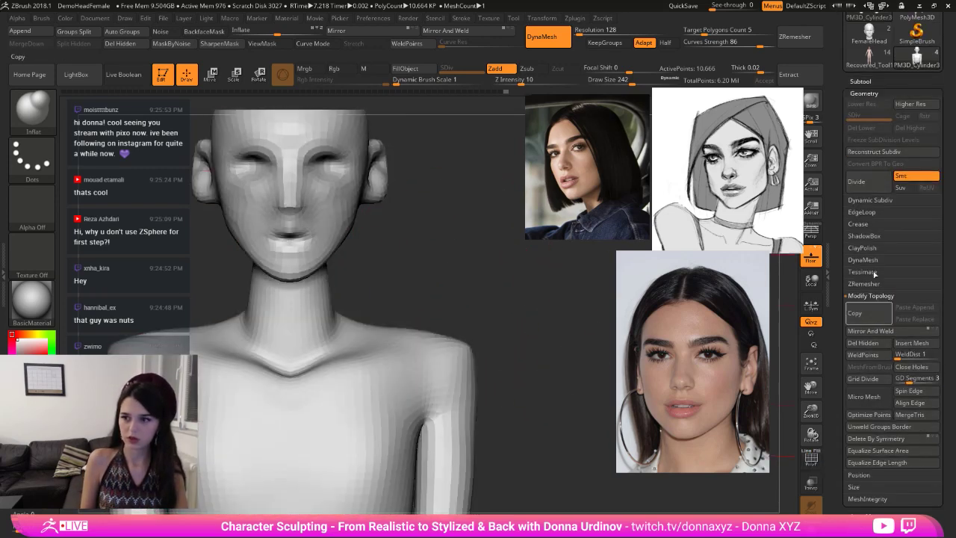
{"action": "left_click", "coordinate": [869, 176]}
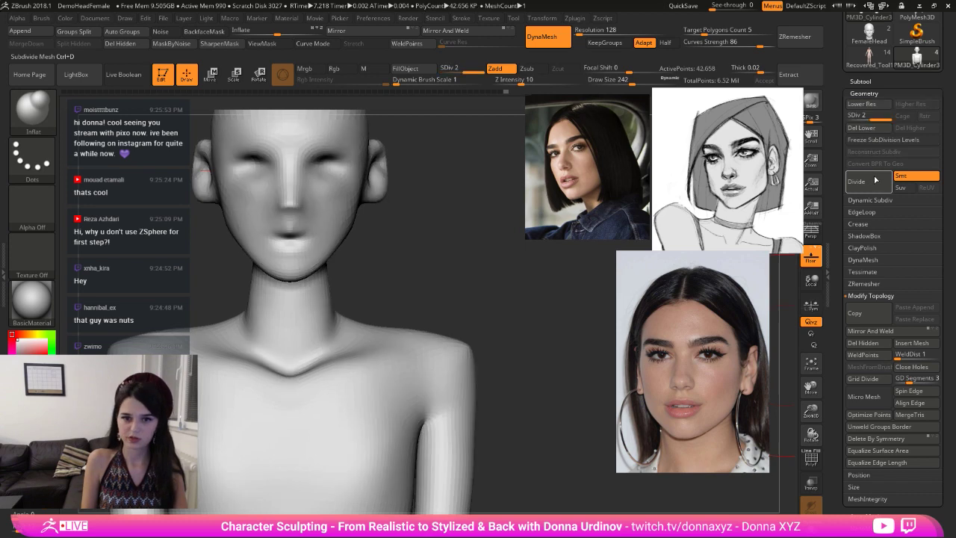
{"action": "left_click_drag", "start_coordinate": [476, 330], "coordinate": [494, 332], "text": "alt"}
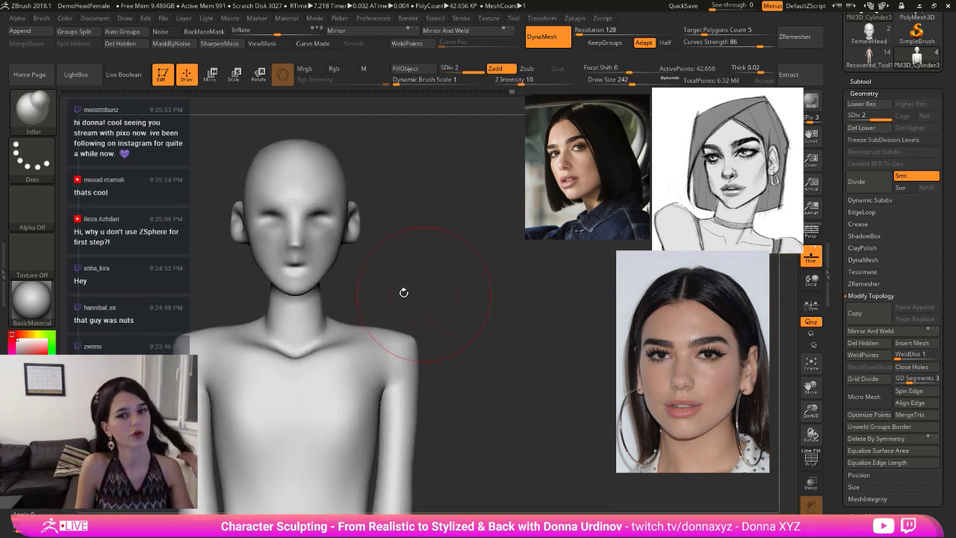
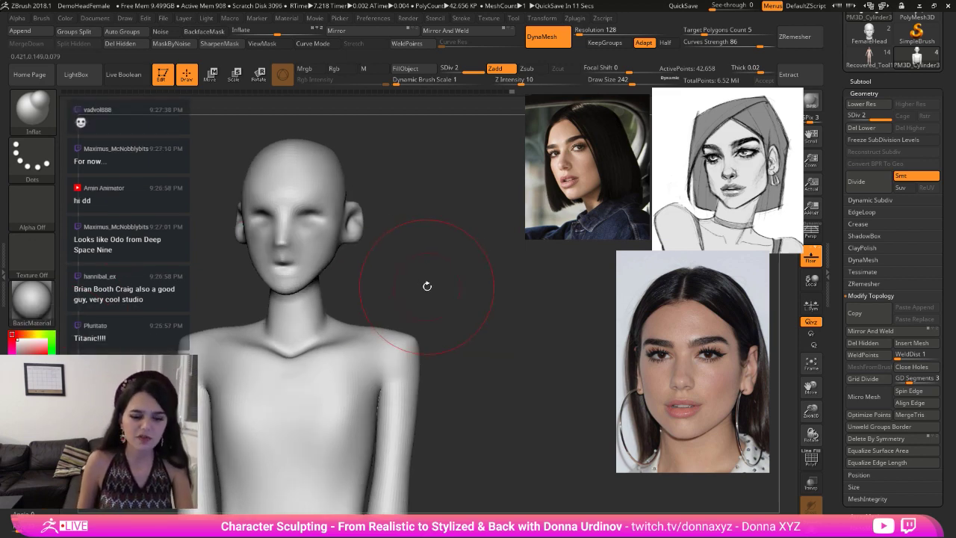
- Switch to the hPolish brush and reduce the draw size to 110 for work around the shoulder
{"action": "key", "text": "b"}
{"action": "key", "text": "h"}
{"action": "key", "text": "p"}
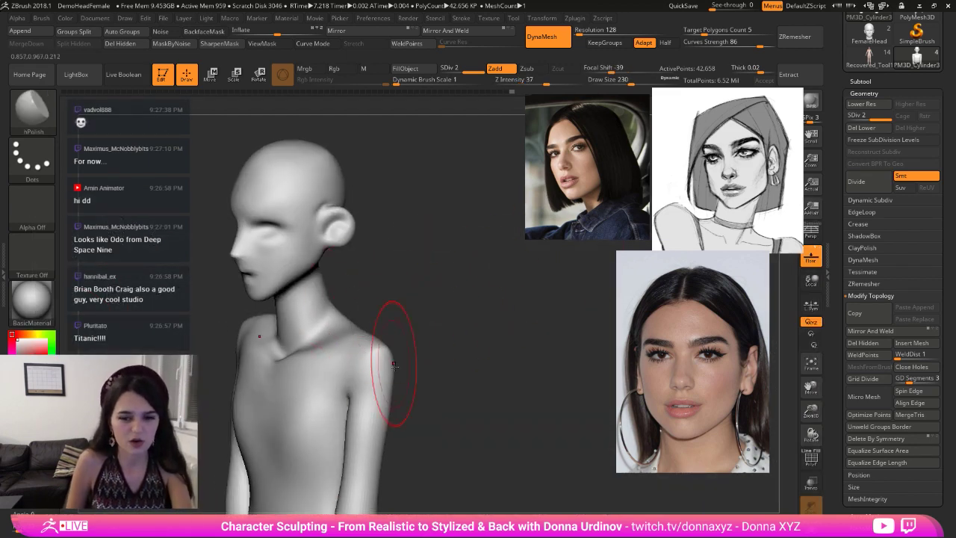
{"action": "key", "text": "bracketleft"}
{"action": "key", "text": "bracketleft"}
{"action": "key", "text": "bracketleft"}
{"action": "key", "text": "bracketleft"}
{"action": "key", "text": "bracketleft"}
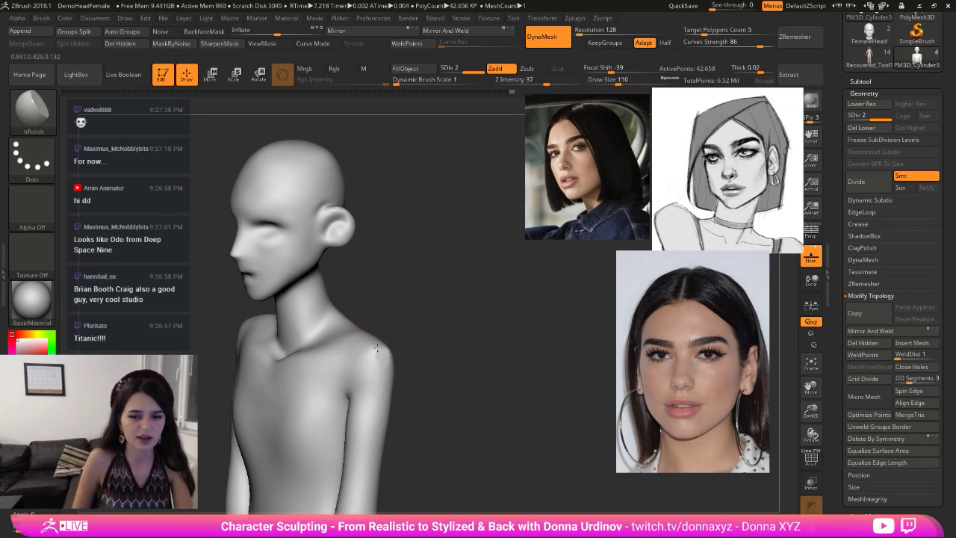
- Build up the shoulder with the ClayBuildup brush at a draw size of 110
{"action": "key", "text": "b"}
{"action": "key", "text": "c"}
{"action": "key", "text": "b"}
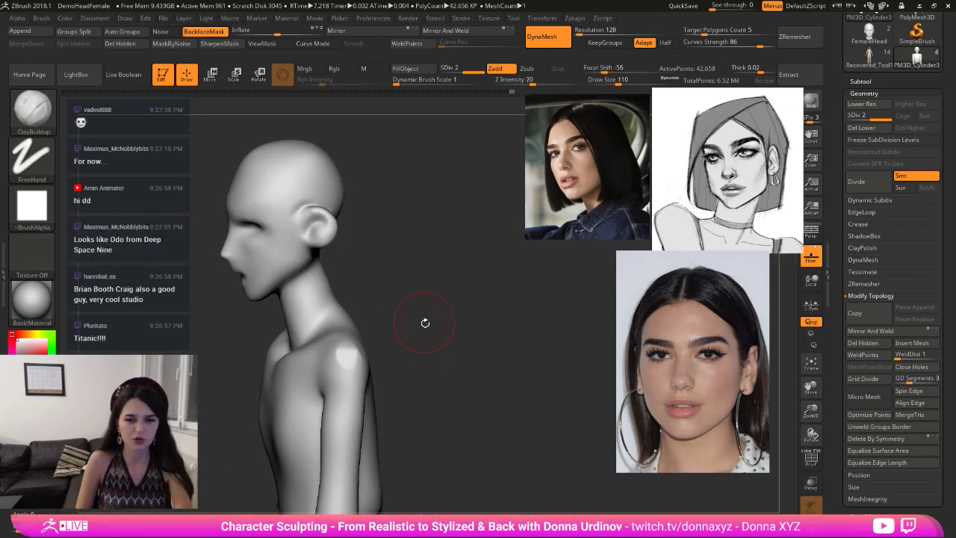
{"action": "mouse_move", "coordinate": [372, 344]}
{"action": "left_mouse_down"}
{"action": "mouse_move", "coordinate": [361, 420]}
{"action": "mouse_move", "coordinate": [361, 359]}
{"action": "mouse_move", "coordinate": [375, 348]}
{"action": "mouse_move", "coordinate": [365, 389]}
{"action": "mouse_move", "coordinate": [359, 383]}
{"action": "left_mouse_up"}
- Add ClayBuildup strokes across the upper chest and collarbones, and smooth the built-up areas
{"action": "mouse_move", "coordinate": [302, 360]}
{"action": "left_mouse_down"}
{"action": "mouse_move", "coordinate": [288, 361]}
{"action": "mouse_move", "coordinate": [320, 351]}
{"action": "mouse_move", "coordinate": [274, 380]}
{"action": "left_mouse_up"}
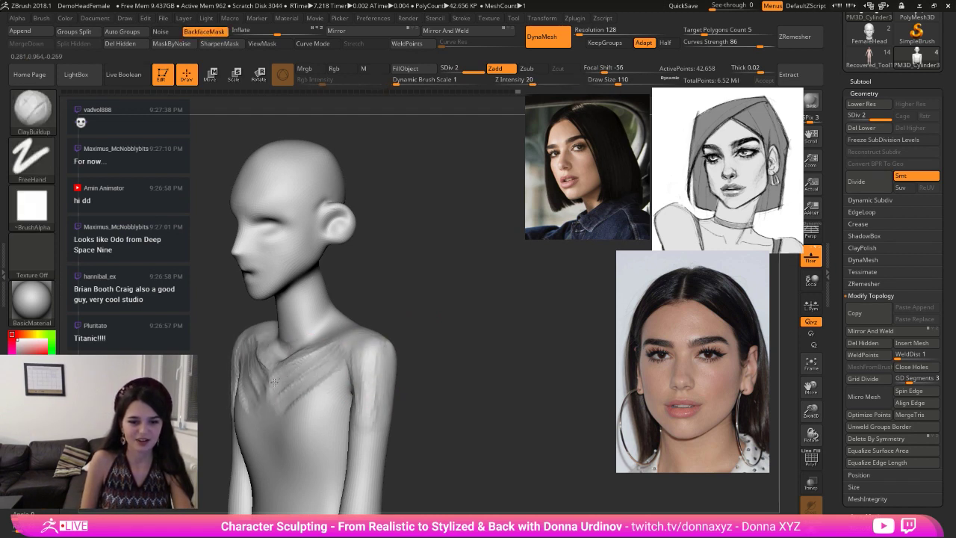
{"action": "mouse_move", "coordinate": [331, 350]}
{"action": "left_mouse_down"}
{"action": "mouse_move", "coordinate": [290, 366]}
{"action": "mouse_move", "coordinate": [288, 409]}
{"action": "left_mouse_up"}
{"action": "left_click_drag", "start_coordinate": [334, 369], "coordinate": [294, 404]}
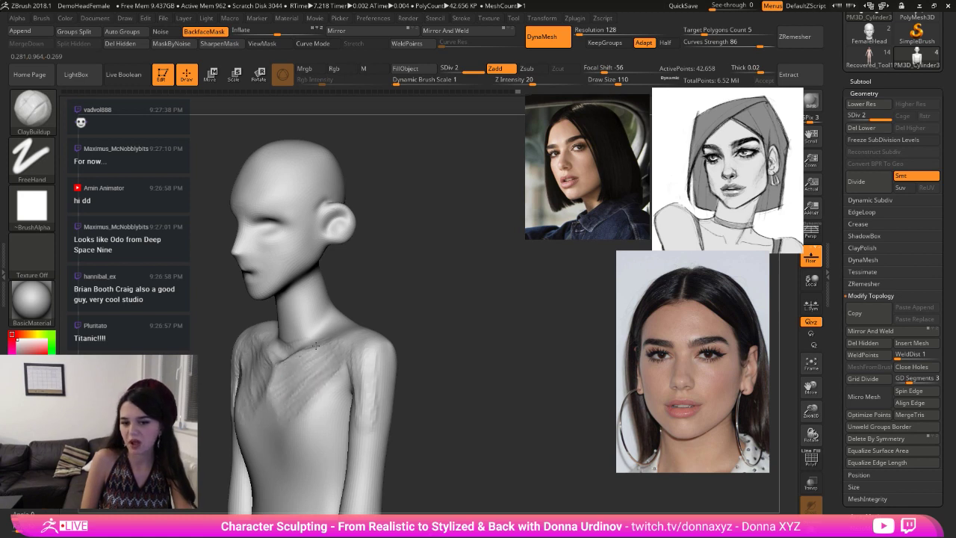
{"action": "left_click_drag", "start_coordinate": [333, 341], "coordinate": [290, 361]}
{"action": "left_click_drag", "start_coordinate": [319, 350], "coordinate": [296, 350], "text": "shift"}
{"action": "mouse_move", "coordinate": [273, 410]}
{"action": "left_mouse_down", "text": "shift"}
{"action": "mouse_move", "coordinate": [356, 363]}
{"action": "mouse_move", "coordinate": [382, 437]}
{"action": "left_mouse_up", "text": "shift"}
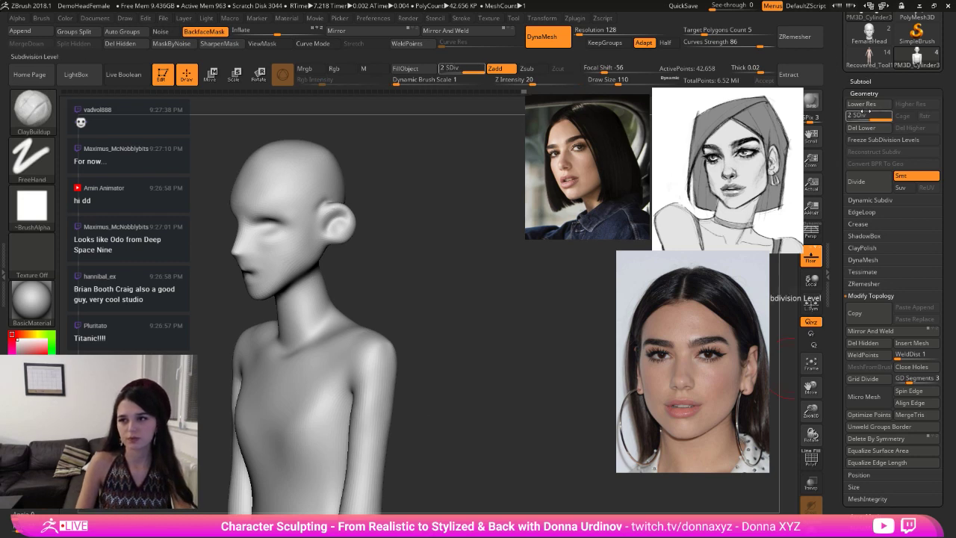
- Drop the mesh to subdivision level 1 and smooth the nape and back of the neck in side view
{"action": "key", "text": "shift+d"}
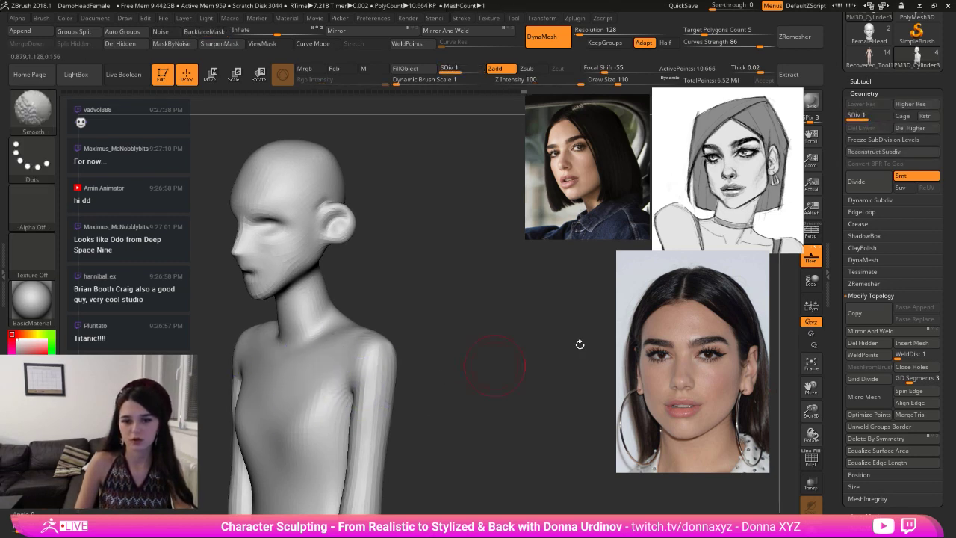
{"action": "left_click_drag", "start_coordinate": [451, 336], "coordinate": [417, 324]}
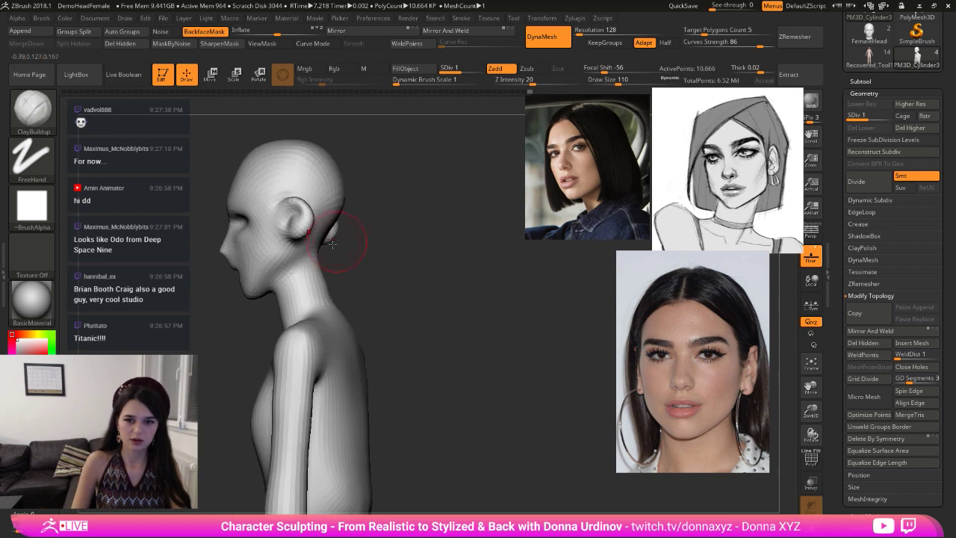
{"action": "mouse_move", "coordinate": [325, 230]}
{"action": "left_mouse_down", "text": "shift"}
{"action": "mouse_move", "coordinate": [321, 292]}
{"action": "mouse_move", "coordinate": [337, 309]}
{"action": "left_mouse_up", "text": "shift"}
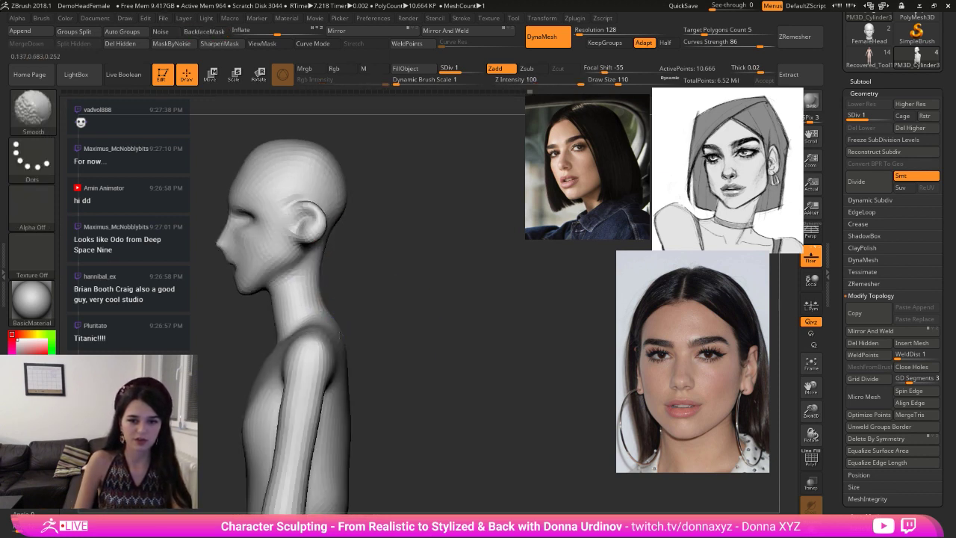
- Reshape the front and back of the neck in profile with the Move brush at draw sizes of 114 and 158
{"action": "key", "text": "b"}
{"action": "key", "text": "m"}
{"action": "key", "text": "v"}
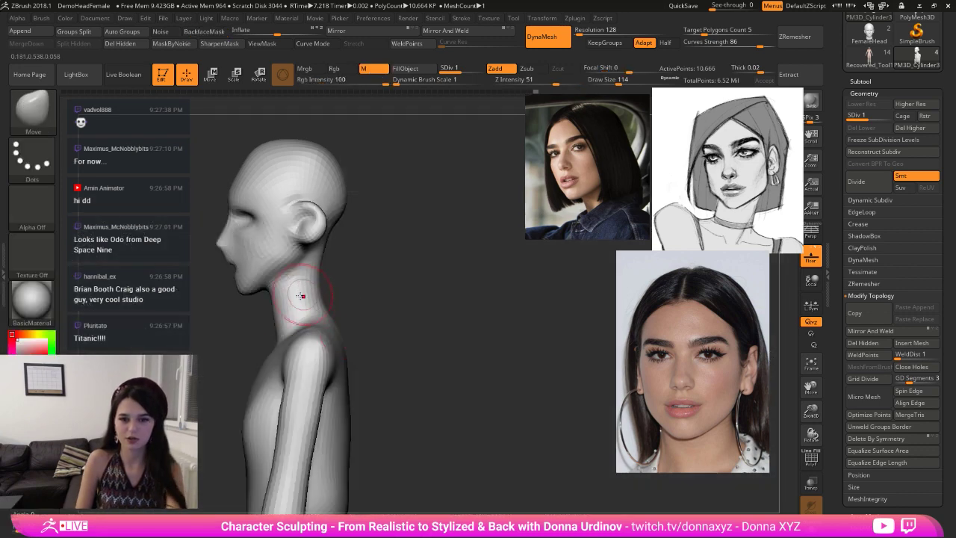
{"action": "left_click_drag", "start_coordinate": [279, 330], "coordinate": [287, 329]}
{"action": "key", "text": "]"}
{"action": "key", "text": "]"}
{"action": "left_click_drag", "start_coordinate": [319, 297], "coordinate": [328, 299]}
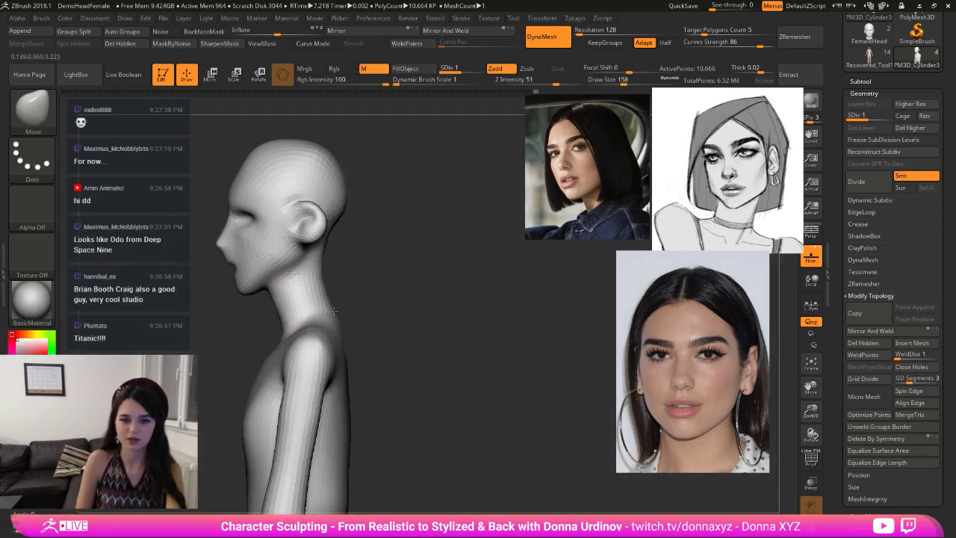
- Adjust the contour of the back in profile with the Move brush, starting at a draw size of 206
{"action": "key", "text": "bracketright"}
{"action": "key", "text": "bracketright"}
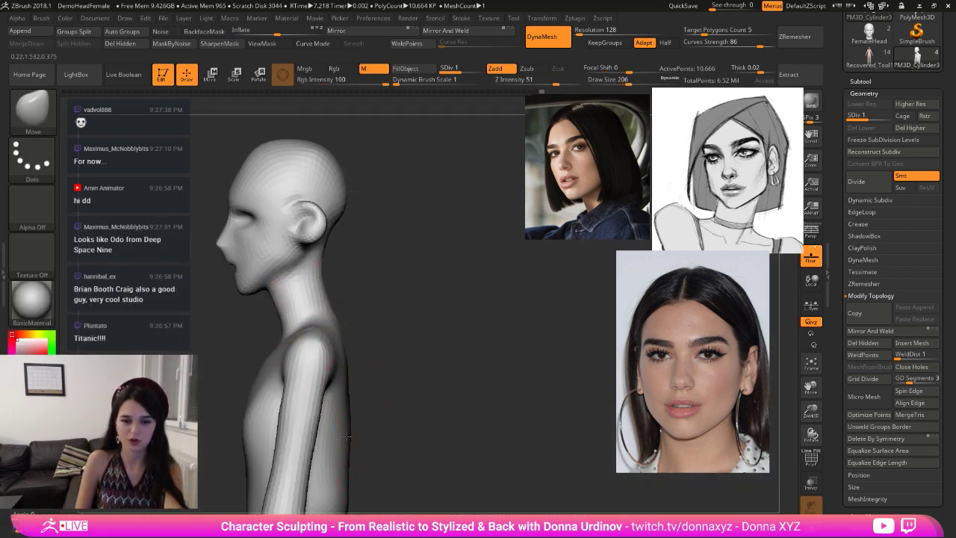
{"action": "left_click_drag", "start_coordinate": [388, 446], "coordinate": [388, 363], "text": "alt"}
{"action": "left_click_drag", "start_coordinate": [348, 339], "coordinate": [334, 339]}
{"action": "mouse_move", "coordinate": [342, 414]}
{"action": "left_mouse_down"}
{"action": "mouse_move", "coordinate": [328, 413]}
{"action": "mouse_move", "coordinate": [450, 320]}
{"action": "left_mouse_up"}
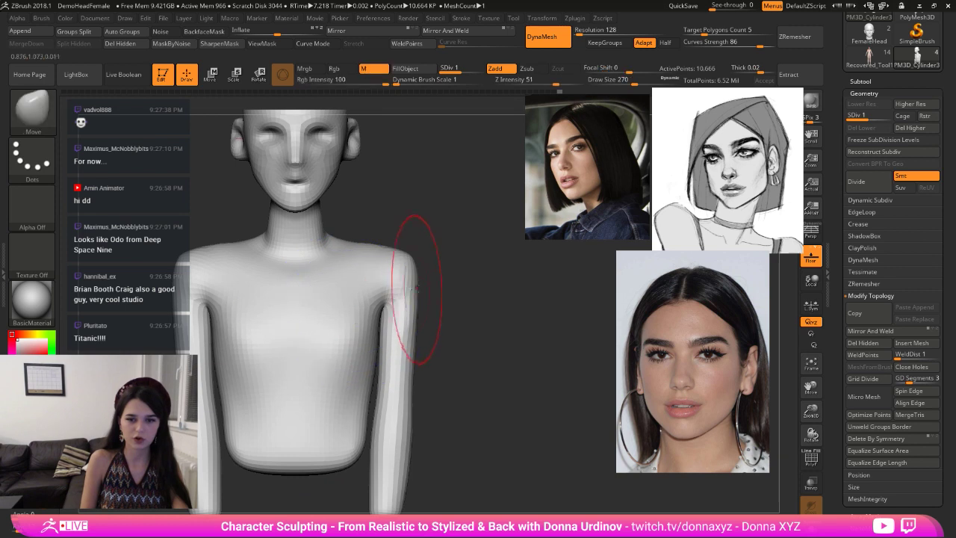
- Pull in the shoulders and outer arms with the Move brush at a draw size of 270, and smooth the arms
{"action": "left_click_drag", "start_coordinate": [418, 288], "coordinate": [409, 280]}
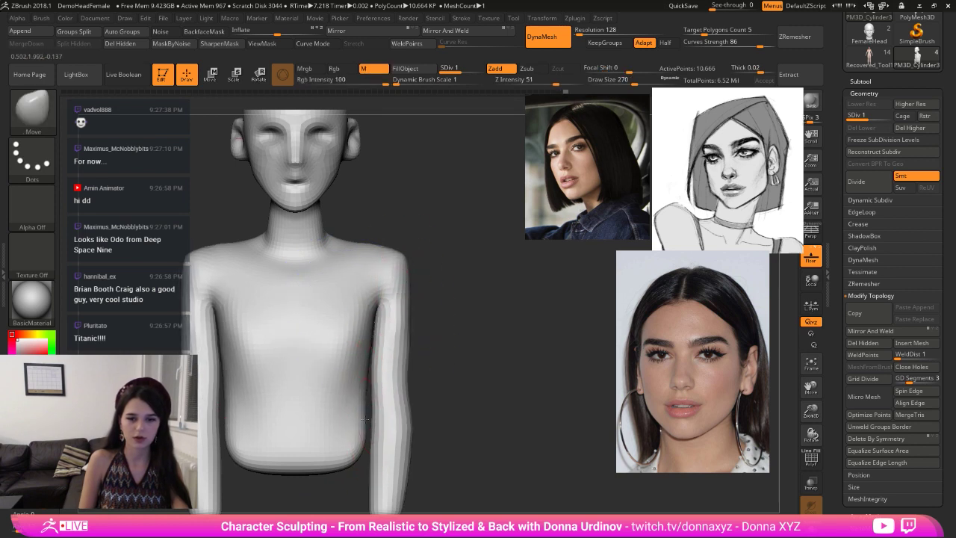
{"action": "left_click_drag", "start_coordinate": [423, 392], "coordinate": [392, 385]}
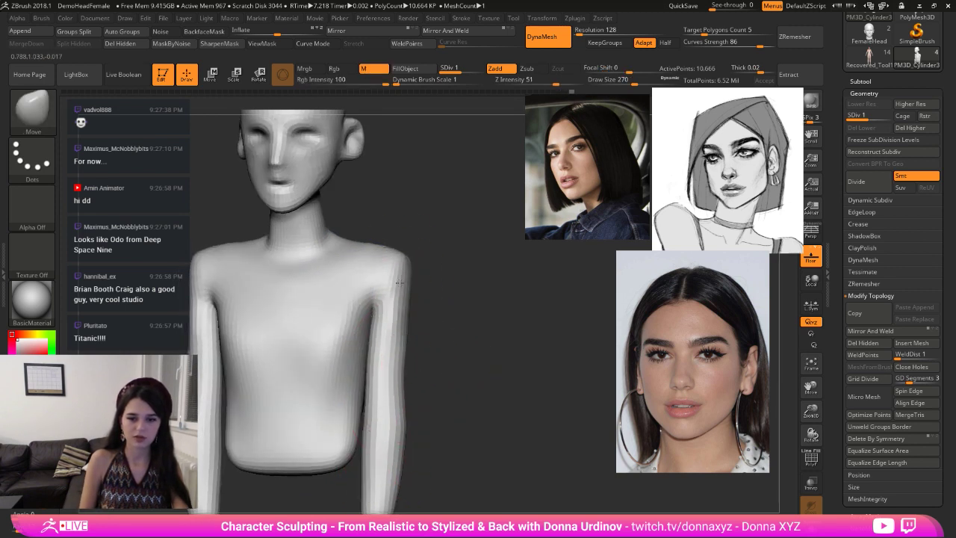
{"action": "key", "text": "bracketleft"}
{"action": "key", "text": "bracketleft"}
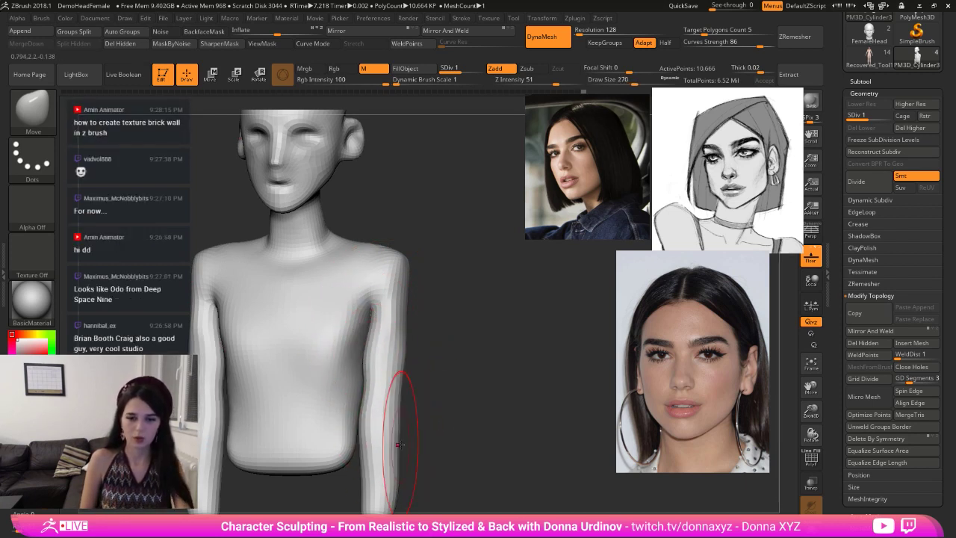
{"action": "key", "text": "shift"}
{"action": "left_click_drag", "start_coordinate": [388, 464], "coordinate": [420, 411], "text": "shift"}
{"action": "left_click_drag", "start_coordinate": [384, 369], "coordinate": [380, 390], "text": "shift"}
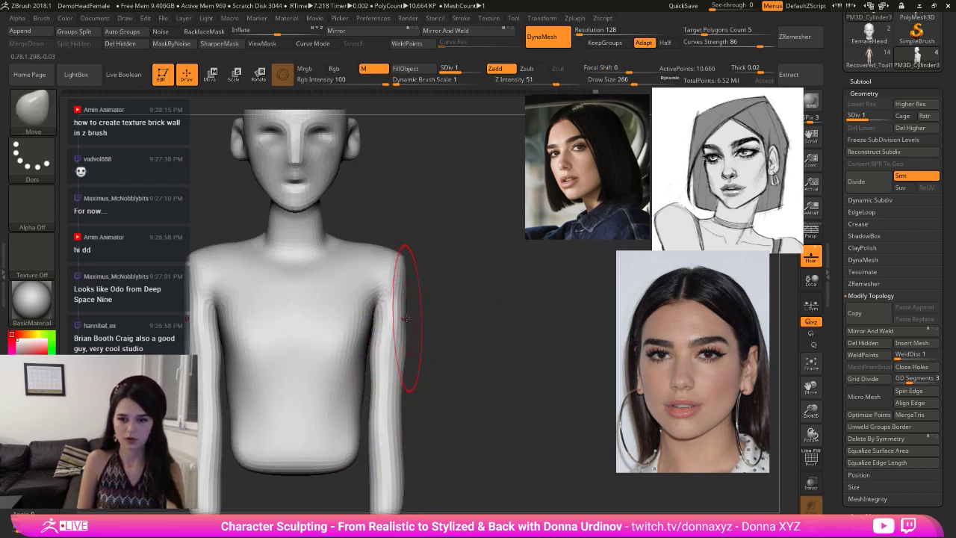
- Refine the contours of the upper arms and elbow area with the Move brush at a draw size of 158
{"action": "key", "text": "bracketleft"}
{"action": "key", "text": "bracketleft"}
{"action": "mouse_move", "coordinate": [407, 314]}
{"action": "left_mouse_down"}
{"action": "mouse_move", "coordinate": [416, 314]}
{"action": "mouse_move", "coordinate": [377, 340]}
{"action": "mouse_move", "coordinate": [375, 309]}
{"action": "left_mouse_up"}
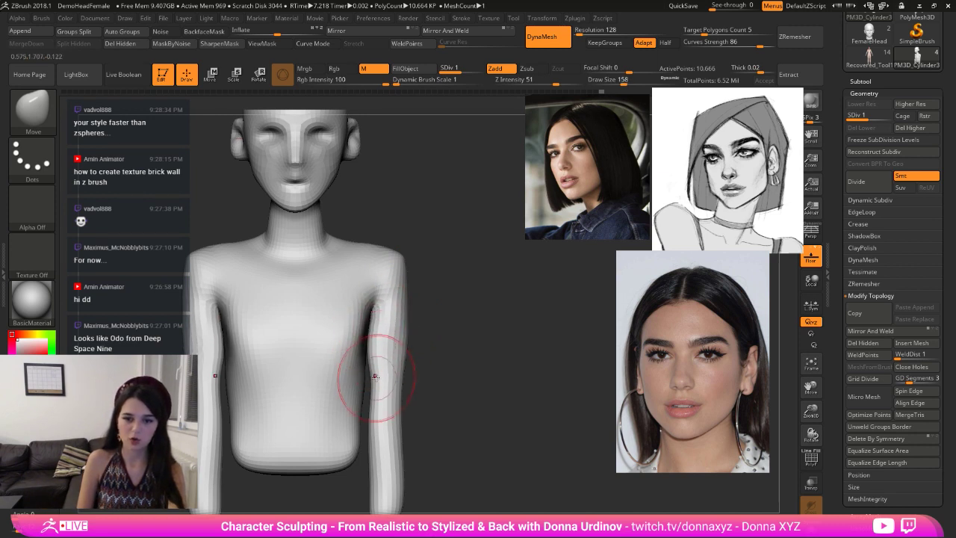
{"action": "mouse_move", "coordinate": [375, 378]}
{"action": "left_mouse_down"}
{"action": "mouse_move", "coordinate": [373, 392]}
{"action": "mouse_move", "coordinate": [375, 355]}
{"action": "mouse_move", "coordinate": [360, 391]}
{"action": "left_mouse_up"}
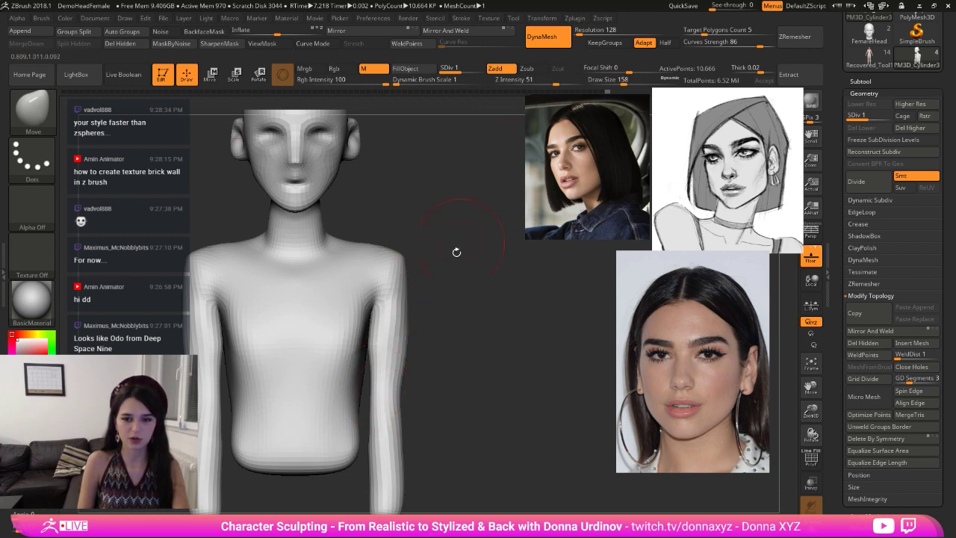
- Build up the chest and sides of the torso with the Inflat brush, enlarging the draw size to 226, and smooth the result
{"action": "left_click_drag", "start_coordinate": [457, 252], "coordinate": [437, 277]}
{"action": "key", "text": "b"}
{"action": "key", "text": "i"}
{"action": "key", "text": "n"}
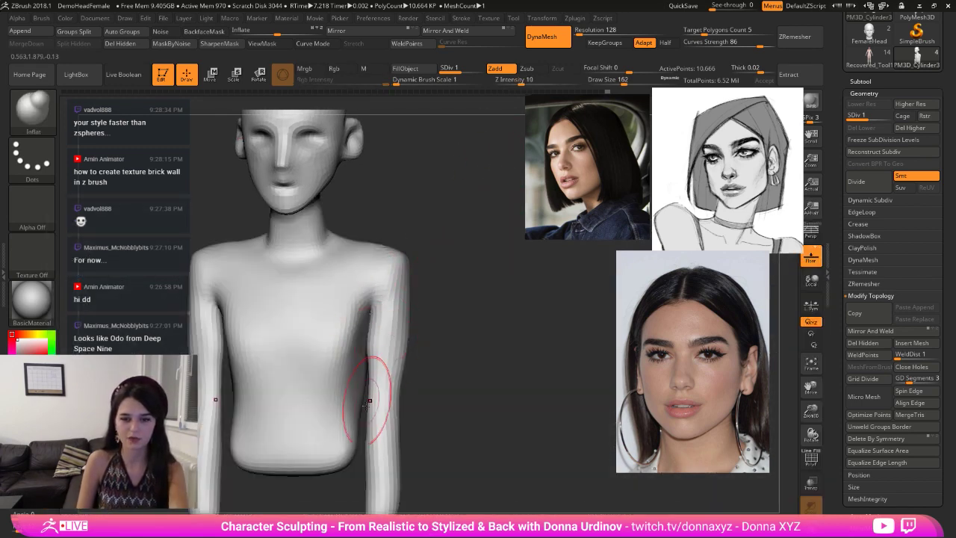
{"action": "left_click_drag", "start_coordinate": [429, 354], "coordinate": [373, 363]}
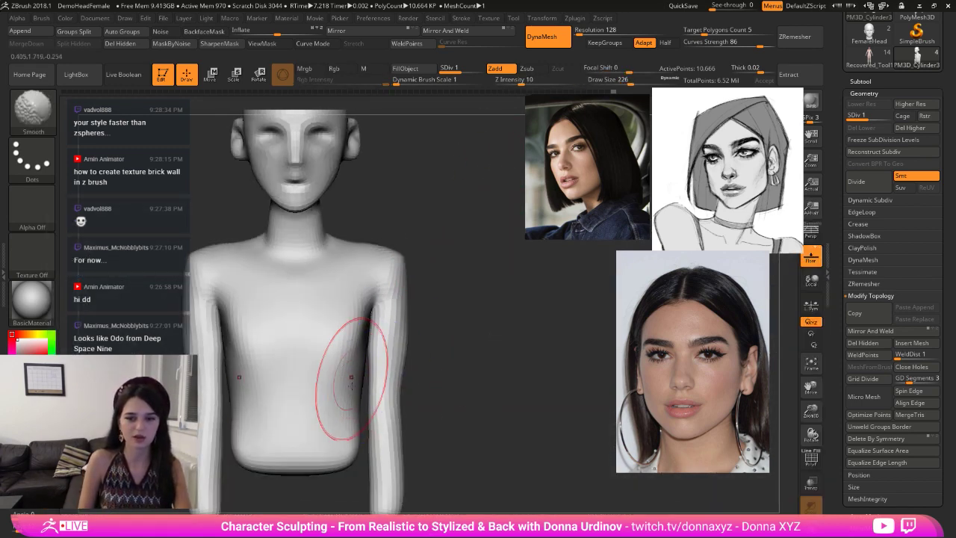
{"action": "left_click_drag", "start_coordinate": [464, 360], "coordinate": [437, 363]}
{"action": "left_click_drag", "start_coordinate": [319, 343], "coordinate": [325, 345]}
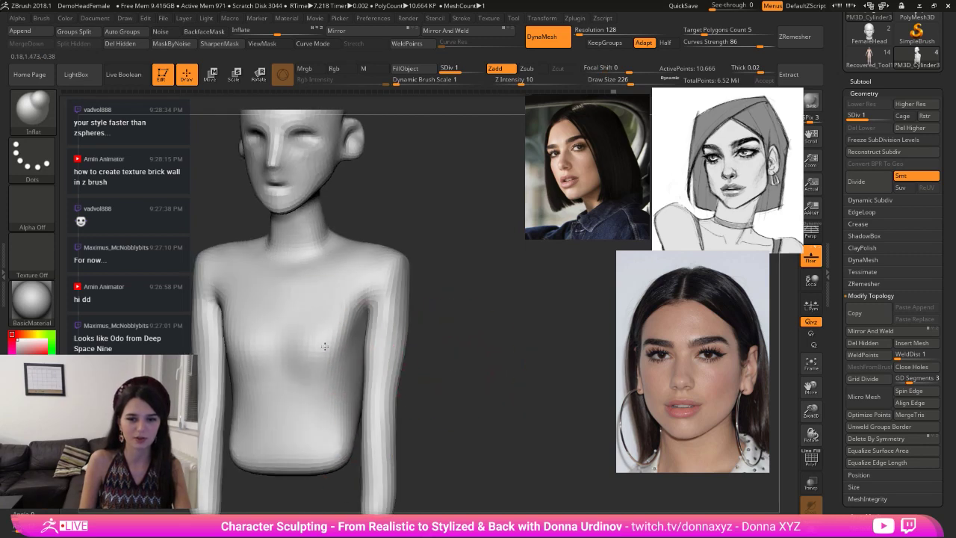
{"action": "mouse_move", "coordinate": [427, 367]}
{"action": "left_mouse_down"}
{"action": "mouse_move", "coordinate": [369, 348]}
{"action": "mouse_move", "coordinate": [451, 352]}
{"action": "left_mouse_up"}
{"action": "mouse_move", "coordinate": [385, 342]}
{"action": "left_mouse_down", "text": "shift"}
{"action": "mouse_move", "coordinate": [388, 418]}
{"action": "mouse_move", "coordinate": [463, 359]}
{"action": "left_mouse_up", "text": "shift"}
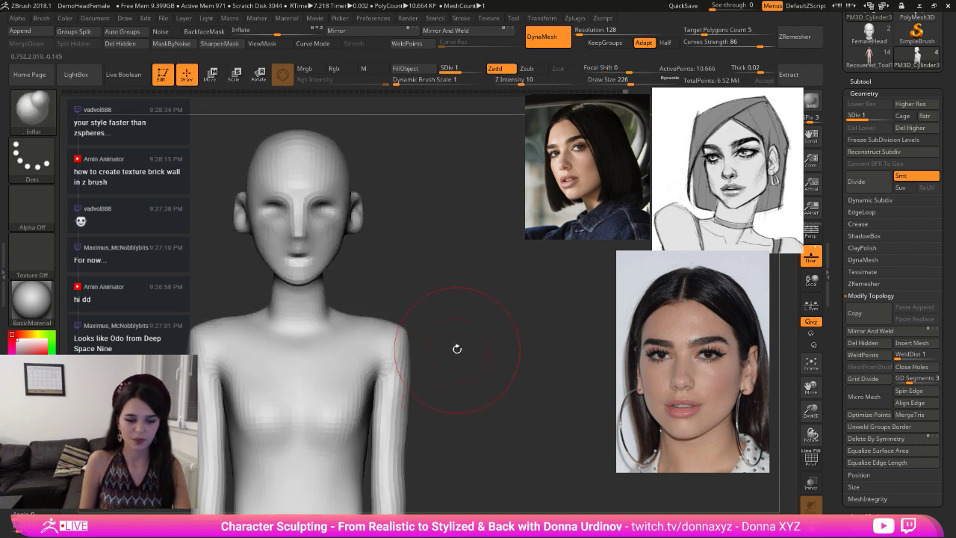
- Reshape the tops and outer edges of the shoulders with the Move brush at draw sizes of 134, 170 and 194
{"action": "key", "text": "b"}
{"action": "key", "text": "m"}
{"action": "key", "text": "v"}
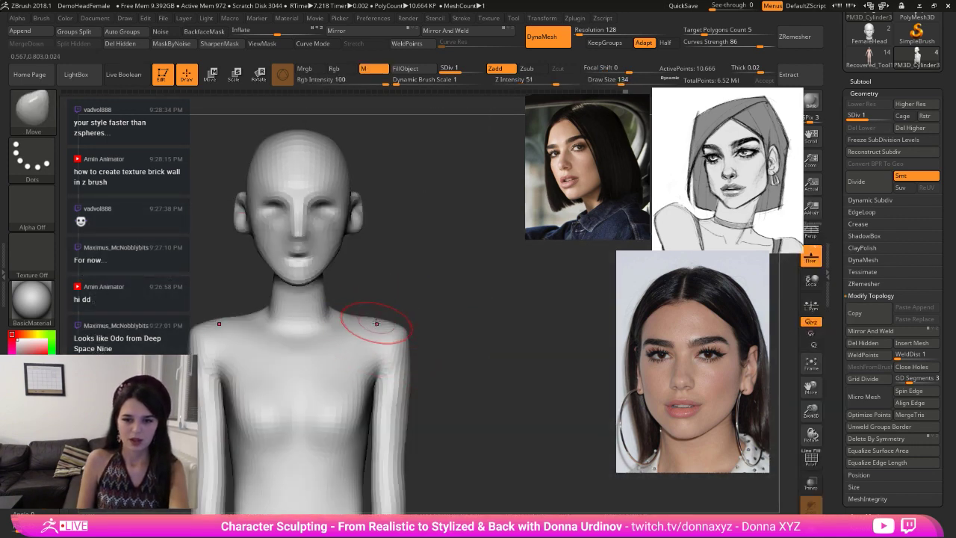
{"action": "left_click_drag", "start_coordinate": [379, 320], "coordinate": [379, 314]}
{"action": "left_click_drag", "start_coordinate": [420, 344], "coordinate": [413, 348]}
{"action": "key", "text": "bracketright"}
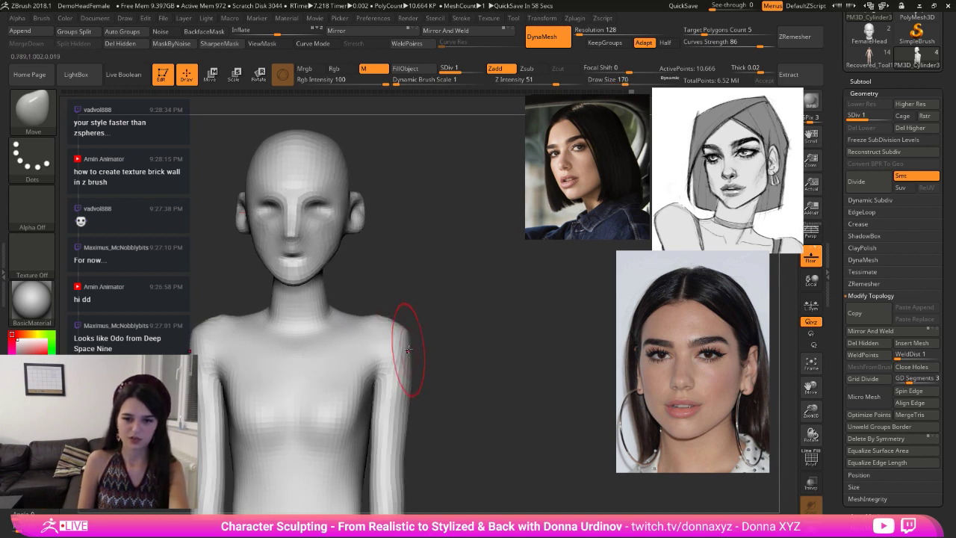
{"action": "key", "text": "bracketright"}
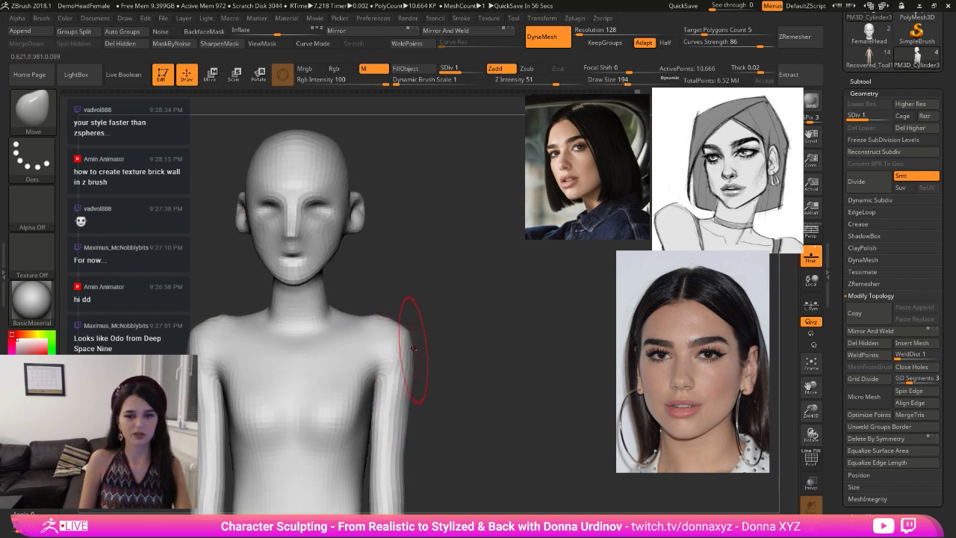
{"action": "left_click_drag", "start_coordinate": [413, 350], "coordinate": [418, 348]}
{"action": "left_click_drag", "start_coordinate": [456, 318], "coordinate": [450, 315]}
- Carve the neck muscles down to the collarbone pit with the DamStandard brush at a draw size of 114, and smooth the strokes
{"action": "key", "text": "b"}
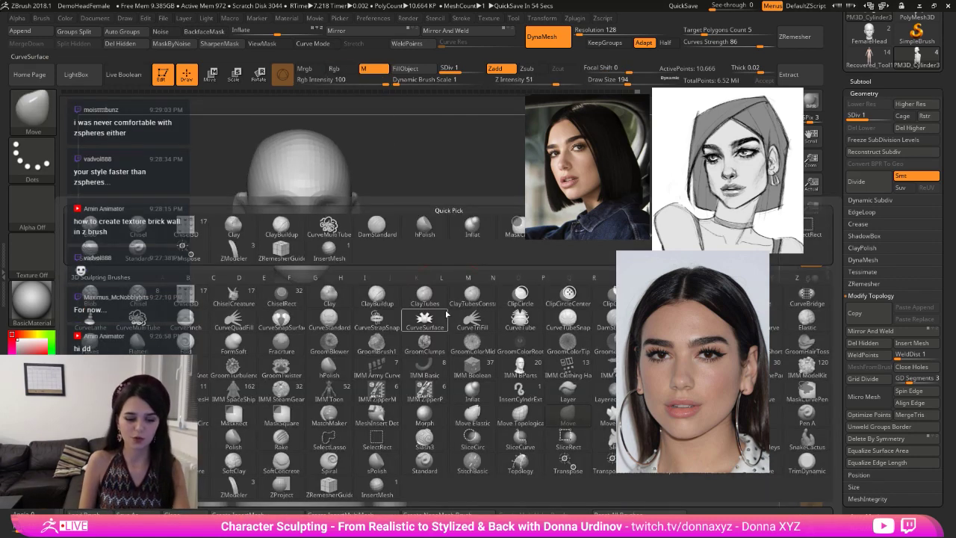
{"action": "key", "text": "d"}
{"action": "key", "text": "s"}
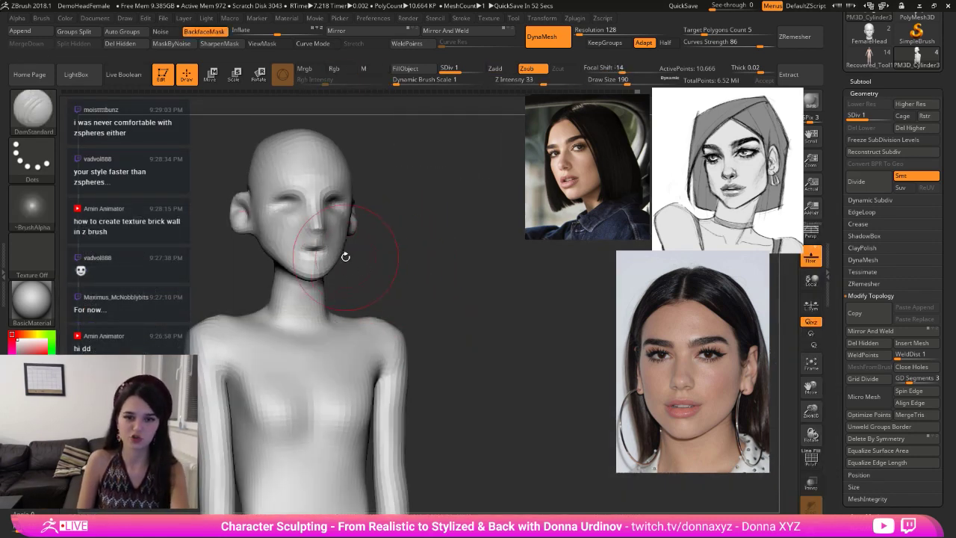
{"action": "left_click_drag", "start_coordinate": [353, 288], "coordinate": [392, 261]}
{"action": "key", "text": "bracketleft"}
{"action": "key", "text": "bracketleft"}
{"action": "key", "text": "bracketleft"}
{"action": "left_click_drag", "start_coordinate": [288, 284], "coordinate": [319, 330]}
{"action": "left_click_drag", "start_coordinate": [305, 317], "coordinate": [294, 303], "text": "shift"}
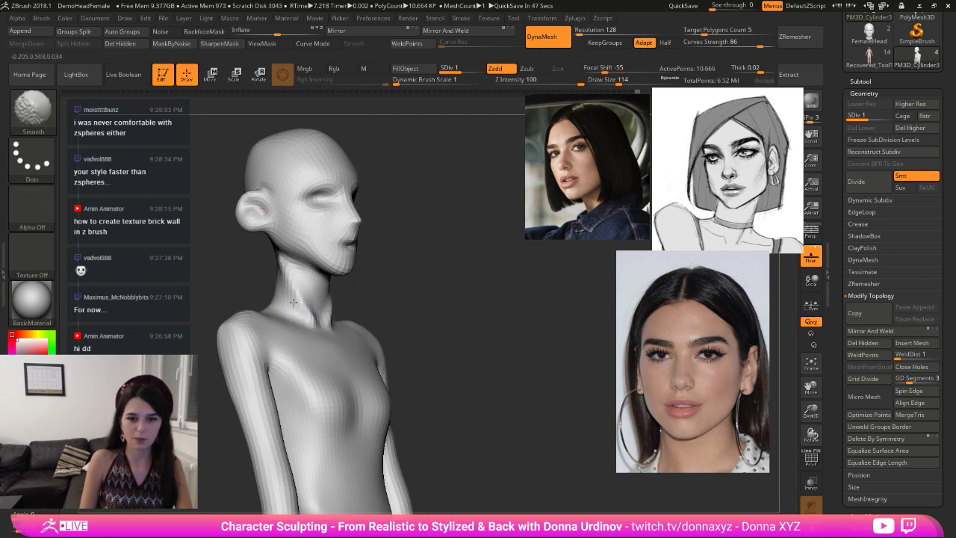
{"action": "left_click_drag", "start_coordinate": [354, 294], "coordinate": [277, 299], "text": "shift"}
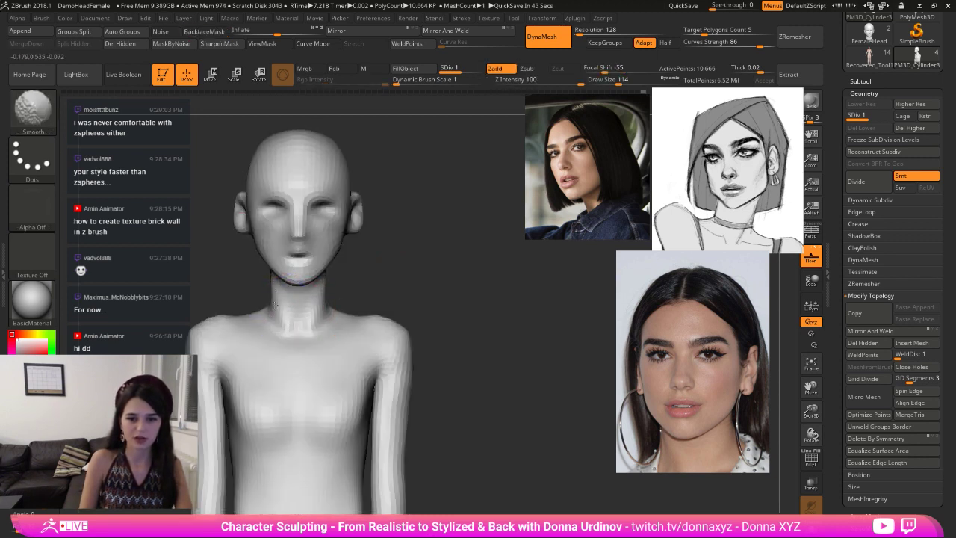
{"action": "mouse_move", "coordinate": [380, 279]}
{"action": "left_mouse_down"}
{"action": "mouse_move", "coordinate": [329, 285]}
{"action": "mouse_move", "coordinate": [303, 325]}
{"action": "left_mouse_up"}
{"action": "left_click_drag", "start_coordinate": [313, 288], "coordinate": [306, 329]}
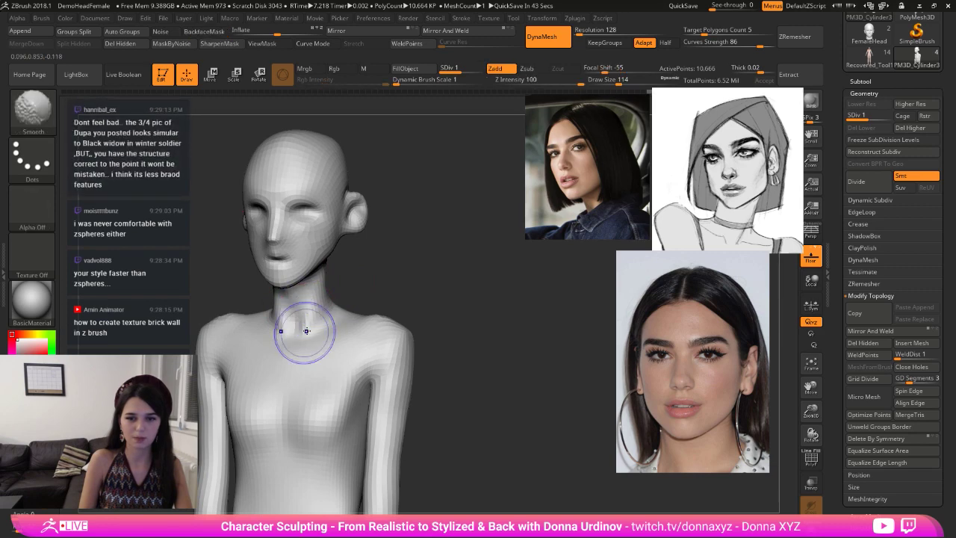
{"action": "mouse_move", "coordinate": [354, 277]}
{"action": "left_mouse_down", "text": "shift"}
{"action": "mouse_move", "coordinate": [445, 276]}
{"action": "mouse_move", "coordinate": [486, 322]}
{"action": "mouse_move", "coordinate": [523, 330]}
{"action": "mouse_move", "coordinate": [495, 354]}
{"action": "left_mouse_up", "text": "shift"}
- Switch the body to subdivision level 2, delete its lower level, and choose the CurveMultiTube brush
{"action": "left_click", "coordinate": [875, 118]}
{"action": "key", "text": "shift+d"}
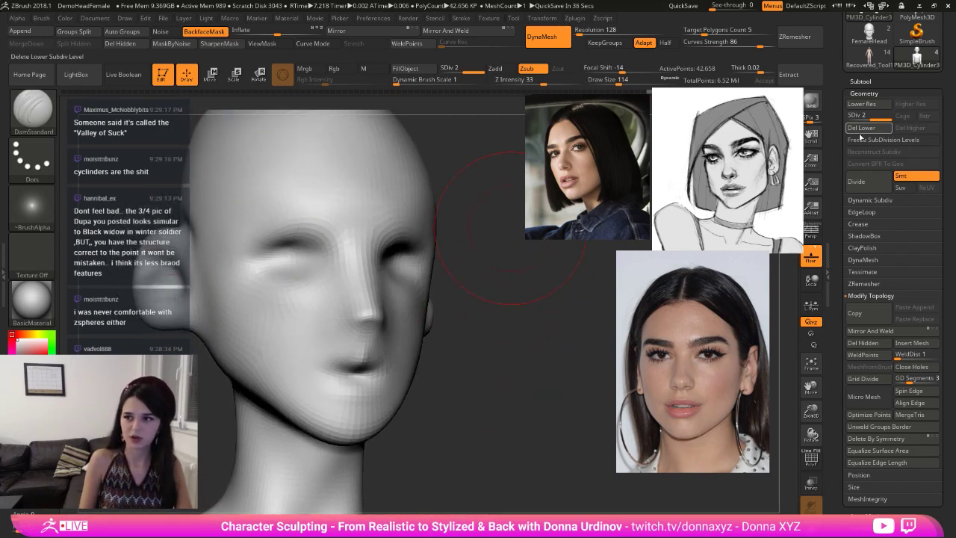
{"action": "key", "text": "b"}
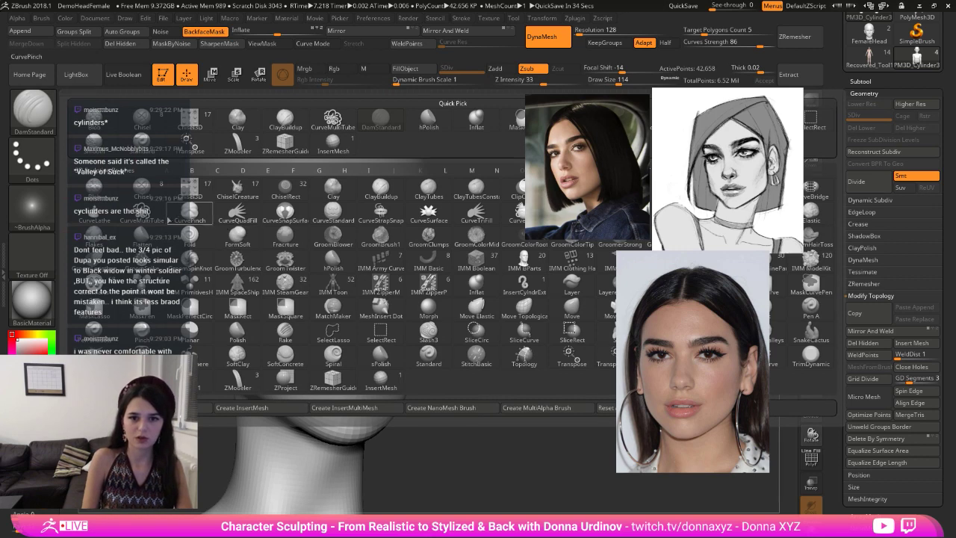
{"action": "left_click", "coordinate": [153, 217]}
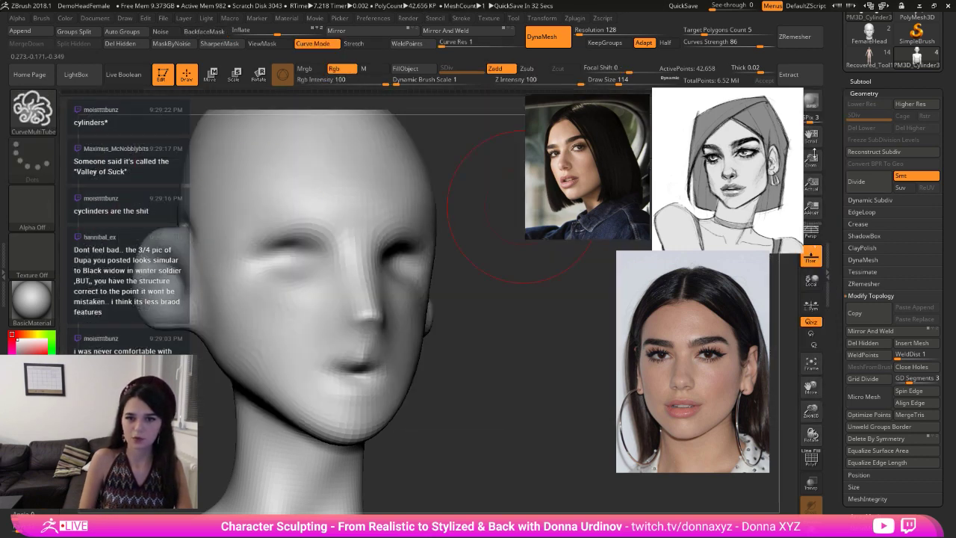
- Show the hidden PM3D_Sphere3D1 subtool beside the head and make it the active subtool
{"action": "left_click", "coordinate": [858, 82]}
{"action": "left_click", "coordinate": [935, 115]}
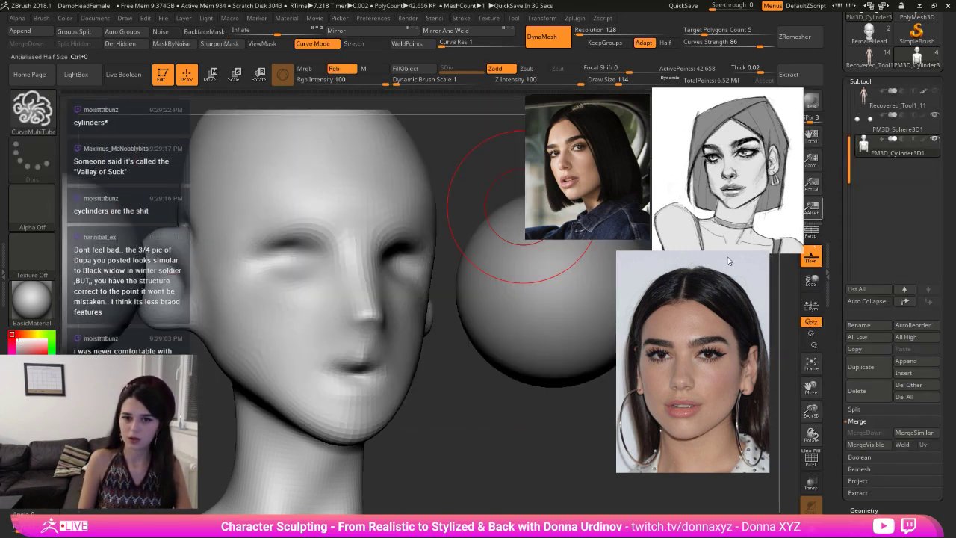
{"action": "left_click_drag", "start_coordinate": [478, 419], "coordinate": [451, 395], "text": "alt"}
{"action": "left_click", "coordinate": [436, 292], "text": "alt"}
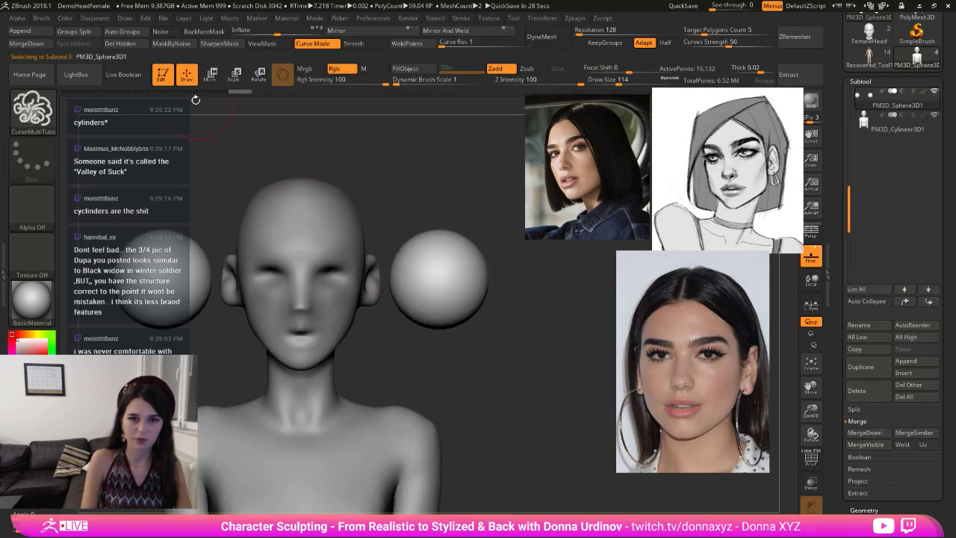
- Scale the pair of spheres beside the head down to eyeball size
{"action": "left_click", "coordinate": [233, 75]}
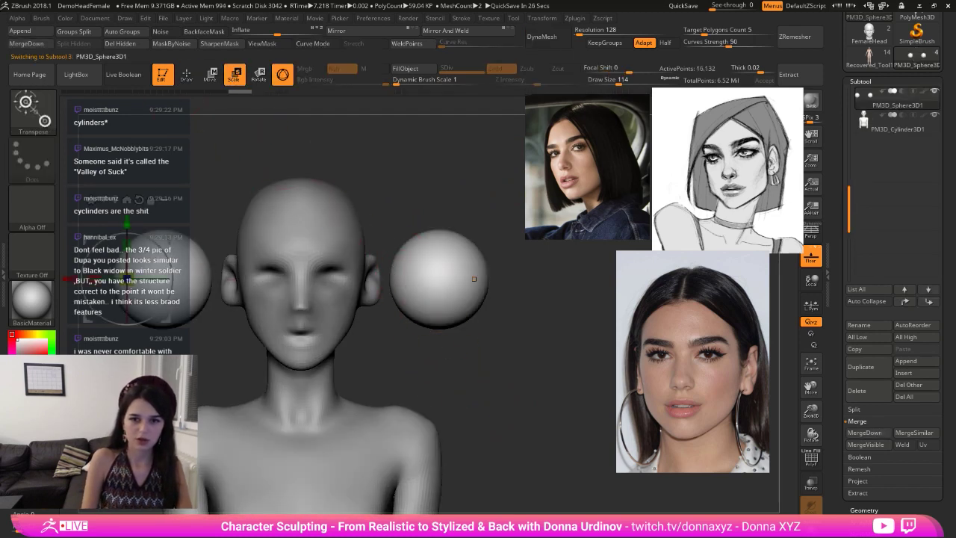
{"action": "left_click_drag", "start_coordinate": [129, 280], "coordinate": [91, 286]}
{"action": "left_click_drag", "start_coordinate": [435, 266], "coordinate": [490, 256], "text": "alt"}
{"action": "left_click", "coordinate": [170, 190]}
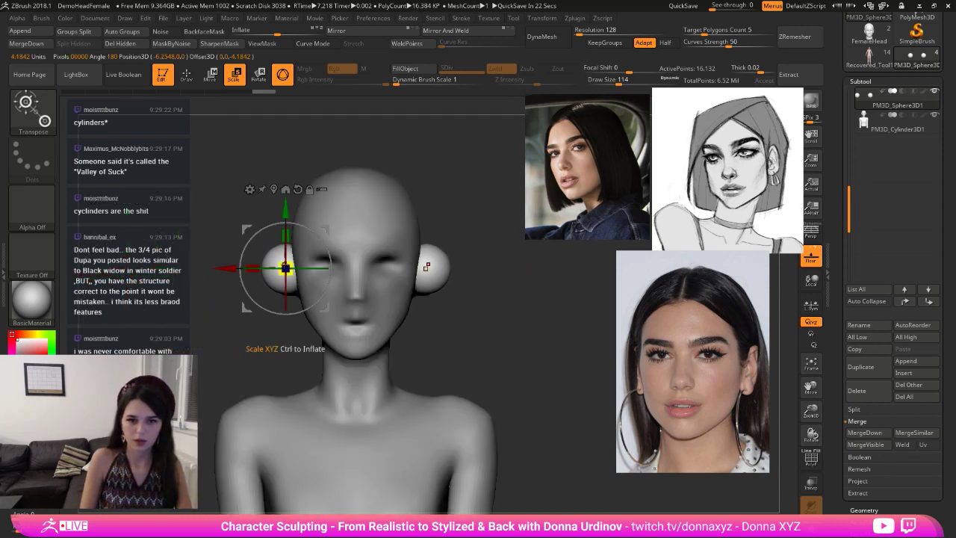
{"action": "left_click_drag", "start_coordinate": [285, 269], "coordinate": [315, 264]}
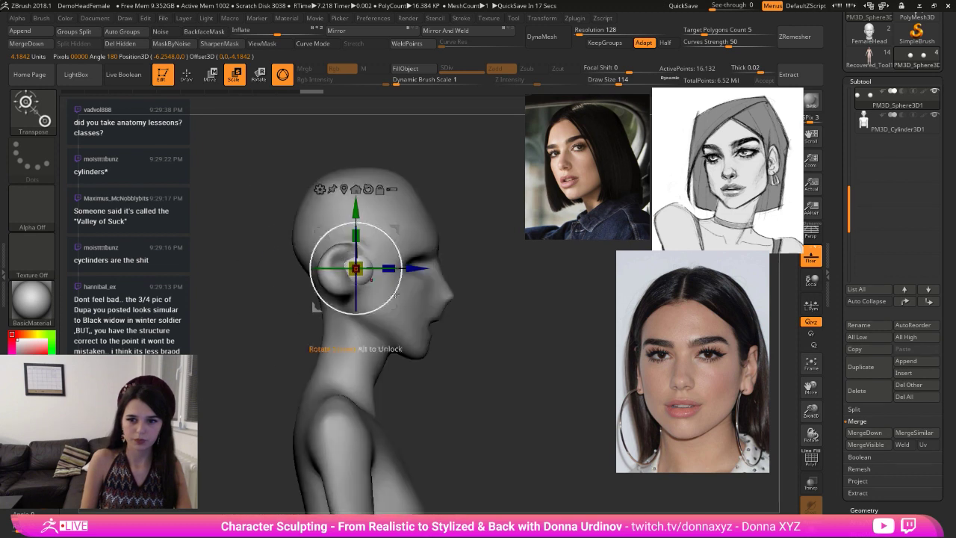
- Position the two eyeballs in the eye sockets, adjusting their depth, spacing and height from the side and front
{"action": "left_click_drag", "start_coordinate": [433, 275], "coordinate": [403, 278], "text": "shift"}
{"action": "left_click_drag", "start_coordinate": [228, 268], "coordinate": [257, 268]}
{"action": "left_click_drag", "start_coordinate": [450, 296], "coordinate": [560, 374], "text": "shift"}
{"action": "left_click_drag", "start_coordinate": [472, 267], "coordinate": [464, 271]}
{"action": "left_click_drag", "start_coordinate": [527, 274], "coordinate": [461, 267], "text": "shift"}
{"action": "left_click_drag", "start_coordinate": [207, 267], "coordinate": [201, 263]}
{"action": "left_click_drag", "start_coordinate": [265, 209], "coordinate": [265, 199]}
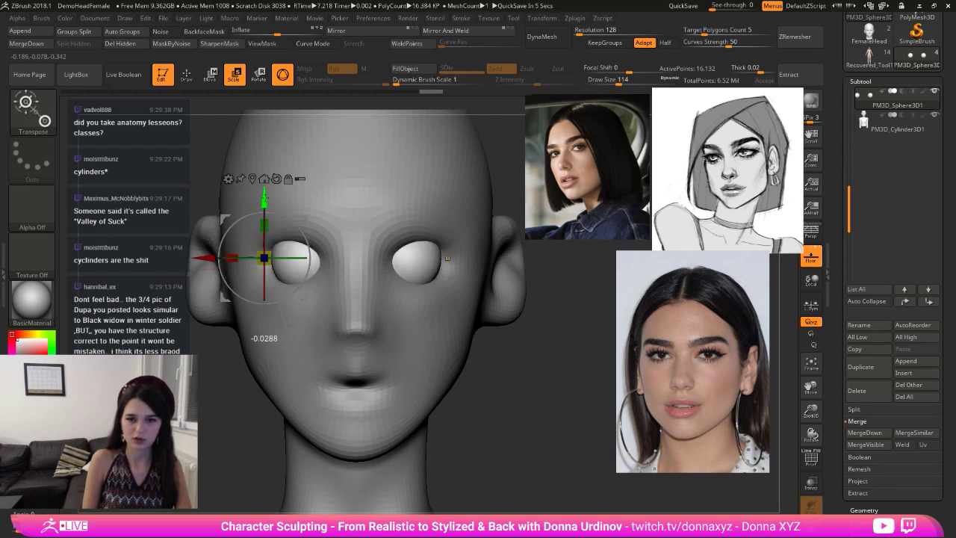
{"action": "left_click_drag", "start_coordinate": [203, 260], "coordinate": [193, 259]}
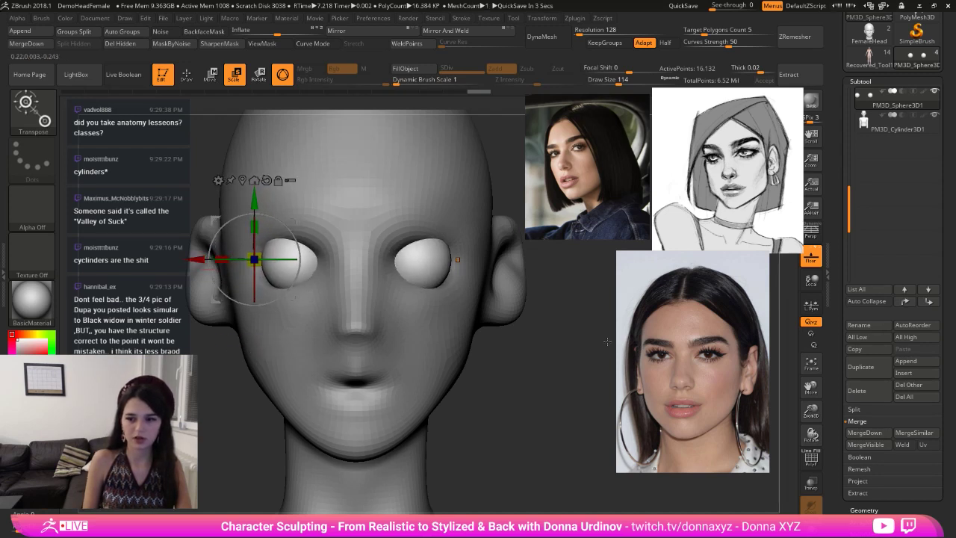
- Turn on transparency for the head, refine the size and spacing of the eyeballs inside it, and turn transparency off
{"action": "left_click", "coordinate": [812, 458]}
{"action": "left_click", "coordinate": [812, 458]}
{"action": "left_click", "coordinate": [812, 483]}
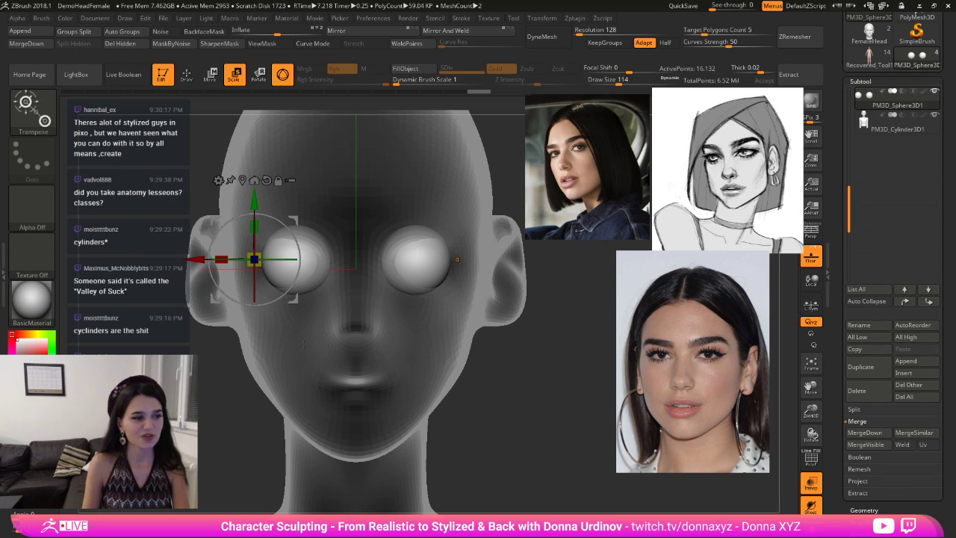
{"action": "left_click_drag", "start_coordinate": [517, 404], "coordinate": [474, 405]}
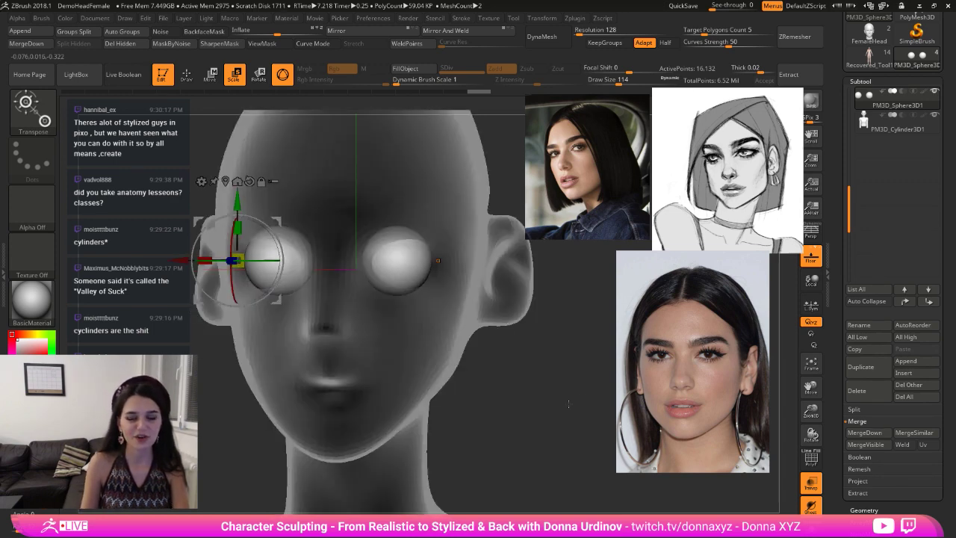
{"action": "left_click_drag", "start_coordinate": [569, 404], "coordinate": [588, 404], "text": "shift"}
{"action": "left_click_drag", "start_coordinate": [256, 264], "coordinate": [180, 259]}
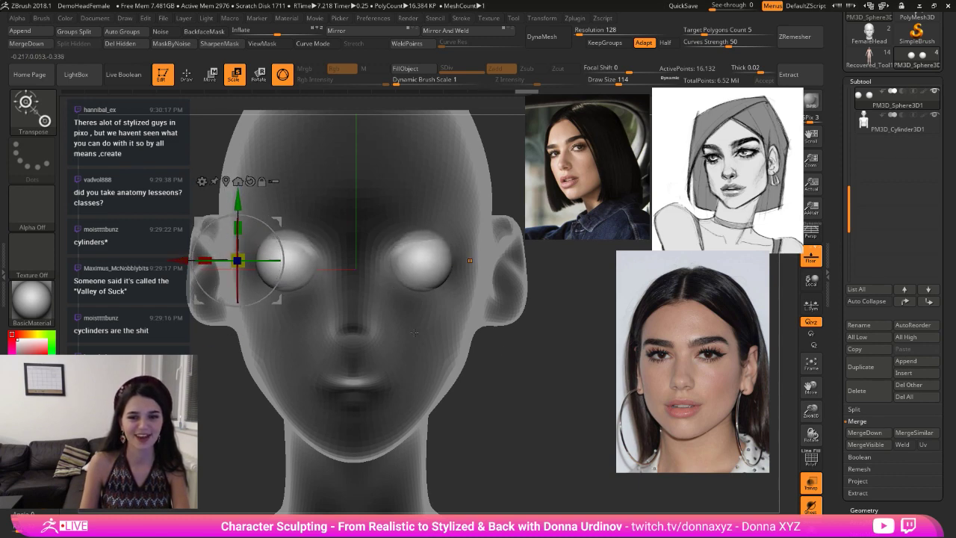
{"action": "left_click", "coordinate": [811, 484]}
{"action": "left_click_drag", "start_coordinate": [571, 440], "coordinate": [571, 389]}
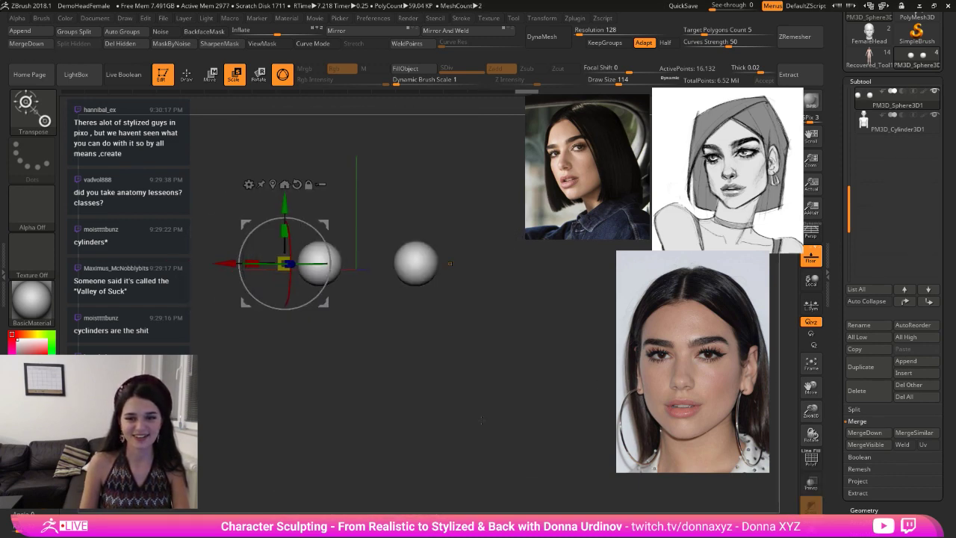
- Make the body the active subtool and draw curved upper eyelids over the eyeballs with the CurveMultiTube brush at a draw size of 26
{"action": "left_click", "coordinate": [404, 334], "text": "alt"}
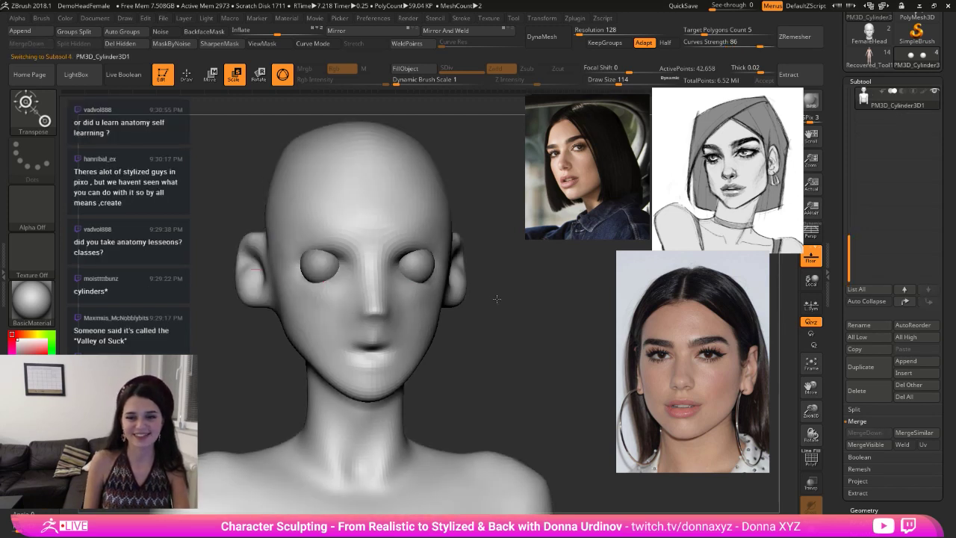
{"action": "mouse_move", "coordinate": [496, 299]}
{"action": "left_mouse_down"}
{"action": "mouse_move", "coordinate": [523, 299]}
{"action": "mouse_move", "coordinate": [510, 296]}
{"action": "left_mouse_up"}
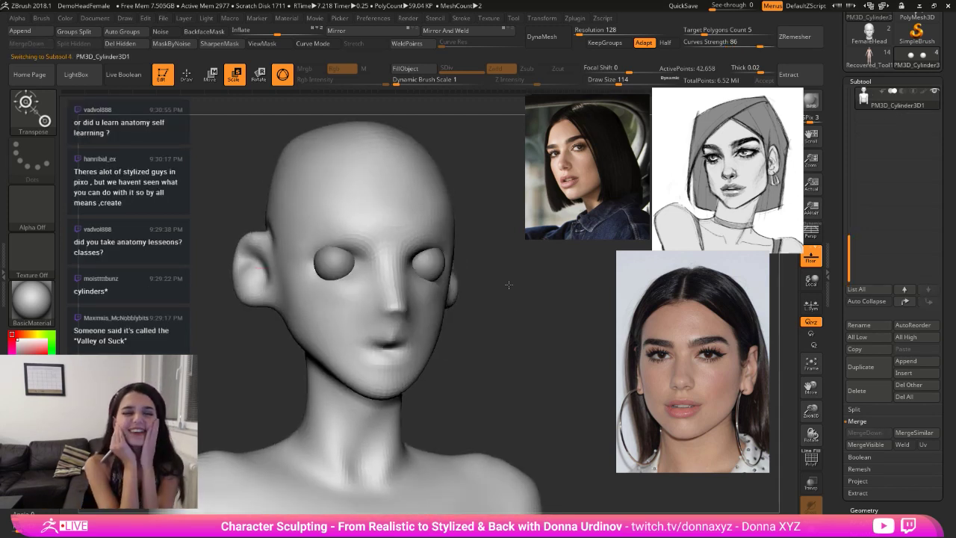
{"action": "left_click_drag", "start_coordinate": [492, 320], "coordinate": [457, 314]}
{"action": "key", "text": "b"}
{"action": "left_click", "coordinate": [170, 322]}
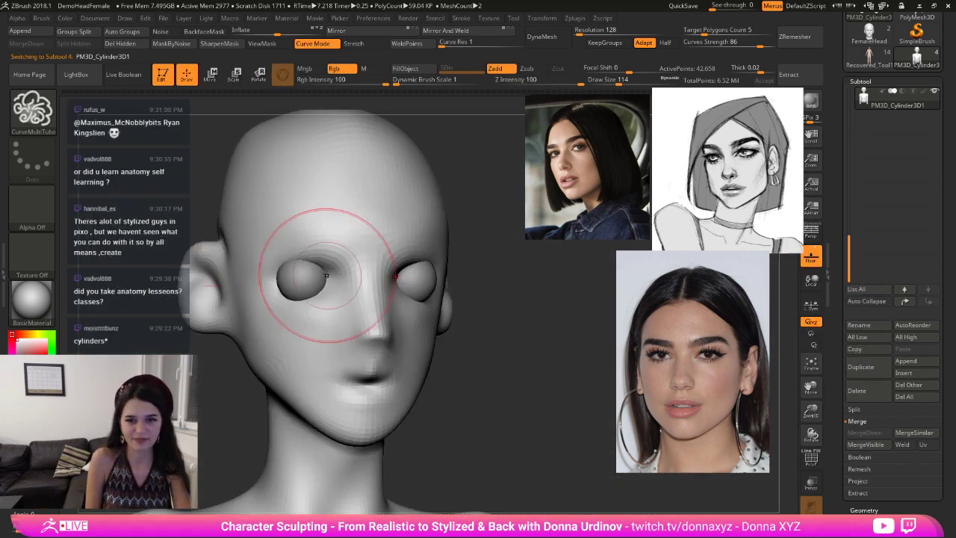
{"action": "key", "text": "bracketleft"}
{"action": "key", "text": "bracketleft"}
{"action": "key", "text": "bracketleft"}
{"action": "key", "text": "bracketleft"}
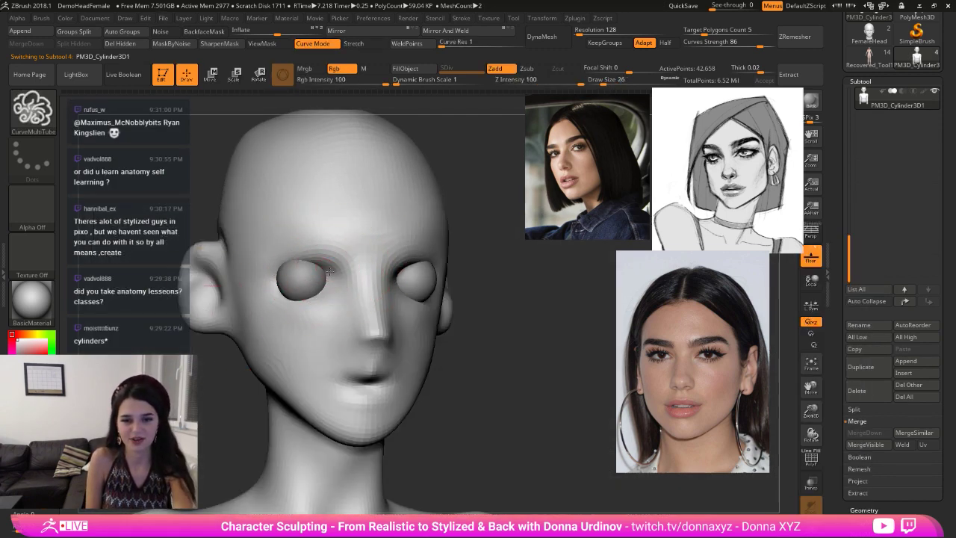
{"action": "left_click_drag", "start_coordinate": [271, 269], "coordinate": [265, 277]}
{"action": "mouse_move", "coordinate": [520, 308]}
{"action": "left_mouse_down"}
{"action": "mouse_move", "coordinate": [535, 299]}
{"action": "mouse_move", "coordinate": [493, 303]}
{"action": "left_mouse_up"}
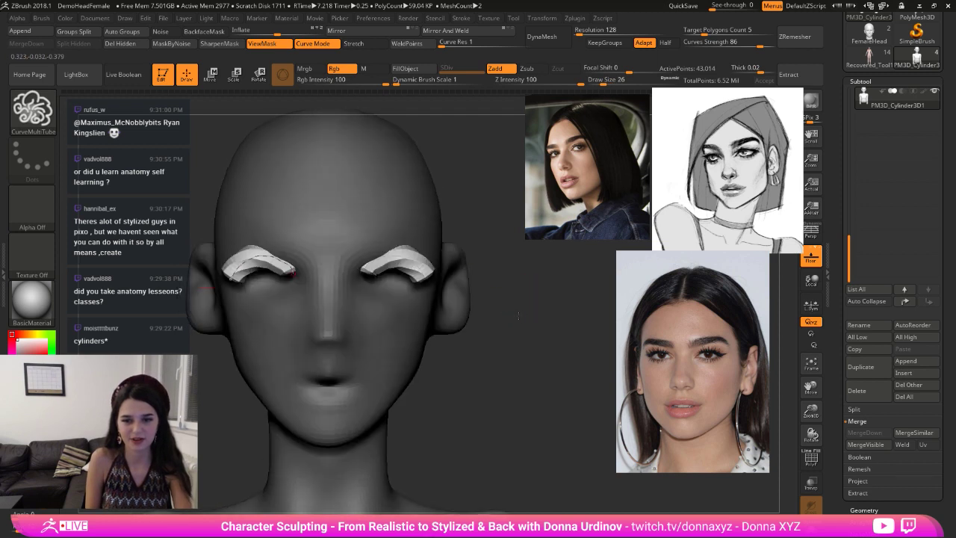
{"action": "left_click_drag", "start_coordinate": [568, 300], "coordinate": [522, 304]}
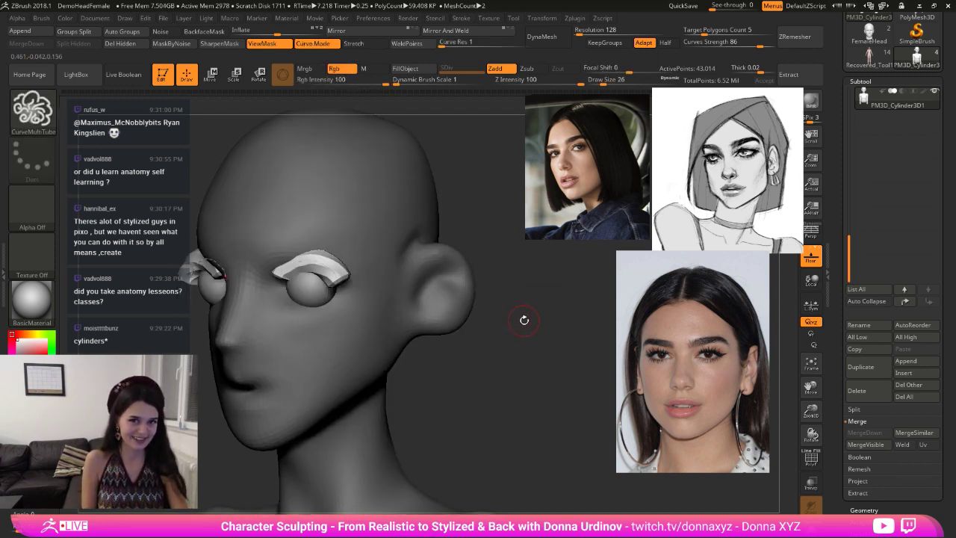
- Adjust the upper eyelids' inner ends around the eyeballs from below with the Move brush at a draw size of 58
{"action": "mouse_move", "coordinate": [522, 325]}
{"action": "left_mouse_down"}
{"action": "mouse_move", "coordinate": [553, 341]}
{"action": "mouse_move", "coordinate": [552, 330]}
{"action": "mouse_move", "coordinate": [480, 316]}
{"action": "mouse_move", "coordinate": [504, 321]}
{"action": "left_mouse_up"}
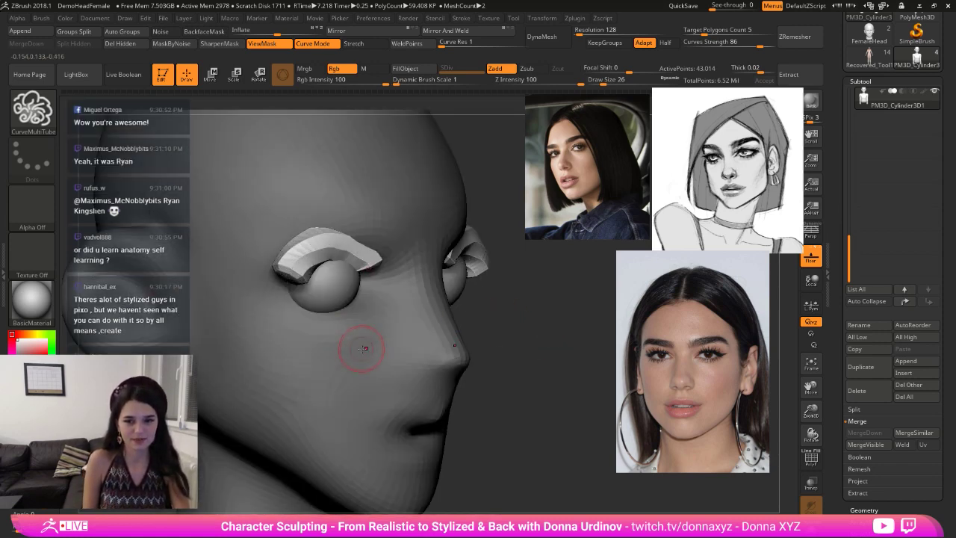
{"action": "key", "text": "b"}
{"action": "key", "text": "m"}
{"action": "key", "text": "v"}
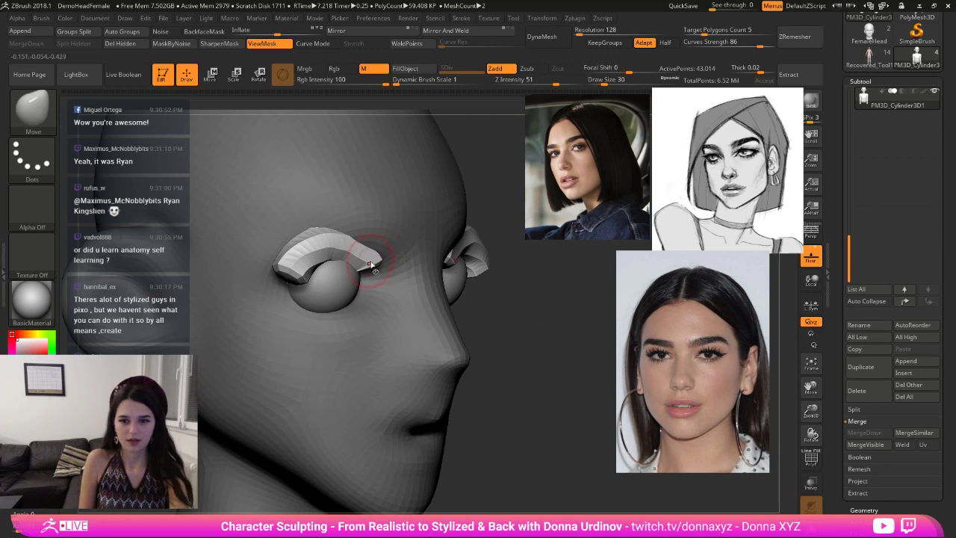
{"action": "left_click_drag", "start_coordinate": [515, 329], "coordinate": [482, 249]}
{"action": "left_click_drag", "start_coordinate": [447, 200], "coordinate": [439, 189]}
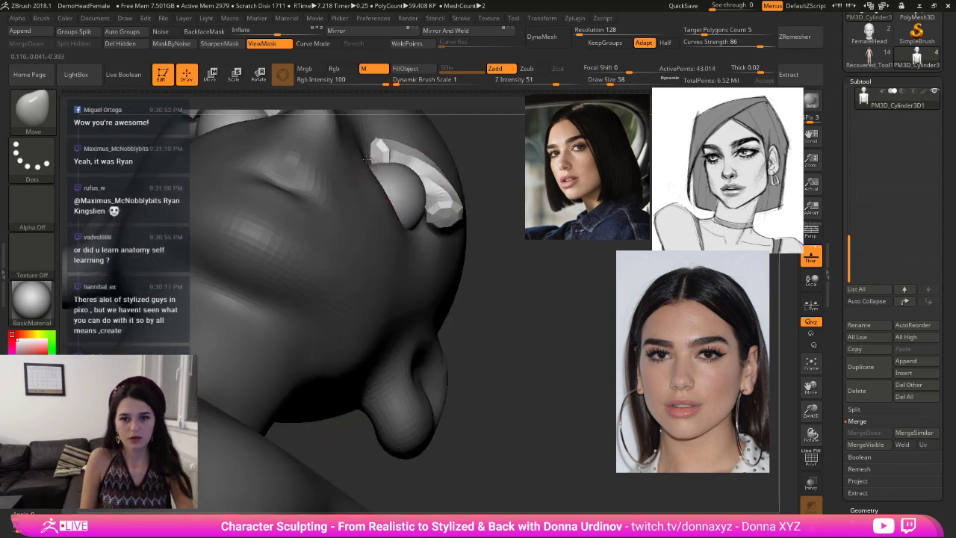
{"action": "left_click_drag", "start_coordinate": [388, 158], "coordinate": [384, 151]}
- Pull the outer ends of the upper eyelids into place around the eyeballs, working from the side and front
{"action": "mouse_move", "coordinate": [479, 278]}
{"action": "left_mouse_down"}
{"action": "mouse_move", "coordinate": [503, 330]}
{"action": "mouse_move", "coordinate": [420, 321]}
{"action": "left_mouse_up"}
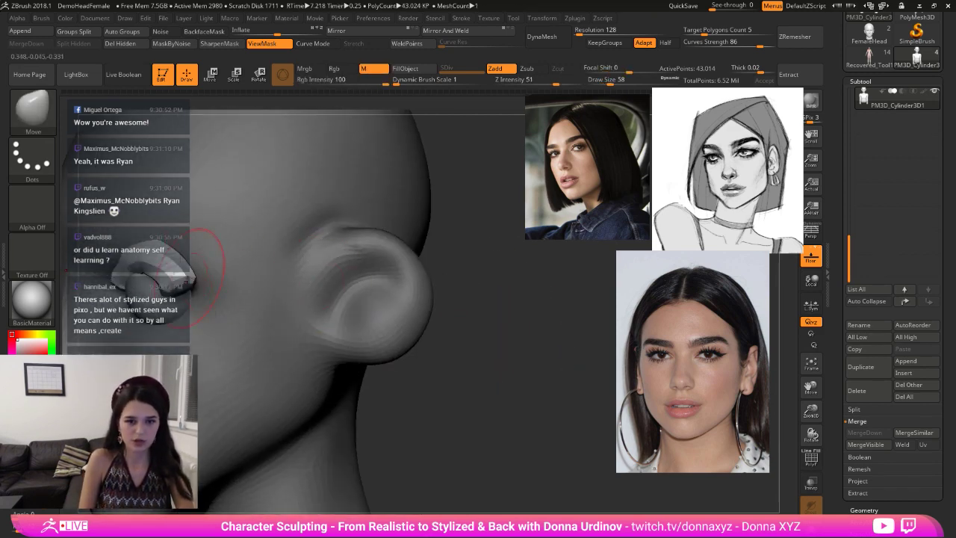
{"action": "left_click_drag", "start_coordinate": [190, 279], "coordinate": [196, 274]}
{"action": "mouse_move", "coordinate": [536, 308]}
{"action": "left_mouse_down"}
{"action": "mouse_move", "coordinate": [497, 306]}
{"action": "mouse_move", "coordinate": [521, 278]}
{"action": "mouse_move", "coordinate": [541, 288]}
{"action": "left_mouse_up"}
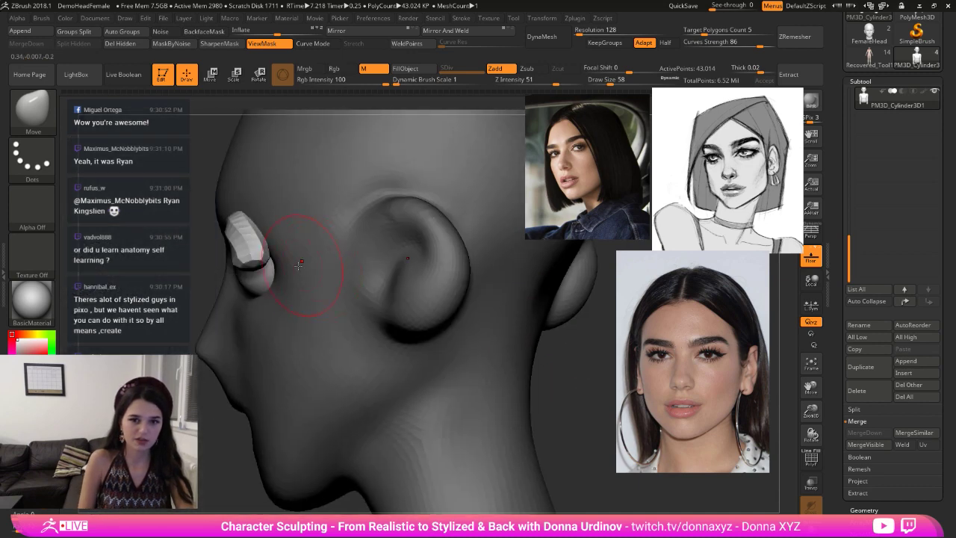
{"action": "mouse_move", "coordinate": [261, 263]}
{"action": "left_mouse_down"}
{"action": "mouse_move", "coordinate": [273, 253]}
{"action": "mouse_move", "coordinate": [238, 239]}
{"action": "mouse_move", "coordinate": [253, 263]}
{"action": "left_mouse_up"}
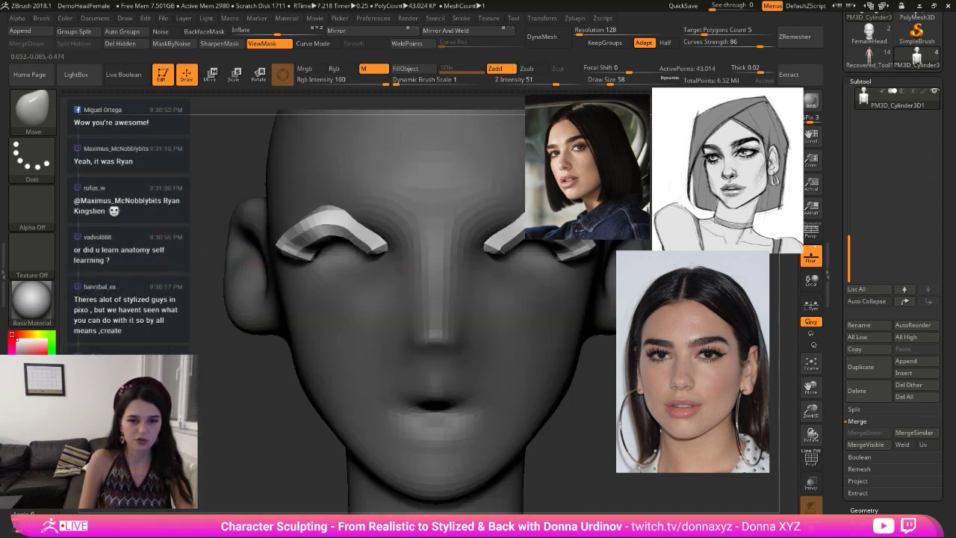
{"action": "left_click_drag", "start_coordinate": [468, 239], "coordinate": [438, 265], "text": "alt"}
{"action": "mouse_move", "coordinate": [323, 254]}
{"action": "left_mouse_down", "text": "shift"}
{"action": "mouse_move", "coordinate": [306, 248]}
{"action": "mouse_move", "coordinate": [269, 278]}
{"action": "mouse_move", "coordinate": [280, 279]}
{"action": "mouse_move", "coordinate": [305, 252]}
{"action": "mouse_move", "coordinate": [317, 258]}
{"action": "left_mouse_up", "text": "shift"}
- Make the eyeballs the active subtool and refine their size and depth under the upper eyelids with the gizmo
{"action": "left_click", "coordinate": [322, 282], "text": "alt"}
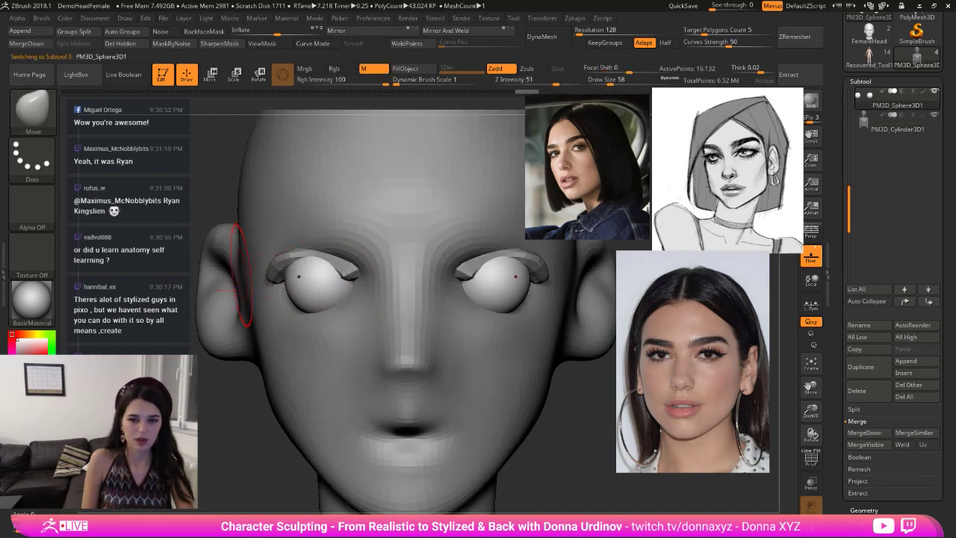
{"action": "left_click_drag", "start_coordinate": [160, 275], "coordinate": [178, 280], "text": "shift"}
{"action": "left_click_drag", "start_coordinate": [239, 358], "coordinate": [267, 203]}
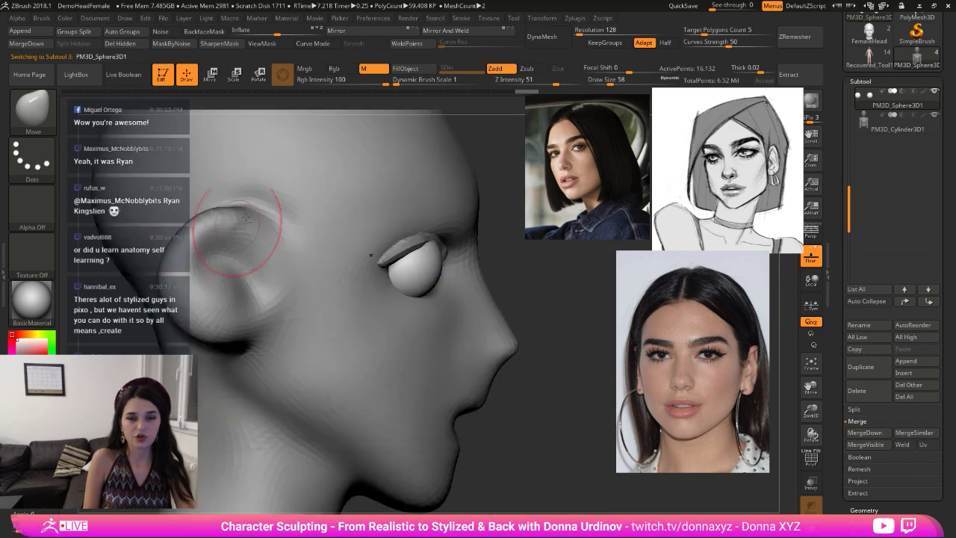
{"action": "left_click", "coordinate": [234, 74]}
{"action": "left_click_drag", "start_coordinate": [408, 257], "coordinate": [404, 262]}
{"action": "left_click_drag", "start_coordinate": [468, 263], "coordinate": [461, 263]}
{"action": "left_click_drag", "start_coordinate": [532, 269], "coordinate": [448, 272]}
{"action": "left_click_drag", "start_coordinate": [535, 351], "coordinate": [527, 360], "text": "shift"}
- Return to the body subtool and reshape the inner corners of the upper eyelids from below with the Move brush
{"action": "left_click", "coordinate": [413, 254]}
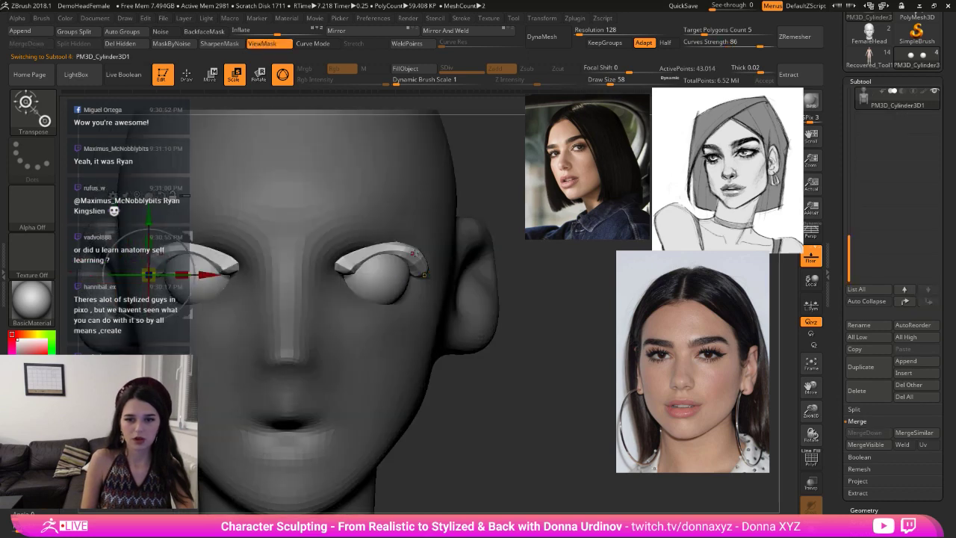
{"action": "left_click", "coordinate": [187, 75]}
{"action": "mouse_move", "coordinate": [482, 250]}
{"action": "left_mouse_down"}
{"action": "mouse_move", "coordinate": [475, 220]}
{"action": "mouse_move", "coordinate": [486, 192]}
{"action": "mouse_move", "coordinate": [497, 274]}
{"action": "left_mouse_up"}
{"action": "key", "text": "b"}
{"action": "key", "text": "m"}
{"action": "key", "text": "v"}
{"action": "left_click_drag", "start_coordinate": [481, 166], "coordinate": [482, 155]}
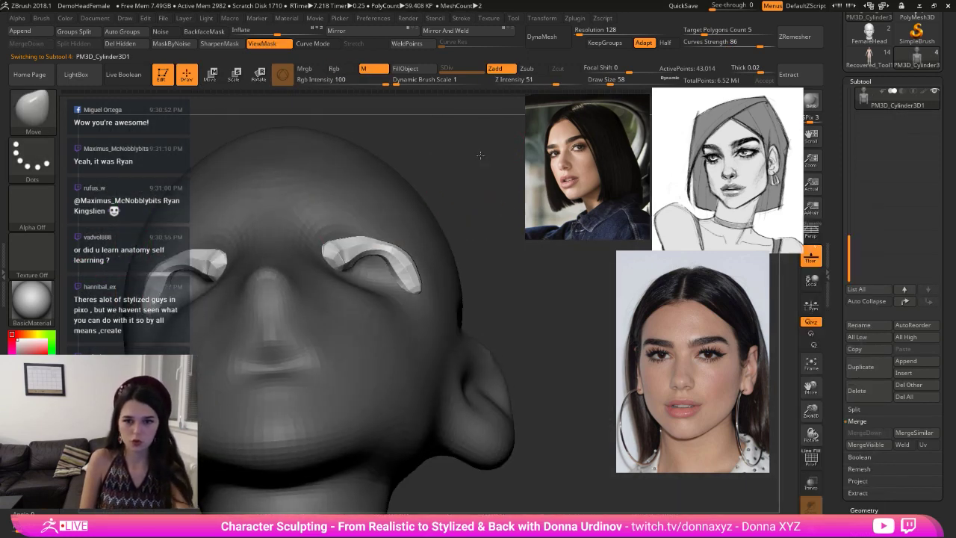
{"action": "key", "text": "bracketleft"}
{"action": "key", "text": "bracketleft"}
{"action": "left_click_drag", "start_coordinate": [324, 254], "coordinate": [329, 241]}
- Wrap the middle and outer parts of the upper eyelids around the eyeballs from a low angle
{"action": "left_click_drag", "start_coordinate": [480, 196], "coordinate": [472, 170]}
{"action": "key", "text": "bracketright"}
{"action": "key", "text": "bracketright"}
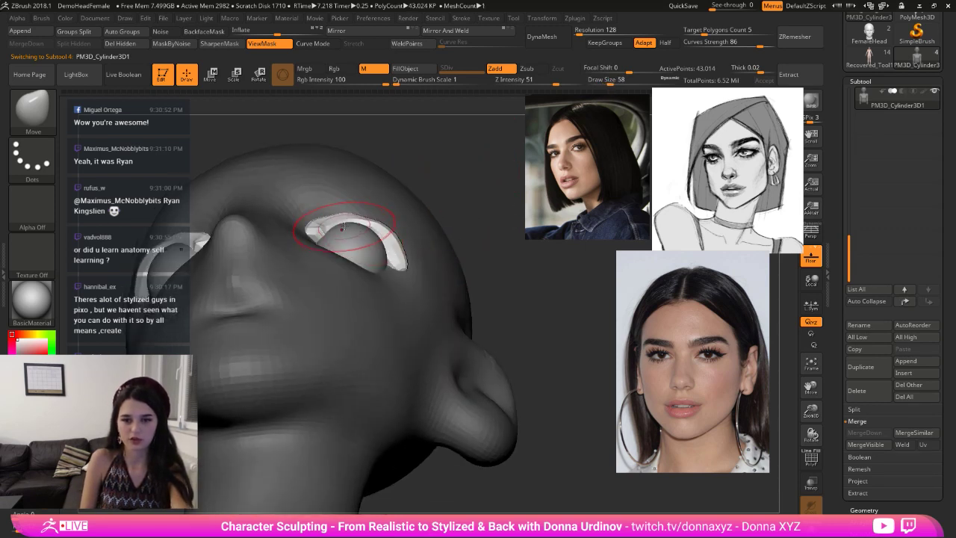
{"action": "left_click_drag", "start_coordinate": [347, 225], "coordinate": [341, 206]}
{"action": "left_click_drag", "start_coordinate": [435, 199], "coordinate": [436, 187]}
{"action": "left_click_drag", "start_coordinate": [365, 213], "coordinate": [395, 226]}
- Refine the curve of the upper eyelids over the eyeballs from the front and three-quarter views
{"action": "left_click_drag", "start_coordinate": [463, 171], "coordinate": [460, 228], "text": "shift"}
{"action": "mouse_move", "coordinate": [365, 368]}
{"action": "left_mouse_down", "text": "shift"}
{"action": "mouse_move", "coordinate": [354, 376]}
{"action": "mouse_move", "coordinate": [362, 370]}
{"action": "left_mouse_up", "text": "shift"}
{"action": "left_click_drag", "start_coordinate": [435, 373], "coordinate": [408, 371], "text": "shift"}
{"action": "left_click_drag", "start_coordinate": [526, 340], "coordinate": [446, 331]}
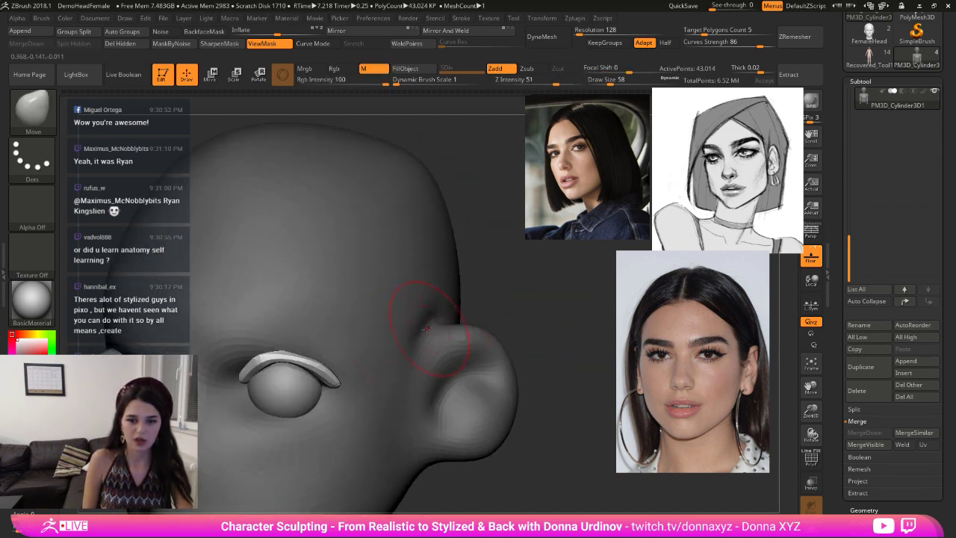
{"action": "left_click_drag", "start_coordinate": [290, 366], "coordinate": [319, 369]}
{"action": "left_click_drag", "start_coordinate": [568, 434], "coordinate": [589, 339], "text": "alt"}
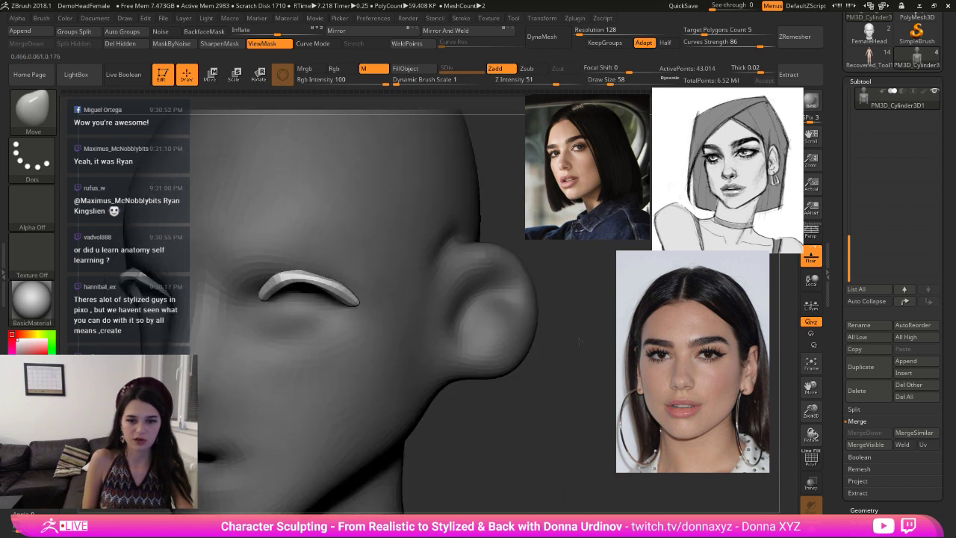
- Duplicate the body subtool and mirror the copy's unmasked eyelids vertically to make lower eyelids
{"action": "left_click", "coordinate": [861, 366]}
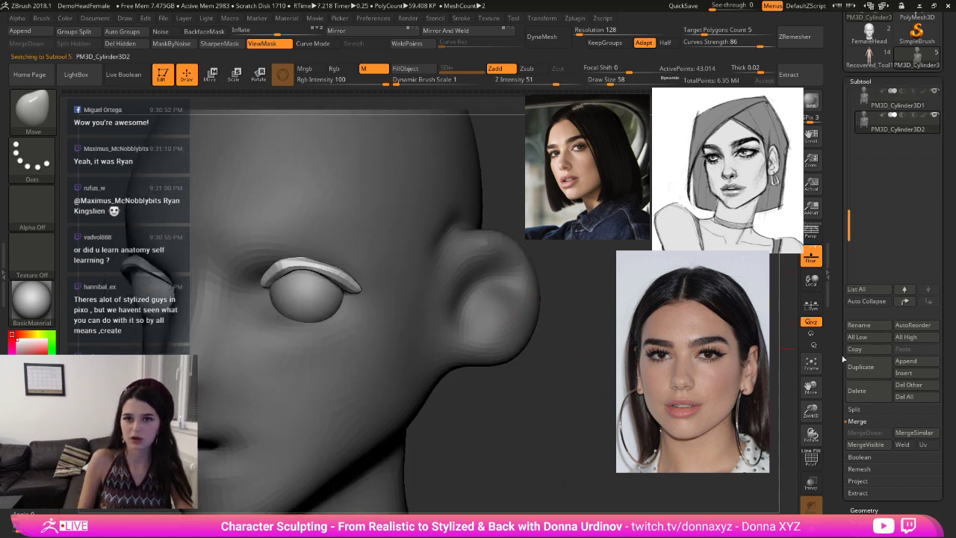
{"action": "left_click", "coordinate": [410, 31]}
{"action": "left_click_drag", "start_coordinate": [528, 374], "coordinate": [558, 389]}
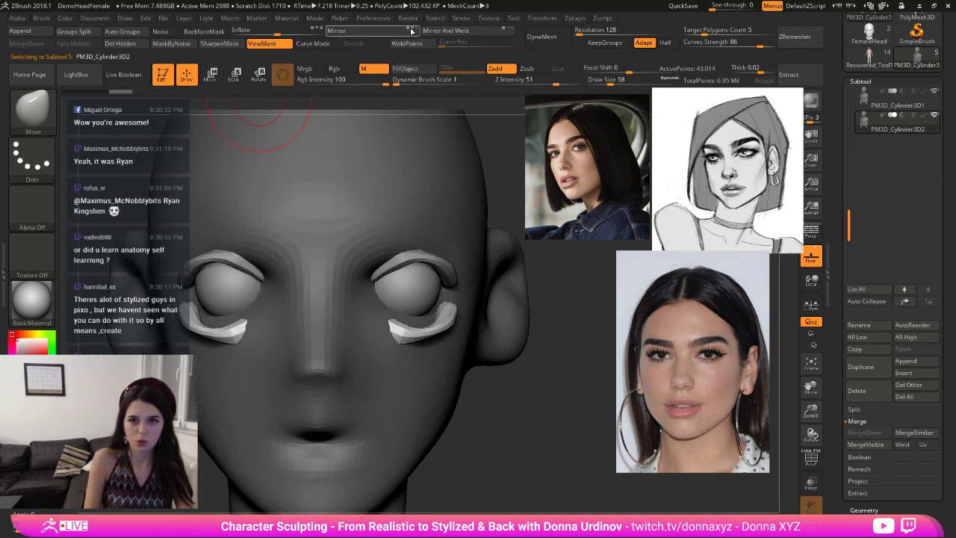
- Move the mirrored lower eyelids up against the eyeballs and adjust their depth from the side
{"action": "left_click", "coordinate": [211, 74]}
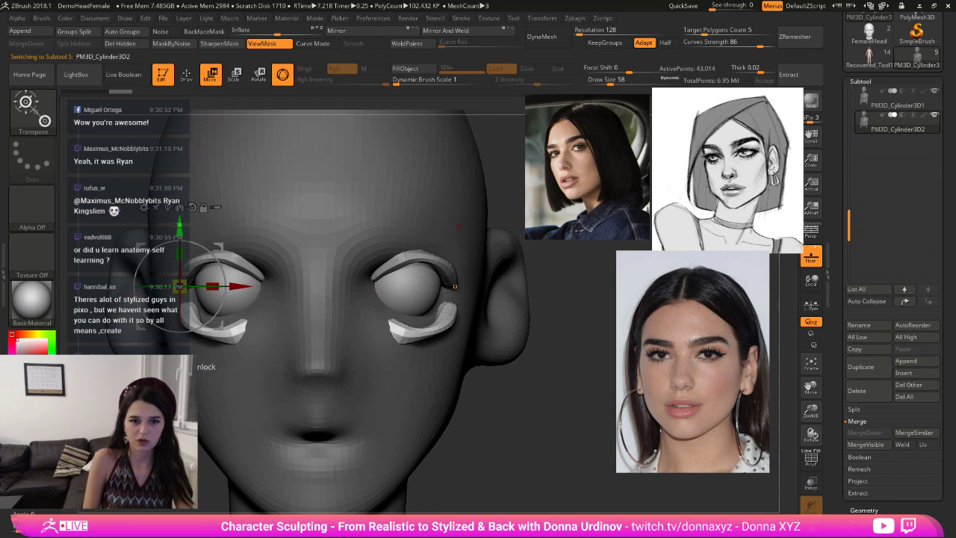
{"action": "key", "text": "q"}
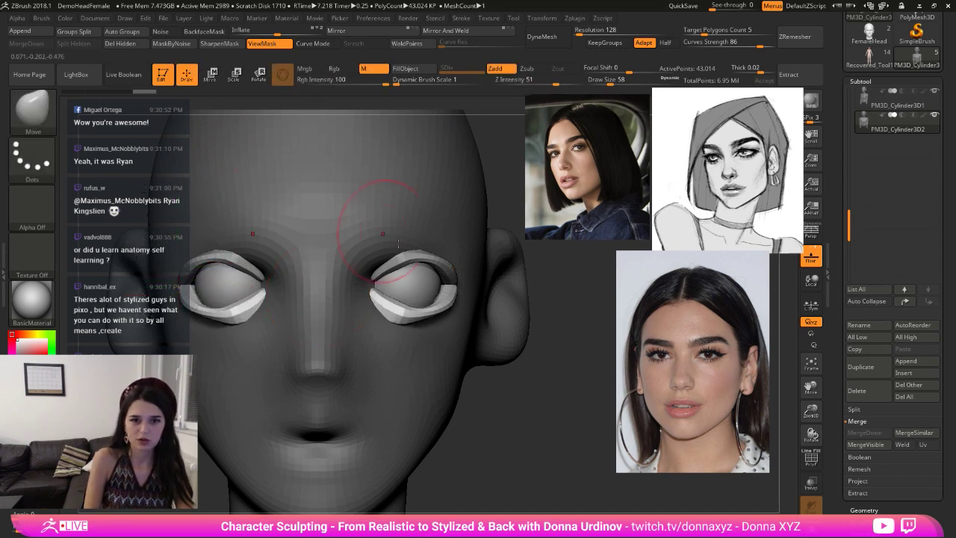
{"action": "left_click_drag", "start_coordinate": [499, 426], "coordinate": [519, 428], "text": "shift"}
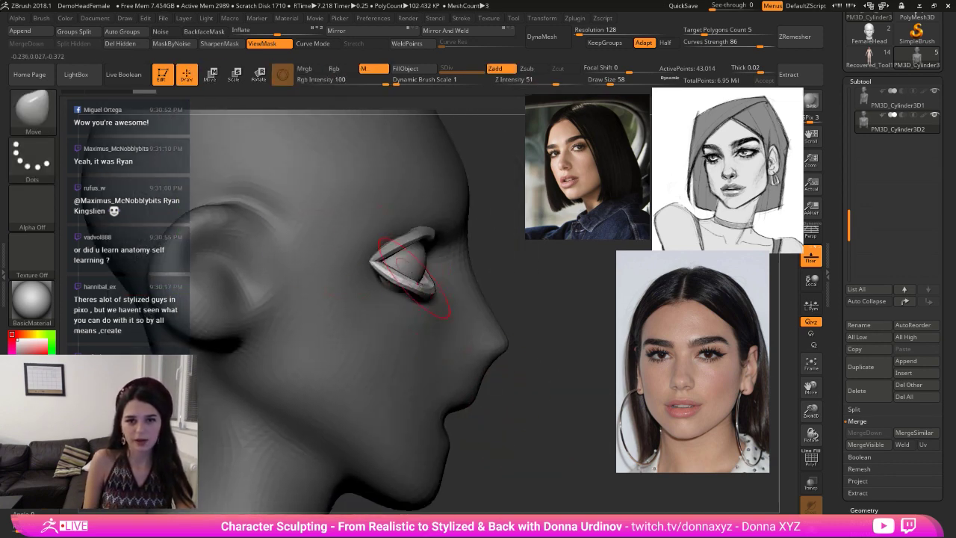
{"action": "left_click", "coordinate": [211, 74]}
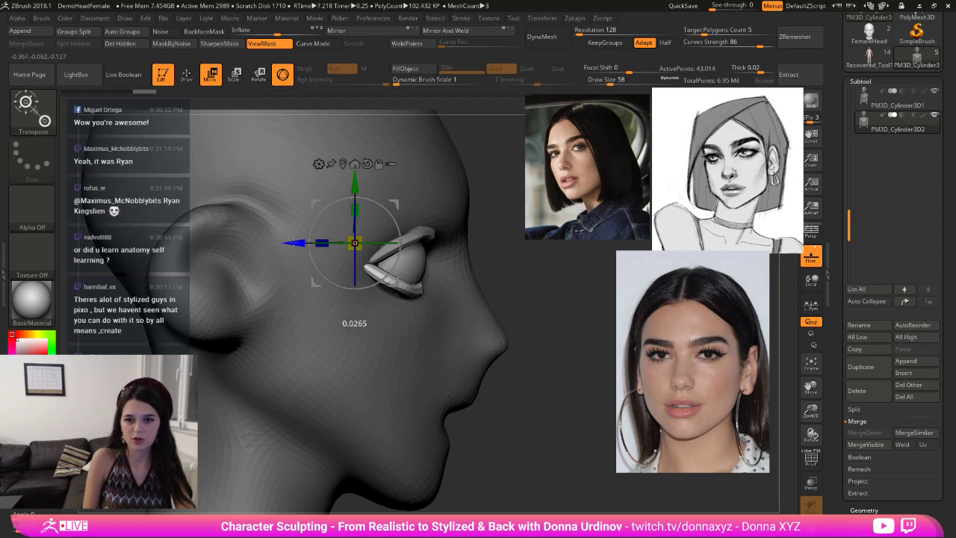
{"action": "key", "text": "q"}
- Reposition the car reference photo beside the head and adjust the outer corners of the lower eyelids with the Move brush
{"action": "left_click_drag", "start_coordinate": [527, 238], "coordinate": [495, 241]}
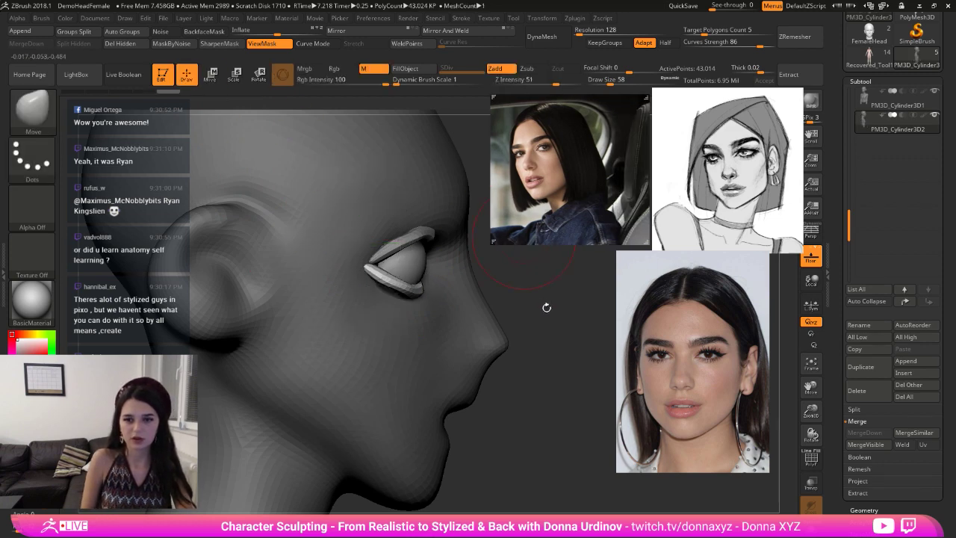
{"action": "left_click_drag", "start_coordinate": [564, 212], "coordinate": [609, 217]}
{"action": "left_click_drag", "start_coordinate": [561, 320], "coordinate": [493, 336], "text": "shift"}
{"action": "left_click_drag", "start_coordinate": [438, 348], "coordinate": [427, 345]}
{"action": "left_click_drag", "start_coordinate": [386, 274], "coordinate": [371, 279]}
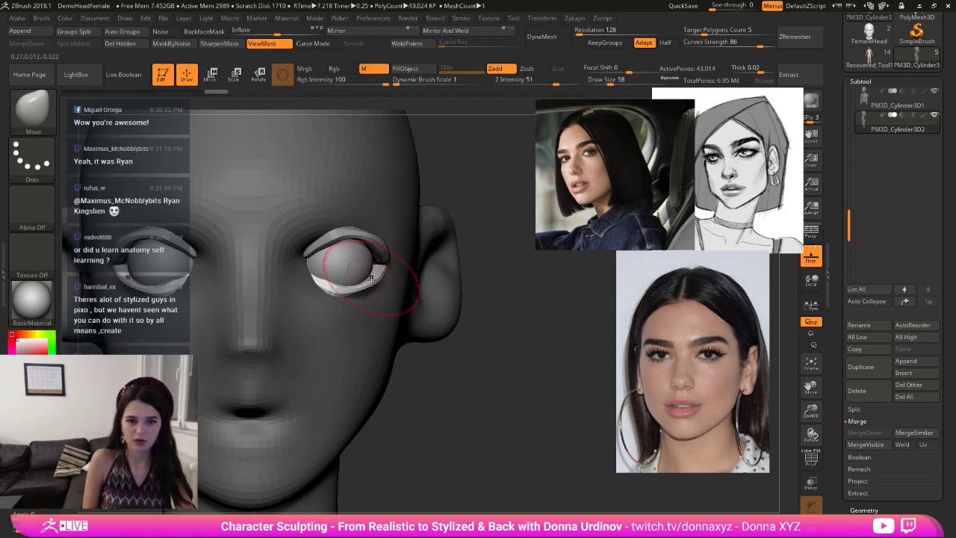
- Make the original body subtool with the upper eyelids active and clear its mask, keeping the Move brush
{"action": "left_click", "coordinate": [371, 278], "text": "alt"}
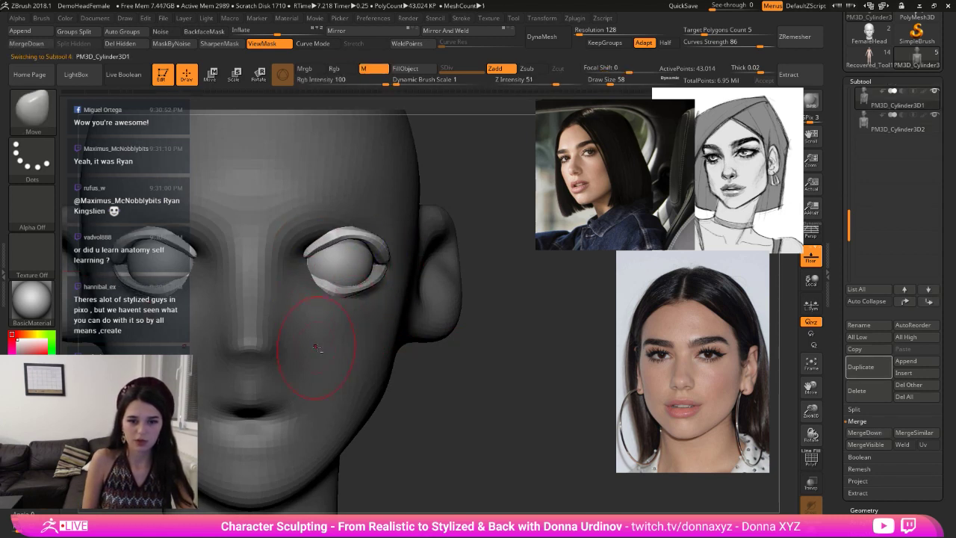
{"action": "left_click_drag", "start_coordinate": [461, 396], "coordinate": [405, 380], "text": "ctrl"}
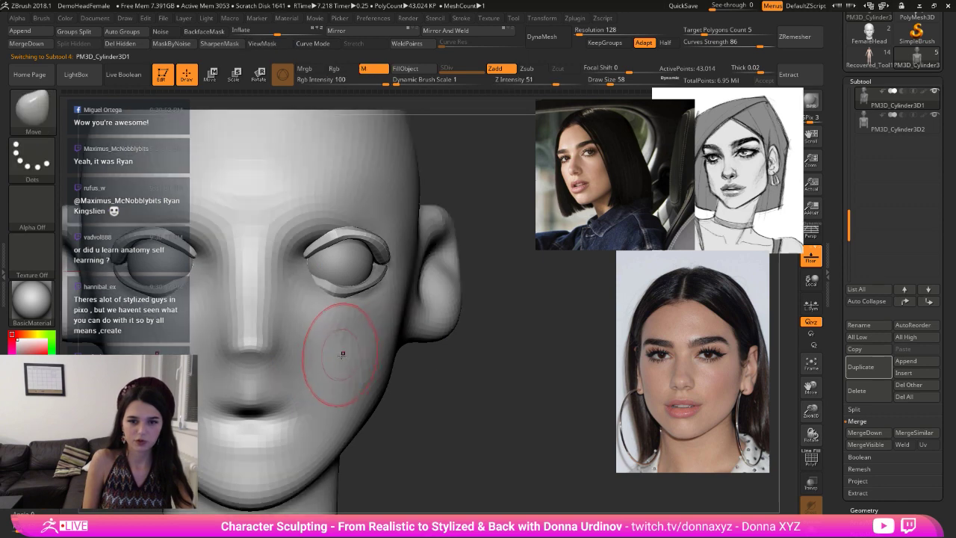
{"action": "left_click_drag", "start_coordinate": [295, 275], "coordinate": [283, 274]}
{"action": "key", "text": "b"}
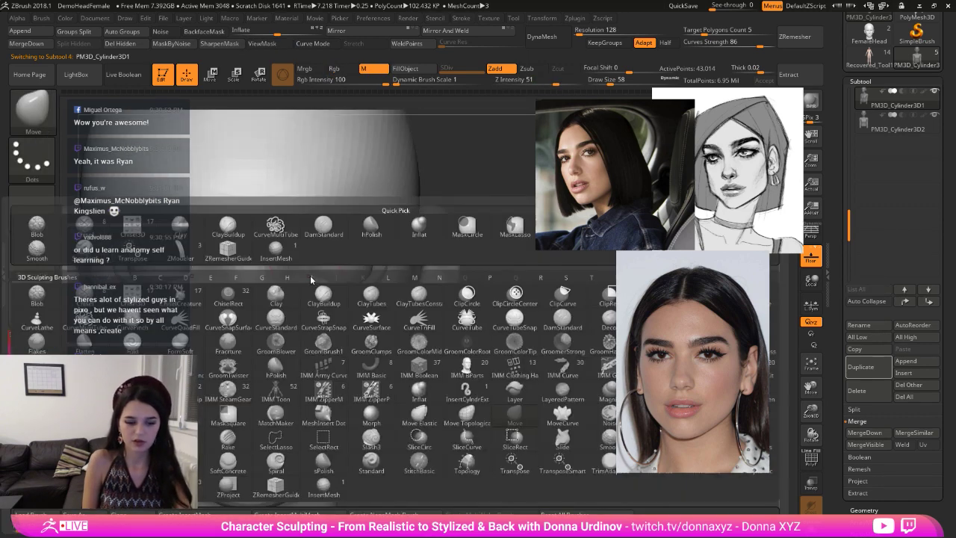
{"action": "key", "text": "m"}
{"action": "key", "text": "v"}
- Hide the duplicate with the lower eyelids and pull the inner eye corners inward toward the nose
{"action": "scroll", "coordinate": [848, 211], "scroll_direction": "up", "scroll_amount": 3}
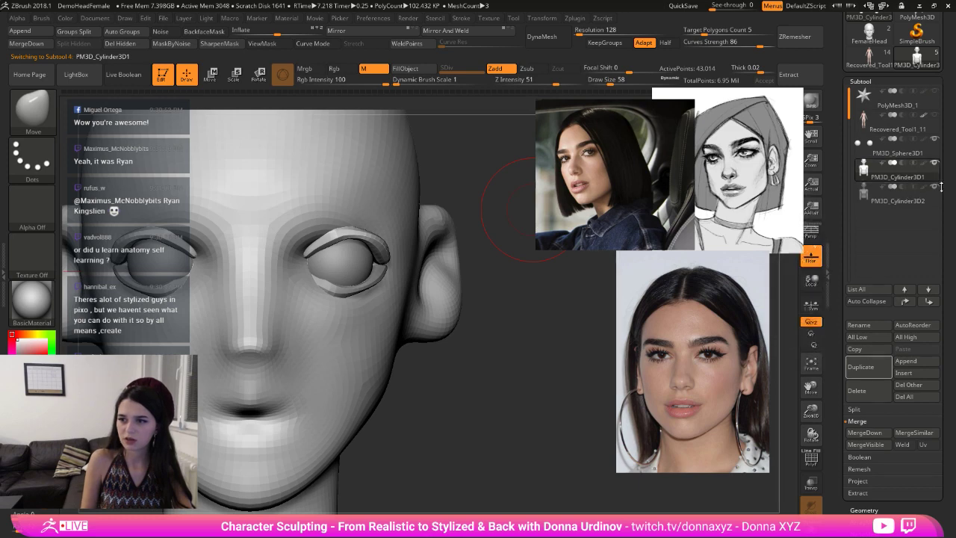
{"action": "left_click", "coordinate": [935, 187]}
{"action": "left_click_drag", "start_coordinate": [293, 266], "coordinate": [274, 267]}
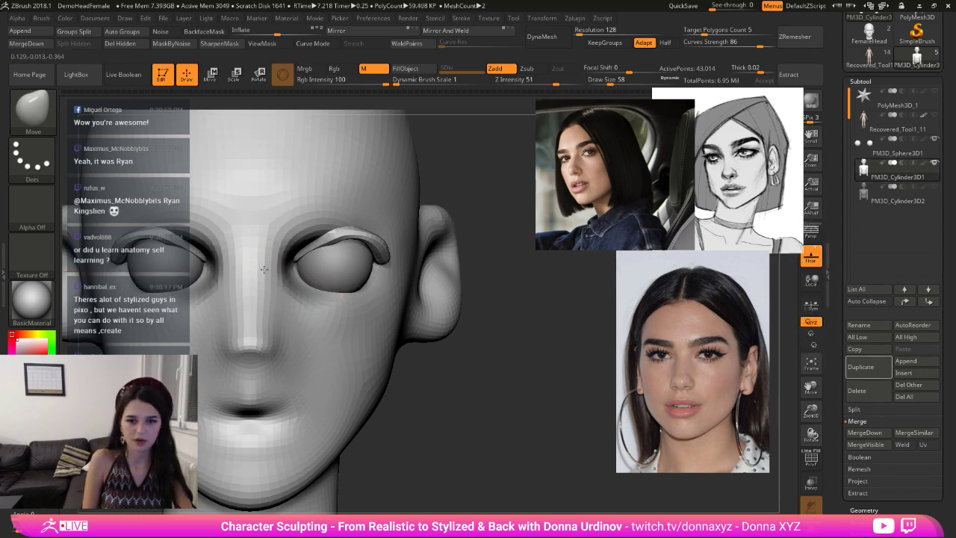
{"action": "left_click_drag", "start_coordinate": [484, 364], "coordinate": [452, 343], "text": "alt"}
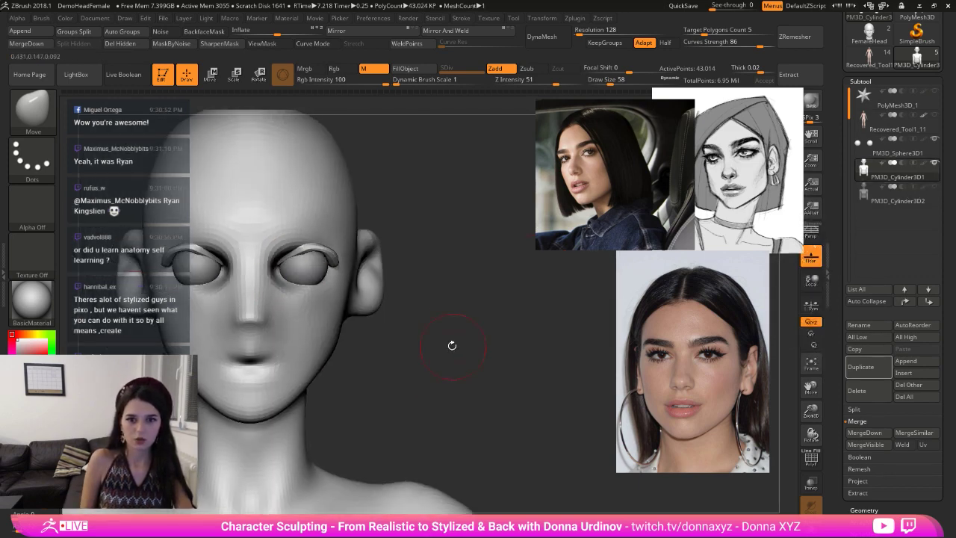
- Move the two eyeballs closer together and make the body the active subtool again with the Move brush
{"action": "left_click", "coordinate": [319, 265], "text": "alt"}
{"action": "key", "text": "e"}
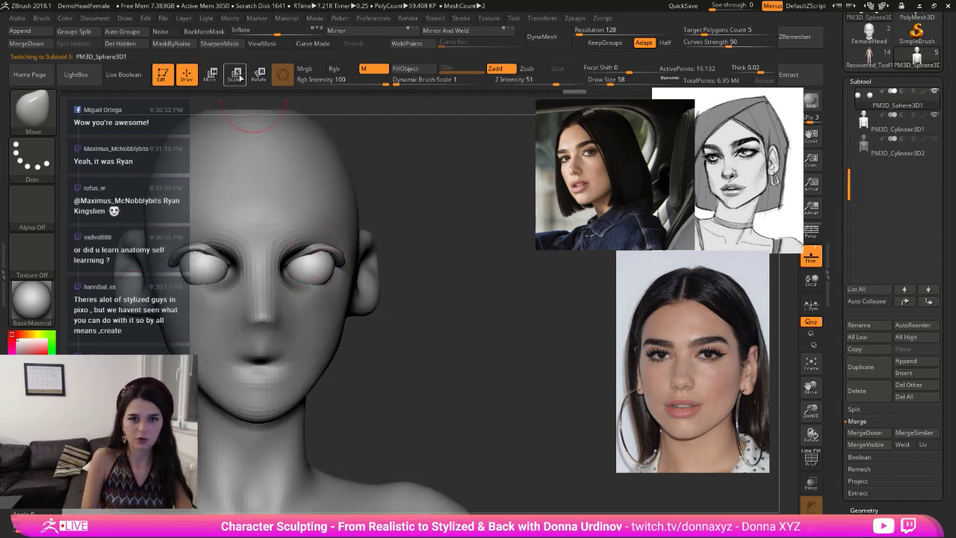
{"action": "left_click_drag", "start_coordinate": [165, 264], "coordinate": [173, 265]}
{"action": "left_click_drag", "start_coordinate": [110, 264], "coordinate": [149, 264]}
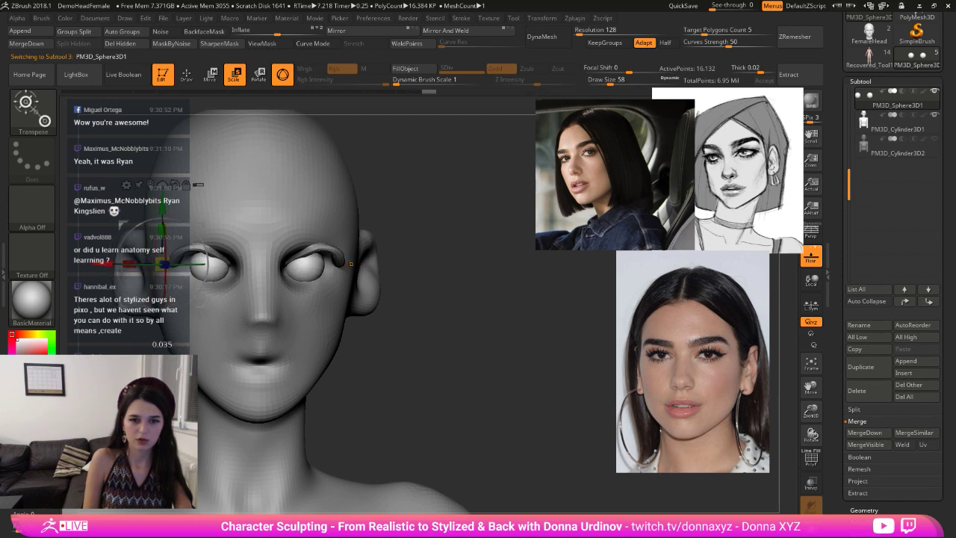
{"action": "left_click", "coordinate": [188, 78]}
{"action": "mouse_move", "coordinate": [433, 230]}
{"action": "left_mouse_down", "text": "shift"}
{"action": "mouse_move", "coordinate": [414, 233]}
{"action": "mouse_move", "coordinate": [440, 179]}
{"action": "left_mouse_up", "text": "shift"}
{"action": "key", "text": "b"}
{"action": "key", "text": "m"}
{"action": "key", "text": "v"}
{"action": "left_click", "coordinate": [334, 256], "text": "alt"}
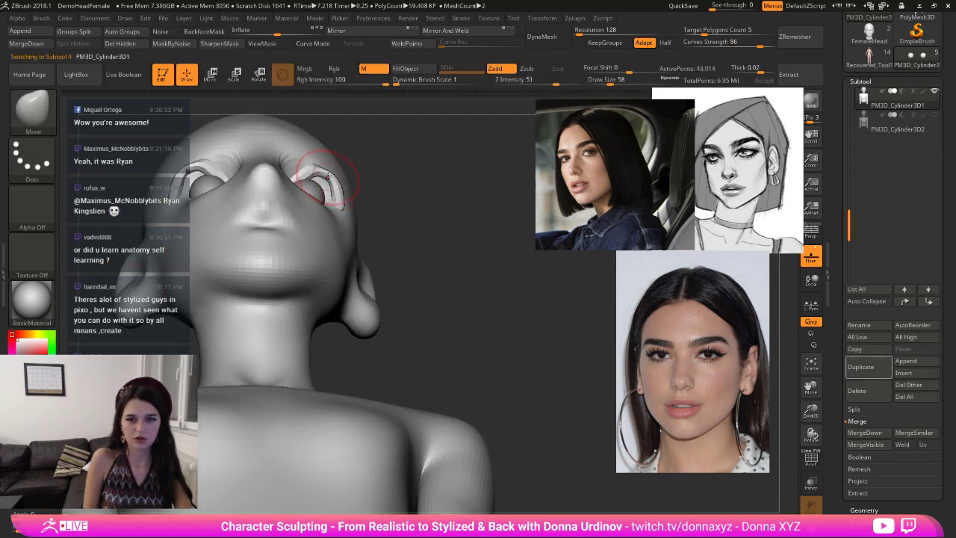
- Try to pull the outer part of the upper eyelids upward from a low angle, and undo the stroke
{"action": "mouse_move", "coordinate": [337, 186]}
{"action": "left_mouse_down"}
{"action": "mouse_move", "coordinate": [325, 184]}
{"action": "mouse_move", "coordinate": [332, 173]}
{"action": "left_mouse_up"}
{"action": "key", "text": "ctrl+z"}
{"action": "key", "text": "b"}
{"action": "key", "text": "m"}
{"action": "key", "text": "v"}
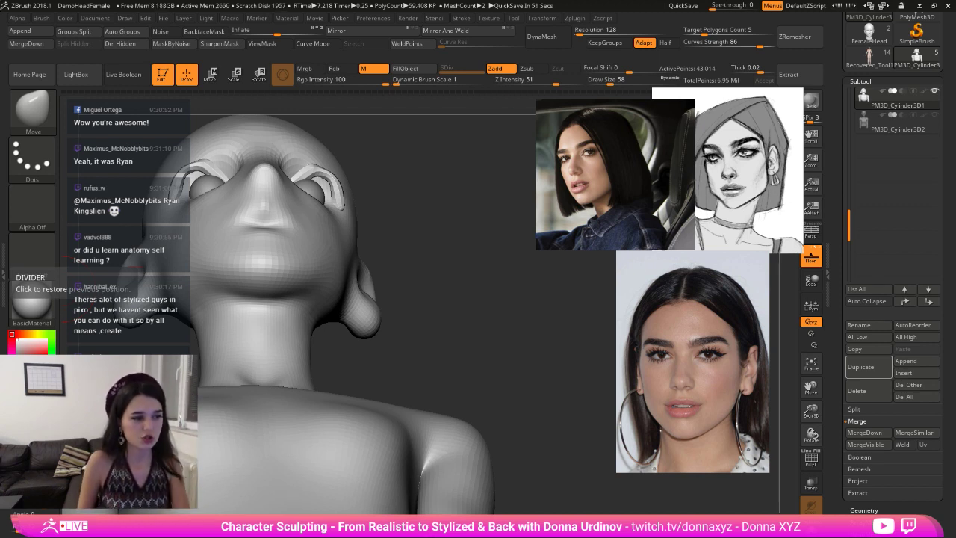
- Reshape the upper eyelids over the eyeballs from below and from the front with the Move Topological brush
{"action": "mouse_move", "coordinate": [499, 265]}
{"action": "left_mouse_down"}
{"action": "mouse_move", "coordinate": [505, 230]}
{"action": "mouse_move", "coordinate": [473, 279]}
{"action": "mouse_move", "coordinate": [351, 267]}
{"action": "left_mouse_up"}
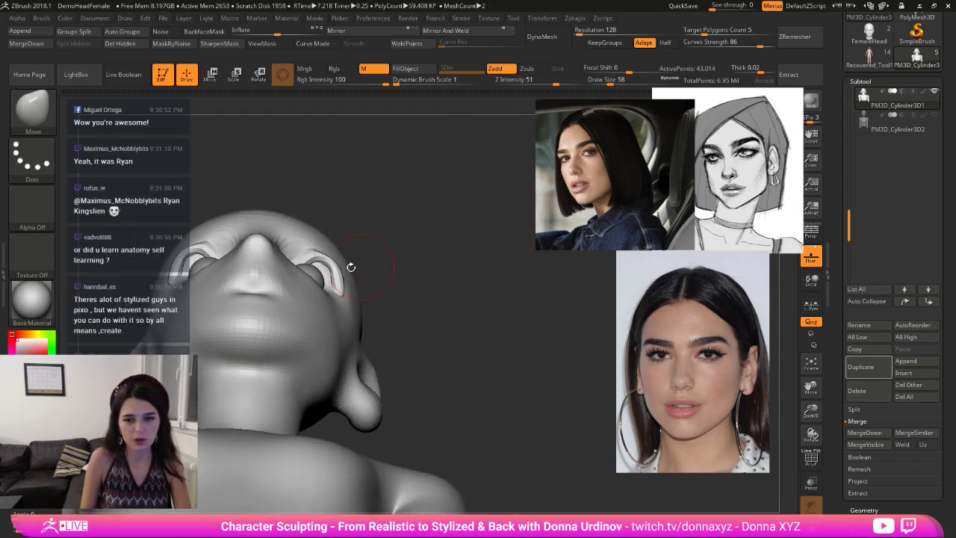
{"action": "key", "text": "b"}
{"action": "key", "text": "Escape"}
{"action": "key", "text": "b"}
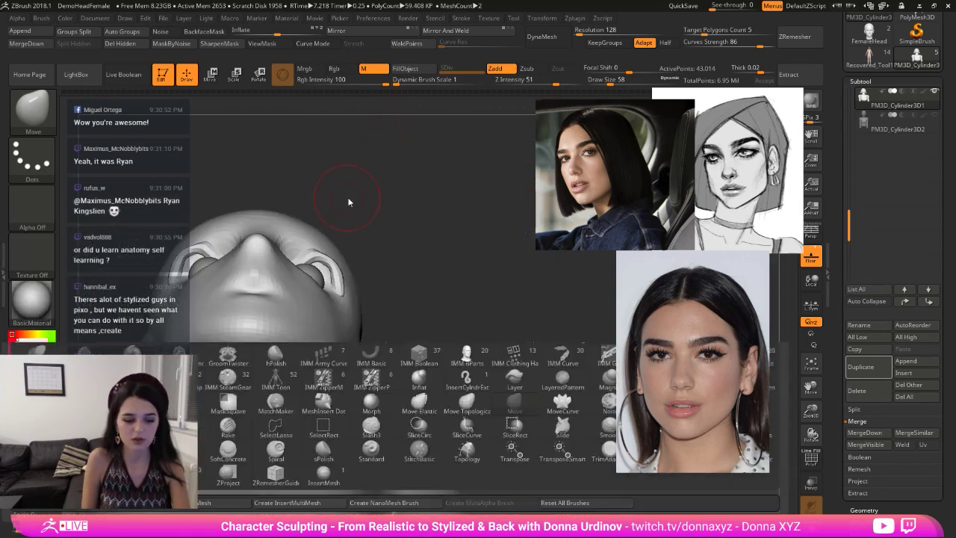
{"action": "key", "text": "m"}
{"action": "key", "text": "t"}
{"action": "left_click_drag", "start_coordinate": [321, 263], "coordinate": [324, 272]}
{"action": "left_click_drag", "start_coordinate": [364, 225], "coordinate": [362, 295]}
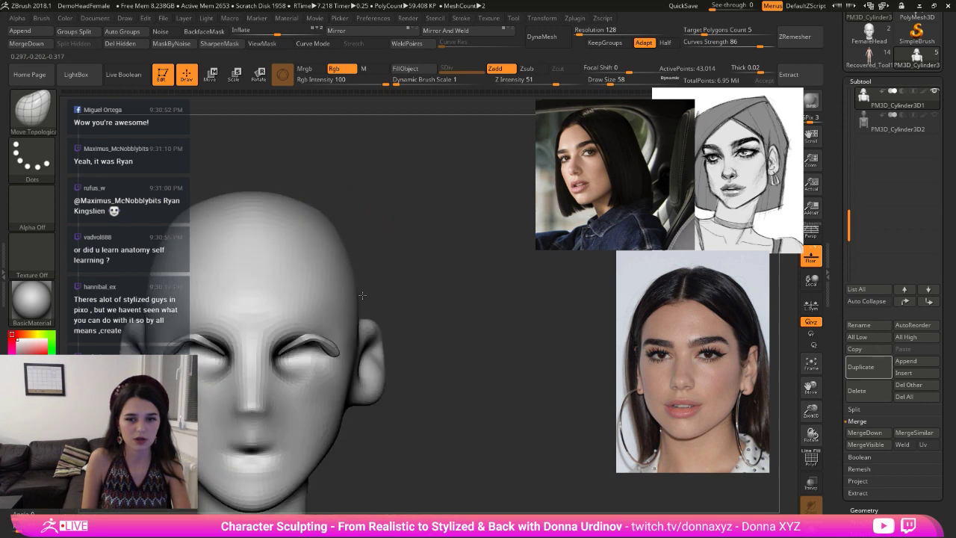
{"action": "mouse_move", "coordinate": [301, 341]}
{"action": "left_mouse_down"}
{"action": "mouse_move", "coordinate": [302, 333]}
{"action": "mouse_move", "coordinate": [281, 354]}
{"action": "mouse_move", "coordinate": [297, 341]}
{"action": "mouse_move", "coordinate": [328, 358]}
{"action": "left_mouse_up"}
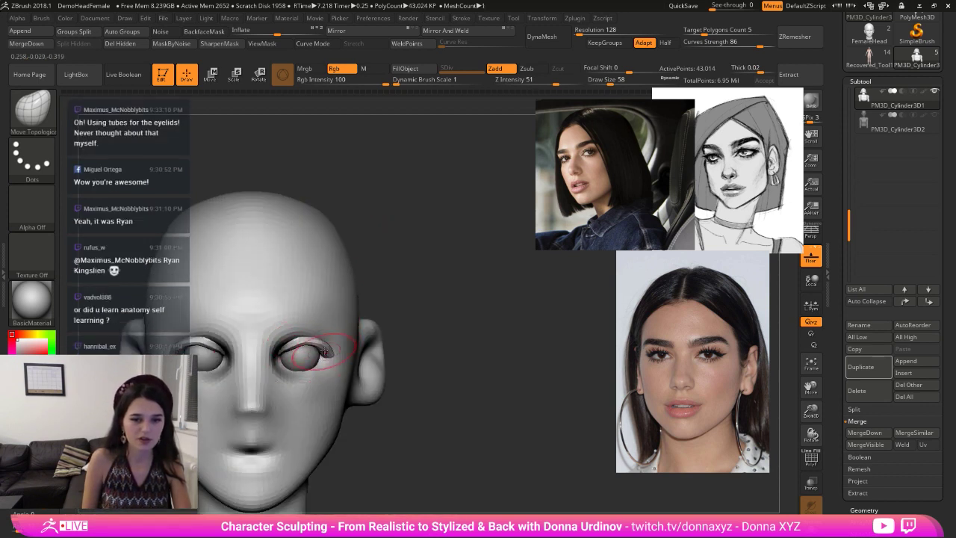
- Adjust the curve of the upper eyelids around the eyeballs from a low angle with the Move Topological brush
{"action": "left_click_drag", "start_coordinate": [420, 324], "coordinate": [292, 348]}
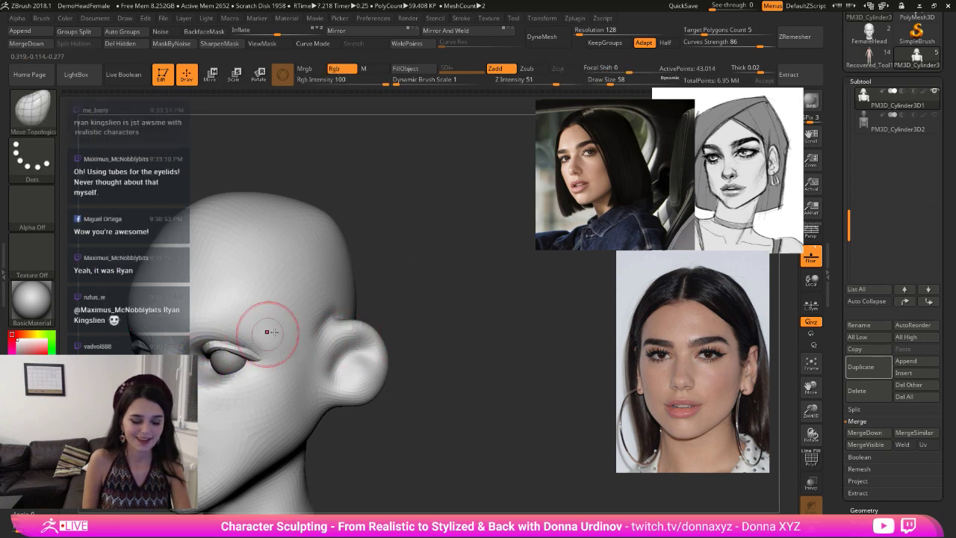
{"action": "left_click_drag", "start_coordinate": [436, 313], "coordinate": [460, 182]}
{"action": "left_click_drag", "start_coordinate": [261, 254], "coordinate": [256, 262]}
{"action": "left_click_drag", "start_coordinate": [351, 200], "coordinate": [301, 205]}
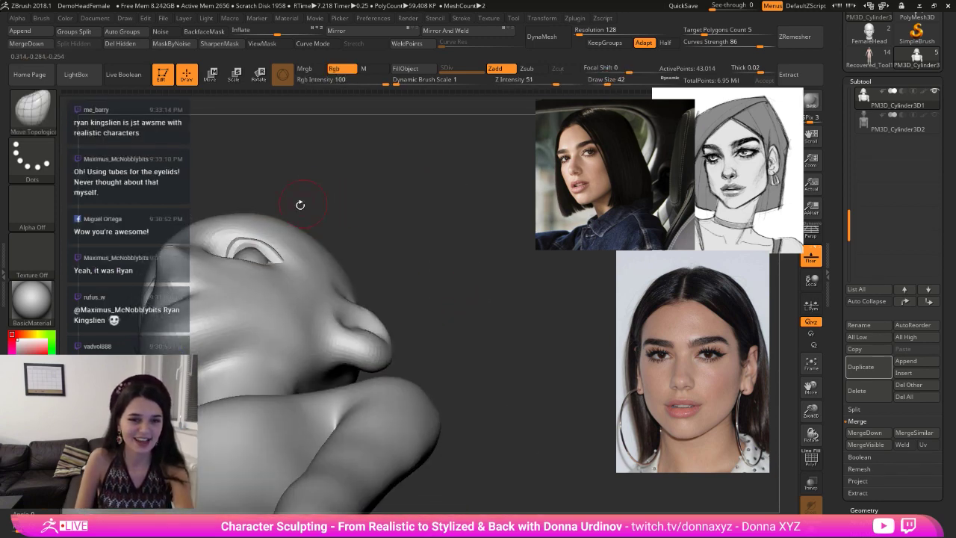
{"action": "left_click_drag", "start_coordinate": [229, 252], "coordinate": [226, 258]}
{"action": "left_click_drag", "start_coordinate": [408, 216], "coordinate": [411, 313], "text": "shift"}
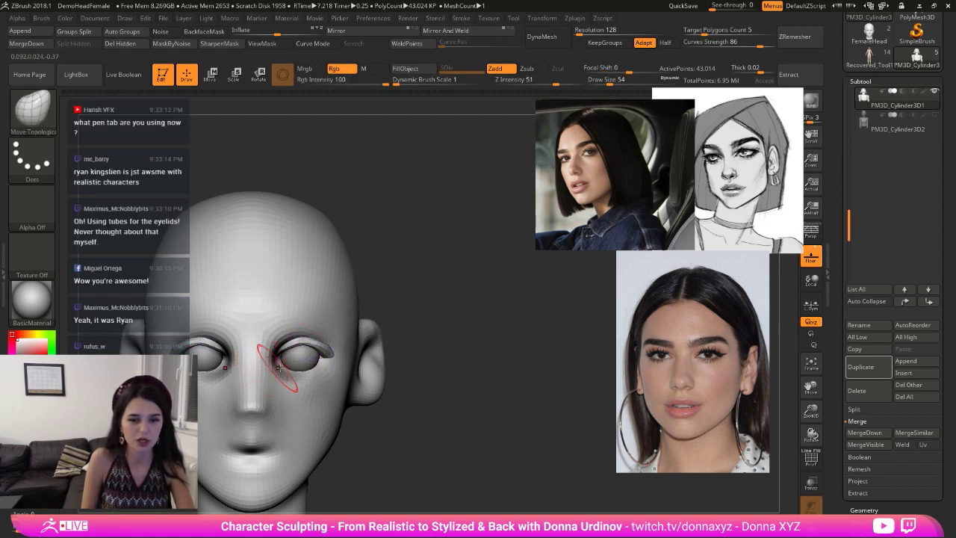
- Build up the inner eye corners beside the nose with the ClayBuildup brush and smooth the added clay
{"action": "left_click_drag", "start_coordinate": [402, 357], "coordinate": [321, 361]}
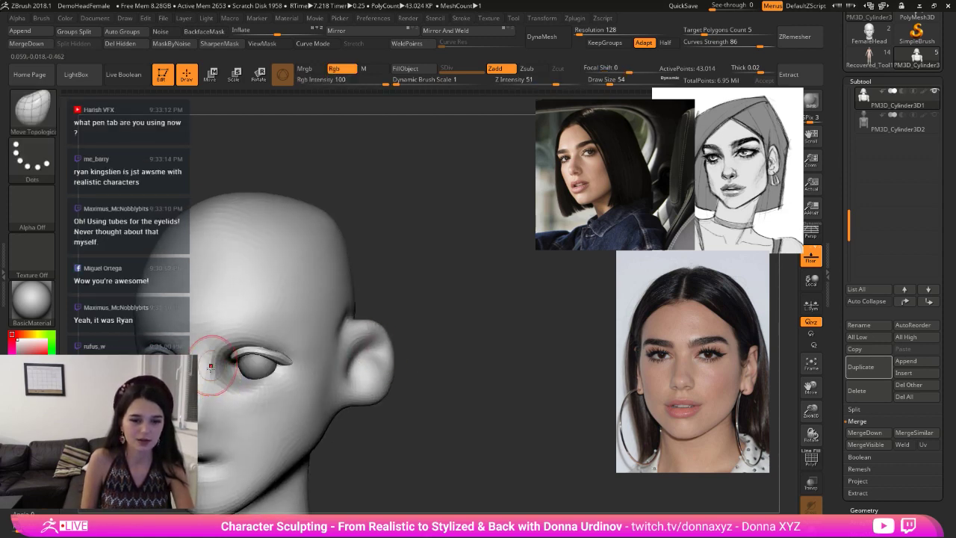
{"action": "key", "text": "b"}
{"action": "key", "text": "h"}
{"action": "key", "text": "p"}
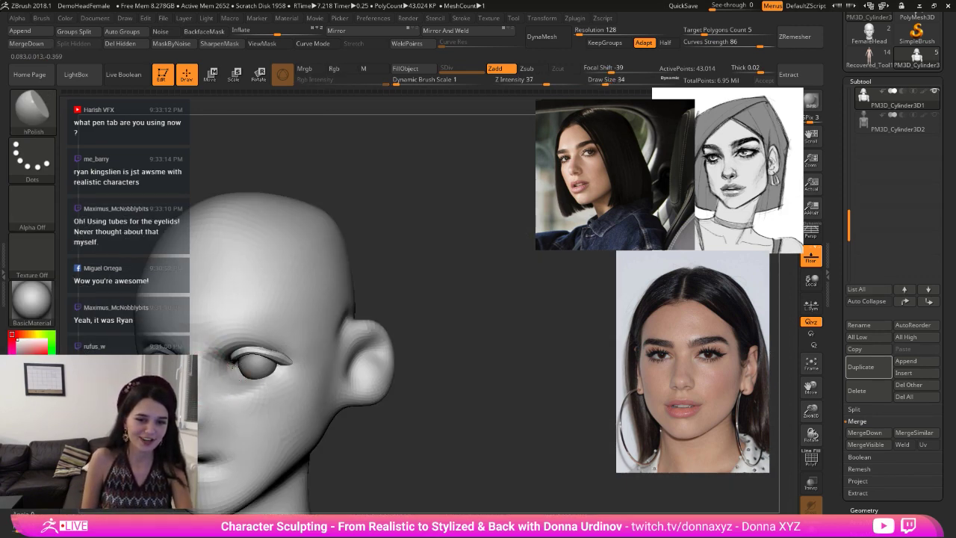
{"action": "key", "text": "b"}
{"action": "key", "text": "c"}
{"action": "key", "text": "b"}
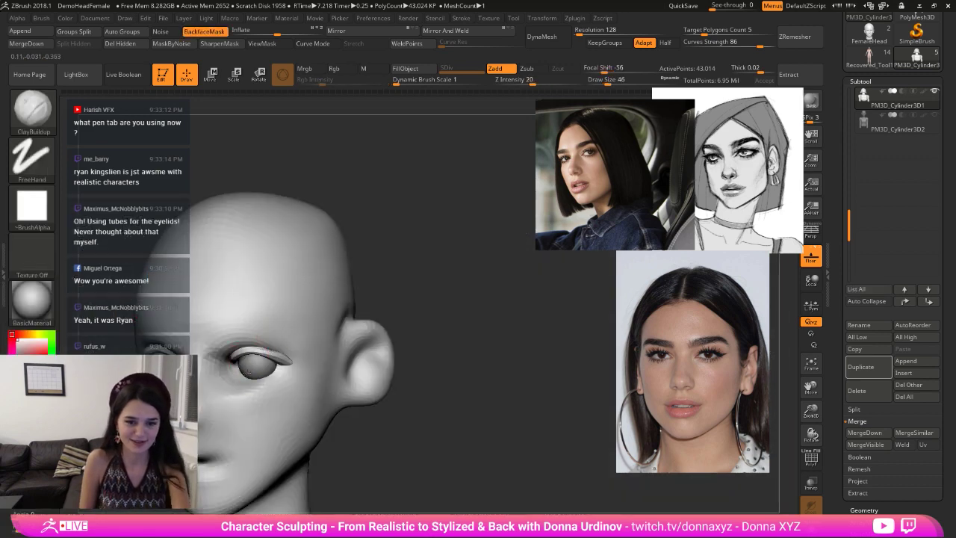
{"action": "right_click_drag", "start_coordinate": [237, 371], "coordinate": [275, 369]}
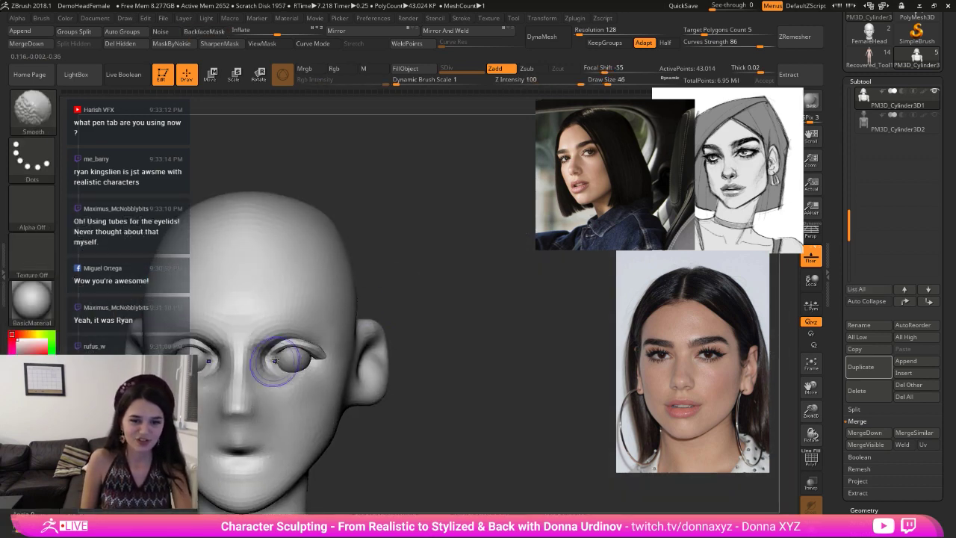
{"action": "left_click_drag", "start_coordinate": [274, 369], "coordinate": [288, 379], "text": "shift"}
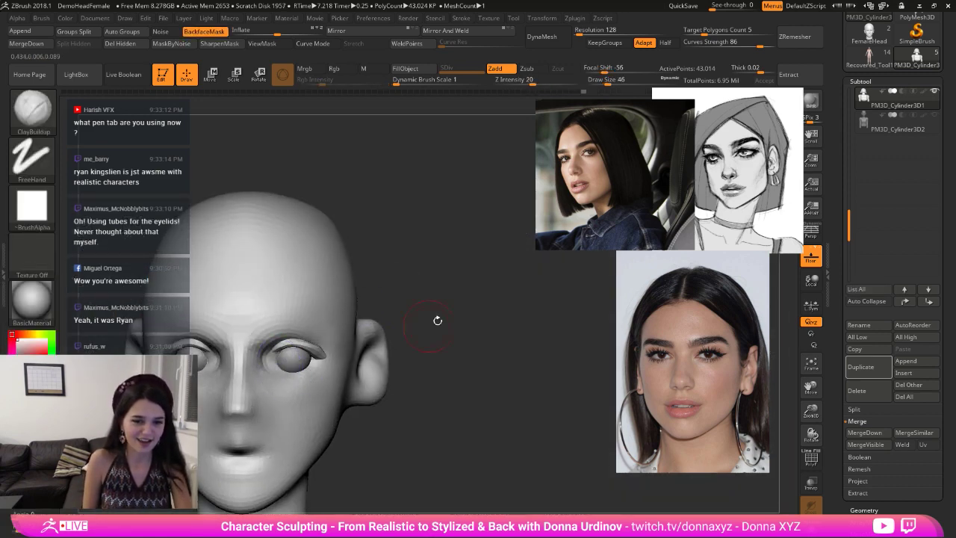
{"action": "mouse_move", "coordinate": [438, 320]}
{"action": "left_mouse_down"}
{"action": "mouse_move", "coordinate": [446, 277]}
{"action": "mouse_move", "coordinate": [430, 295]}
{"action": "mouse_move", "coordinate": [446, 357]}
{"action": "left_mouse_up"}
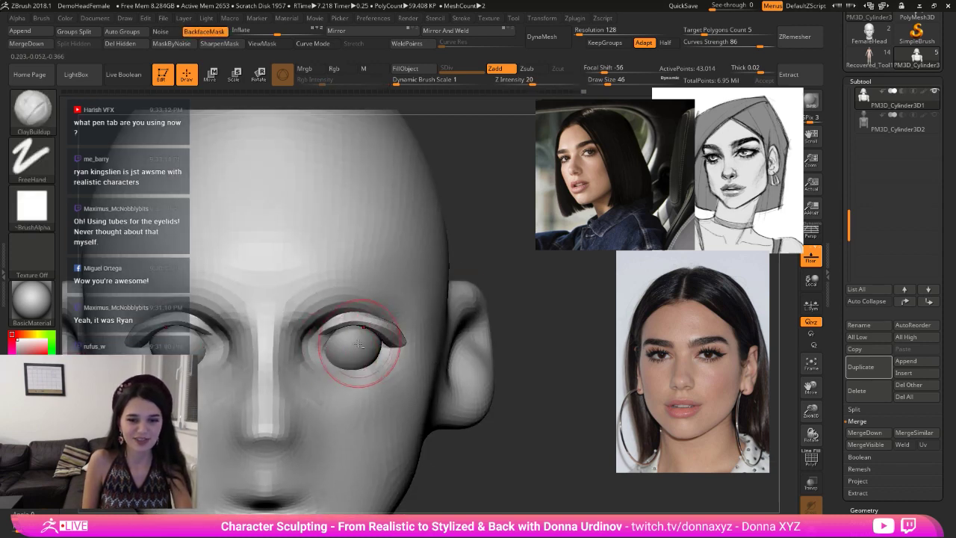
- Make the eyeballs the active subtool, recentre the transform gizmo on them and return to Draw mode
{"action": "left_click", "coordinate": [354, 343], "text": "alt"}
{"action": "key", "text": "w"}
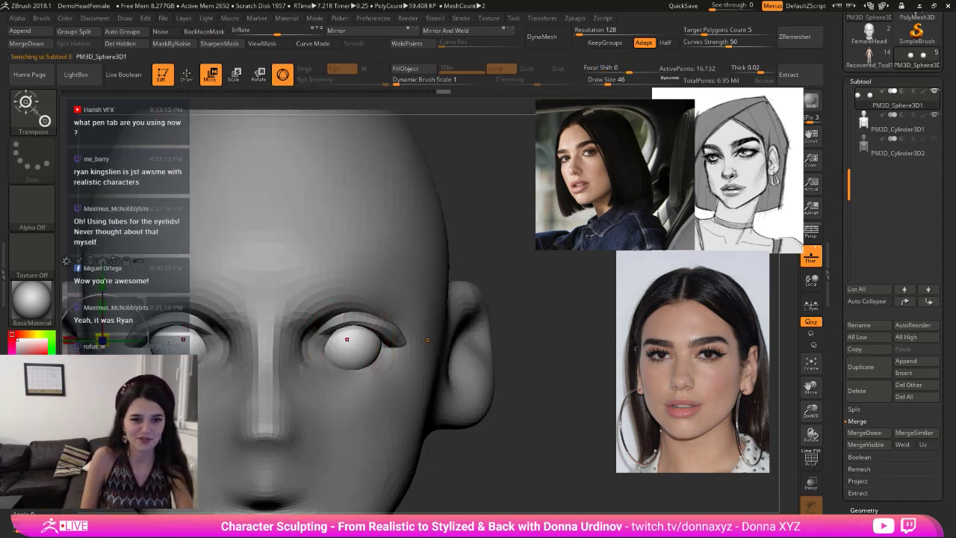
{"action": "left_click", "coordinate": [91, 261]}
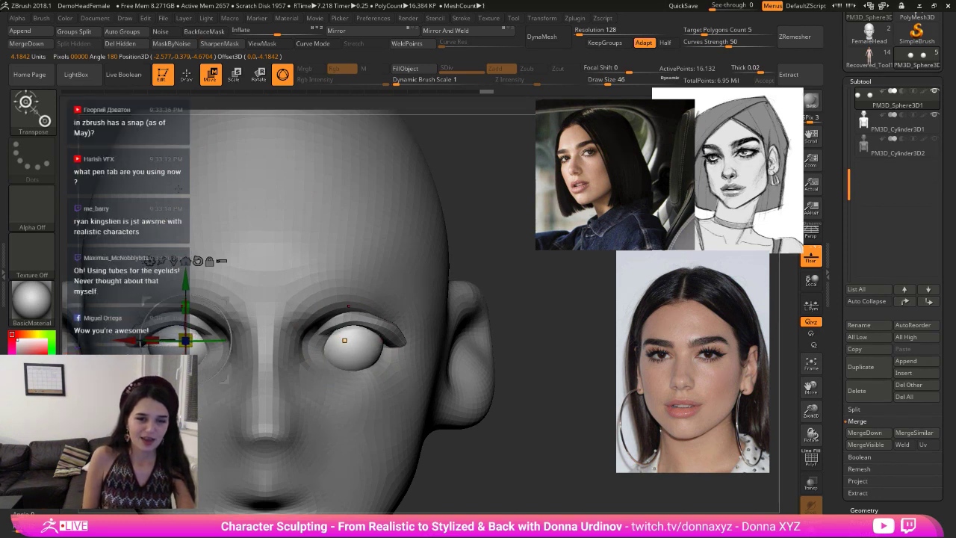
{"action": "left_click", "coordinate": [187, 75]}
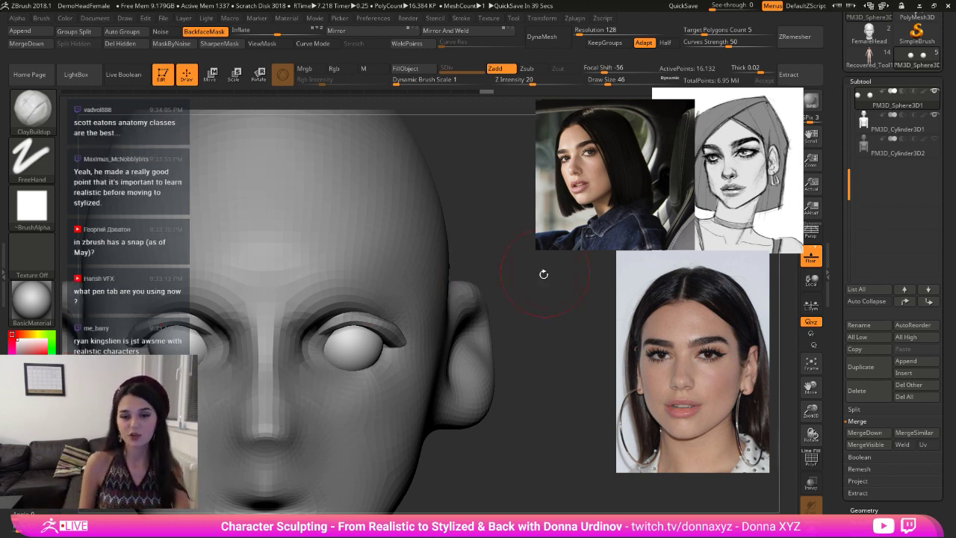
- Set up the Standard brush for colour-only painting with a near-black colour
{"action": "left_click_drag", "start_coordinate": [507, 331], "coordinate": [556, 324]}
{"action": "left_click", "coordinate": [557, 324], "text": "ctrl+shift"}
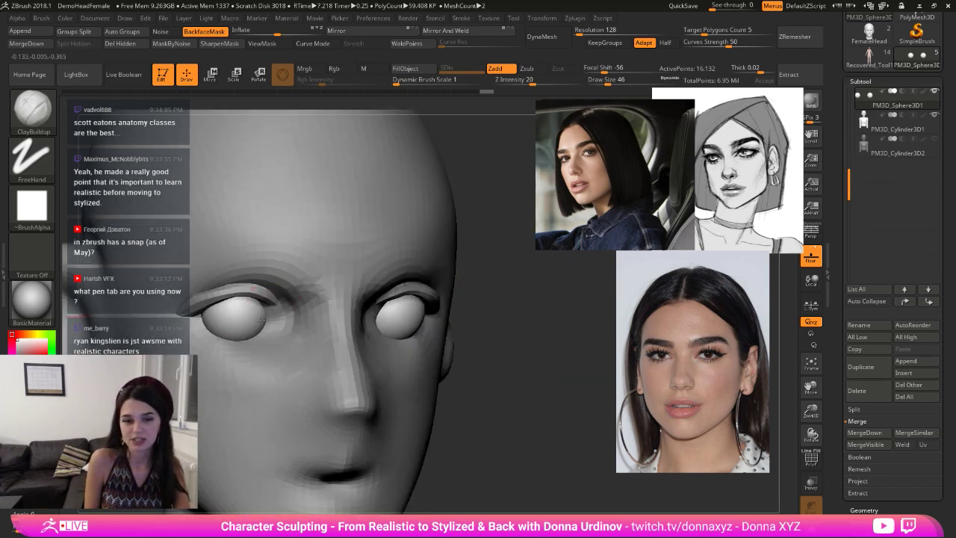
{"action": "left_click", "coordinate": [583, 338], "text": "ctrl+shift"}
{"action": "left_click", "coordinate": [546, 337], "text": "ctrl+shift"}
{"action": "left_click", "coordinate": [552, 336], "text": "ctrl+shift"}
{"action": "left_click", "coordinate": [557, 335], "text": "ctrl+shift"}
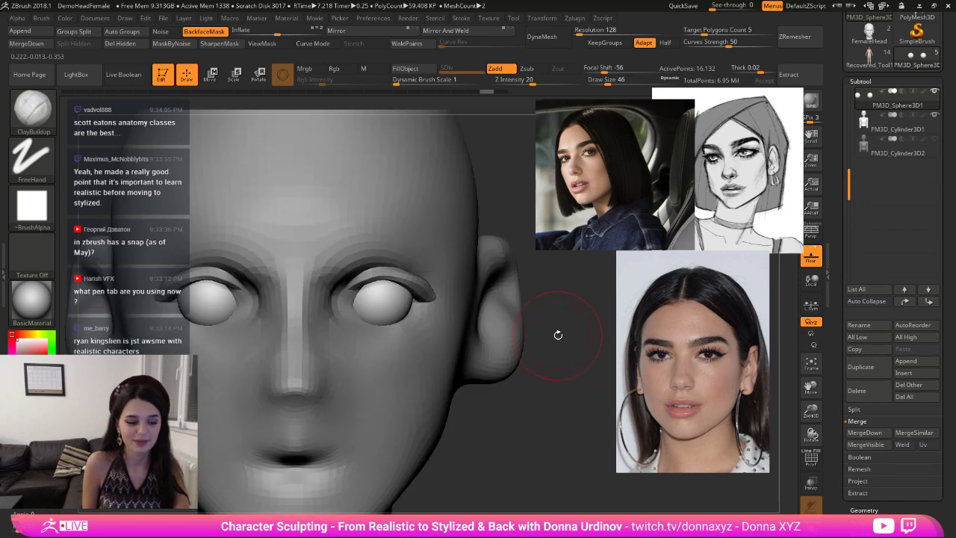
{"action": "key", "text": "b"}
{"action": "key", "text": "s"}
{"action": "key", "text": "t"}
{"action": "left_click", "coordinate": [16, 368]}
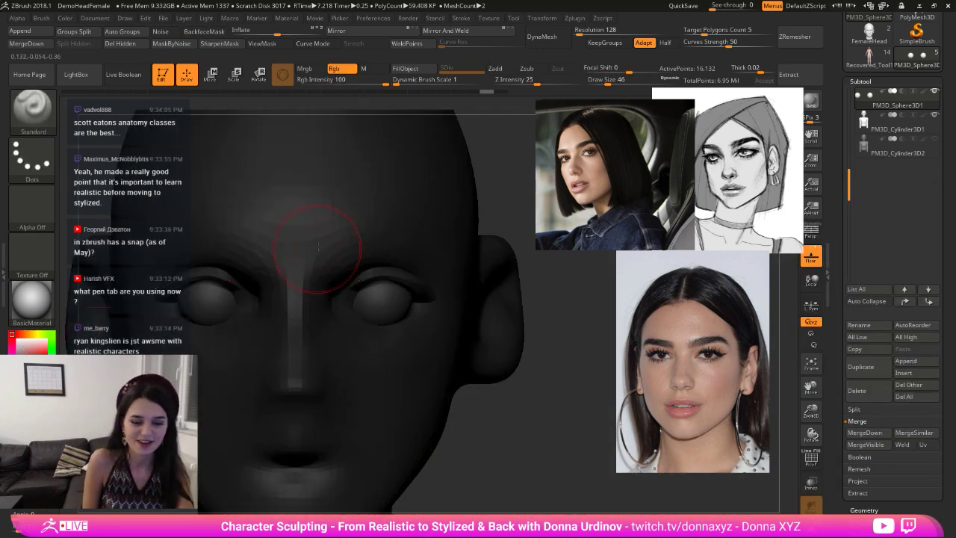
- Turn on polypaint for the eyeballs and paint dark round irises on both with a small brush
{"action": "key", "text": "bracketleft"}
{"action": "key", "text": "bracketleft"}
{"action": "key", "text": "bracketleft"}
{"action": "key", "text": "bracketleft"}
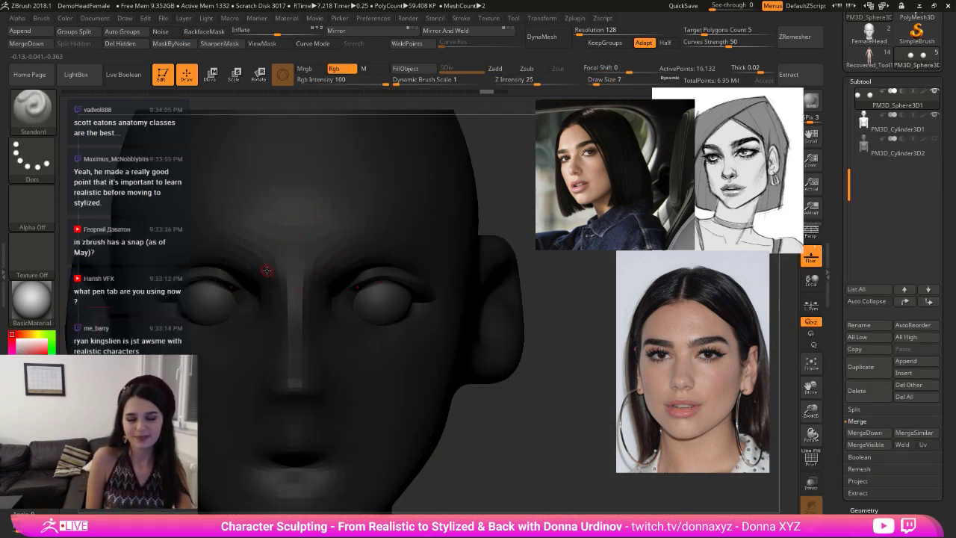
{"action": "left_click", "coordinate": [924, 91]}
{"action": "left_click_drag", "start_coordinate": [208, 297], "coordinate": [204, 302]}
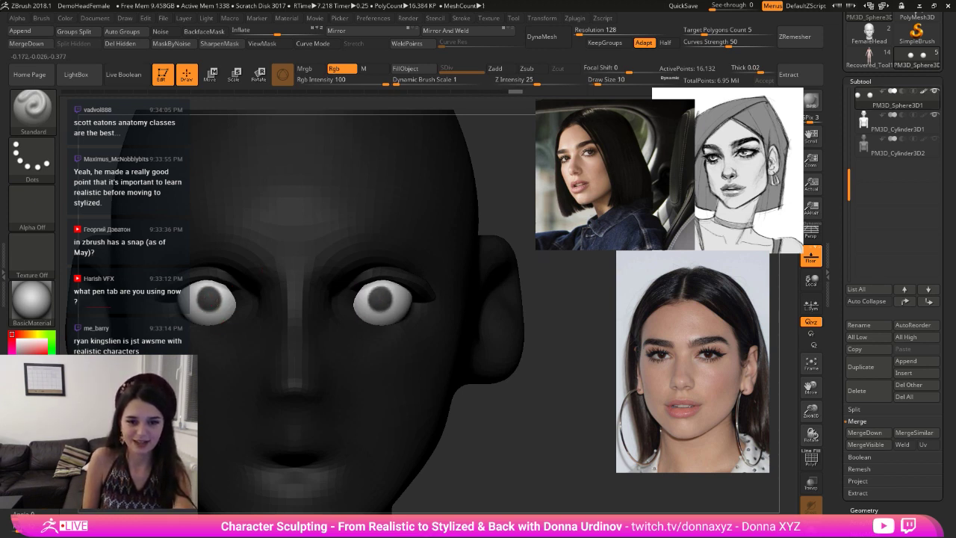
- Divide the eyeballs to subdivision level 2 and repaint the dark irises
{"action": "left_click", "coordinate": [862, 509]}
{"action": "key", "text": "ctrl+d"}
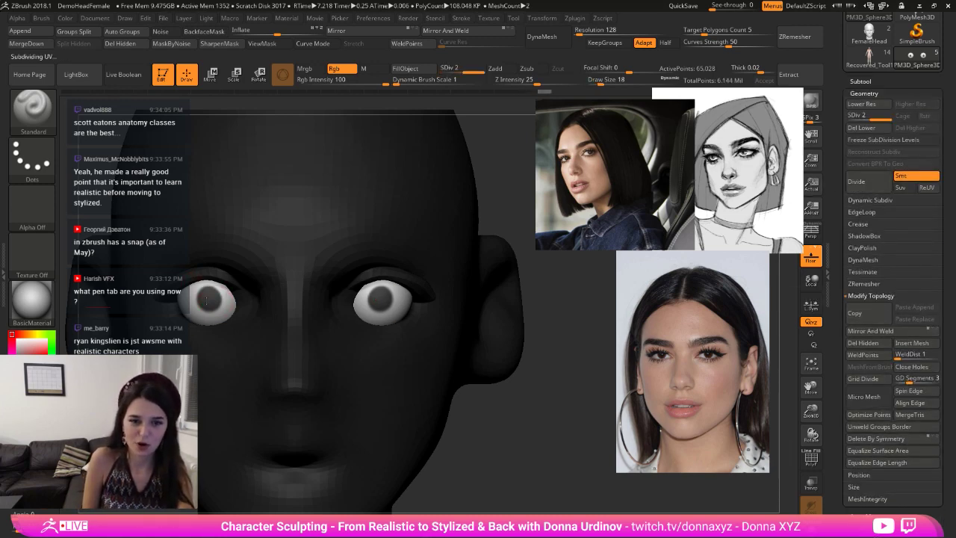
{"action": "left_click_drag", "start_coordinate": [210, 304], "coordinate": [213, 293]}
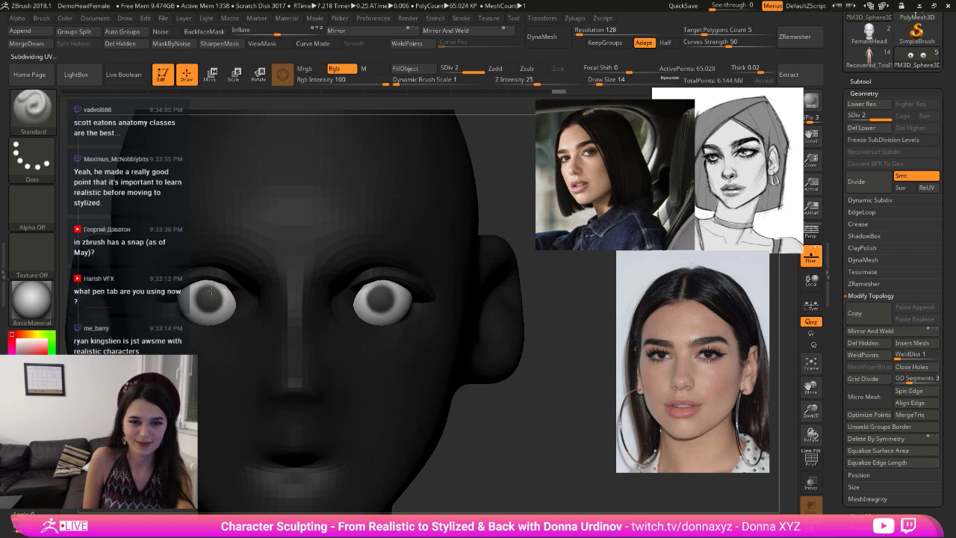
- Tint the centres of both irises with a muted reddish brown, and set the paint colour to black
{"action": "left_click", "coordinate": [23, 345]}
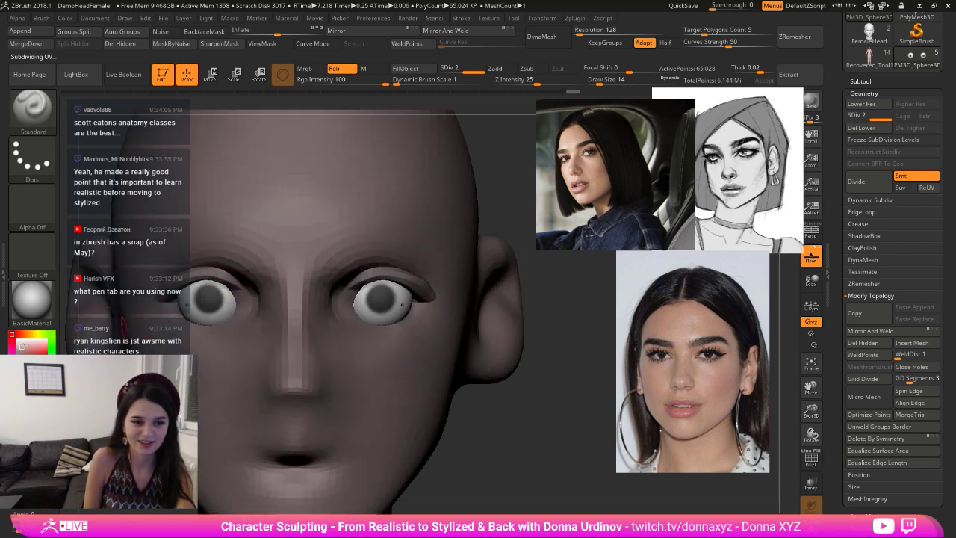
{"action": "left_click_drag", "start_coordinate": [210, 305], "coordinate": [216, 297]}
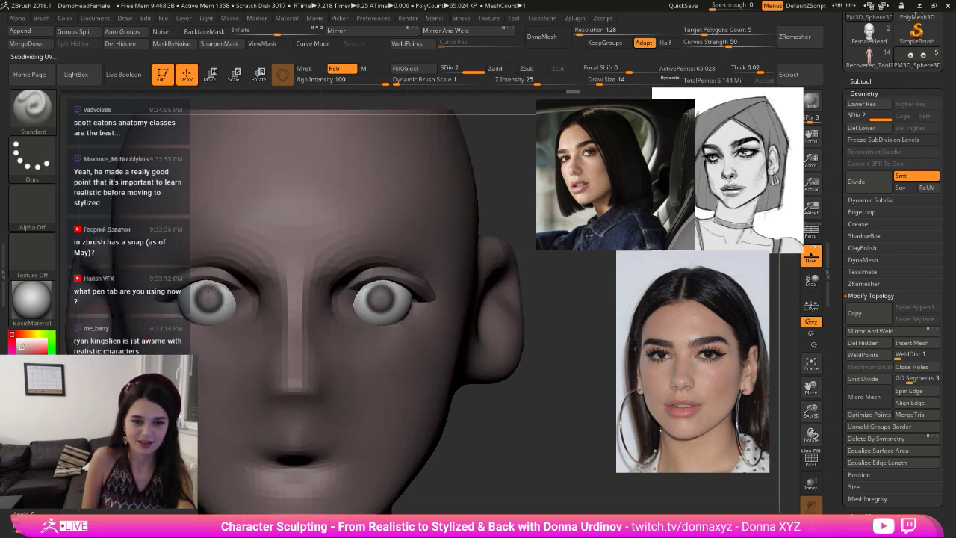
{"action": "left_click", "coordinate": [24, 345]}
{"action": "left_click", "coordinate": [21, 367]}
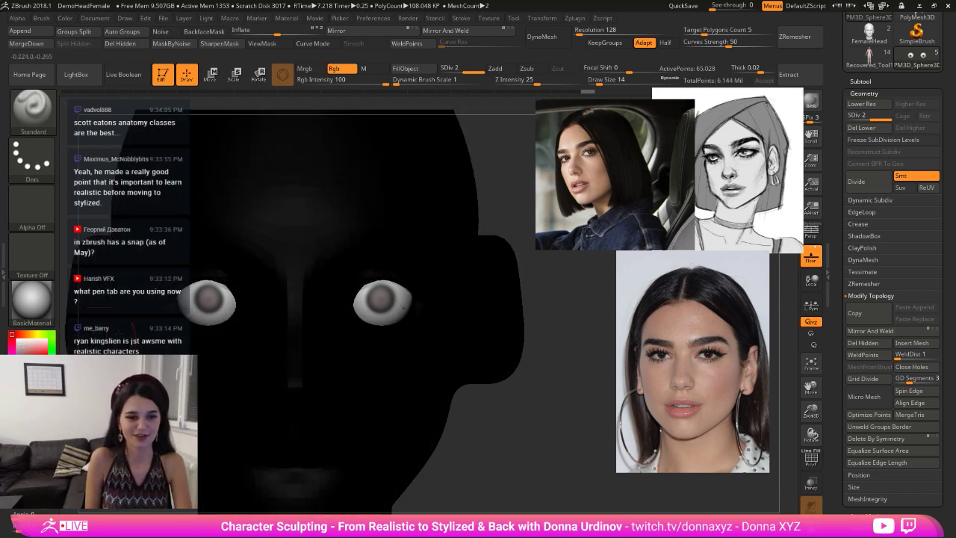
- Reset the paint colour to white and make the body the active subtool
{"action": "left_click", "coordinate": [12, 348]}
{"action": "left_click", "coordinate": [15, 341]}
{"action": "left_click_drag", "start_coordinate": [575, 363], "coordinate": [489, 326], "text": "alt"}
{"action": "mouse_move", "coordinate": [489, 325]}
{"action": "left_mouse_down"}
{"action": "mouse_move", "coordinate": [480, 342]}
{"action": "mouse_move", "coordinate": [490, 343]}
{"action": "mouse_move", "coordinate": [473, 331]}
{"action": "left_mouse_up"}
{"action": "left_click", "coordinate": [351, 337], "text": "alt"}
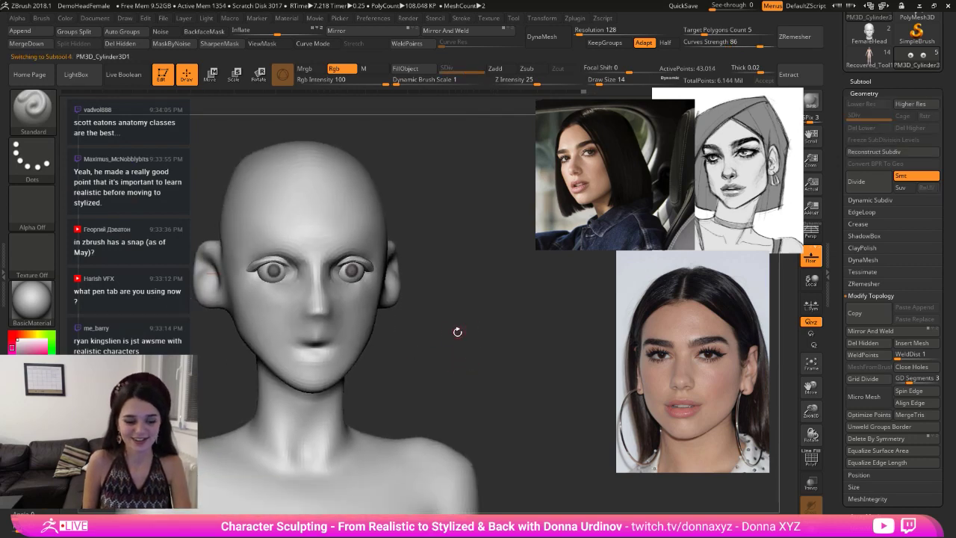
- Build up the upper and lower lips around the mouth with an enlarged ClayBuildup brush
{"action": "key", "text": "b"}
{"action": "key", "text": "c"}
{"action": "key", "text": "b"}
{"action": "key", "text": "bracketright"}
{"action": "key", "text": "bracketright"}
{"action": "key", "text": "bracketright"}
{"action": "key", "text": "bracketright"}
{"action": "mouse_move", "coordinate": [291, 349]}
{"action": "left_mouse_down"}
{"action": "mouse_move", "coordinate": [318, 339]}
{"action": "mouse_move", "coordinate": [311, 343]}
{"action": "left_mouse_up"}
- Try building up clay under the eyes with a smaller ClayBuildup brush, and undo the stroke
{"action": "key", "text": "bracketleft"}
{"action": "key", "text": "bracketleft"}
{"action": "left_click_drag", "start_coordinate": [284, 282], "coordinate": [269, 284]}
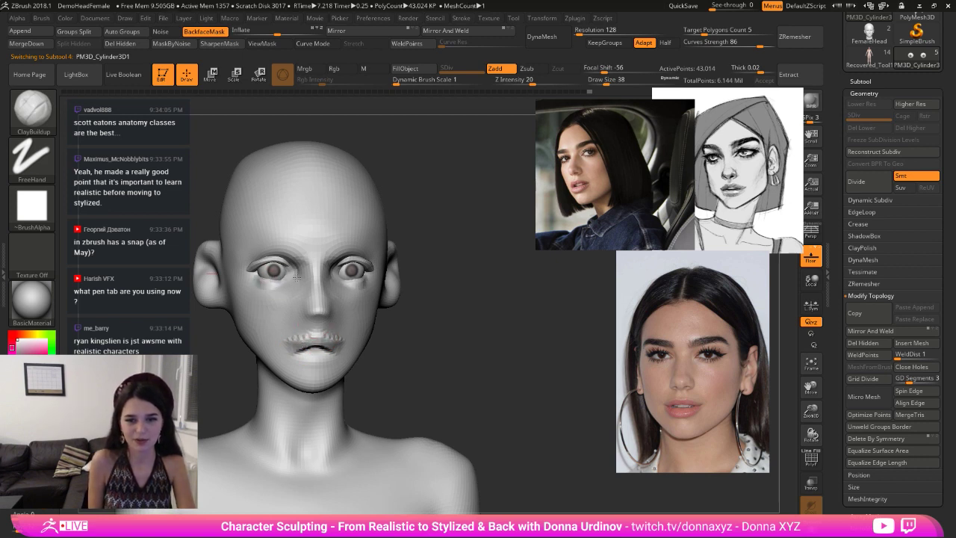
{"action": "key", "text": "ctrl+z"}
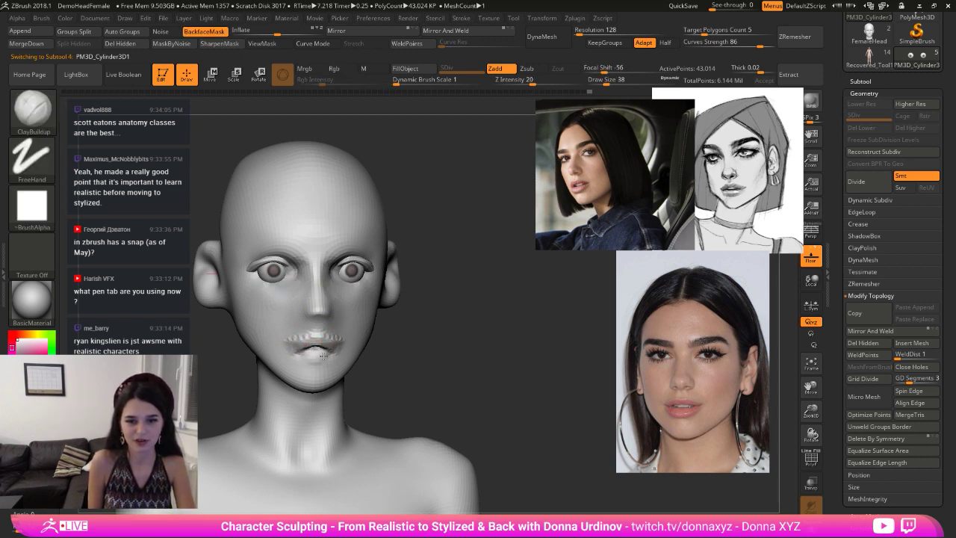
- Smooth the clay around the mouth and carve the underside of the nose with the DamStandard brush
{"action": "mouse_move", "coordinate": [298, 336]}
{"action": "left_mouse_down", "text": "shift"}
{"action": "mouse_move", "coordinate": [295, 345]}
{"action": "mouse_move", "coordinate": [325, 346]}
{"action": "left_mouse_up", "text": "shift"}
{"action": "mouse_move", "coordinate": [406, 349]}
{"action": "left_mouse_down"}
{"action": "mouse_move", "coordinate": [468, 347]}
{"action": "mouse_move", "coordinate": [468, 358]}
{"action": "mouse_move", "coordinate": [478, 347]}
{"action": "left_mouse_up"}
{"action": "key", "text": "b"}
{"action": "key", "text": "d"}
{"action": "key", "text": "s"}
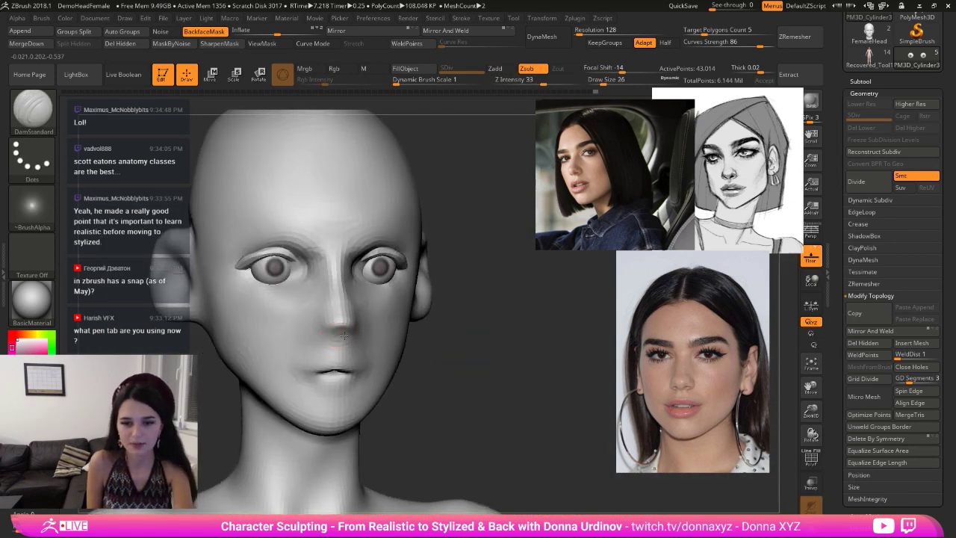
{"action": "left_click_drag", "start_coordinate": [344, 339], "coordinate": [351, 339]}
- Carve the crease around the nostril wings from the side and smooth the base of the nose
{"action": "left_click_drag", "start_coordinate": [476, 340], "coordinate": [523, 338]}
{"action": "mouse_move", "coordinate": [402, 336]}
{"action": "left_mouse_down"}
{"action": "mouse_move", "coordinate": [395, 316]}
{"action": "mouse_move", "coordinate": [388, 336]}
{"action": "left_mouse_up"}
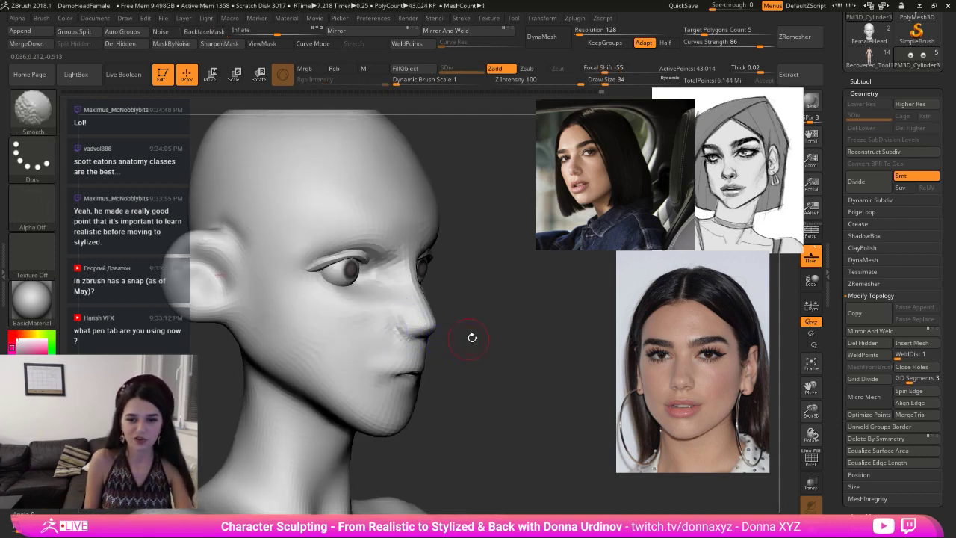
{"action": "left_click_drag", "start_coordinate": [473, 335], "coordinate": [399, 336]}
{"action": "left_click_drag", "start_coordinate": [341, 325], "coordinate": [337, 322], "text": "shift"}
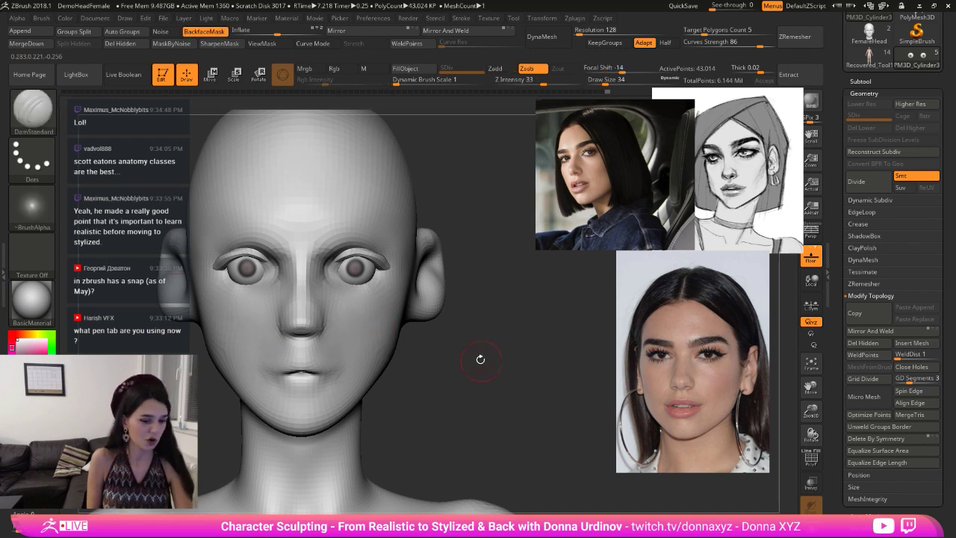
- Inflate the upper cheekbones outside the eyes with an enlarged Inflat brush
{"action": "left_click_drag", "start_coordinate": [480, 358], "coordinate": [441, 351]}
{"action": "key", "text": "b"}
{"action": "key", "text": "i"}
{"action": "key", "text": "n"}
{"action": "key", "text": "bracketright"}
{"action": "key", "text": "bracketright"}
{"action": "key", "text": "bracketright"}
{"action": "key", "text": "bracketright"}
{"action": "key", "text": "bracketright"}
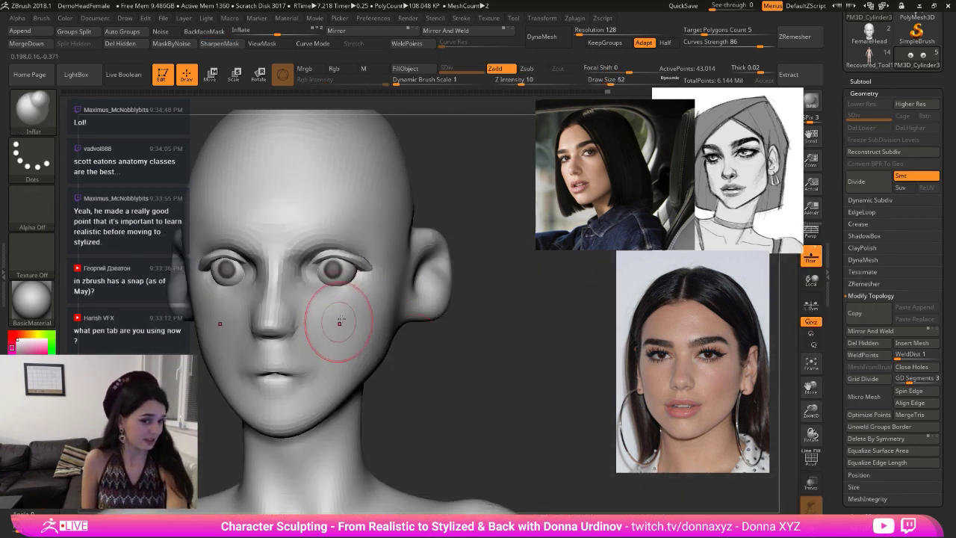
{"action": "left_click_drag", "start_coordinate": [366, 293], "coordinate": [374, 276]}
- Inflate the skin around the outer eyelid corners and smooth the area beside the eyes
{"action": "left_click_drag", "start_coordinate": [472, 356], "coordinate": [435, 359]}
{"action": "left_click_drag", "start_coordinate": [367, 260], "coordinate": [360, 274]}
{"action": "key", "text": "shift"}
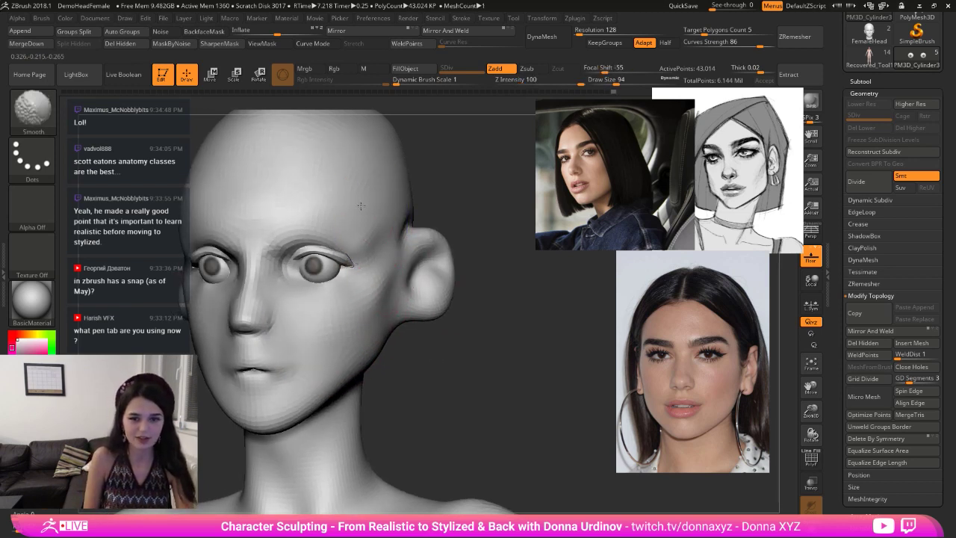
{"action": "right_click_drag", "start_coordinate": [391, 219], "coordinate": [452, 216], "text": "shift"}
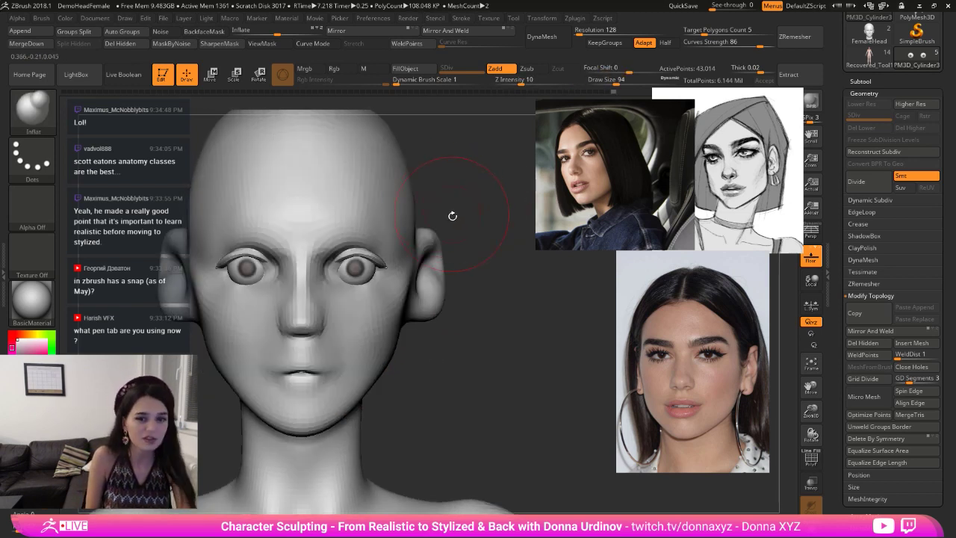
- Pull in the sides of the head near the ears from the front with the Move brush
{"action": "key", "text": "b"}
{"action": "key", "text": "m"}
{"action": "key", "text": "v"}
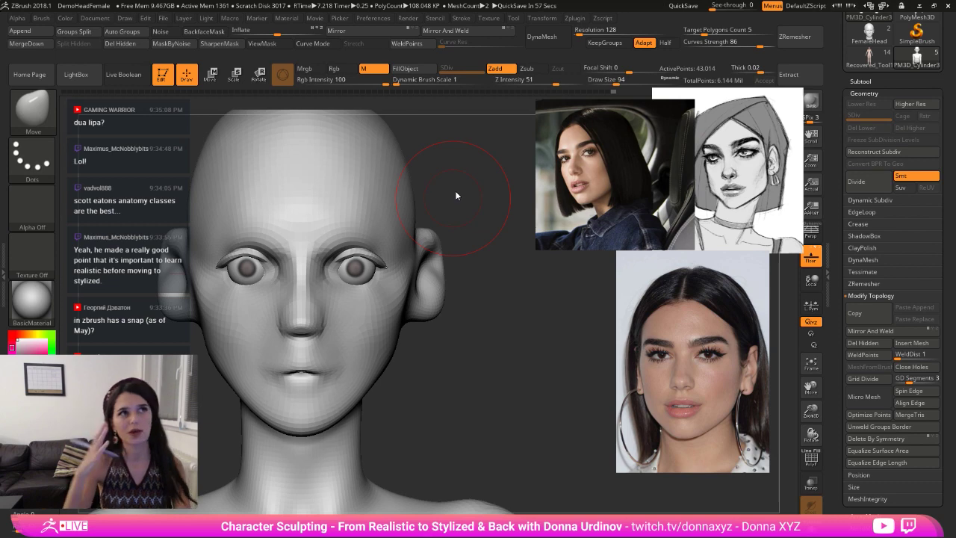
{"action": "key", "text": "b"}
{"action": "key", "text": "m"}
{"action": "key", "text": "v"}
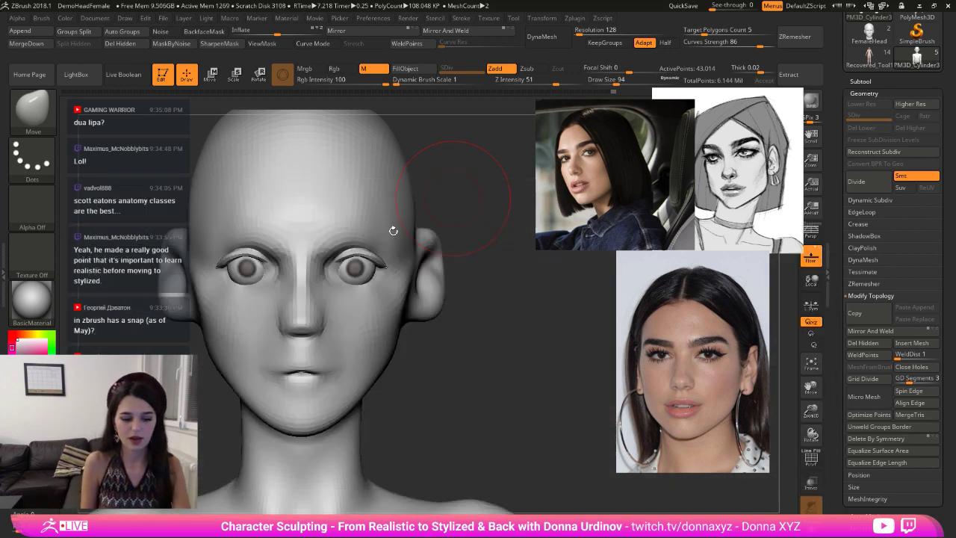
{"action": "key", "text": "bracketright"}
{"action": "mouse_move", "coordinate": [419, 207]}
{"action": "left_mouse_down"}
{"action": "mouse_move", "coordinate": [409, 208]}
{"action": "mouse_move", "coordinate": [465, 167]}
{"action": "mouse_move", "coordinate": [481, 345]}
{"action": "mouse_move", "coordinate": [474, 318]}
{"action": "left_mouse_up"}
{"action": "key", "text": "bracketleft"}
{"action": "key", "text": "bracketleft"}
{"action": "key", "text": "bracketleft"}
{"action": "key", "text": "bracketleft"}
{"action": "left_click_drag", "start_coordinate": [387, 271], "coordinate": [387, 272]}
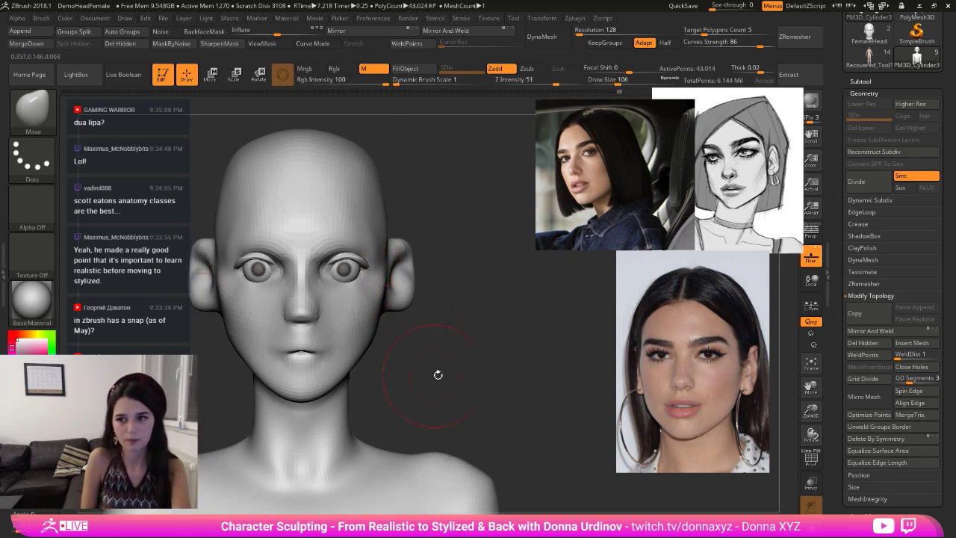
- Reshape the sides of the jaw below the ears with the Move brush at draw sizes of about 86 to 102
{"action": "left_click_drag", "start_coordinate": [438, 375], "coordinate": [272, 352]}
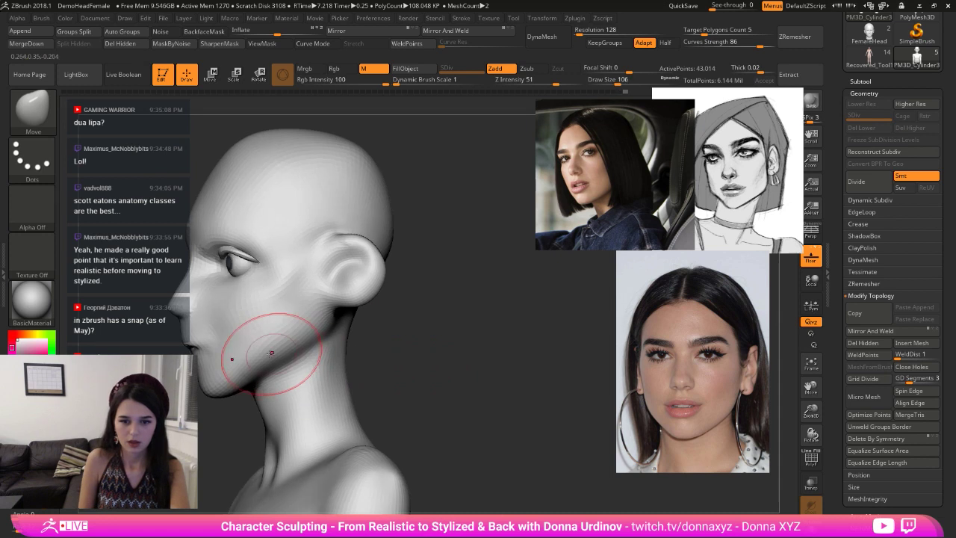
{"action": "left_click_drag", "start_coordinate": [433, 340], "coordinate": [350, 338]}
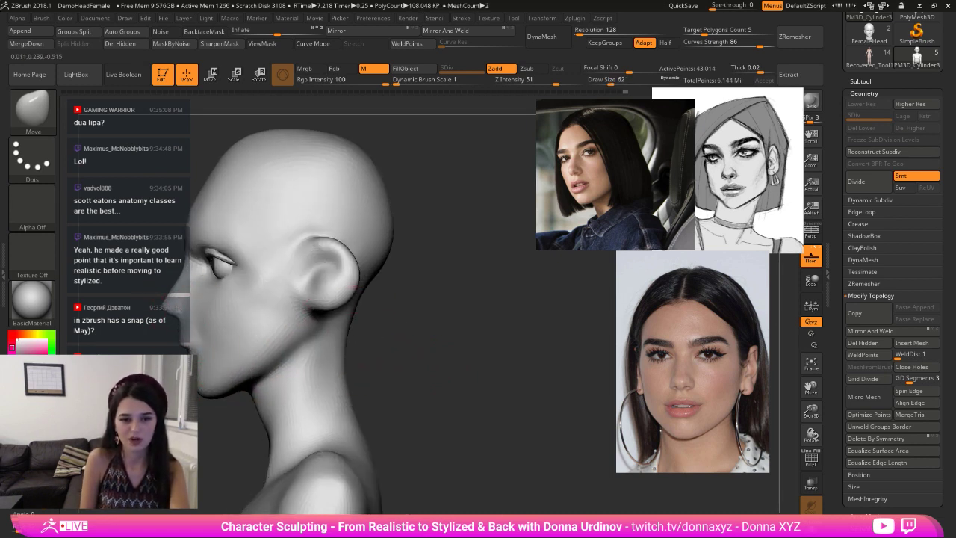
{"action": "left_click_drag", "start_coordinate": [183, 345], "coordinate": [224, 358]}
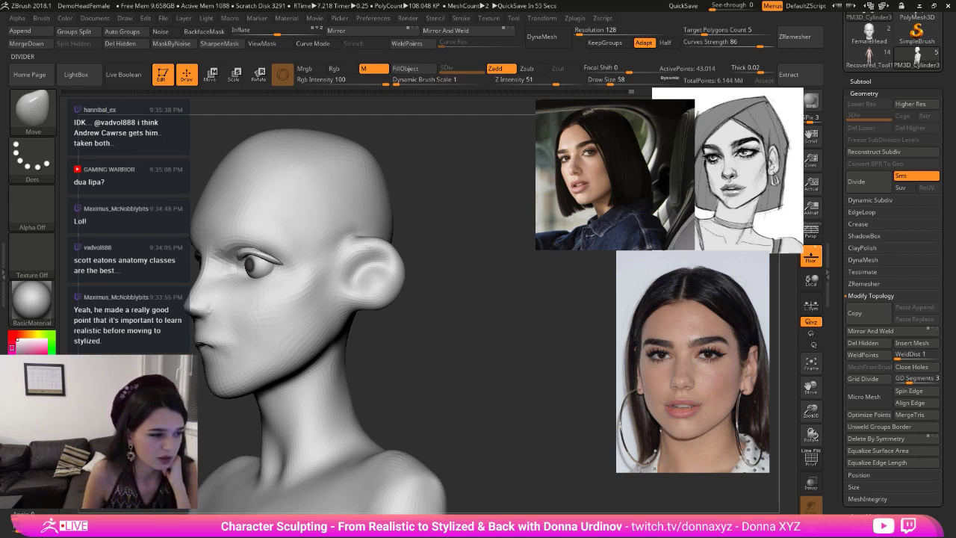
{"action": "mouse_move", "coordinate": [408, 359]}
{"action": "left_mouse_down"}
{"action": "mouse_move", "coordinate": [486, 360]}
{"action": "mouse_move", "coordinate": [472, 344]}
{"action": "left_mouse_up"}
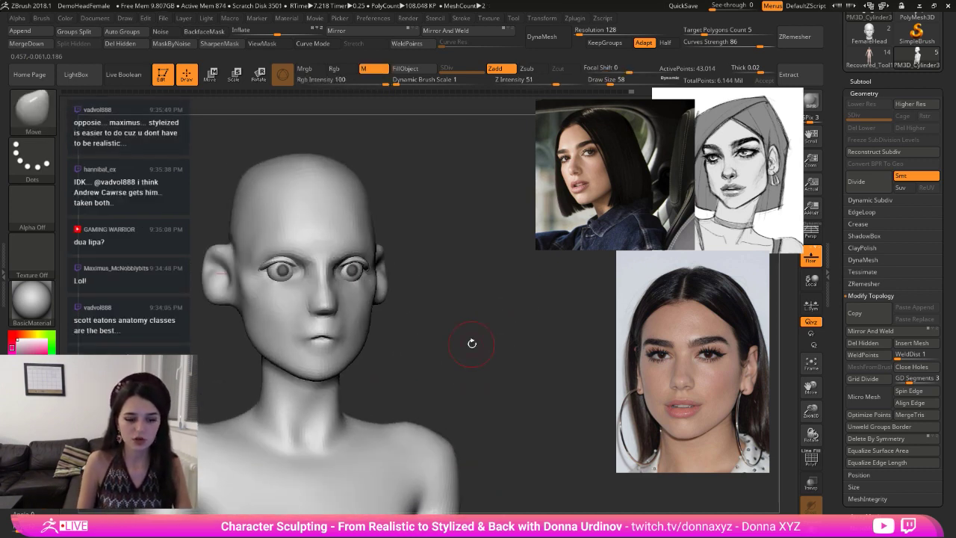
{"action": "key", "text": "b"}
{"action": "key", "text": "m"}
{"action": "key", "text": "v"}
{"action": "left_click_drag", "start_coordinate": [419, 302], "coordinate": [448, 304]}
{"action": "key", "text": "bracketright"}
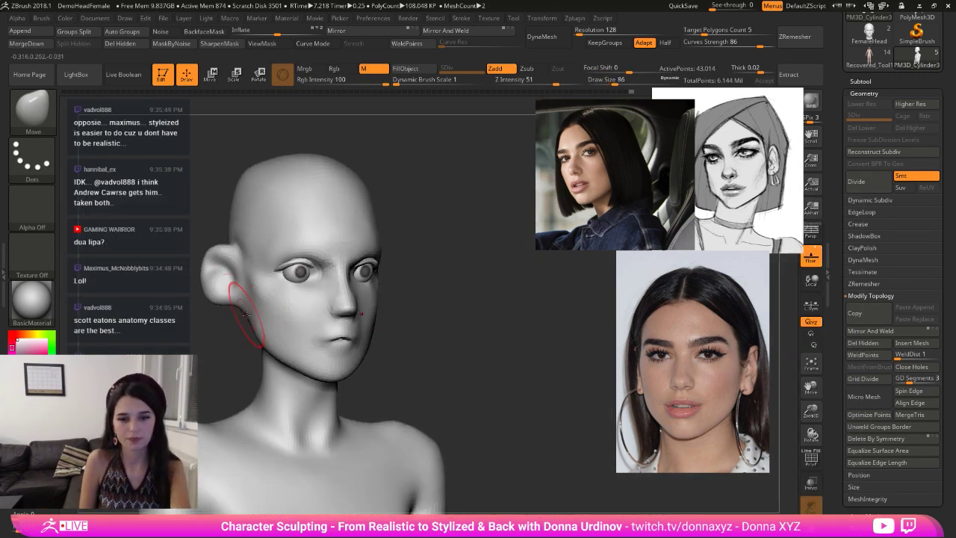
{"action": "left_click_drag", "start_coordinate": [251, 314], "coordinate": [255, 310]}
{"action": "mouse_move", "coordinate": [248, 354]}
{"action": "left_mouse_down"}
{"action": "mouse_move", "coordinate": [226, 349]}
{"action": "mouse_move", "coordinate": [263, 343]}
{"action": "left_mouse_up"}
{"action": "key", "text": "bracketright"}
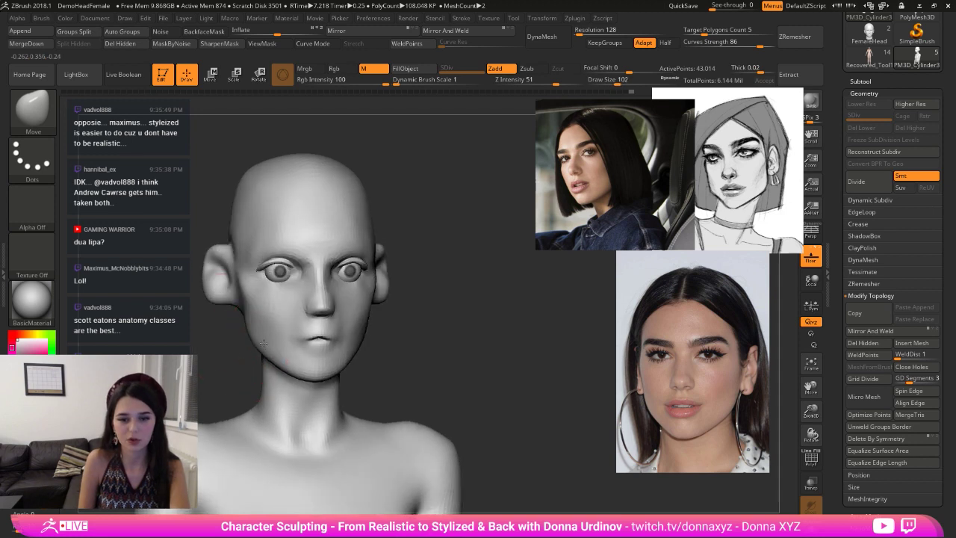
- Smooth the side of the face and temple beside the ear, and adjust the brow above the eye
{"action": "left_click_drag", "start_coordinate": [385, 346], "coordinate": [320, 363]}
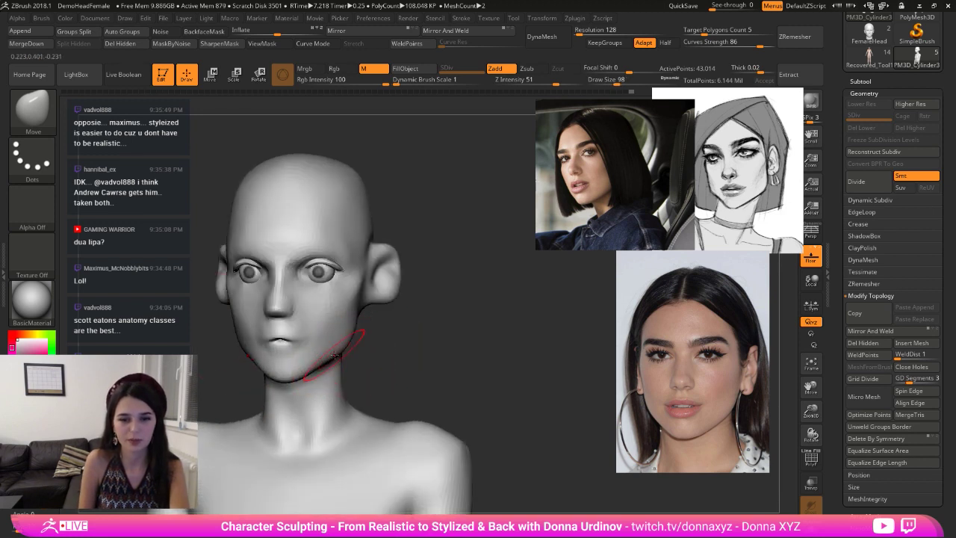
{"action": "left_click_drag", "start_coordinate": [356, 300], "coordinate": [355, 280], "text": "shift"}
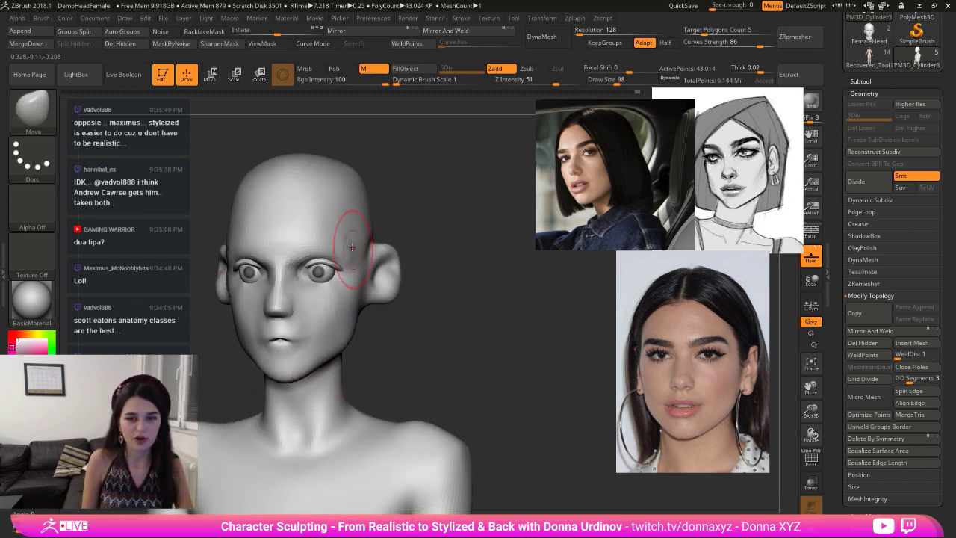
{"action": "left_click_drag", "start_coordinate": [351, 243], "coordinate": [345, 231], "text": "shift"}
{"action": "mouse_move", "coordinate": [467, 206]}
{"action": "left_mouse_down"}
{"action": "mouse_move", "coordinate": [419, 199]}
{"action": "mouse_move", "coordinate": [435, 200]}
{"action": "left_mouse_up"}
{"action": "left_click_drag", "start_coordinate": [305, 242], "coordinate": [303, 239]}
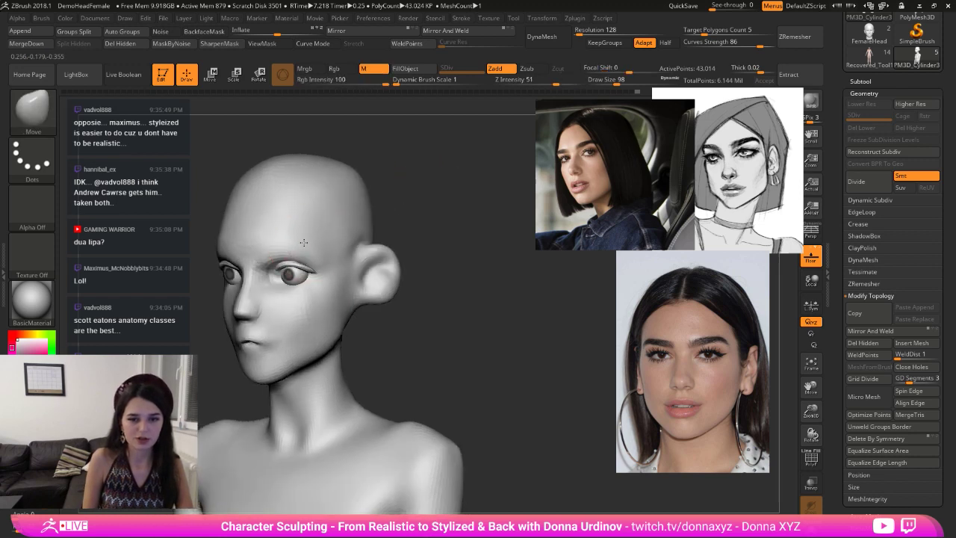
- Push the cheekbone outward with the Move brush at draw size 98 and smooth the cheek
{"action": "left_click_drag", "start_coordinate": [323, 304], "coordinate": [335, 301]}
{"action": "left_click_drag", "start_coordinate": [410, 235], "coordinate": [420, 236]}
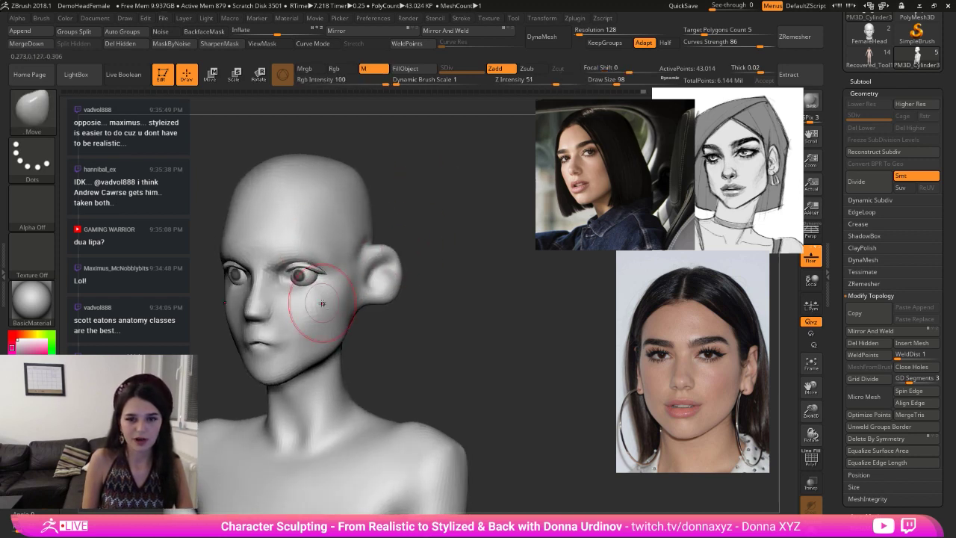
{"action": "left_click_drag", "start_coordinate": [326, 303], "coordinate": [341, 295]}
{"action": "key", "text": "shift"}
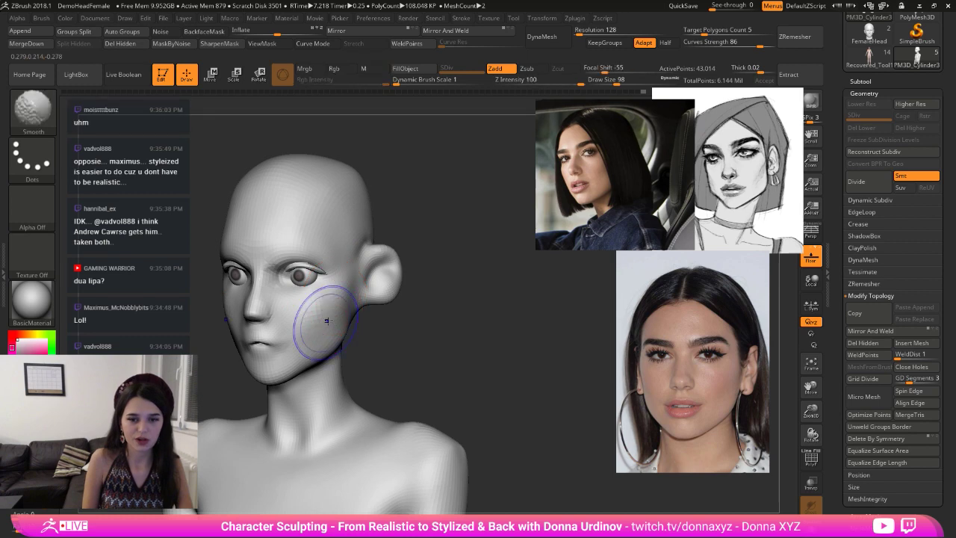
- Flatten the cheek plane with the hPolish brush at draw size 66
{"action": "key", "text": "b"}
{"action": "key", "text": "h"}
{"action": "key", "text": "p"}
{"action": "key", "text": "["}
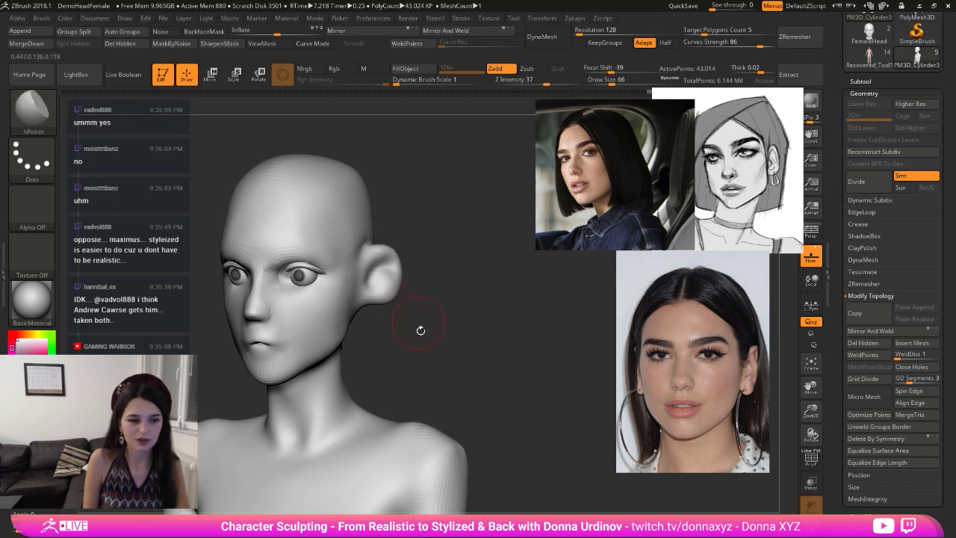
- Reshape the cheeks and ears from several angles with the Move brush at draw size 86
{"action": "mouse_move", "coordinate": [420, 329]}
{"action": "left_mouse_down", "text": "shift"}
{"action": "mouse_move", "coordinate": [443, 319]}
{"action": "mouse_move", "coordinate": [415, 310]}
{"action": "left_mouse_up", "text": "shift"}
{"action": "key", "text": "b"}
{"action": "key", "text": "m"}
{"action": "key", "text": "v"}
{"action": "mouse_move", "coordinate": [424, 268]}
{"action": "left_mouse_down"}
{"action": "mouse_move", "coordinate": [380, 261]}
{"action": "mouse_move", "coordinate": [366, 278]}
{"action": "left_mouse_up"}
{"action": "key", "text": "bracketleft"}
{"action": "left_click_drag", "start_coordinate": [311, 293], "coordinate": [307, 301]}
{"action": "mouse_move", "coordinate": [373, 294]}
{"action": "left_mouse_down"}
{"action": "mouse_move", "coordinate": [386, 293]}
{"action": "mouse_move", "coordinate": [335, 291]}
{"action": "left_mouse_up"}
{"action": "left_click_drag", "start_coordinate": [187, 302], "coordinate": [166, 336]}
{"action": "left_click_drag", "start_coordinate": [225, 342], "coordinate": [321, 317]}
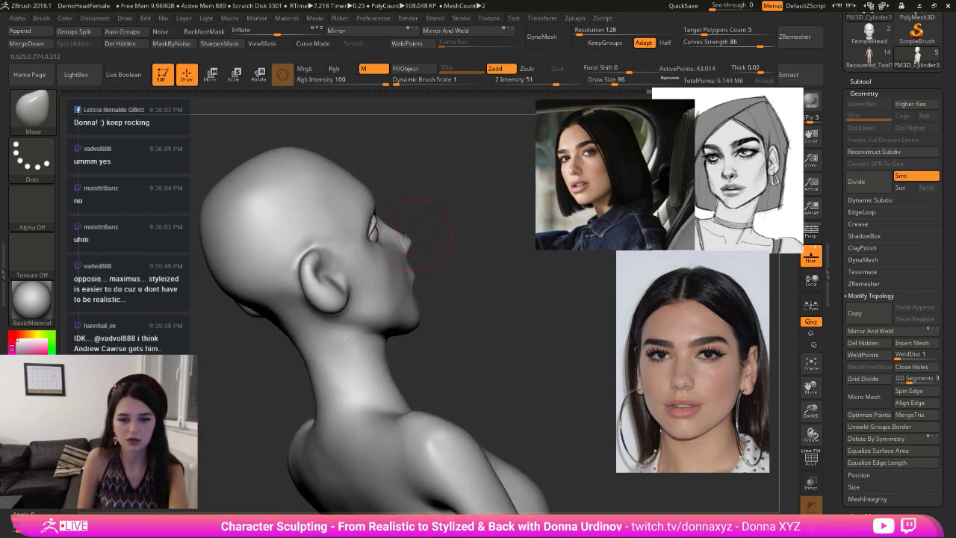
{"action": "mouse_move", "coordinate": [461, 248]}
{"action": "left_mouse_down"}
{"action": "mouse_move", "coordinate": [504, 208]}
{"action": "mouse_move", "coordinate": [464, 251]}
{"action": "mouse_move", "coordinate": [486, 257]}
{"action": "left_mouse_up"}
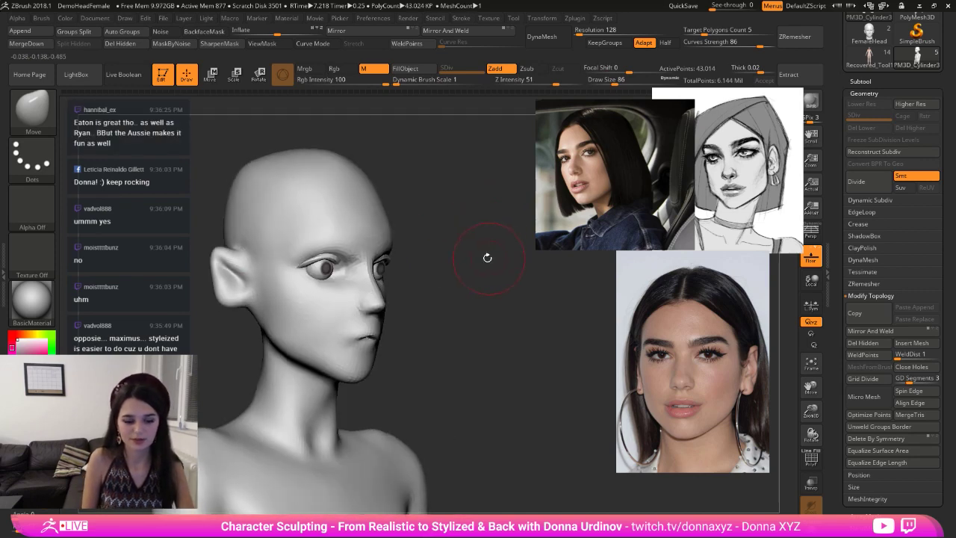
- Build up clay inside the ear with the ClayBuildup brush at draw size 46
{"action": "key", "text": "b"}
{"action": "key", "text": "c"}
{"action": "key", "text": "b"}
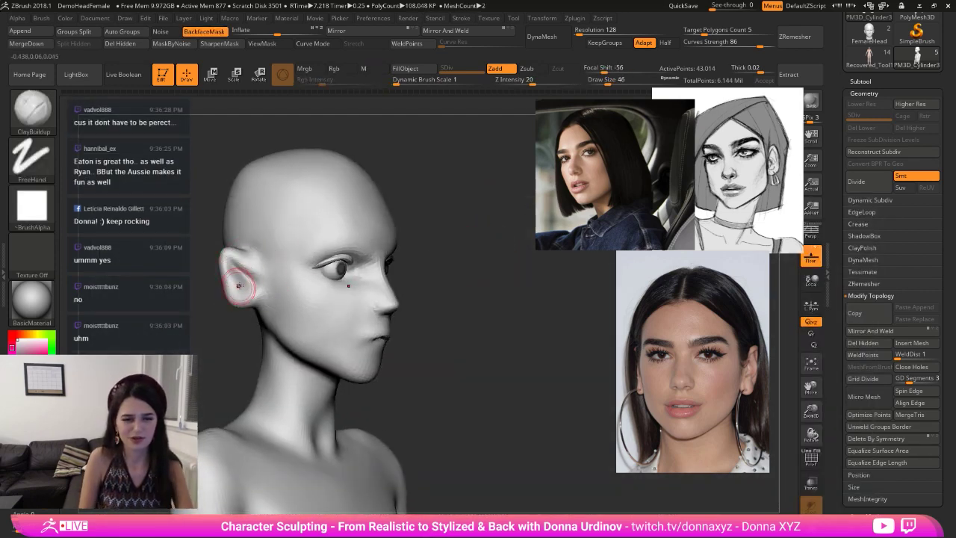
{"action": "mouse_move", "coordinate": [238, 285]}
{"action": "left_mouse_down"}
{"action": "mouse_move", "coordinate": [249, 277]}
{"action": "mouse_move", "coordinate": [240, 278]}
{"action": "left_mouse_up"}
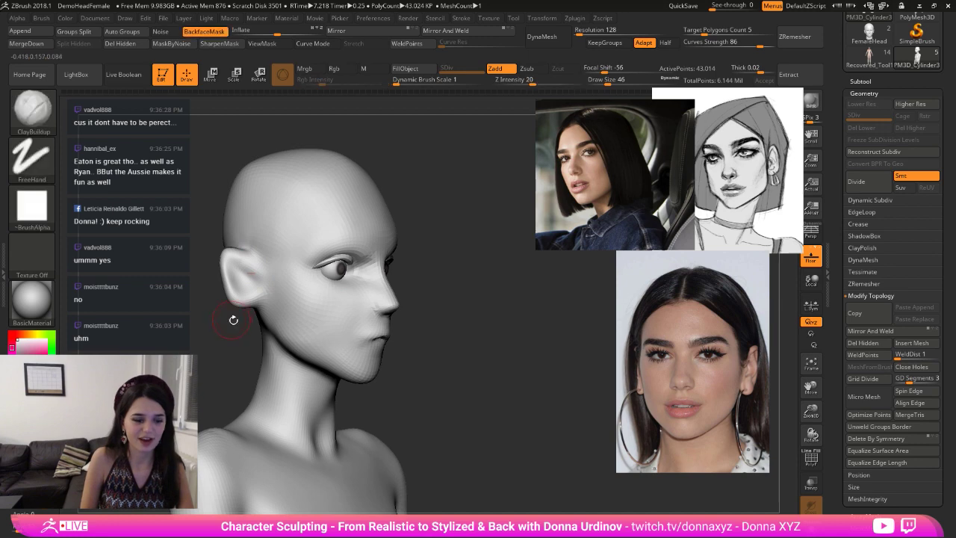
- Carve the inner ear hollow with the DamStandard brush at draw size 46 and smooth it
{"action": "key", "text": "b"}
{"action": "key", "text": "d"}
{"action": "key", "text": "s"}
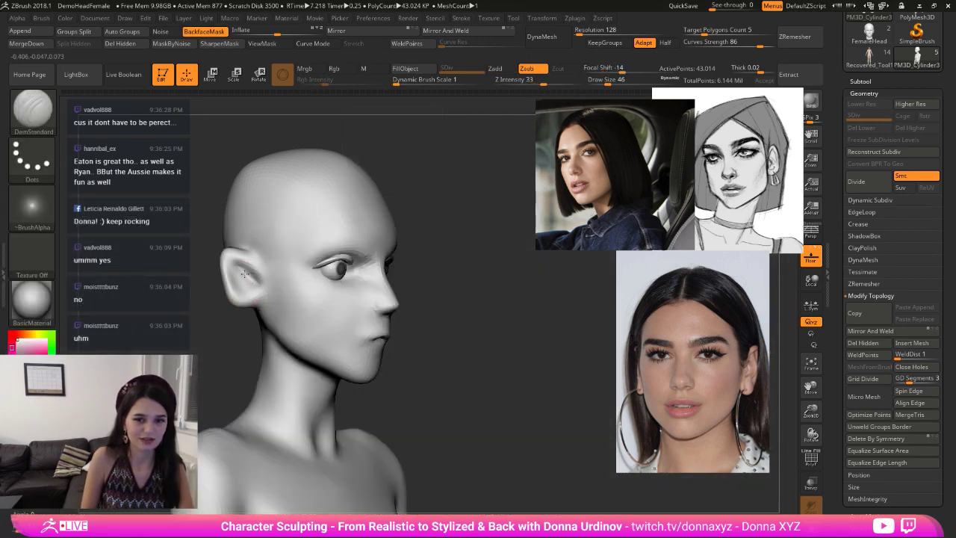
{"action": "key", "text": "shift"}
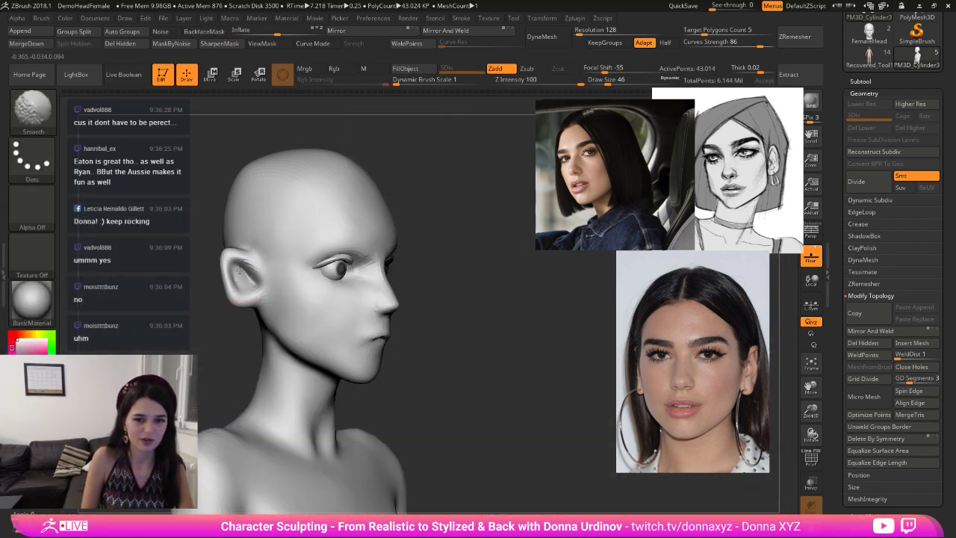
{"action": "left_click_drag", "start_coordinate": [207, 284], "coordinate": [187, 286], "text": "shift"}
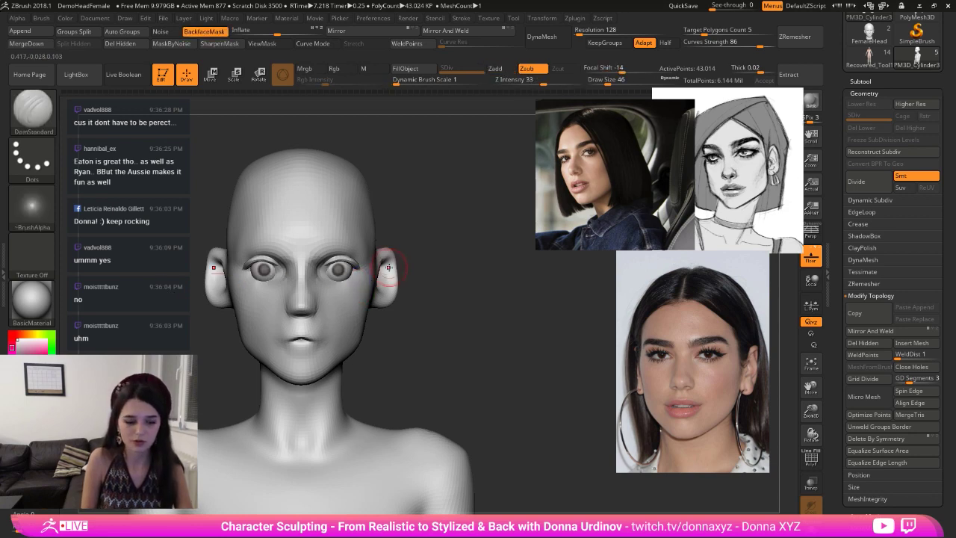
- Adjust the upper part of the ears with the Move brush at draw size 54
{"action": "key", "text": "b"}
{"action": "key", "text": "m"}
{"action": "key", "text": "v"}
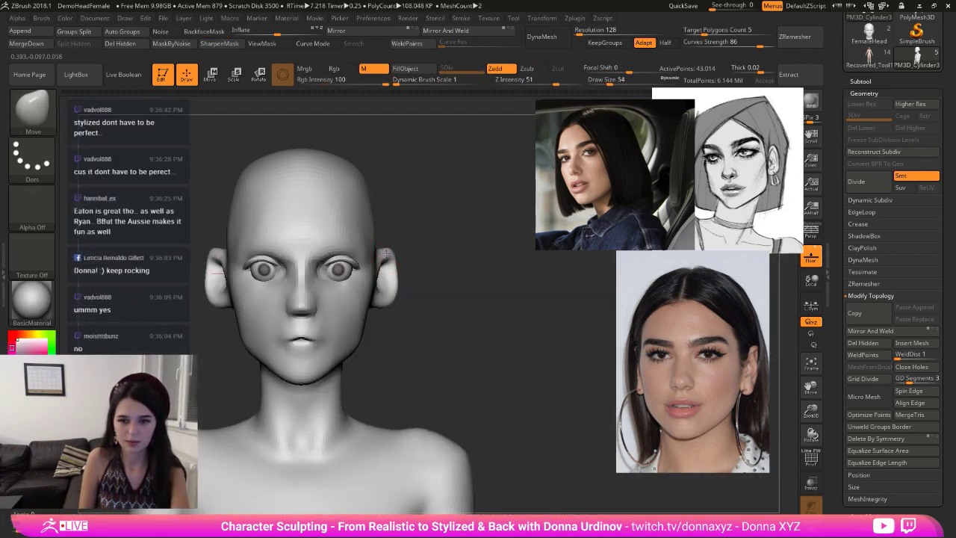
{"action": "mouse_move", "coordinate": [405, 293]}
{"action": "left_mouse_down"}
{"action": "mouse_move", "coordinate": [400, 279]}
{"action": "mouse_move", "coordinate": [477, 290]}
{"action": "mouse_move", "coordinate": [501, 316]}
{"action": "left_mouse_up"}
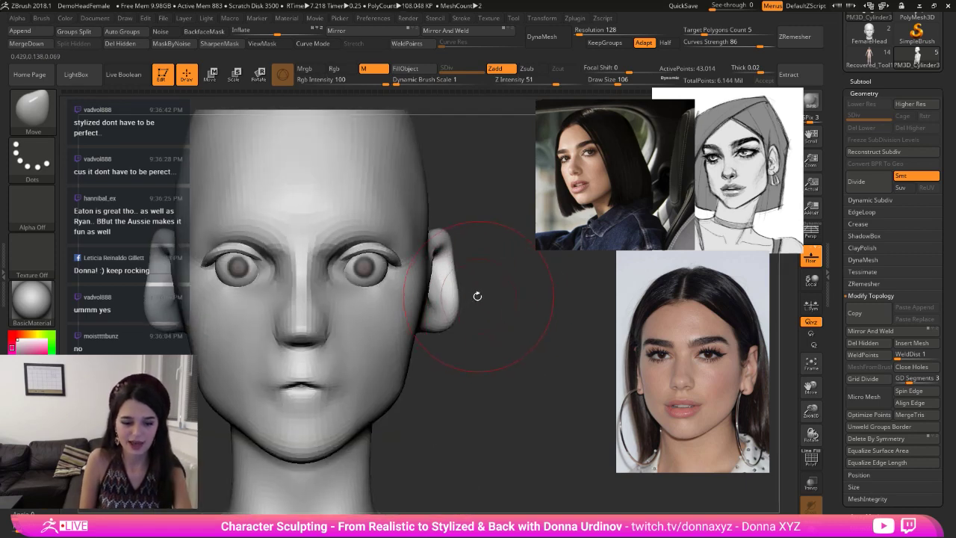
- Refine the inner eye corners and lower eyelids with the Move brush at draw size 30
{"action": "key", "text": "bracketleft"}
{"action": "key", "text": "bracketleft"}
{"action": "key", "text": "bracketleft"}
{"action": "key", "text": "bracketleft"}
{"action": "key", "text": "bracketleft"}
{"action": "key", "text": "bracketleft"}
{"action": "key", "text": "bracketleft"}
{"action": "key", "text": "bracketleft"}
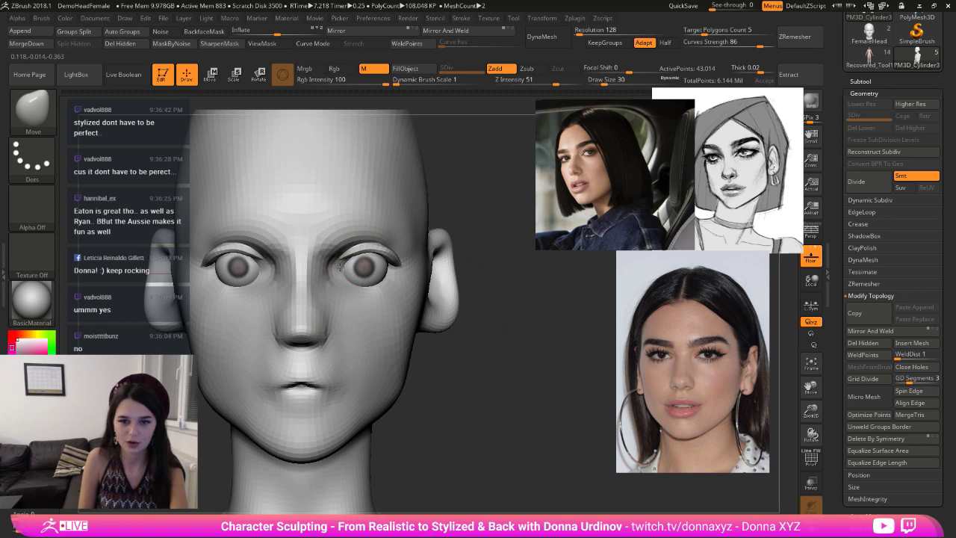
{"action": "left_click_drag", "start_coordinate": [485, 255], "coordinate": [429, 258]}
{"action": "left_click_drag", "start_coordinate": [329, 294], "coordinate": [333, 291]}
{"action": "left_click_drag", "start_coordinate": [442, 206], "coordinate": [473, 203], "text": "shift"}
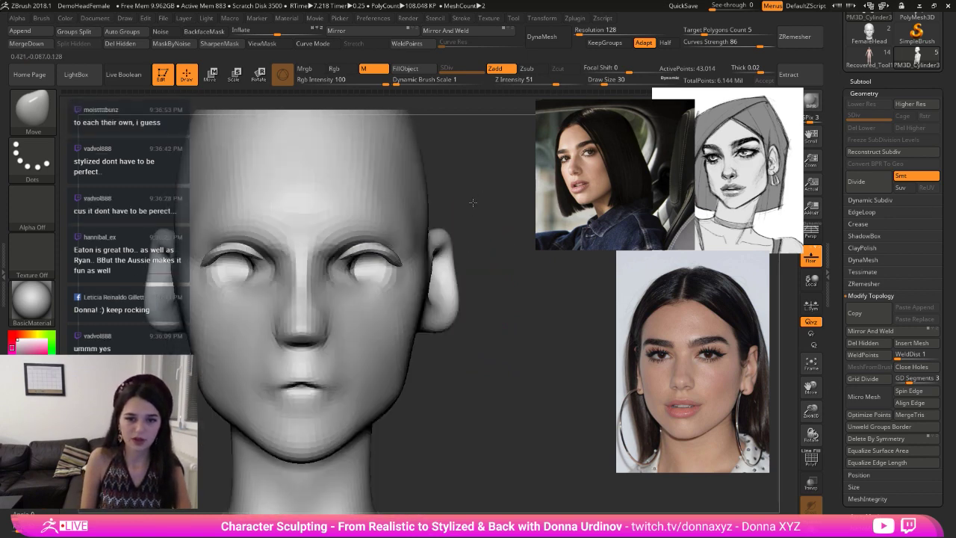
- Build up the lower eyelids with the ClayBuildup brush at draw size 30
{"action": "key", "text": "b"}
{"action": "key", "text": "c"}
{"action": "key", "text": "b"}
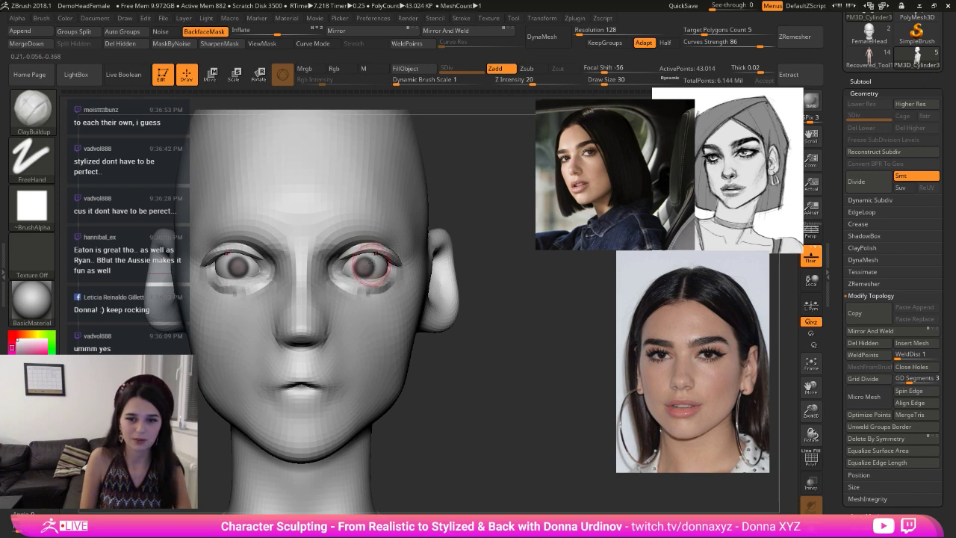
- Reshape the eyelids at draw size 34 and the areas beside the nose at draw size 78 with the Move brush
{"action": "key", "text": "b"}
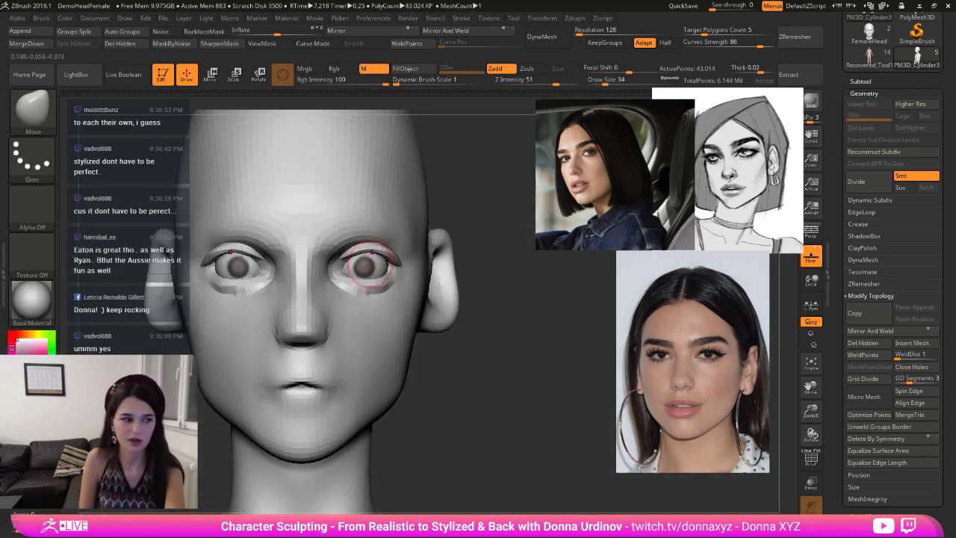
{"action": "key", "text": "s"}
{"action": "left_click_drag", "start_coordinate": [361, 278], "coordinate": [367, 278]}
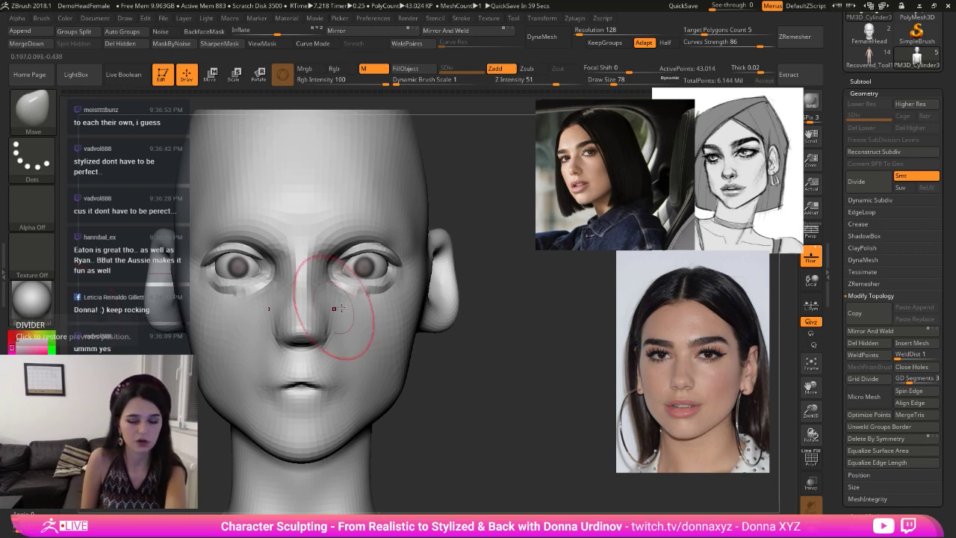
{"action": "left_click_drag", "start_coordinate": [501, 344], "coordinate": [339, 270]}
{"action": "left_click_drag", "start_coordinate": [469, 355], "coordinate": [515, 363]}
- Reduce the draw size to 30 and smooth the built-up clay beneath the eyes
{"action": "key", "text": "["}
{"action": "key", "text": "["}
{"action": "key", "text": "["}
{"action": "key", "text": "["}
{"action": "key", "text": "["}
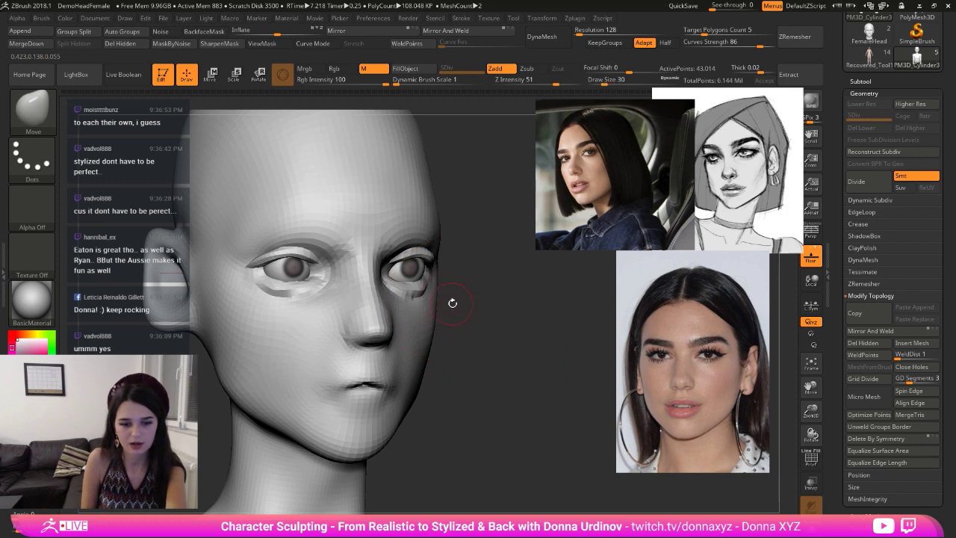
{"action": "left_click_drag", "start_coordinate": [293, 306], "coordinate": [256, 300], "text": "shift"}
- Subdivide the head mesh to level 2 and define the eyelid edges and lower lid crease with the DamStandard brush
{"action": "key", "text": "b"}
{"action": "key", "text": "d"}
{"action": "key", "text": "s"}
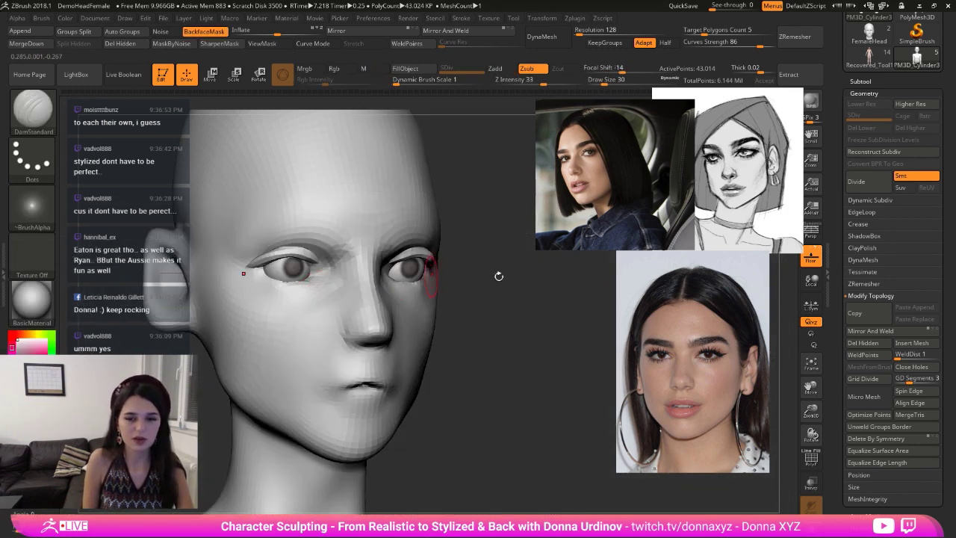
{"action": "left_click", "coordinate": [888, 185]}
{"action": "mouse_move", "coordinate": [263, 278]}
{"action": "left_mouse_down"}
{"action": "mouse_move", "coordinate": [294, 288]}
{"action": "mouse_move", "coordinate": [317, 279]}
{"action": "mouse_move", "coordinate": [256, 272]}
{"action": "mouse_move", "coordinate": [272, 280]}
{"action": "left_mouse_up"}
{"action": "left_click_drag", "start_coordinate": [552, 327], "coordinate": [468, 338]}
{"action": "mouse_move", "coordinate": [309, 297]}
{"action": "left_mouse_down"}
{"action": "mouse_move", "coordinate": [341, 309]}
{"action": "mouse_move", "coordinate": [381, 286]}
{"action": "mouse_move", "coordinate": [380, 277]}
{"action": "mouse_move", "coordinate": [329, 303]}
{"action": "mouse_move", "coordinate": [364, 288]}
{"action": "left_mouse_up"}
- Add volume to the lower eyelids with the ClayBuildup brush at draw size 18
{"action": "key", "text": "b"}
{"action": "key", "text": "c"}
{"action": "key", "text": "b"}
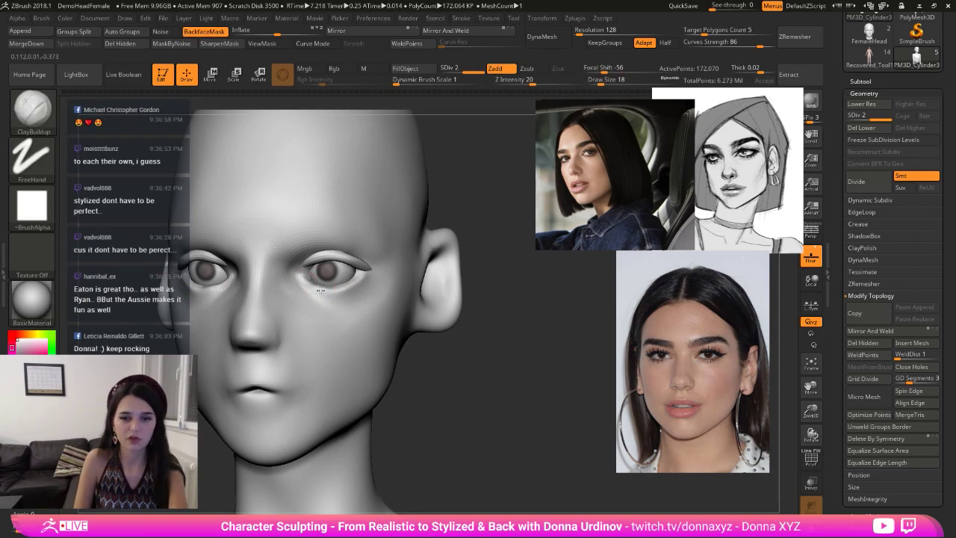
- Shape the inner eye corners and lower lids from a low angle with the Move Topological brush at draw sizes 38 to 50
{"action": "key", "text": "b"}
{"action": "key", "text": "m"}
{"action": "key", "text": "t"}
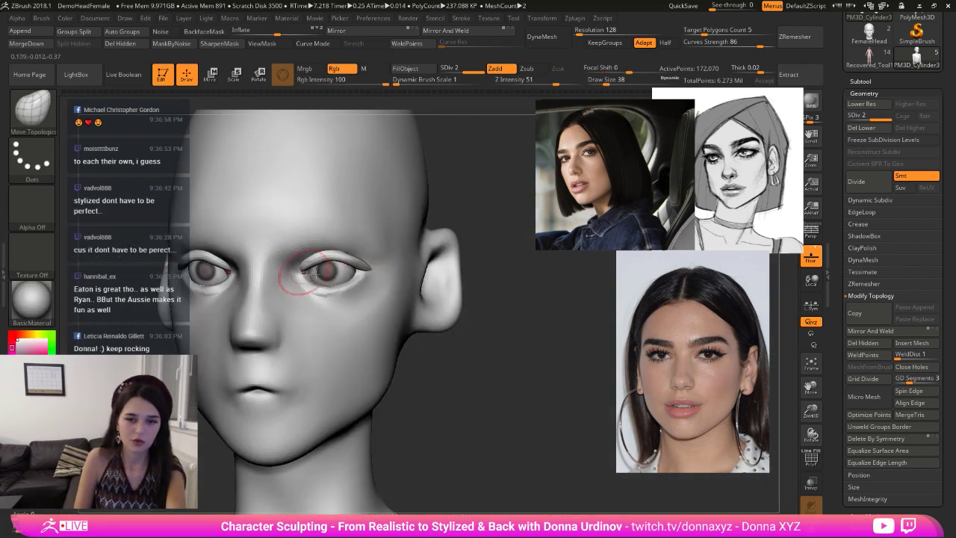
{"action": "left_click_drag", "start_coordinate": [533, 266], "coordinate": [525, 196]}
{"action": "key", "text": "bracketright"}
{"action": "left_click_drag", "start_coordinate": [286, 163], "coordinate": [292, 151]}
{"action": "left_click_drag", "start_coordinate": [293, 152], "coordinate": [290, 160]}
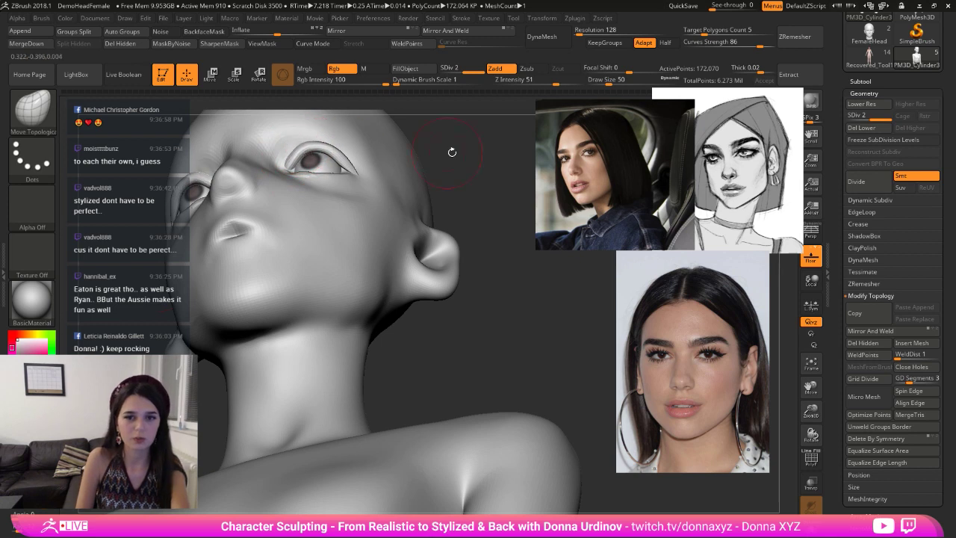
{"action": "left_click_drag", "start_coordinate": [453, 149], "coordinate": [435, 204], "text": "shift"}
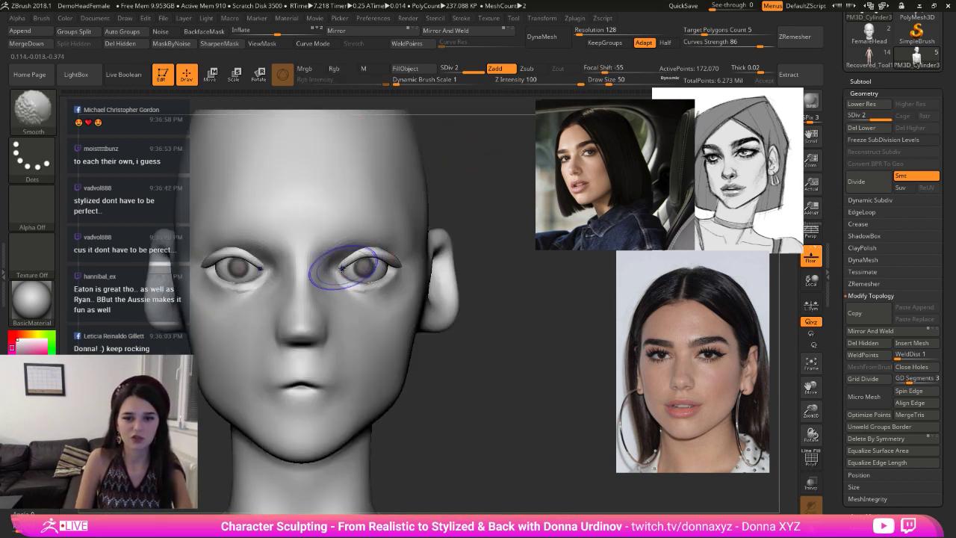
- Adjust the inner part of the upper eyelids and the brow area with the Move Topological brush, up to draw size 50
{"action": "key", "text": "b"}
{"action": "key", "text": "m"}
{"action": "key", "text": "t"}
{"action": "key", "text": "bracketleft"}
{"action": "left_click_drag", "start_coordinate": [350, 258], "coordinate": [342, 254]}
{"action": "key", "text": "bracketright"}
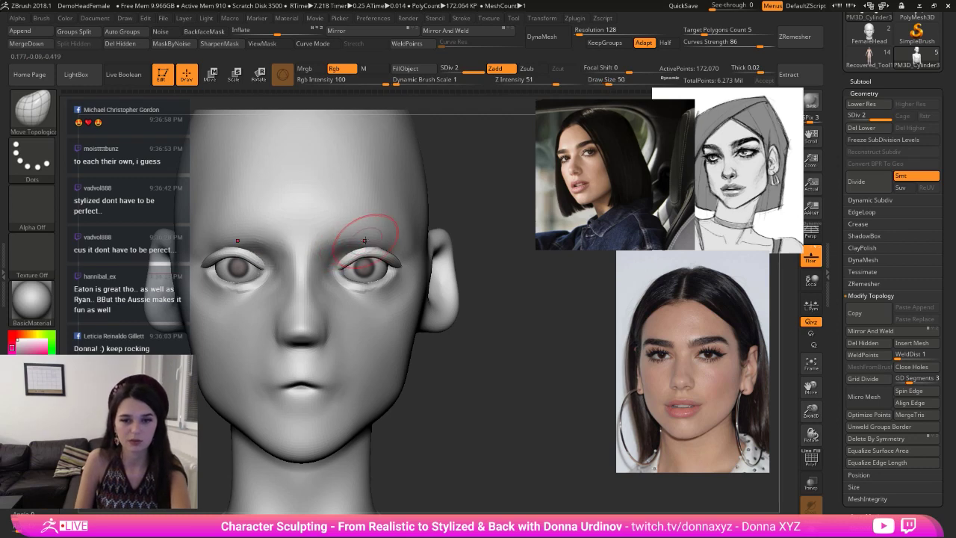
- Smooth the area around the outer eye corners and adjust the outer upper eyelids with the Move Topological brush at draw size 50
{"action": "mouse_move", "coordinate": [448, 236]}
{"action": "left_mouse_down"}
{"action": "mouse_move", "coordinate": [474, 234]}
{"action": "mouse_move", "coordinate": [481, 248]}
{"action": "mouse_move", "coordinate": [478, 232]}
{"action": "left_mouse_up"}
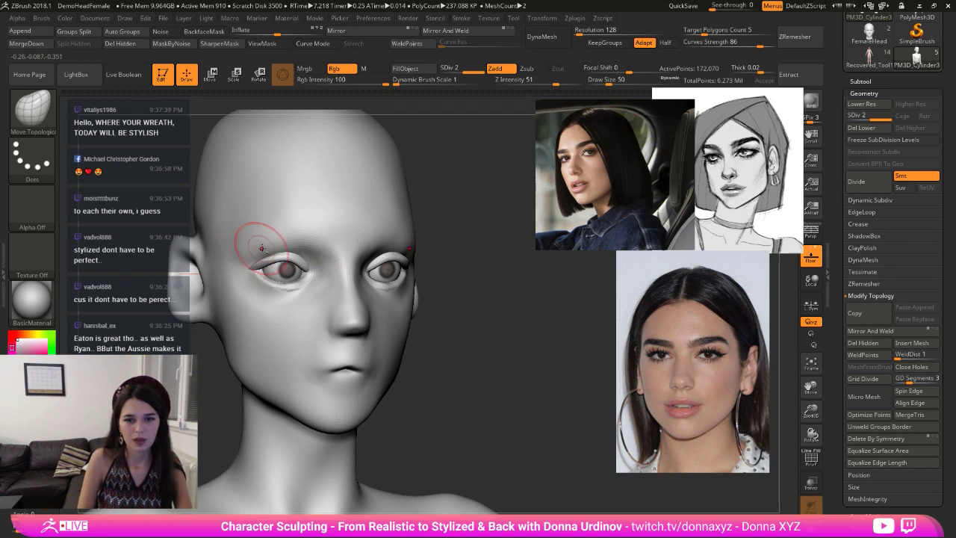
{"action": "left_click_drag", "start_coordinate": [245, 275], "coordinate": [270, 297], "text": "shift"}
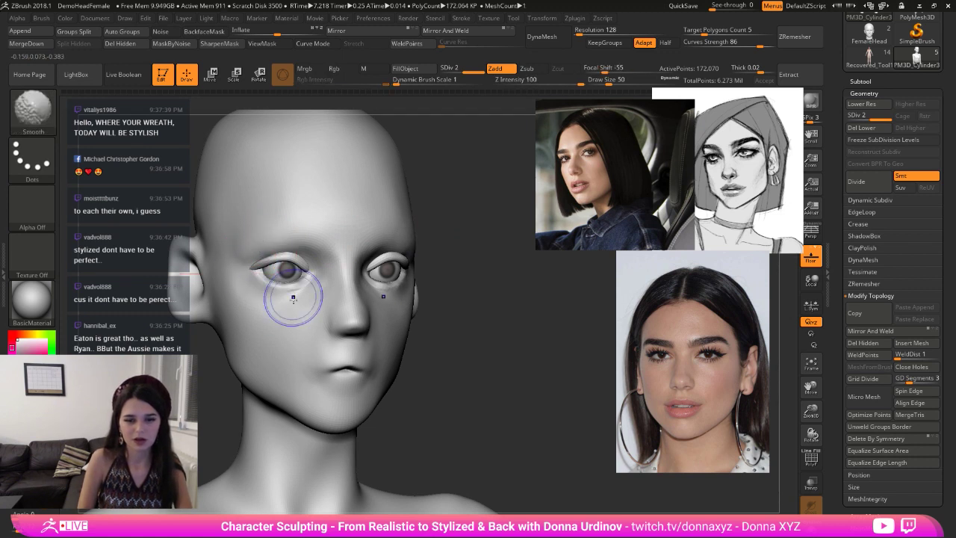
{"action": "left_click_drag", "start_coordinate": [268, 263], "coordinate": [269, 261]}
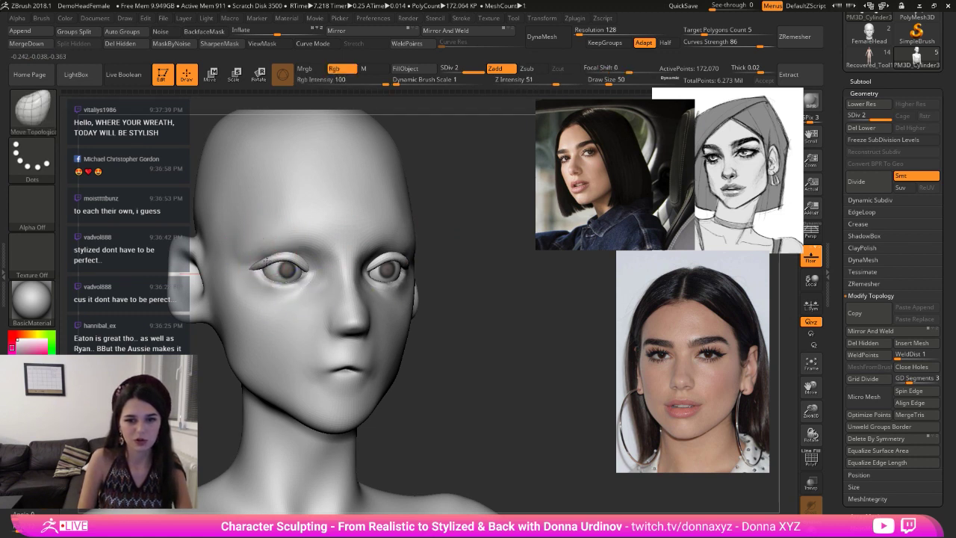
- Select the eyeballs and fill them with the ToyPlastic material, applying material only
{"action": "left_click_drag", "start_coordinate": [484, 251], "coordinate": [437, 255]}
{"action": "left_click", "coordinate": [380, 269], "text": "alt"}
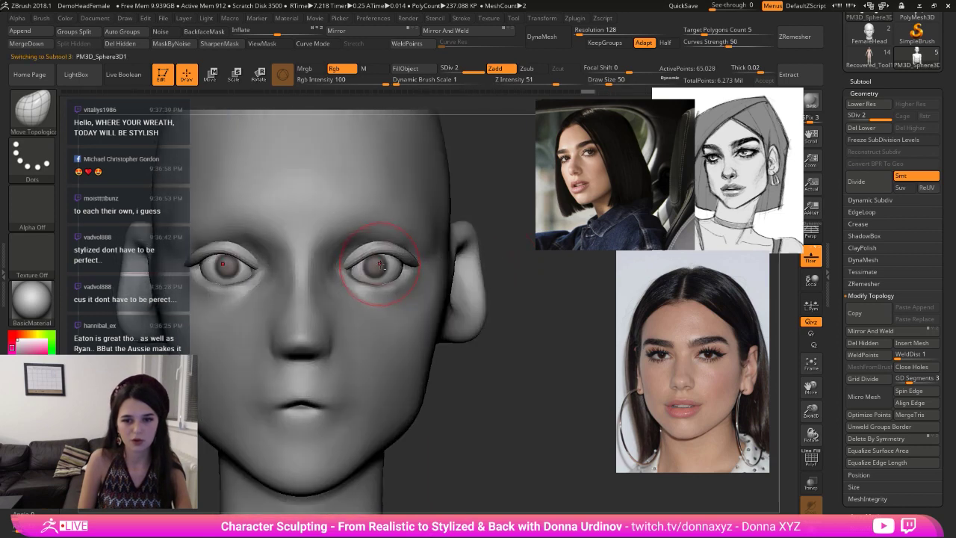
{"action": "key", "text": "m"}
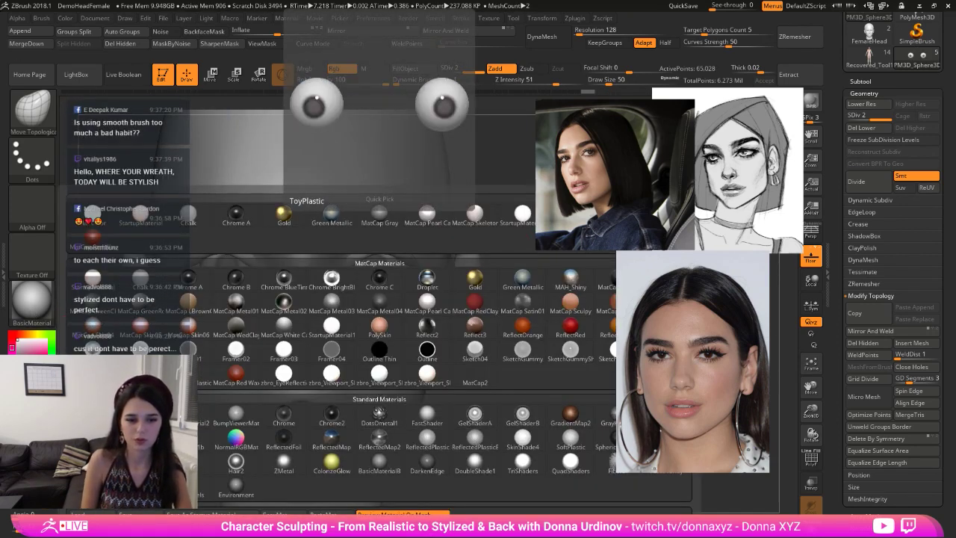
{"action": "left_click", "coordinate": [655, 439]}
{"action": "left_click", "coordinate": [66, 19]}
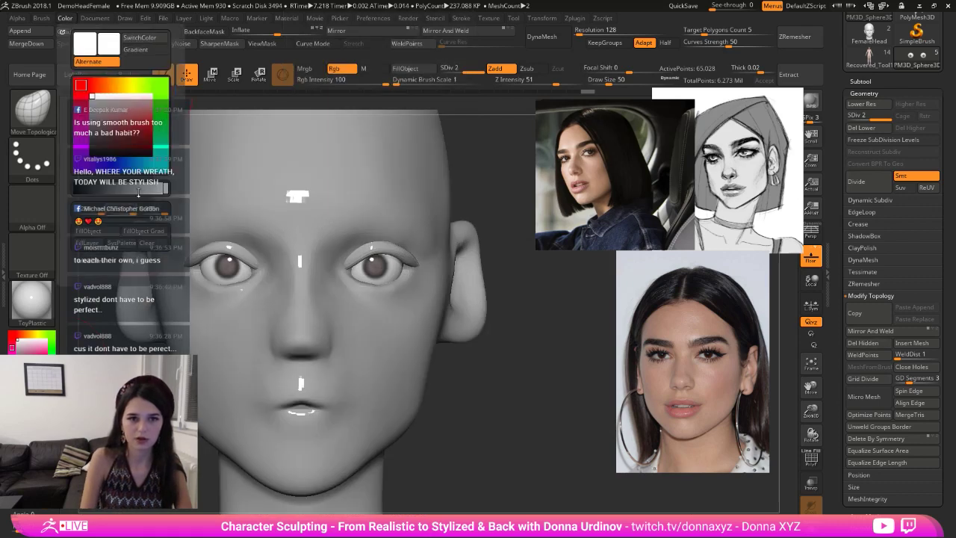
{"action": "left_click", "coordinate": [363, 68]}
{"action": "left_click", "coordinate": [66, 18]}
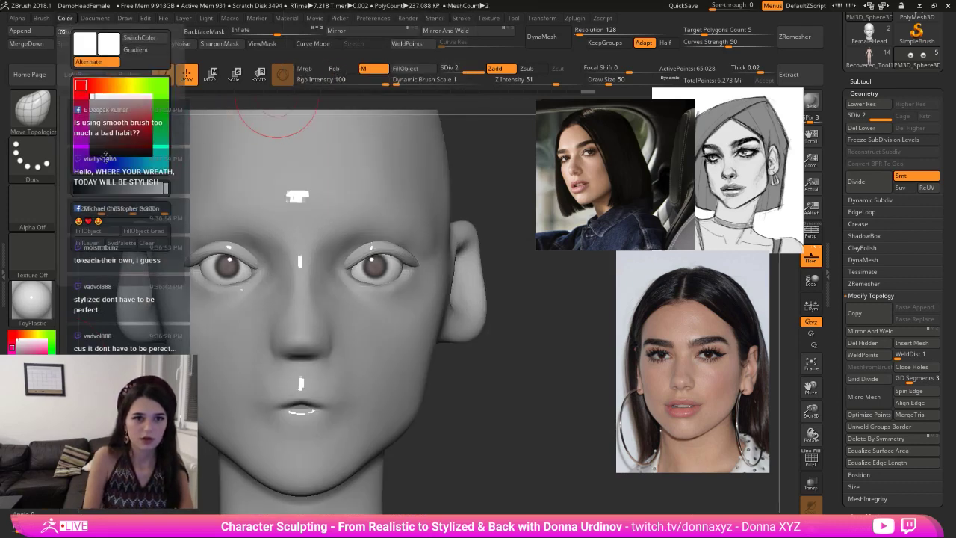
{"action": "left_click", "coordinate": [102, 233]}
- Paint the pupils and iris rims black with the Standard brush, colour only, reducing the draw size from 30 to 4
{"action": "left_click_drag", "start_coordinate": [26, 347], "coordinate": [20, 370]}
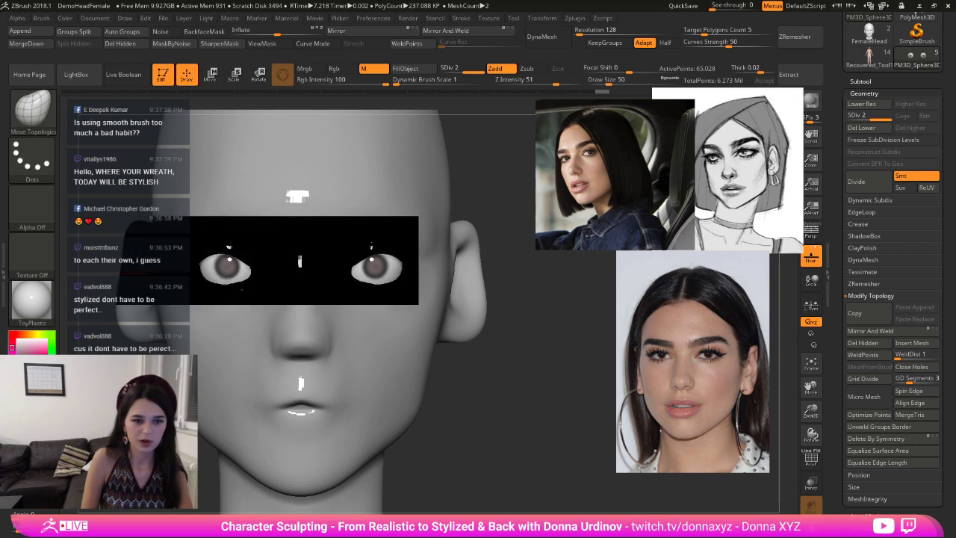
{"action": "key", "text": "b"}
{"action": "key", "text": "s"}
{"action": "key", "text": "t"}
{"action": "key", "text": "bracketleft"}
{"action": "key", "text": "bracketleft"}
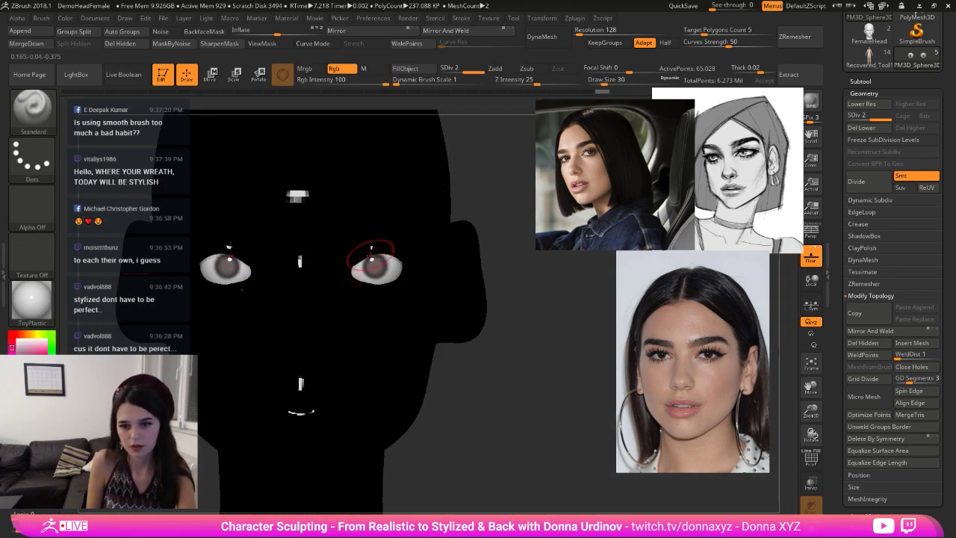
{"action": "mouse_move", "coordinate": [369, 256]}
{"action": "left_mouse_down"}
{"action": "mouse_move", "coordinate": [357, 265]}
{"action": "mouse_move", "coordinate": [418, 265]}
{"action": "left_mouse_up"}
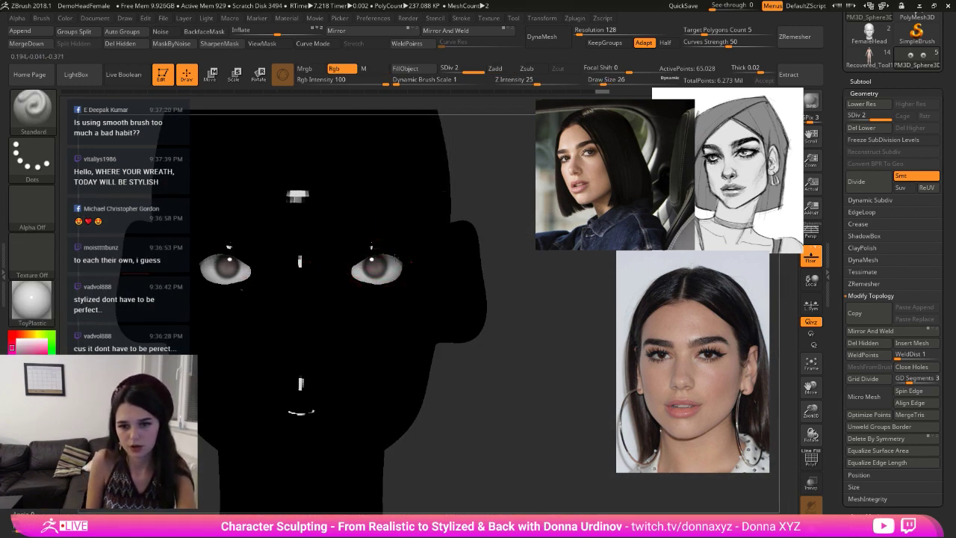
{"action": "key", "text": "bracketleft"}
{"action": "key", "text": "bracketleft"}
{"action": "key", "text": "bracketleft"}
{"action": "key", "text": "bracketleft"}
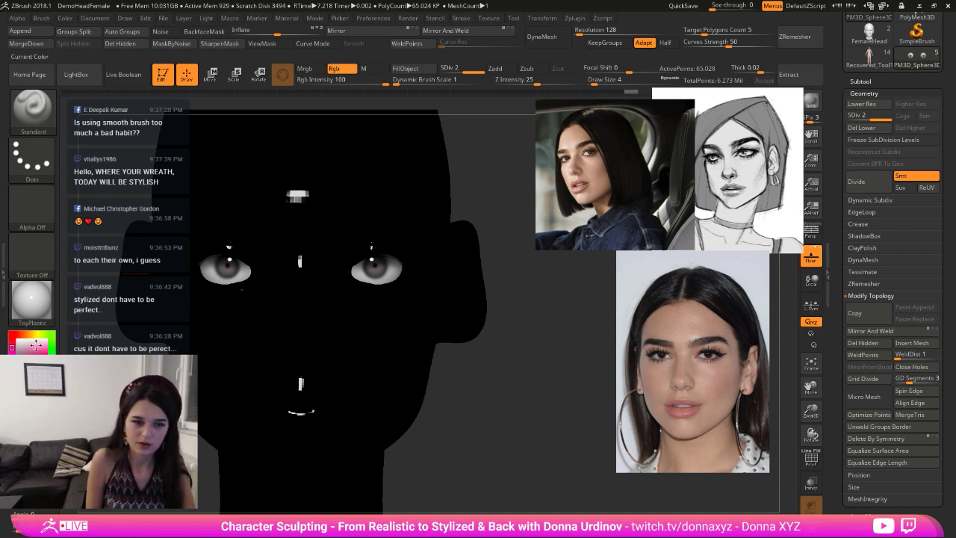
- Paint the irises dark reddish brown with the Standard brush at draw sizes 8 to 10
{"action": "mouse_move", "coordinate": [14, 344]}
{"action": "left_mouse_down"}
{"action": "mouse_move", "coordinate": [26, 337]}
{"action": "mouse_move", "coordinate": [29, 348]}
{"action": "mouse_move", "coordinate": [20, 329]}
{"action": "left_mouse_up"}
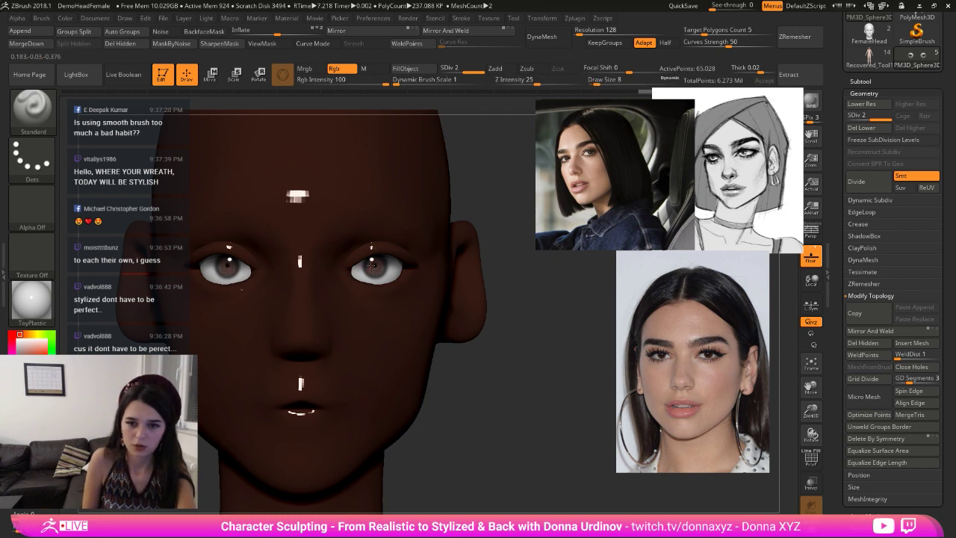
{"action": "left_click_drag", "start_coordinate": [369, 269], "coordinate": [372, 261]}
{"action": "key", "text": "]"}
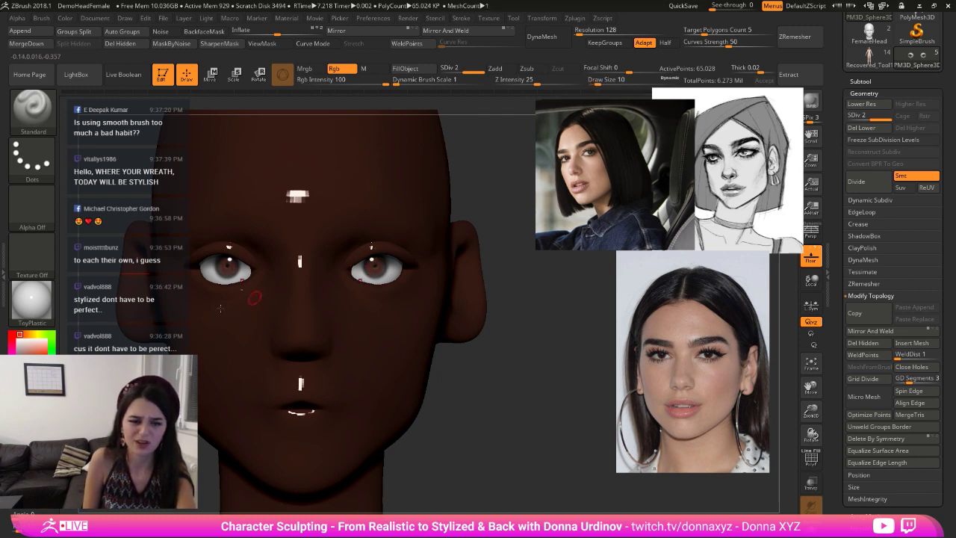
- Darken the irises with black shading, using the Standard brush at draw sizes 22 down to 10
{"action": "left_click", "coordinate": [25, 364]}
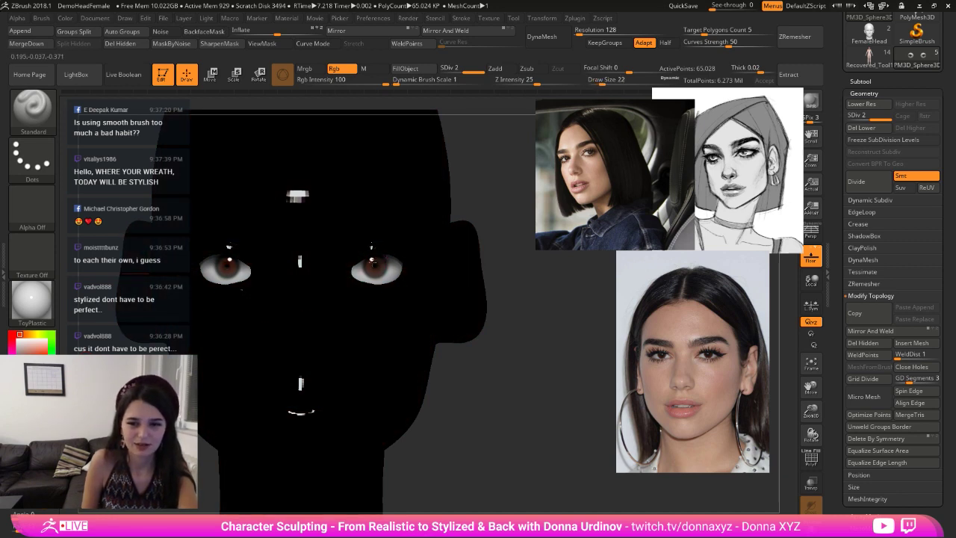
{"action": "key", "text": "]"}
{"action": "key", "text": "]"}
{"action": "key", "text": "]"}
{"action": "key", "text": "]"}
{"action": "key", "text": "["}
{"action": "key", "text": "["}
{"action": "key", "text": "["}
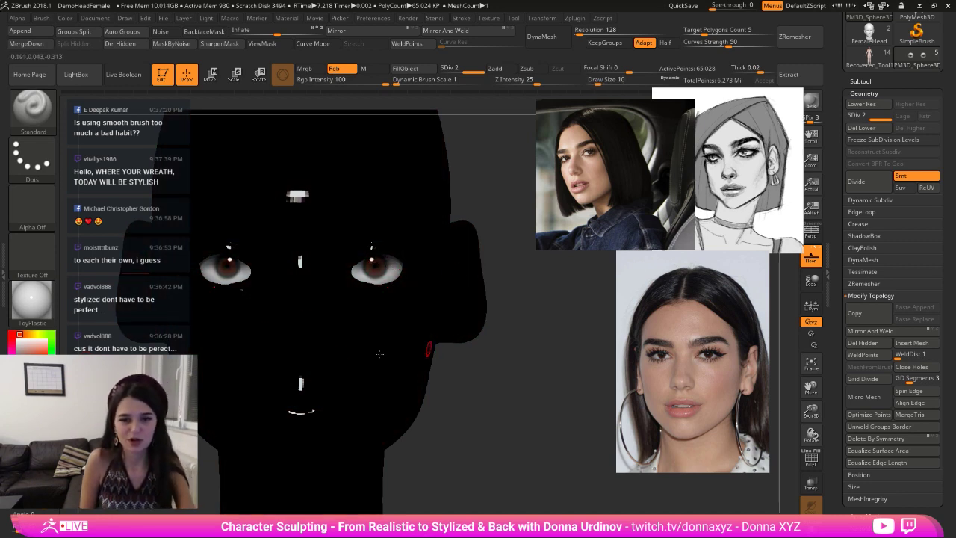
- Set the active colour back to white and adjust the eyeballs' scale with the transform gizmo
{"action": "left_click", "coordinate": [17, 340]}
{"action": "right_click_drag", "start_coordinate": [293, 246], "coordinate": [291, 142], "text": "ctrl"}
{"action": "key", "text": "e"}
{"action": "left_click_drag", "start_coordinate": [262, 268], "coordinate": [265, 261]}
{"action": "left_click_drag", "start_coordinate": [204, 267], "coordinate": [201, 267]}
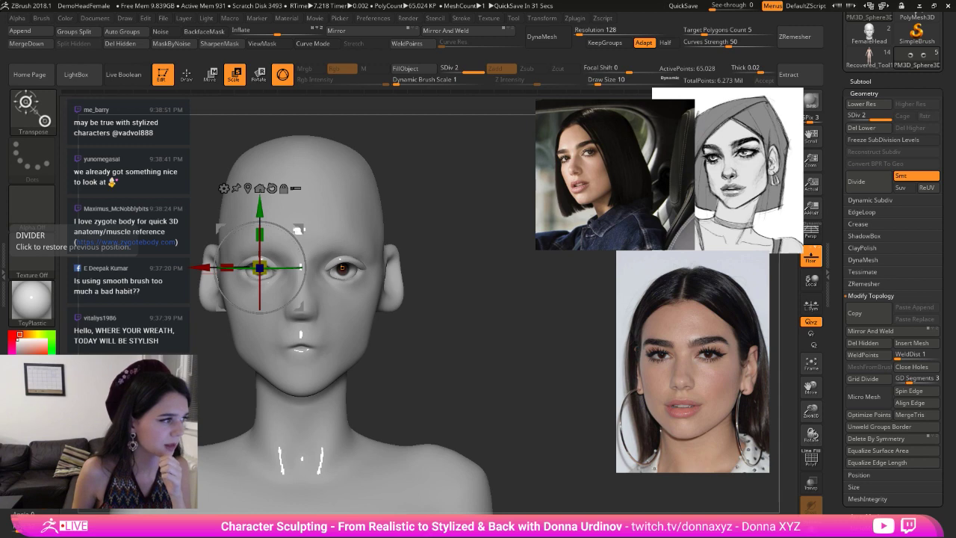
- Switch to the web browser and arrange its window and the three reference images so the illustrator's Instagram gallery is unobstructed
{"action": "key", "text": "alt+Tab"}
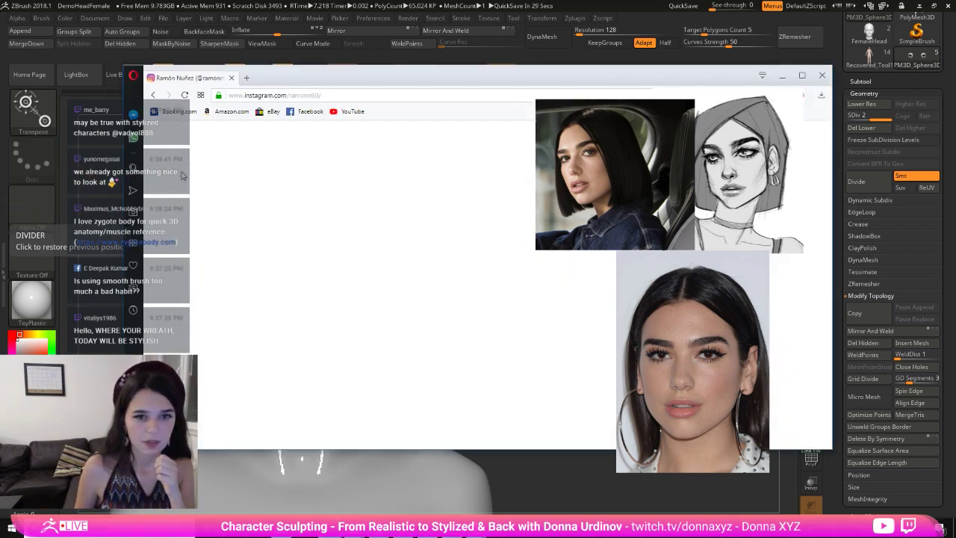
{"action": "left_click_drag", "start_coordinate": [520, 84], "coordinate": [599, 70]}
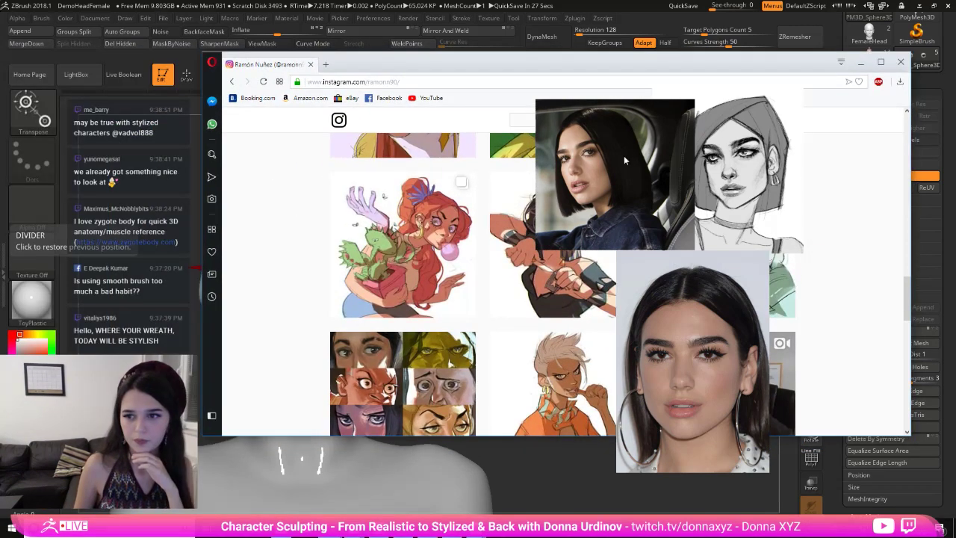
{"action": "mouse_move", "coordinate": [623, 155]}
{"action": "left_mouse_down"}
{"action": "mouse_move", "coordinate": [870, 161]}
{"action": "mouse_move", "coordinate": [891, 143]}
{"action": "left_mouse_up"}
{"action": "left_click_drag", "start_coordinate": [717, 186], "coordinate": [870, 317]}
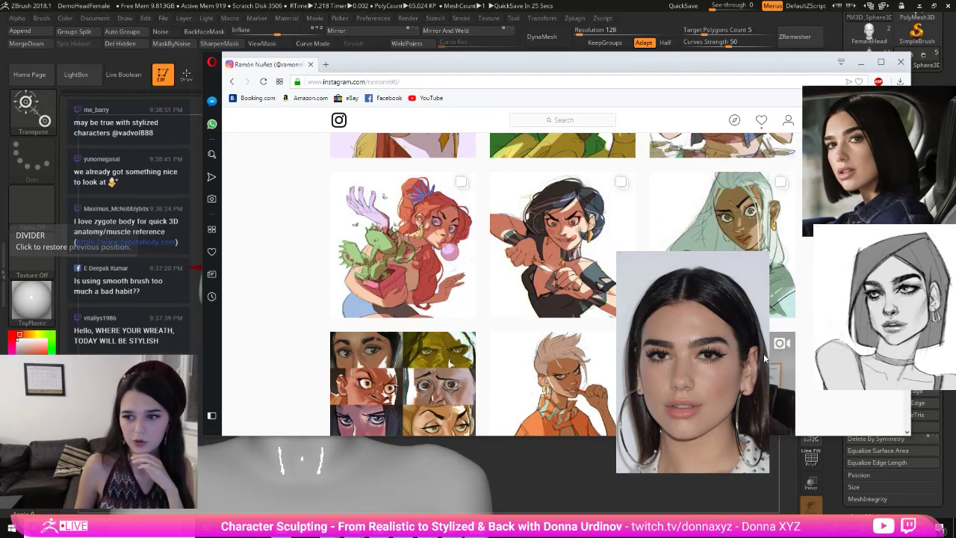
{"action": "mouse_move", "coordinate": [712, 348]}
{"action": "left_mouse_down"}
{"action": "mouse_move", "coordinate": [948, 367]}
{"action": "mouse_move", "coordinate": [935, 373]}
{"action": "left_mouse_up"}
{"action": "left_click_drag", "start_coordinate": [568, 71], "coordinate": [462, 45]}
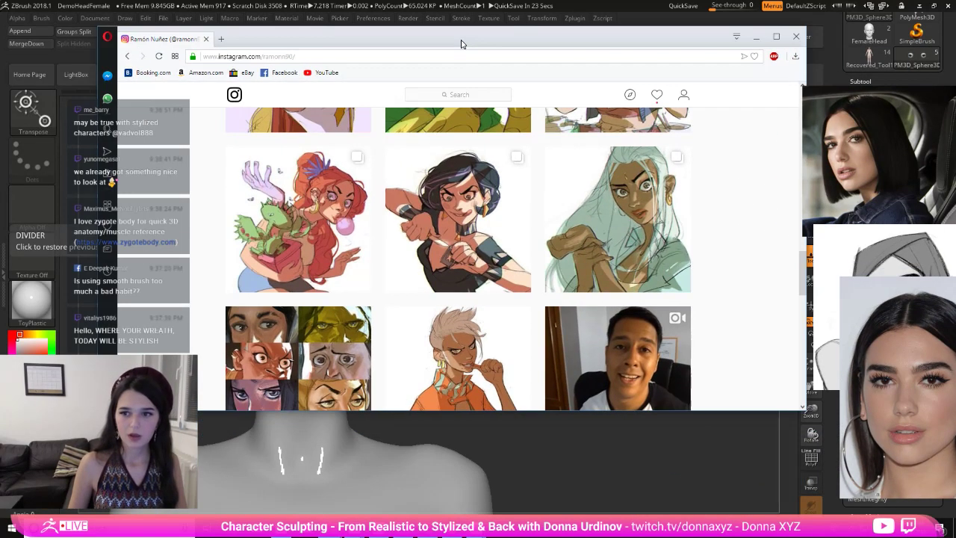
{"action": "left_click_drag", "start_coordinate": [94, 180], "coordinate": [231, 200]}
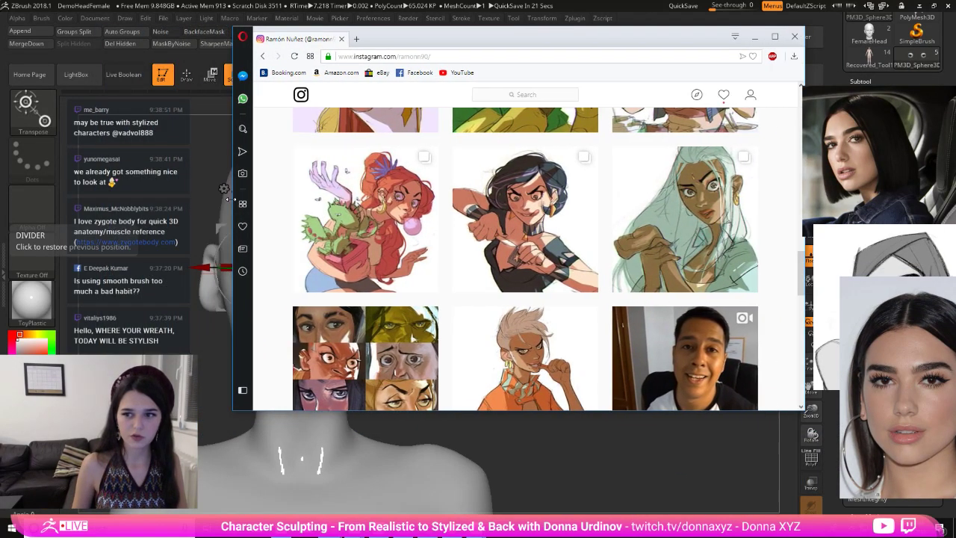
- Examine how faces and eyes are stylized in the illustrator's Instagram gallery, and return to ZBrush
{"action": "scroll", "coordinate": [565, 317], "scroll_direction": "down", "scroll_amount": 2}
{"action": "scroll", "coordinate": [564, 315], "scroll_direction": "down", "scroll_amount": 2}
{"action": "scroll", "coordinate": [597, 350], "scroll_direction": "up", "scroll_amount": 2}
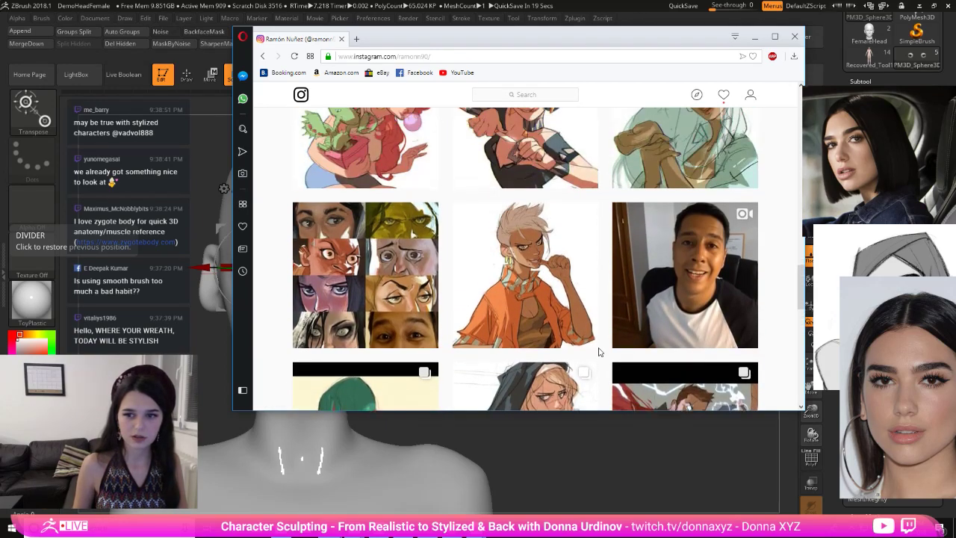
{"action": "scroll", "coordinate": [597, 350], "scroll_direction": "down", "scroll_amount": 6}
{"action": "scroll", "coordinate": [595, 347], "scroll_direction": "up", "scroll_amount": 2}
{"action": "scroll", "coordinate": [595, 347], "scroll_direction": "up", "scroll_amount": 2}
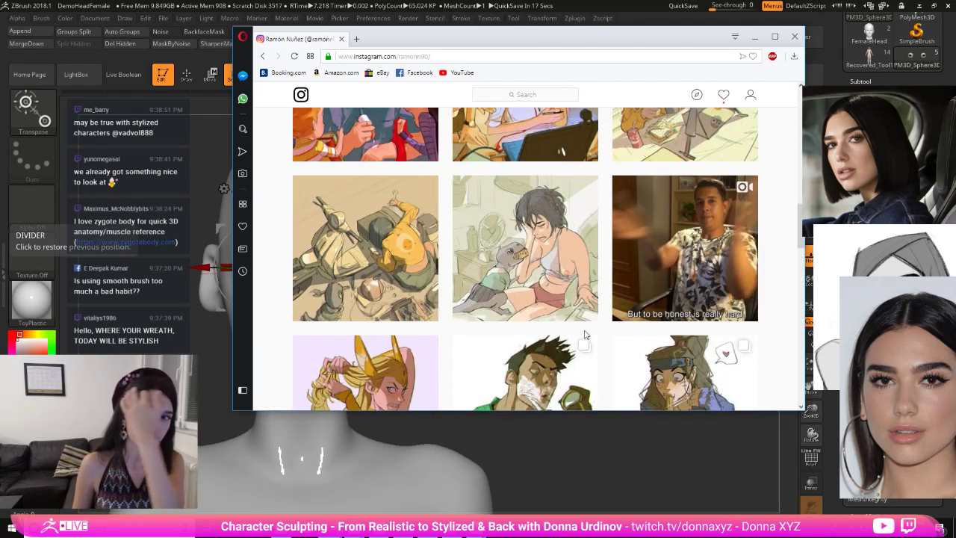
{"action": "scroll", "coordinate": [586, 336], "scroll_direction": "down", "scroll_amount": 8}
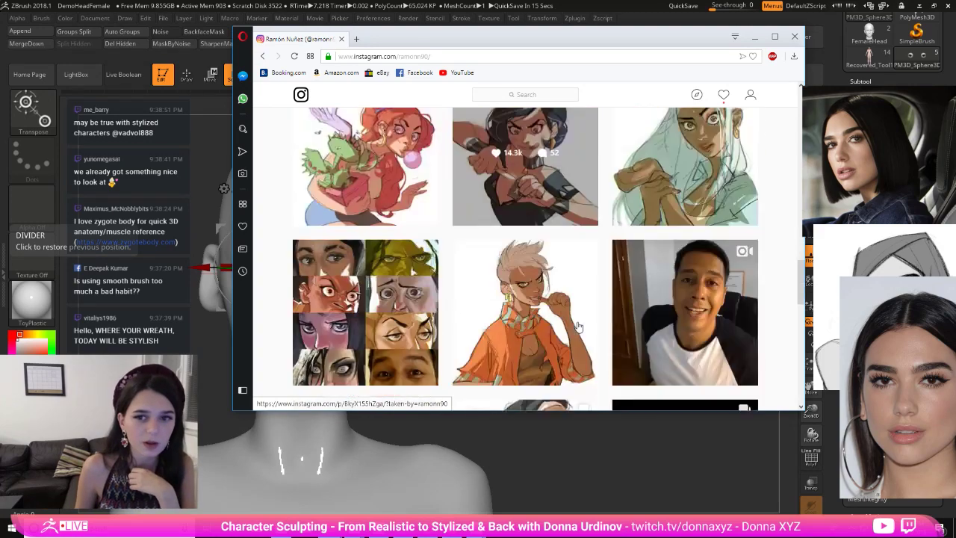
{"action": "scroll", "coordinate": [577, 323], "scroll_direction": "down", "scroll_amount": 6}
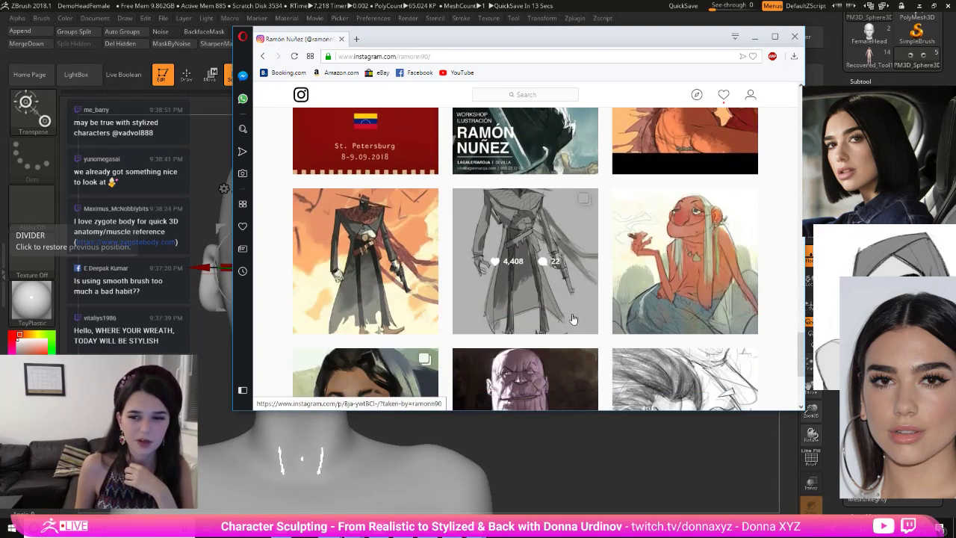
{"action": "scroll", "coordinate": [573, 320], "scroll_direction": "down", "scroll_amount": 4}
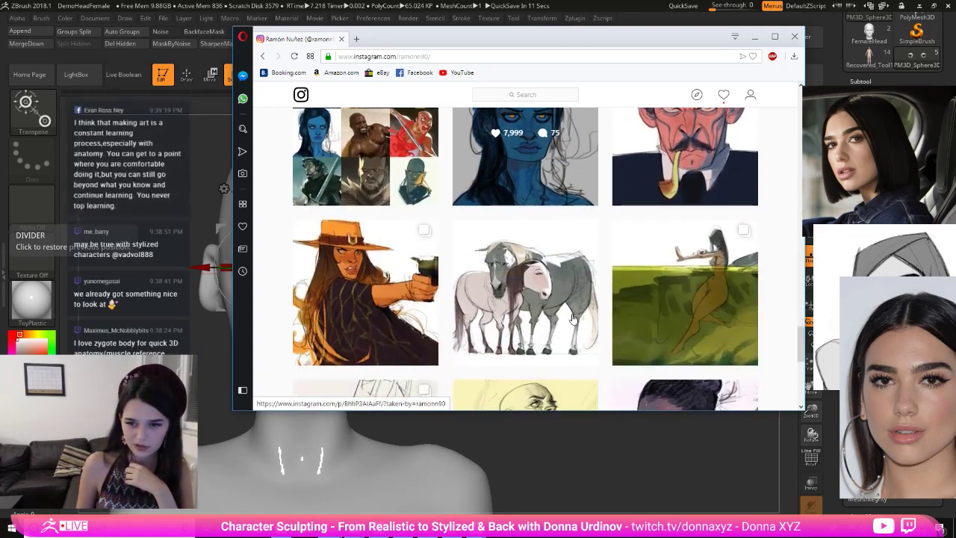
{"action": "scroll", "coordinate": [534, 286], "scroll_direction": "up", "scroll_amount": 1}
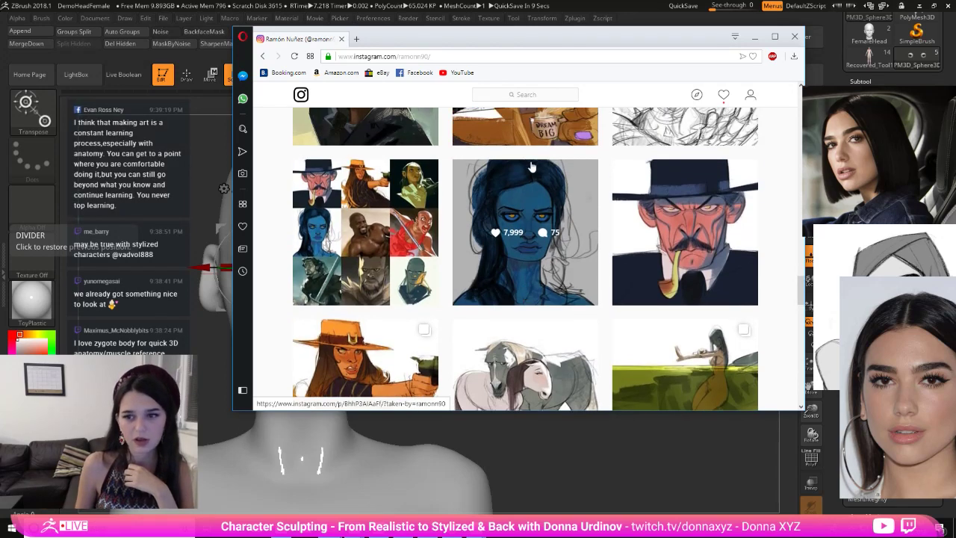
{"action": "scroll", "coordinate": [631, 300], "scroll_direction": "down", "scroll_amount": 3}
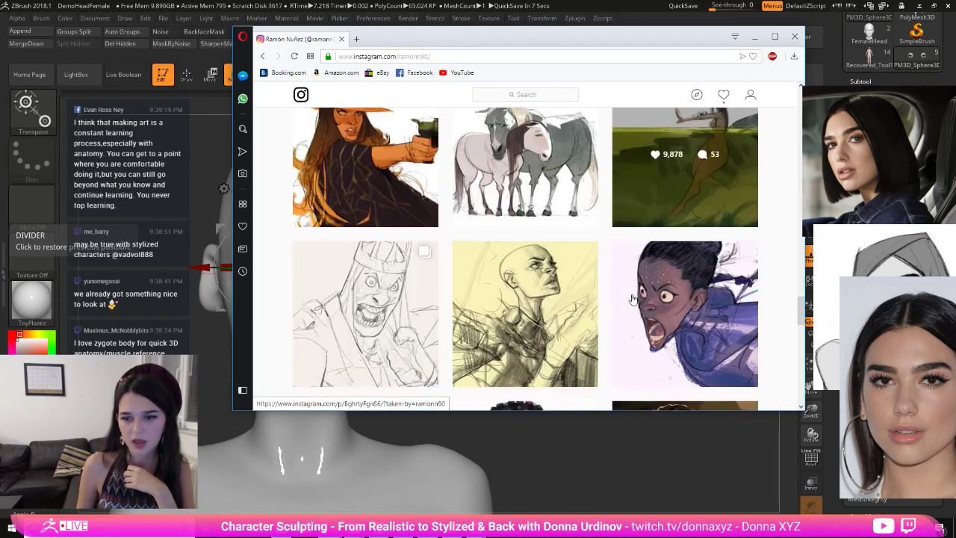
{"action": "scroll", "coordinate": [632, 299], "scroll_direction": "down", "scroll_amount": 1}
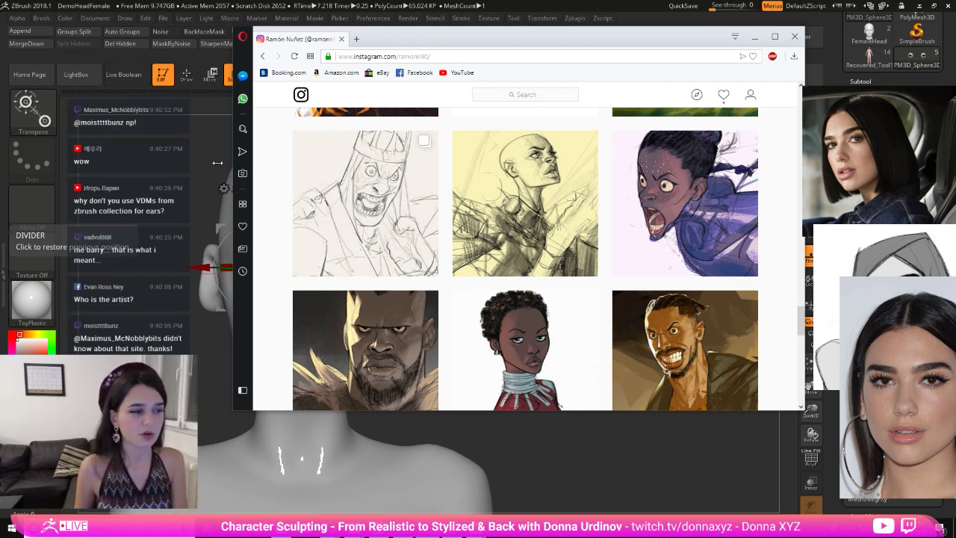
{"action": "left_click", "coordinate": [754, 37]}
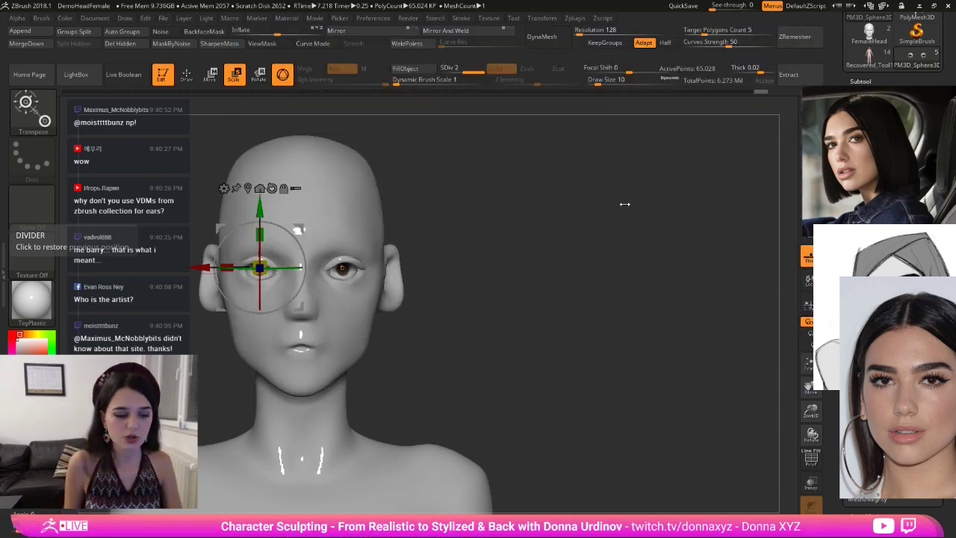
- Set the active display material to BasicMaterial and check the head in profile and from the front
{"action": "left_click_drag", "start_coordinate": [578, 312], "coordinate": [691, 320]}
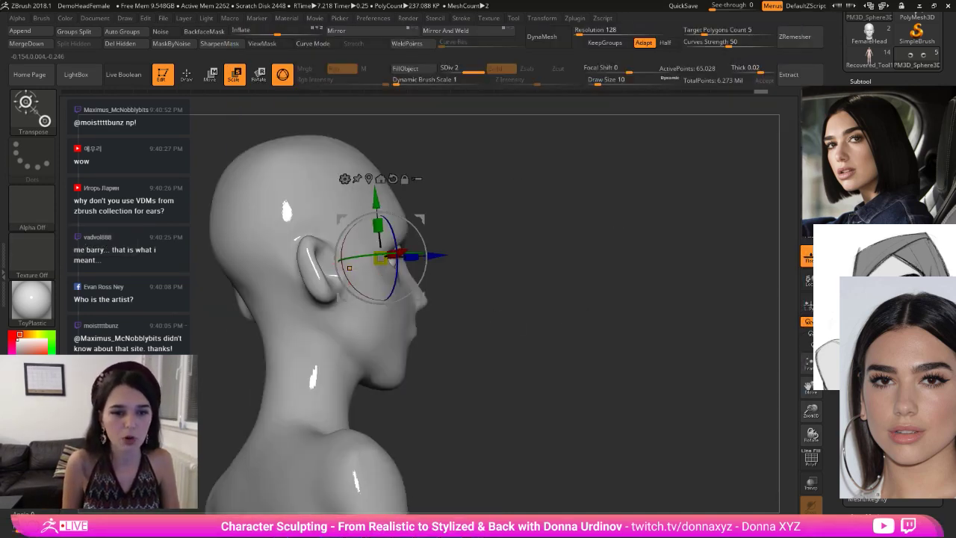
{"action": "left_click", "coordinate": [32, 300]}
{"action": "left_click", "coordinate": [93, 414]}
{"action": "left_click_drag", "start_coordinate": [543, 301], "coordinate": [508, 317]}
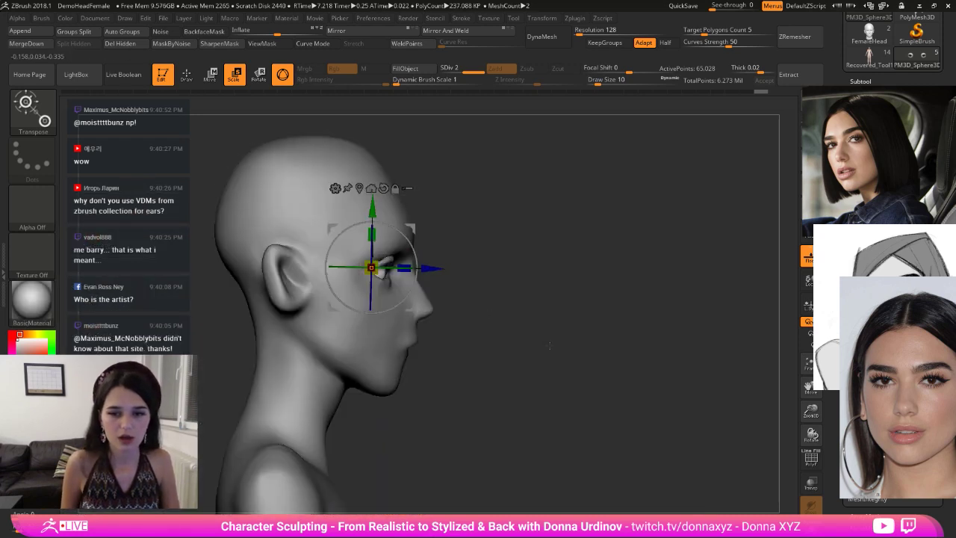
{"action": "mouse_move", "coordinate": [548, 346]}
{"action": "left_mouse_down", "text": "alt"}
{"action": "mouse_move", "coordinate": [591, 346]}
{"action": "mouse_move", "coordinate": [564, 351]}
{"action": "left_mouse_up", "text": "alt"}
- Activate the Move brush and select the head mesh, checking the illustrator's Instagram gallery once more
{"action": "key", "text": "b"}
{"action": "key", "text": "m"}
{"action": "key", "text": "v"}
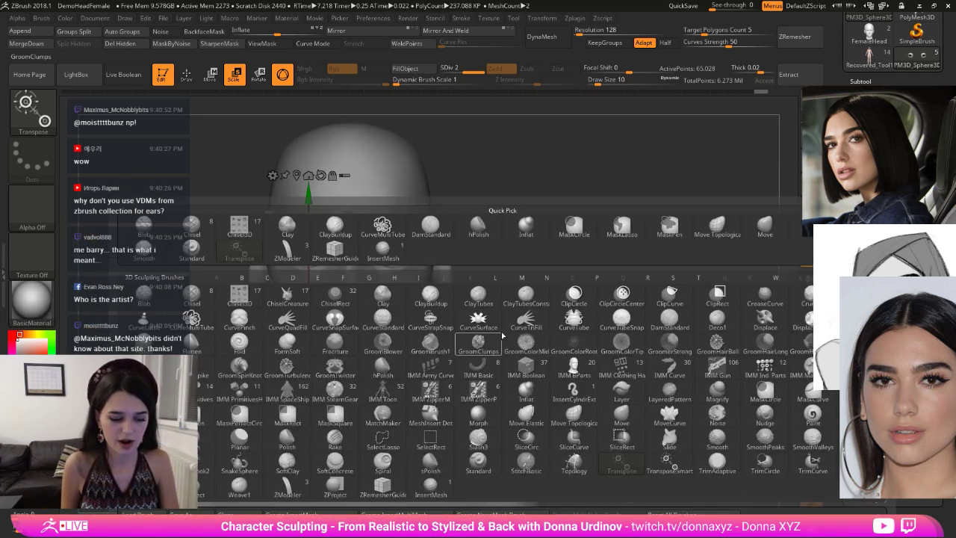
{"action": "key", "text": "bracketright"}
{"action": "key", "text": "bracketright"}
{"action": "key", "text": "bracketright"}
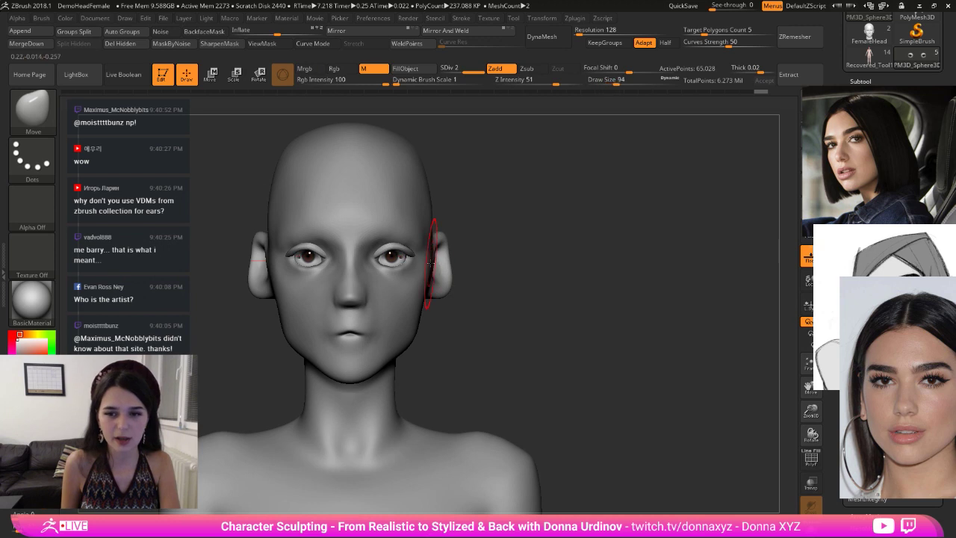
{"action": "left_click", "coordinate": [428, 261], "text": "alt"}
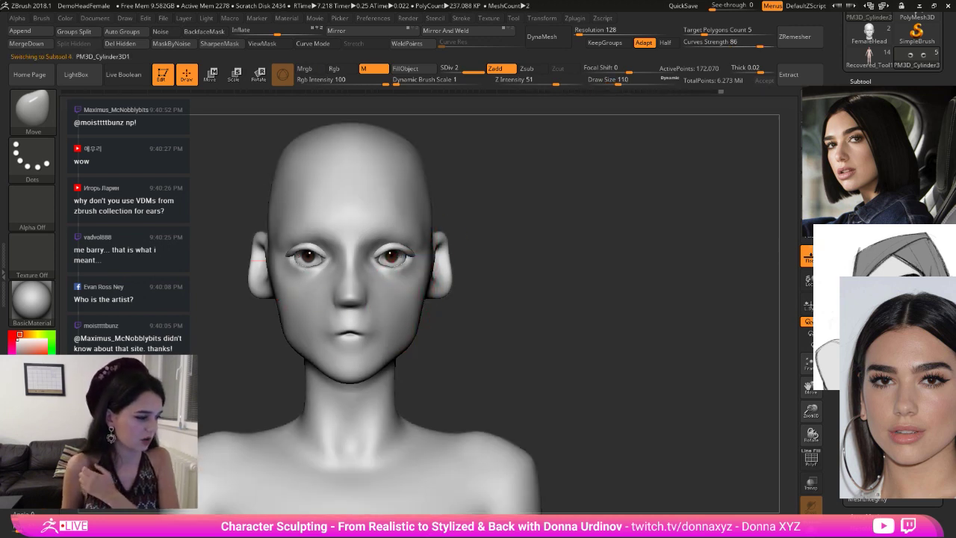
{"action": "key", "text": "alt+Tab"}
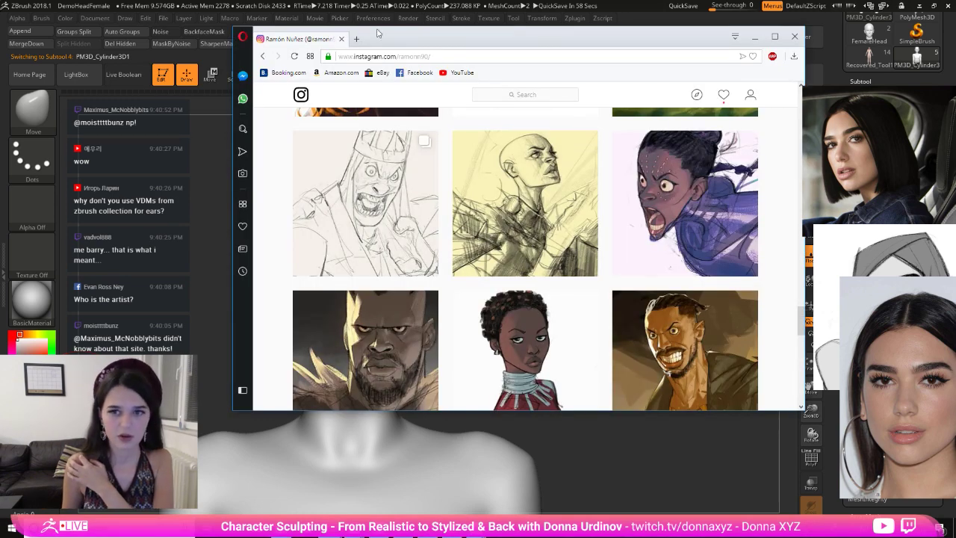
{"action": "key", "text": "alt+Tab"}
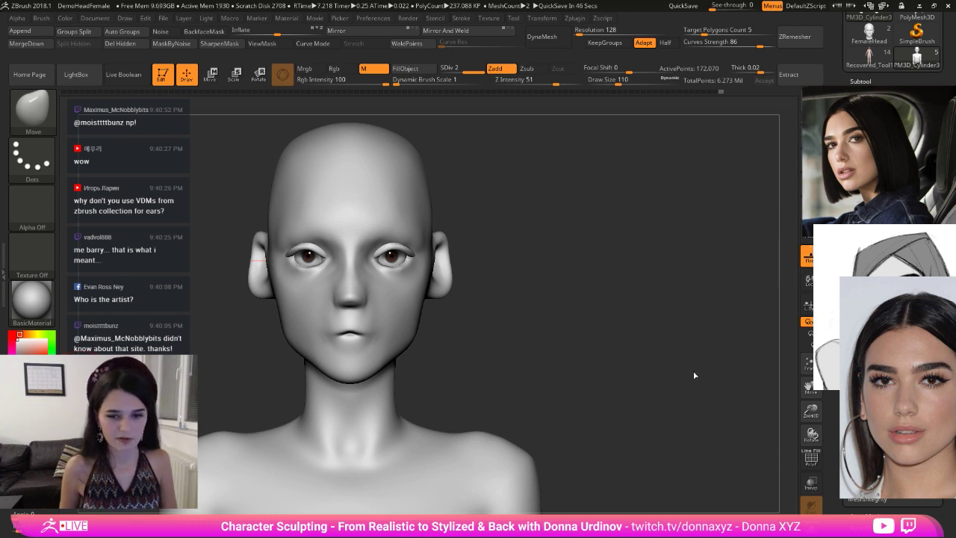
- Adjust the overall shape of the head with an enlarged Move brush in three-quarter and profile views
{"action": "left_click_drag", "start_coordinate": [694, 375], "coordinate": [637, 344]}
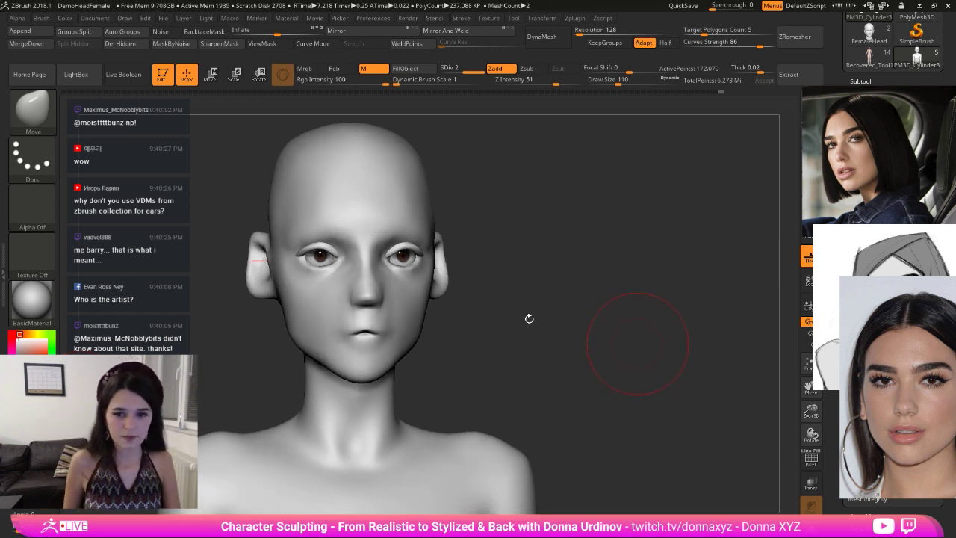
{"action": "mouse_move", "coordinate": [529, 318]}
{"action": "left_mouse_down"}
{"action": "mouse_move", "coordinate": [540, 356]}
{"action": "mouse_move", "coordinate": [576, 311]}
{"action": "mouse_move", "coordinate": [539, 263]}
{"action": "mouse_move", "coordinate": [496, 282]}
{"action": "mouse_move", "coordinate": [469, 280]}
{"action": "left_mouse_up"}
{"action": "mouse_move", "coordinate": [531, 253]}
{"action": "left_mouse_down"}
{"action": "mouse_move", "coordinate": [434, 275]}
{"action": "mouse_move", "coordinate": [448, 251]}
{"action": "left_mouse_up"}
{"action": "key", "text": "bracketright"}
{"action": "key", "text": "bracketright"}
{"action": "key", "text": "bracketright"}
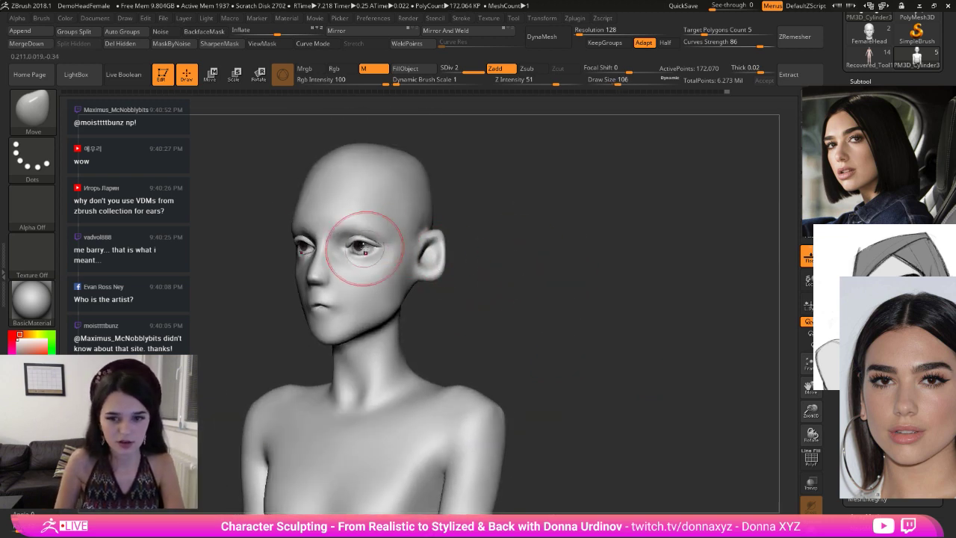
{"action": "left_click_drag", "start_coordinate": [549, 216], "coordinate": [458, 212]}
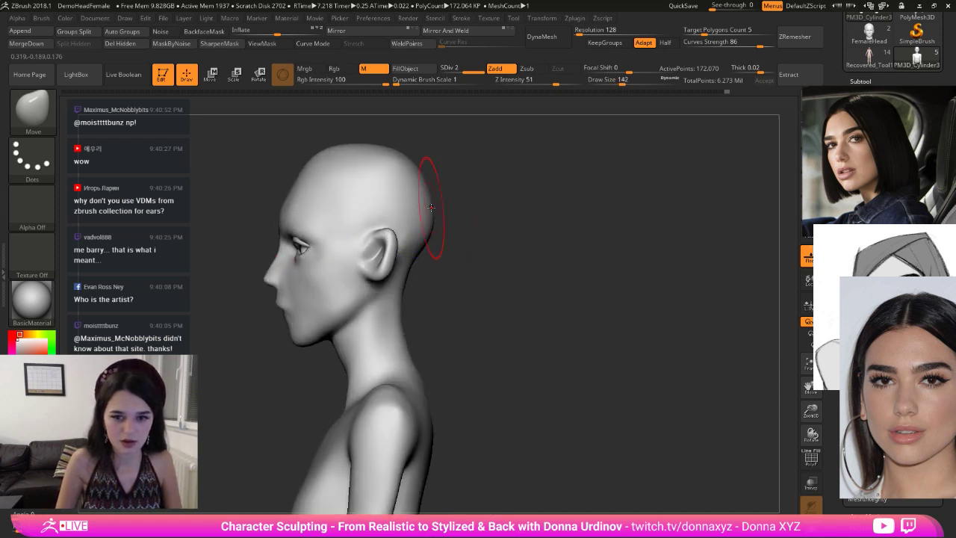
{"action": "left_click_drag", "start_coordinate": [488, 255], "coordinate": [506, 261]}
- Arrange the sketch and the two portrait photos in a column beside the head
{"action": "mouse_move", "coordinate": [938, 270]}
{"action": "left_mouse_down"}
{"action": "mouse_move", "coordinate": [797, 223]}
{"action": "mouse_move", "coordinate": [768, 156]}
{"action": "left_mouse_up"}
{"action": "left_click_drag", "start_coordinate": [835, 160], "coordinate": [674, 361]}
{"action": "mouse_move", "coordinate": [896, 359]}
{"action": "left_mouse_down"}
{"action": "mouse_move", "coordinate": [697, 504]}
{"action": "mouse_move", "coordinate": [703, 522]}
{"action": "left_mouse_up"}
{"action": "left_click_drag", "start_coordinate": [592, 341], "coordinate": [501, 293]}
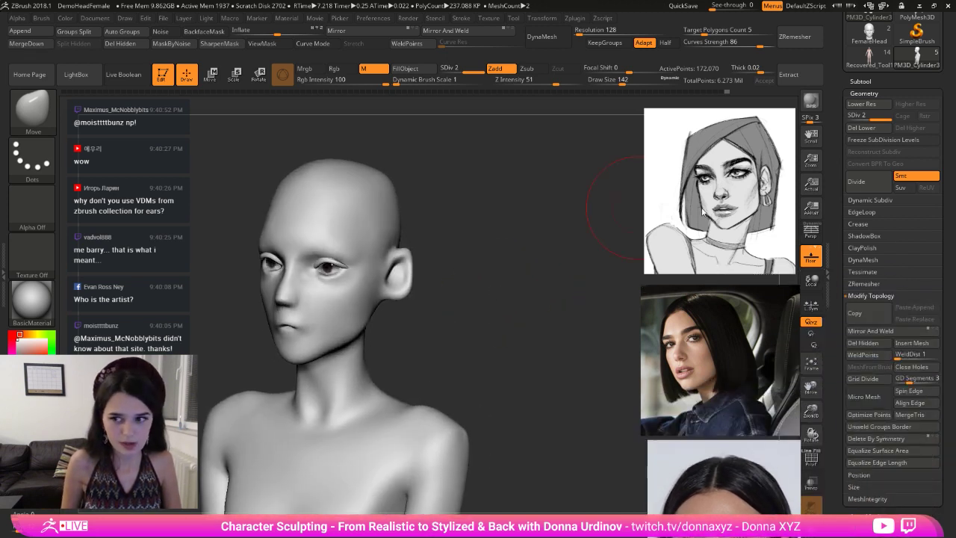
- Nudge the cheek contour slightly inward with a smaller Move brush and bring the face to a front view
{"action": "key", "text": "bracketleft"}
{"action": "key", "text": "bracketleft"}
{"action": "left_click_drag", "start_coordinate": [338, 323], "coordinate": [327, 323]}
{"action": "left_click_drag", "start_coordinate": [448, 319], "coordinate": [496, 285]}
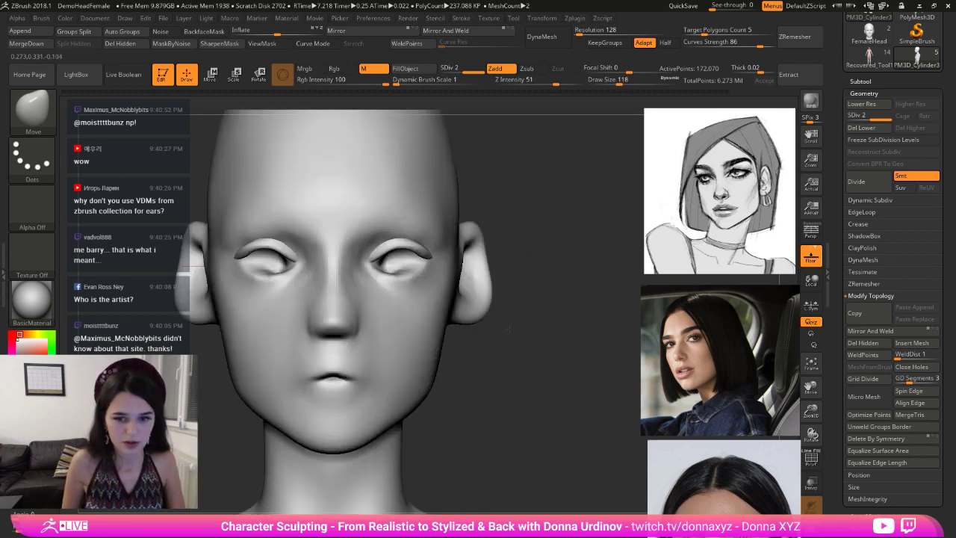
- Select the eyeballs, scale them to about 0.97 and shift them slightly outward with the gizmo
{"action": "left_click", "coordinate": [397, 259], "text": "alt"}
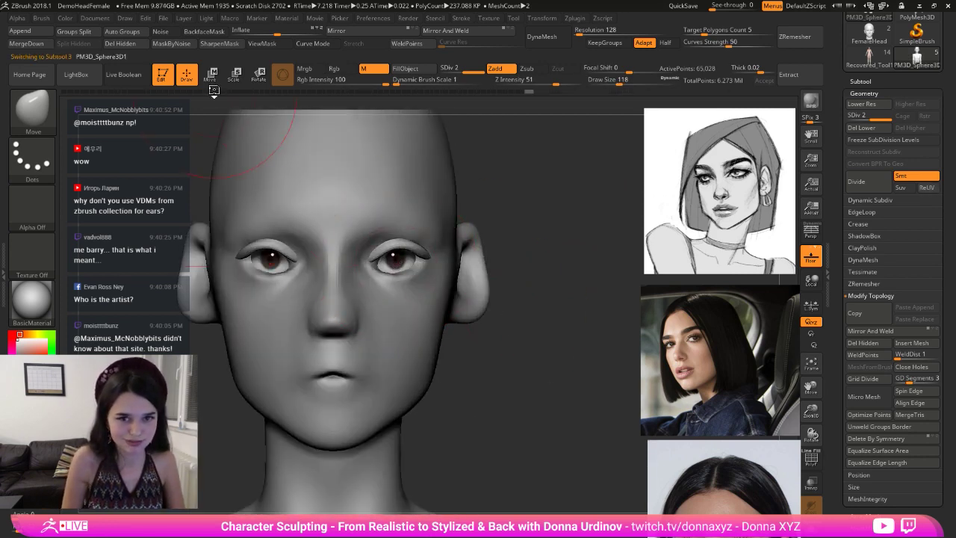
{"action": "left_click", "coordinate": [235, 74]}
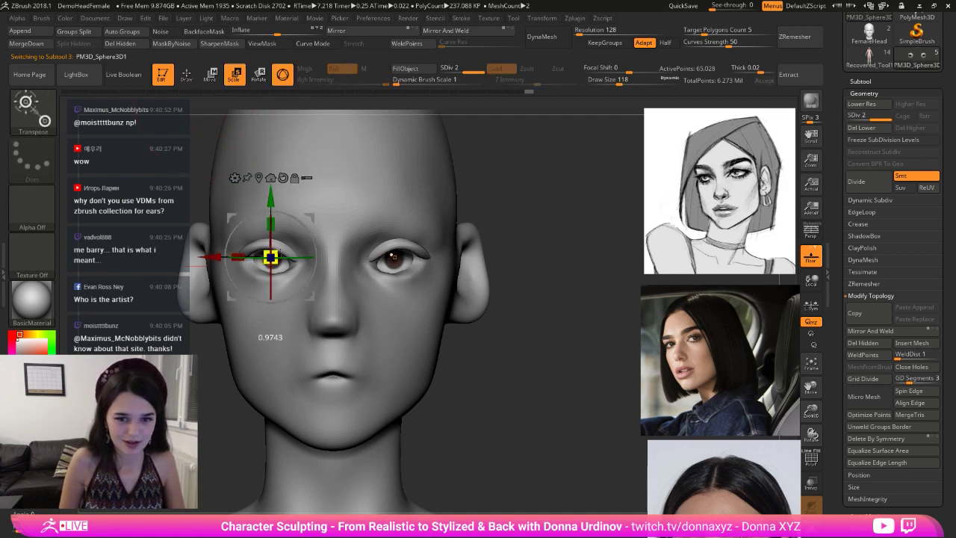
{"action": "left_click_drag", "start_coordinate": [213, 257], "coordinate": [210, 256]}
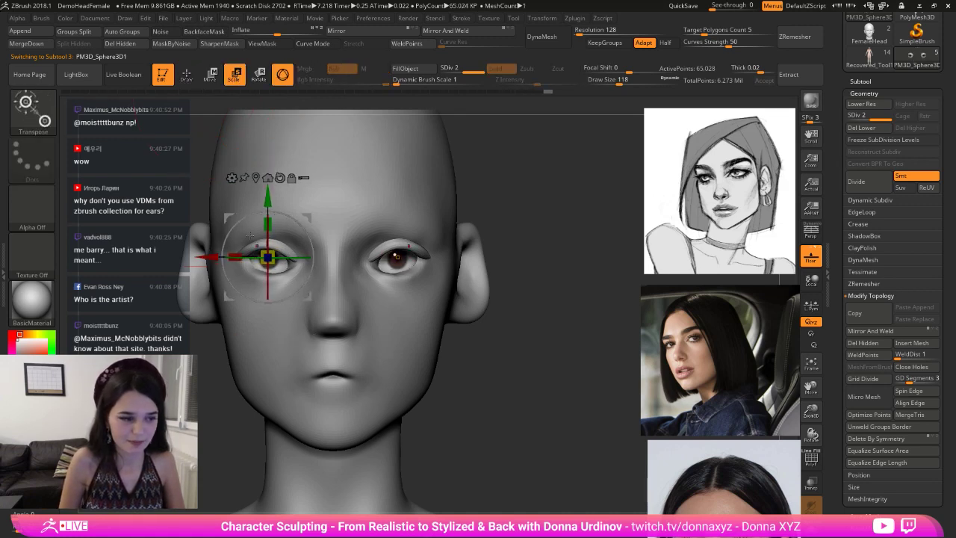
- Reselect the head mesh and pull both ears slightly downward with a large Move brush
{"action": "left_click", "coordinate": [383, 184], "text": "alt"}
{"action": "key", "text": "b"}
{"action": "key", "text": "m"}
{"action": "key", "text": "v"}
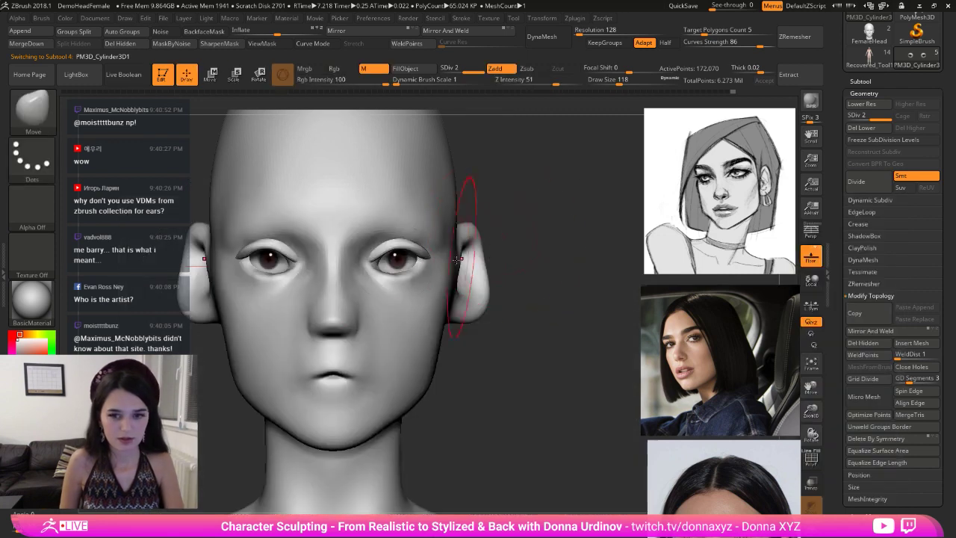
{"action": "key", "text": "bracketright"}
{"action": "key", "text": "bracketright"}
{"action": "key", "text": "bracketright"}
{"action": "key", "text": "bracketright"}
{"action": "left_click_drag", "start_coordinate": [187, 282], "coordinate": [190, 307]}
- Reshape the temples and sides of the face with the Move brush, working from below and in three-quarter view
{"action": "key", "text": "bracketleft"}
{"action": "key", "text": "bracketleft"}
{"action": "key", "text": "bracketleft"}
{"action": "key", "text": "bracketleft"}
{"action": "key", "text": "bracketleft"}
{"action": "key", "text": "bracketleft"}
{"action": "key", "text": "bracketleft"}
{"action": "key", "text": "bracketleft"}
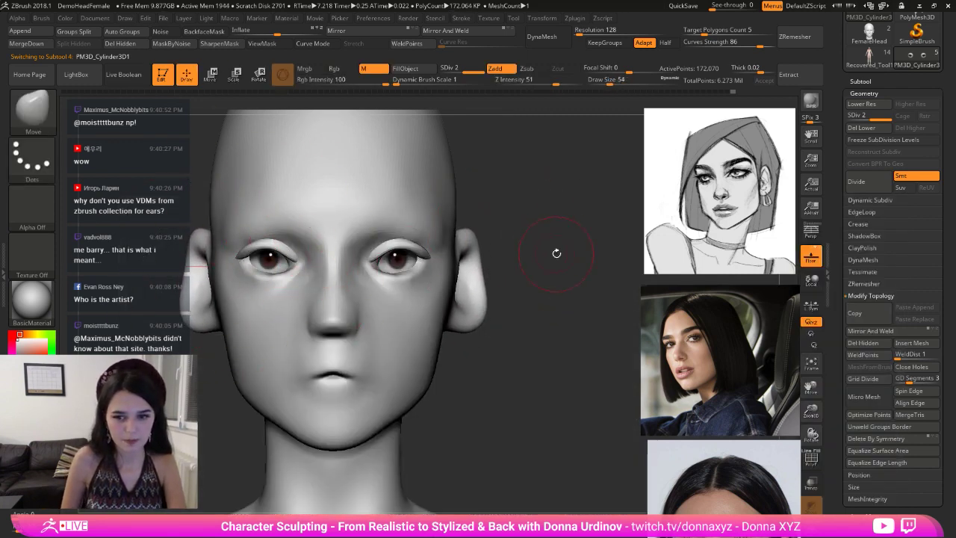
{"action": "left_click_drag", "start_coordinate": [557, 254], "coordinate": [465, 162]}
{"action": "key", "text": "bracketright"}
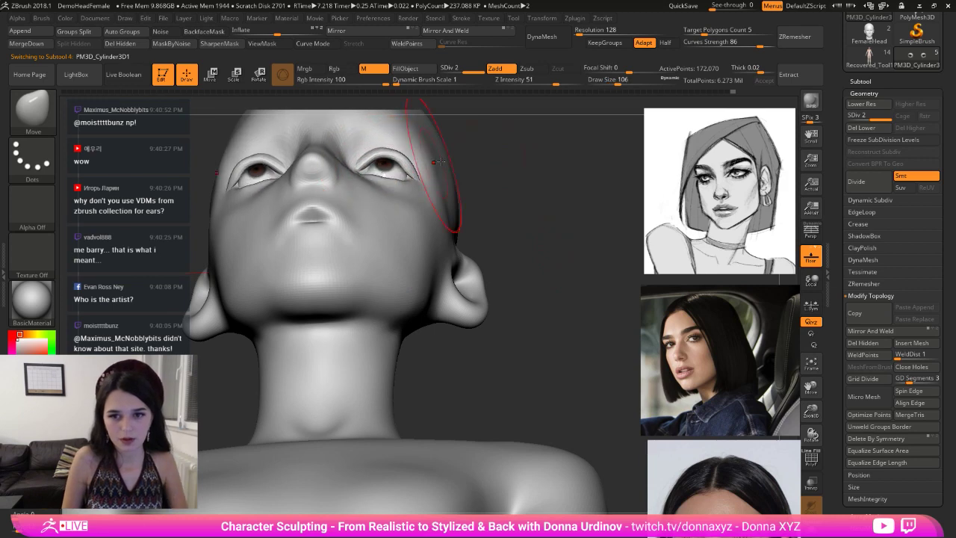
{"action": "left_click_drag", "start_coordinate": [545, 166], "coordinate": [543, 229]}
{"action": "left_click_drag", "start_coordinate": [548, 304], "coordinate": [569, 290]}
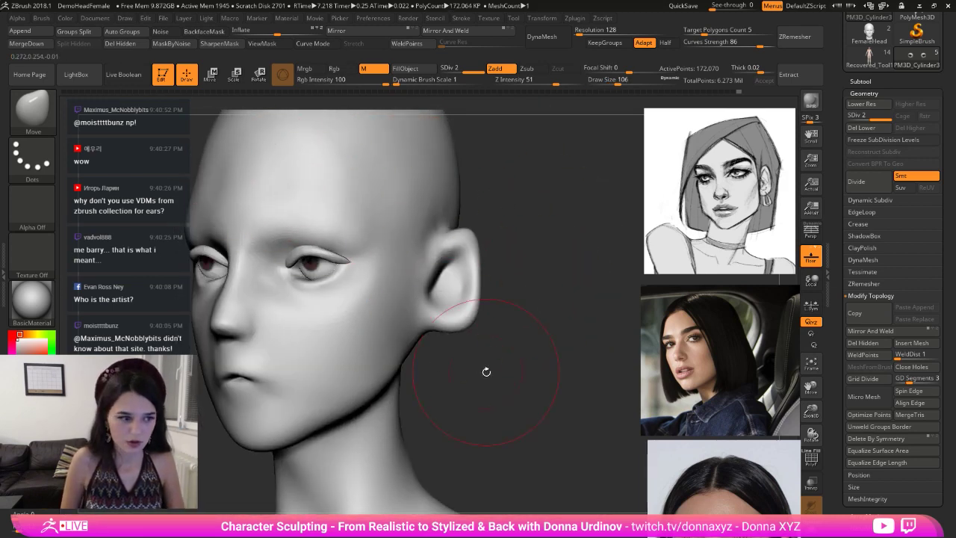
{"action": "left_click_drag", "start_coordinate": [486, 371], "coordinate": [459, 311]}
{"action": "key", "text": "bracketleft"}
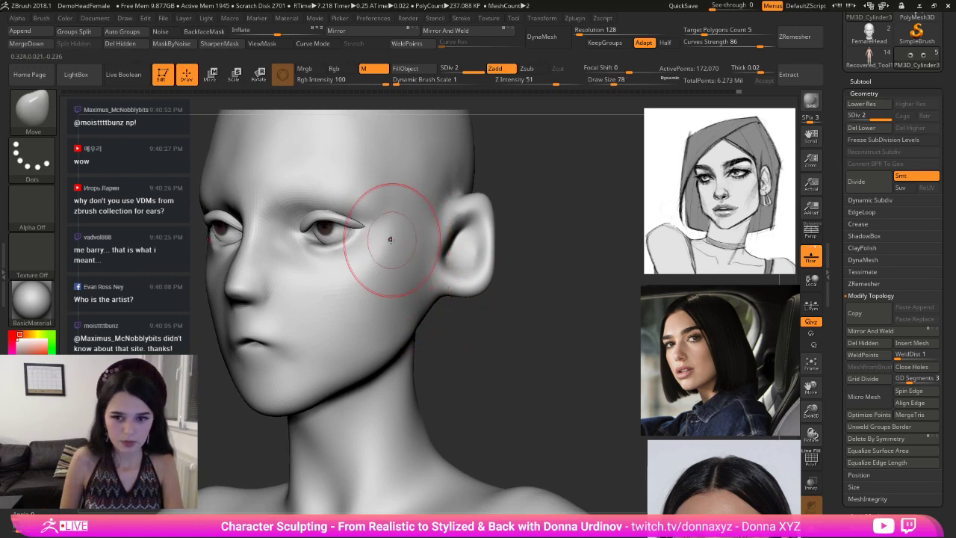
- Build up the cheekbones, cheeks and jaw with broad ClayBuildup strokes at draw size 98
{"action": "key", "text": "b"}
{"action": "key", "text": "c"}
{"action": "key", "text": "b"}
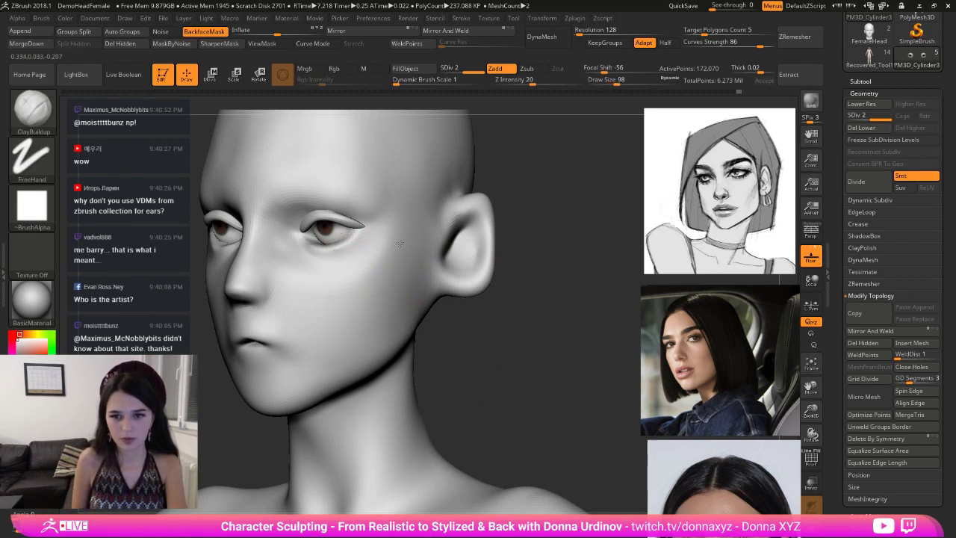
{"action": "mouse_move", "coordinate": [400, 243]}
{"action": "left_mouse_down"}
{"action": "mouse_move", "coordinate": [355, 280]}
{"action": "mouse_move", "coordinate": [348, 303]}
{"action": "mouse_move", "coordinate": [396, 322]}
{"action": "mouse_move", "coordinate": [379, 359]}
{"action": "mouse_move", "coordinate": [360, 299]}
{"action": "mouse_move", "coordinate": [350, 355]}
{"action": "mouse_move", "coordinate": [334, 362]}
{"action": "mouse_move", "coordinate": [357, 278]}
{"action": "mouse_move", "coordinate": [340, 295]}
{"action": "mouse_move", "coordinate": [366, 251]}
{"action": "mouse_move", "coordinate": [373, 284]}
{"action": "mouse_move", "coordinate": [402, 283]}
{"action": "left_mouse_up"}
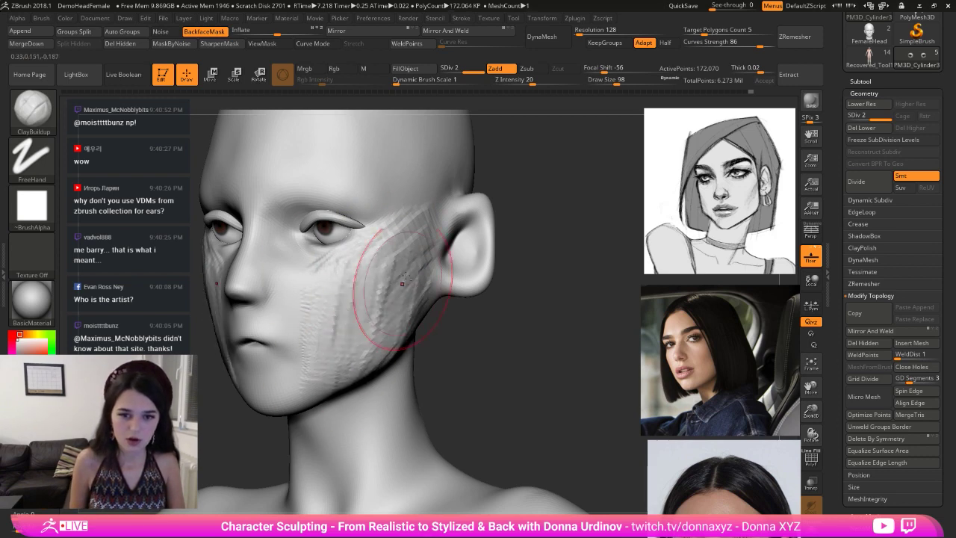
- Check the face in profile and front view, and nudge the eyelids' lower inner area slightly upward with the Move brush
{"action": "left_click_drag", "start_coordinate": [559, 342], "coordinate": [484, 337]}
{"action": "key", "text": "b"}
{"action": "key", "text": "m"}
{"action": "key", "text": "v"}
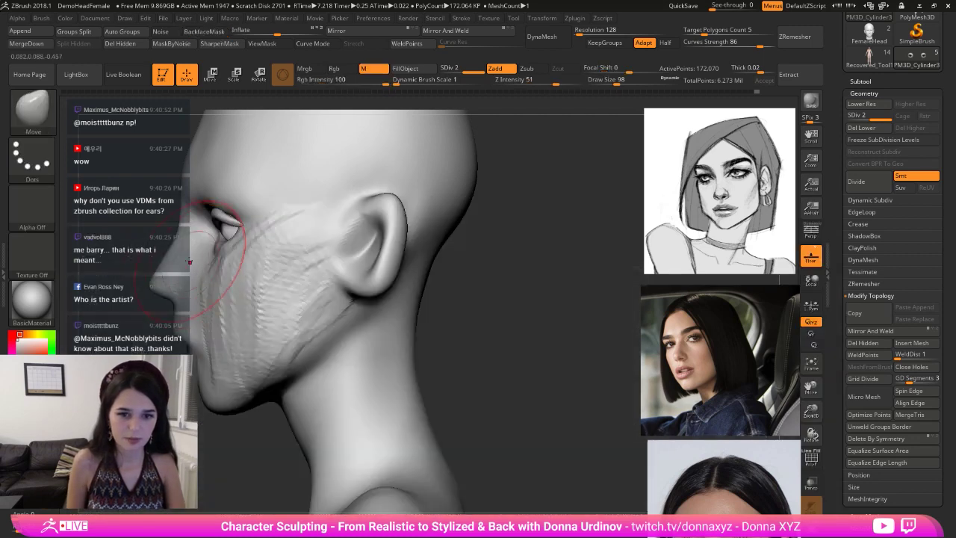
{"action": "key", "text": "bracketright"}
{"action": "left_click_drag", "start_coordinate": [473, 338], "coordinate": [518, 336], "text": "shift"}
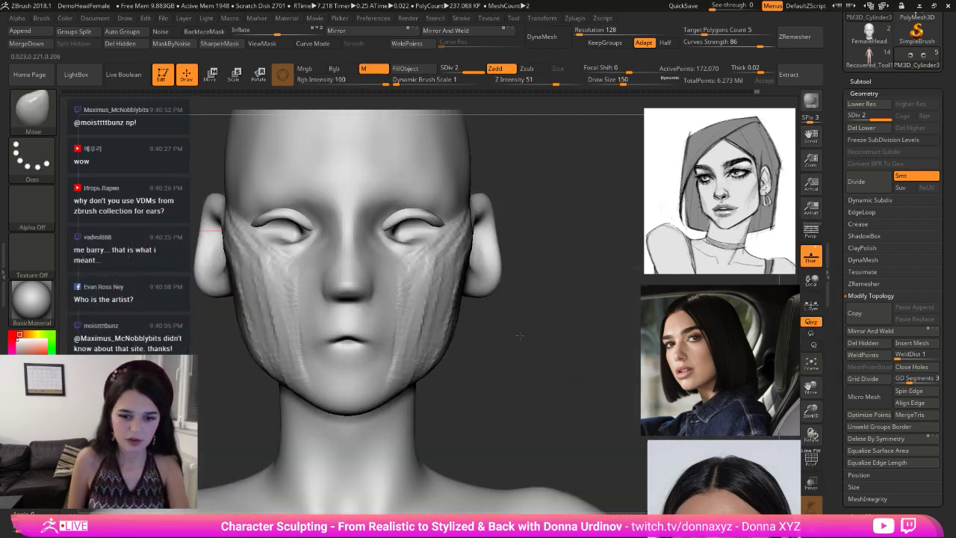
{"action": "key", "text": "bracketleft"}
{"action": "key", "text": "bracketleft"}
{"action": "key", "text": "bracketleft"}
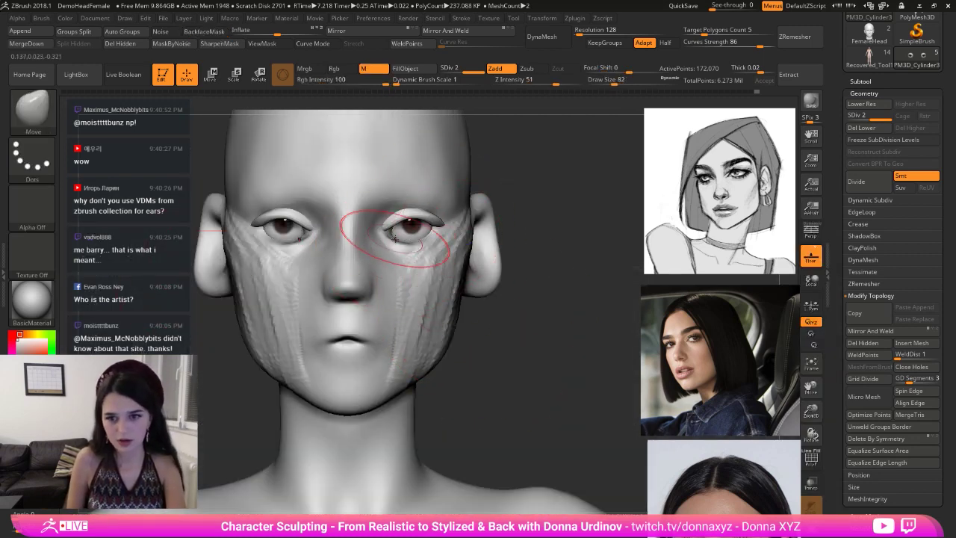
{"action": "left_click_drag", "start_coordinate": [394, 241], "coordinate": [395, 239]}
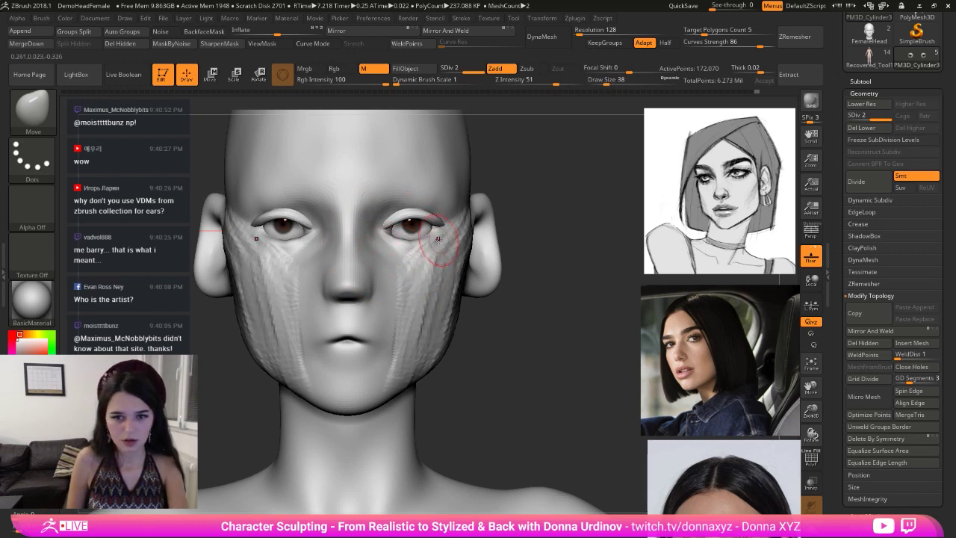
- Build up the area beneath the eyes and the brow ridges with small ClayBuildup strokes
{"action": "key", "text": "b"}
{"action": "key", "text": "c"}
{"action": "key", "text": "b"}
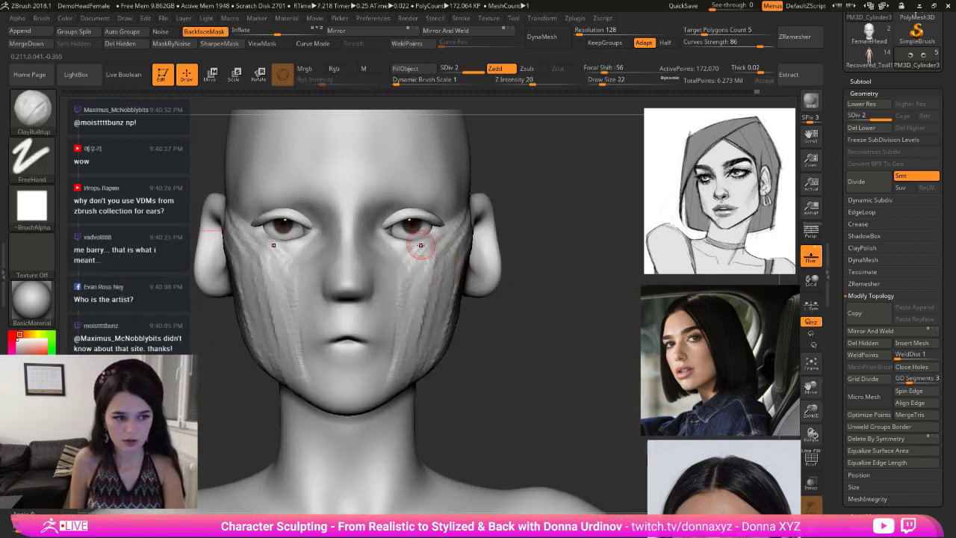
{"action": "left_click_drag", "start_coordinate": [540, 280], "coordinate": [577, 280]}
{"action": "mouse_move", "coordinate": [318, 242]}
{"action": "left_mouse_down"}
{"action": "mouse_move", "coordinate": [294, 235]}
{"action": "mouse_move", "coordinate": [330, 239]}
{"action": "mouse_move", "coordinate": [330, 254]}
{"action": "mouse_move", "coordinate": [279, 242]}
{"action": "left_mouse_up"}
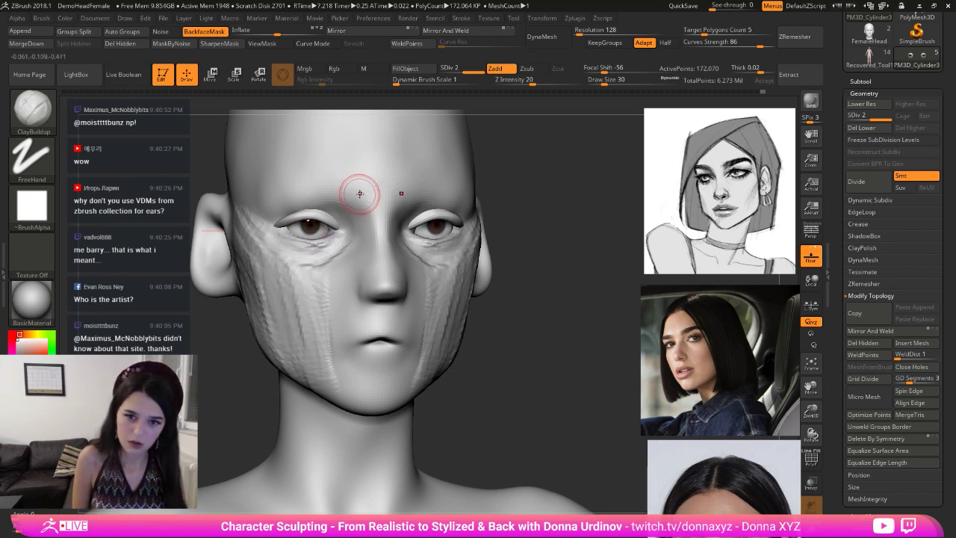
{"action": "left_click_drag", "start_coordinate": [359, 194], "coordinate": [282, 183]}
{"action": "mouse_move", "coordinate": [495, 186]}
{"action": "left_mouse_down"}
{"action": "mouse_move", "coordinate": [467, 219]}
{"action": "mouse_move", "coordinate": [352, 217]}
{"action": "left_mouse_up"}
- Smooth the clay strokes on the brows, under-eyes, cheeks and jaw, and switch to hPolish for refining the cheek planes
{"action": "key", "text": "shift"}
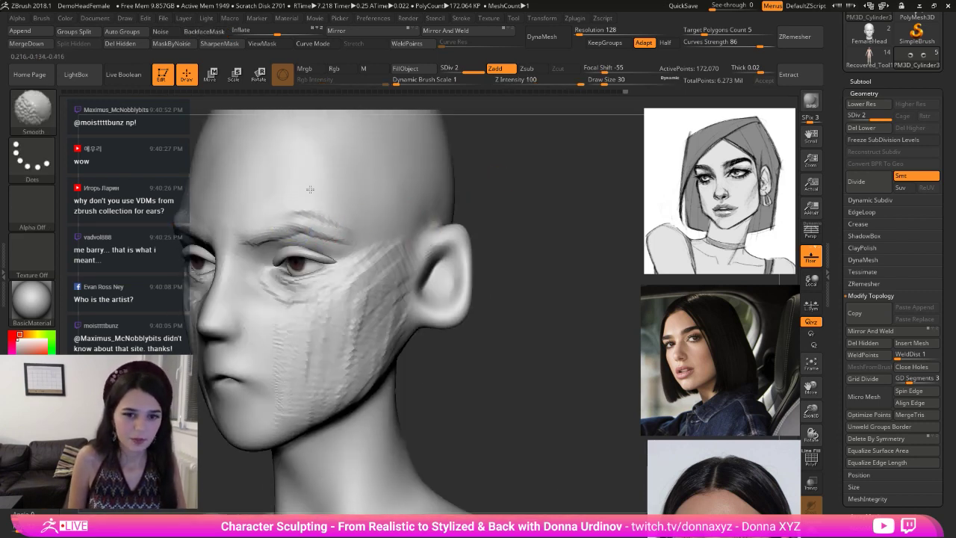
{"action": "mouse_move", "coordinate": [360, 245]}
{"action": "left_mouse_down", "text": "shift"}
{"action": "mouse_move", "coordinate": [295, 237]}
{"action": "mouse_move", "coordinate": [249, 252]}
{"action": "left_mouse_up", "text": "shift"}
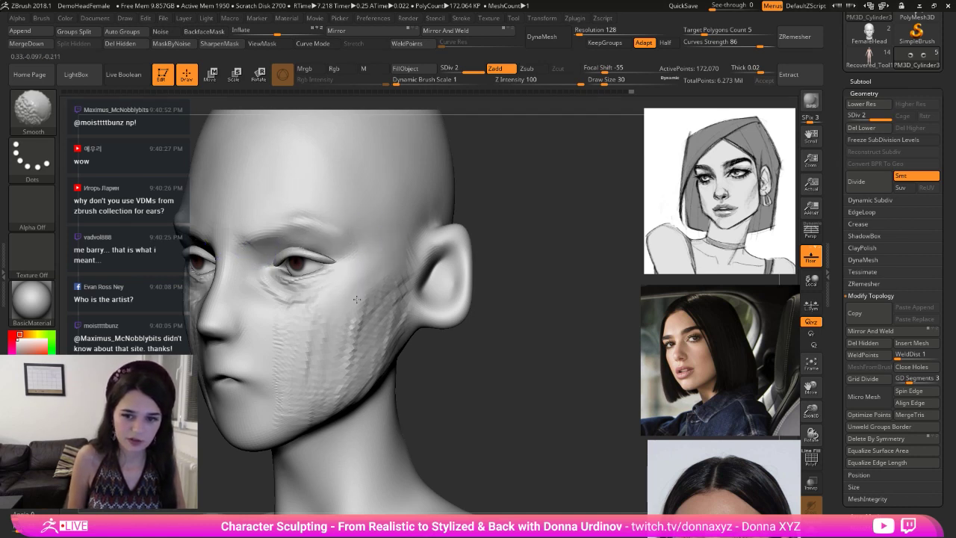
{"action": "left_click_drag", "start_coordinate": [346, 403], "coordinate": [348, 360], "text": "shift"}
{"action": "key", "text": "]"}
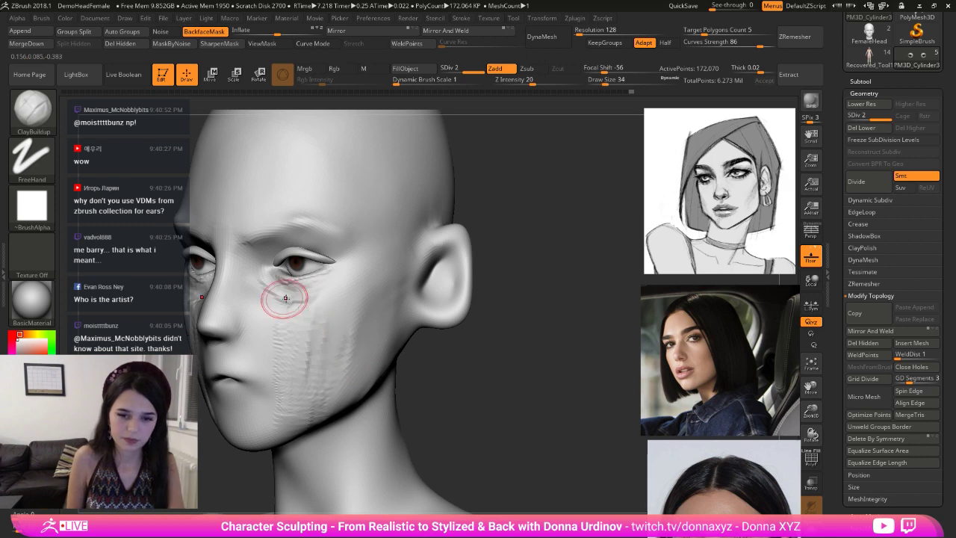
{"action": "key", "text": "]"}
{"action": "mouse_move", "coordinate": [263, 289]}
{"action": "left_mouse_down", "text": "shift"}
{"action": "mouse_move", "coordinate": [316, 282]}
{"action": "mouse_move", "coordinate": [280, 356]}
{"action": "left_mouse_up", "text": "shift"}
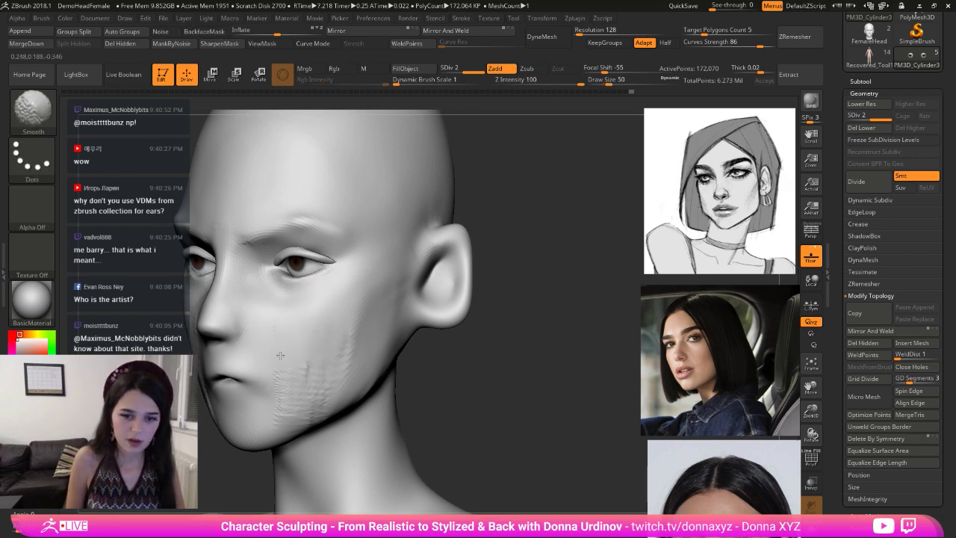
{"action": "key", "text": "b"}
{"action": "key", "text": "h"}
{"action": "key", "text": "p"}
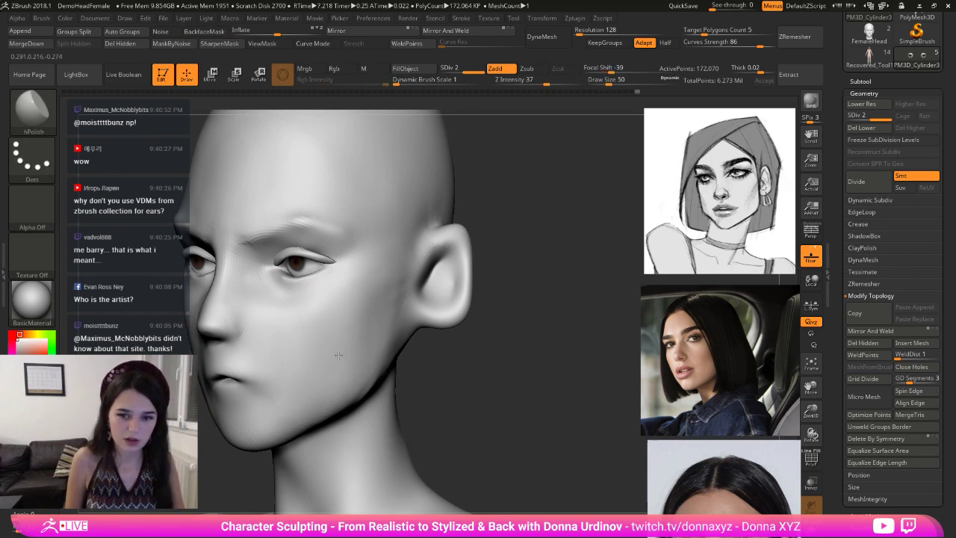
- Refine the jawline below the ear with the Move brush, checking it in three-quarter and profile views
{"action": "key", "text": "b"}
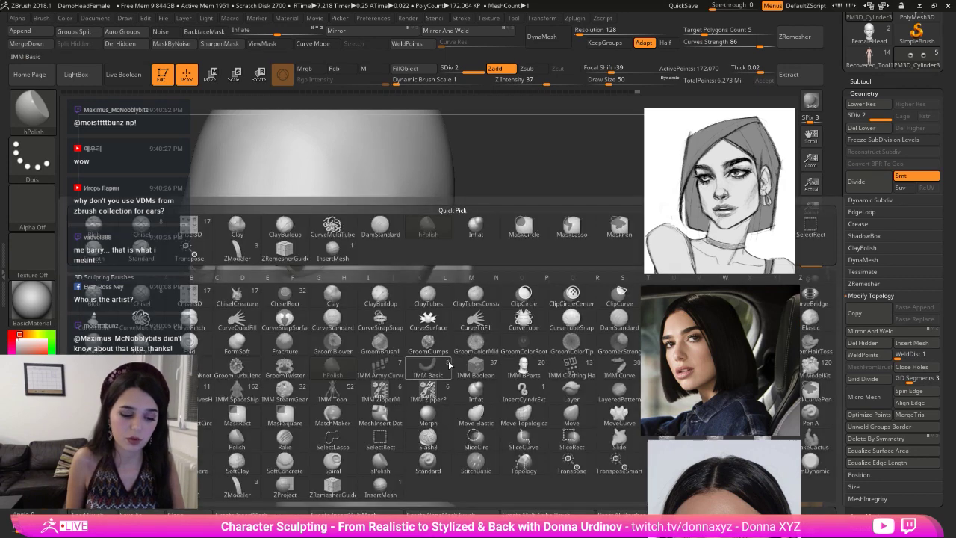
{"action": "key", "text": "m"}
{"action": "key", "text": "v"}
{"action": "key", "text": "b"}
{"action": "key", "text": "m"}
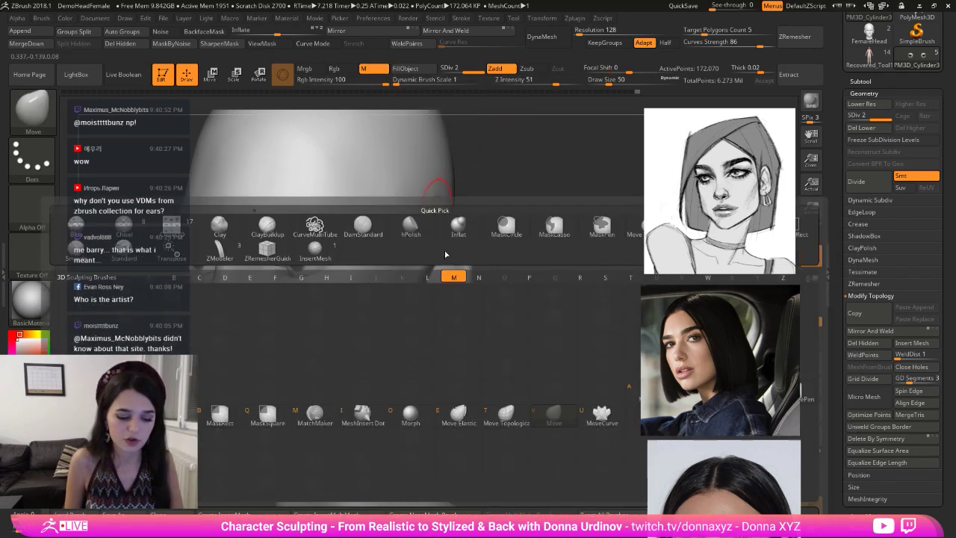
{"action": "key", "text": "v"}
{"action": "left_click_drag", "start_coordinate": [502, 372], "coordinate": [501, 333]}
{"action": "key", "text": "s"}
{"action": "left_click", "coordinate": [345, 394]}
{"action": "mouse_move", "coordinate": [346, 393]}
{"action": "left_mouse_down"}
{"action": "mouse_move", "coordinate": [343, 380]}
{"action": "mouse_move", "coordinate": [319, 408]}
{"action": "left_mouse_up"}
{"action": "mouse_move", "coordinate": [449, 375]}
{"action": "left_mouse_down"}
{"action": "mouse_move", "coordinate": [380, 371]}
{"action": "mouse_move", "coordinate": [338, 376]}
{"action": "mouse_move", "coordinate": [331, 396]}
{"action": "mouse_move", "coordinate": [326, 390]}
{"action": "left_mouse_up"}
{"action": "key", "text": "bracketleft"}
{"action": "key", "text": "bracketleft"}
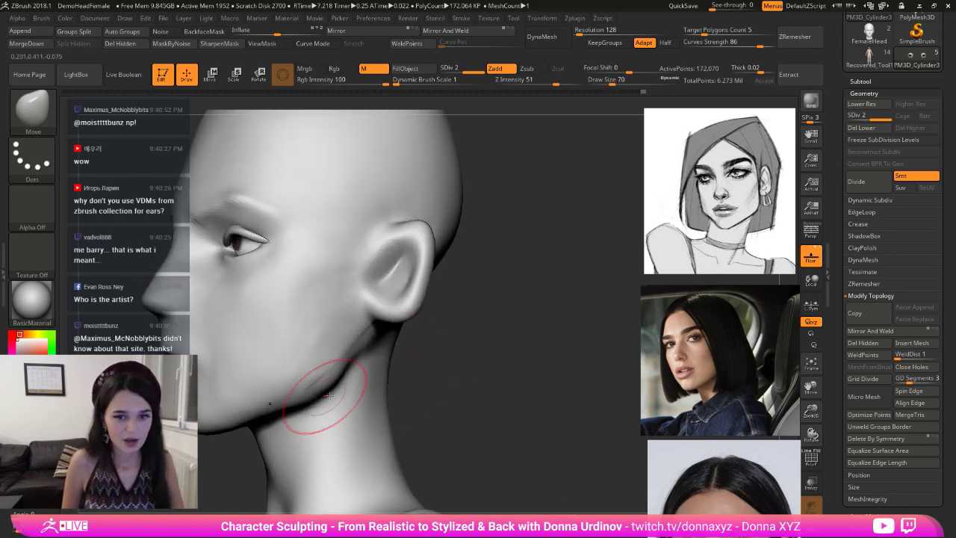
{"action": "mouse_move", "coordinate": [485, 375]}
{"action": "left_mouse_down"}
{"action": "mouse_move", "coordinate": [448, 374]}
{"action": "mouse_move", "coordinate": [490, 309]}
{"action": "left_mouse_up"}
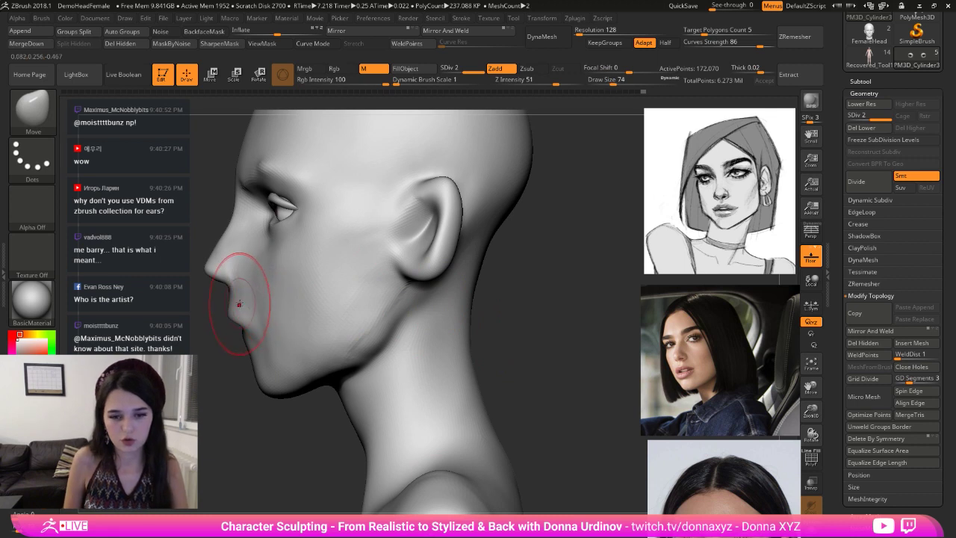
- Nudge the upper lip and mouth contour in profile with the Move brush
{"action": "left_click_drag", "start_coordinate": [239, 301], "coordinate": [236, 299]}
{"action": "key", "text": "bracketright"}
{"action": "key", "text": "bracketright"}
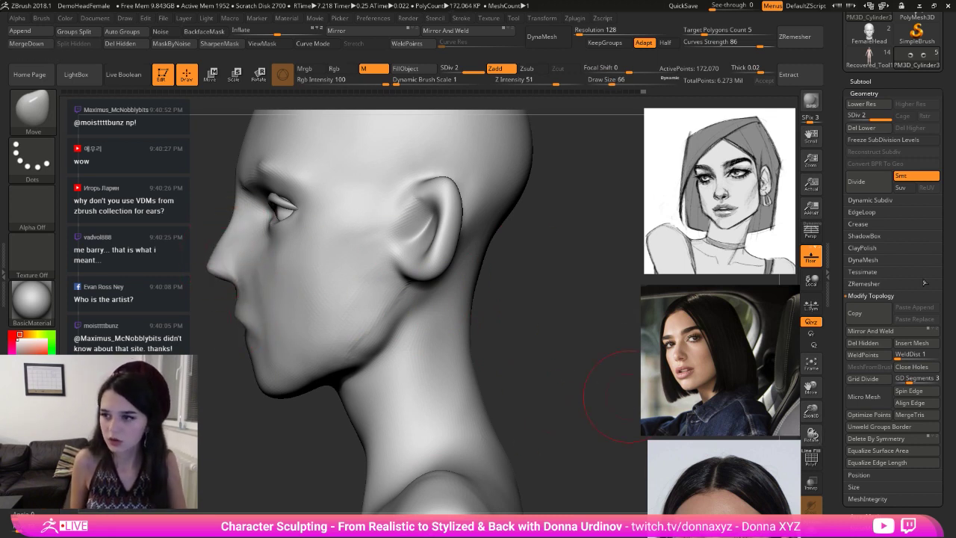
- Show the Recovered_Tool1_11 realistic head behind the sculpt for comparison, and reselect the PM3D_Cylinder3D1 head for editing
{"action": "left_click", "coordinate": [860, 81]}
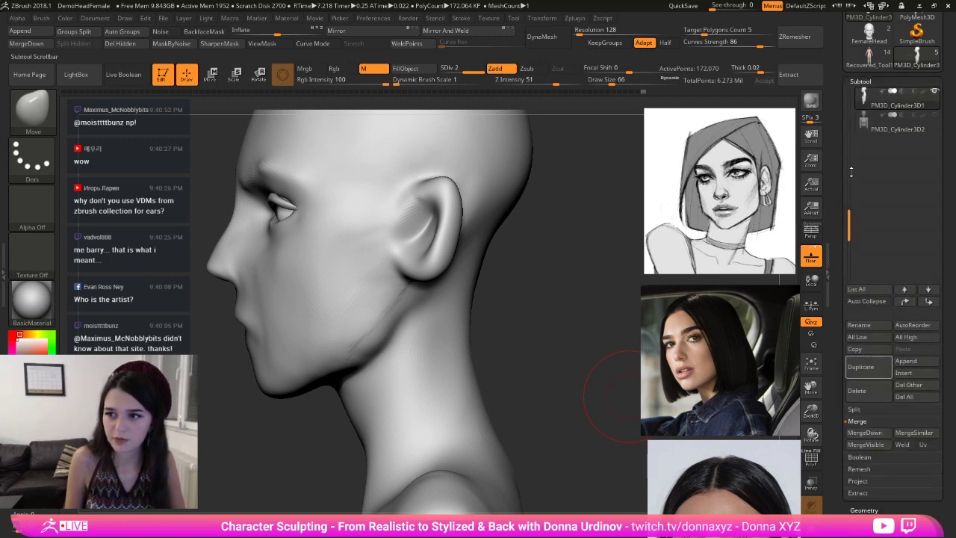
{"action": "left_click_drag", "start_coordinate": [851, 172], "coordinate": [851, 134]}
{"action": "left_click", "coordinate": [857, 131]}
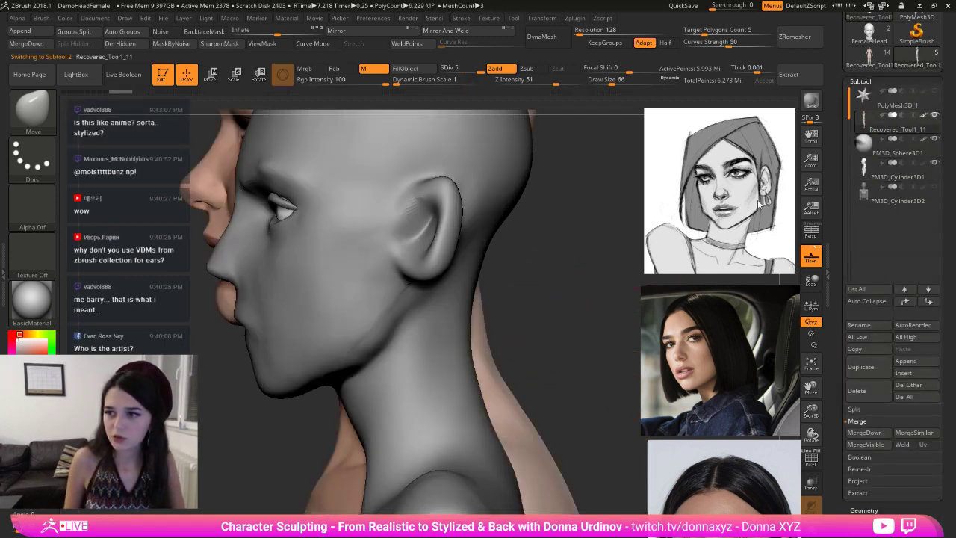
{"action": "left_click_drag", "start_coordinate": [533, 293], "coordinate": [548, 344], "text": "alt"}
{"action": "left_click", "coordinate": [332, 315], "text": "alt"}
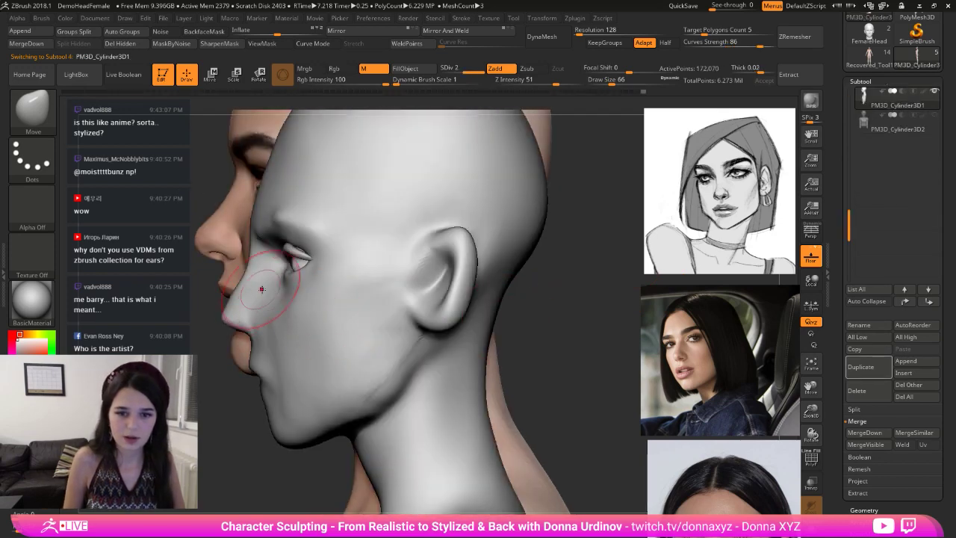
- Adjust the contour of the nose bridge between the brow and nose in profile with a smaller Move brush
{"action": "key", "text": "bracketleft"}
{"action": "key", "text": "bracketleft"}
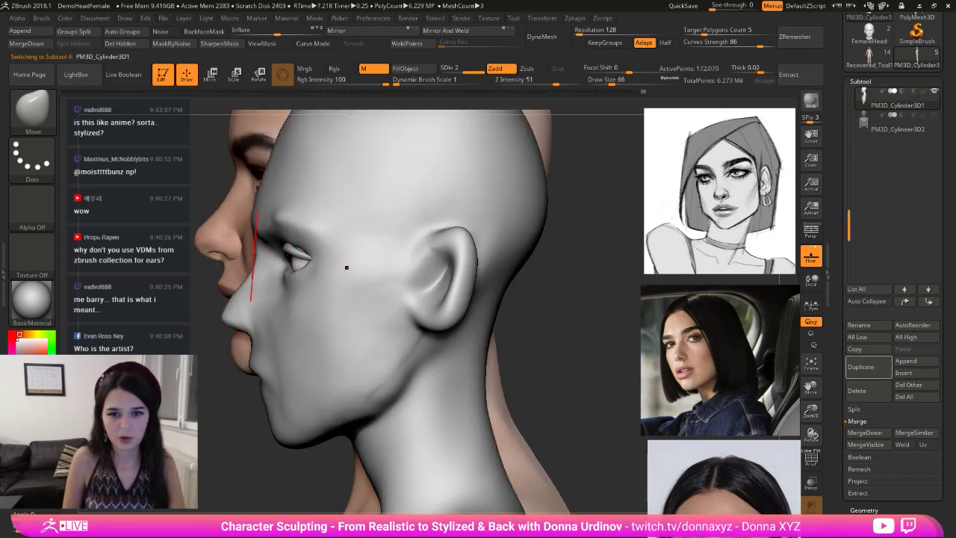
{"action": "left_click_drag", "start_coordinate": [254, 261], "coordinate": [259, 254]}
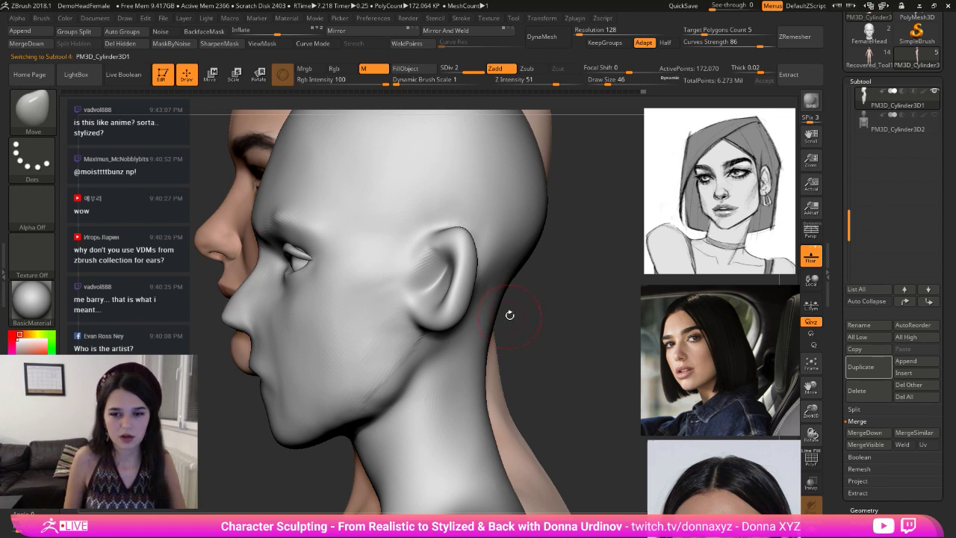
- Lower the top of the skull in profile with a much larger Move brush, comparing it with the reference head
{"action": "mouse_move", "coordinate": [510, 314]}
{"action": "left_mouse_down", "text": "alt"}
{"action": "mouse_move", "coordinate": [497, 284]}
{"action": "mouse_move", "coordinate": [495, 306]}
{"action": "left_mouse_up", "text": "alt"}
{"action": "key", "text": "bracketright"}
{"action": "key", "text": "]"}
{"action": "key", "text": "]"}
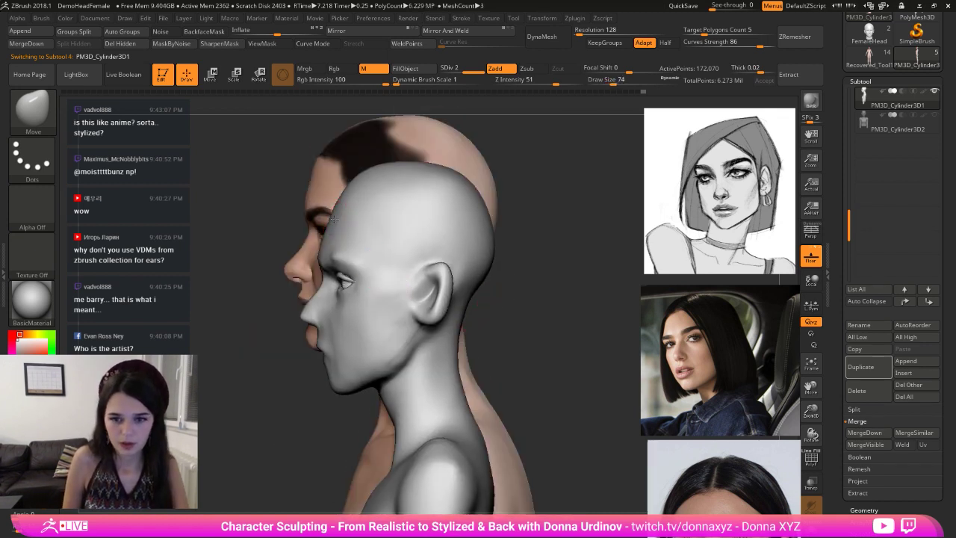
{"action": "key", "text": "bracketright"}
{"action": "key", "text": "bracketright"}
{"action": "key", "text": "bracketright"}
{"action": "key", "text": "bracketright"}
{"action": "key", "text": "bracketright"}
{"action": "key", "text": "bracketright"}
{"action": "key", "text": "bracketright"}
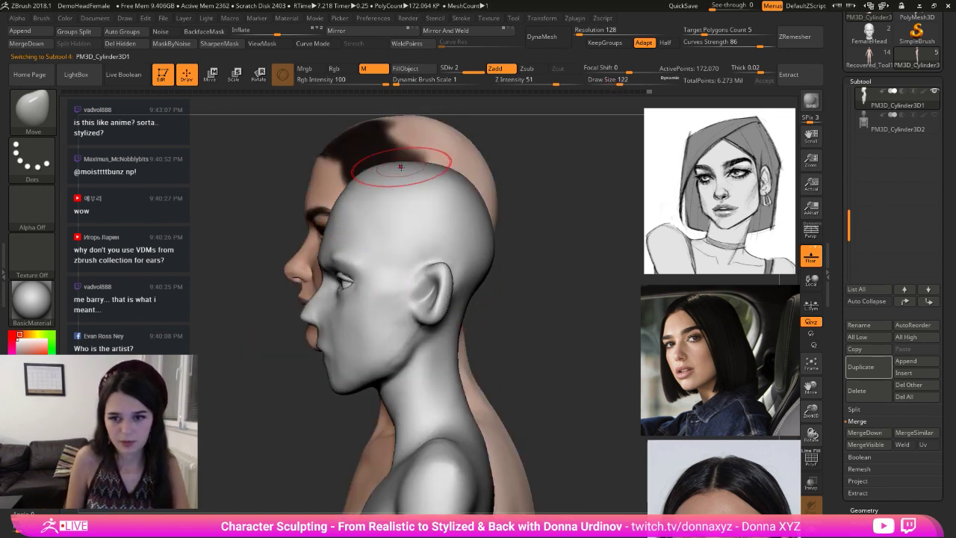
{"action": "left_click_drag", "start_coordinate": [409, 165], "coordinate": [410, 183]}
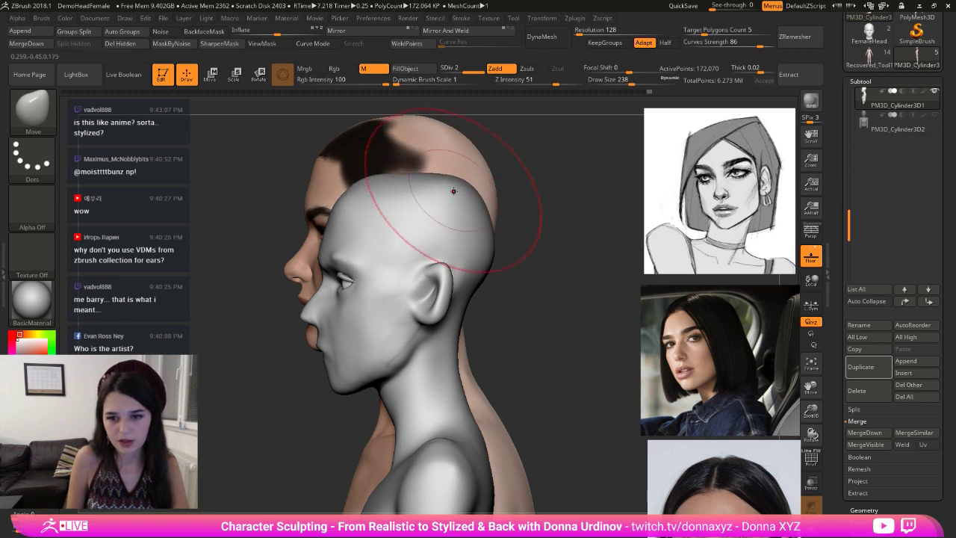
- Shrink the ear vertically in profile by moving its top down and its lobe up with the Move brush
{"action": "key", "text": "bracketleft"}
{"action": "key", "text": "bracketleft"}
{"action": "key", "text": "bracketleft"}
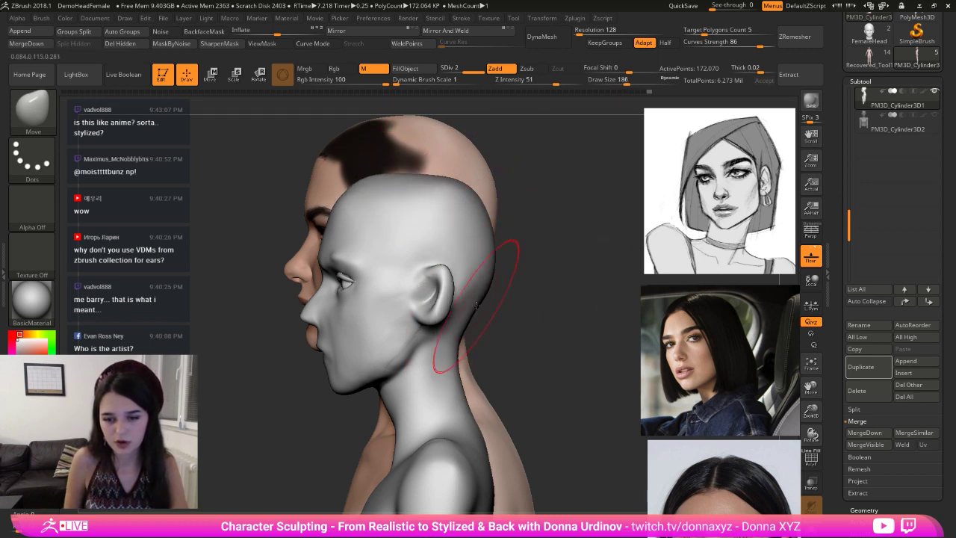
{"action": "key", "text": "["}
{"action": "left_click_drag", "start_coordinate": [436, 269], "coordinate": [434, 278]}
{"action": "left_click_drag", "start_coordinate": [432, 320], "coordinate": [435, 312]}
- Refine the ear's lobe from behind and its upper rim in profile with a small Move brush
{"action": "mouse_move", "coordinate": [497, 324]}
{"action": "left_mouse_down"}
{"action": "mouse_move", "coordinate": [369, 302]}
{"action": "mouse_move", "coordinate": [370, 287]}
{"action": "left_mouse_up"}
{"action": "key", "text": "["}
{"action": "key", "text": "["}
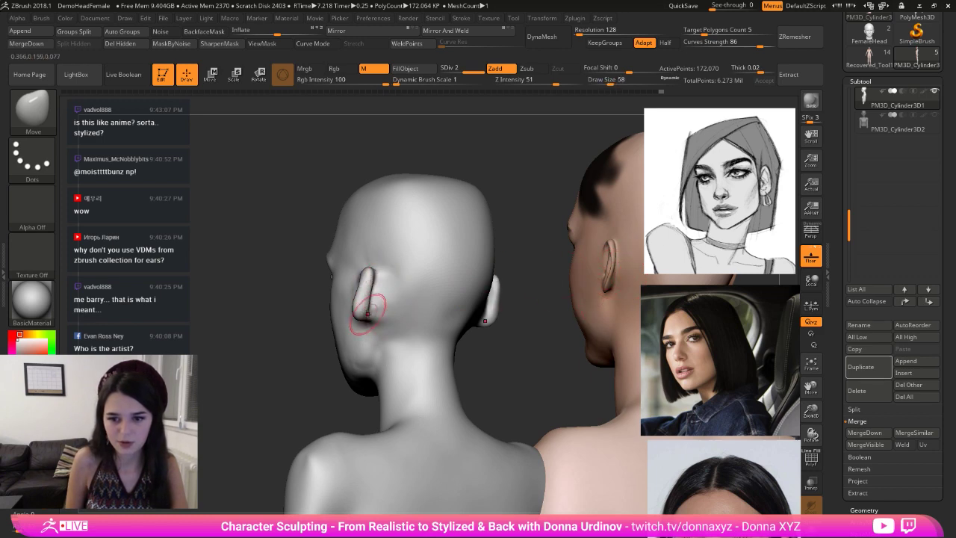
{"action": "mouse_move", "coordinate": [508, 319]}
{"action": "left_mouse_down"}
{"action": "mouse_move", "coordinate": [490, 259]}
{"action": "mouse_move", "coordinate": [485, 274]}
{"action": "mouse_move", "coordinate": [436, 283]}
{"action": "left_mouse_up"}
{"action": "key", "text": "]"}
{"action": "key", "text": "["}
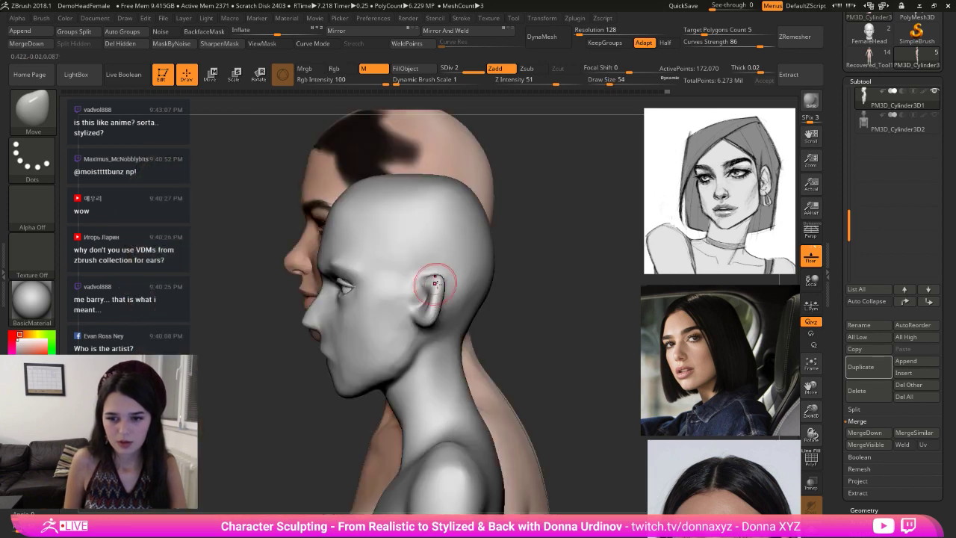
{"action": "left_click_drag", "start_coordinate": [431, 294], "coordinate": [446, 284]}
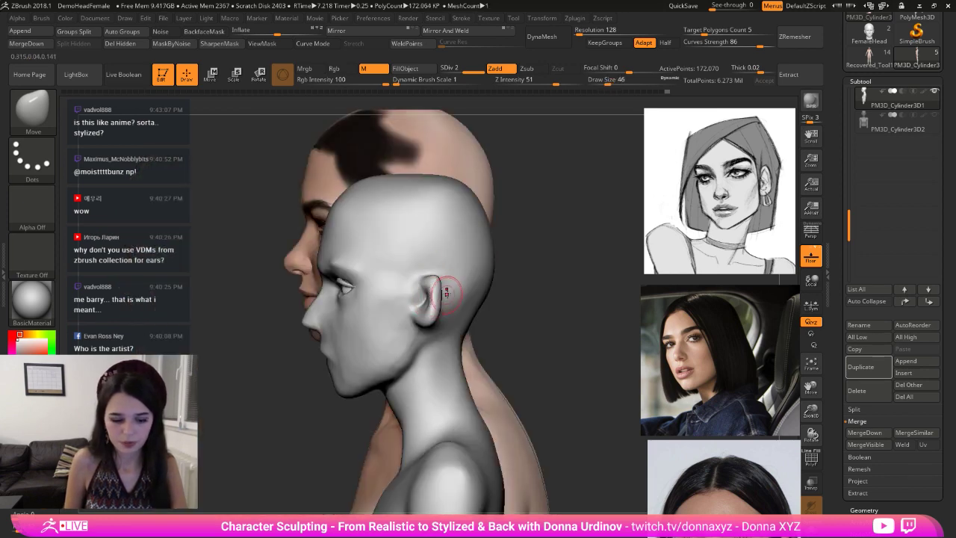
- Flatten and smooth the ear's inner surface with hPolish, and build up its inner form with ClayBuildup
{"action": "key", "text": "b"}
{"action": "key", "text": "h"}
{"action": "key", "text": "p"}
{"action": "mouse_move", "coordinate": [499, 299]}
{"action": "left_mouse_down"}
{"action": "mouse_move", "coordinate": [519, 303]}
{"action": "mouse_move", "coordinate": [472, 298]}
{"action": "mouse_move", "coordinate": [523, 301]}
{"action": "left_mouse_up"}
{"action": "key", "text": "shift"}
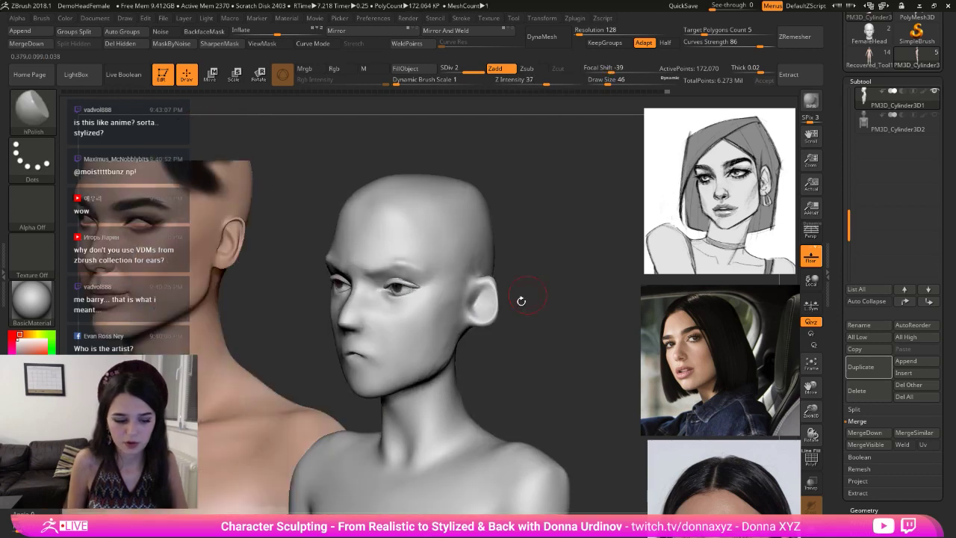
{"action": "key", "text": "b"}
{"action": "key", "text": "c"}
{"action": "key", "text": "b"}
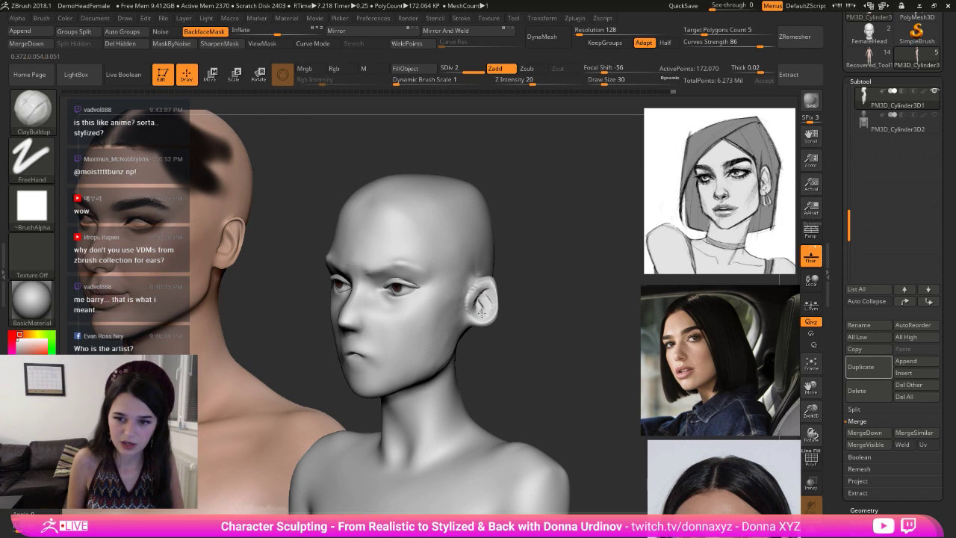
- Carve the inner folds of the ear with the DamStandard brush
{"action": "key", "text": "b"}
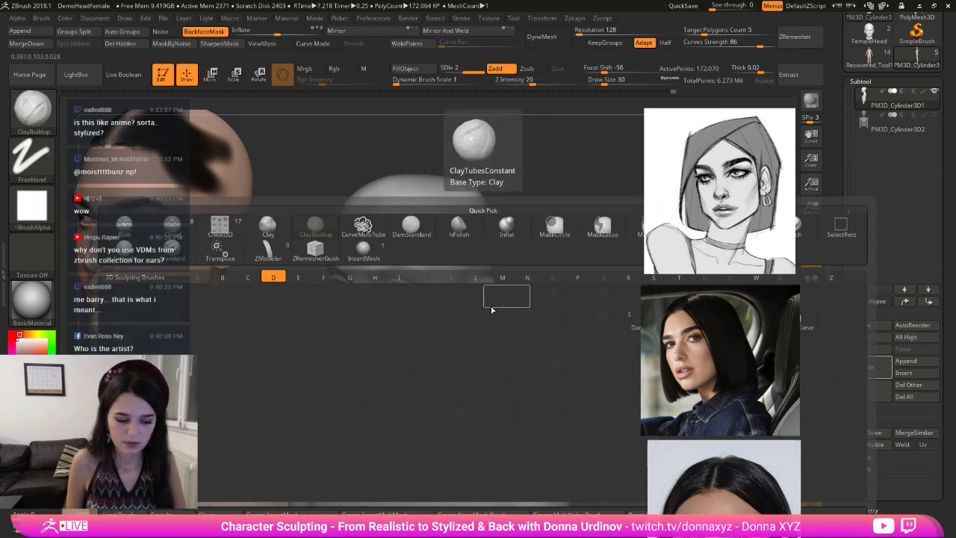
{"action": "key", "text": "d"}
{"action": "key", "text": "s"}
{"action": "left_click_drag", "start_coordinate": [568, 291], "coordinate": [495, 289]}
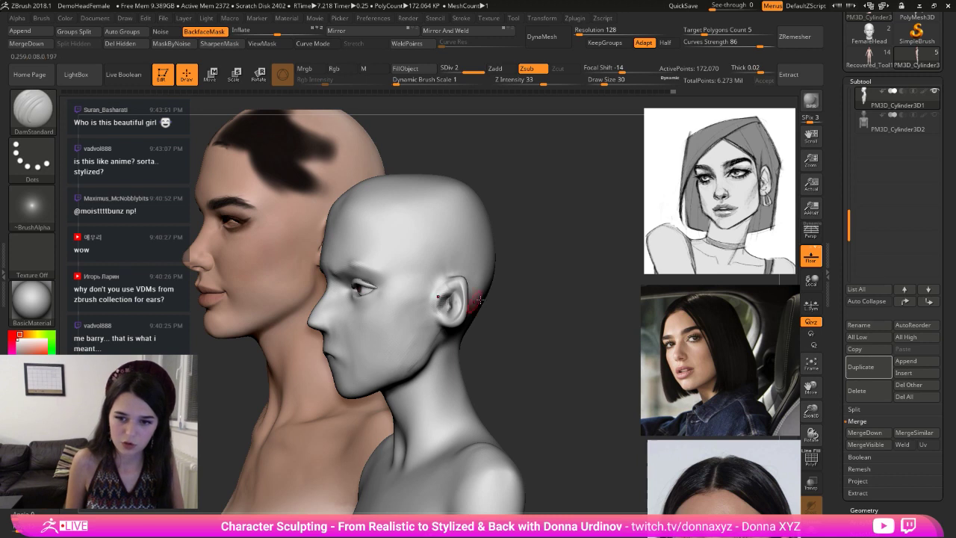
{"action": "right_click_drag", "start_coordinate": [479, 300], "coordinate": [476, 313]}
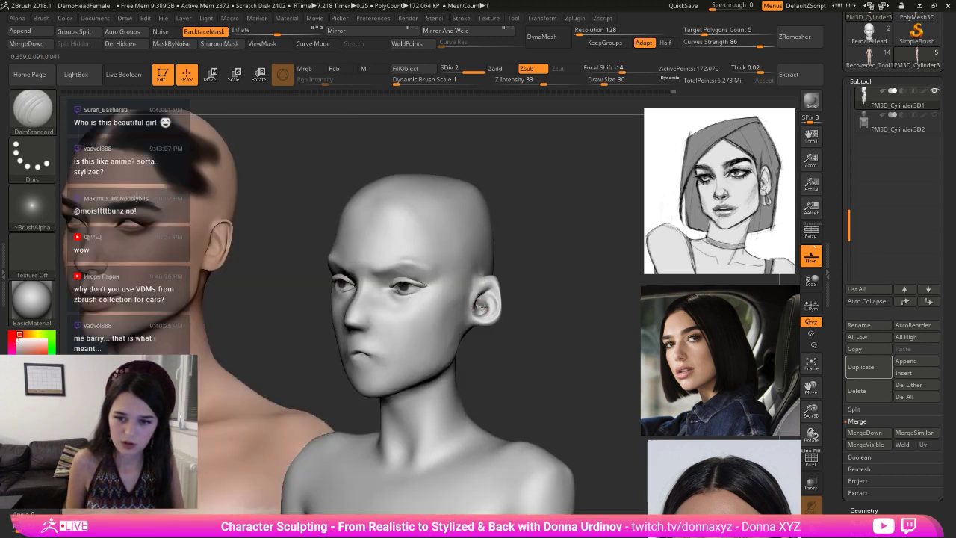
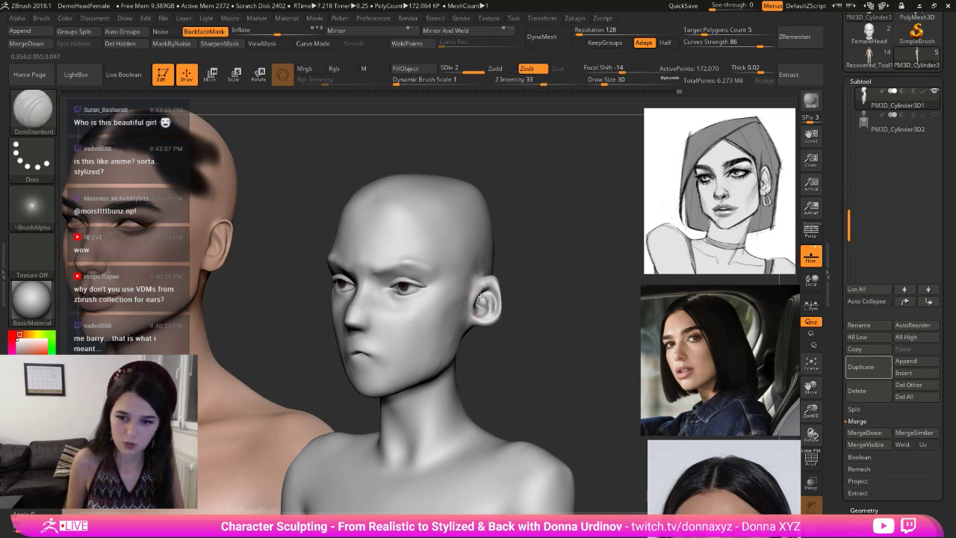
{"action": "right_click_drag", "start_coordinate": [479, 299], "coordinate": [521, 292]}
- Mask the side of the head around the ear from above using MaskLasso
{"action": "mouse_move", "coordinate": [529, 252]}
{"action": "right_mouse_down"}
{"action": "mouse_move", "coordinate": [491, 298]}
{"action": "mouse_move", "coordinate": [506, 294]}
{"action": "right_mouse_up"}
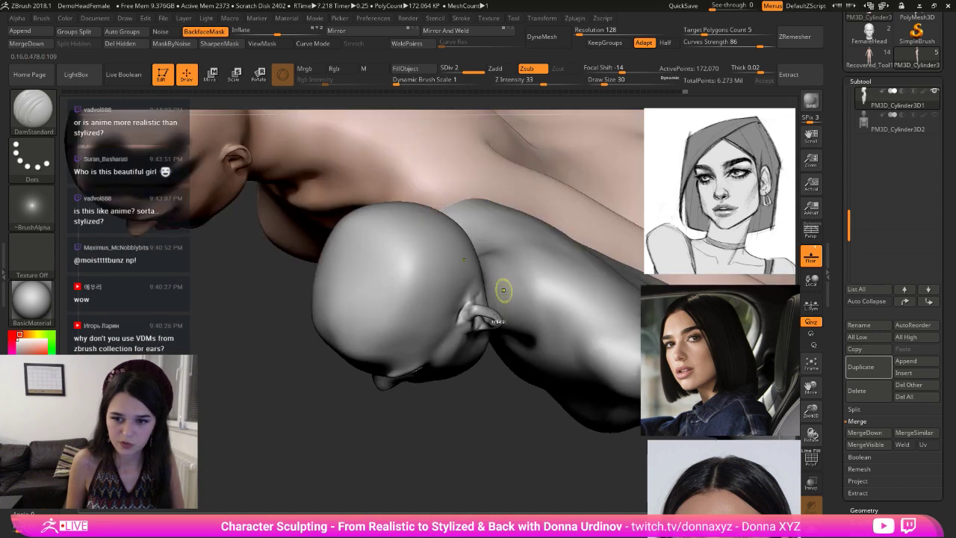
{"action": "left_click_drag", "start_coordinate": [463, 431], "coordinate": [463, 446]}
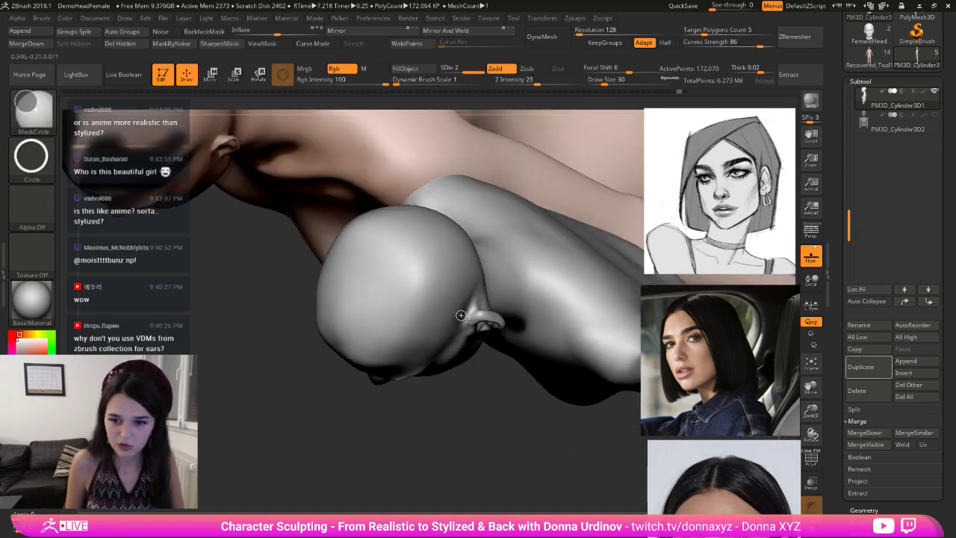
{"action": "left_click_drag", "start_coordinate": [461, 315], "coordinate": [467, 322], "text": "ctrl"}
{"action": "left_click", "coordinate": [33, 112], "text": "ctrl"}
{"action": "left_click", "coordinate": [155, 128], "text": "ctrl"}
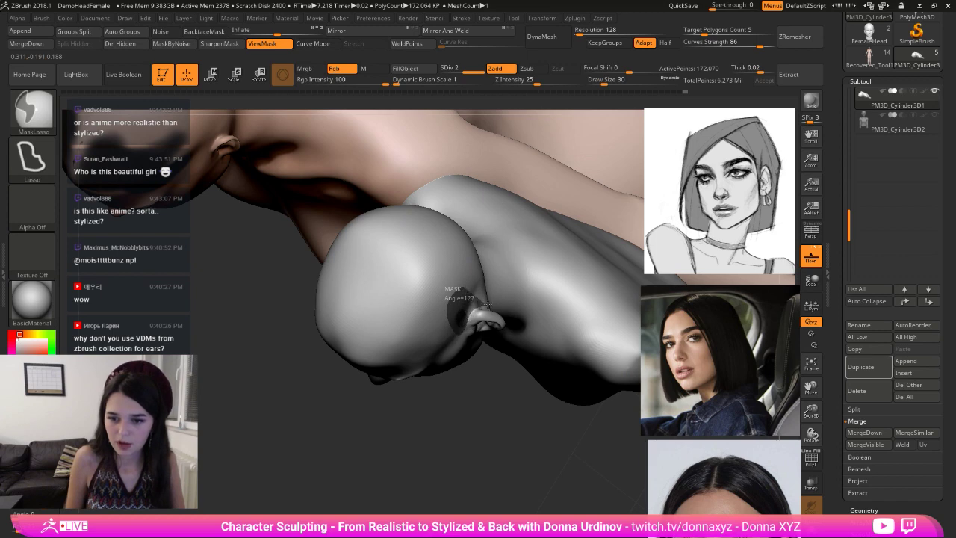
{"action": "left_click_drag", "start_coordinate": [488, 304], "coordinate": [484, 299], "text": "ctrl"}
- Reshape the ear's upper rim with the Move brush in front and three-quarter views, and clear the mask
{"action": "mouse_move", "coordinate": [534, 433]}
{"action": "left_mouse_down", "text": "shift"}
{"action": "mouse_move", "coordinate": [543, 332]}
{"action": "mouse_move", "coordinate": [564, 295]}
{"action": "left_mouse_up", "text": "shift"}
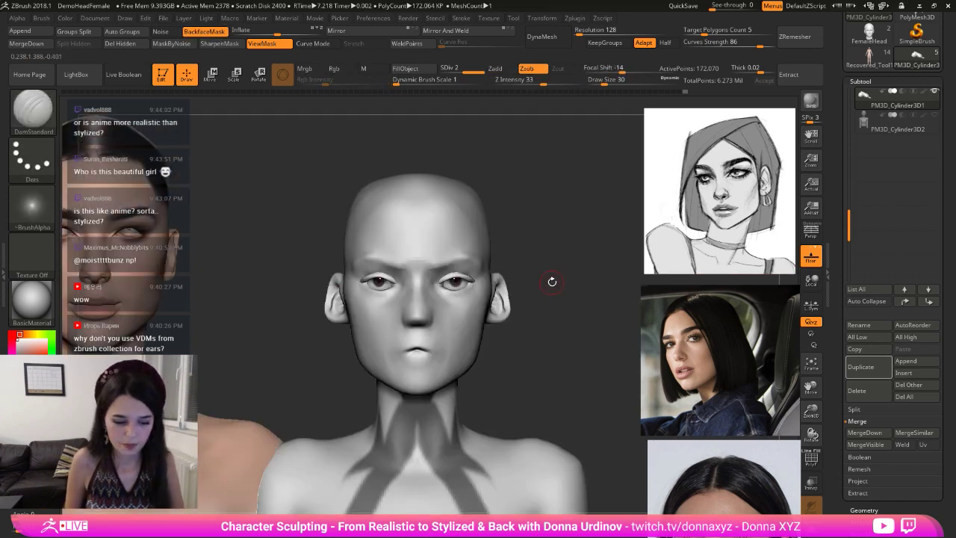
{"action": "key", "text": "b"}
{"action": "key", "text": "m"}
{"action": "key", "text": "v"}
{"action": "right_click_drag", "start_coordinate": [546, 271], "coordinate": [459, 261]}
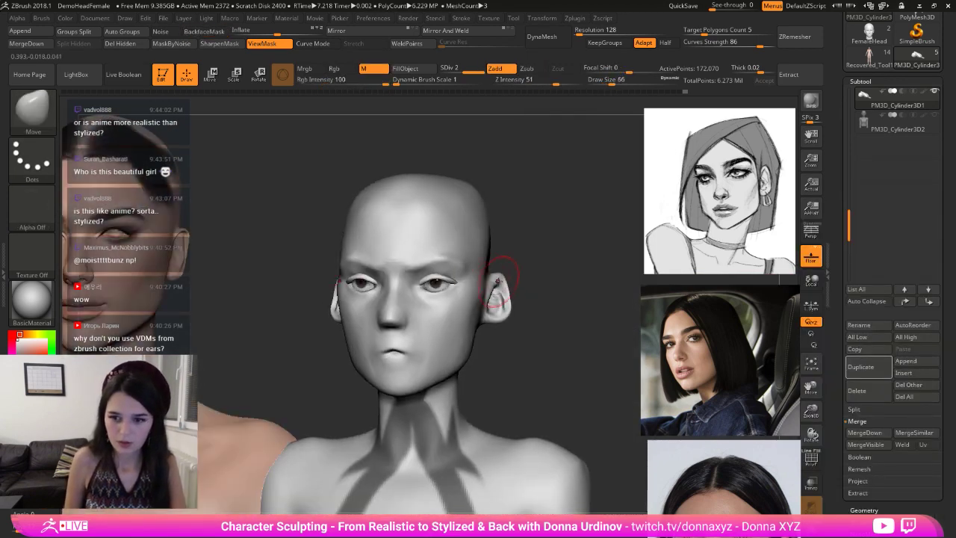
{"action": "left_click_drag", "start_coordinate": [497, 280], "coordinate": [494, 279]}
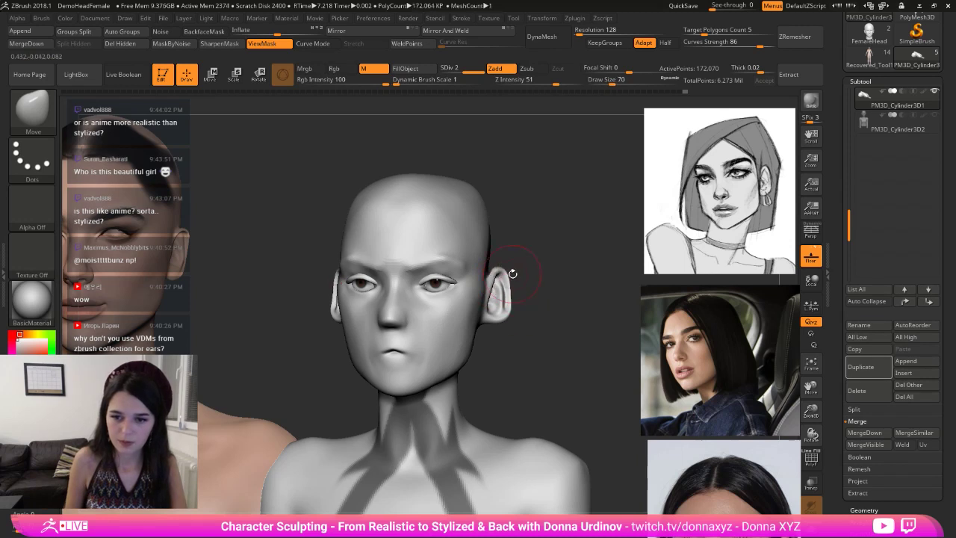
{"action": "left_click_drag", "start_coordinate": [533, 224], "coordinate": [546, 235], "text": "ctrl"}
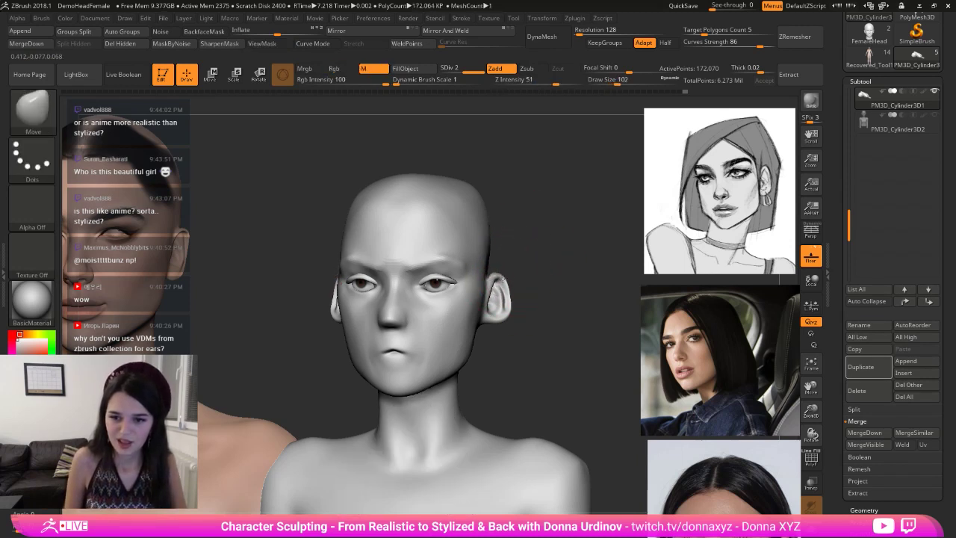
{"action": "right_click_drag", "start_coordinate": [518, 267], "coordinate": [488, 276]}
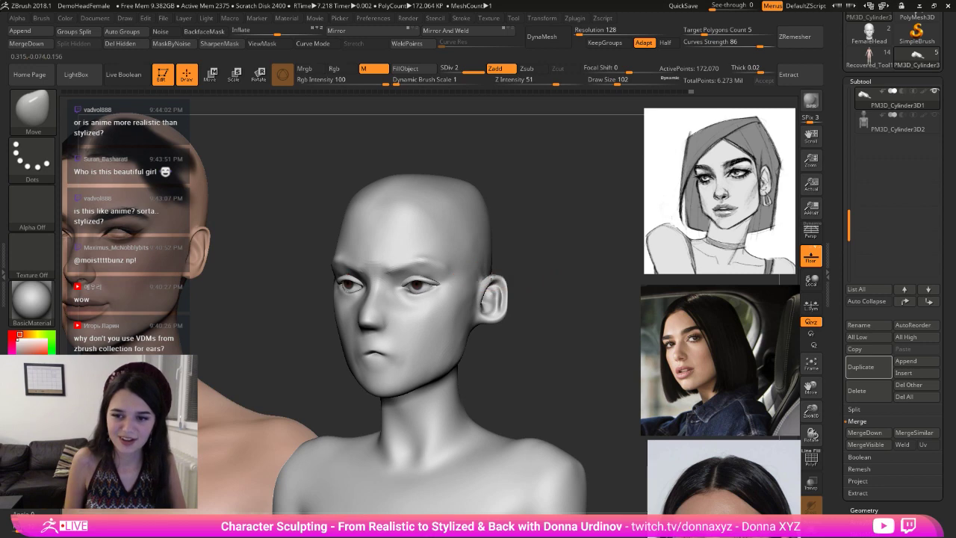
{"action": "left_click_drag", "start_coordinate": [497, 280], "coordinate": [500, 283]}
- Reshape the nose tip, its underside and the nose bridge with the Move brush, checking against the reference profile
{"action": "mouse_move", "coordinate": [539, 338]}
{"action": "right_mouse_down"}
{"action": "mouse_move", "coordinate": [460, 325]}
{"action": "mouse_move", "coordinate": [450, 360]}
{"action": "mouse_move", "coordinate": [426, 359]}
{"action": "right_mouse_up"}
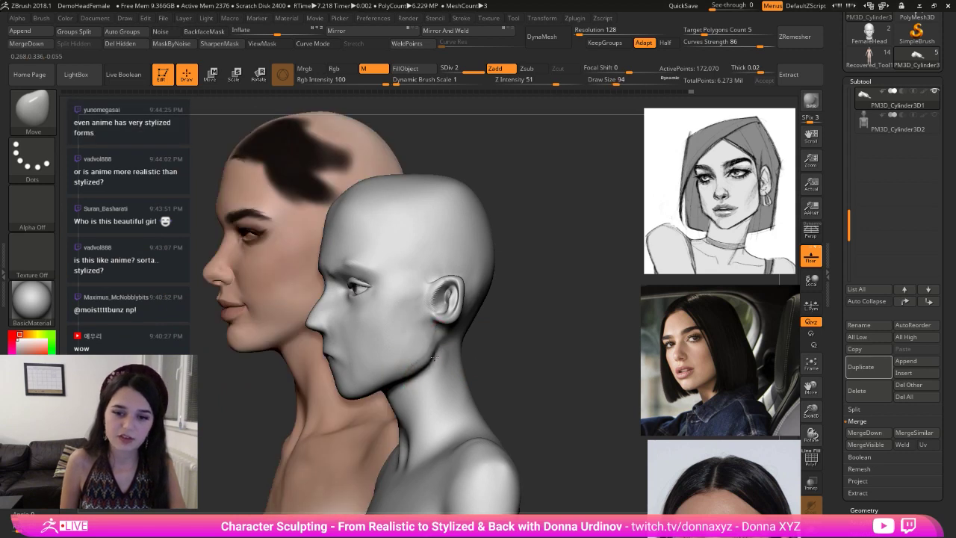
{"action": "right_click_drag", "start_coordinate": [508, 345], "coordinate": [354, 381]}
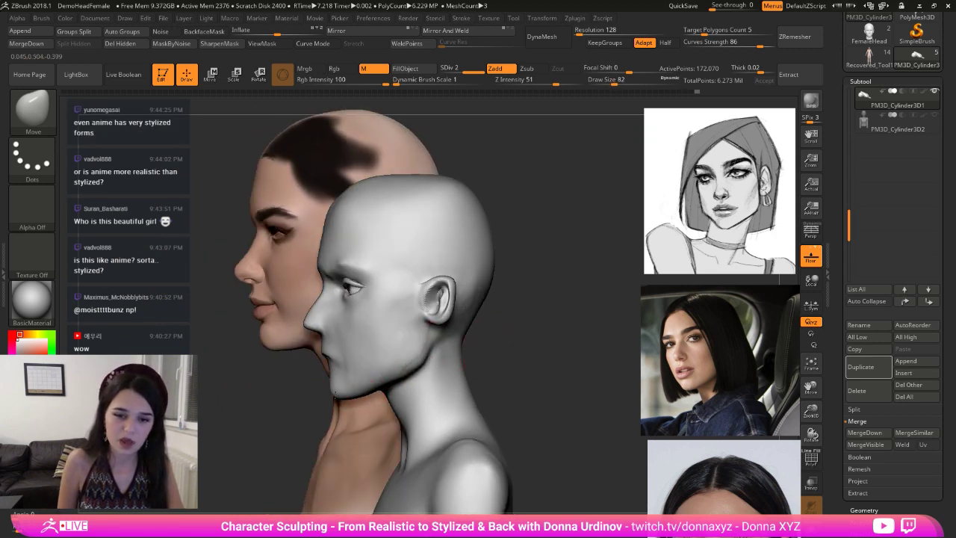
{"action": "right_click_drag", "start_coordinate": [304, 405], "coordinate": [322, 317]}
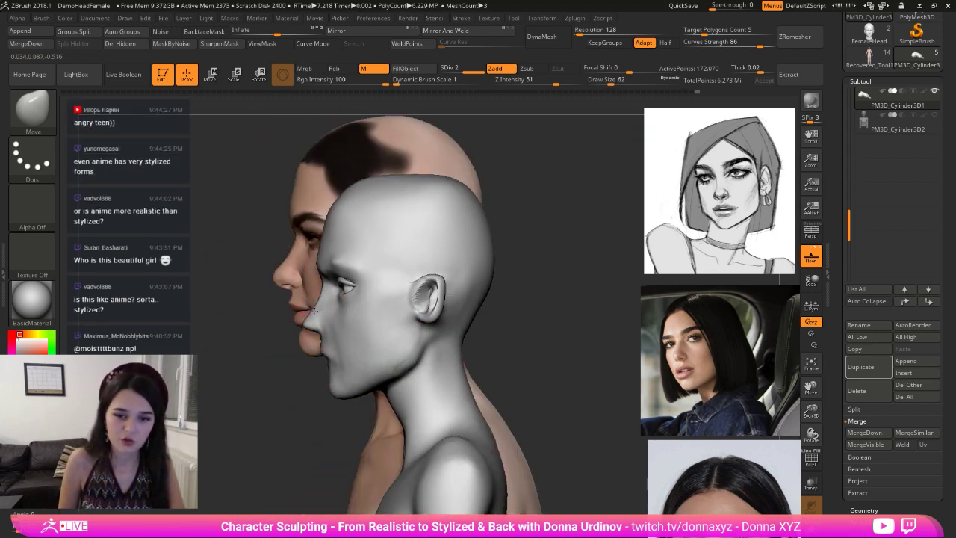
{"action": "right_click_drag", "start_coordinate": [303, 323], "coordinate": [317, 328]}
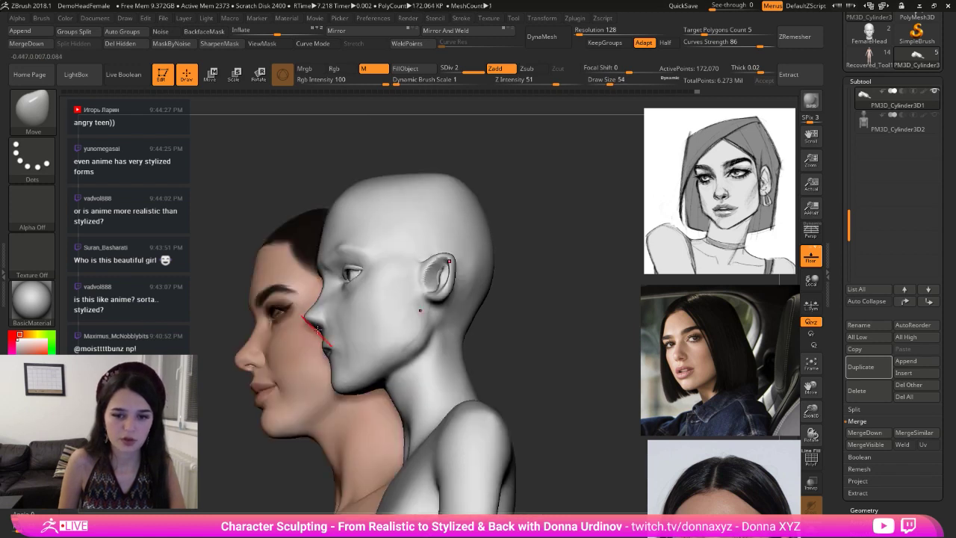
{"action": "right_click_drag", "start_coordinate": [518, 370], "coordinate": [293, 317]}
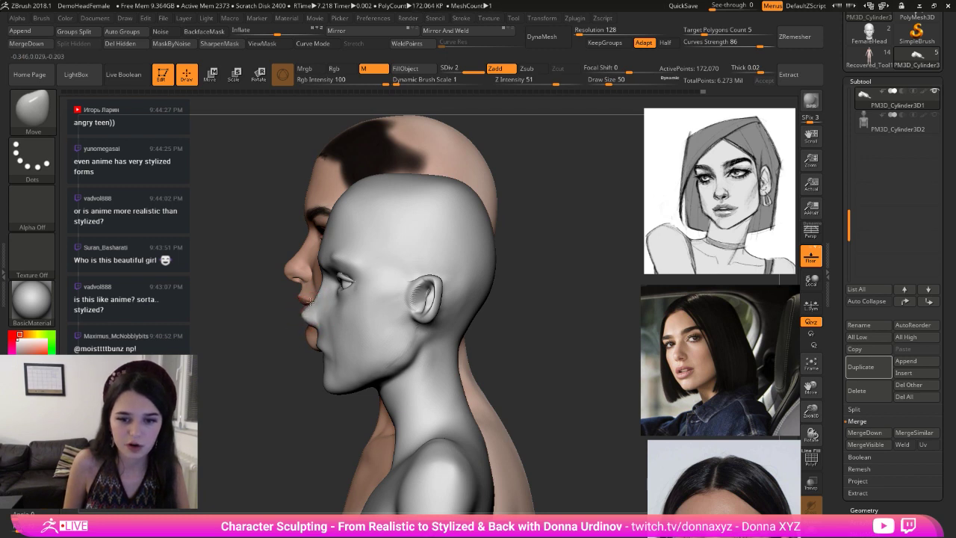
{"action": "key", "text": "shift"}
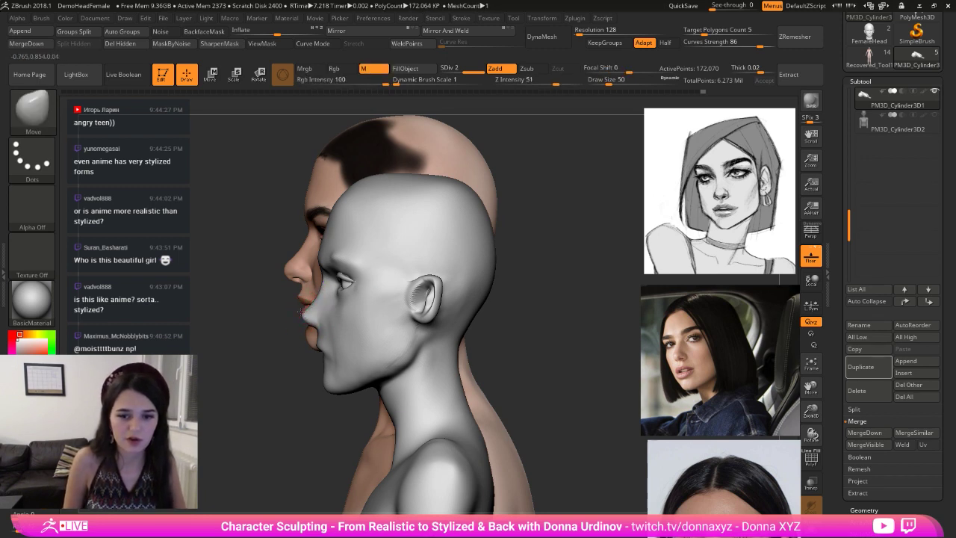
{"action": "left_click_drag", "start_coordinate": [317, 297], "coordinate": [322, 279]}
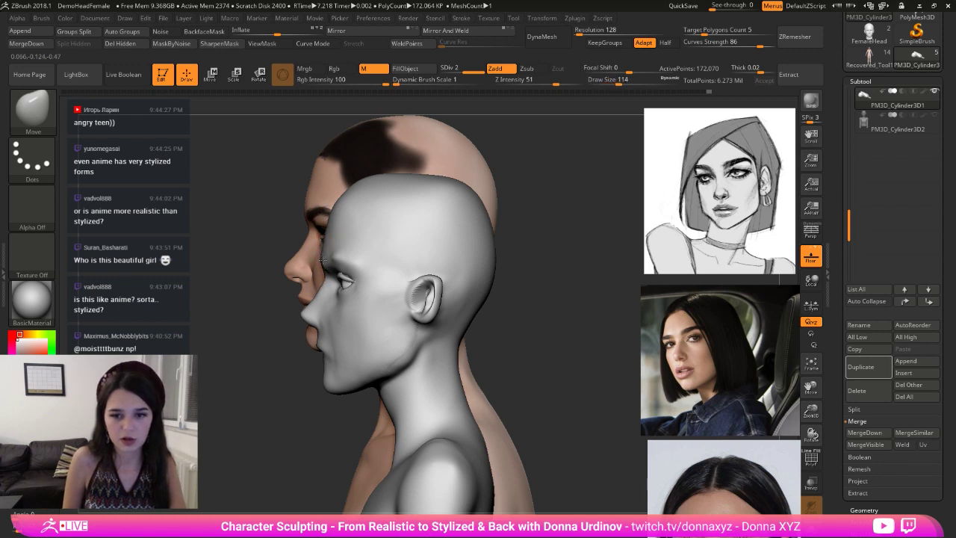
- Round out the forehead, crown and back of the skull in profile with a large Move brush, smoothing the top
{"action": "mouse_move", "coordinate": [329, 230]}
{"action": "left_mouse_down"}
{"action": "mouse_move", "coordinate": [337, 203]}
{"action": "mouse_move", "coordinate": [376, 182]}
{"action": "mouse_move", "coordinate": [426, 176]}
{"action": "left_mouse_up"}
{"action": "left_click_drag", "start_coordinate": [518, 173], "coordinate": [487, 200]}
{"action": "left_click_drag", "start_coordinate": [413, 195], "coordinate": [426, 182], "text": "shift"}
{"action": "left_click_drag", "start_coordinate": [491, 183], "coordinate": [478, 169]}
{"action": "left_click_drag", "start_coordinate": [423, 190], "coordinate": [428, 180], "text": "shift"}
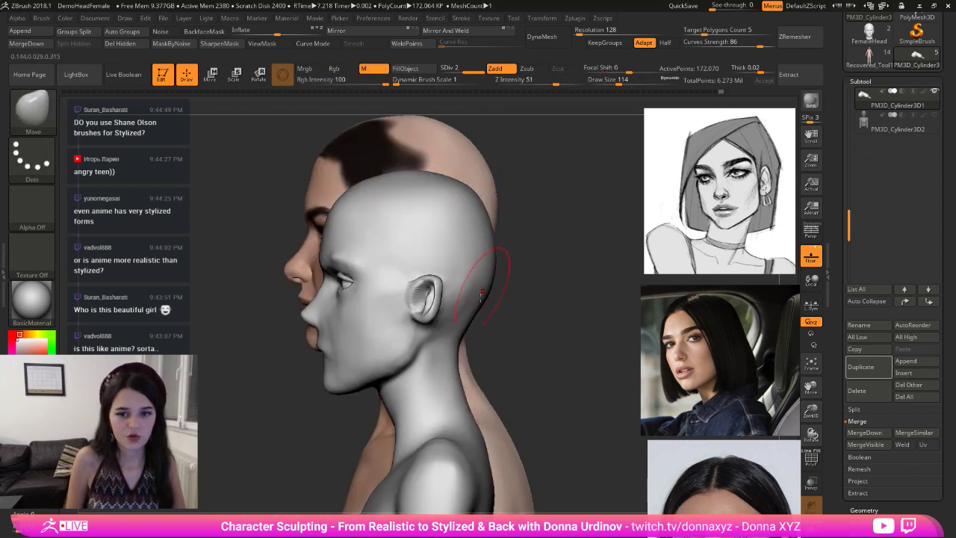
- Smooth the jaw and add volume beside the nose and around the mouth corner with the Inflat brush, checking three-quarter and profile views
{"action": "left_click_drag", "start_coordinate": [380, 355], "coordinate": [388, 359], "text": "shift"}
{"action": "key", "text": "ctrl+n"}
{"action": "left_click_drag", "start_coordinate": [571, 287], "coordinate": [582, 334], "text": "alt"}
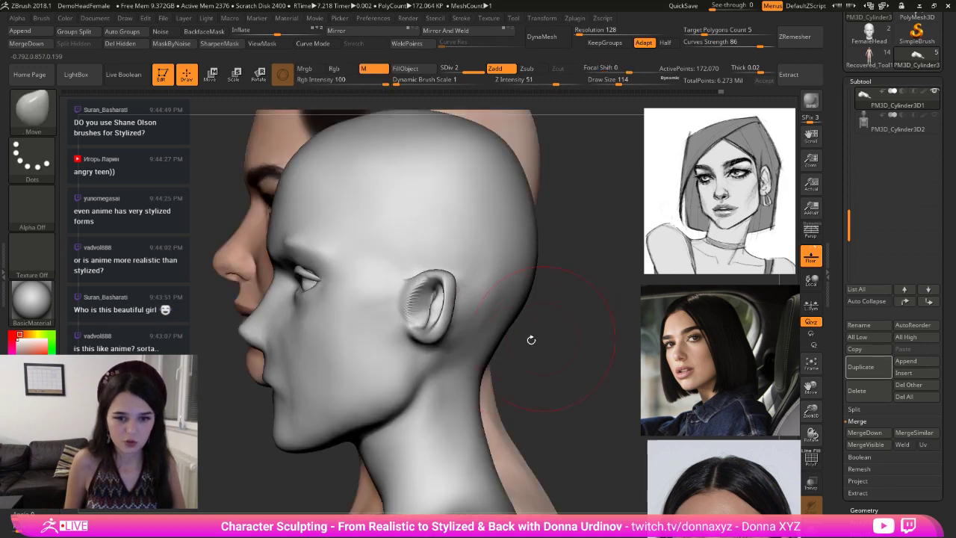
{"action": "key", "text": "b"}
{"action": "key", "text": "i"}
{"action": "key", "text": "n"}
{"action": "left_click_drag", "start_coordinate": [205, 374], "coordinate": [329, 351]}
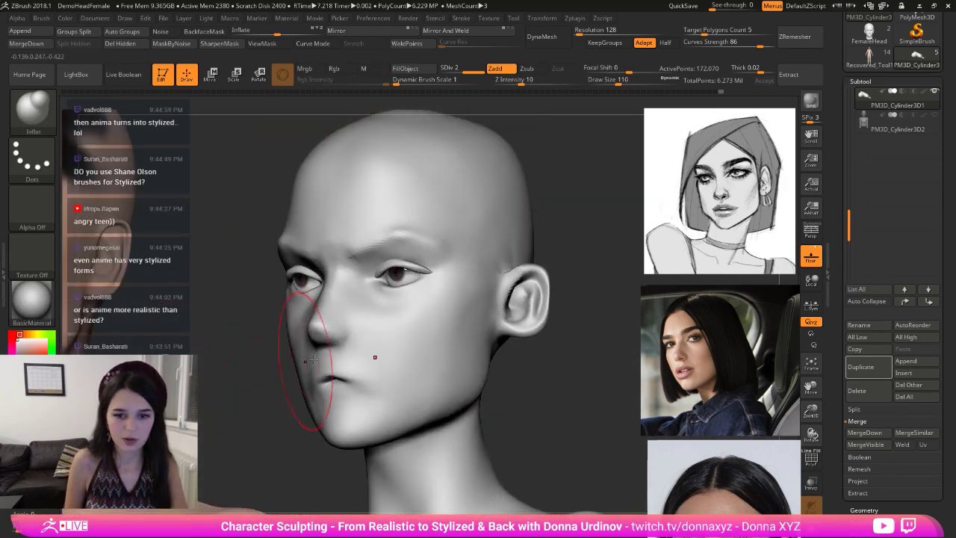
{"action": "left_click_drag", "start_coordinate": [331, 308], "coordinate": [342, 332]}
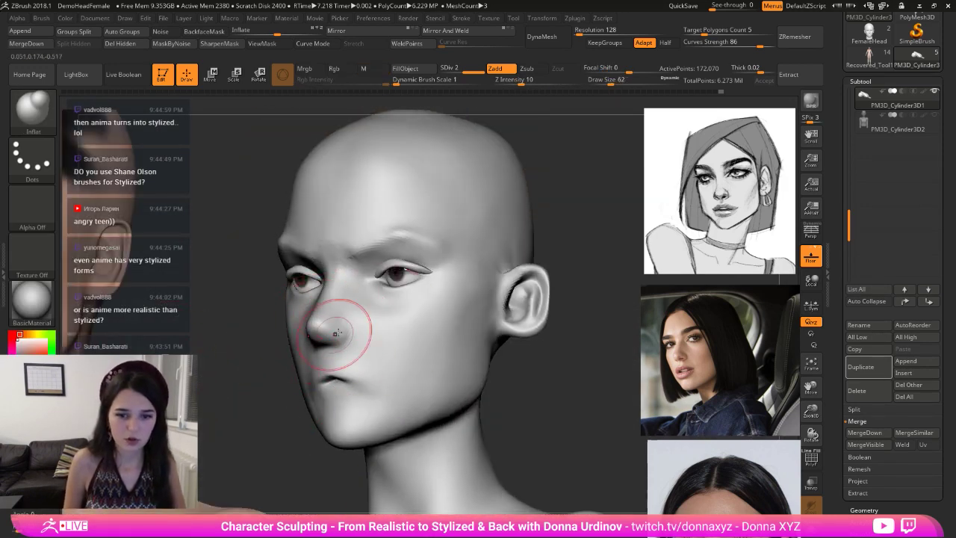
{"action": "mouse_move", "coordinate": [598, 351]}
{"action": "left_mouse_down"}
{"action": "mouse_move", "coordinate": [539, 364]}
{"action": "mouse_move", "coordinate": [569, 343]}
{"action": "mouse_move", "coordinate": [565, 365]}
{"action": "mouse_move", "coordinate": [578, 366]}
{"action": "mouse_move", "coordinate": [517, 379]}
{"action": "left_mouse_up"}
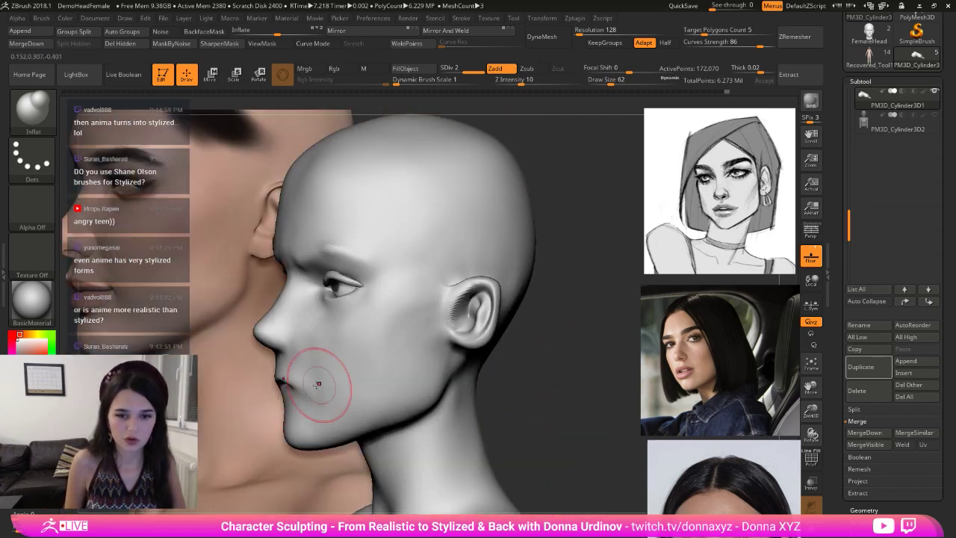
{"action": "left_click_drag", "start_coordinate": [321, 385], "coordinate": [299, 400]}
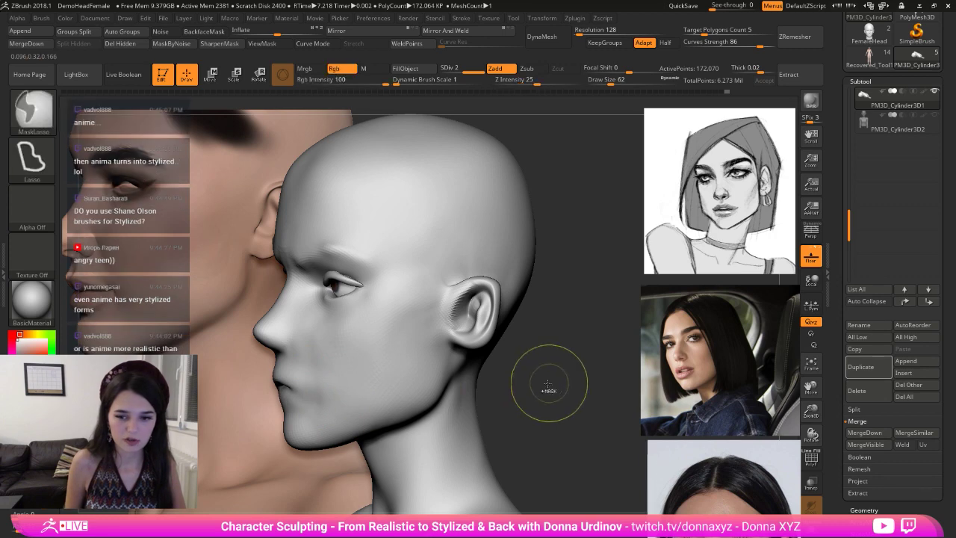
- Mask the upper lip area and shape a fuller lower lip with the Move brush at draw size 38
{"action": "mouse_move", "coordinate": [544, 384]}
{"action": "left_mouse_down"}
{"action": "mouse_move", "coordinate": [463, 381]}
{"action": "mouse_move", "coordinate": [392, 359]}
{"action": "mouse_move", "coordinate": [389, 375]}
{"action": "mouse_move", "coordinate": [544, 381]}
{"action": "left_mouse_up"}
{"action": "key", "text": "ctrl"}
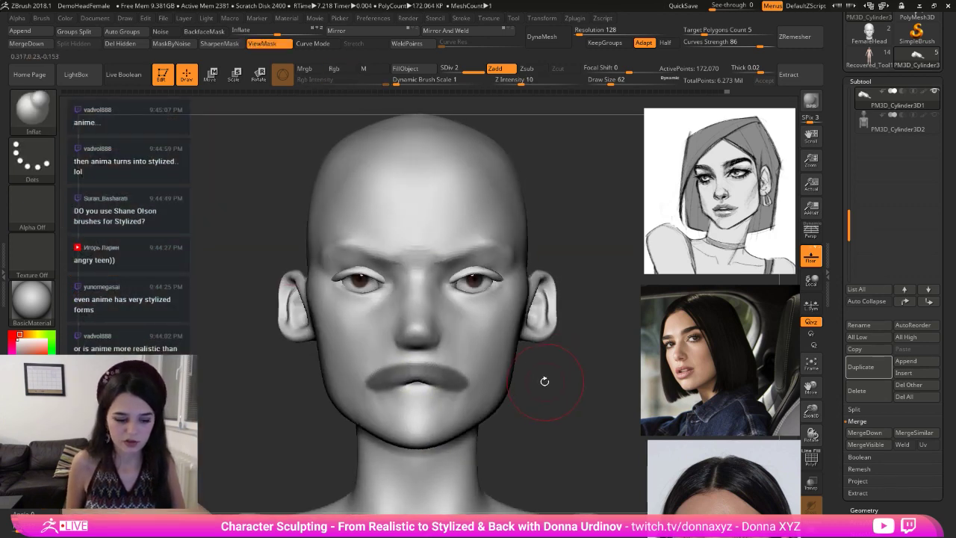
{"action": "key", "text": "b"}
{"action": "key", "text": "m"}
{"action": "key", "text": "v"}
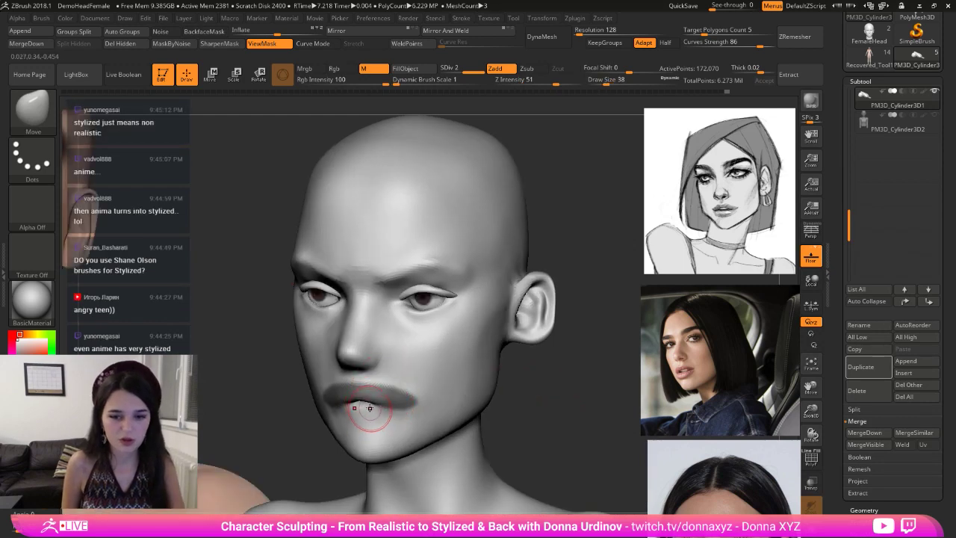
{"action": "left_click_drag", "start_coordinate": [364, 414], "coordinate": [396, 421]}
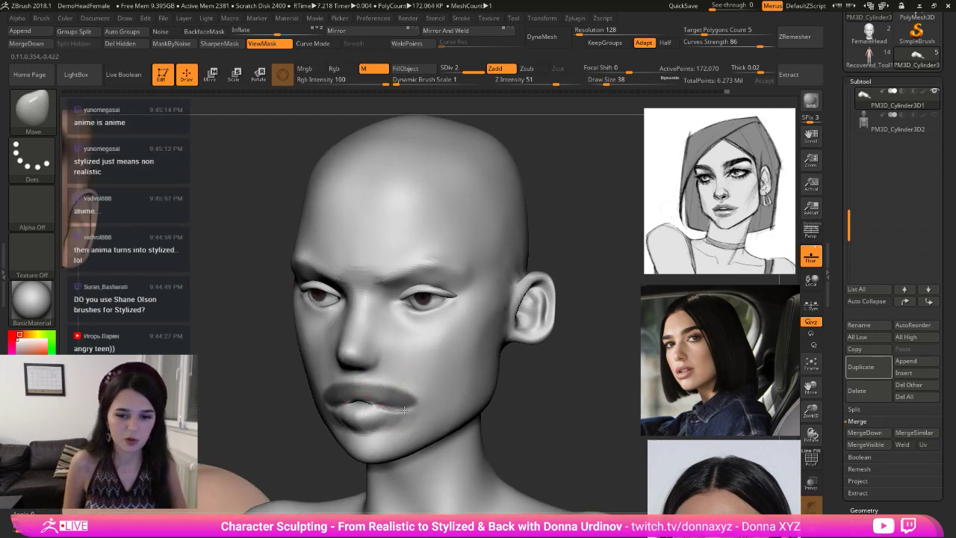
{"action": "left_click_drag", "start_coordinate": [532, 374], "coordinate": [568, 367], "text": "shift"}
{"action": "left_click_drag", "start_coordinate": [460, 396], "coordinate": [439, 410], "text": "shift"}
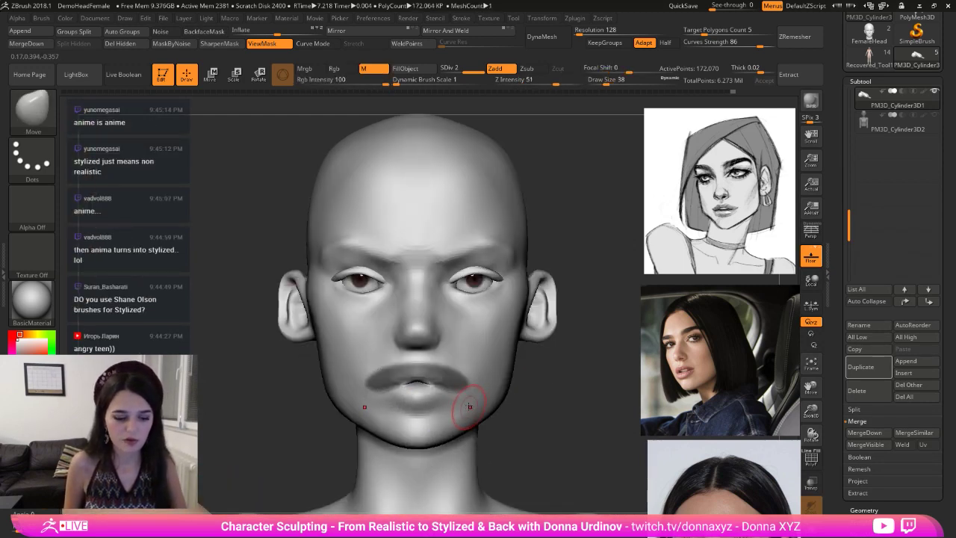
- Carve the crease below the lower lip and the mouth line with the DamStandard brush, and clear the mask
{"action": "key", "text": "b"}
{"action": "key", "text": "d"}
{"action": "key", "text": "s"}
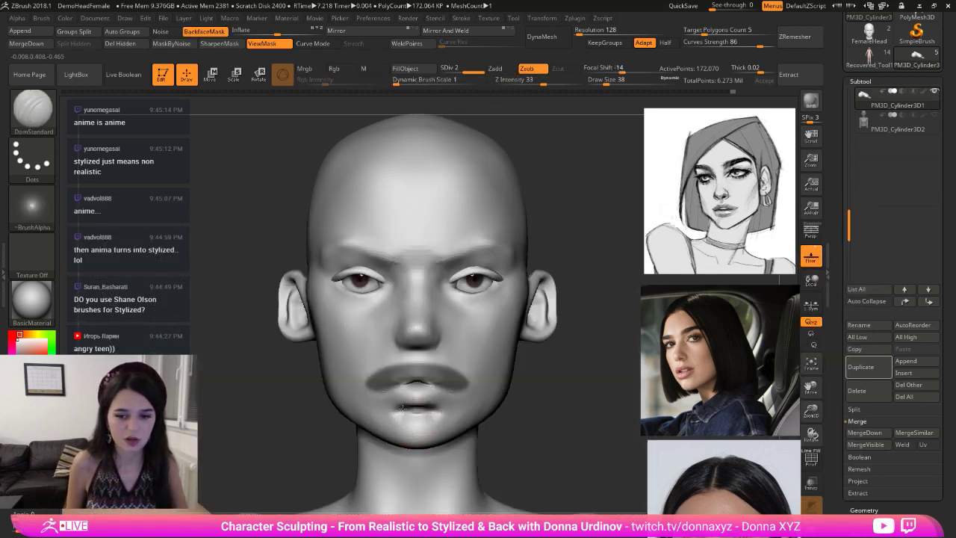
{"action": "left_click_drag", "start_coordinate": [377, 392], "coordinate": [416, 389]}
{"action": "left_click_drag", "start_coordinate": [549, 384], "coordinate": [562, 397], "text": "ctrl"}
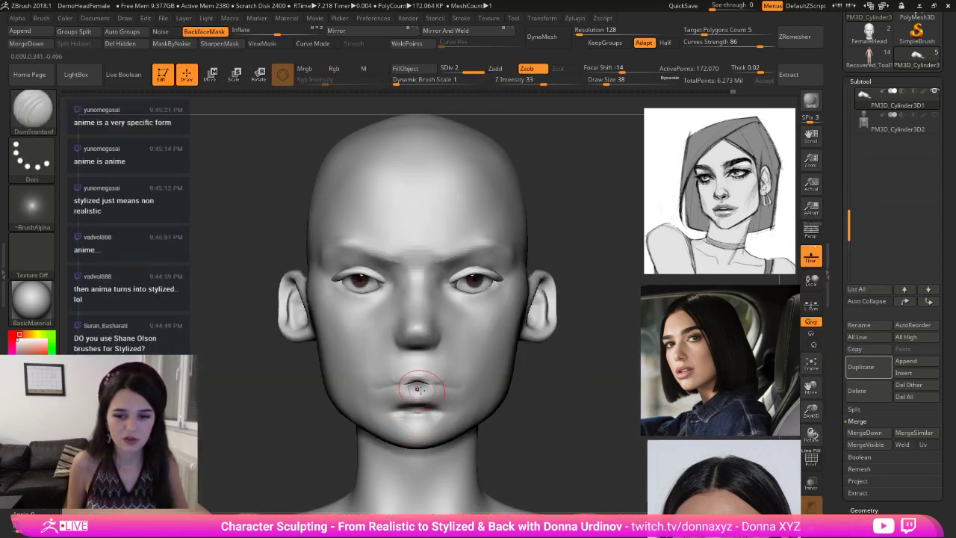
- Refine the line between the lips with a smaller DamStandard brush, undoing unwanted strokes
{"action": "mouse_move", "coordinate": [395, 388]}
{"action": "left_mouse_down"}
{"action": "mouse_move", "coordinate": [415, 383]}
{"action": "mouse_move", "coordinate": [406, 386]}
{"action": "left_mouse_up"}
{"action": "mouse_move", "coordinate": [534, 392]}
{"action": "left_mouse_down"}
{"action": "mouse_move", "coordinate": [578, 398]}
{"action": "mouse_move", "coordinate": [561, 374]}
{"action": "left_mouse_up"}
{"action": "key", "text": "ctrl+z"}
{"action": "key", "text": "["}
{"action": "mouse_move", "coordinate": [475, 380]}
{"action": "left_mouse_down"}
{"action": "mouse_move", "coordinate": [485, 369]}
{"action": "mouse_move", "coordinate": [430, 381]}
{"action": "left_mouse_up"}
{"action": "key", "text": "ctrl+z"}
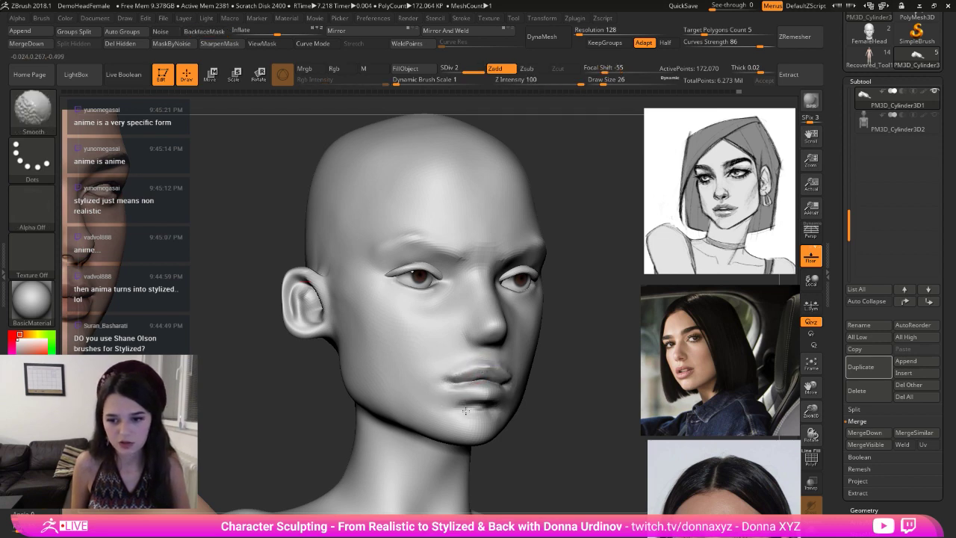
- Smooth the area below the lower lip and the cheeks beside the nose
{"action": "left_click_drag", "start_coordinate": [465, 410], "coordinate": [482, 408], "text": "shift"}
{"action": "left_click_drag", "start_coordinate": [587, 405], "coordinate": [522, 402]}
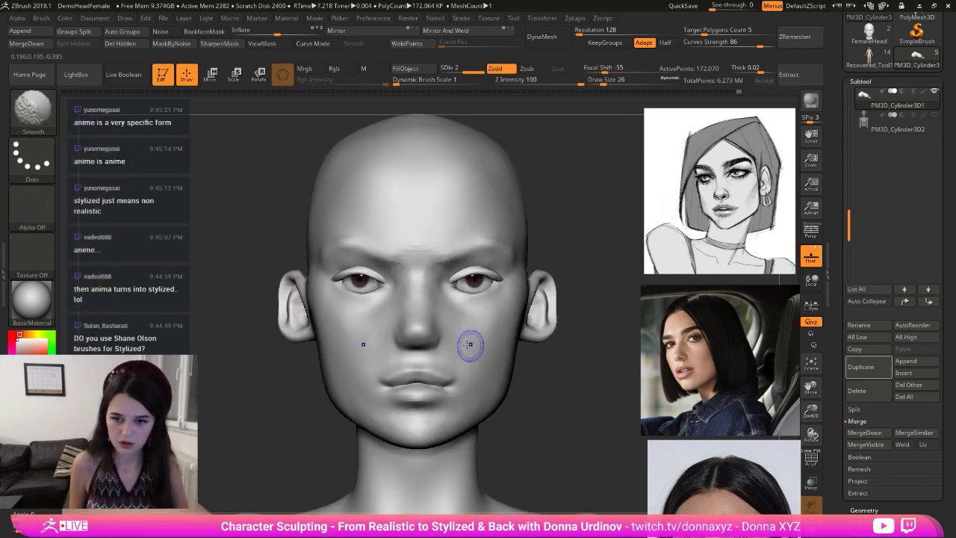
{"action": "left_click_drag", "start_coordinate": [470, 344], "coordinate": [463, 342], "text": "shift"}
- Lengthen the chin downward and taper the lower jaw in front view with the Move brush at draw size 102
{"action": "left_click_drag", "start_coordinate": [586, 247], "coordinate": [513, 249], "text": "alt"}
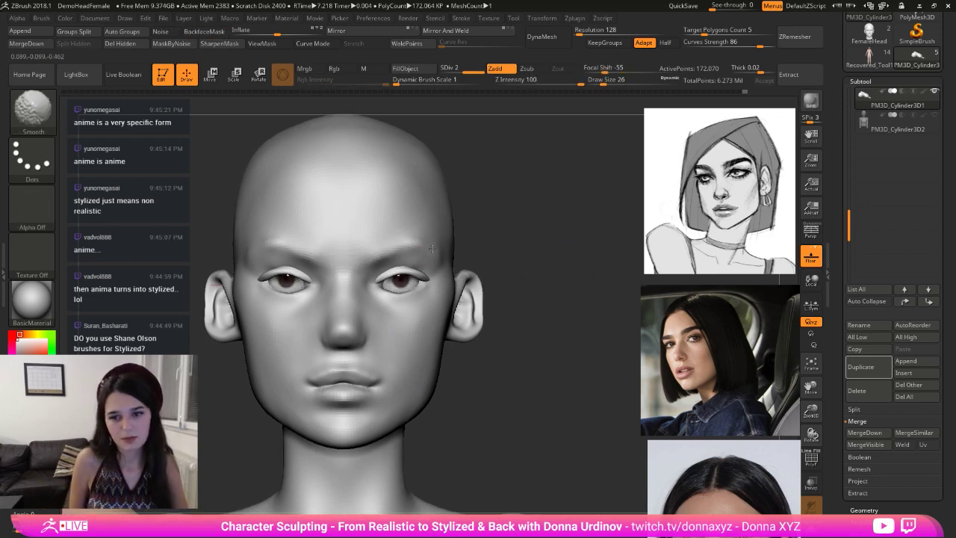
{"action": "key", "text": "b"}
{"action": "key", "text": "m"}
{"action": "key", "text": "v"}
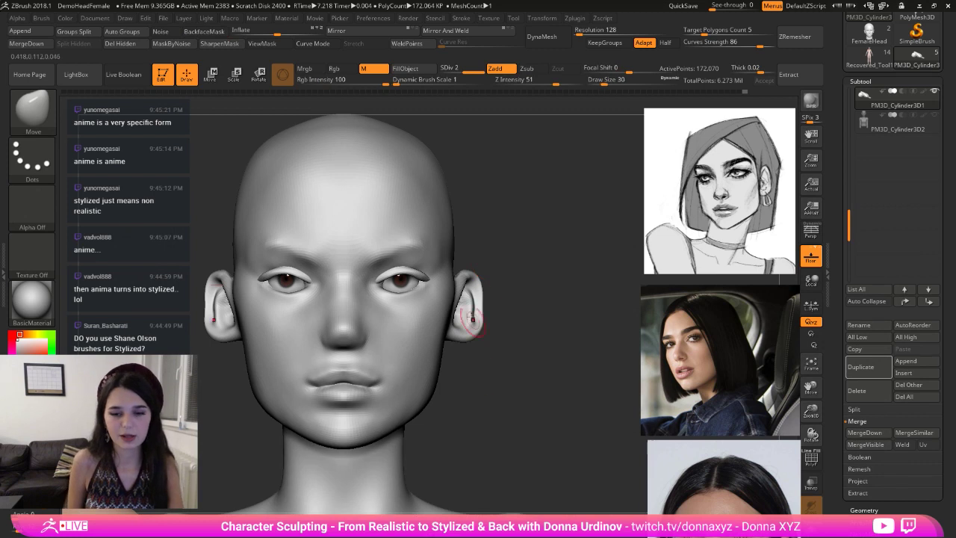
{"action": "key", "text": "bracketright"}
{"action": "left_click_drag", "start_coordinate": [349, 437], "coordinate": [346, 449]}
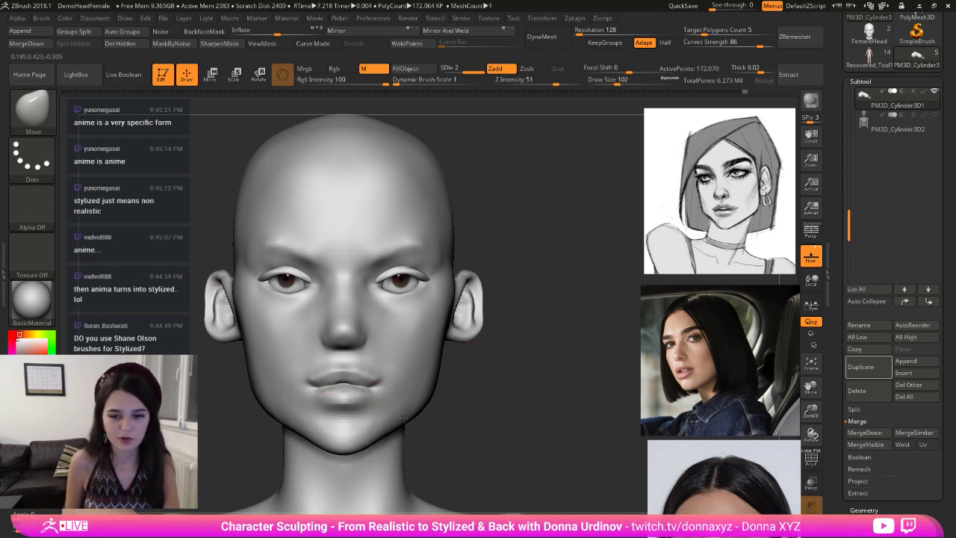
{"action": "left_click_drag", "start_coordinate": [399, 431], "coordinate": [392, 428]}
- Narrow the sides of the head near the temples with the Move brush at draw size 214
{"action": "mouse_move", "coordinate": [489, 407]}
{"action": "left_mouse_down"}
{"action": "mouse_move", "coordinate": [410, 387]}
{"action": "mouse_move", "coordinate": [446, 384]}
{"action": "left_mouse_up"}
{"action": "key", "text": "bracketright"}
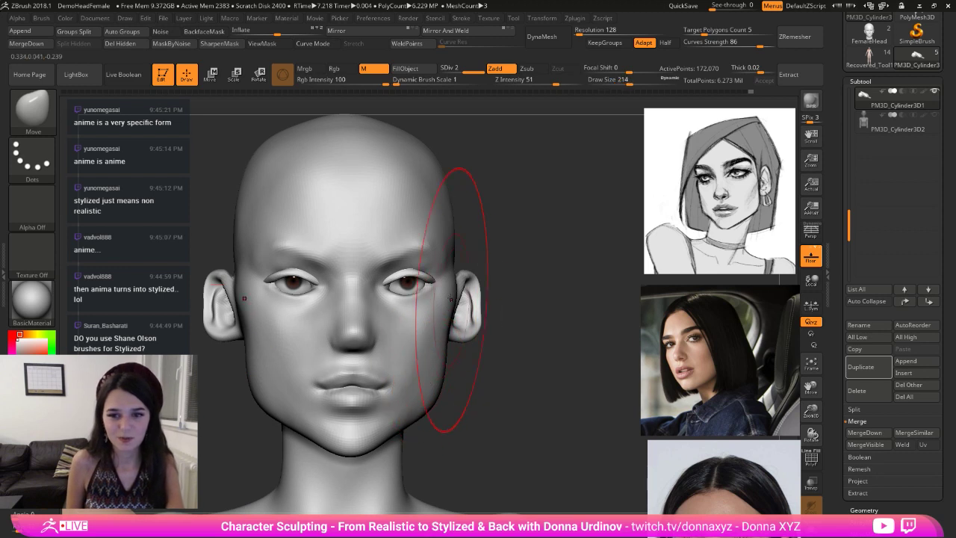
{"action": "left_click_drag", "start_coordinate": [455, 299], "coordinate": [444, 292]}
{"action": "left_click_drag", "start_coordinate": [501, 273], "coordinate": [512, 263], "text": "shift"}
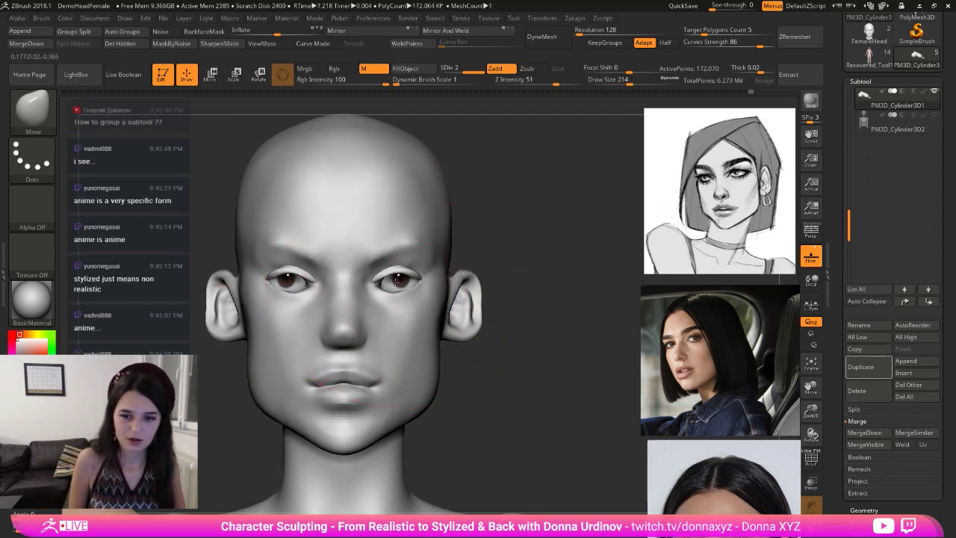
- Select the eyeballs subtool, move the eyes slightly closer together, and reselect the head for sculpting
{"action": "left_click", "coordinate": [397, 281], "text": "alt"}
{"action": "left_click", "coordinate": [211, 75]}
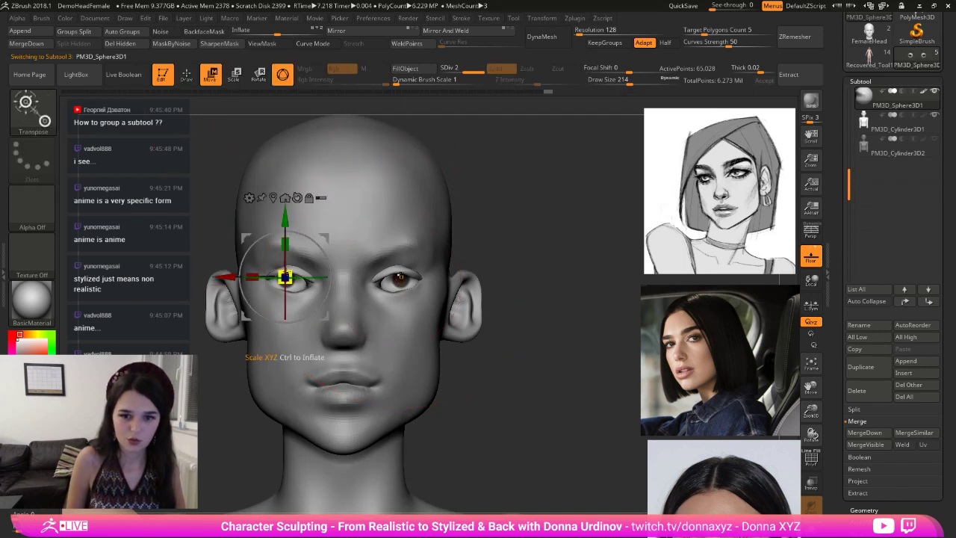
{"action": "left_click_drag", "start_coordinate": [285, 277], "coordinate": [283, 281]}
{"action": "left_click_drag", "start_coordinate": [223, 277], "coordinate": [229, 276]}
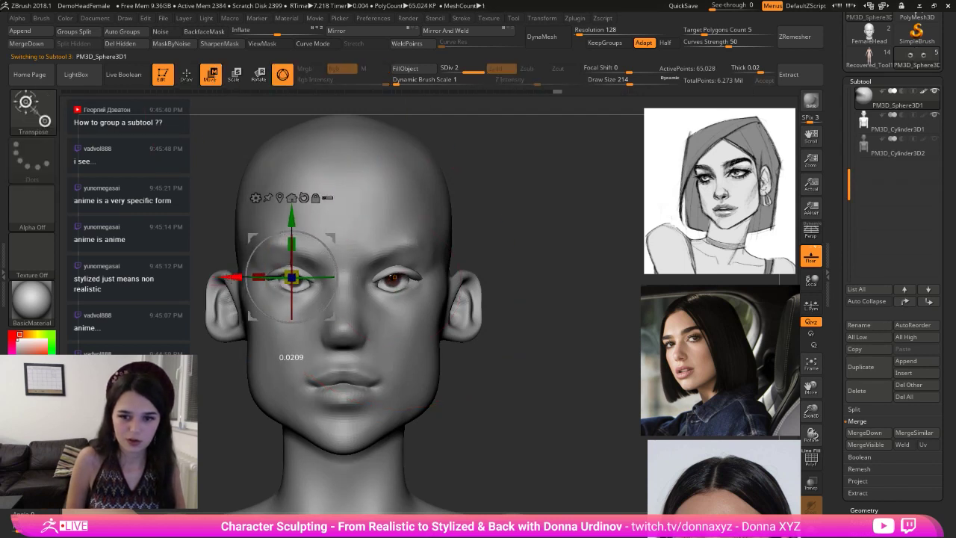
{"action": "left_click", "coordinate": [186, 75]}
{"action": "left_click_drag", "start_coordinate": [508, 236], "coordinate": [507, 201], "text": "alt"}
{"action": "left_click", "coordinate": [375, 241], "text": "alt"}
- Reshape the jaw corner below the ear with the Move brush at draw size 158, checking from several angles
{"action": "left_click_drag", "start_coordinate": [516, 250], "coordinate": [536, 289]}
{"action": "key", "text": "["}
{"action": "key", "text": "["}
{"action": "key", "text": "["}
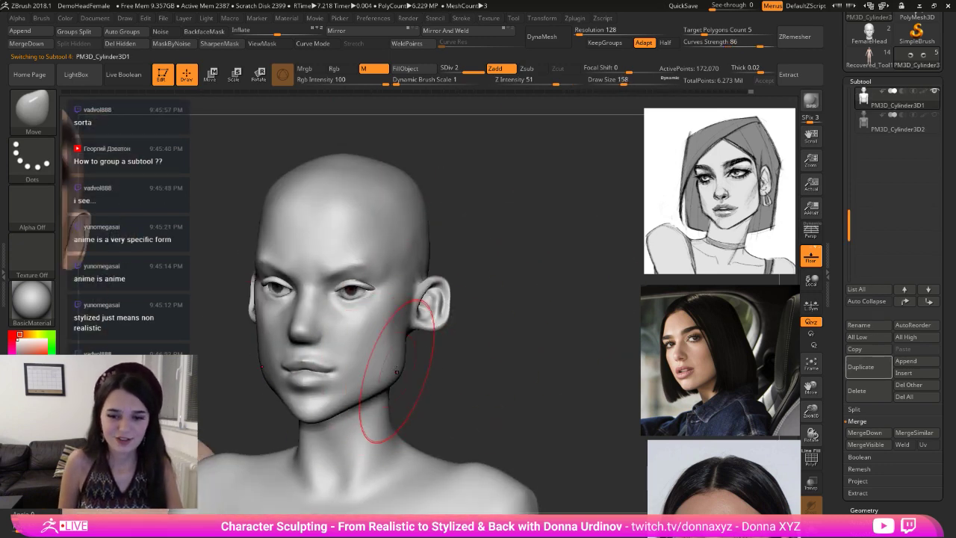
{"action": "left_click_drag", "start_coordinate": [399, 371], "coordinate": [396, 376]}
{"action": "mouse_move", "coordinate": [440, 354]}
{"action": "left_mouse_down", "text": "shift"}
{"action": "mouse_move", "coordinate": [473, 352]}
{"action": "mouse_move", "coordinate": [280, 340]}
{"action": "mouse_move", "coordinate": [284, 322]}
{"action": "left_mouse_up", "text": "shift"}
{"action": "mouse_move", "coordinate": [457, 316]}
{"action": "left_mouse_down", "text": "shift"}
{"action": "mouse_move", "coordinate": [499, 311]}
{"action": "mouse_move", "coordinate": [284, 352]}
{"action": "left_mouse_up", "text": "shift"}
{"action": "key", "text": "]"}
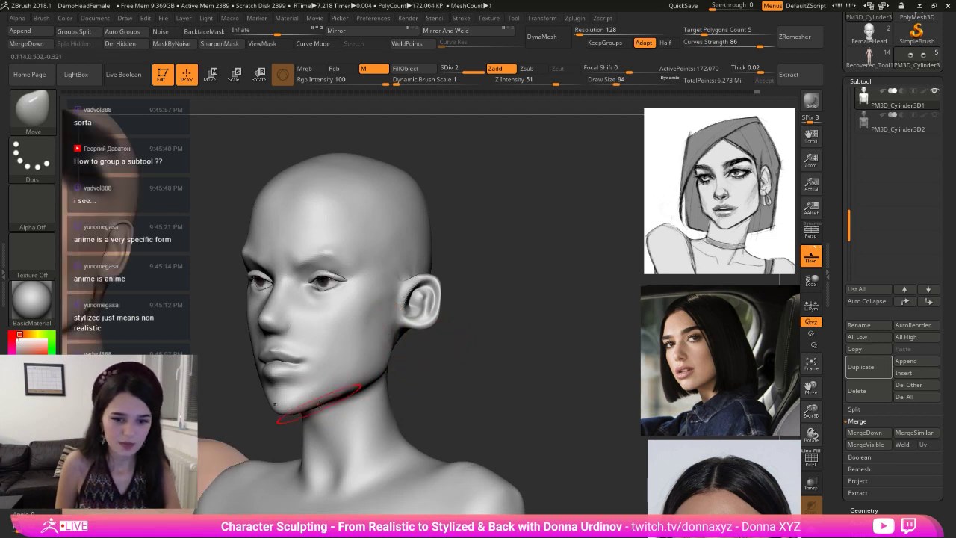
- Adjust the underside of the jawline toward the chin in three-quarter view, varying the Move brush size
{"action": "left_click_drag", "start_coordinate": [332, 405], "coordinate": [327, 410]}
{"action": "key", "text": "bracketleft"}
{"action": "key", "text": "bracketleft"}
{"action": "key", "text": "bracketleft"}
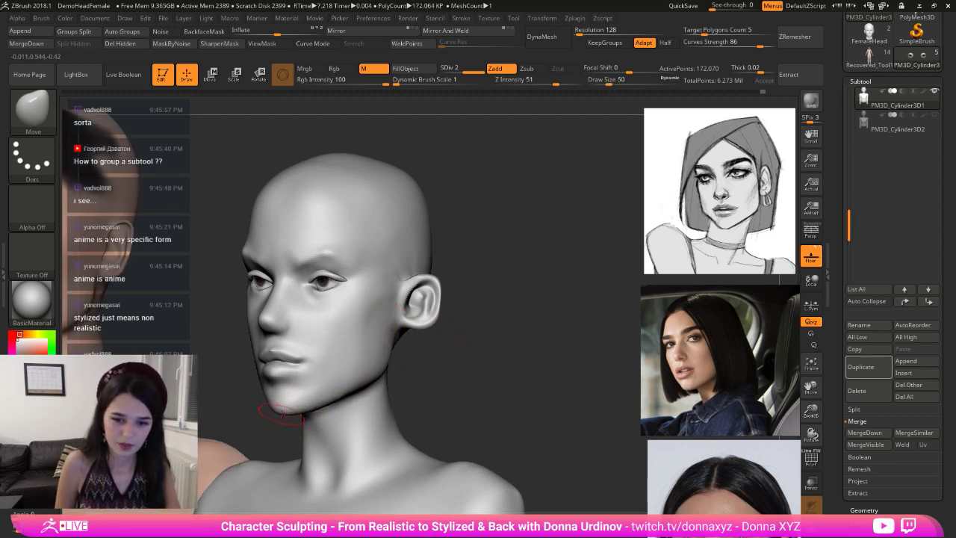
{"action": "key", "text": "bracketright"}
{"action": "key", "text": "bracketright"}
{"action": "key", "text": "bracketright"}
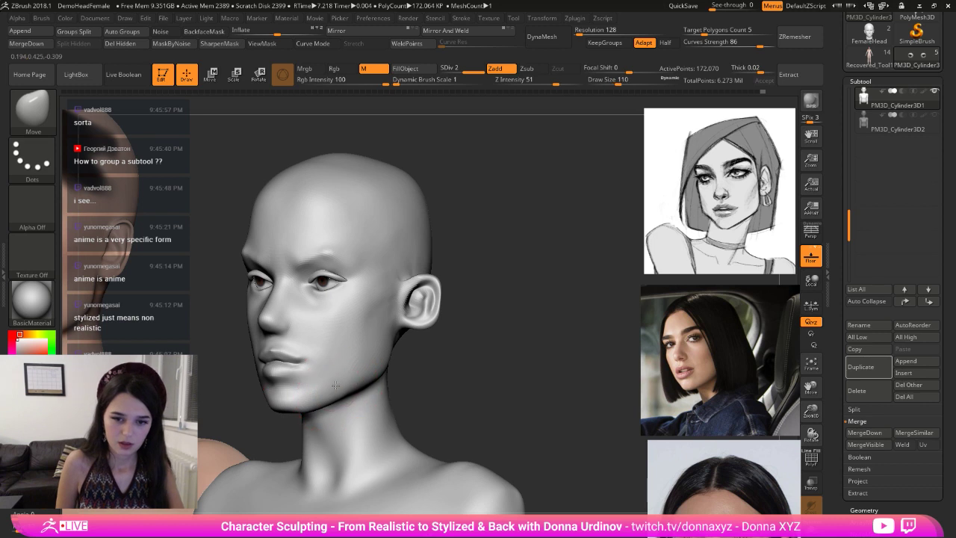
- Smooth the side of the face in front of the ear down to the jaw at draw size 86
{"action": "left_click_drag", "start_coordinate": [417, 349], "coordinate": [451, 346]}
{"action": "key", "text": "bracketleft"}
{"action": "key", "text": "bracketleft"}
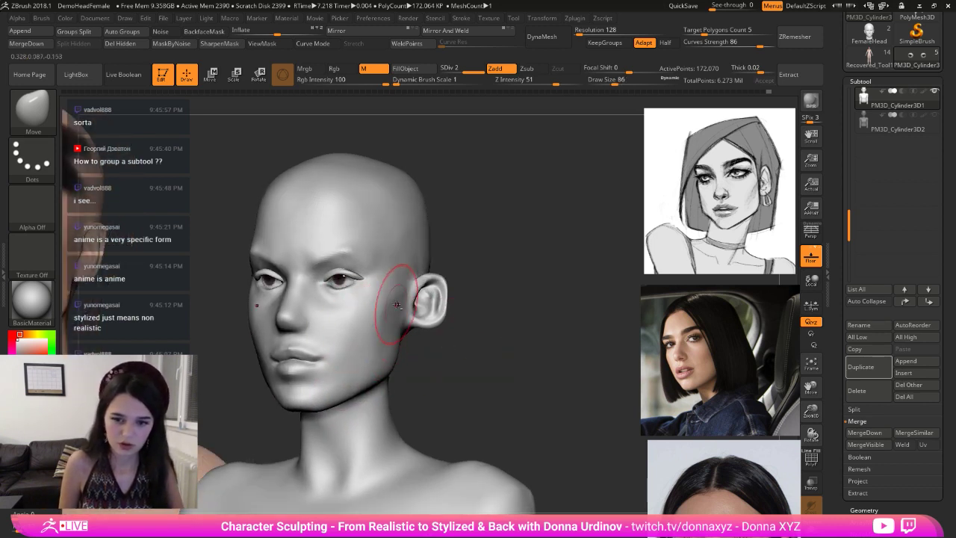
{"action": "right_click_drag", "start_coordinate": [391, 299], "coordinate": [402, 336], "text": "shift"}
{"action": "left_click_drag", "start_coordinate": [402, 335], "coordinate": [410, 347], "text": "shift"}
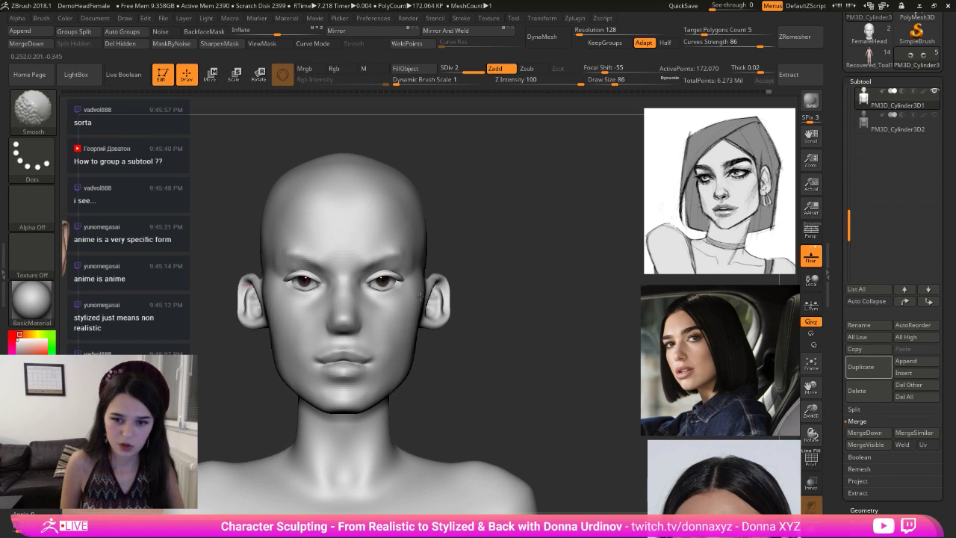
{"action": "right_click_drag", "start_coordinate": [467, 246], "coordinate": [390, 261]}
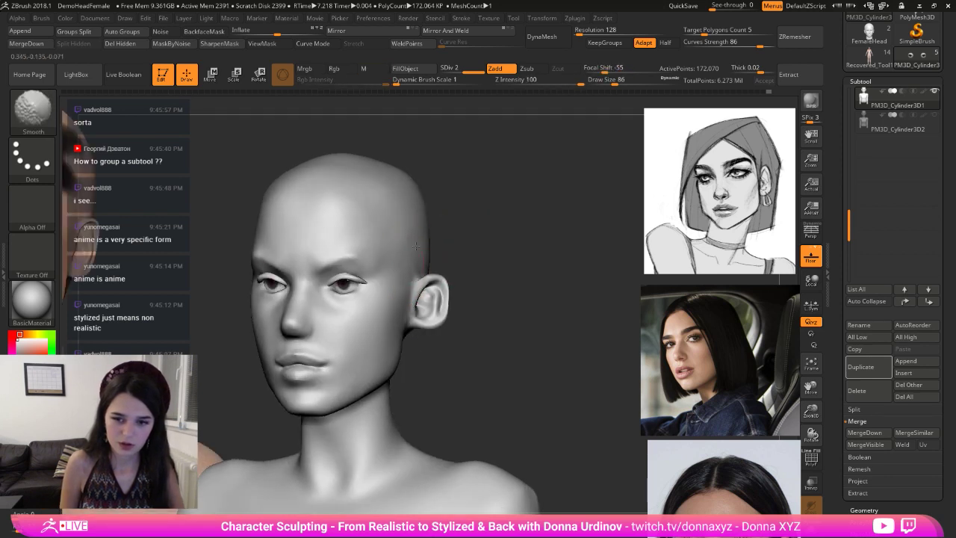
- Pull the lower cheek above the jaw corner slightly inward with the Move brush at draw size 86
{"action": "key", "text": "b"}
{"action": "key", "text": "m"}
{"action": "key", "text": "v"}
{"action": "right_click_drag", "start_coordinate": [467, 224], "coordinate": [460, 250]}
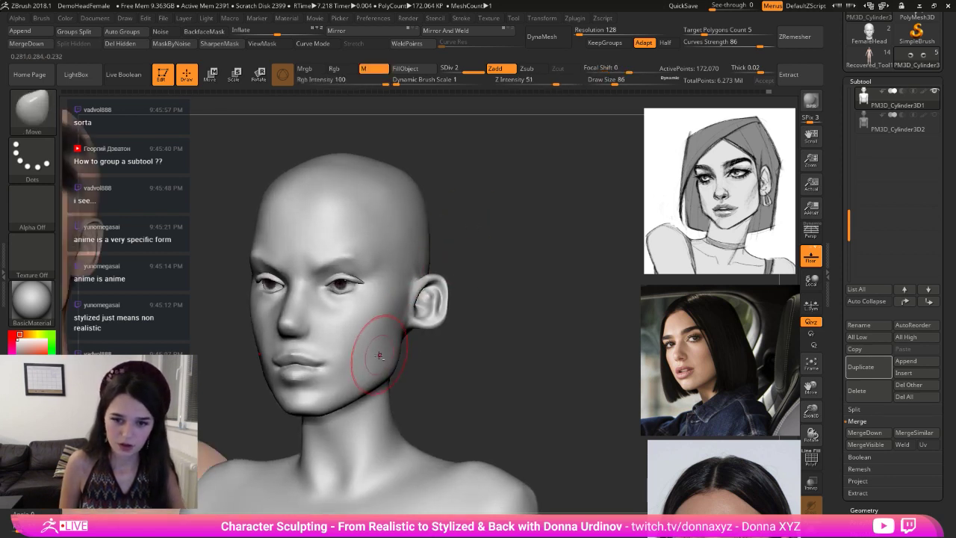
{"action": "left_click_drag", "start_coordinate": [380, 356], "coordinate": [376, 356]}
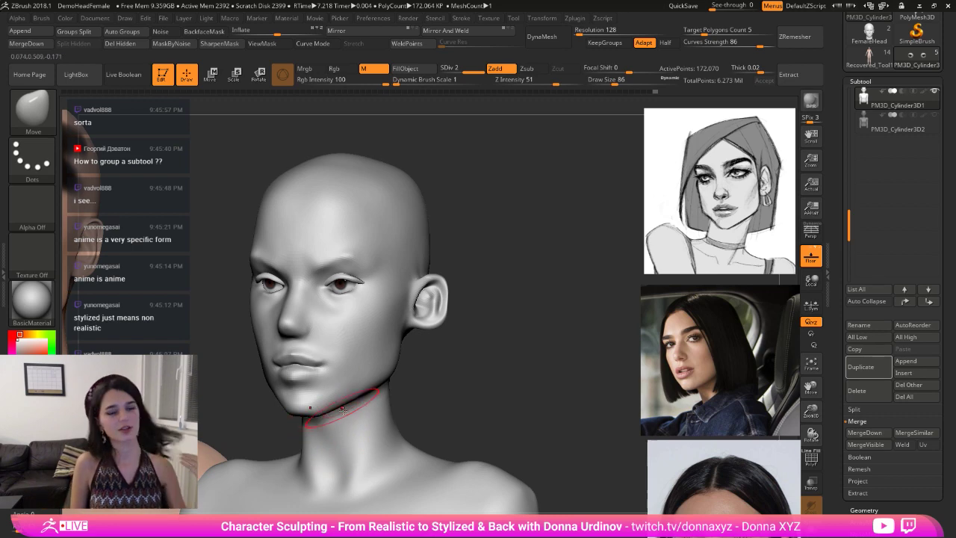
{"action": "key", "text": "b"}
{"action": "key", "text": "c"}
{"action": "key", "text": "l"}
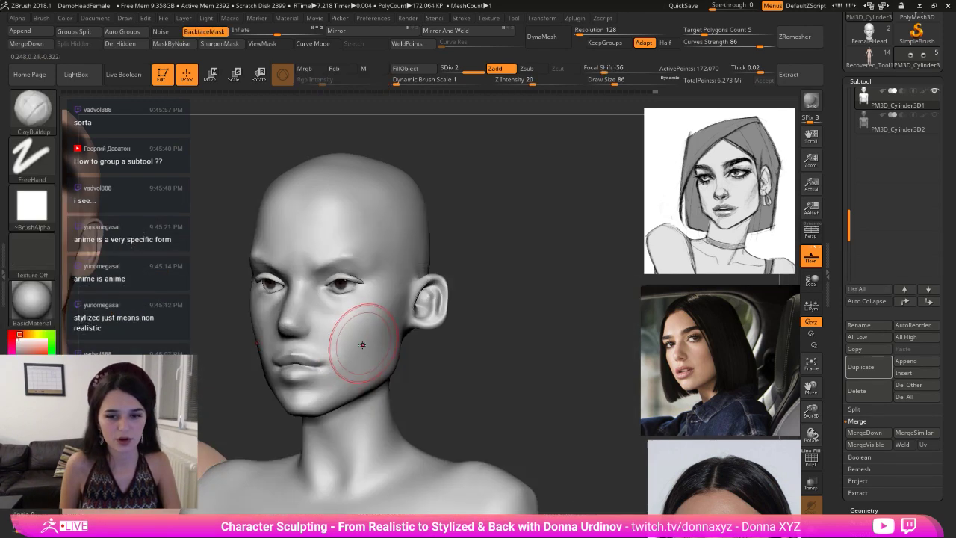
{"action": "key", "text": "b"}
{"action": "key", "text": "c"}
{"action": "key", "text": "b"}
{"action": "left_click_drag", "start_coordinate": [511, 288], "coordinate": [515, 277]}
- Adjust the eyelids and eye corners with the Move brush at draw size 30
{"action": "key", "text": "b"}
{"action": "key", "text": "m"}
{"action": "key", "text": "v"}
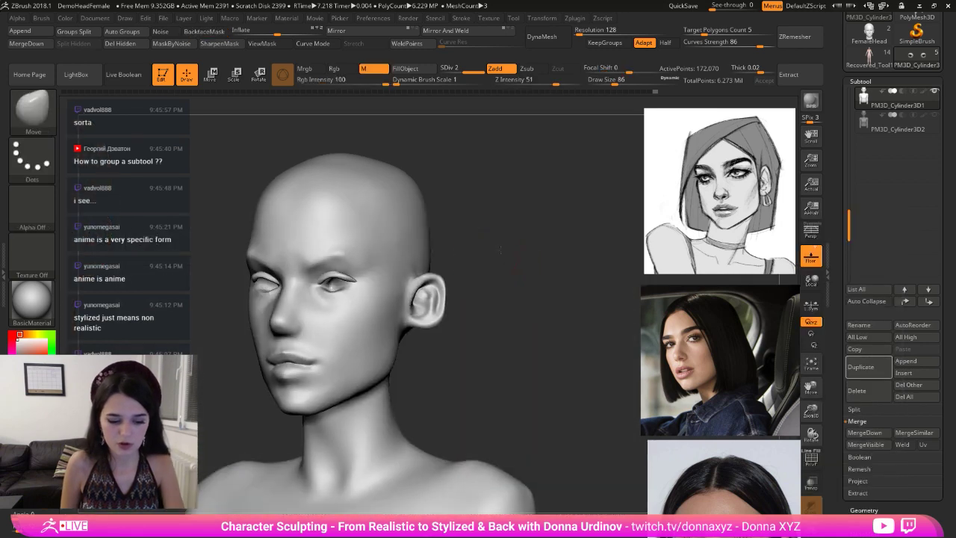
{"action": "mouse_move", "coordinate": [357, 285]}
{"action": "right_mouse_down"}
{"action": "mouse_move", "coordinate": [362, 236]}
{"action": "mouse_move", "coordinate": [385, 281]}
{"action": "right_mouse_up"}
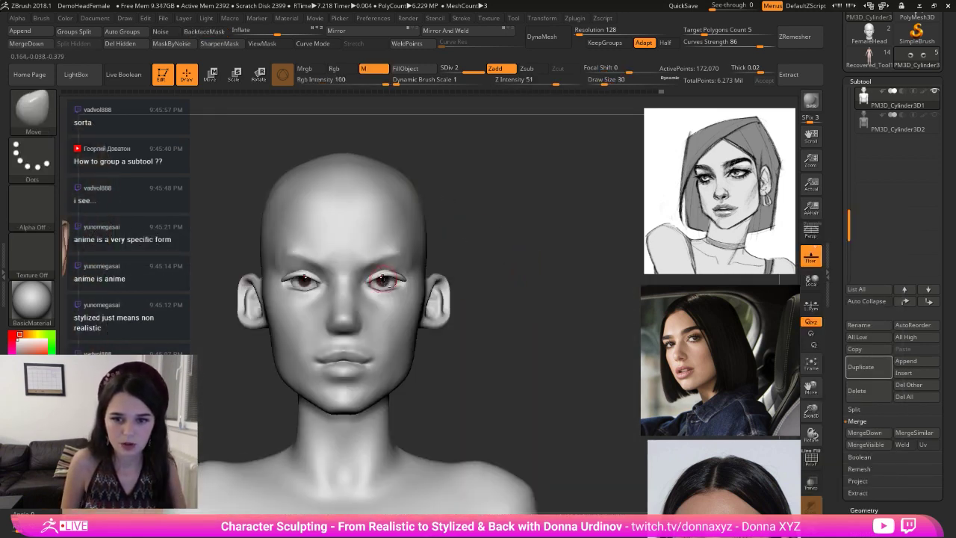
{"action": "left_click_drag", "start_coordinate": [496, 263], "coordinate": [478, 258]}
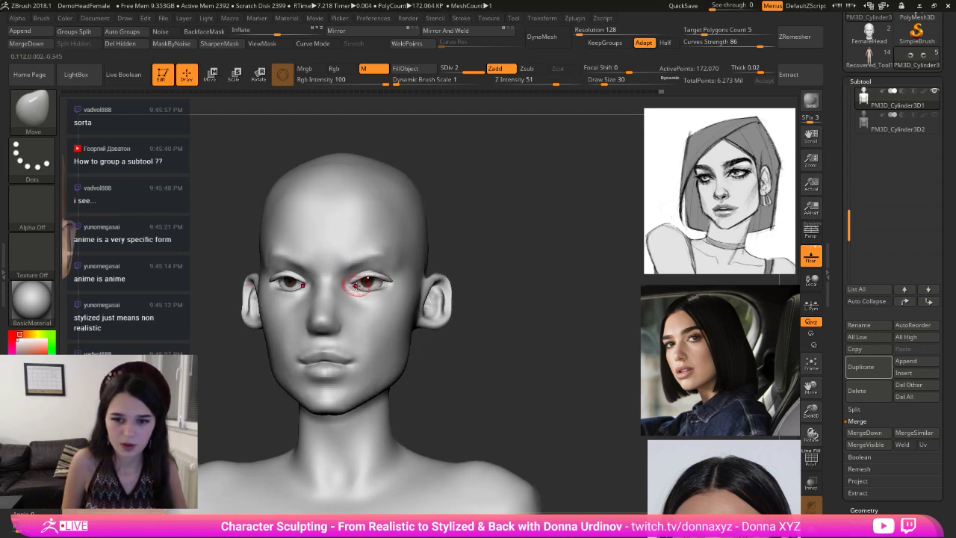
- Build up the lower eyelids and inner eye corners with the ClayBuildup brush at draw size 30, and smooth beneath the eyes
{"action": "key", "text": "b"}
{"action": "key", "text": "c"}
{"action": "key", "text": "b"}
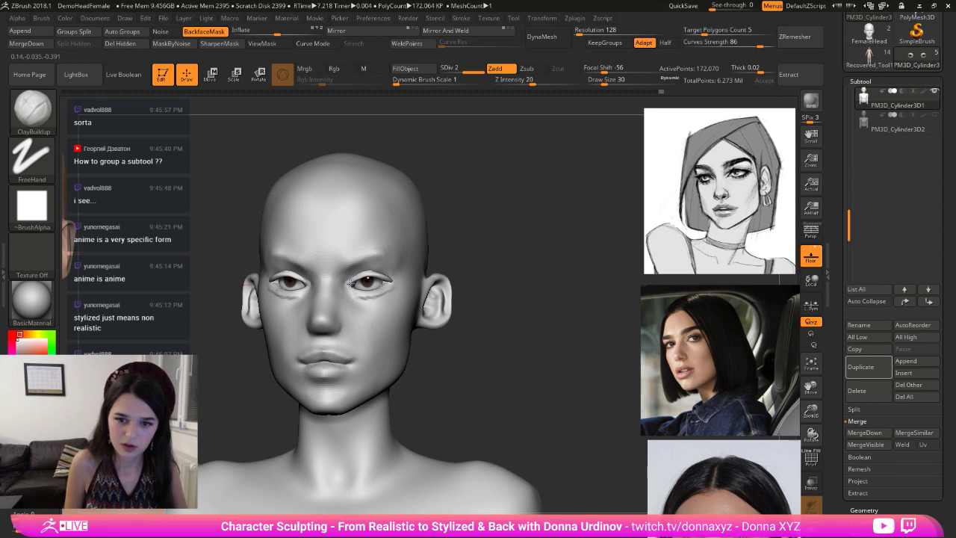
{"action": "left_click_drag", "start_coordinate": [466, 255], "coordinate": [485, 254]}
{"action": "left_click_drag", "start_coordinate": [375, 294], "coordinate": [395, 293], "text": "shift"}
{"action": "left_click_drag", "start_coordinate": [466, 246], "coordinate": [474, 244]}
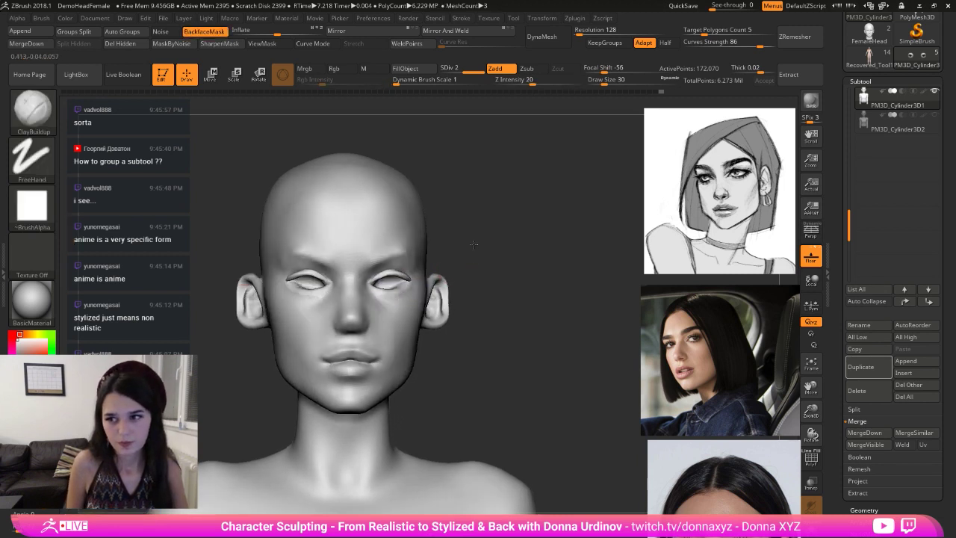
- Build up the eyebrow ridges with the ClayBuildup brush at draw sizes 42 and 58, smoothing between strokes
{"action": "right_click_drag", "start_coordinate": [473, 244], "coordinate": [316, 258]}
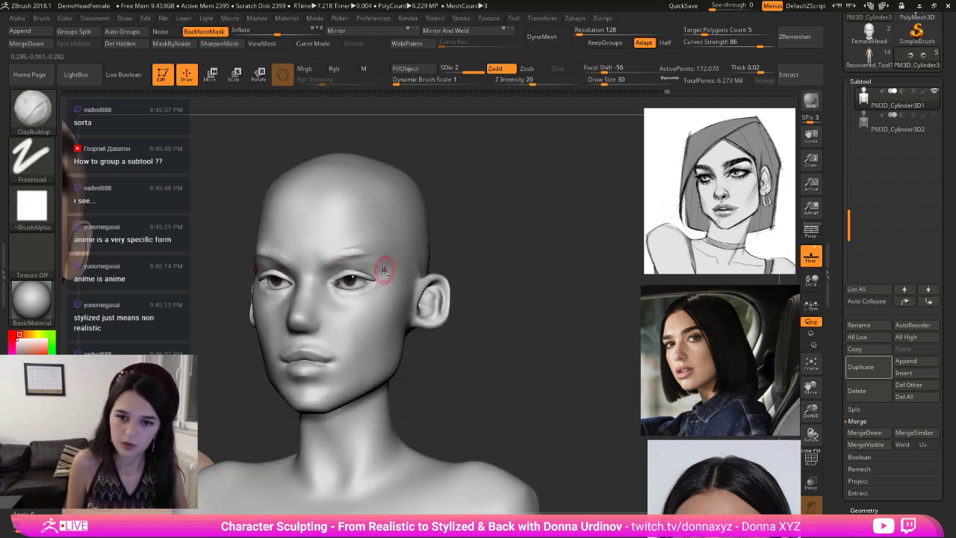
{"action": "key", "text": "bracketright"}
{"action": "key", "text": "bracketright"}
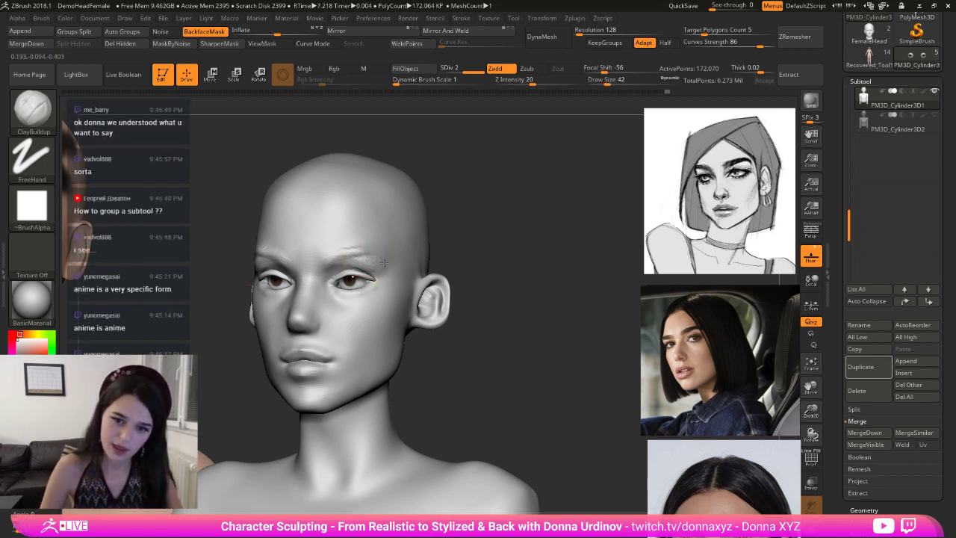
{"action": "mouse_move", "coordinate": [438, 210]}
{"action": "right_mouse_down"}
{"action": "mouse_move", "coordinate": [540, 216]}
{"action": "mouse_move", "coordinate": [460, 261]}
{"action": "right_mouse_up"}
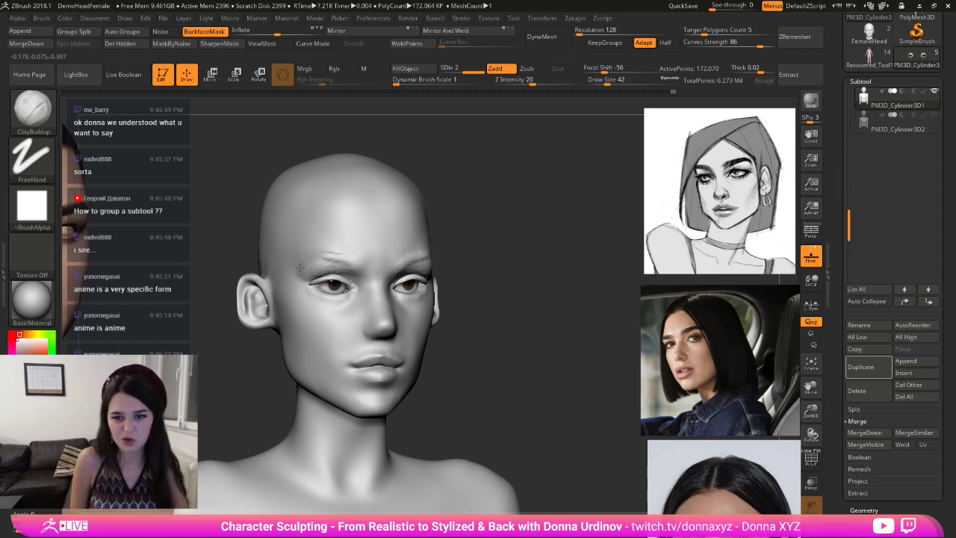
{"action": "key", "text": "shift"}
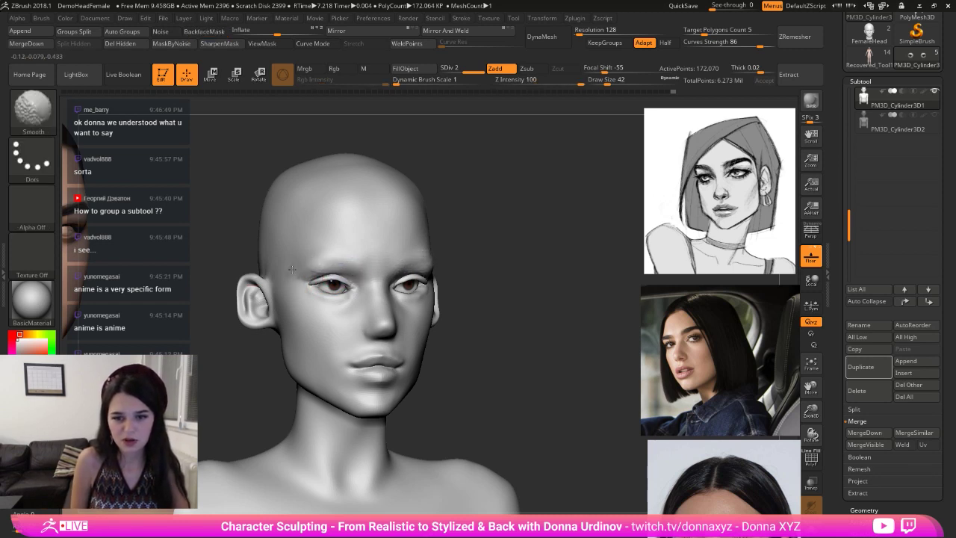
{"action": "left_click_drag", "start_coordinate": [540, 250], "coordinate": [480, 249]}
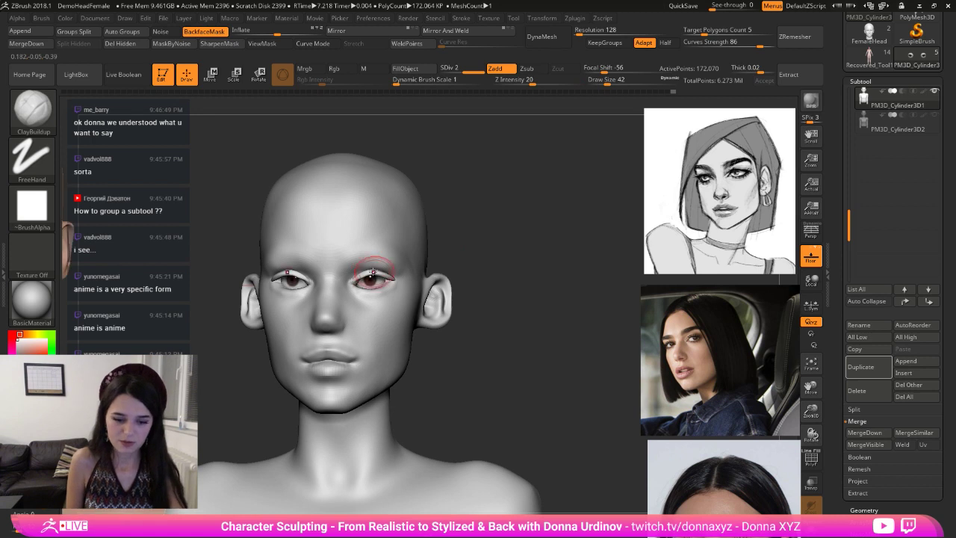
{"action": "right_click_drag", "start_coordinate": [382, 253], "coordinate": [374, 252]}
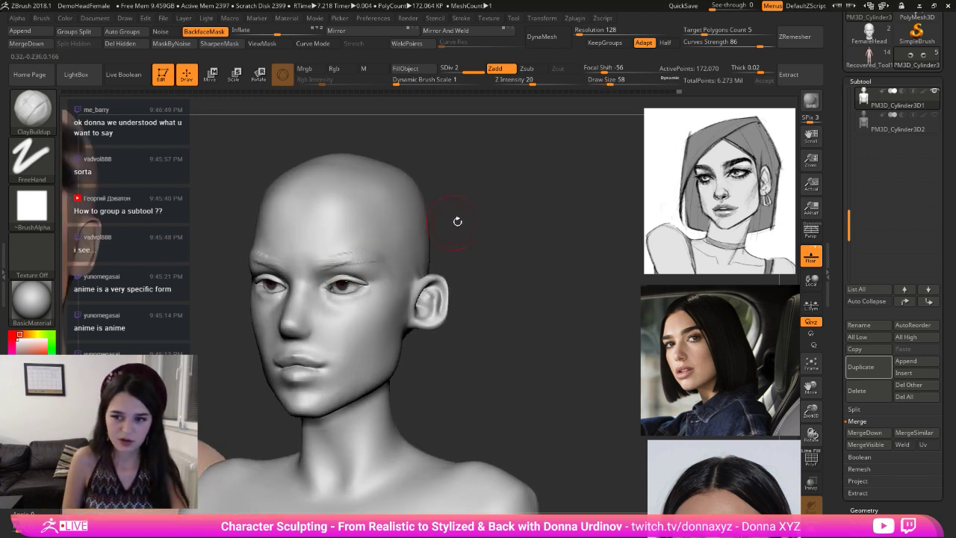
- Pull the cheek below the eye slightly downward with the Move brush at draw size 102
{"action": "key", "text": "b"}
{"action": "key", "text": "m"}
{"action": "key", "text": "v"}
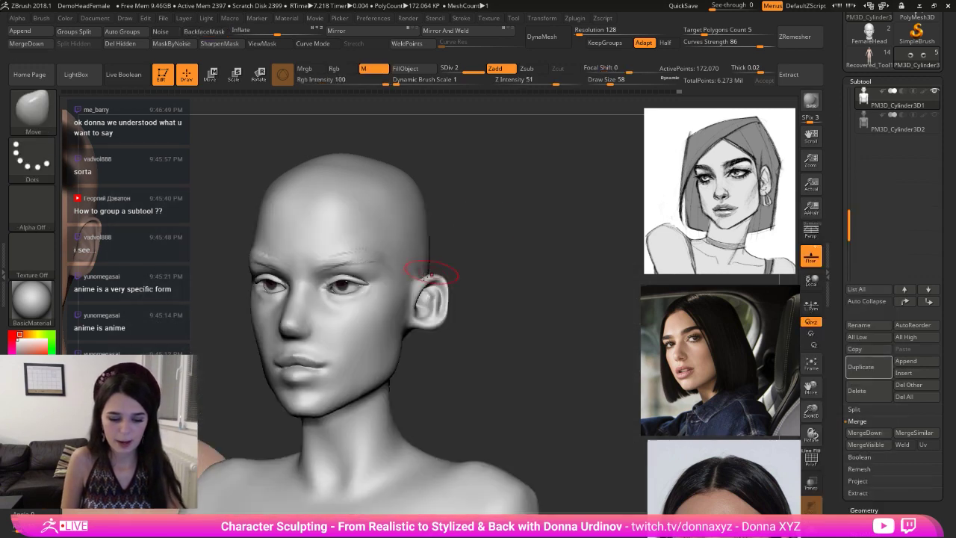
{"action": "key", "text": "bracketright"}
{"action": "key", "text": "bracketright"}
{"action": "key", "text": "bracketright"}
{"action": "key", "text": "bracketright"}
{"action": "left_click_drag", "start_coordinate": [362, 330], "coordinate": [364, 336]}
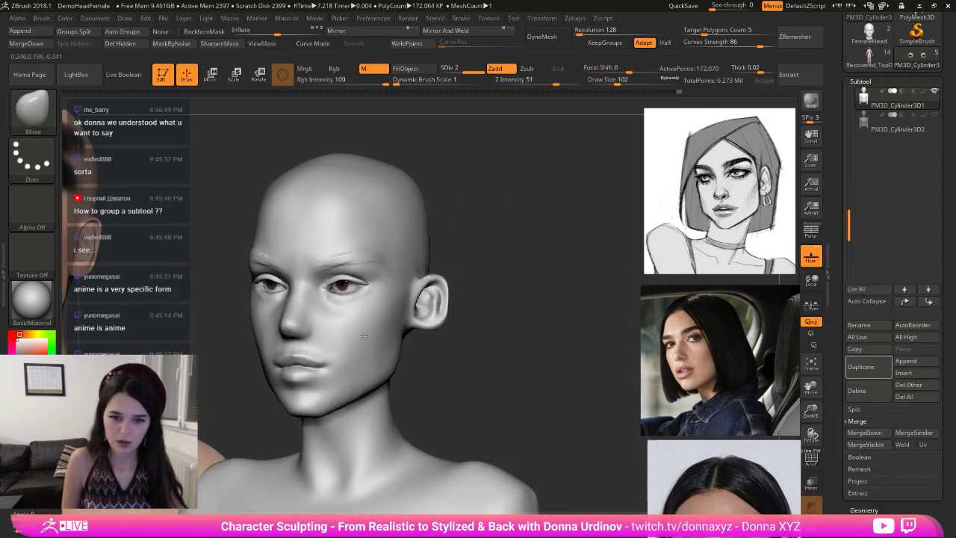
- Select the eyeballs subtool and shift the eyeballs slightly along the depth axis in side view
{"action": "right_click_drag", "start_coordinate": [376, 321], "coordinate": [276, 299], "text": "shift"}
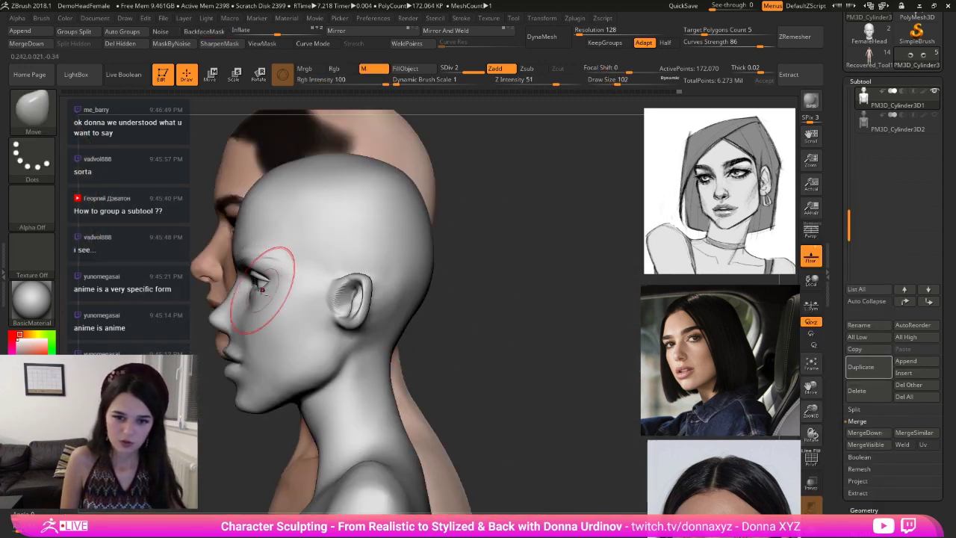
{"action": "left_click", "coordinate": [262, 284], "text": "alt"}
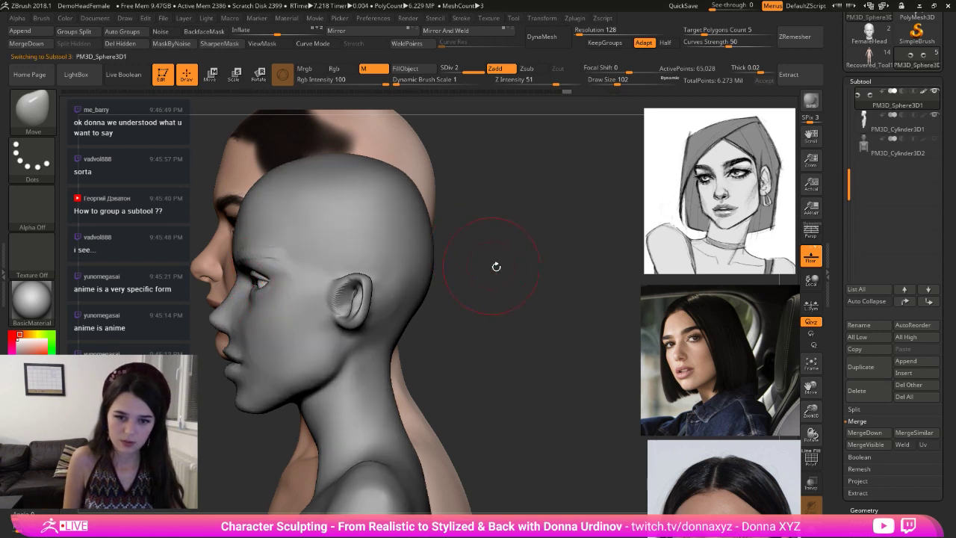
{"action": "left_click", "coordinate": [216, 78]}
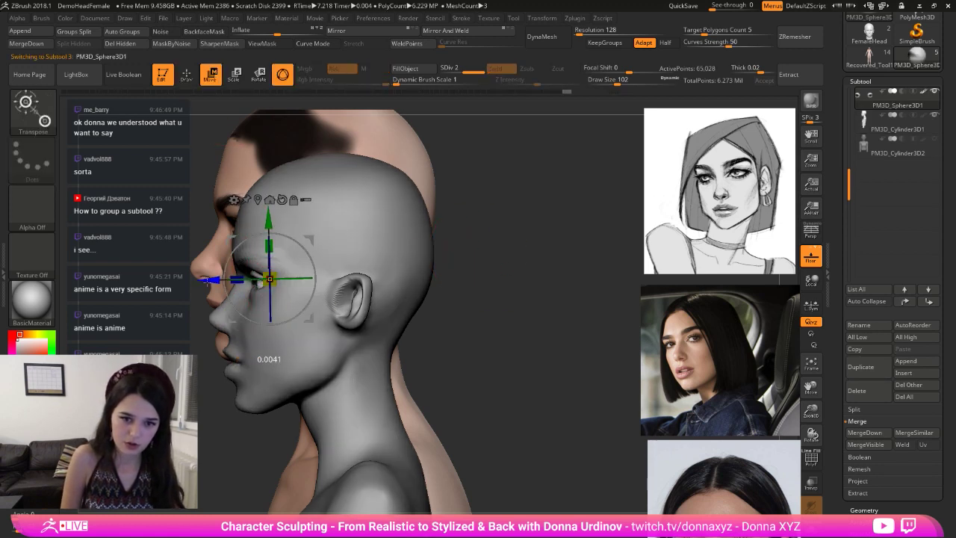
{"action": "left_click", "coordinate": [186, 75]}
{"action": "left_click", "coordinate": [525, 241]}
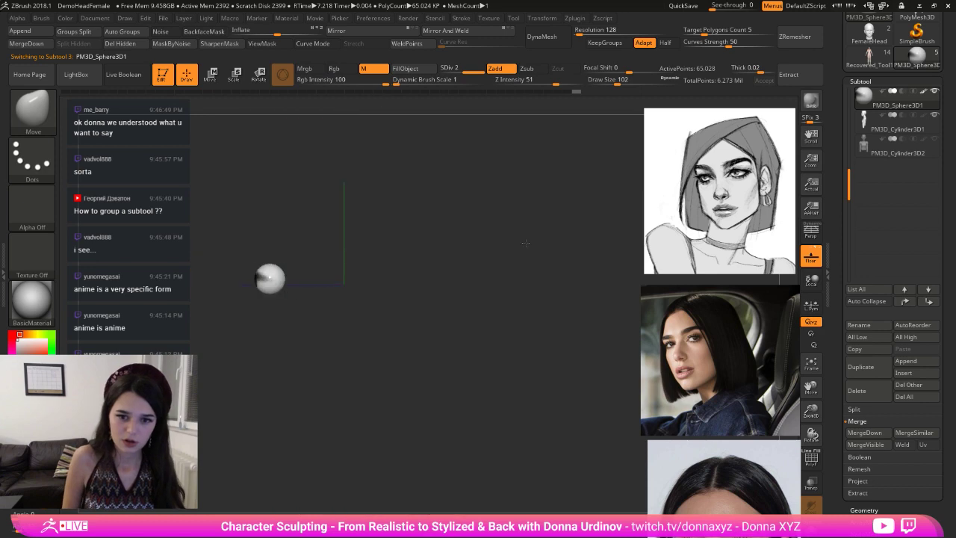
{"action": "mouse_move", "coordinate": [464, 276]}
{"action": "left_mouse_down"}
{"action": "mouse_move", "coordinate": [527, 284]}
{"action": "mouse_move", "coordinate": [523, 309]}
{"action": "mouse_move", "coordinate": [514, 291]}
{"action": "mouse_move", "coordinate": [534, 282]}
{"action": "left_mouse_up"}
{"action": "left_click_drag", "start_coordinate": [539, 283], "coordinate": [528, 285]}
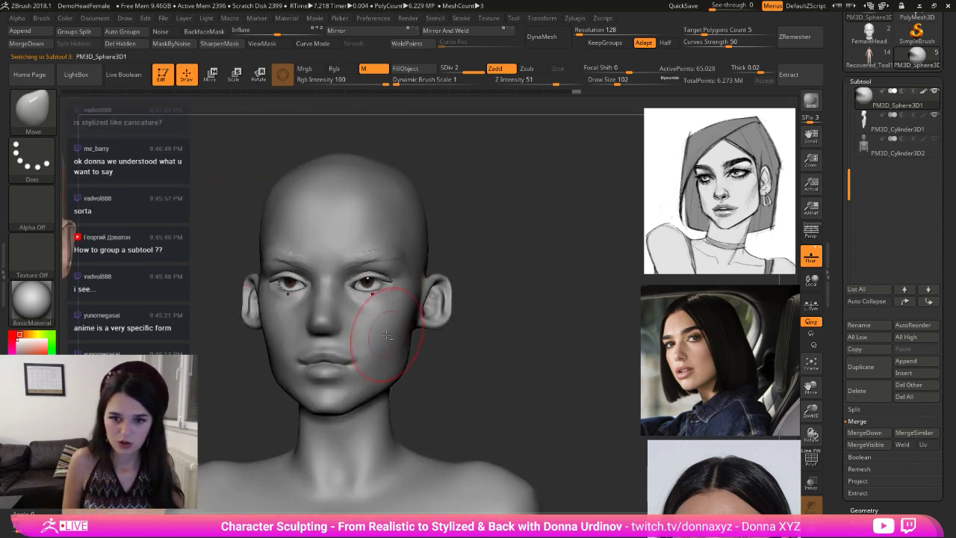
- Reselect the head and reshape the inner eye corners and lower eyelids with the Move brush, reducing the draw size from 70 to 30
{"action": "left_click", "coordinate": [383, 342], "text": "alt"}
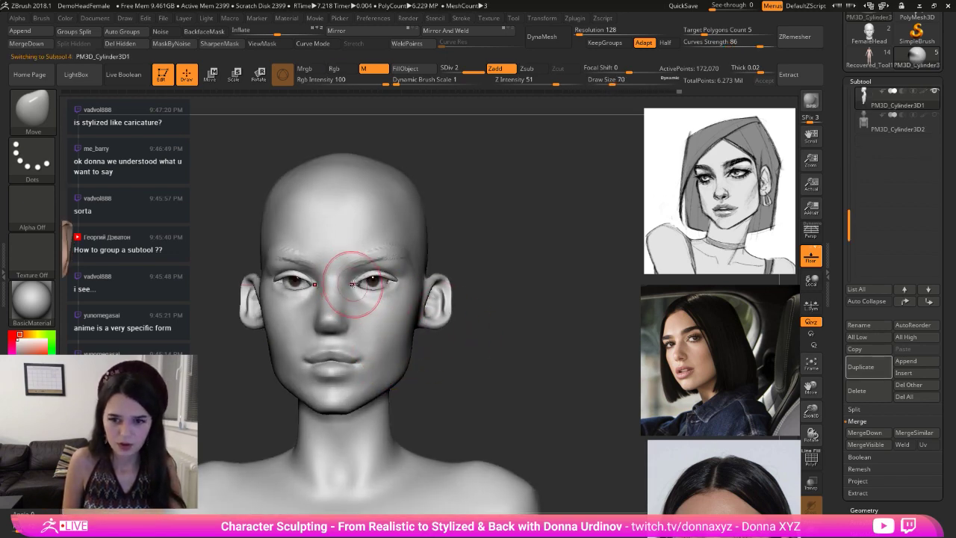
{"action": "key", "text": "bracketleft"}
{"action": "key", "text": "bracketleft"}
{"action": "key", "text": "bracketleft"}
{"action": "key", "text": "bracketleft"}
{"action": "left_click_drag", "start_coordinate": [354, 285], "coordinate": [356, 291]}
{"action": "left_click_drag", "start_coordinate": [465, 230], "coordinate": [360, 307]}
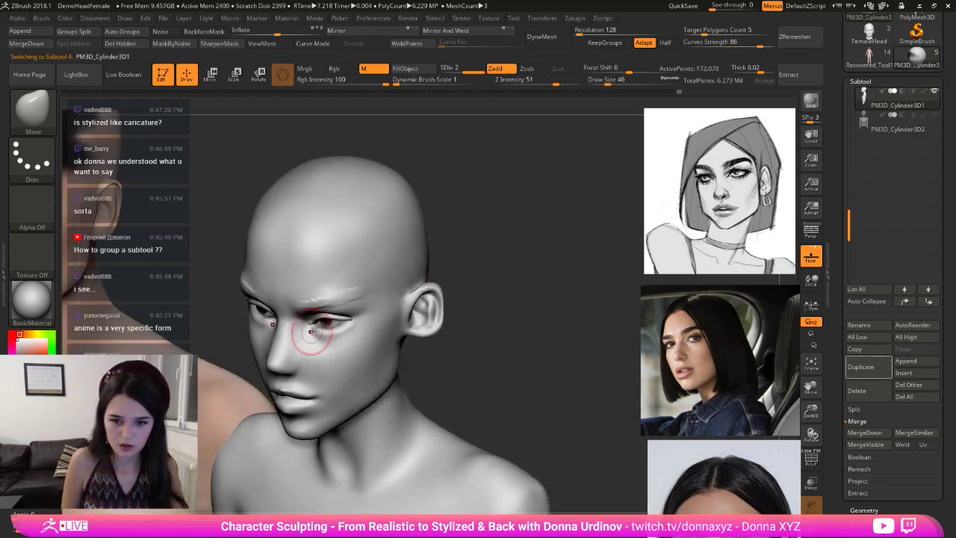
{"action": "left_click_drag", "start_coordinate": [314, 328], "coordinate": [334, 336]}
{"action": "left_click_drag", "start_coordinate": [348, 328], "coordinate": [348, 331]}
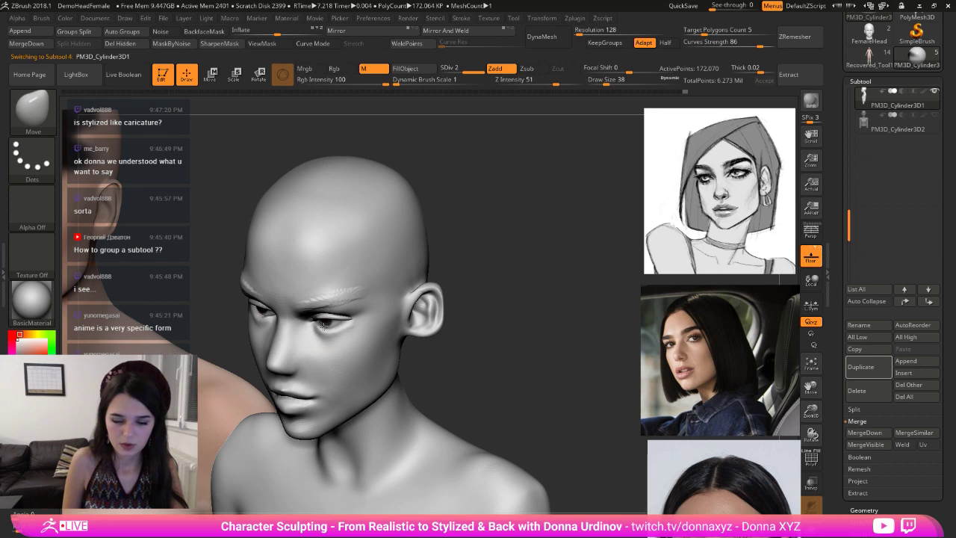
{"action": "mouse_move", "coordinate": [478, 246]}
{"action": "left_mouse_down"}
{"action": "mouse_move", "coordinate": [503, 245]}
{"action": "mouse_move", "coordinate": [490, 258]}
{"action": "mouse_move", "coordinate": [510, 243]}
{"action": "mouse_move", "coordinate": [501, 255]}
{"action": "left_mouse_up"}
{"action": "key", "text": "bracketleft"}
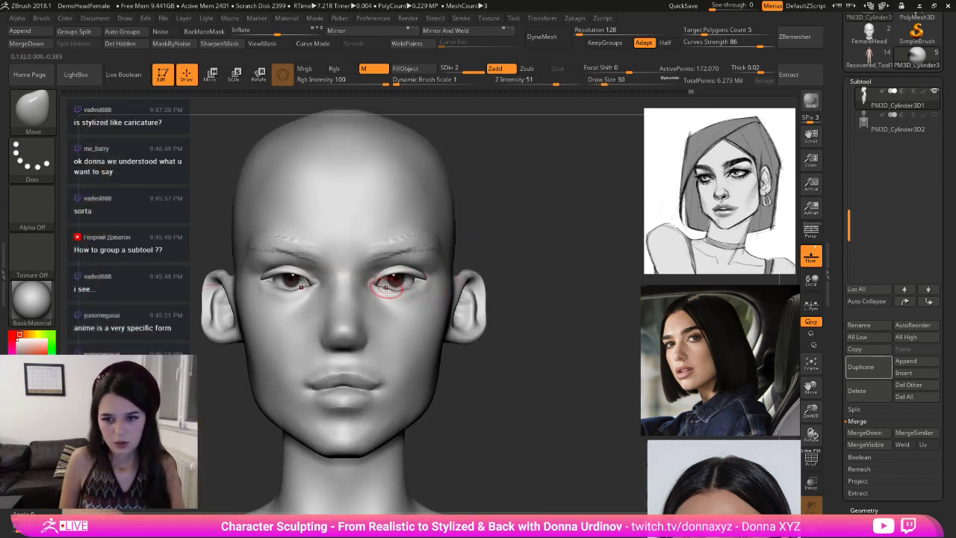
{"action": "left_click_drag", "start_coordinate": [523, 254], "coordinate": [376, 284]}
- Inflate the upper eyelids with the Inflat brush at draw size 46
{"action": "key", "text": "bracketright"}
{"action": "key", "text": "b"}
{"action": "key", "text": "i"}
{"action": "key", "text": "n"}
{"action": "left_click_drag", "start_coordinate": [523, 203], "coordinate": [562, 200]}
{"action": "key", "text": "bracketright"}
{"action": "left_click_drag", "start_coordinate": [385, 268], "coordinate": [399, 263]}
{"action": "left_click_drag", "start_coordinate": [503, 238], "coordinate": [508, 260]}
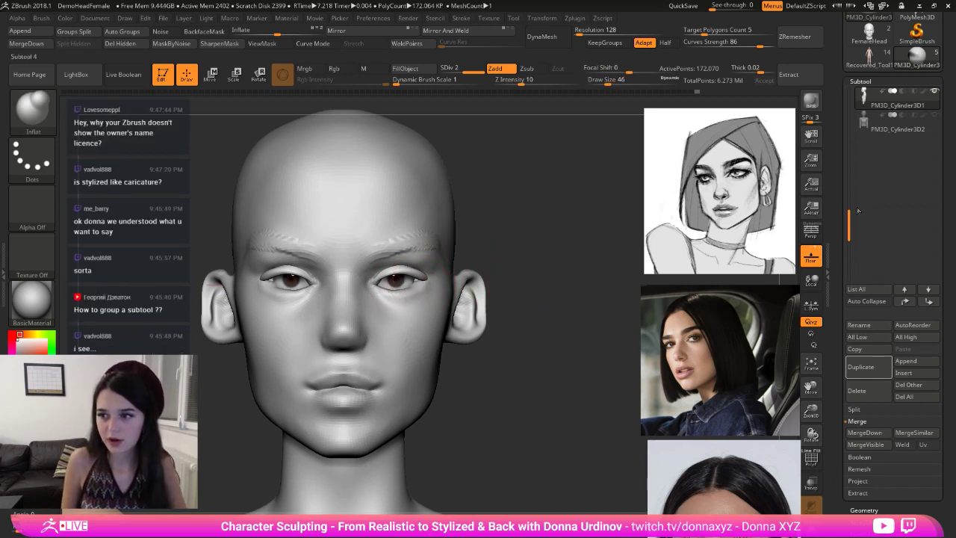
- Turn off the painted colour on the PM3D_Sphere3D1 eyeballs and hide the realistic reference head
{"action": "scroll", "coordinate": [858, 212], "scroll_direction": "up", "scroll_amount": 2}
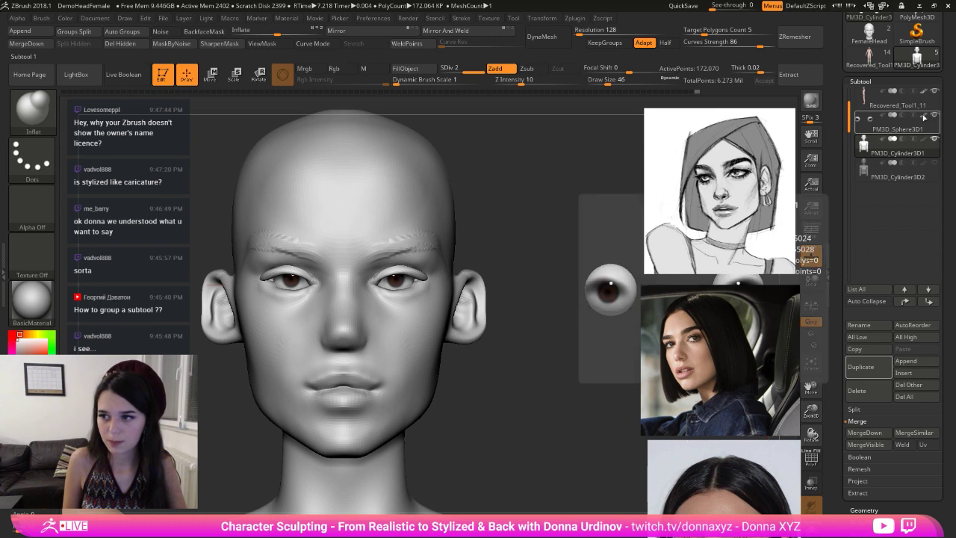
{"action": "left_click", "coordinate": [924, 117]}
{"action": "left_click_drag", "start_coordinate": [515, 274], "coordinate": [608, 240], "text": "shift"}
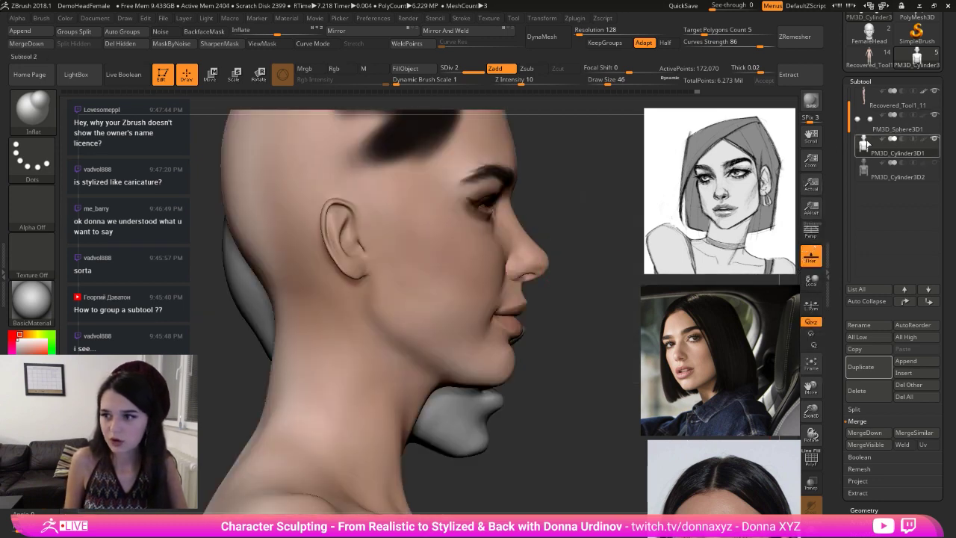
{"action": "left_click", "coordinate": [934, 91]}
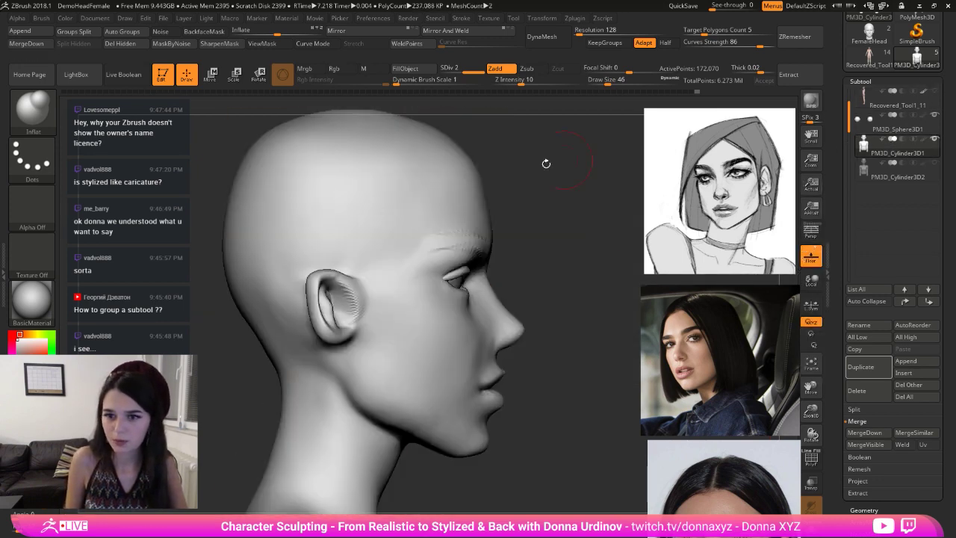
- Move the eyeballs slightly forward, downward and outward to fit them inside the eyelids
{"action": "left_click", "coordinate": [877, 124]}
{"action": "key", "text": "w"}
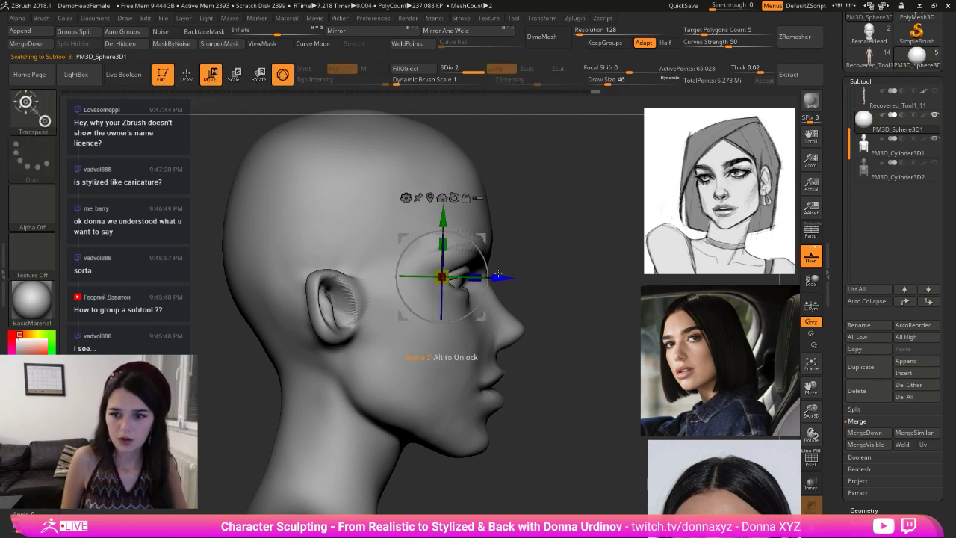
{"action": "left_click_drag", "start_coordinate": [497, 276], "coordinate": [501, 280]}
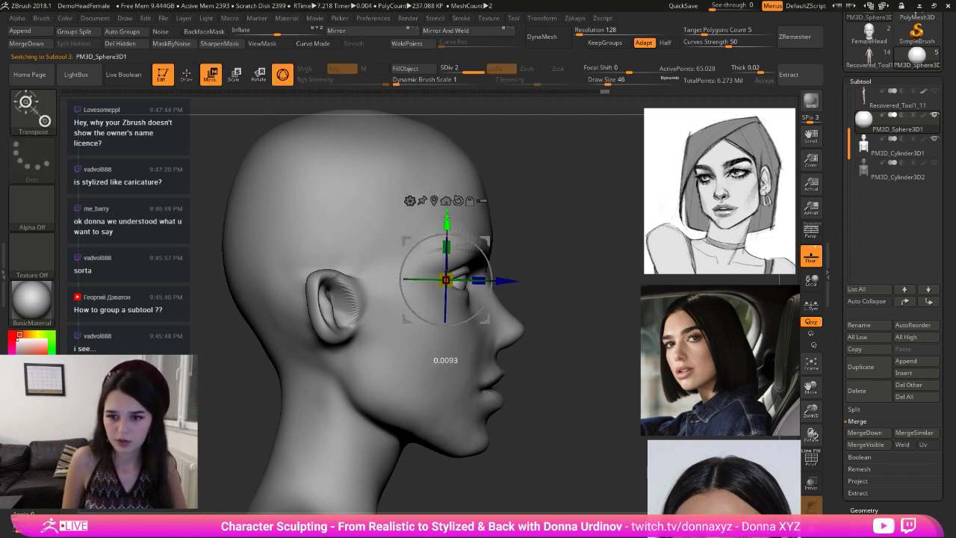
{"action": "left_click_drag", "start_coordinate": [544, 235], "coordinate": [509, 244], "text": "shift"}
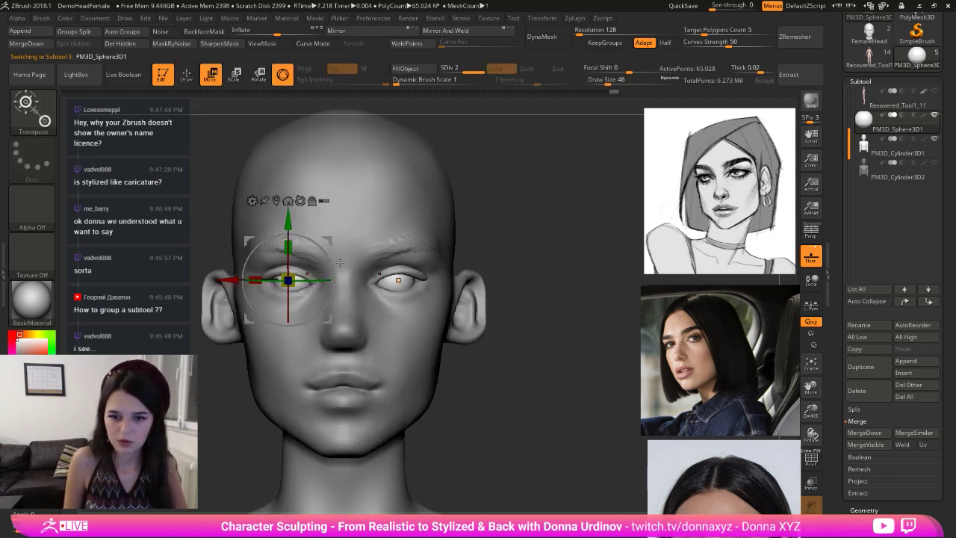
{"action": "left_click_drag", "start_coordinate": [228, 280], "coordinate": [224, 280]}
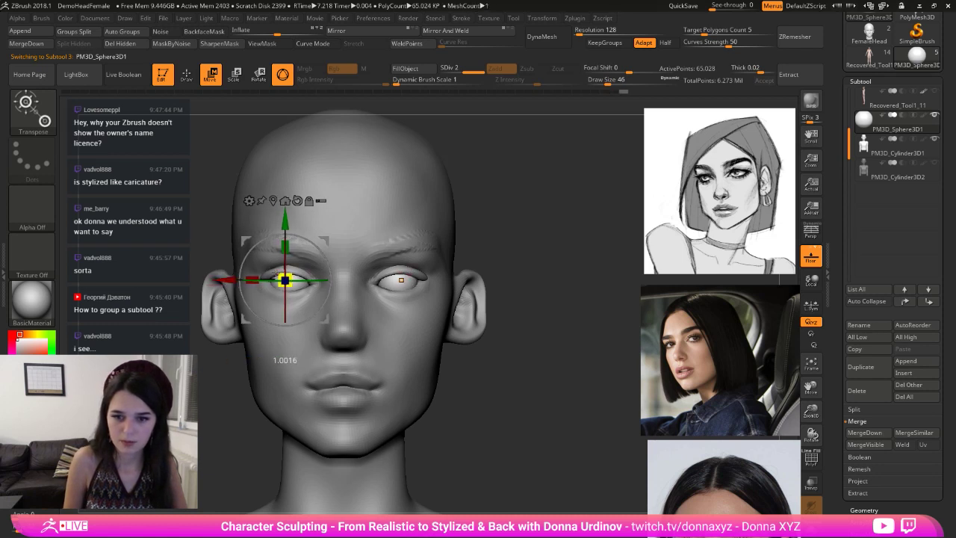
{"action": "key", "text": "q"}
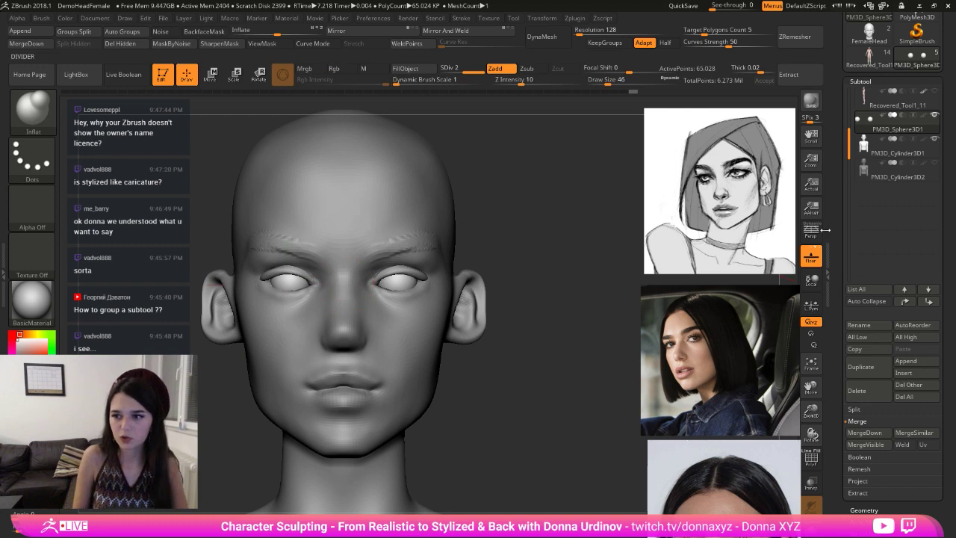
- Turn on perspective, reselect the head, and refine the brow and outer eye area with the Move brush at draw size 70
{"action": "left_click", "coordinate": [810, 235]}
{"action": "mouse_move", "coordinate": [510, 245]}
{"action": "left_mouse_down", "text": "alt"}
{"action": "mouse_move", "coordinate": [471, 229]}
{"action": "mouse_move", "coordinate": [496, 248]}
{"action": "left_mouse_up", "text": "alt"}
{"action": "left_click", "coordinate": [393, 314], "text": "alt"}
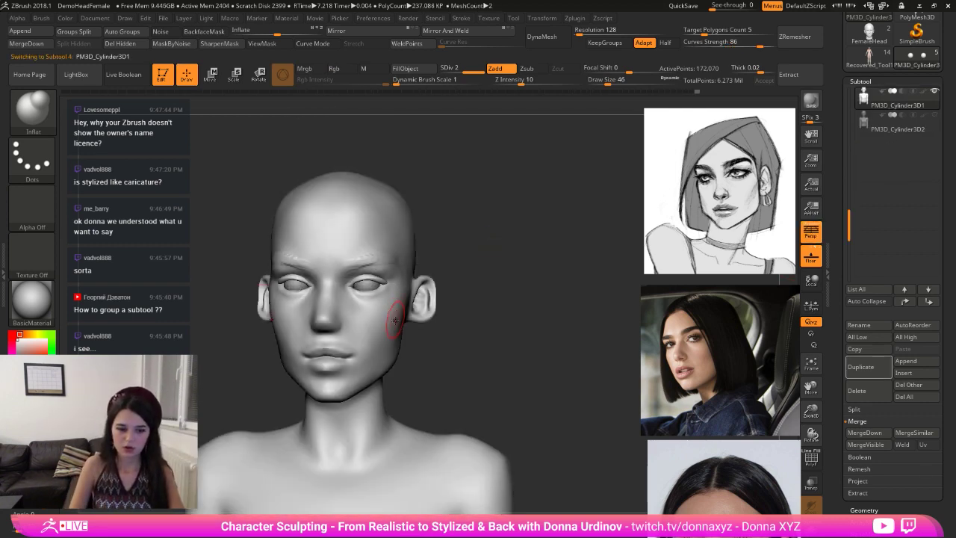
{"action": "key", "text": "b"}
{"action": "key", "text": "m"}
{"action": "key", "text": "v"}
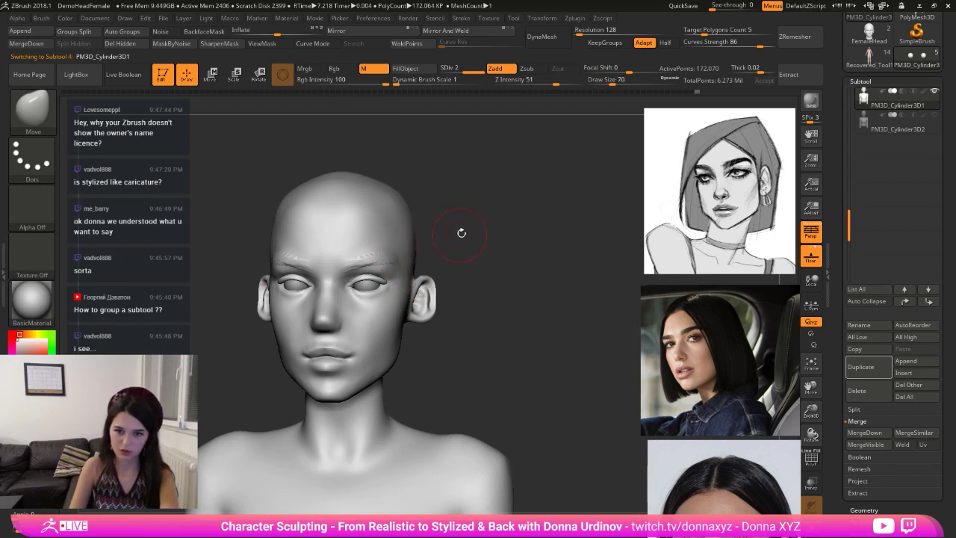
{"action": "left_click_drag", "start_coordinate": [461, 232], "coordinate": [490, 233]}
{"action": "mouse_move", "coordinate": [465, 267]}
{"action": "left_mouse_down", "text": "shift"}
{"action": "mouse_move", "coordinate": [463, 252]}
{"action": "mouse_move", "coordinate": [446, 258]}
{"action": "left_mouse_up", "text": "shift"}
{"action": "left_click_drag", "start_coordinate": [505, 221], "coordinate": [526, 245], "text": "alt"}
- Adjust the lips and mouth corners with the Move Topological brush at draw sizes 42 and 26
{"action": "key", "text": "b"}
{"action": "key", "text": "m"}
{"action": "key", "text": "t"}
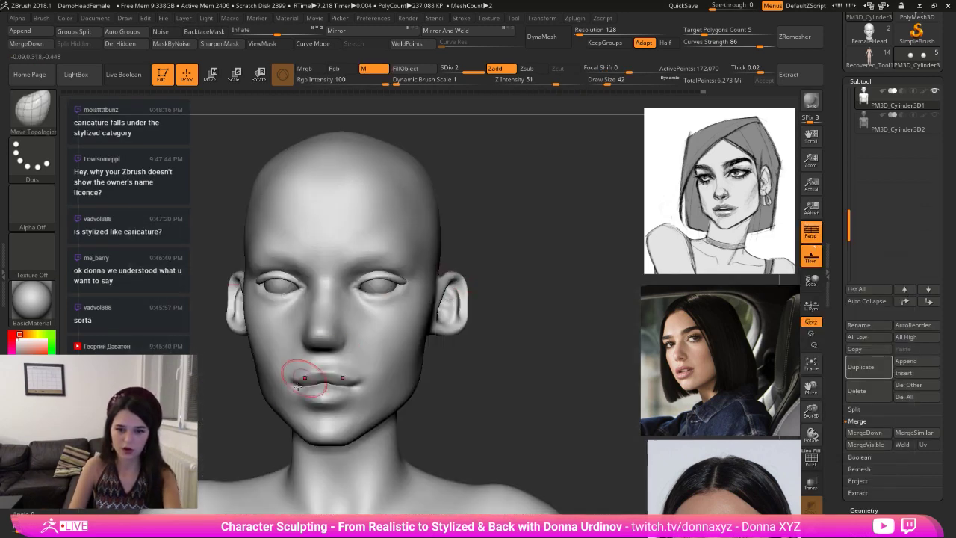
{"action": "left_click_drag", "start_coordinate": [434, 360], "coordinate": [347, 376]}
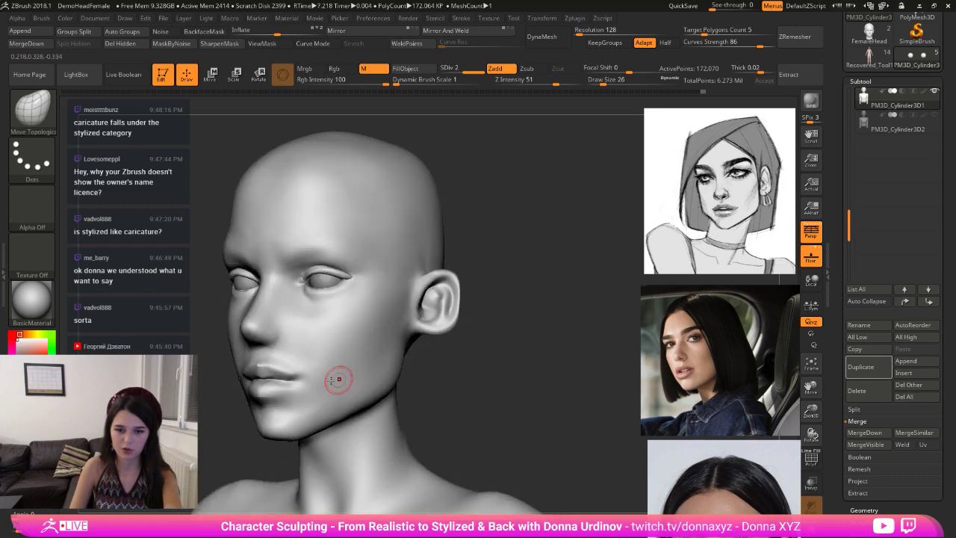
- Reshape the earlobe and the front edge of the ear with the Move Topological brush at draw size 54
{"action": "key", "text": "bracketright"}
{"action": "key", "text": "bracketright"}
{"action": "mouse_move", "coordinate": [448, 376]}
{"action": "left_mouse_down"}
{"action": "mouse_move", "coordinate": [527, 381]}
{"action": "mouse_move", "coordinate": [508, 381]}
{"action": "left_mouse_up"}
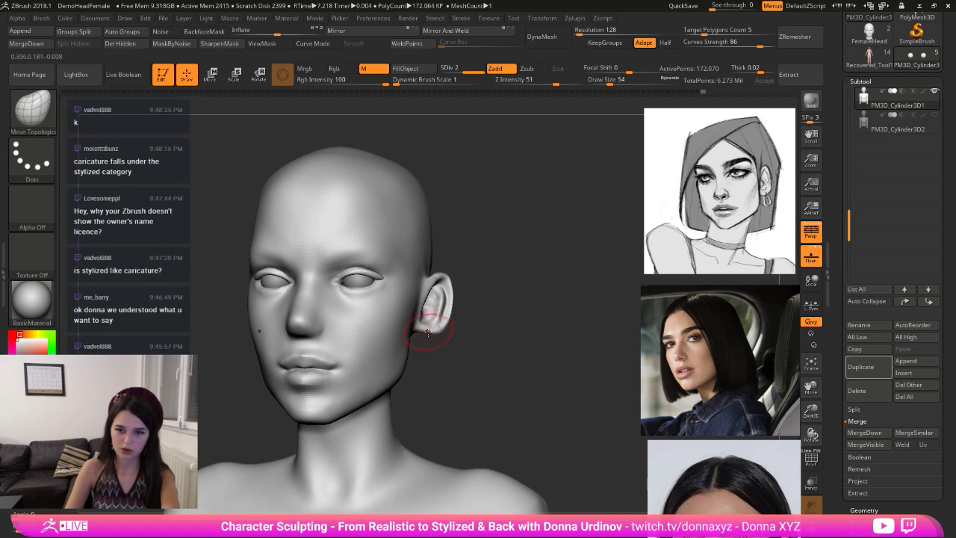
{"action": "left_click_drag", "start_coordinate": [458, 307], "coordinate": [415, 309]}
{"action": "mouse_move", "coordinate": [466, 290]}
{"action": "left_mouse_down"}
{"action": "mouse_move", "coordinate": [519, 292]}
{"action": "mouse_move", "coordinate": [420, 317]}
{"action": "left_mouse_up"}
- Build up the inner front part of the ear with the ClayBuildup brush at draw size 26 and smooth it
{"action": "key", "text": "b"}
{"action": "key", "text": "c"}
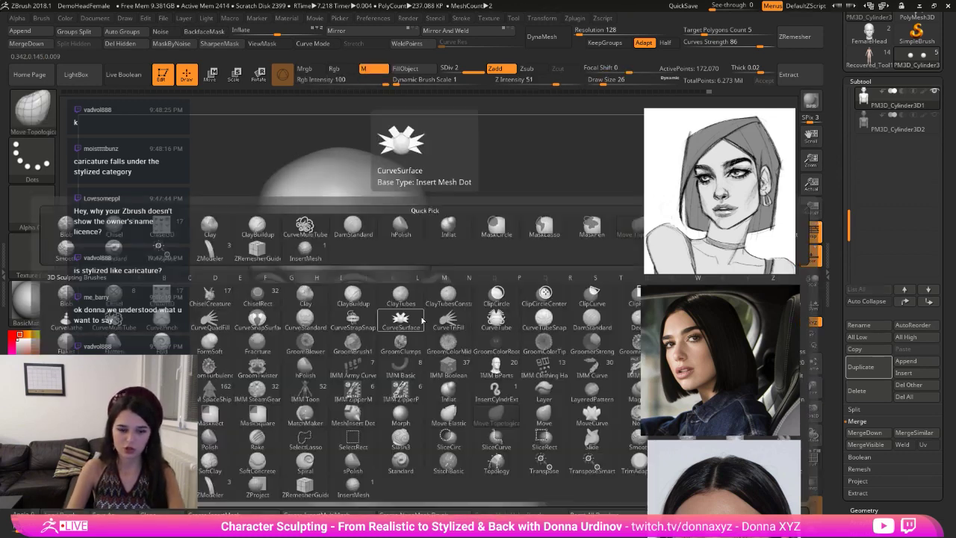
{"action": "key", "text": "b"}
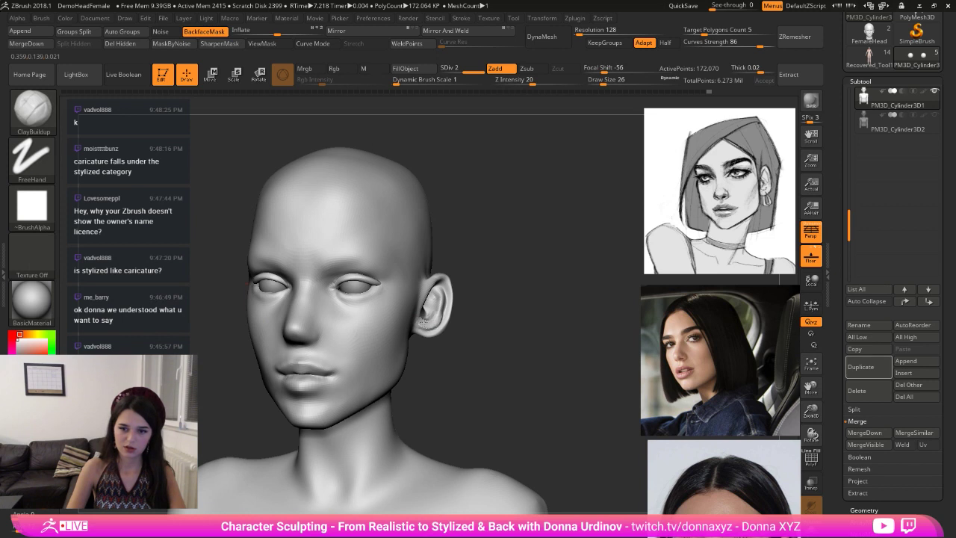
{"action": "left_click_drag", "start_coordinate": [433, 329], "coordinate": [425, 329], "text": "shift"}
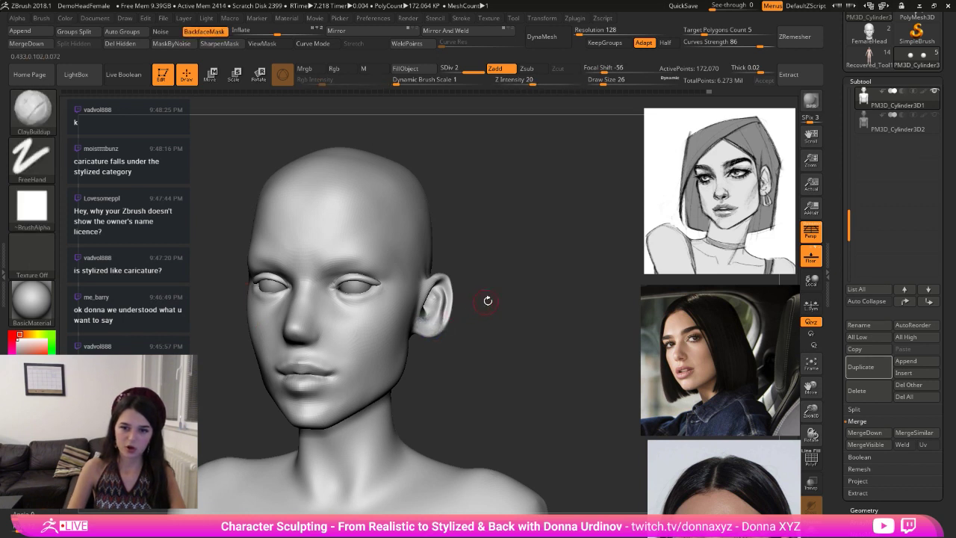
- Adjust the junction of neck and shoulder from the front with the Move brush at draw size 186
{"action": "mouse_move", "coordinate": [487, 301]}
{"action": "left_mouse_down"}
{"action": "mouse_move", "coordinate": [499, 301]}
{"action": "mouse_move", "coordinate": [477, 297]}
{"action": "mouse_move", "coordinate": [482, 314]}
{"action": "mouse_move", "coordinate": [506, 249]}
{"action": "mouse_move", "coordinate": [500, 239]}
{"action": "mouse_move", "coordinate": [493, 251]}
{"action": "left_mouse_up"}
{"action": "key", "text": "b"}
{"action": "key", "text": "m"}
{"action": "key", "text": "v"}
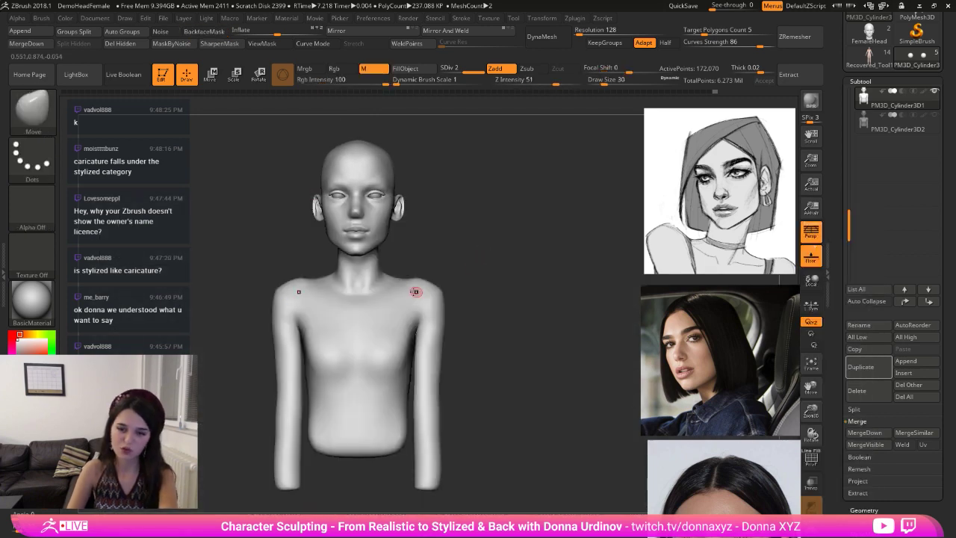
{"action": "key", "text": "bracketright"}
{"action": "key", "text": "bracketright"}
{"action": "key", "text": "bracketright"}
{"action": "key", "text": "bracketright"}
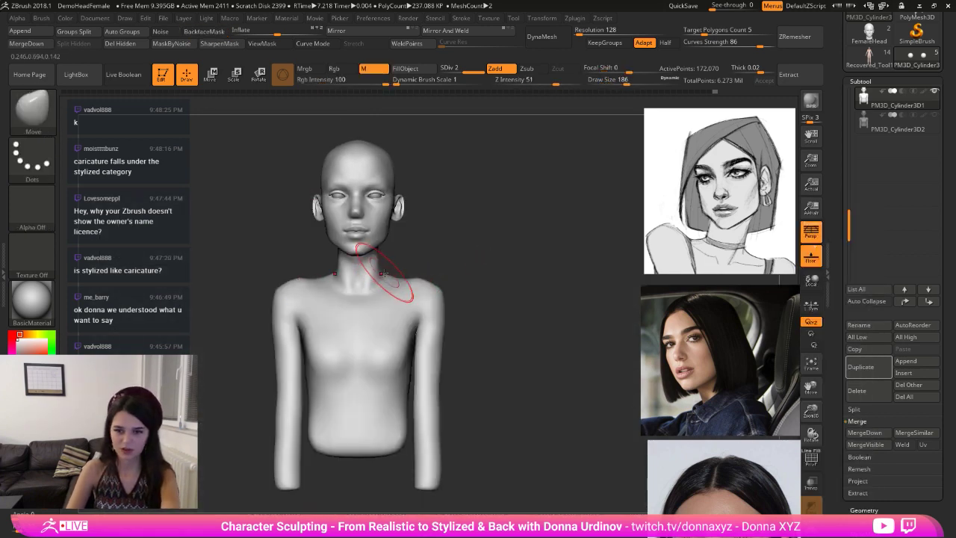
{"action": "left_click_drag", "start_coordinate": [386, 275], "coordinate": [386, 272]}
- Widen the outer shoulders and upper arms slightly with the Move brush at draw size 354
{"action": "key", "text": "bracketright"}
{"action": "key", "text": "bracketright"}
{"action": "key", "text": "bracketright"}
{"action": "key", "text": "bracketright"}
{"action": "key", "text": "bracketright"}
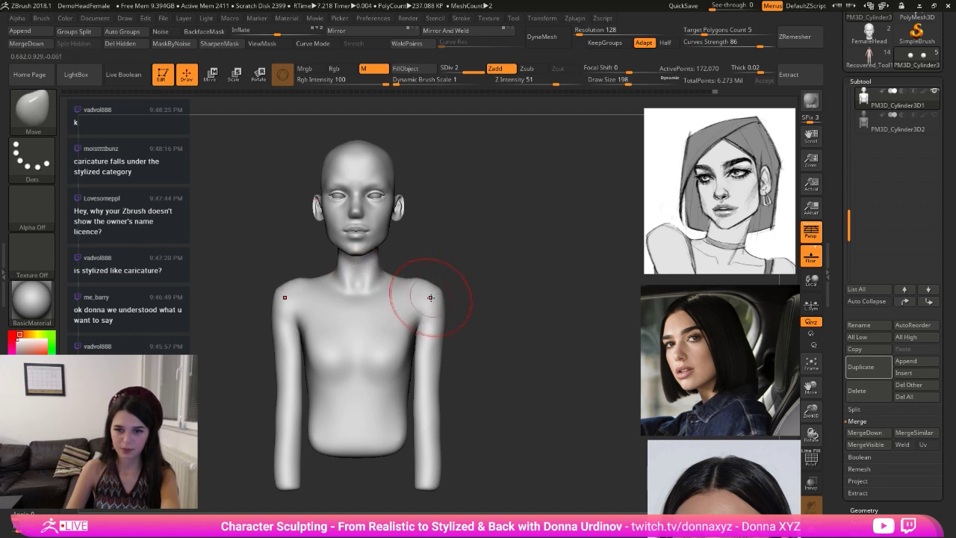
{"action": "left_click_drag", "start_coordinate": [437, 314], "coordinate": [435, 317]}
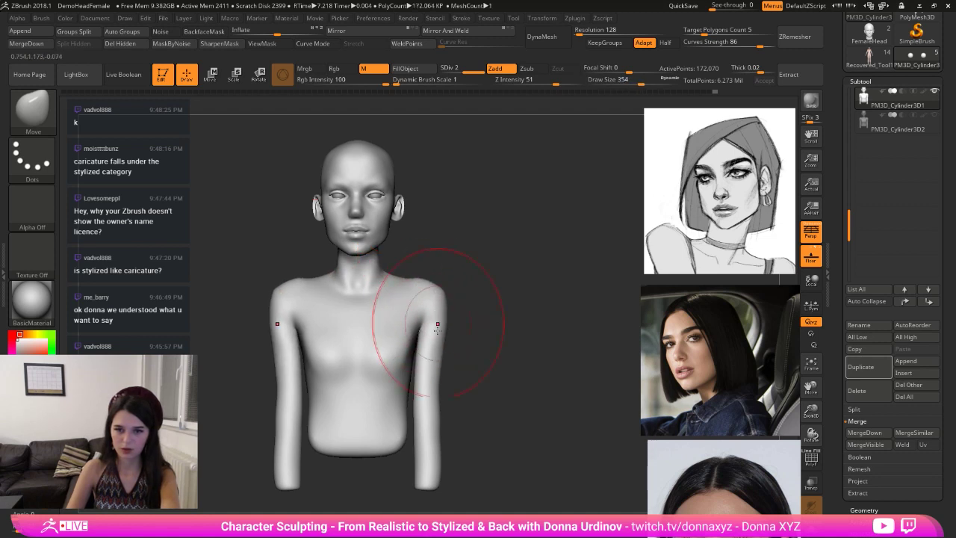
- Refine the slope from the neck to the top of the shoulders with the Move brush at draw size 154
{"action": "left_click_drag", "start_coordinate": [422, 376], "coordinate": [502, 360]}
{"action": "key", "text": "bracketleft"}
{"action": "key", "text": "bracketleft"}
{"action": "key", "text": "bracketleft"}
{"action": "key", "text": "bracketleft"}
{"action": "key", "text": "bracketleft"}
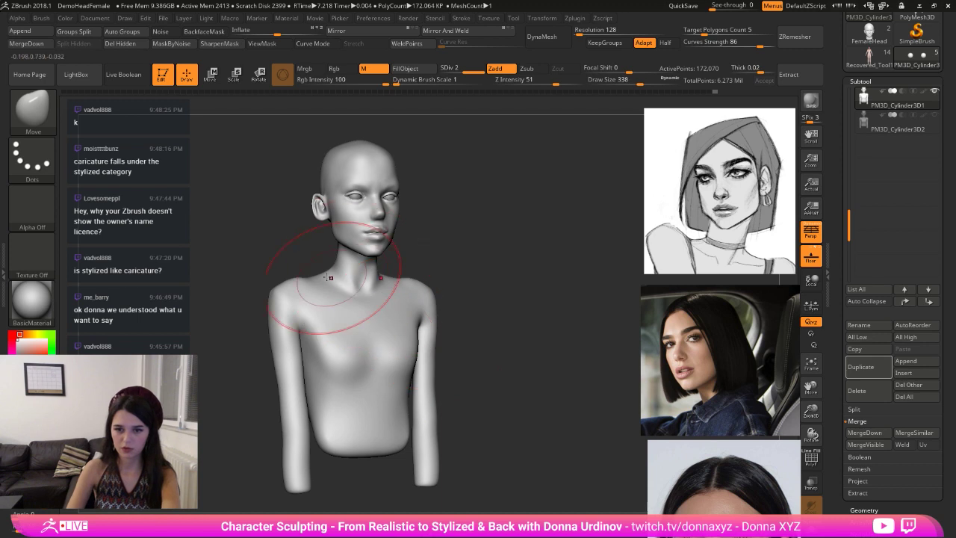
{"action": "key", "text": "bracketleft"}
{"action": "left_click_drag", "start_coordinate": [295, 263], "coordinate": [363, 288]}
{"action": "left_click_drag", "start_coordinate": [435, 253], "coordinate": [431, 249]}
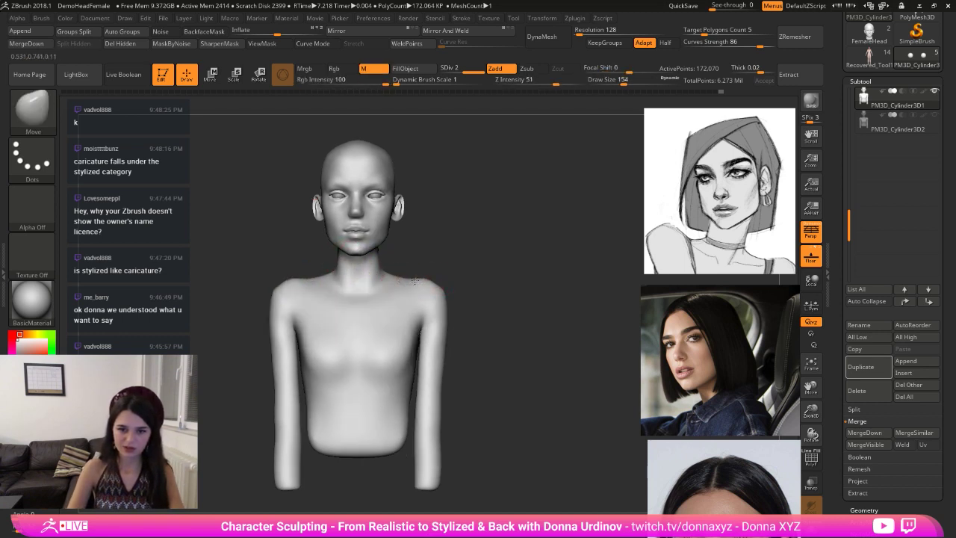
{"action": "left_click_drag", "start_coordinate": [409, 290], "coordinate": [359, 298]}
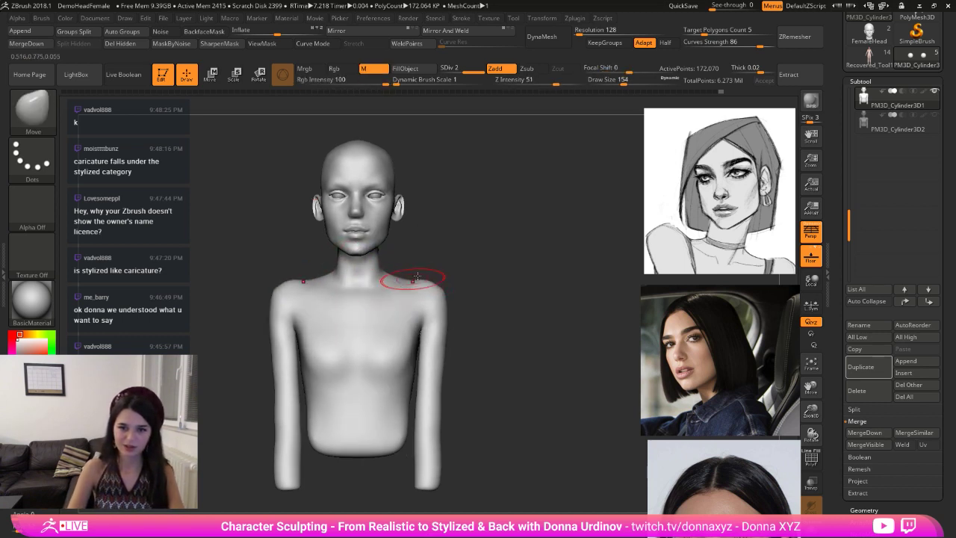
- Mask the head with the MaskLasso brush, leaving the body unmasked, and soften the mask's edge at the neck
{"action": "mouse_move", "coordinate": [464, 264]}
{"action": "left_mouse_down", "text": "alt"}
{"action": "mouse_move", "coordinate": [431, 233]}
{"action": "mouse_move", "coordinate": [491, 299]}
{"action": "mouse_move", "coordinate": [469, 299]}
{"action": "mouse_move", "coordinate": [512, 250]}
{"action": "left_mouse_up", "text": "alt"}
{"action": "mouse_move", "coordinate": [447, 118]}
{"action": "left_mouse_down", "text": "ctrl"}
{"action": "mouse_move", "coordinate": [409, 132]}
{"action": "mouse_move", "coordinate": [321, 271]}
{"action": "mouse_move", "coordinate": [297, 121]}
{"action": "mouse_move", "coordinate": [286, 204]}
{"action": "left_mouse_up", "text": "ctrl"}
{"action": "left_click", "coordinate": [454, 240], "text": "ctrl"}
{"action": "left_click", "coordinate": [376, 323], "text": "ctrl"}
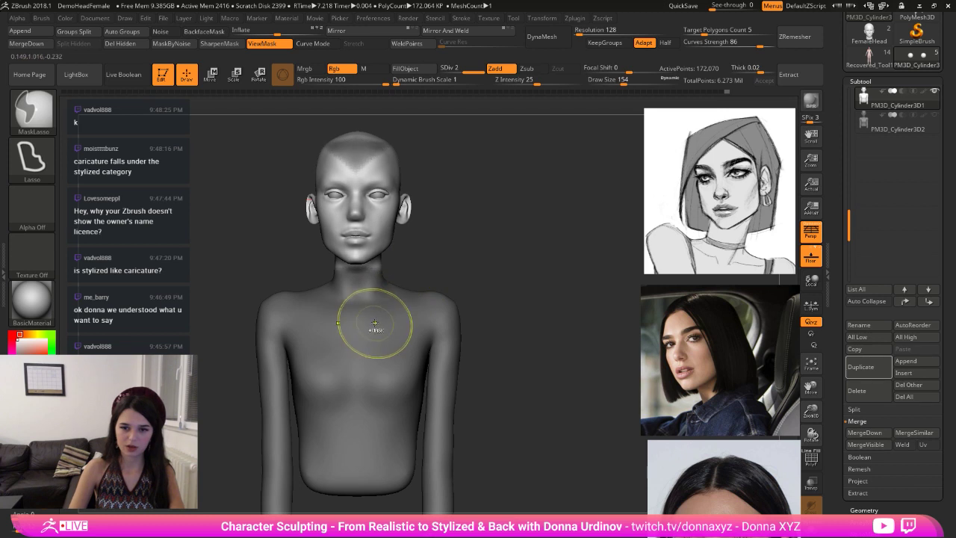
{"action": "left_click", "coordinate": [376, 323], "text": "ctrl"}
{"action": "left_click", "coordinate": [472, 197], "text": "ctrl"}
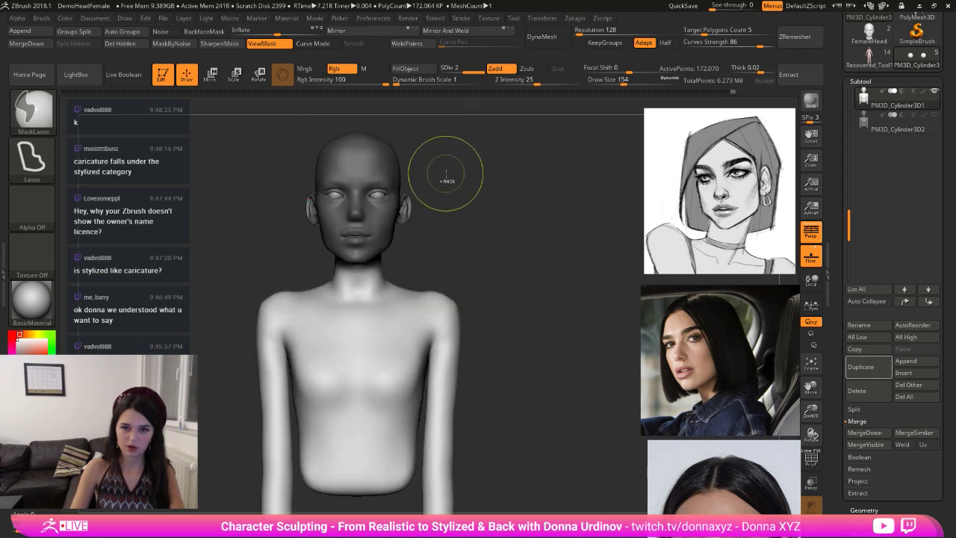
- Scale the unmasked body uniformly with the transform gizmo and return to draw mode
{"action": "key", "text": "b"}
{"action": "key", "text": "m"}
{"action": "key", "text": "v"}
{"action": "left_click", "coordinate": [120, 43]}
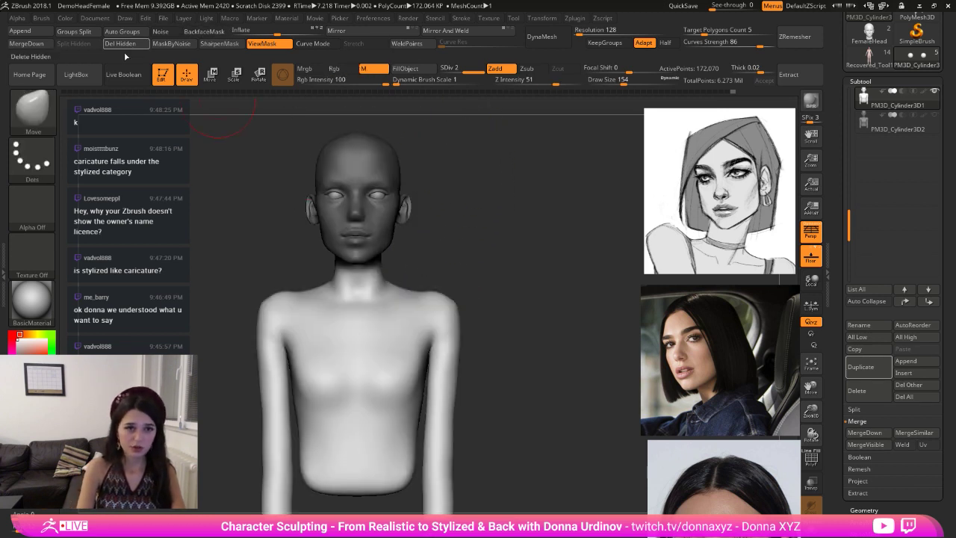
{"action": "key", "text": "w"}
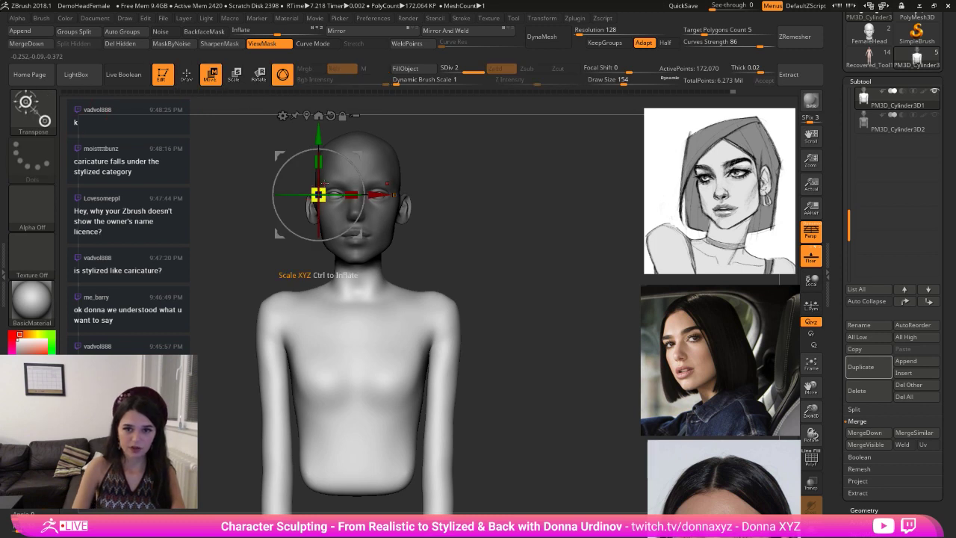
{"action": "left_click_drag", "start_coordinate": [331, 186], "coordinate": [334, 185]}
{"action": "left_click_drag", "start_coordinate": [450, 218], "coordinate": [450, 177], "text": "alt"}
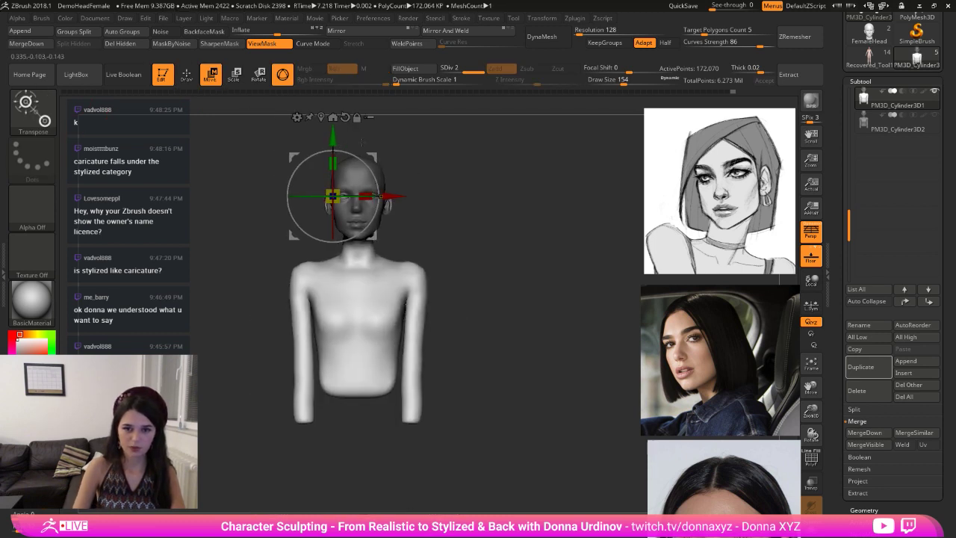
{"action": "left_click", "coordinate": [186, 73]}
{"action": "mouse_move", "coordinate": [442, 217]}
{"action": "left_mouse_down"}
{"action": "mouse_move", "coordinate": [458, 217]}
{"action": "mouse_move", "coordinate": [447, 219]}
{"action": "left_mouse_up"}
- Adjust the volume of the neck below the jaw with the Inflat brush at draw size 158
{"action": "key", "text": "b"}
{"action": "left_click", "coordinate": [408, 212]}
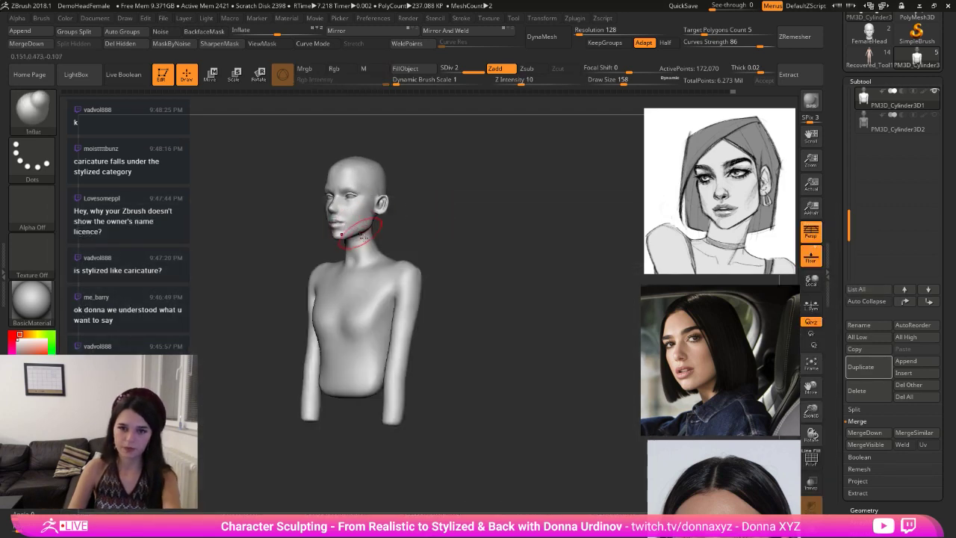
{"action": "left_click_drag", "start_coordinate": [407, 223], "coordinate": [389, 198]}
- Reshape the back of the head in profile with the Move brush
{"action": "key", "text": "b"}
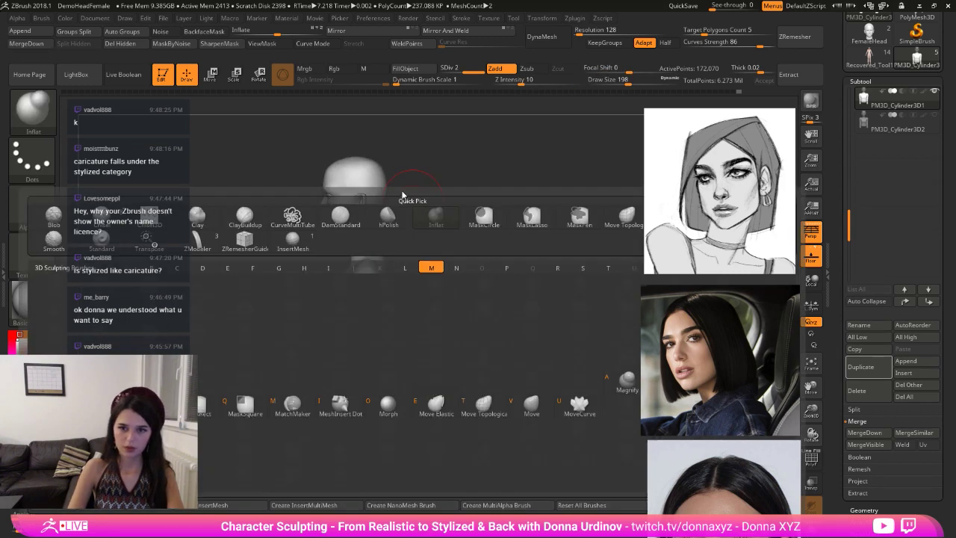
{"action": "key", "text": "m"}
{"action": "key", "text": "v"}
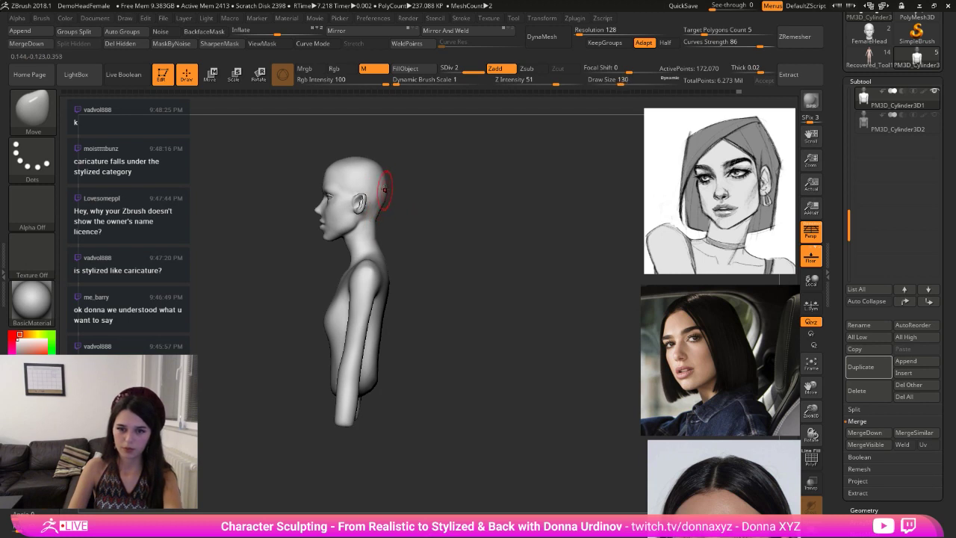
{"action": "left_click_drag", "start_coordinate": [410, 207], "coordinate": [422, 208]}
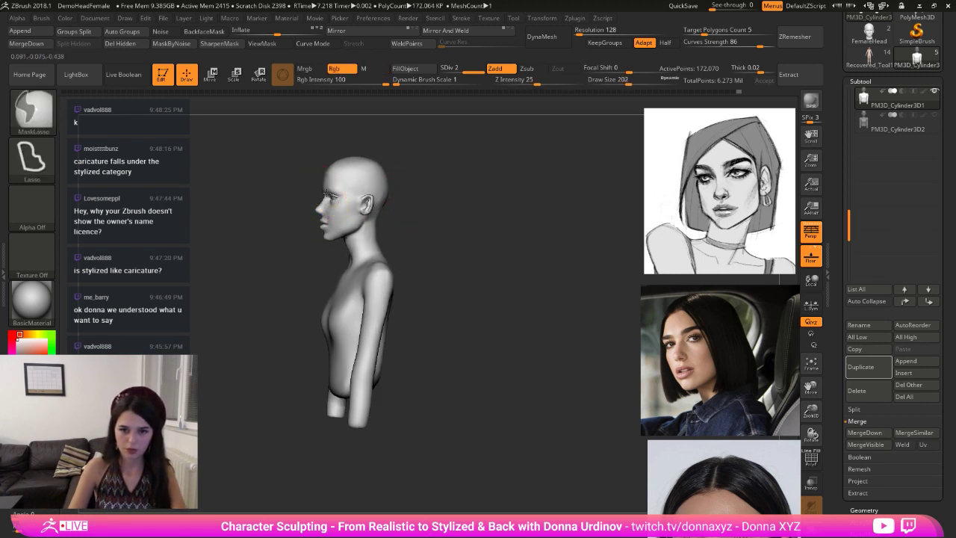
{"action": "left_click_drag", "start_coordinate": [432, 179], "coordinate": [484, 227], "text": "alt"}
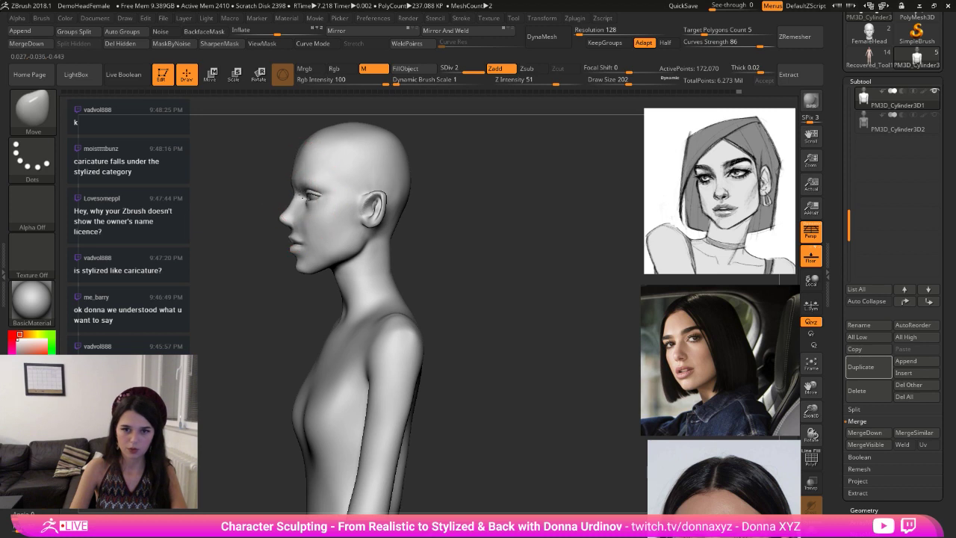
{"action": "left_click_drag", "start_coordinate": [473, 207], "coordinate": [416, 192]}
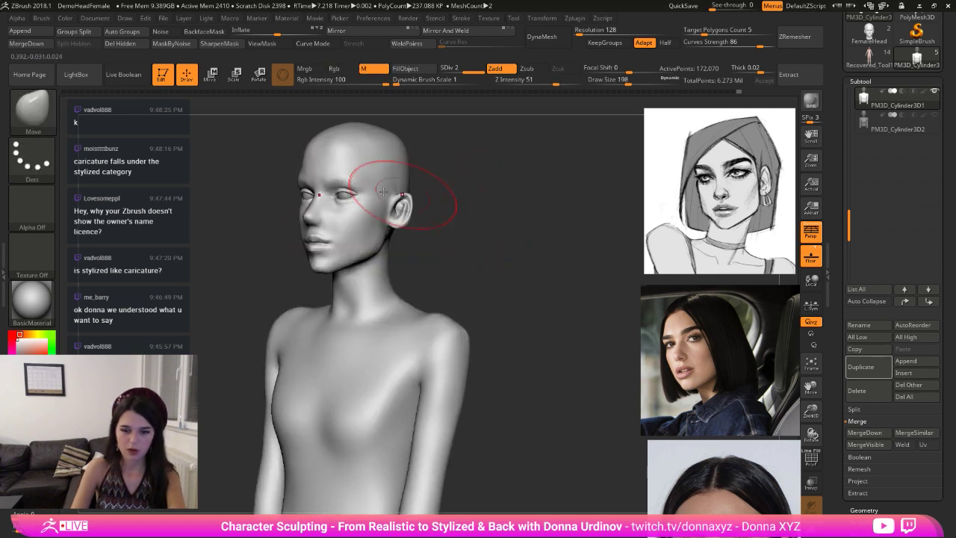
{"action": "mouse_move", "coordinate": [516, 189]}
{"action": "left_mouse_down"}
{"action": "mouse_move", "coordinate": [458, 183]}
{"action": "mouse_move", "coordinate": [459, 160]}
{"action": "mouse_move", "coordinate": [463, 196]}
{"action": "mouse_move", "coordinate": [512, 204]}
{"action": "mouse_move", "coordinate": [513, 250]}
{"action": "mouse_move", "coordinate": [533, 270]}
{"action": "left_mouse_up"}
- Undo the first lasso mask and mask the eye area again from the side with the MaskLasso brush
{"action": "mouse_move", "coordinate": [279, 135]}
{"action": "left_mouse_down", "text": "ctrl"}
{"action": "mouse_move", "coordinate": [289, 403]}
{"action": "mouse_move", "coordinate": [209, 138]}
{"action": "mouse_move", "coordinate": [277, 177]}
{"action": "left_mouse_up", "text": "ctrl"}
{"action": "key", "text": "ctrl+z"}
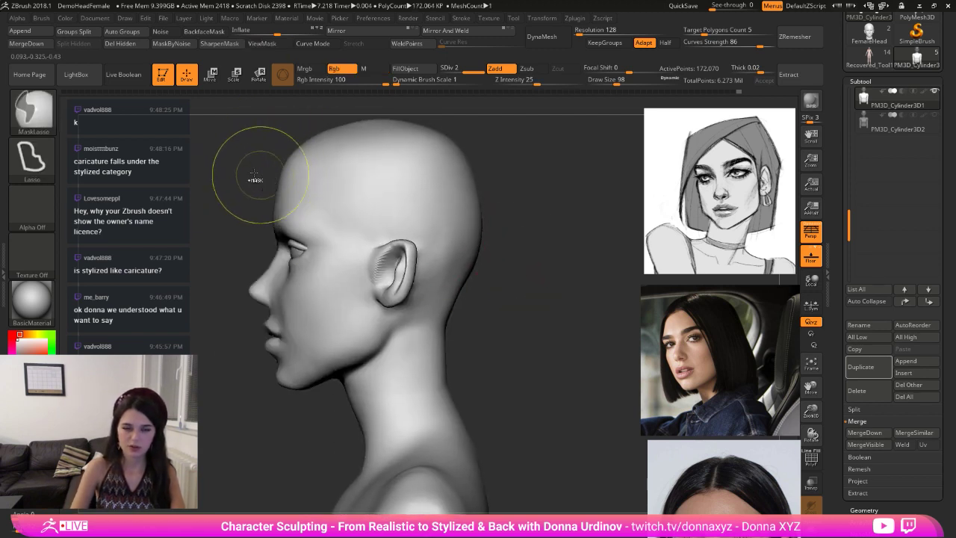
{"action": "mouse_move", "coordinate": [273, 143]}
{"action": "left_mouse_down", "text": "ctrl"}
{"action": "mouse_move", "coordinate": [278, 304]}
{"action": "mouse_move", "coordinate": [257, 153]}
{"action": "mouse_move", "coordinate": [217, 161]}
{"action": "mouse_move", "coordinate": [243, 125]}
{"action": "left_mouse_up", "text": "ctrl"}
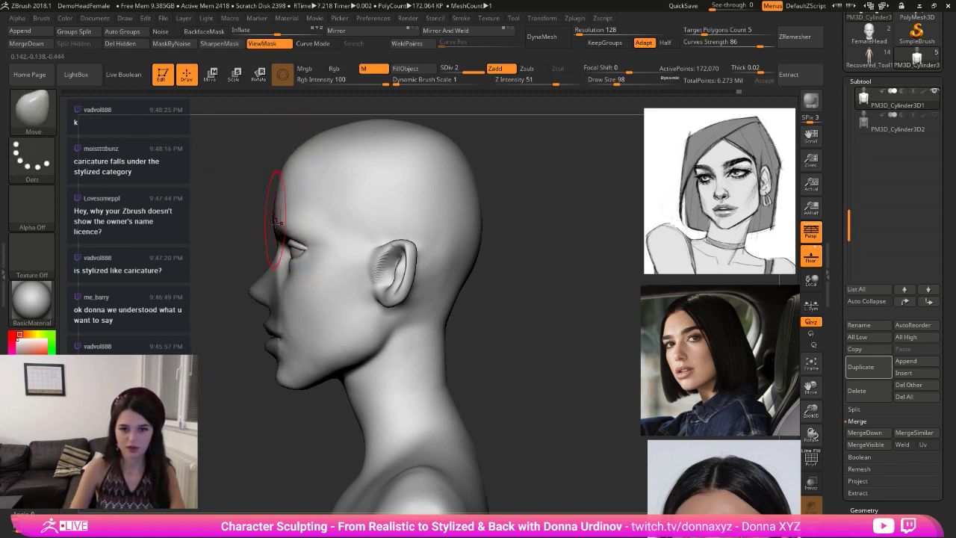
{"action": "left_click_drag", "start_coordinate": [224, 242], "coordinate": [215, 251], "text": "ctrl"}
{"action": "mouse_move", "coordinate": [217, 249]}
{"action": "left_mouse_down"}
{"action": "mouse_move", "coordinate": [400, 250]}
{"action": "mouse_move", "coordinate": [344, 236]}
{"action": "left_mouse_up"}
{"action": "mouse_move", "coordinate": [590, 217]}
{"action": "left_mouse_down"}
{"action": "mouse_move", "coordinate": [500, 207]}
{"action": "mouse_move", "coordinate": [412, 182]}
{"action": "mouse_move", "coordinate": [448, 209]}
{"action": "left_mouse_up"}
- Refine the mask around the eyes by inverting it back and forth, keeping the eye area masked
{"action": "left_click", "coordinate": [520, 183], "text": "ctrl"}
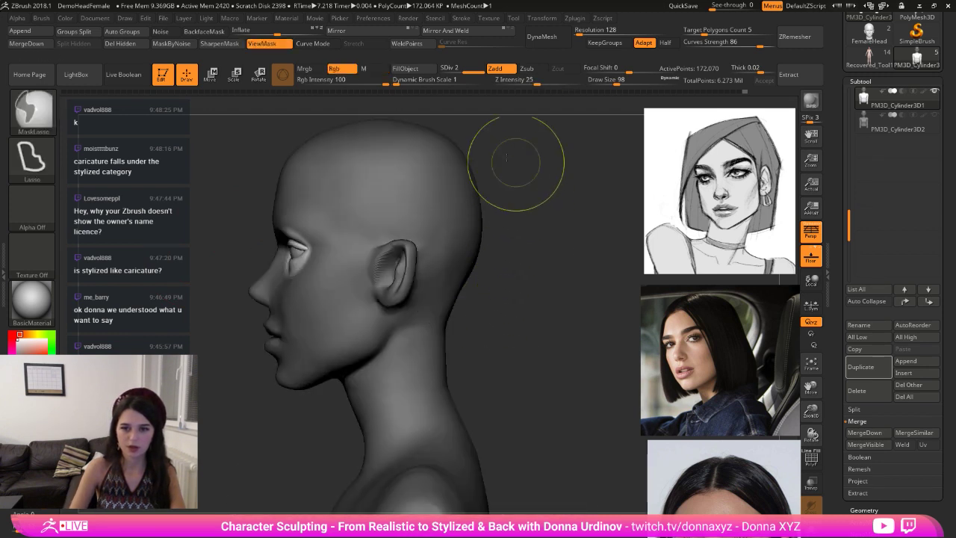
{"action": "left_click_drag", "start_coordinate": [512, 162], "coordinate": [351, 167], "text": "ctrl"}
{"action": "left_click", "coordinate": [502, 233], "text": "ctrl"}
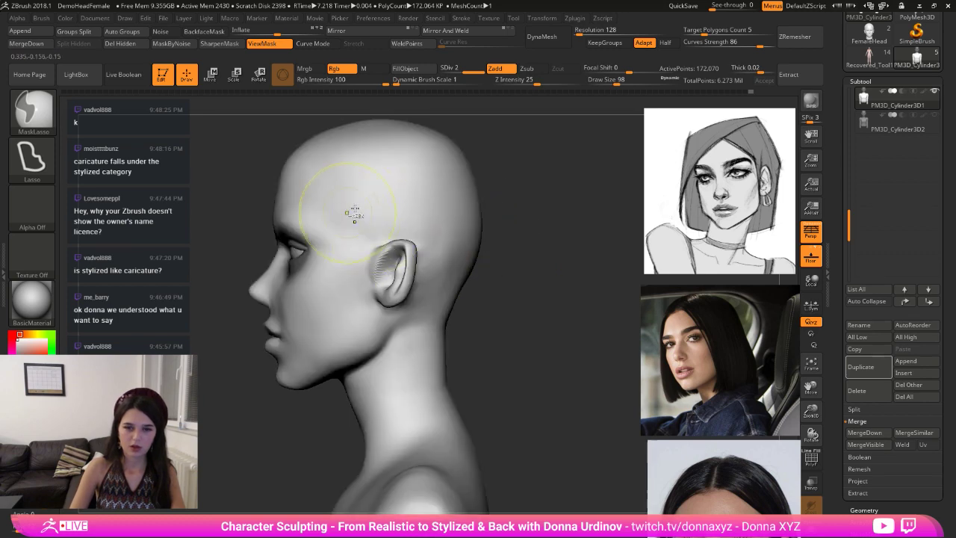
{"action": "left_click", "coordinate": [209, 200], "text": "ctrl"}
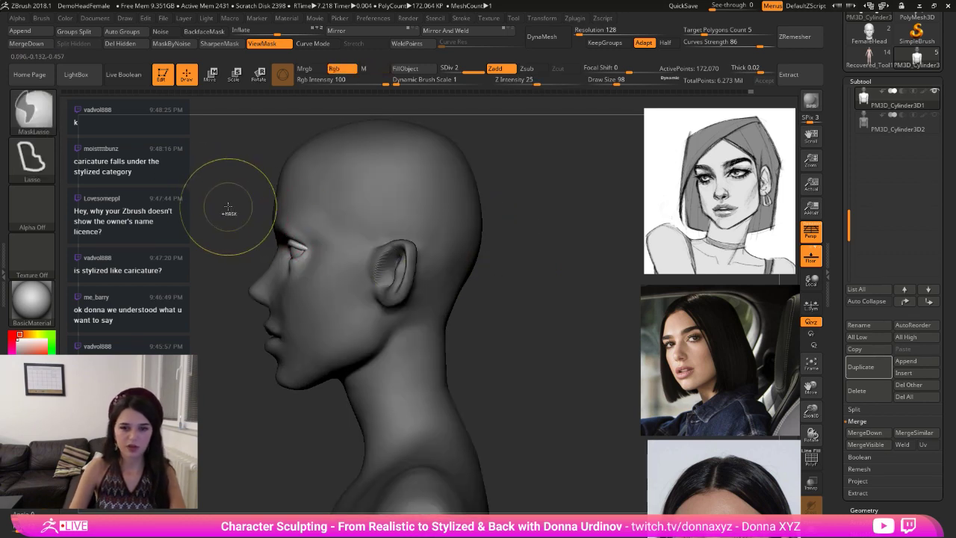
{"action": "left_click", "coordinate": [229, 204], "text": "ctrl"}
- Pull the brow and nose bridge forward in profile with the Move brush, using draw sizes of about 90 to 102
{"action": "key", "text": "b"}
{"action": "key", "text": "m"}
{"action": "key", "text": "v"}
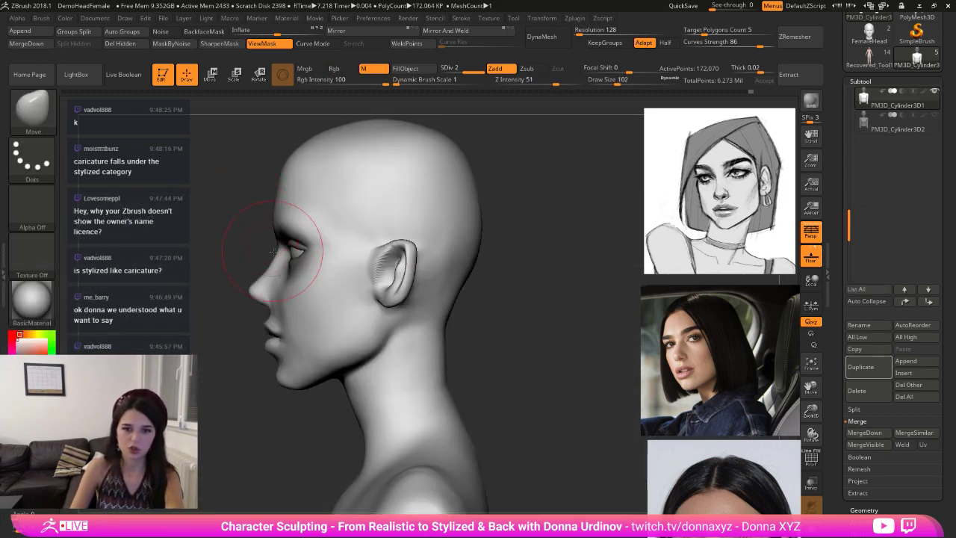
{"action": "left_click_drag", "start_coordinate": [275, 251], "coordinate": [270, 250]}
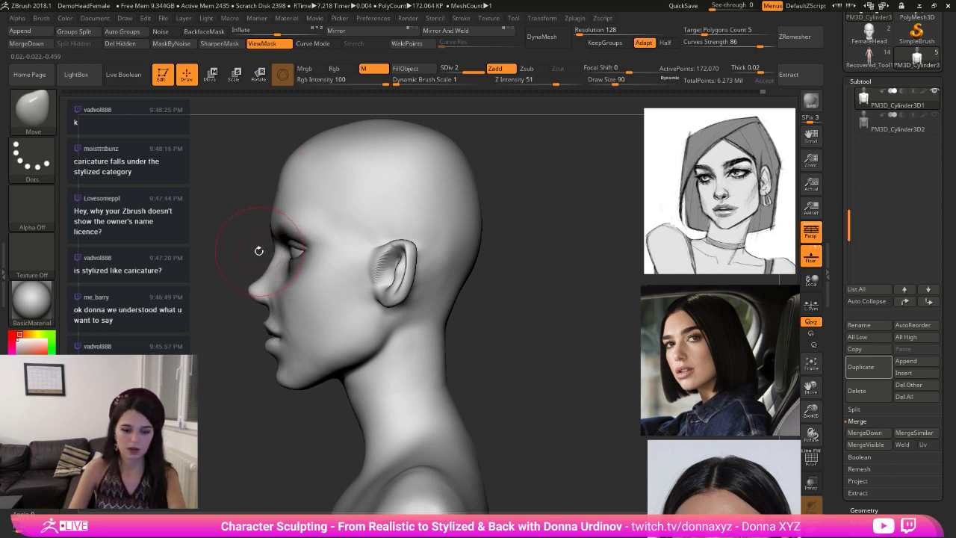
{"action": "left_click_drag", "start_coordinate": [191, 246], "coordinate": [429, 224]}
{"action": "mouse_move", "coordinate": [478, 176]}
{"action": "left_mouse_down", "text": "shift"}
{"action": "mouse_move", "coordinate": [480, 159]}
{"action": "mouse_move", "coordinate": [481, 191]}
{"action": "left_mouse_up", "text": "shift"}
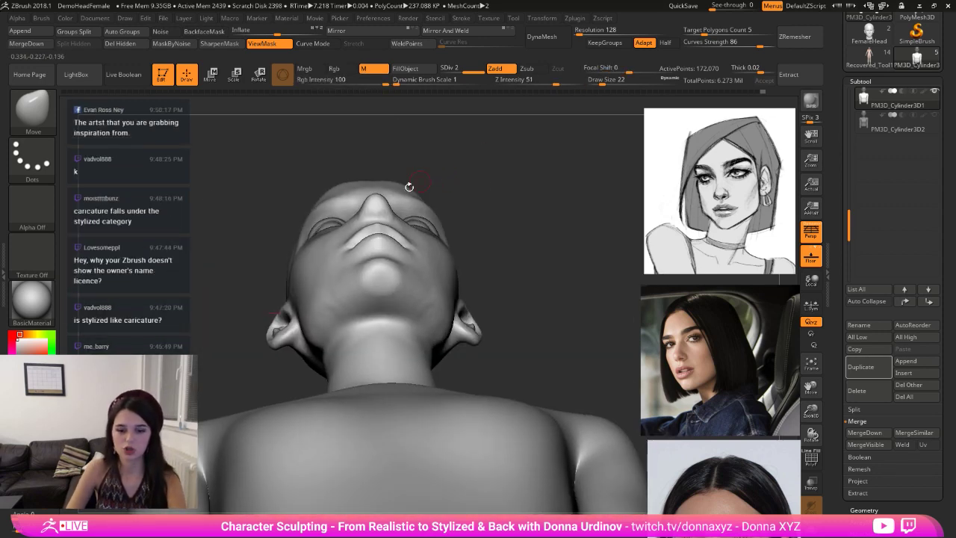
- Try to round out the forehead from below with the Move brush at draw size 94, and undo the stroke
{"action": "key", "text": "bracketright"}
{"action": "key", "text": "bracketright"}
{"action": "key", "text": "bracketright"}
{"action": "key", "text": "bracketright"}
{"action": "key", "text": "bracketright"}
{"action": "key", "text": "bracketright"}
{"action": "key", "text": "bracketright"}
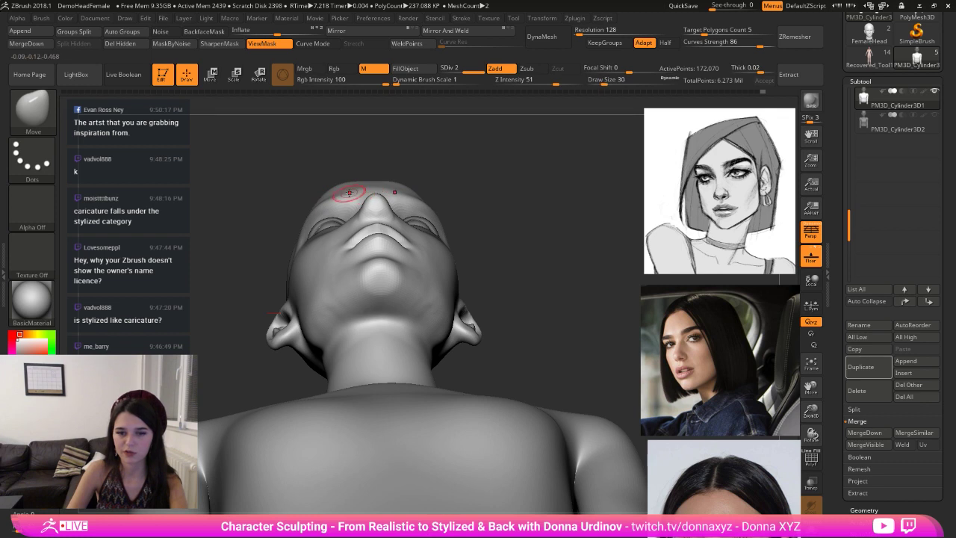
{"action": "left_click_drag", "start_coordinate": [351, 194], "coordinate": [349, 180]}
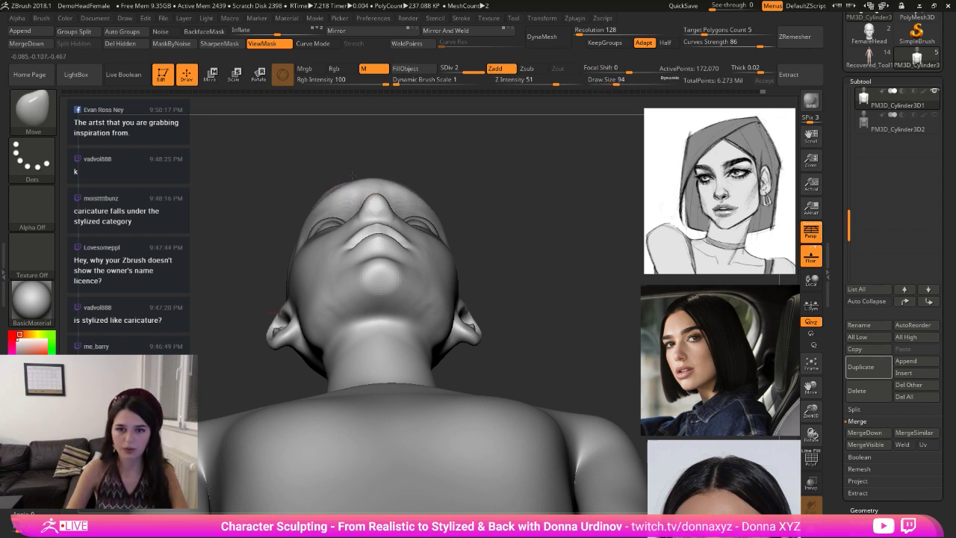
{"action": "key", "text": "ctrl+z"}
{"action": "mouse_move", "coordinate": [410, 164]}
{"action": "left_mouse_down", "text": "shift"}
{"action": "mouse_move", "coordinate": [463, 210]}
{"action": "mouse_move", "coordinate": [469, 196]}
{"action": "mouse_move", "coordinate": [503, 224]}
{"action": "left_mouse_up", "text": "shift"}
{"action": "mouse_move", "coordinate": [509, 236]}
{"action": "left_mouse_down"}
{"action": "mouse_move", "coordinate": [565, 273]}
{"action": "mouse_move", "coordinate": [514, 219]}
{"action": "left_mouse_up"}
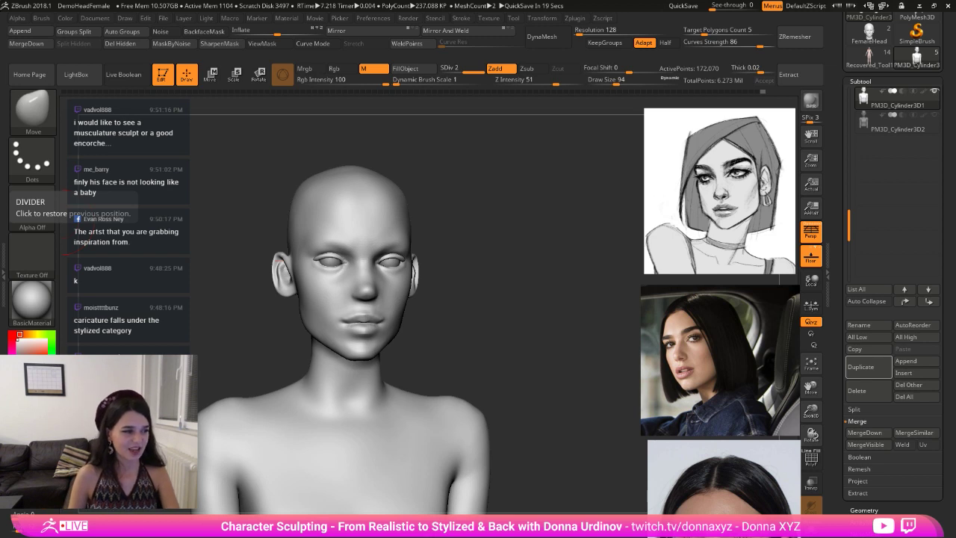
{"action": "mouse_move", "coordinate": [461, 314]}
{"action": "left_mouse_down"}
{"action": "mouse_move", "coordinate": [426, 319]}
{"action": "mouse_move", "coordinate": [424, 334]}
{"action": "left_mouse_up"}
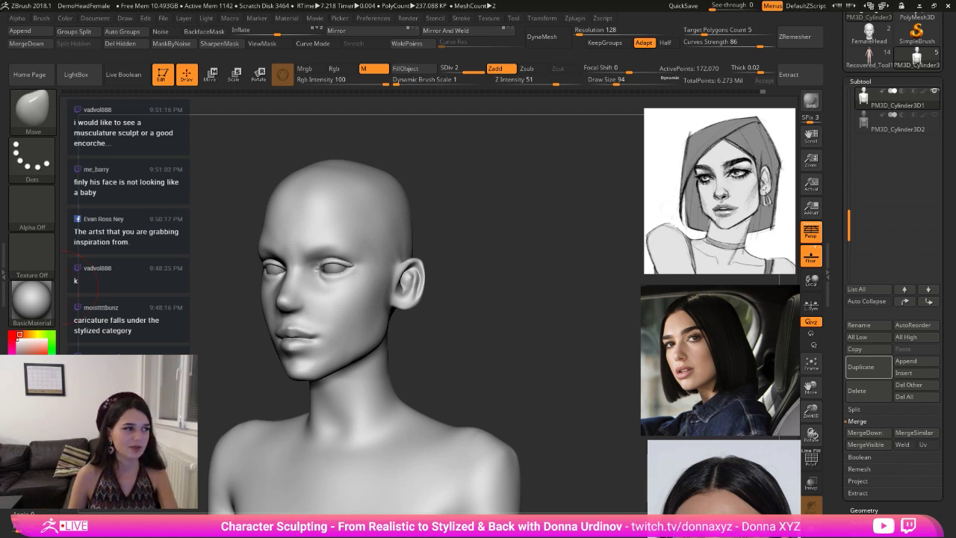
{"action": "left_click_drag", "start_coordinate": [478, 271], "coordinate": [490, 300]}
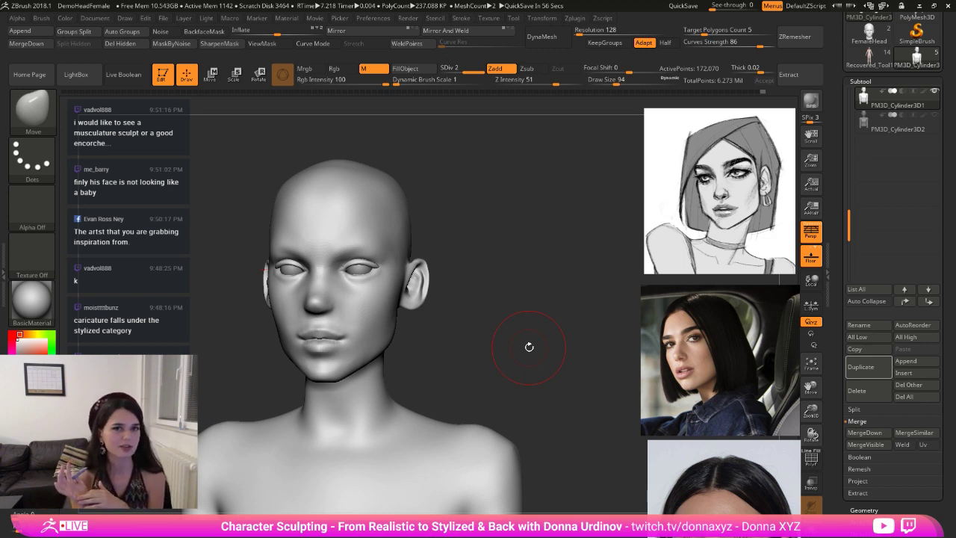
- Adjust the outer corners of the eyes from a low angle with the Move brush at draw size 30
{"action": "mouse_move", "coordinate": [515, 253]}
{"action": "left_mouse_down"}
{"action": "mouse_move", "coordinate": [544, 257]}
{"action": "mouse_move", "coordinate": [565, 291]}
{"action": "mouse_move", "coordinate": [549, 203]}
{"action": "left_mouse_up"}
{"action": "key", "text": "b"}
{"action": "key", "text": "m"}
{"action": "key", "text": "v"}
{"action": "key", "text": "bracketleft"}
{"action": "key", "text": "bracketleft"}
{"action": "key", "text": "bracketleft"}
{"action": "key", "text": "bracketleft"}
{"action": "key", "text": "bracketleft"}
{"action": "key", "text": "bracketleft"}
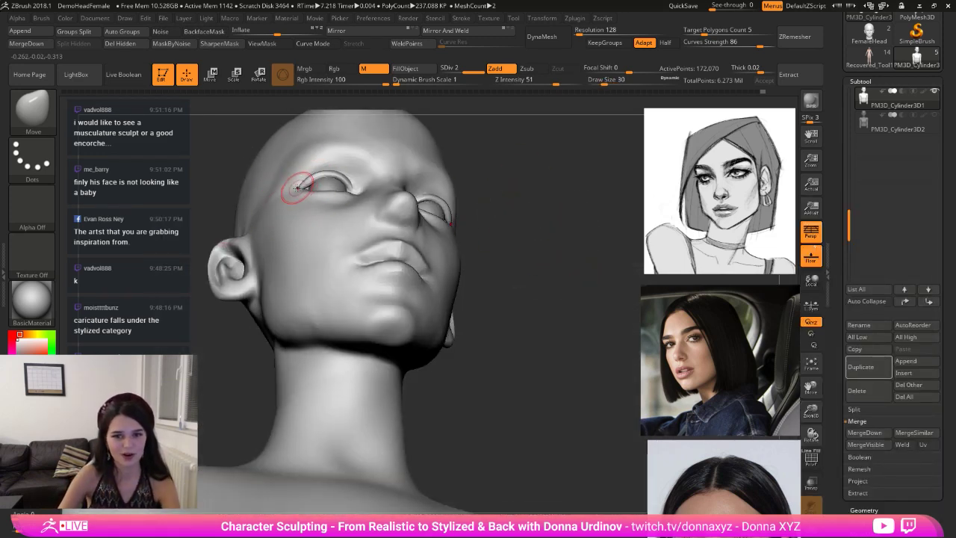
{"action": "left_click_drag", "start_coordinate": [300, 189], "coordinate": [302, 191]}
- Lift the middle of the upper eyelids with a slightly larger Move brush
{"action": "left_click_drag", "start_coordinate": [532, 205], "coordinate": [543, 182]}
{"action": "key", "text": "bracketright"}
{"action": "mouse_move", "coordinate": [333, 182]}
{"action": "left_mouse_down"}
{"action": "mouse_move", "coordinate": [345, 176]}
{"action": "mouse_move", "coordinate": [316, 177]}
{"action": "mouse_move", "coordinate": [330, 172]}
{"action": "left_mouse_up"}
{"action": "key", "text": "bracketleft"}
{"action": "key", "text": "bracketright"}
{"action": "key", "text": "bracketright"}
- Pull the inner eye corners slightly down and inward from the front with the Move brush at draw size 22
{"action": "left_click_drag", "start_coordinate": [589, 219], "coordinate": [552, 274]}
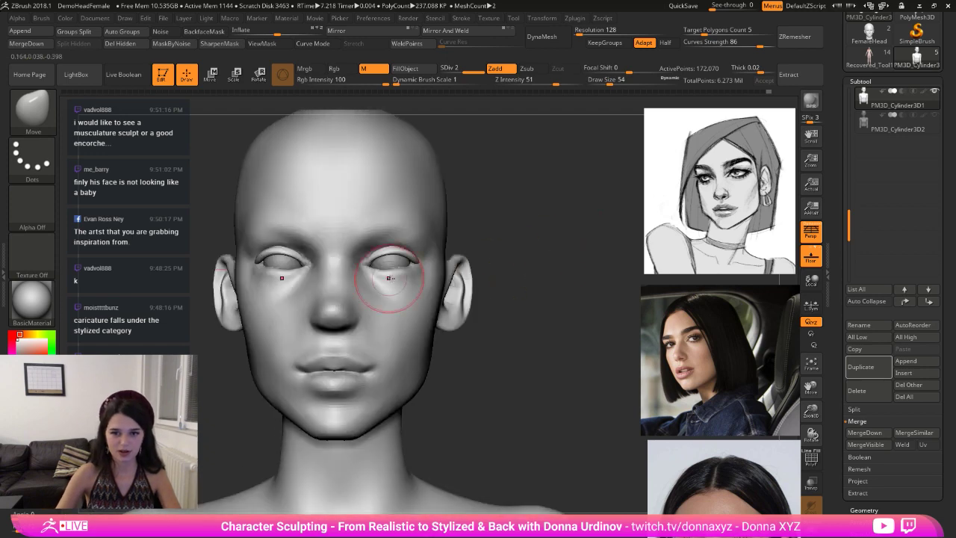
{"action": "key", "text": "bracketleft"}
{"action": "key", "text": "bracketleft"}
{"action": "key", "text": "bracketleft"}
{"action": "key", "text": "bracketleft"}
{"action": "left_click_drag", "start_coordinate": [372, 268], "coordinate": [369, 273]}
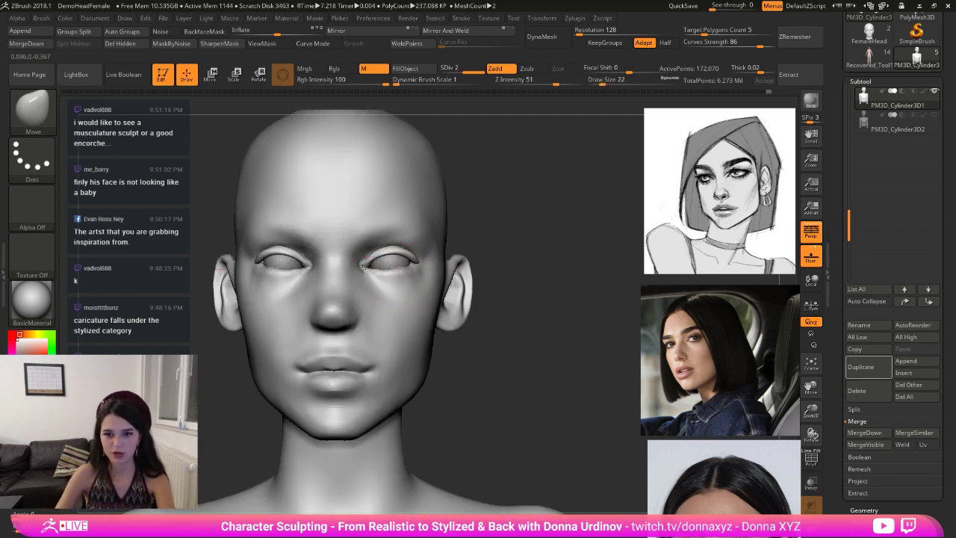
- Push the cheek area just below the eyes slightly forward and up from the side with the Move brush at draw size 70
{"action": "mouse_move", "coordinate": [491, 219]}
{"action": "left_mouse_down"}
{"action": "mouse_move", "coordinate": [471, 242]}
{"action": "mouse_move", "coordinate": [423, 240]}
{"action": "mouse_move", "coordinate": [443, 229]}
{"action": "mouse_move", "coordinate": [406, 263]}
{"action": "left_mouse_up"}
{"action": "key", "text": "bracketright"}
{"action": "key", "text": "bracketright"}
{"action": "key", "text": "bracketright"}
{"action": "key", "text": "bracketright"}
{"action": "key", "text": "bracketright"}
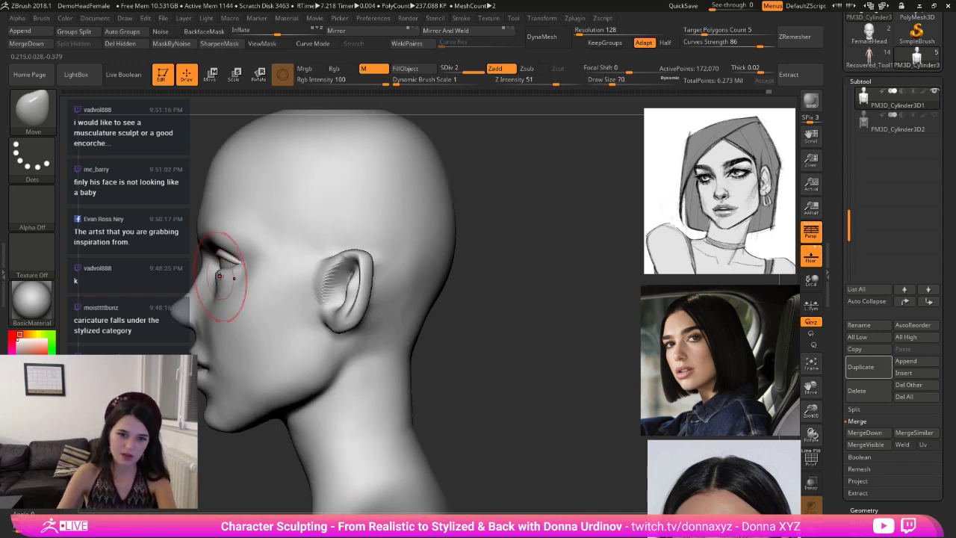
{"action": "mouse_move", "coordinate": [231, 276]}
{"action": "left_mouse_down"}
{"action": "mouse_move", "coordinate": [218, 283]}
{"action": "mouse_move", "coordinate": [217, 259]}
{"action": "left_mouse_up"}
- Flatten the area beneath the lower eyelids with the hPolish brush at draw size 18
{"action": "key", "text": "bracketleft"}
{"action": "key", "text": "bracketleft"}
{"action": "key", "text": "bracketleft"}
{"action": "mouse_move", "coordinate": [490, 253]}
{"action": "left_mouse_down", "text": "shift"}
{"action": "mouse_move", "coordinate": [555, 250]}
{"action": "mouse_move", "coordinate": [522, 255]}
{"action": "left_mouse_up", "text": "shift"}
{"action": "key", "text": "b"}
{"action": "key", "text": "h"}
{"action": "key", "text": "p"}
{"action": "key", "text": "bracketleft"}
{"action": "key", "text": "bracketleft"}
{"action": "key", "text": "bracketleft"}
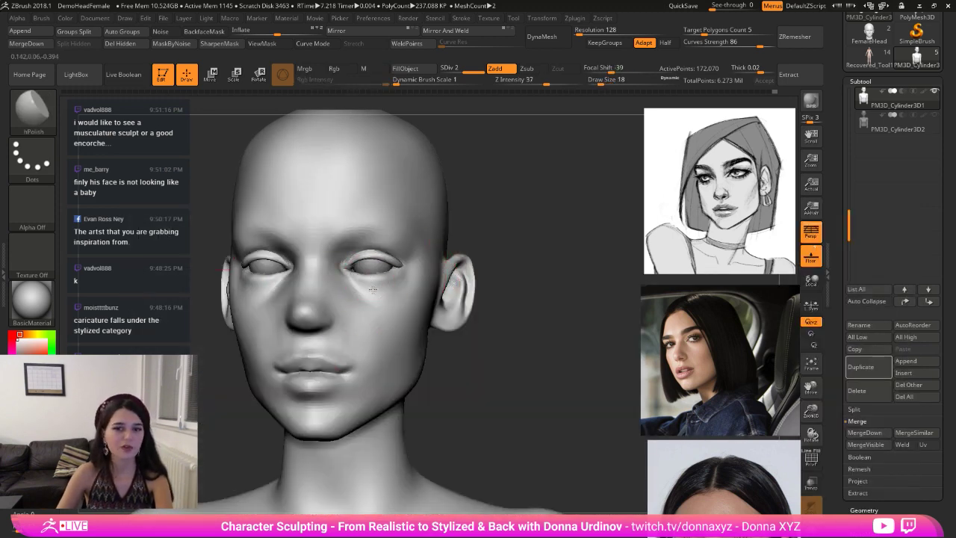
{"action": "mouse_move", "coordinate": [378, 277]}
{"action": "left_mouse_down"}
{"action": "mouse_move", "coordinate": [373, 285]}
{"action": "mouse_move", "coordinate": [386, 280]}
{"action": "left_mouse_up"}
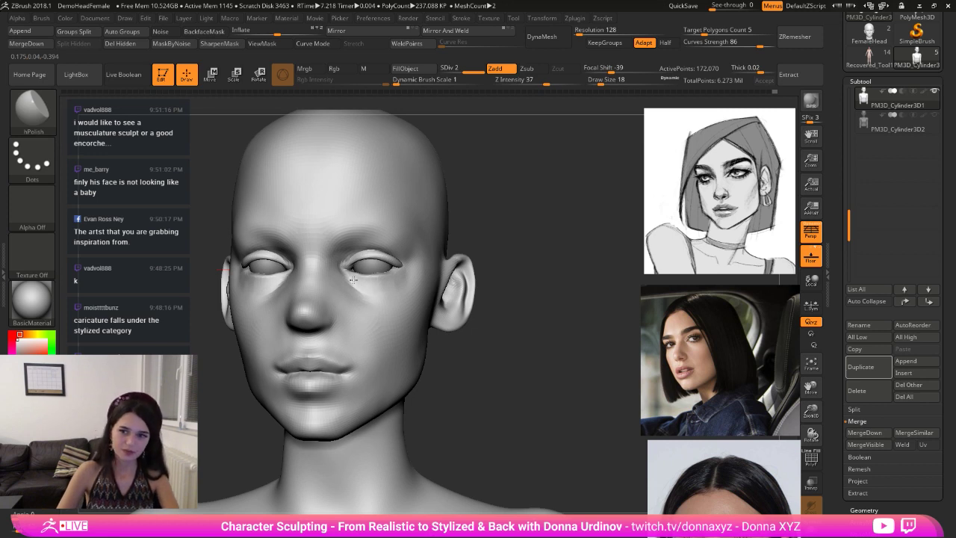
{"action": "left_click_drag", "start_coordinate": [353, 280], "coordinate": [344, 281]}
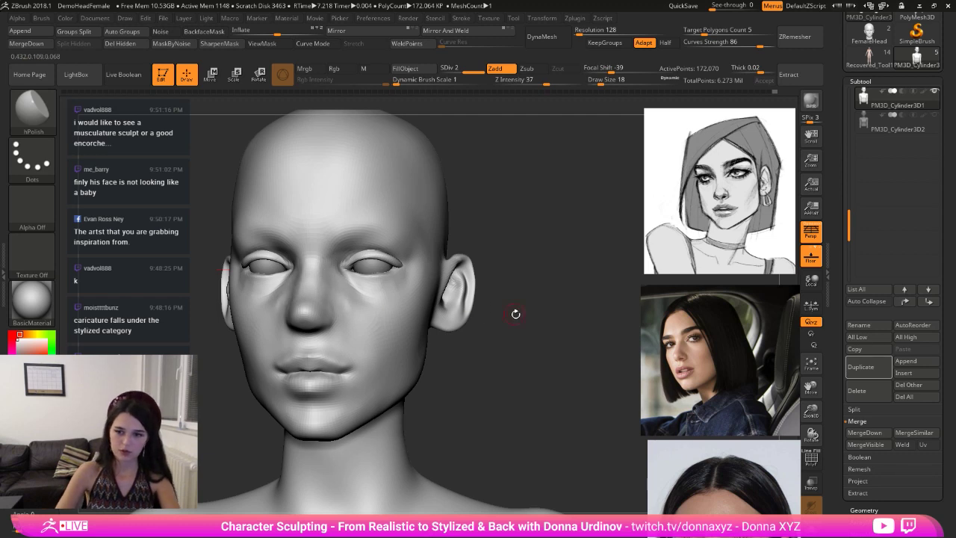
- Polish the planes from the sides of the nose across the cheeks with hPolish at draw size 30, smoothing the lower cheeks
{"action": "left_click_drag", "start_coordinate": [516, 314], "coordinate": [488, 283]}
{"action": "mouse_move", "coordinate": [357, 283]}
{"action": "left_mouse_down"}
{"action": "mouse_move", "coordinate": [324, 284]}
{"action": "mouse_move", "coordinate": [324, 304]}
{"action": "left_mouse_up"}
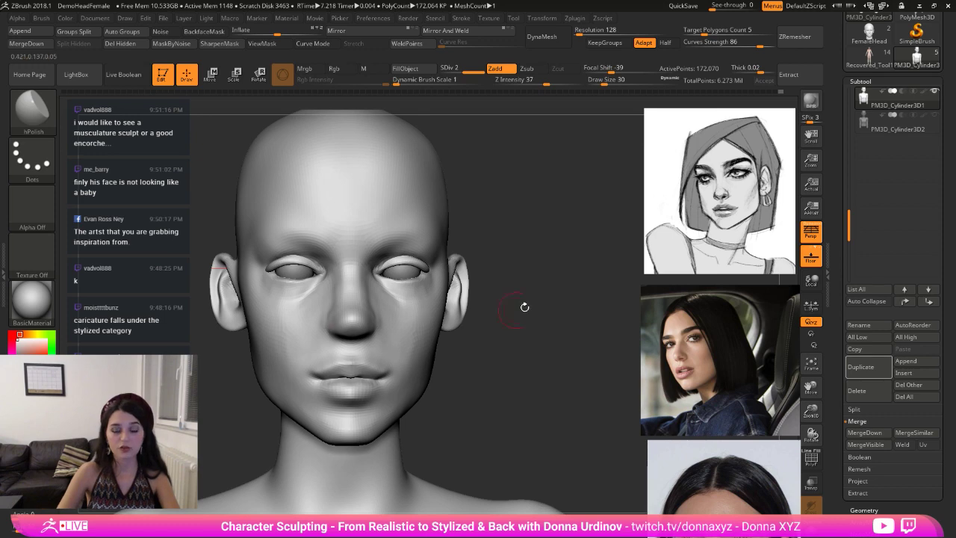
{"action": "left_click_drag", "start_coordinate": [523, 306], "coordinate": [386, 279]}
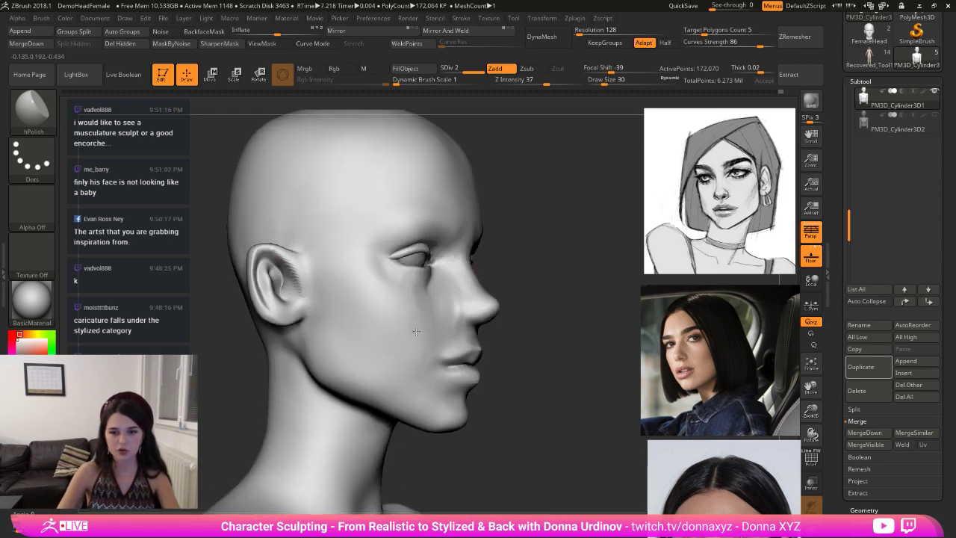
{"action": "left_click_drag", "start_coordinate": [532, 294], "coordinate": [467, 314]}
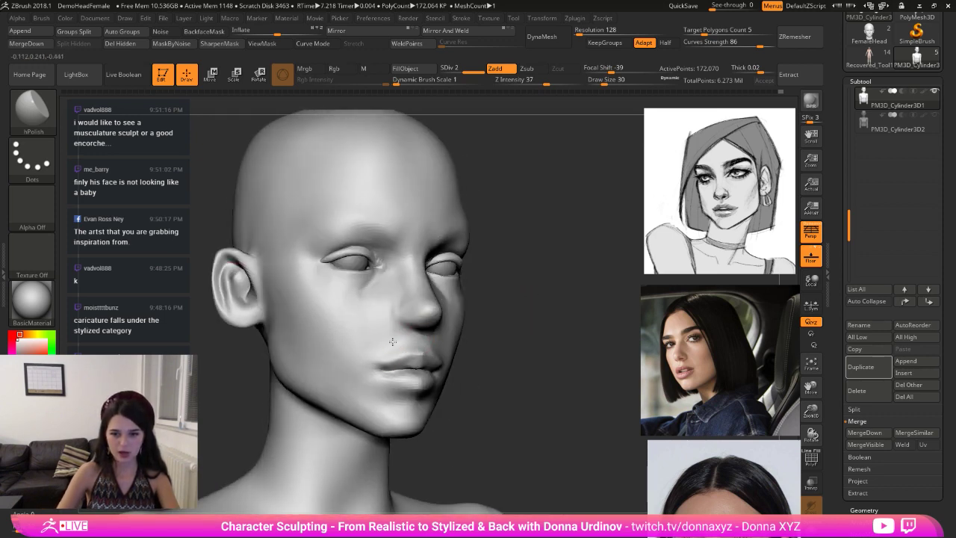
{"action": "left_click_drag", "start_coordinate": [533, 294], "coordinate": [487, 291]}
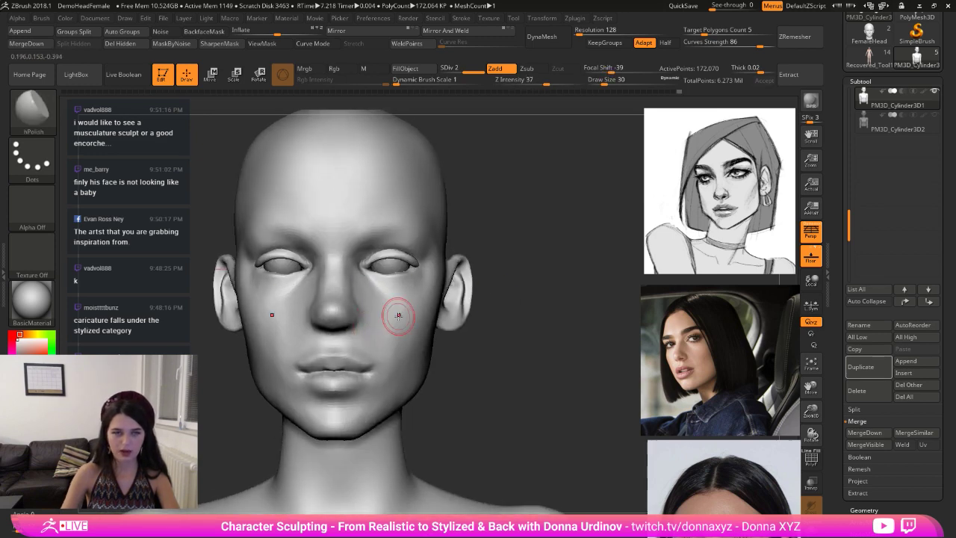
{"action": "left_click_drag", "start_coordinate": [498, 209], "coordinate": [373, 217]}
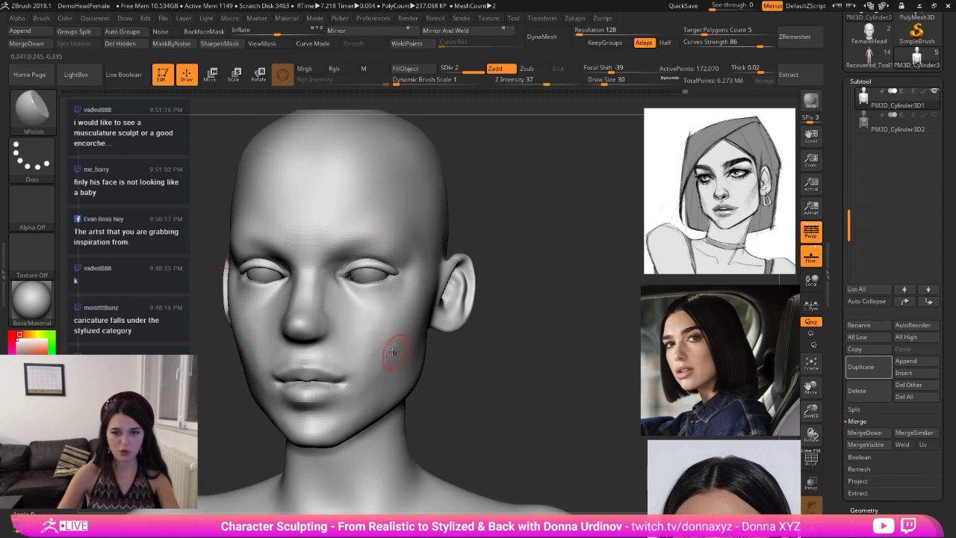
{"action": "key", "text": "shift"}
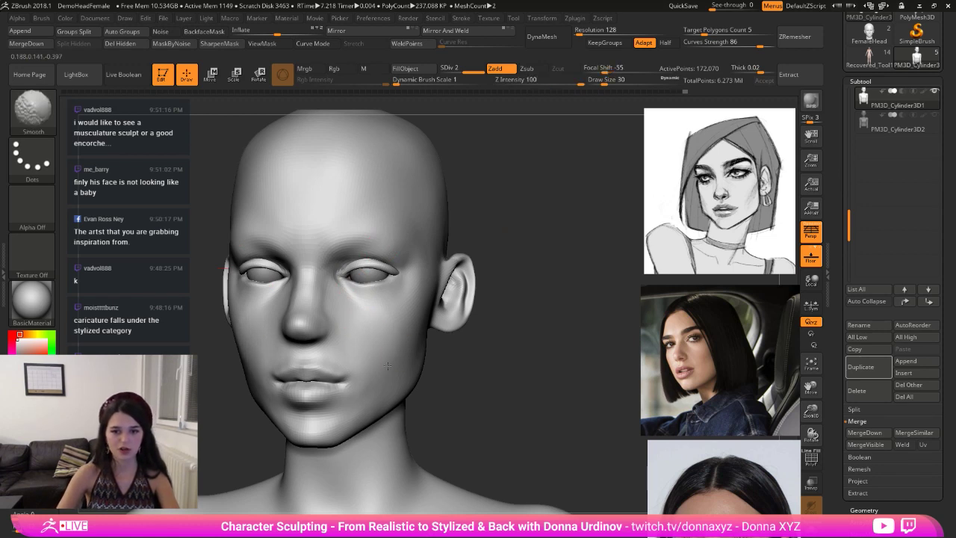
{"action": "left_click_drag", "start_coordinate": [533, 160], "coordinate": [437, 224]}
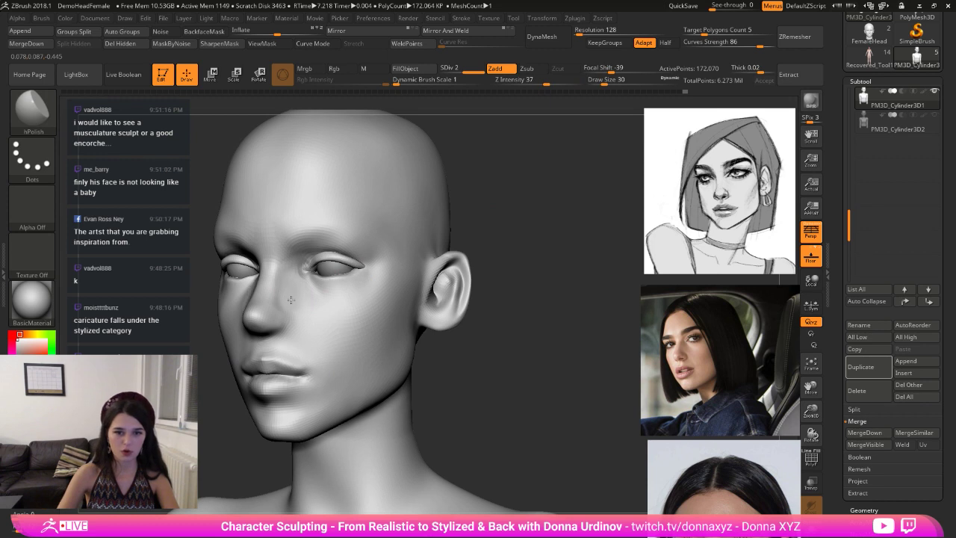
- Refine the transition between the nose bridge and the inner eye corners with hPolish at draw size 10 and light smoothing
{"action": "key", "text": "shift"}
{"action": "key", "text": "bracketleft"}
{"action": "key", "text": "bracketleft"}
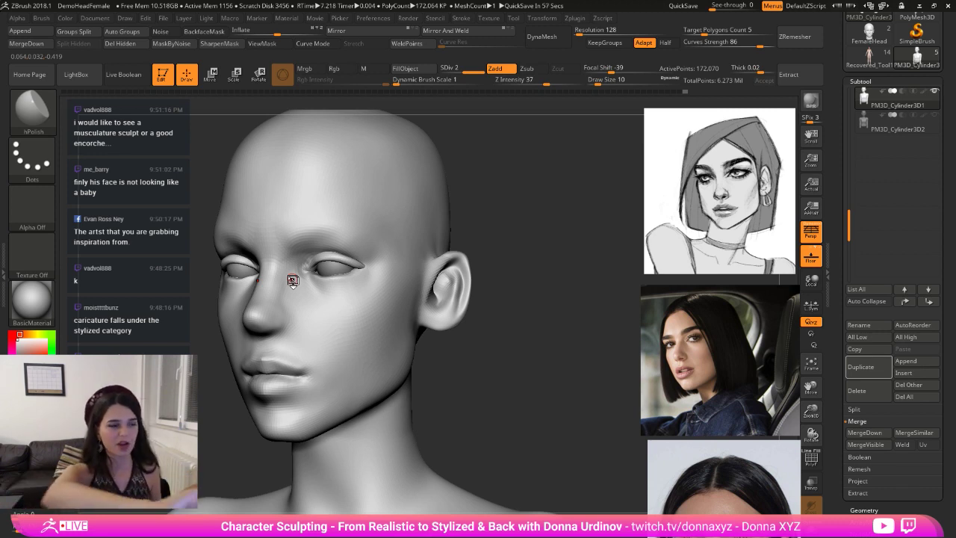
{"action": "left_click_drag", "start_coordinate": [594, 213], "coordinate": [654, 215]}
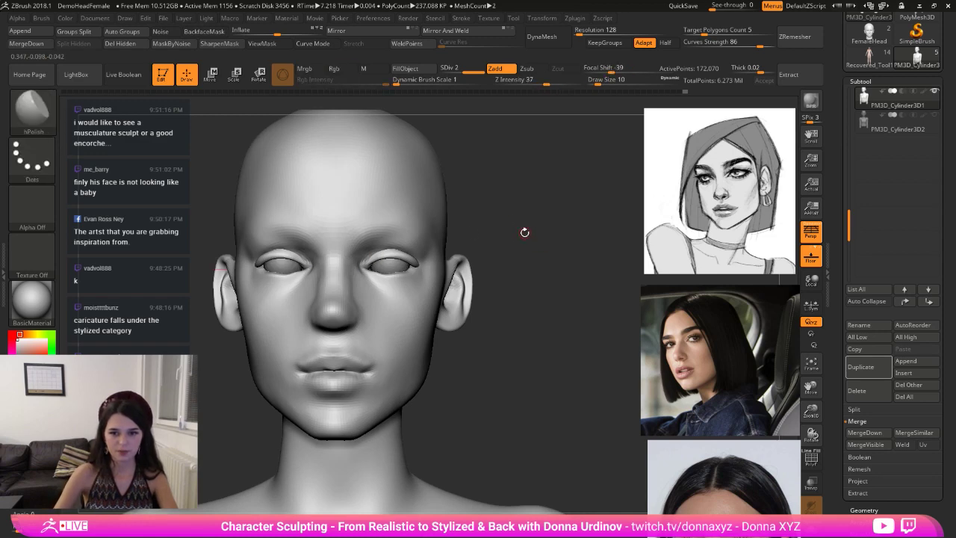
{"action": "left_click_drag", "start_coordinate": [524, 233], "coordinate": [551, 240]}
{"action": "left_click_drag", "start_coordinate": [390, 269], "coordinate": [386, 271], "text": "shift"}
{"action": "mouse_move", "coordinate": [553, 233]}
{"action": "right_mouse_down"}
{"action": "mouse_move", "coordinate": [519, 233]}
{"action": "mouse_move", "coordinate": [551, 207]}
{"action": "mouse_move", "coordinate": [538, 224]}
{"action": "right_mouse_up"}
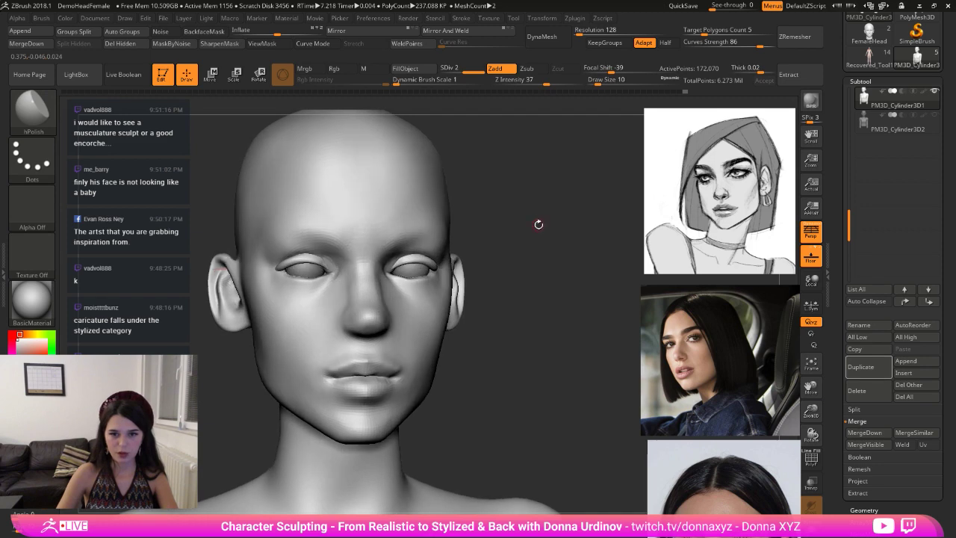
- Nudge the inner eye corners with the Move brush at draw size 34
{"action": "key", "text": "bracketright"}
{"action": "key", "text": "bracketright"}
{"action": "key", "text": "bracketright"}
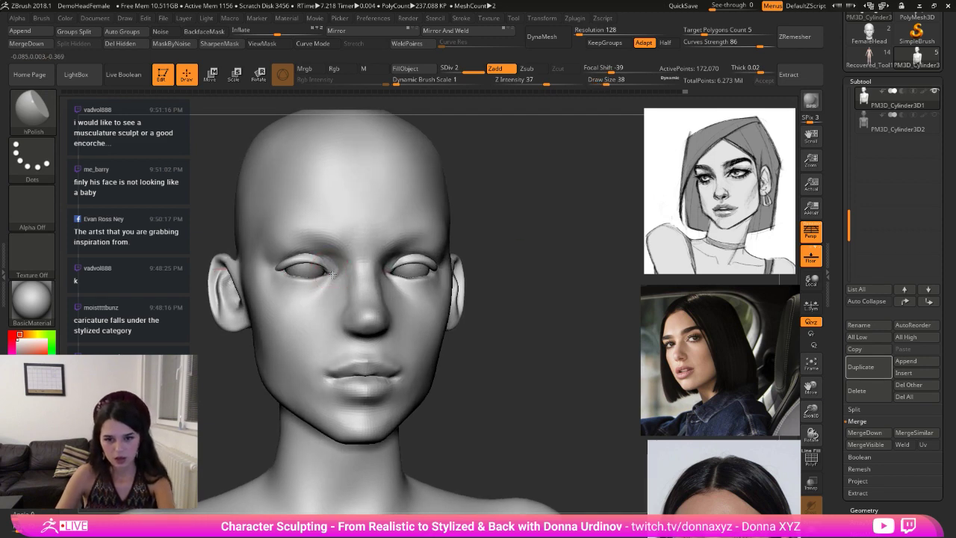
{"action": "key", "text": "b"}
{"action": "key", "text": "m"}
{"action": "key", "text": "v"}
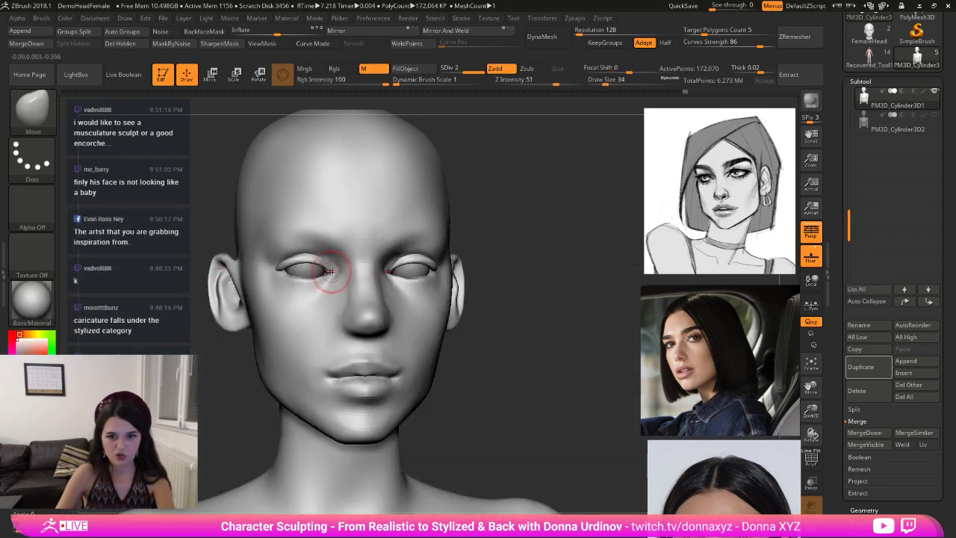
- Reshape the outer lower eyelids from low and three-quarter views with the Move brush at draw sizes 58 and 30
{"action": "mouse_move", "coordinate": [326, 278]}
{"action": "right_mouse_down"}
{"action": "mouse_move", "coordinate": [386, 320]}
{"action": "mouse_move", "coordinate": [491, 273]}
{"action": "mouse_move", "coordinate": [505, 241]}
{"action": "mouse_move", "coordinate": [418, 194]}
{"action": "mouse_move", "coordinate": [372, 185]}
{"action": "right_mouse_up"}
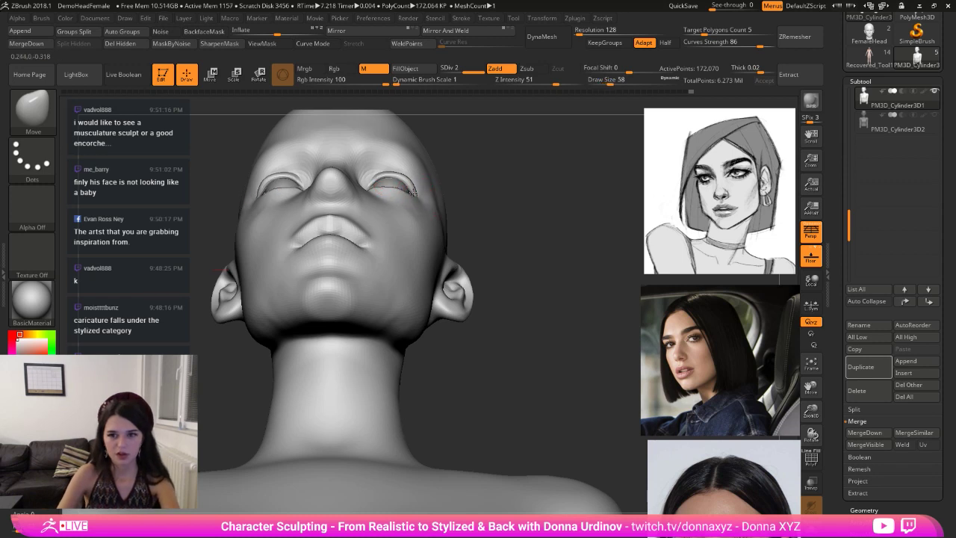
{"action": "mouse_move", "coordinate": [428, 201]}
{"action": "right_mouse_down", "text": "shift"}
{"action": "mouse_move", "coordinate": [504, 234]}
{"action": "mouse_move", "coordinate": [335, 277]}
{"action": "right_mouse_up", "text": "shift"}
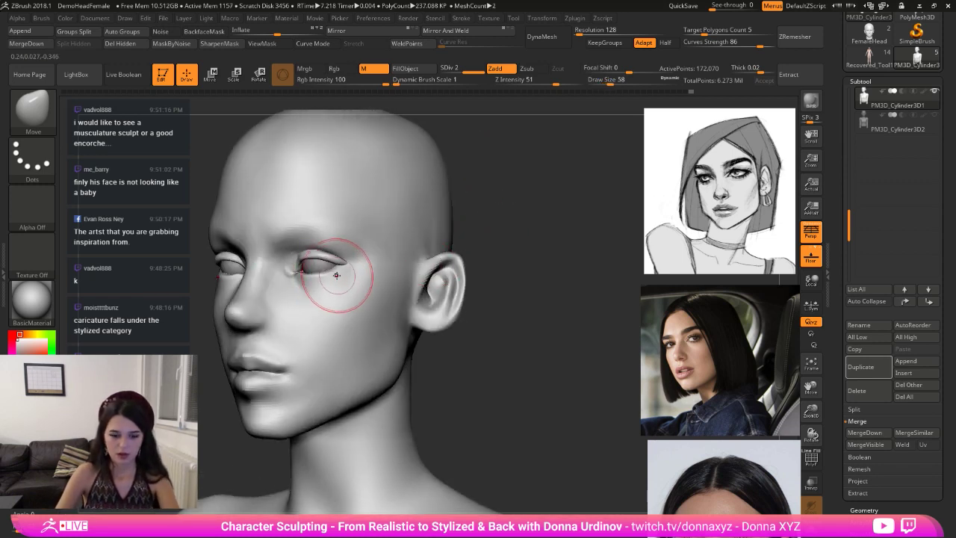
{"action": "key", "text": "bracketleft"}
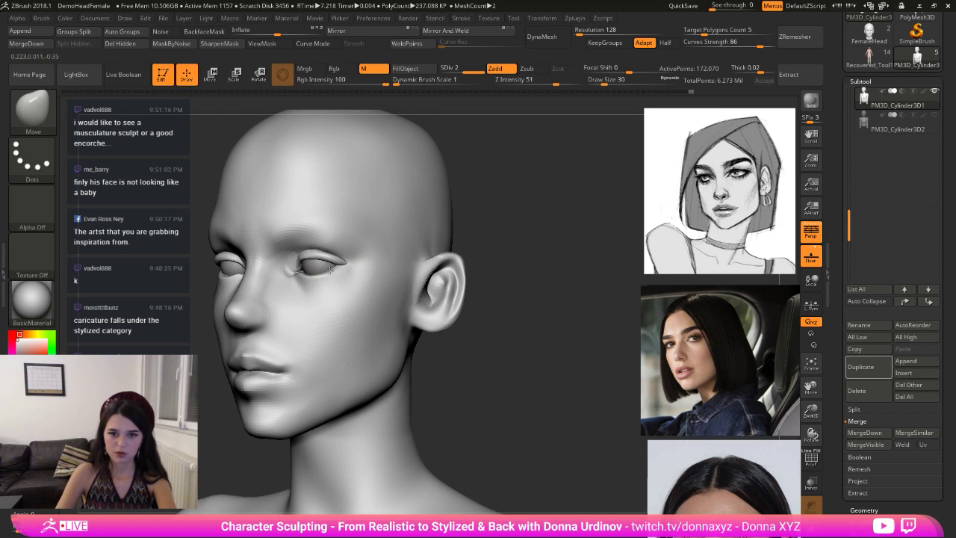
{"action": "right_click_drag", "start_coordinate": [329, 269], "coordinate": [351, 262], "text": "shift"}
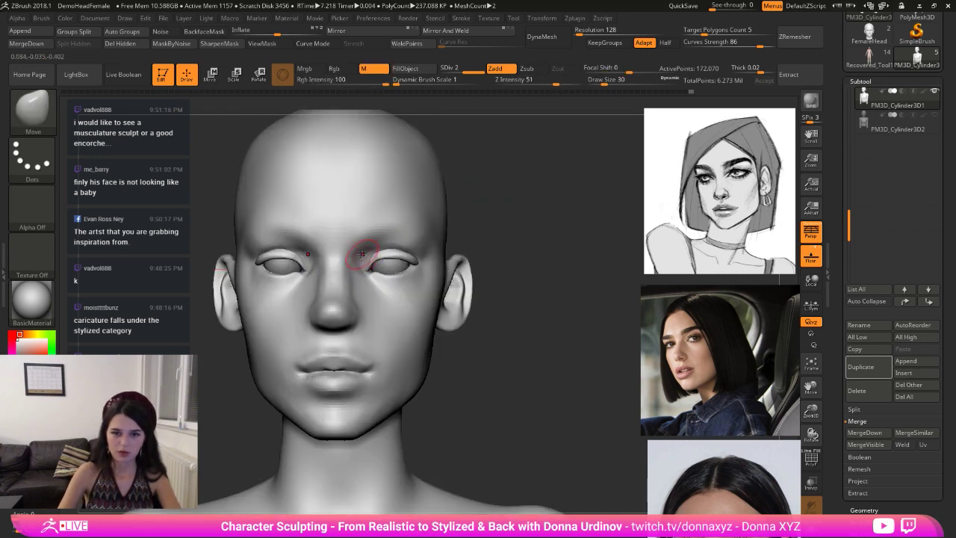
{"action": "left_click_drag", "start_coordinate": [362, 253], "coordinate": [401, 243], "text": "shift"}
- Build up both eyebrows along the brow ridge with the ClayBuildup brush at draw size 26, and smooth the forehead above them
{"action": "key", "text": "b"}
{"action": "left_click", "coordinate": [404, 228]}
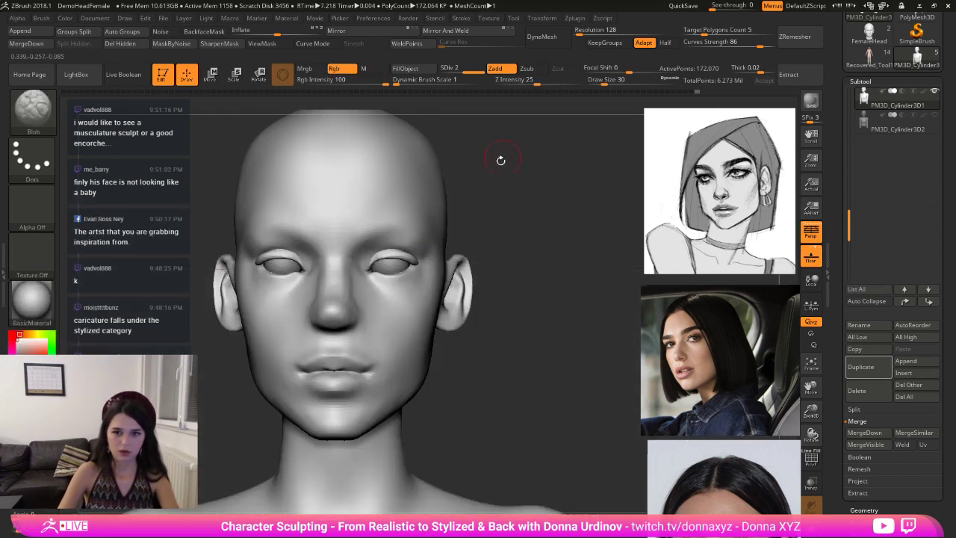
{"action": "key", "text": "b"}
{"action": "key", "text": "c"}
{"action": "key", "text": "b"}
{"action": "left_click_drag", "start_coordinate": [508, 174], "coordinate": [513, 177]}
{"action": "mouse_move", "coordinate": [333, 240]}
{"action": "left_mouse_down"}
{"action": "mouse_move", "coordinate": [291, 231]}
{"action": "mouse_move", "coordinate": [308, 232]}
{"action": "left_mouse_up"}
{"action": "mouse_move", "coordinate": [462, 235]}
{"action": "left_mouse_down"}
{"action": "mouse_move", "coordinate": [513, 220]}
{"action": "mouse_move", "coordinate": [503, 225]}
{"action": "left_mouse_up"}
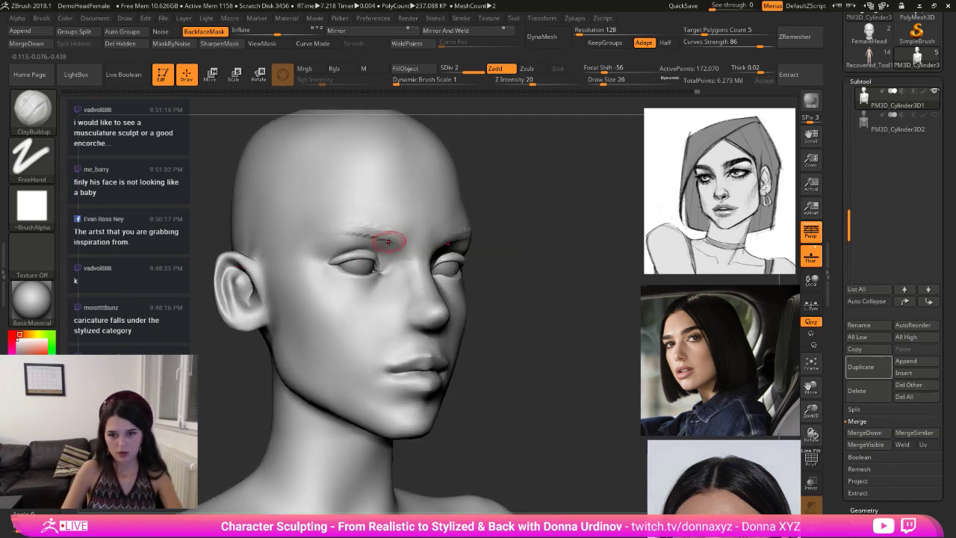
{"action": "left_click_drag", "start_coordinate": [361, 232], "coordinate": [314, 246]}
{"action": "left_click_drag", "start_coordinate": [393, 212], "coordinate": [346, 206], "text": "shift"}
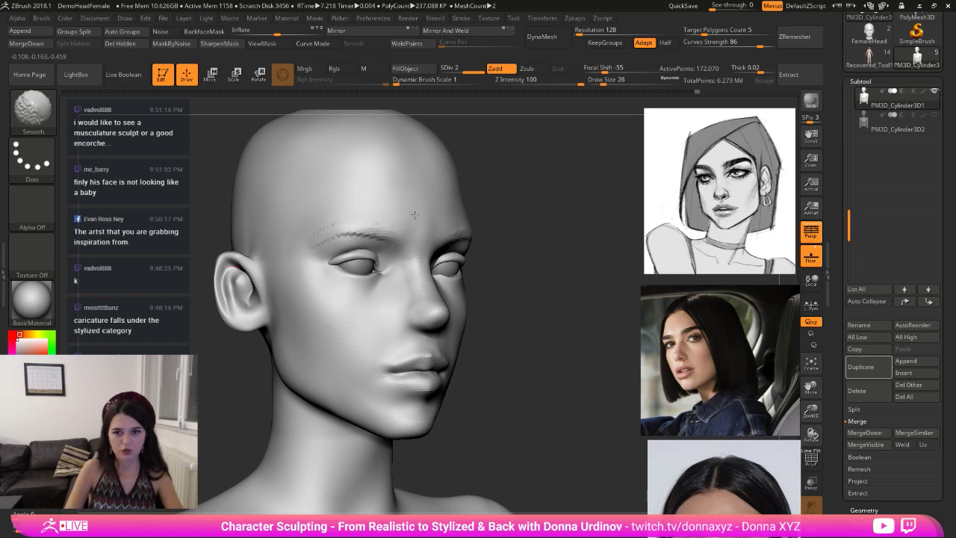
- Deepen the line between the lips from the mouth corner inward with the DamStandard brush at draw size 26
{"action": "mouse_move", "coordinate": [586, 257]}
{"action": "left_mouse_down"}
{"action": "mouse_move", "coordinate": [545, 252]}
{"action": "mouse_move", "coordinate": [530, 301]}
{"action": "mouse_move", "coordinate": [540, 310]}
{"action": "left_mouse_up"}
{"action": "key", "text": "b"}
{"action": "key", "text": "d"}
{"action": "key", "text": "s"}
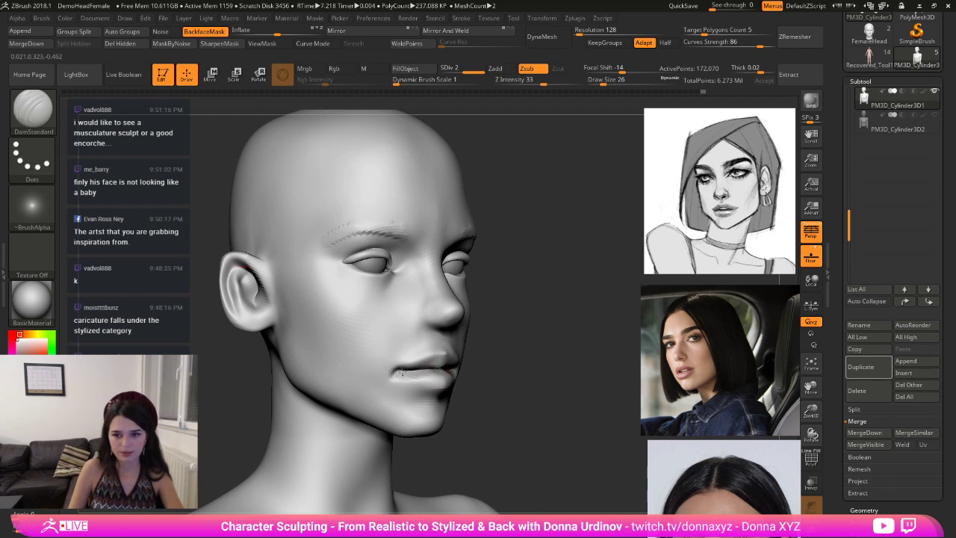
{"action": "mouse_move", "coordinate": [402, 372]}
{"action": "left_mouse_down"}
{"action": "mouse_move", "coordinate": [389, 372]}
{"action": "mouse_move", "coordinate": [436, 354]}
{"action": "left_mouse_up"}
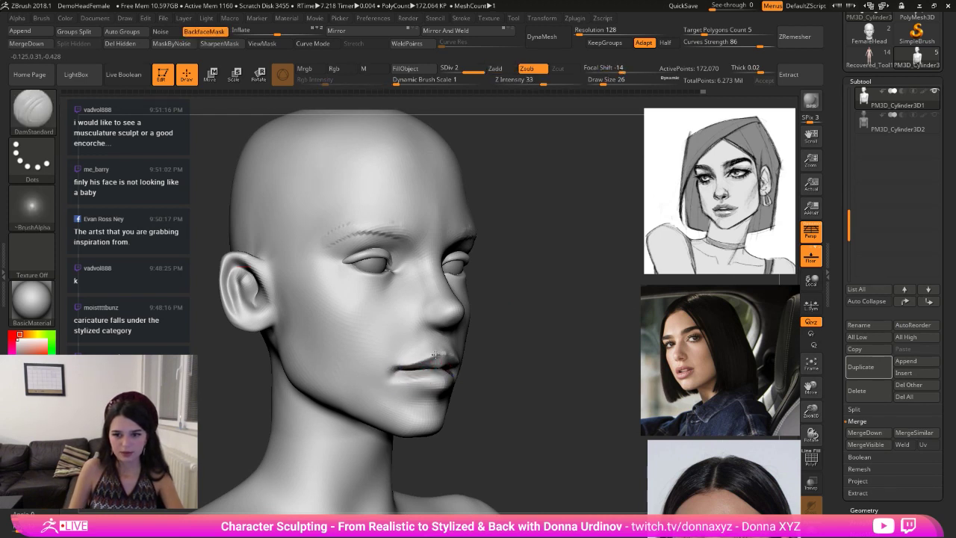
- Try to carve the upper lip's border from the front with DamStandard, and undo the last two strokes
{"action": "mouse_move", "coordinate": [502, 352]}
{"action": "left_mouse_down"}
{"action": "mouse_move", "coordinate": [488, 352]}
{"action": "mouse_move", "coordinate": [497, 366]}
{"action": "mouse_move", "coordinate": [490, 363]}
{"action": "left_mouse_up"}
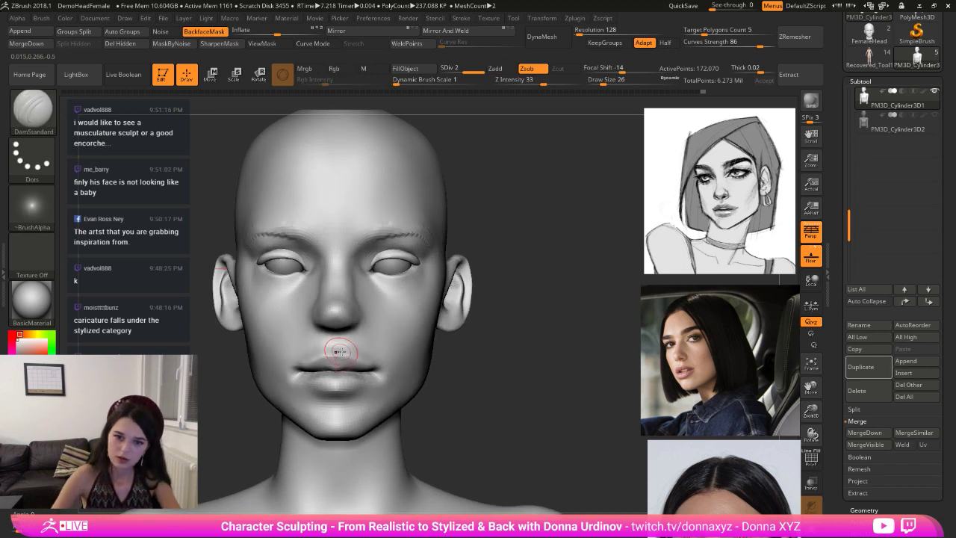
{"action": "left_click_drag", "start_coordinate": [340, 351], "coordinate": [361, 360]}
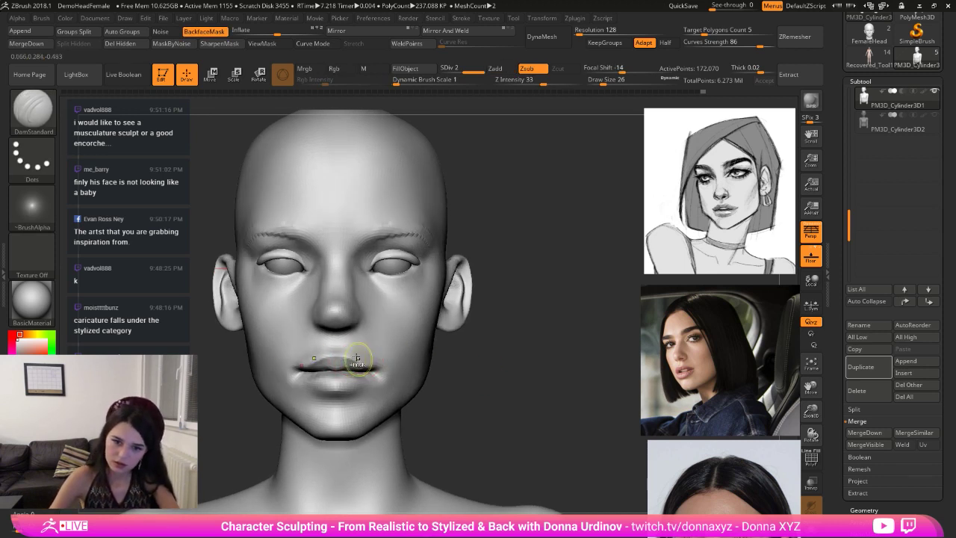
{"action": "key", "text": "ctrl+z"}
{"action": "key", "text": "ctrl+z"}
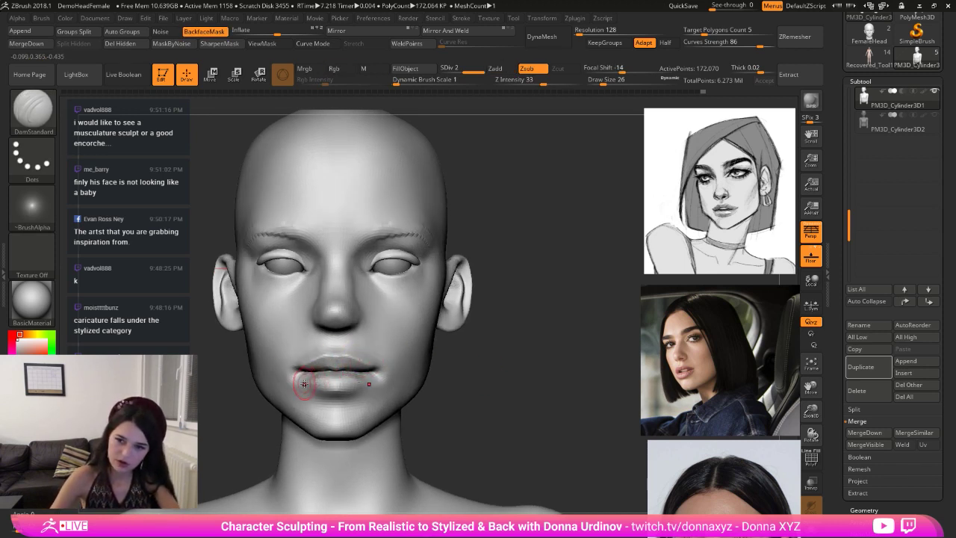
- Define the lower edge of the lower lip with DamStandard, and smooth the skin around the mouth corners
{"action": "mouse_move", "coordinate": [342, 387]}
{"action": "left_mouse_down"}
{"action": "mouse_move", "coordinate": [303, 380]}
{"action": "mouse_move", "coordinate": [340, 391]}
{"action": "left_mouse_up"}
{"action": "key", "text": "shift"}
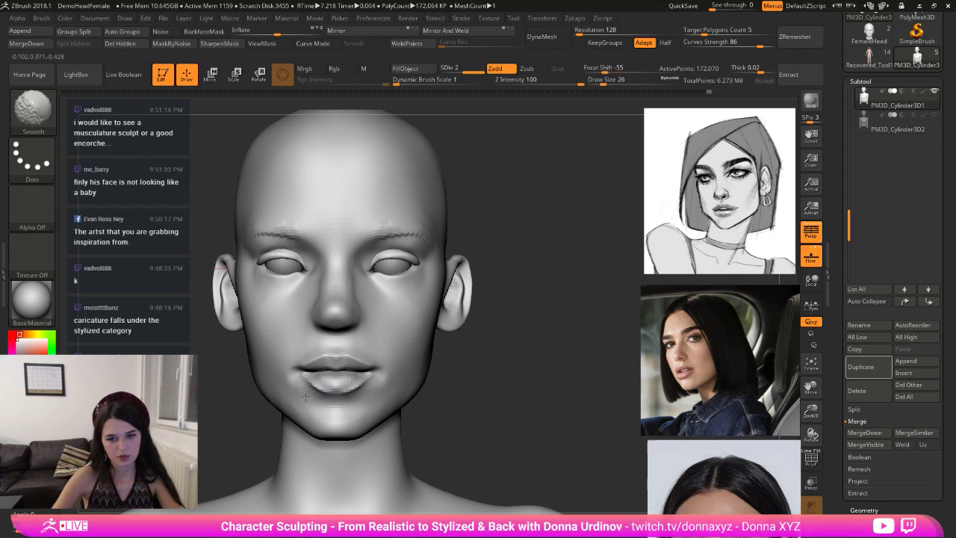
{"action": "left_click_drag", "start_coordinate": [441, 398], "coordinate": [520, 380]}
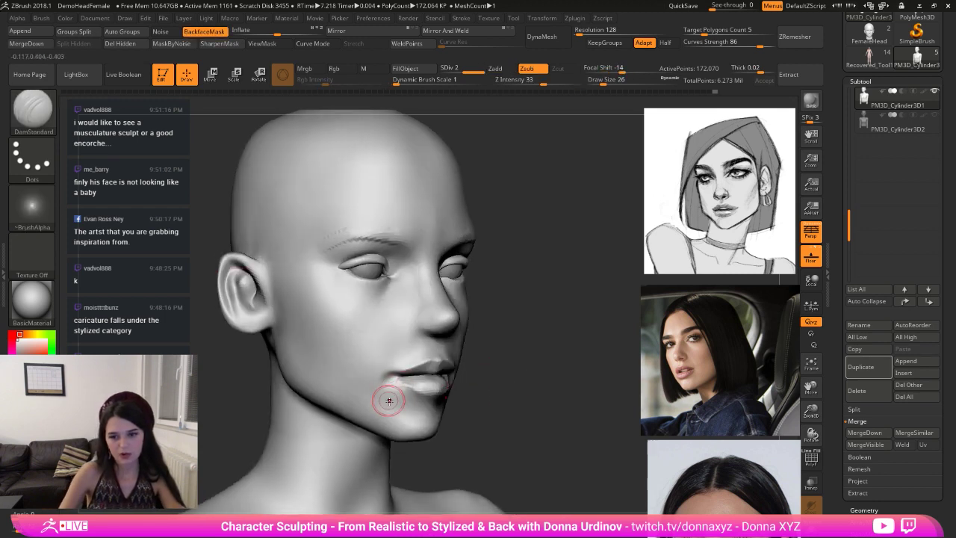
{"action": "left_click_drag", "start_coordinate": [389, 400], "coordinate": [386, 378], "text": "shift"}
{"action": "key", "text": "shift"}
{"action": "key", "text": "shift"}
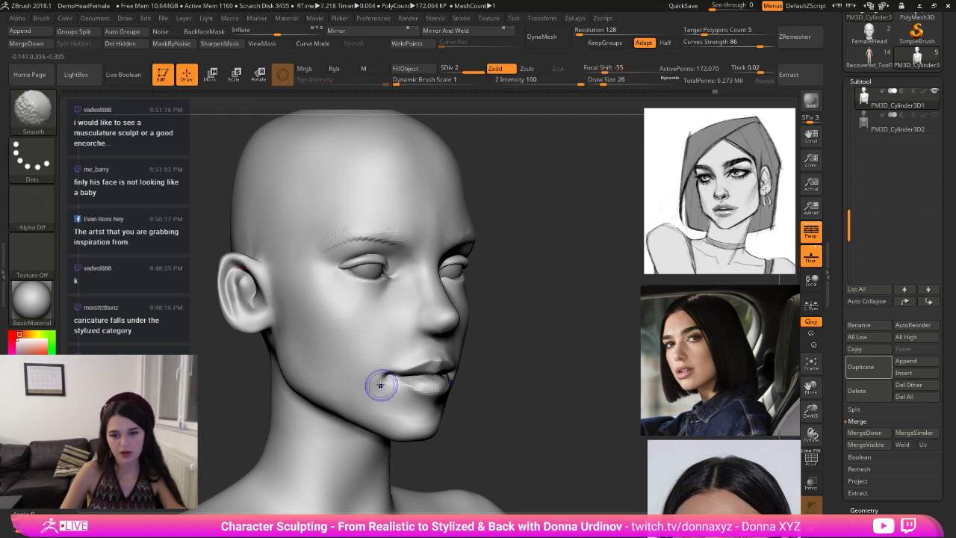
- Carve the crease between the lower lip and chin with DamStandard, and soften it and the mouth corners with Smooth
{"action": "key", "text": "alt"}
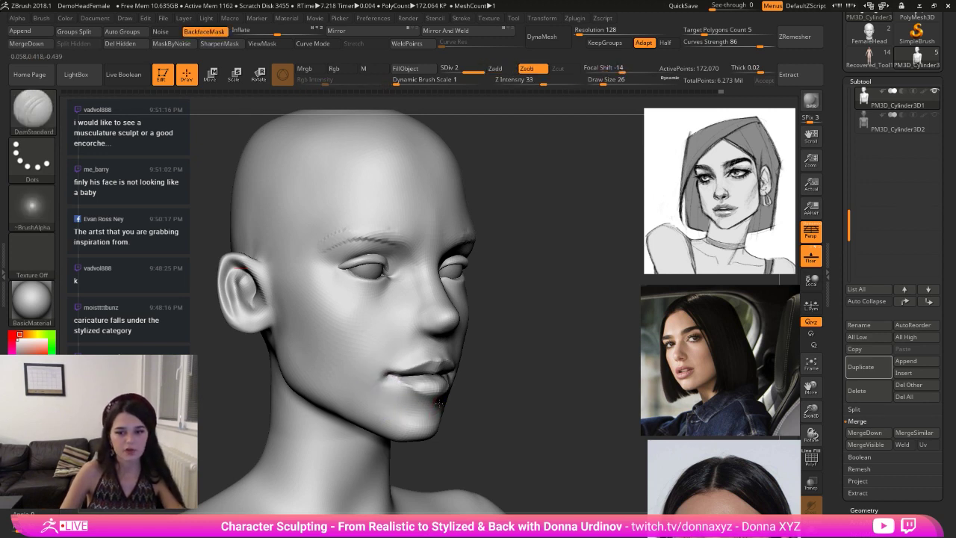
{"action": "mouse_move", "coordinate": [397, 409]}
{"action": "left_mouse_down"}
{"action": "mouse_move", "coordinate": [430, 403]}
{"action": "mouse_move", "coordinate": [414, 405]}
{"action": "left_mouse_up"}
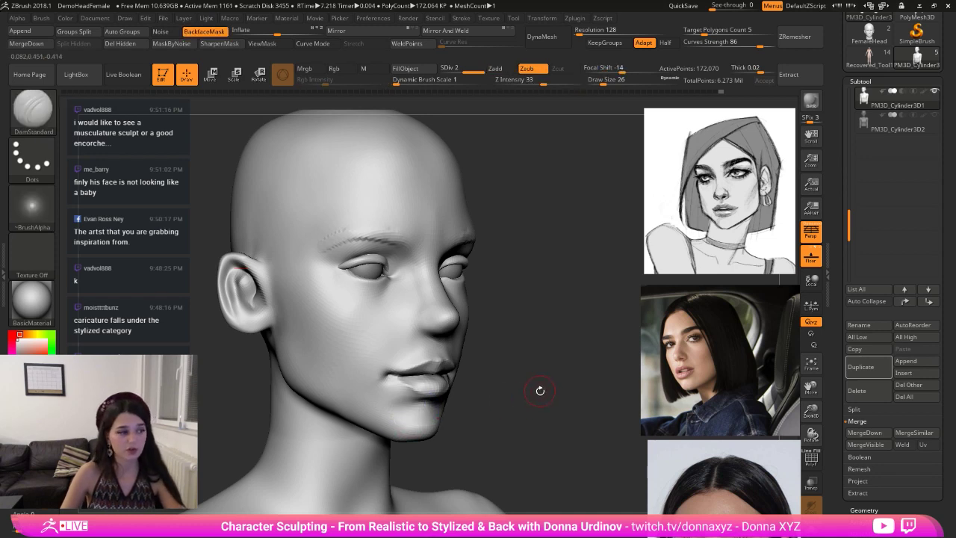
{"action": "left_click_drag", "start_coordinate": [543, 388], "coordinate": [353, 408]}
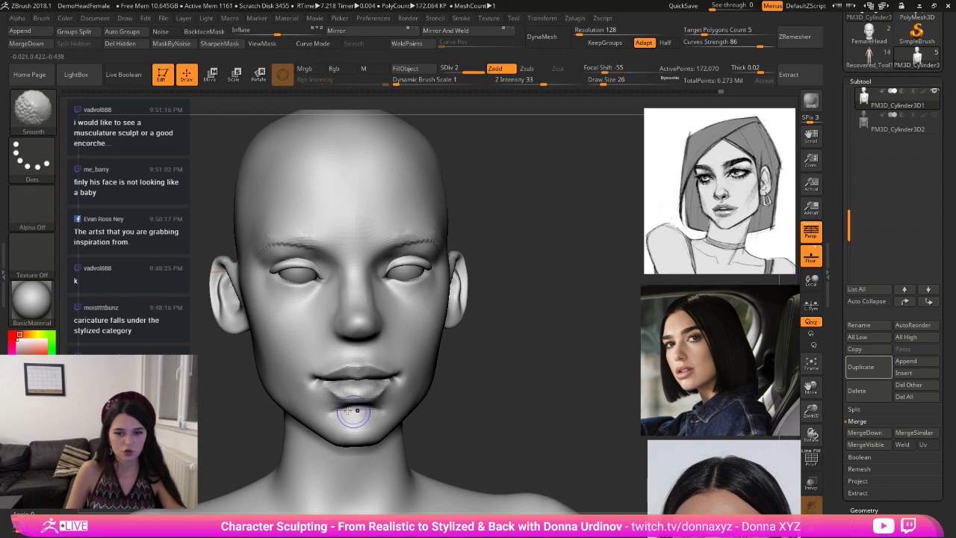
{"action": "left_click_drag", "start_coordinate": [299, 390], "coordinate": [315, 375], "text": "shift"}
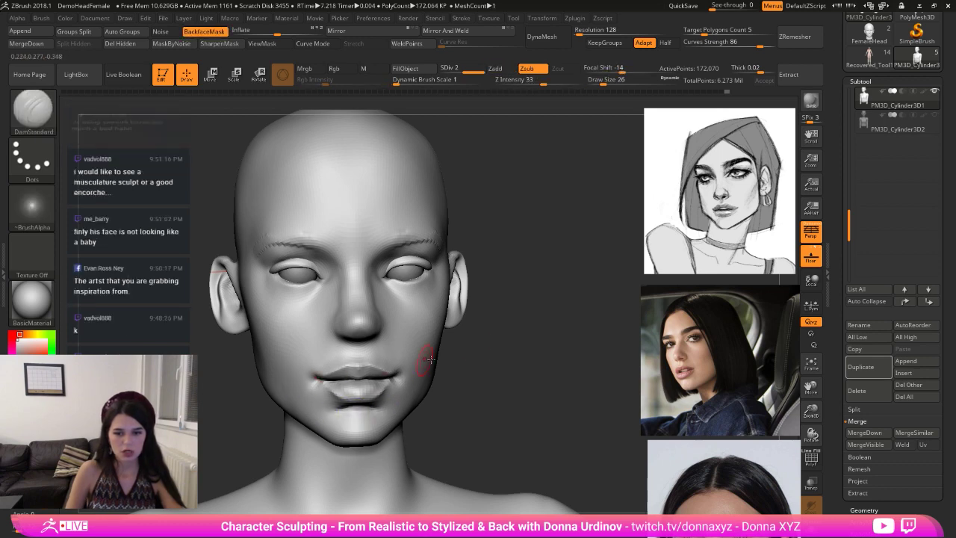
- Build up the skin beside the mouth corner with the ClayBuildup brush at draw size 50, and blend it with Smooth
{"action": "left_click_drag", "start_coordinate": [465, 333], "coordinate": [516, 319]}
{"action": "key", "text": "b"}
{"action": "key", "text": "c"}
{"action": "key", "text": "b"}
{"action": "key", "text": "bracketright"}
{"action": "mouse_move", "coordinate": [360, 374]}
{"action": "left_mouse_down"}
{"action": "mouse_move", "coordinate": [329, 381]}
{"action": "mouse_move", "coordinate": [342, 351]}
{"action": "mouse_move", "coordinate": [326, 380]}
{"action": "left_mouse_up"}
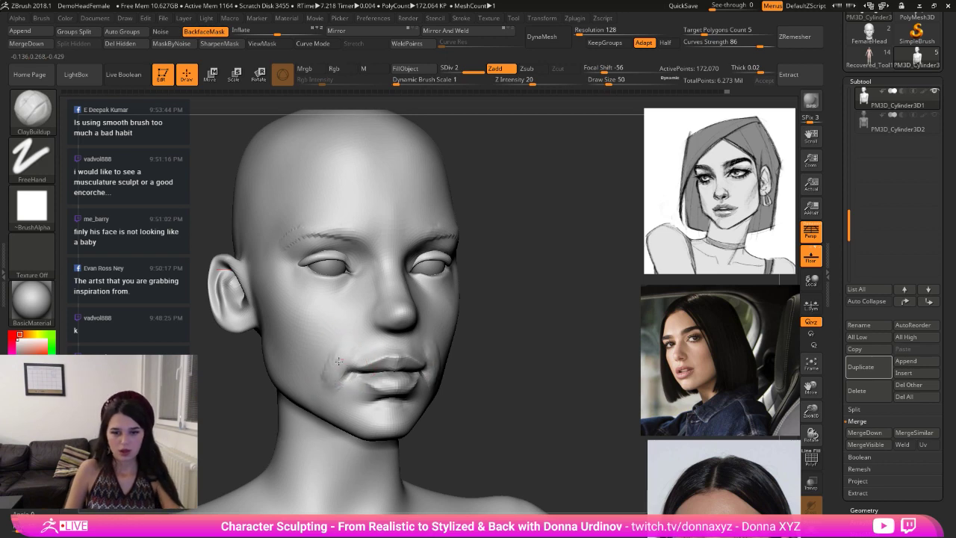
{"action": "key", "text": "shift"}
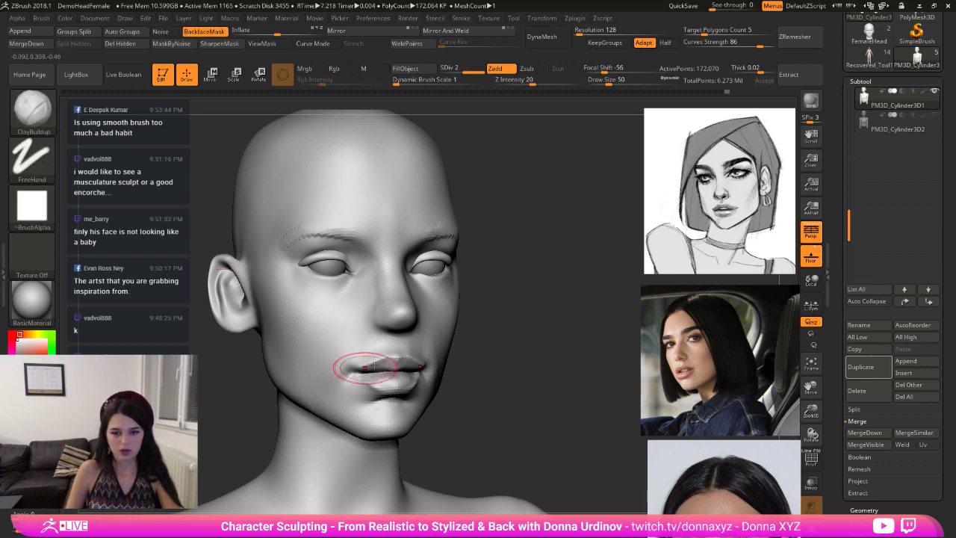
{"action": "key", "text": "b"}
{"action": "key", "text": "h"}
{"action": "key", "text": "p"}
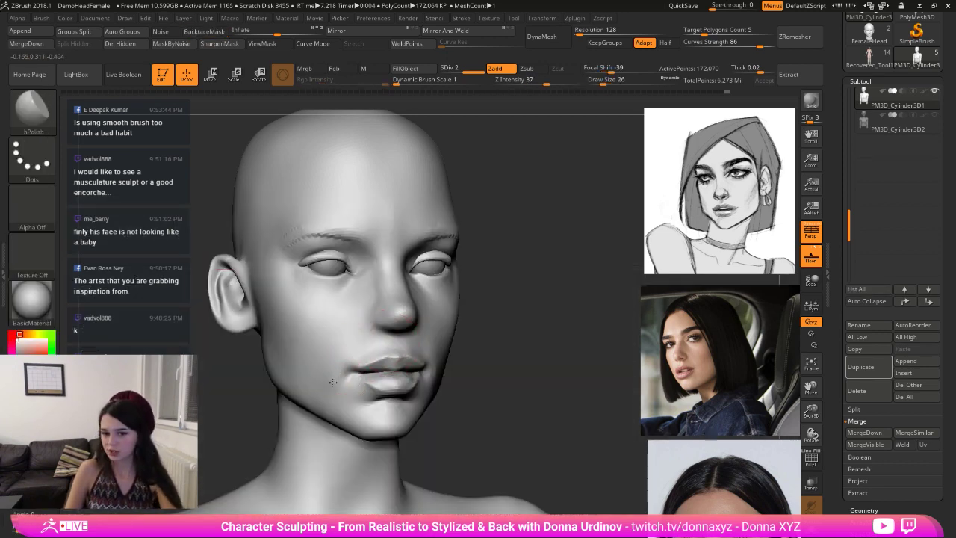
- Adjust the mouth corner from below with the Move brush, and smooth the skin beside it from the front
{"action": "right_click_drag", "start_coordinate": [325, 366], "coordinate": [398, 252]}
{"action": "key", "text": "b"}
{"action": "key", "text": "m"}
{"action": "key", "text": "v"}
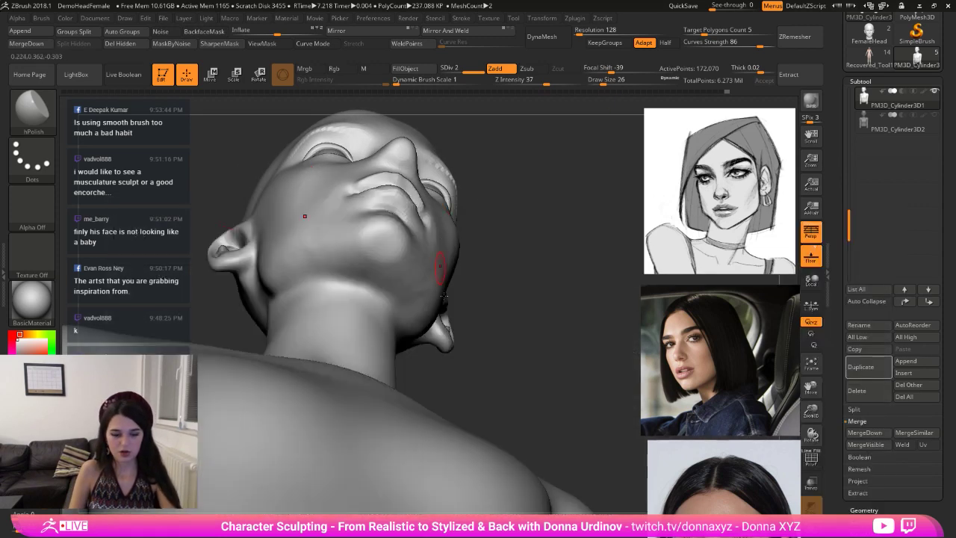
{"action": "mouse_move", "coordinate": [360, 182]}
{"action": "left_mouse_down"}
{"action": "mouse_move", "coordinate": [356, 189]}
{"action": "mouse_move", "coordinate": [383, 177]}
{"action": "mouse_move", "coordinate": [378, 186]}
{"action": "left_mouse_up"}
{"action": "key", "text": "bracketright"}
{"action": "key", "text": "bracketleft"}
{"action": "mouse_move", "coordinate": [507, 187]}
{"action": "left_mouse_down"}
{"action": "mouse_move", "coordinate": [505, 251]}
{"action": "mouse_move", "coordinate": [435, 345]}
{"action": "left_mouse_up"}
{"action": "left_click_drag", "start_coordinate": [380, 355], "coordinate": [390, 365], "text": "shift"}
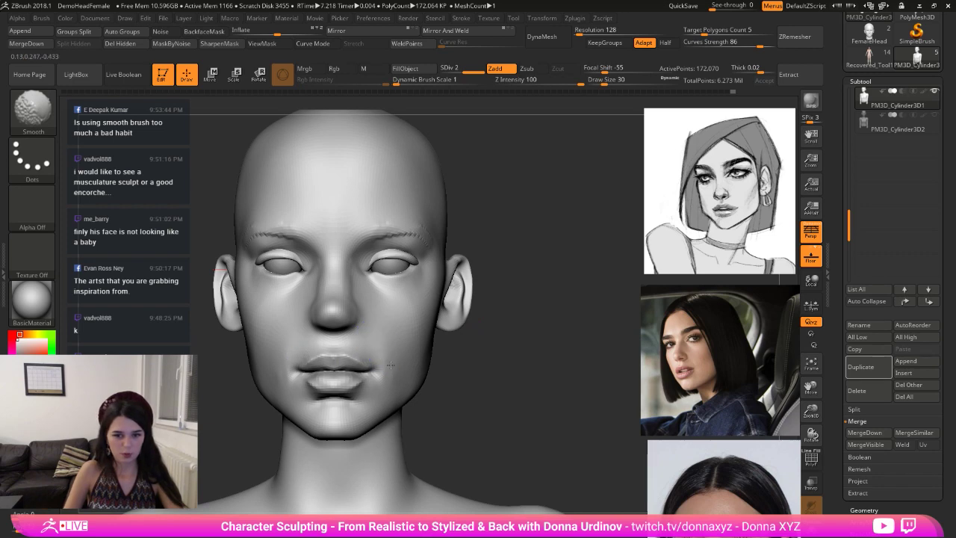
- Carve the lower lip's edge near the mouth corner with DamStandard at draw size 18, and soften it with Smooth
{"action": "mouse_move", "coordinate": [515, 377]}
{"action": "left_mouse_down", "text": "alt"}
{"action": "mouse_move", "coordinate": [511, 340]}
{"action": "mouse_move", "coordinate": [436, 350]}
{"action": "left_mouse_up", "text": "alt"}
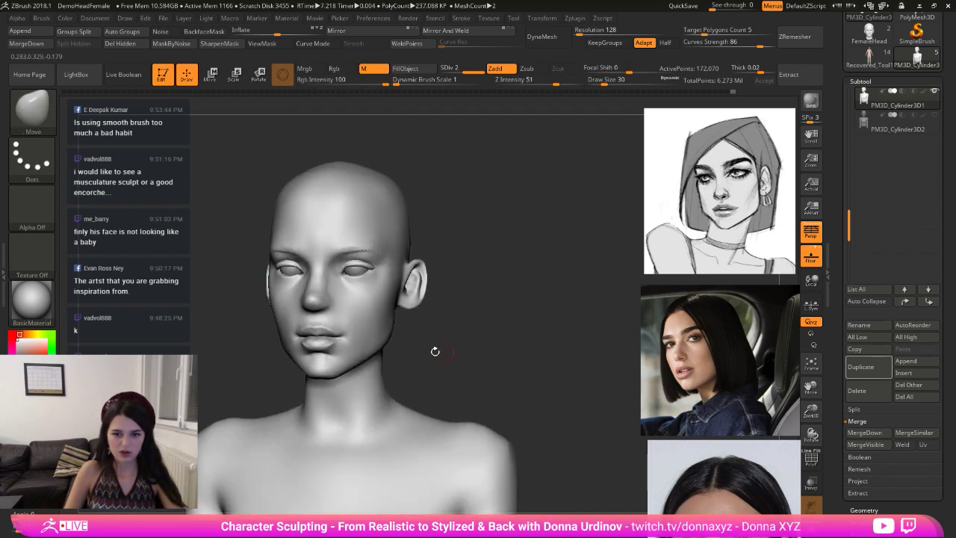
{"action": "left_click_drag", "start_coordinate": [331, 346], "coordinate": [335, 347], "text": "shift"}
{"action": "left_click_drag", "start_coordinate": [436, 347], "coordinate": [510, 346]}
{"action": "mouse_move", "coordinate": [511, 346]}
{"action": "left_mouse_down", "text": "alt"}
{"action": "mouse_move", "coordinate": [502, 376]}
{"action": "mouse_move", "coordinate": [487, 372]}
{"action": "left_mouse_up", "text": "alt"}
{"action": "key", "text": "b"}
{"action": "key", "text": "d"}
{"action": "key", "text": "s"}
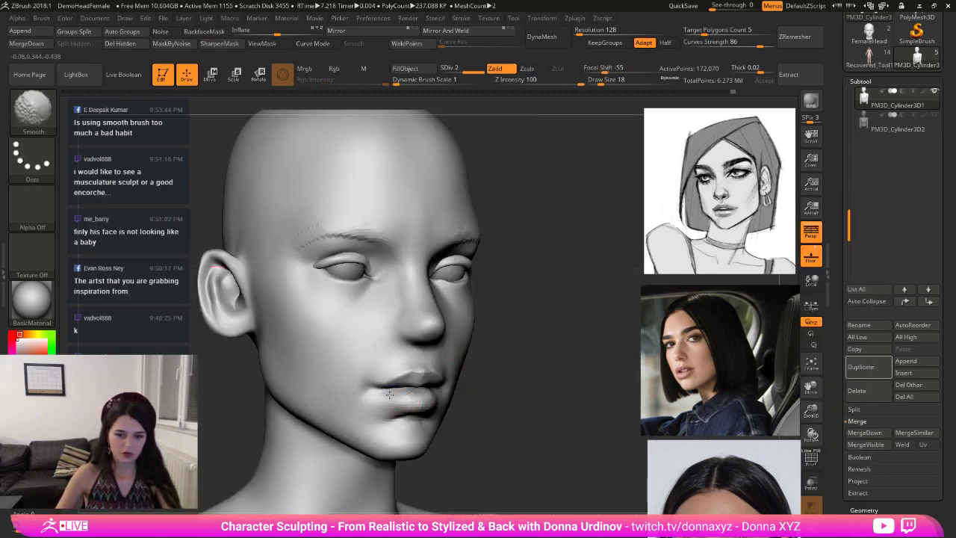
{"action": "left_click_drag", "start_coordinate": [381, 393], "coordinate": [423, 402], "text": "shift"}
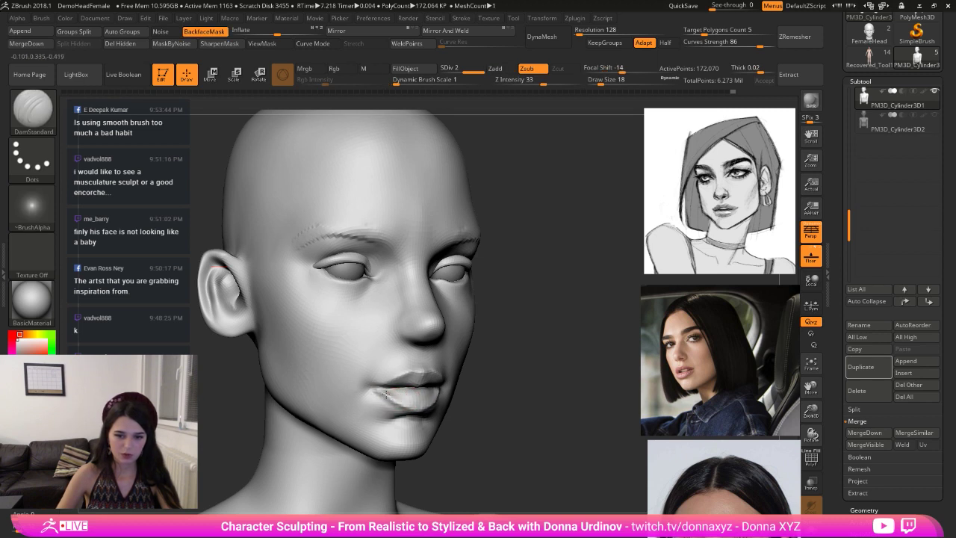
{"action": "left_click_drag", "start_coordinate": [373, 386], "coordinate": [389, 394], "text": "shift"}
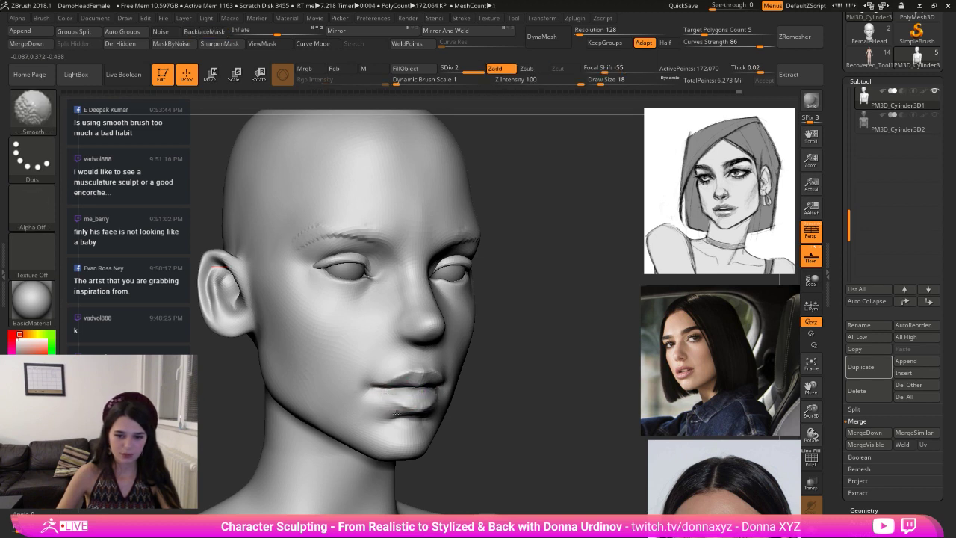
{"action": "mouse_move", "coordinate": [454, 410]}
{"action": "left_mouse_down", "text": "shift"}
{"action": "mouse_move", "coordinate": [506, 396]}
{"action": "mouse_move", "coordinate": [423, 364]}
{"action": "left_mouse_up", "text": "shift"}
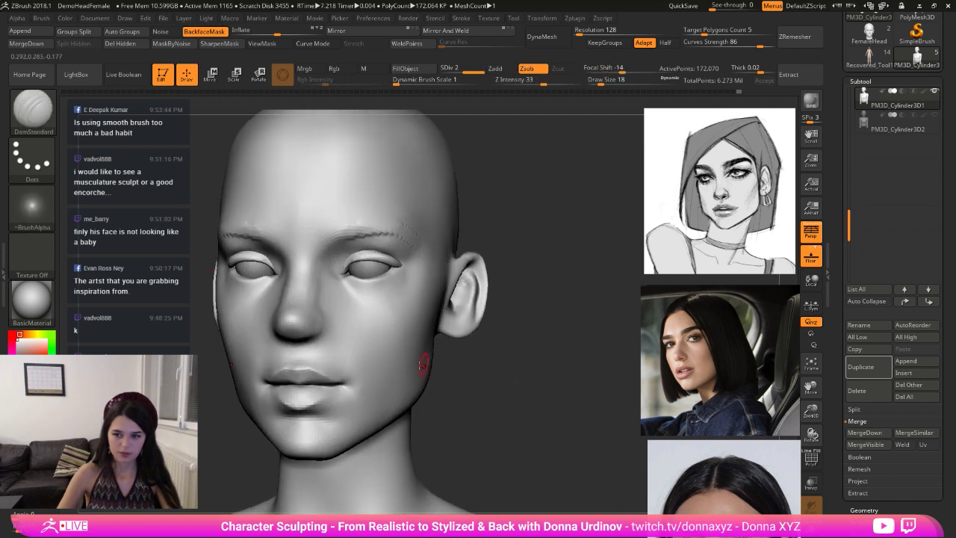
- Refine the lower lip's outline and the mouth corner from the opposite side with DamStandard, softening the corner with Smooth
{"action": "mouse_move", "coordinate": [314, 408]}
{"action": "left_mouse_down"}
{"action": "mouse_move", "coordinate": [343, 393]}
{"action": "mouse_move", "coordinate": [304, 410]}
{"action": "mouse_move", "coordinate": [332, 396]}
{"action": "left_mouse_up"}
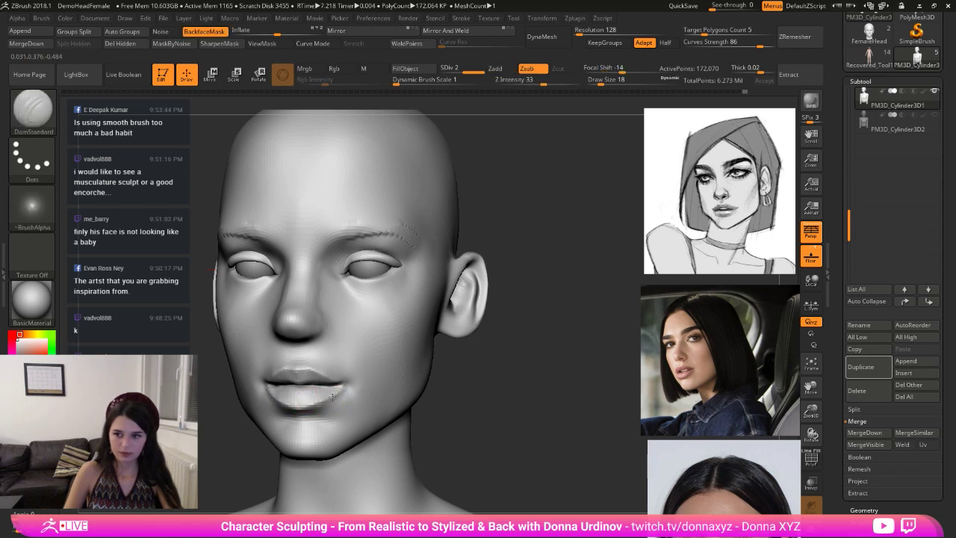
{"action": "left_click_drag", "start_coordinate": [458, 348], "coordinate": [463, 367]}
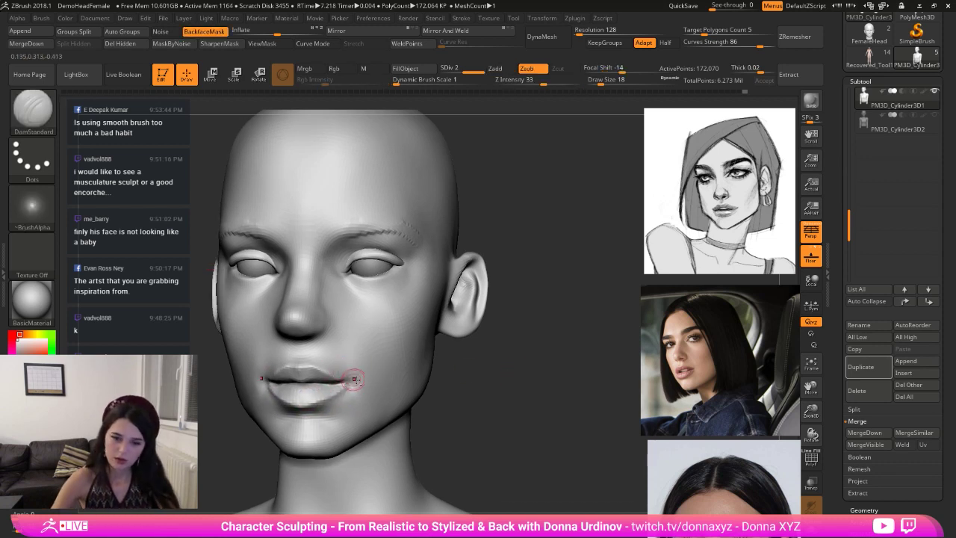
{"action": "left_click_drag", "start_coordinate": [349, 379], "coordinate": [349, 384]}
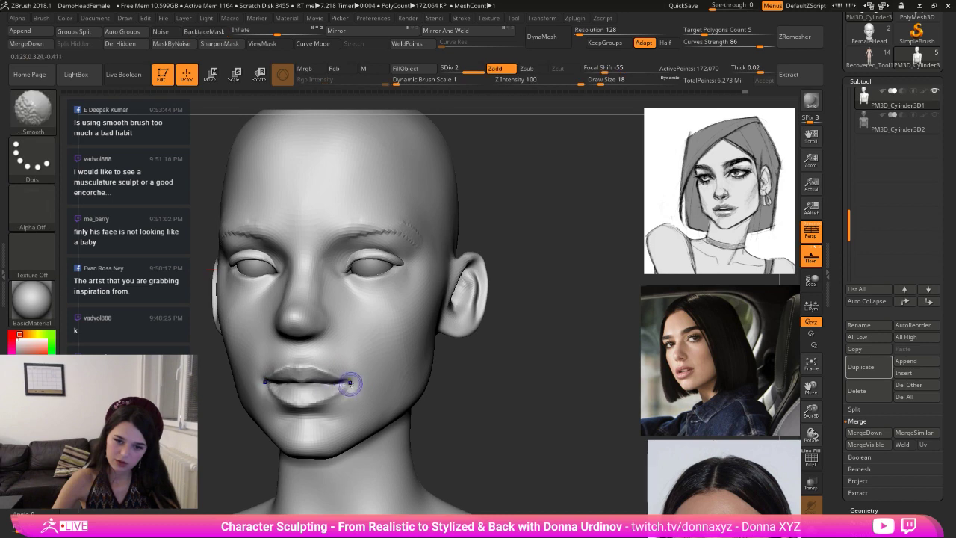
{"action": "left_click_drag", "start_coordinate": [437, 399], "coordinate": [480, 409]}
{"action": "mouse_move", "coordinate": [363, 388]}
{"action": "left_mouse_down"}
{"action": "mouse_move", "coordinate": [372, 400]}
{"action": "mouse_move", "coordinate": [411, 407]}
{"action": "left_mouse_up"}
- Add fullness to the lower lip with the Inflat brush, and smooth the skin below the mouth corners
{"action": "key", "text": "b"}
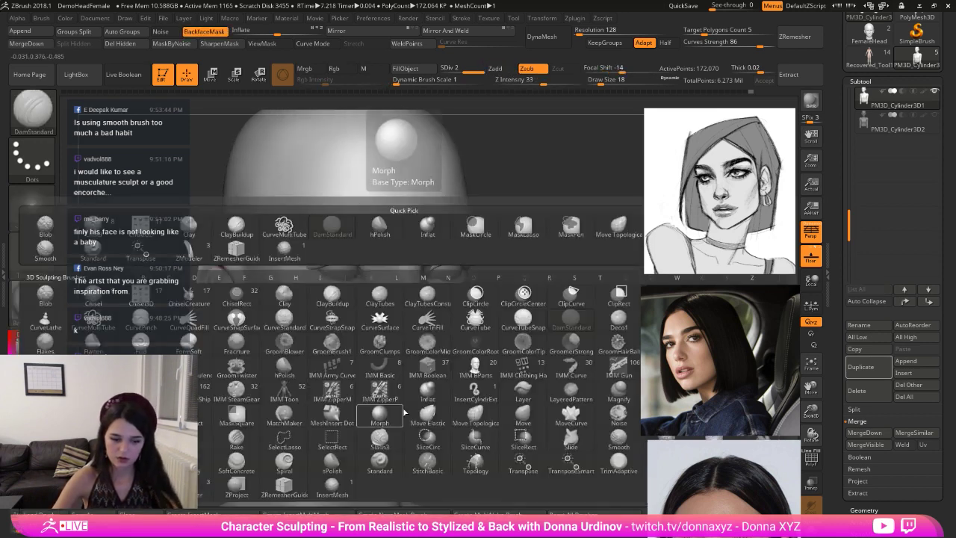
{"action": "key", "text": "i"}
{"action": "key", "text": "n"}
{"action": "key", "text": "bracketright"}
{"action": "key", "text": "bracketright"}
{"action": "left_click_drag", "start_coordinate": [388, 393], "coordinate": [418, 397]}
{"action": "left_click_drag", "start_coordinate": [511, 389], "coordinate": [474, 391]}
{"action": "mouse_move", "coordinate": [367, 408]}
{"action": "left_mouse_down", "text": "shift"}
{"action": "mouse_move", "coordinate": [391, 389]}
{"action": "mouse_move", "coordinate": [391, 401]}
{"action": "left_mouse_up", "text": "shift"}
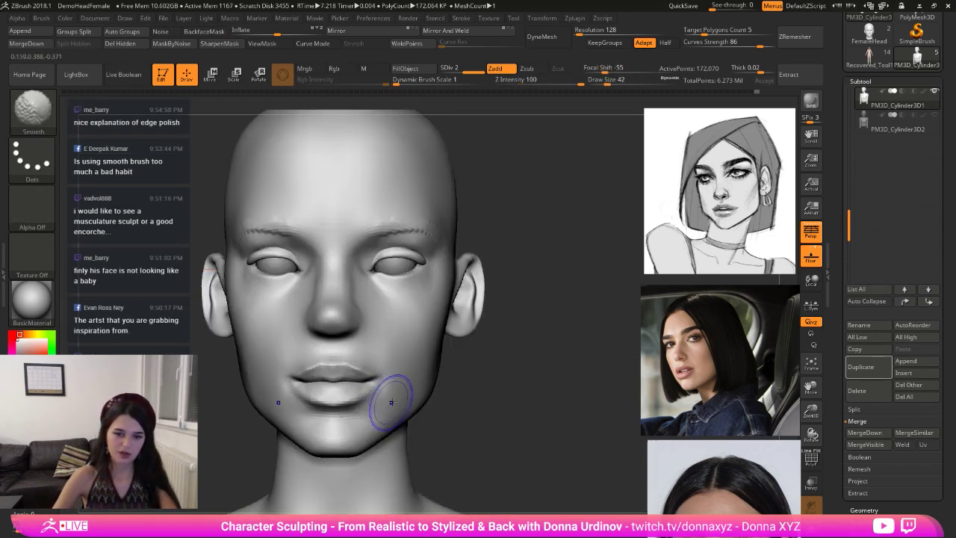
- Try to carve the base of the nose from below with DamStandard at draw size 26, and undo the stroke
{"action": "key", "text": "b"}
{"action": "key", "text": "d"}
{"action": "key", "text": "s"}
{"action": "left_click_drag", "start_coordinate": [521, 347], "coordinate": [552, 327]}
{"action": "mouse_move", "coordinate": [351, 265]}
{"action": "left_mouse_down"}
{"action": "mouse_move", "coordinate": [356, 255]}
{"action": "mouse_move", "coordinate": [352, 263]}
{"action": "left_mouse_up"}
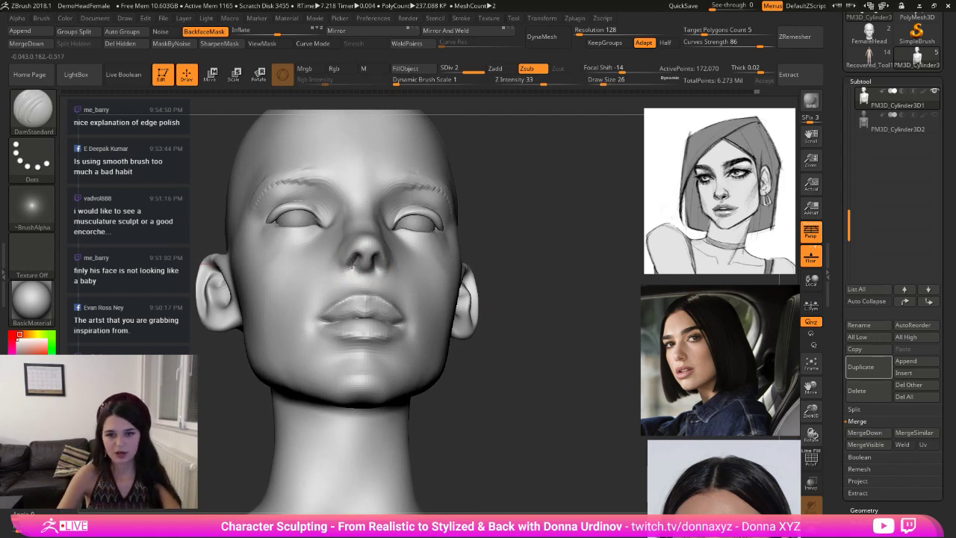
{"action": "left_click_drag", "start_coordinate": [502, 250], "coordinate": [575, 274]}
{"action": "key", "text": "ctrl+z"}
- Inflate the underside of the nose around the nostrils from below with the Inflat brush
{"action": "mouse_move", "coordinate": [476, 299]}
{"action": "left_mouse_down"}
{"action": "mouse_move", "coordinate": [498, 317]}
{"action": "mouse_move", "coordinate": [473, 310]}
{"action": "mouse_move", "coordinate": [433, 323]}
{"action": "left_mouse_up"}
{"action": "mouse_move", "coordinate": [521, 276]}
{"action": "left_mouse_down"}
{"action": "mouse_move", "coordinate": [542, 285]}
{"action": "mouse_move", "coordinate": [411, 228]}
{"action": "left_mouse_up"}
{"action": "key", "text": "b"}
{"action": "key", "text": "i"}
{"action": "key", "text": "n"}
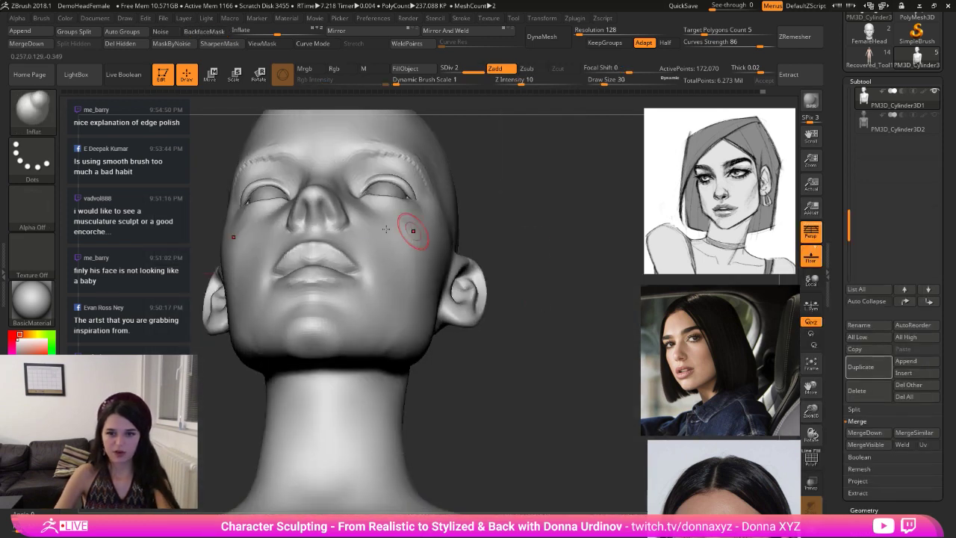
{"action": "left_click_drag", "start_coordinate": [325, 205], "coordinate": [329, 215]}
{"action": "mouse_move", "coordinate": [531, 243]}
{"action": "left_mouse_down", "text": "shift"}
{"action": "mouse_move", "coordinate": [531, 297]}
{"action": "mouse_move", "coordinate": [542, 192]}
{"action": "left_mouse_up", "text": "shift"}
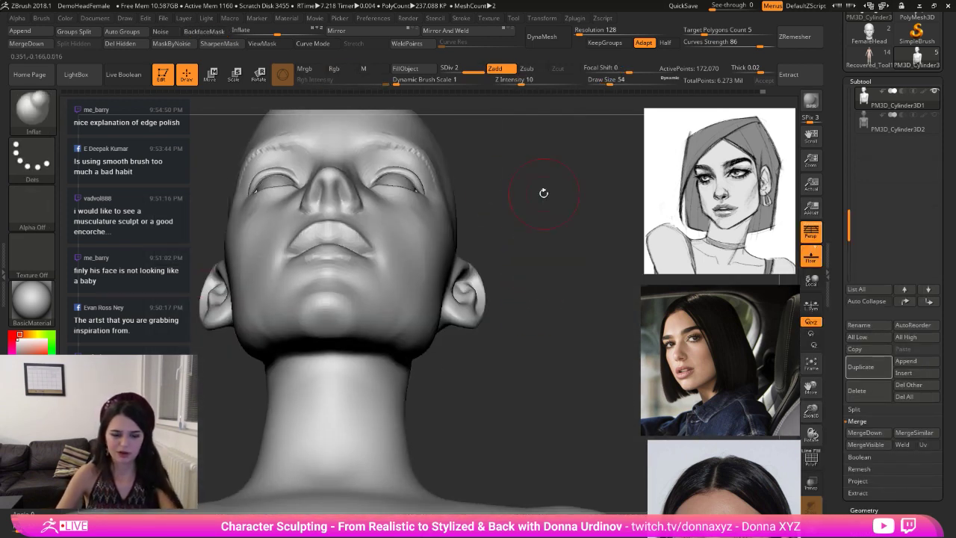
{"action": "mouse_move", "coordinate": [336, 198]}
{"action": "left_mouse_down"}
{"action": "mouse_move", "coordinate": [321, 190]}
{"action": "mouse_move", "coordinate": [343, 212]}
{"action": "left_mouse_up"}
- Build up the side of the nose tip with ClayBuildup at draw size 30, and smooth it from the front
{"action": "key", "text": "b"}
{"action": "key", "text": "c"}
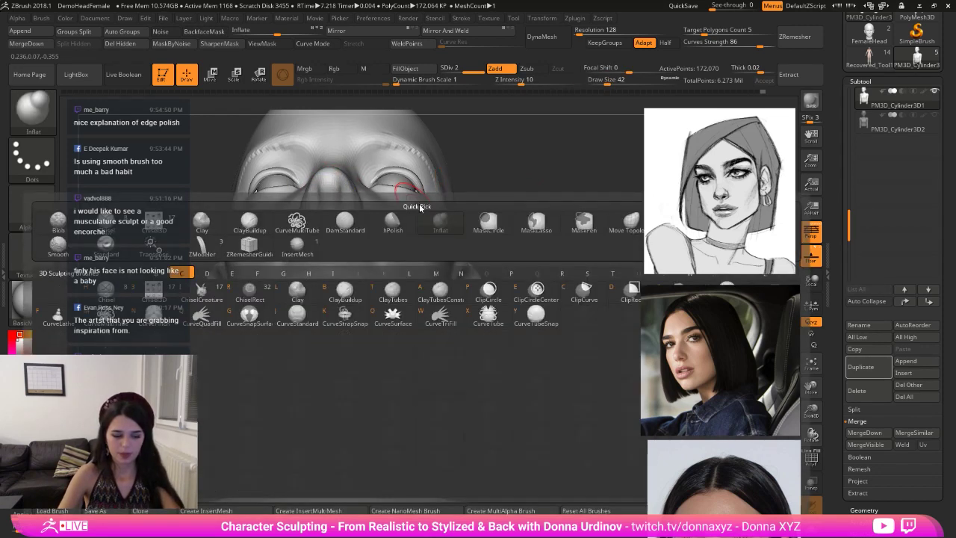
{"action": "key", "text": "b"}
{"action": "left_click_drag", "start_coordinate": [499, 212], "coordinate": [571, 214]}
{"action": "left_click_drag", "start_coordinate": [427, 199], "coordinate": [423, 197]}
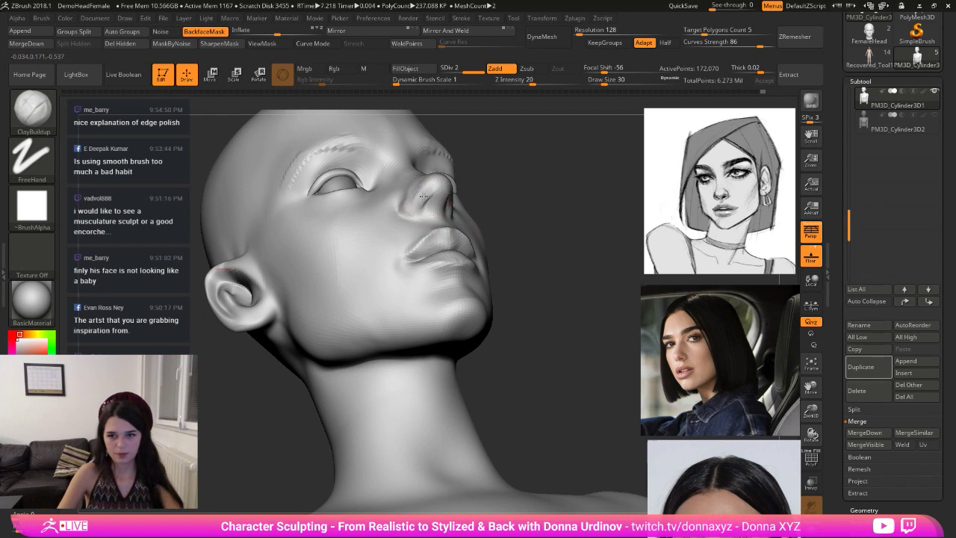
{"action": "left_click_drag", "start_coordinate": [516, 207], "coordinate": [427, 272], "text": "shift"}
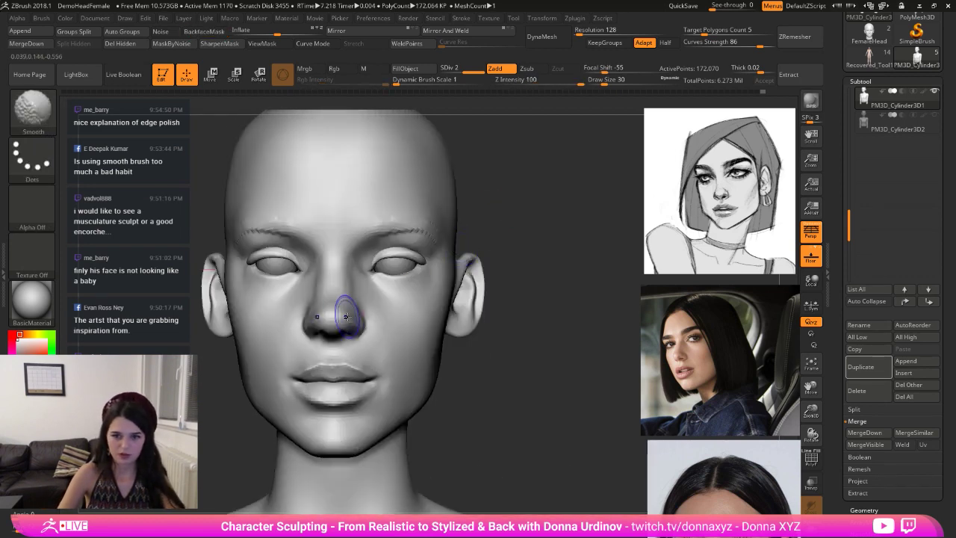
- Place the frontal portrait reference below the sketch, and carve the crease around the nostril wing with DamStandard at draw size 30
{"action": "key", "text": "b"}
{"action": "key", "text": "d"}
{"action": "key", "text": "s"}
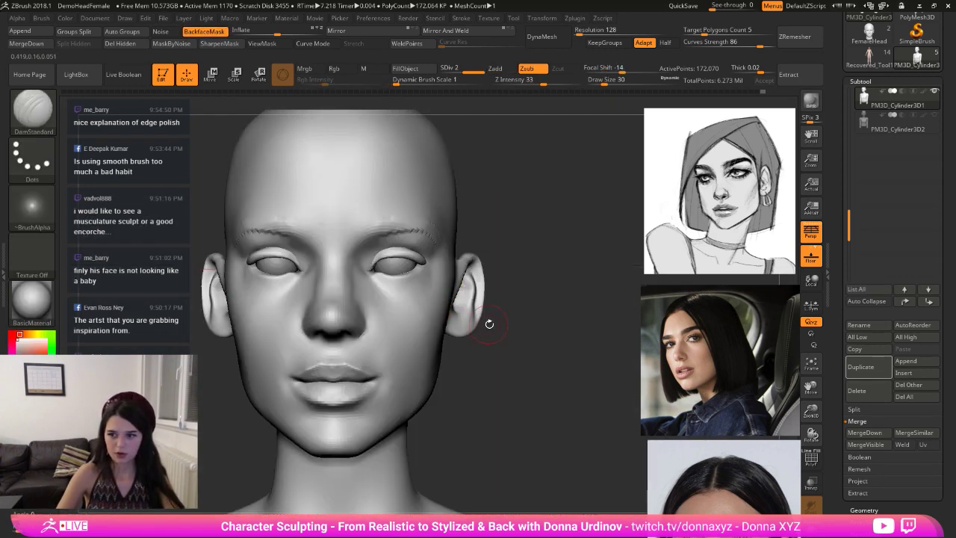
{"action": "left_click_drag", "start_coordinate": [488, 324], "coordinate": [468, 322]}
{"action": "left_click_drag", "start_coordinate": [686, 488], "coordinate": [673, 265]}
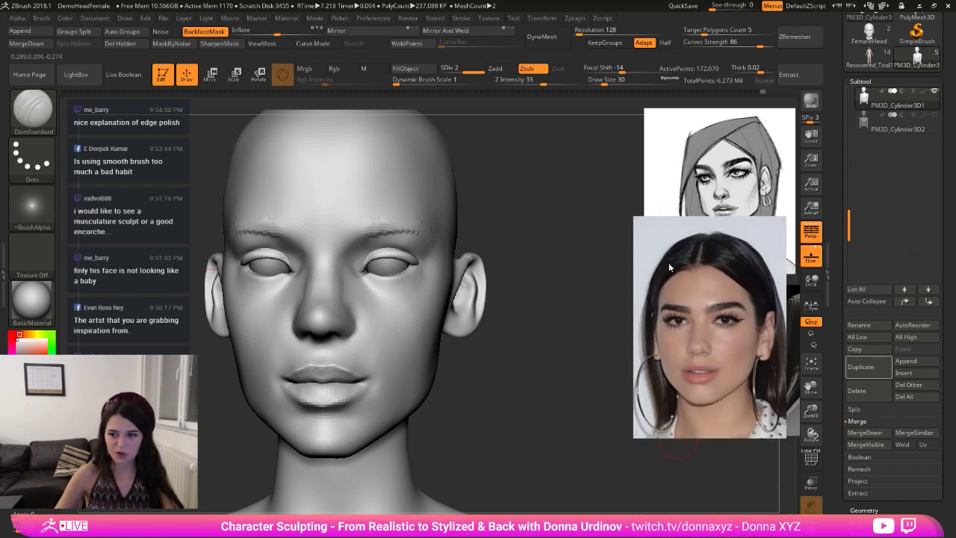
{"action": "mouse_move", "coordinate": [549, 283]}
{"action": "left_mouse_down"}
{"action": "mouse_move", "coordinate": [551, 297]}
{"action": "mouse_move", "coordinate": [540, 301]}
{"action": "left_mouse_up"}
{"action": "left_click_drag", "start_coordinate": [335, 346], "coordinate": [347, 331]}
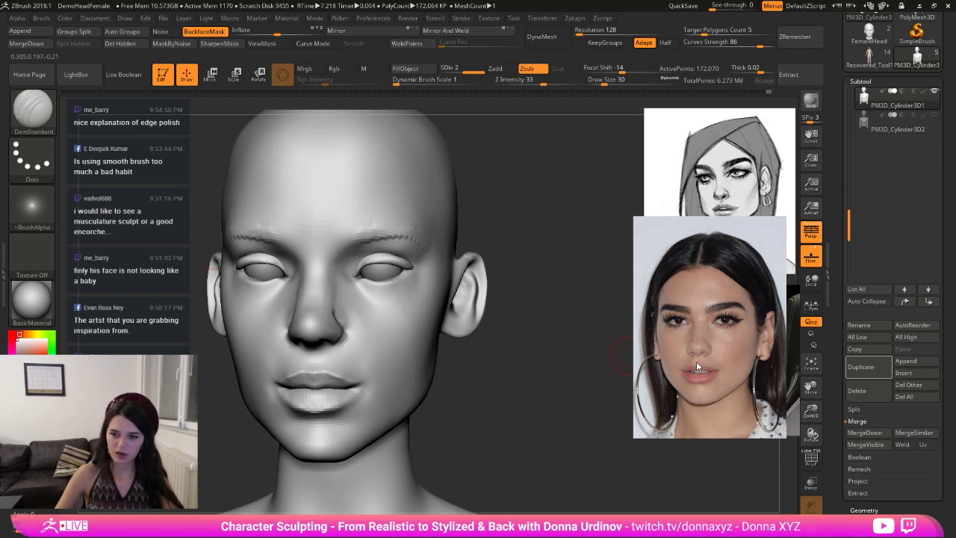
{"action": "left_click_drag", "start_coordinate": [691, 266], "coordinate": [698, 313]}
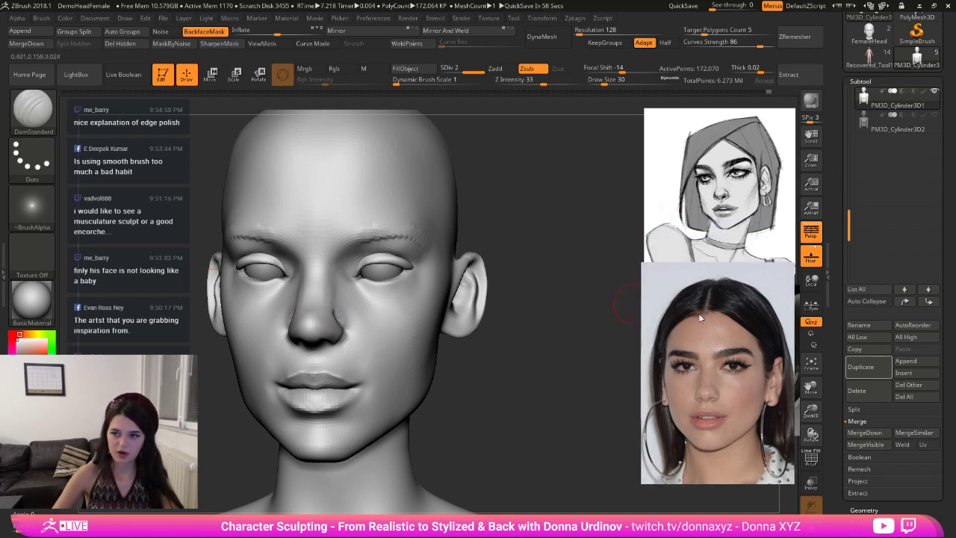
- Carve along the side of the nose up to the inner eye corner with DamStandard, and soften it with Smooth
{"action": "mouse_move", "coordinate": [377, 351]}
{"action": "right_mouse_down"}
{"action": "mouse_move", "coordinate": [480, 346]}
{"action": "mouse_move", "coordinate": [379, 338]}
{"action": "right_mouse_up"}
{"action": "left_click_drag", "start_coordinate": [340, 339], "coordinate": [352, 328]}
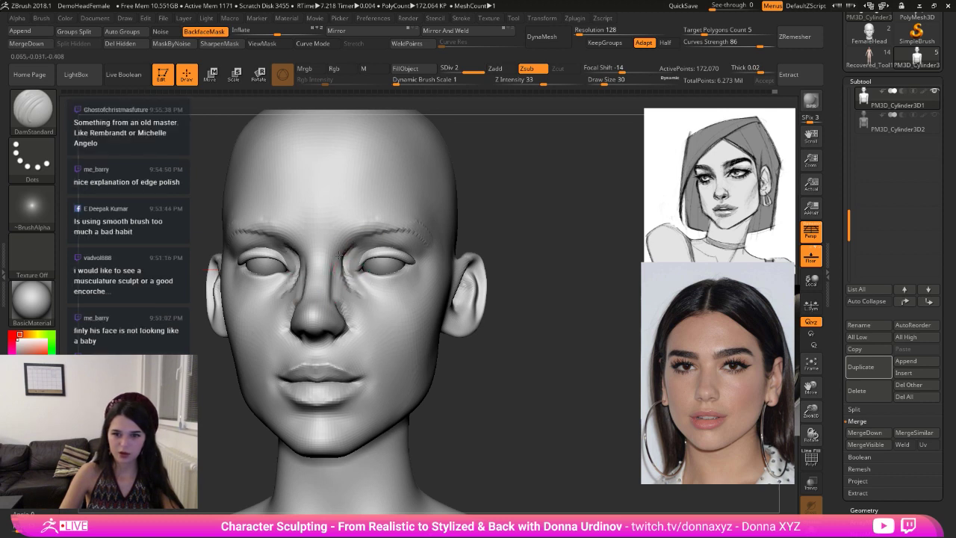
{"action": "key", "text": "shift"}
{"action": "left_click_drag", "start_coordinate": [342, 292], "coordinate": [348, 253], "text": "shift"}
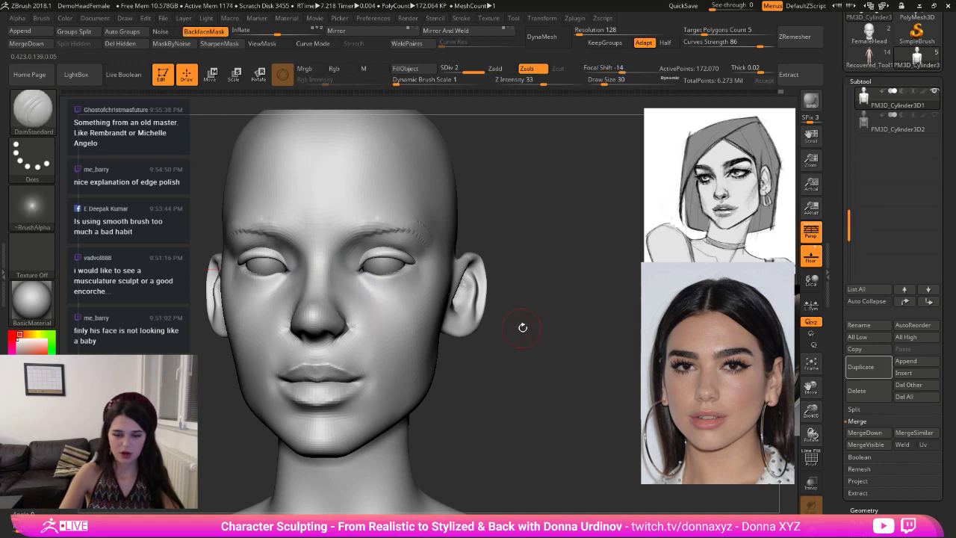
{"action": "mouse_move", "coordinate": [521, 324]}
{"action": "left_mouse_down"}
{"action": "mouse_move", "coordinate": [531, 335]}
{"action": "mouse_move", "coordinate": [386, 313]}
{"action": "mouse_move", "coordinate": [430, 336]}
{"action": "mouse_move", "coordinate": [413, 342]}
{"action": "left_mouse_up"}
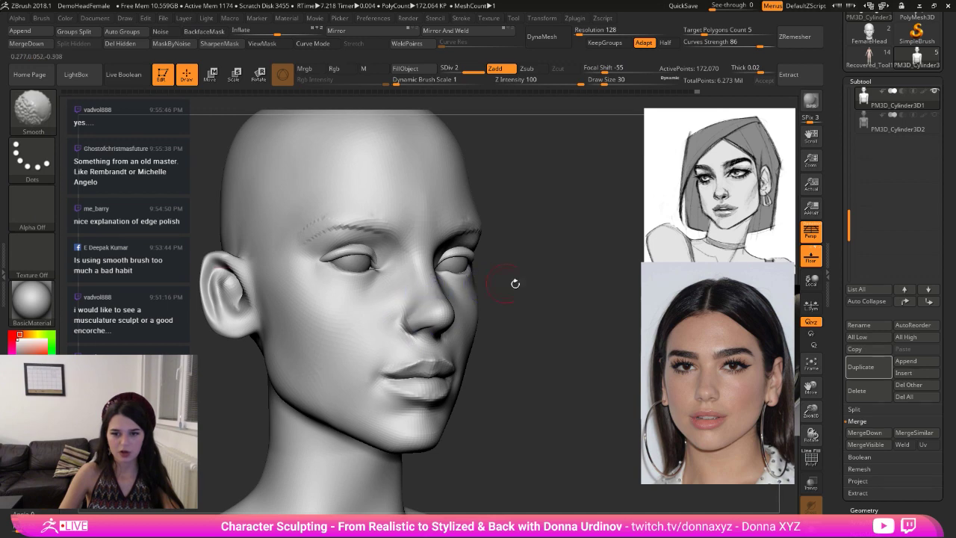
{"action": "left_click_drag", "start_coordinate": [515, 283], "coordinate": [419, 328], "text": "shift"}
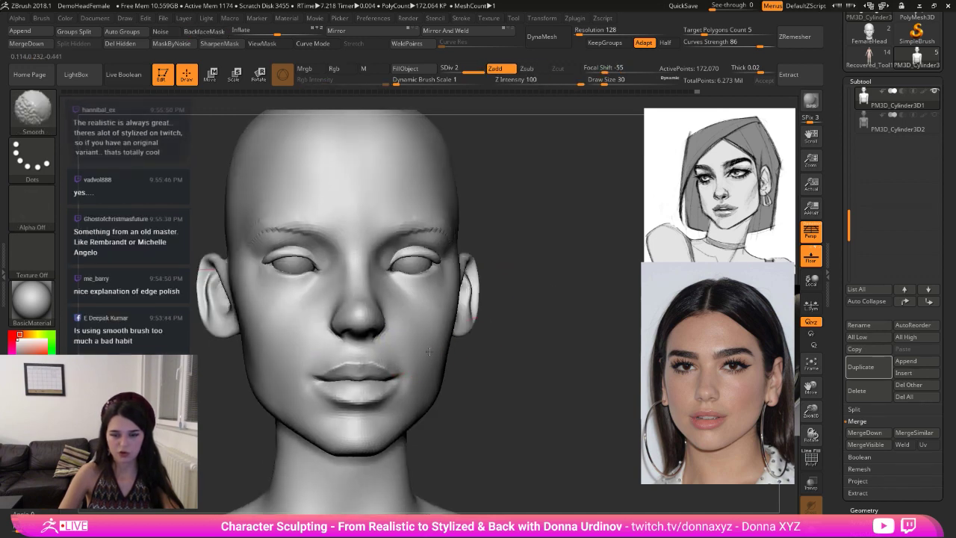
- Adjust the temple and outer brow area from a low view with the Move brush at draw size 70
{"action": "mouse_move", "coordinate": [527, 373]}
{"action": "left_mouse_down"}
{"action": "mouse_move", "coordinate": [494, 372]}
{"action": "mouse_move", "coordinate": [526, 350]}
{"action": "mouse_move", "coordinate": [526, 361]}
{"action": "mouse_move", "coordinate": [450, 312]}
{"action": "left_mouse_up"}
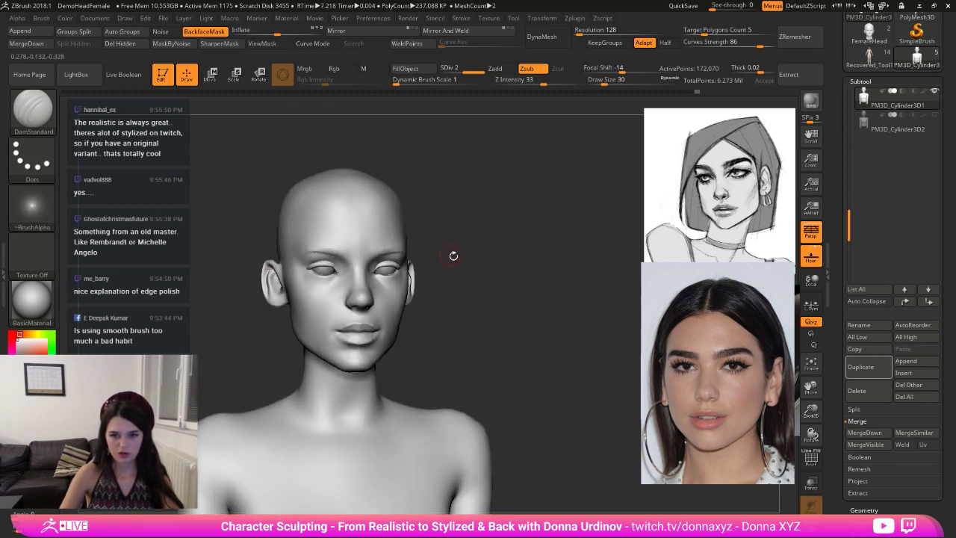
{"action": "left_click_drag", "start_coordinate": [495, 249], "coordinate": [490, 224]}
{"action": "key", "text": "F1"}
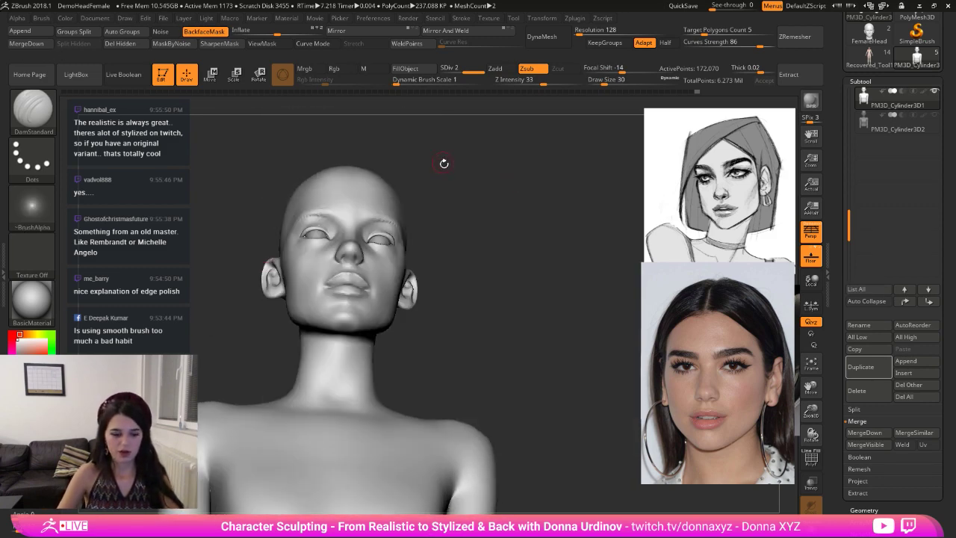
{"action": "key", "text": "b"}
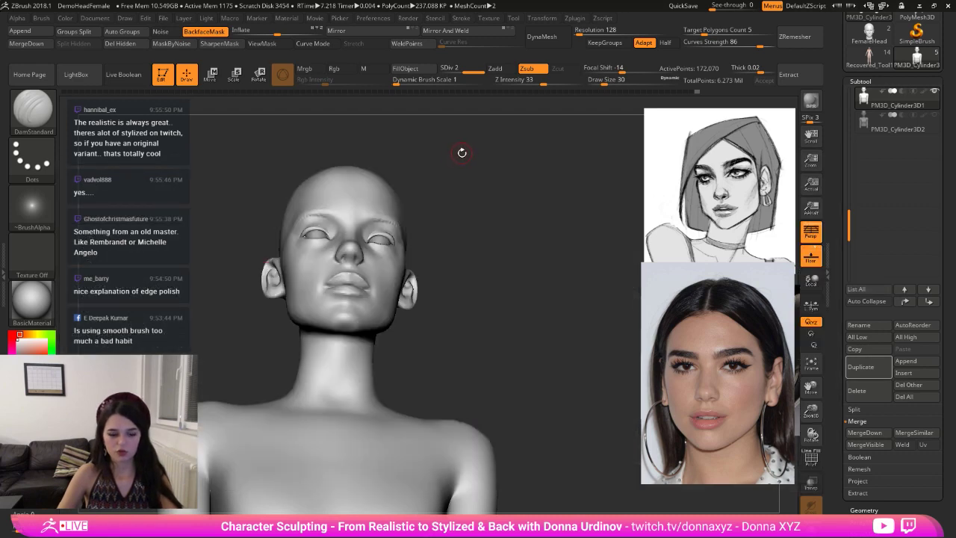
{"action": "key", "text": "b"}
{"action": "key", "text": "m"}
{"action": "key", "text": "v"}
{"action": "mouse_move", "coordinate": [462, 153]}
{"action": "left_mouse_down"}
{"action": "mouse_move", "coordinate": [496, 250]}
{"action": "mouse_move", "coordinate": [490, 224]}
{"action": "mouse_move", "coordinate": [319, 266]}
{"action": "mouse_move", "coordinate": [307, 293]}
{"action": "left_mouse_up"}
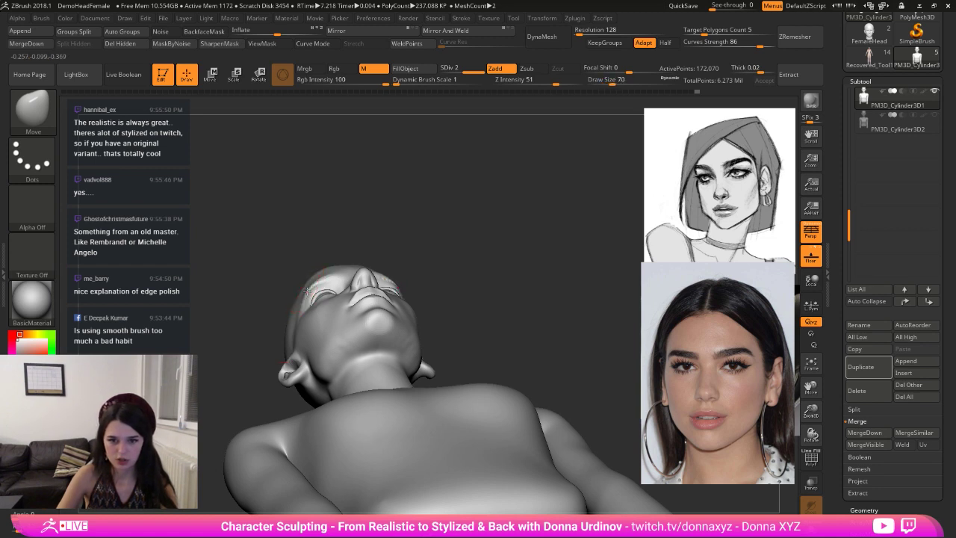
{"action": "left_click_drag", "start_coordinate": [427, 221], "coordinate": [469, 273], "text": "shift"}
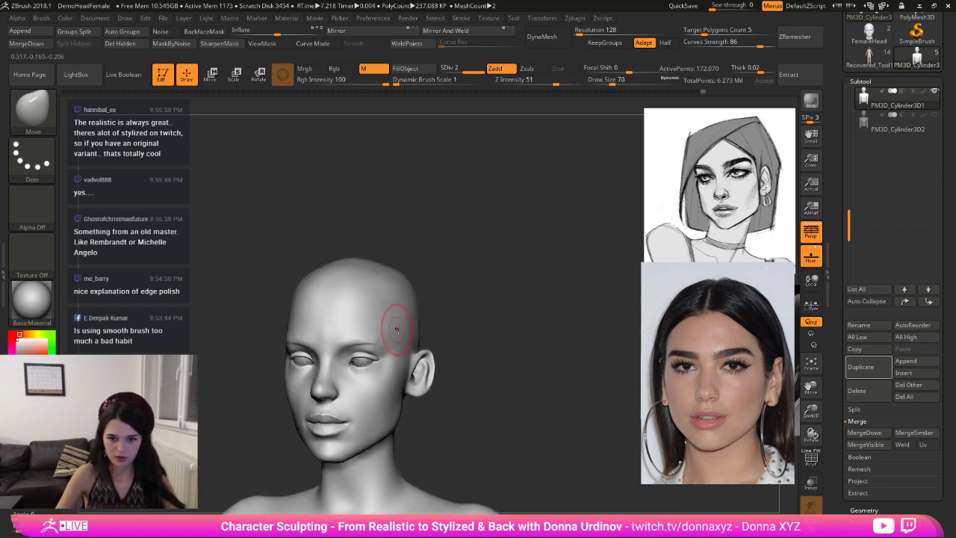
- Polish the top of the skull with hPolish at draw size 114
{"action": "left_click_drag", "start_coordinate": [486, 316], "coordinate": [484, 296], "text": "alt"}
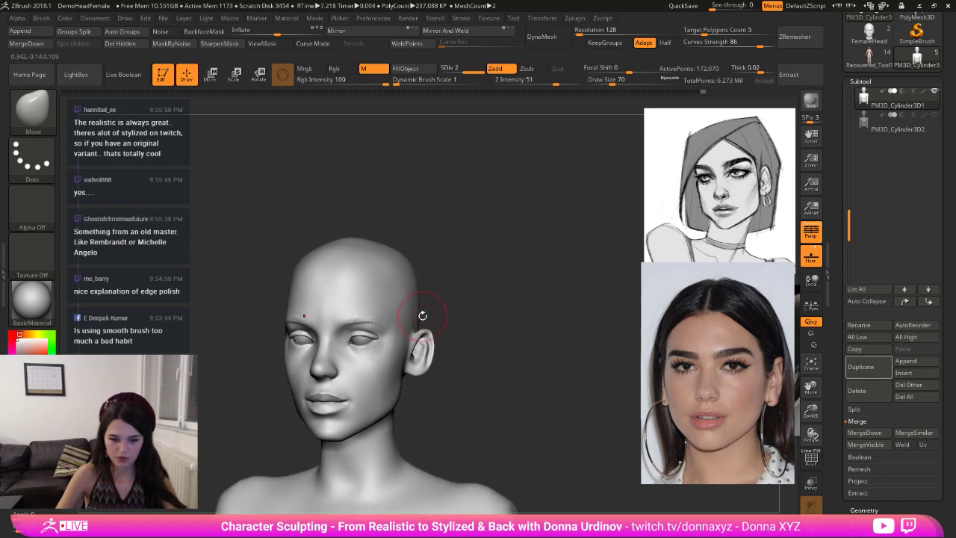
{"action": "key", "text": "]"}
{"action": "key", "text": "]"}
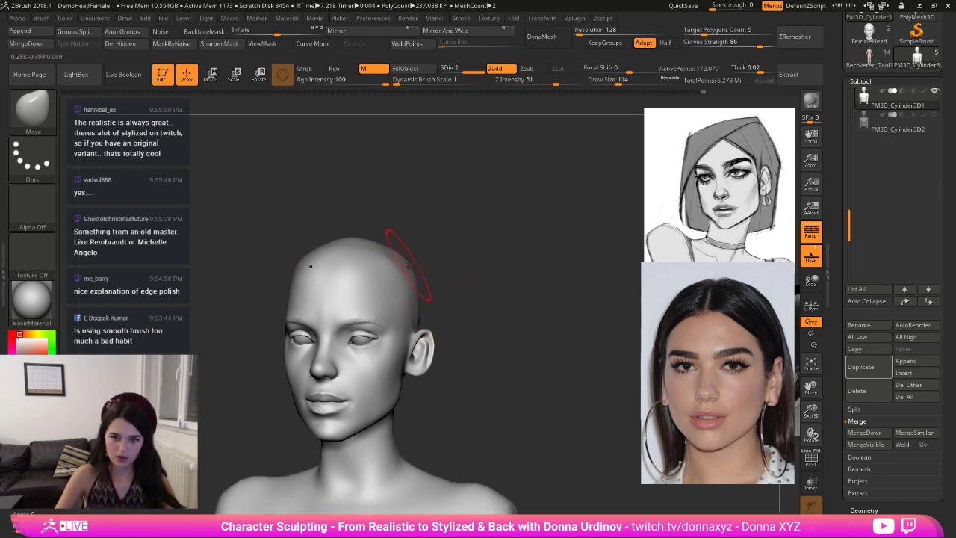
{"action": "key", "text": "b"}
{"action": "key", "text": "h"}
{"action": "key", "text": "p"}
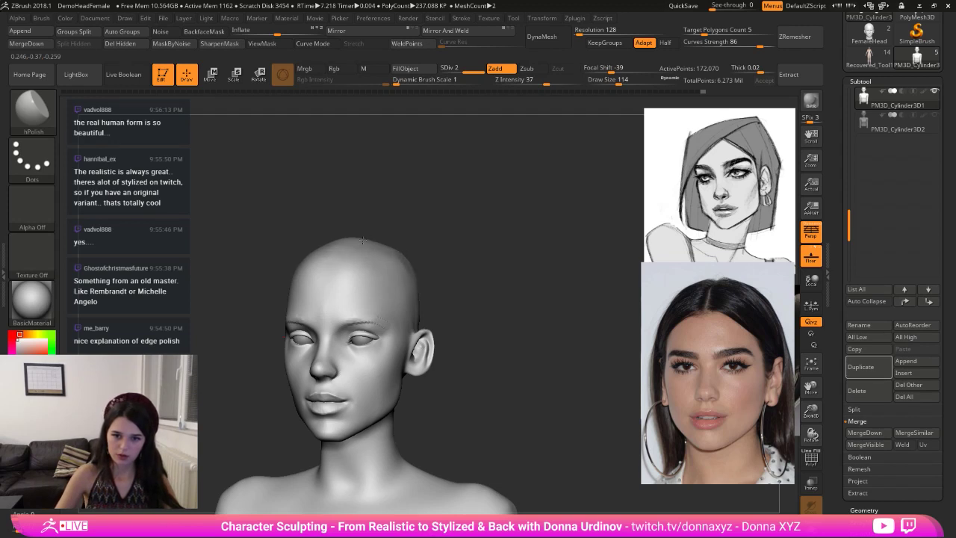
{"action": "left_click_drag", "start_coordinate": [362, 240], "coordinate": [407, 224]}
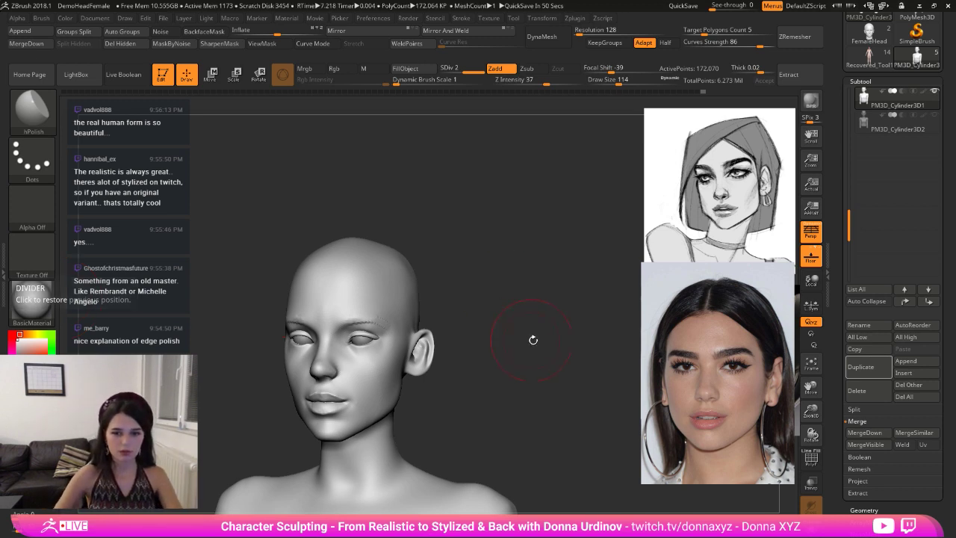
- Divide the head mesh once to subdivision level 3
{"action": "mouse_move", "coordinate": [531, 337]}
{"action": "left_mouse_down"}
{"action": "mouse_move", "coordinate": [525, 321]}
{"action": "mouse_move", "coordinate": [528, 336]}
{"action": "left_mouse_up"}
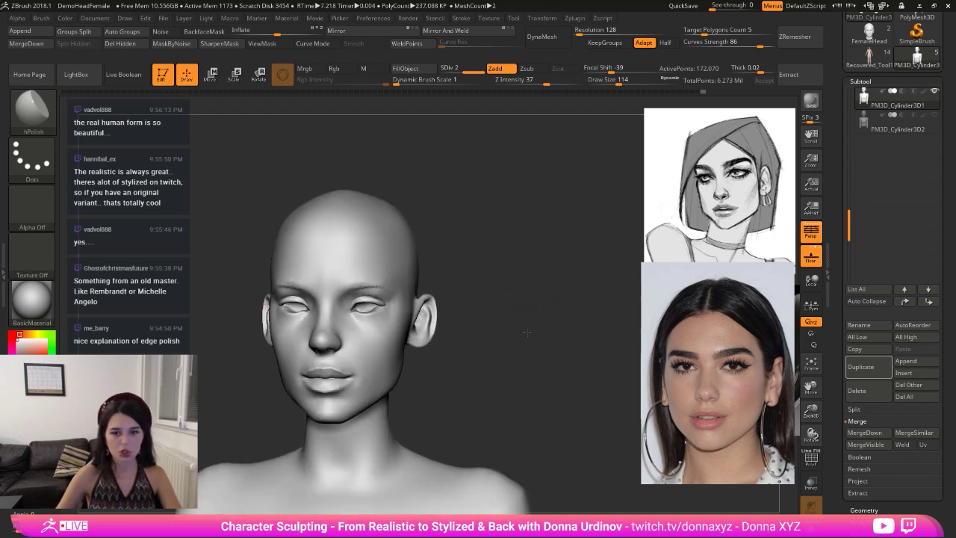
{"action": "left_click_drag", "start_coordinate": [868, 481], "coordinate": [868, 479]}
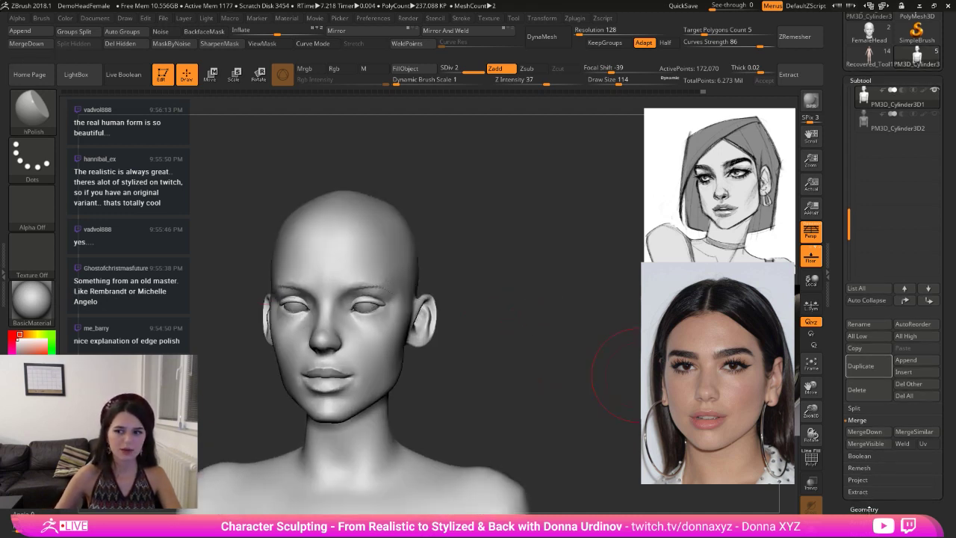
{"action": "left_click", "coordinate": [864, 508]}
{"action": "left_click", "coordinate": [857, 180]}
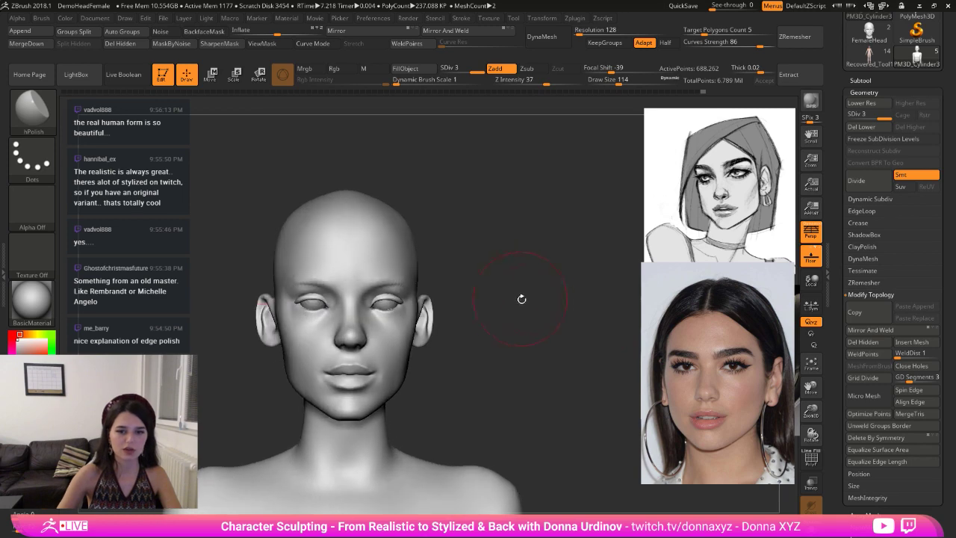
- Smooth the eyebrow area and the space between the brows with Smooth at draw size 54
{"action": "left_click_drag", "start_coordinate": [521, 299], "coordinate": [523, 329]}
{"action": "key", "text": "b"}
{"action": "key", "text": "d"}
{"action": "key", "text": "s"}
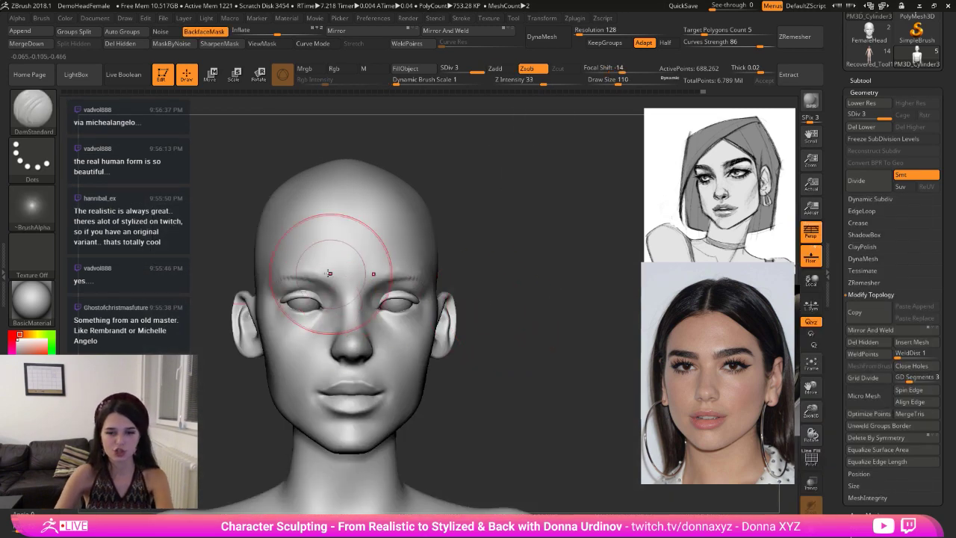
{"action": "left_click_drag", "start_coordinate": [287, 276], "coordinate": [305, 279], "text": "shift"}
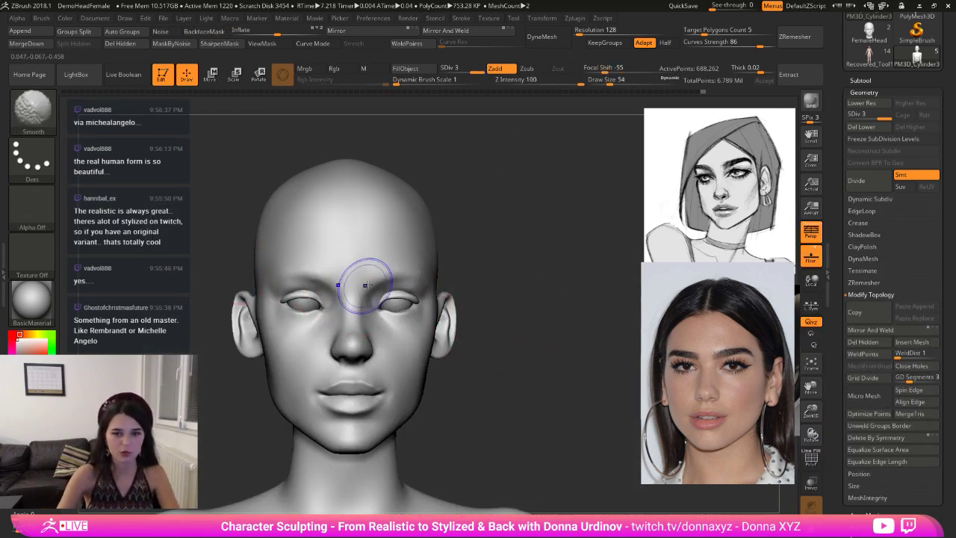
- Carve the eyebrow lines from both three-quarter views with DamStandard at draw size 30, undoing the misplaced stroke
{"action": "left_click_drag", "start_coordinate": [546, 279], "coordinate": [528, 280]}
{"action": "left_click_drag", "start_coordinate": [522, 234], "coordinate": [500, 229]}
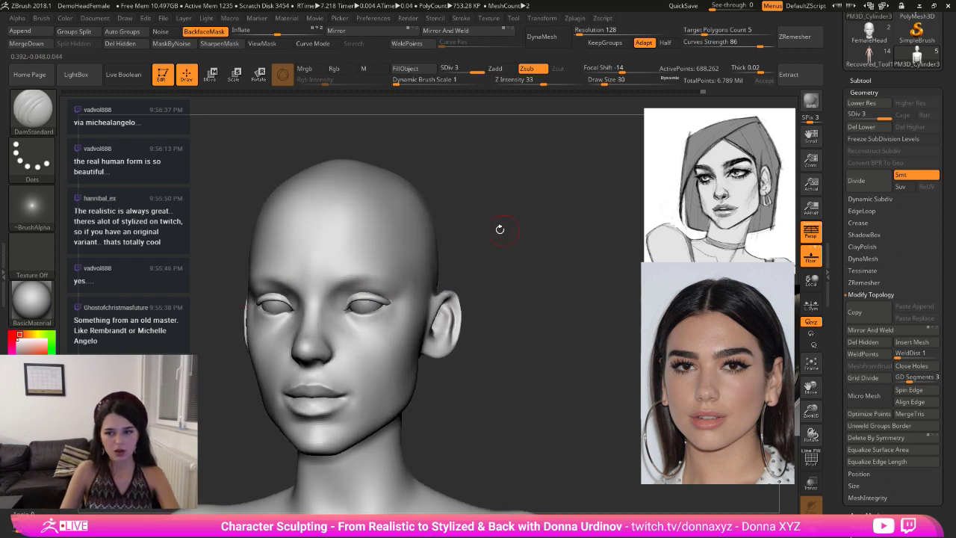
{"action": "left_click_drag", "start_coordinate": [334, 287], "coordinate": [390, 276]}
{"action": "key", "text": "ctrl+z"}
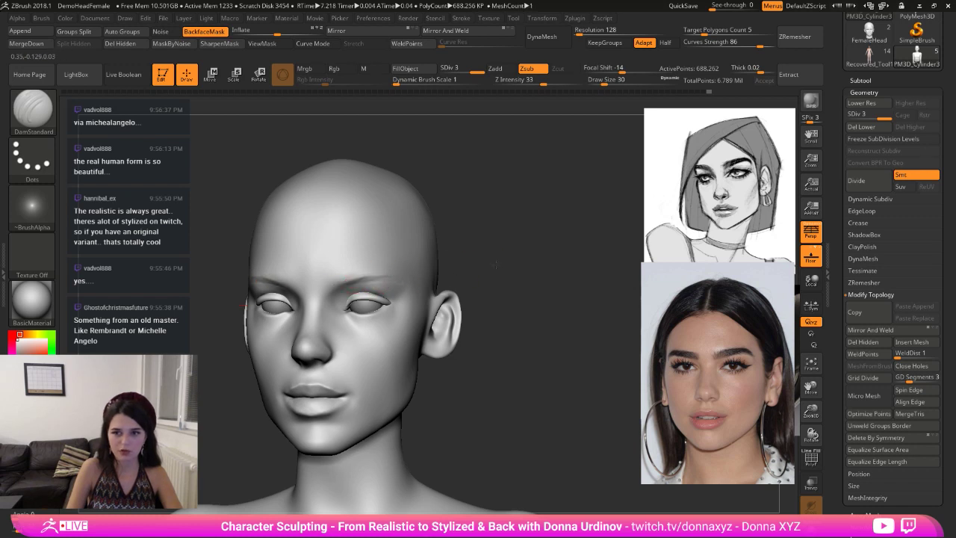
{"action": "left_click_drag", "start_coordinate": [496, 266], "coordinate": [463, 260]}
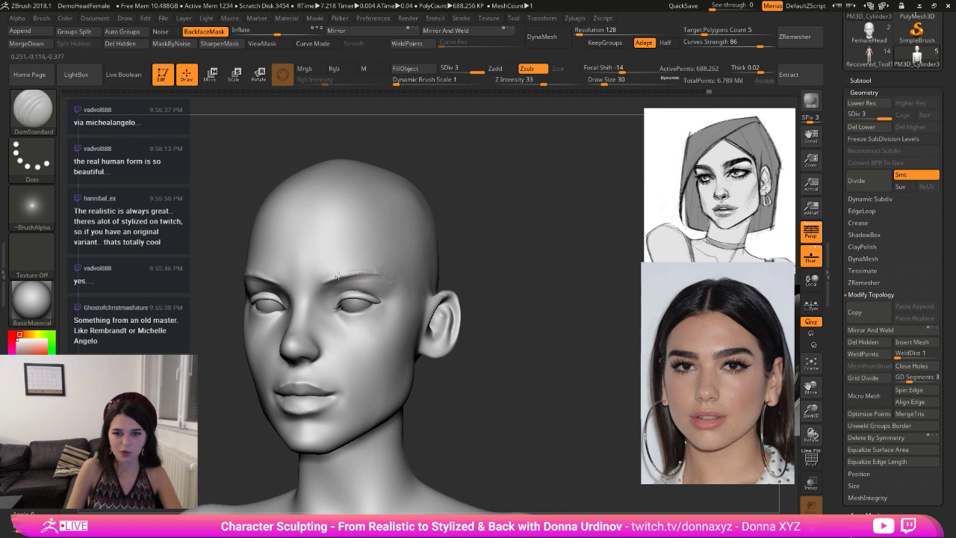
{"action": "left_click_drag", "start_coordinate": [360, 275], "coordinate": [385, 274]}
{"action": "mouse_move", "coordinate": [459, 262]}
{"action": "left_mouse_down"}
{"action": "mouse_move", "coordinate": [506, 255]}
{"action": "mouse_move", "coordinate": [446, 265]}
{"action": "left_mouse_up"}
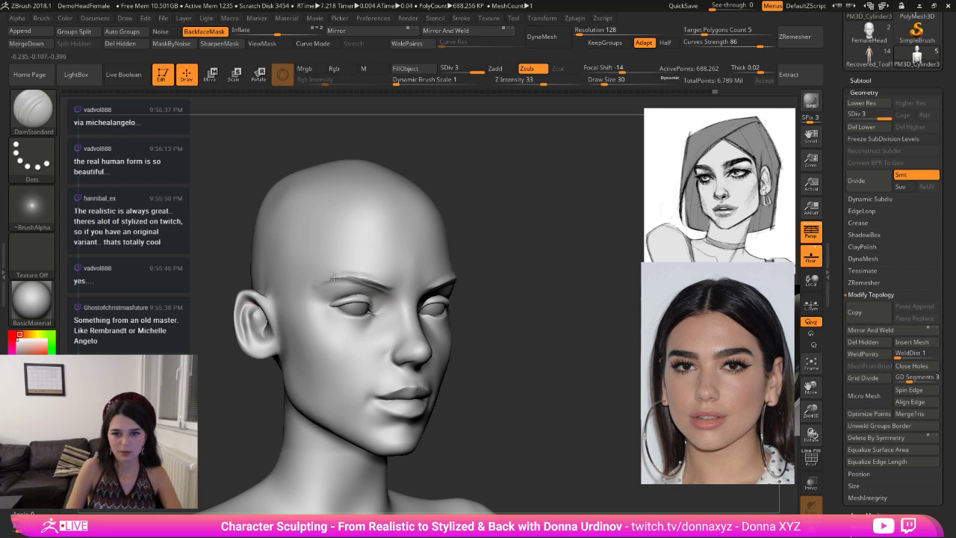
{"action": "key", "text": "shift"}
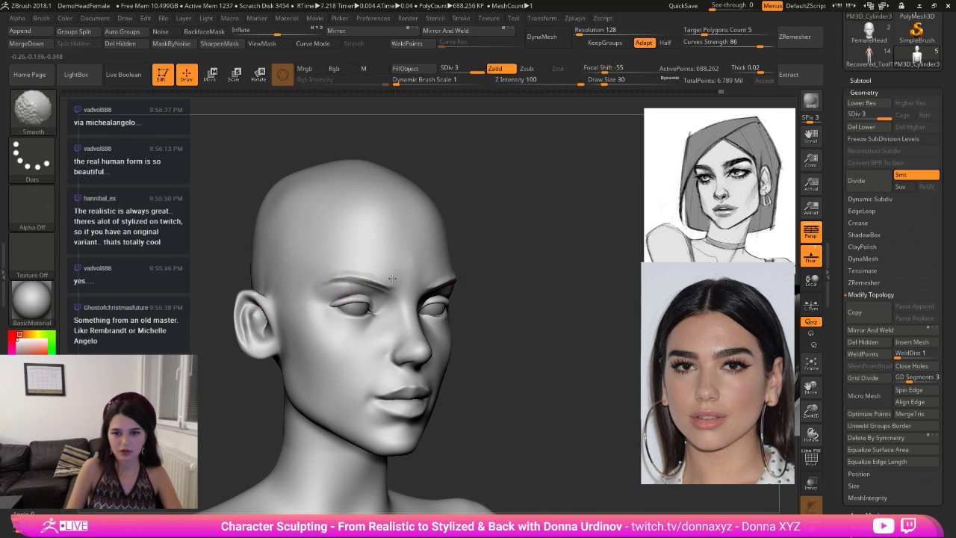
- Flatten the eyebrow surfaces with hPolish, reducing the draw size to 14
{"action": "key", "text": "b"}
{"action": "key", "text": "h"}
{"action": "key", "text": "p"}
{"action": "left_click_drag", "start_coordinate": [546, 267], "coordinate": [524, 272]}
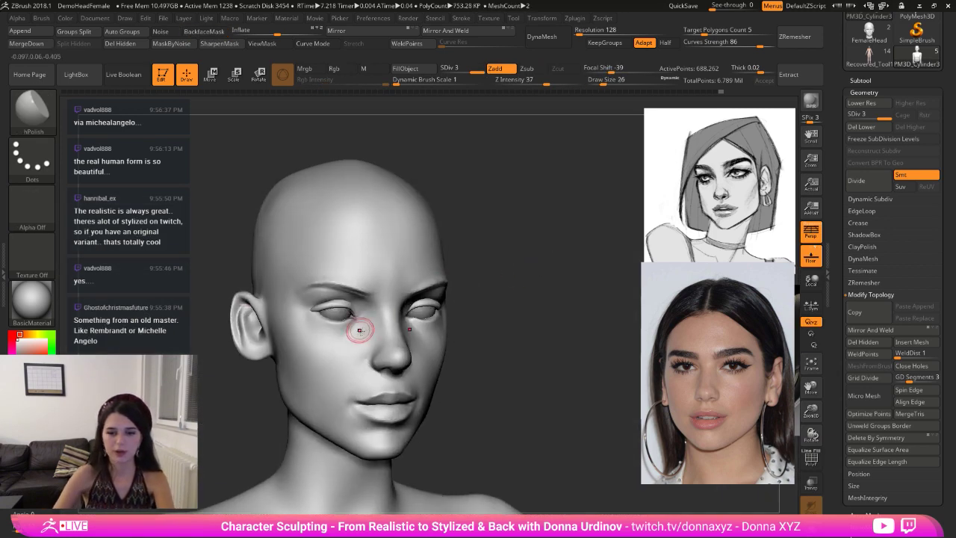
{"action": "key", "text": "bracketleft"}
{"action": "key", "text": "bracketleft"}
{"action": "right_click_drag", "start_coordinate": [364, 292], "coordinate": [344, 277]}
{"action": "left_click_drag", "start_coordinate": [523, 249], "coordinate": [513, 245], "text": "shift"}
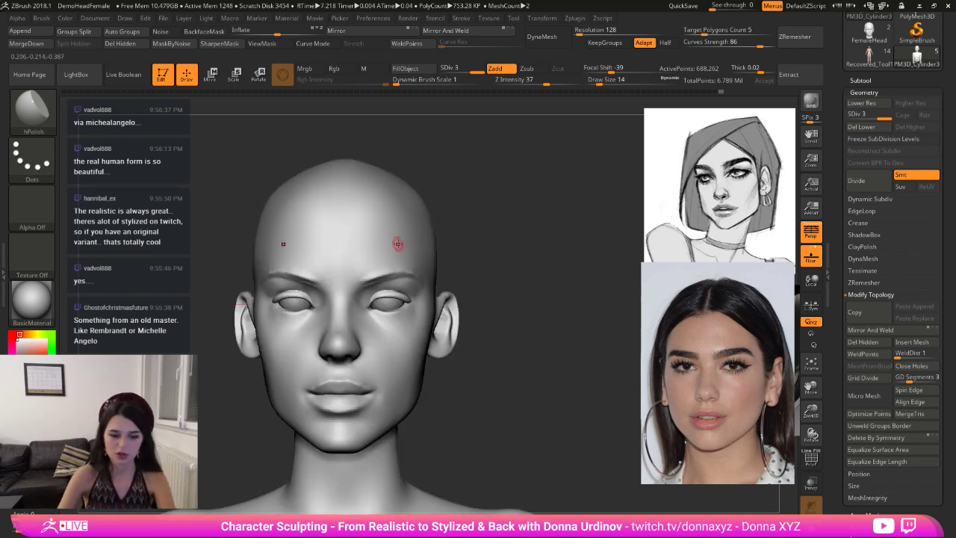
- Polish the area just above the eyebrows with hPolish at draw size 26, and soften it with Smooth
{"action": "key", "text": "bracketright"}
{"action": "right_click_drag", "start_coordinate": [361, 233], "coordinate": [387, 276]}
{"action": "left_click_drag", "start_coordinate": [370, 269], "coordinate": [396, 286], "text": "shift"}
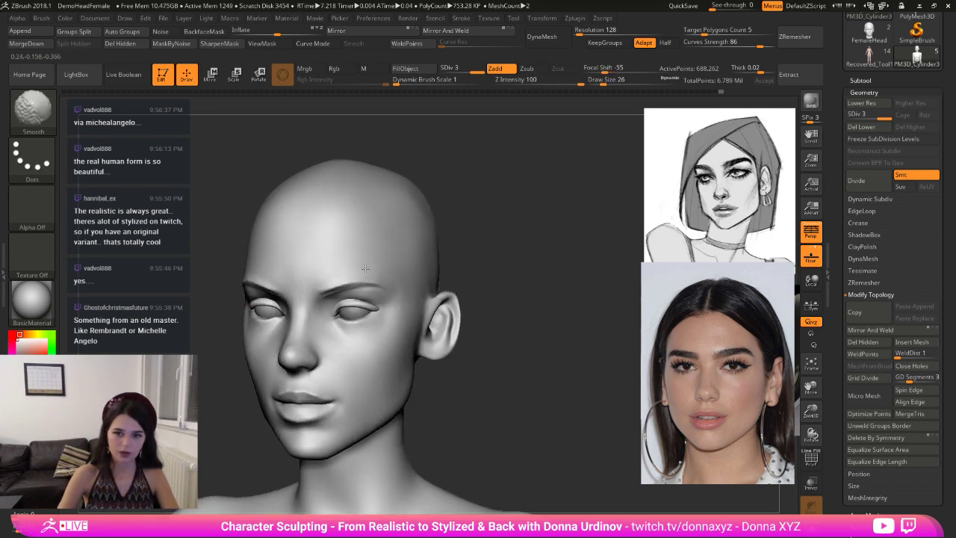
- Reshape the outer upper eyelids from the front with the Move brush at draw size 22
{"action": "right_click_drag", "start_coordinate": [478, 257], "coordinate": [473, 217], "text": "ctrl"}
{"action": "left_click_drag", "start_coordinate": [463, 218], "coordinate": [502, 231]}
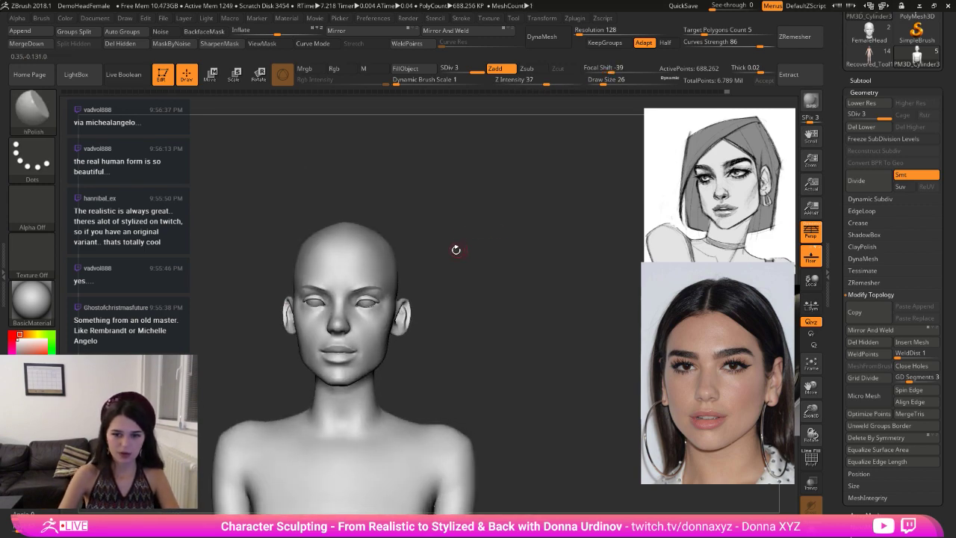
{"action": "mouse_move", "coordinate": [455, 249]}
{"action": "right_mouse_down", "text": "ctrl"}
{"action": "mouse_move", "coordinate": [457, 292]}
{"action": "mouse_move", "coordinate": [400, 261]}
{"action": "mouse_move", "coordinate": [417, 299]}
{"action": "right_mouse_up", "text": "ctrl"}
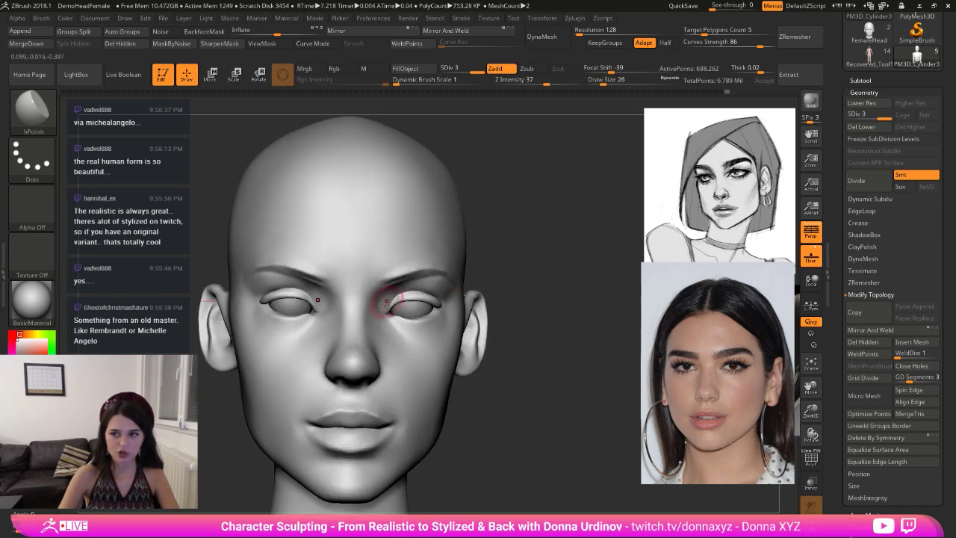
{"action": "key", "text": "b"}
{"action": "key", "text": "m"}
{"action": "key", "text": "v"}
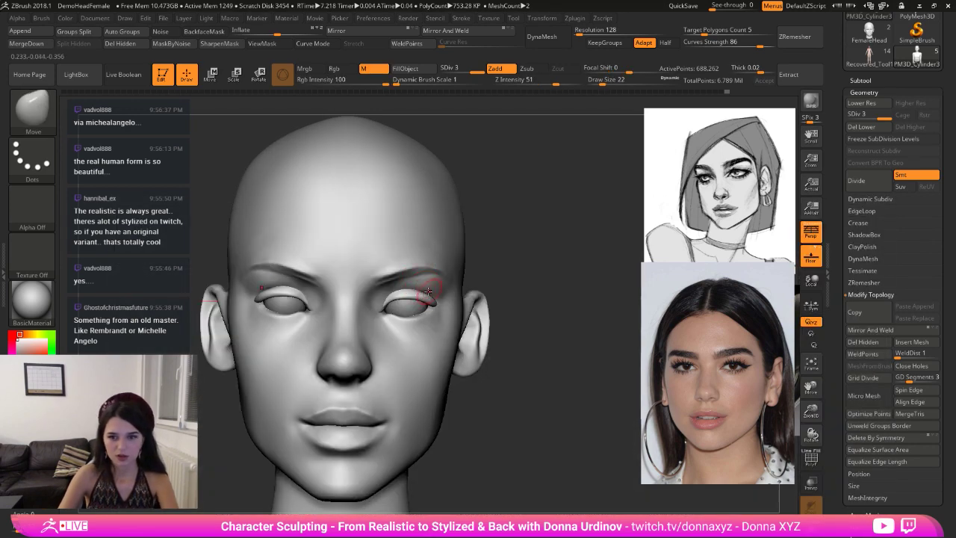
- Carve the eyelid crease near the inner eye corners with DamStandard at draw size 22
{"action": "key", "text": "b"}
{"action": "key", "text": "d"}
{"action": "key", "text": "s"}
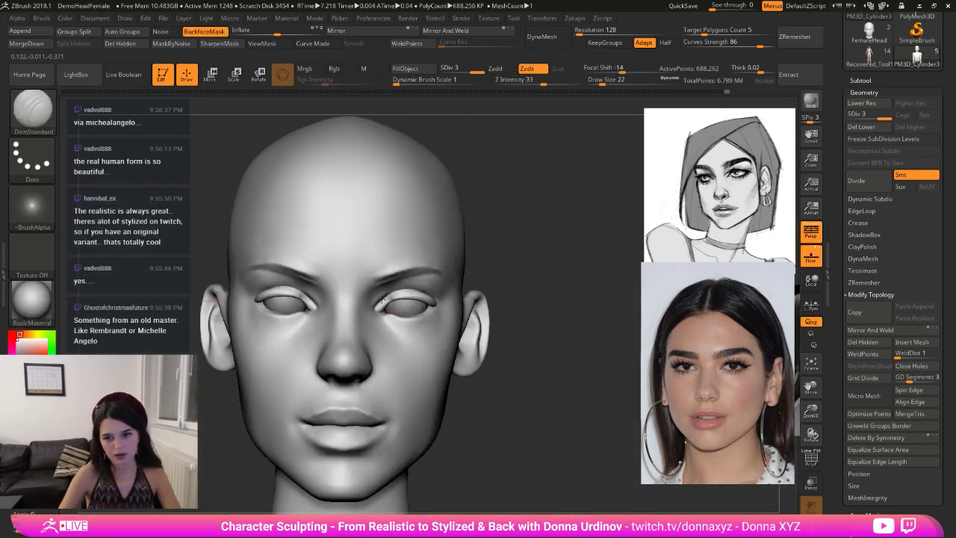
- Reposition the upper eyelid from the side and three-quarter views with Move Topological at draw size 42
{"action": "mouse_move", "coordinate": [525, 273]}
{"action": "left_mouse_down"}
{"action": "mouse_move", "coordinate": [497, 274]}
{"action": "mouse_move", "coordinate": [518, 266]}
{"action": "mouse_move", "coordinate": [503, 263]}
{"action": "left_mouse_up"}
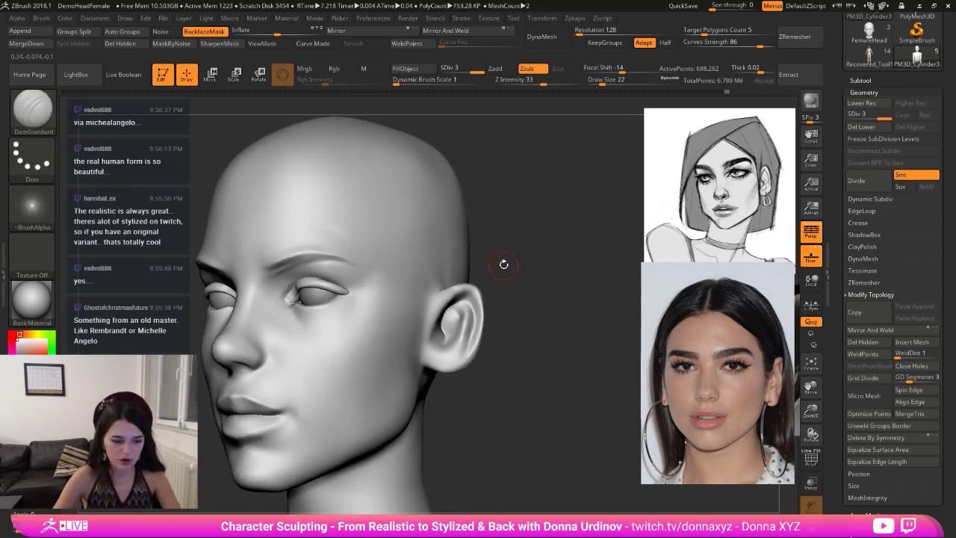
{"action": "key", "text": "b"}
{"action": "key", "text": "m"}
{"action": "key", "text": "v"}
{"action": "left_click_drag", "start_coordinate": [516, 184], "coordinate": [468, 231]}
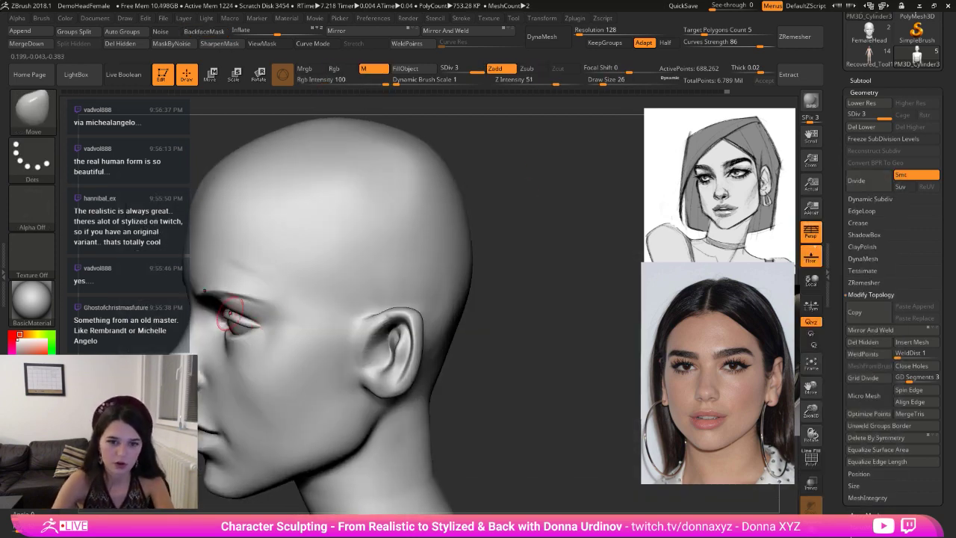
{"action": "key", "text": "b"}
{"action": "key", "text": "m"}
{"action": "key", "text": "t"}
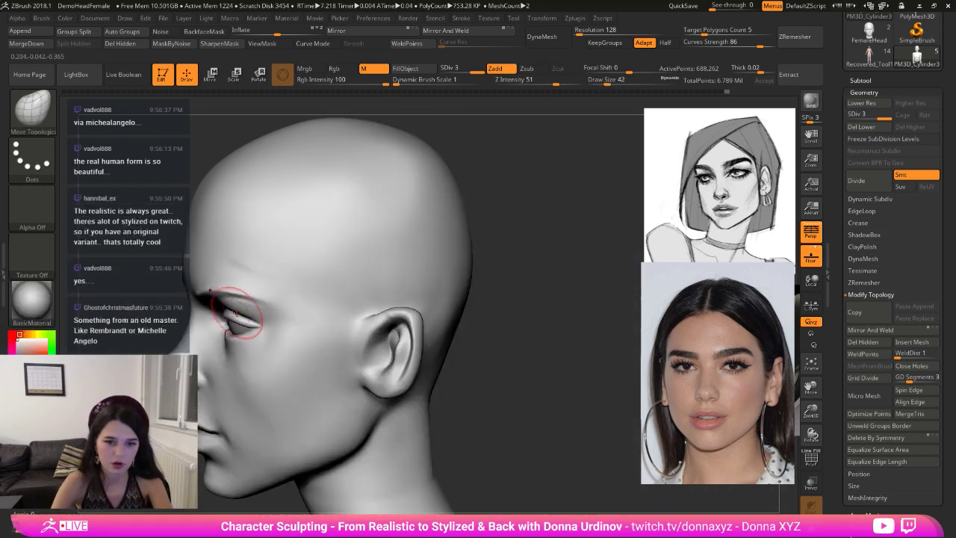
{"action": "left_click_drag", "start_coordinate": [516, 209], "coordinate": [597, 204]}
{"action": "left_click_drag", "start_coordinate": [491, 230], "coordinate": [443, 228]}
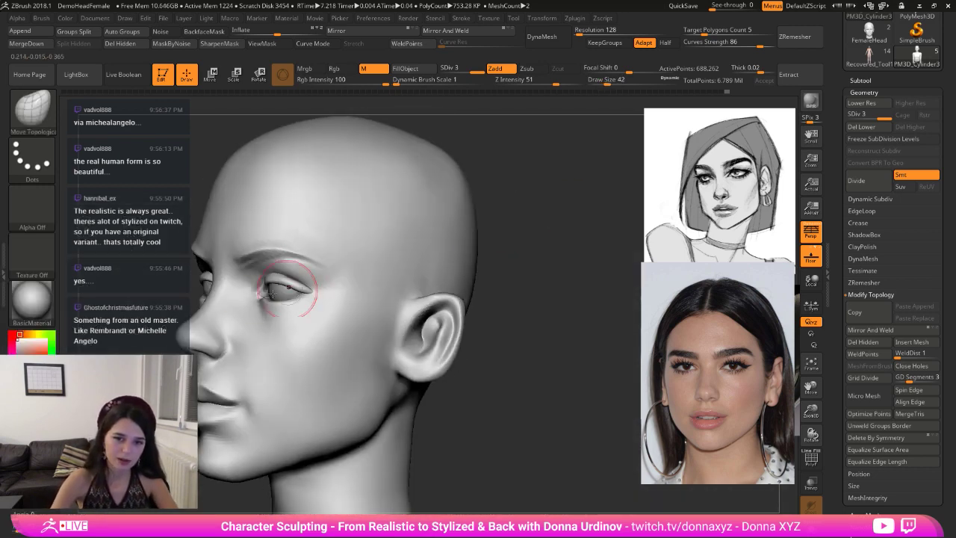
{"action": "mouse_move", "coordinate": [281, 275]}
{"action": "left_mouse_down"}
{"action": "mouse_move", "coordinate": [296, 275]}
{"action": "mouse_move", "coordinate": [277, 277]}
{"action": "mouse_move", "coordinate": [292, 282]}
{"action": "left_mouse_up"}
- Refine the upper eyelids and inner eye corners from the front with Move Topological, reducing the draw size to 26
{"action": "left_click_drag", "start_coordinate": [501, 270], "coordinate": [536, 295], "text": "shift"}
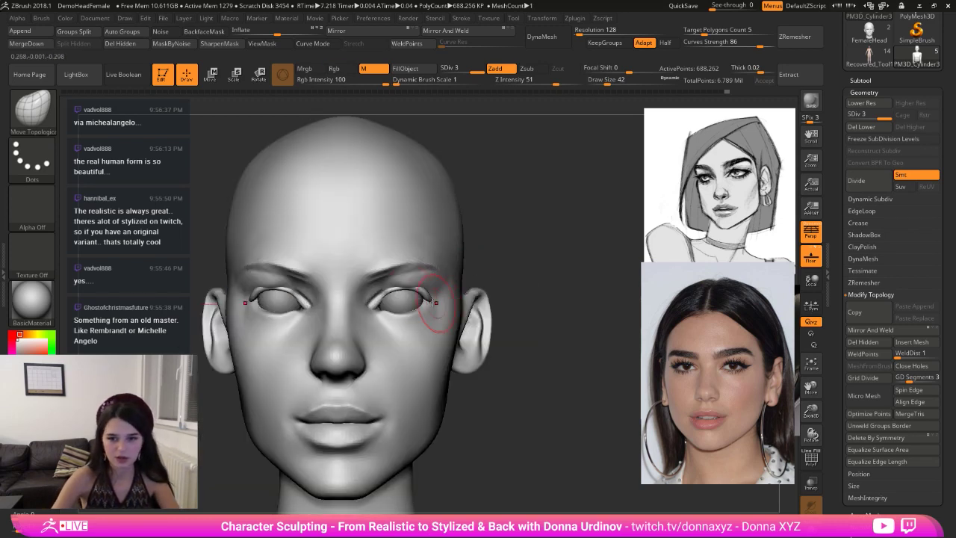
{"action": "mouse_move", "coordinate": [390, 287]}
{"action": "left_mouse_down"}
{"action": "mouse_move", "coordinate": [432, 291]}
{"action": "mouse_move", "coordinate": [390, 297]}
{"action": "mouse_move", "coordinate": [409, 296]}
{"action": "left_mouse_up"}
{"action": "key", "text": "ctrl"}
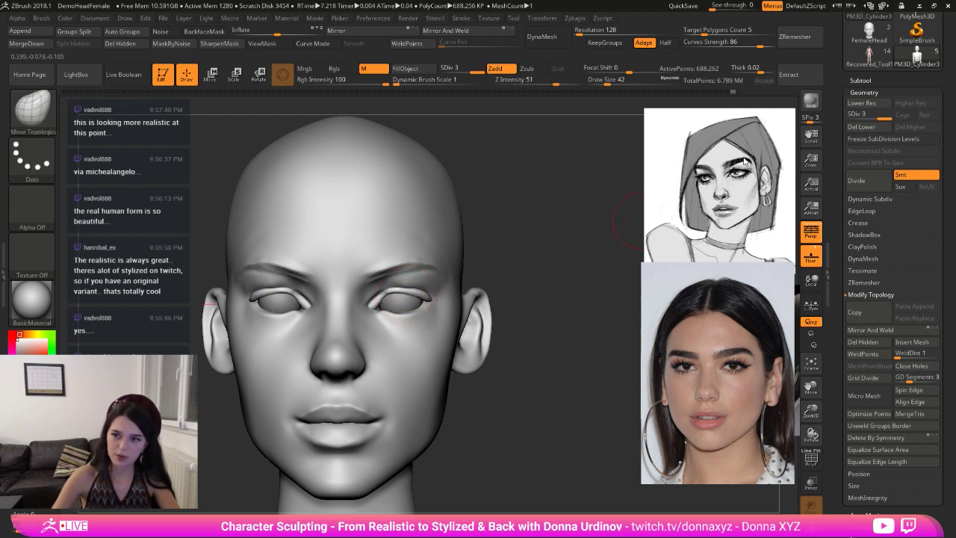
{"action": "mouse_move", "coordinate": [522, 318]}
{"action": "left_mouse_down"}
{"action": "mouse_move", "coordinate": [334, 318]}
{"action": "mouse_move", "coordinate": [337, 303]}
{"action": "left_mouse_up"}
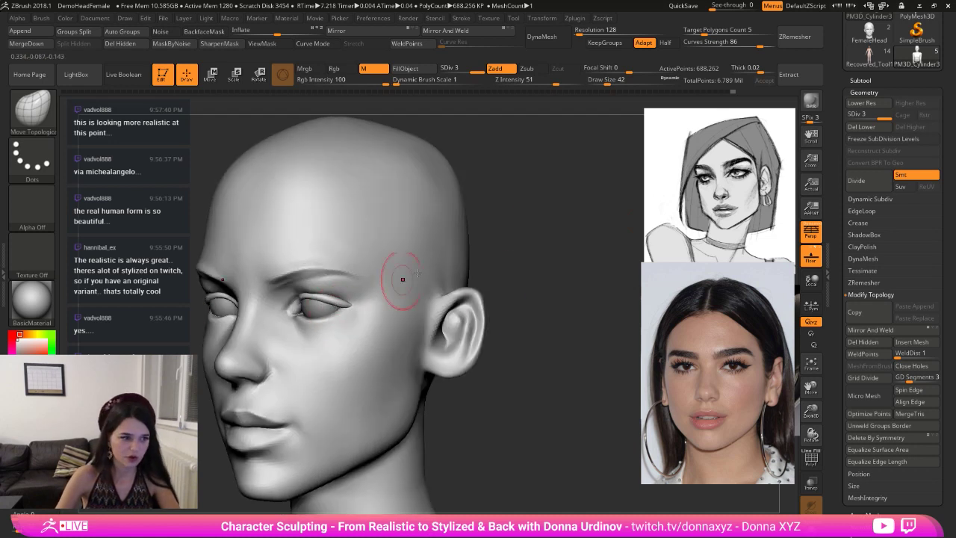
{"action": "left_click_drag", "start_coordinate": [525, 230], "coordinate": [565, 213], "text": "shift"}
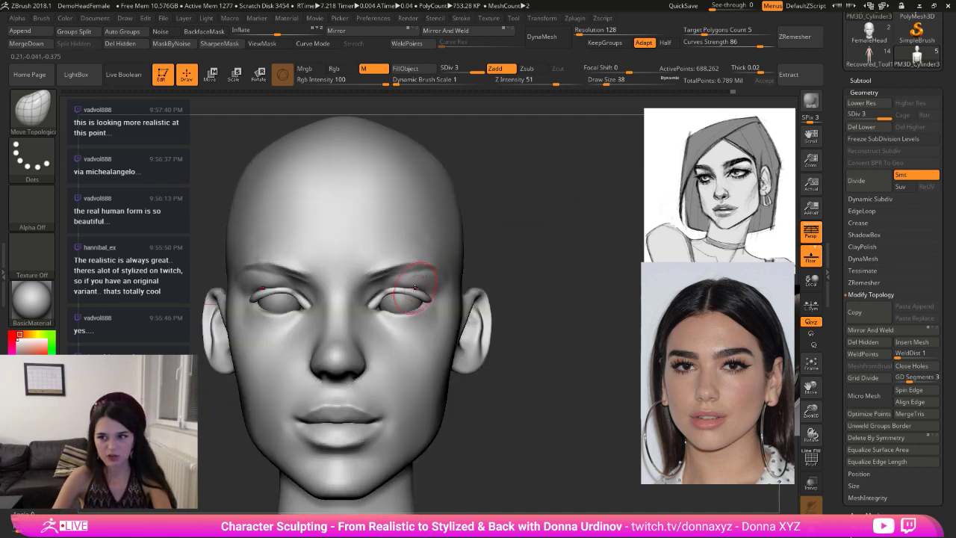
{"action": "key", "text": "["}
{"action": "left_click_drag", "start_coordinate": [383, 300], "coordinate": [387, 302]}
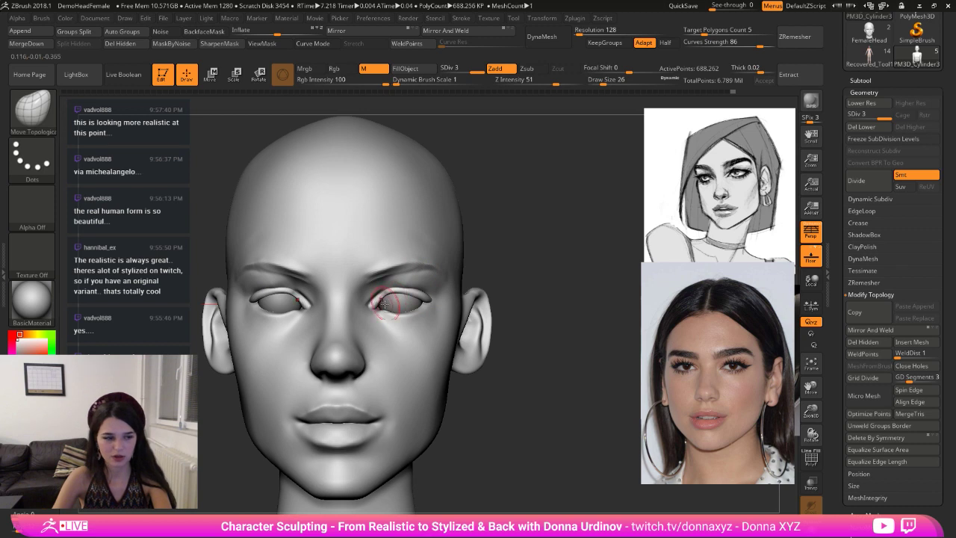
- Refine the inner eye corners from the front and from below with Move Topological at draw size 26
{"action": "left_click_drag", "start_coordinate": [528, 241], "coordinate": [514, 247]}
{"action": "key", "text": "["}
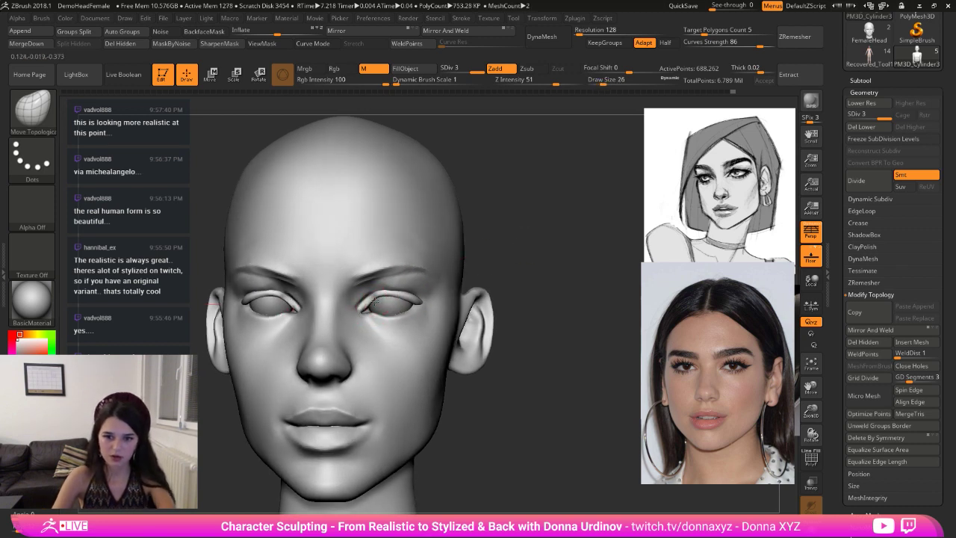
{"action": "right_click_drag", "start_coordinate": [375, 302], "coordinate": [383, 188]}
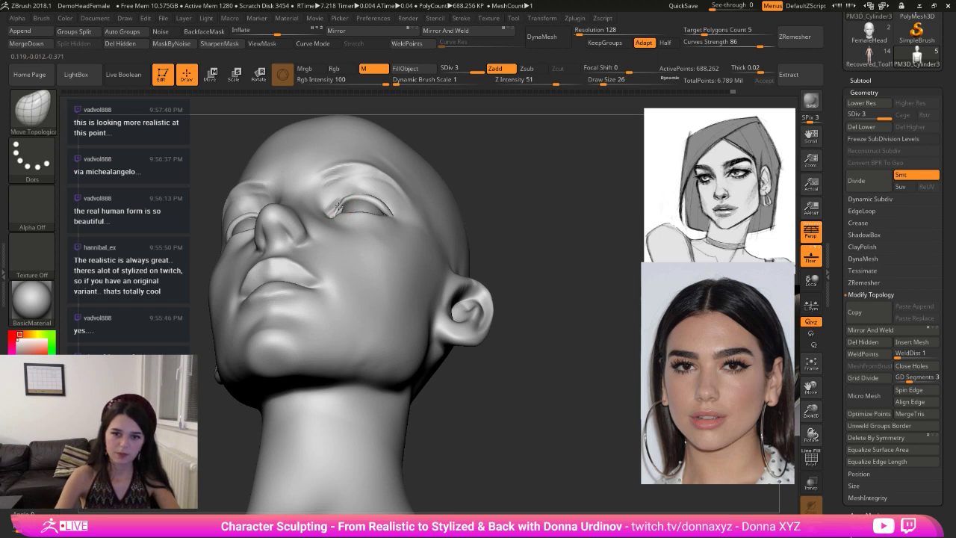
{"action": "left_click_drag", "start_coordinate": [342, 208], "coordinate": [339, 206]}
{"action": "left_click_drag", "start_coordinate": [493, 176], "coordinate": [506, 222], "text": "shift"}
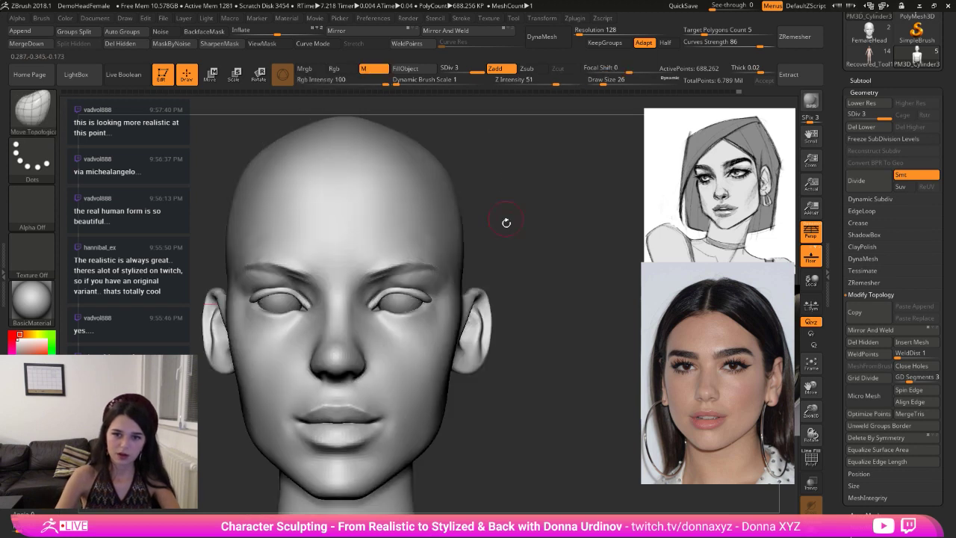
- Reshape the upper eyelids and outer eye corners with Move Topological at draw sizes 18 and 34
{"action": "left_click_drag", "start_coordinate": [521, 275], "coordinate": [502, 270]}
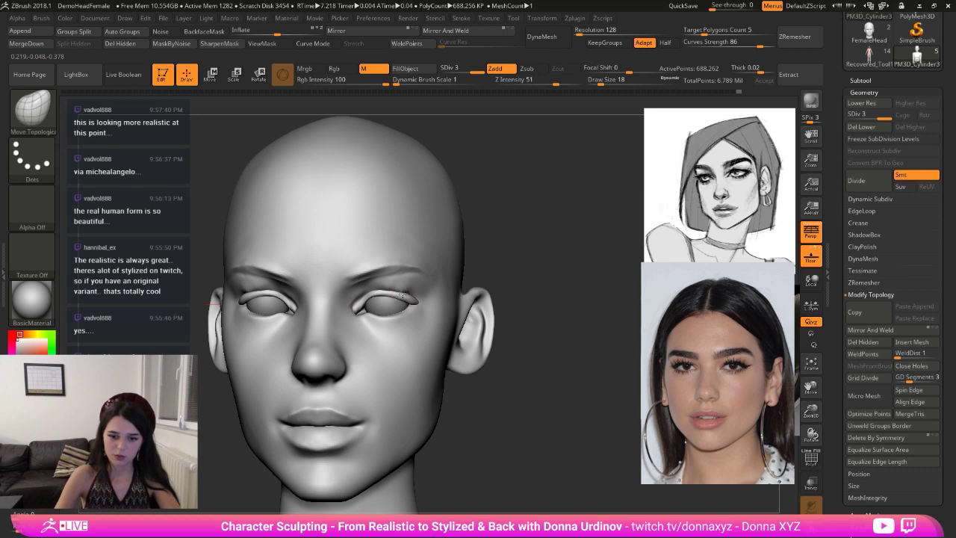
{"action": "left_click_drag", "start_coordinate": [499, 253], "coordinate": [436, 289]}
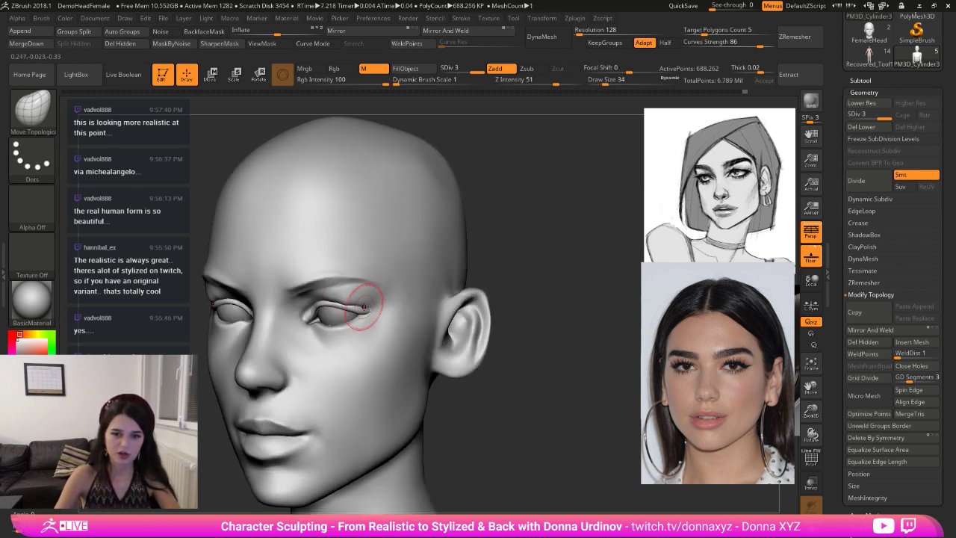
{"action": "left_click_drag", "start_coordinate": [481, 243], "coordinate": [519, 228], "text": "shift"}
{"action": "left_click_drag", "start_coordinate": [431, 306], "coordinate": [417, 285]}
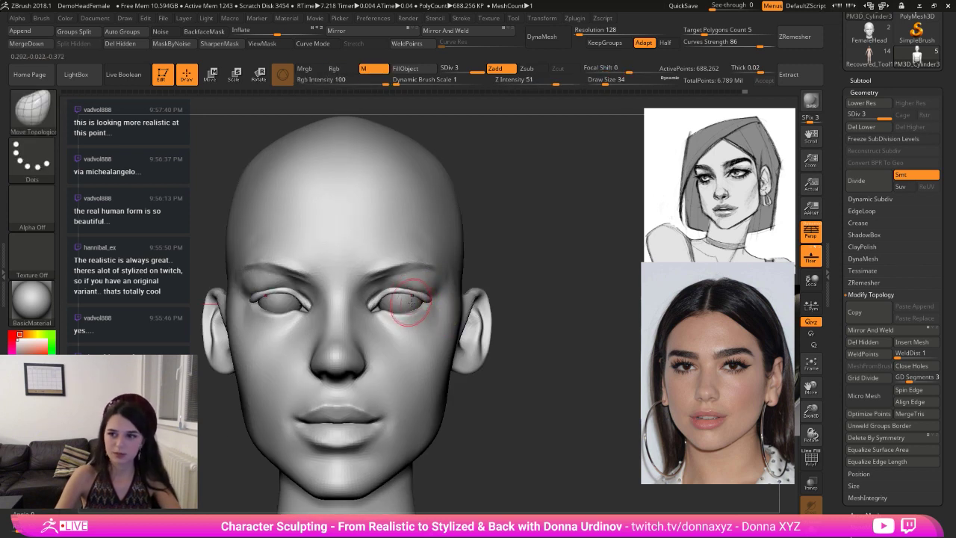
{"action": "left_click_drag", "start_coordinate": [497, 265], "coordinate": [438, 278]}
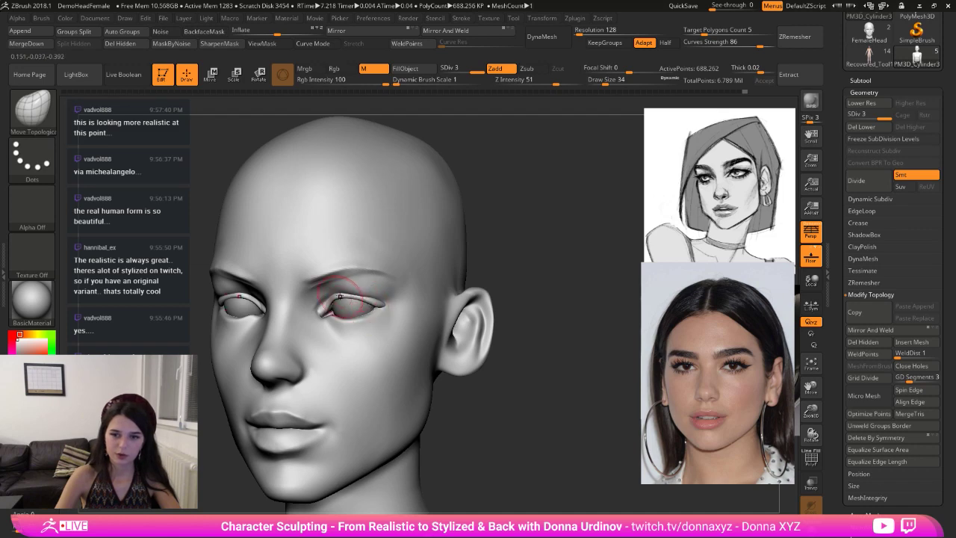
- Add volume between the upper eyelids and eyebrows with ClayBuildup at draw size 18 and smooth the area
{"action": "key", "text": "b"}
{"action": "key", "text": "c"}
{"action": "key", "text": "b"}
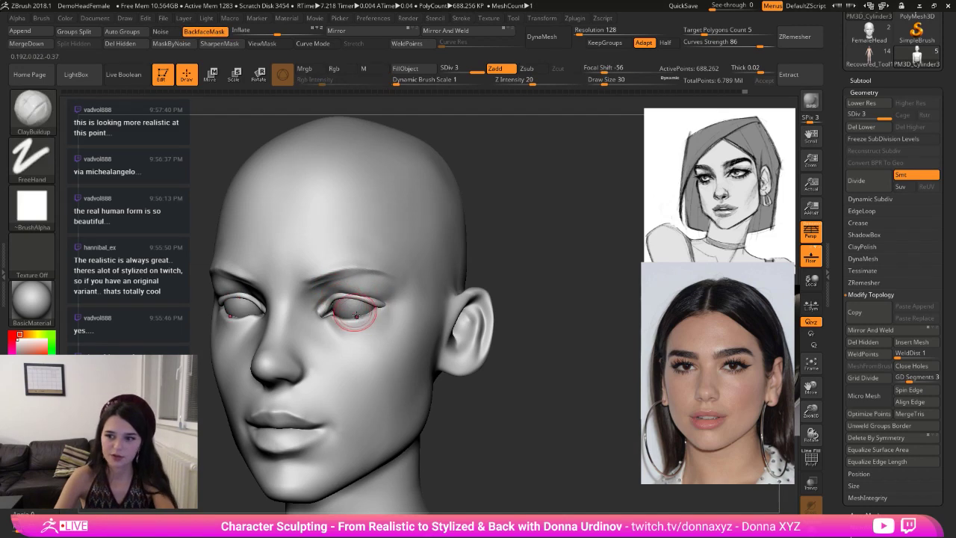
{"action": "left_click_drag", "start_coordinate": [490, 234], "coordinate": [549, 226]}
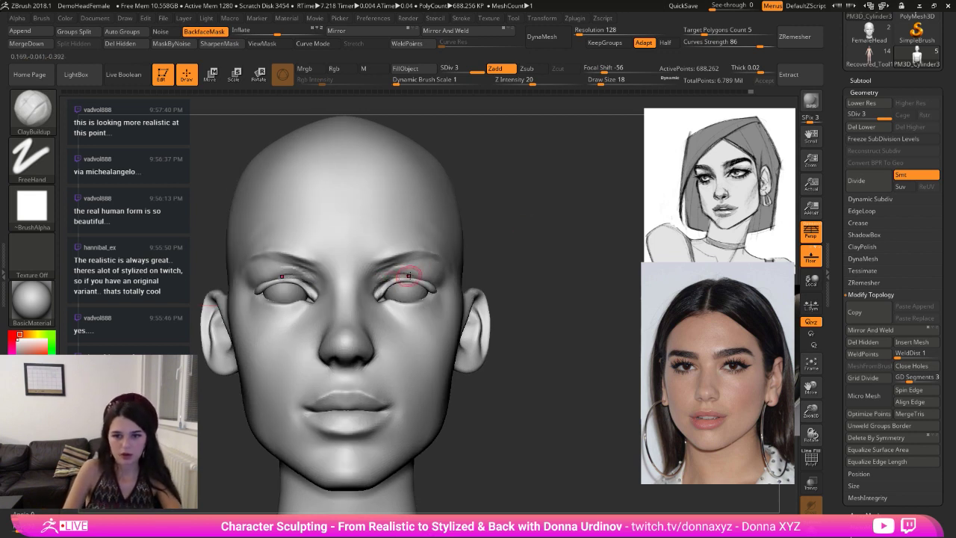
{"action": "key", "text": "shift"}
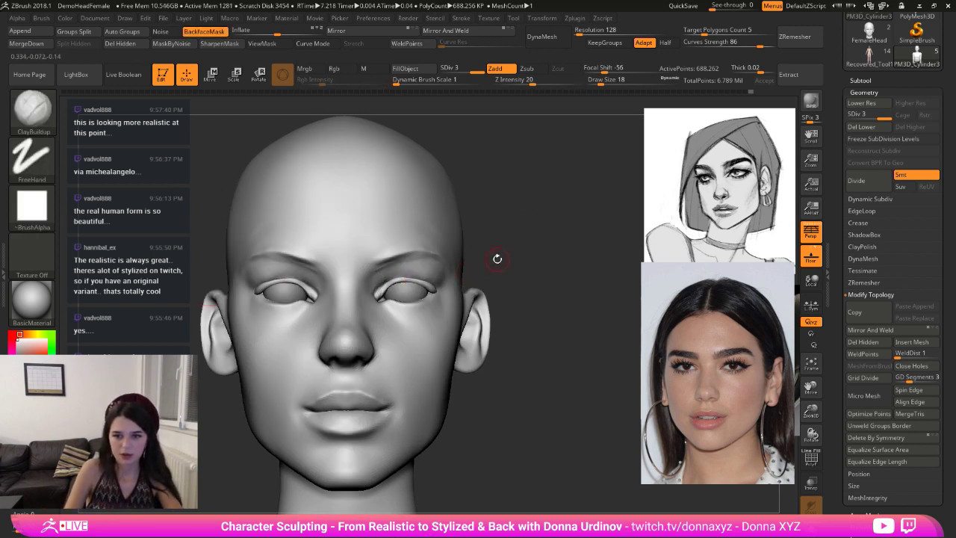
{"action": "left_click_drag", "start_coordinate": [498, 258], "coordinate": [489, 273]}
{"action": "left_click_drag", "start_coordinate": [407, 291], "coordinate": [393, 291], "text": "shift"}
- Build up the area beside the outer eyebrows with ClayBuildup at draw size 42 and smooth it
{"action": "mouse_move", "coordinate": [525, 280]}
{"action": "left_mouse_down", "text": "alt"}
{"action": "mouse_move", "coordinate": [515, 246]}
{"action": "mouse_move", "coordinate": [490, 273]}
{"action": "left_mouse_up", "text": "alt"}
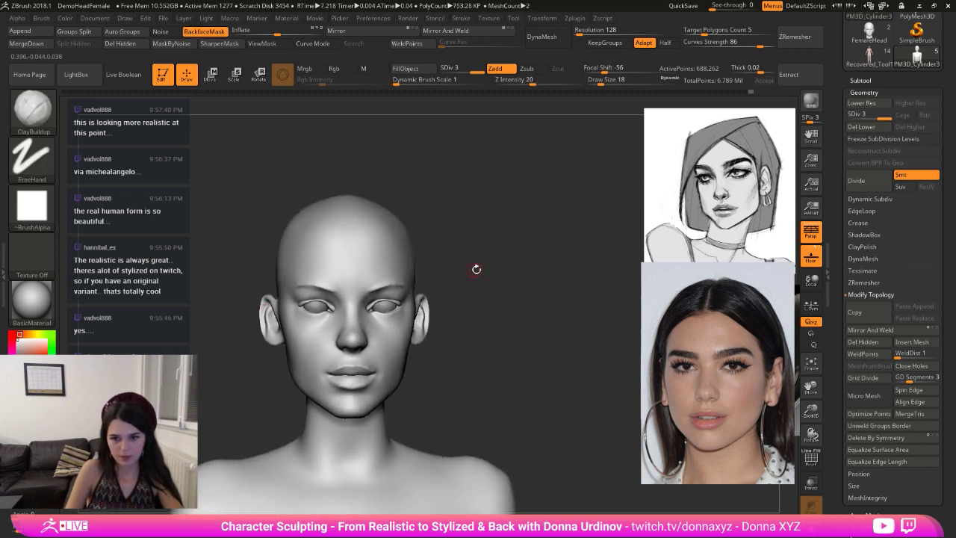
{"action": "right_click_drag", "start_coordinate": [476, 269], "coordinate": [505, 269]}
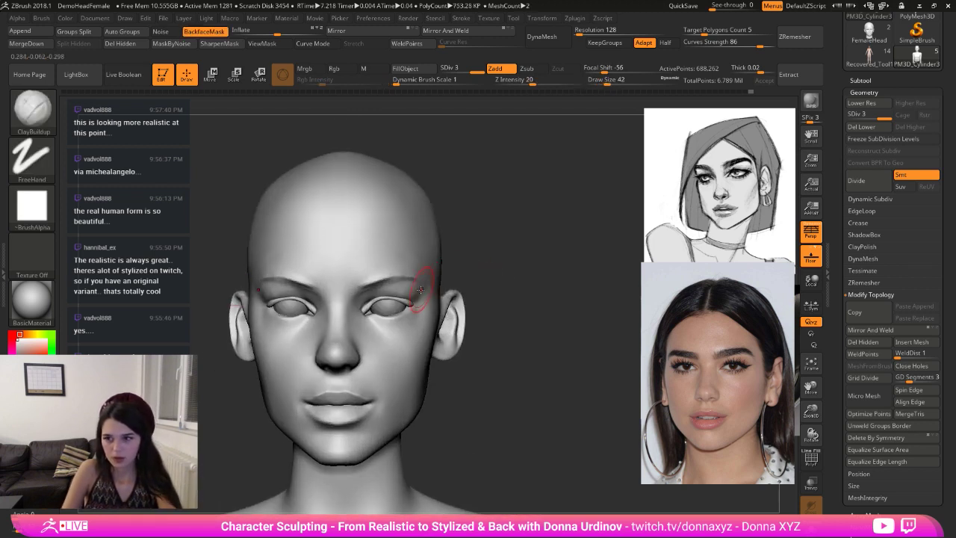
{"action": "key", "text": "shift"}
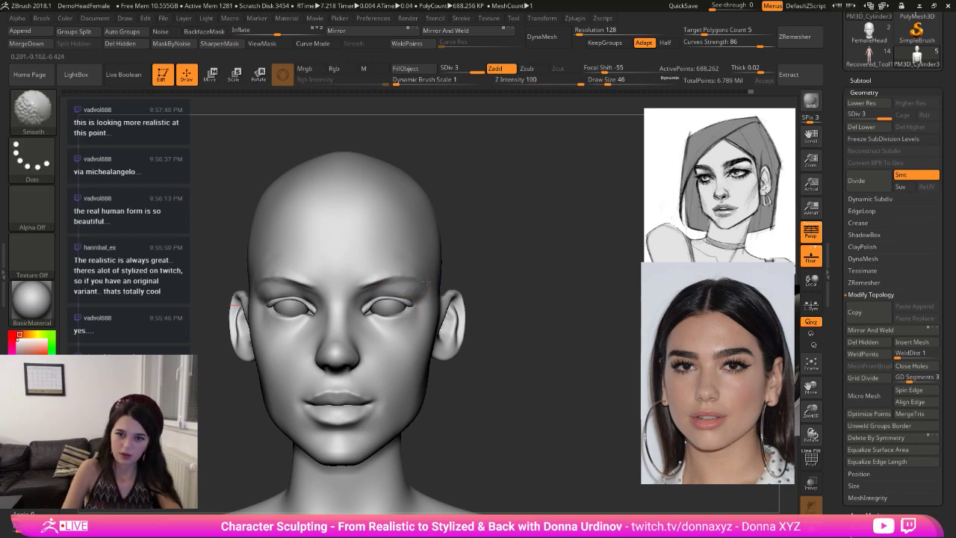
{"action": "key", "text": "shift"}
- Define the area beneath the lower eyelids with DamStandard, reducing the draw size to 30
{"action": "mouse_move", "coordinate": [502, 266]}
{"action": "left_mouse_down"}
{"action": "mouse_move", "coordinate": [515, 270]}
{"action": "mouse_move", "coordinate": [459, 283]}
{"action": "left_mouse_up"}
{"action": "key", "text": "b"}
{"action": "key", "text": "d"}
{"action": "key", "text": "s"}
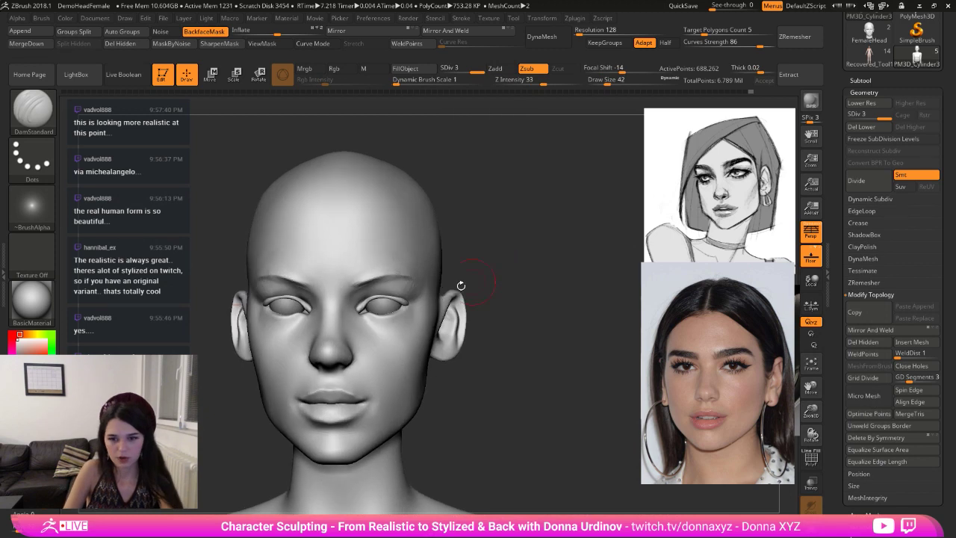
{"action": "mouse_move", "coordinate": [385, 318]}
{"action": "left_mouse_down"}
{"action": "mouse_move", "coordinate": [375, 323]}
{"action": "mouse_move", "coordinate": [387, 324]}
{"action": "left_mouse_up"}
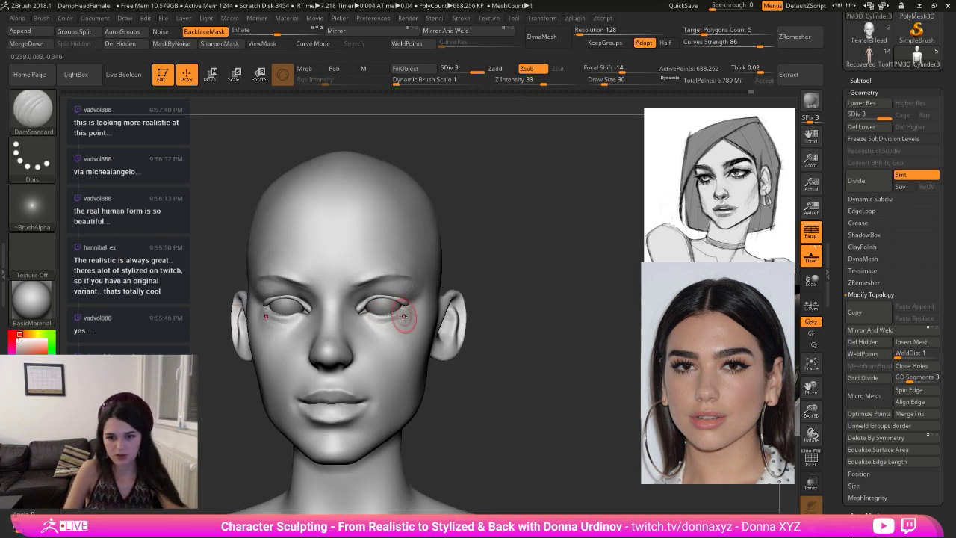
- Carve around the nose wings with DamStandard at draw size 18, smoothing the nearby cheeks and outer eye area
{"action": "left_click_drag", "start_coordinate": [499, 291], "coordinate": [520, 221]}
{"action": "key", "text": "bracketleft"}
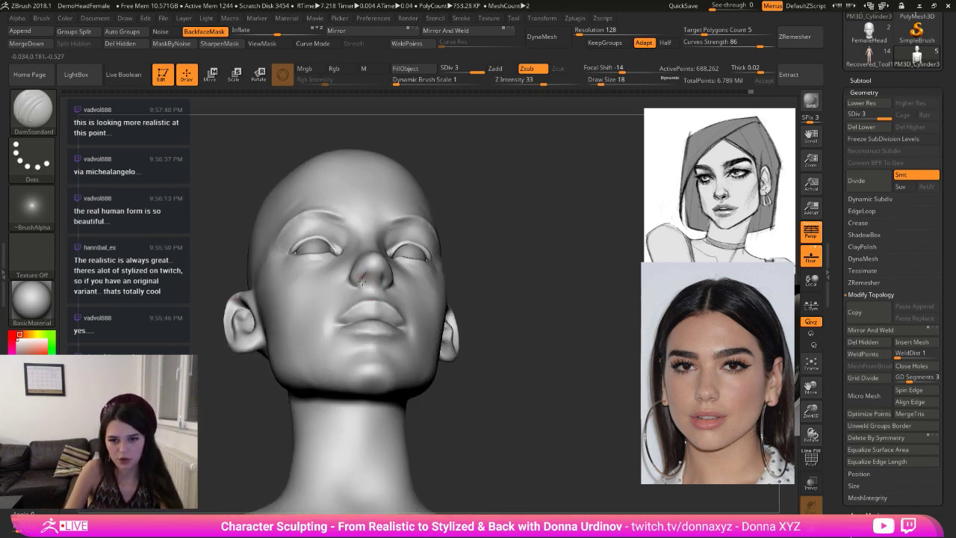
{"action": "mouse_move", "coordinate": [366, 278]}
{"action": "right_mouse_down"}
{"action": "mouse_move", "coordinate": [443, 315]}
{"action": "mouse_move", "coordinate": [434, 314]}
{"action": "right_mouse_up"}
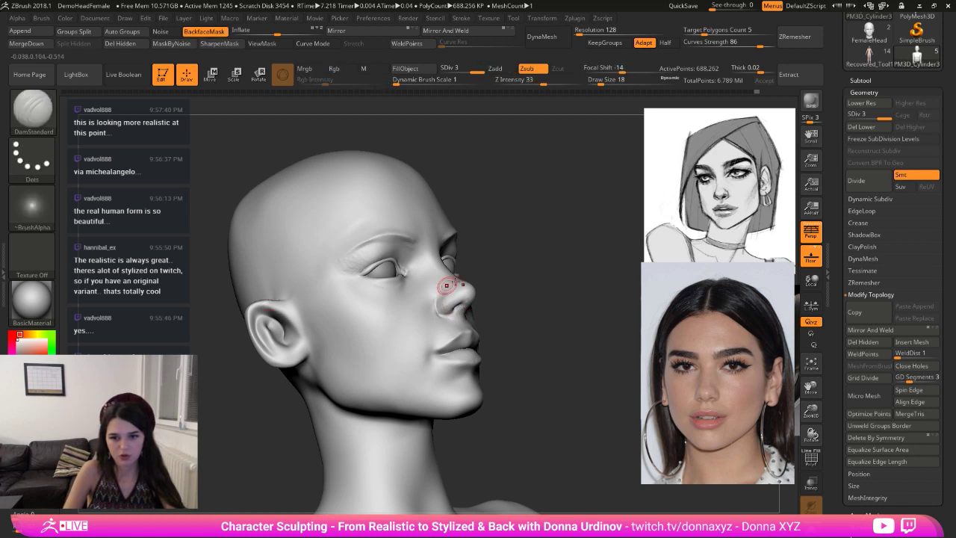
{"action": "key", "text": "shift"}
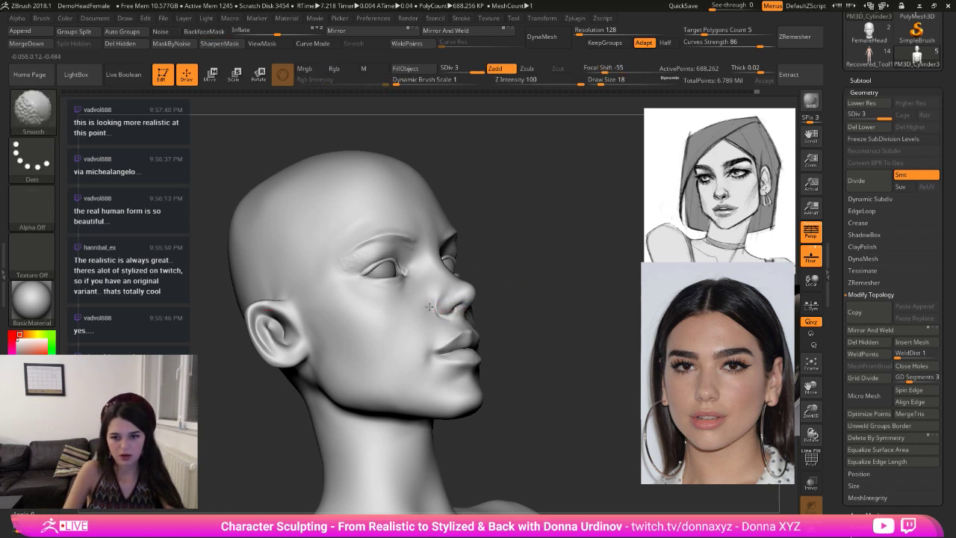
{"action": "mouse_move", "coordinate": [504, 296]}
{"action": "left_mouse_down", "text": "shift"}
{"action": "mouse_move", "coordinate": [528, 316]}
{"action": "mouse_move", "coordinate": [514, 310]}
{"action": "left_mouse_up", "text": "shift"}
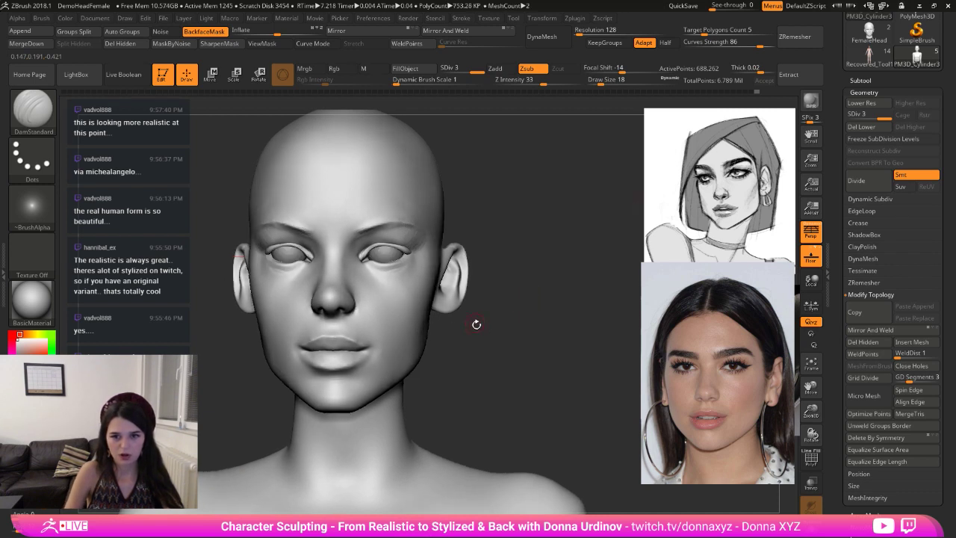
{"action": "key", "text": "shift"}
{"action": "left_click_drag", "start_coordinate": [421, 244], "coordinate": [393, 274], "text": "shift"}
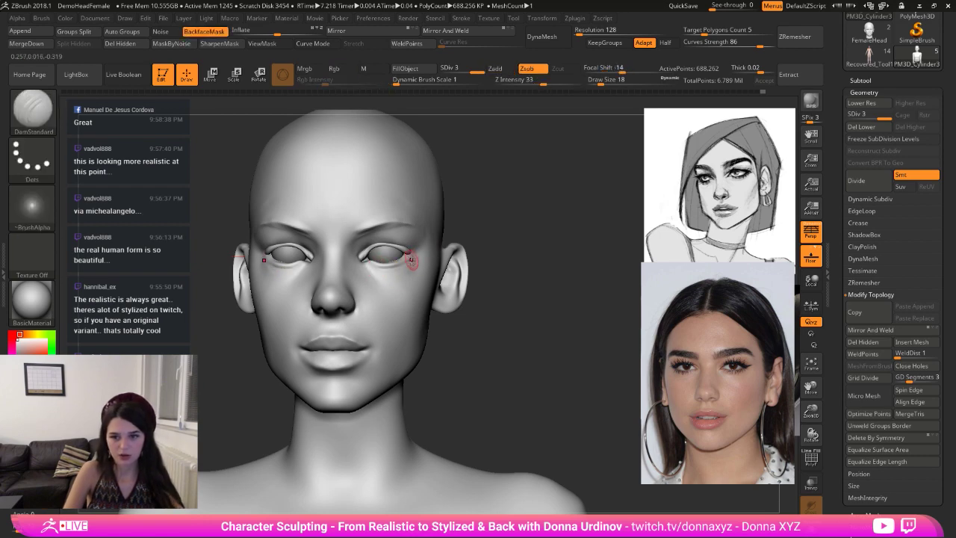
- Reshape the lower eyelids and outer eye corners with the Move brush at draw sizes 46, 34 and 26
{"action": "key", "text": "b"}
{"action": "key", "text": "m"}
{"action": "key", "text": "v"}
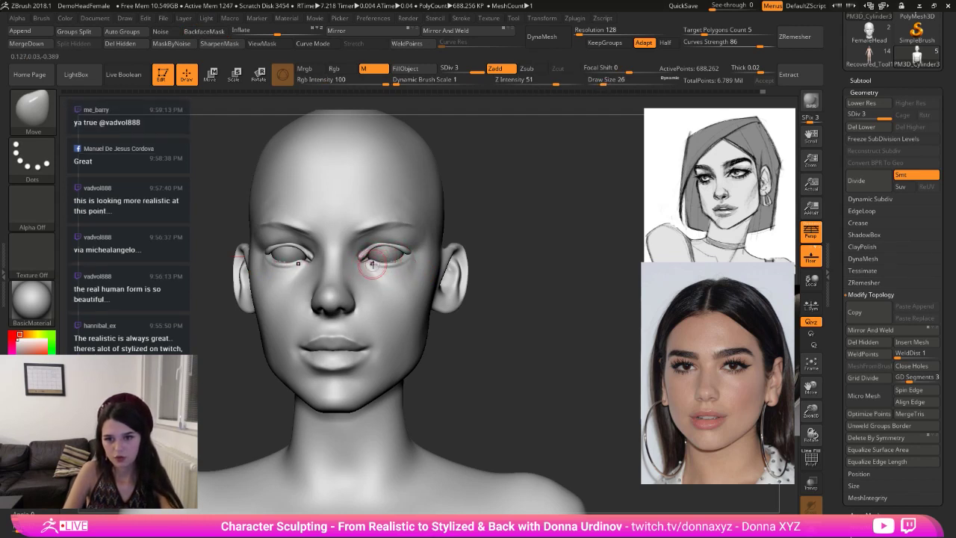
{"action": "key", "text": "bracketright"}
{"action": "key", "text": "bracketright"}
{"action": "left_click_drag", "start_coordinate": [381, 265], "coordinate": [383, 263]}
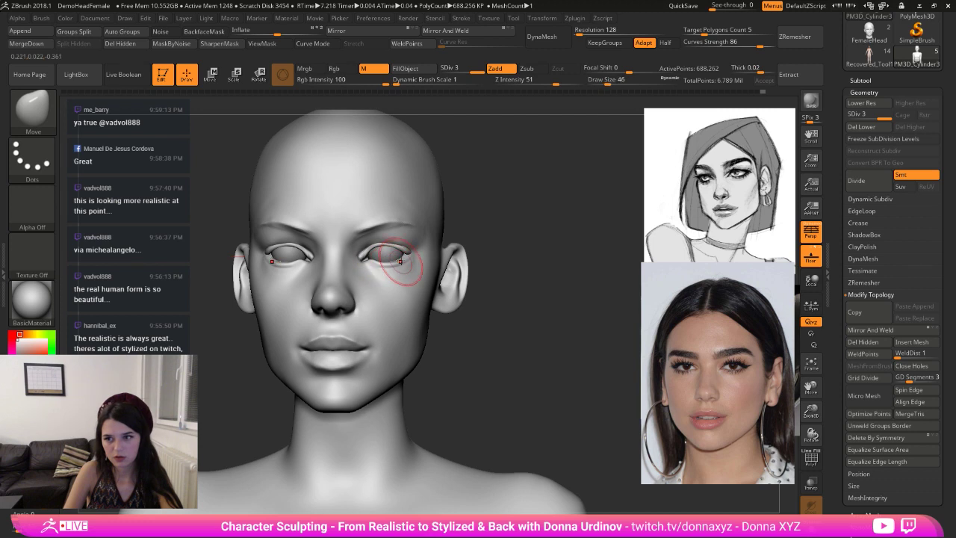
{"action": "key", "text": "["}
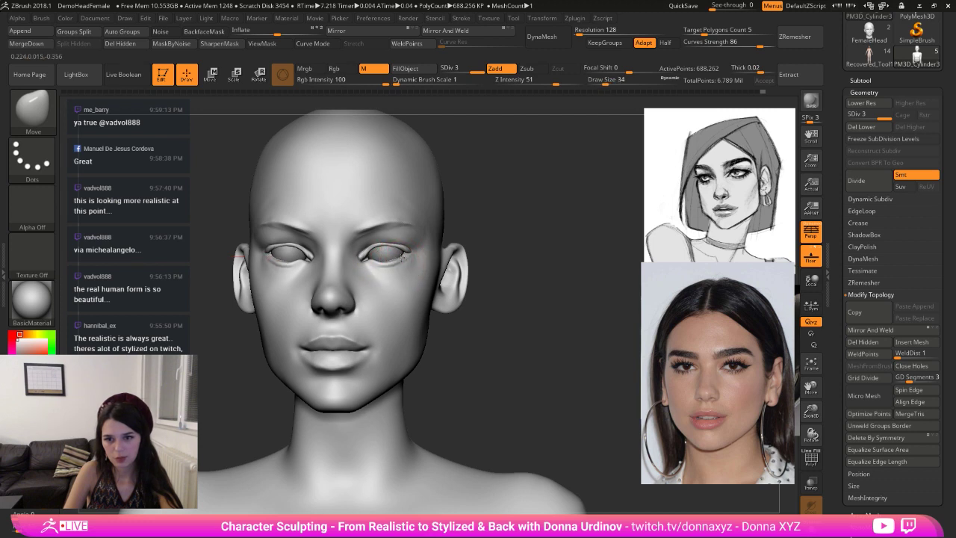
{"action": "left_click_drag", "start_coordinate": [473, 236], "coordinate": [381, 245]}
{"action": "key", "text": "]"}
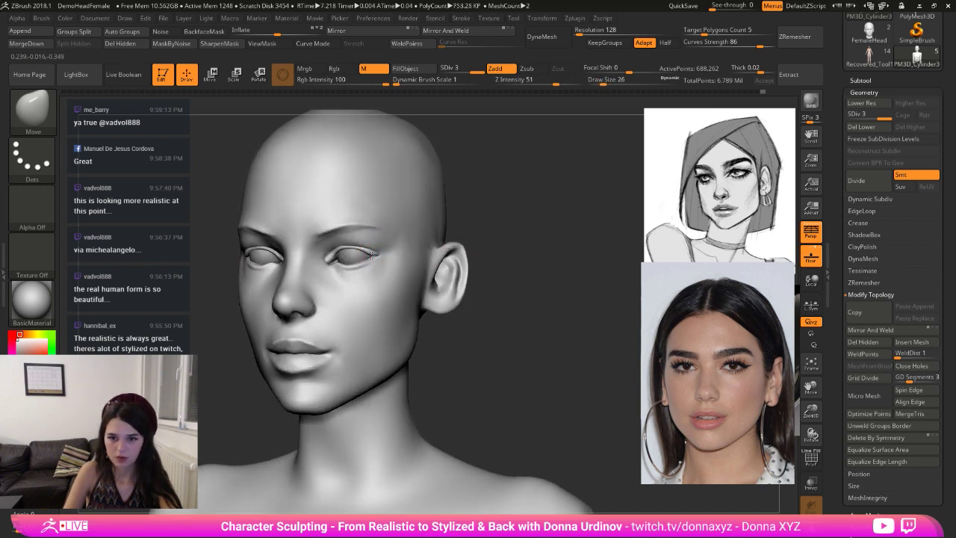
- Adjust the jaw corner with the Move brush at draw size 102 and undo the last stroke
{"action": "key", "text": "]"}
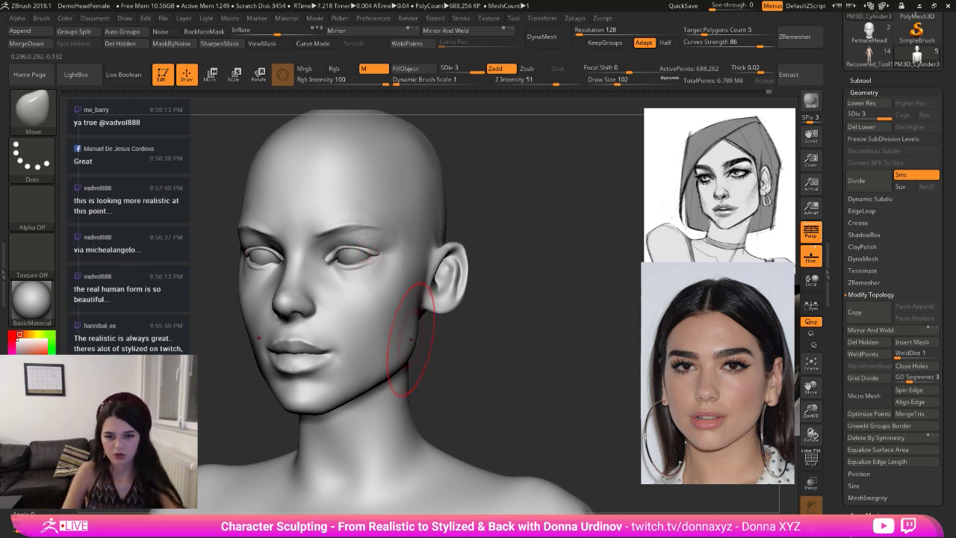
{"action": "left_click_drag", "start_coordinate": [395, 352], "coordinate": [387, 365]}
{"action": "mouse_move", "coordinate": [435, 359]}
{"action": "left_mouse_down", "text": "shift"}
{"action": "mouse_move", "coordinate": [447, 359]}
{"action": "mouse_move", "coordinate": [415, 341]}
{"action": "mouse_move", "coordinate": [412, 377]}
{"action": "left_mouse_up", "text": "shift"}
{"action": "key", "text": "ctrl+z"}
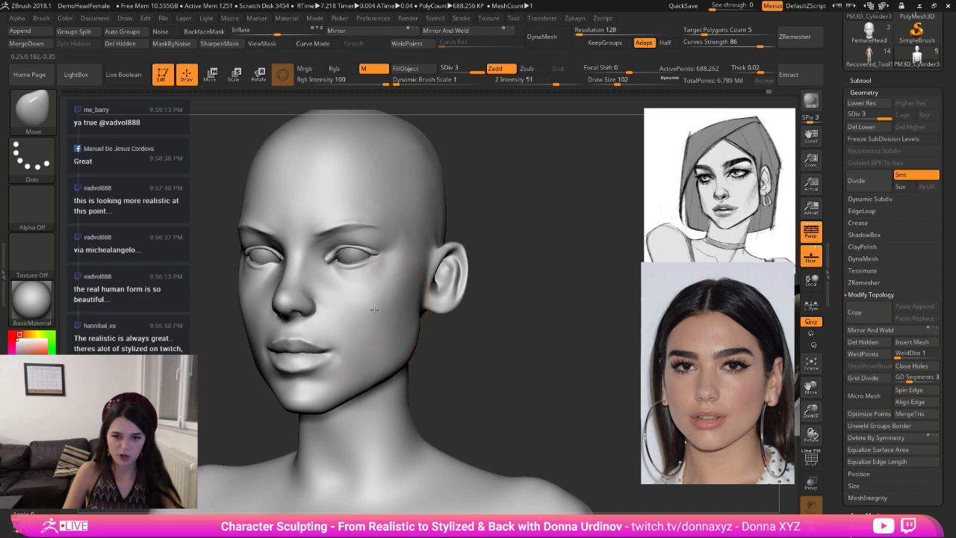
- Build up the cheekbones in front of the ears with ClayBuildup at draw sizes 74 and 86, smoothing down to the jaw
{"action": "key", "text": "b"}
{"action": "key", "text": "c"}
{"action": "key", "text": "b"}
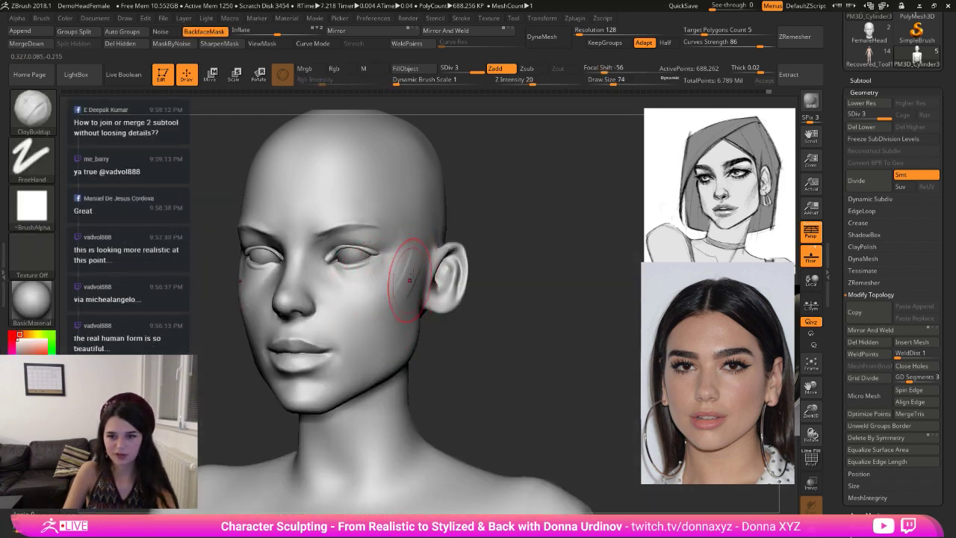
{"action": "left_click_drag", "start_coordinate": [422, 247], "coordinate": [389, 326]}
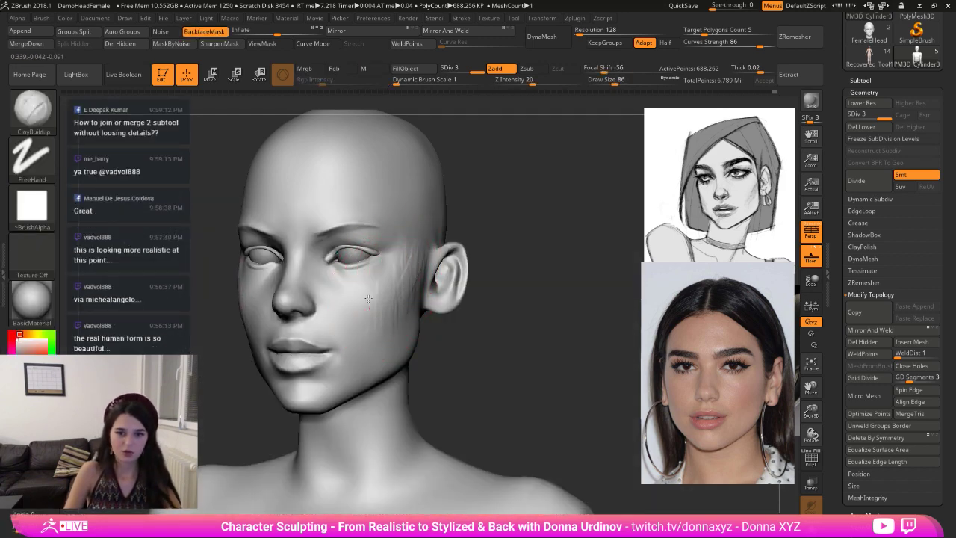
{"action": "key", "text": "shift"}
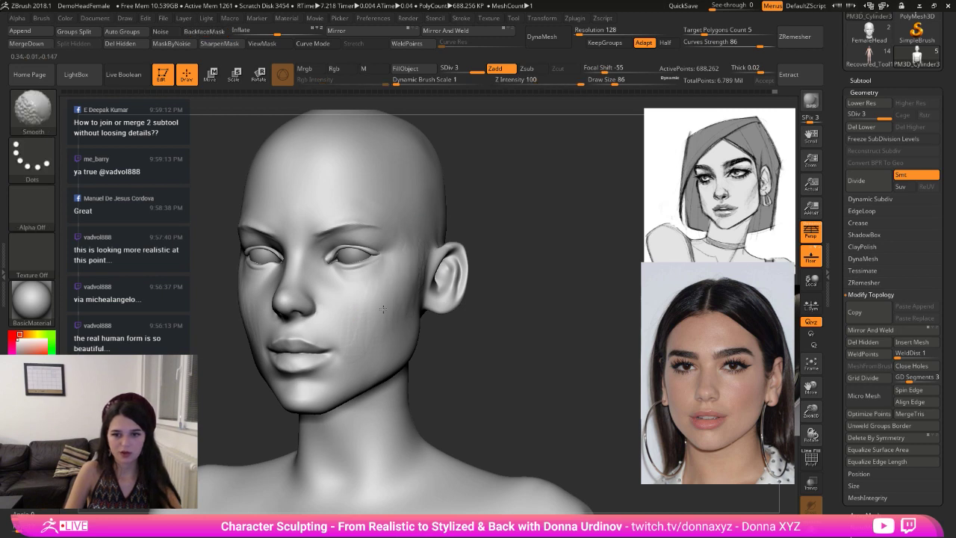
{"action": "left_click_drag", "start_coordinate": [503, 231], "coordinate": [519, 233]}
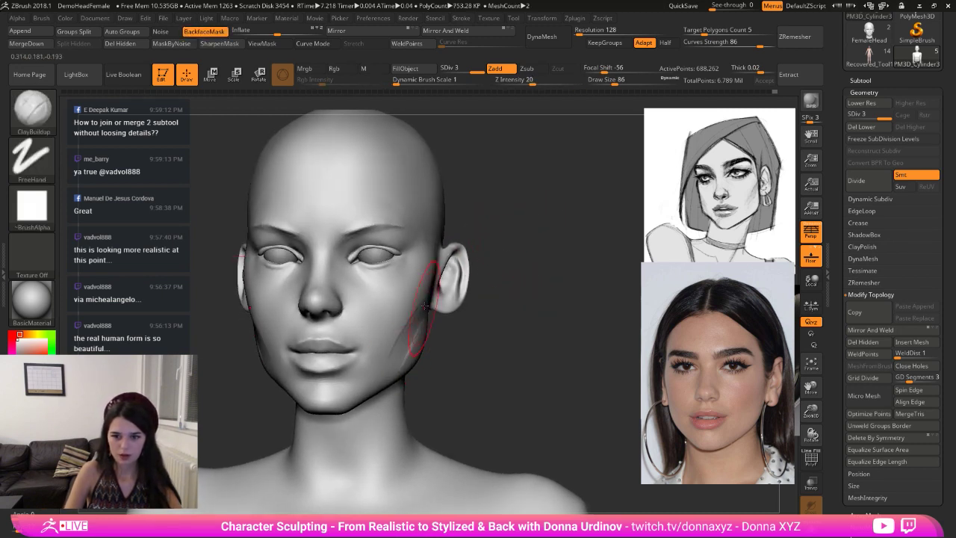
{"action": "key", "text": "shift"}
{"action": "left_click_drag", "start_coordinate": [423, 320], "coordinate": [401, 344], "text": "shift"}
- Carve the corners of the lips with DamStandard at draw size 30 and undo the last stroke
{"action": "key", "text": "bracketleft"}
{"action": "key", "text": "bracketleft"}
{"action": "key", "text": "bracketleft"}
{"action": "key", "text": "bracketleft"}
{"action": "key", "text": "bracketleft"}
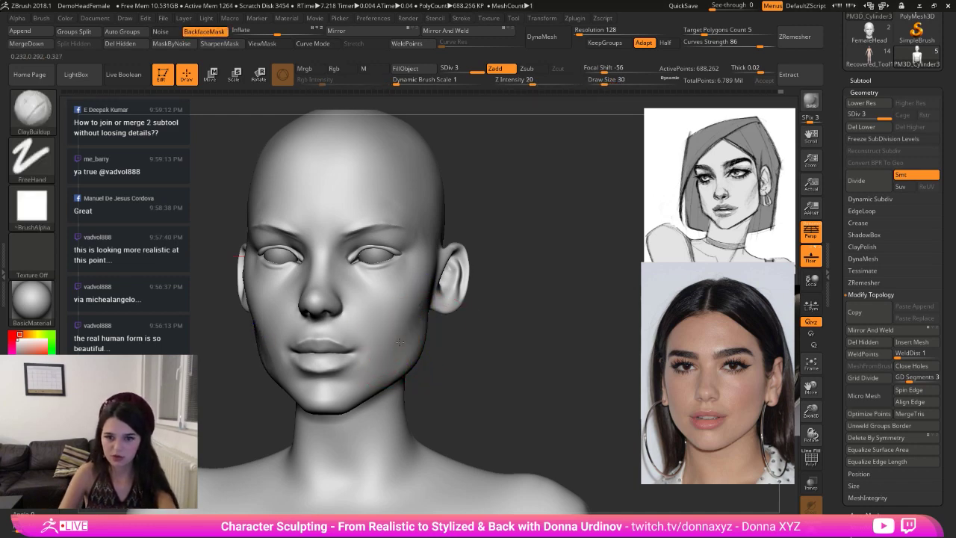
{"action": "left_click_drag", "start_coordinate": [465, 342], "coordinate": [512, 344]}
{"action": "key", "text": "bracketright"}
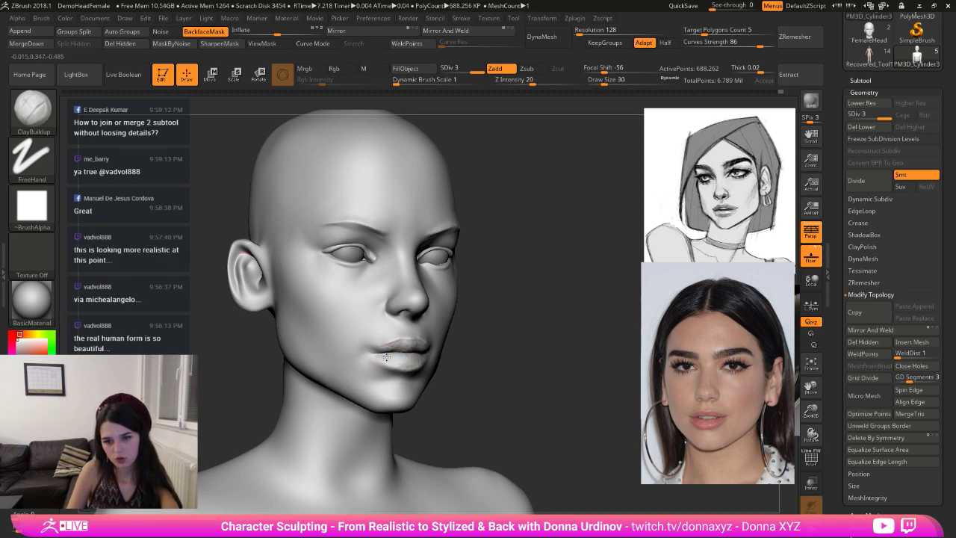
{"action": "key", "text": "b"}
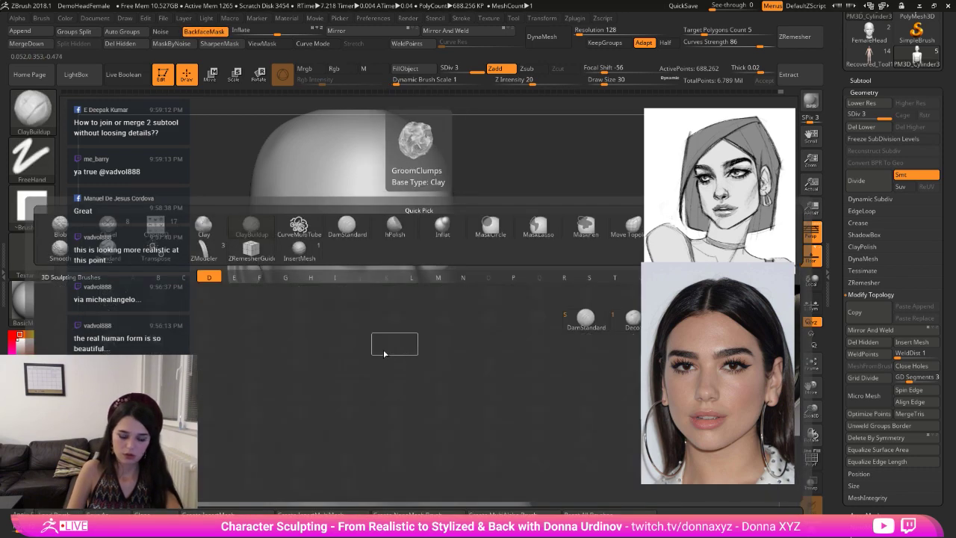
{"action": "key", "text": "s"}
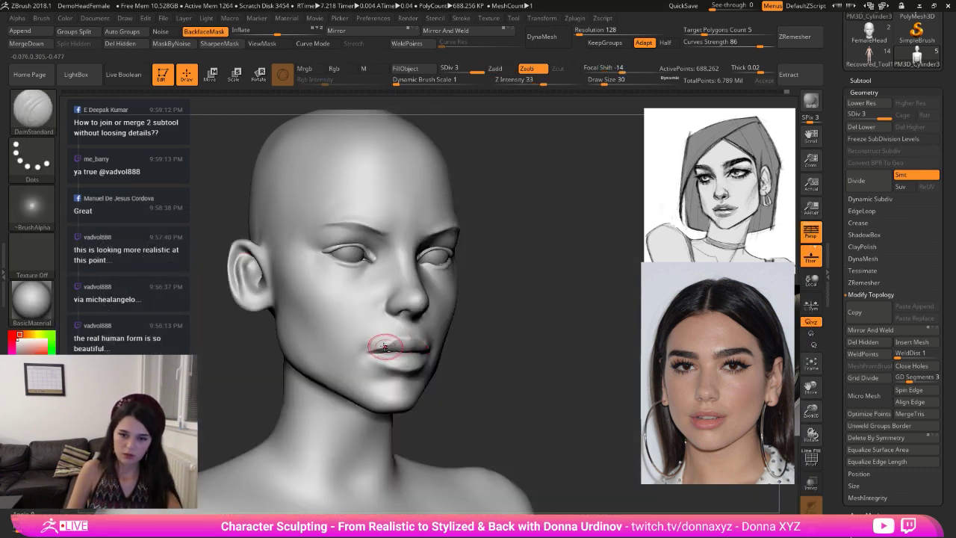
{"action": "key", "text": "ctrl+z"}
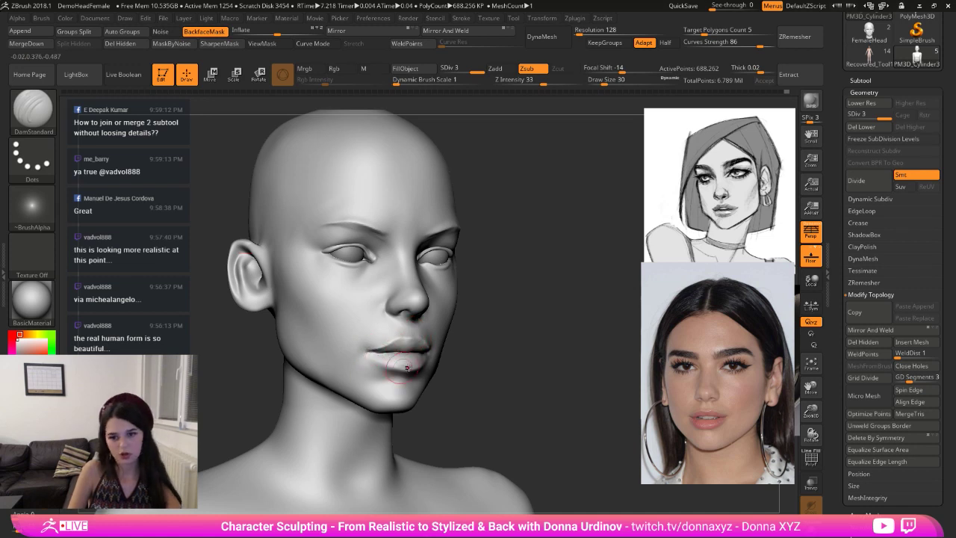
- Carve the groove between the nose and upper lip with the DamStandard brush at draw size 30
{"action": "left_click_drag", "start_coordinate": [492, 351], "coordinate": [436, 345], "text": "shift"}
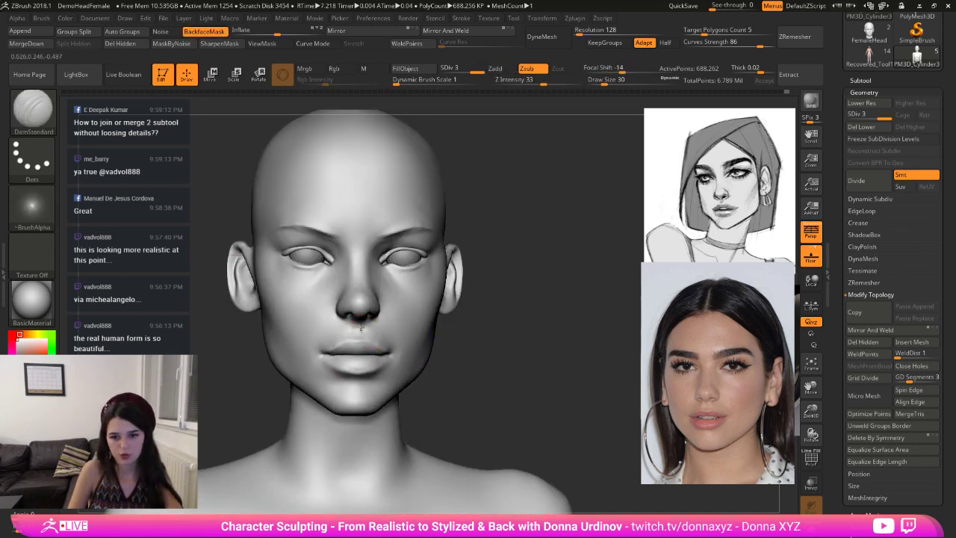
{"action": "left_click_drag", "start_coordinate": [359, 341], "coordinate": [367, 332]}
{"action": "mouse_move", "coordinate": [498, 329]}
{"action": "left_mouse_down", "text": "alt"}
{"action": "mouse_move", "coordinate": [461, 318]}
{"action": "mouse_move", "coordinate": [474, 316]}
{"action": "mouse_move", "coordinate": [443, 275]}
{"action": "left_mouse_up", "text": "alt"}
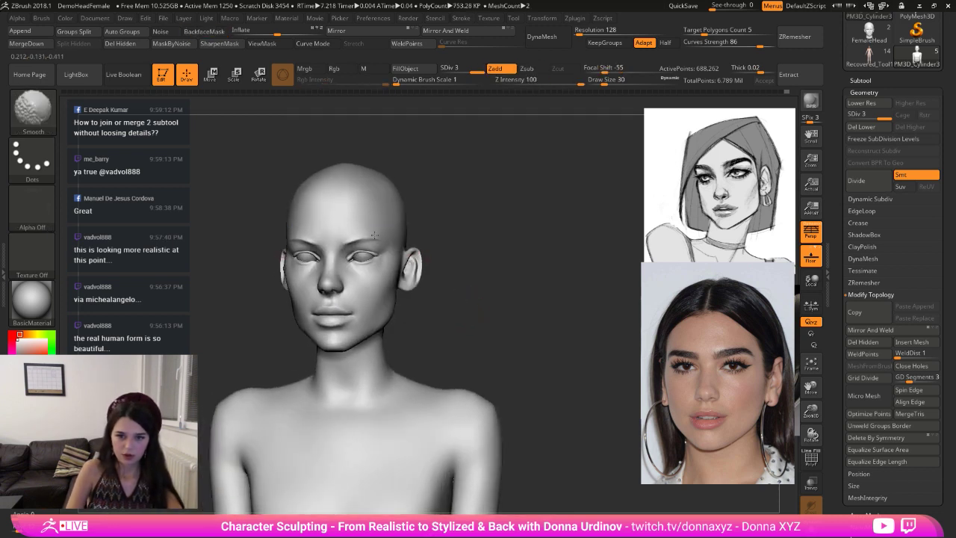
- Try carving a crease along the brow with the DamStandard brush and undo the stroke
{"action": "right_click_drag", "start_coordinate": [453, 224], "coordinate": [412, 226]}
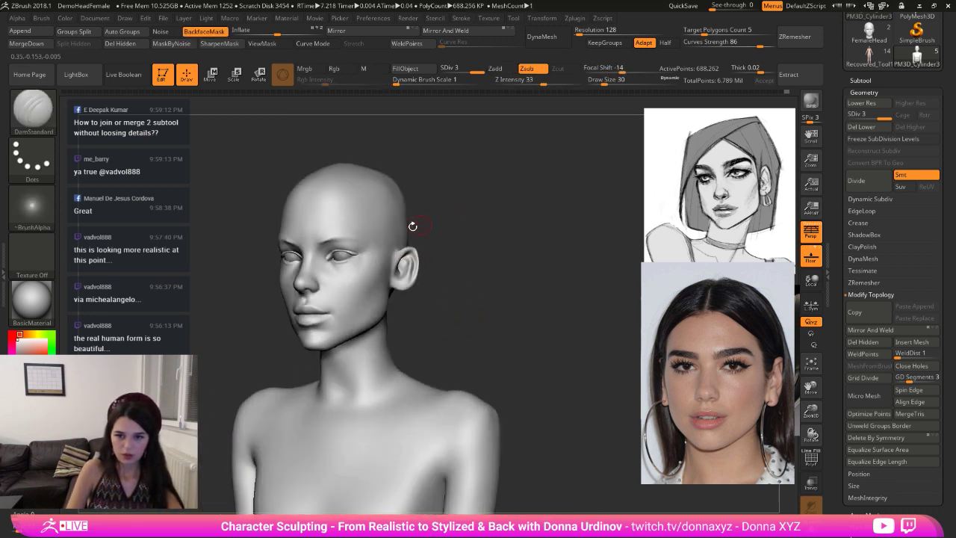
{"action": "left_click_drag", "start_coordinate": [346, 240], "coordinate": [355, 237]}
{"action": "key", "text": "ctrl+z"}
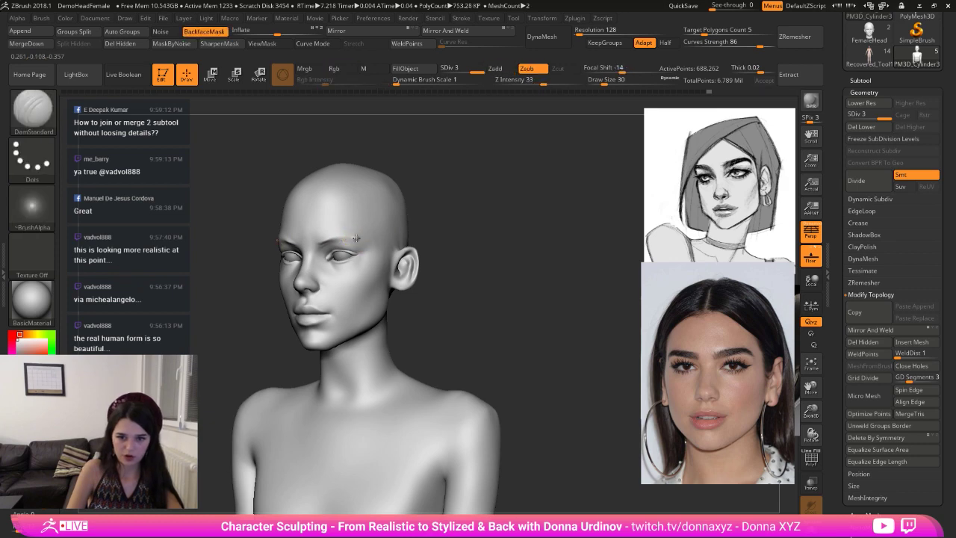
{"action": "left_click_drag", "start_coordinate": [460, 212], "coordinate": [472, 218]}
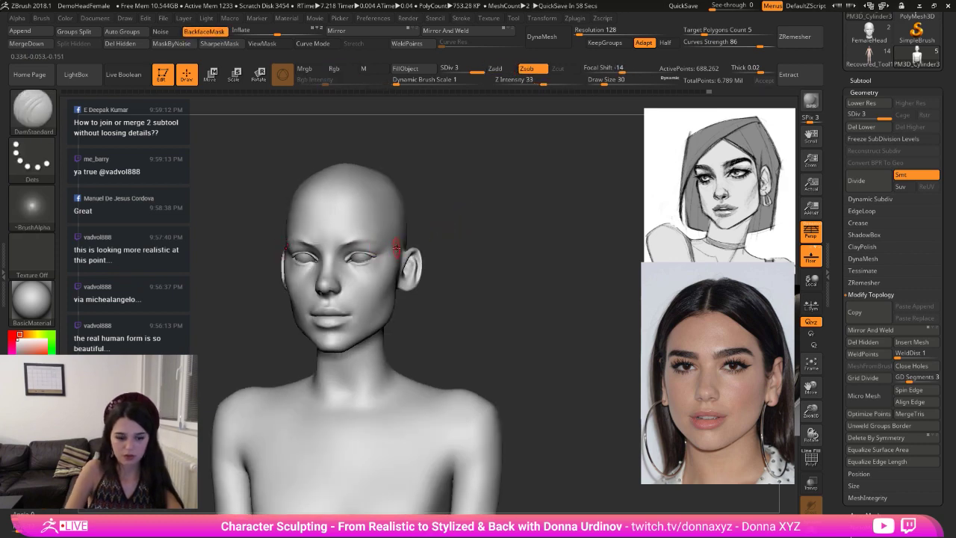
- Work the brow and lower forehead with the ClayBuildup brush at draw size 30 and intensity 20
{"action": "key", "text": "b"}
{"action": "key", "text": "c"}
{"action": "key", "text": "b"}
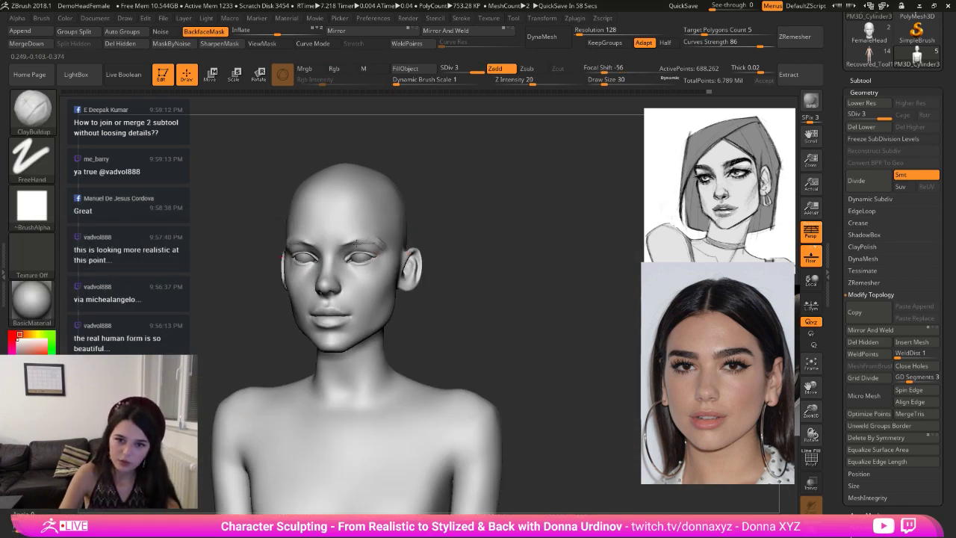
{"action": "left_click_drag", "start_coordinate": [418, 215], "coordinate": [420, 222]}
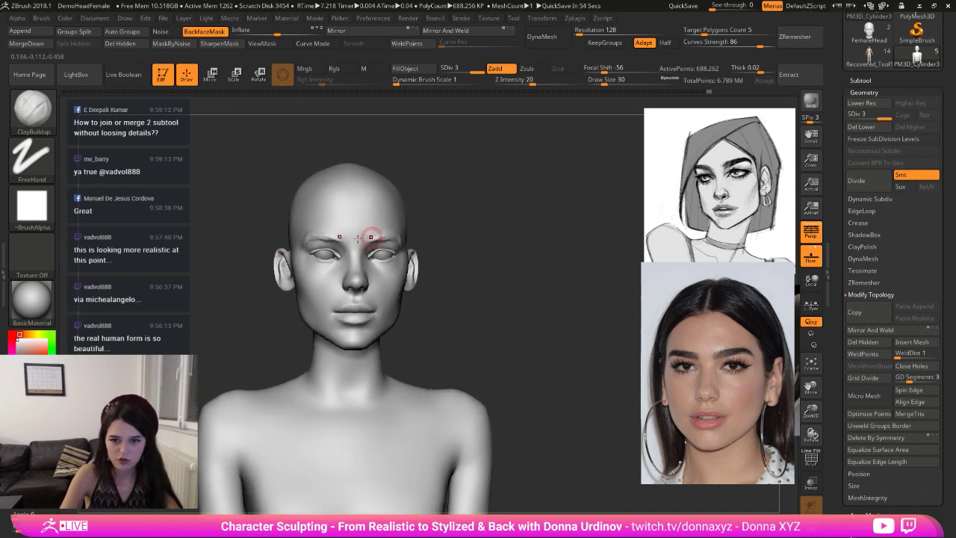
{"action": "key", "text": "shift"}
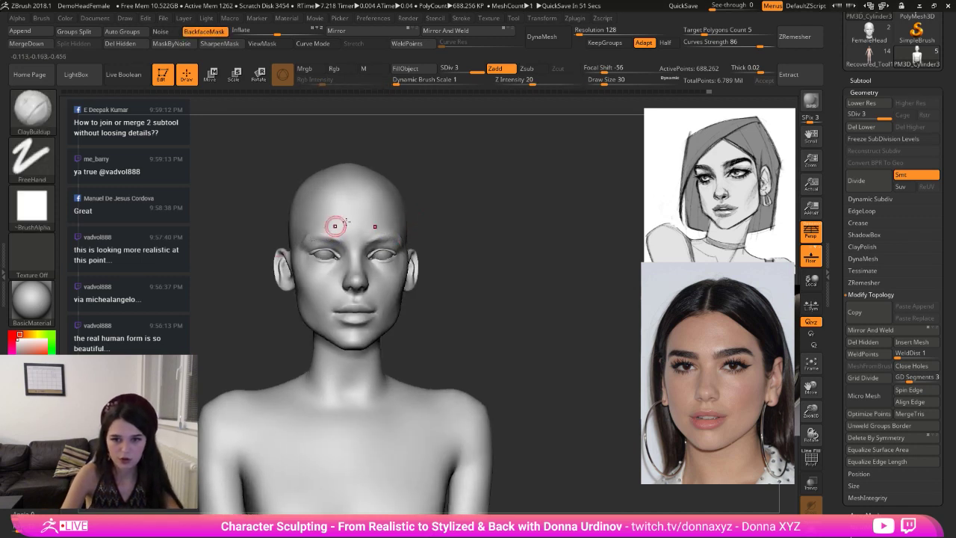
{"action": "left_click_drag", "start_coordinate": [496, 240], "coordinate": [486, 245]}
- Pull the sides of the nose slightly inward with the Move brush at draw size 54
{"action": "key", "text": "b"}
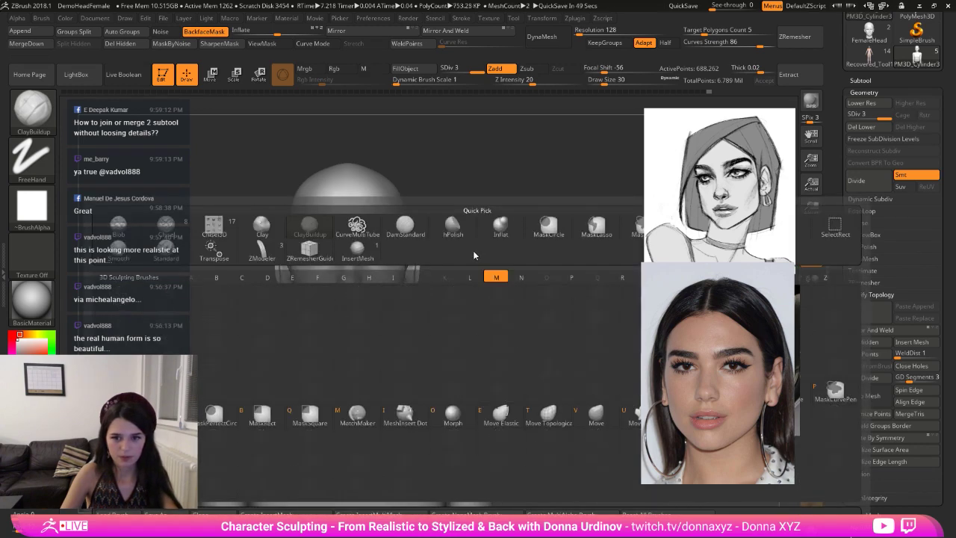
{"action": "key", "text": "m"}
{"action": "key", "text": "v"}
{"action": "key", "text": "bracketright"}
{"action": "key", "text": "bracketright"}
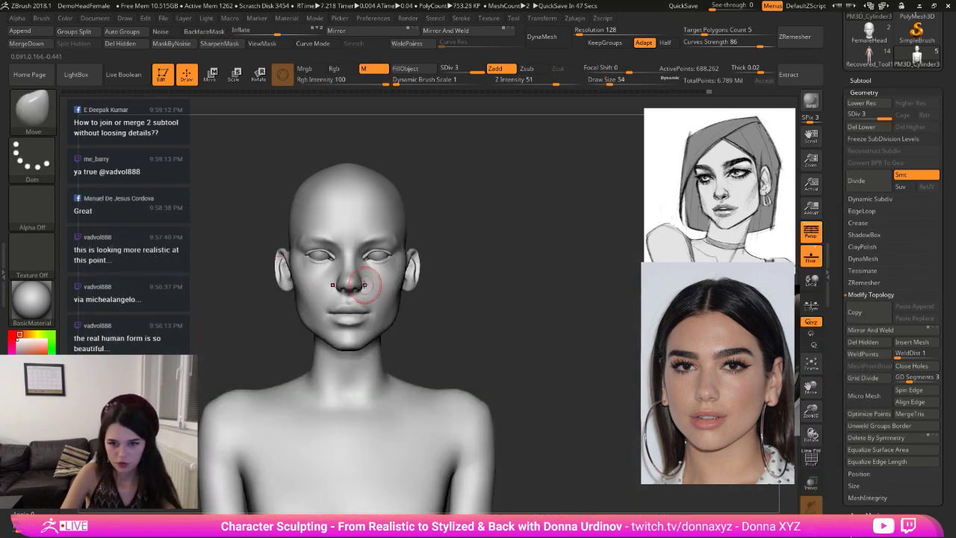
{"action": "left_click_drag", "start_coordinate": [371, 287], "coordinate": [363, 288]}
- Adjust the inner eye corners and brows with the Move brush at draw sizes between 38 and 62
{"action": "key", "text": "bracketleft"}
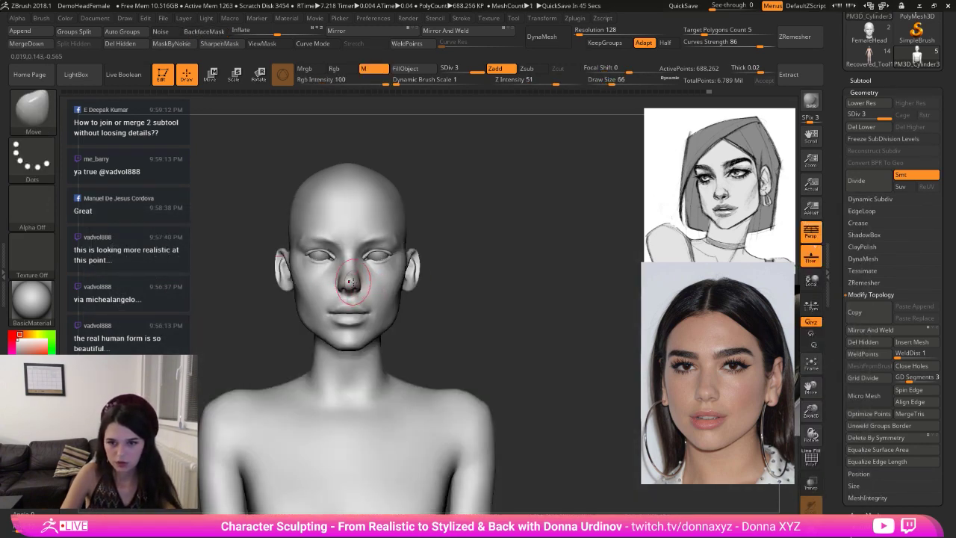
{"action": "key", "text": "bracketleft"}
{"action": "key", "text": "bracketleft"}
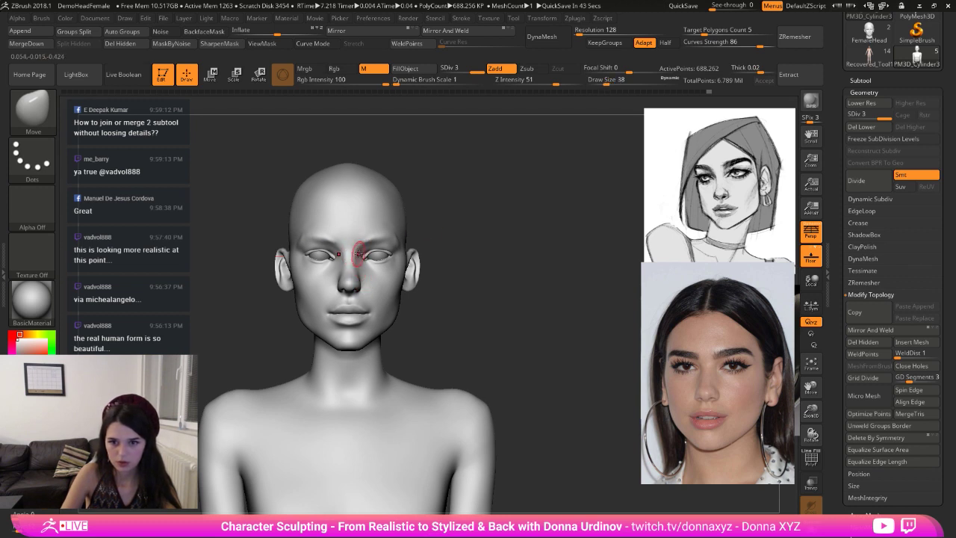
{"action": "key", "text": "bracketright"}
{"action": "key", "text": "bracketright"}
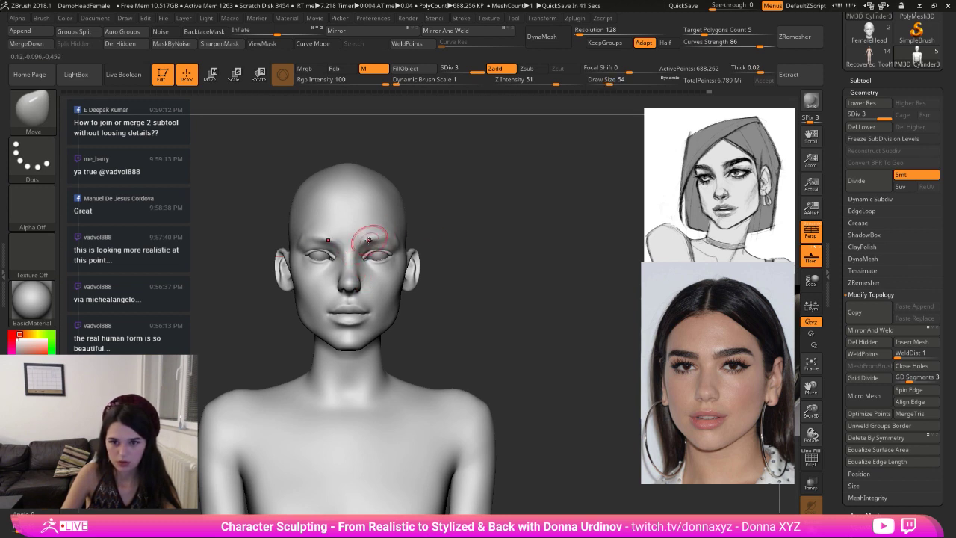
{"action": "key", "text": "bracketright"}
{"action": "left_click_drag", "start_coordinate": [428, 213], "coordinate": [380, 230]}
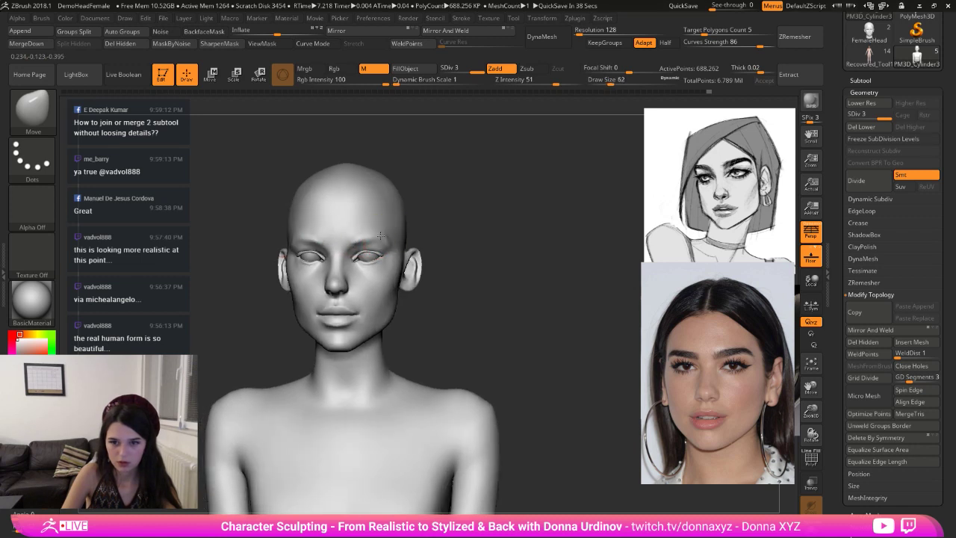
{"action": "key", "text": "bracketleft"}
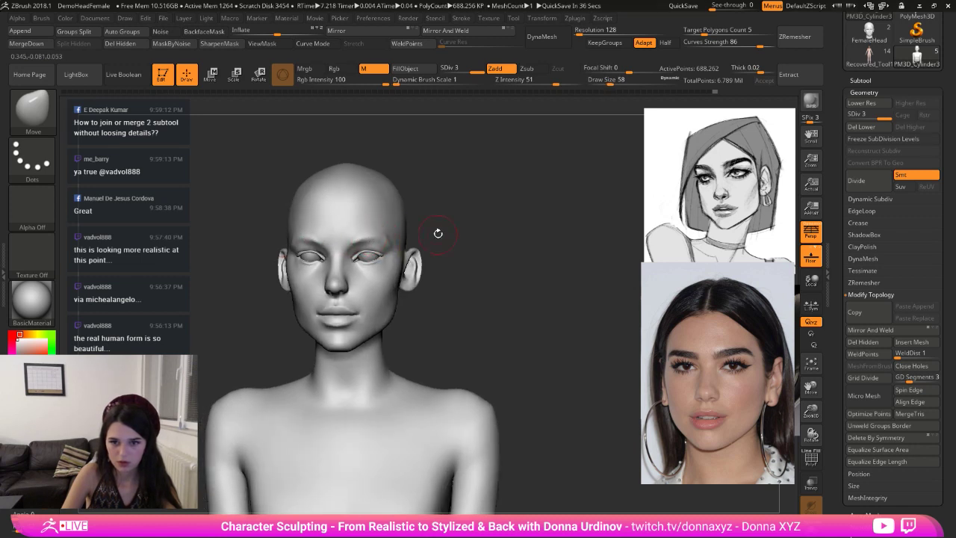
{"action": "mouse_move", "coordinate": [438, 234]}
{"action": "left_mouse_down"}
{"action": "mouse_move", "coordinate": [423, 236]}
{"action": "mouse_move", "coordinate": [447, 233]}
{"action": "left_mouse_up"}
- Adjust the shape and position of the ears with the Move brush at draw size 78
{"action": "key", "text": "bracketright"}
{"action": "key", "text": "bracketright"}
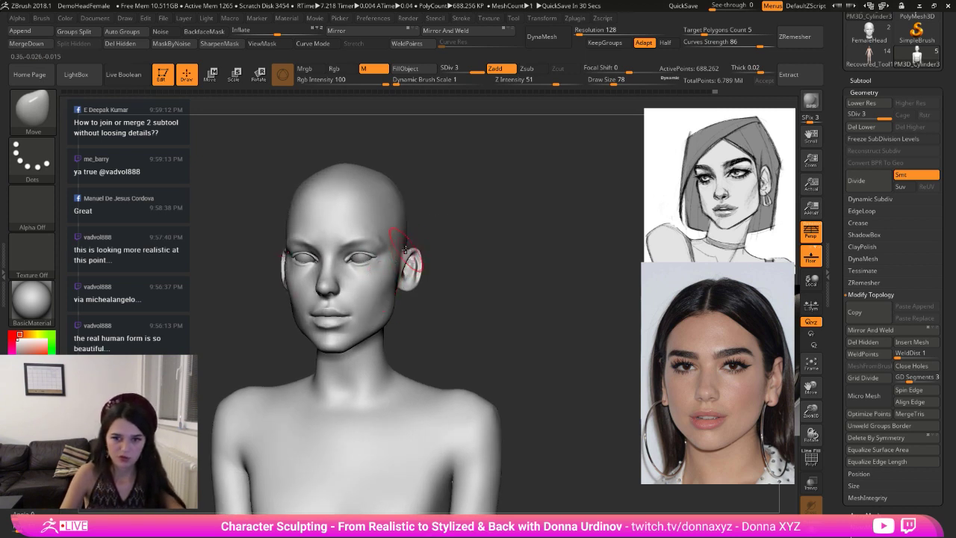
{"action": "mouse_move", "coordinate": [419, 265]}
{"action": "left_mouse_down"}
{"action": "mouse_move", "coordinate": [406, 286]}
{"action": "mouse_move", "coordinate": [423, 277]}
{"action": "mouse_move", "coordinate": [414, 282]}
{"action": "mouse_move", "coordinate": [416, 256]}
{"action": "left_mouse_up"}
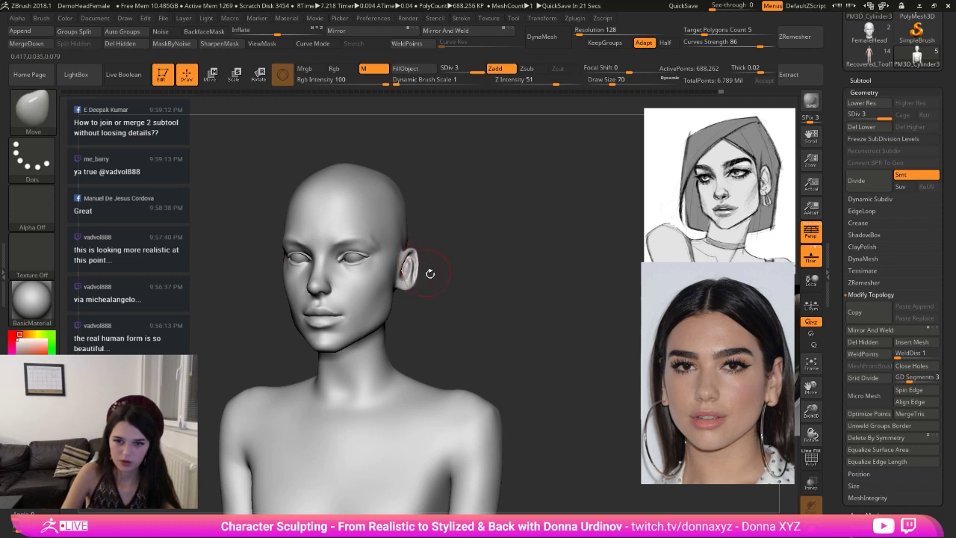
{"action": "mouse_move", "coordinate": [431, 274]}
{"action": "right_mouse_down"}
{"action": "mouse_move", "coordinate": [425, 283]}
{"action": "mouse_move", "coordinate": [415, 191]}
{"action": "mouse_move", "coordinate": [435, 207]}
{"action": "mouse_move", "coordinate": [405, 213]}
{"action": "mouse_move", "coordinate": [488, 173]}
{"action": "right_mouse_up"}
{"action": "key", "text": "shift"}
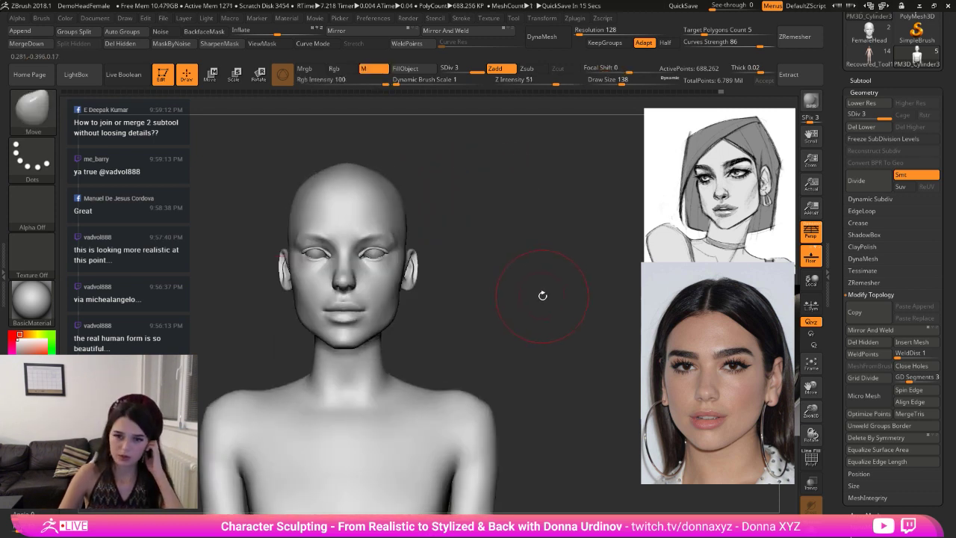
{"action": "left_click_drag", "start_coordinate": [542, 295], "coordinate": [552, 283]}
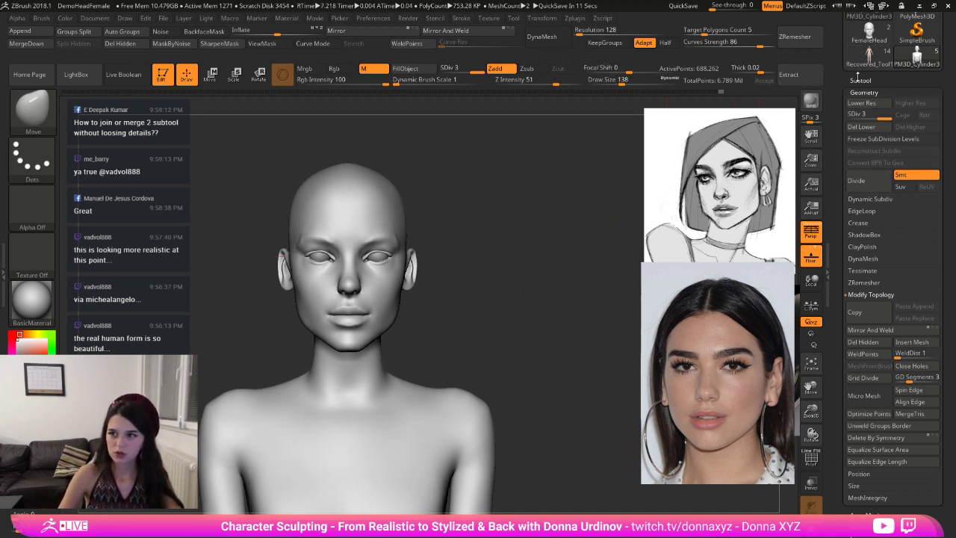
- Duplicate the bust subtool and DynaMesh the copy at resolution 528
{"action": "left_click", "coordinate": [860, 79]}
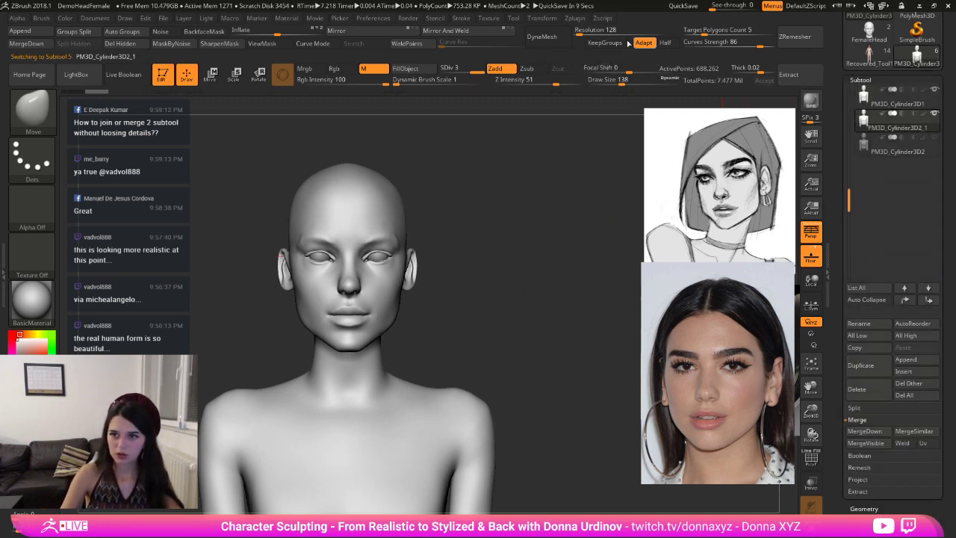
{"action": "left_click_drag", "start_coordinate": [579, 32], "coordinate": [587, 32]}
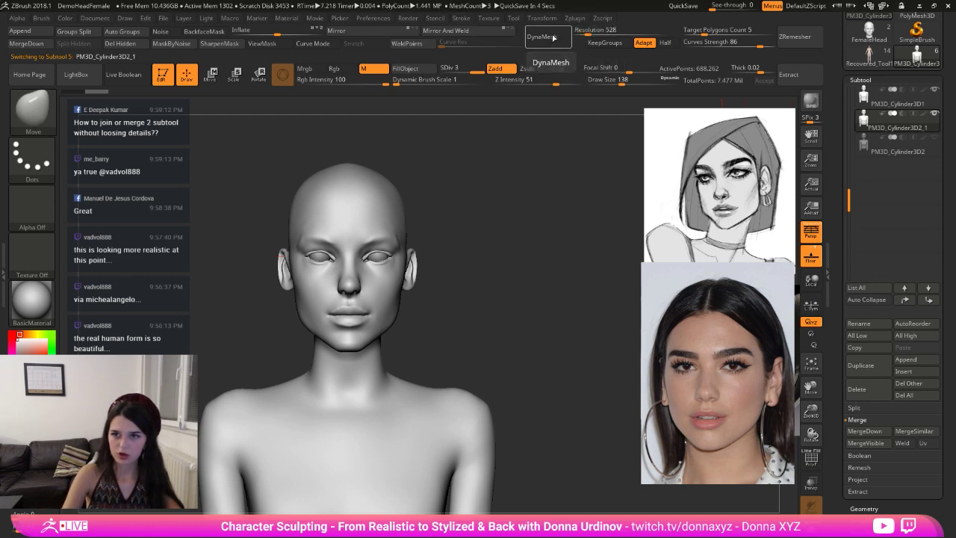
{"action": "left_click", "coordinate": [541, 36]}
{"action": "left_click", "coordinate": [512, 57]}
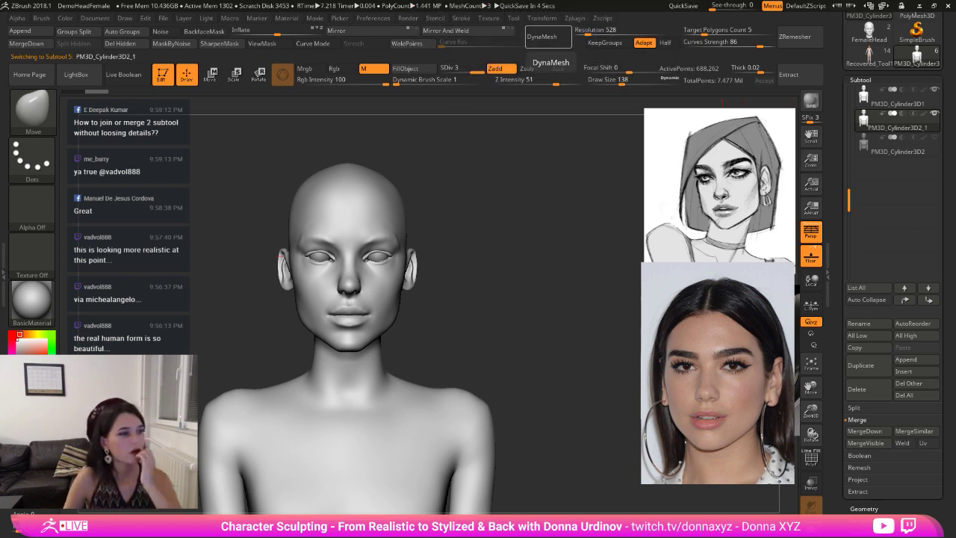
{"action": "left_click", "coordinate": [545, 37]}
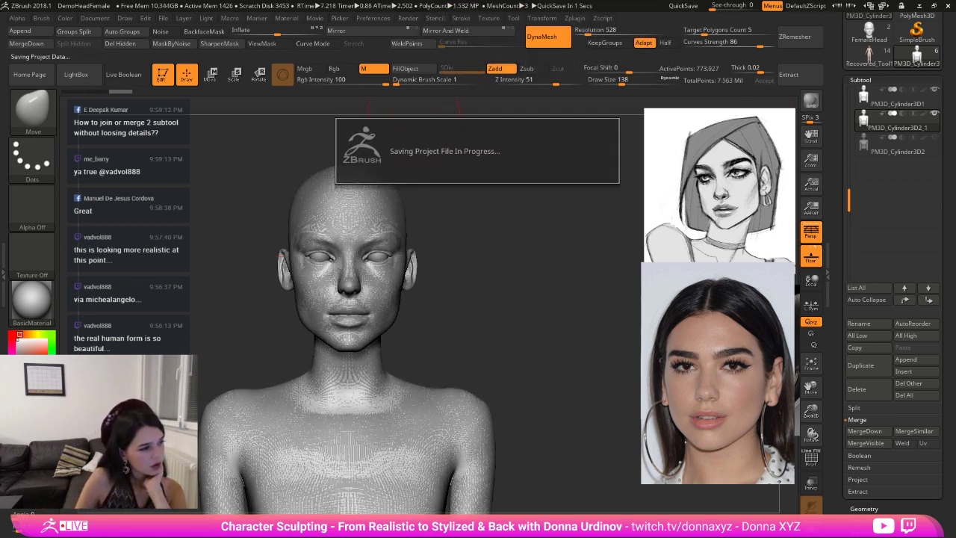
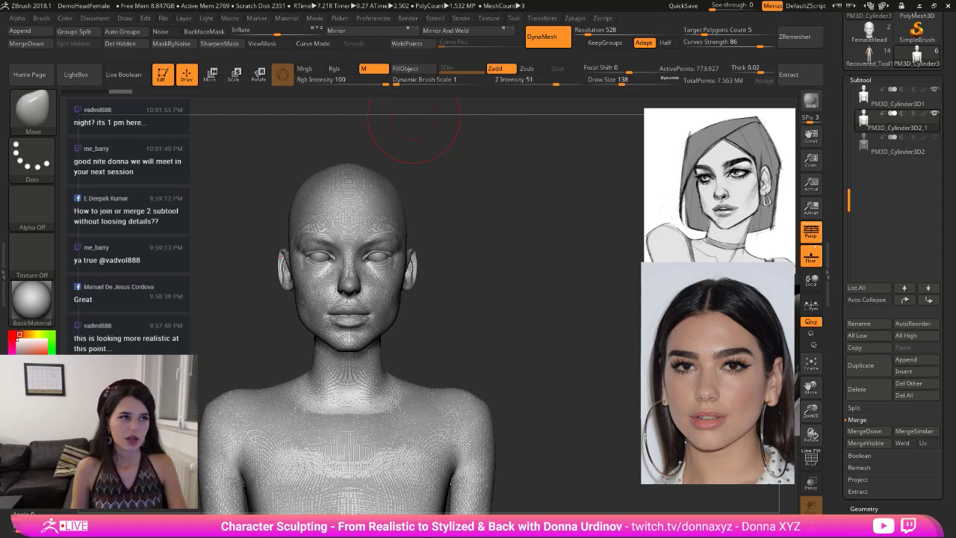
- Show only the DynaMeshed copy of the bust and frame its head in three-quarter view
{"action": "key", "text": "shift+f"}
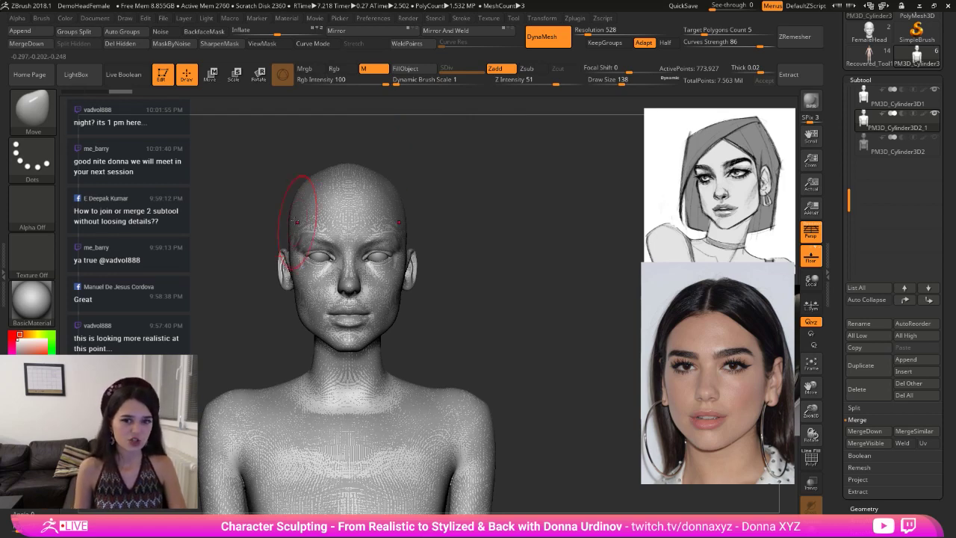
{"action": "left_click_drag", "start_coordinate": [234, 194], "coordinate": [234, 202]}
{"action": "key", "text": "shift+f"}
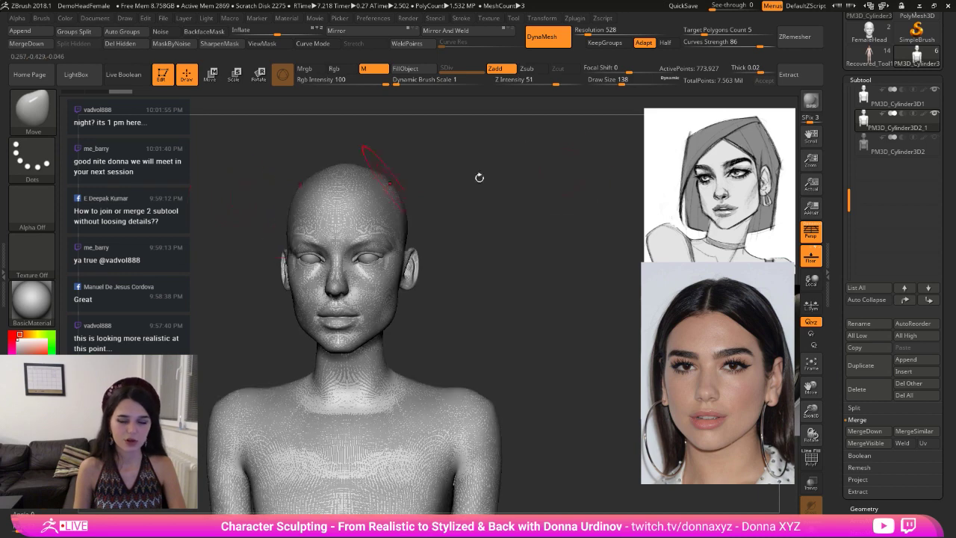
{"action": "left_click_drag", "start_coordinate": [563, 438], "coordinate": [499, 341]}
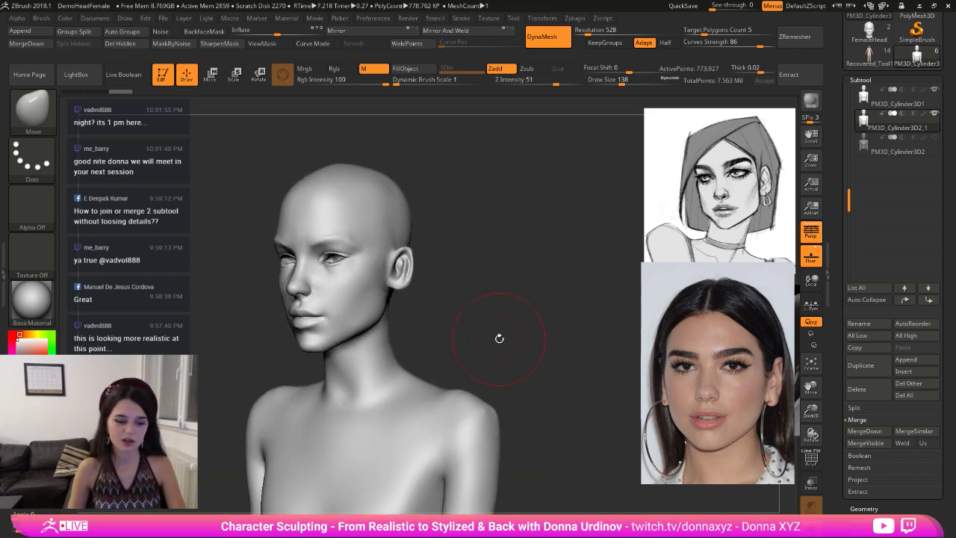
{"action": "left_click_drag", "start_coordinate": [543, 194], "coordinate": [562, 298]}
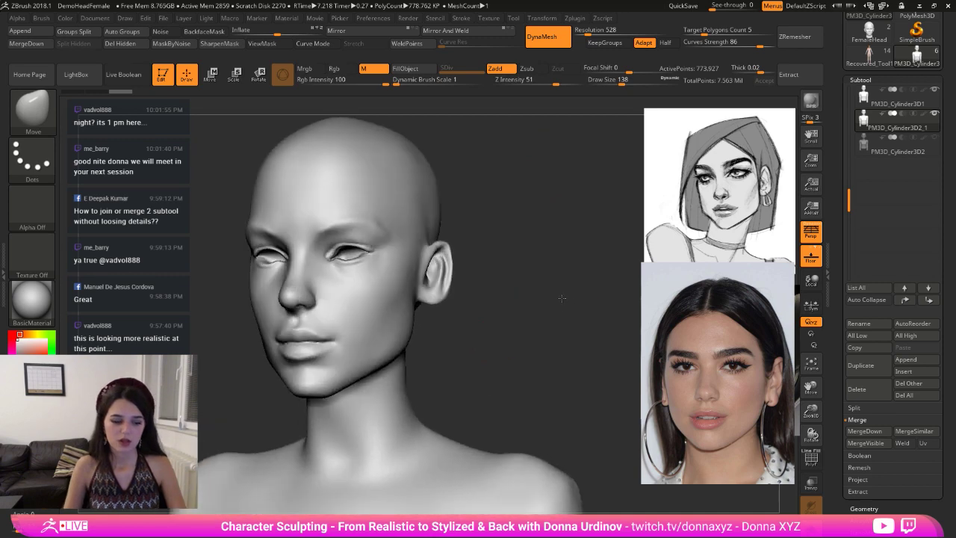
- Try stamping the Ear01 shape onto the side of the head with the Chisel3D brush and undo the strokes
{"action": "left_click", "coordinate": [49, 116]}
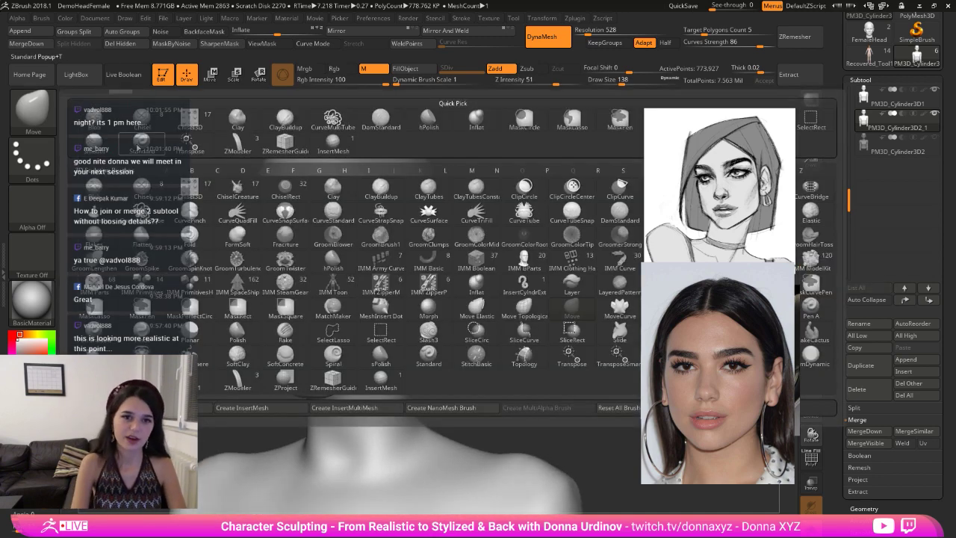
{"action": "left_click", "coordinate": [197, 125]}
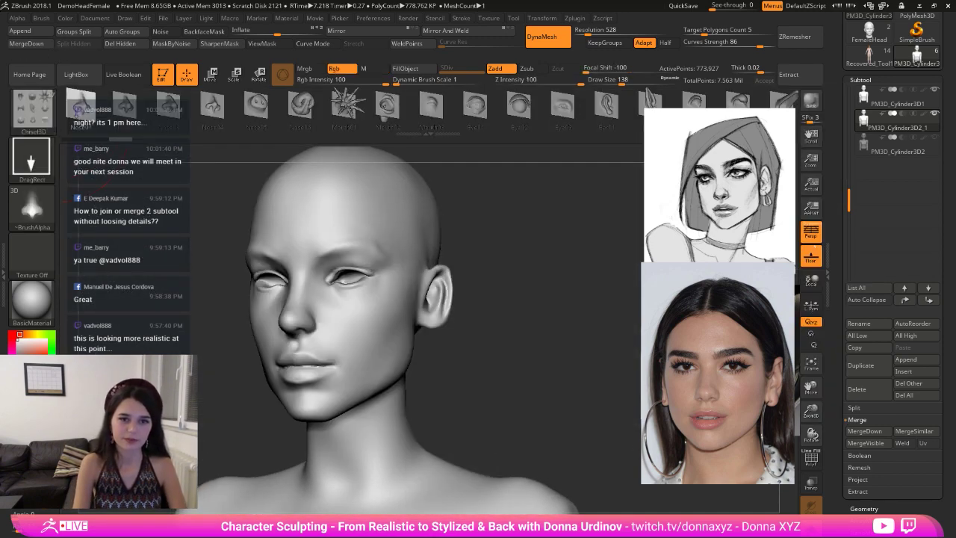
{"action": "key", "text": "m"}
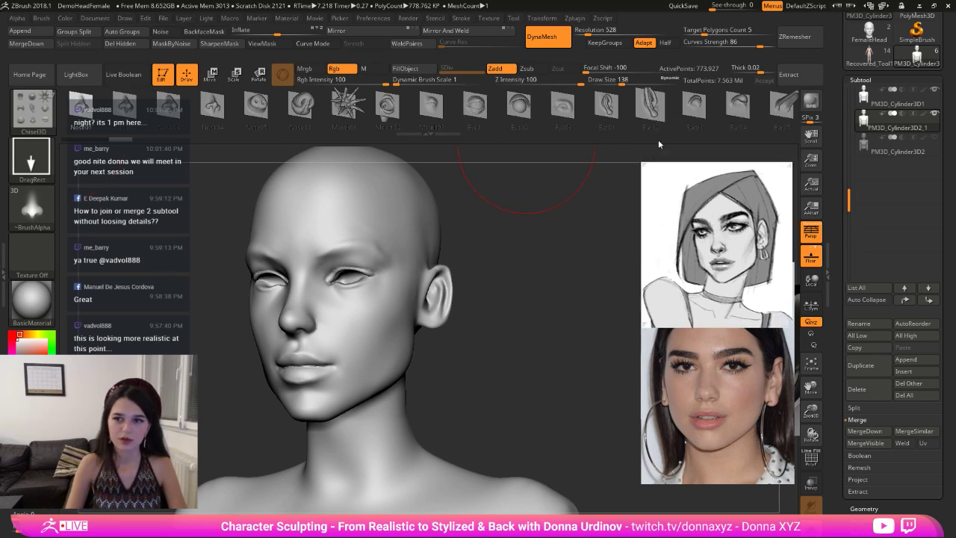
{"action": "left_click", "coordinate": [605, 104]}
{"action": "left_click_drag", "start_coordinate": [530, 239], "coordinate": [438, 183]}
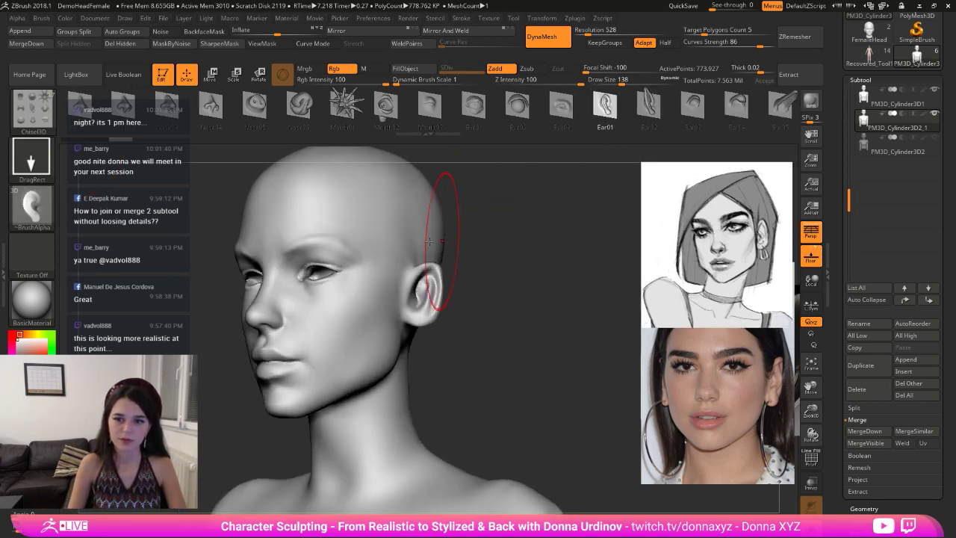
{"action": "left_click_drag", "start_coordinate": [407, 226], "coordinate": [416, 128]}
{"action": "left_click_drag", "start_coordinate": [460, 205], "coordinate": [533, 243]}
{"action": "key", "text": "ctrl+z"}
{"action": "mouse_move", "coordinate": [337, 289]}
{"action": "left_mouse_down"}
{"action": "mouse_move", "coordinate": [305, 189]}
{"action": "mouse_move", "coordinate": [319, 205]}
{"action": "left_mouse_up"}
{"action": "key", "text": "ctrl+z"}
- Smooth down the ear's inner detail and select the hPolish brush, undoing the last stroke
{"action": "left_click_drag", "start_coordinate": [525, 252], "coordinate": [553, 246]}
{"action": "mouse_move", "coordinate": [308, 282]}
{"action": "left_mouse_down", "text": "shift"}
{"action": "mouse_move", "coordinate": [321, 310]}
{"action": "mouse_move", "coordinate": [319, 291]}
{"action": "mouse_move", "coordinate": [324, 302]}
{"action": "mouse_move", "coordinate": [351, 261]}
{"action": "left_mouse_up", "text": "shift"}
{"action": "key", "text": "b"}
{"action": "key", "text": "h"}
{"action": "key", "text": "p"}
{"action": "key", "text": "ctrl+z"}
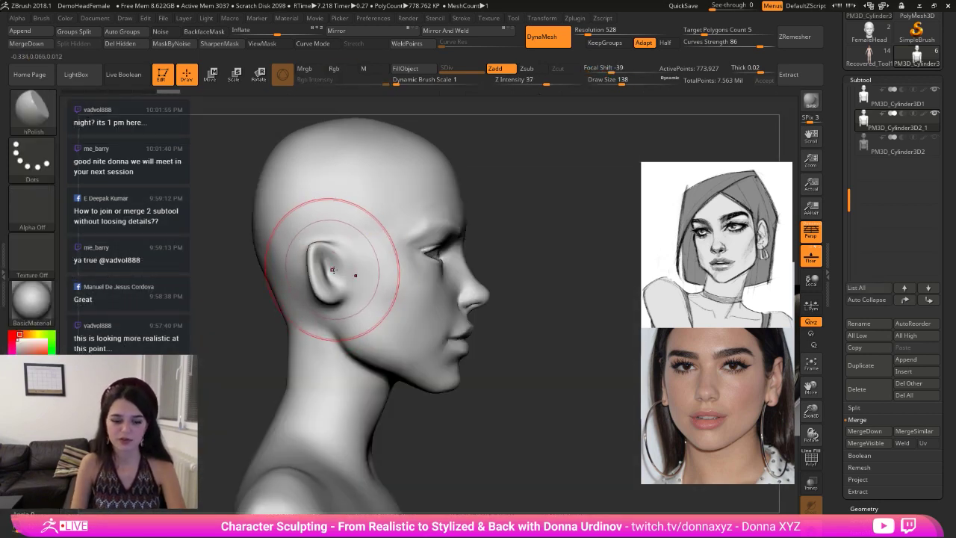
- Flatten the ear into the side of the head with the hPolish brush at draw size 94 and smooth the area
{"action": "left_click_drag", "start_coordinate": [506, 248], "coordinate": [554, 226]}
{"action": "key", "text": "bracketleft"}
{"action": "key", "text": "bracketleft"}
{"action": "key", "text": "bracketleft"}
{"action": "key", "text": "bracketleft"}
{"action": "mouse_move", "coordinate": [352, 255]}
{"action": "left_mouse_down"}
{"action": "mouse_move", "coordinate": [355, 284]}
{"action": "mouse_move", "coordinate": [355, 262]}
{"action": "mouse_move", "coordinate": [368, 293]}
{"action": "left_mouse_up"}
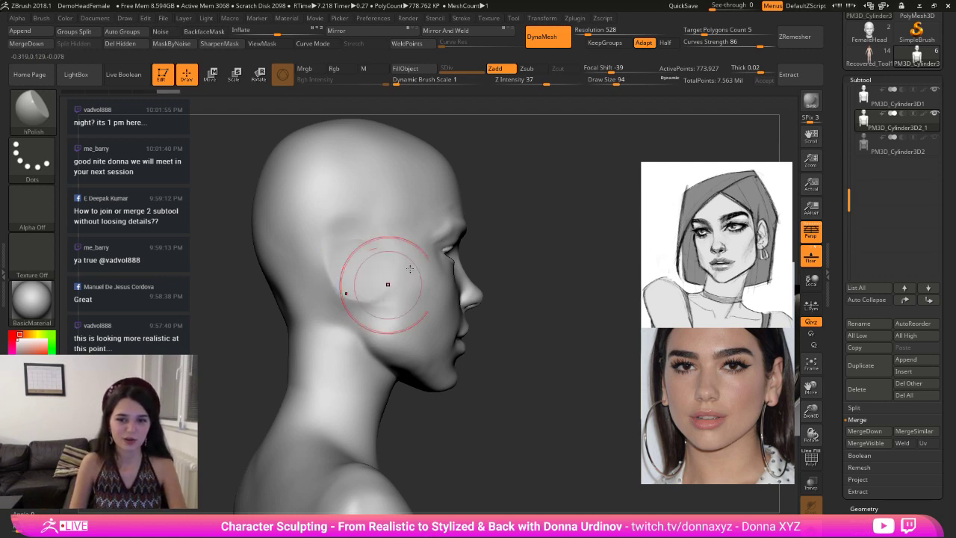
{"action": "left_click_drag", "start_coordinate": [541, 257], "coordinate": [496, 256]}
{"action": "left_click_drag", "start_coordinate": [306, 274], "coordinate": [284, 292], "text": "shift"}
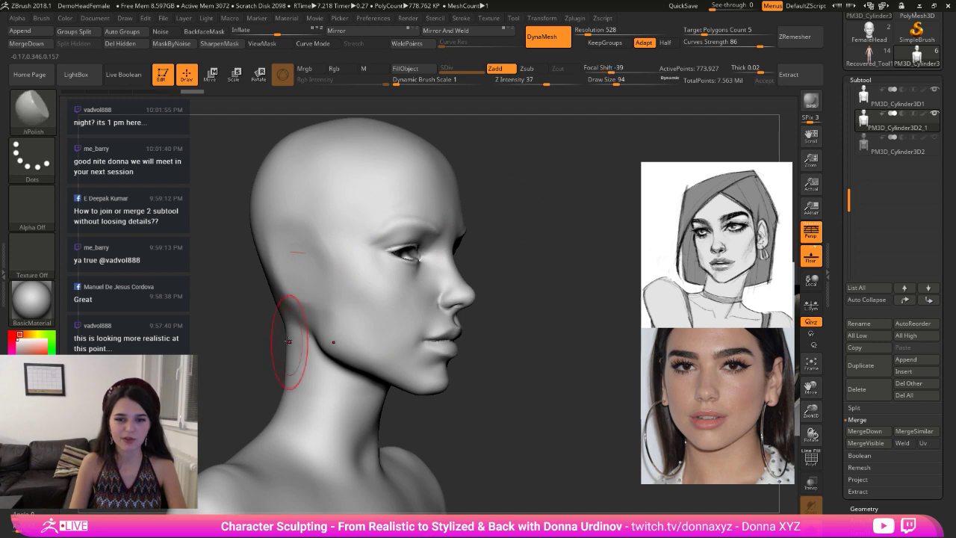
- Polish the area behind the jaw below the removed ear with the hPolish brush at draw size 94
{"action": "left_click_drag", "start_coordinate": [295, 342], "coordinate": [296, 303]}
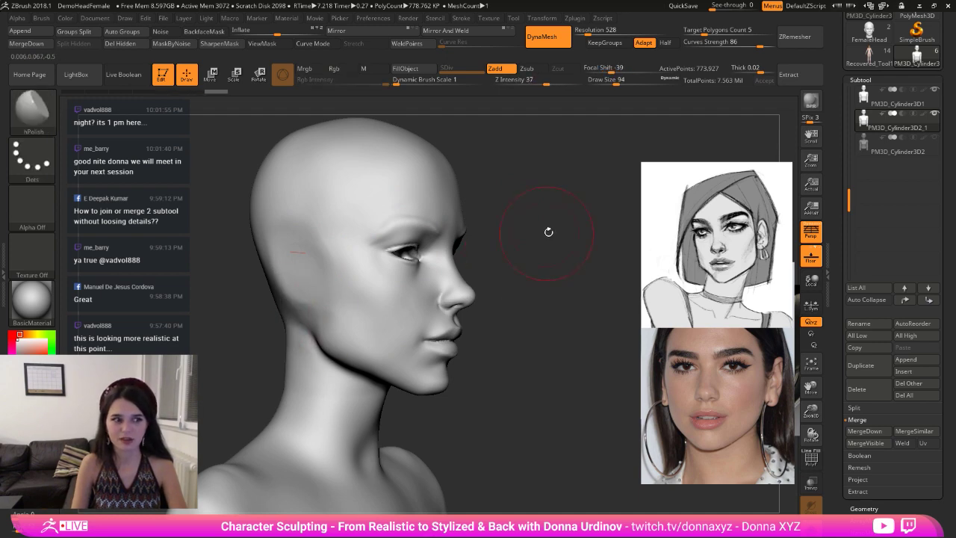
{"action": "mouse_move", "coordinate": [548, 229]}
{"action": "left_mouse_down"}
{"action": "mouse_move", "coordinate": [488, 237]}
{"action": "mouse_move", "coordinate": [421, 262]}
{"action": "mouse_move", "coordinate": [433, 269]}
{"action": "left_mouse_up"}
{"action": "mouse_move", "coordinate": [385, 307]}
{"action": "left_mouse_down"}
{"action": "mouse_move", "coordinate": [405, 248]}
{"action": "mouse_move", "coordinate": [396, 228]}
{"action": "left_mouse_up"}
{"action": "left_click_drag", "start_coordinate": [463, 231], "coordinate": [506, 224]}
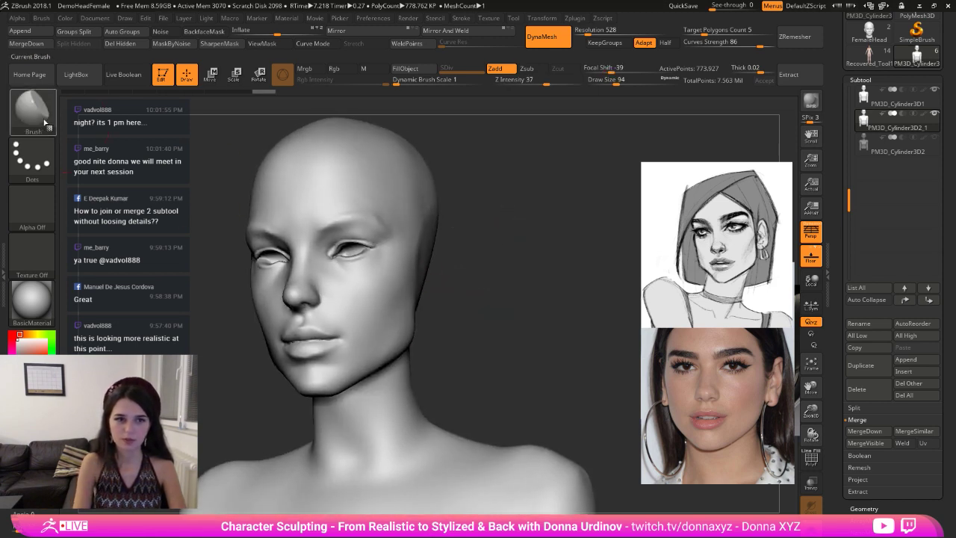
- Try stamping the Ear01 shape onto the side of the head with the Chisel3D brush at draw size 94, undoing each attempt
{"action": "left_click", "coordinate": [43, 122]}
{"action": "left_click", "coordinate": [191, 130]}
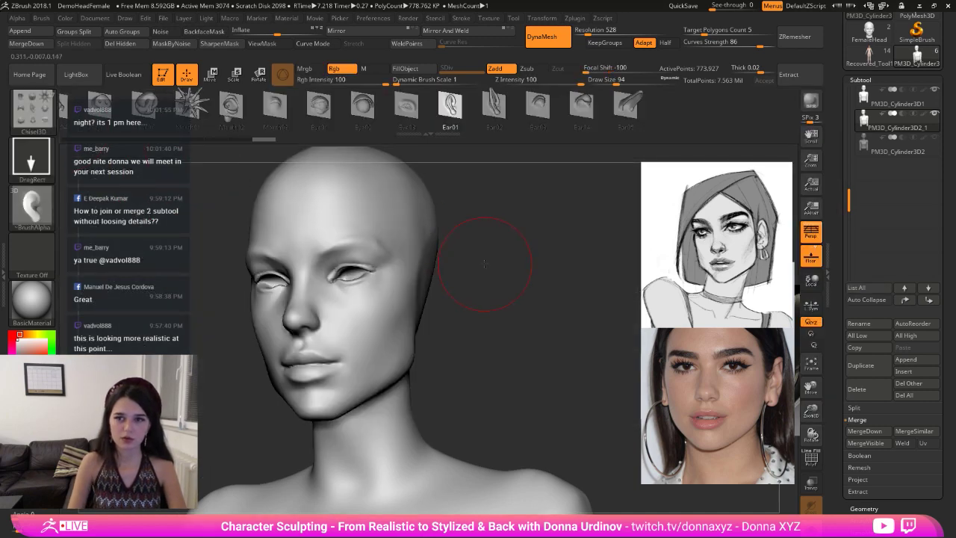
{"action": "mouse_move", "coordinate": [432, 292]}
{"action": "left_mouse_down"}
{"action": "mouse_move", "coordinate": [497, 273]}
{"action": "mouse_move", "coordinate": [512, 279]}
{"action": "left_mouse_up"}
{"action": "key", "text": "ctrl+z"}
{"action": "left_click_drag", "start_coordinate": [270, 301], "coordinate": [278, 210]}
{"action": "mouse_move", "coordinate": [523, 251]}
{"action": "left_mouse_down", "text": "shift"}
{"action": "mouse_move", "coordinate": [522, 278]}
{"action": "mouse_move", "coordinate": [542, 295]}
{"action": "left_mouse_up", "text": "shift"}
{"action": "key", "text": "ctrl+z"}
- Try placing the Ear01 stamp again at different sizes and spots behind the jaw in side view, undoing the strokes
{"action": "left_click_drag", "start_coordinate": [282, 297], "coordinate": [283, 263]}
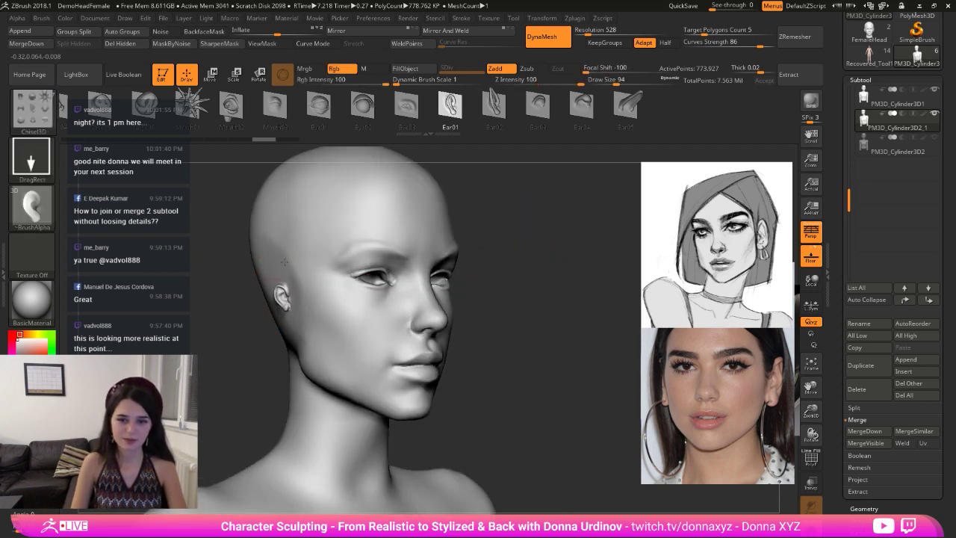
{"action": "left_click_drag", "start_coordinate": [518, 252], "coordinate": [577, 274], "text": "shift"}
{"action": "key", "text": "ctrl+z"}
{"action": "left_click_drag", "start_coordinate": [336, 292], "coordinate": [343, 211]}
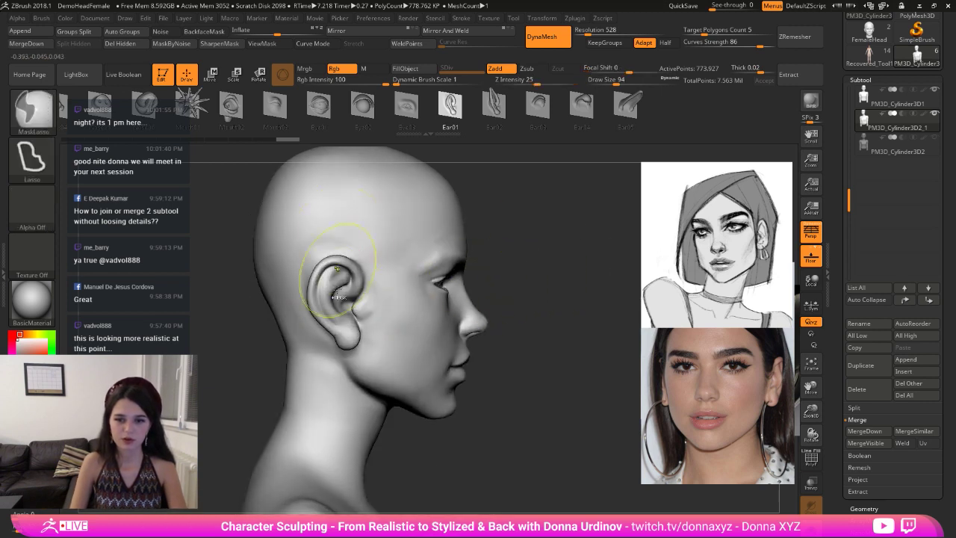
{"action": "key", "text": "ctrl+z"}
{"action": "left_click_drag", "start_coordinate": [330, 301], "coordinate": [330, 229]}
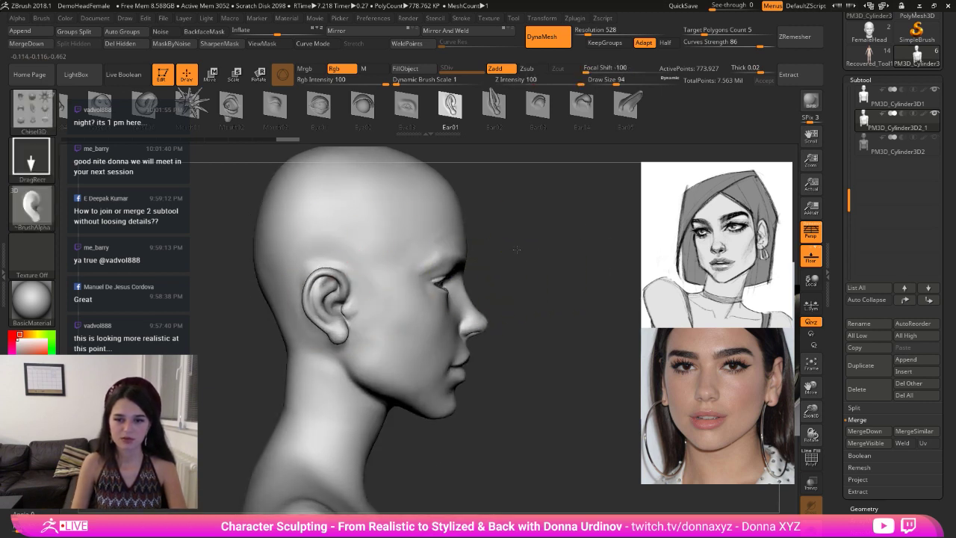
{"action": "mouse_move", "coordinate": [516, 256]}
{"action": "left_mouse_down"}
{"action": "mouse_move", "coordinate": [480, 264]}
{"action": "mouse_move", "coordinate": [497, 267]}
{"action": "left_mouse_up"}
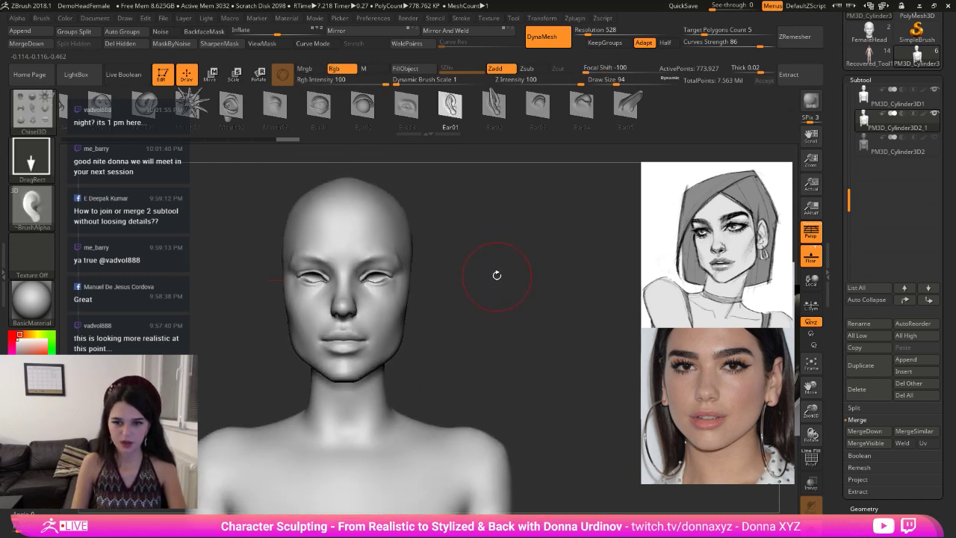
- Adjust the silhouette of the side of the head where the ear attaches with the Move brush
{"action": "key", "text": "b"}
{"action": "key", "text": "m"}
{"action": "key", "text": "v"}
{"action": "mouse_move", "coordinate": [441, 278]}
{"action": "left_mouse_down"}
{"action": "mouse_move", "coordinate": [416, 282]}
{"action": "mouse_move", "coordinate": [411, 266]}
{"action": "mouse_move", "coordinate": [444, 272]}
{"action": "mouse_move", "coordinate": [418, 256]}
{"action": "left_mouse_up"}
{"action": "key", "text": "bracketleft"}
{"action": "key", "text": "bracketleft"}
{"action": "left_click_drag", "start_coordinate": [428, 259], "coordinate": [462, 256]}
- Flatten the side of the head around the ear area with the hPolish brush at draw size 114
{"action": "key", "text": "b"}
{"action": "key", "text": "h"}
{"action": "key", "text": "p"}
{"action": "mouse_move", "coordinate": [426, 224]}
{"action": "left_mouse_down"}
{"action": "mouse_move", "coordinate": [290, 244]}
{"action": "mouse_move", "coordinate": [493, 237]}
{"action": "mouse_move", "coordinate": [464, 245]}
{"action": "left_mouse_up"}
- Stamp the Ear01 shape onto the side of the head behind the jaw with the Chisel3D brush, undoing misplaced attempts
{"action": "key", "text": "b"}
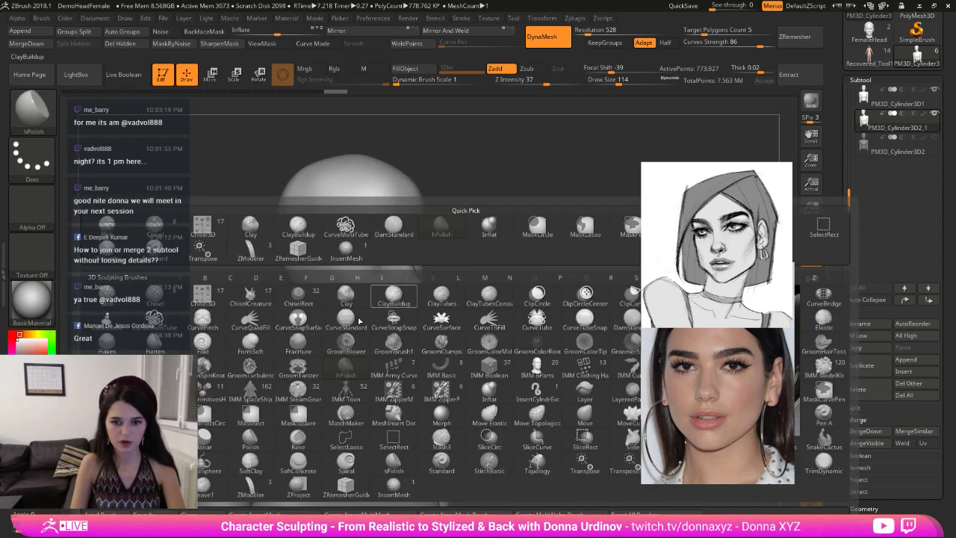
{"action": "left_click", "coordinate": [209, 297]}
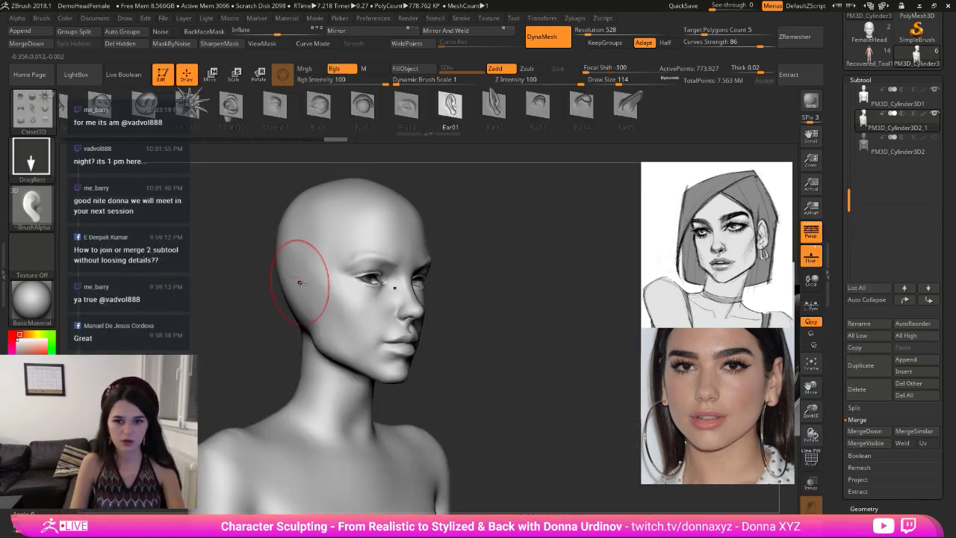
{"action": "left_click_drag", "start_coordinate": [439, 224], "coordinate": [465, 220]}
{"action": "key", "text": "ctrl+z"}
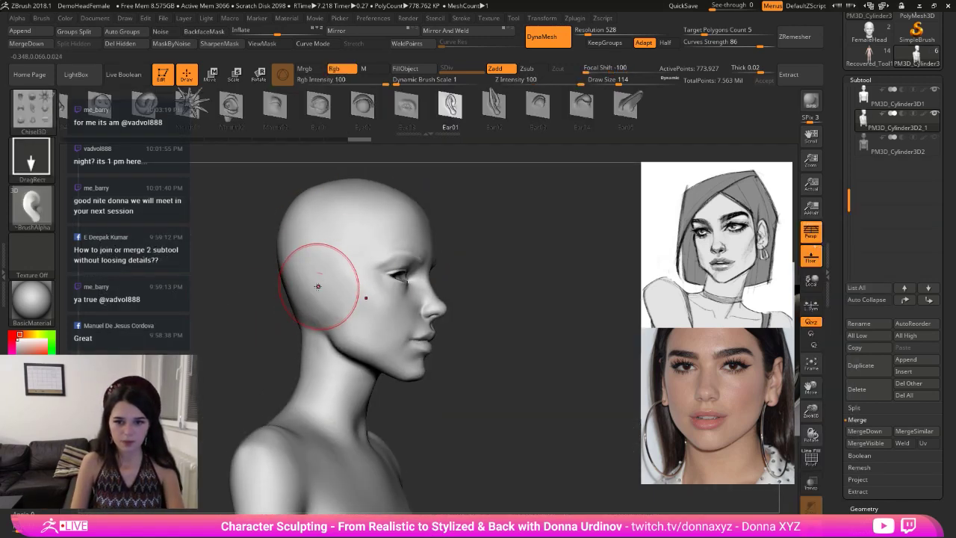
{"action": "key", "text": "ctrl+z"}
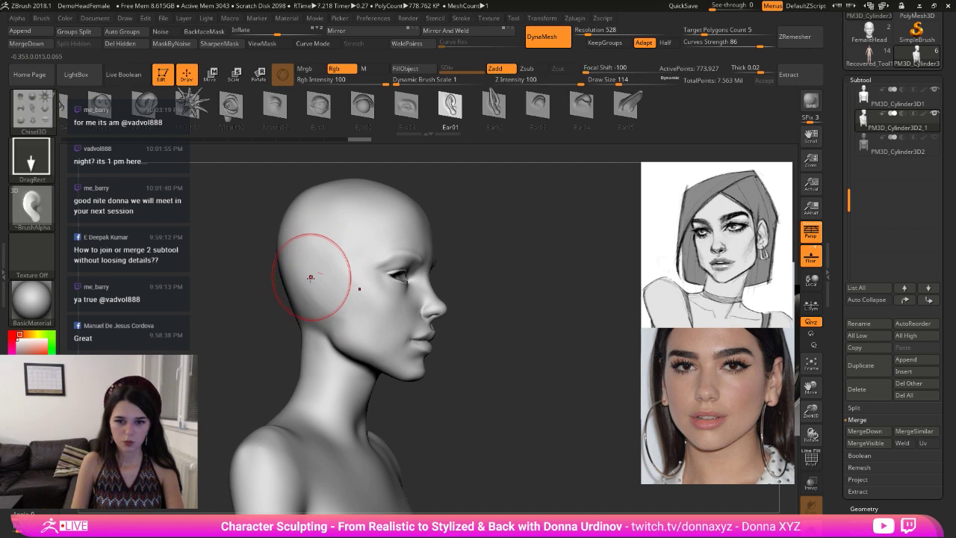
{"action": "left_click_drag", "start_coordinate": [456, 218], "coordinate": [483, 233]}
{"action": "key", "text": "ctrl+z"}
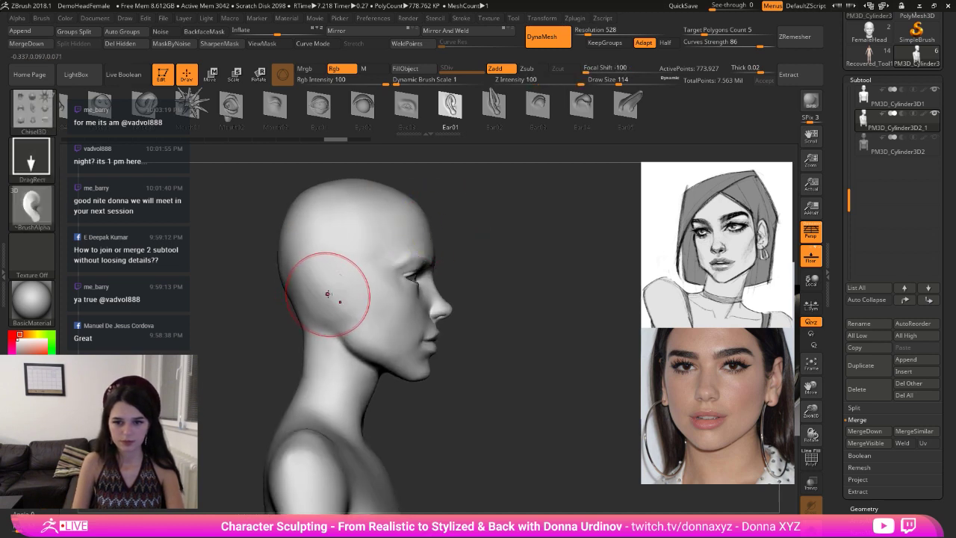
{"action": "key", "text": "ctrl+shift+z"}
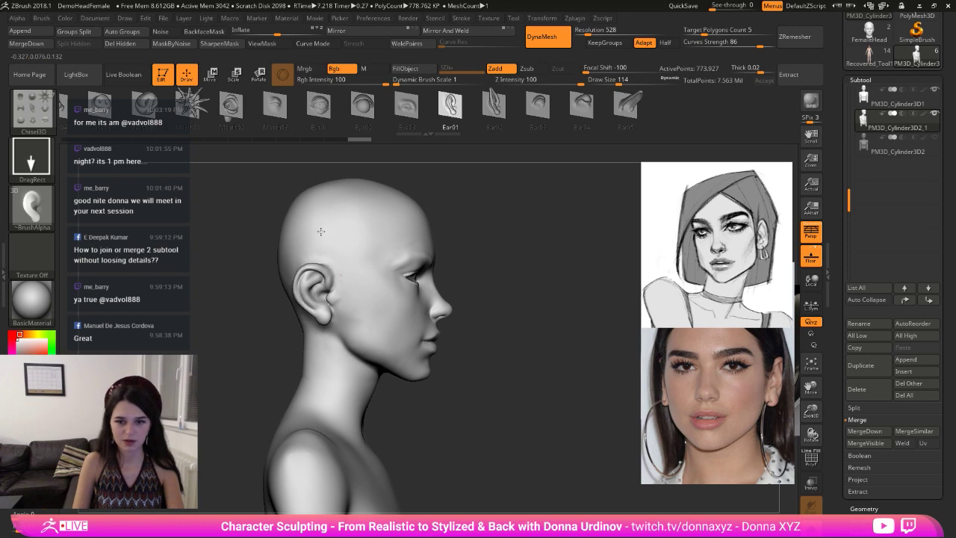
{"action": "left_click_drag", "start_coordinate": [320, 232], "coordinate": [432, 243]}
{"action": "key", "text": "ctrl+z"}
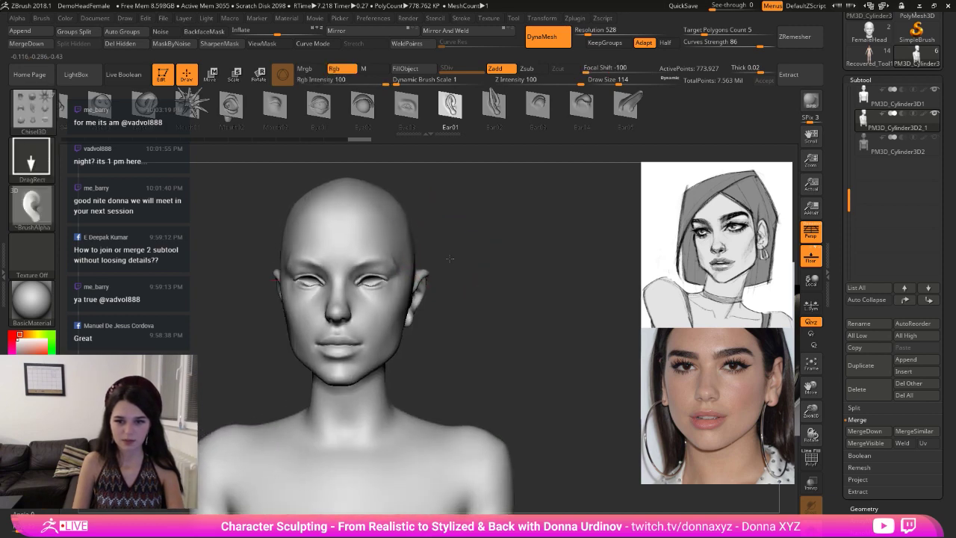
- Adjust the ears' placement with the Move brush, smooth the ear surface and reduce the draw size to 46
{"action": "key", "text": "b"}
{"action": "key", "text": "m"}
{"action": "key", "text": "v"}
{"action": "mouse_move", "coordinate": [466, 296]}
{"action": "left_mouse_down"}
{"action": "mouse_move", "coordinate": [329, 288]}
{"action": "mouse_move", "coordinate": [291, 274]}
{"action": "mouse_move", "coordinate": [285, 259]}
{"action": "mouse_move", "coordinate": [290, 291]}
{"action": "left_mouse_up"}
{"action": "left_click_drag", "start_coordinate": [494, 280], "coordinate": [529, 279], "text": "shift"}
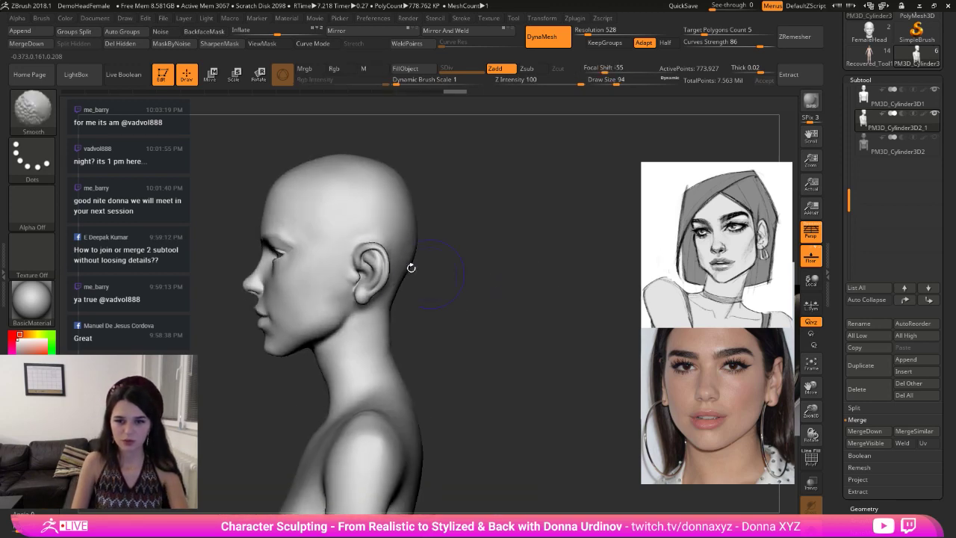
{"action": "left_click_drag", "start_coordinate": [367, 249], "coordinate": [375, 287], "text": "shift"}
{"action": "mouse_move", "coordinate": [450, 277]}
{"action": "left_mouse_down", "text": "shift"}
{"action": "mouse_move", "coordinate": [482, 282]}
{"action": "mouse_move", "coordinate": [429, 289]}
{"action": "mouse_move", "coordinate": [426, 301]}
{"action": "mouse_move", "coordinate": [406, 298]}
{"action": "left_mouse_up", "text": "shift"}
{"action": "key", "text": "bracketleft"}
{"action": "key", "text": "bracketleft"}
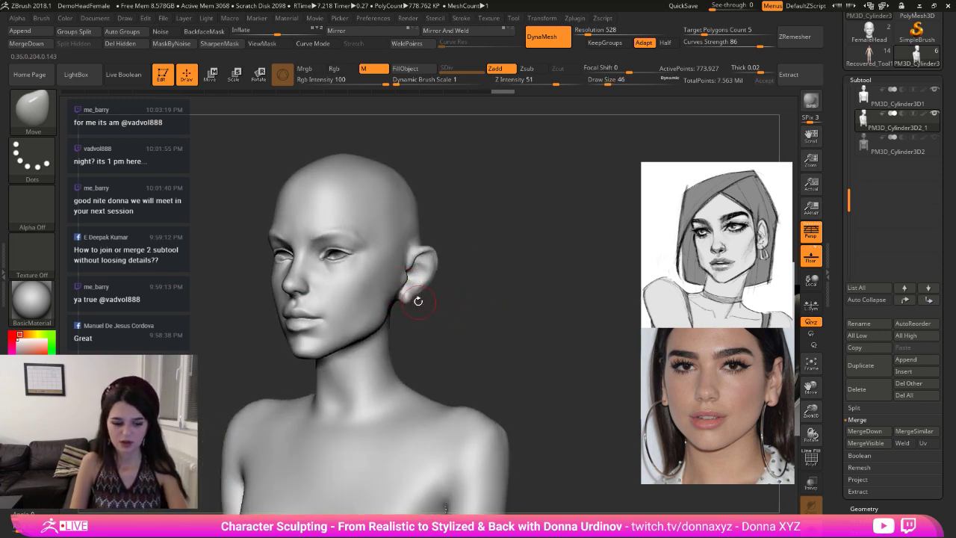
- Build up the join between the earlobe and the jaw with the ClayBuildup brush at draw size 46
{"action": "key", "text": "b"}
{"action": "key", "text": "c"}
{"action": "key", "text": "b"}
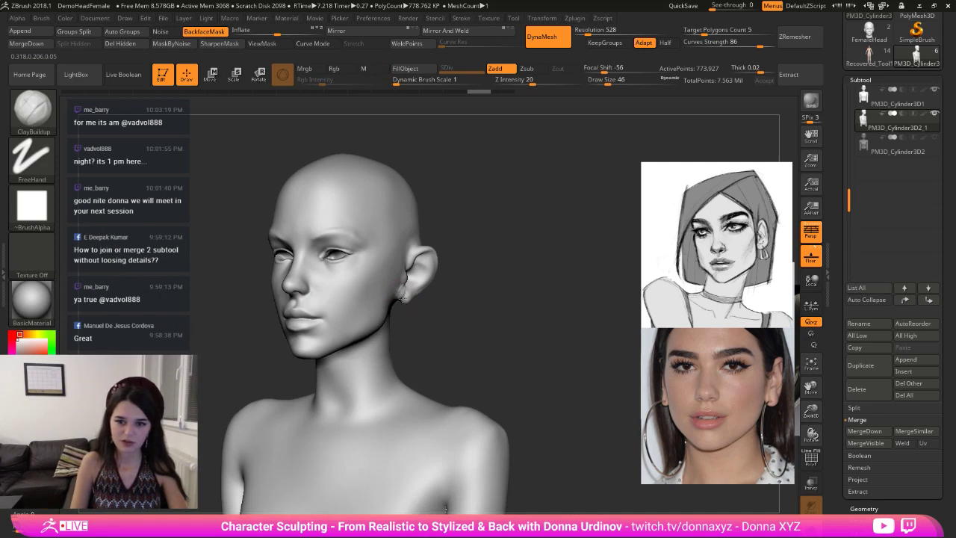
{"action": "mouse_move", "coordinate": [403, 299]}
{"action": "left_mouse_down"}
{"action": "mouse_move", "coordinate": [400, 281]}
{"action": "mouse_move", "coordinate": [405, 295]}
{"action": "mouse_move", "coordinate": [436, 304]}
{"action": "left_mouse_up"}
- Reshape the earlobe and lower ear with the Move Topological brush, raising the draw size to 66
{"action": "key", "text": "b"}
{"action": "key", "text": "m"}
{"action": "key", "text": "t"}
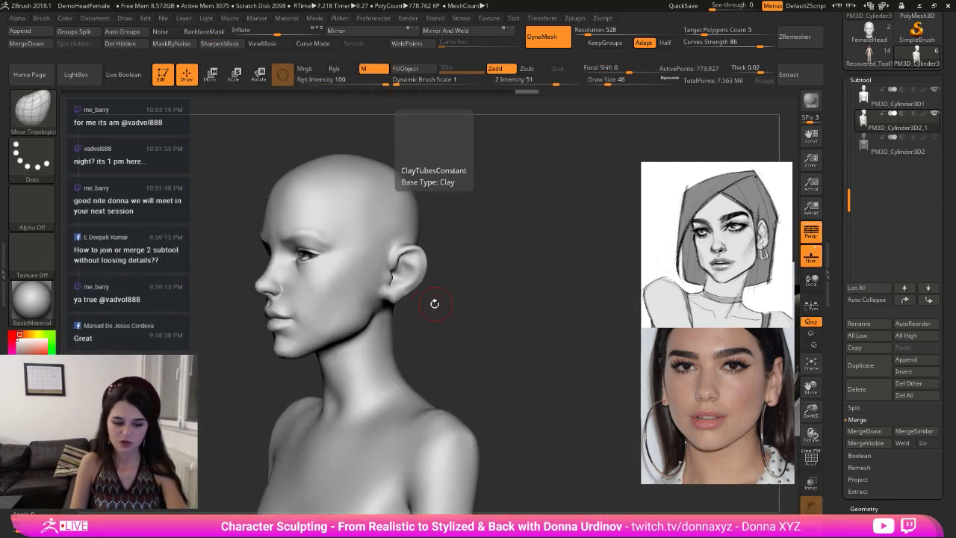
{"action": "key", "text": "bracketleft"}
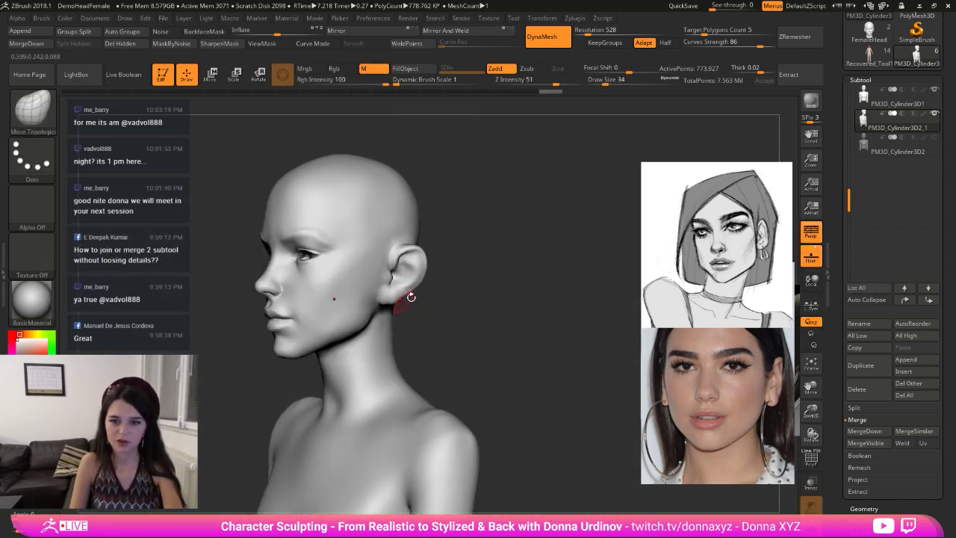
{"action": "key", "text": "bracketright"}
{"action": "key", "text": "bracketright"}
{"action": "mouse_move", "coordinate": [431, 296]}
{"action": "left_mouse_down"}
{"action": "mouse_move", "coordinate": [459, 292]}
{"action": "mouse_move", "coordinate": [425, 277]}
{"action": "left_mouse_up"}
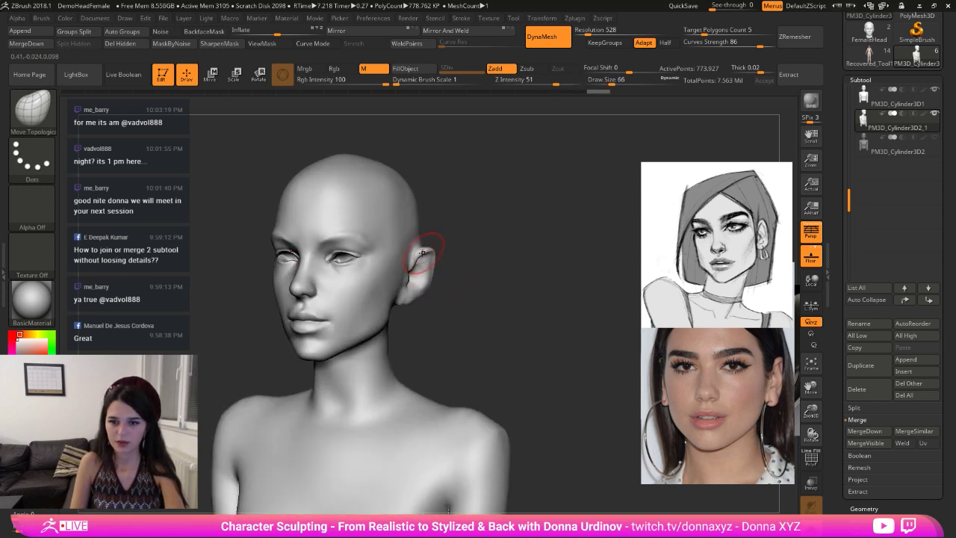
- Adjust the ear's upper rim with Move Topological at draw size 118, and refine its outer edge at size 70
{"action": "key", "text": "bracketright"}
{"action": "key", "text": "bracketright"}
{"action": "key", "text": "bracketright"}
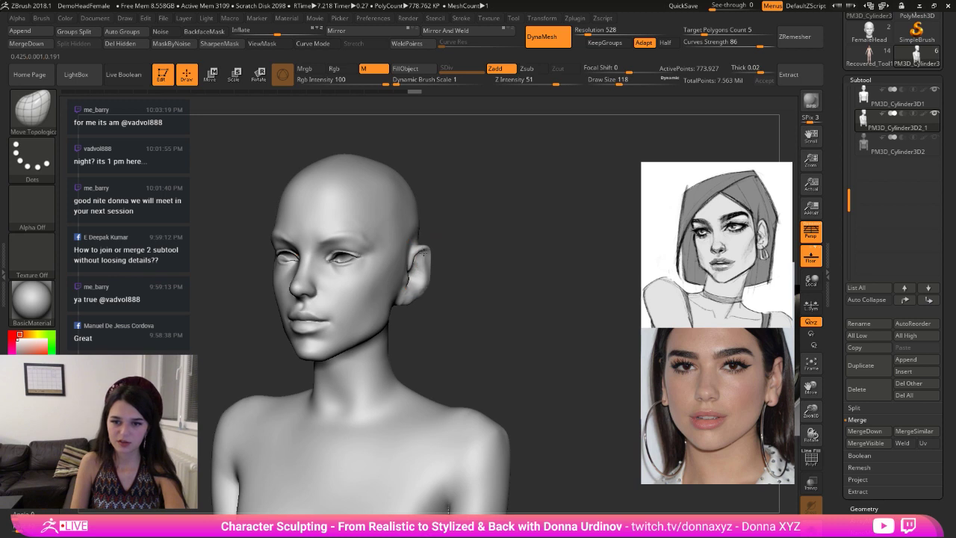
{"action": "mouse_move", "coordinate": [424, 253]}
{"action": "left_mouse_down"}
{"action": "mouse_move", "coordinate": [426, 295]}
{"action": "mouse_move", "coordinate": [473, 294]}
{"action": "left_mouse_up"}
{"action": "key", "text": "bracketleft"}
{"action": "key", "text": "bracketleft"}
{"action": "left_click_drag", "start_coordinate": [271, 286], "coordinate": [278, 286]}
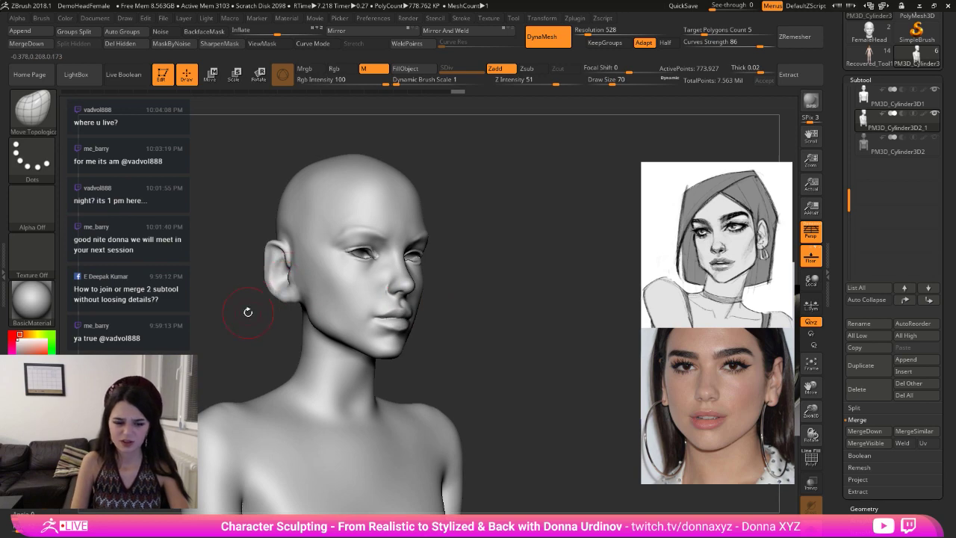
- Build up the ear's inner bowl with the ClayBuildup brush, reducing the draw size from 50 to 30 for the inner cartilage
{"action": "key", "text": "b"}
{"action": "key", "text": "c"}
{"action": "key", "text": "b"}
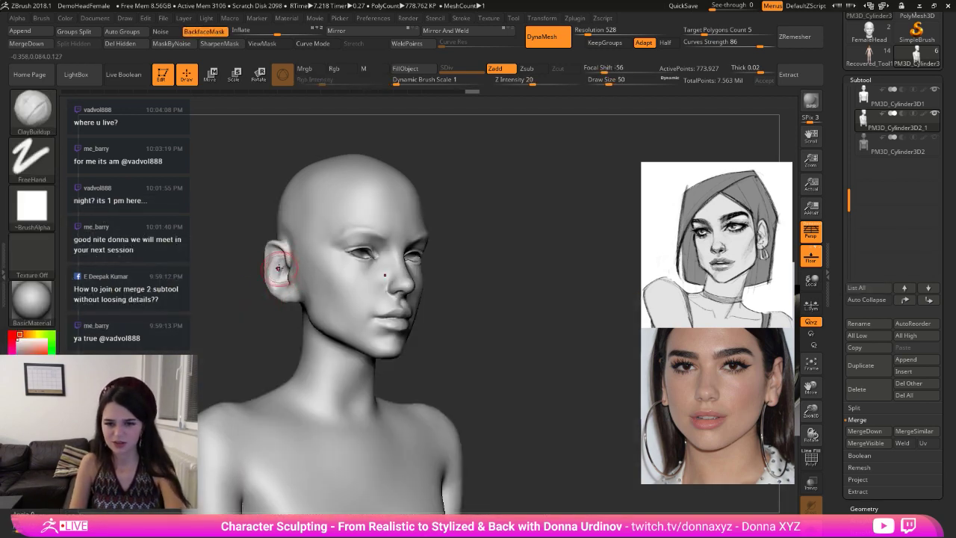
{"action": "left_click_drag", "start_coordinate": [279, 269], "coordinate": [280, 282]}
{"action": "mouse_move", "coordinate": [228, 309]}
{"action": "left_mouse_down"}
{"action": "mouse_move", "coordinate": [252, 312]}
{"action": "mouse_move", "coordinate": [258, 336]}
{"action": "mouse_move", "coordinate": [291, 340]}
{"action": "left_mouse_up"}
{"action": "key", "text": "bracketleft"}
{"action": "key", "text": "bracketleft"}
{"action": "key", "text": "bracketleft"}
{"action": "left_click_drag", "start_coordinate": [261, 284], "coordinate": [263, 290]}
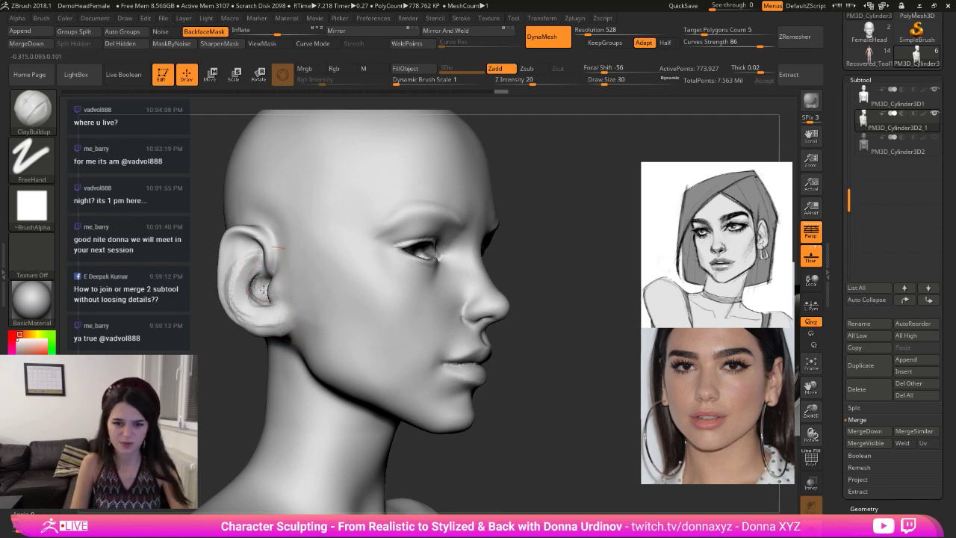
- Carve the ear's inner folds with the DamStandard brush at draw size 30 and smooth the ear down to the lobe
{"action": "key", "text": "b"}
{"action": "key", "text": "d"}
{"action": "key", "text": "s"}
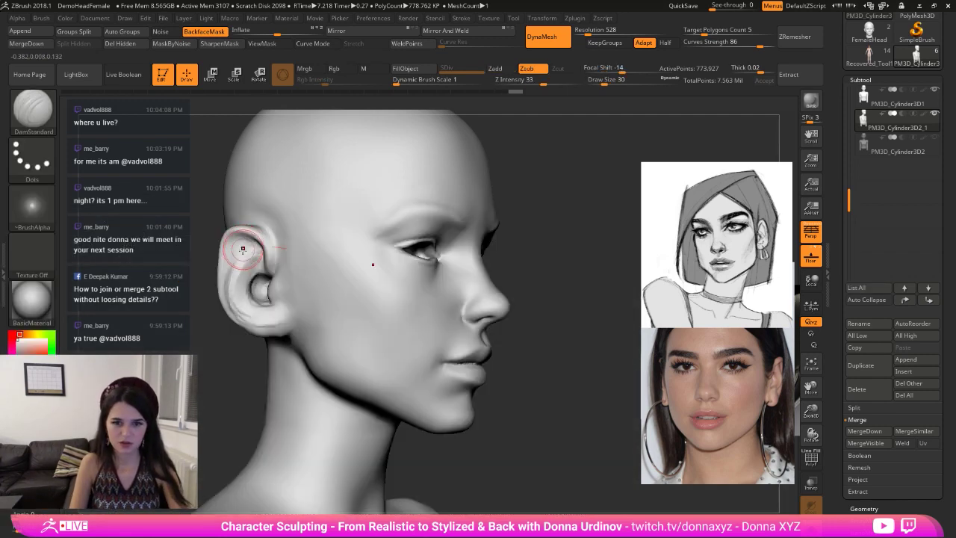
{"action": "mouse_move", "coordinate": [243, 248]}
{"action": "left_mouse_down"}
{"action": "mouse_move", "coordinate": [239, 307]}
{"action": "mouse_move", "coordinate": [263, 323]}
{"action": "left_mouse_up"}
{"action": "mouse_move", "coordinate": [252, 250]}
{"action": "left_mouse_down"}
{"action": "mouse_move", "coordinate": [229, 301]}
{"action": "mouse_move", "coordinate": [258, 327]}
{"action": "left_mouse_up"}
{"action": "right_click_drag", "start_coordinate": [254, 318], "coordinate": [298, 306]}
{"action": "mouse_move", "coordinate": [287, 267]}
{"action": "left_mouse_down", "text": "shift"}
{"action": "mouse_move", "coordinate": [336, 335]}
{"action": "mouse_move", "coordinate": [322, 342]}
{"action": "left_mouse_up", "text": "shift"}
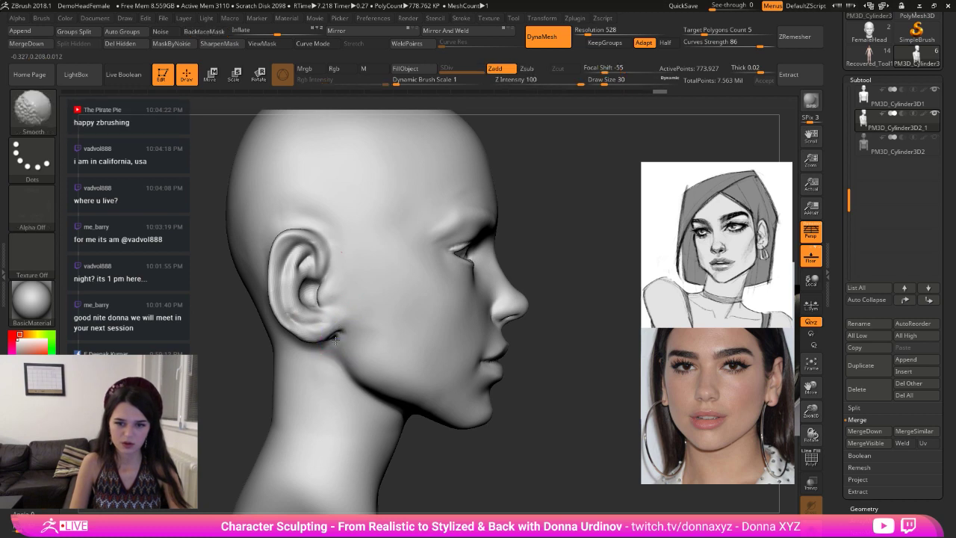
- Deepen the crease beneath and behind the earlobe with the DamStandard brush and smooth around it
{"action": "mouse_move", "coordinate": [452, 320]}
{"action": "right_mouse_down"}
{"action": "mouse_move", "coordinate": [540, 262]}
{"action": "mouse_move", "coordinate": [351, 229]}
{"action": "right_mouse_up"}
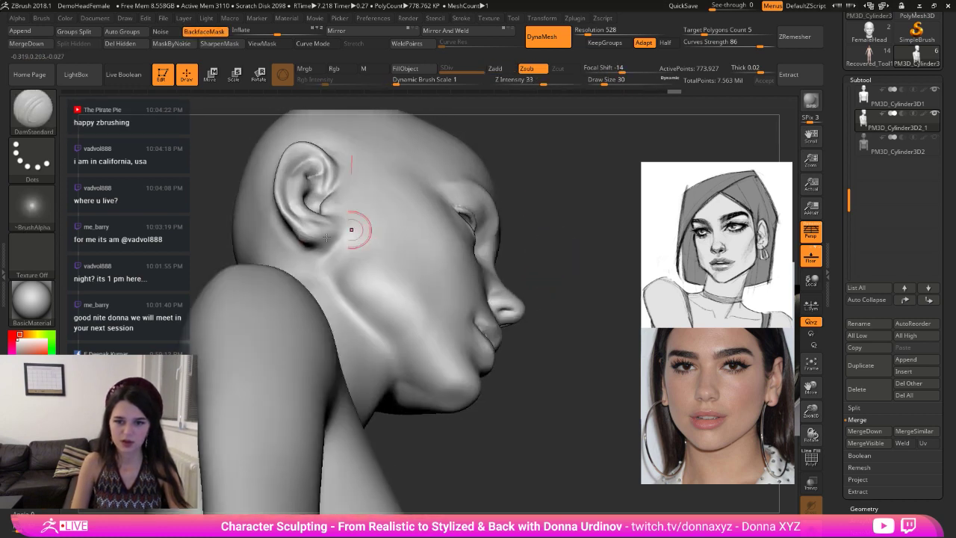
{"action": "mouse_move", "coordinate": [298, 254]}
{"action": "left_mouse_down"}
{"action": "mouse_move", "coordinate": [334, 247]}
{"action": "mouse_move", "coordinate": [291, 246]}
{"action": "left_mouse_up"}
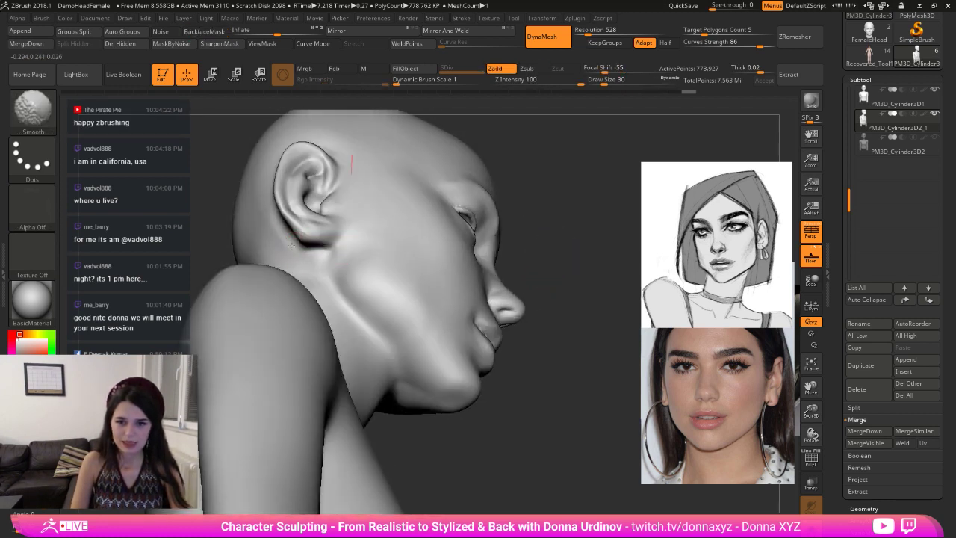
{"action": "right_click_drag", "start_coordinate": [493, 257], "coordinate": [513, 305], "text": "shift"}
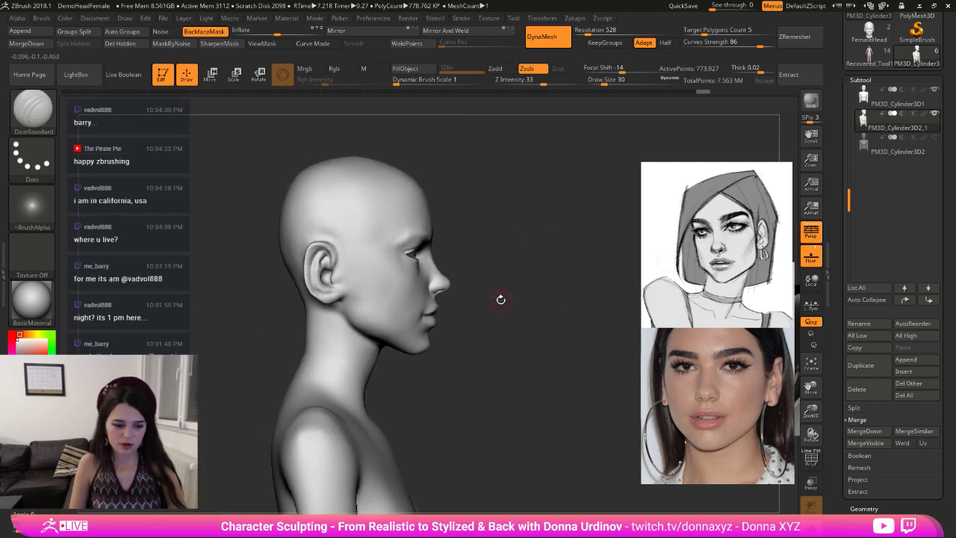
- Select the Move brush and turn the bust toward a front view to check the new ears
{"action": "key", "text": "b"}
{"action": "key", "text": "m"}
{"action": "key", "text": "v"}
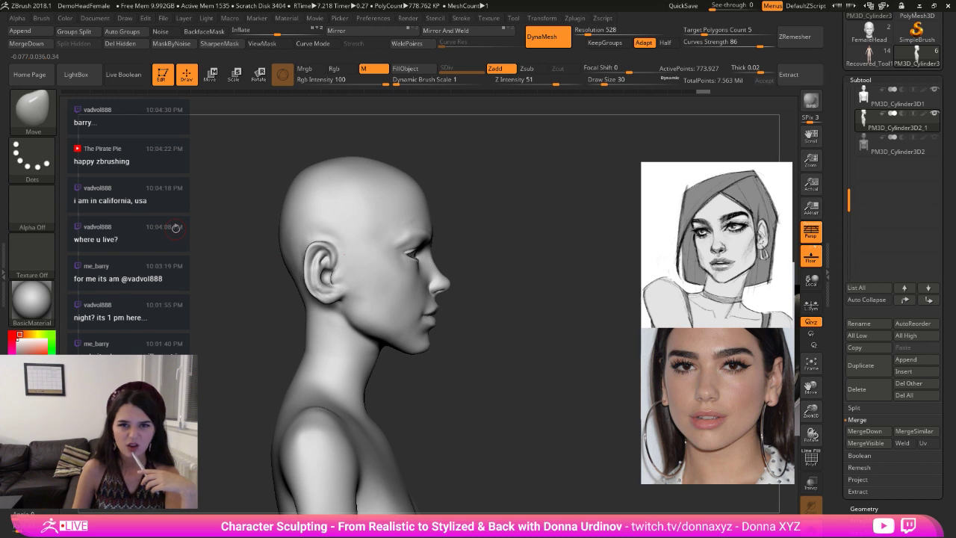
{"action": "left_click_drag", "start_coordinate": [175, 229], "coordinate": [111, 241]}
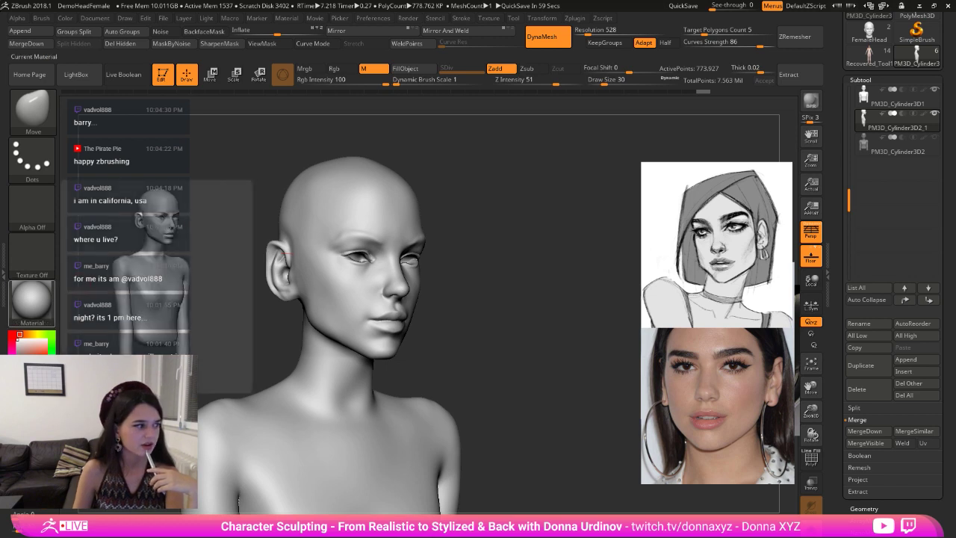
{"action": "left_click_drag", "start_coordinate": [522, 257], "coordinate": [497, 261]}
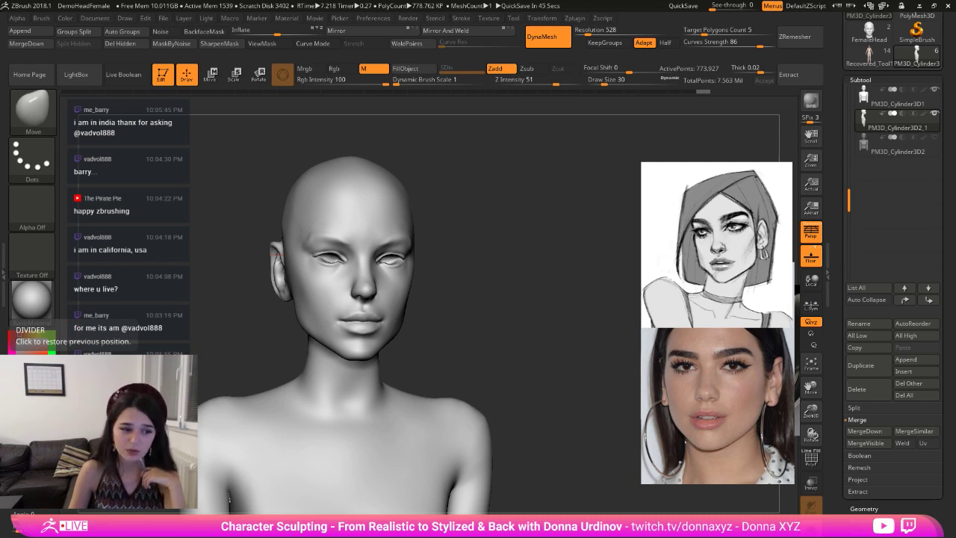
- Switch to the browser and look through the artwork posts on the illustrator's Instagram profile
{"action": "left_click_drag", "start_coordinate": [0, 49], "coordinate": [356, 73]}
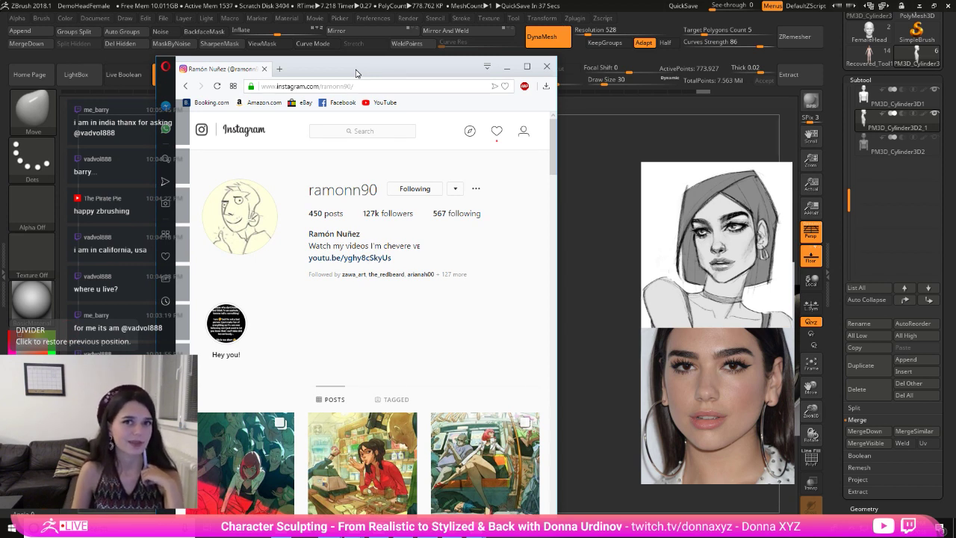
{"action": "scroll", "coordinate": [440, 313], "scroll_direction": "down", "scroll_amount": 7}
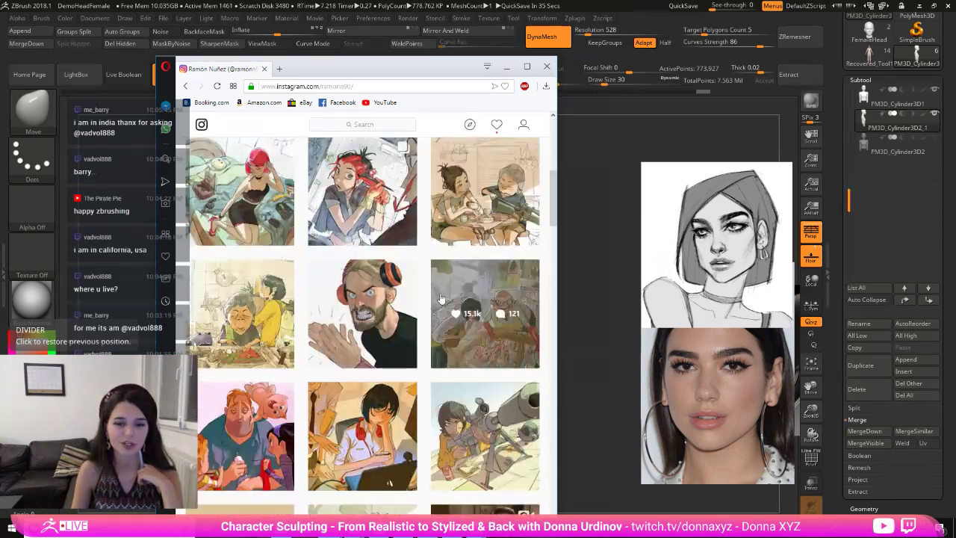
{"action": "scroll", "coordinate": [443, 263], "scroll_direction": "up", "scroll_amount": 7}
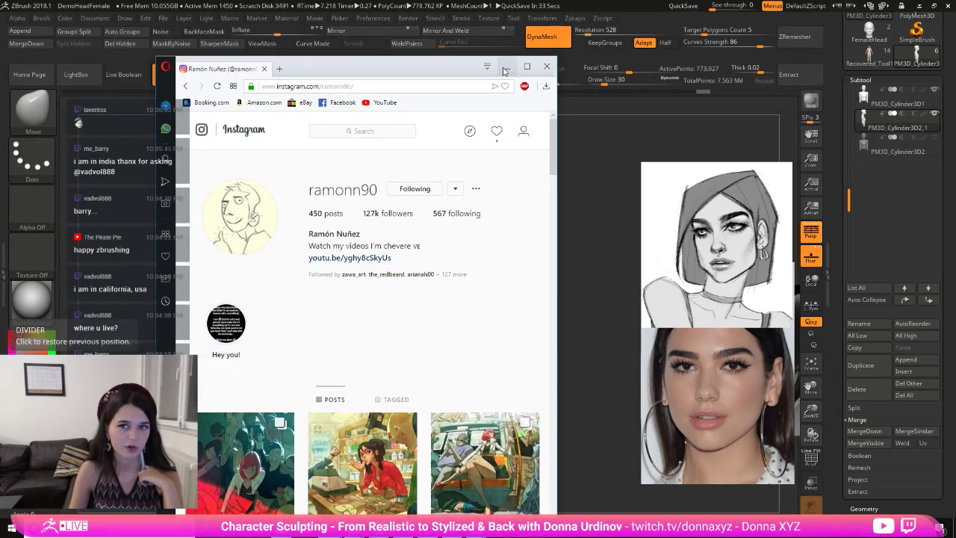
- Switch back to ZBrush and adjust the area around the ear and earlobe with the Move brush at draw size 114
{"action": "left_click_drag", "start_coordinate": [403, 73], "coordinate": [0, 60]}
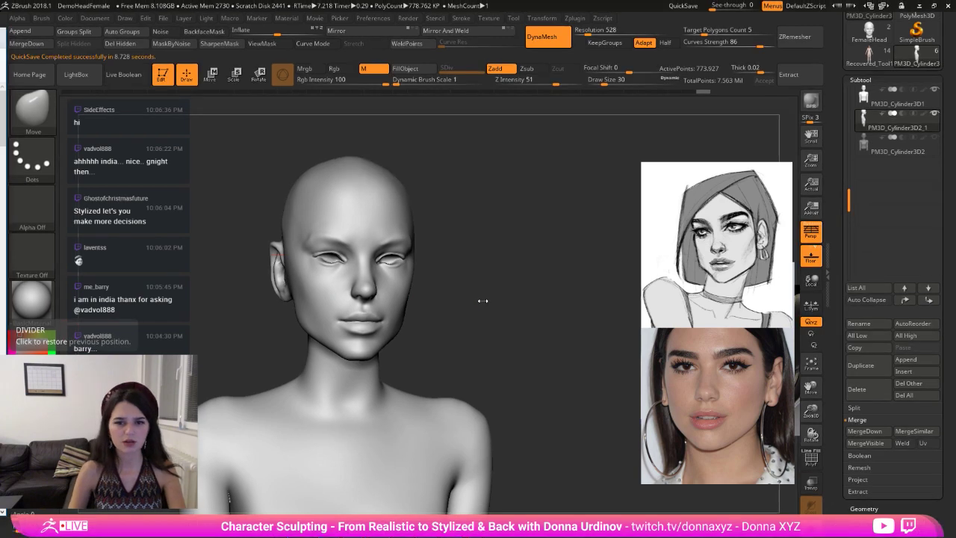
{"action": "mouse_move", "coordinate": [550, 288]}
{"action": "left_mouse_down"}
{"action": "mouse_move", "coordinate": [555, 266]}
{"action": "mouse_move", "coordinate": [579, 251]}
{"action": "mouse_move", "coordinate": [410, 247]}
{"action": "left_mouse_up"}
{"action": "key", "text": "b"}
{"action": "key", "text": "m"}
{"action": "key", "text": "v"}
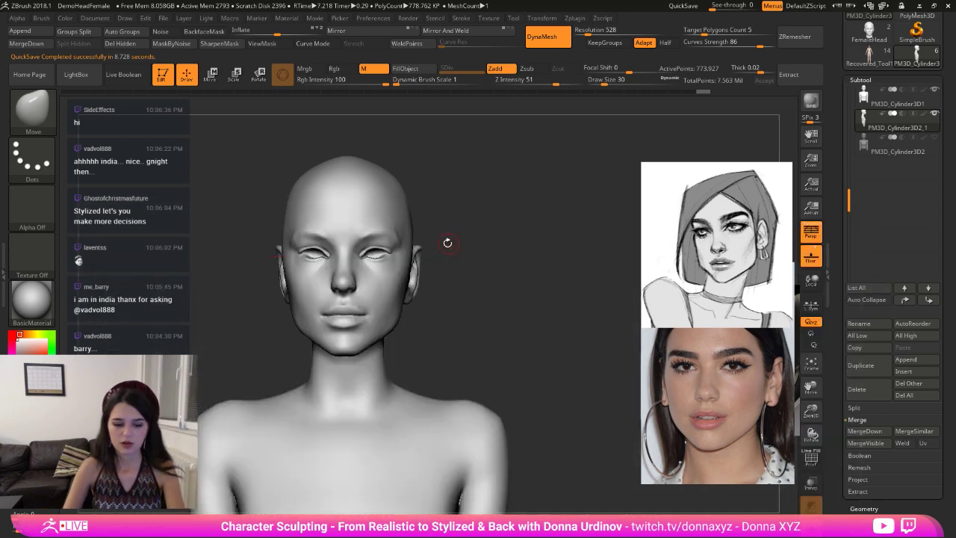
{"action": "key", "text": "]"}
{"action": "key", "text": "]"}
{"action": "key", "text": "]"}
{"action": "key", "text": "]"}
{"action": "key", "text": "]"}
{"action": "key", "text": "]"}
{"action": "key", "text": "]"}
{"action": "key", "text": "]"}
{"action": "mouse_move", "coordinate": [482, 255]}
{"action": "left_mouse_down"}
{"action": "mouse_move", "coordinate": [398, 265]}
{"action": "mouse_move", "coordinate": [402, 256]}
{"action": "left_mouse_up"}
{"action": "left_click_drag", "start_coordinate": [416, 301], "coordinate": [412, 304]}
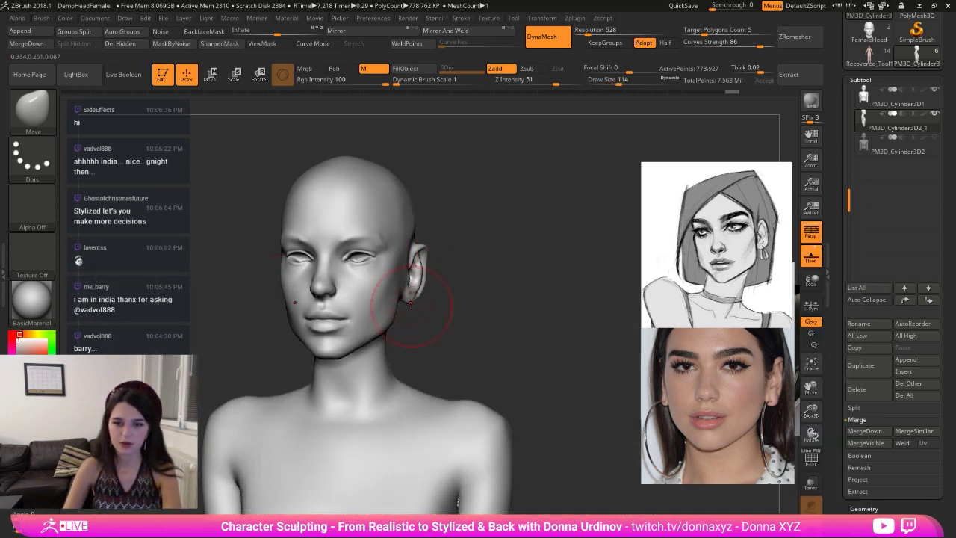
- Nudge the upper rim of the ear with the Move brush at draw size 90
{"action": "key", "text": "["}
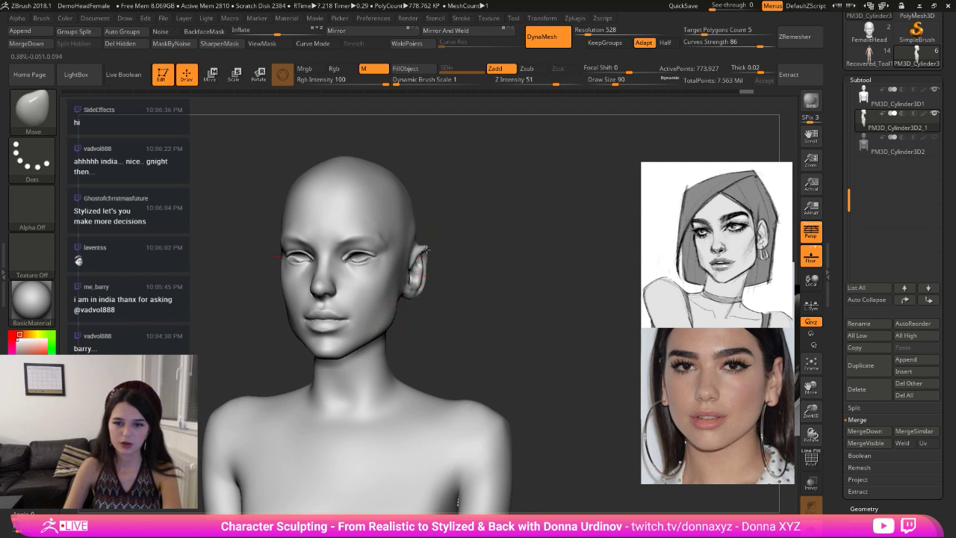
{"action": "left_click_drag", "start_coordinate": [423, 248], "coordinate": [428, 248]}
{"action": "mouse_move", "coordinate": [484, 262]}
{"action": "left_mouse_down"}
{"action": "mouse_move", "coordinate": [459, 276]}
{"action": "mouse_move", "coordinate": [291, 270]}
{"action": "left_mouse_up"}
{"action": "left_click_drag", "start_coordinate": [561, 254], "coordinate": [579, 255]}
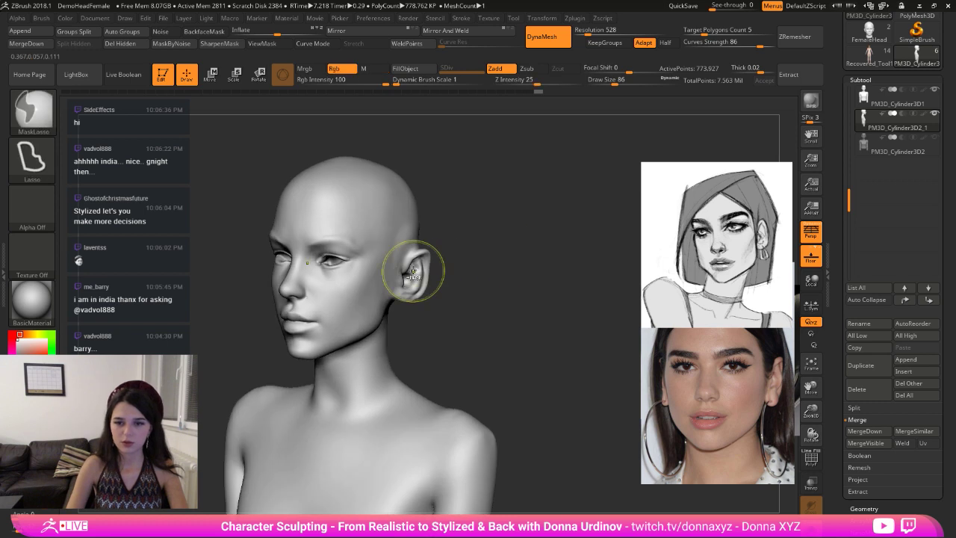
- Mask the ear with MaskLasso, invert the mask and activate Rotate mode
{"action": "mouse_move", "coordinate": [411, 275]}
{"action": "left_mouse_down", "text": "ctrl"}
{"action": "mouse_move", "coordinate": [424, 287]}
{"action": "mouse_move", "coordinate": [437, 242]}
{"action": "mouse_move", "coordinate": [398, 308]}
{"action": "mouse_move", "coordinate": [455, 263]}
{"action": "left_mouse_up", "text": "ctrl"}
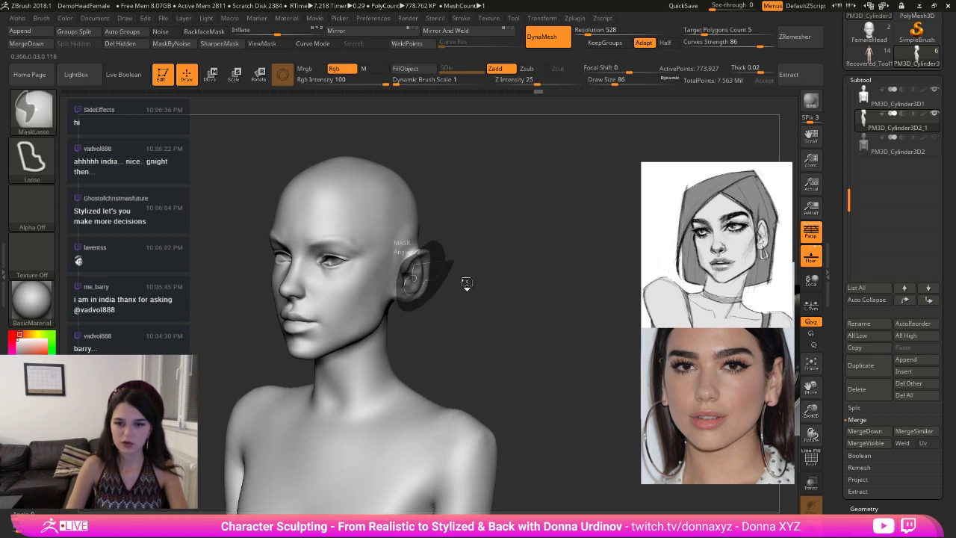
{"action": "left_click", "coordinate": [471, 280], "text": "ctrl"}
{"action": "left_click", "coordinate": [259, 74]}
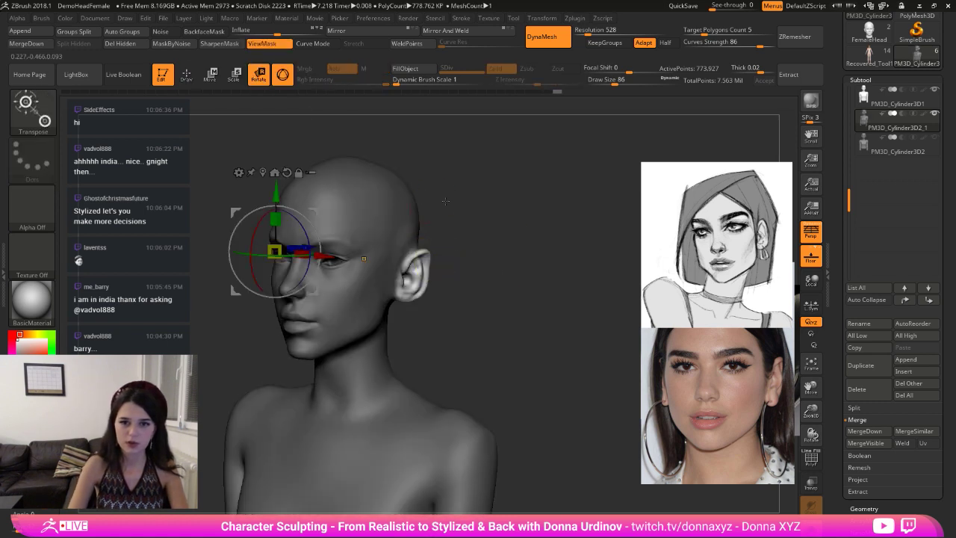
- Rotate the unmasked ears with the gizmo in front view, adjust their sideways position, and return to Draw mode
{"action": "left_click_drag", "start_coordinate": [240, 159], "coordinate": [275, 161], "text": "shift"}
{"action": "left_click_drag", "start_coordinate": [344, 248], "coordinate": [347, 251]}
{"action": "left_click_drag", "start_coordinate": [431, 253], "coordinate": [434, 254]}
{"action": "key", "text": "ctrl+z"}
{"action": "left_click_drag", "start_coordinate": [404, 190], "coordinate": [404, 191]}
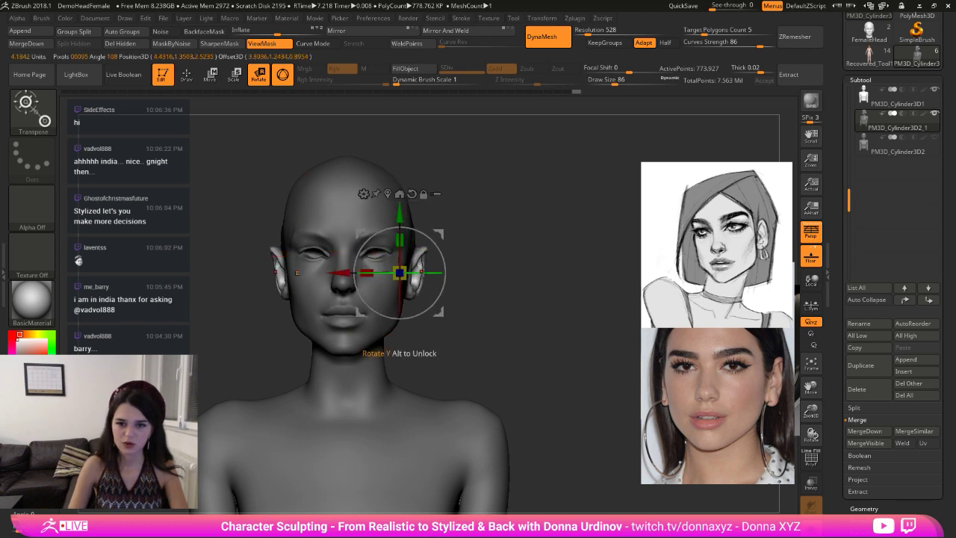
{"action": "left_click_drag", "start_coordinate": [422, 270], "coordinate": [417, 269]}
{"action": "left_click_drag", "start_coordinate": [334, 272], "coordinate": [336, 272]}
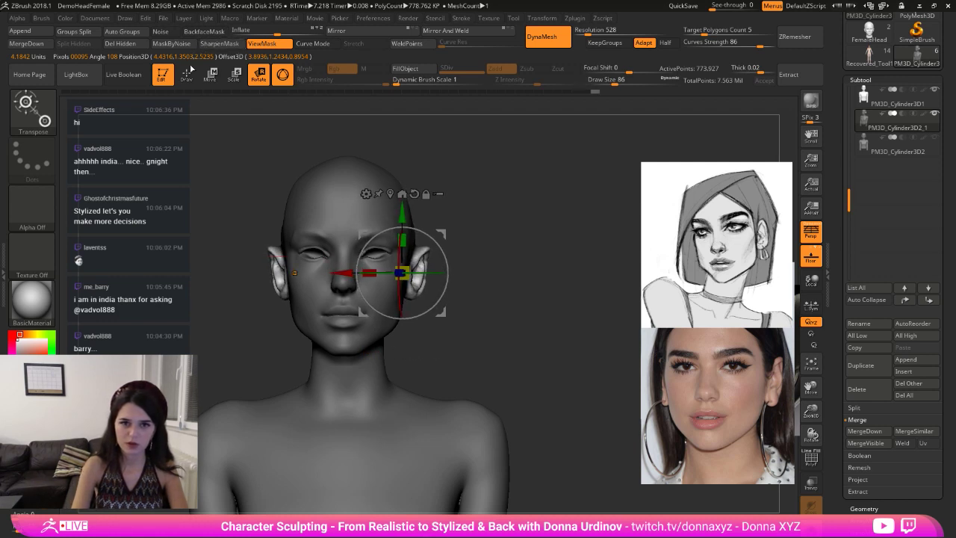
{"action": "key", "text": "q"}
- Reshape the ear and its lobe from the side with the Move brush at draw size 86 and smooth the surface
{"action": "mouse_move", "coordinate": [465, 226]}
{"action": "left_mouse_down"}
{"action": "mouse_move", "coordinate": [528, 267]}
{"action": "mouse_move", "coordinate": [526, 284]}
{"action": "left_mouse_up"}
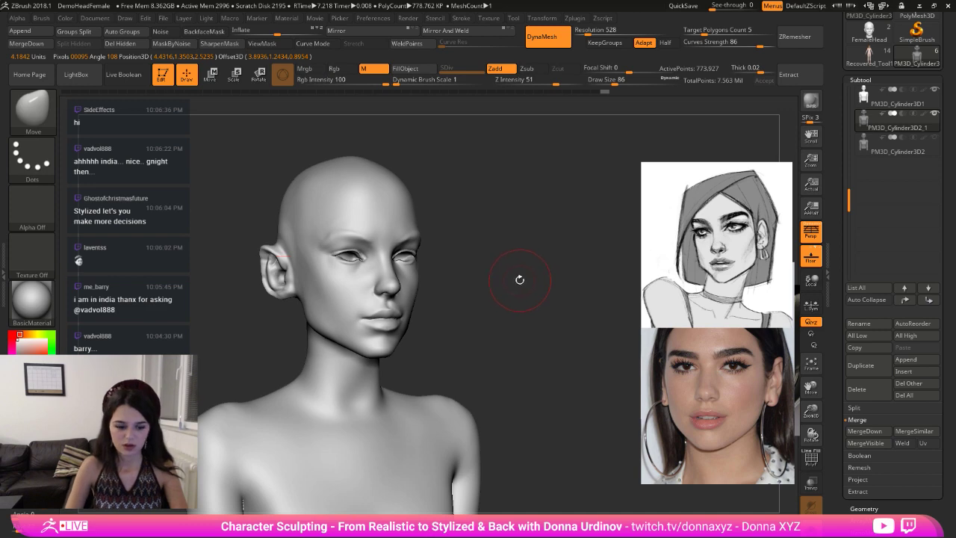
{"action": "key", "text": "b"}
{"action": "key", "text": "m"}
{"action": "key", "text": "v"}
{"action": "mouse_move", "coordinate": [291, 288]}
{"action": "left_mouse_down"}
{"action": "mouse_move", "coordinate": [294, 307]}
{"action": "mouse_move", "coordinate": [270, 288]}
{"action": "mouse_move", "coordinate": [282, 279]}
{"action": "left_mouse_up"}
{"action": "mouse_move", "coordinate": [286, 318]}
{"action": "left_mouse_down"}
{"action": "mouse_move", "coordinate": [315, 314]}
{"action": "mouse_move", "coordinate": [302, 292]}
{"action": "left_mouse_up"}
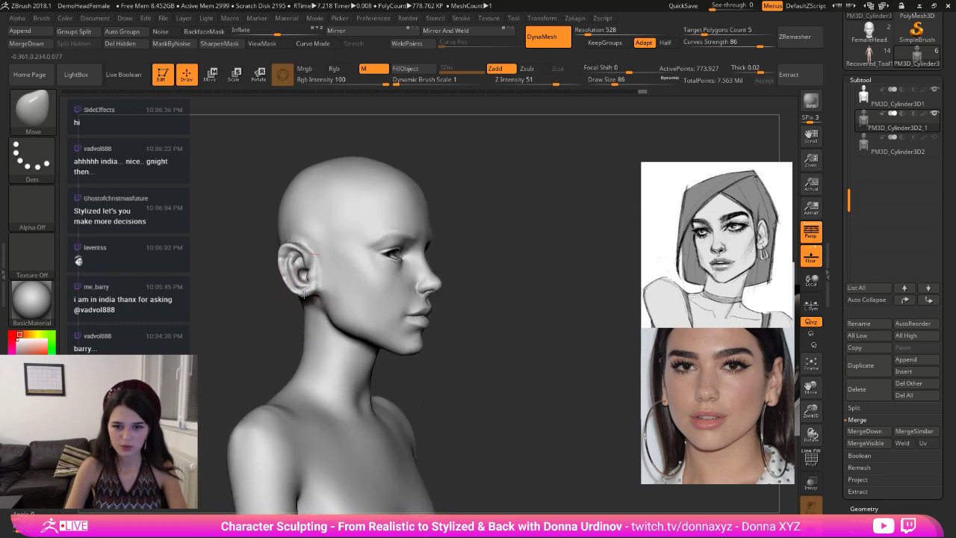
{"action": "left_click_drag", "start_coordinate": [289, 259], "coordinate": [294, 287], "text": "shift"}
{"action": "mouse_move", "coordinate": [522, 266]}
{"action": "left_mouse_down", "text": "shift"}
{"action": "mouse_move", "coordinate": [473, 271]}
{"action": "mouse_move", "coordinate": [435, 178]}
{"action": "mouse_move", "coordinate": [379, 266]}
{"action": "left_mouse_up", "text": "shift"}
- Build up volume behind the ear with the ClayBuildup brush at draw size 54
{"action": "key", "text": "b"}
{"action": "key", "text": "c"}
{"action": "key", "text": "b"}
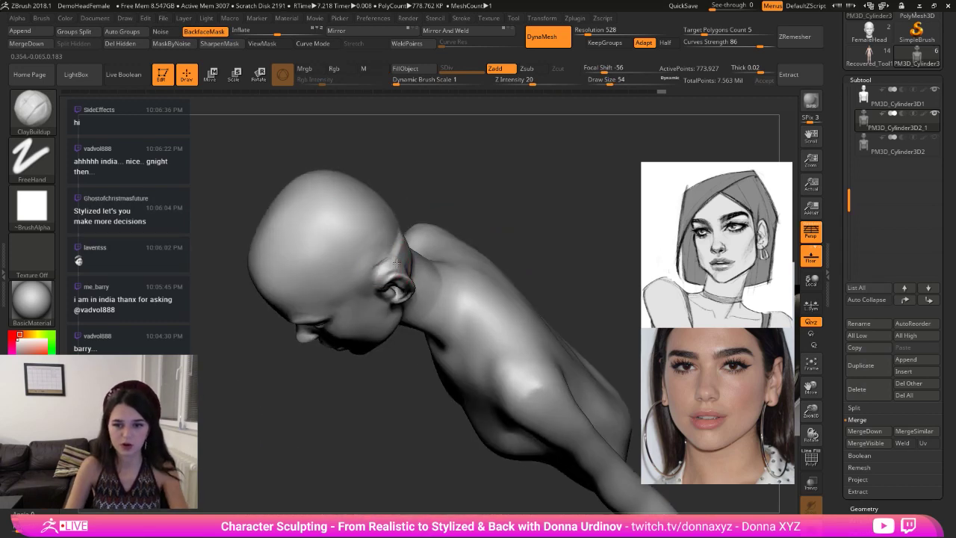
{"action": "left_click_drag", "start_coordinate": [441, 200], "coordinate": [415, 252]}
{"action": "left_click_drag", "start_coordinate": [374, 279], "coordinate": [384, 288]}
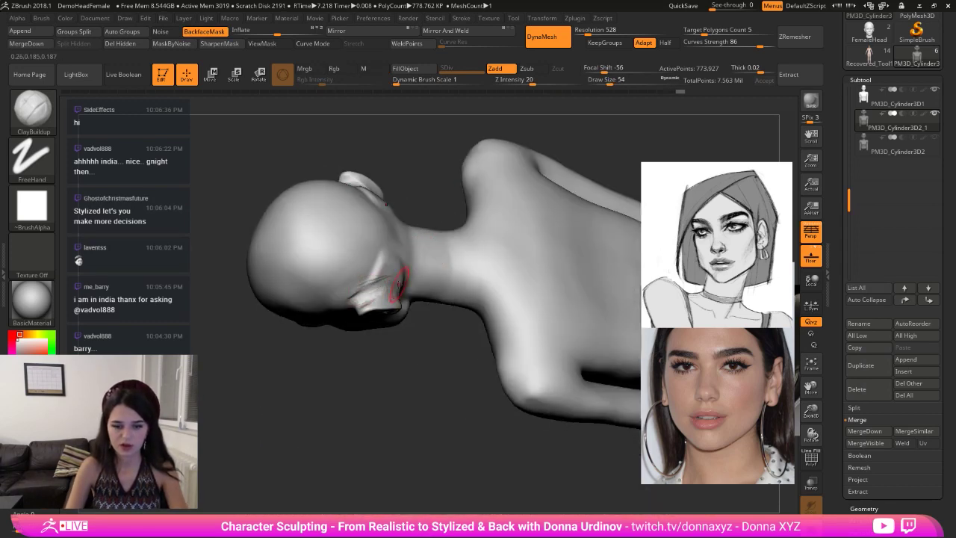
- Carve the crease behind the ear with the DamStandard brush at draw size 54 and smooth around it
{"action": "key", "text": "b"}
{"action": "key", "text": "d"}
{"action": "key", "text": "s"}
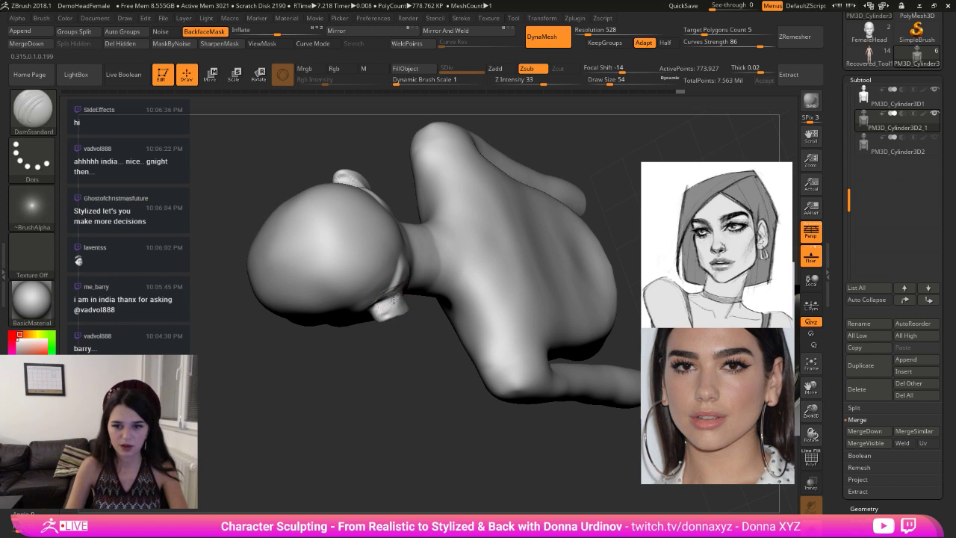
{"action": "mouse_move", "coordinate": [394, 335]}
{"action": "left_mouse_down"}
{"action": "mouse_move", "coordinate": [389, 312]}
{"action": "mouse_move", "coordinate": [378, 321]}
{"action": "mouse_move", "coordinate": [382, 333]}
{"action": "left_mouse_up"}
{"action": "left_click_drag", "start_coordinate": [390, 301], "coordinate": [357, 316]}
{"action": "mouse_move", "coordinate": [418, 321]}
{"action": "left_mouse_down", "text": "shift"}
{"action": "mouse_move", "coordinate": [461, 240]}
{"action": "mouse_move", "coordinate": [413, 254]}
{"action": "mouse_move", "coordinate": [479, 220]}
{"action": "left_mouse_up", "text": "shift"}
- Adjust the upper part of the ear with the Move Topological brush at draw size 66
{"action": "key", "text": "b"}
{"action": "key", "text": "m"}
{"action": "key", "text": "t"}
{"action": "left_click_drag", "start_coordinate": [423, 254], "coordinate": [422, 246]}
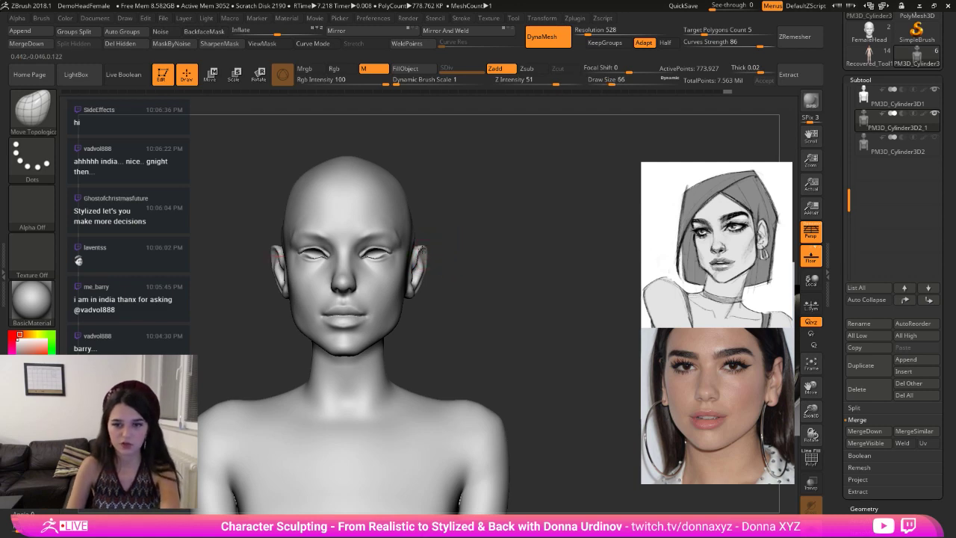
{"action": "mouse_move", "coordinate": [423, 253]}
{"action": "left_mouse_down"}
{"action": "mouse_move", "coordinate": [443, 233]}
{"action": "mouse_move", "coordinate": [403, 227]}
{"action": "mouse_move", "coordinate": [388, 236]}
{"action": "left_mouse_up"}
- Flatten the skull surface behind and above the ear with the hPolish brush at draw size 66 and smooth it
{"action": "key", "text": "b"}
{"action": "key", "text": "h"}
{"action": "key", "text": "p"}
{"action": "right_click_drag", "start_coordinate": [400, 236], "coordinate": [369, 228]}
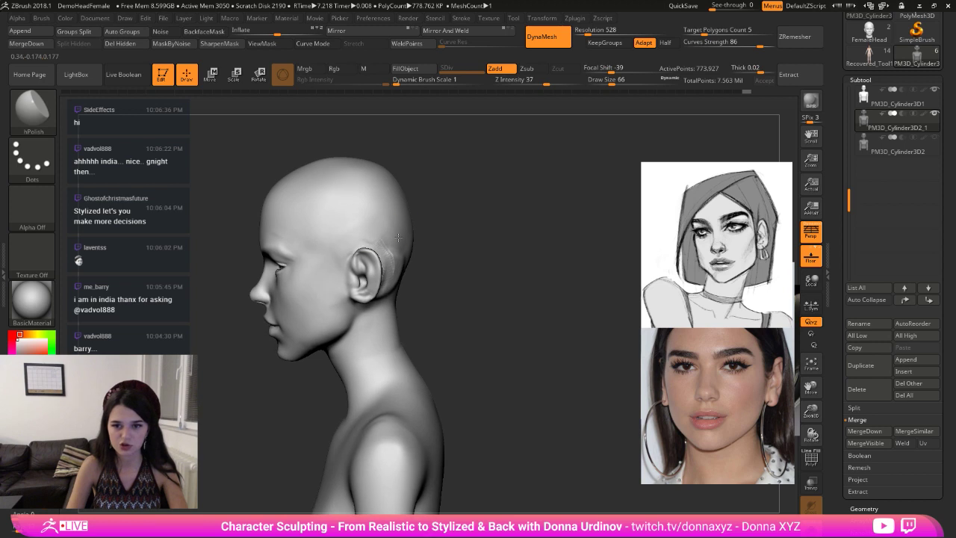
{"action": "left_click_drag", "start_coordinate": [398, 250], "coordinate": [376, 236]}
{"action": "mouse_move", "coordinate": [377, 232]}
{"action": "left_mouse_down", "text": "shift"}
{"action": "mouse_move", "coordinate": [376, 279]}
{"action": "mouse_move", "coordinate": [472, 252]}
{"action": "left_mouse_up", "text": "shift"}
{"action": "key", "text": "shift"}
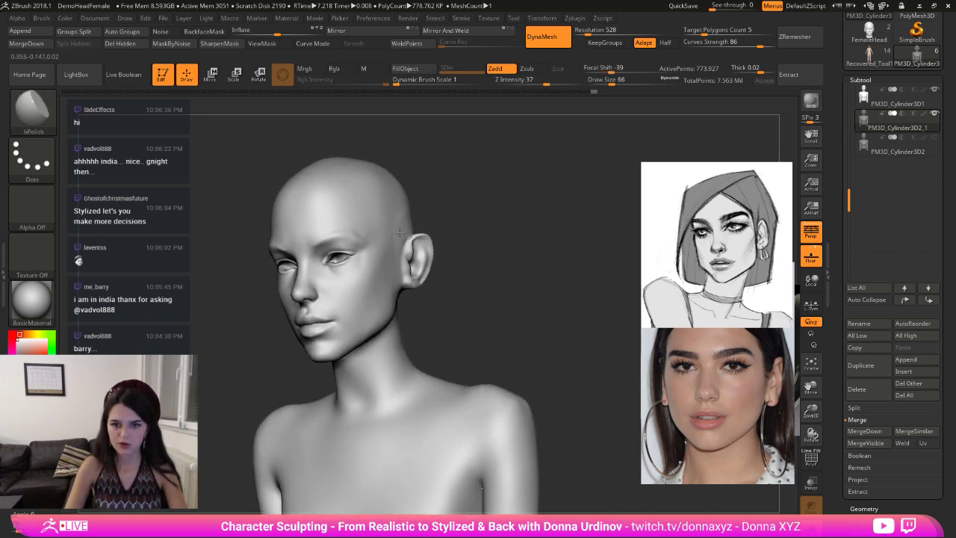
{"action": "key", "text": "shift"}
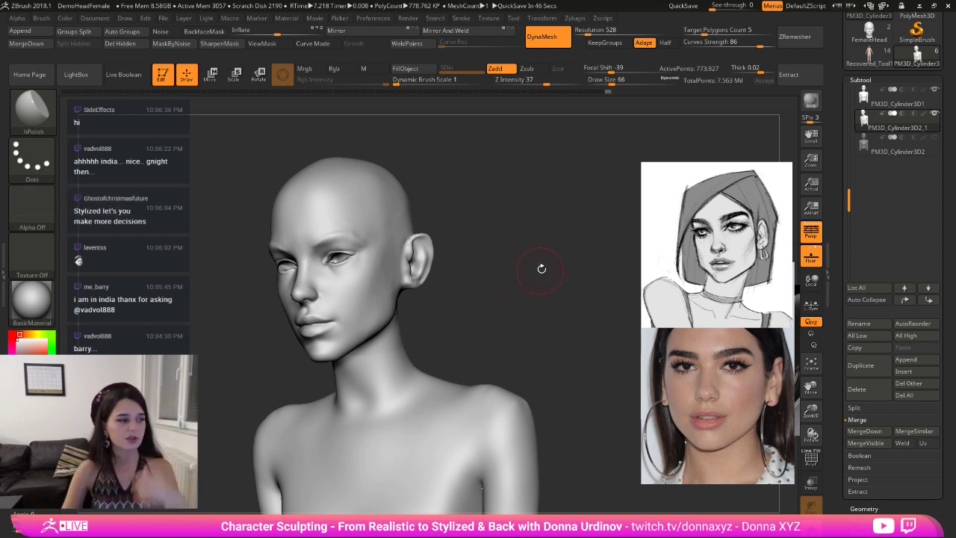
- Blend the temple and the cheek area in front of the ear with the hPolish brush and smoothing
{"action": "mouse_move", "coordinate": [559, 229]}
{"action": "left_mouse_down"}
{"action": "mouse_move", "coordinate": [529, 247]}
{"action": "mouse_move", "coordinate": [383, 235]}
{"action": "left_mouse_up"}
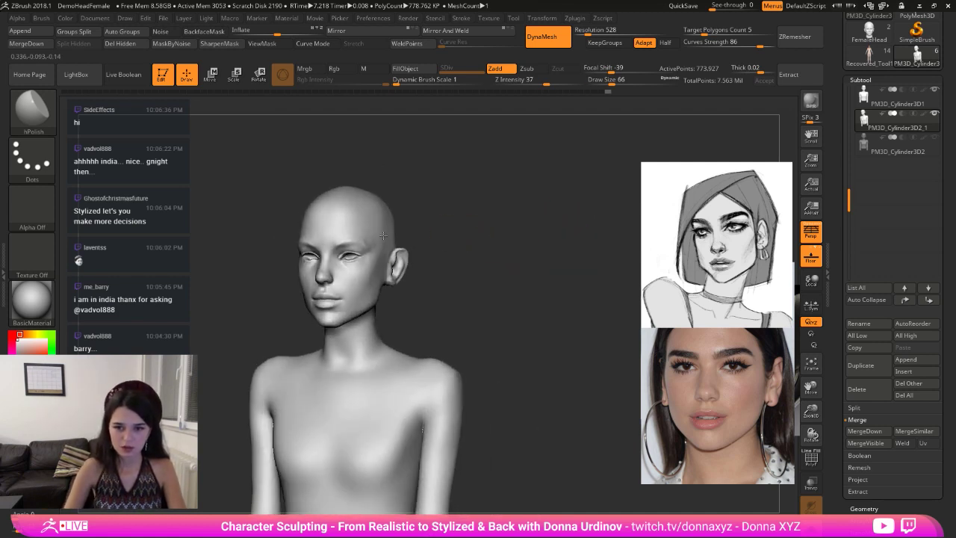
{"action": "mouse_move", "coordinate": [501, 187]}
{"action": "left_mouse_down", "text": "alt"}
{"action": "mouse_move", "coordinate": [501, 233]}
{"action": "mouse_move", "coordinate": [499, 220]}
{"action": "mouse_move", "coordinate": [490, 221]}
{"action": "left_mouse_up", "text": "alt"}
{"action": "left_click_drag", "start_coordinate": [363, 243], "coordinate": [374, 242]}
{"action": "key", "text": "]"}
{"action": "key", "text": "]"}
{"action": "key", "text": "]"}
{"action": "key", "text": "]"}
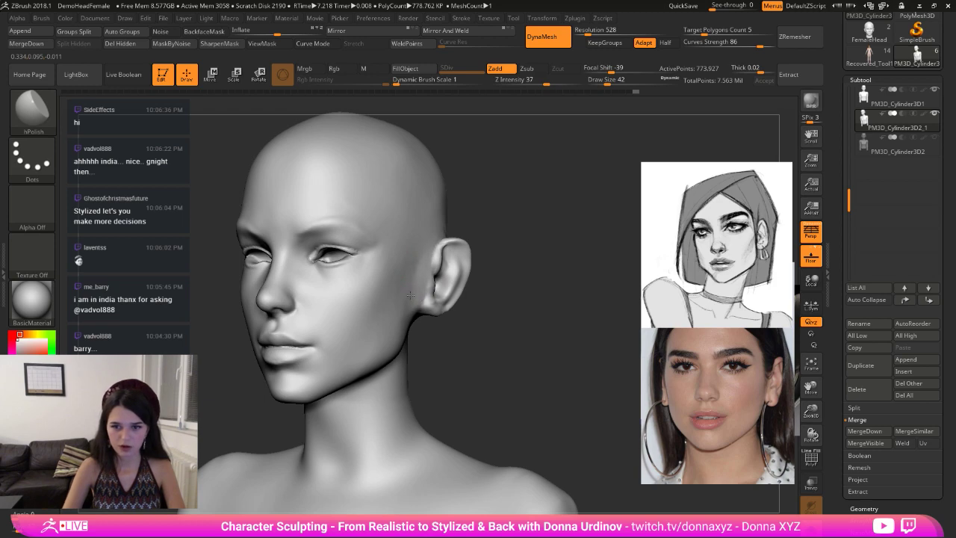
{"action": "mouse_move", "coordinate": [418, 304]}
{"action": "left_mouse_down"}
{"action": "mouse_move", "coordinate": [386, 302]}
{"action": "mouse_move", "coordinate": [395, 296]}
{"action": "left_mouse_up"}
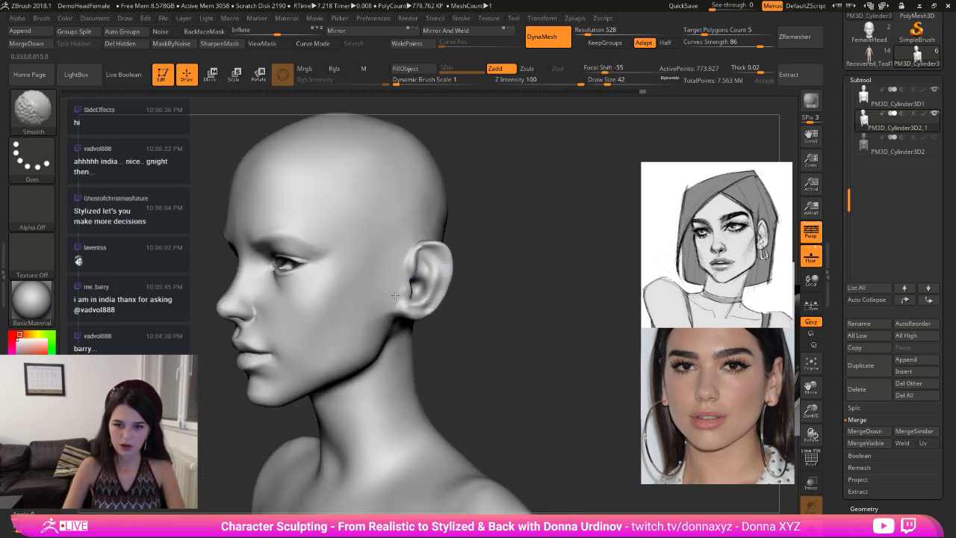
- Sharpen the folds inside the ear with the DamStandard brush at draw size 30
{"action": "left_click_drag", "start_coordinate": [502, 240], "coordinate": [479, 218]}
{"action": "key", "text": "b"}
{"action": "key", "text": "d"}
{"action": "key", "text": "s"}
{"action": "key", "text": "["}
{"action": "key", "text": "["}
{"action": "key", "text": "["}
{"action": "mouse_move", "coordinate": [402, 247]}
{"action": "left_mouse_down"}
{"action": "mouse_move", "coordinate": [393, 272]}
{"action": "mouse_move", "coordinate": [406, 249]}
{"action": "mouse_move", "coordinate": [516, 258]}
{"action": "mouse_move", "coordinate": [456, 252]}
{"action": "mouse_move", "coordinate": [462, 267]}
{"action": "mouse_move", "coordinate": [442, 299]}
{"action": "left_mouse_up"}
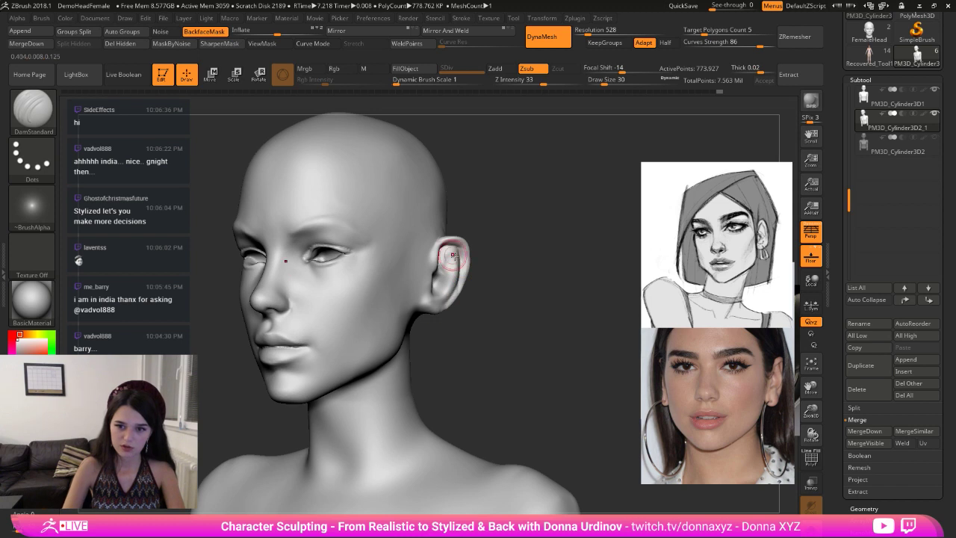
{"action": "left_click_drag", "start_coordinate": [489, 255], "coordinate": [421, 256]}
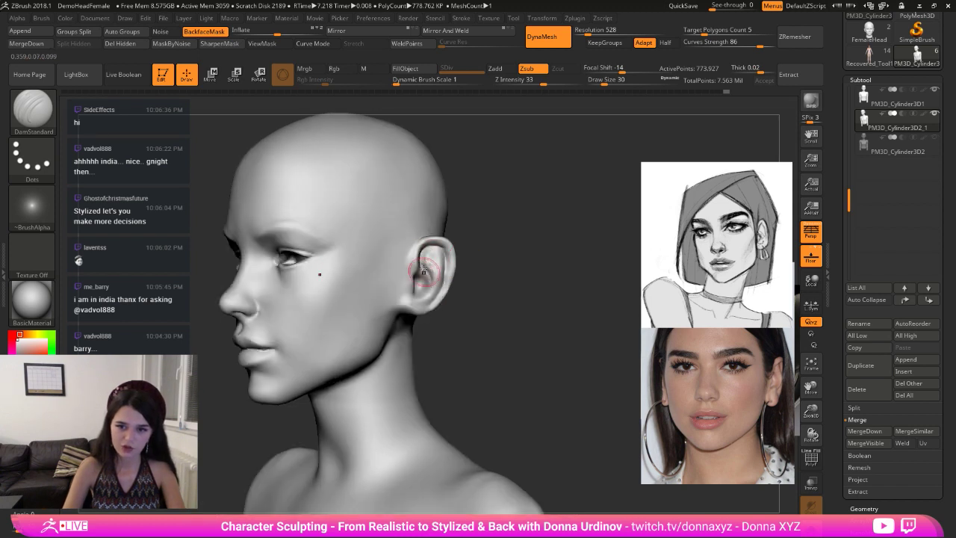
{"action": "left_click_drag", "start_coordinate": [423, 264], "coordinate": [440, 278]}
{"action": "mouse_move", "coordinate": [459, 273]}
{"action": "left_mouse_down"}
{"action": "mouse_move", "coordinate": [500, 263]}
{"action": "mouse_move", "coordinate": [461, 266]}
{"action": "left_mouse_up"}
- Add volume to the front rim of the ear with the ClayBuildup brush at draw size 26
{"action": "key", "text": "b"}
{"action": "key", "text": "c"}
{"action": "key", "text": "b"}
{"action": "left_click_drag", "start_coordinate": [495, 207], "coordinate": [482, 212]}
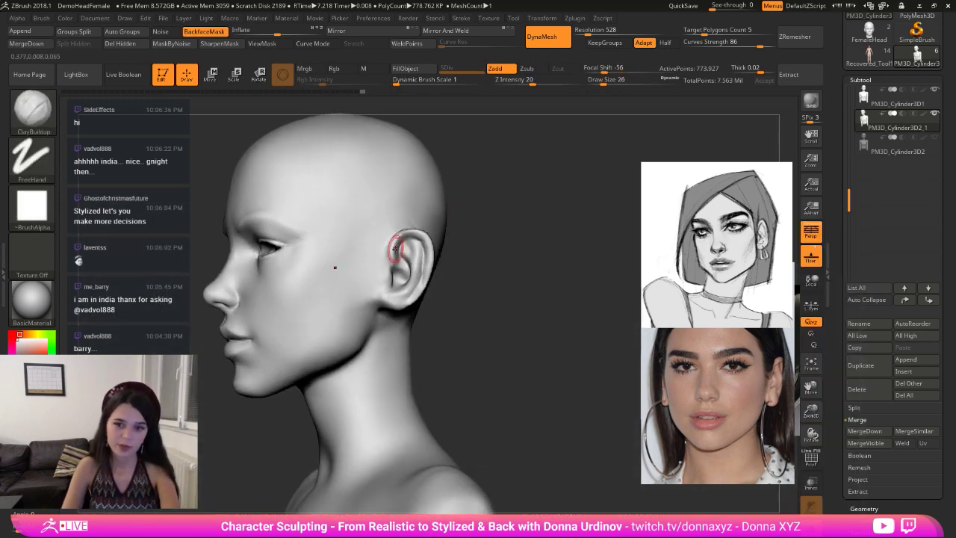
{"action": "left_click_drag", "start_coordinate": [396, 249], "coordinate": [395, 260]}
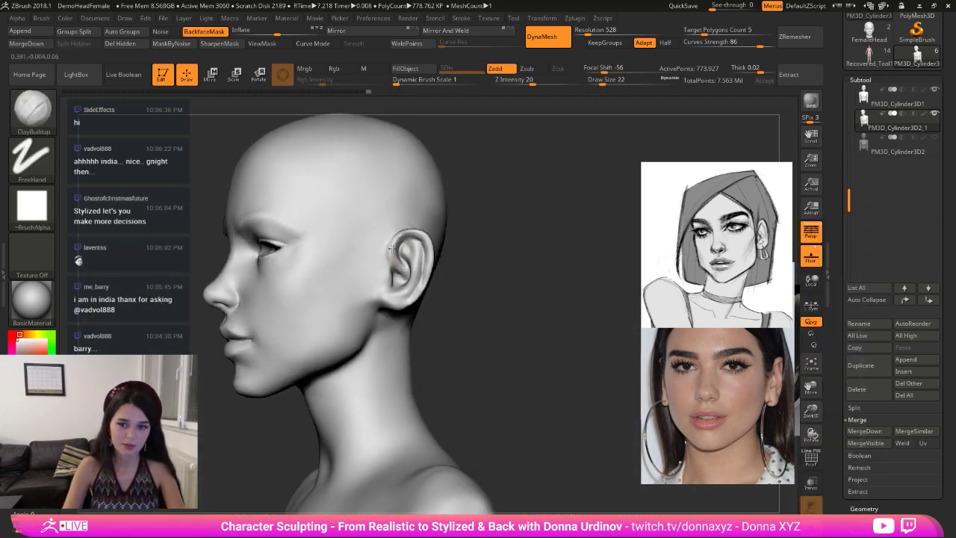
- Thicken the tragus and inner ear with the Inflat brush at draw size 22
{"action": "key", "text": "b"}
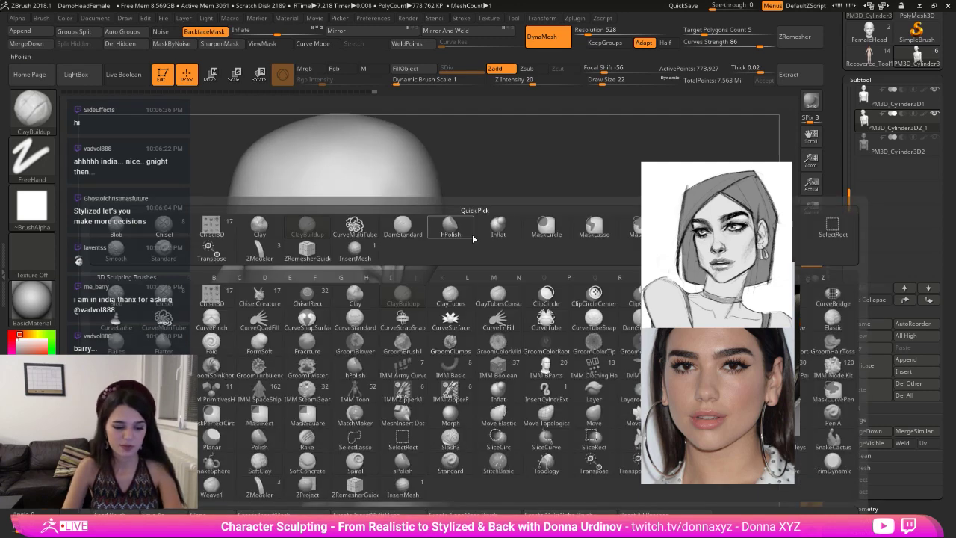
{"action": "left_click", "coordinate": [493, 230]}
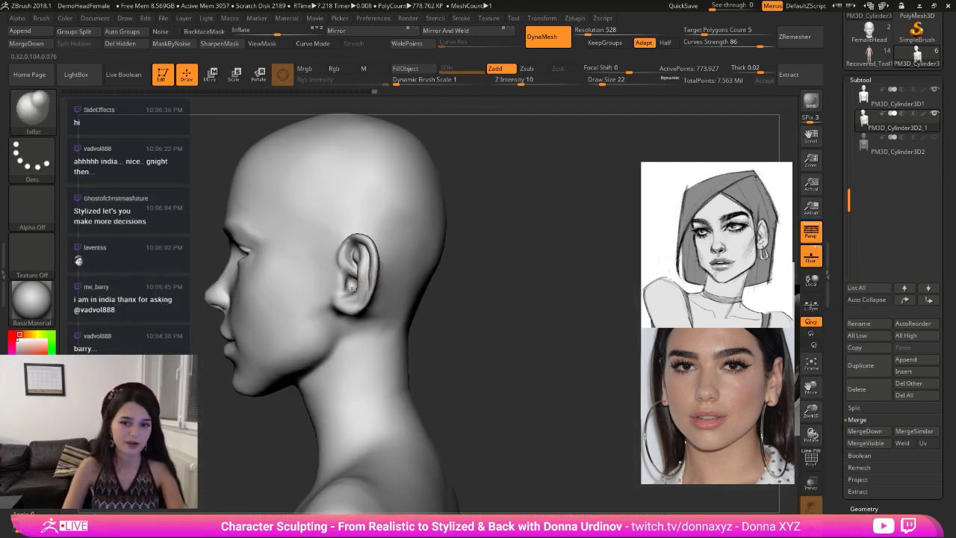
{"action": "left_click_drag", "start_coordinate": [351, 290], "coordinate": [351, 279]}
{"action": "mouse_move", "coordinate": [440, 274]}
{"action": "left_mouse_down"}
{"action": "mouse_move", "coordinate": [471, 259]}
{"action": "mouse_move", "coordinate": [469, 269]}
{"action": "left_mouse_up"}
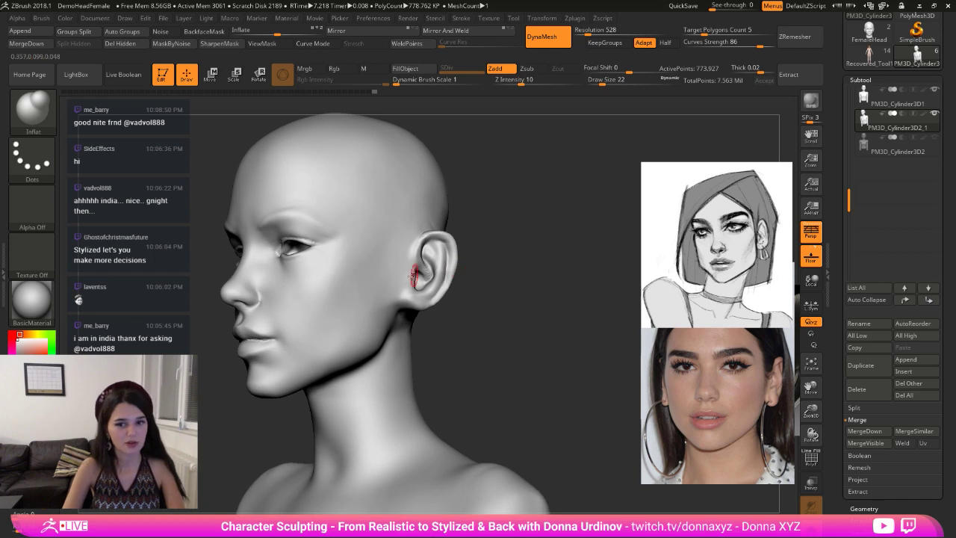
- Reposition the tragus and the front of the ear rim with the Move brush at draw sizes 22 and 30
{"action": "key", "text": "b"}
{"action": "key", "text": "m"}
{"action": "key", "text": "v"}
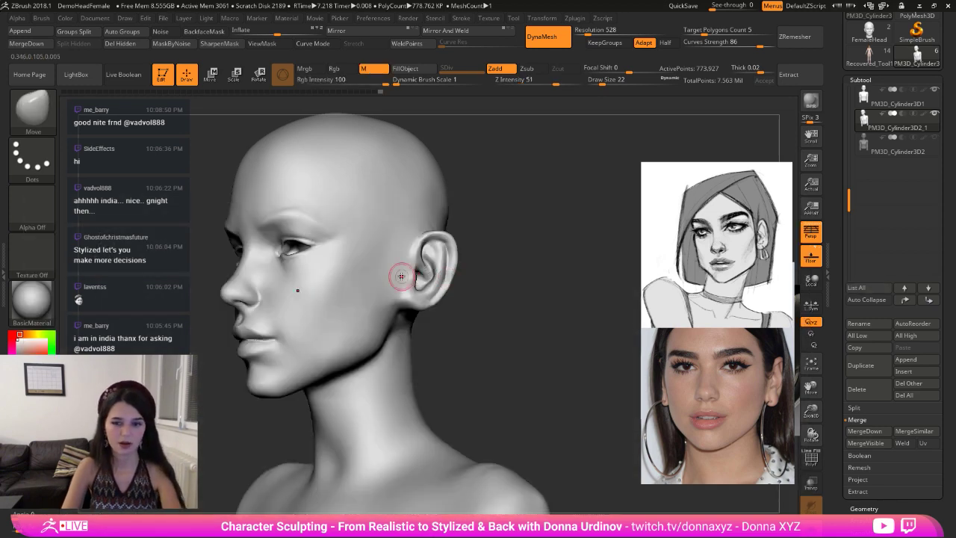
{"action": "left_click_drag", "start_coordinate": [420, 278], "coordinate": [417, 281]}
{"action": "mouse_move", "coordinate": [482, 276]}
{"action": "left_mouse_down"}
{"action": "mouse_move", "coordinate": [521, 277]}
{"action": "mouse_move", "coordinate": [482, 279]}
{"action": "left_mouse_up"}
{"action": "left_click_drag", "start_coordinate": [420, 252], "coordinate": [422, 248]}
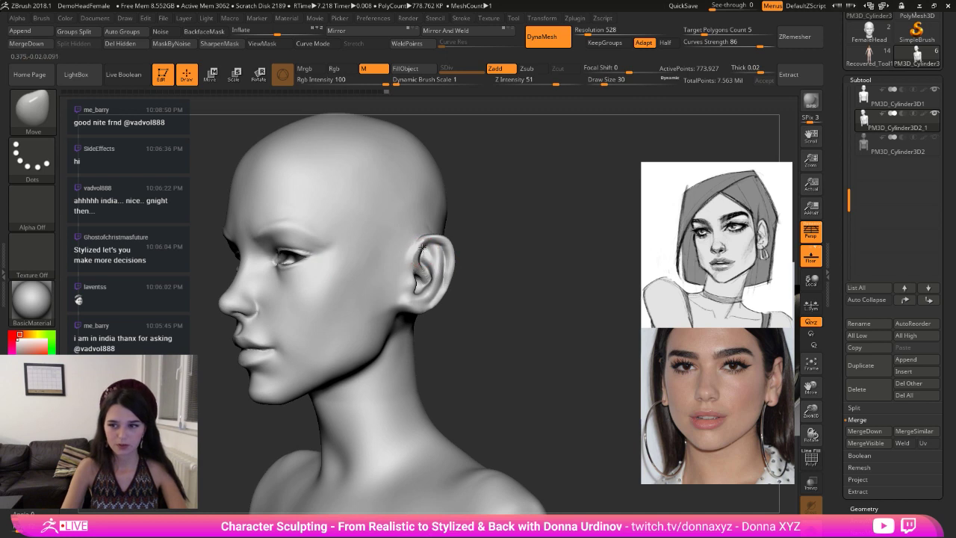
{"action": "left_click_drag", "start_coordinate": [495, 249], "coordinate": [505, 250]}
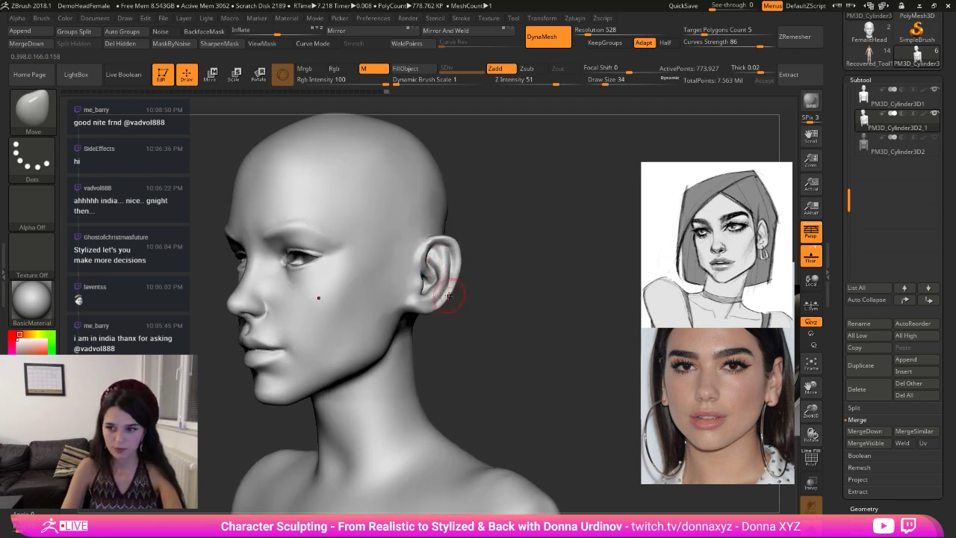
- Refine the outer contour of the ear down to the lobe with the Move brush at draw sizes 54 to 38
{"action": "key", "text": "["}
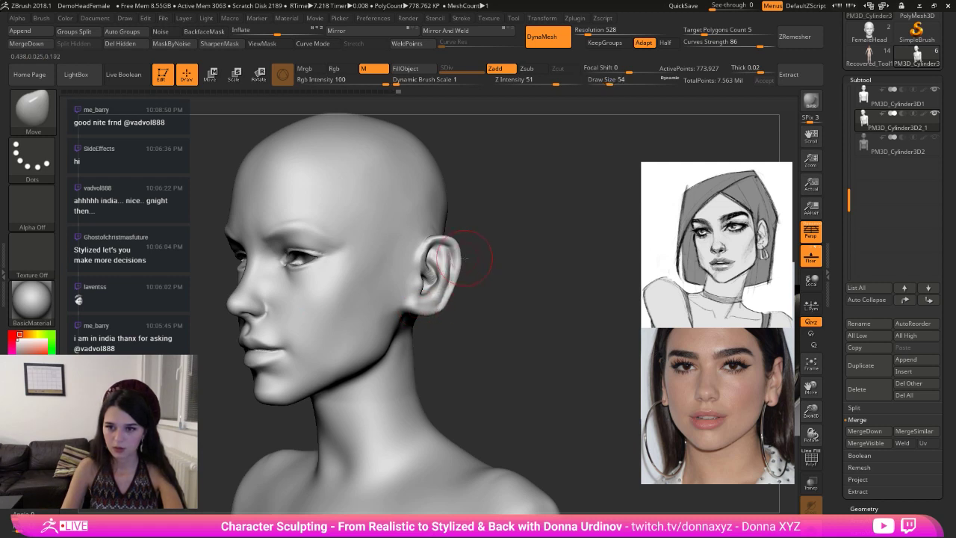
{"action": "key", "text": "]"}
{"action": "left_click_drag", "start_coordinate": [464, 243], "coordinate": [374, 297]}
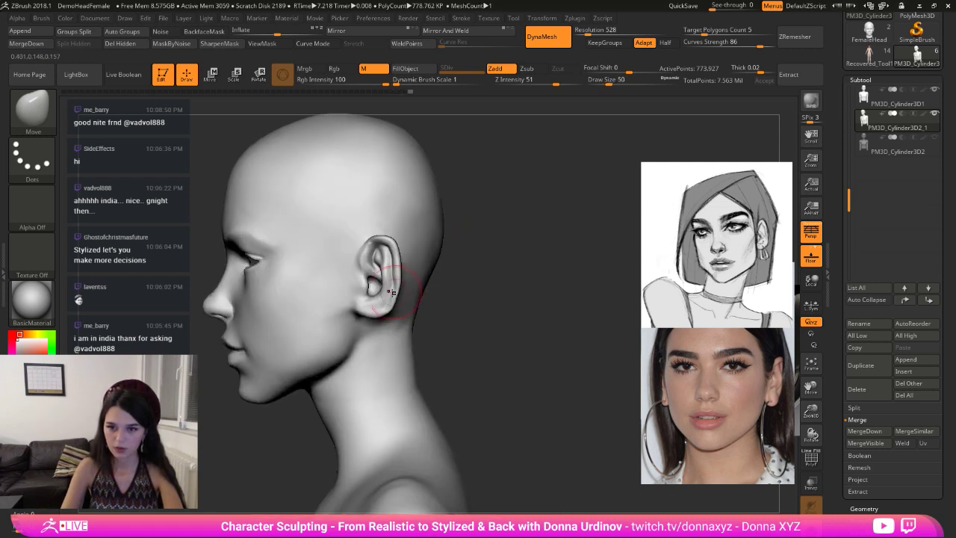
{"action": "key", "text": "["}
{"action": "key", "text": "["}
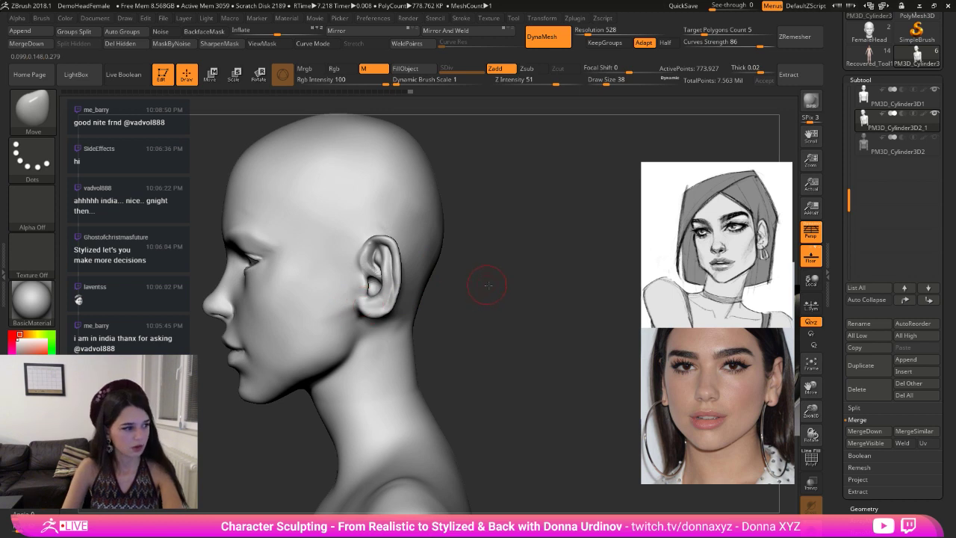
{"action": "left_click_drag", "start_coordinate": [487, 280], "coordinate": [513, 270]}
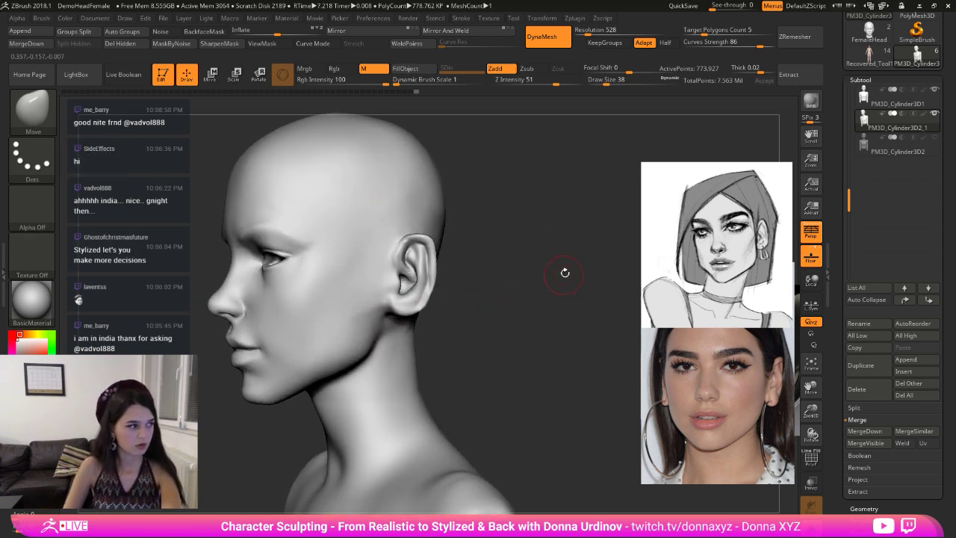
- Flatten the area in front of the ear lobe with the hPolish brush at draw sizes 18 to 30
{"action": "mouse_move", "coordinate": [565, 272]}
{"action": "left_mouse_down"}
{"action": "mouse_move", "coordinate": [576, 265]}
{"action": "mouse_move", "coordinate": [493, 234]}
{"action": "left_mouse_up"}
{"action": "key", "text": "b"}
{"action": "key", "text": "h"}
{"action": "key", "text": "p"}
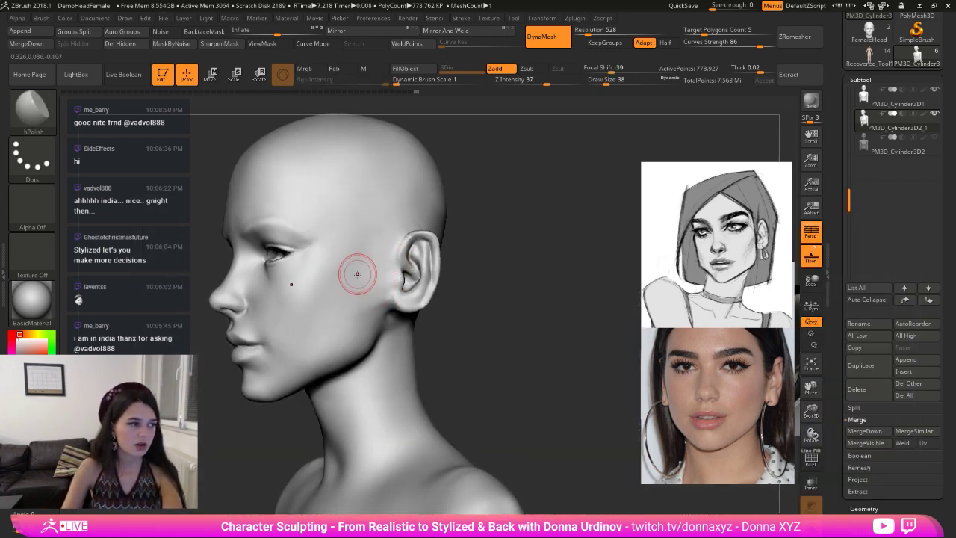
{"action": "key", "text": "bracketleft"}
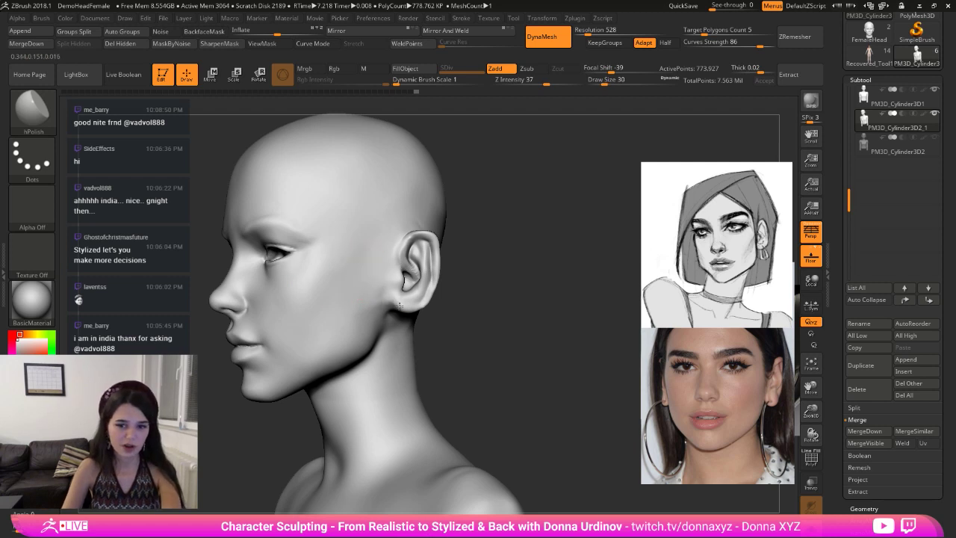
{"action": "key", "text": "bracketleft"}
{"action": "left_click_drag", "start_coordinate": [440, 307], "coordinate": [421, 314]}
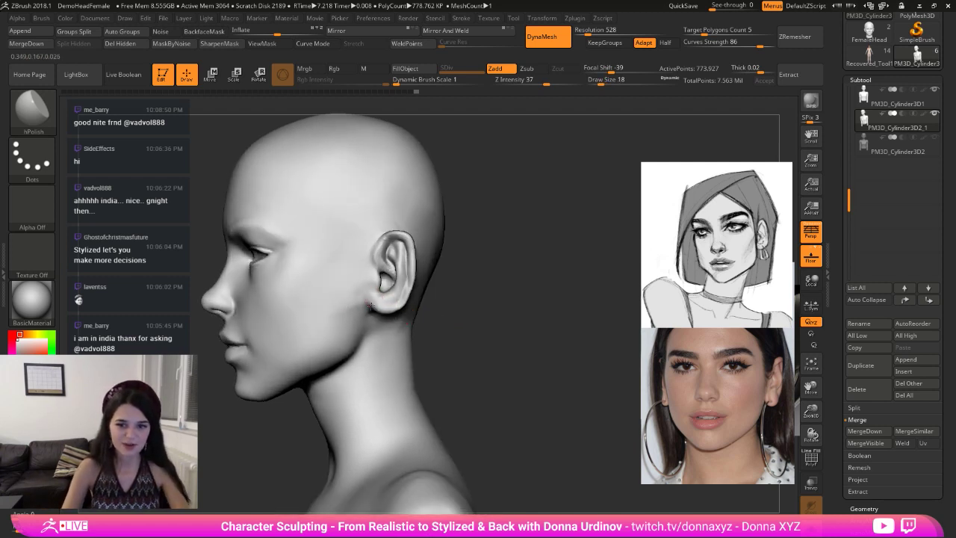
{"action": "key", "text": "bracketright"}
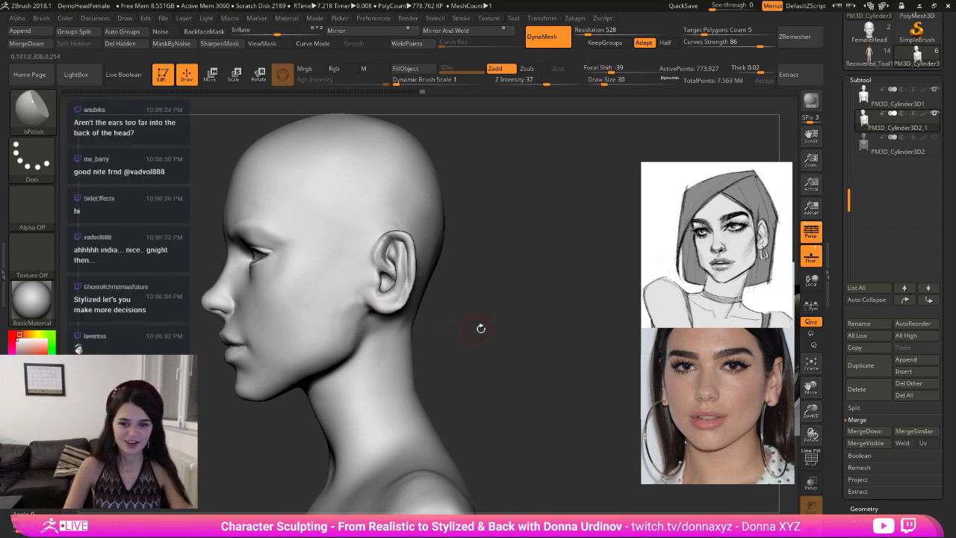
{"action": "left_click_drag", "start_coordinate": [481, 328], "coordinate": [390, 304]}
- Carve the jaw edge below the ear lobe with the DamStandard brush at draw size 22, and smooth it at draw size 34
{"action": "key", "text": "b"}
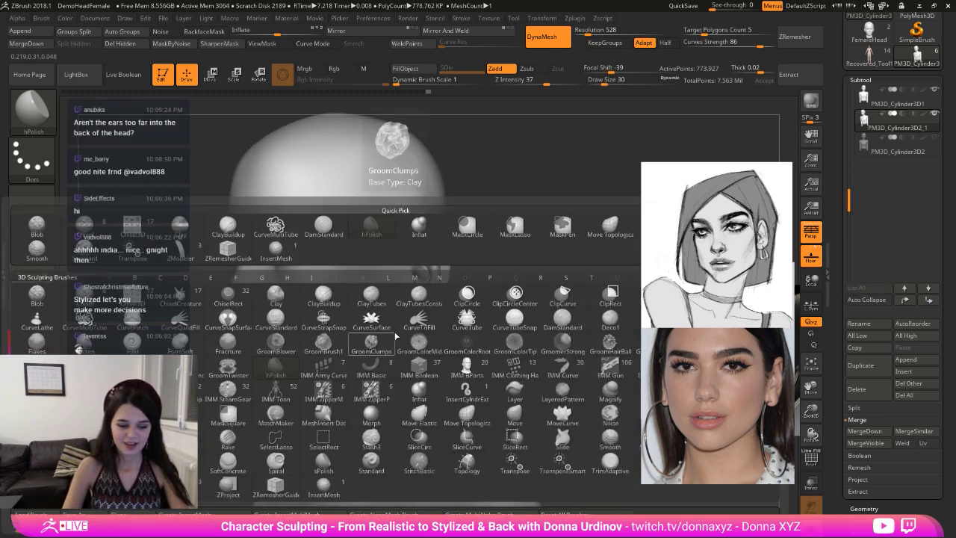
{"action": "key", "text": "d"}
{"action": "key", "text": "s"}
{"action": "left_click_drag", "start_coordinate": [544, 280], "coordinate": [477, 288]}
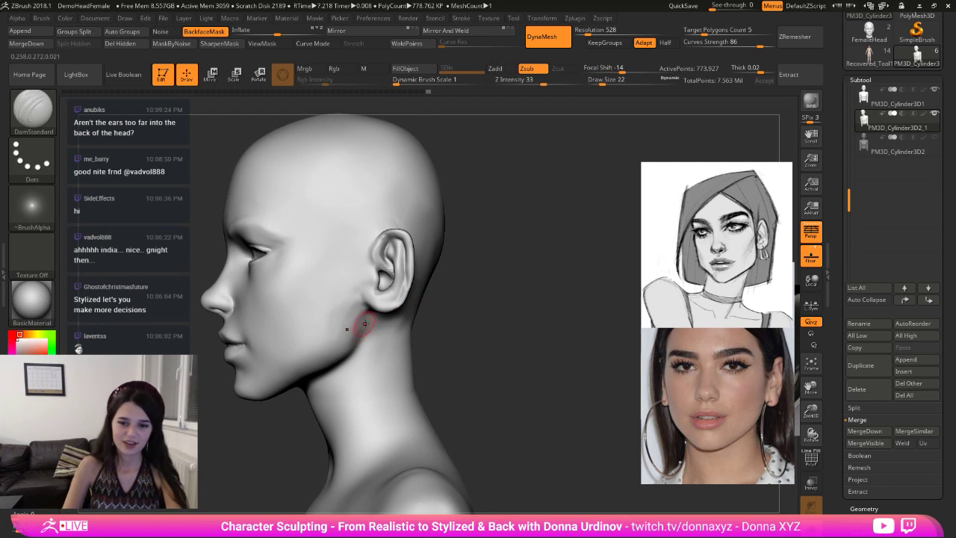
{"action": "key", "text": "shift"}
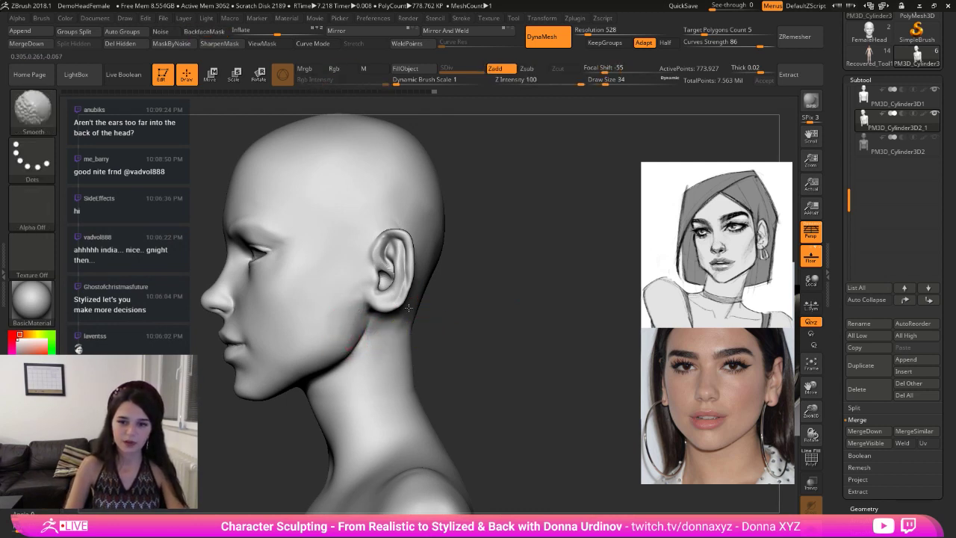
{"action": "left_click_drag", "start_coordinate": [408, 307], "coordinate": [444, 244]}
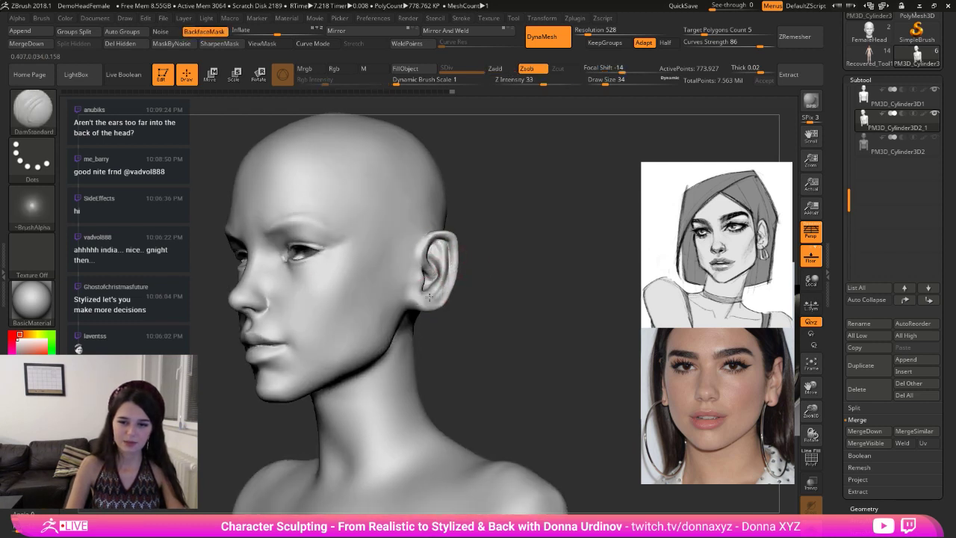
- Adjust the rim, lobe and angle of the ear with the Move Topological brush at draw sizes between 26 and 46
{"action": "mouse_move", "coordinate": [431, 297]}
{"action": "left_mouse_down"}
{"action": "mouse_move", "coordinate": [453, 280]}
{"action": "mouse_move", "coordinate": [411, 279]}
{"action": "left_mouse_up"}
{"action": "key", "text": "b"}
{"action": "key", "text": "m"}
{"action": "key", "text": "t"}
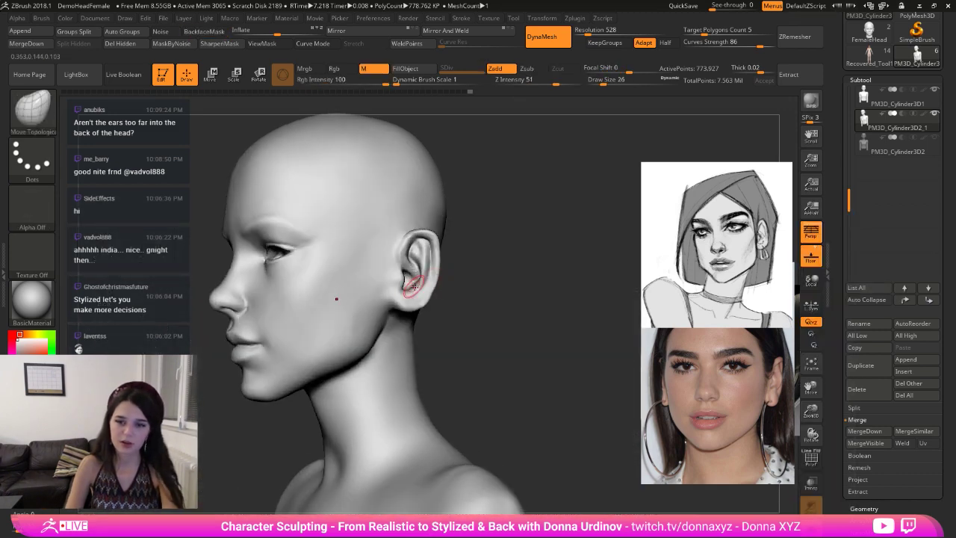
{"action": "left_click_drag", "start_coordinate": [469, 274], "coordinate": [515, 274]}
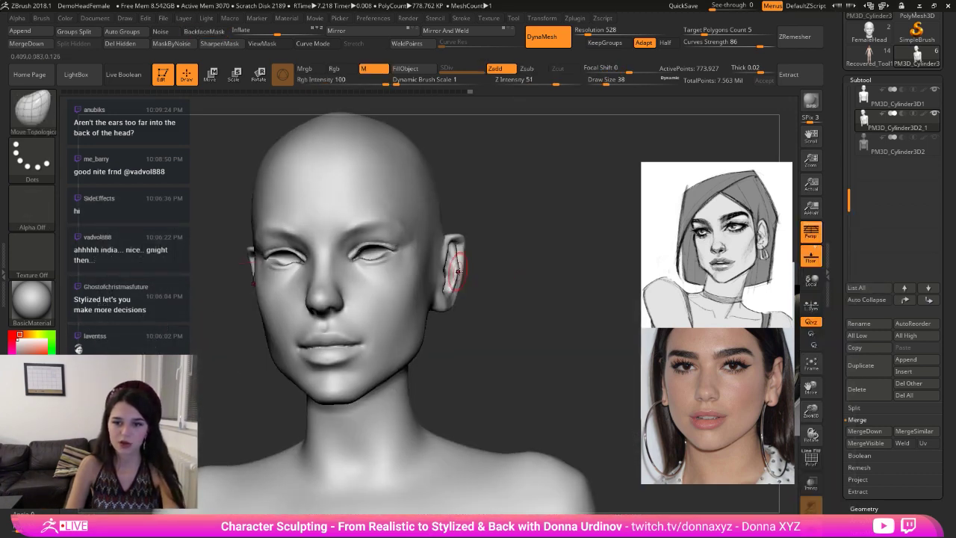
{"action": "left_click_drag", "start_coordinate": [457, 247], "coordinate": [452, 251]}
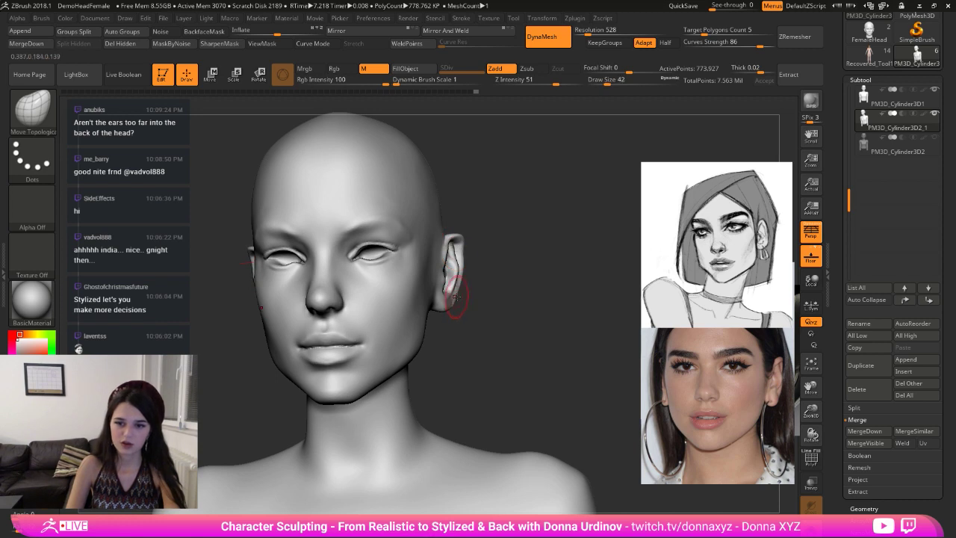
{"action": "key", "text": "["}
{"action": "mouse_move", "coordinate": [468, 296]}
{"action": "left_mouse_down"}
{"action": "mouse_move", "coordinate": [460, 287]}
{"action": "mouse_move", "coordinate": [491, 274]}
{"action": "mouse_move", "coordinate": [470, 250]}
{"action": "mouse_move", "coordinate": [431, 242]}
{"action": "left_mouse_up"}
{"action": "mouse_move", "coordinate": [502, 245]}
{"action": "left_mouse_down"}
{"action": "mouse_move", "coordinate": [468, 243]}
{"action": "mouse_move", "coordinate": [567, 266]}
{"action": "mouse_move", "coordinate": [465, 251]}
{"action": "left_mouse_up"}
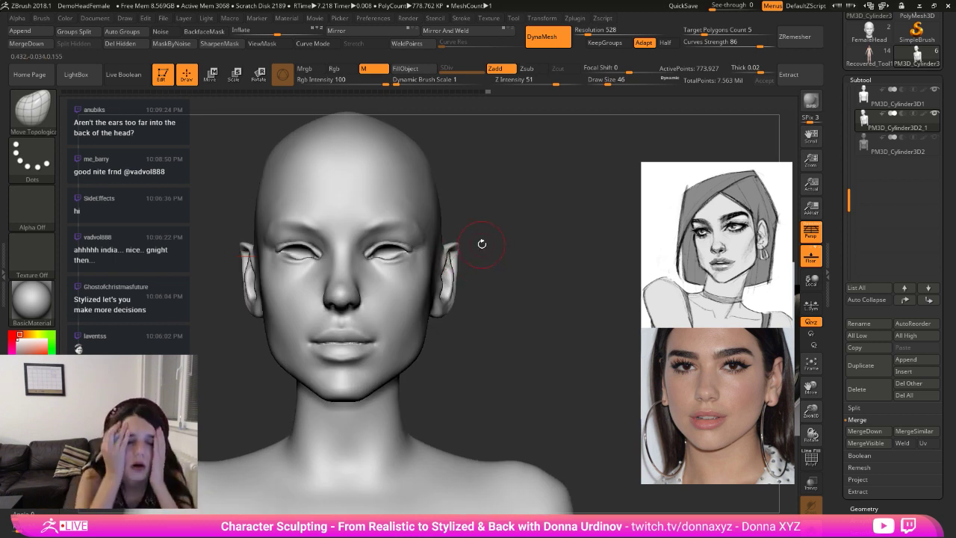
{"action": "left_click_drag", "start_coordinate": [504, 224], "coordinate": [450, 246]}
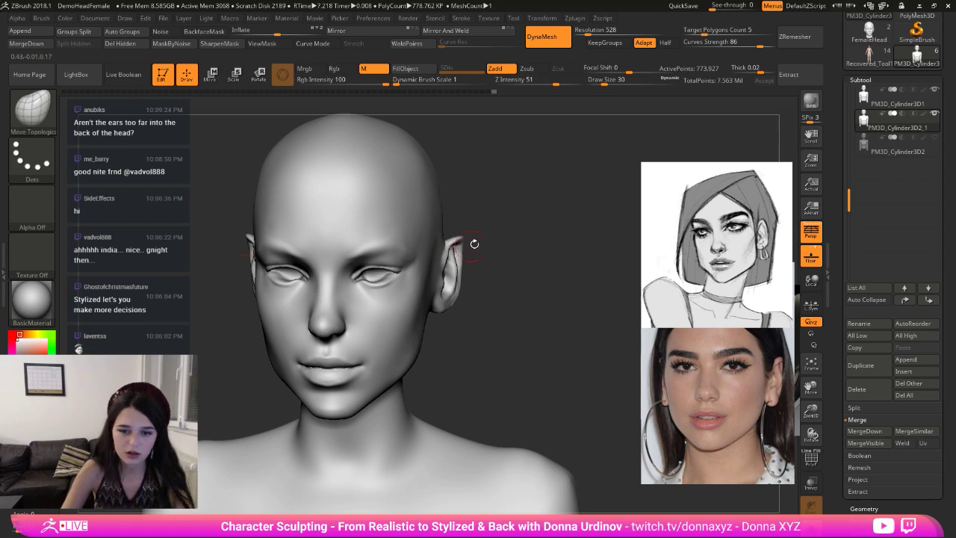
- Thicken the upper rim of the ear with the Inflat brush at draw size 58
{"action": "key", "text": "b"}
{"action": "key", "text": "i"}
{"action": "key", "text": "n"}
{"action": "mouse_move", "coordinate": [514, 216]}
{"action": "left_mouse_down"}
{"action": "mouse_move", "coordinate": [445, 250]}
{"action": "mouse_move", "coordinate": [501, 242]}
{"action": "mouse_move", "coordinate": [493, 250]}
{"action": "mouse_move", "coordinate": [435, 248]}
{"action": "mouse_move", "coordinate": [460, 236]}
{"action": "left_mouse_up"}
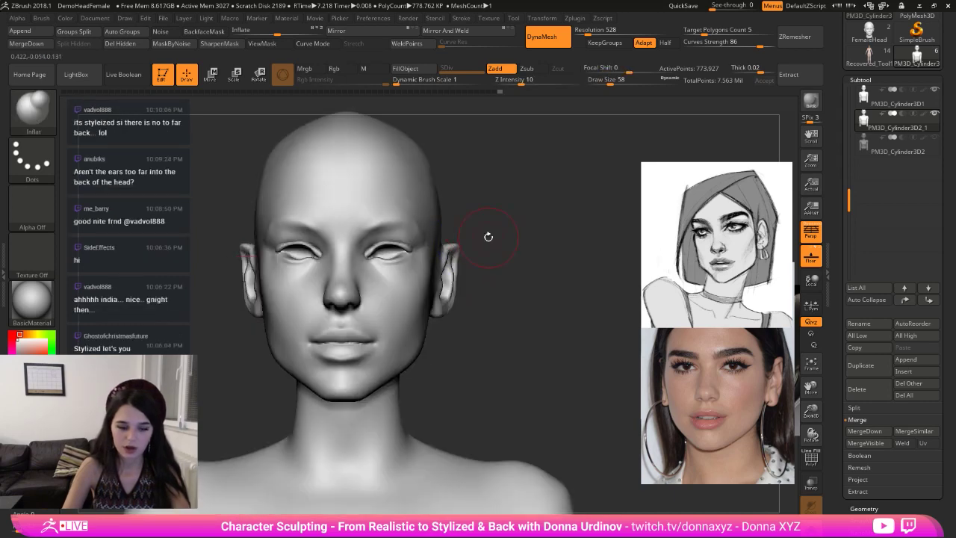
- Deepen the creases in front of and behind the ear lobe with the DamStandard brush at draw size 46
{"action": "key", "text": "b"}
{"action": "key", "text": "d"}
{"action": "key", "text": "s"}
{"action": "left_click_drag", "start_coordinate": [522, 232], "coordinate": [496, 229]}
{"action": "mouse_move", "coordinate": [461, 257]}
{"action": "left_mouse_down"}
{"action": "mouse_move", "coordinate": [501, 253]}
{"action": "mouse_move", "coordinate": [472, 286]}
{"action": "left_mouse_up"}
{"action": "key", "text": "]"}
{"action": "left_click_drag", "start_coordinate": [405, 296], "coordinate": [408, 312]}
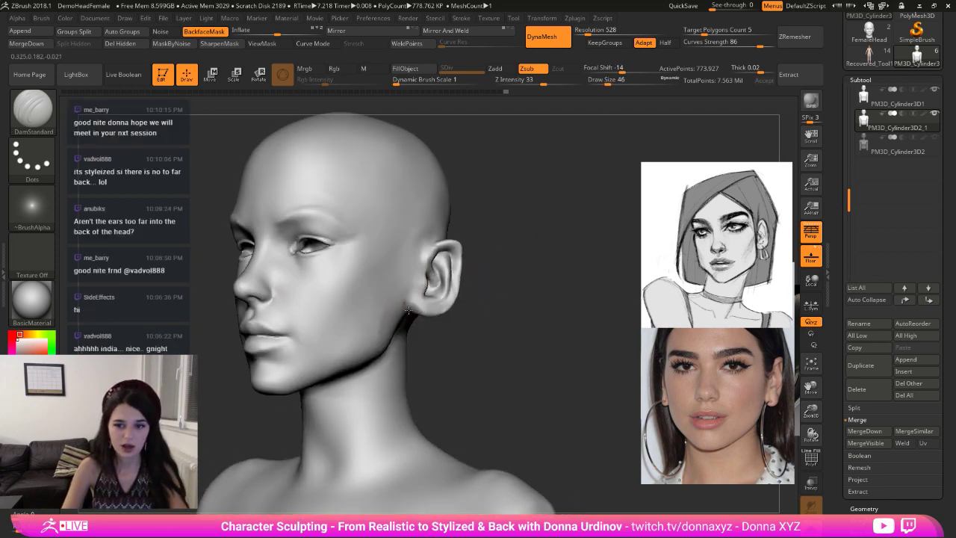
{"action": "left_click_drag", "start_coordinate": [462, 326], "coordinate": [416, 291]}
{"action": "mouse_move", "coordinate": [372, 255]}
{"action": "left_mouse_down"}
{"action": "mouse_move", "coordinate": [393, 270]}
{"action": "mouse_move", "coordinate": [383, 266]}
{"action": "left_mouse_up"}
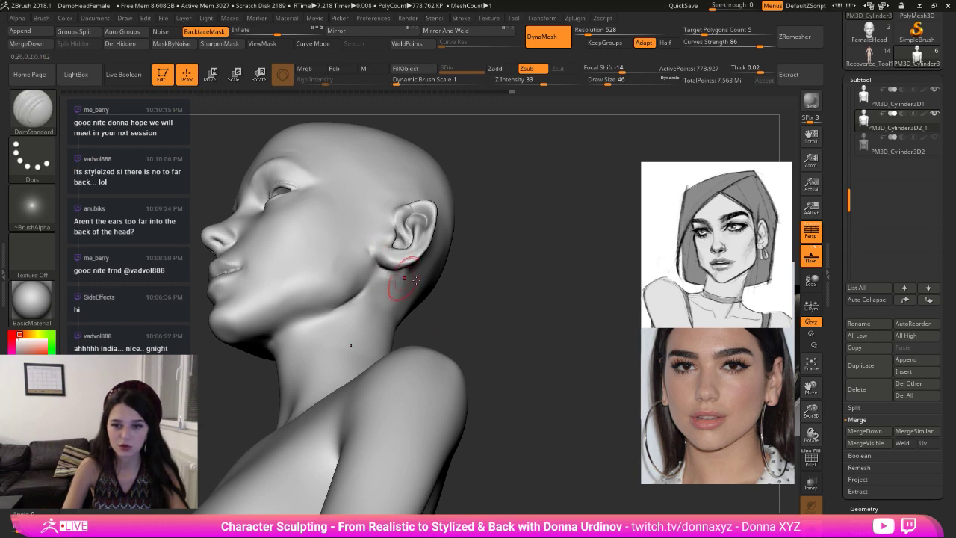
{"action": "mouse_move", "coordinate": [457, 327]}
{"action": "left_mouse_down"}
{"action": "mouse_move", "coordinate": [515, 318]}
{"action": "mouse_move", "coordinate": [466, 257]}
{"action": "left_mouse_up"}
{"action": "left_click_drag", "start_coordinate": [481, 258], "coordinate": [481, 254]}
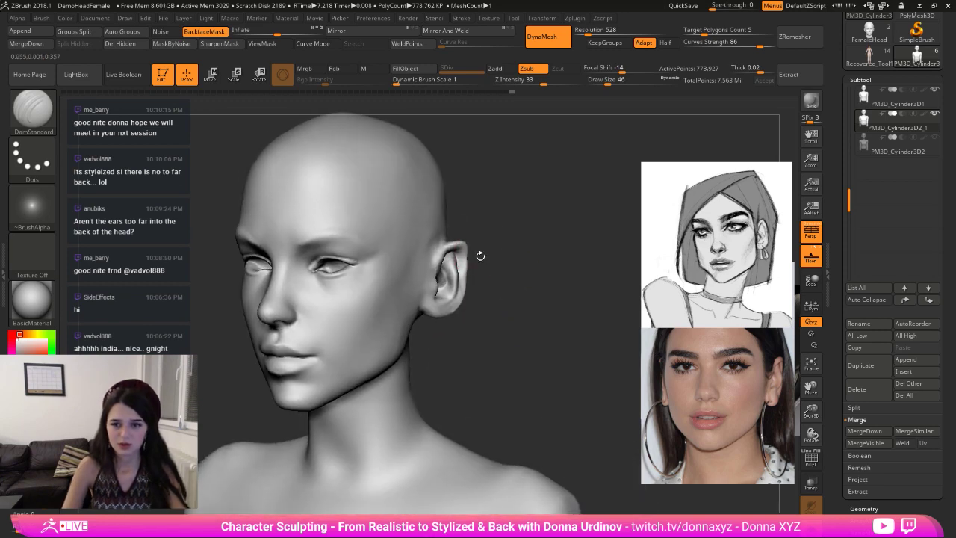
- Build up the outer rim of the ear with the ClayBuildup brush at draw size 34
{"action": "key", "text": "b"}
{"action": "key", "text": "c"}
{"action": "key", "text": "b"}
{"action": "key", "text": "bracketleft"}
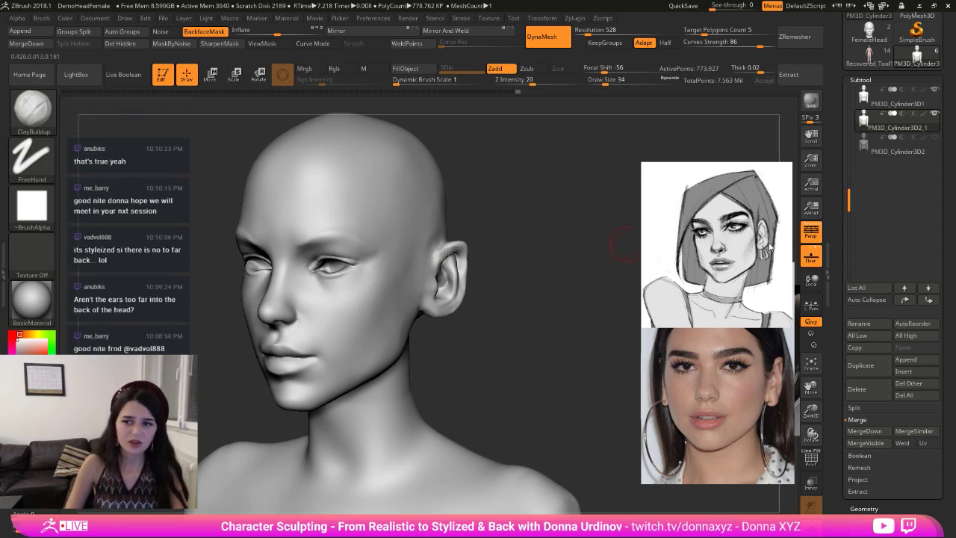
- Reshape the overall ear outline from the side with the Move brush at about draw size 70
{"action": "key", "text": "b"}
{"action": "key", "text": "m"}
{"action": "key", "text": "v"}
{"action": "mouse_move", "coordinate": [507, 241]}
{"action": "left_mouse_down"}
{"action": "mouse_move", "coordinate": [459, 240]}
{"action": "mouse_move", "coordinate": [481, 264]}
{"action": "mouse_move", "coordinate": [438, 271]}
{"action": "left_mouse_up"}
{"action": "key", "text": "bracketleft"}
{"action": "key", "text": "bracketright"}
{"action": "key", "text": "bracketright"}
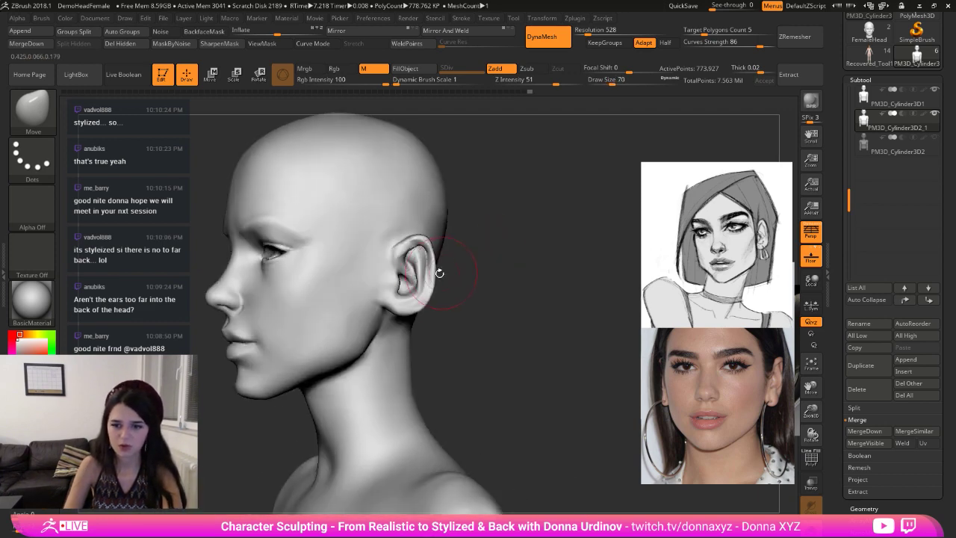
{"action": "key", "text": "bracketright"}
{"action": "key", "text": "bracketright"}
{"action": "mouse_move", "coordinate": [407, 306]}
{"action": "left_mouse_down"}
{"action": "mouse_move", "coordinate": [378, 297]}
{"action": "mouse_move", "coordinate": [388, 287]}
{"action": "mouse_move", "coordinate": [379, 282]}
{"action": "mouse_move", "coordinate": [409, 256]}
{"action": "mouse_move", "coordinate": [497, 254]}
{"action": "mouse_move", "coordinate": [461, 261]}
{"action": "mouse_move", "coordinate": [472, 288]}
{"action": "mouse_move", "coordinate": [439, 306]}
{"action": "mouse_move", "coordinate": [429, 296]}
{"action": "mouse_move", "coordinate": [442, 291]}
{"action": "left_mouse_up"}
- Refine the outer edge of the ear and its lobe in three-quarter view with the Move brush at draw sizes 58 and 46
{"action": "key", "text": "bracketleft"}
{"action": "key", "text": "bracketleft"}
{"action": "key", "text": "bracketleft"}
{"action": "key", "text": "bracketleft"}
{"action": "key", "text": "bracketleft"}
{"action": "key", "text": "bracketright"}
{"action": "key", "text": "bracketright"}
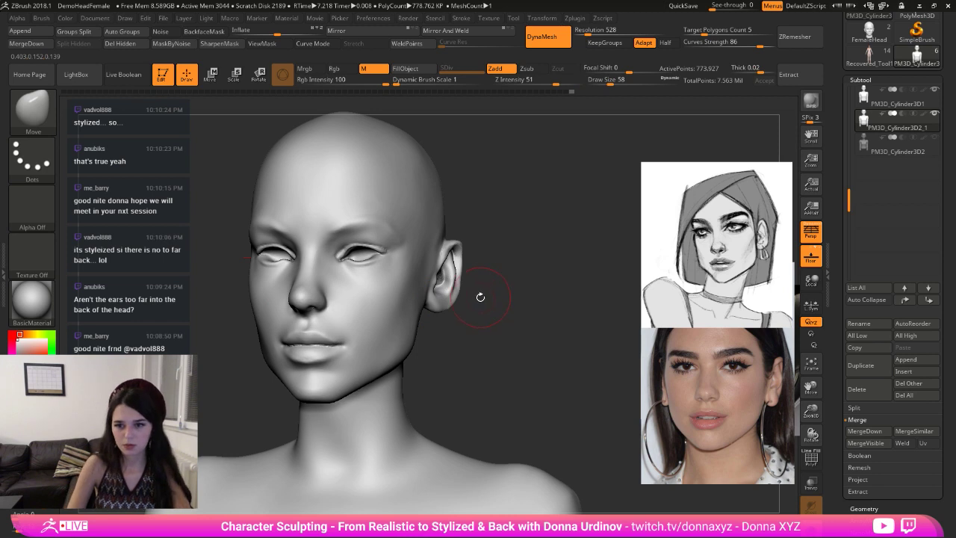
{"action": "key", "text": "bracketleft"}
{"action": "key", "text": "bracketleft"}
{"action": "key", "text": "bracketleft"}
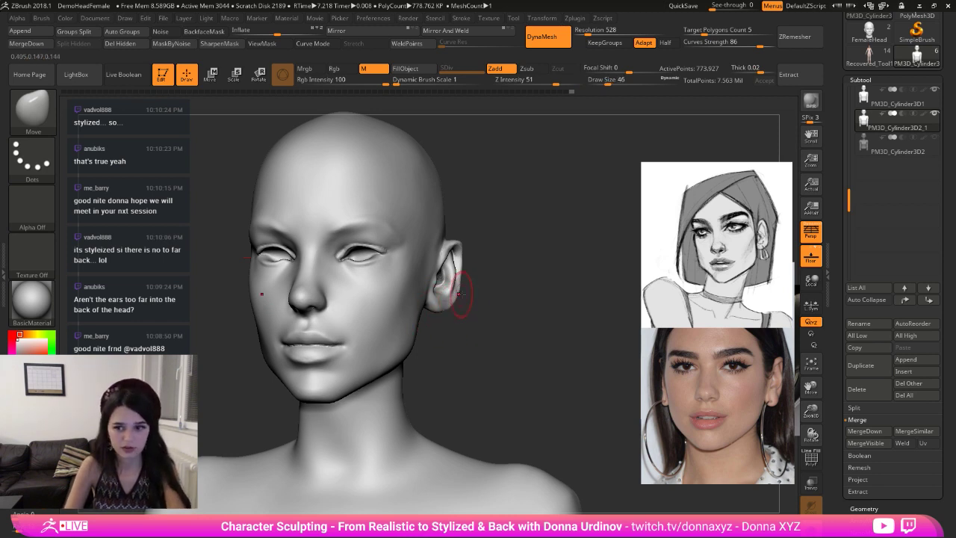
{"action": "mouse_move", "coordinate": [473, 286]}
{"action": "left_mouse_down"}
{"action": "mouse_move", "coordinate": [487, 286]}
{"action": "mouse_move", "coordinate": [440, 313]}
{"action": "mouse_move", "coordinate": [450, 312]}
{"action": "left_mouse_up"}
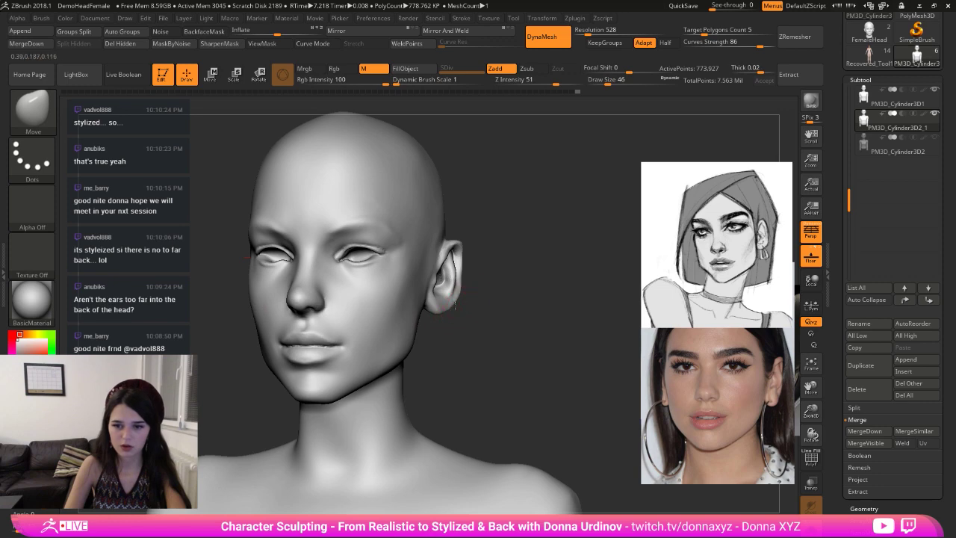
- Turn off Solo mode, hide the PM3D_Cylinder3D1 subtool and make PM3D_Cylinder3D2_1 the active subtool
{"action": "key", "text": "super+d"}
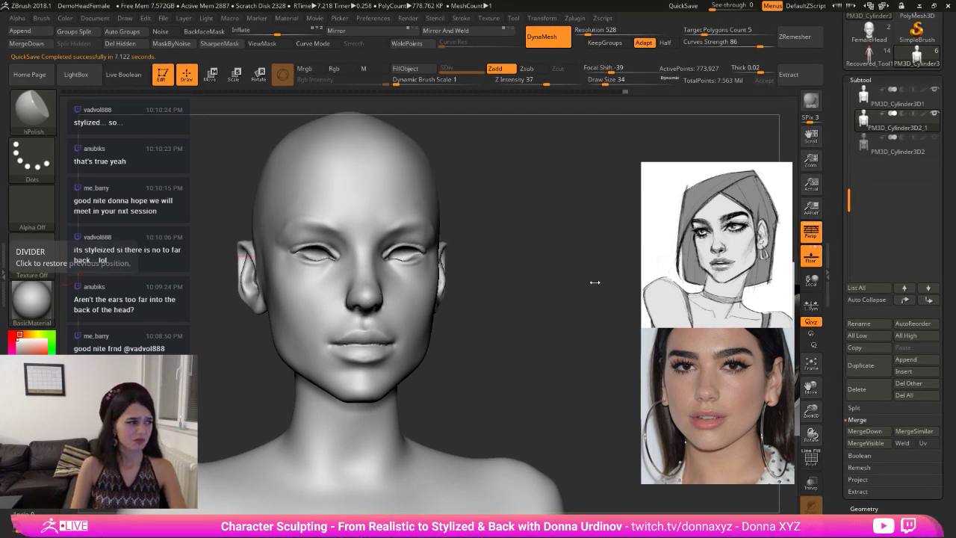
{"action": "left_click", "coordinate": [811, 531]}
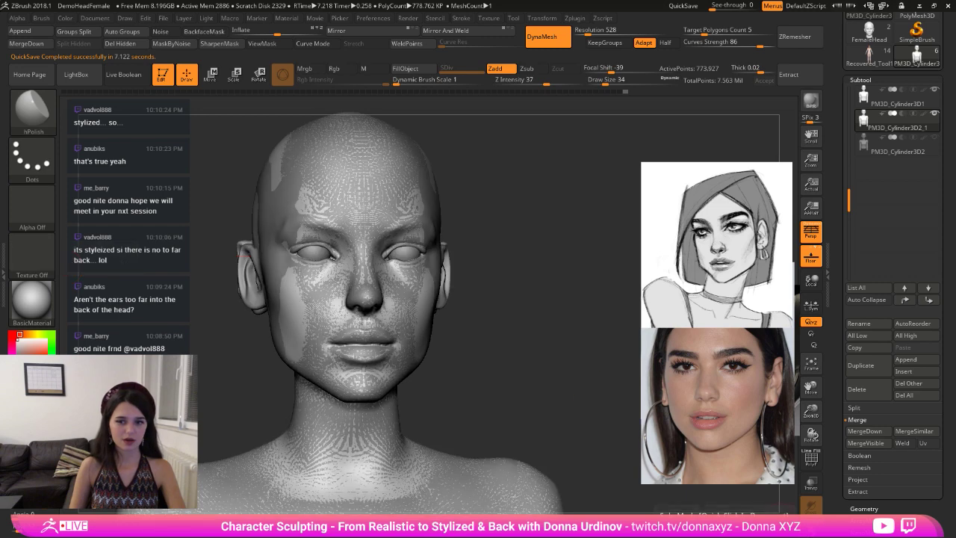
{"action": "left_click_drag", "start_coordinate": [554, 340], "coordinate": [551, 334], "text": "shift"}
{"action": "left_click", "coordinate": [934, 92]}
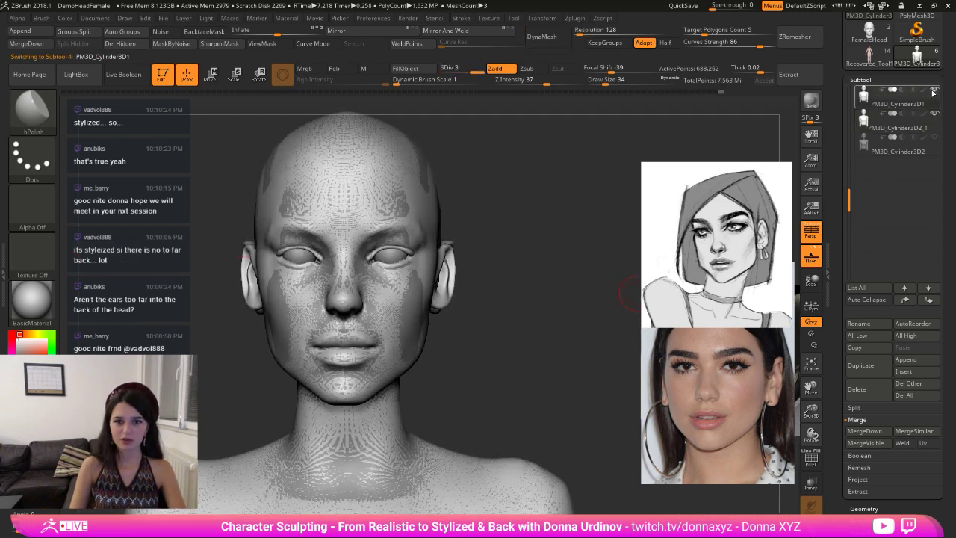
{"action": "left_click", "coordinate": [900, 124]}
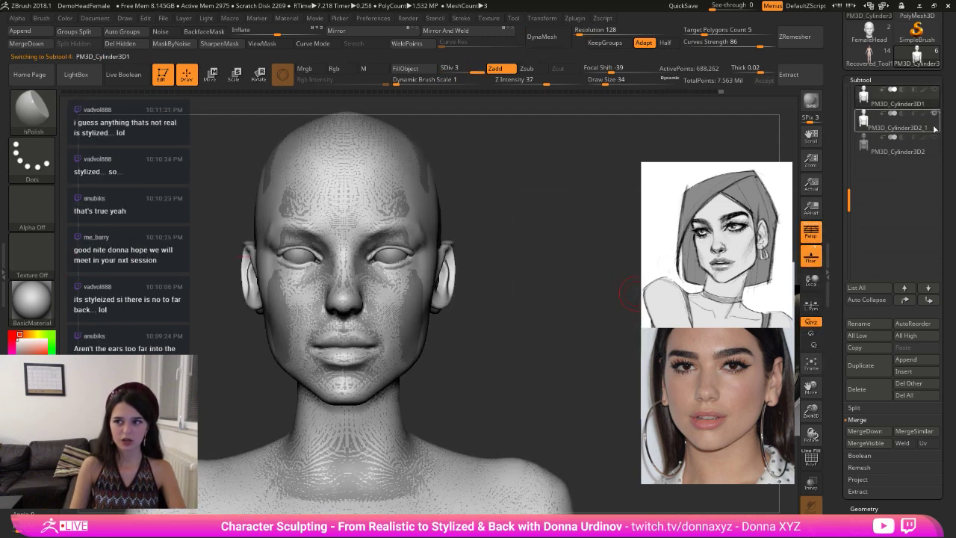
{"action": "left_click", "coordinate": [901, 138]}
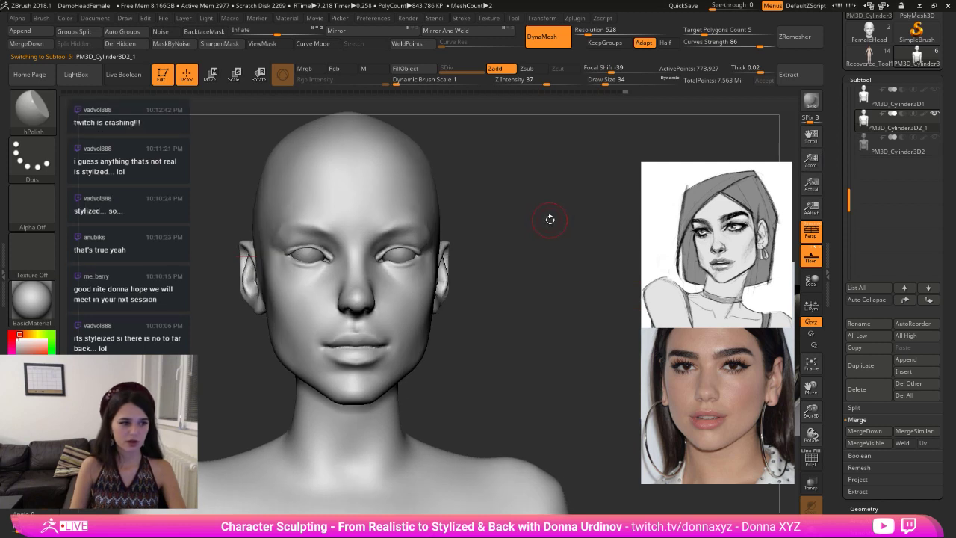
{"action": "left_click_drag", "start_coordinate": [549, 220], "coordinate": [535, 228]}
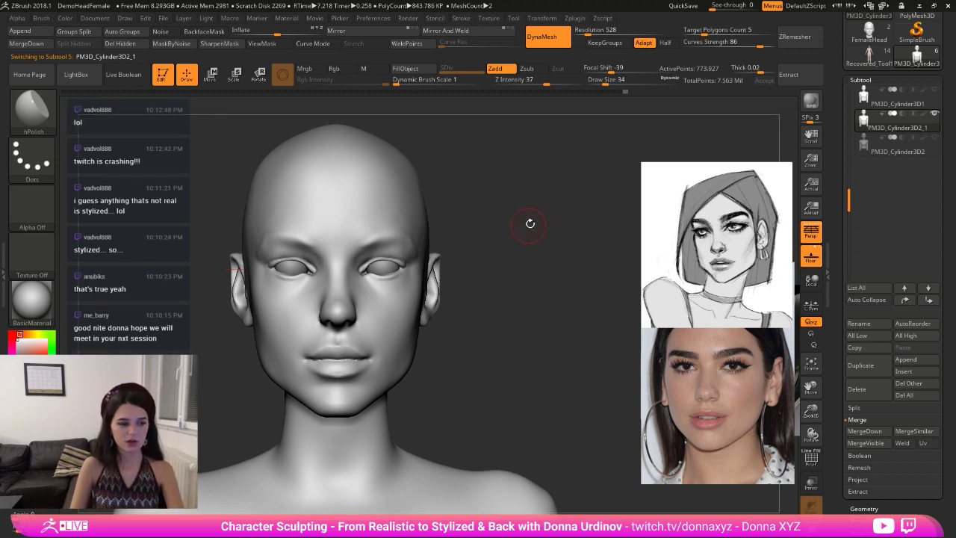
{"action": "key", "text": "ctrl+z"}
{"action": "key", "text": "ctrl+z"}
{"action": "key", "text": "ctrl+z"}
- Add slight volume around the eyes with the Inflat brush, and smooth the outer eye corner and temple at draw size 46
{"action": "key", "text": "b"}
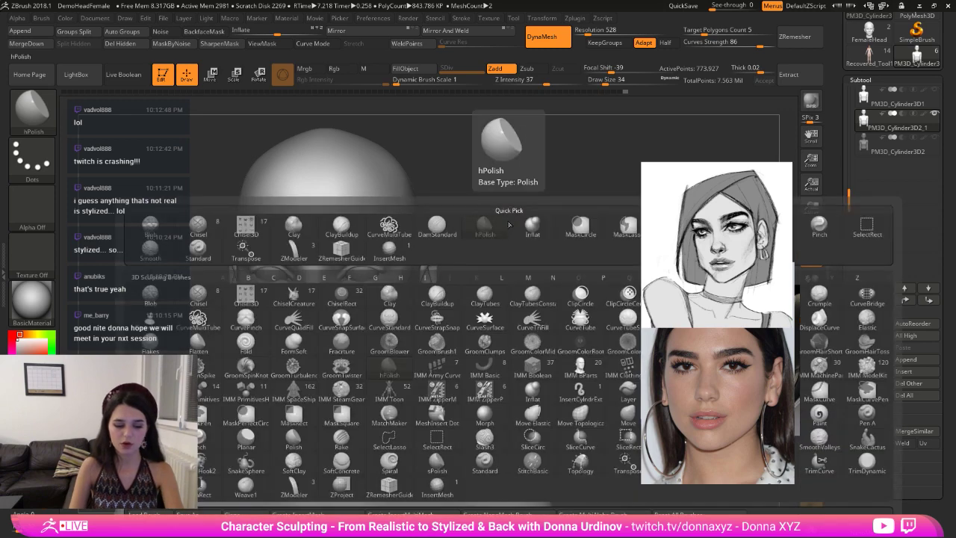
{"action": "key", "text": "i"}
{"action": "key", "text": "n"}
{"action": "key", "text": "bracketright"}
{"action": "key", "text": "bracketright"}
{"action": "left_click_drag", "start_coordinate": [345, 289], "coordinate": [386, 290]}
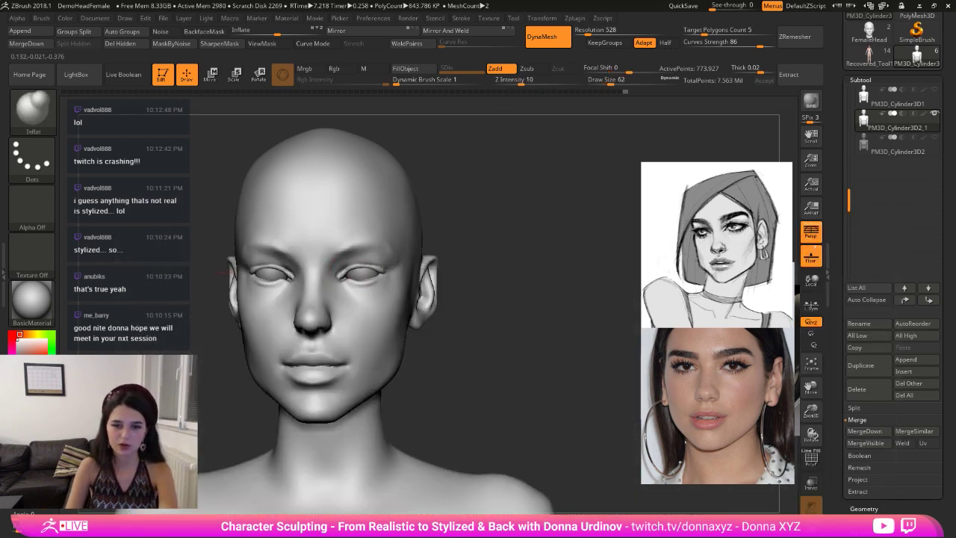
{"action": "left_click_drag", "start_coordinate": [524, 245], "coordinate": [443, 233]}
{"action": "mouse_move", "coordinate": [324, 268]}
{"action": "left_mouse_down"}
{"action": "mouse_move", "coordinate": [321, 279]}
{"action": "mouse_move", "coordinate": [339, 274]}
{"action": "left_mouse_up"}
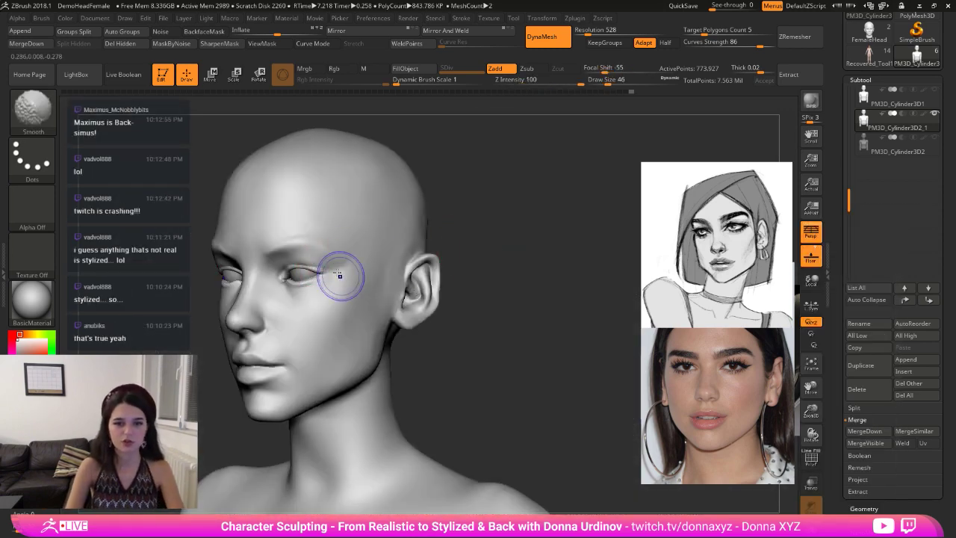
{"action": "left_click_drag", "start_coordinate": [440, 217], "coordinate": [498, 207]}
{"action": "left_click_drag", "start_coordinate": [380, 258], "coordinate": [377, 275], "text": "shift"}
{"action": "mouse_move", "coordinate": [516, 223]}
{"action": "left_mouse_down"}
{"action": "mouse_move", "coordinate": [472, 224]}
{"action": "mouse_move", "coordinate": [468, 254]}
{"action": "left_mouse_up"}
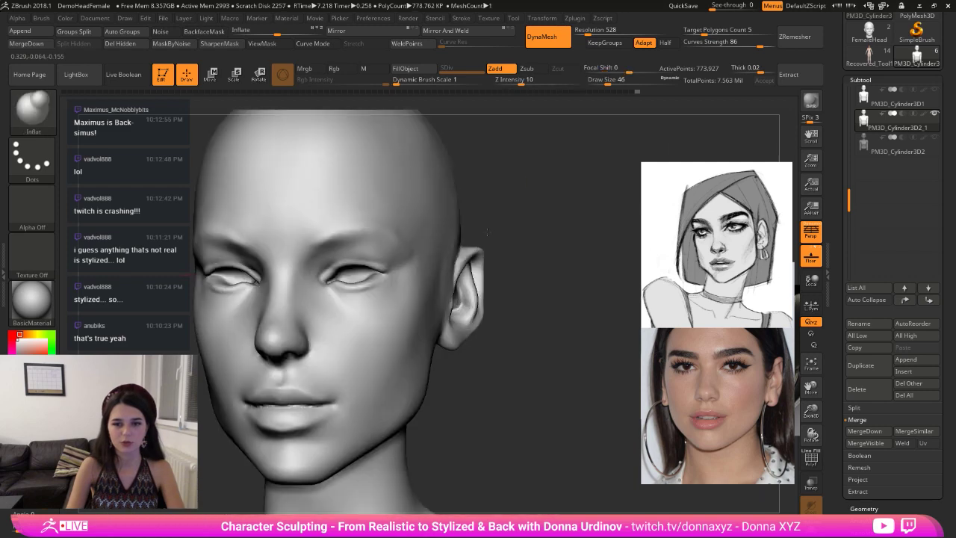
- Build up the inner corner of the eye with the ClayBuildup brush at a reduced draw size
{"action": "key", "text": "b"}
{"action": "key", "text": "c"}
{"action": "key", "text": "b"}
{"action": "key", "text": "bracketleft"}
{"action": "key", "text": "bracketleft"}
{"action": "mouse_move", "coordinate": [322, 285]}
{"action": "left_mouse_down"}
{"action": "mouse_move", "coordinate": [329, 297]}
{"action": "mouse_move", "coordinate": [312, 283]}
{"action": "left_mouse_up"}
{"action": "mouse_move", "coordinate": [478, 232]}
{"action": "left_mouse_down"}
{"action": "mouse_move", "coordinate": [518, 219]}
{"action": "mouse_move", "coordinate": [480, 216]}
{"action": "mouse_move", "coordinate": [496, 246]}
{"action": "left_mouse_up"}
- Define the inner eye corner and upper eyelid crease with the DamStandard brush at draw size 10
{"action": "key", "text": "b"}
{"action": "key", "text": "d"}
{"action": "key", "text": "s"}
{"action": "key", "text": "bracketleft"}
{"action": "left_click_drag", "start_coordinate": [316, 287], "coordinate": [304, 295]}
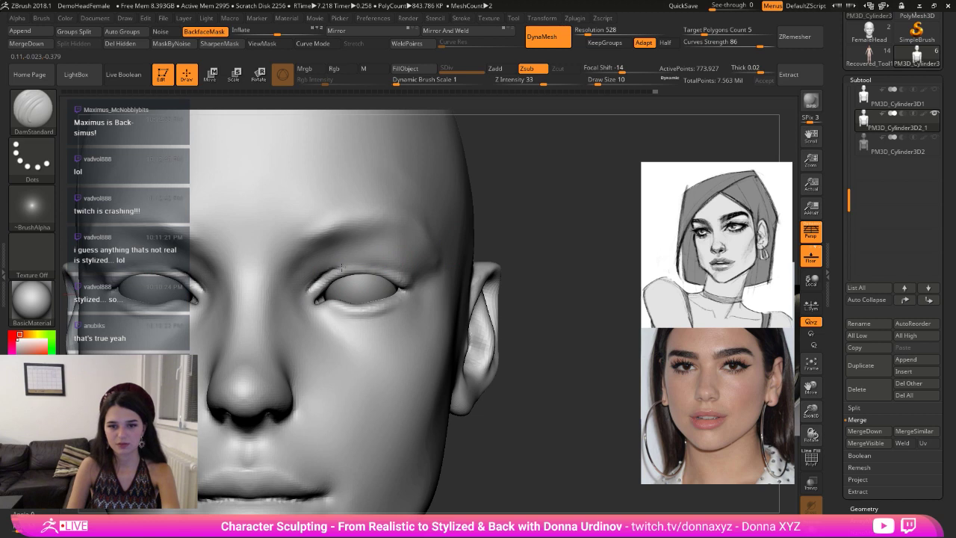
{"action": "left_click_drag", "start_coordinate": [490, 251], "coordinate": [367, 256]}
{"action": "mouse_move", "coordinate": [259, 260]}
{"action": "left_mouse_down"}
{"action": "mouse_move", "coordinate": [290, 253]}
{"action": "mouse_move", "coordinate": [342, 274]}
{"action": "mouse_move", "coordinate": [301, 248]}
{"action": "mouse_move", "coordinate": [274, 254]}
{"action": "left_mouse_up"}
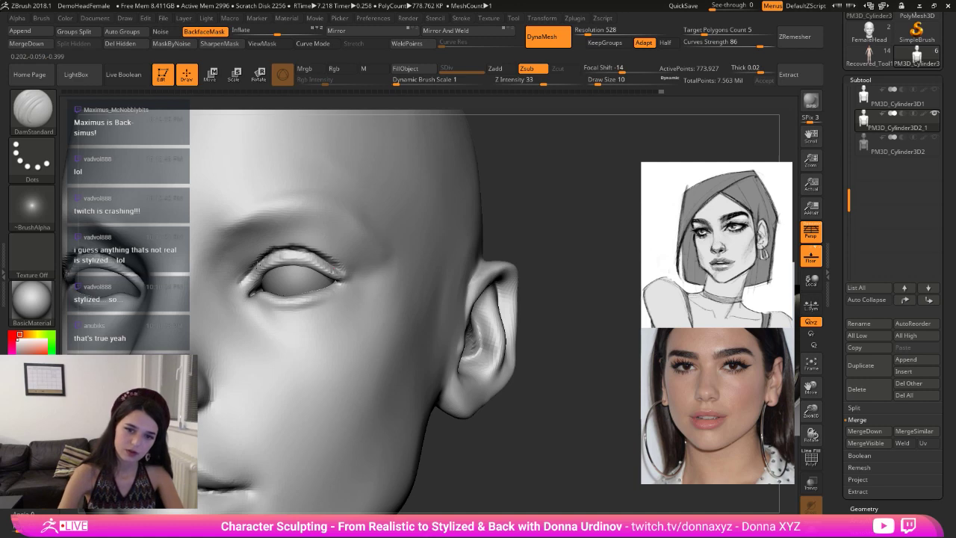
{"action": "key", "text": "f"}
{"action": "left_click_drag", "start_coordinate": [521, 227], "coordinate": [533, 216], "text": "shift"}
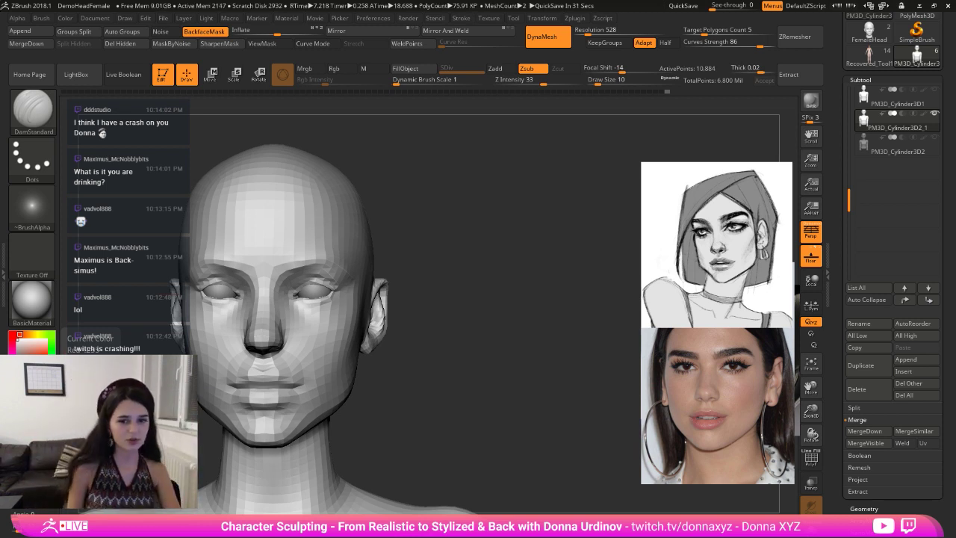
- Subdivide the PM3D_Cylinder3D2_1 head mesh to subdivision level 3
{"action": "left_click_drag", "start_coordinate": [539, 373], "coordinate": [486, 390]}
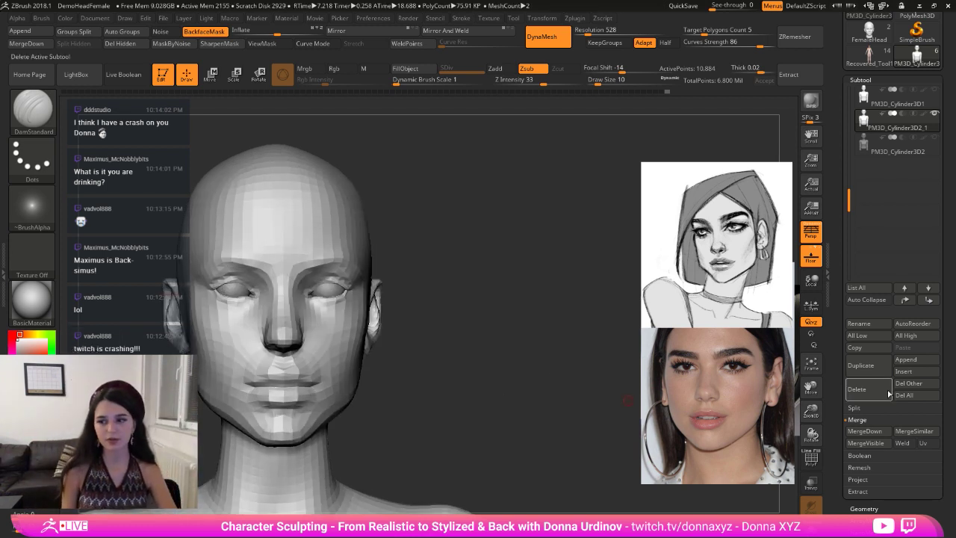
{"action": "left_click", "coordinate": [874, 508]}
{"action": "double_click", "coordinate": [872, 180]}
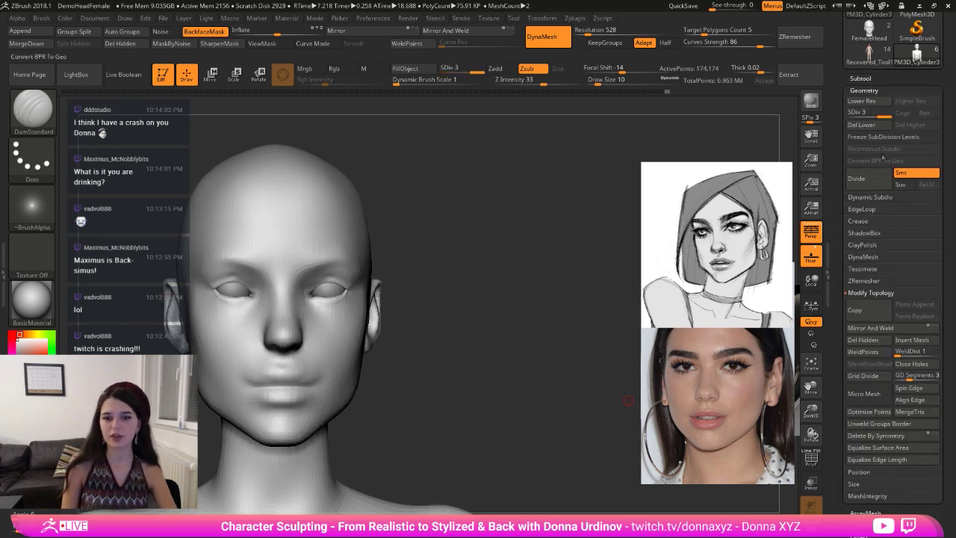
- Compare PM3D_Cylinder3D2_1 with PM3D_Cylinder3D1 by overlaying both subtools, and hide PM3D_Cylinder3D1
{"action": "left_click", "coordinate": [860, 79]}
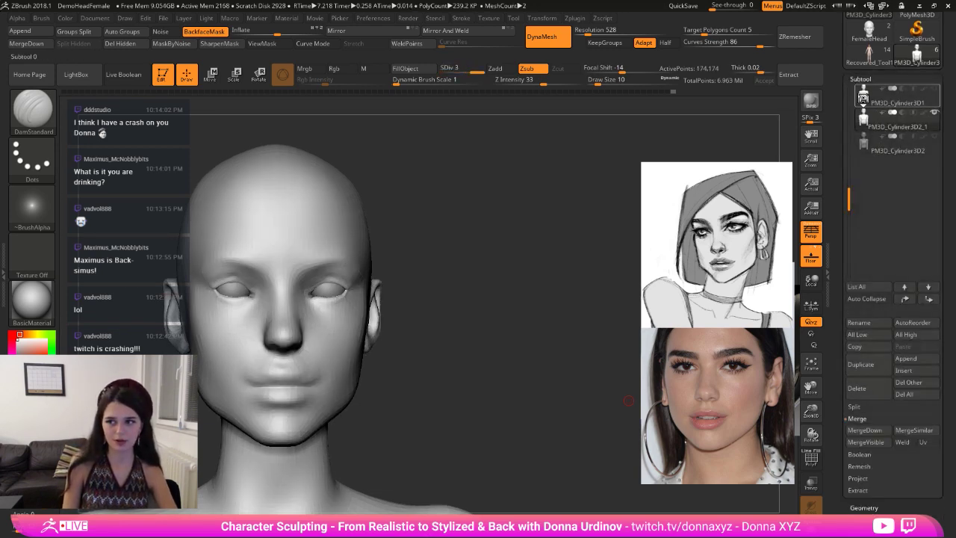
{"action": "left_click", "coordinate": [880, 123]}
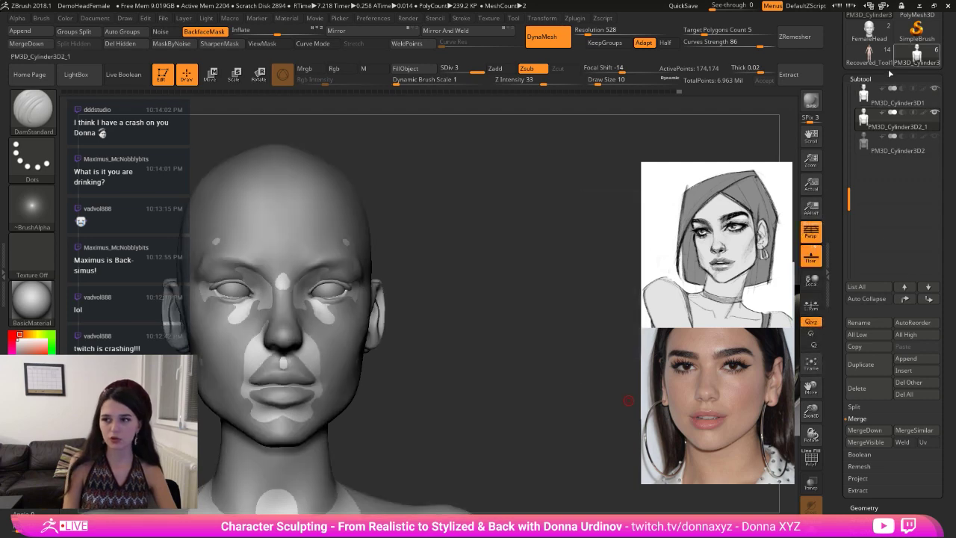
{"action": "left_click_drag", "start_coordinate": [552, 318], "coordinate": [588, 307]}
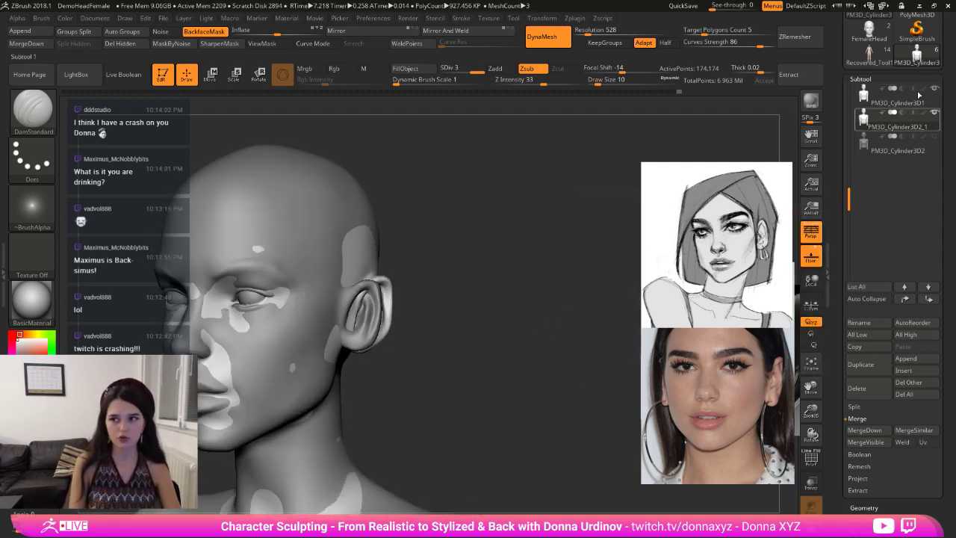
{"action": "left_click", "coordinate": [936, 88]}
- Duplicate the PM3D_Cylinder3D2_1 subtool and roll the original back in its undo history to the earlier dense sculpt
{"action": "left_click", "coordinate": [861, 366]}
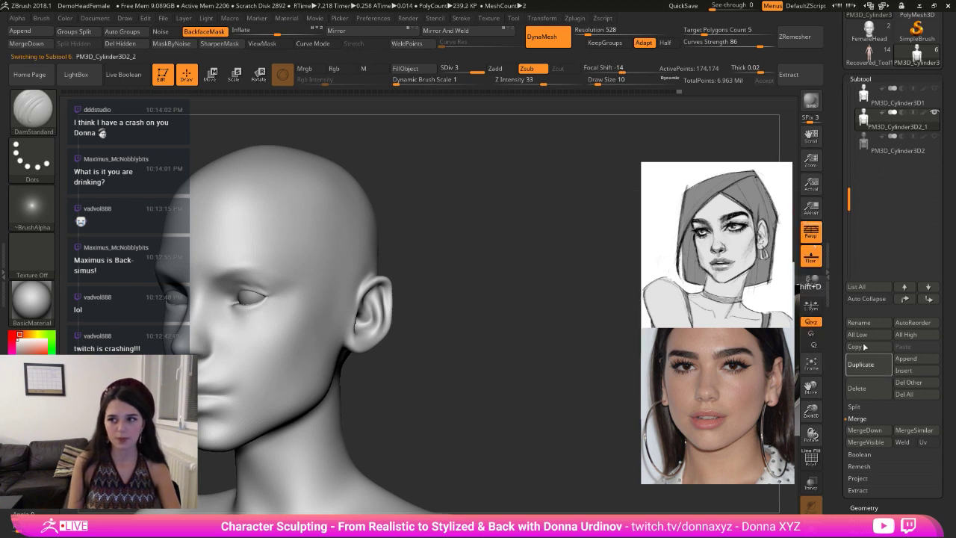
{"action": "left_click", "coordinate": [894, 123]}
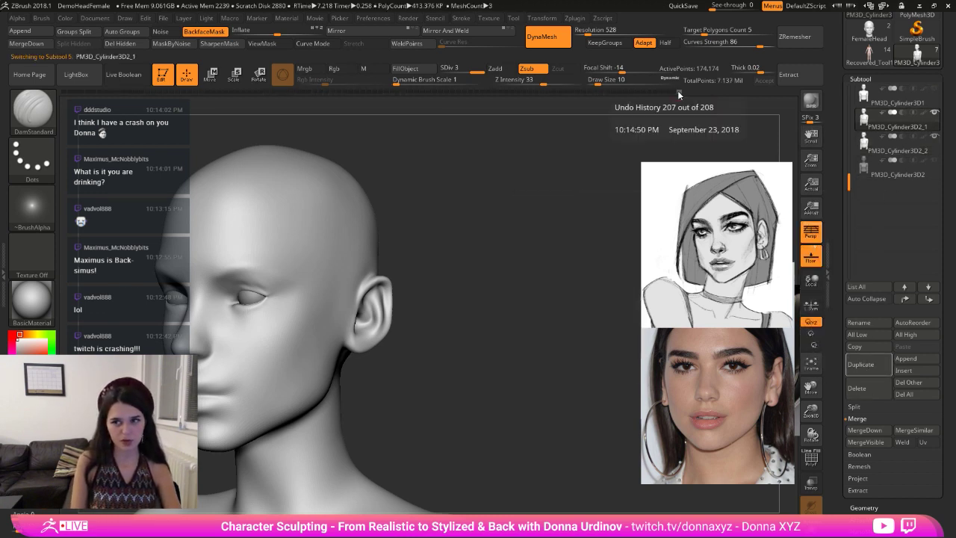
{"action": "left_click_drag", "start_coordinate": [677, 90], "coordinate": [663, 94]}
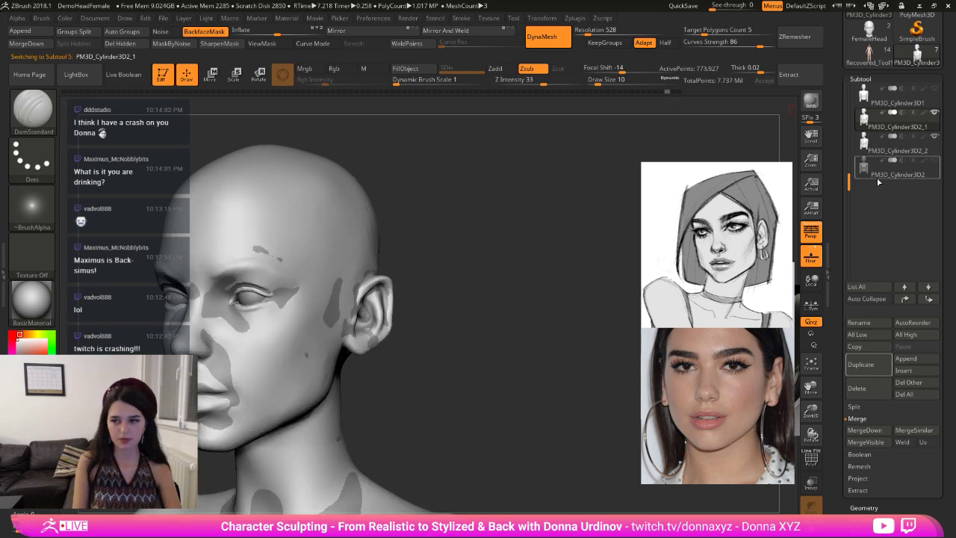
- Move PM3D_Cylinder3D2_1 below its duplicate in the subtool order and make PM3D_Cylinder3D2_2 the active subtool
{"action": "left_click", "coordinate": [929, 299]}
{"action": "left_click", "coordinate": [927, 125]}
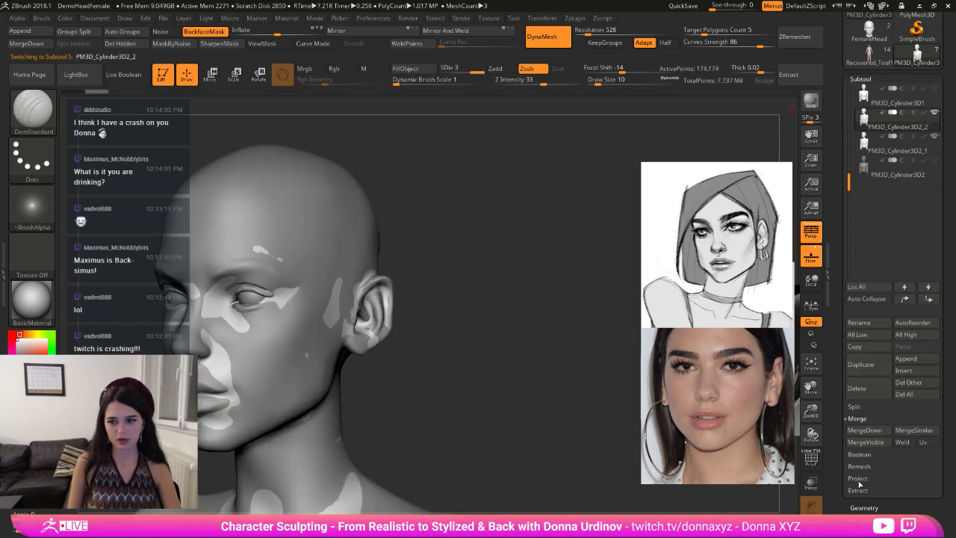
{"action": "left_click", "coordinate": [931, 148]}
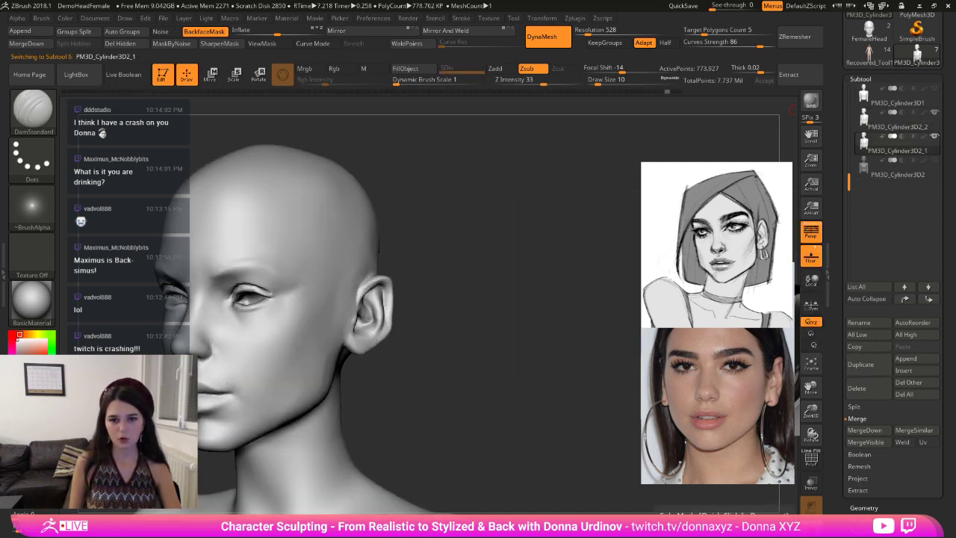
{"action": "left_click", "coordinate": [928, 127]}
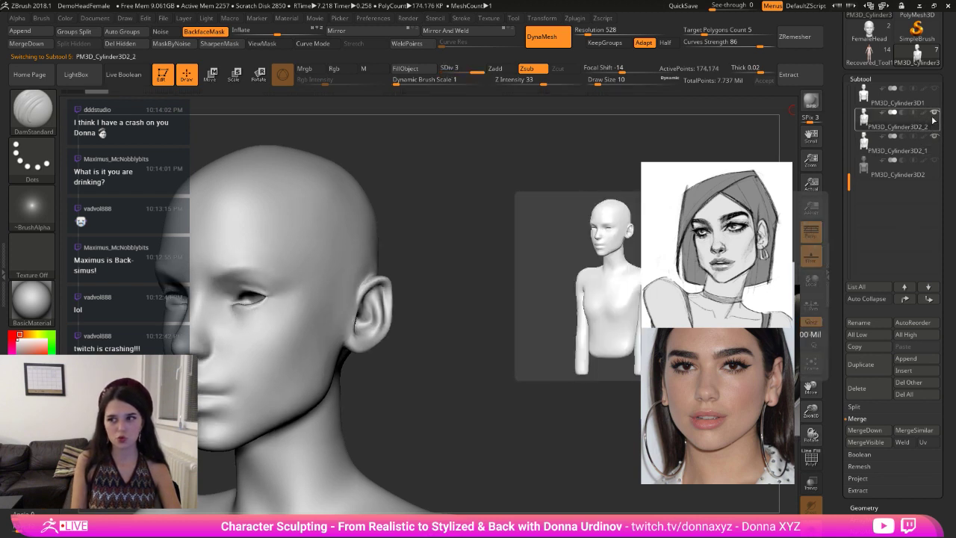
- Project all the sculpted detail from PM3D_Cylinder3D2_1 onto the subdivided PM3D_Cylinder3D2_2 mesh
{"action": "left_click", "coordinate": [811, 457]}
{"action": "left_click", "coordinate": [812, 463]}
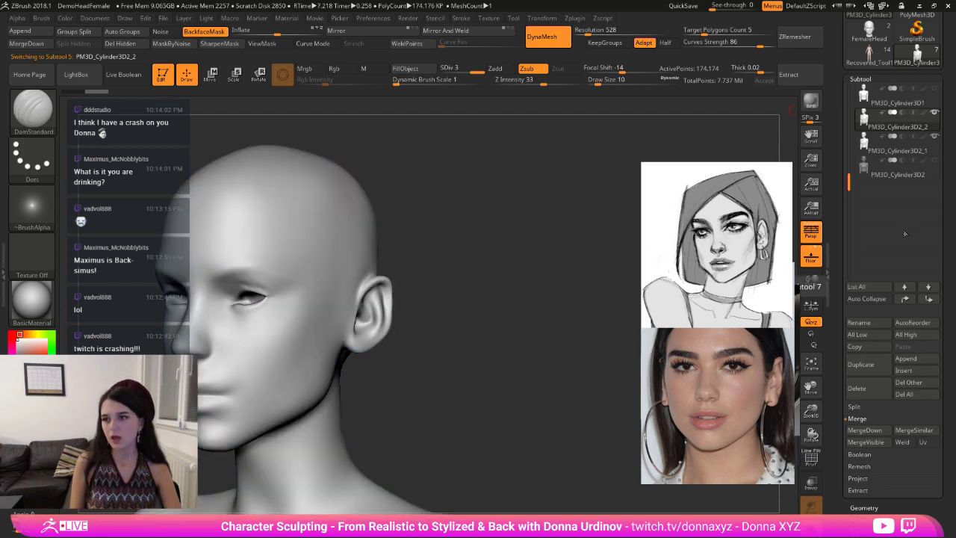
{"action": "left_click", "coordinate": [861, 480]}
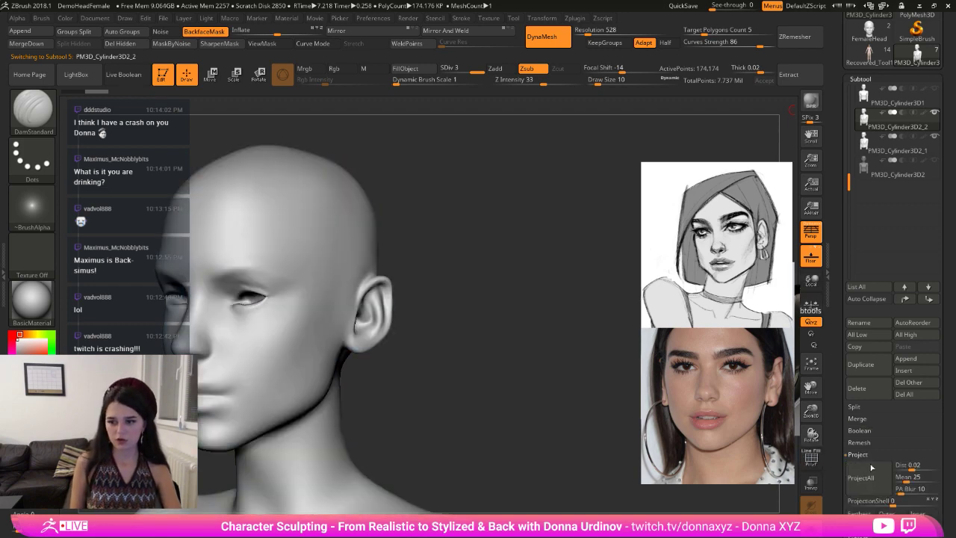
{"action": "left_click", "coordinate": [875, 484]}
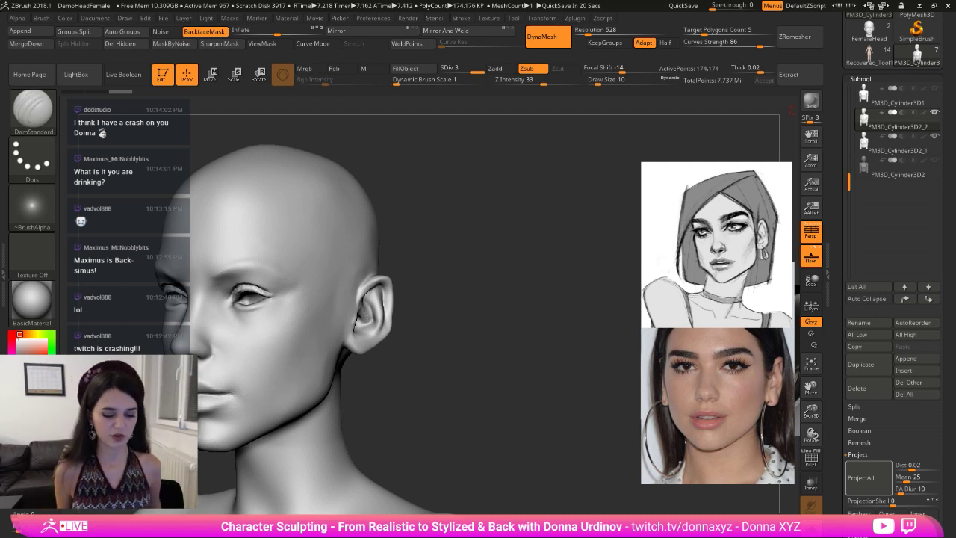
- Try to carve the upper eyelid with the DamStandard brush, and undo the stroke
{"action": "mouse_move", "coordinate": [579, 382]}
{"action": "left_mouse_down"}
{"action": "mouse_move", "coordinate": [539, 377]}
{"action": "mouse_move", "coordinate": [555, 398]}
{"action": "mouse_move", "coordinate": [544, 450]}
{"action": "mouse_move", "coordinate": [636, 413]}
{"action": "left_mouse_up"}
{"action": "mouse_move", "coordinate": [471, 213]}
{"action": "left_mouse_down", "text": "shift"}
{"action": "mouse_move", "coordinate": [435, 206]}
{"action": "mouse_move", "coordinate": [411, 218]}
{"action": "mouse_move", "coordinate": [494, 213]}
{"action": "left_mouse_up", "text": "shift"}
{"action": "left_click_drag", "start_coordinate": [435, 192], "coordinate": [492, 194], "text": "shift"}
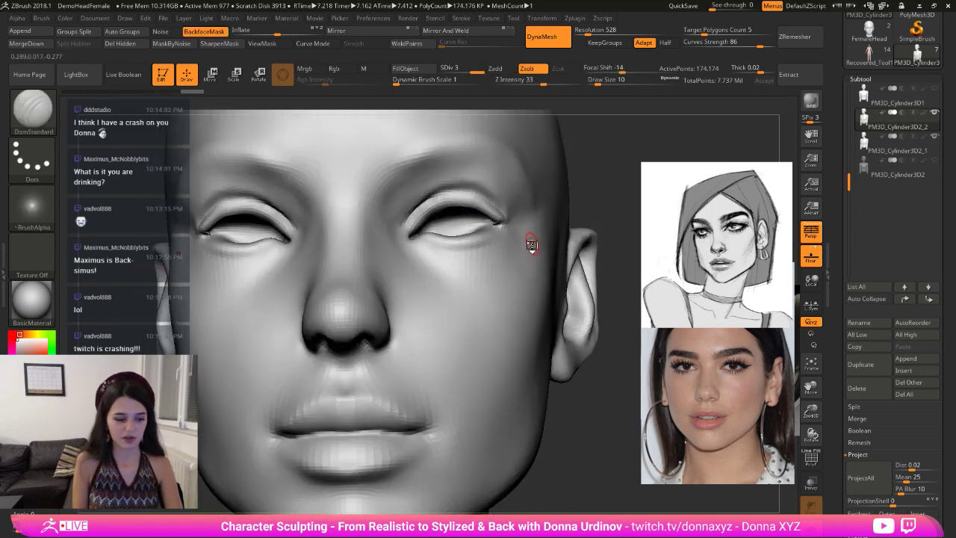
{"action": "key", "text": "b"}
{"action": "key", "text": "d"}
{"action": "key", "text": "s"}
{"action": "left_click_drag", "start_coordinate": [626, 156], "coordinate": [600, 171]}
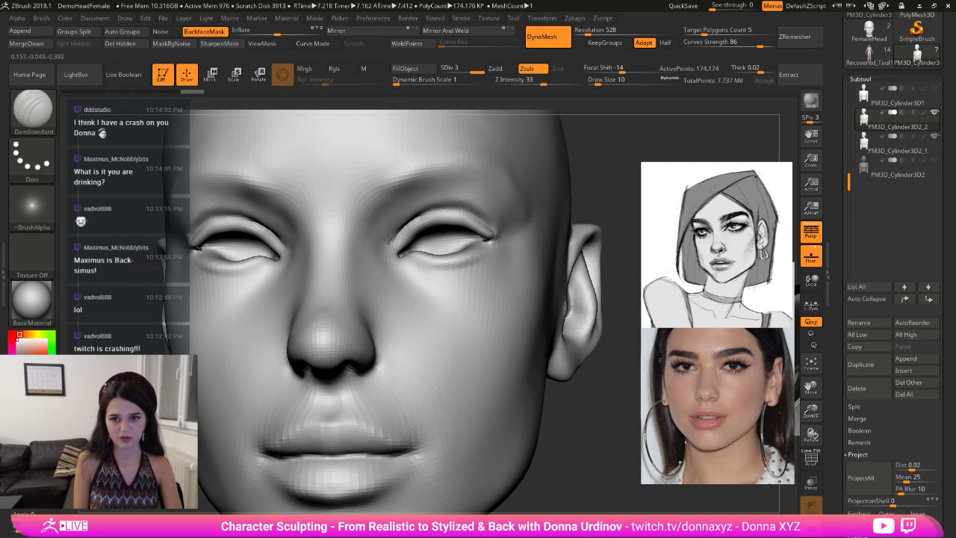
{"action": "mouse_move", "coordinate": [411, 223]}
{"action": "left_mouse_down"}
{"action": "mouse_move", "coordinate": [454, 212]}
{"action": "mouse_move", "coordinate": [493, 230]}
{"action": "left_mouse_up"}
{"action": "key", "text": "ctrl+z"}
- Turn off Solo mode to show the eyeballs and hide the PM3D_Cylinder3D2_1 subtool
{"action": "left_click_drag", "start_coordinate": [621, 192], "coordinate": [575, 209]}
{"action": "left_click", "coordinate": [852, 88]}
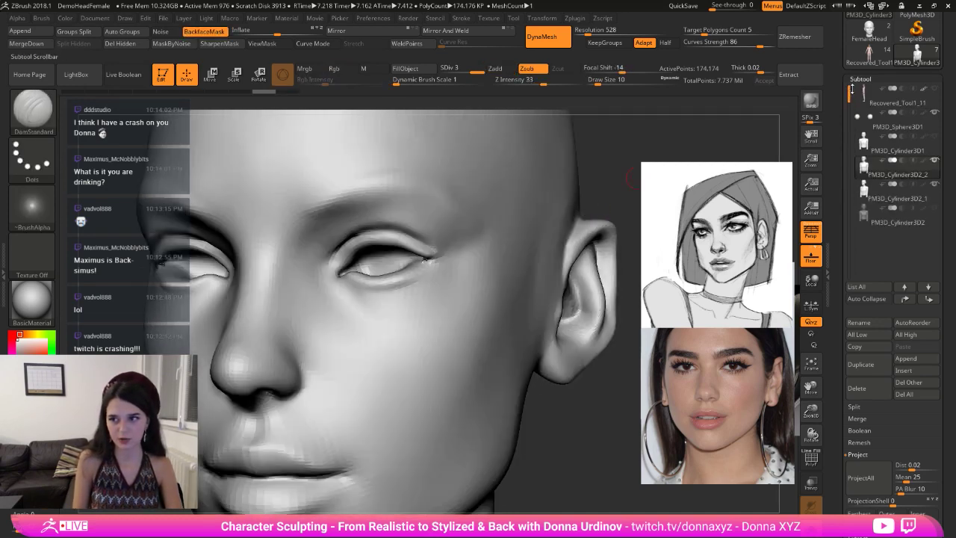
{"action": "left_click_drag", "start_coordinate": [852, 89], "coordinate": [852, 80]}
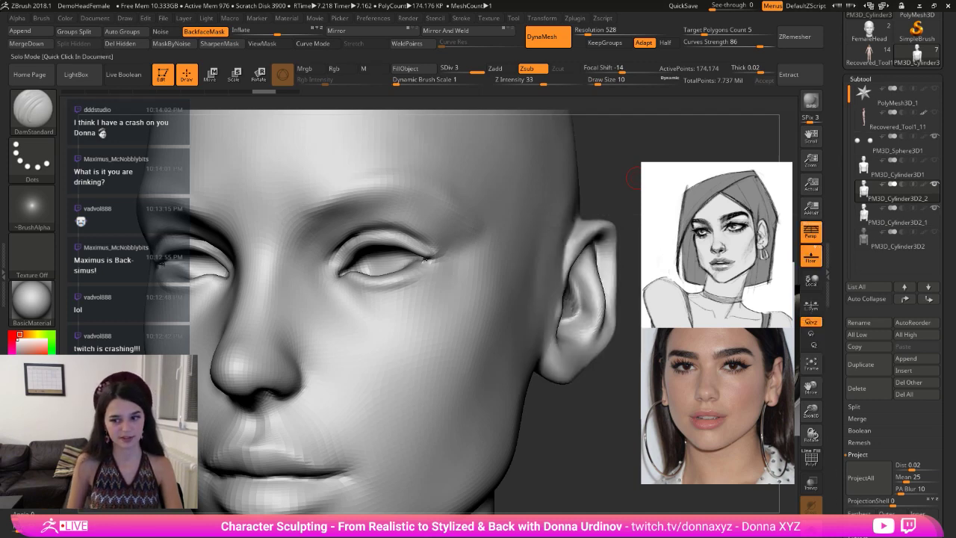
{"action": "left_click", "coordinate": [811, 527]}
{"action": "left_click", "coordinate": [934, 208]}
- Rearrange the sketch and portrait photo references so that the photo shows the whole head beneath the sketch
{"action": "left_click", "coordinate": [670, 416]}
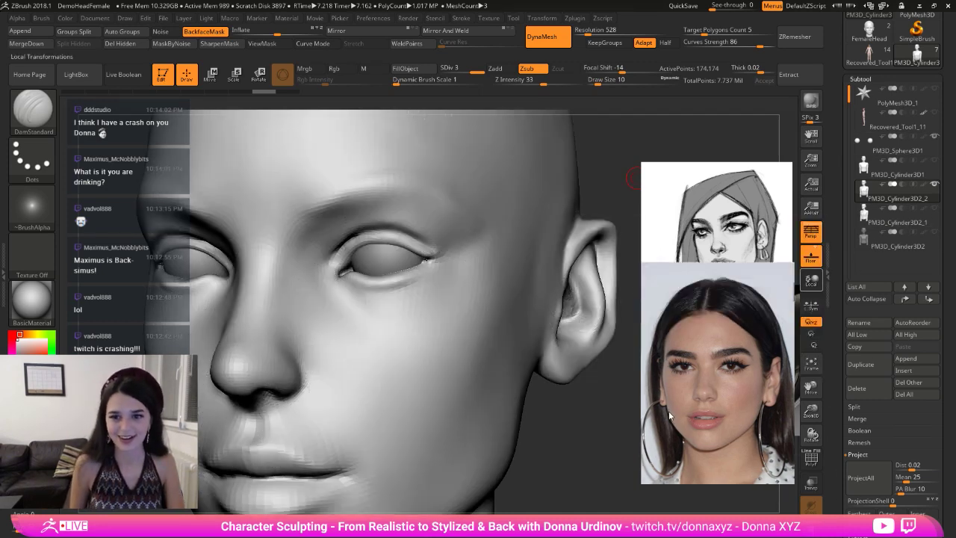
{"action": "mouse_move", "coordinate": [648, 313]}
{"action": "left_mouse_down"}
{"action": "mouse_move", "coordinate": [711, 312]}
{"action": "mouse_move", "coordinate": [664, 353]}
{"action": "left_mouse_up"}
{"action": "left_click_drag", "start_coordinate": [698, 264], "coordinate": [696, 198]}
{"action": "mouse_move", "coordinate": [731, 349]}
{"action": "left_mouse_down"}
{"action": "mouse_move", "coordinate": [714, 292]}
{"action": "mouse_move", "coordinate": [715, 307]}
{"action": "left_mouse_up"}
- Refine the outer corner of the eye with the DamStandard brush at draw size 10
{"action": "mouse_move", "coordinate": [600, 416]}
{"action": "left_mouse_down"}
{"action": "mouse_move", "coordinate": [608, 420]}
{"action": "mouse_move", "coordinate": [553, 311]}
{"action": "mouse_move", "coordinate": [567, 306]}
{"action": "left_mouse_up"}
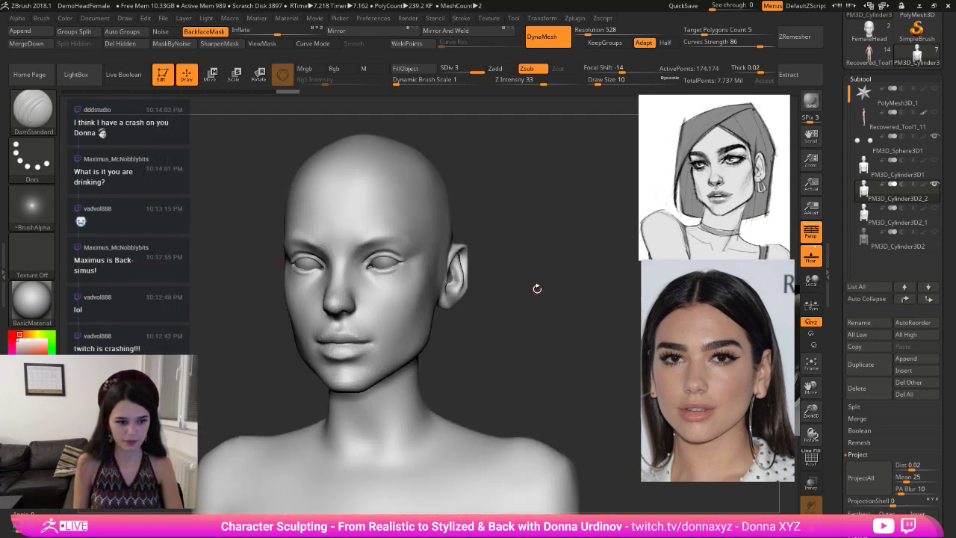
{"action": "left_click_drag", "start_coordinate": [549, 274], "coordinate": [546, 276]}
{"action": "key", "text": "]"}
{"action": "left_click_drag", "start_coordinate": [532, 211], "coordinate": [540, 242]}
{"action": "key", "text": "["}
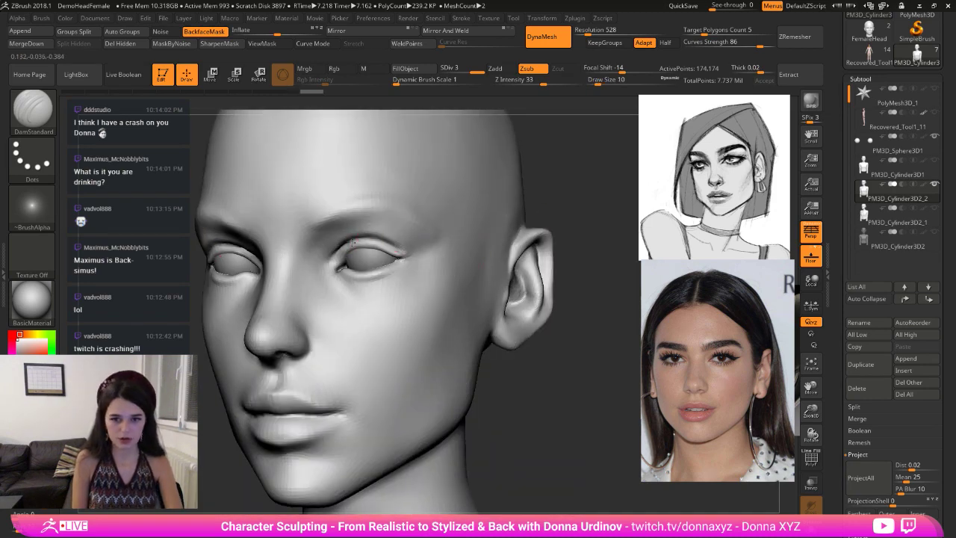
{"action": "mouse_move", "coordinate": [402, 252]}
{"action": "left_mouse_down"}
{"action": "mouse_move", "coordinate": [394, 245]}
{"action": "mouse_move", "coordinate": [401, 259]}
{"action": "left_mouse_up"}
{"action": "left_click_drag", "start_coordinate": [569, 250], "coordinate": [511, 310]}
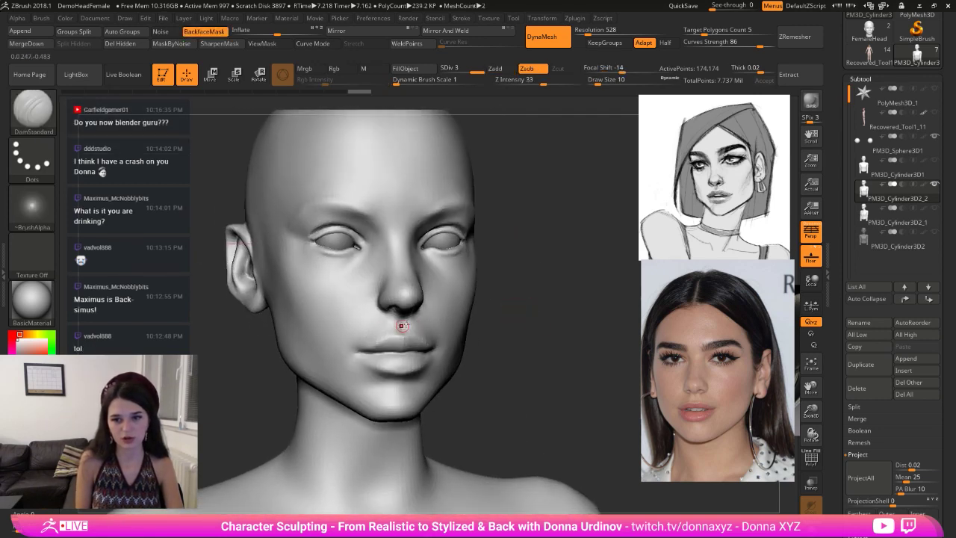
{"action": "key", "text": "shift"}
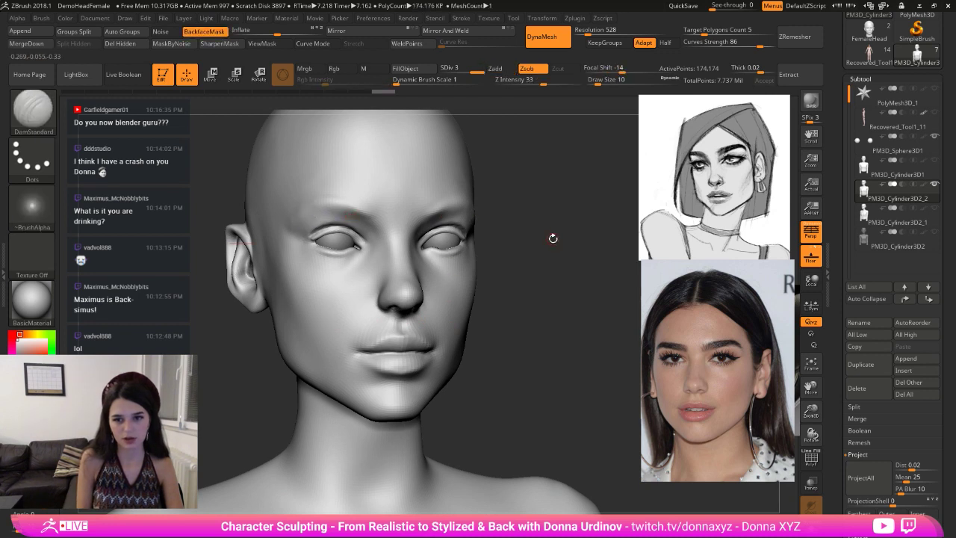
- Try a DamStandard stroke beside the outer brow at draw size 26, and undo it
{"action": "left_click_drag", "start_coordinate": [551, 237], "coordinate": [510, 243]}
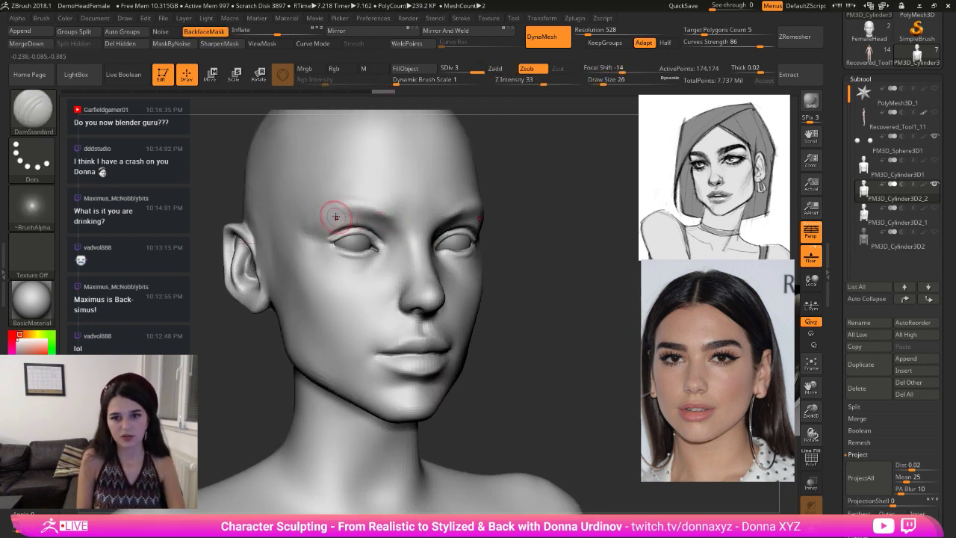
{"action": "key", "text": "ctrl"}
{"action": "left_click_drag", "start_coordinate": [545, 208], "coordinate": [480, 194]}
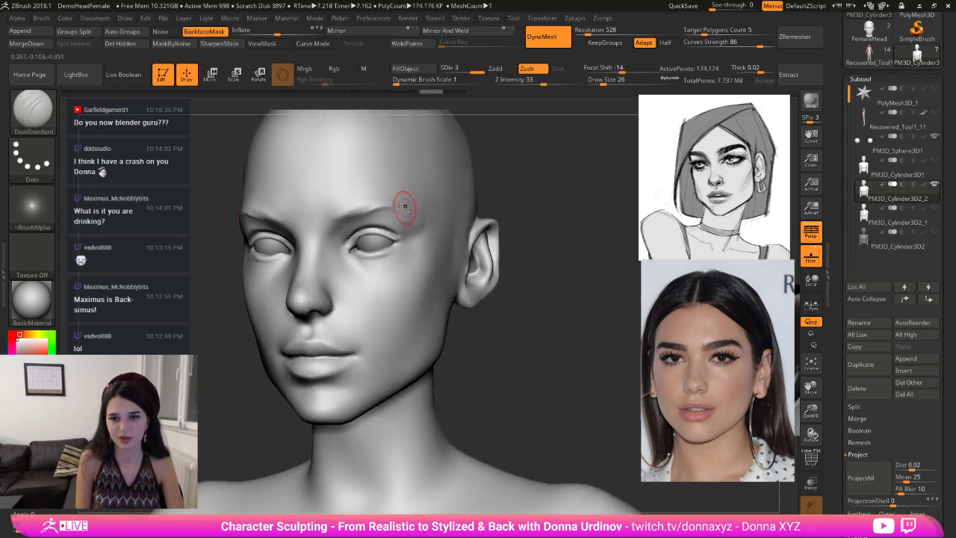
{"action": "left_click_drag", "start_coordinate": [419, 218], "coordinate": [420, 215]}
{"action": "key", "text": "ctrl+z"}
- Adjust the inner corner of the eye with the Move brush at draw size 62
{"action": "left_click_drag", "start_coordinate": [543, 200], "coordinate": [537, 200], "text": "shift"}
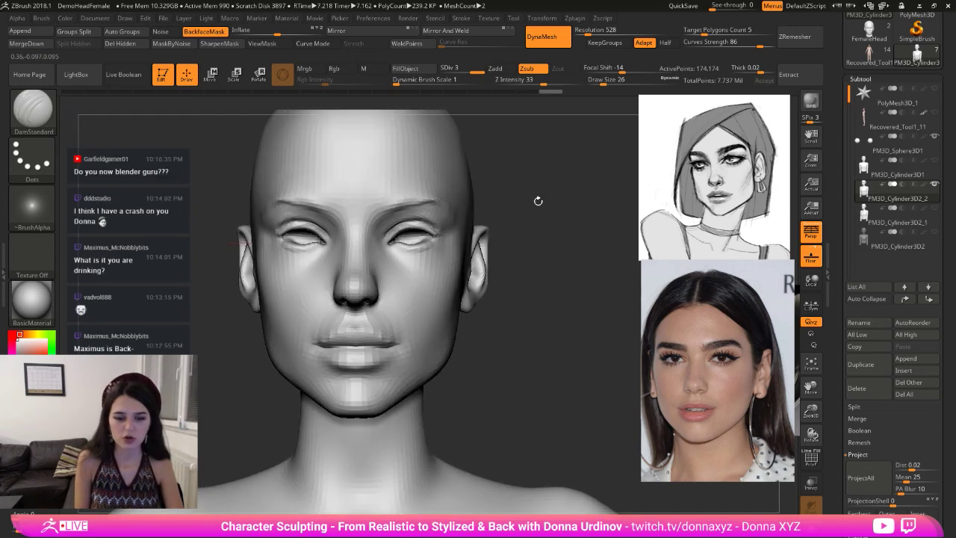
{"action": "key", "text": "b"}
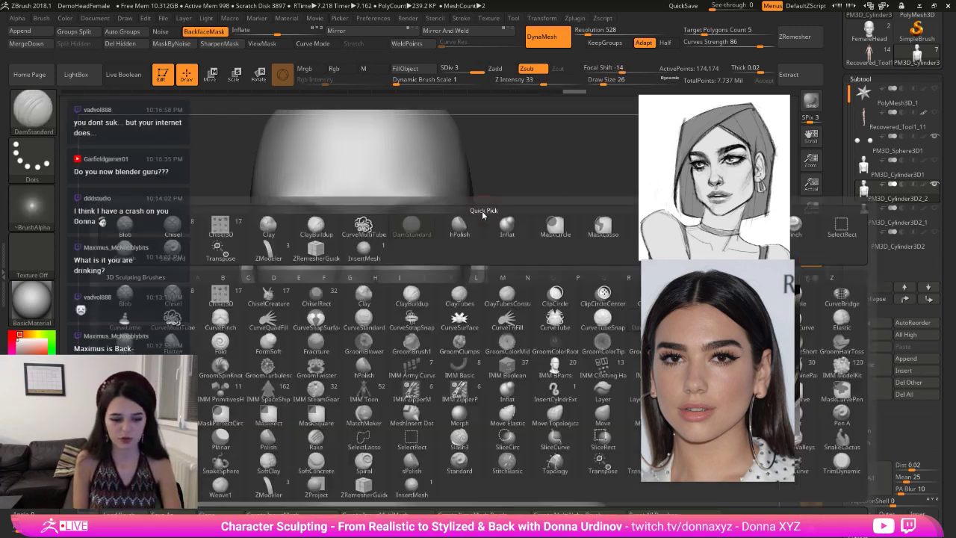
{"action": "key", "text": "m"}
{"action": "key", "text": "v"}
{"action": "left_click_drag", "start_coordinate": [504, 205], "coordinate": [478, 206]}
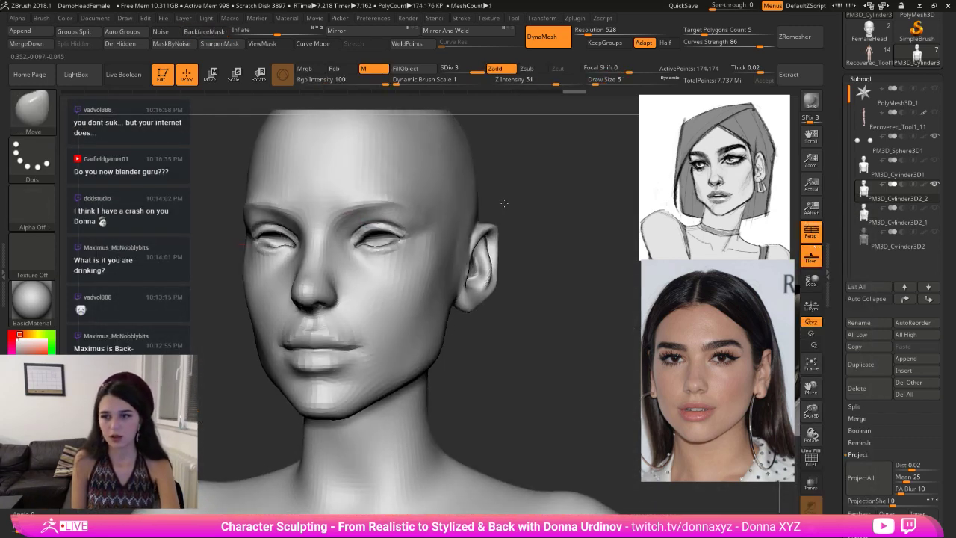
{"action": "key", "text": "bracketright"}
{"action": "key", "text": "bracketright"}
{"action": "key", "text": "bracketright"}
{"action": "key", "text": "bracketright"}
{"action": "key", "text": "bracketright"}
{"action": "key", "text": "bracketright"}
{"action": "left_click_drag", "start_coordinate": [344, 244], "coordinate": [348, 242]}
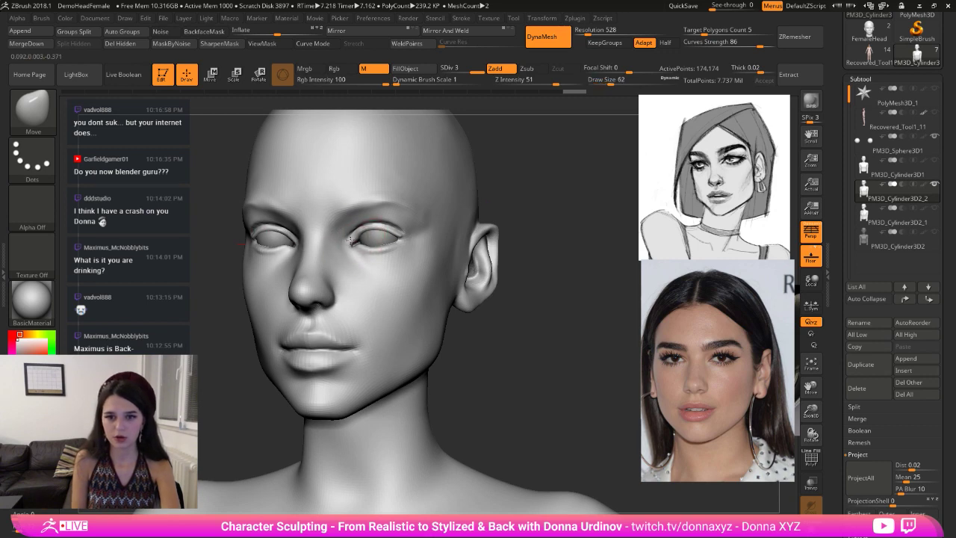
- Shift the outer eye corner with the Move brush at draw size 46, and adjust the upper eyelid from below at a reduced size
{"action": "mouse_move", "coordinate": [529, 187]}
{"action": "left_mouse_down", "text": "shift"}
{"action": "mouse_move", "coordinate": [437, 225]}
{"action": "mouse_move", "coordinate": [412, 219]}
{"action": "left_mouse_up", "text": "shift"}
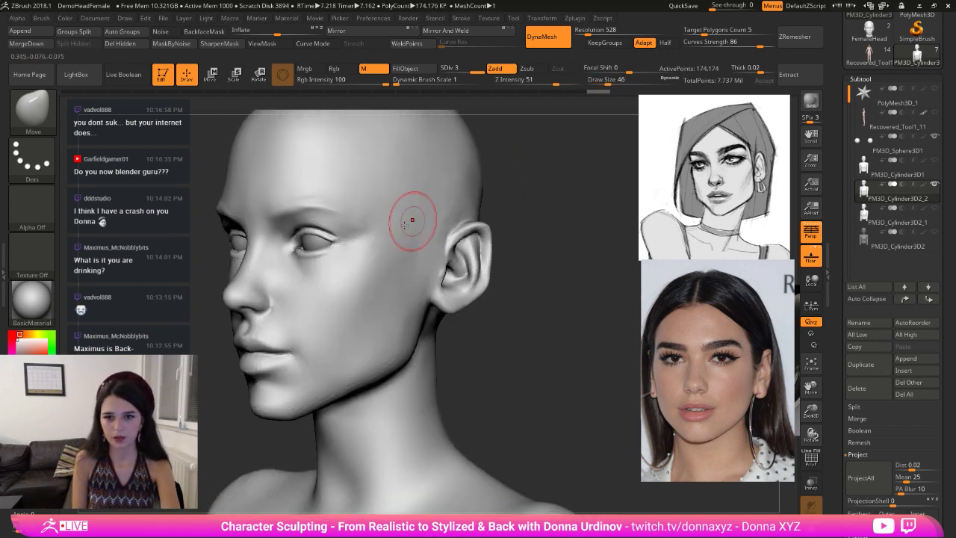
{"action": "left_click_drag", "start_coordinate": [331, 244], "coordinate": [333, 239]}
{"action": "mouse_move", "coordinate": [502, 211]}
{"action": "left_mouse_down", "text": "shift"}
{"action": "mouse_move", "coordinate": [535, 217]}
{"action": "mouse_move", "coordinate": [524, 150]}
{"action": "mouse_move", "coordinate": [518, 228]}
{"action": "mouse_move", "coordinate": [515, 201]}
{"action": "left_mouse_up", "text": "shift"}
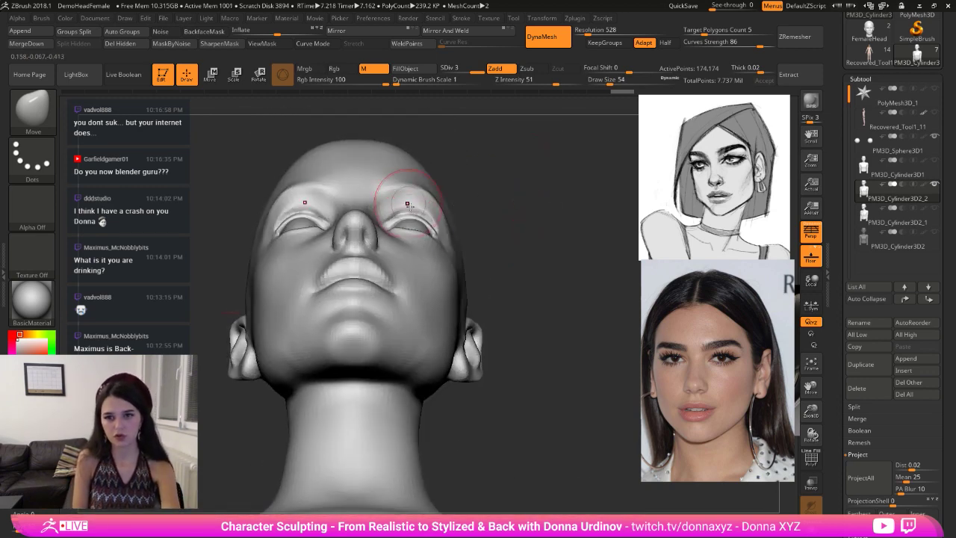
{"action": "key", "text": "bracketleft"}
{"action": "key", "text": "bracketleft"}
{"action": "key", "text": "bracketleft"}
{"action": "mouse_move", "coordinate": [415, 222]}
{"action": "left_mouse_down"}
{"action": "mouse_move", "coordinate": [428, 226]}
{"action": "mouse_move", "coordinate": [408, 215]}
{"action": "left_mouse_up"}
- Reshape the outer side of the eye from the front with the Move brush at draw size 50
{"action": "key", "text": "bracketright"}
{"action": "left_click_drag", "start_coordinate": [478, 153], "coordinate": [480, 231]}
{"action": "key", "text": "bracketright"}
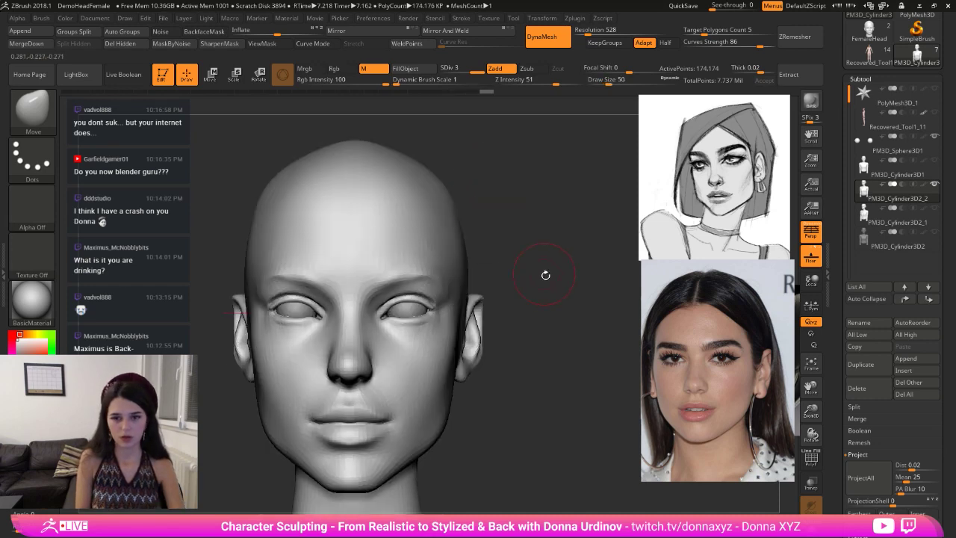
{"action": "left_click_drag", "start_coordinate": [545, 273], "coordinate": [441, 272], "text": "alt"}
{"action": "left_click_drag", "start_coordinate": [501, 243], "coordinate": [496, 305], "text": "alt"}
{"action": "left_click_drag", "start_coordinate": [410, 305], "coordinate": [445, 314]}
- Adjust the outer part of the upper eyelid with the Move Topological brush at draw sizes 14 and 26
{"action": "left_click_drag", "start_coordinate": [566, 244], "coordinate": [499, 244]}
{"action": "key", "text": "b"}
{"action": "key", "text": "m"}
{"action": "key", "text": "t"}
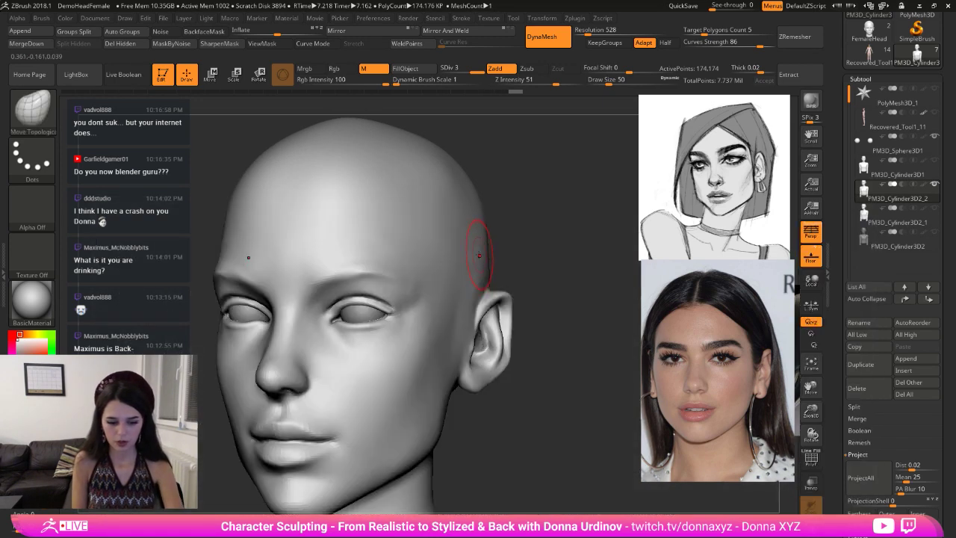
{"action": "left_click_drag", "start_coordinate": [561, 242], "coordinate": [520, 243]}
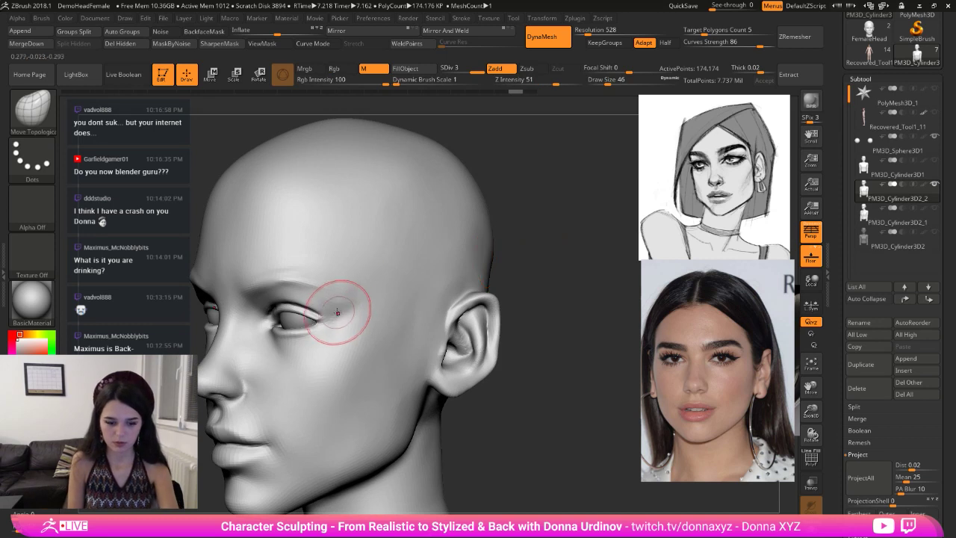
{"action": "key", "text": "bracketleft"}
{"action": "key", "text": "bracketleft"}
{"action": "key", "text": "bracketleft"}
{"action": "key", "text": "bracketleft"}
{"action": "key", "text": "bracketleft"}
{"action": "key", "text": "bracketleft"}
{"action": "key", "text": "bracketleft"}
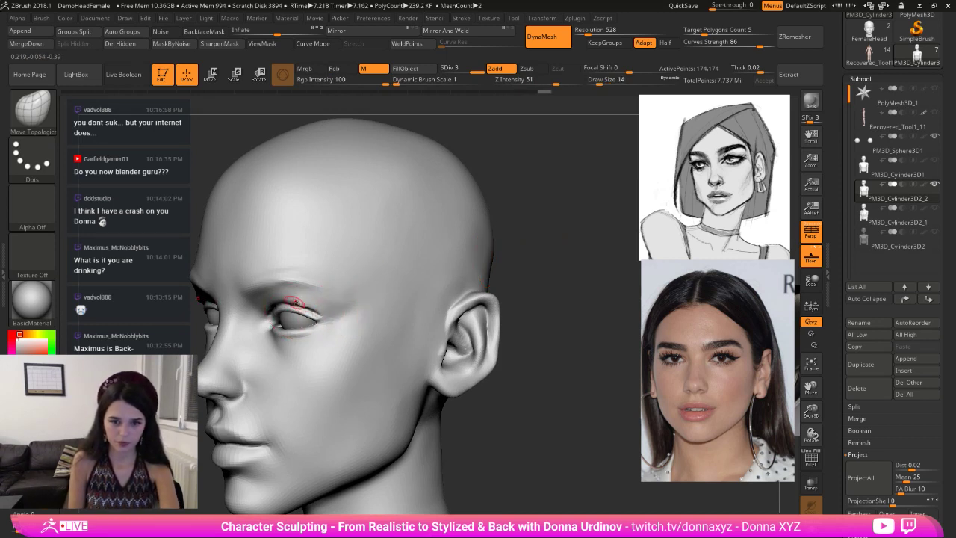
{"action": "key", "text": "bracketright"}
{"action": "key", "text": "bracketright"}
{"action": "key", "text": "bracketright"}
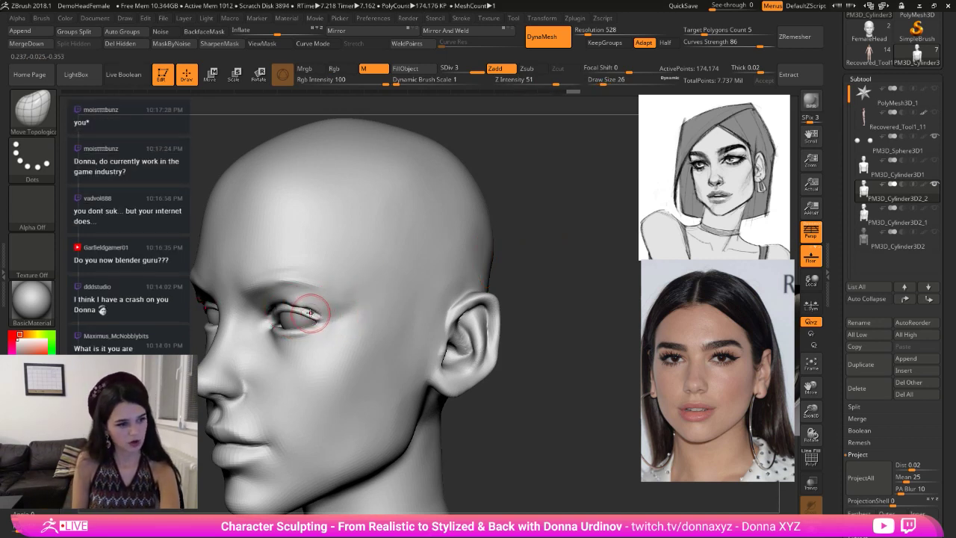
- Refine the upper eyelid contour from front and three-quarter views with Move Topological at draw size 26
{"action": "left_click_drag", "start_coordinate": [503, 222], "coordinate": [522, 206], "text": "shift"}
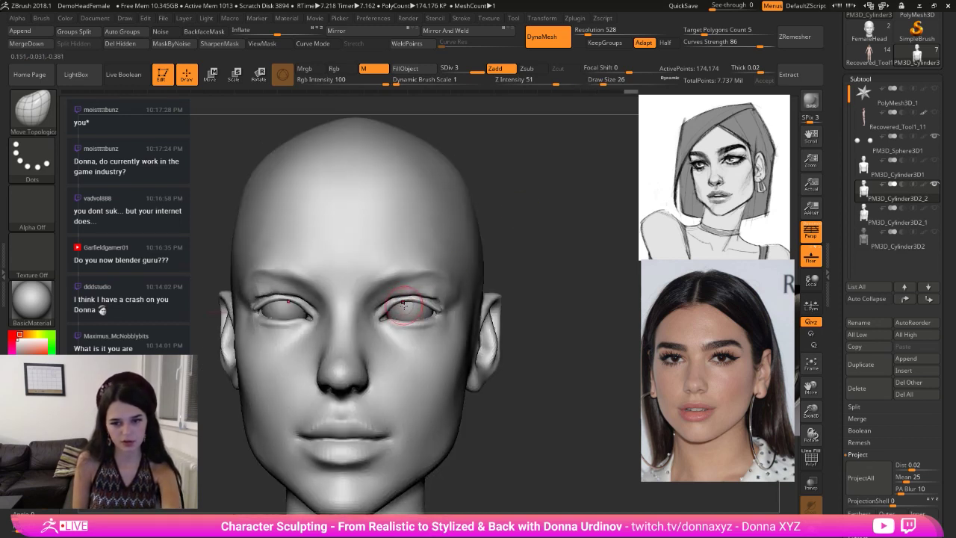
{"action": "left_click_drag", "start_coordinate": [418, 290], "coordinate": [412, 296]}
{"action": "left_click_drag", "start_coordinate": [519, 278], "coordinate": [431, 281]}
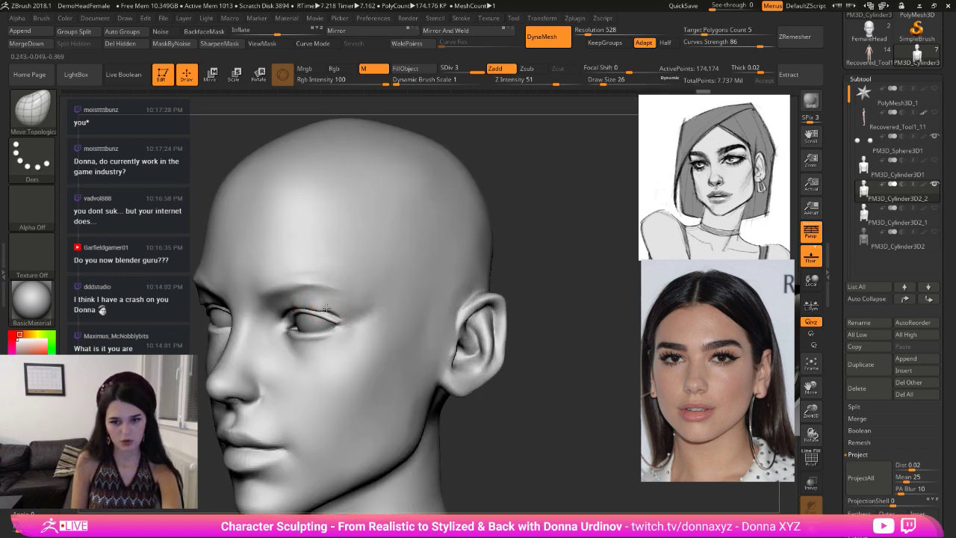
{"action": "left_click_drag", "start_coordinate": [541, 231], "coordinate": [547, 227], "text": "shift"}
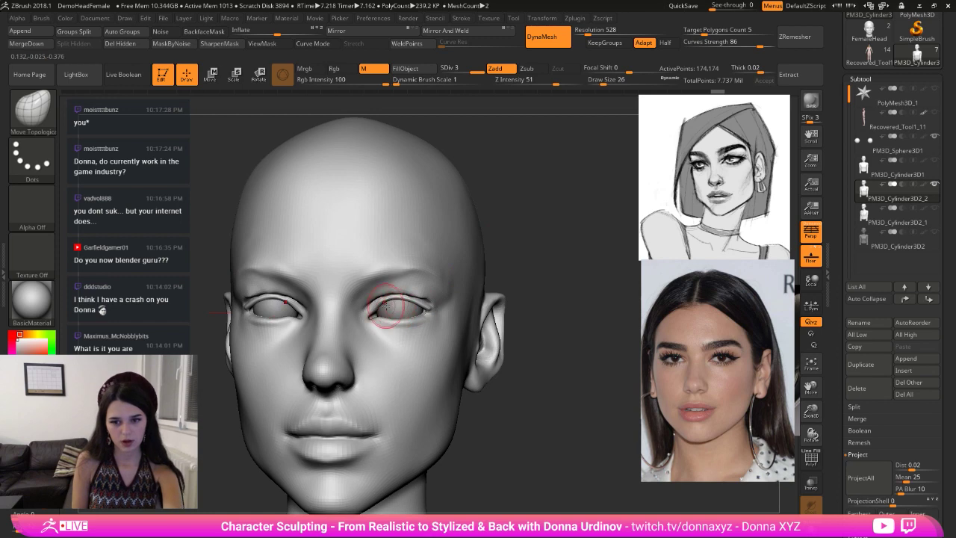
- Lift the outer corner of the eye slightly with Move Topological at draw size 42
{"action": "left_click_drag", "start_coordinate": [591, 254], "coordinate": [518, 263]}
{"action": "key", "text": "]"}
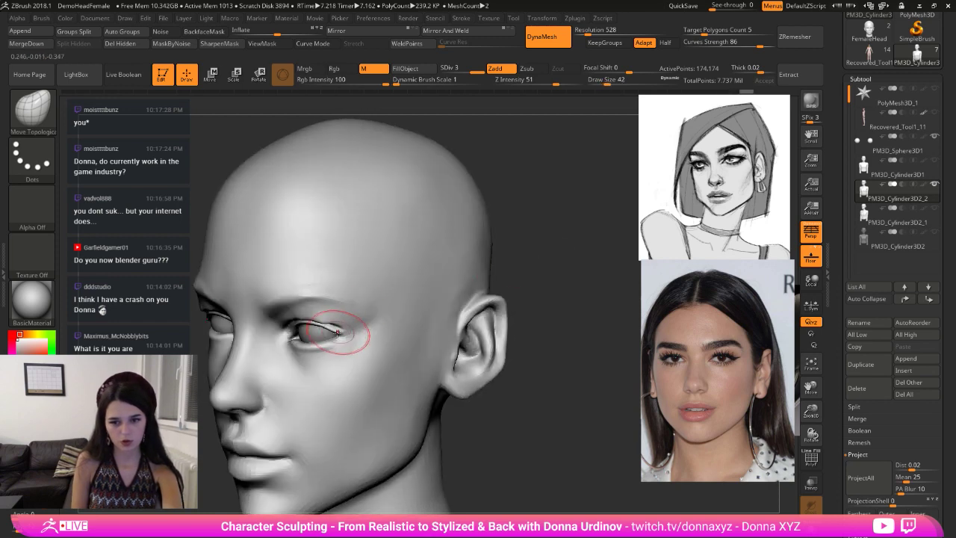
{"action": "left_click_drag", "start_coordinate": [343, 340], "coordinate": [344, 333]}
- Polish the lower eyelid with the hPolish brush at draw size 22, and smooth the upper eyelid at draw size 14
{"action": "mouse_move", "coordinate": [543, 232]}
{"action": "left_mouse_down"}
{"action": "mouse_move", "coordinate": [539, 242]}
{"action": "mouse_move", "coordinate": [573, 224]}
{"action": "left_mouse_up"}
{"action": "key", "text": "b"}
{"action": "key", "text": "h"}
{"action": "key", "text": "p"}
{"action": "key", "text": "["}
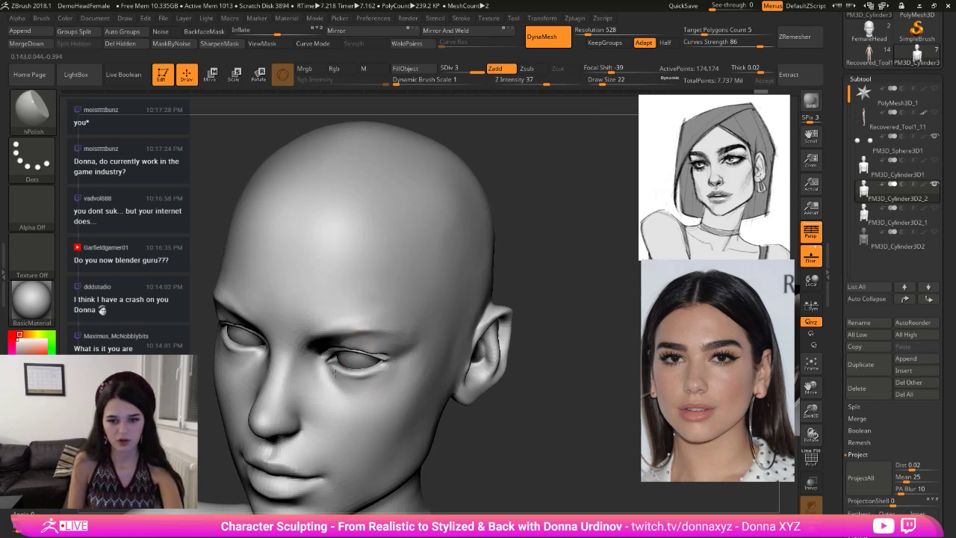
{"action": "key", "text": "bracketleft"}
{"action": "left_click_drag", "start_coordinate": [538, 254], "coordinate": [544, 200]}
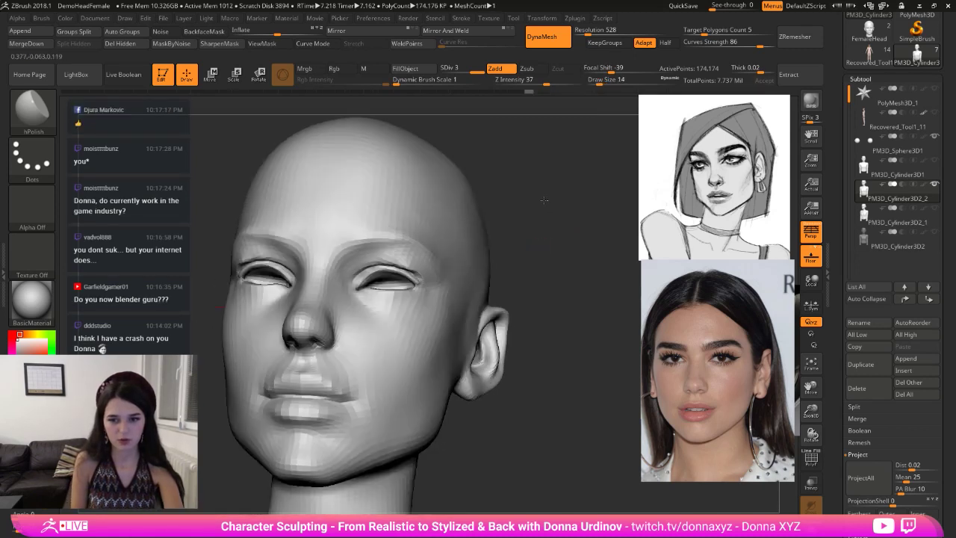
{"action": "mouse_move", "coordinate": [401, 271]}
{"action": "left_mouse_down", "text": "shift"}
{"action": "mouse_move", "coordinate": [409, 268]}
{"action": "mouse_move", "coordinate": [379, 257]}
{"action": "left_mouse_up", "text": "shift"}
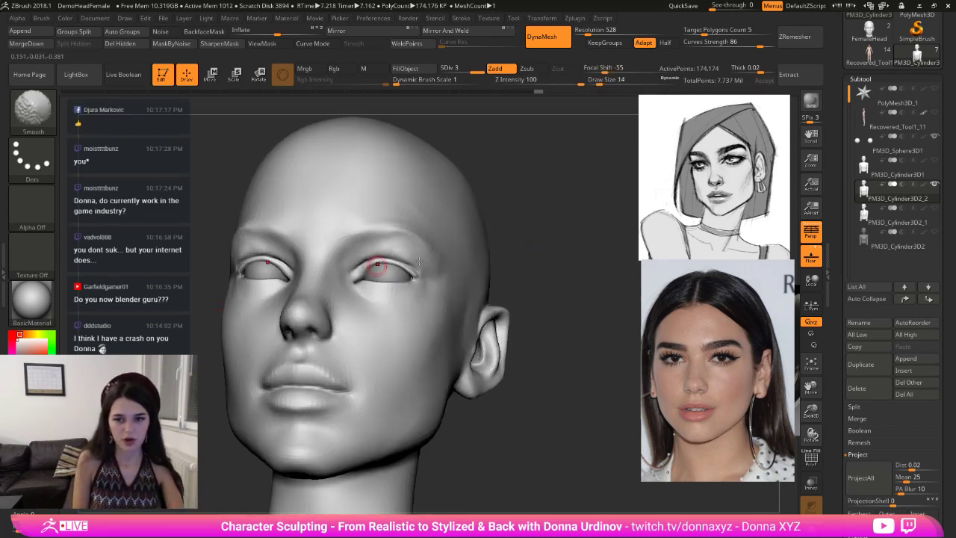
- Build up volume between the upper eyelid and brow with ClayBuildup at draw sizes 26 and 10, smoothing the strokes
{"action": "left_click_drag", "start_coordinate": [540, 218], "coordinate": [478, 224]}
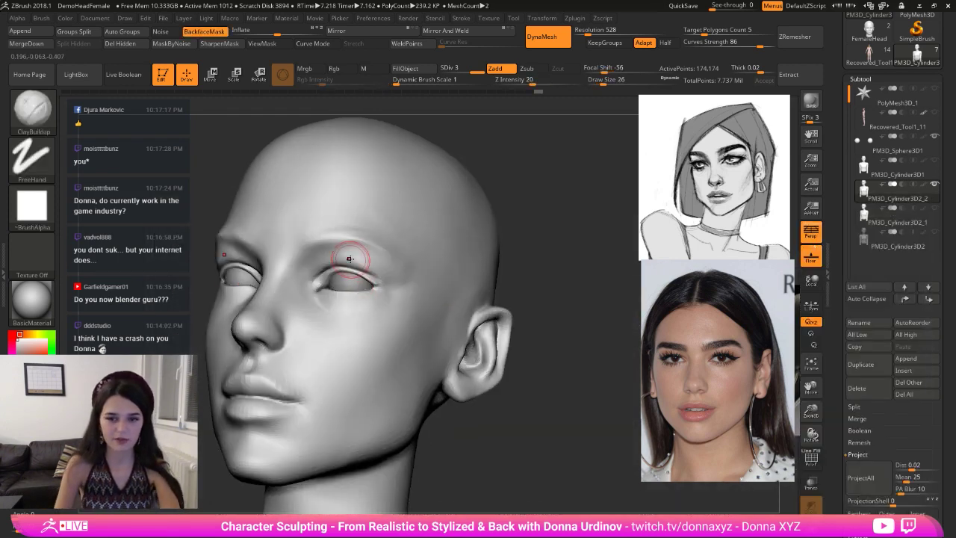
{"action": "mouse_move", "coordinate": [349, 258]}
{"action": "left_mouse_down"}
{"action": "mouse_move", "coordinate": [340, 265]}
{"action": "mouse_move", "coordinate": [364, 263]}
{"action": "left_mouse_up"}
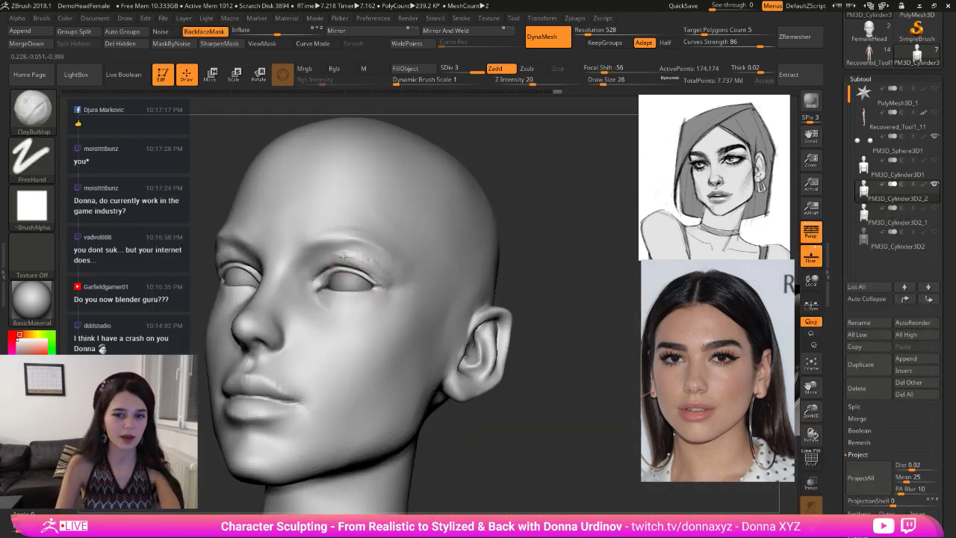
{"action": "left_click_drag", "start_coordinate": [508, 205], "coordinate": [544, 193]}
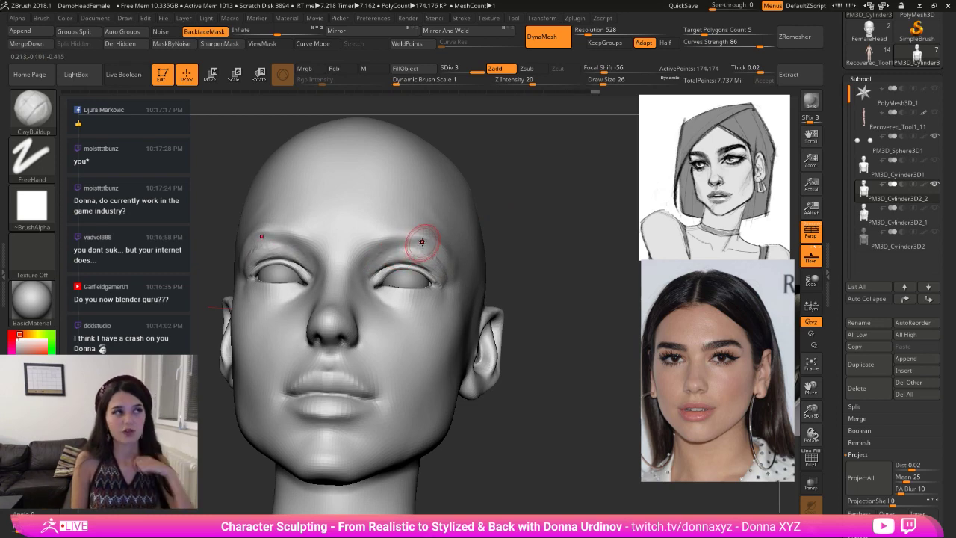
{"action": "mouse_move", "coordinate": [532, 185]}
{"action": "right_mouse_down"}
{"action": "mouse_move", "coordinate": [535, 194]}
{"action": "mouse_move", "coordinate": [448, 231]}
{"action": "mouse_move", "coordinate": [490, 244]}
{"action": "right_mouse_up"}
{"action": "key", "text": "["}
{"action": "key", "text": "["}
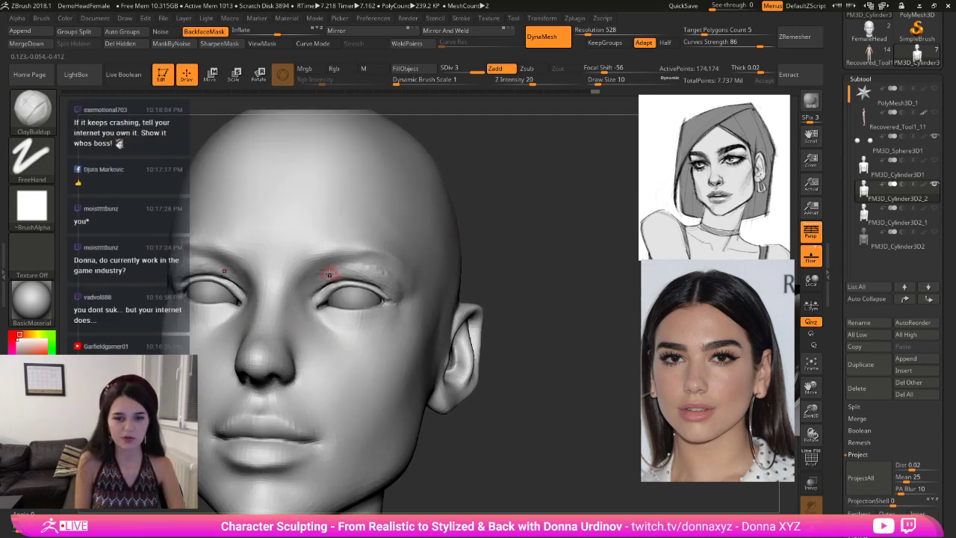
{"action": "key", "text": "shift"}
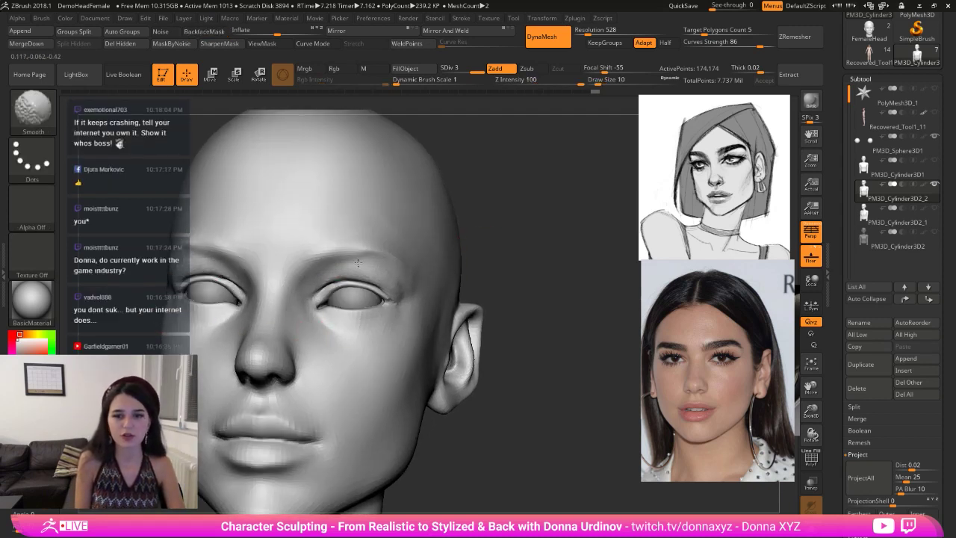
- Sharpen the upper eyelid crease toward the outer corner with the DamStandard brush at draw size 10
{"action": "key", "text": "b"}
{"action": "key", "text": "d"}
{"action": "key", "text": "s"}
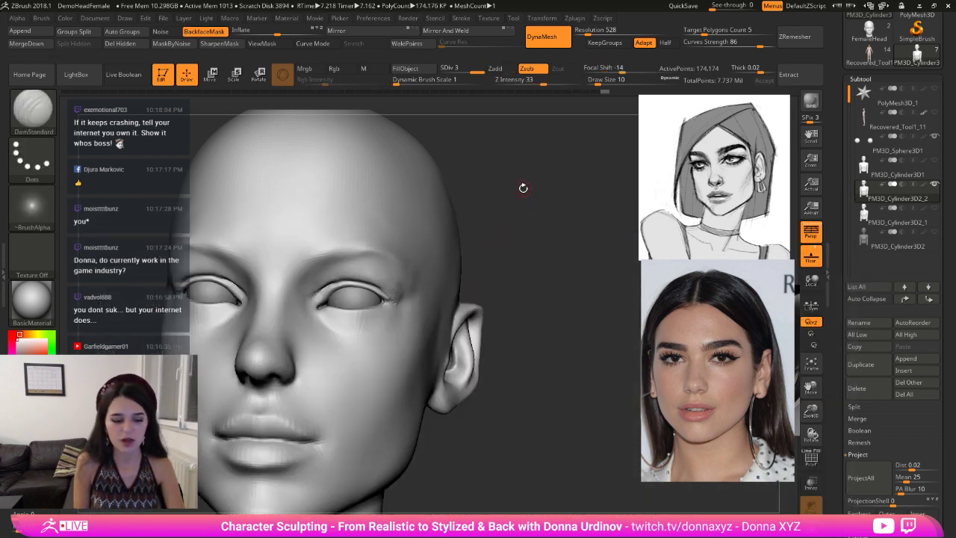
{"action": "key", "text": "b"}
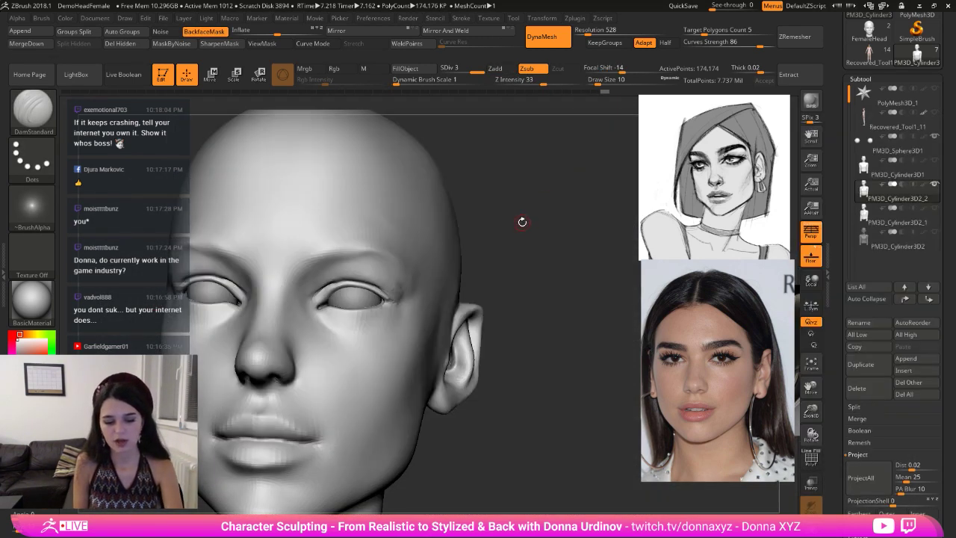
{"action": "left_click_drag", "start_coordinate": [522, 222], "coordinate": [437, 262]}
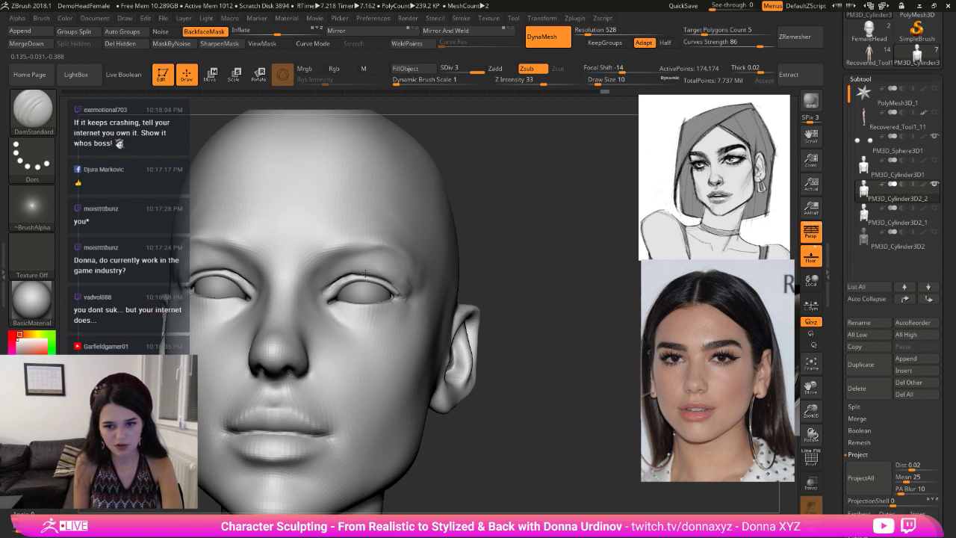
{"action": "left_click_drag", "start_coordinate": [544, 292], "coordinate": [331, 276]}
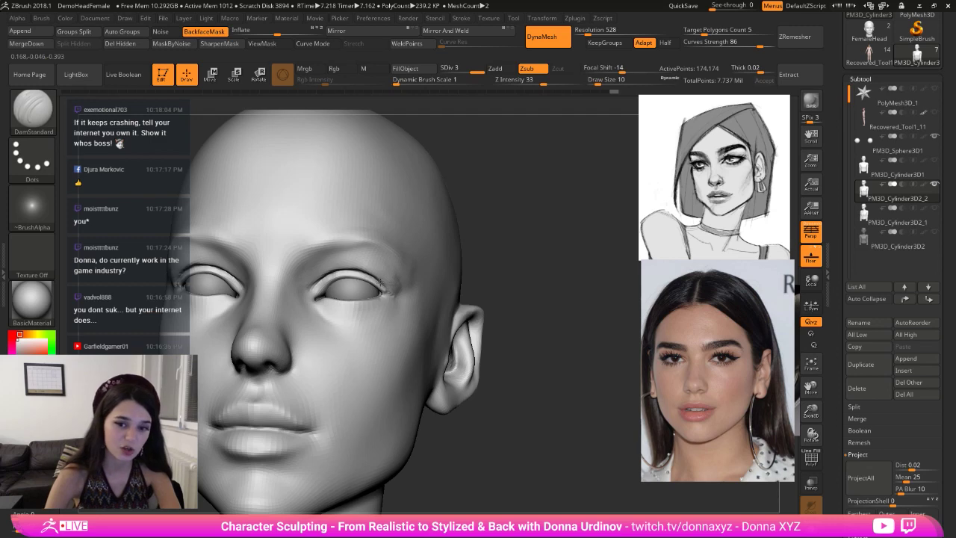
- Reshape the outer corner where the eyelids meet with Move Topological at draw size 9
{"action": "left_click_drag", "start_coordinate": [499, 195], "coordinate": [485, 239]}
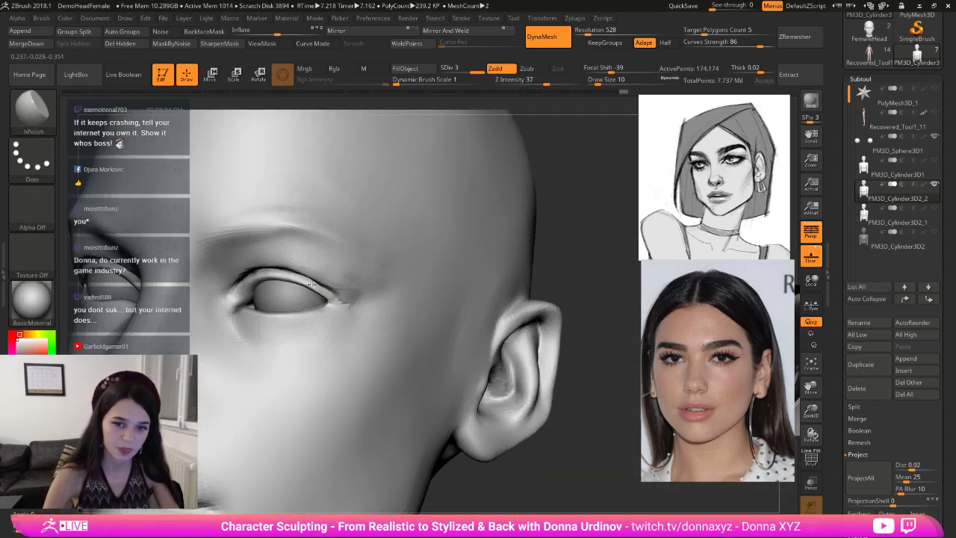
{"action": "key", "text": "b"}
{"action": "key", "text": "m"}
{"action": "key", "text": "t"}
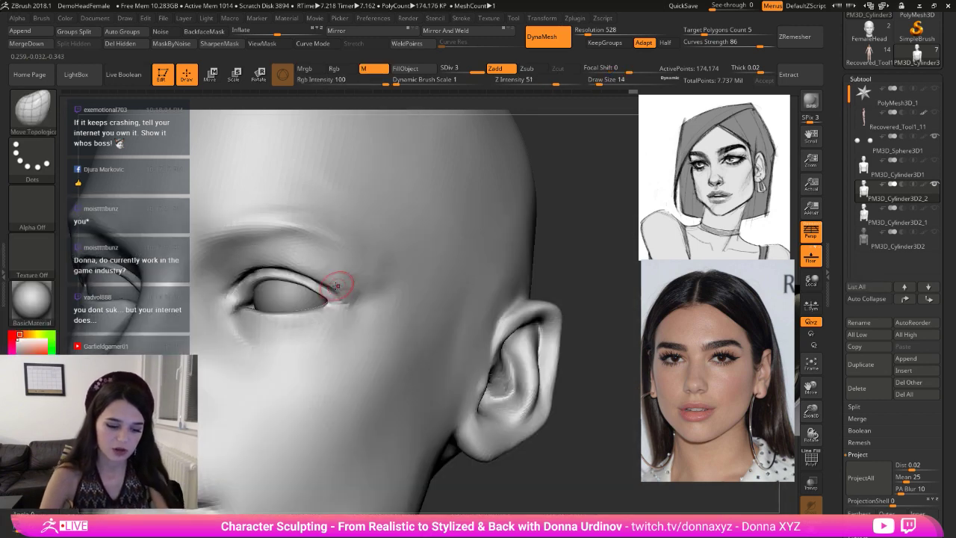
{"action": "key", "text": "bracketleft"}
{"action": "key", "text": "bracketleft"}
{"action": "left_click_drag", "start_coordinate": [339, 300], "coordinate": [336, 303]}
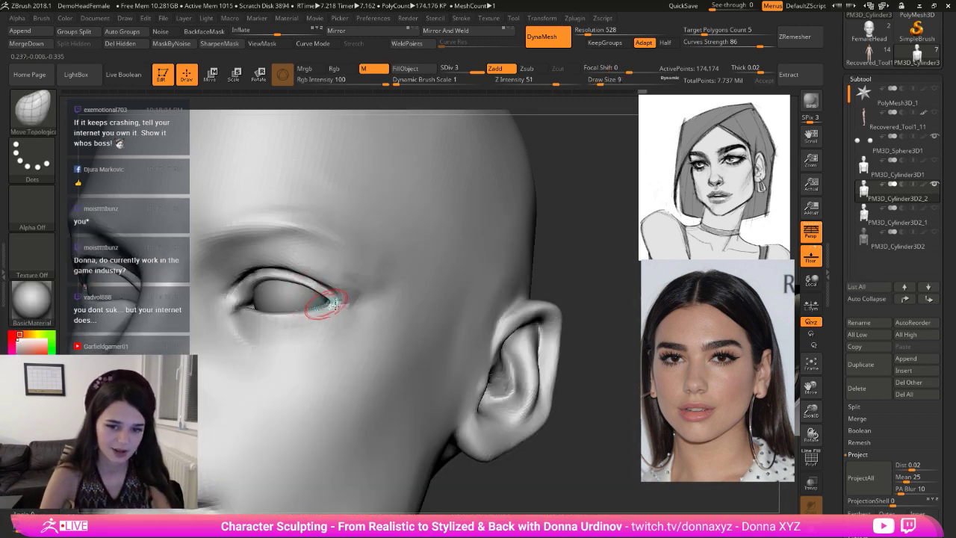
- Inflate the outer eye corner with the Inflat brush at draw size 22, and smooth the uneven skin beside it
{"action": "left_click_drag", "start_coordinate": [601, 293], "coordinate": [539, 294]}
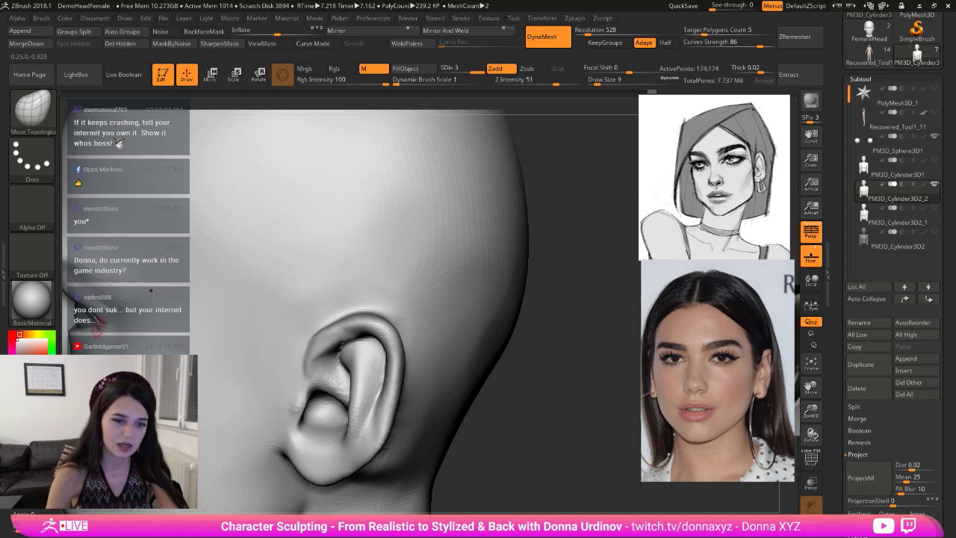
{"action": "left_click_drag", "start_coordinate": [534, 359], "coordinate": [635, 386]}
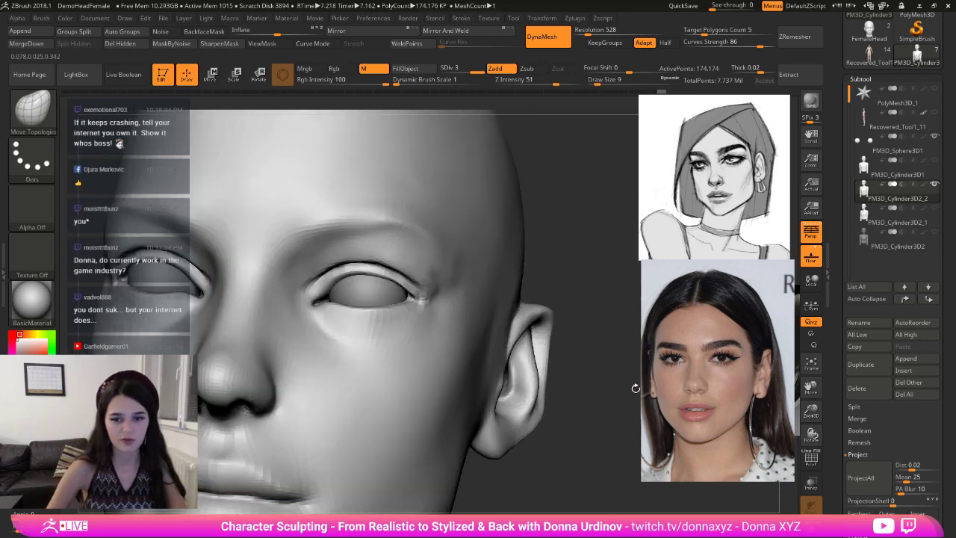
{"action": "left_click_drag", "start_coordinate": [600, 331], "coordinate": [617, 348]}
{"action": "key", "text": "b"}
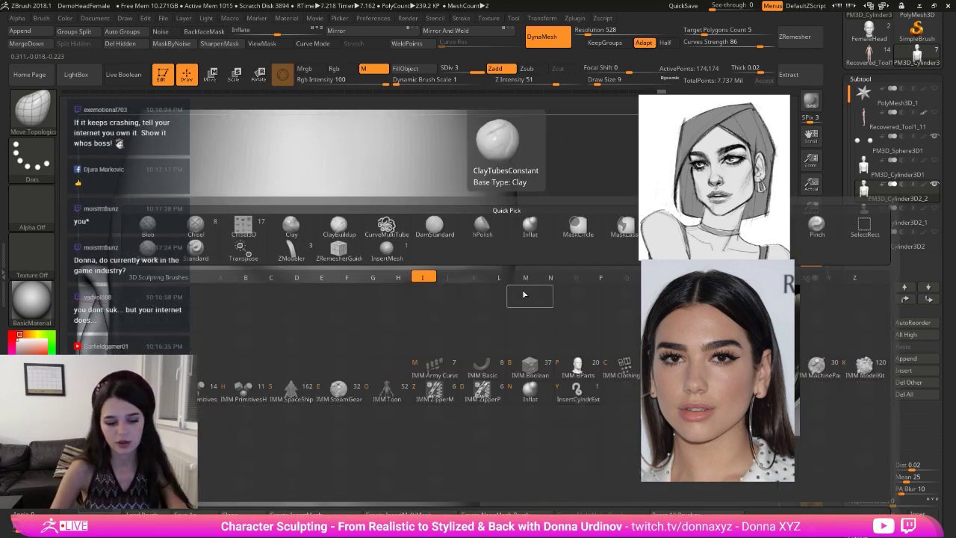
{"action": "key", "text": "i"}
{"action": "key", "text": "n"}
{"action": "right_click_drag", "start_coordinate": [553, 245], "coordinate": [531, 200]}
{"action": "left_click_drag", "start_coordinate": [531, 200], "coordinate": [526, 196]}
{"action": "left_click_drag", "start_coordinate": [482, 248], "coordinate": [489, 256]}
{"action": "left_click_drag", "start_coordinate": [561, 195], "coordinate": [544, 248]}
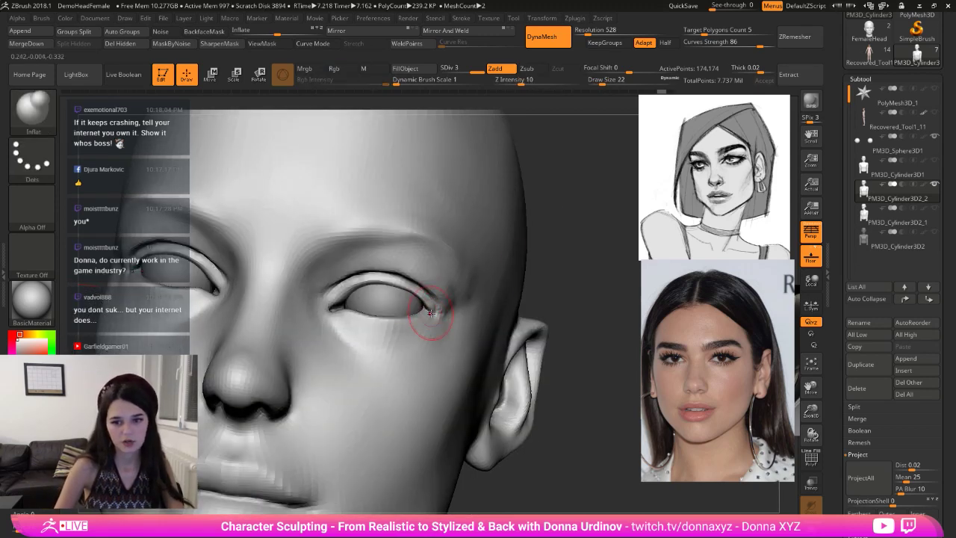
{"action": "key", "text": "shift"}
{"action": "left_click_drag", "start_coordinate": [450, 284], "coordinate": [443, 284], "text": "shift"}
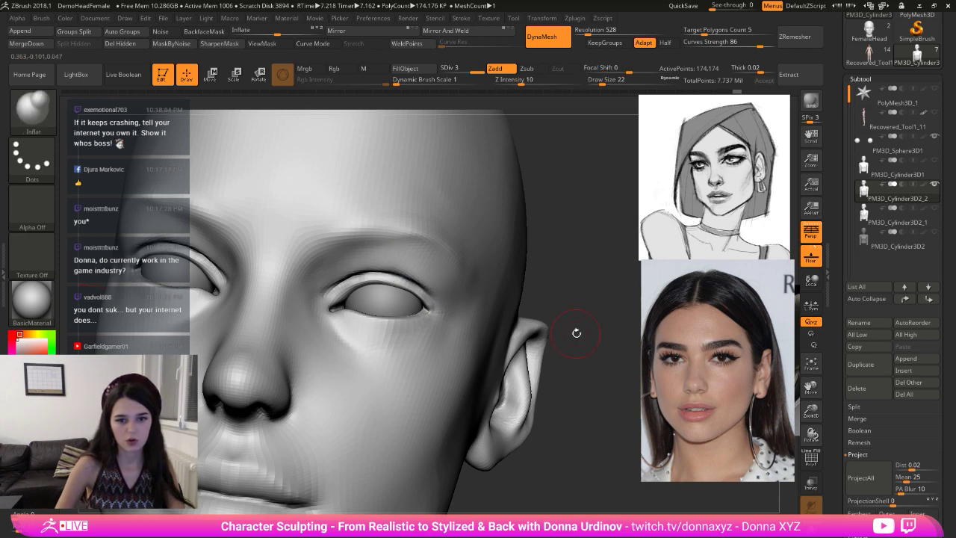
- Raise the upper eyelid from the front with Move Topological, and work on its outer fold at draw size 22
{"action": "mouse_move", "coordinate": [575, 331]}
{"action": "right_mouse_down"}
{"action": "mouse_move", "coordinate": [593, 401]}
{"action": "mouse_move", "coordinate": [558, 348]}
{"action": "mouse_move", "coordinate": [546, 354]}
{"action": "mouse_move", "coordinate": [559, 373]}
{"action": "right_mouse_up"}
{"action": "key", "text": "b"}
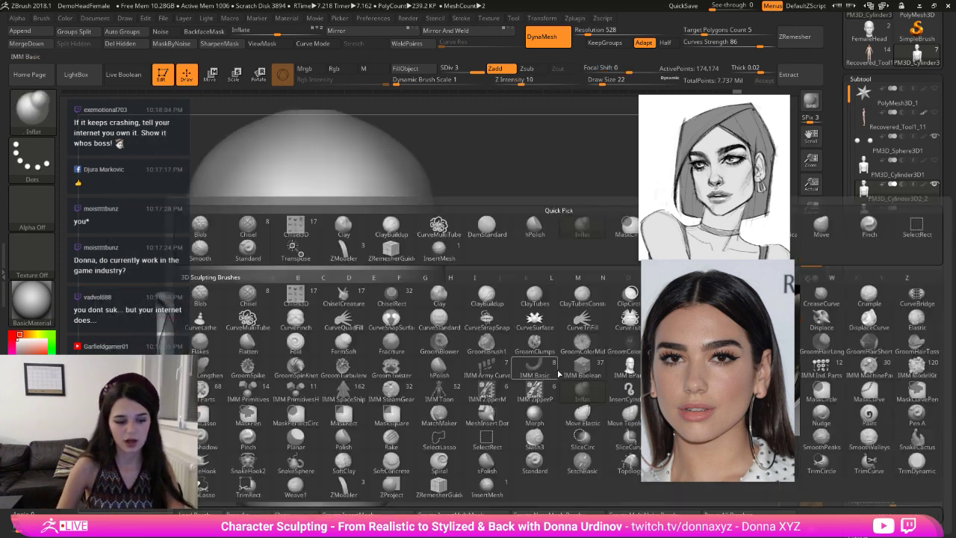
{"action": "key", "text": "m"}
{"action": "key", "text": "t"}
{"action": "key", "text": "bracketright"}
{"action": "left_click_drag", "start_coordinate": [253, 313], "coordinate": [254, 304]}
{"action": "key", "text": "bracketleft"}
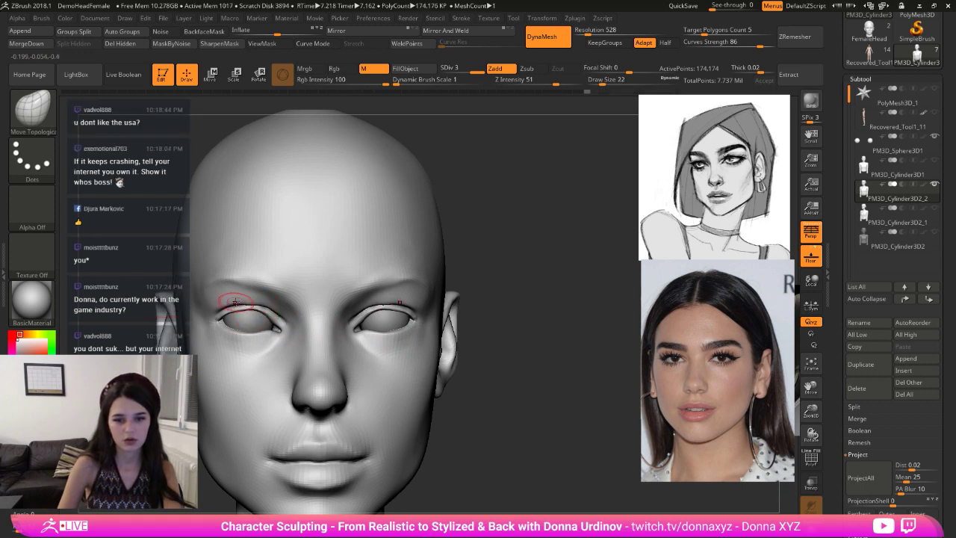
- Lift the whole upper eyelid from a slightly turned view with Move Topological at an enlarged draw size
{"action": "key", "text": "]"}
{"action": "left_click_drag", "start_coordinate": [466, 292], "coordinate": [436, 291]}
{"action": "key", "text": "bracketright"}
{"action": "key", "text": "bracketright"}
{"action": "key", "text": "bracketright"}
{"action": "key", "text": "bracketright"}
{"action": "left_click_drag", "start_coordinate": [383, 314], "coordinate": [384, 309]}
- Refine the outer upper eyelid with Move Topological at draw size 38, and the lid edge at draw size 14
{"action": "key", "text": "bracketleft"}
{"action": "key", "text": "bracketleft"}
{"action": "key", "text": "bracketleft"}
{"action": "key", "text": "bracketleft"}
{"action": "key", "text": "bracketleft"}
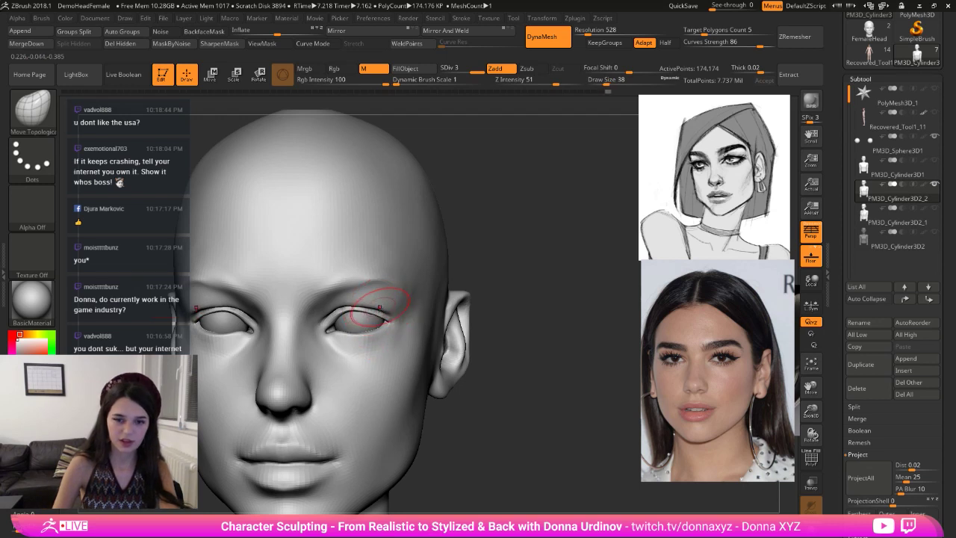
{"action": "key", "text": "bracketleft"}
{"action": "key", "text": "bracketleft"}
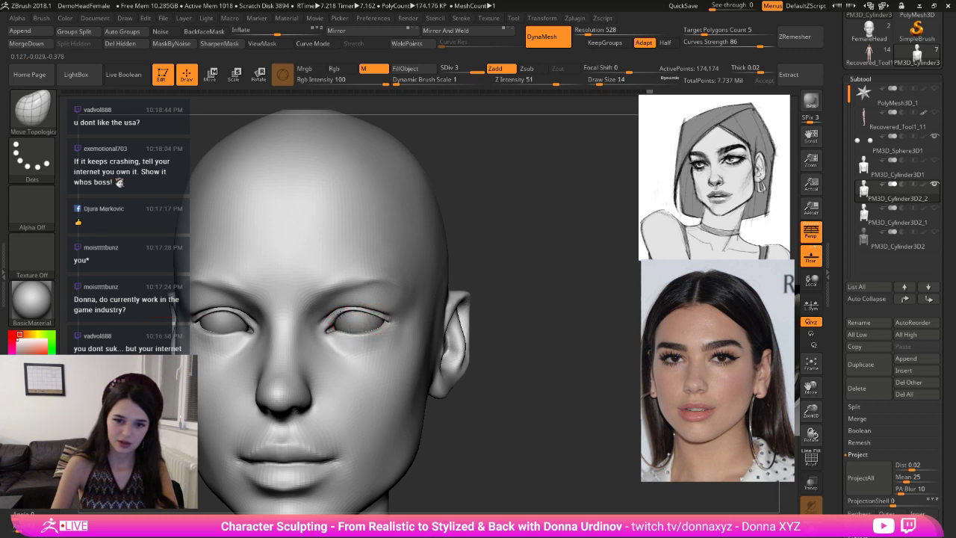
- Adjust the lower eyelid beneath the eye with Move Topological at draw size 38
{"action": "key", "text": "bracketright"}
{"action": "key", "text": "bracketright"}
{"action": "key", "text": "bracketright"}
{"action": "key", "text": "bracketright"}
{"action": "key", "text": "bracketright"}
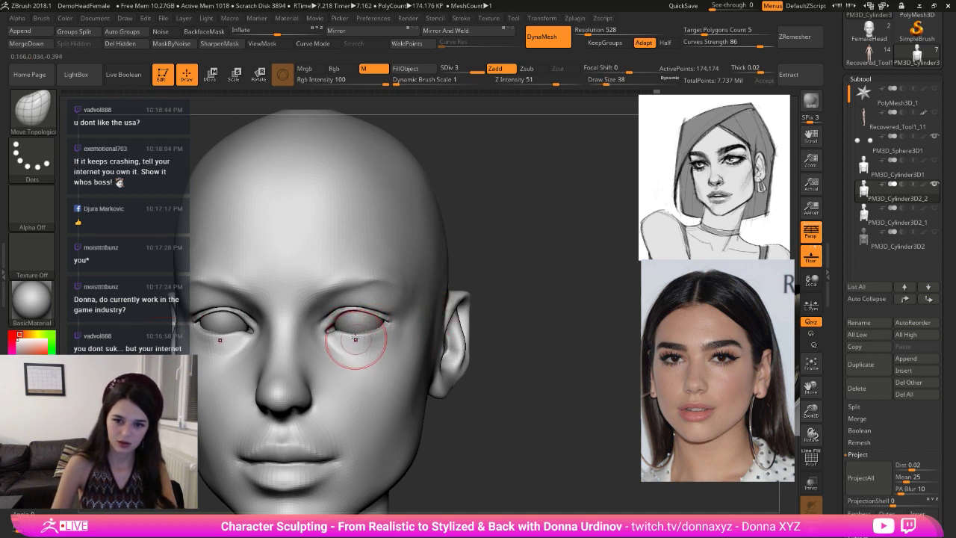
- Refine the inner eye corner from the front with Move Topological at draw size 14
{"action": "key", "text": "bracketleft"}
{"action": "key", "text": "bracketleft"}
{"action": "key", "text": "bracketleft"}
{"action": "key", "text": "bracketleft"}
{"action": "key", "text": "bracketleft"}
{"action": "key", "text": "bracketleft"}
{"action": "key", "text": "bracketleft"}
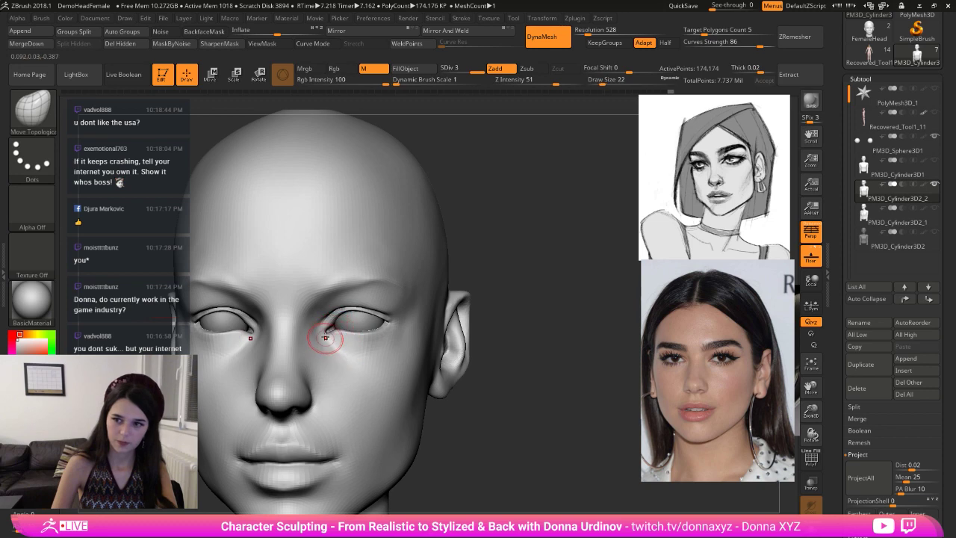
{"action": "key", "text": "bracketright"}
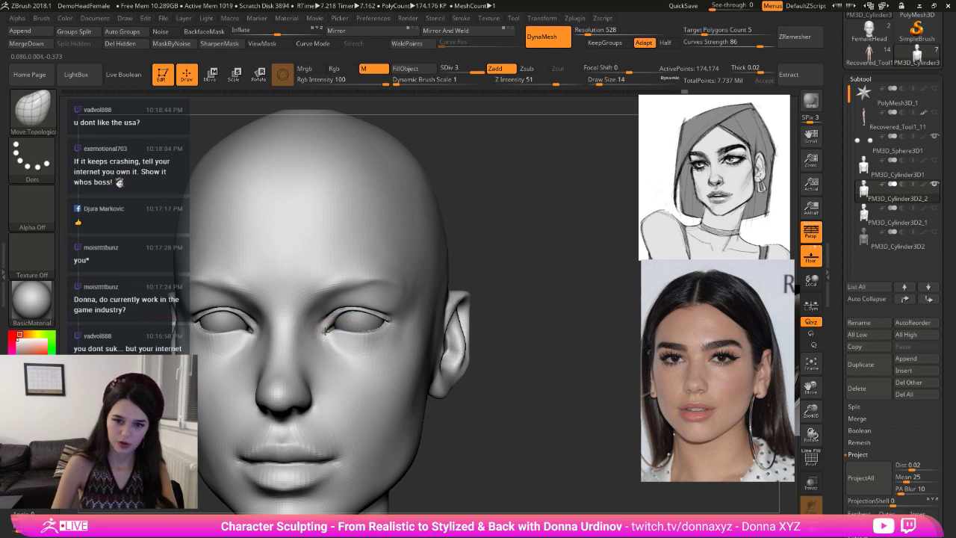
- Move the portrait photo reference closer to the head, and adjust the outer upper eyelid with Move Topological at draw size 30
{"action": "left_click_drag", "start_coordinate": [467, 264], "coordinate": [584, 253]}
{"action": "left_click_drag", "start_coordinate": [721, 357], "coordinate": [697, 351]}
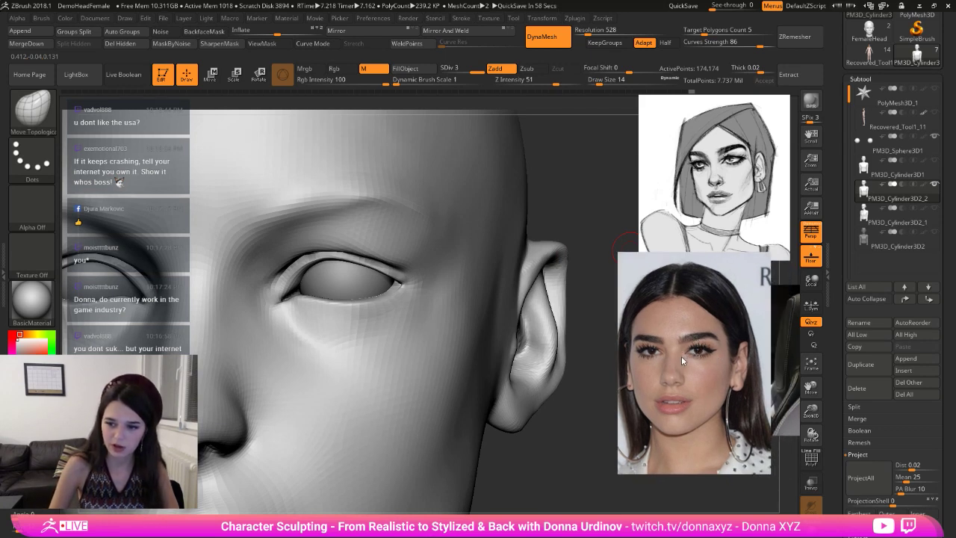
{"action": "left_click_drag", "start_coordinate": [572, 392], "coordinate": [546, 432]}
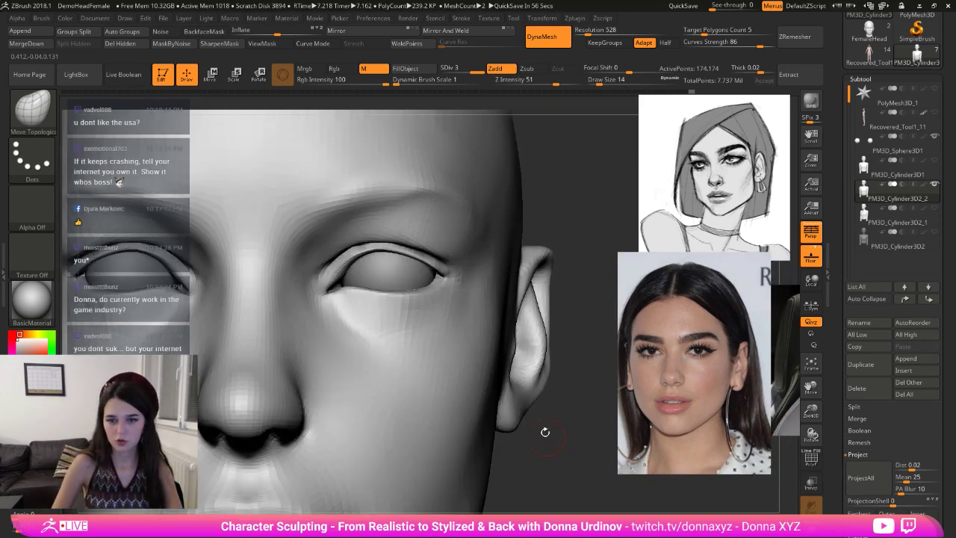
{"action": "key", "text": "]"}
{"action": "key", "text": "]"}
{"action": "left_click_drag", "start_coordinate": [412, 265], "coordinate": [410, 262]}
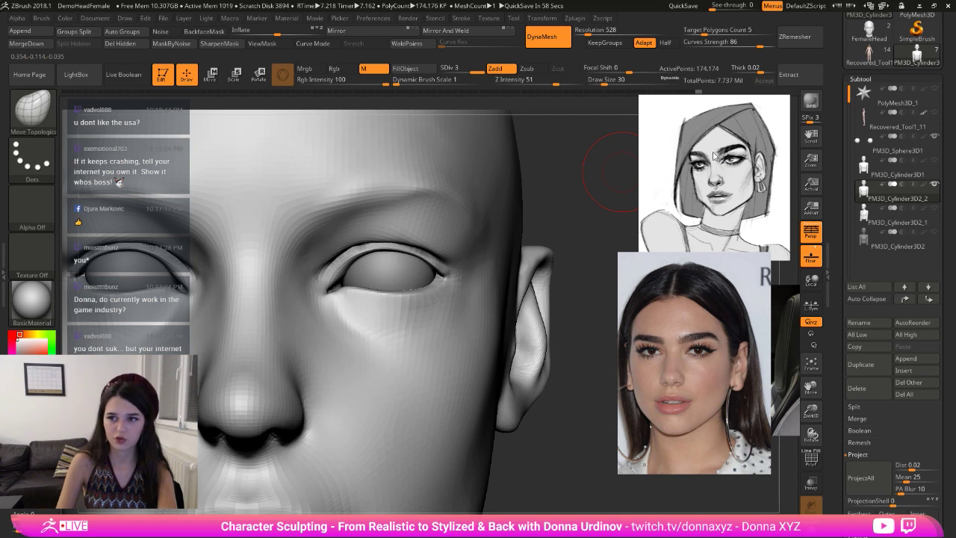
- Adjust the inner eye corner with Move Topological at draw size 10, and the upper eyelid at draw size 22
{"action": "mouse_move", "coordinate": [583, 219]}
{"action": "left_mouse_down"}
{"action": "mouse_move", "coordinate": [553, 236]}
{"action": "mouse_move", "coordinate": [537, 214]}
{"action": "left_mouse_up"}
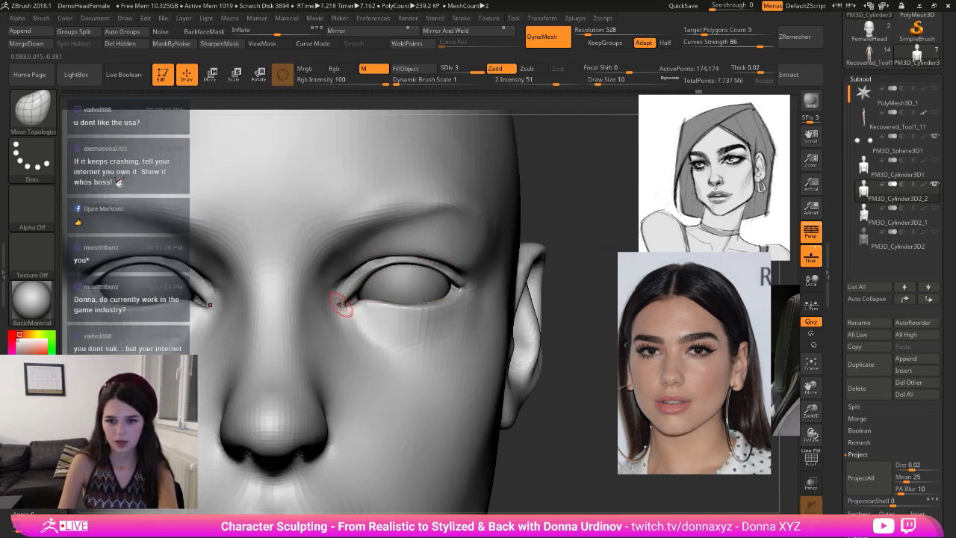
{"action": "key", "text": "bracketright"}
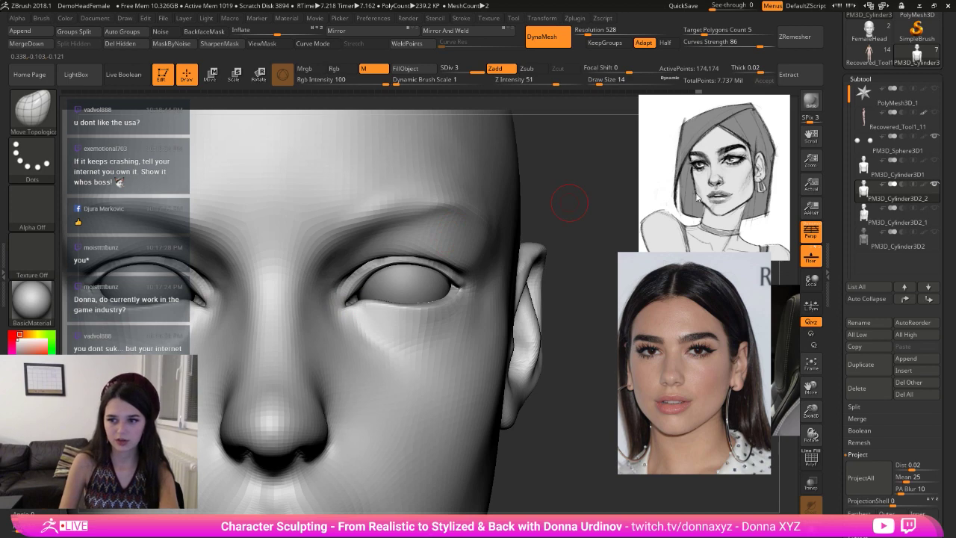
{"action": "mouse_move", "coordinate": [570, 215]}
{"action": "left_mouse_down"}
{"action": "mouse_move", "coordinate": [581, 235]}
{"action": "mouse_move", "coordinate": [560, 208]}
{"action": "left_mouse_up"}
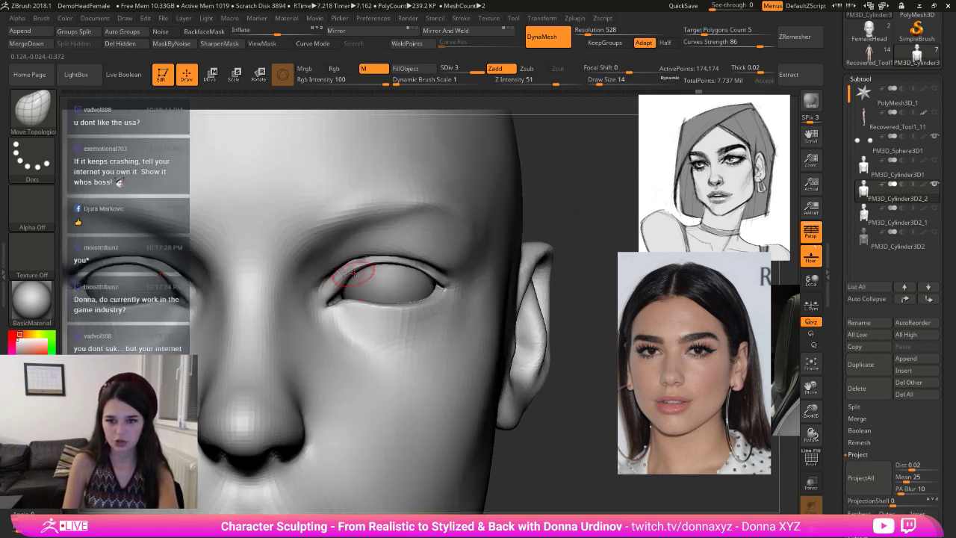
{"action": "key", "text": "bracketright"}
{"action": "left_click_drag", "start_coordinate": [411, 266], "coordinate": [415, 263]}
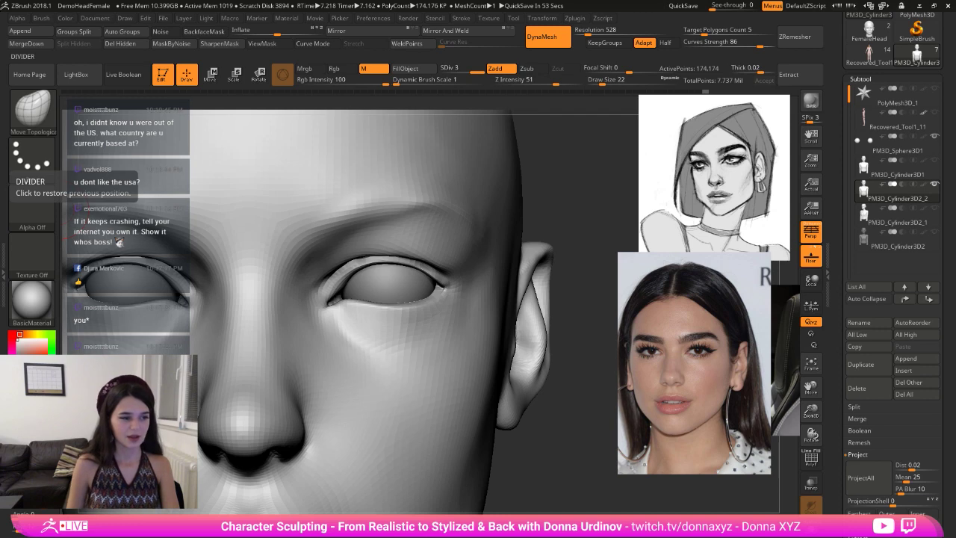
- Reshape the curve of the upper eyelid from below the face with the Move brush at draw size 30
{"action": "left_click_drag", "start_coordinate": [582, 376], "coordinate": [564, 357]}
{"action": "key", "text": "b"}
{"action": "key", "text": "m"}
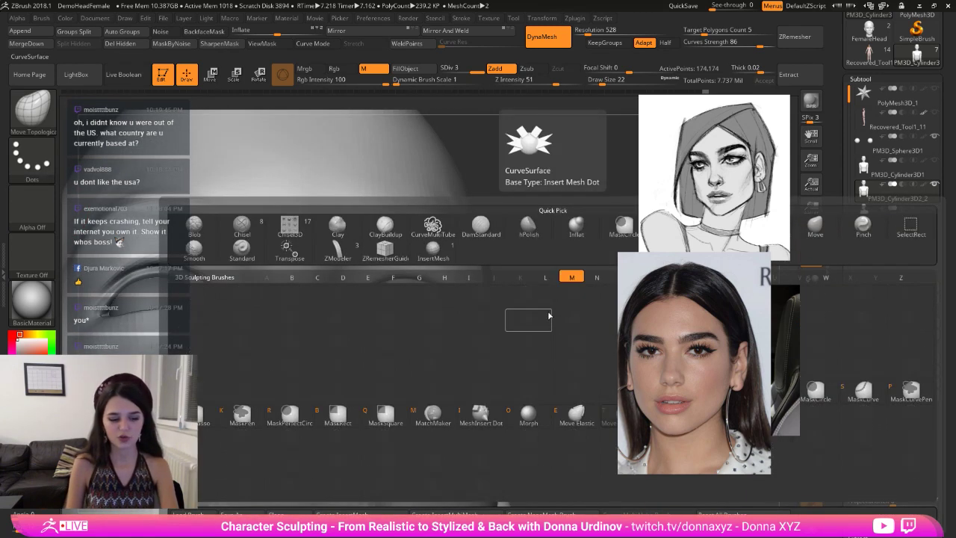
{"action": "key", "text": "v"}
{"action": "left_click_drag", "start_coordinate": [551, 316], "coordinate": [549, 292]}
{"action": "key", "text": "bracketright"}
{"action": "key", "text": "bracketright"}
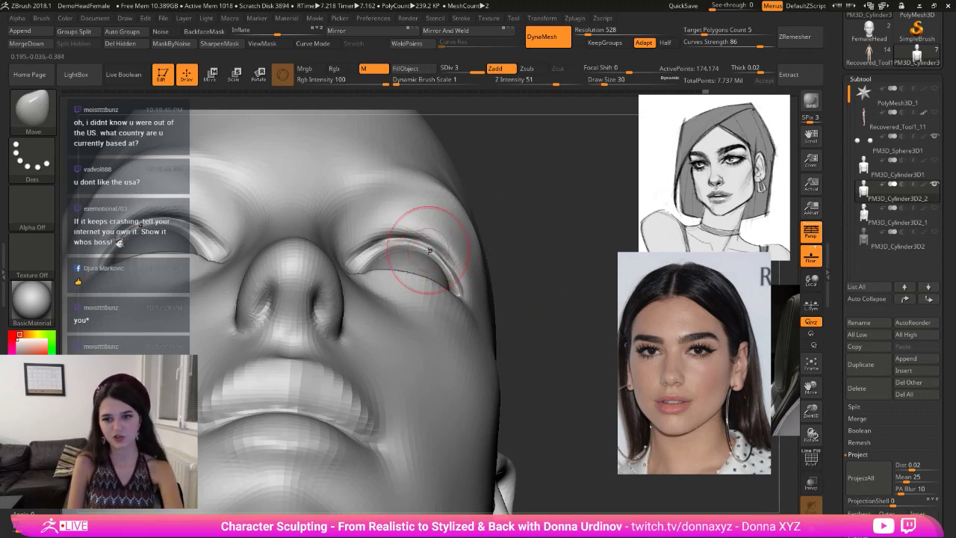
{"action": "mouse_move", "coordinate": [421, 251]}
{"action": "left_mouse_down"}
{"action": "mouse_move", "coordinate": [450, 260]}
{"action": "mouse_move", "coordinate": [407, 248]}
{"action": "left_mouse_up"}
{"action": "left_click_drag", "start_coordinate": [511, 201], "coordinate": [519, 305]}
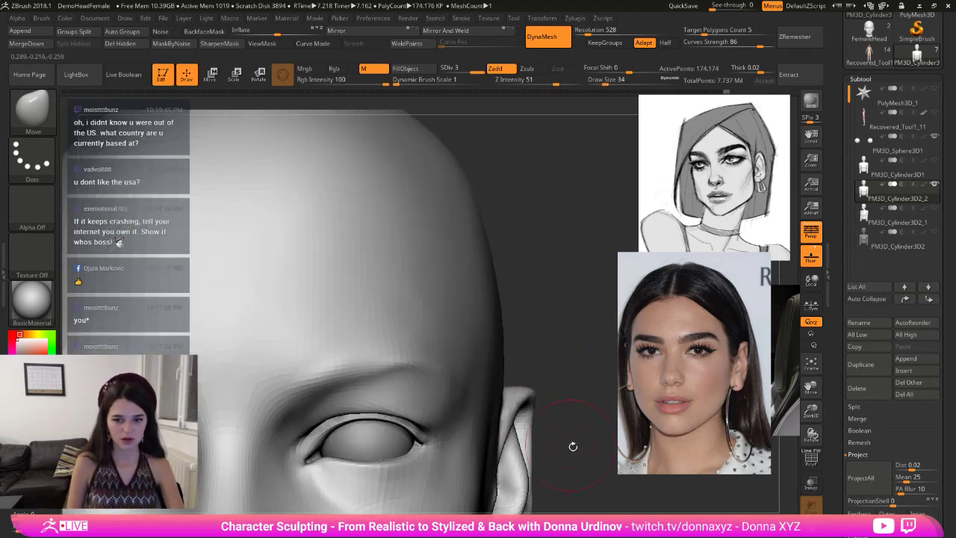
{"action": "left_click_drag", "start_coordinate": [572, 446], "coordinate": [569, 399]}
{"action": "left_click_drag", "start_coordinate": [561, 307], "coordinate": [496, 300], "text": "alt"}
- Adjust the overall upper eyelid shape from a slightly turned view with Move Topological at draw size 34
{"action": "key", "text": "b"}
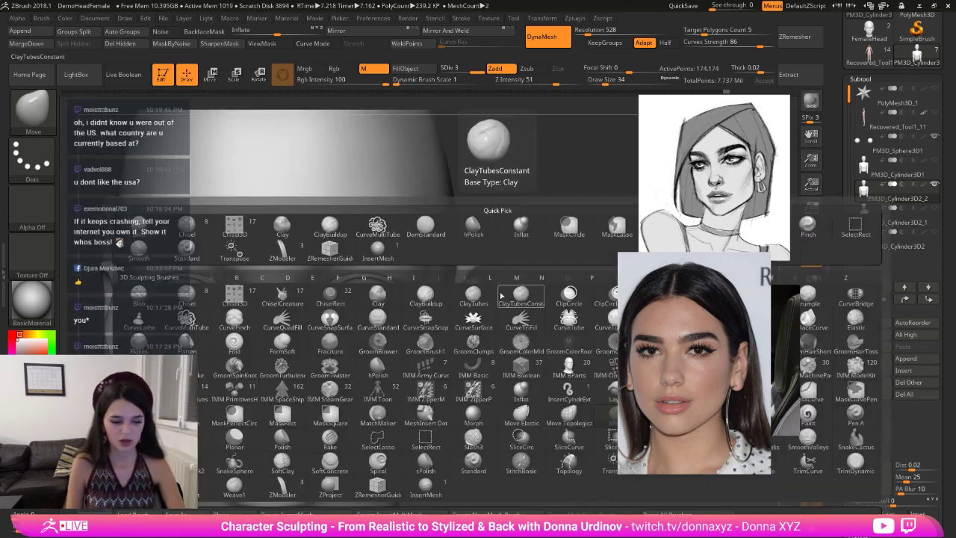
{"action": "key", "text": "b"}
{"action": "key", "text": "m"}
{"action": "key", "text": "t"}
{"action": "left_click_drag", "start_coordinate": [492, 227], "coordinate": [484, 225]}
{"action": "right_click_drag", "start_coordinate": [484, 224], "coordinate": [478, 238]}
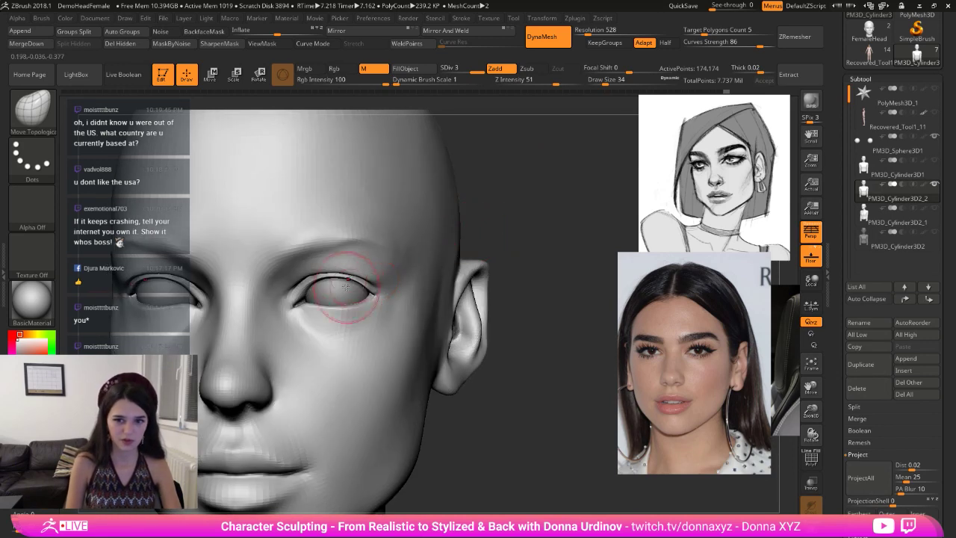
{"action": "left_click_drag", "start_coordinate": [503, 219], "coordinate": [511, 239]}
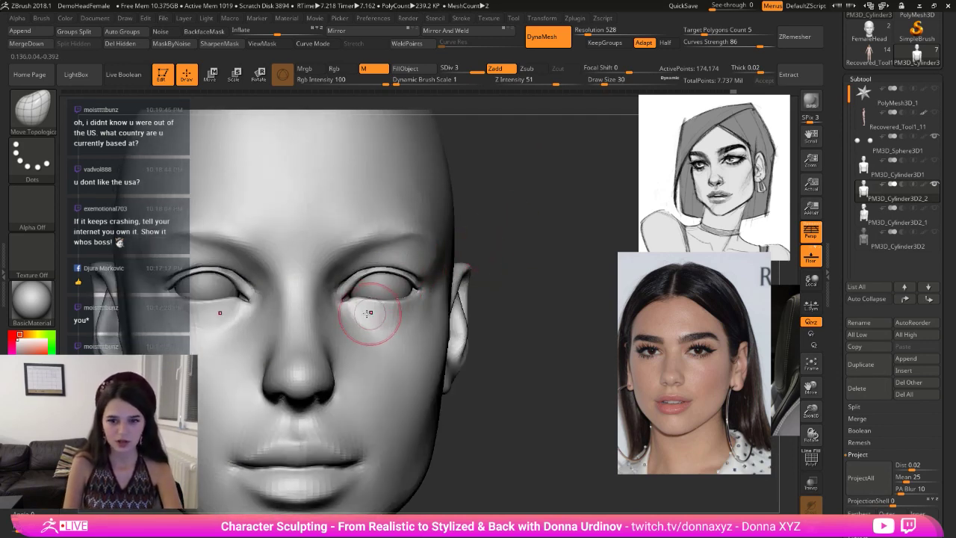
- Shape the inner eye corner with Move Topological at draw size 10, and smooth the skin beside it at draw size 18
{"action": "key", "text": "["}
{"action": "key", "text": "["}
{"action": "key", "text": "["}
{"action": "key", "text": "]"}
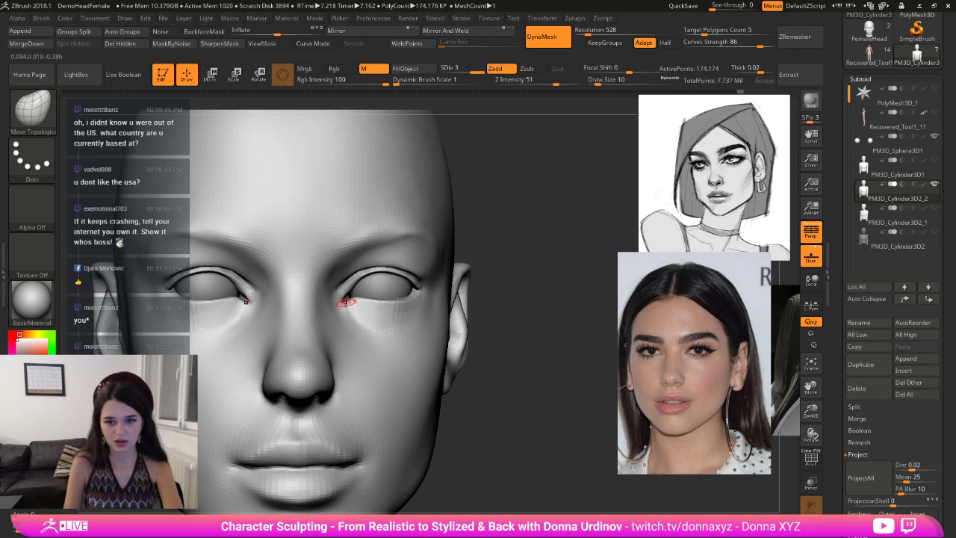
{"action": "right_click_drag", "start_coordinate": [496, 252], "coordinate": [299, 324]}
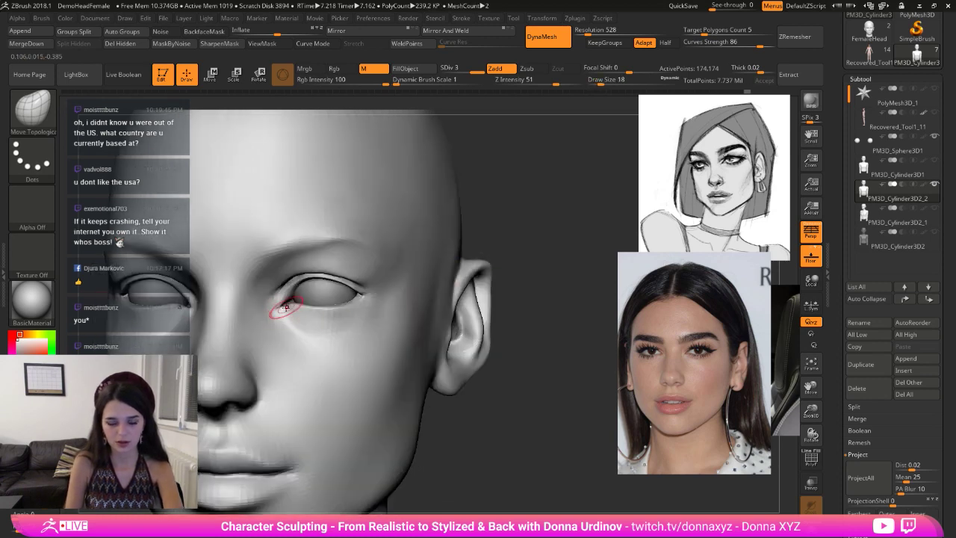
{"action": "key", "text": "shift"}
{"action": "left_click_drag", "start_coordinate": [271, 308], "coordinate": [278, 309], "text": "shift"}
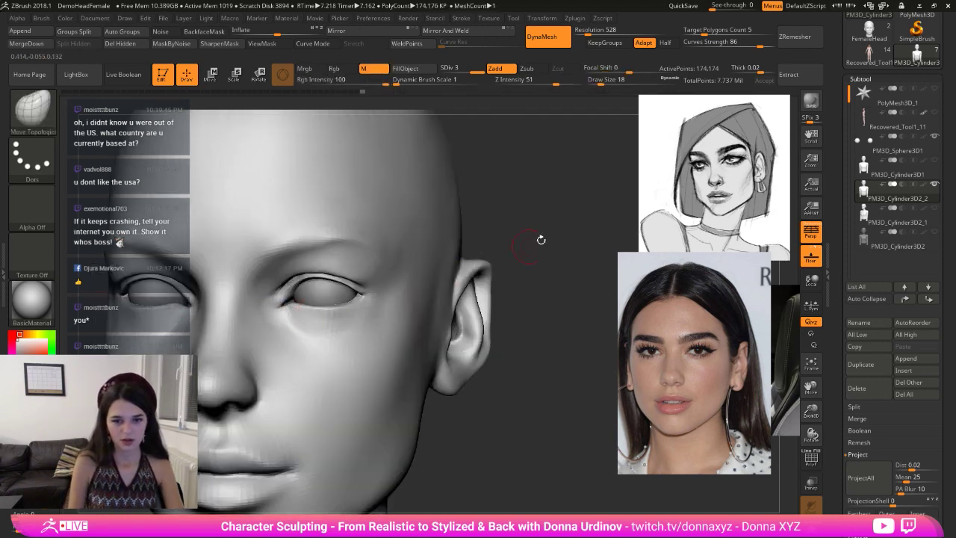
- Adjust the inner eye corner from above and from turned views with Move Topological at draw size 18
{"action": "left_click_drag", "start_coordinate": [540, 239], "coordinate": [553, 260]}
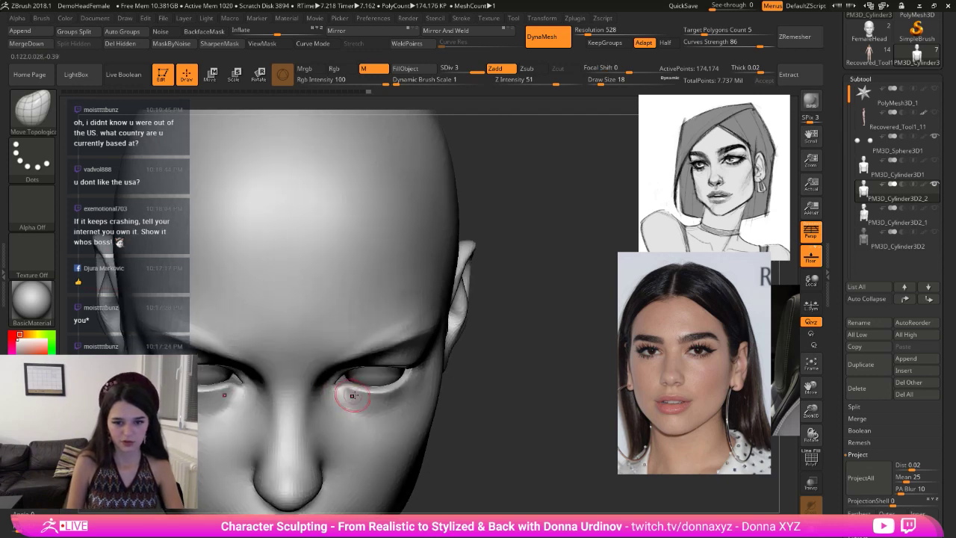
{"action": "mouse_move", "coordinate": [350, 401]}
{"action": "right_mouse_down"}
{"action": "mouse_move", "coordinate": [526, 329]}
{"action": "mouse_move", "coordinate": [205, 339]}
{"action": "right_mouse_up"}
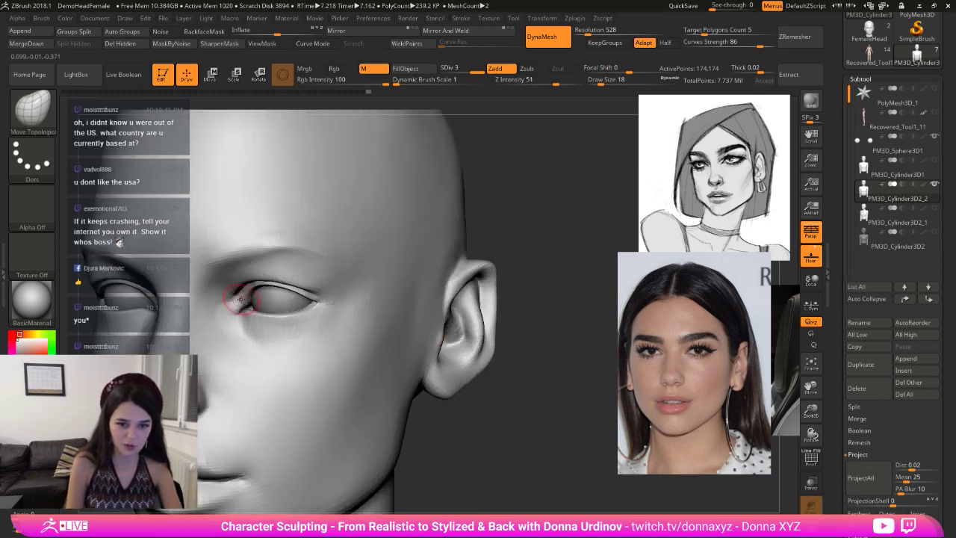
{"action": "right_click_drag", "start_coordinate": [564, 243], "coordinate": [321, 281]}
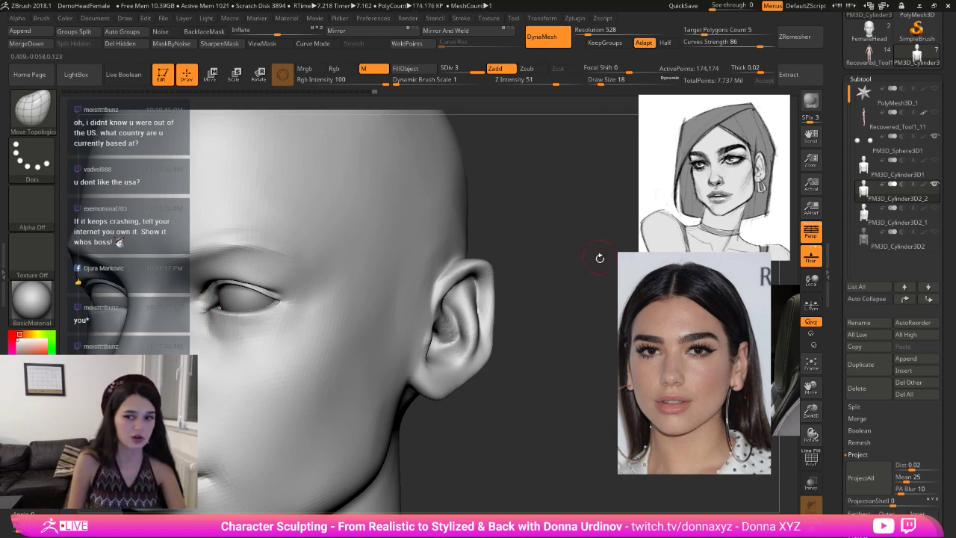
{"action": "right_click_drag", "start_coordinate": [599, 259], "coordinate": [573, 272]}
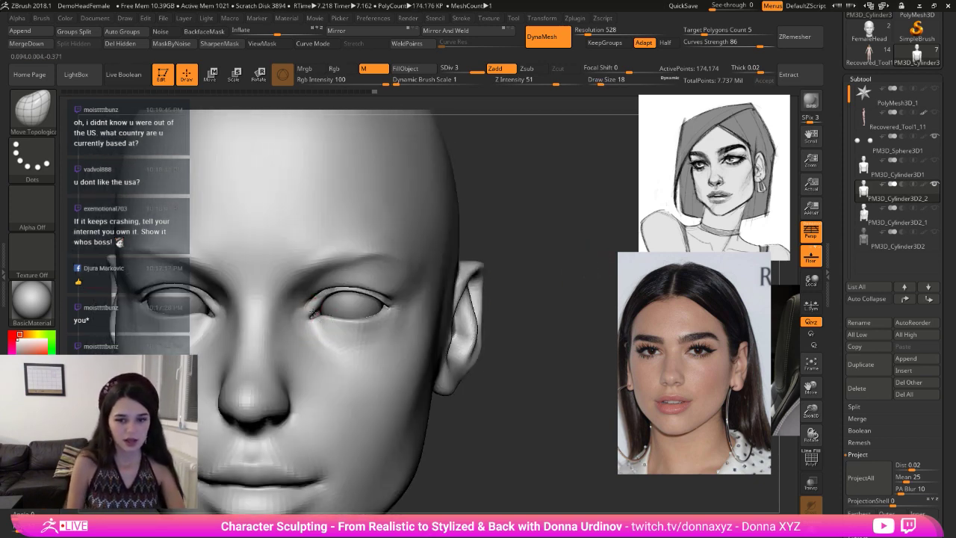
{"action": "right_click_drag", "start_coordinate": [386, 288], "coordinate": [560, 252]}
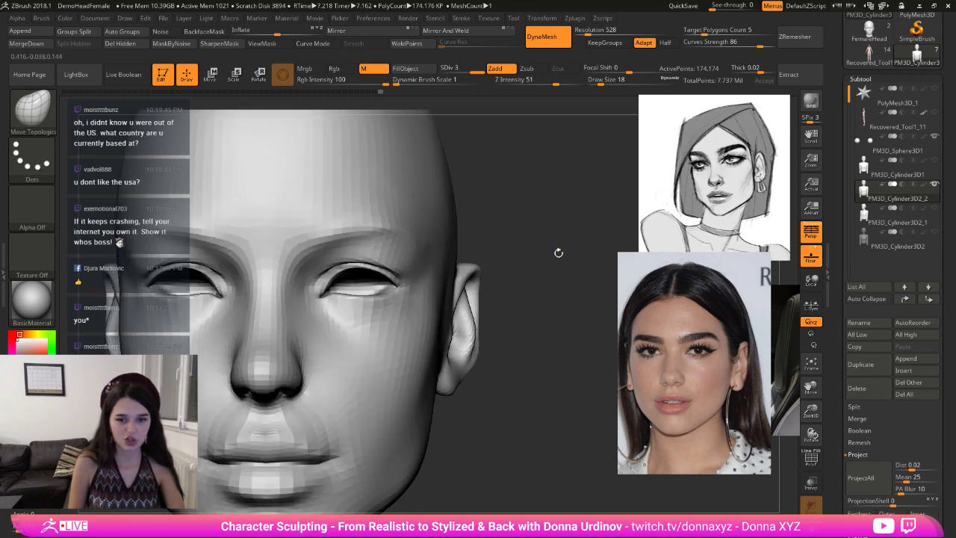
- Define the inner eye corner and upper lid crease with DamStandard at draw size 14, smoothing around the corner
{"action": "key", "text": "b"}
{"action": "key", "text": "d"}
{"action": "key", "text": "s"}
{"action": "key", "text": "bracketleft"}
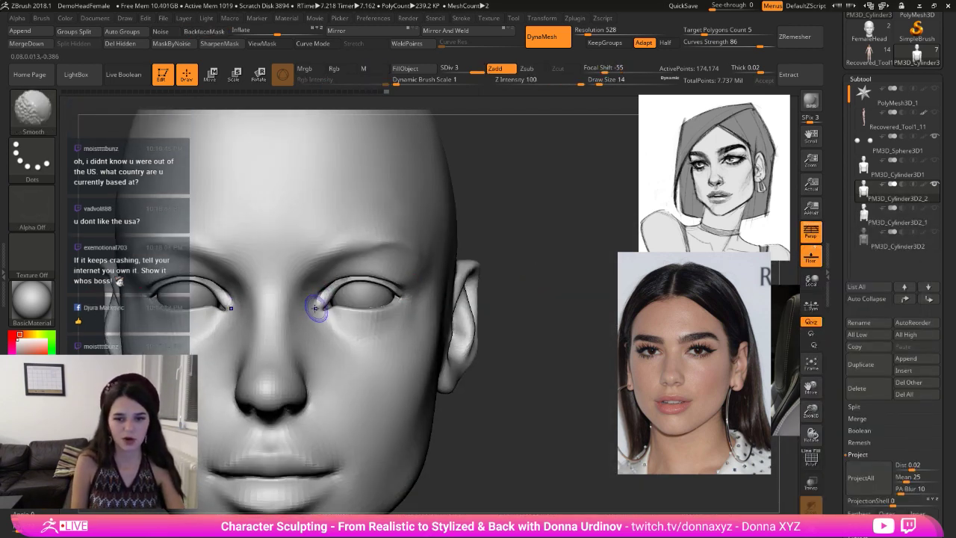
{"action": "left_click_drag", "start_coordinate": [318, 308], "coordinate": [341, 286], "text": "shift"}
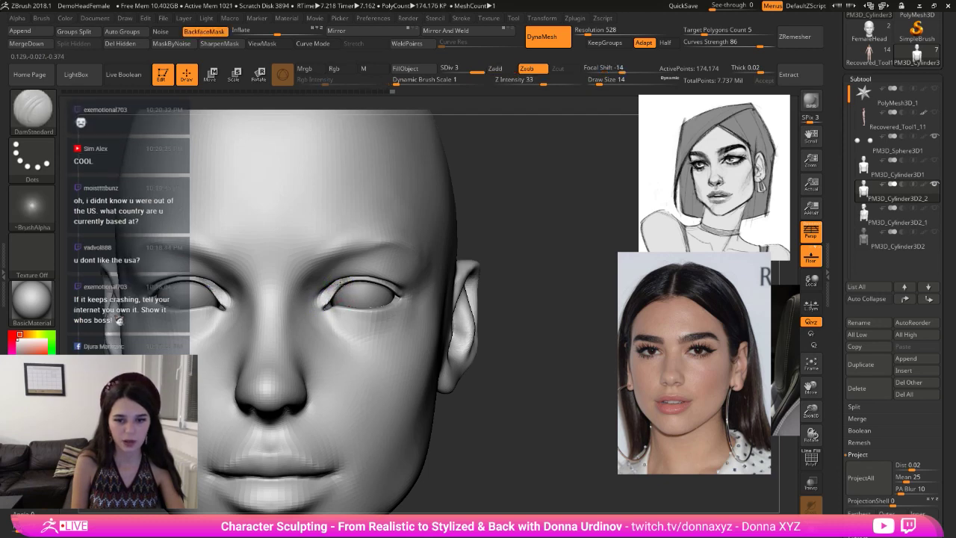
{"action": "right_click_drag", "start_coordinate": [329, 312], "coordinate": [239, 306]}
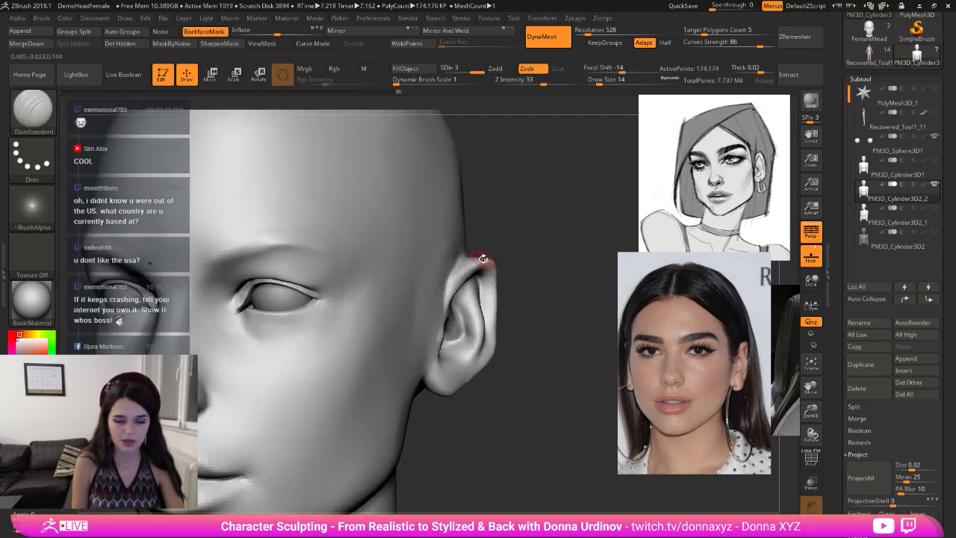
{"action": "key", "text": "shift"}
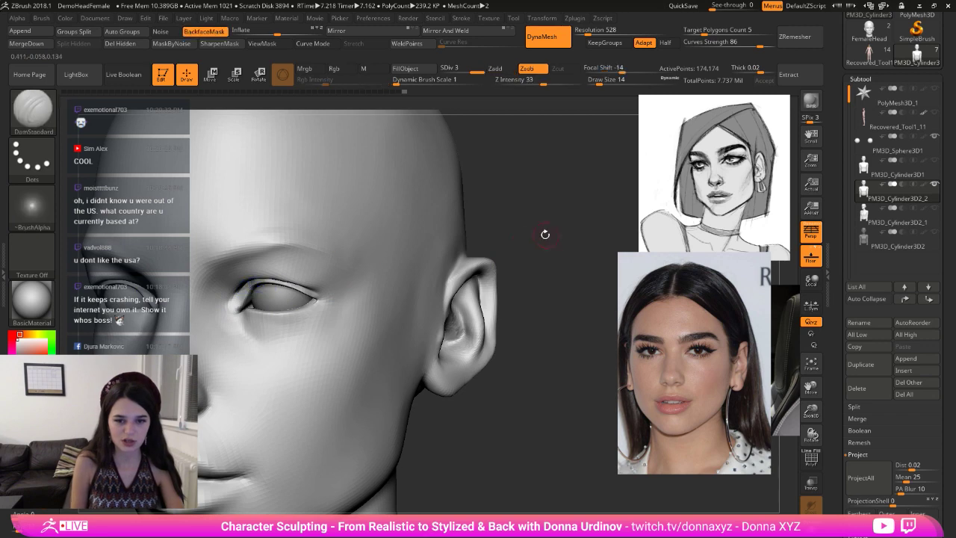
- Refine the inner eye corner from a side view with Move Topological at draw size 9, and smooth it from the front
{"action": "right_click_drag", "start_coordinate": [546, 229], "coordinate": [489, 258]}
{"action": "key", "text": "b"}
{"action": "key", "text": "m"}
{"action": "key", "text": "t"}
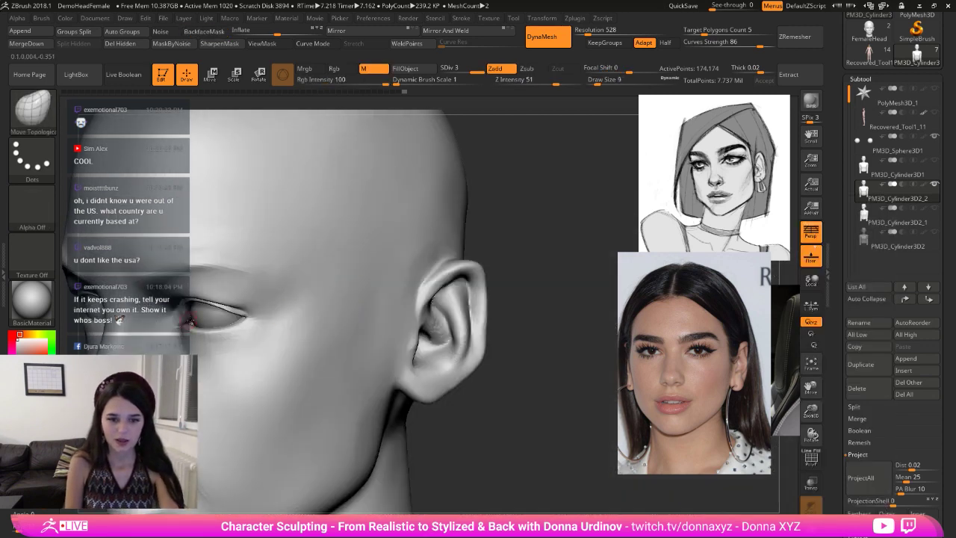
{"action": "left_click_drag", "start_coordinate": [183, 324], "coordinate": [184, 322]}
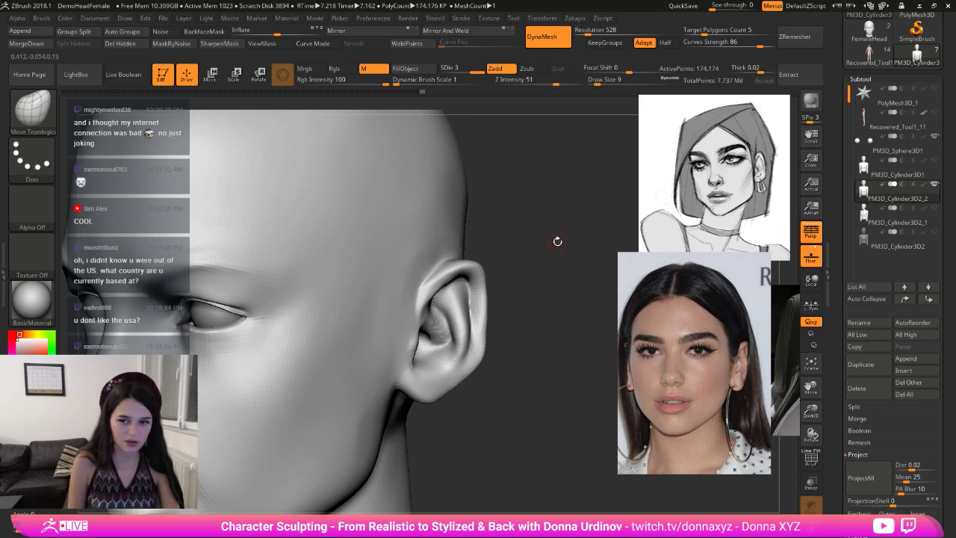
{"action": "left_click_drag", "start_coordinate": [557, 242], "coordinate": [590, 233]}
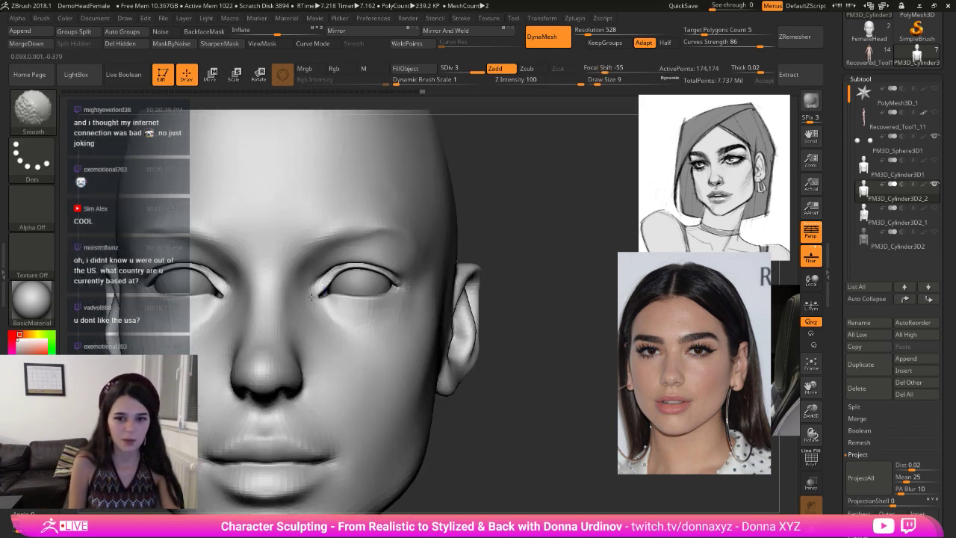
- Add volume to the lower lid at the inner eye corner with the Inflat brush at draw size 10
{"action": "key", "text": "b"}
{"action": "key", "text": "i"}
{"action": "key", "text": "n"}
{"action": "mouse_move", "coordinate": [403, 277]}
{"action": "right_mouse_down"}
{"action": "mouse_move", "coordinate": [511, 251]}
{"action": "mouse_move", "coordinate": [291, 316]}
{"action": "right_mouse_up"}
{"action": "key", "text": "bracketright"}
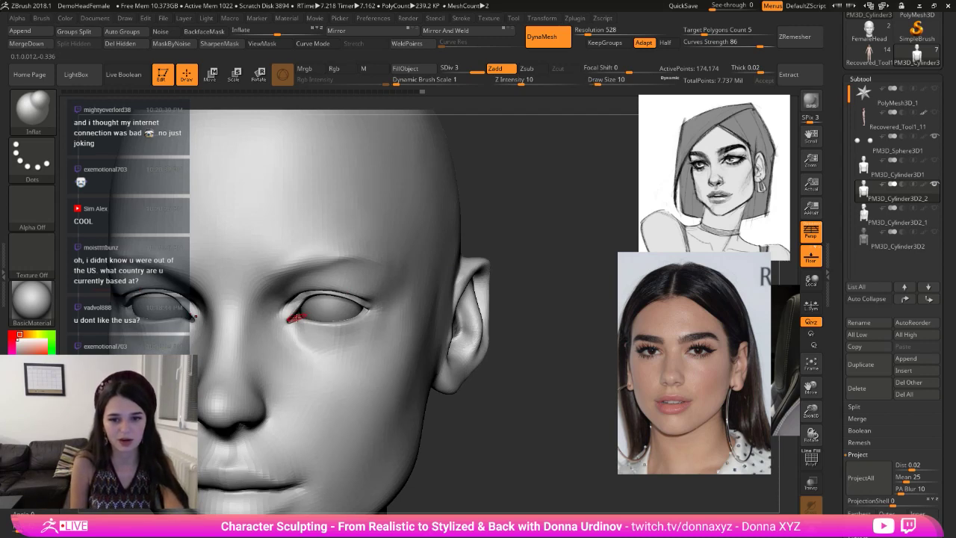
{"action": "right_click_drag", "start_coordinate": [293, 317], "coordinate": [330, 309]}
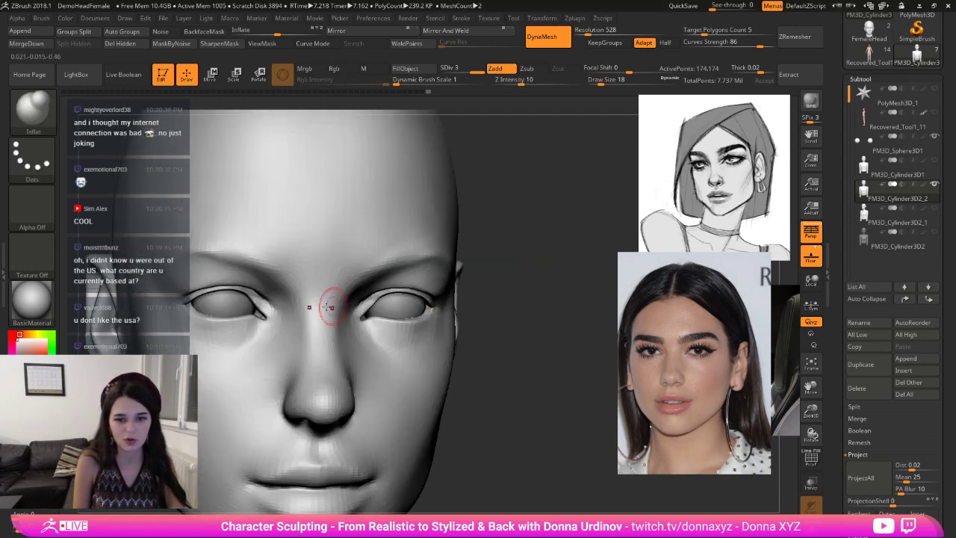
- Reposition the inner eye corner from front and raised views with Move Topological at draw size 18
{"action": "key", "text": "b"}
{"action": "key", "text": "t"}
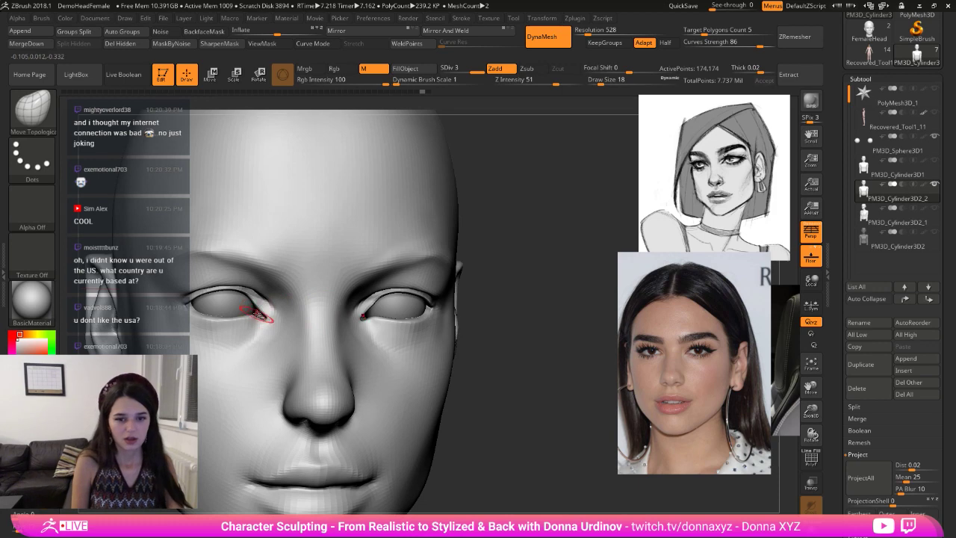
{"action": "right_click_drag", "start_coordinate": [291, 290], "coordinate": [284, 370]}
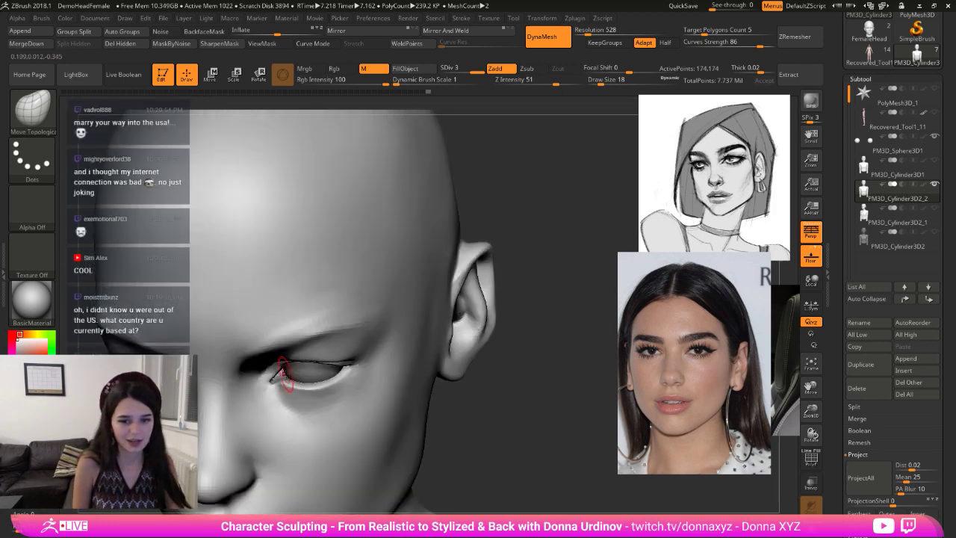
{"action": "right_click_drag", "start_coordinate": [469, 347], "coordinate": [446, 312]}
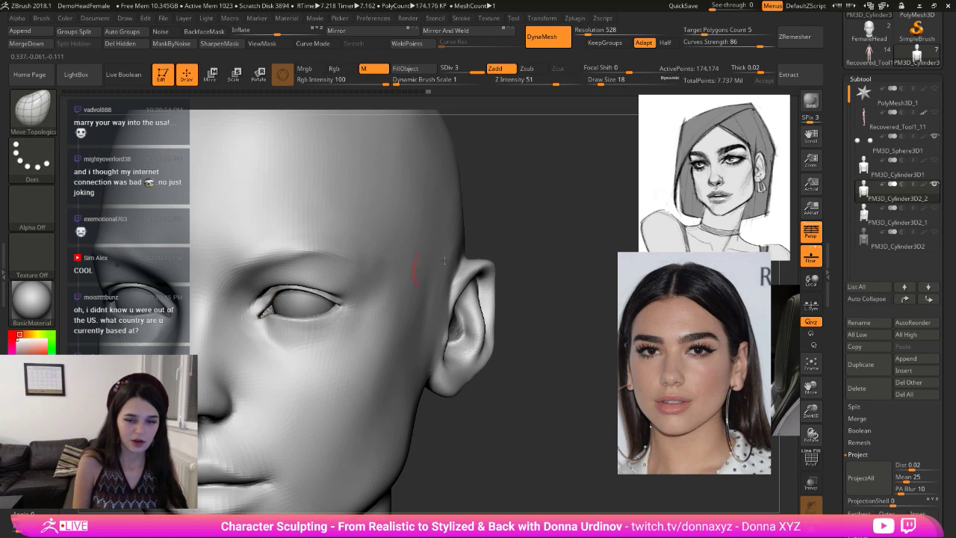
- Adjust the inner eye corner and adjoining upper lid from the front with Move Topological at draw sizes between 18 and 30
{"action": "right_click_drag", "start_coordinate": [276, 312], "coordinate": [432, 266], "text": "shift"}
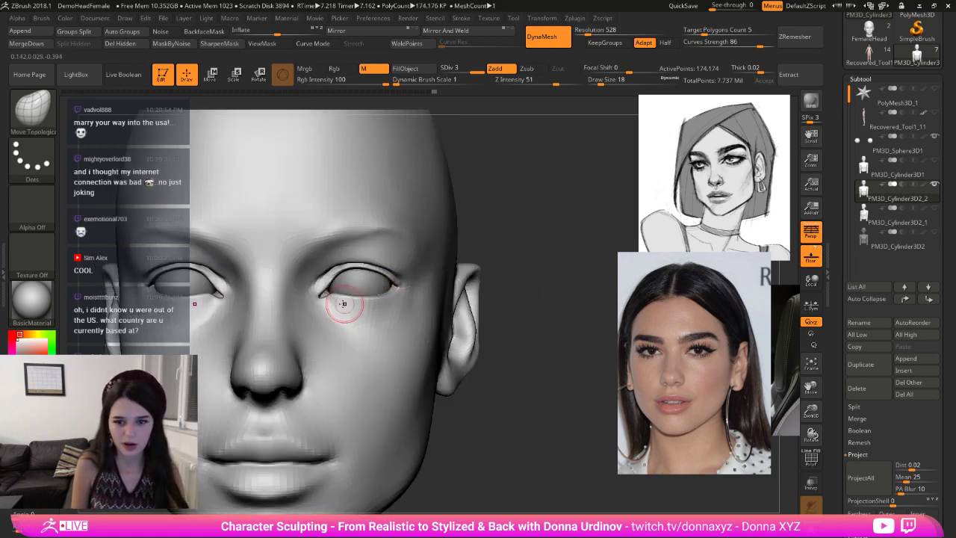
{"action": "left_click_drag", "start_coordinate": [328, 288], "coordinate": [328, 283]}
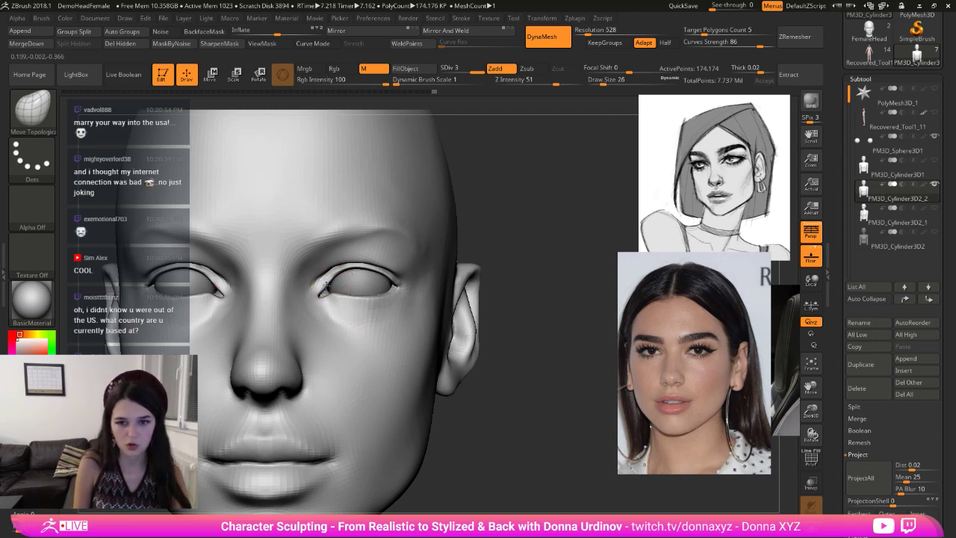
{"action": "key", "text": "bracketleft"}
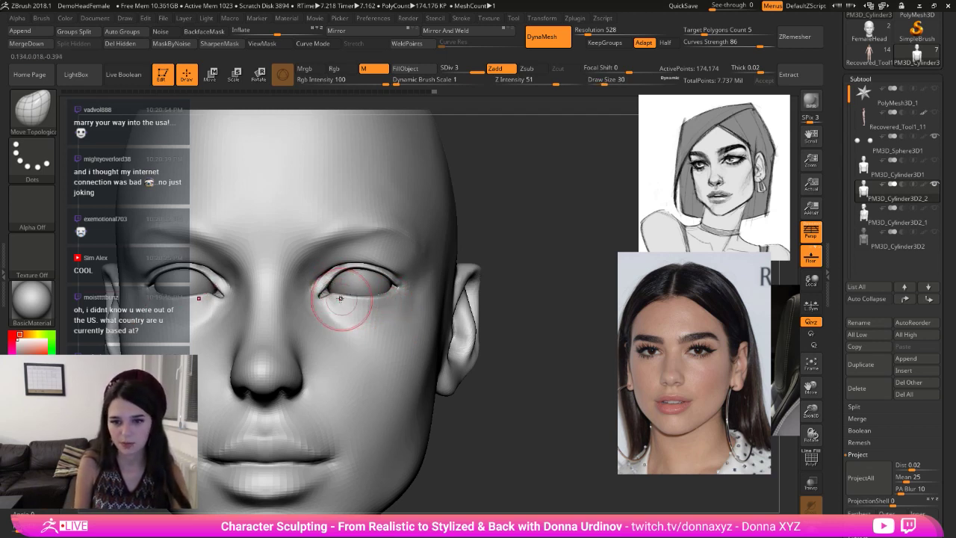
{"action": "key", "text": "["}
{"action": "left_click_drag", "start_coordinate": [326, 300], "coordinate": [324, 295]}
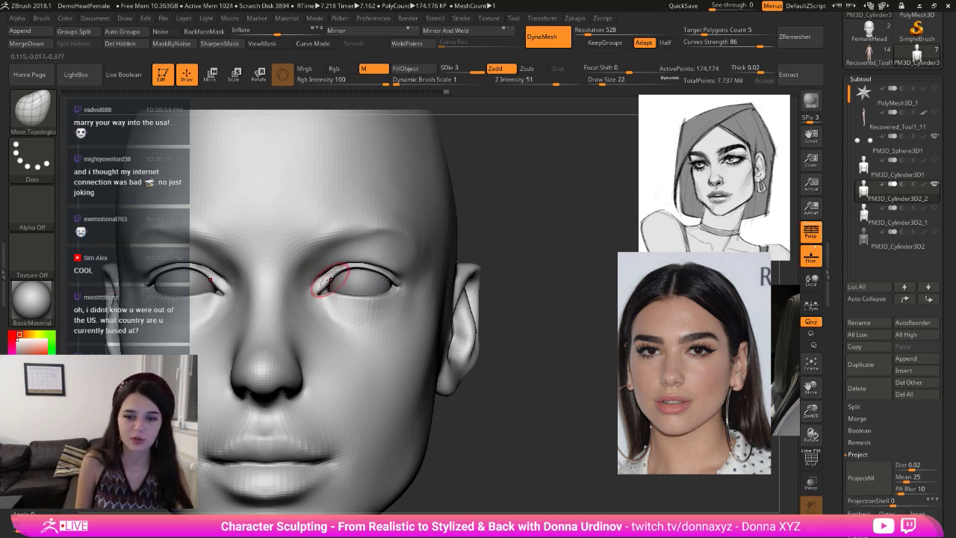
{"action": "left_click_drag", "start_coordinate": [329, 280], "coordinate": [325, 278]}
{"action": "key", "text": "]"}
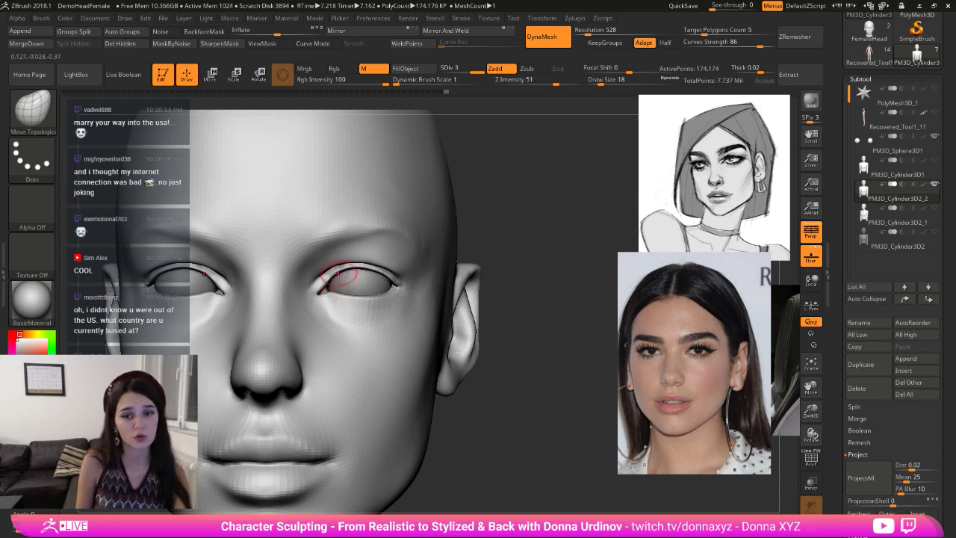
- Reshape the upper lid from a low view with Move Topological at draw size 42, and adjust the outer eye corner at draw size 26
{"action": "left_click_drag", "start_coordinate": [485, 238], "coordinate": [448, 258]}
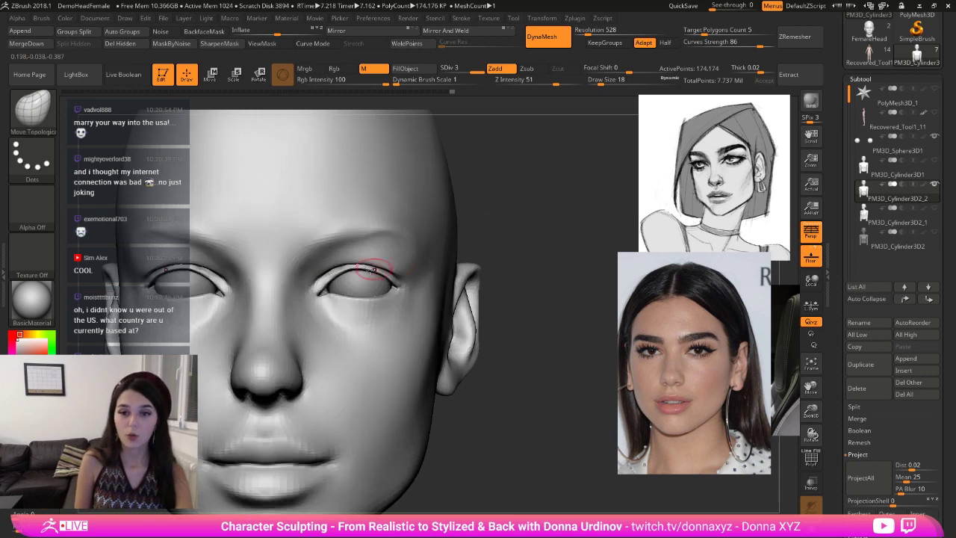
{"action": "left_click_drag", "start_coordinate": [469, 225], "coordinate": [488, 230]}
{"action": "key", "text": "]"}
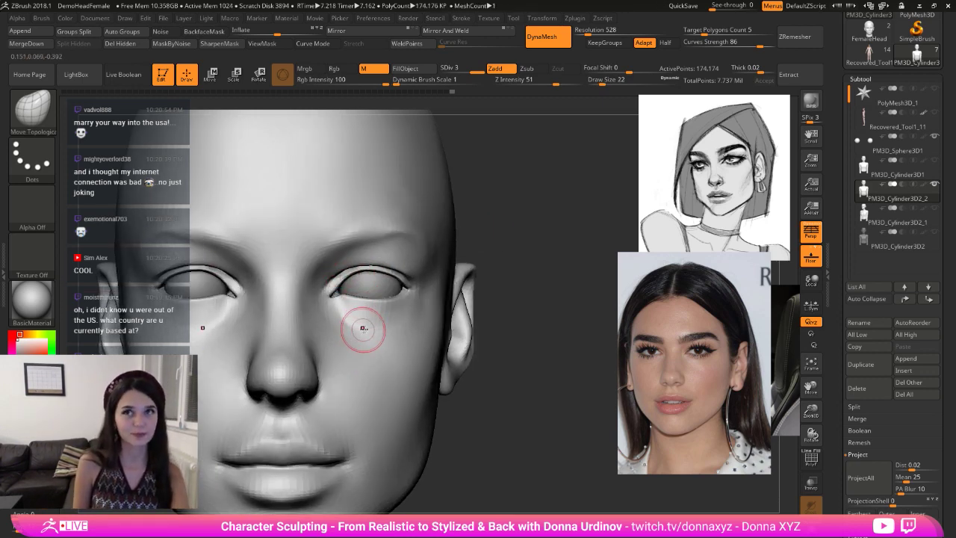
{"action": "left_click_drag", "start_coordinate": [499, 299], "coordinate": [440, 298]}
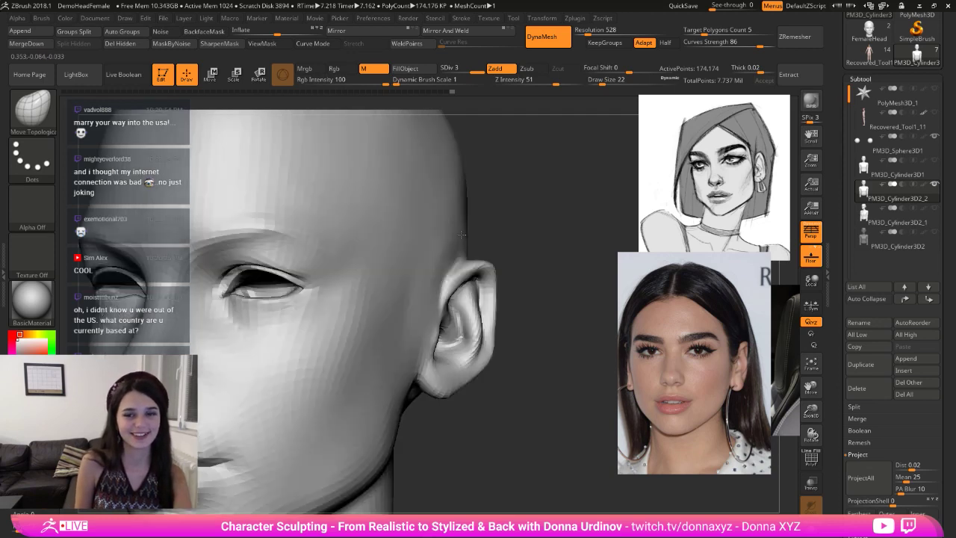
{"action": "key", "text": "]"}
{"action": "left_click_drag", "start_coordinate": [560, 257], "coordinate": [567, 220]}
{"action": "mouse_move", "coordinate": [504, 173]}
{"action": "left_mouse_down"}
{"action": "mouse_move", "coordinate": [441, 273]}
{"action": "mouse_move", "coordinate": [473, 230]}
{"action": "left_mouse_up"}
{"action": "key", "text": "]"}
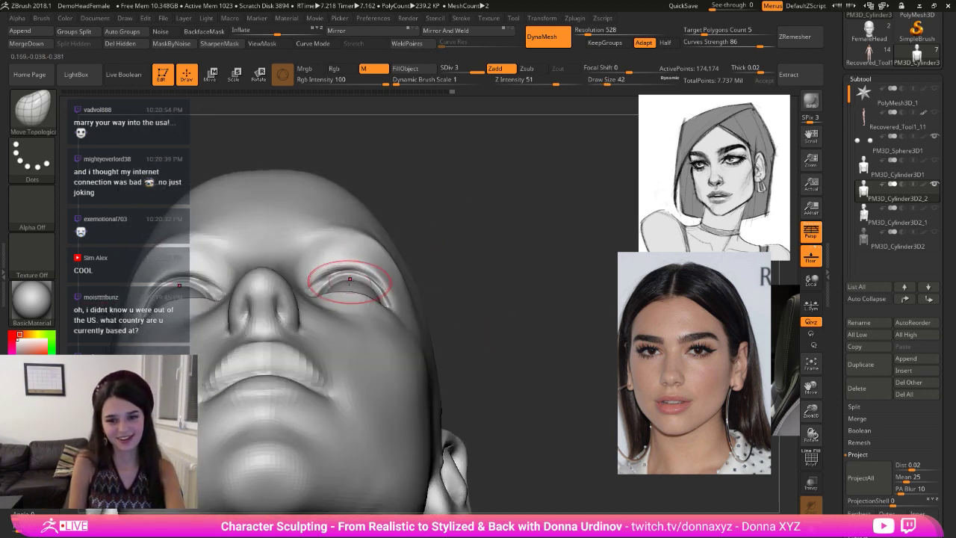
{"action": "left_click_drag", "start_coordinate": [348, 287], "coordinate": [351, 279]}
{"action": "mouse_move", "coordinate": [451, 206]}
{"action": "left_mouse_down"}
{"action": "mouse_move", "coordinate": [486, 336]}
{"action": "mouse_move", "coordinate": [518, 286]}
{"action": "mouse_move", "coordinate": [491, 279]}
{"action": "left_mouse_up"}
{"action": "key", "text": "["}
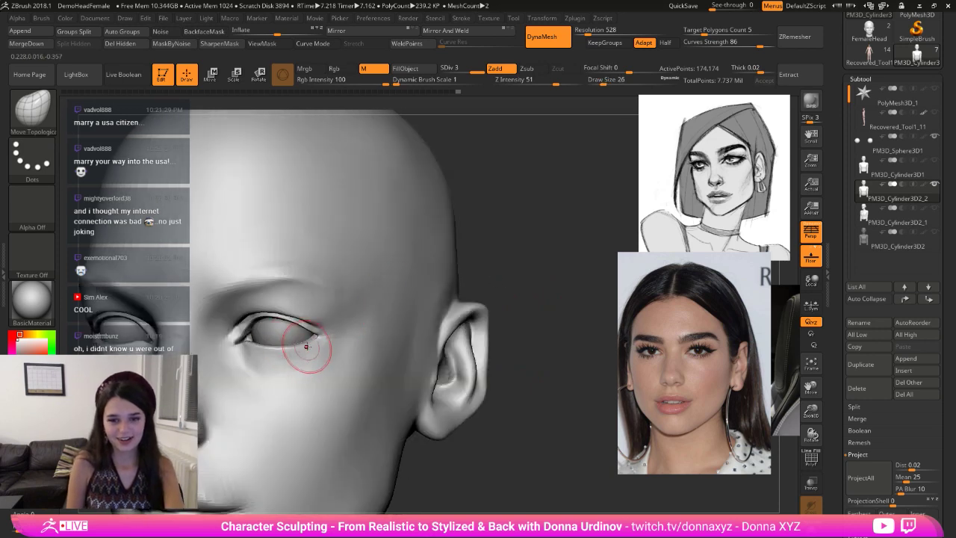
{"action": "left_click_drag", "start_coordinate": [308, 345], "coordinate": [312, 341]}
{"action": "key", "text": "b"}
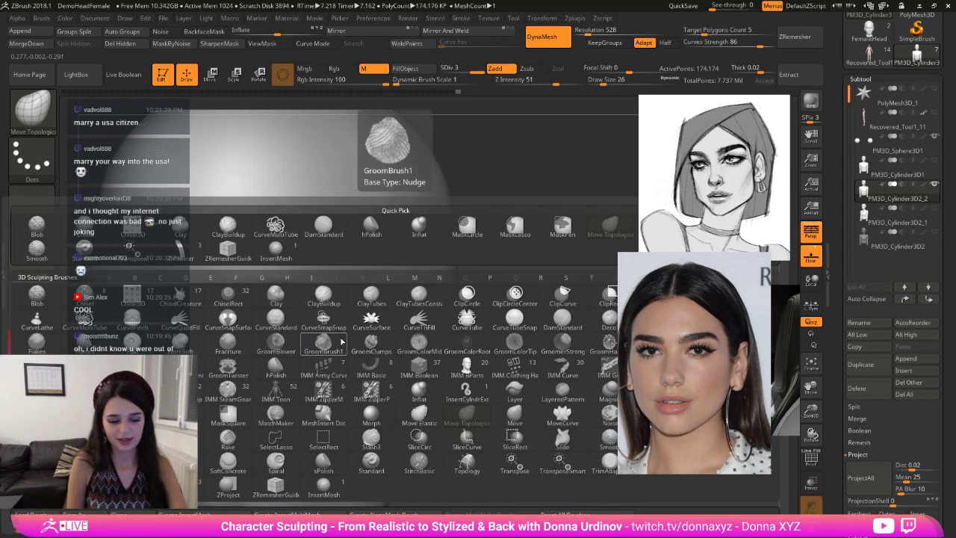
{"action": "key", "text": "i"}
{"action": "key", "text": "n"}
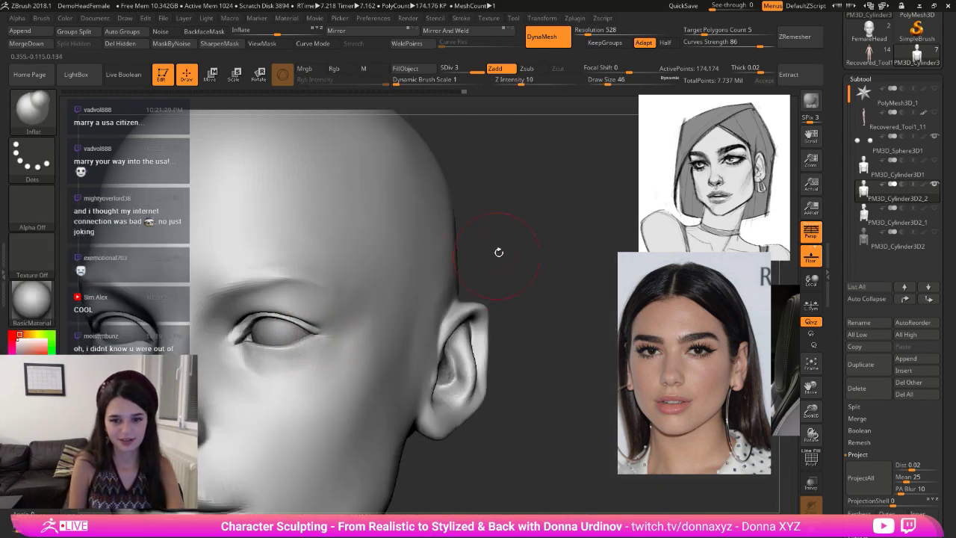
- Lift the outer part of the eye from a three-quarter view with the Move brush at draw size 78
{"action": "mouse_move", "coordinate": [497, 252]}
{"action": "left_mouse_down", "text": "shift"}
{"action": "mouse_move", "coordinate": [475, 276]}
{"action": "mouse_move", "coordinate": [500, 277]}
{"action": "mouse_move", "coordinate": [456, 286]}
{"action": "mouse_move", "coordinate": [455, 298]}
{"action": "mouse_move", "coordinate": [457, 274]}
{"action": "mouse_move", "coordinate": [433, 282]}
{"action": "left_mouse_up", "text": "shift"}
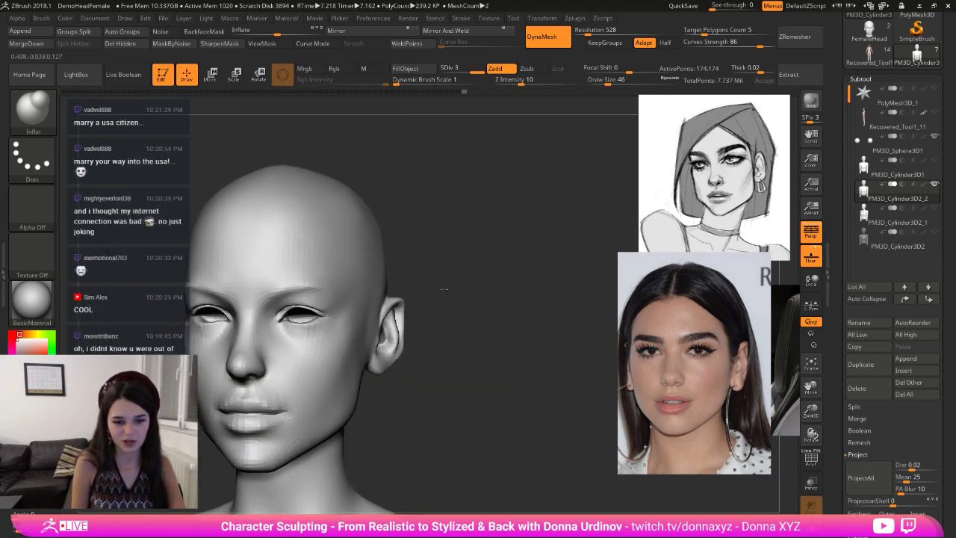
{"action": "key", "text": "b"}
{"action": "key", "text": "m"}
{"action": "key", "text": "v"}
{"action": "key", "text": "bracketright"}
{"action": "key", "text": "bracketright"}
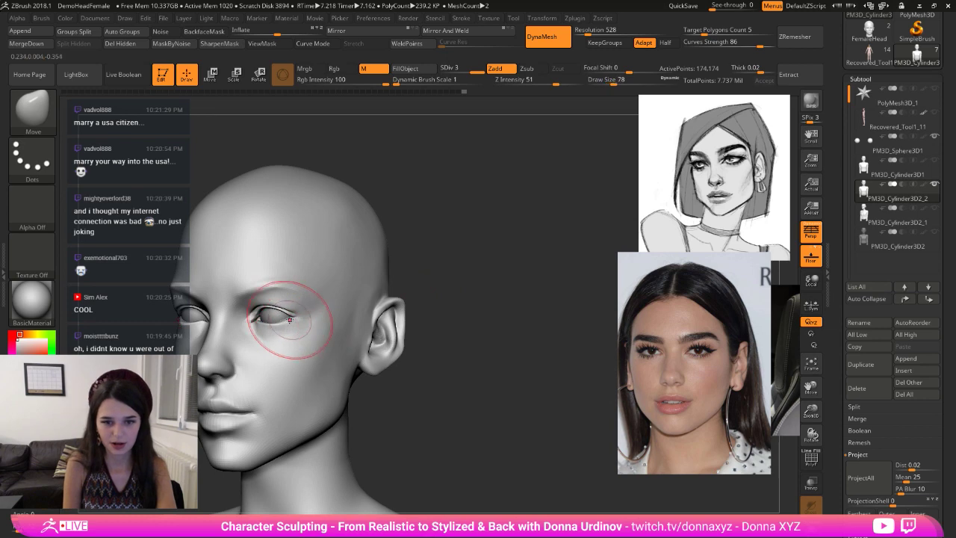
{"action": "left_click_drag", "start_coordinate": [284, 320], "coordinate": [285, 314]}
{"action": "mouse_move", "coordinate": [418, 250]}
{"action": "left_mouse_down"}
{"action": "mouse_move", "coordinate": [465, 239]}
{"action": "mouse_move", "coordinate": [440, 250]}
{"action": "left_mouse_up"}
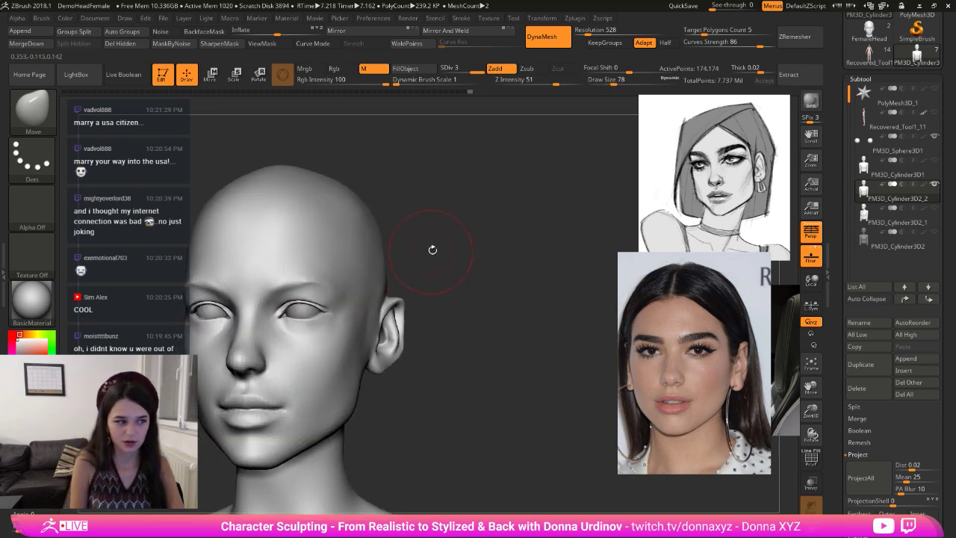
- Select the eyeballs subtool and scale the eyeballs slightly with the gizmo
{"action": "left_click", "coordinate": [314, 310], "text": "alt"}
{"action": "left_click", "coordinate": [235, 73]}
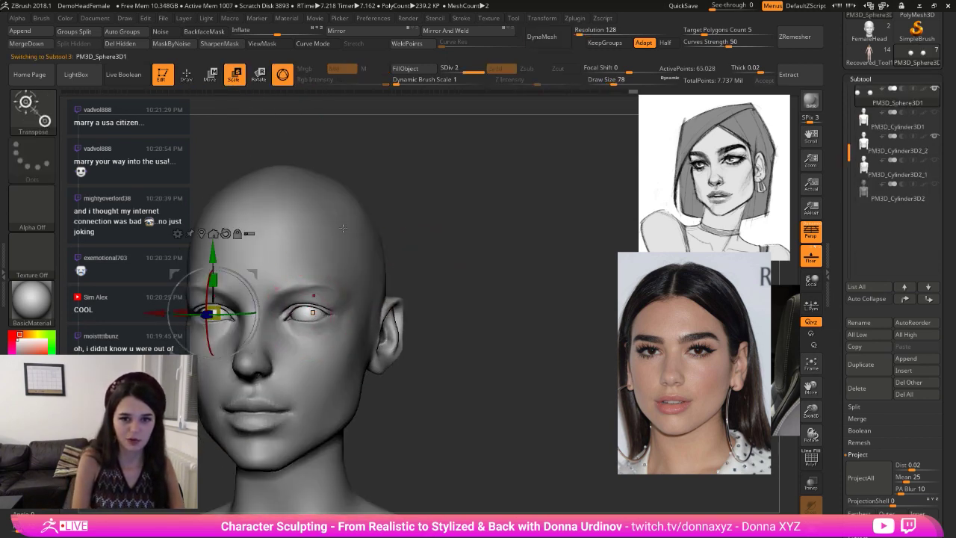
{"action": "left_click_drag", "start_coordinate": [217, 308], "coordinate": [220, 308]}
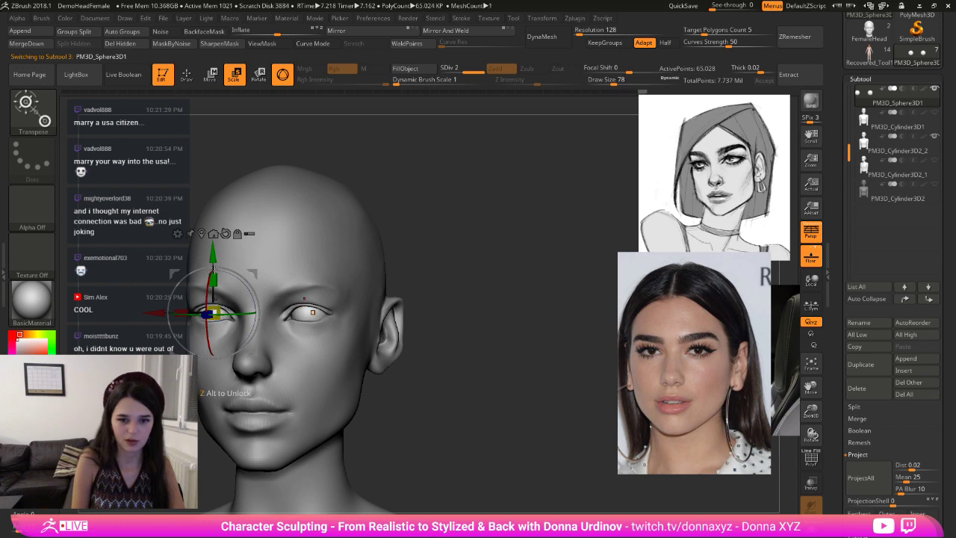
{"action": "mouse_move", "coordinate": [433, 233]}
{"action": "left_mouse_down"}
{"action": "mouse_move", "coordinate": [456, 231]}
{"action": "mouse_move", "coordinate": [449, 235]}
{"action": "left_mouse_up"}
- Reactivate the head mesh and adjust the side of the face with the Move brush at draw size 78
{"action": "left_click", "coordinate": [295, 188], "text": "alt"}
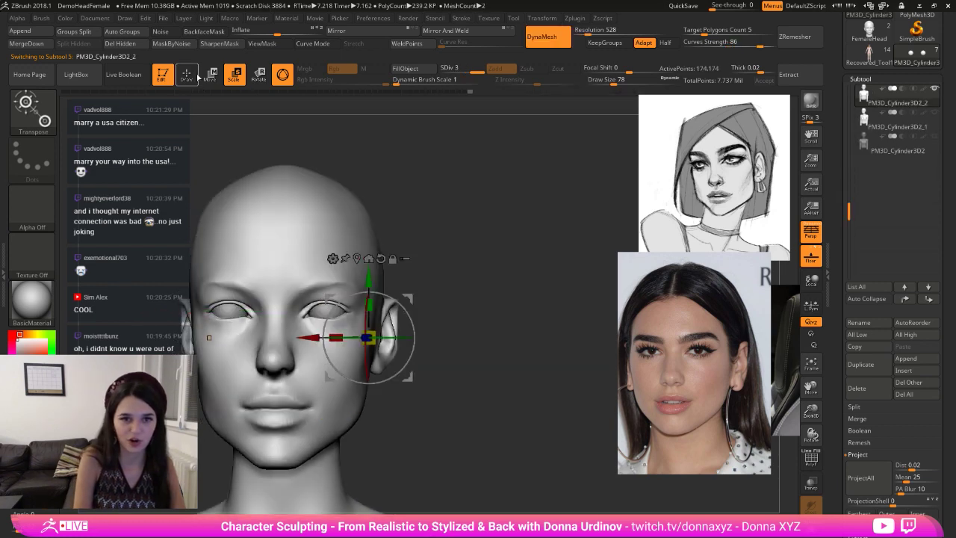
{"action": "key", "text": "q"}
{"action": "mouse_move", "coordinate": [453, 301]}
{"action": "left_mouse_down"}
{"action": "mouse_move", "coordinate": [438, 282]}
{"action": "mouse_move", "coordinate": [465, 280]}
{"action": "left_mouse_up"}
{"action": "key", "text": "b"}
{"action": "key", "text": "m"}
{"action": "key", "text": "v"}
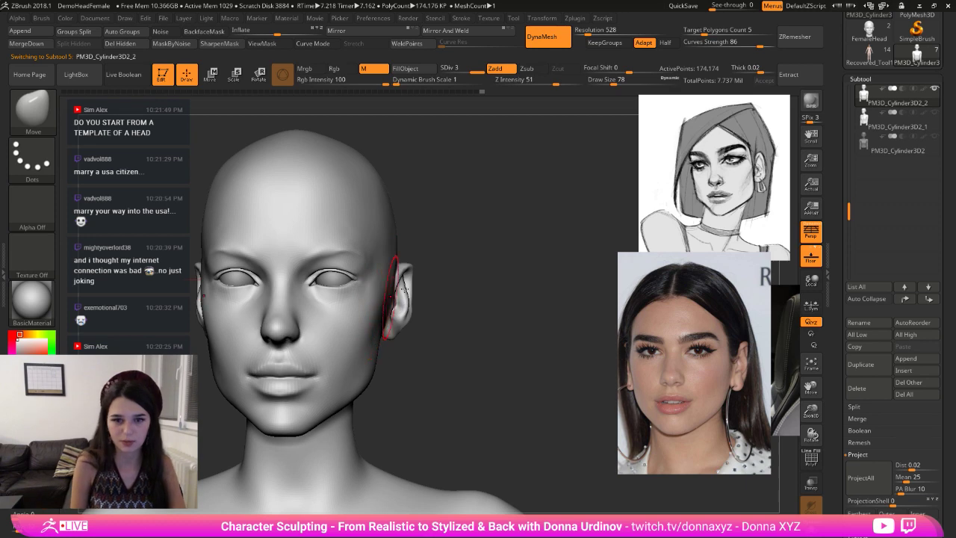
{"action": "left_click_drag", "start_coordinate": [455, 245], "coordinate": [416, 252]}
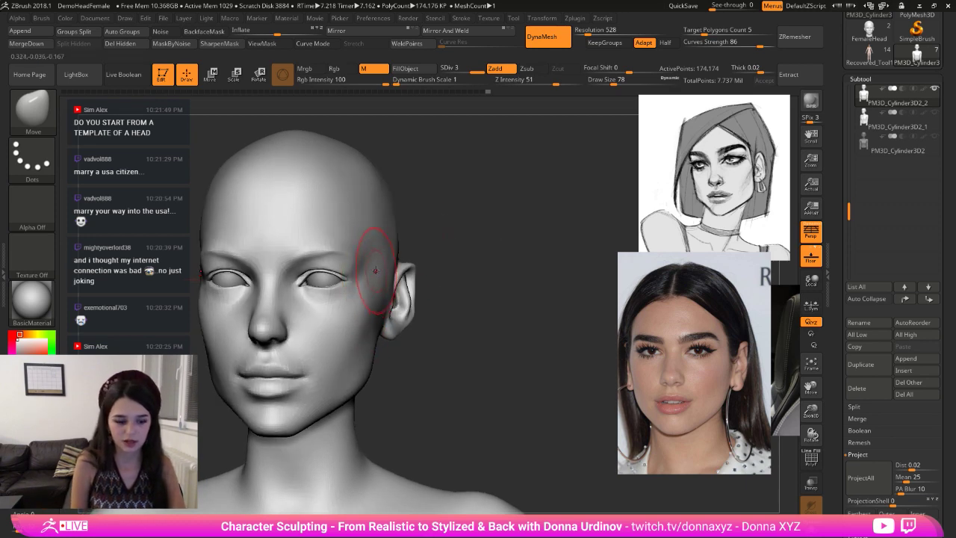
- Carve the temple and the hollow beneath the cheekbone with DamStandard at draw size 78
{"action": "key", "text": "b"}
{"action": "key", "text": "d"}
{"action": "key", "text": "s"}
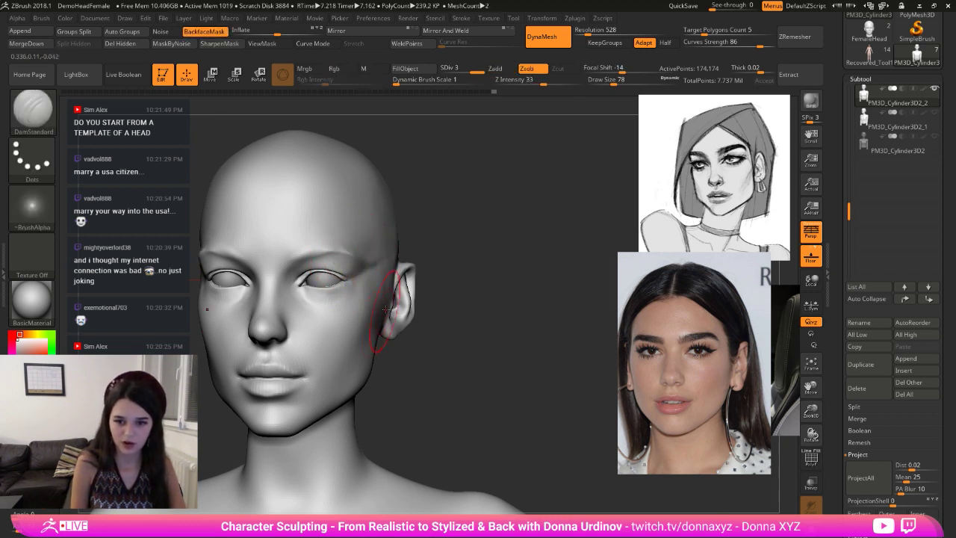
{"action": "left_click_drag", "start_coordinate": [439, 278], "coordinate": [321, 274]}
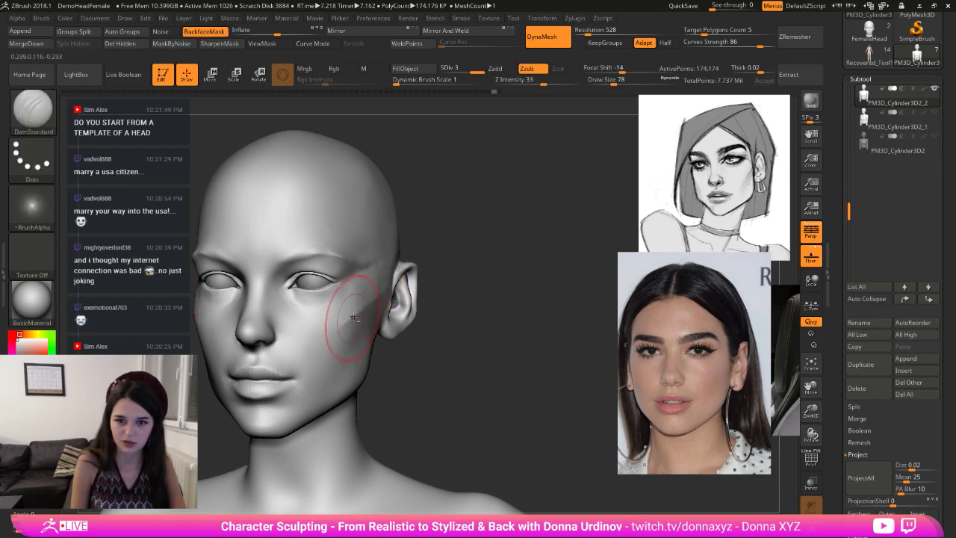
{"action": "mouse_move", "coordinate": [465, 277]}
{"action": "left_mouse_down", "text": "shift"}
{"action": "mouse_move", "coordinate": [501, 256]}
{"action": "mouse_move", "coordinate": [458, 301]}
{"action": "mouse_move", "coordinate": [466, 313]}
{"action": "mouse_move", "coordinate": [484, 297]}
{"action": "left_mouse_up", "text": "shift"}
- Reshape the temple beside the outer brow and eye corner with the Move brush at draw size 58
{"action": "key", "text": "b"}
{"action": "key", "text": "m"}
{"action": "key", "text": "v"}
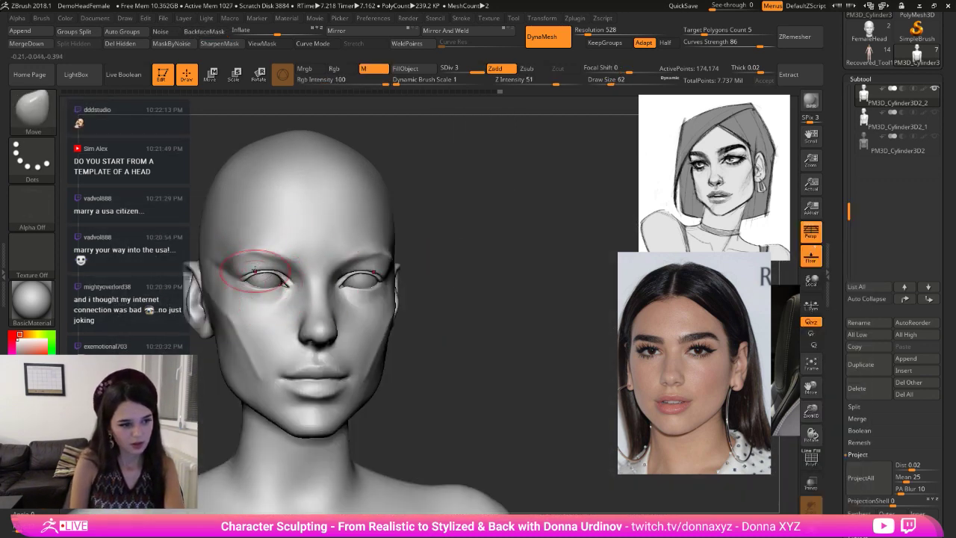
{"action": "key", "text": "bracketleft"}
{"action": "key", "text": "bracketright"}
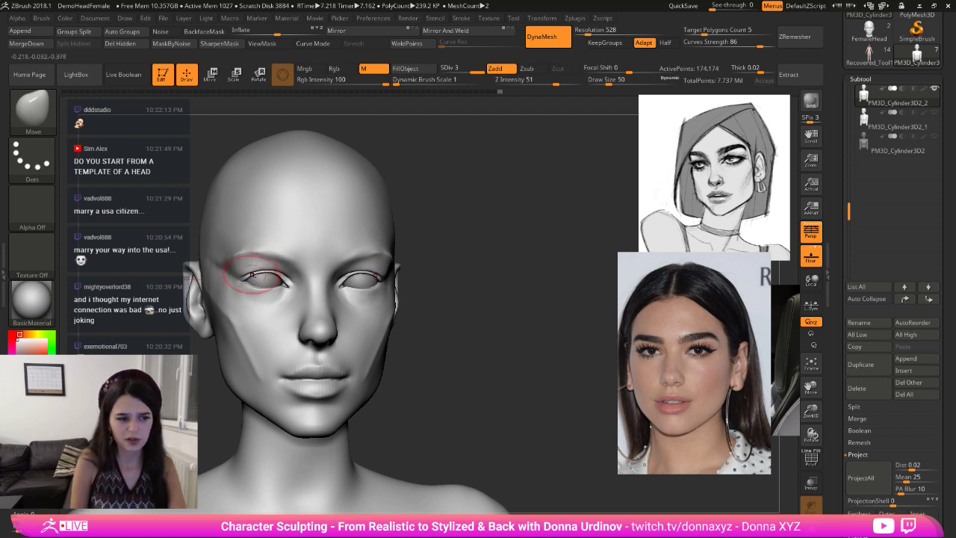
{"action": "key", "text": "bracketright"}
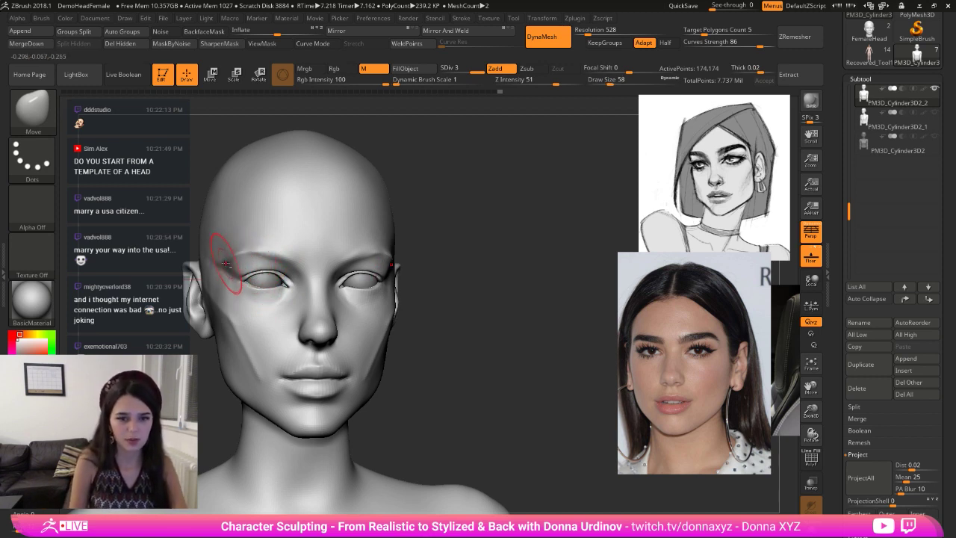
{"action": "left_click_drag", "start_coordinate": [223, 261], "coordinate": [220, 282]}
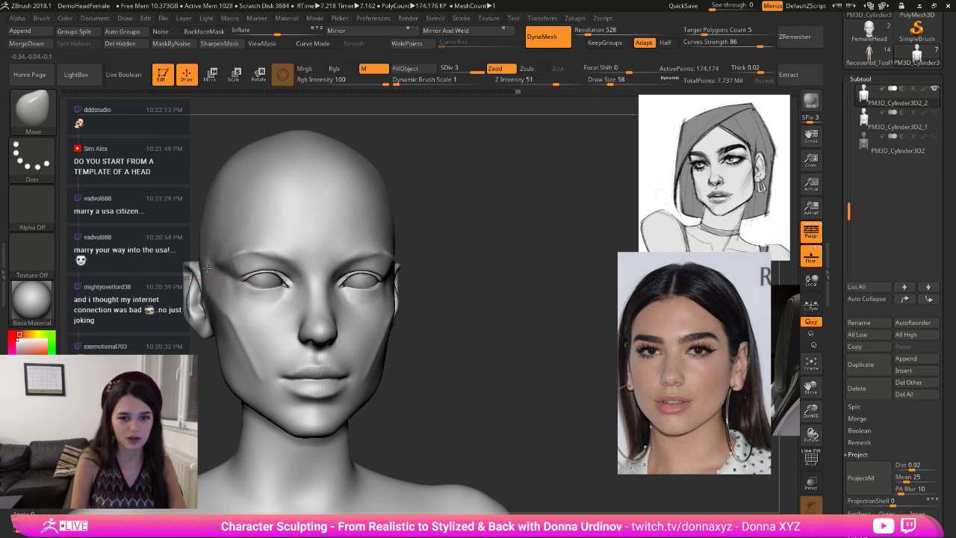
- Smooth the cheek hollows and jaw at draw size 58, and raise the area between nose and upper lip with the Move brush
{"action": "mouse_move", "coordinate": [438, 235]}
{"action": "left_mouse_down"}
{"action": "mouse_move", "coordinate": [369, 282]}
{"action": "mouse_move", "coordinate": [375, 261]}
{"action": "mouse_move", "coordinate": [363, 266]}
{"action": "left_mouse_up"}
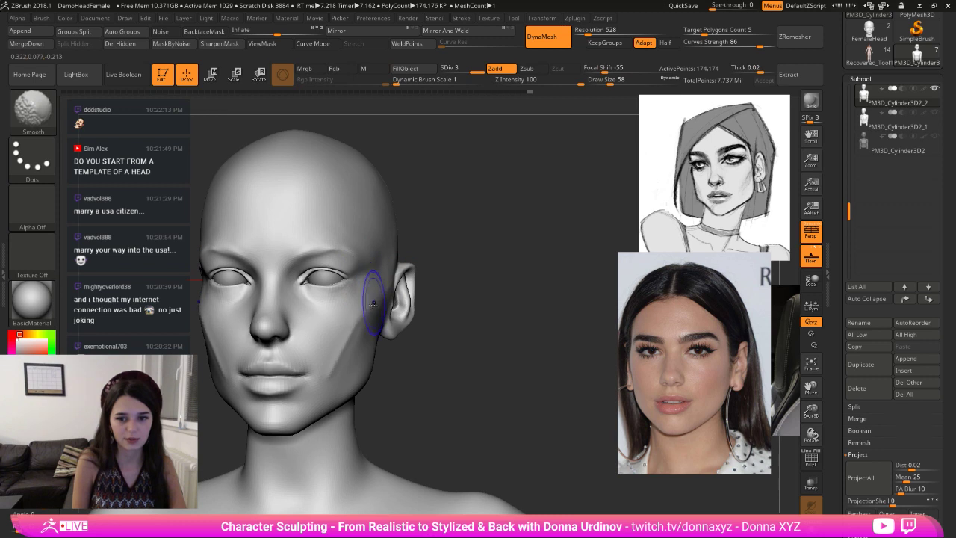
{"action": "left_click_drag", "start_coordinate": [340, 377], "coordinate": [373, 334], "text": "shift"}
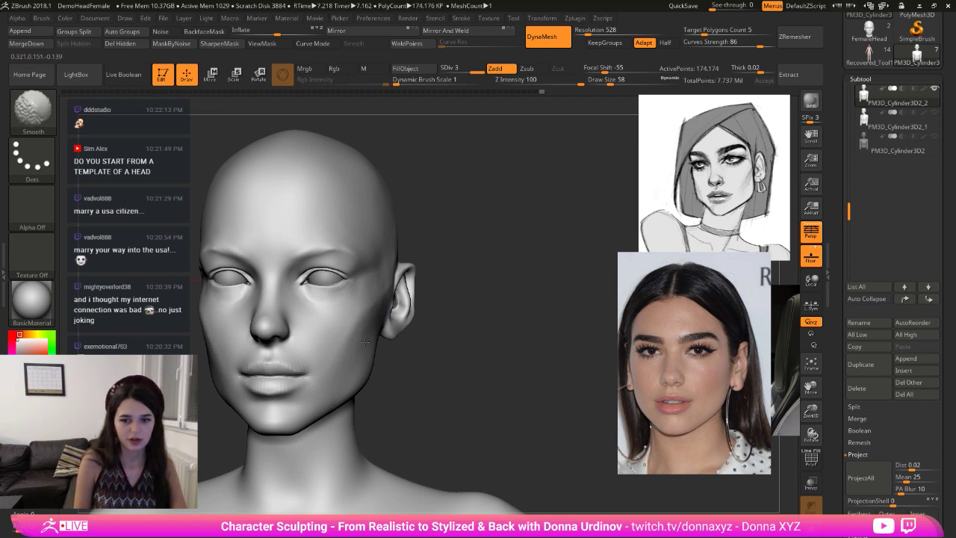
{"action": "mouse_move", "coordinate": [425, 322]}
{"action": "left_mouse_down"}
{"action": "mouse_move", "coordinate": [448, 303]}
{"action": "mouse_move", "coordinate": [435, 296]}
{"action": "left_mouse_up"}
{"action": "left_click_drag", "start_coordinate": [256, 349], "coordinate": [250, 344], "text": "shift"}
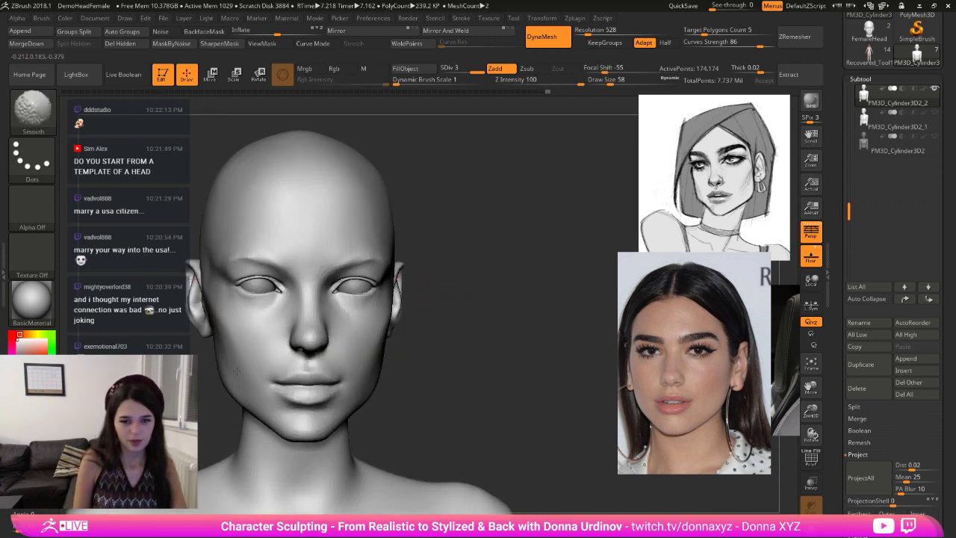
{"action": "left_click_drag", "start_coordinate": [310, 367], "coordinate": [311, 360]}
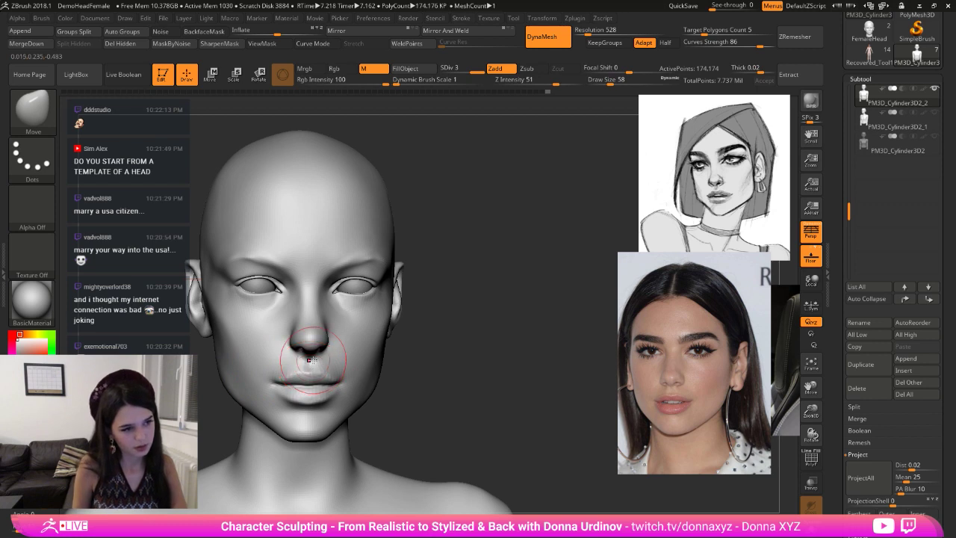
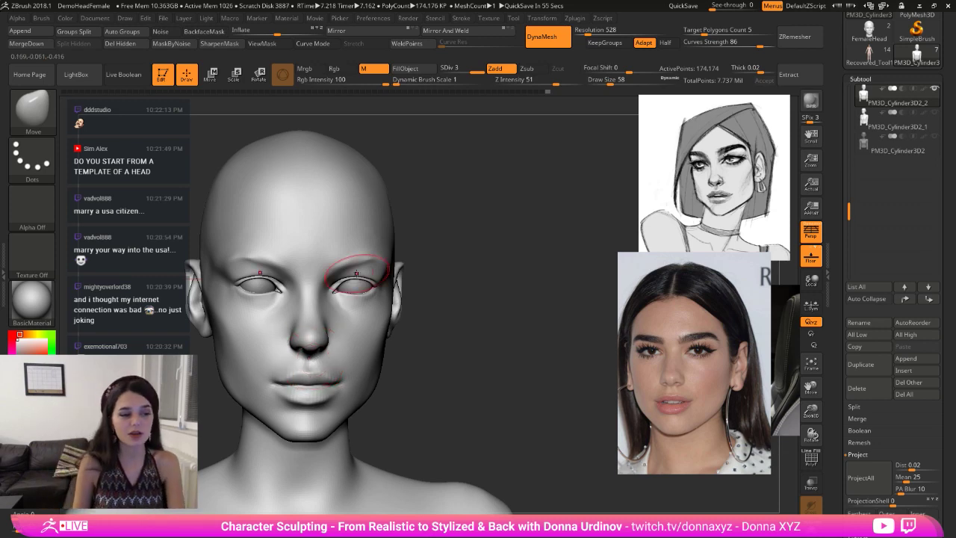
- Flatten the temple beside the outer brow with the hPolish brush at draw sizes 38 and 50
{"action": "left_click_drag", "start_coordinate": [485, 281], "coordinate": [523, 288]}
{"action": "key", "text": "b"}
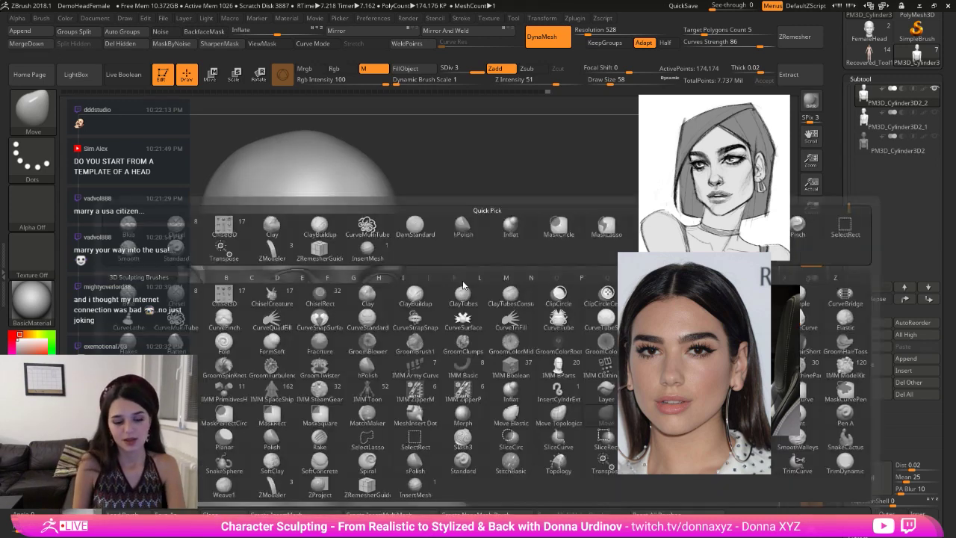
{"action": "key", "text": "h"}
{"action": "key", "text": "p"}
{"action": "key", "text": "["}
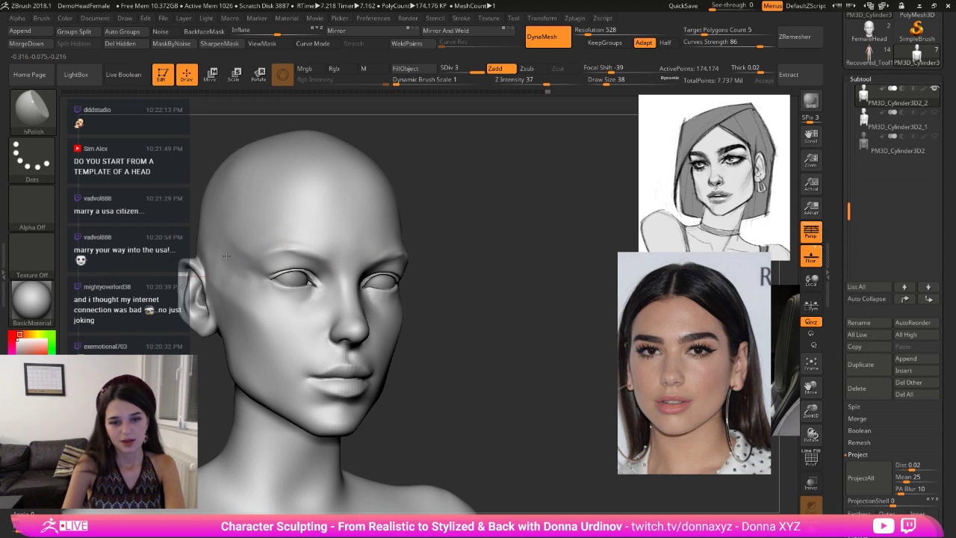
{"action": "left_click_drag", "start_coordinate": [227, 256], "coordinate": [243, 269]}
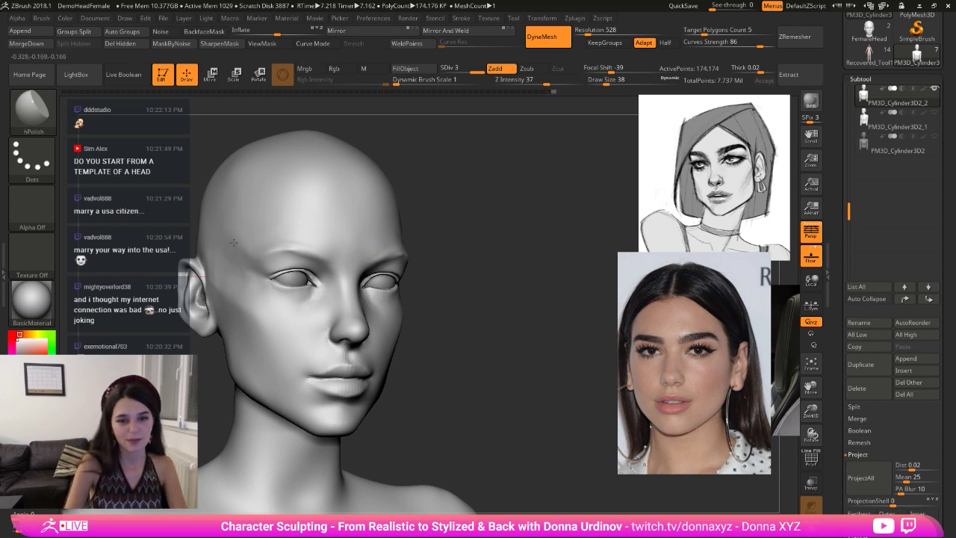
{"action": "key", "text": "bracketright"}
{"action": "key", "text": "bracketright"}
{"action": "key", "text": "bracketright"}
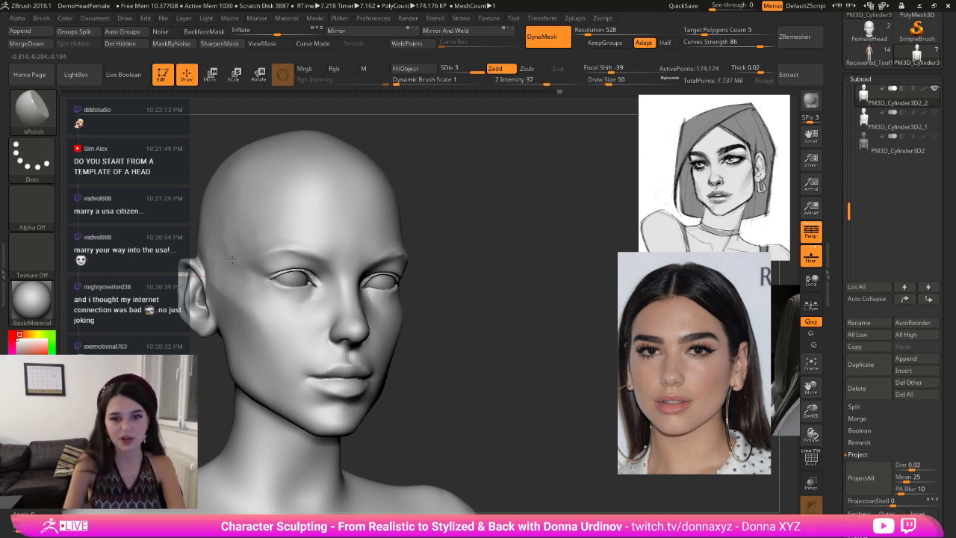
- Build up the area between the brow and upper eyelid with ClayBuildup at draw size 34 and smooth it
{"action": "left_click_drag", "start_coordinate": [423, 211], "coordinate": [459, 209]}
{"action": "key", "text": "bracketleft"}
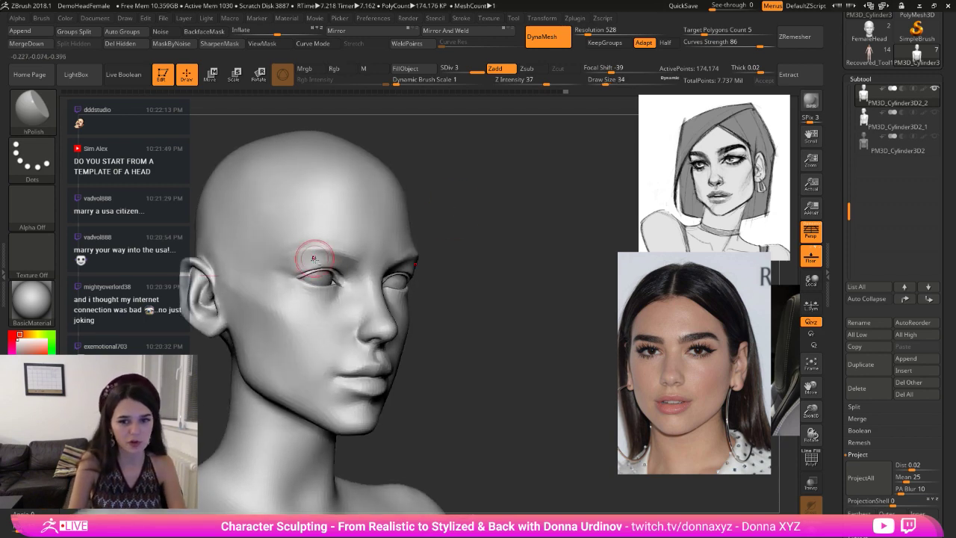
{"action": "key", "text": "b"}
{"action": "key", "text": "c"}
{"action": "key", "text": "b"}
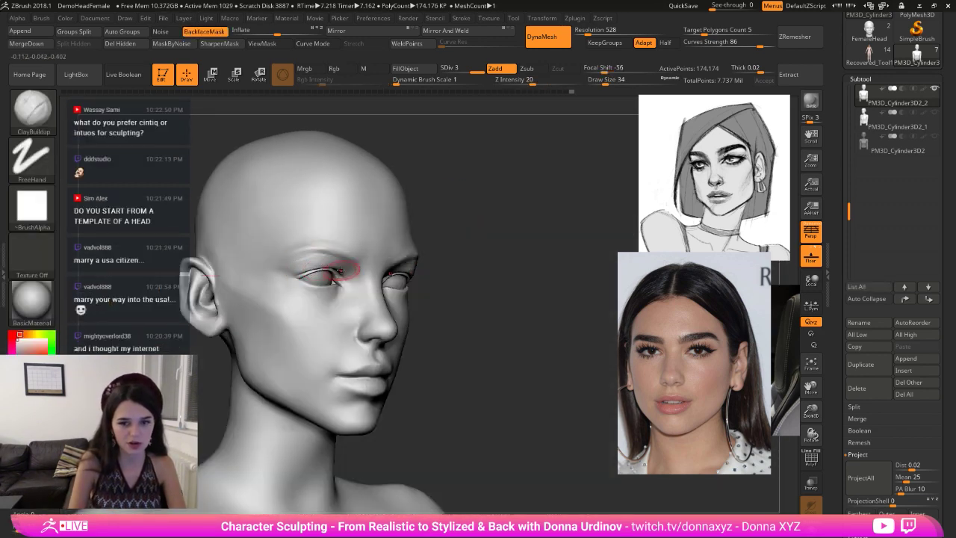
{"action": "key", "text": "shift"}
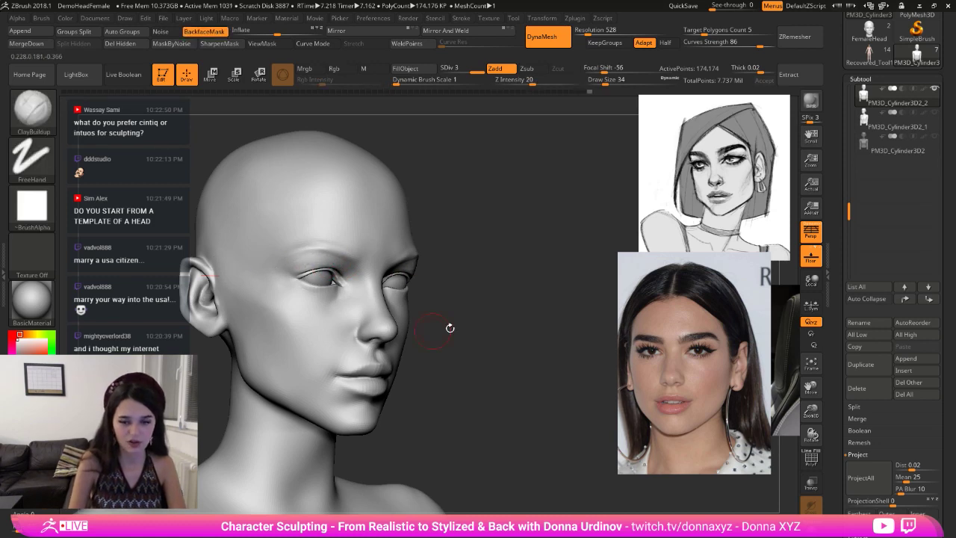
- Adjust the side contours of the head and face with the Move brush at draw sizes 46 to 122
{"action": "mouse_move", "coordinate": [450, 327]}
{"action": "left_mouse_down", "text": "shift"}
{"action": "mouse_move", "coordinate": [408, 260]}
{"action": "mouse_move", "coordinate": [433, 286]}
{"action": "left_mouse_up", "text": "shift"}
{"action": "key", "text": "b"}
{"action": "key", "text": "m"}
{"action": "key", "text": "v"}
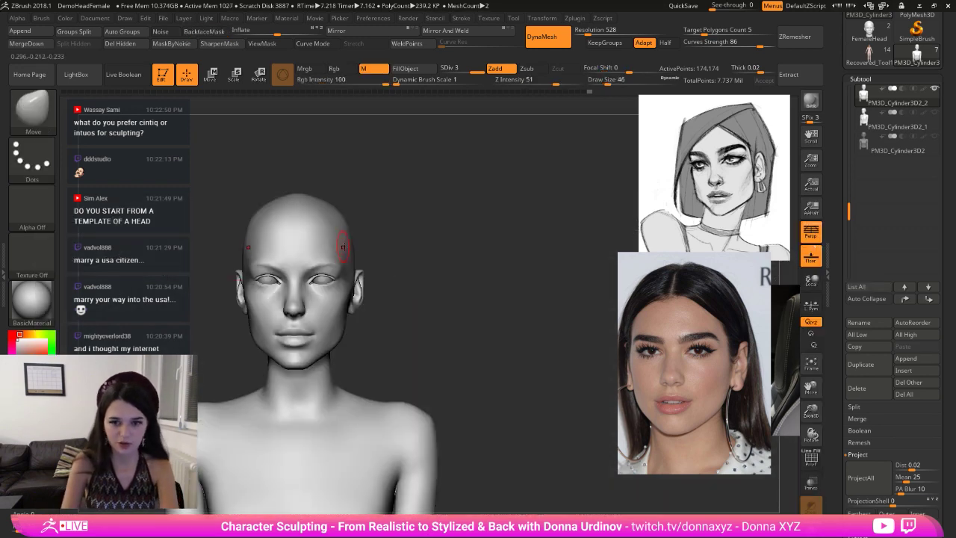
{"action": "key", "text": "bracketright"}
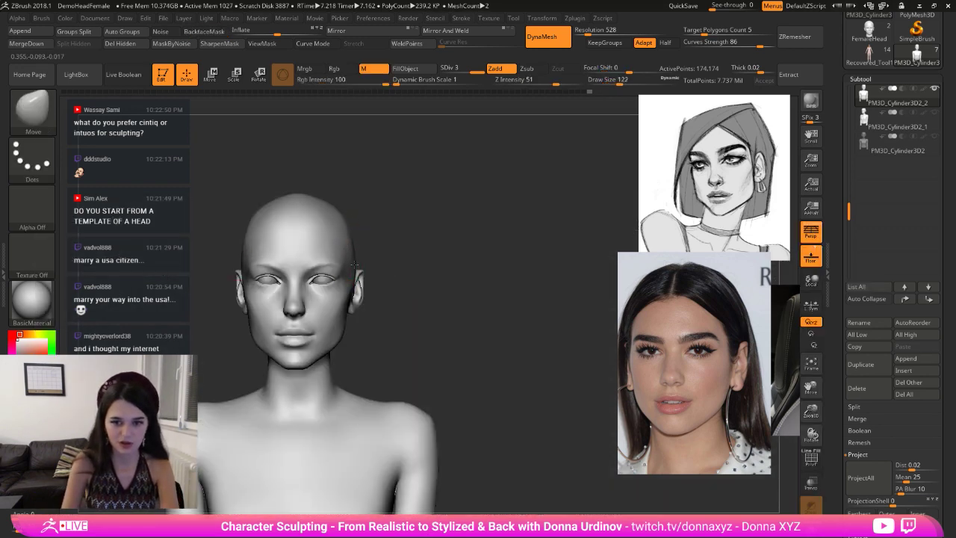
{"action": "key", "text": "bracketleft"}
{"action": "mouse_move", "coordinate": [361, 316]}
{"action": "left_mouse_down"}
{"action": "mouse_move", "coordinate": [331, 328]}
{"action": "mouse_move", "coordinate": [352, 335]}
{"action": "mouse_move", "coordinate": [323, 354]}
{"action": "mouse_move", "coordinate": [362, 338]}
{"action": "left_mouse_up"}
{"action": "key", "text": "bracketright"}
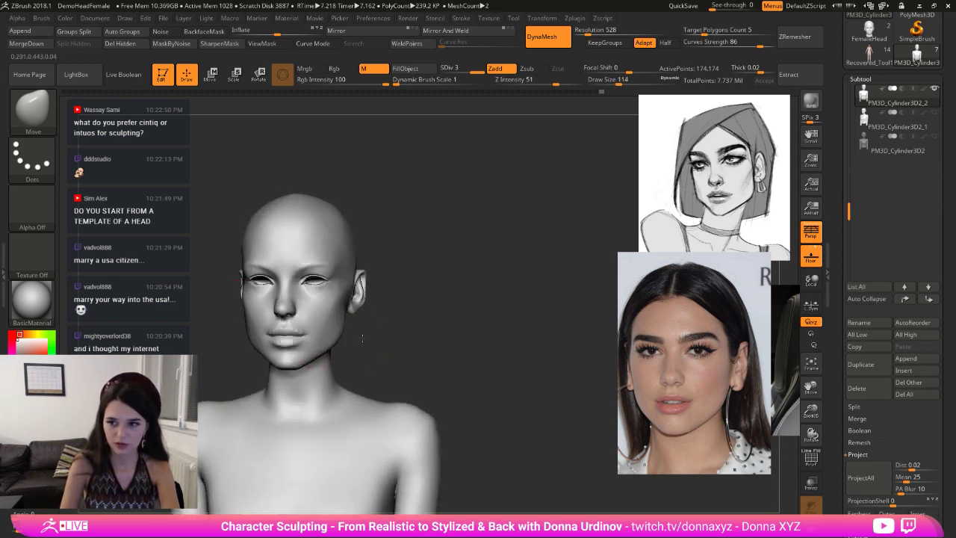
- Refine the nose bridge and brow with the Move brush at draw sizes 46, 58 and 70
{"action": "left_click_drag", "start_coordinate": [292, 364], "coordinate": [292, 305]}
{"action": "key", "text": "bracketleft"}
{"action": "key", "text": "bracketleft"}
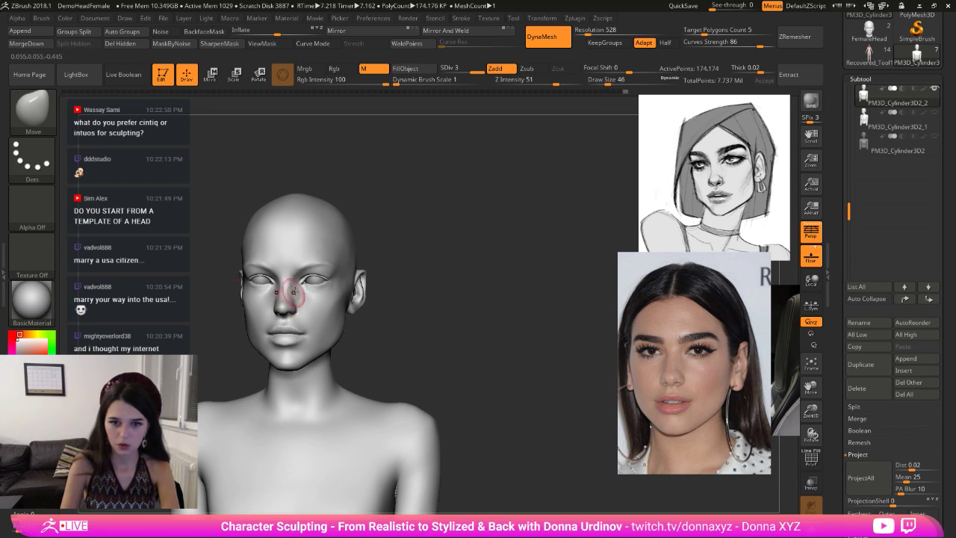
{"action": "key", "text": "bracketright"}
{"action": "left_click_drag", "start_coordinate": [296, 269], "coordinate": [305, 261]}
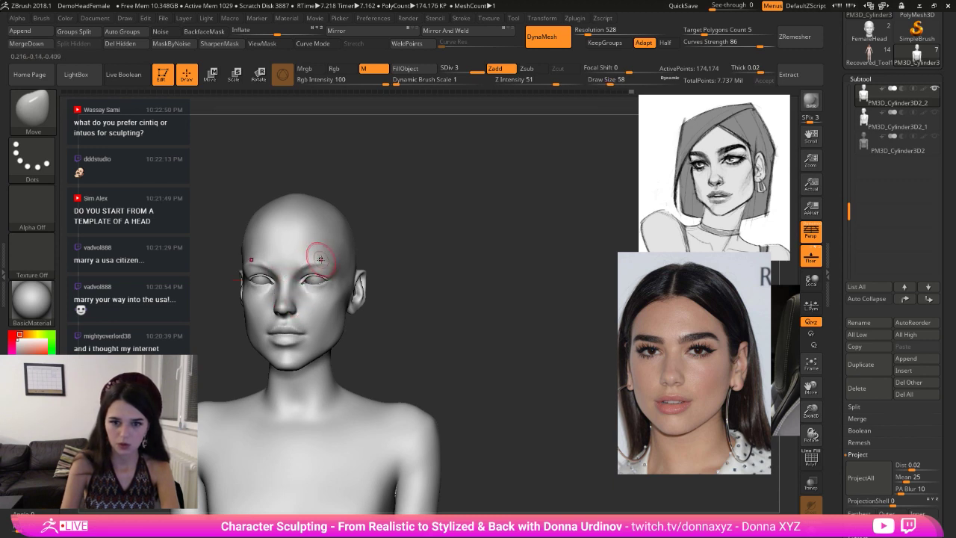
{"action": "mouse_move", "coordinate": [385, 244]}
{"action": "left_mouse_down"}
{"action": "mouse_move", "coordinate": [318, 263]}
{"action": "mouse_move", "coordinate": [335, 284]}
{"action": "left_mouse_up"}
{"action": "key", "text": "bracketright"}
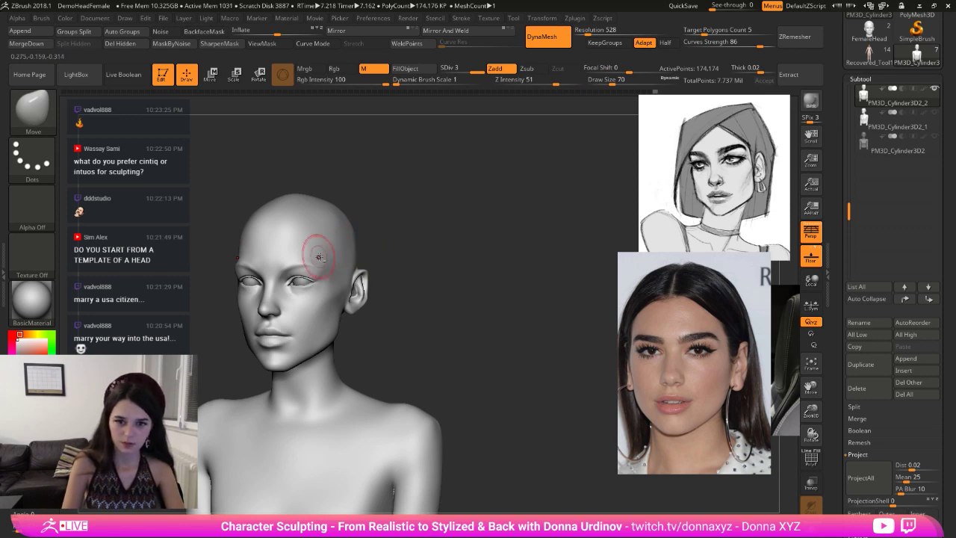
- Flatten the temple with hPolish at draw size 70 and adjust the side of the head with the Move brush
{"action": "key", "text": "b"}
{"action": "key", "text": "h"}
{"action": "key", "text": "p"}
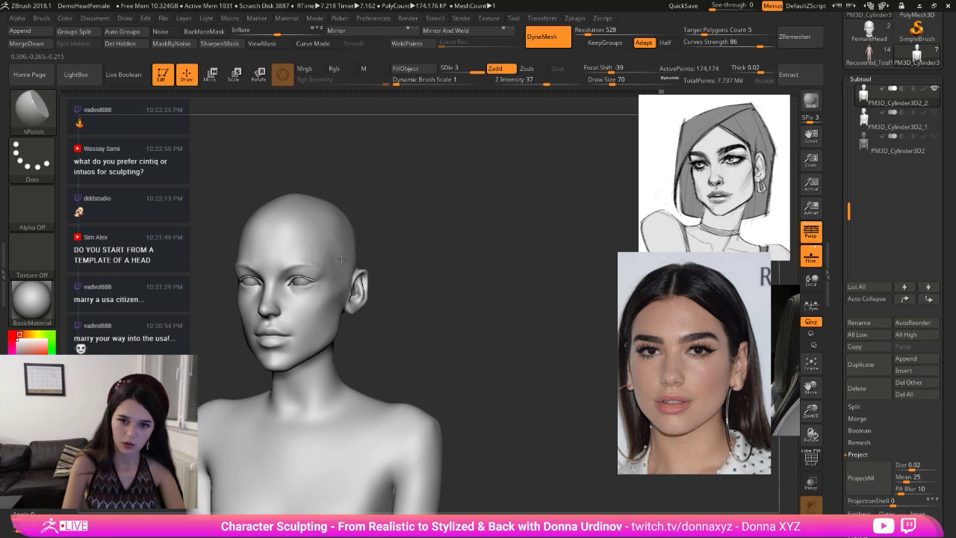
{"action": "mouse_move", "coordinate": [316, 235]}
{"action": "left_mouse_down"}
{"action": "mouse_move", "coordinate": [354, 239]}
{"action": "mouse_move", "coordinate": [354, 253]}
{"action": "left_mouse_up"}
{"action": "key", "text": "b"}
{"action": "key", "text": "m"}
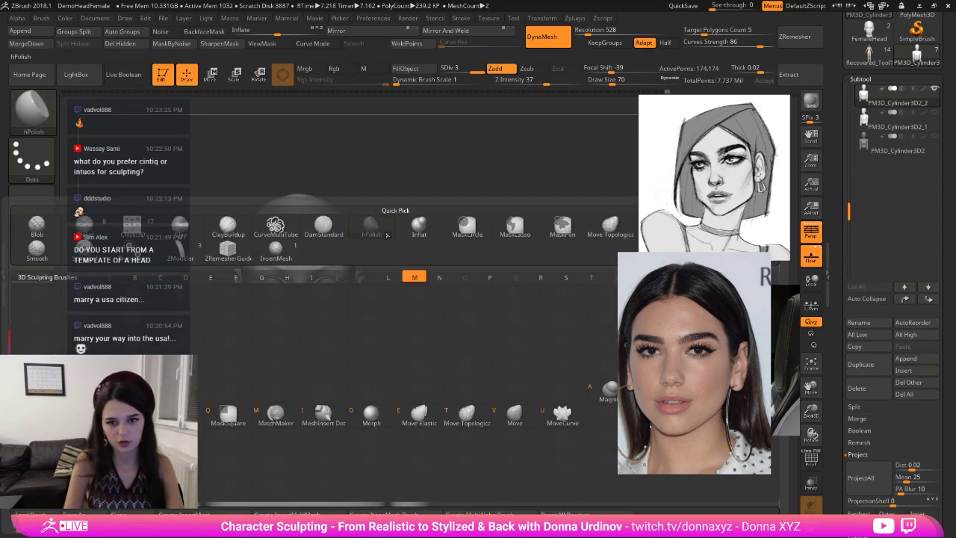
{"action": "key", "text": "v"}
{"action": "mouse_move", "coordinate": [404, 233]}
{"action": "left_mouse_down"}
{"action": "mouse_move", "coordinate": [386, 225]}
{"action": "mouse_move", "coordinate": [411, 242]}
{"action": "left_mouse_up"}
- Build up the outer brow ridge above the eye with ClayBuildup at draw size 46
{"action": "key", "text": "b"}
{"action": "key", "text": "c"}
{"action": "key", "text": "b"}
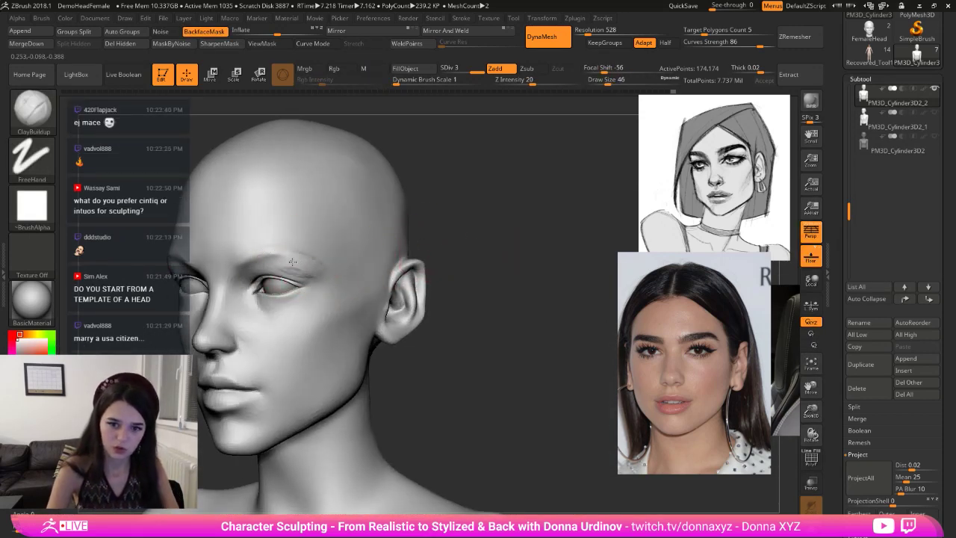
{"action": "mouse_move", "coordinate": [289, 260]}
{"action": "left_mouse_down"}
{"action": "mouse_move", "coordinate": [329, 259]}
{"action": "mouse_move", "coordinate": [348, 245]}
{"action": "left_mouse_up"}
- Adjust the brow ridge with the Move brush at draw size 46 and shift the portrait photo to uncover the car photo
{"action": "key", "text": "b"}
{"action": "key", "text": "m"}
{"action": "key", "text": "v"}
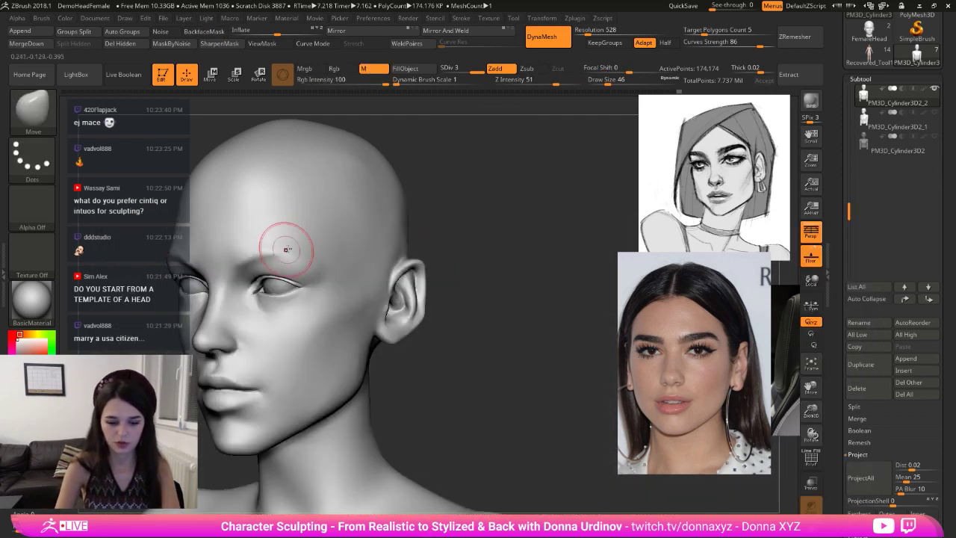
{"action": "mouse_move", "coordinate": [736, 376]}
{"action": "left_mouse_down"}
{"action": "mouse_move", "coordinate": [605, 329]}
{"action": "mouse_move", "coordinate": [730, 366]}
{"action": "left_mouse_up"}
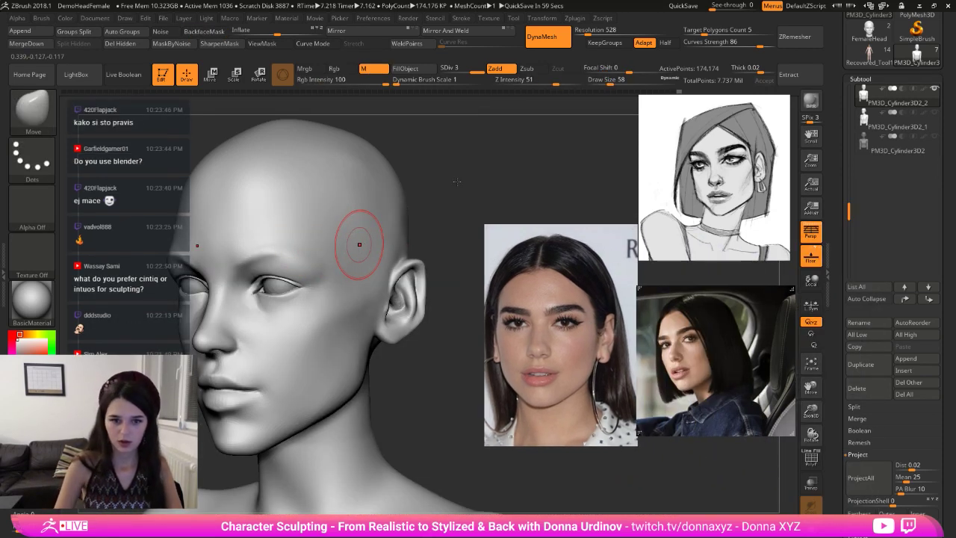
- Mask the area around the eyes and brows and push the unmasked cheekbone with the Move brush at draw size 102
{"action": "left_click_drag", "start_coordinate": [449, 201], "coordinate": [432, 220]}
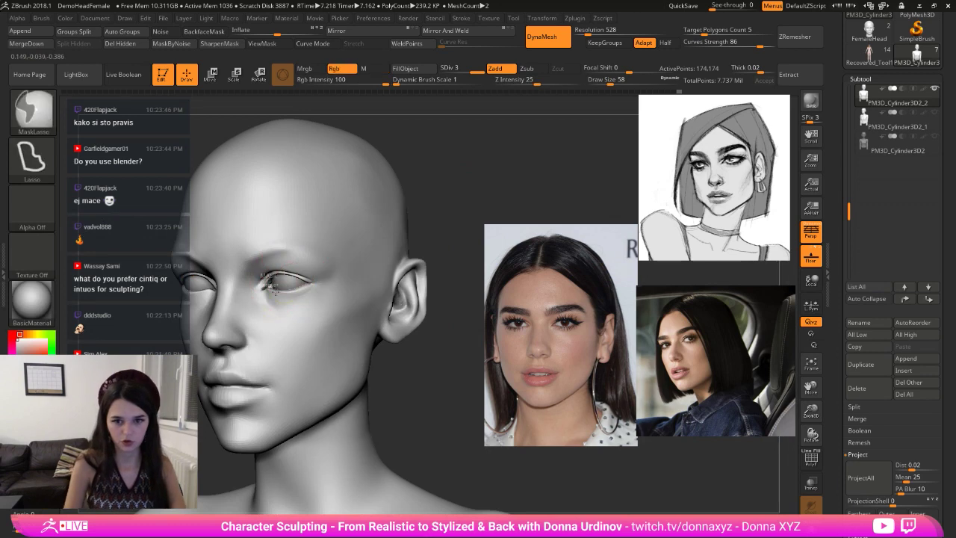
{"action": "mouse_move", "coordinate": [302, 278]}
{"action": "left_mouse_down", "text": "ctrl"}
{"action": "mouse_move", "coordinate": [329, 273]}
{"action": "mouse_move", "coordinate": [286, 312]}
{"action": "mouse_move", "coordinate": [330, 233]}
{"action": "left_mouse_up", "text": "ctrl"}
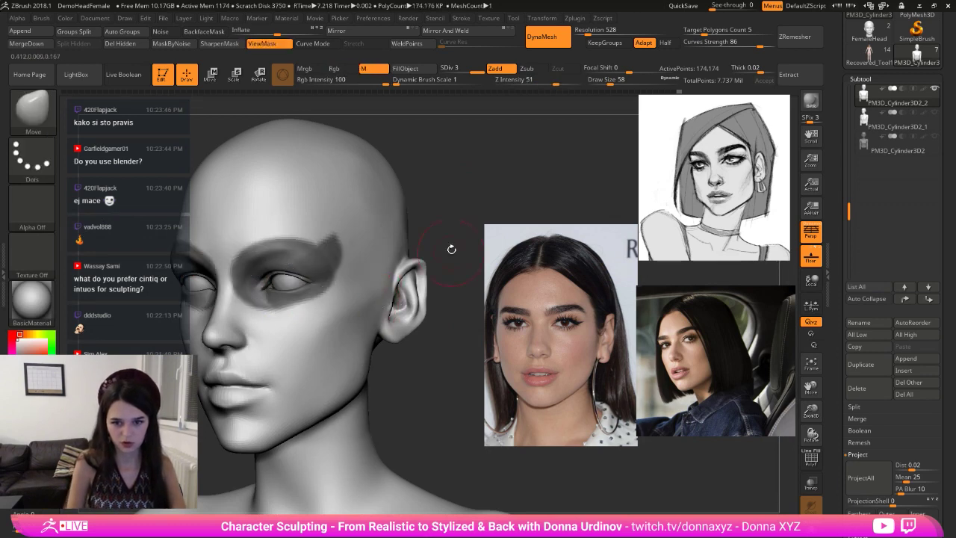
{"action": "key", "text": "b"}
{"action": "key", "text": "m"}
{"action": "key", "text": "v"}
{"action": "key", "text": "]"}
{"action": "key", "text": "]"}
{"action": "key", "text": "]"}
{"action": "key", "text": "]"}
{"action": "key", "text": "]"}
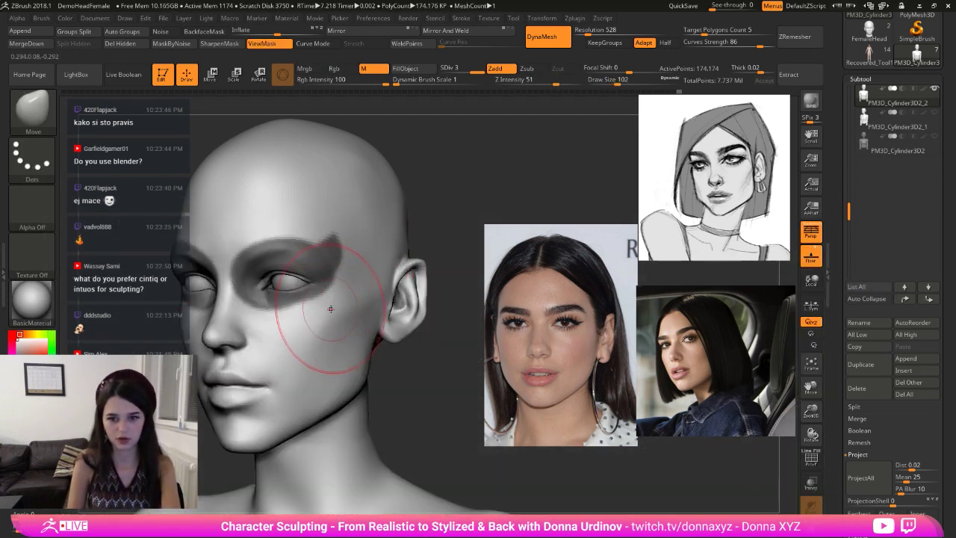
- Reshape the cheekbone and cheek around the masked eyes with the Move brush at draw size 110, and clear the mask
{"action": "key", "text": "ctrl+z"}
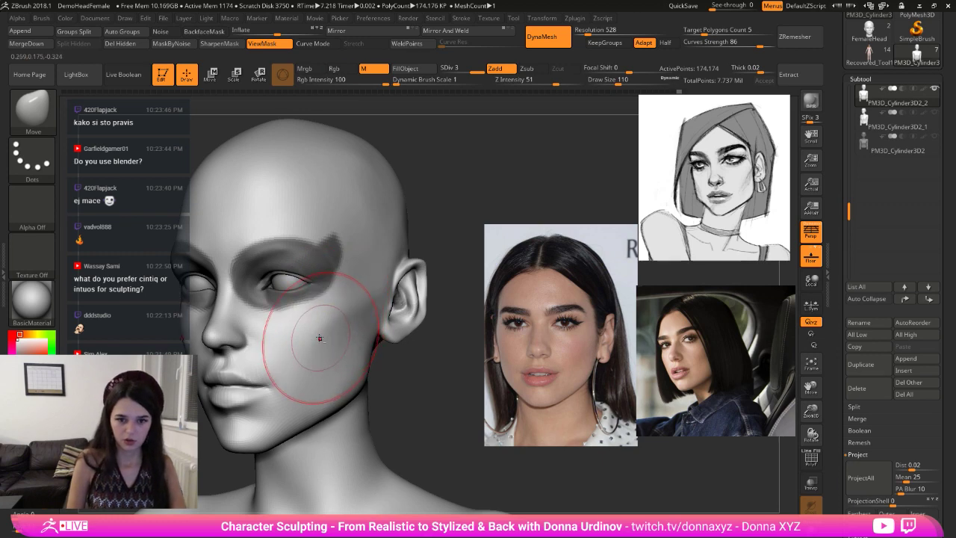
{"action": "mouse_move", "coordinate": [441, 298]}
{"action": "left_mouse_down"}
{"action": "mouse_move", "coordinate": [472, 216]}
{"action": "mouse_move", "coordinate": [372, 263]}
{"action": "left_mouse_up"}
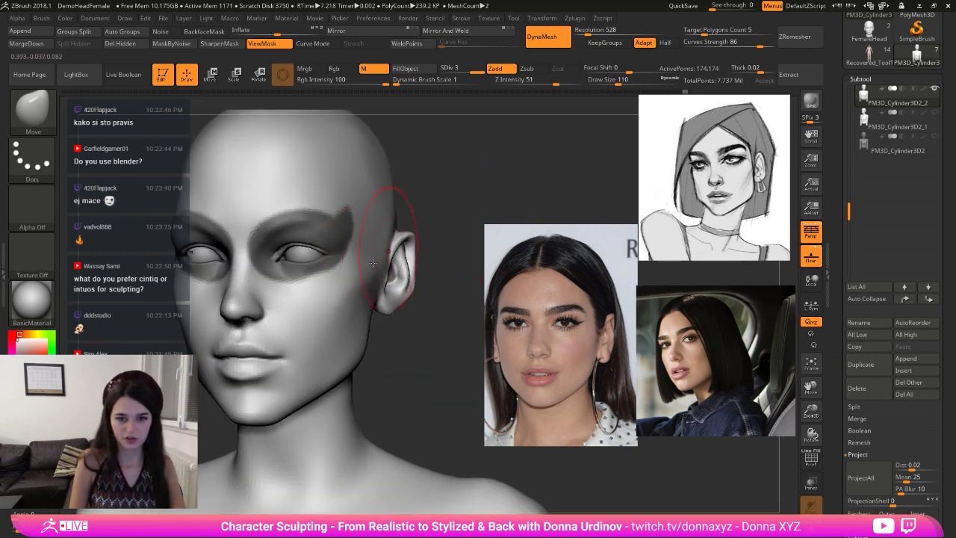
{"action": "left_click_drag", "start_coordinate": [371, 337], "coordinate": [341, 246]}
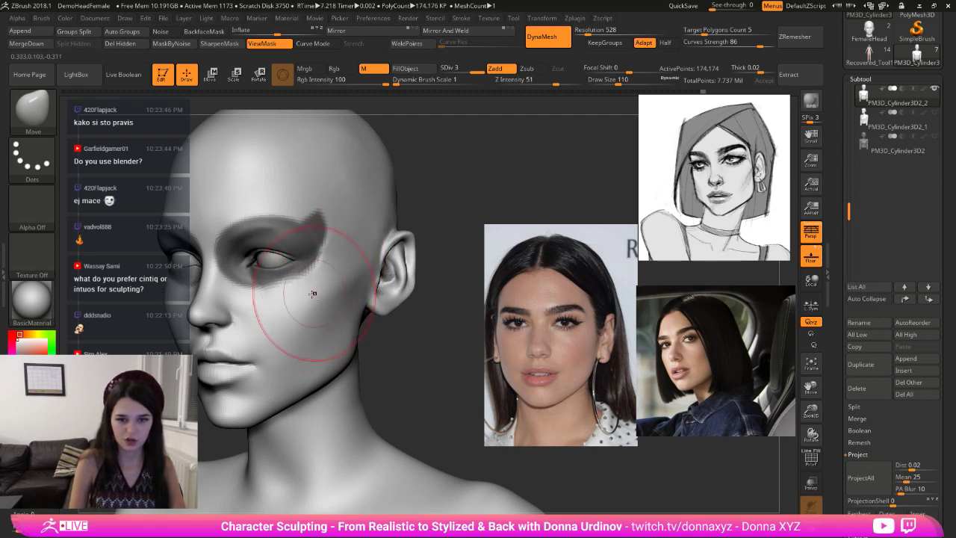
{"action": "left_click_drag", "start_coordinate": [460, 180], "coordinate": [340, 271]}
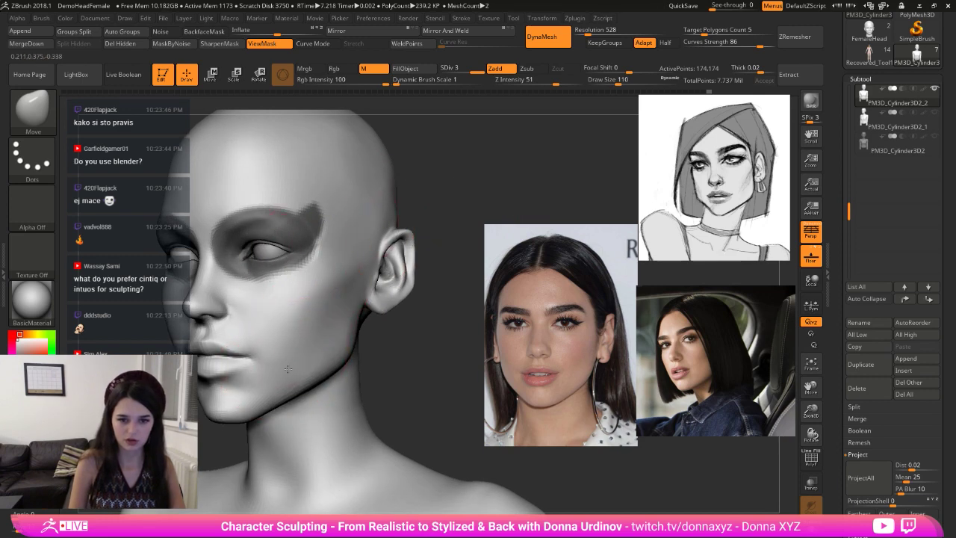
{"action": "key", "text": "shift"}
{"action": "mouse_move", "coordinate": [463, 179]}
{"action": "left_mouse_down", "text": "ctrl"}
{"action": "mouse_move", "coordinate": [482, 189]}
{"action": "mouse_move", "coordinate": [450, 201]}
{"action": "mouse_move", "coordinate": [441, 222]}
{"action": "mouse_move", "coordinate": [430, 218]}
{"action": "left_mouse_up", "text": "ctrl"}
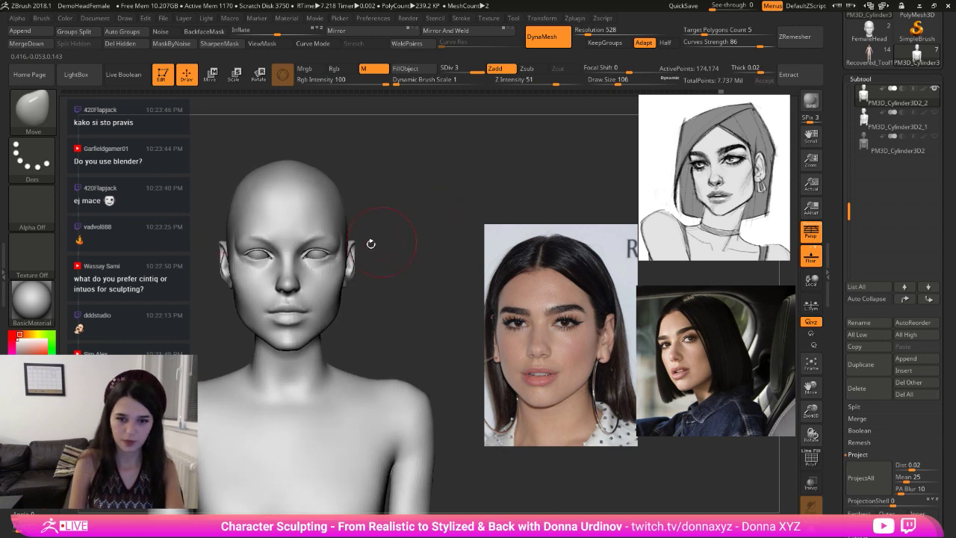
- Adjust the jaw and lower cheek contour with the Move brush at draw sizes 110 and 138
{"action": "mouse_move", "coordinate": [359, 266]}
{"action": "left_mouse_down", "text": "shift"}
{"action": "mouse_move", "coordinate": [357, 239]}
{"action": "mouse_move", "coordinate": [406, 228]}
{"action": "left_mouse_up", "text": "shift"}
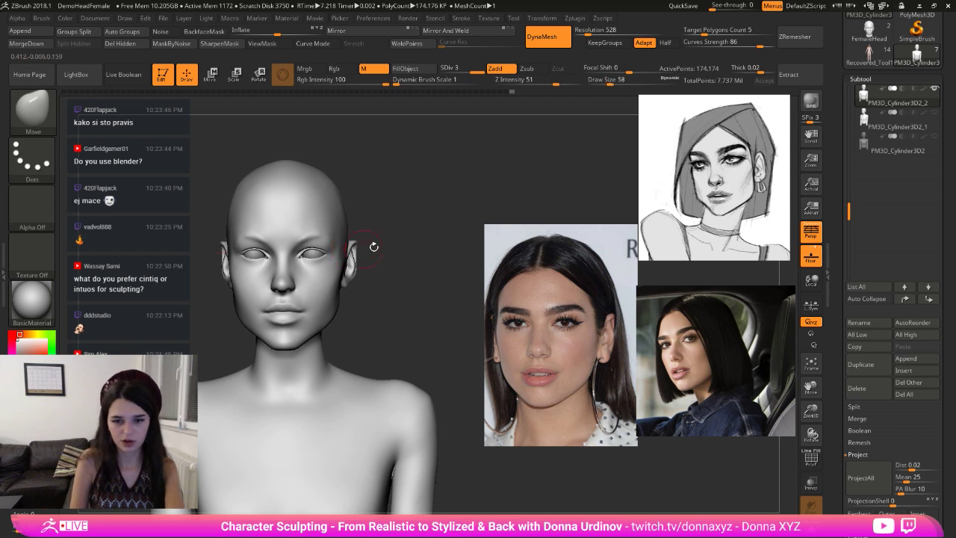
{"action": "key", "text": "bracketright"}
{"action": "key", "text": "bracketright"}
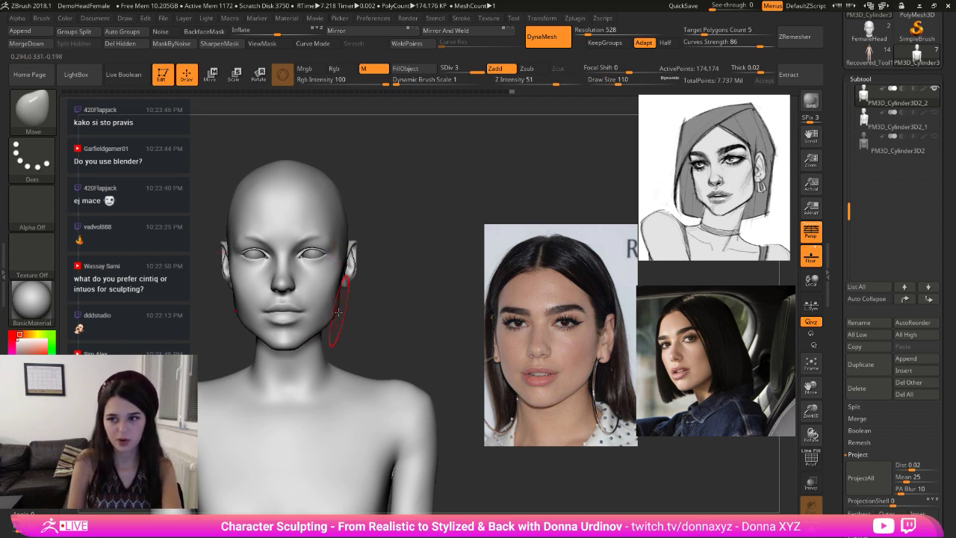
{"action": "right_click_drag", "start_coordinate": [338, 312], "coordinate": [343, 312]}
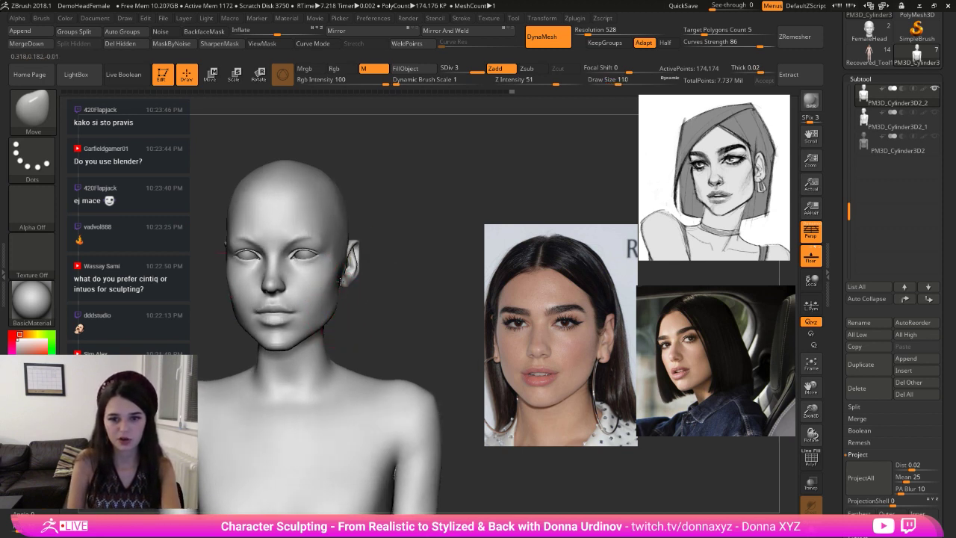
{"action": "key", "text": "bracketright"}
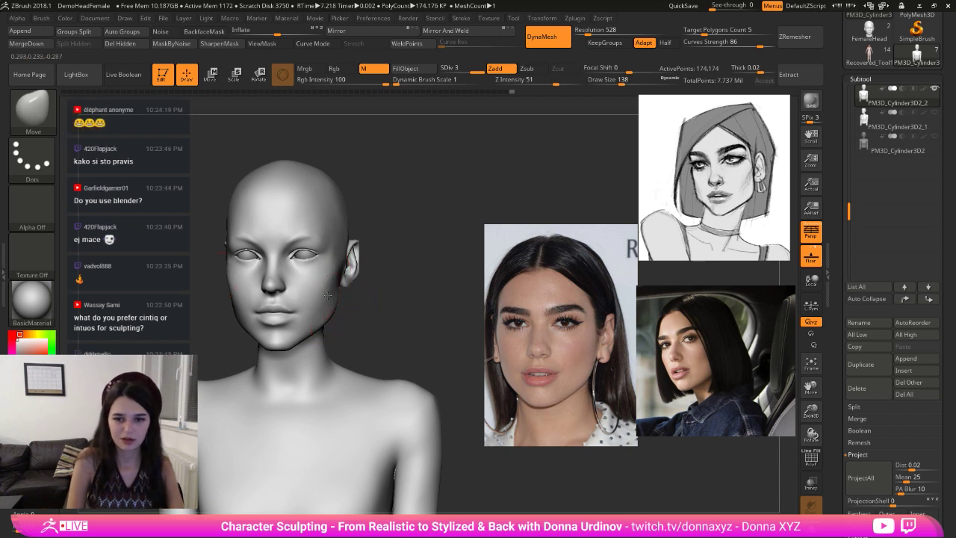
- Show the eyeballs' painted irises, make PM3D_Sphere3D1 active and rotate the eyeballs about the X axis
{"action": "left_click_drag", "start_coordinate": [369, 215], "coordinate": [574, 179]}
{"action": "scroll", "coordinate": [854, 151], "scroll_direction": "up", "scroll_amount": 3}
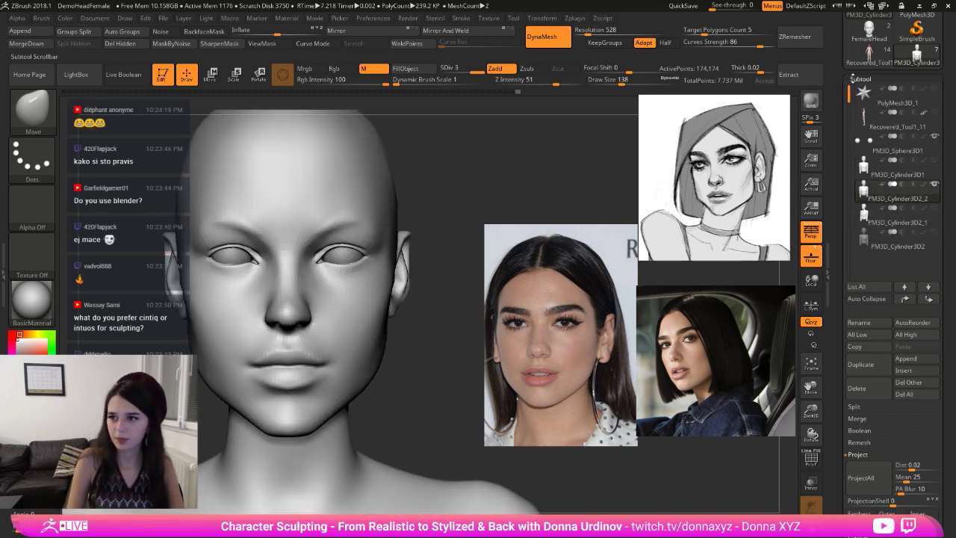
{"action": "left_click", "coordinate": [934, 138]}
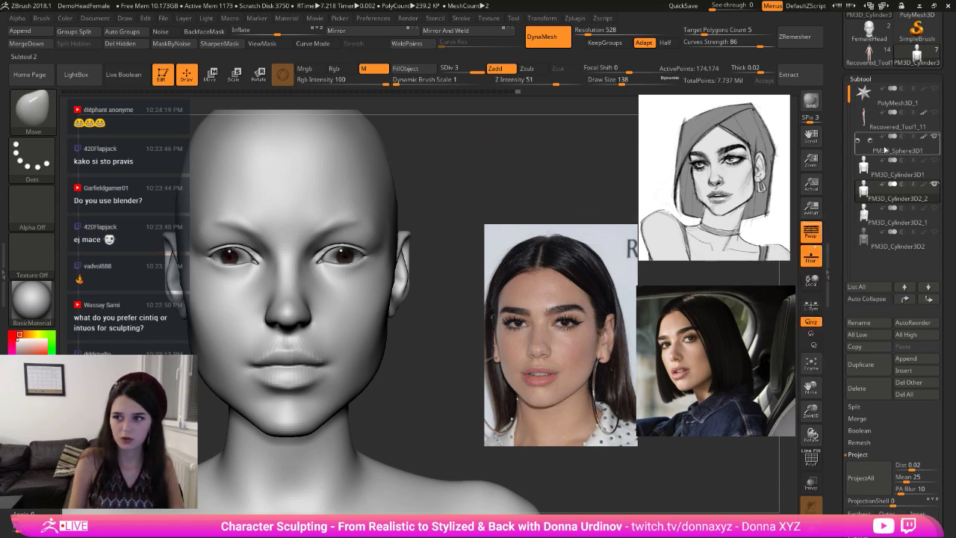
{"action": "left_click", "coordinate": [232, 250], "text": "alt"}
{"action": "key", "text": "w"}
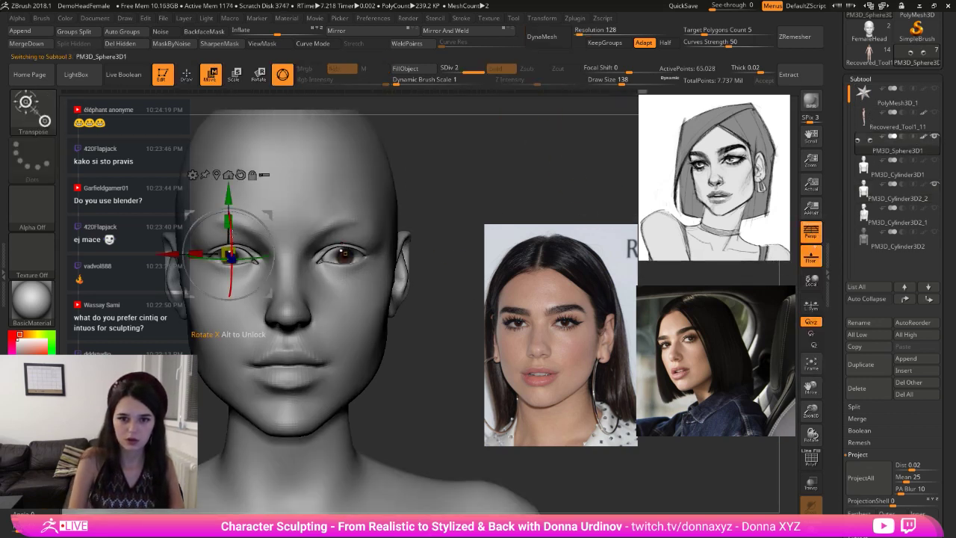
{"action": "left_click_drag", "start_coordinate": [231, 235], "coordinate": [232, 152]}
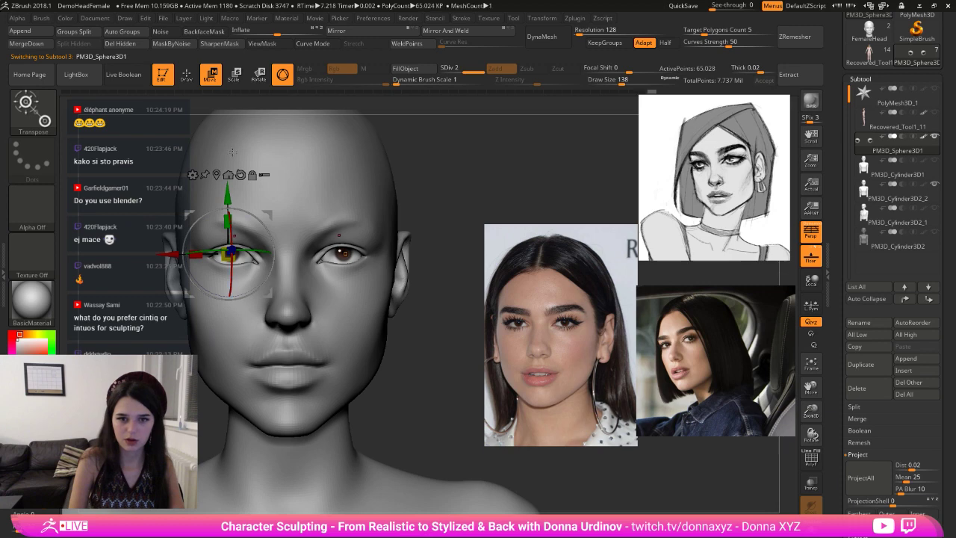
- Make the head mesh active and build up the brow ridge above the eye with the ClayBuildup brush at draw size 42
{"action": "key", "text": "q"}
{"action": "mouse_move", "coordinate": [457, 209]}
{"action": "left_mouse_down"}
{"action": "mouse_move", "coordinate": [422, 192]}
{"action": "mouse_move", "coordinate": [435, 186]}
{"action": "mouse_move", "coordinate": [459, 198]}
{"action": "left_mouse_up"}
{"action": "left_click", "coordinate": [340, 205], "text": "alt"}
{"action": "key", "text": "b"}
{"action": "key", "text": "c"}
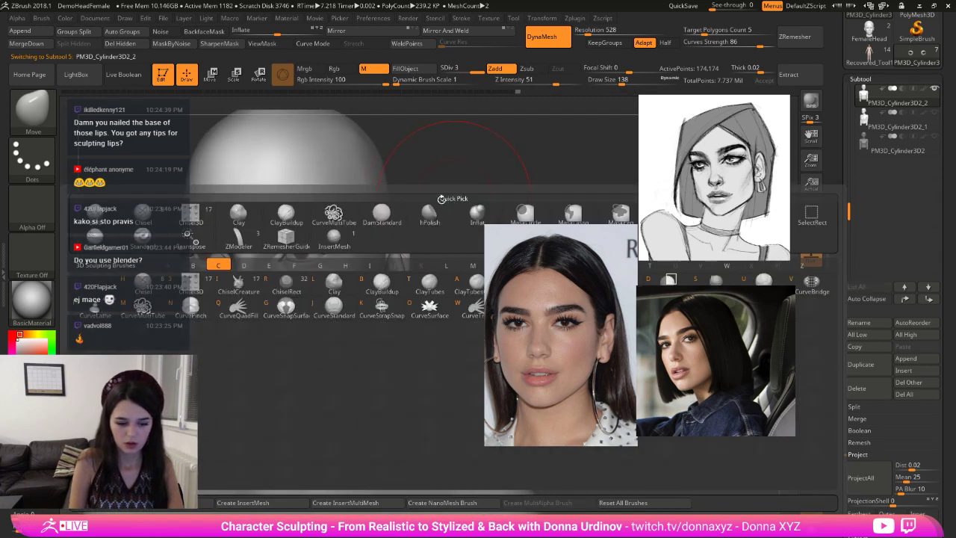
{"action": "key", "text": "b"}
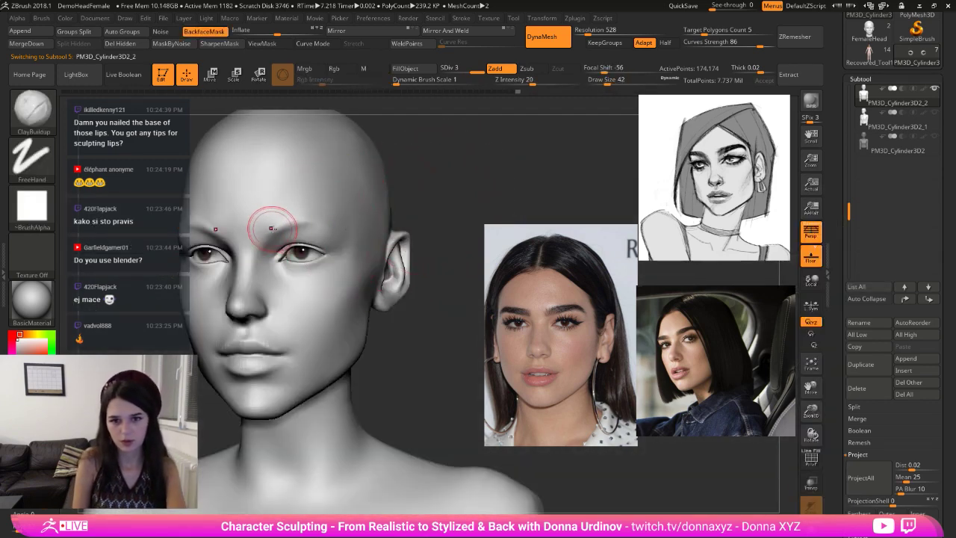
{"action": "left_click_drag", "start_coordinate": [273, 229], "coordinate": [317, 214]}
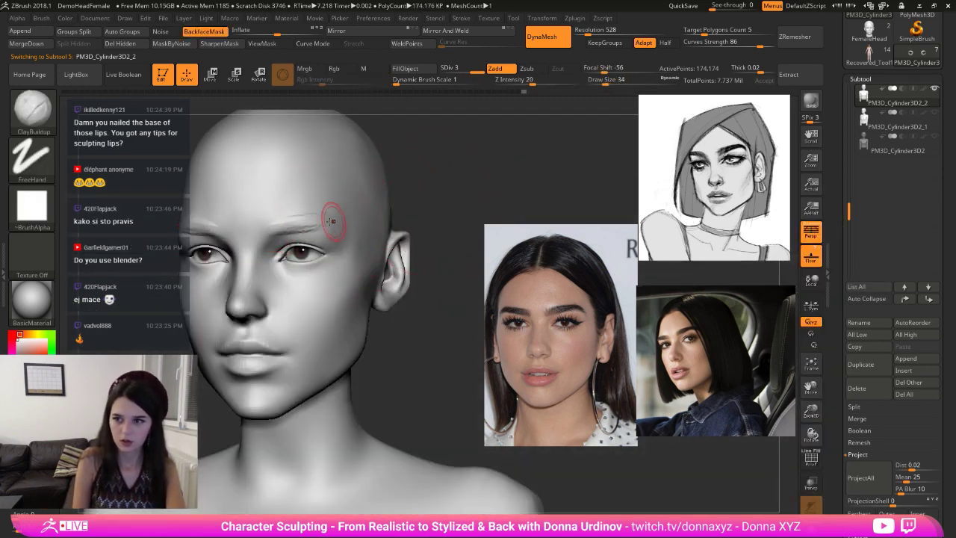
- Refine the brow from its inner end to the outer tail with ClayBuildup at draw size 26, and smooth the strokes
{"action": "key", "text": "bracketleft"}
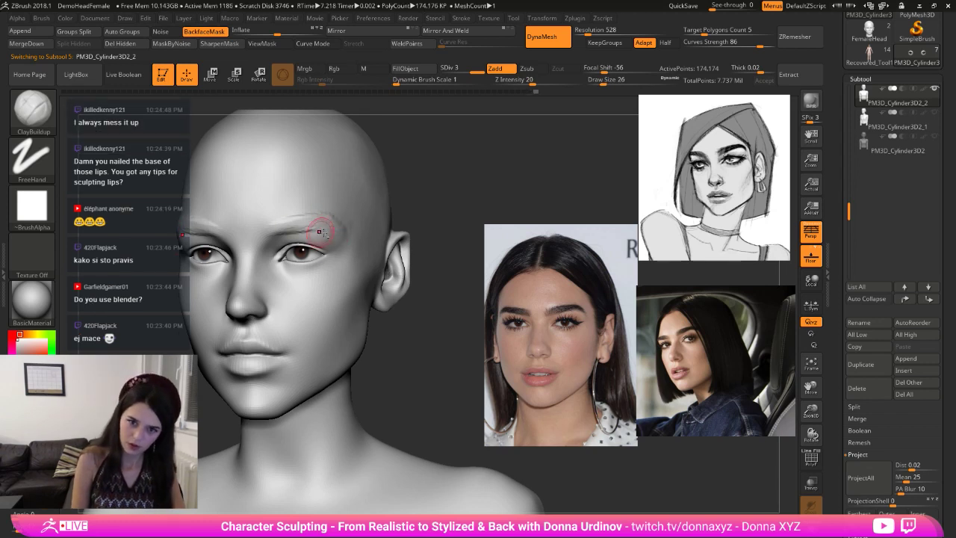
{"action": "left_click_drag", "start_coordinate": [288, 231], "coordinate": [337, 233]}
{"action": "left_click_drag", "start_coordinate": [267, 230], "coordinate": [312, 218]}
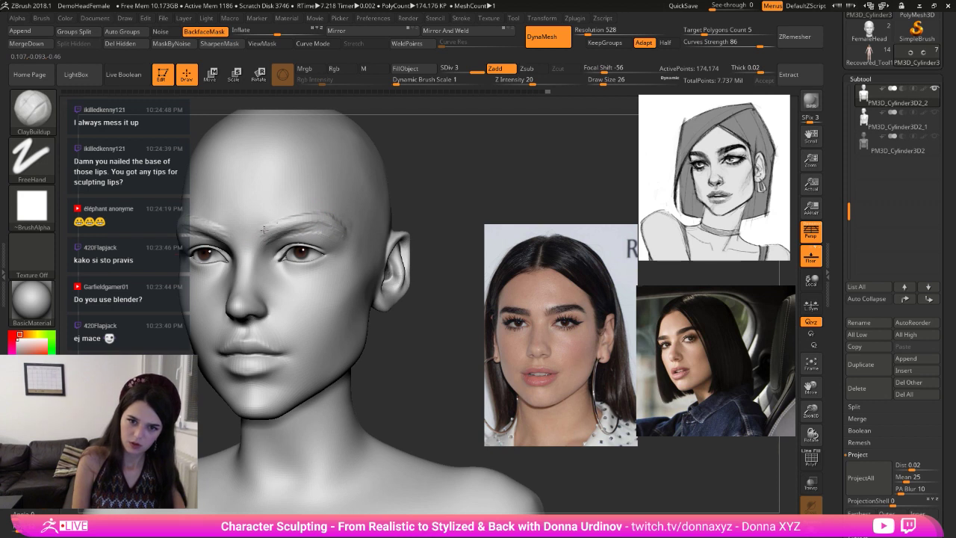
{"action": "key", "text": "shift"}
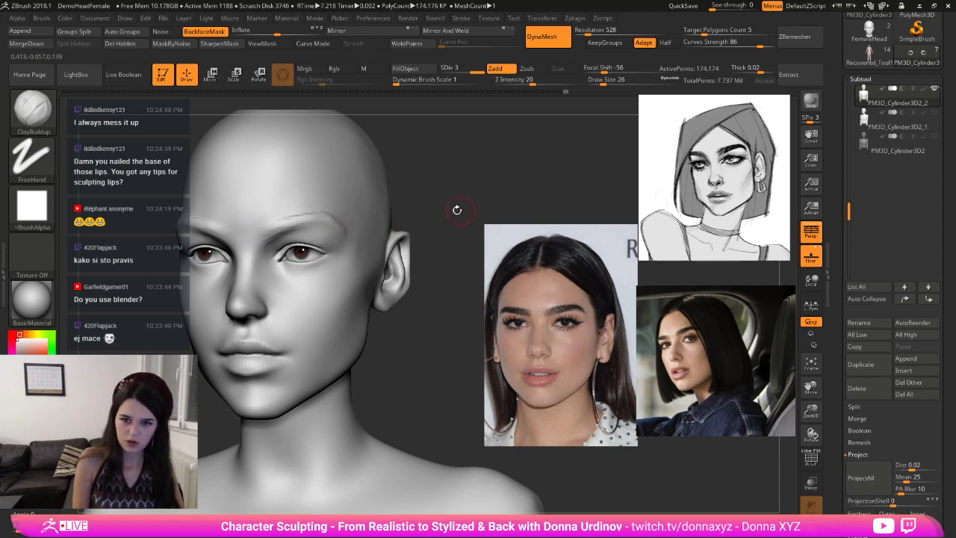
{"action": "left_click_drag", "start_coordinate": [457, 210], "coordinate": [449, 206], "text": "shift"}
- Choose the Inflat brush at draw size 78 and smooth the area beside the mouth
{"action": "mouse_move", "coordinate": [446, 206]}
{"action": "left_mouse_down"}
{"action": "mouse_move", "coordinate": [418, 250]}
{"action": "mouse_move", "coordinate": [267, 332]}
{"action": "left_mouse_up"}
{"action": "key", "text": "b"}
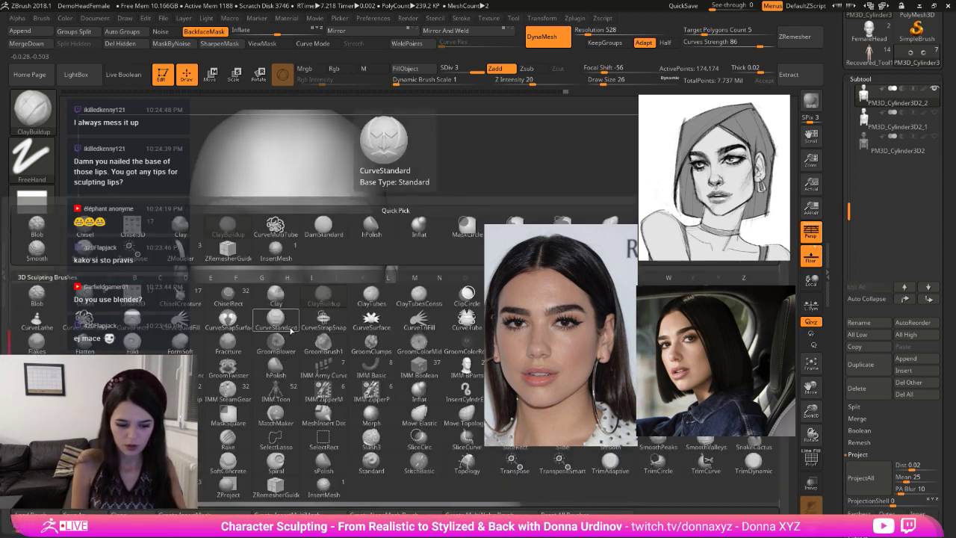
{"action": "key", "text": "i"}
{"action": "key", "text": "n"}
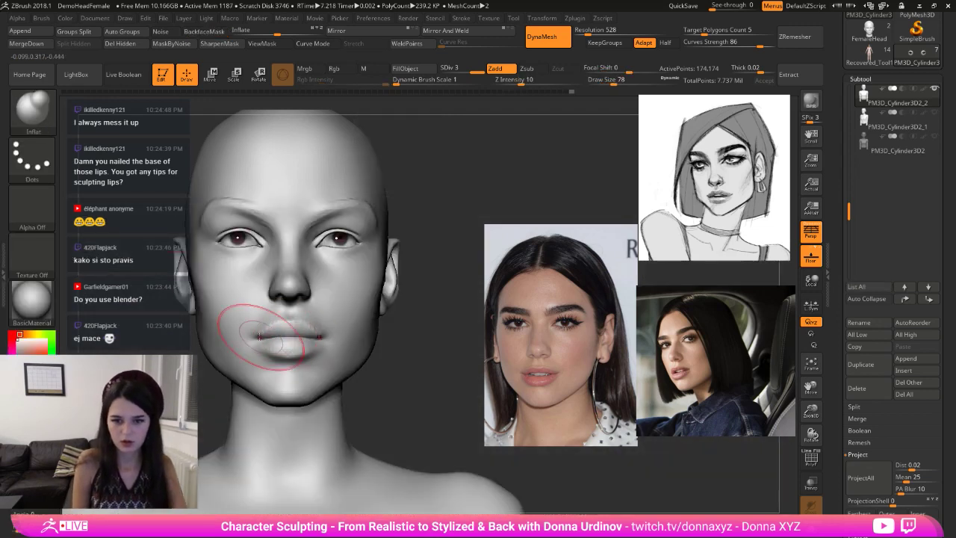
{"action": "left_click_drag", "start_coordinate": [446, 321], "coordinate": [429, 330]}
{"action": "left_click_drag", "start_coordinate": [331, 314], "coordinate": [326, 325], "text": "shift"}
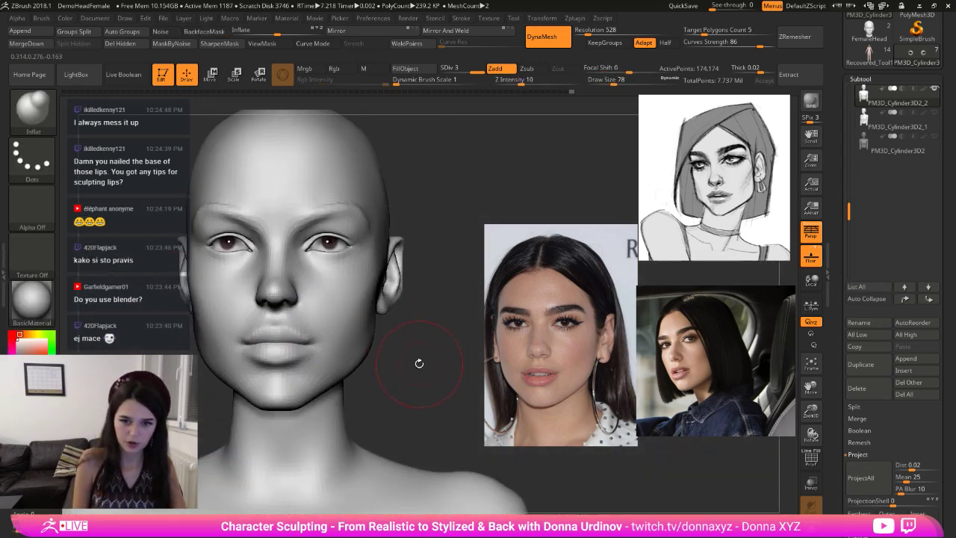
{"action": "left_click_drag", "start_coordinate": [419, 364], "coordinate": [407, 350], "text": "alt"}
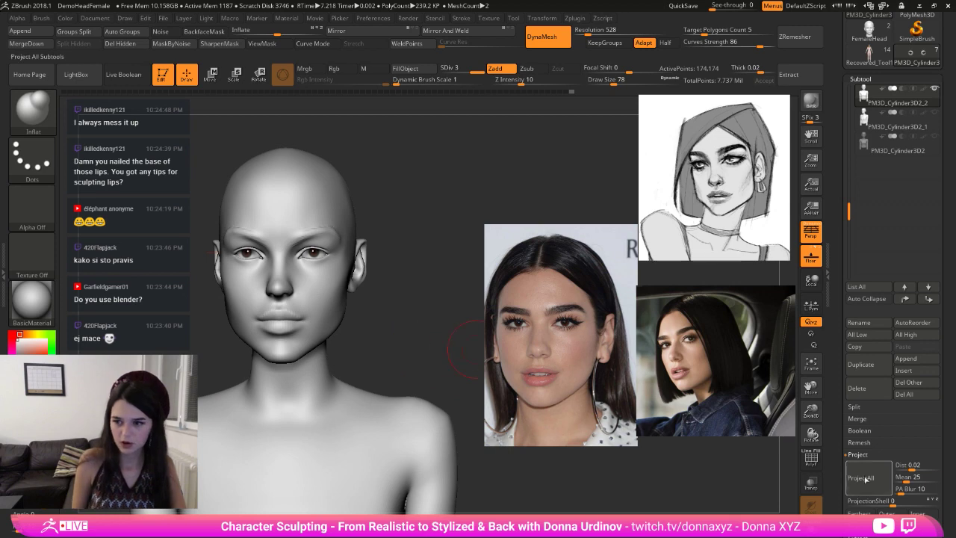
- Reshape the neck and its transition into the shoulders from front and back with the Move brush at draw sizes up to 114
{"action": "key", "text": "b"}
{"action": "key", "text": "m"}
{"action": "key", "text": "v"}
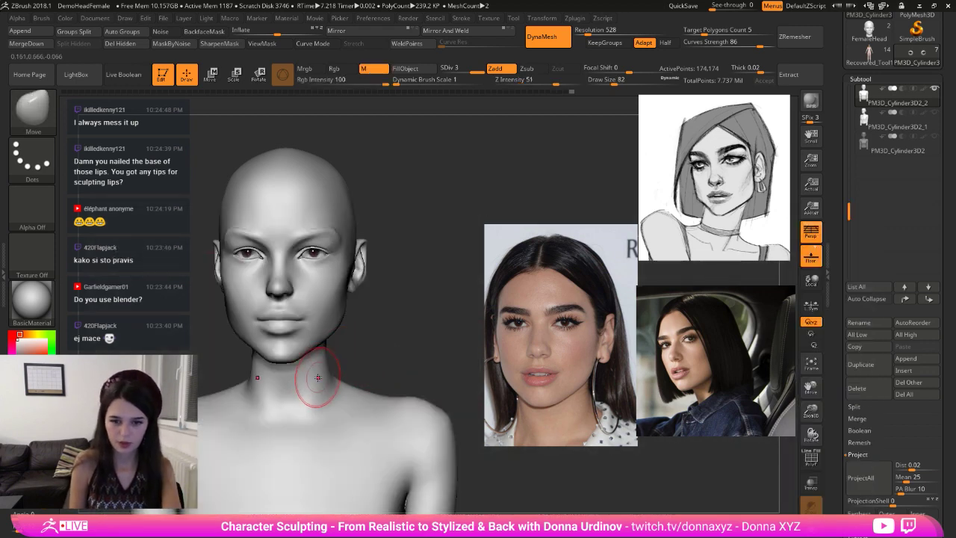
{"action": "key", "text": "bracketright"}
{"action": "key", "text": "bracketright"}
{"action": "key", "text": "bracketright"}
{"action": "mouse_move", "coordinate": [322, 382]}
{"action": "left_mouse_down"}
{"action": "mouse_move", "coordinate": [326, 348]}
{"action": "mouse_move", "coordinate": [382, 320]}
{"action": "mouse_move", "coordinate": [280, 303]}
{"action": "left_mouse_up"}
{"action": "key", "text": "bracketright"}
{"action": "right_click_drag", "start_coordinate": [385, 307], "coordinate": [356, 316]}
{"action": "key", "text": "bracketleft"}
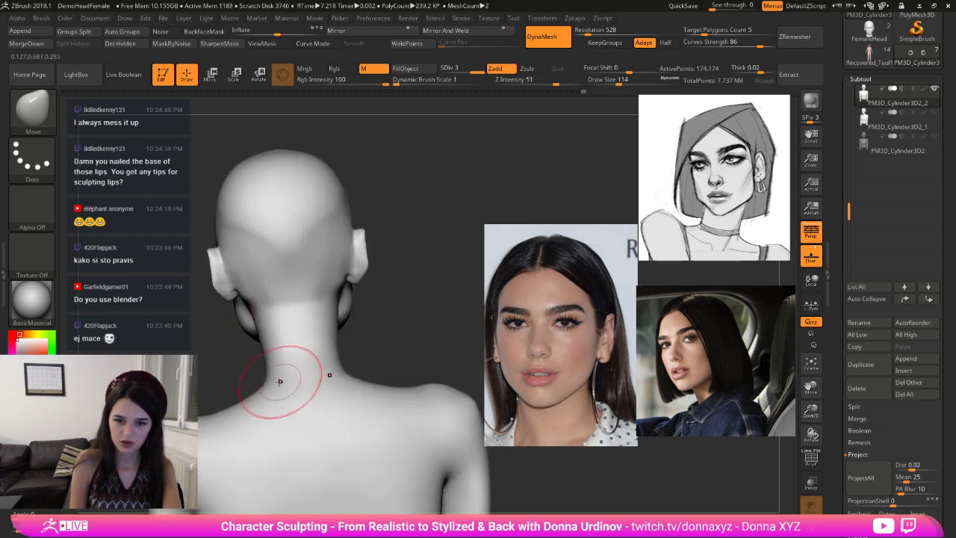
{"action": "right_click_drag", "start_coordinate": [272, 380], "coordinate": [433, 316]}
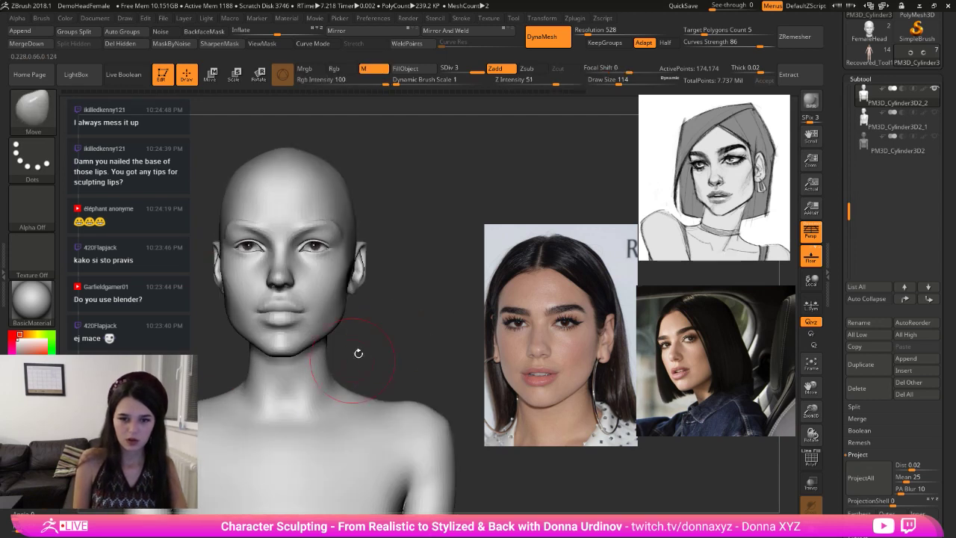
{"action": "mouse_move", "coordinate": [359, 352]}
{"action": "right_mouse_down"}
{"action": "mouse_move", "coordinate": [303, 328]}
{"action": "mouse_move", "coordinate": [330, 318]}
{"action": "right_mouse_up"}
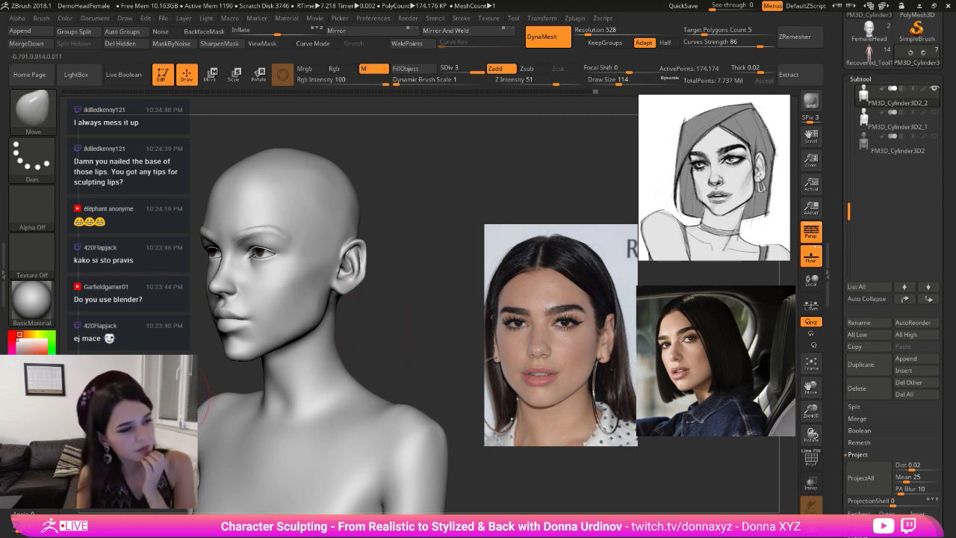
{"action": "right_click_drag", "start_coordinate": [349, 335], "coordinate": [357, 333]}
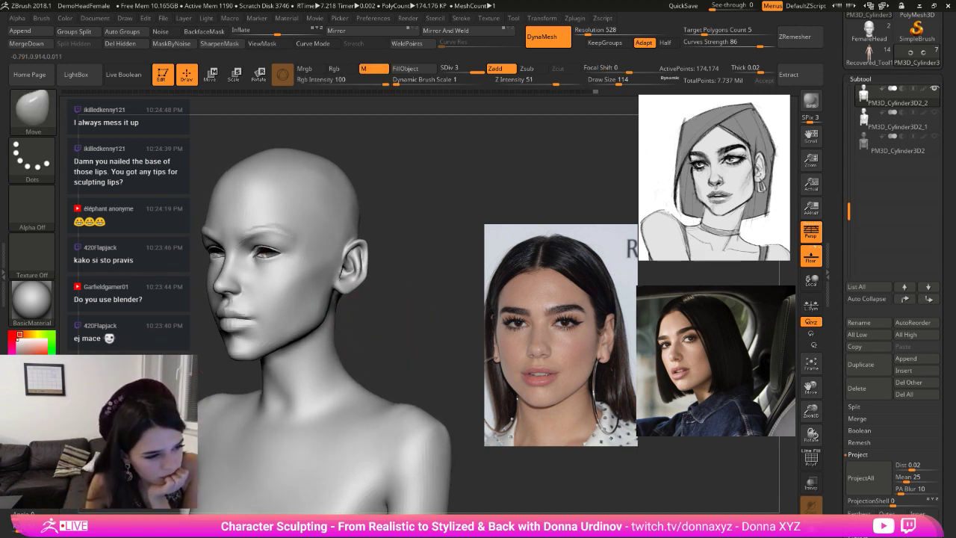
{"action": "left_click_drag", "start_coordinate": [105, 355], "coordinate": [115, 345]}
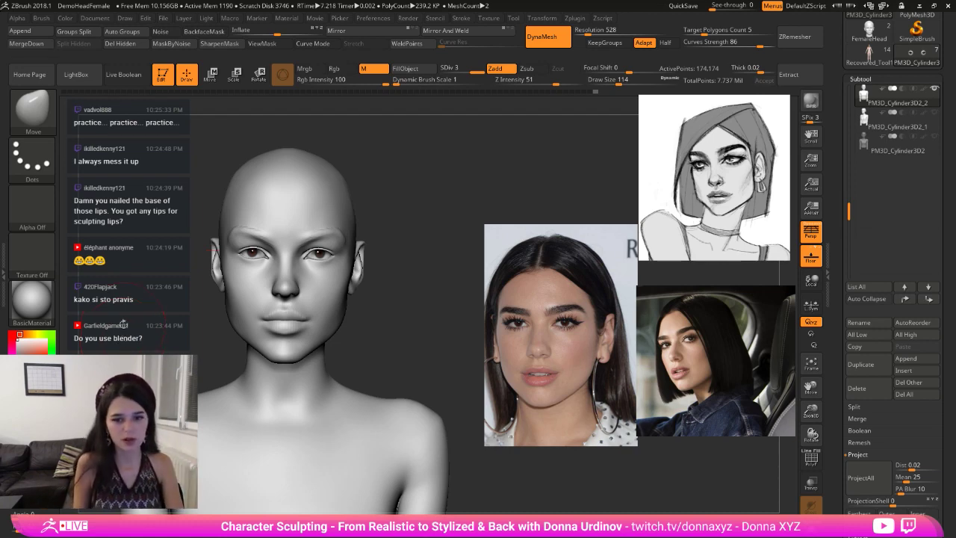
- Carve the parting line of a pair of demonstration lips on the cheek with the DamStandard brush, starting at draw size 10
{"action": "mouse_move", "coordinate": [388, 346]}
{"action": "left_mouse_down"}
{"action": "mouse_move", "coordinate": [428, 354]}
{"action": "mouse_move", "coordinate": [418, 388]}
{"action": "left_mouse_up"}
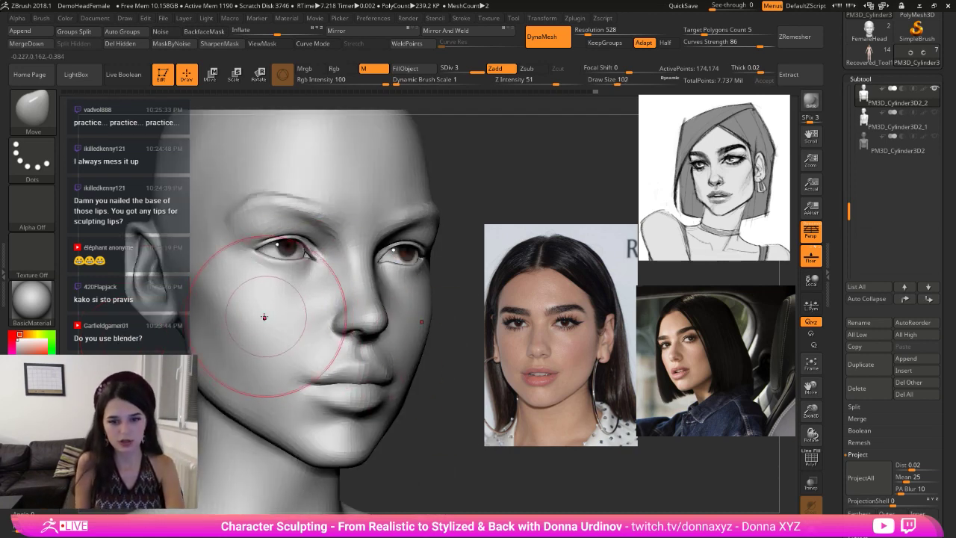
{"action": "left_click_drag", "start_coordinate": [495, 192], "coordinate": [446, 222]}
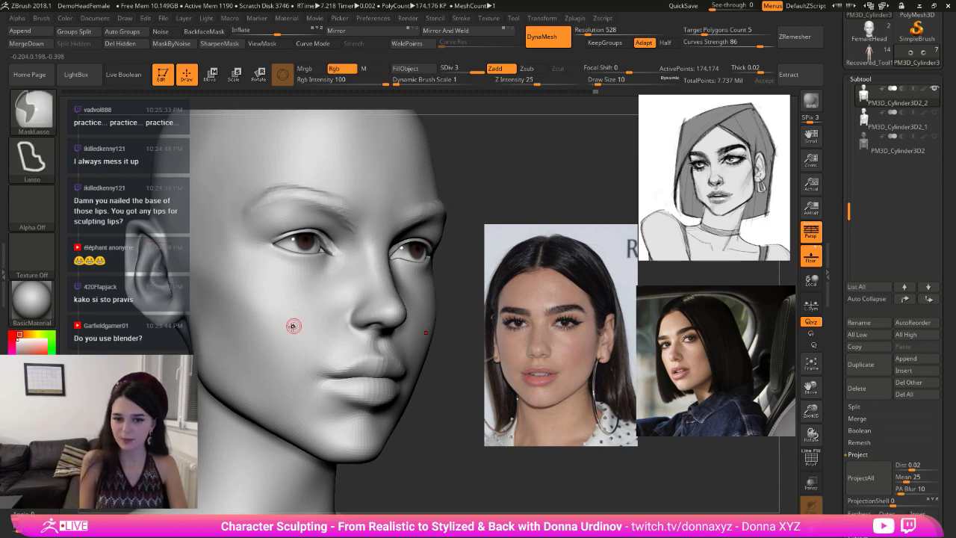
{"action": "key", "text": "b"}
{"action": "key", "text": "d"}
{"action": "key", "text": "s"}
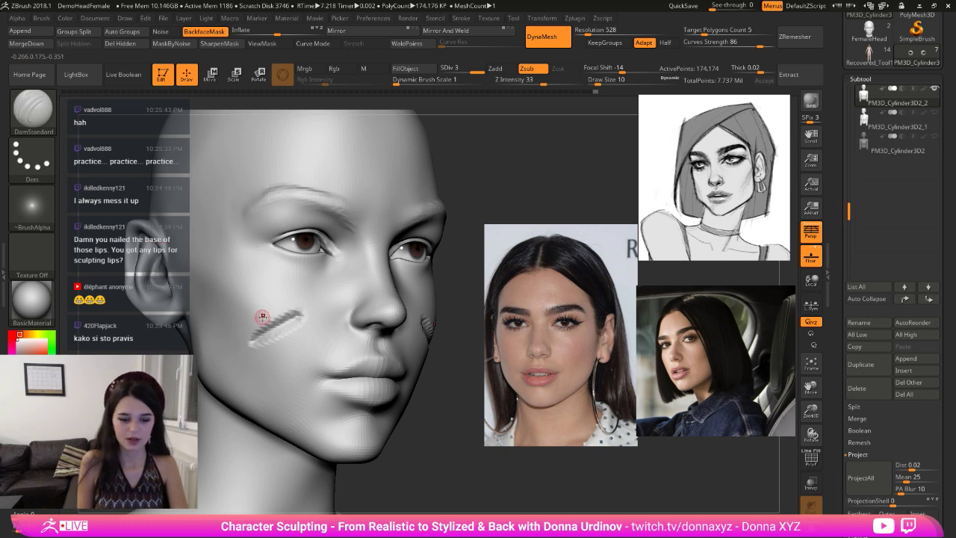
{"action": "key", "text": "bracketright"}
{"action": "mouse_move", "coordinate": [250, 332]}
{"action": "left_mouse_down"}
{"action": "mouse_move", "coordinate": [282, 305]}
{"action": "mouse_move", "coordinate": [302, 307]}
{"action": "mouse_move", "coordinate": [289, 327]}
{"action": "left_mouse_up"}
- Build up the upper and lower lip volumes around the cheek's parting line with ClayBuildup at draw sizes 22 and 18, and smooth them
{"action": "key", "text": "b"}
{"action": "key", "text": "c"}
{"action": "key", "text": "b"}
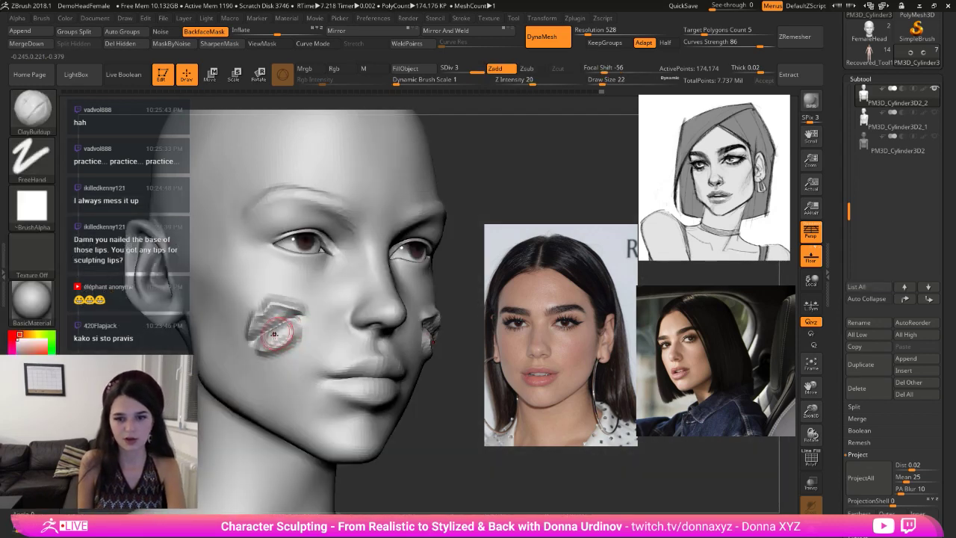
{"action": "left_click_drag", "start_coordinate": [274, 335], "coordinate": [287, 332]}
{"action": "left_click_drag", "start_coordinate": [468, 270], "coordinate": [539, 275]}
{"action": "left_click_drag", "start_coordinate": [363, 321], "coordinate": [385, 312]}
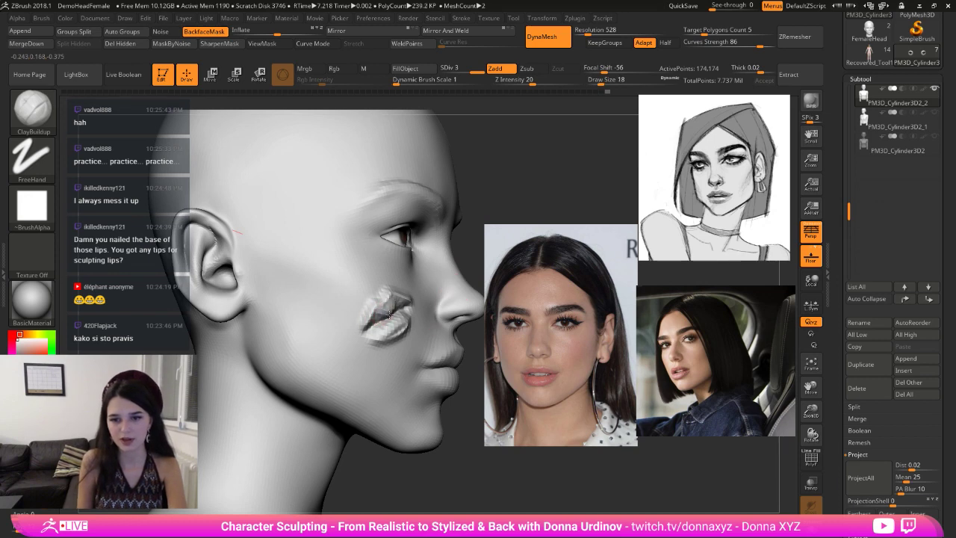
{"action": "mouse_move", "coordinate": [489, 219]}
{"action": "left_mouse_down"}
{"action": "mouse_move", "coordinate": [321, 298]}
{"action": "mouse_move", "coordinate": [363, 333]}
{"action": "mouse_move", "coordinate": [313, 341]}
{"action": "mouse_move", "coordinate": [345, 327]}
{"action": "mouse_move", "coordinate": [329, 344]}
{"action": "mouse_move", "coordinate": [349, 325]}
{"action": "left_mouse_up"}
{"action": "key", "text": "shift"}
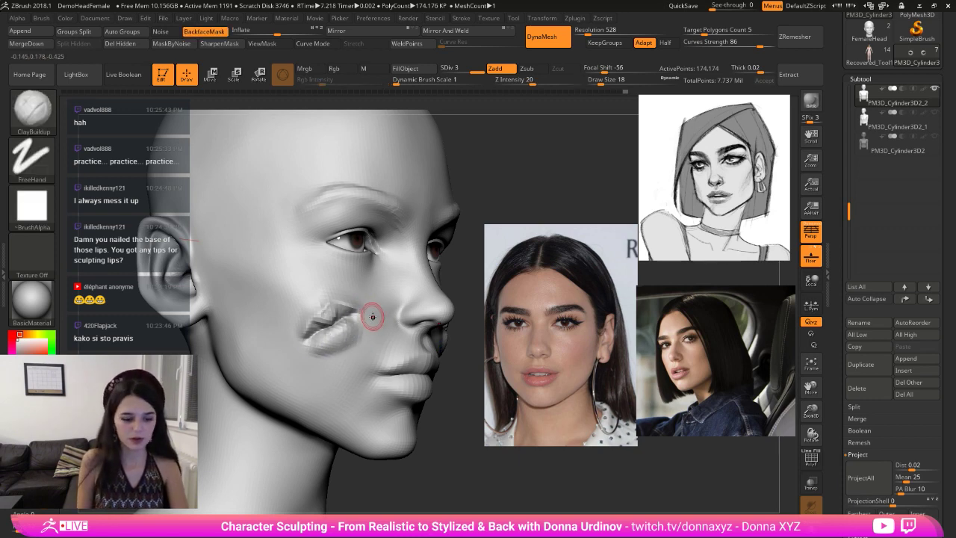
- Deepen the parting line between the demonstration lips on the cheek with the DamStandard brush at draw size 18
{"action": "key", "text": "b"}
{"action": "key", "text": "s"}
{"action": "key", "text": "s"}
{"action": "key", "text": "b"}
{"action": "key", "text": "d"}
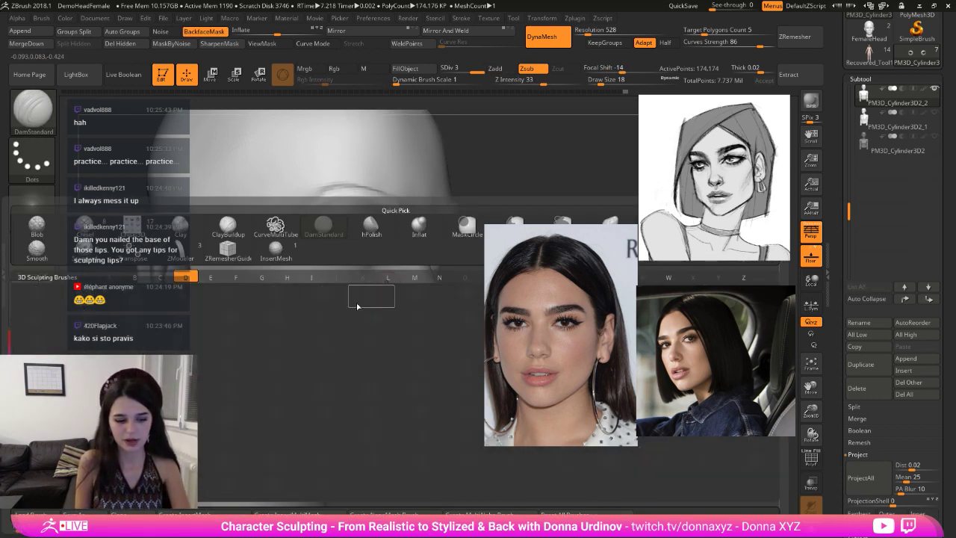
{"action": "key", "text": "s"}
{"action": "left_click_drag", "start_coordinate": [318, 342], "coordinate": [353, 324]}
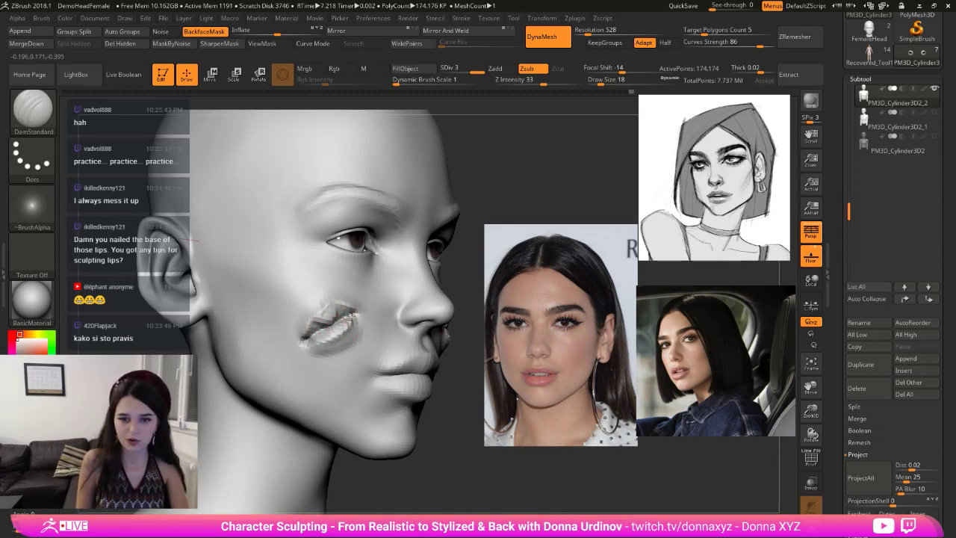
- Divide the head mesh to subdivision level 4
{"action": "left_click_drag", "start_coordinate": [464, 295], "coordinate": [403, 256], "text": "alt"}
{"action": "right_click_drag", "start_coordinate": [403, 256], "coordinate": [418, 263]}
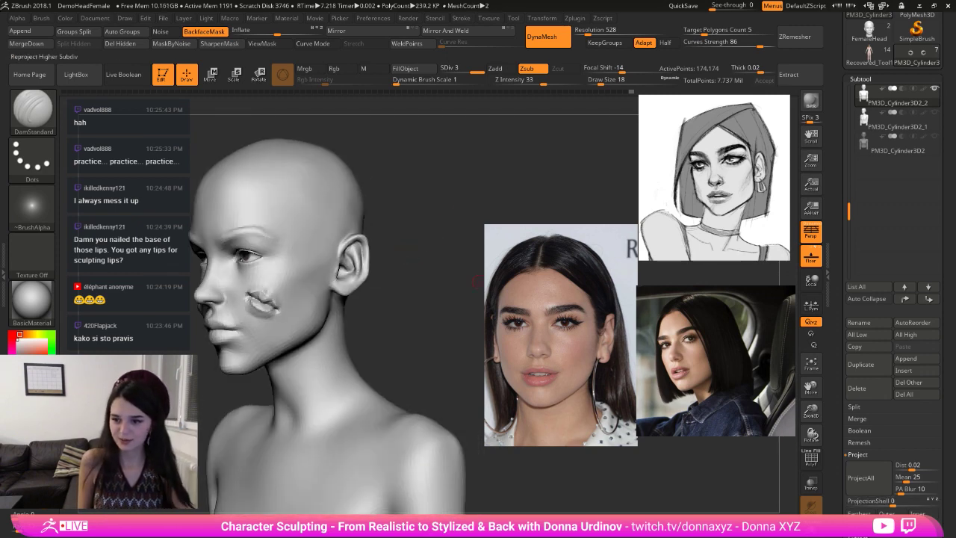
{"action": "scroll", "coordinate": [843, 450], "scroll_direction": "down", "scroll_amount": 3}
{"action": "left_click", "coordinate": [863, 445]}
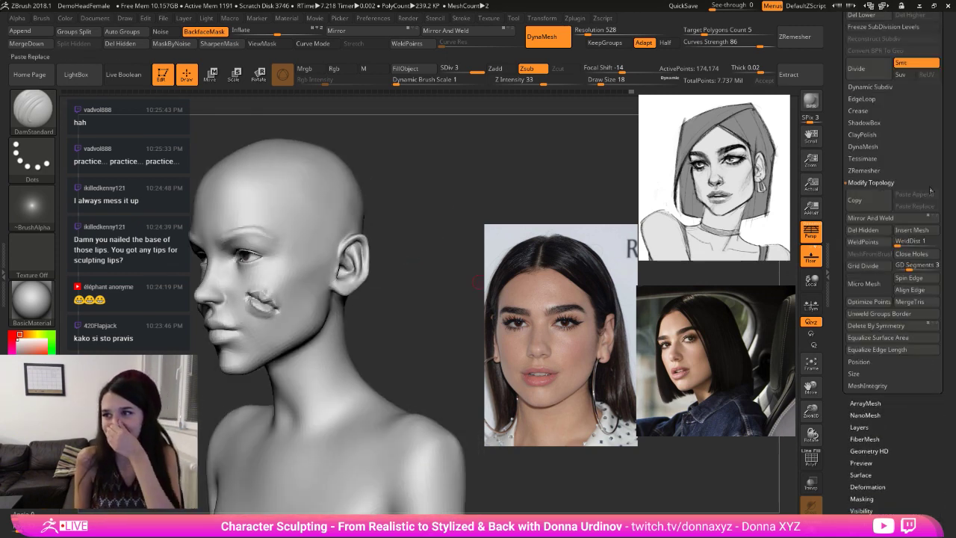
{"action": "left_click", "coordinate": [856, 214]}
{"action": "mouse_move", "coordinate": [478, 282]}
{"action": "right_mouse_down"}
{"action": "mouse_move", "coordinate": [438, 273]}
{"action": "mouse_move", "coordinate": [453, 279]}
{"action": "mouse_move", "coordinate": [450, 310]}
{"action": "right_mouse_up"}
{"action": "left_click_drag", "start_coordinate": [450, 310], "coordinate": [404, 300]}
{"action": "mouse_move", "coordinate": [403, 301]}
{"action": "left_mouse_down", "text": "alt"}
{"action": "mouse_move", "coordinate": [418, 321]}
{"action": "mouse_move", "coordinate": [446, 327]}
{"action": "left_mouse_up", "text": "alt"}
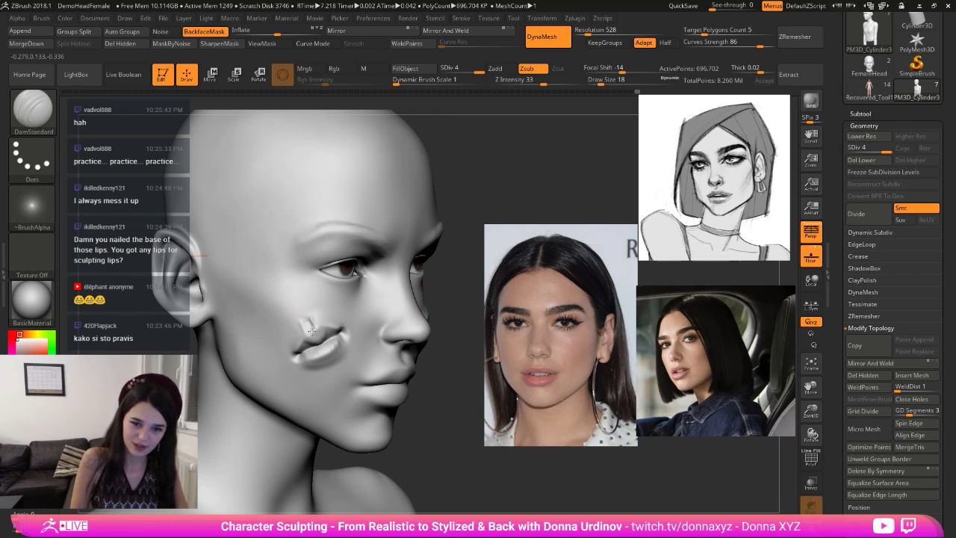
- Carve the philtrum and nose base above the demonstration lips with the DamStandard brush at draw size 18
{"action": "mouse_move", "coordinate": [311, 332]}
{"action": "left_mouse_down"}
{"action": "mouse_move", "coordinate": [309, 314]}
{"action": "mouse_move", "coordinate": [295, 307]}
{"action": "mouse_move", "coordinate": [307, 308]}
{"action": "mouse_move", "coordinate": [293, 312]}
{"action": "left_mouse_up"}
{"action": "right_click_drag", "start_coordinate": [292, 312], "coordinate": [291, 271]}
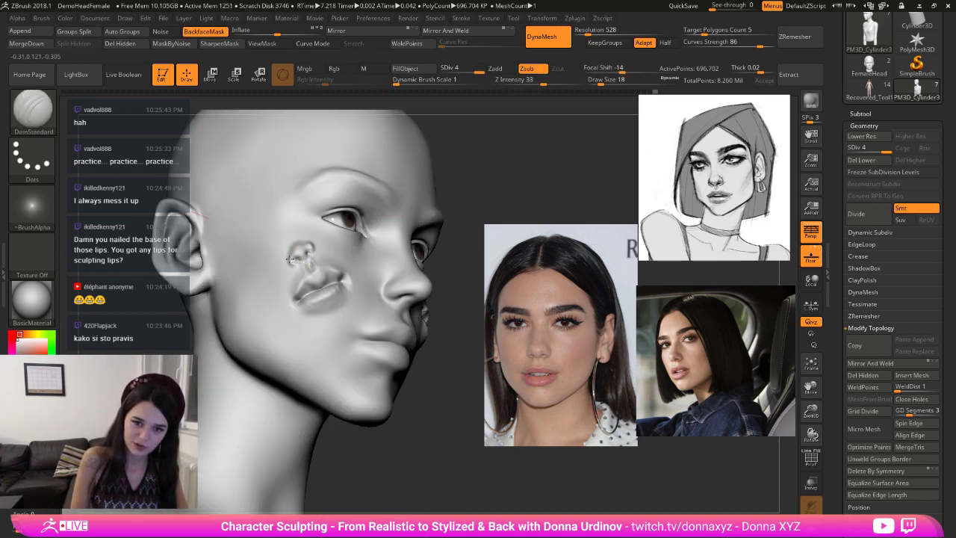
{"action": "right_click_drag", "start_coordinate": [468, 207], "coordinate": [453, 192]}
{"action": "right_click_drag", "start_coordinate": [451, 239], "coordinate": [466, 184]}
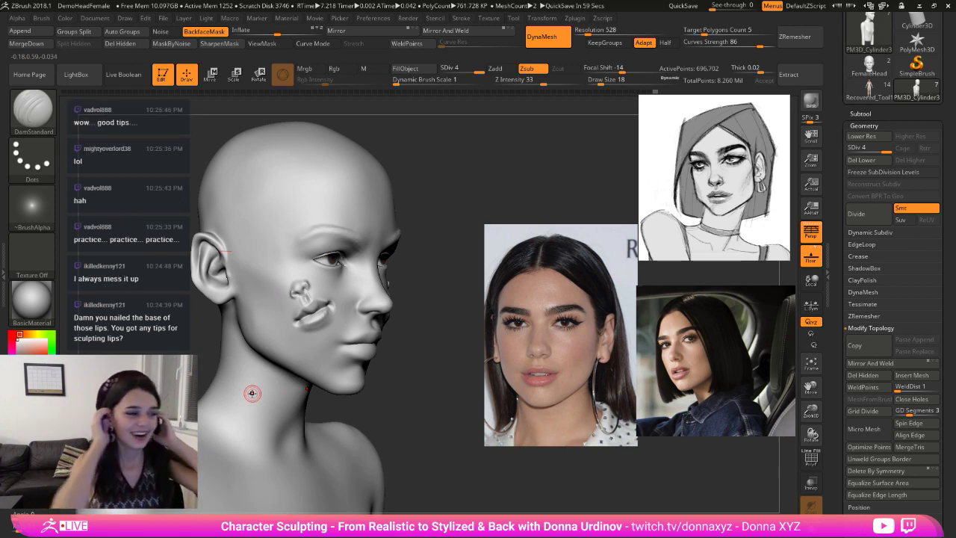
{"action": "mouse_move", "coordinate": [252, 392]}
{"action": "right_mouse_down"}
{"action": "mouse_move", "coordinate": [415, 267]}
{"action": "mouse_move", "coordinate": [420, 273]}
{"action": "mouse_move", "coordinate": [407, 284]}
{"action": "mouse_move", "coordinate": [431, 174]}
{"action": "mouse_move", "coordinate": [416, 247]}
{"action": "mouse_move", "coordinate": [429, 240]}
{"action": "mouse_move", "coordinate": [408, 226]}
{"action": "right_mouse_up"}
- Adjust the shape of the demonstration lips on the cheek with the Move brush at draw sizes 50 and 30
{"action": "key", "text": "b"}
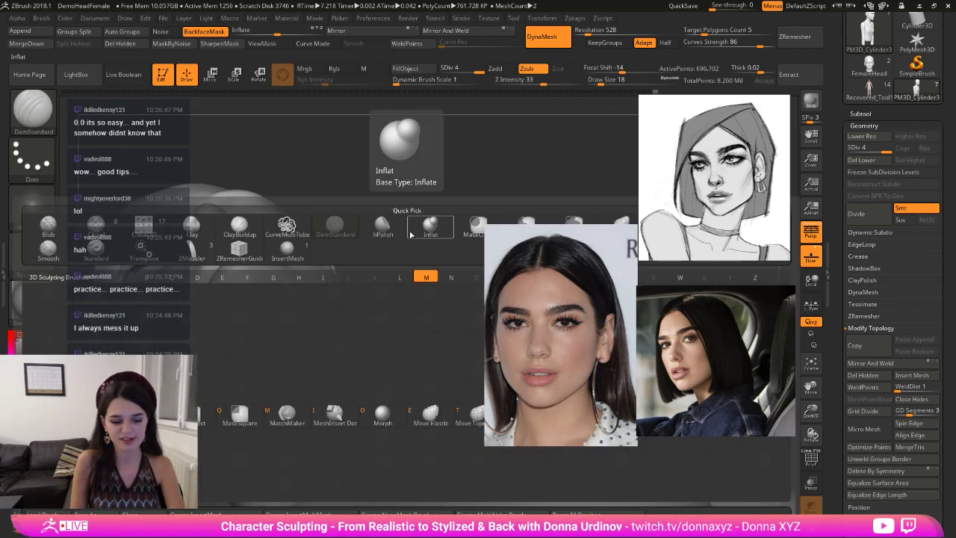
{"action": "key", "text": "v"}
{"action": "key", "text": "bracketright"}
{"action": "key", "text": "bracketright"}
{"action": "key", "text": "bracketright"}
{"action": "left_click_drag", "start_coordinate": [313, 250], "coordinate": [319, 242]}
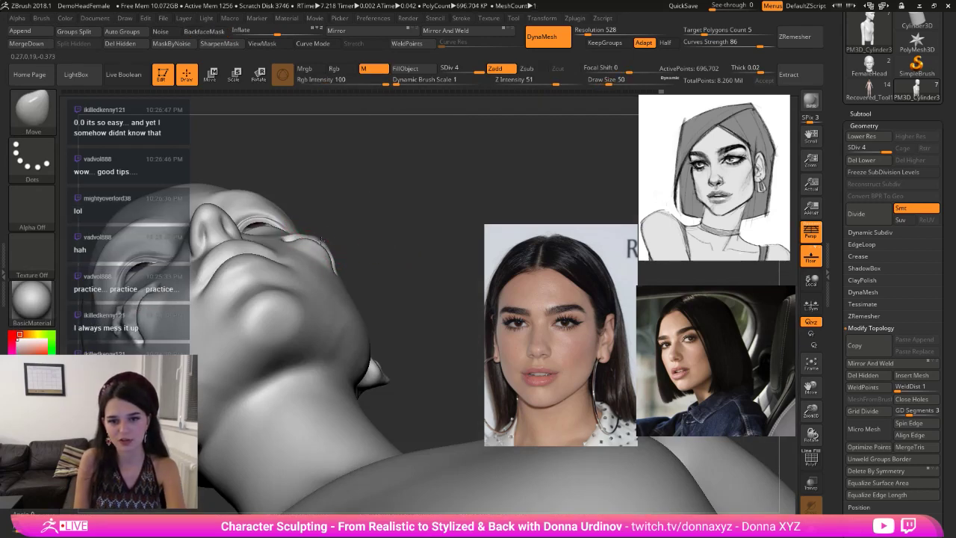
{"action": "mouse_move", "coordinate": [313, 248]}
{"action": "right_mouse_down"}
{"action": "mouse_move", "coordinate": [326, 358]}
{"action": "mouse_move", "coordinate": [421, 436]}
{"action": "mouse_move", "coordinate": [423, 241]}
{"action": "mouse_move", "coordinate": [473, 192]}
{"action": "mouse_move", "coordinate": [448, 166]}
{"action": "mouse_move", "coordinate": [478, 160]}
{"action": "mouse_move", "coordinate": [453, 221]}
{"action": "mouse_move", "coordinate": [369, 298]}
{"action": "right_mouse_up"}
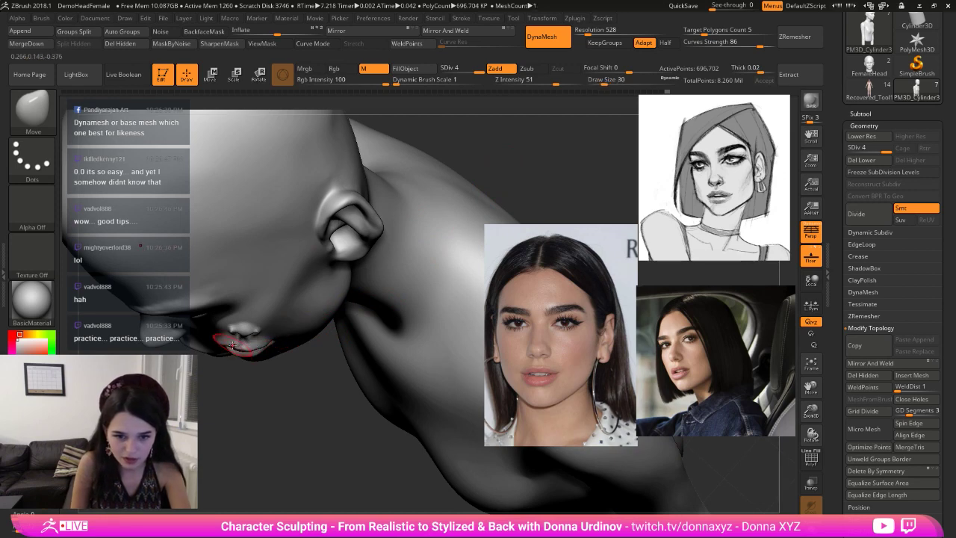
{"action": "mouse_move", "coordinate": [369, 299]}
{"action": "right_mouse_down"}
{"action": "mouse_move", "coordinate": [408, 310]}
{"action": "mouse_move", "coordinate": [369, 297]}
{"action": "mouse_move", "coordinate": [378, 280]}
{"action": "mouse_move", "coordinate": [397, 279]}
{"action": "mouse_move", "coordinate": [394, 306]}
{"action": "mouse_move", "coordinate": [389, 296]}
{"action": "mouse_move", "coordinate": [405, 291]}
{"action": "mouse_move", "coordinate": [311, 224]}
{"action": "mouse_move", "coordinate": [399, 216]}
{"action": "mouse_move", "coordinate": [277, 212]}
{"action": "right_mouse_up"}
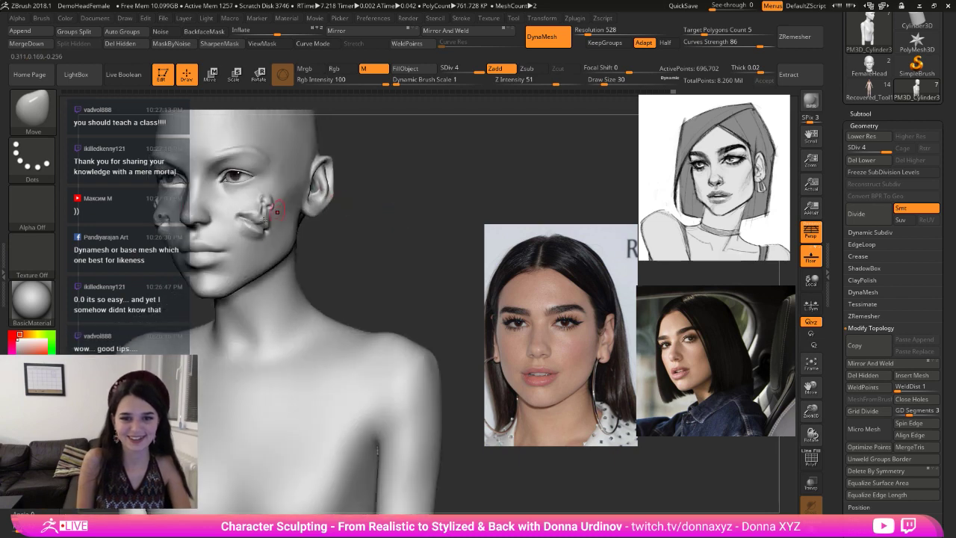
{"action": "left_click_drag", "start_coordinate": [255, 230], "coordinate": [259, 215]}
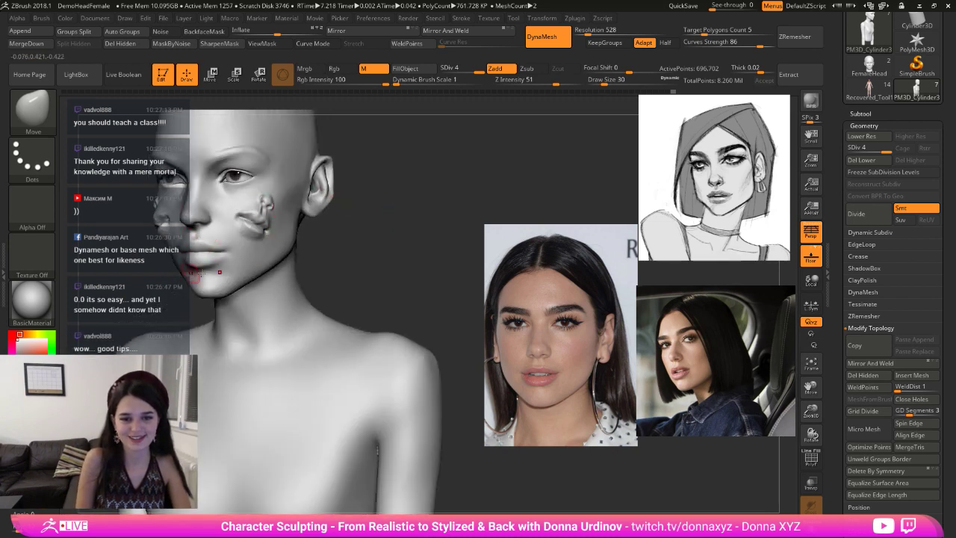
{"action": "right_click_drag", "start_coordinate": [380, 229], "coordinate": [395, 204]}
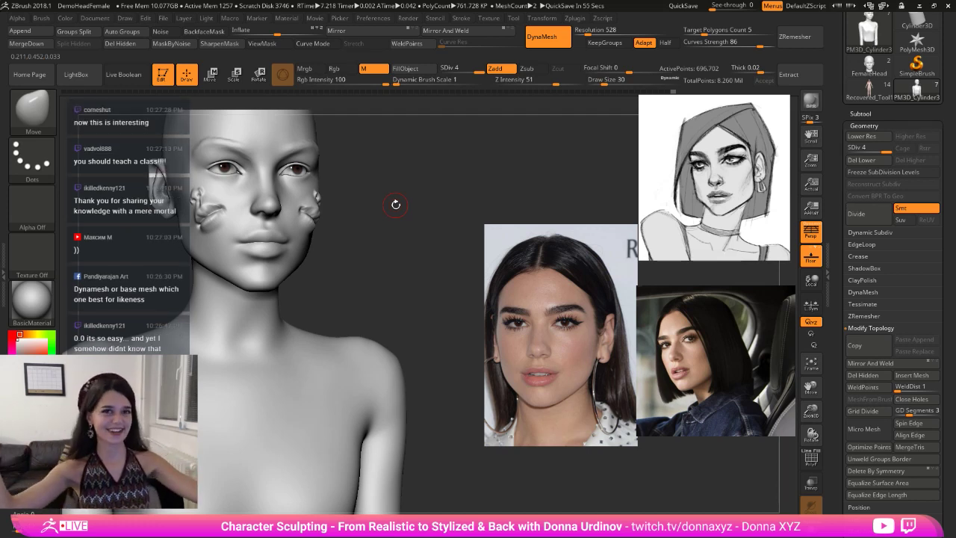
- Undo the demonstration lips on the cheeks and bring the head mesh back to subdivision level 4
{"action": "left_click_drag", "start_coordinate": [383, 243], "coordinate": [364, 247]}
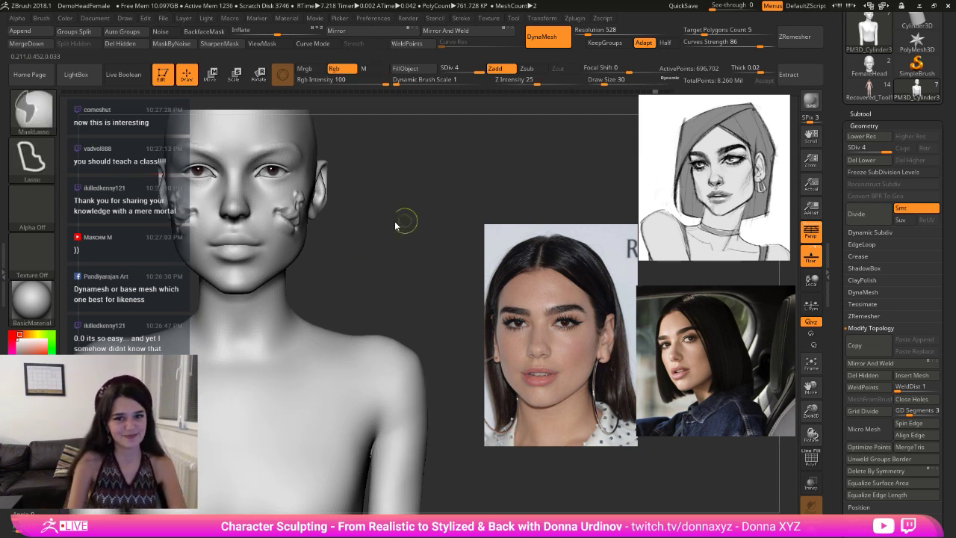
{"action": "key", "text": "shift+d"}
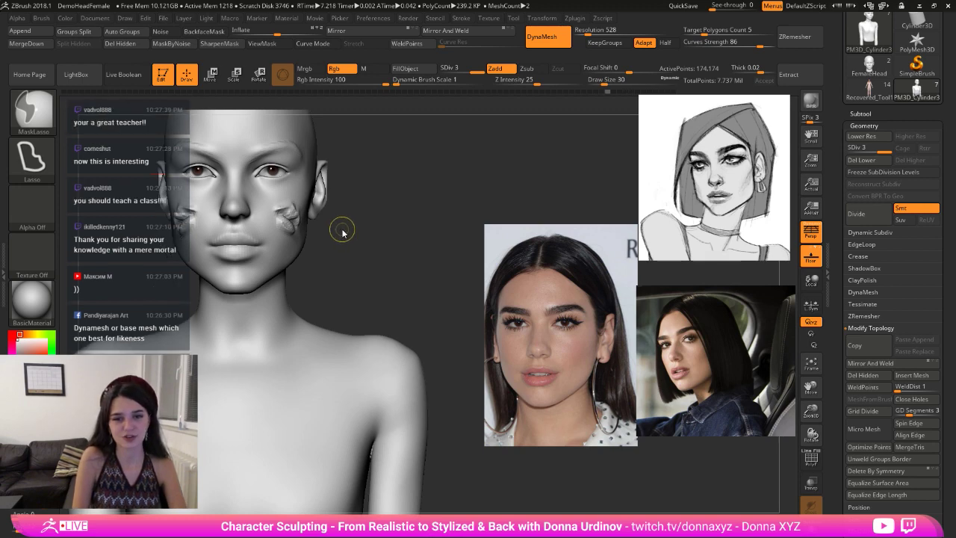
{"action": "key", "text": "ctrl+z"}
{"action": "key", "text": "ctrl+z"}
{"action": "key", "text": "ctrl+z"}
{"action": "key", "text": "ctrl+z"}
{"action": "key", "text": "d"}
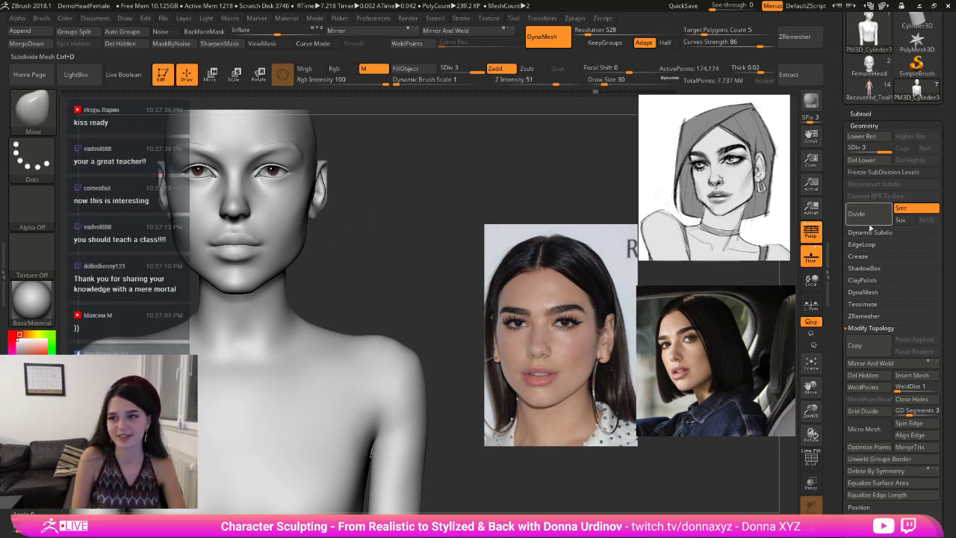
- Build up volume beneath the brow with the ClayBuildup brush at draw size 30
{"action": "mouse_move", "coordinate": [357, 246]}
{"action": "left_mouse_down"}
{"action": "mouse_move", "coordinate": [376, 245]}
{"action": "mouse_move", "coordinate": [388, 316]}
{"action": "mouse_move", "coordinate": [425, 305]}
{"action": "mouse_move", "coordinate": [411, 286]}
{"action": "left_mouse_up"}
{"action": "key", "text": "b"}
{"action": "key", "text": "c"}
{"action": "key", "text": "b"}
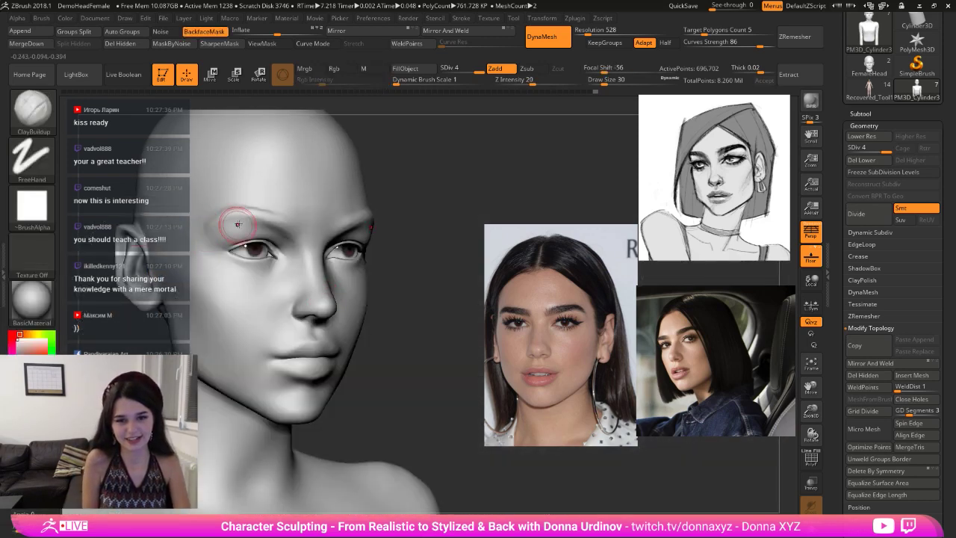
{"action": "left_click_drag", "start_coordinate": [241, 218], "coordinate": [244, 224]}
{"action": "key", "text": "b"}
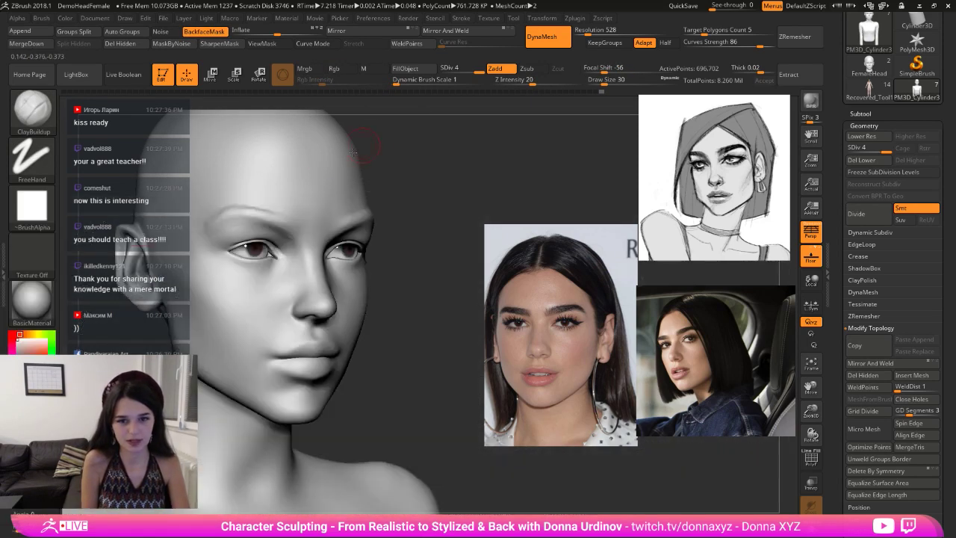
- Carve the brow line with the DamStandard brush at draw size 30 and smooth its outer end
{"action": "key", "text": "b"}
{"action": "key", "text": "d"}
{"action": "key", "text": "s"}
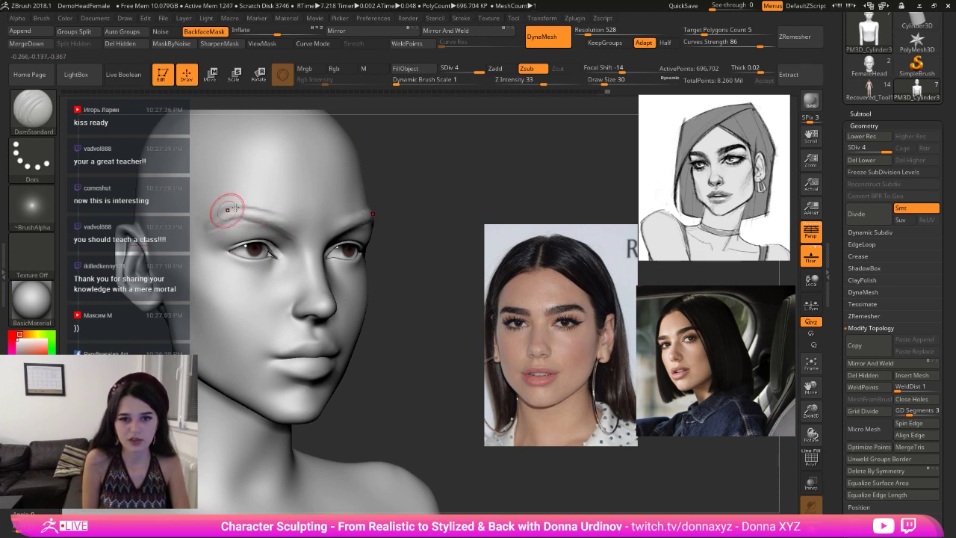
{"action": "key", "text": "shift"}
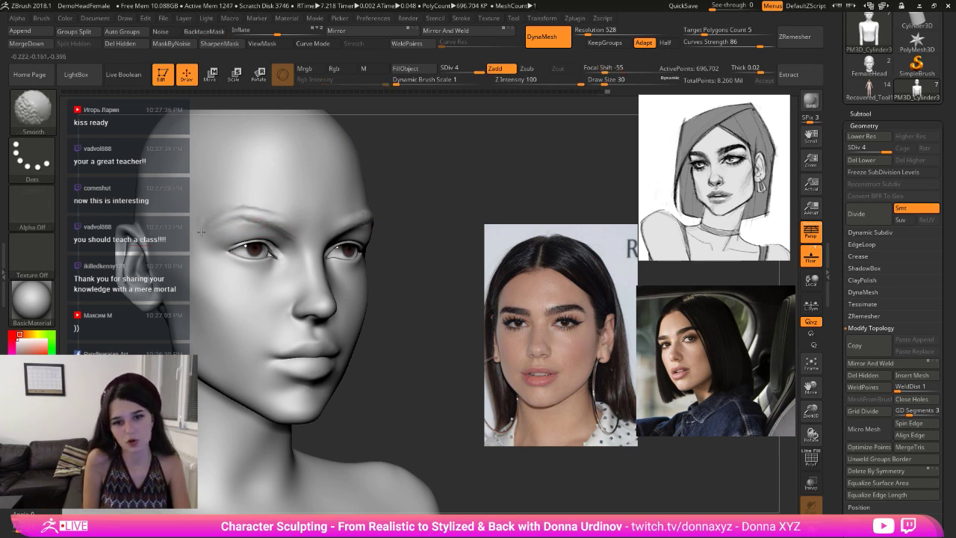
{"action": "left_click_drag", "start_coordinate": [201, 232], "coordinate": [248, 219], "text": "shift"}
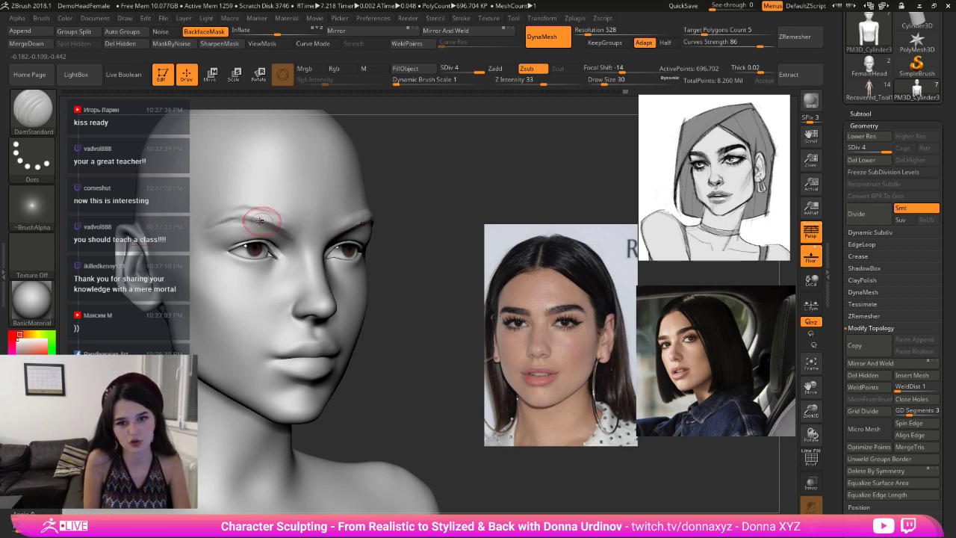
{"action": "left_click_drag", "start_coordinate": [459, 198], "coordinate": [358, 199]}
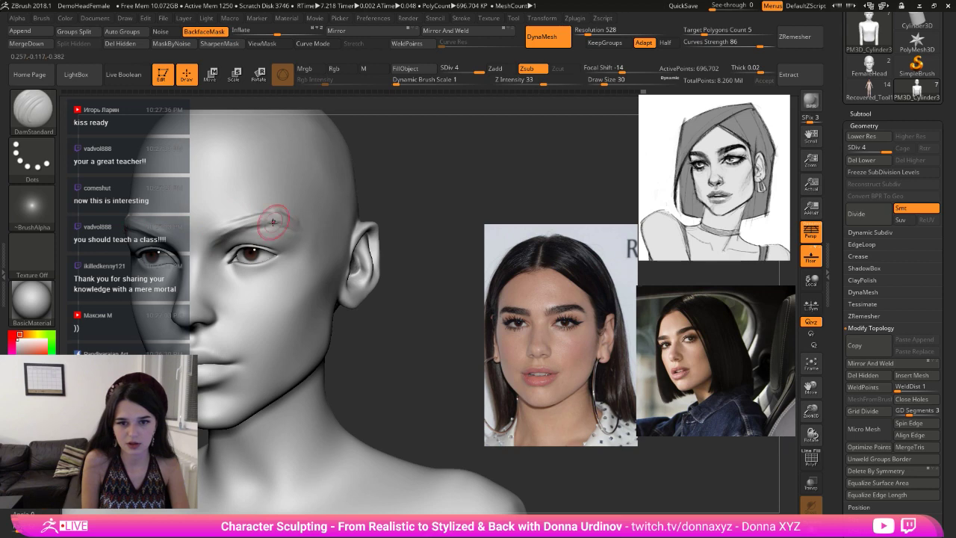
{"action": "key", "text": "shift"}
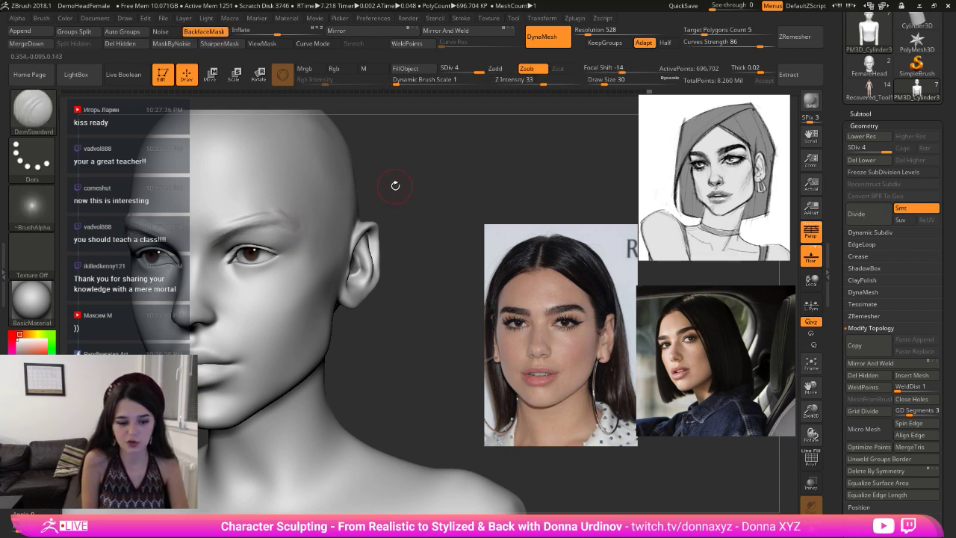
- Build up the area between the outer brow and eye corner with the ClayBuildup brush at draw size 26
{"action": "key", "text": "b"}
{"action": "key", "text": "c"}
{"action": "key", "text": "b"}
{"action": "left_click_drag", "start_coordinate": [453, 156], "coordinate": [319, 224]}
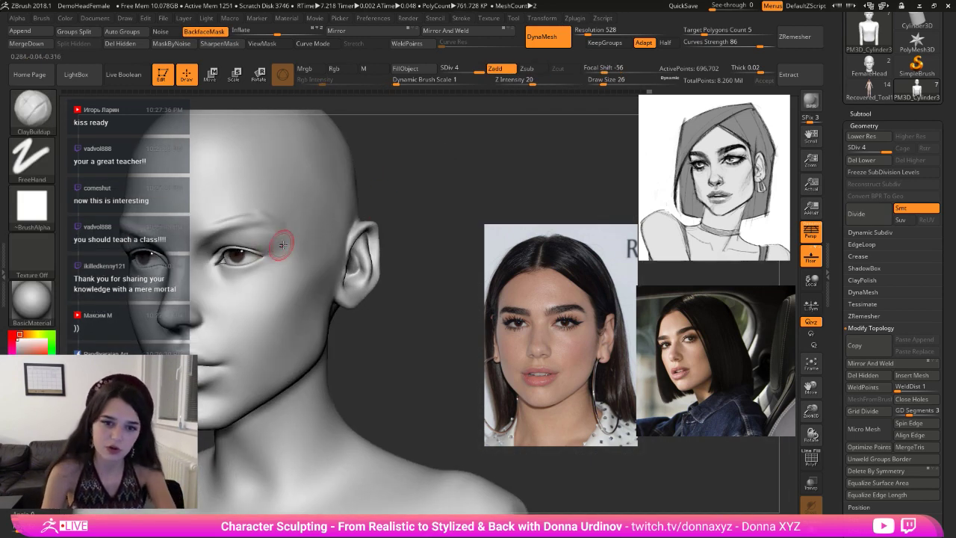
- Add fullness to the upper eyelid with the Inflat brush, starting at draw size 42
{"action": "key", "text": "b"}
{"action": "key", "text": "i"}
{"action": "key", "text": "n"}
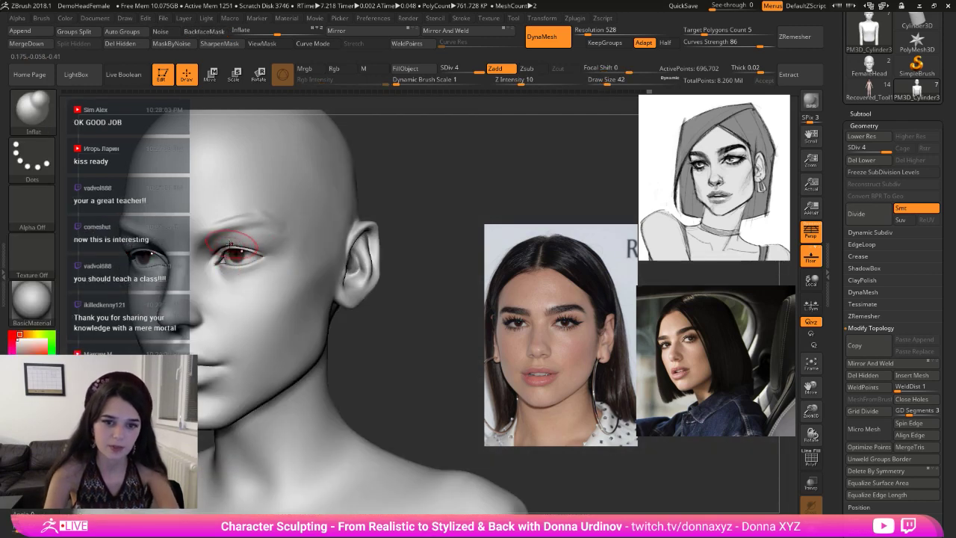
{"action": "key", "text": "bracketright"}
{"action": "mouse_move", "coordinate": [382, 169]}
{"action": "left_mouse_down"}
{"action": "mouse_move", "coordinate": [453, 132]}
{"action": "mouse_move", "coordinate": [452, 179]}
{"action": "mouse_move", "coordinate": [440, 193]}
{"action": "mouse_move", "coordinate": [403, 195]}
{"action": "mouse_move", "coordinate": [410, 191]}
{"action": "left_mouse_up"}
- Adjust the eyelid shape with the Move brush at draw size 34 and the Move Topological brush at draw size 30
{"action": "key", "text": "b"}
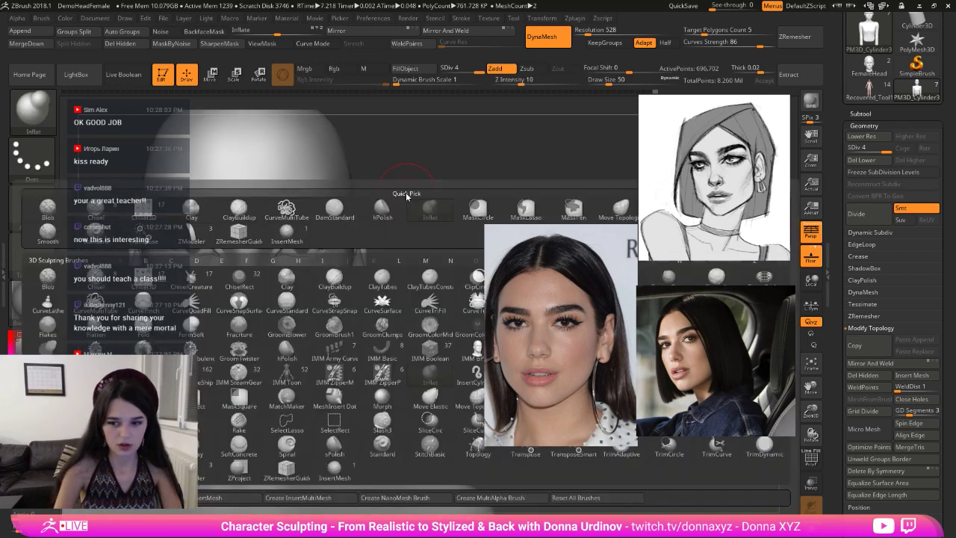
{"action": "key", "text": "m"}
{"action": "key", "text": "v"}
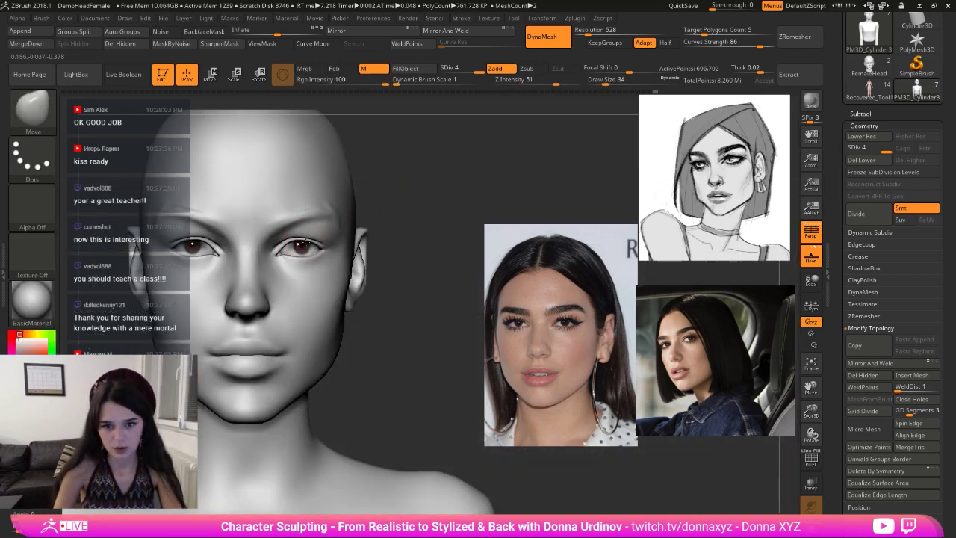
{"action": "key", "text": "b"}
{"action": "key", "text": "m"}
{"action": "key", "text": "t"}
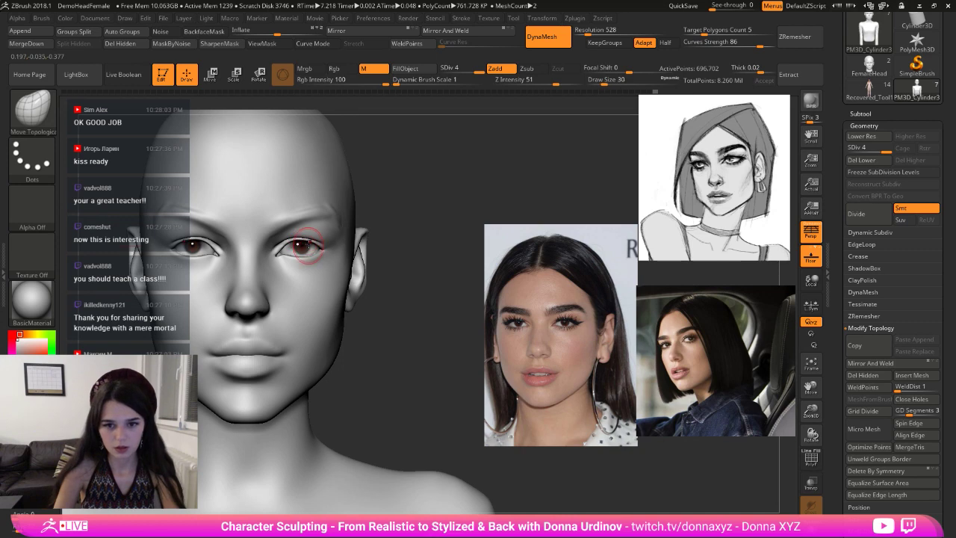
- Open the finished long-lashed female character Recovered_Tool1 and isolate its eyelash subtool Recovered_Tool1_8
{"action": "left_click", "coordinate": [877, 99]}
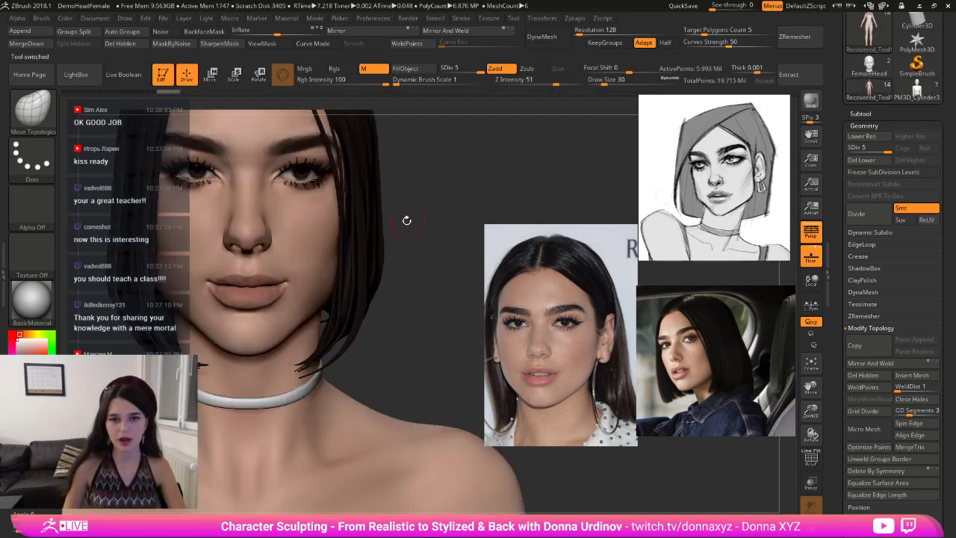
{"action": "left_click_drag", "start_coordinate": [435, 164], "coordinate": [454, 234], "text": "alt"}
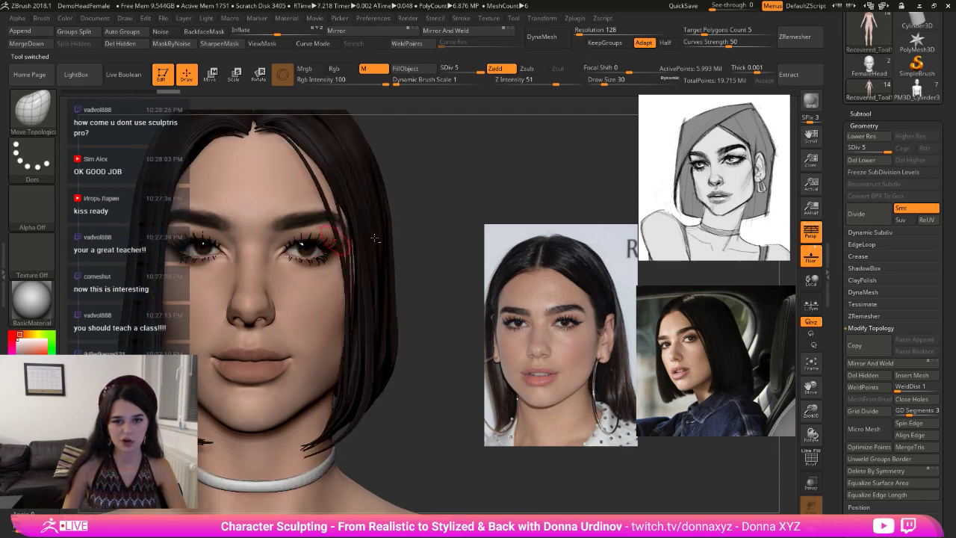
{"action": "left_click", "coordinate": [859, 114]}
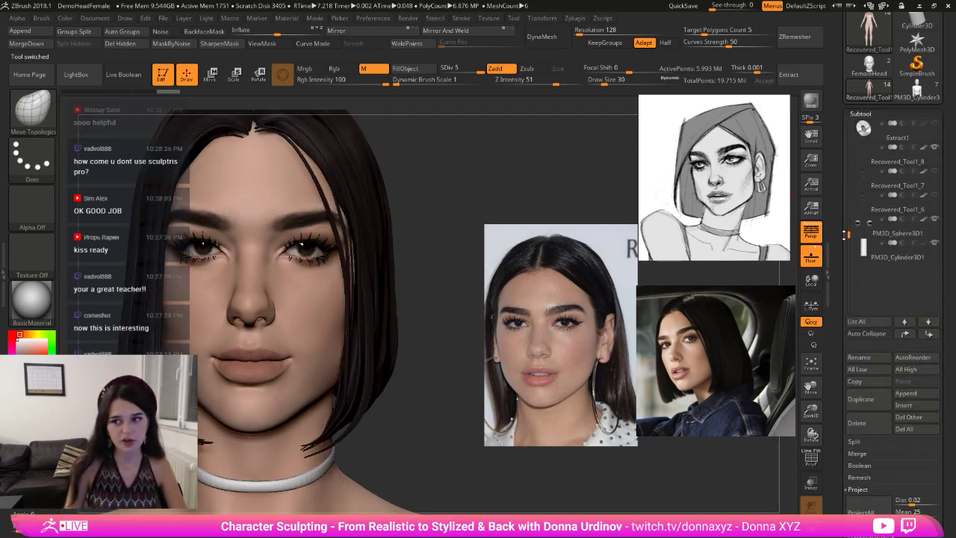
{"action": "mouse_move", "coordinate": [847, 144]}
{"action": "left_mouse_down"}
{"action": "mouse_move", "coordinate": [841, 111]}
{"action": "mouse_move", "coordinate": [845, 138]}
{"action": "left_mouse_up"}
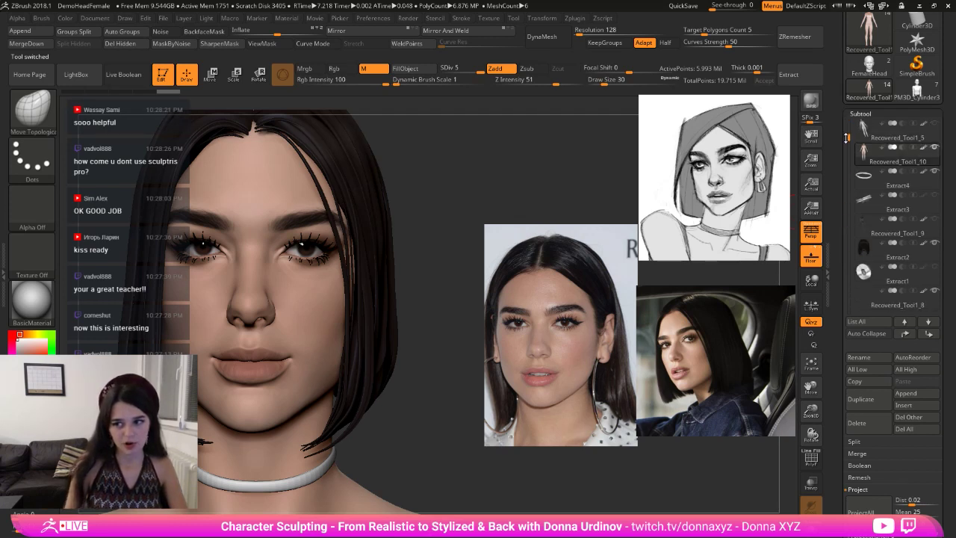
{"action": "scroll", "coordinate": [859, 224], "scroll_direction": "down", "scroll_amount": 3}
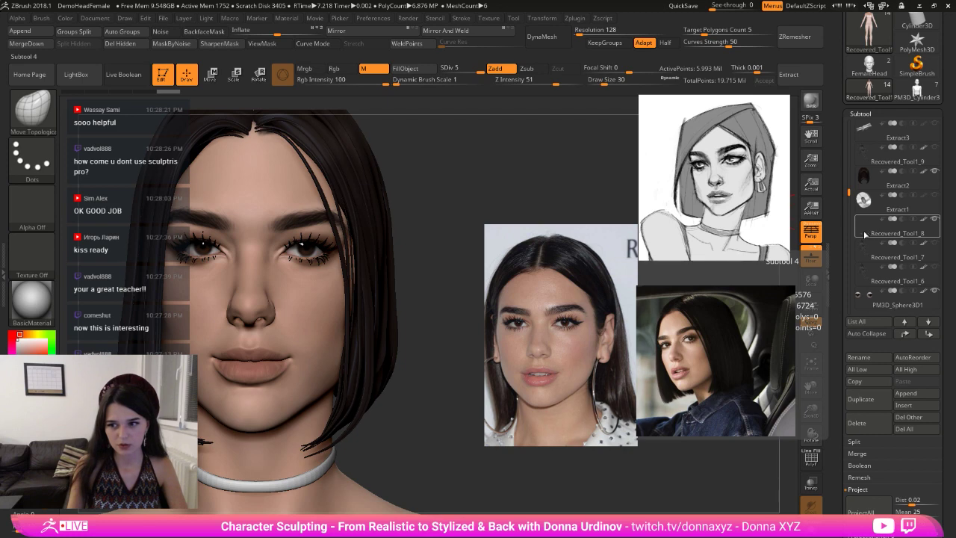
{"action": "left_click", "coordinate": [864, 234]}
{"action": "left_click", "coordinate": [811, 525]}
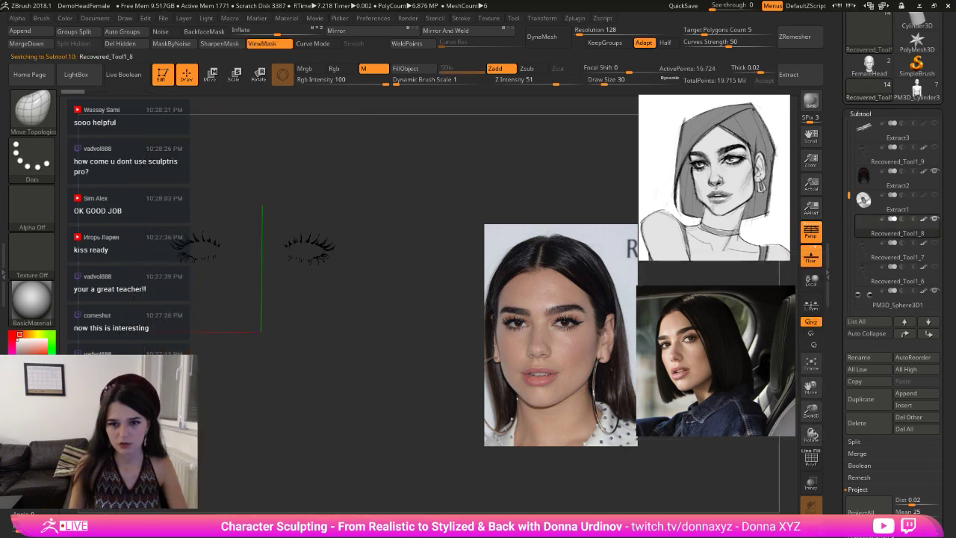
- Append the finished character's eyelashes as a subtool of the PM3D_Cylinder3 head, moving the two photo references out of the way
{"action": "left_click", "coordinate": [917, 90]}
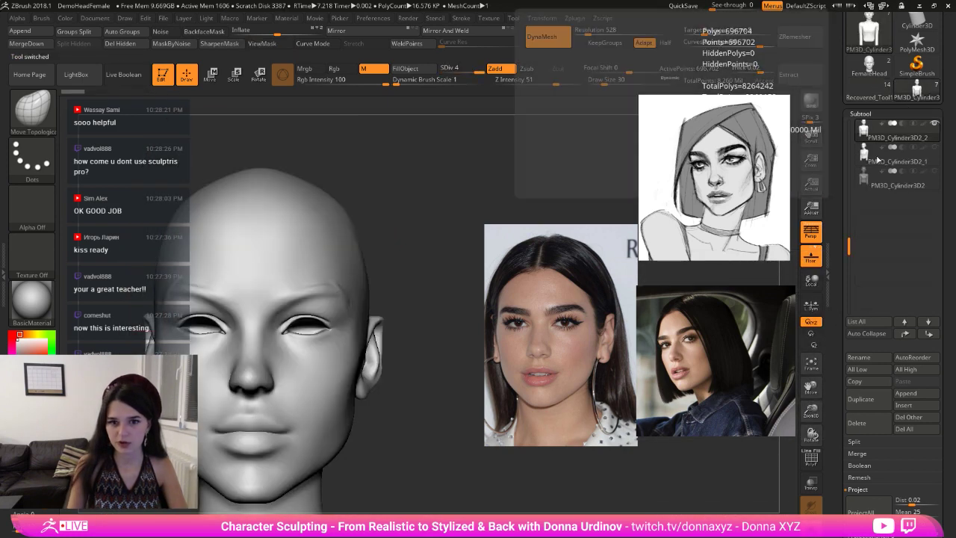
{"action": "left_click", "coordinate": [906, 393]}
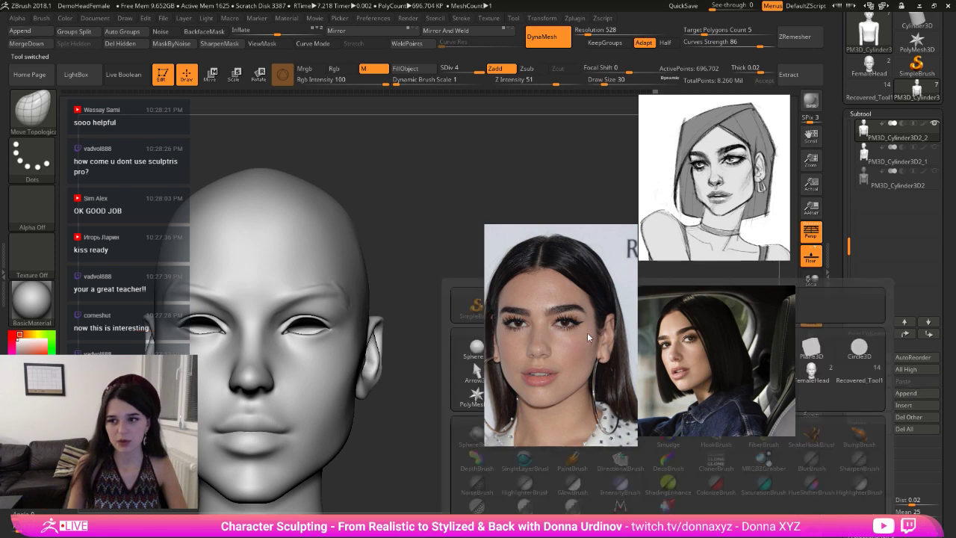
{"action": "left_click_drag", "start_coordinate": [588, 338], "coordinate": [462, 171]}
{"action": "left_click_drag", "start_coordinate": [762, 373], "coordinate": [640, 184]}
{"action": "left_click", "coordinate": [673, 308]}
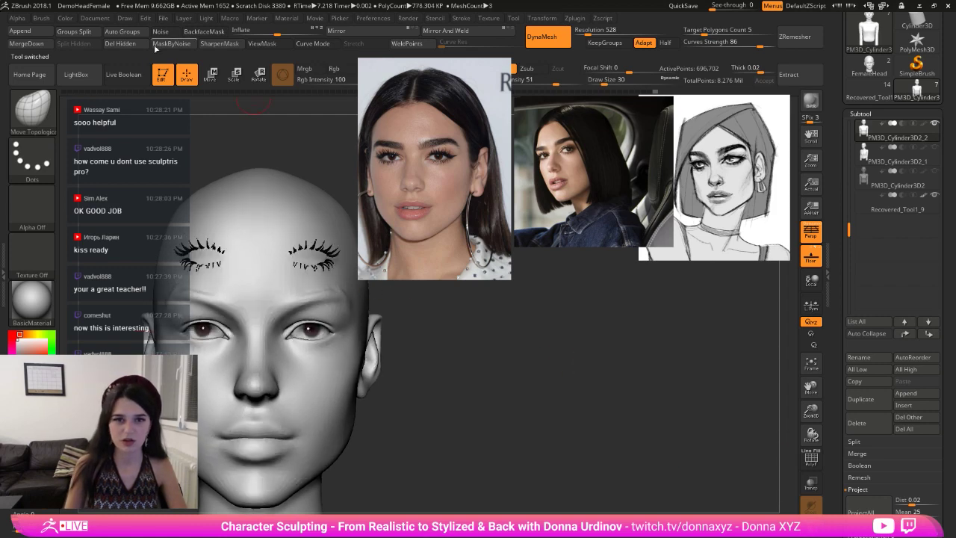
{"action": "key", "text": "w"}
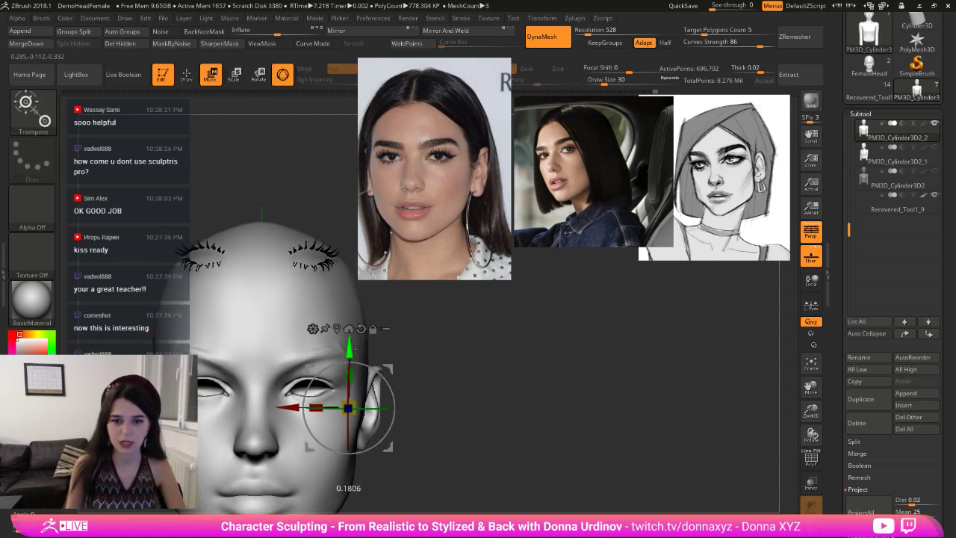
{"action": "left_click_drag", "start_coordinate": [349, 347], "coordinate": [349, 296]}
{"action": "left_click", "coordinate": [316, 245]}
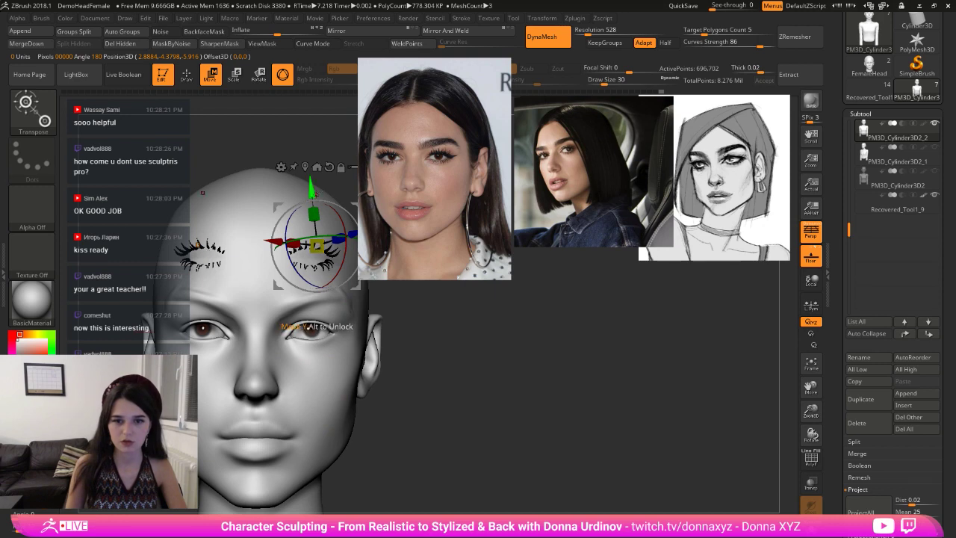
{"action": "left_click", "coordinate": [329, 167]}
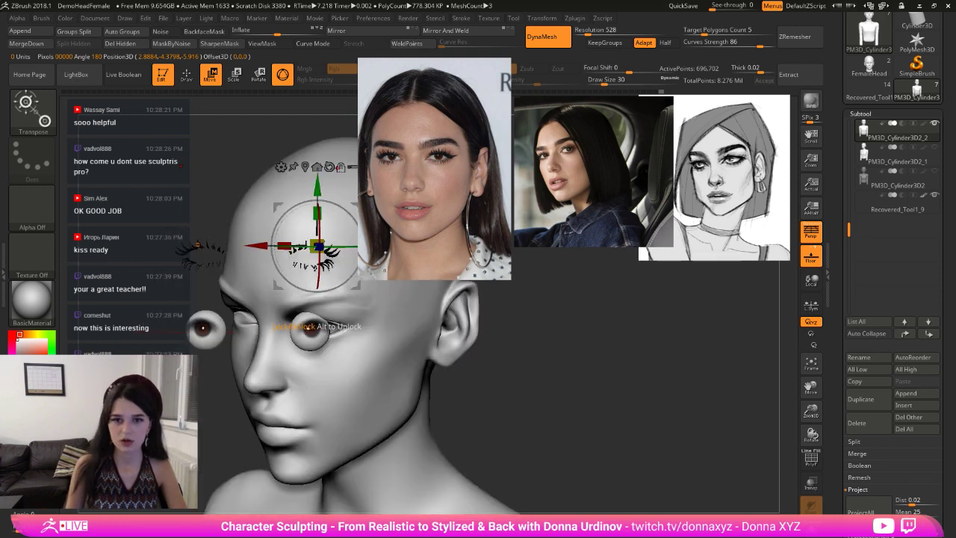
{"action": "key", "text": "ctrl+z"}
{"action": "left_click", "coordinate": [328, 167]}
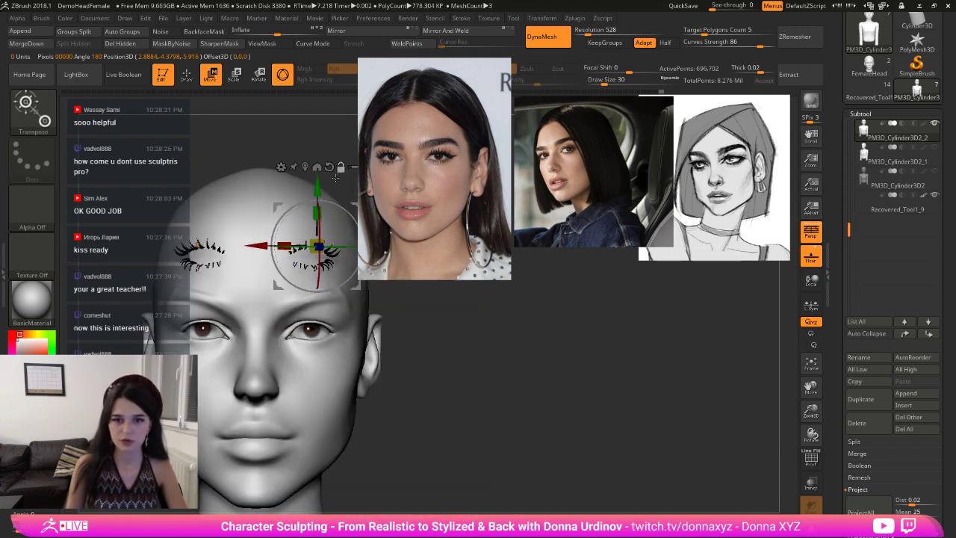
- Select the appended eyelash subtool and lower the lashes from the forehead onto the eyes
{"action": "left_click", "coordinate": [862, 203]}
{"action": "left_click_drag", "start_coordinate": [323, 188], "coordinate": [349, 276]}
{"action": "key", "text": "q"}
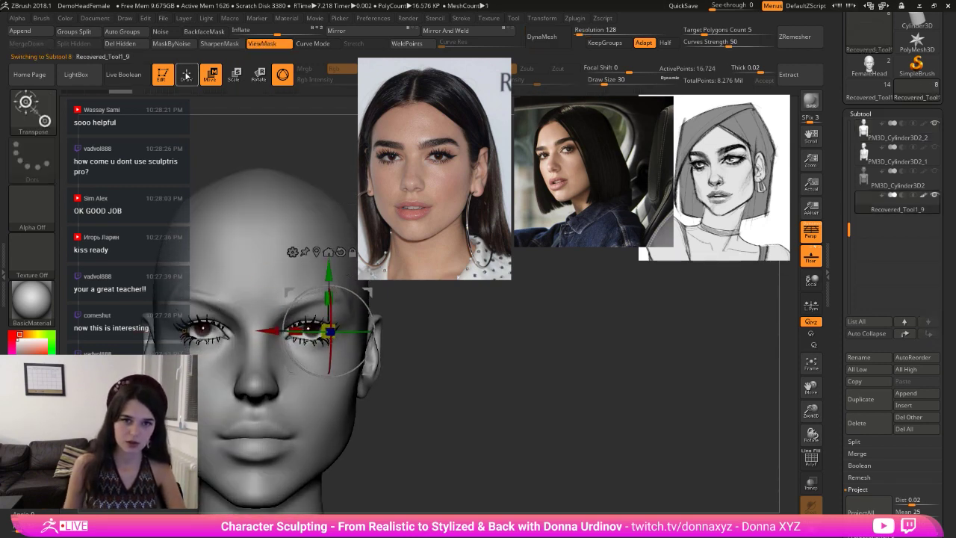
- Make the eyeball subtool PM3D_Sphere3D1 active and start choosing a sculpting brush
{"action": "mouse_move", "coordinate": [522, 346]}
{"action": "left_mouse_down"}
{"action": "mouse_move", "coordinate": [531, 354]}
{"action": "mouse_move", "coordinate": [430, 338]}
{"action": "mouse_move", "coordinate": [420, 354]}
{"action": "mouse_move", "coordinate": [492, 397]}
{"action": "left_mouse_up"}
{"action": "left_click", "coordinate": [321, 330], "text": "alt"}
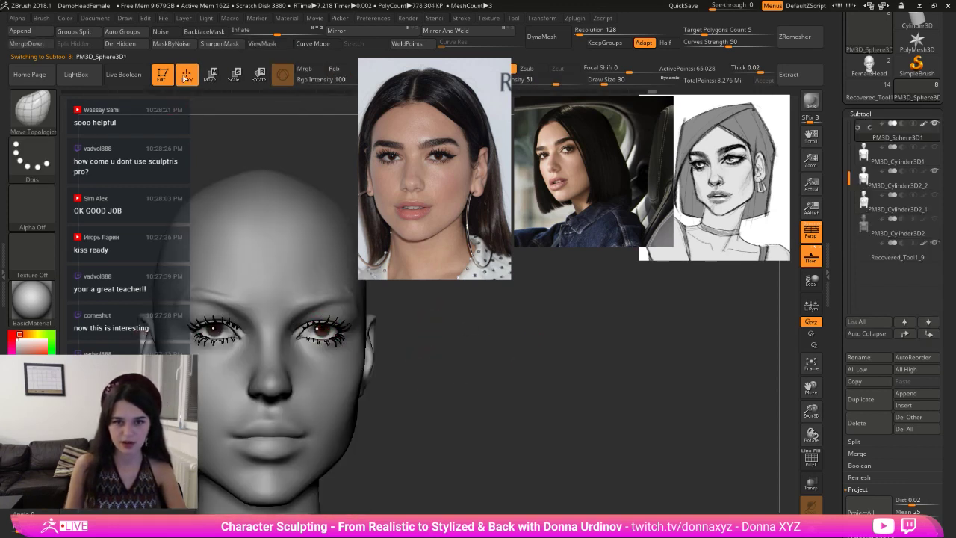
{"action": "key", "text": "b"}
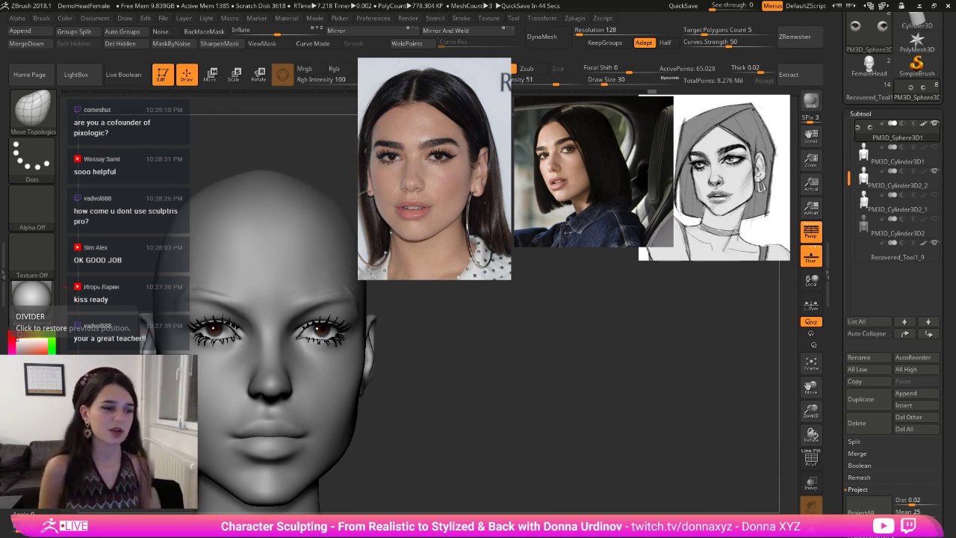
- Choose the Move brush and slightly rescale the PM3D_Sphere3D1 eyeballs with the Scale gizmo
{"action": "left_click_drag", "start_coordinate": [495, 333], "coordinate": [502, 333]}
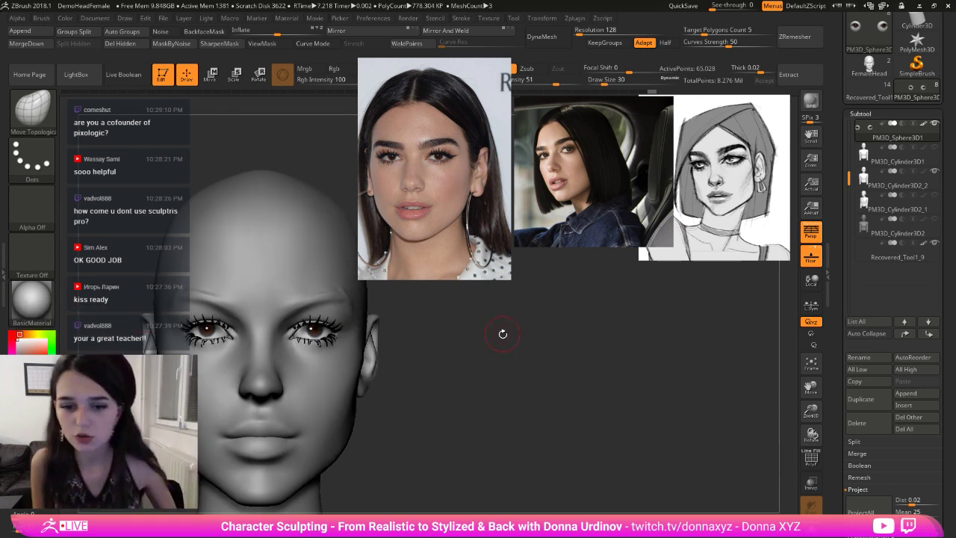
{"action": "key", "text": "b"}
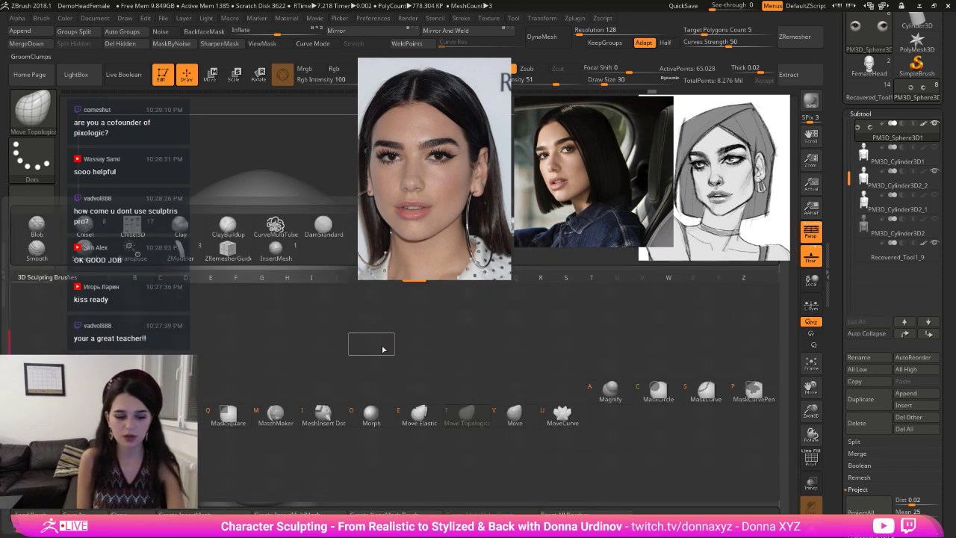
{"action": "key", "text": "m"}
{"action": "key", "text": "v"}
{"action": "left_click", "coordinate": [236, 75]}
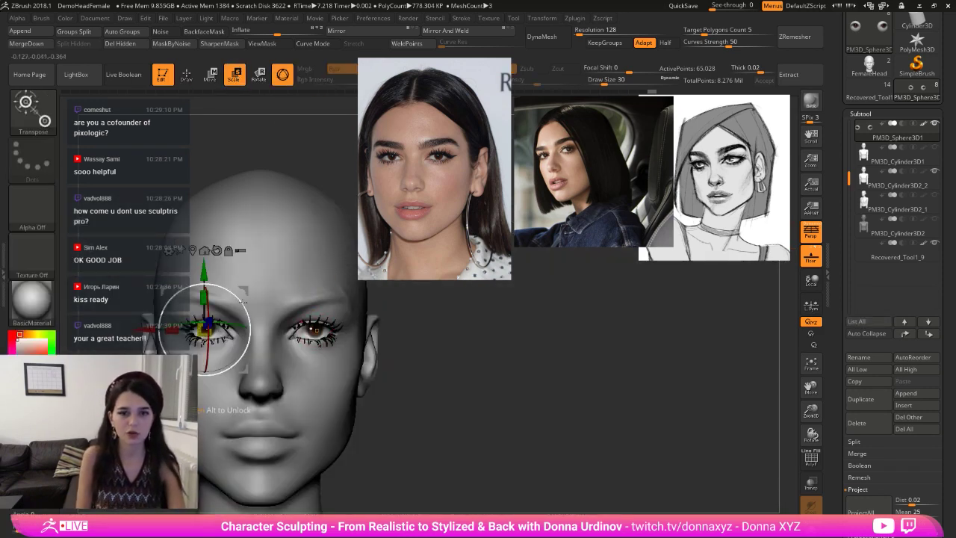
{"action": "left_click_drag", "start_coordinate": [205, 329], "coordinate": [208, 328]}
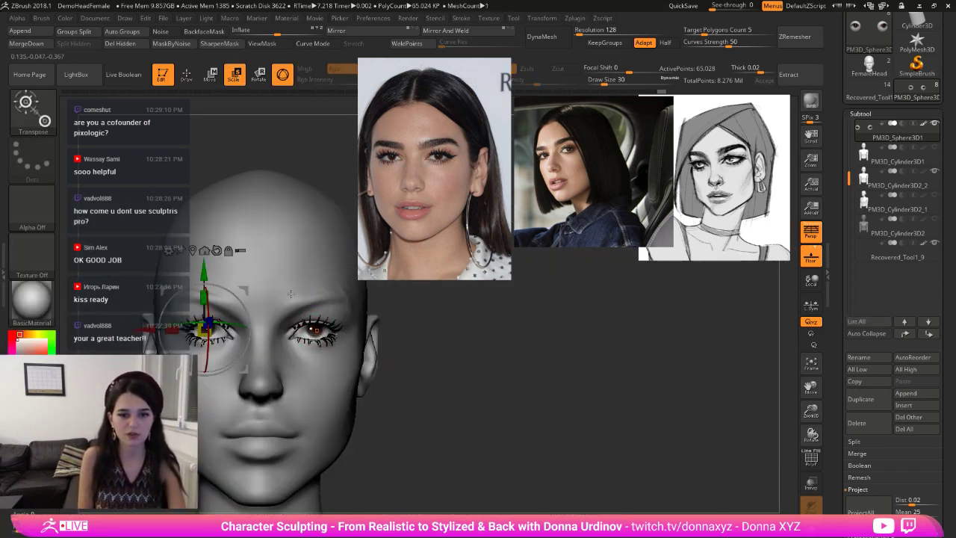
- Make the Recovered_Tool1_9 eyelashes active, rescale them slightly and shift them in depth against the eyelids
{"action": "left_click", "coordinate": [876, 250]}
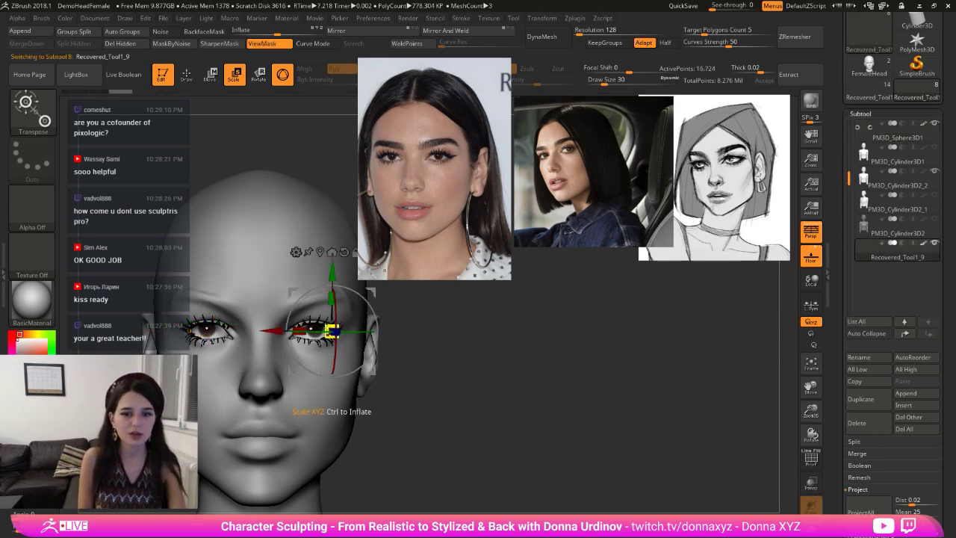
{"action": "left_click_drag", "start_coordinate": [328, 330], "coordinate": [318, 327]}
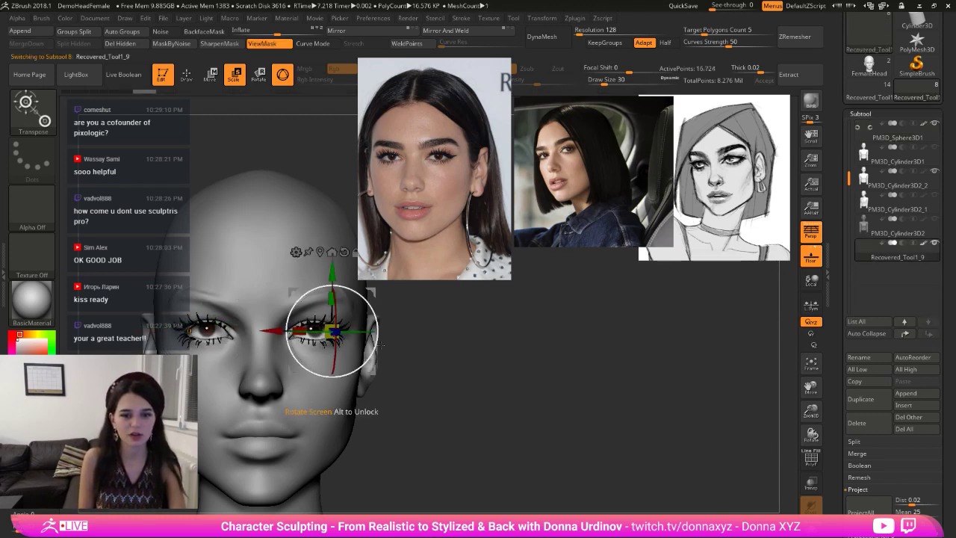
{"action": "left_click_drag", "start_coordinate": [439, 355], "coordinate": [458, 299]}
{"action": "left_click_drag", "start_coordinate": [475, 344], "coordinate": [425, 457], "text": "alt"}
{"action": "left_click_drag", "start_coordinate": [286, 333], "coordinate": [384, 315]}
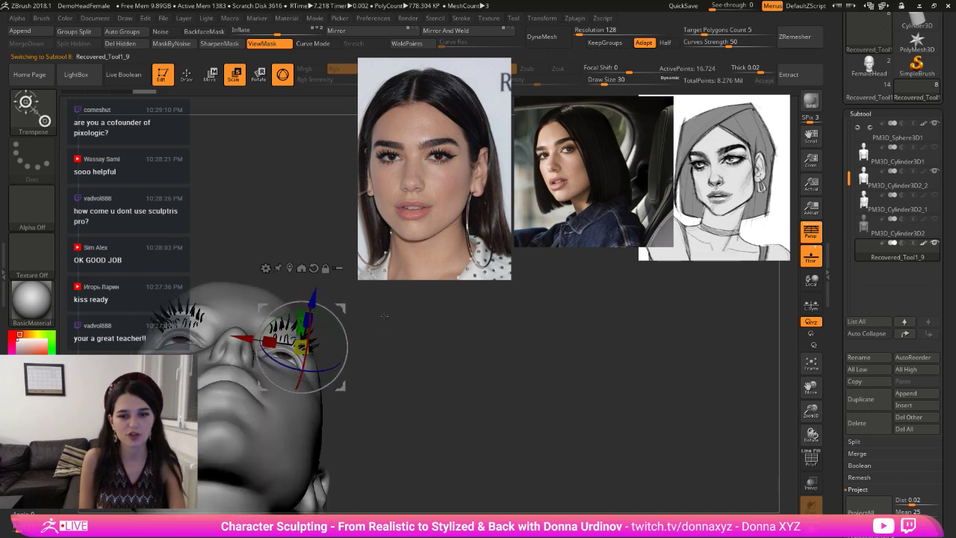
{"action": "left_click_drag", "start_coordinate": [312, 299], "coordinate": [307, 317]}
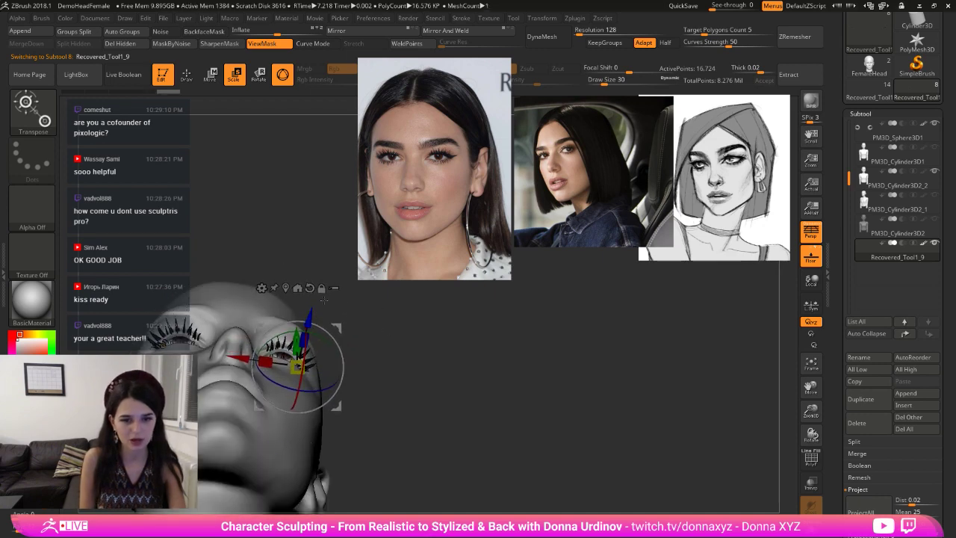
- Fine-tune the eyelashes' size and their sideways and vertical placement from the front view, and return to Draw mode
{"action": "left_click_drag", "start_coordinate": [340, 257], "coordinate": [330, 288], "text": "shift"}
{"action": "left_click_drag", "start_coordinate": [291, 371], "coordinate": [292, 292], "text": "alt"}
{"action": "left_click_drag", "start_coordinate": [481, 392], "coordinate": [498, 363], "text": "alt"}
{"action": "left_click_drag", "start_coordinate": [498, 364], "coordinate": [501, 385], "text": "alt"}
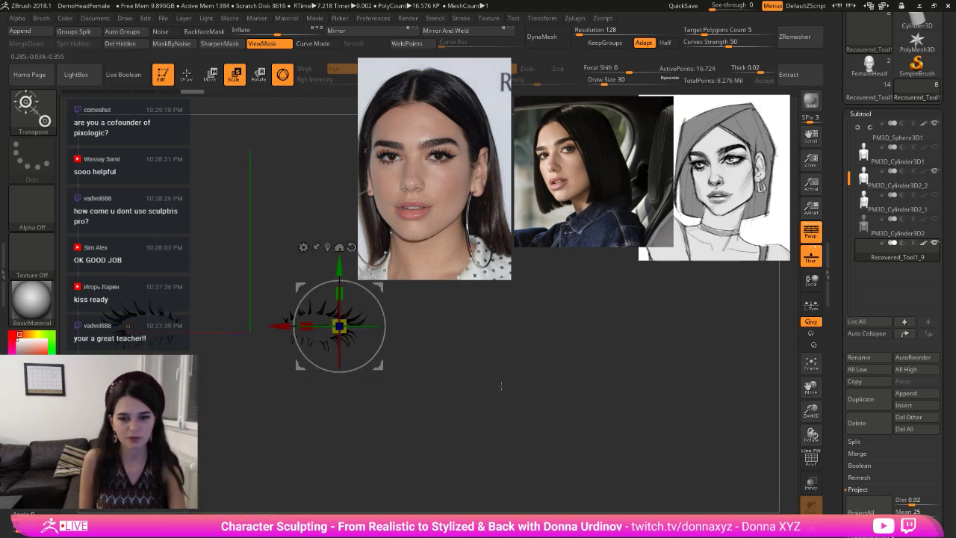
{"action": "left_click_drag", "start_coordinate": [384, 332], "coordinate": [383, 337]}
{"action": "left_click_drag", "start_coordinate": [280, 322], "coordinate": [276, 322]}
{"action": "left_click_drag", "start_coordinate": [340, 265], "coordinate": [340, 267]}
{"action": "left_click", "coordinate": [190, 74]}
{"action": "left_click_drag", "start_coordinate": [435, 336], "coordinate": [427, 306], "text": "alt"}
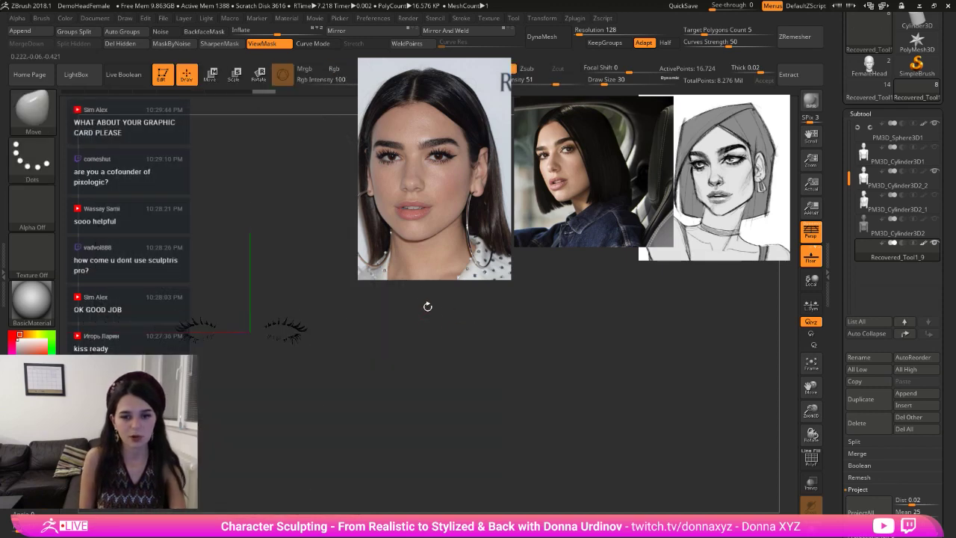
- Make the PM3D_Sphere3D1 eyeballs active and switch to the Standard brush
{"action": "left_click", "coordinate": [861, 130]}
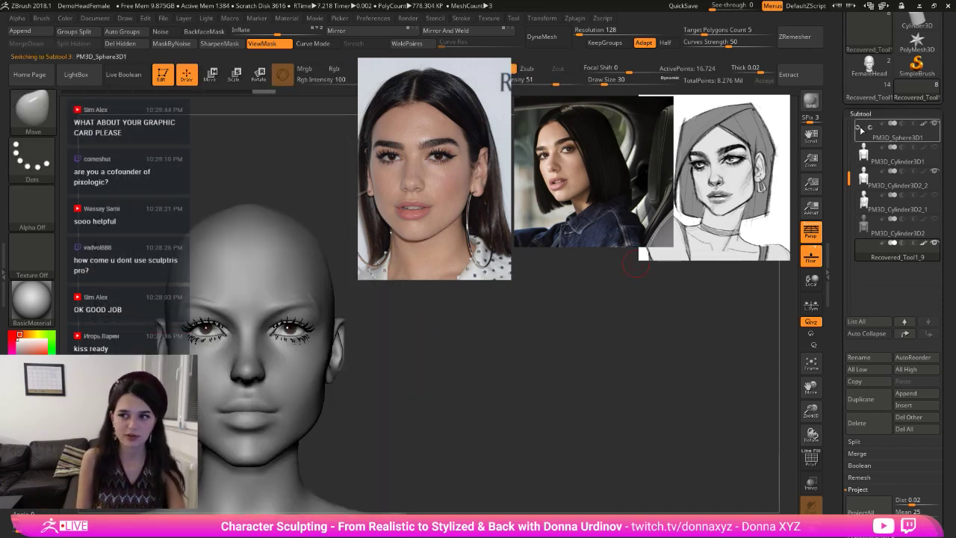
{"action": "left_click", "coordinate": [235, 75]}
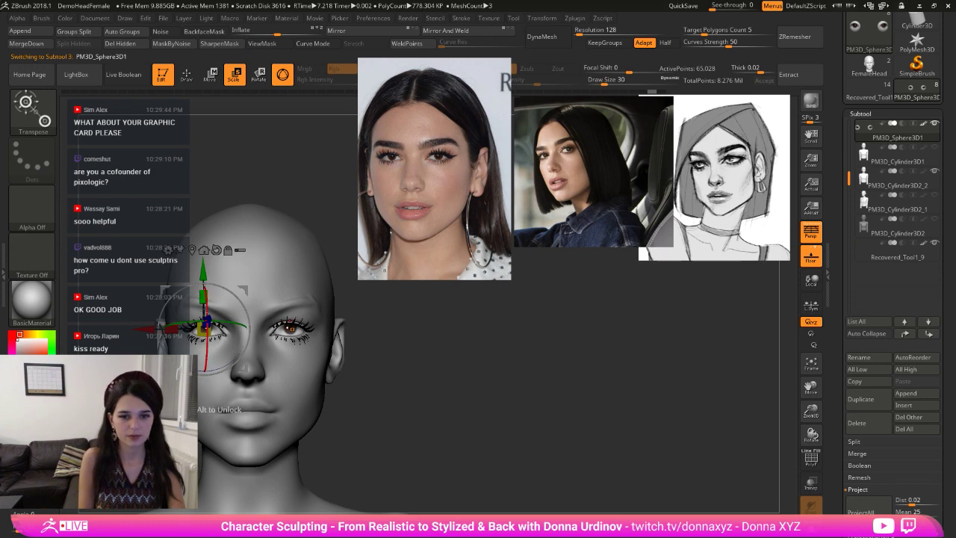
{"action": "mouse_move", "coordinate": [407, 363]}
{"action": "left_mouse_down"}
{"action": "mouse_move", "coordinate": [390, 365]}
{"action": "mouse_move", "coordinate": [455, 362]}
{"action": "left_mouse_up"}
{"action": "key", "text": "q"}
{"action": "key", "text": "b"}
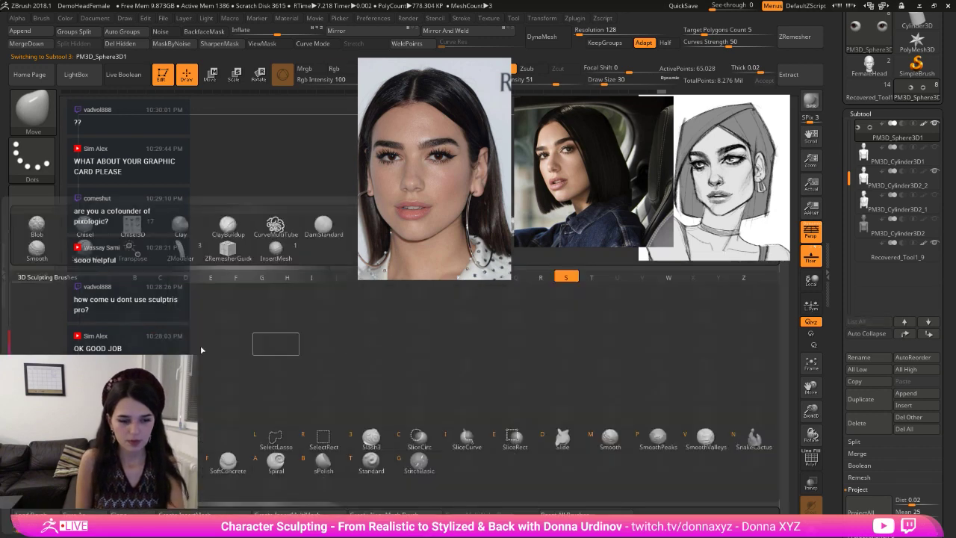
{"action": "key", "text": "s"}
{"action": "key", "text": "t"}
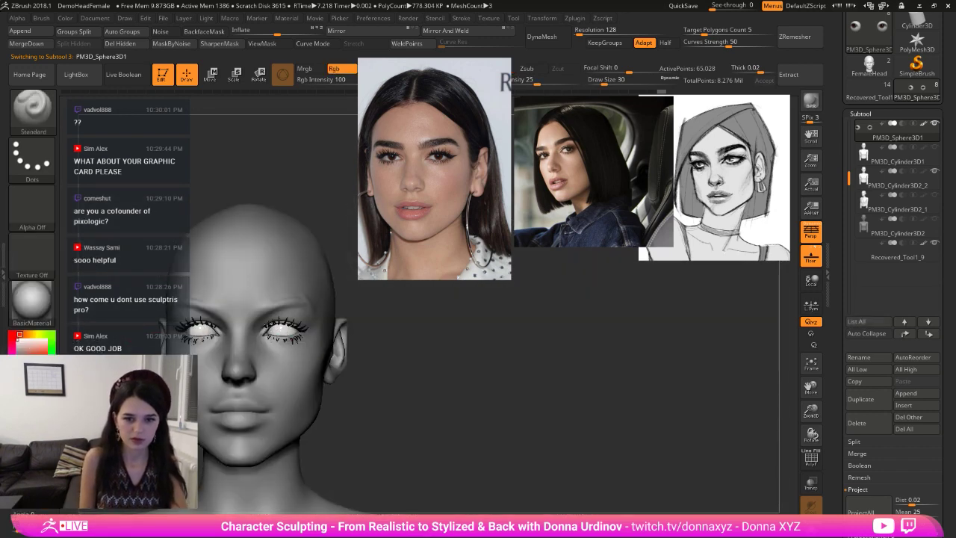
{"action": "mouse_move", "coordinate": [531, 311]}
{"action": "left_mouse_down", "text": "alt"}
{"action": "mouse_move", "coordinate": [540, 333]}
{"action": "mouse_move", "coordinate": [531, 333]}
{"action": "mouse_move", "coordinate": [527, 372]}
{"action": "left_mouse_up", "text": "alt"}
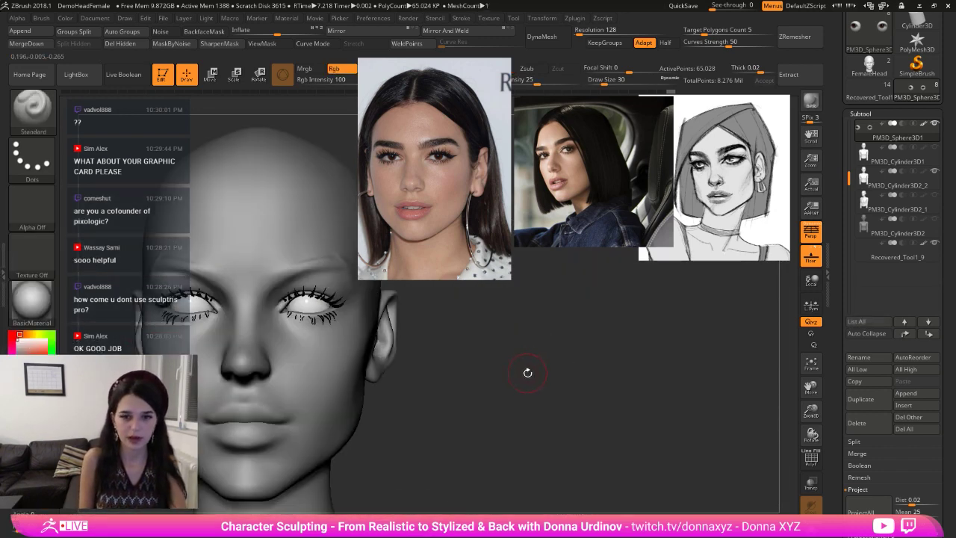
- Make the PM3D_Cylinder3D2_2 head active and apply StartupMaterial as the material
{"action": "left_click", "coordinate": [312, 367], "text": "alt"}
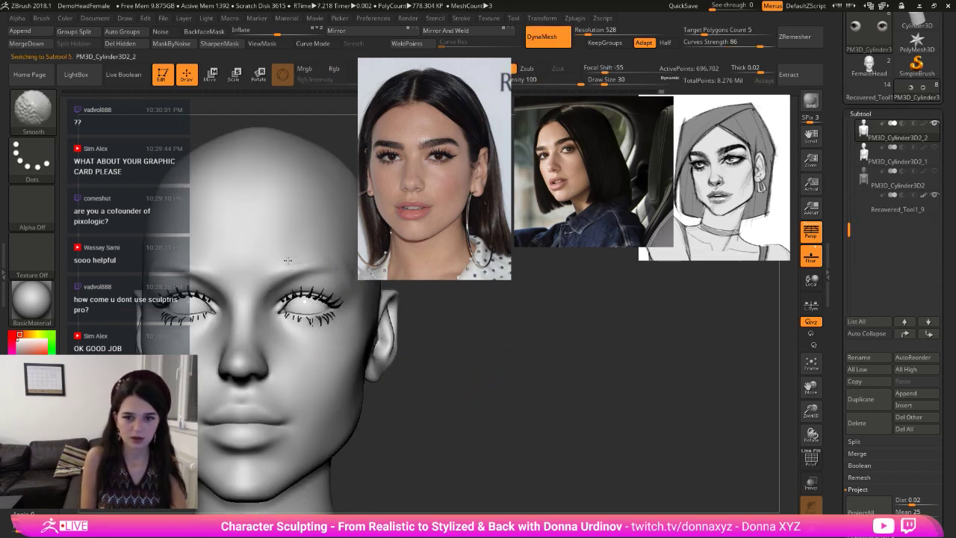
{"action": "left_click", "coordinate": [31, 301]}
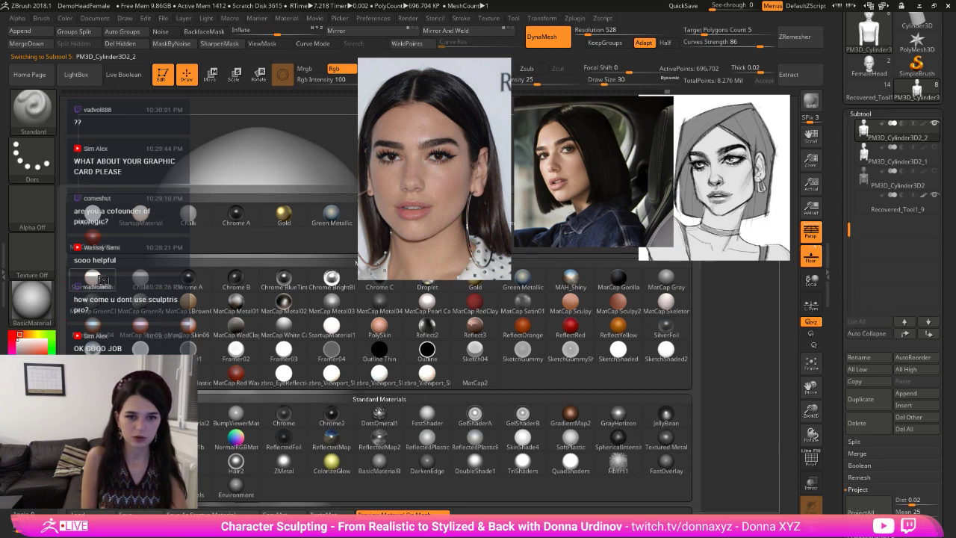
{"action": "left_click", "coordinate": [140, 214]}
{"action": "left_click_drag", "start_coordinate": [423, 380], "coordinate": [419, 374]}
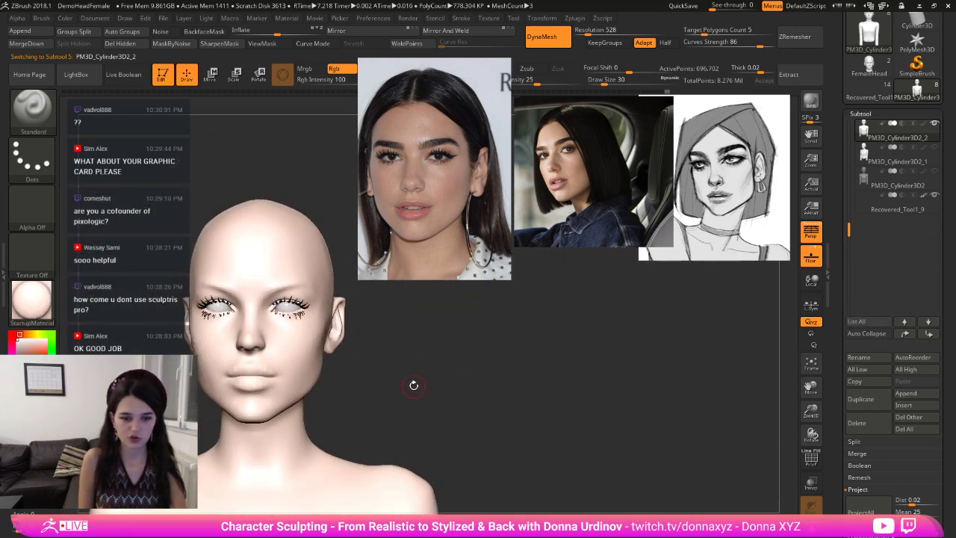
{"action": "key", "text": "b"}
{"action": "key", "text": "m"}
{"action": "key", "text": "v"}
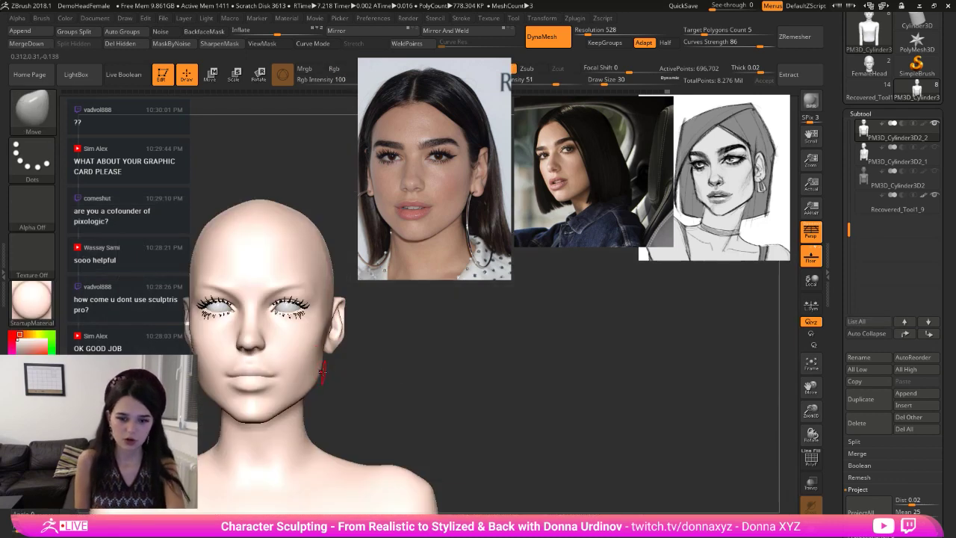
- Flatten the lower cheek and jaw of the head with the hPolish brush at size 70
{"action": "key", "text": "b"}
{"action": "key", "text": "h"}
{"action": "key", "text": "p"}
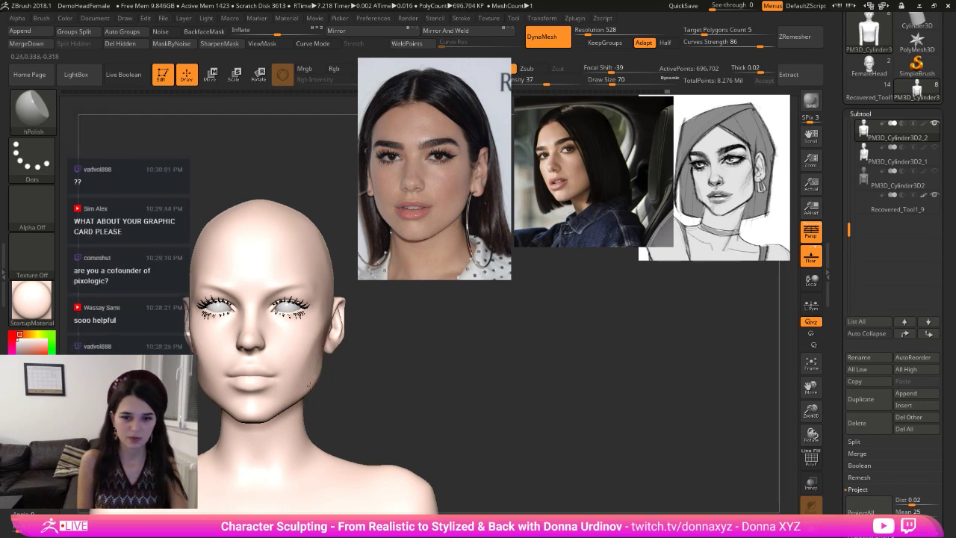
{"action": "left_click_drag", "start_coordinate": [358, 373], "coordinate": [296, 345]}
{"action": "key", "text": "shift"}
{"action": "left_click_drag", "start_coordinate": [345, 365], "coordinate": [363, 357]}
{"action": "left_click_drag", "start_coordinate": [255, 408], "coordinate": [251, 405]}
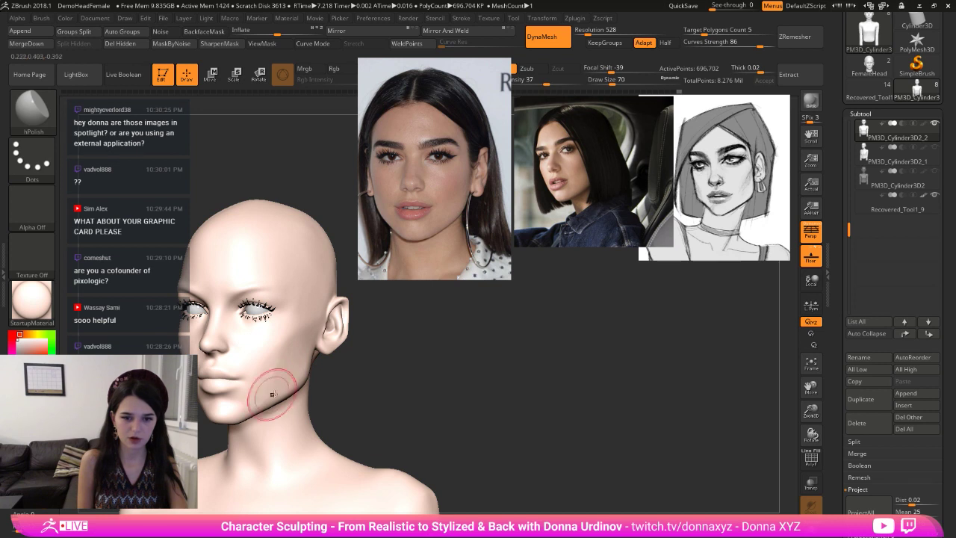
- Refine and smooth the polished jawline from the side, reducing the brush size to 62
{"action": "key", "text": "shift"}
{"action": "left_click_drag", "start_coordinate": [281, 376], "coordinate": [248, 405]}
{"action": "mouse_move", "coordinate": [365, 363]}
{"action": "left_mouse_down"}
{"action": "mouse_move", "coordinate": [244, 385]}
{"action": "mouse_move", "coordinate": [260, 389]}
{"action": "mouse_move", "coordinate": [254, 396]}
{"action": "left_mouse_up"}
{"action": "key", "text": "bracketleft"}
{"action": "key", "text": "bracketleft"}
{"action": "key", "text": "bracketleft"}
{"action": "key", "text": "bracketleft"}
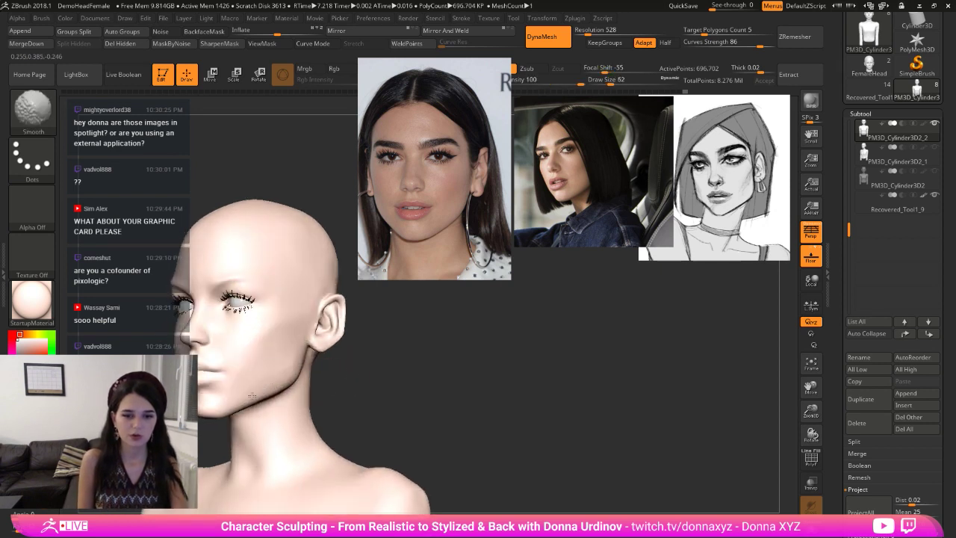
{"action": "mouse_move", "coordinate": [320, 390]}
{"action": "left_mouse_down"}
{"action": "mouse_move", "coordinate": [350, 384]}
{"action": "mouse_move", "coordinate": [302, 371]}
{"action": "left_mouse_up"}
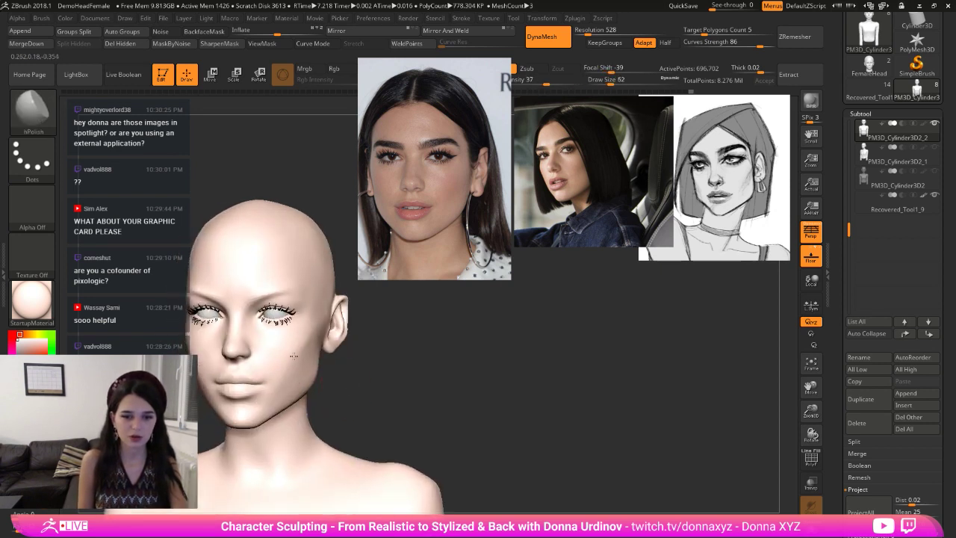
- Switch to the Move brush and place the frontal reference photo below the sketch, nudging the car photo away from the sketch
{"action": "key", "text": "b"}
{"action": "key", "text": "m"}
{"action": "key", "text": "v"}
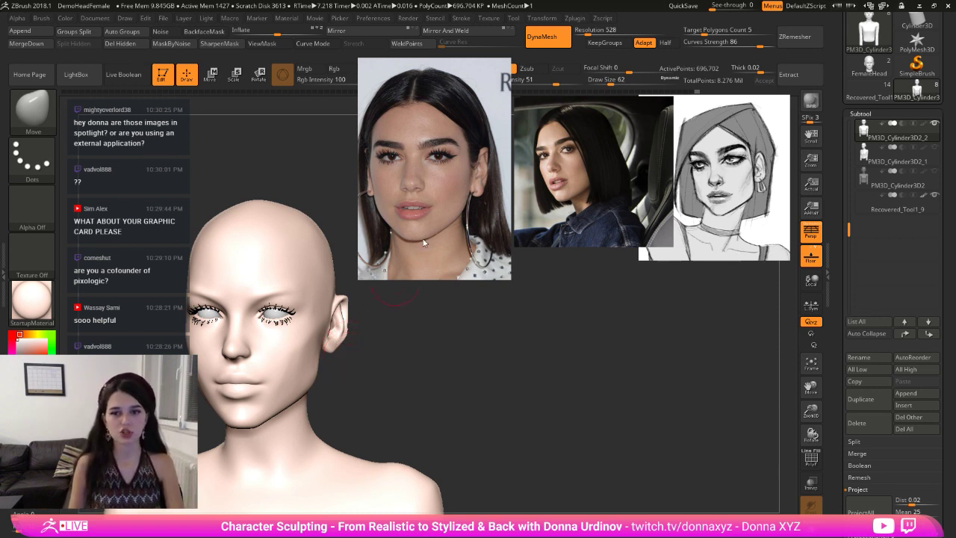
{"action": "left_click_drag", "start_coordinate": [423, 243], "coordinate": [681, 420]}
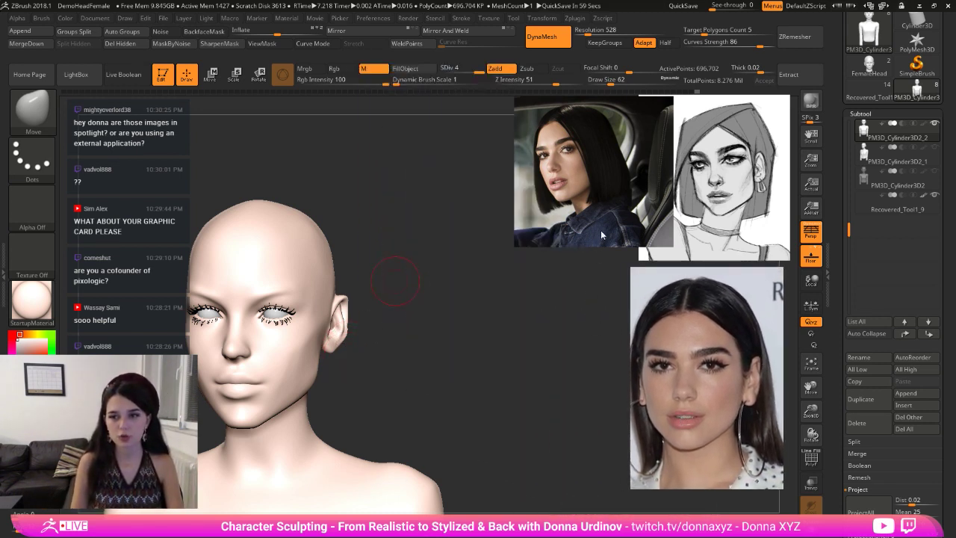
{"action": "left_click_drag", "start_coordinate": [600, 234], "coordinate": [571, 258]}
- Toggle the Always On Top option for the reference images in the image viewer's tray options
{"action": "key", "text": "super"}
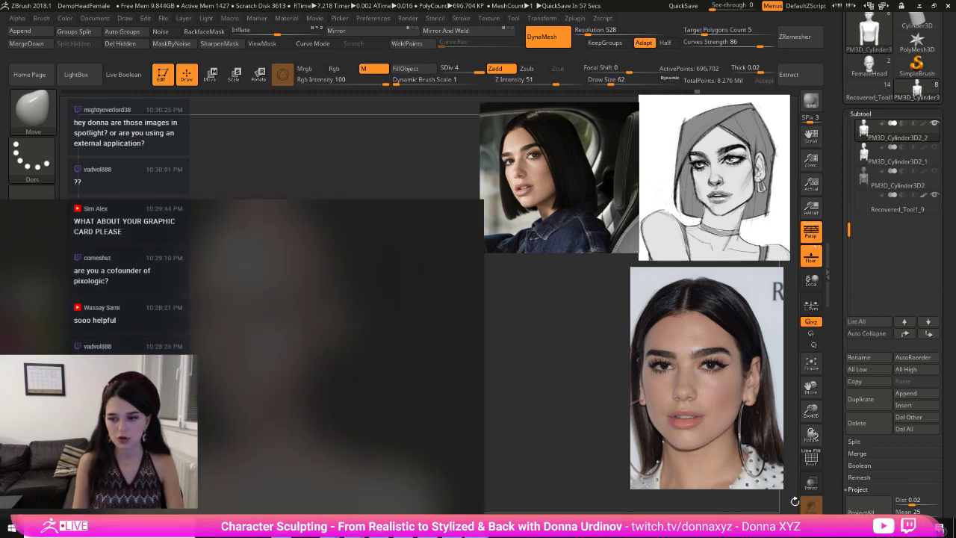
{"action": "left_click", "coordinate": [852, 528]}
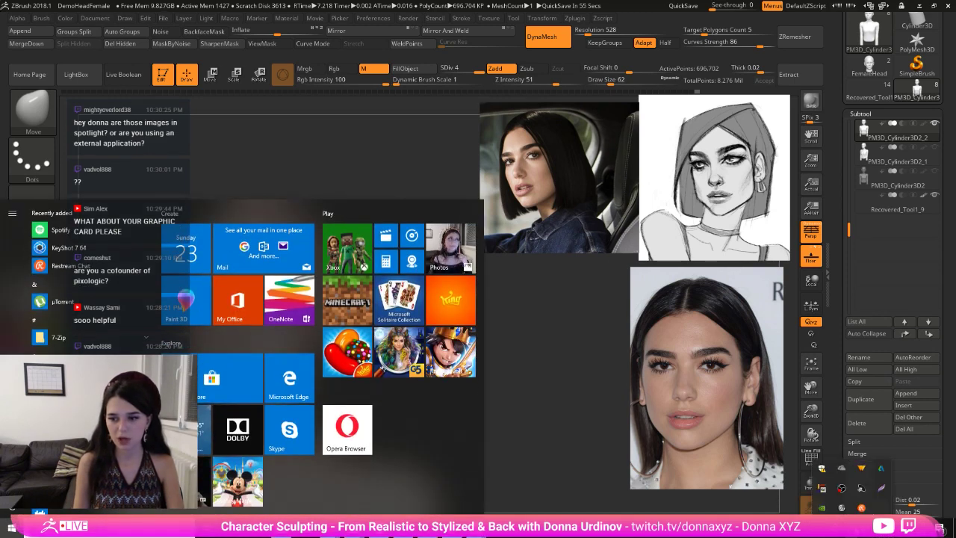
{"action": "right_click", "coordinate": [820, 491]}
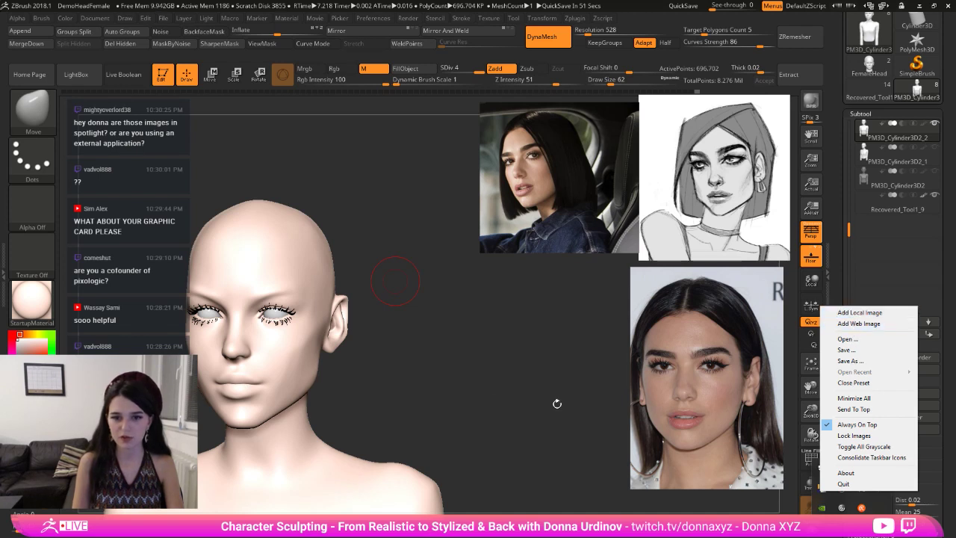
{"action": "left_click_drag", "start_coordinate": [557, 404], "coordinate": [485, 364]}
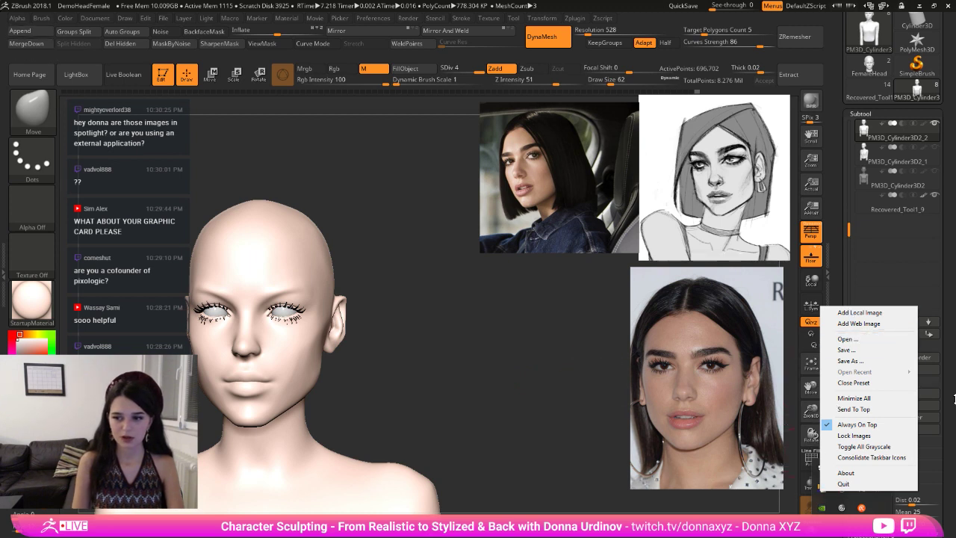
{"action": "left_click", "coordinate": [851, 424]}
- Change the current colour to a light warm beige so the head takes on a natural skin tone
{"action": "left_click_drag", "start_coordinate": [506, 331], "coordinate": [408, 342]}
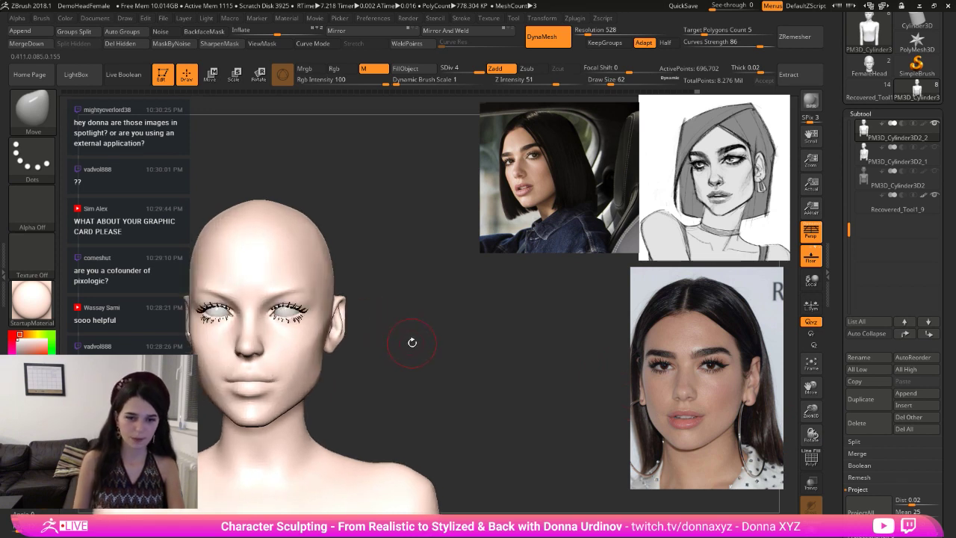
{"action": "left_click", "coordinate": [21, 344]}
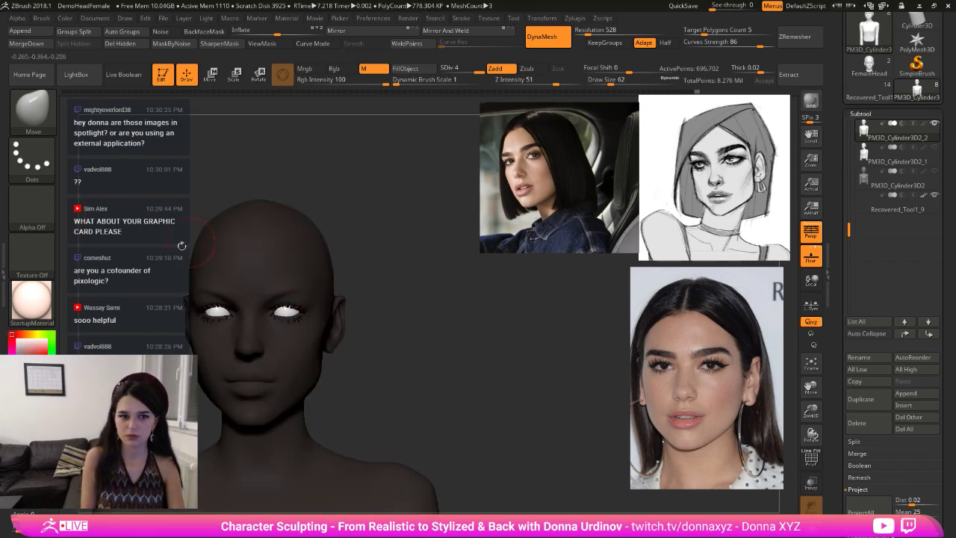
{"action": "left_click_drag", "start_coordinate": [21, 342], "coordinate": [25, 346]}
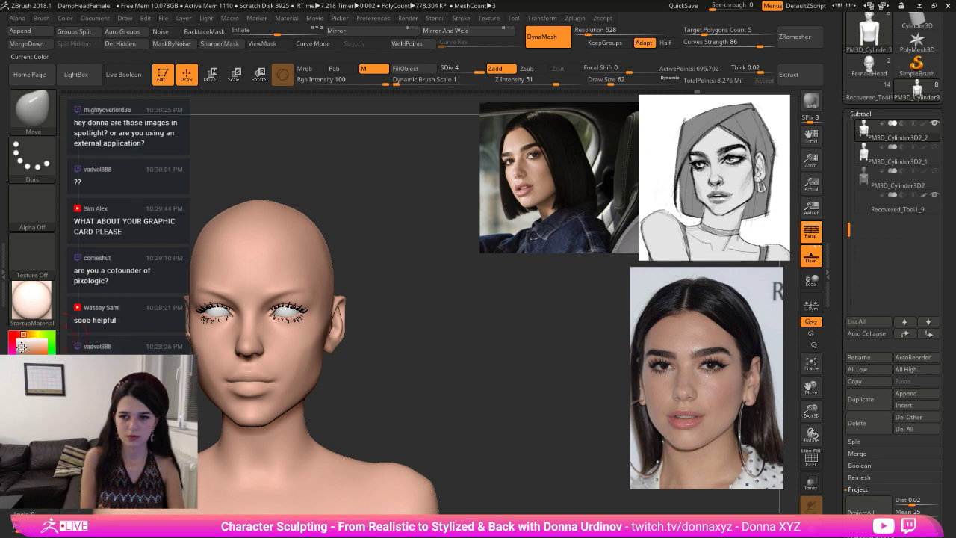
{"action": "left_click", "coordinate": [21, 347]}
{"action": "left_click", "coordinate": [25, 335]}
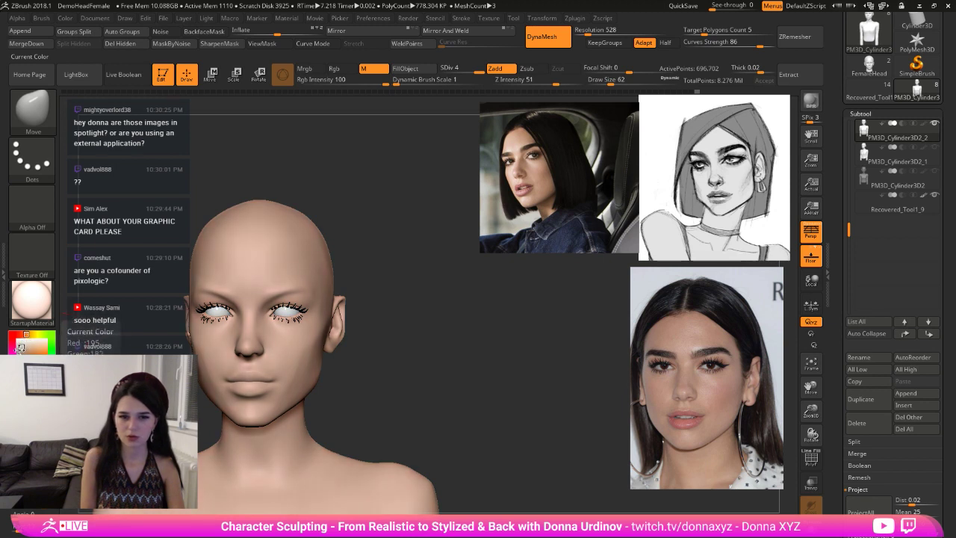
{"action": "left_click", "coordinate": [23, 347]}
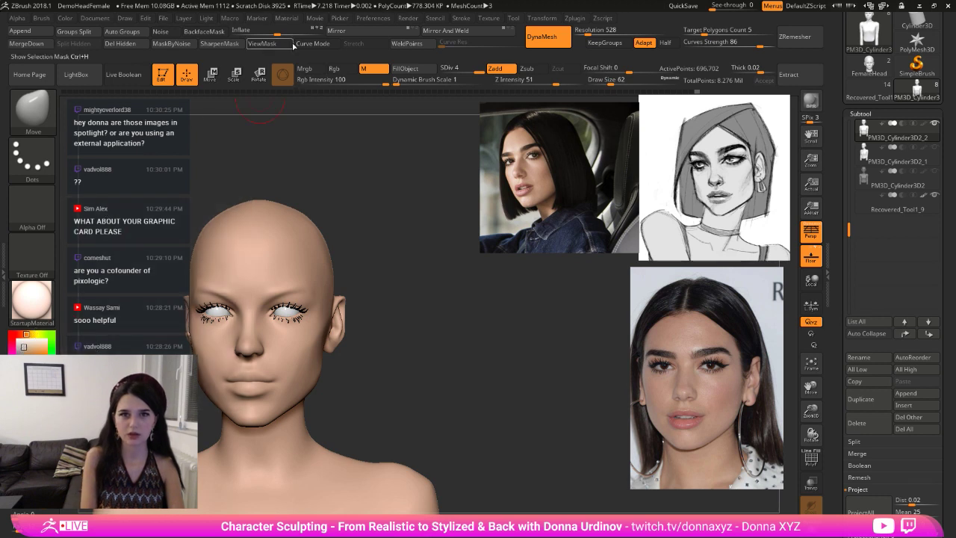
{"action": "scroll", "coordinate": [858, 111], "scroll_direction": "up", "scroll_amount": 4}
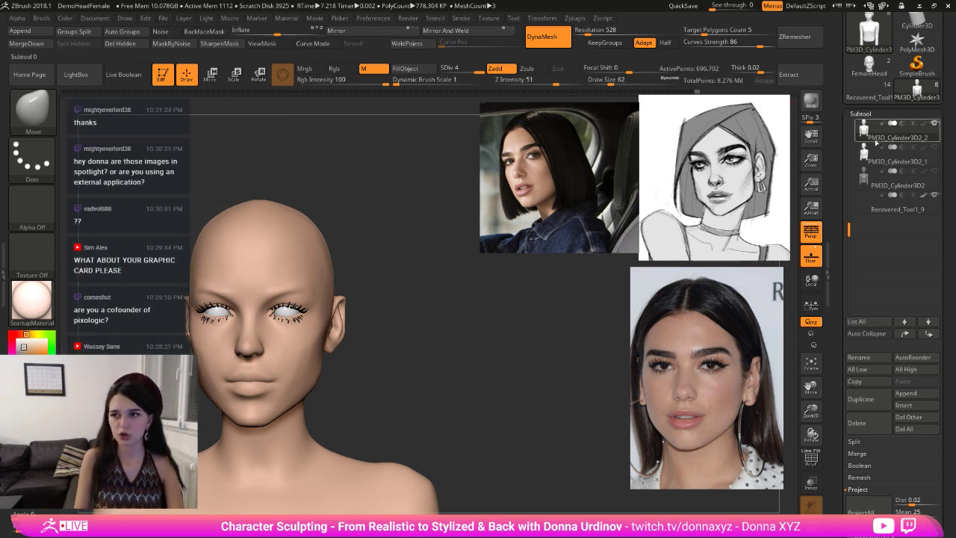
- Bring up the painted realistic body beside the stylized one and sample a skin colour from its face
{"action": "left_click", "coordinate": [915, 157]}
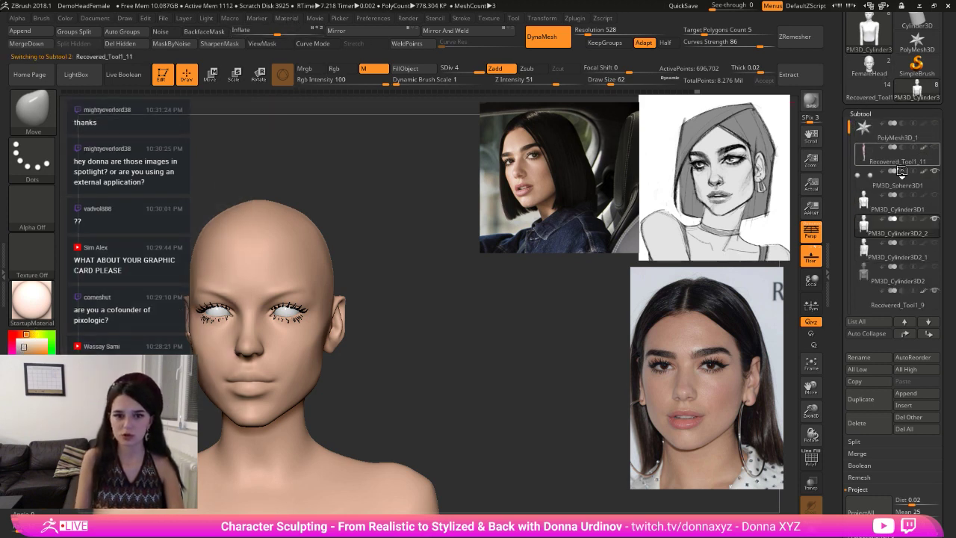
{"action": "left_click_drag", "start_coordinate": [440, 316], "coordinate": [493, 332], "text": "alt"}
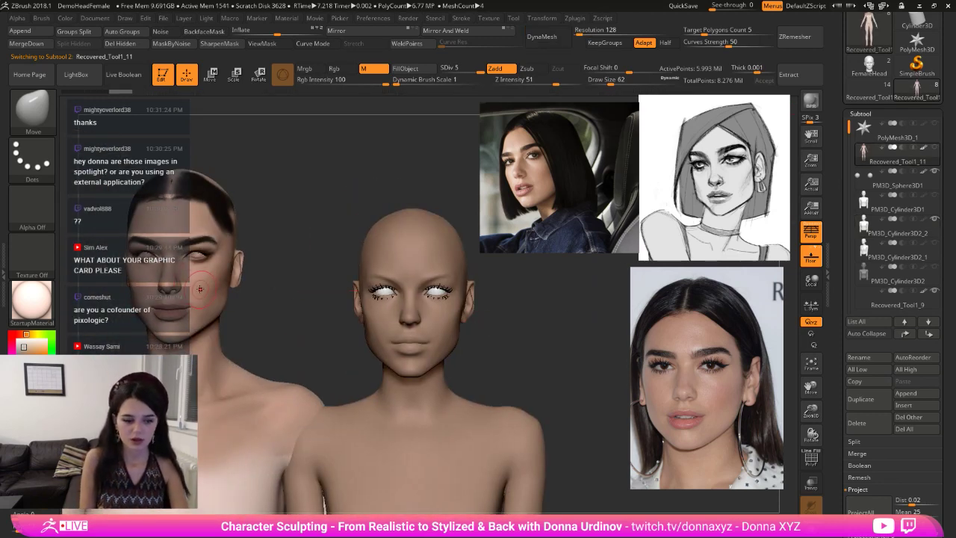
{"action": "key", "text": "c"}
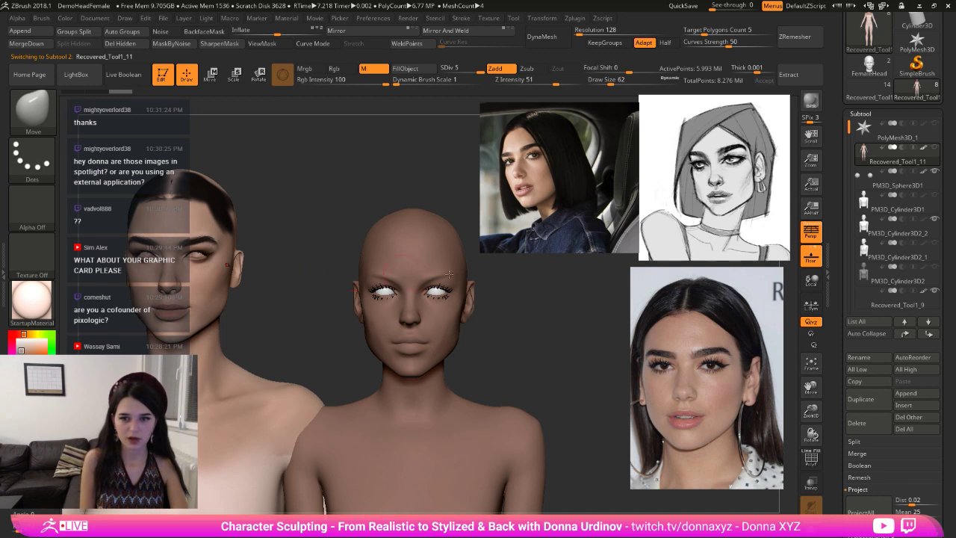
- Fill the stylized head and body with the sampled skin colour using the Rgb channel only
{"action": "left_click", "coordinate": [444, 327], "text": "alt"}
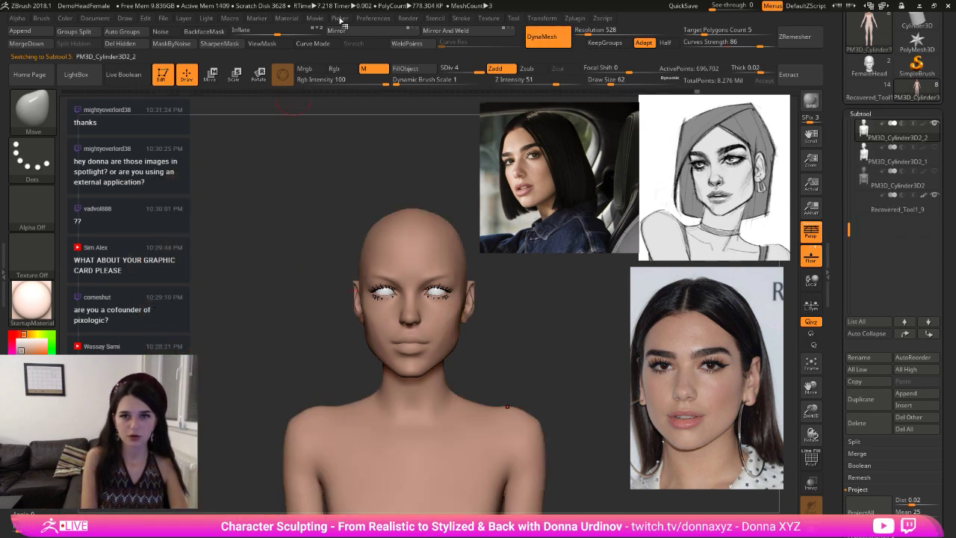
{"action": "left_click", "coordinate": [290, 18]}
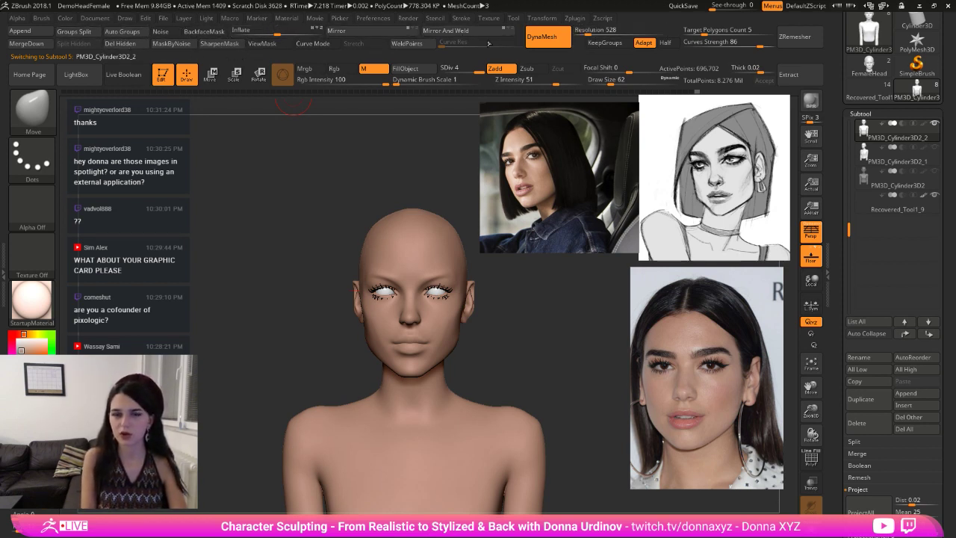
{"action": "left_click", "coordinate": [409, 68]}
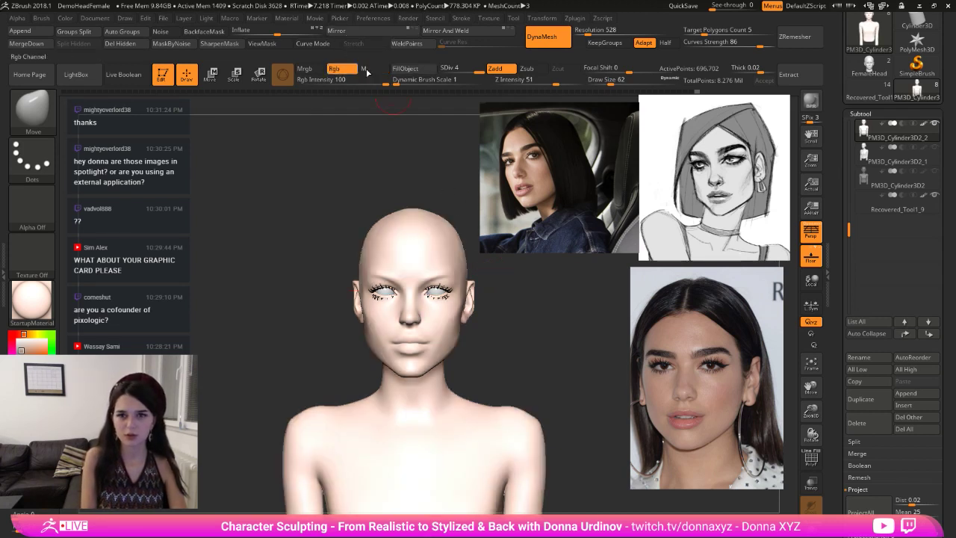
{"action": "left_click", "coordinate": [406, 70]}
{"action": "left_click", "coordinate": [369, 72]}
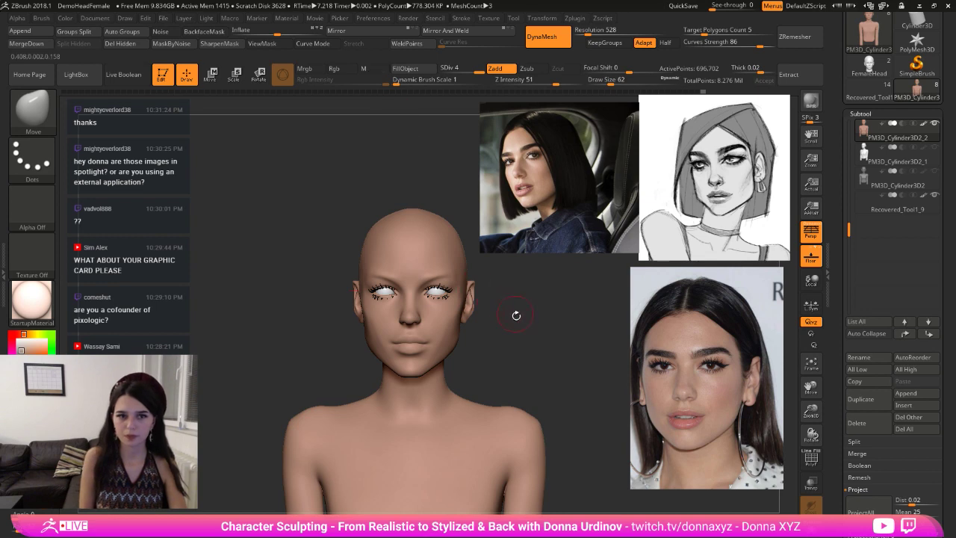
- Switch to the Standard brush with only the Rgb channel active and reduce its draw size to 8
{"action": "mouse_move", "coordinate": [516, 314]}
{"action": "left_mouse_down", "text": "alt"}
{"action": "mouse_move", "coordinate": [474, 298]}
{"action": "mouse_move", "coordinate": [502, 348]}
{"action": "mouse_move", "coordinate": [493, 326]}
{"action": "mouse_move", "coordinate": [508, 337]}
{"action": "left_mouse_up", "text": "alt"}
{"action": "key", "text": "b"}
{"action": "key", "text": "s"}
{"action": "key", "text": "t"}
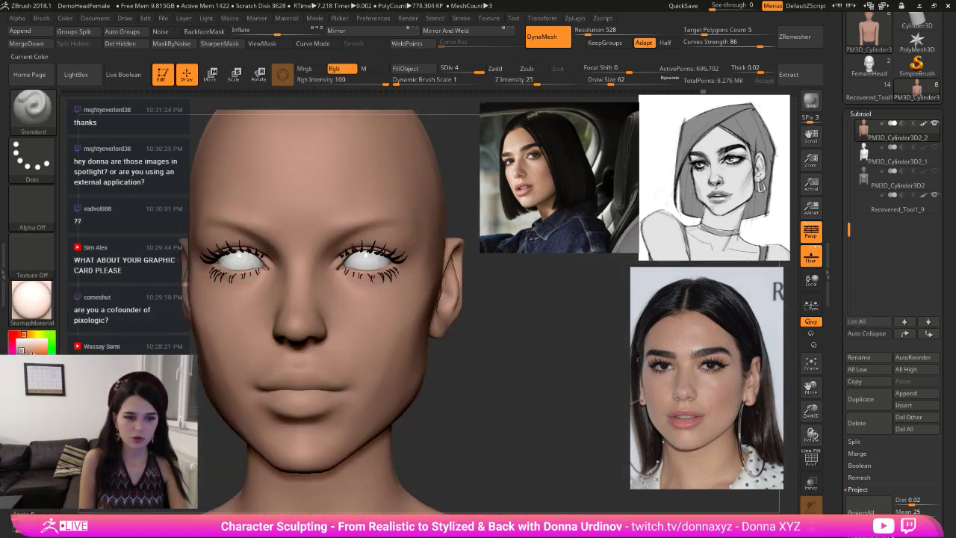
{"action": "key", "text": "b"}
{"action": "key", "text": "s"}
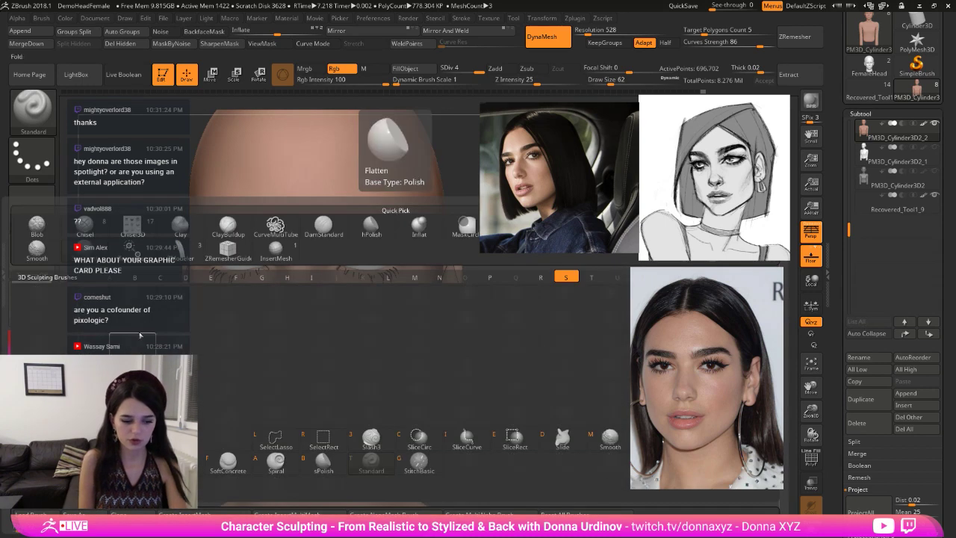
{"action": "key", "text": "t"}
{"action": "key", "text": "bracketleft"}
{"action": "key", "text": "bracketleft"}
{"action": "key", "text": "bracketleft"}
{"action": "key", "text": "bracketleft"}
{"action": "key", "text": "bracketleft"}
{"action": "key", "text": "bracketleft"}
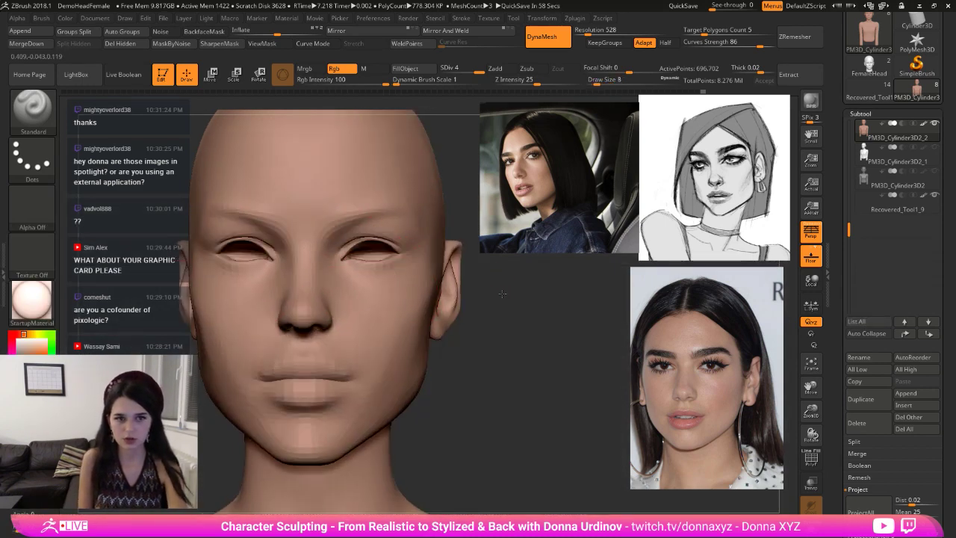
- Pull the inner ends of the brows slightly with the Move brush at draw size 22
{"action": "key", "text": "b"}
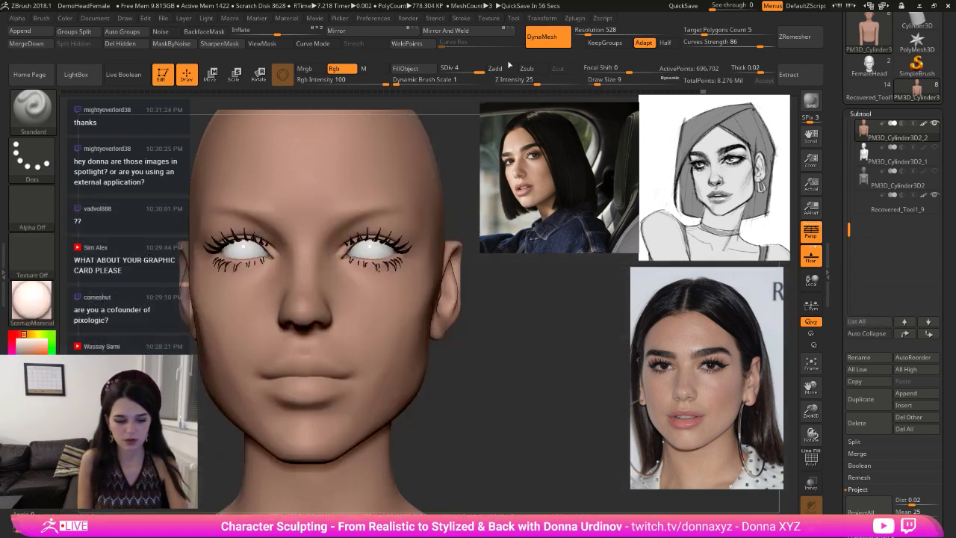
{"action": "key", "text": "b"}
{"action": "key", "text": "m"}
{"action": "key", "text": "v"}
{"action": "key", "text": "bracketright"}
{"action": "key", "text": "bracketright"}
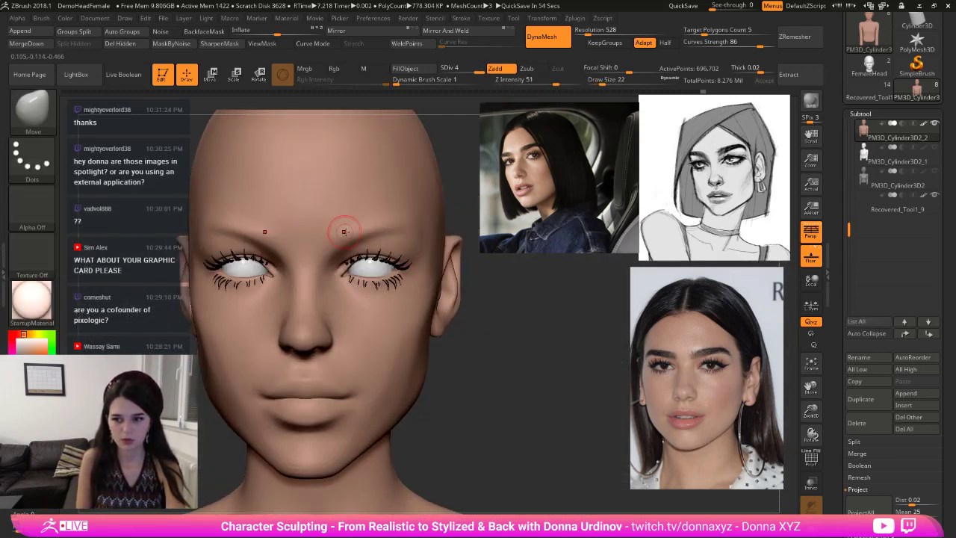
{"action": "mouse_move", "coordinate": [341, 245]}
{"action": "left_mouse_down"}
{"action": "mouse_move", "coordinate": [332, 252]}
{"action": "mouse_move", "coordinate": [351, 236]}
{"action": "left_mouse_up"}
{"action": "key", "text": "bracketright"}
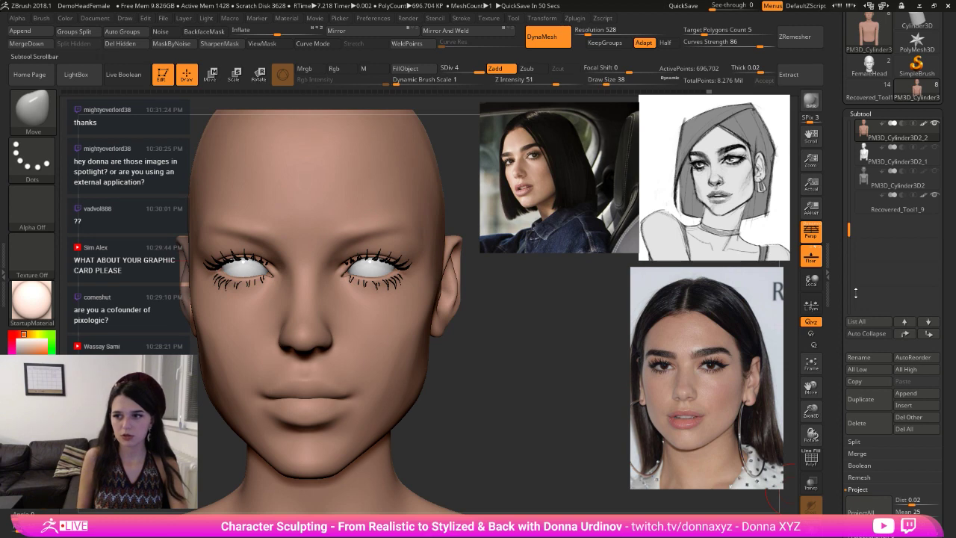
- Show the painted realistic body next to the stylized one and turn off perspective for comparison
{"action": "left_click_drag", "start_coordinate": [849, 229], "coordinate": [851, 128]}
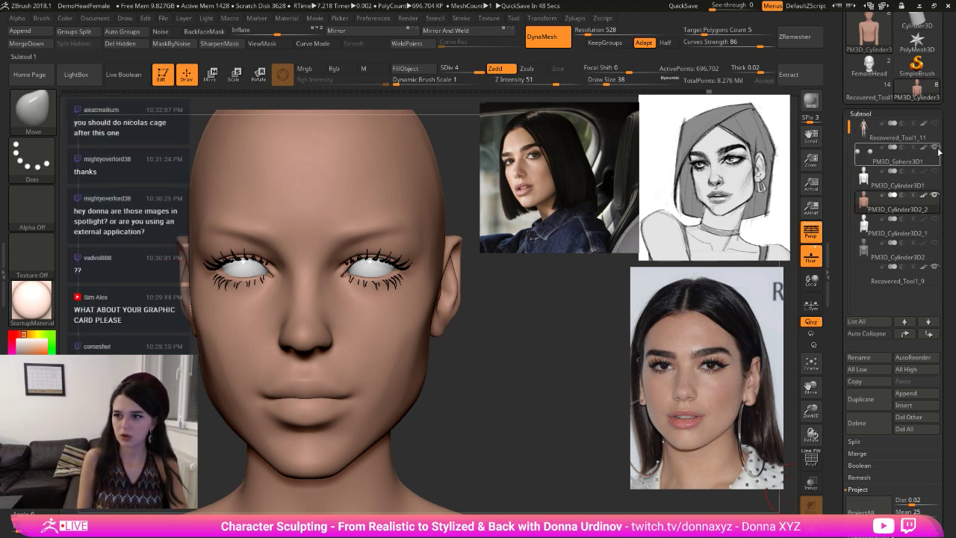
{"action": "mouse_move", "coordinate": [563, 341]}
{"action": "left_mouse_down", "text": "alt"}
{"action": "mouse_move", "coordinate": [500, 323]}
{"action": "mouse_move", "coordinate": [589, 357]}
{"action": "left_mouse_up", "text": "alt"}
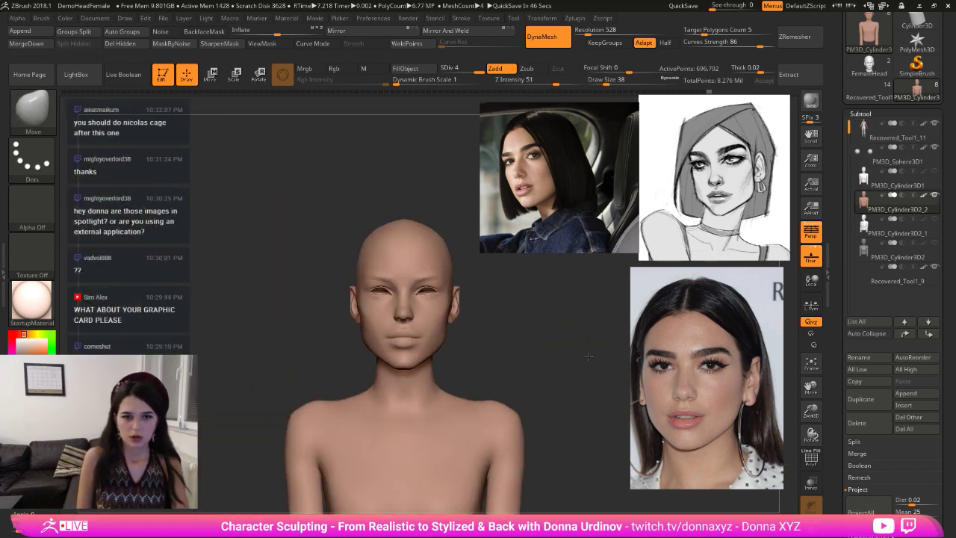
{"action": "left_click", "coordinate": [811, 524]}
{"action": "left_click", "coordinate": [813, 231]}
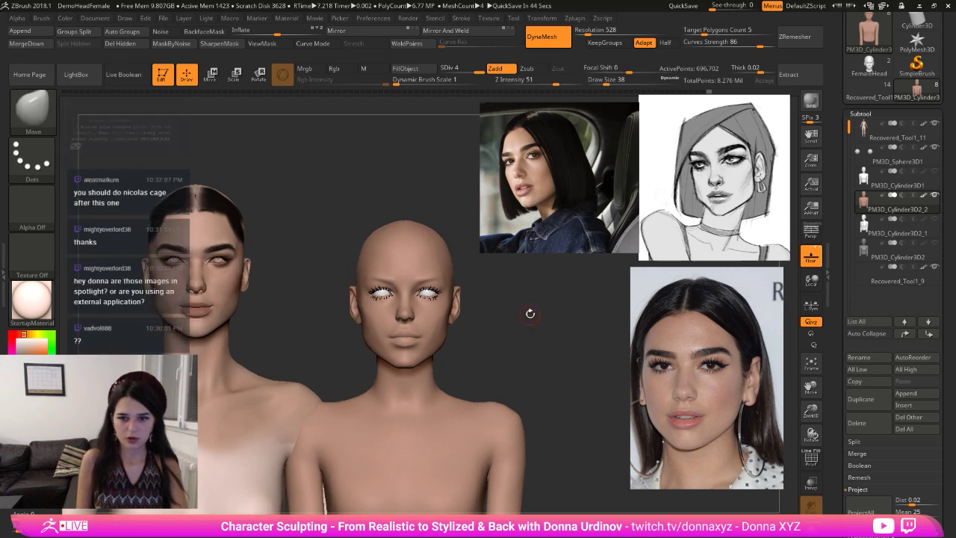
{"action": "left_click_drag", "start_coordinate": [529, 313], "coordinate": [520, 316], "text": "alt"}
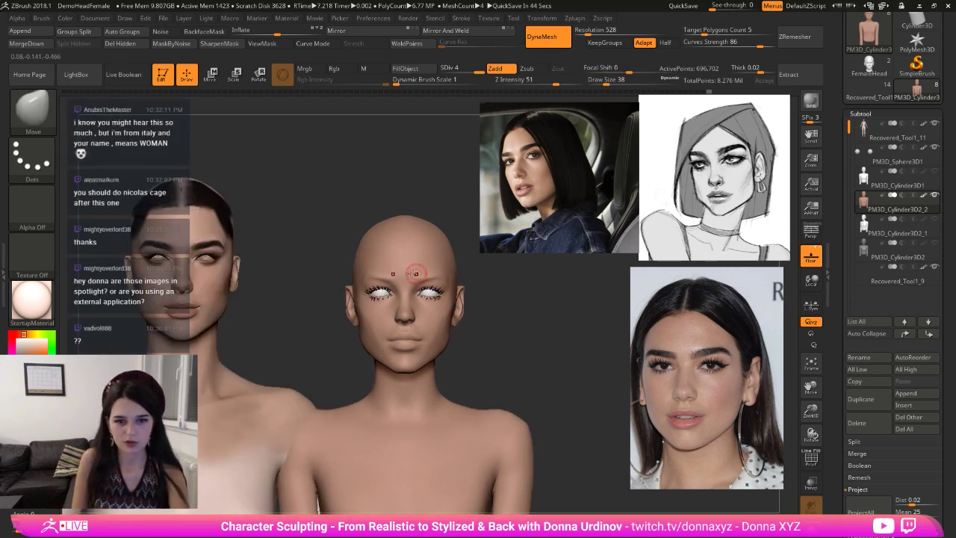
- Move the painted realistic body down so its eyes line up with the stylized head's, and return to Draw mode
{"action": "left_click", "coordinate": [206, 284], "text": "alt"}
{"action": "key", "text": "w"}
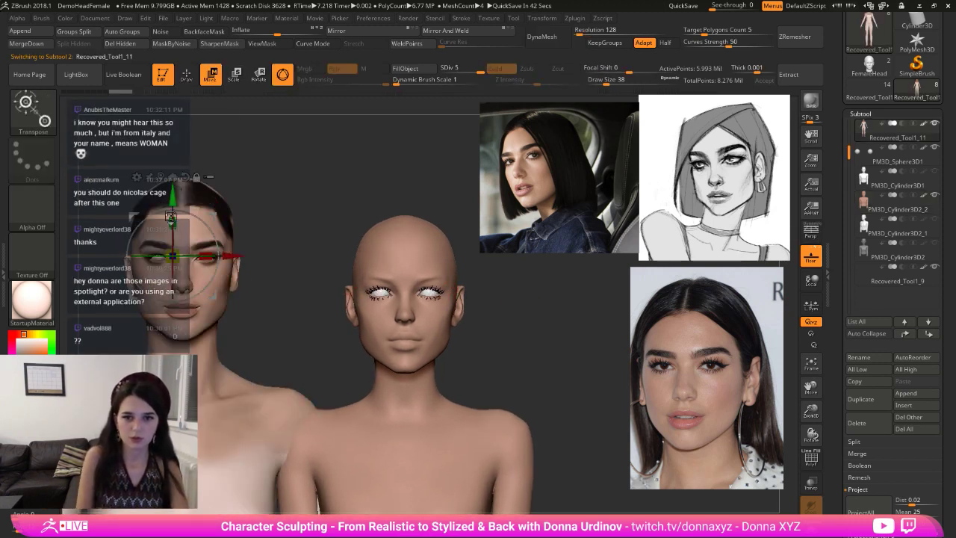
{"action": "left_click_drag", "start_coordinate": [171, 219], "coordinate": [173, 250]}
{"action": "left_click_drag", "start_coordinate": [175, 287], "coordinate": [174, 287]}
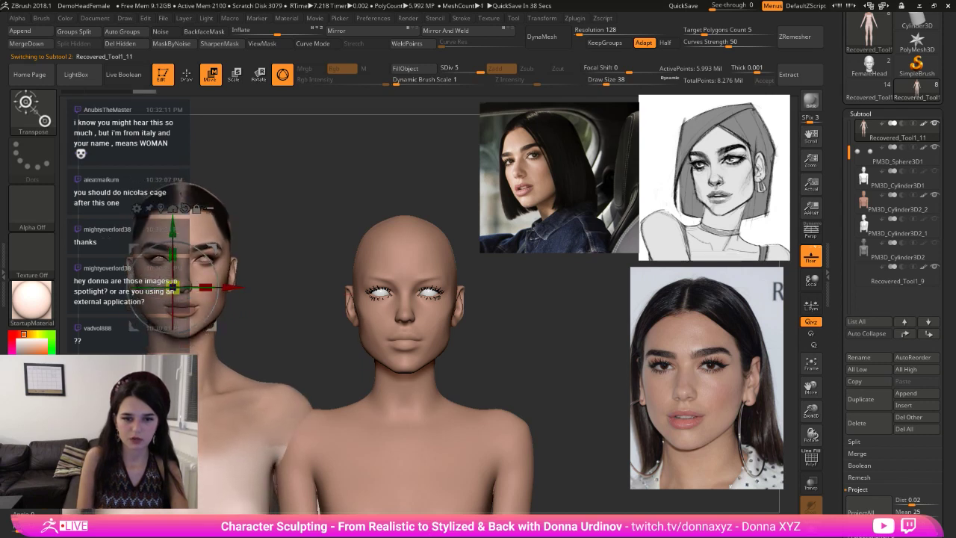
{"action": "left_click_drag", "start_coordinate": [172, 226], "coordinate": [174, 256]}
{"action": "left_click", "coordinate": [186, 74]}
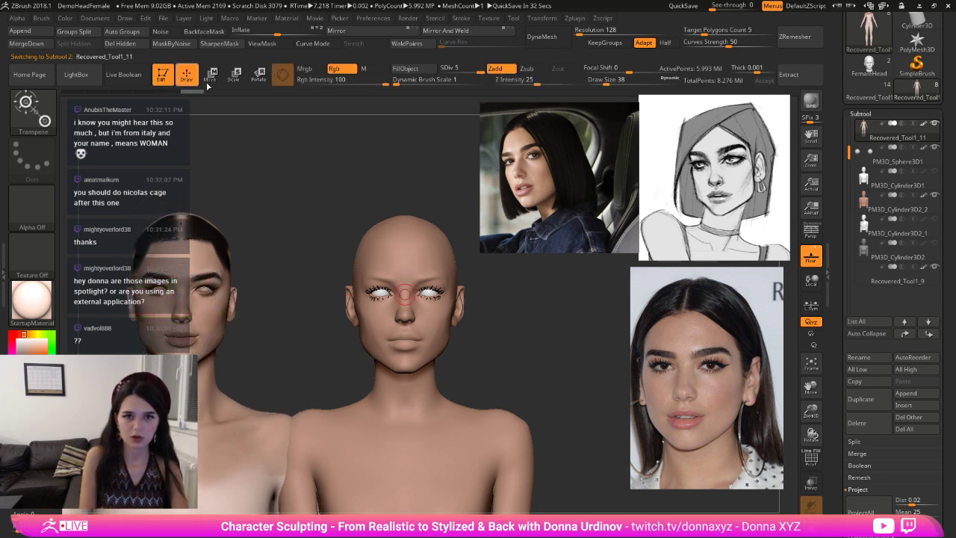
- Reselect the stylized head and reshape the brow area around its eyes with the Move brush at draw size 58
{"action": "left_click", "coordinate": [875, 203]}
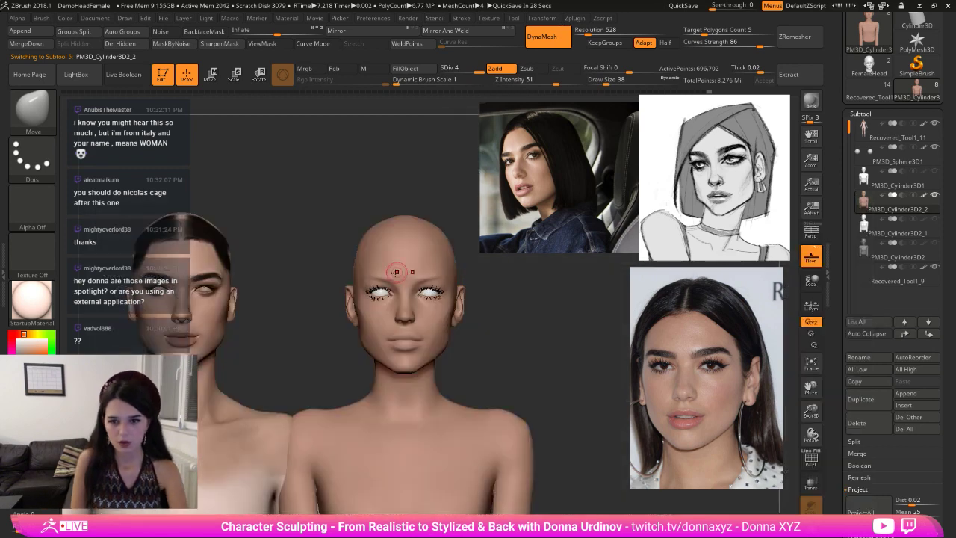
{"action": "key", "text": "bracketright"}
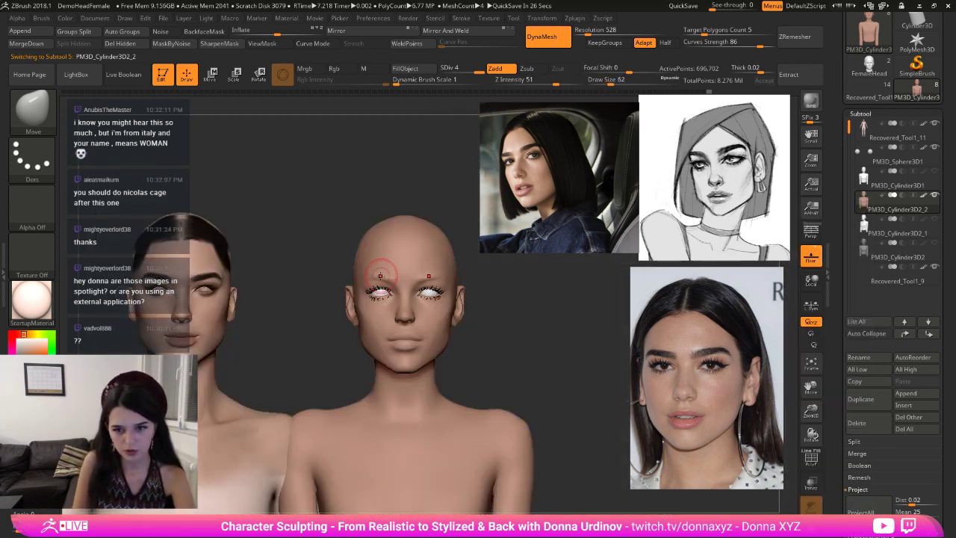
{"action": "key", "text": "bracketright"}
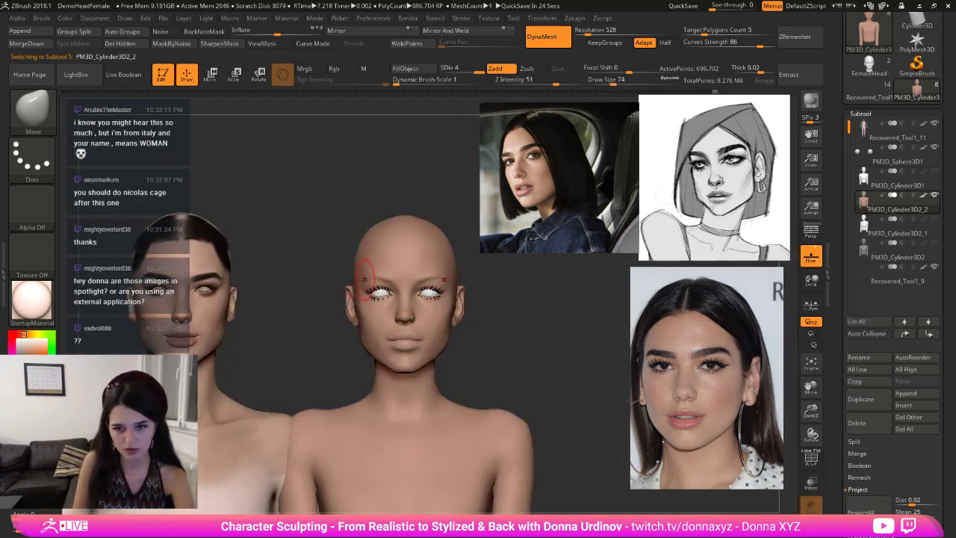
{"action": "key", "text": "bracketright"}
{"action": "mouse_move", "coordinate": [486, 335]}
{"action": "left_mouse_down", "text": "alt"}
{"action": "mouse_move", "coordinate": [461, 330]}
{"action": "mouse_move", "coordinate": [453, 279]}
{"action": "mouse_move", "coordinate": [489, 274]}
{"action": "left_mouse_up", "text": "alt"}
{"action": "key", "text": "bracketleft"}
{"action": "key", "text": "bracketleft"}
{"action": "key", "text": "bracketleft"}
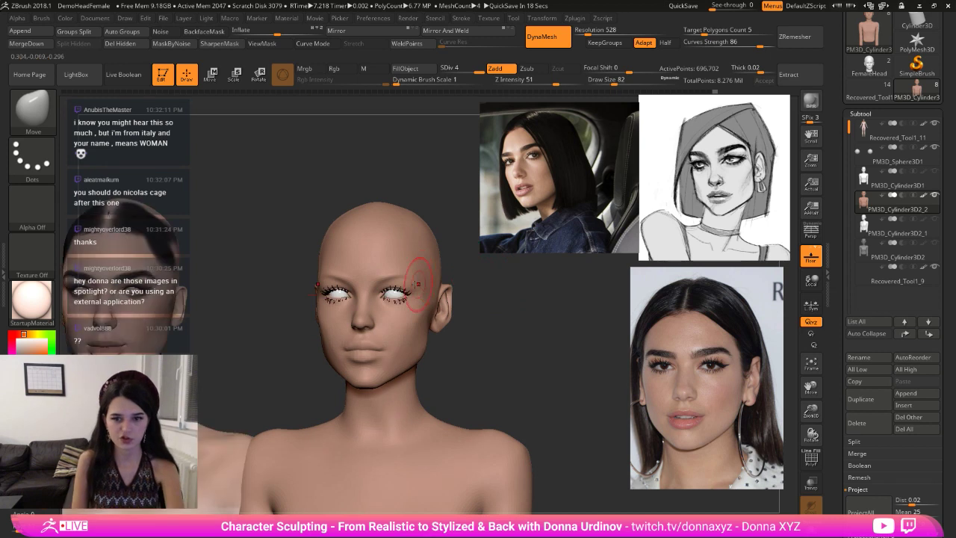
{"action": "left_click_drag", "start_coordinate": [340, 281], "coordinate": [367, 300]}
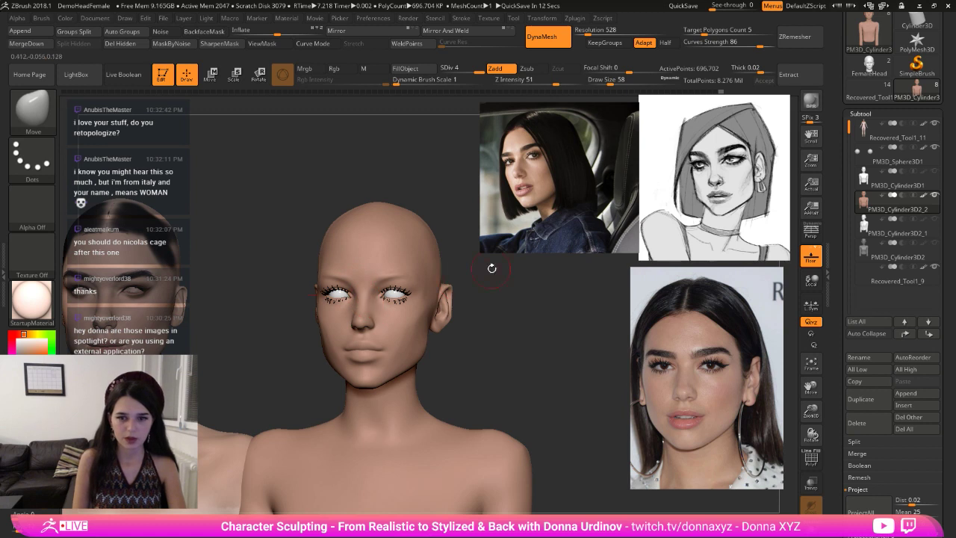
- Reshape the lower cheek and jaw from a three-quarter view with the Move brush at draw size 102
{"action": "left_click_drag", "start_coordinate": [492, 267], "coordinate": [477, 270]}
{"action": "key", "text": "bracketleft"}
{"action": "key", "text": "bracketleft"}
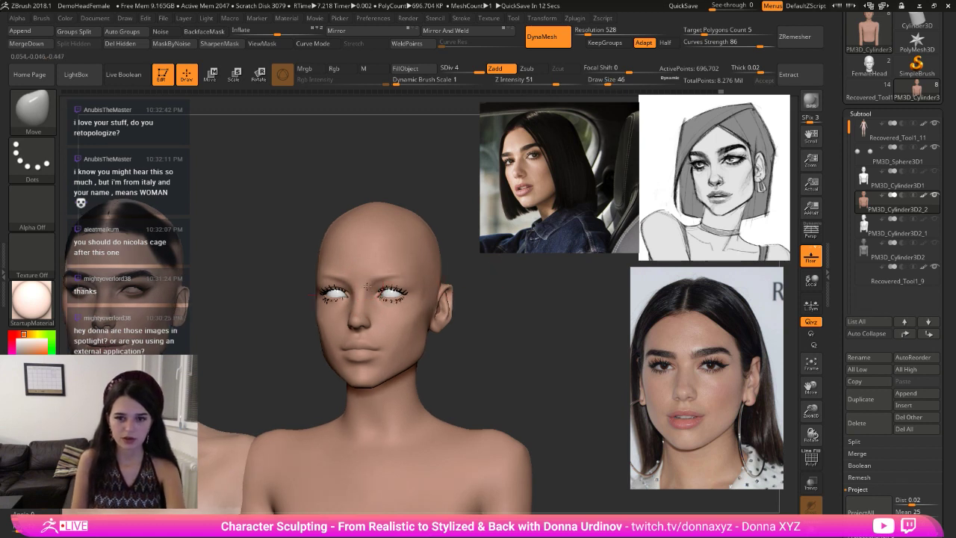
{"action": "key", "text": "bracketright"}
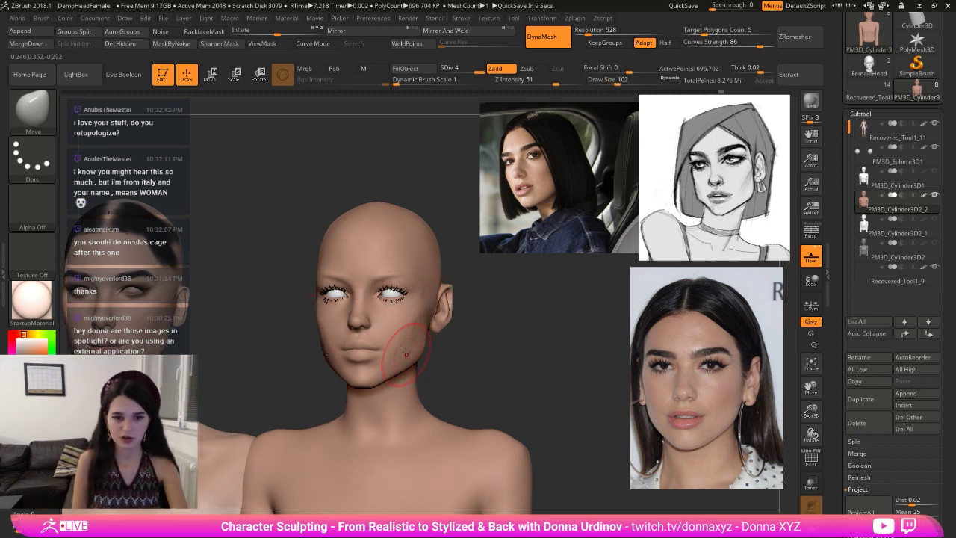
{"action": "left_click_drag", "start_coordinate": [409, 344], "coordinate": [402, 346]}
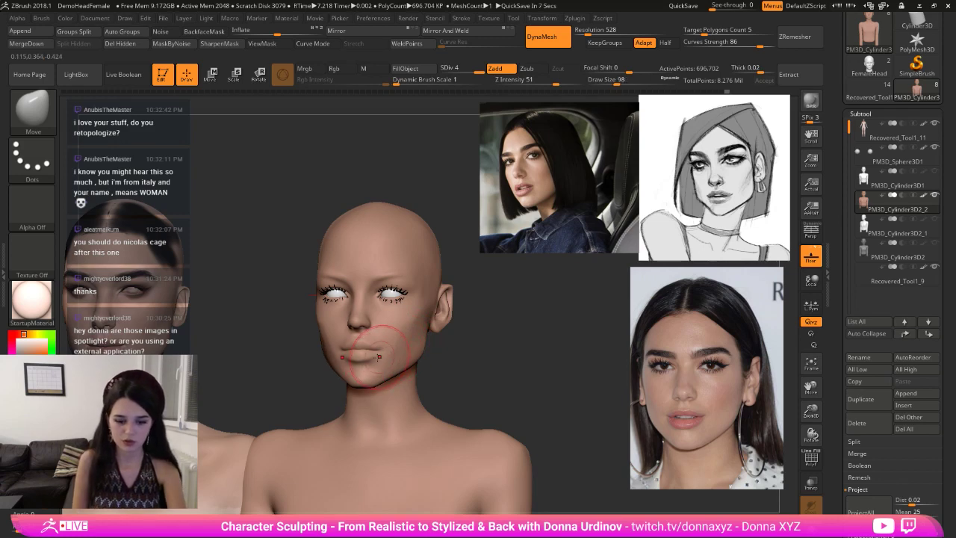
{"action": "key", "text": "bracketleft"}
{"action": "key", "text": "bracketleft"}
{"action": "key", "text": "bracketleft"}
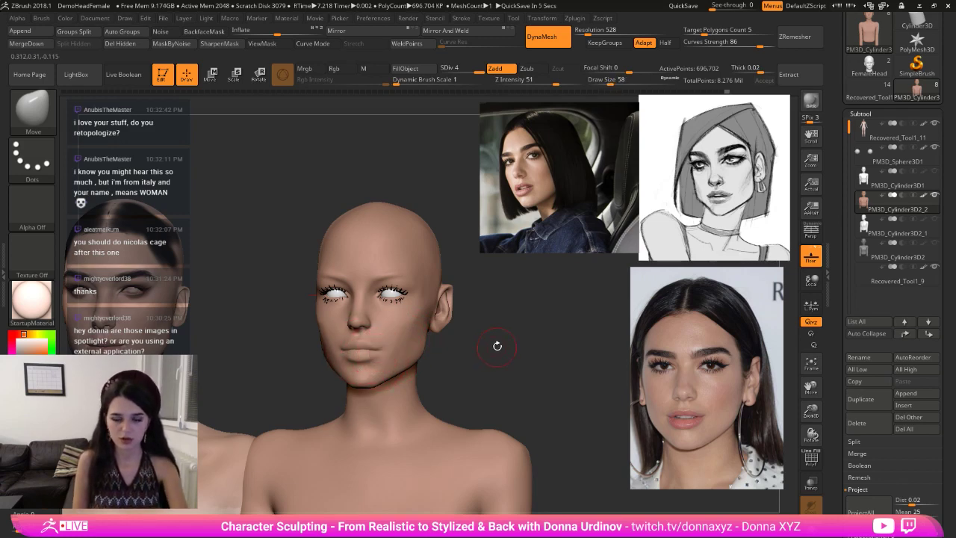
- Face the head frontally and switch to the ClayBuildup brush with its draw size reduced to 14
{"action": "left_click_drag", "start_coordinate": [497, 346], "coordinate": [512, 363], "text": "shift"}
{"action": "key", "text": "b"}
{"action": "key", "text": "c"}
{"action": "key", "text": "b"}
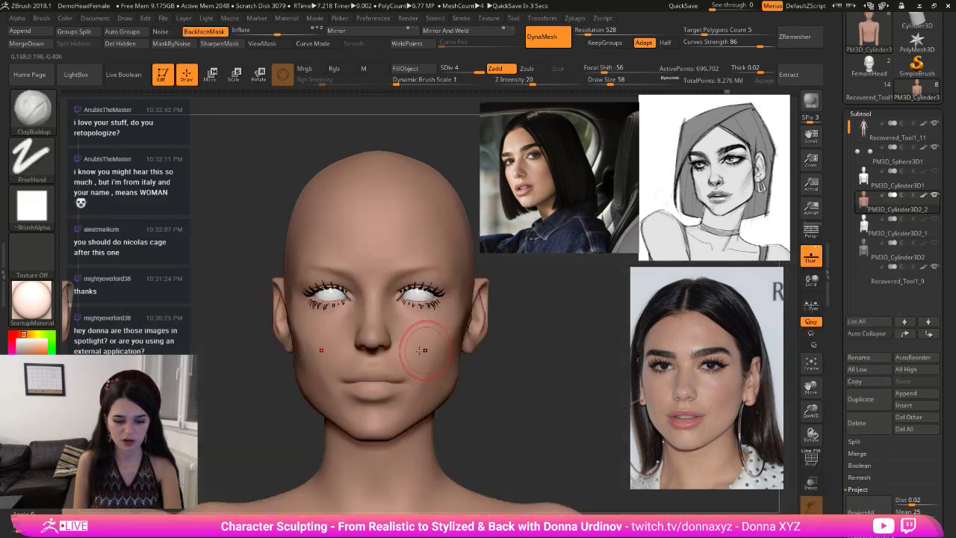
{"action": "key", "text": "bracketleft"}
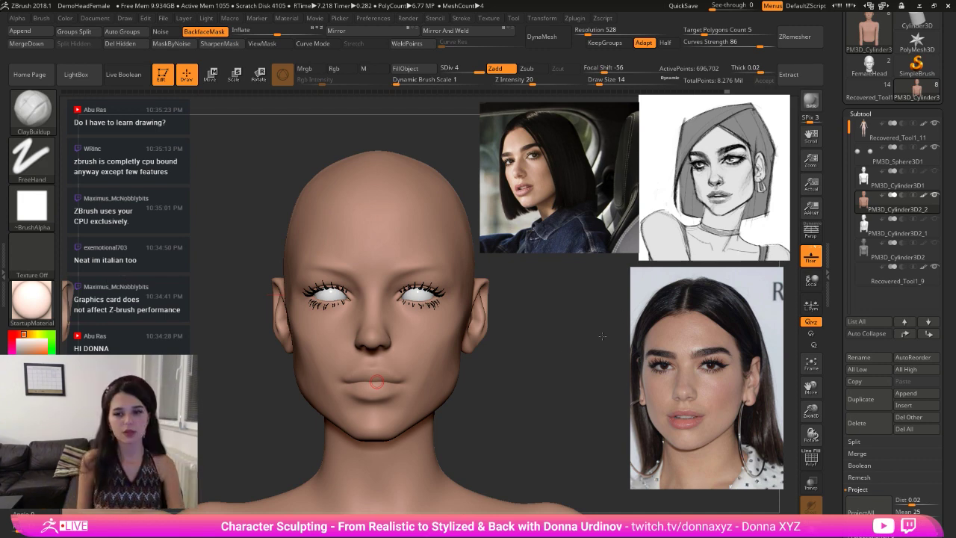
- Polish the cheek and jaw from a three-quarter view with the hPolish brush at draw size 34
{"action": "mouse_move", "coordinate": [602, 335]}
{"action": "left_mouse_down"}
{"action": "mouse_move", "coordinate": [548, 359]}
{"action": "mouse_move", "coordinate": [555, 363]}
{"action": "left_mouse_up"}
{"action": "key", "text": "b"}
{"action": "key", "text": "h"}
{"action": "key", "text": "p"}
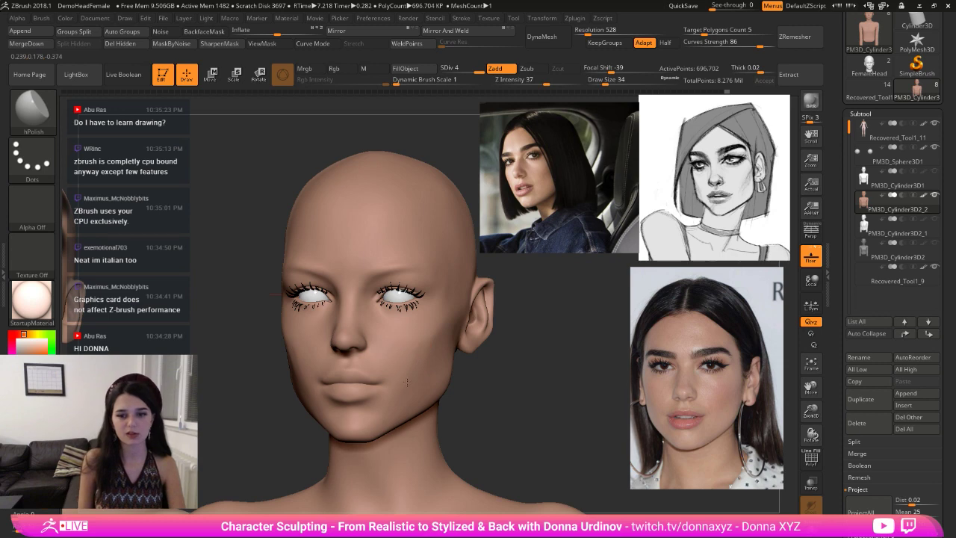
{"action": "left_click_drag", "start_coordinate": [511, 361], "coordinate": [489, 341]}
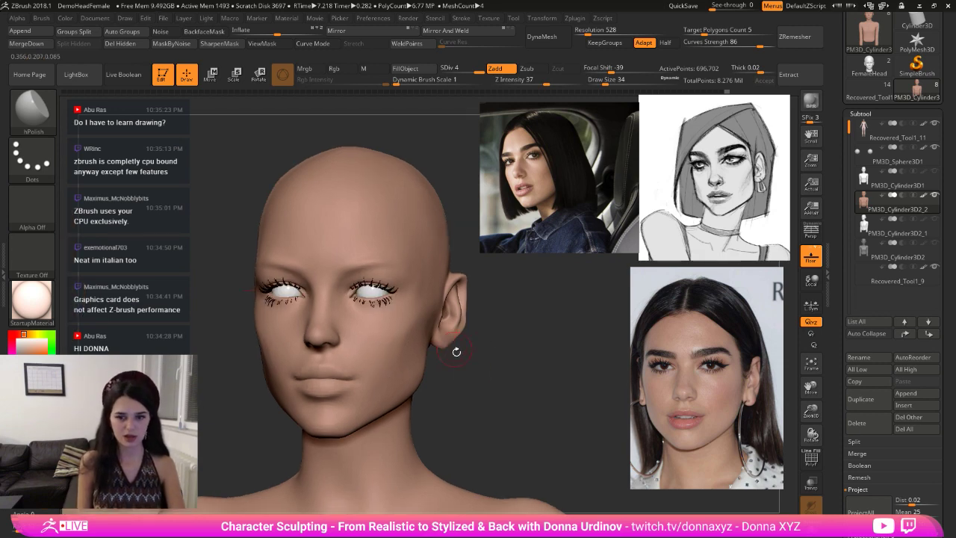
{"action": "mouse_move", "coordinate": [490, 389]}
{"action": "left_mouse_down"}
{"action": "mouse_move", "coordinate": [546, 381]}
{"action": "mouse_move", "coordinate": [509, 366]}
{"action": "mouse_move", "coordinate": [519, 378]}
{"action": "left_mouse_up"}
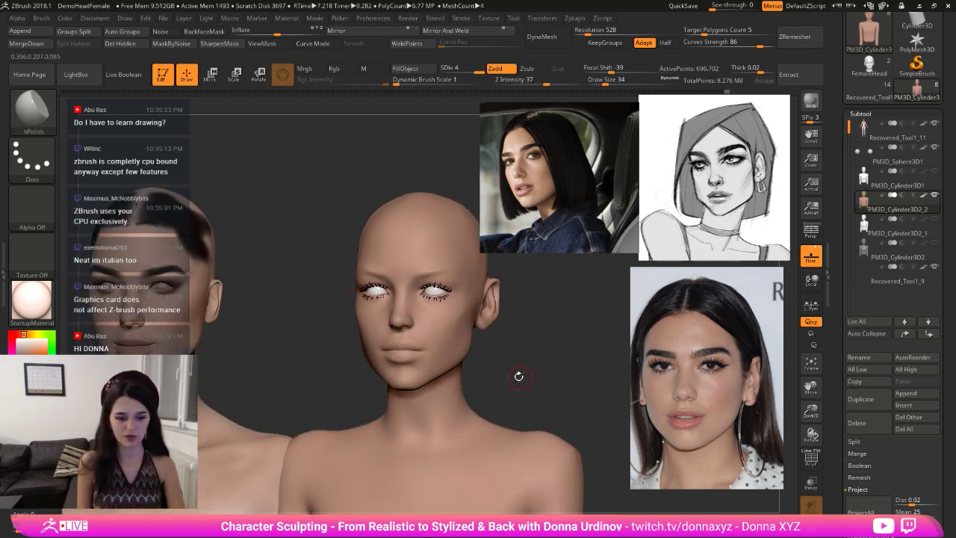
- Reshape the stylized head's lower cheek and jaw with the Move brush enlarged to draw size 86
{"action": "key", "text": "b"}
{"action": "key", "text": "m"}
{"action": "key", "text": "v"}
{"action": "key", "text": "bracketright"}
{"action": "key", "text": "bracketright"}
{"action": "key", "text": "bracketright"}
{"action": "key", "text": "bracketright"}
{"action": "key", "text": "bracketright"}
{"action": "key", "text": "bracketright"}
{"action": "key", "text": "bracketright"}
{"action": "key", "text": "bracketright"}
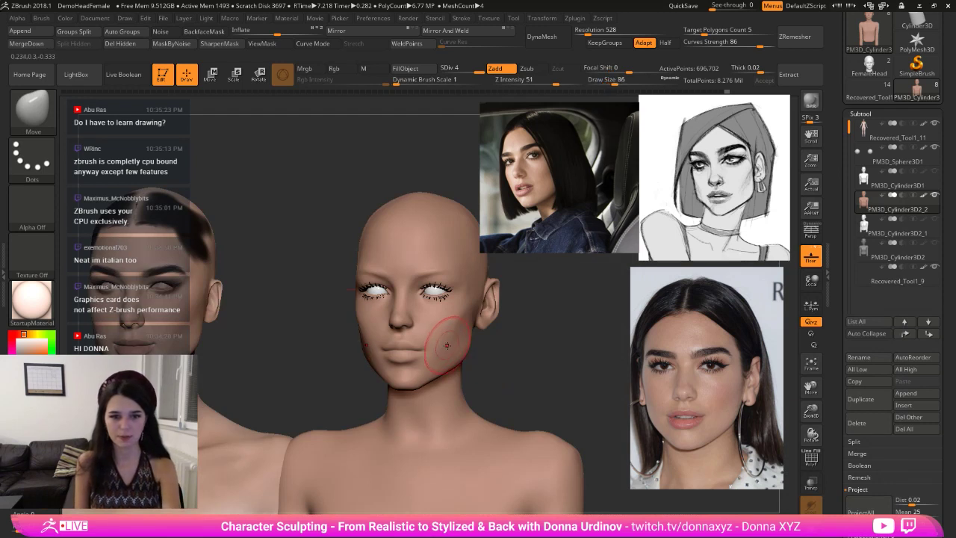
{"action": "left_click_drag", "start_coordinate": [444, 349], "coordinate": [443, 368]}
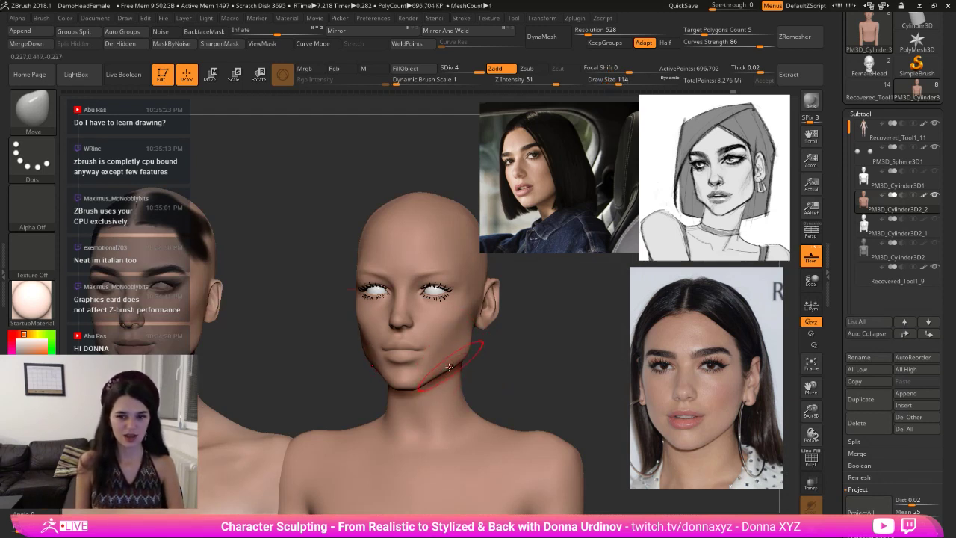
- Adjust the underside of the chin with the Move brush at draw sizes 58 and 86
{"action": "key", "text": "bracketleft"}
{"action": "key", "text": "bracketleft"}
{"action": "key", "text": "bracketleft"}
{"action": "key", "text": "bracketleft"}
{"action": "key", "text": "bracketleft"}
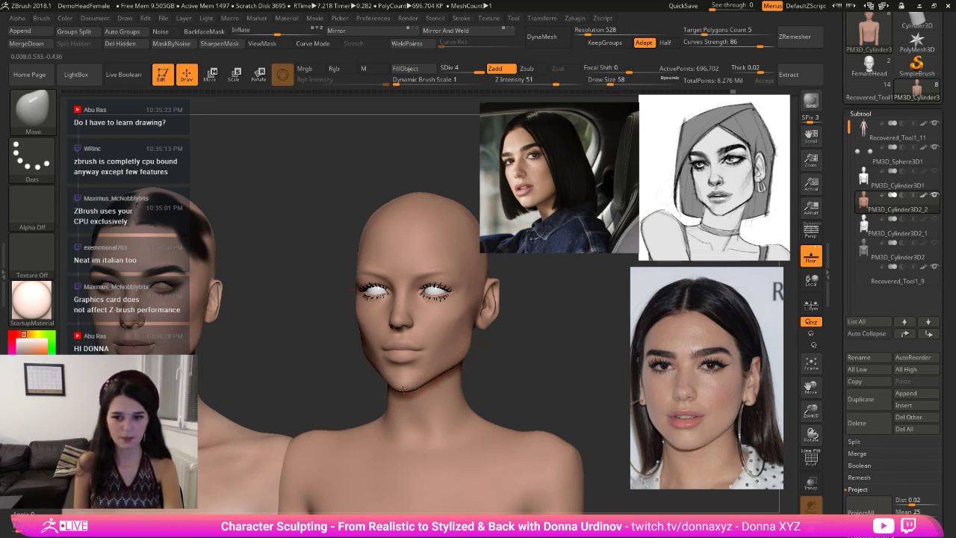
{"action": "key", "text": "bracketright"}
{"action": "key", "text": "bracketright"}
{"action": "key", "text": "bracketright"}
{"action": "key", "text": "bracketright"}
{"action": "key", "text": "bracketright"}
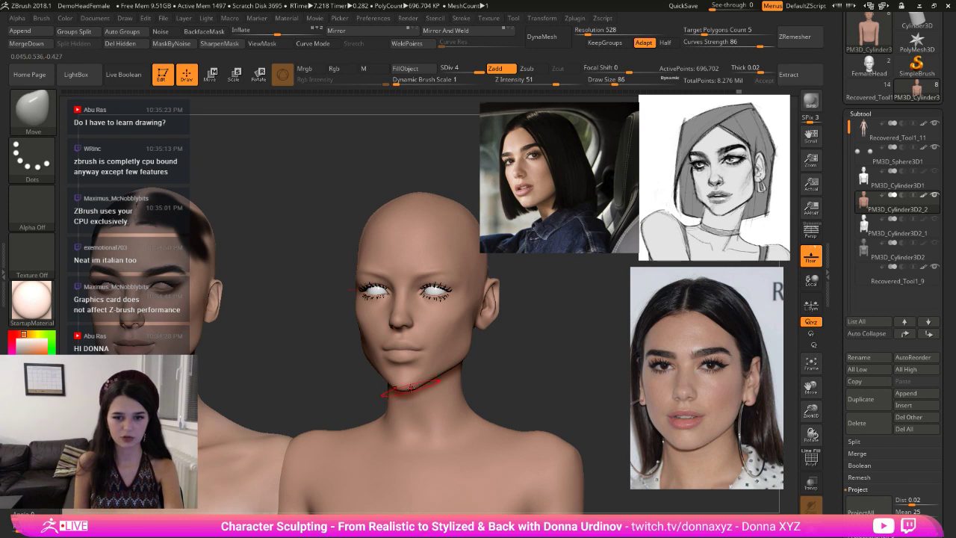
- Switch to the Inflat brush, reduce its draw size to 54 and mask the lips and the skin around the mouth
{"action": "key", "text": "b"}
{"action": "key", "text": "m"}
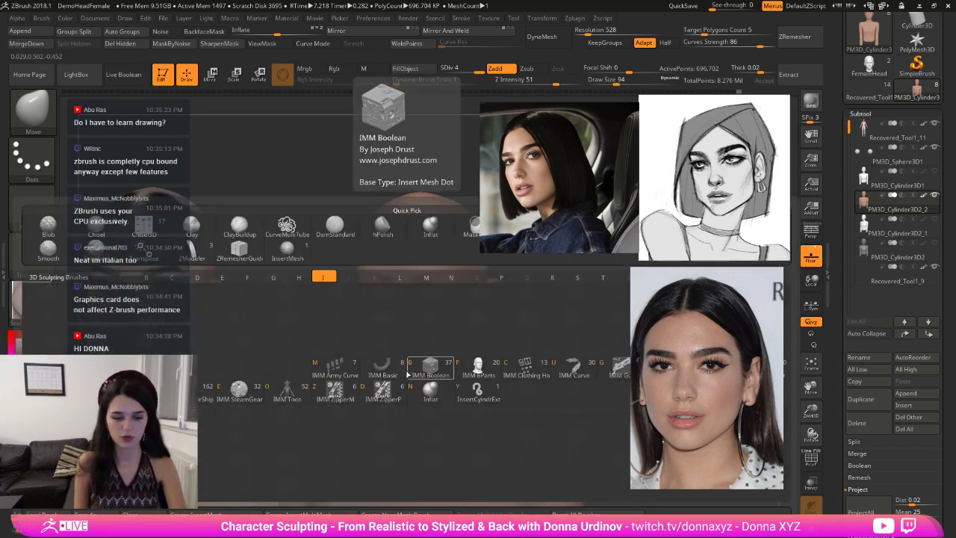
{"action": "key", "text": "v"}
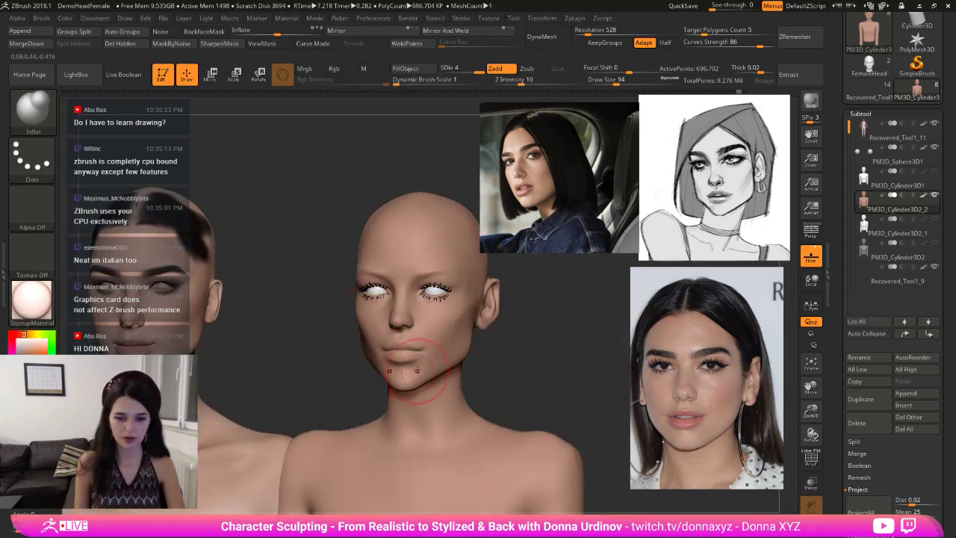
{"action": "key", "text": "bracketleft"}
{"action": "key", "text": "bracketleft"}
{"action": "key", "text": "bracketleft"}
{"action": "key", "text": "bracketleft"}
{"action": "key", "text": "bracketleft"}
{"action": "key", "text": "bracketleft"}
{"action": "key", "text": "bracketleft"}
{"action": "key", "text": "bracketleft"}
{"action": "key", "text": "bracketleft"}
{"action": "key", "text": "bracketleft"}
{"action": "mouse_move", "coordinate": [397, 351]}
{"action": "left_mouse_down", "text": "ctrl"}
{"action": "mouse_move", "coordinate": [403, 357]}
{"action": "mouse_move", "coordinate": [422, 343]}
{"action": "mouse_move", "coordinate": [401, 374]}
{"action": "left_mouse_up", "text": "ctrl"}
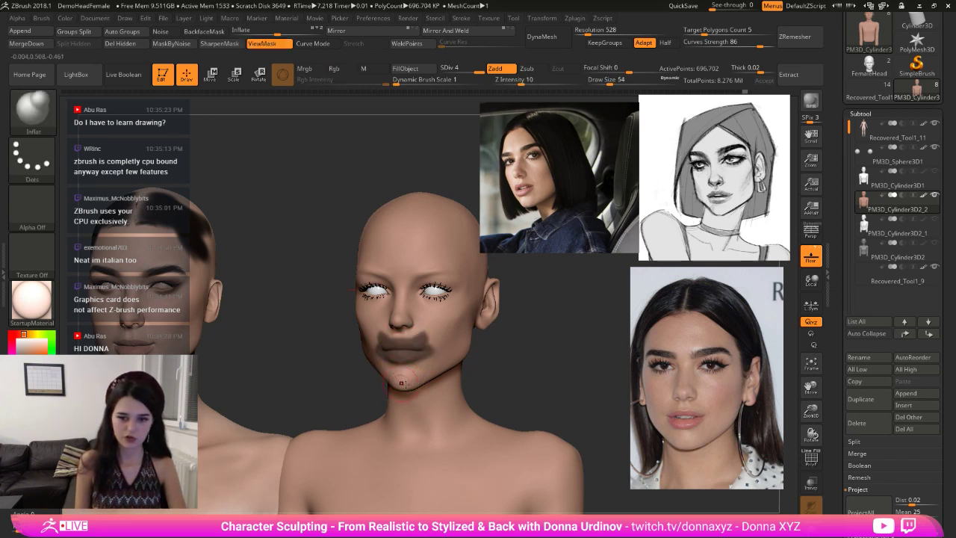
- Reshape the side of the cheek and jaw around the masked mouth with an enlarged Move brush, working from the front
{"action": "mouse_move", "coordinate": [523, 351]}
{"action": "left_mouse_down", "text": "shift"}
{"action": "mouse_move", "coordinate": [549, 354]}
{"action": "mouse_move", "coordinate": [523, 350]}
{"action": "mouse_move", "coordinate": [533, 352]}
{"action": "left_mouse_up", "text": "shift"}
{"action": "key", "text": "b"}
{"action": "key", "text": "m"}
{"action": "key", "text": "v"}
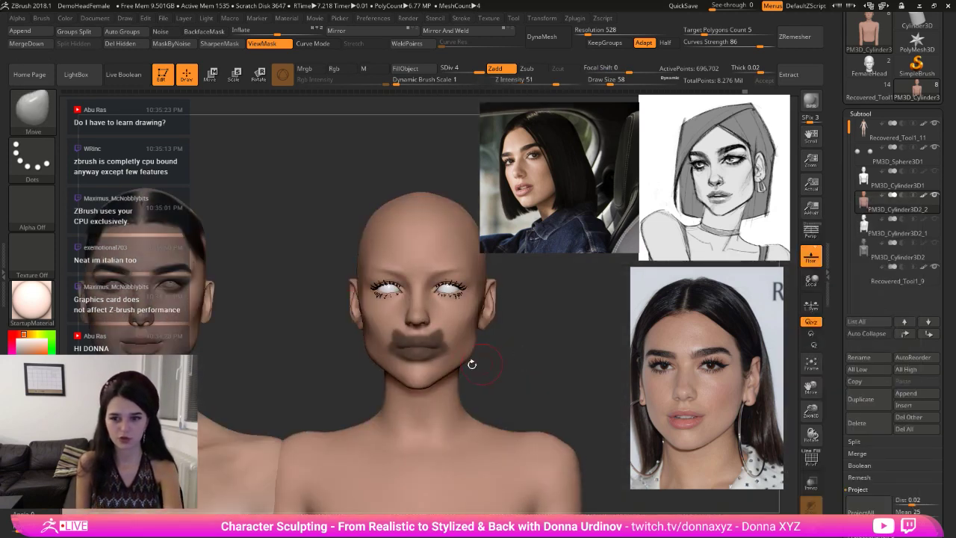
{"action": "key", "text": "bracketright"}
{"action": "key", "text": "bracketright"}
{"action": "key", "text": "bracketright"}
{"action": "key", "text": "bracketright"}
{"action": "key", "text": "bracketright"}
{"action": "key", "text": "bracketright"}
{"action": "mouse_move", "coordinate": [475, 345]}
{"action": "left_mouse_down"}
{"action": "mouse_move", "coordinate": [485, 341]}
{"action": "mouse_move", "coordinate": [480, 327]}
{"action": "mouse_move", "coordinate": [508, 351]}
{"action": "left_mouse_up"}
- Refine the jawline below the cheek with the Move brush at draw size 94
{"action": "key", "text": "bracketleft"}
{"action": "key", "text": "bracketleft"}
{"action": "key", "text": "alt+s"}
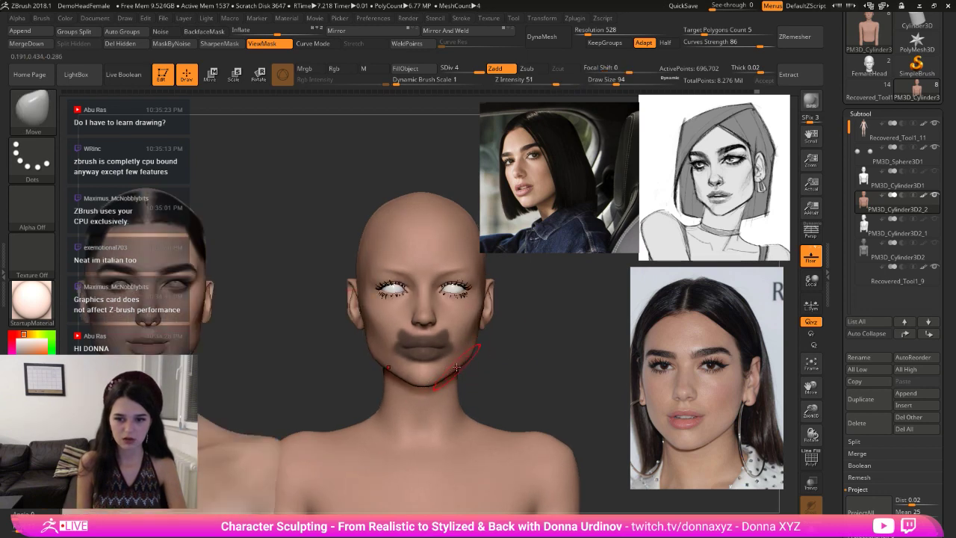
{"action": "left_click_drag", "start_coordinate": [458, 369], "coordinate": [465, 366]}
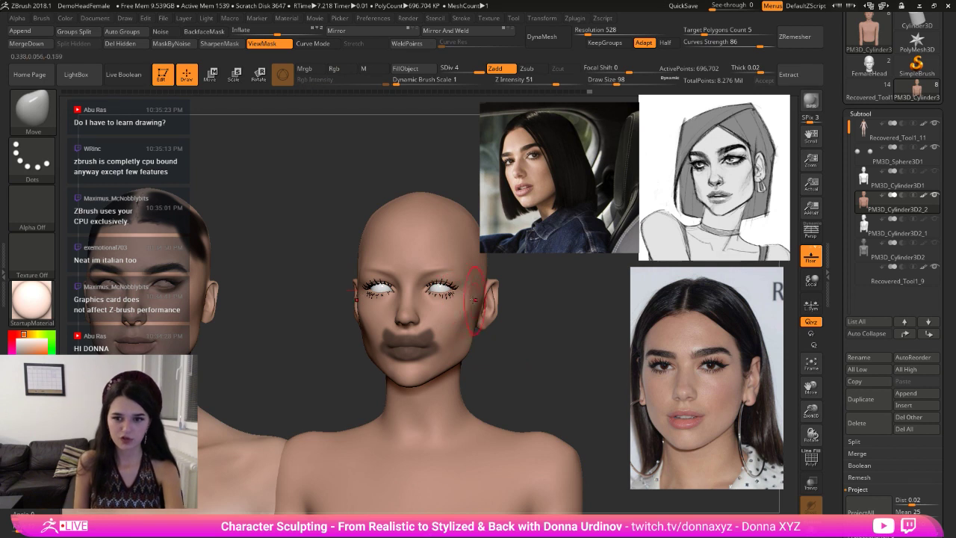
- Polish the outer cheek in front of the ear with the hPolish brush at draw size 78
{"action": "key", "text": "bracketright"}
{"action": "key", "text": "bracketleft"}
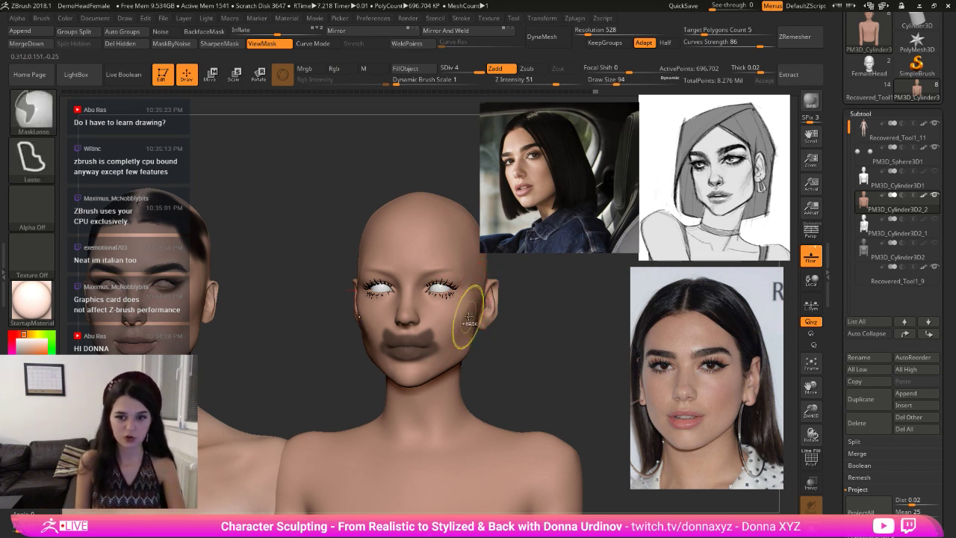
{"action": "key", "text": "b"}
{"action": "key", "text": "h"}
{"action": "key", "text": "p"}
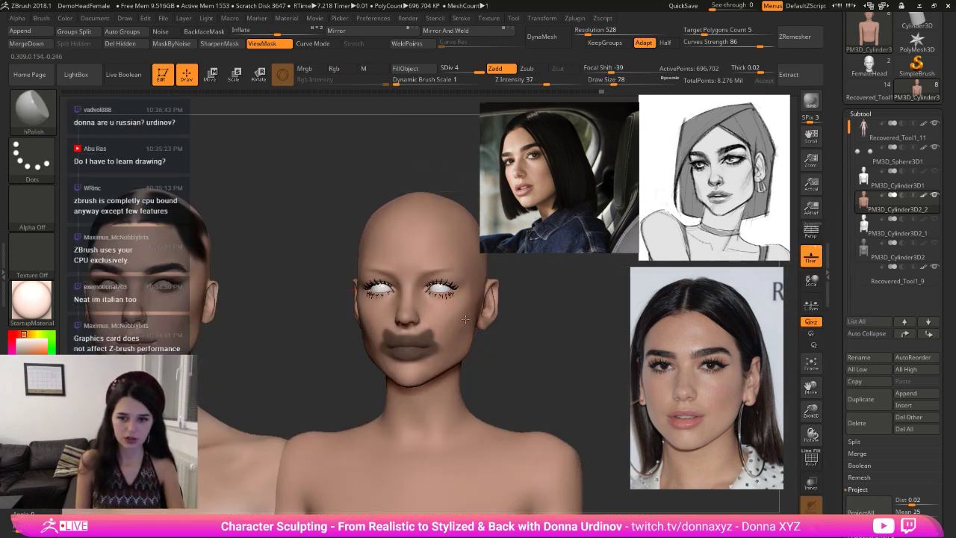
{"action": "right_click_drag", "start_coordinate": [476, 315], "coordinate": [493, 322]}
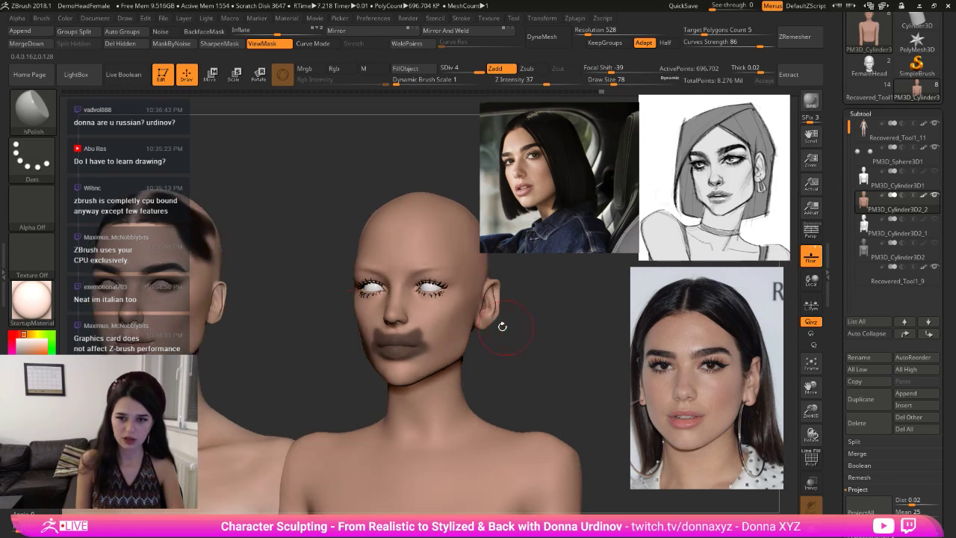
- Reshape the jaw corner below the ear from a three-quarter view with the Move brush at draw size 98
{"action": "key", "text": "b"}
{"action": "key", "text": "m"}
{"action": "key", "text": "v"}
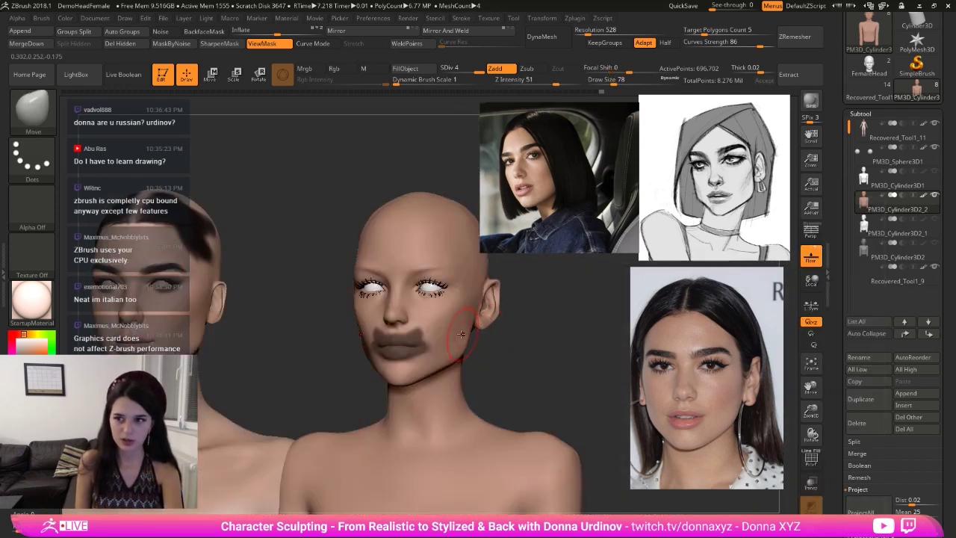
{"action": "key", "text": "bracketright"}
{"action": "key", "text": "bracketright"}
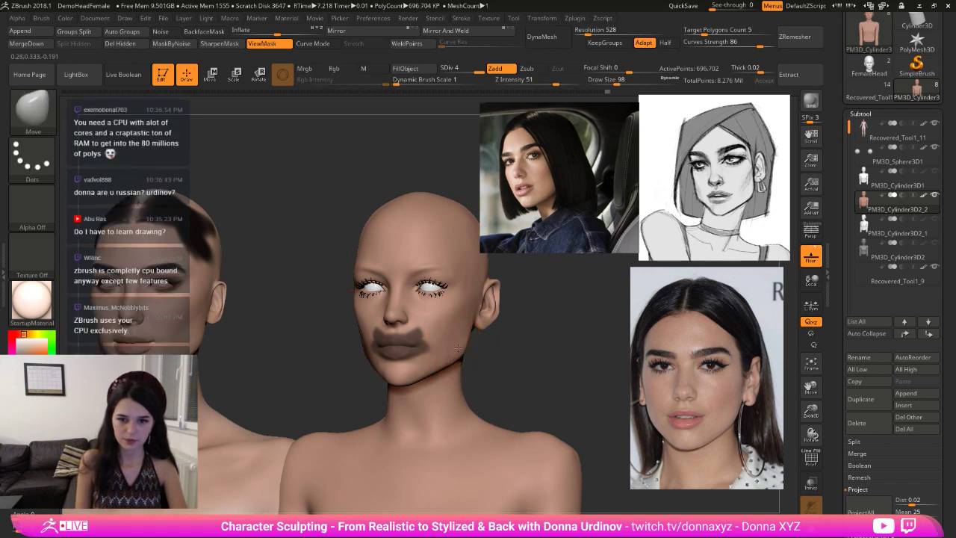
{"action": "mouse_move", "coordinate": [455, 346]}
{"action": "right_mouse_down"}
{"action": "mouse_move", "coordinate": [494, 351]}
{"action": "mouse_move", "coordinate": [454, 352]}
{"action": "right_mouse_up"}
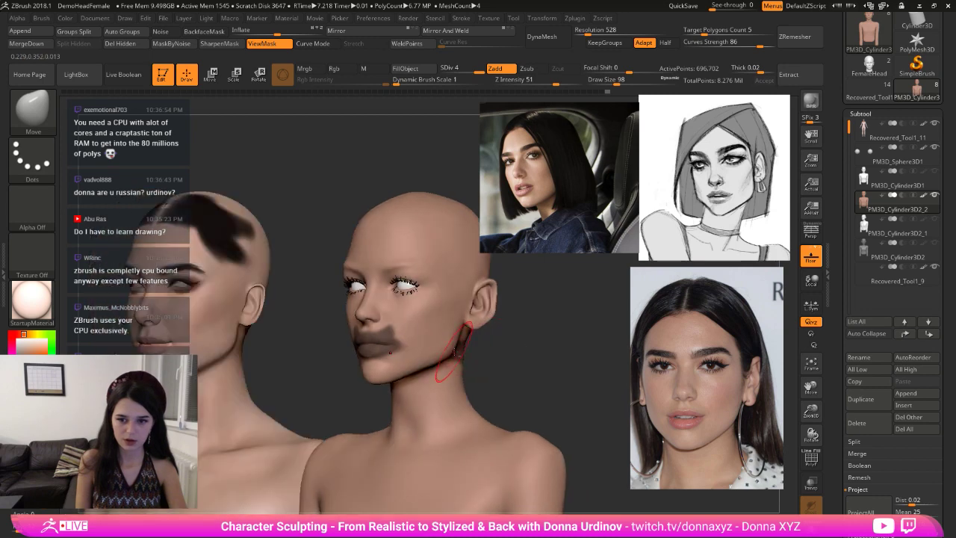
- Clear the mask around the mouth and adjust the lower cheek and jaw with the Move brush
{"action": "key", "text": "ctrl+h"}
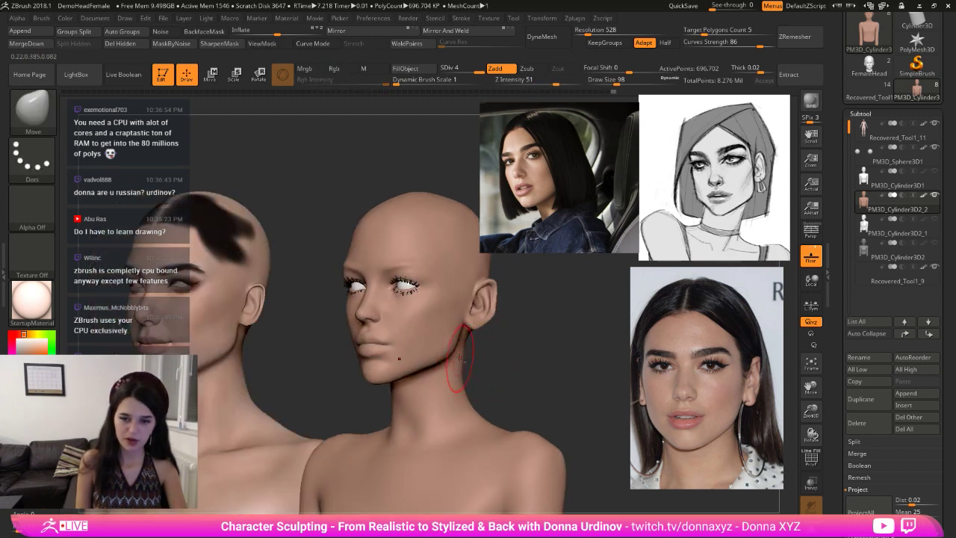
{"action": "right_click_drag", "start_coordinate": [452, 351], "coordinate": [483, 354]}
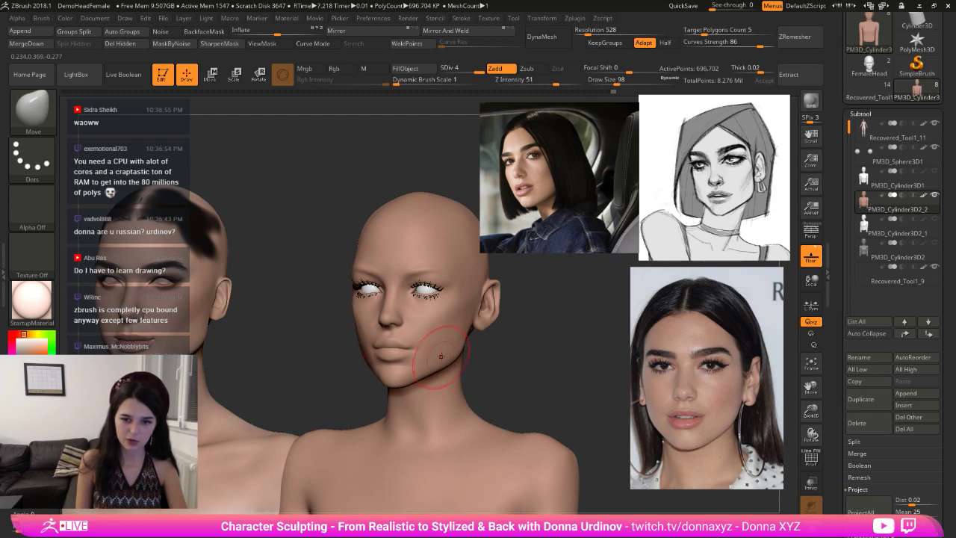
{"action": "mouse_move", "coordinate": [442, 356]}
{"action": "left_mouse_down"}
{"action": "mouse_move", "coordinate": [512, 359]}
{"action": "mouse_move", "coordinate": [495, 357]}
{"action": "left_mouse_up"}
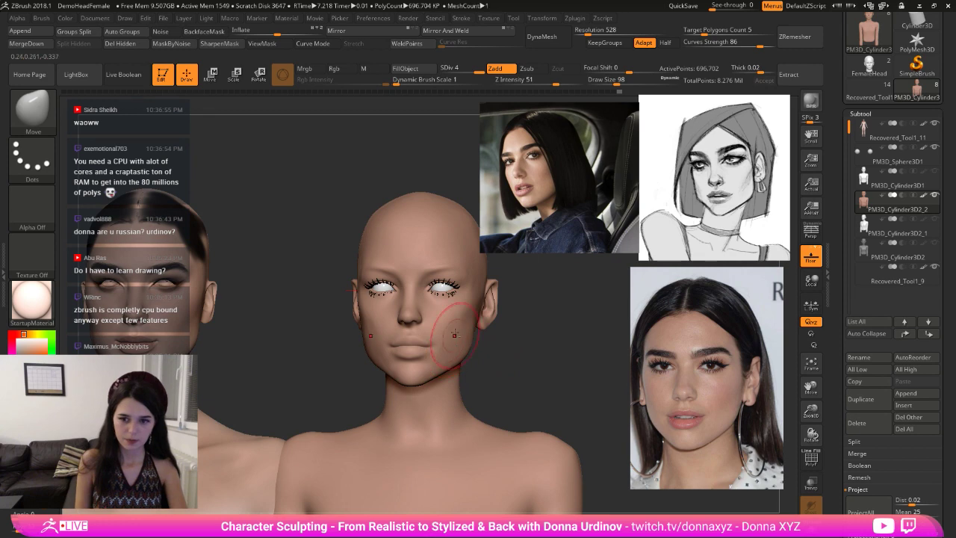
- Switch to the ClayBuildup brush and smooth the outer cheek
{"action": "key", "text": "b"}
{"action": "key", "text": "b"}
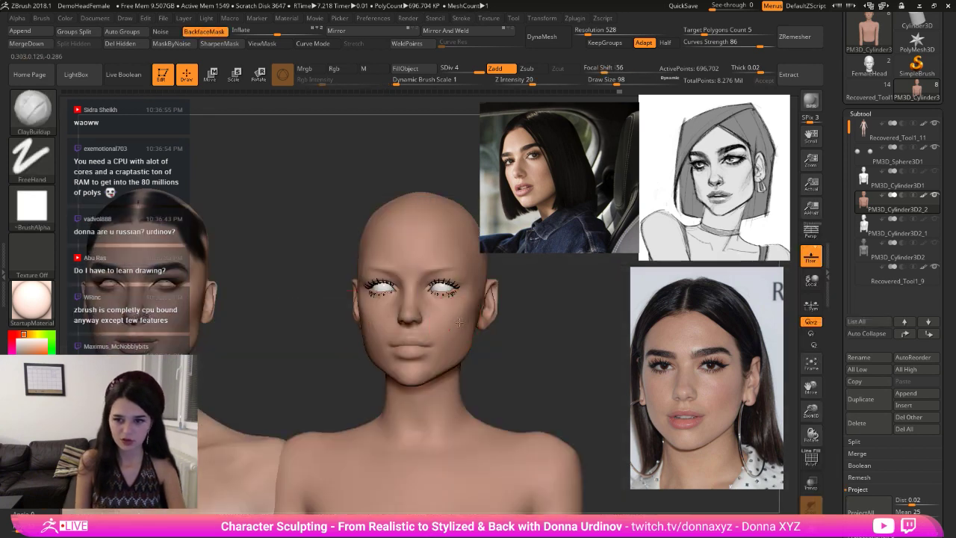
{"action": "left_click_drag", "start_coordinate": [445, 335], "coordinate": [493, 330], "text": "shift"}
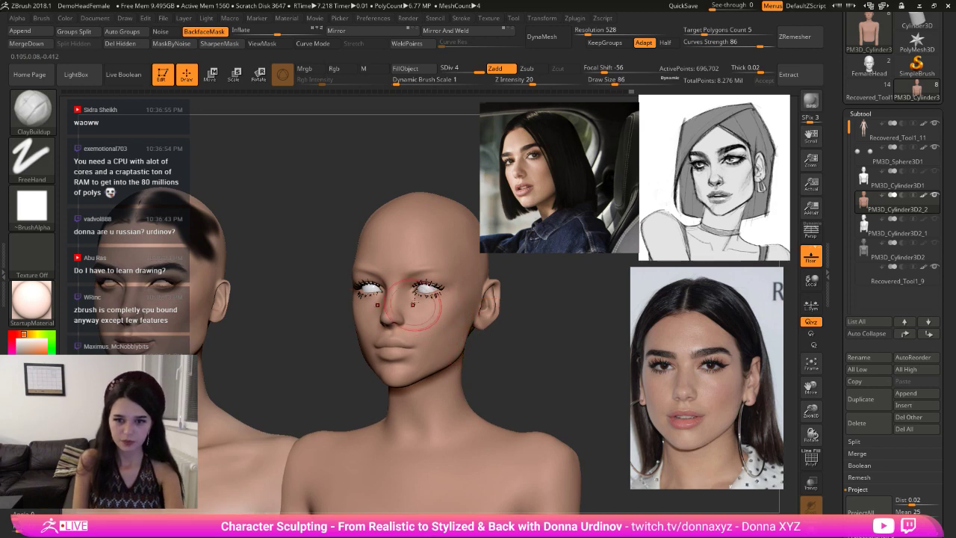
- Frame the face closely and refine the brow ridge with ClayBuildup and smoothing at draw size 34
{"action": "key", "text": "bracketleft"}
{"action": "key", "text": "bracketleft"}
{"action": "key", "text": "bracketleft"}
{"action": "left_click_drag", "start_coordinate": [545, 279], "coordinate": [532, 321]}
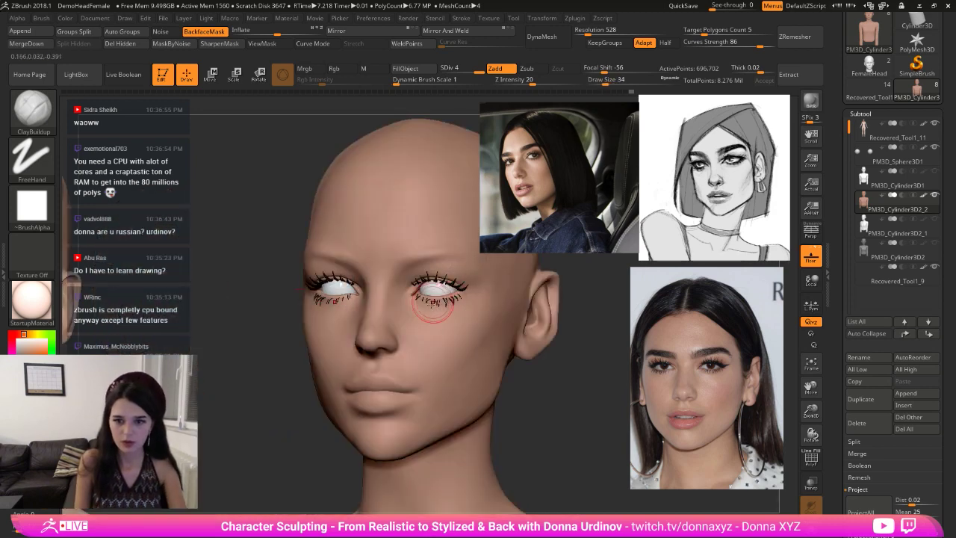
{"action": "left_click_drag", "start_coordinate": [527, 358], "coordinate": [510, 368], "text": "alt"}
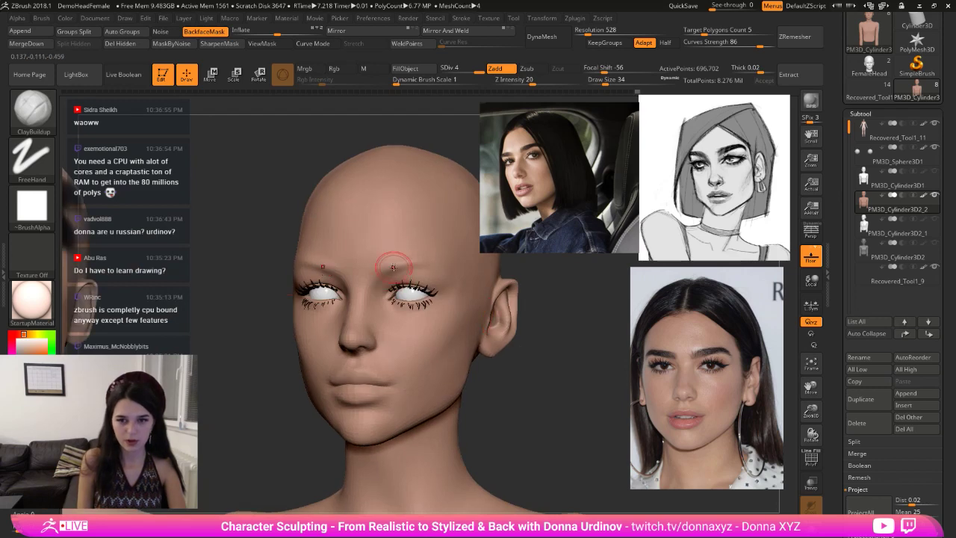
{"action": "key", "text": "shift"}
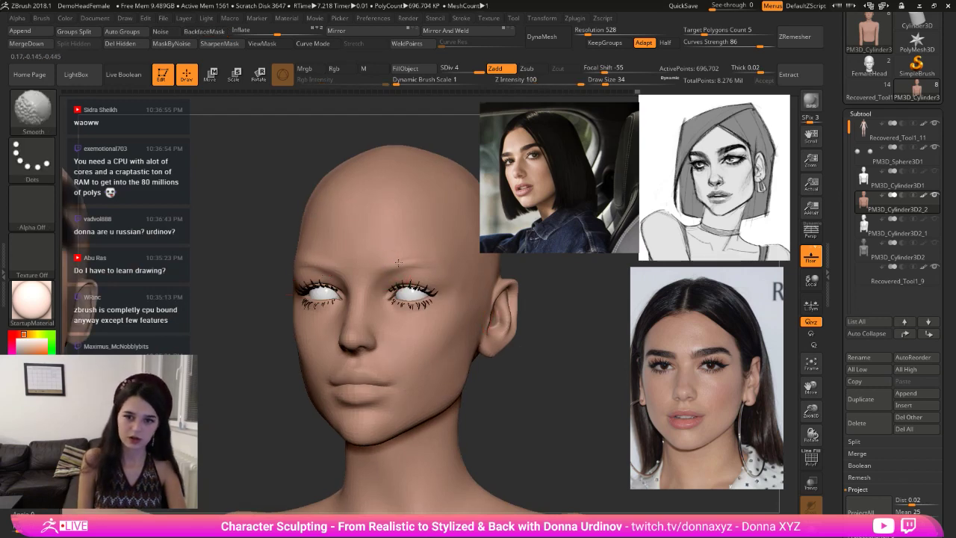
- Paint dark brown eyebrows with the Standard brush in Rgb mode at full intensity, using draw sizes 18 and 10
{"action": "key", "text": "b"}
{"action": "key", "text": "s"}
{"action": "key", "text": "t"}
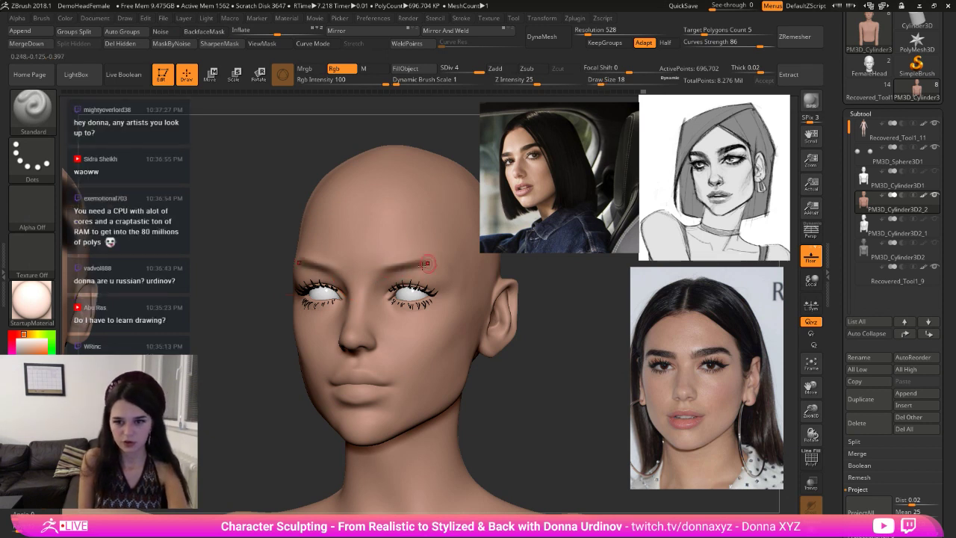
{"action": "left_click_drag", "start_coordinate": [572, 365], "coordinate": [456, 299]}
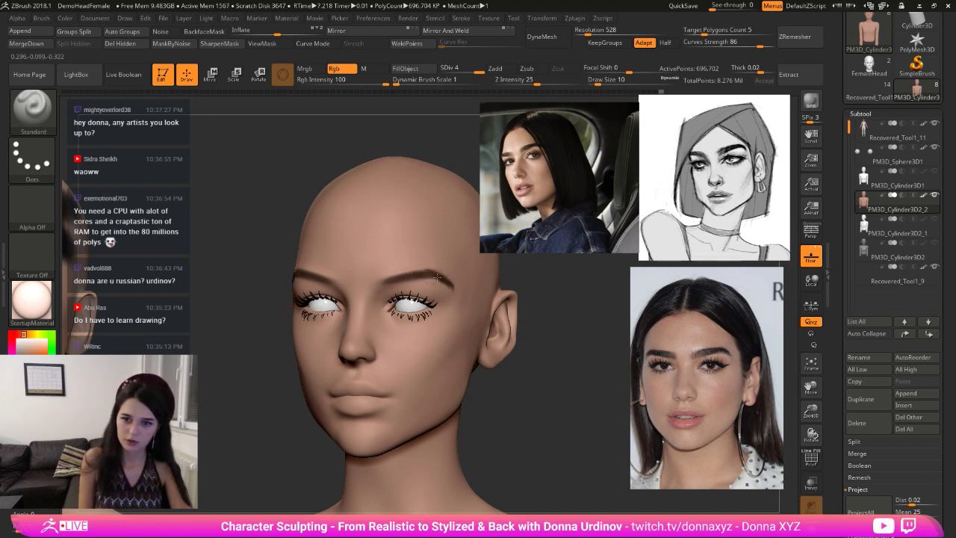
{"action": "left_click_drag", "start_coordinate": [395, 278], "coordinate": [382, 278]}
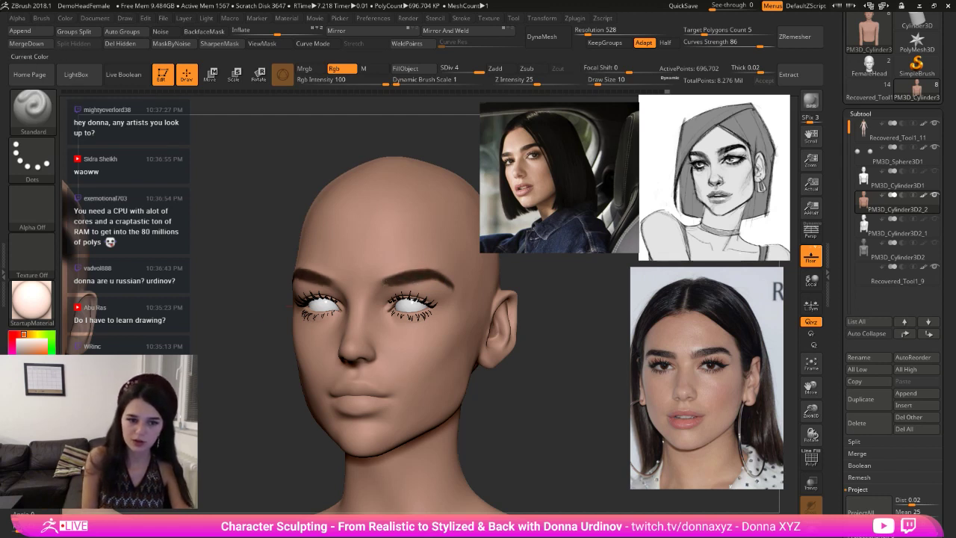
- Darken the eyebrows along their arch and outer tails, reducing the paint brush from draw size 30 to 9
{"action": "left_click", "coordinate": [602, 81]}
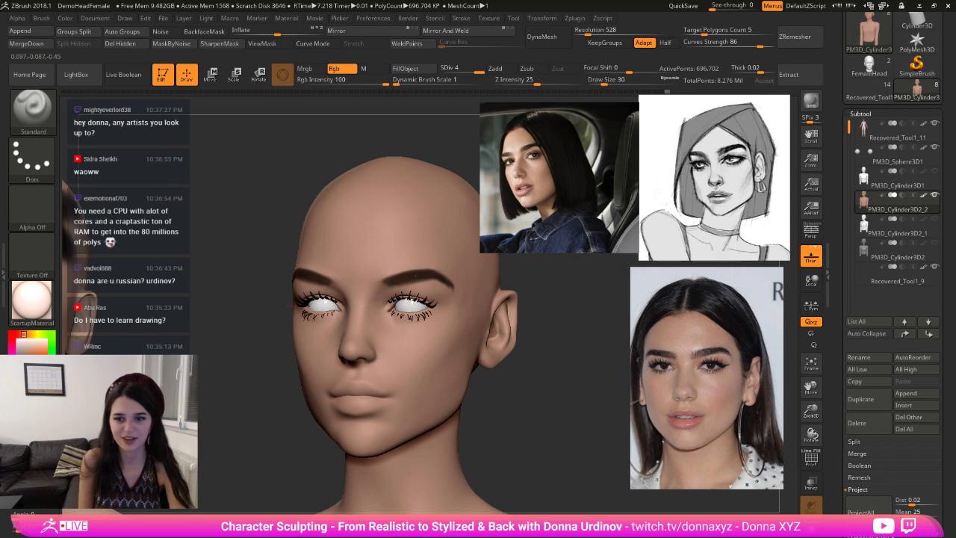
{"action": "key", "text": "["}
{"action": "mouse_move", "coordinate": [409, 275]}
{"action": "left_mouse_down"}
{"action": "mouse_move", "coordinate": [373, 287]}
{"action": "mouse_move", "coordinate": [446, 287]}
{"action": "left_mouse_up"}
{"action": "key", "text": "["}
{"action": "key", "text": "["}
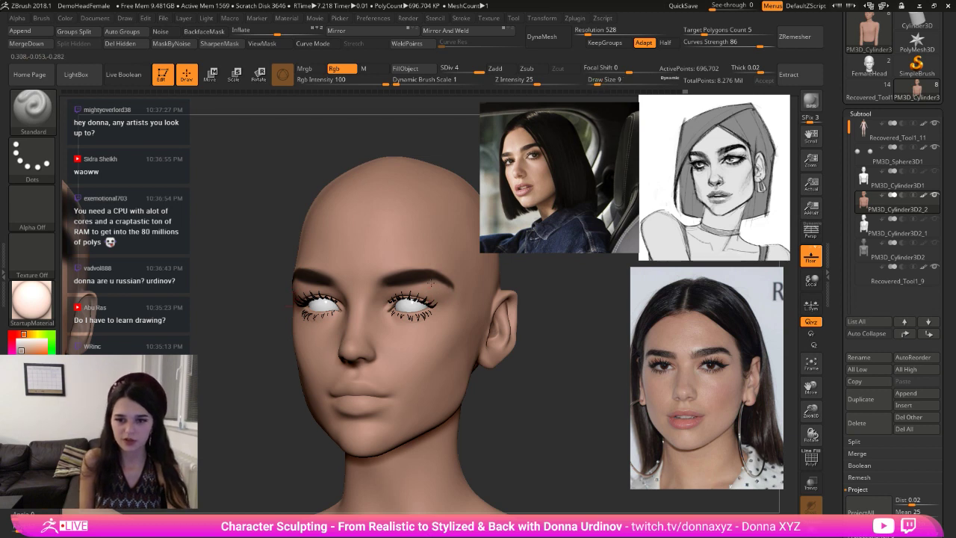
- Touch up the inner ends and edges of the painted eyebrows with draw sizes between 7 and 22
{"action": "key", "text": "ctrl"}
{"action": "key", "text": "]"}
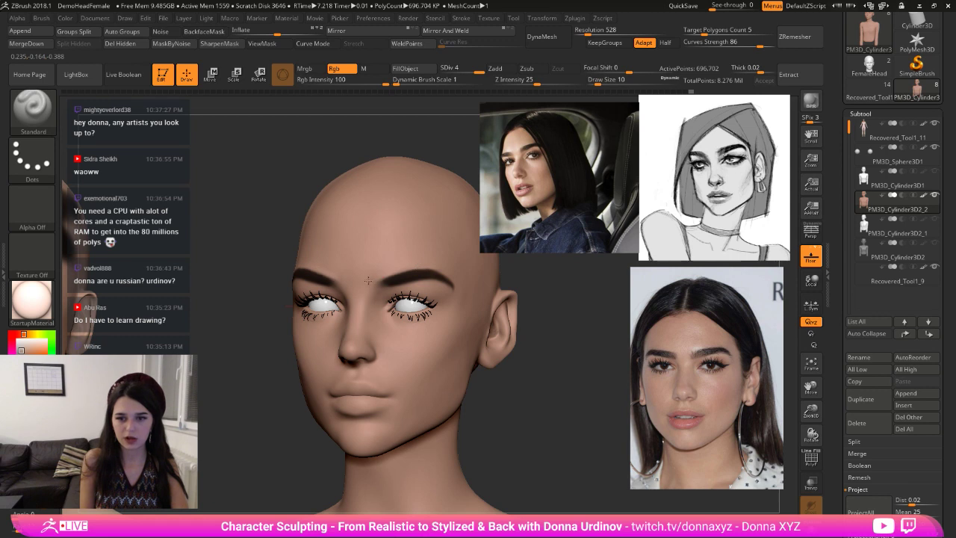
{"action": "key", "text": "["}
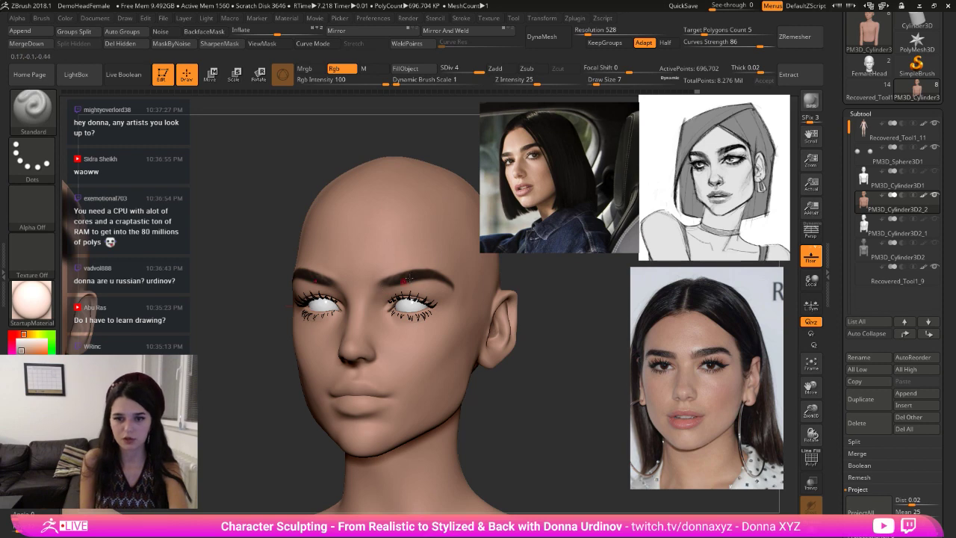
{"action": "key", "text": "bracketright"}
{"action": "key", "text": "bracketright"}
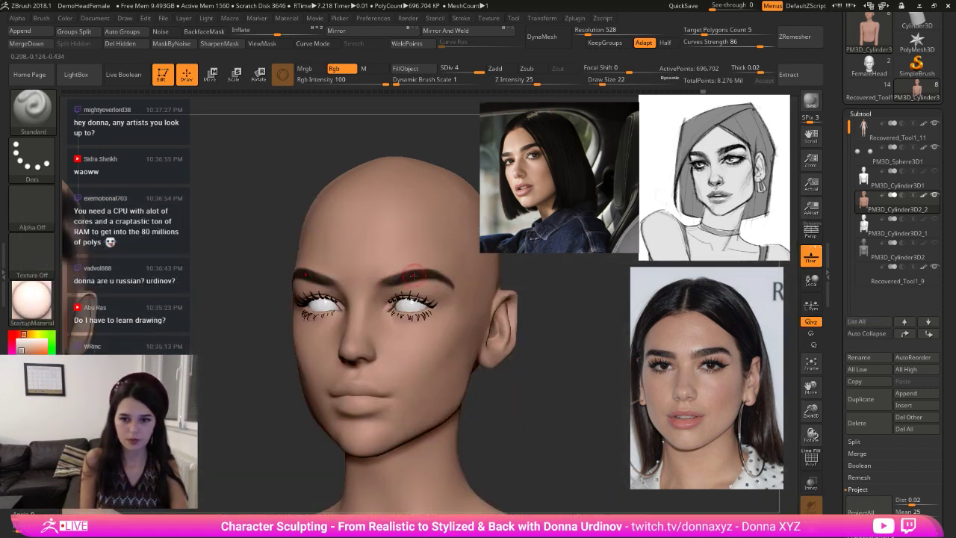
{"action": "key", "text": "bracketleft"}
{"action": "key", "text": "bracketleft"}
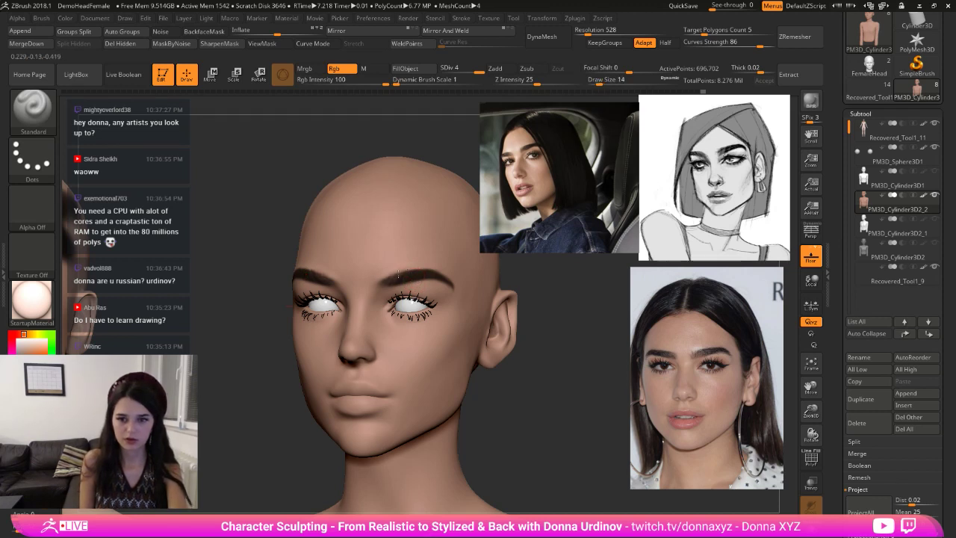
- Rework the eyebrow paint at draw size 22, face the head frontally and enlarge the brush to draw size 30
{"action": "key", "text": "bracketright"}
{"action": "key", "text": "bracketright"}
{"action": "key", "text": "bracketright"}
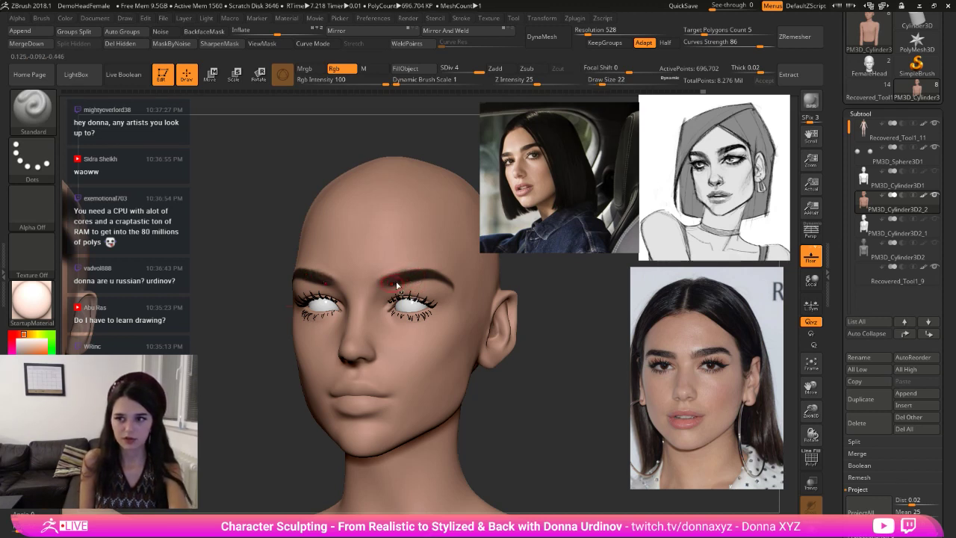
{"action": "left_click_drag", "start_coordinate": [411, 278], "coordinate": [415, 279]}
{"action": "left_click_drag", "start_coordinate": [520, 312], "coordinate": [548, 313]}
{"action": "key", "text": "bracketleft"}
{"action": "key", "text": "bracketright"}
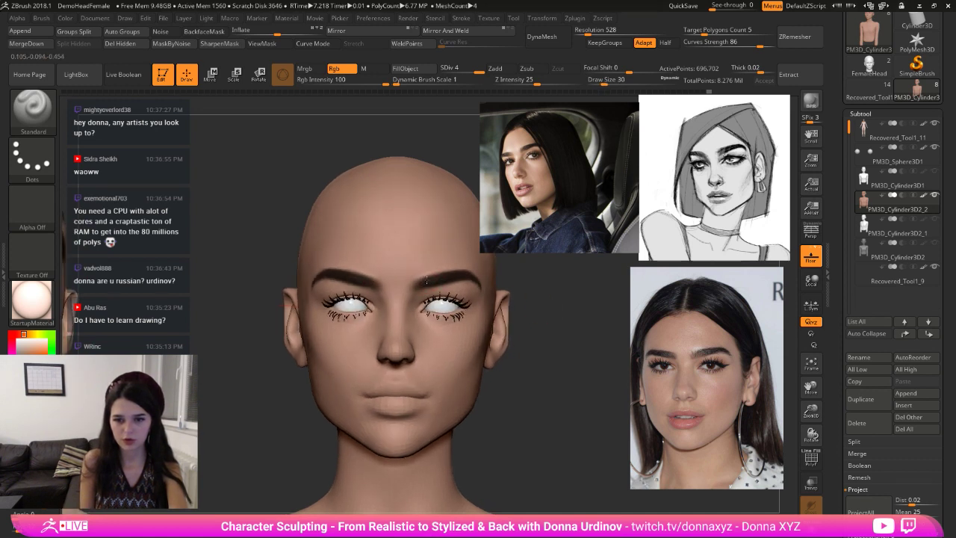
- Reduce the paint brush to draw size 18 and then 3, and check the eyebrows from three-quarter and front views
{"action": "key", "text": "bracketleft"}
{"action": "key", "text": "bracketleft"}
{"action": "key", "text": "bracketleft"}
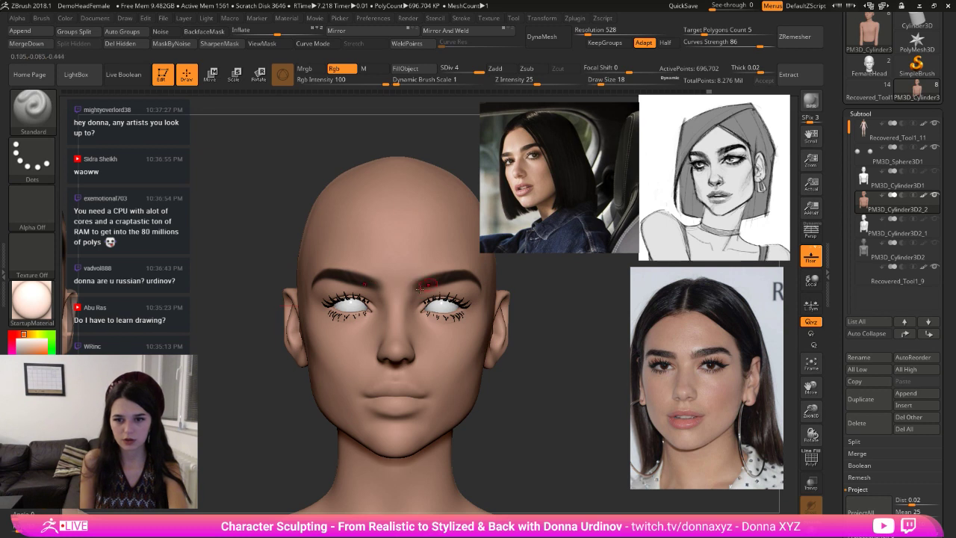
{"action": "key", "text": "bracketleft"}
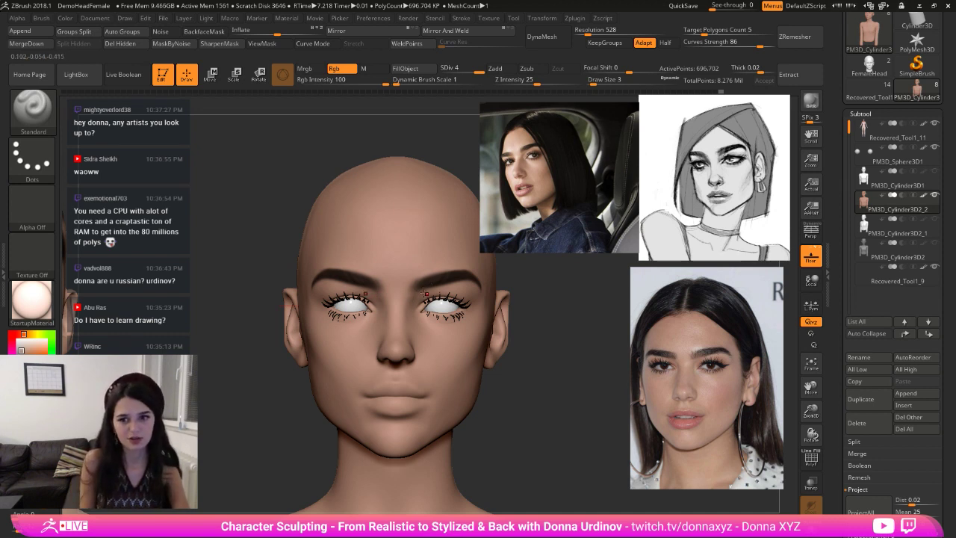
{"action": "left_click_drag", "start_coordinate": [539, 306], "coordinate": [493, 302]}
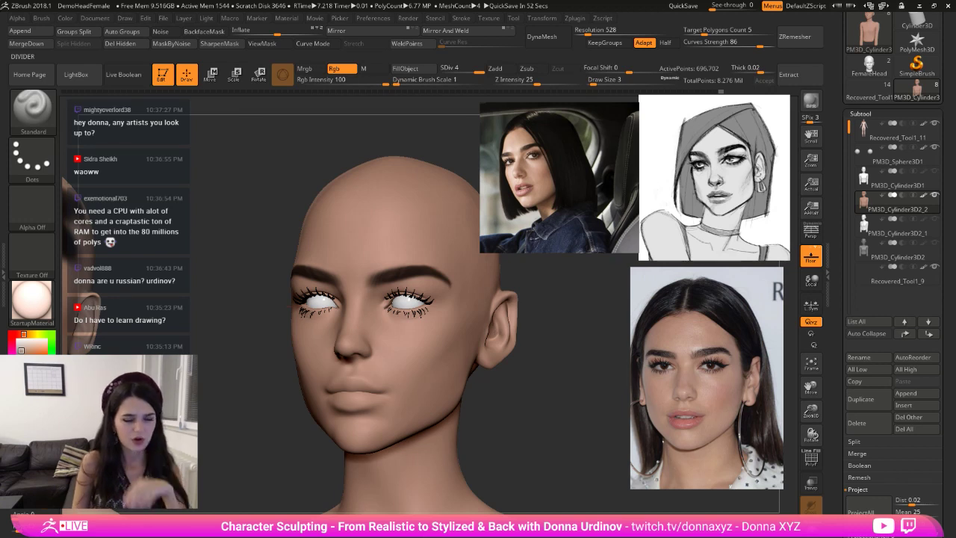
{"action": "mouse_move", "coordinate": [556, 303]}
{"action": "left_mouse_down"}
{"action": "mouse_move", "coordinate": [575, 306]}
{"action": "mouse_move", "coordinate": [558, 303]}
{"action": "left_mouse_up"}
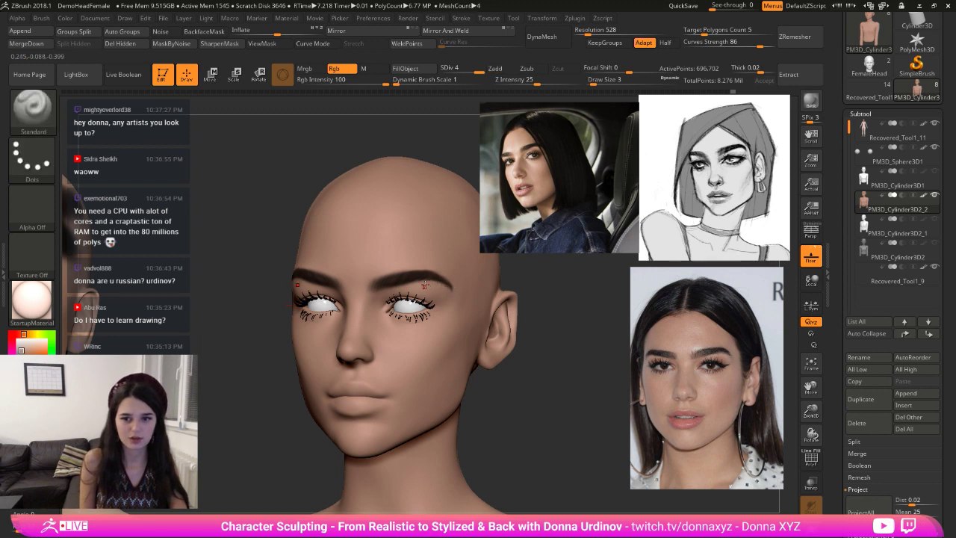
{"action": "left_click_drag", "start_coordinate": [559, 313], "coordinate": [425, 287], "text": "shift"}
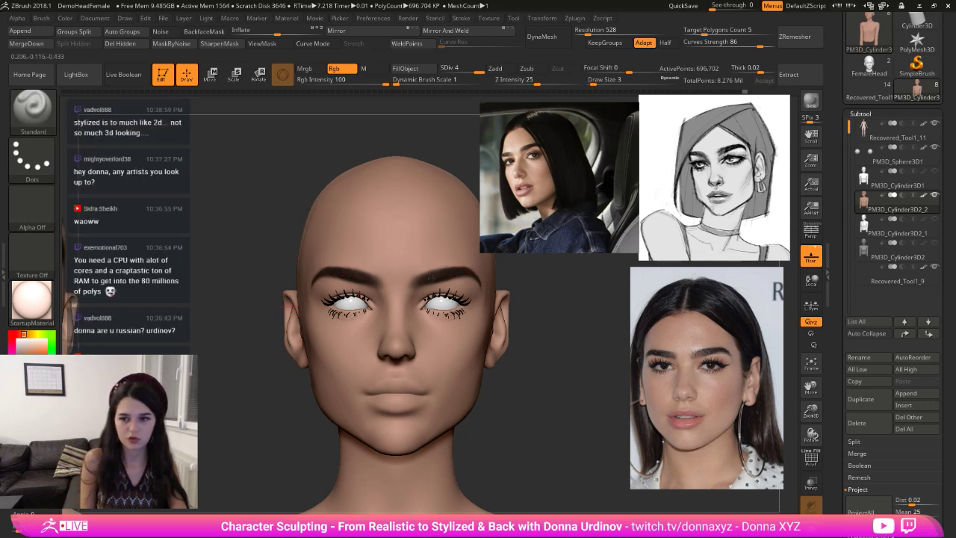
- Paint black eyeliner along the upper eyelids out to the outer corners, using the Standard brush up to draw size 10
{"action": "left_click_drag", "start_coordinate": [558, 299], "coordinate": [497, 291], "text": "alt"}
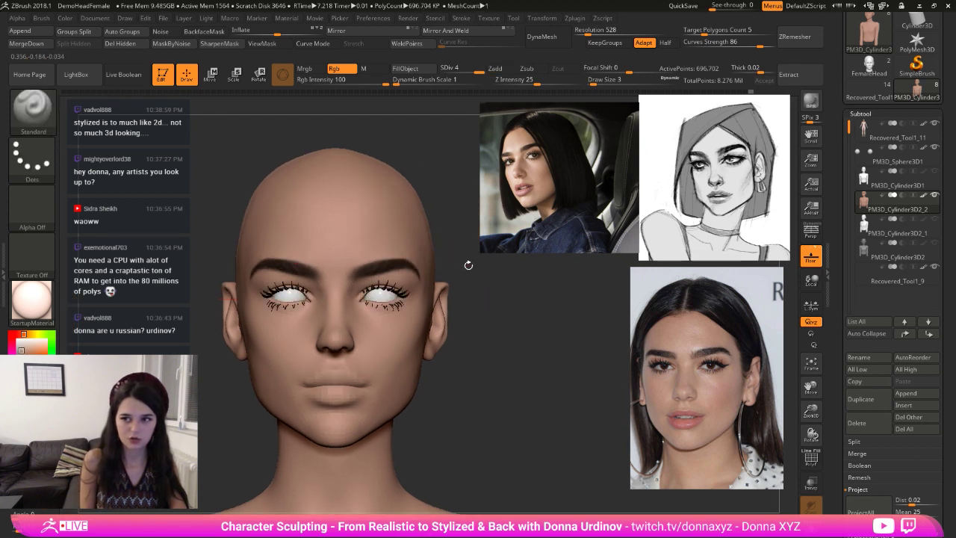
{"action": "mouse_move", "coordinate": [492, 322]}
{"action": "left_mouse_down"}
{"action": "mouse_move", "coordinate": [499, 318]}
{"action": "mouse_move", "coordinate": [520, 345]}
{"action": "left_mouse_up"}
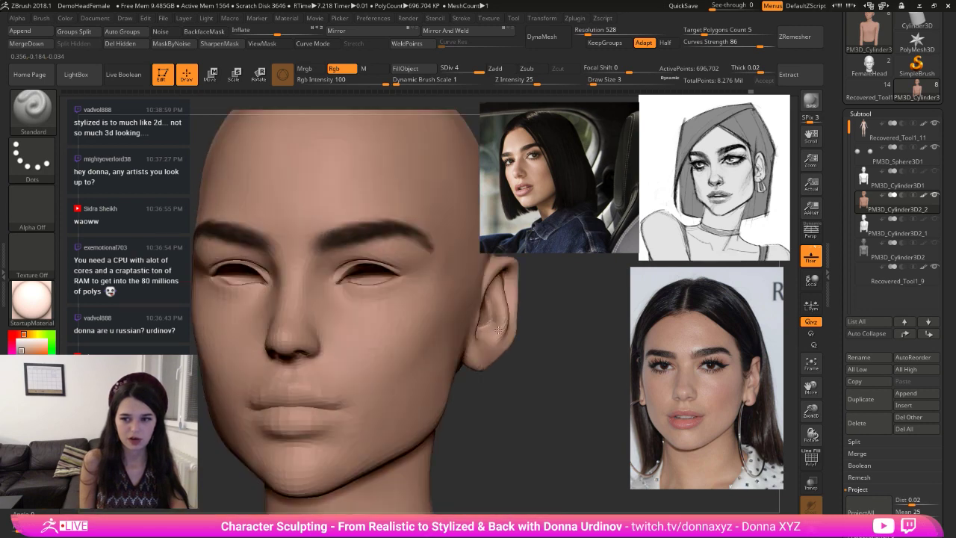
{"action": "key", "text": "b"}
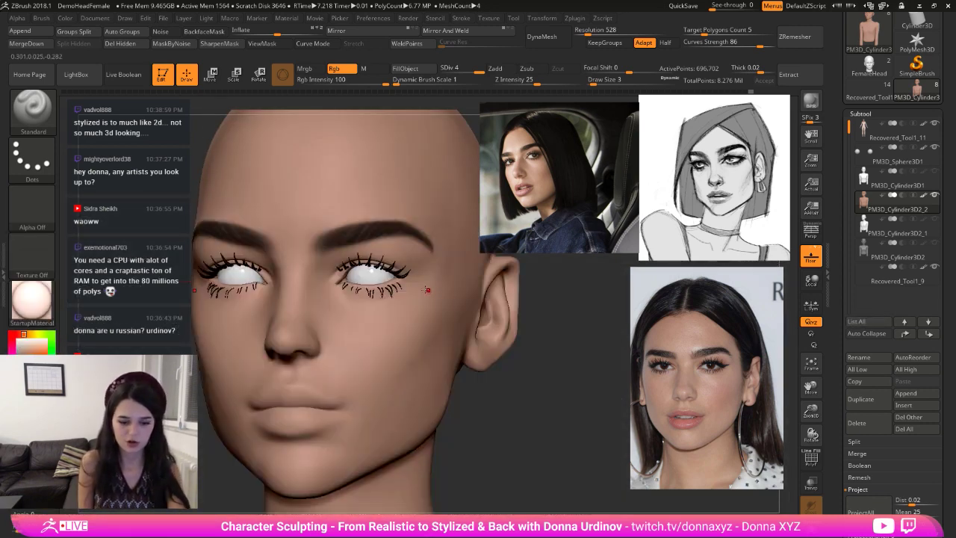
{"action": "left_click_drag", "start_coordinate": [352, 269], "coordinate": [387, 262]}
{"action": "mouse_move", "coordinate": [527, 317]}
{"action": "left_mouse_down", "text": "shift"}
{"action": "mouse_move", "coordinate": [560, 318]}
{"action": "mouse_move", "coordinate": [582, 399]}
{"action": "mouse_move", "coordinate": [485, 426]}
{"action": "left_mouse_up", "text": "shift"}
{"action": "left_click", "coordinate": [551, 336]}
{"action": "mouse_move", "coordinate": [436, 267]}
{"action": "left_mouse_down"}
{"action": "mouse_move", "coordinate": [379, 252]}
{"action": "mouse_move", "coordinate": [336, 283]}
{"action": "mouse_move", "coordinate": [445, 270]}
{"action": "left_mouse_up"}
{"action": "left_click_drag", "start_coordinate": [570, 395], "coordinate": [534, 441]}
{"action": "key", "text": "shift"}
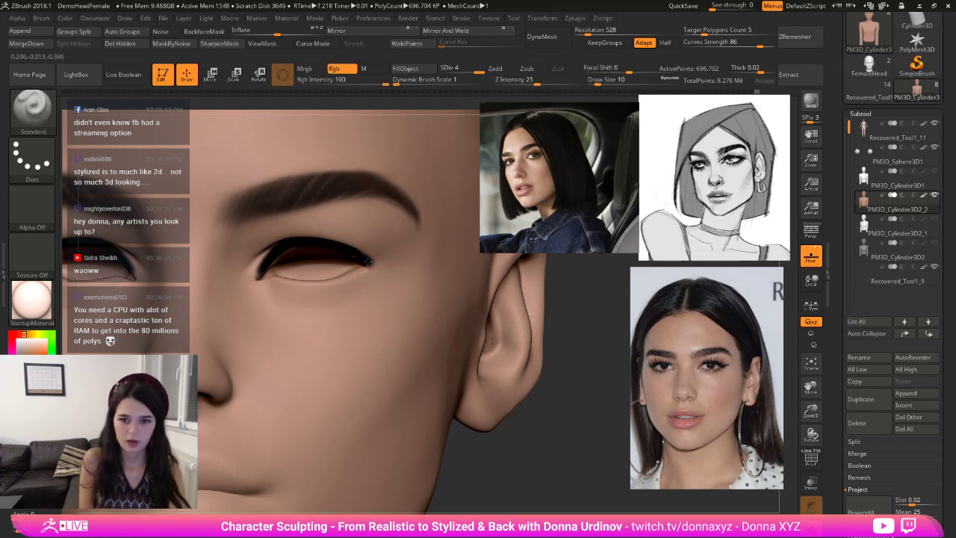
- Refine the eyeliner at the inner eye corners at draw size 6, sampling colours from the face and undoing one stroke
{"action": "key", "text": "c"}
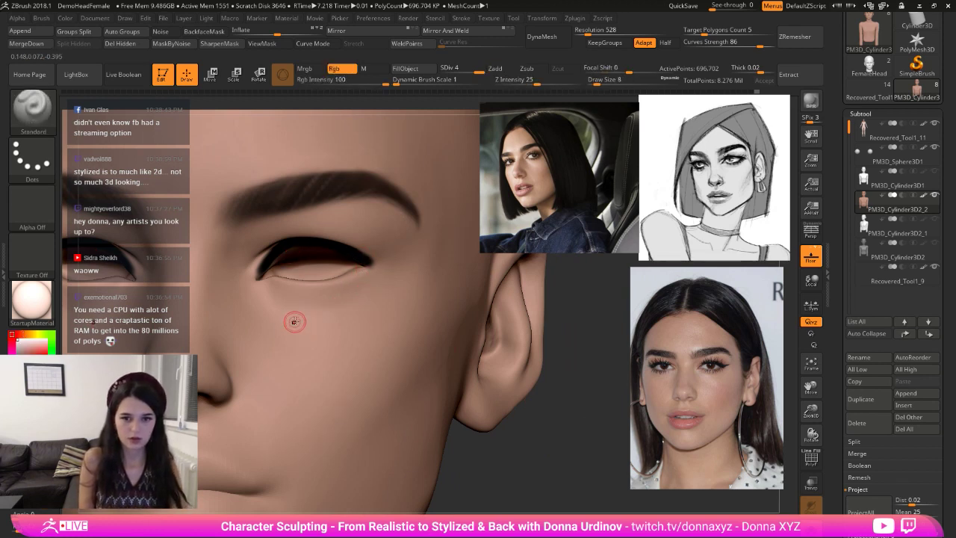
{"action": "key", "text": "bracketleft"}
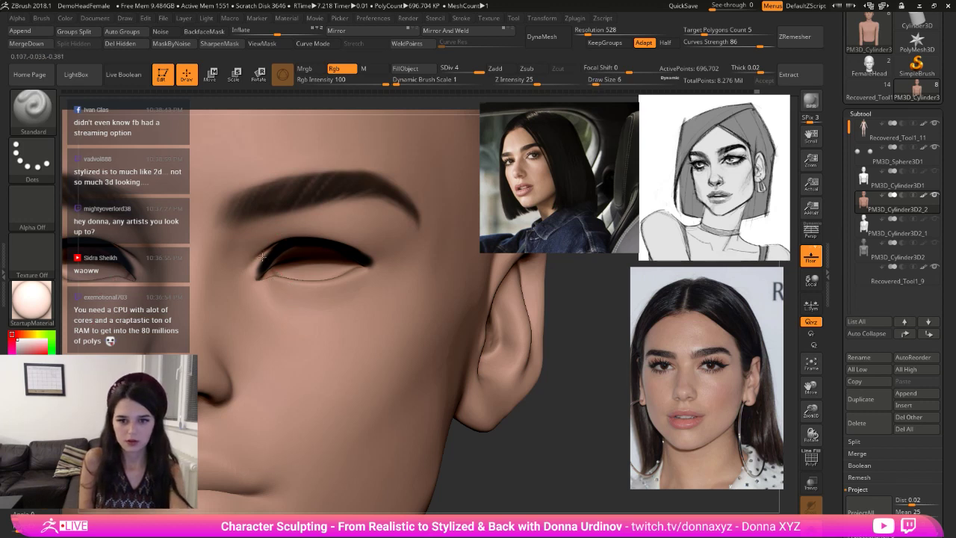
{"action": "left_click_drag", "start_coordinate": [262, 257], "coordinate": [258, 274]}
{"action": "key", "text": "ctrl+z"}
{"action": "key", "text": "c"}
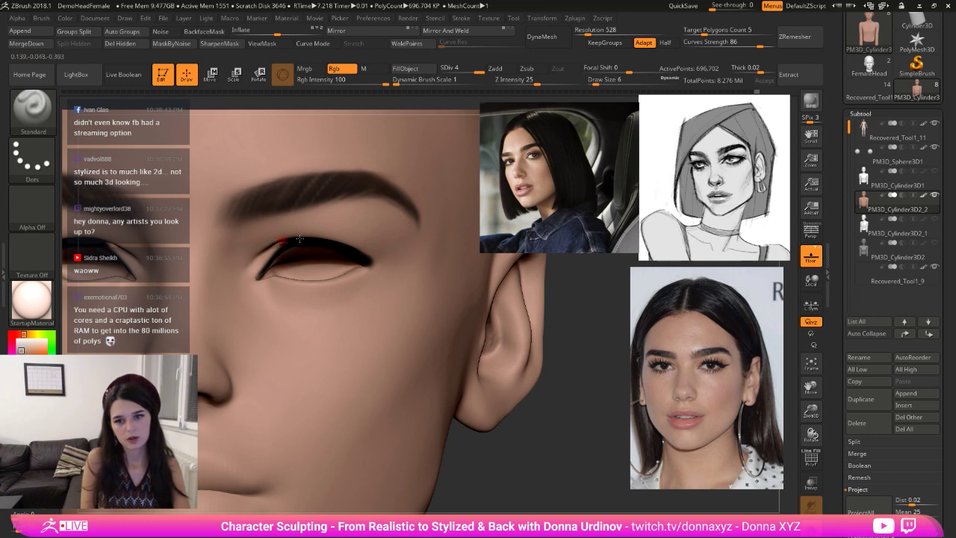
{"action": "left_click_drag", "start_coordinate": [593, 378], "coordinate": [638, 375]}
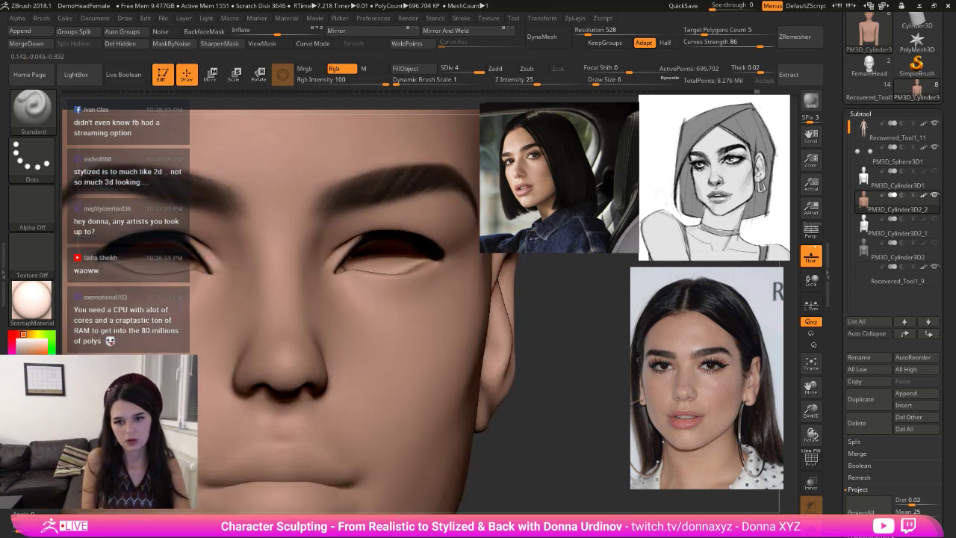
{"action": "left_click_drag", "start_coordinate": [348, 257], "coordinate": [342, 264]}
- Extend the eyeliner into a pointed wing at the outer eye corners with draw size 2, and face the head frontally
{"action": "mouse_move", "coordinate": [571, 332]}
{"action": "left_mouse_down"}
{"action": "mouse_move", "coordinate": [591, 386]}
{"action": "mouse_move", "coordinate": [572, 345]}
{"action": "left_mouse_up"}
{"action": "key", "text": "bracketleft"}
{"action": "left_click_drag", "start_coordinate": [255, 276], "coordinate": [274, 266]}
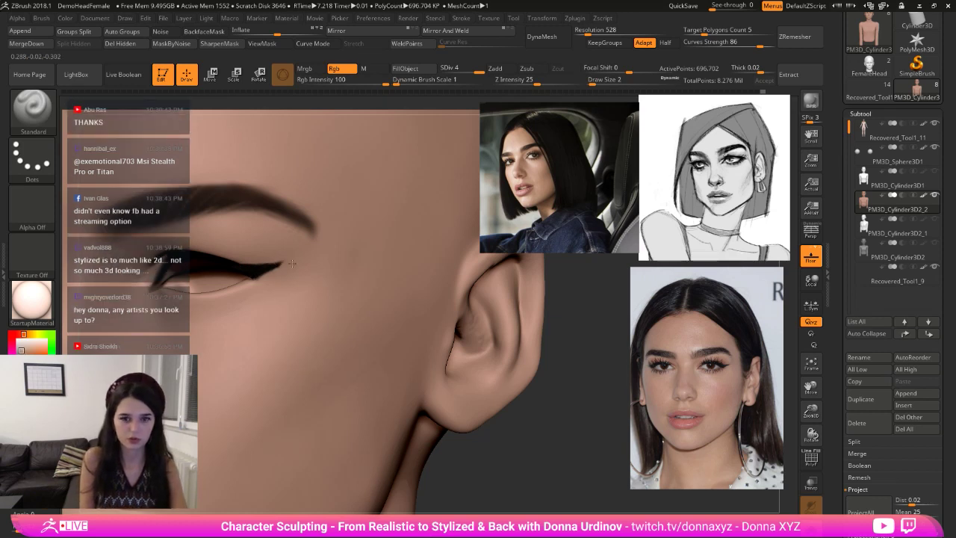
{"action": "left_click_drag", "start_coordinate": [478, 463], "coordinate": [507, 356], "text": "alt"}
{"action": "left_click", "coordinate": [811, 527]}
{"action": "left_click_drag", "start_coordinate": [465, 258], "coordinate": [442, 217], "text": "shift"}
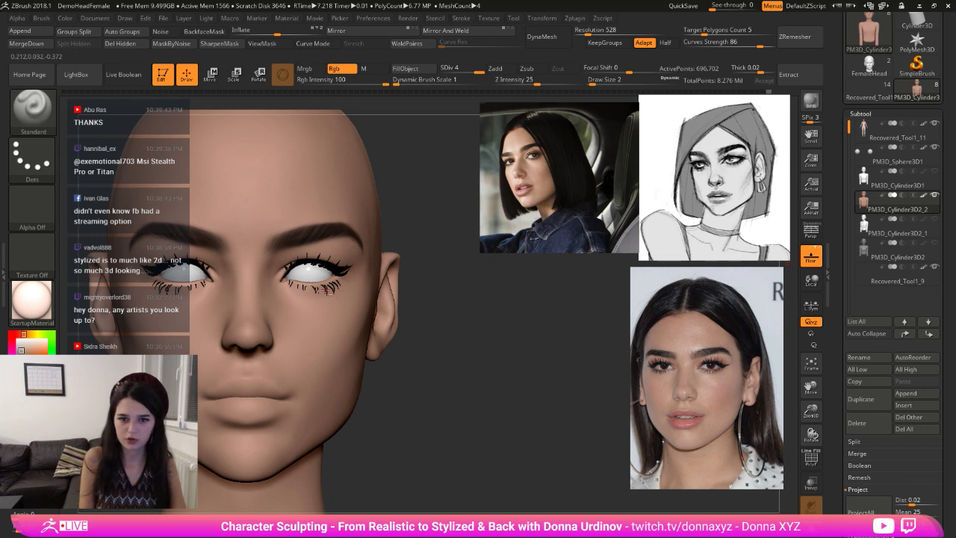
- Select the eyelash subtool and move the lashes slightly upward to sit on the lids
{"action": "left_click", "coordinate": [326, 291], "text": "alt"}
{"action": "key", "text": "w"}
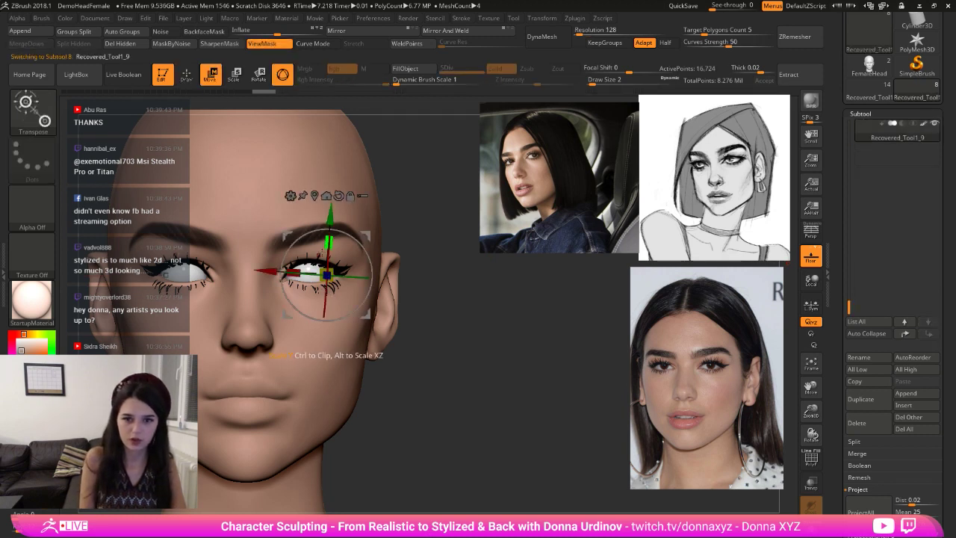
{"action": "left_click_drag", "start_coordinate": [329, 241], "coordinate": [329, 235]}
{"action": "key", "text": "q"}
{"action": "left_click_drag", "start_coordinate": [429, 268], "coordinate": [401, 296]}
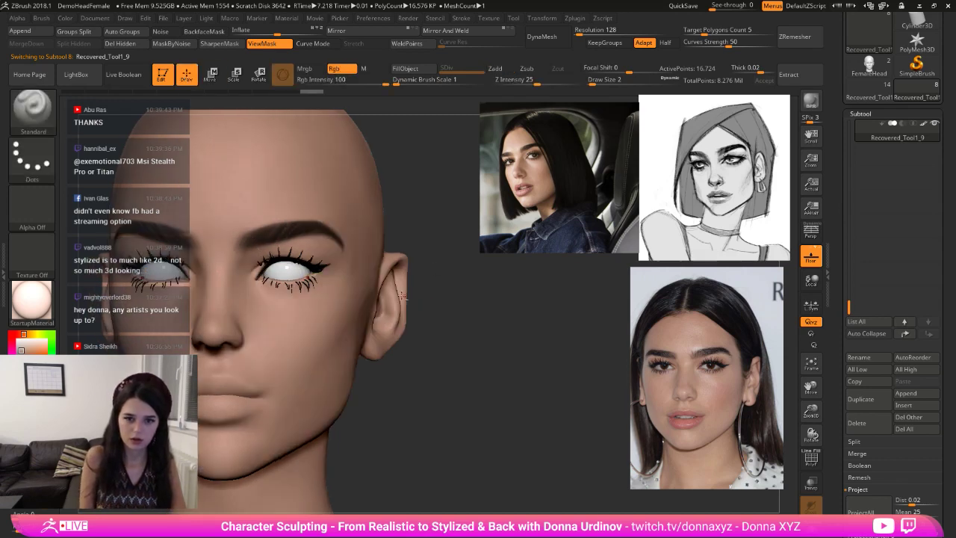
- Make the eyeball subtool PM3D_Sphere3D1 active and hide the realistic body Recovered_Tool1_11
{"action": "left_click", "coordinate": [282, 268], "text": "alt"}
{"action": "left_click_drag", "start_coordinate": [486, 328], "coordinate": [548, 352]}
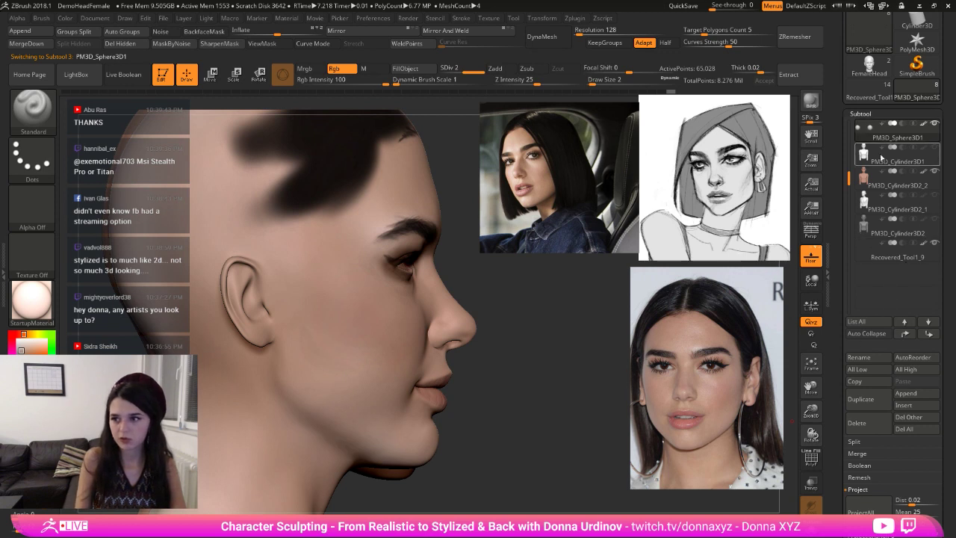
{"action": "left_click", "coordinate": [934, 156]}
{"action": "left_click_drag", "start_coordinate": [849, 172], "coordinate": [851, 127]}
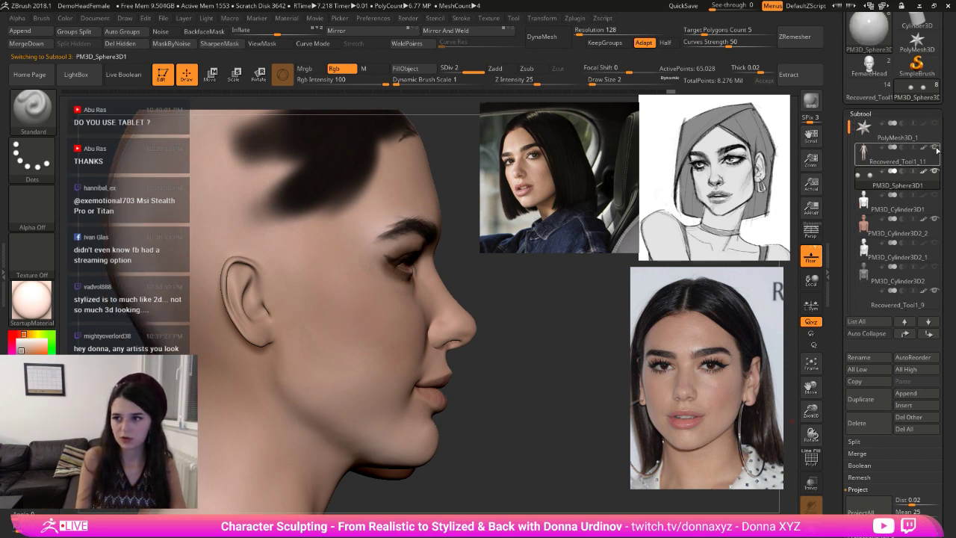
{"action": "left_click", "coordinate": [935, 148]}
- Shift the eyeballs slightly in depth and height to fit the eyelids, and return to Draw mode
{"action": "key", "text": "w"}
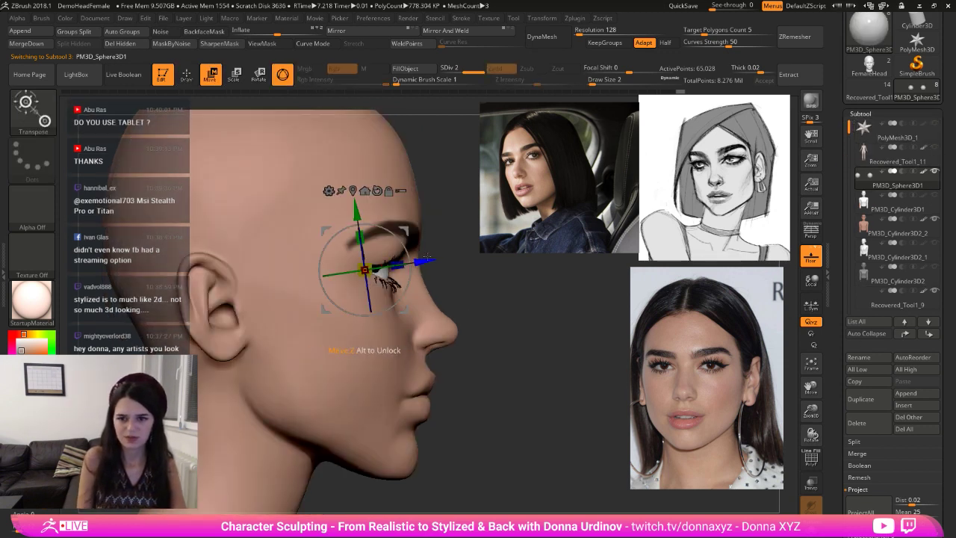
{"action": "left_click_drag", "start_coordinate": [428, 261], "coordinate": [420, 270]}
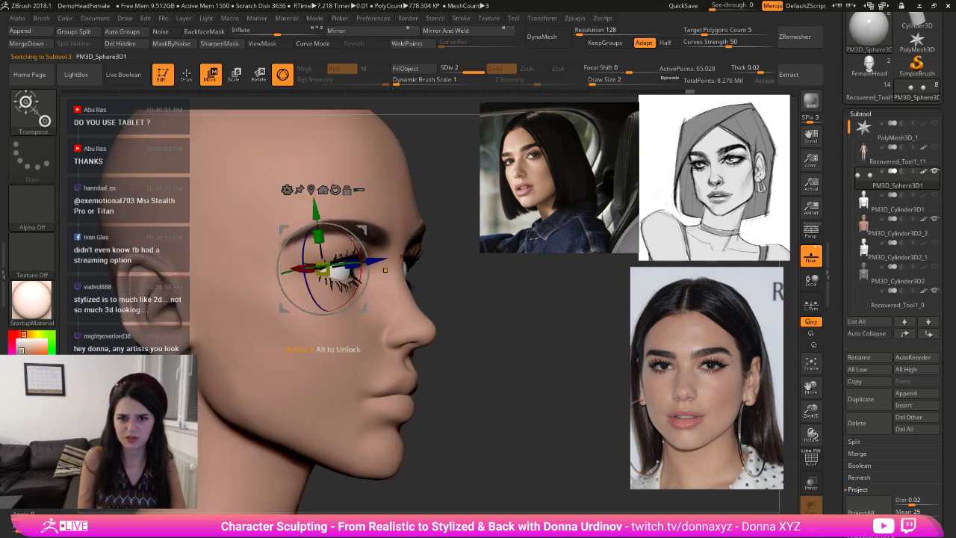
{"action": "left_click_drag", "start_coordinate": [319, 208], "coordinate": [319, 210]}
{"action": "left_click_drag", "start_coordinate": [455, 263], "coordinate": [455, 302], "text": "shift"}
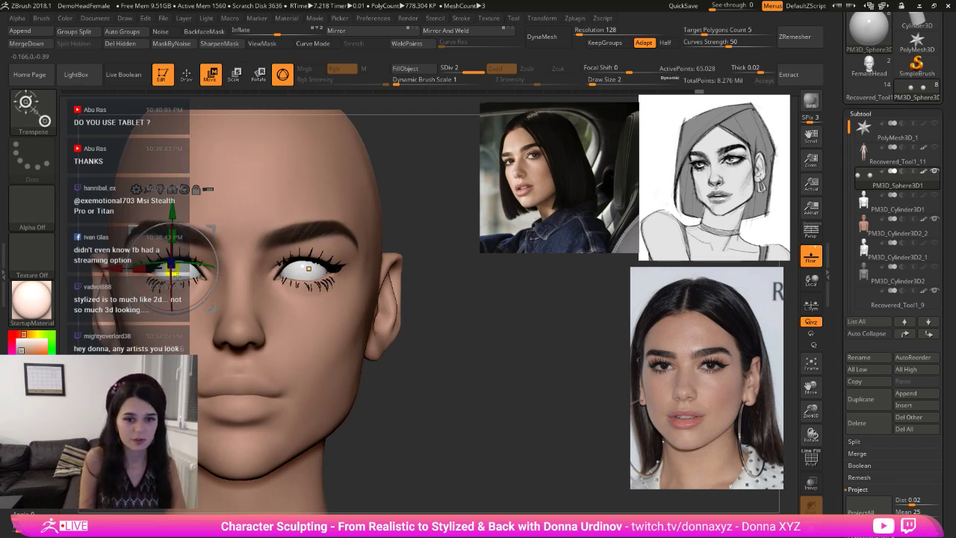
{"action": "left_click_drag", "start_coordinate": [426, 327], "coordinate": [497, 337]}
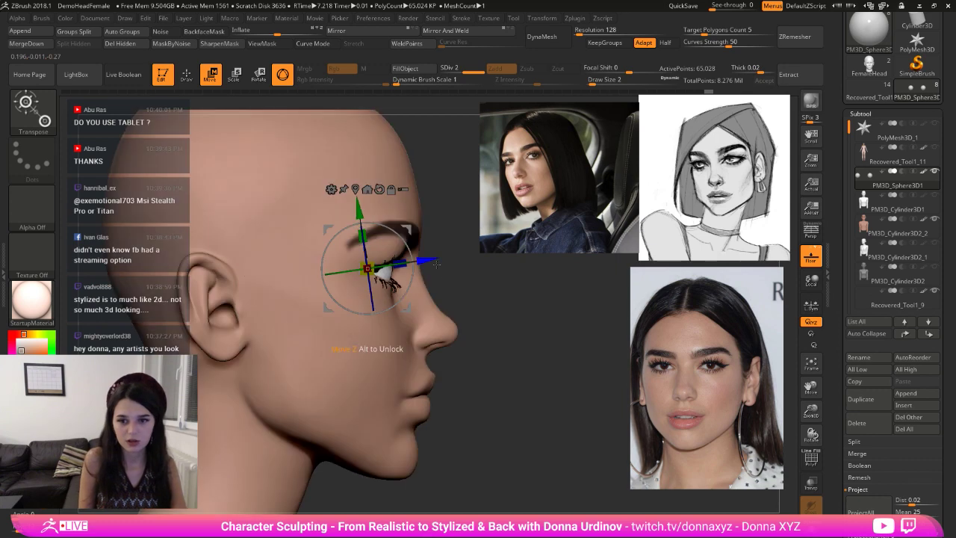
{"action": "left_click_drag", "start_coordinate": [430, 260], "coordinate": [425, 260]}
{"action": "mouse_move", "coordinate": [527, 317]}
{"action": "left_mouse_down"}
{"action": "mouse_move", "coordinate": [457, 311]}
{"action": "mouse_move", "coordinate": [499, 307]}
{"action": "mouse_move", "coordinate": [553, 321]}
{"action": "mouse_move", "coordinate": [449, 307]}
{"action": "left_mouse_up"}
{"action": "left_click", "coordinate": [187, 75]}
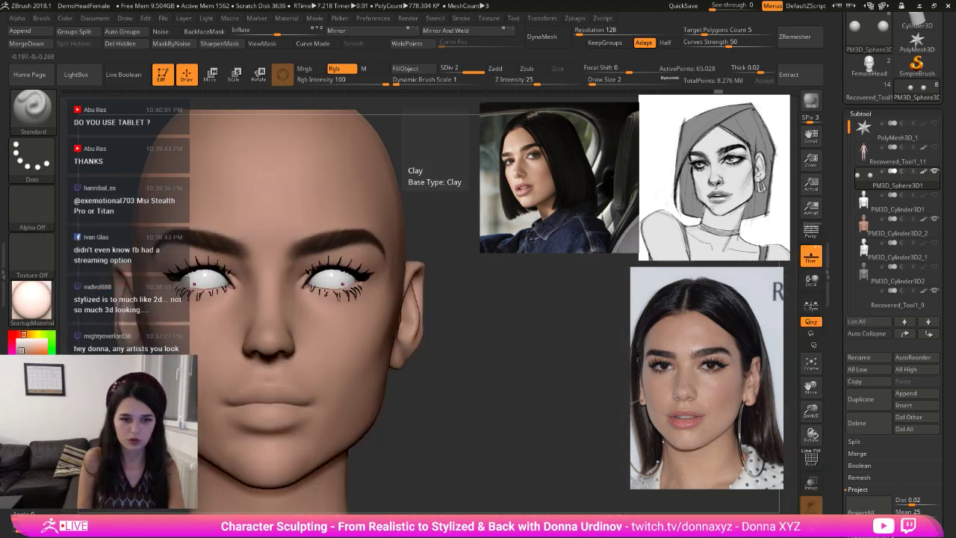
- Rotate the eyeballs slightly in their sockets, checking side and front views, and return to Draw mode at draw size 18
{"action": "left_click_drag", "start_coordinate": [444, 363], "coordinate": [457, 384], "text": "alt"}
{"action": "key", "text": "b"}
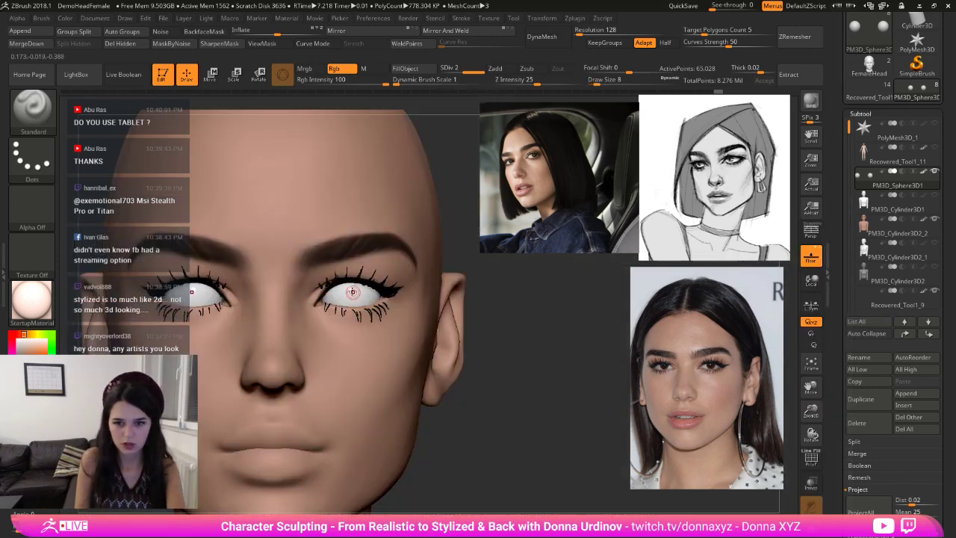
{"action": "left_click_drag", "start_coordinate": [471, 303], "coordinate": [426, 302]}
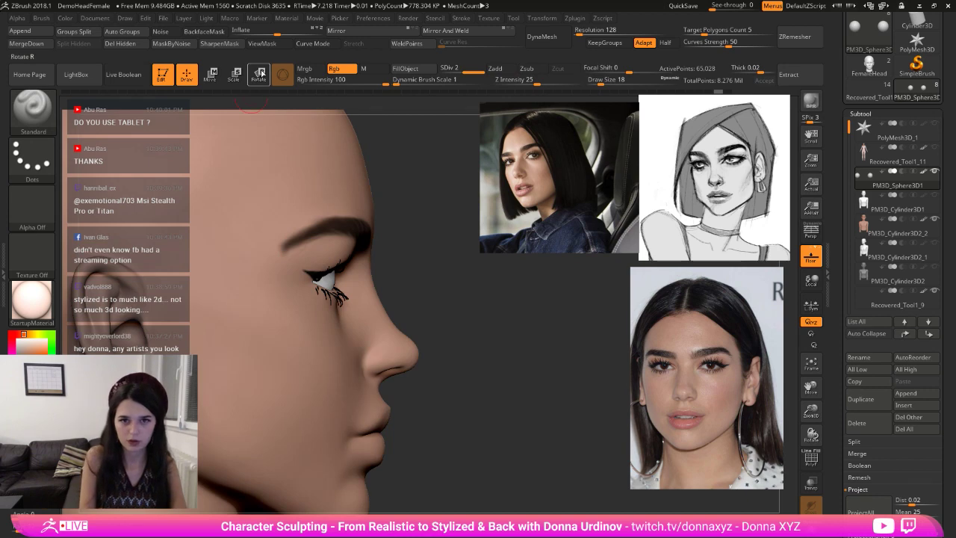
{"action": "left_click", "coordinate": [258, 74]}
{"action": "left_click_drag", "start_coordinate": [342, 248], "coordinate": [348, 257]}
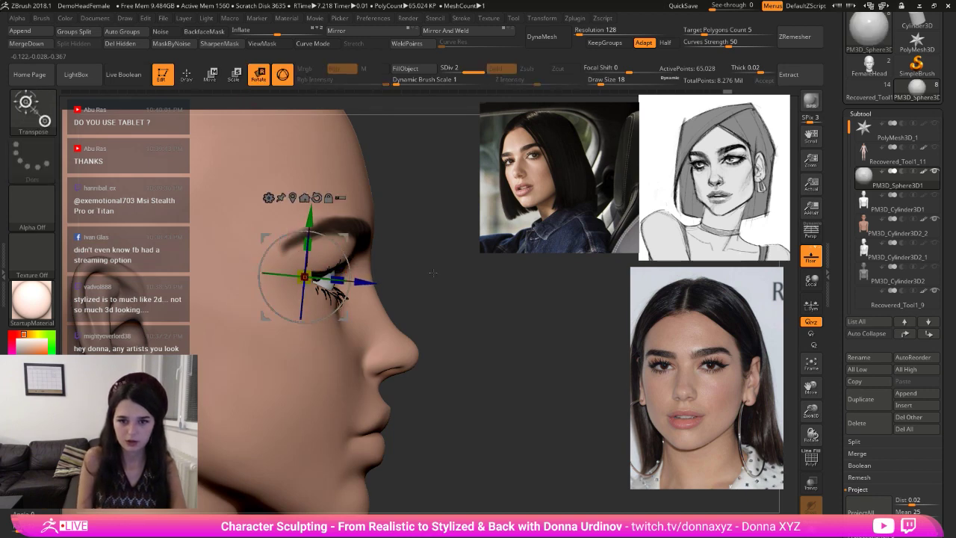
{"action": "left_click_drag", "start_coordinate": [436, 271], "coordinate": [526, 306], "text": "shift"}
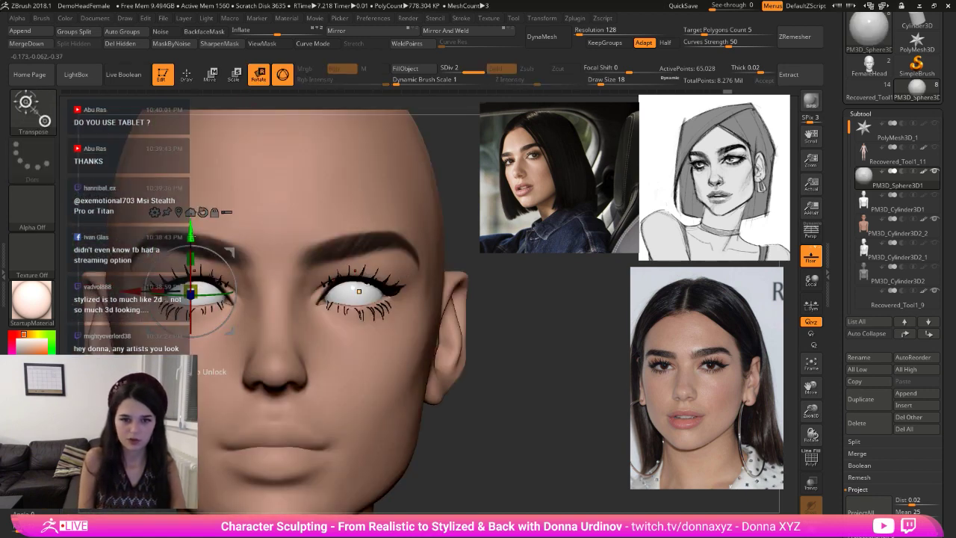
{"action": "left_click_drag", "start_coordinate": [192, 237], "coordinate": [193, 238]}
{"action": "left_click", "coordinate": [186, 74]}
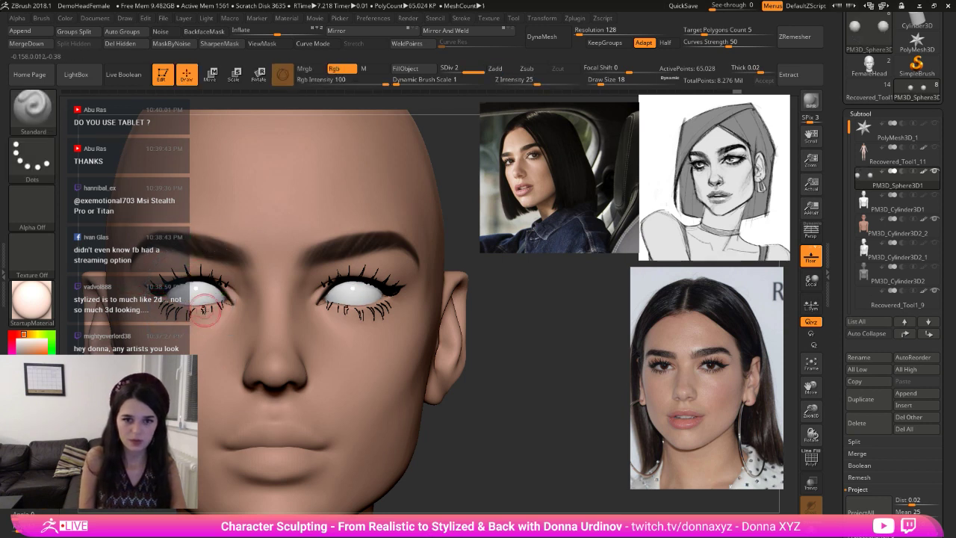
- Paint over the visible fronts of both eyeballs at draw sizes 22 and 26, and shrink the brush to draw size 9
{"action": "key", "text": "bracketright"}
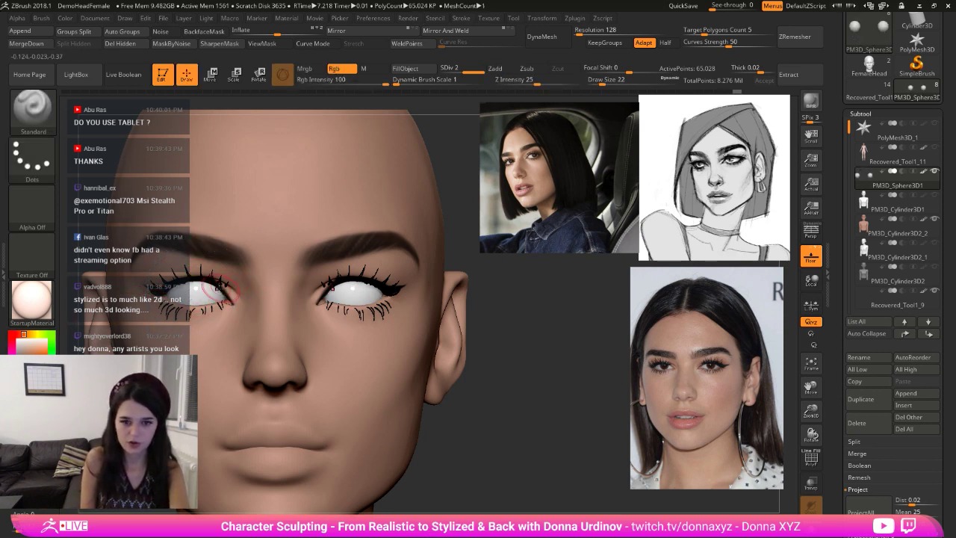
{"action": "left_click_drag", "start_coordinate": [218, 290], "coordinate": [184, 288]}
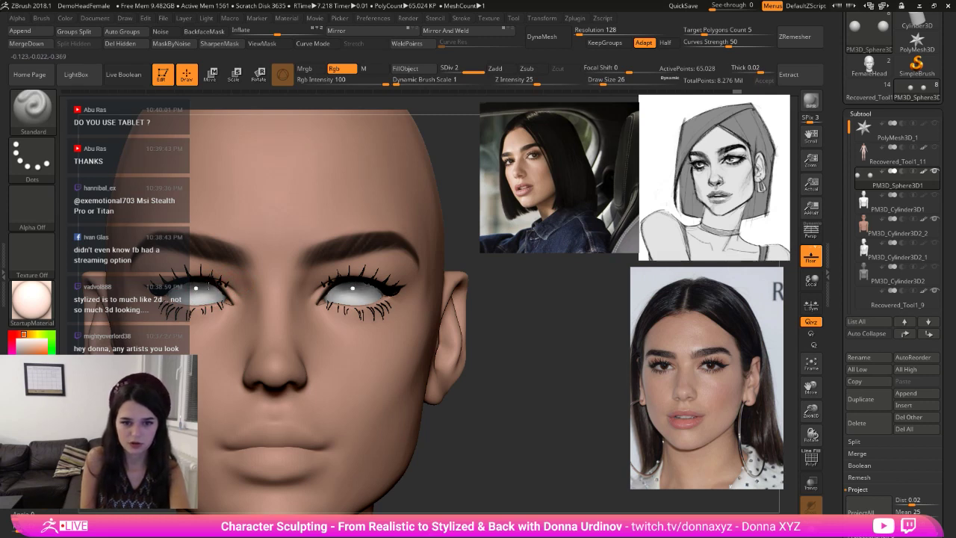
{"action": "left_click_drag", "start_coordinate": [366, 286], "coordinate": [378, 292]}
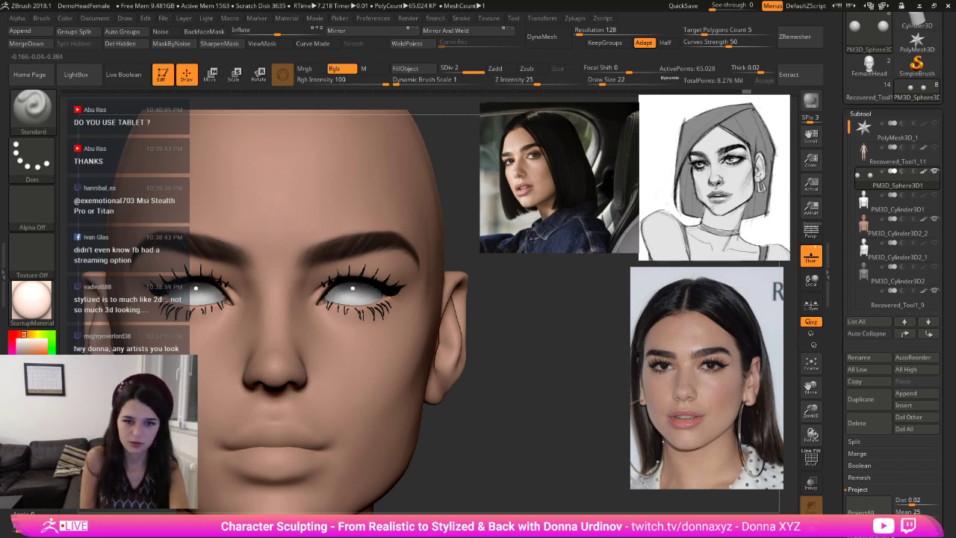
{"action": "key", "text": "bracketleft"}
{"action": "key", "text": "bracketleft"}
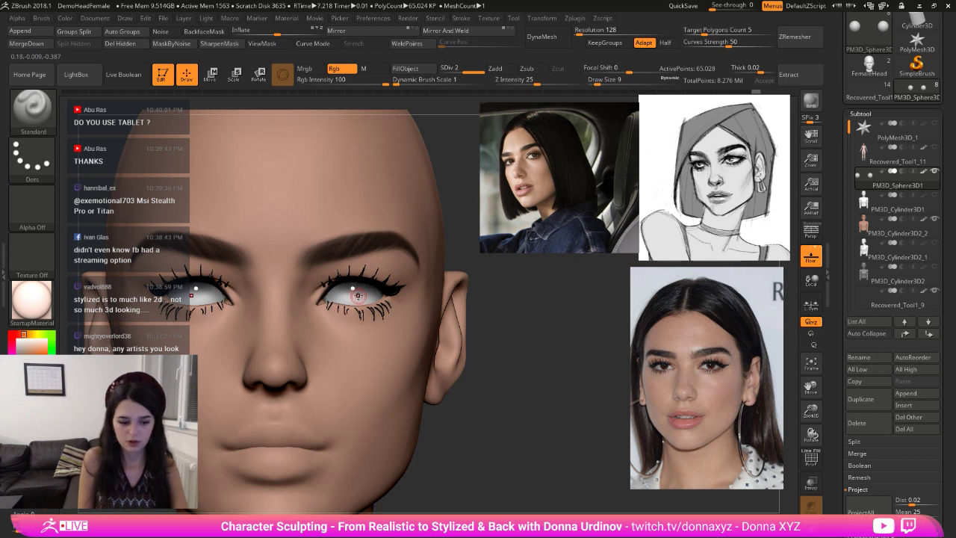
- Tint the whites of both eyeballs with a pale colour at draw sizes 18 and 30
{"action": "key", "text": "c"}
{"action": "key", "text": "bracketright"}
{"action": "left_click_drag", "start_coordinate": [348, 288], "coordinate": [368, 298]}
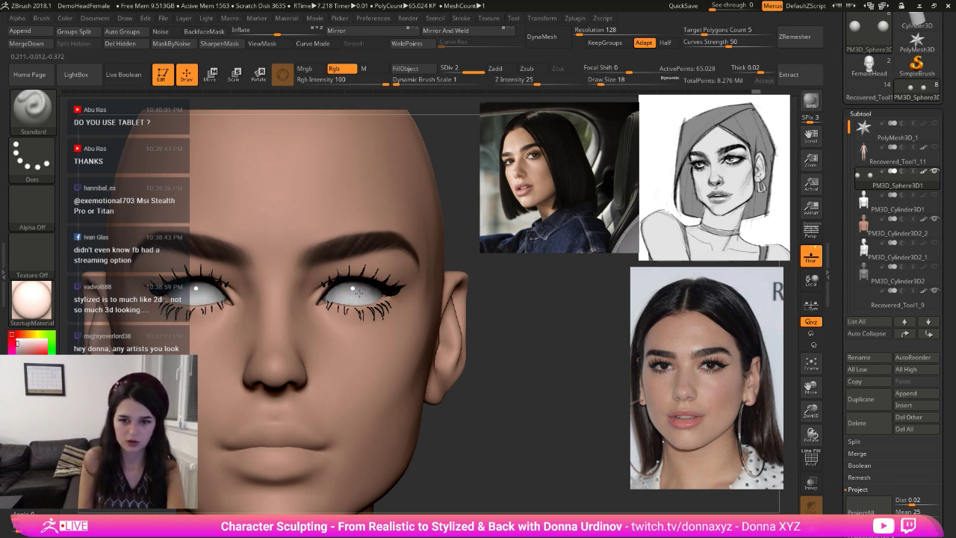
{"action": "left_click", "coordinate": [23, 334]}
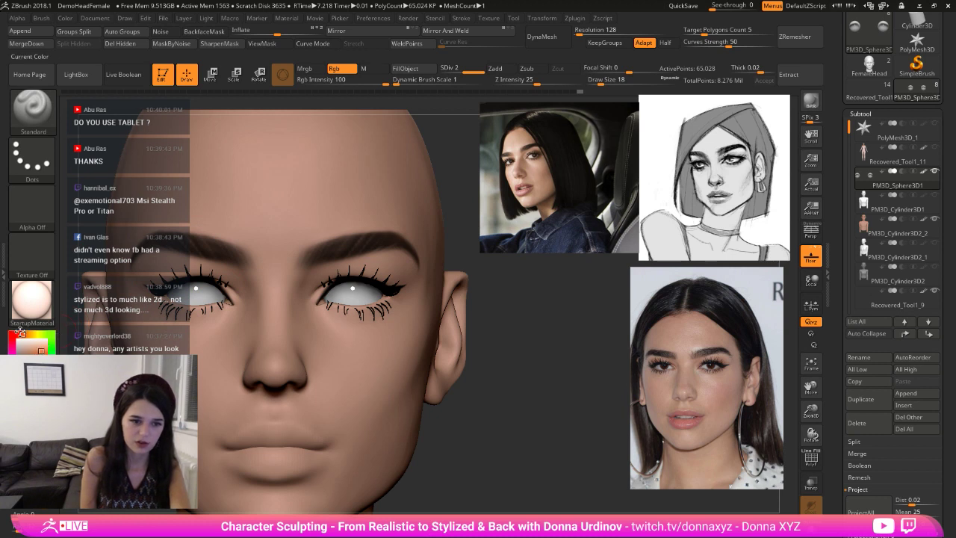
{"action": "key", "text": "bracketright"}
{"action": "key", "text": "bracketright"}
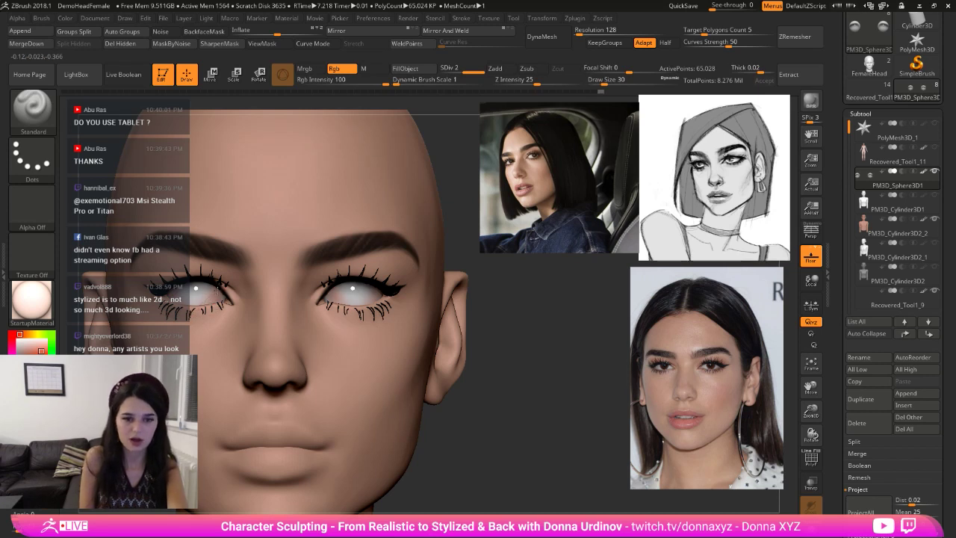
{"action": "mouse_move", "coordinate": [224, 289]}
{"action": "left_mouse_down"}
{"action": "mouse_move", "coordinate": [214, 300]}
{"action": "mouse_move", "coordinate": [190, 292]}
{"action": "mouse_move", "coordinate": [209, 292]}
{"action": "mouse_move", "coordinate": [210, 303]}
{"action": "mouse_move", "coordinate": [213, 289]}
{"action": "left_mouse_up"}
- Paint dark grey irises on both eyeballs at draw size 22
{"action": "key", "text": "c"}
{"action": "key", "text": "bracketleft"}
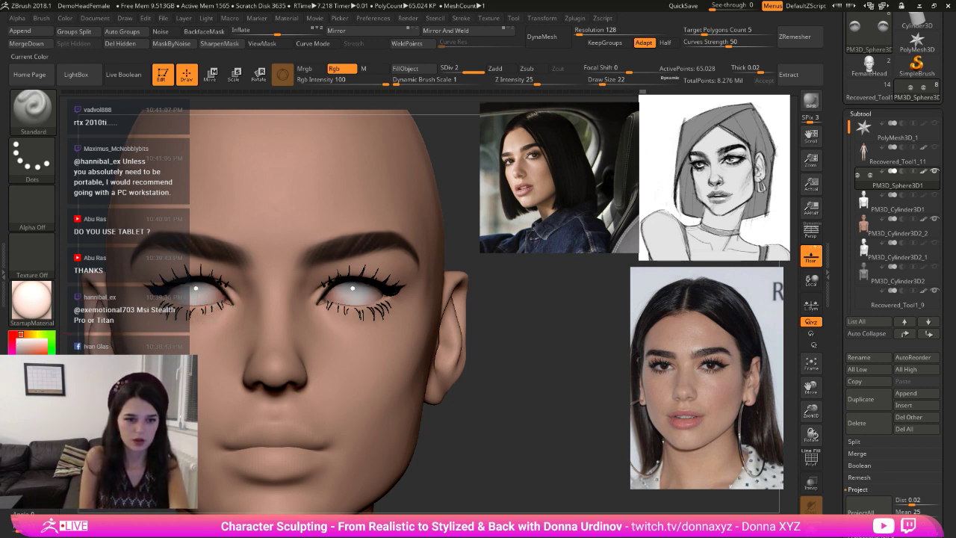
{"action": "left_click_drag", "start_coordinate": [197, 292], "coordinate": [198, 288]}
{"action": "key", "text": "bracketright"}
{"action": "key", "text": "ctrl+z"}
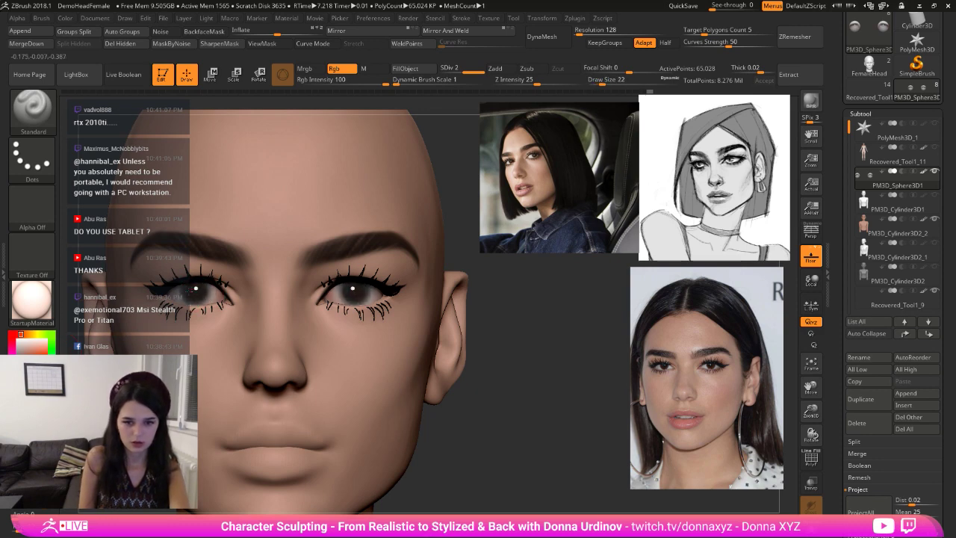
{"action": "right_click_drag", "start_coordinate": [503, 321], "coordinate": [401, 331], "text": "ctrl"}
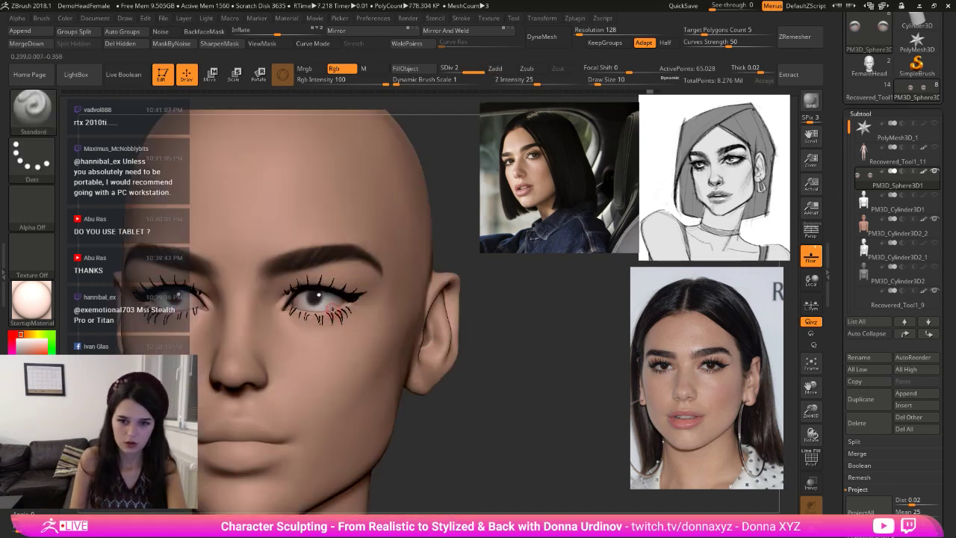
- Undo the last iris strokes and paint dark pupils in the iris centres at draw sizes 10 and 14
{"action": "key", "text": "ctrl+z"}
{"action": "key", "text": "ctrl+z"}
{"action": "key", "text": "ctrl+z"}
{"action": "key", "text": "ctrl+z"}
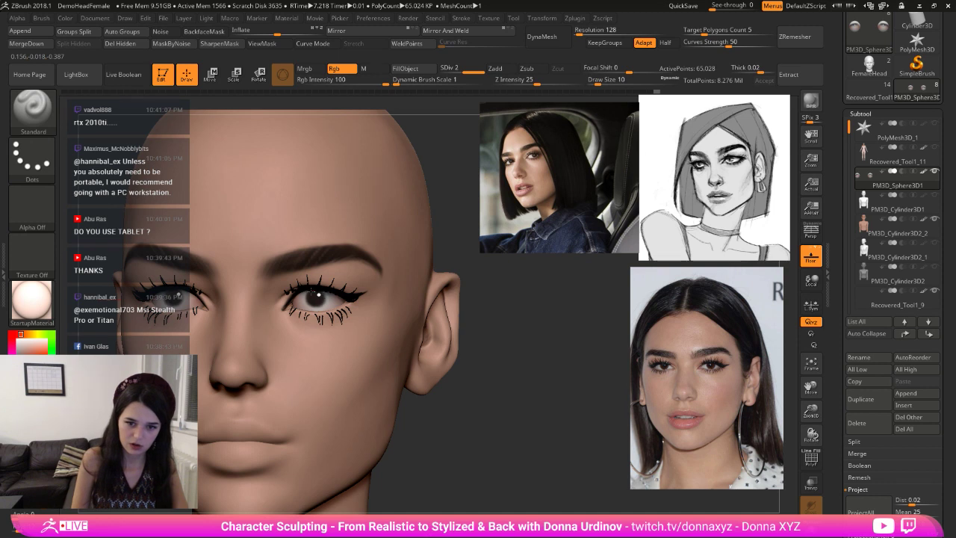
{"action": "mouse_move", "coordinate": [313, 290]}
{"action": "left_mouse_down"}
{"action": "mouse_move", "coordinate": [307, 298]}
{"action": "mouse_move", "coordinate": [322, 303]}
{"action": "left_mouse_up"}
{"action": "mouse_move", "coordinate": [309, 297]}
{"action": "left_mouse_down", "text": "shift"}
{"action": "mouse_move", "coordinate": [321, 305]}
{"action": "mouse_move", "coordinate": [309, 302]}
{"action": "left_mouse_up", "text": "shift"}
{"action": "key", "text": "ctrl+z"}
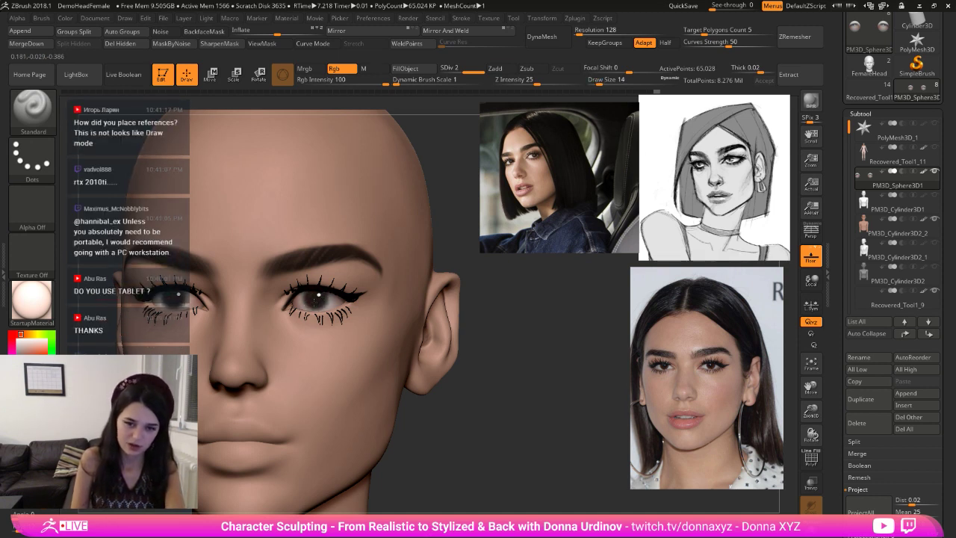
- Refine the shading around the pupils inside both irises at draw sizes 10 and 7
{"action": "left_click", "coordinate": [319, 295]}
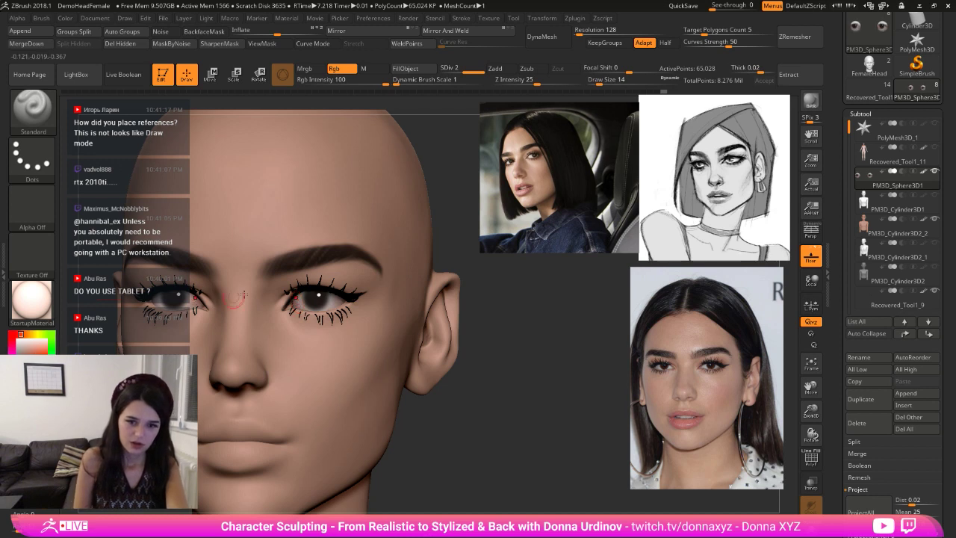
{"action": "key", "text": "ctrl+z"}
{"action": "key", "text": "bracketleft"}
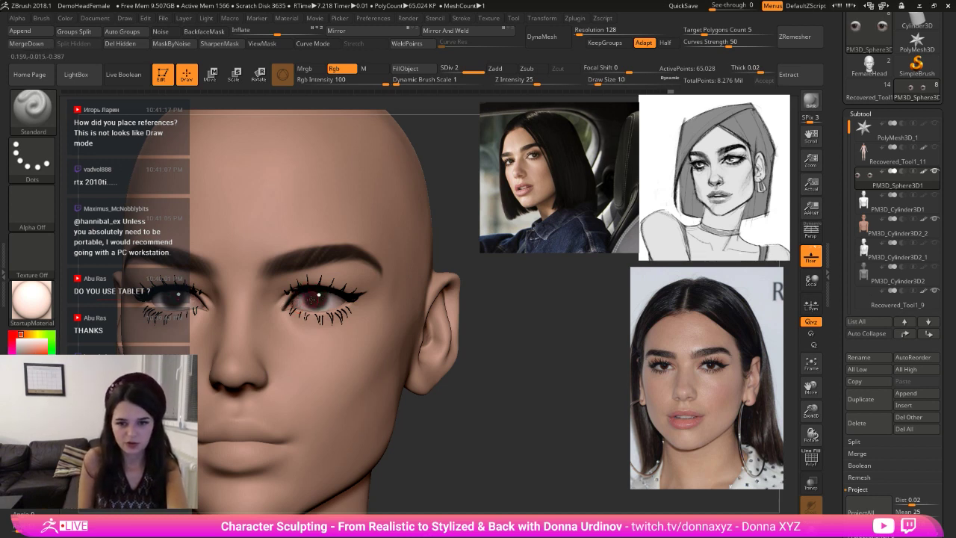
{"action": "left_click_drag", "start_coordinate": [311, 299], "coordinate": [317, 300]}
{"action": "key", "text": "bracketleft"}
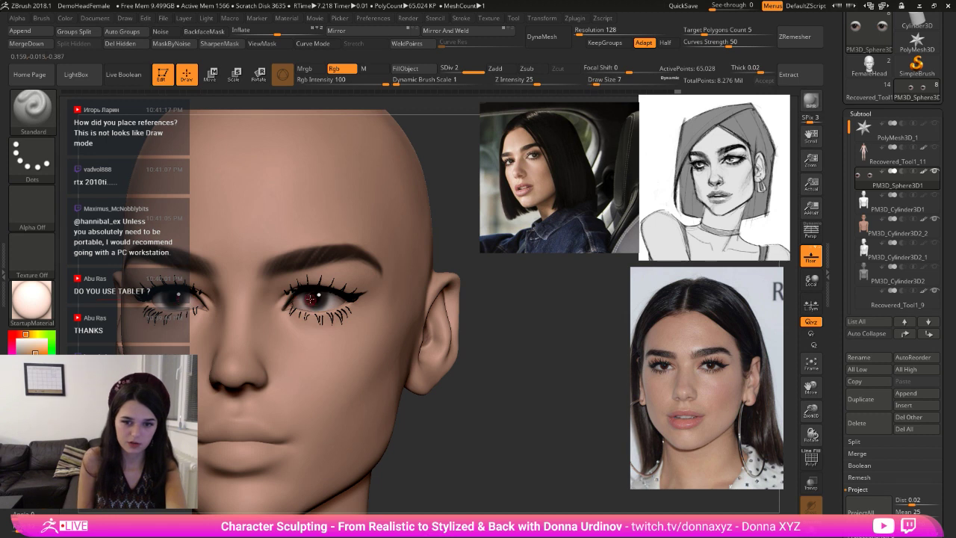
{"action": "key", "text": "]"}
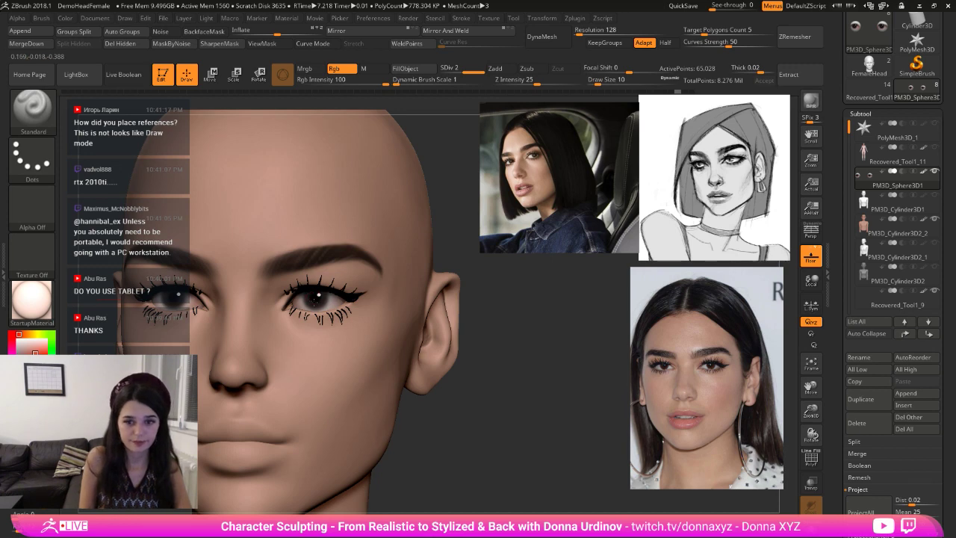
- Try shading the eye whites beside the irises at draw size 22
{"action": "mouse_move", "coordinate": [478, 288]}
{"action": "left_mouse_down", "text": "alt"}
{"action": "mouse_move", "coordinate": [414, 278]}
{"action": "mouse_move", "coordinate": [433, 325]}
{"action": "left_mouse_up", "text": "alt"}
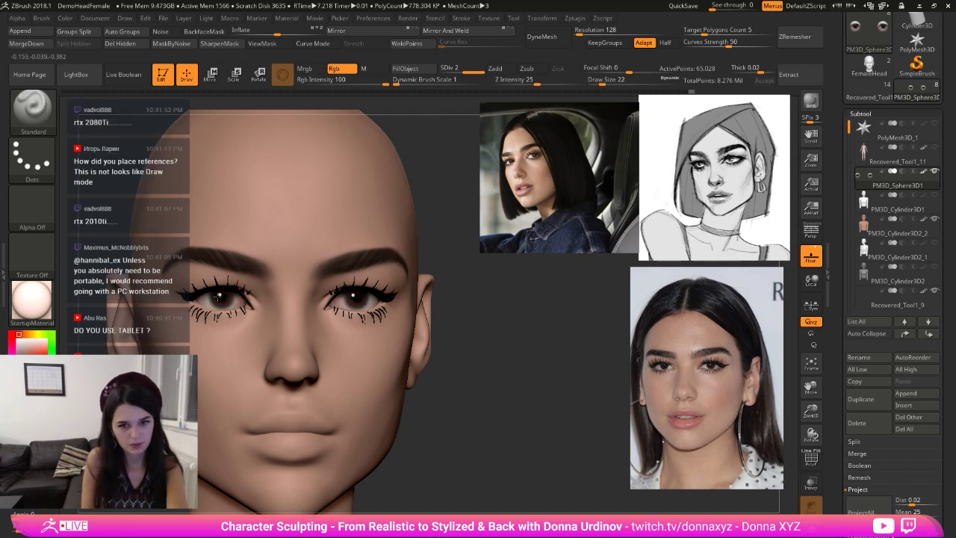
{"action": "left_click_drag", "start_coordinate": [209, 296], "coordinate": [202, 296]}
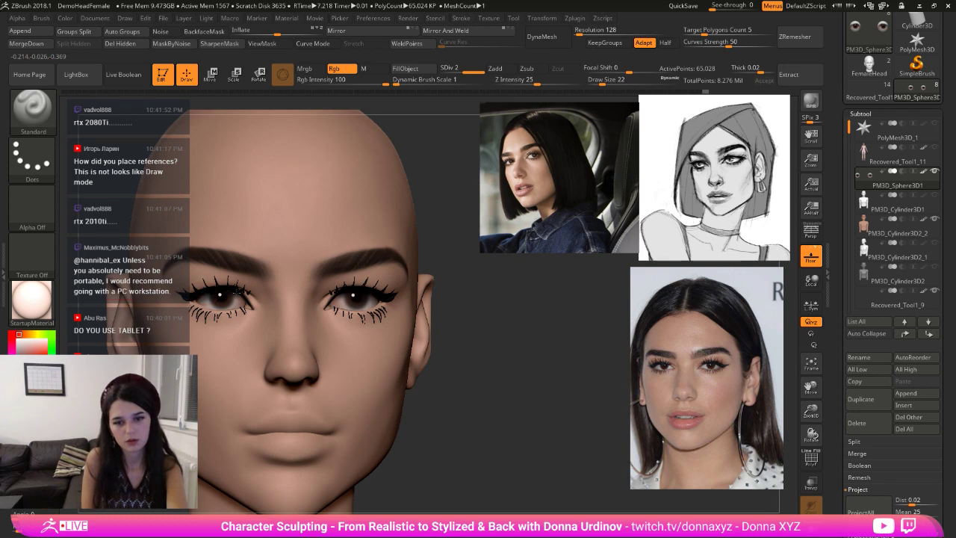
{"action": "key", "text": "ctrl"}
{"action": "key", "text": "ctrl+z"}
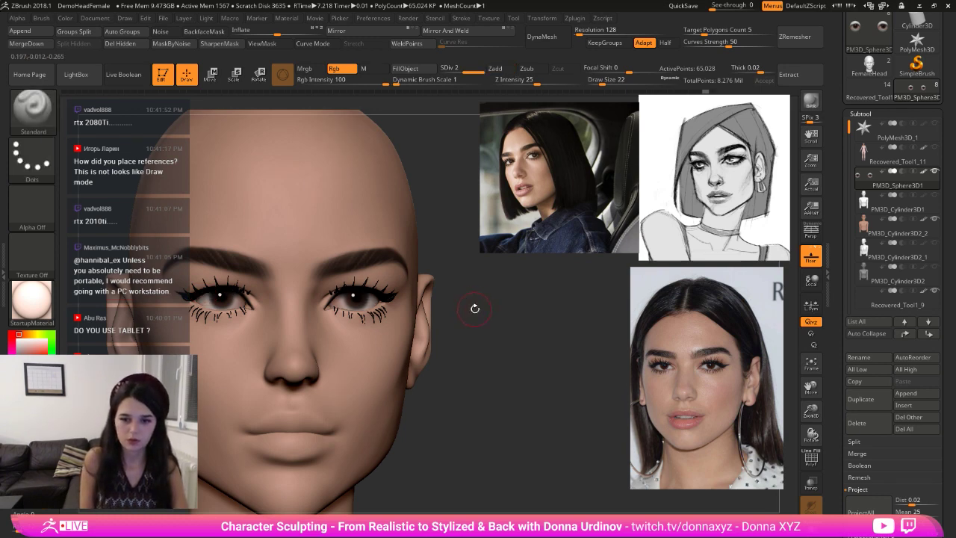
- Frame the stylized figure and hide the eyelash subtool Recovered_Tool1_9
{"action": "left_click_drag", "start_coordinate": [474, 308], "coordinate": [458, 302]}
{"action": "left_click_drag", "start_coordinate": [357, 290], "coordinate": [406, 302]}
{"action": "key", "text": "f"}
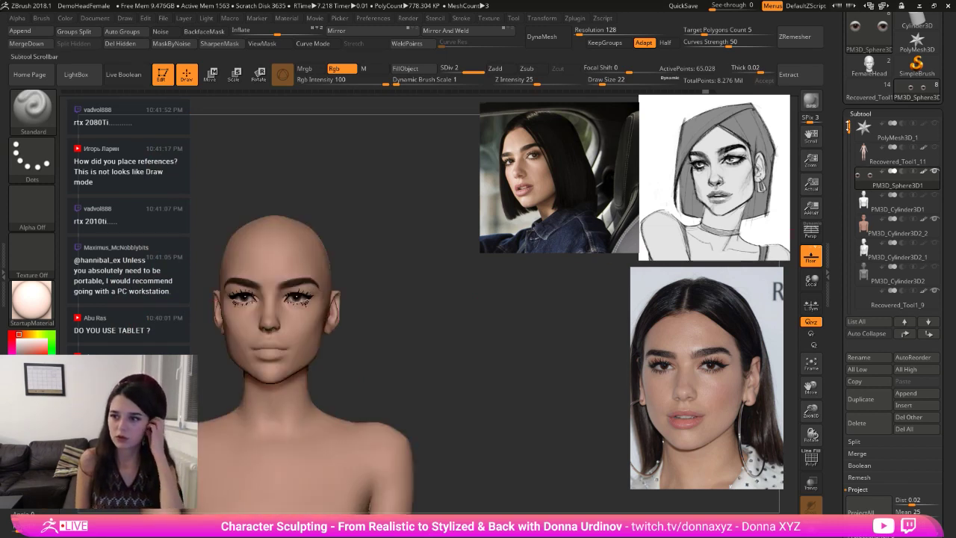
{"action": "left_click_drag", "start_coordinate": [849, 128], "coordinate": [849, 149]}
{"action": "left_click", "coordinate": [936, 268]}
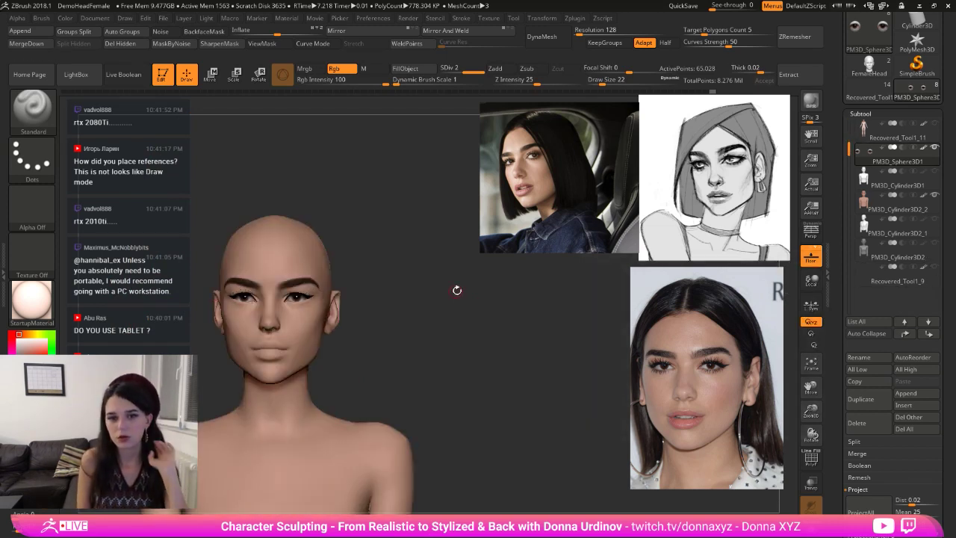
{"action": "left_click_drag", "start_coordinate": [465, 296], "coordinate": [490, 290]}
{"action": "left_click_drag", "start_coordinate": [542, 361], "coordinate": [553, 363]}
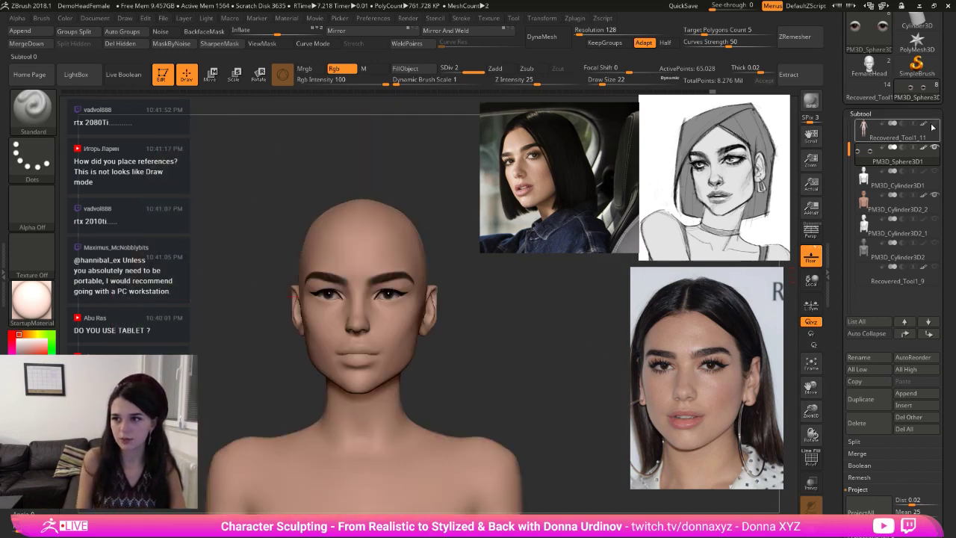
- Show the realistic body Recovered_Tool1_11 beside the stylized head for a front-view comparison
{"action": "left_click", "coordinate": [935, 124]}
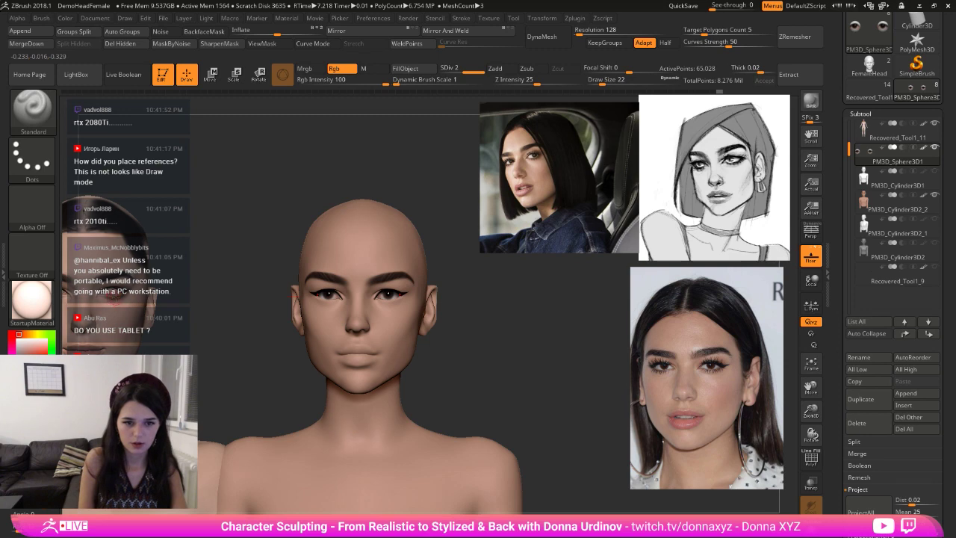
{"action": "key", "text": "shift"}
{"action": "mouse_move", "coordinate": [200, 316]}
{"action": "left_mouse_down", "text": "shift"}
{"action": "mouse_move", "coordinate": [252, 345]}
{"action": "mouse_move", "coordinate": [352, 354]}
{"action": "left_mouse_up", "text": "shift"}
{"action": "left_click", "coordinate": [533, 363]}
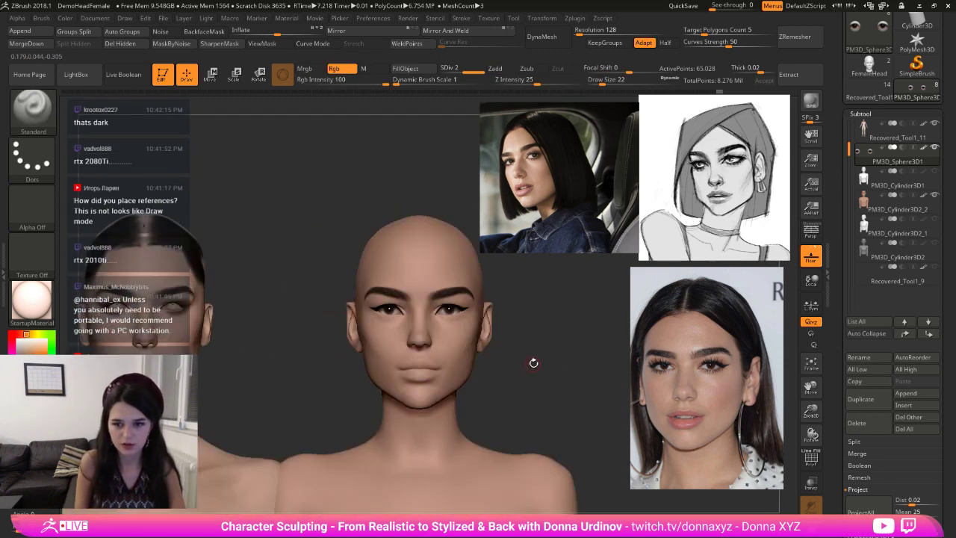
{"action": "left_click_drag", "start_coordinate": [534, 363], "coordinate": [529, 332], "text": "alt"}
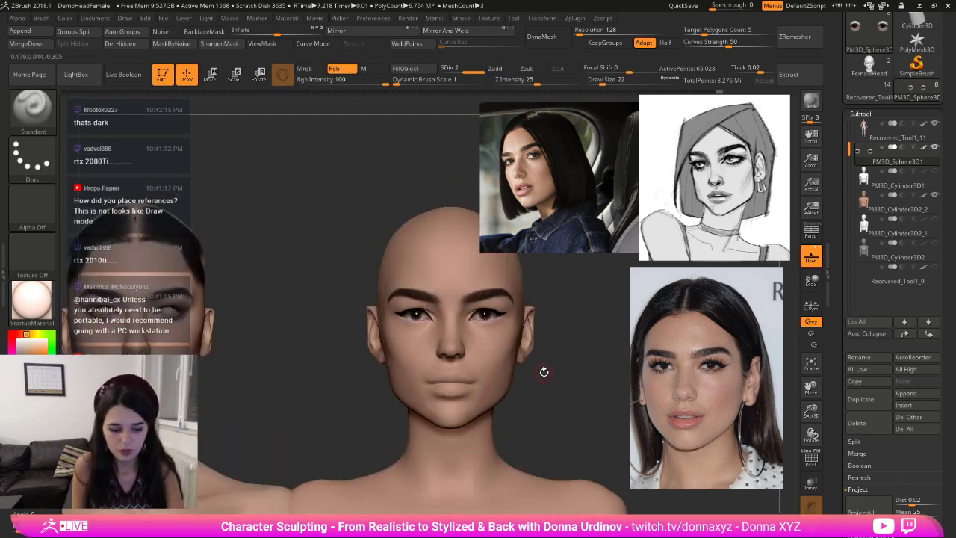
- Choose the Move brush and make the stylized body PM3D_Cylinder3D2_2 the active subtool
{"action": "key", "text": "b"}
{"action": "key", "text": "v"}
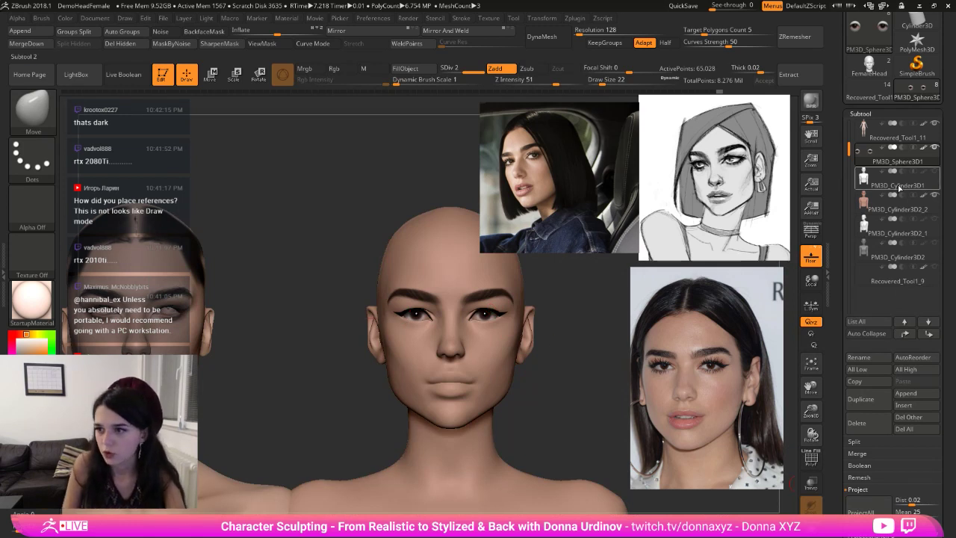
{"action": "key", "text": "bracketright"}
{"action": "key", "text": "bracketright"}
{"action": "key", "text": "bracketright"}
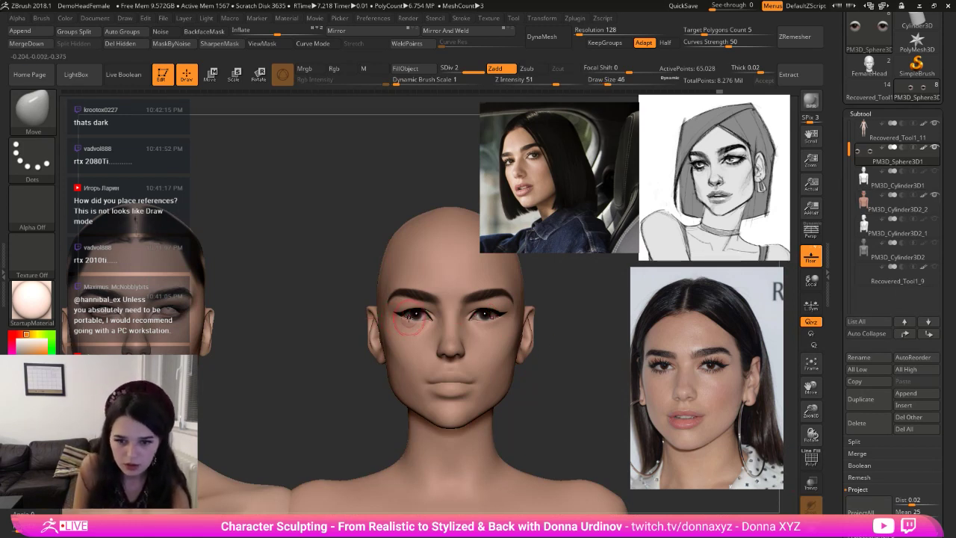
{"action": "key", "text": "bracketleft"}
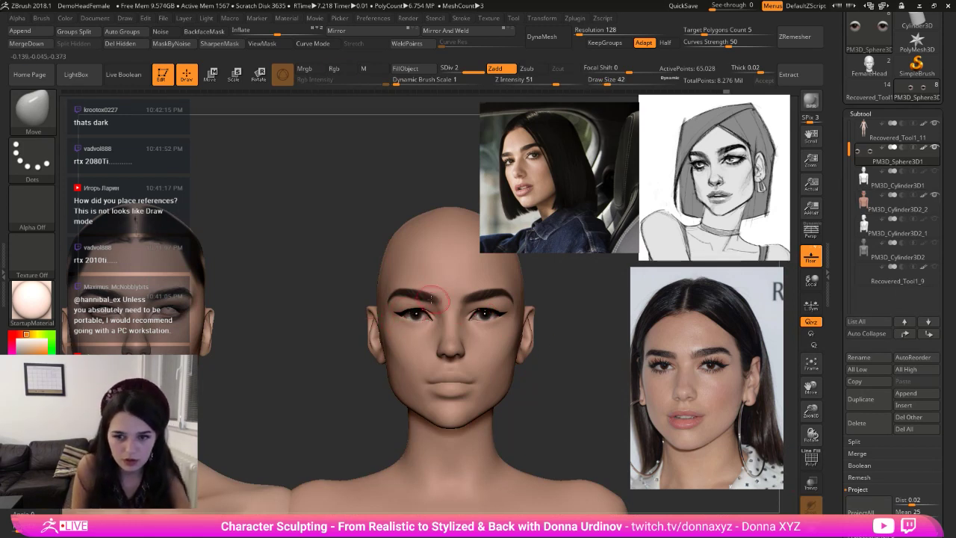
{"action": "left_click", "coordinate": [373, 295], "text": "alt"}
{"action": "mouse_move", "coordinate": [293, 315]}
{"action": "left_mouse_down", "text": "alt"}
{"action": "mouse_move", "coordinate": [335, 316]}
{"action": "mouse_move", "coordinate": [326, 366]}
{"action": "mouse_move", "coordinate": [335, 397]}
{"action": "left_mouse_up", "text": "alt"}
- Nudge the stylized head's eyelids around both eyes with the Move brush at draw sizes between 22 and 42
{"action": "key", "text": "bracketleft"}
{"action": "key", "text": "bracketleft"}
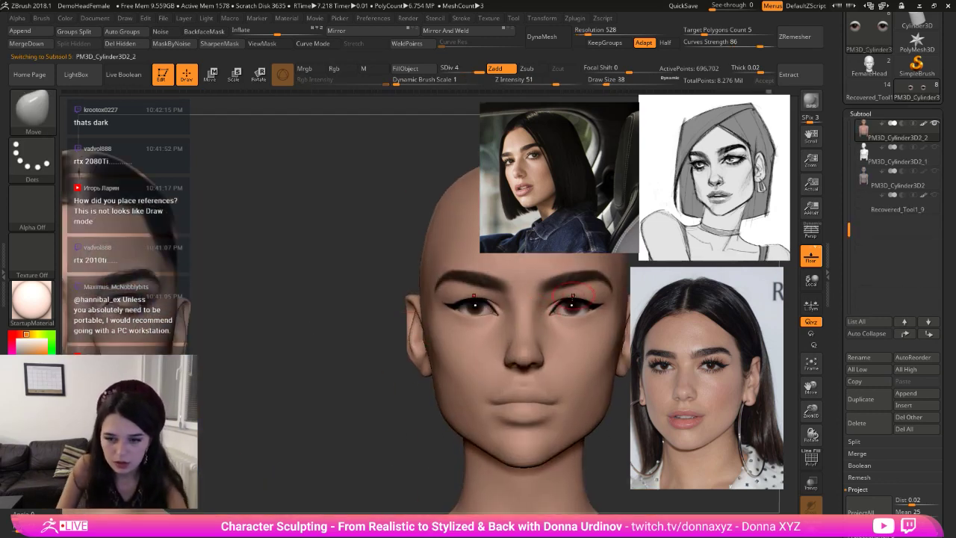
{"action": "key", "text": "bracketright"}
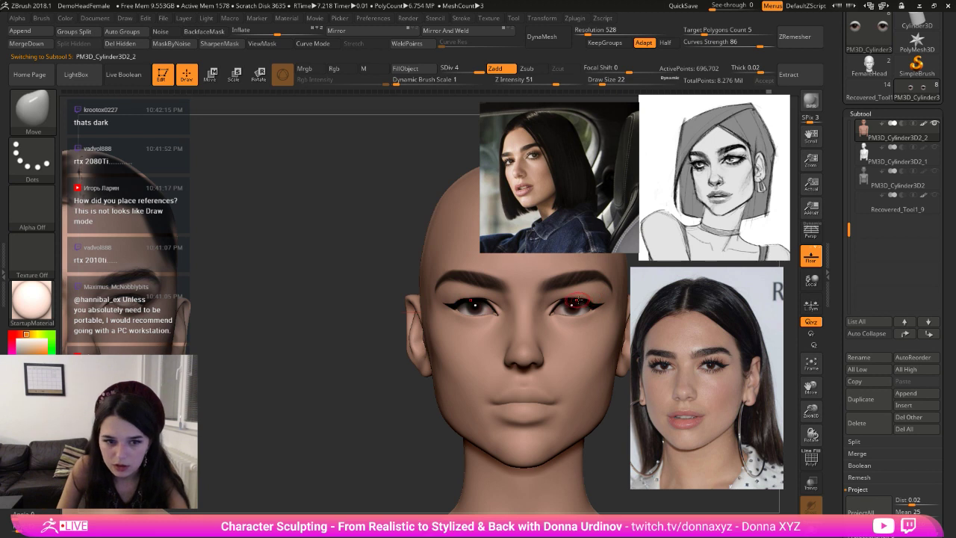
{"action": "left_click_drag", "start_coordinate": [578, 301], "coordinate": [579, 297]}
{"action": "key", "text": "bracketright"}
{"action": "key", "text": "bracketright"}
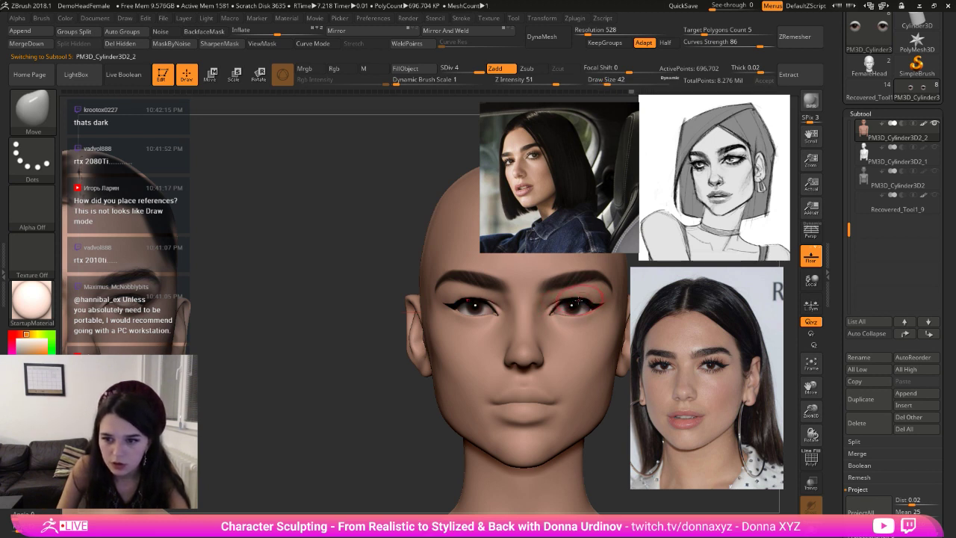
{"action": "key", "text": "bracketleft"}
{"action": "key", "text": "bracketleft"}
{"action": "key", "text": "bracketright"}
{"action": "key", "text": "bracketright"}
{"action": "key", "text": "bracketright"}
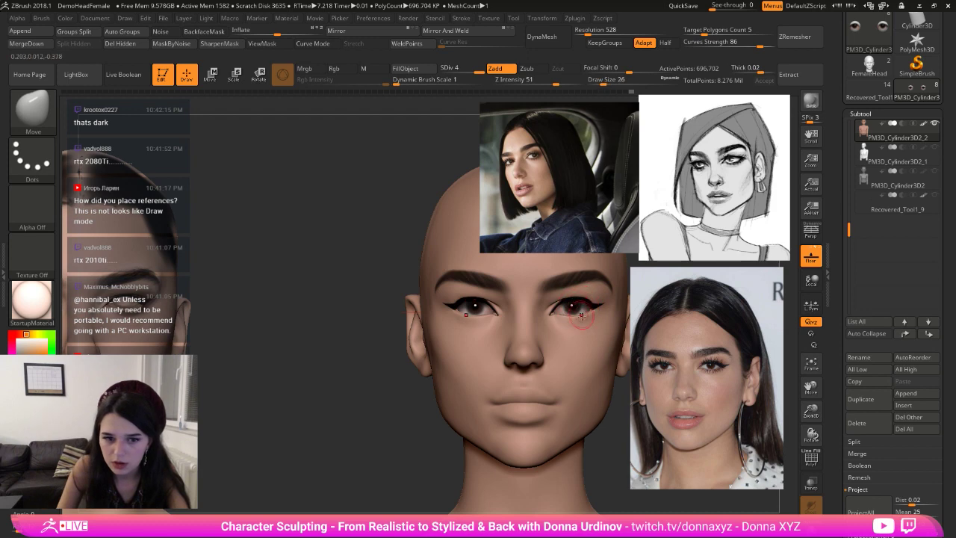
- Switch to the DamStandard brush and shift the front-facing portrait photo upward in its reference frame
{"action": "key", "text": "b"}
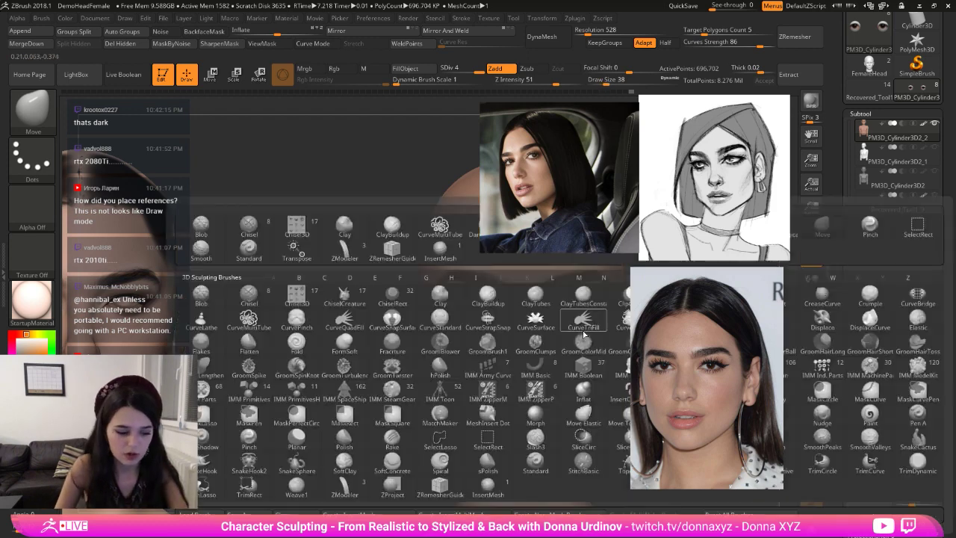
{"action": "key", "text": "d"}
{"action": "key", "text": "s"}
{"action": "key", "text": "space"}
{"action": "middle_click_drag", "start_coordinate": [634, 472], "coordinate": [620, 441]}
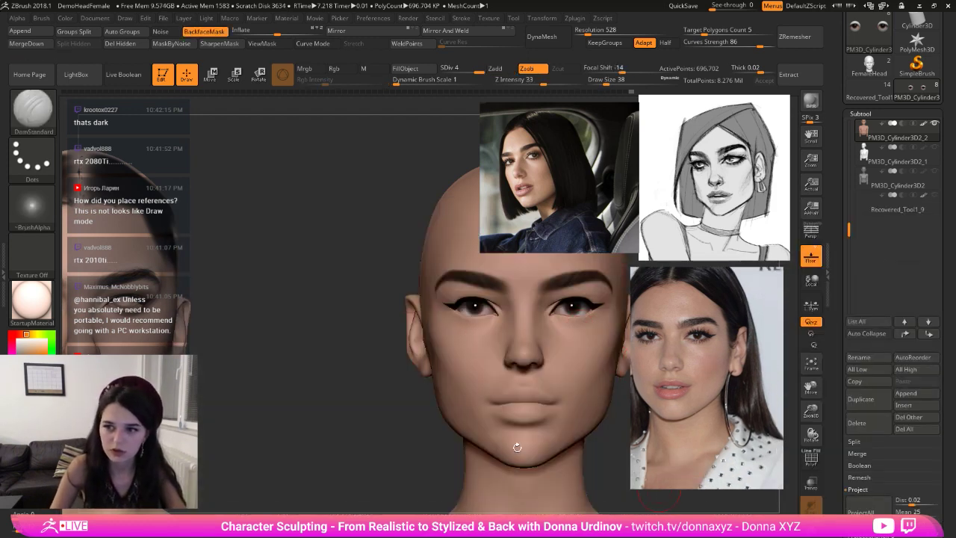
- Carve a crease beneath the lower eyelids with DamStandard at draw size 26 from a three-quarter view
{"action": "left_click_drag", "start_coordinate": [437, 423], "coordinate": [280, 412], "text": "shift"}
{"action": "mouse_move", "coordinate": [450, 451]}
{"action": "left_mouse_down", "text": "shift"}
{"action": "mouse_move", "coordinate": [397, 465]}
{"action": "mouse_move", "coordinate": [262, 454]}
{"action": "left_mouse_up", "text": "shift"}
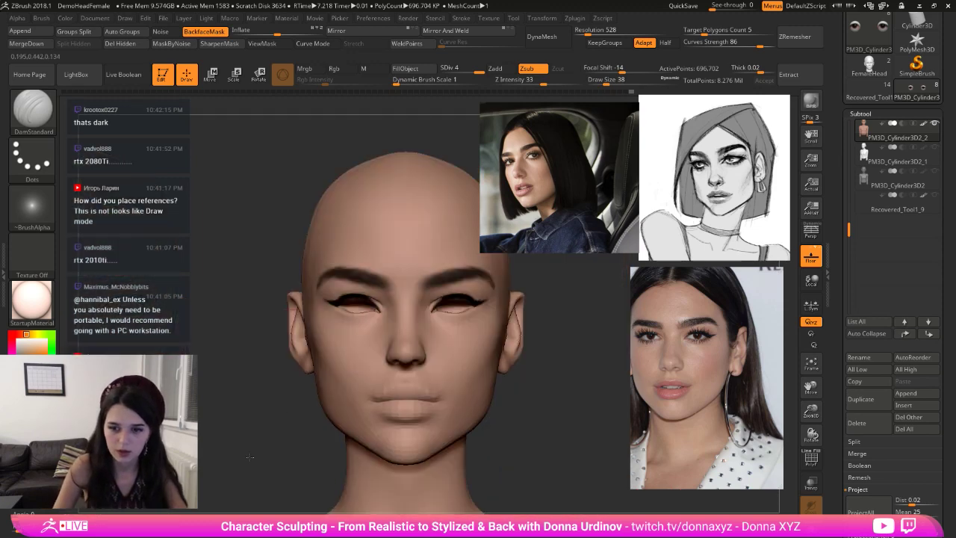
{"action": "left_click_drag", "start_coordinate": [591, 448], "coordinate": [541, 444]}
{"action": "key", "text": "bracketleft"}
{"action": "key", "text": "bracketleft"}
{"action": "left_click_drag", "start_coordinate": [571, 365], "coordinate": [532, 362]}
{"action": "key", "text": "bracketleft"}
{"action": "left_click_drag", "start_coordinate": [389, 325], "coordinate": [427, 321]}
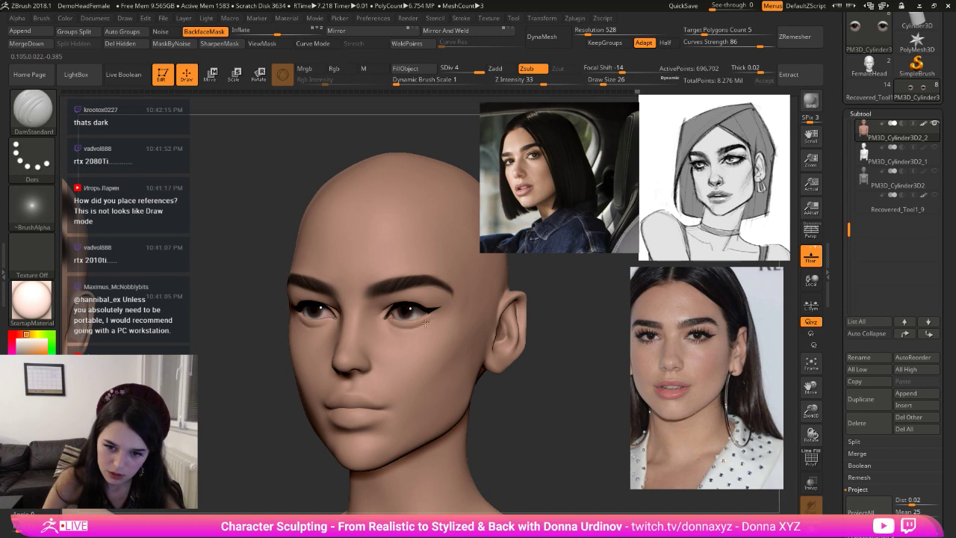
- Soften the area beneath the lower eyelids with the hPolish brush at draw size 14
{"action": "key", "text": "b"}
{"action": "key", "text": "h"}
{"action": "key", "text": "p"}
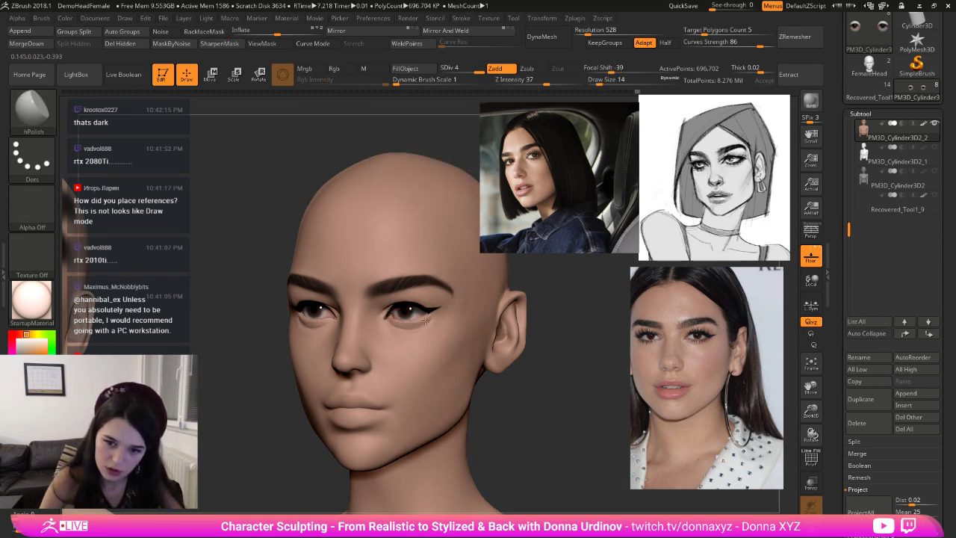
- Refine the lower eyelid creases with DamStandard at draw size 14, working on both sides of the face
{"action": "key", "text": "b"}
{"action": "key", "text": "d"}
{"action": "key", "text": "s"}
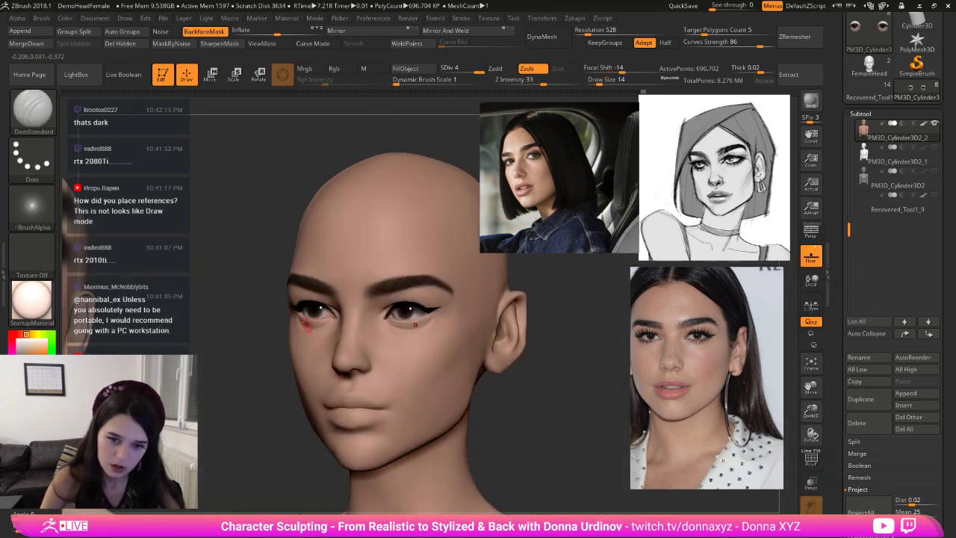
{"action": "left_click_drag", "start_coordinate": [262, 329], "coordinate": [215, 340]}
{"action": "left_click_drag", "start_coordinate": [376, 334], "coordinate": [394, 335]}
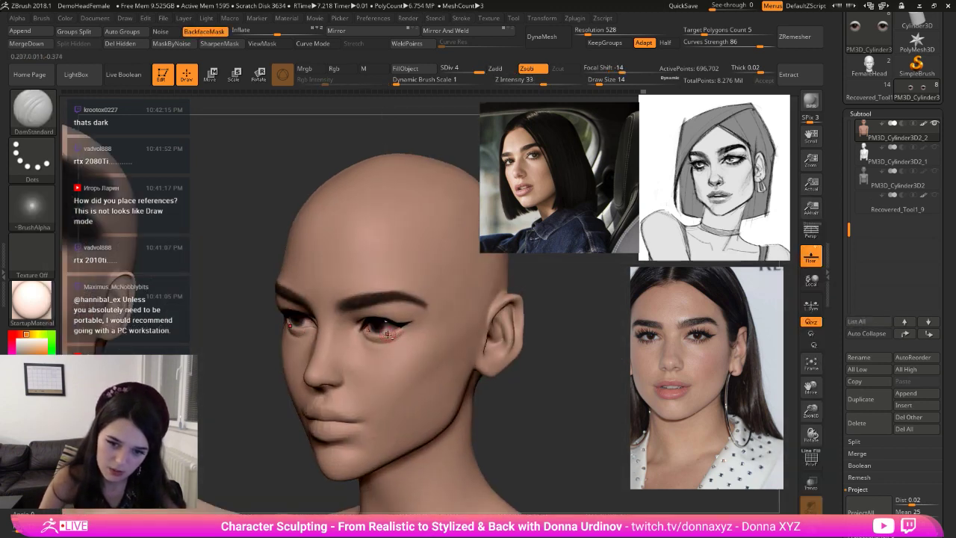
- Undo the last DamStandard stroke beneath the lower eyelid and switch to the hPolish brush
{"action": "key", "text": "ctrl+z"}
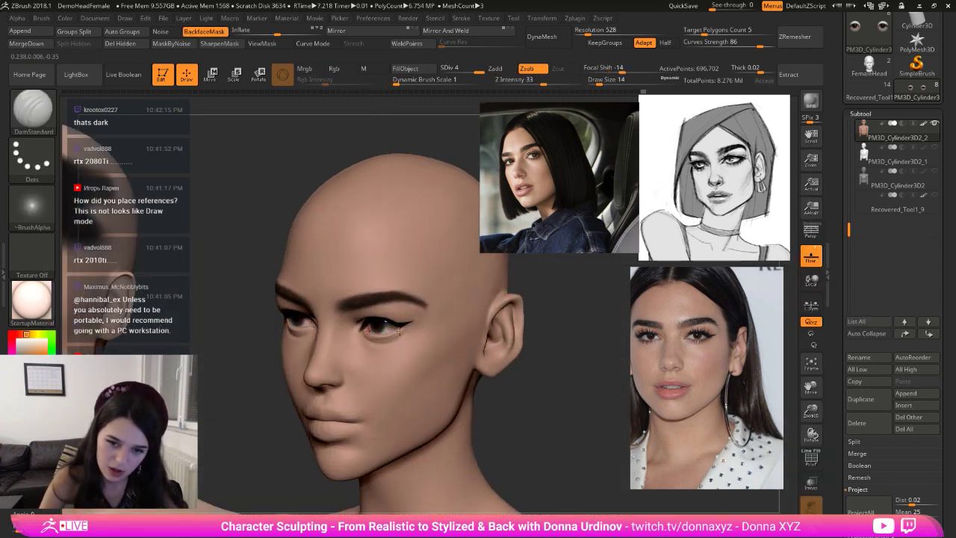
{"action": "key", "text": "b"}
{"action": "key", "text": "h"}
{"action": "key", "text": "p"}
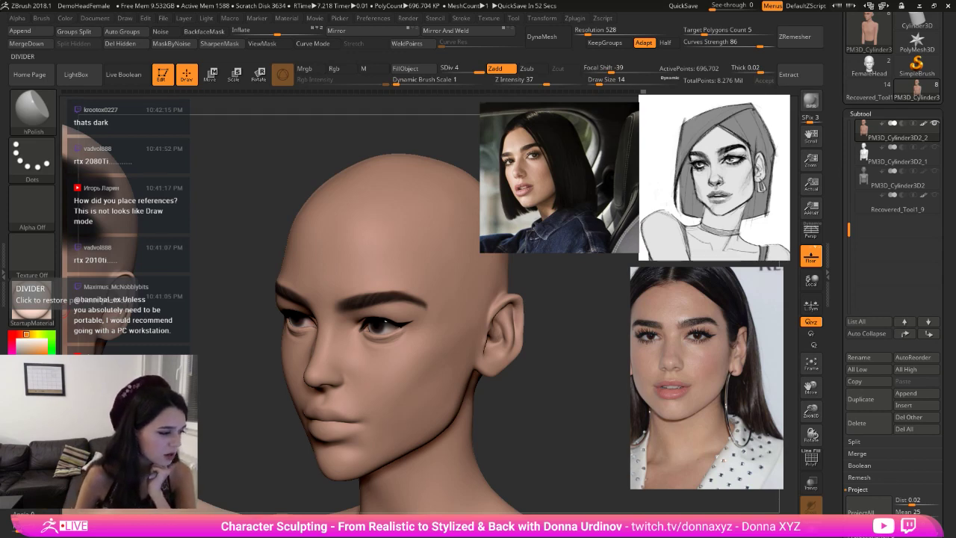
- Open the digital2dartists text file in Notepad, enlarge its window to read the list of inspiring artists, and minimize it
{"action": "key", "text": "super+e"}
{"action": "left_click_drag", "start_coordinate": [313, 98], "coordinate": [0, 150]}
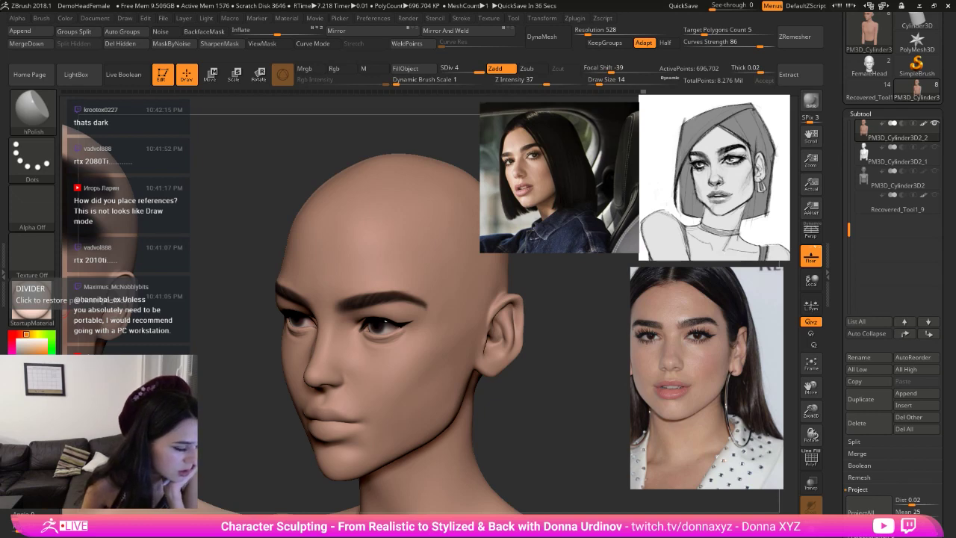
{"action": "key", "text": "alt+Tab"}
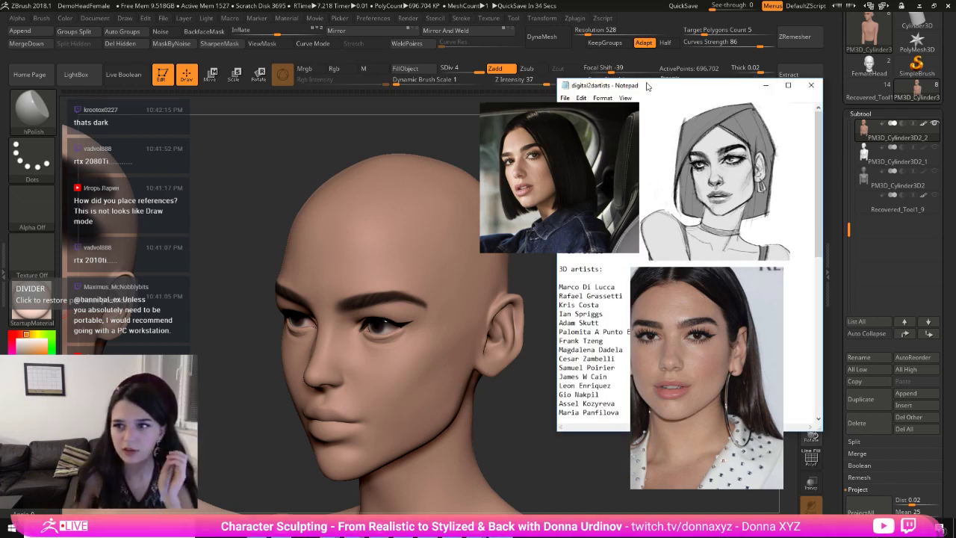
{"action": "left_click_drag", "start_coordinate": [640, 80], "coordinate": [256, 80]}
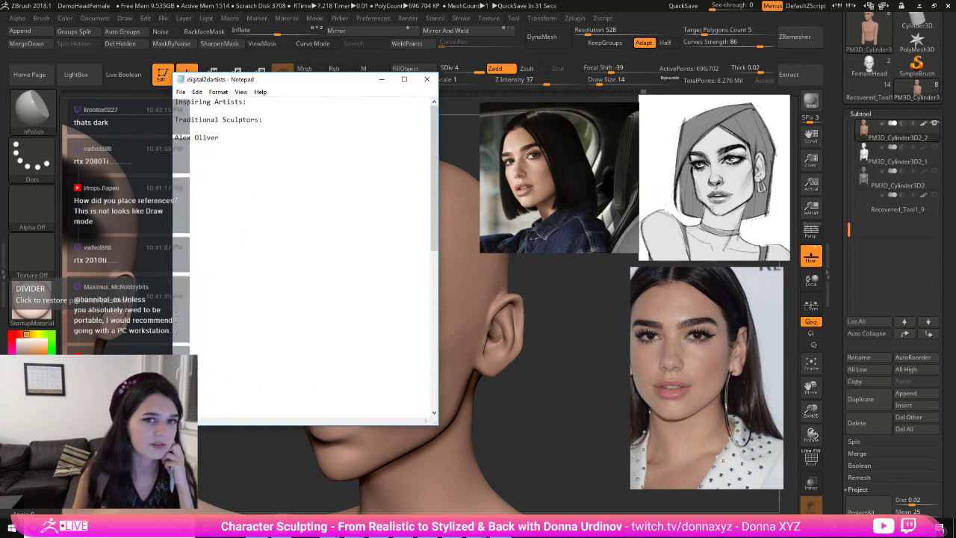
{"action": "left_click_drag", "start_coordinate": [441, 432], "coordinate": [487, 534]}
{"action": "left_click_drag", "start_coordinate": [325, 15], "coordinate": [460, 16]}
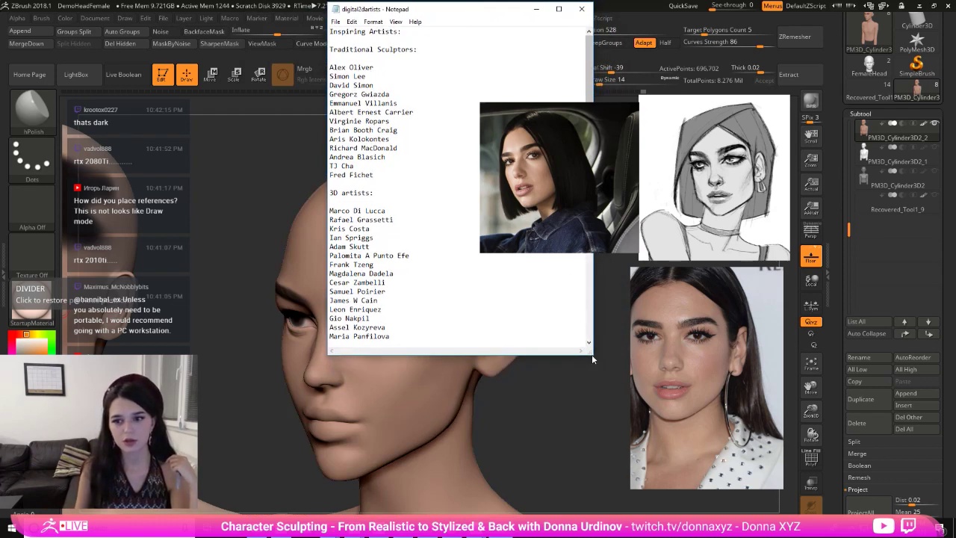
{"action": "left_click_drag", "start_coordinate": [589, 351], "coordinate": [635, 515]}
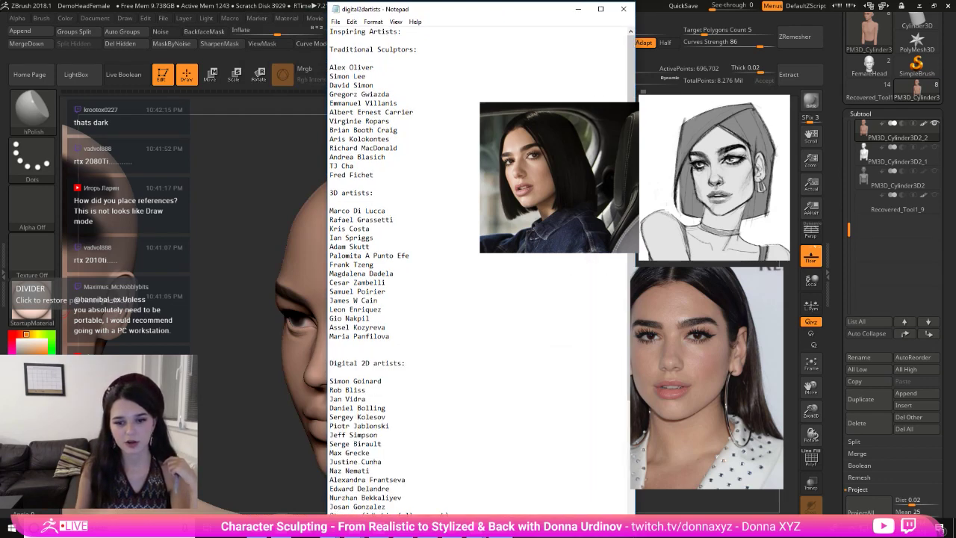
{"action": "left_click_drag", "start_coordinate": [432, 15], "coordinate": [482, 11]}
{"action": "left_click", "coordinate": [910, 9]}
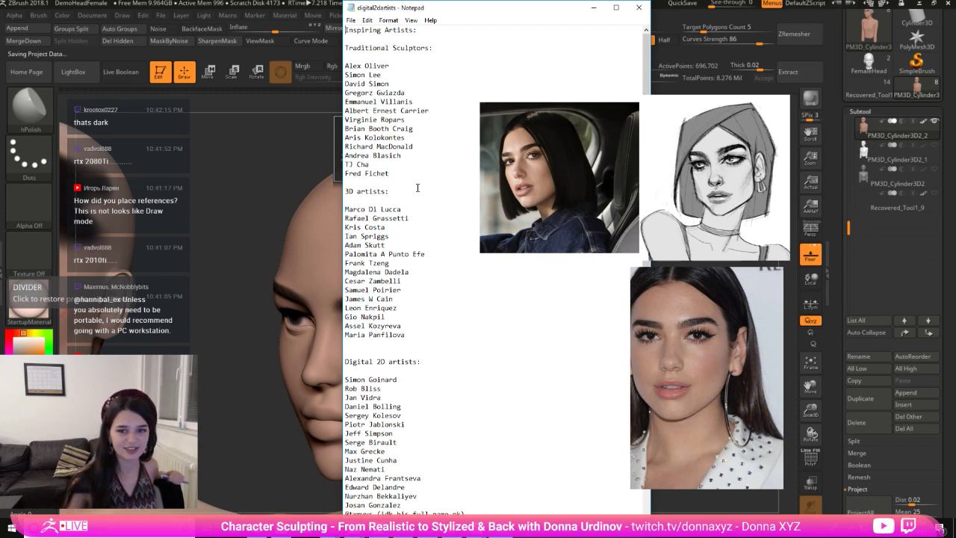
{"action": "left_click", "coordinate": [593, 12]}
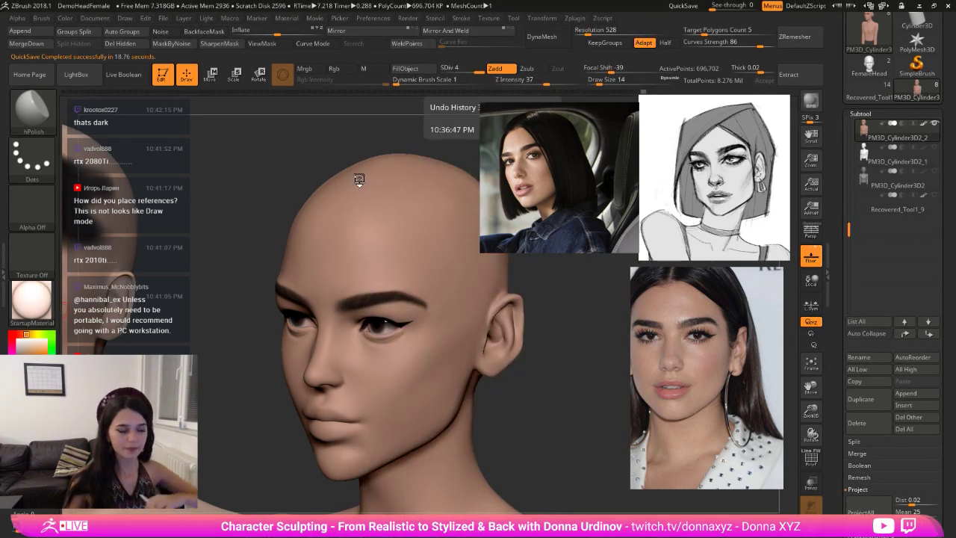
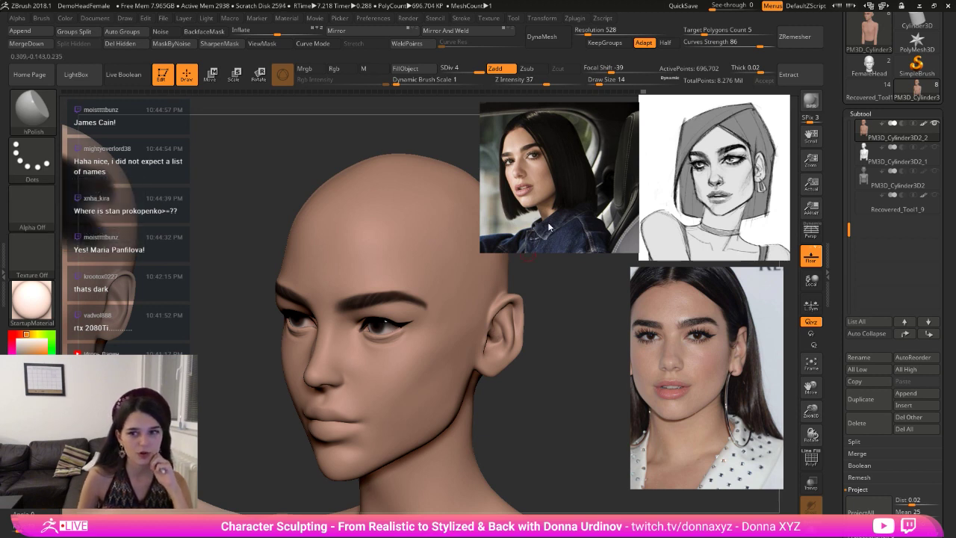
- Shift the car portrait reference away from the head and smooth the area beneath the lower eyelid
{"action": "mouse_move", "coordinate": [548, 222]}
{"action": "left_mouse_down"}
{"action": "mouse_move", "coordinate": [619, 233]}
{"action": "mouse_move", "coordinate": [580, 232]}
{"action": "mouse_move", "coordinate": [596, 233]}
{"action": "left_mouse_up"}
{"action": "mouse_move", "coordinate": [572, 281]}
{"action": "left_mouse_down"}
{"action": "mouse_move", "coordinate": [586, 384]}
{"action": "mouse_move", "coordinate": [521, 346]}
{"action": "mouse_move", "coordinate": [534, 344]}
{"action": "mouse_move", "coordinate": [551, 370]}
{"action": "mouse_move", "coordinate": [546, 348]}
{"action": "mouse_move", "coordinate": [546, 357]}
{"action": "left_mouse_up"}
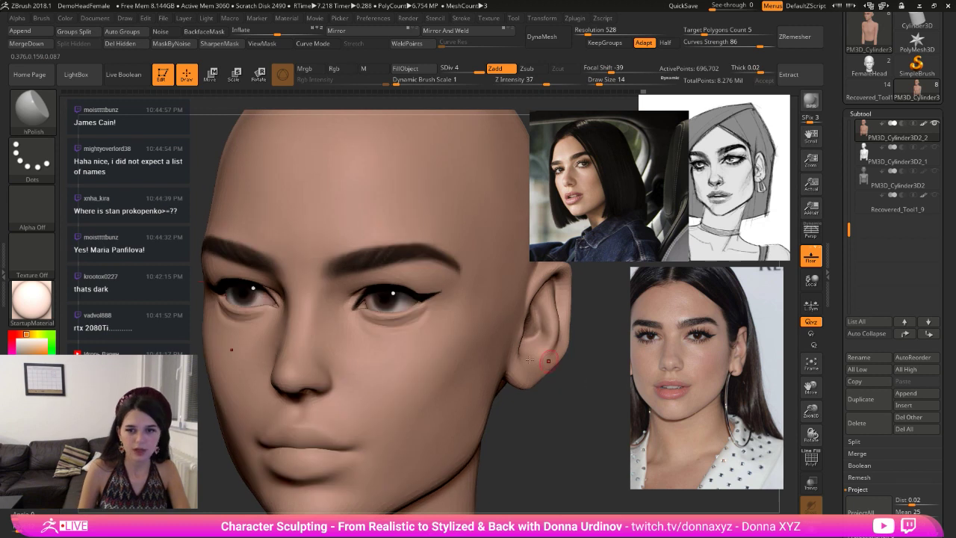
{"action": "mouse_move", "coordinate": [375, 323]}
{"action": "left_mouse_down", "text": "shift"}
{"action": "mouse_move", "coordinate": [409, 341]}
{"action": "mouse_move", "coordinate": [372, 326]}
{"action": "mouse_move", "coordinate": [393, 340]}
{"action": "left_mouse_up", "text": "shift"}
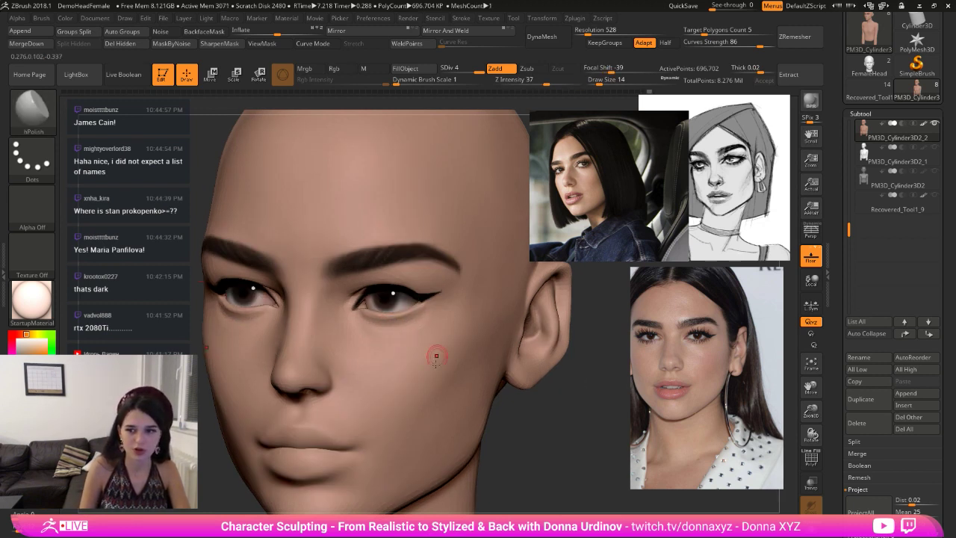
- Carve a soft crease running from the inner eye corners toward the cheeks with DamStandard at draw size 30
{"action": "key", "text": "b"}
{"action": "key", "text": "d"}
{"action": "key", "text": "b"}
{"action": "key", "text": "d"}
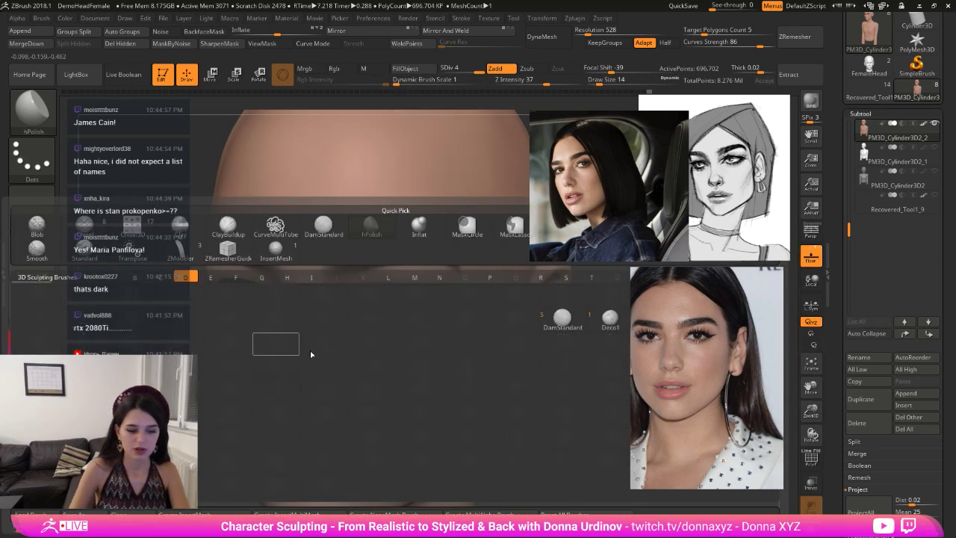
{"action": "key", "text": "s"}
{"action": "key", "text": "bracketright"}
{"action": "key", "text": "bracketright"}
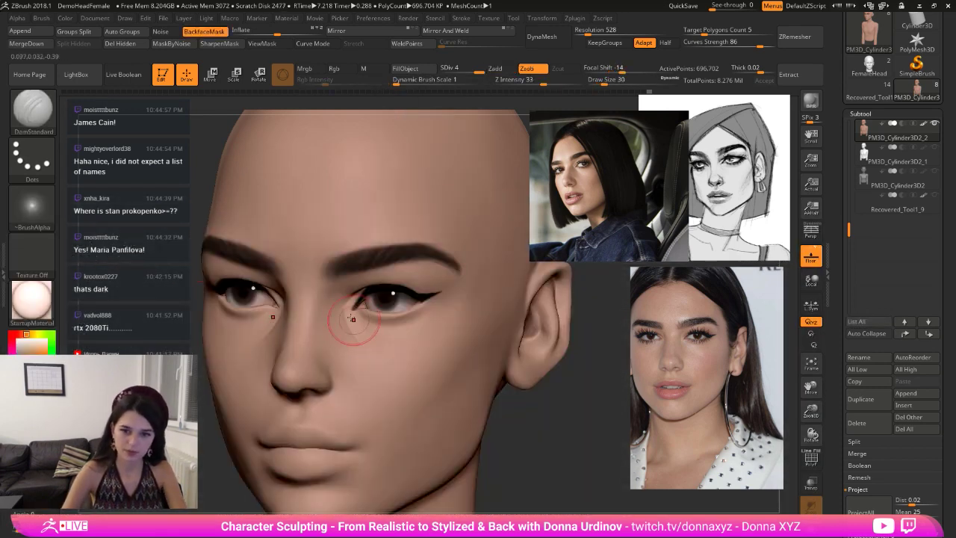
{"action": "left_click_drag", "start_coordinate": [354, 325], "coordinate": [380, 349]}
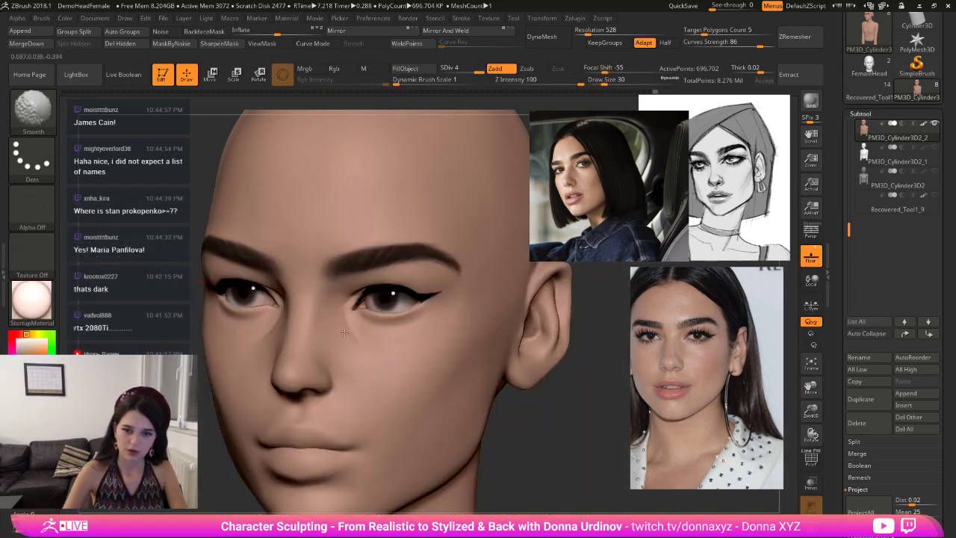
- Refine and smooth the transition around the nostril wings from a three-quarter view, with the brush at draw size 18
{"action": "left_click_drag", "start_coordinate": [552, 436], "coordinate": [534, 439]}
{"action": "key", "text": "bracketleft"}
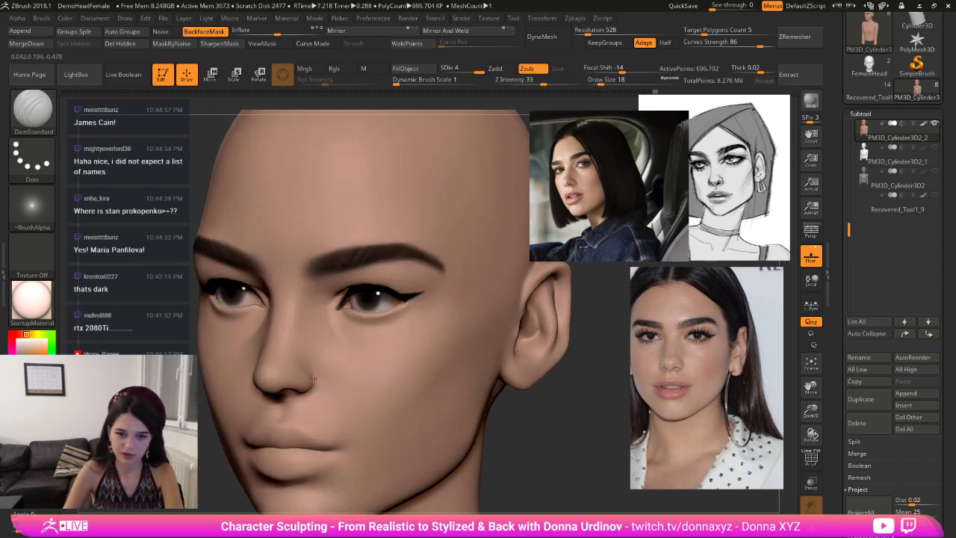
{"action": "mouse_move", "coordinate": [317, 382]}
{"action": "left_mouse_down", "text": "shift"}
{"action": "mouse_move", "coordinate": [303, 392]}
{"action": "mouse_move", "coordinate": [306, 369]}
{"action": "mouse_move", "coordinate": [295, 373]}
{"action": "mouse_move", "coordinate": [305, 366]}
{"action": "left_mouse_up", "text": "shift"}
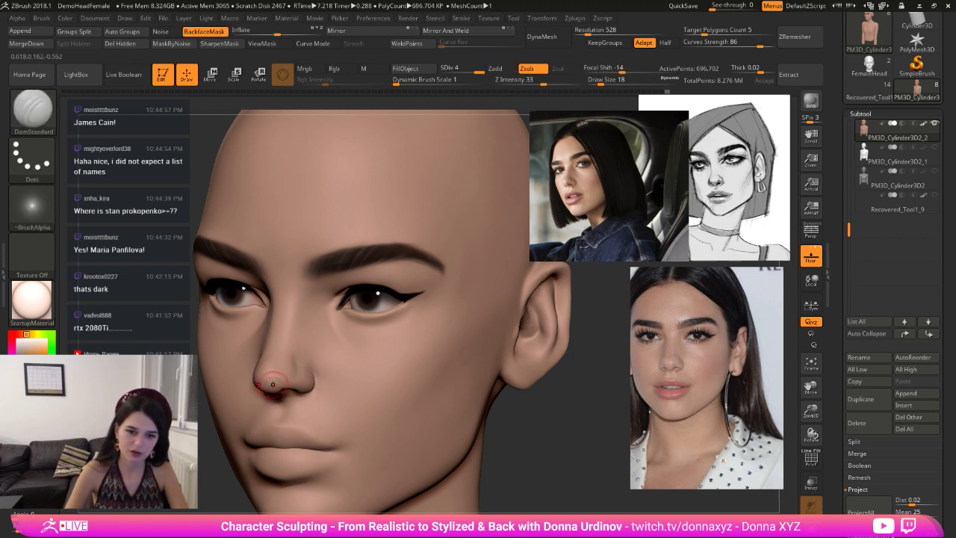
- Switch to the Inflat brush at draw size 50 for the base of the nose, seen from a low three-quarter view
{"action": "key", "text": "b"}
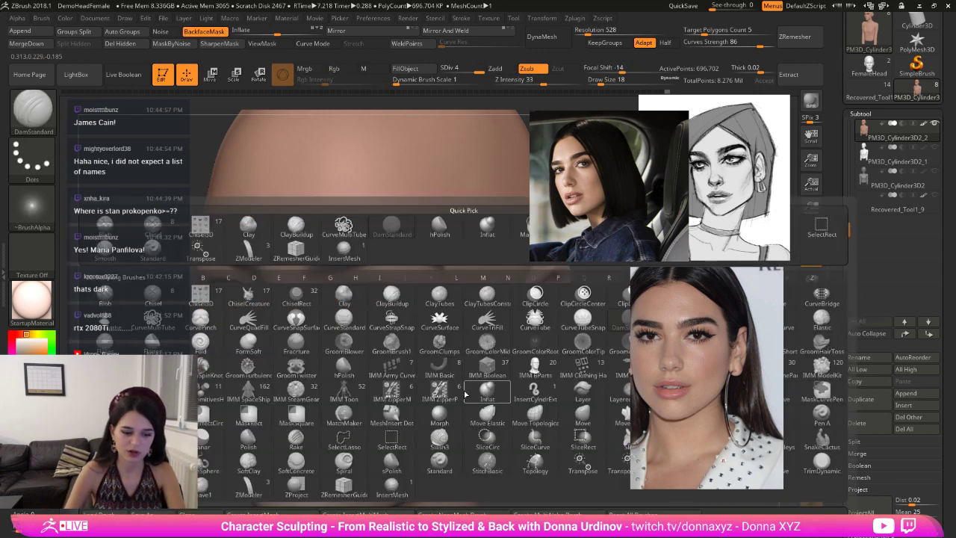
{"action": "key", "text": "i"}
{"action": "key", "text": "n"}
{"action": "mouse_move", "coordinate": [556, 433]}
{"action": "left_mouse_down"}
{"action": "mouse_move", "coordinate": [516, 431]}
{"action": "mouse_move", "coordinate": [563, 399]}
{"action": "mouse_move", "coordinate": [277, 328]}
{"action": "left_mouse_up"}
{"action": "key", "text": "bracketright"}
{"action": "key", "text": "bracketright"}
{"action": "key", "text": "bracketright"}
{"action": "key", "text": "bracketright"}
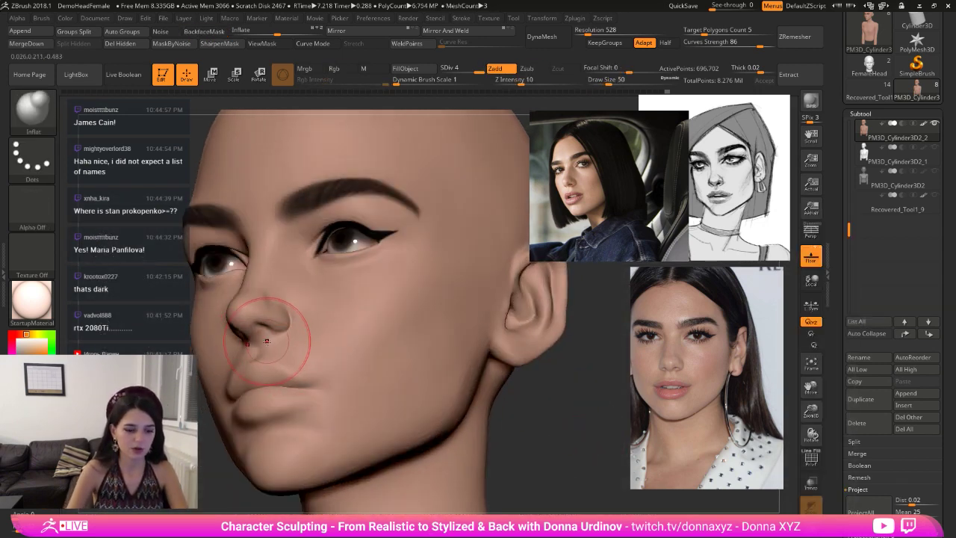
- Refine the nostril edges with DamStandard at draw size 18 and smooth the surface beside the nose
{"action": "key", "text": "b"}
{"action": "key", "text": "s"}
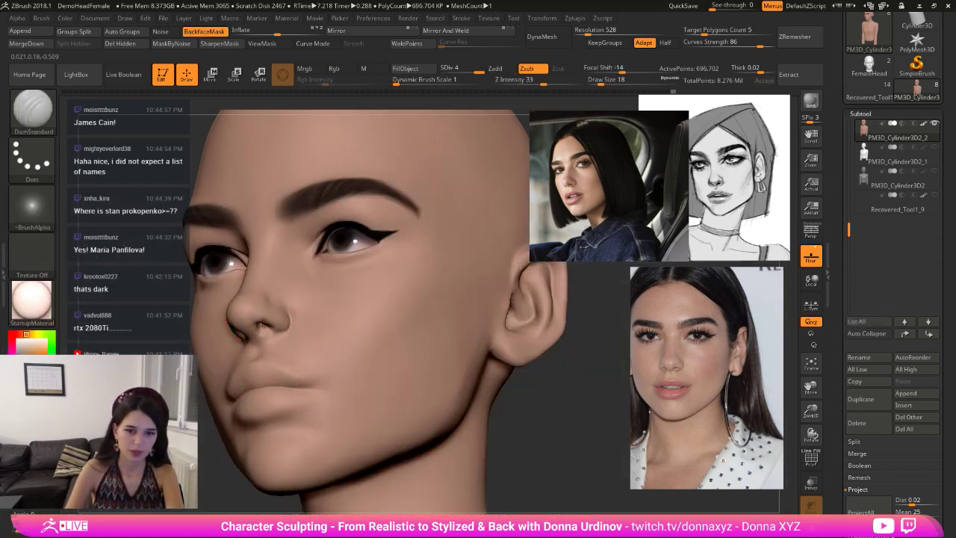
{"action": "left_click_drag", "start_coordinate": [550, 440], "coordinate": [569, 453]}
{"action": "left_click_drag", "start_coordinate": [392, 336], "coordinate": [405, 346], "text": "shift"}
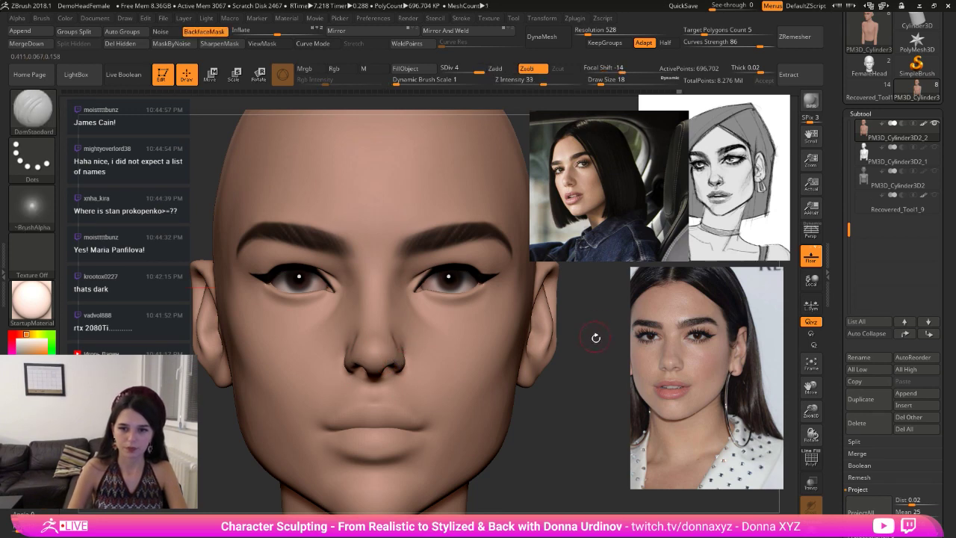
- Paint reddish shading on the upper eyelids with the Standard brush in Rgb mode at draw size 22, undoing the stray lower-lid stroke
{"action": "left_click_drag", "start_coordinate": [598, 337], "coordinate": [484, 318]}
{"action": "key", "text": "b"}
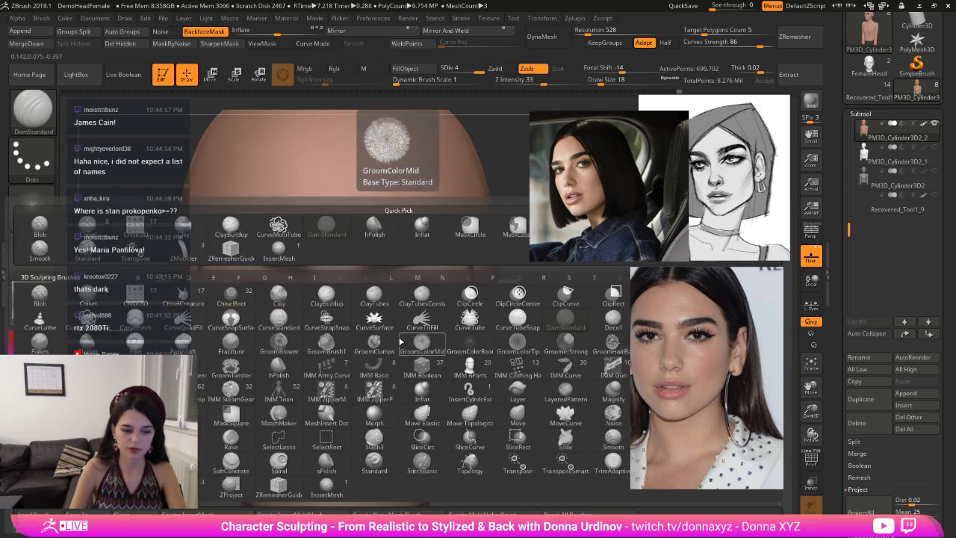
{"action": "key", "text": "s"}
{"action": "key", "text": "t"}
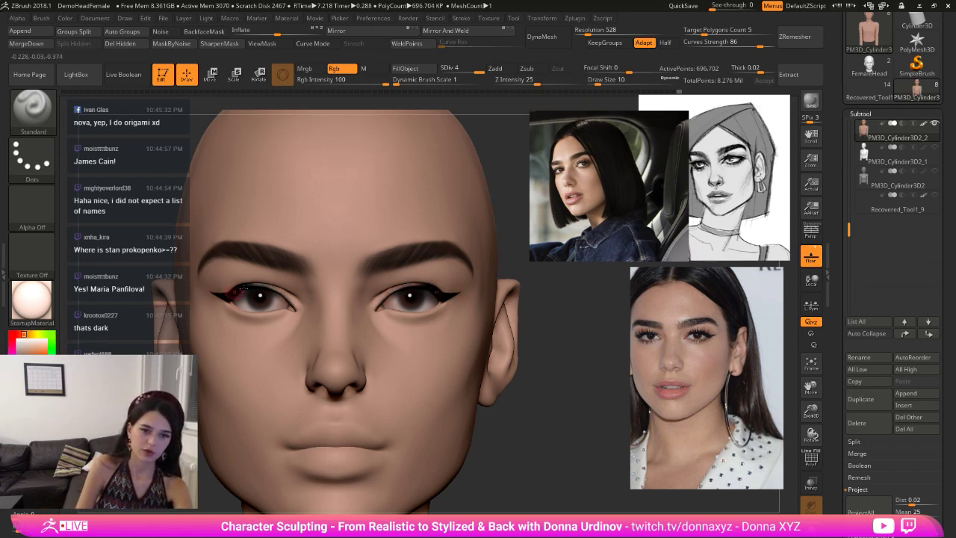
{"action": "key", "text": "bracketright"}
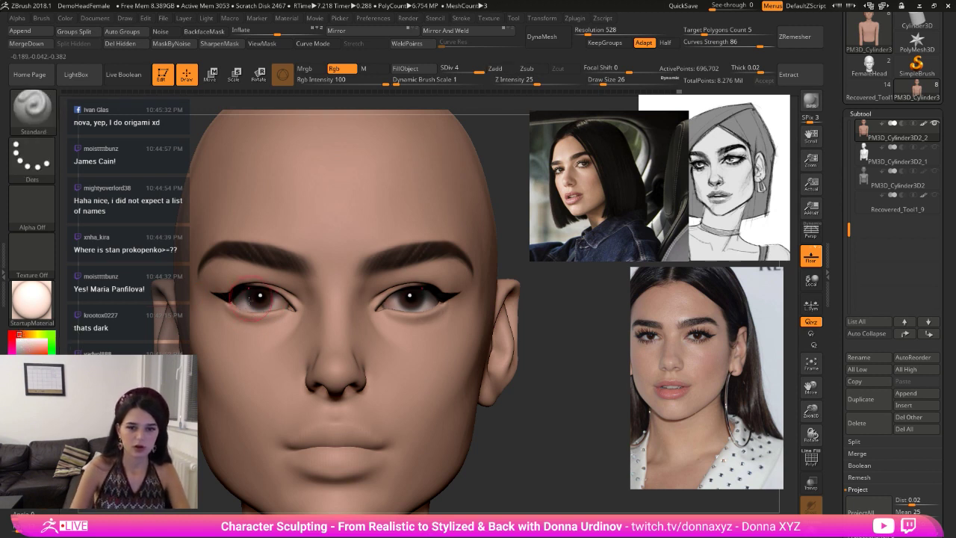
{"action": "mouse_move", "coordinate": [250, 311]}
{"action": "left_mouse_down"}
{"action": "mouse_move", "coordinate": [226, 303]}
{"action": "mouse_move", "coordinate": [271, 316]}
{"action": "left_mouse_up"}
{"action": "key", "text": "ctrl+z"}
{"action": "key", "text": "bracketleft"}
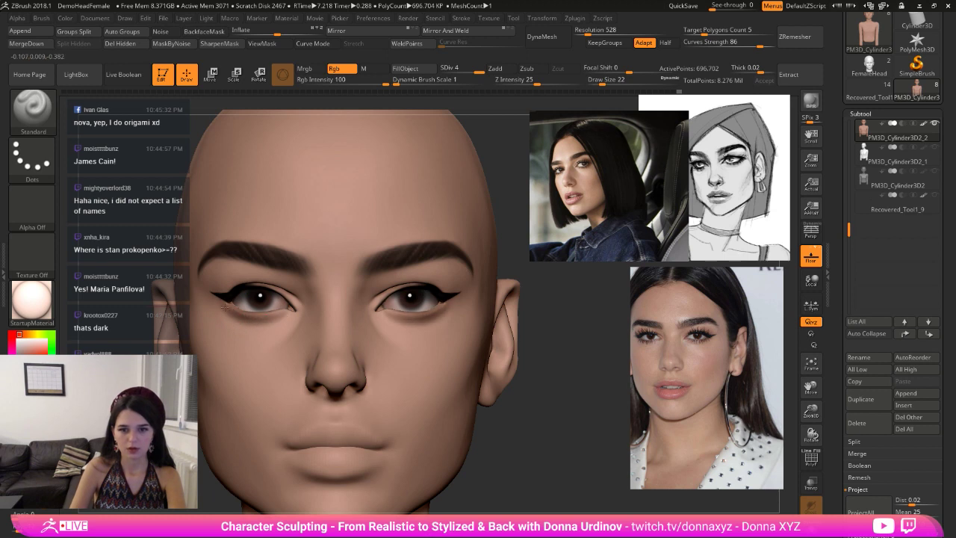
{"action": "mouse_move", "coordinate": [253, 284]}
{"action": "left_mouse_down"}
{"action": "mouse_move", "coordinate": [280, 285]}
{"action": "mouse_move", "coordinate": [223, 295]}
{"action": "left_mouse_up"}
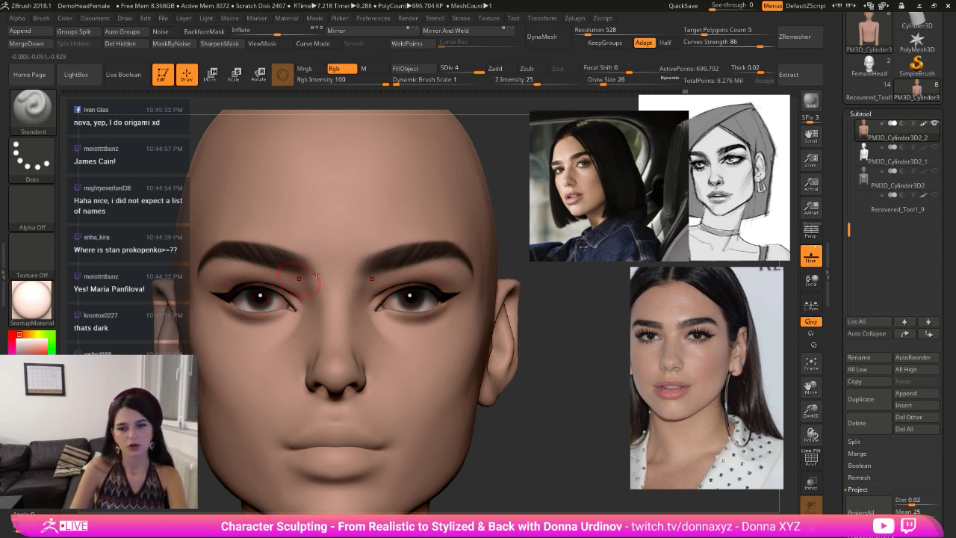
- Append the PM3D_Sphere3D1 eyeballs from the finished realistic character as a new subtool of the stylized head
{"action": "scroll", "coordinate": [867, 160], "scroll_direction": "up", "scroll_amount": 3}
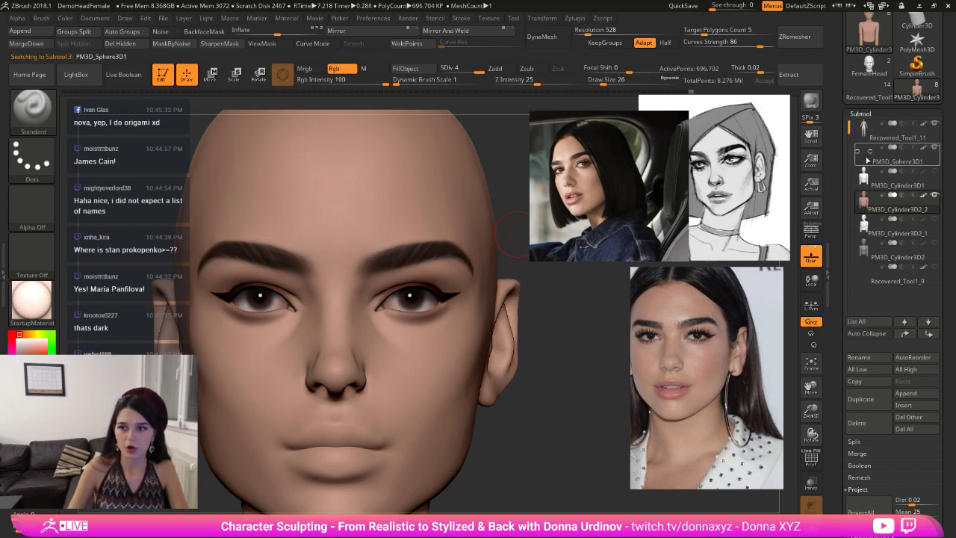
{"action": "left_click", "coordinate": [870, 68]}
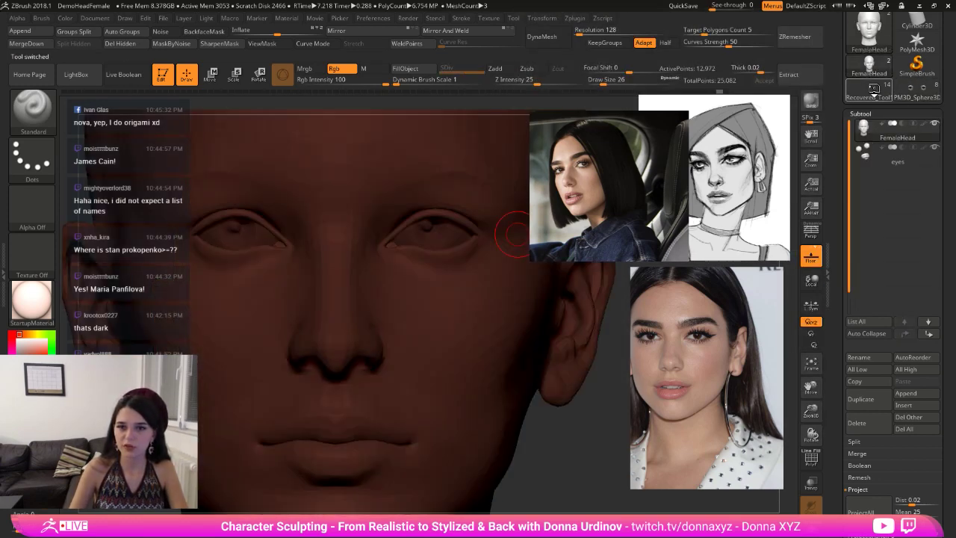
{"action": "left_click", "coordinate": [871, 90]}
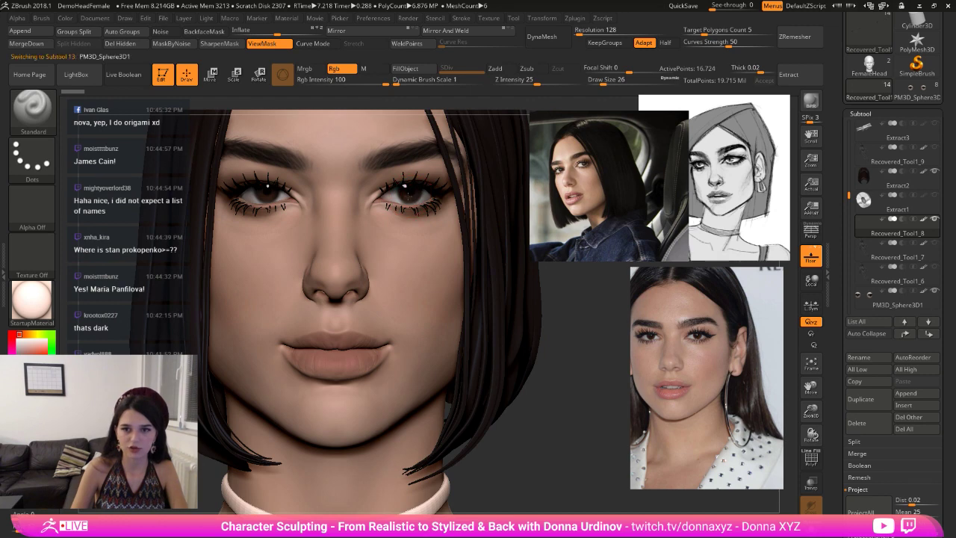
{"action": "left_click", "coordinate": [915, 88]}
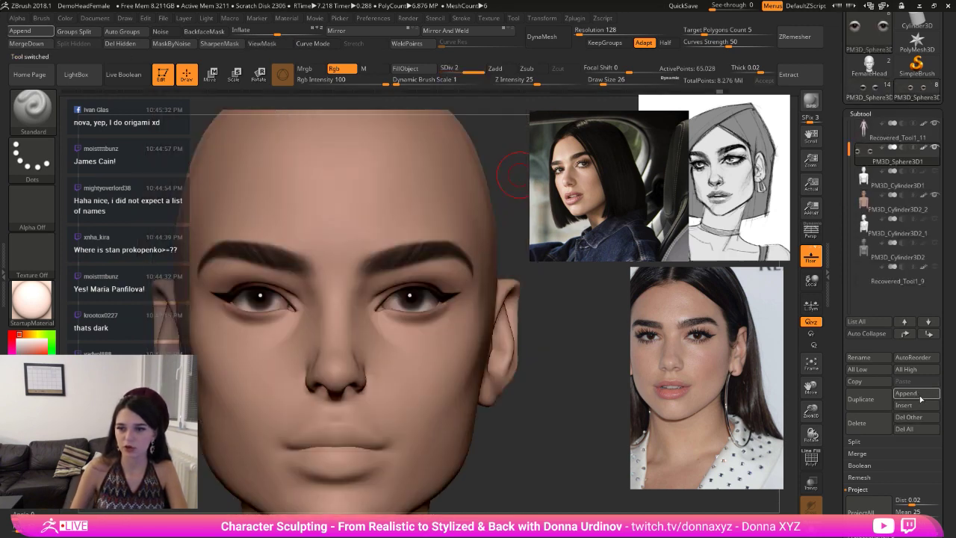
{"action": "left_click", "coordinate": [906, 392]}
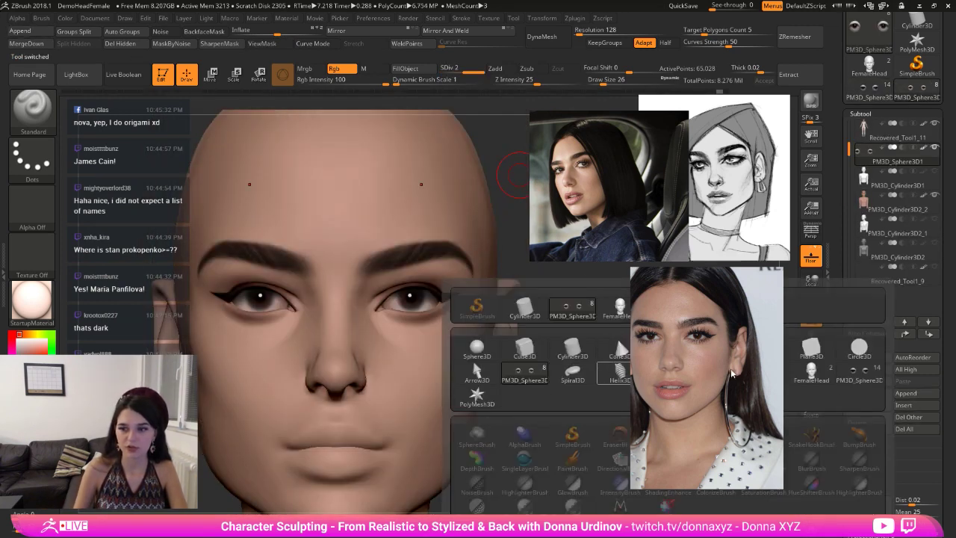
{"action": "left_click", "coordinate": [774, 374]}
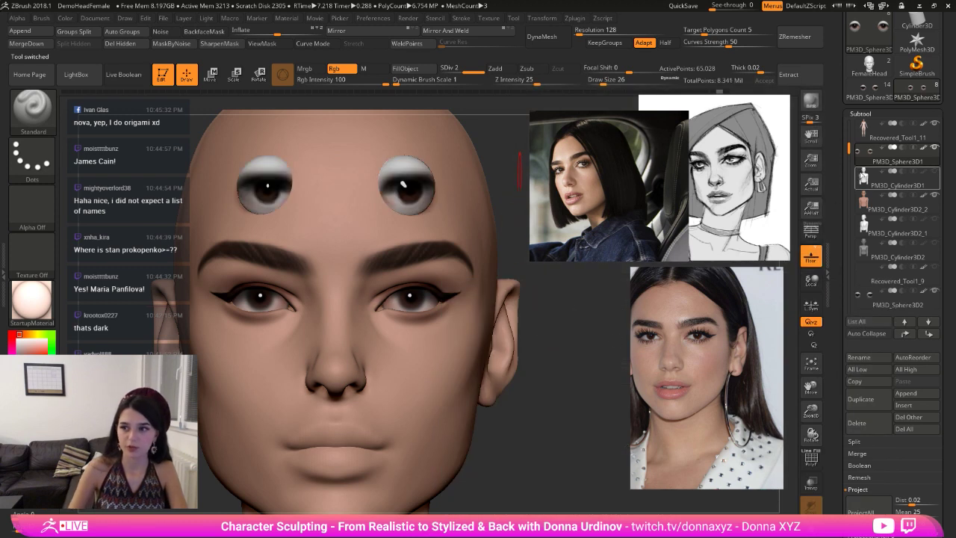
- Select the appended eyeballs, PM3D_Sphere3D2, and move them down from the forehead into the eye sockets
{"action": "left_click", "coordinate": [935, 291]}
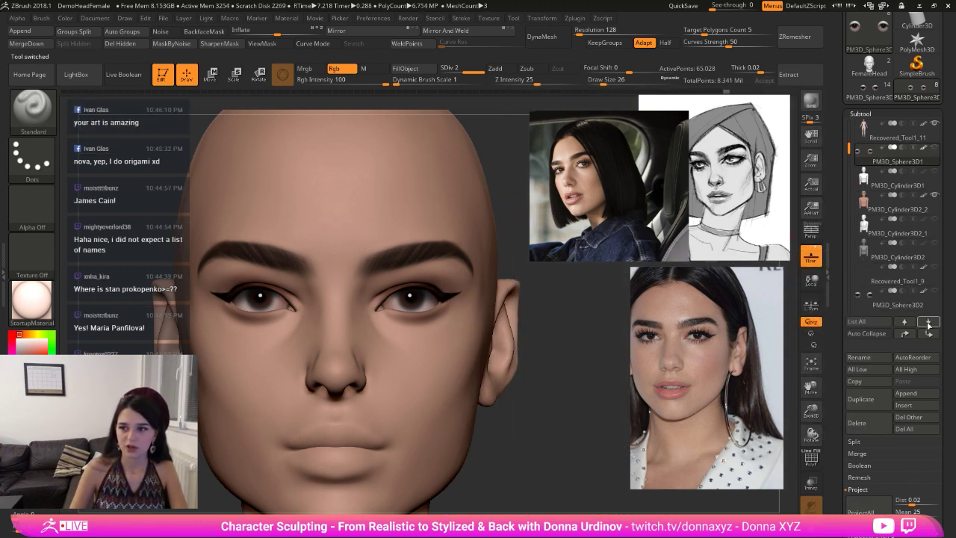
{"action": "left_click", "coordinate": [897, 302]}
{"action": "key", "text": "w"}
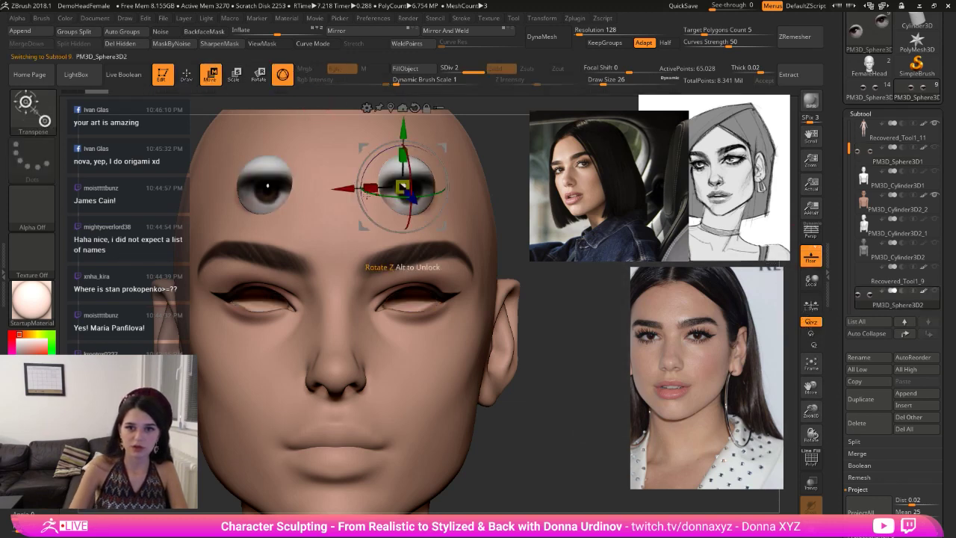
{"action": "left_click_drag", "start_coordinate": [407, 128], "coordinate": [407, 239]}
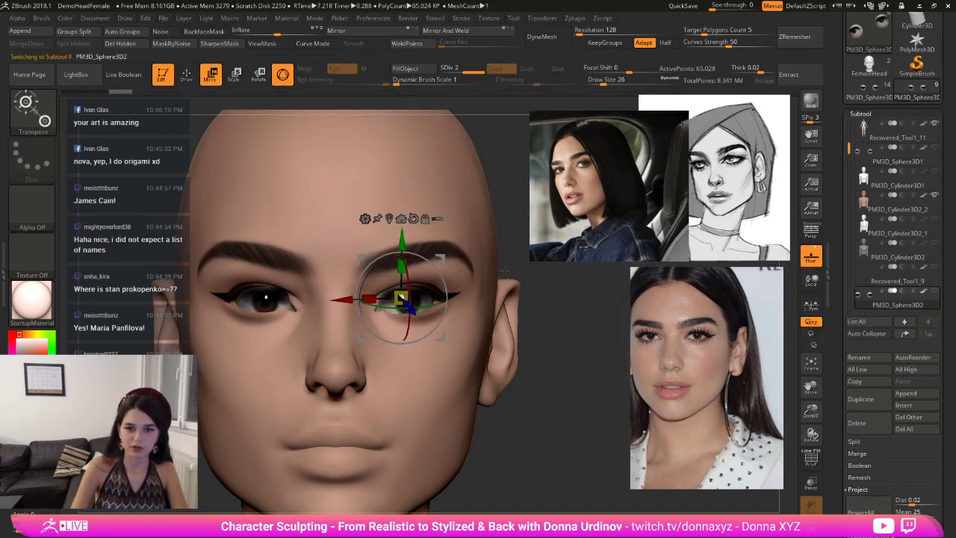
- Try to seat the eyeballs deeper in the sockets and raise them slightly, checking the fit from the front
{"action": "right_click_drag", "start_coordinate": [409, 295], "coordinate": [339, 306]}
{"action": "left_click_drag", "start_coordinate": [334, 308], "coordinate": [347, 307]}
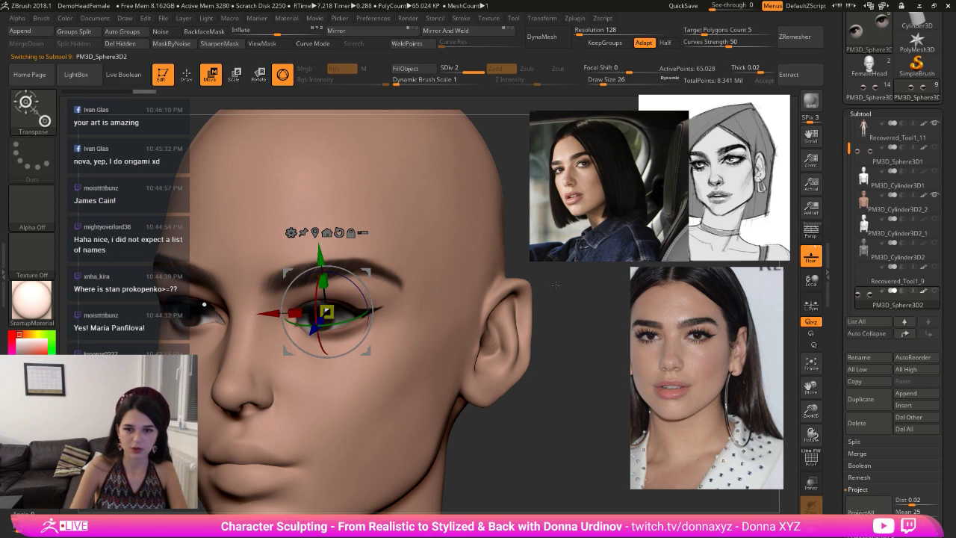
{"action": "right_click_drag", "start_coordinate": [489, 307], "coordinate": [416, 309]}
{"action": "left_click_drag", "start_coordinate": [128, 313], "coordinate": [135, 312]}
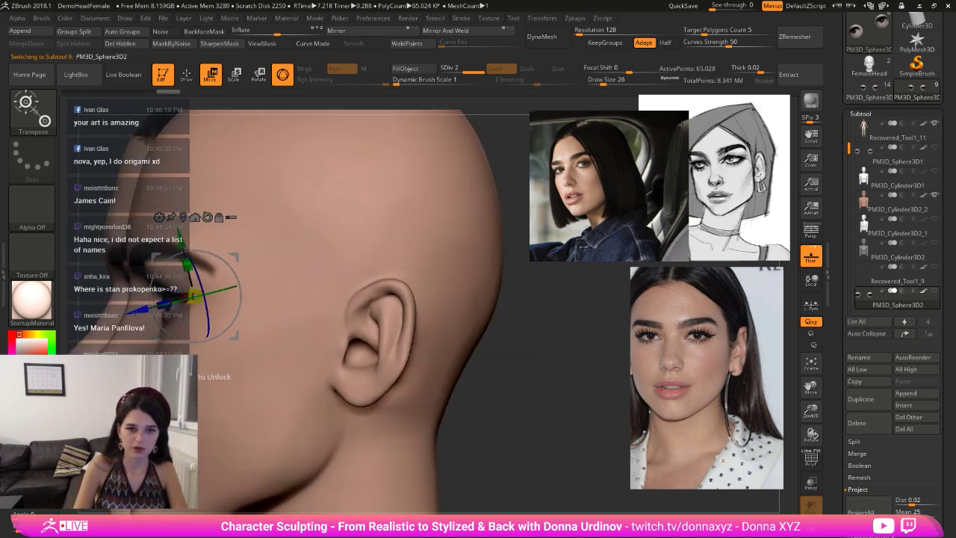
{"action": "right_click_drag", "start_coordinate": [625, 386], "coordinate": [605, 391], "text": "shift"}
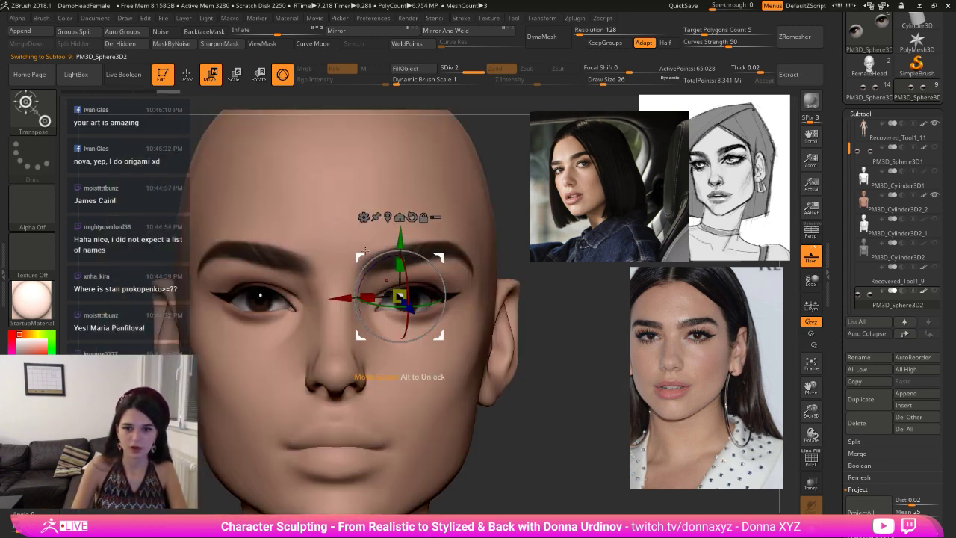
{"action": "left_click_drag", "start_coordinate": [401, 241], "coordinate": [403, 238]}
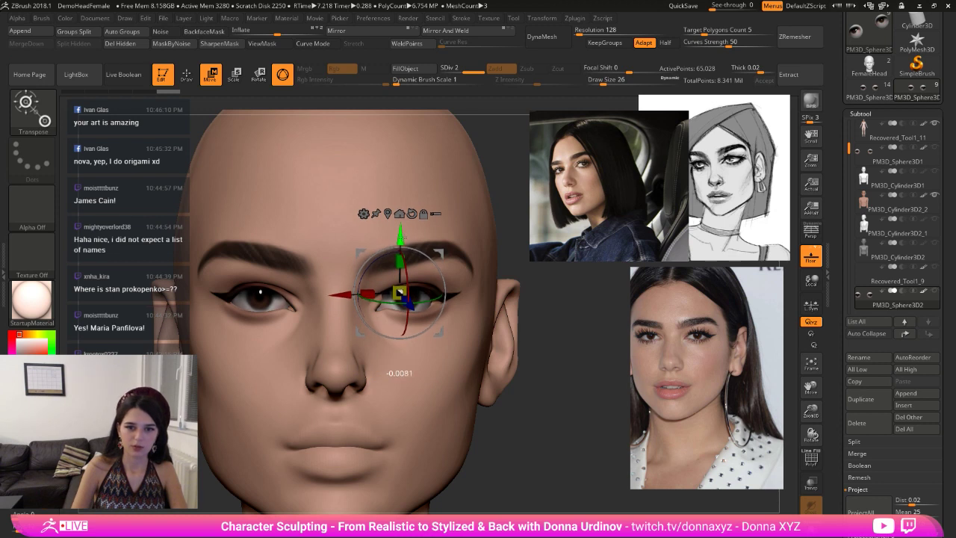
{"action": "key", "text": "q"}
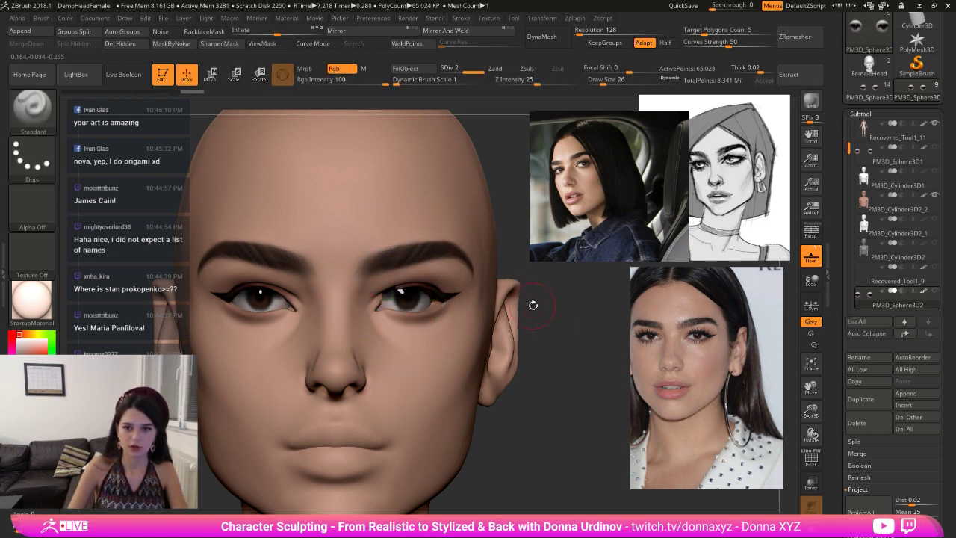
{"action": "key", "text": "w"}
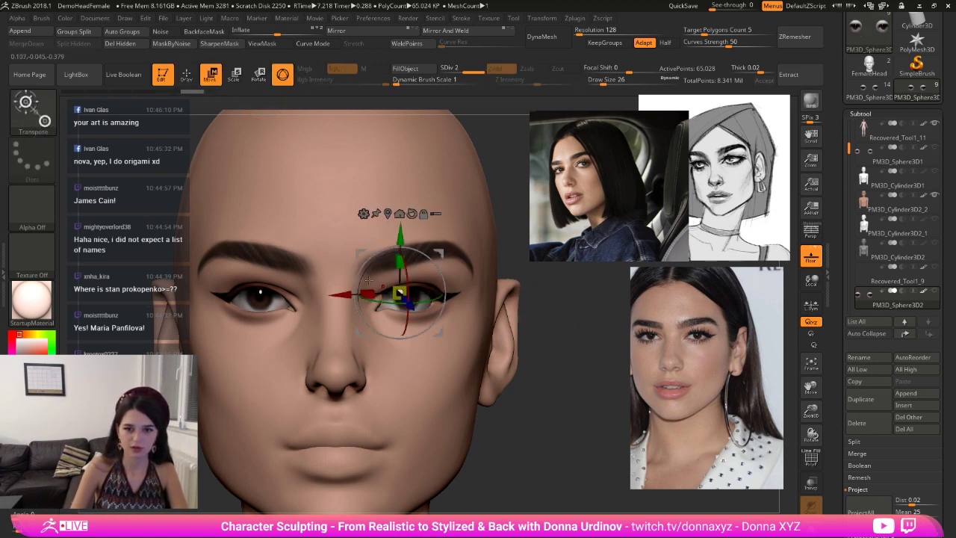
- Try to shift the eyeballs sideways, scale them slightly and adjust their depth in the sockets
{"action": "left_click_drag", "start_coordinate": [336, 296], "coordinate": [339, 296]}
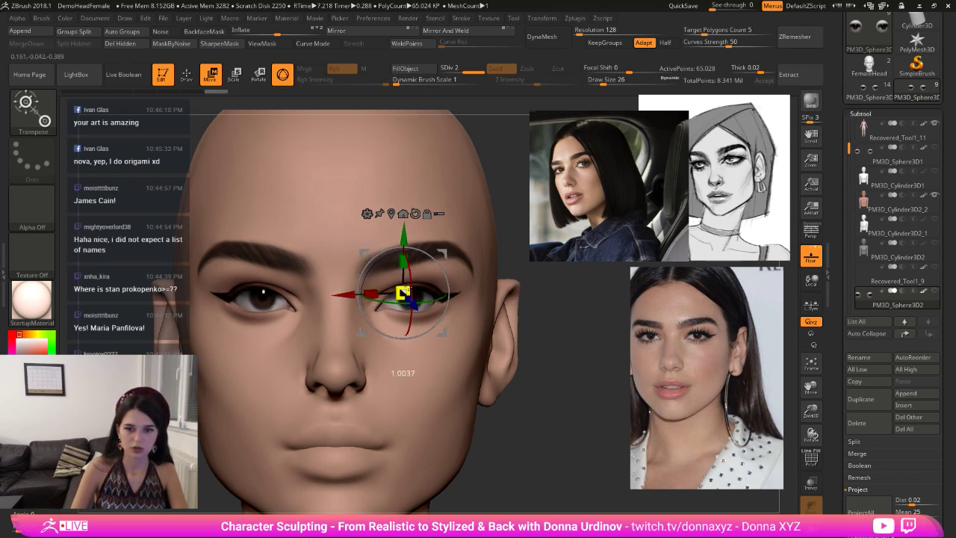
{"action": "left_click_drag", "start_coordinate": [404, 293], "coordinate": [407, 292]}
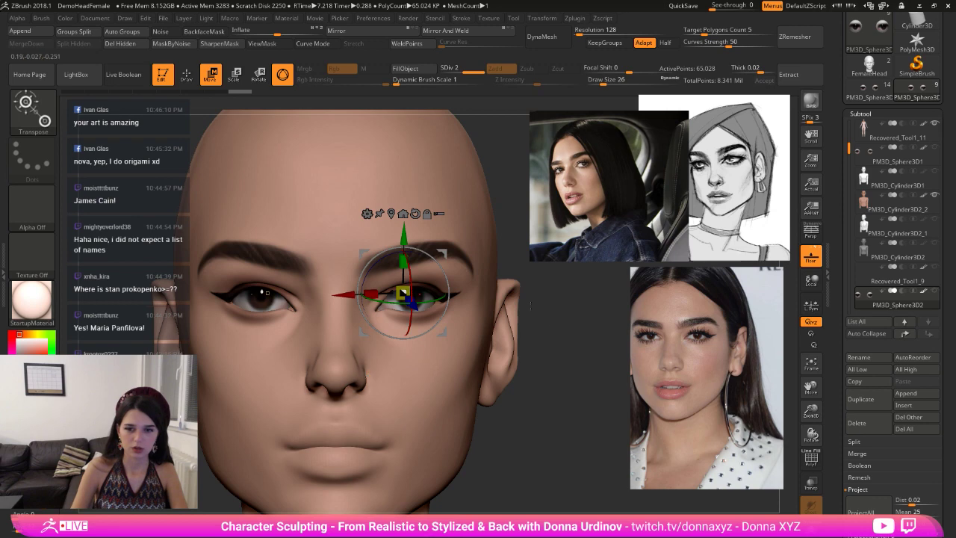
{"action": "right_click_drag", "start_coordinate": [423, 322], "coordinate": [425, 403]}
{"action": "left_click_drag", "start_coordinate": [427, 392], "coordinate": [431, 390]}
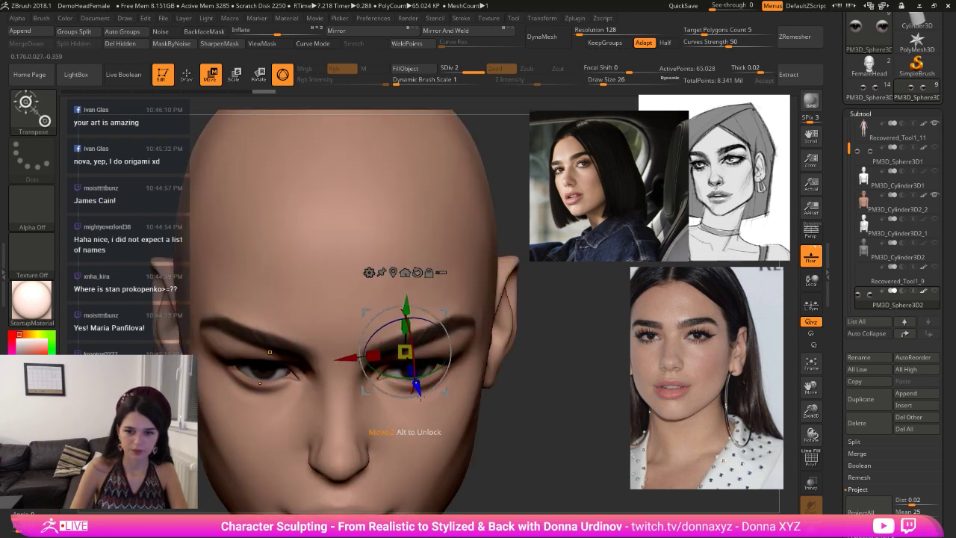
- Undo the eyeball adjustments back to their original place on the forehead
{"action": "key", "text": "ctrl+z"}
{"action": "key", "text": "ctrl+z"}
{"action": "key", "text": "ctrl+z"}
{"action": "key", "text": "ctrl+z"}
{"action": "right_click_drag", "start_coordinate": [546, 408], "coordinate": [504, 357], "text": "shift"}
{"action": "key", "text": "ctrl+z"}
{"action": "key", "text": "ctrl+z"}
{"action": "key", "text": "ctrl+z"}
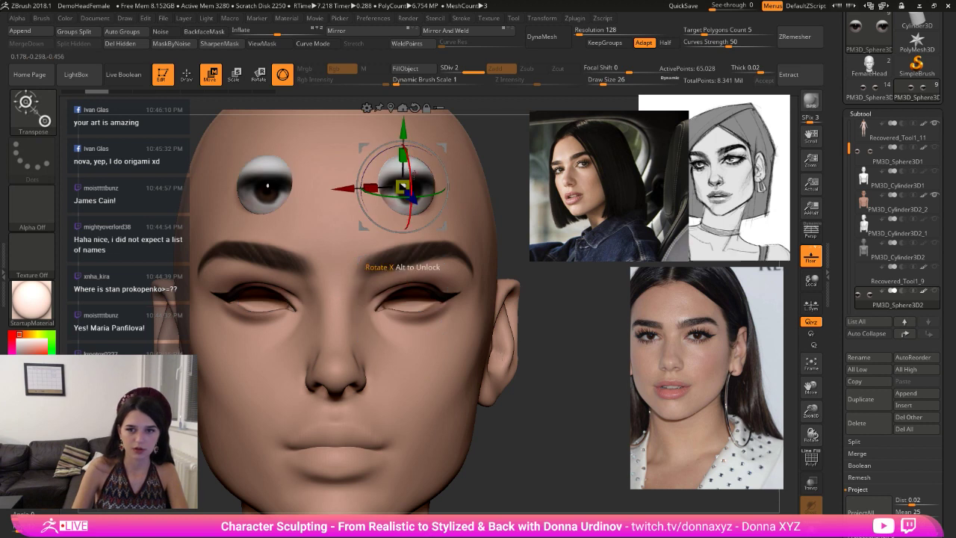
- Move the eyeballs from the forehead down into the sockets, then fine-tune their scale, depth and sideways position behind the lids
{"action": "left_click_drag", "start_coordinate": [404, 130], "coordinate": [404, 238]}
{"action": "left_click_drag", "start_coordinate": [402, 295], "coordinate": [404, 295]}
{"action": "left_click_drag", "start_coordinate": [590, 329], "coordinate": [505, 336]}
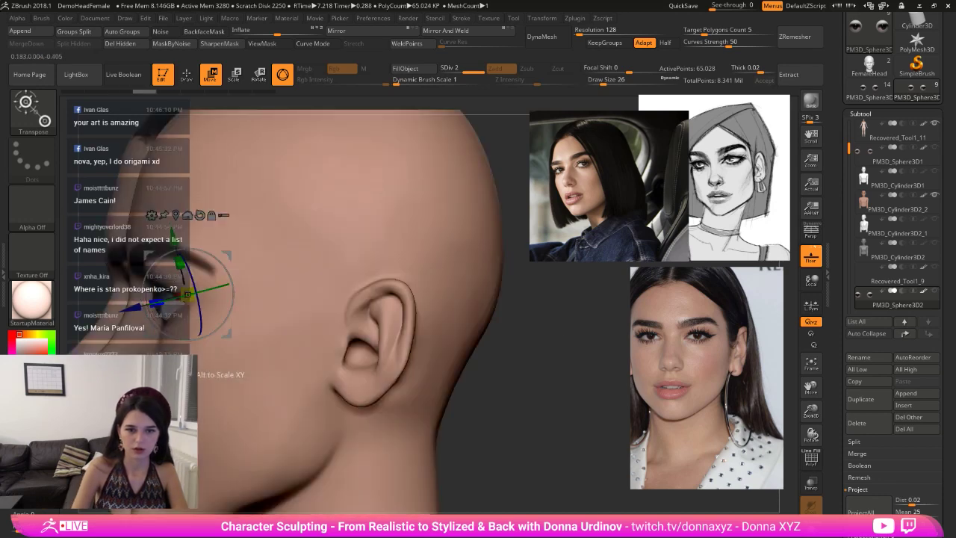
{"action": "left_click_drag", "start_coordinate": [132, 307], "coordinate": [141, 305]}
{"action": "left_click_drag", "start_coordinate": [601, 373], "coordinate": [566, 263]}
{"action": "left_click_drag", "start_coordinate": [550, 321], "coordinate": [535, 356]}
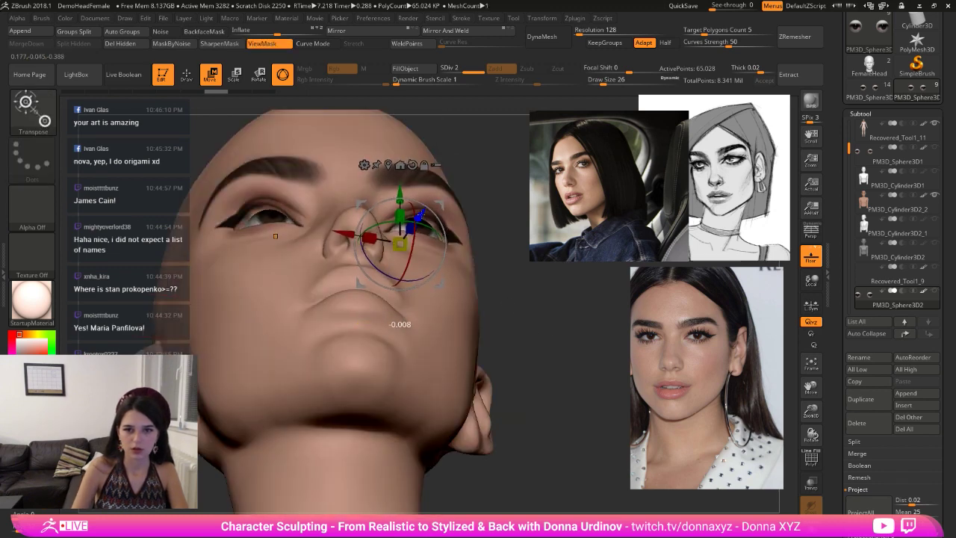
{"action": "left_click_drag", "start_coordinate": [343, 229], "coordinate": [349, 230]}
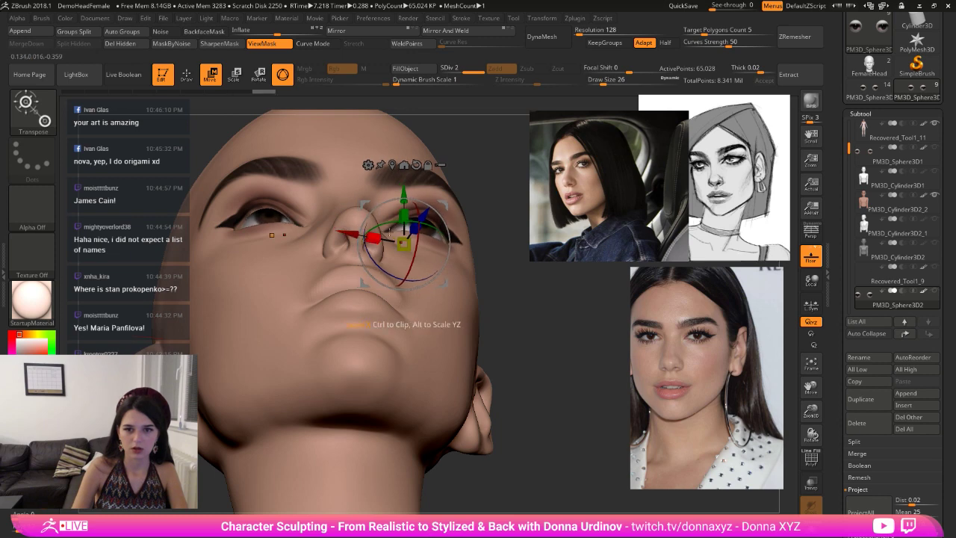
{"action": "left_click_drag", "start_coordinate": [493, 177], "coordinate": [498, 233]}
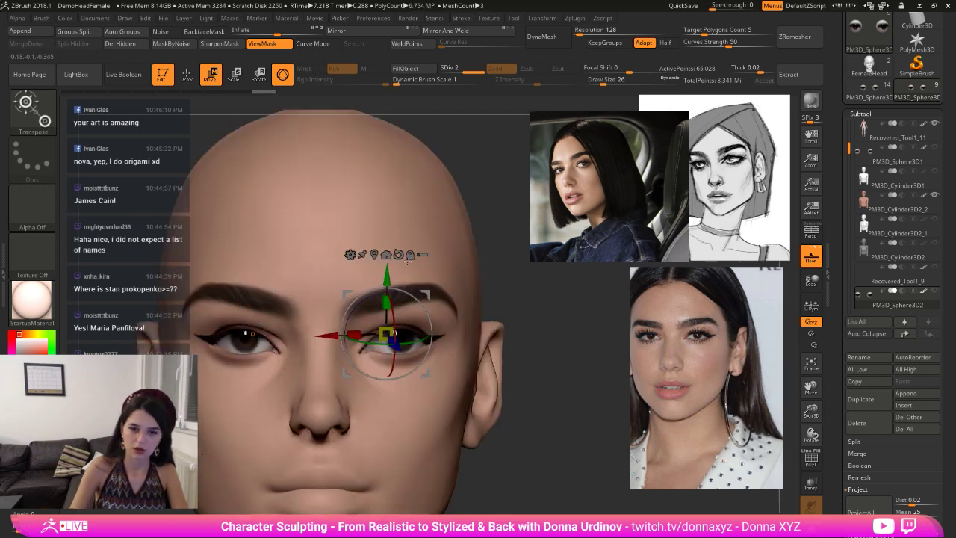
{"action": "key", "text": "q"}
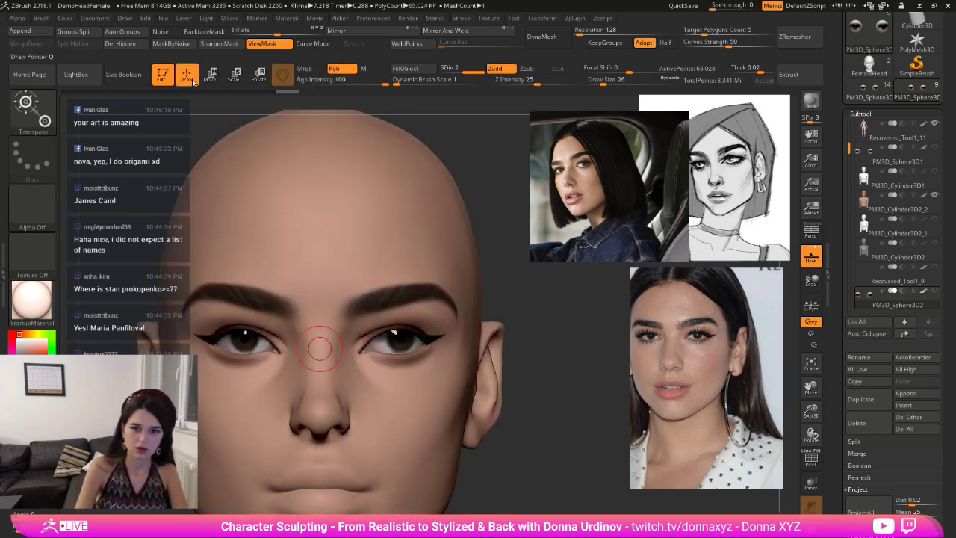
- Delete the eyeballs' lower subdivision levels and apply Mirror And Weld to make both eyes symmetrical
{"action": "mouse_move", "coordinate": [497, 333]}
{"action": "left_mouse_down"}
{"action": "mouse_move", "coordinate": [504, 320]}
{"action": "mouse_move", "coordinate": [435, 282]}
{"action": "mouse_move", "coordinate": [469, 326]}
{"action": "left_mouse_up"}
{"action": "left_click", "coordinate": [462, 35]}
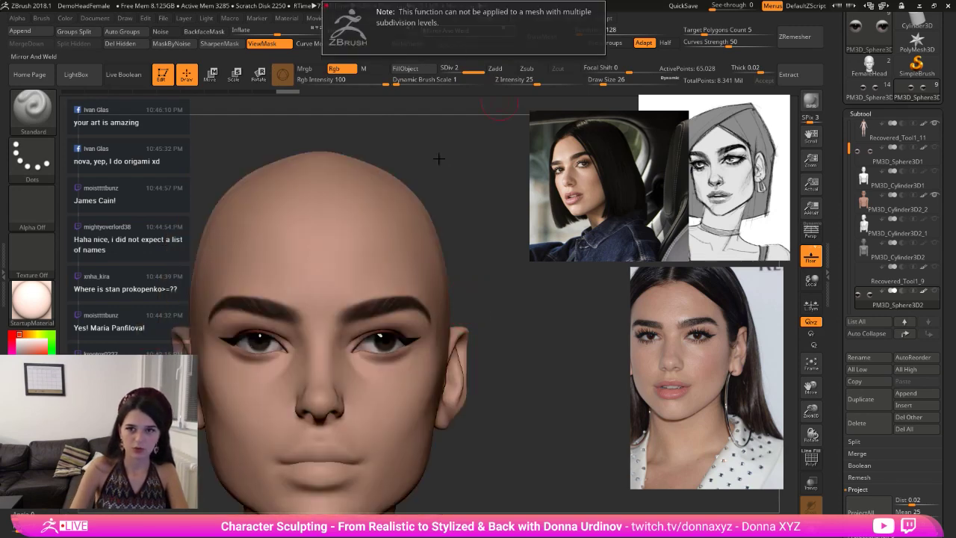
{"action": "scroll", "coordinate": [837, 416], "scroll_direction": "down", "scroll_amount": 3}
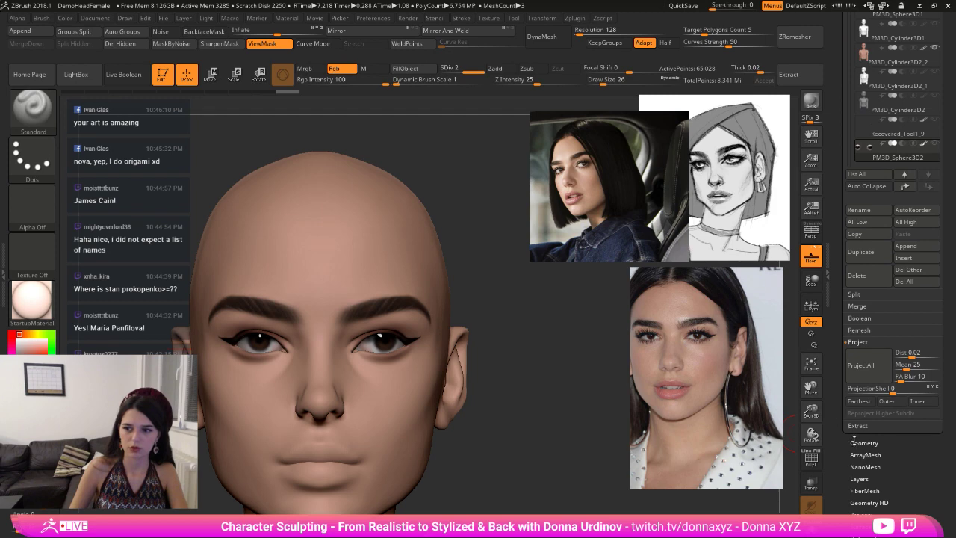
{"action": "left_click", "coordinate": [859, 442]}
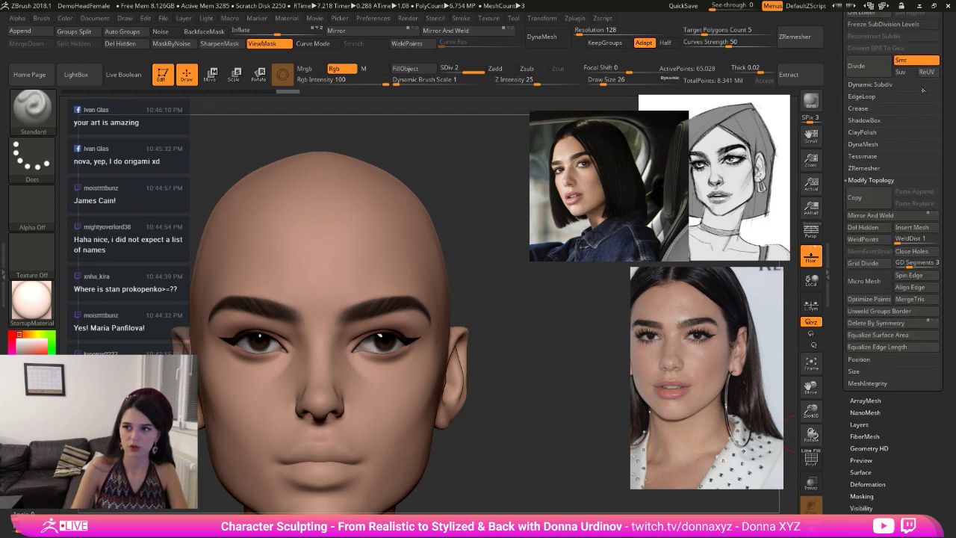
{"action": "left_click", "coordinate": [442, 31]}
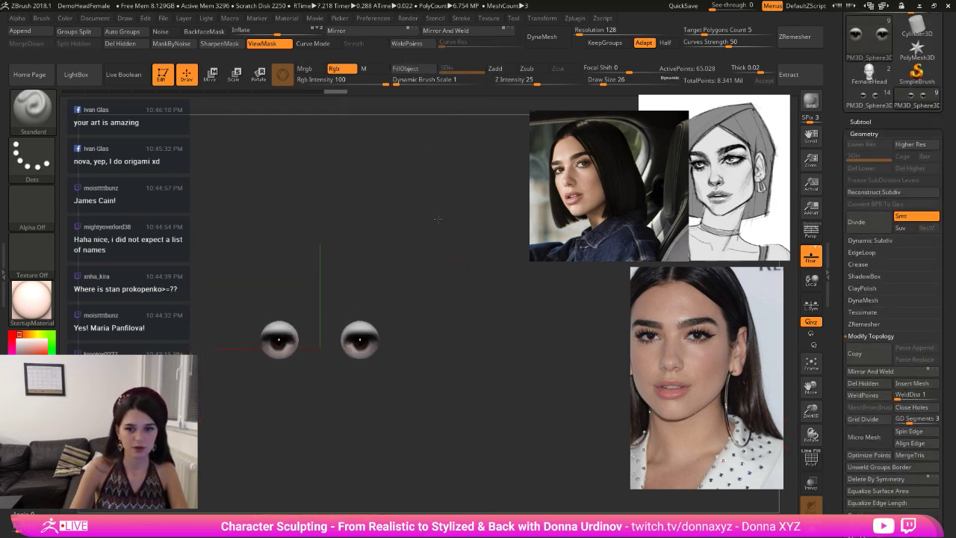
- Turn on the visibility of the eyelash subtool, Recovered_Tool1_9
{"action": "left_click", "coordinate": [859, 121]}
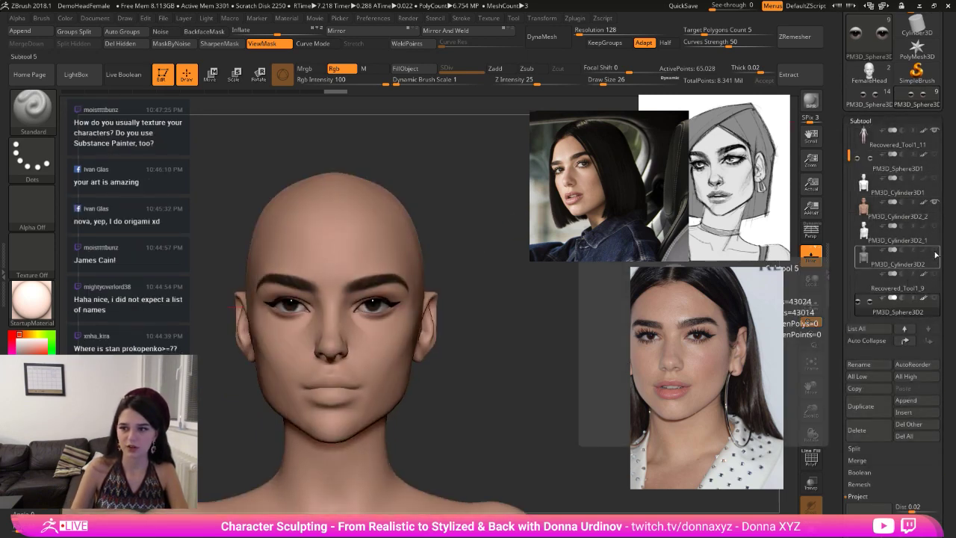
{"action": "left_click_drag", "start_coordinate": [849, 156], "coordinate": [849, 195]}
{"action": "left_click", "coordinate": [934, 227]}
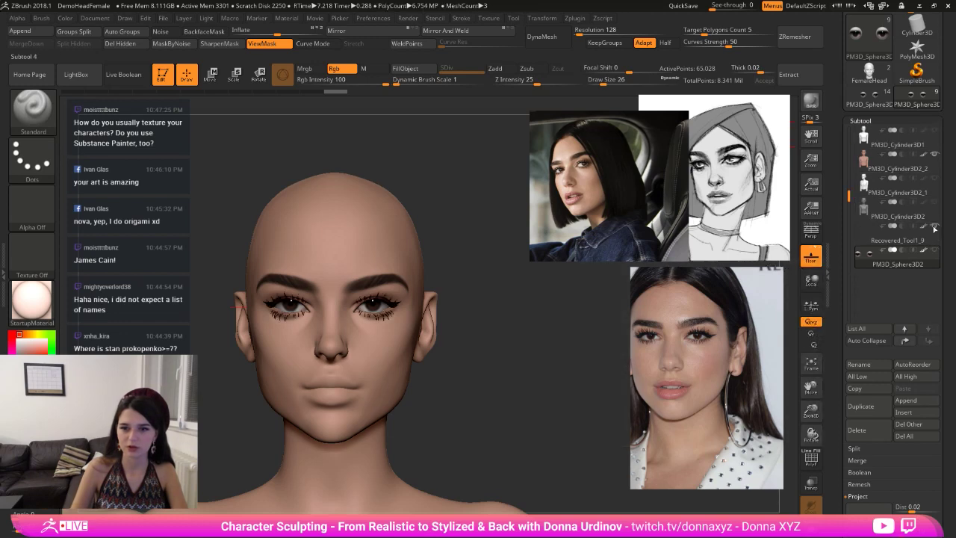
{"action": "mouse_move", "coordinate": [565, 338]}
{"action": "left_mouse_down"}
{"action": "mouse_move", "coordinate": [512, 346]}
{"action": "mouse_move", "coordinate": [548, 343]}
{"action": "mouse_move", "coordinate": [543, 390]}
{"action": "left_mouse_up"}
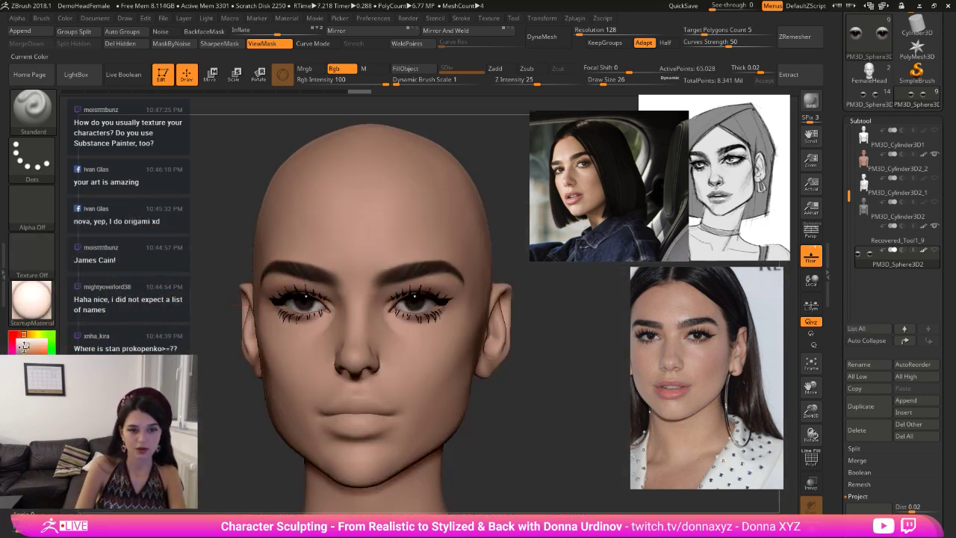
- Set the draw size to 18 and make the head, PM3D_Cylinder3D2_2, the active subtool
{"action": "key", "text": "]"}
{"action": "left_click_drag", "start_coordinate": [493, 157], "coordinate": [361, 284]}
{"action": "key", "text": "bracketleft"}
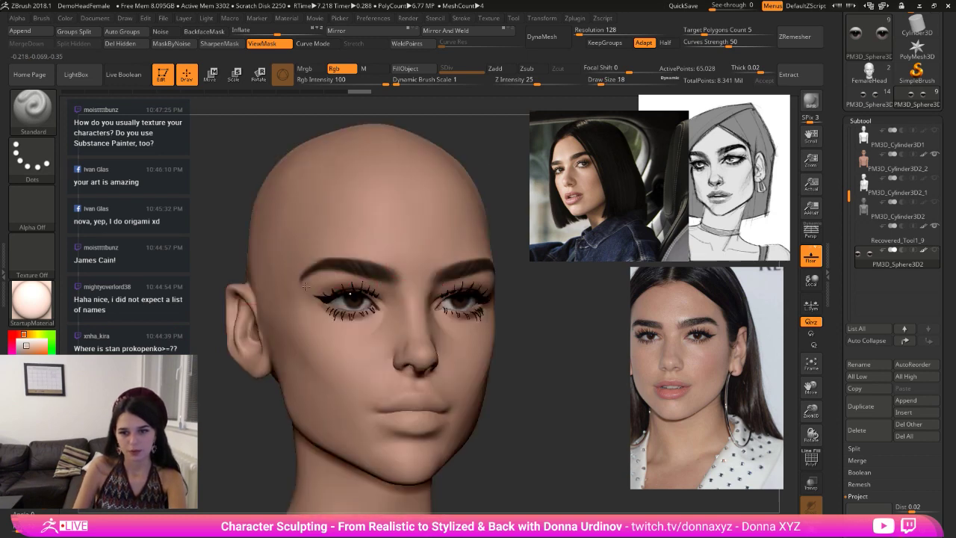
{"action": "key", "text": "b"}
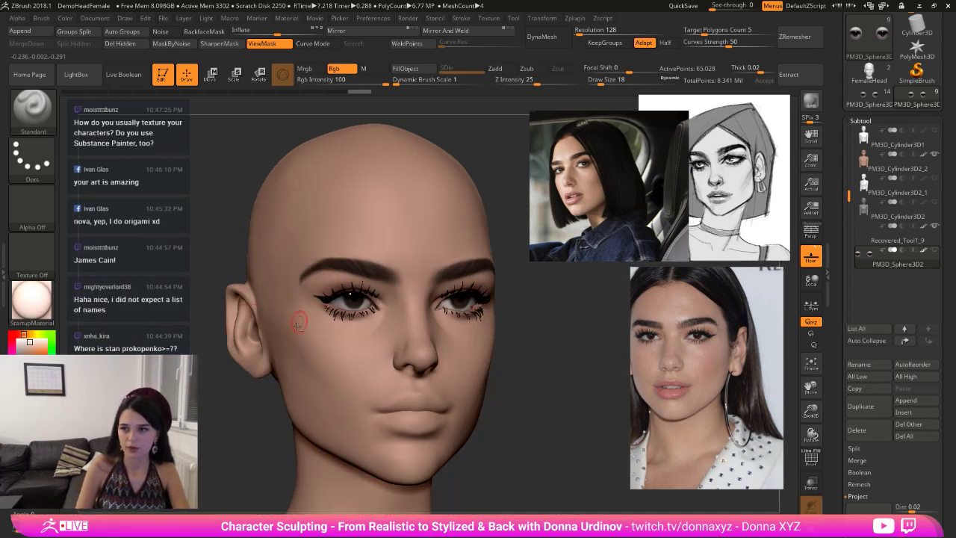
{"action": "left_click", "coordinate": [323, 295], "text": "alt"}
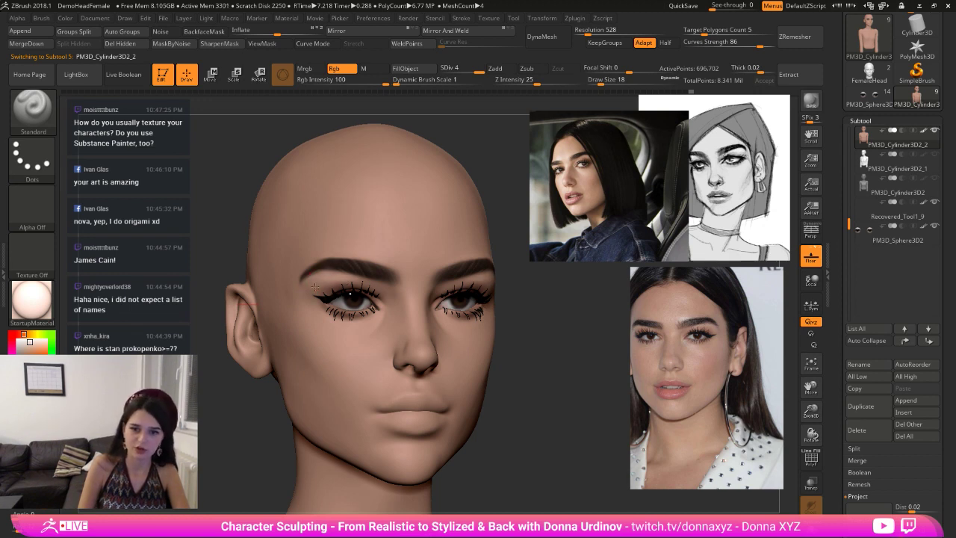
{"action": "left_click_drag", "start_coordinate": [547, 344], "coordinate": [516, 329]}
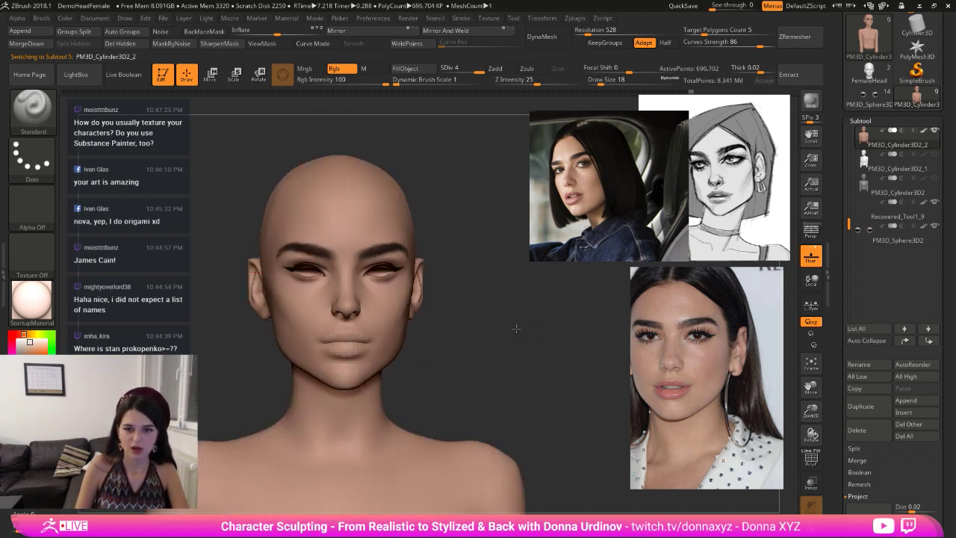
- Carve the outline of the upper lip with the DamStandard brush at draw size 26
{"action": "mouse_move", "coordinate": [425, 379]}
{"action": "left_mouse_down", "text": "alt"}
{"action": "mouse_move", "coordinate": [428, 340]}
{"action": "mouse_move", "coordinate": [487, 319]}
{"action": "mouse_move", "coordinate": [478, 329]}
{"action": "left_mouse_up", "text": "alt"}
{"action": "key", "text": "b"}
{"action": "key", "text": "d"}
{"action": "key", "text": "s"}
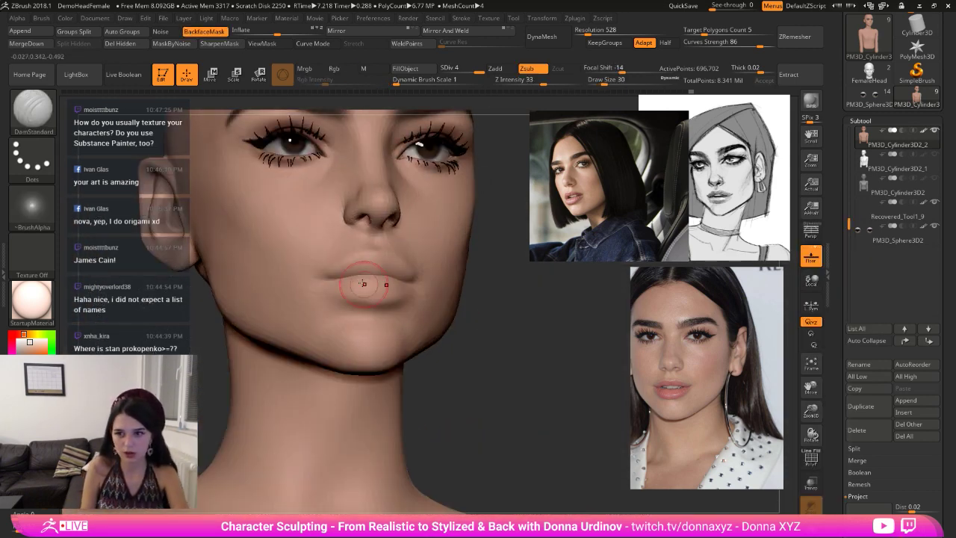
{"action": "key", "text": "bracketleft"}
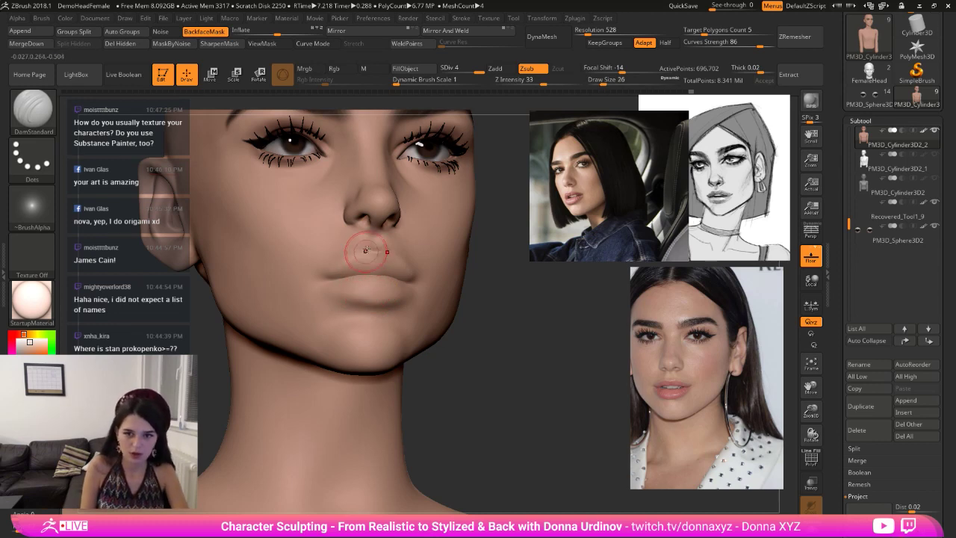
{"action": "left_click_drag", "start_coordinate": [332, 271], "coordinate": [356, 257]}
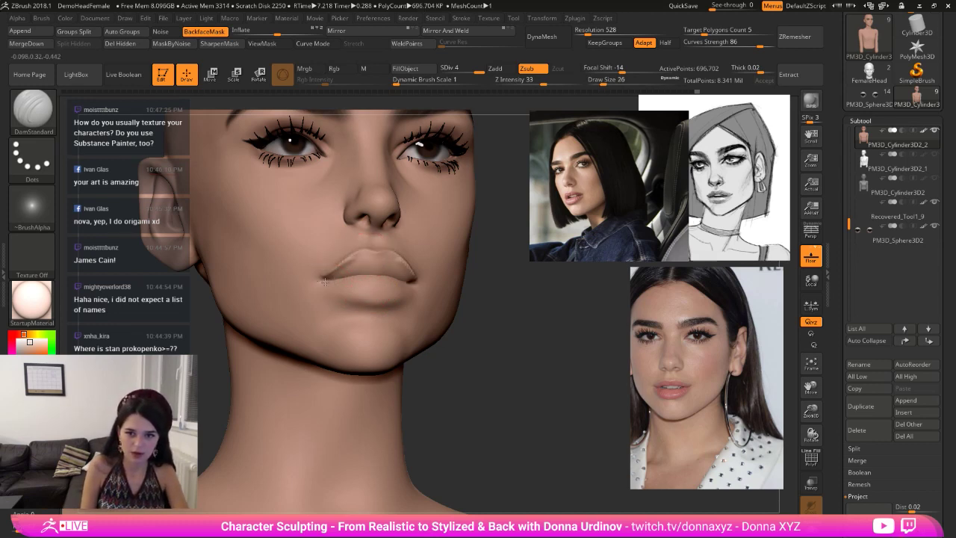
- Define the lower lip and the parting line between the lips with DamStandard, smoothing the upper lip
{"action": "left_click_drag", "start_coordinate": [532, 330], "coordinate": [500, 349]}
{"action": "mouse_move", "coordinate": [374, 351]}
{"action": "left_mouse_down"}
{"action": "mouse_move", "coordinate": [343, 374]}
{"action": "mouse_move", "coordinate": [344, 341]}
{"action": "left_mouse_up"}
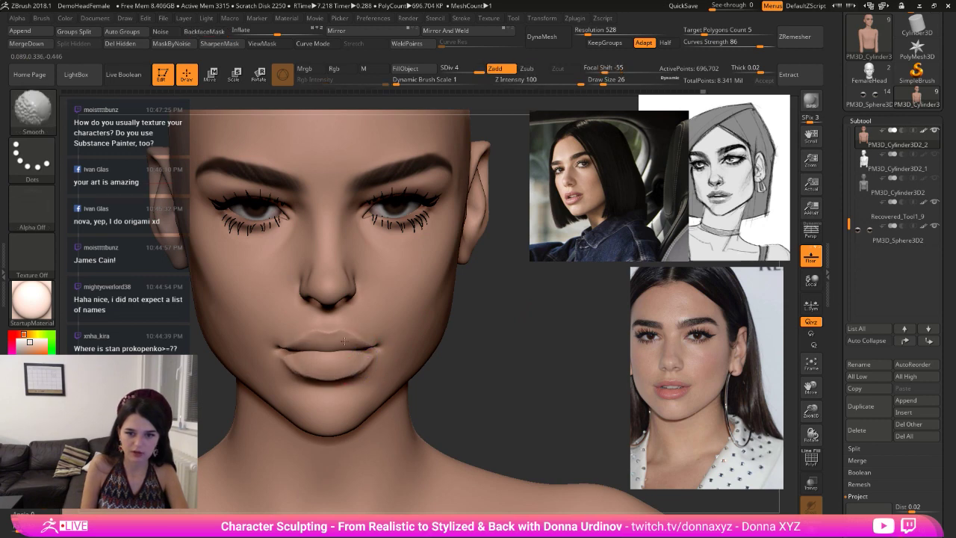
{"action": "left_click_drag", "start_coordinate": [442, 367], "coordinate": [514, 334]}
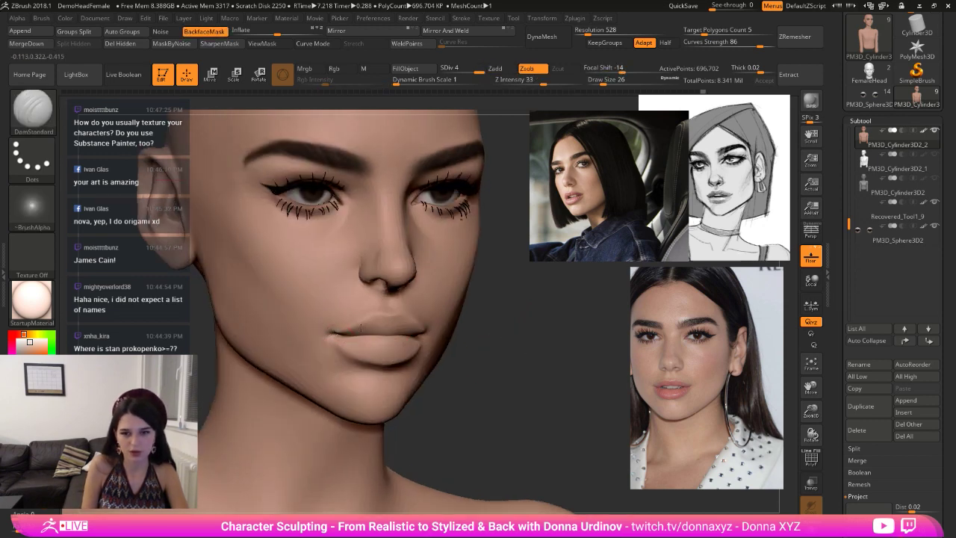
{"action": "right_click_drag", "start_coordinate": [372, 327], "coordinate": [366, 321]}
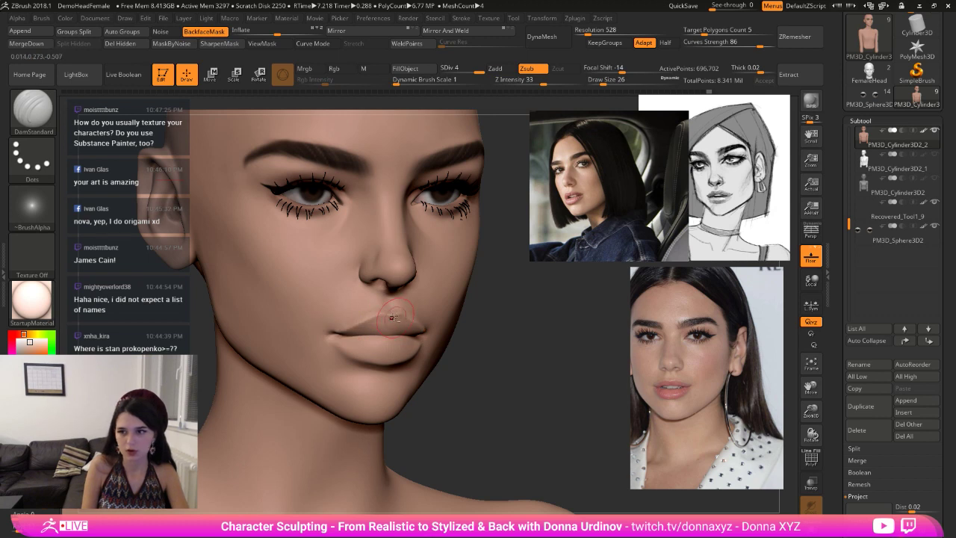
{"action": "right_click_drag", "start_coordinate": [383, 334], "coordinate": [382, 313]}
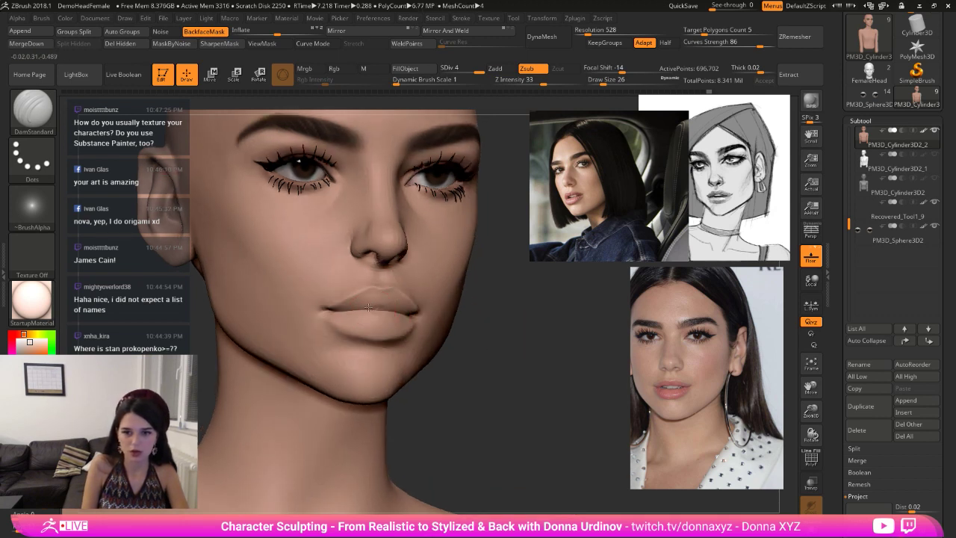
{"action": "left_click_drag", "start_coordinate": [376, 310], "coordinate": [359, 312]}
{"action": "right_click_drag", "start_coordinate": [358, 312], "coordinate": [307, 317]}
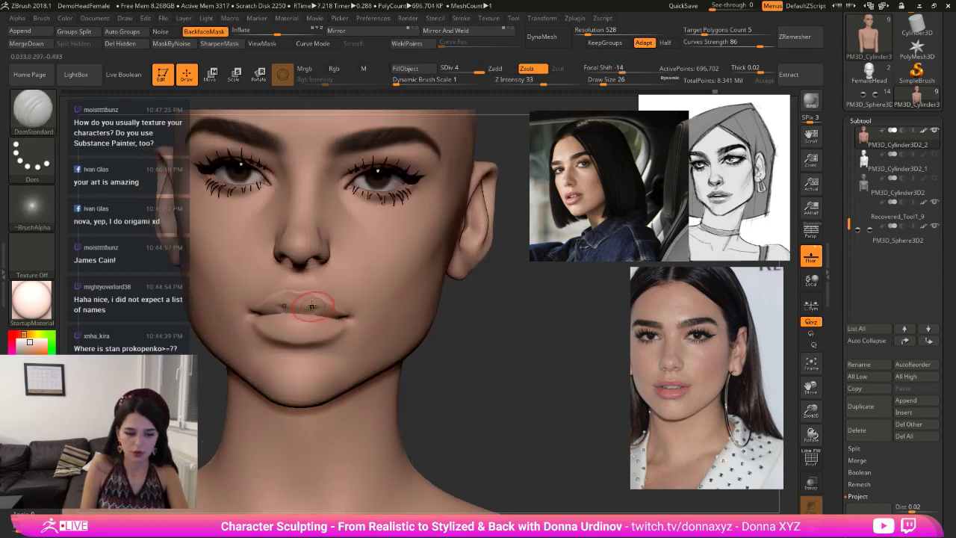
- Build up volume around the mouth with the ClayBuildup brush at draw size 18, smoothing the area beside the lips
{"action": "key", "text": "b"}
{"action": "key", "text": "c"}
{"action": "key", "text": "b"}
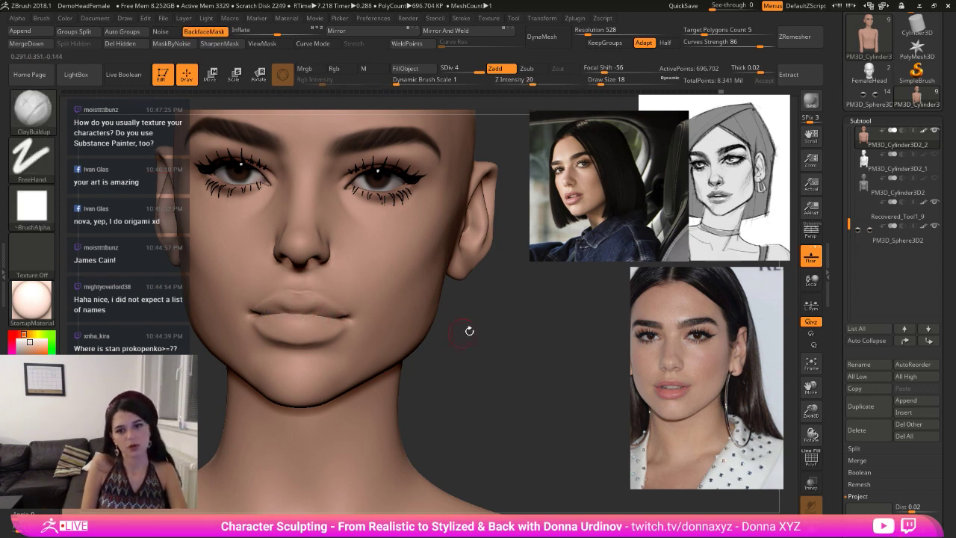
{"action": "mouse_move", "coordinate": [470, 331]}
{"action": "left_mouse_down"}
{"action": "mouse_move", "coordinate": [478, 337]}
{"action": "mouse_move", "coordinate": [344, 324]}
{"action": "mouse_move", "coordinate": [367, 329]}
{"action": "left_mouse_up"}
{"action": "mouse_move", "coordinate": [506, 331]}
{"action": "left_mouse_down", "text": "alt"}
{"action": "mouse_move", "coordinate": [435, 306]}
{"action": "mouse_move", "coordinate": [445, 300]}
{"action": "mouse_move", "coordinate": [495, 320]}
{"action": "mouse_move", "coordinate": [457, 360]}
{"action": "left_mouse_up", "text": "alt"}
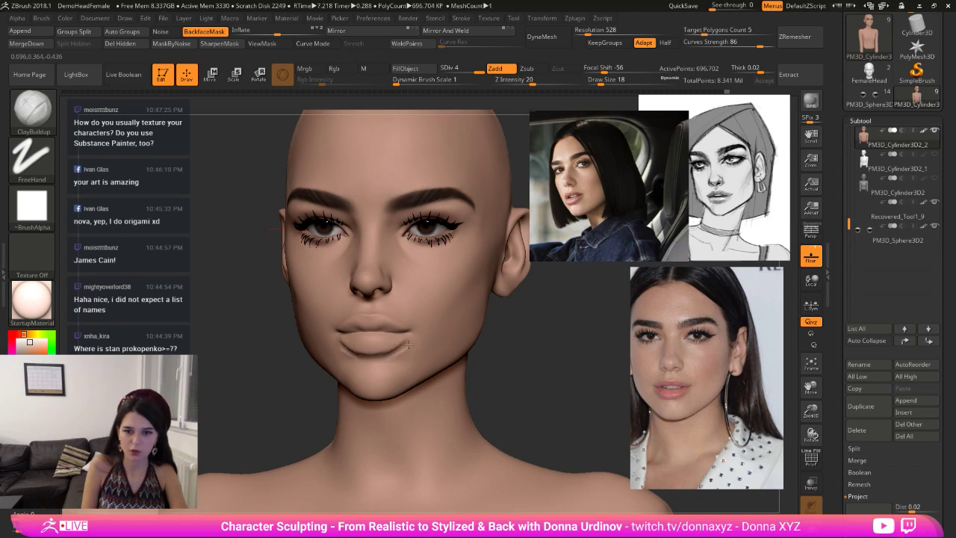
{"action": "key", "text": "shift"}
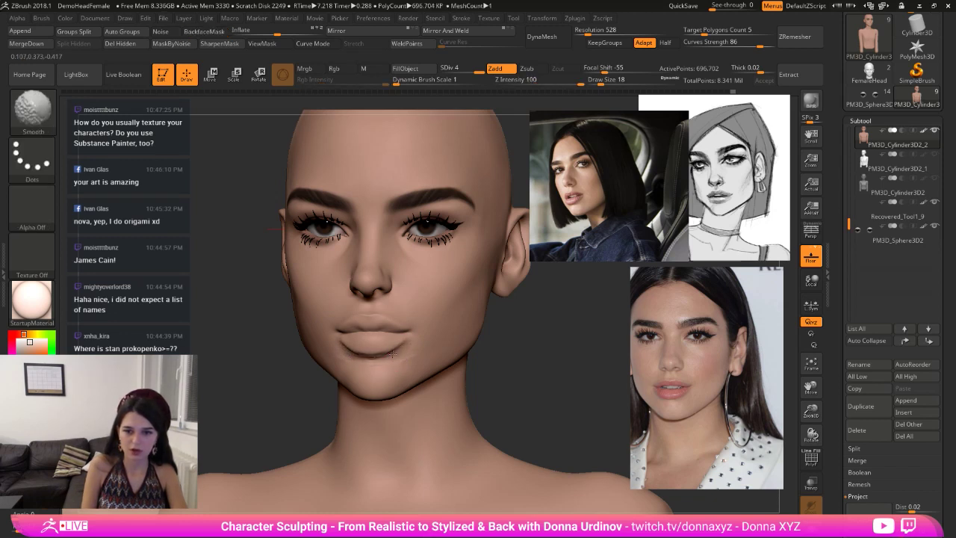
- Reposition the mouth corners with the Move brush at draw size 26
{"action": "left_click_drag", "start_coordinate": [548, 356], "coordinate": [511, 335]}
{"action": "key", "text": "b"}
{"action": "key", "text": "m"}
{"action": "key", "text": "v"}
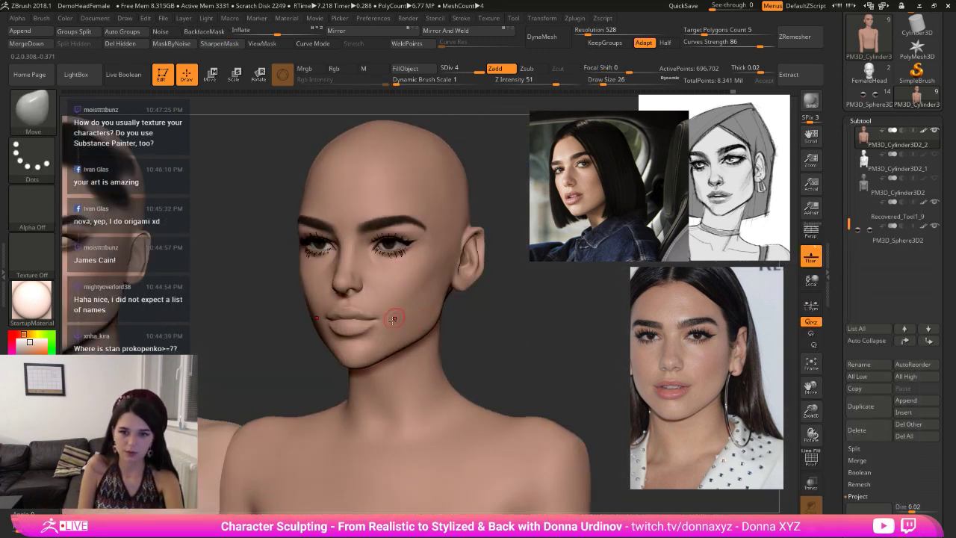
{"action": "left_click_drag", "start_coordinate": [372, 322], "coordinate": [372, 319]}
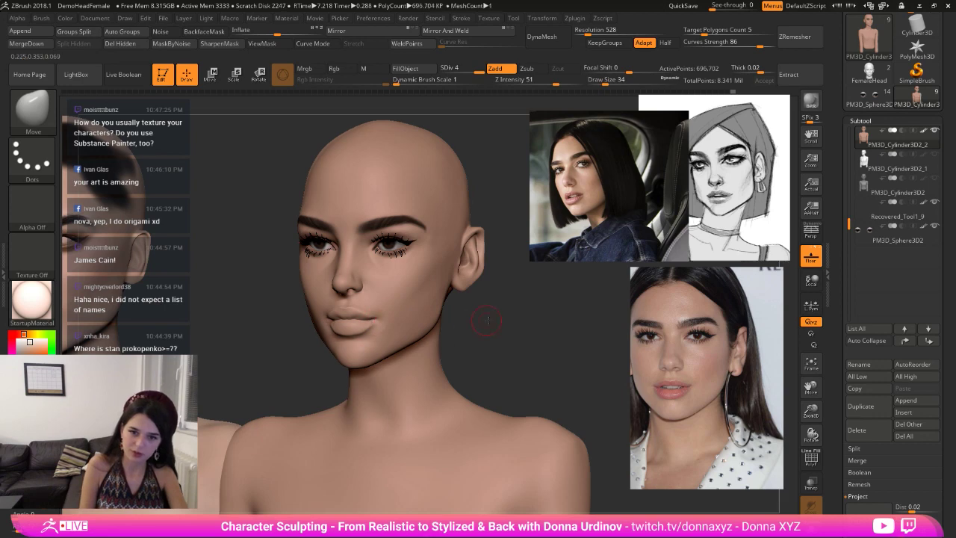
- Deepen the parting line between the lips from the mouth corner inward with DamStandard at draw size 26
{"action": "mouse_move", "coordinate": [472, 317]}
{"action": "left_mouse_down"}
{"action": "mouse_move", "coordinate": [533, 342]}
{"action": "mouse_move", "coordinate": [463, 344]}
{"action": "left_mouse_up"}
{"action": "key", "text": "b"}
{"action": "key", "text": "d"}
{"action": "key", "text": "s"}
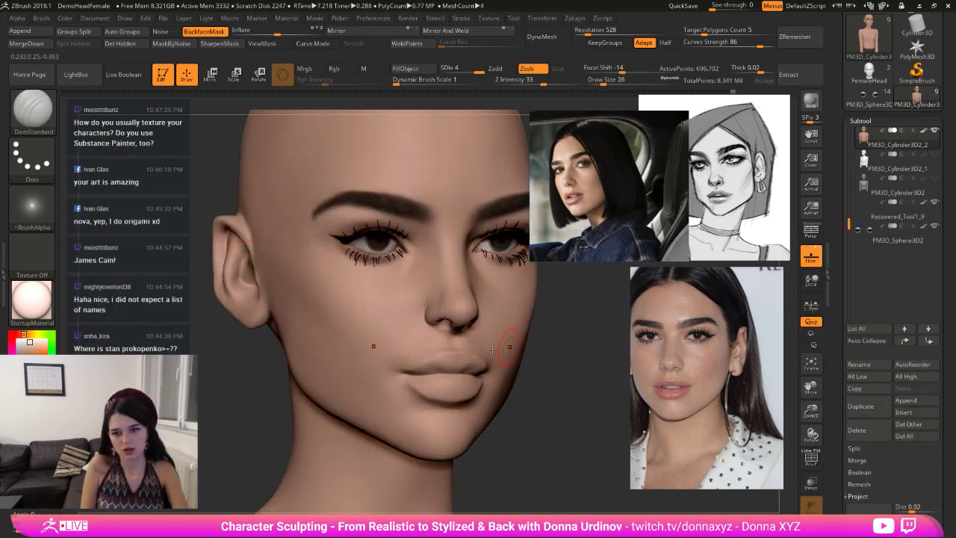
{"action": "left_click_drag", "start_coordinate": [404, 369], "coordinate": [442, 372]}
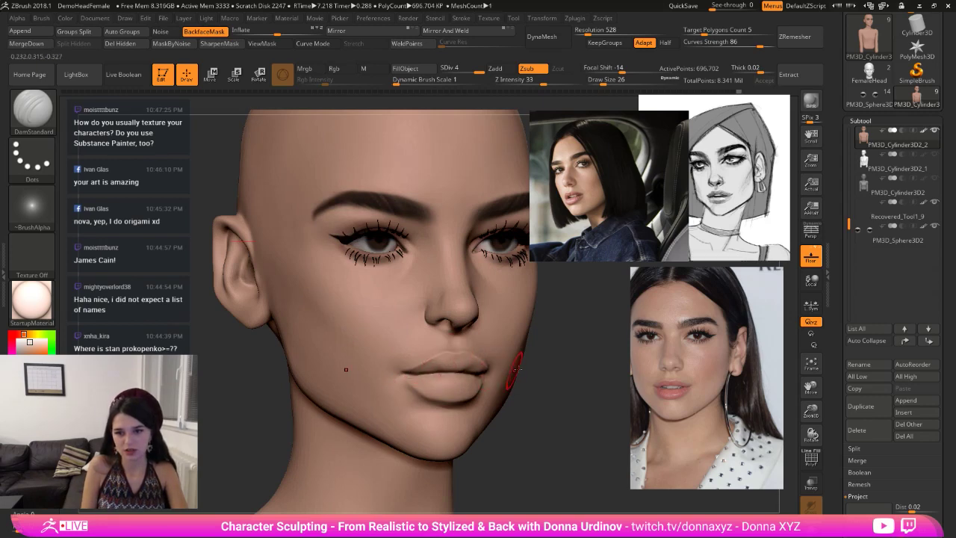
- Refine the mouth corners with DamStandard at draw size 14, smoothing where the lips meet the cheek
{"action": "mouse_move", "coordinate": [539, 369]}
{"action": "left_mouse_down"}
{"action": "mouse_move", "coordinate": [482, 369]}
{"action": "mouse_move", "coordinate": [482, 321]}
{"action": "mouse_move", "coordinate": [397, 324]}
{"action": "left_mouse_up"}
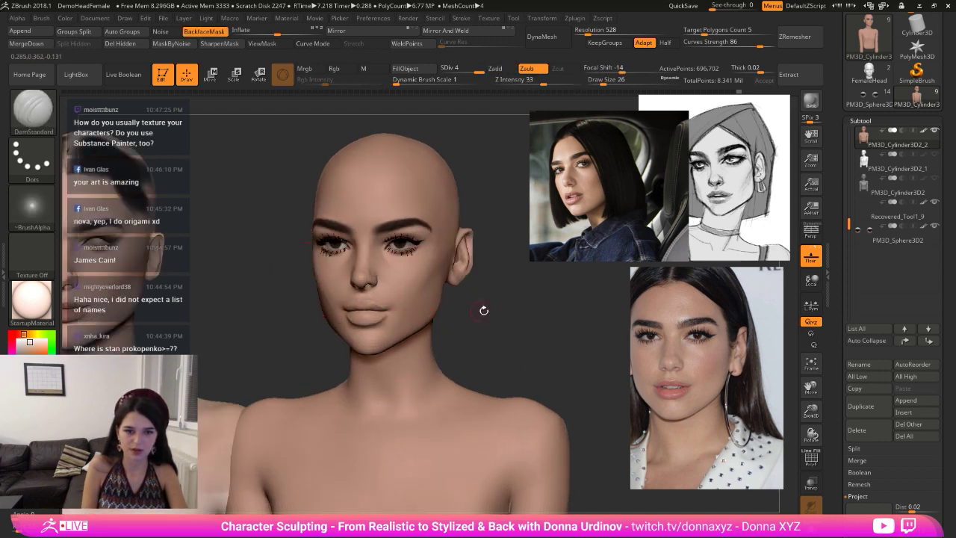
{"action": "left_click_drag", "start_coordinate": [484, 310], "coordinate": [376, 353], "text": "alt"}
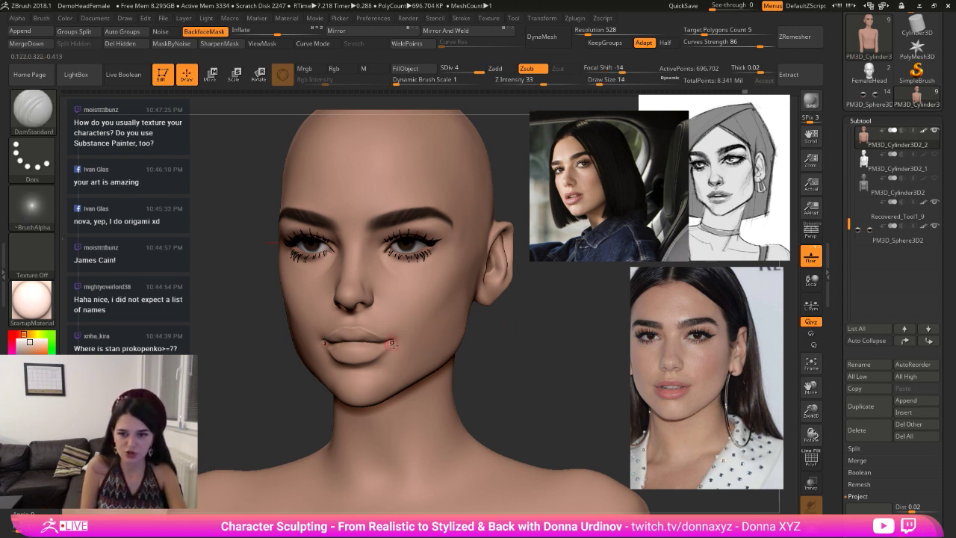
{"action": "left_click_drag", "start_coordinate": [392, 343], "coordinate": [390, 342], "text": "shift"}
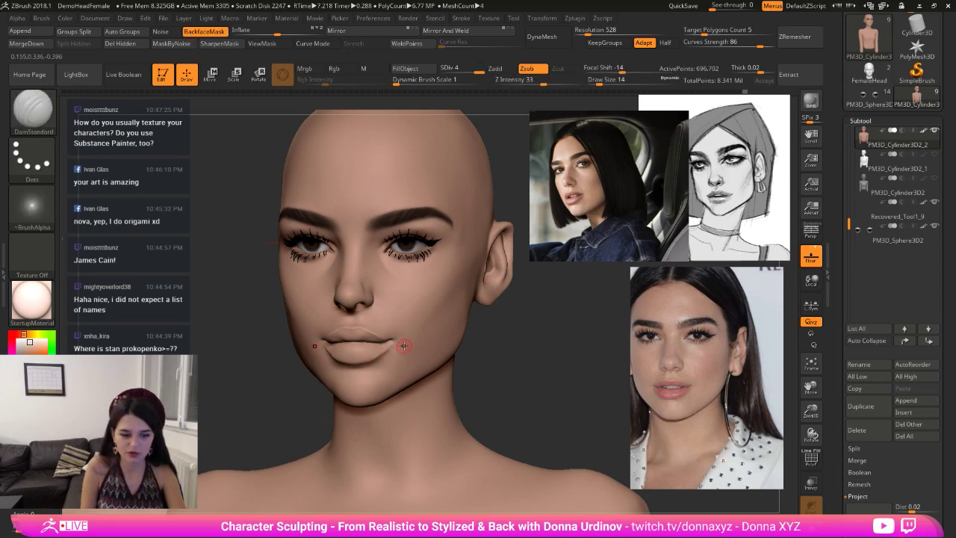
- Adjust the contour of the upper lip with the Move brush at draw size 22
{"action": "key", "text": "b"}
{"action": "key", "text": "m"}
{"action": "key", "text": "v"}
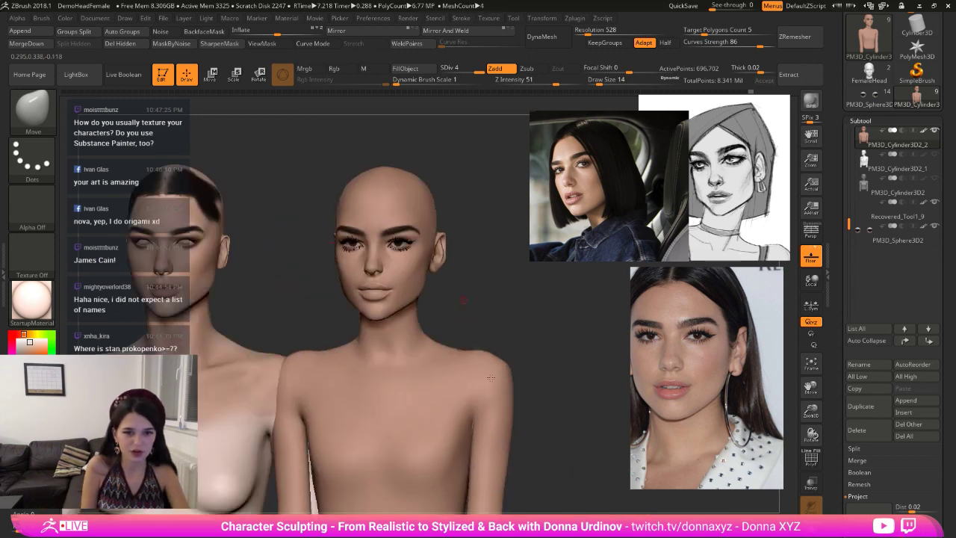
{"action": "left_click_drag", "start_coordinate": [491, 377], "coordinate": [527, 373], "text": "alt"}
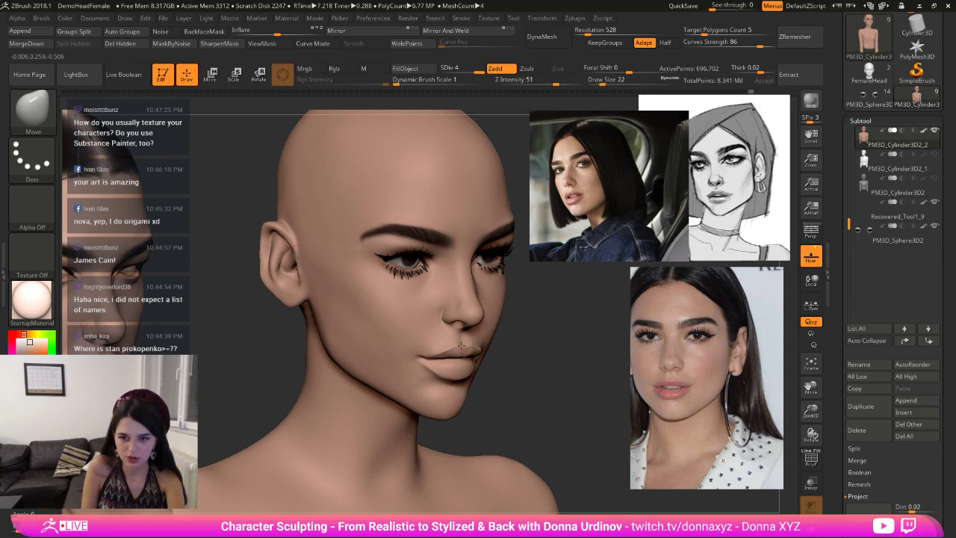
{"action": "left_click_drag", "start_coordinate": [518, 347], "coordinate": [496, 348]}
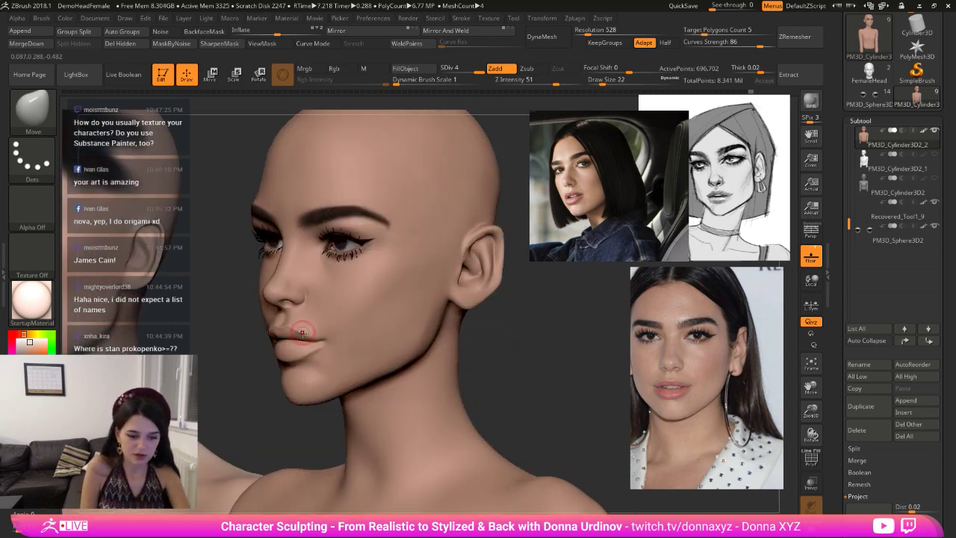
- Shape the lips near the mouth corners from above with the Move Topological brush
{"action": "key", "text": "b"}
{"action": "key", "text": "m"}
{"action": "key", "text": "t"}
{"action": "mouse_move", "coordinate": [530, 363]}
{"action": "left_mouse_down", "text": "alt"}
{"action": "mouse_move", "coordinate": [563, 394]}
{"action": "mouse_move", "coordinate": [570, 359]}
{"action": "mouse_move", "coordinate": [340, 415]}
{"action": "left_mouse_up", "text": "alt"}
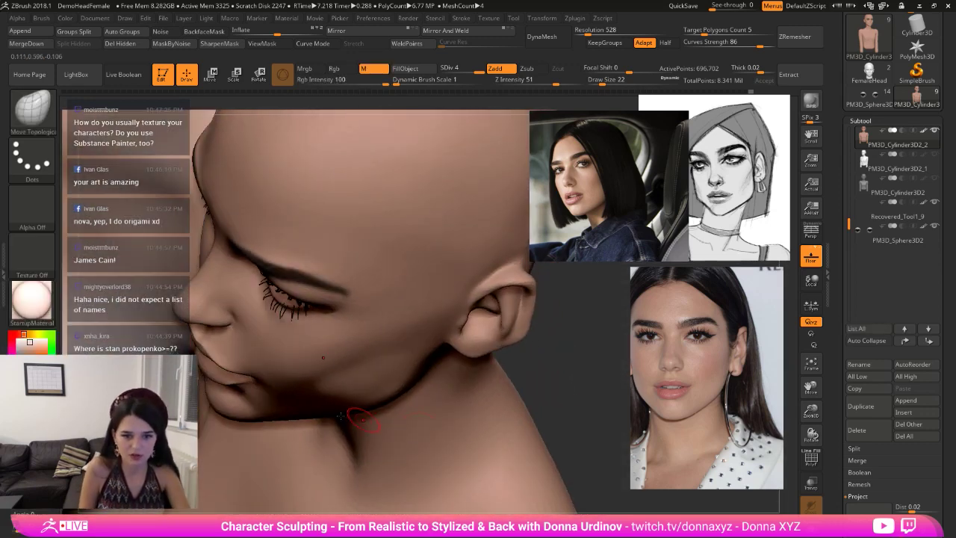
{"action": "left_click_drag", "start_coordinate": [224, 365], "coordinate": [226, 364]}
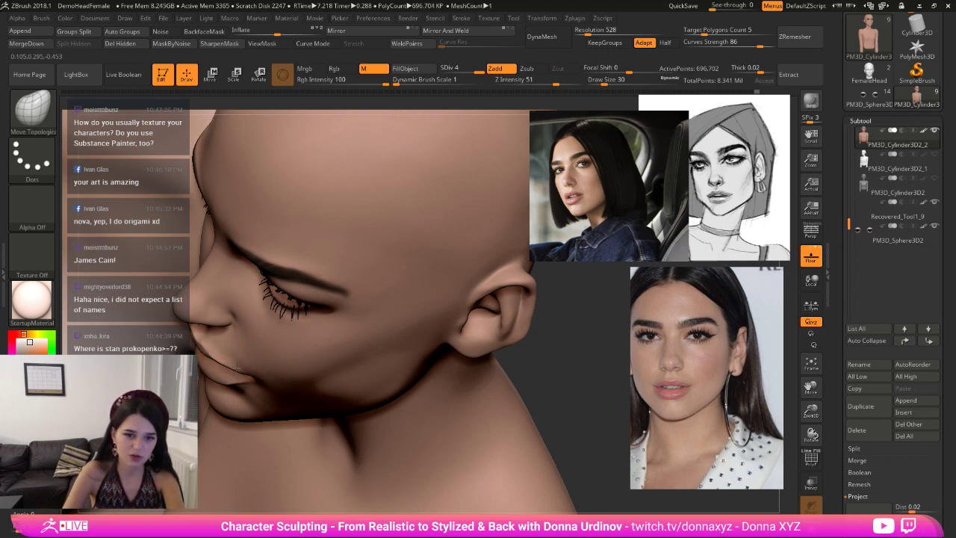
- Add volume to the upper lip with the Inflate brush at draw size 34 and Z intensity 10
{"action": "mouse_move", "coordinate": [599, 346]}
{"action": "left_mouse_down"}
{"action": "mouse_move", "coordinate": [646, 242]}
{"action": "mouse_move", "coordinate": [638, 250]}
{"action": "left_mouse_up"}
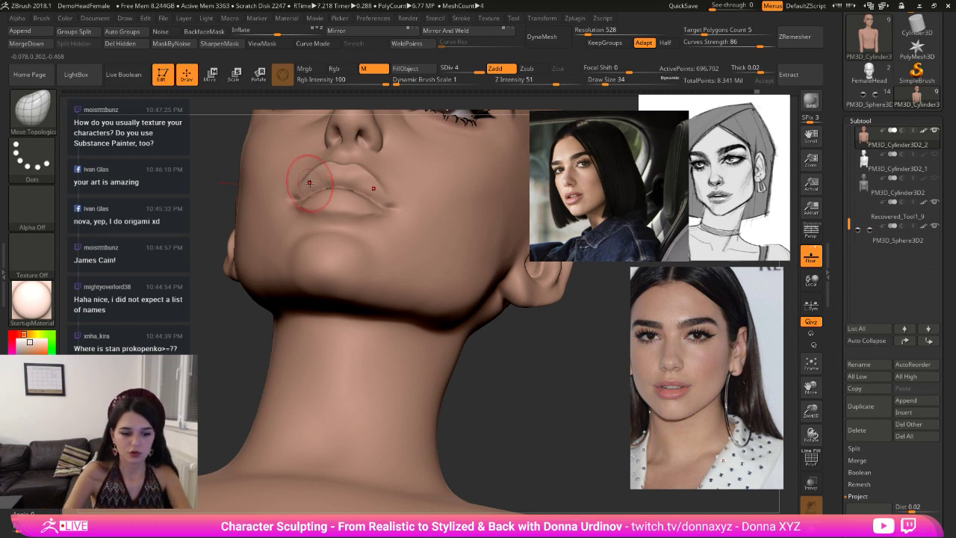
{"action": "key", "text": "b"}
{"action": "key", "text": "i"}
{"action": "key", "text": "n"}
{"action": "left_click_drag", "start_coordinate": [319, 182], "coordinate": [319, 186]}
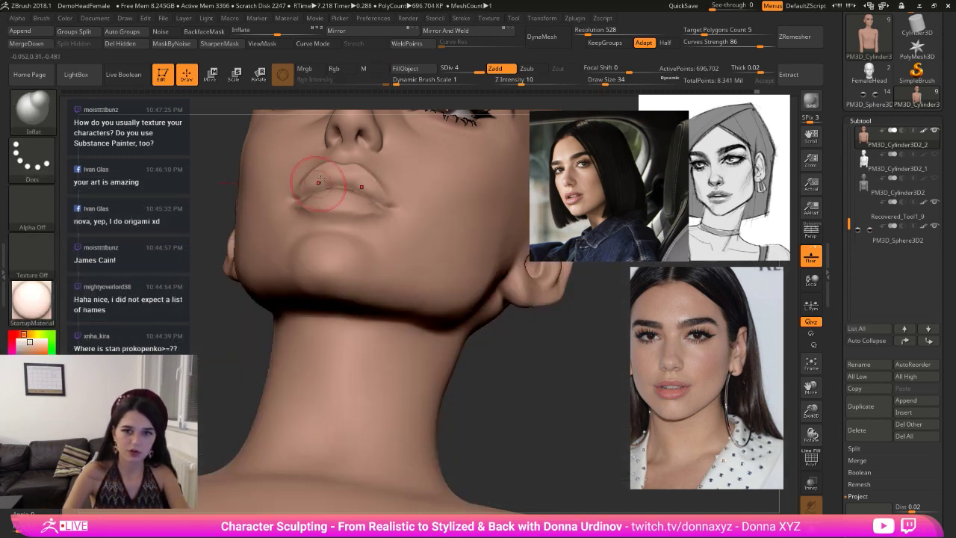
{"action": "mouse_move", "coordinate": [523, 329]}
{"action": "left_mouse_down", "text": "shift"}
{"action": "mouse_move", "coordinate": [519, 381]}
{"action": "mouse_move", "coordinate": [515, 359]}
{"action": "left_mouse_up", "text": "shift"}
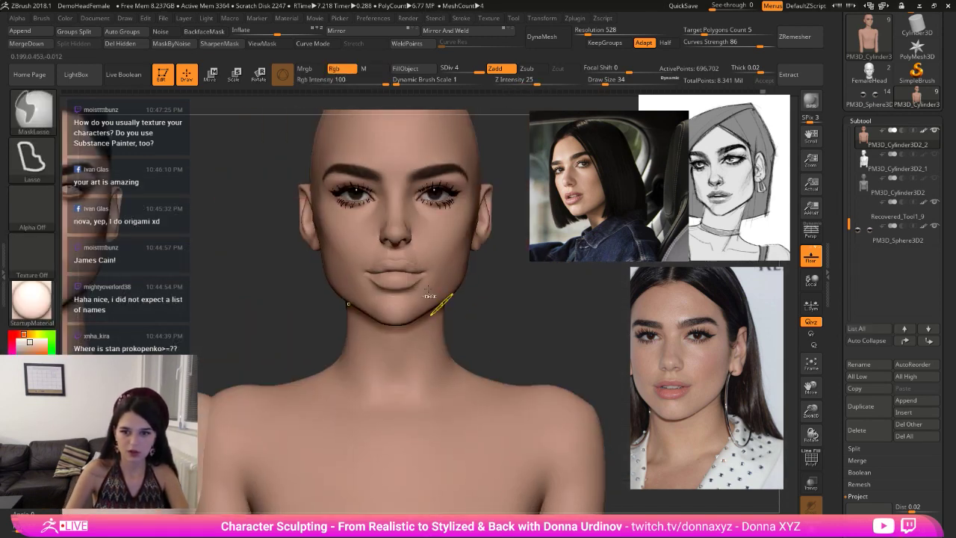
{"action": "mouse_move", "coordinate": [469, 293]}
{"action": "left_mouse_down"}
{"action": "mouse_move", "coordinate": [410, 290]}
{"action": "mouse_move", "coordinate": [372, 273]}
{"action": "left_mouse_up"}
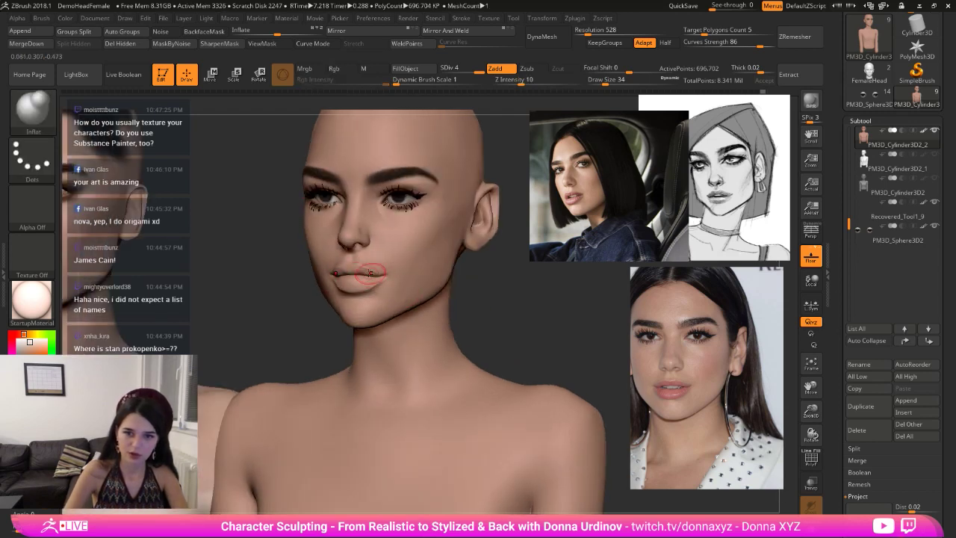
- Try to sharpen the upper lip near the parting line with DamStandard at draw size 22, and undo the last stroke
{"action": "mouse_move", "coordinate": [488, 306]}
{"action": "left_mouse_down"}
{"action": "mouse_move", "coordinate": [579, 335]}
{"action": "mouse_move", "coordinate": [535, 341]}
{"action": "mouse_move", "coordinate": [561, 342]}
{"action": "left_mouse_up"}
{"action": "key", "text": "b"}
{"action": "key", "text": "d"}
{"action": "key", "text": "s"}
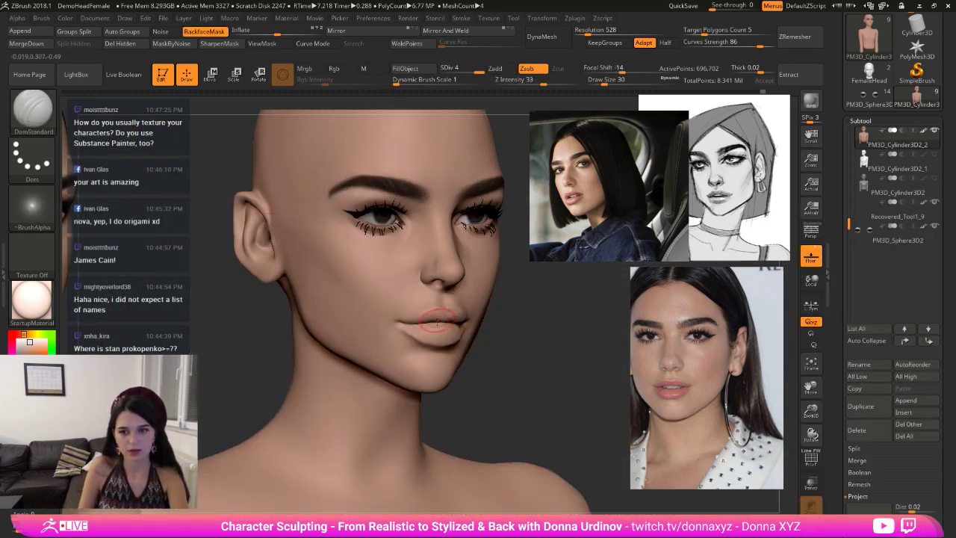
{"action": "key", "text": "["}
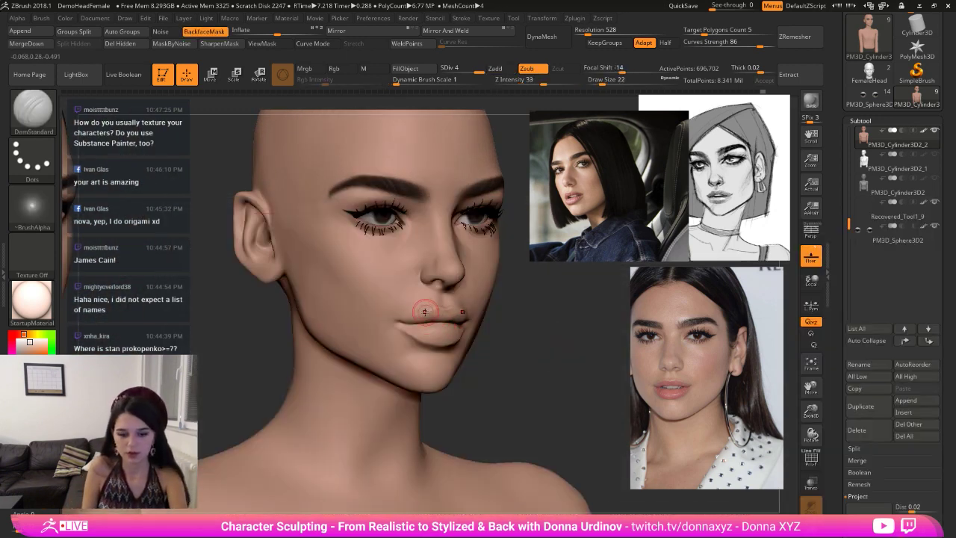
{"action": "left_click_drag", "start_coordinate": [419, 317], "coordinate": [428, 315]}
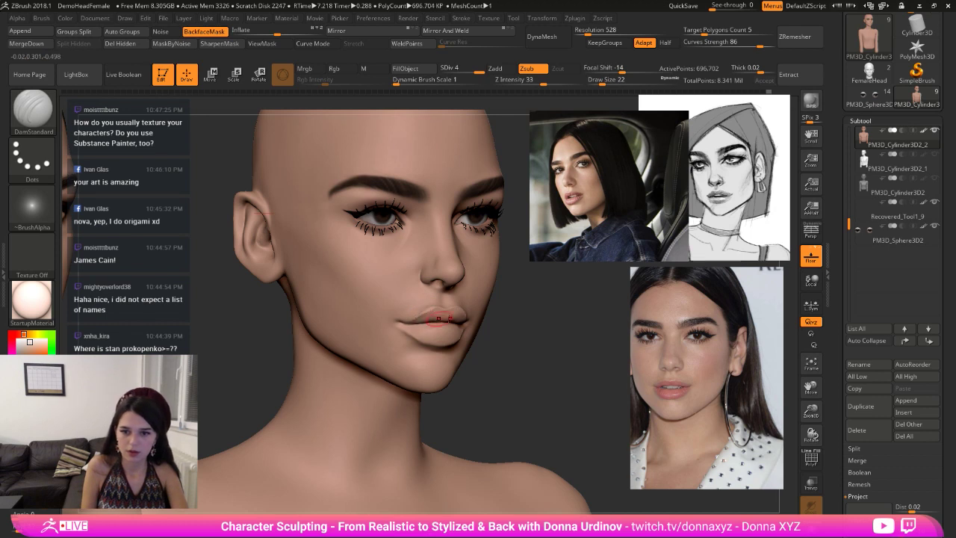
{"action": "key", "text": "ctrl+z"}
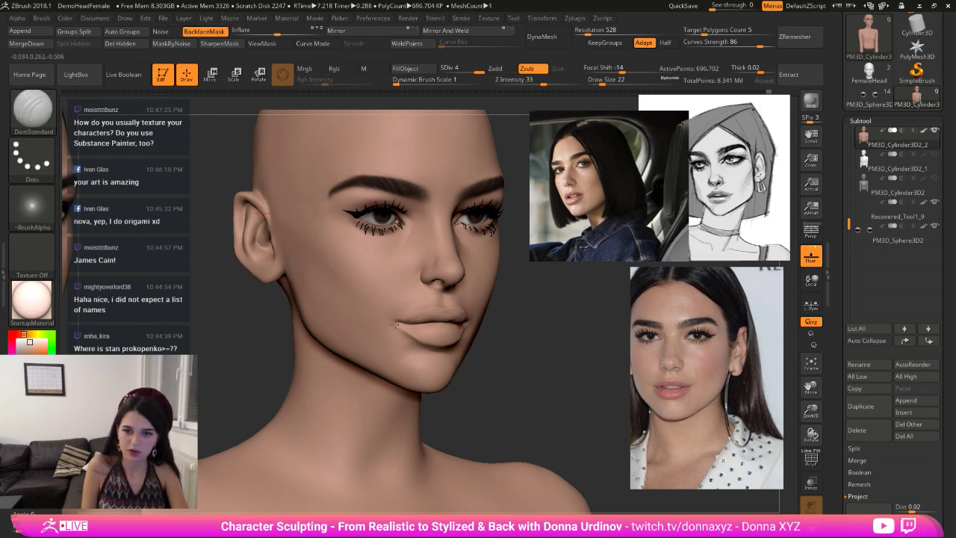
- Carve the crease around the nostril wing and along the side of the nose with DamStandard at draw size 22
{"action": "left_click_drag", "start_coordinate": [527, 333], "coordinate": [454, 311], "text": "alt"}
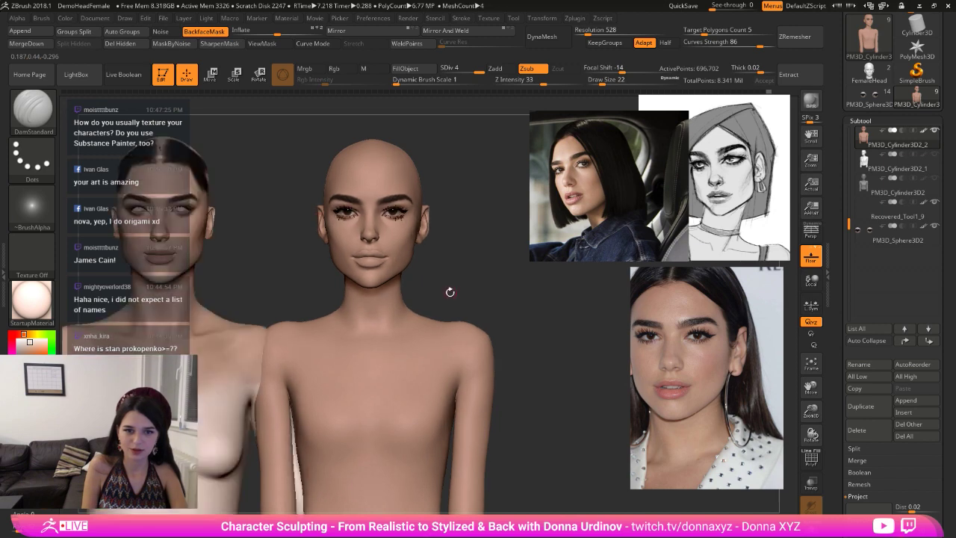
{"action": "key", "text": "shift"}
{"action": "left_click_drag", "start_coordinate": [387, 264], "coordinate": [393, 255], "text": "shift"}
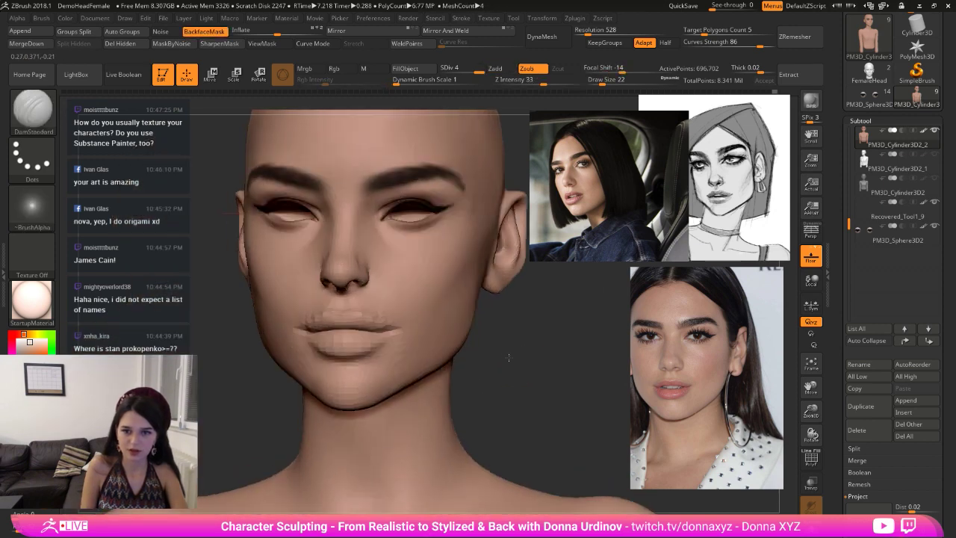
{"action": "key", "text": "shift"}
{"action": "key", "text": "b"}
{"action": "key", "text": "d"}
{"action": "key", "text": "s"}
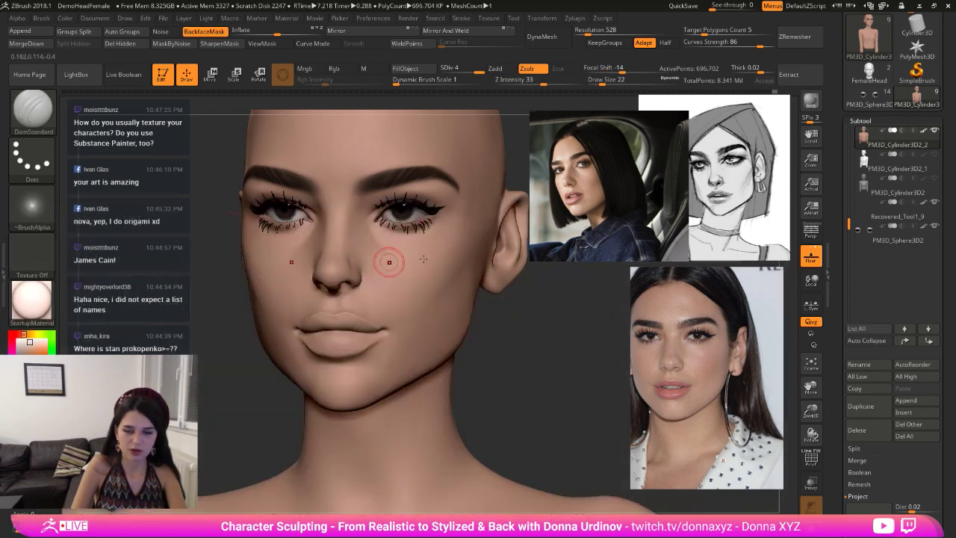
{"action": "right_click_drag", "start_coordinate": [391, 262], "coordinate": [295, 265]}
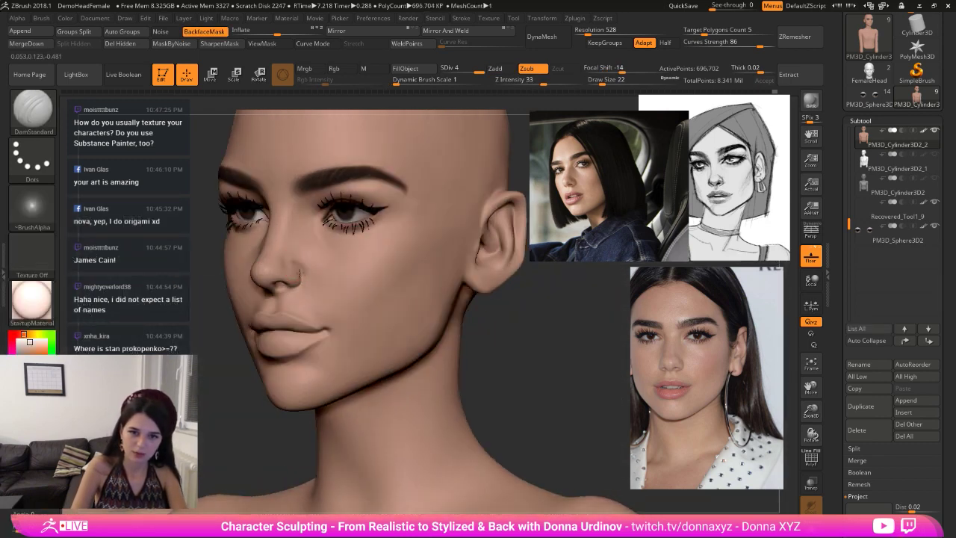
{"action": "mouse_move", "coordinate": [301, 274]}
{"action": "left_mouse_down"}
{"action": "mouse_move", "coordinate": [291, 262]}
{"action": "mouse_move", "coordinate": [330, 274]}
{"action": "mouse_move", "coordinate": [316, 274]}
{"action": "mouse_move", "coordinate": [294, 241]}
{"action": "mouse_move", "coordinate": [273, 242]}
{"action": "left_mouse_up"}
- Flatten the side plane of the nose bridge with the hPolish brush at draw size 22
{"action": "key", "text": "b"}
{"action": "key", "text": "h"}
{"action": "key", "text": "p"}
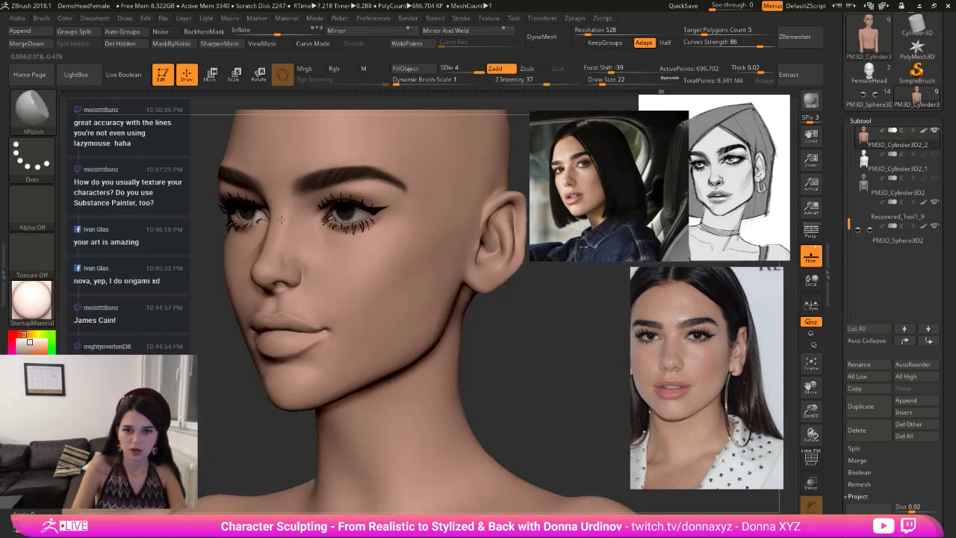
{"action": "left_click_drag", "start_coordinate": [500, 329], "coordinate": [396, 307]}
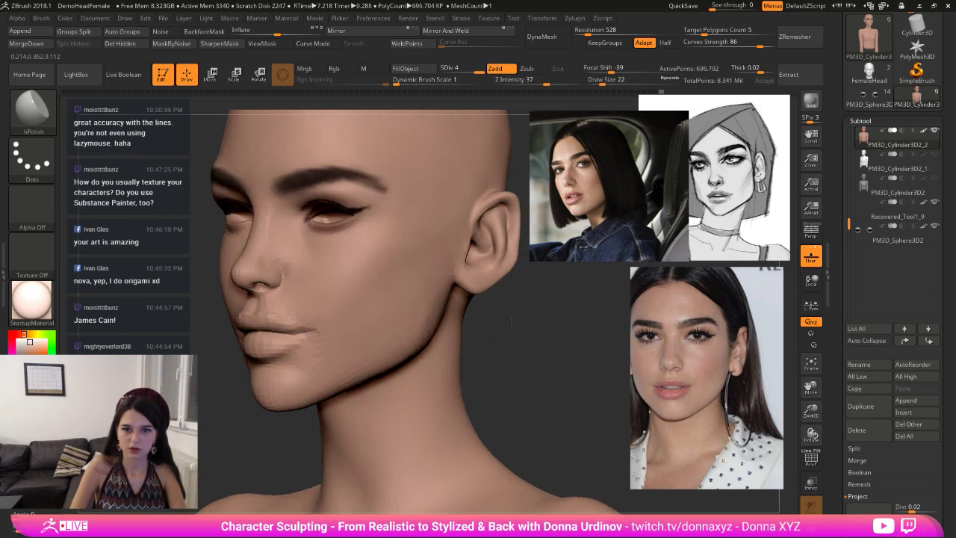
{"action": "key", "text": "shift"}
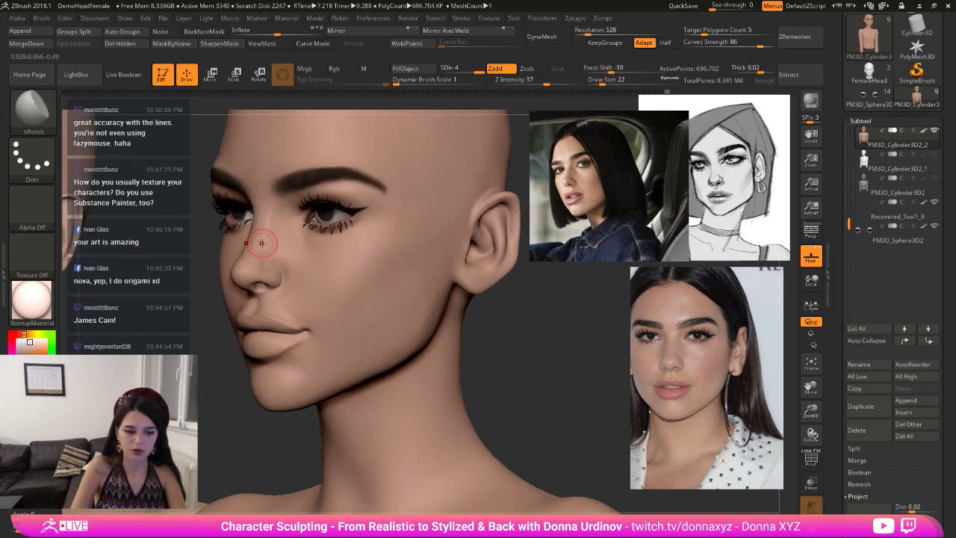
- Reshape the side of the nose and the nostril wing with the Move brush at draw size 38
{"action": "key", "text": "b"}
{"action": "key", "text": "m"}
{"action": "key", "text": "v"}
{"action": "key", "text": "bracketright"}
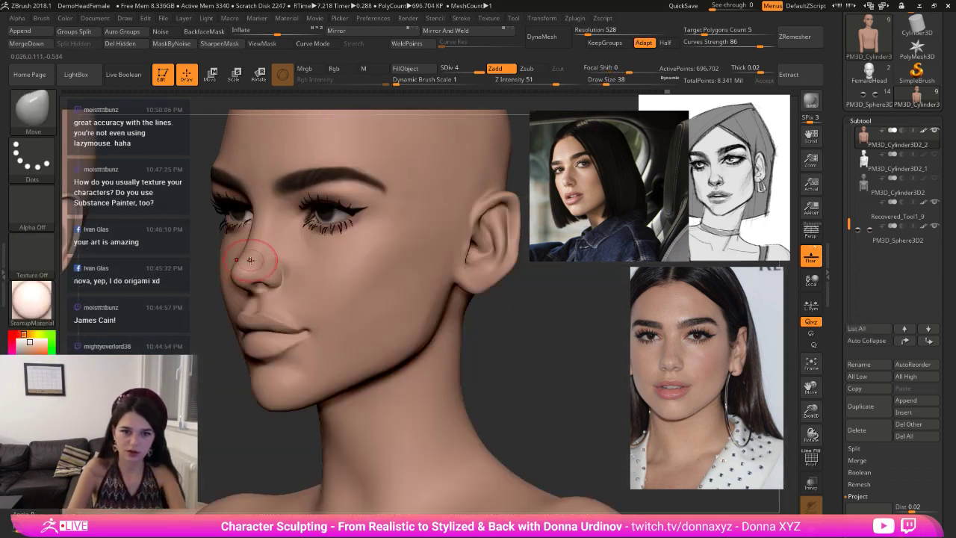
{"action": "mouse_move", "coordinate": [252, 259]}
{"action": "left_mouse_down"}
{"action": "mouse_move", "coordinate": [269, 257]}
{"action": "mouse_move", "coordinate": [276, 275]}
{"action": "left_mouse_up"}
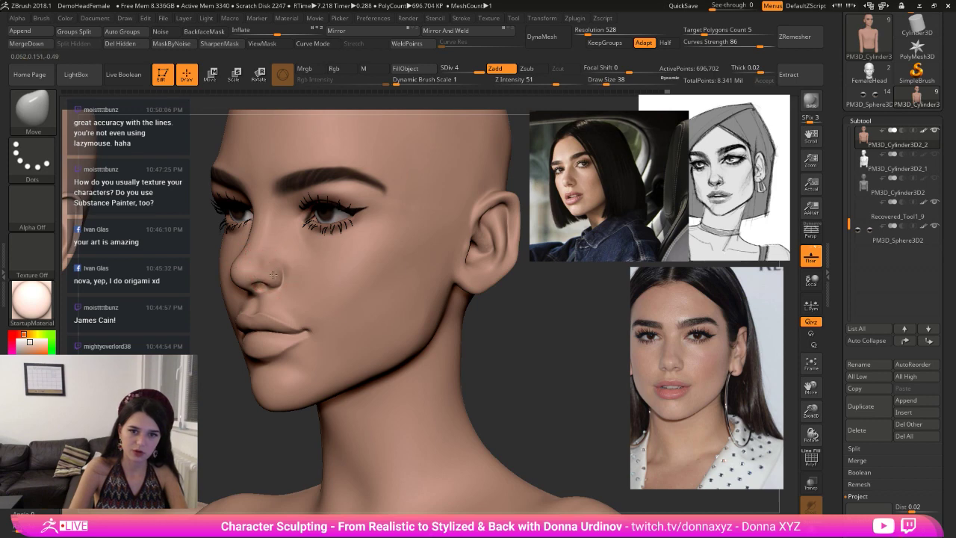
- Adjust the width and lower edge of the nostril wings from the front with the Move brush at draw sizes 30 and 22
{"action": "mouse_move", "coordinate": [515, 343]}
{"action": "left_mouse_down", "text": "shift"}
{"action": "mouse_move", "coordinate": [535, 339]}
{"action": "mouse_move", "coordinate": [513, 329]}
{"action": "left_mouse_up", "text": "shift"}
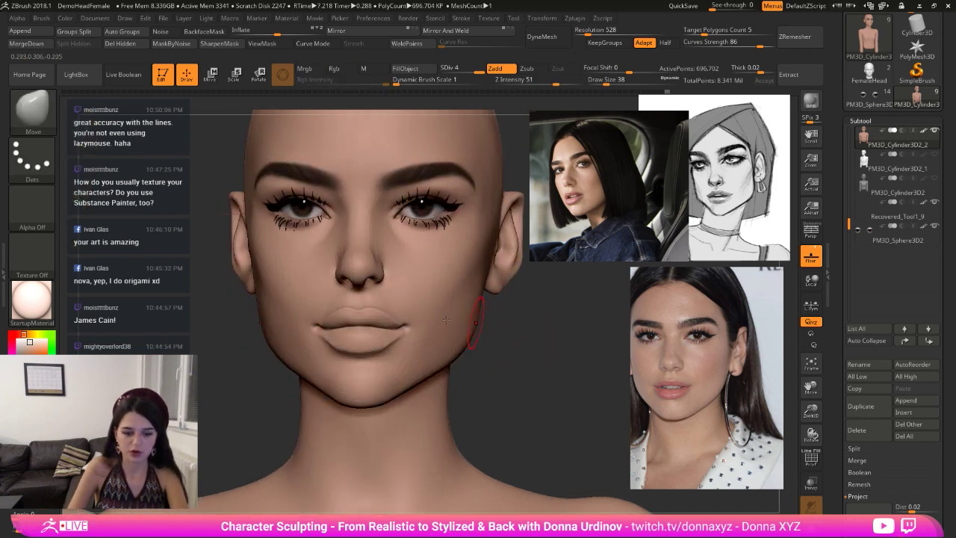
{"action": "key", "text": "bracketleft"}
{"action": "key", "text": "bracketleft"}
{"action": "key", "text": "bracketleft"}
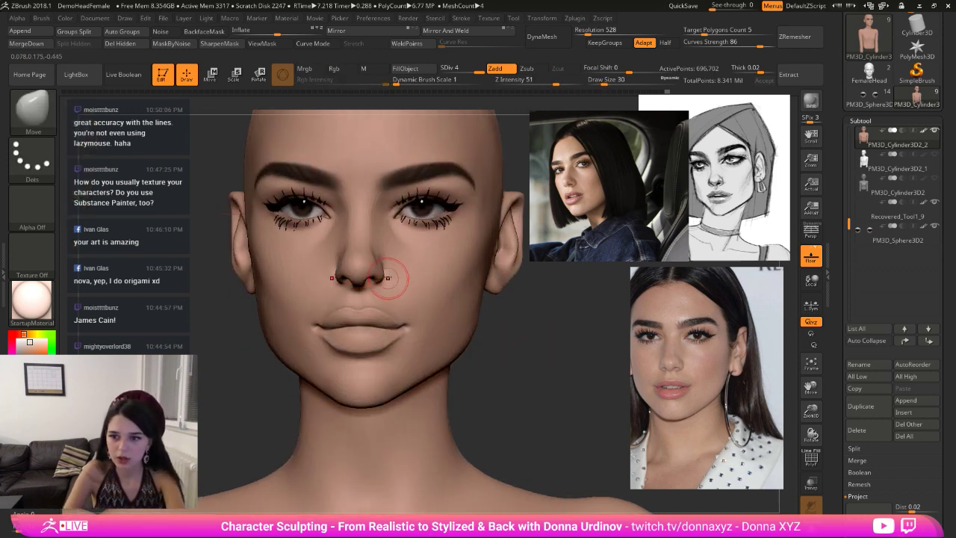
{"action": "key", "text": "bracketright"}
{"action": "key", "text": "bracketright"}
{"action": "key", "text": "bracketleft"}
{"action": "key", "text": "bracketleft"}
{"action": "key", "text": "bracketleft"}
{"action": "key", "text": "bracketleft"}
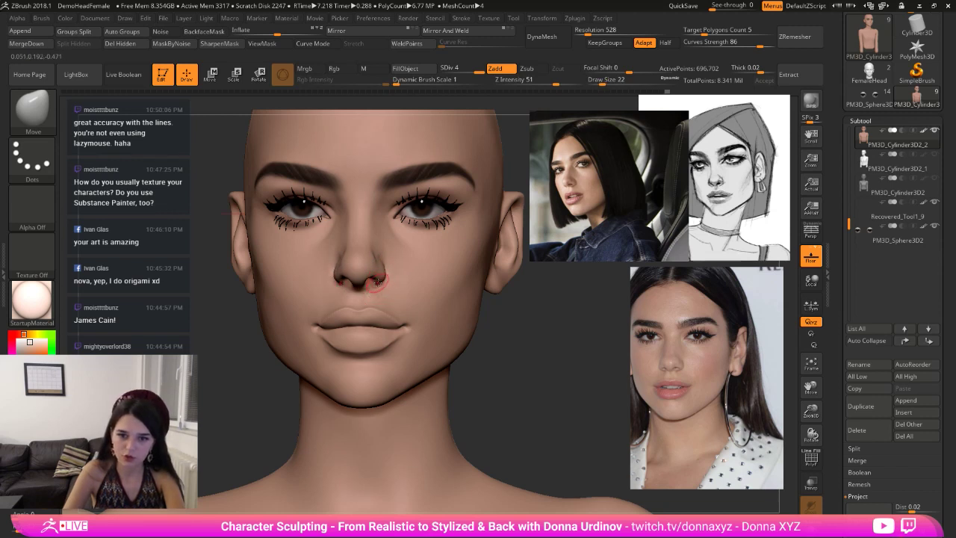
- Refine the upper contour of the nostril wings with the Move brush at draw sizes 26 and 22, and smooth the side of the nose
{"action": "key", "text": "bracketright"}
{"action": "key", "text": "bracketright"}
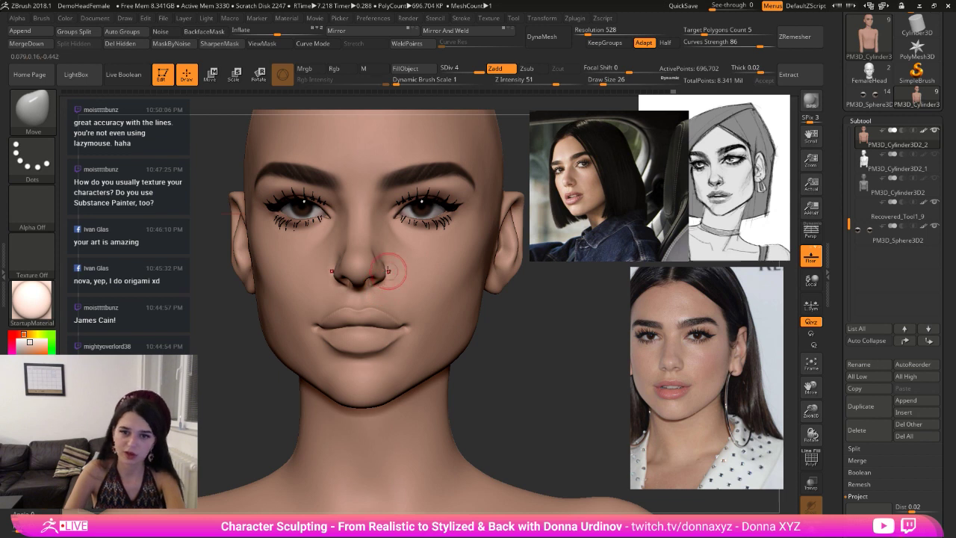
{"action": "key", "text": "bracketleft"}
{"action": "key", "text": "bracketleft"}
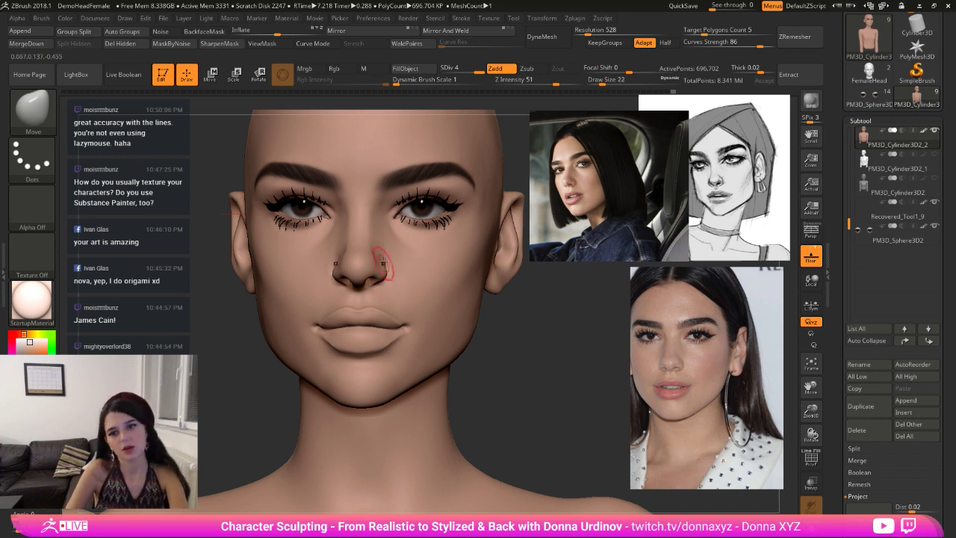
{"action": "key", "text": "shift"}
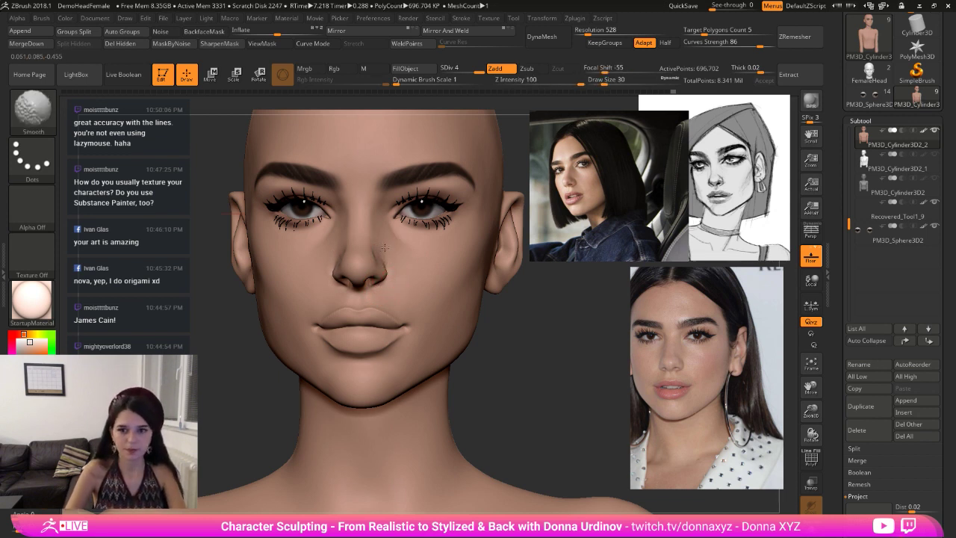
- Nudge the outer nostril wing with the Move brush at draw size 30, checking the nose against the portrait reference
{"action": "mouse_move", "coordinate": [493, 358]}
{"action": "left_mouse_down", "text": "alt"}
{"action": "mouse_move", "coordinate": [489, 280]}
{"action": "mouse_move", "coordinate": [492, 296]}
{"action": "left_mouse_up", "text": "alt"}
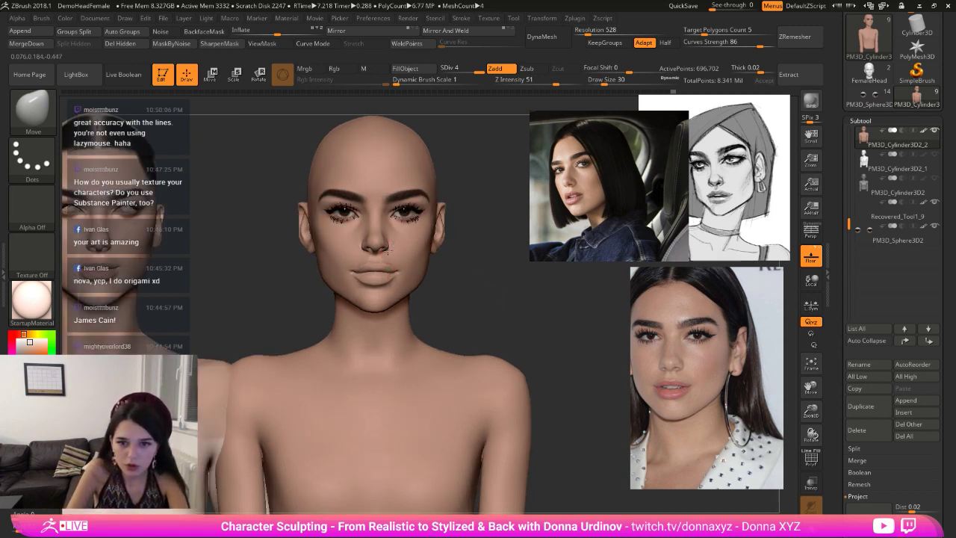
{"action": "left_click_drag", "start_coordinate": [387, 252], "coordinate": [389, 249]}
{"action": "left_click_drag", "start_coordinate": [472, 276], "coordinate": [507, 266]}
{"action": "key", "text": "b"}
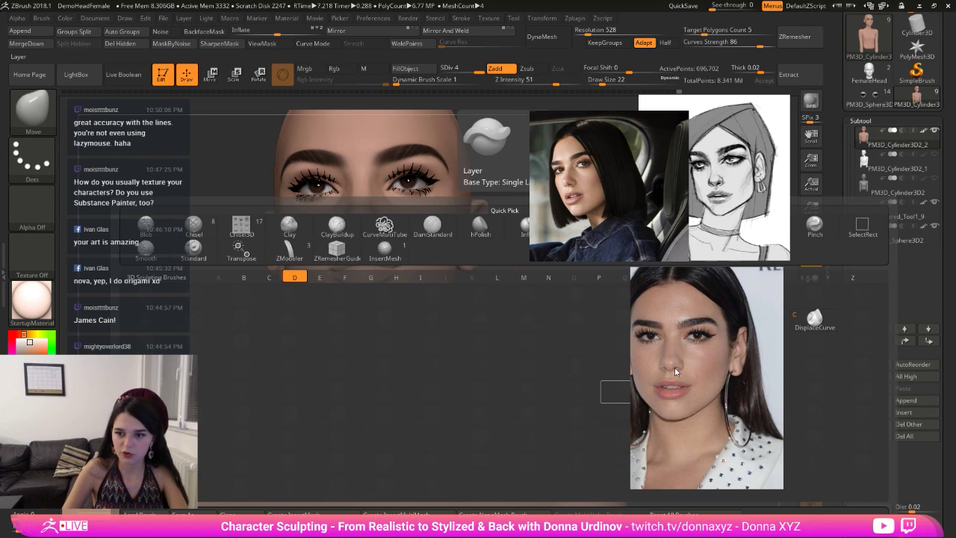
{"action": "left_click_drag", "start_coordinate": [515, 168], "coordinate": [533, 198], "text": "alt"}
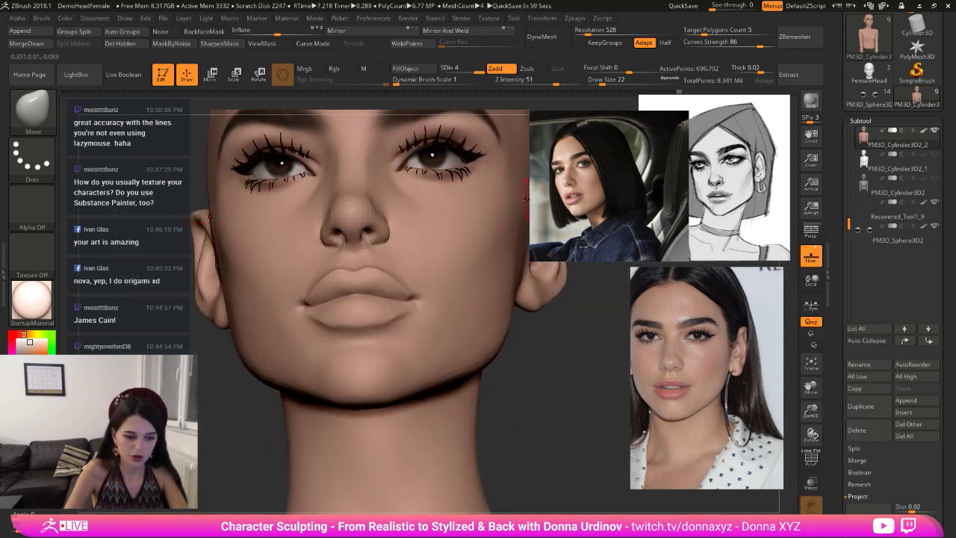
- Build up the nostril rims and base of the nose from below with ClayBuildup at draw sizes 14 and 10, and smooth the result
{"action": "key", "text": "b"}
{"action": "key", "text": "c"}
{"action": "key", "text": "b"}
{"action": "left_click_drag", "start_coordinate": [554, 333], "coordinate": [551, 320]}
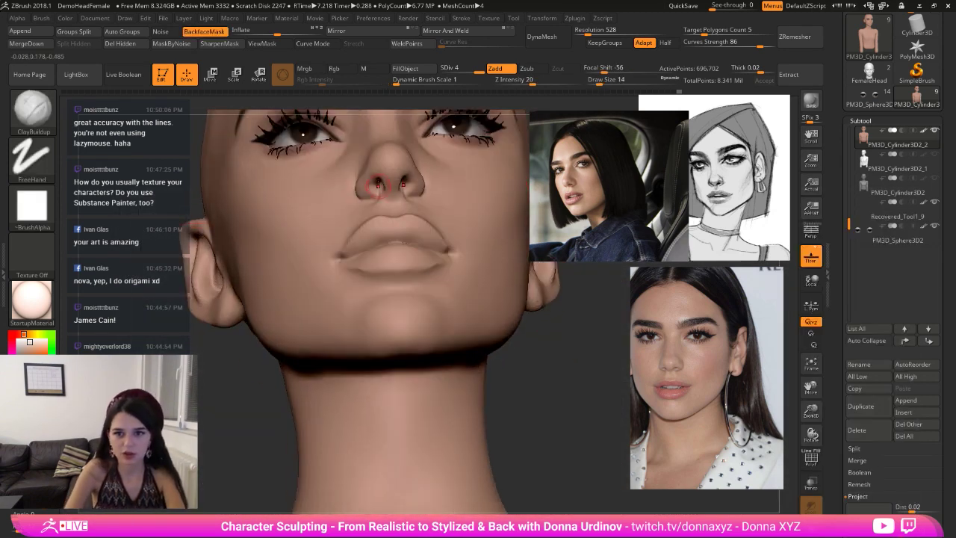
{"action": "key", "text": "bracketleft"}
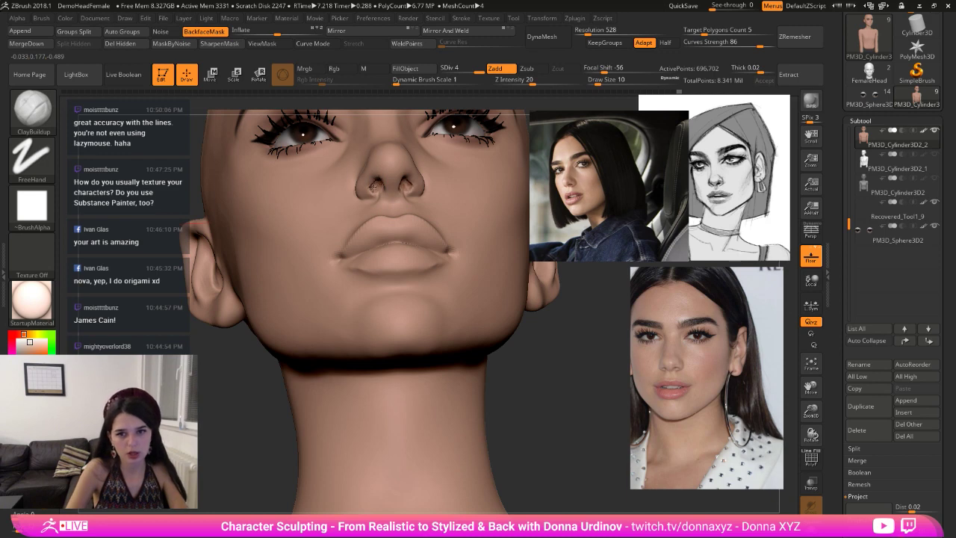
{"action": "left_click_drag", "start_coordinate": [374, 188], "coordinate": [375, 185], "text": "shift"}
{"action": "mouse_move", "coordinate": [560, 356]}
{"action": "left_mouse_down", "text": "shift"}
{"action": "mouse_move", "coordinate": [564, 395]}
{"action": "mouse_move", "coordinate": [513, 340]}
{"action": "mouse_move", "coordinate": [569, 374]}
{"action": "left_mouse_up", "text": "shift"}
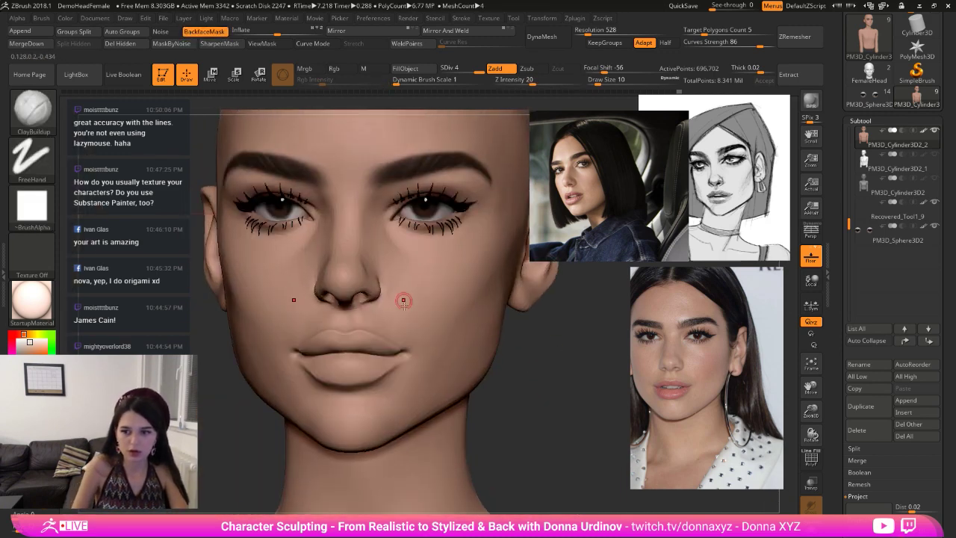
{"action": "key", "text": "shift"}
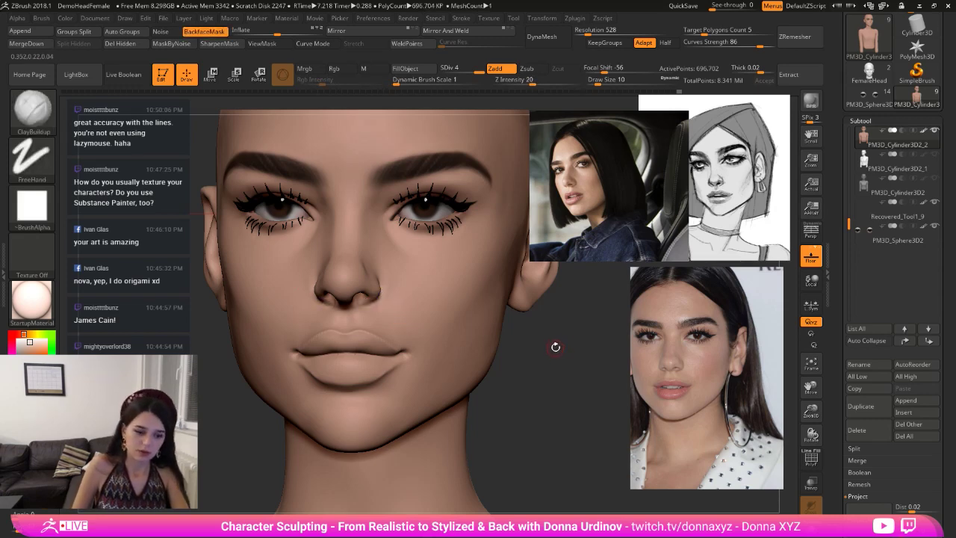
- Define the underside of the nostrils with DamStandard at draw size 18, and reshape their openings with the Move brush at draw size 18
{"action": "key", "text": "b"}
{"action": "key", "text": "d"}
{"action": "key", "text": "s"}
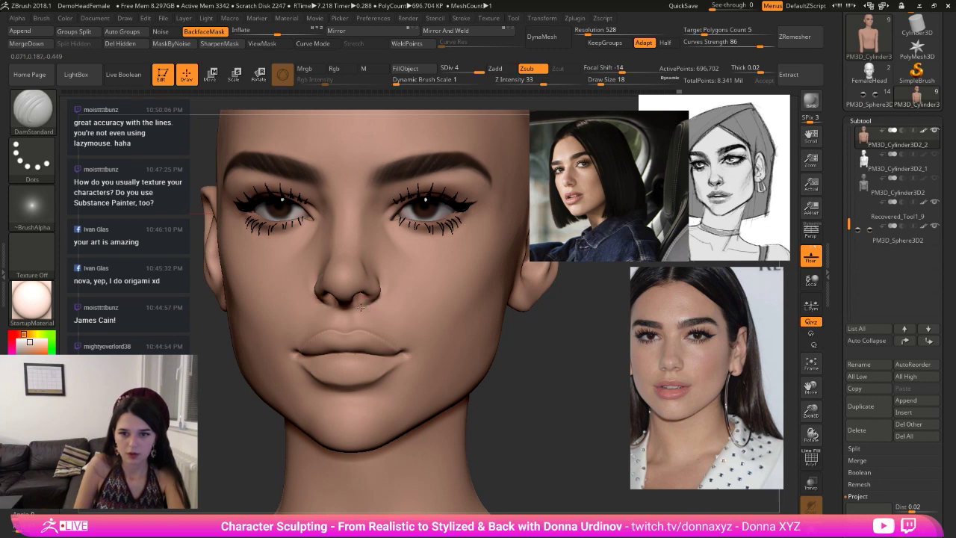
{"action": "left_click_drag", "start_coordinate": [576, 352], "coordinate": [566, 320]}
{"action": "key", "text": "b"}
{"action": "key", "text": "m"}
{"action": "key", "text": "v"}
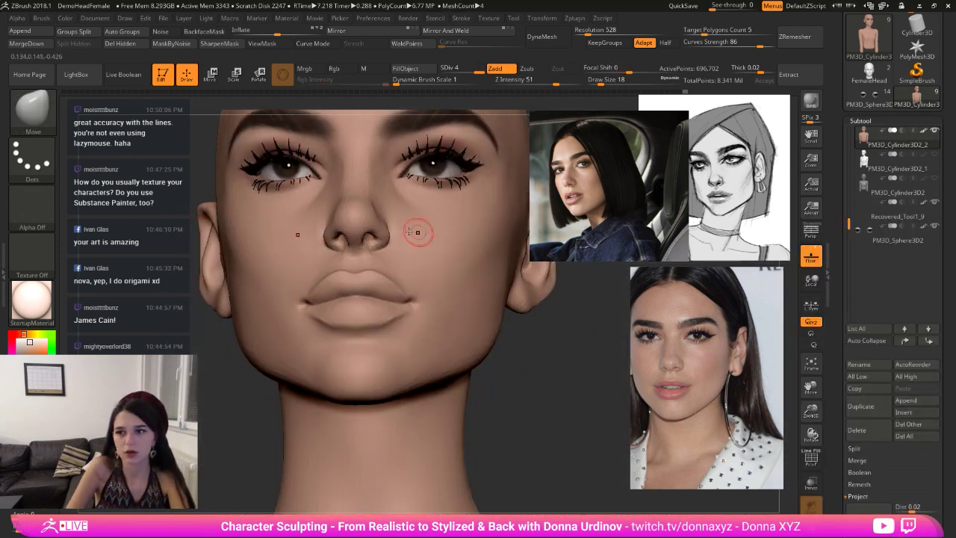
{"action": "left_click_drag", "start_coordinate": [366, 245], "coordinate": [376, 235]}
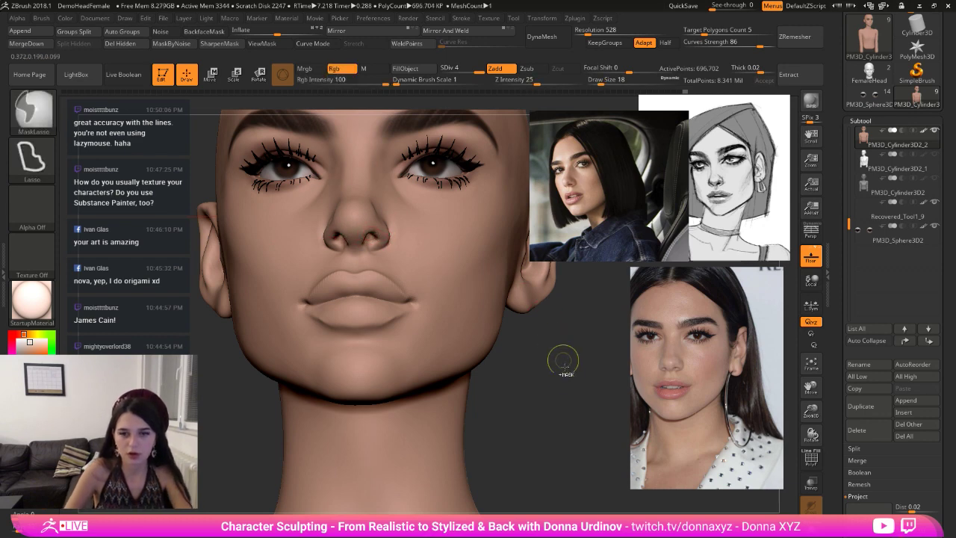
- Reshape the cheek and jaw contour with the Move brush at draw size 66, and smooth the cheek surface
{"action": "left_click_drag", "start_coordinate": [563, 362], "coordinate": [497, 319]}
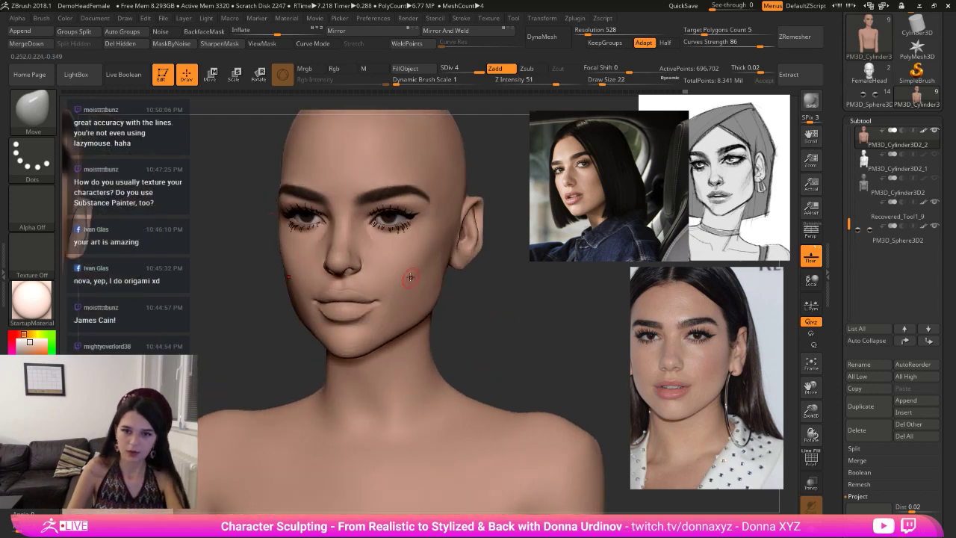
{"action": "key", "text": "bracketright"}
{"action": "key", "text": "bracketright"}
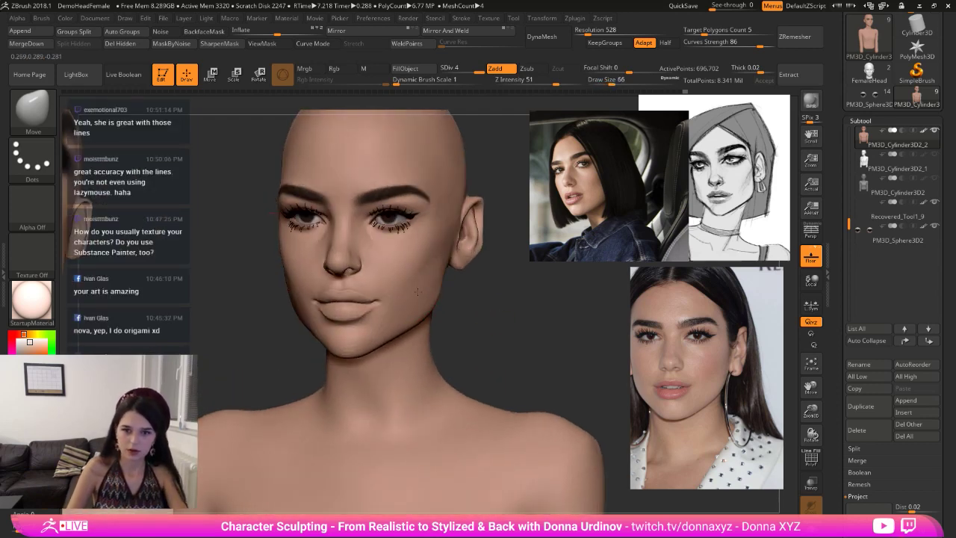
{"action": "left_click_drag", "start_coordinate": [423, 290], "coordinate": [418, 295]}
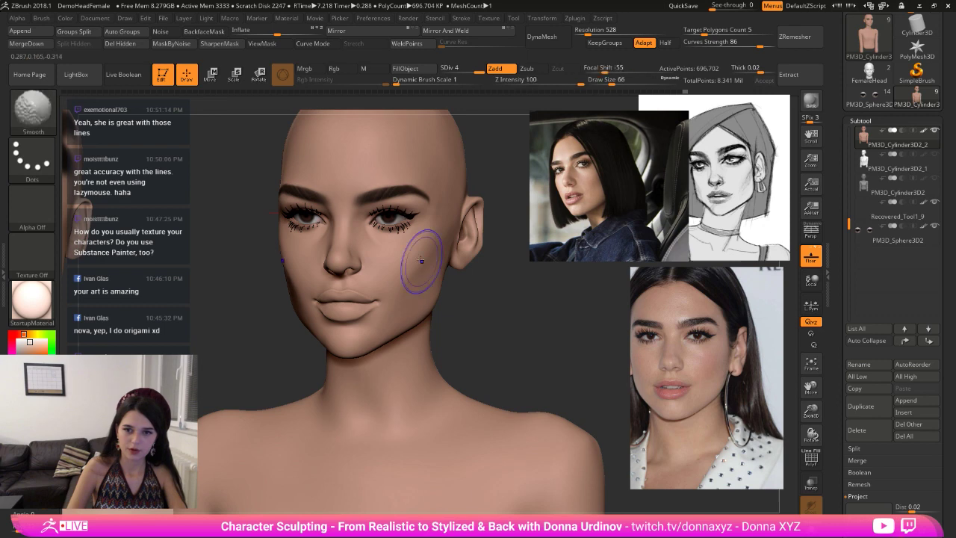
{"action": "mouse_move", "coordinate": [486, 303]}
{"action": "left_mouse_down", "text": "shift"}
{"action": "mouse_move", "coordinate": [494, 298]}
{"action": "mouse_move", "coordinate": [481, 300]}
{"action": "left_mouse_up", "text": "shift"}
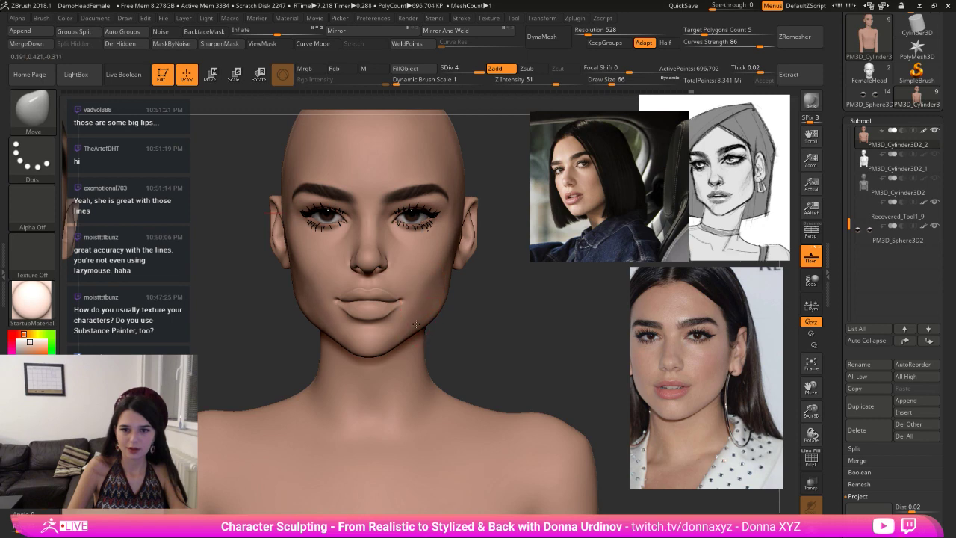
{"action": "left_click_drag", "start_coordinate": [496, 321], "coordinate": [461, 313]}
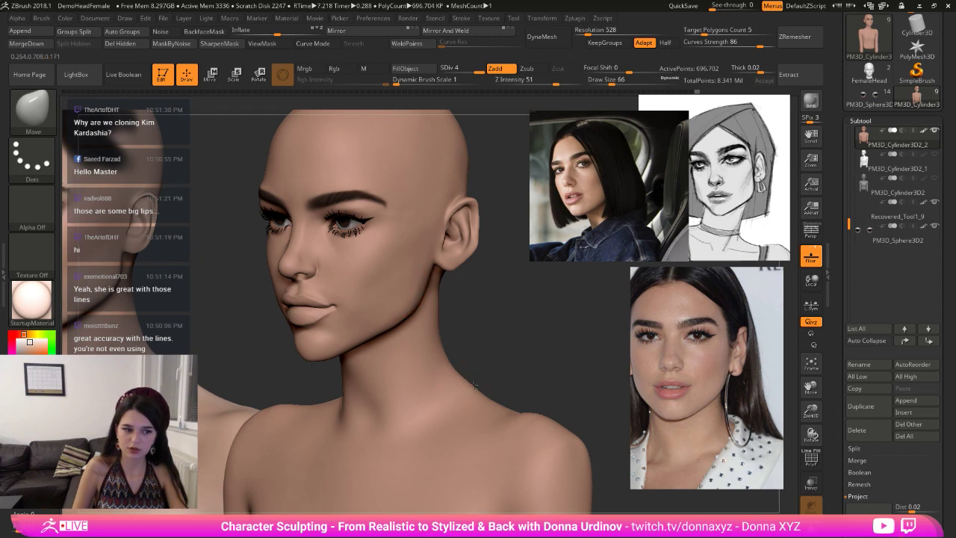
{"action": "key", "text": "shift"}
- Reshape the lower edge of the bottom lip from the front with the Move brush at draw size 34
{"action": "left_click_drag", "start_coordinate": [495, 350], "coordinate": [524, 348], "text": "shift"}
{"action": "key", "text": "["}
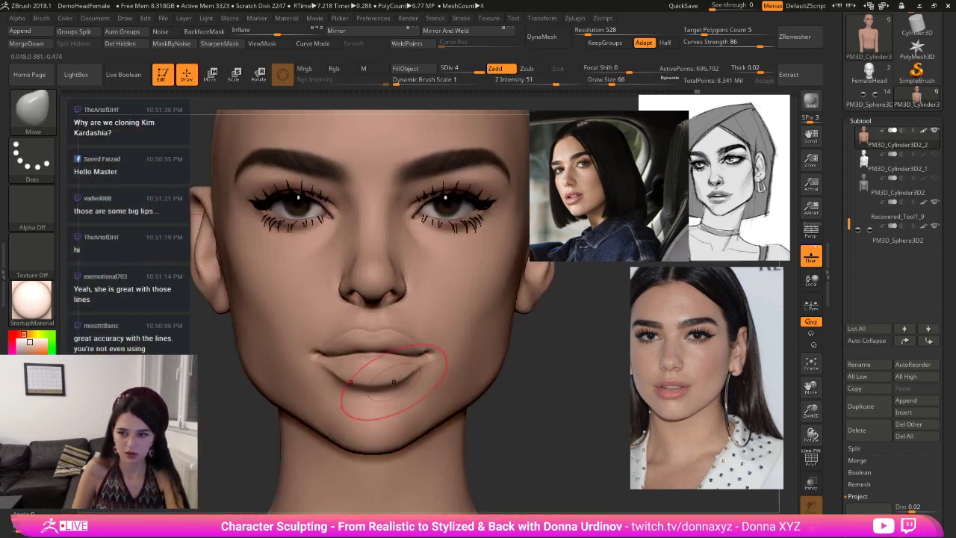
{"action": "key", "text": "["}
{"action": "key", "text": "["}
{"action": "key", "text": "["}
{"action": "key", "text": "["}
{"action": "key", "text": "["}
{"action": "key", "text": "["}
{"action": "key", "text": "["}
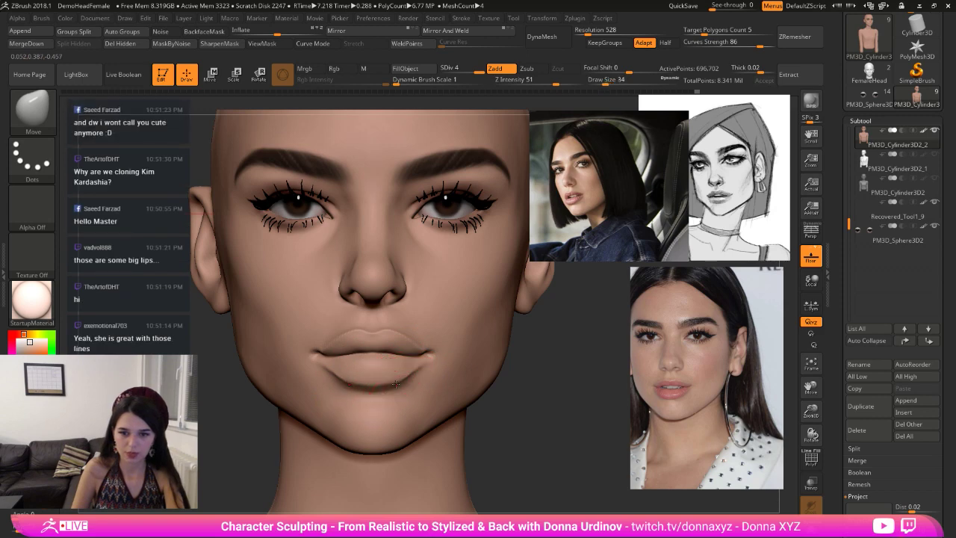
{"action": "left_click_drag", "start_coordinate": [388, 385], "coordinate": [377, 386]}
{"action": "left_click_drag", "start_coordinate": [403, 382], "coordinate": [397, 379]}
- Refine the outer part of the bottom lip with the Move brush at draw size 22, and smooth around the mouth corner
{"action": "key", "text": "bracketleft"}
{"action": "mouse_move", "coordinate": [398, 378]}
{"action": "right_mouse_down"}
{"action": "mouse_move", "coordinate": [467, 397]}
{"action": "mouse_move", "coordinate": [316, 389]}
{"action": "right_mouse_up"}
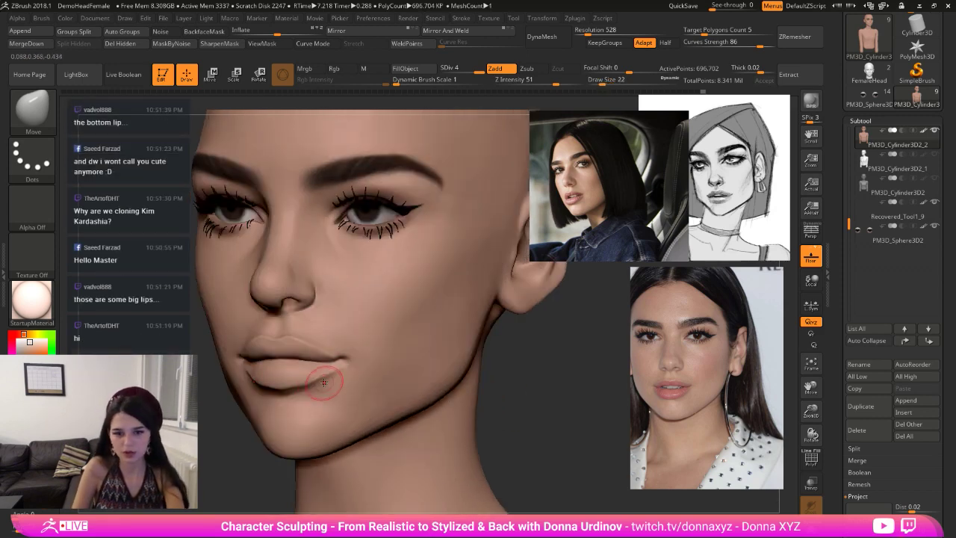
{"action": "key", "text": "shift"}
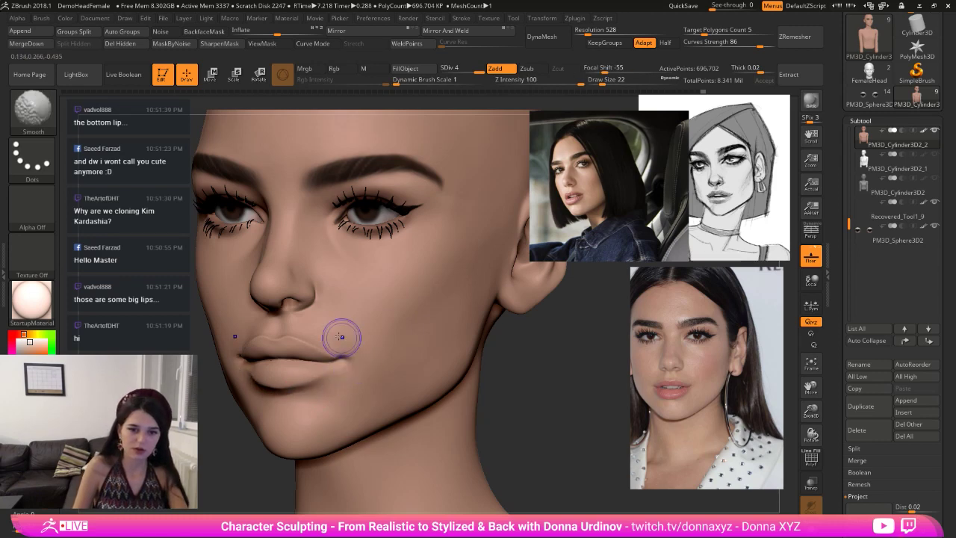
- Adjust the mouth corner and lip parting line with Move Topological at draw sizes 34 and 22, undoing one mouth-corner stroke
{"action": "mouse_move", "coordinate": [386, 352]}
{"action": "right_mouse_down"}
{"action": "mouse_move", "coordinate": [598, 380]}
{"action": "mouse_move", "coordinate": [570, 392]}
{"action": "mouse_move", "coordinate": [588, 395]}
{"action": "mouse_move", "coordinate": [443, 393]}
{"action": "right_mouse_up"}
{"action": "key", "text": "b"}
{"action": "key", "text": "m"}
{"action": "key", "text": "t"}
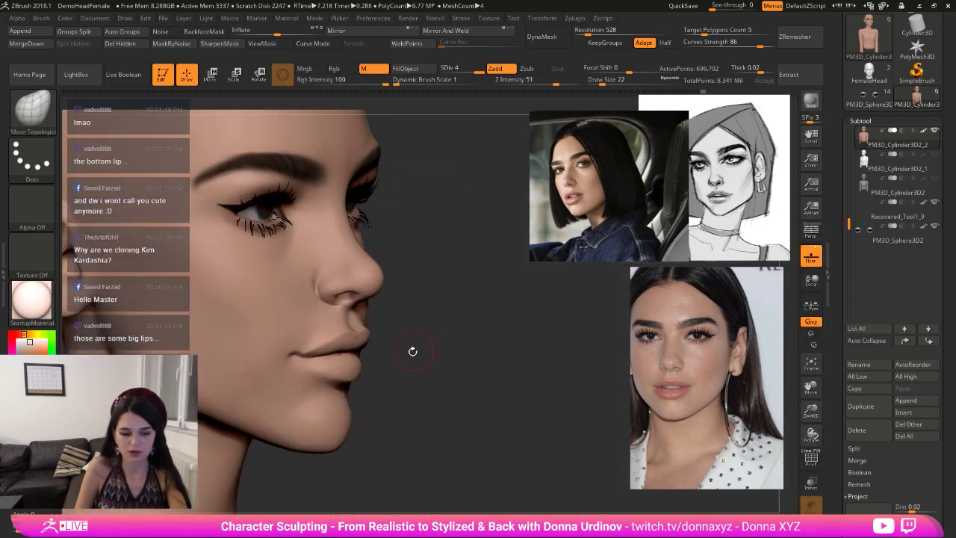
{"action": "key", "text": "bracketright"}
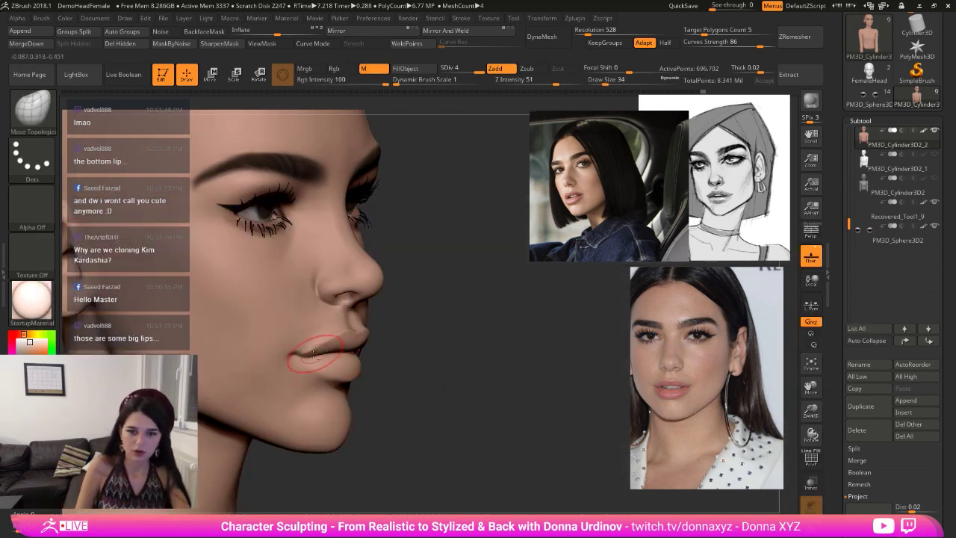
{"action": "left_click_drag", "start_coordinate": [312, 361], "coordinate": [309, 358]}
{"action": "key", "text": "ctrl+z"}
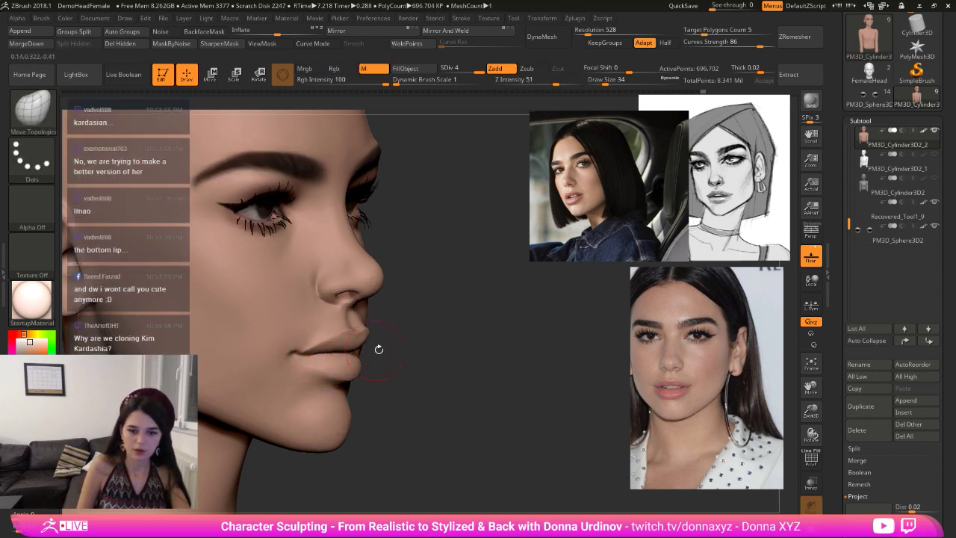
{"action": "left_click_drag", "start_coordinate": [390, 341], "coordinate": [287, 348]}
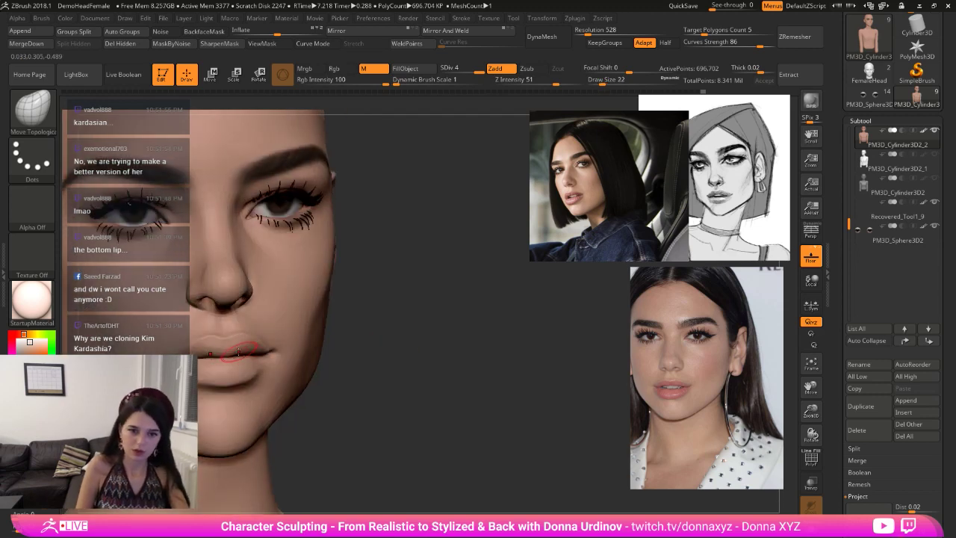
{"action": "left_click_drag", "start_coordinate": [344, 339], "coordinate": [318, 345]}
- Reposition the mouth corners in three-quarter view with Move Topological at draw sizes between 22 and 42
{"action": "left_click_drag", "start_coordinate": [456, 365], "coordinate": [490, 315]}
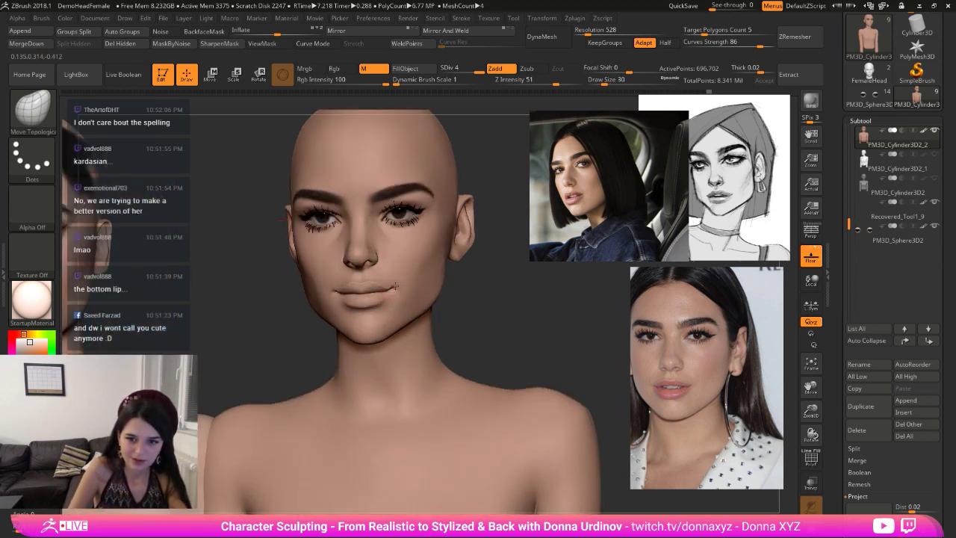
{"action": "left_click_drag", "start_coordinate": [489, 298], "coordinate": [385, 292]}
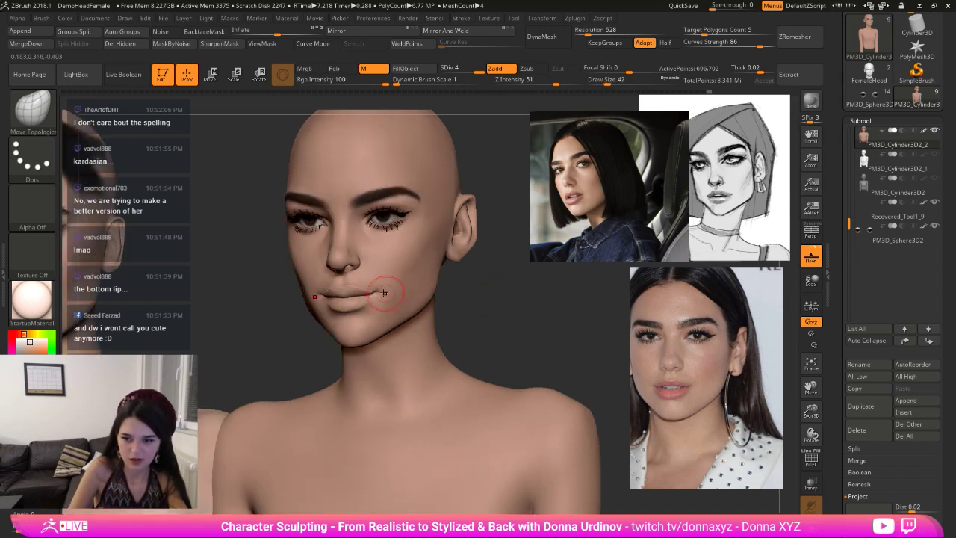
{"action": "key", "text": "bracketleft"}
{"action": "key", "text": "bracketleft"}
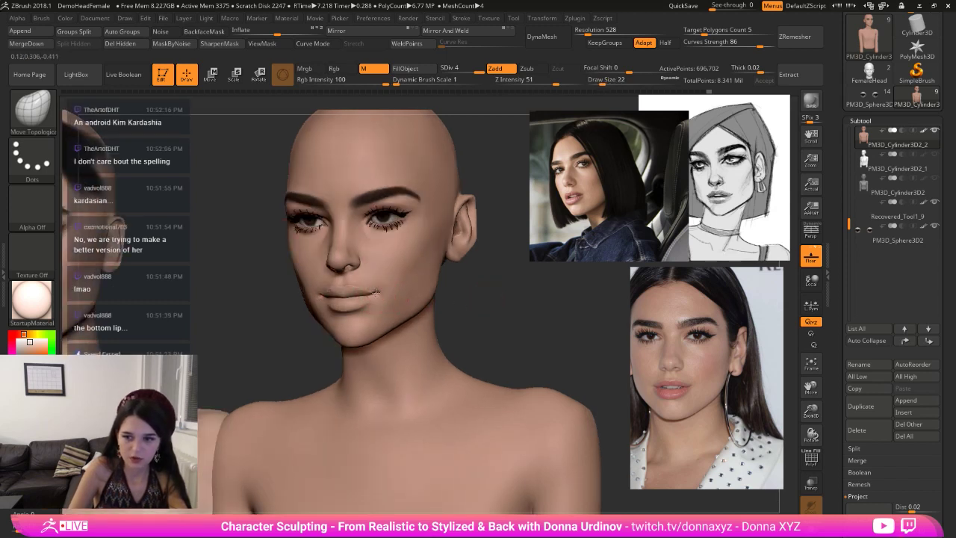
{"action": "left_click_drag", "start_coordinate": [528, 306], "coordinate": [531, 304]}
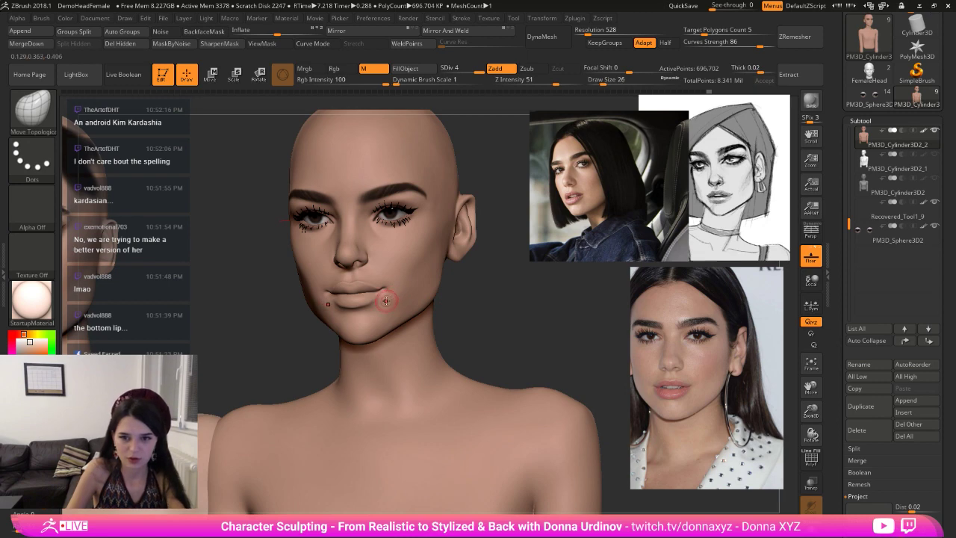
{"action": "key", "text": "bracketright"}
- Refine the parting line between the lips up close with Move Topological at draw size 9
{"action": "mouse_move", "coordinate": [544, 314]}
{"action": "left_mouse_down", "text": "alt"}
{"action": "mouse_move", "coordinate": [583, 394]}
{"action": "mouse_move", "coordinate": [579, 364]}
{"action": "mouse_move", "coordinate": [555, 393]}
{"action": "left_mouse_up", "text": "alt"}
{"action": "key", "text": "bracketleft"}
{"action": "key", "text": "bracketleft"}
{"action": "key", "text": "bracketleft"}
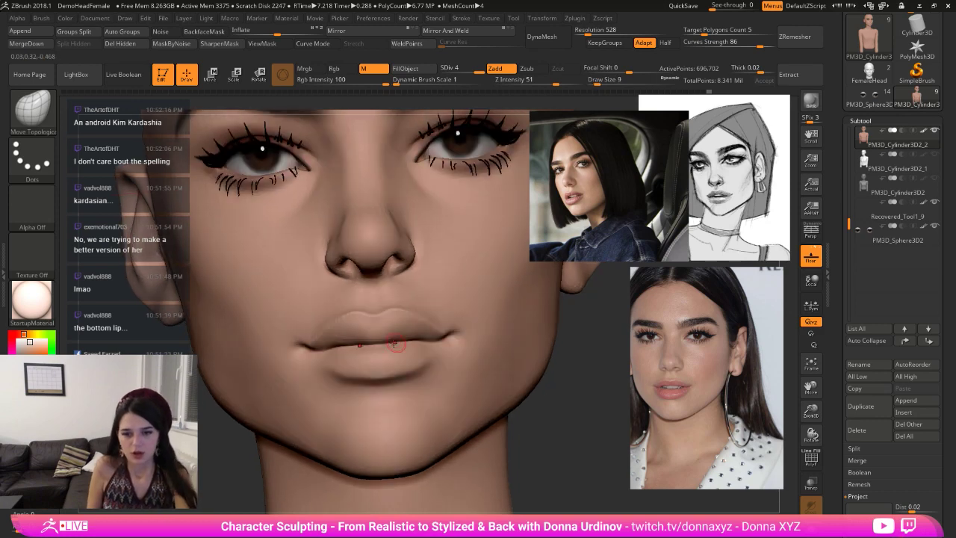
{"action": "key", "text": "shift"}
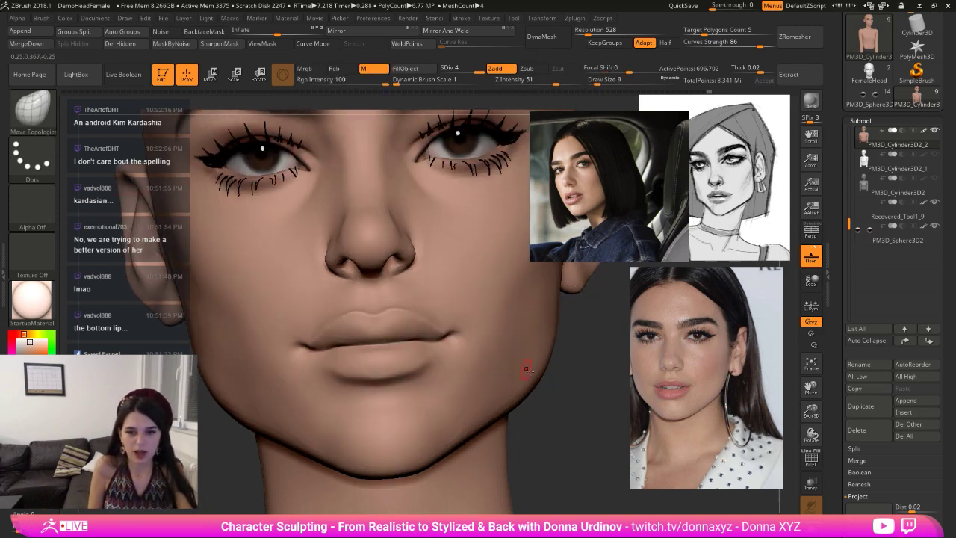
- Lasso-mask the parting line between the lips at draw size 6 and invert the mask to isolate that strip
{"action": "left_click_drag", "start_coordinate": [546, 399], "coordinate": [555, 408]}
{"action": "key", "text": "ctrl"}
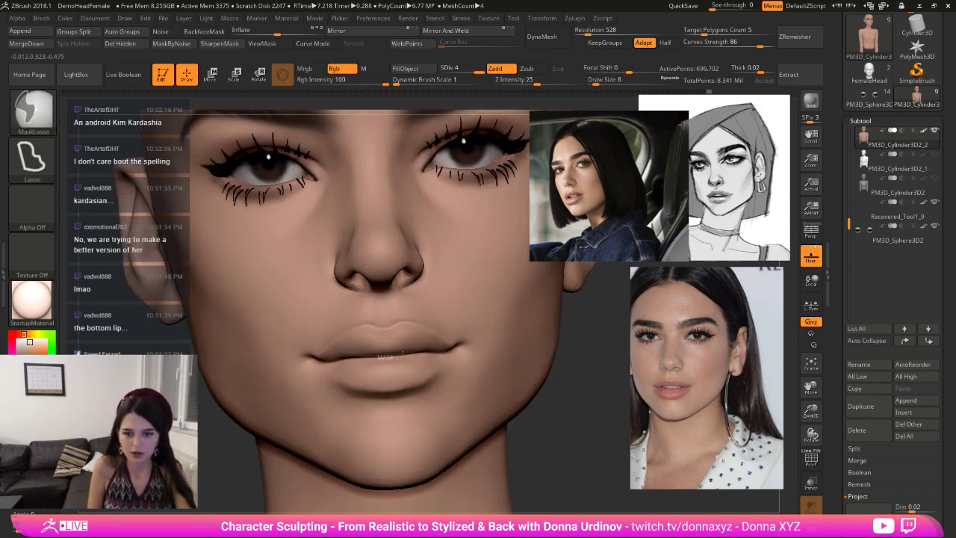
{"action": "mouse_move", "coordinate": [359, 358]}
{"action": "left_mouse_down", "text": "ctrl"}
{"action": "mouse_move", "coordinate": [396, 355]}
{"action": "mouse_move", "coordinate": [336, 359]}
{"action": "mouse_move", "coordinate": [345, 360]}
{"action": "left_mouse_up", "text": "ctrl"}
{"action": "left_click_drag", "start_coordinate": [564, 393], "coordinate": [573, 402], "text": "ctrl"}
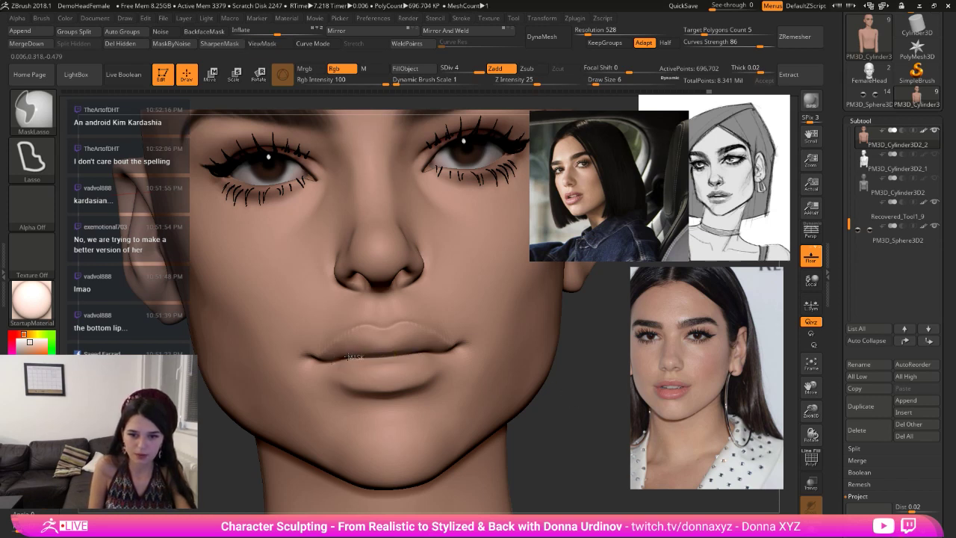
{"action": "mouse_move", "coordinate": [337, 357]}
{"action": "left_mouse_down", "text": "ctrl"}
{"action": "mouse_move", "coordinate": [389, 363]}
{"action": "mouse_move", "coordinate": [379, 360]}
{"action": "left_mouse_up", "text": "ctrl"}
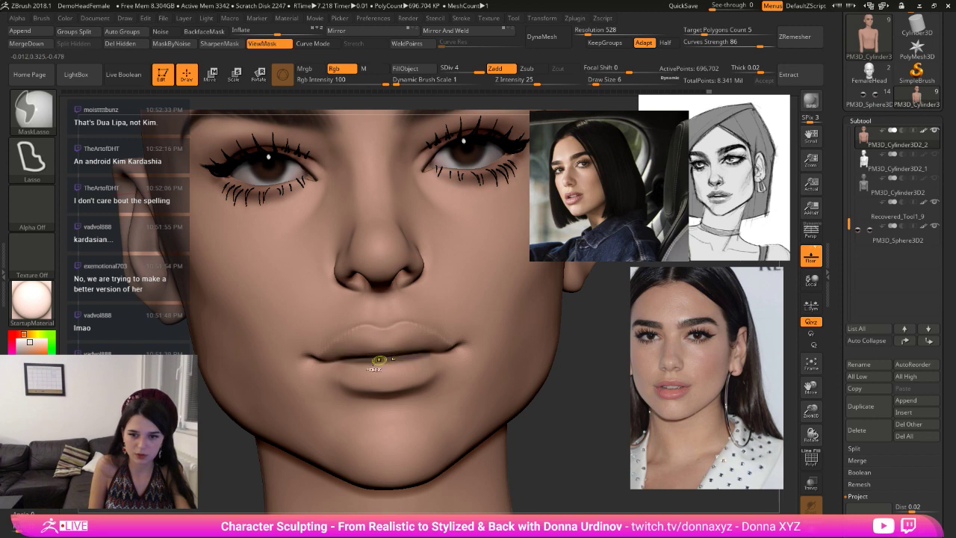
{"action": "key", "text": "ctrl+z"}
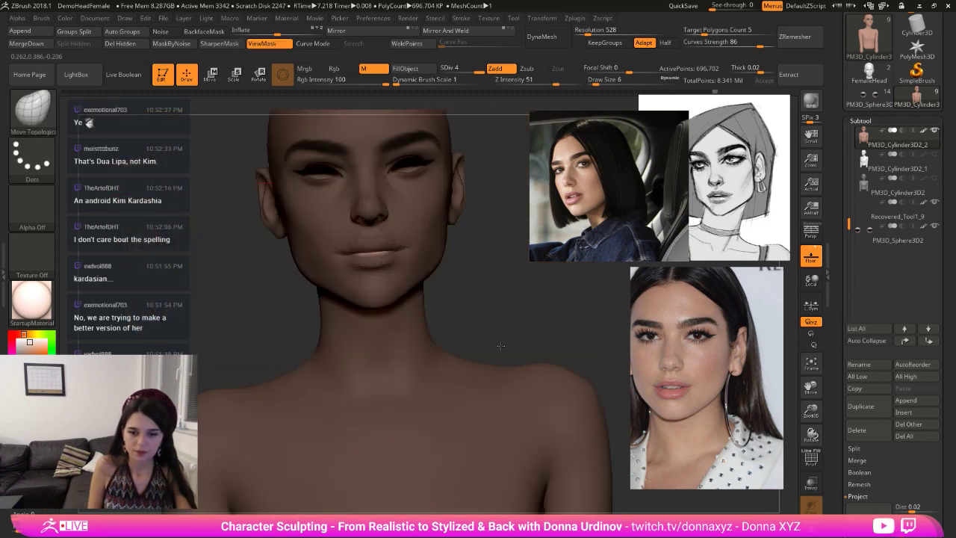
- Bring up the Move gizmo and centre it on the unmasked strip between the lips
{"action": "mouse_move", "coordinate": [501, 345]}
{"action": "left_mouse_down"}
{"action": "mouse_move", "coordinate": [523, 313]}
{"action": "mouse_move", "coordinate": [535, 254]}
{"action": "left_mouse_up"}
{"action": "key", "text": "w"}
{"action": "left_click_drag", "start_coordinate": [538, 287], "coordinate": [424, 399], "text": "alt"}
{"action": "left_click_drag", "start_coordinate": [431, 219], "coordinate": [399, 219]}
{"action": "left_click_drag", "start_coordinate": [522, 247], "coordinate": [444, 264]}
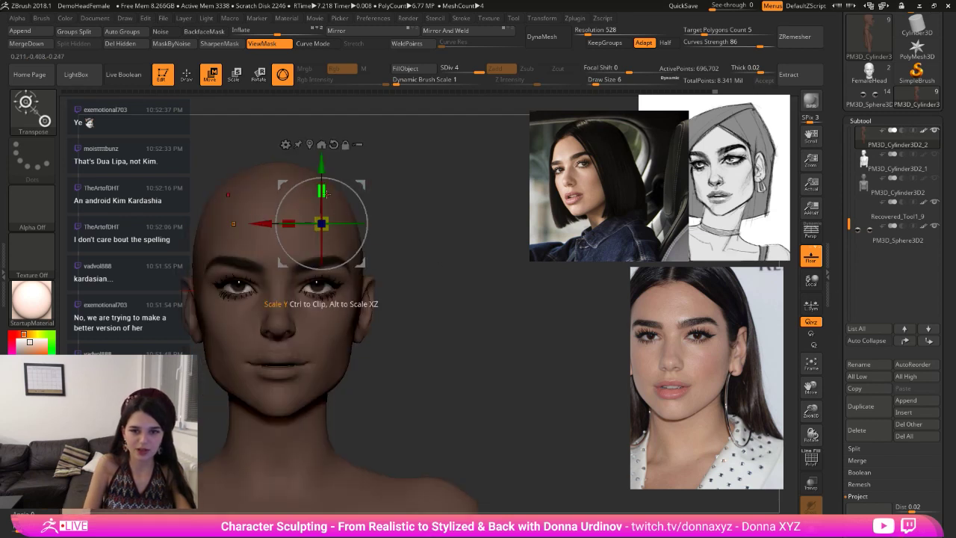
{"action": "left_click", "coordinate": [321, 144]}
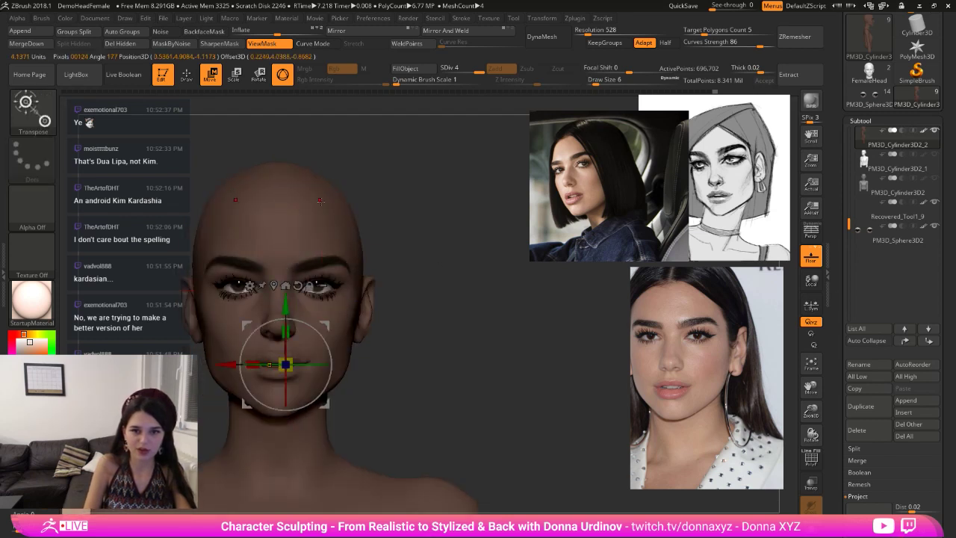
{"action": "left_click_drag", "start_coordinate": [455, 287], "coordinate": [415, 290]}
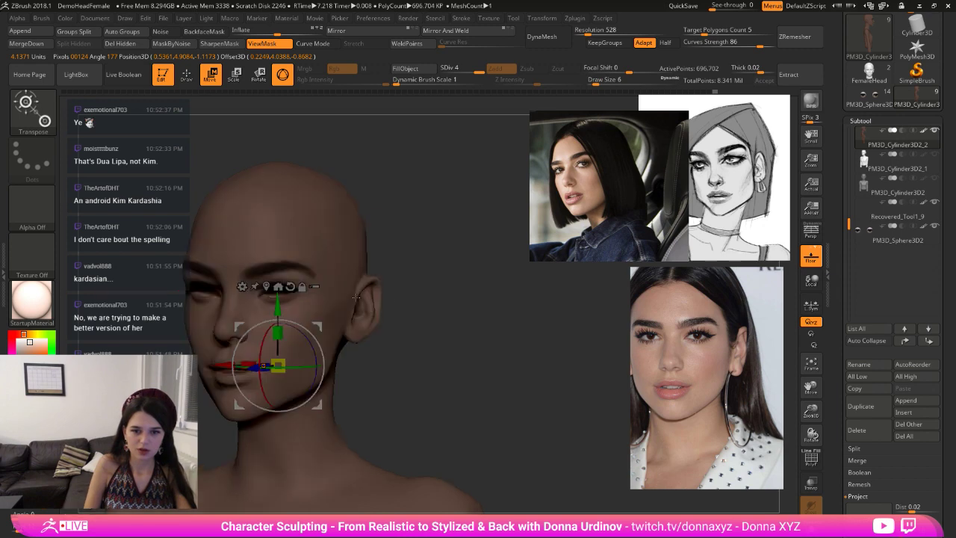
- Invert the mask, refine it with the lasso along the lip parting line near the mouth corner, and invert it back
{"action": "left_click", "coordinate": [187, 75]}
{"action": "mouse_move", "coordinate": [429, 355]}
{"action": "left_mouse_down", "text": "alt"}
{"action": "mouse_move", "coordinate": [460, 293]}
{"action": "mouse_move", "coordinate": [514, 376]}
{"action": "mouse_move", "coordinate": [553, 381]}
{"action": "left_mouse_up", "text": "alt"}
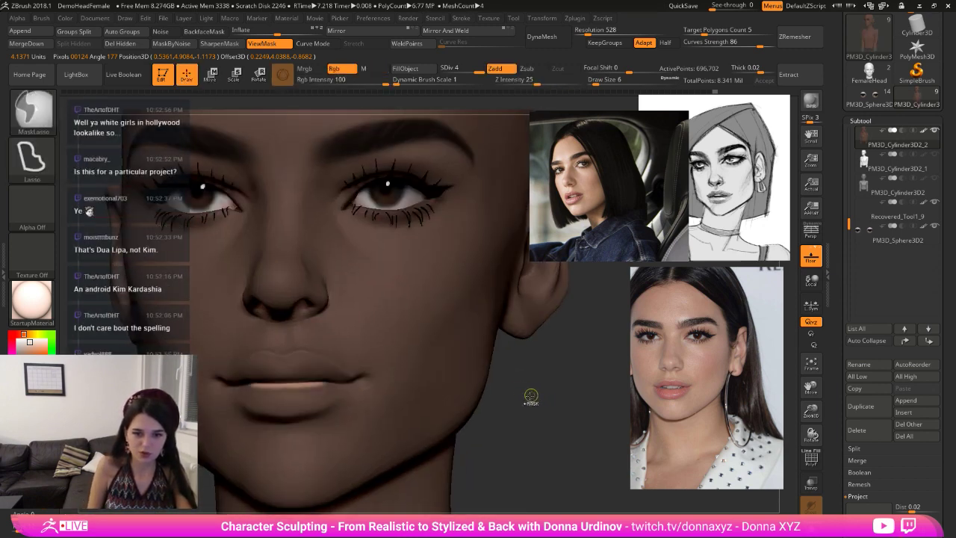
{"action": "left_click", "coordinate": [531, 395], "text": "ctrl"}
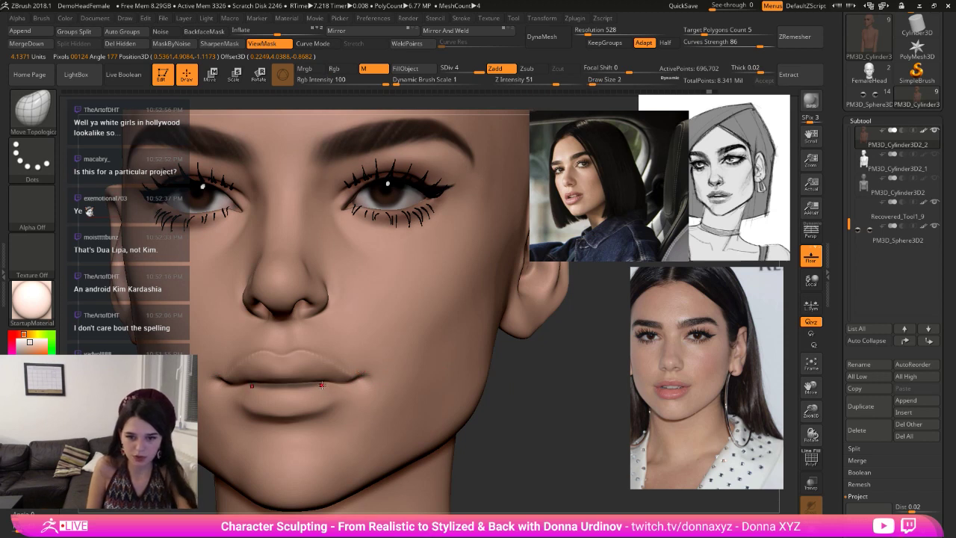
{"action": "key", "text": "ctrl"}
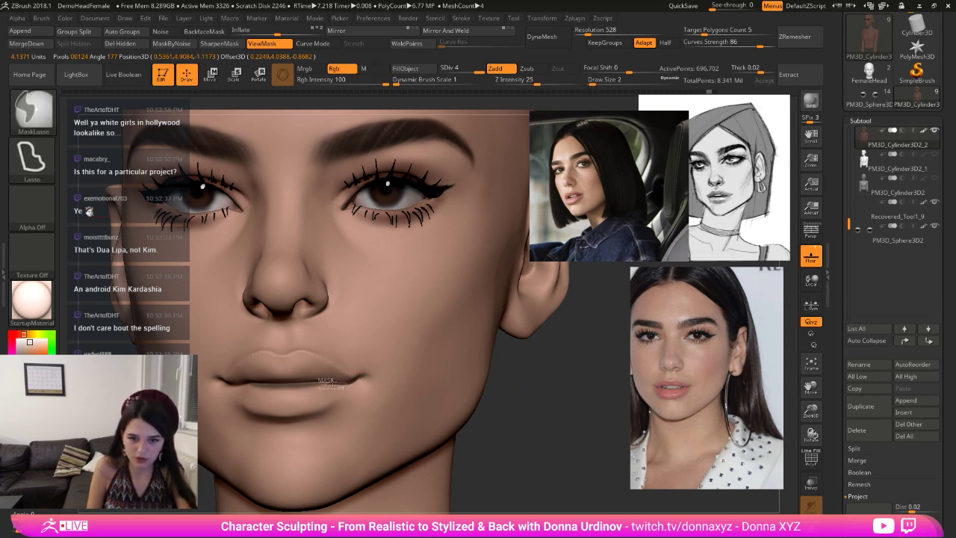
{"action": "mouse_move", "coordinate": [328, 379]}
{"action": "left_mouse_down", "text": "ctrl"}
{"action": "mouse_move", "coordinate": [342, 383]}
{"action": "mouse_move", "coordinate": [334, 388]}
{"action": "left_mouse_up", "text": "ctrl"}
{"action": "mouse_move", "coordinate": [537, 393]}
{"action": "left_mouse_down"}
{"action": "mouse_move", "coordinate": [478, 396]}
{"action": "mouse_move", "coordinate": [490, 366]}
{"action": "mouse_move", "coordinate": [442, 340]}
{"action": "left_mouse_up"}
{"action": "key", "text": "ctrl"}
{"action": "left_click", "coordinate": [487, 363], "text": "ctrl"}
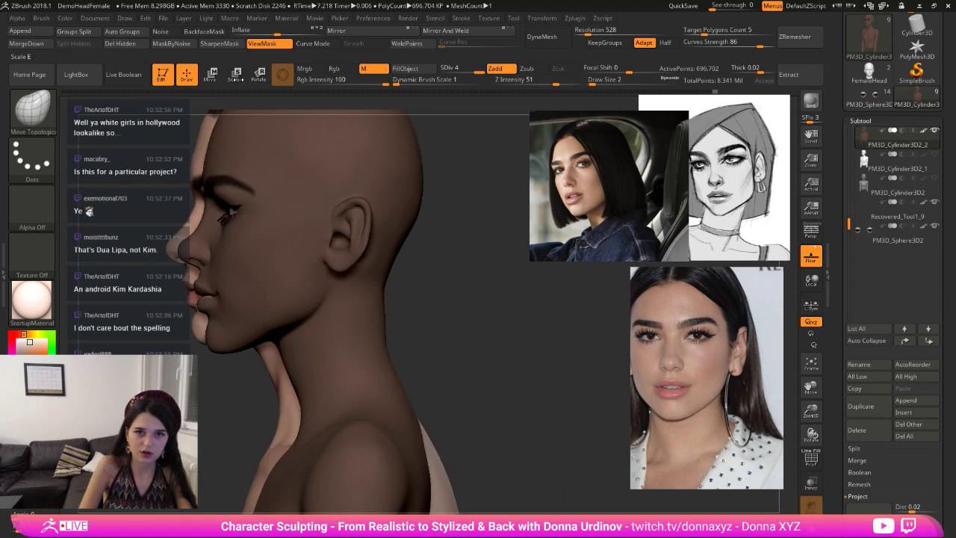
- Centre the Move gizmo on the unmasked lip strip in side view and push the strip back into the mouth
{"action": "left_click", "coordinate": [211, 73]}
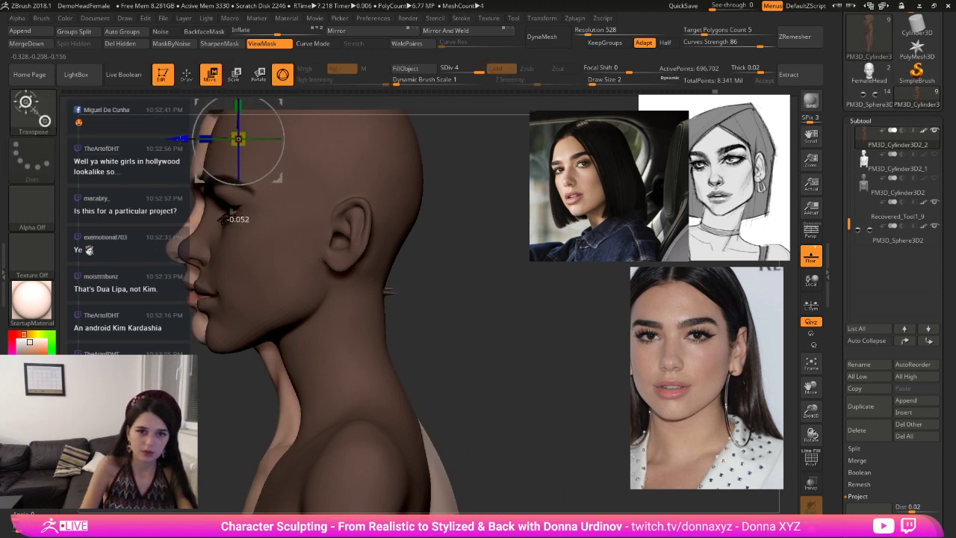
{"action": "left_click_drag", "start_coordinate": [180, 139], "coordinate": [176, 139]}
{"action": "key", "text": "ctrl+z"}
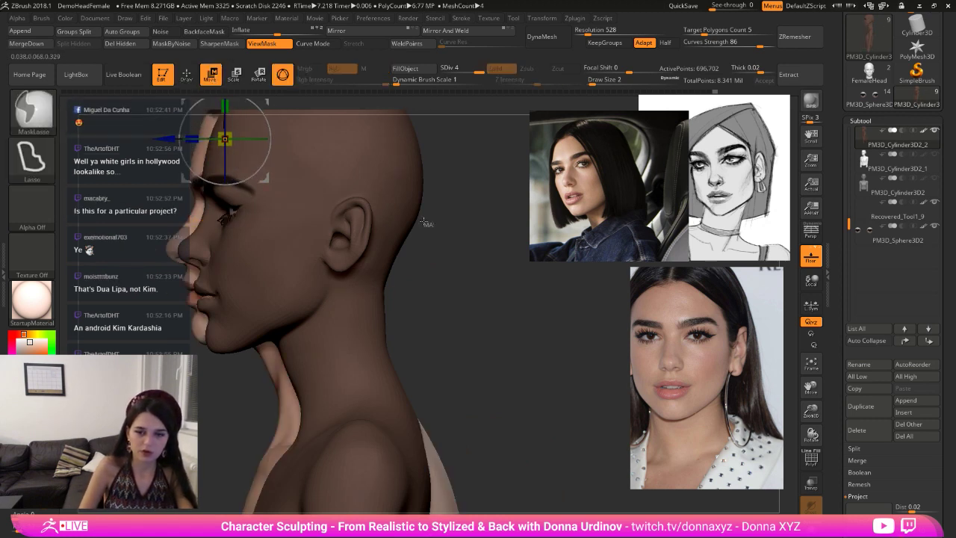
{"action": "mouse_move", "coordinate": [424, 222]}
{"action": "left_mouse_down", "text": "ctrl"}
{"action": "mouse_move", "coordinate": [486, 314]}
{"action": "mouse_move", "coordinate": [419, 228]}
{"action": "mouse_move", "coordinate": [413, 356]}
{"action": "left_mouse_up", "text": "ctrl"}
{"action": "left_click", "coordinate": [218, 164]}
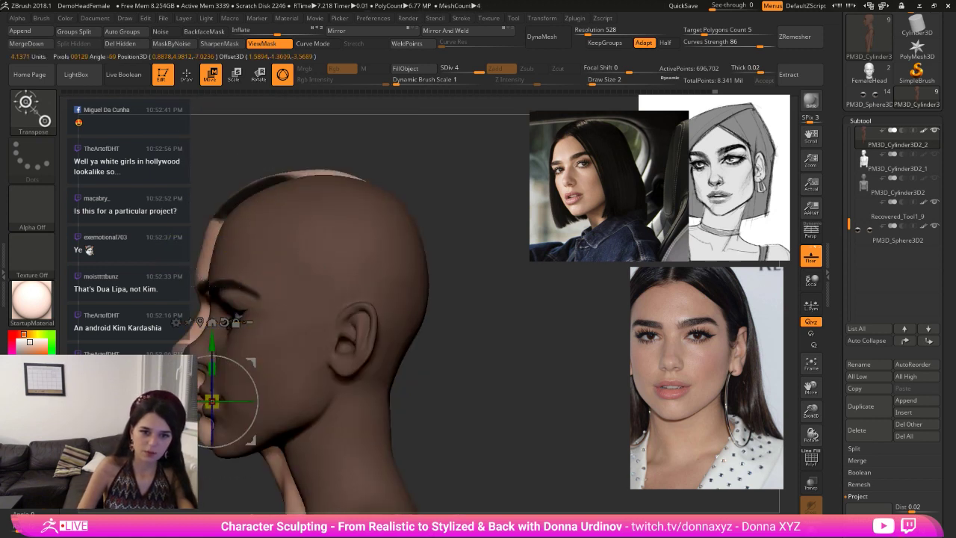
{"action": "left_click_drag", "start_coordinate": [212, 401], "coordinate": [224, 401]}
- Stretch the unmasked strip between the lips vertically with the gizmo in front view, then clear the mask
{"action": "left_click_drag", "start_coordinate": [473, 390], "coordinate": [493, 388], "text": "shift"}
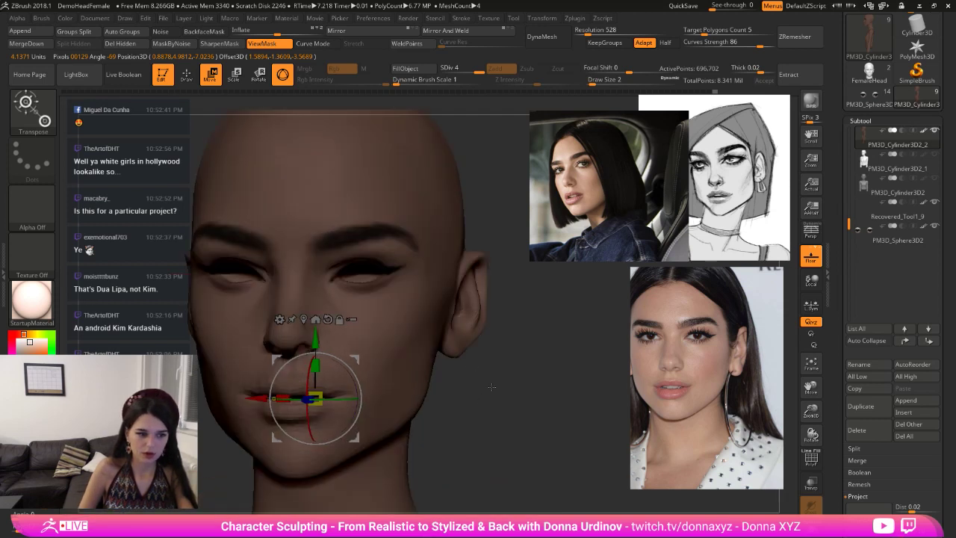
{"action": "left_click_drag", "start_coordinate": [315, 368], "coordinate": [317, 346]}
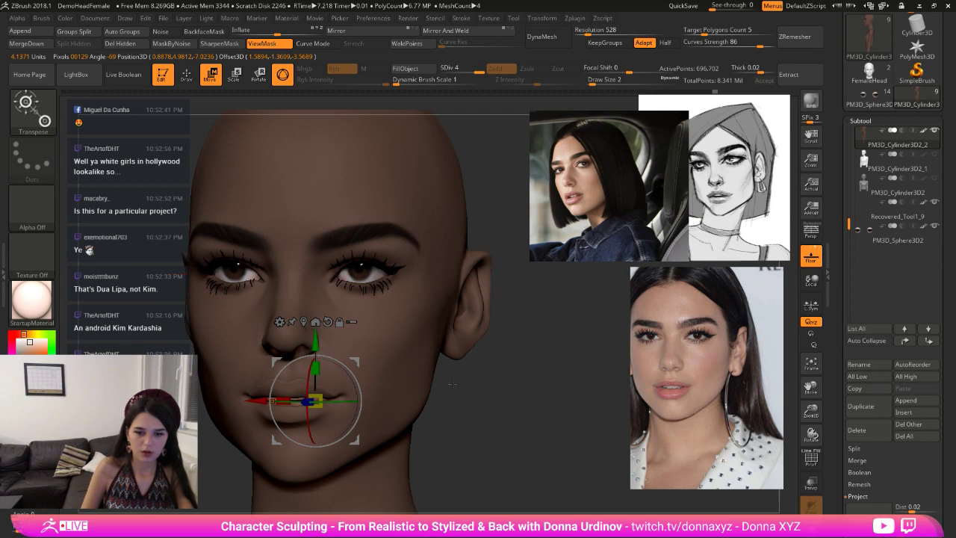
{"action": "left_click_drag", "start_coordinate": [499, 396], "coordinate": [451, 399]}
{"action": "left_click_drag", "start_coordinate": [117, 397], "coordinate": [168, 373], "text": "alt"}
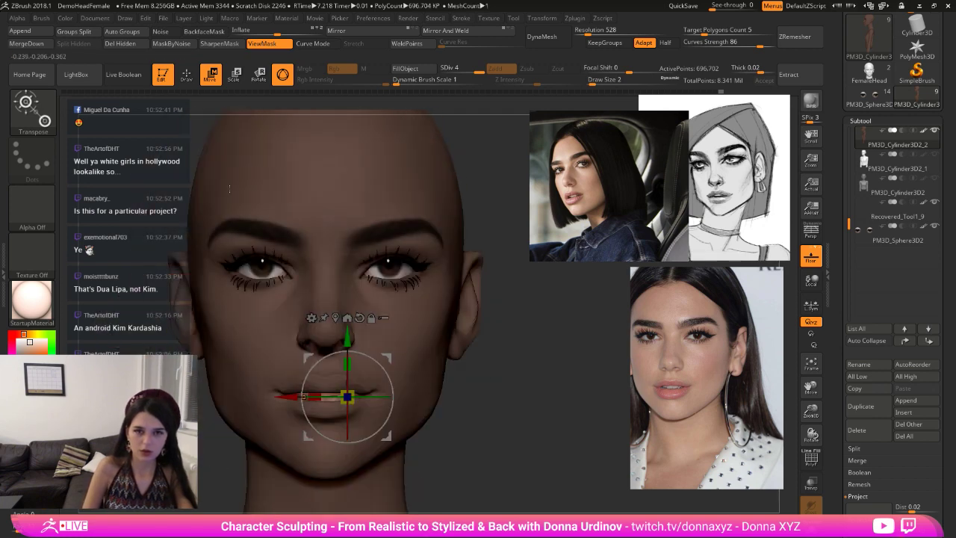
{"action": "left_click", "coordinate": [186, 75]}
{"action": "mouse_move", "coordinate": [525, 388]}
{"action": "left_mouse_down"}
{"action": "mouse_move", "coordinate": [493, 397]}
{"action": "mouse_move", "coordinate": [494, 382]}
{"action": "left_mouse_up"}
{"action": "left_click", "coordinate": [235, 75]}
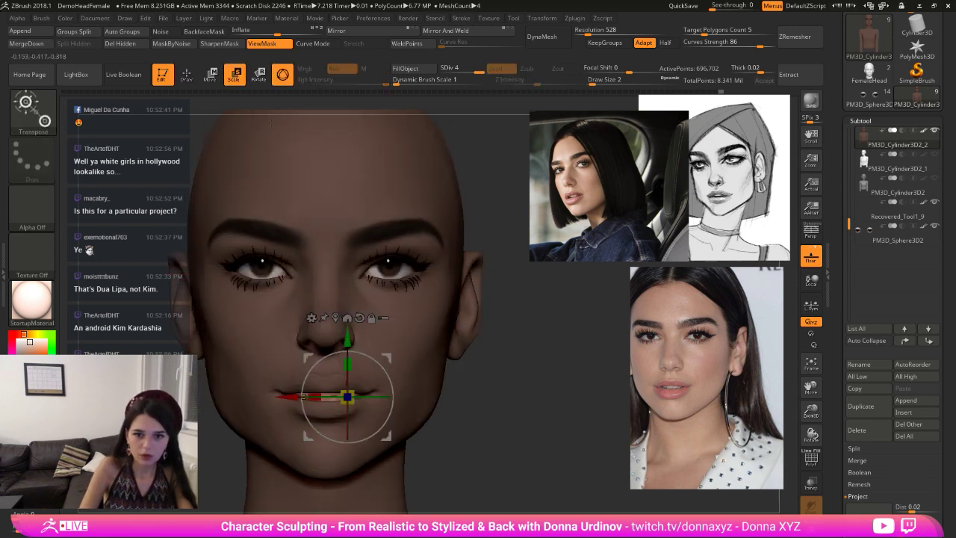
{"action": "left_click_drag", "start_coordinate": [349, 355], "coordinate": [348, 363]}
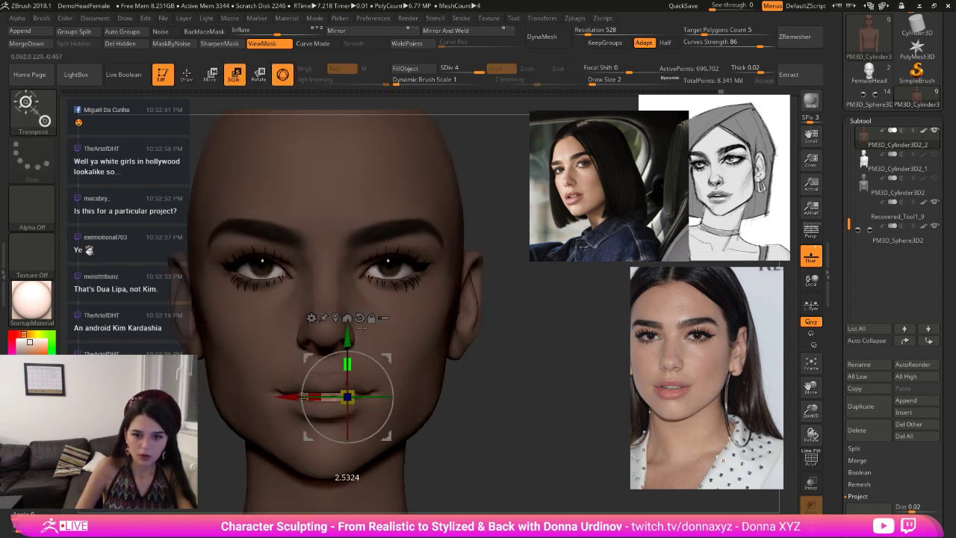
{"action": "left_click_drag", "start_coordinate": [362, 328], "coordinate": [363, 330]}
{"action": "mouse_move", "coordinate": [486, 358]}
{"action": "left_mouse_down"}
{"action": "mouse_move", "coordinate": [456, 363]}
{"action": "mouse_move", "coordinate": [465, 379]}
{"action": "mouse_move", "coordinate": [450, 381]}
{"action": "mouse_move", "coordinate": [499, 399]}
{"action": "left_mouse_up"}
{"action": "key", "text": "q"}
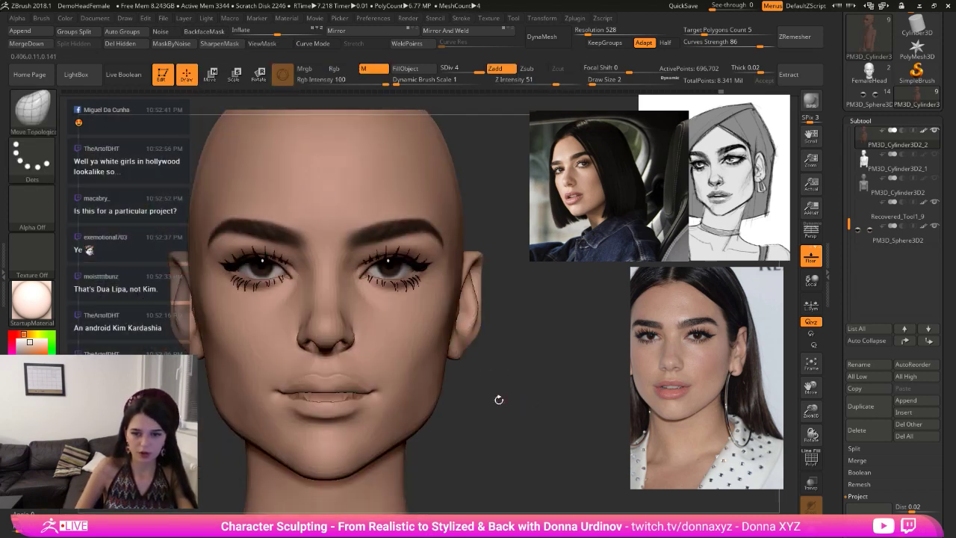
- Isolate the lower mouth area with an inverted mask, shift it vertically with the Move gizmo, and clear the mask
{"action": "key", "text": "bracketright"}
{"action": "key", "text": "bracketright"}
{"action": "key", "text": "bracketright"}
{"action": "key", "text": "bracketright"}
{"action": "key", "text": "bracketright"}
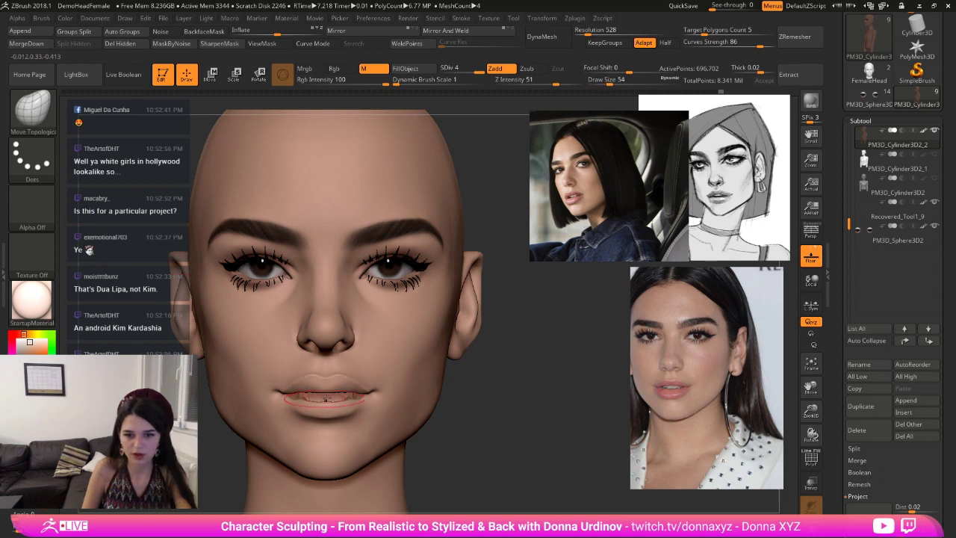
{"action": "mouse_move", "coordinate": [469, 406]}
{"action": "left_mouse_down"}
{"action": "mouse_move", "coordinate": [535, 400]}
{"action": "mouse_move", "coordinate": [465, 391]}
{"action": "left_mouse_up"}
{"action": "left_click", "coordinate": [509, 411], "text": "ctrl"}
{"action": "left_click", "coordinate": [210, 76]}
{"action": "left_click_drag", "start_coordinate": [423, 360], "coordinate": [422, 362]}
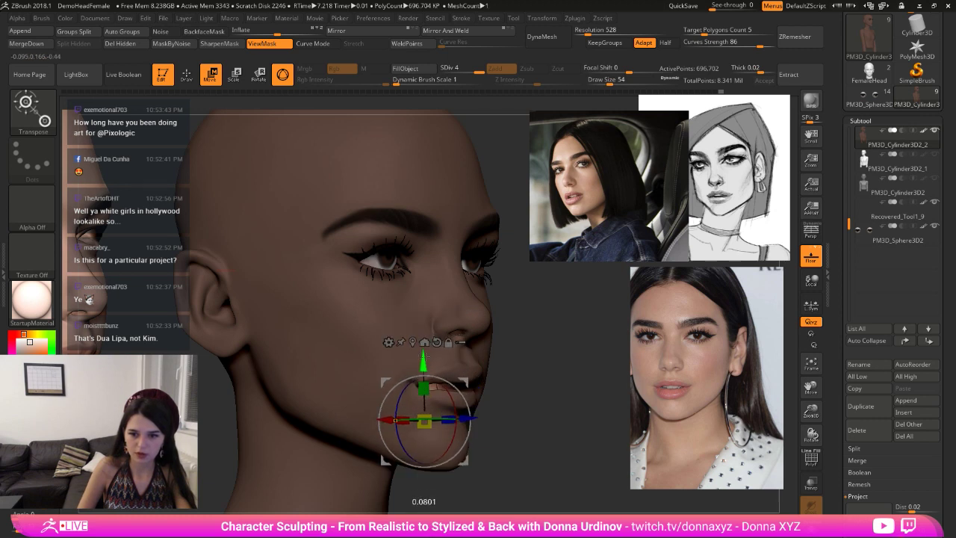
{"action": "left_click_drag", "start_coordinate": [551, 355], "coordinate": [515, 403]}
{"action": "key", "text": "q"}
{"action": "left_click_drag", "start_coordinate": [539, 412], "coordinate": [519, 375]}
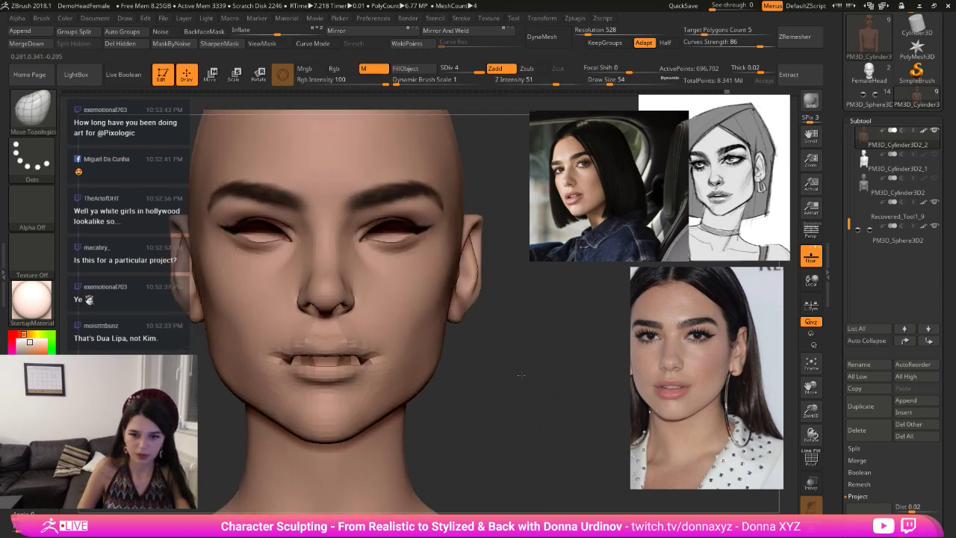
- Touch up the mouth corner with the Inflat brush at draw size 54, then select the ClayBuildup brush
{"action": "key", "text": "b"}
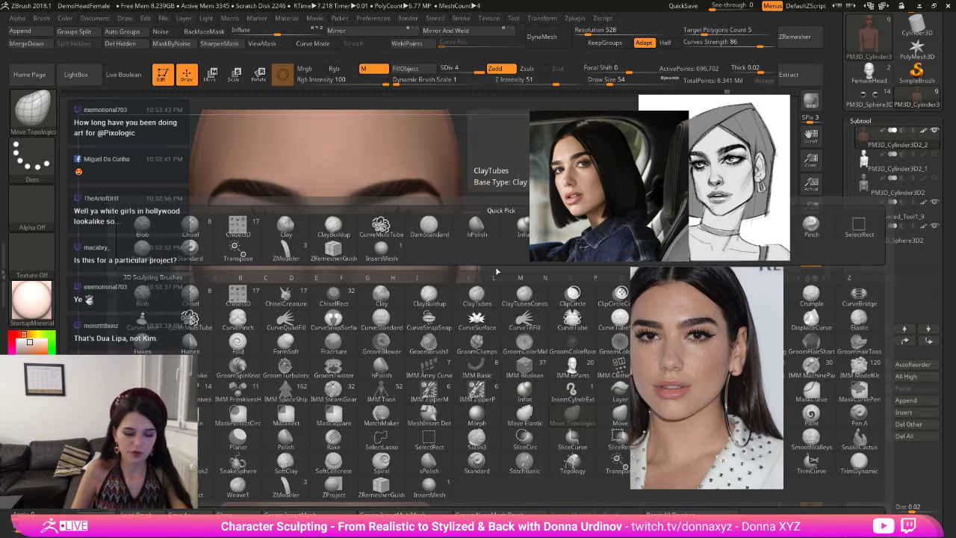
{"action": "key", "text": "m"}
{"action": "key", "text": "t"}
{"action": "key", "text": "b"}
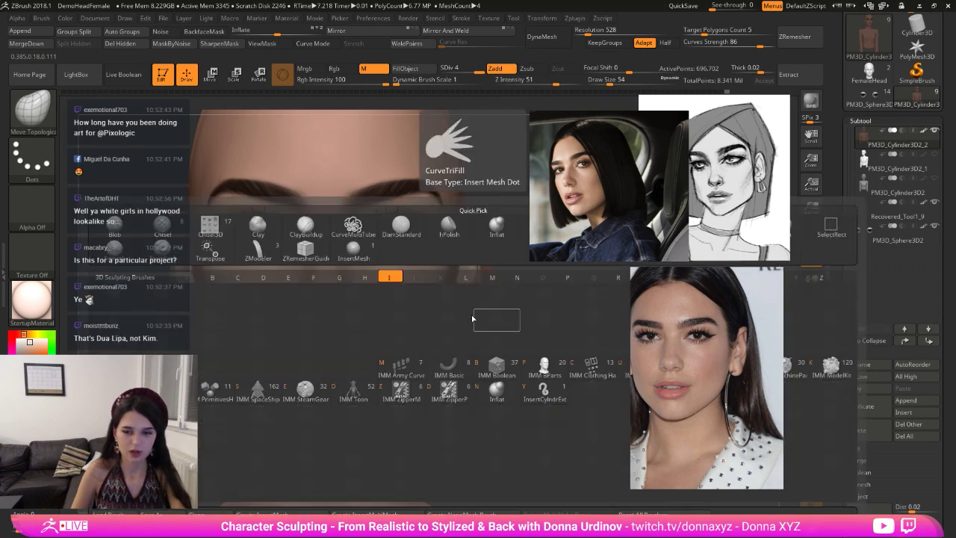
{"action": "key", "text": "i"}
{"action": "key", "text": "n"}
{"action": "mouse_move", "coordinate": [367, 355]}
{"action": "left_mouse_down"}
{"action": "mouse_move", "coordinate": [350, 357]}
{"action": "mouse_move", "coordinate": [365, 356]}
{"action": "left_mouse_up"}
{"action": "left_click_drag", "start_coordinate": [515, 364], "coordinate": [509, 367]}
{"action": "key", "text": "b"}
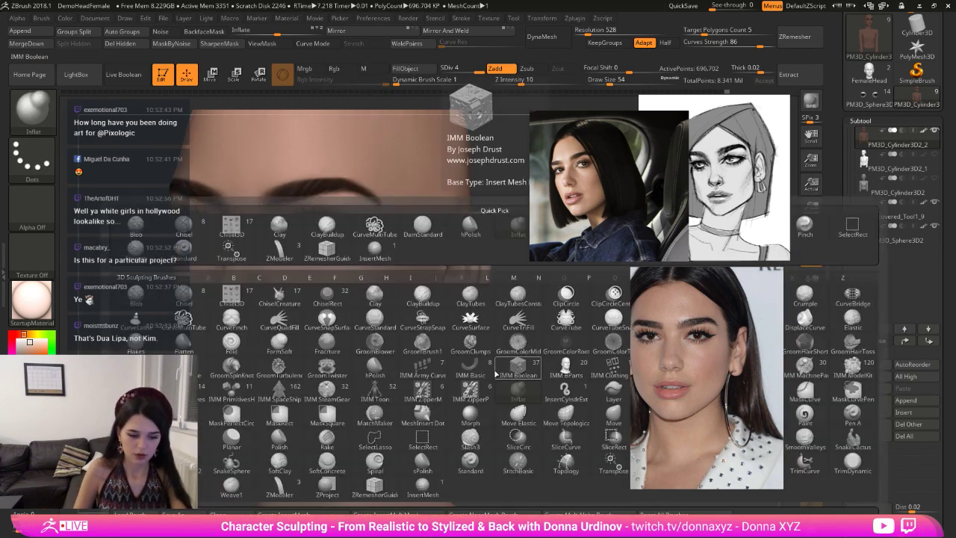
{"action": "key", "text": "c"}
{"action": "key", "text": "b"}
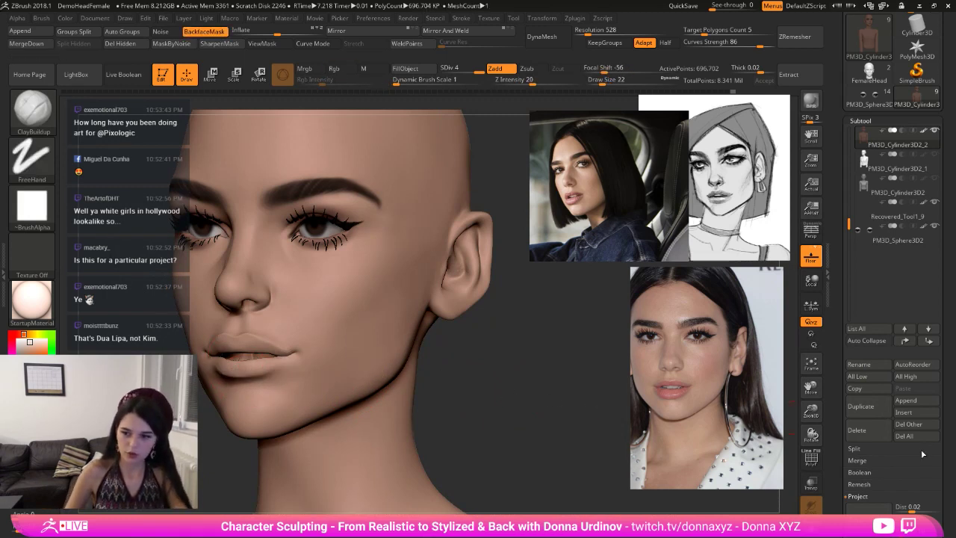
- Drop the head to subdivision level 1, then raise it to subdivision level 3
{"action": "key", "text": "shift+d"}
{"action": "key", "text": "shift+d"}
{"action": "key", "text": "shift+d"}
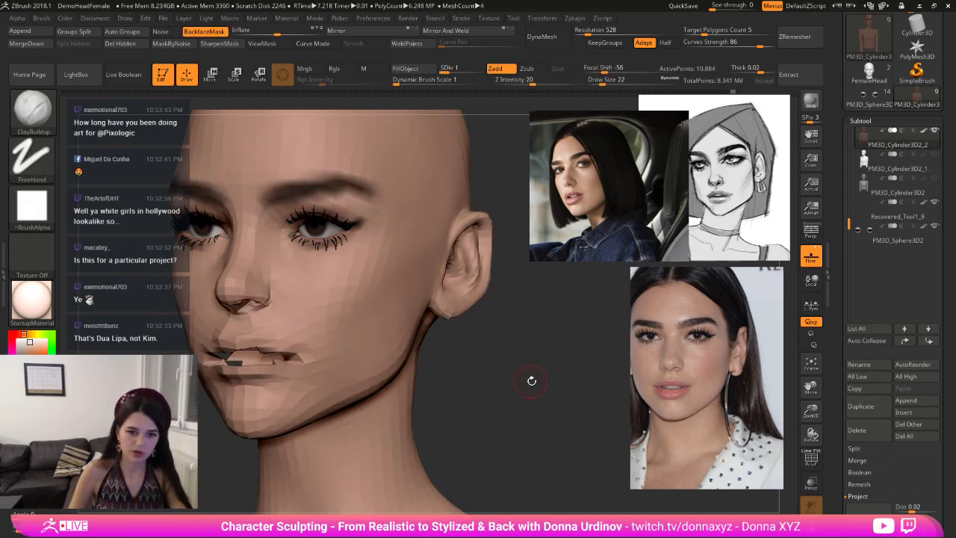
{"action": "key", "text": "d"}
{"action": "key", "text": "d"}
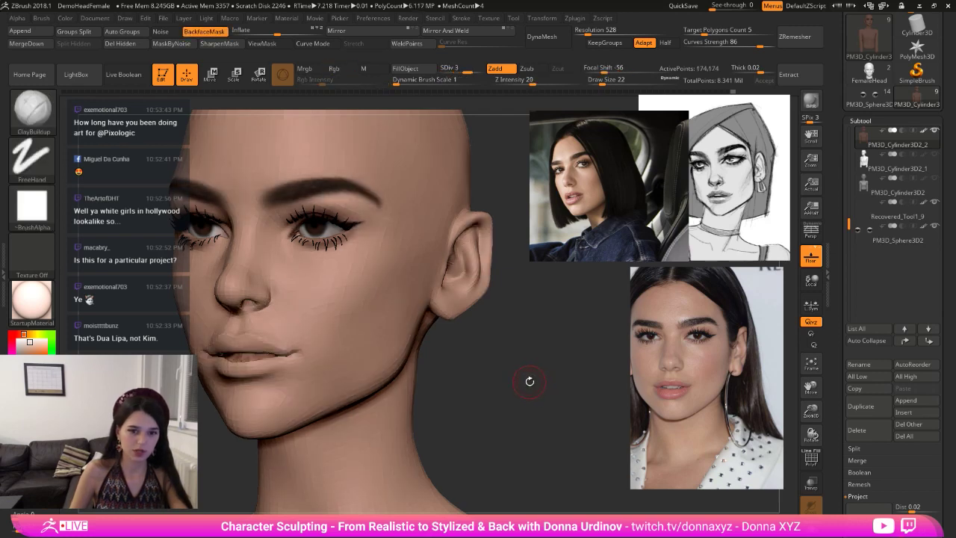
- Reshape the mouth corner with Move Topological at draw size 26 and smooth the area beneath the bottom lip
{"action": "left_click_drag", "start_coordinate": [527, 383], "coordinate": [539, 384]}
{"action": "key", "text": "b"}
{"action": "key", "text": "m"}
{"action": "key", "text": "t"}
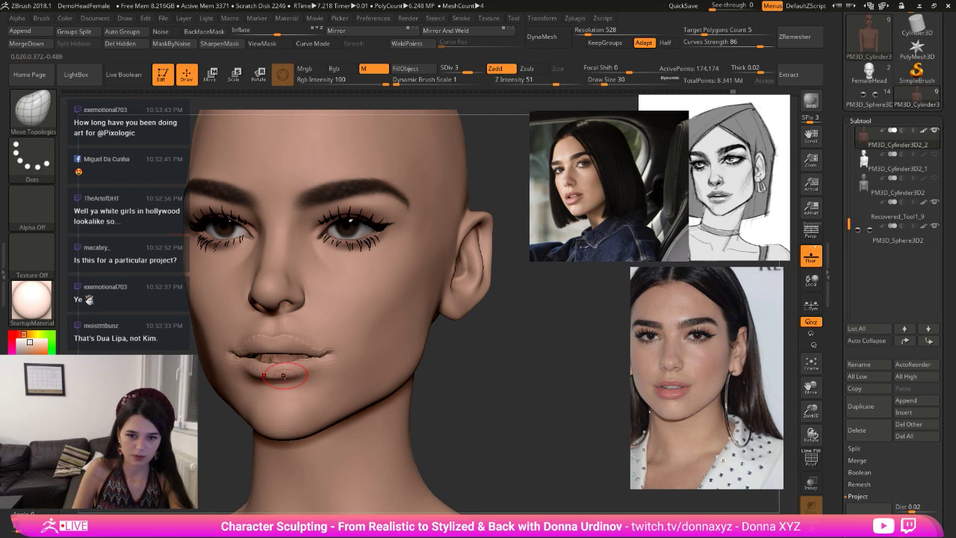
{"action": "key", "text": "bracketleft"}
{"action": "left_click_drag", "start_coordinate": [315, 360], "coordinate": [317, 375]}
{"action": "left_click_drag", "start_coordinate": [483, 368], "coordinate": [463, 383]}
{"action": "mouse_move", "coordinate": [295, 388]}
{"action": "left_mouse_down", "text": "shift"}
{"action": "mouse_move", "coordinate": [314, 383]}
{"action": "mouse_move", "coordinate": [276, 386]}
{"action": "mouse_move", "coordinate": [328, 379]}
{"action": "left_mouse_up", "text": "shift"}
- Adjust the far side of the lips and the lower lip contour in three-quarter views with Move Topological
{"action": "left_click_drag", "start_coordinate": [487, 369], "coordinate": [462, 403]}
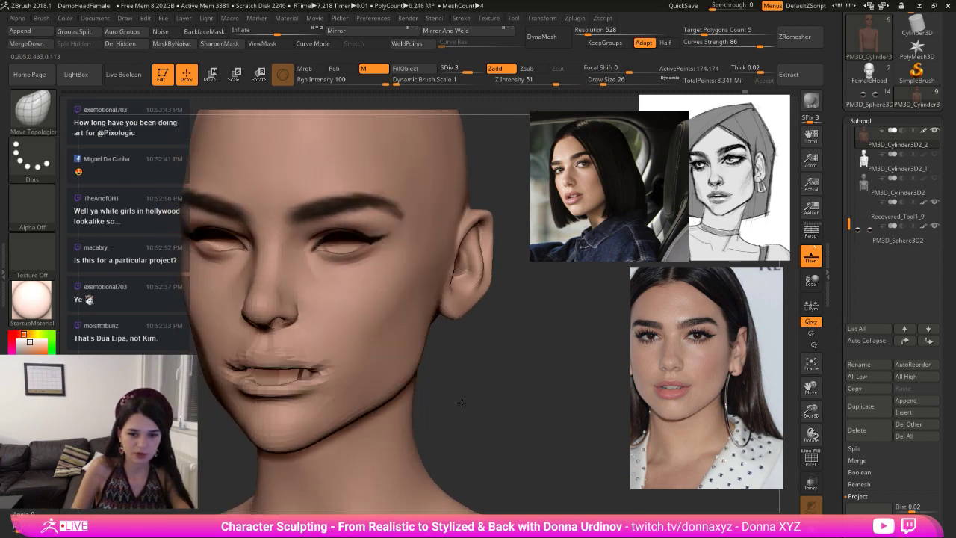
{"action": "left_click_drag", "start_coordinate": [251, 372], "coordinate": [240, 369]}
{"action": "left_click_drag", "start_coordinate": [442, 377], "coordinate": [444, 406]}
{"action": "left_click_drag", "start_coordinate": [259, 426], "coordinate": [285, 416]}
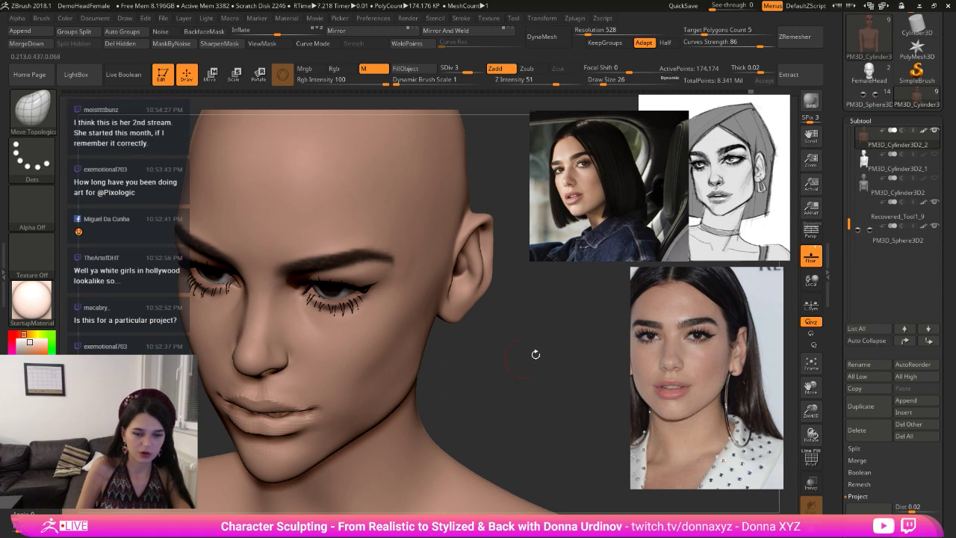
{"action": "left_click_drag", "start_coordinate": [535, 354], "coordinate": [551, 348], "text": "shift"}
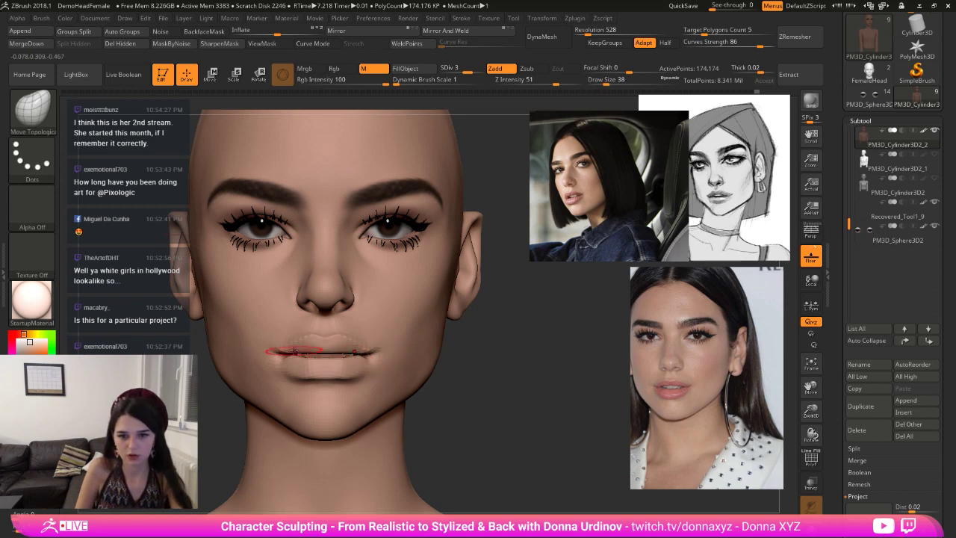
- Adjust the lip parting line near the mouth corners in front view with Move Topological at draw size 38
{"action": "key", "text": "]"}
{"action": "mouse_move", "coordinate": [285, 351]}
{"action": "left_mouse_down"}
{"action": "mouse_move", "coordinate": [276, 359]}
{"action": "mouse_move", "coordinate": [292, 357]}
{"action": "left_mouse_up"}
{"action": "mouse_move", "coordinate": [503, 373]}
{"action": "left_mouse_down"}
{"action": "mouse_move", "coordinate": [545, 375]}
{"action": "mouse_move", "coordinate": [503, 380]}
{"action": "left_mouse_up"}
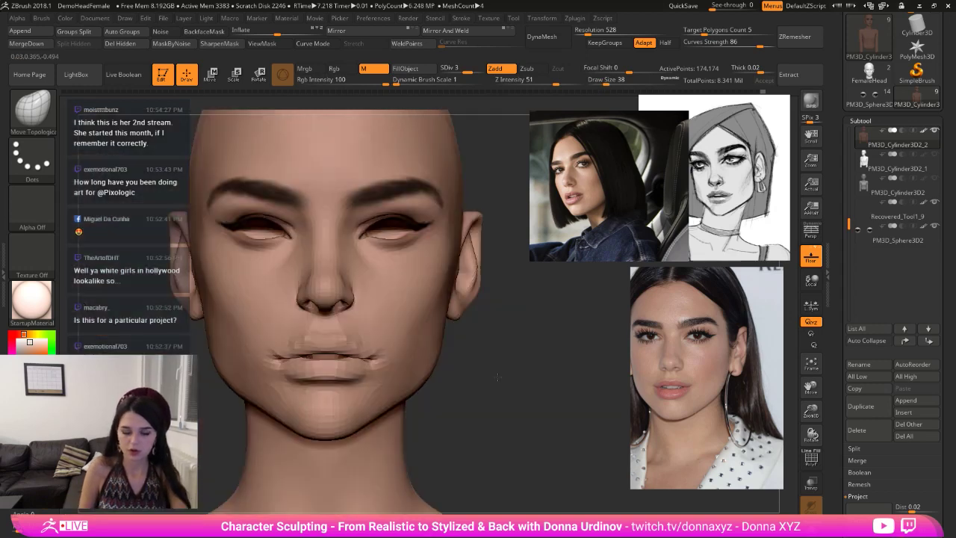
{"action": "key", "text": "ctrl+z"}
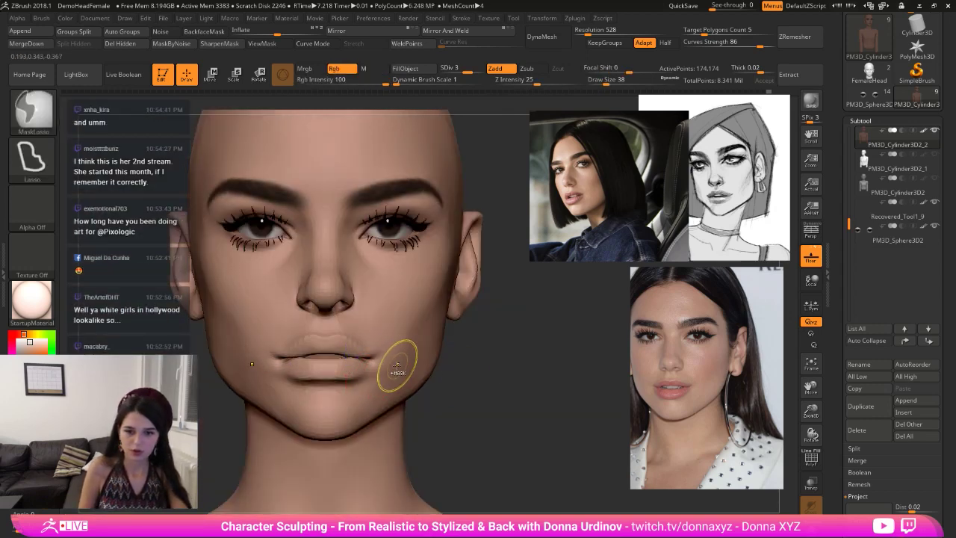
- Fill out the mouth corners with the Inflat brush at draw size 38 and smooth the skin beside them
{"action": "key", "text": "b"}
{"action": "key", "text": "i"}
{"action": "key", "text": "n"}
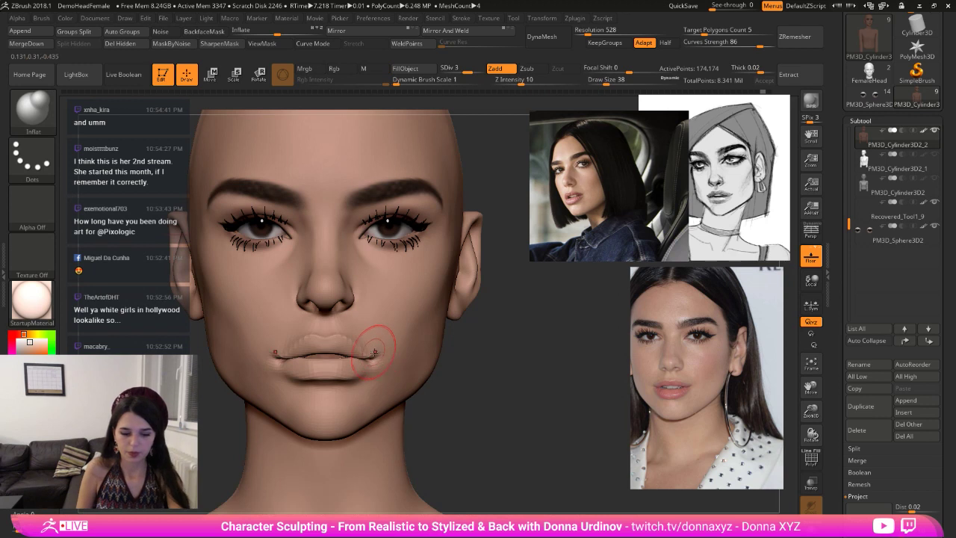
{"action": "left_click_drag", "start_coordinate": [373, 360], "coordinate": [369, 359]}
{"action": "left_click_drag", "start_coordinate": [495, 372], "coordinate": [448, 377]}
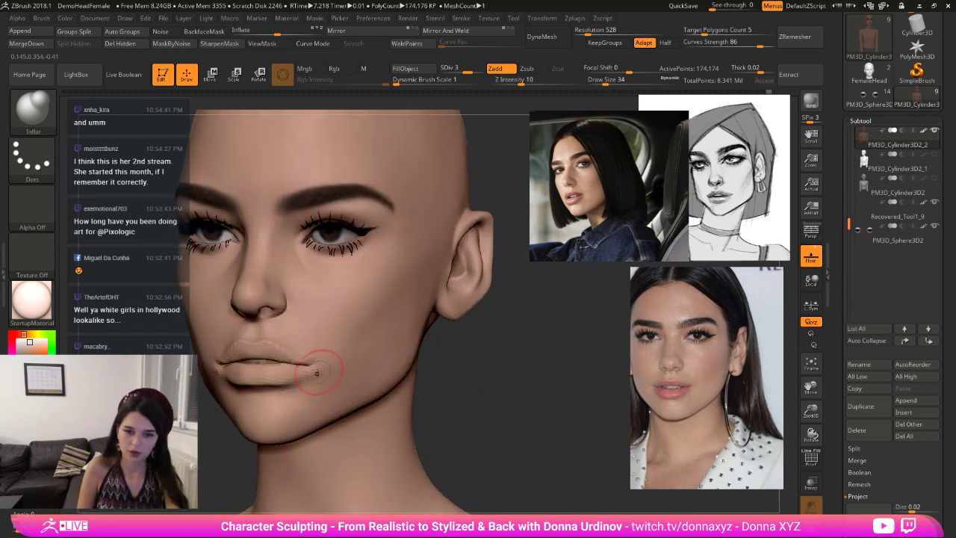
{"action": "left_click_drag", "start_coordinate": [319, 371], "coordinate": [320, 379], "text": "shift"}
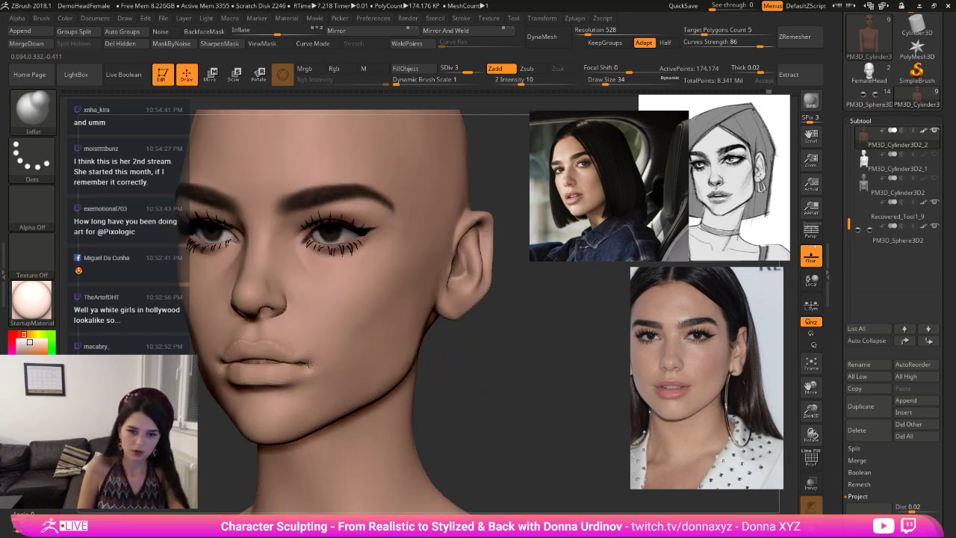
- Pull the mouth corners into shape with Move and Move Topological at draw size 22, and smooth around them
{"action": "key", "text": "b"}
{"action": "key", "text": "m"}
{"action": "key", "text": "v"}
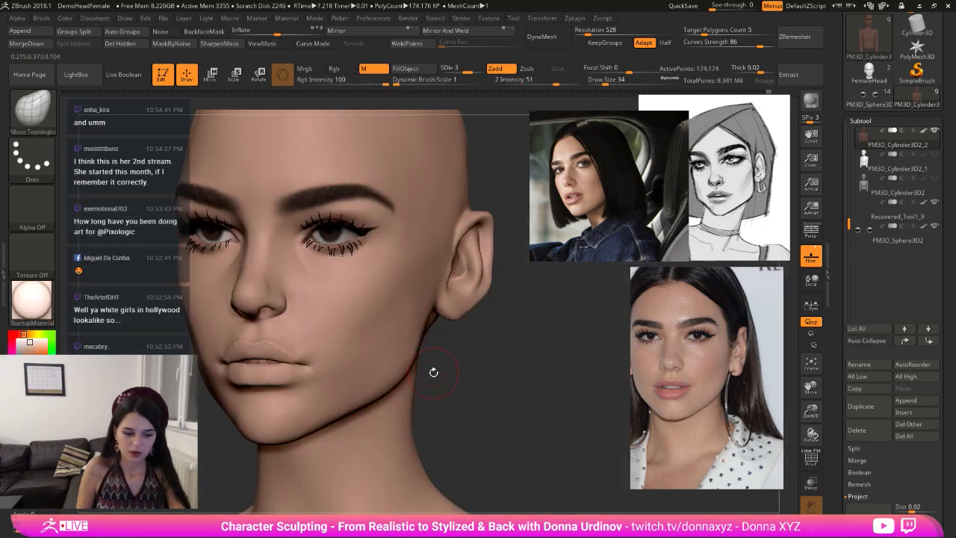
{"action": "left_click_drag", "start_coordinate": [304, 361], "coordinate": [296, 363]}
{"action": "key", "text": "b"}
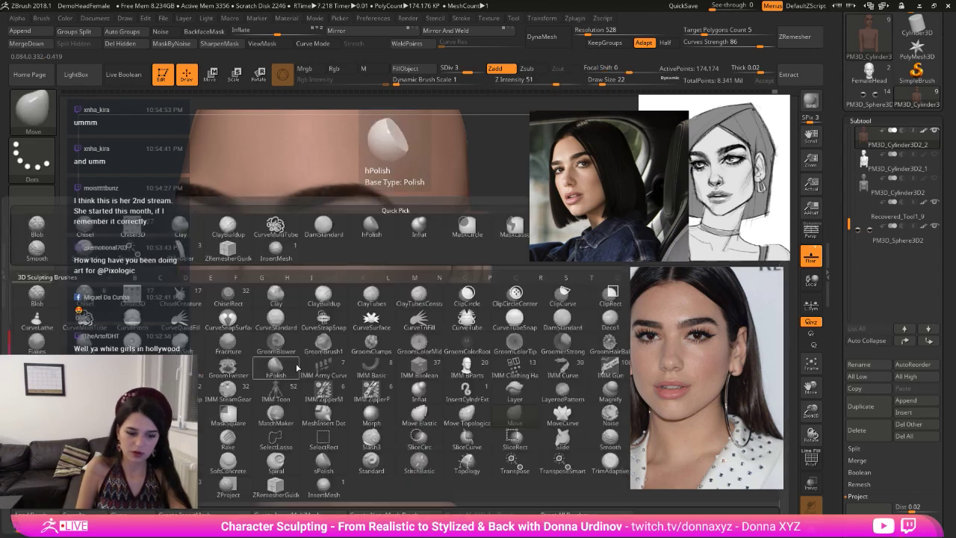
{"action": "key", "text": "m"}
{"action": "key", "text": "t"}
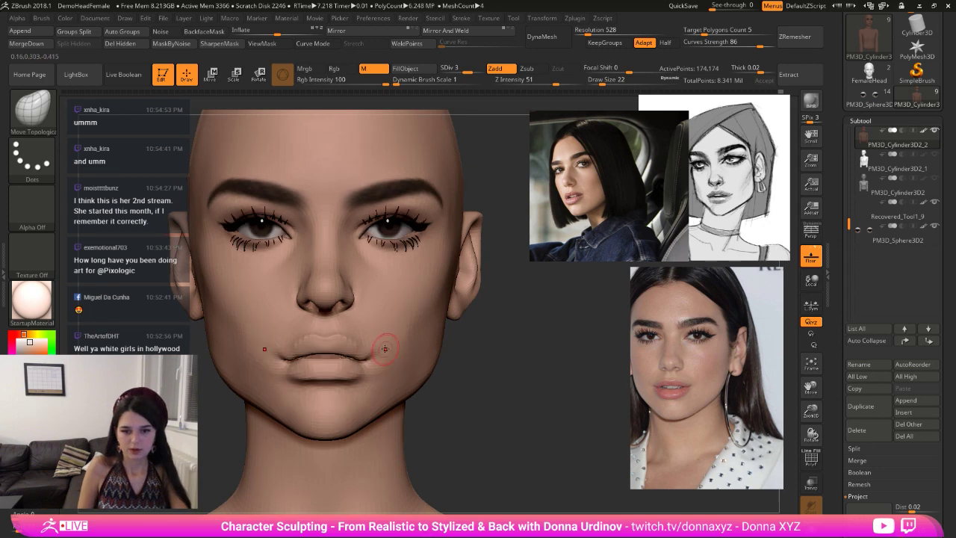
{"action": "left_click_drag", "start_coordinate": [369, 360], "coordinate": [376, 354], "text": "shift"}
- Raise the head to subdivision level 4 and define the upper lip edge and mouth corners with DamStandard at draw size 22
{"action": "left_click_drag", "start_coordinate": [447, 368], "coordinate": [497, 366]}
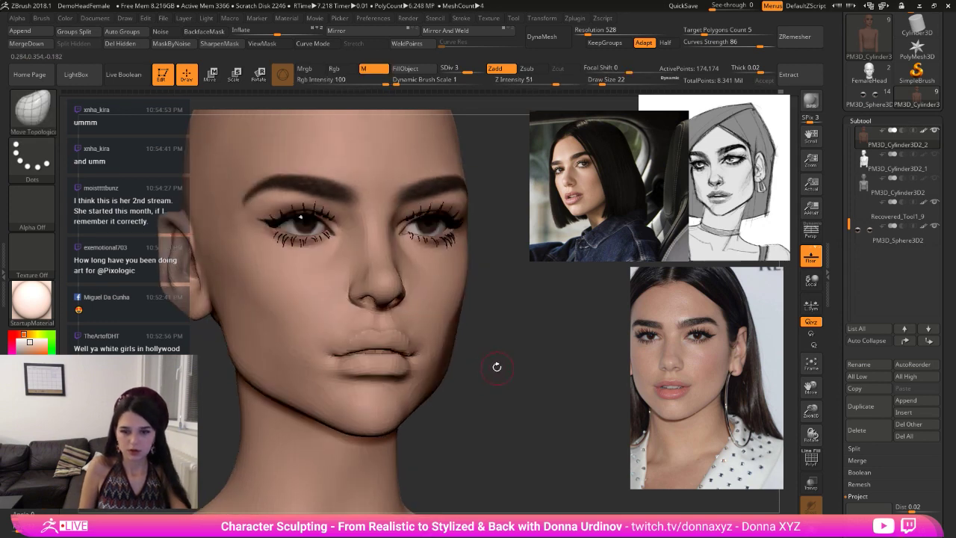
{"action": "key", "text": "b"}
{"action": "key", "text": "d"}
{"action": "key", "text": "s"}
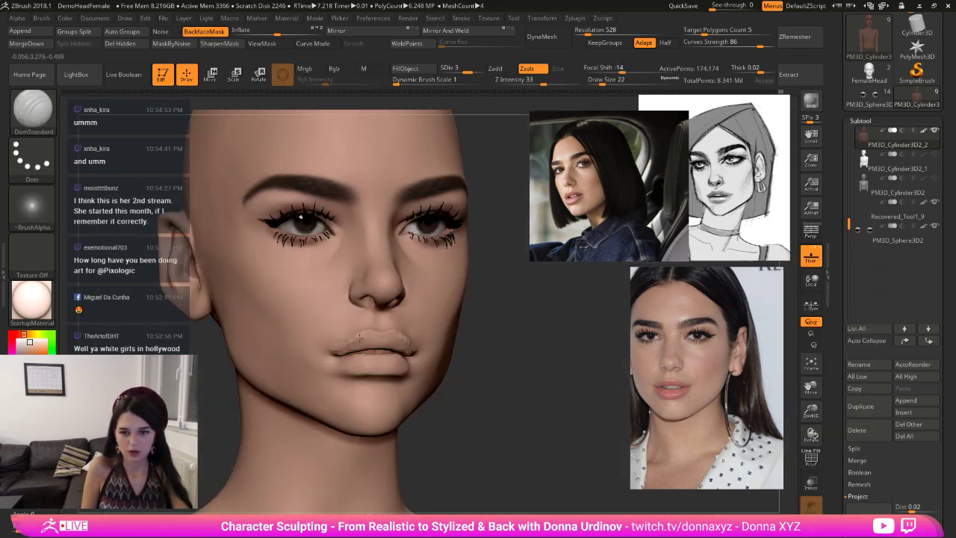
{"action": "key", "text": "shift+d"}
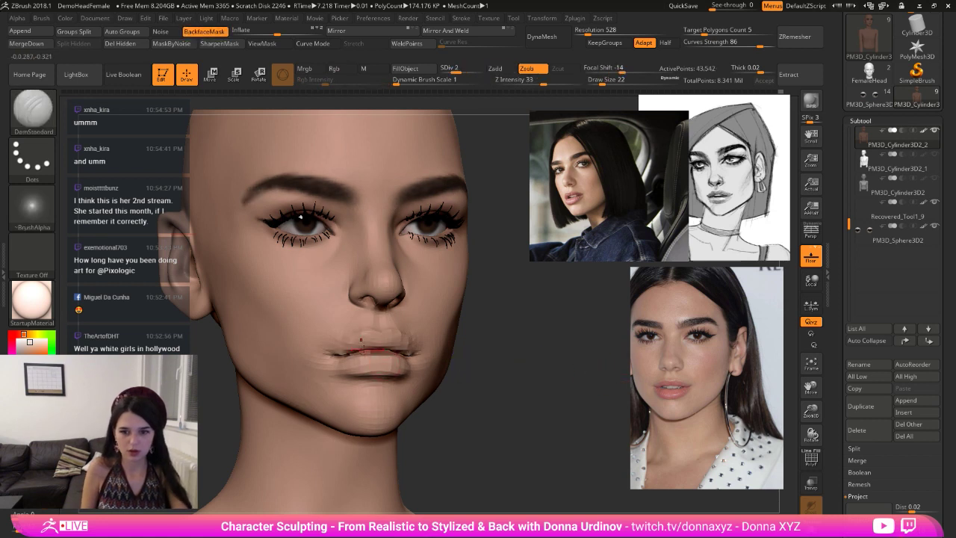
{"action": "key", "text": "d"}
{"action": "key", "text": "d"}
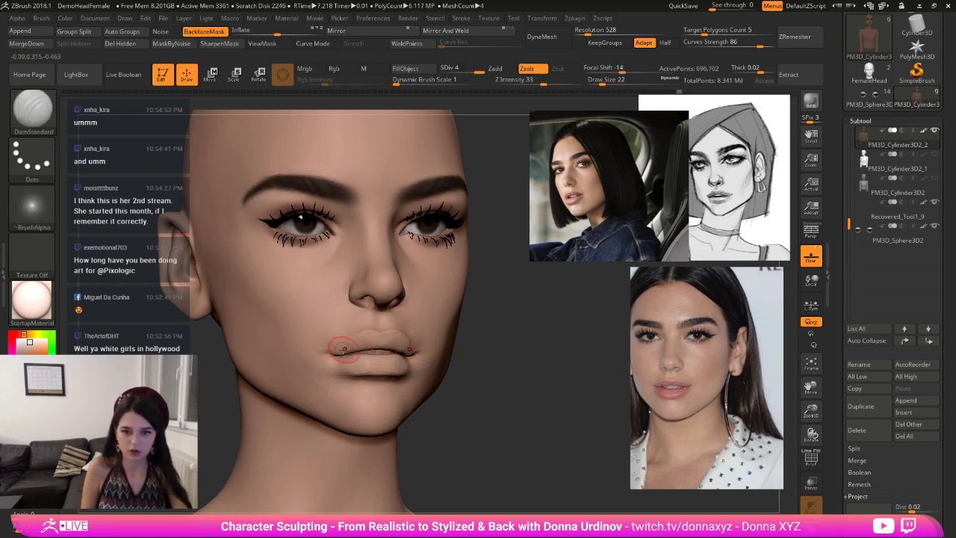
{"action": "mouse_move", "coordinate": [407, 342]}
{"action": "left_mouse_down"}
{"action": "mouse_move", "coordinate": [334, 349]}
{"action": "mouse_move", "coordinate": [367, 337]}
{"action": "left_mouse_up"}
{"action": "left_click_drag", "start_coordinate": [510, 339], "coordinate": [501, 354]}
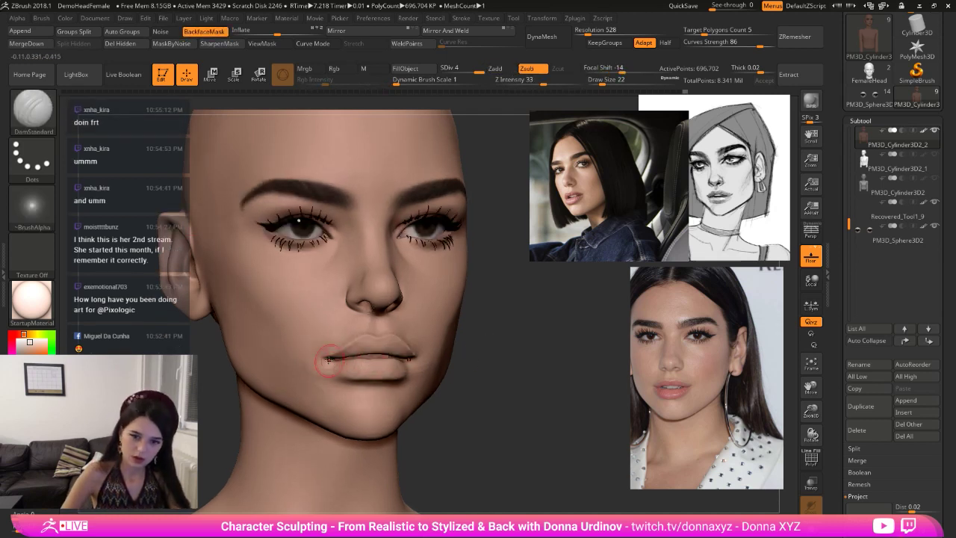
{"action": "left_click_drag", "start_coordinate": [326, 360], "coordinate": [337, 358]}
- Pull the middle of the lower lip downward with the Move brush at draw size 38 to make it fuller
{"action": "key", "text": "b"}
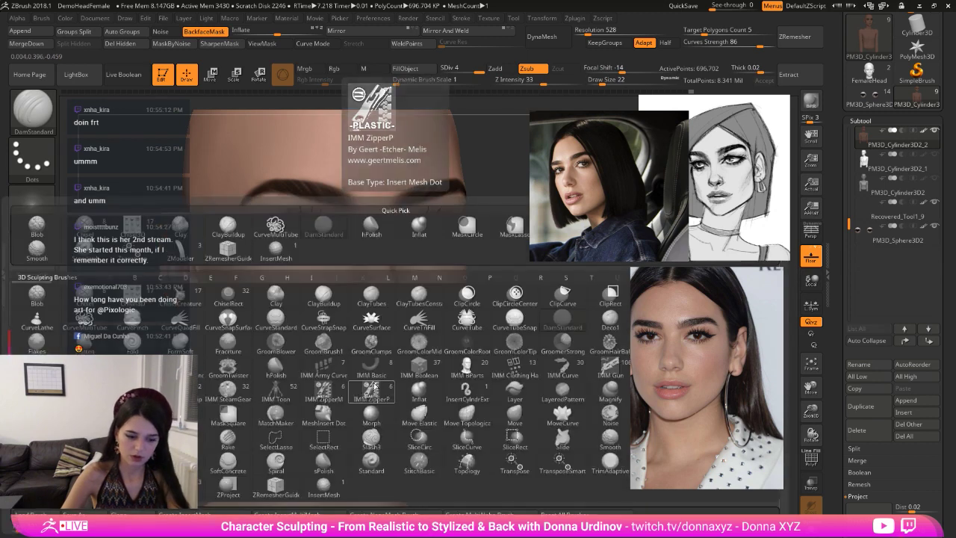
{"action": "key", "text": "m"}
{"action": "key", "text": "v"}
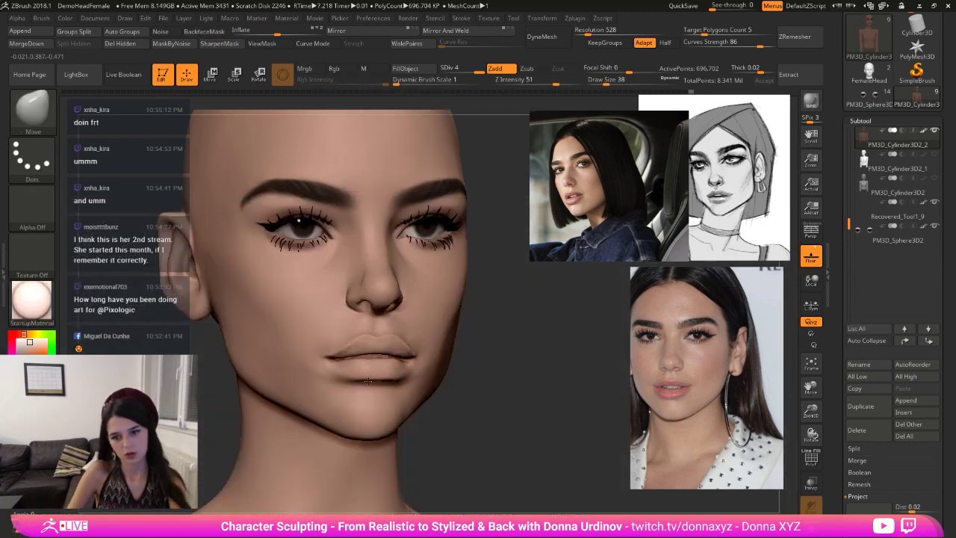
{"action": "left_click_drag", "start_coordinate": [367, 381], "coordinate": [367, 387]}
{"action": "left_click_drag", "start_coordinate": [480, 366], "coordinate": [454, 369], "text": "shift"}
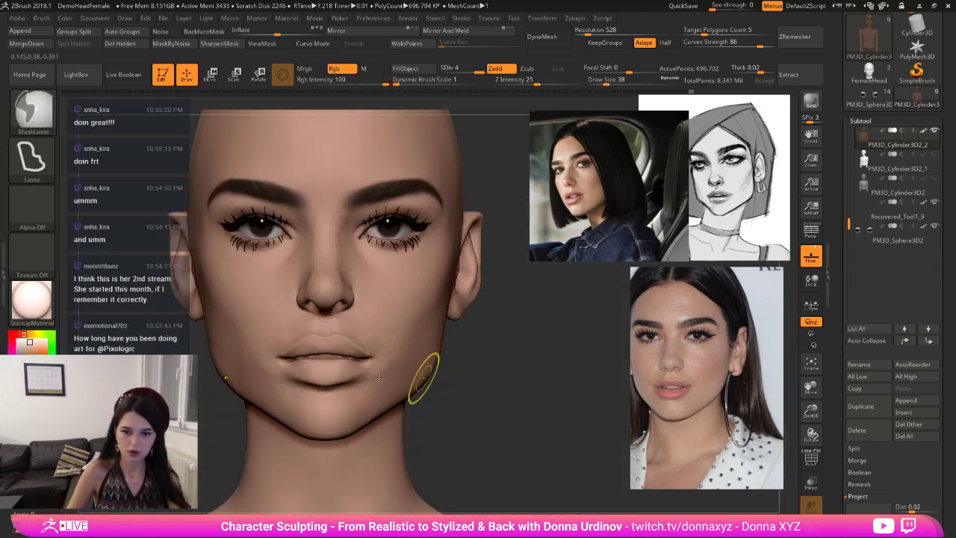
- Adjust the parting between the lips toward the corners with Move Topological at draw size 38, undoing an unwanted stroke
{"action": "key", "text": "b"}
{"action": "key", "text": "m"}
{"action": "key", "text": "t"}
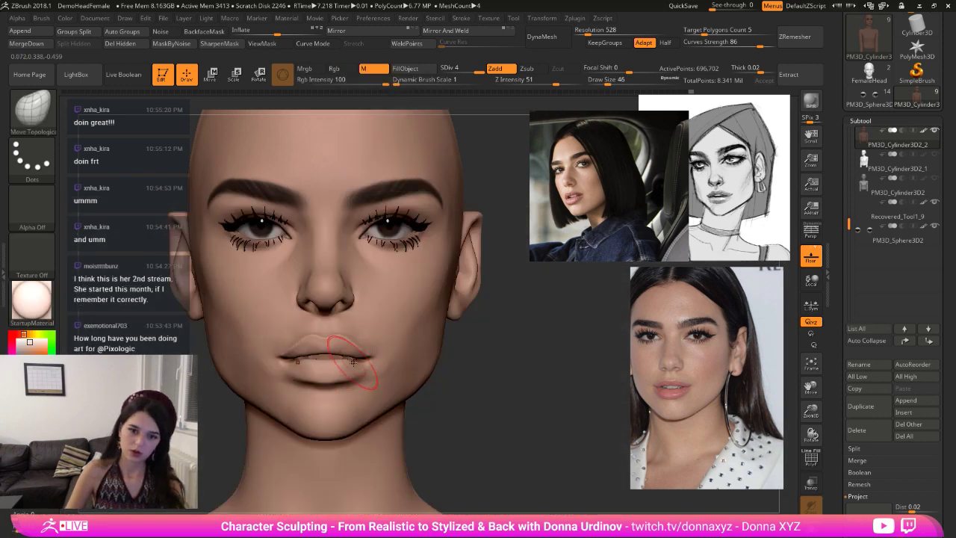
{"action": "left_click_drag", "start_coordinate": [363, 364], "coordinate": [361, 362]}
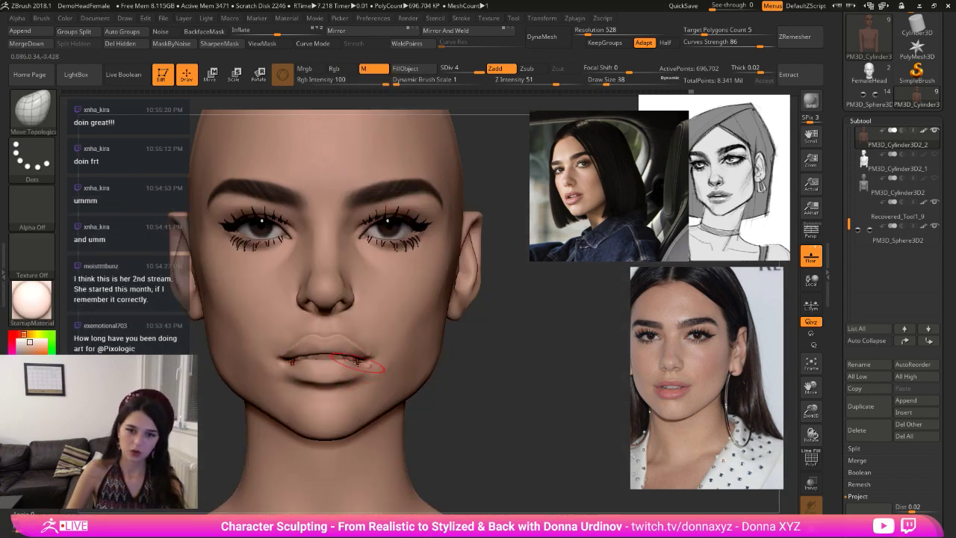
{"action": "key", "text": "ctrl+z"}
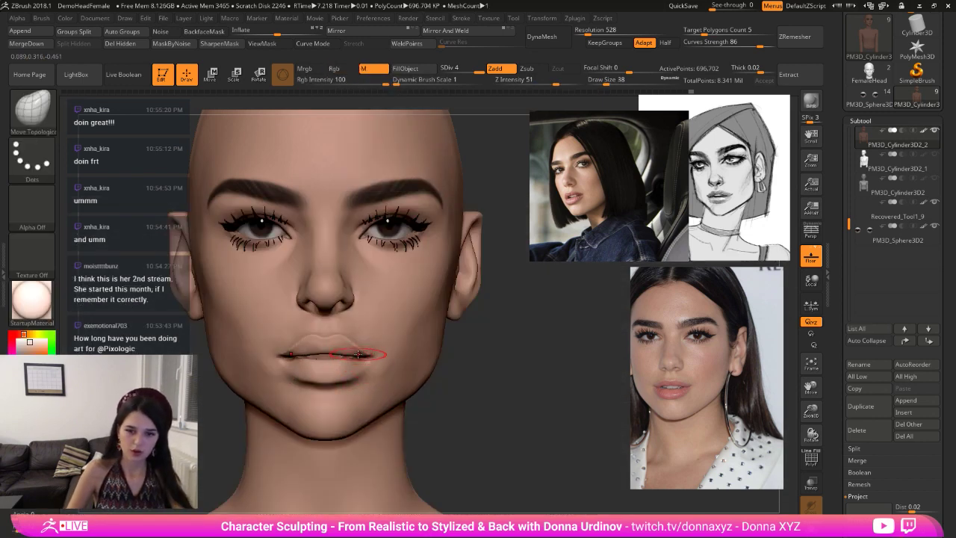
- Add volume to the lips near the mouth corner with the Inflat brush at draw size 74
{"action": "left_click_drag", "start_coordinate": [531, 388], "coordinate": [480, 391]}
{"action": "key", "text": "b"}
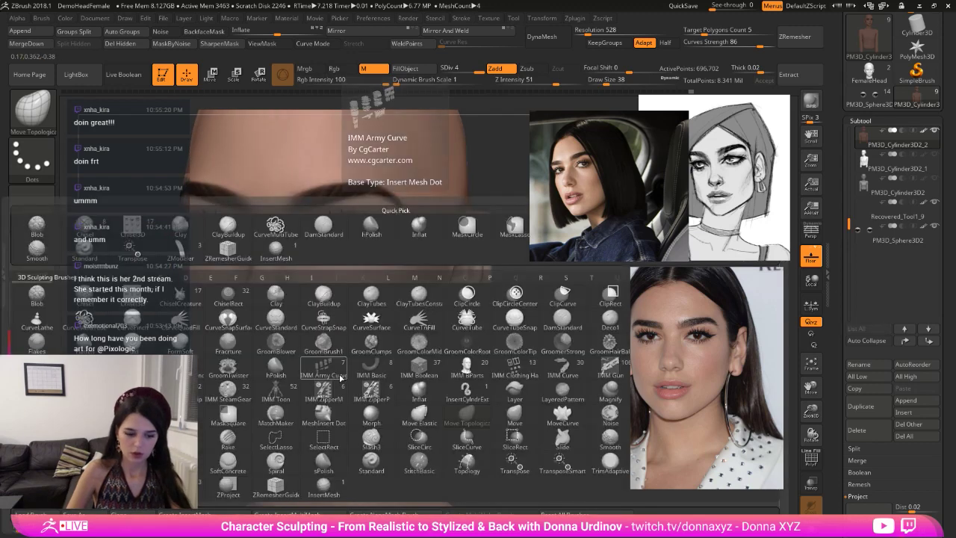
{"action": "key", "text": "i"}
{"action": "key", "text": "n"}
{"action": "key", "text": "]"}
{"action": "key", "text": "]"}
{"action": "key", "text": "]"}
{"action": "left_click_drag", "start_coordinate": [306, 361], "coordinate": [307, 362]}
- Reshape the curve of the lips from below with the Move brush at draw size 34, checking the whole head
{"action": "left_click_drag", "start_coordinate": [496, 401], "coordinate": [497, 370], "text": "alt"}
{"action": "right_click_drag", "start_coordinate": [496, 371], "coordinate": [501, 376]}
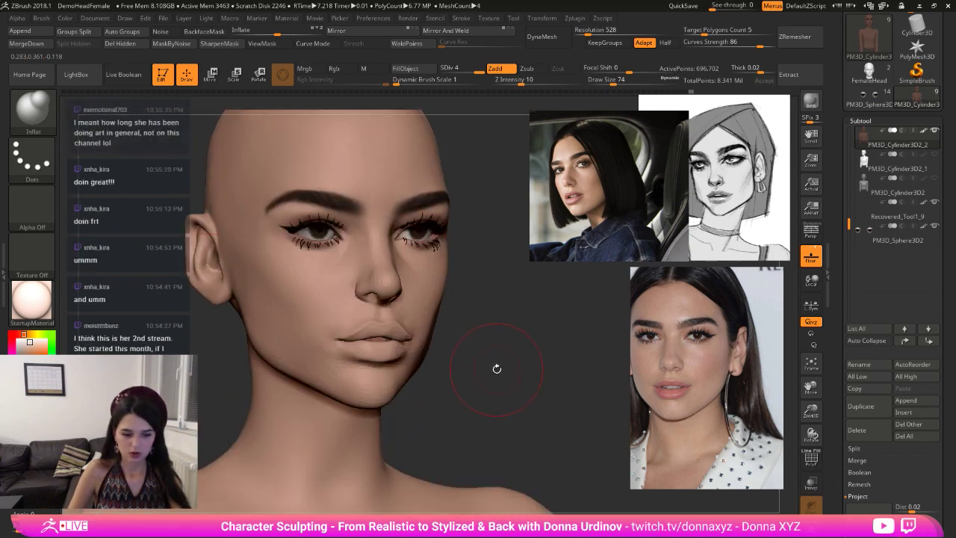
{"action": "key", "text": "b"}
{"action": "key", "text": "m"}
{"action": "key", "text": "v"}
{"action": "left_click_drag", "start_coordinate": [496, 364], "coordinate": [474, 288]}
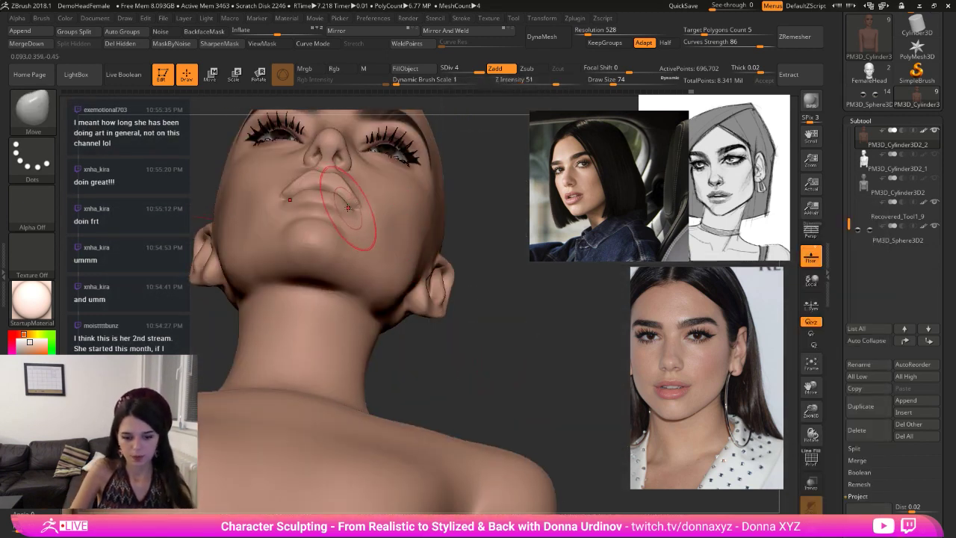
{"action": "key", "text": "bracketleft"}
{"action": "key", "text": "bracketleft"}
{"action": "left_click_drag", "start_coordinate": [348, 203], "coordinate": [340, 197]}
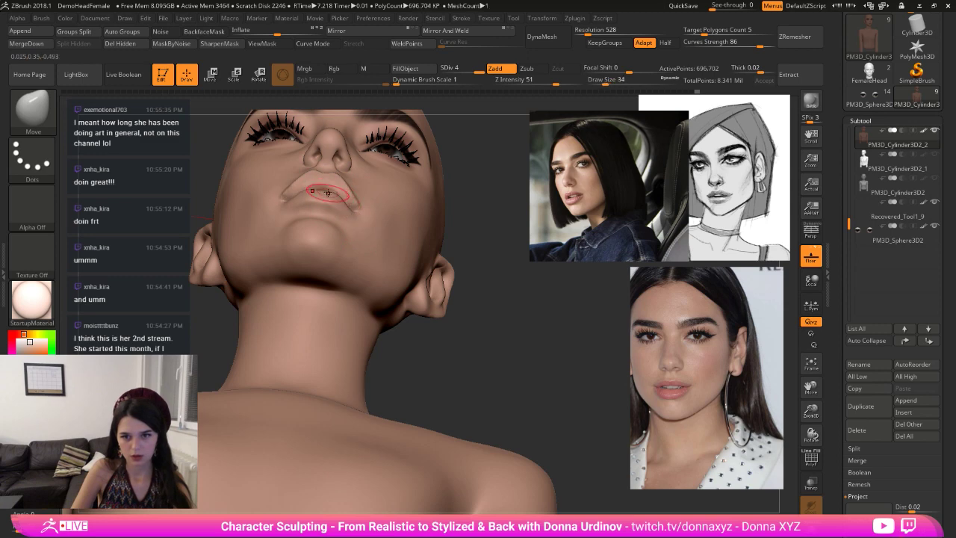
{"action": "left_click_drag", "start_coordinate": [484, 247], "coordinate": [496, 310], "text": "shift"}
{"action": "left_click_drag", "start_coordinate": [503, 359], "coordinate": [442, 313], "text": "alt"}
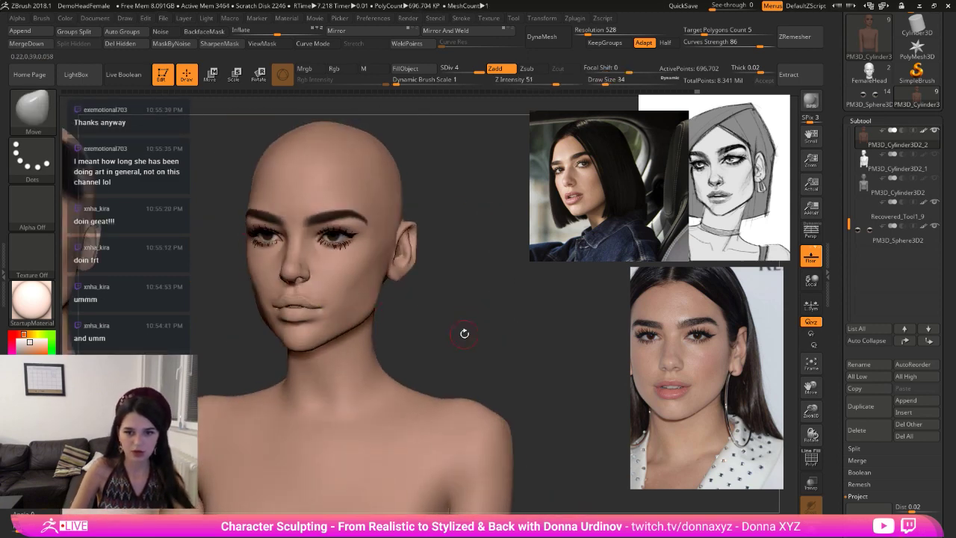
- Build up the lower lip near the parting line with ClayBuildup at draw size 18 and smooth it
{"action": "right_click_drag", "start_coordinate": [464, 331], "coordinate": [504, 374], "text": "ctrl"}
{"action": "key", "text": "b"}
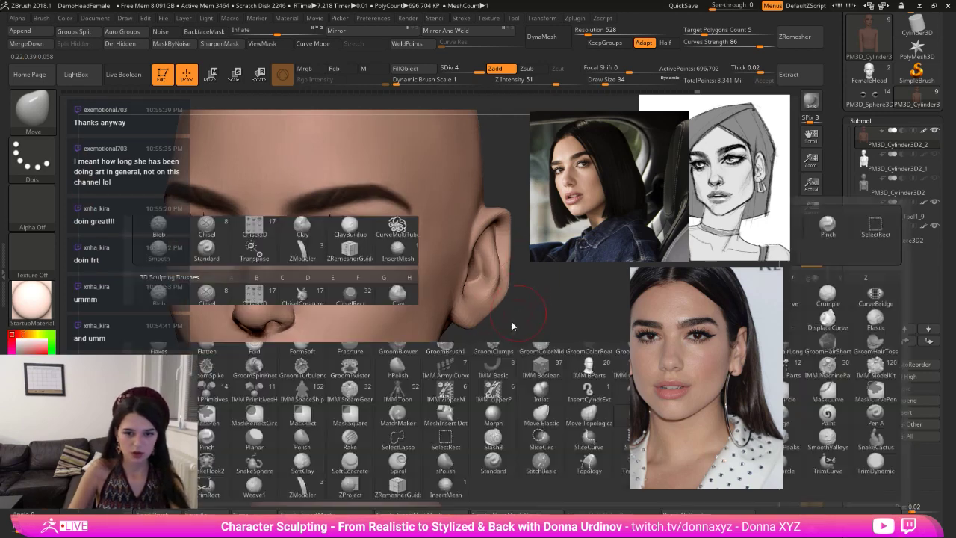
{"action": "key", "text": "c"}
{"action": "key", "text": "b"}
{"action": "key", "text": "bracketleft"}
{"action": "key", "text": "bracketleft"}
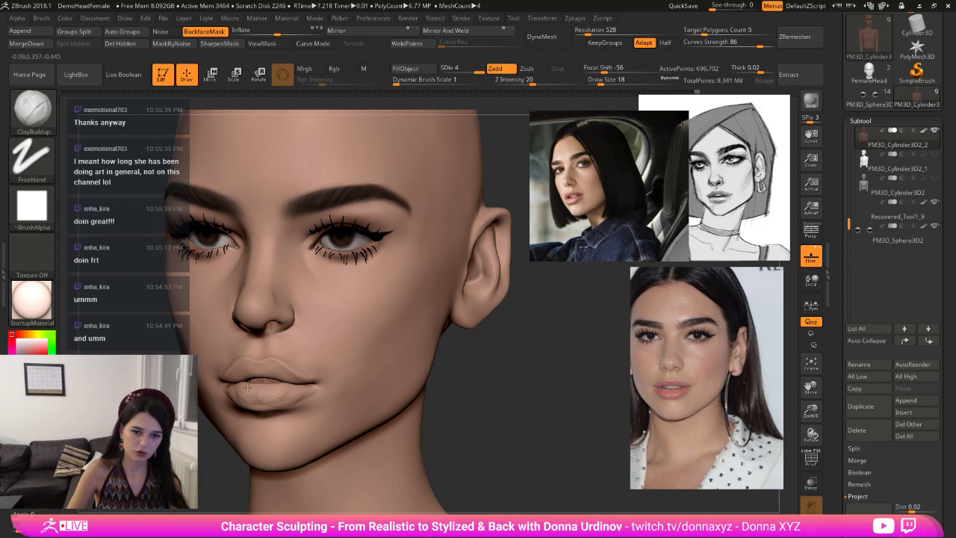
{"action": "key", "text": "shift"}
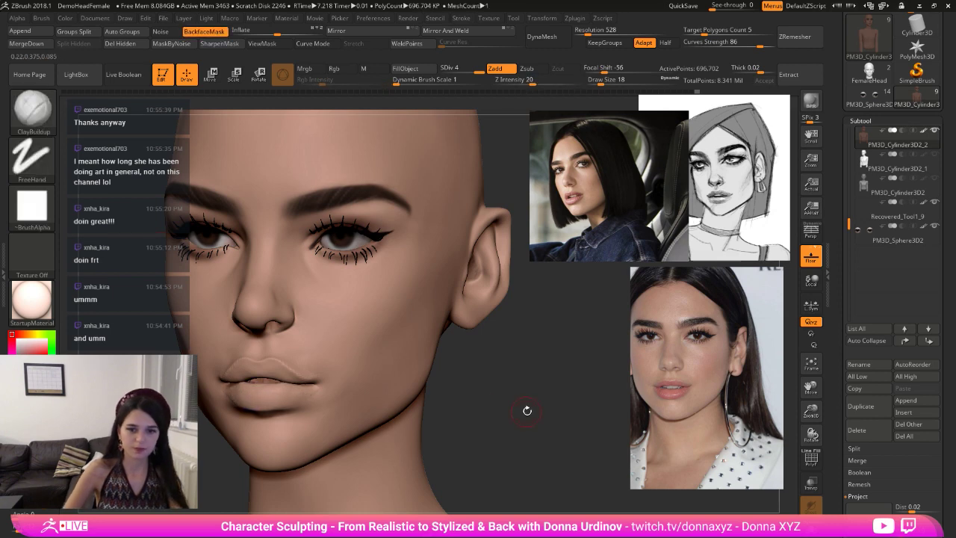
- Define the lower lip's edge with DamStandard at draw size 26, undo an unwanted stroke, and smooth the area beside the lip
{"action": "left_click_drag", "start_coordinate": [528, 410], "coordinate": [522, 406], "text": "alt"}
{"action": "key", "text": "b"}
{"action": "key", "text": "d"}
{"action": "key", "text": "s"}
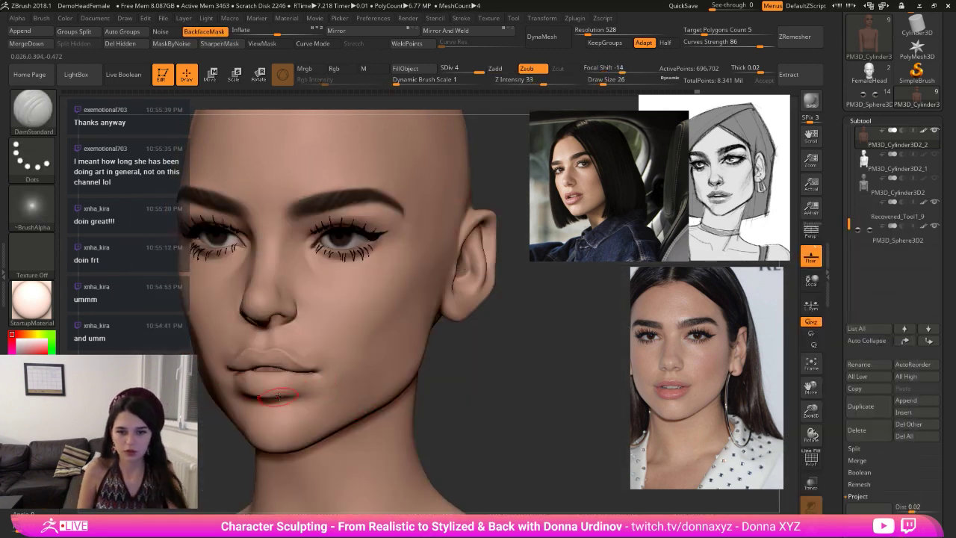
{"action": "left_click_drag", "start_coordinate": [278, 396], "coordinate": [298, 386]}
{"action": "key", "text": "ctrl+z"}
{"action": "key", "text": "shift"}
{"action": "key", "text": "shift"}
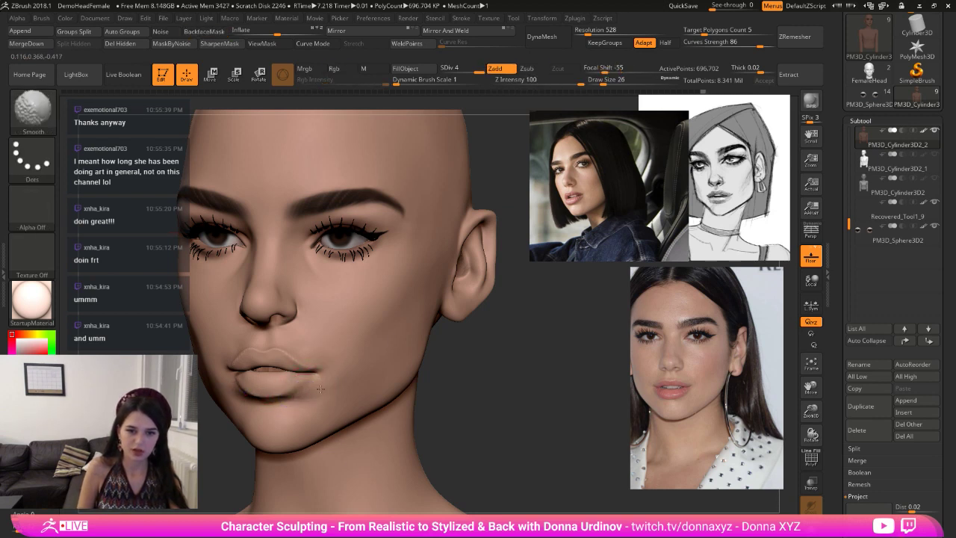
{"action": "left_click_drag", "start_coordinate": [470, 384], "coordinate": [363, 393]}
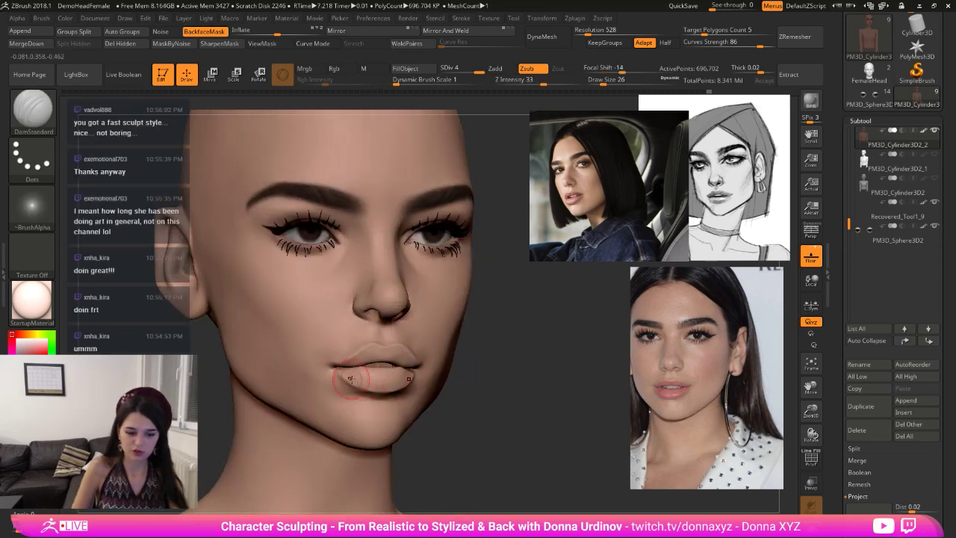
- Smooth the surface around the bust's mouth corners with the Smooth brush
{"action": "mouse_move", "coordinate": [499, 399]}
{"action": "left_mouse_down", "text": "alt"}
{"action": "mouse_move", "coordinate": [510, 349]}
{"action": "mouse_move", "coordinate": [443, 333]}
{"action": "left_mouse_up", "text": "alt"}
{"action": "key", "text": "shift"}
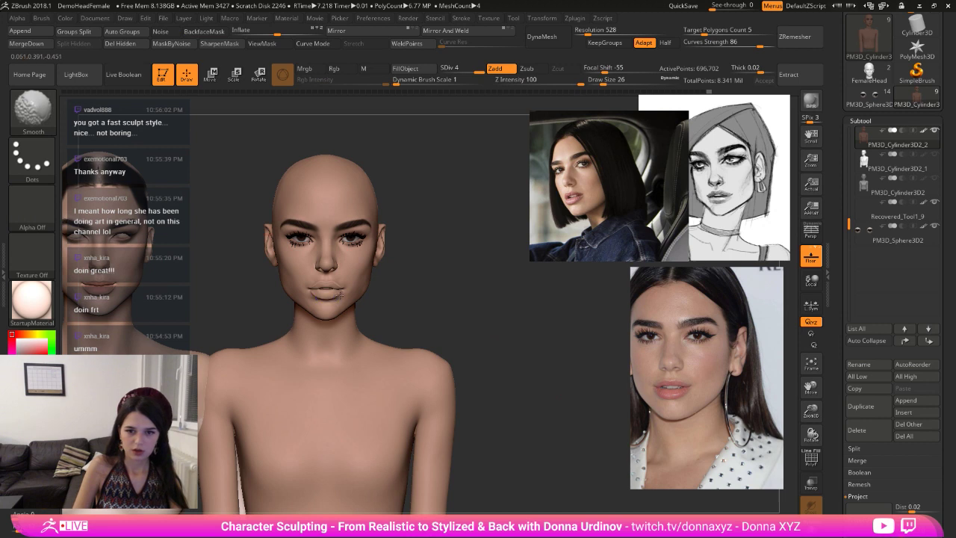
{"action": "left_click_drag", "start_coordinate": [343, 297], "coordinate": [386, 291], "text": "shift"}
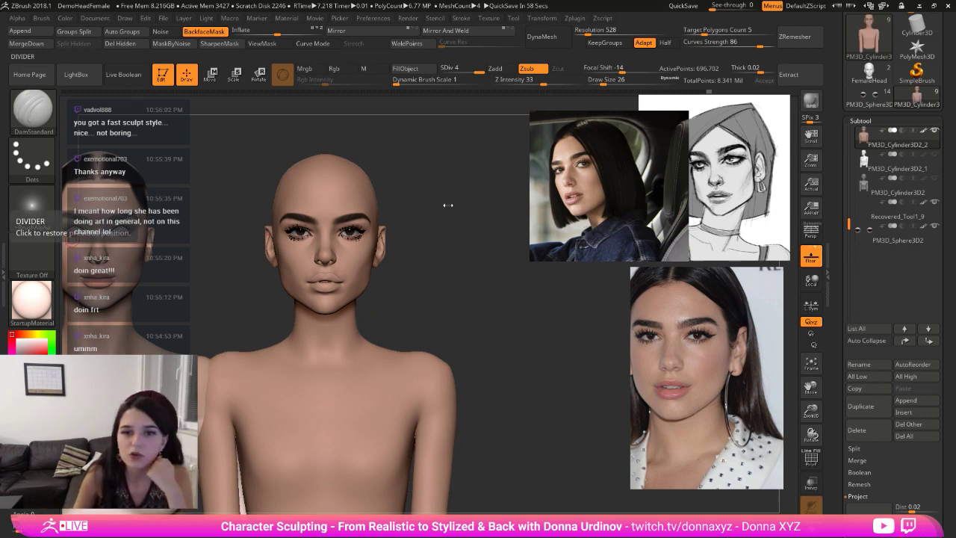
- Activate the eyes subtool in the FemaleHead tool and switch back to the bust tool
{"action": "left_click_drag", "start_coordinate": [526, 200], "coordinate": [521, 199]}
{"action": "left_click", "coordinate": [516, 199]}
{"action": "left_click_drag", "start_coordinate": [442, 245], "coordinate": [527, 321], "text": "alt"}
{"action": "left_click_drag", "start_coordinate": [954, 122], "coordinate": [953, 132]}
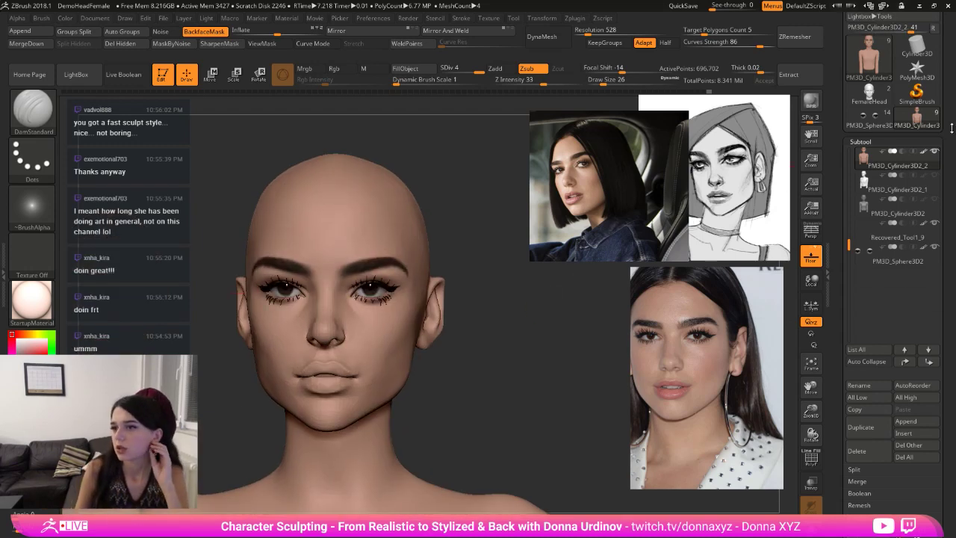
{"action": "left_click", "coordinate": [869, 94]}
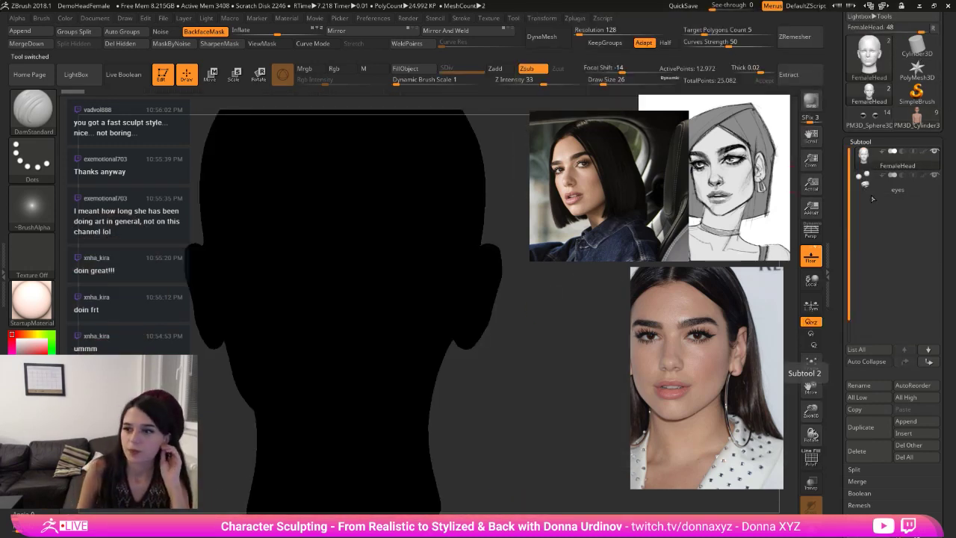
{"action": "left_click", "coordinate": [917, 117]}
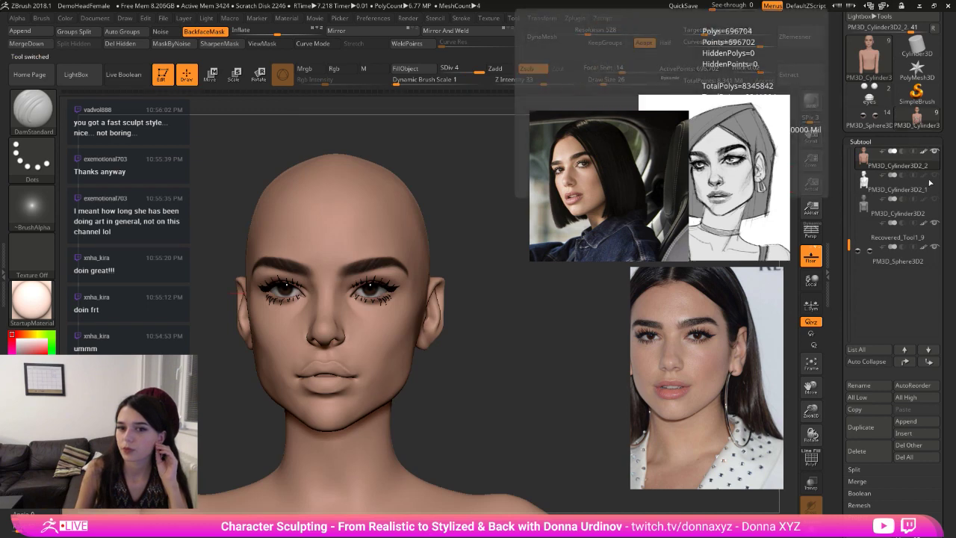
- Append the eyes mesh with its eyeballs and teeth to the bust's subtools and set the colour to white
{"action": "left_click", "coordinate": [906, 421]}
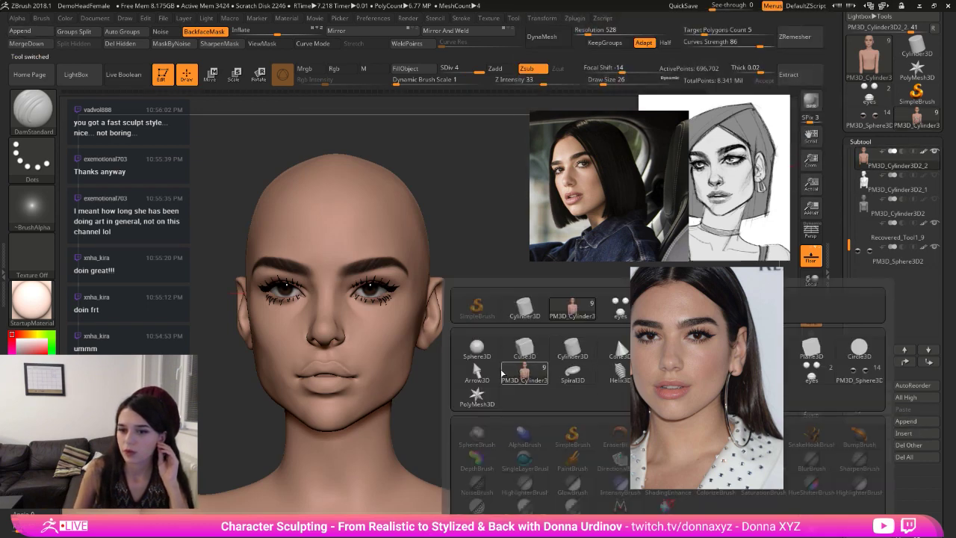
{"action": "left_click", "coordinate": [812, 370]}
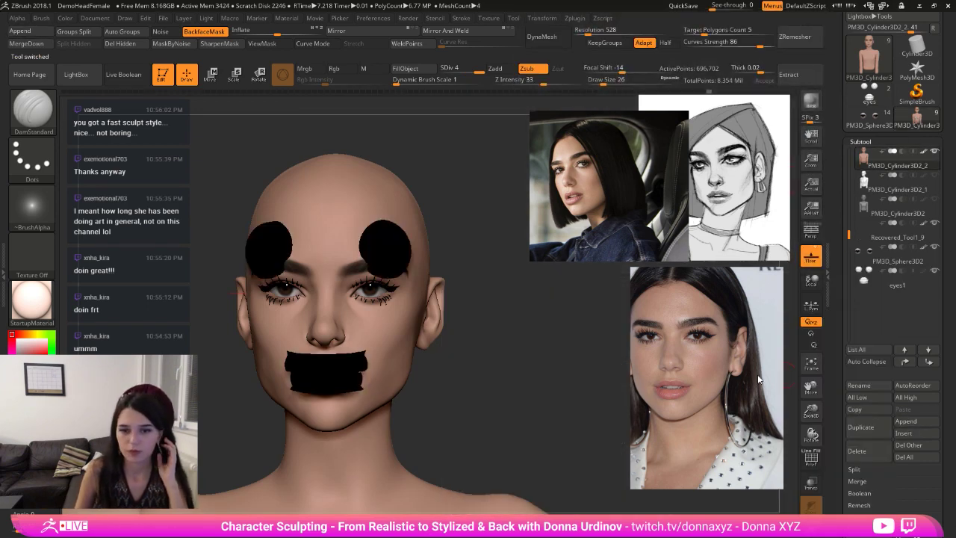
{"action": "left_click", "coordinate": [17, 346]}
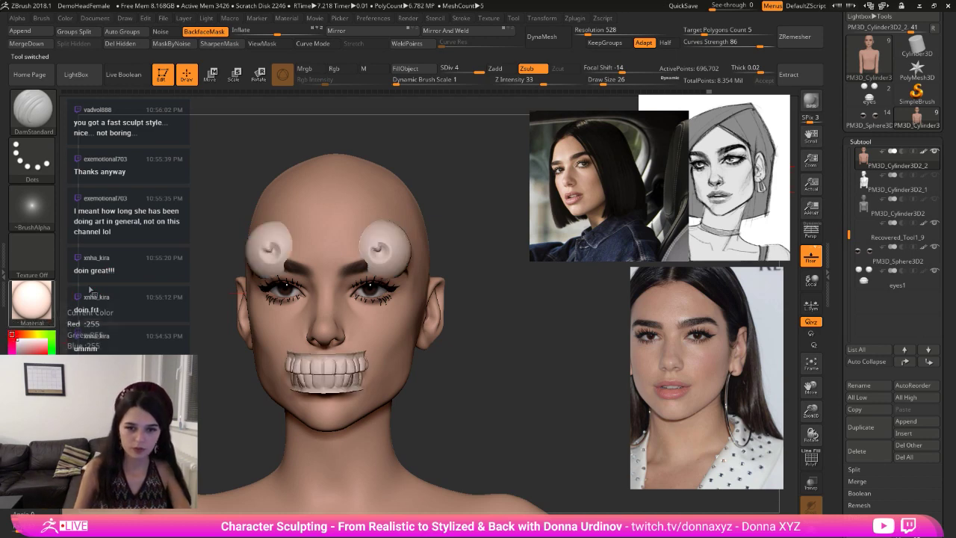
- Move the eyes1 subtool back into the head and scale it down slightly
{"action": "left_click", "coordinate": [208, 77]}
{"action": "left_click_drag", "start_coordinate": [508, 259], "coordinate": [438, 257], "text": "shift"}
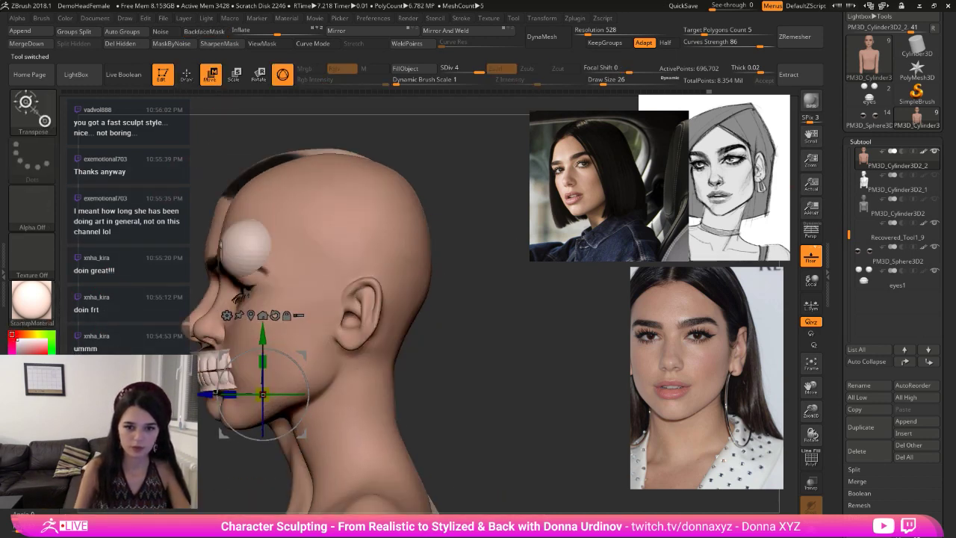
{"action": "left_click_drag", "start_coordinate": [217, 392], "coordinate": [228, 392]}
{"action": "key", "text": "ctrl+z"}
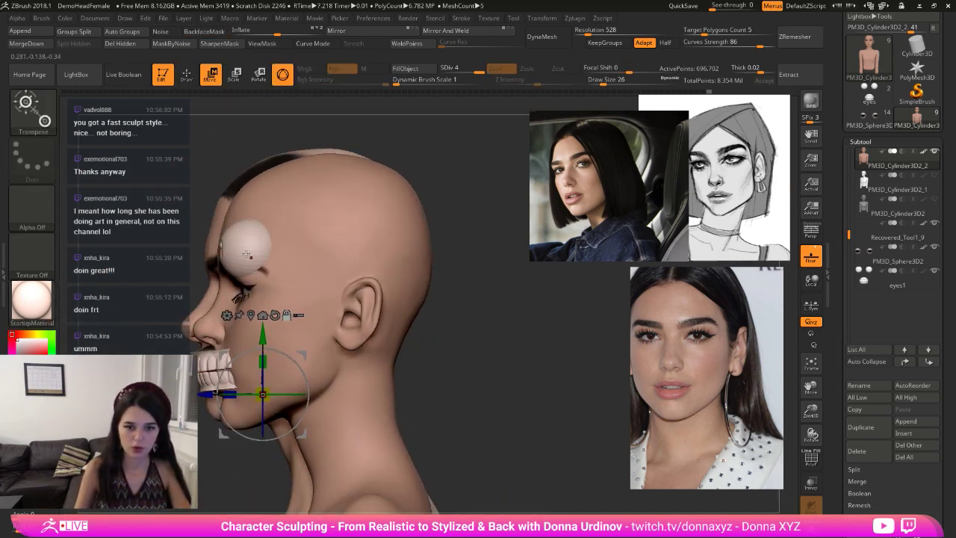
{"action": "left_click", "coordinate": [237, 266], "text": "alt"}
{"action": "left_click_drag", "start_coordinate": [276, 292], "coordinate": [300, 295]}
{"action": "left_click_drag", "start_coordinate": [478, 305], "coordinate": [578, 308]}
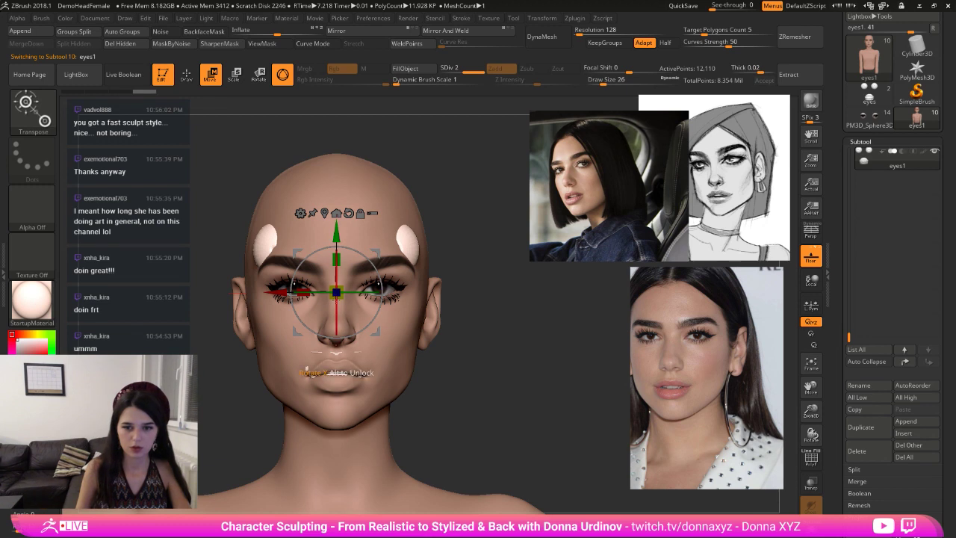
{"action": "left_click_drag", "start_coordinate": [336, 292], "coordinate": [332, 297]}
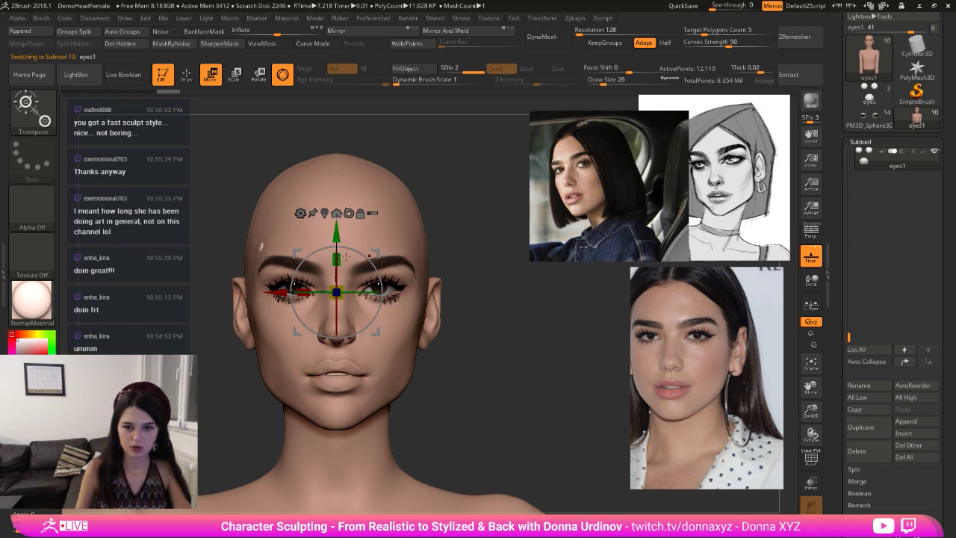
- Lower the eyes1 subtool and shift it forward so the upper teeth sit just behind the parted lips
{"action": "left_click_drag", "start_coordinate": [336, 229], "coordinate": [337, 236]}
{"action": "left_click_drag", "start_coordinate": [510, 416], "coordinate": [463, 324]}
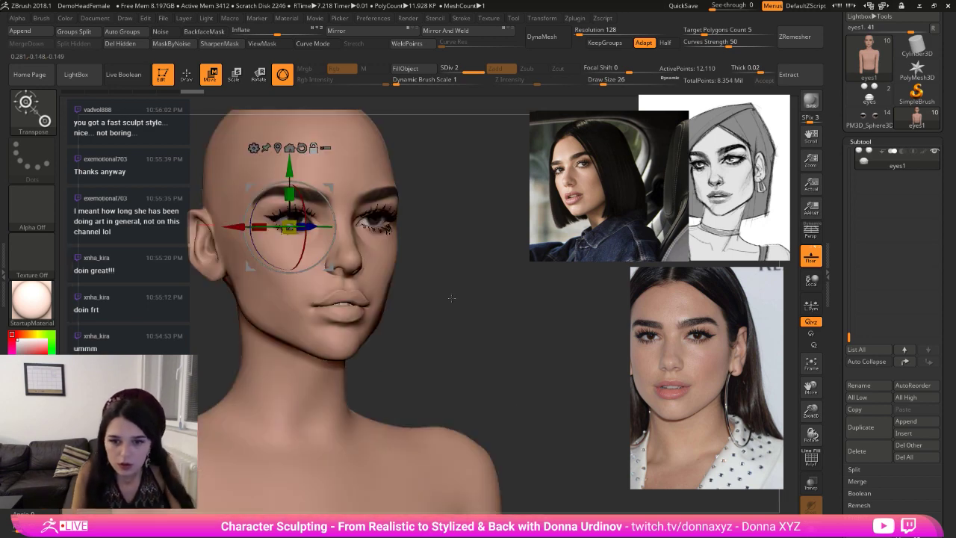
{"action": "left_click_drag", "start_coordinate": [446, 292], "coordinate": [480, 332], "text": "alt"}
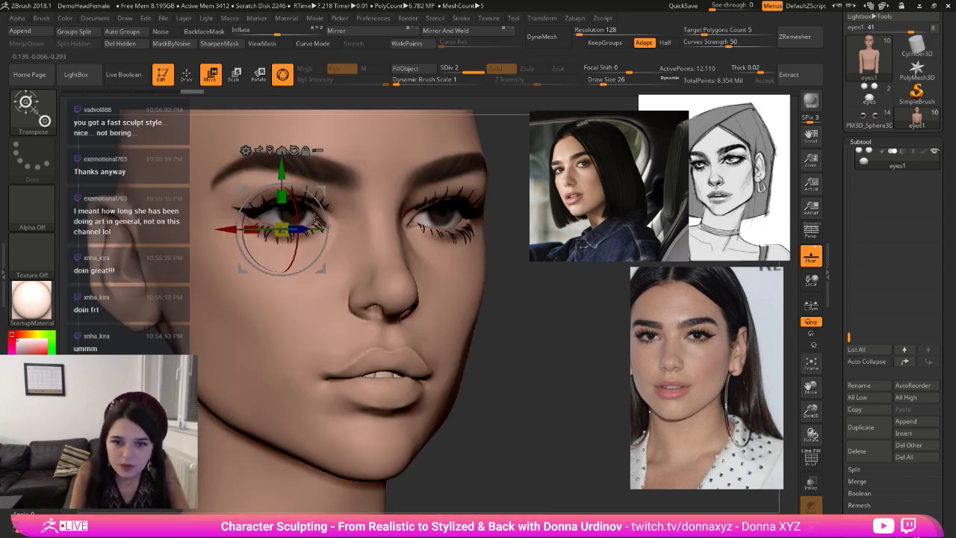
{"action": "left_click_drag", "start_coordinate": [288, 188], "coordinate": [313, 188]}
{"action": "left_click_drag", "start_coordinate": [282, 158], "coordinate": [282, 186]}
{"action": "left_click_drag", "start_coordinate": [600, 325], "coordinate": [495, 290]}
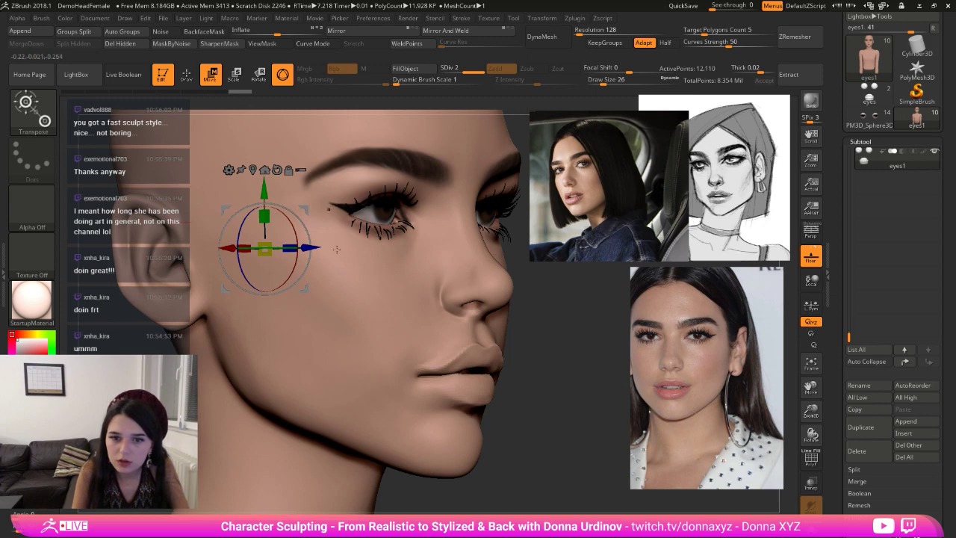
{"action": "left_click_drag", "start_coordinate": [317, 247], "coordinate": [342, 246]}
{"action": "left_click_drag", "start_coordinate": [553, 321], "coordinate": [435, 302]}
{"action": "left_click_drag", "start_coordinate": [501, 338], "coordinate": [456, 339], "text": "shift"}
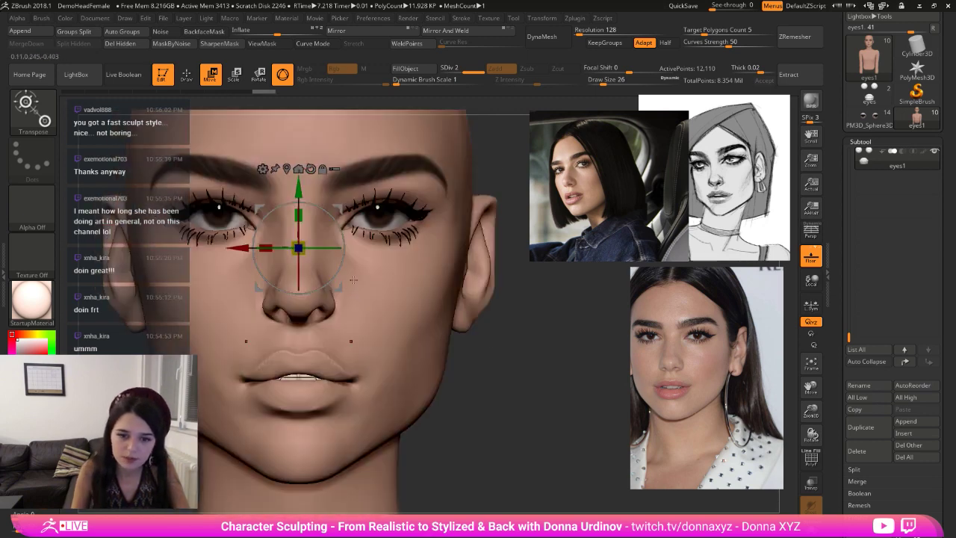
- Adjust the front teeth between the lips with the Move Topological brush
{"action": "key", "text": "b"}
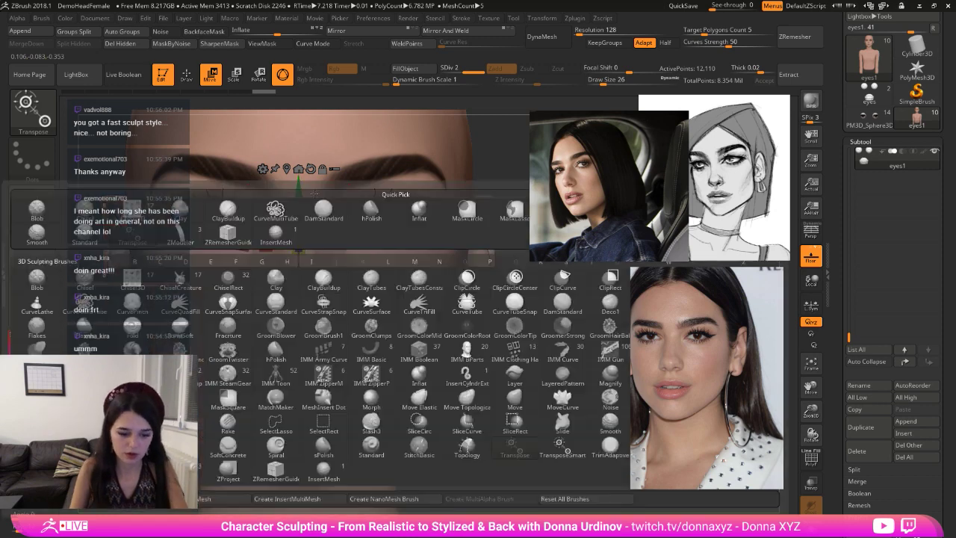
{"action": "key", "text": "m"}
{"action": "key", "text": "t"}
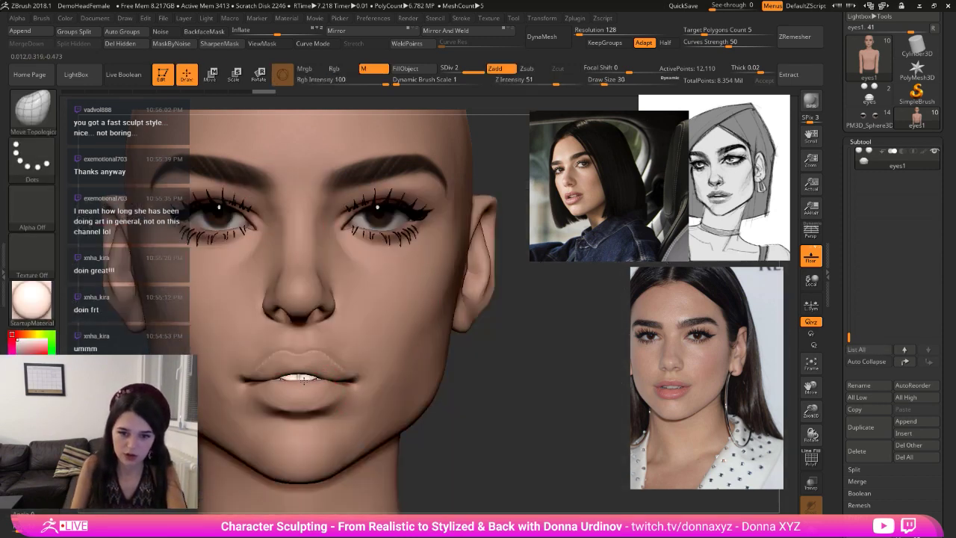
{"action": "left_click_drag", "start_coordinate": [304, 378], "coordinate": [311, 378]}
{"action": "key", "text": "bracketleft"}
{"action": "key", "text": "bracketleft"}
{"action": "key", "text": "bracketright"}
- Select the bust subtool and build up the mouth corners with the ClayBuildup brush at draw size 10
{"action": "mouse_move", "coordinate": [474, 383]}
{"action": "left_mouse_down", "text": "alt"}
{"action": "mouse_move", "coordinate": [425, 312]}
{"action": "mouse_move", "coordinate": [512, 342]}
{"action": "mouse_move", "coordinate": [458, 324]}
{"action": "mouse_move", "coordinate": [489, 339]}
{"action": "left_mouse_up", "text": "alt"}
{"action": "left_click", "coordinate": [416, 305], "text": "alt"}
{"action": "key", "text": "b"}
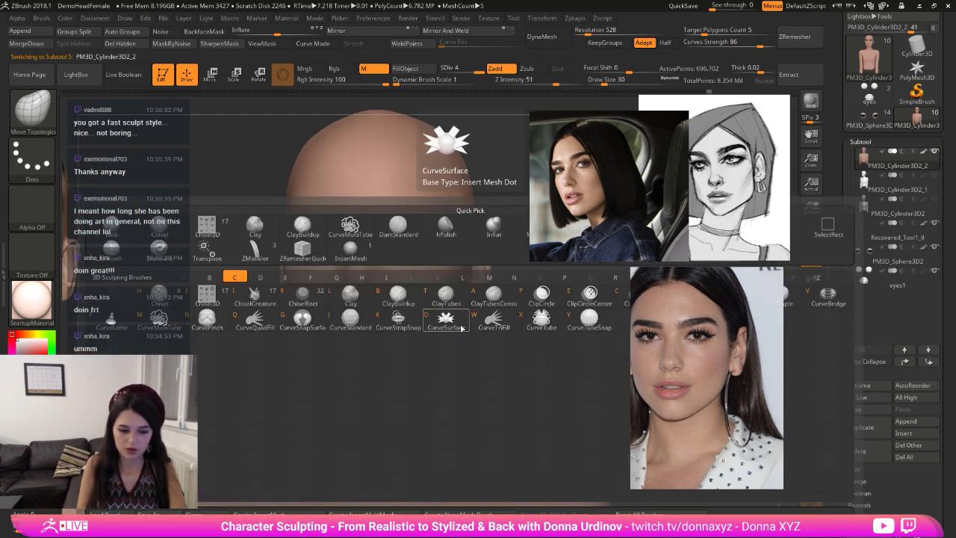
{"action": "key", "text": "c"}
{"action": "key", "text": "b"}
{"action": "left_click_drag", "start_coordinate": [518, 350], "coordinate": [380, 360], "text": "alt"}
{"action": "left_click_drag", "start_coordinate": [516, 420], "coordinate": [523, 399]}
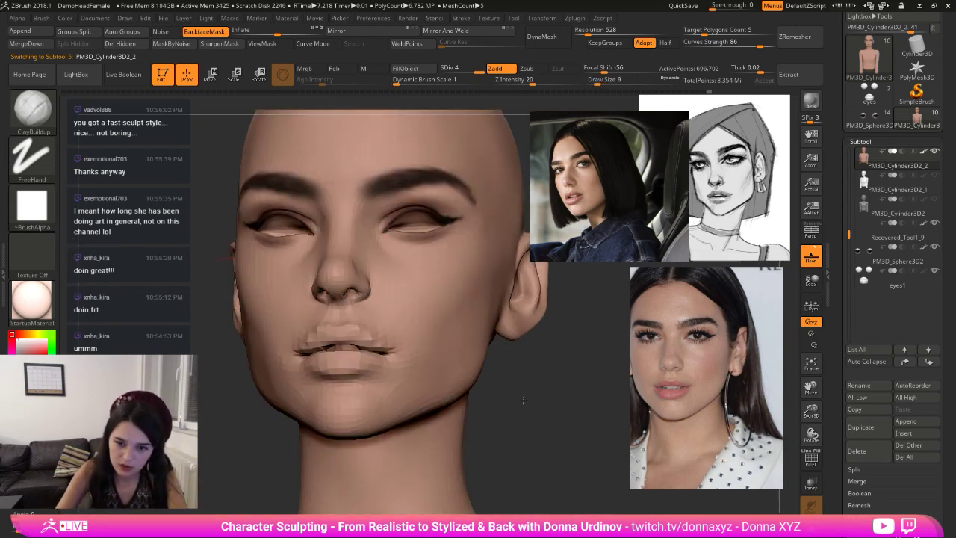
{"action": "key", "text": "bracketright"}
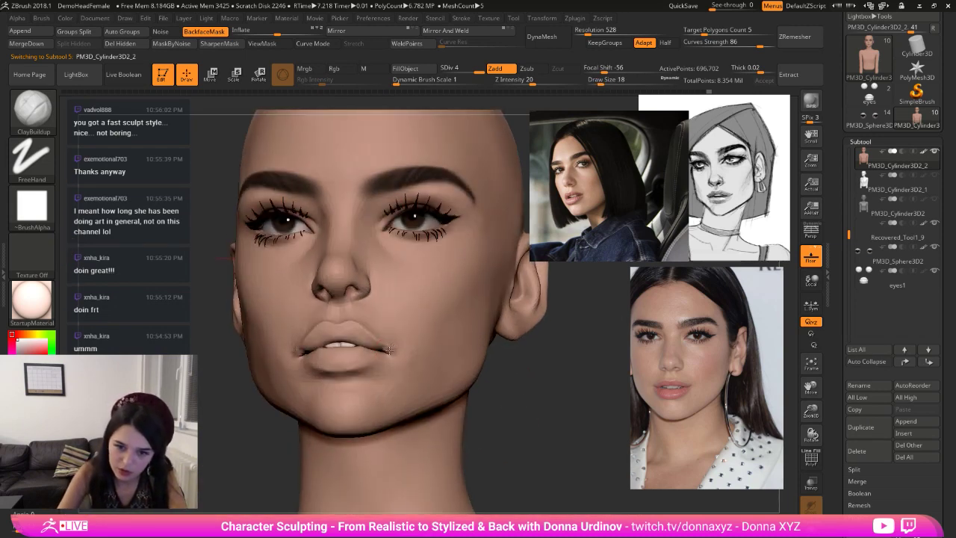
{"action": "key", "text": "bracketleft"}
{"action": "left_click_drag", "start_coordinate": [389, 349], "coordinate": [388, 351]}
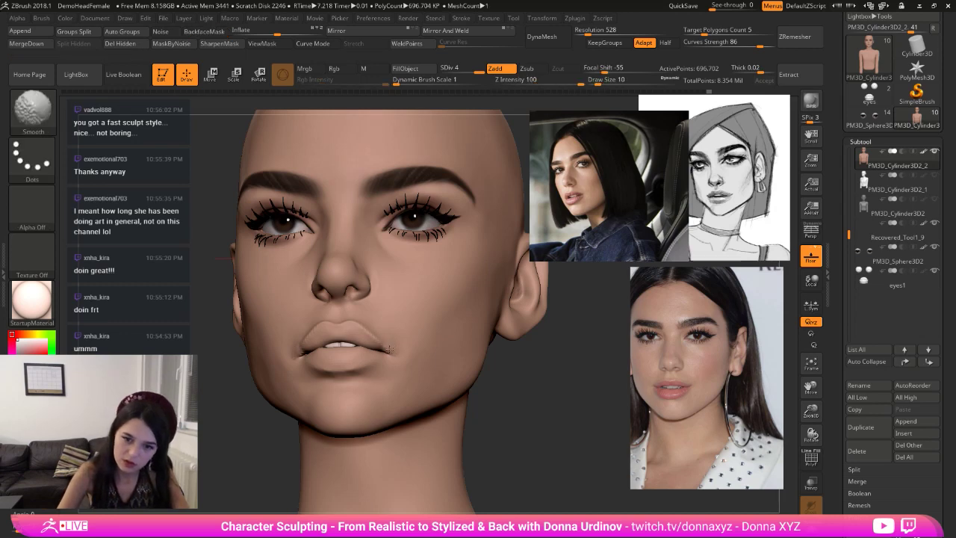
- Add another ClayBuildup stroke beside the mouth corner, try one below the lower lip, and undo that last stroke
{"action": "left_click_drag", "start_coordinate": [523, 404], "coordinate": [512, 425]}
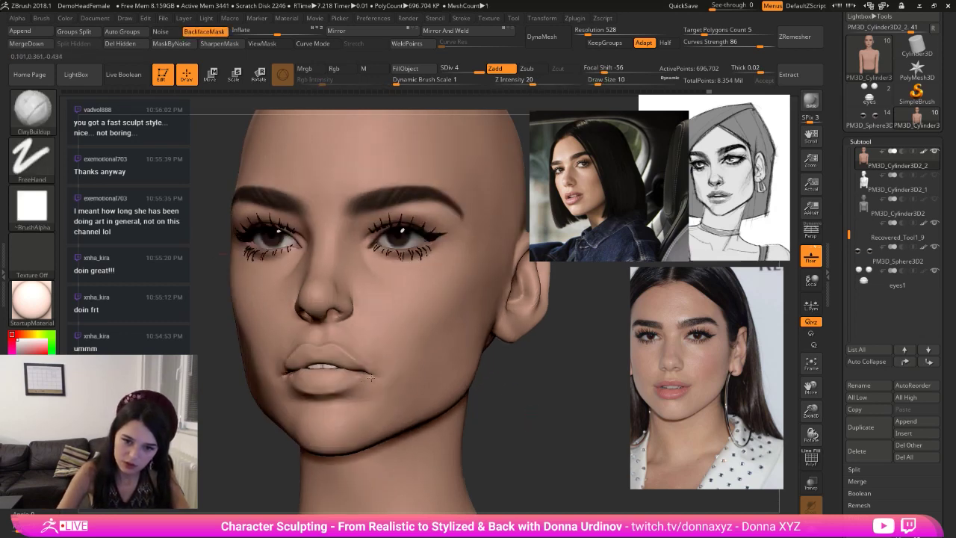
{"action": "left_click_drag", "start_coordinate": [371, 377], "coordinate": [389, 382]}
{"action": "left_click_drag", "start_coordinate": [497, 426], "coordinate": [538, 423]}
{"action": "mouse_move", "coordinate": [354, 392]}
{"action": "left_mouse_down"}
{"action": "mouse_move", "coordinate": [379, 395]}
{"action": "mouse_move", "coordinate": [365, 404]}
{"action": "left_mouse_up"}
{"action": "key", "text": "ctrl+z"}
- Carve the upper lip's edge toward the mouth corner with the DamStandard brush
{"action": "mouse_move", "coordinate": [575, 388]}
{"action": "left_mouse_down", "text": "alt"}
{"action": "mouse_move", "coordinate": [586, 406]}
{"action": "mouse_move", "coordinate": [576, 415]}
{"action": "mouse_move", "coordinate": [545, 363]}
{"action": "mouse_move", "coordinate": [383, 361]}
{"action": "mouse_move", "coordinate": [393, 356]}
{"action": "left_mouse_up", "text": "alt"}
{"action": "key", "text": "b"}
{"action": "key", "text": "i"}
{"action": "key", "text": "n"}
{"action": "mouse_move", "coordinate": [561, 382]}
{"action": "left_mouse_down", "text": "shift"}
{"action": "mouse_move", "coordinate": [571, 385]}
{"action": "mouse_move", "coordinate": [564, 393]}
{"action": "mouse_move", "coordinate": [378, 388]}
{"action": "left_mouse_up", "text": "shift"}
{"action": "key", "text": "b"}
{"action": "key", "text": "d"}
{"action": "key", "text": "s"}
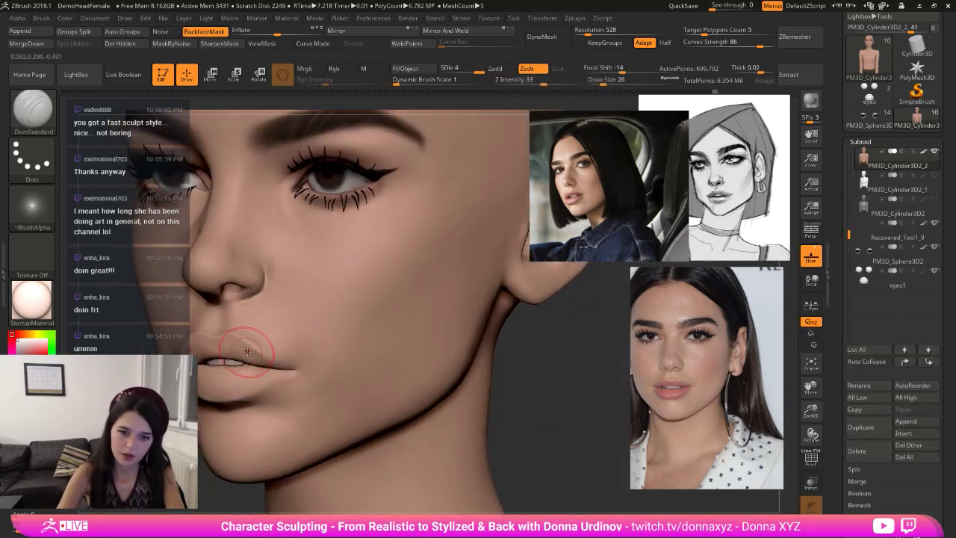
{"action": "left_click_drag", "start_coordinate": [241, 340], "coordinate": [270, 358]}
- Polish the upper lip near the mouth corner with the hPolish brush at draw size 14
{"action": "key", "text": "b"}
{"action": "key", "text": "h"}
{"action": "key", "text": "p"}
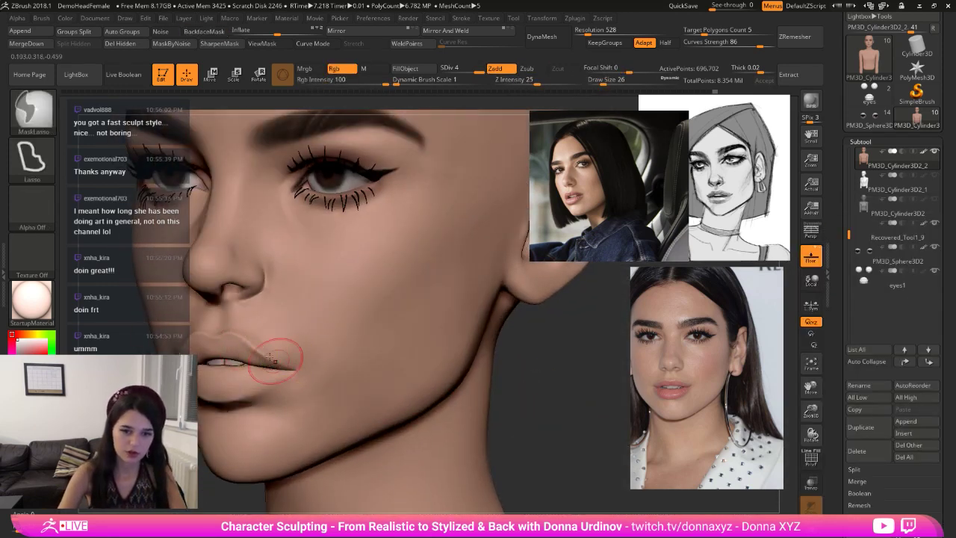
{"action": "key", "text": "["}
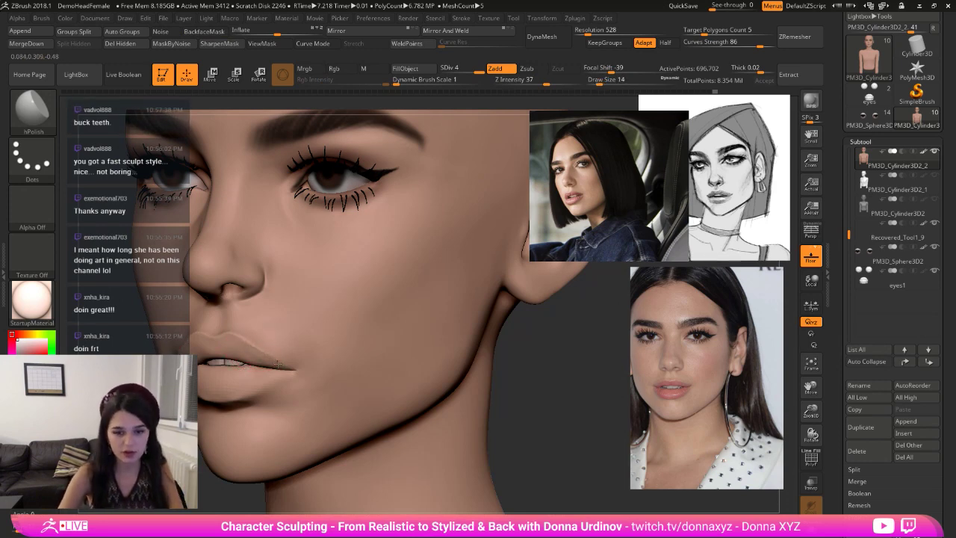
- Refine the mouth-corner crease with the DamStandard brush at draw size 18 and smooth the lip beside it
{"action": "key", "text": "b"}
{"action": "key", "text": "d"}
{"action": "key", "text": "s"}
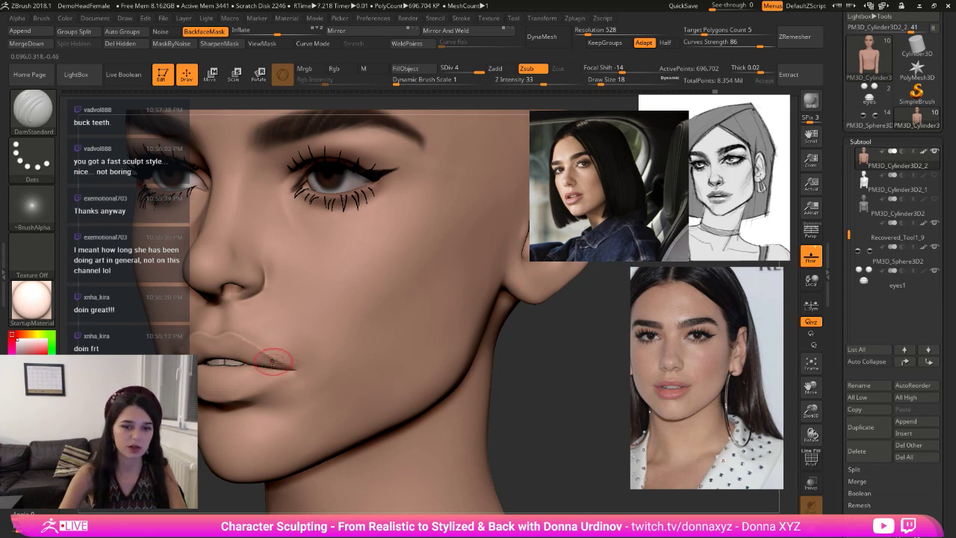
{"action": "key", "text": "shift"}
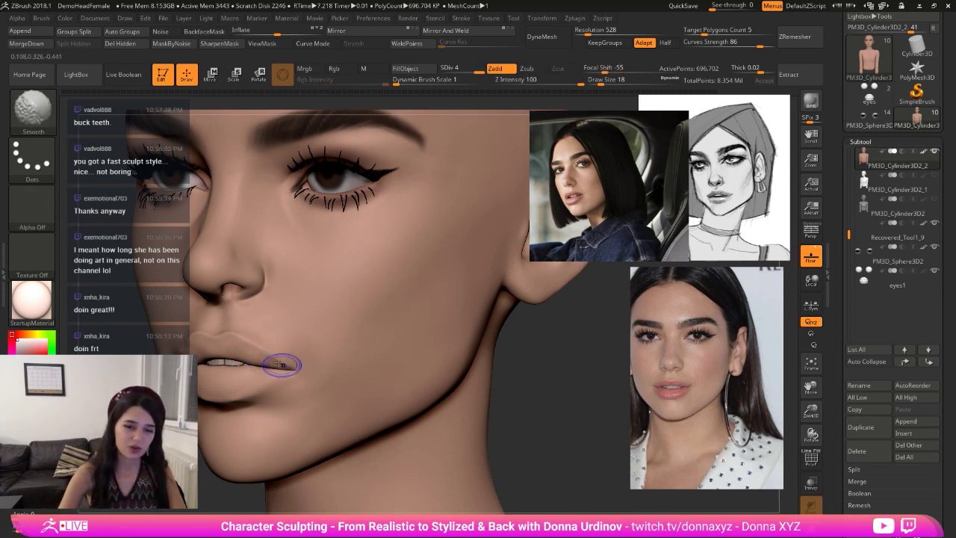
{"action": "mouse_move", "coordinate": [281, 365]}
{"action": "left_mouse_down", "text": "shift"}
{"action": "mouse_move", "coordinate": [293, 369]}
{"action": "mouse_move", "coordinate": [274, 382]}
{"action": "left_mouse_up", "text": "shift"}
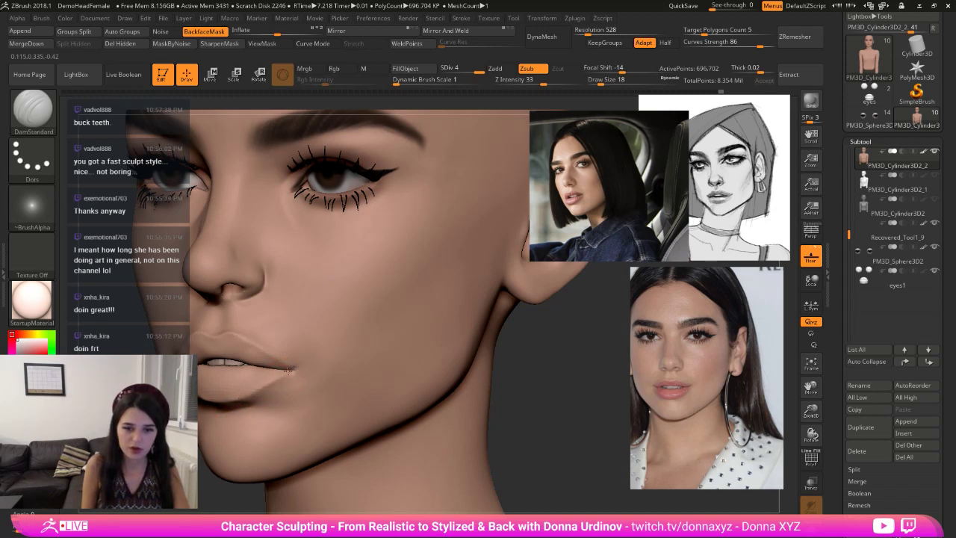
{"action": "left_click_drag", "start_coordinate": [289, 369], "coordinate": [301, 362]}
- Choose the Move Topological brush and examine the jaw, neck and mouth in profile and from the front
{"action": "key", "text": "b"}
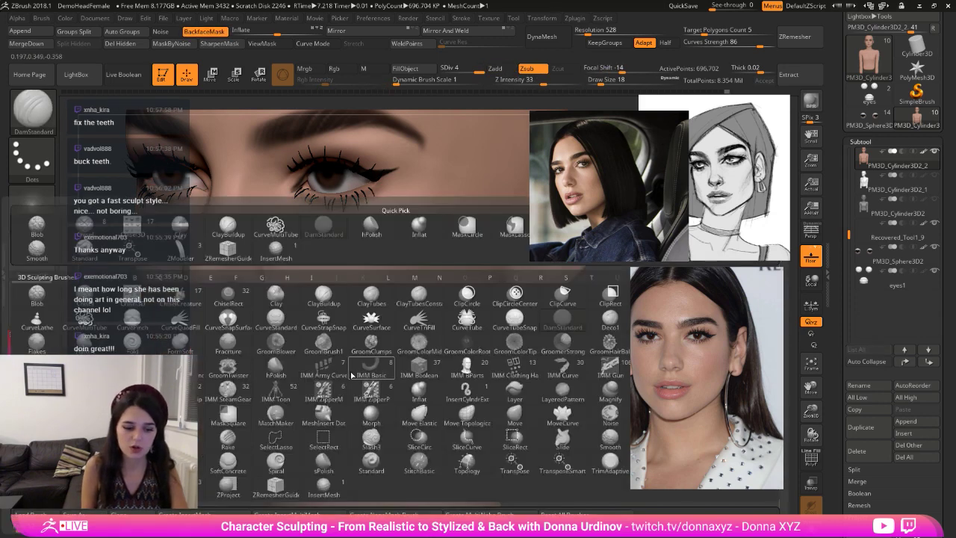
{"action": "key", "text": "m"}
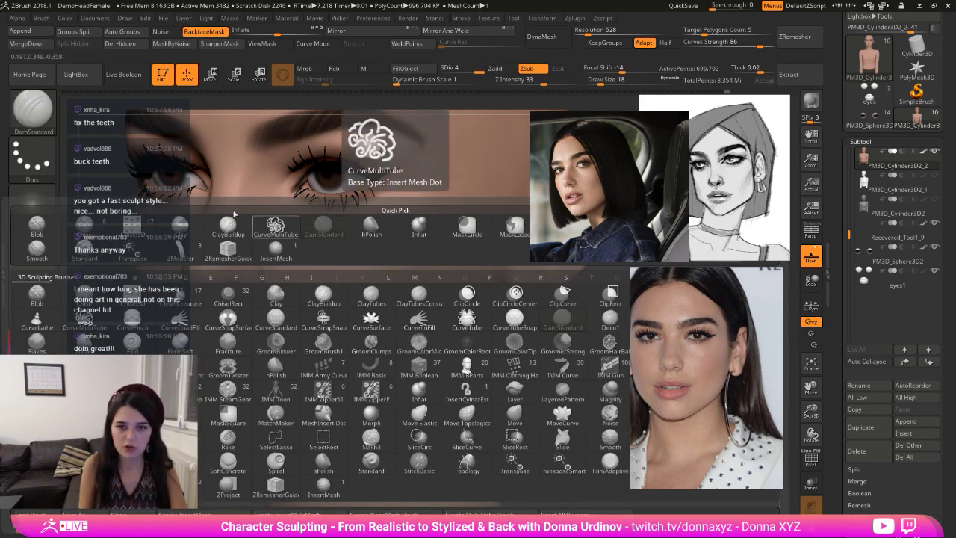
{"action": "key", "text": "Escape"}
{"action": "key", "text": "b"}
{"action": "key", "text": "m"}
{"action": "key", "text": "t"}
{"action": "left_click_drag", "start_coordinate": [616, 337], "coordinate": [555, 336]}
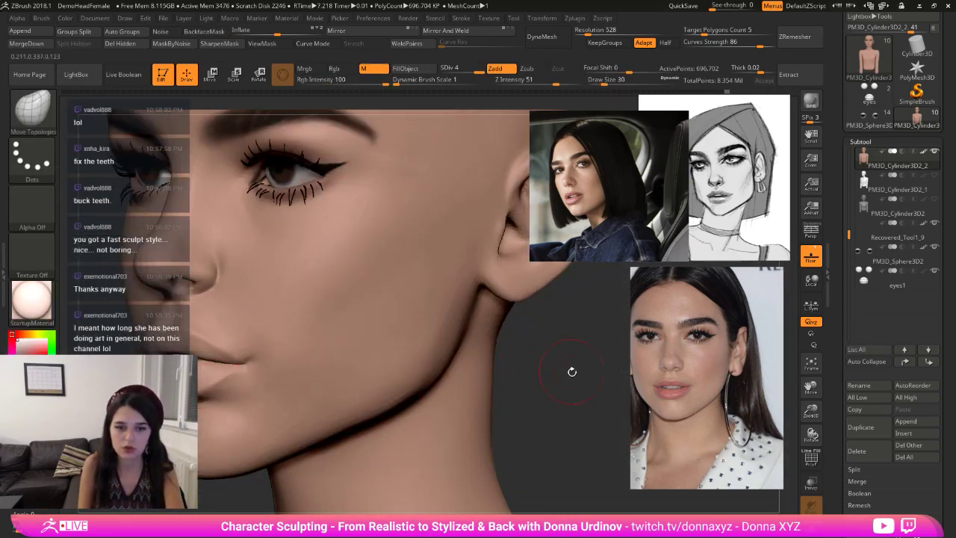
{"action": "left_click_drag", "start_coordinate": [572, 371], "coordinate": [301, 371]}
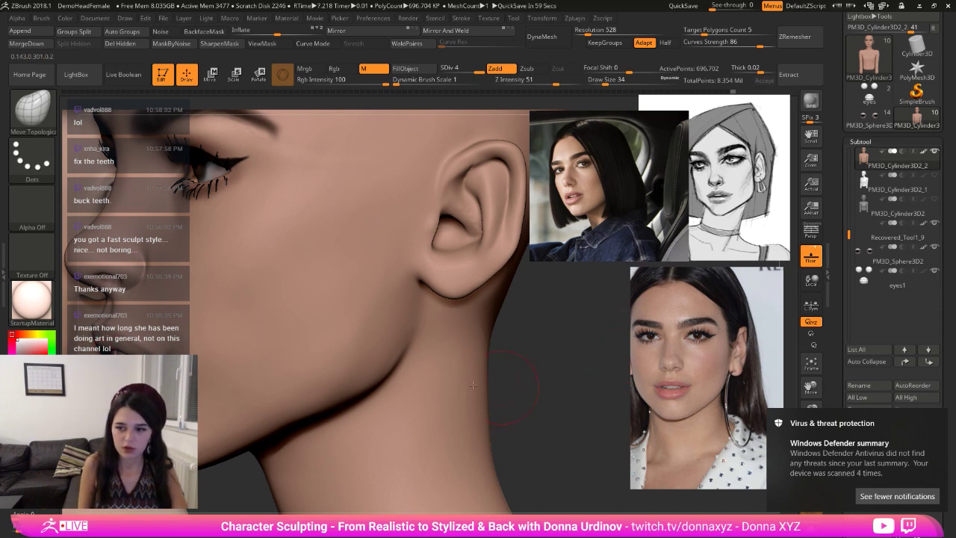
{"action": "mouse_move", "coordinate": [495, 368]}
{"action": "left_mouse_down", "text": "shift"}
{"action": "mouse_move", "coordinate": [537, 416]}
{"action": "mouse_move", "coordinate": [489, 371]}
{"action": "left_mouse_up", "text": "shift"}
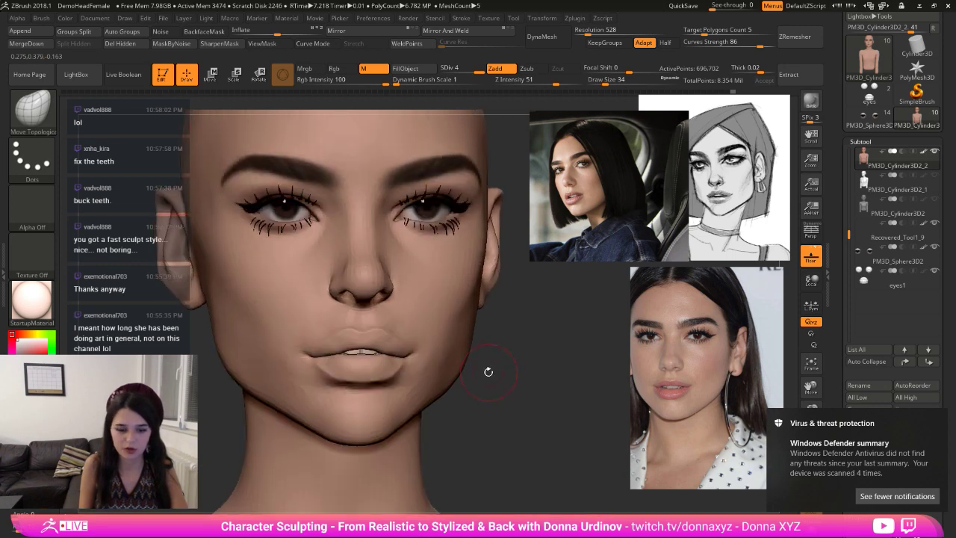
{"action": "key", "text": "b"}
{"action": "key", "text": "c"}
{"action": "key", "text": "b"}
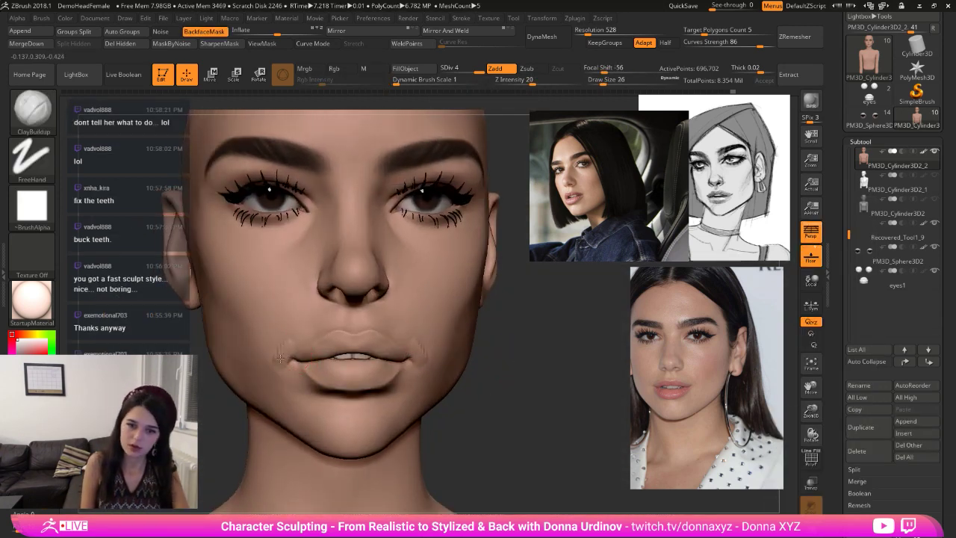
{"action": "left_click_drag", "start_coordinate": [280, 358], "coordinate": [288, 352]}
{"action": "key", "text": "ctrl+z"}
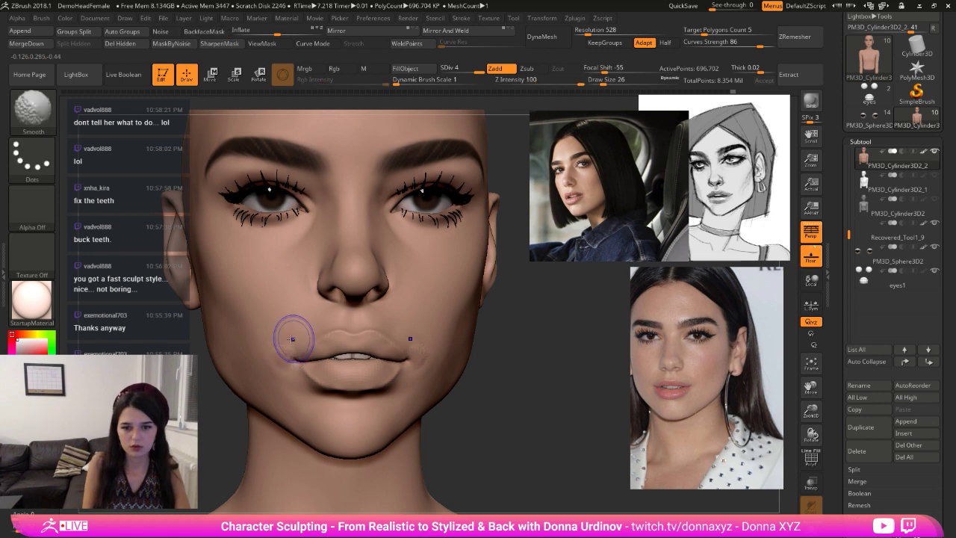
- Polish the skin between the nose and the mouth corner with the hPolish brush at draw sizes 18 and 22
{"action": "key", "text": "b"}
{"action": "key", "text": "h"}
{"action": "key", "text": "p"}
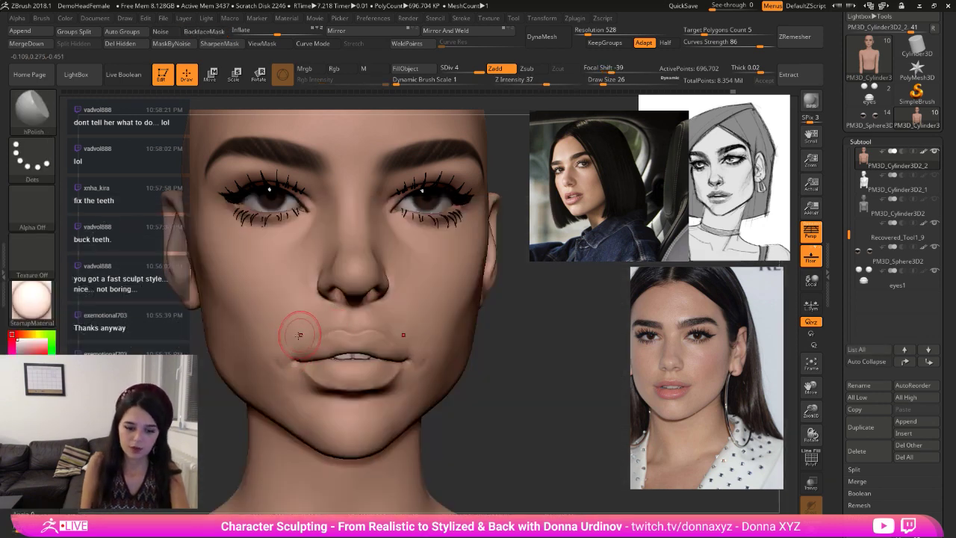
{"action": "key", "text": "["}
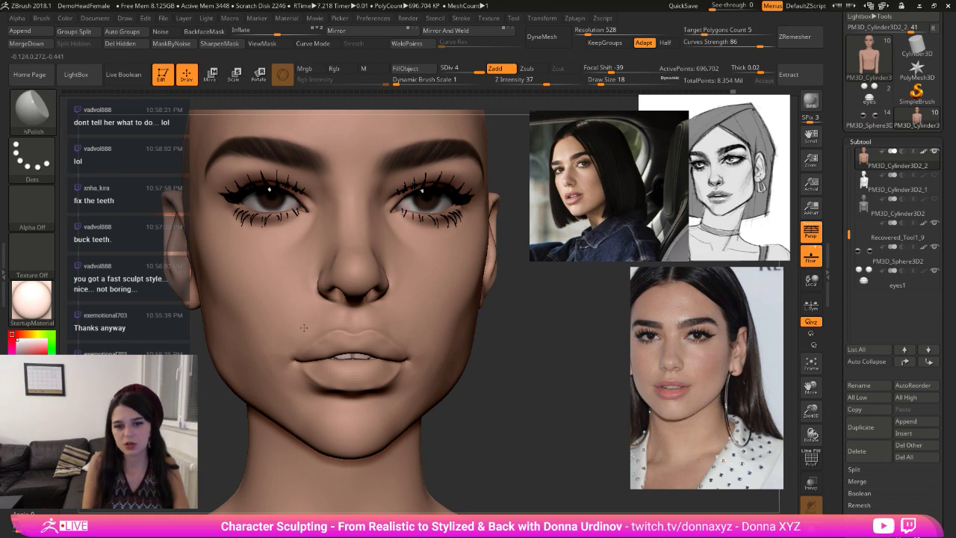
{"action": "right_click_drag", "start_coordinate": [323, 321], "coordinate": [384, 340]}
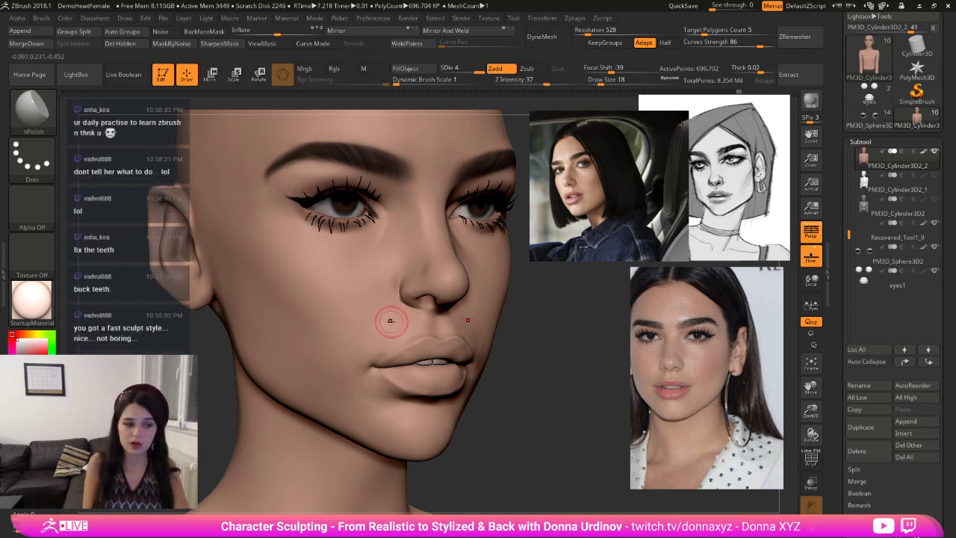
{"action": "key", "text": "bracketright"}
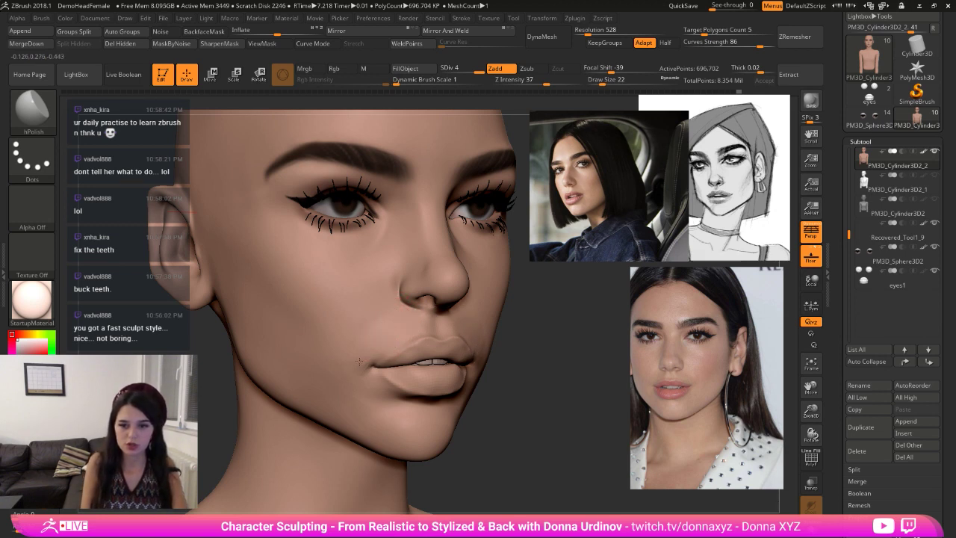
{"action": "key", "text": "shift"}
- Smooth the lips near the mouth corner at draw size 14, switching from hPolish to the DamStandard brush
{"action": "left_click_drag", "start_coordinate": [533, 316], "coordinate": [482, 322]}
{"action": "key", "text": "bracketleft"}
{"action": "key", "text": "bracketleft"}
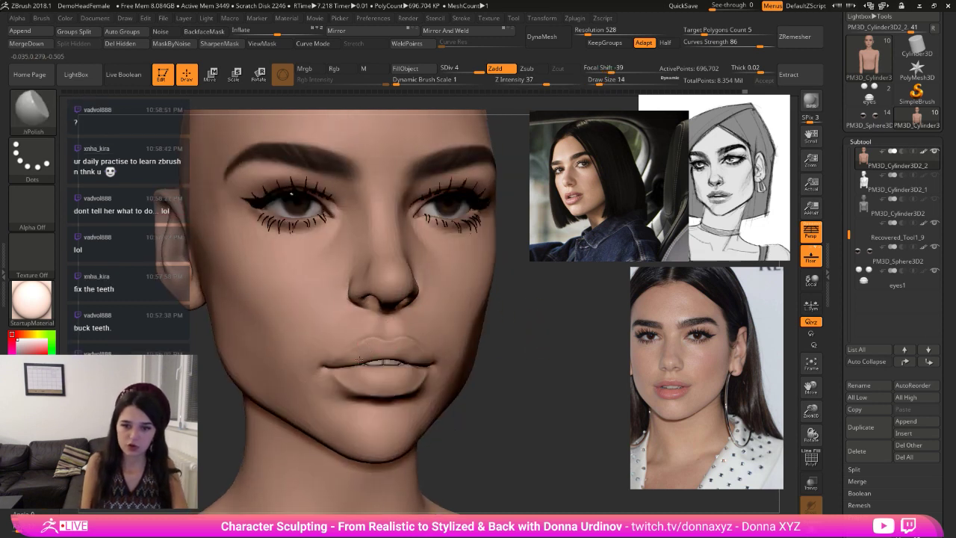
{"action": "left_click_drag", "start_coordinate": [359, 365], "coordinate": [361, 360], "text": "shift"}
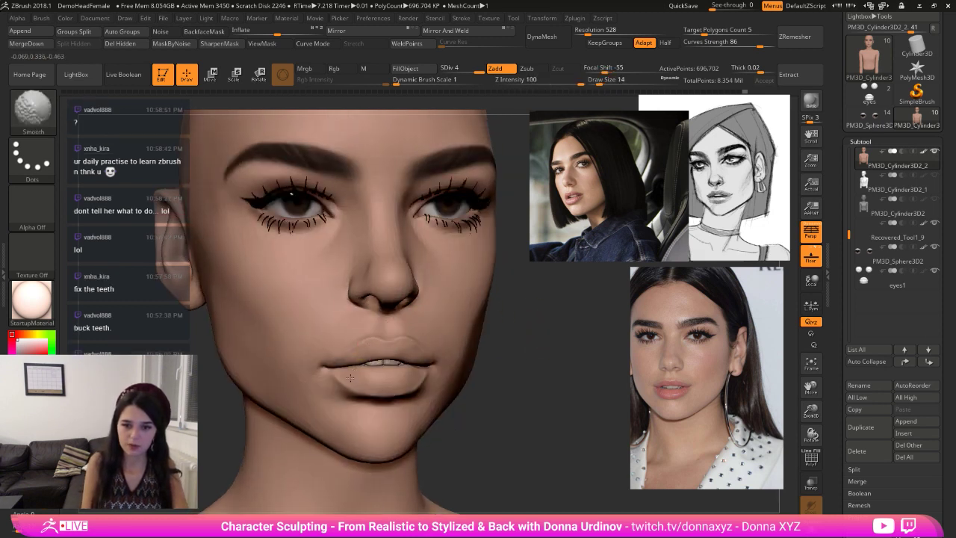
{"action": "key", "text": "b"}
{"action": "key", "text": "s"}
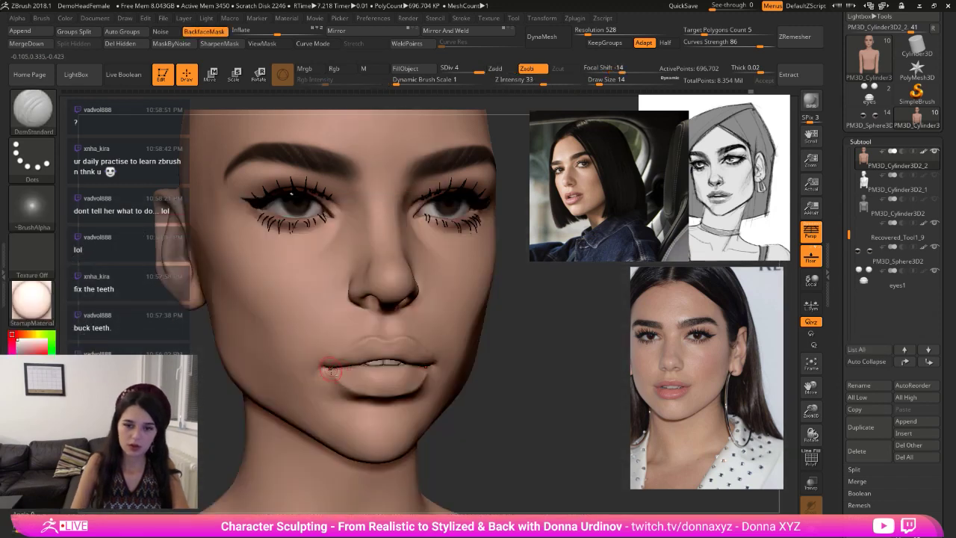
{"action": "left_click_drag", "start_coordinate": [354, 383], "coordinate": [346, 382], "text": "shift"}
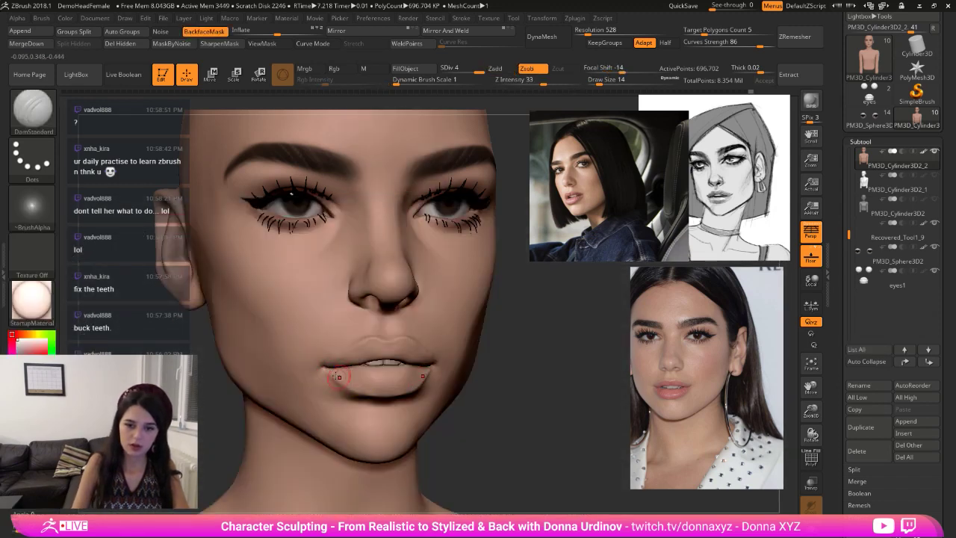
- Choose the Move brush, try a lasso mask over the nose, clear it and lower the body to subdivision level 3
{"action": "mouse_move", "coordinate": [525, 370]}
{"action": "left_mouse_down"}
{"action": "mouse_move", "coordinate": [504, 352]}
{"action": "mouse_move", "coordinate": [448, 338]}
{"action": "mouse_move", "coordinate": [442, 316]}
{"action": "mouse_move", "coordinate": [521, 330]}
{"action": "mouse_move", "coordinate": [505, 325]}
{"action": "left_mouse_up"}
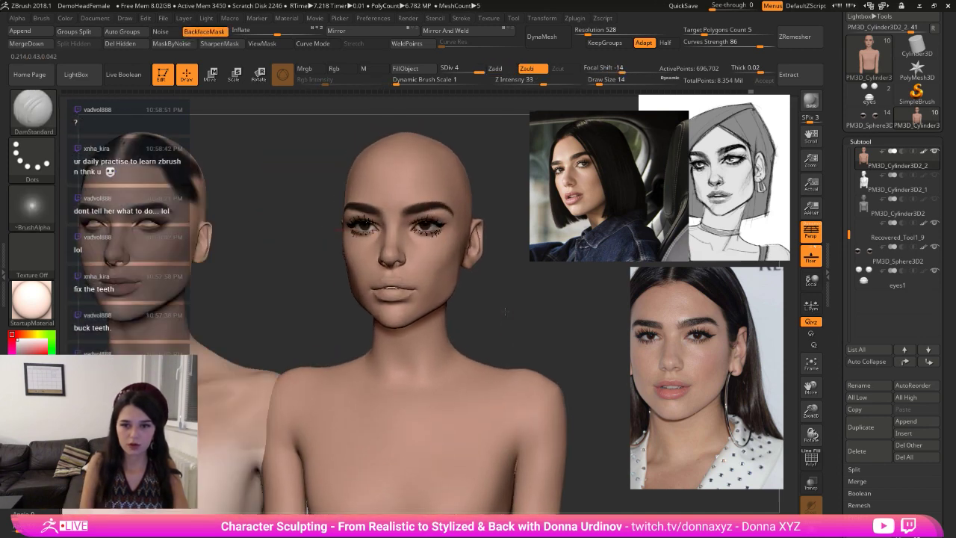
{"action": "mouse_move", "coordinate": [507, 307]}
{"action": "right_mouse_down", "text": "ctrl"}
{"action": "mouse_move", "coordinate": [510, 352]}
{"action": "mouse_move", "coordinate": [501, 289]}
{"action": "right_mouse_up", "text": "ctrl"}
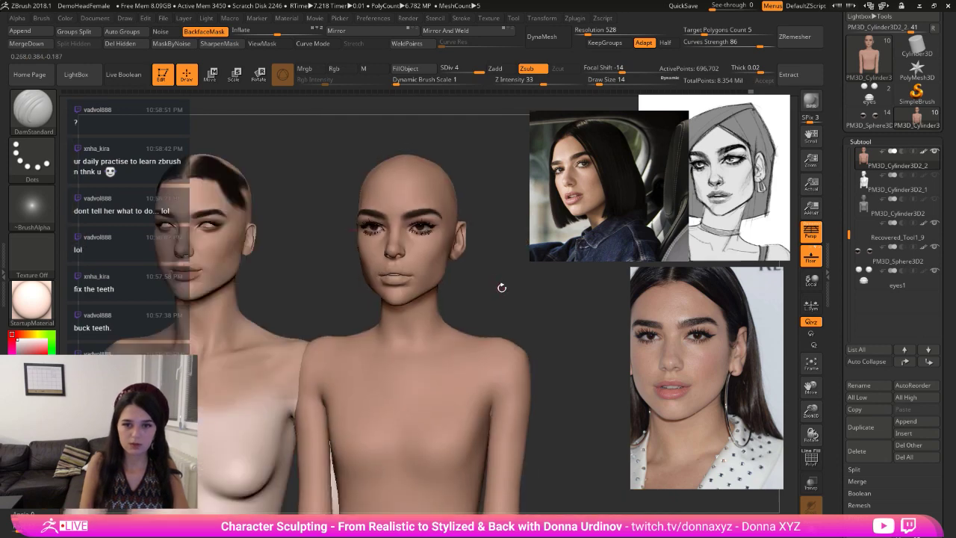
{"action": "key", "text": "b"}
{"action": "key", "text": "m"}
{"action": "key", "text": "v"}
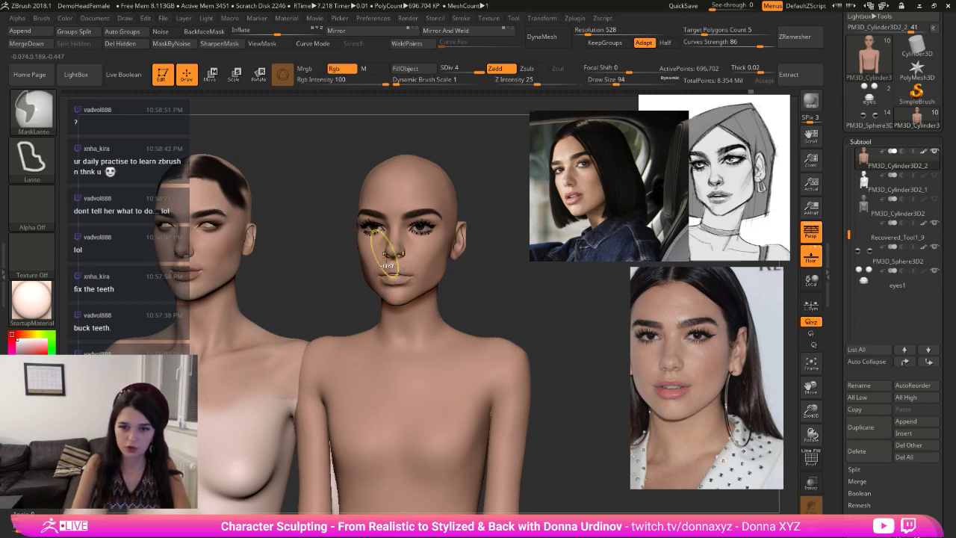
{"action": "mouse_move", "coordinate": [386, 251]}
{"action": "left_mouse_down", "text": "ctrl"}
{"action": "mouse_move", "coordinate": [401, 258]}
{"action": "mouse_move", "coordinate": [405, 238]}
{"action": "mouse_move", "coordinate": [409, 258]}
{"action": "left_mouse_up", "text": "ctrl"}
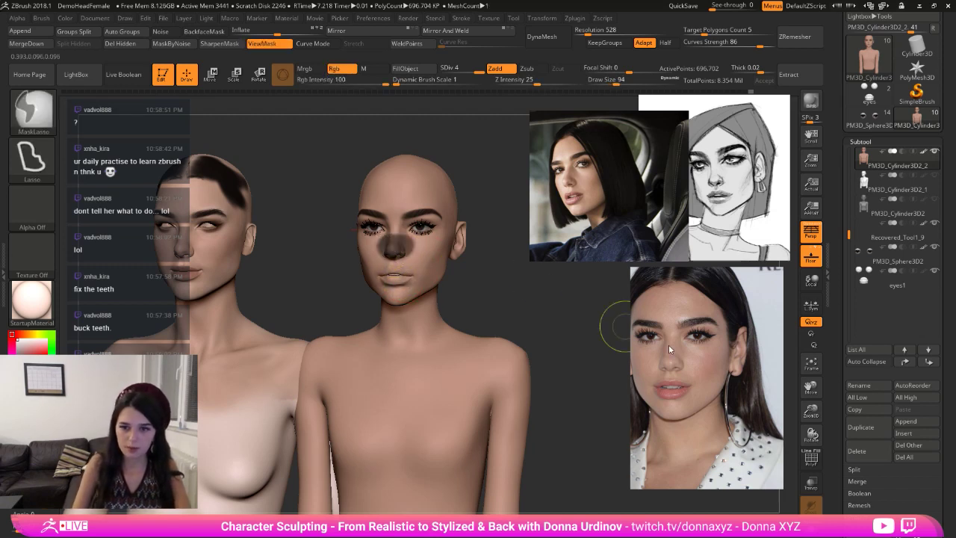
{"action": "key", "text": "shift+d"}
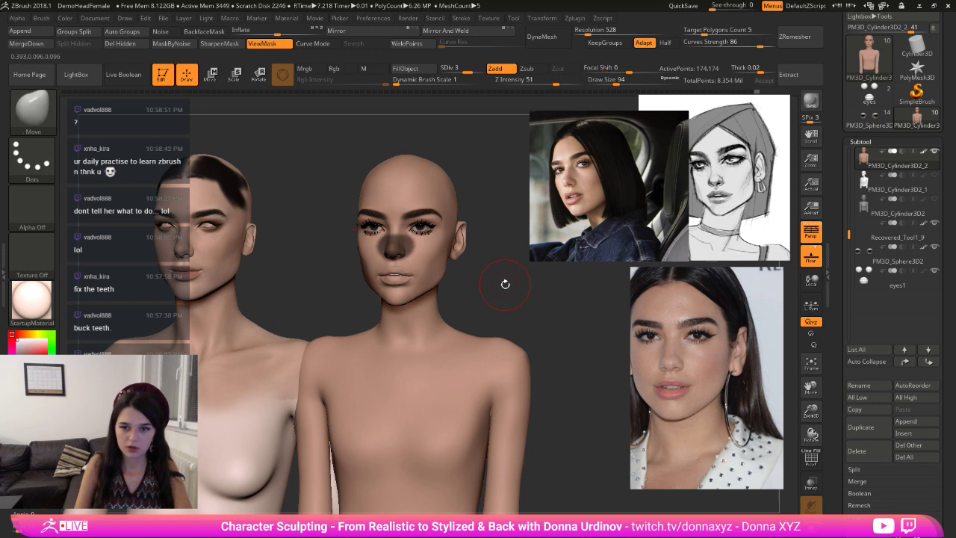
{"action": "left_click_drag", "start_coordinate": [504, 284], "coordinate": [508, 291], "text": "ctrl"}
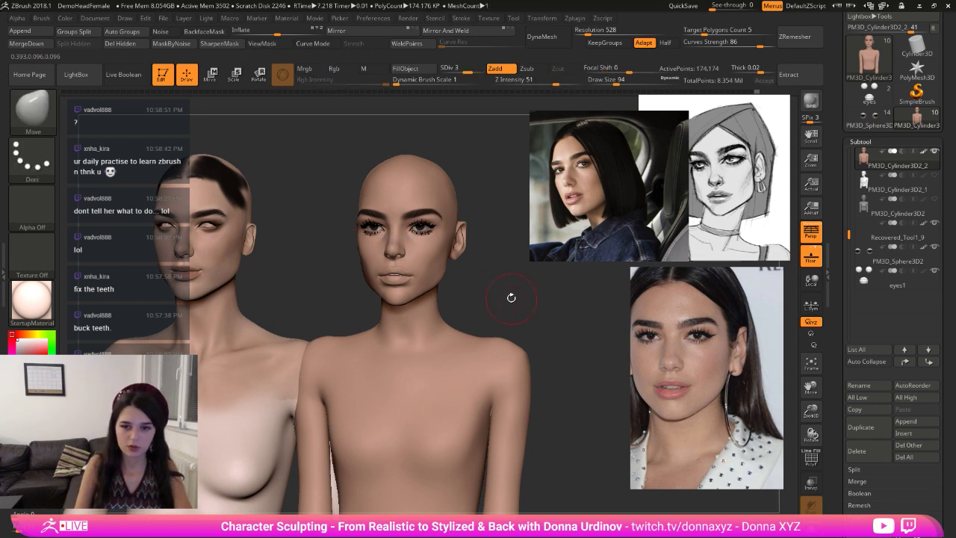
- Lower the body to subdivision level 1 and mask the nose and middle of the face with a softened edge
{"action": "key", "text": "shift+d"}
{"action": "key", "text": "shift+d"}
{"action": "mouse_move", "coordinate": [411, 237]}
{"action": "left_mouse_down", "text": "ctrl"}
{"action": "mouse_move", "coordinate": [370, 250]}
{"action": "mouse_move", "coordinate": [396, 222]}
{"action": "mouse_move", "coordinate": [444, 269]}
{"action": "mouse_move", "coordinate": [441, 300]}
{"action": "mouse_move", "coordinate": [455, 263]}
{"action": "mouse_move", "coordinate": [379, 258]}
{"action": "mouse_move", "coordinate": [411, 264]}
{"action": "left_mouse_up", "text": "ctrl"}
{"action": "left_click", "coordinate": [469, 280], "text": "ctrl"}
{"action": "left_click", "coordinate": [452, 282], "text": "ctrl"}
{"action": "left_click", "coordinate": [462, 287], "text": "ctrl"}
{"action": "left_click", "coordinate": [482, 278], "text": "ctrl"}
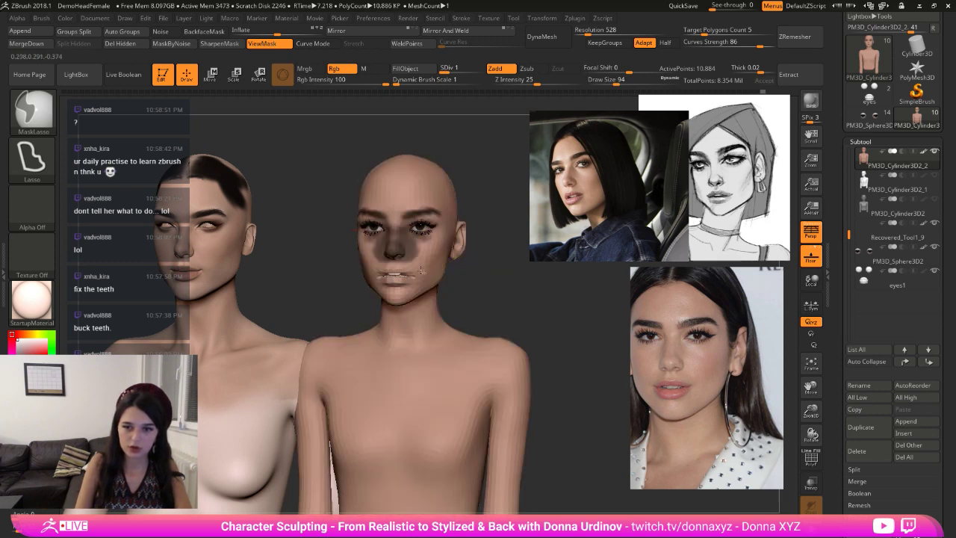
{"action": "left_click_drag", "start_coordinate": [478, 272], "coordinate": [468, 285], "text": "ctrl"}
{"action": "left_click", "coordinate": [469, 285], "text": "ctrl"}
{"action": "left_click", "coordinate": [469, 287], "text": "ctrl"}
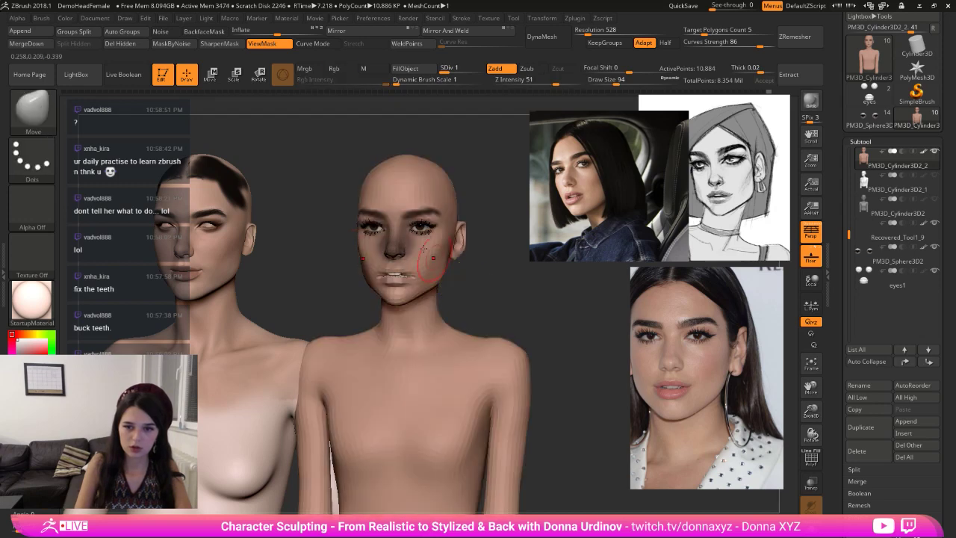
- Raise the mouth area below the masked nose with the Move brush at an enlarged draw size
{"action": "left_click", "coordinate": [237, 75]}
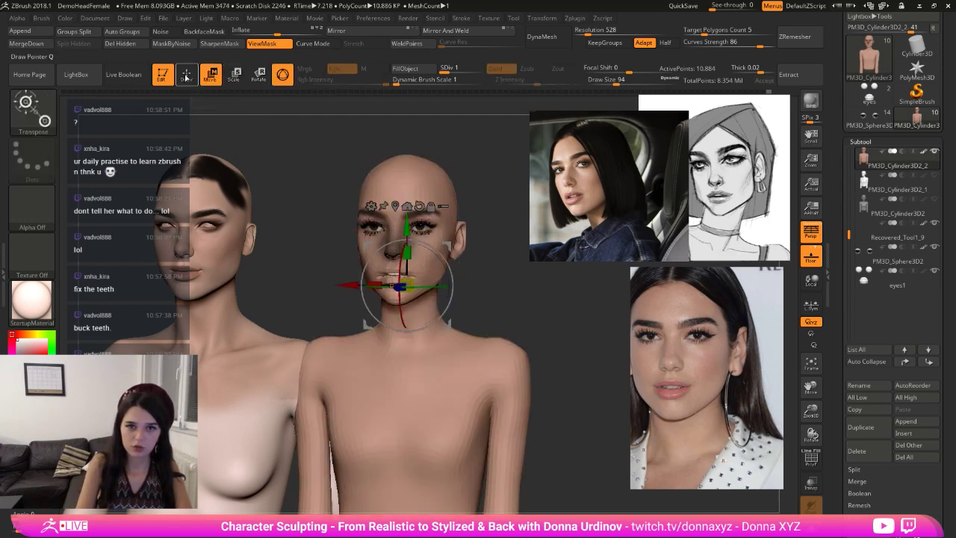
{"action": "key", "text": "q"}
{"action": "key", "text": "bracketright"}
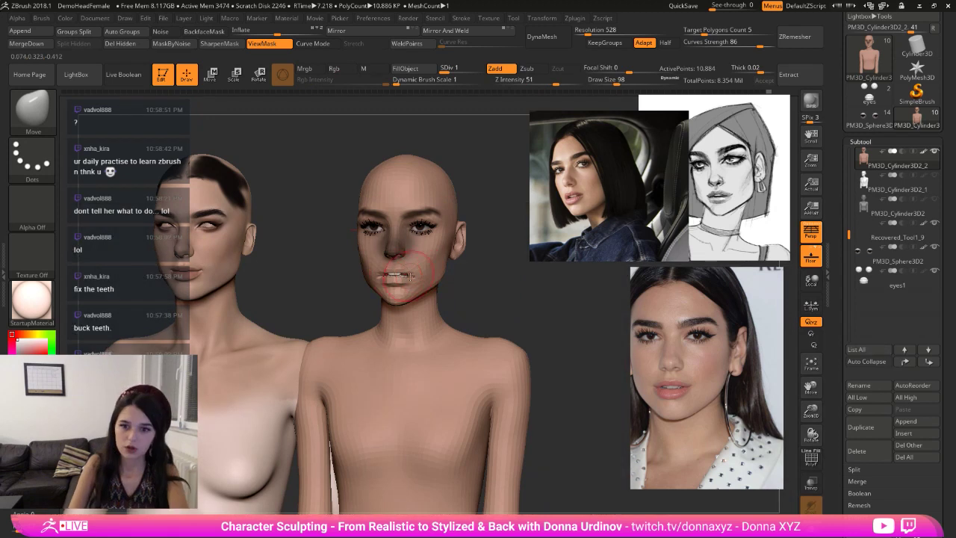
{"action": "left_click_drag", "start_coordinate": [409, 274], "coordinate": [409, 268]}
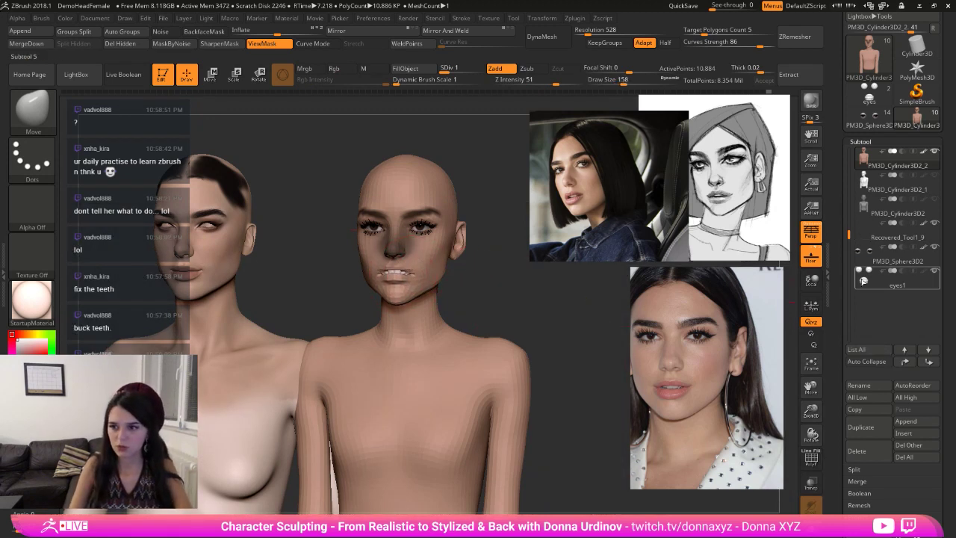
- Select the eyes1 subtool and shift the teeth slightly upward to follow the raised mouth
{"action": "left_click", "coordinate": [897, 284]}
{"action": "left_click", "coordinate": [212, 74]}
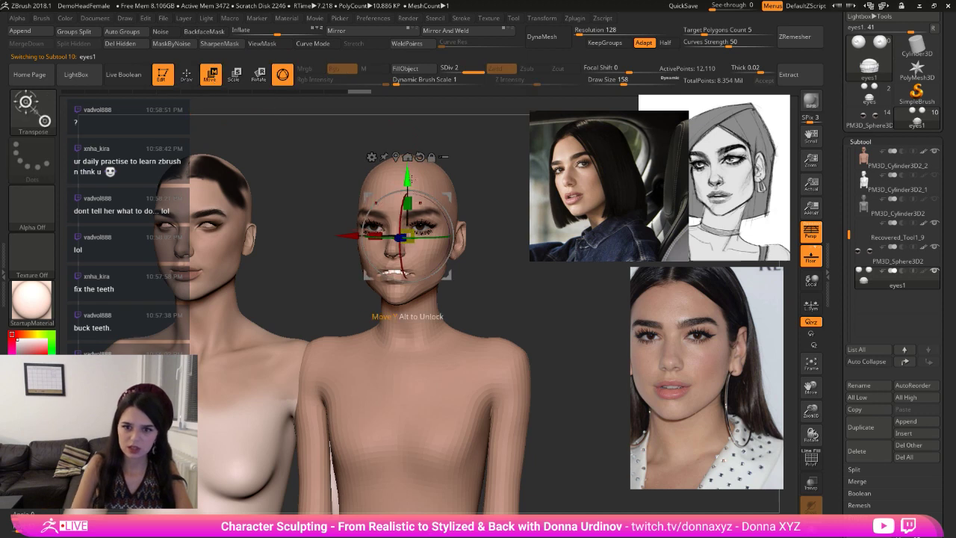
{"action": "left_click_drag", "start_coordinate": [408, 180], "coordinate": [408, 179]}
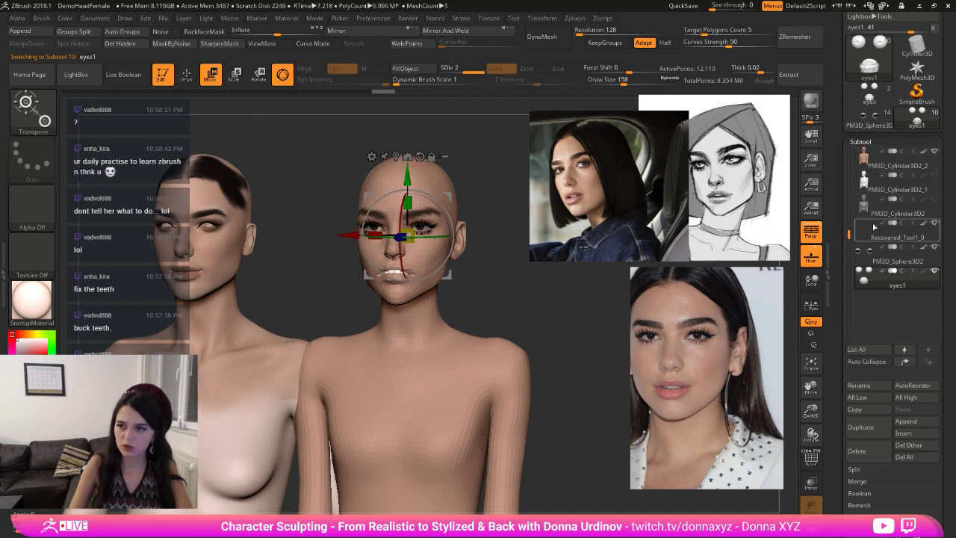
- Clear the face mask, return the body subtool to subdivision level 4 and reactivate the Move brush
{"action": "left_click", "coordinate": [864, 160]}
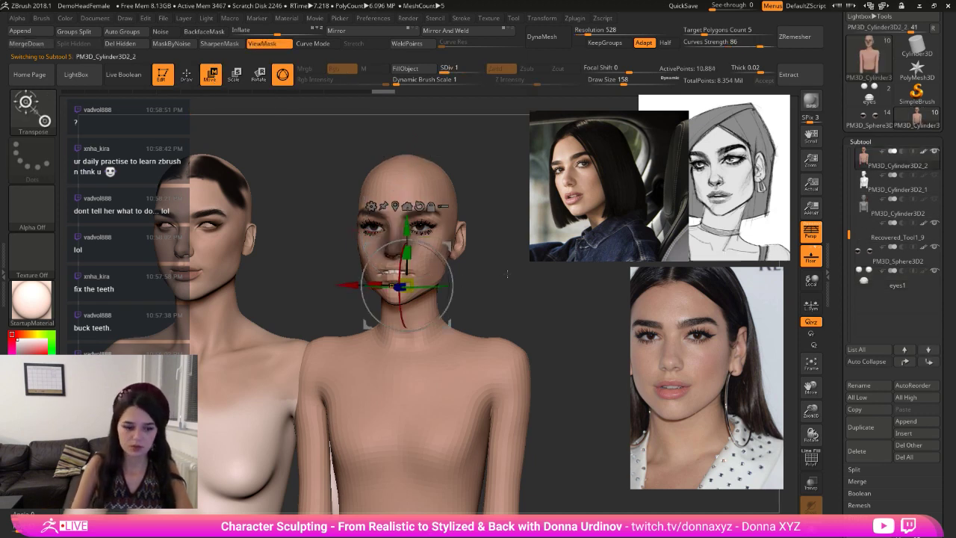
{"action": "mouse_move", "coordinate": [509, 281]}
{"action": "left_mouse_down"}
{"action": "mouse_move", "coordinate": [496, 281]}
{"action": "mouse_move", "coordinate": [544, 354]}
{"action": "left_mouse_up"}
{"action": "key", "text": "d"}
{"action": "key", "text": "d"}
{"action": "key", "text": "d"}
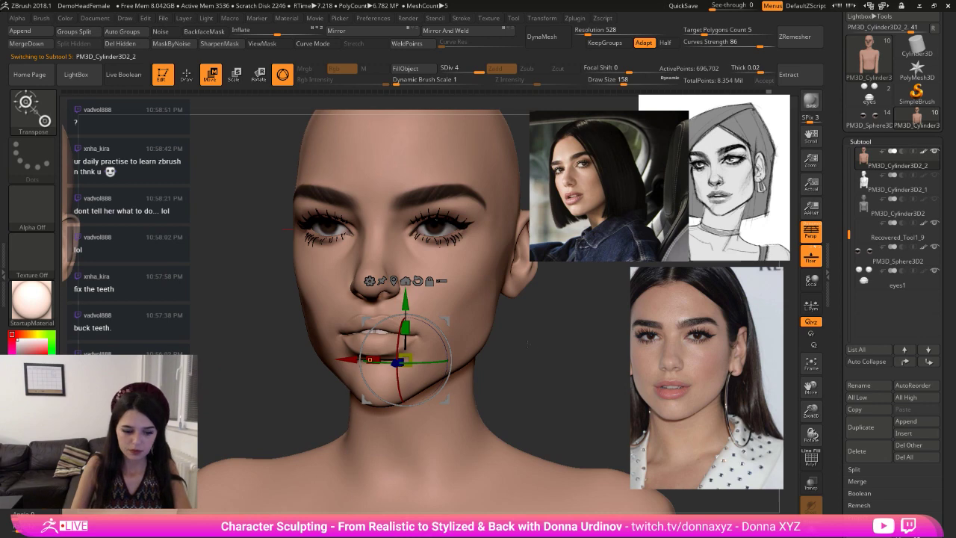
{"action": "key", "text": "b"}
{"action": "key", "text": "m"}
{"action": "key", "text": "v"}
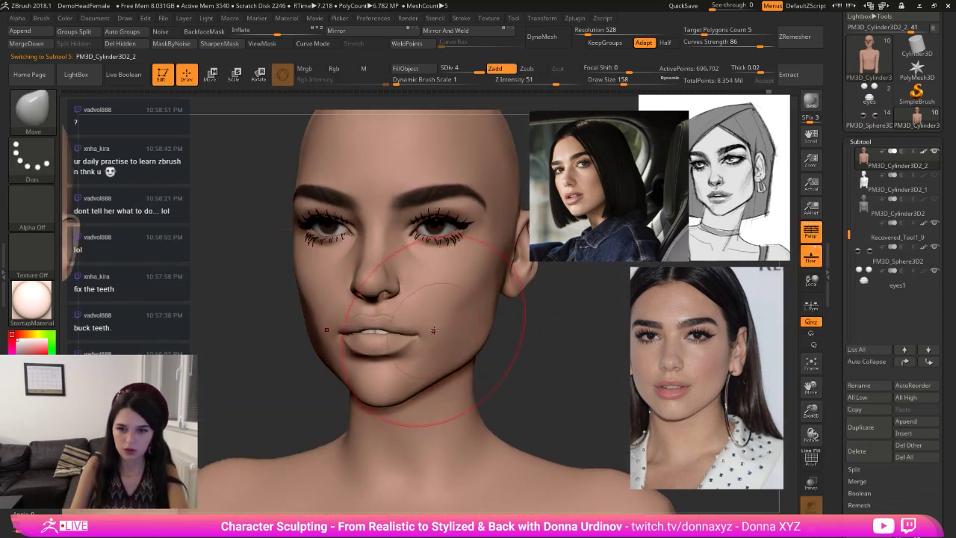
- Turn off perspective and move the teeth in the eyes1 subtool further up along the vertical axis
{"action": "key", "text": "p"}
{"action": "left_click", "coordinate": [873, 279]}
{"action": "left_click_drag", "start_coordinate": [535, 329], "coordinate": [463, 333]}
{"action": "key", "text": "w"}
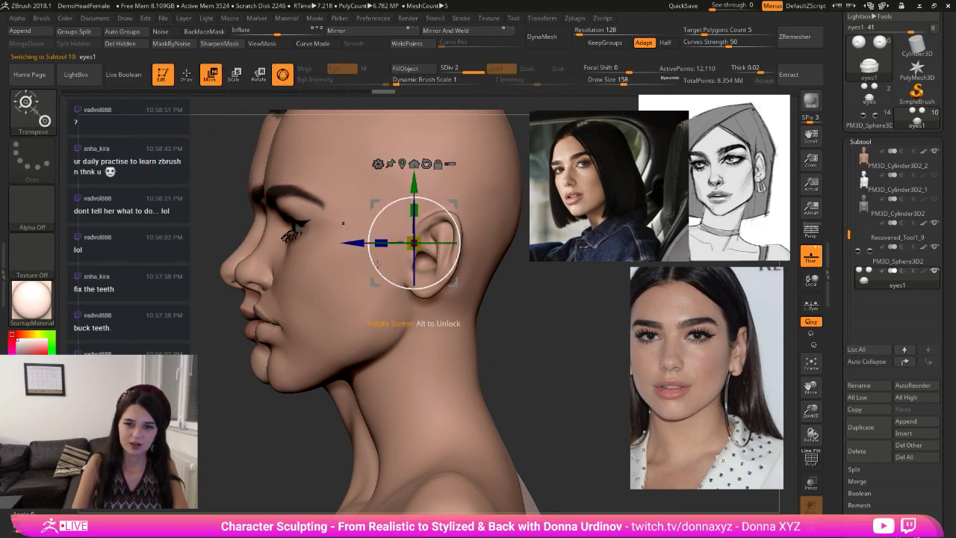
{"action": "mouse_move", "coordinate": [516, 336]}
{"action": "left_mouse_down", "text": "shift"}
{"action": "mouse_move", "coordinate": [581, 337]}
{"action": "mouse_move", "coordinate": [519, 340]}
{"action": "left_mouse_up", "text": "shift"}
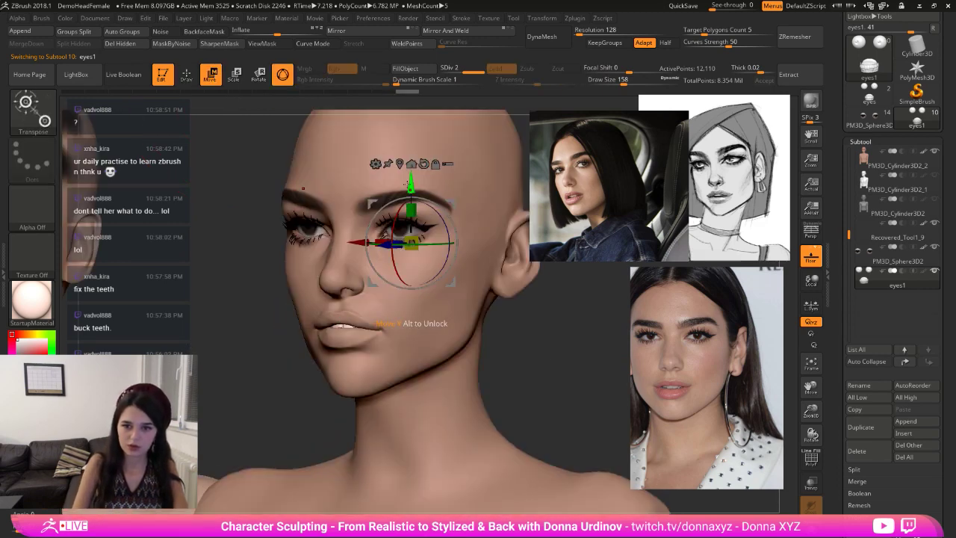
{"action": "left_click_drag", "start_coordinate": [410, 182], "coordinate": [410, 177]}
{"action": "left_click", "coordinate": [186, 75]}
{"action": "left_click_drag", "start_coordinate": [519, 324], "coordinate": [470, 322]}
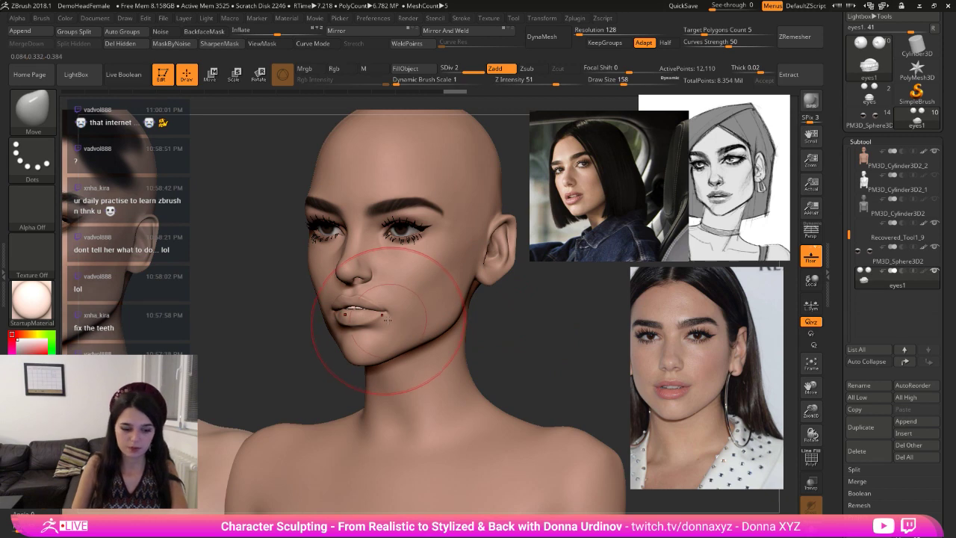
- Adjust the side of the teeth behind the parted lips with the Move brush
{"action": "key", "text": "b"}
{"action": "key", "text": "m"}
{"action": "key", "text": "v"}
{"action": "left_click_drag", "start_coordinate": [359, 311], "coordinate": [368, 312]}
{"action": "key", "text": "bracketleft"}
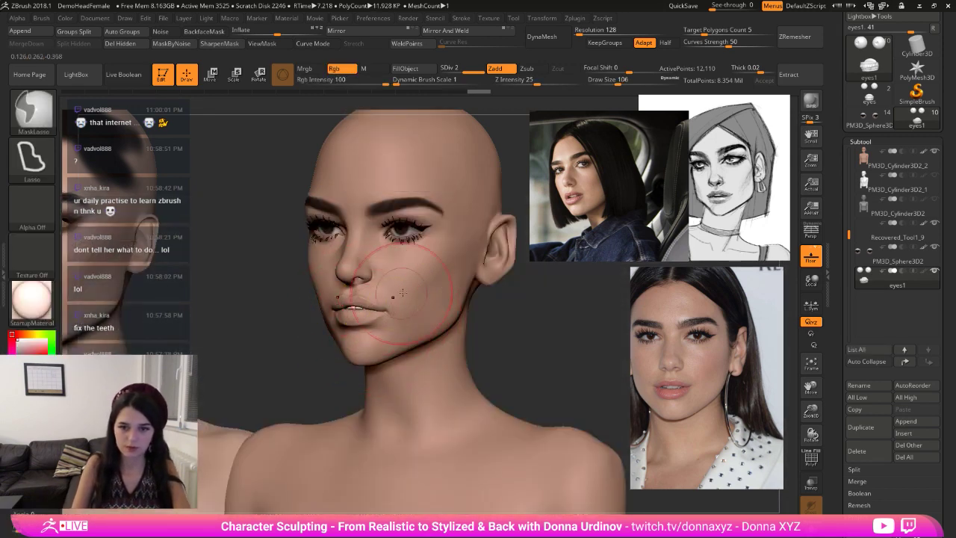
- Switch to the body subtool and pull the upper lip down over the teeth with the Move brush
{"action": "left_click", "coordinate": [420, 319], "text": "alt"}
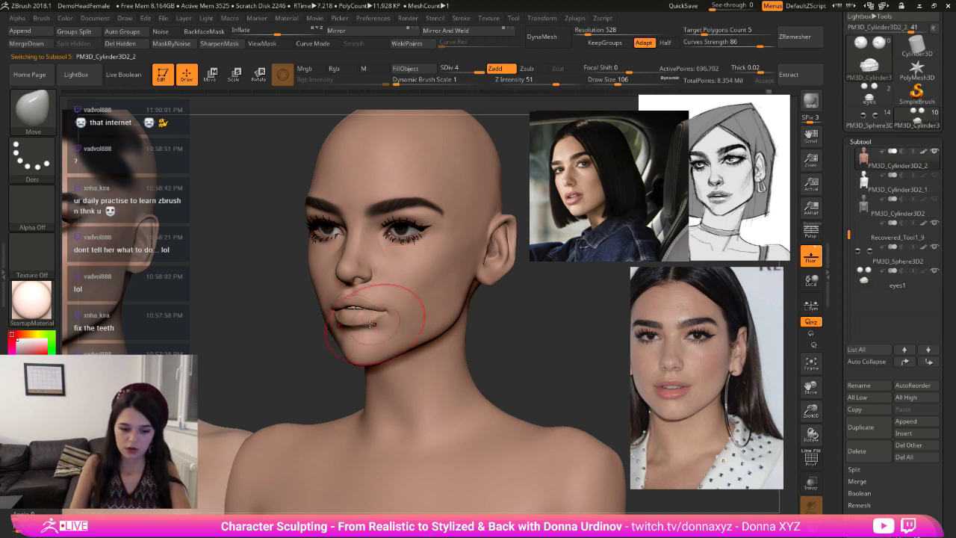
{"action": "key", "text": "bracketleft"}
{"action": "left_click_drag", "start_coordinate": [374, 305], "coordinate": [371, 308]}
{"action": "key", "text": "bracketleft"}
{"action": "key", "text": "bracketleft"}
{"action": "key", "text": "bracketleft"}
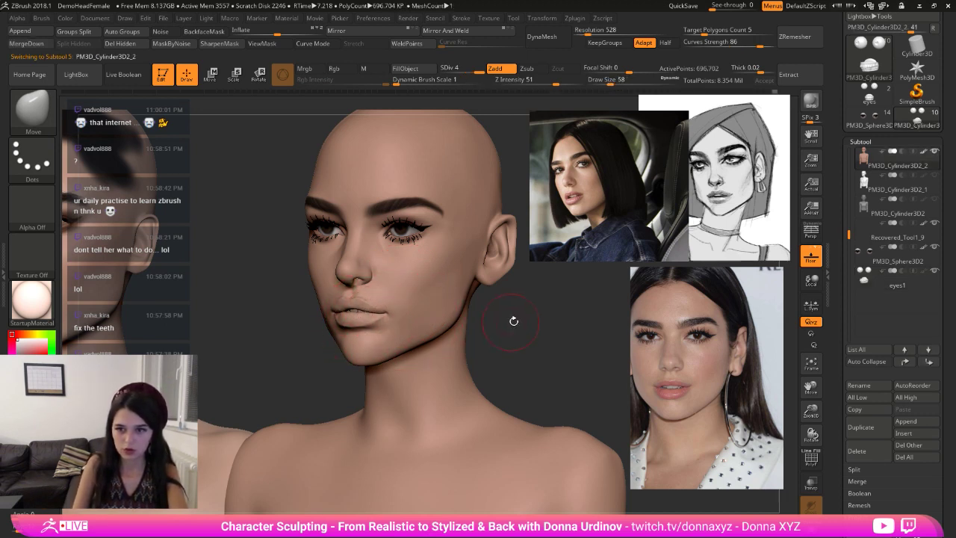
- Push the lower lip forward and up in profile at draw size 66 and adjust the chin's underside at draw size 54
{"action": "left_click_drag", "start_coordinate": [531, 320], "coordinate": [447, 315]}
{"action": "key", "text": "bracketleft"}
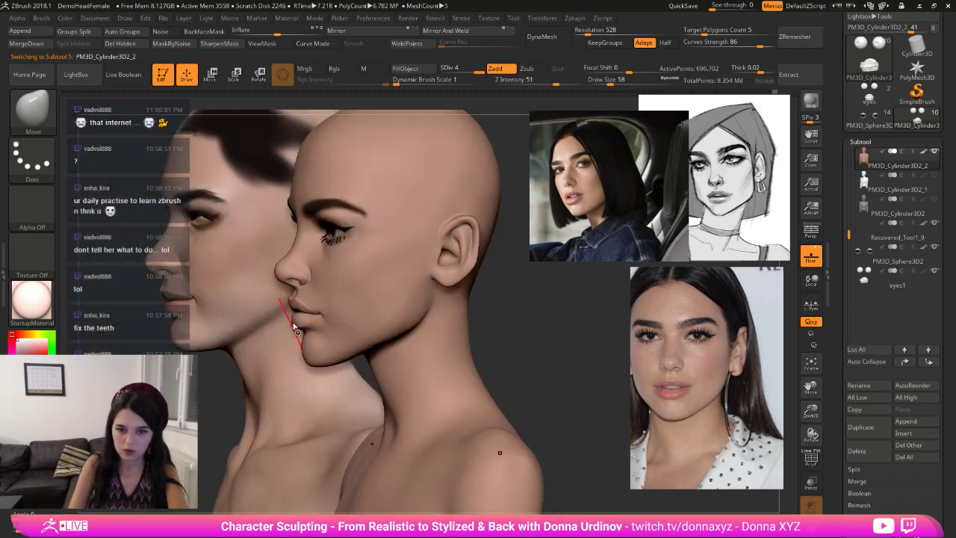
{"action": "key", "text": "bracketright"}
{"action": "key", "text": "bracketright"}
{"action": "left_click_drag", "start_coordinate": [303, 327], "coordinate": [299, 320]}
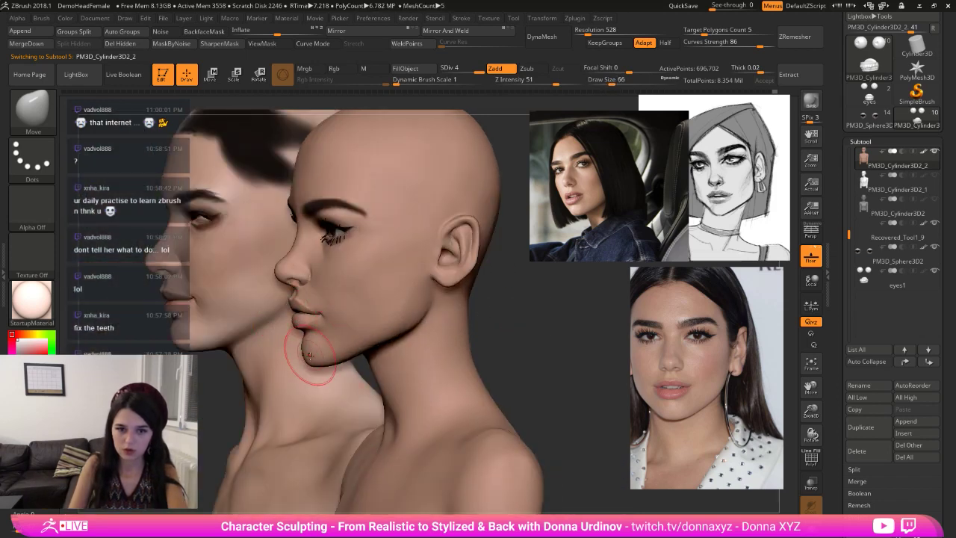
{"action": "key", "text": "bracketleft"}
{"action": "key", "text": "bracketleft"}
{"action": "left_click_drag", "start_coordinate": [315, 361], "coordinate": [313, 362]}
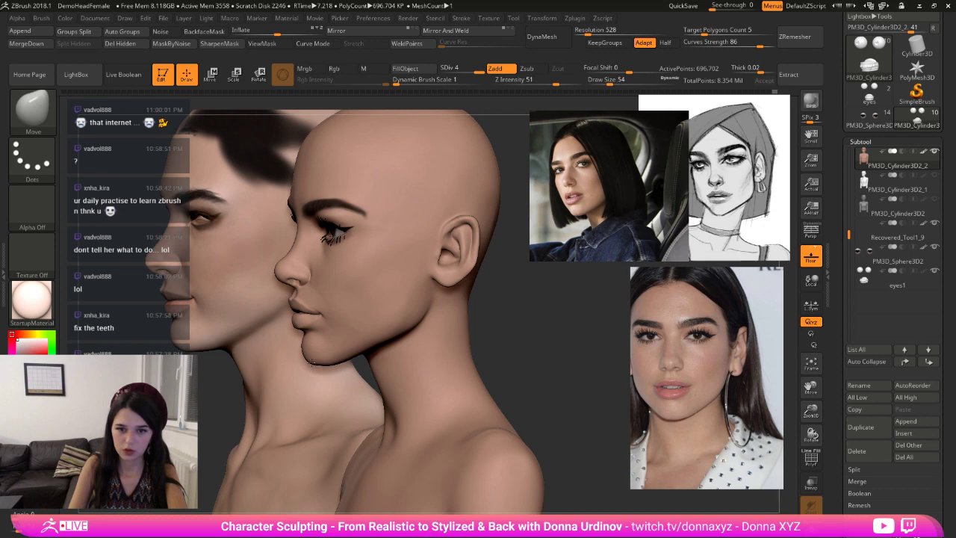
- Refine the lips with the Move brush at draw size 46 and smooth the mouth corner at draw size 34
{"action": "key", "text": "bracketright"}
{"action": "key", "text": "bracketright"}
{"action": "left_click_drag", "start_coordinate": [483, 317], "coordinate": [534, 314]}
{"action": "key", "text": "bracketleft"}
{"action": "key", "text": "bracketleft"}
{"action": "key", "text": "bracketleft"}
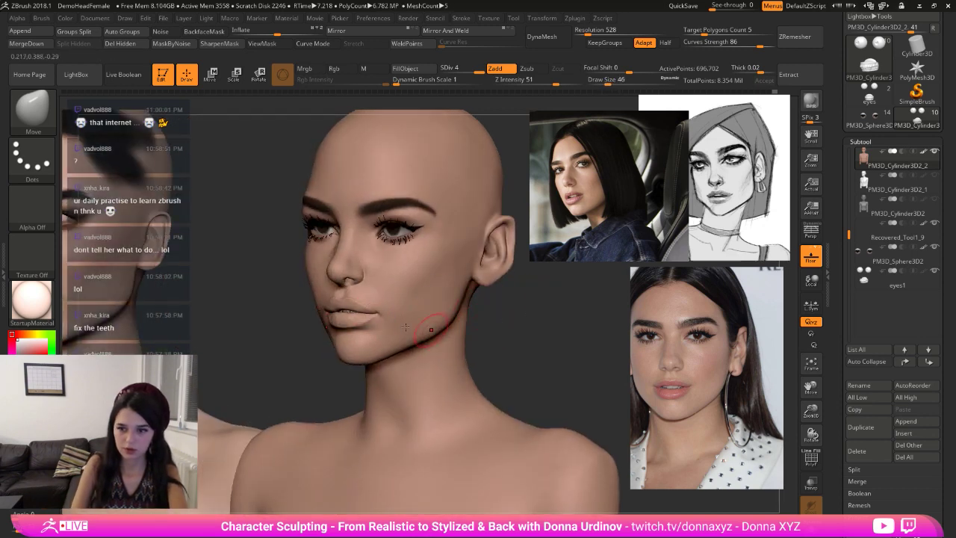
{"action": "key", "text": "bracketleft"}
{"action": "key", "text": "bracketleft"}
{"action": "key", "text": "bracketleft"}
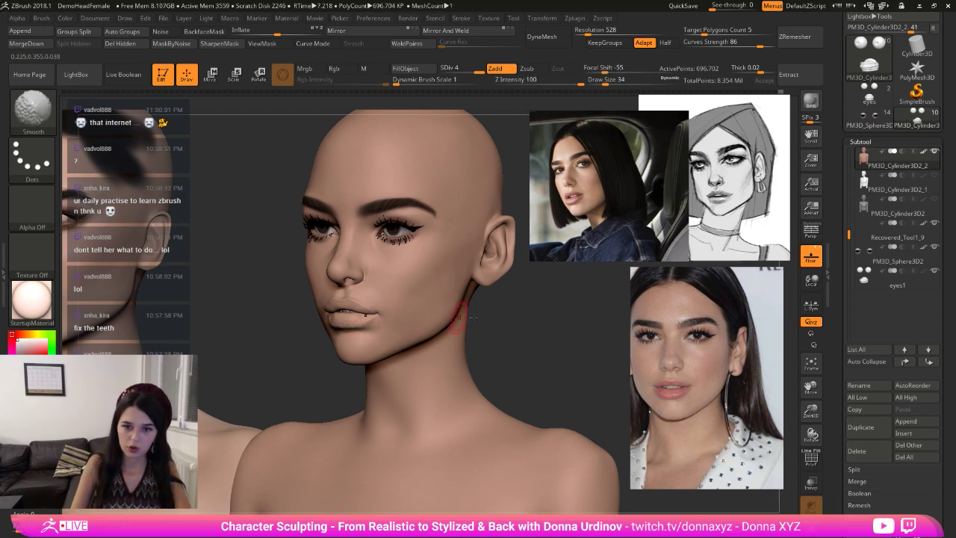
{"action": "mouse_move", "coordinate": [523, 317]}
{"action": "left_mouse_down"}
{"action": "mouse_move", "coordinate": [560, 314]}
{"action": "mouse_move", "coordinate": [533, 314]}
{"action": "left_mouse_up"}
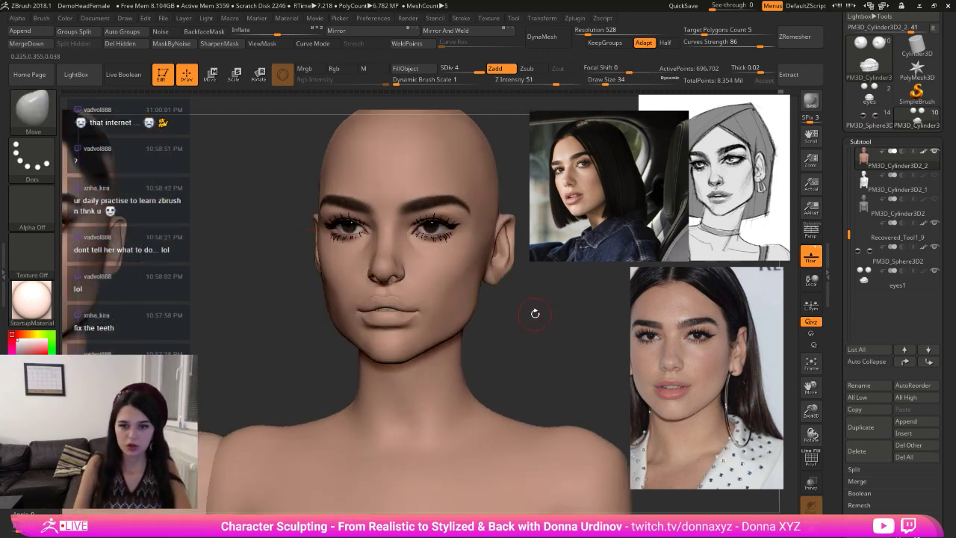
- Plump the upper lip with the Inflat brush at Z intensity 10 and draw size 34
{"action": "key", "text": "b"}
{"action": "key", "text": "i"}
{"action": "key", "text": "n"}
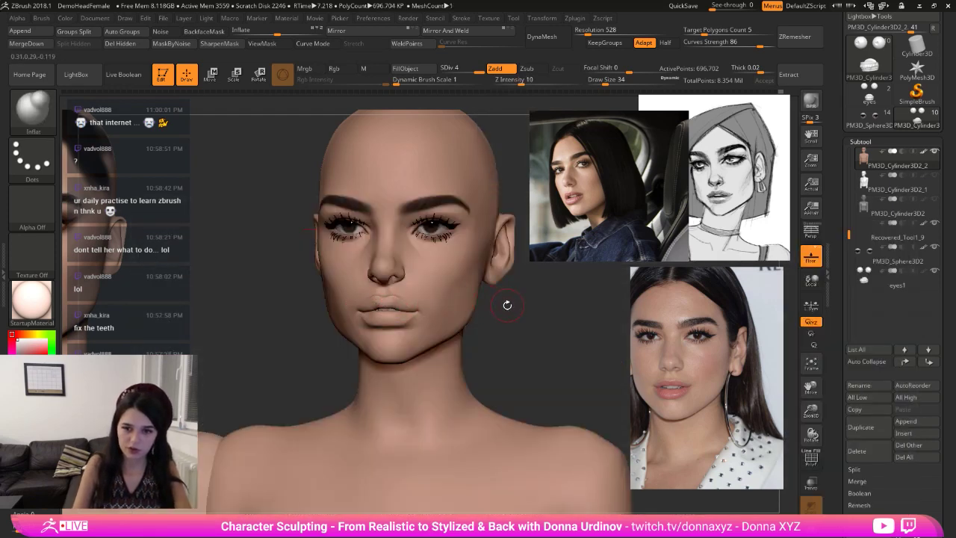
{"action": "left_click_drag", "start_coordinate": [507, 305], "coordinate": [509, 327]}
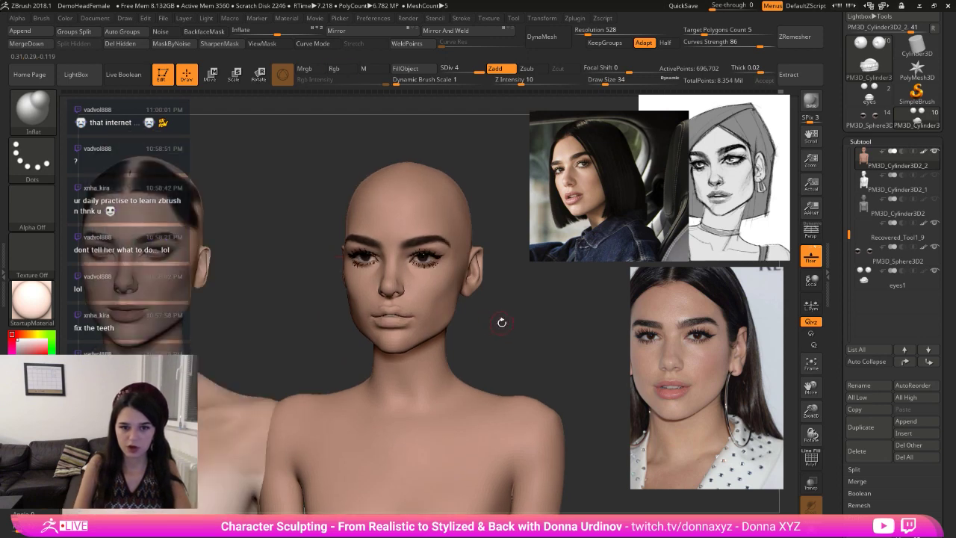
{"action": "left_click_drag", "start_coordinate": [485, 324], "coordinate": [504, 349], "text": "alt"}
- Carve the mouth line toward the lip corner with the DamStandard brush at draw size 26 and Z intensity 33
{"action": "key", "text": "b"}
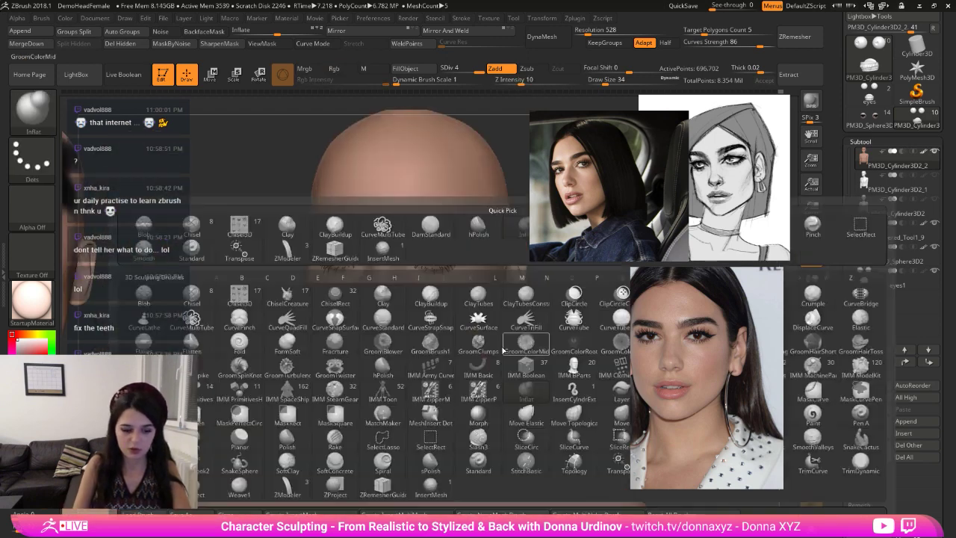
{"action": "key", "text": "d"}
{"action": "key", "text": "s"}
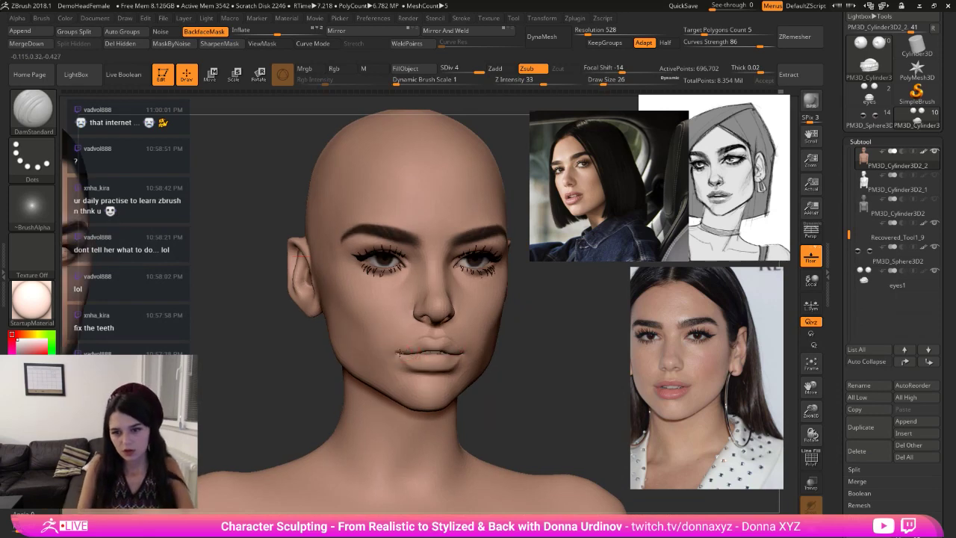
{"action": "left_click_drag", "start_coordinate": [415, 351], "coordinate": [403, 351]}
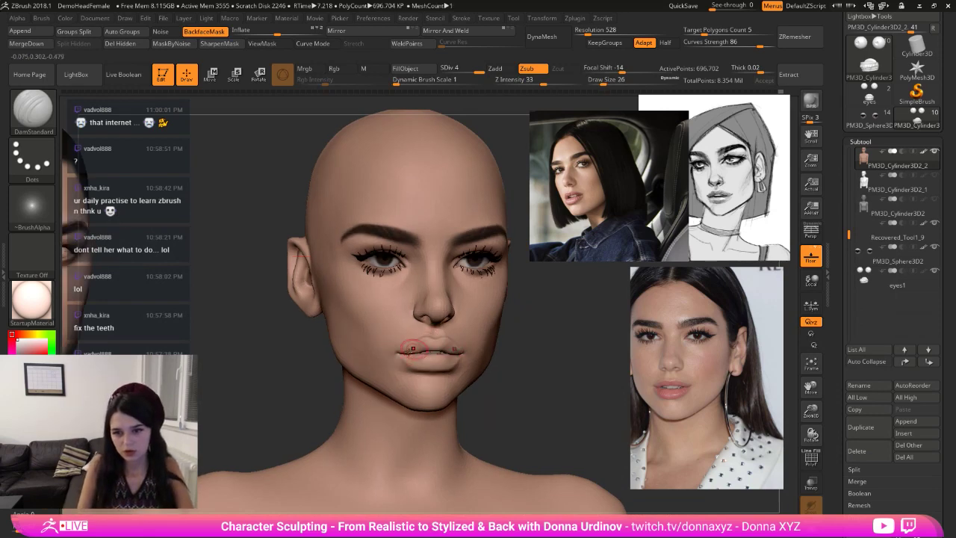
{"action": "left_click_drag", "start_coordinate": [516, 337], "coordinate": [472, 351]}
{"action": "left_click_drag", "start_coordinate": [551, 344], "coordinate": [506, 347]}
{"action": "left_click_drag", "start_coordinate": [551, 369], "coordinate": [564, 348], "text": "alt"}
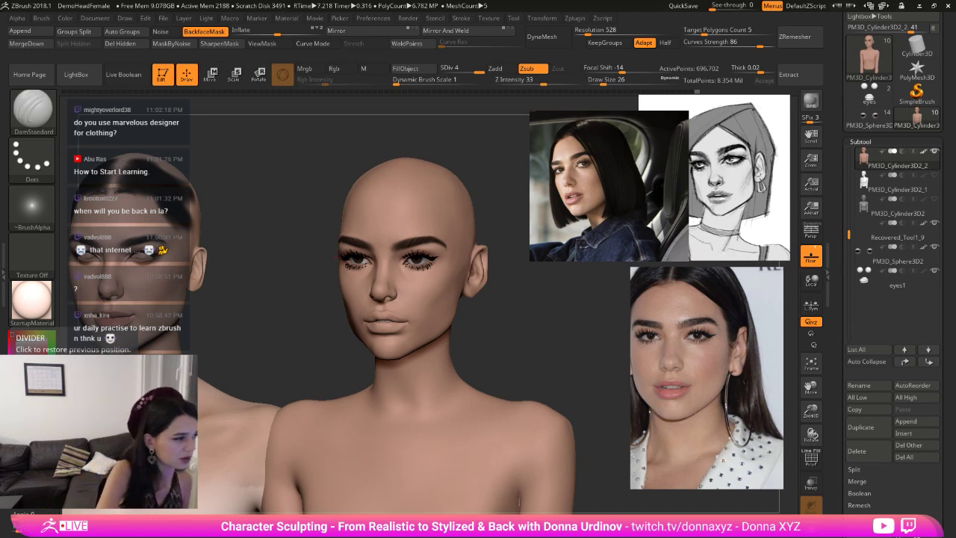
- Hide the realistic comparison bust, subtool Recovered_Tool1_11, and leave only the stylized bust on display
{"action": "left_click_drag", "start_coordinate": [196, 199], "coordinate": [376, 231]}
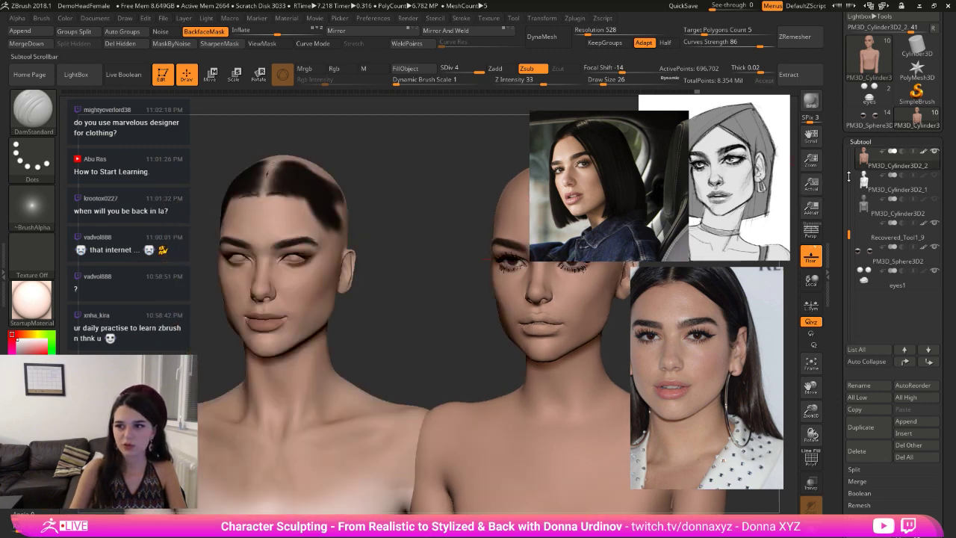
{"action": "scroll", "coordinate": [948, 171], "scroll_direction": "up", "scroll_amount": 4}
{"action": "left_click", "coordinate": [934, 176]}
{"action": "left_click_drag", "start_coordinate": [473, 198], "coordinate": [361, 194], "text": "alt"}
{"action": "left_click_drag", "start_coordinate": [492, 161], "coordinate": [508, 185]}
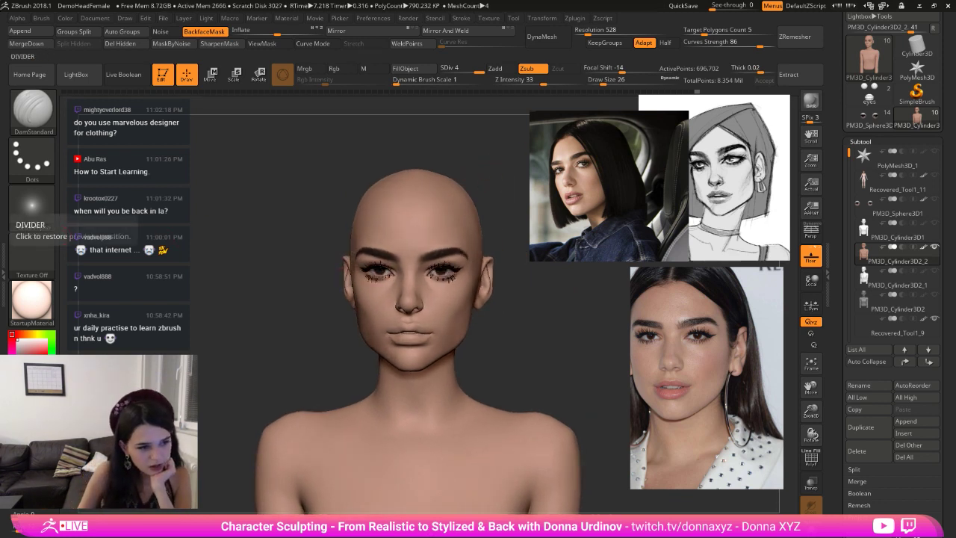
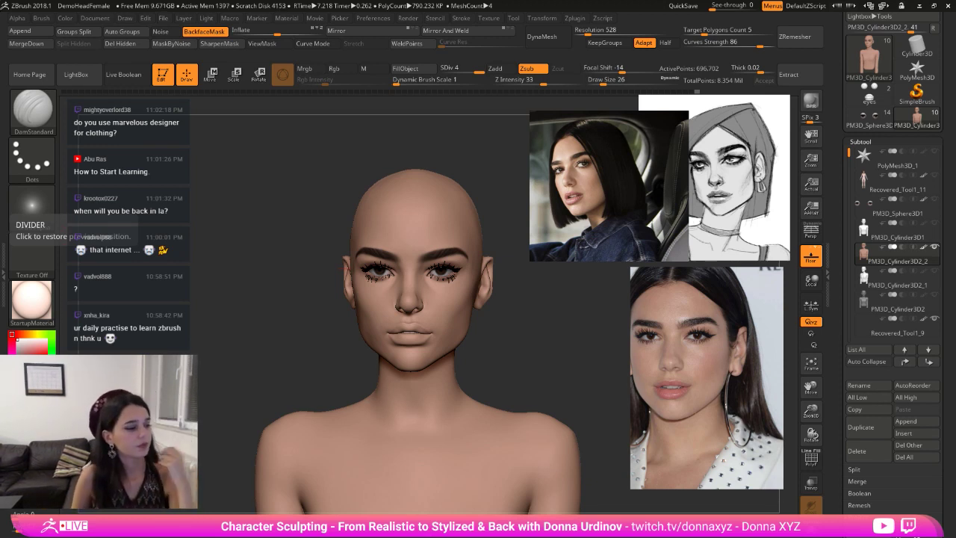
{"action": "key", "text": "super+d"}
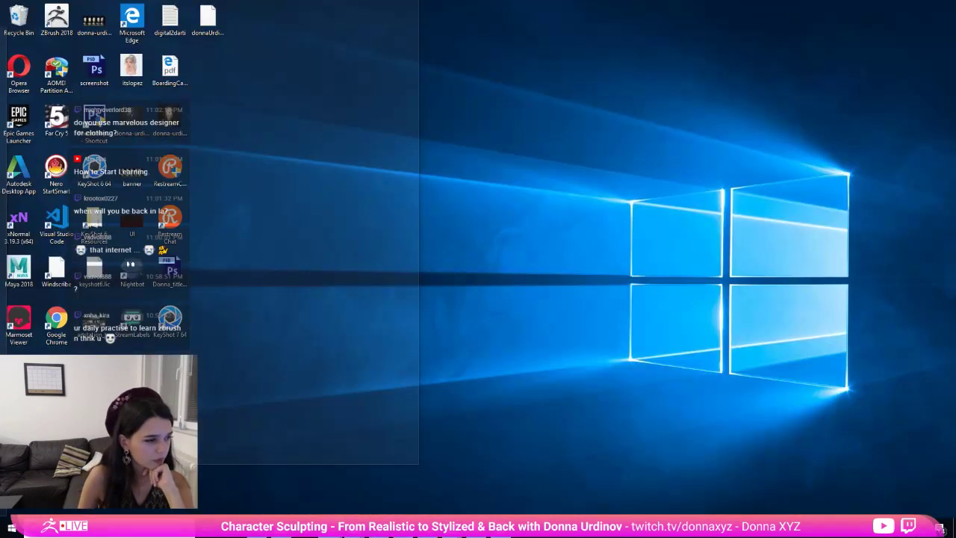
{"action": "key", "text": "super+d"}
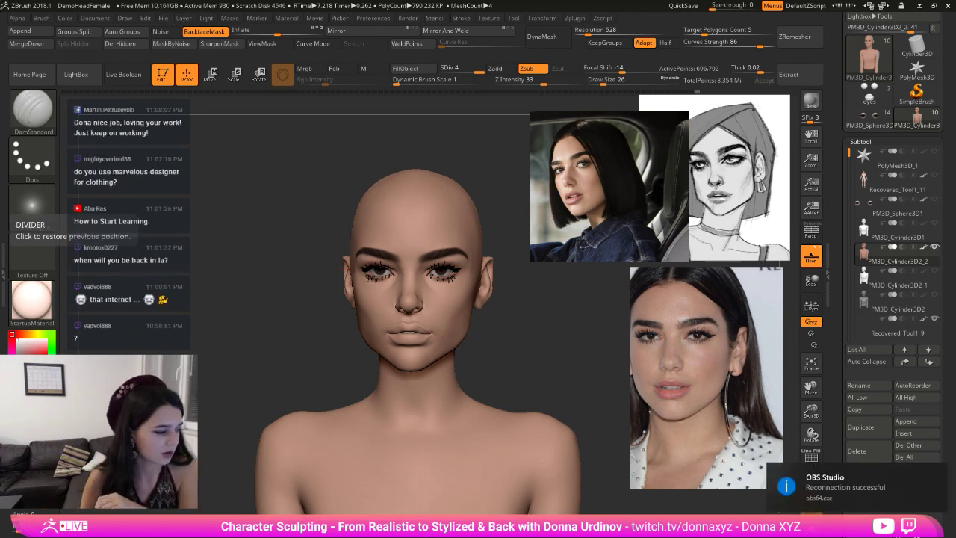
{"action": "key", "text": "super+d"}
{"action": "key", "text": "super+d"}
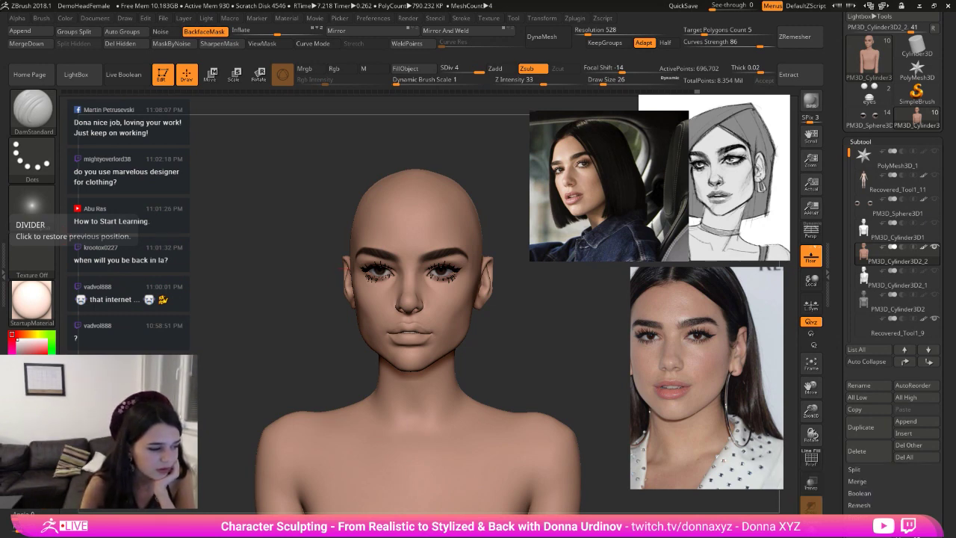
{"action": "key", "text": "super+d"}
{"action": "key", "text": "super+d"}
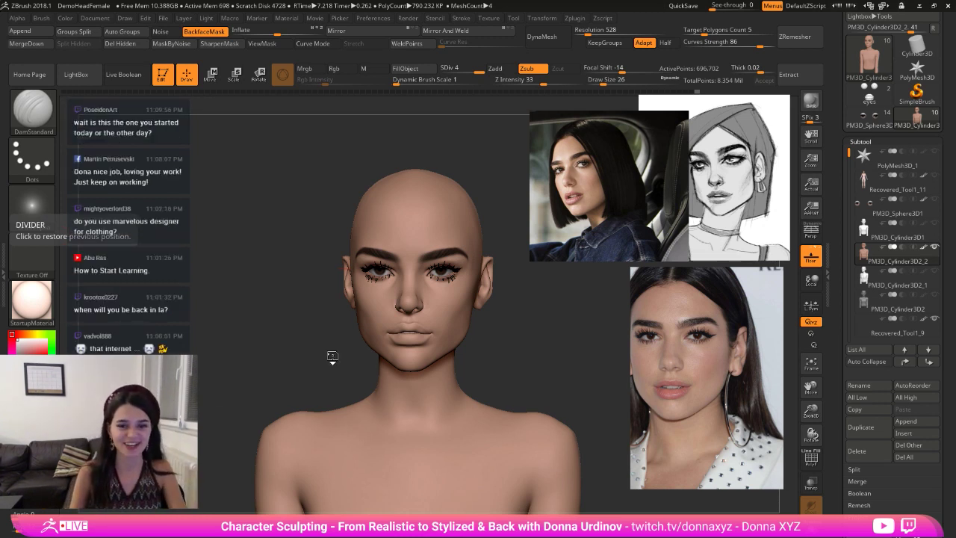
- Switch to the Move brush and set its draw size to 66
{"action": "mouse_move", "coordinate": [331, 358]}
{"action": "left_mouse_down"}
{"action": "mouse_move", "coordinate": [310, 343]}
{"action": "mouse_move", "coordinate": [301, 361]}
{"action": "left_mouse_up"}
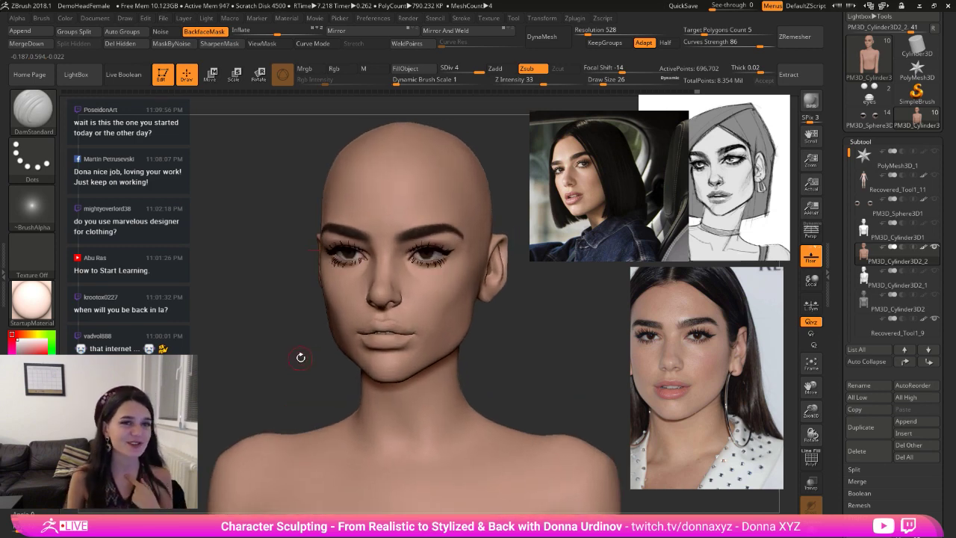
{"action": "key", "text": "b"}
{"action": "key", "text": "m"}
{"action": "key", "text": "v"}
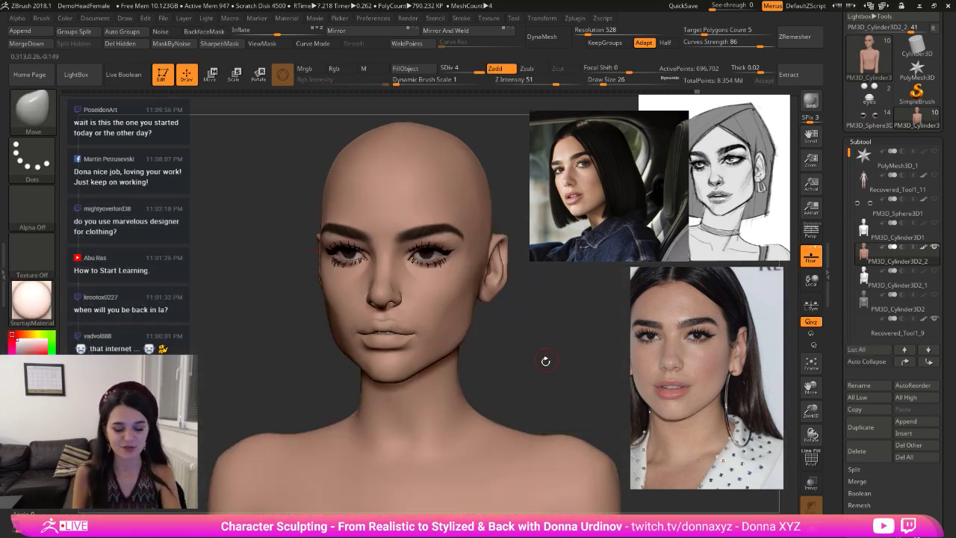
{"action": "left_click_drag", "start_coordinate": [545, 360], "coordinate": [515, 345]}
{"action": "key", "text": "bracketright"}
{"action": "key", "text": "bracketright"}
{"action": "key", "text": "bracketright"}
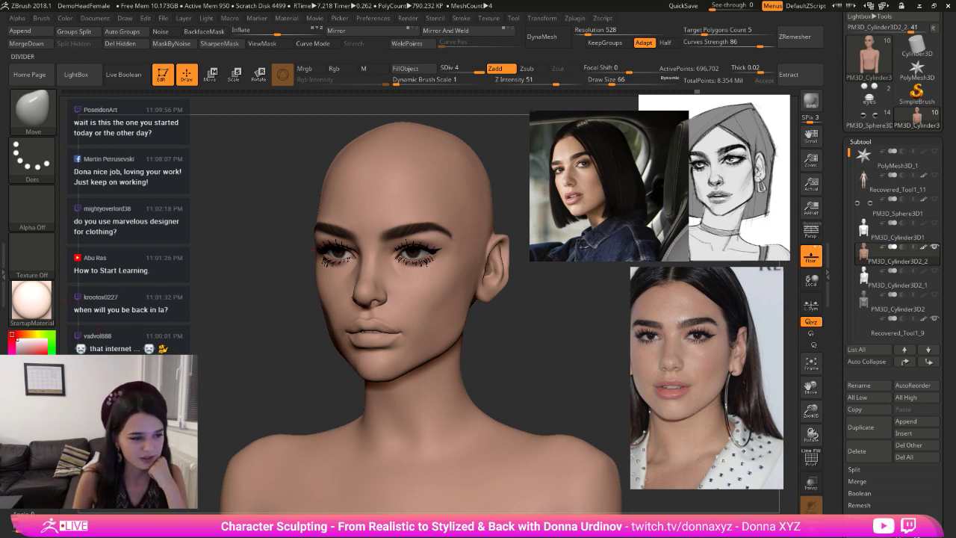
{"action": "left_click_drag", "start_coordinate": [336, 358], "coordinate": [525, 372]}
- Examine the eyes tool's head and the PM3D_Sphere3D1 bust with hair and choker, and return to the stylized bust tool
{"action": "left_click", "coordinate": [868, 105]}
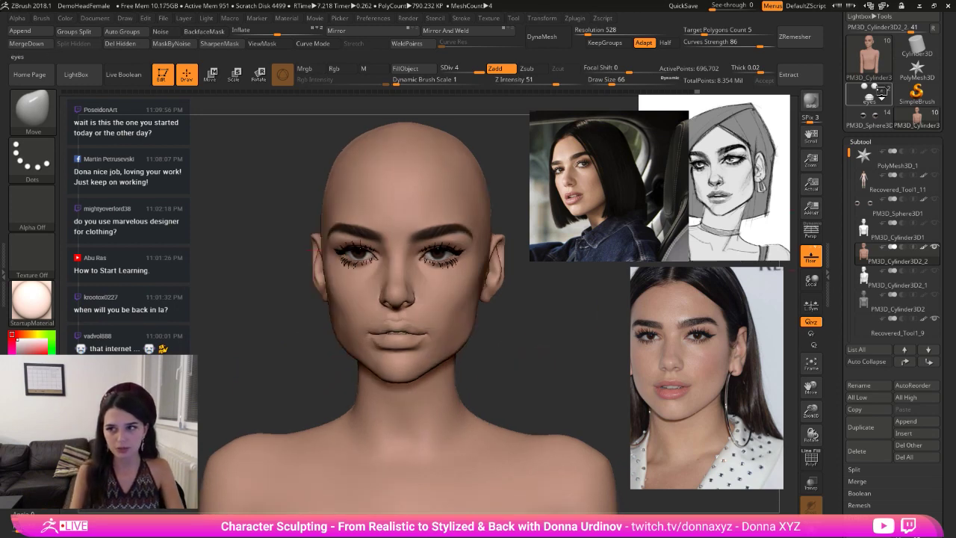
{"action": "left_click", "coordinate": [864, 116]}
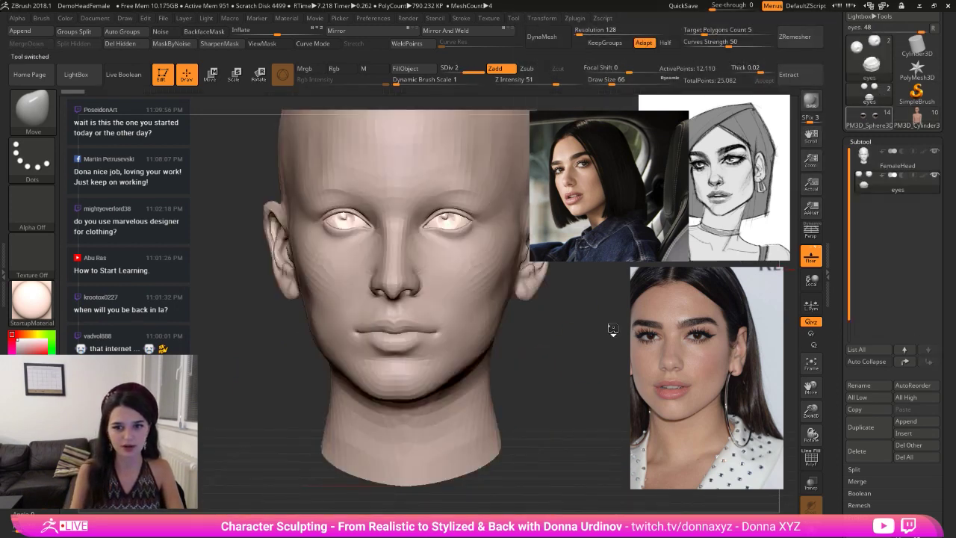
{"action": "left_click_drag", "start_coordinate": [575, 322], "coordinate": [533, 380], "text": "alt"}
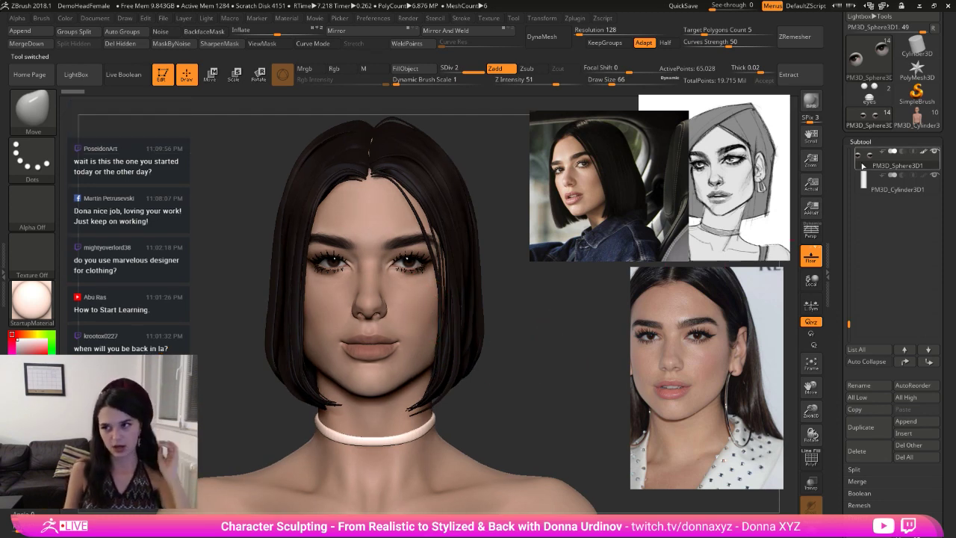
{"action": "left_click", "coordinate": [901, 129]}
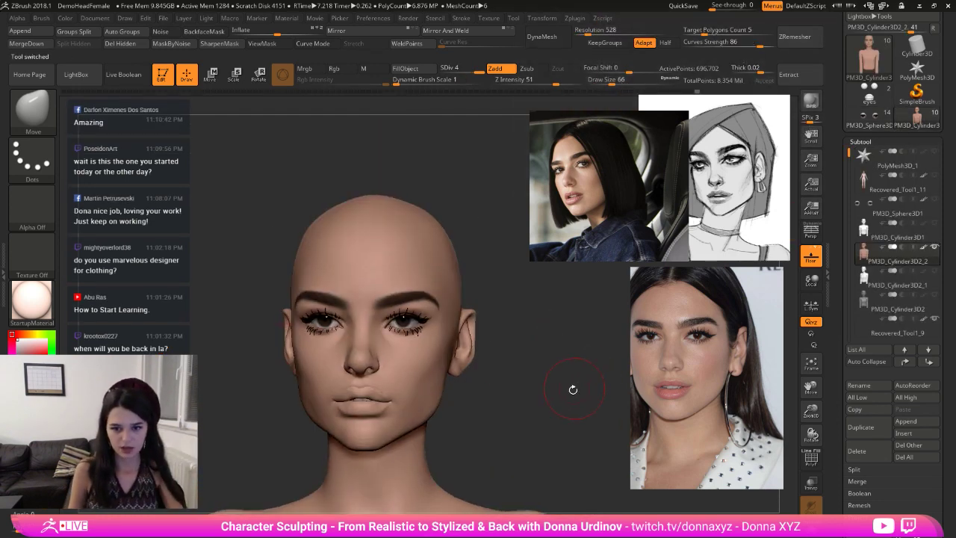
{"action": "mouse_move", "coordinate": [578, 340]}
{"action": "left_mouse_down"}
{"action": "mouse_move", "coordinate": [570, 331]}
{"action": "mouse_move", "coordinate": [558, 345]}
{"action": "mouse_move", "coordinate": [583, 341]}
{"action": "left_mouse_up"}
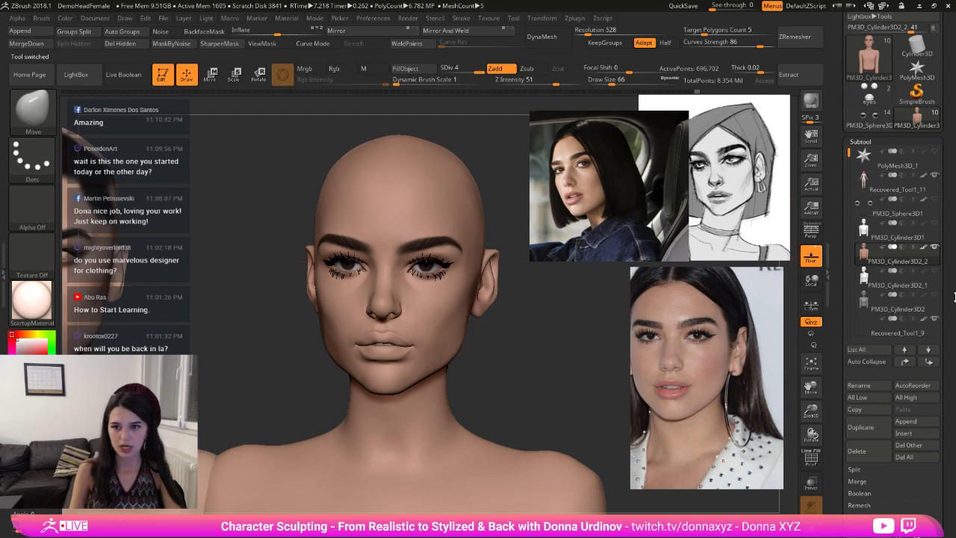
- Append a cube primitive as a new subtool of the stylized bust
{"action": "scroll", "coordinate": [918, 448], "scroll_direction": "down", "scroll_amount": 2}
{"action": "left_click", "coordinate": [906, 369]}
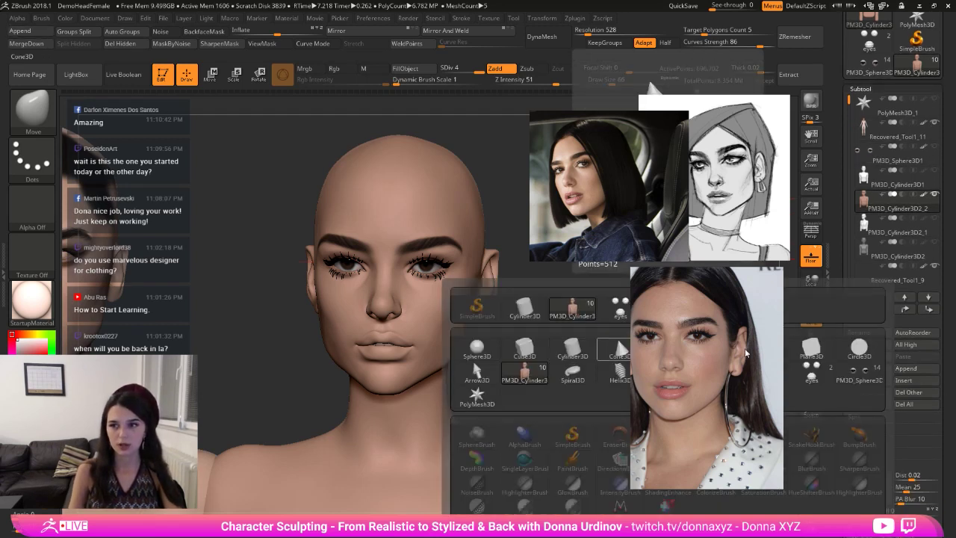
{"action": "left_click", "coordinate": [577, 353]}
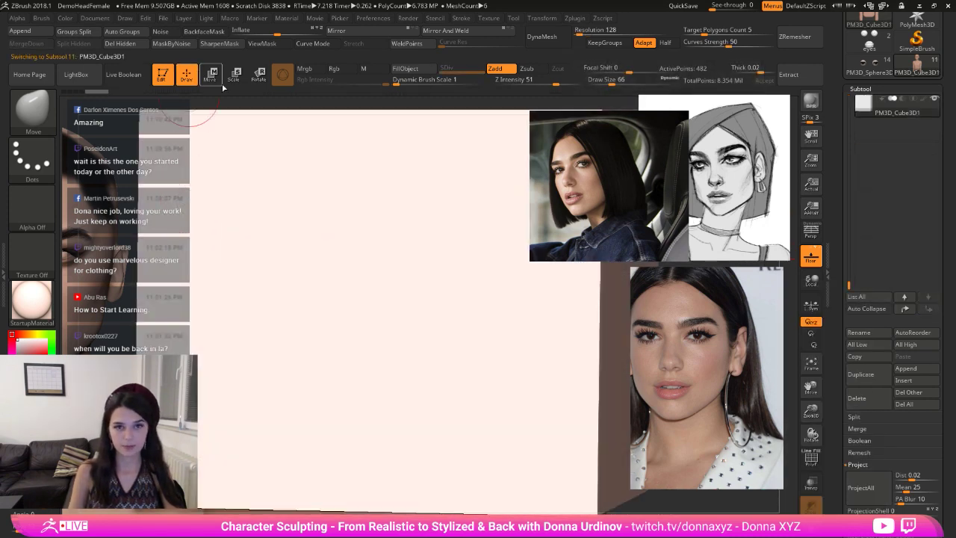
- Scale the cube down uniformly to roughly head width and move it backward along Z behind the ear
{"action": "left_click", "coordinate": [235, 76]}
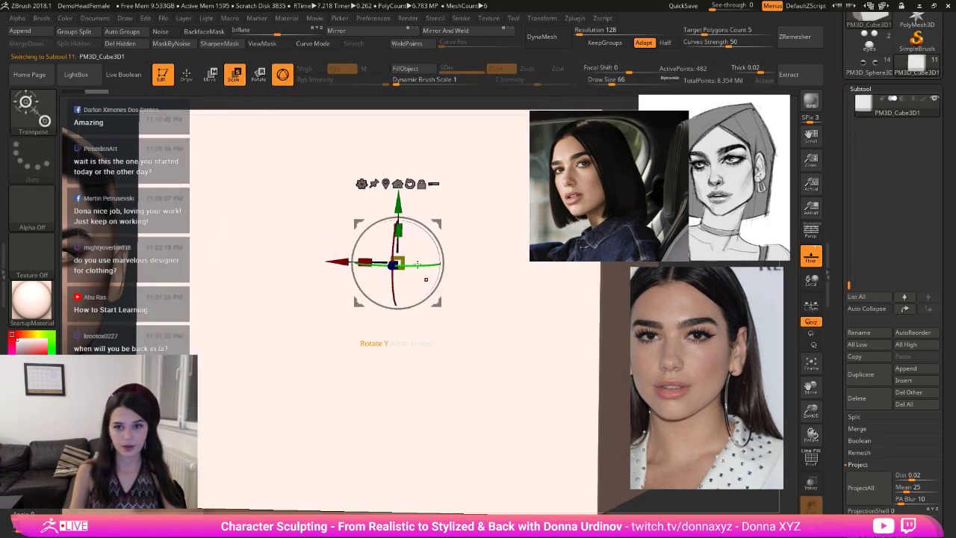
{"action": "left_click_drag", "start_coordinate": [401, 263], "coordinate": [380, 305]}
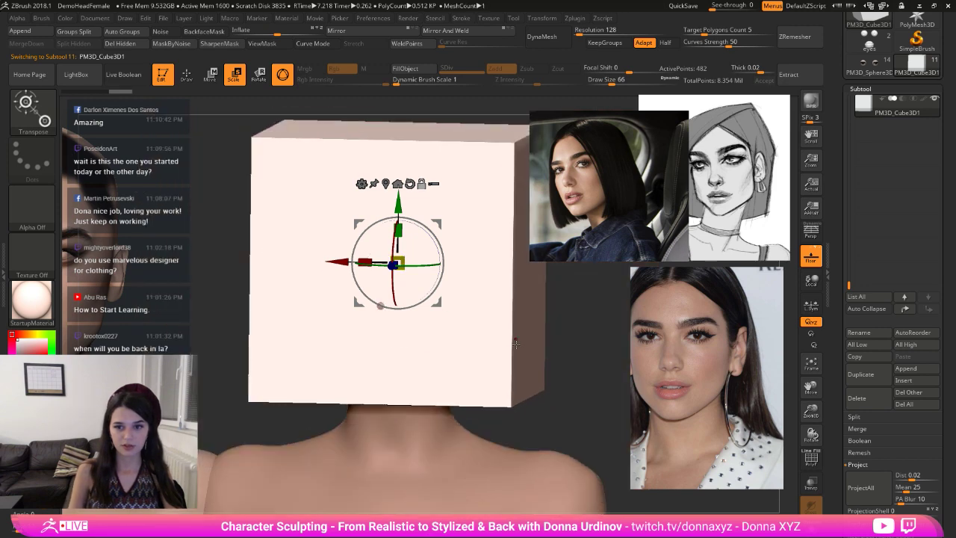
{"action": "left_click_drag", "start_coordinate": [576, 319], "coordinate": [396, 370], "text": "alt"}
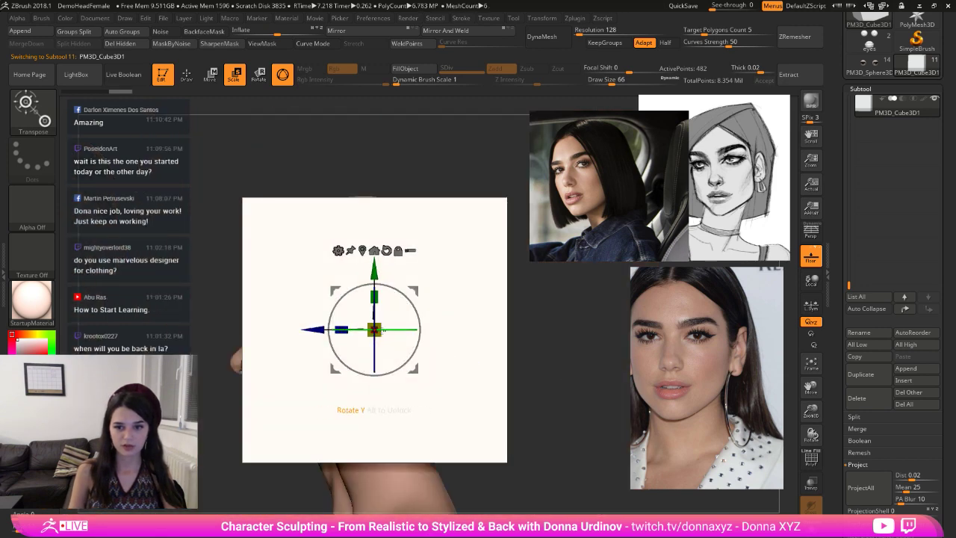
{"action": "mouse_move", "coordinate": [374, 329]}
{"action": "left_mouse_down"}
{"action": "mouse_move", "coordinate": [308, 322]}
{"action": "mouse_move", "coordinate": [371, 337]}
{"action": "left_mouse_up"}
{"action": "left_click_drag", "start_coordinate": [529, 380], "coordinate": [507, 388]}
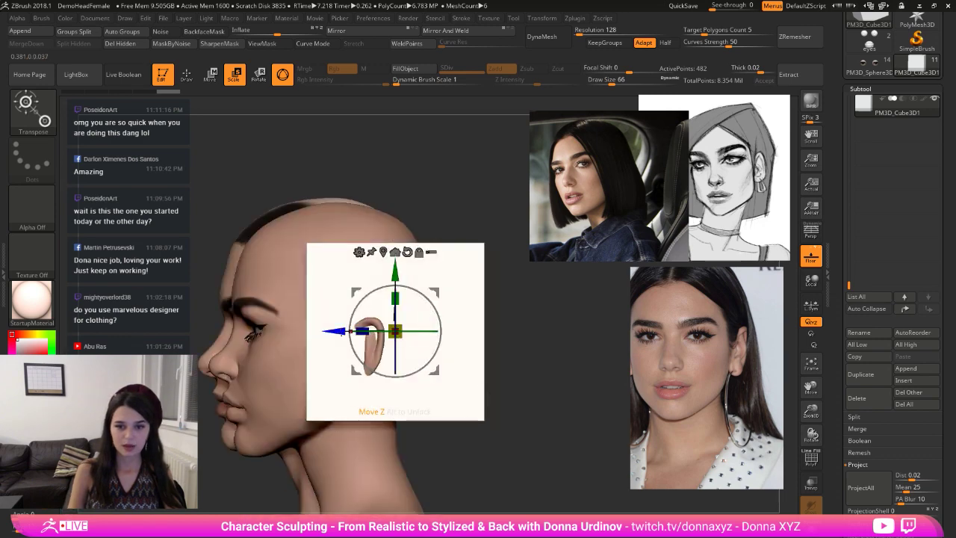
{"action": "left_click_drag", "start_coordinate": [334, 331], "coordinate": [355, 331]}
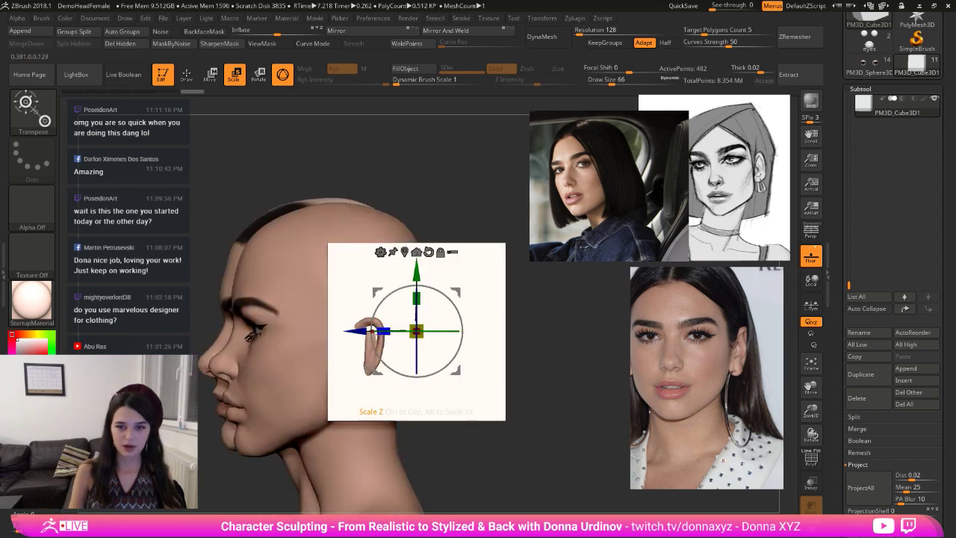
- Isolate the cube from the other subtools in top view and DynaMesh it at resolution 128
{"action": "left_click_drag", "start_coordinate": [529, 345], "coordinate": [543, 407], "text": "shift"}
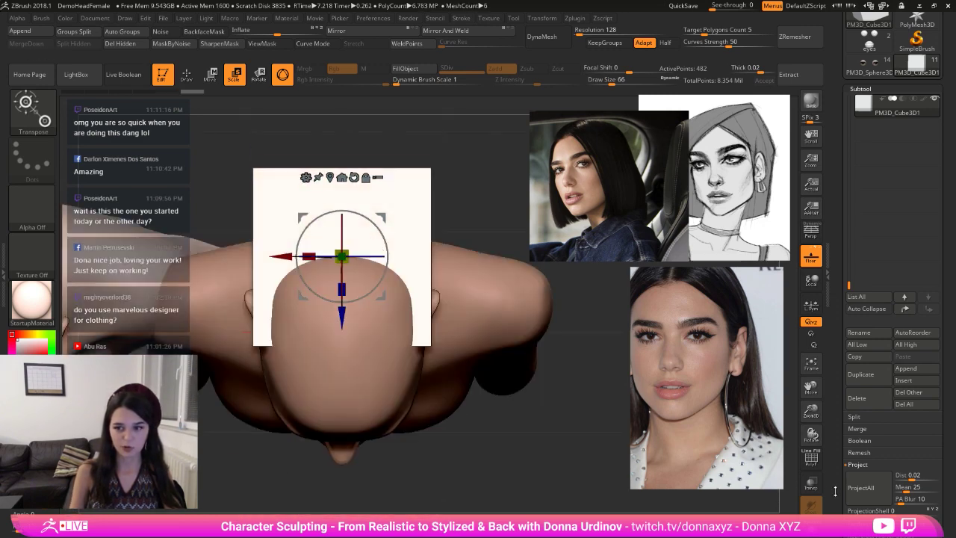
{"action": "left_click_drag", "start_coordinate": [514, 371], "coordinate": [513, 370]}
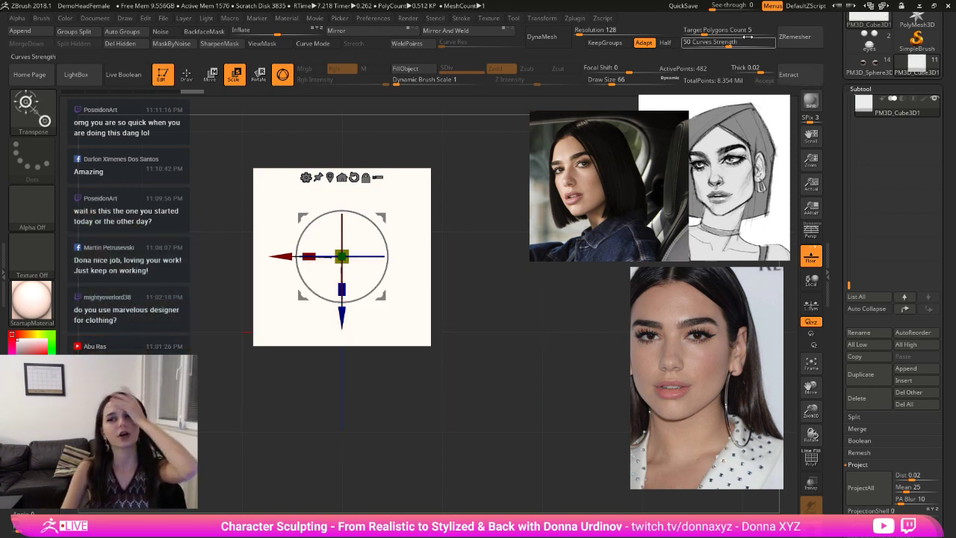
{"action": "left_click", "coordinate": [553, 37]}
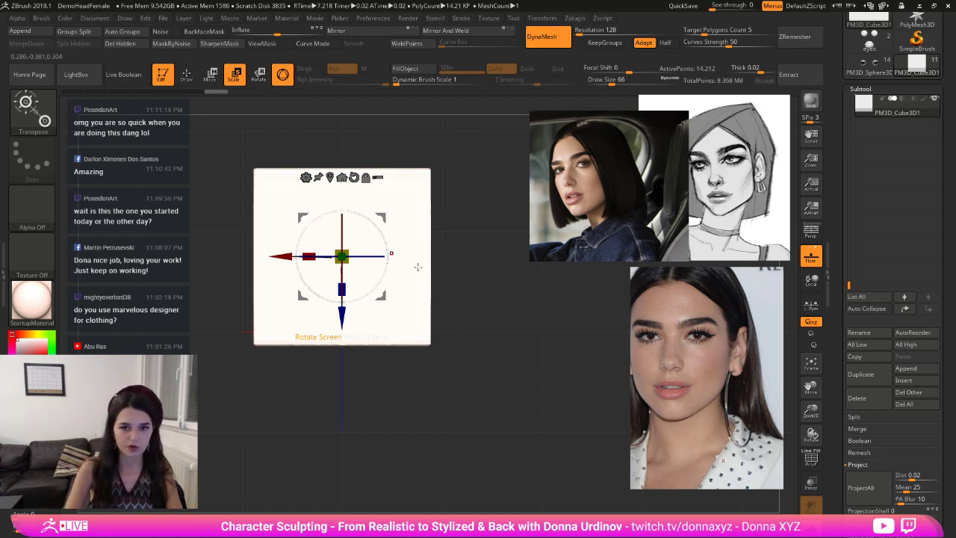
{"action": "mouse_move", "coordinate": [303, 368]}
{"action": "left_mouse_down", "text": "ctrl"}
{"action": "mouse_move", "coordinate": [375, 236]}
{"action": "mouse_move", "coordinate": [408, 328]}
{"action": "mouse_move", "coordinate": [391, 335]}
{"action": "left_mouse_up", "text": "ctrl"}
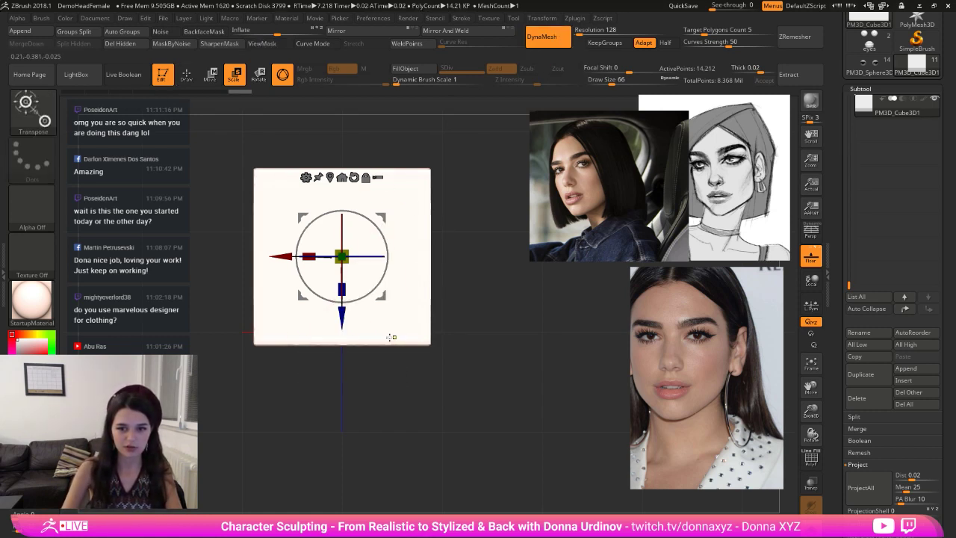
{"action": "key", "text": "ctrl"}
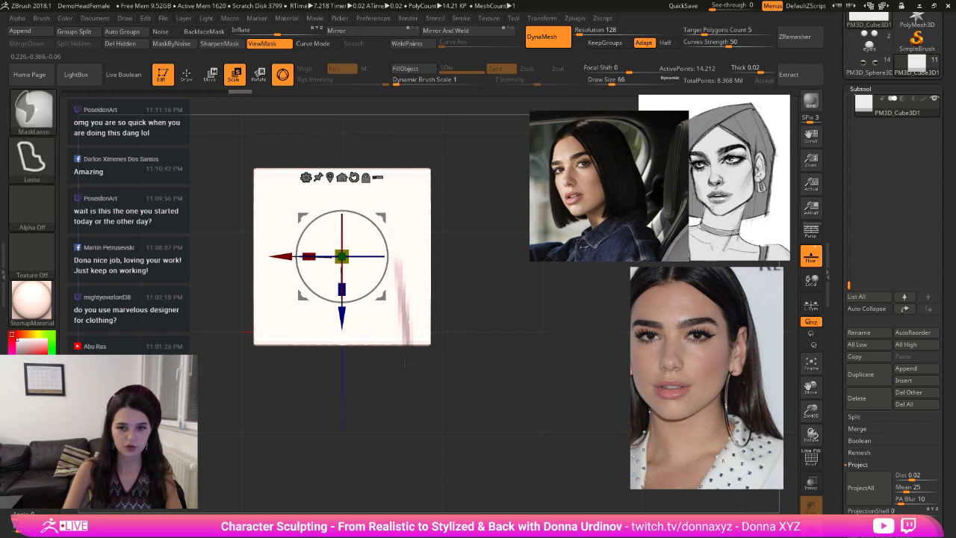
{"action": "mouse_move", "coordinate": [406, 363]}
{"action": "left_mouse_down", "text": "ctrl"}
{"action": "mouse_move", "coordinate": [392, 247]}
{"action": "mouse_move", "coordinate": [299, 339]}
{"action": "mouse_move", "coordinate": [295, 360]}
{"action": "mouse_move", "coordinate": [336, 396]}
{"action": "left_mouse_up", "text": "ctrl"}
{"action": "key", "text": "ctrl"}
{"action": "left_click", "coordinate": [341, 398], "text": "ctrl"}
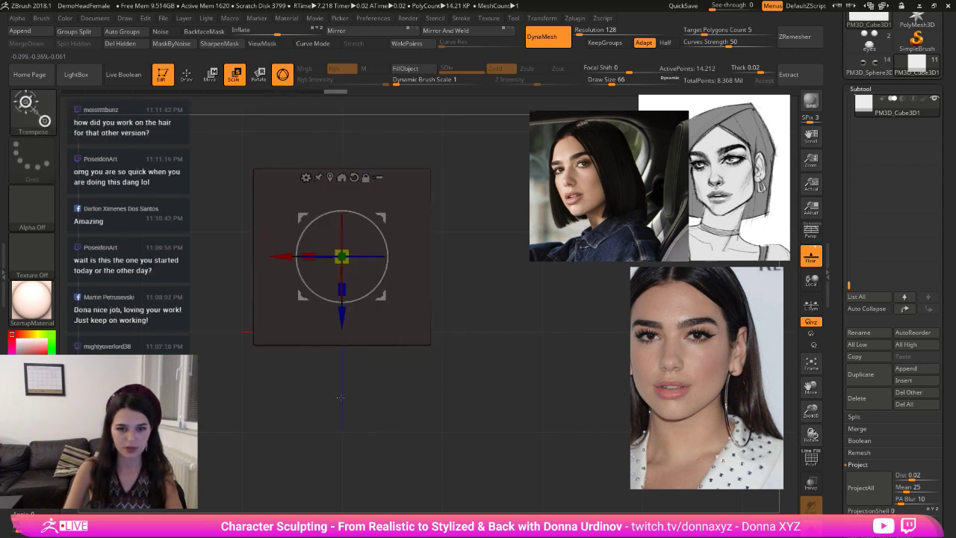
{"action": "left_click", "coordinate": [307, 387], "text": "ctrl"}
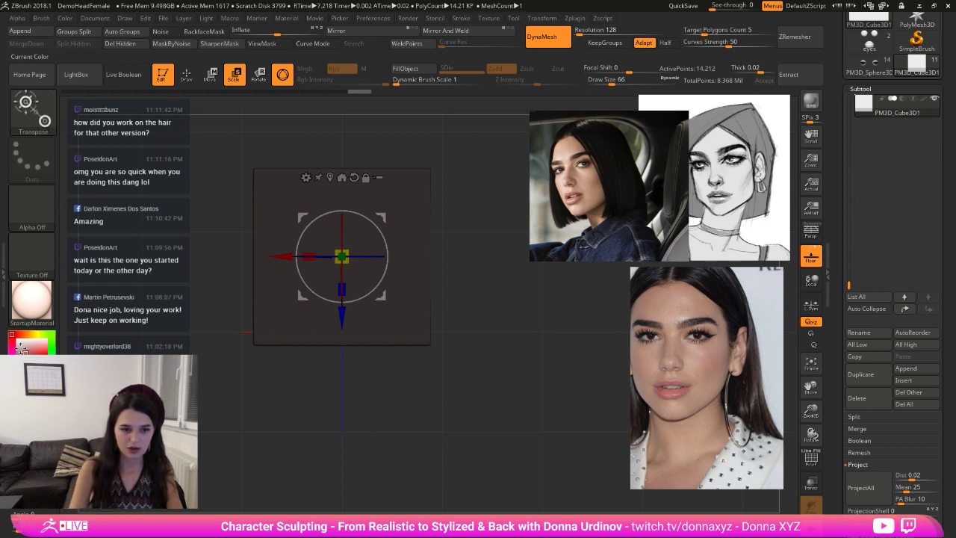
{"action": "mouse_move", "coordinate": [296, 360]}
{"action": "left_mouse_down", "text": "ctrl"}
{"action": "mouse_move", "coordinate": [294, 347]}
{"action": "mouse_move", "coordinate": [384, 311]}
{"action": "mouse_move", "coordinate": [391, 359]}
{"action": "mouse_move", "coordinate": [387, 342]}
{"action": "mouse_move", "coordinate": [311, 363]}
{"action": "mouse_move", "coordinate": [291, 238]}
{"action": "mouse_move", "coordinate": [377, 200]}
{"action": "mouse_move", "coordinate": [298, 232]}
{"action": "left_mouse_up", "text": "ctrl"}
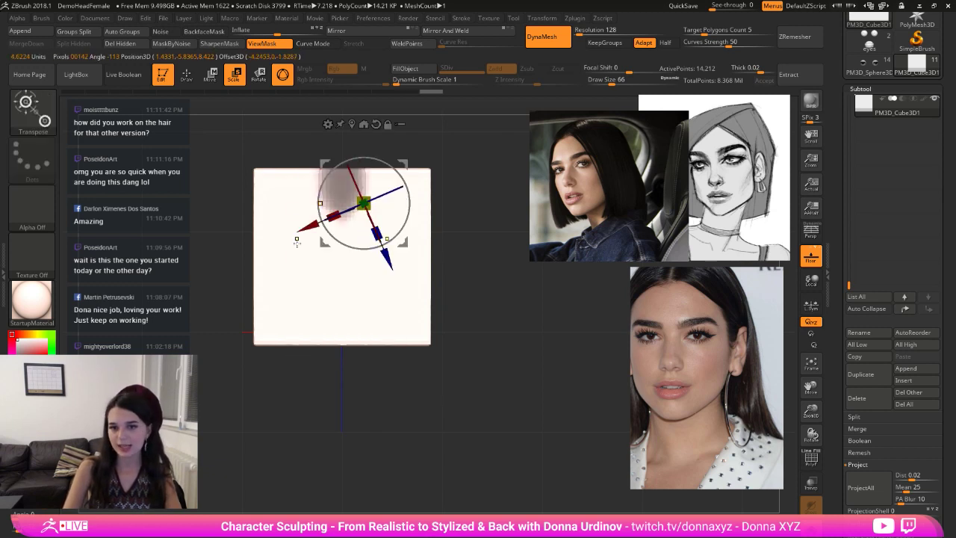
{"action": "left_click_drag", "start_coordinate": [336, 399], "coordinate": [345, 404], "text": "ctrl"}
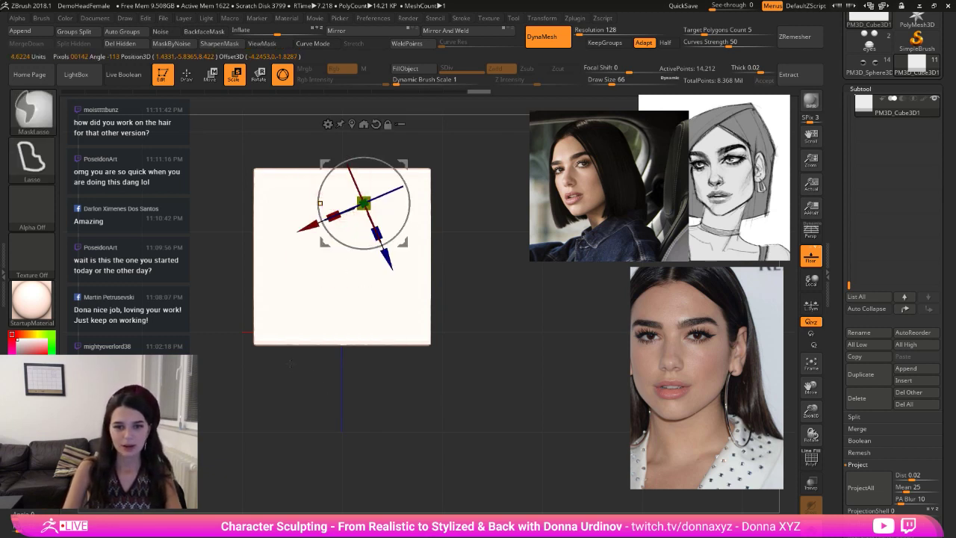
- Mask a U-shaped rim on the cube in top view, leaving a rounded area open toward the front
{"action": "mouse_move", "coordinate": [288, 361]}
{"action": "left_mouse_down", "text": "ctrl"}
{"action": "mouse_move", "coordinate": [324, 211]}
{"action": "mouse_move", "coordinate": [375, 227]}
{"action": "mouse_move", "coordinate": [305, 297]}
{"action": "mouse_move", "coordinate": [388, 364]}
{"action": "mouse_move", "coordinate": [366, 396]}
{"action": "left_mouse_up", "text": "ctrl"}
{"action": "mouse_move", "coordinate": [462, 359]}
{"action": "left_mouse_down"}
{"action": "mouse_move", "coordinate": [470, 278]}
{"action": "mouse_move", "coordinate": [339, 262]}
{"action": "left_mouse_up"}
{"action": "left_click", "coordinate": [469, 277], "text": "ctrl"}
- Try to move the unmasked area back along Z to hollow out the cube
{"action": "key", "text": "w"}
{"action": "left_click_drag", "start_coordinate": [253, 245], "coordinate": [272, 318]}
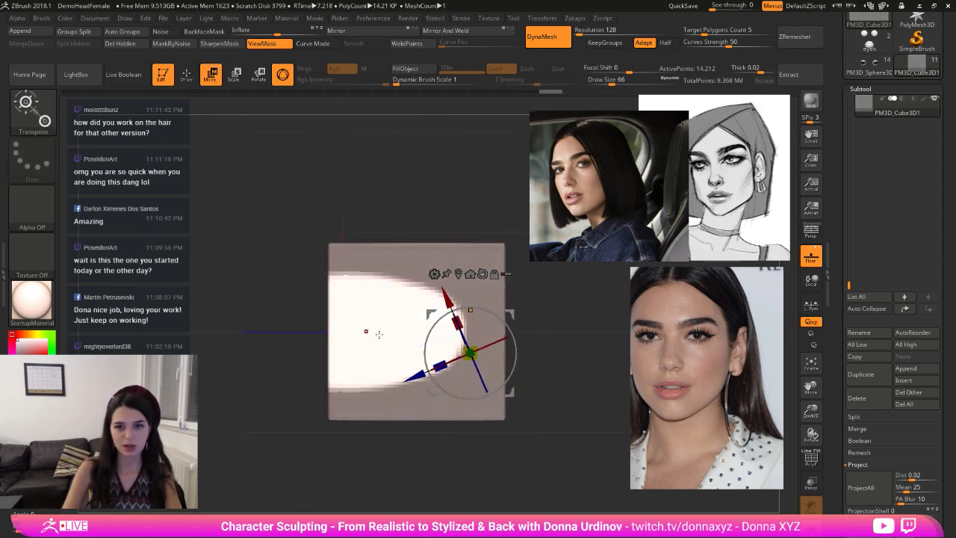
{"action": "left_click_drag", "start_coordinate": [470, 352], "coordinate": [386, 340]}
{"action": "key", "text": "ctrl+z"}
{"action": "left_click", "coordinate": [482, 275]}
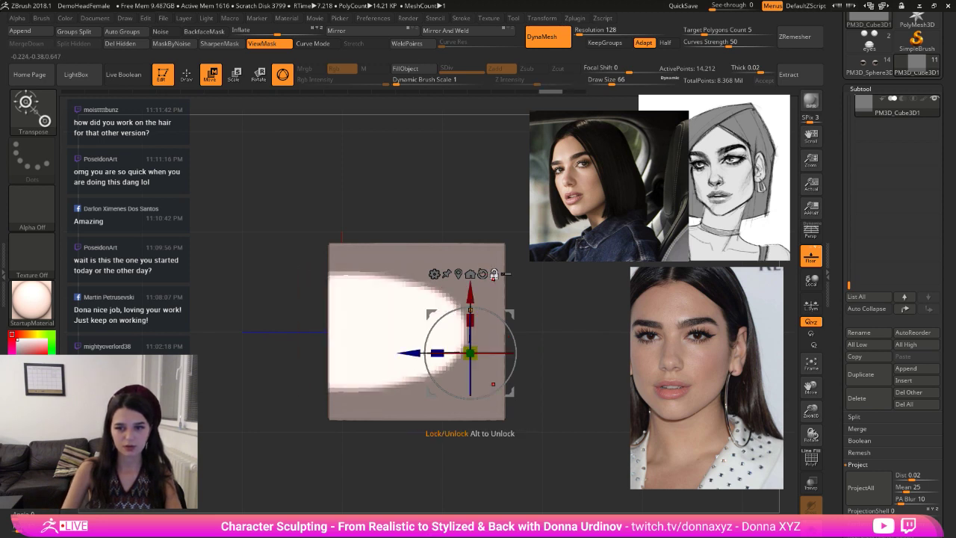
{"action": "left_click", "coordinate": [494, 275]}
{"action": "left_click_drag", "start_coordinate": [437, 354], "coordinate": [465, 358]}
{"action": "left_click_drag", "start_coordinate": [575, 342], "coordinate": [544, 321], "text": "shift"}
{"action": "key", "text": "ctrl+z"}
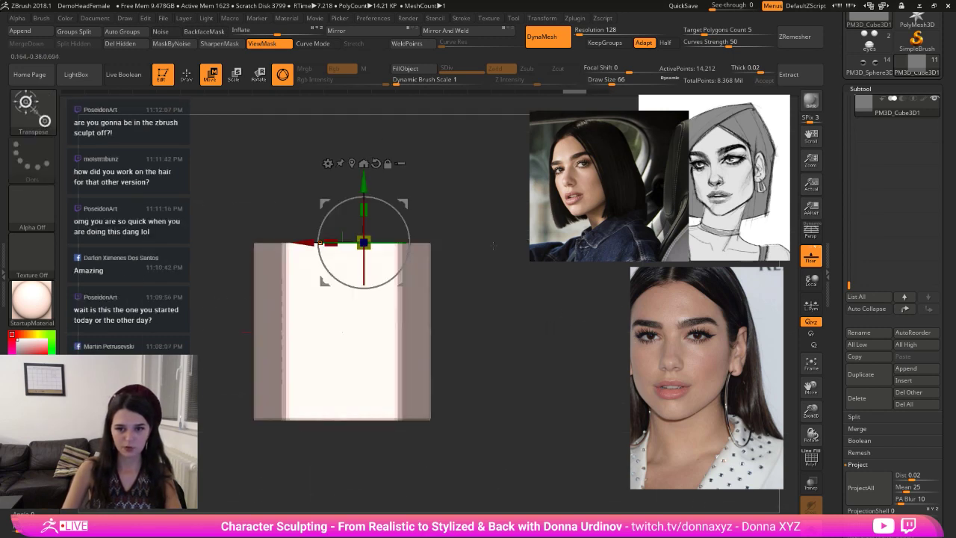
- Extend the mask with lasso selections across the cube's upper front so that only an arch-shaped opening stays unmasked
{"action": "left_click", "coordinate": [185, 76]}
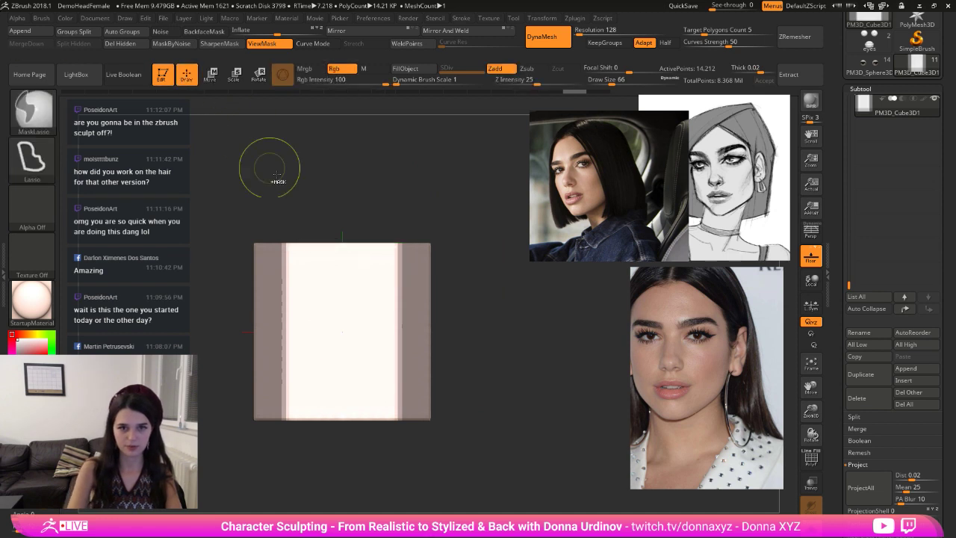
{"action": "mouse_move", "coordinate": [301, 190]}
{"action": "left_mouse_down", "text": "ctrl"}
{"action": "mouse_move", "coordinate": [326, 368]}
{"action": "mouse_move", "coordinate": [418, 196]}
{"action": "mouse_move", "coordinate": [407, 191]}
{"action": "left_mouse_up", "text": "ctrl"}
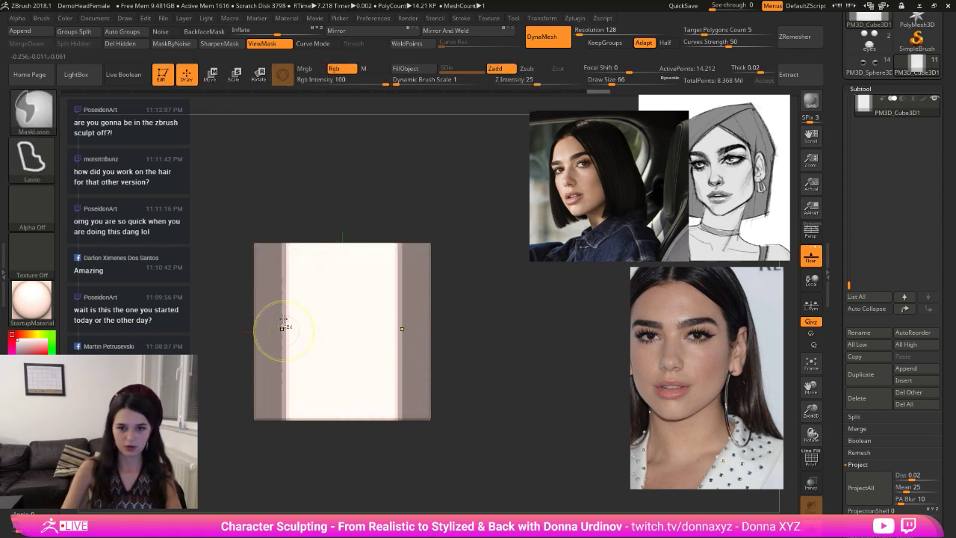
{"action": "left_click_drag", "start_coordinate": [242, 333], "coordinate": [407, 200], "text": "ctrl"}
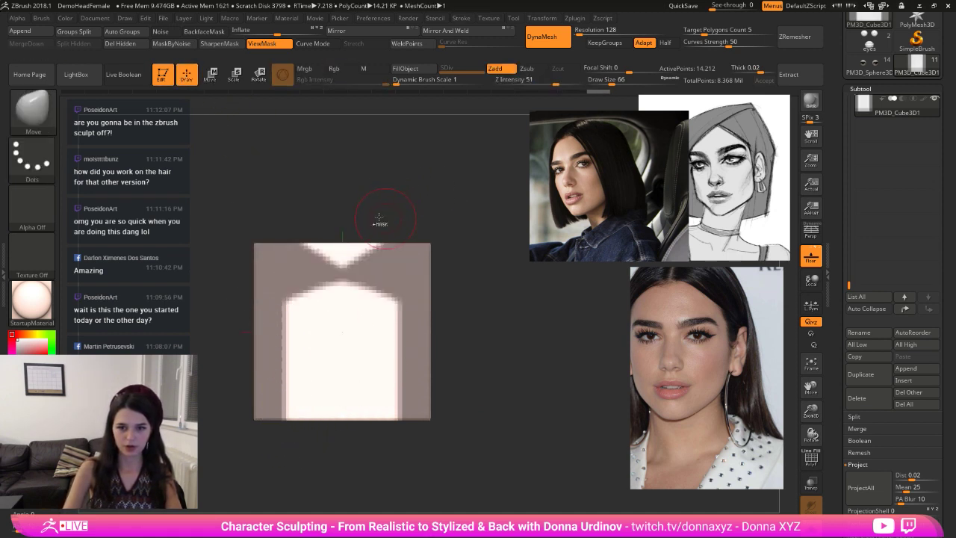
{"action": "mouse_move", "coordinate": [348, 194]}
{"action": "left_mouse_down", "text": "ctrl"}
{"action": "mouse_move", "coordinate": [341, 266]}
{"action": "mouse_move", "coordinate": [403, 222]}
{"action": "mouse_move", "coordinate": [296, 248]}
{"action": "mouse_move", "coordinate": [371, 257]}
{"action": "left_mouse_up", "text": "ctrl"}
{"action": "left_click_drag", "start_coordinate": [441, 217], "coordinate": [378, 209]}
{"action": "left_click", "coordinate": [378, 179], "text": "ctrl"}
- Push the unmasked arch back into the cube to hollow it, and remesh it with DynaMesh after clearing the mask
{"action": "left_click", "coordinate": [234, 74]}
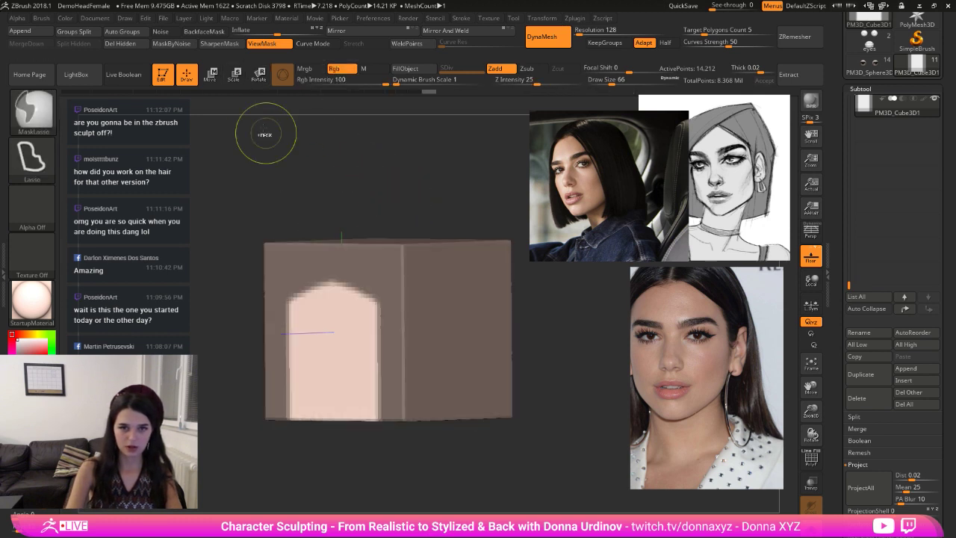
{"action": "left_click_drag", "start_coordinate": [437, 239], "coordinate": [360, 249]}
{"action": "mouse_move", "coordinate": [346, 179]}
{"action": "left_mouse_down", "text": "shift"}
{"action": "mouse_move", "coordinate": [386, 170]}
{"action": "mouse_move", "coordinate": [455, 229]}
{"action": "left_mouse_up", "text": "shift"}
{"action": "left_click", "coordinate": [187, 75]}
{"action": "mouse_move", "coordinate": [430, 188]}
{"action": "left_mouse_down", "text": "ctrl"}
{"action": "mouse_move", "coordinate": [476, 248]}
{"action": "mouse_move", "coordinate": [458, 210]}
{"action": "left_mouse_up", "text": "ctrl"}
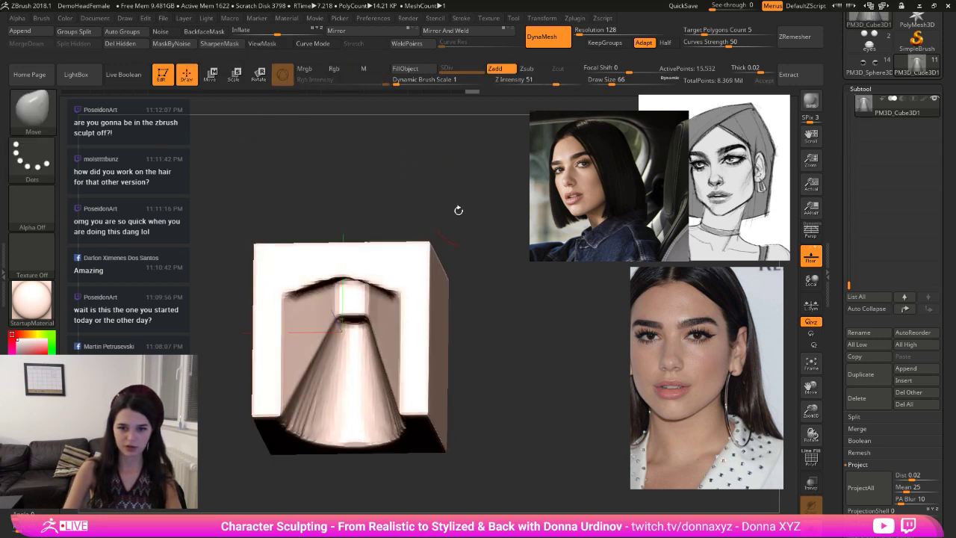
- Build up and even out the inside of the arched cavity with a large ClayBuildup brush
{"action": "mouse_move", "coordinate": [371, 355]}
{"action": "left_mouse_down", "text": "shift"}
{"action": "mouse_move", "coordinate": [366, 337]}
{"action": "mouse_move", "coordinate": [393, 399]}
{"action": "mouse_move", "coordinate": [344, 346]}
{"action": "left_mouse_up", "text": "shift"}
{"action": "key", "text": "b"}
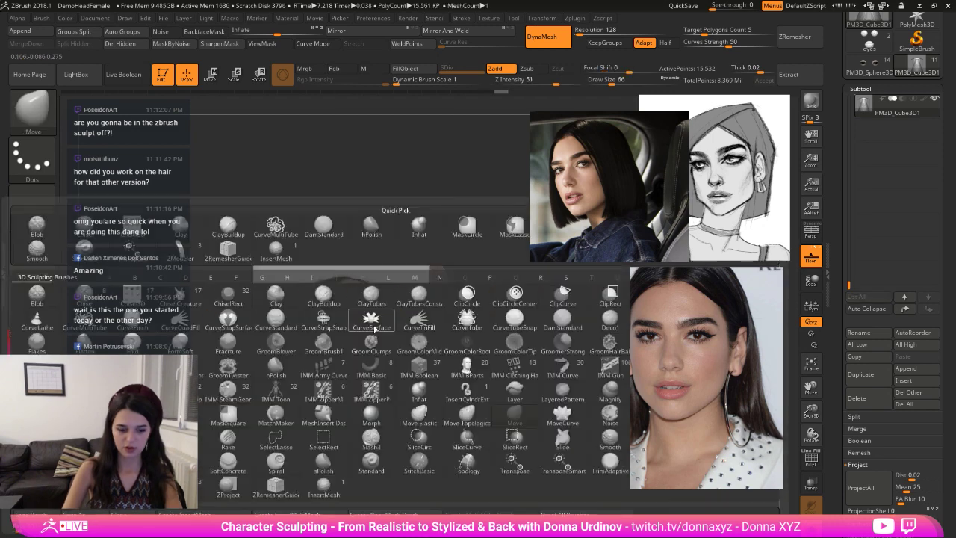
{"action": "key", "text": "c"}
{"action": "key", "text": "b"}
{"action": "left_click_drag", "start_coordinate": [457, 315], "coordinate": [493, 305]}
{"action": "key", "text": "bracketright"}
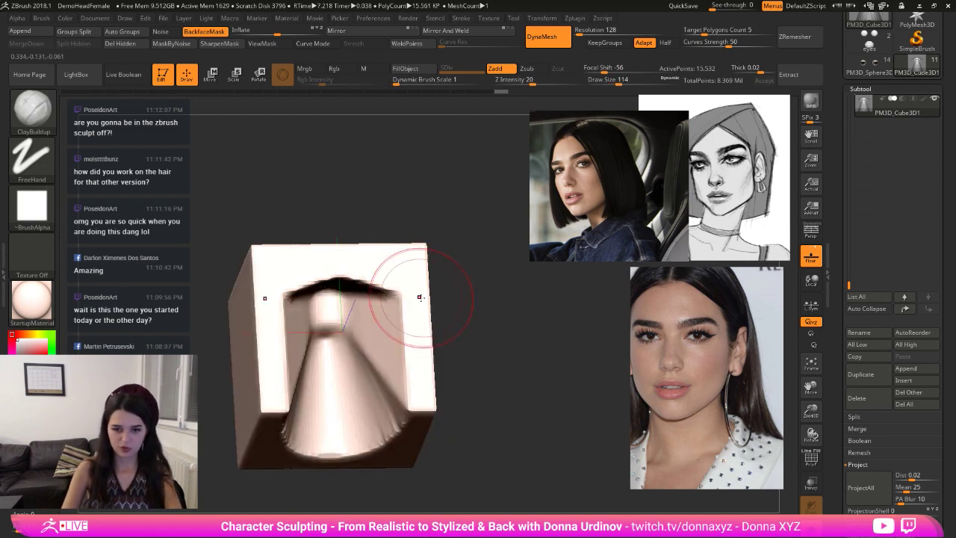
{"action": "mouse_move", "coordinate": [356, 329]}
{"action": "left_mouse_down"}
{"action": "mouse_move", "coordinate": [366, 403]}
{"action": "mouse_move", "coordinate": [379, 329]}
{"action": "mouse_move", "coordinate": [381, 367]}
{"action": "mouse_move", "coordinate": [361, 374]}
{"action": "mouse_move", "coordinate": [348, 336]}
{"action": "mouse_move", "coordinate": [374, 302]}
{"action": "mouse_move", "coordinate": [385, 374]}
{"action": "left_mouse_up"}
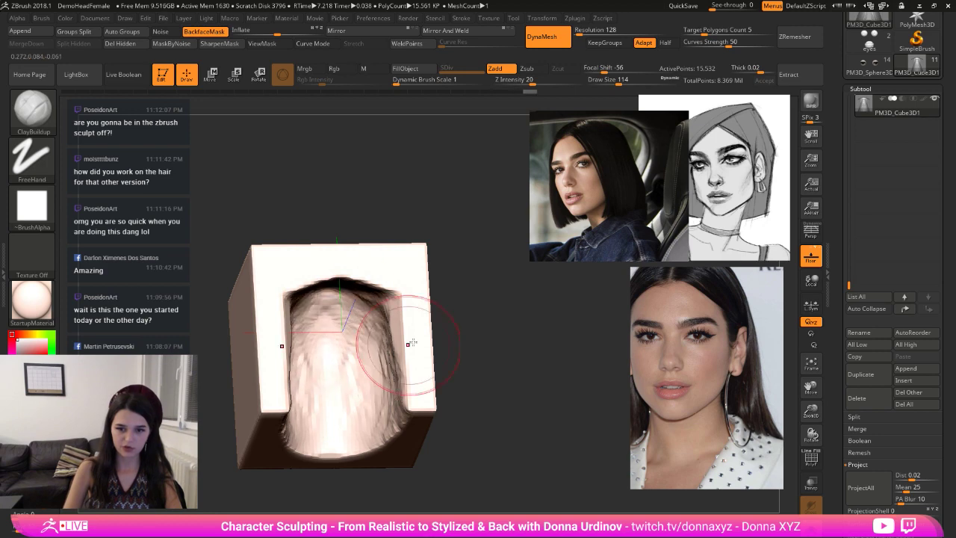
- Shape the block's outer upper edges with ClayBuildup and round them off by smoothing
{"action": "mouse_move", "coordinate": [457, 318]}
{"action": "left_mouse_down", "text": "shift"}
{"action": "mouse_move", "coordinate": [458, 350]}
{"action": "mouse_move", "coordinate": [471, 352]}
{"action": "mouse_move", "coordinate": [526, 323]}
{"action": "mouse_move", "coordinate": [426, 226]}
{"action": "mouse_move", "coordinate": [455, 217]}
{"action": "mouse_move", "coordinate": [455, 236]}
{"action": "left_mouse_up", "text": "shift"}
{"action": "mouse_move", "coordinate": [390, 257]}
{"action": "left_mouse_down"}
{"action": "mouse_move", "coordinate": [402, 275]}
{"action": "mouse_move", "coordinate": [412, 407]}
{"action": "left_mouse_up"}
{"action": "left_click_drag", "start_coordinate": [587, 369], "coordinate": [529, 346]}
{"action": "left_click_drag", "start_coordinate": [476, 216], "coordinate": [511, 257], "text": "shift"}
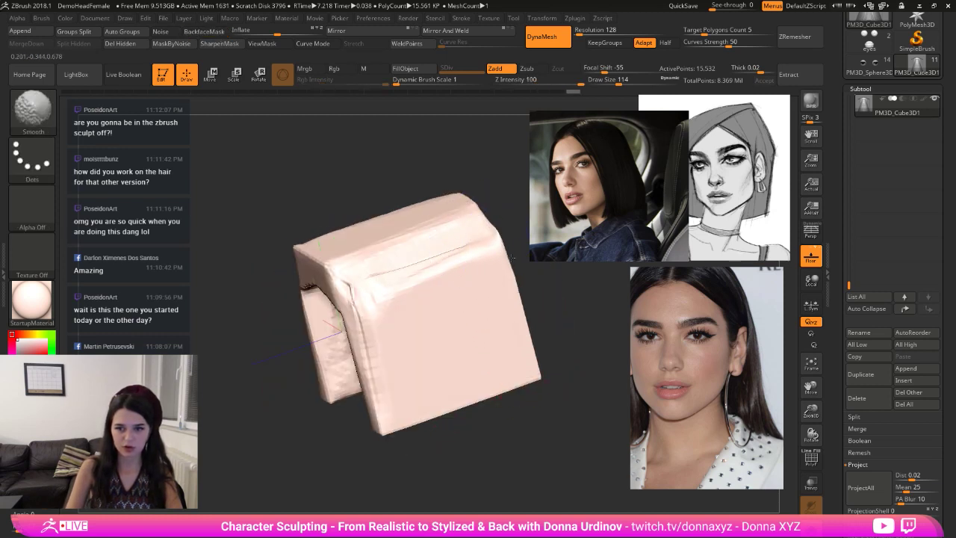
{"action": "mouse_move", "coordinate": [427, 317]}
{"action": "left_mouse_down", "text": "shift"}
{"action": "mouse_move", "coordinate": [323, 284]}
{"action": "mouse_move", "coordinate": [349, 385]}
{"action": "mouse_move", "coordinate": [468, 381]}
{"action": "mouse_move", "coordinate": [516, 330]}
{"action": "left_mouse_up", "text": "shift"}
{"action": "mouse_move", "coordinate": [512, 296]}
{"action": "left_mouse_down"}
{"action": "mouse_move", "coordinate": [563, 333]}
{"action": "mouse_move", "coordinate": [554, 346]}
{"action": "left_mouse_up"}
- Flatten the block's rear corner into a clean bevel with the hPolish brush
{"action": "key", "text": "b"}
{"action": "key", "text": "h"}
{"action": "key", "text": "p"}
{"action": "mouse_move", "coordinate": [484, 289]}
{"action": "left_mouse_down"}
{"action": "mouse_move", "coordinate": [489, 345]}
{"action": "mouse_move", "coordinate": [494, 252]}
{"action": "mouse_move", "coordinate": [453, 320]}
{"action": "left_mouse_up"}
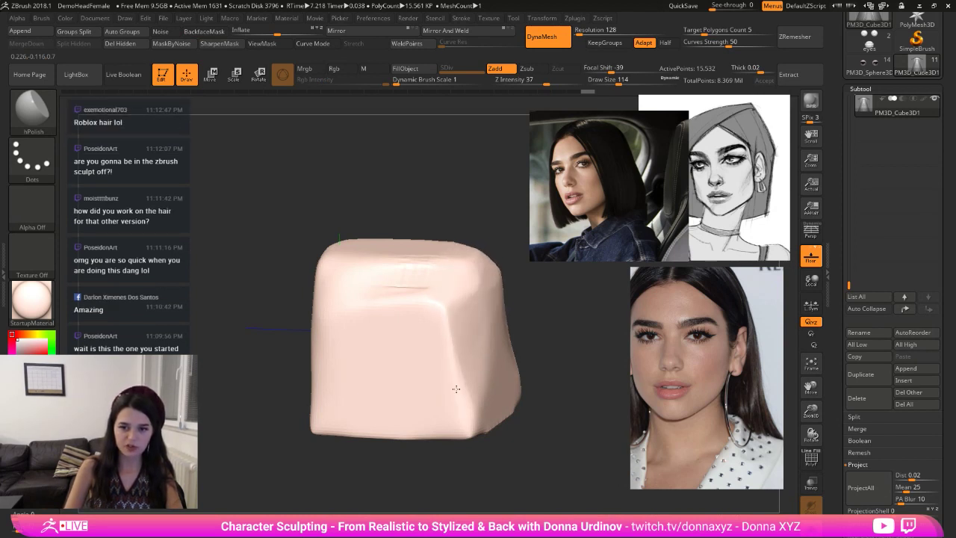
{"action": "mouse_move", "coordinate": [456, 389]}
{"action": "left_mouse_down"}
{"action": "mouse_move", "coordinate": [482, 329]}
{"action": "mouse_move", "coordinate": [474, 422]}
{"action": "mouse_move", "coordinate": [456, 321]}
{"action": "mouse_move", "coordinate": [457, 416]}
{"action": "left_mouse_up"}
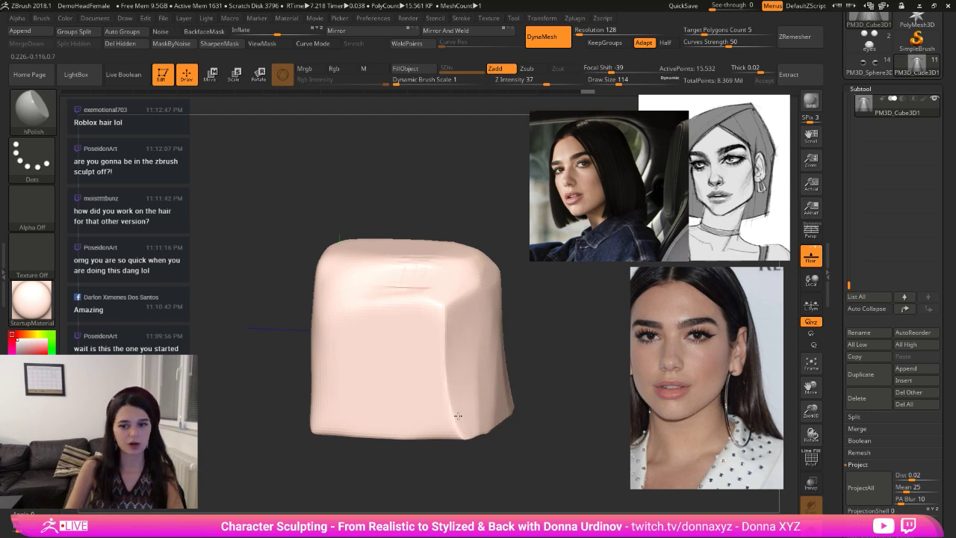
{"action": "left_click_drag", "start_coordinate": [450, 345], "coordinate": [472, 392]}
{"action": "left_click_drag", "start_coordinate": [539, 340], "coordinate": [561, 324], "text": "shift"}
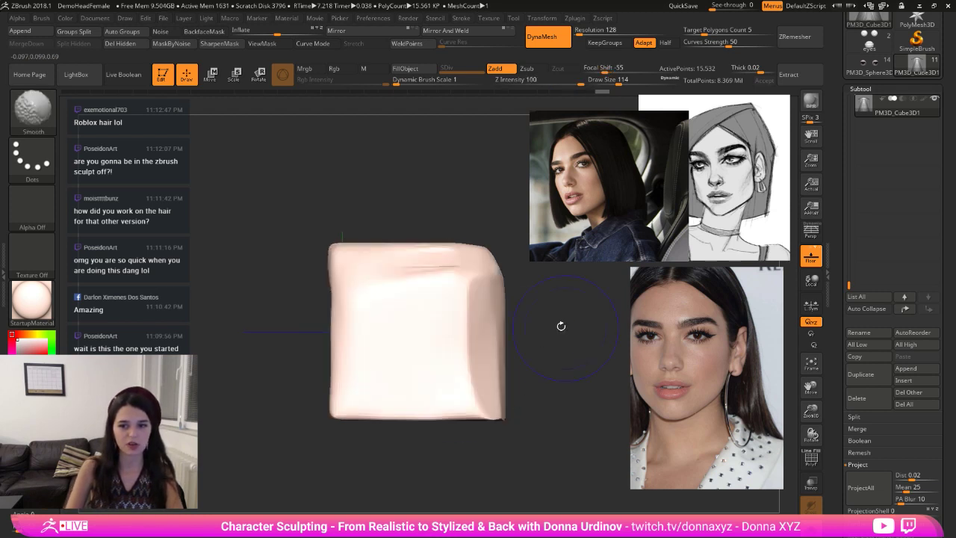
- Mask the front half of the block in side view, blur the mask's edge and invert it to protect the rear
{"action": "mouse_move", "coordinate": [266, 180]}
{"action": "left_mouse_down", "text": "ctrl"}
{"action": "mouse_move", "coordinate": [395, 459]}
{"action": "mouse_move", "coordinate": [249, 298]}
{"action": "left_mouse_up", "text": "ctrl"}
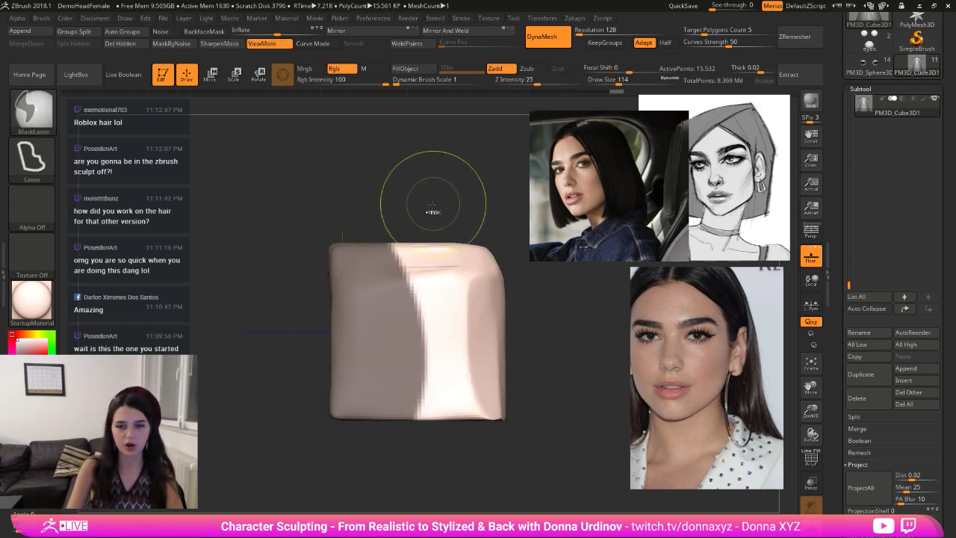
{"action": "mouse_move", "coordinate": [415, 217]}
{"action": "left_mouse_down", "text": "ctrl"}
{"action": "mouse_move", "coordinate": [404, 407]}
{"action": "mouse_move", "coordinate": [408, 373]}
{"action": "mouse_move", "coordinate": [328, 227]}
{"action": "left_mouse_up", "text": "ctrl"}
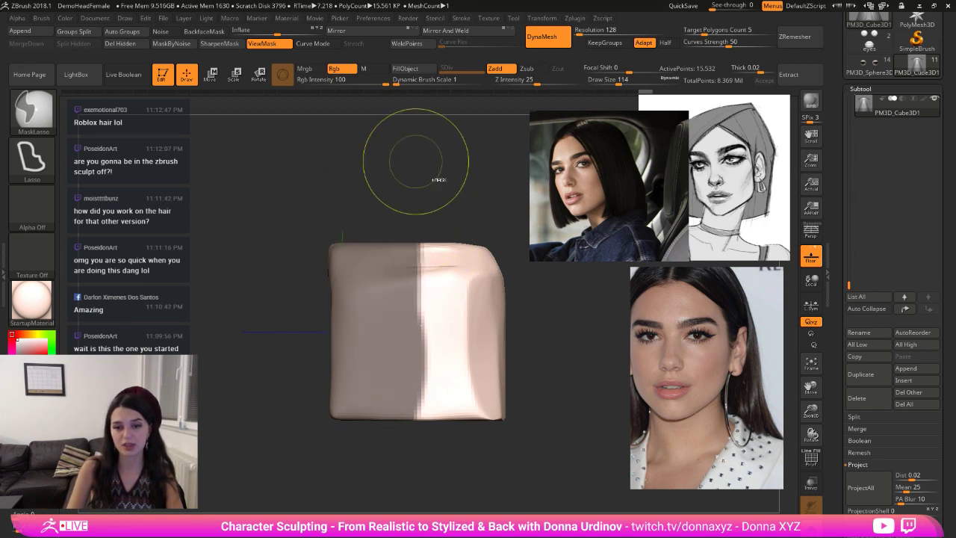
{"action": "mouse_move", "coordinate": [418, 230]}
{"action": "left_mouse_down", "text": "ctrl"}
{"action": "mouse_move", "coordinate": [428, 342]}
{"action": "mouse_move", "coordinate": [389, 466]}
{"action": "left_mouse_up", "text": "ctrl"}
{"action": "left_click", "coordinate": [471, 220], "text": "ctrl"}
{"action": "mouse_move", "coordinate": [431, 214]}
{"action": "left_mouse_down", "text": "ctrl"}
{"action": "mouse_move", "coordinate": [435, 408]}
{"action": "mouse_move", "coordinate": [440, 388]}
{"action": "left_mouse_up", "text": "ctrl"}
{"action": "left_click", "coordinate": [479, 297], "text": "ctrl"}
{"action": "key", "text": "ctrl+i"}
{"action": "left_click", "coordinate": [465, 304], "text": "ctrl"}
{"action": "left_click", "coordinate": [467, 301], "text": "ctrl"}
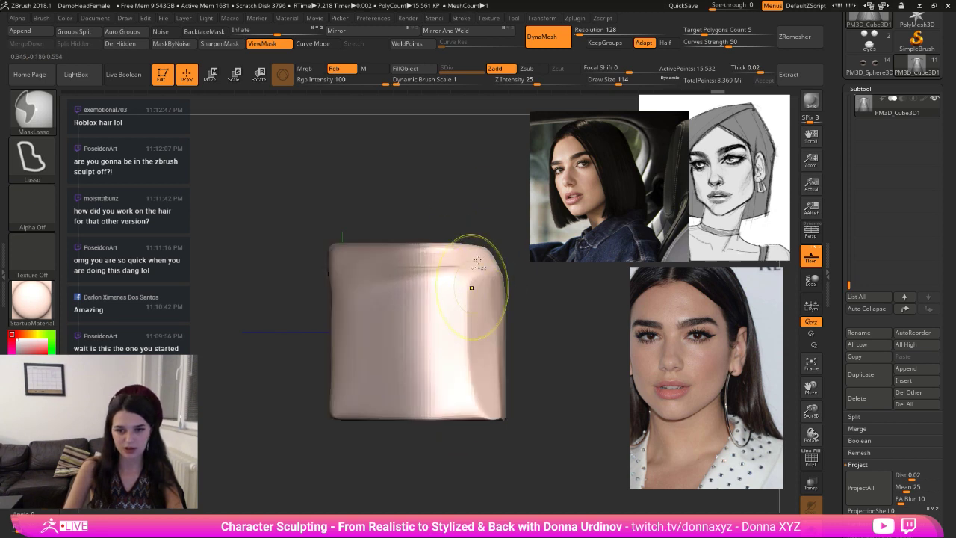
{"action": "key", "text": "ctrl+i"}
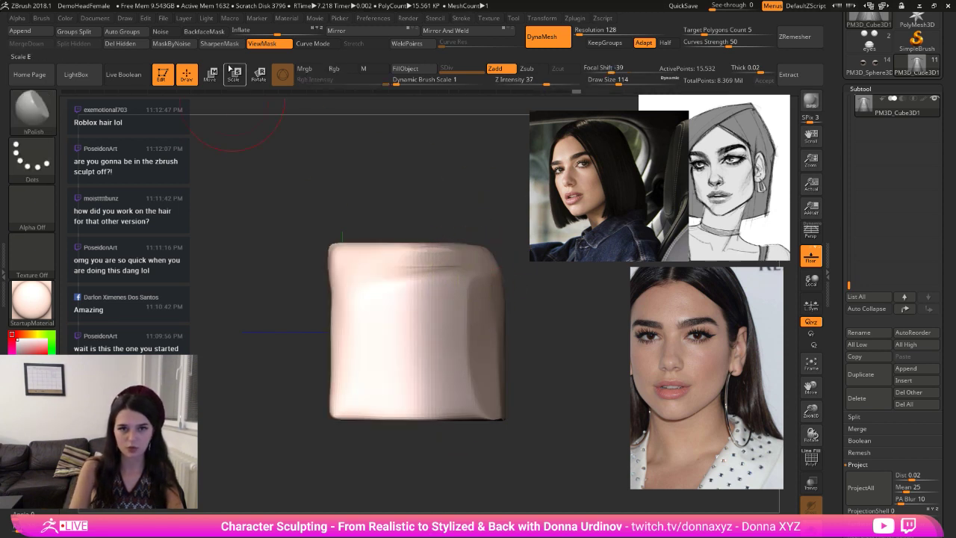
- Compress the unmasked front half of the block along Z and turn to the front view
{"action": "key", "text": "e"}
{"action": "left_click_drag", "start_coordinate": [438, 242], "coordinate": [467, 243]}
{"action": "left_click", "coordinate": [194, 75]}
{"action": "mouse_move", "coordinate": [328, 187]}
{"action": "left_mouse_down"}
{"action": "mouse_move", "coordinate": [476, 237]}
{"action": "mouse_move", "coordinate": [465, 202]}
{"action": "mouse_move", "coordinate": [508, 230]}
{"action": "left_mouse_up"}
{"action": "mouse_move", "coordinate": [231, 199]}
{"action": "left_mouse_down", "text": "ctrl"}
{"action": "mouse_move", "coordinate": [465, 303]}
{"action": "mouse_move", "coordinate": [335, 202]}
{"action": "mouse_move", "coordinate": [291, 200]}
{"action": "mouse_move", "coordinate": [460, 256]}
{"action": "left_mouse_up", "text": "ctrl"}
{"action": "key", "text": "ctrl+z"}
{"action": "left_click", "coordinate": [460, 255], "text": "ctrl"}
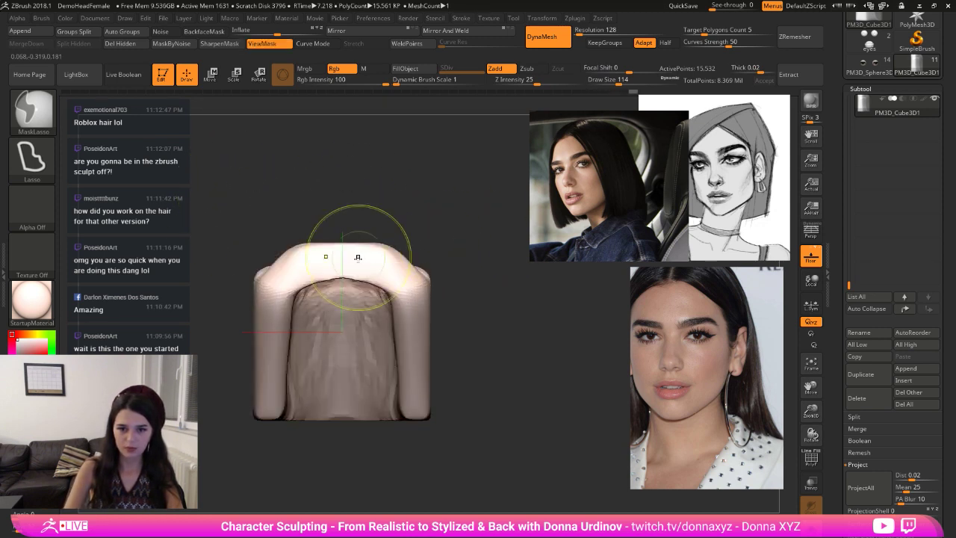
{"action": "left_click_drag", "start_coordinate": [406, 219], "coordinate": [409, 224], "text": "ctrl"}
{"action": "key", "text": "ctrl+z"}
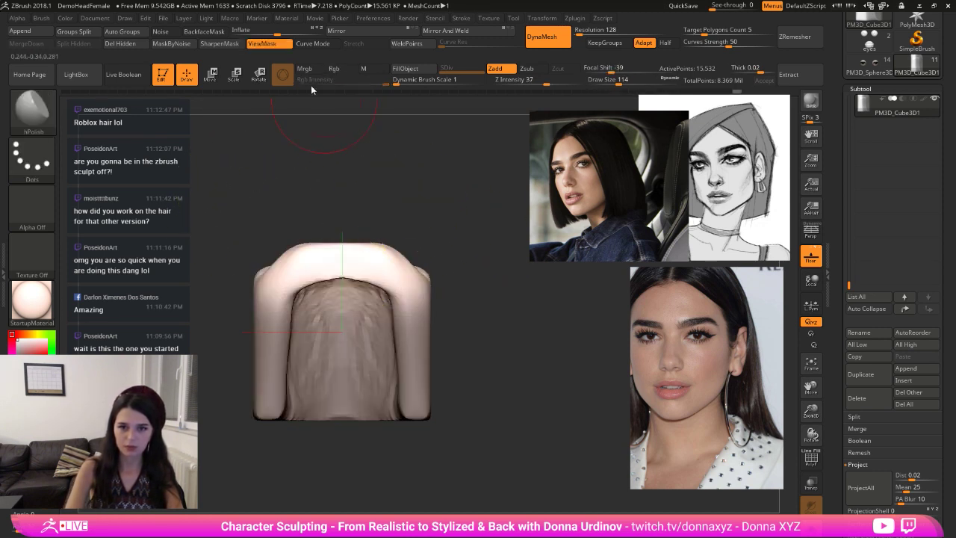
- Widen the unmasked front frame of the block along X, softening the mask transition
{"action": "key", "text": "e"}
{"action": "mouse_move", "coordinate": [366, 236]}
{"action": "left_mouse_down"}
{"action": "mouse_move", "coordinate": [250, 246]}
{"action": "mouse_move", "coordinate": [277, 248]}
{"action": "mouse_move", "coordinate": [266, 249]}
{"action": "mouse_move", "coordinate": [310, 306]}
{"action": "mouse_move", "coordinate": [299, 308]}
{"action": "left_mouse_up"}
{"action": "key", "text": "ctrl+z"}
{"action": "left_click", "coordinate": [437, 237], "text": "ctrl"}
{"action": "left_click", "coordinate": [283, 307], "text": "ctrl"}
{"action": "left_click", "coordinate": [283, 307], "text": "ctrl"}
{"action": "key", "text": "ctrl+i"}
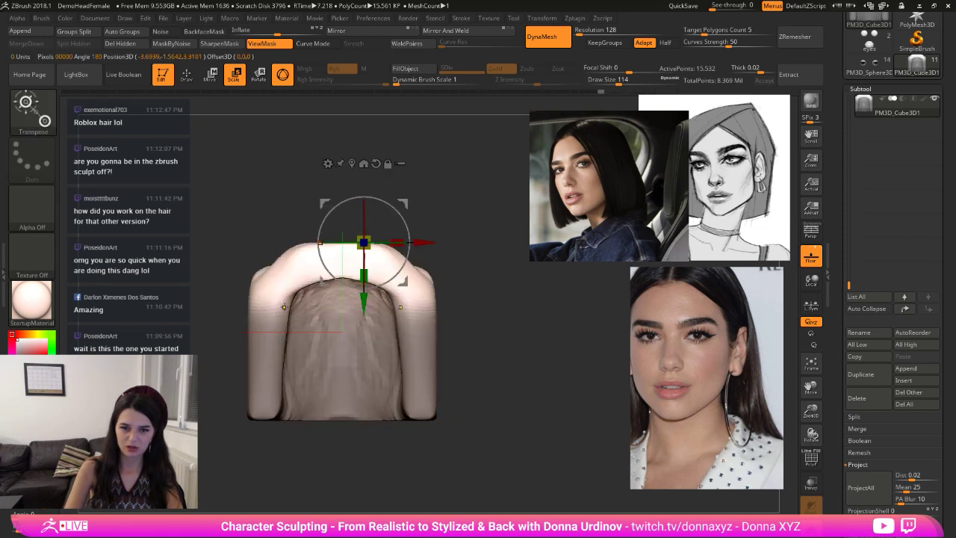
{"action": "left_click_drag", "start_coordinate": [397, 243], "coordinate": [394, 243]}
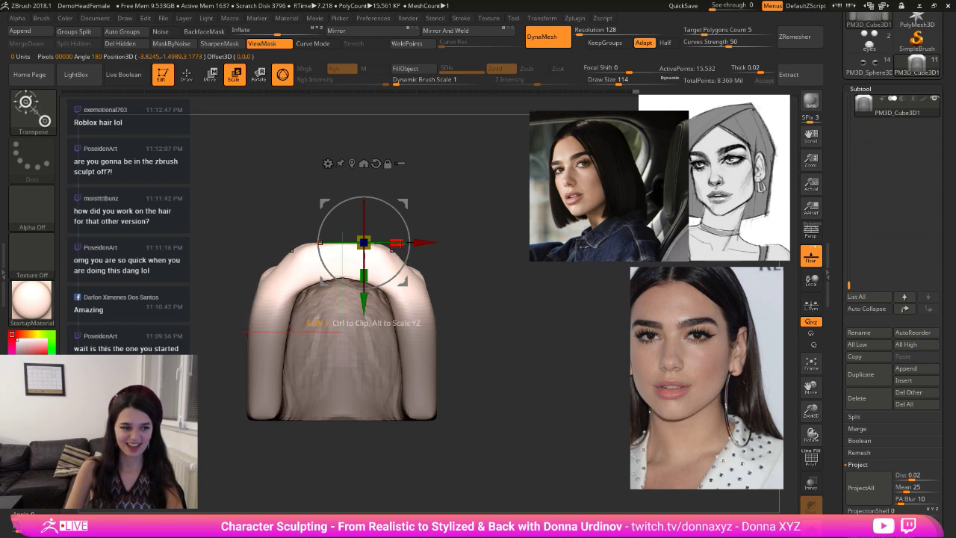
- Clear the mask and show the head together with the hair block in side view
{"action": "key", "text": "ctrl"}
{"action": "left_click_drag", "start_coordinate": [426, 173], "coordinate": [440, 200], "text": "ctrl"}
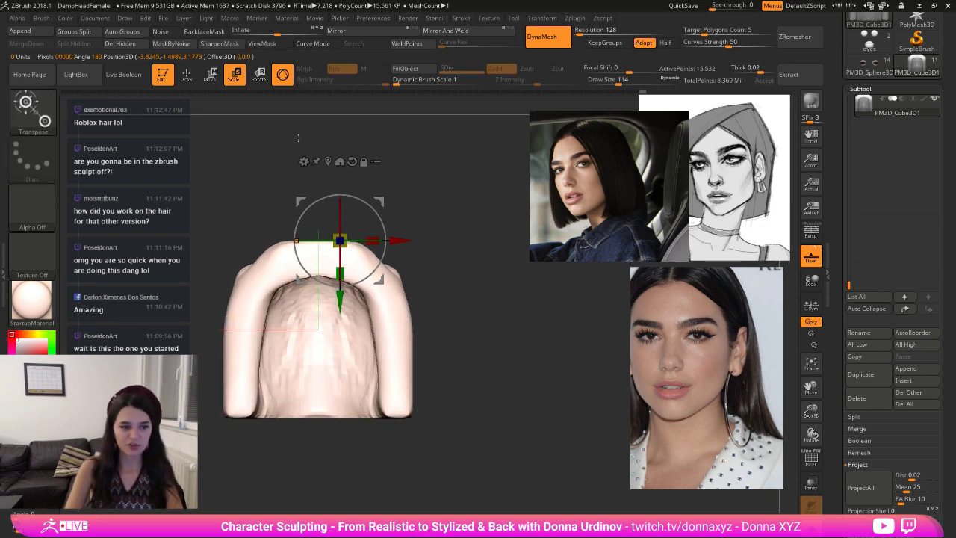
{"action": "left_click_drag", "start_coordinate": [461, 270], "coordinate": [480, 277]}
{"action": "left_click_drag", "start_coordinate": [417, 241], "coordinate": [410, 241]}
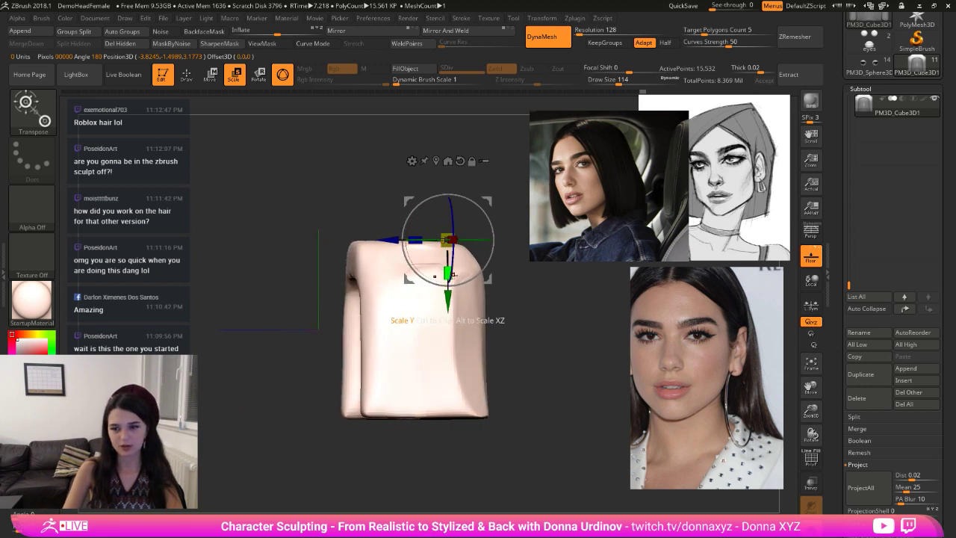
{"action": "left_click_drag", "start_coordinate": [535, 368], "coordinate": [526, 366], "text": "shift"}
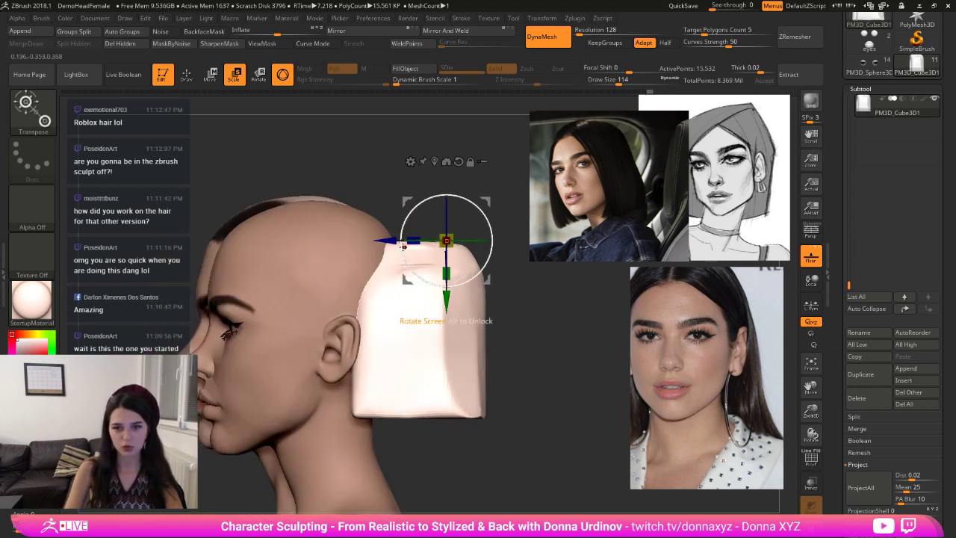
- Move the hair block forward and up over the head, and stretch it along Z, Y and X to frame the face
{"action": "left_click_drag", "start_coordinate": [387, 240], "coordinate": [309, 240]}
{"action": "left_click_drag", "start_coordinate": [364, 301], "coordinate": [335, 244]}
{"action": "left_click_drag", "start_coordinate": [369, 278], "coordinate": [425, 250]}
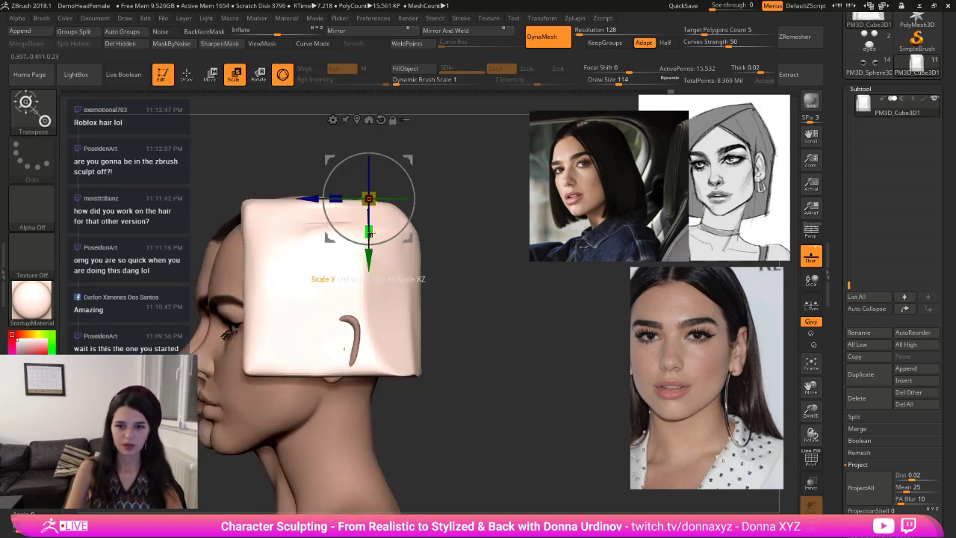
{"action": "left_click_drag", "start_coordinate": [368, 232], "coordinate": [369, 271]}
{"action": "right_click_drag", "start_coordinate": [381, 261], "coordinate": [449, 214]}
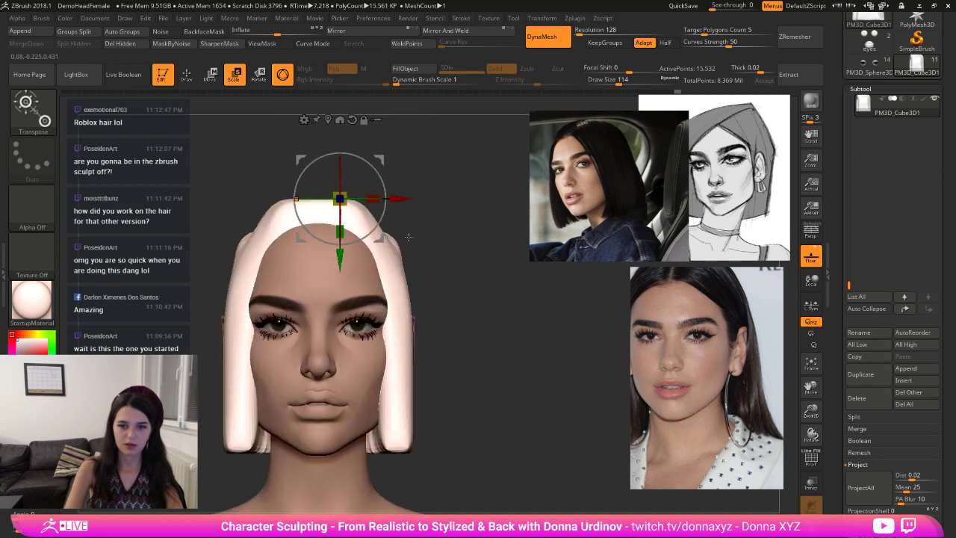
{"action": "left_click_drag", "start_coordinate": [369, 207], "coordinate": [378, 188]}
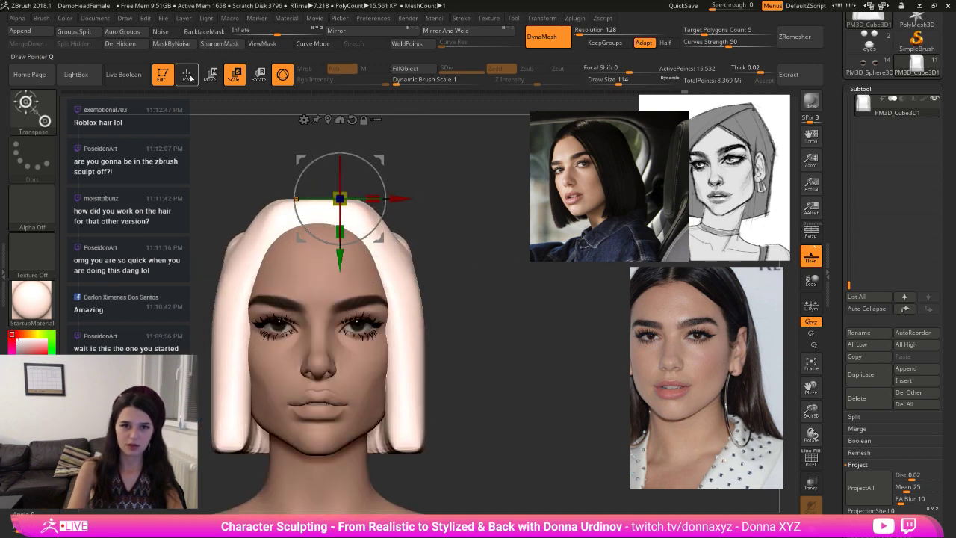
- Flatten the outer side of the hair block down to its lower edge with the hPolish brush at a larger size
{"action": "left_click", "coordinate": [186, 75]}
{"action": "mouse_move", "coordinate": [414, 287]}
{"action": "left_mouse_down"}
{"action": "mouse_move", "coordinate": [377, 277]}
{"action": "mouse_move", "coordinate": [376, 228]}
{"action": "mouse_move", "coordinate": [394, 248]}
{"action": "mouse_move", "coordinate": [412, 333]}
{"action": "left_mouse_up"}
{"action": "key", "text": "bracketright"}
{"action": "key", "text": "bracketright"}
{"action": "key", "text": "bracketright"}
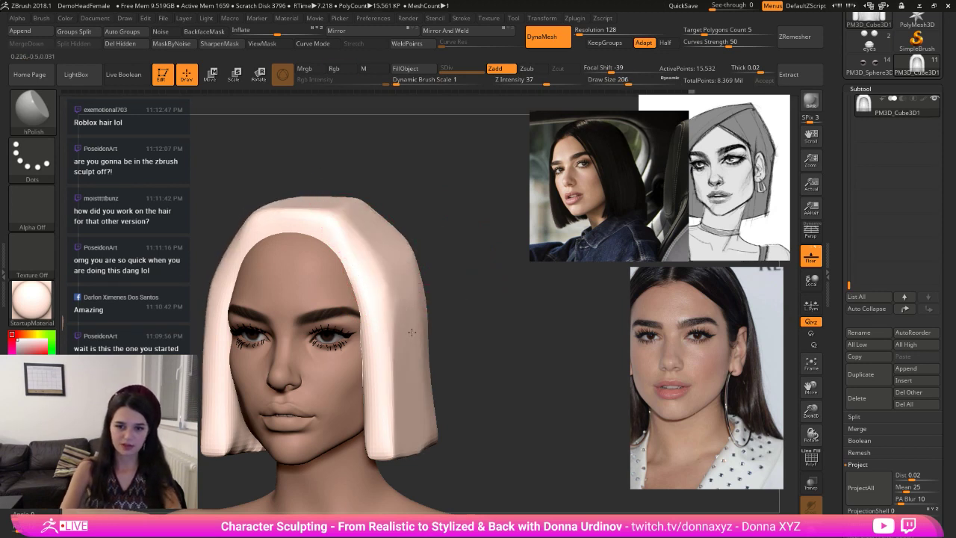
{"action": "left_click_drag", "start_coordinate": [418, 425], "coordinate": [419, 381]}
- Isolate the hair block, even out its rough inner surface with polishing and smoothing strokes, and show the full bust again
{"action": "mouse_move", "coordinate": [464, 340]}
{"action": "left_mouse_down", "text": "shift"}
{"action": "mouse_move", "coordinate": [496, 333]}
{"action": "mouse_move", "coordinate": [470, 314]}
{"action": "left_mouse_up", "text": "shift"}
{"action": "left_click", "coordinate": [500, 359]}
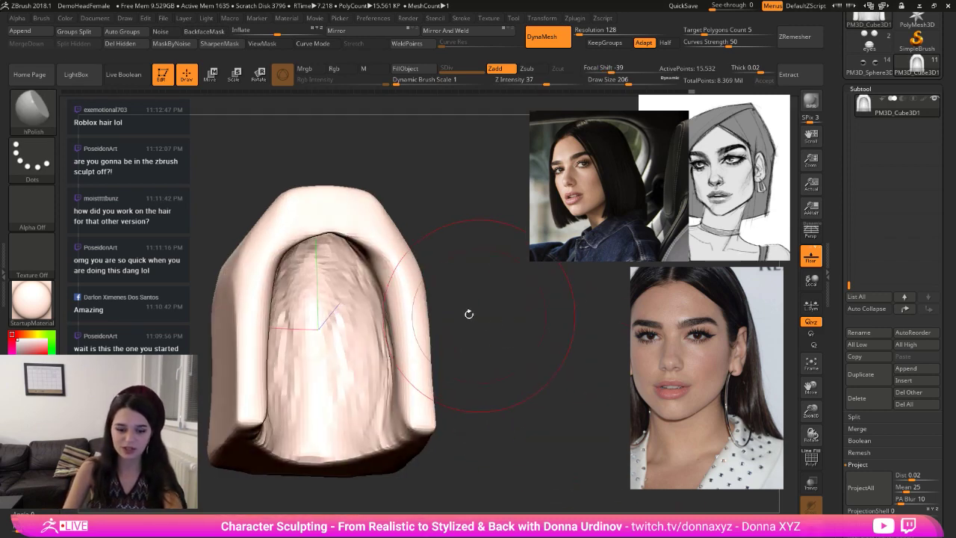
{"action": "key", "text": "bracketleft"}
{"action": "mouse_move", "coordinate": [391, 306]}
{"action": "left_mouse_down"}
{"action": "mouse_move", "coordinate": [375, 332]}
{"action": "mouse_move", "coordinate": [399, 396]}
{"action": "mouse_move", "coordinate": [401, 336]}
{"action": "left_mouse_up"}
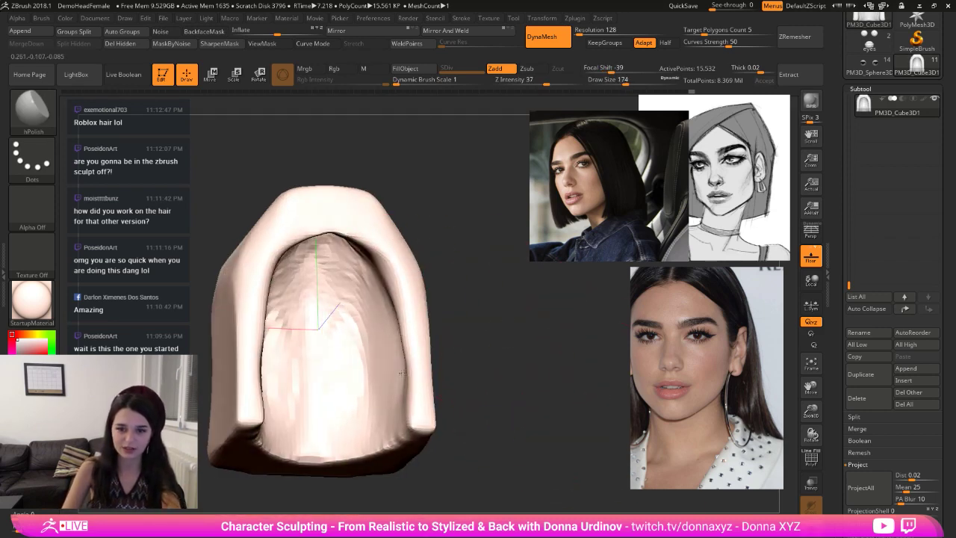
{"action": "mouse_move", "coordinate": [394, 419]}
{"action": "left_mouse_down"}
{"action": "mouse_move", "coordinate": [385, 267]}
{"action": "mouse_move", "coordinate": [351, 247]}
{"action": "mouse_move", "coordinate": [317, 190]}
{"action": "mouse_move", "coordinate": [337, 246]}
{"action": "mouse_move", "coordinate": [270, 278]}
{"action": "mouse_move", "coordinate": [258, 388]}
{"action": "mouse_move", "coordinate": [321, 393]}
{"action": "left_mouse_up"}
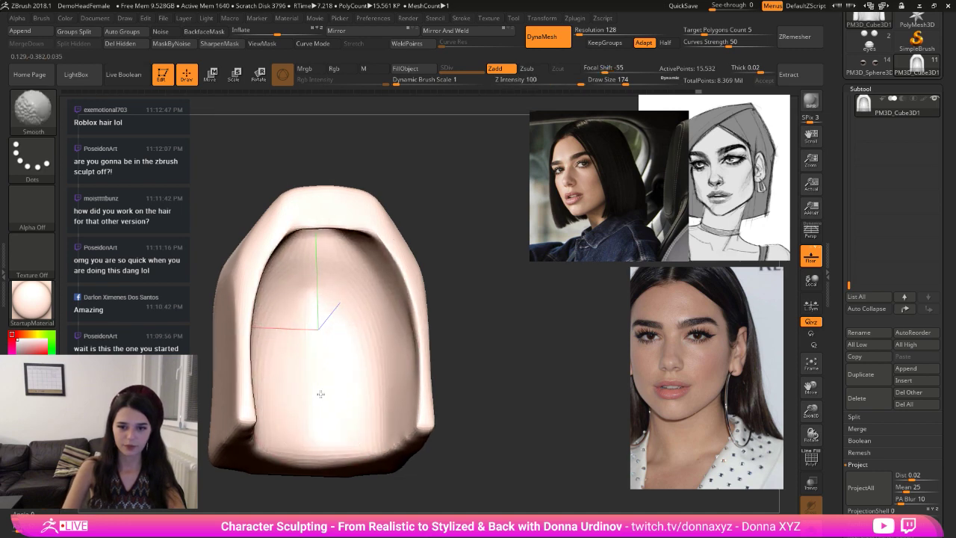
{"action": "left_click_drag", "start_coordinate": [472, 359], "coordinate": [478, 269], "text": "shift"}
{"action": "left_click_drag", "start_coordinate": [388, 366], "coordinate": [377, 346], "text": "shift"}
{"action": "right_click_drag", "start_coordinate": [377, 345], "coordinate": [366, 401]}
{"action": "mouse_move", "coordinate": [369, 400]}
{"action": "left_mouse_down"}
{"action": "mouse_move", "coordinate": [352, 406]}
{"action": "mouse_move", "coordinate": [354, 449]}
{"action": "left_mouse_up"}
{"action": "mouse_move", "coordinate": [516, 332]}
{"action": "left_mouse_down", "text": "shift"}
{"action": "mouse_move", "coordinate": [525, 382]}
{"action": "mouse_move", "coordinate": [433, 335]}
{"action": "mouse_move", "coordinate": [484, 314]}
{"action": "mouse_move", "coordinate": [344, 289]}
{"action": "mouse_move", "coordinate": [402, 279]}
{"action": "mouse_move", "coordinate": [385, 294]}
{"action": "mouse_move", "coordinate": [391, 339]}
{"action": "mouse_move", "coordinate": [455, 327]}
{"action": "mouse_move", "coordinate": [486, 334]}
{"action": "mouse_move", "coordinate": [426, 312]}
{"action": "left_mouse_up", "text": "shift"}
{"action": "left_click", "coordinate": [816, 535]}
- Shift the front hairline slightly down over the forehead with the Move brush and check it in side view
{"action": "key", "text": "b"}
{"action": "key", "text": "m"}
{"action": "key", "text": "v"}
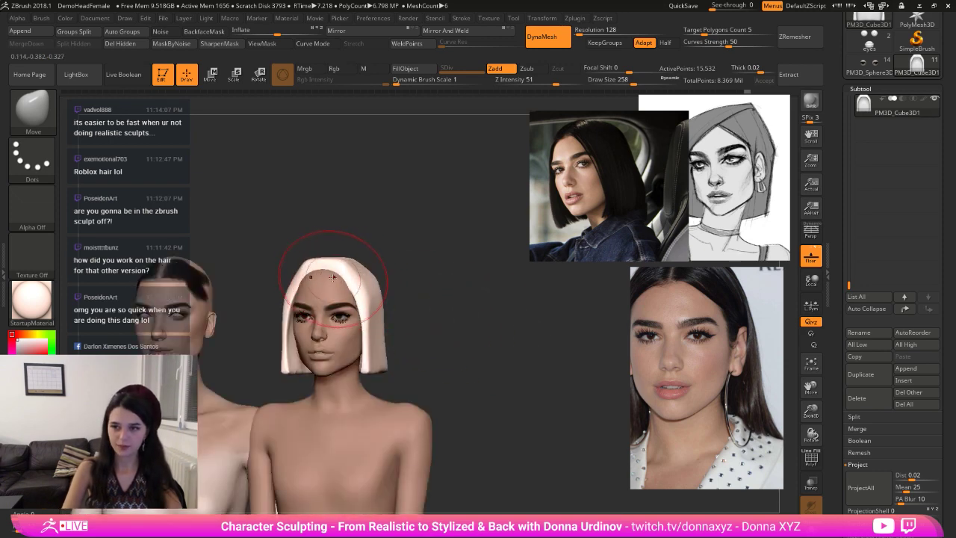
{"action": "left_click_drag", "start_coordinate": [333, 277], "coordinate": [332, 291]}
{"action": "left_click_drag", "start_coordinate": [418, 240], "coordinate": [357, 250]}
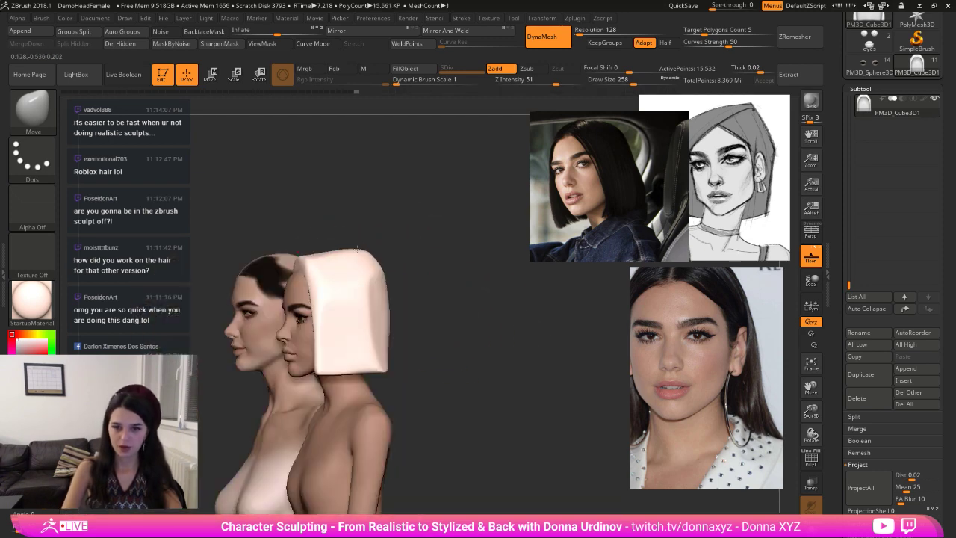
- Move the car portrait reference clear of the sketch and reframe the bust from the front
{"action": "left_click_drag", "start_coordinate": [638, 177], "coordinate": [577, 158]}
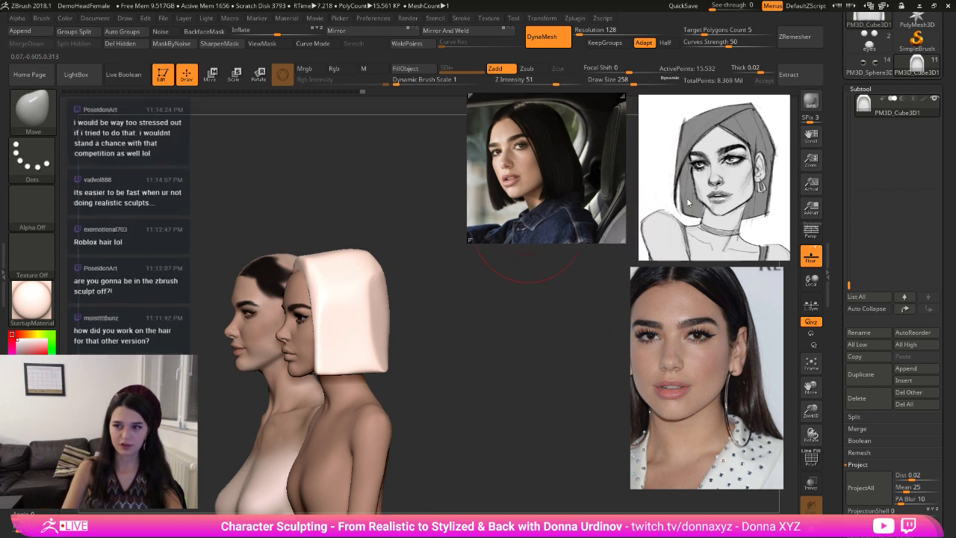
{"action": "left_click_drag", "start_coordinate": [429, 291], "coordinate": [456, 296]}
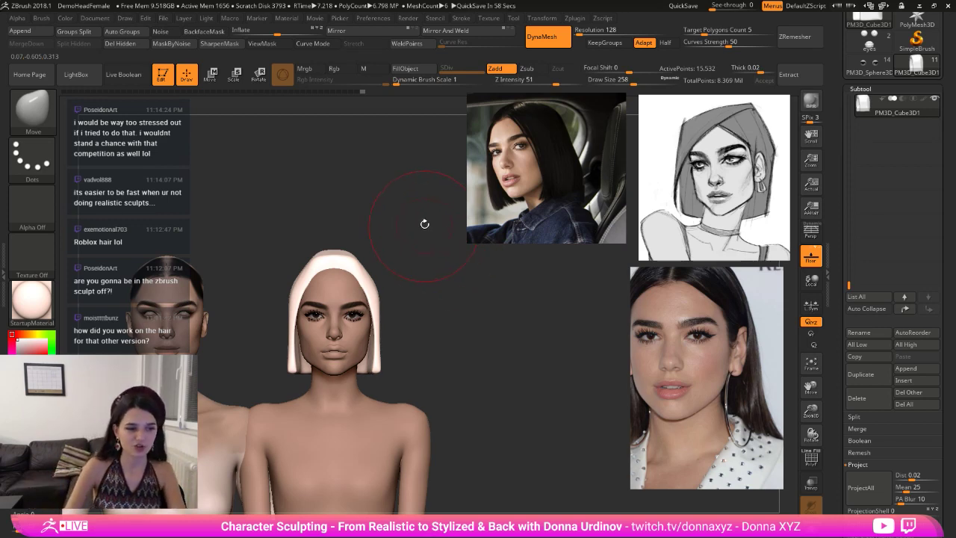
{"action": "left_click_drag", "start_coordinate": [424, 224], "coordinate": [478, 280]}
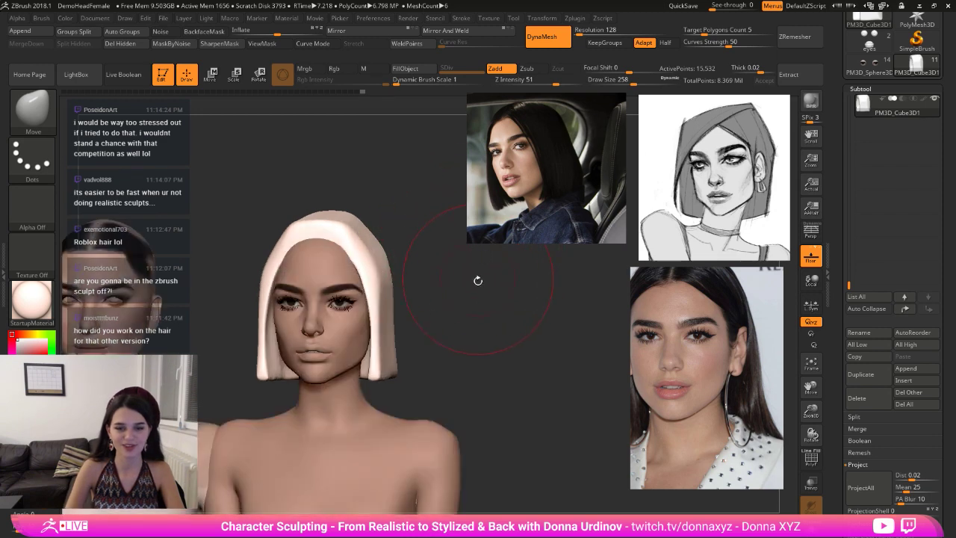
- Round the upper corners of the hair and adjust the width of its lower ends beside the jaw with the Move brush
{"action": "mouse_move", "coordinate": [406, 258]}
{"action": "left_mouse_down"}
{"action": "mouse_move", "coordinate": [426, 250]}
{"action": "mouse_move", "coordinate": [400, 259]}
{"action": "left_mouse_up"}
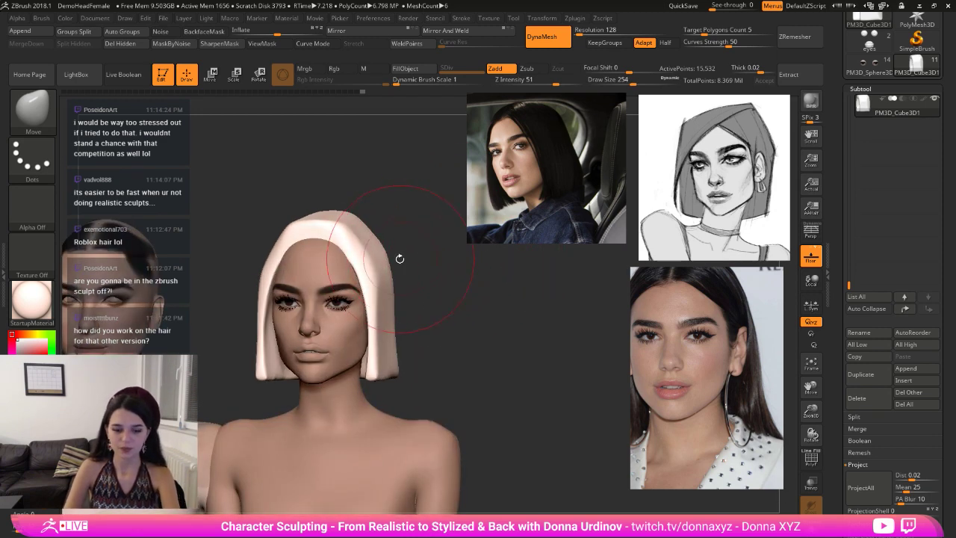
{"action": "key", "text": "["}
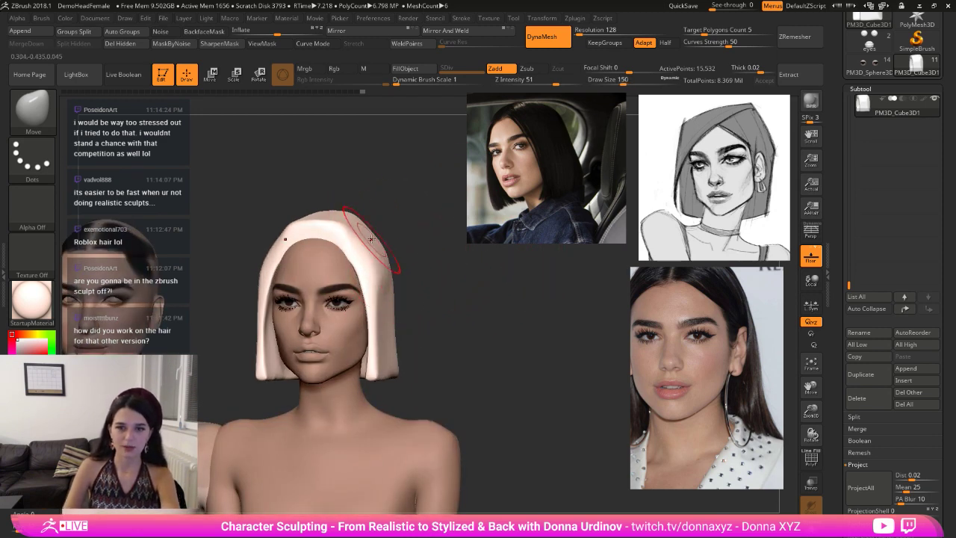
{"action": "left_click_drag", "start_coordinate": [363, 233], "coordinate": [366, 228]}
{"action": "left_click_drag", "start_coordinate": [427, 240], "coordinate": [403, 247]}
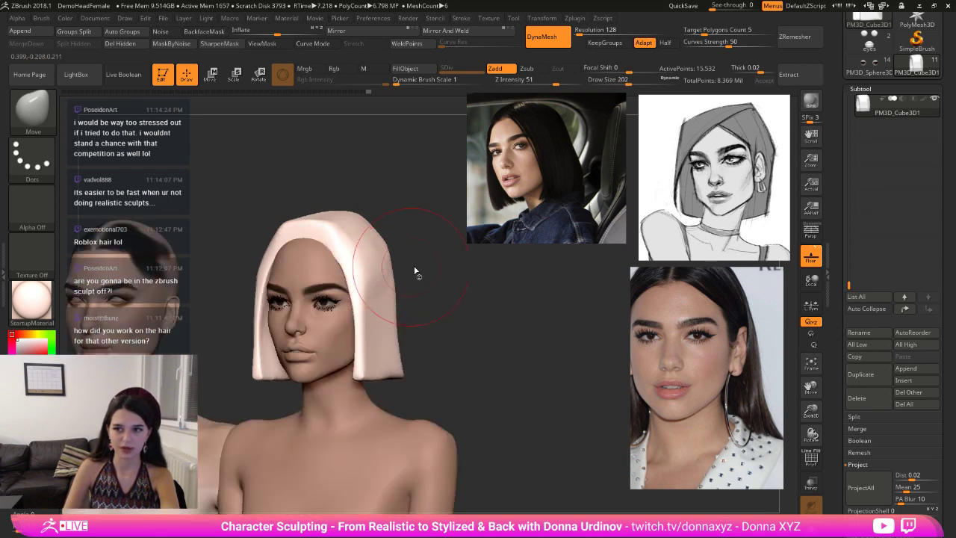
{"action": "right_click_drag", "start_coordinate": [416, 271], "coordinate": [403, 233], "text": "shift"}
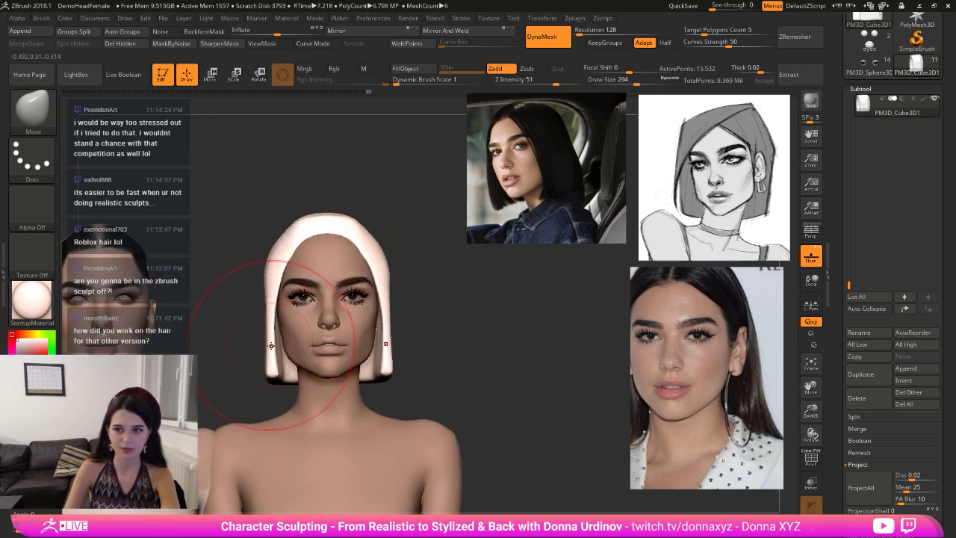
{"action": "right_click_drag", "start_coordinate": [271, 346], "coordinate": [330, 361], "text": "shift"}
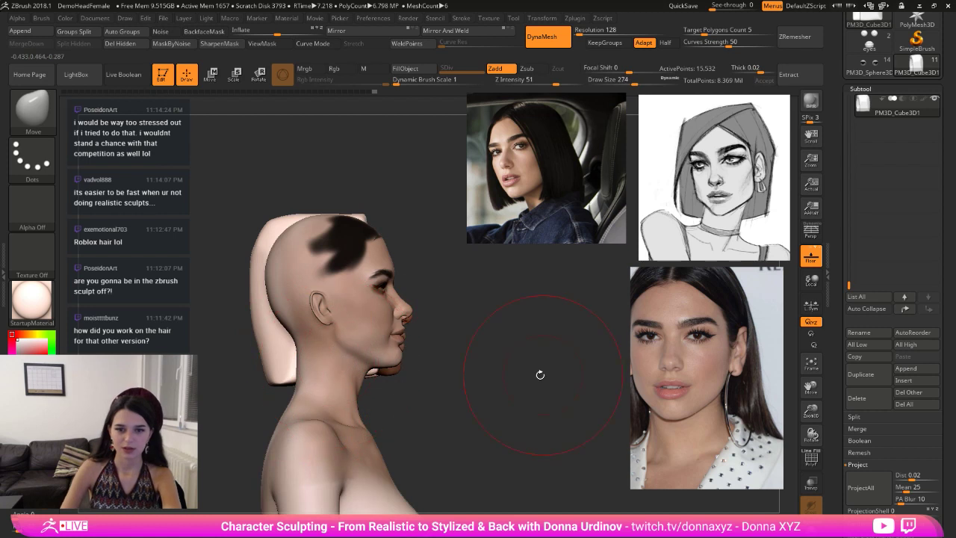
- Push the lower front corner of the hair back in side view, smooth its side and raise the back bottom edge
{"action": "mouse_move", "coordinate": [540, 374]}
{"action": "right_mouse_down"}
{"action": "mouse_move", "coordinate": [461, 342]}
{"action": "mouse_move", "coordinate": [378, 357]}
{"action": "right_mouse_up"}
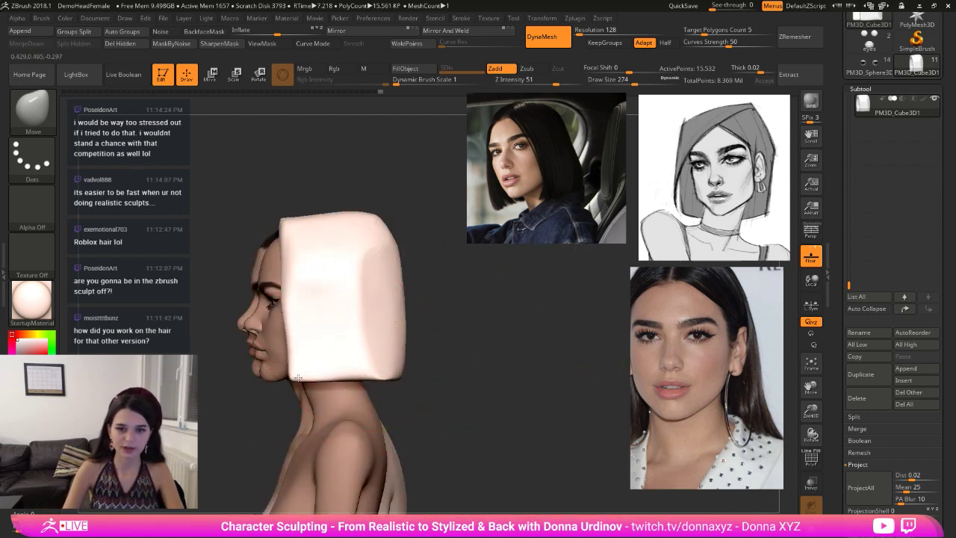
{"action": "left_click_drag", "start_coordinate": [291, 375], "coordinate": [298, 374]}
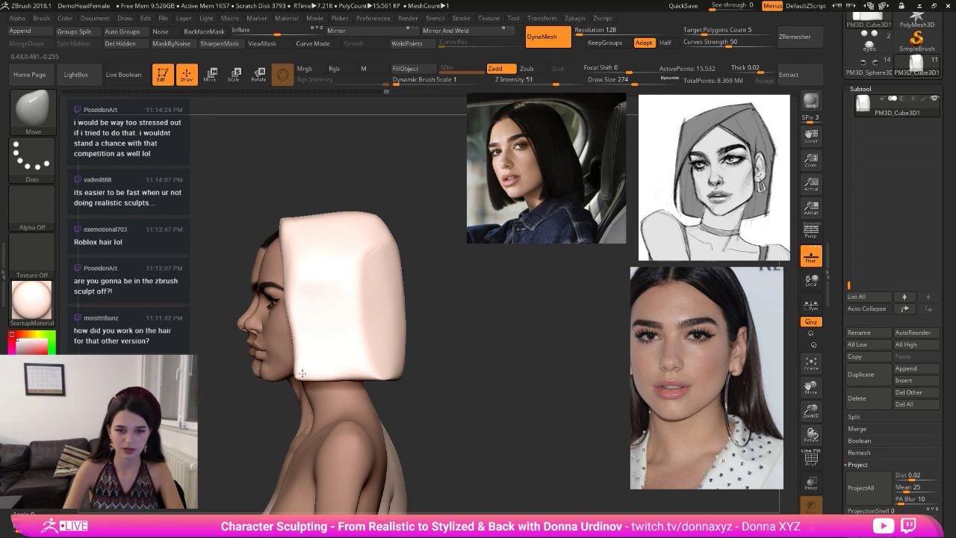
{"action": "left_click_drag", "start_coordinate": [297, 286], "coordinate": [353, 343], "text": "shift"}
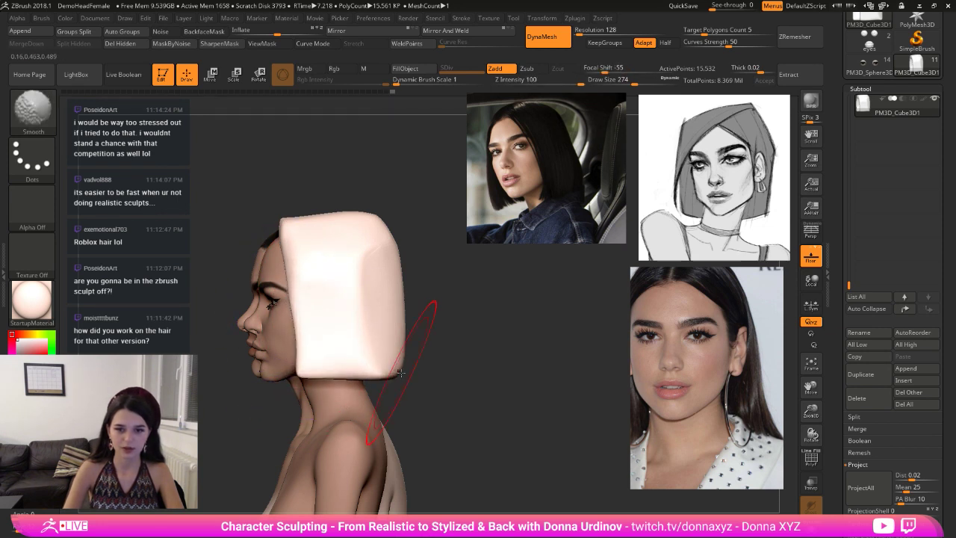
{"action": "left_click_drag", "start_coordinate": [393, 373], "coordinate": [391, 366]}
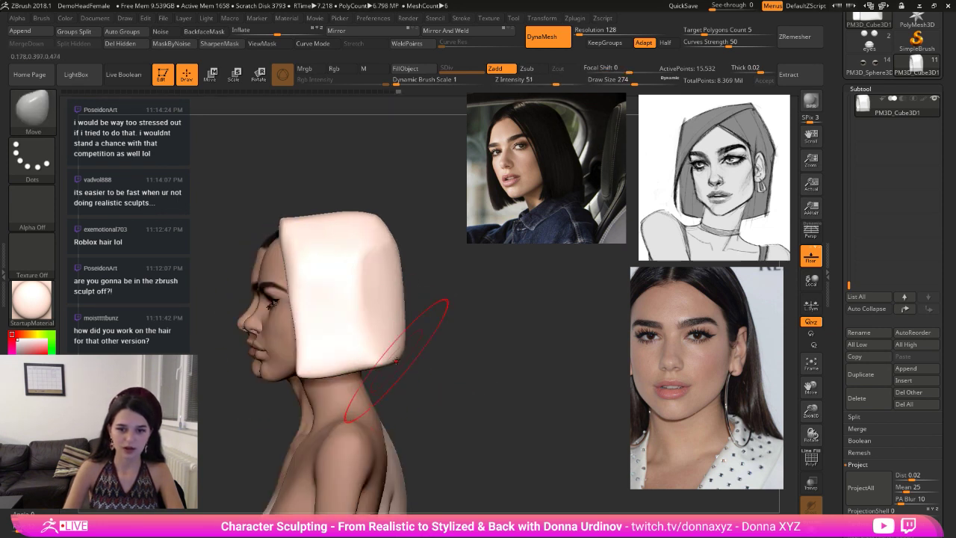
{"action": "right_click_drag", "start_coordinate": [397, 358], "coordinate": [390, 360]}
{"action": "left_click_drag", "start_coordinate": [502, 360], "coordinate": [545, 358]}
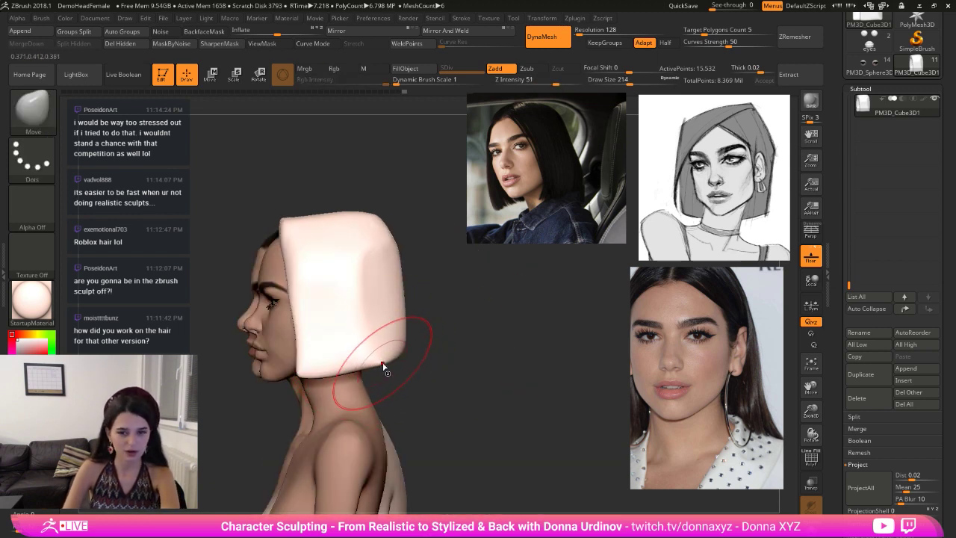
{"action": "left_click_drag", "start_coordinate": [376, 362], "coordinate": [407, 349]}
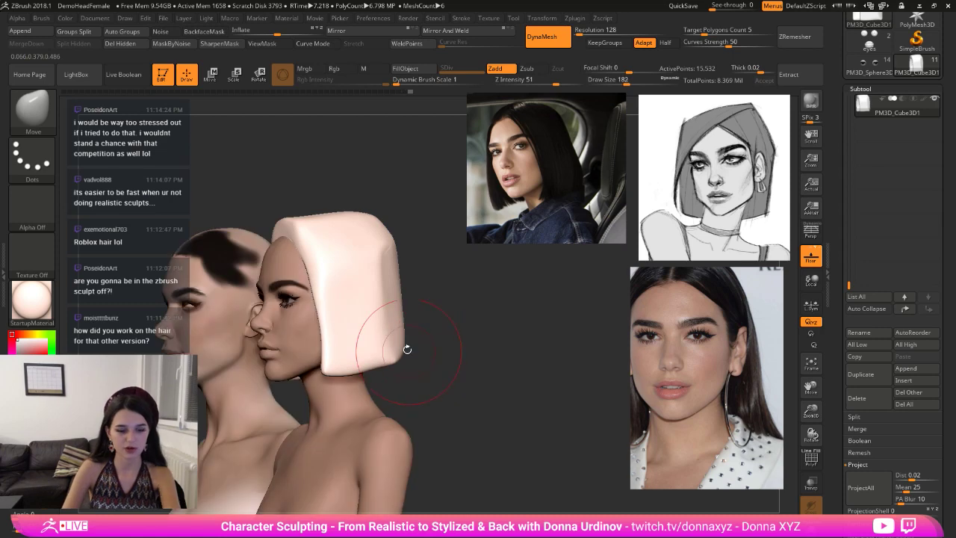
- Flatten the side, back and crown of the hair with hPolish, undoing one stroke and smoothing the back
{"action": "key", "text": "b"}
{"action": "key", "text": "h"}
{"action": "key", "text": "p"}
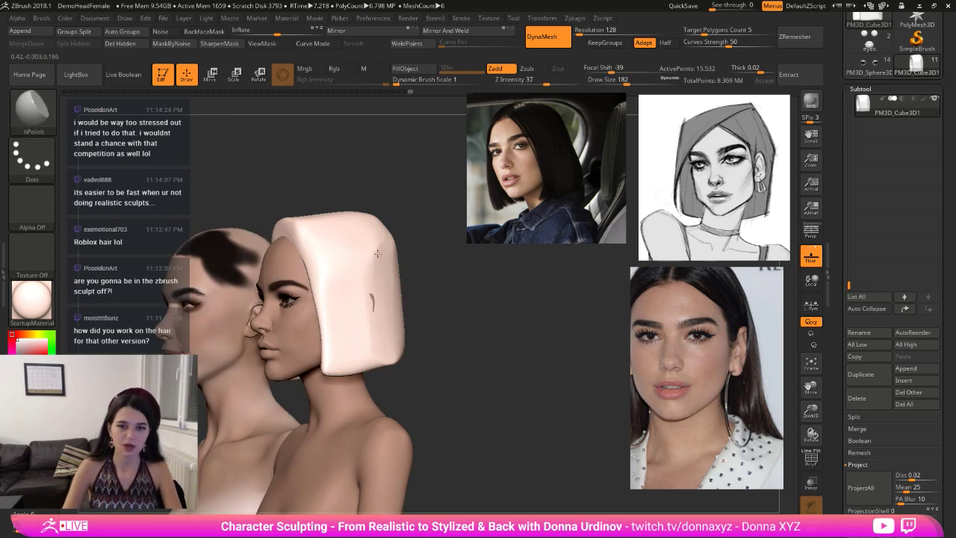
{"action": "left_click_drag", "start_coordinate": [377, 254], "coordinate": [376, 244]}
{"action": "key", "text": "ctrl+z"}
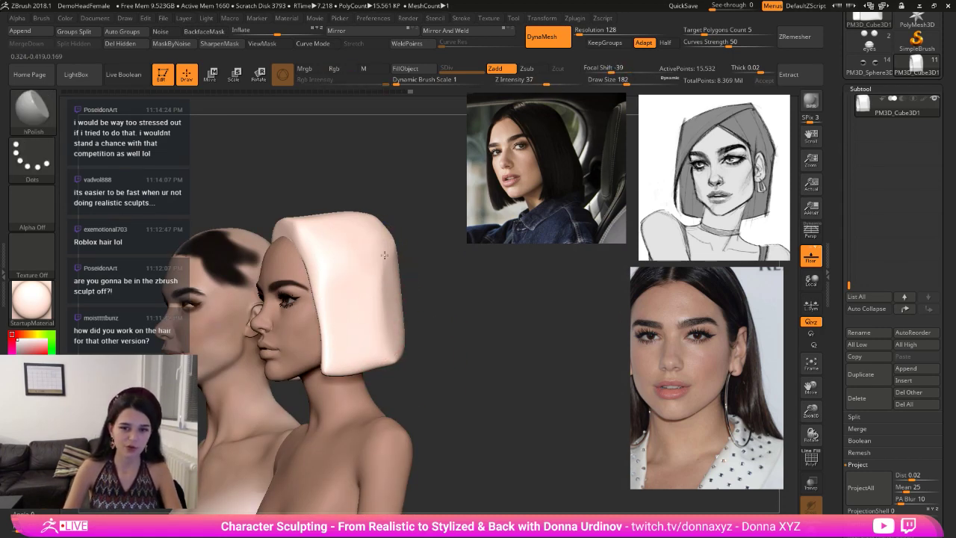
{"action": "mouse_move", "coordinate": [371, 308]}
{"action": "left_mouse_down"}
{"action": "mouse_move", "coordinate": [377, 233]}
{"action": "mouse_move", "coordinate": [370, 268]}
{"action": "left_mouse_up"}
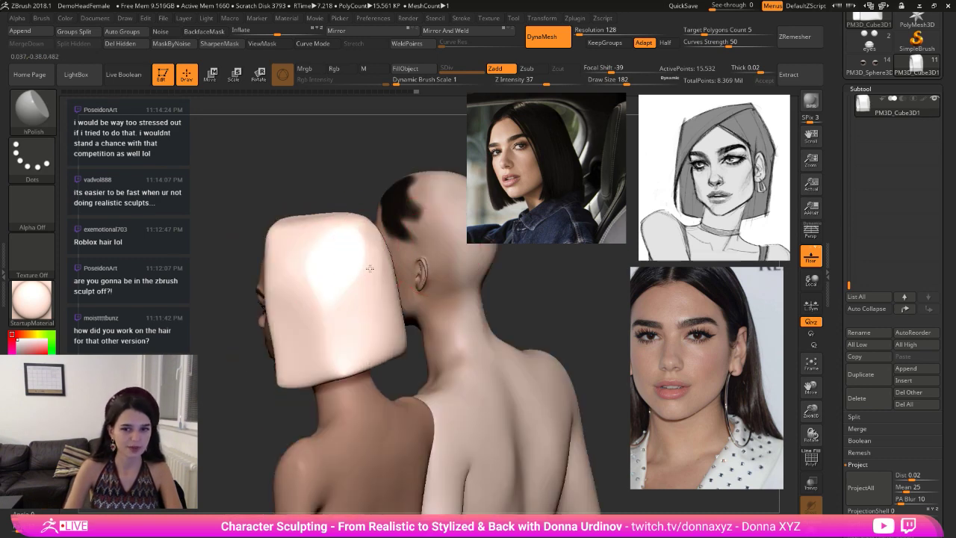
{"action": "left_click_drag", "start_coordinate": [335, 224], "coordinate": [353, 250]}
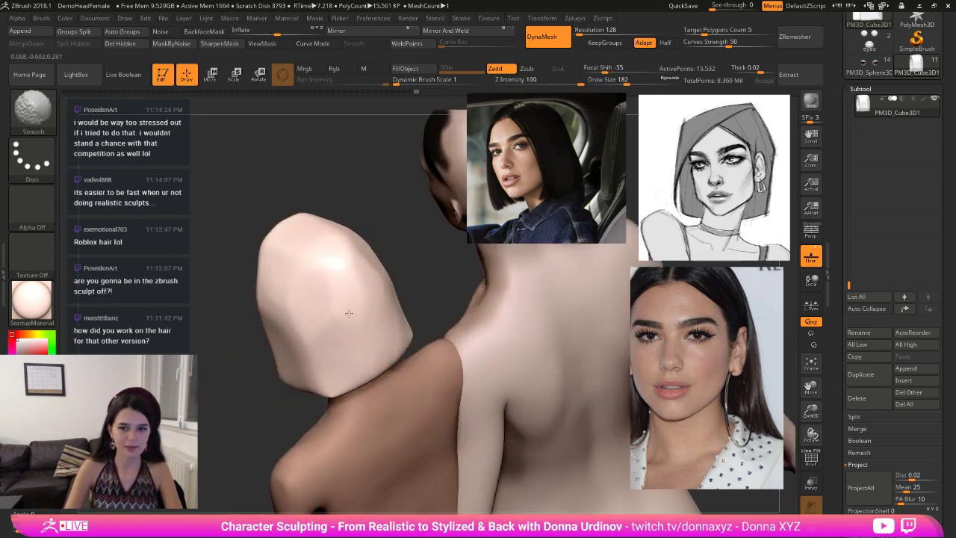
{"action": "left_click_drag", "start_coordinate": [327, 379], "coordinate": [355, 330], "text": "shift"}
{"action": "left_click_drag", "start_coordinate": [352, 256], "coordinate": [363, 218]}
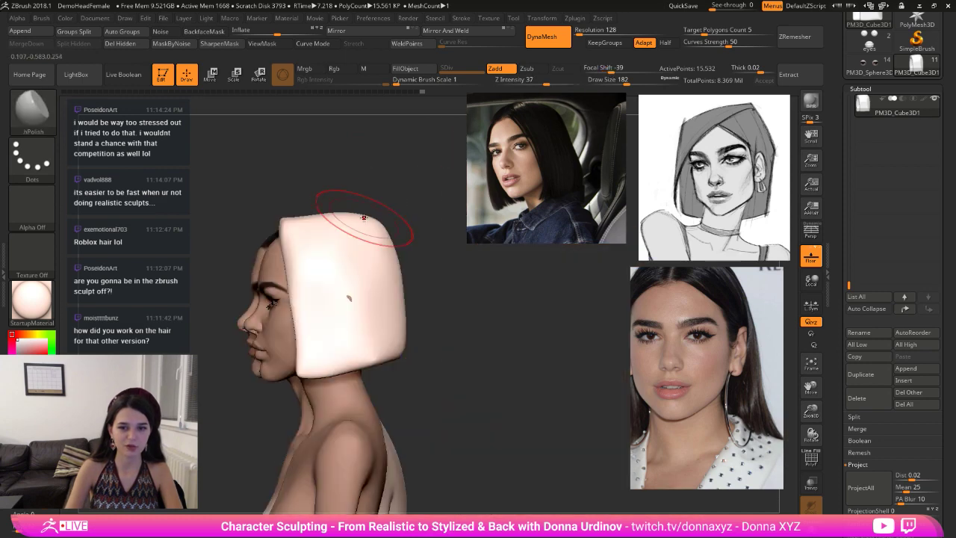
- Push the lower front edge of the hair back from the jaw with the Move brush in side view
{"action": "key", "text": "b"}
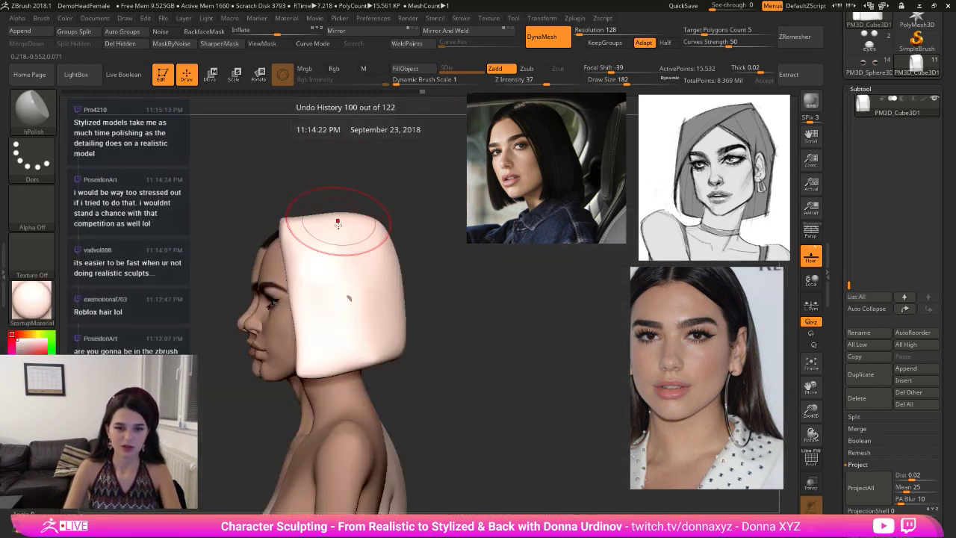
{"action": "key", "text": "b"}
{"action": "key", "text": "m"}
{"action": "key", "text": "v"}
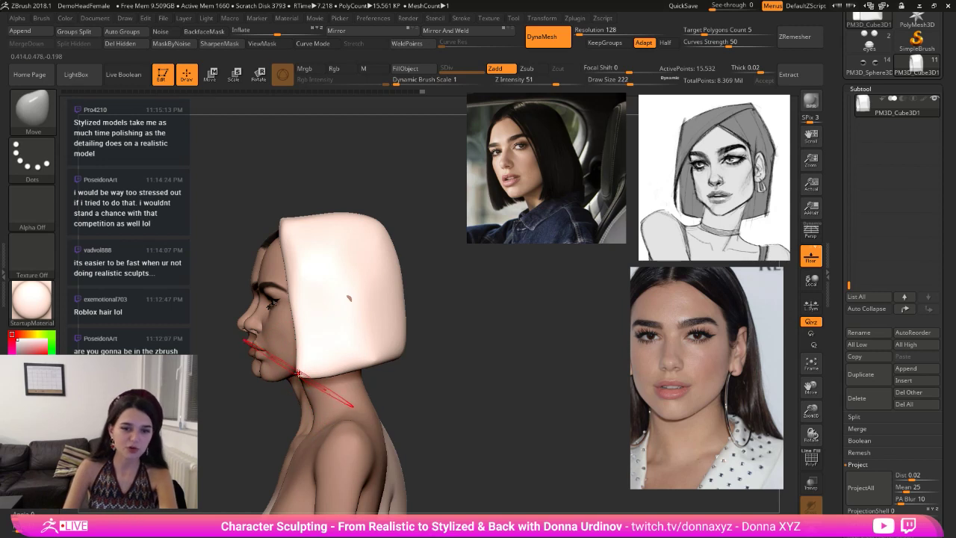
{"action": "left_click_drag", "start_coordinate": [307, 374], "coordinate": [307, 371]}
{"action": "key", "text": "["}
{"action": "key", "text": "["}
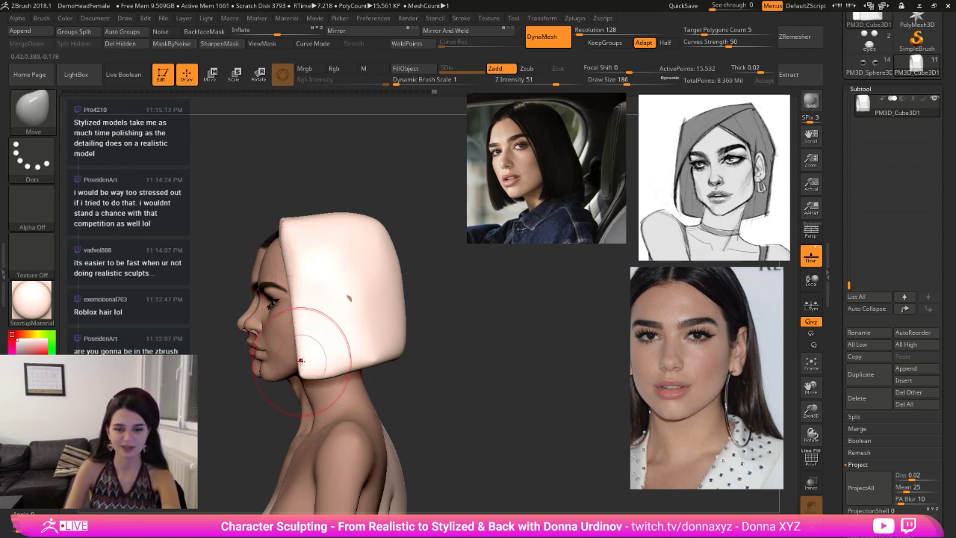
{"action": "key", "text": "bracketright"}
{"action": "left_click_drag", "start_coordinate": [307, 361], "coordinate": [321, 360]}
{"action": "left_click_drag", "start_coordinate": [409, 310], "coordinate": [442, 308]}
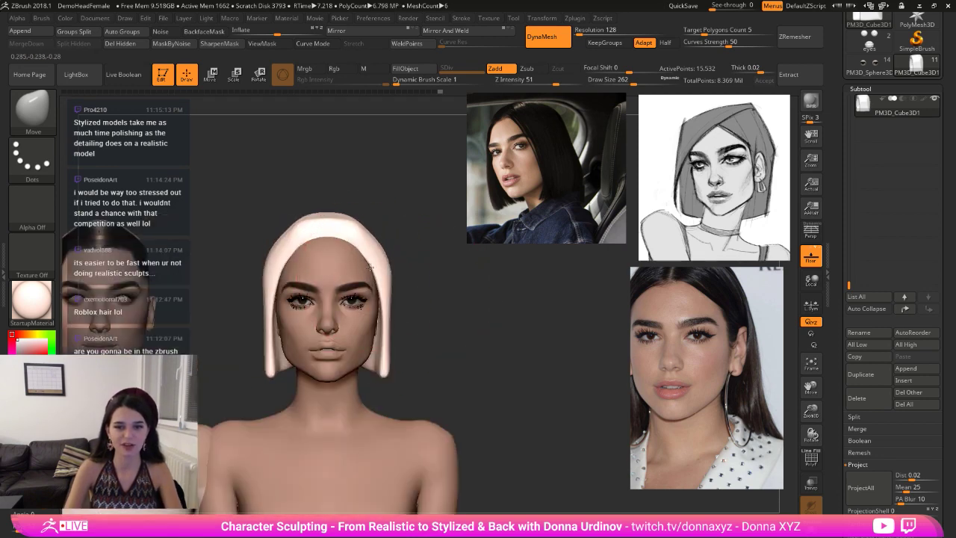
- Smooth the hair's front rim and pull the hairline forward over the forehead and temples with a smaller Move brush
{"action": "mouse_move", "coordinate": [372, 266]}
{"action": "left_mouse_down", "text": "shift"}
{"action": "mouse_move", "coordinate": [379, 272]}
{"action": "mouse_move", "coordinate": [393, 258]}
{"action": "left_mouse_up", "text": "shift"}
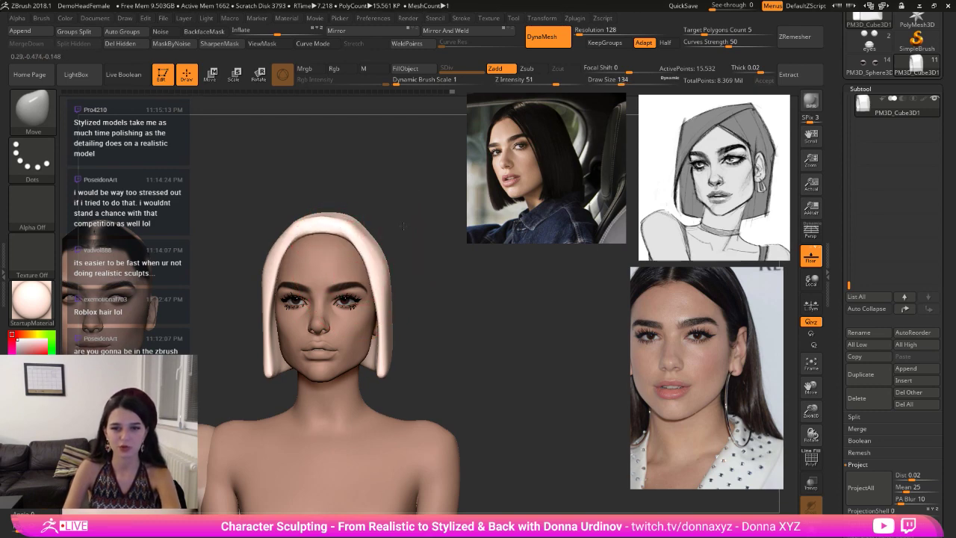
{"action": "left_click_drag", "start_coordinate": [403, 226], "coordinate": [298, 270]}
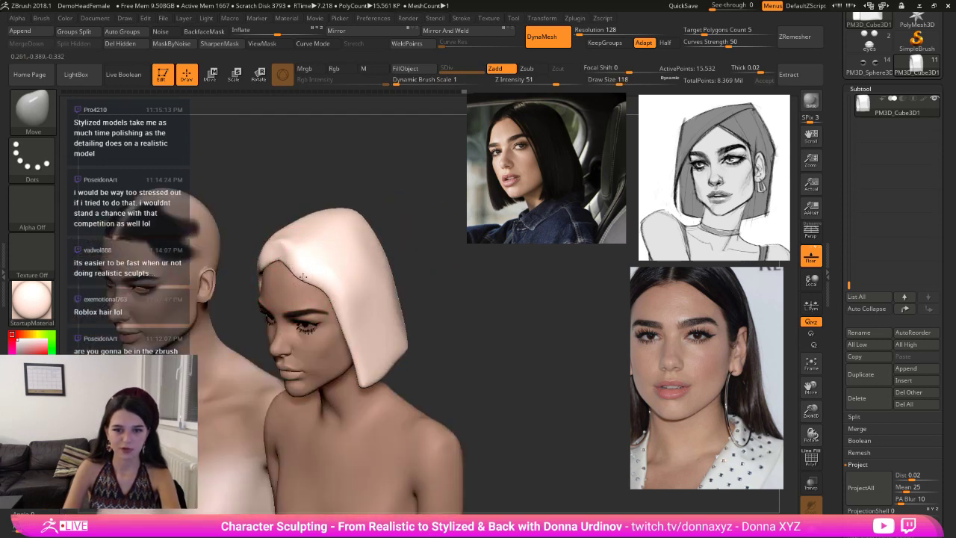
{"action": "right_click_drag", "start_coordinate": [324, 292], "coordinate": [298, 284]}
{"action": "key", "text": "bracketleft"}
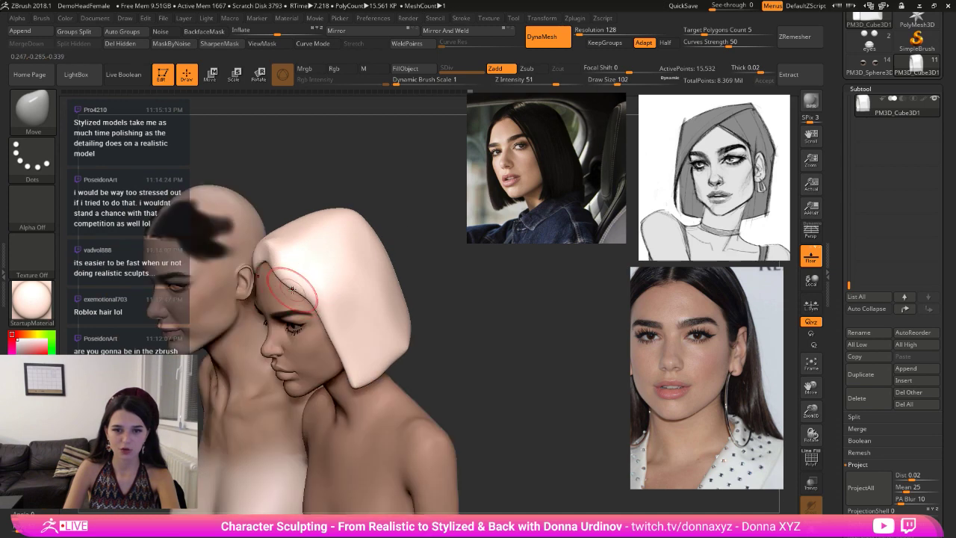
{"action": "left_click_drag", "start_coordinate": [352, 219], "coordinate": [264, 251]}
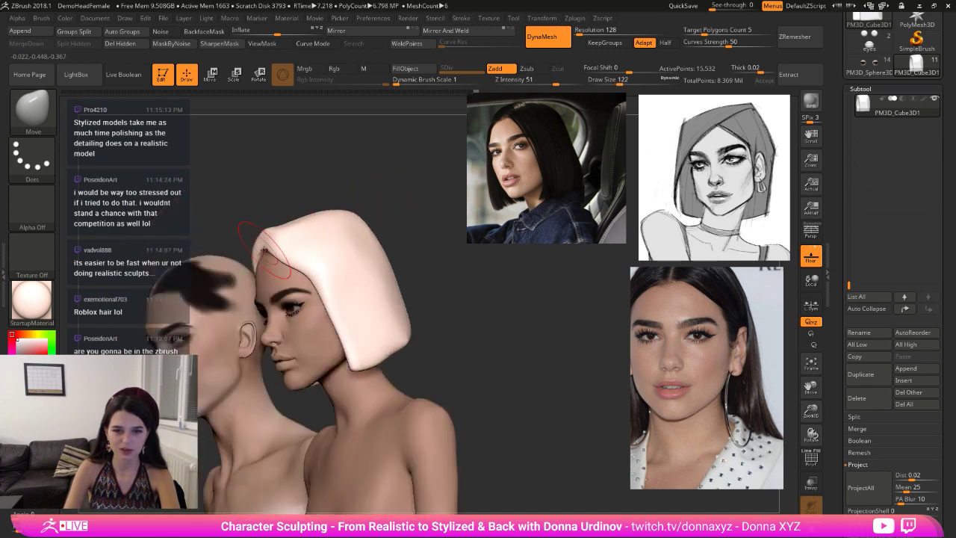
{"action": "mouse_move", "coordinate": [373, 183]}
{"action": "left_mouse_down"}
{"action": "mouse_move", "coordinate": [328, 195]}
{"action": "mouse_move", "coordinate": [311, 177]}
{"action": "mouse_move", "coordinate": [318, 225]}
{"action": "left_mouse_up"}
- Flatten the side and back surfaces of the bob with the hPolish brush, working from the side view
{"action": "key", "text": "b"}
{"action": "key", "text": "h"}
{"action": "key", "text": "p"}
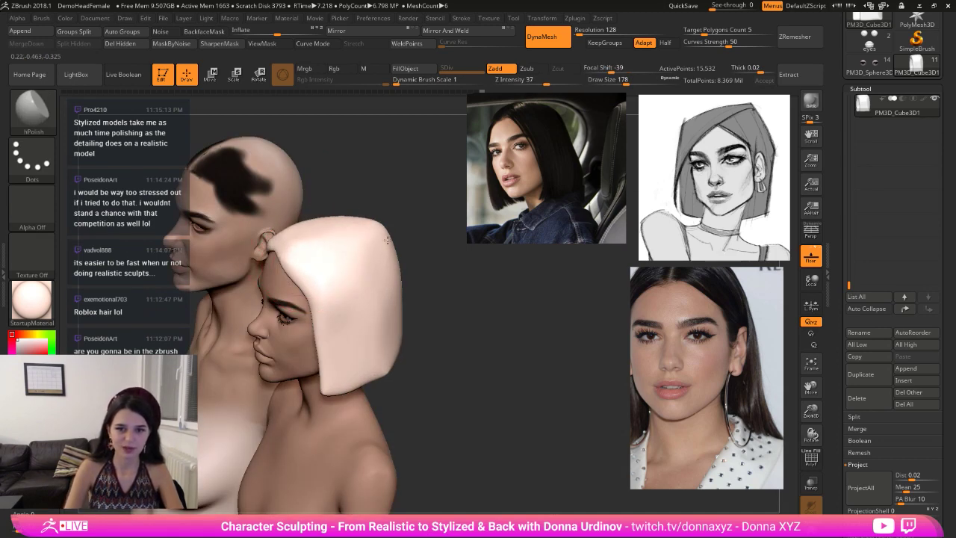
{"action": "left_click_drag", "start_coordinate": [416, 266], "coordinate": [428, 265], "text": "shift"}
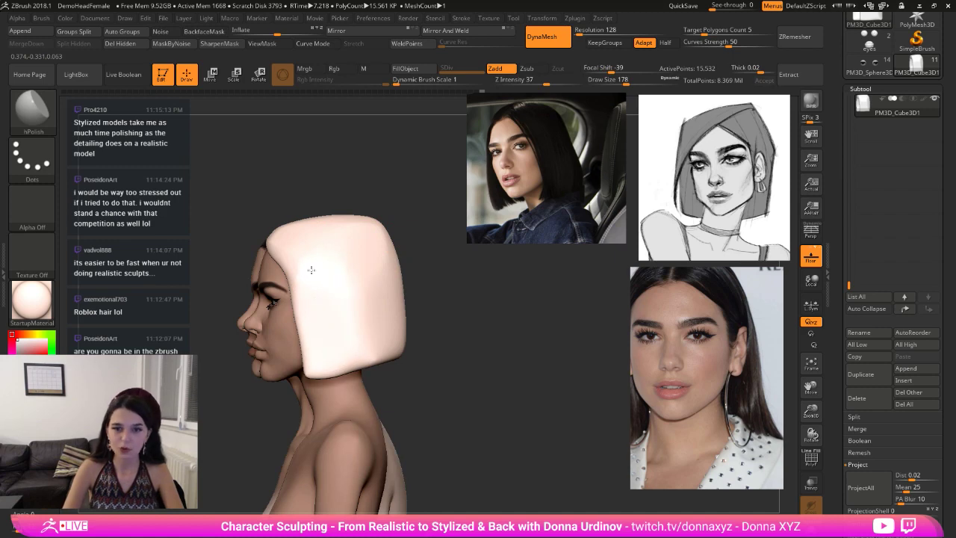
{"action": "left_click_drag", "start_coordinate": [427, 333], "coordinate": [488, 323]}
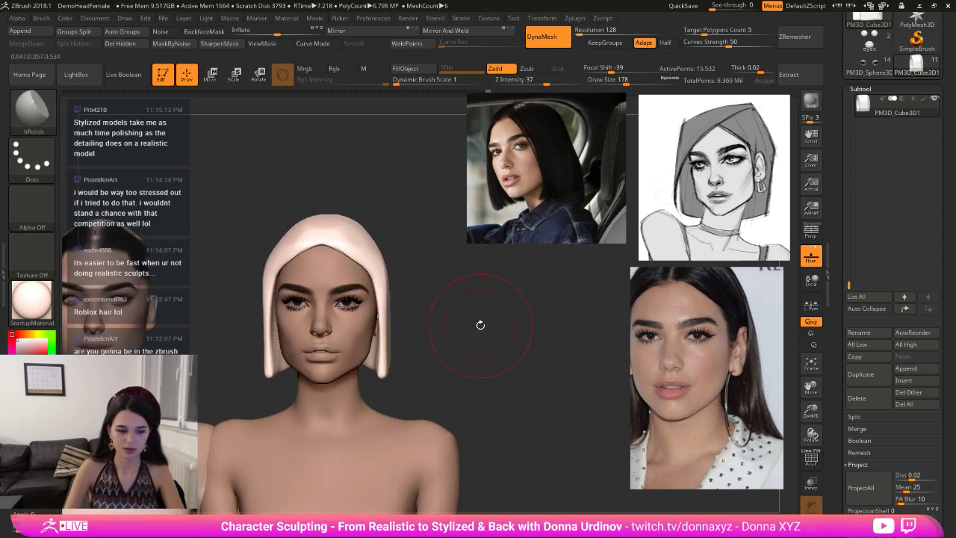
- Puff out the hair's lower sides slightly with the Inflat brush and fill the hair with black
{"action": "key", "text": "b"}
{"action": "key", "text": "i"}
{"action": "key", "text": "n"}
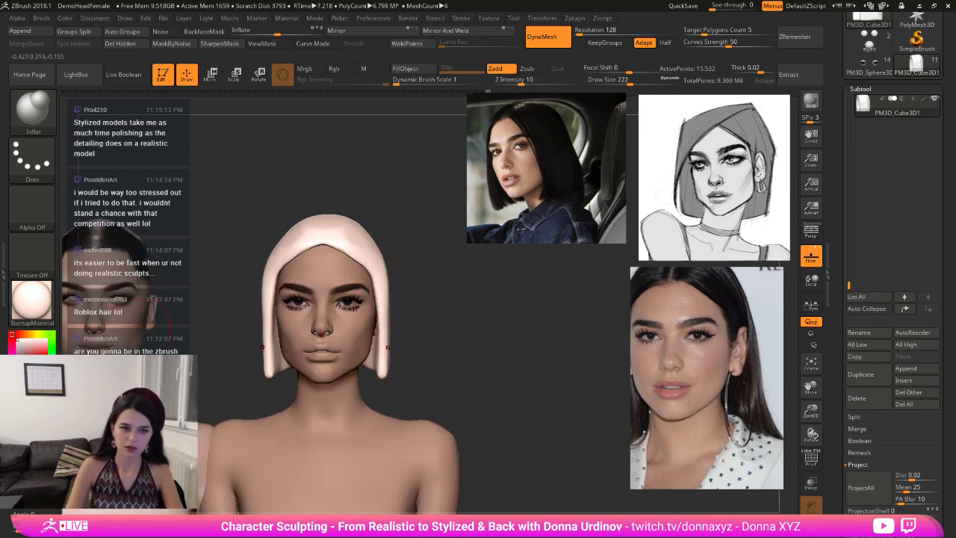
{"action": "key", "text": "c"}
{"action": "left_click_drag", "start_coordinate": [517, 320], "coordinate": [433, 323]}
- Push the front edge of the hair back from the cheek in side view with a much larger Move brush
{"action": "key", "text": "b"}
{"action": "key", "text": "b"}
{"action": "key", "text": "m"}
{"action": "key", "text": "v"}
{"action": "key", "text": "bracketright"}
{"action": "key", "text": "bracketright"}
{"action": "key", "text": "bracketright"}
{"action": "key", "text": "bracketright"}
{"action": "key", "text": "bracketright"}
{"action": "key", "text": "bracketright"}
{"action": "key", "text": "bracketright"}
{"action": "key", "text": "bracketright"}
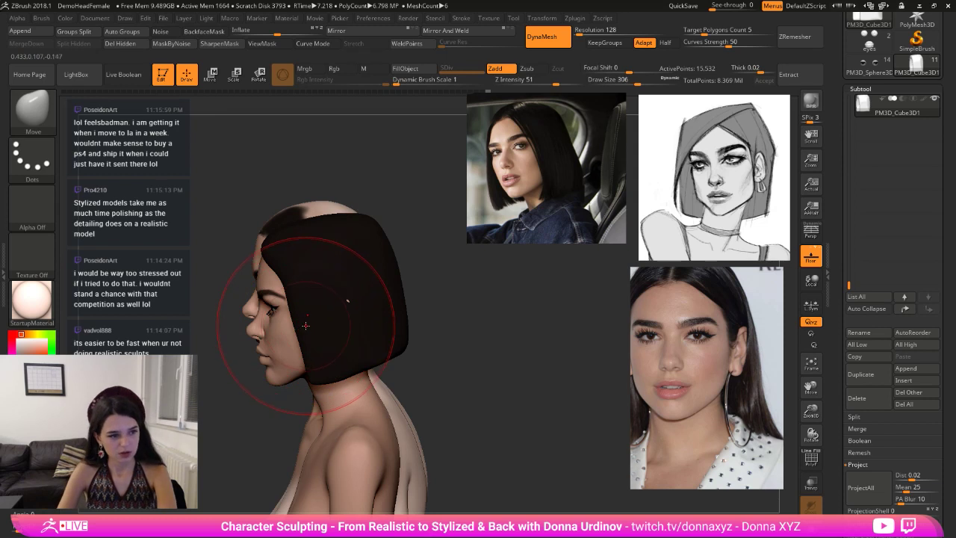
{"action": "left_click_drag", "start_coordinate": [416, 274], "coordinate": [390, 276]}
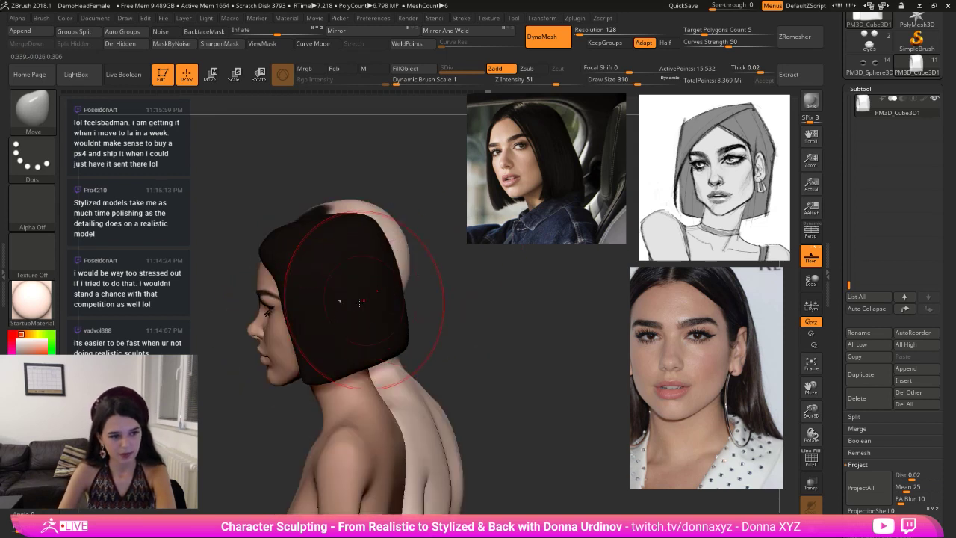
{"action": "key", "text": "bracketright"}
{"action": "key", "text": "bracketright"}
{"action": "key", "text": "bracketright"}
{"action": "key", "text": "bracketright"}
{"action": "key", "text": "bracketright"}
{"action": "key", "text": "bracketright"}
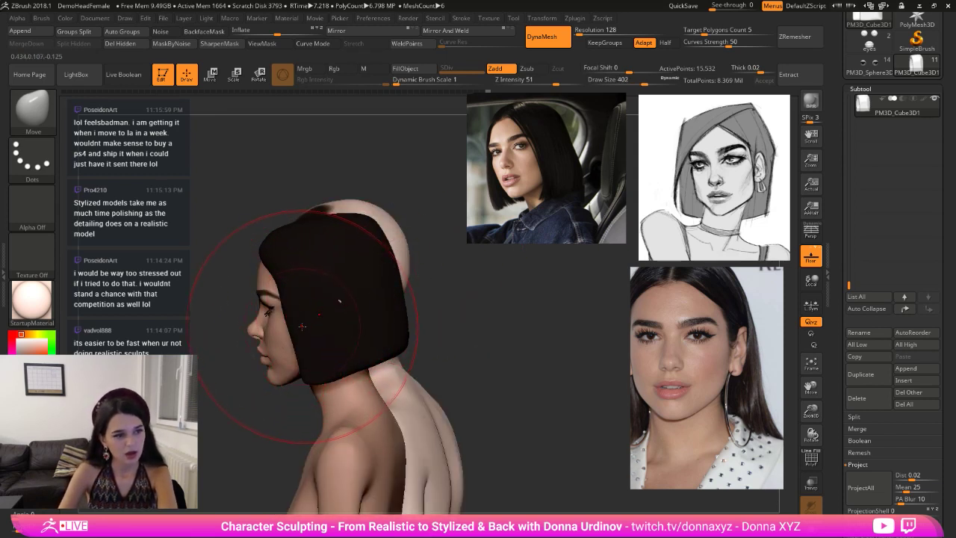
{"action": "key", "text": "bracketright"}
{"action": "key", "text": "bracketright"}
{"action": "key", "text": "bracketright"}
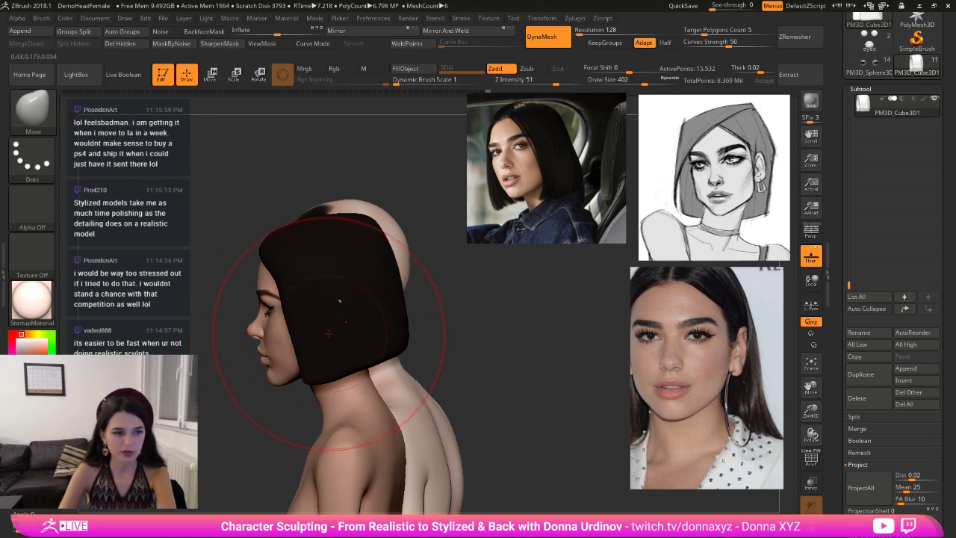
{"action": "left_click_drag", "start_coordinate": [321, 340], "coordinate": [340, 320]}
{"action": "left_click_drag", "start_coordinate": [452, 290], "coordinate": [456, 289]}
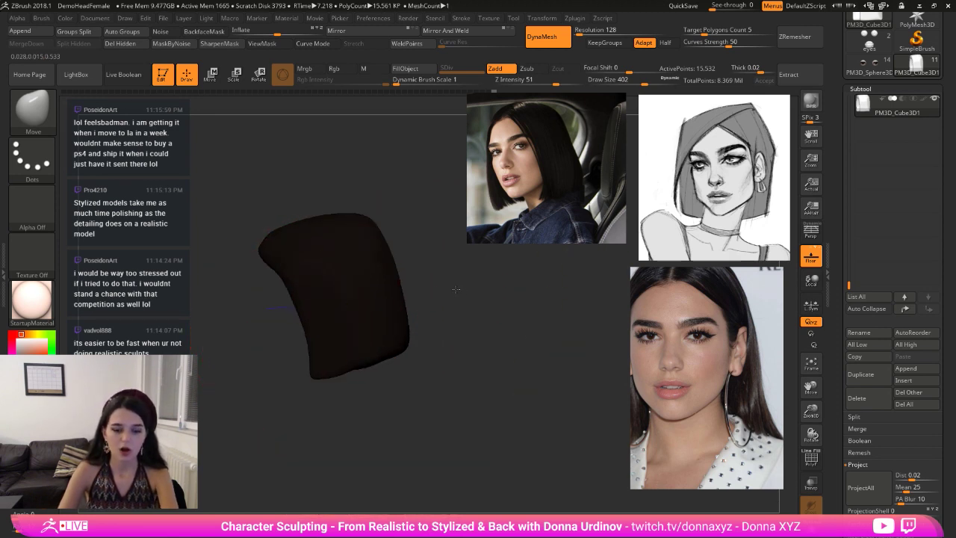
{"action": "key", "text": "ctrl+shift+s"}
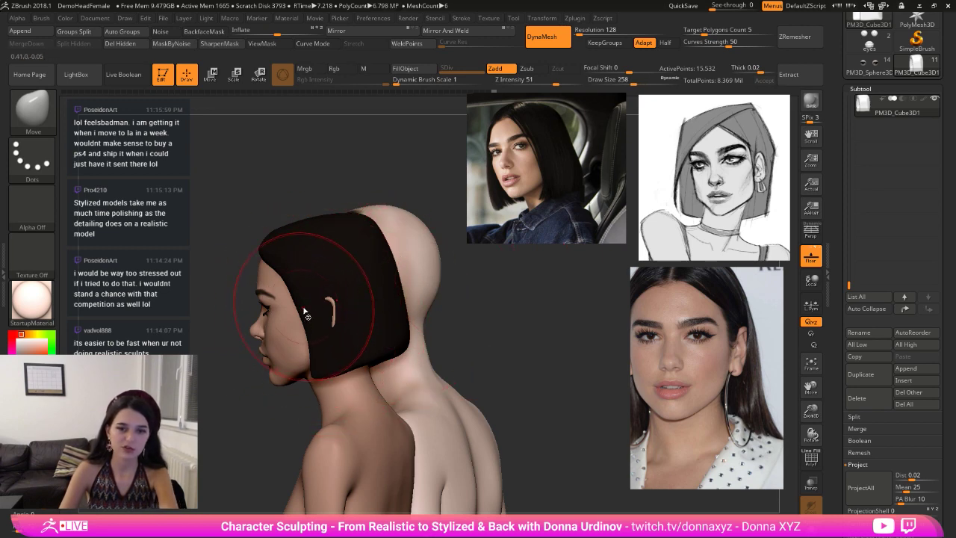
- Move the side hair back behind the ear to expose it and shape the lower front corner with a smaller Move brush
{"action": "left_click_drag", "start_coordinate": [304, 310], "coordinate": [319, 304]}
{"action": "left_click_drag", "start_coordinate": [453, 291], "coordinate": [507, 293]}
{"action": "left_click_drag", "start_coordinate": [354, 360], "coordinate": [360, 365]}
{"action": "left_click_drag", "start_coordinate": [448, 307], "coordinate": [427, 308]}
{"action": "key", "text": "bracketleft"}
{"action": "key", "text": "bracketleft"}
{"action": "key", "text": "bracketleft"}
{"action": "key", "text": "bracketleft"}
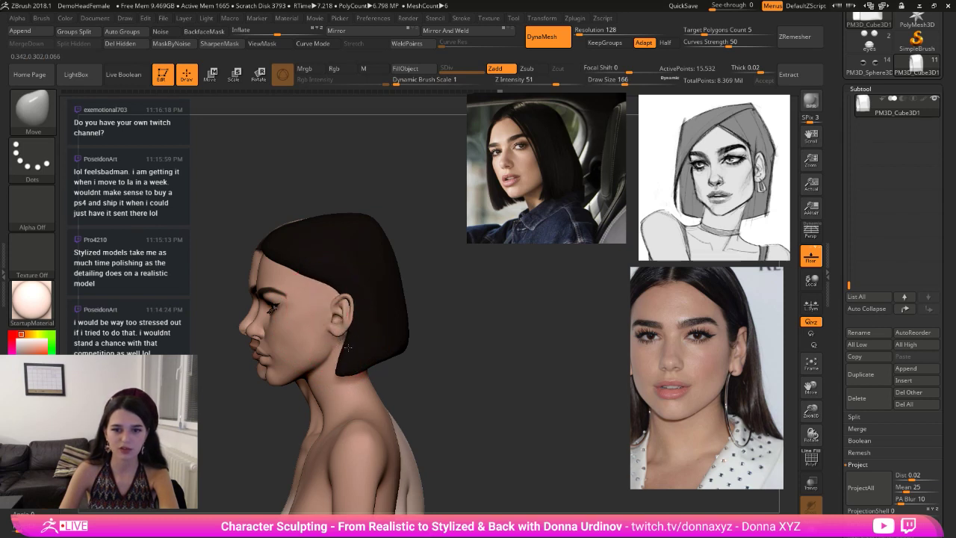
- Select the head subtool and adjust the ear's shape and position with the Move brush from side and three-quarter views
{"action": "left_click", "coordinate": [338, 317], "text": "alt"}
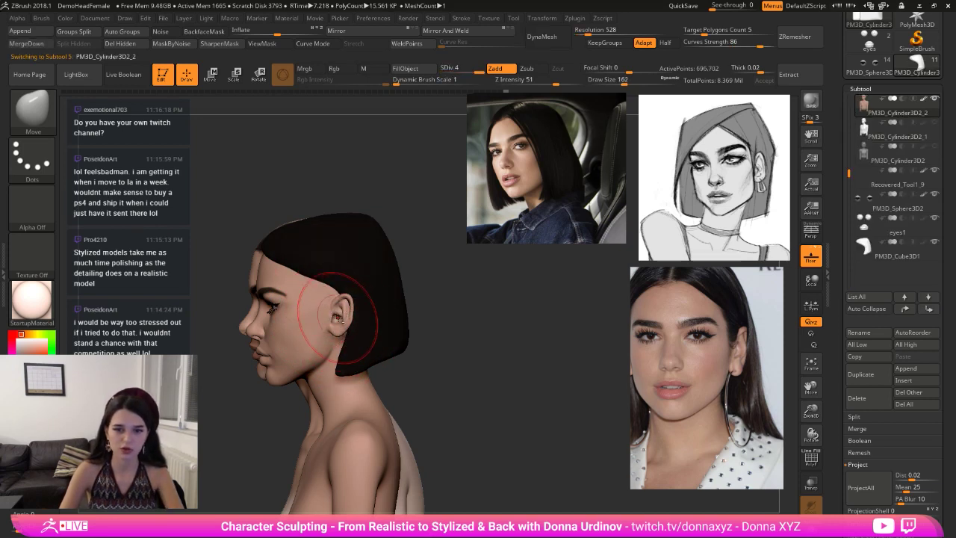
{"action": "left_click_drag", "start_coordinate": [420, 318], "coordinate": [383, 318]}
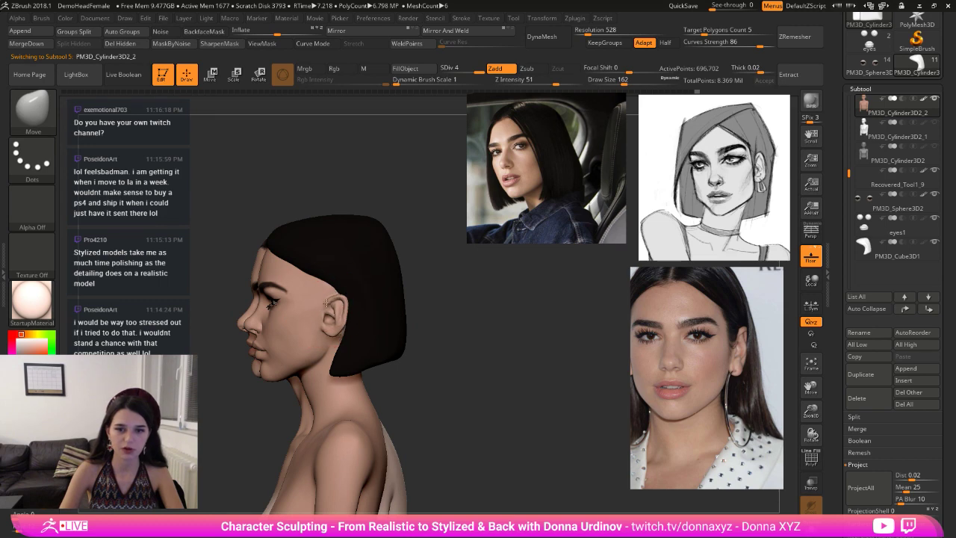
{"action": "left_click_drag", "start_coordinate": [327, 303], "coordinate": [322, 308]}
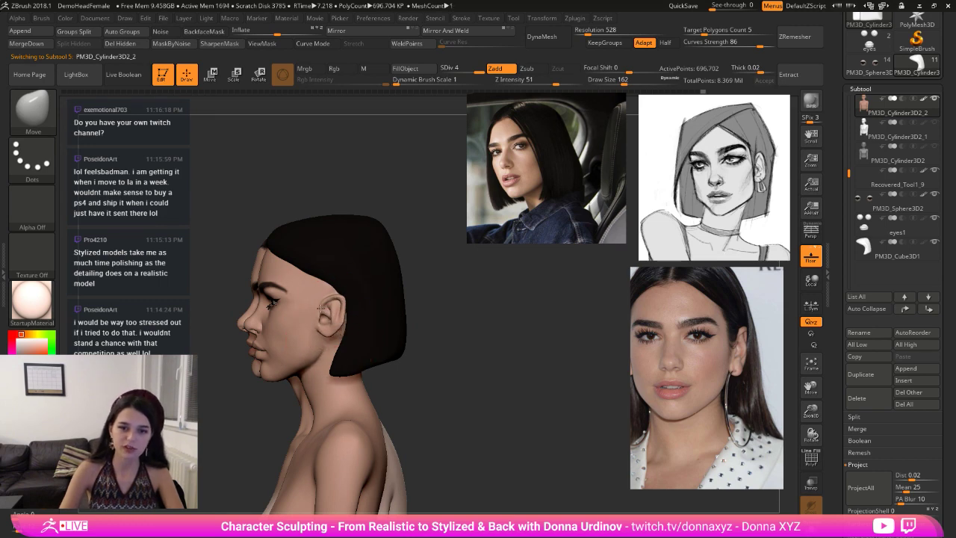
{"action": "mouse_move", "coordinate": [320, 308]}
{"action": "right_mouse_down"}
{"action": "mouse_move", "coordinate": [435, 316]}
{"action": "mouse_move", "coordinate": [412, 299]}
{"action": "mouse_move", "coordinate": [342, 315]}
{"action": "right_mouse_up"}
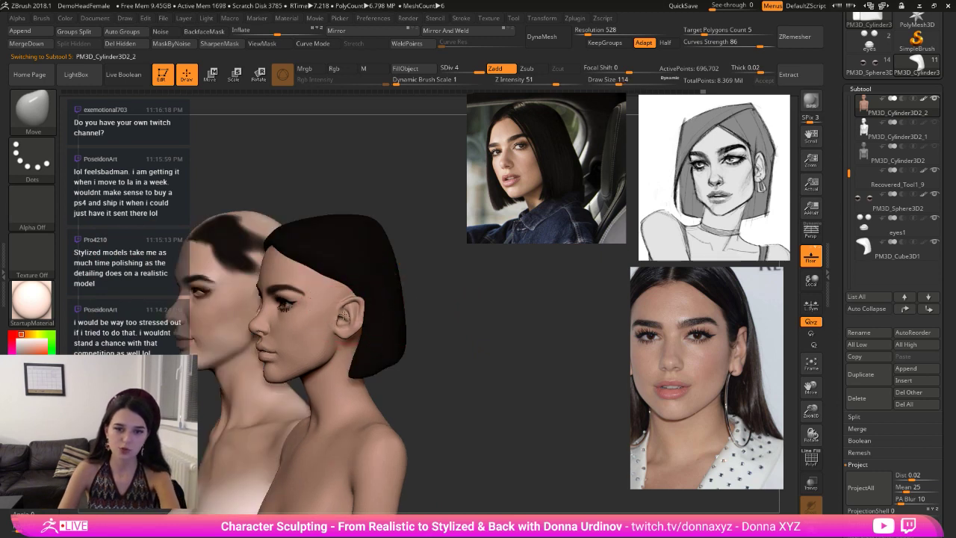
{"action": "left_click_drag", "start_coordinate": [339, 338], "coordinate": [336, 340]}
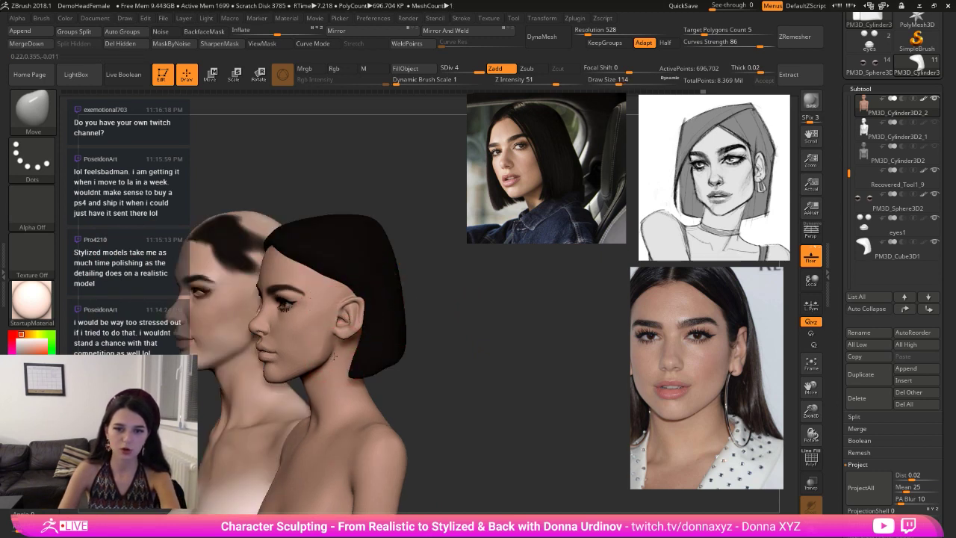
{"action": "left_click_drag", "start_coordinate": [446, 300], "coordinate": [357, 299]}
{"action": "mouse_move", "coordinate": [449, 287]}
{"action": "left_mouse_down"}
{"action": "mouse_move", "coordinate": [450, 294]}
{"action": "mouse_move", "coordinate": [425, 293]}
{"action": "left_mouse_up"}
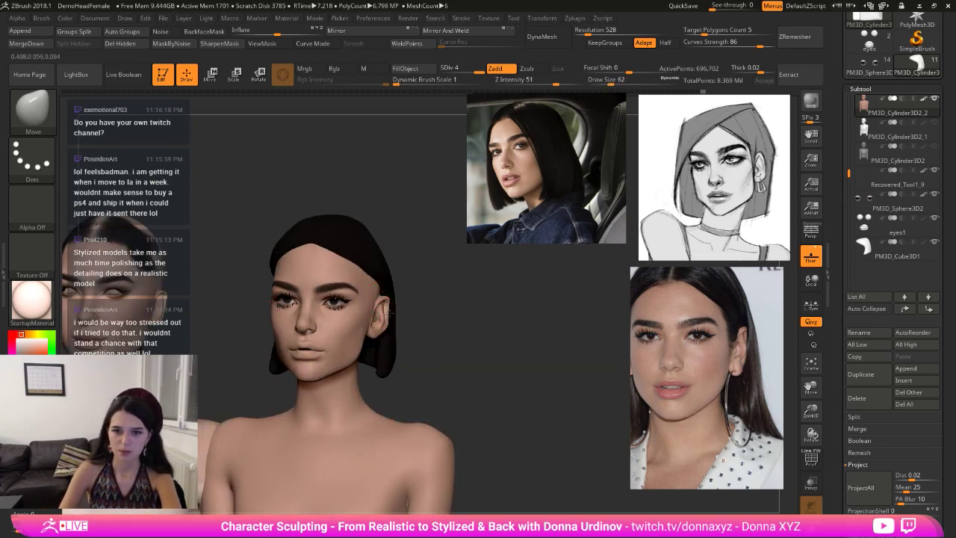
{"action": "right_click_drag", "start_coordinate": [389, 312], "coordinate": [377, 302]}
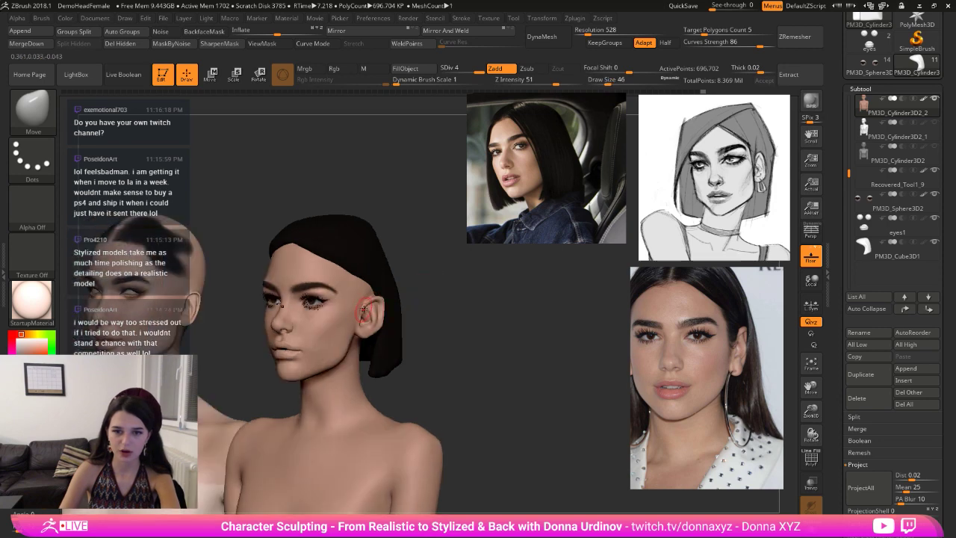
{"action": "left_click_drag", "start_coordinate": [367, 310], "coordinate": [368, 309]}
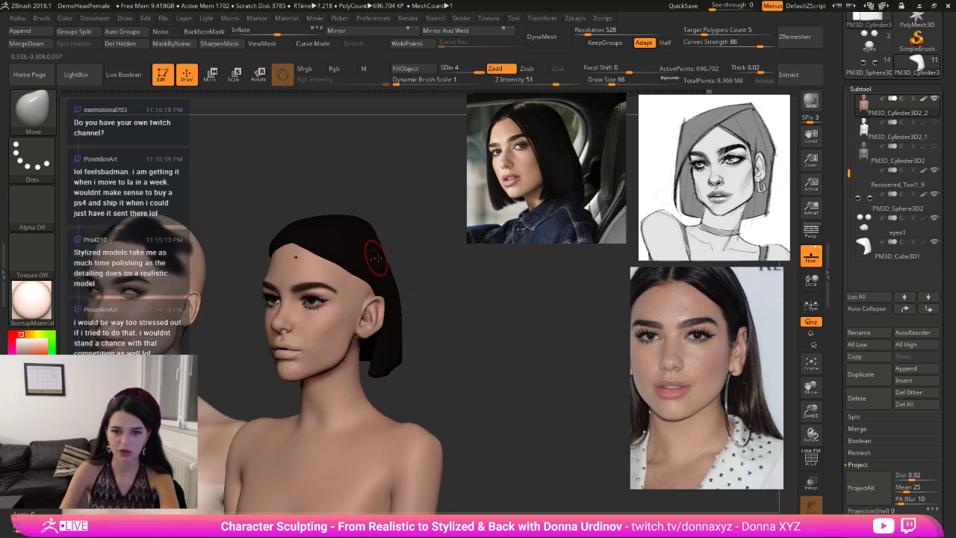
- Reselect the hair subtool and pull its hairline down over the temple toward the front of the ear
{"action": "key", "text": "]"}
{"action": "key", "text": "]"}
{"action": "key", "text": "]"}
{"action": "mouse_move", "coordinate": [377, 256]}
{"action": "right_mouse_down"}
{"action": "mouse_move", "coordinate": [357, 246]}
{"action": "mouse_move", "coordinate": [390, 260]}
{"action": "right_mouse_up"}
{"action": "left_click", "coordinate": [351, 249], "text": "alt"}
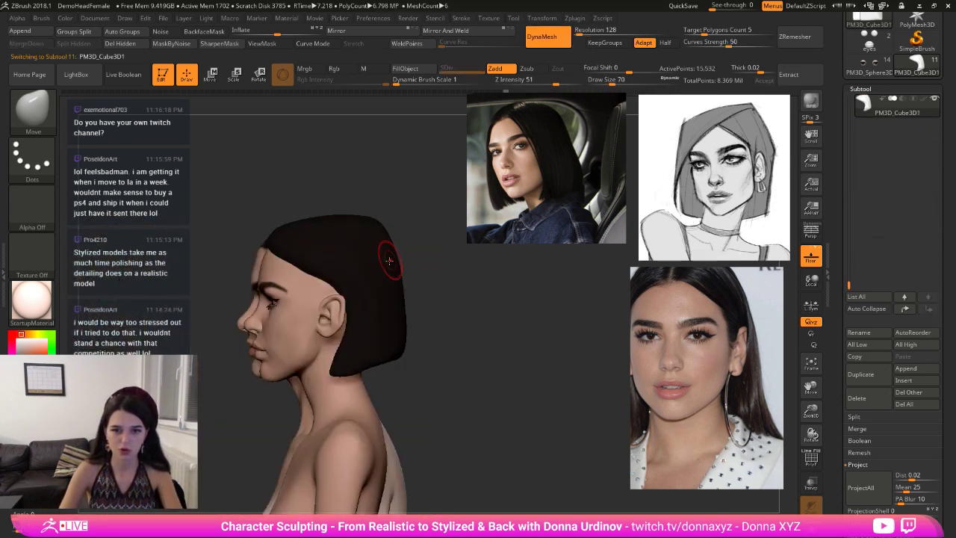
{"action": "key", "text": "]"}
{"action": "mouse_move", "coordinate": [330, 280]}
{"action": "left_mouse_down"}
{"action": "mouse_move", "coordinate": [318, 296]}
{"action": "mouse_move", "coordinate": [303, 294]}
{"action": "mouse_move", "coordinate": [310, 305]}
{"action": "left_mouse_up"}
{"action": "left_click_drag", "start_coordinate": [398, 271], "coordinate": [402, 267]}
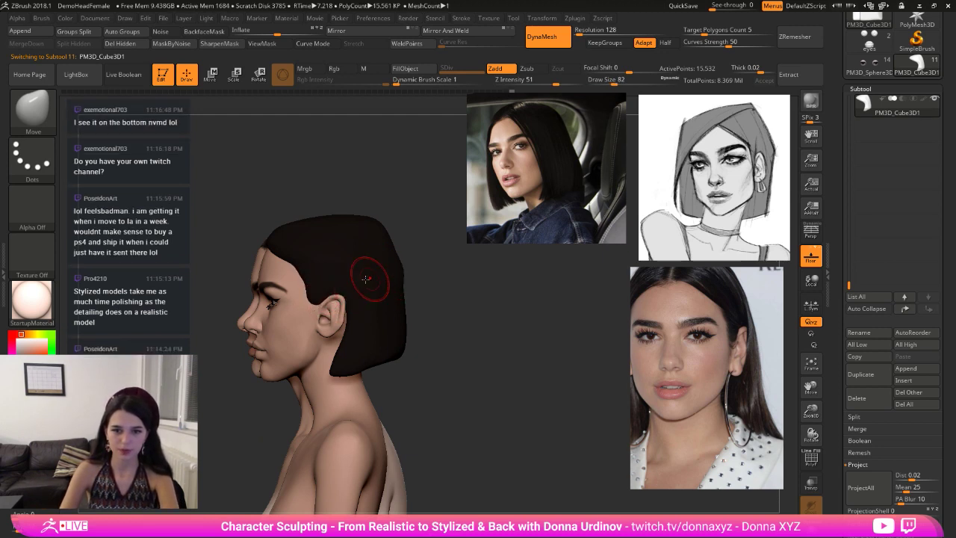
{"action": "key", "text": "]"}
{"action": "key", "text": "]"}
{"action": "left_click_drag", "start_coordinate": [298, 271], "coordinate": [308, 300]}
- Adjust the side hair from the front and pull it outward behind the ear with a larger Move brush
{"action": "mouse_move", "coordinate": [442, 275]}
{"action": "left_mouse_down", "text": "shift"}
{"action": "mouse_move", "coordinate": [498, 268]}
{"action": "mouse_move", "coordinate": [421, 277]}
{"action": "mouse_move", "coordinate": [435, 277]}
{"action": "left_mouse_up", "text": "shift"}
{"action": "key", "text": "]"}
{"action": "key", "text": "]"}
{"action": "key", "text": "]"}
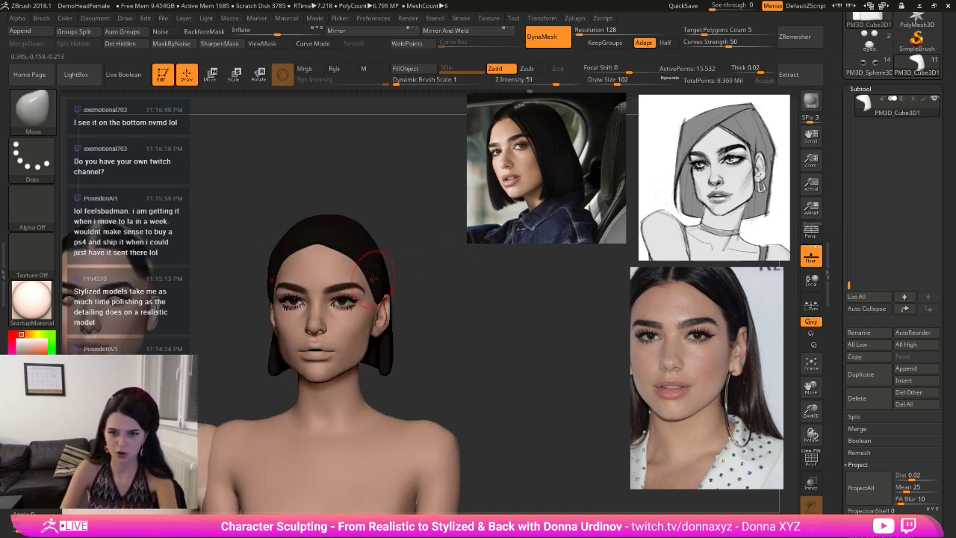
{"action": "mouse_move", "coordinate": [379, 263]}
{"action": "left_mouse_down"}
{"action": "mouse_move", "coordinate": [395, 259]}
{"action": "mouse_move", "coordinate": [374, 236]}
{"action": "mouse_move", "coordinate": [380, 213]}
{"action": "left_mouse_up"}
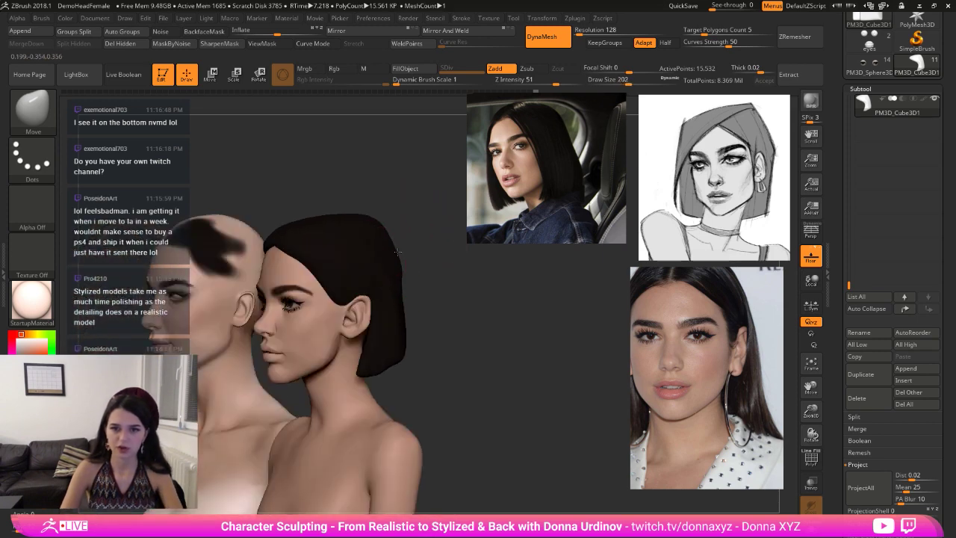
{"action": "left_click_drag", "start_coordinate": [393, 255], "coordinate": [437, 257]}
{"action": "left_click_drag", "start_coordinate": [385, 303], "coordinate": [390, 304]}
{"action": "left_click_drag", "start_coordinate": [428, 278], "coordinate": [404, 285]}
{"action": "left_click_drag", "start_coordinate": [393, 302], "coordinate": [401, 303]}
{"action": "mouse_move", "coordinate": [418, 304]}
{"action": "left_mouse_down"}
{"action": "mouse_move", "coordinate": [436, 307]}
{"action": "mouse_move", "coordinate": [398, 322]}
{"action": "left_mouse_up"}
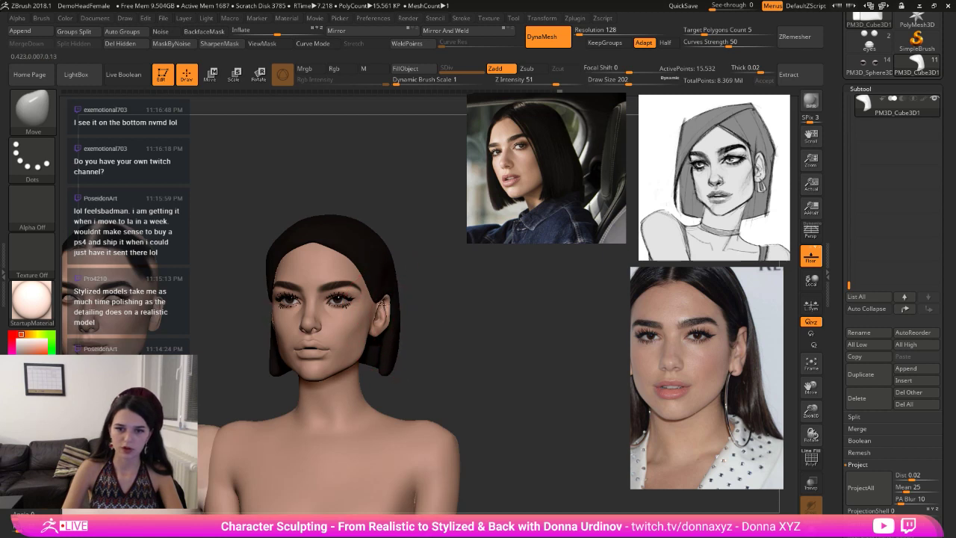
- Refine the hair's side silhouette from several angles and nudge the temple hairline with a smaller Move brush
{"action": "left_click", "coordinate": [397, 314], "text": "ctrl+shift"}
{"action": "left_click", "coordinate": [437, 298], "text": "ctrl+shift"}
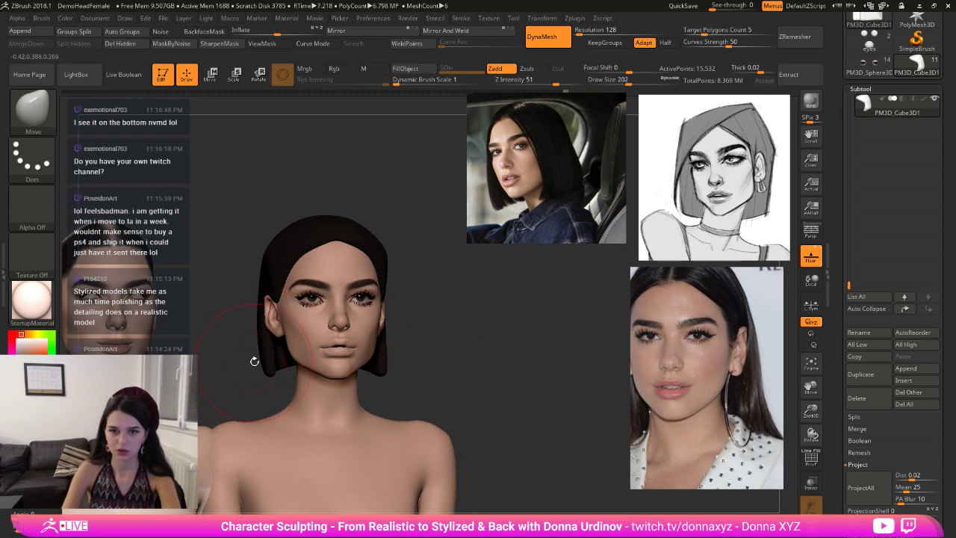
{"action": "left_click", "coordinate": [251, 371], "text": "ctrl+shift"}
{"action": "left_click_drag", "start_coordinate": [412, 299], "coordinate": [359, 297]}
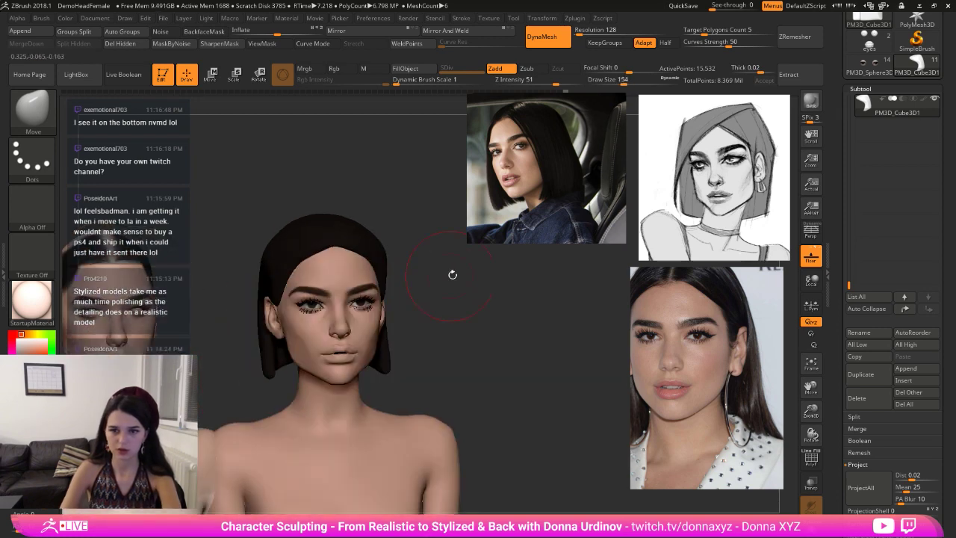
{"action": "left_click_drag", "start_coordinate": [451, 275], "coordinate": [370, 280]}
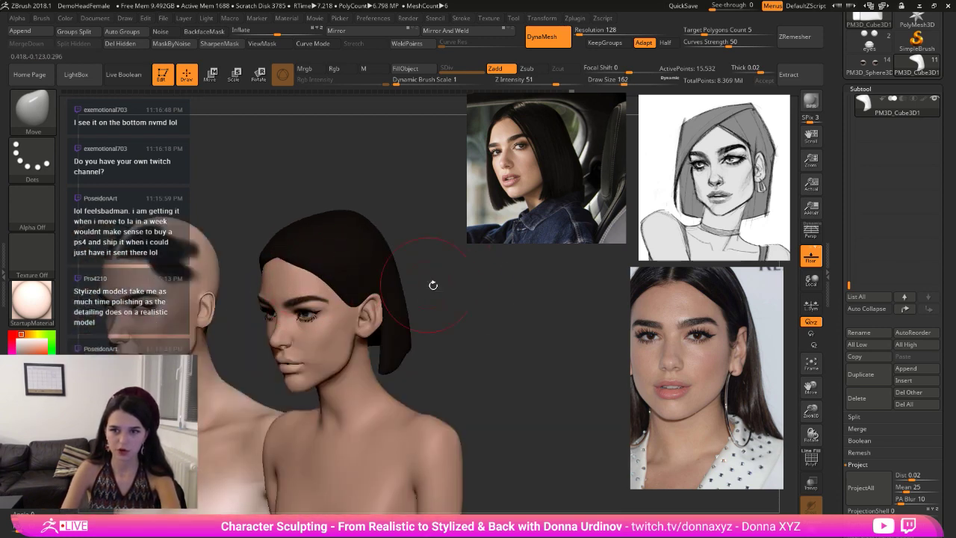
{"action": "left_click_drag", "start_coordinate": [431, 285], "coordinate": [404, 268]}
{"action": "key", "text": "bracketleft"}
{"action": "key", "text": "bracketleft"}
{"action": "key", "text": "bracketleft"}
{"action": "key", "text": "bracketleft"}
{"action": "key", "text": "bracketleft"}
{"action": "key", "text": "bracketleft"}
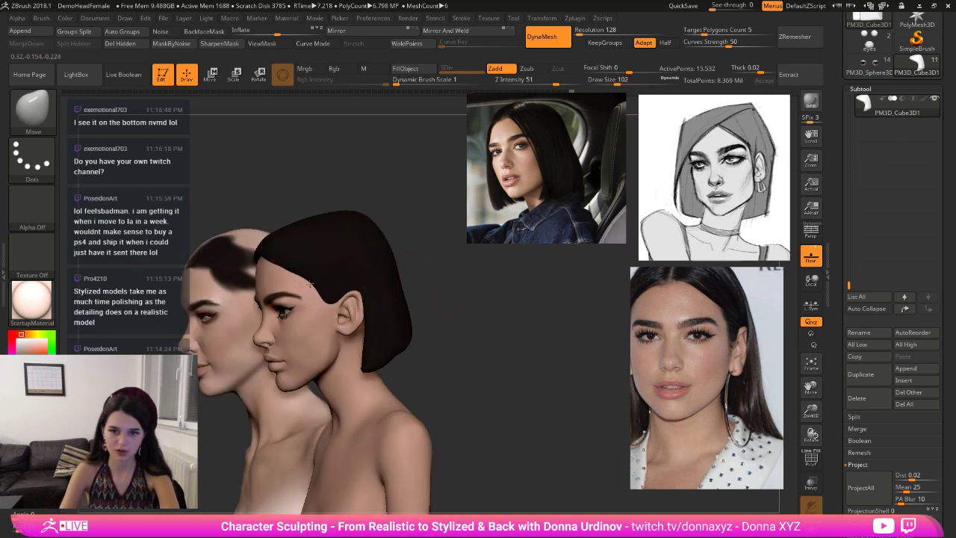
{"action": "left_click_drag", "start_coordinate": [324, 290], "coordinate": [326, 291]}
- Pull the hair tip in front of the ear down into a sideburn with the SnakeHook brush and smooth it
{"action": "key", "text": "b"}
{"action": "key", "text": "m"}
{"action": "key", "text": "t"}
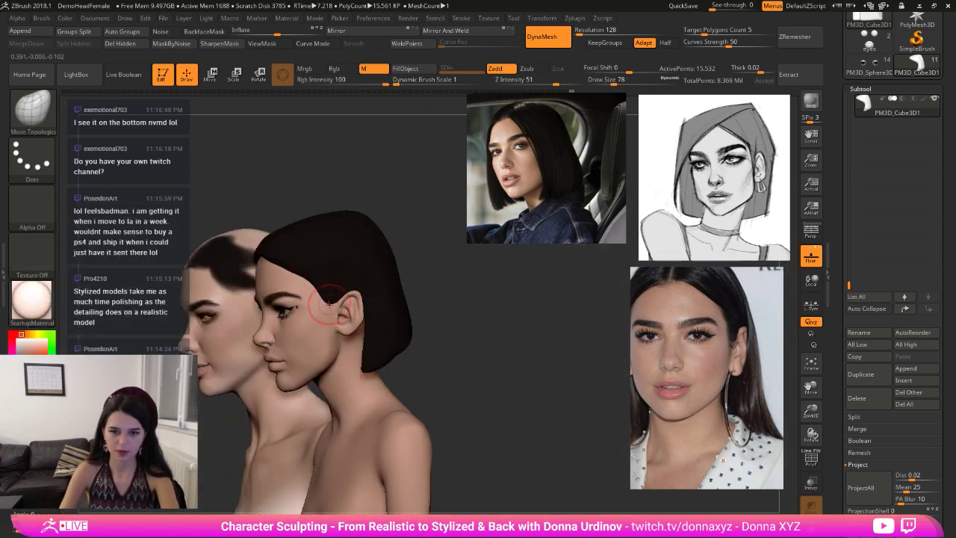
{"action": "key", "text": "b"}
{"action": "key", "text": "s"}
{"action": "key", "text": "h"}
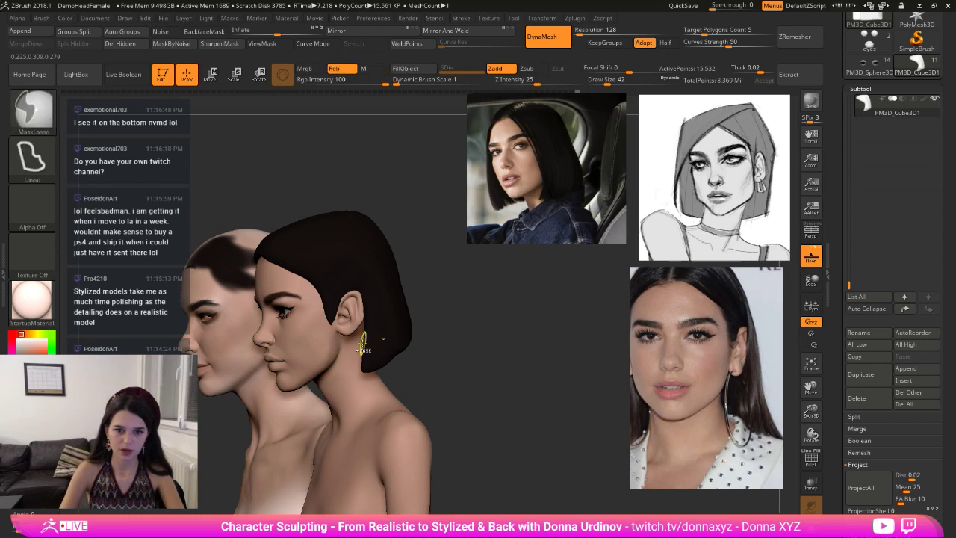
{"action": "key", "text": "b"}
{"action": "left_click_drag", "start_coordinate": [328, 301], "coordinate": [330, 322]}
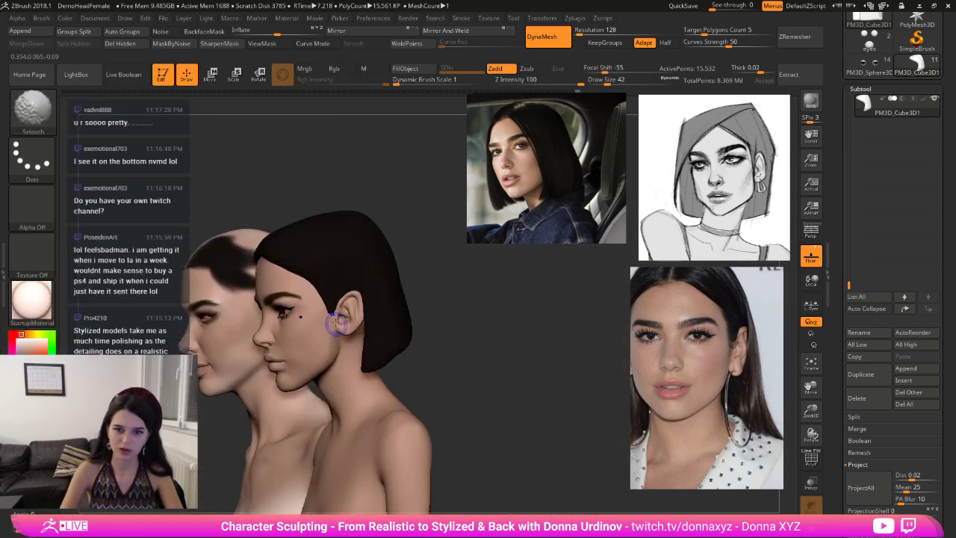
- Remesh the hair with DynaMesh at resolution 128 and check it in three-quarter view
{"action": "left_click_drag", "start_coordinate": [445, 292], "coordinate": [522, 269]}
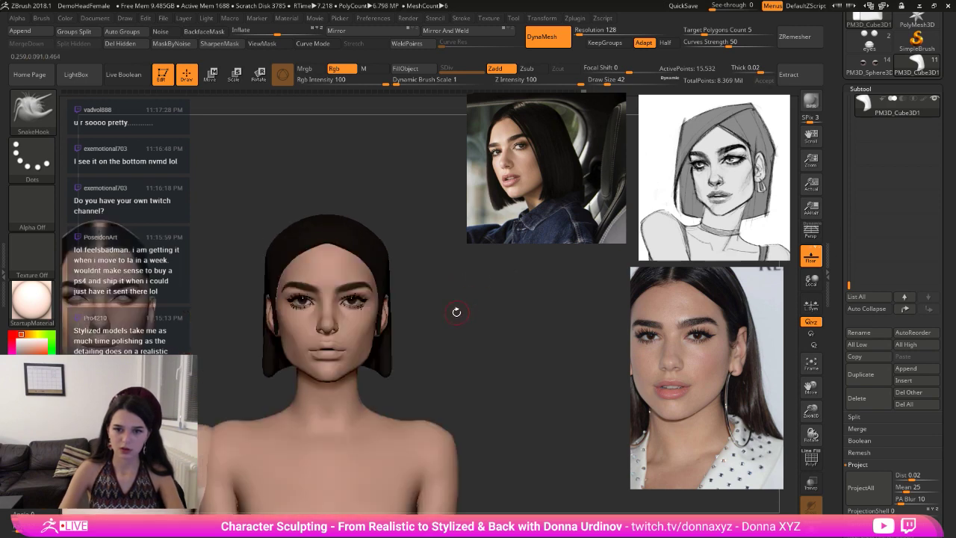
{"action": "left_click_drag", "start_coordinate": [456, 311], "coordinate": [357, 326]}
{"action": "key", "text": "alt+s"}
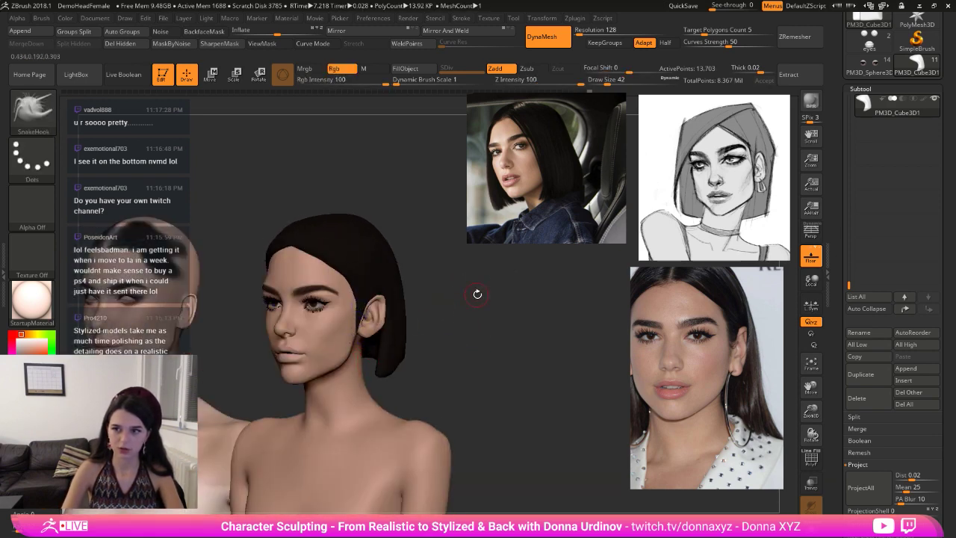
{"action": "key", "text": "alt+s"}
{"action": "left_click_drag", "start_coordinate": [463, 310], "coordinate": [458, 313]}
{"action": "key", "text": "b"}
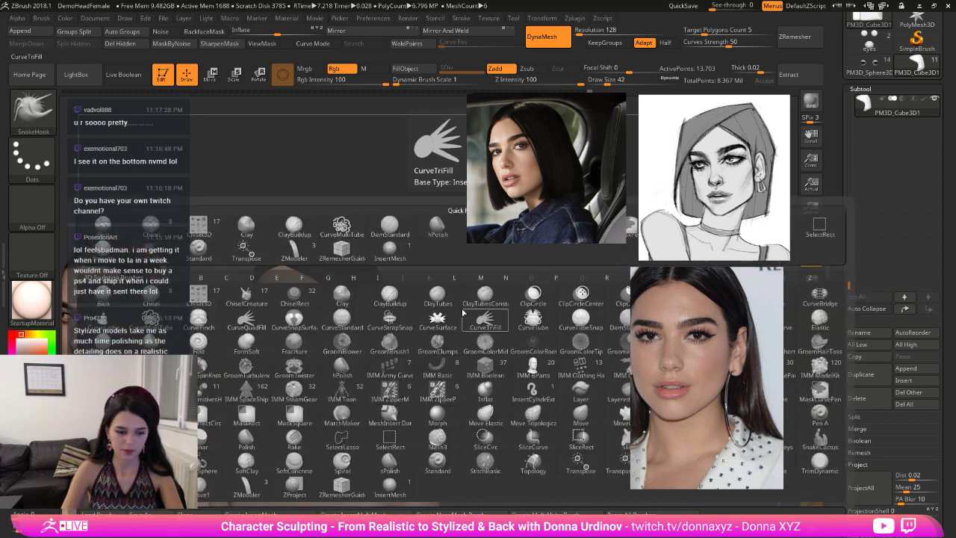
{"action": "key", "text": "d"}
{"action": "key", "text": "s"}
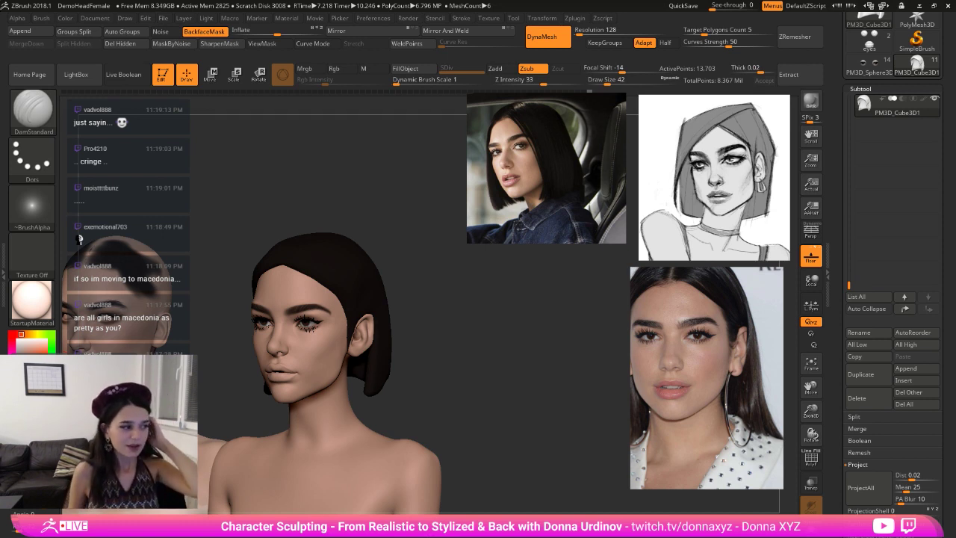
{"action": "mouse_move", "coordinate": [535, 400]}
{"action": "left_mouse_down"}
{"action": "mouse_move", "coordinate": [517, 394]}
{"action": "mouse_move", "coordinate": [529, 396]}
{"action": "mouse_move", "coordinate": [514, 371]}
{"action": "left_mouse_up"}
{"action": "key", "text": "b"}
{"action": "key", "text": "h"}
{"action": "key", "text": "p"}
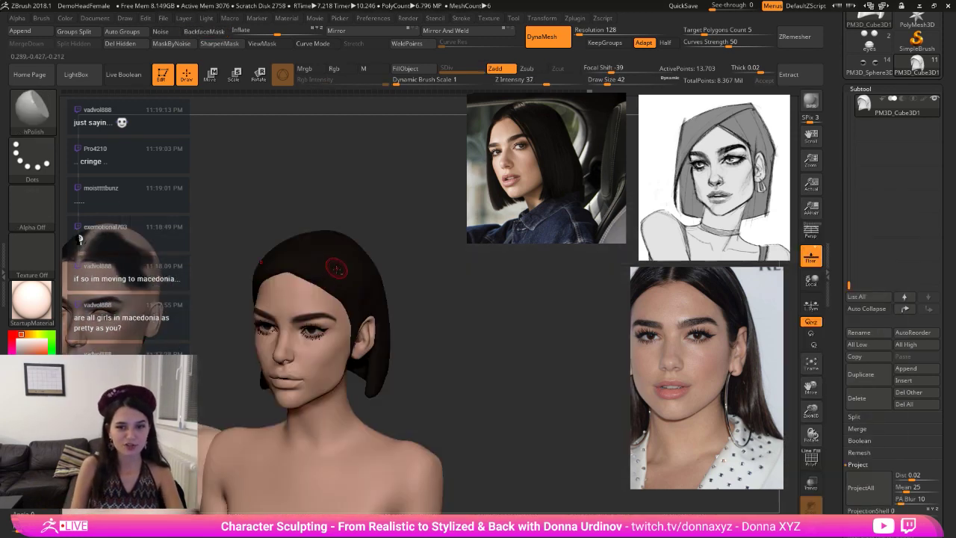
{"action": "mouse_move", "coordinate": [395, 252]}
{"action": "left_mouse_down"}
{"action": "mouse_move", "coordinate": [402, 259]}
{"action": "mouse_move", "coordinate": [395, 247]}
{"action": "left_mouse_up"}
- Carve a parting into the hair from the centre of the hairline toward the crown with the DamStandard brush at draw size 74
{"action": "key", "text": "b"}
{"action": "key", "text": "d"}
{"action": "key", "text": "s"}
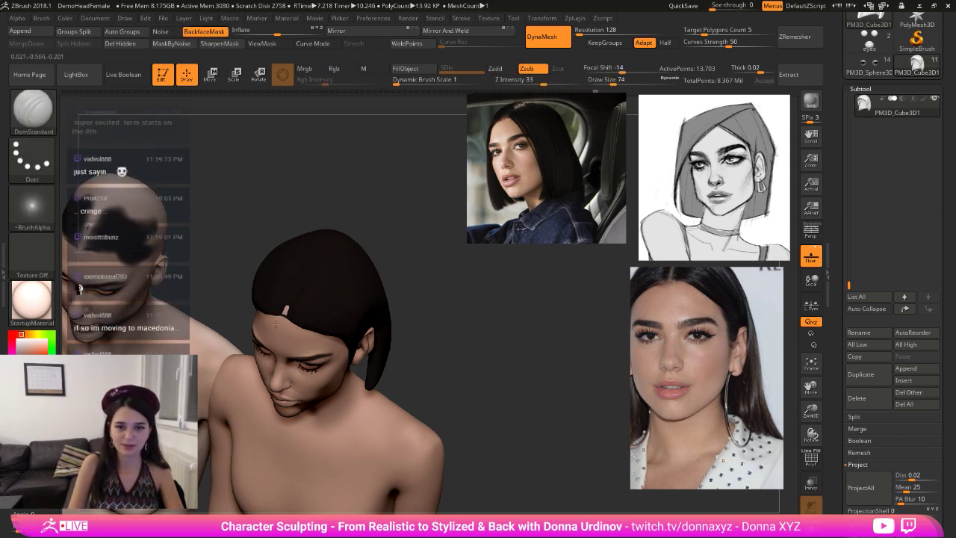
{"action": "left_click_drag", "start_coordinate": [393, 239], "coordinate": [390, 253]}
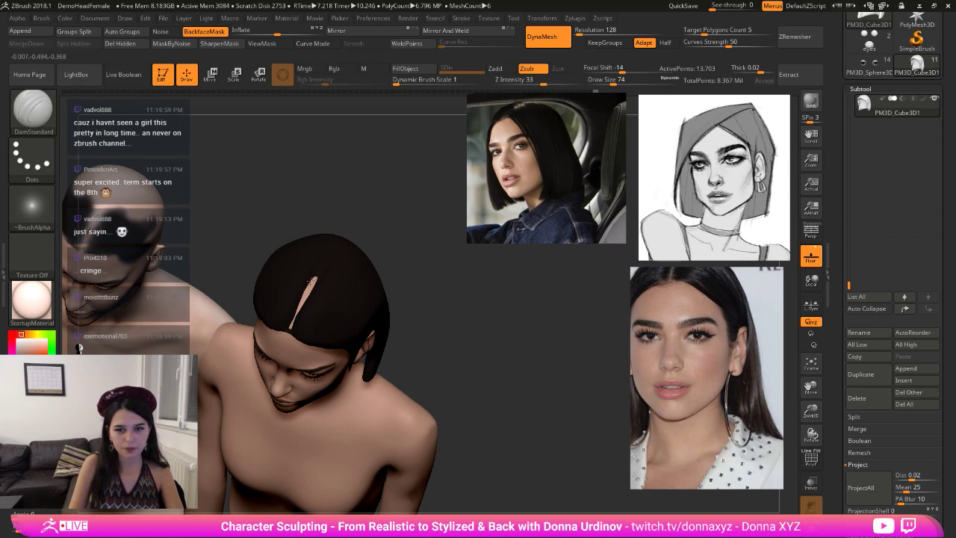
{"action": "mouse_move", "coordinate": [378, 224]}
{"action": "left_mouse_down"}
{"action": "mouse_move", "coordinate": [282, 324]}
{"action": "mouse_move", "coordinate": [285, 333]}
{"action": "mouse_move", "coordinate": [290, 317]}
{"action": "left_mouse_up"}
{"action": "left_click_drag", "start_coordinate": [395, 249], "coordinate": [404, 225]}
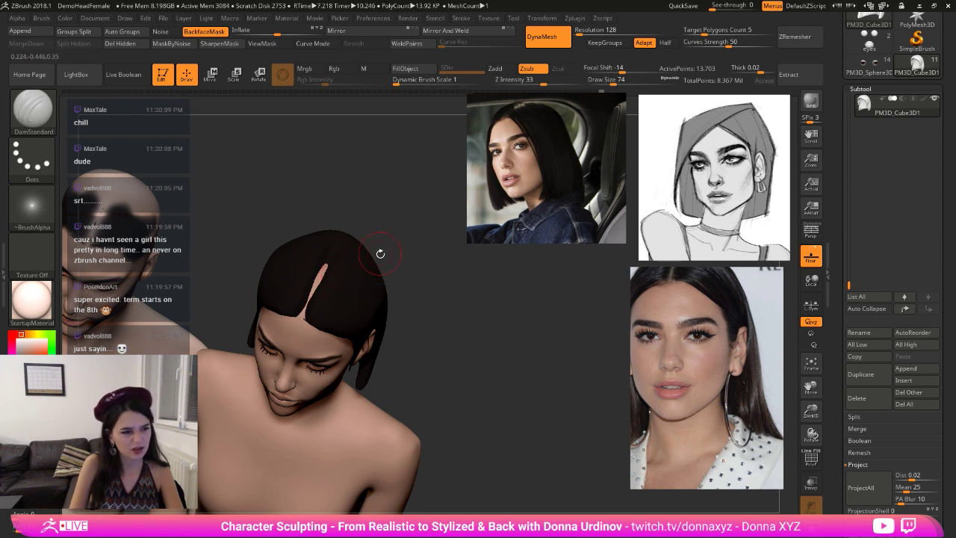
{"action": "left_click_drag", "start_coordinate": [395, 234], "coordinate": [392, 220]}
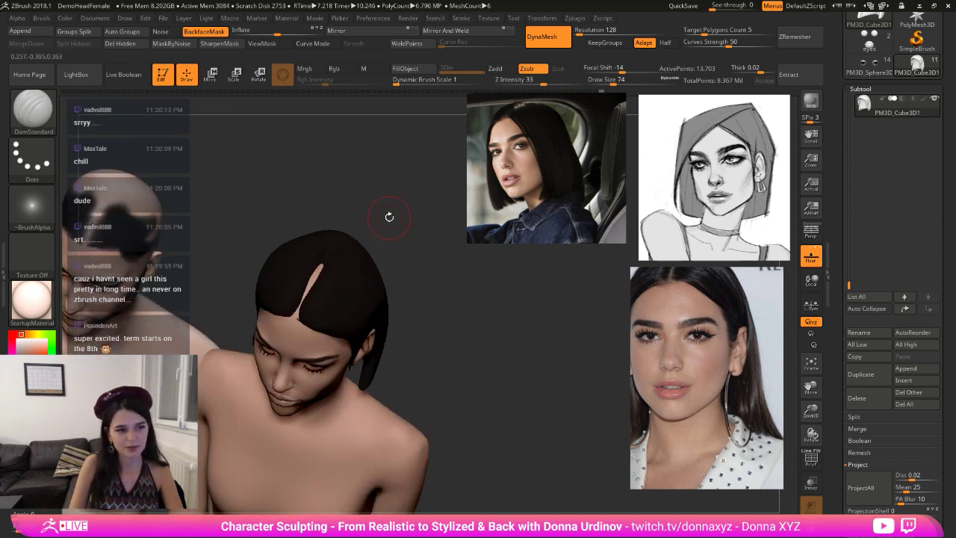
{"action": "left_click_drag", "start_coordinate": [393, 213], "coordinate": [391, 211]}
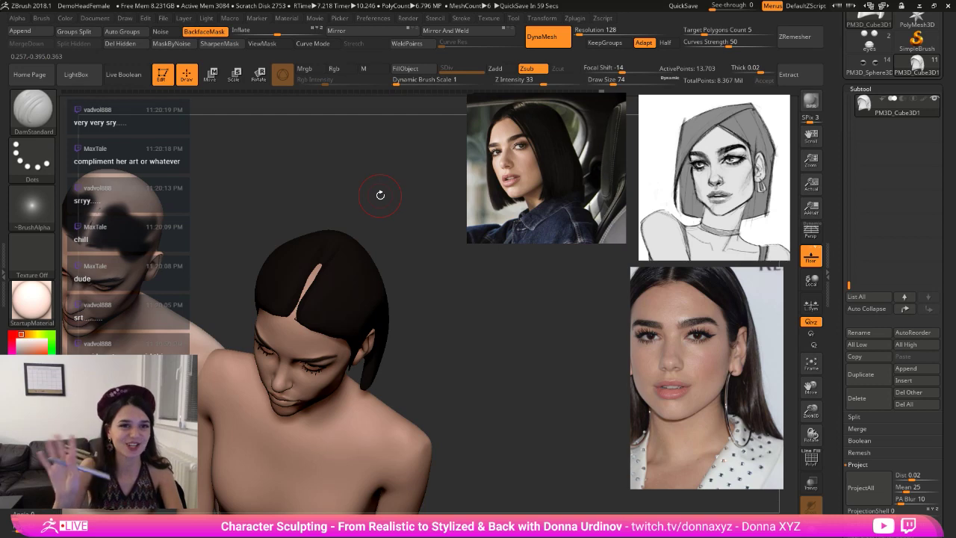
{"action": "mouse_move", "coordinate": [416, 250]}
{"action": "left_mouse_down"}
{"action": "mouse_move", "coordinate": [351, 269]}
{"action": "mouse_move", "coordinate": [385, 240]}
{"action": "left_mouse_up"}
- Inflate the hair along the parting with the Inflat brush at draw size 98 to cover the exposed scalp
{"action": "key", "text": "b"}
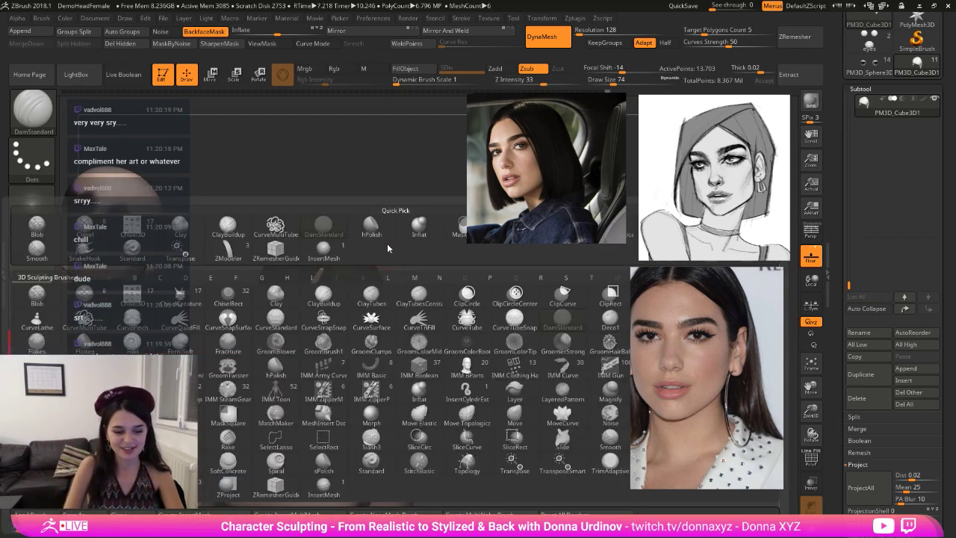
{"action": "key", "text": "i"}
{"action": "key", "text": "n"}
{"action": "key", "text": "bracketright"}
{"action": "key", "text": "bracketright"}
{"action": "mouse_move", "coordinate": [312, 292]}
{"action": "left_mouse_down"}
{"action": "mouse_move", "coordinate": [335, 256]}
{"action": "mouse_move", "coordinate": [328, 273]}
{"action": "left_mouse_up"}
{"action": "left_click_drag", "start_coordinate": [374, 235], "coordinate": [280, 319]}
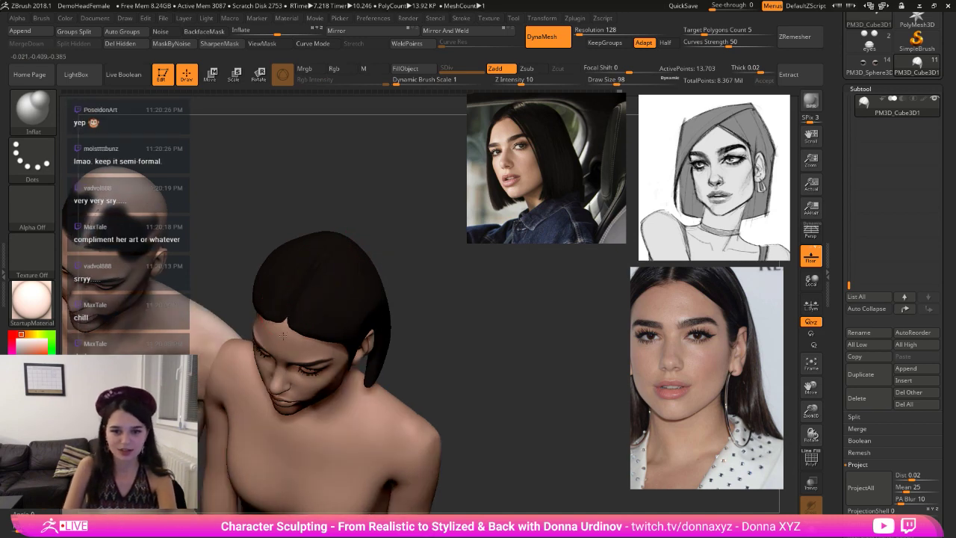
{"action": "mouse_move", "coordinate": [397, 256]}
{"action": "left_mouse_down"}
{"action": "mouse_move", "coordinate": [406, 207]}
{"action": "mouse_move", "coordinate": [371, 229]}
{"action": "left_mouse_up"}
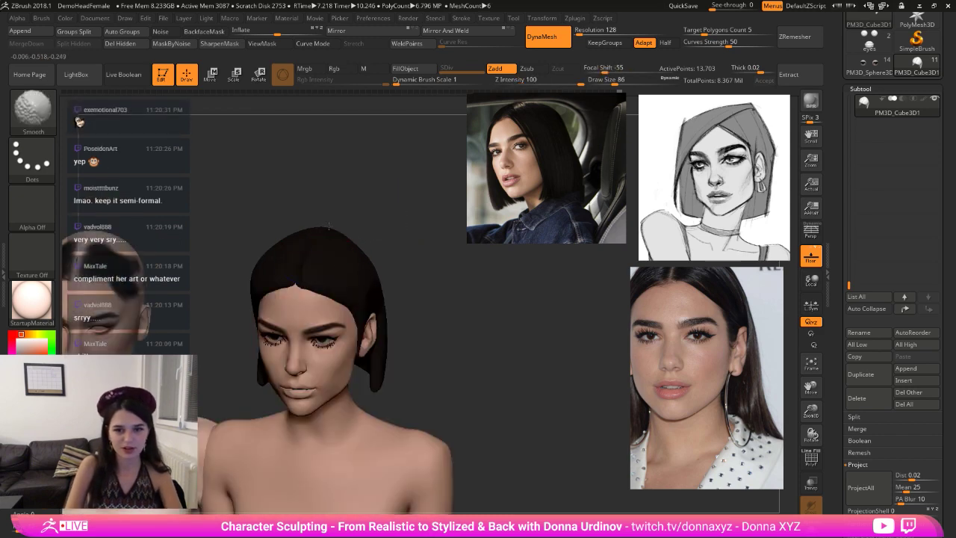
- Isolate the hair mesh and examine it from the front and the side
{"action": "left_click", "coordinate": [390, 212], "text": "ctrl+shift"}
{"action": "left_click", "coordinate": [390, 209], "text": "ctrl+shift"}
{"action": "left_click", "coordinate": [386, 215], "text": "ctrl+shift"}
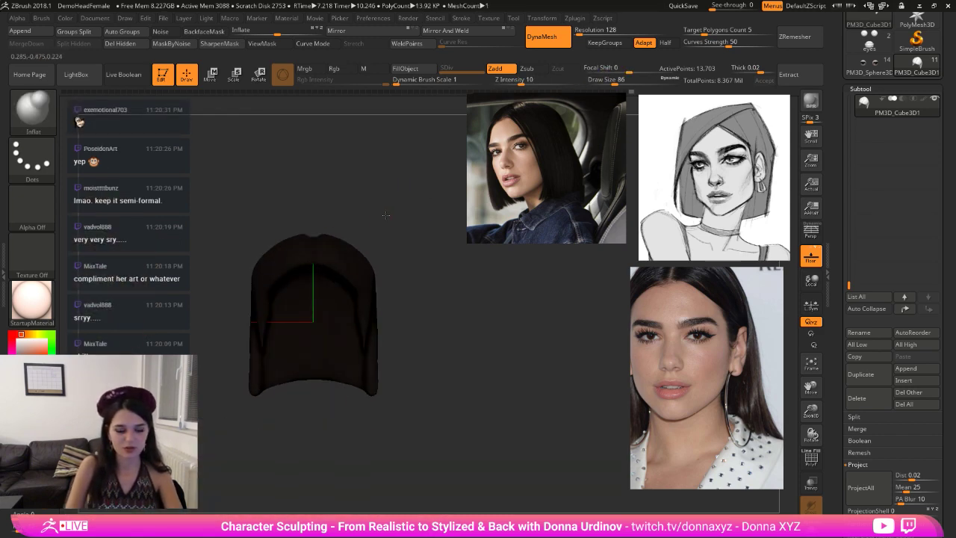
{"action": "mouse_move", "coordinate": [385, 215]}
{"action": "left_mouse_down"}
{"action": "mouse_move", "coordinate": [367, 271]}
{"action": "mouse_move", "coordinate": [391, 225]}
{"action": "left_mouse_up"}
- Show the whole figure again and carve the parting across the top of the head with the DamStandard brush at draw size 86
{"action": "key", "text": "b"}
{"action": "key", "text": "d"}
{"action": "key", "text": "s"}
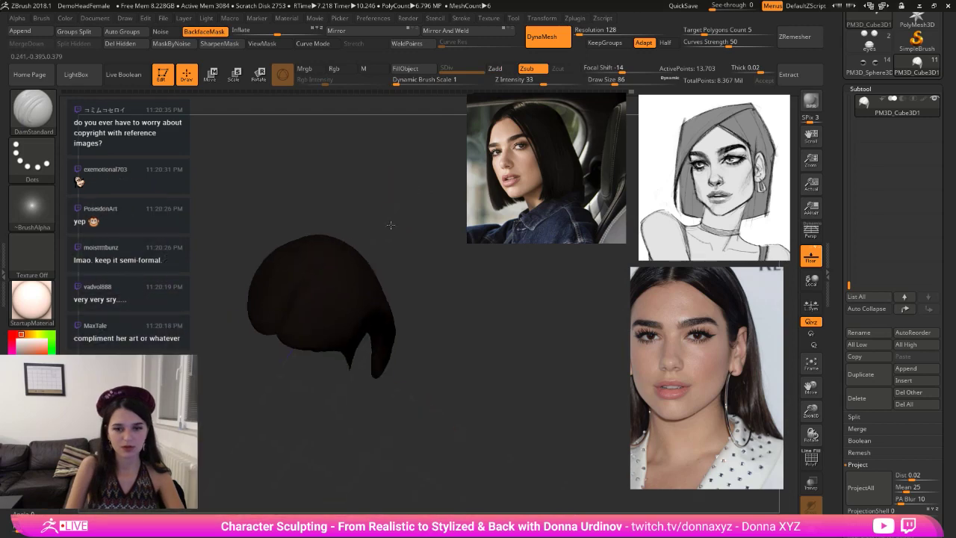
{"action": "left_click", "coordinate": [389, 225], "text": "ctrl+shift"}
{"action": "left_click_drag", "start_coordinate": [305, 286], "coordinate": [328, 260]}
{"action": "left_click_drag", "start_coordinate": [386, 224], "coordinate": [377, 262]}
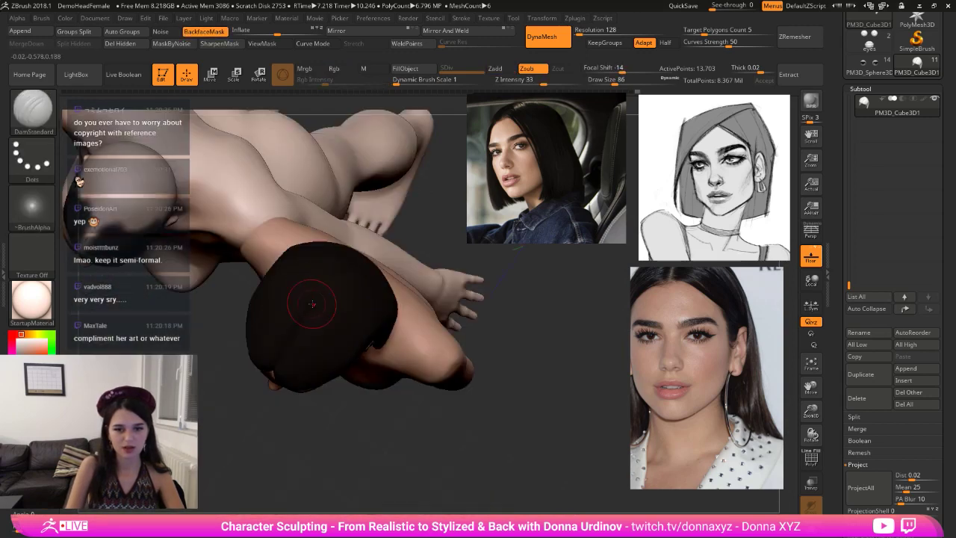
{"action": "left_click_drag", "start_coordinate": [300, 327], "coordinate": [324, 287]}
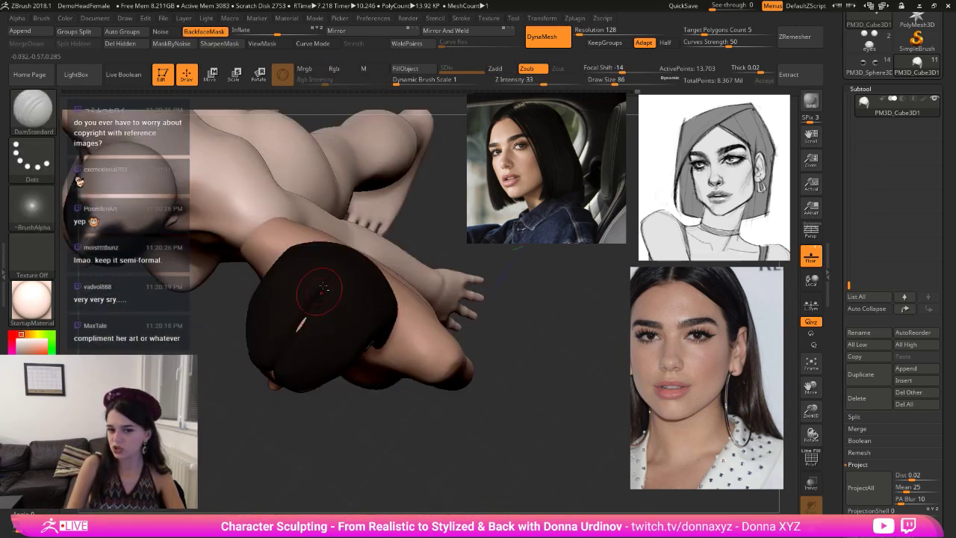
{"action": "mouse_move", "coordinate": [393, 234]}
{"action": "left_mouse_down"}
{"action": "mouse_move", "coordinate": [409, 215]}
{"action": "mouse_move", "coordinate": [384, 228]}
{"action": "left_mouse_up"}
{"action": "left_click_drag", "start_coordinate": [404, 224], "coordinate": [384, 230]}
{"action": "mouse_move", "coordinate": [408, 276]}
{"action": "left_mouse_down"}
{"action": "mouse_move", "coordinate": [392, 288]}
{"action": "mouse_move", "coordinate": [383, 279]}
{"action": "left_mouse_up"}
{"action": "left_click_drag", "start_coordinate": [354, 321], "coordinate": [342, 300]}
- Flatten the side and back surfaces of the bob with the hPolish brush enlarged to draw size 130
{"action": "mouse_move", "coordinate": [356, 255]}
{"action": "right_mouse_down"}
{"action": "mouse_move", "coordinate": [348, 310]}
{"action": "mouse_move", "coordinate": [393, 241]}
{"action": "right_mouse_up"}
{"action": "key", "text": "b"}
{"action": "key", "text": "h"}
{"action": "key", "text": "p"}
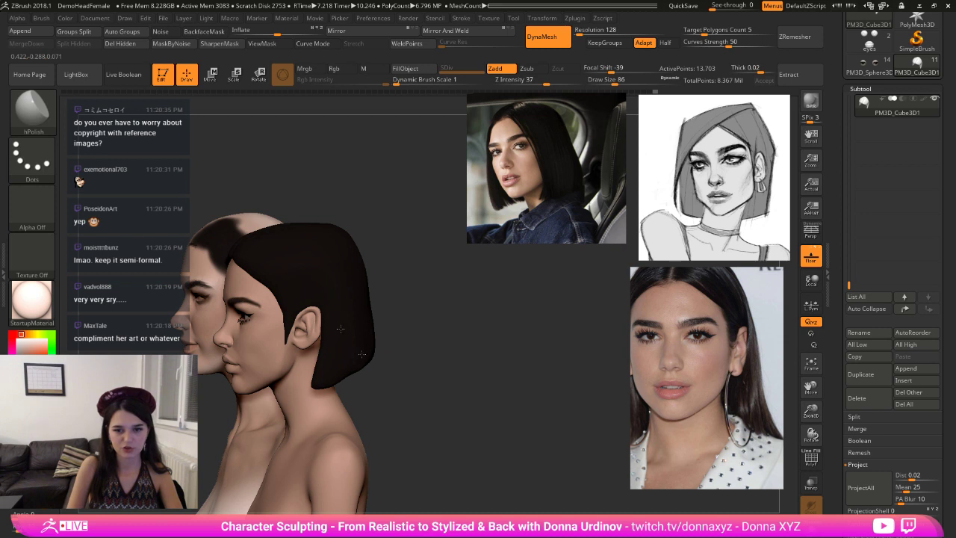
{"action": "right_click_drag", "start_coordinate": [363, 354], "coordinate": [337, 292]}
{"action": "key", "text": "["}
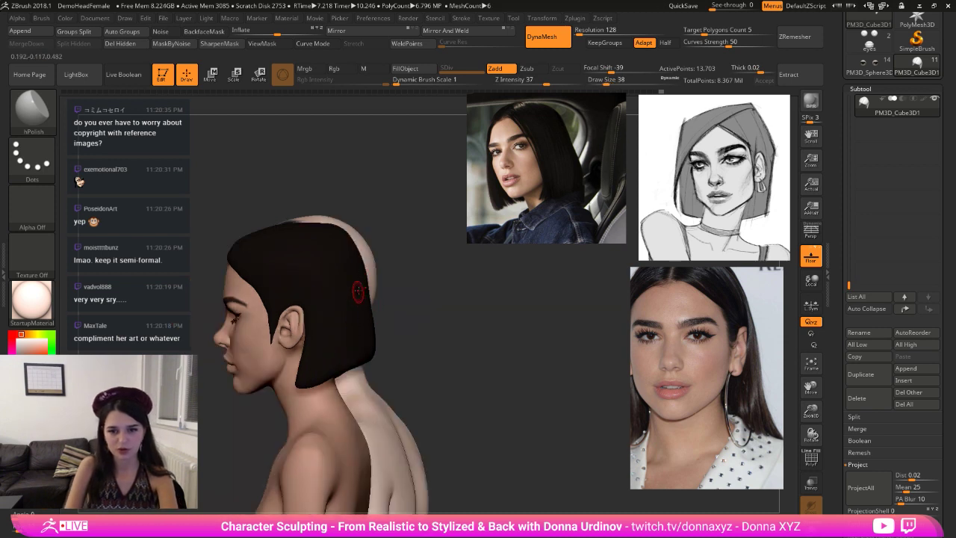
{"action": "key", "text": "]"}
{"action": "key", "text": "]"}
{"action": "key", "text": "]"}
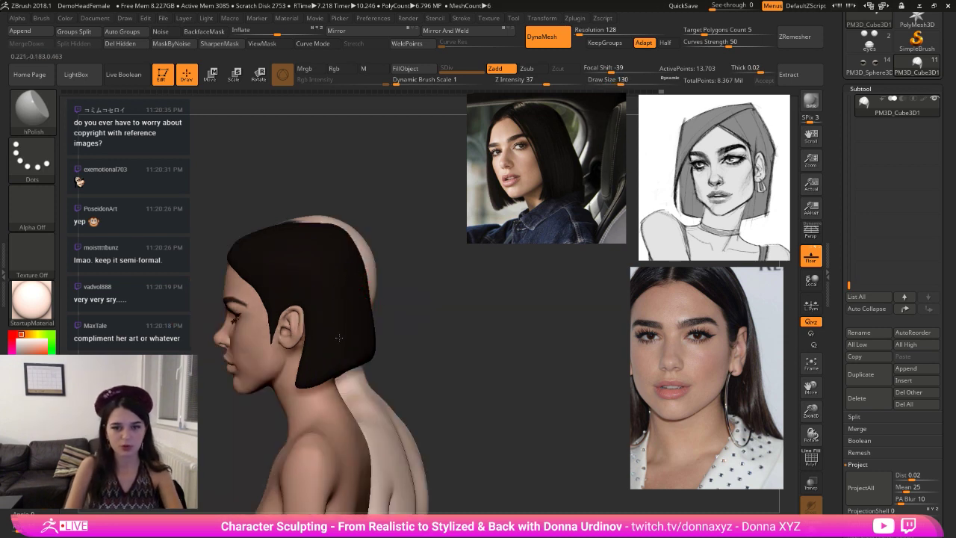
{"action": "right_click_drag", "start_coordinate": [406, 295], "coordinate": [329, 315]}
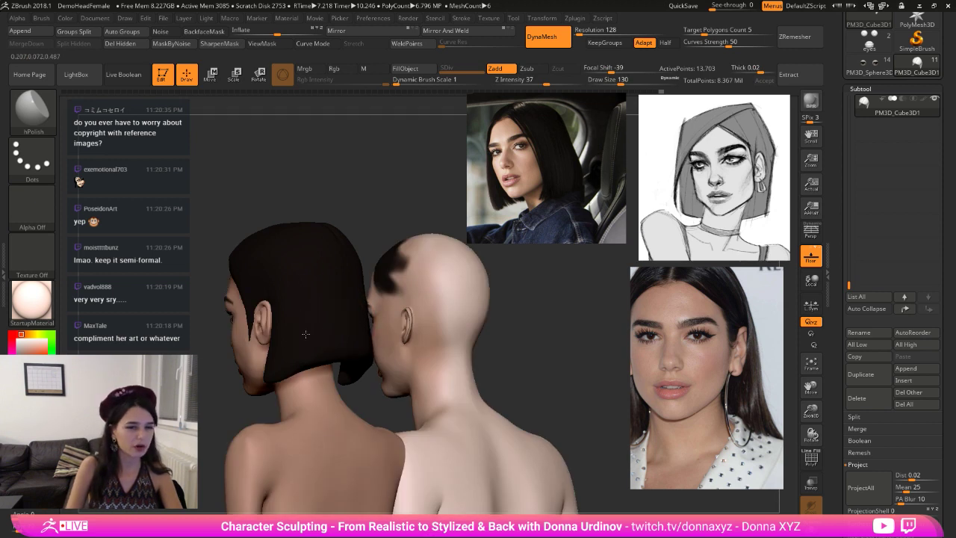
{"action": "left_click_drag", "start_coordinate": [305, 334], "coordinate": [347, 310]}
{"action": "left_click_drag", "start_coordinate": [394, 185], "coordinate": [471, 181]}
{"action": "left_click_drag", "start_coordinate": [363, 279], "coordinate": [358, 291], "text": "shift"}
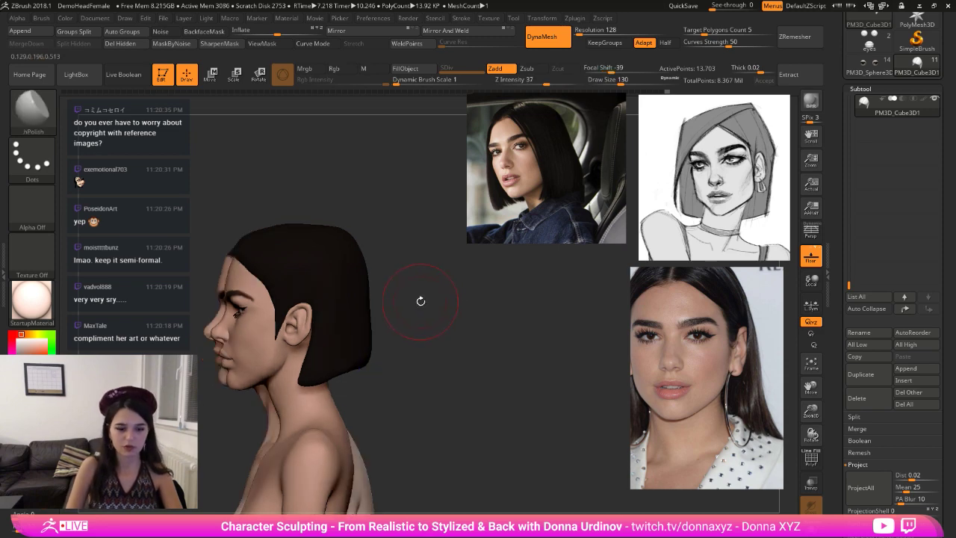
- Reshape the top and back of the hair in profile with the Move brush at draw size 174 and smooth it
{"action": "key", "text": "b"}
{"action": "key", "text": "h"}
{"action": "key", "text": "p"}
{"action": "key", "text": "b"}
{"action": "key", "text": "m"}
{"action": "key", "text": "v"}
{"action": "left_click_drag", "start_coordinate": [404, 241], "coordinate": [414, 273]}
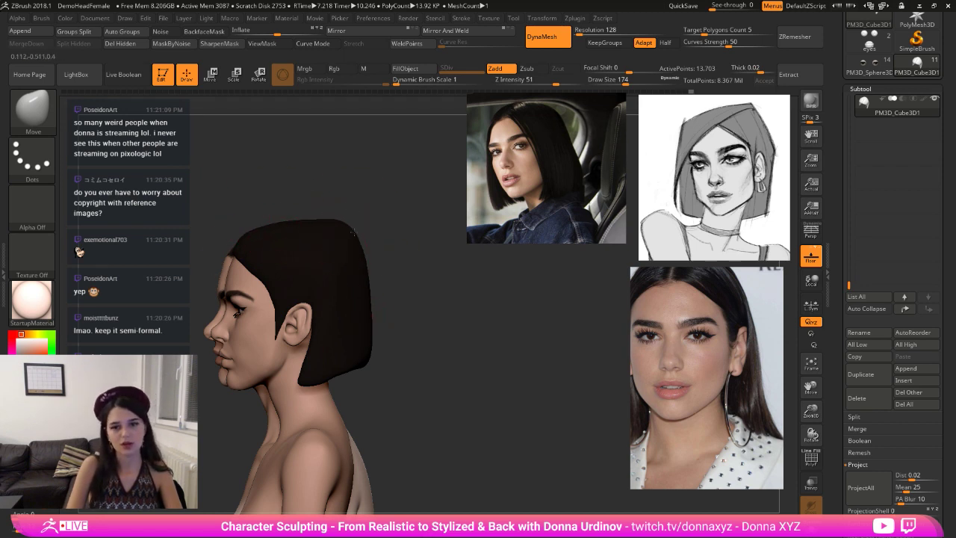
{"action": "key", "text": "shift"}
{"action": "left_click_drag", "start_coordinate": [363, 238], "coordinate": [291, 215], "text": "shift"}
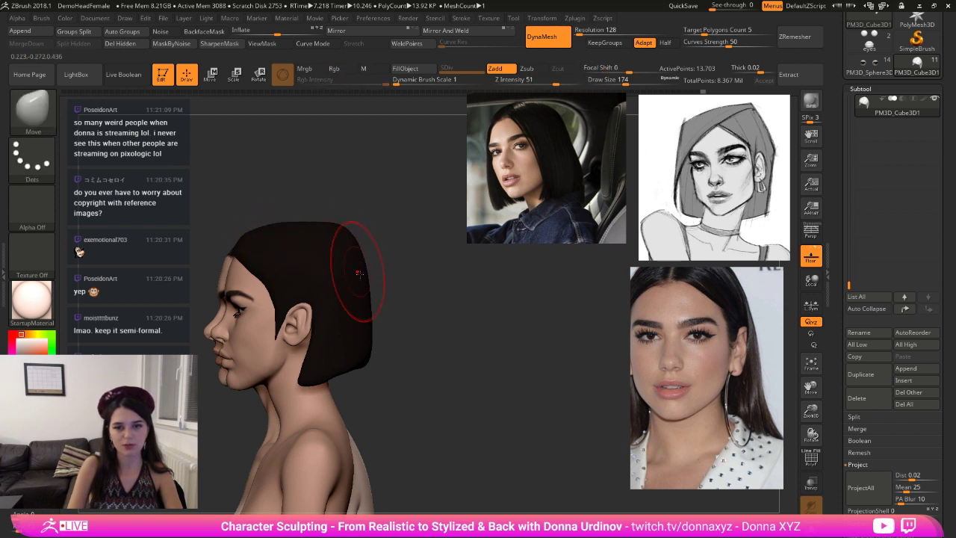
{"action": "left_click_drag", "start_coordinate": [363, 295], "coordinate": [380, 291]}
{"action": "key", "text": "ctrl+z"}
{"action": "key", "text": "ctrl+z"}
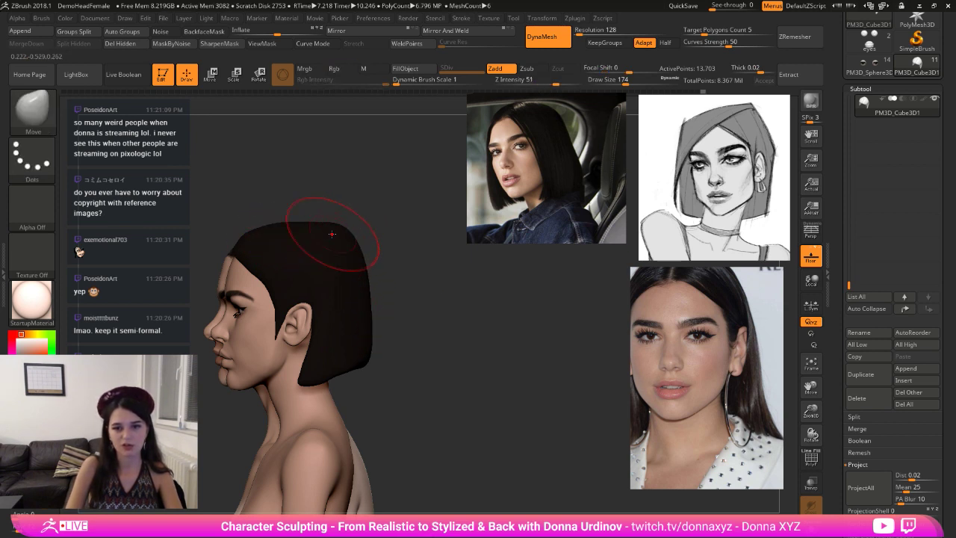
- Round the back of the crown in profile and adjust the hair's side silhouette from the front with the Move brush
{"action": "mouse_move", "coordinate": [342, 223]}
{"action": "left_mouse_down"}
{"action": "mouse_move", "coordinate": [334, 213]}
{"action": "mouse_move", "coordinate": [315, 225]}
{"action": "left_mouse_up"}
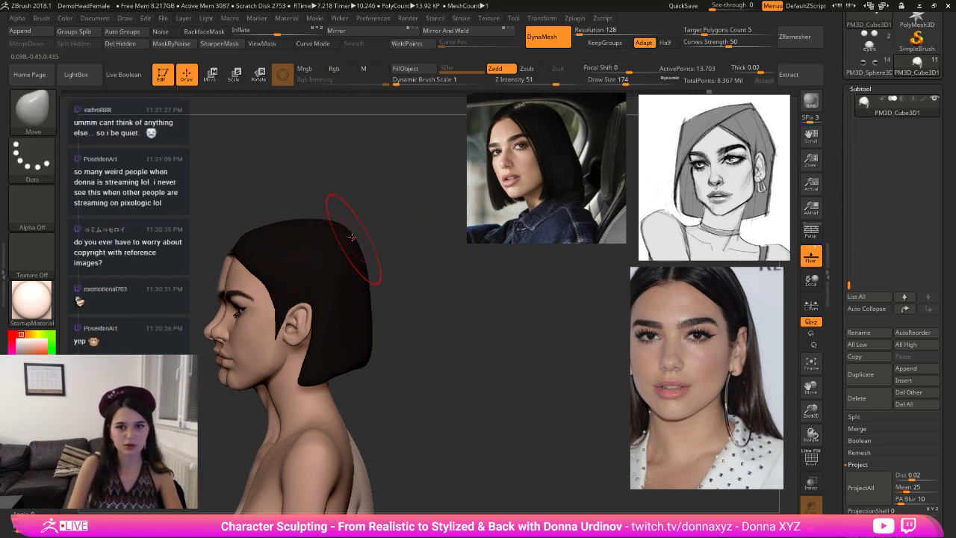
{"action": "key", "text": "shift"}
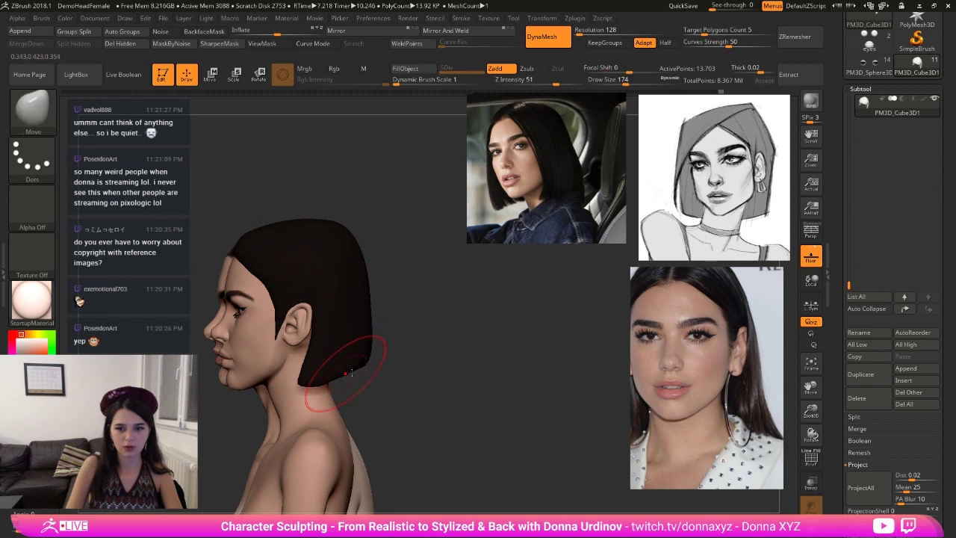
{"action": "left_click_drag", "start_coordinate": [403, 351], "coordinate": [420, 305]}
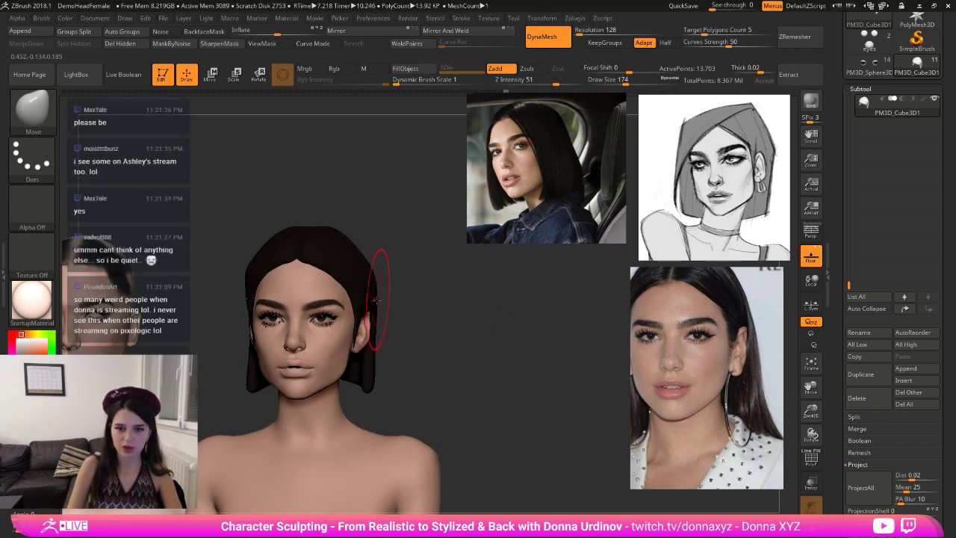
{"action": "key", "text": "shift"}
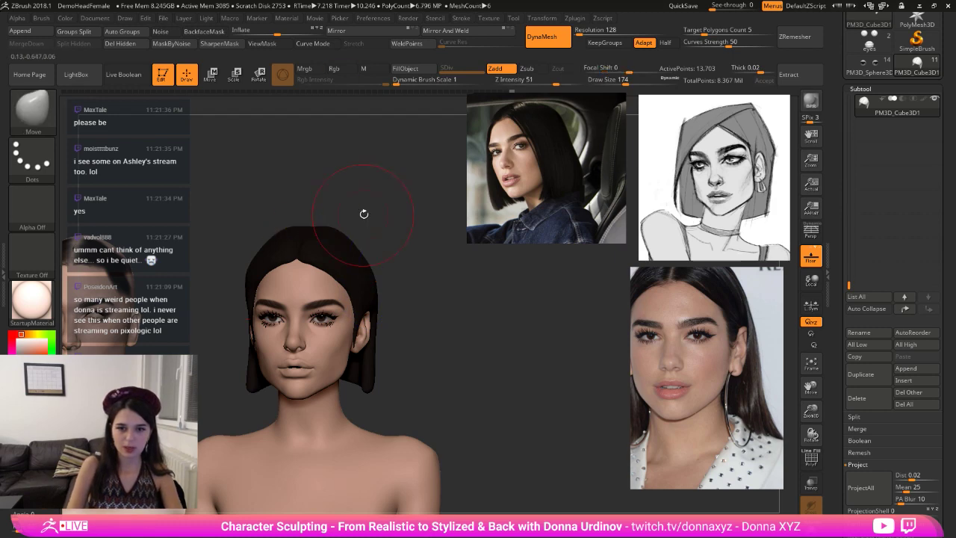
- Nudge the front of the hair around the forehead with the Move brush reduced to draw size 118
{"action": "left_click_drag", "start_coordinate": [382, 217], "coordinate": [299, 267]}
{"action": "left_click_drag", "start_coordinate": [433, 229], "coordinate": [408, 236]}
{"action": "key", "text": "bracketleft"}
{"action": "left_click_drag", "start_coordinate": [280, 290], "coordinate": [287, 291]}
- Carve strand grooves sweeping from the parting back above the temple with the DamStandard brush at draw size 74
{"action": "key", "text": "b"}
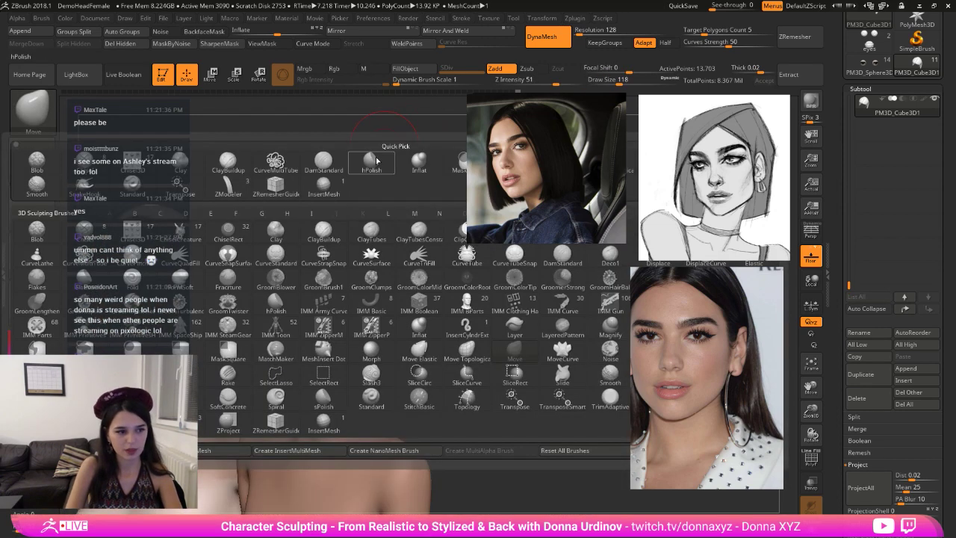
{"action": "key", "text": "d"}
{"action": "key", "text": "s"}
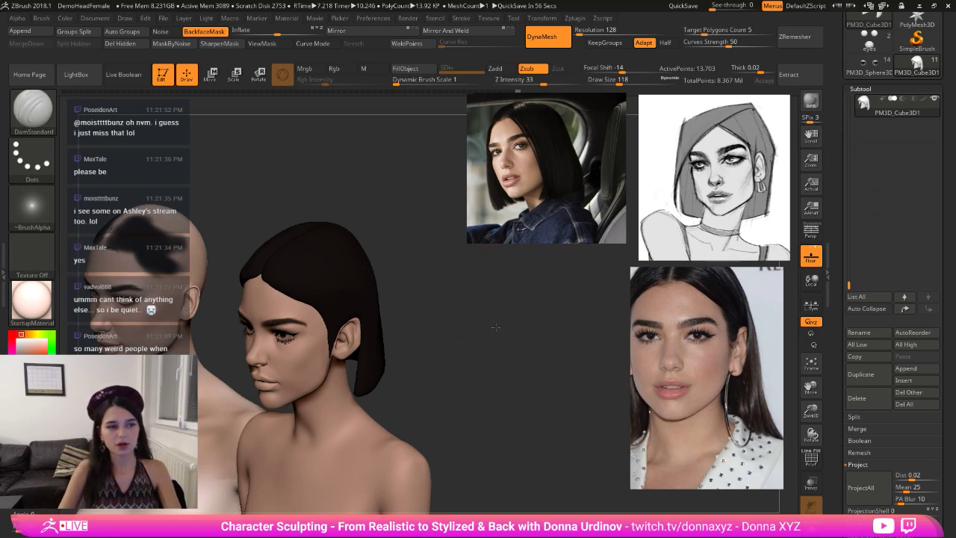
{"action": "mouse_move", "coordinate": [490, 318]}
{"action": "left_mouse_down"}
{"action": "mouse_move", "coordinate": [508, 321]}
{"action": "mouse_move", "coordinate": [488, 320]}
{"action": "left_mouse_up"}
{"action": "key", "text": "b"}
{"action": "key", "text": "d"}
{"action": "key", "text": "s"}
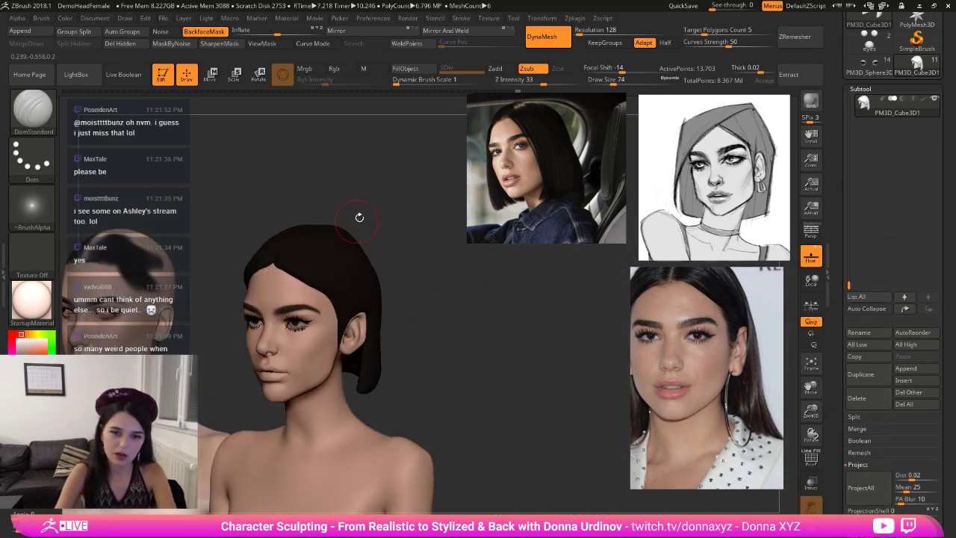
{"action": "left_click_drag", "start_coordinate": [358, 216], "coordinate": [353, 218]}
{"action": "left_click_drag", "start_coordinate": [291, 265], "coordinate": [315, 292]}
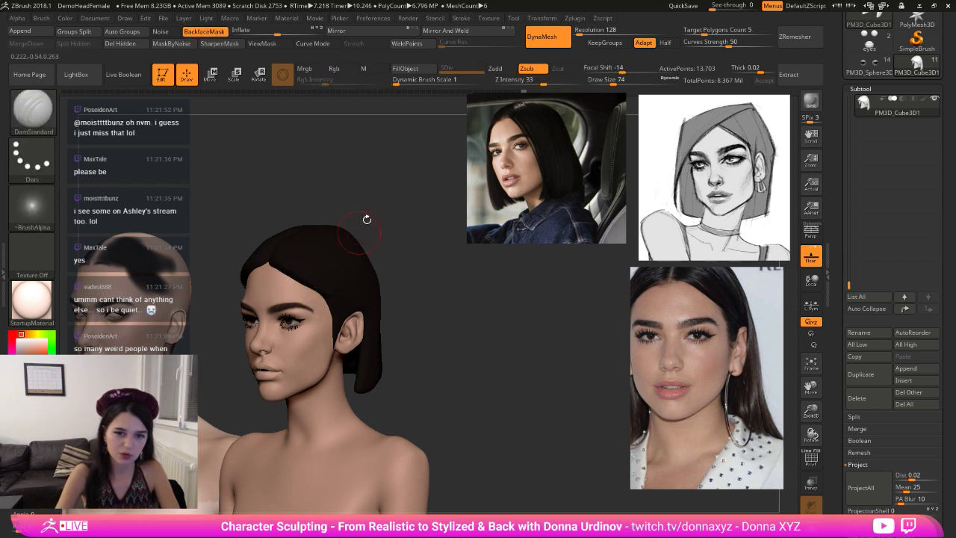
{"action": "left_click_drag", "start_coordinate": [367, 219], "coordinate": [334, 219]}
{"action": "left_click_drag", "start_coordinate": [254, 262], "coordinate": [302, 297]}
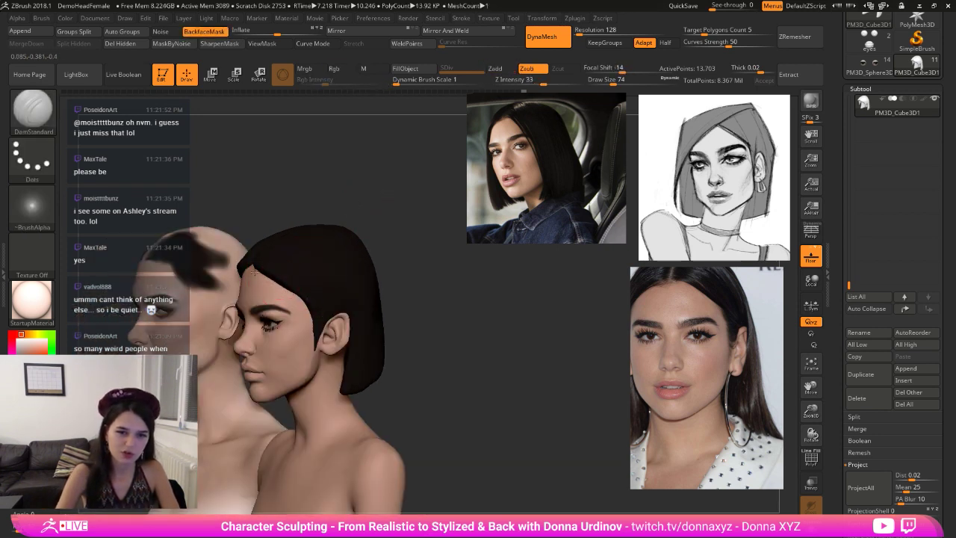
- Polish the carved hair above the temple in three-quarter view with the hPolish brush
{"action": "mouse_move", "coordinate": [351, 213]}
{"action": "left_mouse_down"}
{"action": "mouse_move", "coordinate": [399, 211]}
{"action": "mouse_move", "coordinate": [392, 218]}
{"action": "left_mouse_up"}
{"action": "key", "text": "b"}
{"action": "key", "text": "h"}
{"action": "key", "text": "p"}
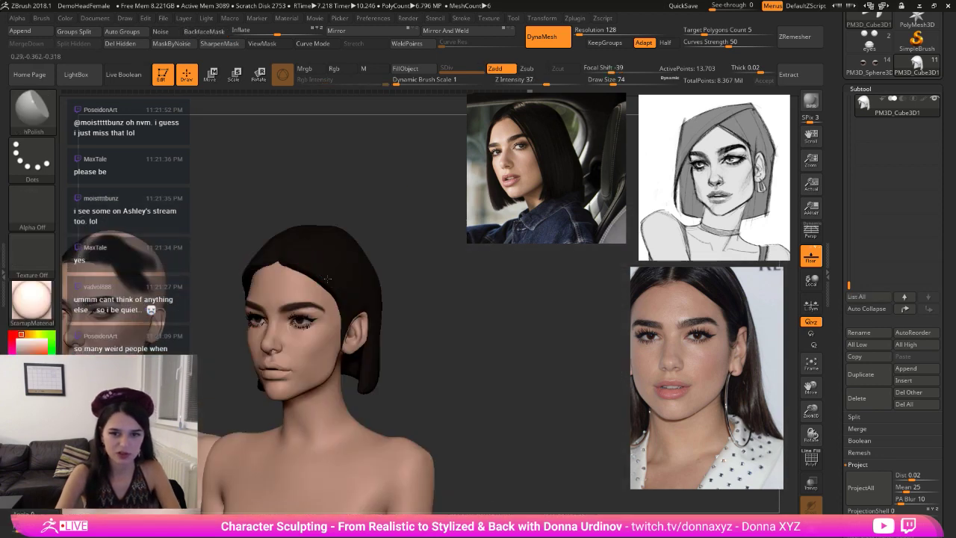
{"action": "mouse_move", "coordinate": [395, 251]}
{"action": "left_mouse_down"}
{"action": "mouse_move", "coordinate": [418, 246]}
{"action": "mouse_move", "coordinate": [405, 253]}
{"action": "left_mouse_up"}
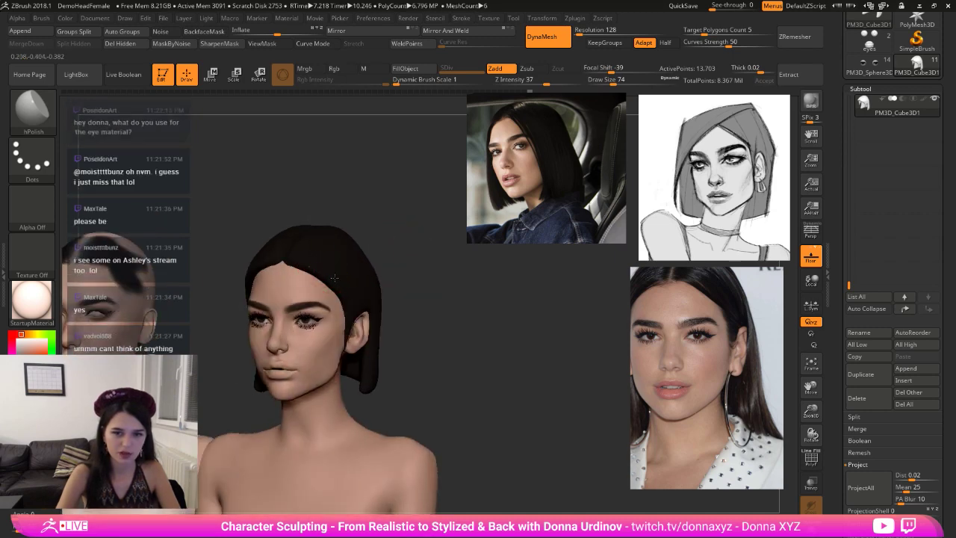
- Carve strand grooves in the hair above the ear with the DamStandard brush at draw size 62, smoothing them in places
{"action": "key", "text": "b"}
{"action": "key", "text": "d"}
{"action": "key", "text": "s"}
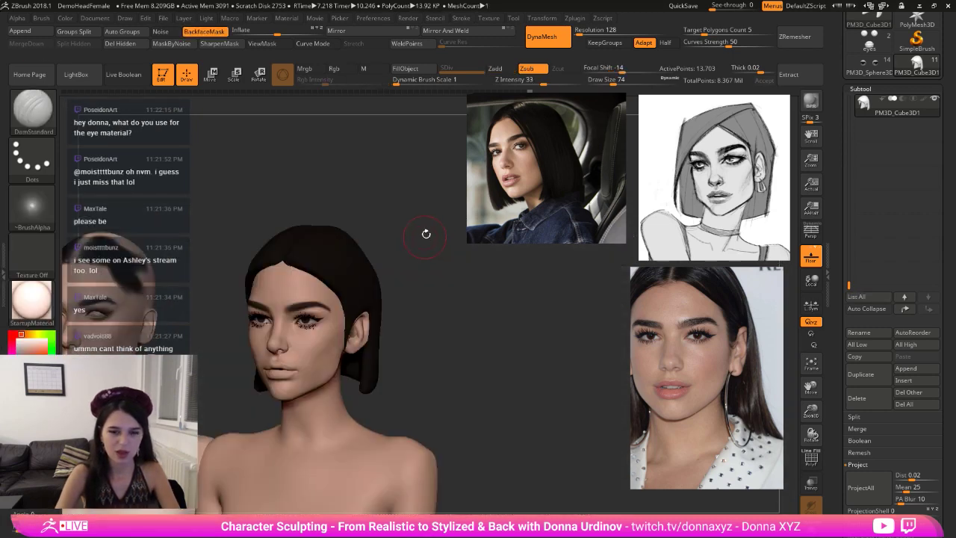
{"action": "left_click_drag", "start_coordinate": [425, 231], "coordinate": [271, 266]}
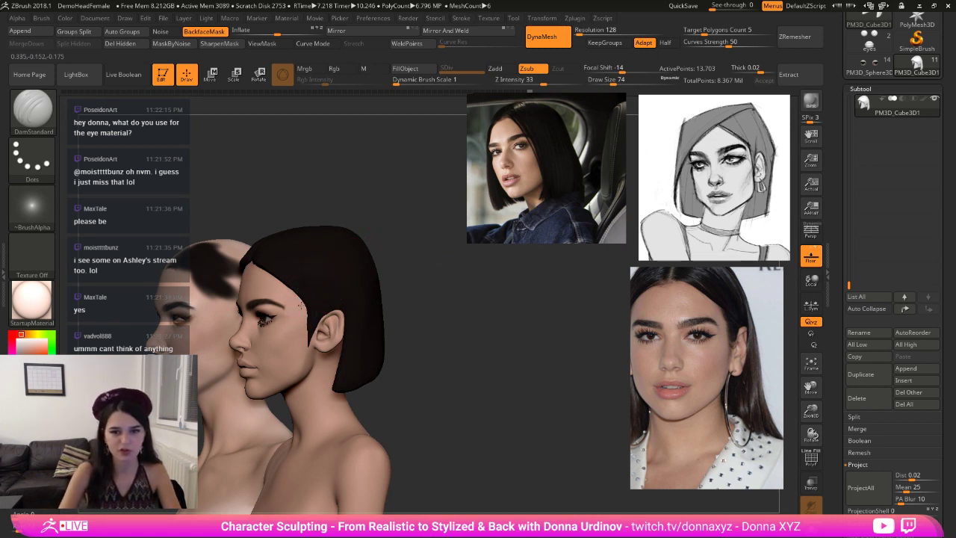
{"action": "left_click_drag", "start_coordinate": [400, 264], "coordinate": [376, 273]}
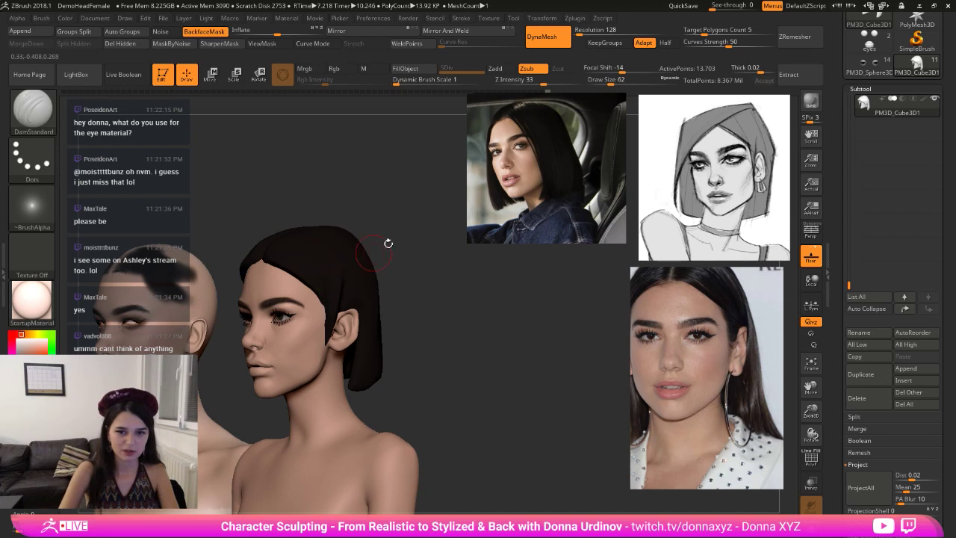
{"action": "mouse_move", "coordinate": [388, 246]}
{"action": "left_mouse_down"}
{"action": "mouse_move", "coordinate": [420, 256]}
{"action": "mouse_move", "coordinate": [291, 284]}
{"action": "mouse_move", "coordinate": [397, 242]}
{"action": "mouse_move", "coordinate": [363, 253]}
{"action": "left_mouse_up"}
{"action": "key", "text": "shift"}
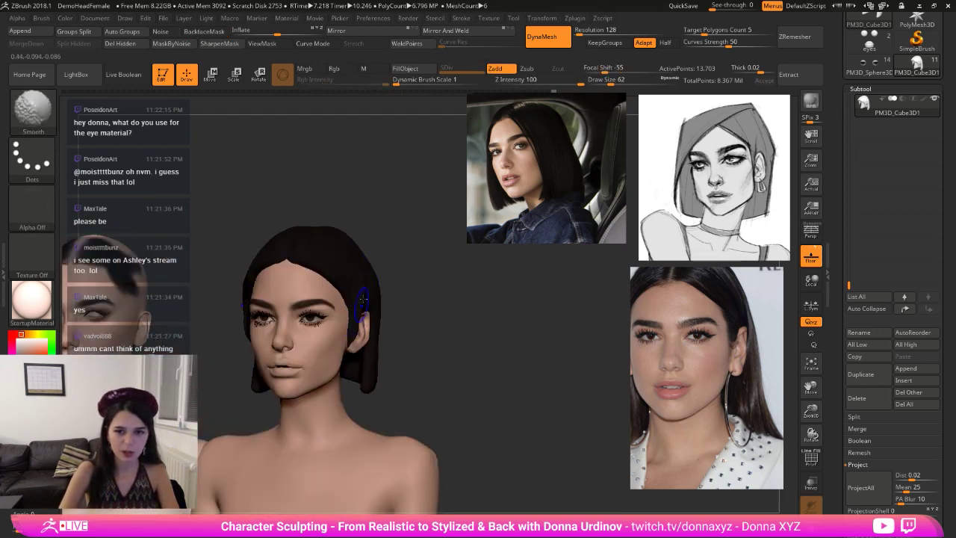
{"action": "mouse_move", "coordinate": [363, 300]}
{"action": "left_mouse_down", "text": "shift"}
{"action": "mouse_move", "coordinate": [354, 337]}
{"action": "mouse_move", "coordinate": [362, 302]}
{"action": "left_mouse_up", "text": "shift"}
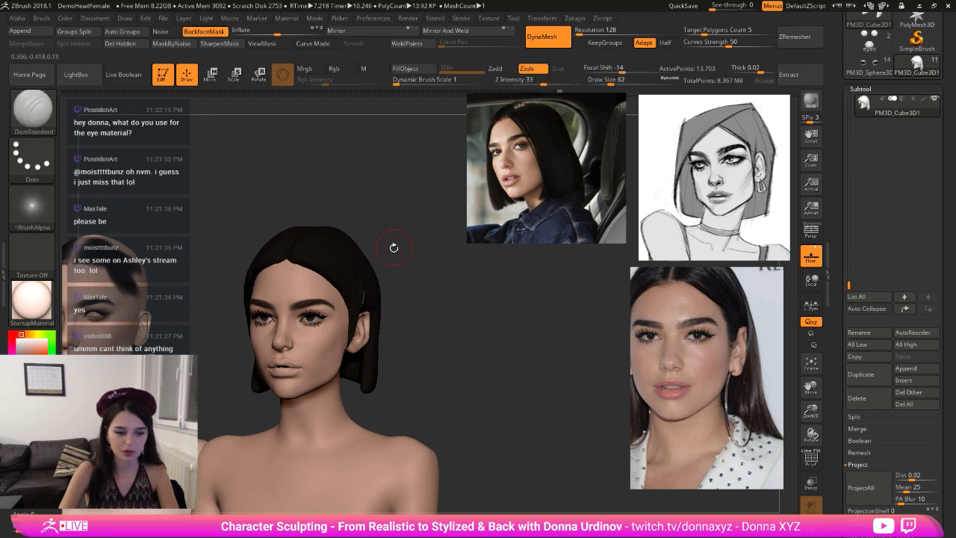
{"action": "mouse_move", "coordinate": [395, 247]}
{"action": "left_mouse_down"}
{"action": "mouse_move", "coordinate": [395, 237]}
{"action": "mouse_move", "coordinate": [344, 283]}
{"action": "left_mouse_up"}
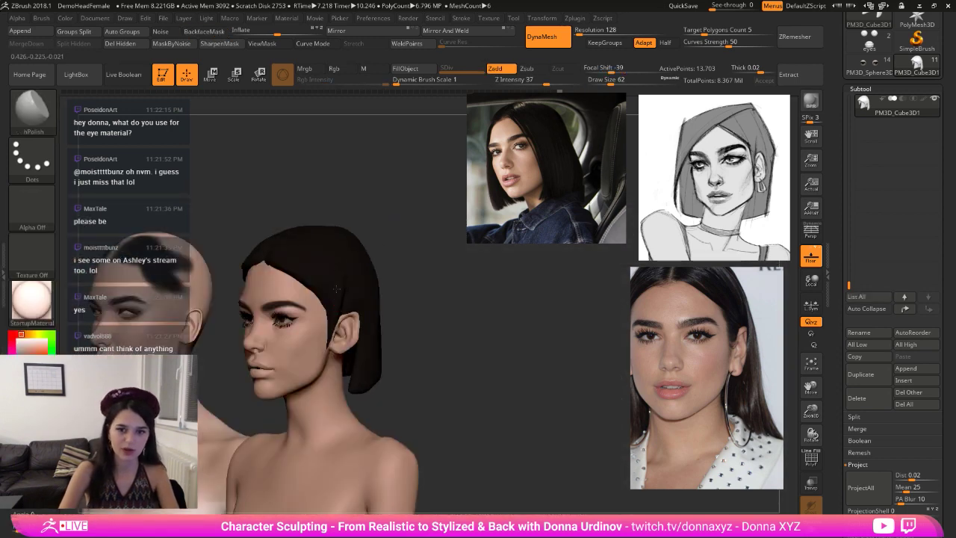
- Switch the hair's preview material to Green Metallic
{"action": "left_click", "coordinate": [24, 351]}
{"action": "left_click", "coordinate": [33, 301]}
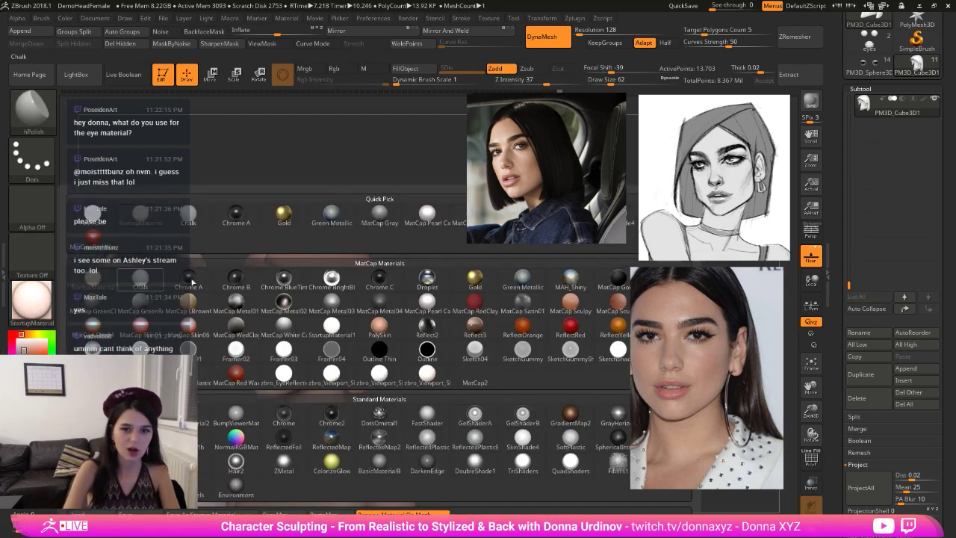
{"action": "left_click", "coordinate": [523, 281]}
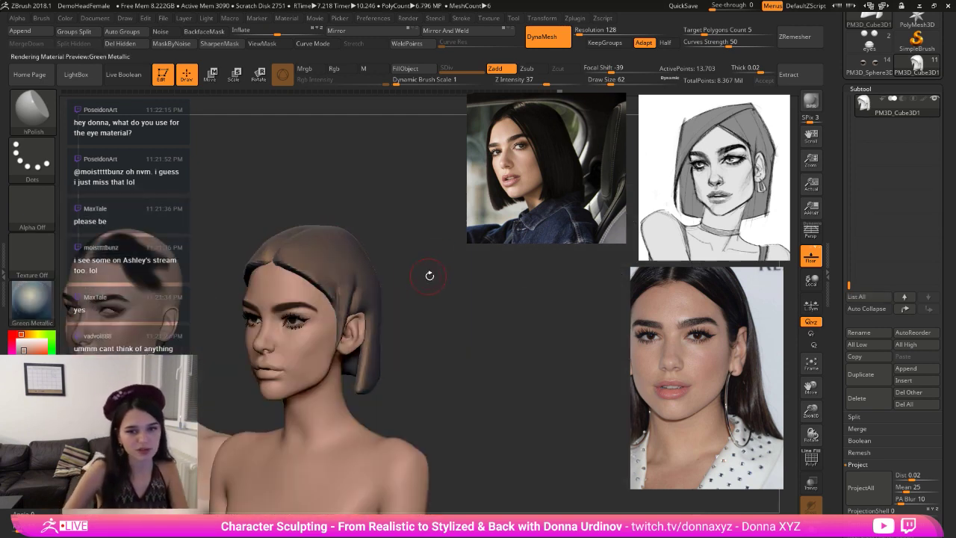
- Smooth the side of the hair in profile and refine its grooves above the ear with the DamStandard brush
{"action": "left_click_drag", "start_coordinate": [427, 270], "coordinate": [386, 252]}
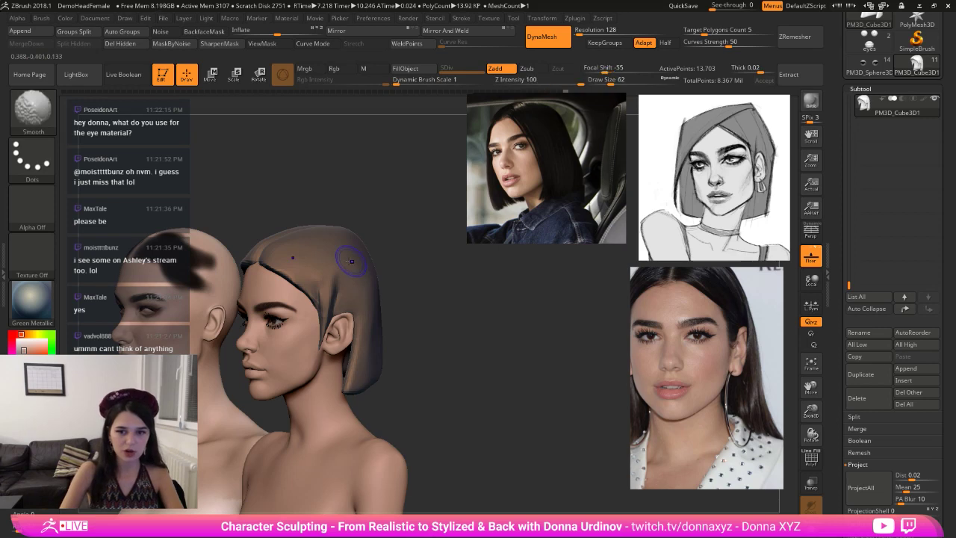
{"action": "key", "text": "b"}
{"action": "key", "text": "s"}
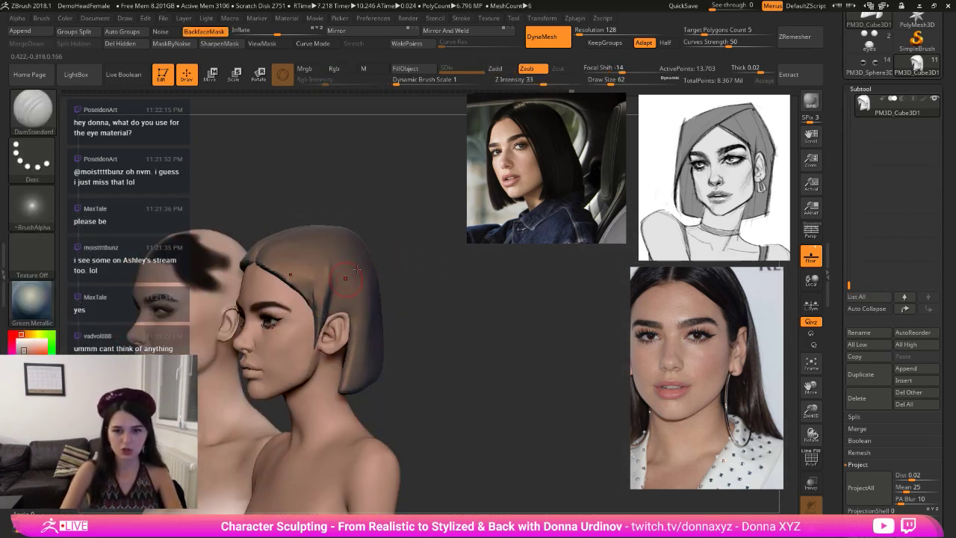
{"action": "key", "text": "shift"}
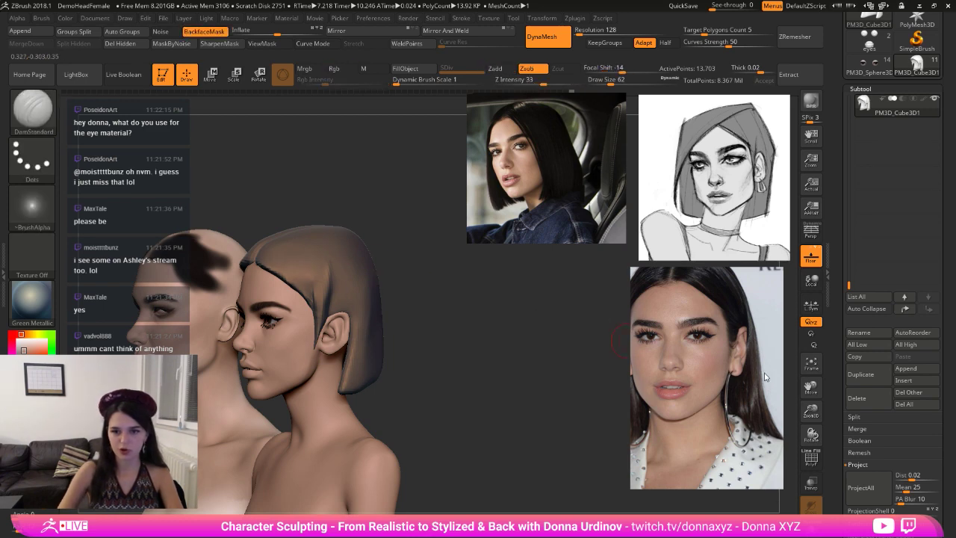
- Subdivide the hair mesh once to reach subdivision level 2
{"action": "left_click_drag", "start_coordinate": [955, 443], "coordinate": [954, 298]}
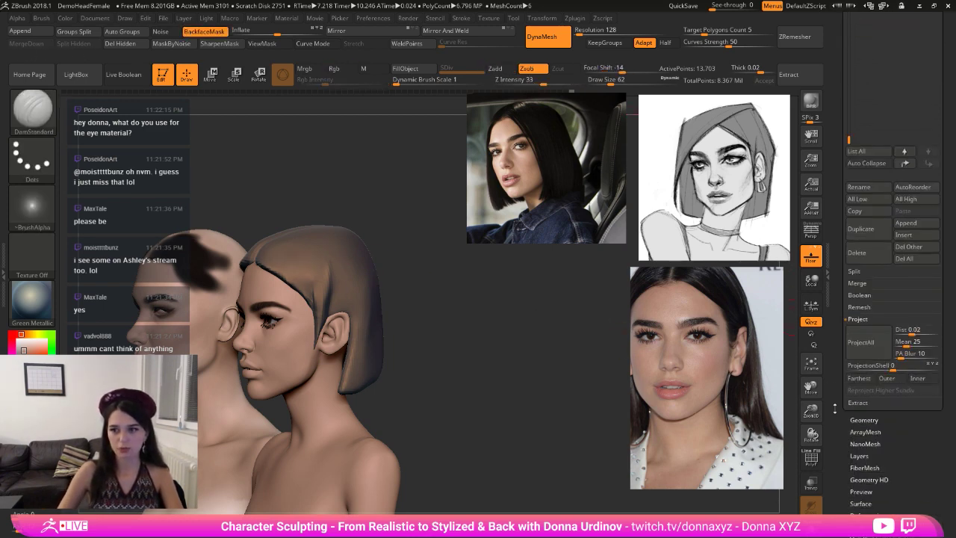
{"action": "left_click", "coordinate": [857, 416]}
{"action": "left_click", "coordinate": [856, 46]}
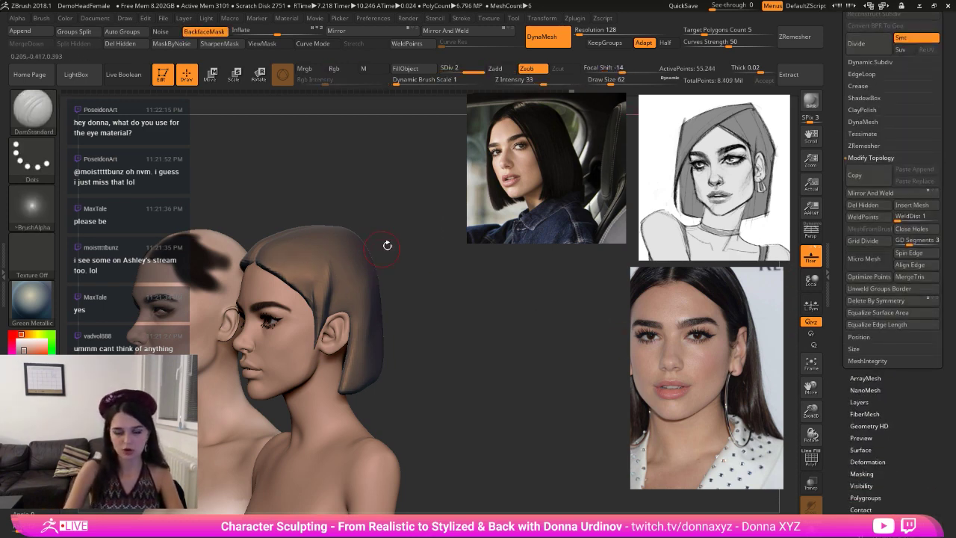
- Polish the hair beside the parting with the hPolish brush at draw sizes 62 to 50, undoing the last stroke at the hairline
{"action": "left_click_drag", "start_coordinate": [386, 245], "coordinate": [416, 224]}
{"action": "key", "text": "b"}
{"action": "key", "text": "h"}
{"action": "key", "text": "p"}
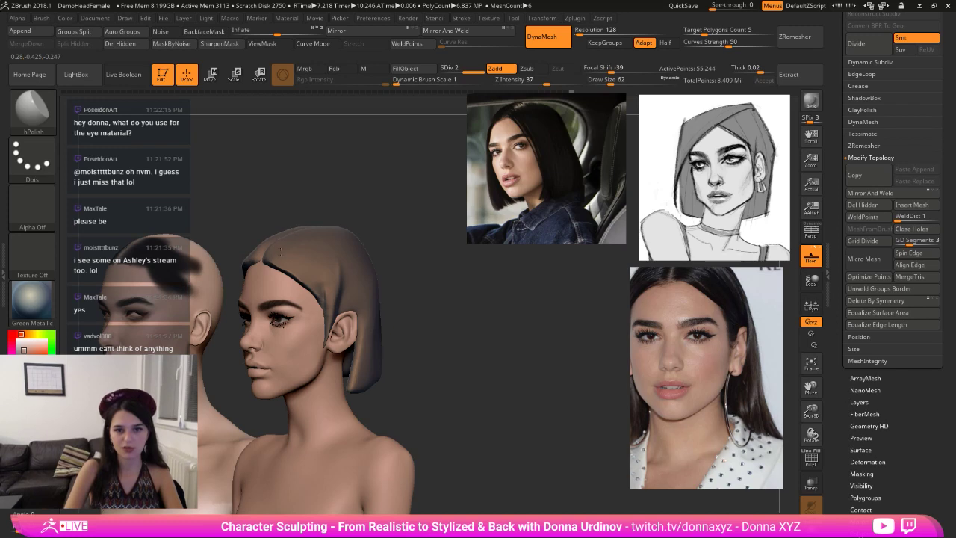
{"action": "mouse_move", "coordinate": [374, 235]}
{"action": "left_mouse_down"}
{"action": "mouse_move", "coordinate": [378, 241]}
{"action": "mouse_move", "coordinate": [415, 200]}
{"action": "mouse_move", "coordinate": [405, 196]}
{"action": "left_mouse_up"}
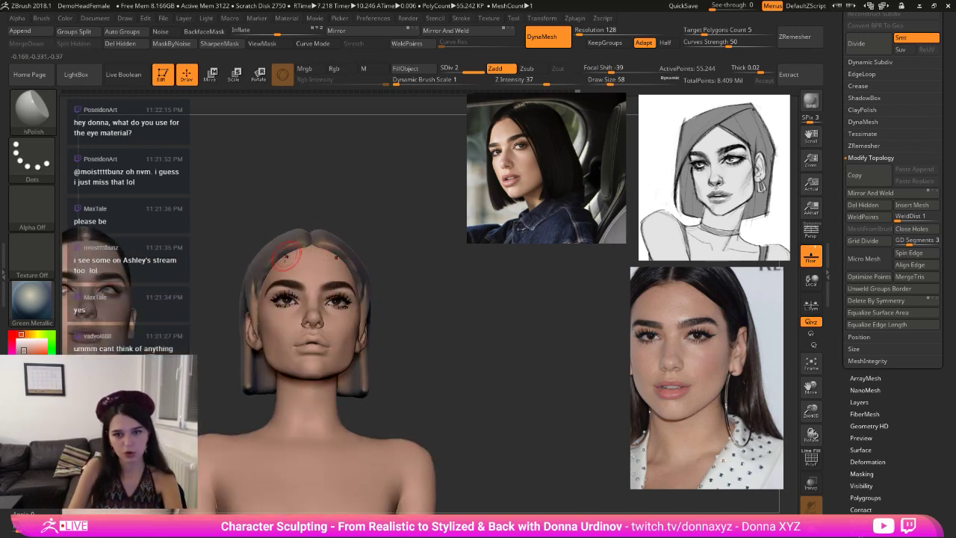
{"action": "left_click_drag", "start_coordinate": [284, 256], "coordinate": [305, 251]}
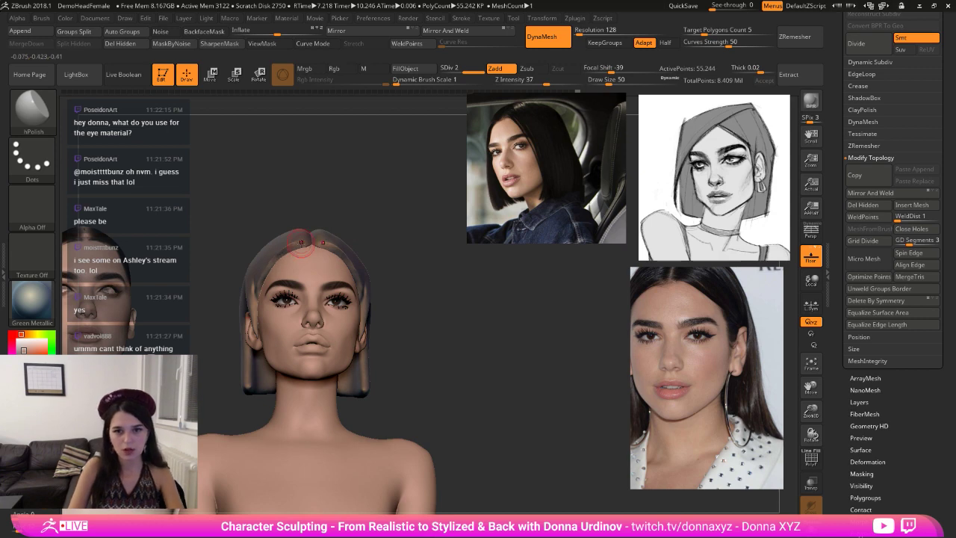
{"action": "key", "text": "ctrl+z"}
{"action": "left_click_drag", "start_coordinate": [394, 226], "coordinate": [397, 255]}
- Smooth and polish the side hair around the ear at draw size 70 and compare the overall silhouette with the sketch reference
{"action": "mouse_move", "coordinate": [451, 292]}
{"action": "right_mouse_down"}
{"action": "mouse_move", "coordinate": [468, 305]}
{"action": "mouse_move", "coordinate": [348, 293]}
{"action": "right_mouse_up"}
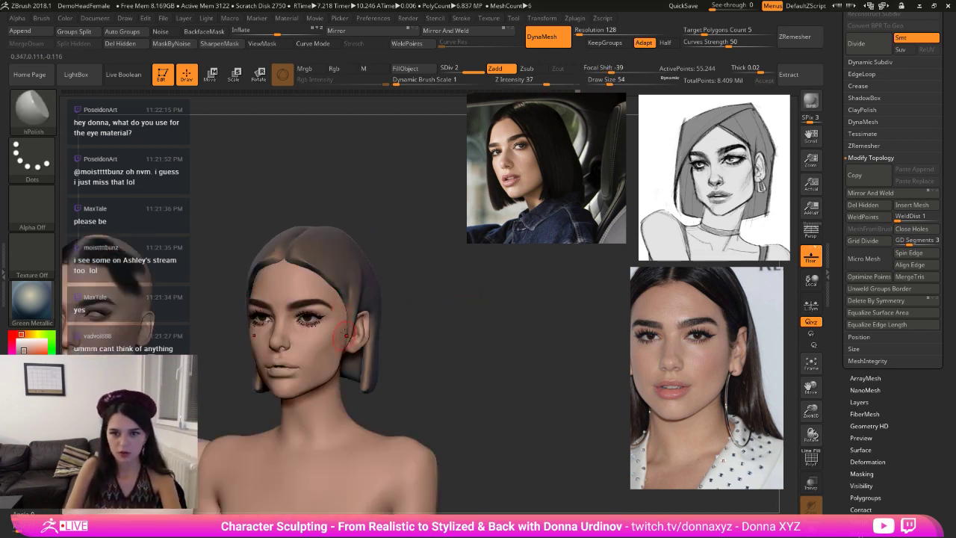
{"action": "right_click_drag", "start_coordinate": [352, 326], "coordinate": [344, 313]}
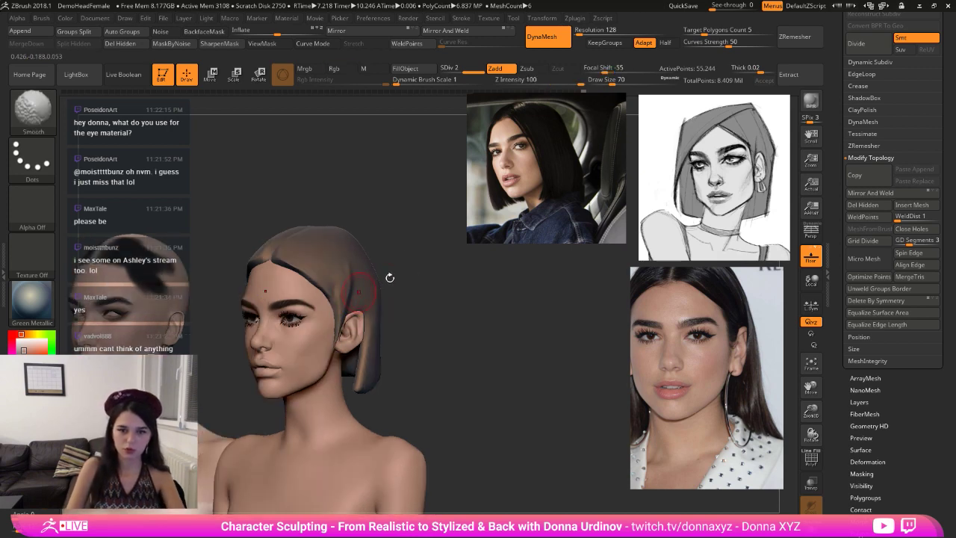
{"action": "left_click_drag", "start_coordinate": [389, 277], "coordinate": [403, 292]}
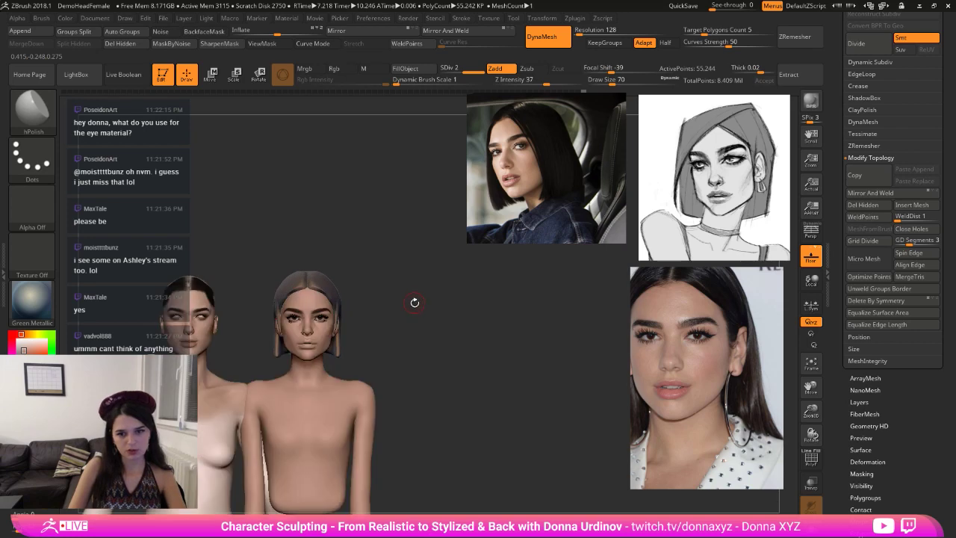
{"action": "left_click", "coordinate": [419, 305]}
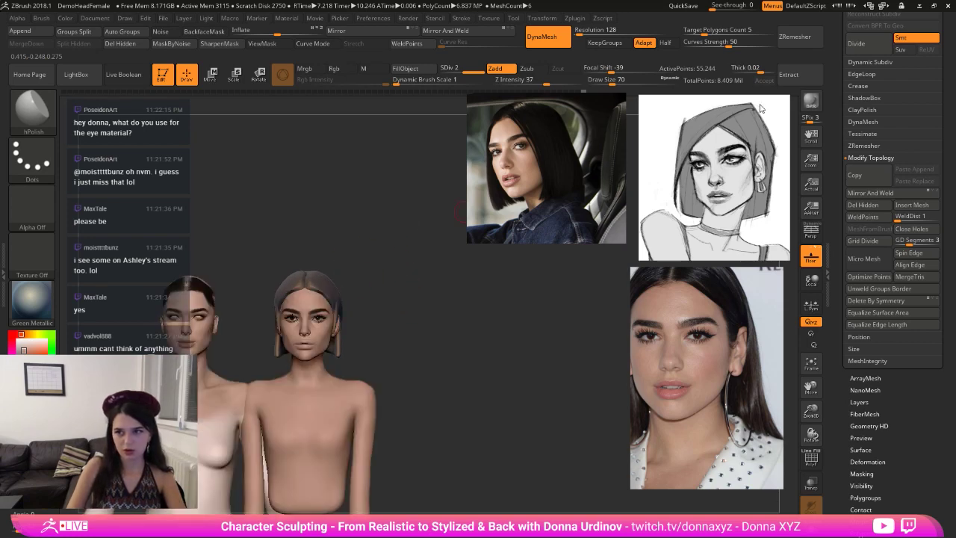
{"action": "left_click_drag", "start_coordinate": [399, 252], "coordinate": [421, 286]}
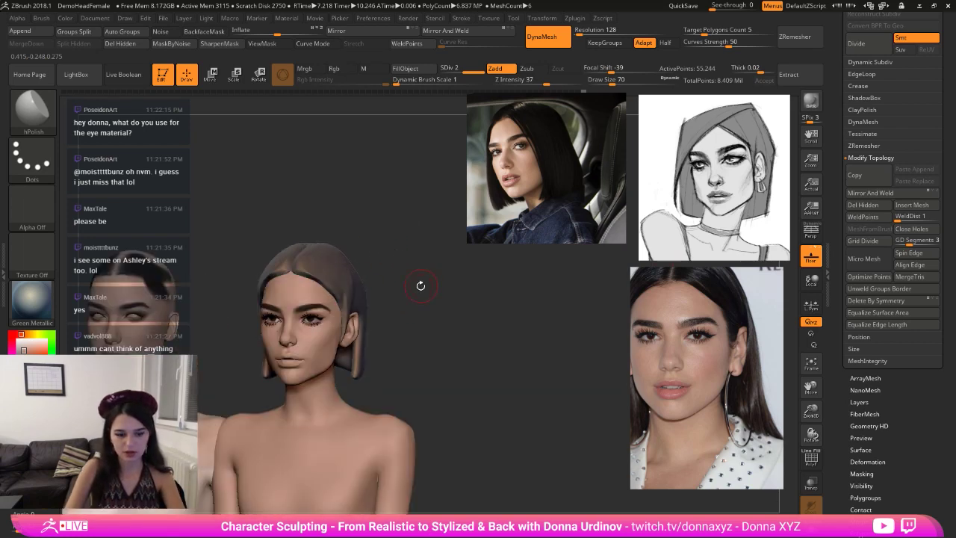
- Adjust the lower side hair behind the ear with the Move brush enlarged to draw size 170
{"action": "key", "text": "b"}
{"action": "key", "text": "m"}
{"action": "key", "text": "v"}
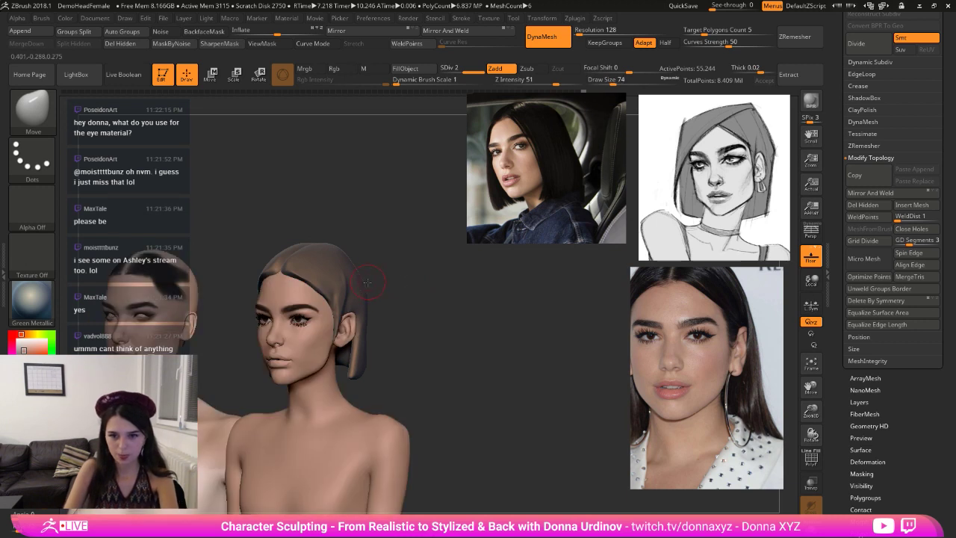
{"action": "key", "text": "]"}
{"action": "key", "text": "]"}
{"action": "key", "text": "]"}
{"action": "key", "text": "]"}
{"action": "key", "text": "]"}
{"action": "key", "text": "]"}
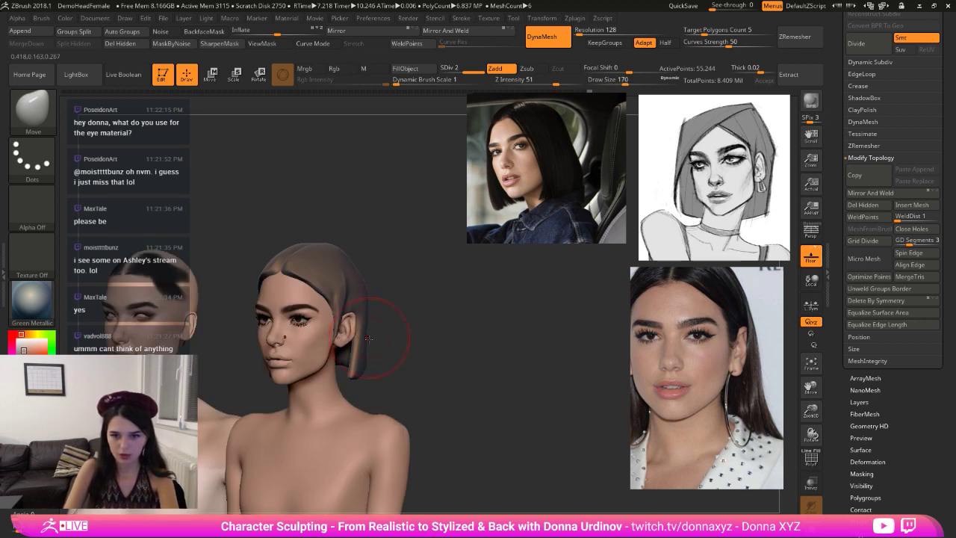
{"action": "mouse_move", "coordinate": [363, 348]}
{"action": "right_mouse_down"}
{"action": "mouse_move", "coordinate": [352, 341]}
{"action": "mouse_move", "coordinate": [377, 342]}
{"action": "mouse_move", "coordinate": [419, 299]}
{"action": "mouse_move", "coordinate": [392, 269]}
{"action": "mouse_move", "coordinate": [359, 361]}
{"action": "mouse_move", "coordinate": [342, 349]}
{"action": "mouse_move", "coordinate": [345, 366]}
{"action": "mouse_move", "coordinate": [342, 351]}
{"action": "right_mouse_up"}
- Thicken the lower back edge of the hair above the nape with the Inflat brush at draw size 186 and Z intensity 10
{"action": "key", "text": "b"}
{"action": "key", "text": "b"}
{"action": "key", "text": "i"}
{"action": "key", "text": "n"}
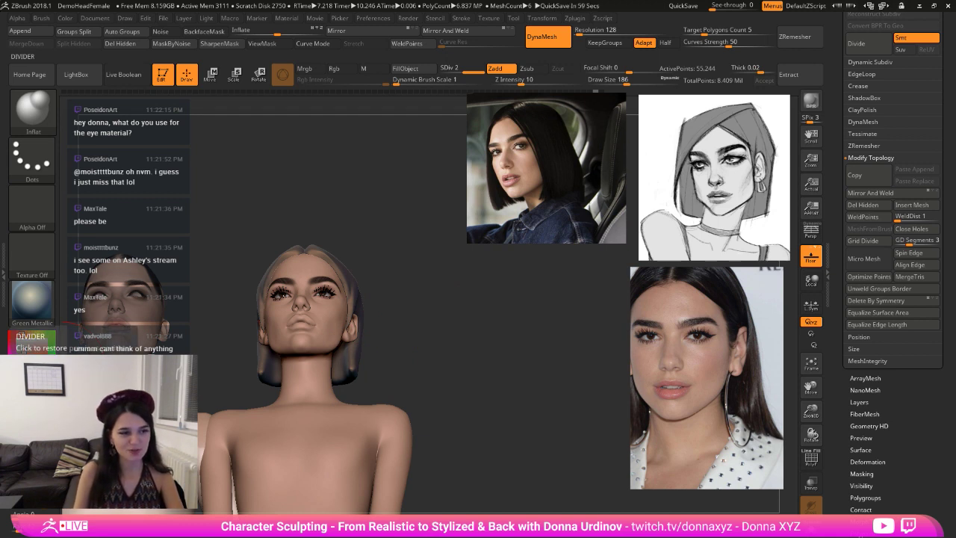
{"action": "mouse_move", "coordinate": [289, 209]}
{"action": "left_mouse_down"}
{"action": "mouse_move", "coordinate": [302, 224]}
{"action": "mouse_move", "coordinate": [320, 186]}
{"action": "mouse_move", "coordinate": [347, 224]}
{"action": "mouse_move", "coordinate": [373, 228]}
{"action": "mouse_move", "coordinate": [362, 208]}
{"action": "left_mouse_up"}
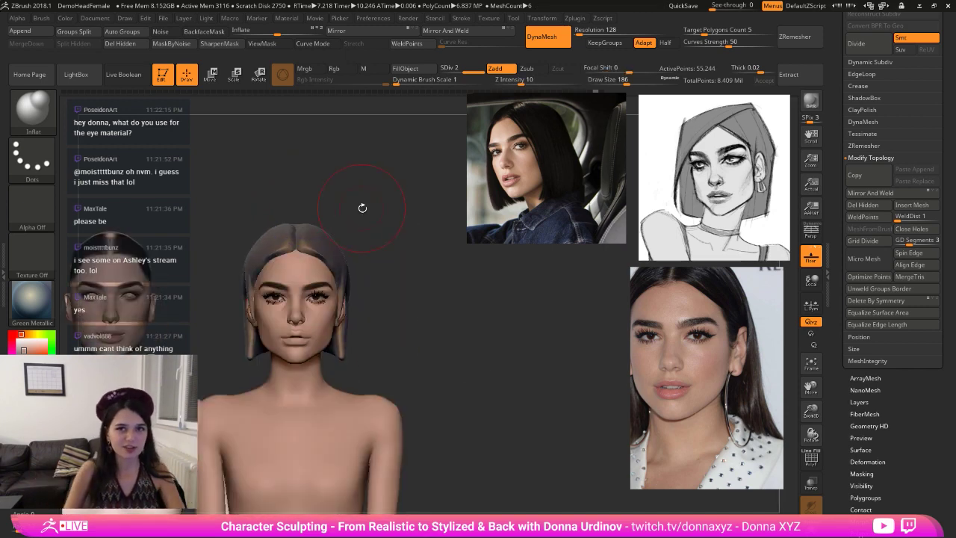
{"action": "mouse_move", "coordinate": [461, 356]}
{"action": "left_mouse_down"}
{"action": "mouse_move", "coordinate": [453, 325]}
{"action": "mouse_move", "coordinate": [319, 346]}
{"action": "mouse_move", "coordinate": [337, 348]}
{"action": "mouse_move", "coordinate": [377, 307]}
{"action": "left_mouse_up"}
{"action": "key", "text": "ctrl+z"}
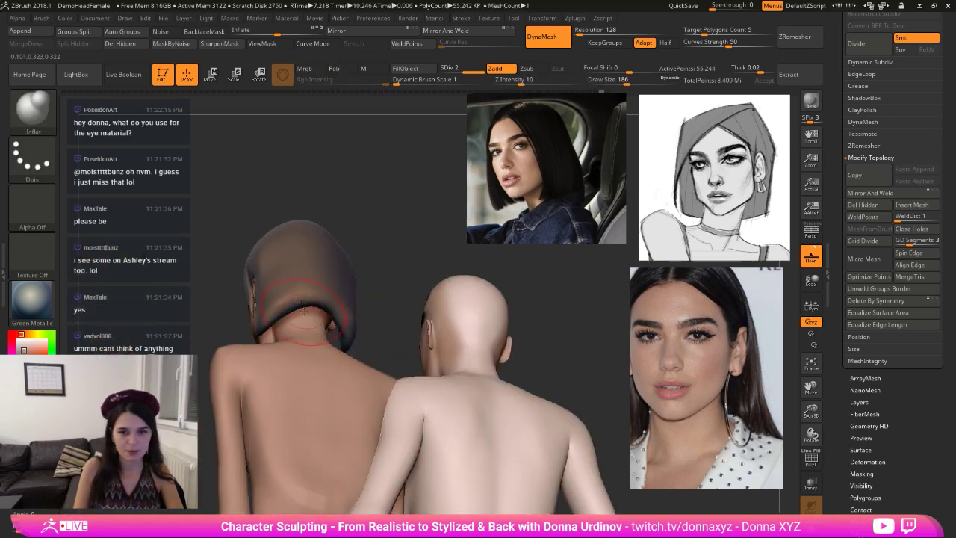
{"action": "left_click_drag", "start_coordinate": [303, 308], "coordinate": [315, 314]}
{"action": "left_click_drag", "start_coordinate": [405, 263], "coordinate": [408, 278]}
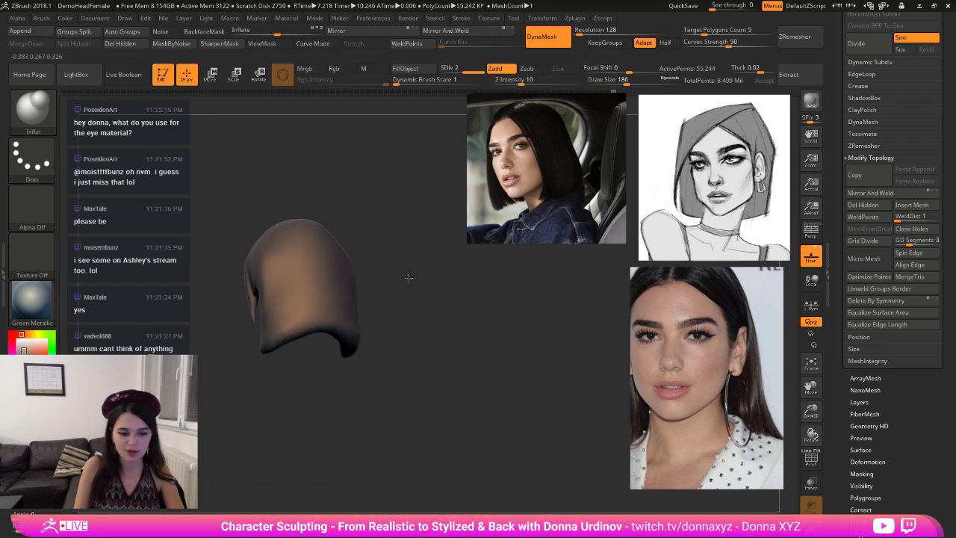
{"action": "left_click", "coordinate": [408, 278], "text": "ctrl+shift"}
- Flatten the back and lower edge of the bob with the hPolish brush at draw size 186 and smooth its side
{"action": "key", "text": "b"}
{"action": "key", "text": "h"}
{"action": "key", "text": "p"}
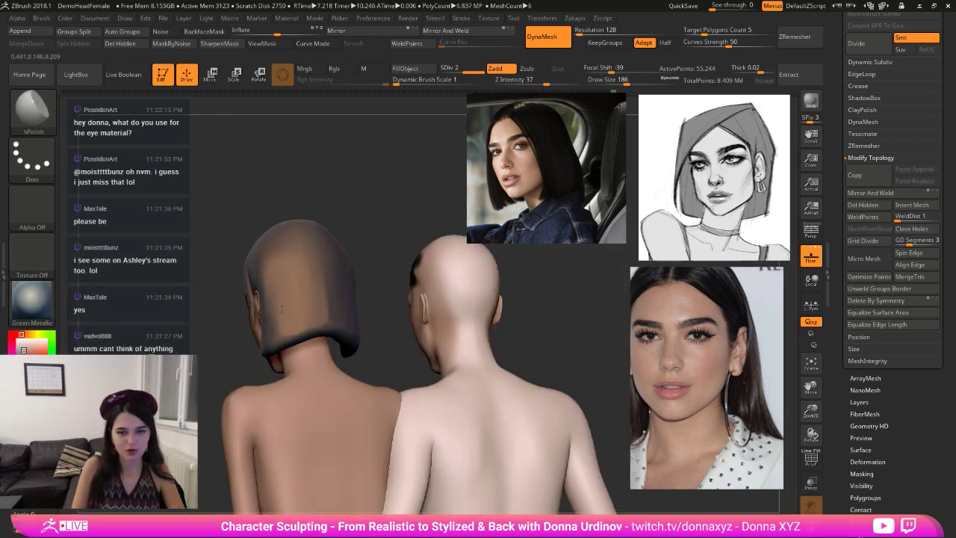
{"action": "left_click_drag", "start_coordinate": [270, 340], "coordinate": [310, 339]}
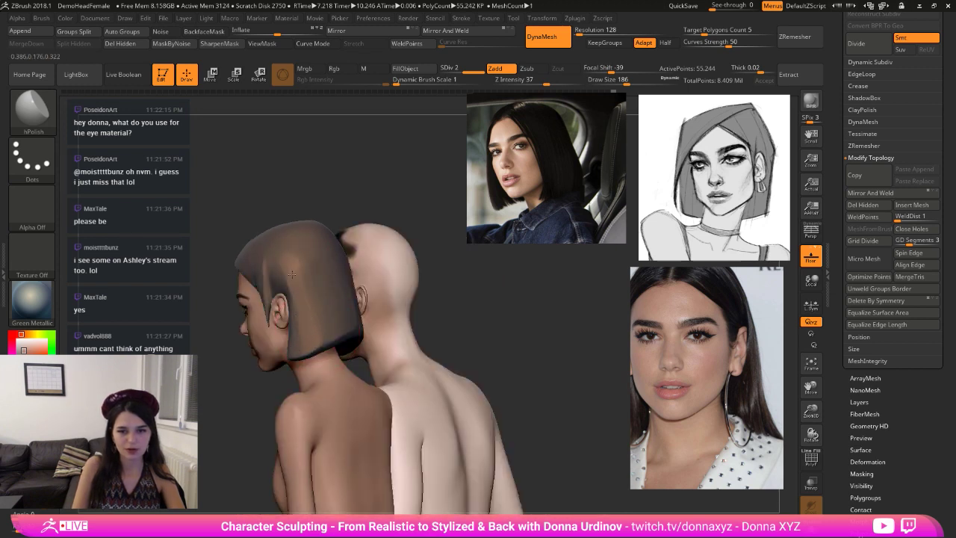
{"action": "key", "text": "shift"}
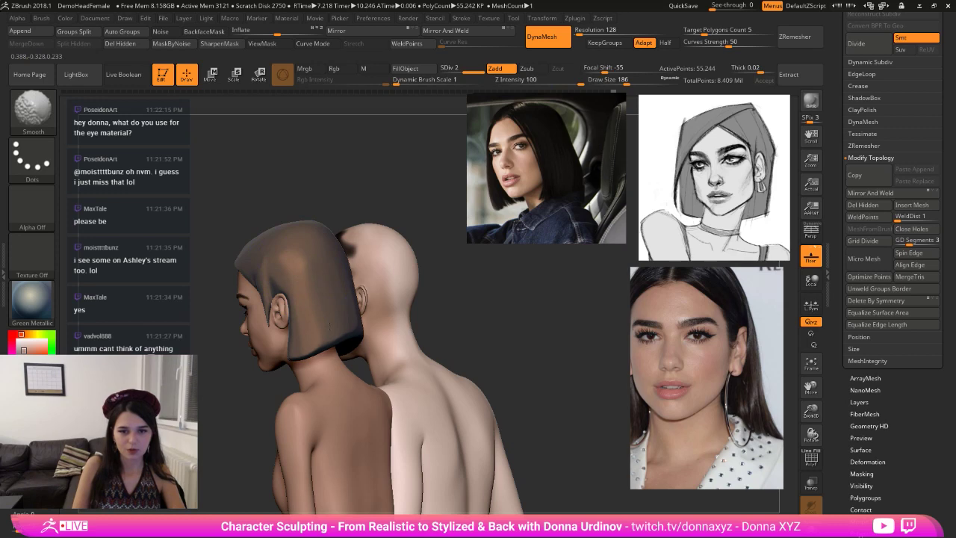
{"action": "mouse_move", "coordinate": [495, 286]}
{"action": "left_mouse_down", "text": "shift"}
{"action": "mouse_move", "coordinate": [467, 326]}
{"action": "mouse_move", "coordinate": [508, 328]}
{"action": "left_mouse_up", "text": "shift"}
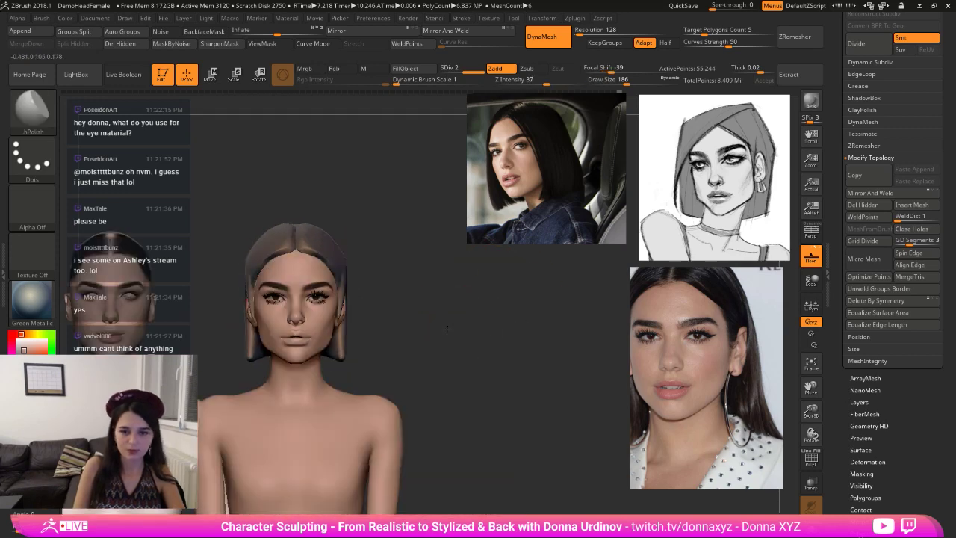
{"action": "left_click_drag", "start_coordinate": [447, 328], "coordinate": [455, 344], "text": "alt"}
- Reshape the bob's lower front tips beside the jaw with the Move Topological brush at draw size 78
{"action": "key", "text": "b"}
{"action": "key", "text": "m"}
{"action": "key", "text": "t"}
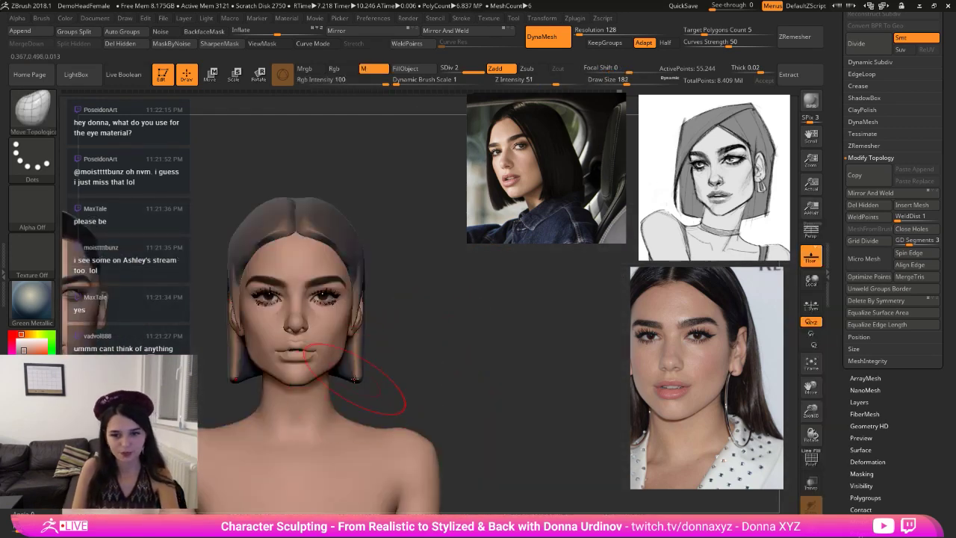
{"action": "key", "text": "bracketleft"}
{"action": "key", "text": "bracketleft"}
{"action": "key", "text": "bracketleft"}
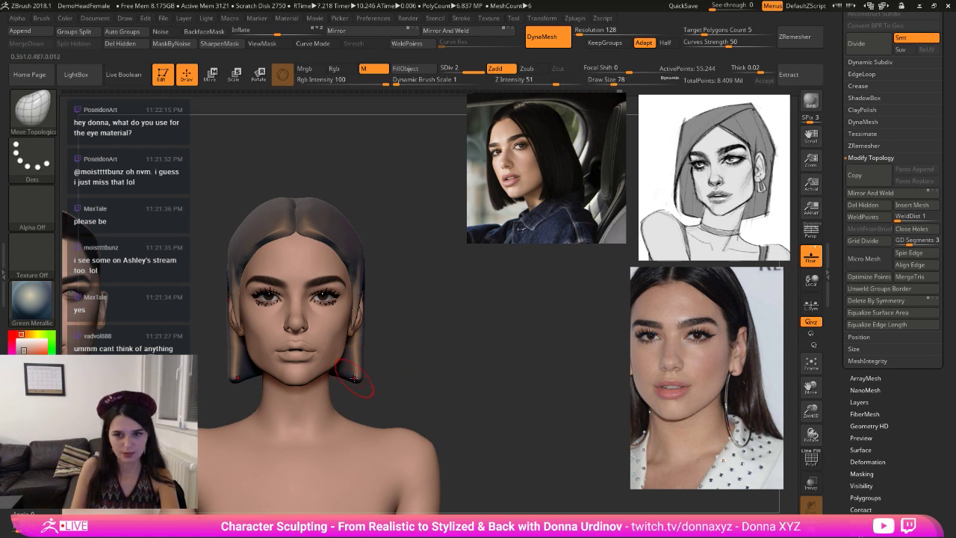
{"action": "left_click_drag", "start_coordinate": [356, 381], "coordinate": [350, 348]}
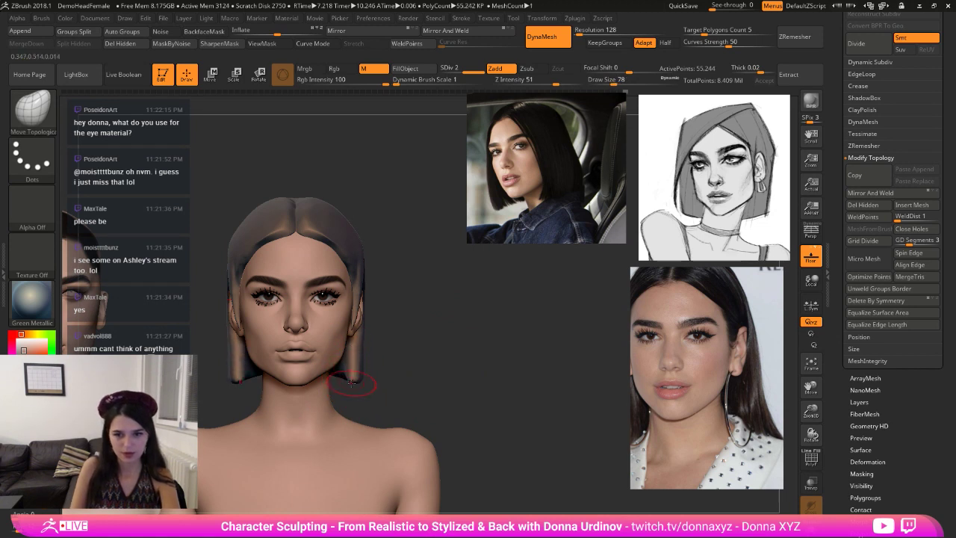
{"action": "left_click_drag", "start_coordinate": [351, 383], "coordinate": [348, 369]}
{"action": "mouse_move", "coordinate": [401, 384]}
{"action": "left_mouse_down"}
{"action": "mouse_move", "coordinate": [372, 384]}
{"action": "mouse_move", "coordinate": [354, 339]}
{"action": "left_mouse_up"}
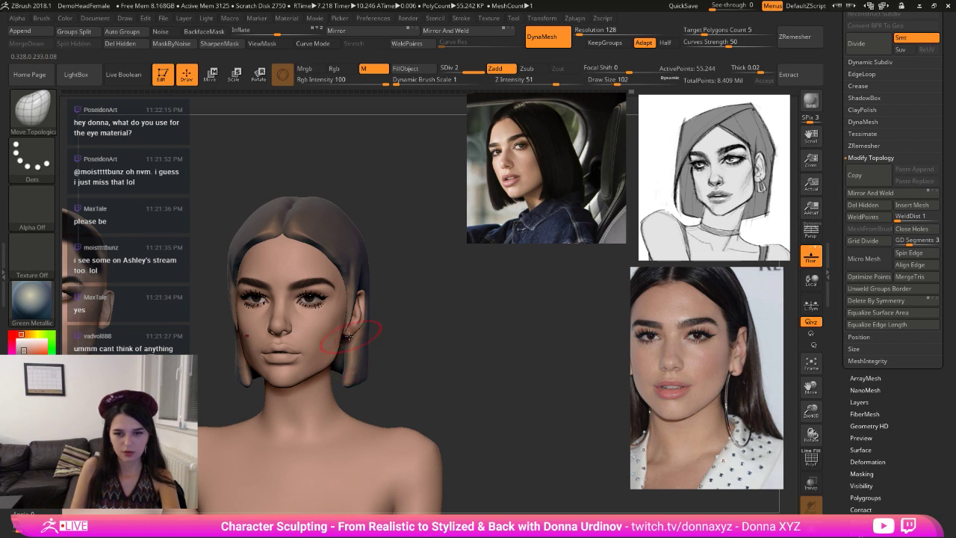
- Reshape the side hair around and behind the ear with the Move Topological brush enlarged to draw size 130
{"action": "mouse_move", "coordinate": [343, 340]}
{"action": "right_mouse_down"}
{"action": "mouse_move", "coordinate": [343, 418]}
{"action": "mouse_move", "coordinate": [341, 365]}
{"action": "right_mouse_up"}
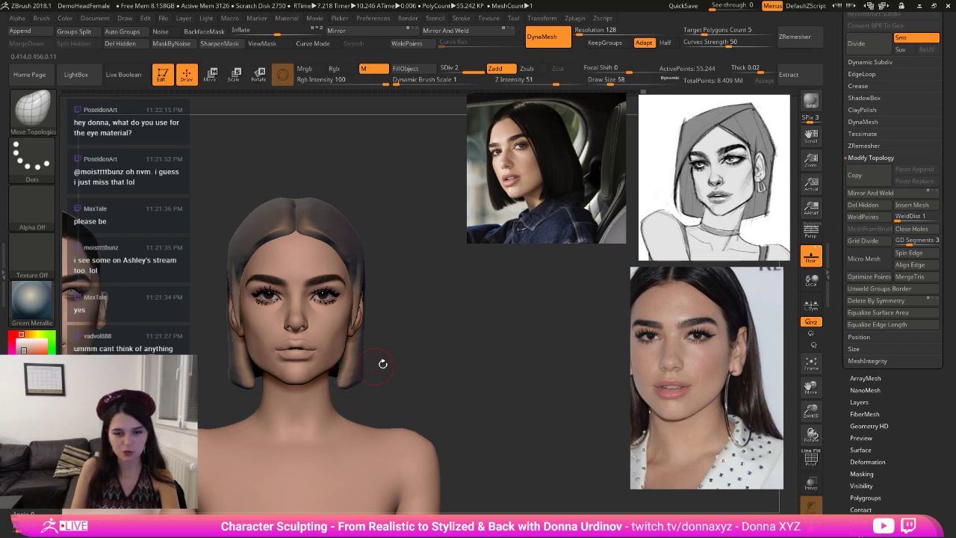
{"action": "right_click_drag", "start_coordinate": [382, 364], "coordinate": [344, 363]}
{"action": "key", "text": "bracketright"}
{"action": "key", "text": "bracketright"}
{"action": "right_click_drag", "start_coordinate": [382, 329], "coordinate": [360, 327]}
{"action": "right_click_drag", "start_coordinate": [418, 322], "coordinate": [351, 328]}
{"action": "left_click_drag", "start_coordinate": [312, 334], "coordinate": [306, 332]}
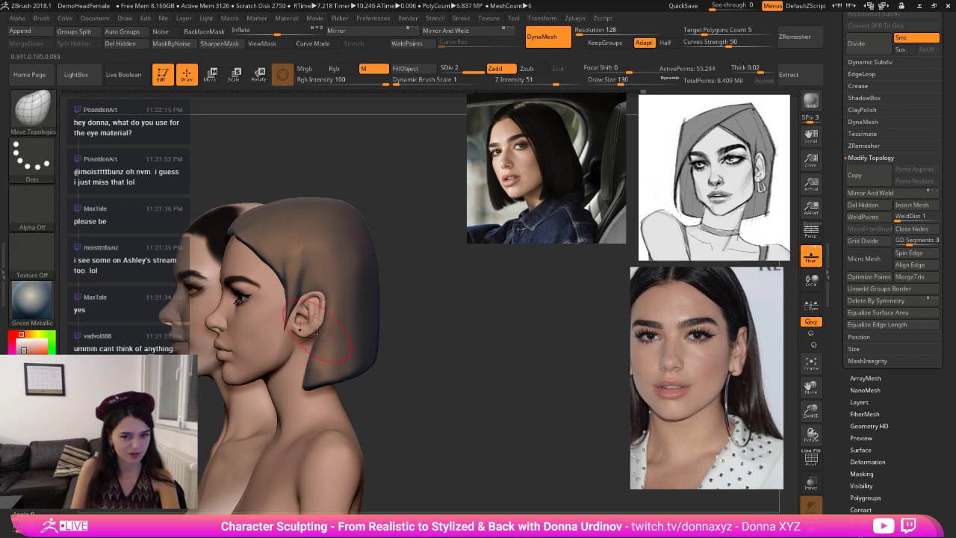
{"action": "key", "text": "bracketright"}
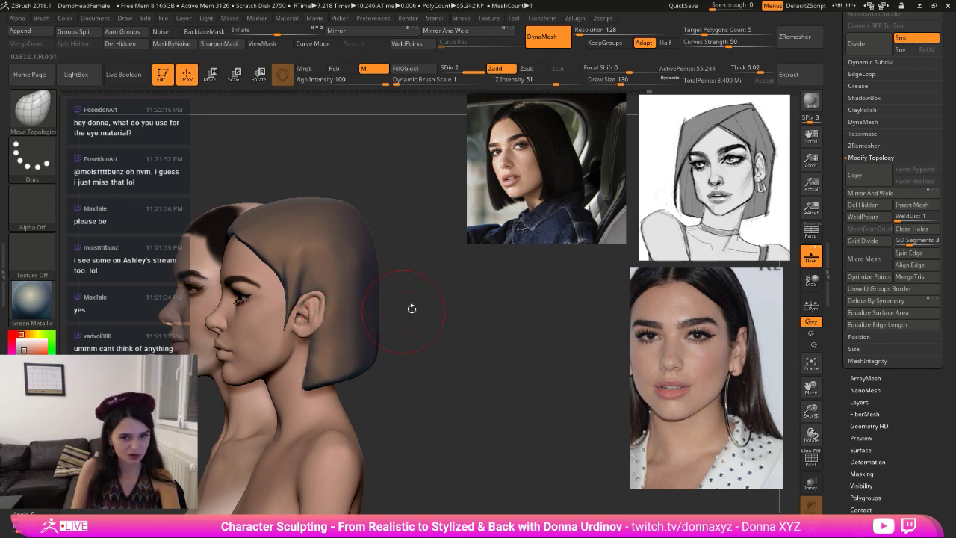
{"action": "mouse_move", "coordinate": [410, 309]}
{"action": "right_mouse_down"}
{"action": "mouse_move", "coordinate": [335, 350]}
{"action": "mouse_move", "coordinate": [413, 354]}
{"action": "mouse_move", "coordinate": [398, 342]}
{"action": "mouse_move", "coordinate": [401, 321]}
{"action": "right_mouse_up"}
- Switch the hair to the lighter color to check its shape from the three-quarter and side views
{"action": "key", "text": "v"}
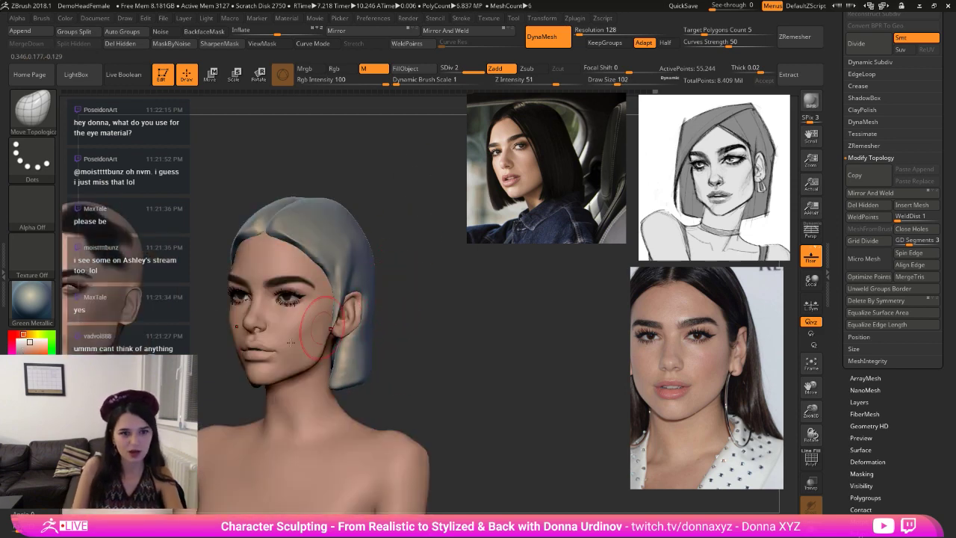
{"action": "left_click", "coordinate": [425, 309], "text": "ctrl+shift"}
{"action": "left_click", "coordinate": [425, 309], "text": "ctrl+shift"}
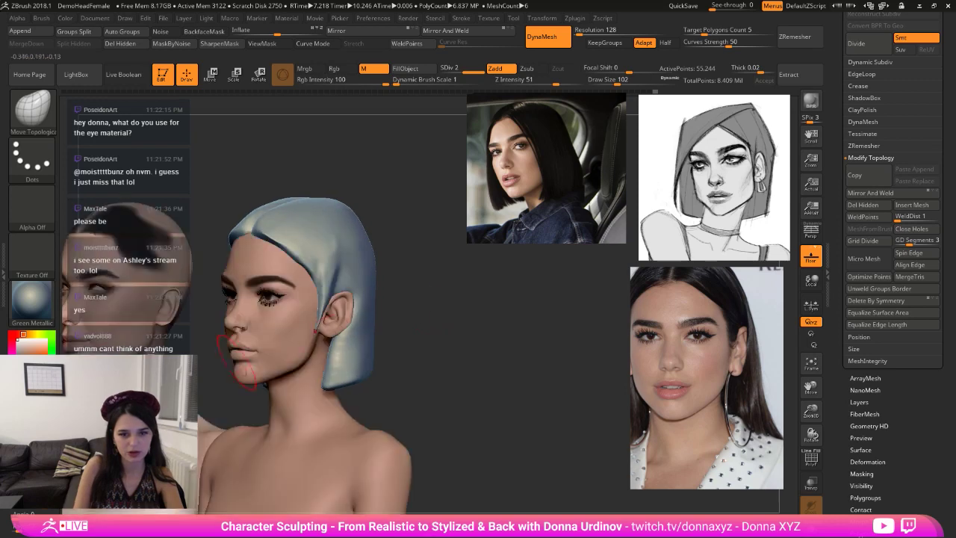
{"action": "right_click_drag", "start_coordinate": [447, 332], "coordinate": [428, 330]}
- Flatten and smooth the side of the bob behind the ear with the hPolish brush at draw size 102
{"action": "key", "text": "b"}
{"action": "key", "text": "h"}
{"action": "key", "text": "p"}
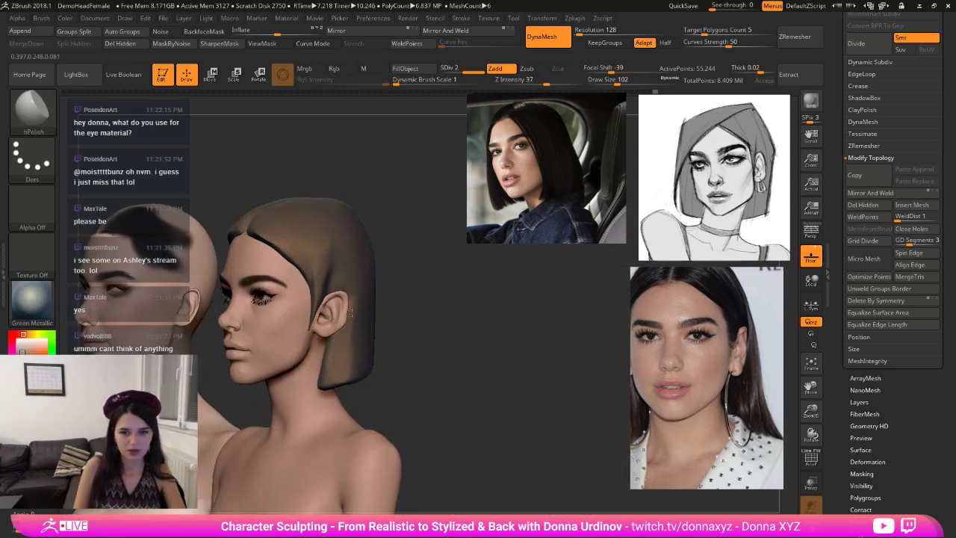
{"action": "left_click", "coordinate": [345, 309], "text": "ctrl+shift"}
{"action": "right_click_drag", "start_coordinate": [345, 309], "coordinate": [337, 360]}
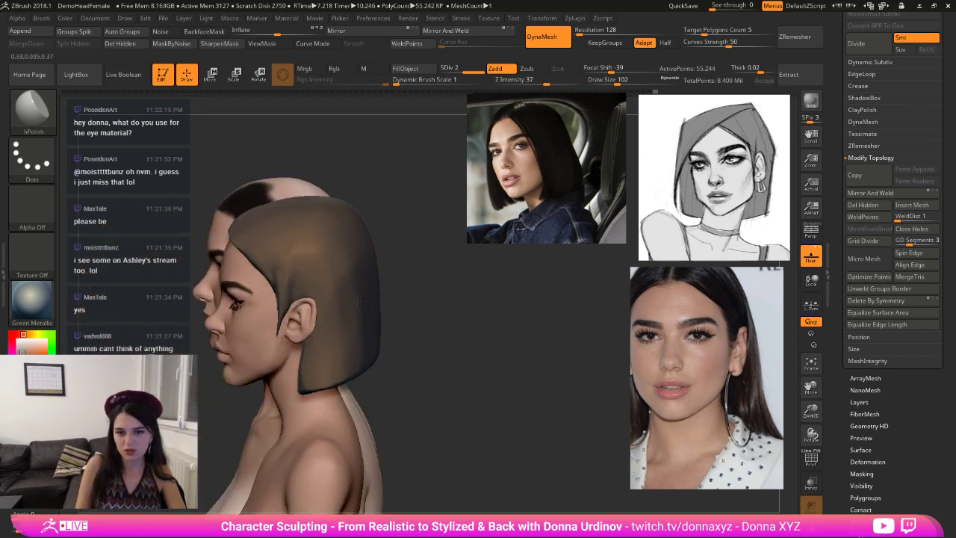
{"action": "key", "text": "shift"}
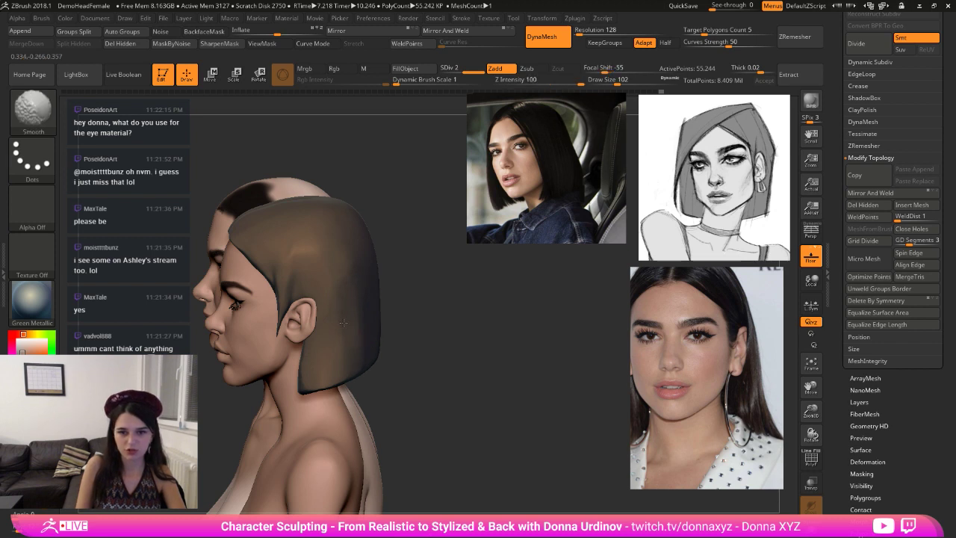
{"action": "left_click_drag", "start_coordinate": [448, 345], "coordinate": [449, 324]}
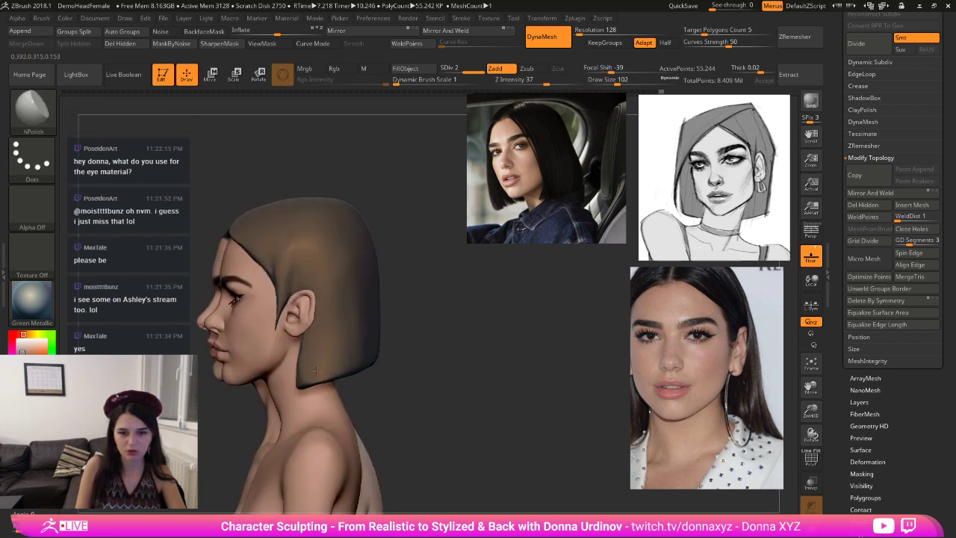
{"action": "mouse_move", "coordinate": [394, 336]}
{"action": "left_mouse_down"}
{"action": "mouse_move", "coordinate": [440, 348]}
{"action": "mouse_move", "coordinate": [424, 350]}
{"action": "left_mouse_up"}
{"action": "key", "text": "bracketleft"}
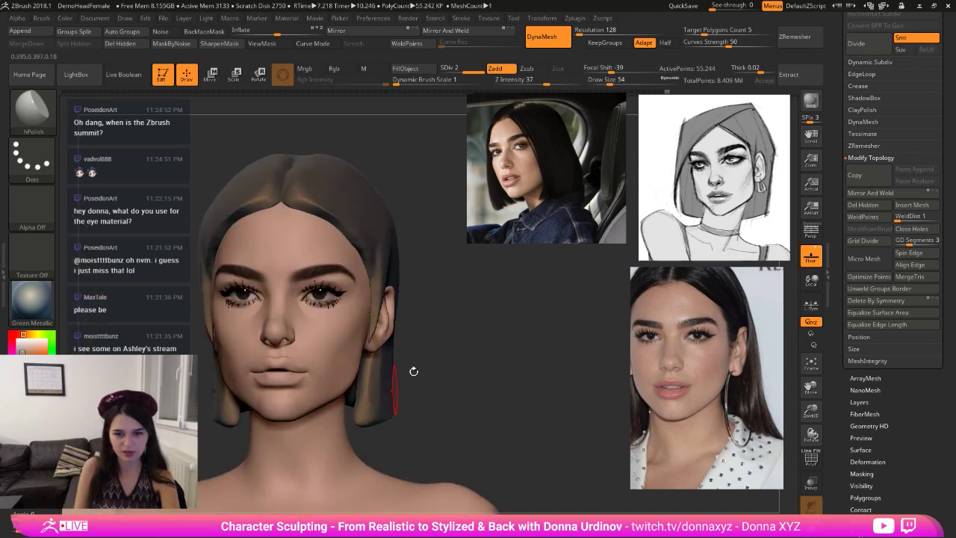
- Adjust the inner edge of the hair lock beside the jaw with the Move Topological brush at draw size 58 to 66
{"action": "mouse_move", "coordinate": [412, 368]}
{"action": "right_mouse_down"}
{"action": "mouse_move", "coordinate": [362, 384]}
{"action": "mouse_move", "coordinate": [446, 371]}
{"action": "right_mouse_up"}
{"action": "key", "text": "b"}
{"action": "key", "text": "m"}
{"action": "key", "text": "t"}
{"action": "left_click_drag", "start_coordinate": [443, 363], "coordinate": [411, 371]}
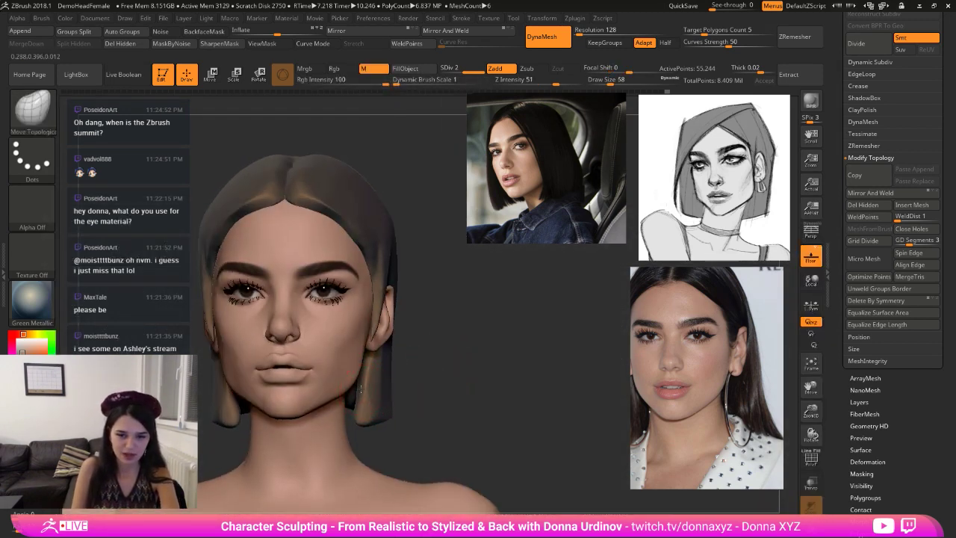
{"action": "left_click_drag", "start_coordinate": [365, 389], "coordinate": [362, 390]}
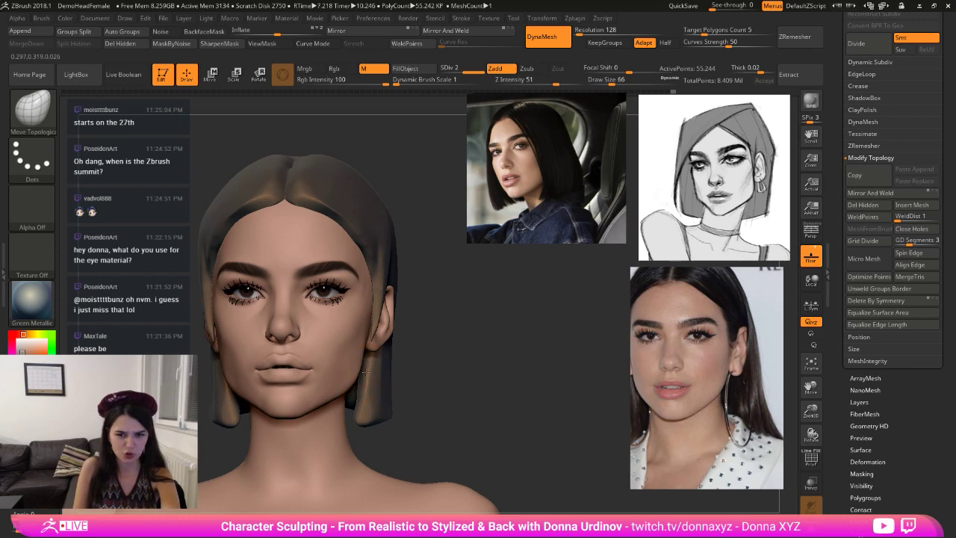
{"action": "left_click_drag", "start_coordinate": [408, 371], "coordinate": [381, 374]}
- Subdivide the hair to level 3 and polish its side down to the lower edge with the hPolish brush at draw size 90
{"action": "key", "text": "b"}
{"action": "key", "text": "h"}
{"action": "key", "text": "p"}
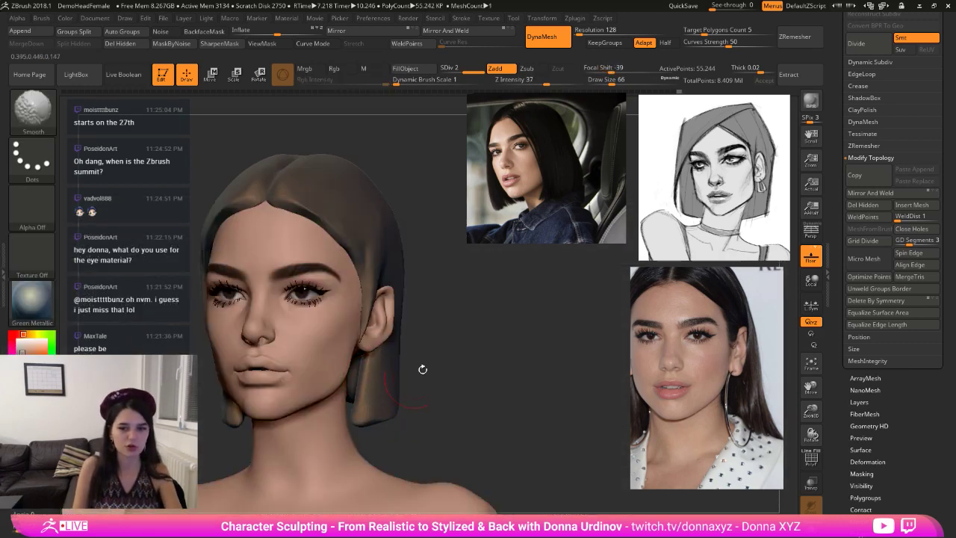
{"action": "key", "text": "ctrl+d"}
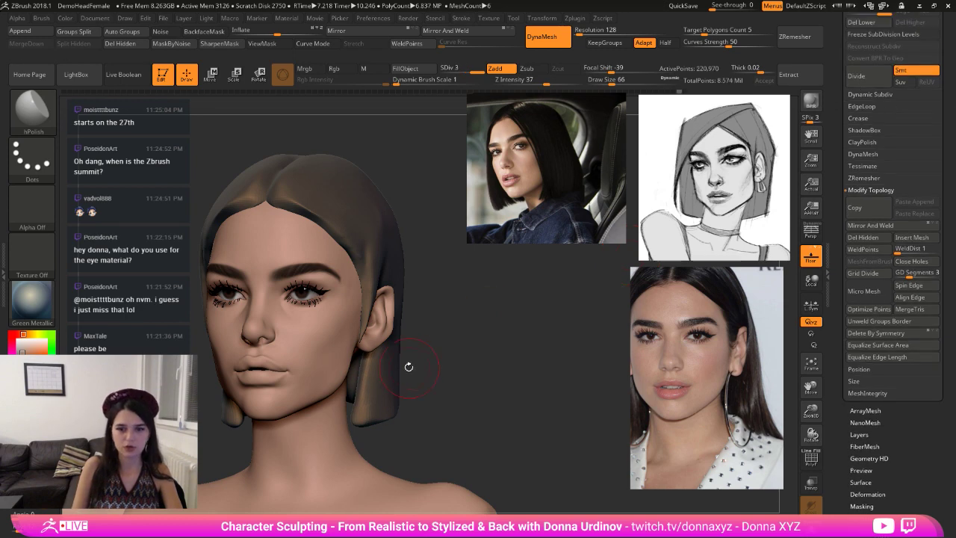
{"action": "left_click_drag", "start_coordinate": [433, 348], "coordinate": [371, 367]}
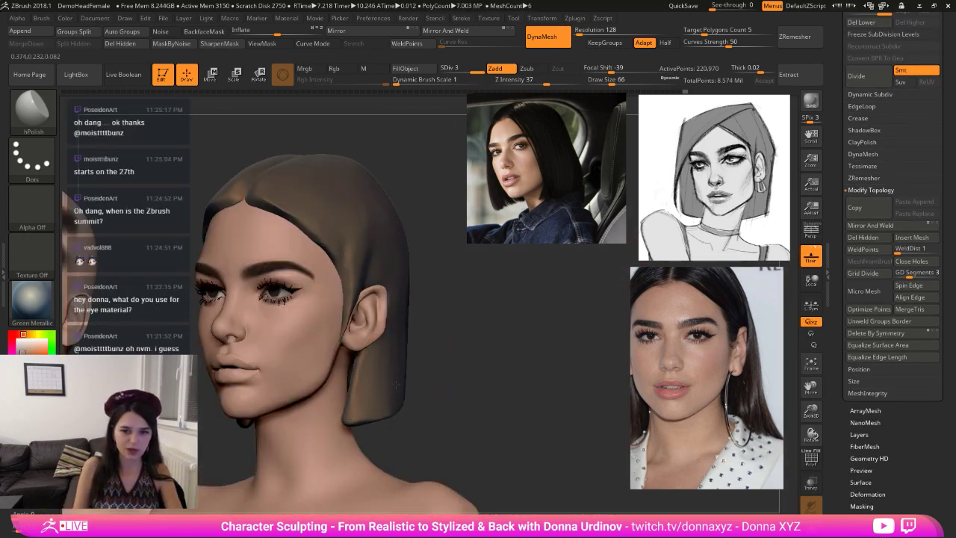
{"action": "left_click_drag", "start_coordinate": [396, 384], "coordinate": [304, 284]}
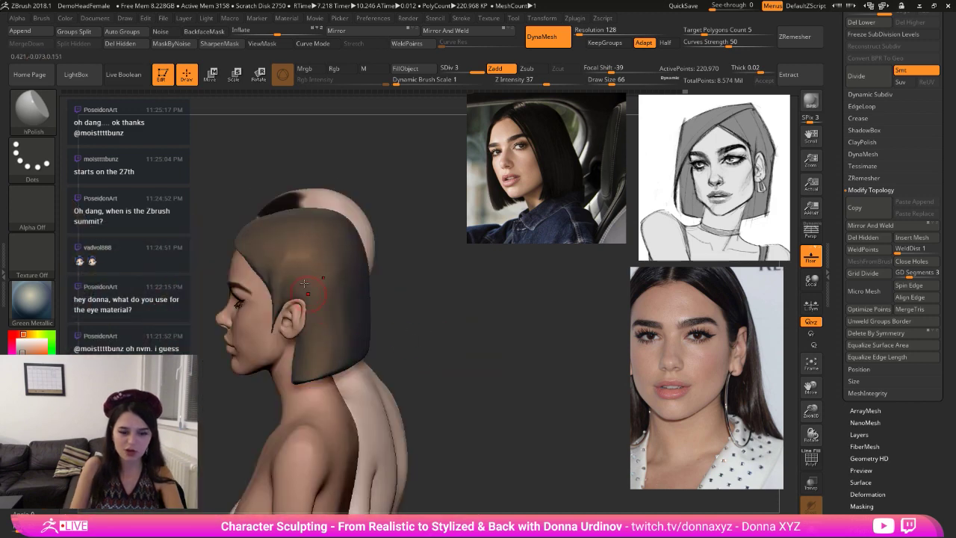
{"action": "key", "text": "]"}
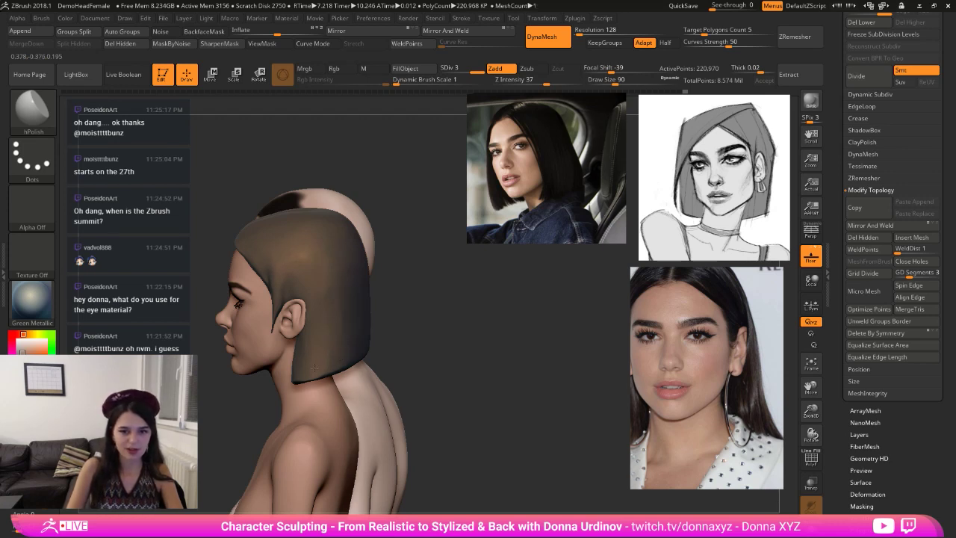
{"action": "left_click_drag", "start_coordinate": [410, 335], "coordinate": [338, 350]}
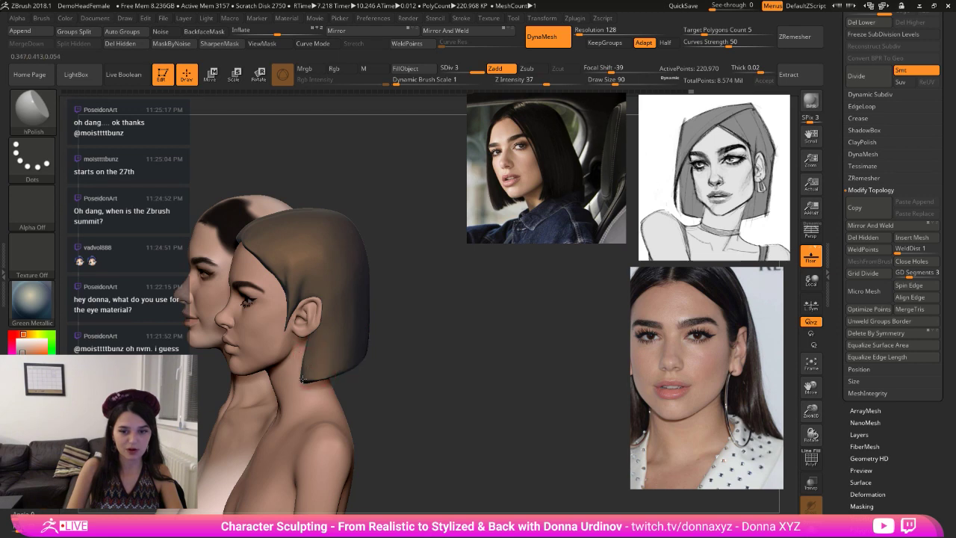
- Reshape the bob's lower front corner below the ear with the Move Topological brush at draw size 90
{"action": "key", "text": "b"}
{"action": "key", "text": "m"}
{"action": "key", "text": "t"}
{"action": "left_click_drag", "start_coordinate": [403, 345], "coordinate": [362, 351]}
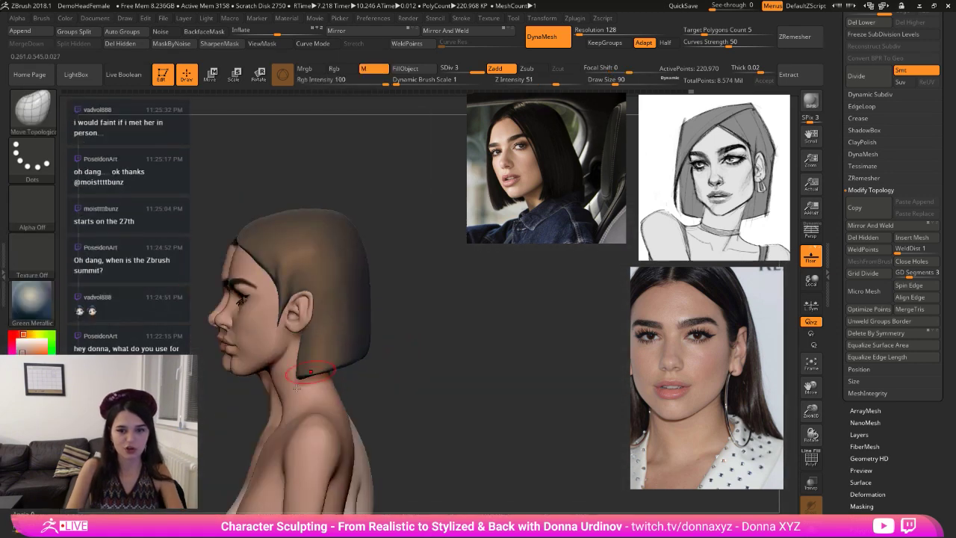
{"action": "left_click_drag", "start_coordinate": [298, 374], "coordinate": [300, 378]}
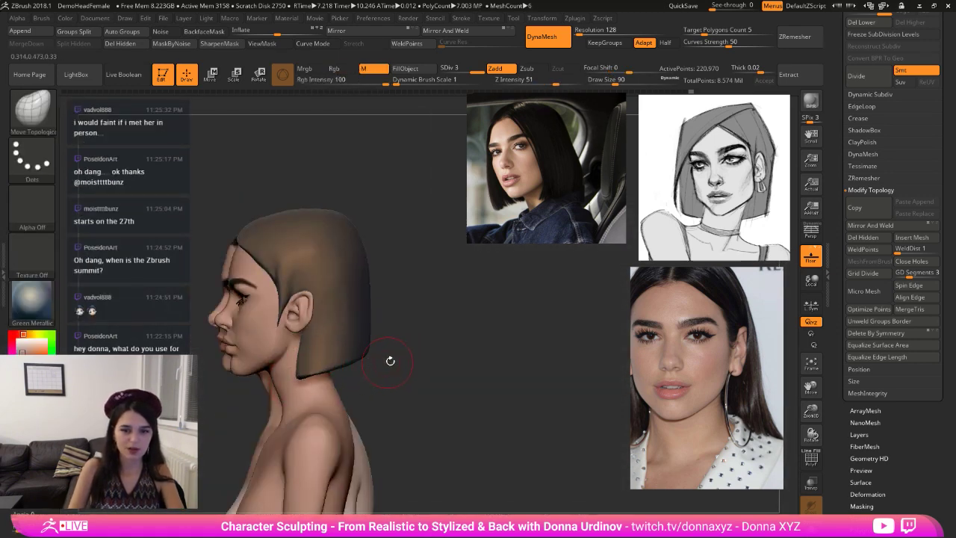
{"action": "left_click_drag", "start_coordinate": [390, 361], "coordinate": [422, 366]}
{"action": "left_click_drag", "start_coordinate": [378, 344], "coordinate": [372, 343]}
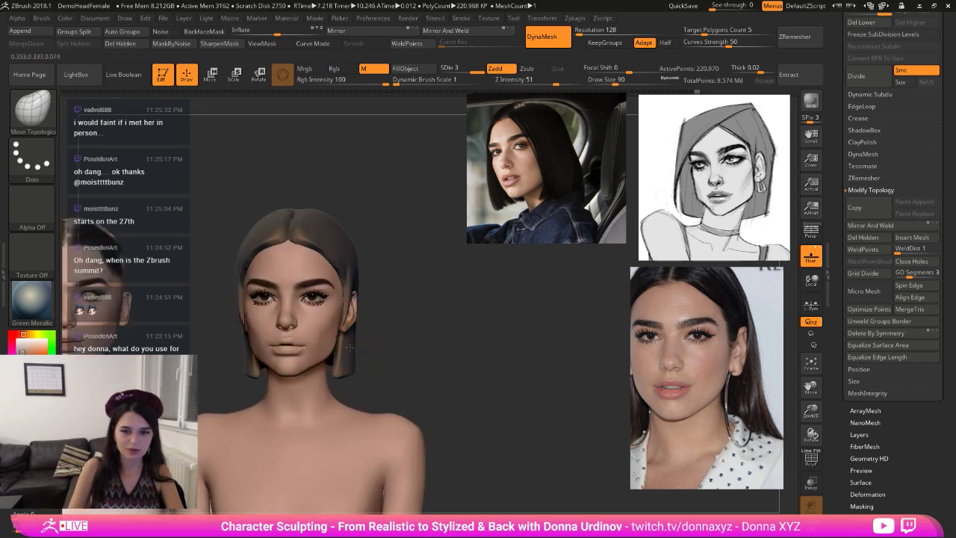
- Adjust the overall side and back silhouette of the bob with the Move Topological brush enlarged to draw size 162
{"action": "mouse_move", "coordinate": [376, 341]}
{"action": "left_mouse_down"}
{"action": "mouse_move", "coordinate": [392, 337]}
{"action": "mouse_move", "coordinate": [362, 334]}
{"action": "mouse_move", "coordinate": [376, 336]}
{"action": "mouse_move", "coordinate": [364, 308]}
{"action": "mouse_move", "coordinate": [418, 307]}
{"action": "mouse_move", "coordinate": [399, 305]}
{"action": "left_mouse_up"}
{"action": "right_click_drag", "start_coordinate": [345, 333], "coordinate": [319, 325]}
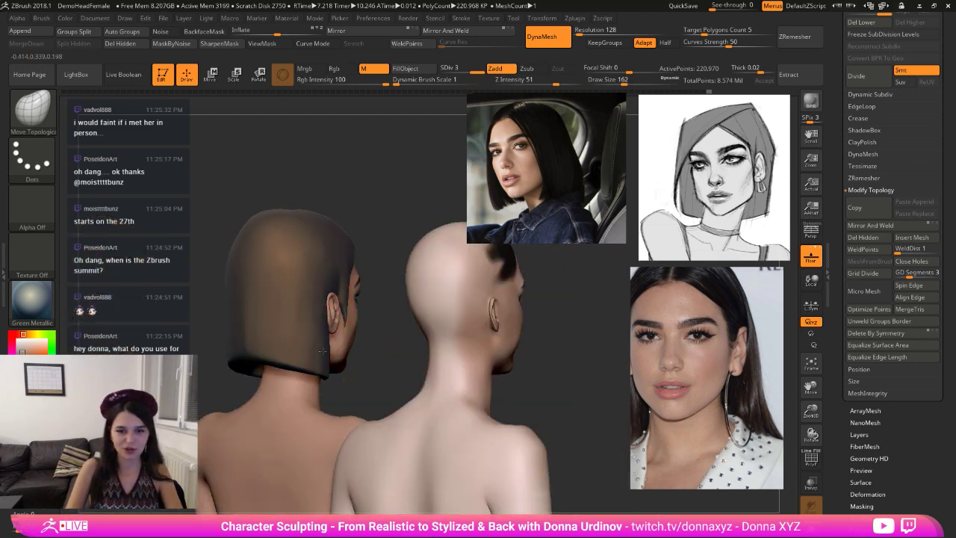
{"action": "left_click_drag", "start_coordinate": [358, 352], "coordinate": [420, 357]}
{"action": "right_click_drag", "start_coordinate": [419, 357], "coordinate": [403, 346]}
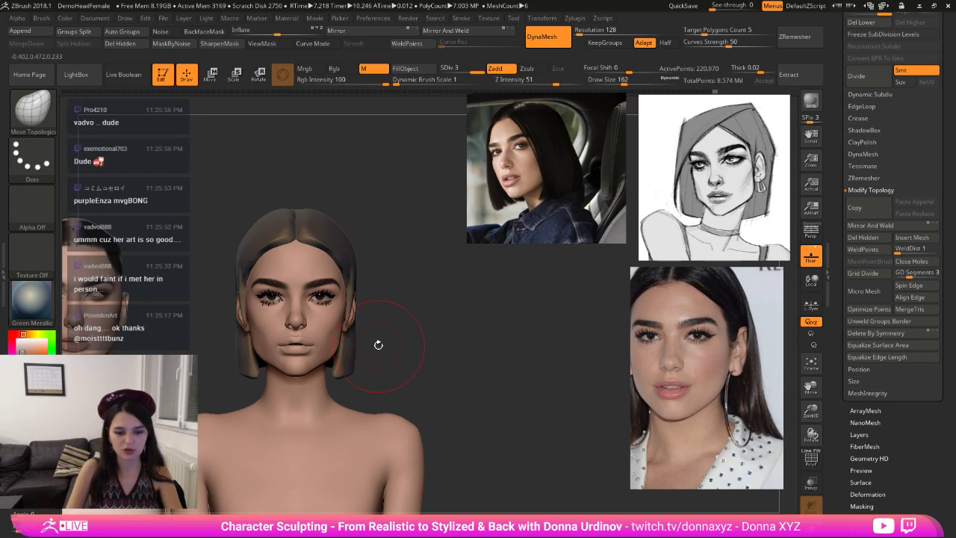
{"action": "left_click_drag", "start_coordinate": [334, 352], "coordinate": [339, 353]}
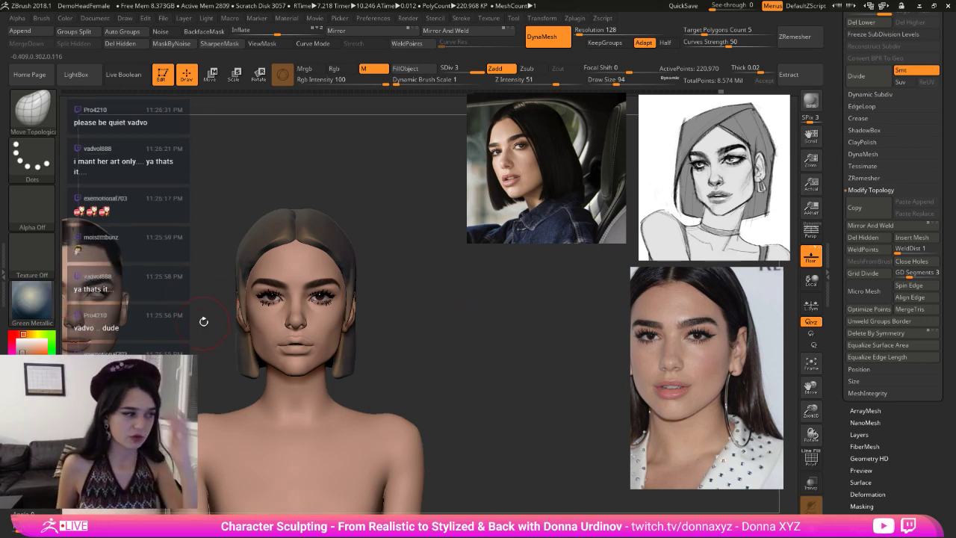
- Carve a strand crease rising from the ear into the side hair with the DamStandard brush at draw size 50, undoing unwanted strokes
{"action": "mouse_move", "coordinate": [438, 335]}
{"action": "left_mouse_down"}
{"action": "mouse_move", "coordinate": [369, 309]}
{"action": "mouse_move", "coordinate": [438, 336]}
{"action": "mouse_move", "coordinate": [441, 351]}
{"action": "left_mouse_up"}
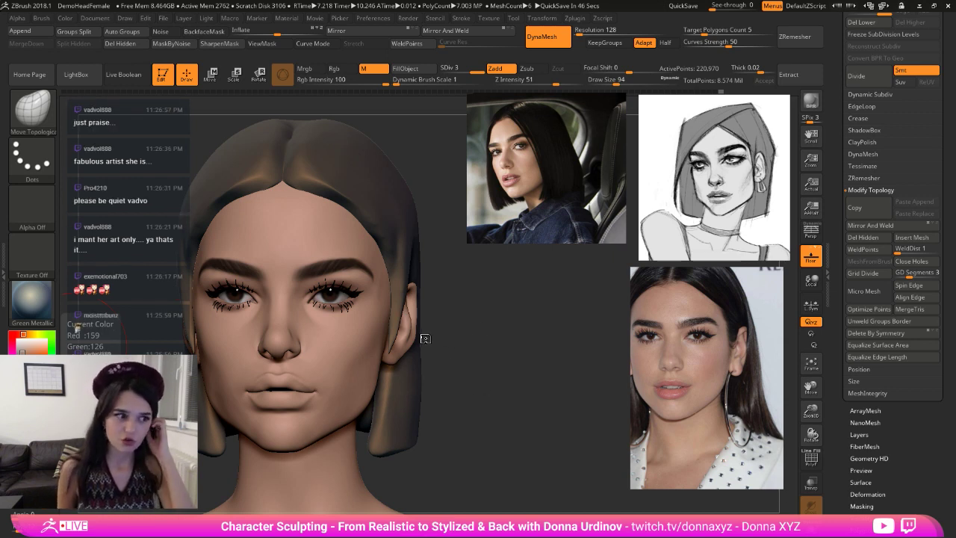
{"action": "left_click_drag", "start_coordinate": [457, 360], "coordinate": [479, 376]}
{"action": "key", "text": "b"}
{"action": "key", "text": "d"}
{"action": "key", "text": "s"}
{"action": "left_click", "coordinate": [479, 375], "text": "ctrl+shift"}
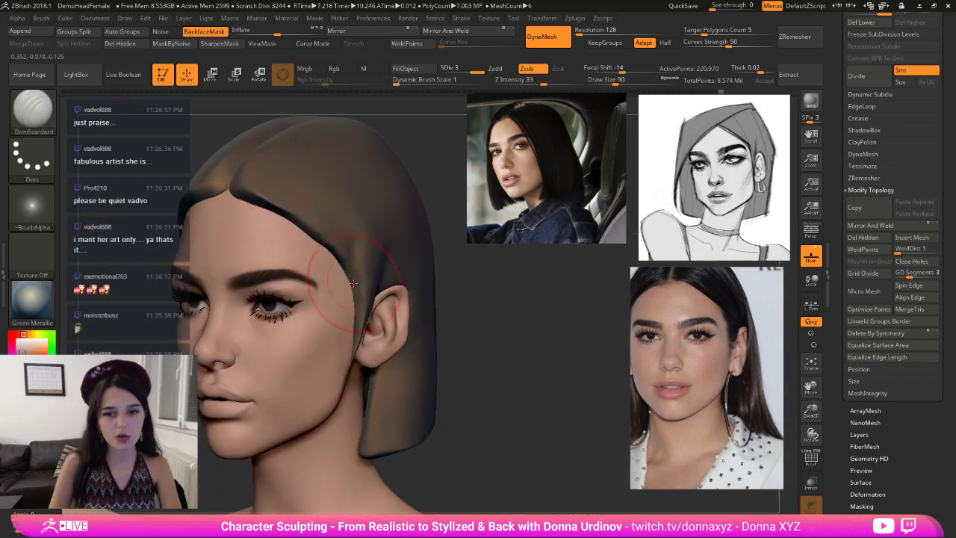
{"action": "key", "text": "ctrl+z"}
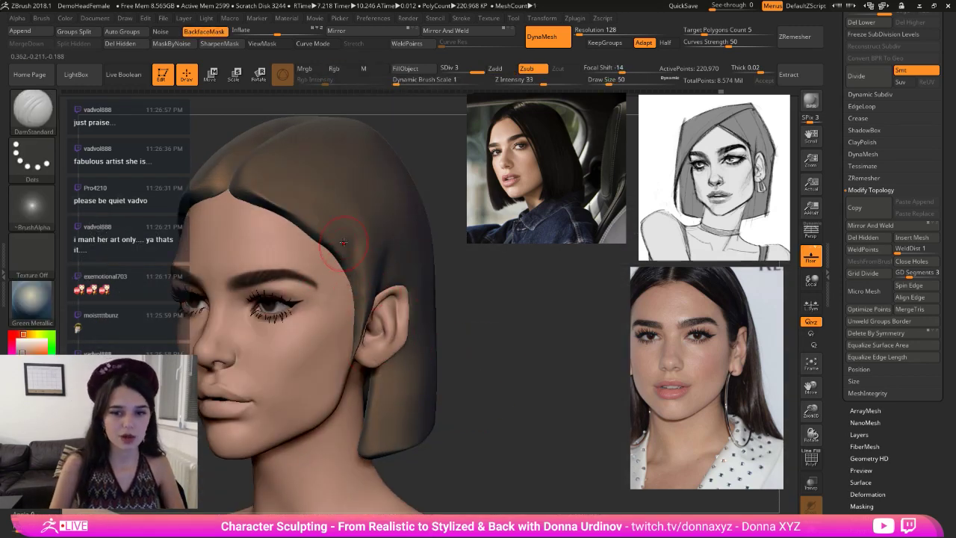
{"action": "left_click_drag", "start_coordinate": [340, 244], "coordinate": [355, 272]}
{"action": "key", "text": "ctrl+z"}
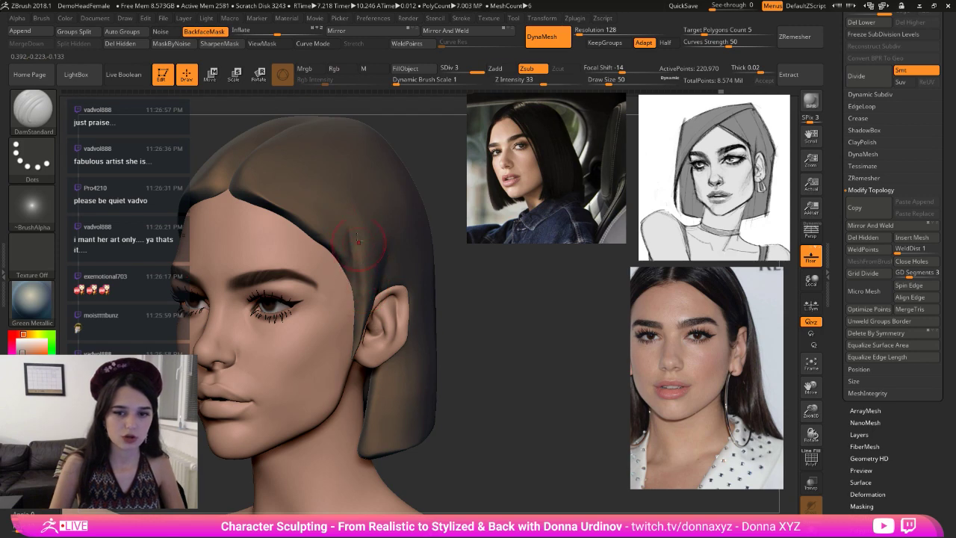
{"action": "left_click_drag", "start_coordinate": [444, 255], "coordinate": [397, 256]}
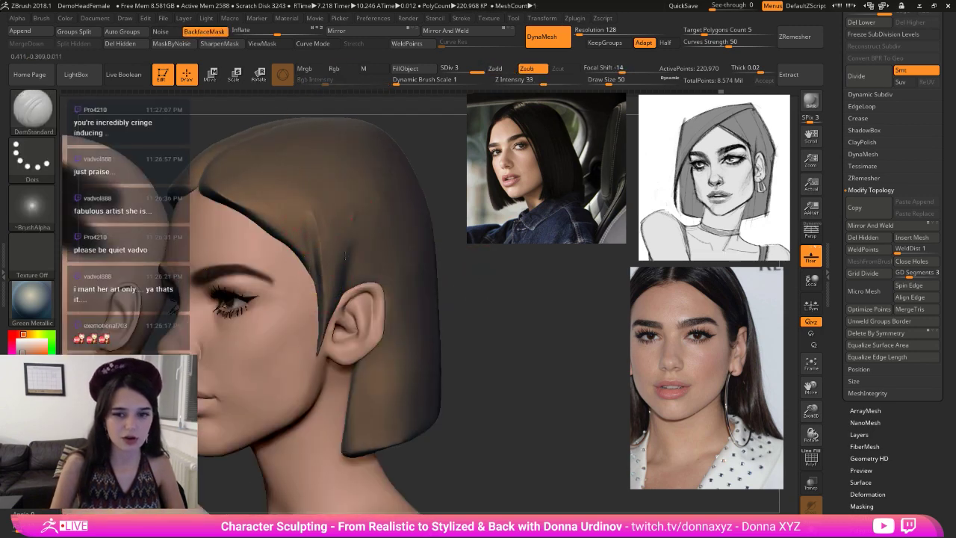
{"action": "left_click_drag", "start_coordinate": [345, 254], "coordinate": [348, 216]}
- Polish the hair around the new crease and toward the front hairline with the hPolish brush, reduced to draw size 34
{"action": "key", "text": "b"}
{"action": "key", "text": "h"}
{"action": "key", "text": "p"}
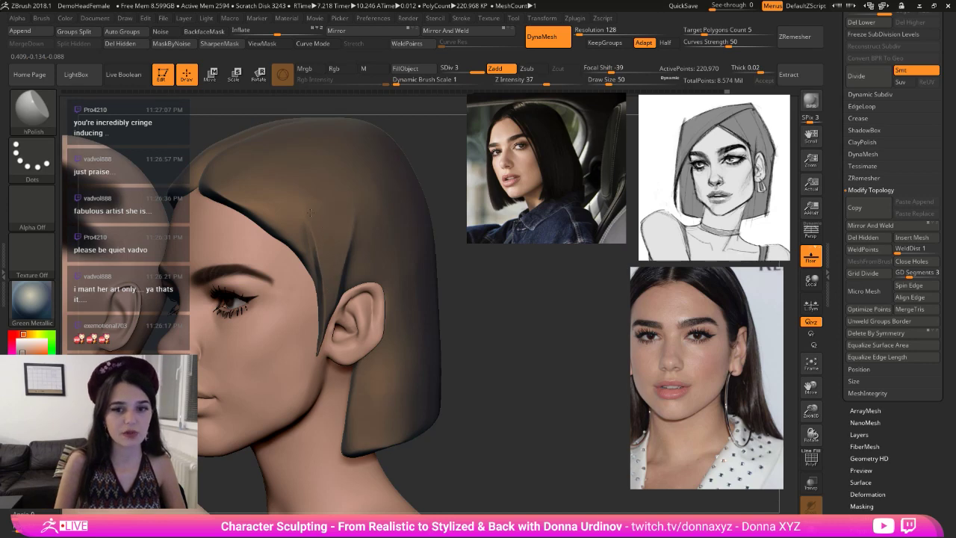
{"action": "left_click_drag", "start_coordinate": [513, 279], "coordinate": [490, 288]}
{"action": "left_click_drag", "start_coordinate": [248, 236], "coordinate": [215, 217]}
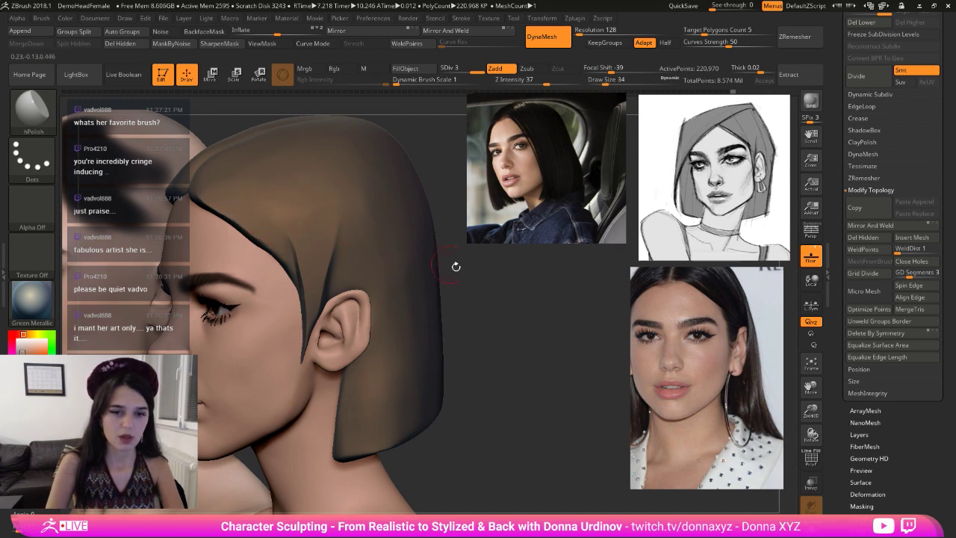
- Refine the front hairline above the temple with the Move Topological brush at draw size 50
{"action": "key", "text": "b"}
{"action": "key", "text": "m"}
{"action": "key", "text": "t"}
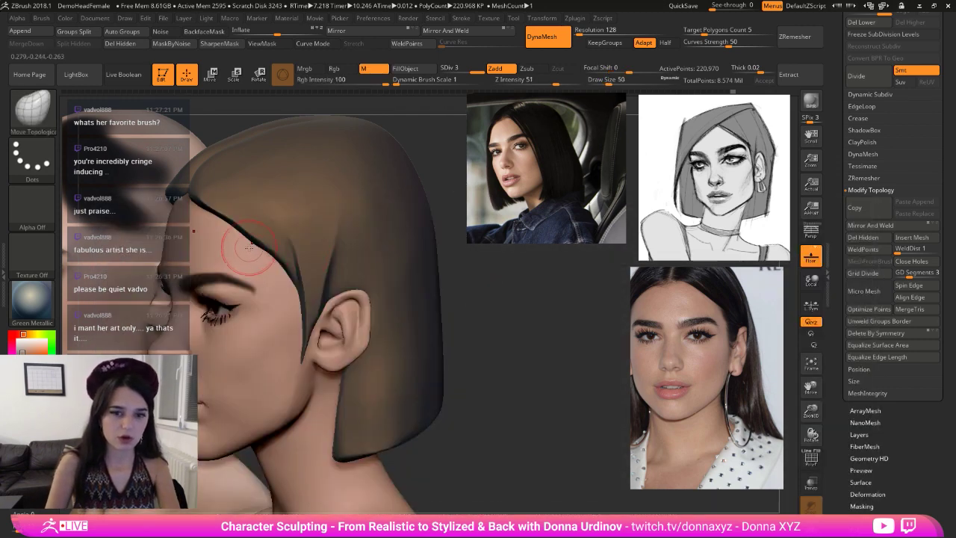
{"action": "key", "text": "bracketright"}
{"action": "key", "text": "bracketright"}
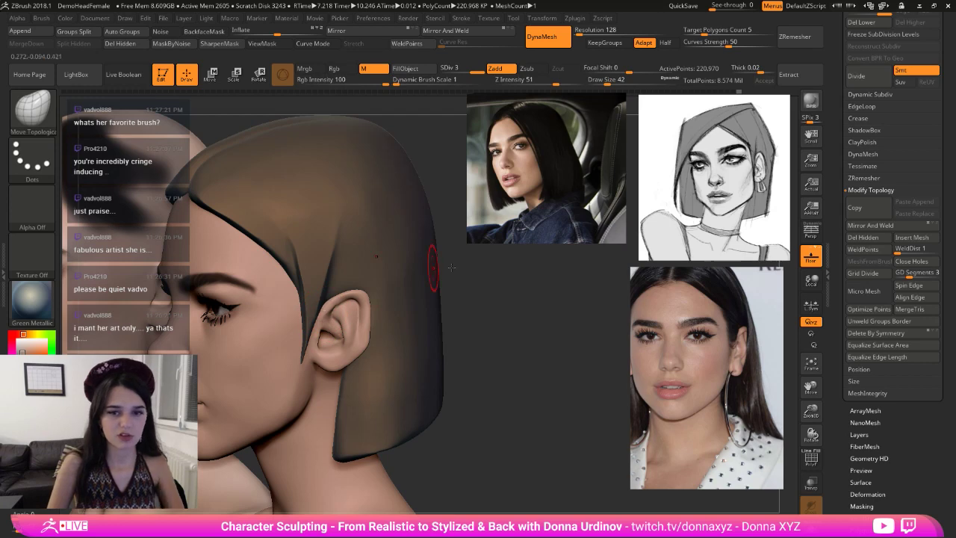
- Polish the hair beside the front parting with the hPolish brush at draw size 54
{"action": "left_click_drag", "start_coordinate": [453, 269], "coordinate": [325, 261], "text": "alt"}
{"action": "key", "text": "shift"}
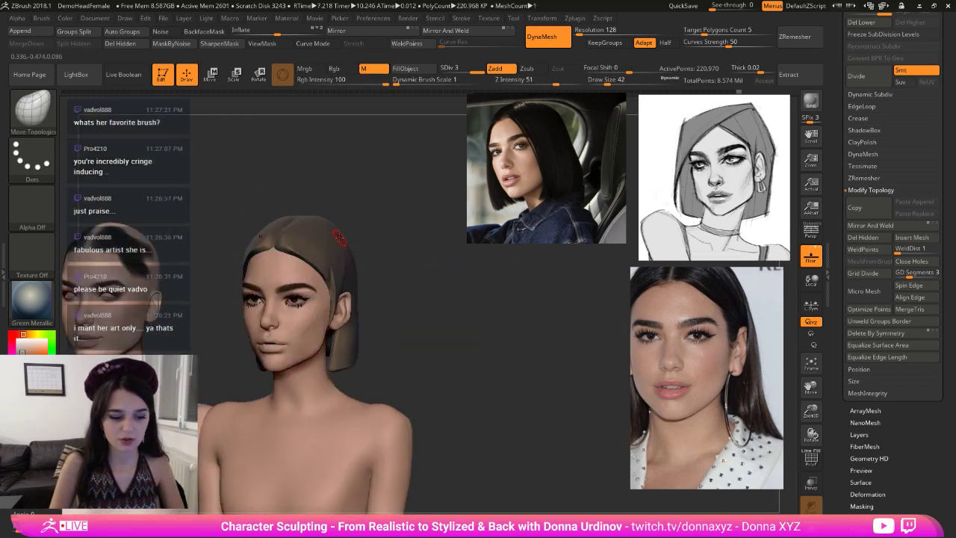
{"action": "left_click_drag", "start_coordinate": [433, 264], "coordinate": [427, 280]}
{"action": "left_click_drag", "start_coordinate": [276, 250], "coordinate": [284, 252]}
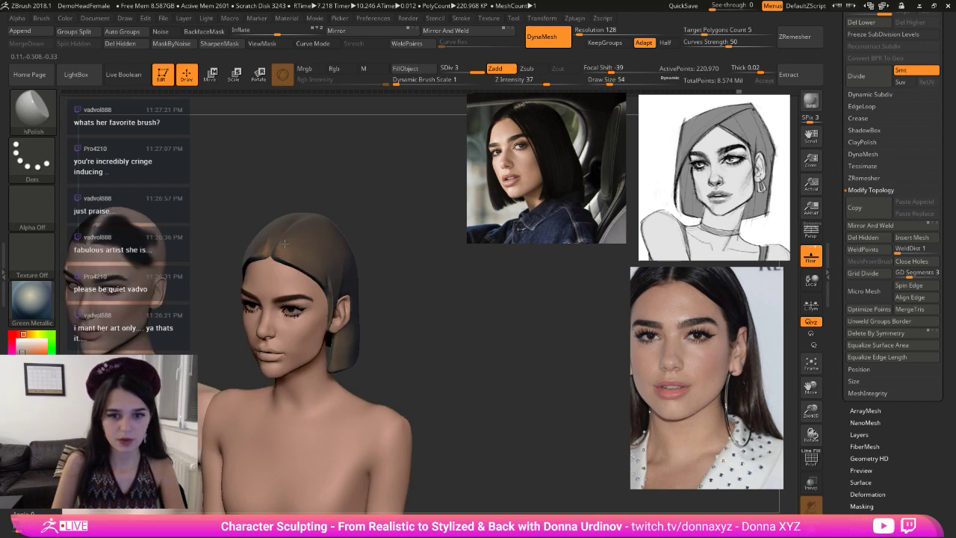
- Give the hair the StartupMaterial and a very dark brown colour
{"action": "right_click_drag", "start_coordinate": [301, 239], "coordinate": [326, 260]}
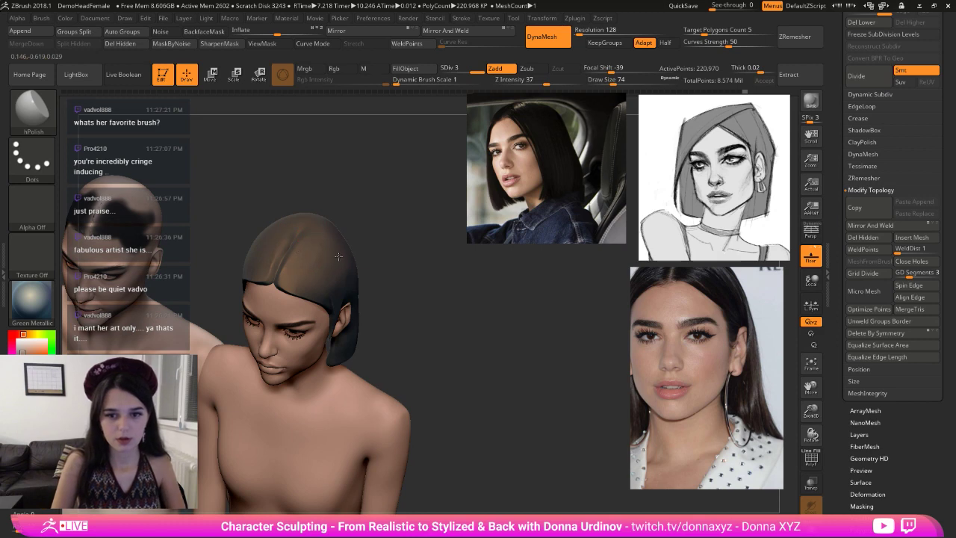
{"action": "right_click_drag", "start_coordinate": [338, 256], "coordinate": [321, 234], "text": "shift"}
{"action": "left_click_drag", "start_coordinate": [403, 237], "coordinate": [379, 235]}
{"action": "left_click_drag", "start_coordinate": [399, 239], "coordinate": [407, 212], "text": "alt"}
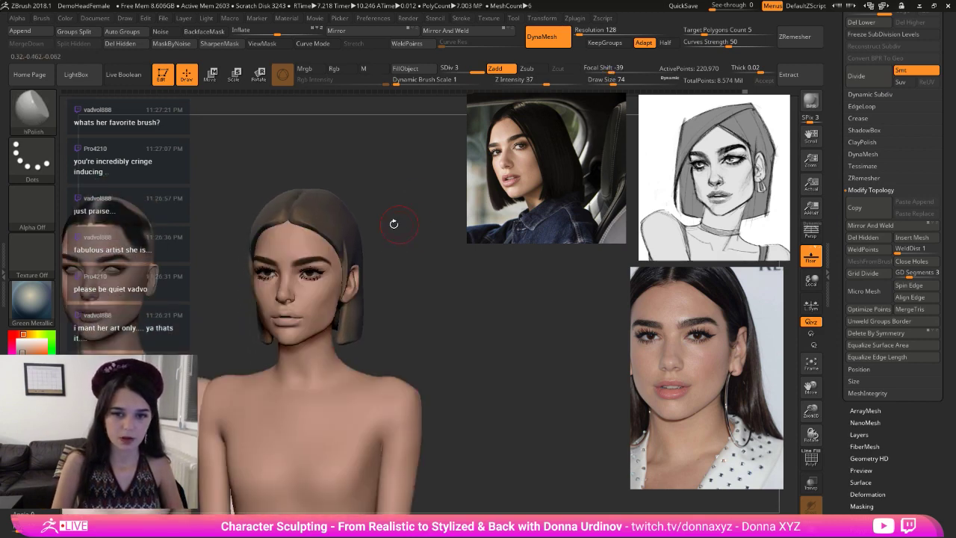
{"action": "left_click", "coordinate": [34, 321]}
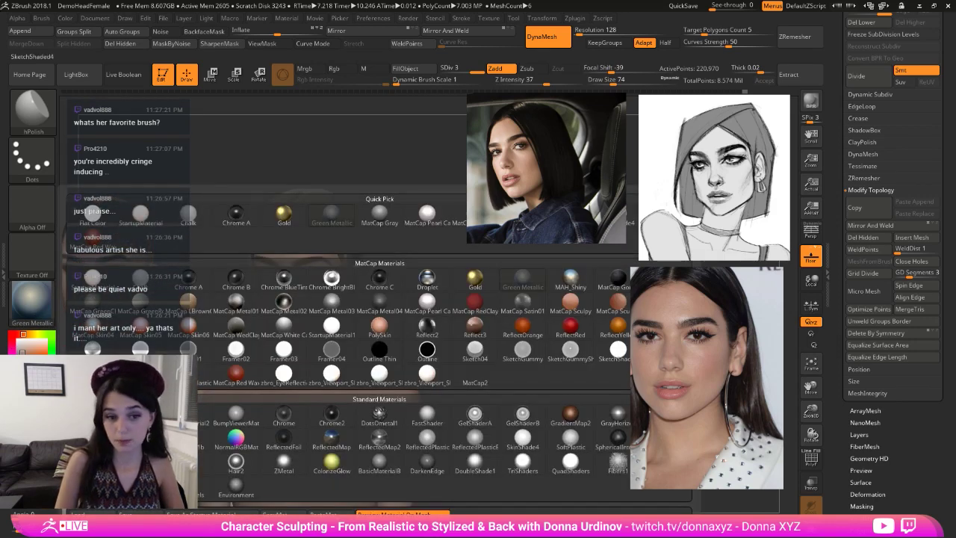
{"action": "left_click", "coordinate": [140, 214]}
{"action": "left_click_drag", "start_coordinate": [480, 310], "coordinate": [472, 312]}
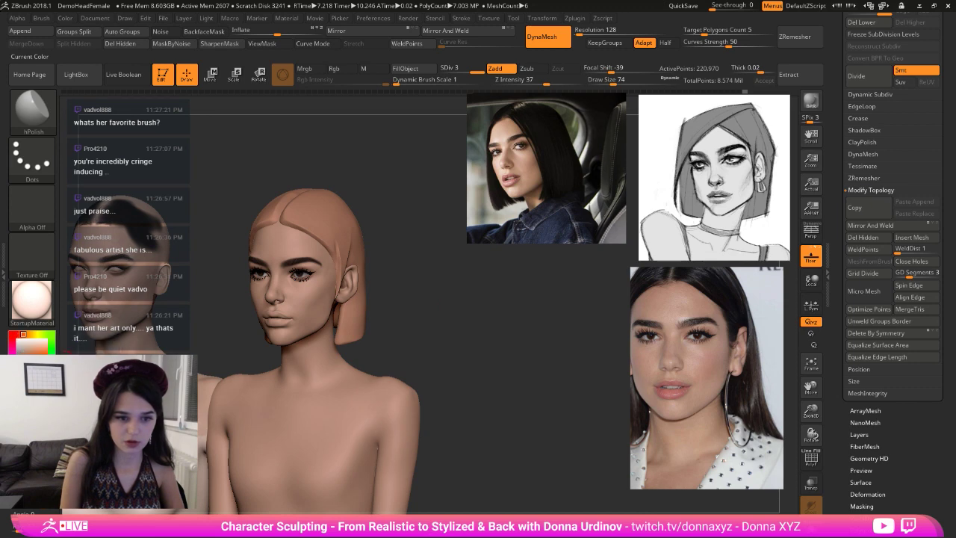
{"action": "left_click", "coordinate": [33, 360]}
{"action": "left_click", "coordinate": [33, 366]}
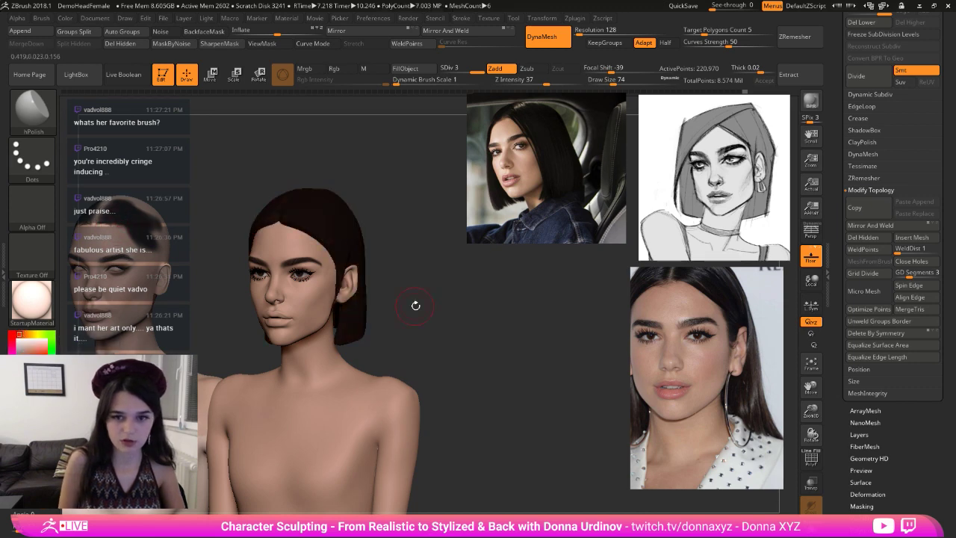
- Select the body subtool and adjust the nape below the bob in profile with the Move brush at draw size 202
{"action": "mouse_move", "coordinate": [416, 306]}
{"action": "left_mouse_down"}
{"action": "mouse_move", "coordinate": [444, 316]}
{"action": "mouse_move", "coordinate": [377, 299]}
{"action": "mouse_move", "coordinate": [364, 272]}
{"action": "mouse_move", "coordinate": [401, 292]}
{"action": "mouse_move", "coordinate": [382, 265]}
{"action": "mouse_move", "coordinate": [380, 232]}
{"action": "mouse_move", "coordinate": [358, 219]}
{"action": "mouse_move", "coordinate": [393, 251]}
{"action": "mouse_move", "coordinate": [419, 246]}
{"action": "mouse_move", "coordinate": [365, 256]}
{"action": "left_mouse_up"}
{"action": "key", "text": "b"}
{"action": "key", "text": "m"}
{"action": "key", "text": "v"}
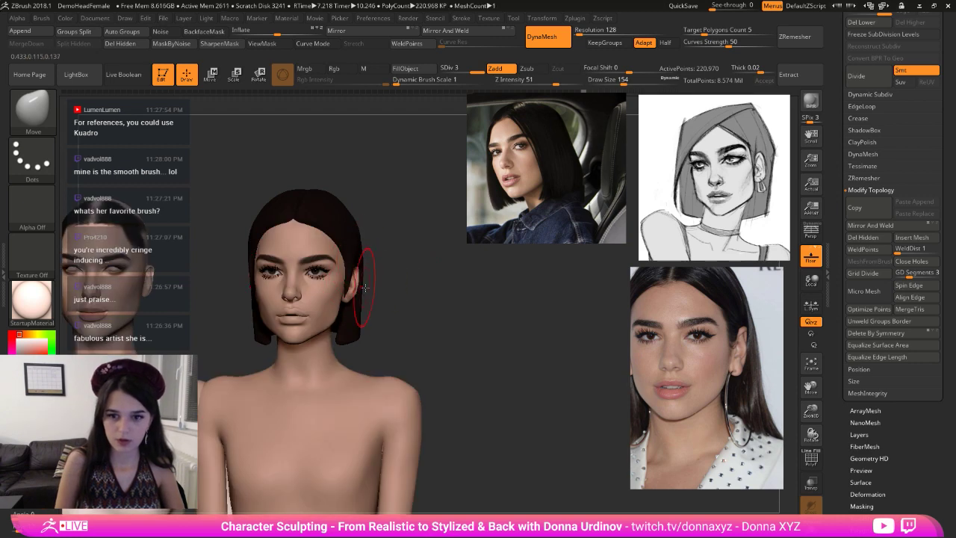
{"action": "left_click_drag", "start_coordinate": [413, 309], "coordinate": [426, 238], "text": "alt"}
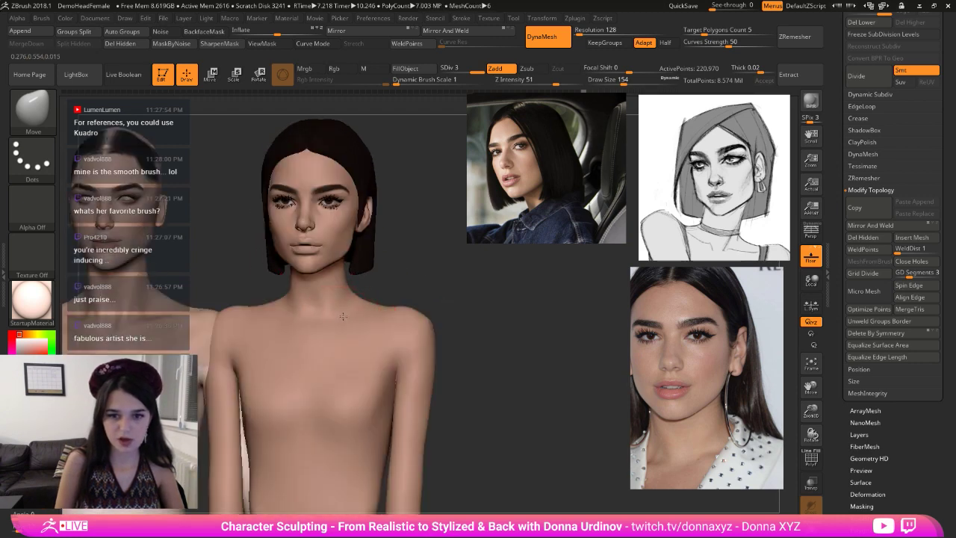
{"action": "left_click", "coordinate": [353, 309], "text": "alt"}
{"action": "left_click_drag", "start_coordinate": [389, 290], "coordinate": [298, 306], "text": "shift"}
{"action": "key", "text": "]"}
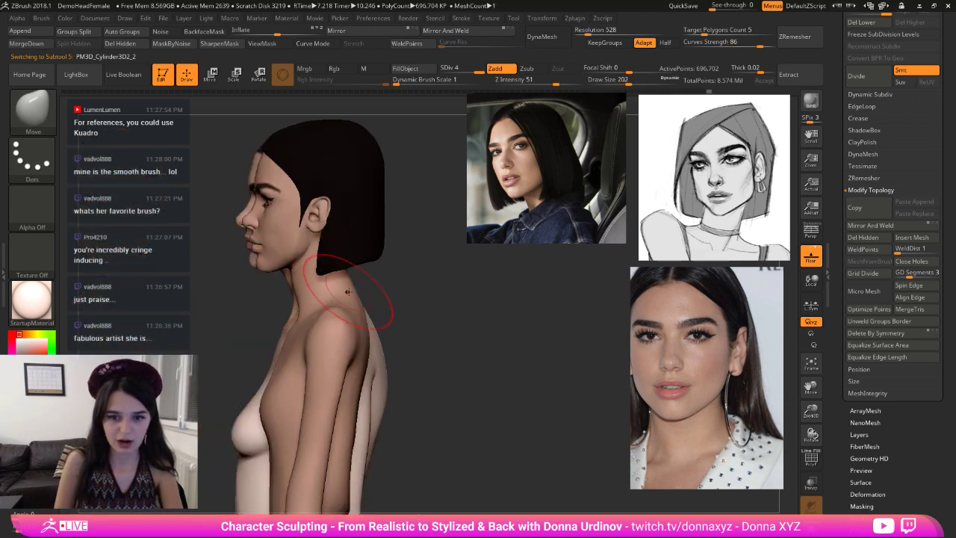
{"action": "left_click_drag", "start_coordinate": [354, 293], "coordinate": [353, 285]}
- Reshape the throat beneath the jaw with the Move brush, reducing draw size to 86, and undo an unwanted stroke
{"action": "left_click_drag", "start_coordinate": [287, 275], "coordinate": [289, 269]}
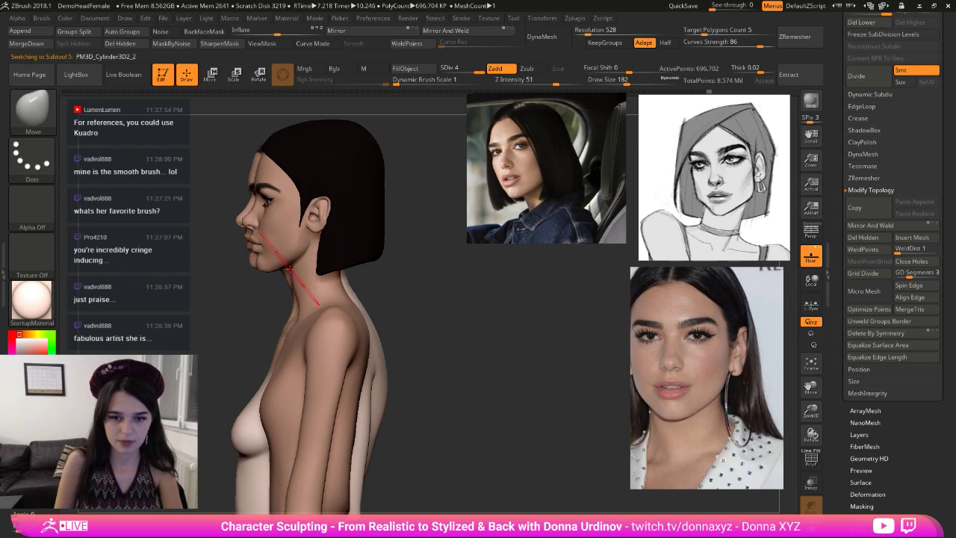
{"action": "left_click_drag", "start_coordinate": [325, 321], "coordinate": [288, 271]}
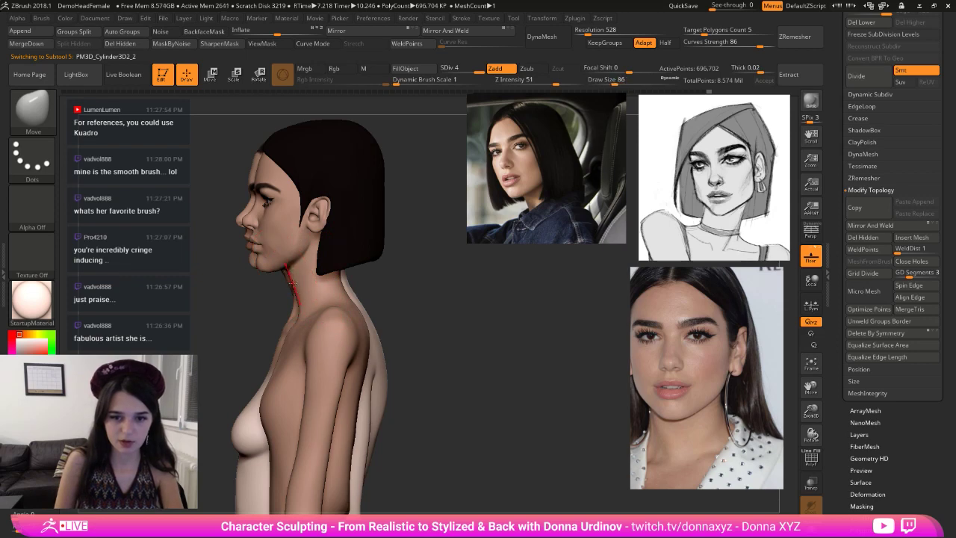
{"action": "mouse_move", "coordinate": [354, 274]}
{"action": "left_mouse_down"}
{"action": "mouse_move", "coordinate": [384, 278]}
{"action": "mouse_move", "coordinate": [342, 255]}
{"action": "mouse_move", "coordinate": [348, 281]}
{"action": "mouse_move", "coordinate": [423, 286]}
{"action": "left_mouse_up"}
{"action": "key", "text": "ctrl+z"}
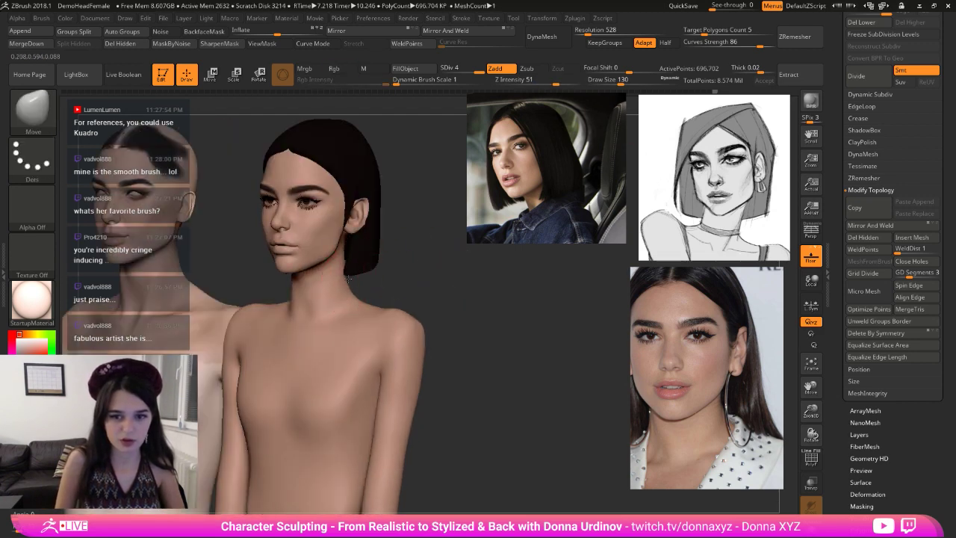
{"action": "left_click_drag", "start_coordinate": [347, 246], "coordinate": [338, 247]}
{"action": "mouse_move", "coordinate": [381, 294]}
{"action": "left_mouse_down"}
{"action": "mouse_move", "coordinate": [356, 294]}
{"action": "mouse_move", "coordinate": [401, 300]}
{"action": "left_mouse_up"}
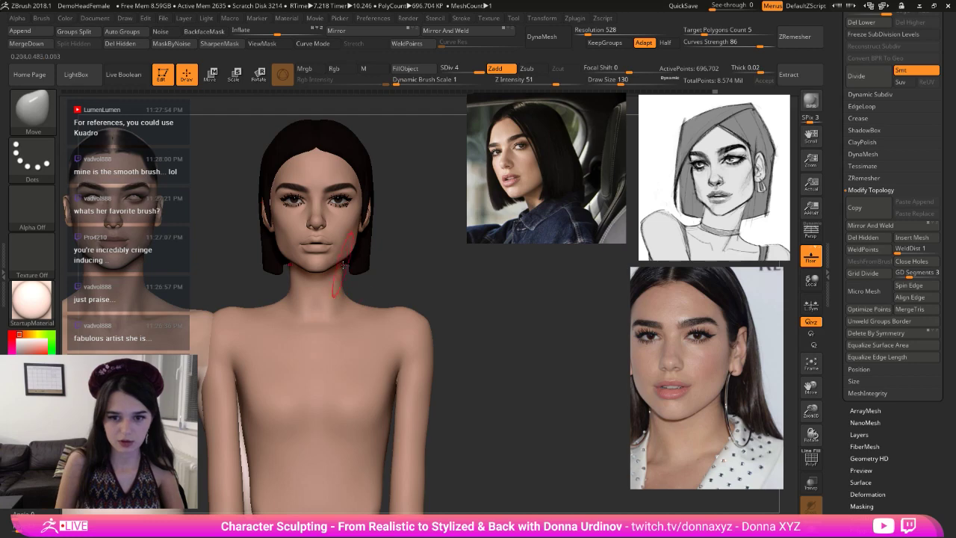
- Carve the V-shaped neck tendons down to the collarbone notch with the DamStandard brush at draw size 70 on subdivision level 2
{"action": "key", "text": "b"}
{"action": "key", "text": "d"}
{"action": "key", "text": "s"}
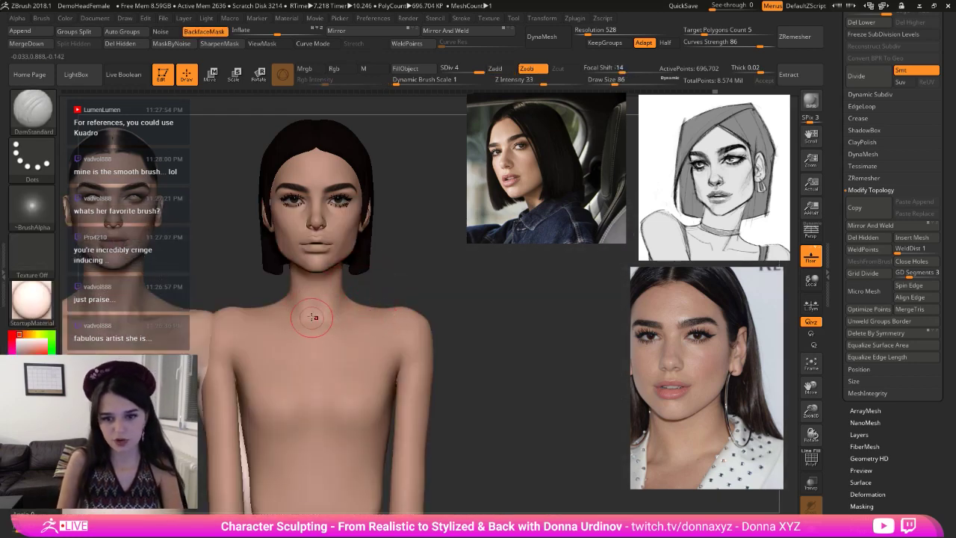
{"action": "key", "text": "bracketleft"}
{"action": "left_click_drag", "start_coordinate": [307, 302], "coordinate": [314, 319]}
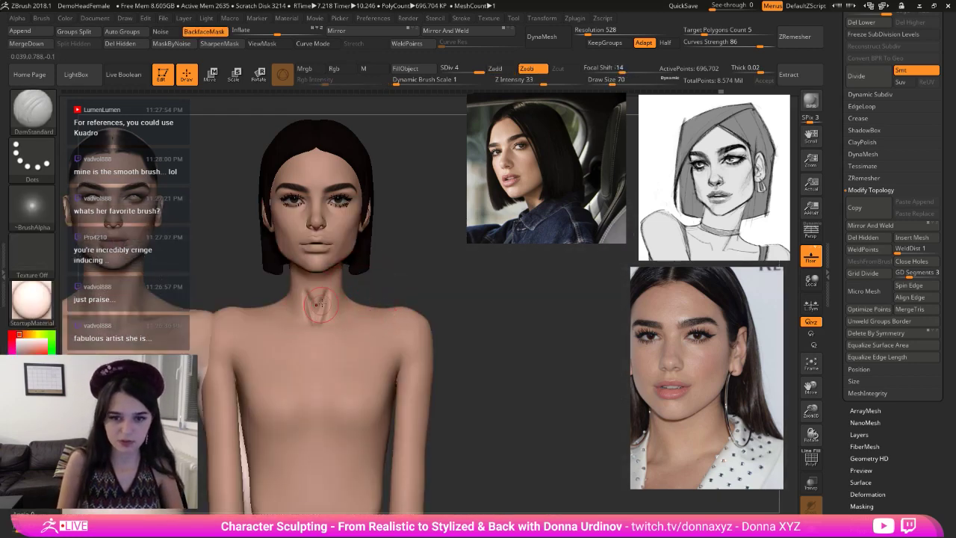
{"action": "scroll", "coordinate": [901, 116], "scroll_direction": "up", "scroll_amount": 2}
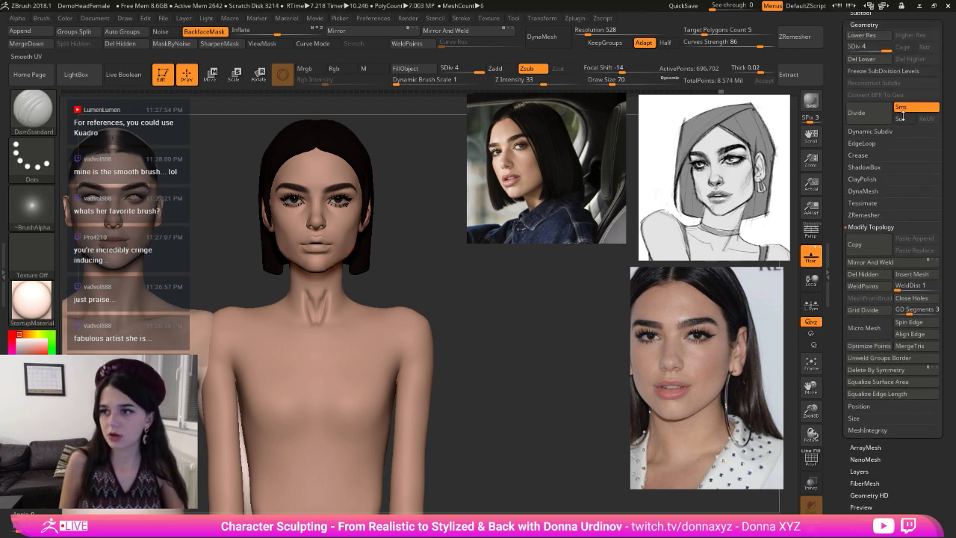
{"action": "left_click", "coordinate": [864, 24]}
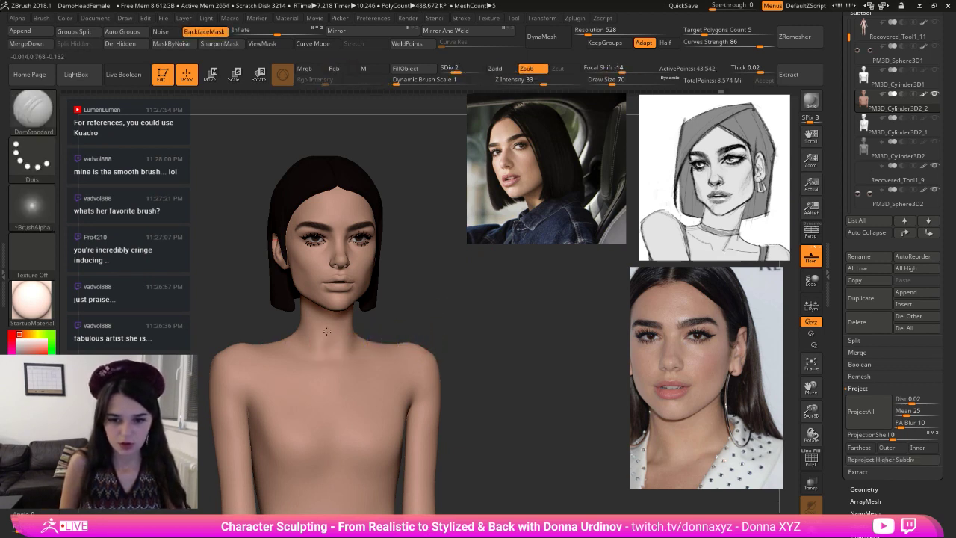
{"action": "left_click_drag", "start_coordinate": [326, 332], "coordinate": [329, 363]}
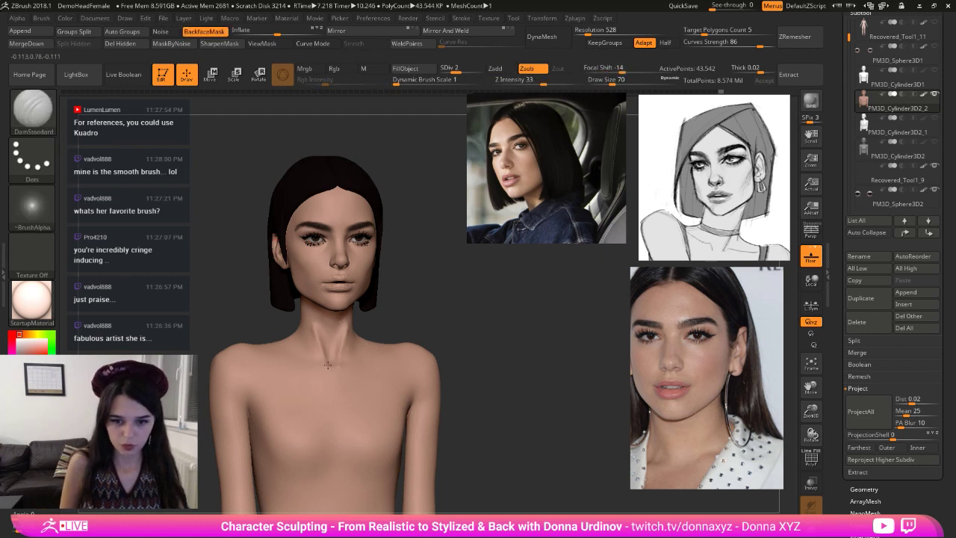
{"action": "mouse_move", "coordinate": [327, 332]}
{"action": "left_mouse_down"}
{"action": "mouse_move", "coordinate": [323, 363]}
{"action": "mouse_move", "coordinate": [330, 343]}
{"action": "mouse_move", "coordinate": [329, 354]}
{"action": "left_mouse_up"}
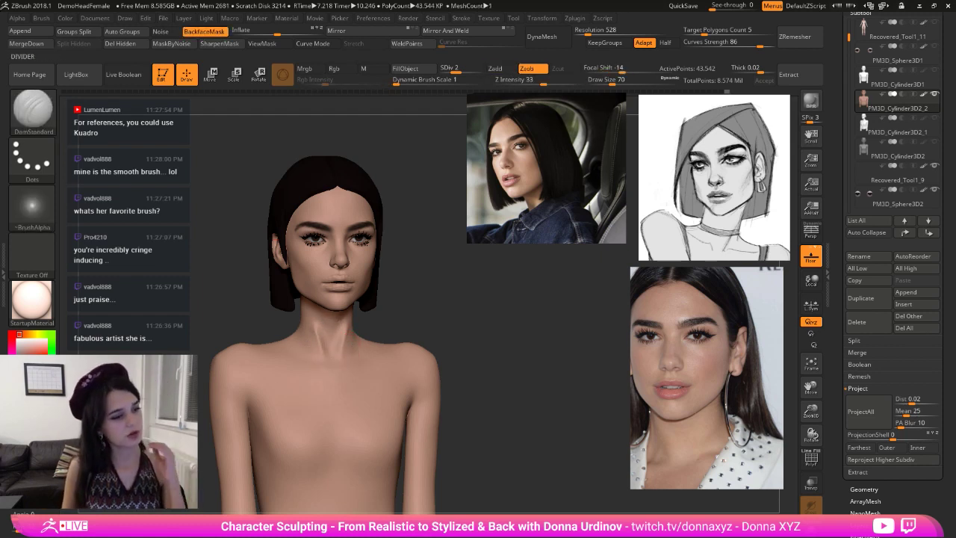
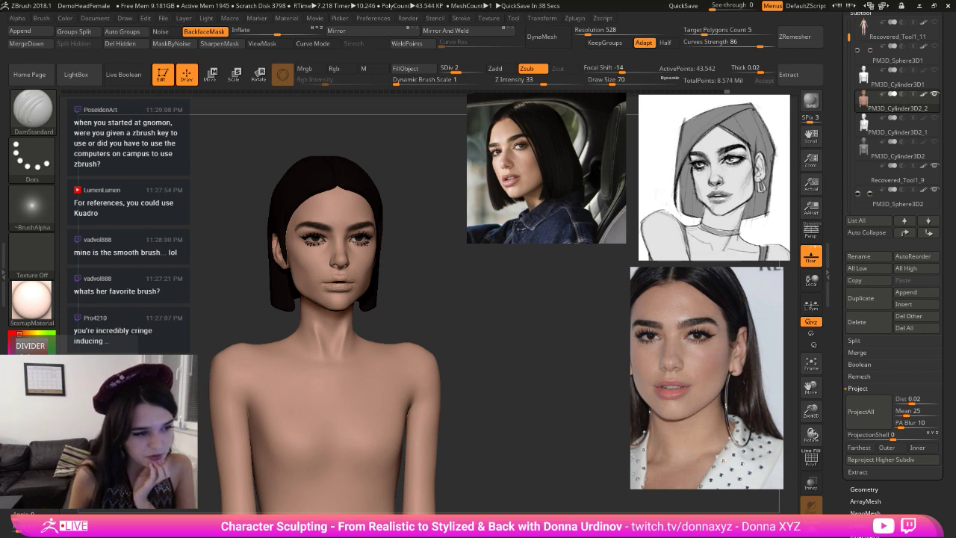
- Shift the bob reference photo slightly, then carve the collarbones with the DamStandard brush at draw size 70 and soften them
{"action": "mouse_move", "coordinate": [587, 217]}
{"action": "left_mouse_down"}
{"action": "mouse_move", "coordinate": [610, 228]}
{"action": "mouse_move", "coordinate": [593, 234]}
{"action": "left_mouse_up"}
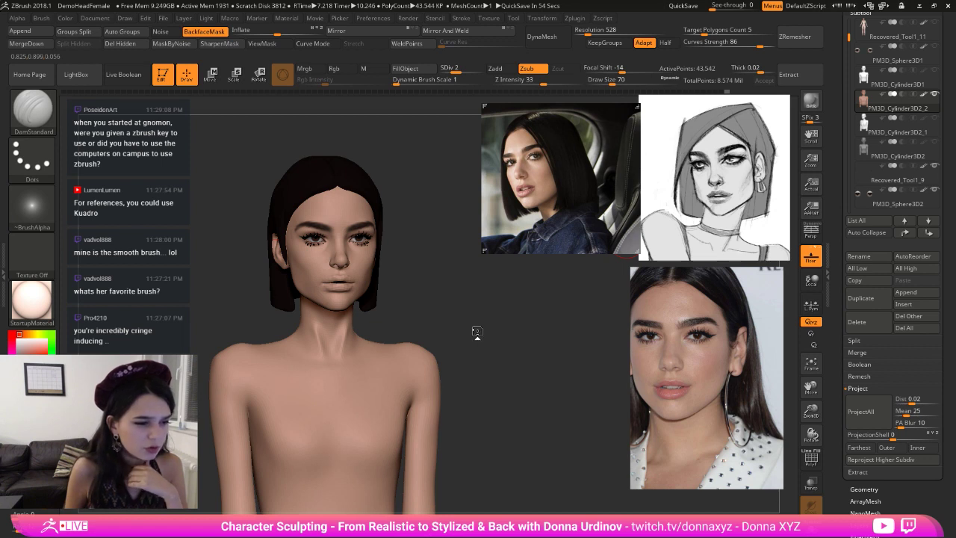
{"action": "left_click_drag", "start_coordinate": [476, 331], "coordinate": [481, 326]}
{"action": "right_click_drag", "start_coordinate": [345, 337], "coordinate": [399, 371]}
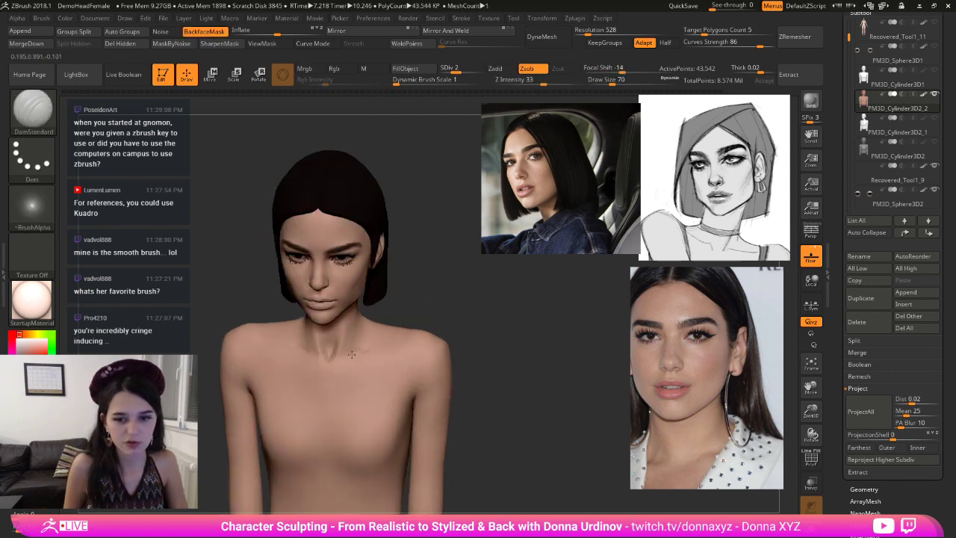
{"action": "mouse_move", "coordinate": [373, 339]}
{"action": "left_mouse_down"}
{"action": "mouse_move", "coordinate": [361, 328]}
{"action": "mouse_move", "coordinate": [357, 346]}
{"action": "left_mouse_up"}
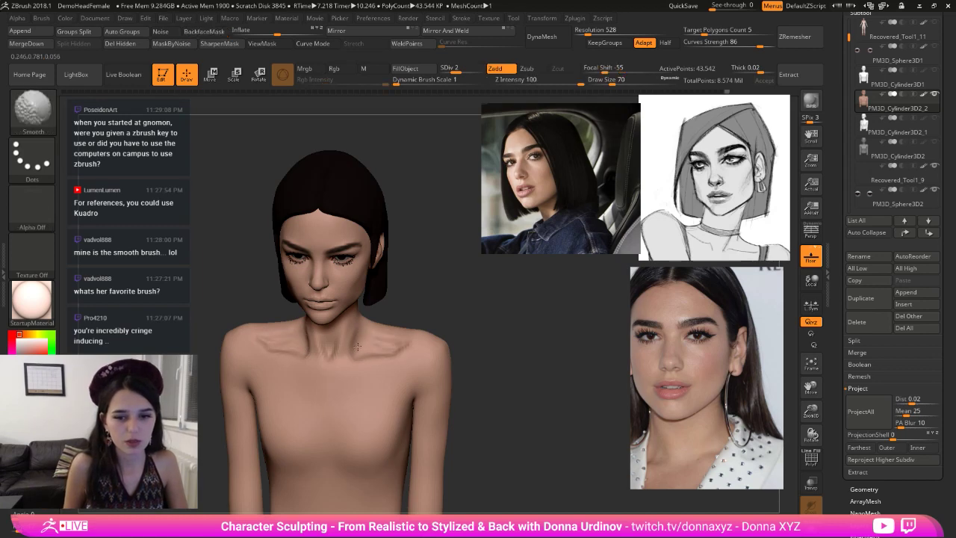
- Build up the upper chest between collarbone and armpit with the ClayBuildup brush at draw size 82 and smooth the strokes
{"action": "mouse_move", "coordinate": [435, 312]}
{"action": "left_mouse_down"}
{"action": "mouse_move", "coordinate": [402, 324]}
{"action": "mouse_move", "coordinate": [383, 363]}
{"action": "mouse_move", "coordinate": [421, 338]}
{"action": "left_mouse_up"}
{"action": "key", "text": "b"}
{"action": "key", "text": "c"}
{"action": "key", "text": "b"}
{"action": "key", "text": "bracketright"}
{"action": "mouse_move", "coordinate": [384, 377]}
{"action": "left_mouse_down"}
{"action": "mouse_move", "coordinate": [393, 372]}
{"action": "mouse_move", "coordinate": [386, 388]}
{"action": "mouse_move", "coordinate": [410, 413]}
{"action": "left_mouse_up"}
{"action": "key", "text": "shift"}
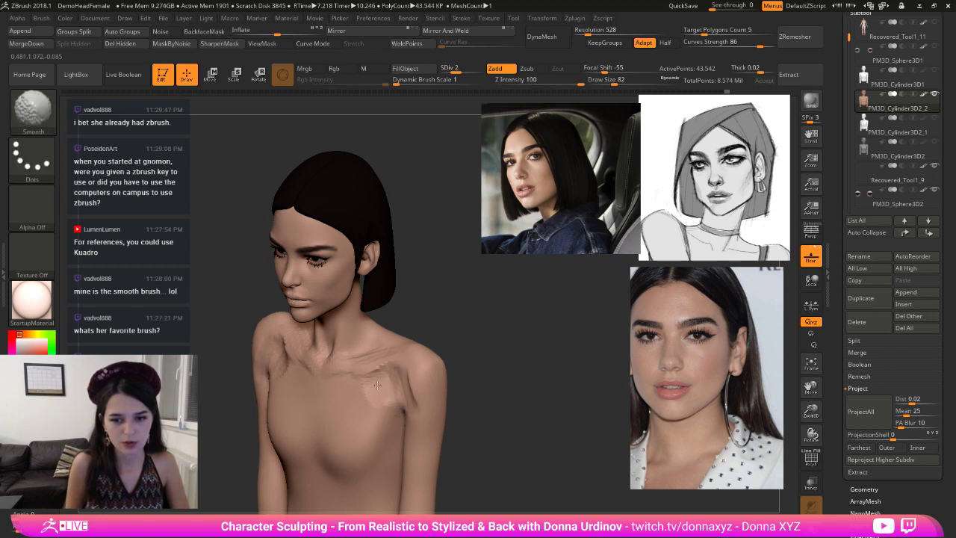
{"action": "mouse_move", "coordinate": [350, 398]}
{"action": "left_mouse_down"}
{"action": "mouse_move", "coordinate": [363, 373]}
{"action": "mouse_move", "coordinate": [398, 377]}
{"action": "mouse_move", "coordinate": [408, 390]}
{"action": "left_mouse_up"}
{"action": "left_click_drag", "start_coordinate": [415, 384], "coordinate": [416, 412]}
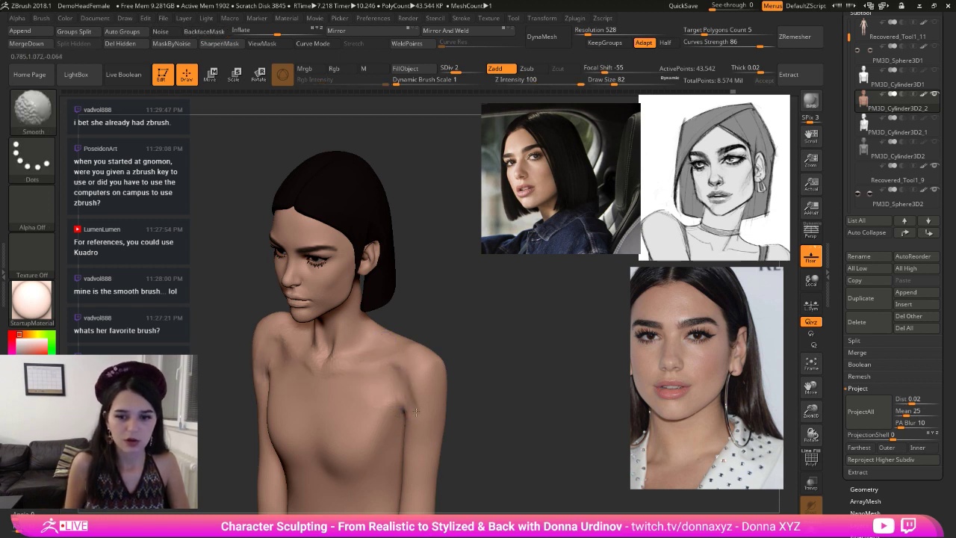
- Add volume to the shoulder and upper arm with the ClayBuildup brush at draw size 150 and smooth it
{"action": "mouse_move", "coordinate": [468, 366]}
{"action": "left_mouse_down"}
{"action": "mouse_move", "coordinate": [521, 321]}
{"action": "mouse_move", "coordinate": [481, 374]}
{"action": "mouse_move", "coordinate": [490, 356]}
{"action": "mouse_move", "coordinate": [471, 344]}
{"action": "left_mouse_up"}
{"action": "left_click_drag", "start_coordinate": [361, 368], "coordinate": [377, 360]}
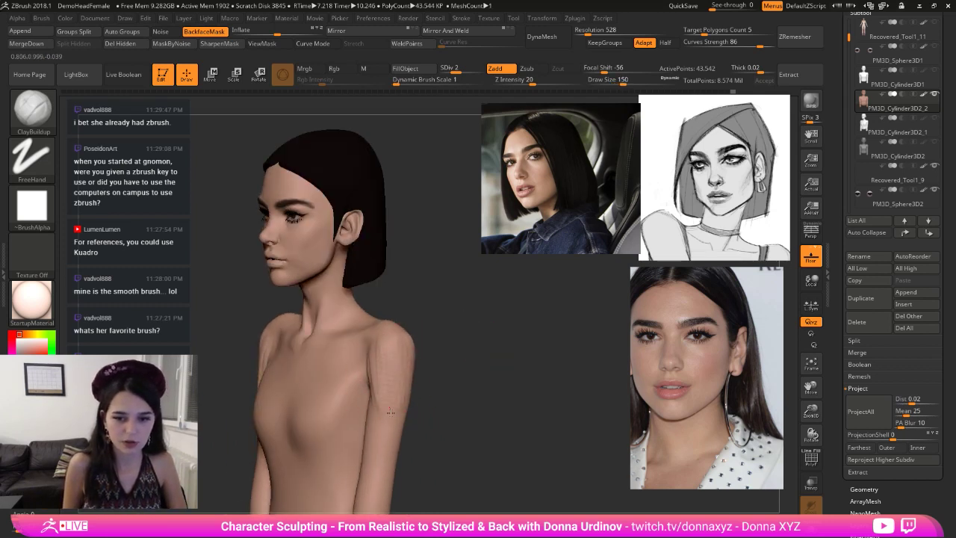
{"action": "key", "text": "shift"}
{"action": "mouse_move", "coordinate": [379, 375]}
{"action": "left_mouse_down", "text": "shift"}
{"action": "mouse_move", "coordinate": [376, 385]}
{"action": "mouse_move", "coordinate": [446, 388]}
{"action": "mouse_move", "coordinate": [356, 396]}
{"action": "mouse_move", "coordinate": [354, 384]}
{"action": "mouse_move", "coordinate": [371, 390]}
{"action": "left_mouse_up", "text": "shift"}
- Build up the undersides of the breasts and the adjacent ribcage with the ClayBuildup brush at draw size 150
{"action": "mouse_move", "coordinate": [442, 381]}
{"action": "left_mouse_down", "text": "shift"}
{"action": "mouse_move", "coordinate": [474, 370]}
{"action": "mouse_move", "coordinate": [496, 400]}
{"action": "mouse_move", "coordinate": [486, 333]}
{"action": "left_mouse_up", "text": "shift"}
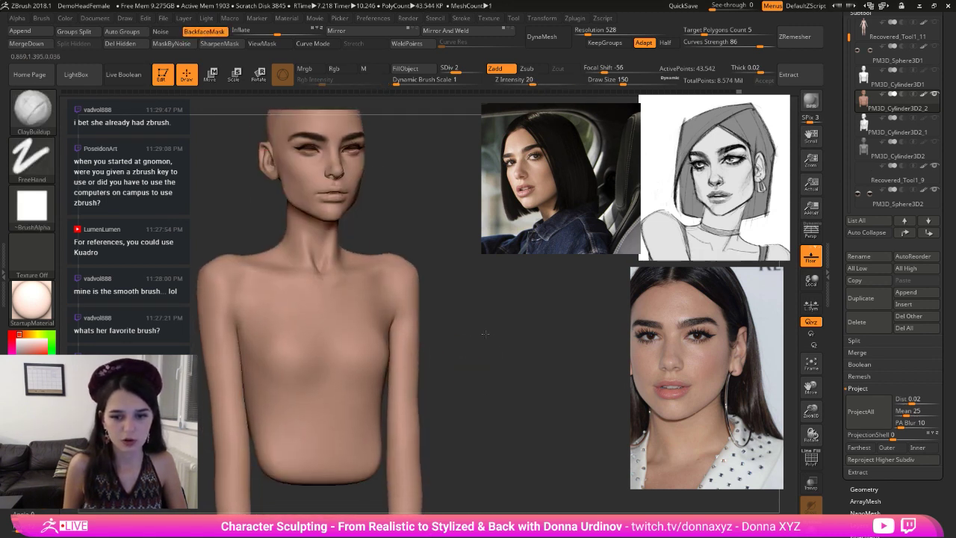
{"action": "left_click_drag", "start_coordinate": [263, 353], "coordinate": [270, 377]}
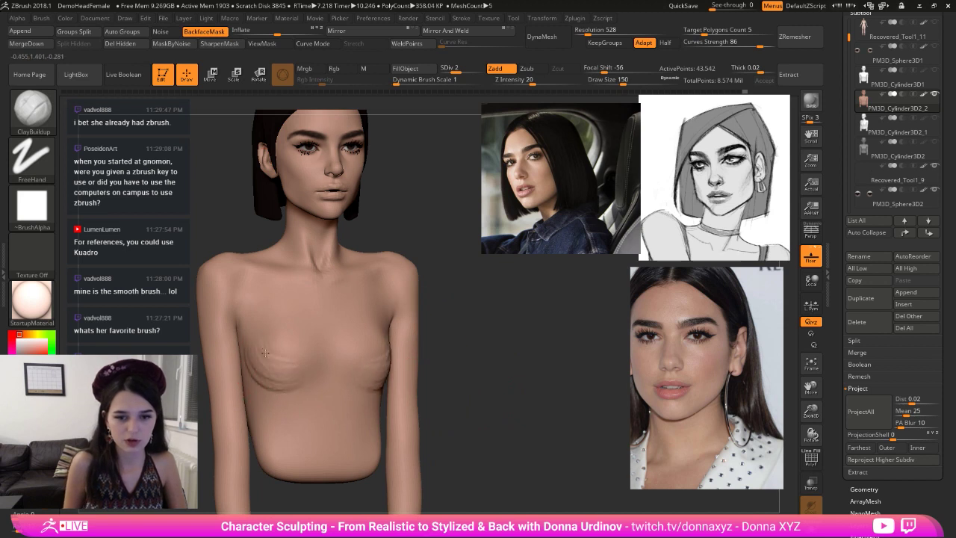
{"action": "left_click_drag", "start_coordinate": [490, 326], "coordinate": [455, 326]}
{"action": "left_click_drag", "start_coordinate": [453, 385], "coordinate": [420, 387]}
{"action": "left_click_drag", "start_coordinate": [364, 394], "coordinate": [372, 391]}
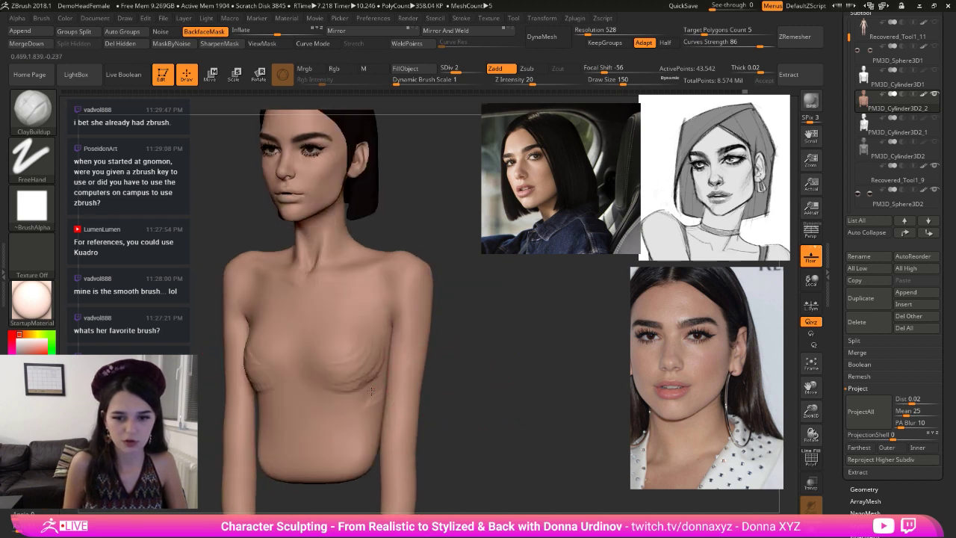
{"action": "left_click", "coordinate": [382, 379], "text": "ctrl+shift"}
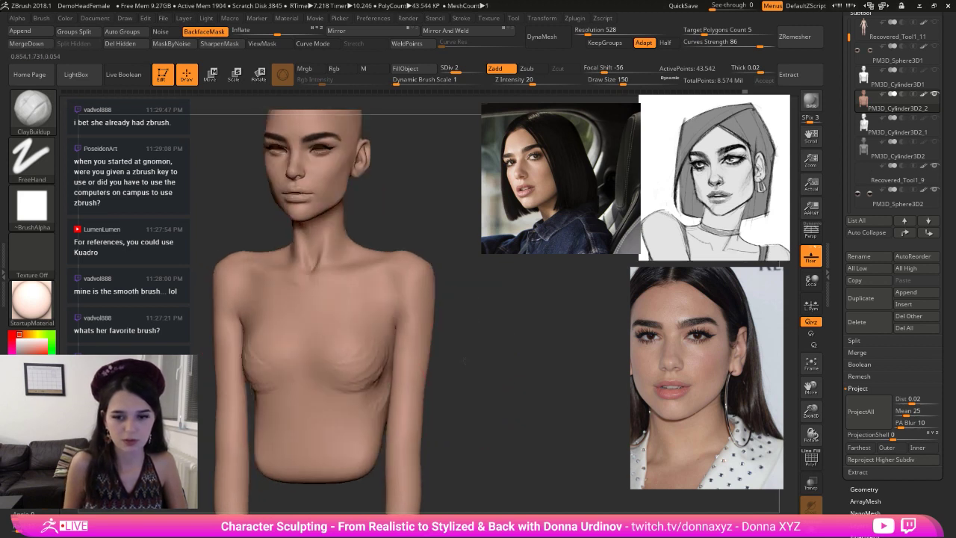
{"action": "left_click", "coordinate": [814, 461]}
{"action": "left_click", "coordinate": [814, 460]}
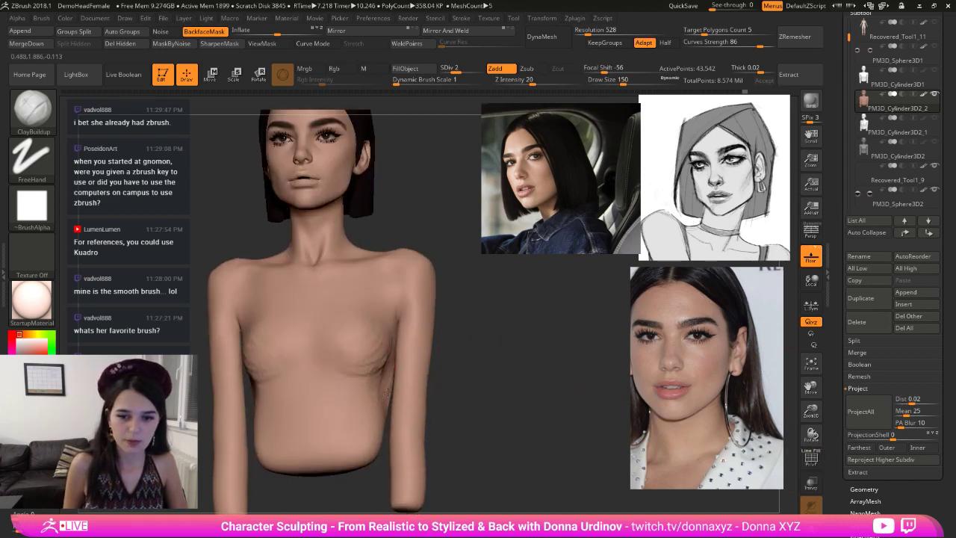
- Build up the side of the ribcage under the arm toward the back with ClayBuildup and smooth it
{"action": "left_click_drag", "start_coordinate": [386, 388], "coordinate": [251, 363]}
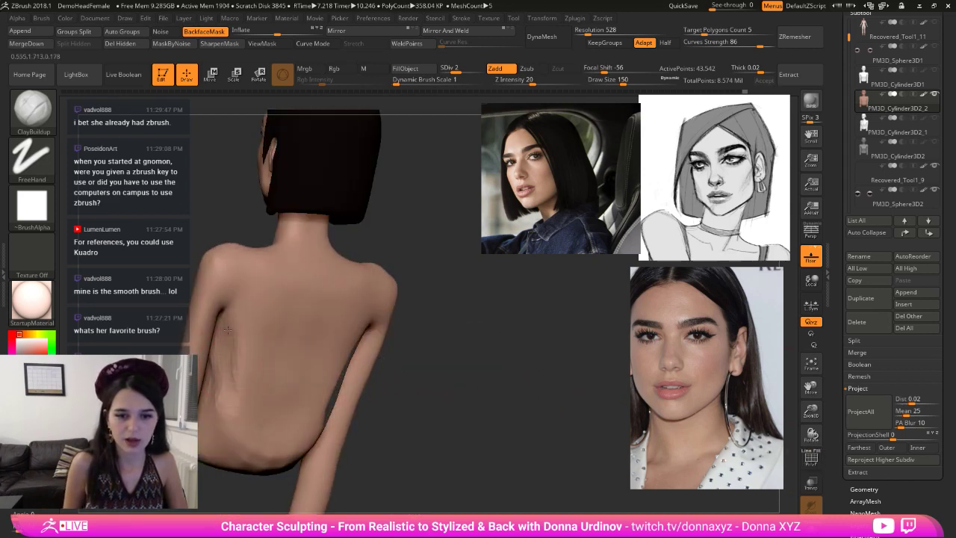
{"action": "key", "text": "shift"}
{"action": "left_click_drag", "start_coordinate": [227, 371], "coordinate": [556, 360]}
{"action": "key", "text": "shift"}
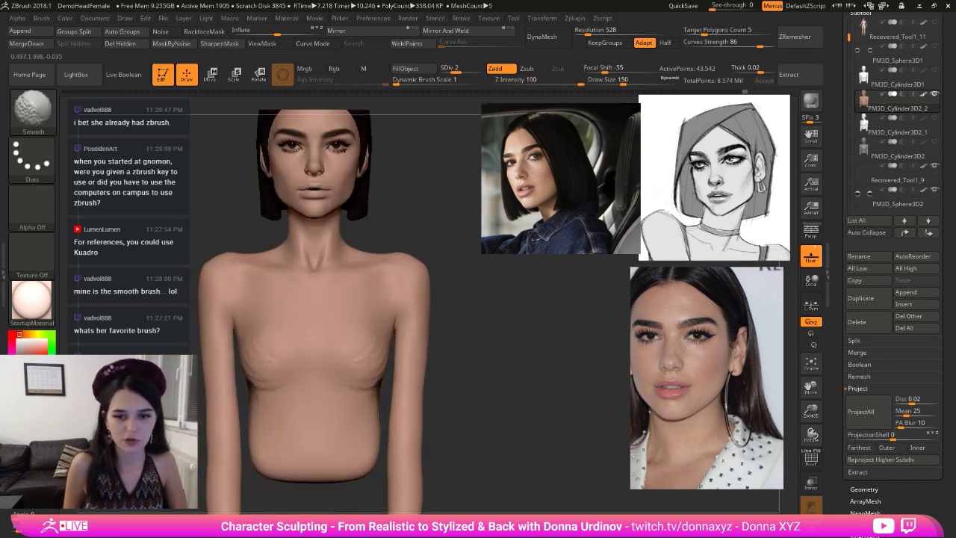
- Sculpt the lower rib arch across the abdomen with the ClayBuildup brush, then smooth it and the breast undersides
{"action": "left_click_drag", "start_coordinate": [471, 442], "coordinate": [411, 441]}
{"action": "left_click_drag", "start_coordinate": [315, 412], "coordinate": [349, 442]}
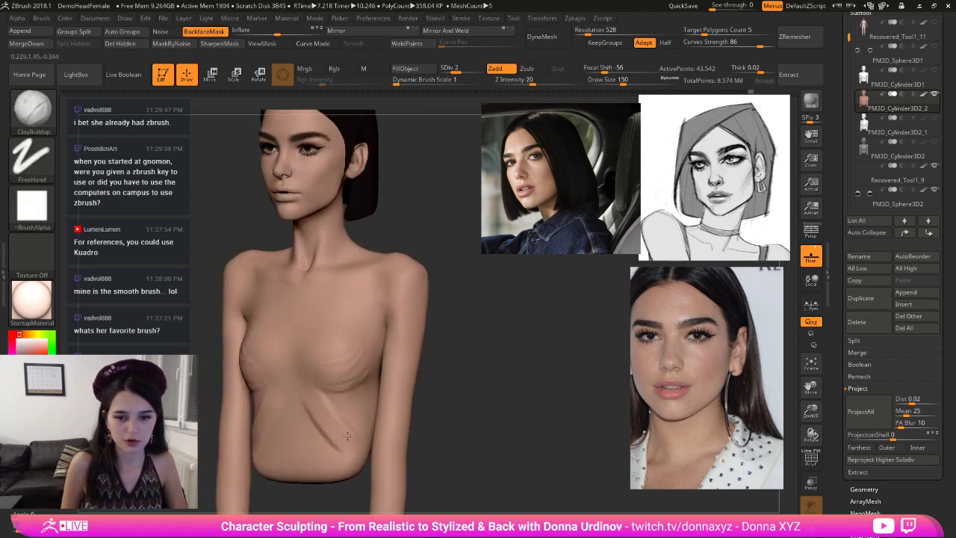
{"action": "left_click_drag", "start_coordinate": [363, 407], "coordinate": [327, 433], "text": "shift"}
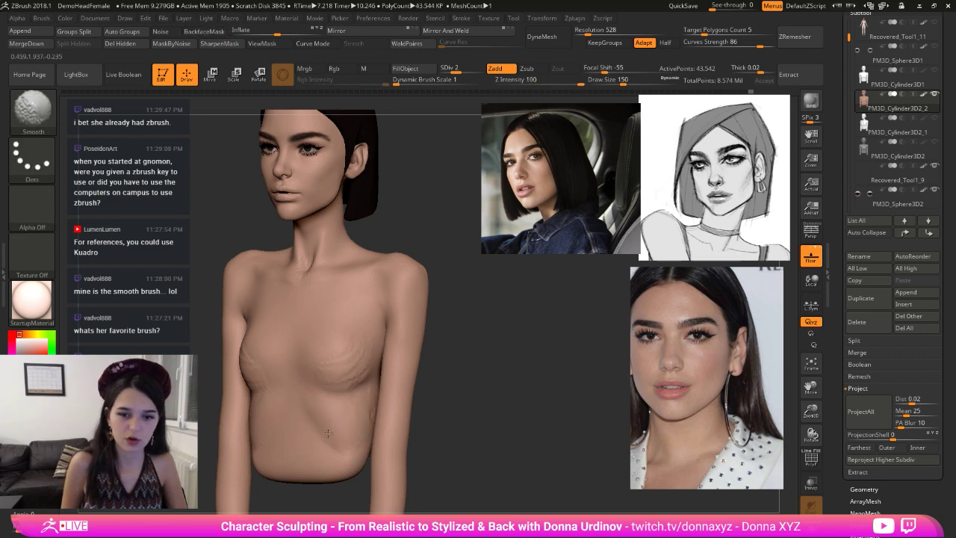
{"action": "left_click_drag", "start_coordinate": [340, 387], "coordinate": [333, 345], "text": "shift"}
{"action": "mouse_move", "coordinate": [435, 345]}
{"action": "left_mouse_down"}
{"action": "mouse_move", "coordinate": [452, 336]}
{"action": "mouse_move", "coordinate": [429, 346]}
{"action": "mouse_move", "coordinate": [502, 351]}
{"action": "mouse_move", "coordinate": [433, 391]}
{"action": "left_mouse_up"}
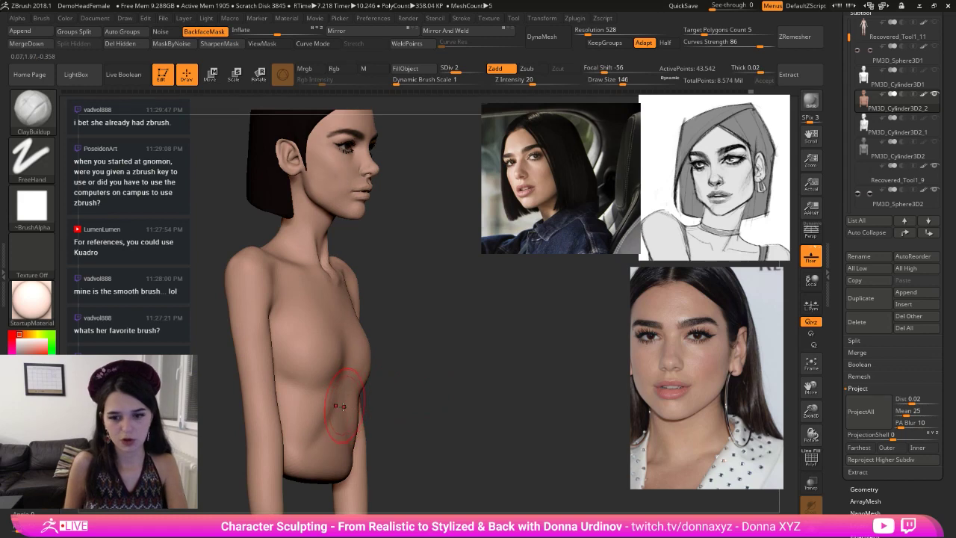
- Reshape the front and side contours of the abdomen below the ribs with the Move brush at draw sizes 234 and 130
{"action": "key", "text": "b"}
{"action": "key", "text": "m"}
{"action": "key", "text": "v"}
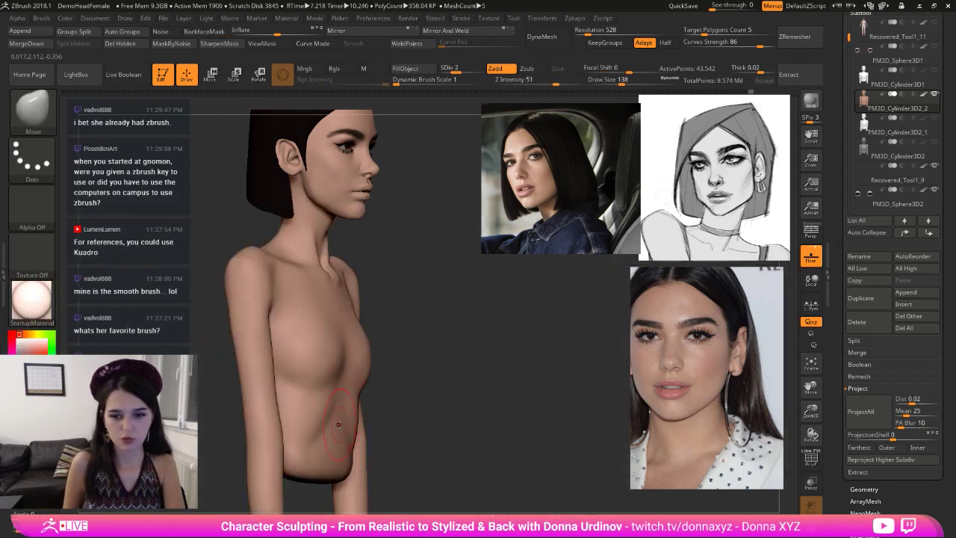
{"action": "key", "text": "bracketright"}
{"action": "left_click_drag", "start_coordinate": [339, 419], "coordinate": [332, 425]}
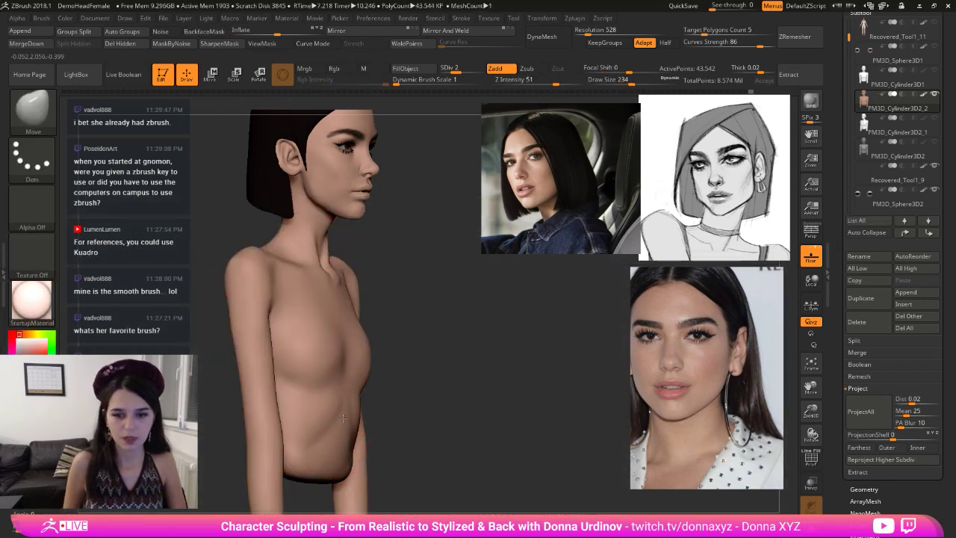
{"action": "left_click_drag", "start_coordinate": [441, 419], "coordinate": [411, 419]}
{"action": "key", "text": "bracketleft"}
{"action": "key", "text": "bracketleft"}
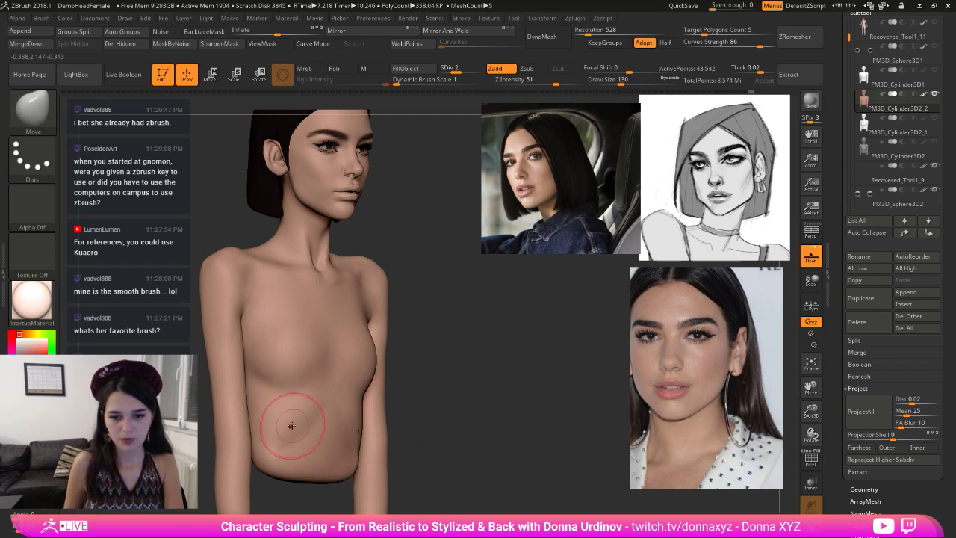
{"action": "left_click_drag", "start_coordinate": [292, 425], "coordinate": [297, 429]}
{"action": "left_click_drag", "start_coordinate": [394, 418], "coordinate": [414, 416]}
{"action": "left_click_drag", "start_coordinate": [315, 427], "coordinate": [319, 432]}
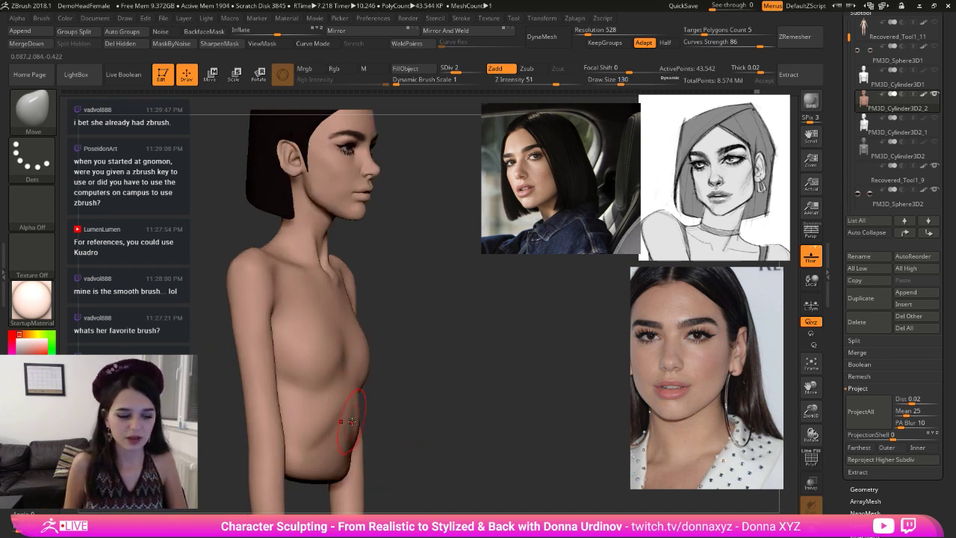
{"action": "key", "text": "b"}
{"action": "key", "text": "d"}
{"action": "key", "text": "s"}
{"action": "left_click_drag", "start_coordinate": [431, 402], "coordinate": [396, 409]}
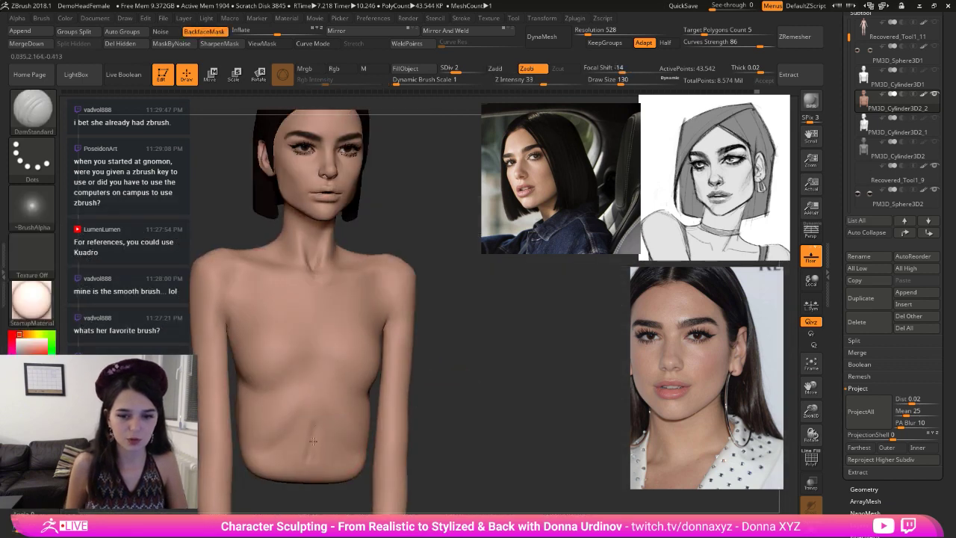
{"action": "left_click_drag", "start_coordinate": [312, 440], "coordinate": [312, 448]}
{"action": "key", "text": "ctrl+z"}
{"action": "left_click_drag", "start_coordinate": [447, 440], "coordinate": [420, 442]}
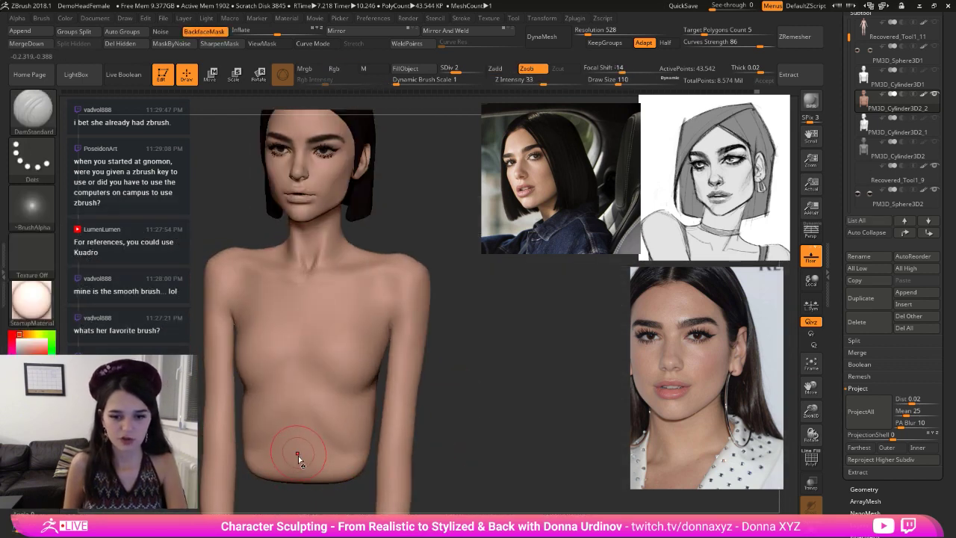
- Build up the abdominal muscles along the belly below the rib arch with the ClayBuildup brush at draw size 178
{"action": "mouse_move", "coordinate": [299, 449]}
{"action": "right_mouse_down"}
{"action": "mouse_move", "coordinate": [304, 490]}
{"action": "mouse_move", "coordinate": [330, 442]}
{"action": "mouse_move", "coordinate": [384, 393]}
{"action": "right_mouse_up"}
{"action": "key", "text": "b"}
{"action": "key", "text": "c"}
{"action": "key", "text": "b"}
{"action": "key", "text": "]"}
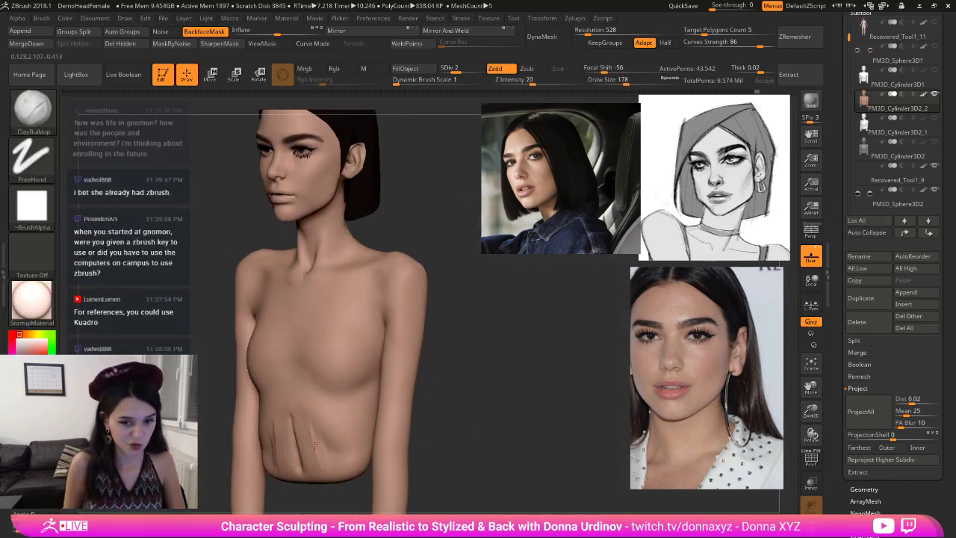
{"action": "right_click_drag", "start_coordinate": [309, 406], "coordinate": [460, 425]}
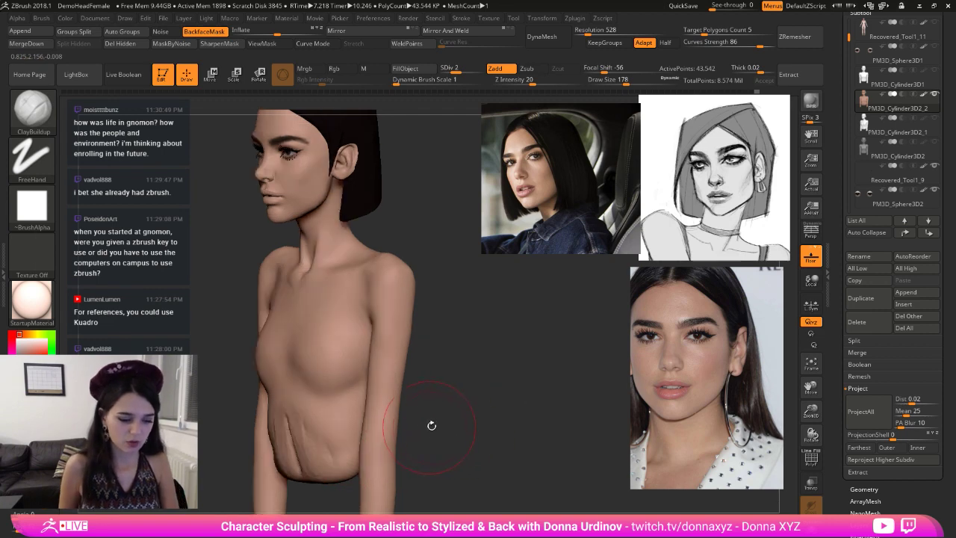
- Carve the abdomen's midline and rib arch with the DamStandard brush at draw size 110, then smooth the belly
{"action": "key", "text": "b"}
{"action": "key", "text": "d"}
{"action": "key", "text": "s"}
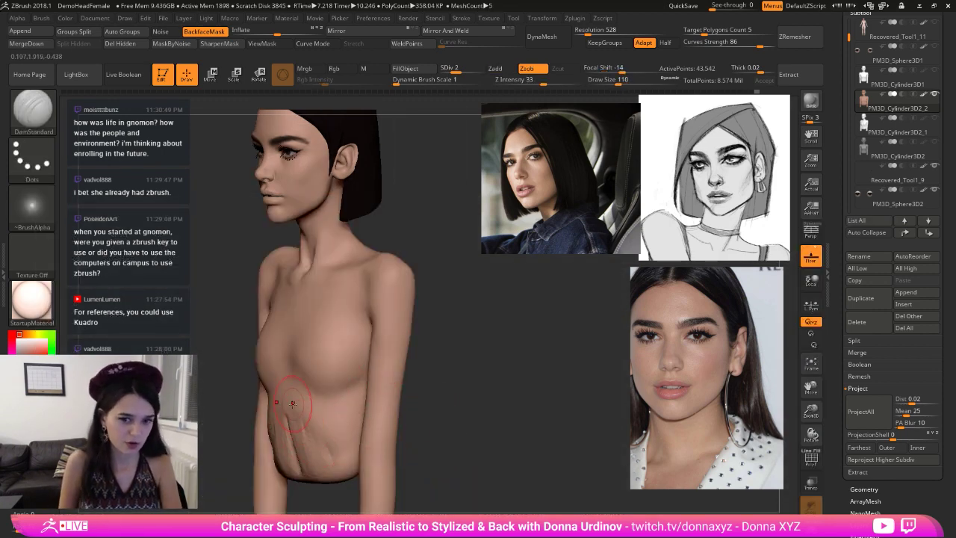
{"action": "left_click_drag", "start_coordinate": [289, 402], "coordinate": [291, 406]}
{"action": "right_click_drag", "start_coordinate": [406, 371], "coordinate": [310, 402]}
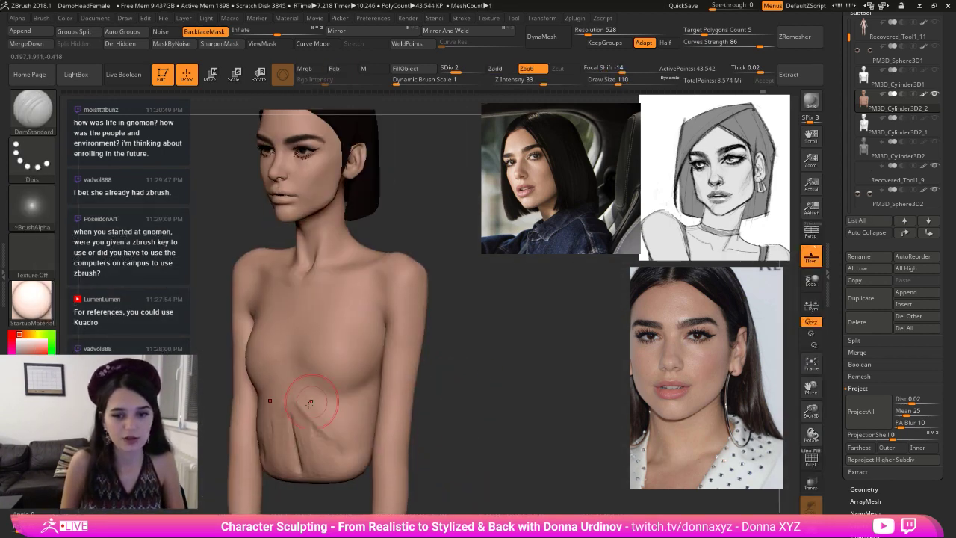
{"action": "left_click_drag", "start_coordinate": [288, 380], "coordinate": [373, 427]}
{"action": "left_click_drag", "start_coordinate": [293, 382], "coordinate": [307, 439], "text": "shift"}
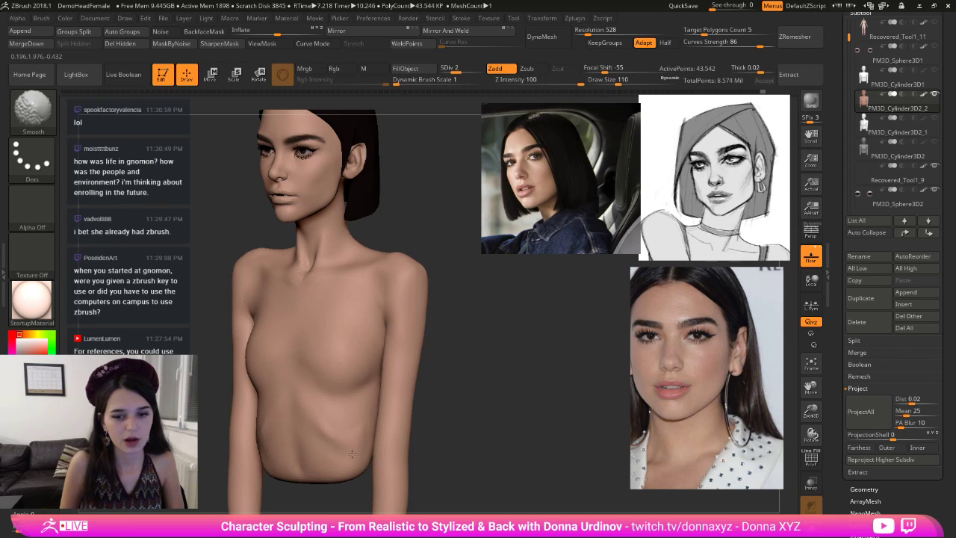
- Rework the upper rib arch and the creases beneath the breasts with DamStandard at draw size 110 and smooth them
{"action": "right_click_drag", "start_coordinate": [351, 453], "coordinate": [316, 426]}
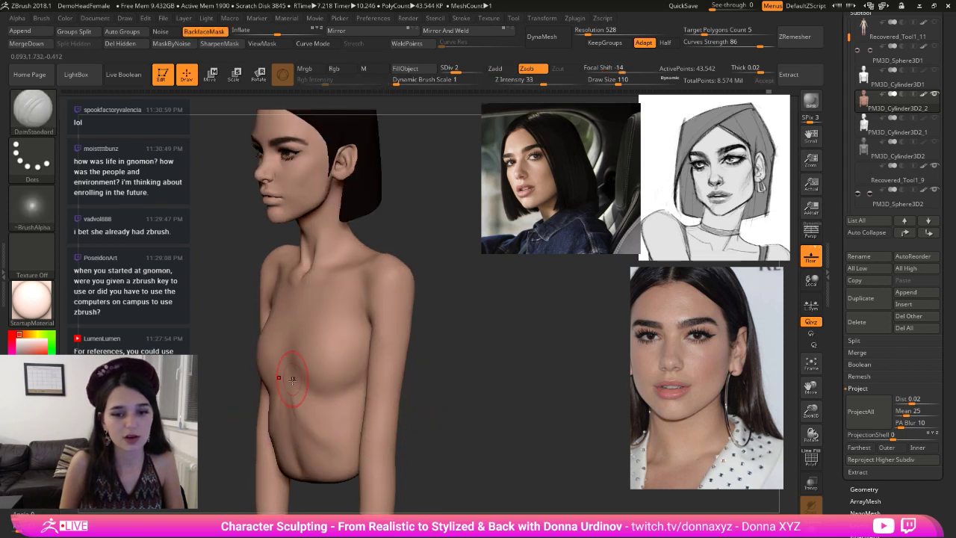
{"action": "mouse_move", "coordinate": [292, 381]}
{"action": "left_mouse_down"}
{"action": "mouse_move", "coordinate": [292, 405]}
{"action": "mouse_move", "coordinate": [339, 454]}
{"action": "mouse_move", "coordinate": [352, 408]}
{"action": "mouse_move", "coordinate": [335, 419]}
{"action": "mouse_move", "coordinate": [345, 430]}
{"action": "left_mouse_up"}
{"action": "key", "text": "ctrl+z"}
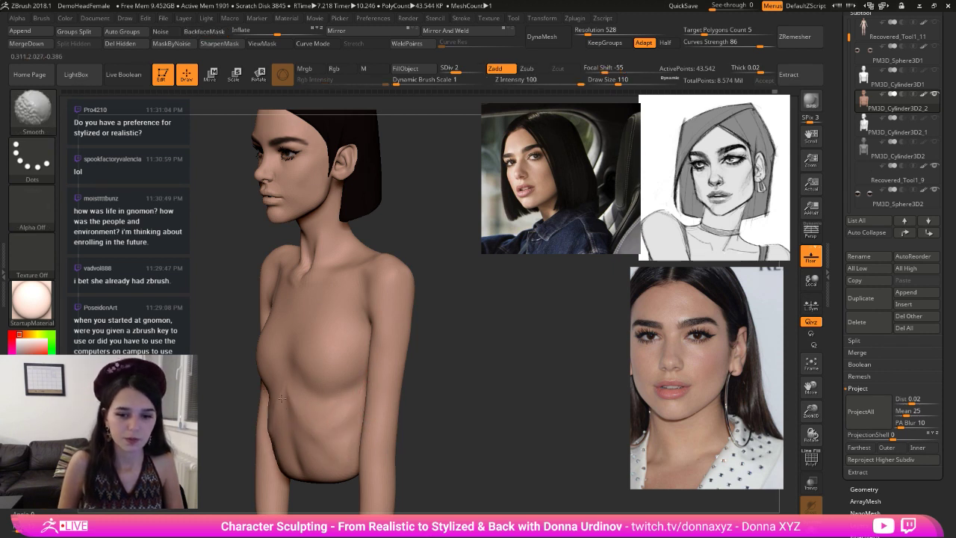
{"action": "left_click_drag", "start_coordinate": [282, 398], "coordinate": [279, 378], "text": "shift"}
{"action": "left_click_drag", "start_coordinate": [427, 325], "coordinate": [519, 317]}
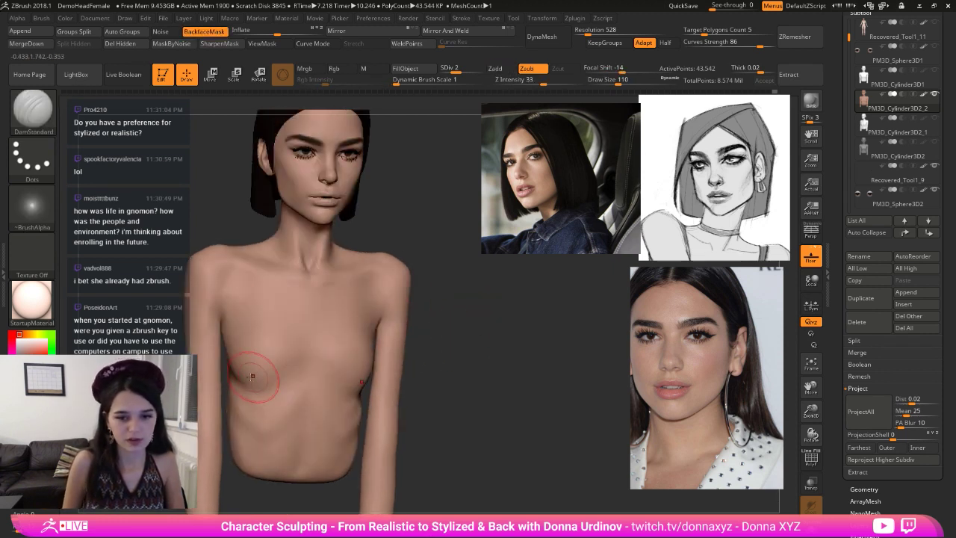
{"action": "left_click_drag", "start_coordinate": [423, 326], "coordinate": [462, 320]}
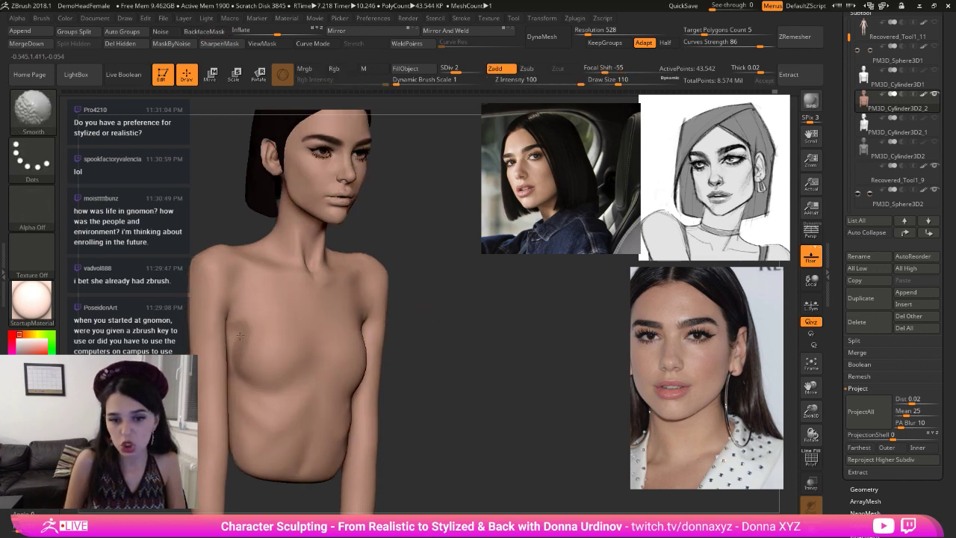
- Inflate the armpit area and inner upper arms with the Inflat brush at draw size 250
{"action": "mouse_move", "coordinate": [331, 327]}
{"action": "right_mouse_down"}
{"action": "mouse_move", "coordinate": [416, 301]}
{"action": "mouse_move", "coordinate": [433, 306]}
{"action": "mouse_move", "coordinate": [429, 331]}
{"action": "right_mouse_up"}
{"action": "key", "text": "b"}
{"action": "key", "text": "i"}
{"action": "key", "text": "n"}
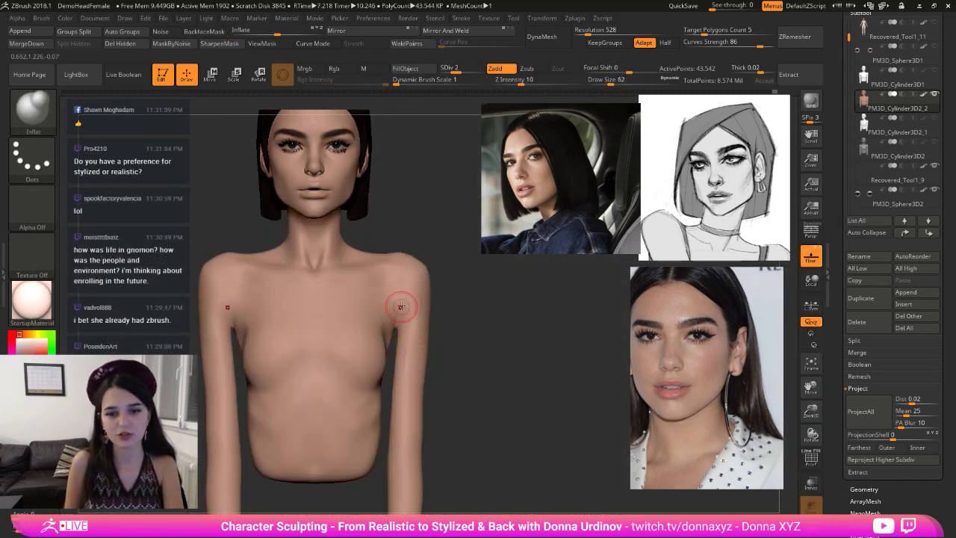
{"action": "key", "text": "bracketright"}
{"action": "key", "text": "bracketright"}
{"action": "key", "text": "bracketright"}
{"action": "key", "text": "bracketright"}
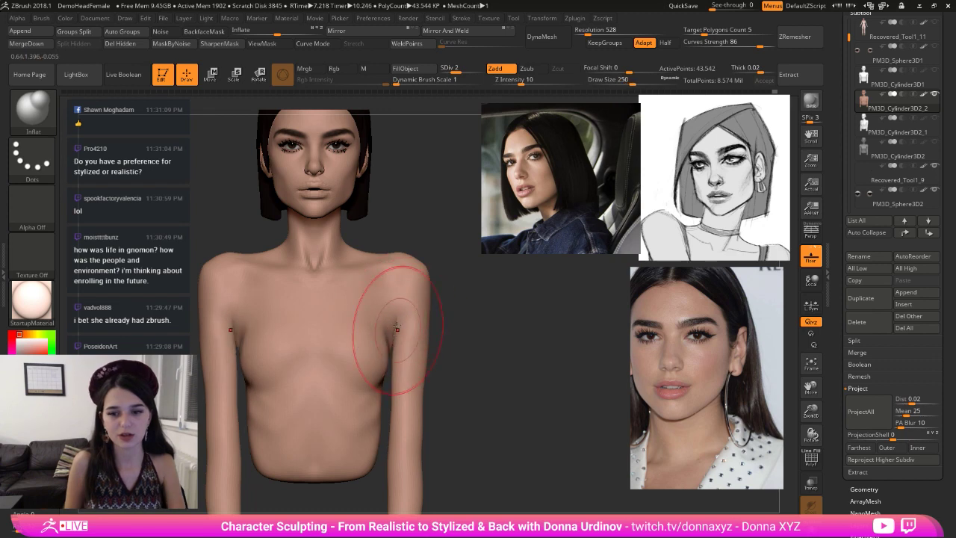
{"action": "left_click_drag", "start_coordinate": [397, 326], "coordinate": [393, 345]}
{"action": "mouse_move", "coordinate": [473, 358]}
{"action": "right_mouse_down"}
{"action": "mouse_move", "coordinate": [488, 358]}
{"action": "mouse_move", "coordinate": [480, 295]}
{"action": "right_mouse_up"}
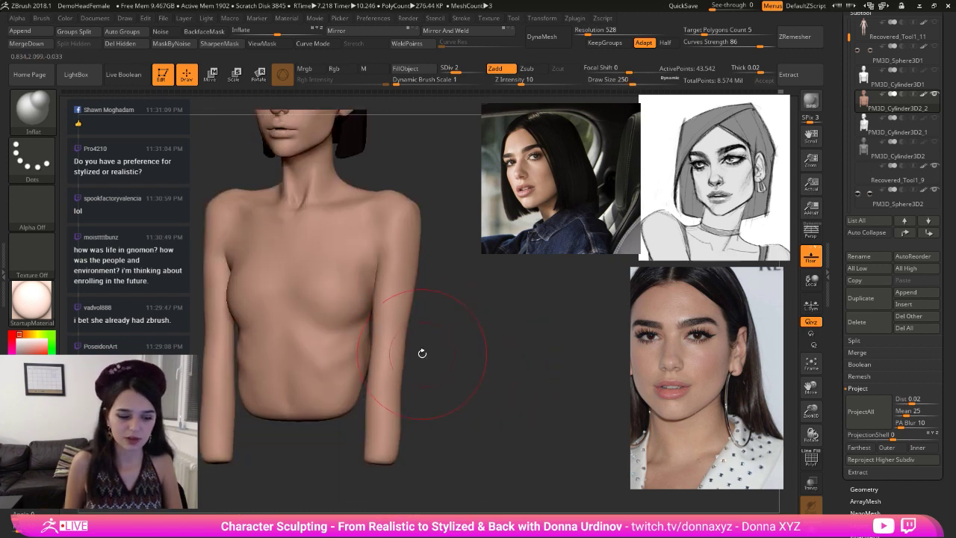
- Flatten the side of the lower ribcage with the hPolish brush at draw size 114 and smooth it
{"action": "key", "text": "b"}
{"action": "key", "text": "h"}
{"action": "key", "text": "p"}
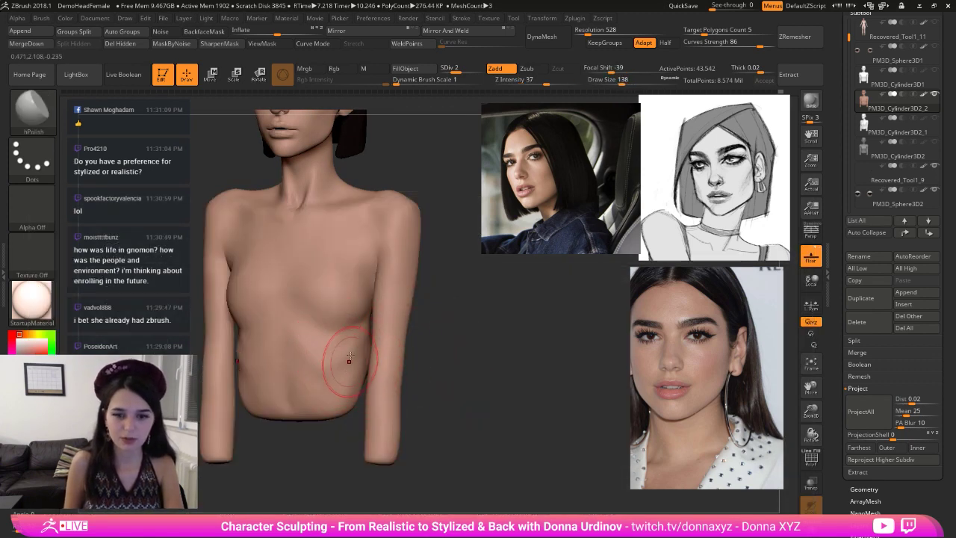
{"action": "key", "text": "bracketleft"}
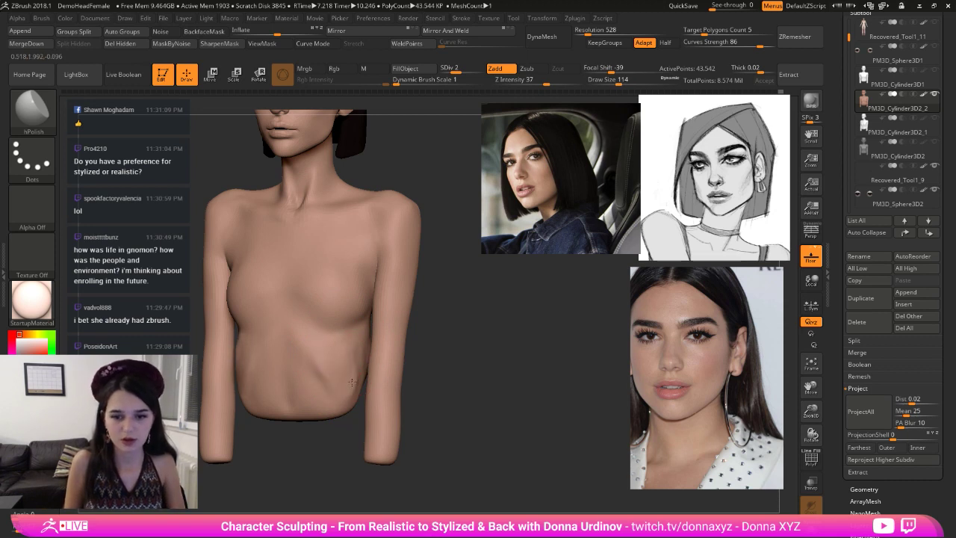
{"action": "key", "text": "shift"}
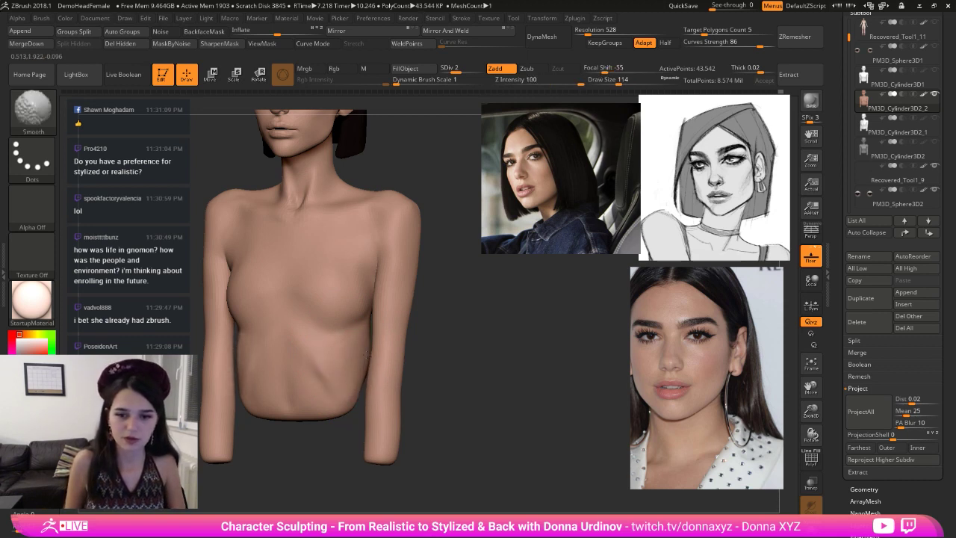
- Thicken the arms beside the ribcage with the Inflat brush at draw size 190
{"action": "key", "text": "b"}
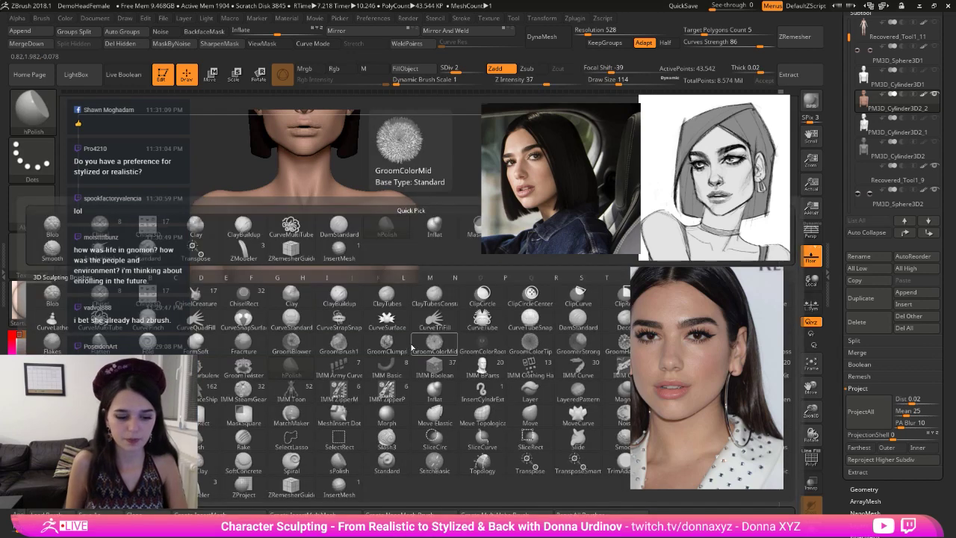
{"action": "key", "text": "i"}
{"action": "key", "text": "n"}
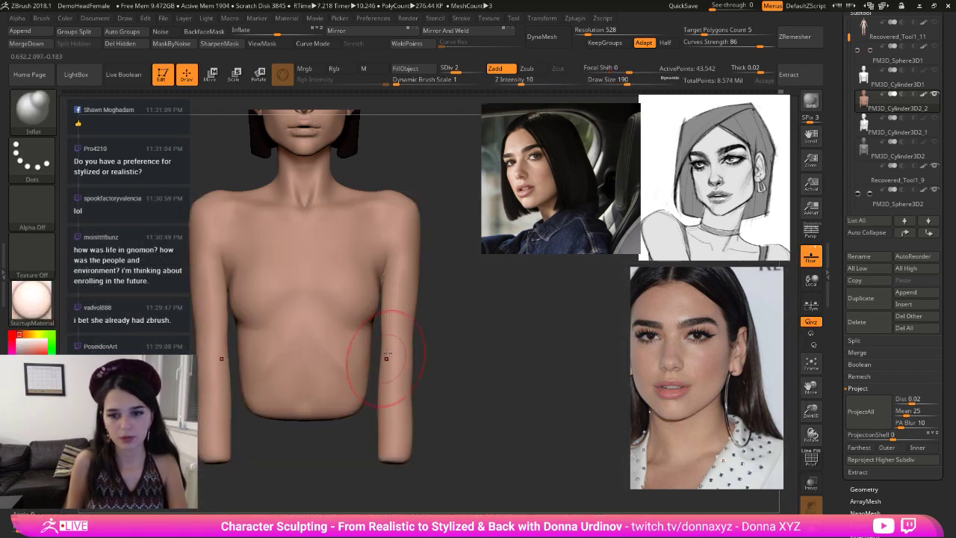
{"action": "mouse_move", "coordinate": [388, 352]}
{"action": "left_mouse_down"}
{"action": "mouse_move", "coordinate": [410, 363]}
{"action": "mouse_move", "coordinate": [418, 352]}
{"action": "left_mouse_up"}
- Lower the body to subdivision level 1, hide the lower torso and lower arms, and delete the hidden geometry
{"action": "key", "text": "ctrl+shift"}
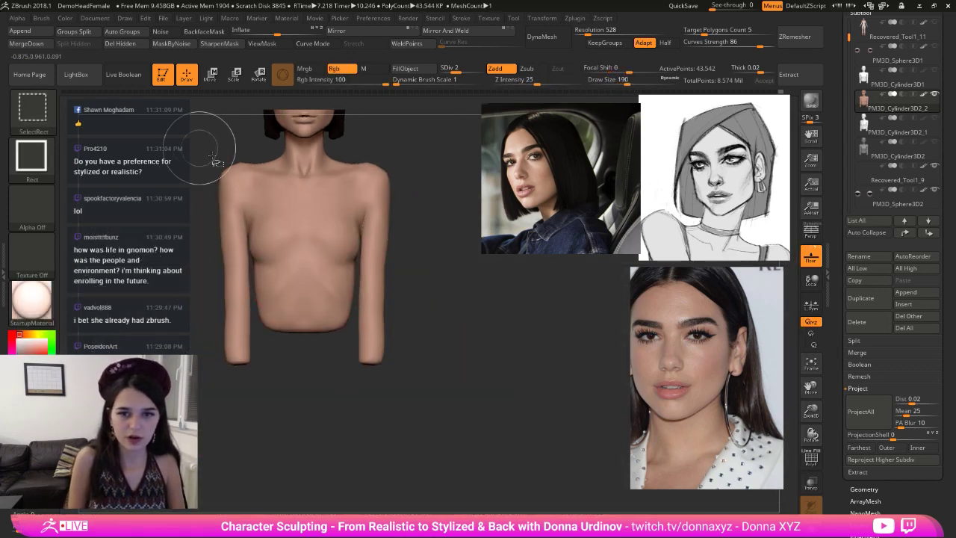
{"action": "left_click_drag", "start_coordinate": [458, 254], "coordinate": [447, 355], "text": "alt"}
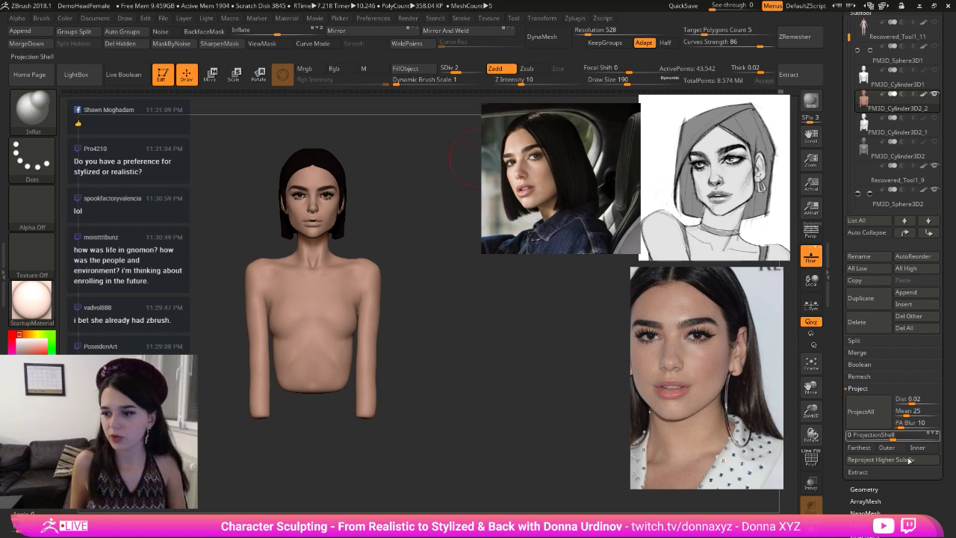
{"action": "left_click", "coordinate": [864, 489]}
{"action": "left_click", "coordinate": [859, 48]}
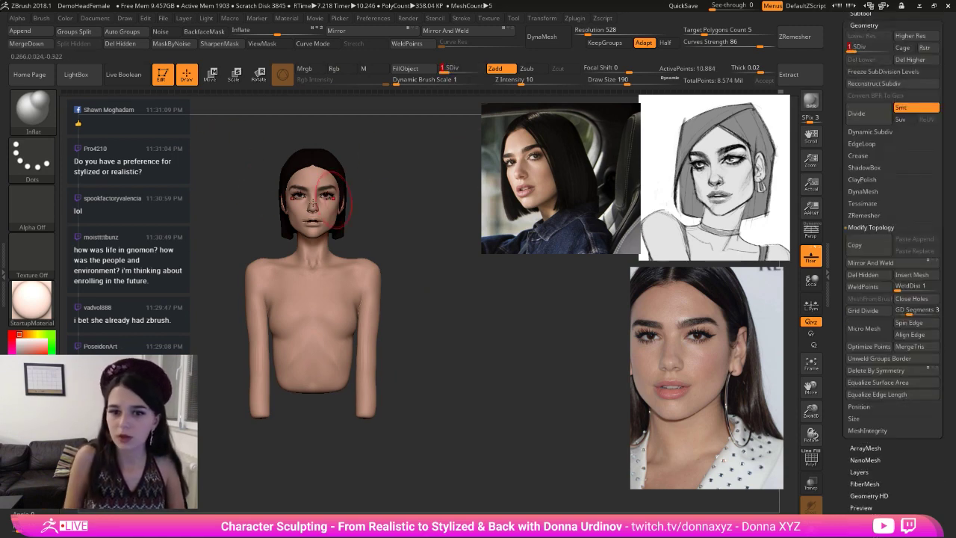
{"action": "mouse_move", "coordinate": [197, 141]}
{"action": "left_mouse_down", "text": "ctrl+shift"}
{"action": "mouse_move", "coordinate": [384, 321]}
{"action": "mouse_move", "coordinate": [413, 381]}
{"action": "left_mouse_up", "text": "ctrl+shift"}
{"action": "left_click_drag", "start_coordinate": [425, 301], "coordinate": [445, 338]}
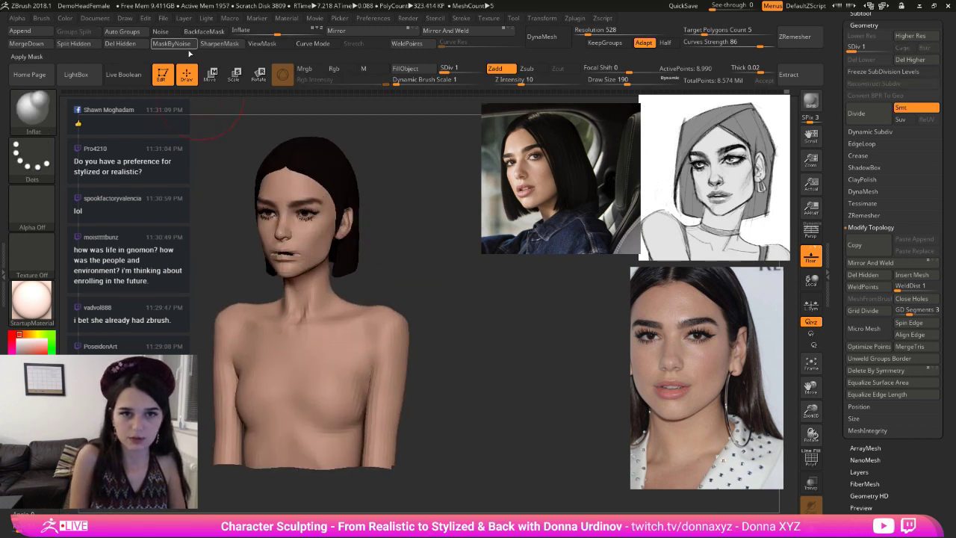
{"action": "left_click", "coordinate": [120, 44]}
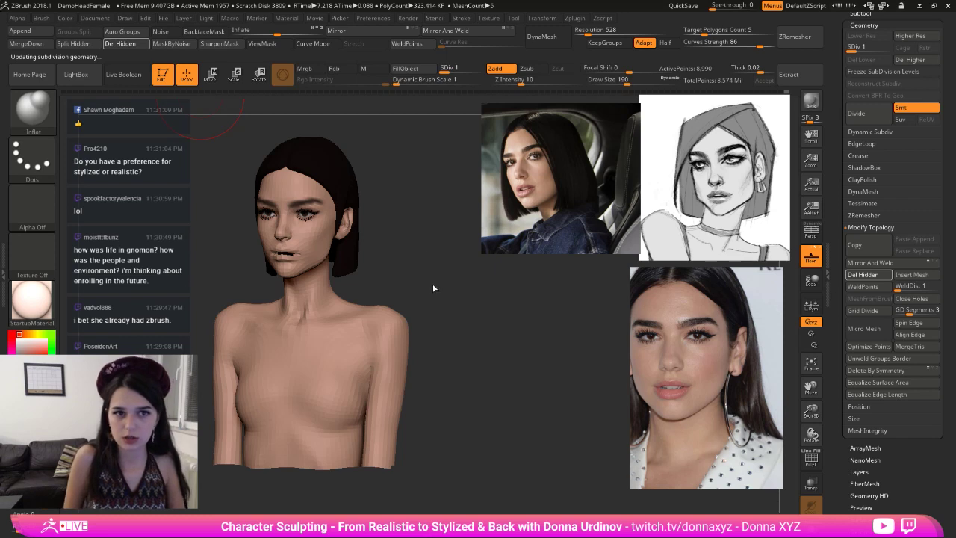
- Raise the body mesh from its lowest level to subdivision level 4
{"action": "left_click_drag", "start_coordinate": [439, 292], "coordinate": [447, 316], "text": "shift"}
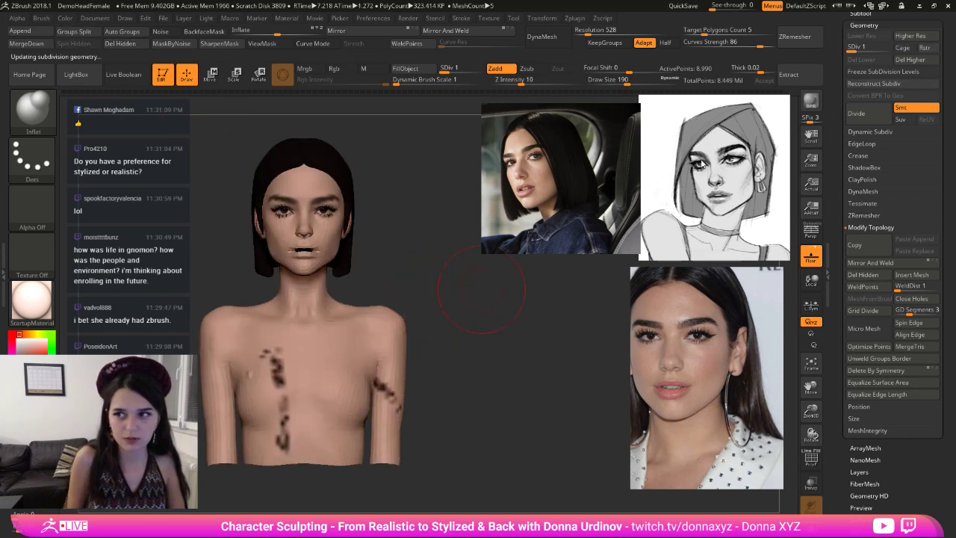
{"action": "key", "text": "d"}
{"action": "key", "text": "d"}
{"action": "key", "text": "d"}
{"action": "left_click_drag", "start_coordinate": [442, 323], "coordinate": [435, 327]}
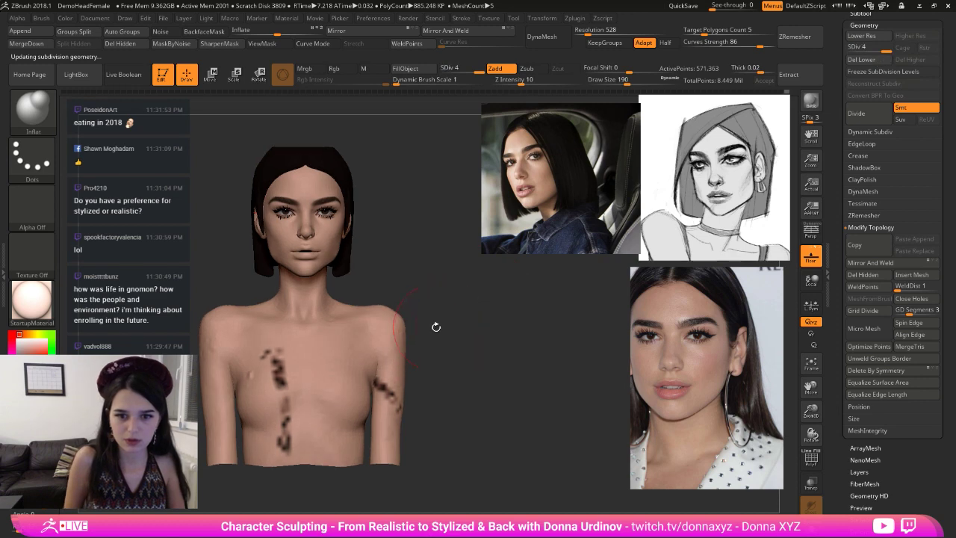
{"action": "key", "text": "n"}
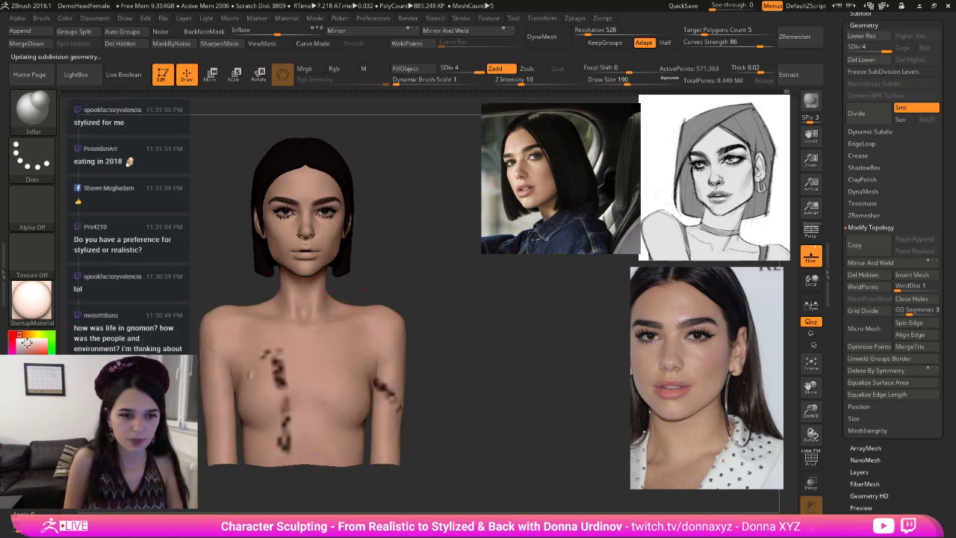
- Cover the dark marks on the chest and arm using the Standard brush, sampled skin colour and Rgb Intensity 100
{"action": "left_click", "coordinate": [27, 343]}
{"action": "key", "text": "b"}
{"action": "key", "text": "s"}
{"action": "key", "text": "t"}
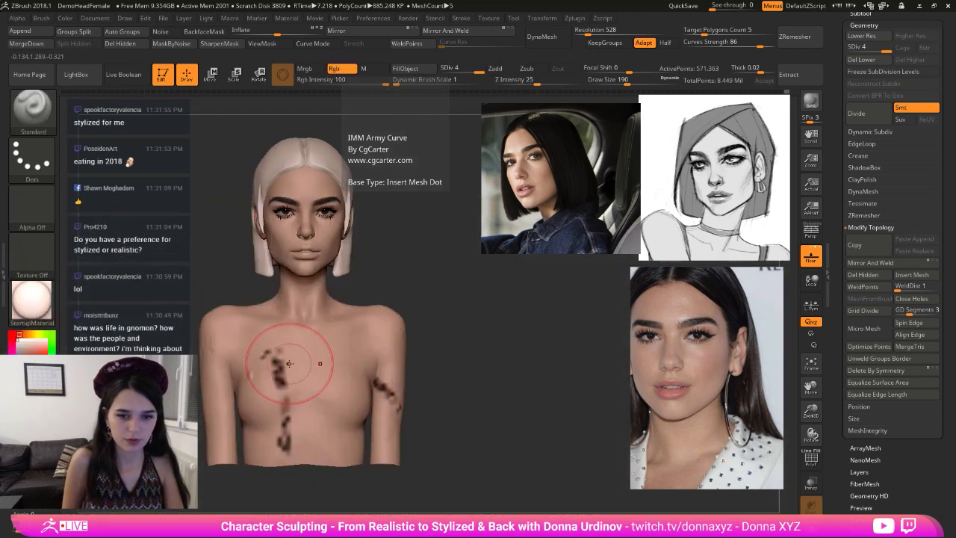
{"action": "key", "text": "c"}
{"action": "mouse_move", "coordinate": [272, 360]}
{"action": "left_mouse_down"}
{"action": "mouse_move", "coordinate": [277, 368]}
{"action": "mouse_move", "coordinate": [242, 365]}
{"action": "mouse_move", "coordinate": [258, 429]}
{"action": "left_mouse_up"}
{"action": "left_click_drag", "start_coordinate": [453, 395], "coordinate": [362, 382]}
{"action": "left_click_drag", "start_coordinate": [449, 357], "coordinate": [530, 346], "text": "shift"}
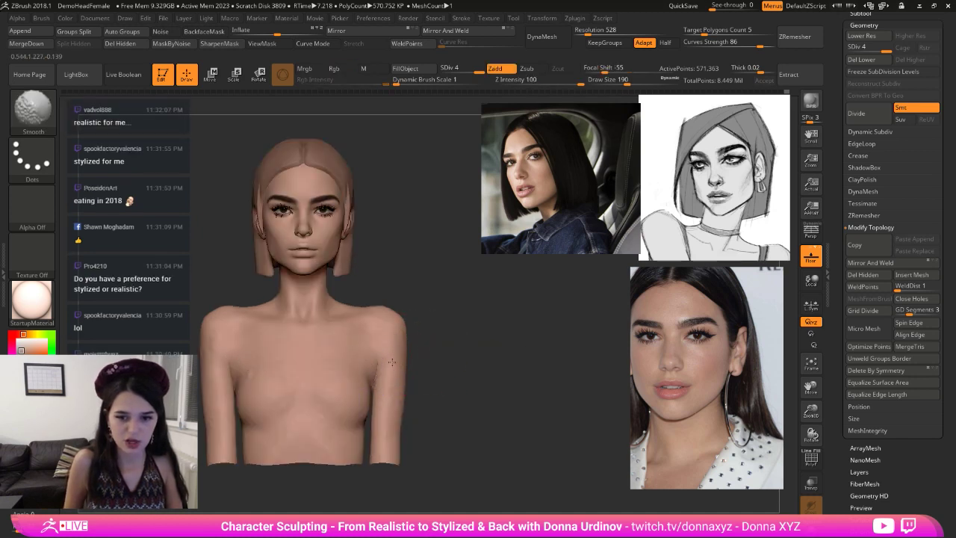
- Lower the body mesh to subdivision level 2 and smooth the neck below the jaw at draw size 50
{"action": "left_click_drag", "start_coordinate": [426, 284], "coordinate": [410, 268]}
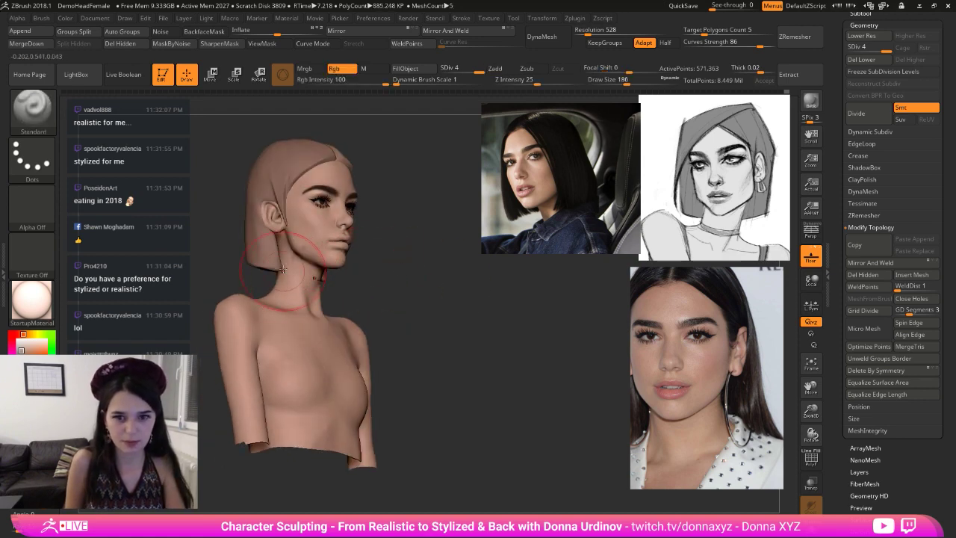
{"action": "key", "text": "bracketleft"}
{"action": "mouse_move", "coordinate": [384, 277]}
{"action": "left_mouse_down"}
{"action": "mouse_move", "coordinate": [384, 234]}
{"action": "mouse_move", "coordinate": [386, 329]}
{"action": "left_mouse_up"}
{"action": "key", "text": "shift+d"}
{"action": "key", "text": "shift+d"}
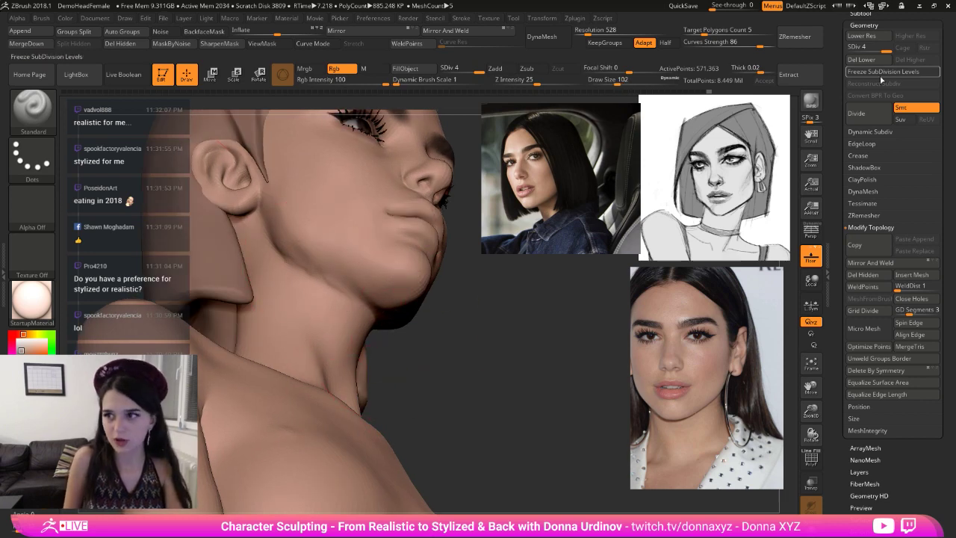
{"action": "key", "text": "bracketleft"}
{"action": "key", "text": "bracketleft"}
{"action": "key", "text": "bracketleft"}
{"action": "key", "text": "bracketleft"}
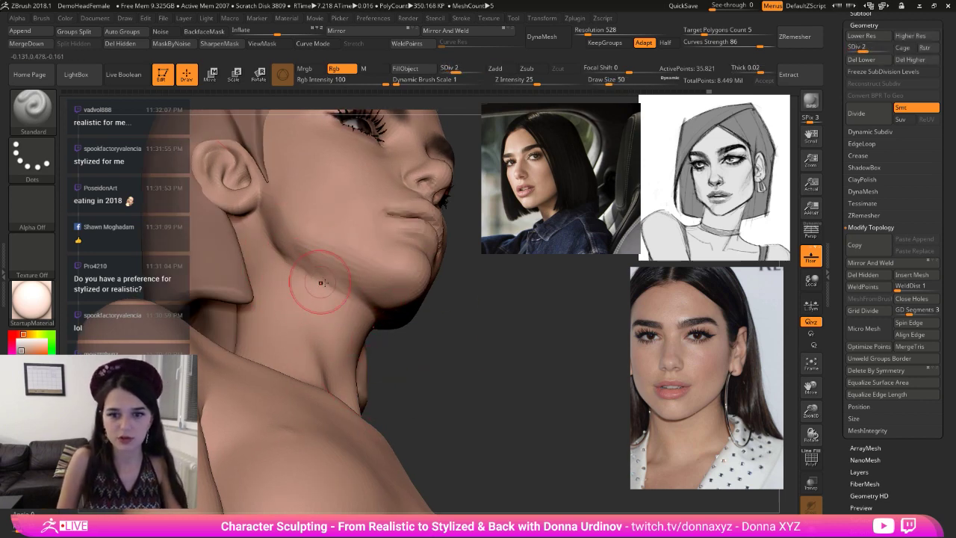
{"action": "left_click_drag", "start_coordinate": [320, 281], "coordinate": [299, 266], "text": "shift"}
- Smooth the side of the chest next to the armpit
{"action": "mouse_move", "coordinate": [486, 373]}
{"action": "left_mouse_down"}
{"action": "mouse_move", "coordinate": [448, 394]}
{"action": "mouse_move", "coordinate": [429, 389]}
{"action": "left_mouse_up"}
{"action": "left_click_drag", "start_coordinate": [431, 387], "coordinate": [445, 285], "text": "alt"}
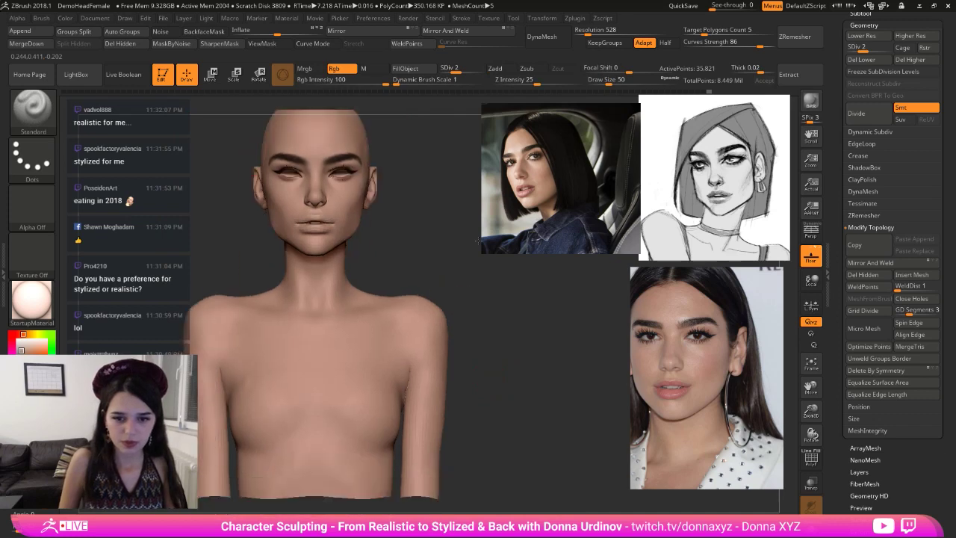
{"action": "left_click_drag", "start_coordinate": [262, 363], "coordinate": [244, 376], "text": "shift"}
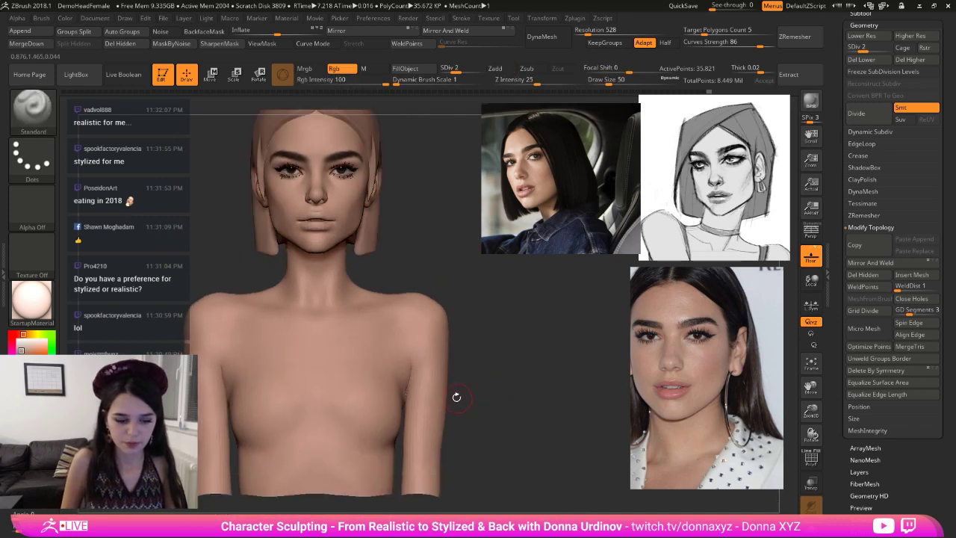
- Try to adjust the chest edge beside the inner arm with the Move brush
{"action": "key", "text": "b"}
{"action": "key", "text": "m"}
{"action": "key", "text": "v"}
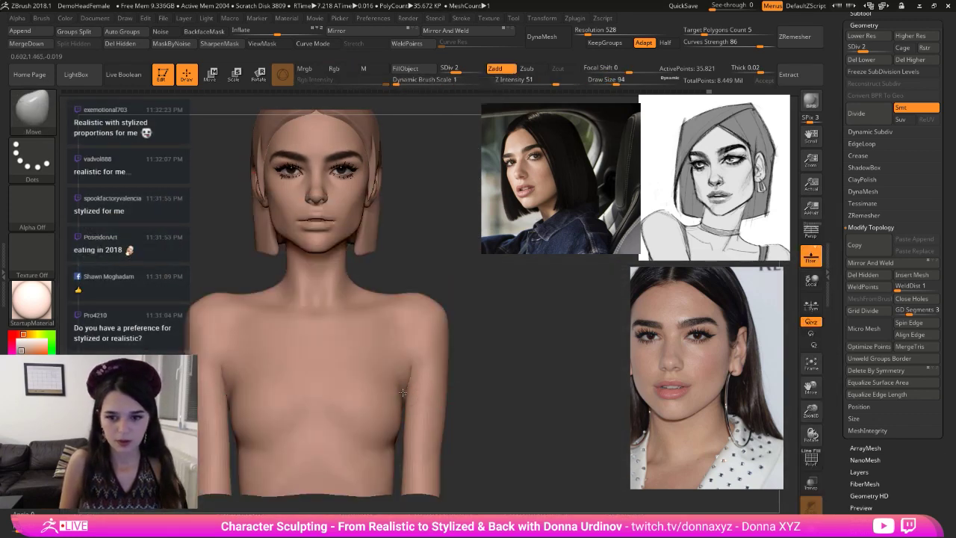
{"action": "left_click_drag", "start_coordinate": [402, 392], "coordinate": [401, 392]}
{"action": "mouse_move", "coordinate": [478, 378]}
{"action": "left_mouse_down"}
{"action": "mouse_move", "coordinate": [463, 381]}
{"action": "mouse_move", "coordinate": [492, 383]}
{"action": "left_mouse_up"}
{"action": "key", "text": "ctrl+z"}
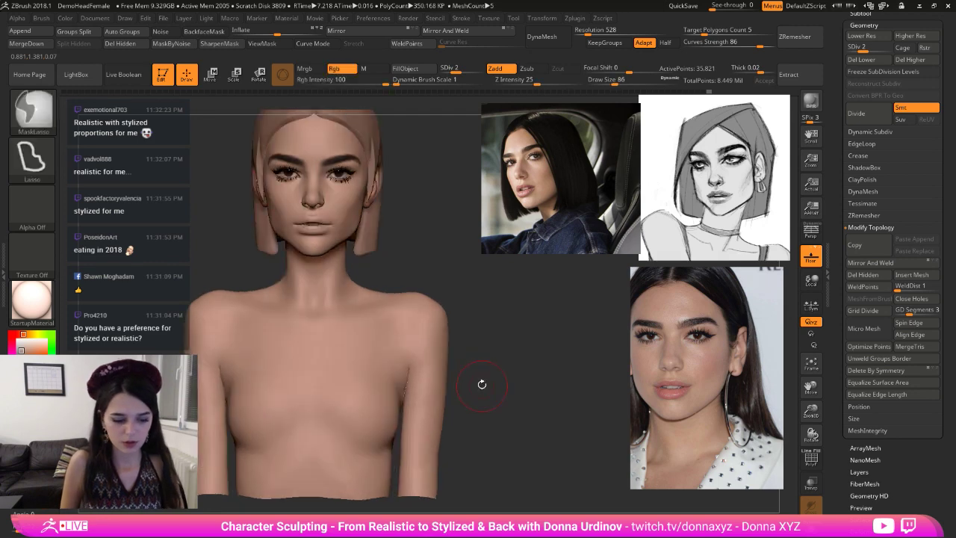
- Switch to the Move Topological brush and shift the outer chest edge beside the inner arm at draw size about 98
{"action": "key", "text": "b"}
{"action": "key", "text": "m"}
{"action": "key", "text": "t"}
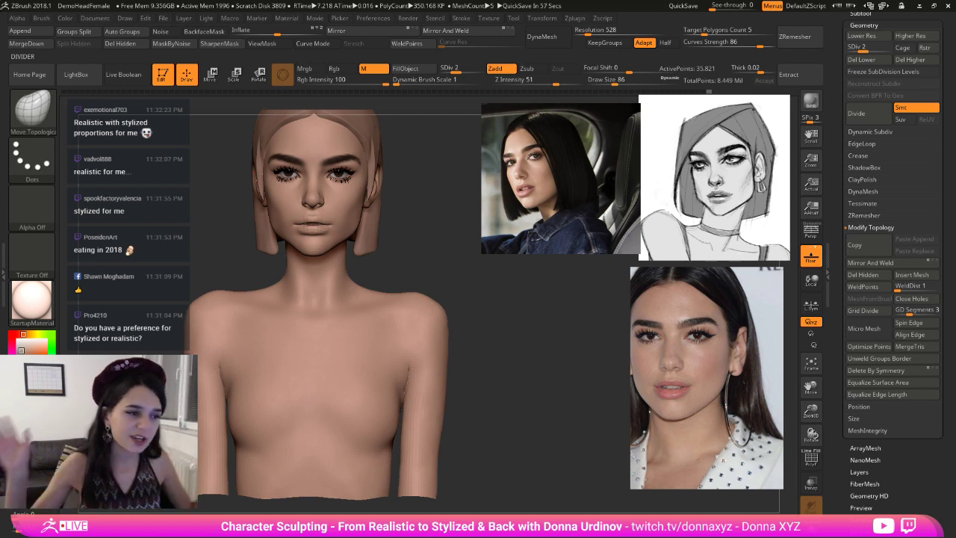
{"action": "key", "text": "b"}
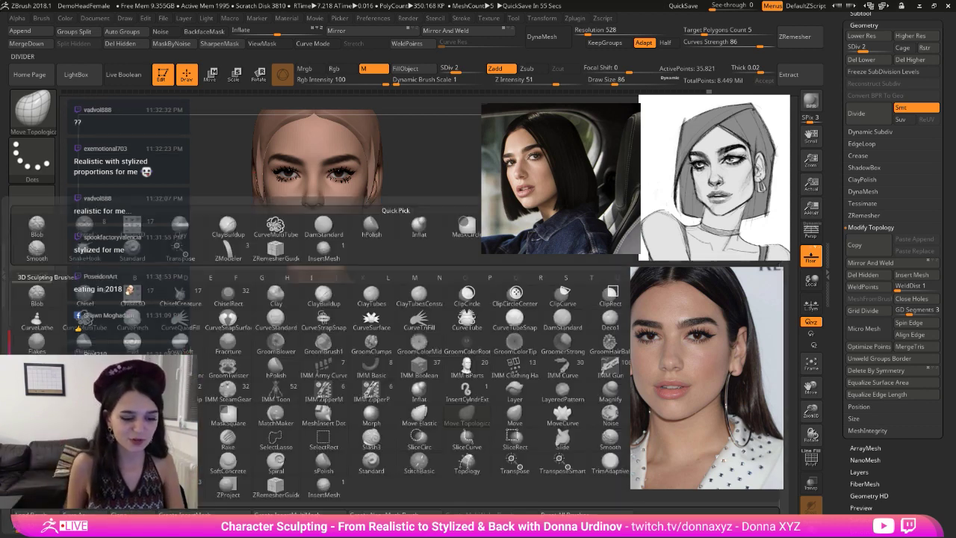
{"action": "key", "text": "m"}
{"action": "key", "text": "t"}
{"action": "mouse_move", "coordinate": [462, 313]}
{"action": "left_mouse_down"}
{"action": "mouse_move", "coordinate": [491, 332]}
{"action": "mouse_move", "coordinate": [489, 344]}
{"action": "left_mouse_up"}
{"action": "key", "text": "]"}
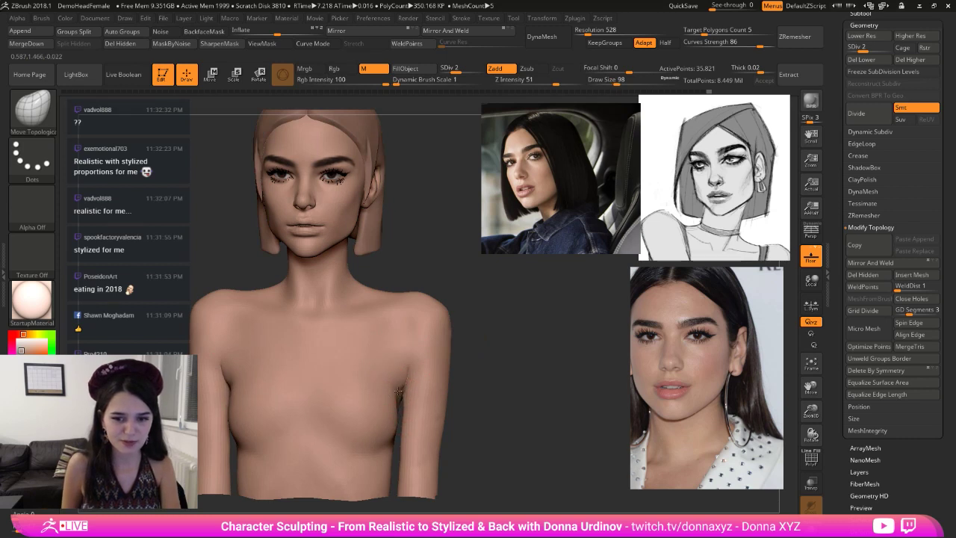
{"action": "mouse_move", "coordinate": [398, 391]}
{"action": "left_mouse_down"}
{"action": "mouse_move", "coordinate": [407, 396]}
{"action": "mouse_move", "coordinate": [407, 387]}
{"action": "left_mouse_up"}
{"action": "left_click_drag", "start_coordinate": [464, 366], "coordinate": [480, 367], "text": "shift"}
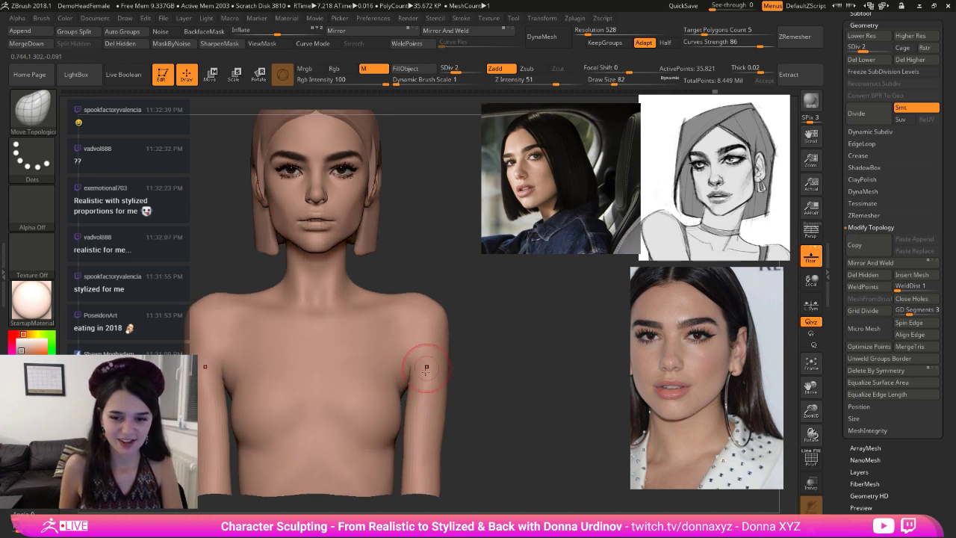
- Enlarge the brush to a draw size of about 170 and push the armpit area outward
{"action": "key", "text": "bracketright"}
{"action": "key", "text": "bracketright"}
{"action": "key", "text": "bracketright"}
{"action": "key", "text": "bracketright"}
{"action": "left_click_drag", "start_coordinate": [406, 370], "coordinate": [414, 370]}
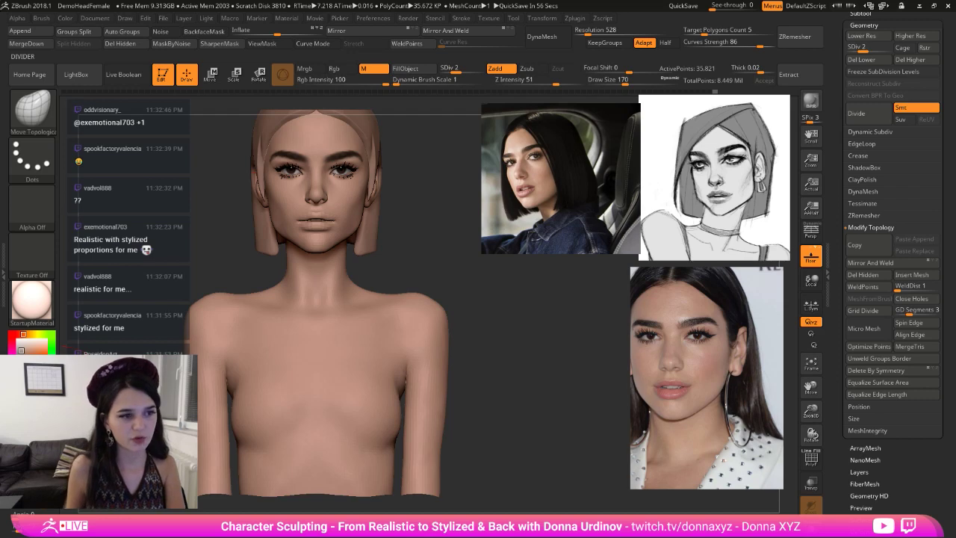
- Carve a crease under the breast using the DamStandard brush at draw size about 114
{"action": "mouse_move", "coordinate": [478, 290]}
{"action": "left_mouse_down"}
{"action": "mouse_move", "coordinate": [501, 331]}
{"action": "mouse_move", "coordinate": [498, 318]}
{"action": "mouse_move", "coordinate": [483, 334]}
{"action": "left_mouse_up"}
{"action": "key", "text": "b"}
{"action": "left_click", "coordinate": [519, 321]}
{"action": "key", "text": "b"}
{"action": "key", "text": "d"}
{"action": "key", "text": "s"}
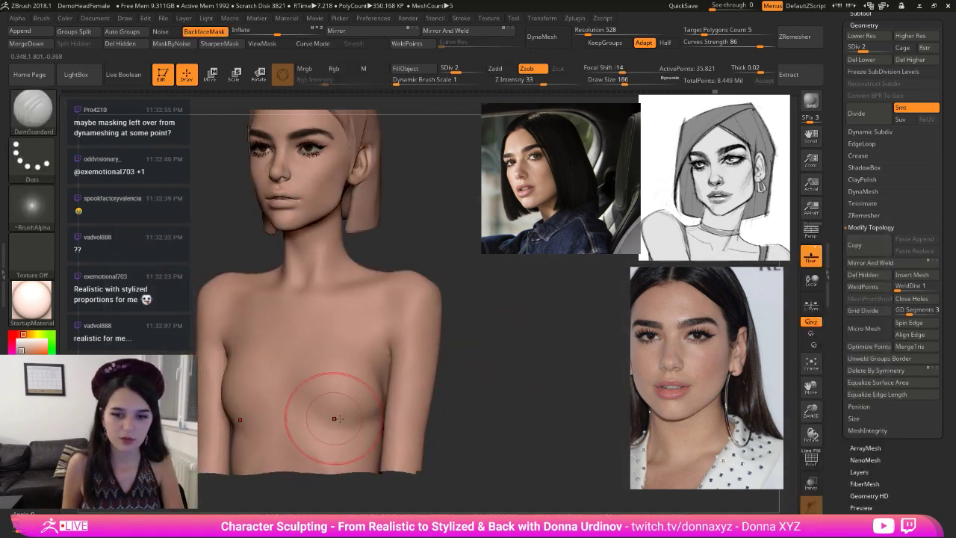
{"action": "key", "text": "["}
{"action": "key", "text": "["}
{"action": "key", "text": "["}
{"action": "key", "text": "["}
{"action": "mouse_move", "coordinate": [376, 409]}
{"action": "left_mouse_down"}
{"action": "mouse_move", "coordinate": [367, 424]}
{"action": "mouse_move", "coordinate": [379, 412]}
{"action": "mouse_move", "coordinate": [364, 415]}
{"action": "mouse_move", "coordinate": [373, 407]}
{"action": "mouse_move", "coordinate": [345, 423]}
{"action": "left_mouse_up"}
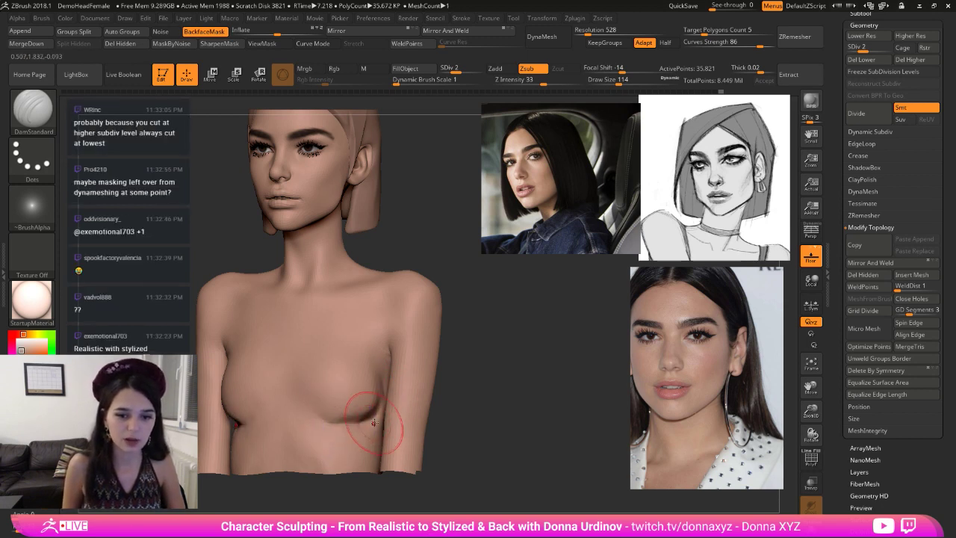
- Undo the last crease stroke, recarve the fold along the breast's outer and lower edge, and smooth beside it
{"action": "key", "text": "ctrl+z"}
{"action": "mouse_move", "coordinate": [451, 409]}
{"action": "left_mouse_down"}
{"action": "mouse_move", "coordinate": [487, 406]}
{"action": "mouse_move", "coordinate": [470, 396]}
{"action": "left_mouse_up"}
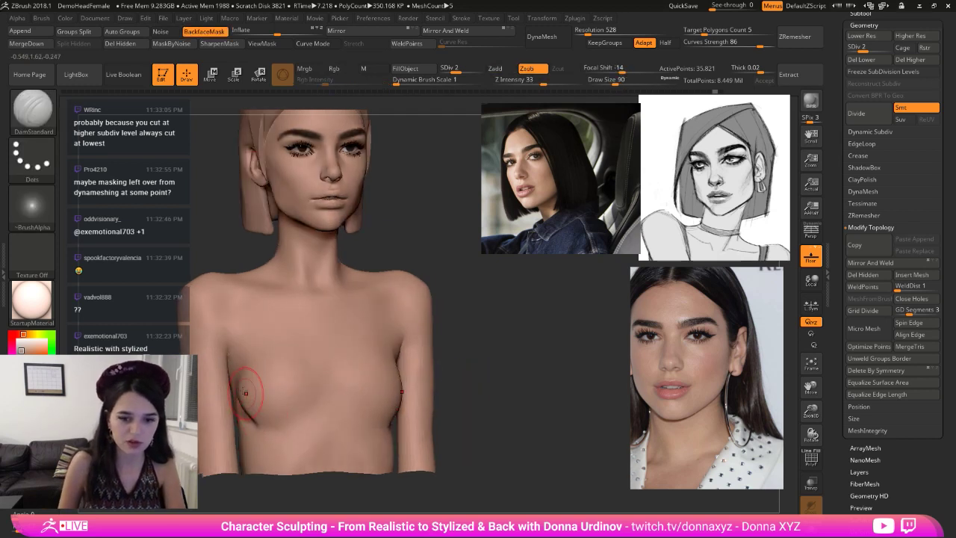
{"action": "mouse_move", "coordinate": [474, 363]}
{"action": "left_mouse_down"}
{"action": "mouse_move", "coordinate": [249, 392]}
{"action": "mouse_move", "coordinate": [292, 430]}
{"action": "mouse_move", "coordinate": [314, 399]}
{"action": "left_mouse_up"}
{"action": "mouse_move", "coordinate": [269, 424]}
{"action": "left_mouse_down"}
{"action": "mouse_move", "coordinate": [332, 388]}
{"action": "mouse_move", "coordinate": [292, 425]}
{"action": "mouse_move", "coordinate": [333, 413]}
{"action": "left_mouse_up"}
{"action": "mouse_move", "coordinate": [253, 381]}
{"action": "left_mouse_down", "text": "shift"}
{"action": "mouse_move", "coordinate": [287, 375]}
{"action": "mouse_move", "coordinate": [280, 366]}
{"action": "left_mouse_up", "text": "shift"}
- Build up volume between the upper chest and armpit with the ClayBuildup brush at draw size about 142
{"action": "mouse_move", "coordinate": [476, 337]}
{"action": "left_mouse_down"}
{"action": "mouse_move", "coordinate": [459, 331]}
{"action": "mouse_move", "coordinate": [479, 329]}
{"action": "mouse_move", "coordinate": [383, 351]}
{"action": "mouse_move", "coordinate": [372, 306]}
{"action": "left_mouse_up"}
{"action": "key", "text": "b"}
{"action": "key", "text": "c"}
{"action": "key", "text": "b"}
{"action": "key", "text": "s"}
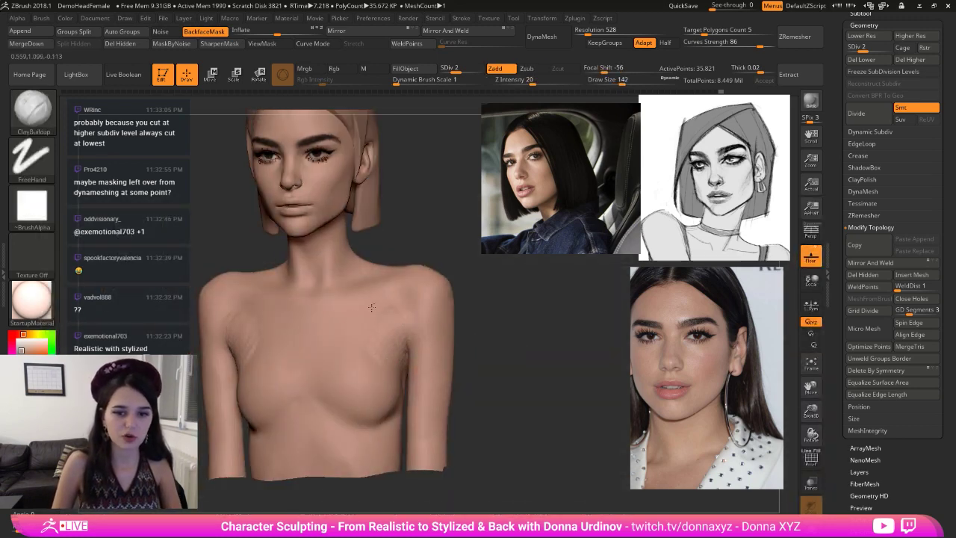
{"action": "left_click_drag", "start_coordinate": [356, 354], "coordinate": [373, 340]}
{"action": "mouse_move", "coordinate": [478, 321]}
{"action": "left_mouse_down", "text": "shift"}
{"action": "mouse_move", "coordinate": [469, 312]}
{"action": "mouse_move", "coordinate": [476, 338]}
{"action": "left_mouse_up", "text": "shift"}
- Adjust the torso and arm in profile with the Move brush at draw size 266
{"action": "left_click", "coordinate": [476, 338], "text": "ctrl+shift"}
{"action": "key", "text": "b"}
{"action": "key", "text": "m"}
{"action": "key", "text": "v"}
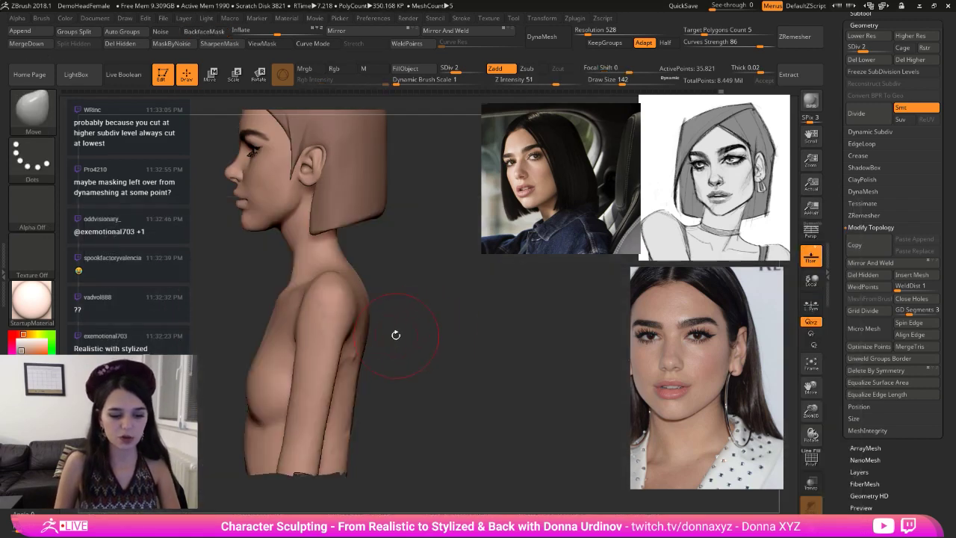
{"action": "key", "text": "bracketright"}
{"action": "key", "text": "bracketright"}
{"action": "key", "text": "bracketright"}
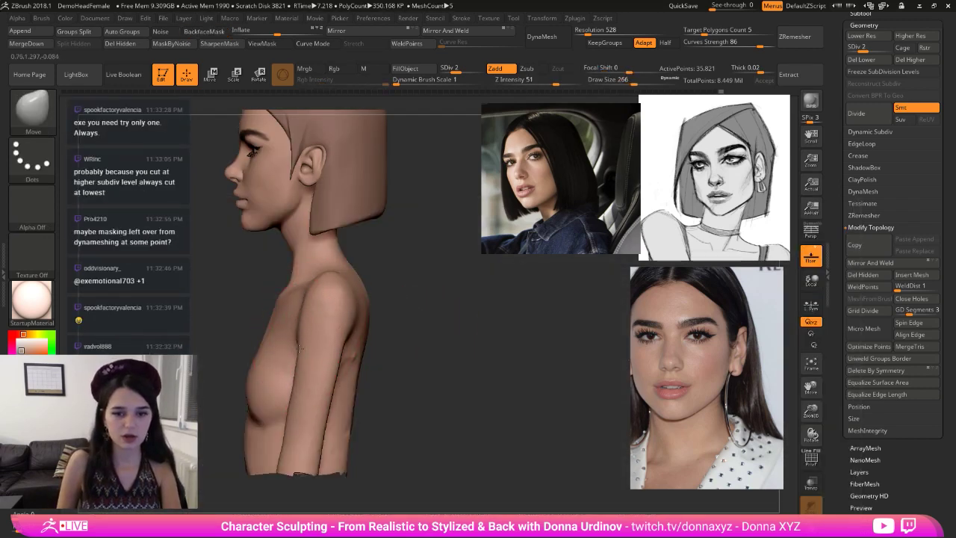
{"action": "left_click_drag", "start_coordinate": [297, 427], "coordinate": [294, 429]}
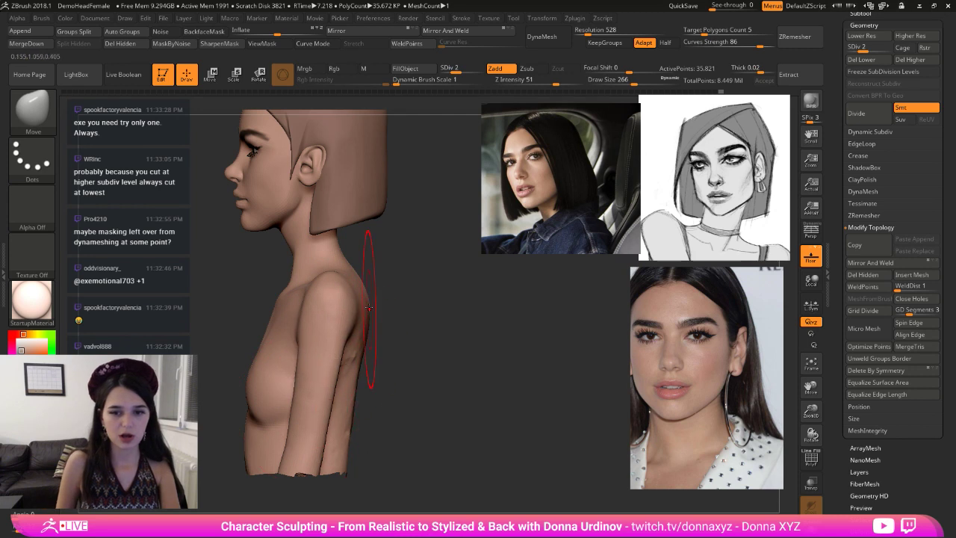
- Reshape the upper back contour and the lower back with the Move brush at draw size about 282
{"action": "key", "text": "bracketleft"}
{"action": "left_click_drag", "start_coordinate": [378, 307], "coordinate": [371, 326]}
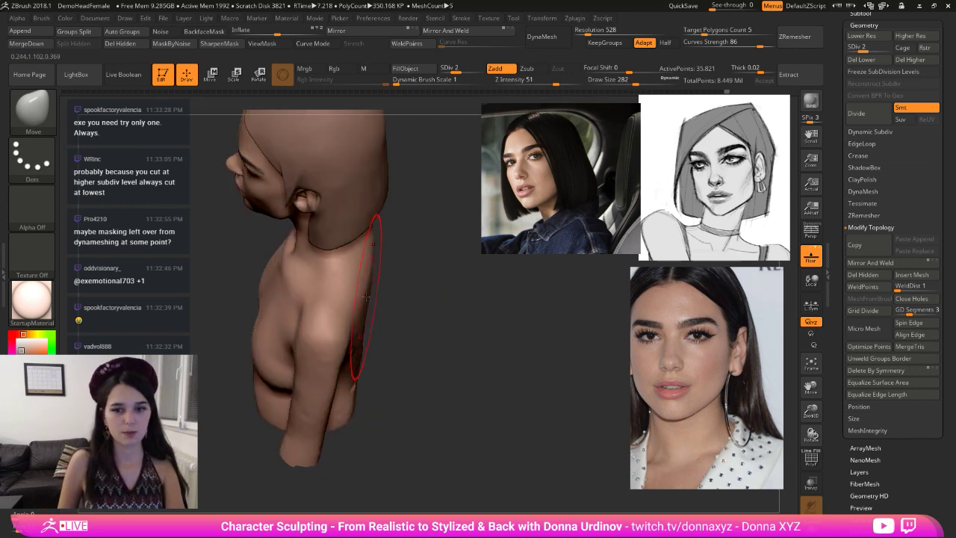
{"action": "mouse_move", "coordinate": [375, 389]}
{"action": "left_mouse_down"}
{"action": "mouse_move", "coordinate": [418, 350]}
{"action": "mouse_move", "coordinate": [351, 336]}
{"action": "mouse_move", "coordinate": [309, 348]}
{"action": "mouse_move", "coordinate": [321, 396]}
{"action": "left_mouse_up"}
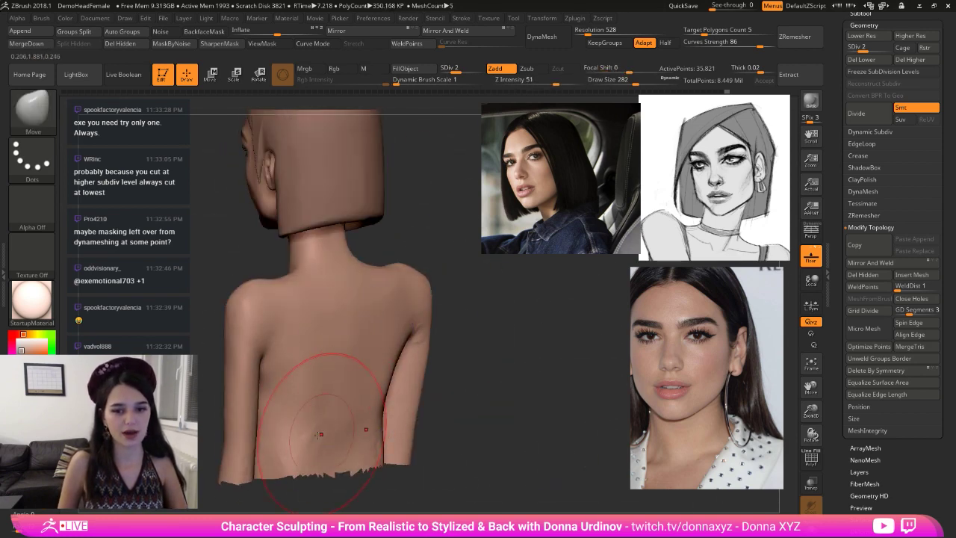
{"action": "left_click_drag", "start_coordinate": [394, 429], "coordinate": [388, 423]}
{"action": "mouse_move", "coordinate": [447, 377]}
{"action": "left_mouse_down", "text": "shift"}
{"action": "mouse_move", "coordinate": [485, 369]}
{"action": "mouse_move", "coordinate": [440, 401]}
{"action": "left_mouse_up", "text": "shift"}
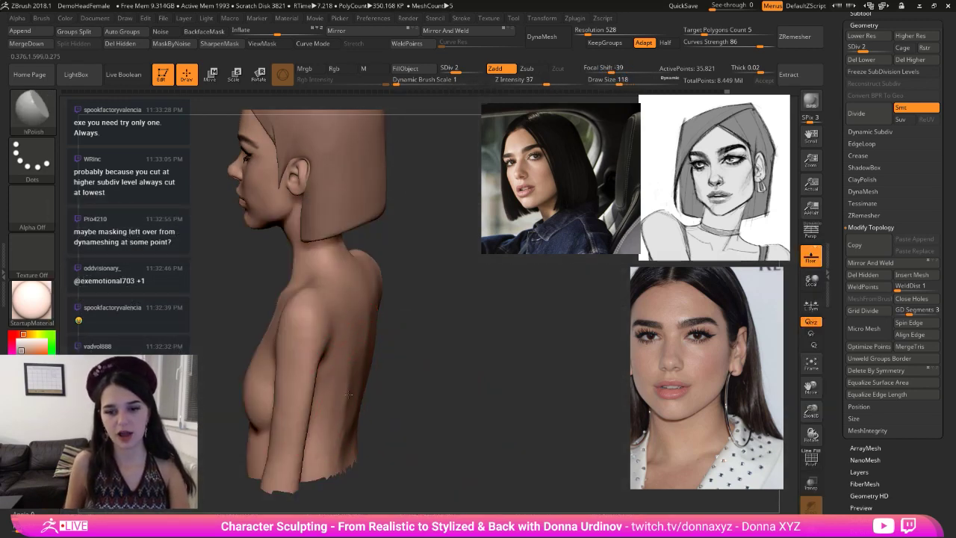
- Flatten the side of the ribcage behind the arm with the hPolish brush at draw size about 138
{"action": "left_click_drag", "start_coordinate": [336, 405], "coordinate": [331, 435]}
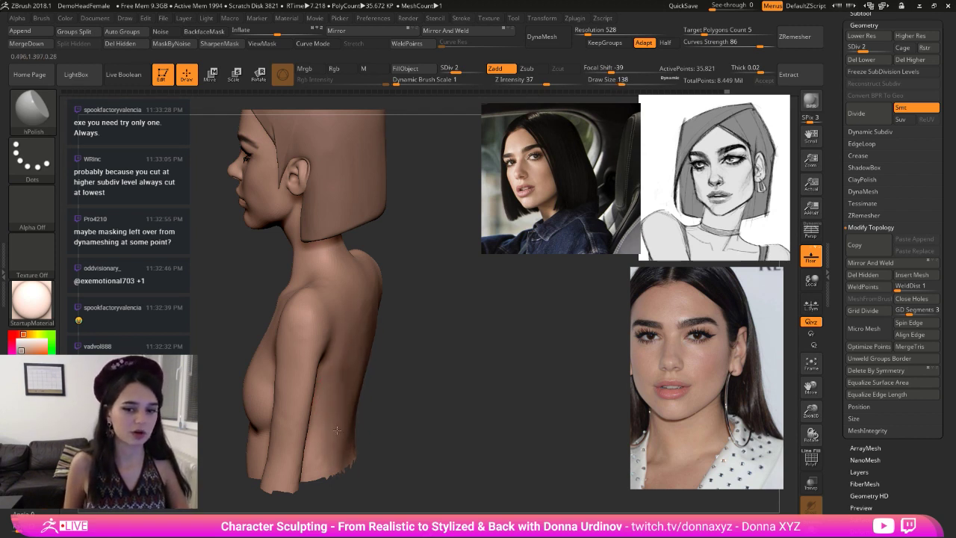
{"action": "left_click_drag", "start_coordinate": [374, 418], "coordinate": [428, 380]}
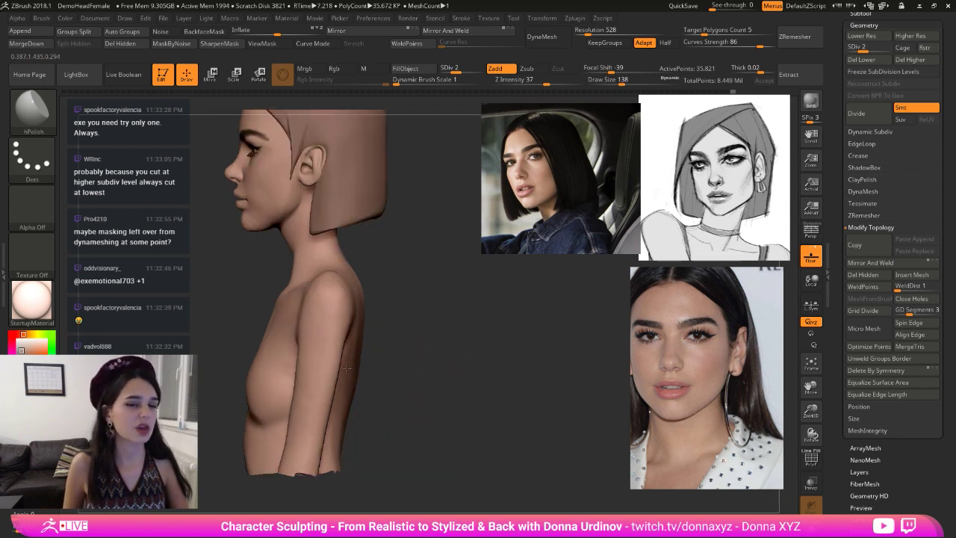
{"action": "mouse_move", "coordinate": [339, 432]}
{"action": "left_mouse_down"}
{"action": "mouse_move", "coordinate": [348, 384]}
{"action": "mouse_move", "coordinate": [463, 362]}
{"action": "mouse_move", "coordinate": [452, 336]}
{"action": "mouse_move", "coordinate": [452, 370]}
{"action": "left_mouse_up"}
- Pull the lower ends of the arms outward and adjust their inner sides with the Move Topological brush at about 246
{"action": "key", "text": "b"}
{"action": "key", "text": "m"}
{"action": "key", "text": "v"}
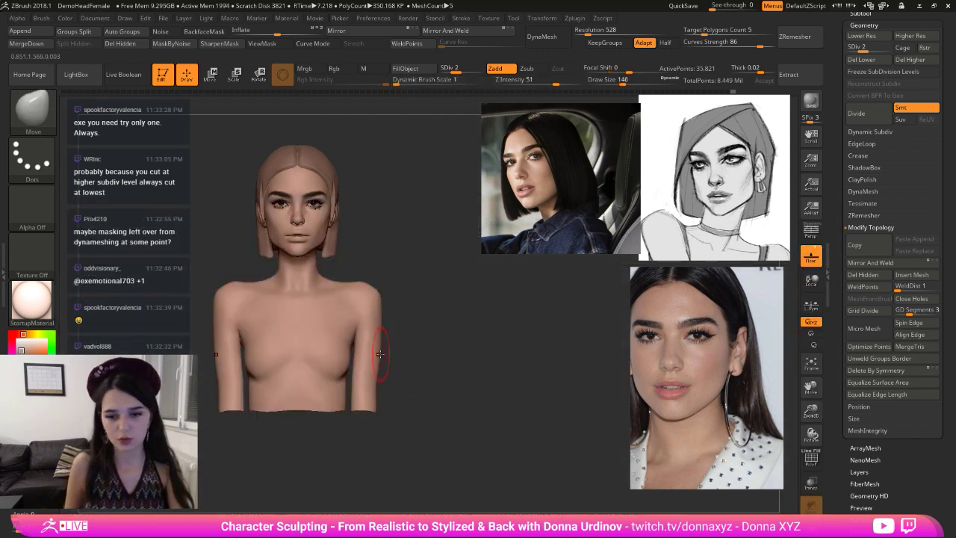
{"action": "key", "text": "b"}
{"action": "key", "text": "m"}
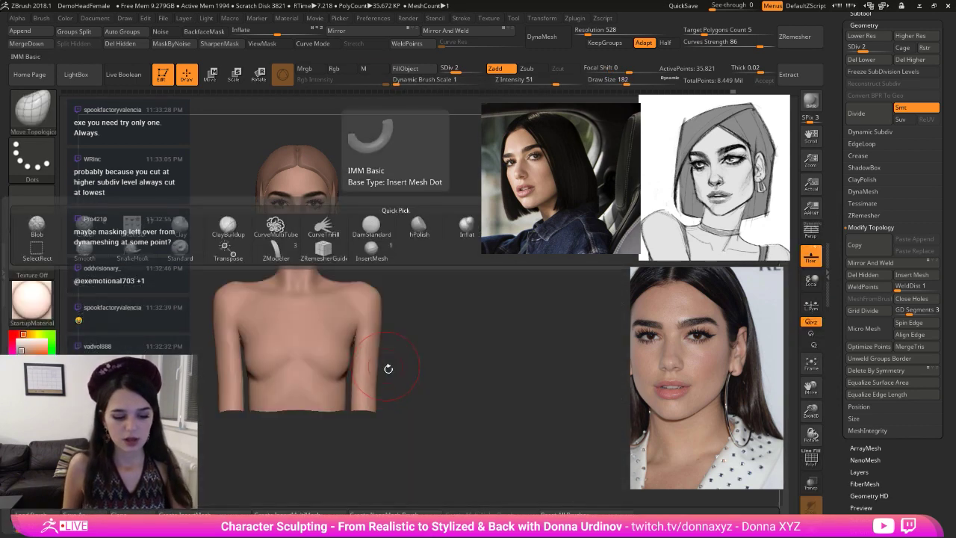
{"action": "key", "text": "t"}
{"action": "key", "text": "bracketright"}
{"action": "key", "text": "bracketright"}
{"action": "left_click_drag", "start_coordinate": [377, 410], "coordinate": [385, 408]}
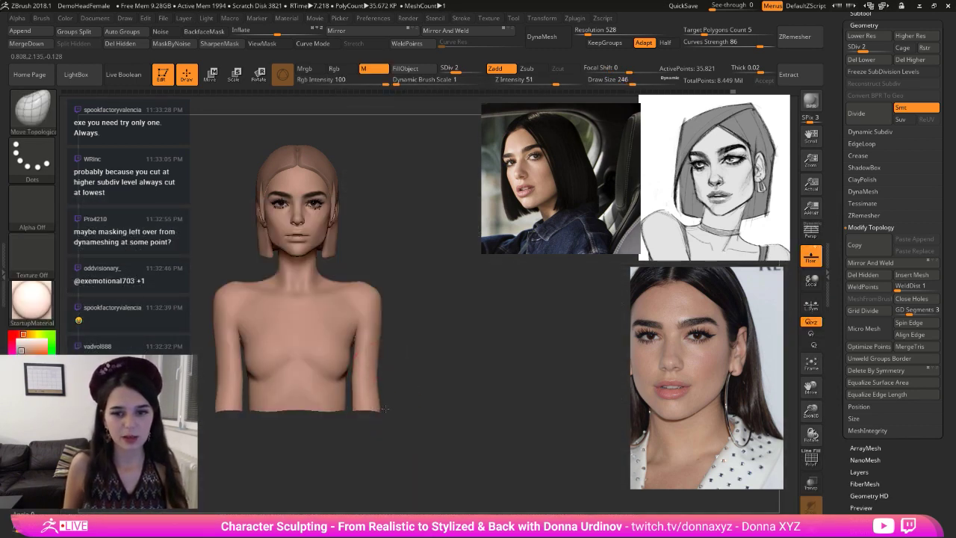
{"action": "left_click_drag", "start_coordinate": [376, 375], "coordinate": [360, 386]}
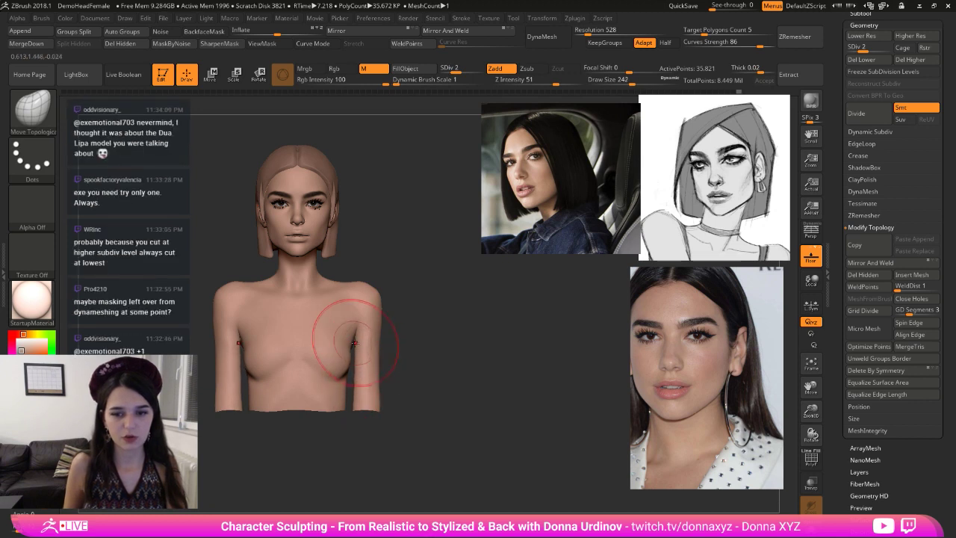
- Reduce the brush to a draw size of about 186 and refine the outer contour of the upper arms
{"action": "key", "text": "bracketleft"}
{"action": "key", "text": "bracketleft"}
{"action": "key", "text": "bracketleft"}
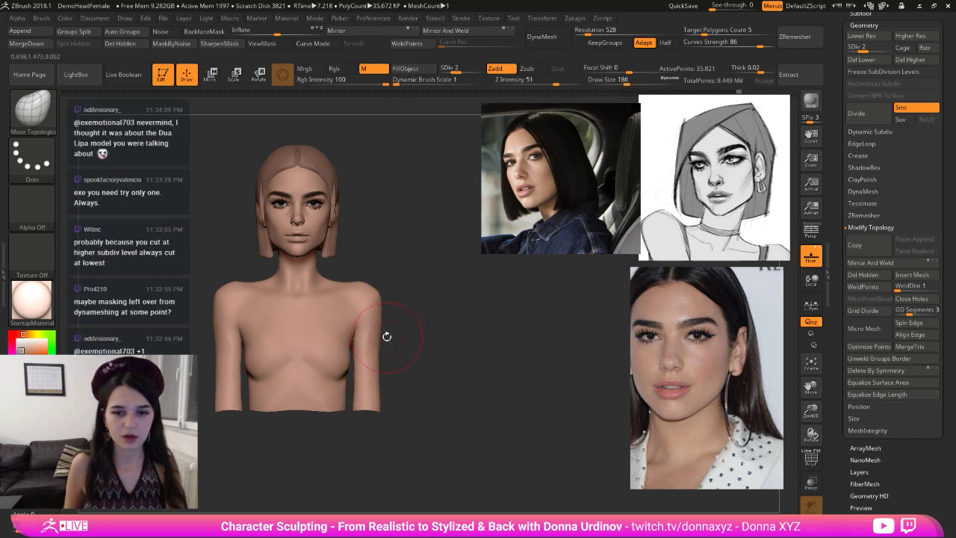
{"action": "mouse_move", "coordinate": [381, 335]}
{"action": "left_mouse_down"}
{"action": "mouse_move", "coordinate": [358, 334]}
{"action": "mouse_move", "coordinate": [338, 310]}
{"action": "mouse_move", "coordinate": [386, 314]}
{"action": "mouse_move", "coordinate": [360, 331]}
{"action": "mouse_move", "coordinate": [377, 346]}
{"action": "left_mouse_up"}
{"action": "key", "text": "bracketright"}
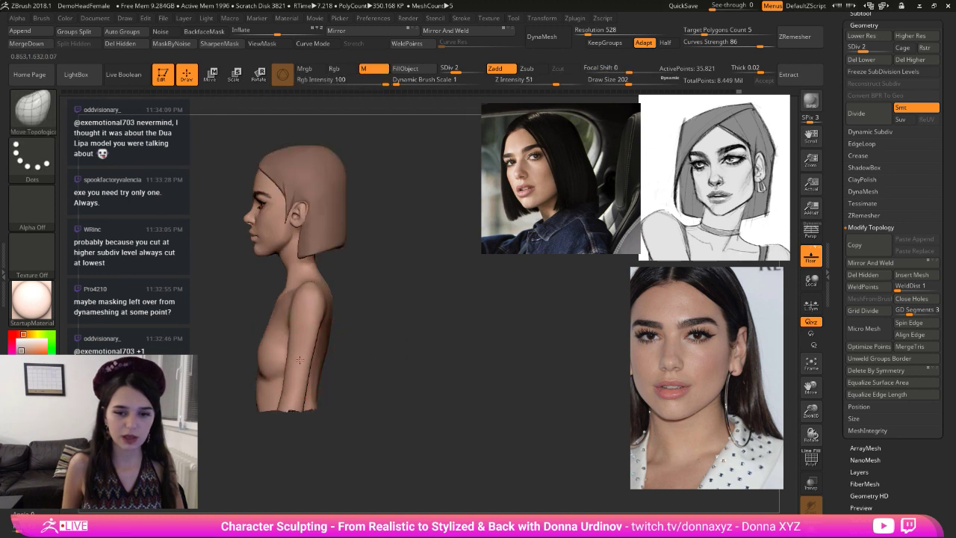
- Nudge the arm's contour in profile with the Move Topological brush at draw size 202 and raise the body to subdivision level 4
{"action": "left_click_drag", "start_coordinate": [297, 335], "coordinate": [293, 334]}
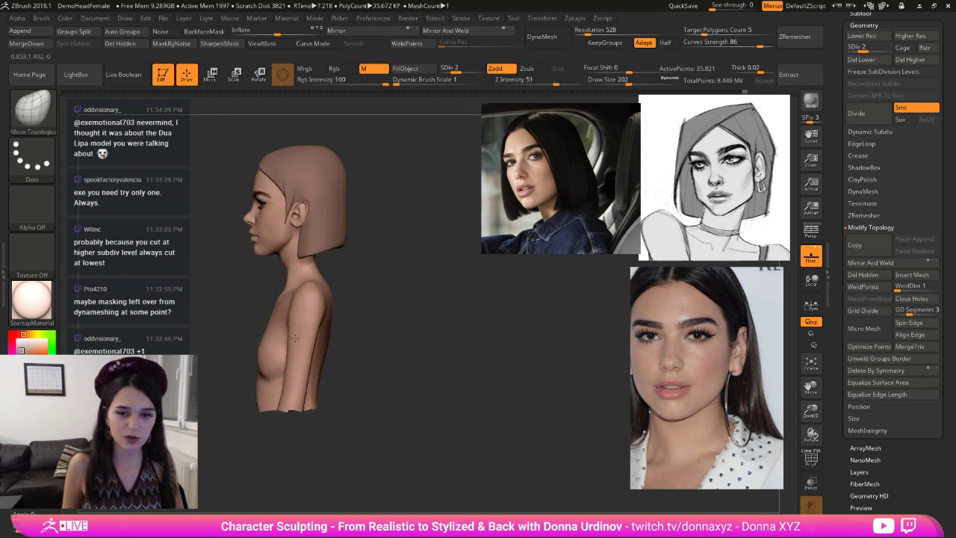
{"action": "mouse_move", "coordinate": [375, 347]}
{"action": "left_mouse_down", "text": "shift"}
{"action": "mouse_move", "coordinate": [422, 349]}
{"action": "mouse_move", "coordinate": [363, 388]}
{"action": "mouse_move", "coordinate": [456, 387]}
{"action": "left_mouse_up", "text": "shift"}
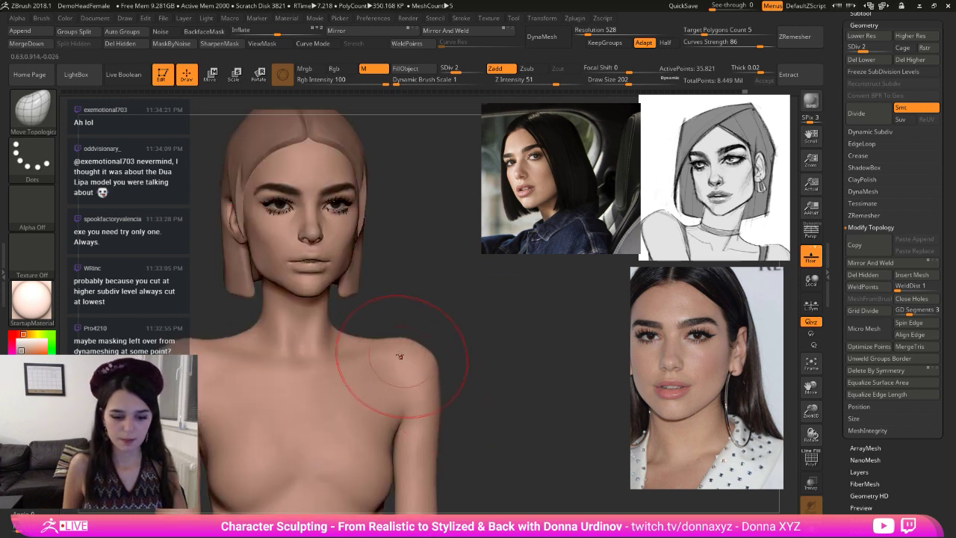
{"action": "key", "text": "["}
{"action": "key", "text": "["}
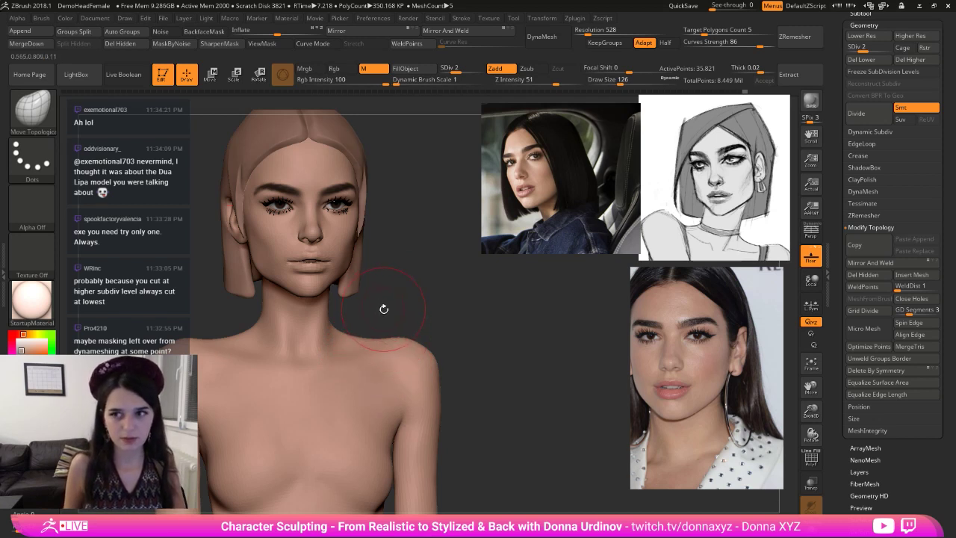
{"action": "key", "text": "s"}
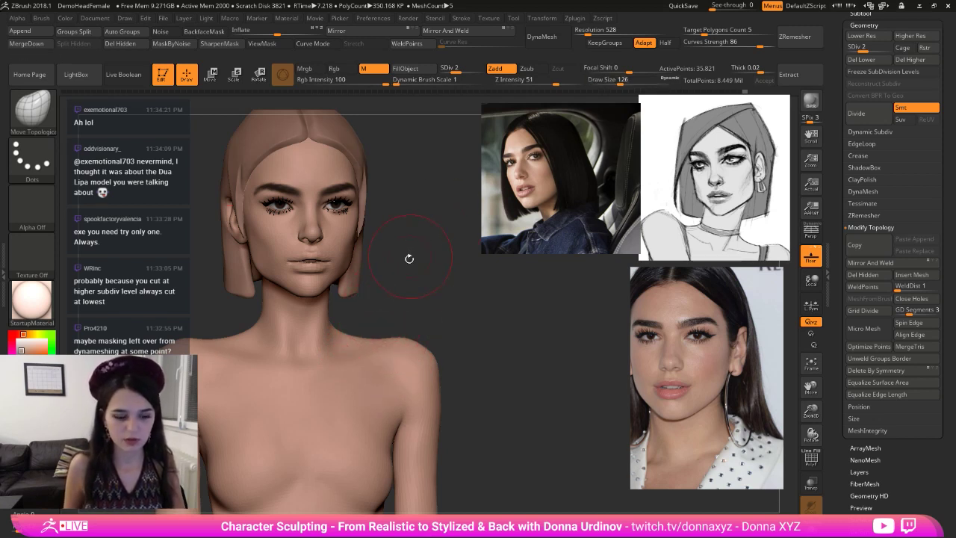
{"action": "key", "text": "d"}
{"action": "key", "text": "d"}
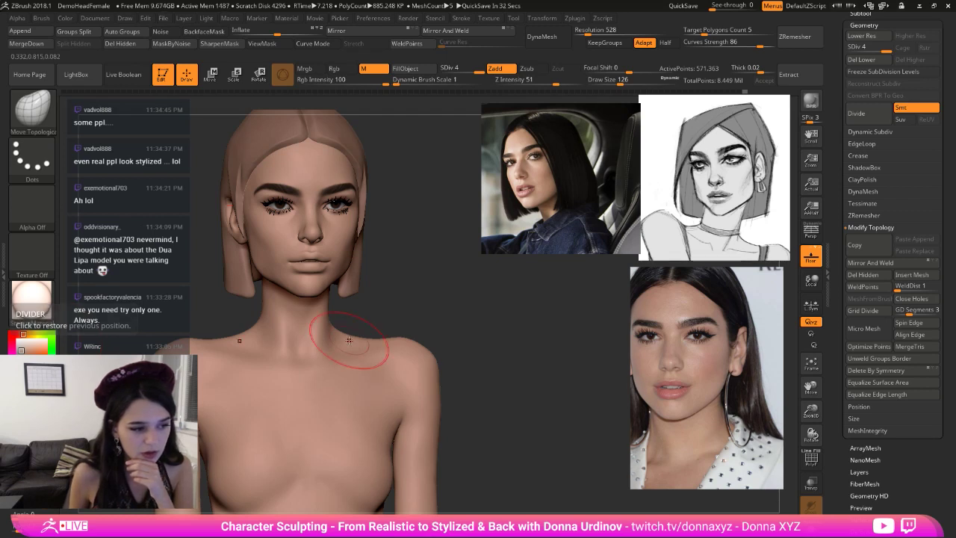
{"action": "mouse_move", "coordinate": [463, 296]}
{"action": "left_mouse_down", "text": "shift"}
{"action": "mouse_move", "coordinate": [478, 314]}
{"action": "mouse_move", "coordinate": [446, 295]}
{"action": "mouse_move", "coordinate": [477, 322]}
{"action": "mouse_move", "coordinate": [490, 354]}
{"action": "mouse_move", "coordinate": [481, 353]}
{"action": "mouse_move", "coordinate": [499, 377]}
{"action": "mouse_move", "coordinate": [508, 346]}
{"action": "mouse_move", "coordinate": [487, 341]}
{"action": "left_mouse_up", "text": "shift"}
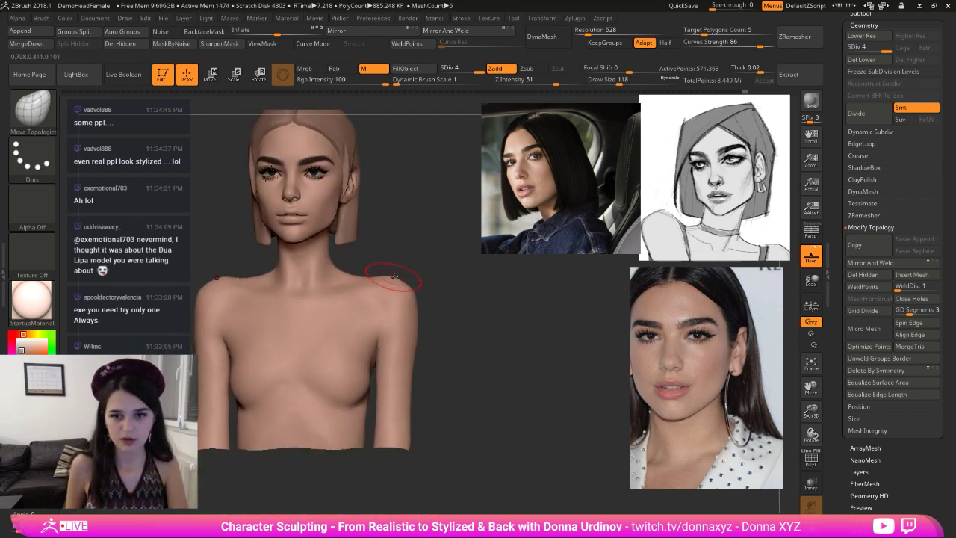
- Reduce the draw size to 30 and lower the body mesh to subdivision level 3
{"action": "key", "text": "bracketleft"}
{"action": "key", "text": "bracketleft"}
{"action": "key", "text": "bracketleft"}
{"action": "key", "text": "bracketleft"}
{"action": "key", "text": "bracketleft"}
{"action": "key", "text": "bracketleft"}
{"action": "key", "text": "bracketleft"}
{"action": "key", "text": "bracketleft"}
{"action": "key", "text": "bracketleft"}
{"action": "left_click_drag", "start_coordinate": [401, 267], "coordinate": [414, 264]}
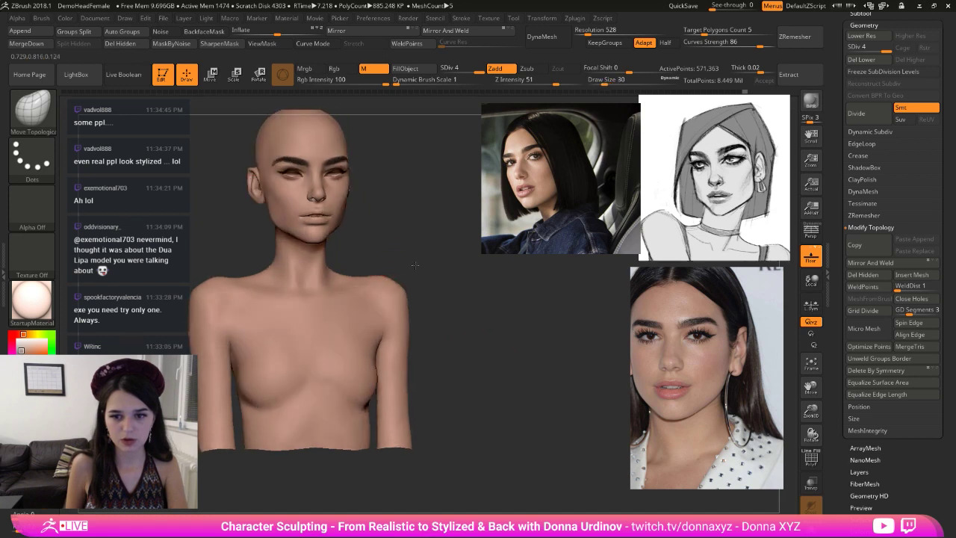
{"action": "left_click", "coordinate": [252, 292], "text": "ctrl"}
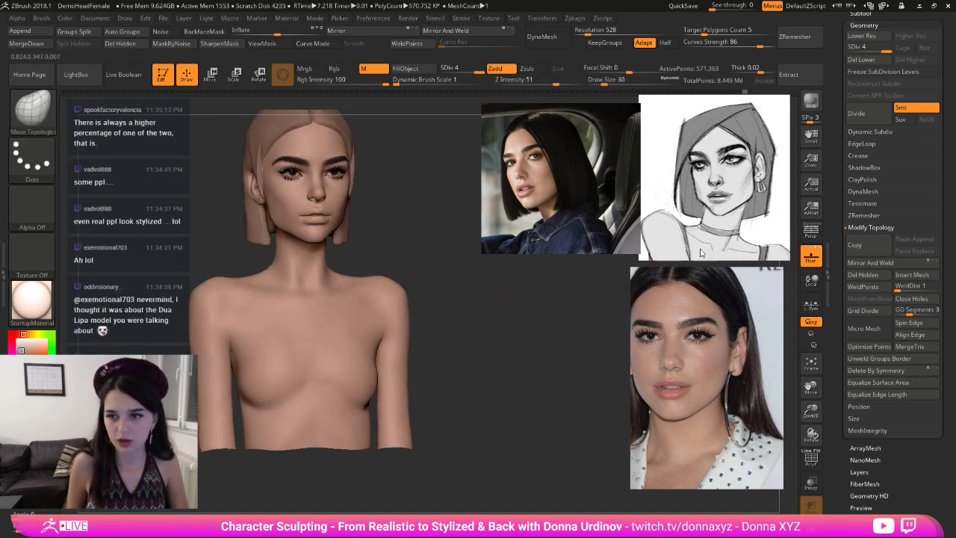
{"action": "key", "text": "shift+d"}
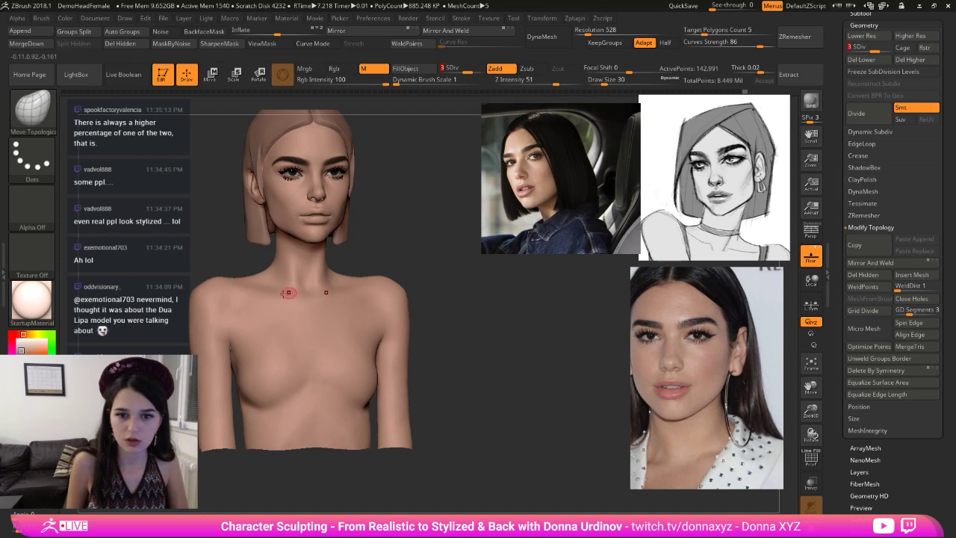
- Mask a sleeveless crop top shape with a scooped neckline over the torso with MaskLasso, filling in the gap below the breasts
{"action": "right_click_drag", "start_coordinate": [288, 292], "coordinate": [257, 284], "text": "shift"}
{"action": "mouse_move", "coordinate": [273, 267]}
{"action": "left_mouse_down", "text": "ctrl"}
{"action": "mouse_move", "coordinate": [295, 320]}
{"action": "mouse_move", "coordinate": [278, 322]}
{"action": "left_mouse_up", "text": "ctrl"}
{"action": "mouse_move", "coordinate": [293, 372]}
{"action": "left_mouse_down", "text": "ctrl"}
{"action": "mouse_move", "coordinate": [246, 270]}
{"action": "mouse_move", "coordinate": [297, 313]}
{"action": "mouse_move", "coordinate": [306, 373]}
{"action": "mouse_move", "coordinate": [260, 427]}
{"action": "mouse_move", "coordinate": [229, 411]}
{"action": "mouse_move", "coordinate": [234, 272]}
{"action": "mouse_move", "coordinate": [245, 286]}
{"action": "left_mouse_up", "text": "ctrl"}
{"action": "key", "text": "ctrl+h"}
{"action": "left_click_drag", "start_coordinate": [425, 288], "coordinate": [440, 289]}
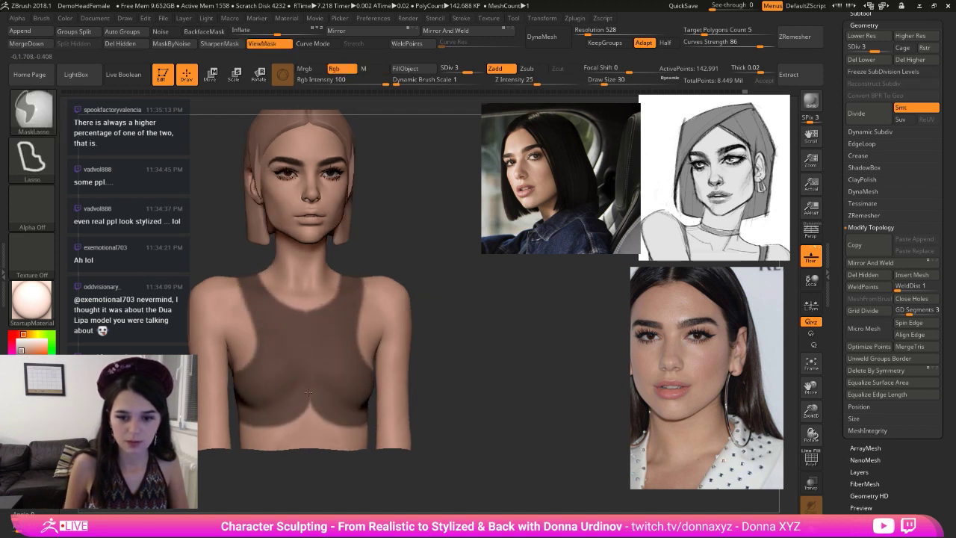
{"action": "left_click_drag", "start_coordinate": [314, 394], "coordinate": [347, 417], "text": "ctrl"}
{"action": "left_click", "coordinate": [420, 254], "text": "ctrl"}
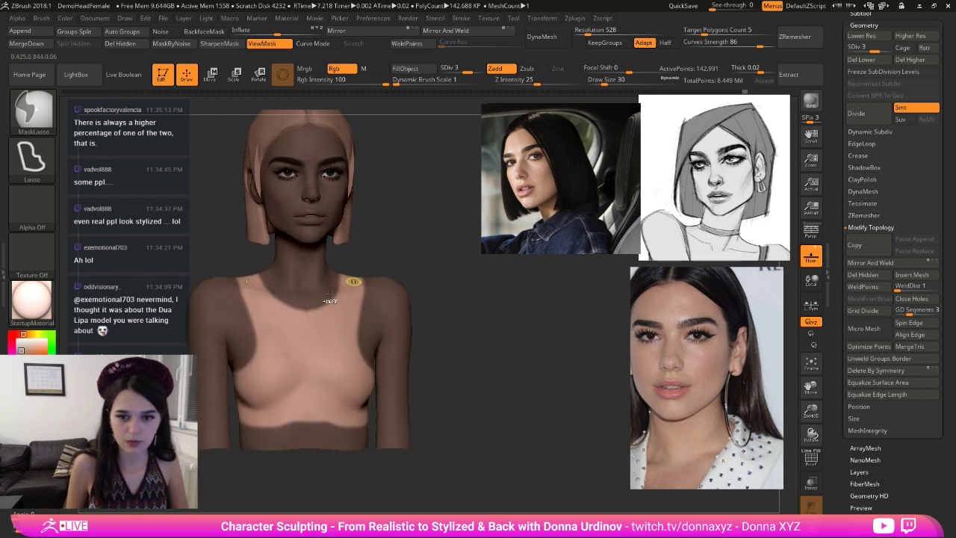
{"action": "left_click", "coordinate": [380, 253], "text": "ctrl"}
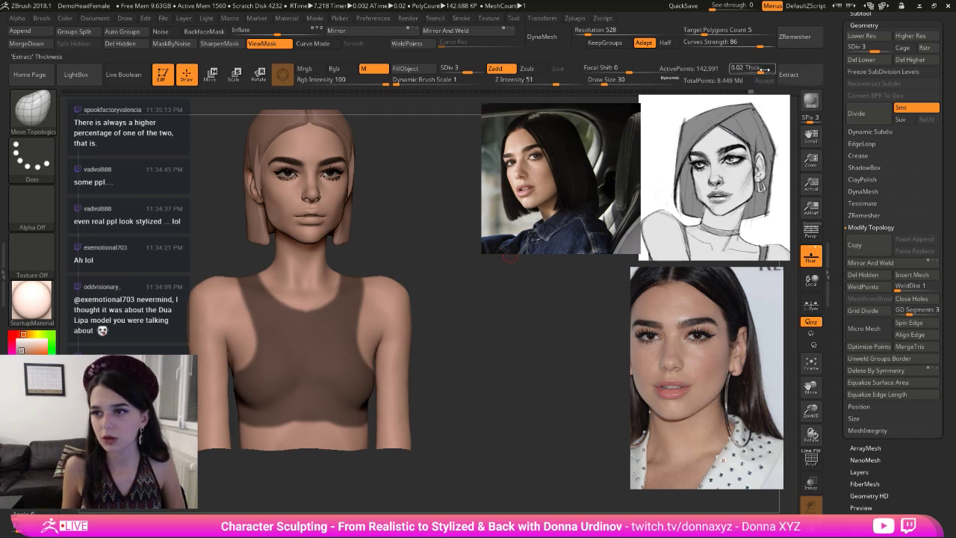
- Extract the masked torso area as a new subtool with a thickness of 0.00008 and accept it
{"action": "key", "text": "Return"}
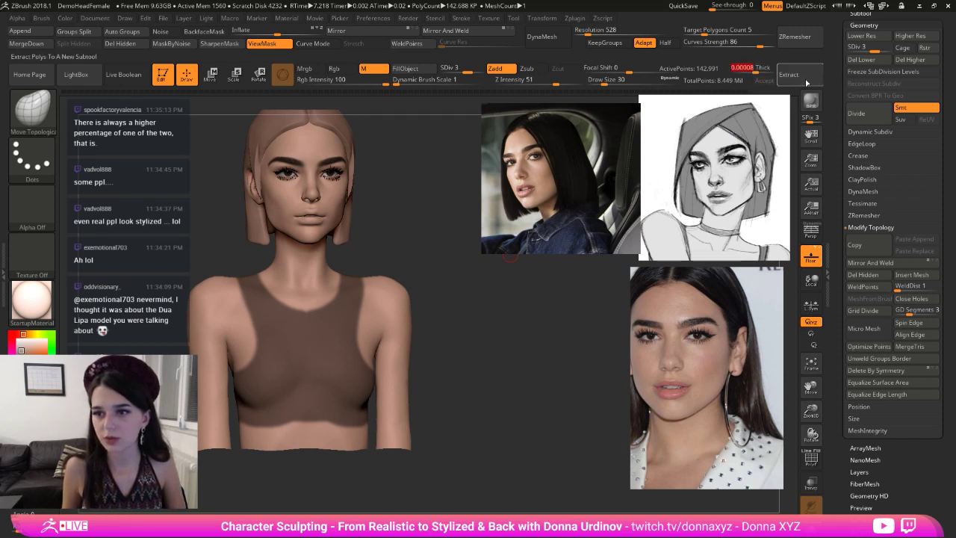
{"action": "left_click", "coordinate": [789, 75]}
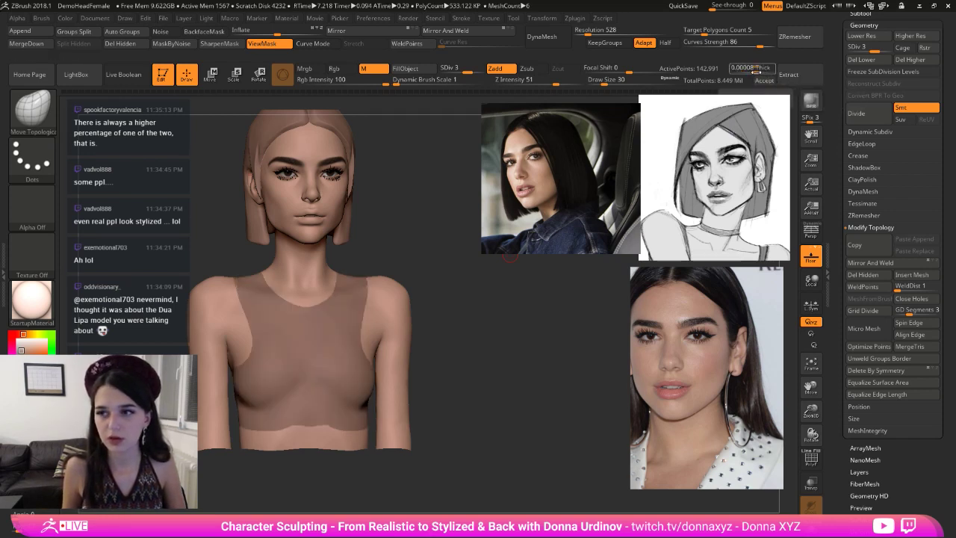
{"action": "left_click", "coordinate": [780, 79]}
{"action": "key", "text": "ctrl"}
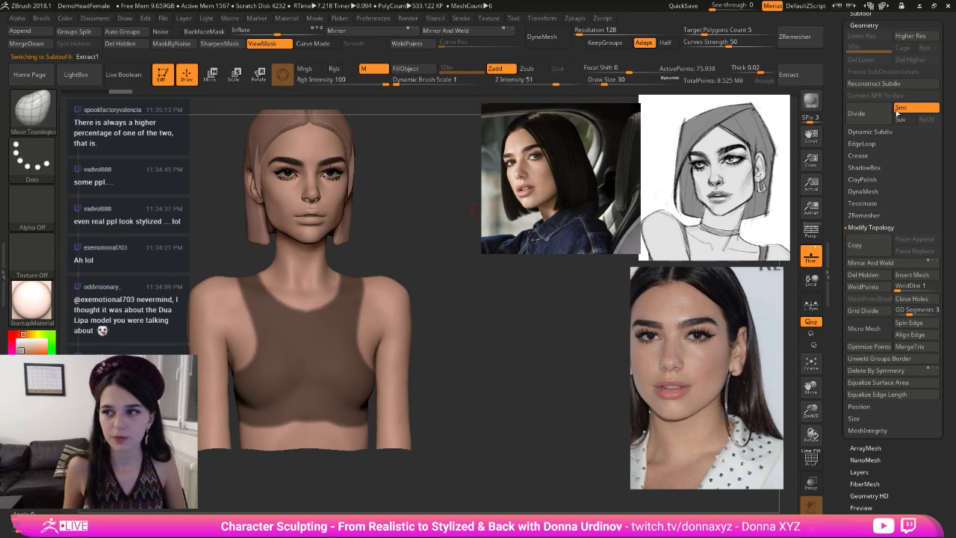
- Clear the mask from the extracted top and inflate it slightly so it sits above the skin
{"action": "left_click", "coordinate": [862, 14]}
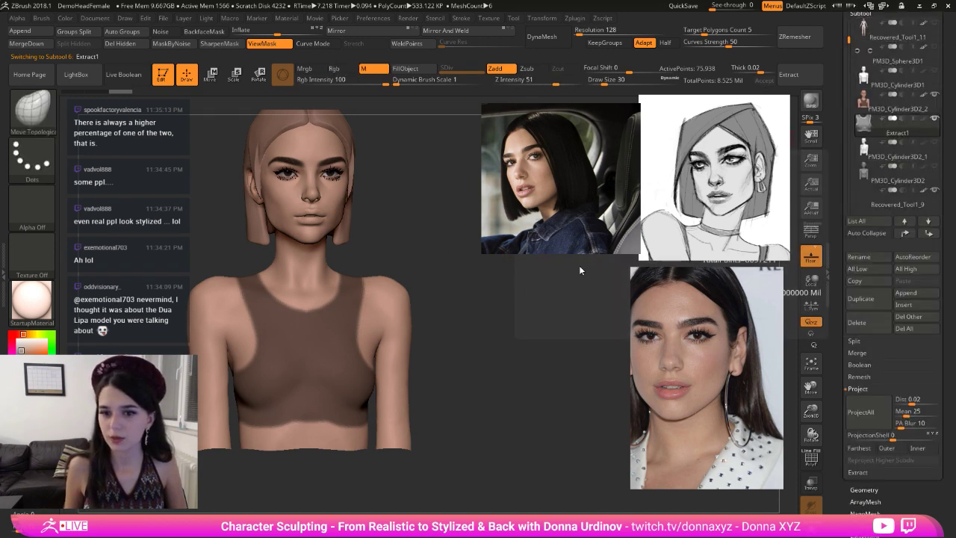
{"action": "left_click_drag", "start_coordinate": [553, 276], "coordinate": [527, 299], "text": "ctrl"}
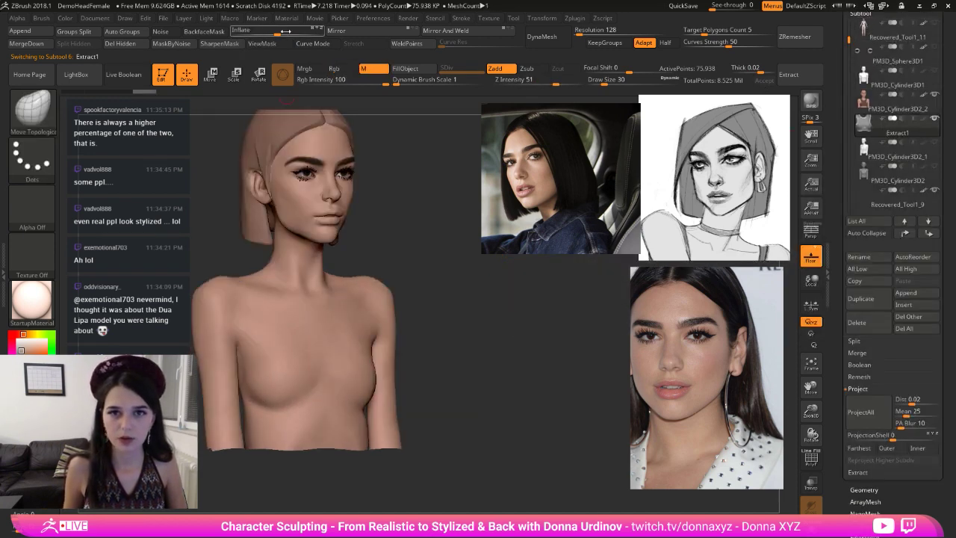
{"action": "left_click_drag", "start_coordinate": [276, 34], "coordinate": [283, 35]}
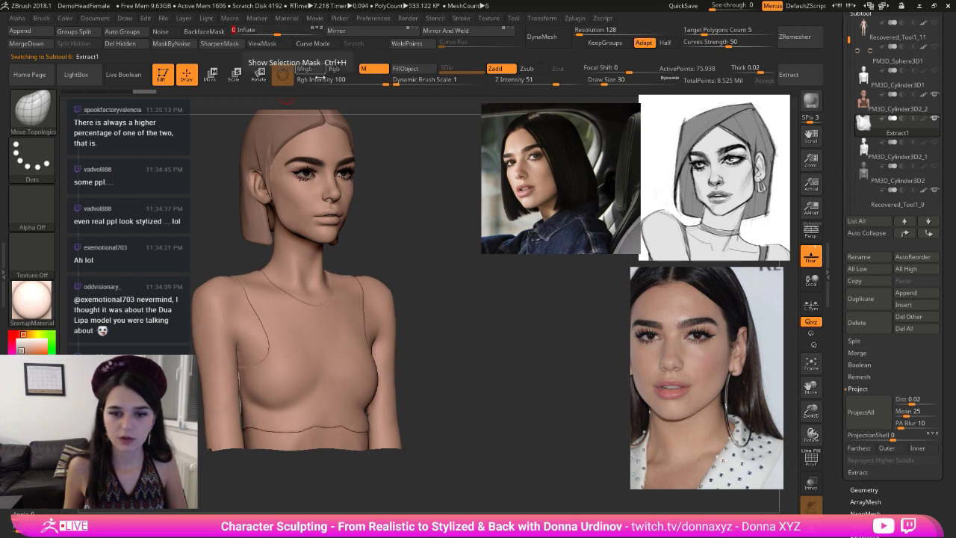
- Remesh the extracted top with ZRemesher using the Half option and subdivide it once
{"action": "left_click_drag", "start_coordinate": [422, 127], "coordinate": [399, 129]}
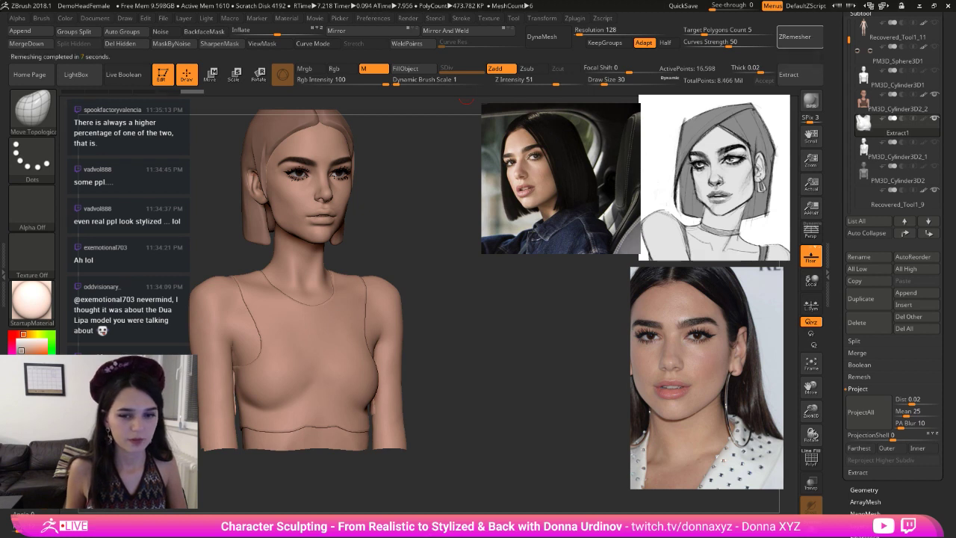
{"action": "left_click_drag", "start_coordinate": [487, 324], "coordinate": [481, 329]}
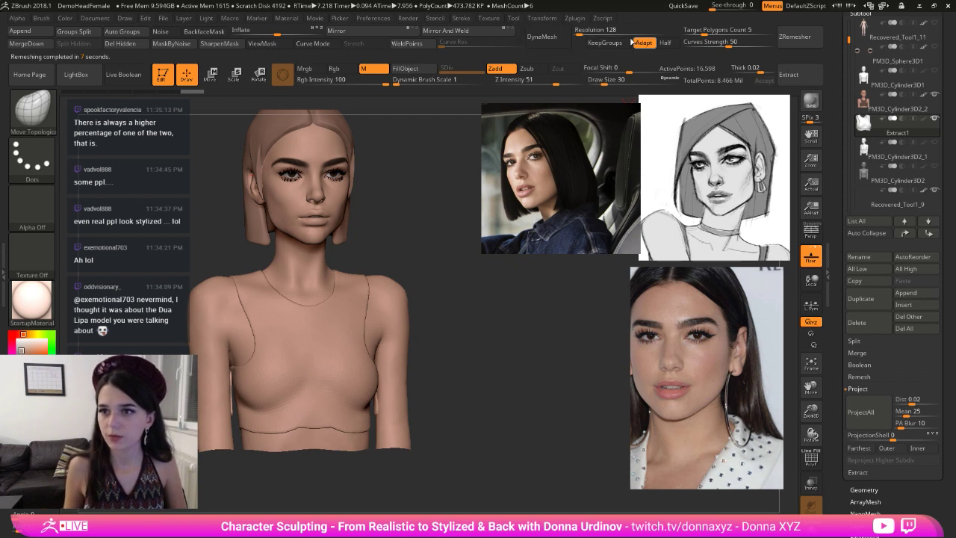
{"action": "left_click", "coordinate": [665, 43]}
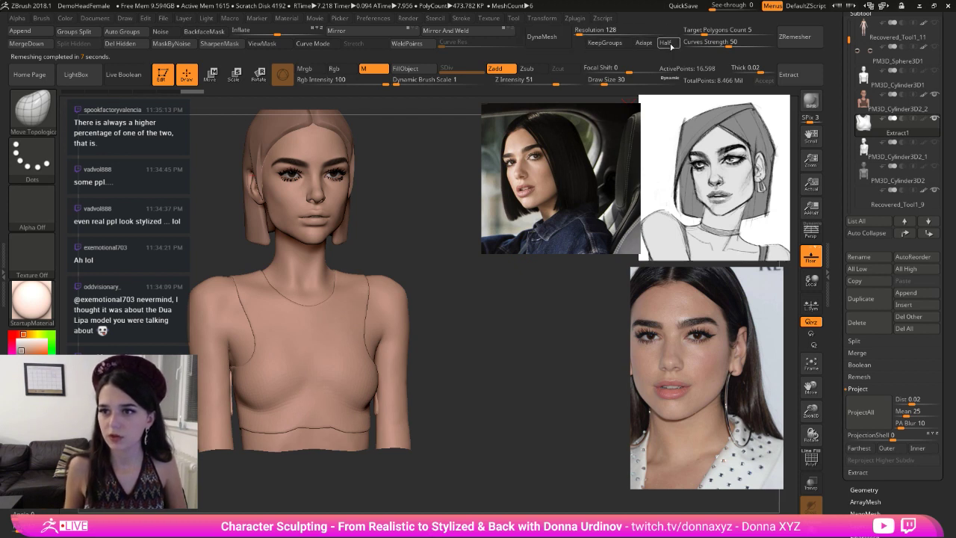
{"action": "left_click", "coordinate": [801, 37]}
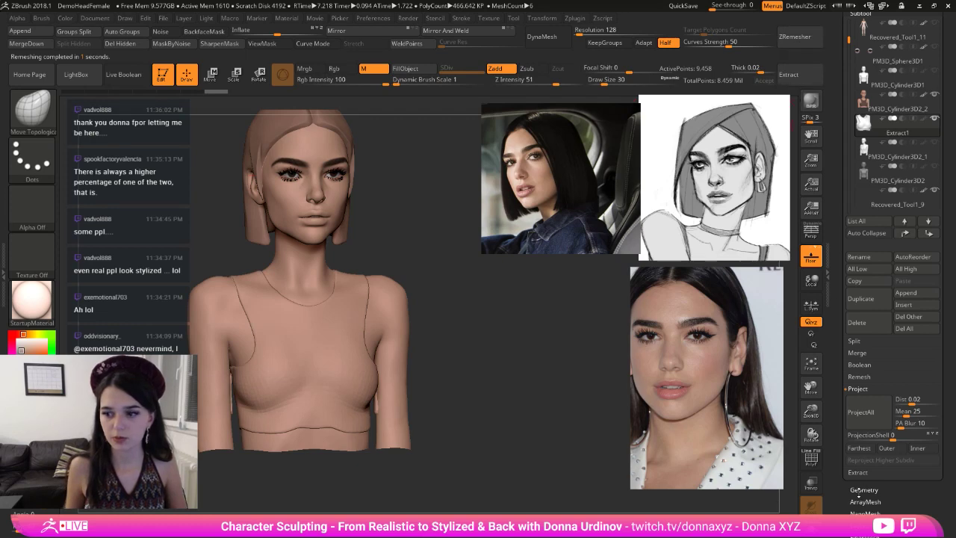
{"action": "left_click", "coordinate": [859, 489]}
{"action": "left_click", "coordinate": [856, 113]}
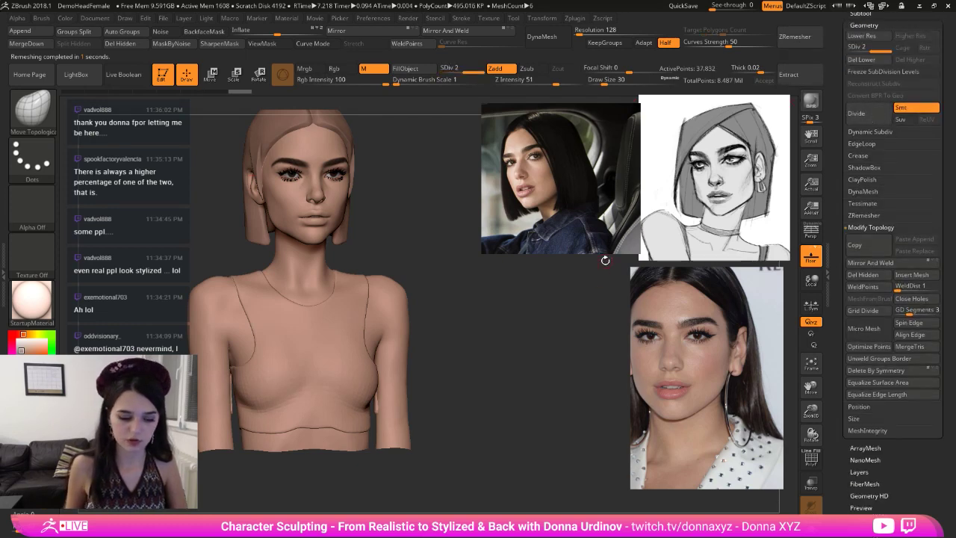
- Even out the top's lower hem at subdivision level 1 with the Move brush at draw size about 214
{"action": "key", "text": "b"}
{"action": "key", "text": "m"}
{"action": "key", "text": "v"}
{"action": "left_click", "coordinate": [859, 37]}
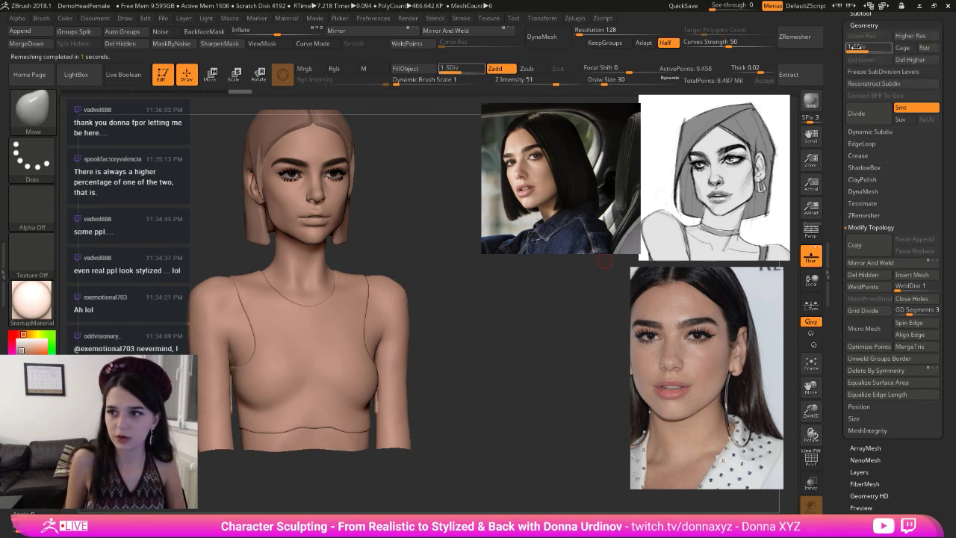
{"action": "key", "text": "bracketright"}
{"action": "key", "text": "bracketright"}
{"action": "key", "text": "bracketright"}
{"action": "key", "text": "bracketright"}
{"action": "key", "text": "bracketright"}
{"action": "key", "text": "bracketright"}
{"action": "key", "text": "bracketright"}
{"action": "key", "text": "bracketright"}
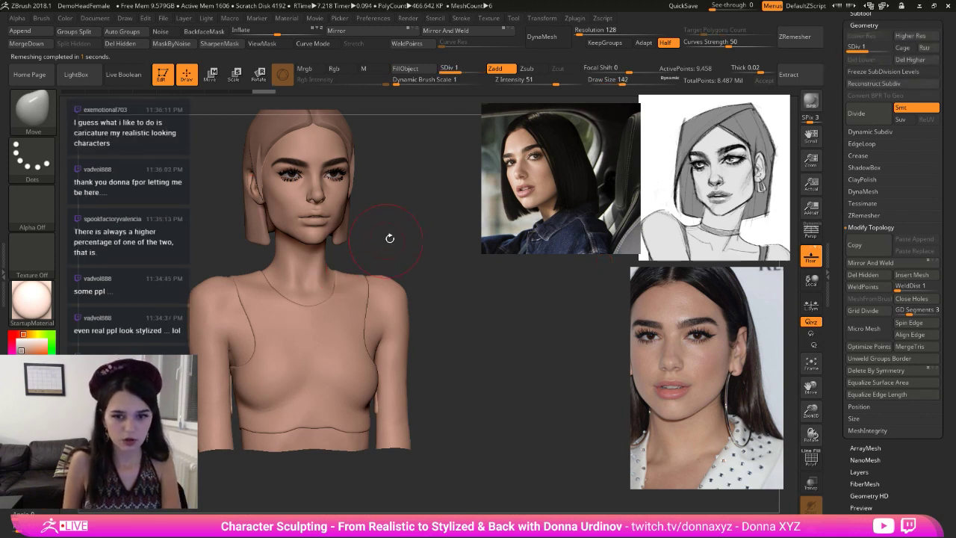
{"action": "mouse_move", "coordinate": [408, 232]}
{"action": "left_mouse_down"}
{"action": "mouse_move", "coordinate": [324, 299]}
{"action": "mouse_move", "coordinate": [347, 284]}
{"action": "mouse_move", "coordinate": [363, 297]}
{"action": "left_mouse_up"}
{"action": "left_click_drag", "start_coordinate": [335, 377], "coordinate": [328, 392], "text": "shift"}
{"action": "left_click_drag", "start_coordinate": [309, 423], "coordinate": [315, 427]}
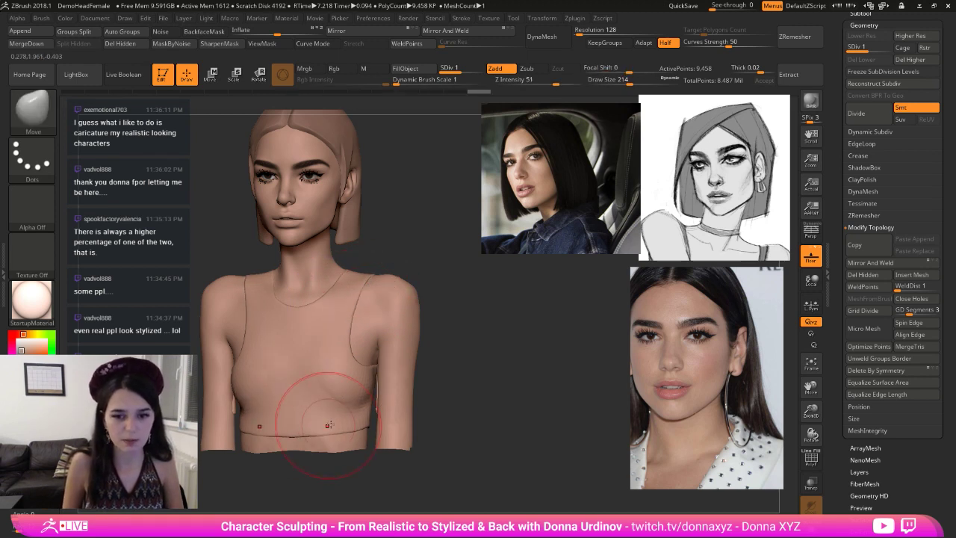
{"action": "left_click_drag", "start_coordinate": [344, 393], "coordinate": [343, 382]}
- Reshape the edge of the top's armhole and strap from the side view with the Move brush
{"action": "left_click_drag", "start_coordinate": [426, 363], "coordinate": [374, 341], "text": "shift"}
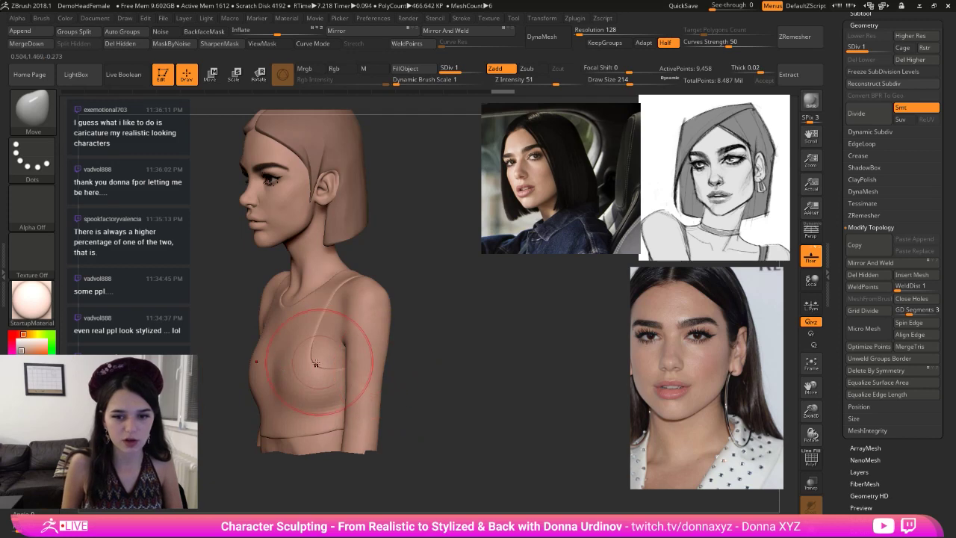
{"action": "mouse_move", "coordinate": [317, 359]}
{"action": "left_mouse_down"}
{"action": "mouse_move", "coordinate": [327, 362]}
{"action": "mouse_move", "coordinate": [321, 340]}
{"action": "left_mouse_up"}
{"action": "left_click_drag", "start_coordinate": [331, 299], "coordinate": [337, 300]}
{"action": "left_click_drag", "start_coordinate": [408, 277], "coordinate": [378, 156], "text": "shift"}
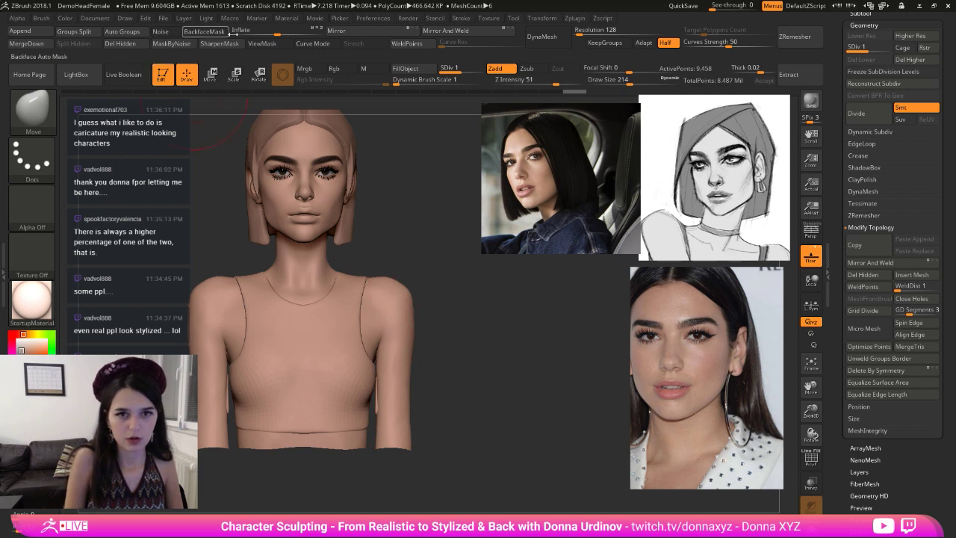
- Auto-group the top, isolate its outer front part and delete the hidden geometry
{"action": "left_click", "coordinate": [126, 35]}
{"action": "left_click", "coordinate": [294, 365], "text": "ctrl+shift"}
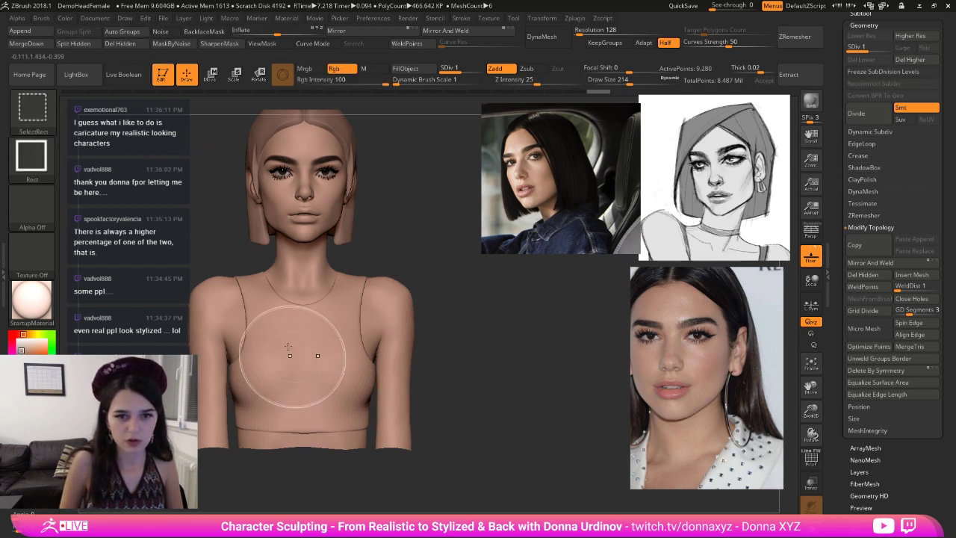
{"action": "left_click", "coordinate": [121, 43]}
- Reduce the draw size to 142 and adjust the armhole edges of the top near the shoulders with the Move brush
{"action": "left_click_drag", "start_coordinate": [404, 262], "coordinate": [476, 287]}
{"action": "key", "text": "bracketleft"}
{"action": "key", "text": "bracketleft"}
{"action": "key", "text": "bracketleft"}
{"action": "right_click_drag", "start_coordinate": [369, 271], "coordinate": [382, 279]}
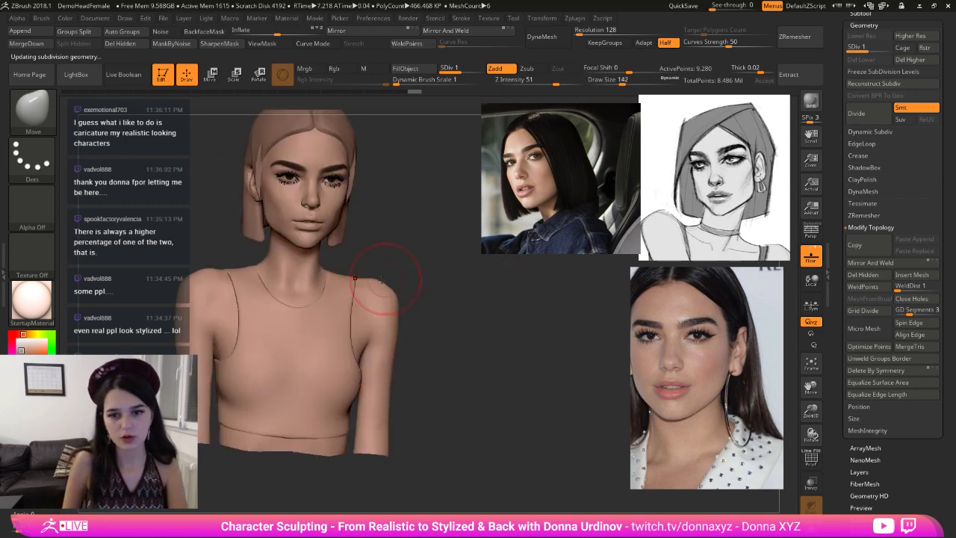
{"action": "left_click_drag", "start_coordinate": [353, 300], "coordinate": [346, 303]}
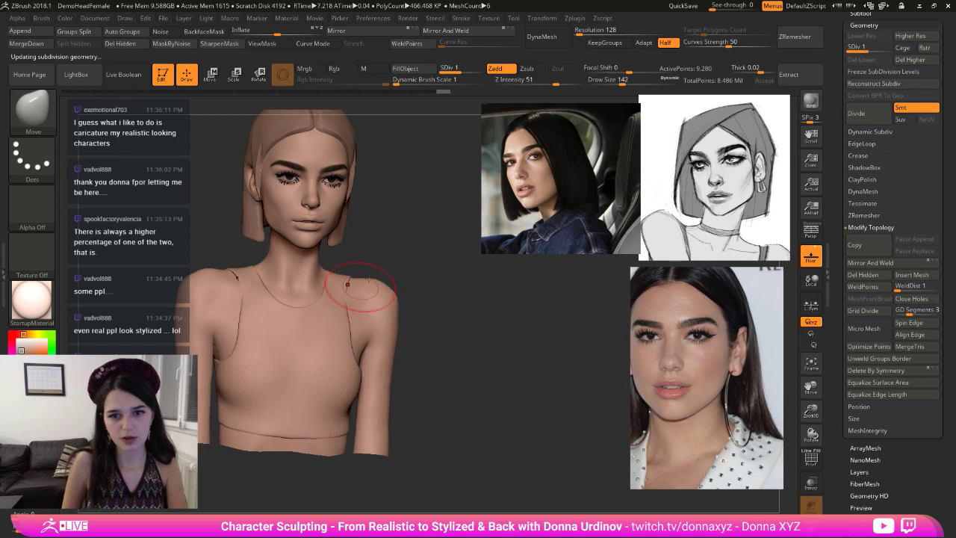
{"action": "right_click_drag", "start_coordinate": [369, 278], "coordinate": [337, 277]}
{"action": "left_click_drag", "start_coordinate": [334, 281], "coordinate": [340, 284]}
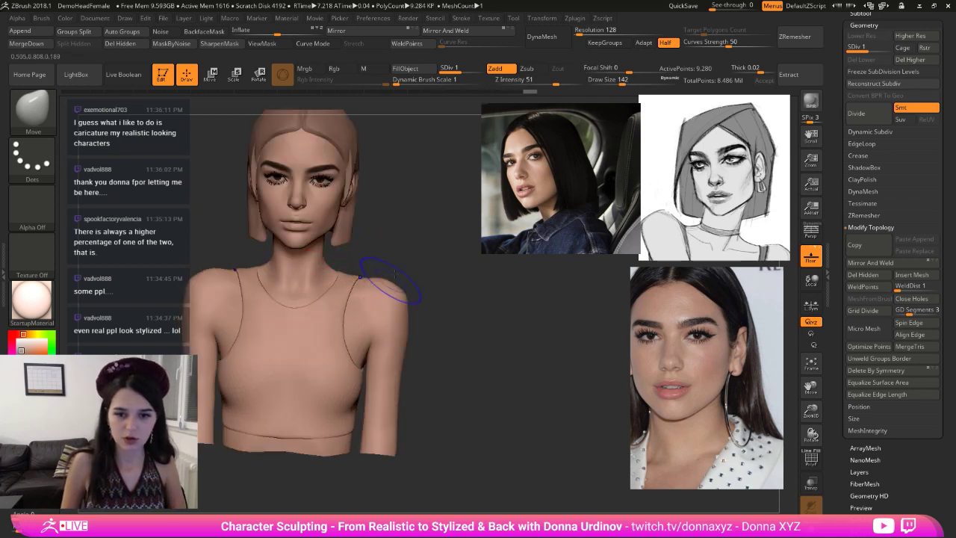
- Refine the top's neckline and shoulder straps with the Move and Smooth brushes, checking them from several angles
{"action": "left_click_drag", "start_coordinate": [339, 295], "coordinate": [336, 292]}
{"action": "right_click_drag", "start_coordinate": [328, 279], "coordinate": [320, 299]}
{"action": "right_click_drag", "start_coordinate": [341, 266], "coordinate": [349, 305]}
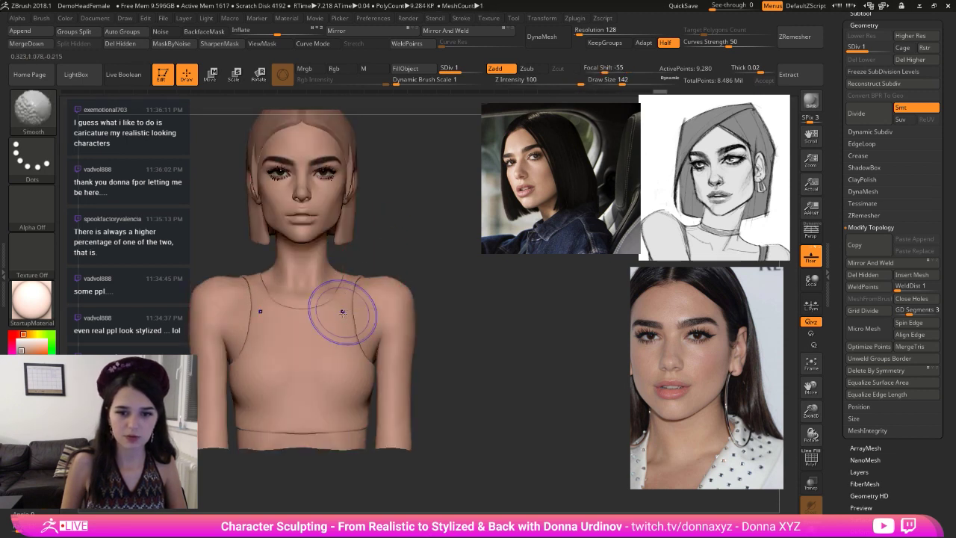
{"action": "right_click_drag", "start_coordinate": [387, 252], "coordinate": [328, 291]}
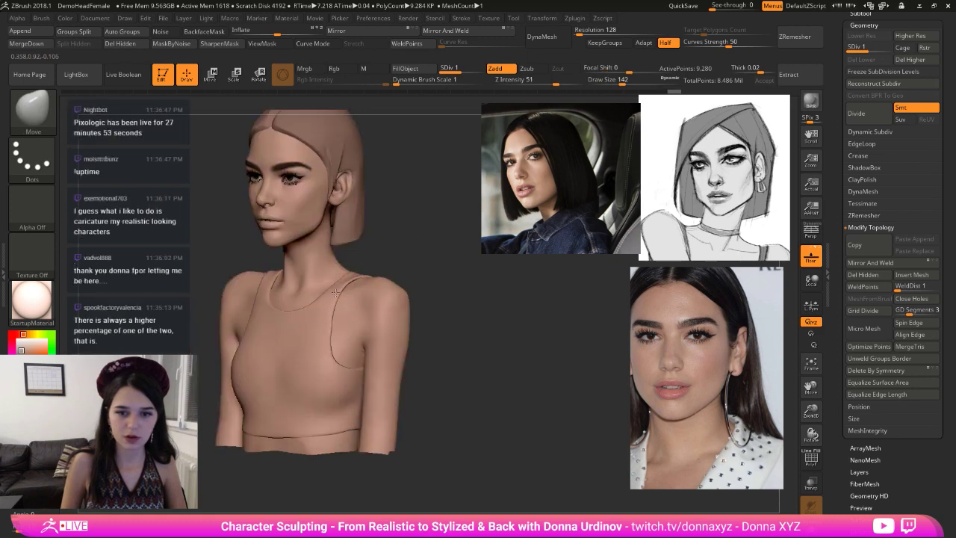
{"action": "mouse_move", "coordinate": [387, 247]}
{"action": "right_mouse_down"}
{"action": "mouse_move", "coordinate": [391, 240]}
{"action": "mouse_move", "coordinate": [374, 248]}
{"action": "mouse_move", "coordinate": [390, 249]}
{"action": "right_mouse_up"}
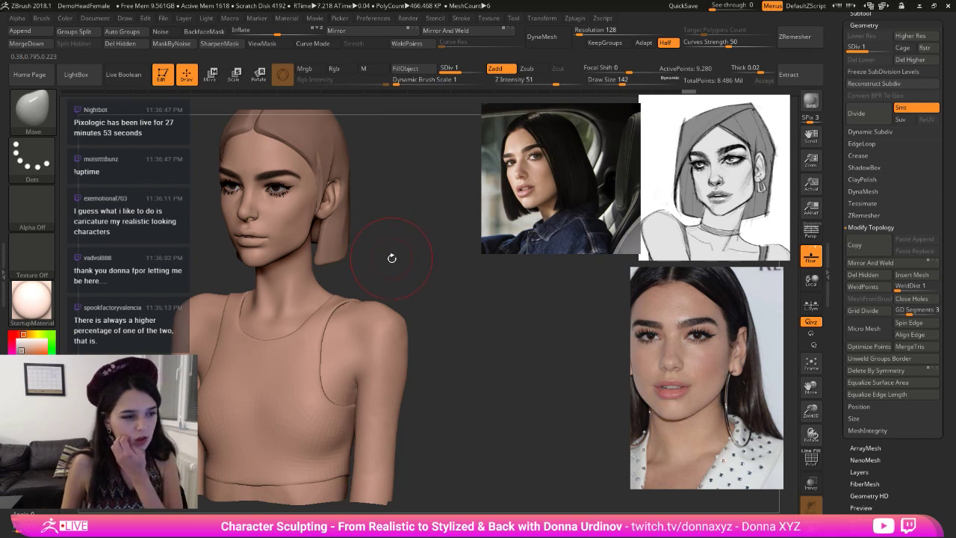
- Refine the top's armhole and shoulder strap edges from the side and back with the Move and Smooth brushes
{"action": "mouse_move", "coordinate": [397, 239]}
{"action": "left_mouse_down"}
{"action": "mouse_move", "coordinate": [382, 268]}
{"action": "mouse_move", "coordinate": [411, 262]}
{"action": "left_mouse_up"}
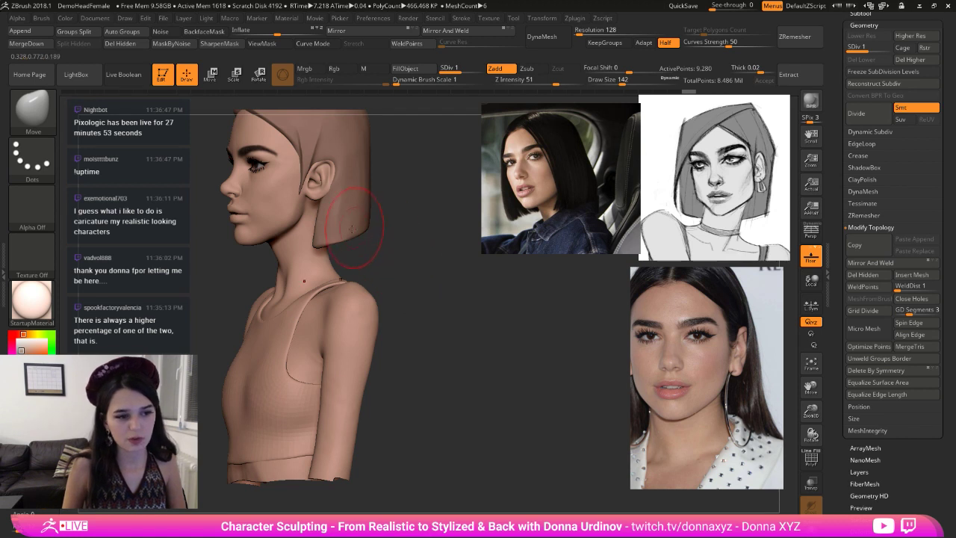
{"action": "left_click_drag", "start_coordinate": [347, 279], "coordinate": [276, 315]}
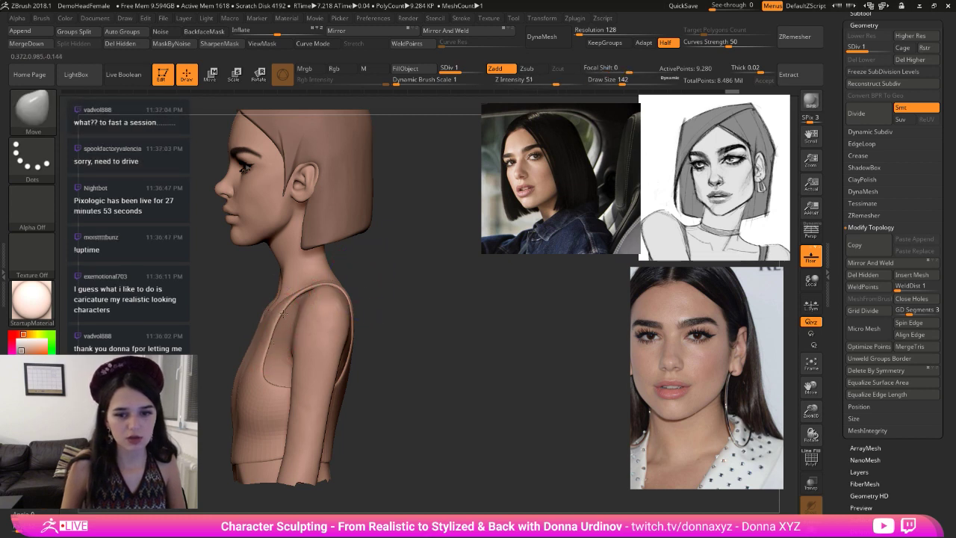
{"action": "left_click_drag", "start_coordinate": [307, 292], "coordinate": [308, 287]}
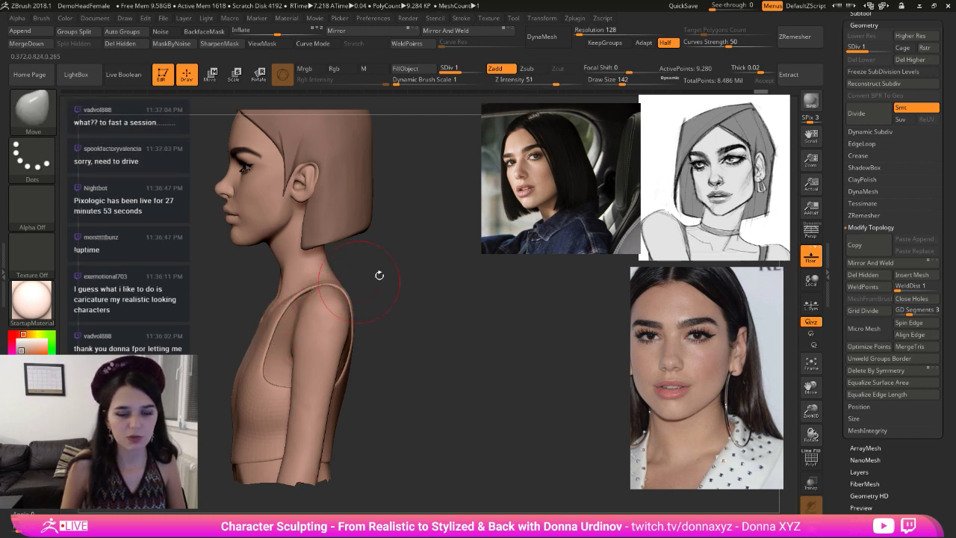
{"action": "mouse_move", "coordinate": [379, 275]}
{"action": "left_mouse_down", "text": "shift"}
{"action": "mouse_move", "coordinate": [400, 277]}
{"action": "mouse_move", "coordinate": [386, 268]}
{"action": "mouse_move", "coordinate": [433, 294]}
{"action": "mouse_move", "coordinate": [321, 299]}
{"action": "left_mouse_up", "text": "shift"}
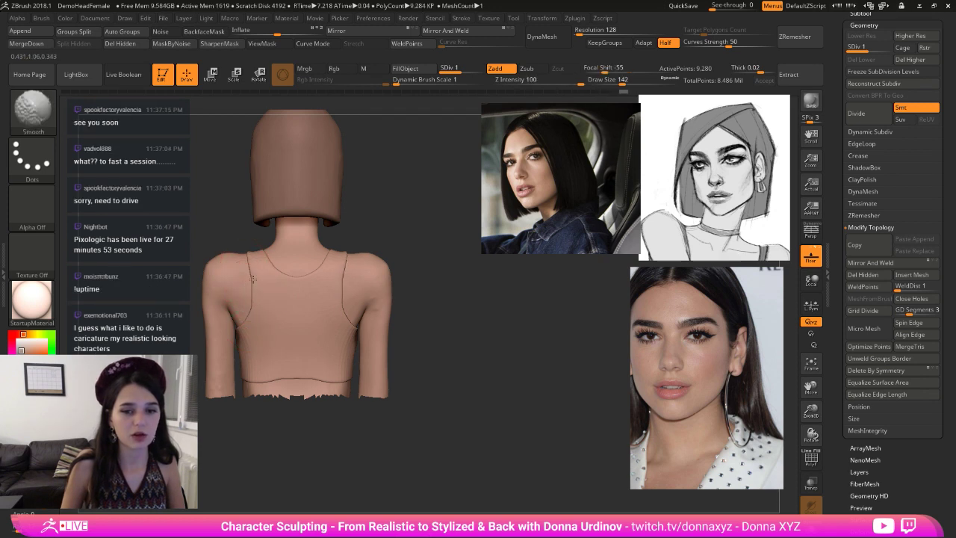
- Select the body mesh, reduce the draw size to 34 and raise the mesh to subdivision level 4
{"action": "left_click", "coordinate": [241, 307], "text": "alt"}
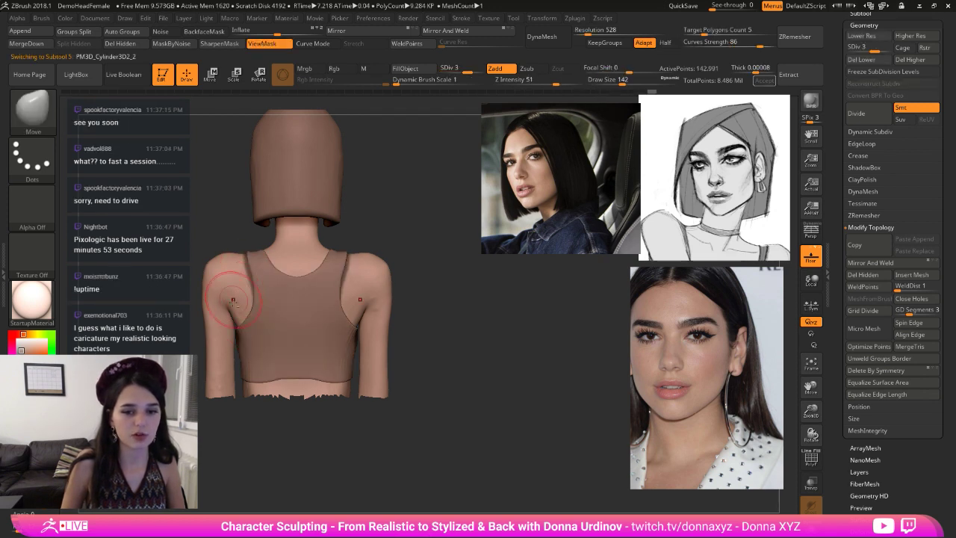
{"action": "mouse_move", "coordinate": [207, 377]}
{"action": "left_mouse_down", "text": "shift"}
{"action": "mouse_move", "coordinate": [336, 419]}
{"action": "mouse_move", "coordinate": [344, 411]}
{"action": "left_mouse_up", "text": "shift"}
{"action": "mouse_move", "coordinate": [429, 268]}
{"action": "left_mouse_down", "text": "alt"}
{"action": "mouse_move", "coordinate": [435, 294]}
{"action": "mouse_move", "coordinate": [485, 322]}
{"action": "mouse_move", "coordinate": [479, 334]}
{"action": "left_mouse_up", "text": "alt"}
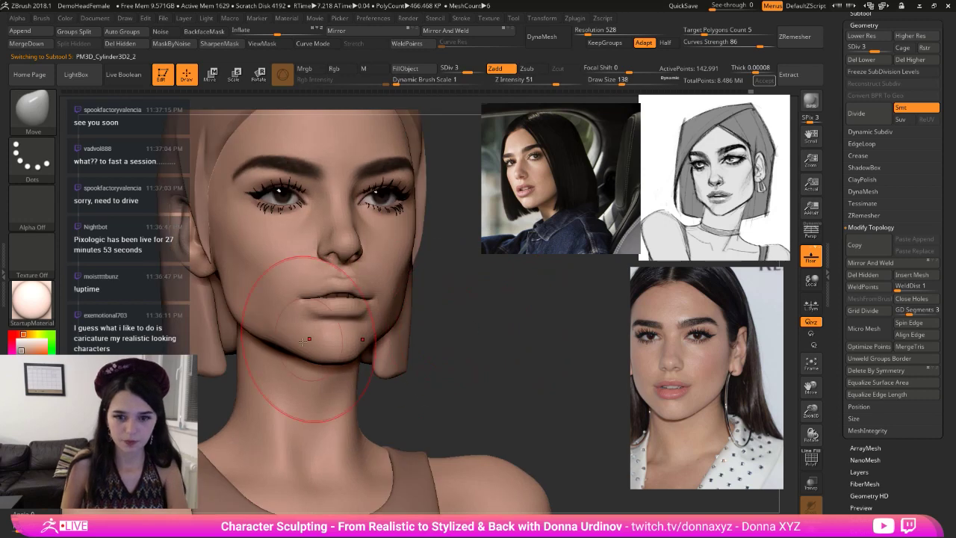
{"action": "key", "text": "["}
{"action": "key", "text": "["}
{"action": "key", "text": "["}
{"action": "key", "text": "["}
{"action": "key", "text": "shift"}
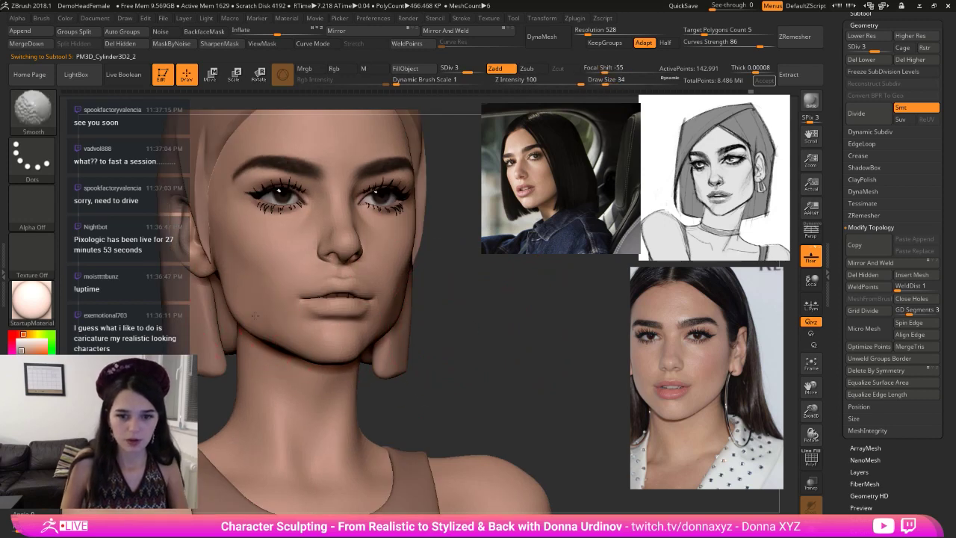
{"action": "key", "text": "shift"}
{"action": "key", "text": "d"}
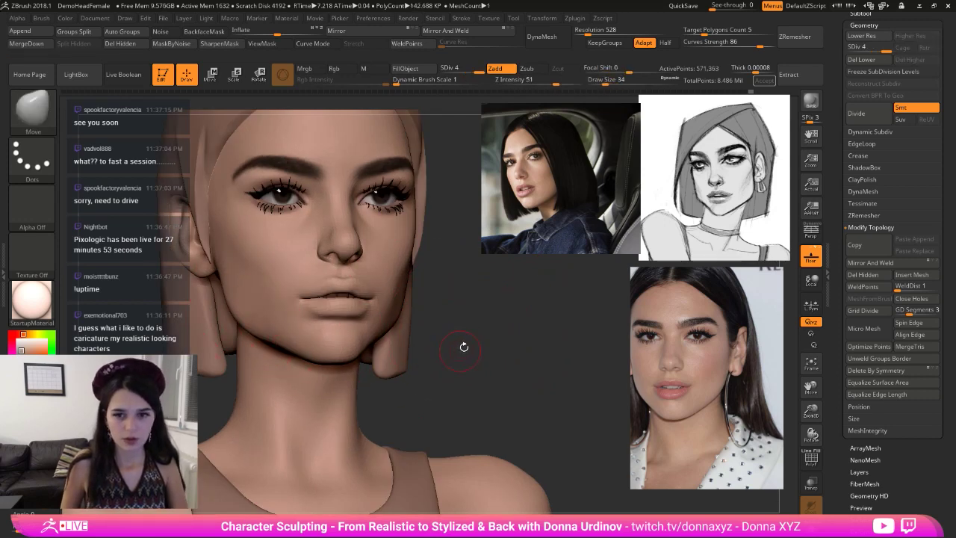
- Divide the body mesh once more to reach subdivision level 5
{"action": "left_click_drag", "start_coordinate": [482, 327], "coordinate": [494, 305], "text": "alt"}
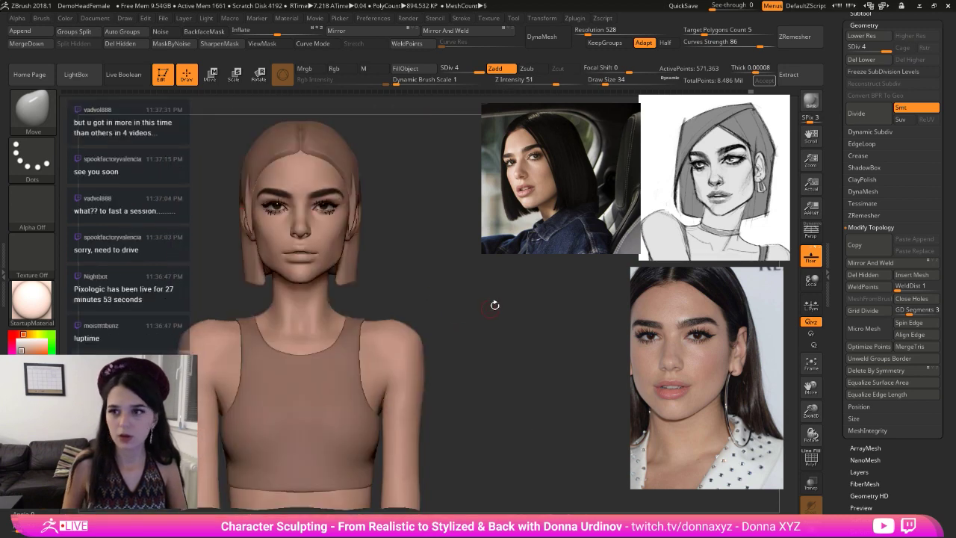
{"action": "key", "text": "ctrl+d"}
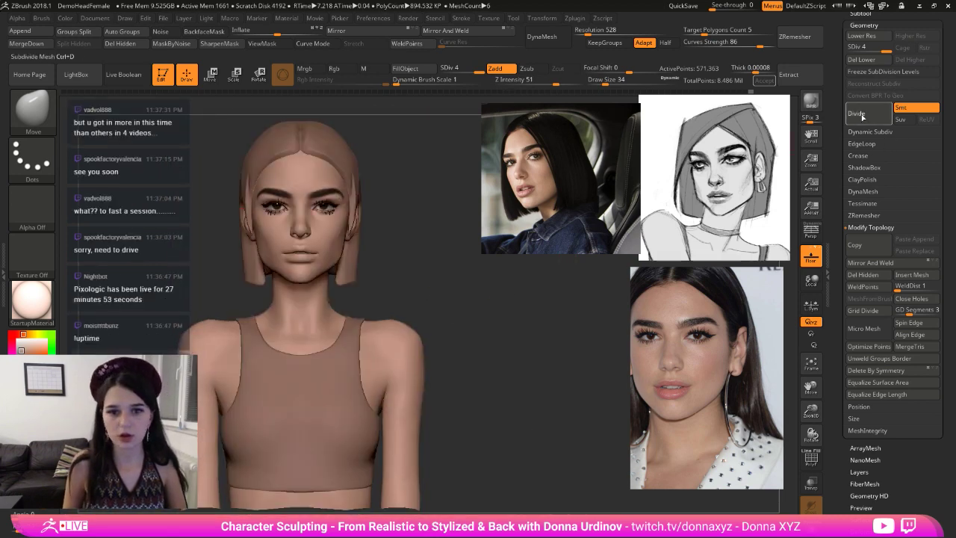
{"action": "mouse_move", "coordinate": [424, 258]}
{"action": "left_mouse_down"}
{"action": "mouse_move", "coordinate": [438, 260]}
{"action": "mouse_move", "coordinate": [410, 231]}
{"action": "left_mouse_up"}
{"action": "left_click", "coordinate": [377, 156]}
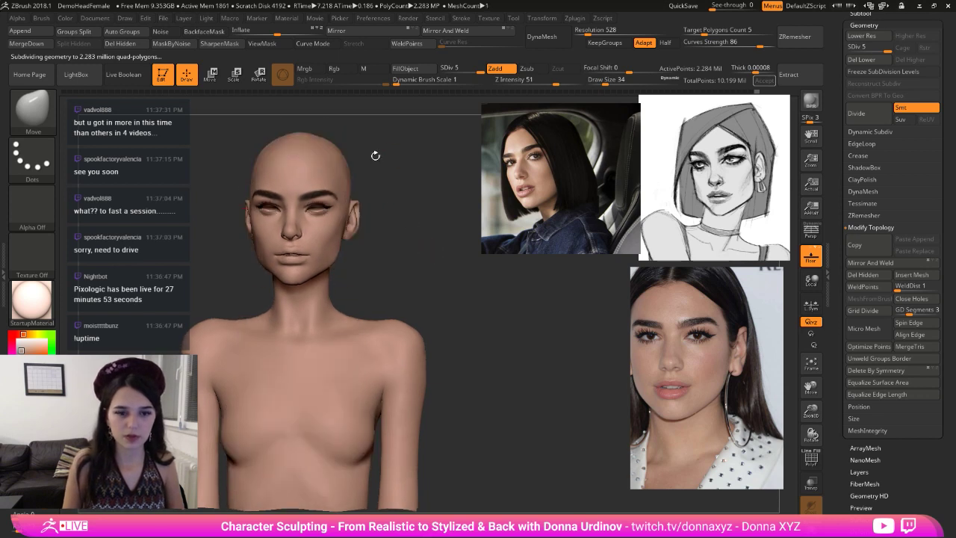
- Change the current colour to dark brown so the hair and top display in it
{"action": "left_click", "coordinate": [22, 366]}
{"action": "left_click_drag", "start_coordinate": [432, 261], "coordinate": [434, 264], "text": "shift"}
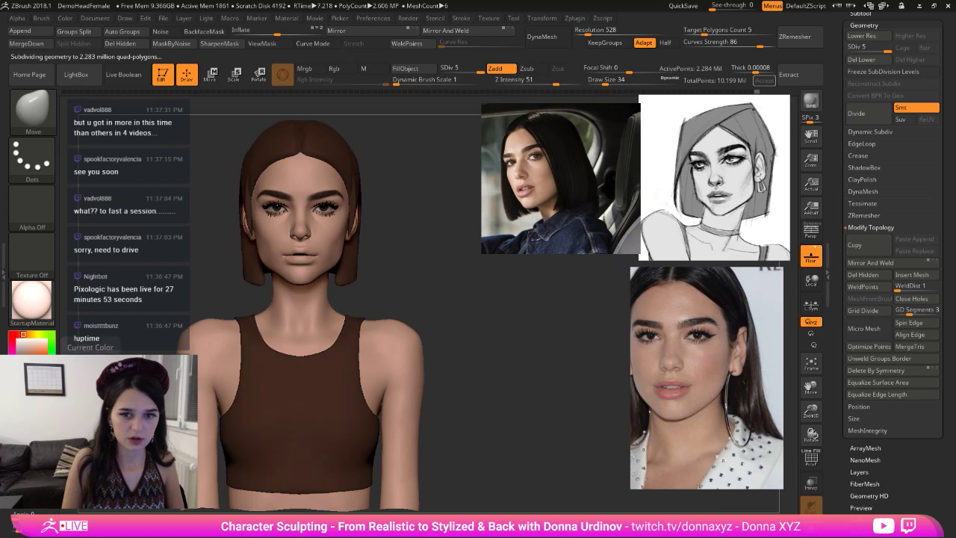
{"action": "key", "text": "b"}
{"action": "key", "text": "v"}
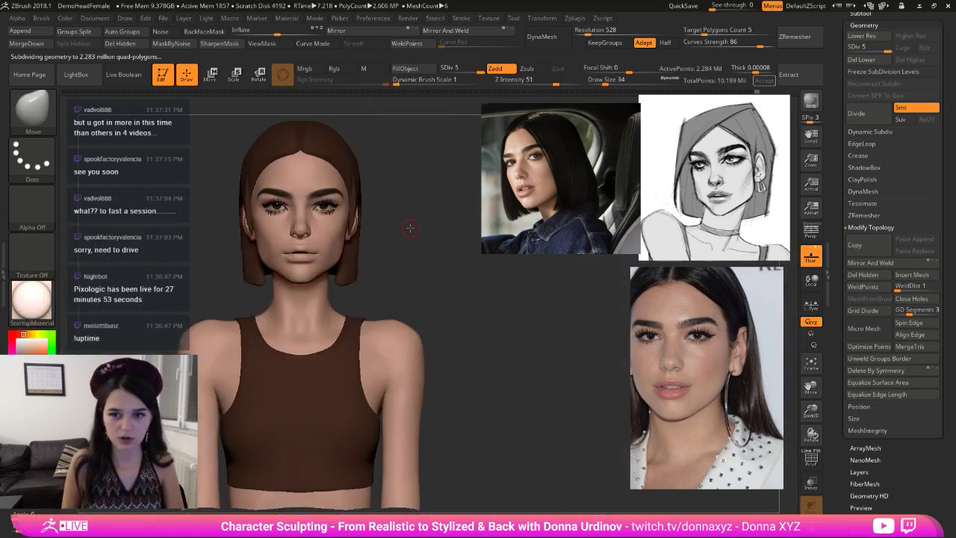
- Increase the draw size to 122 and refine the hairline around the forehead with the Move brush, working on the head and hair meshes
{"action": "left_click_drag", "start_coordinate": [411, 229], "coordinate": [358, 231]}
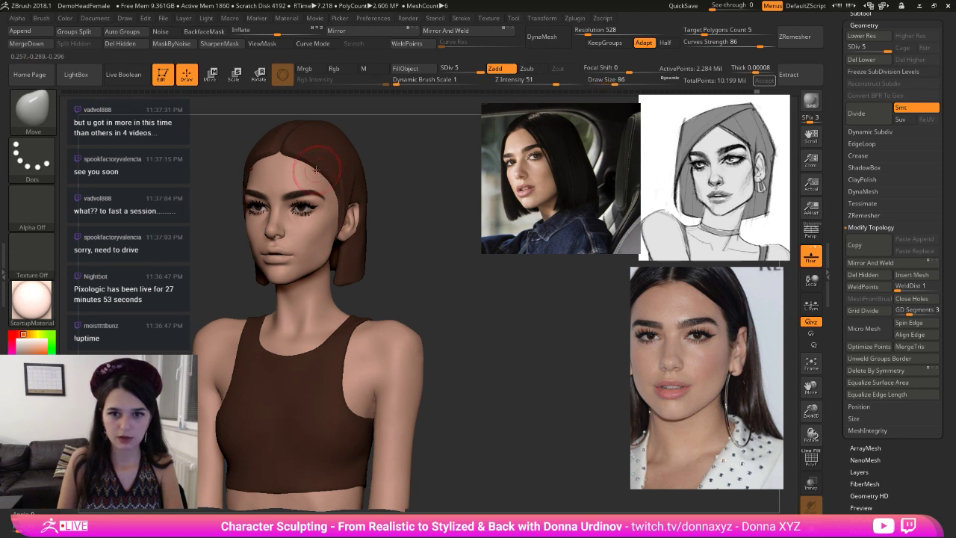
{"action": "left_click_drag", "start_coordinate": [384, 187], "coordinate": [404, 189], "text": "shift"}
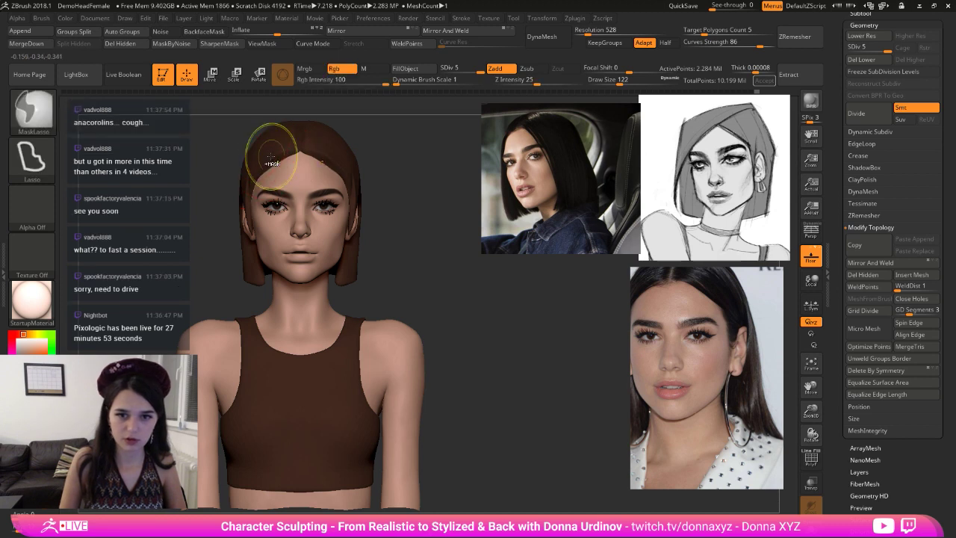
{"action": "left_click_drag", "start_coordinate": [374, 143], "coordinate": [373, 114]}
{"action": "key", "text": "alt+s"}
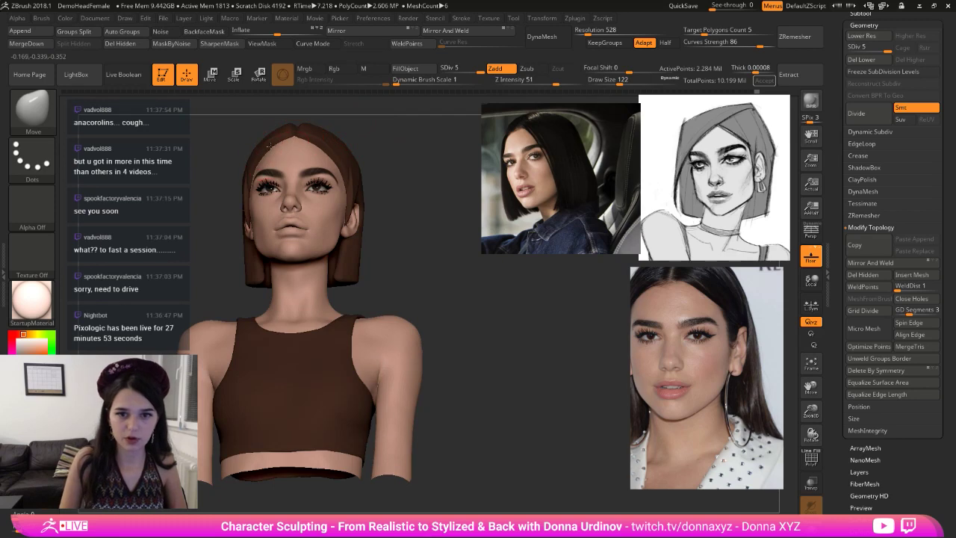
{"action": "mouse_move", "coordinate": [279, 142]}
{"action": "right_mouse_down"}
{"action": "mouse_move", "coordinate": [298, 148]}
{"action": "mouse_move", "coordinate": [277, 157]}
{"action": "right_mouse_up"}
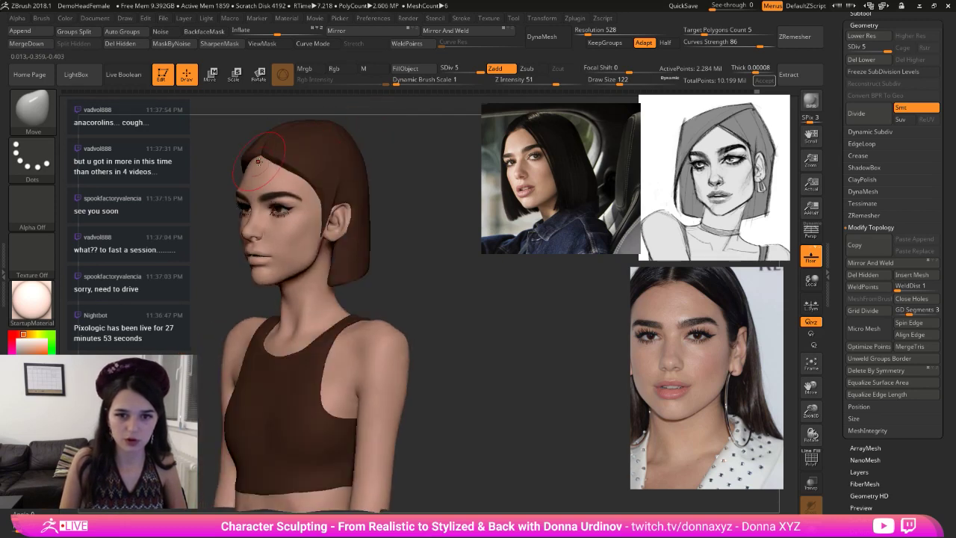
{"action": "left_click", "coordinate": [280, 148], "text": "alt"}
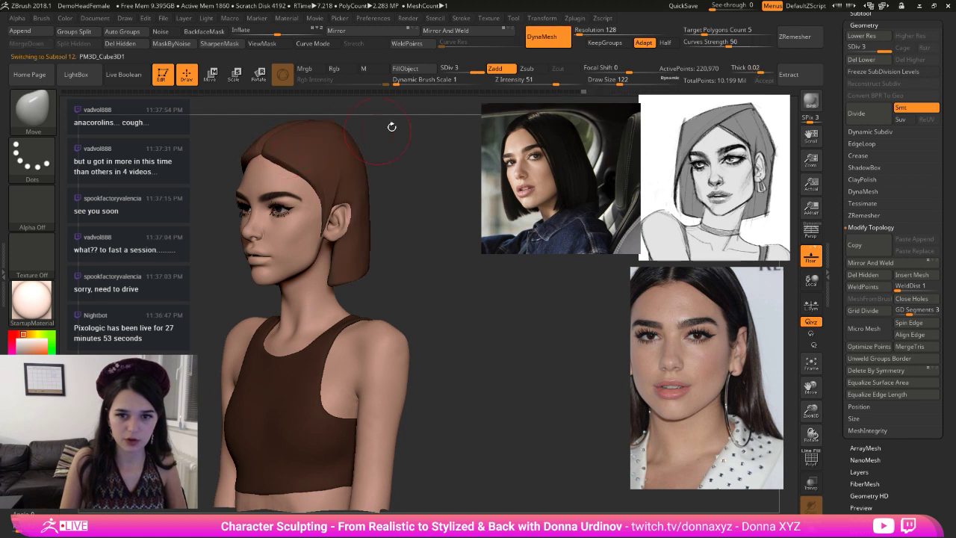
{"action": "left_click_drag", "start_coordinate": [391, 127], "coordinate": [436, 170], "text": "shift"}
{"action": "right_click_drag", "start_coordinate": [437, 170], "coordinate": [437, 170], "text": "shift"}
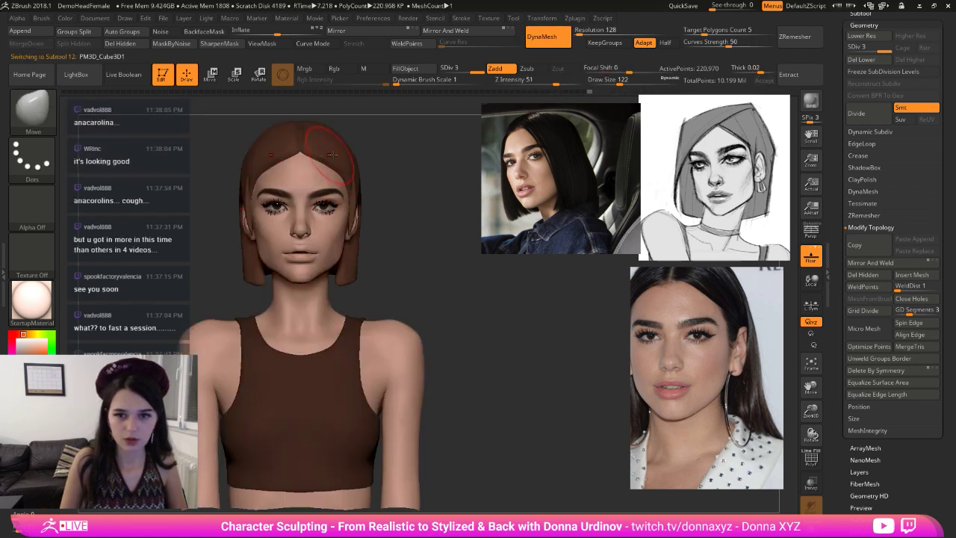
{"action": "left_click_drag", "start_coordinate": [414, 213], "coordinate": [416, 212]}
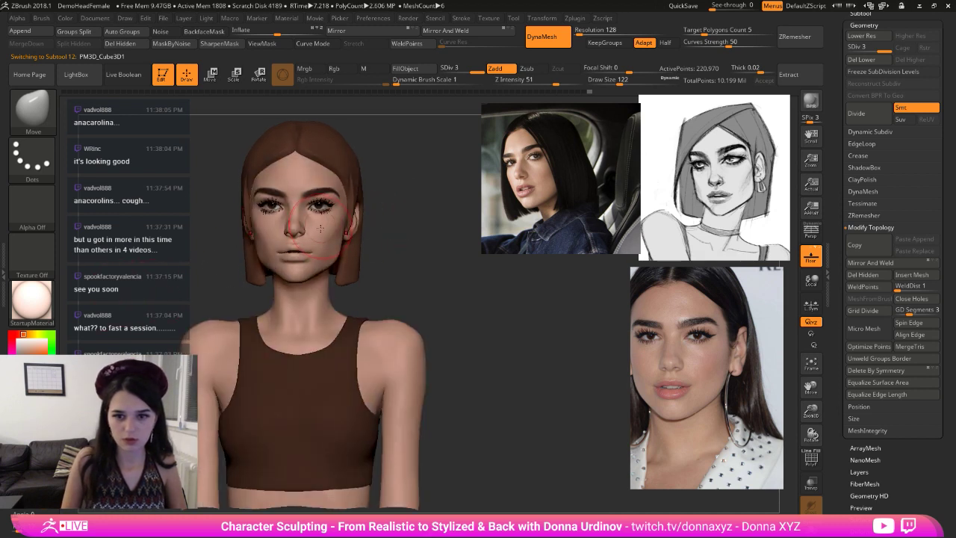
- Select the body mesh and reshape the jaw and cheek contours with the Move brush at draw size 122
{"action": "left_click", "coordinate": [345, 241], "text": "alt"}
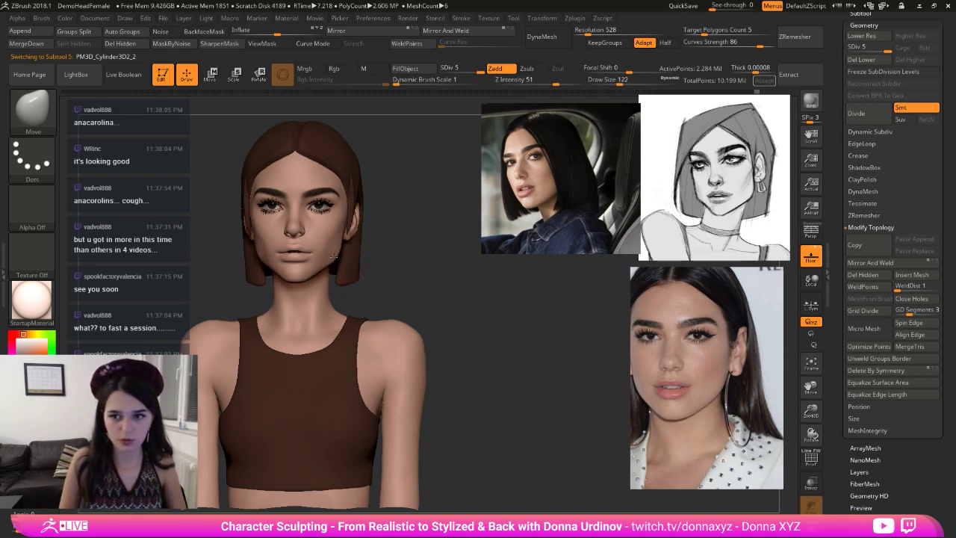
{"action": "left_click_drag", "start_coordinate": [383, 251], "coordinate": [378, 251]}
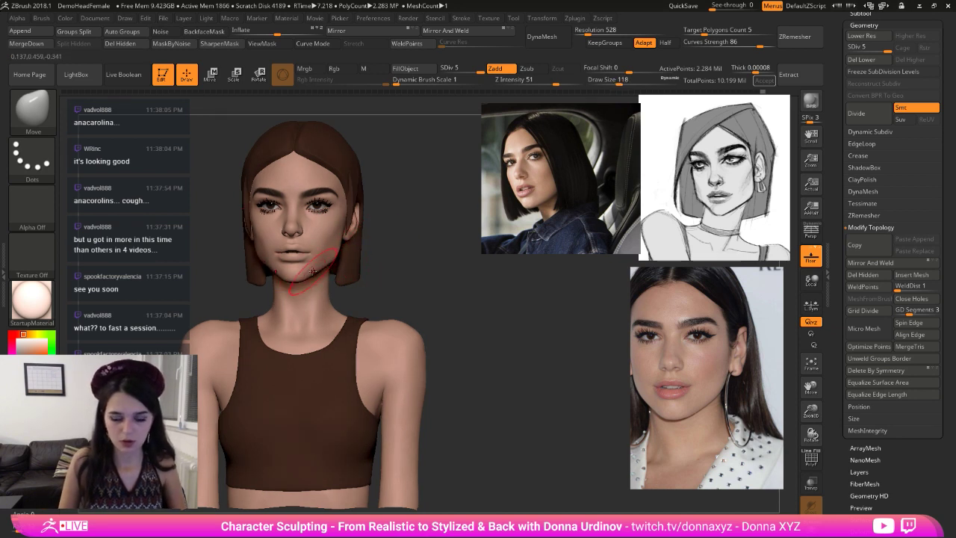
{"action": "key", "text": "bracketright"}
{"action": "key", "text": "bracketright"}
{"action": "left_click_drag", "start_coordinate": [316, 266], "coordinate": [315, 269]}
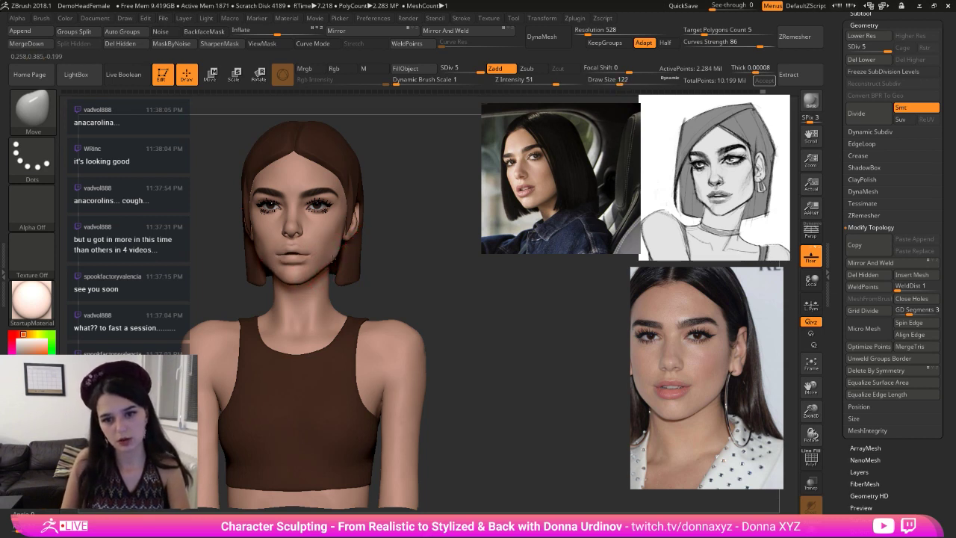
{"action": "left_click_drag", "start_coordinate": [380, 247], "coordinate": [416, 251]}
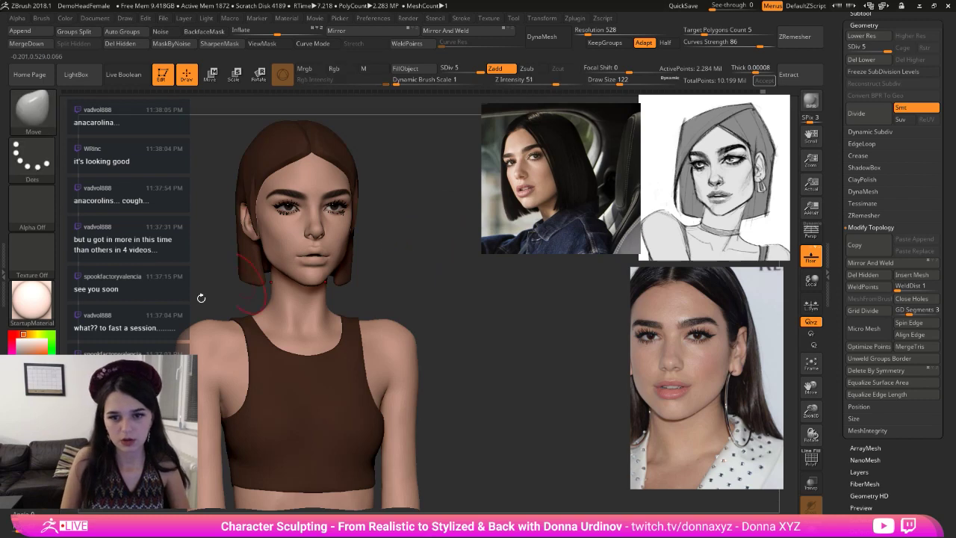
- Set the current colour to near-white, then select the eyes and teeth mesh and switch to the Move gizmo
{"action": "left_click_drag", "start_coordinate": [25, 348], "coordinate": [13, 336]}
{"action": "left_click_drag", "start_coordinate": [390, 269], "coordinate": [412, 340], "text": "shift"}
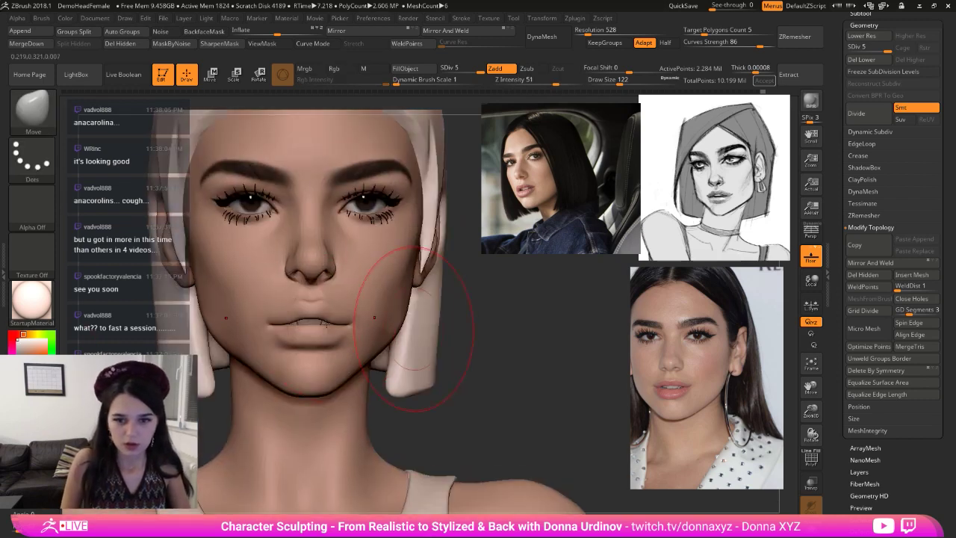
{"action": "left_click", "coordinate": [308, 323], "text": "alt"}
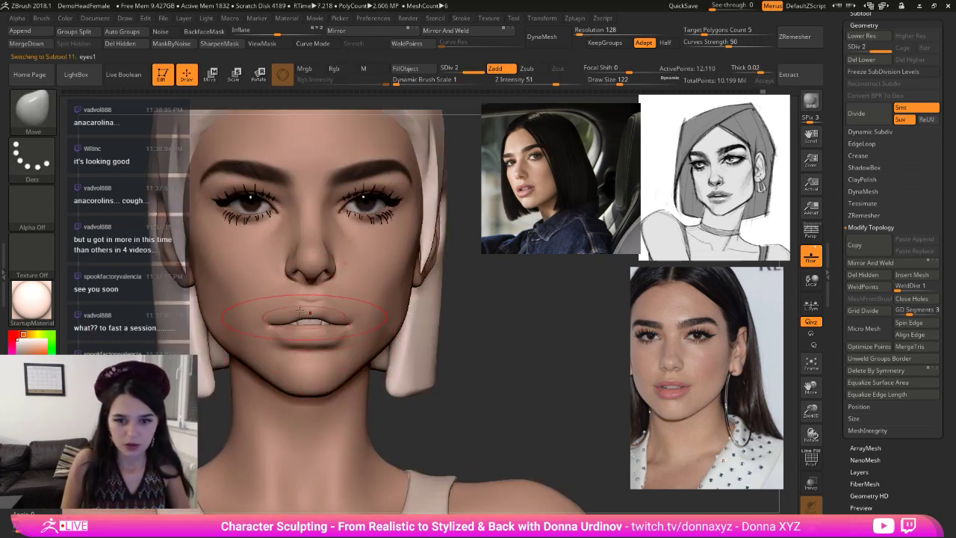
{"action": "left_click", "coordinate": [211, 76]}
{"action": "left_click_drag", "start_coordinate": [295, 243], "coordinate": [295, 253]}
{"action": "left_click_drag", "start_coordinate": [298, 173], "coordinate": [299, 174]}
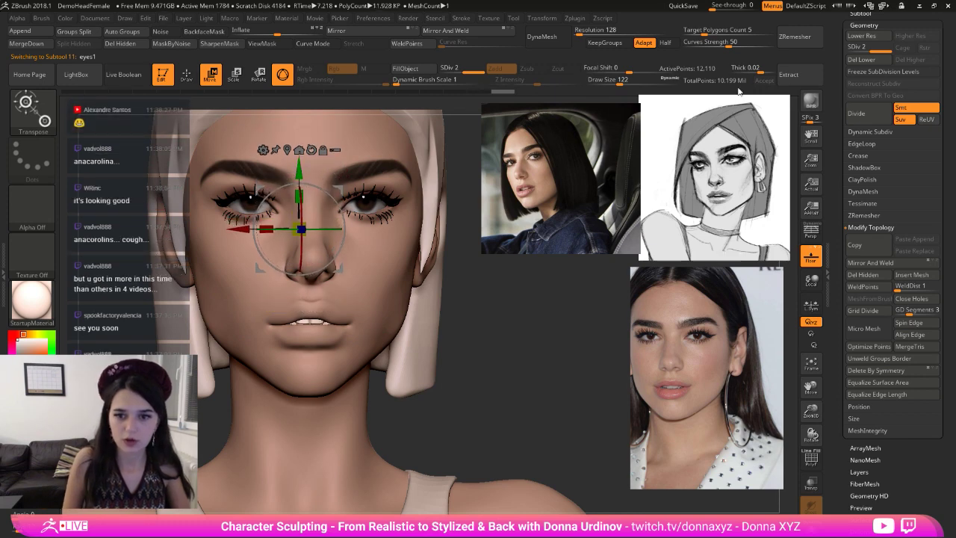
- Turn on polypaint display for the eyes1 subtool and switch the current colour back to dark brown
{"action": "left_click", "coordinate": [861, 14]}
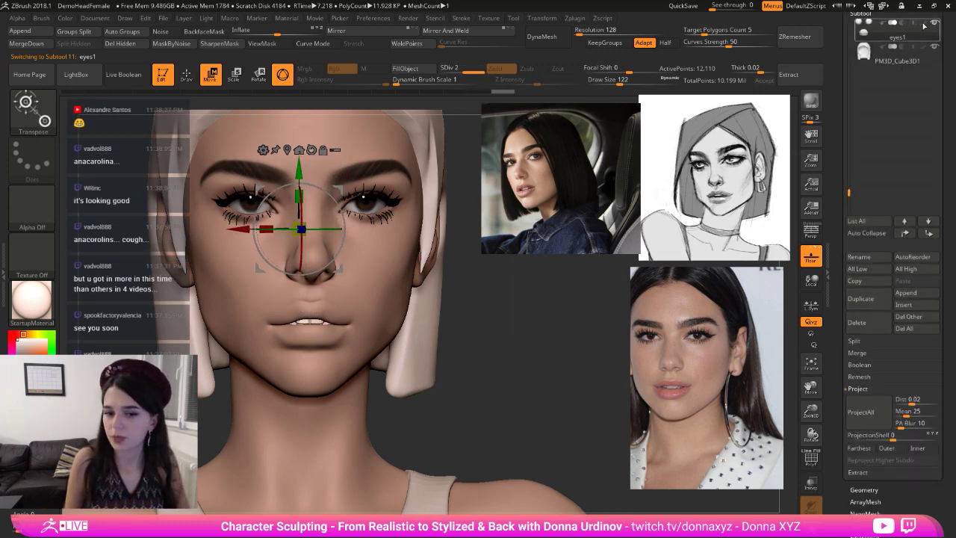
{"action": "left_click_drag", "start_coordinate": [478, 329], "coordinate": [394, 283], "text": "alt"}
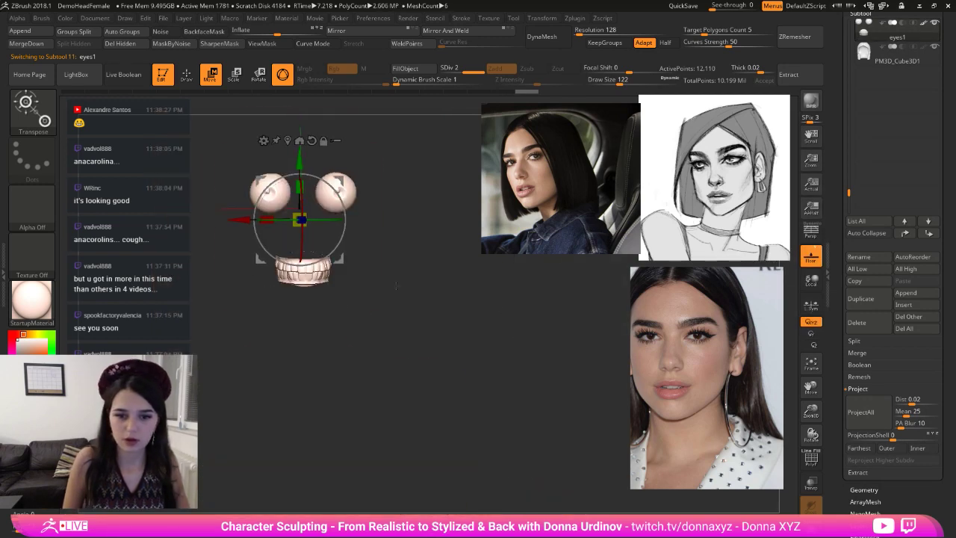
{"action": "key", "text": "v"}
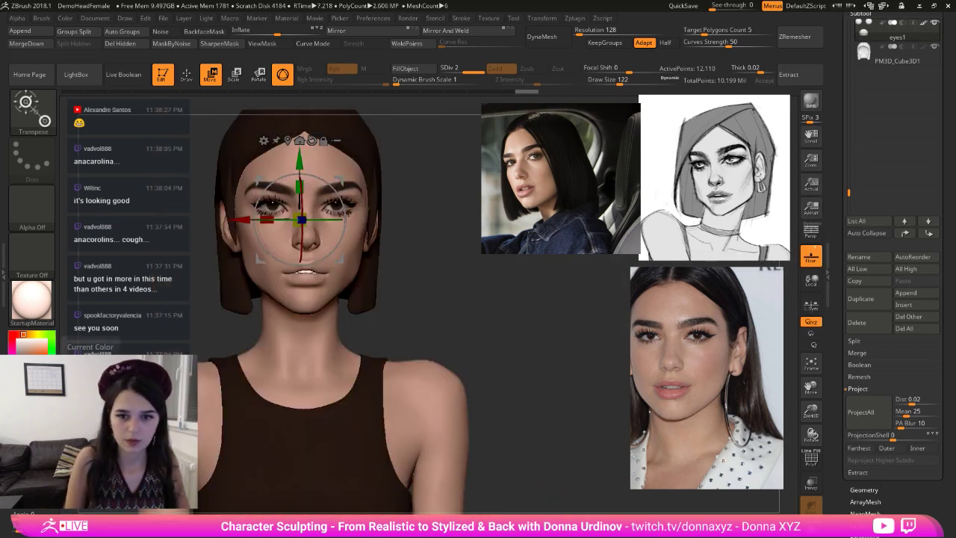
- Reselect the head and body mesh and return to Draw mode to continue sculpting the face
{"action": "left_click_drag", "start_coordinate": [396, 269], "coordinate": [417, 270]}
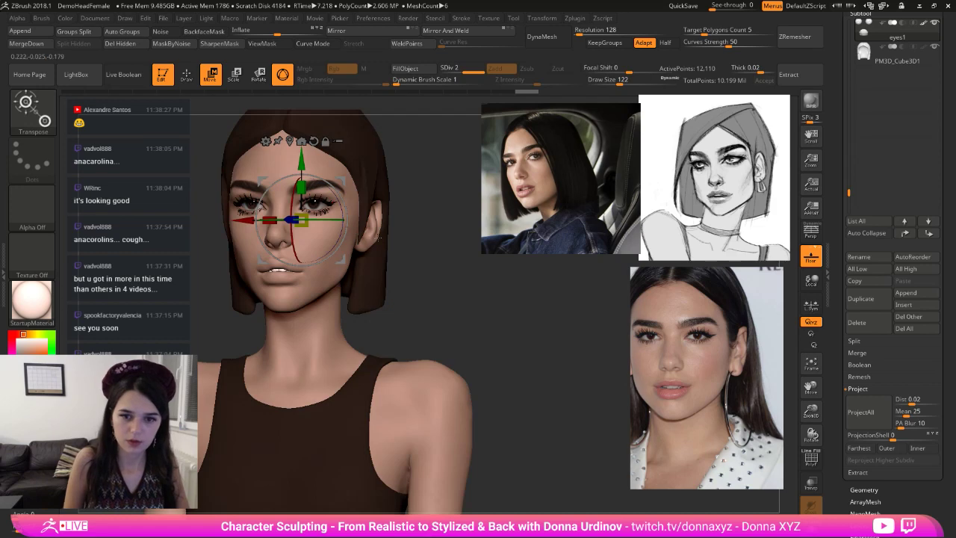
{"action": "left_click_drag", "start_coordinate": [377, 239], "coordinate": [357, 218]}
{"action": "left_click", "coordinate": [315, 258], "text": "alt"}
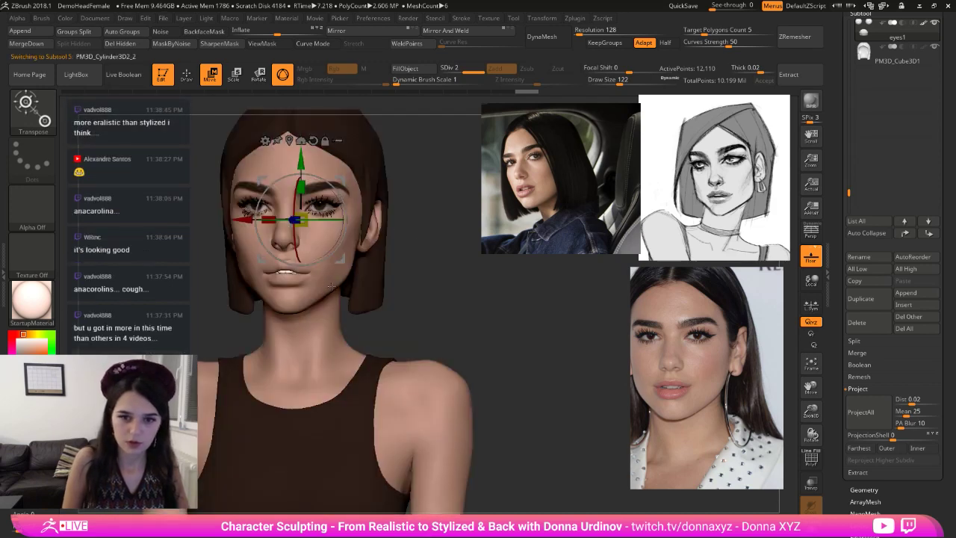
{"action": "key", "text": "q"}
{"action": "left_click_drag", "start_coordinate": [448, 271], "coordinate": [334, 263]}
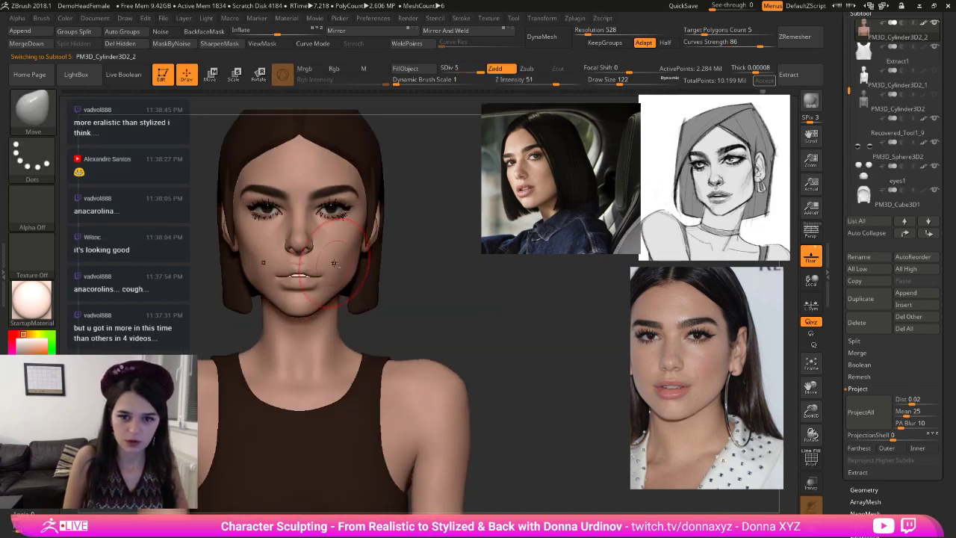
{"action": "left_click_drag", "start_coordinate": [453, 251], "coordinate": [424, 247]}
- Refine the nose and the surrounding face with the Move brush, reducing the draw size to 70 and then 30
{"action": "key", "text": "b"}
{"action": "key", "text": "m"}
{"action": "key", "text": "v"}
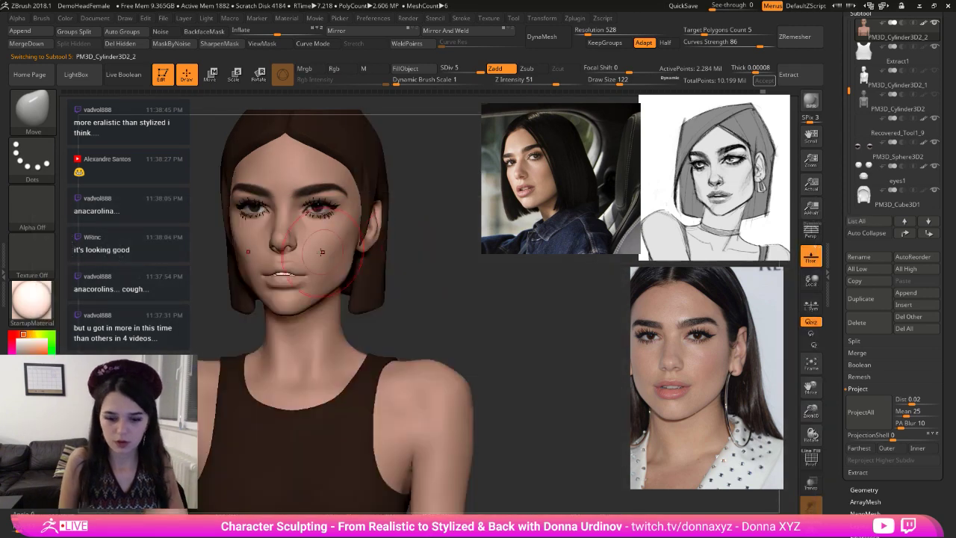
{"action": "key", "text": "bracketleft"}
{"action": "key", "text": "bracketleft"}
{"action": "key", "text": "bracketleft"}
{"action": "key", "text": "bracketleft"}
{"action": "key", "text": "bracketleft"}
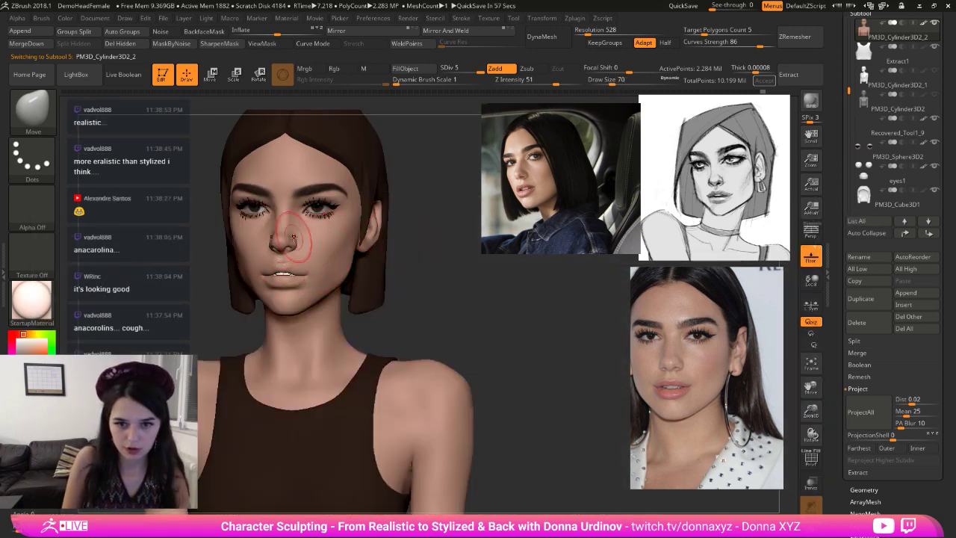
{"action": "key", "text": "bracketleft"}
{"action": "key", "text": "bracketleft"}
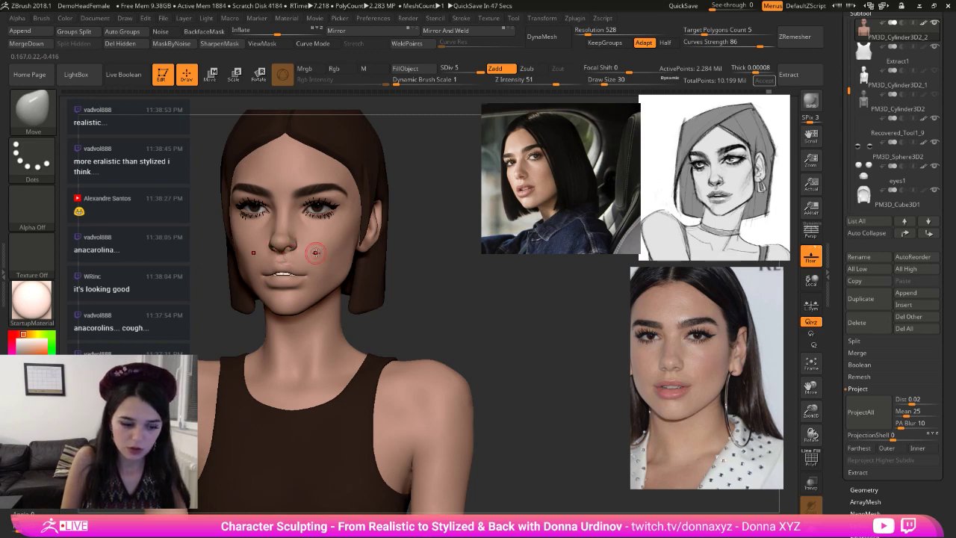
- Build up the area between the nose and upper lip with the ClayBuildup brush at draw size 34
{"action": "key", "text": "b"}
{"action": "key", "text": "c"}
{"action": "key", "text": "b"}
{"action": "left_click_drag", "start_coordinate": [463, 297], "coordinate": [468, 336], "text": "alt"}
{"action": "key", "text": "bracketleft"}
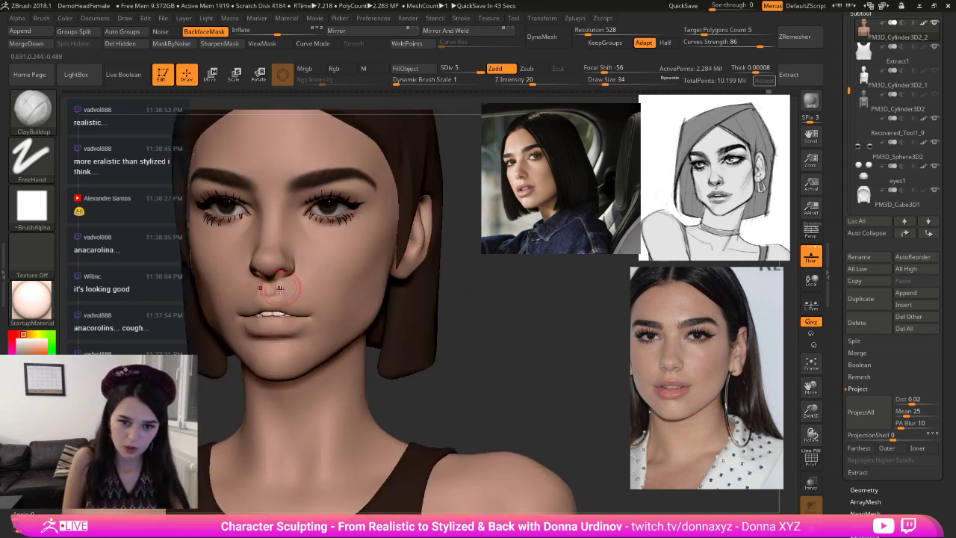
- Lower the head mesh to subdivision level 4 and reshape the upper lip with the Move Topological brush at draw size 34
{"action": "key", "text": "b"}
{"action": "key", "text": "m"}
{"action": "key", "text": "t"}
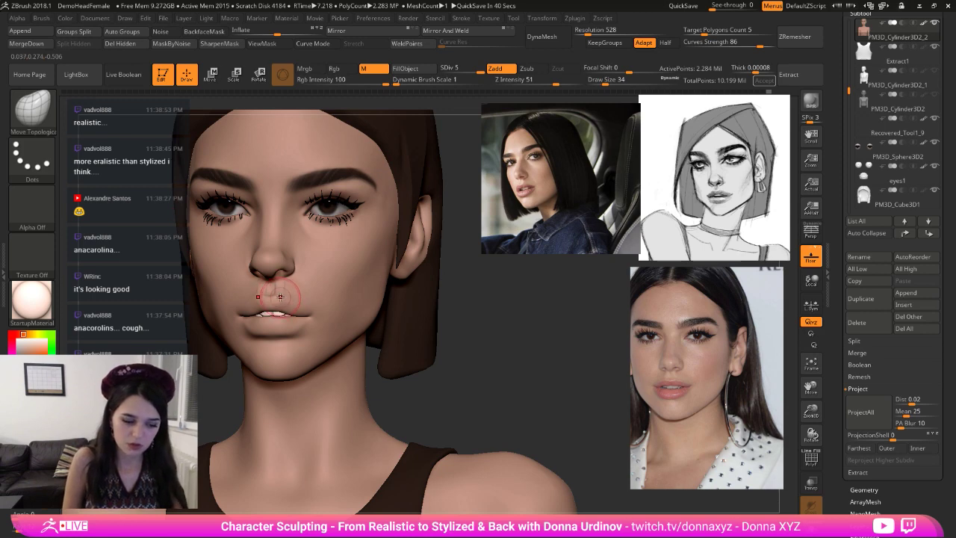
{"action": "key", "text": "shift+d"}
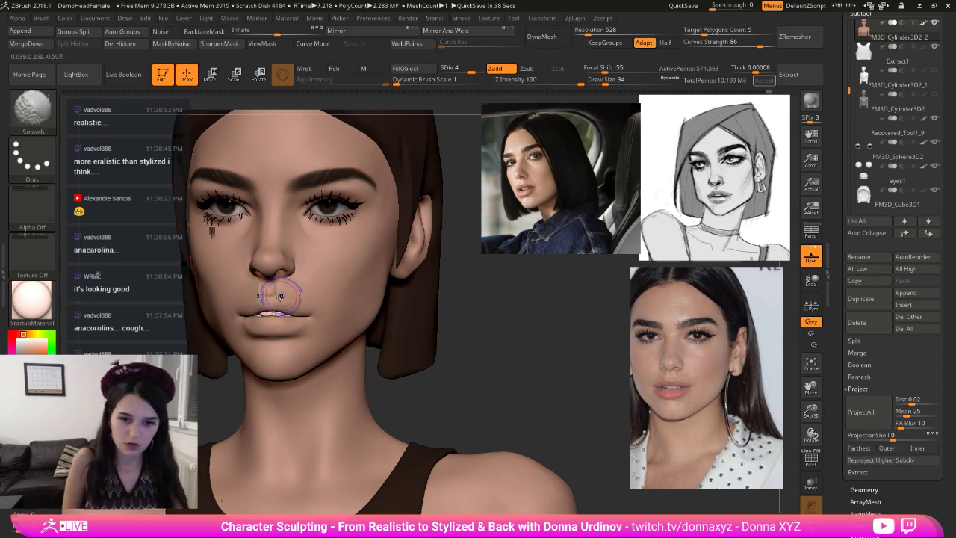
{"action": "key", "text": "b"}
{"action": "key", "text": "m"}
{"action": "key", "text": "t"}
{"action": "left_click_drag", "start_coordinate": [275, 294], "coordinate": [310, 307]}
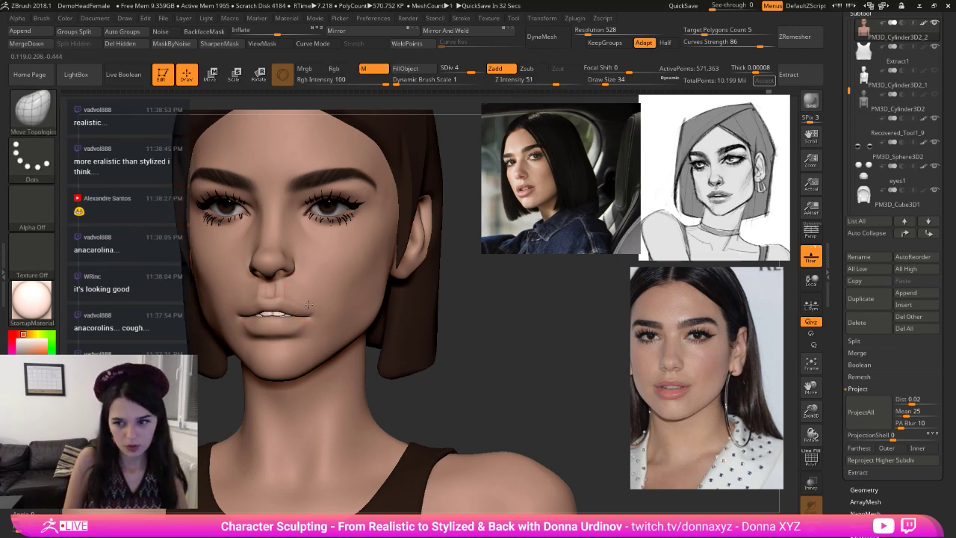
- Define the upper lip's outline with the DamStandard brush at draw size 26
{"action": "key", "text": "b"}
{"action": "key", "text": "d"}
{"action": "key", "text": "s"}
{"action": "left_click_drag", "start_coordinate": [518, 344], "coordinate": [375, 293]}
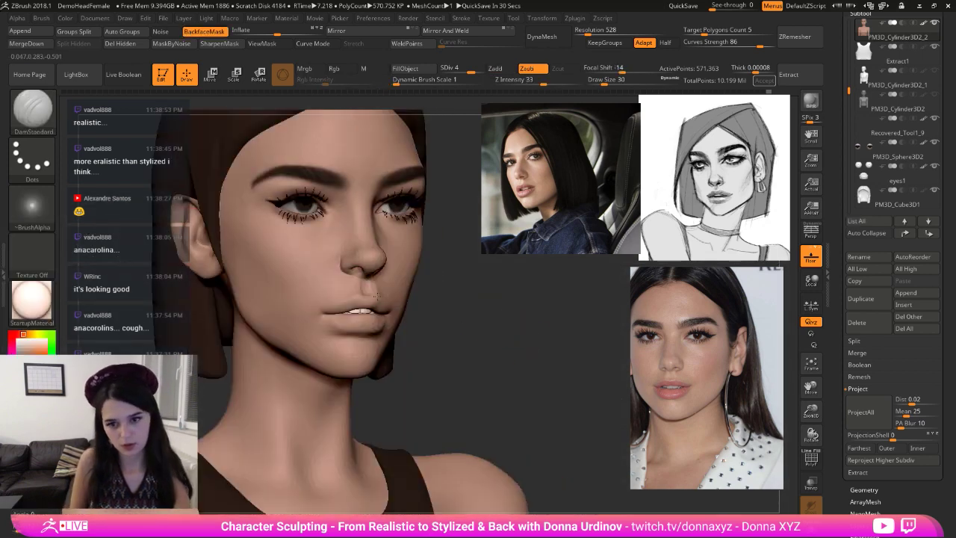
{"action": "key", "text": "["}
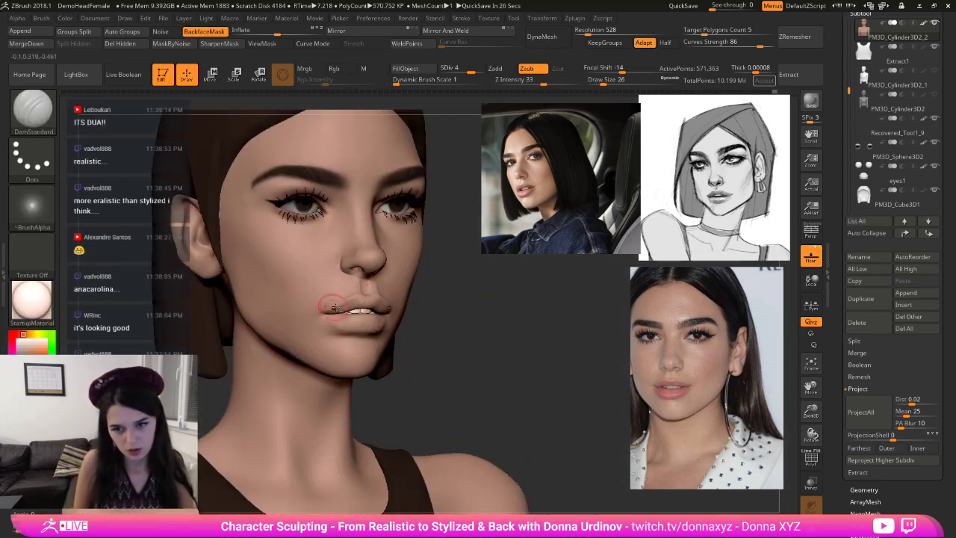
{"action": "mouse_move", "coordinate": [420, 298]}
{"action": "left_mouse_down"}
{"action": "mouse_move", "coordinate": [450, 293]}
{"action": "mouse_move", "coordinate": [311, 290]}
{"action": "left_mouse_up"}
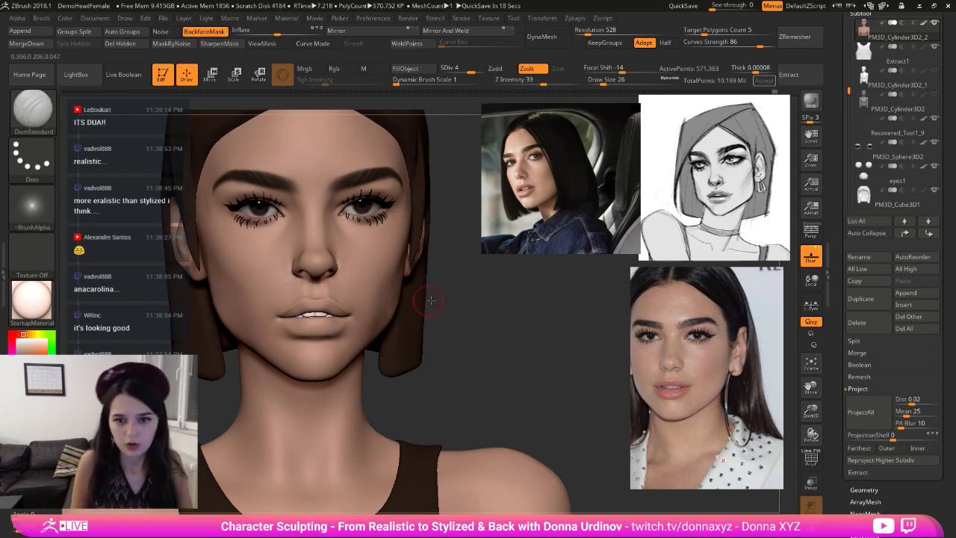
- Smooth the edge of the lower lip and add volume to it with the ClayBuildup brush at draw size 26
{"action": "left_click_drag", "start_coordinate": [434, 302], "coordinate": [408, 314]}
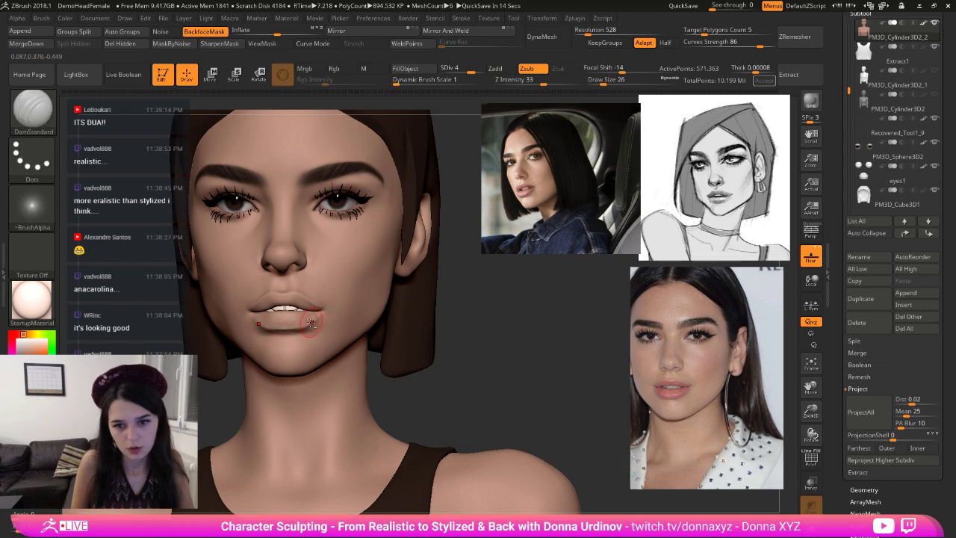
{"action": "left_click_drag", "start_coordinate": [310, 325], "coordinate": [304, 330], "text": "shift"}
{"action": "mouse_move", "coordinate": [432, 323]}
{"action": "left_mouse_down"}
{"action": "mouse_move", "coordinate": [467, 316]}
{"action": "mouse_move", "coordinate": [396, 329]}
{"action": "left_mouse_up"}
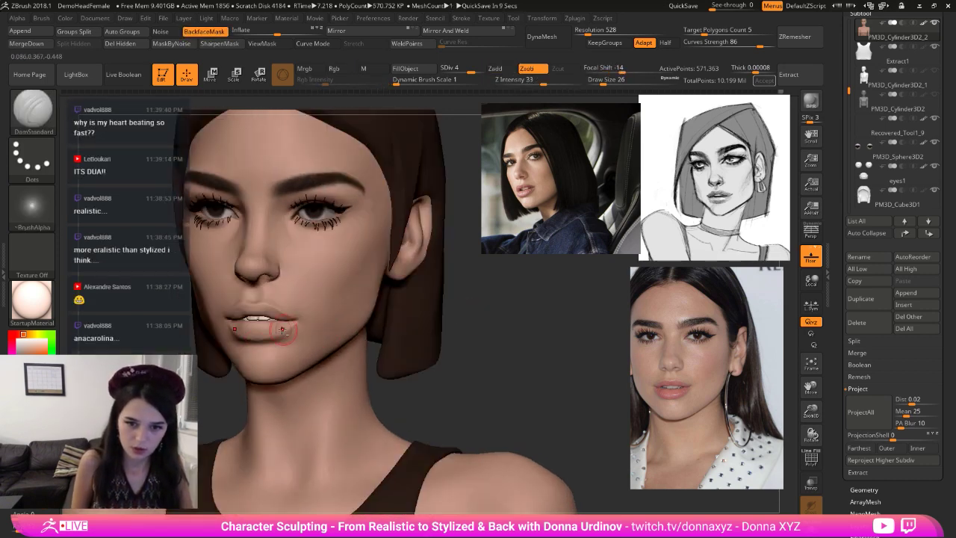
{"action": "key", "text": "b"}
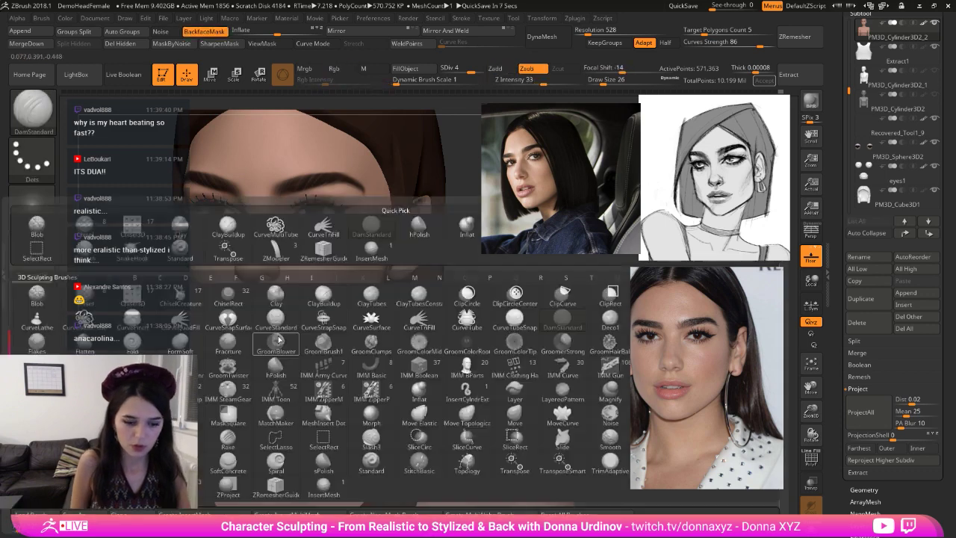
{"action": "key", "text": "c"}
{"action": "key", "text": "b"}
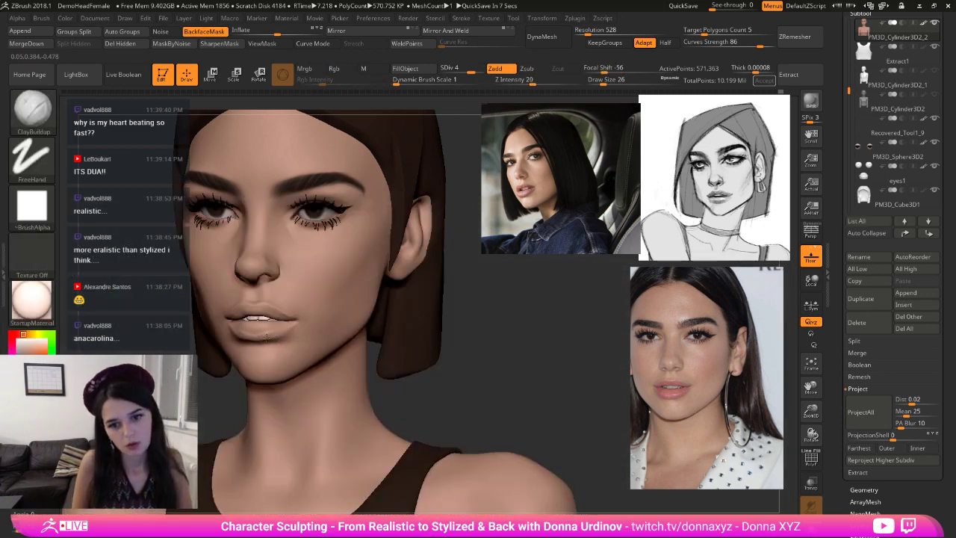
{"action": "left_click_drag", "start_coordinate": [259, 327], "coordinate": [281, 338]}
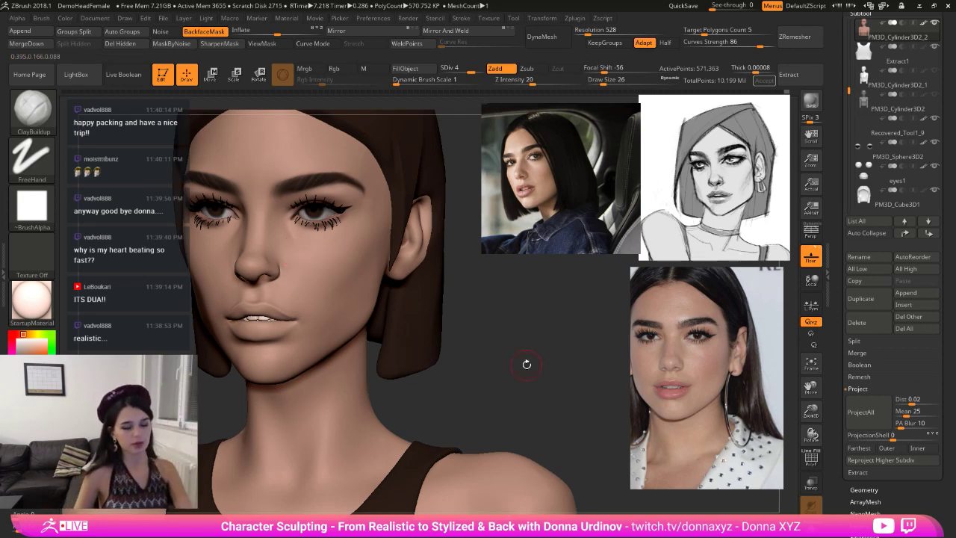
- Polish the area beside the nose with the hPolish brush, reducing the draw size to 10
{"action": "mouse_move", "coordinate": [474, 367]}
{"action": "left_mouse_down"}
{"action": "mouse_move", "coordinate": [510, 348]}
{"action": "mouse_move", "coordinate": [457, 291]}
{"action": "mouse_move", "coordinate": [458, 311]}
{"action": "mouse_move", "coordinate": [555, 340]}
{"action": "mouse_move", "coordinate": [527, 333]}
{"action": "left_mouse_up"}
{"action": "key", "text": "b"}
{"action": "key", "text": "h"}
{"action": "key", "text": "p"}
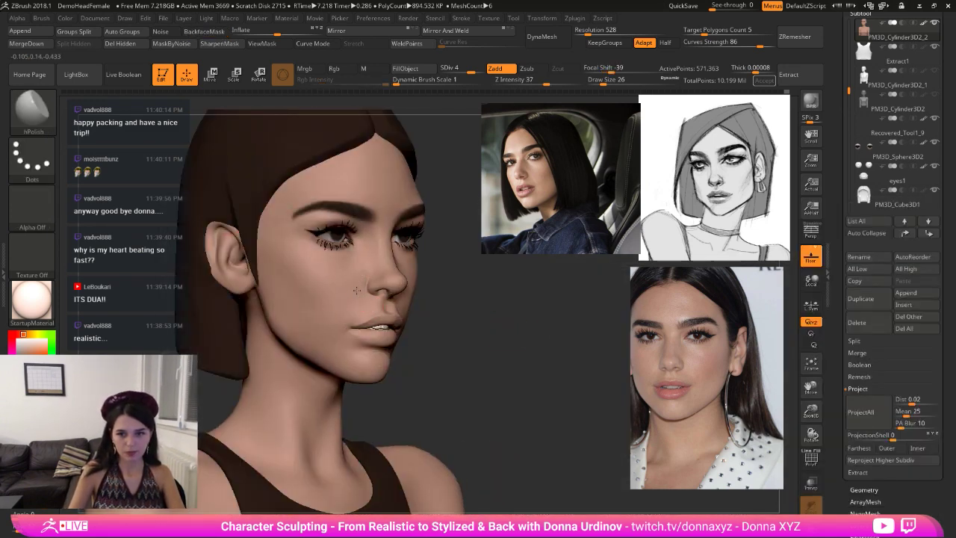
{"action": "left_click_drag", "start_coordinate": [431, 284], "coordinate": [332, 287]}
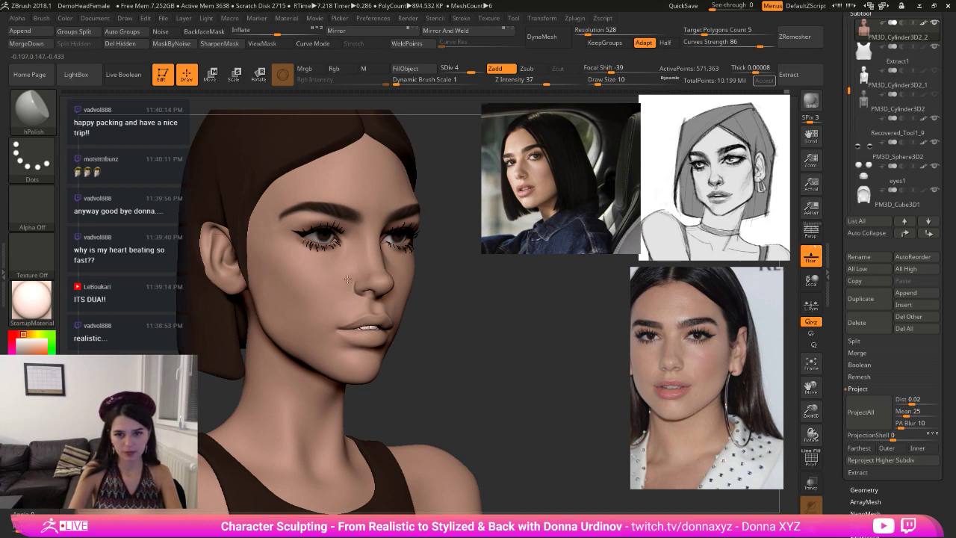
- Reshape the jaw and the underside of the chin in profile with the Move brush at draw size 82
{"action": "mouse_move", "coordinate": [420, 290]}
{"action": "left_mouse_down"}
{"action": "mouse_move", "coordinate": [471, 294]}
{"action": "mouse_move", "coordinate": [425, 309]}
{"action": "mouse_move", "coordinate": [440, 301]}
{"action": "mouse_move", "coordinate": [431, 295]}
{"action": "left_mouse_up"}
{"action": "key", "text": "b"}
{"action": "key", "text": "m"}
{"action": "key", "text": "v"}
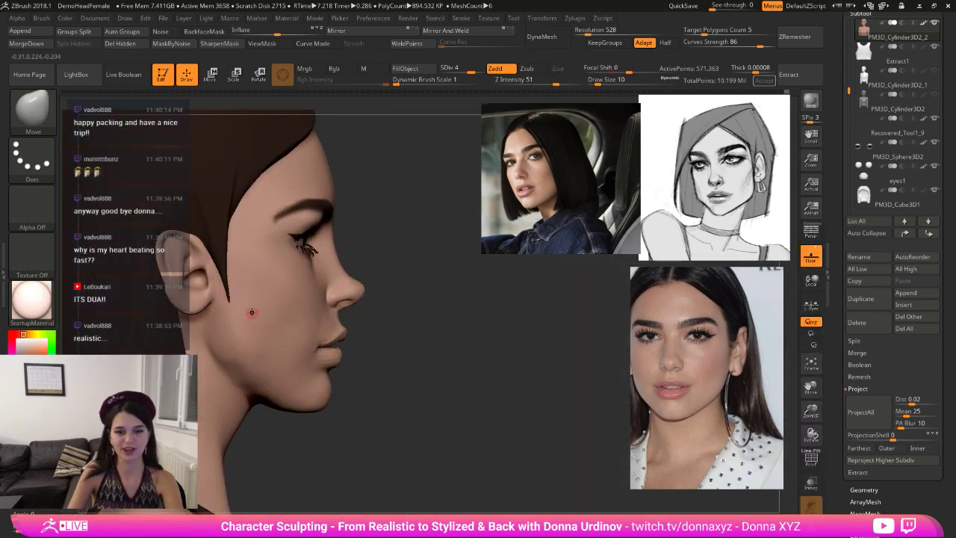
{"action": "key", "text": "bracketright"}
{"action": "key", "text": "bracketright"}
{"action": "key", "text": "bracketright"}
{"action": "key", "text": "bracketright"}
{"action": "key", "text": "bracketright"}
{"action": "key", "text": "bracketright"}
{"action": "key", "text": "bracketright"}
{"action": "mouse_move", "coordinate": [244, 332]}
{"action": "left_mouse_down"}
{"action": "mouse_move", "coordinate": [231, 340]}
{"action": "mouse_move", "coordinate": [239, 338]}
{"action": "left_mouse_up"}
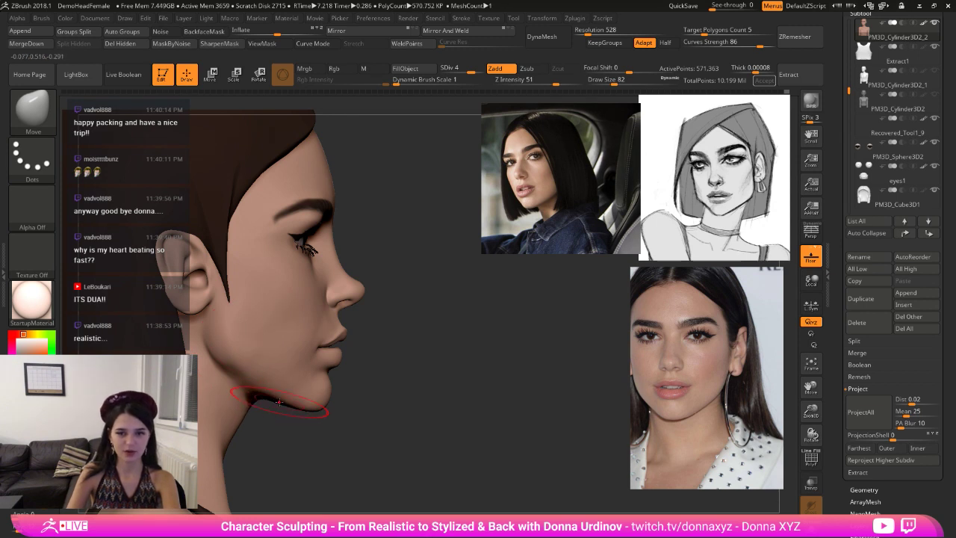
{"action": "left_click_drag", "start_coordinate": [268, 391], "coordinate": [249, 387]}
- Adjust the nose bridge and tip in profile with the Move brush at draw sizes 34 to 38
{"action": "key", "text": "bracketleft"}
{"action": "key", "text": "bracketleft"}
{"action": "key", "text": "bracketleft"}
{"action": "key", "text": "bracketleft"}
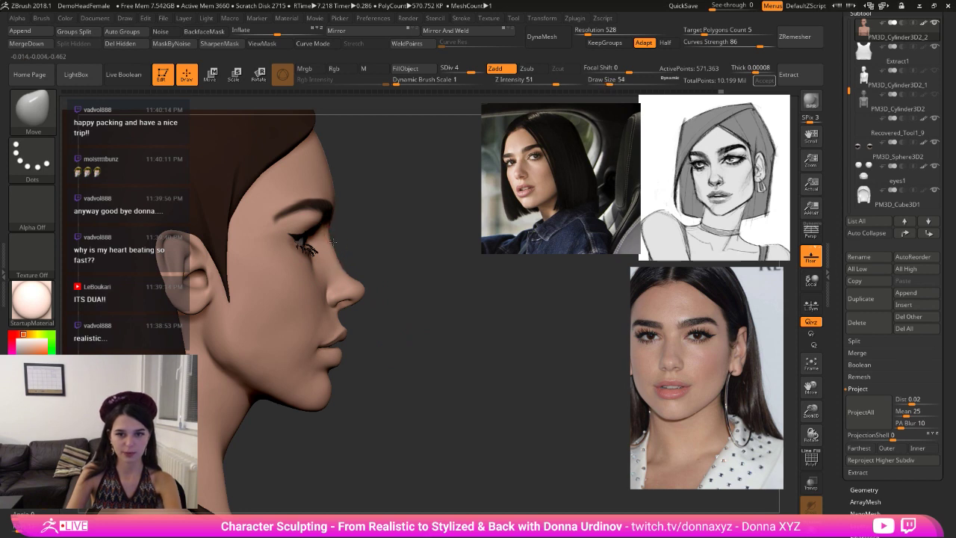
{"action": "key", "text": "bracketleft"}
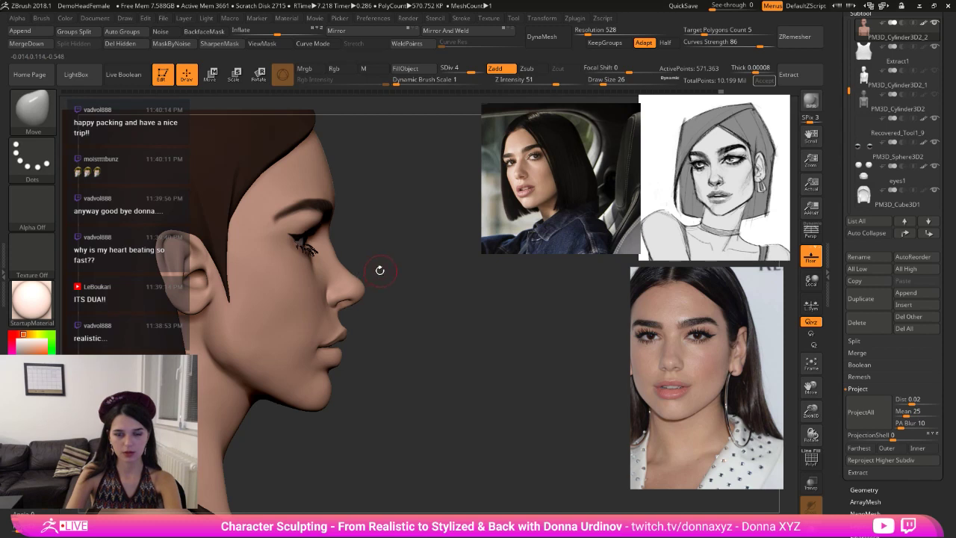
{"action": "key", "text": "bracketright"}
{"action": "key", "text": "bracketright"}
{"action": "left_click_drag", "start_coordinate": [342, 260], "coordinate": [341, 259]}
{"action": "key", "text": "bracketleft"}
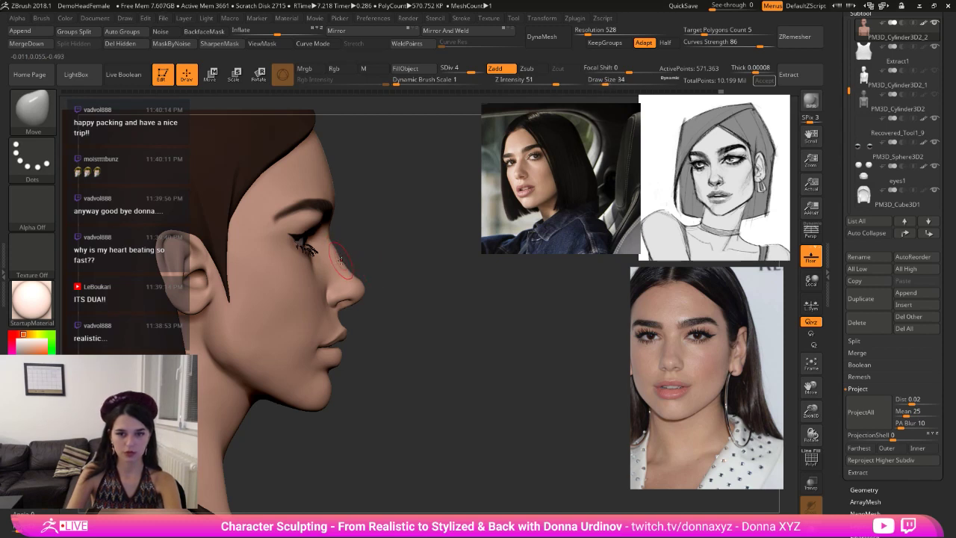
{"action": "key", "text": "bracketright"}
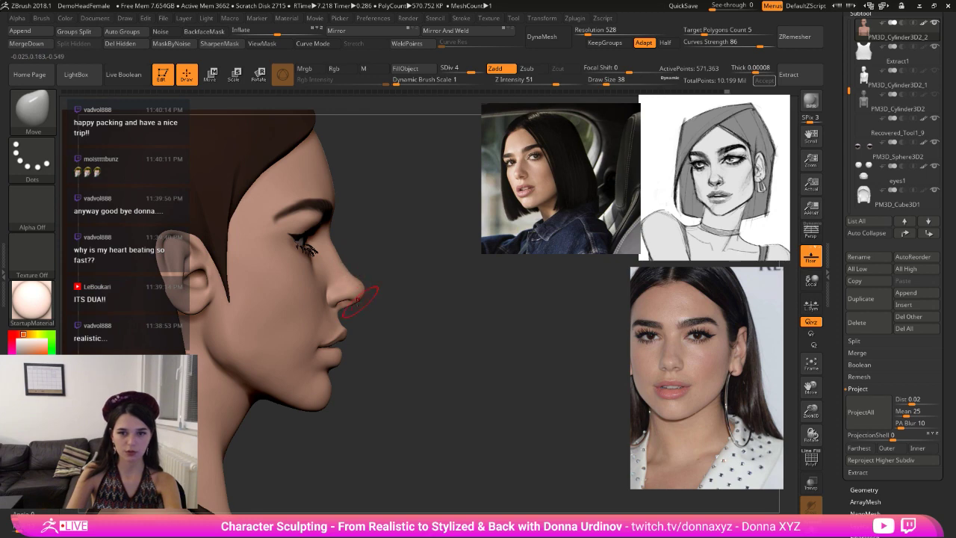
{"action": "mouse_move", "coordinate": [351, 273]}
{"action": "left_mouse_down"}
{"action": "mouse_move", "coordinate": [377, 279]}
{"action": "mouse_move", "coordinate": [378, 300]}
{"action": "mouse_move", "coordinate": [482, 299]}
{"action": "mouse_move", "coordinate": [448, 269]}
{"action": "mouse_move", "coordinate": [440, 284]}
{"action": "left_mouse_up"}
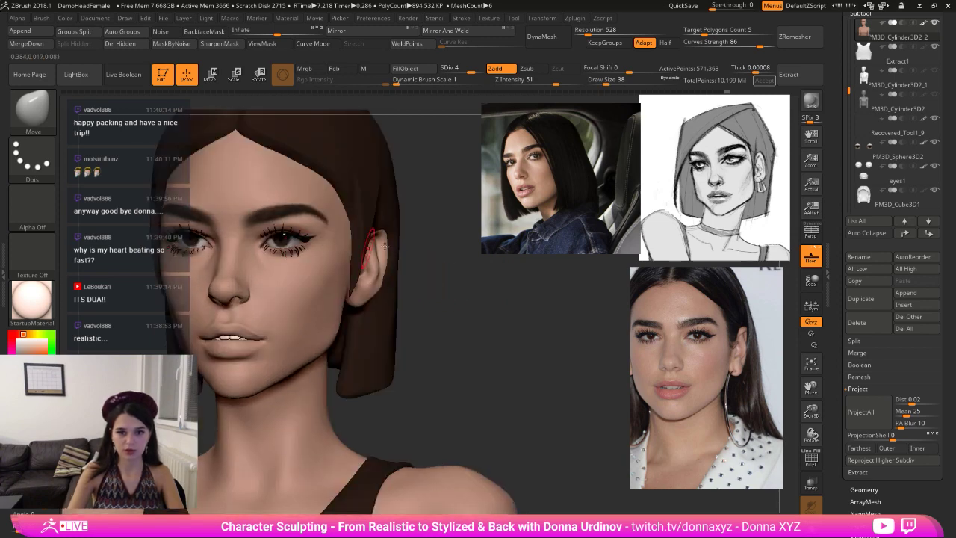
- Set the DamStandard brush to draw size 26 and examine the face from the front and close up around the eyes
{"action": "key", "text": "b"}
{"action": "key", "text": "d"}
{"action": "key", "text": "s"}
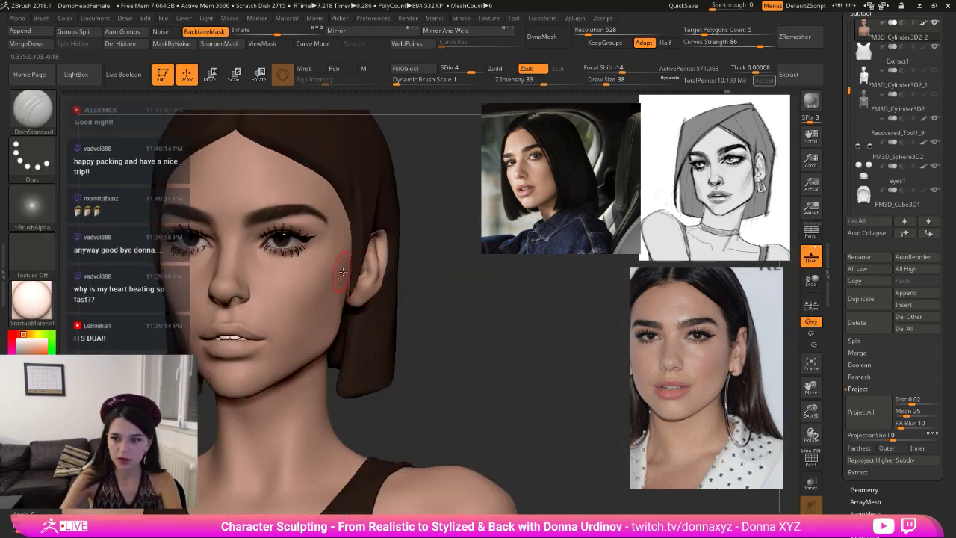
{"action": "key", "text": "bracketleft"}
{"action": "key", "text": "bracketleft"}
{"action": "key", "text": "bracketright"}
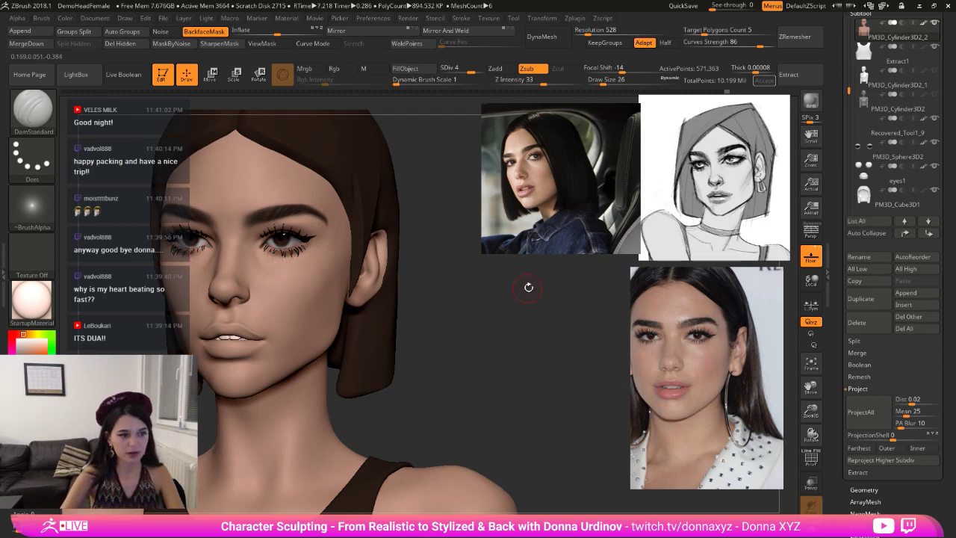
{"action": "left_click_drag", "start_coordinate": [531, 293], "coordinate": [503, 320]}
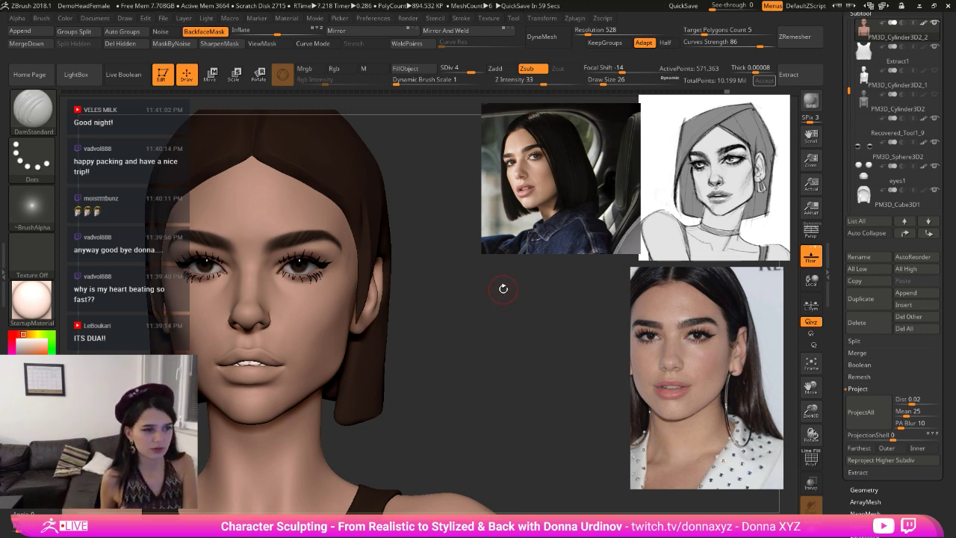
{"action": "left_click_drag", "start_coordinate": [508, 305], "coordinate": [523, 333]}
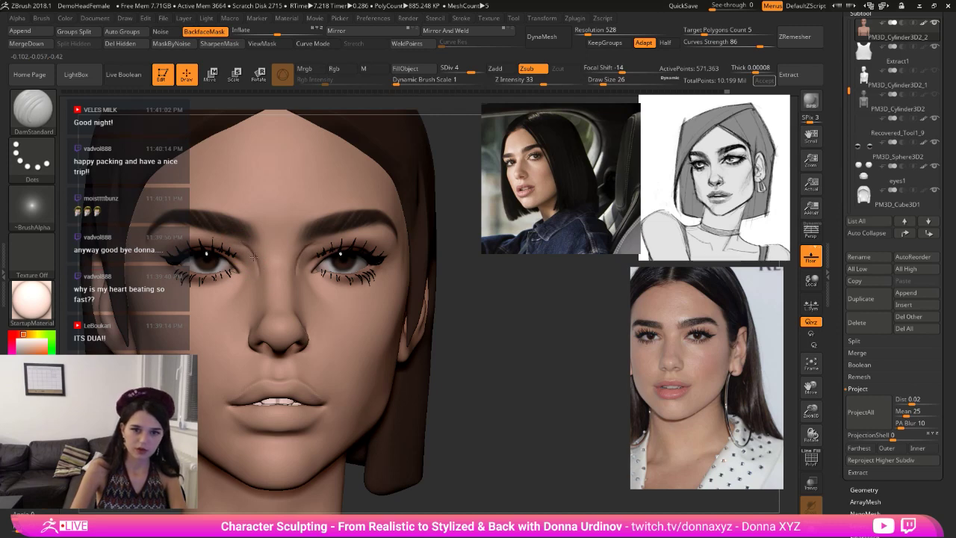
{"action": "left_click_drag", "start_coordinate": [446, 249], "coordinate": [469, 249]}
{"action": "left_click_drag", "start_coordinate": [515, 284], "coordinate": [489, 283], "text": "alt"}
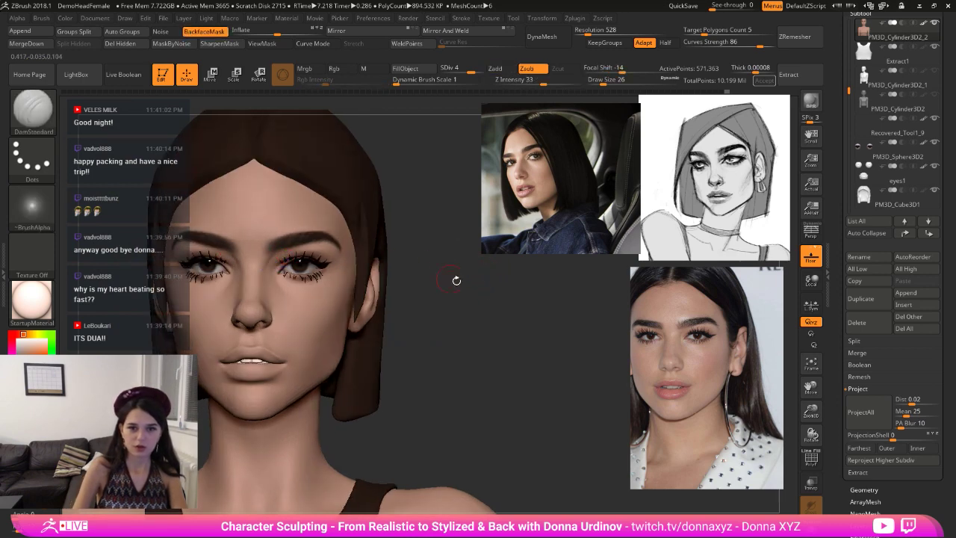
{"action": "left_click_drag", "start_coordinate": [456, 281], "coordinate": [423, 263], "text": "alt"}
{"action": "left_click", "coordinate": [339, 208], "text": "alt"}
{"action": "left_click_drag", "start_coordinate": [389, 201], "coordinate": [390, 200]}
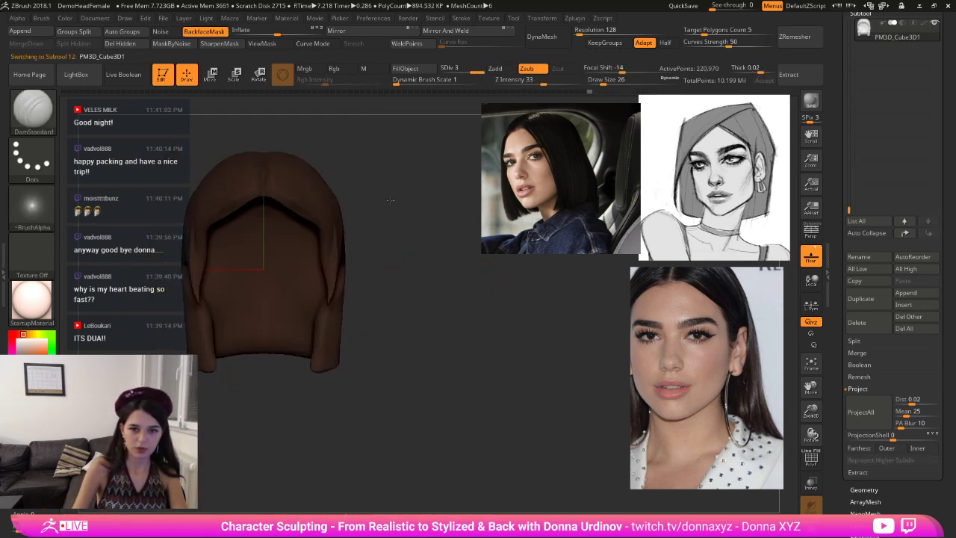
{"action": "left_click", "coordinate": [331, 296], "text": "alt"}
- Reshape and smooth the jawline below the ear with the Move brush, reducing the draw size from 122 to 94
{"action": "key", "text": "b"}
{"action": "key", "text": "m"}
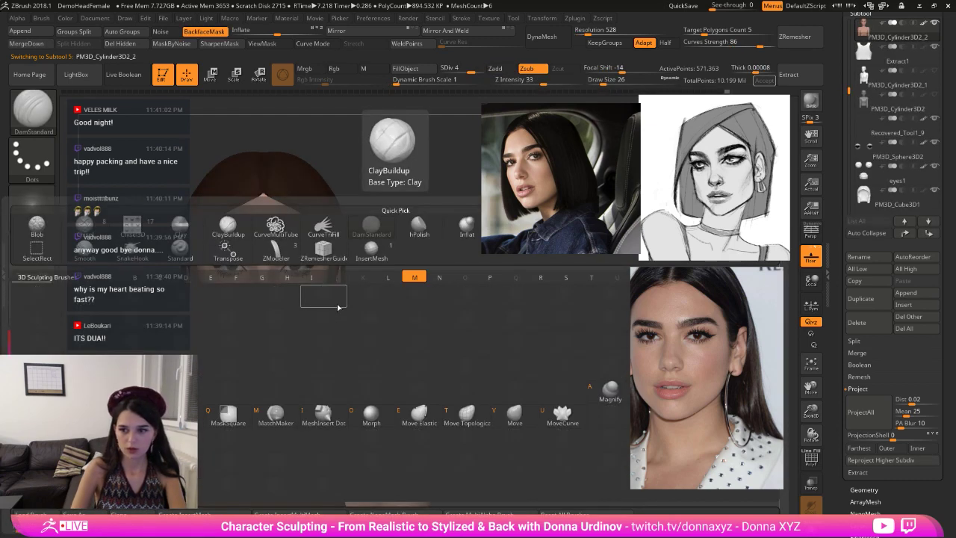
{"action": "key", "text": "v"}
{"action": "key", "text": "bracketright"}
{"action": "key", "text": "bracketright"}
{"action": "key", "text": "bracketright"}
{"action": "key", "text": "bracketright"}
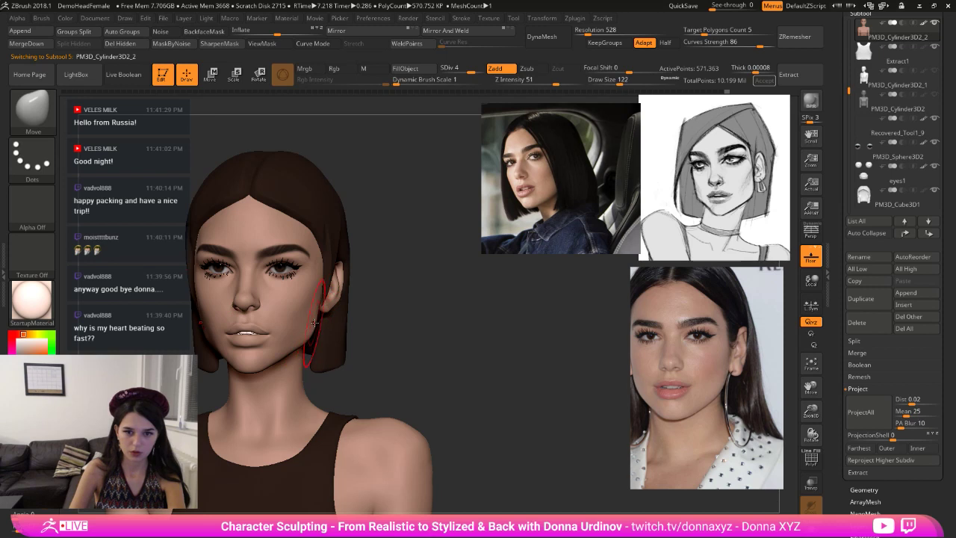
{"action": "key", "text": "bracketleft"}
{"action": "key", "text": "bracketleft"}
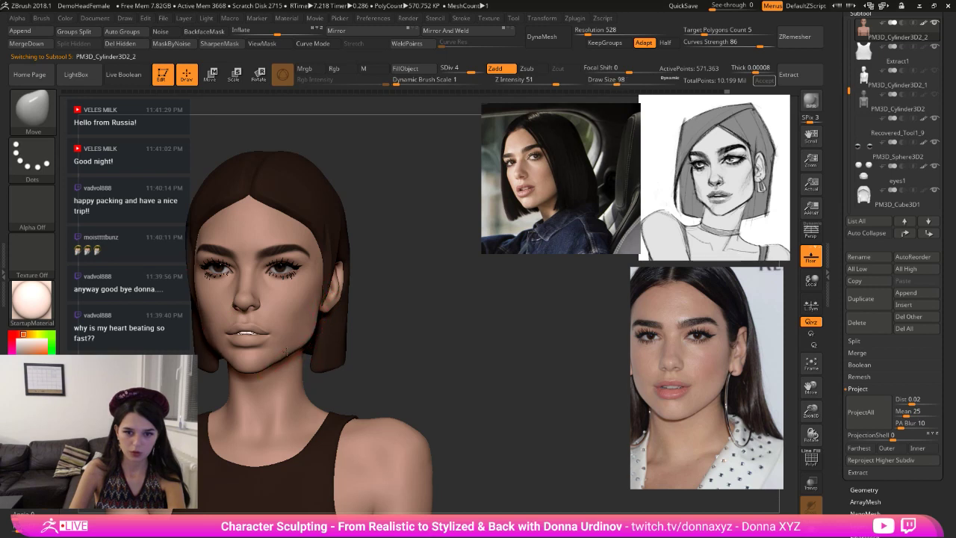
{"action": "mouse_move", "coordinate": [323, 334]}
{"action": "right_mouse_down"}
{"action": "mouse_move", "coordinate": [309, 329]}
{"action": "mouse_move", "coordinate": [363, 311]}
{"action": "right_mouse_up"}
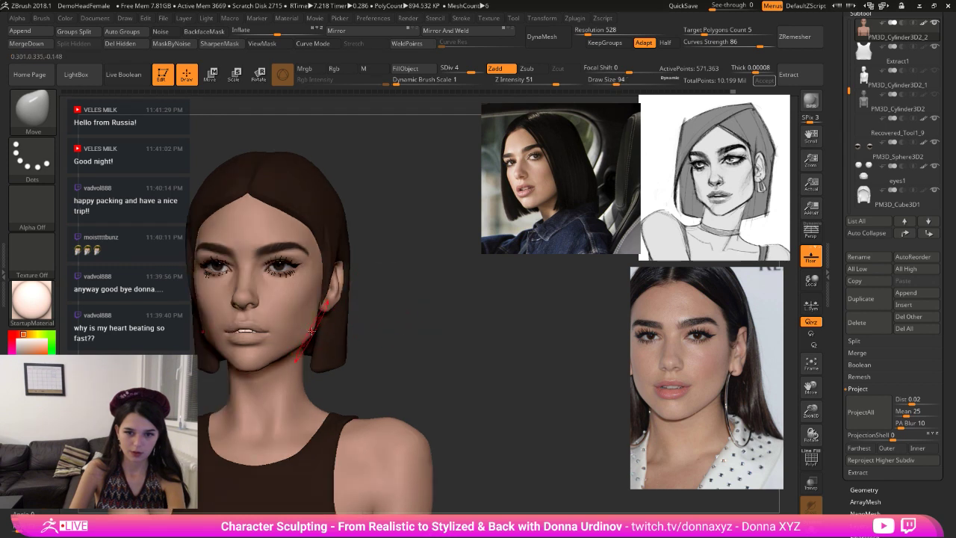
{"action": "mouse_move", "coordinate": [305, 338]}
{"action": "left_mouse_down", "text": "shift"}
{"action": "mouse_move", "coordinate": [296, 346]}
{"action": "mouse_move", "coordinate": [308, 329]}
{"action": "left_mouse_up", "text": "shift"}
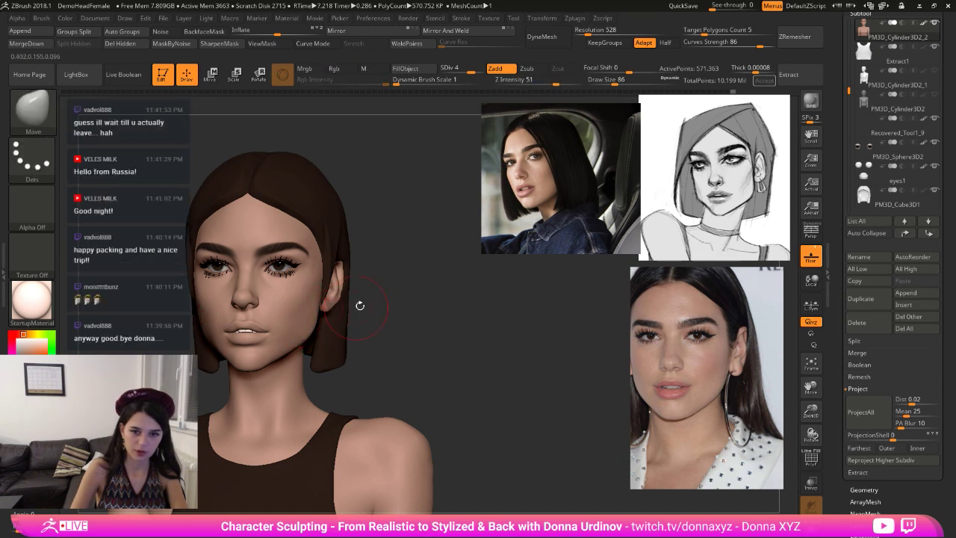
- Examine the head and shoulders from three-quarter and front views against the reference images
{"action": "left_click_drag", "start_coordinate": [359, 303], "coordinate": [403, 292]}
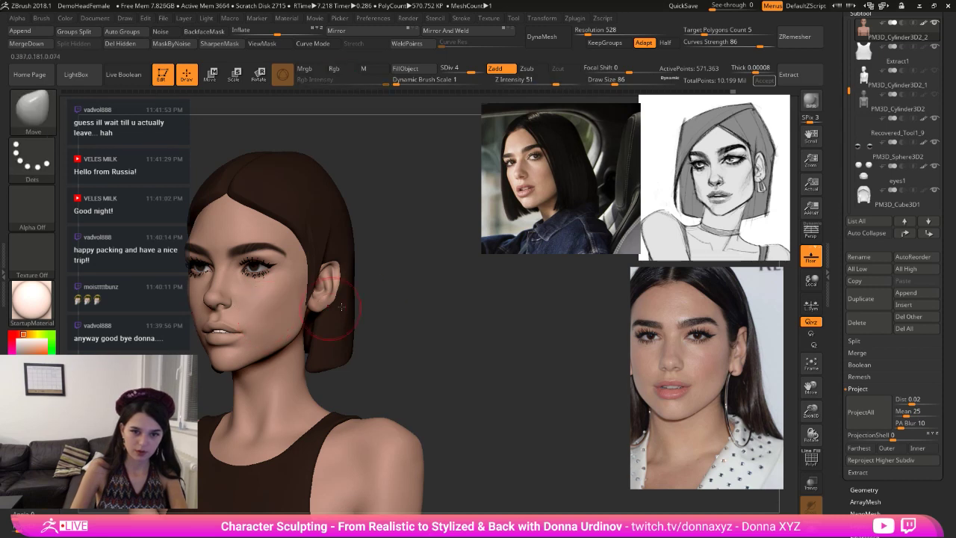
{"action": "left_click_drag", "start_coordinate": [430, 310], "coordinate": [398, 310]}
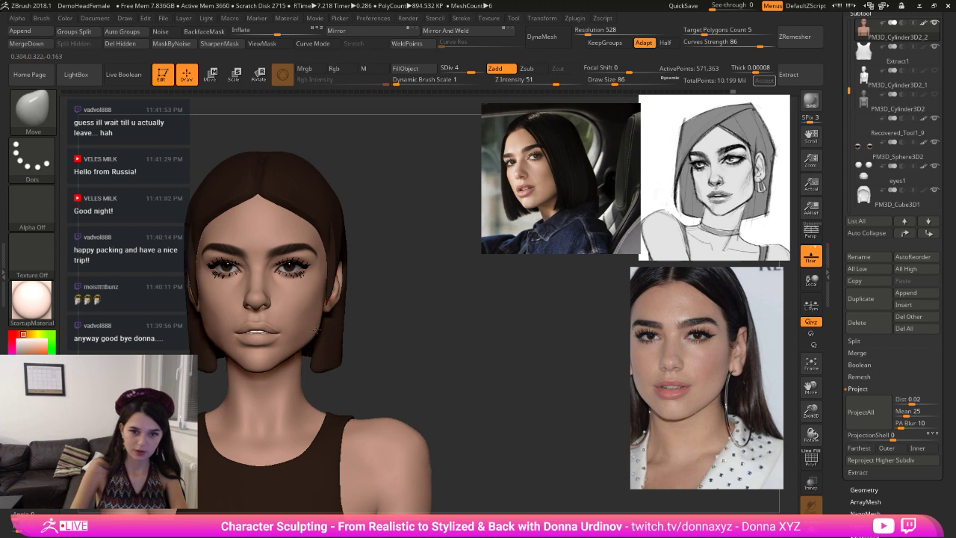
{"action": "left_click_drag", "start_coordinate": [399, 307], "coordinate": [423, 273]}
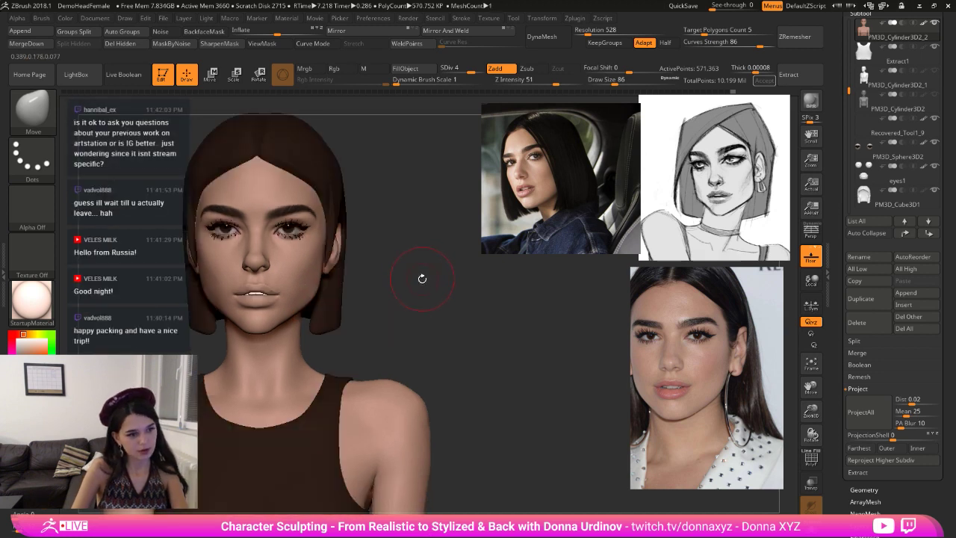
{"action": "left_click_drag", "start_coordinate": [428, 279], "coordinate": [421, 285]}
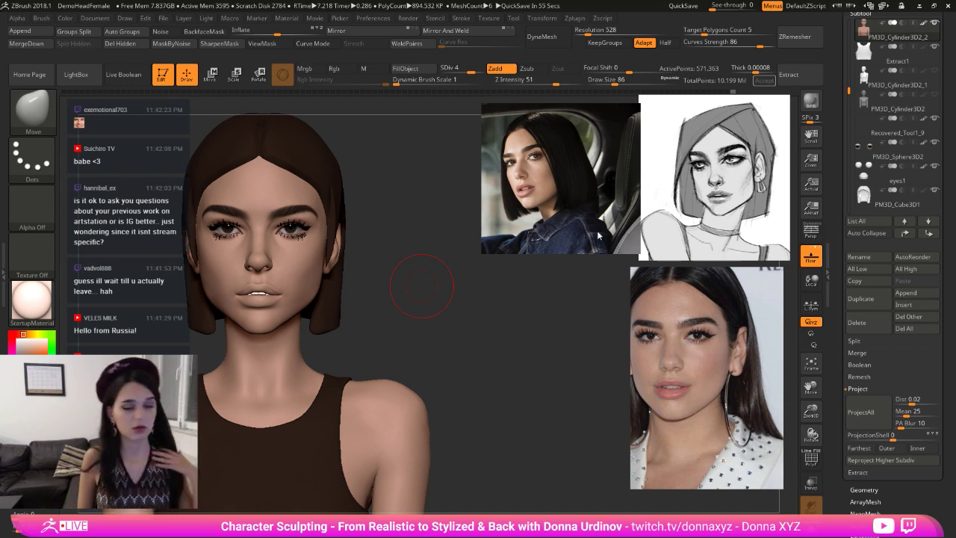
{"action": "left_click_drag", "start_coordinate": [433, 273], "coordinate": [419, 268]}
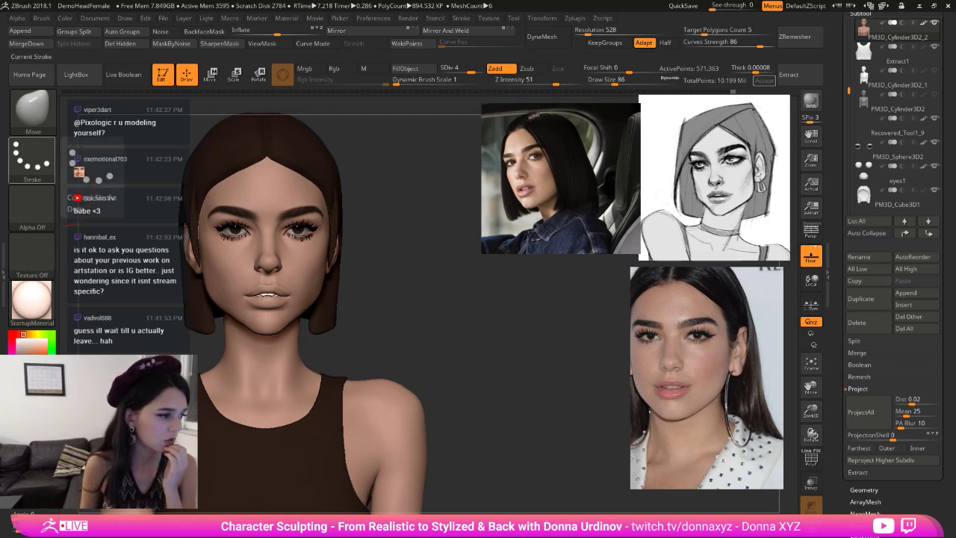
{"action": "left_click_drag", "start_coordinate": [350, 312], "coordinate": [448, 322]}
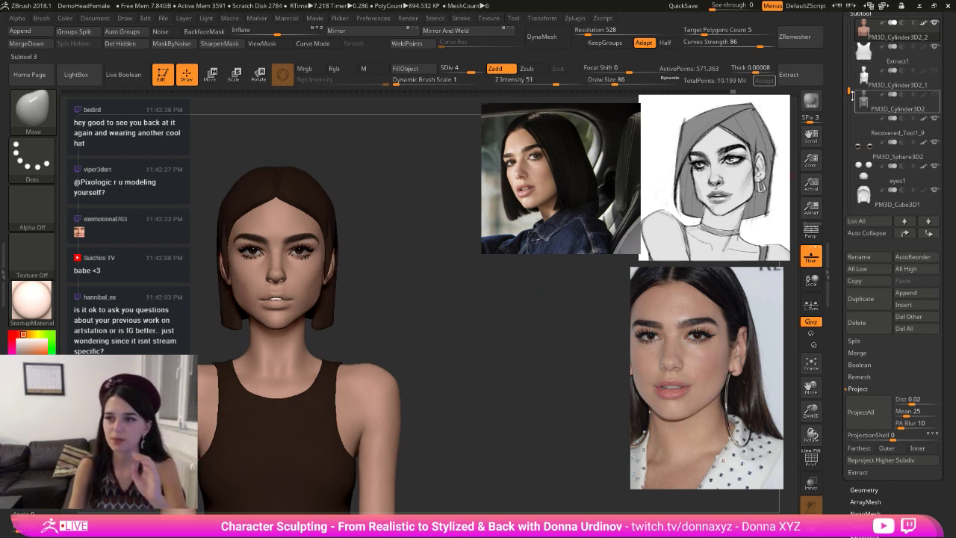
- Show the Recovered_Tool1_11 subtool beside the bust for comparison
{"action": "left_click_drag", "start_coordinate": [851, 91], "coordinate": [849, 23]}
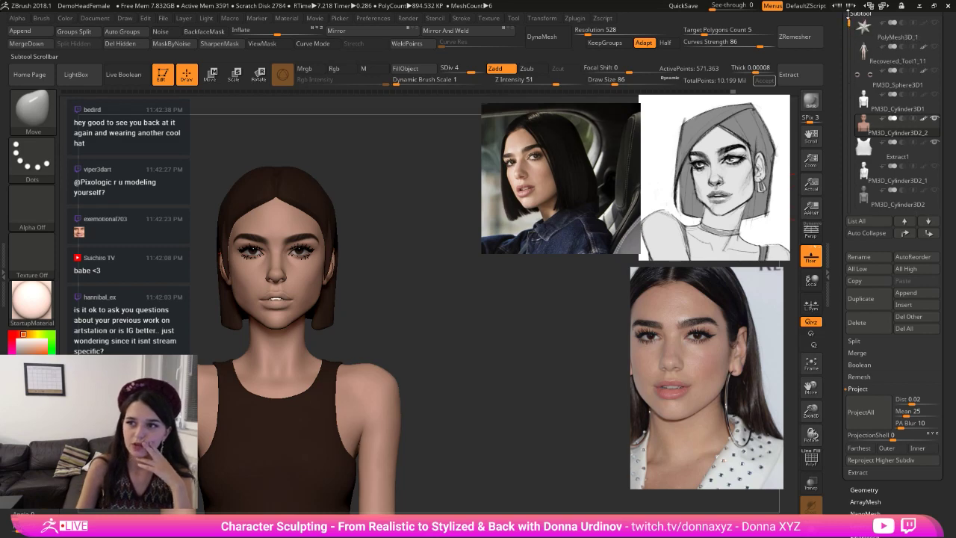
{"action": "left_click", "coordinate": [936, 47]}
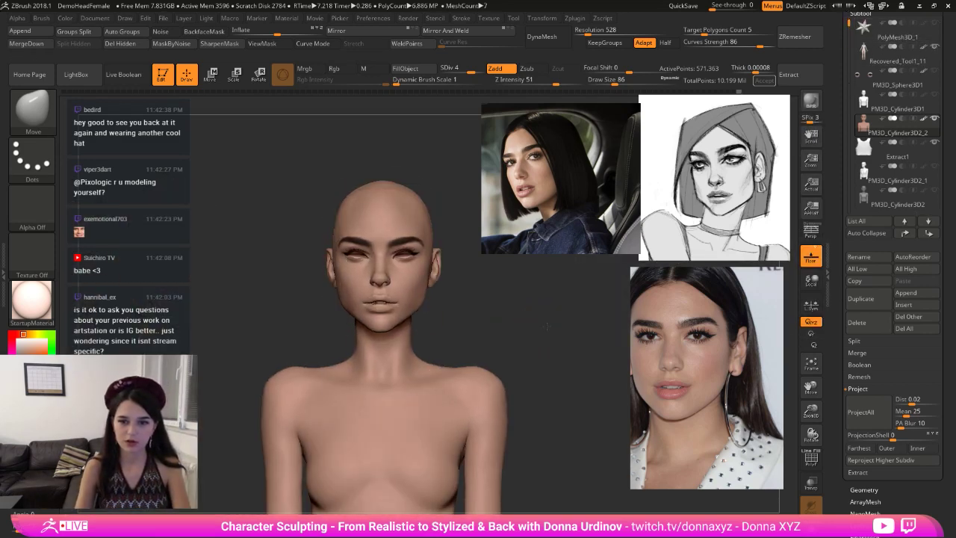
{"action": "mouse_move", "coordinate": [528, 309]}
{"action": "left_mouse_down"}
{"action": "mouse_move", "coordinate": [502, 307]}
{"action": "mouse_move", "coordinate": [523, 314]}
{"action": "left_mouse_up"}
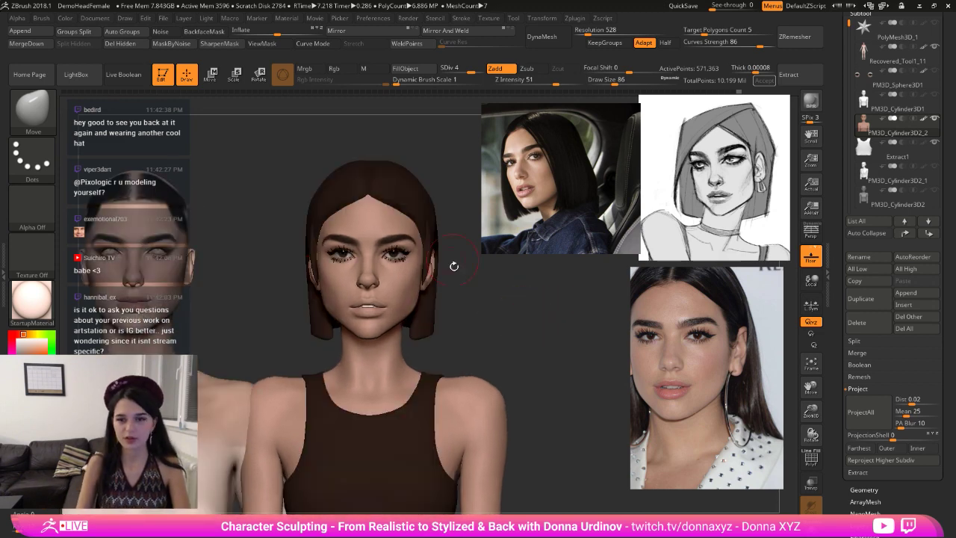
- Adjust the corners of the mouth from below and from the front with the Move brush at draw sizes 66 and 82
{"action": "mouse_move", "coordinate": [498, 297]}
{"action": "left_mouse_down"}
{"action": "mouse_move", "coordinate": [492, 292]}
{"action": "mouse_move", "coordinate": [498, 299]}
{"action": "mouse_move", "coordinate": [522, 276]}
{"action": "left_mouse_up"}
{"action": "key", "text": "b"}
{"action": "key", "text": "m"}
{"action": "key", "text": "v"}
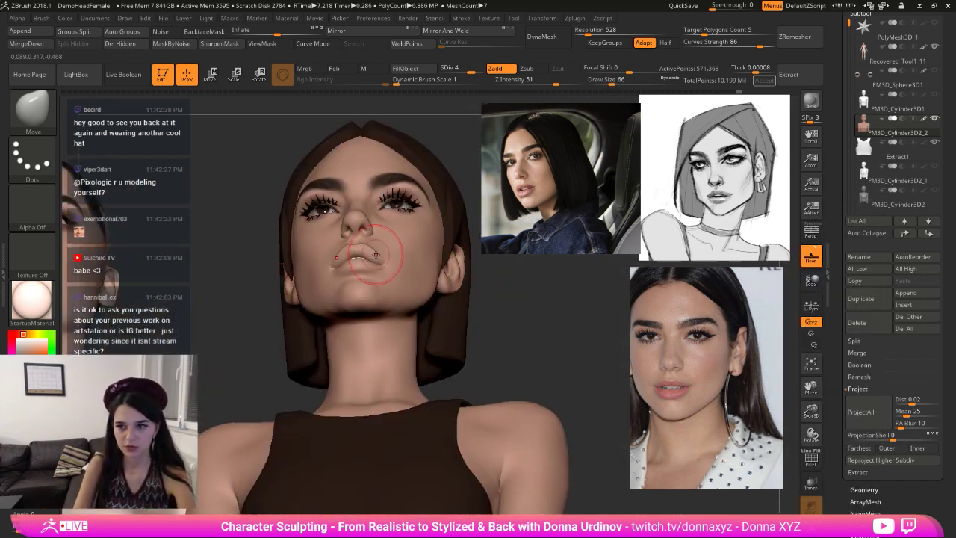
{"action": "left_click_drag", "start_coordinate": [376, 254], "coordinate": [381, 258]}
{"action": "key", "text": "bracketright"}
{"action": "key", "text": "bracketright"}
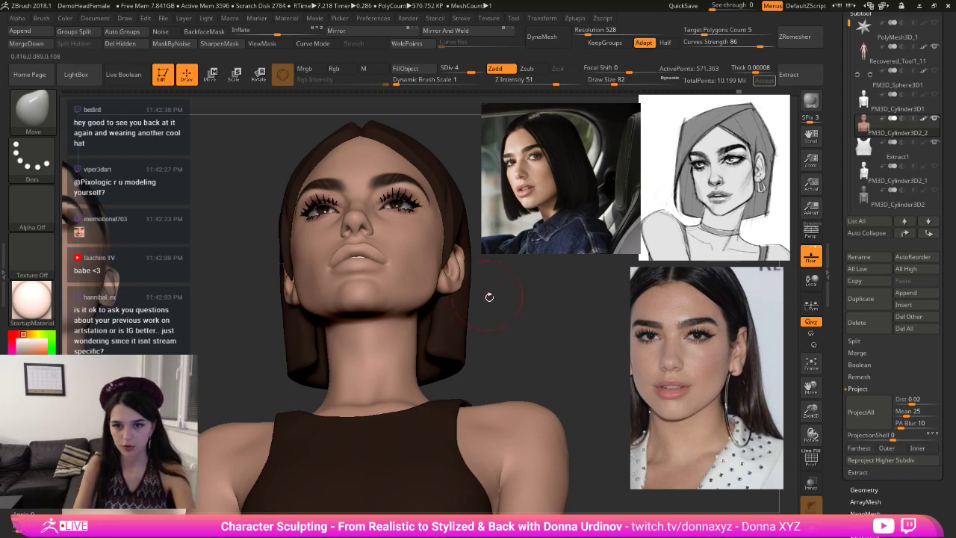
{"action": "left_click_drag", "start_coordinate": [489, 297], "coordinate": [512, 336]}
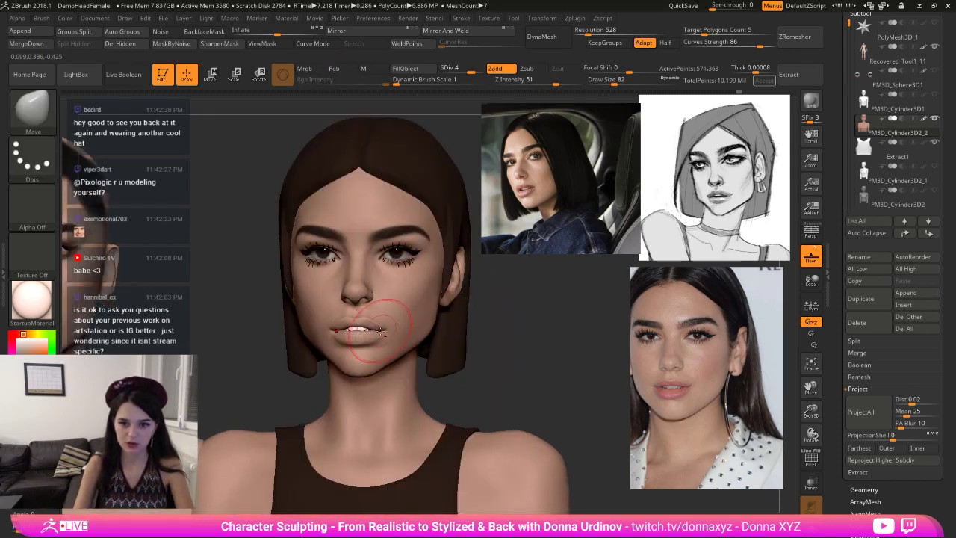
{"action": "left_click_drag", "start_coordinate": [381, 332], "coordinate": [385, 329]}
- Select the eyes1 subtool and shift it slightly forward along its depth axis, checking the face from the front
{"action": "left_click_drag", "start_coordinate": [510, 325], "coordinate": [462, 321]}
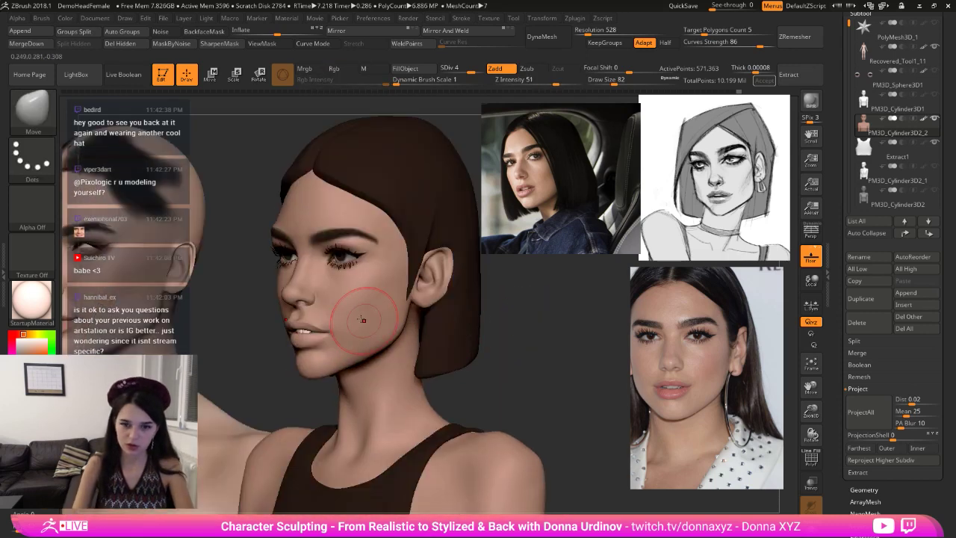
{"action": "left_click_drag", "start_coordinate": [849, 24], "coordinate": [849, 90]}
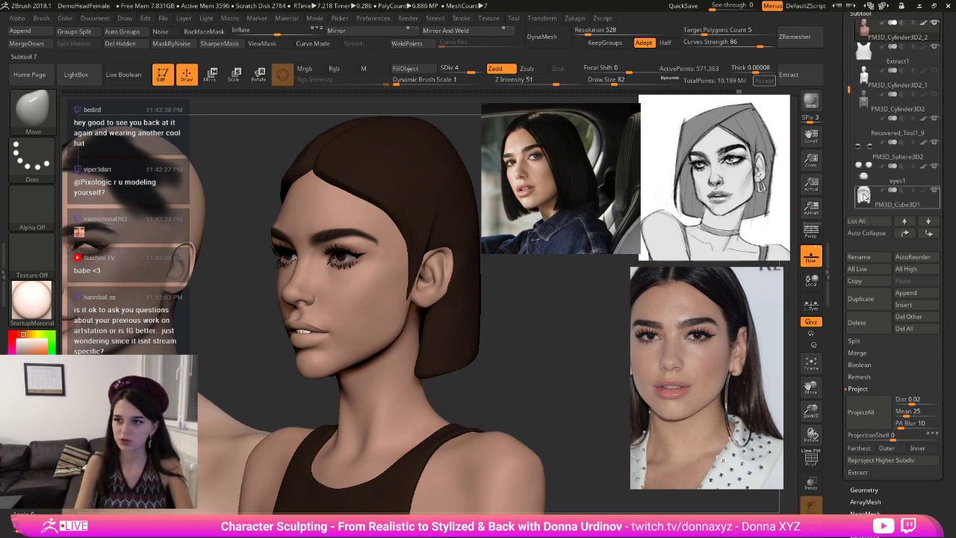
{"action": "left_click", "coordinate": [897, 180]}
{"action": "left_click", "coordinate": [210, 74]}
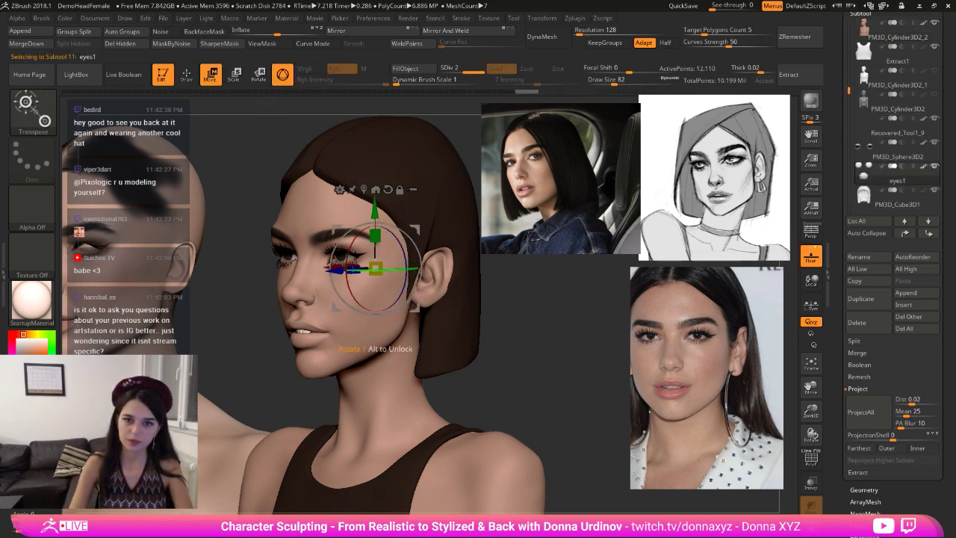
{"action": "left_click_drag", "start_coordinate": [338, 270], "coordinate": [333, 271]}
{"action": "left_click_drag", "start_coordinate": [524, 298], "coordinate": [578, 299], "text": "shift"}
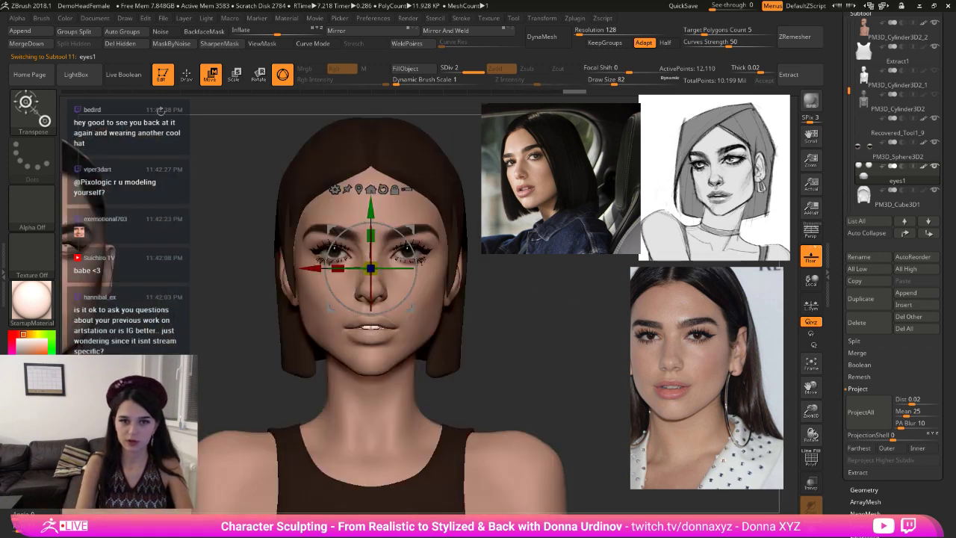
{"action": "left_click", "coordinate": [187, 74]}
- Reshape the mouth corner on the PM3D_Cylinder3D2_2 head with the Move Topological brush, reducing the draw size from 46 to 22
{"action": "left_click", "coordinate": [410, 301], "text": "alt"}
{"action": "mouse_move", "coordinate": [524, 314]}
{"action": "left_mouse_down"}
{"action": "mouse_move", "coordinate": [493, 317]}
{"action": "mouse_move", "coordinate": [485, 303]}
{"action": "mouse_move", "coordinate": [490, 292]}
{"action": "mouse_move", "coordinate": [508, 374]}
{"action": "left_mouse_up"}
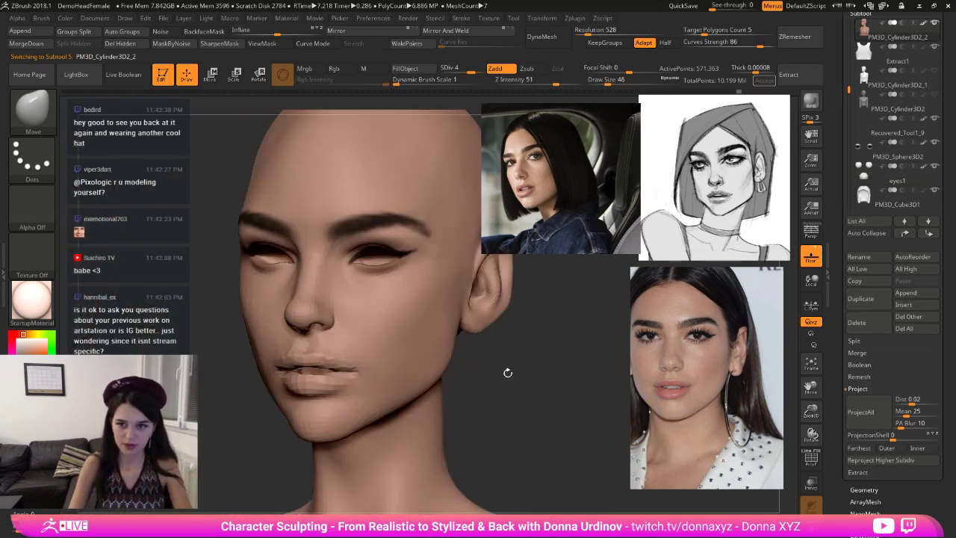
{"action": "key", "text": "b"}
{"action": "key", "text": "m"}
{"action": "key", "text": "t"}
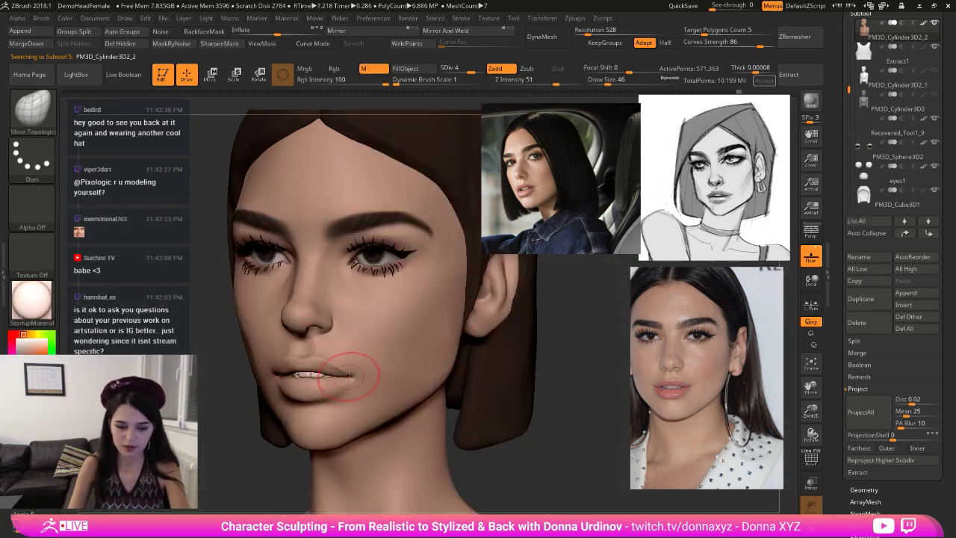
{"action": "left_click_drag", "start_coordinate": [354, 375], "coordinate": [357, 371]}
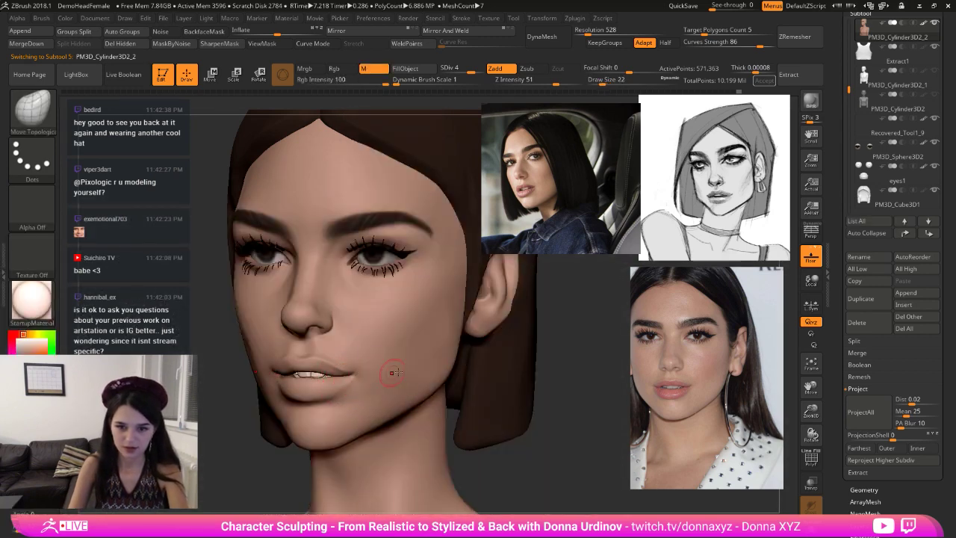
{"action": "left_click_drag", "start_coordinate": [564, 321], "coordinate": [596, 322], "text": "shift"}
{"action": "key", "text": "["}
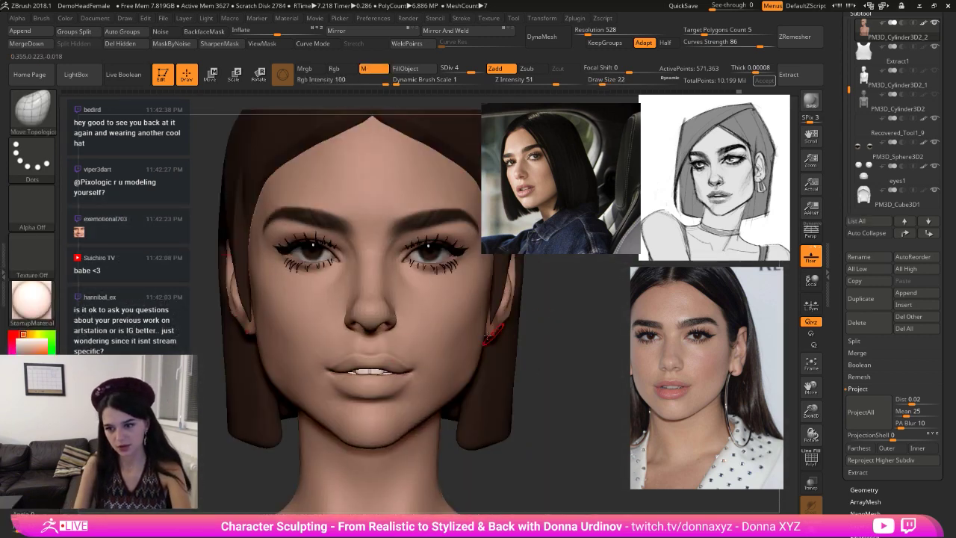
- Refine the mouth corners in profile and three-quarter view with the Move Topological brush at draw sizes 34 and 38
{"action": "left_click_drag", "start_coordinate": [540, 337], "coordinate": [607, 340]}
{"action": "key", "text": "bracketleft"}
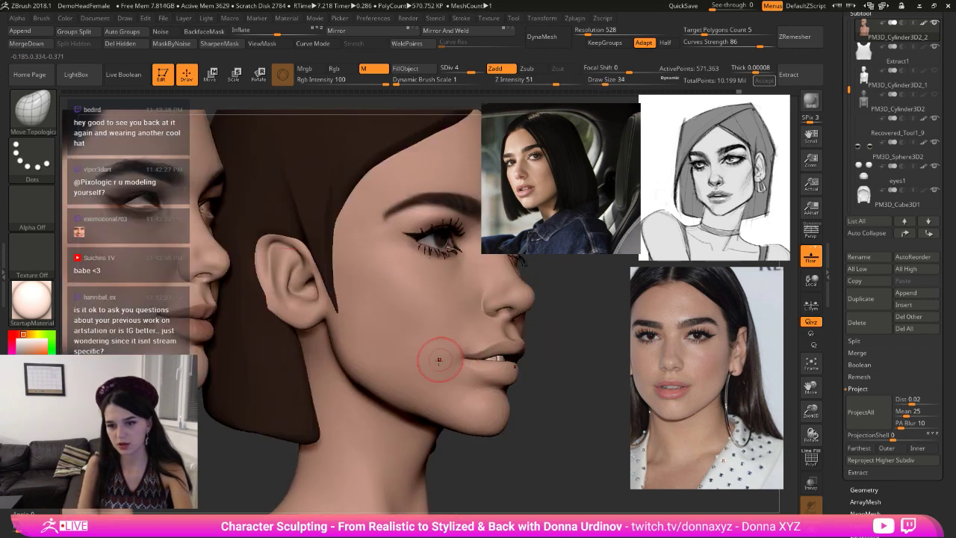
{"action": "left_click_drag", "start_coordinate": [474, 359], "coordinate": [470, 357]}
{"action": "left_click_drag", "start_coordinate": [545, 354], "coordinate": [497, 362]}
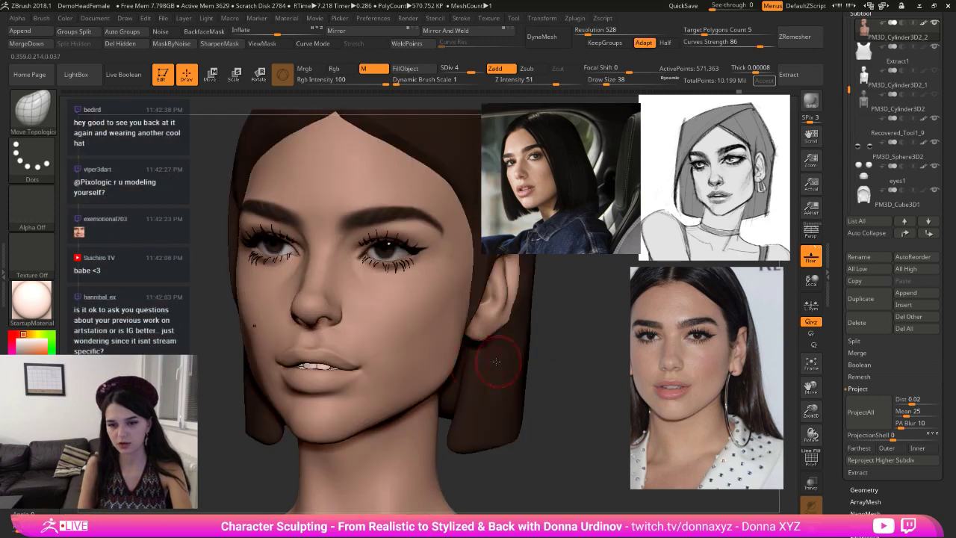
{"action": "left_click_drag", "start_coordinate": [365, 368], "coordinate": [366, 366]}
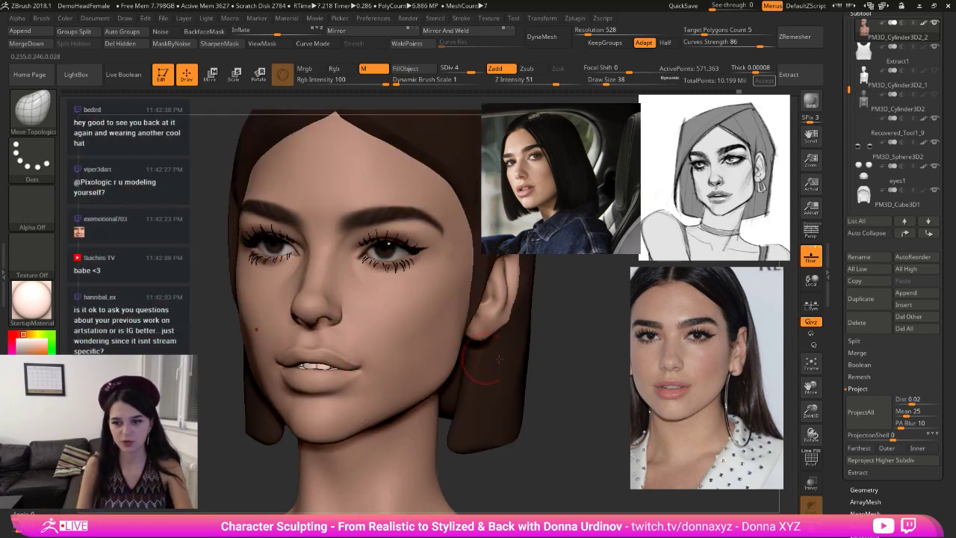
- Define the upper lip's cupid's bow with the DamStandard brush at draw size 18 and smooth the lip edge
{"action": "key", "text": "b"}
{"action": "key", "text": "d"}
{"action": "key", "text": "s"}
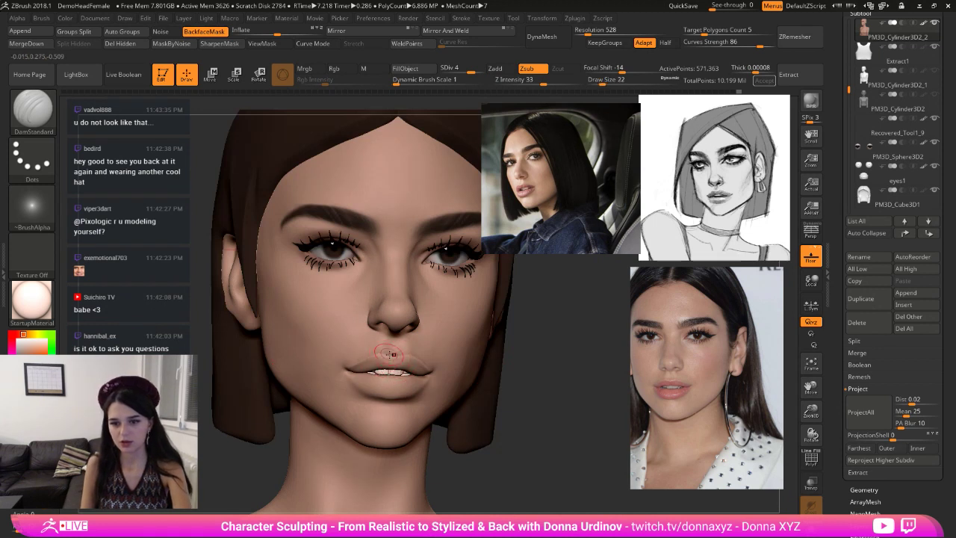
{"action": "key", "text": "["}
{"action": "mouse_move", "coordinate": [393, 359]}
{"action": "left_mouse_down"}
{"action": "mouse_move", "coordinate": [383, 354]}
{"action": "mouse_move", "coordinate": [408, 359]}
{"action": "mouse_move", "coordinate": [397, 355]}
{"action": "left_mouse_up"}
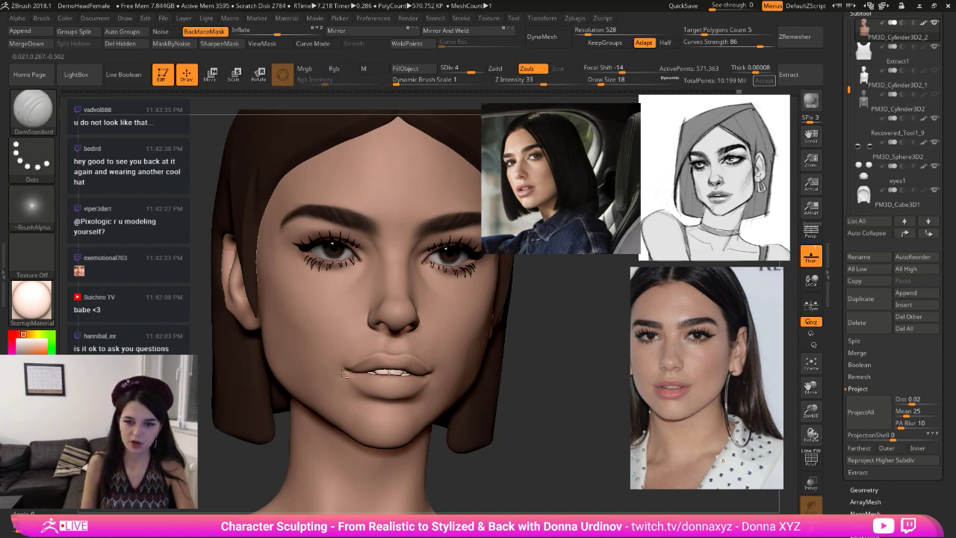
{"action": "left_click_drag", "start_coordinate": [514, 357], "coordinate": [571, 360]}
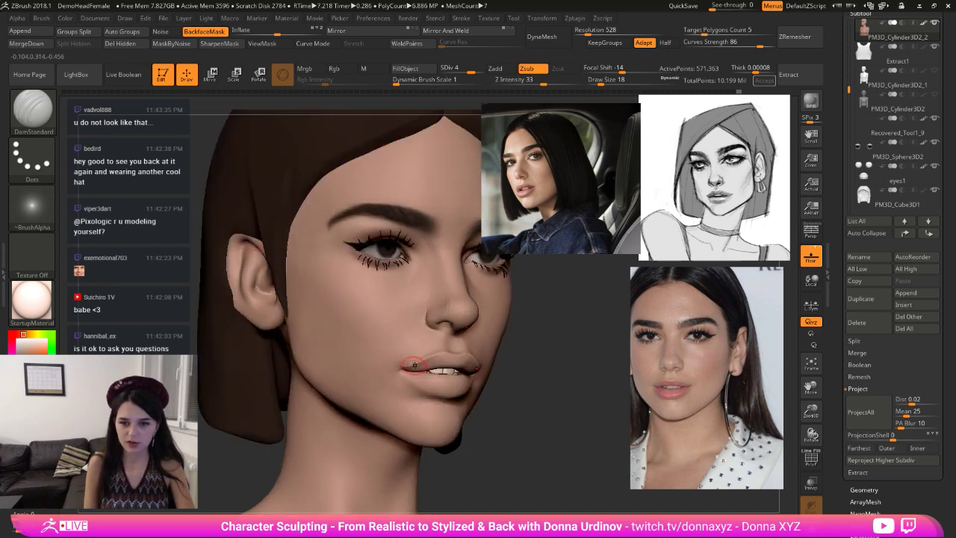
{"action": "left_click_drag", "start_coordinate": [427, 354], "coordinate": [428, 363], "text": "shift"}
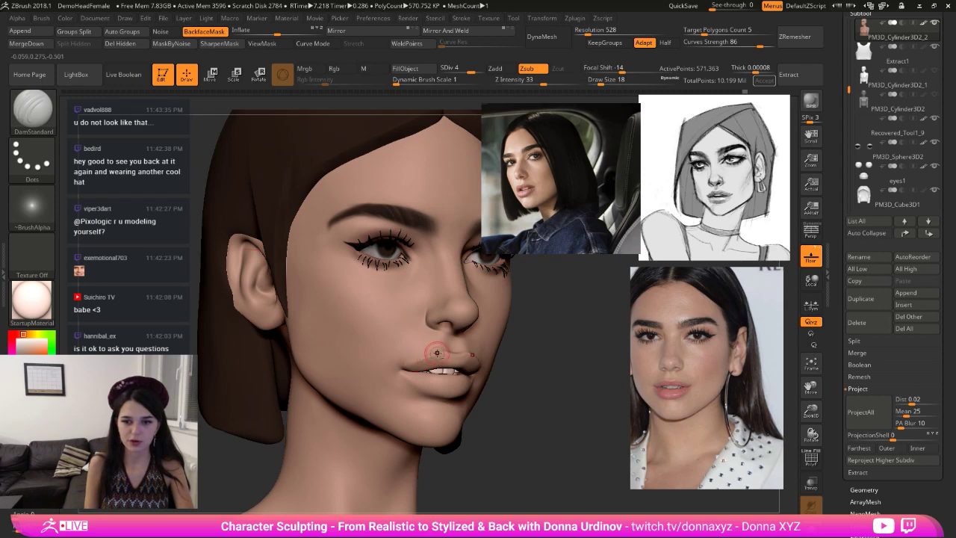
{"action": "left_click_drag", "start_coordinate": [533, 372], "coordinate": [489, 367]}
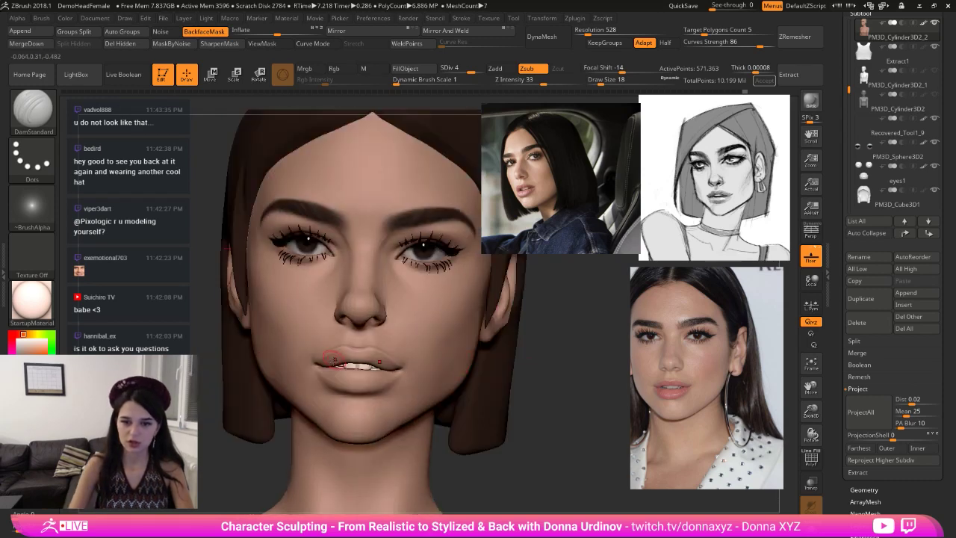
- Build up volume along the lower lip with the ClayBuildup brush at draw size 30
{"action": "key", "text": "b"}
{"action": "key", "text": "c"}
{"action": "key", "text": "b"}
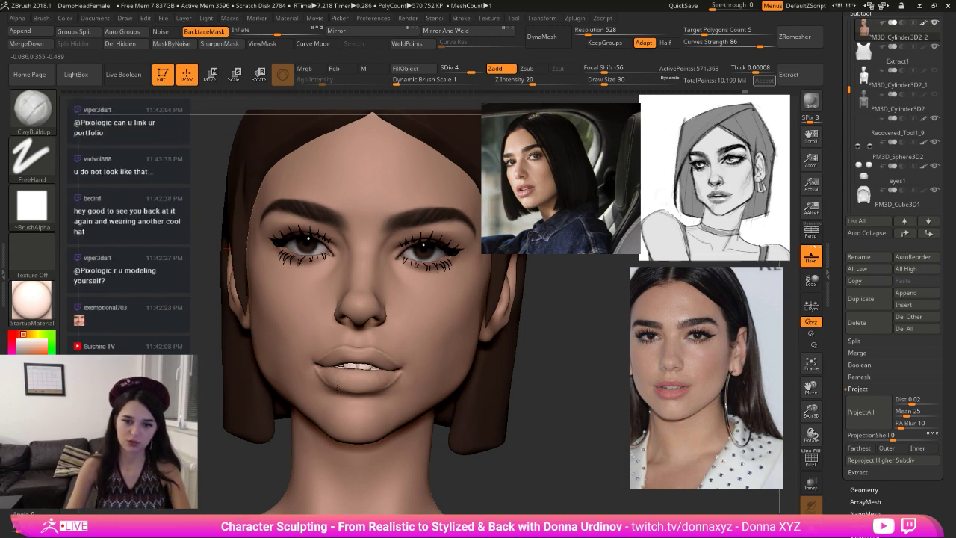
{"action": "mouse_move", "coordinate": [348, 399]}
{"action": "left_mouse_down"}
{"action": "mouse_move", "coordinate": [369, 400]}
{"action": "mouse_move", "coordinate": [358, 399]}
{"action": "left_mouse_up"}
{"action": "left_click_drag", "start_coordinate": [558, 354], "coordinate": [544, 368], "text": "shift"}
- Adjust the lip shape from the front with the Move brush, raising the draw size to 66 and reducing it to 38
{"action": "key", "text": "b"}
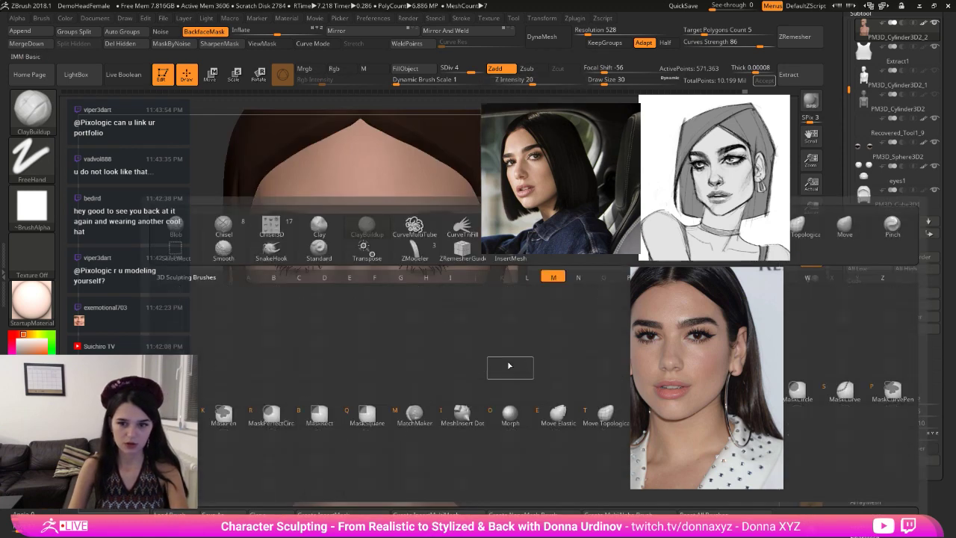
{"action": "key", "text": "m"}
{"action": "key", "text": "v"}
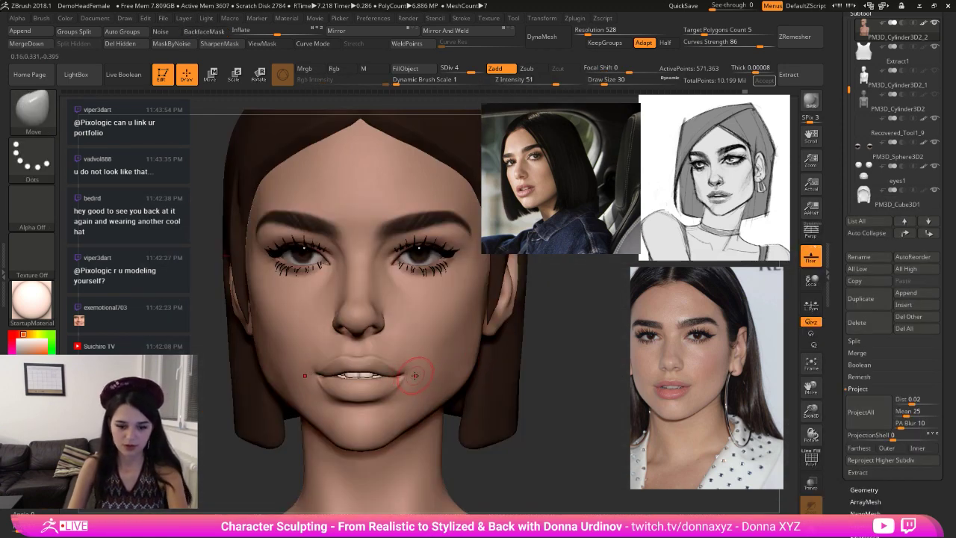
{"action": "key", "text": "bracketright"}
{"action": "key", "text": "bracketright"}
{"action": "key", "text": "bracketright"}
{"action": "key", "text": "bracketright"}
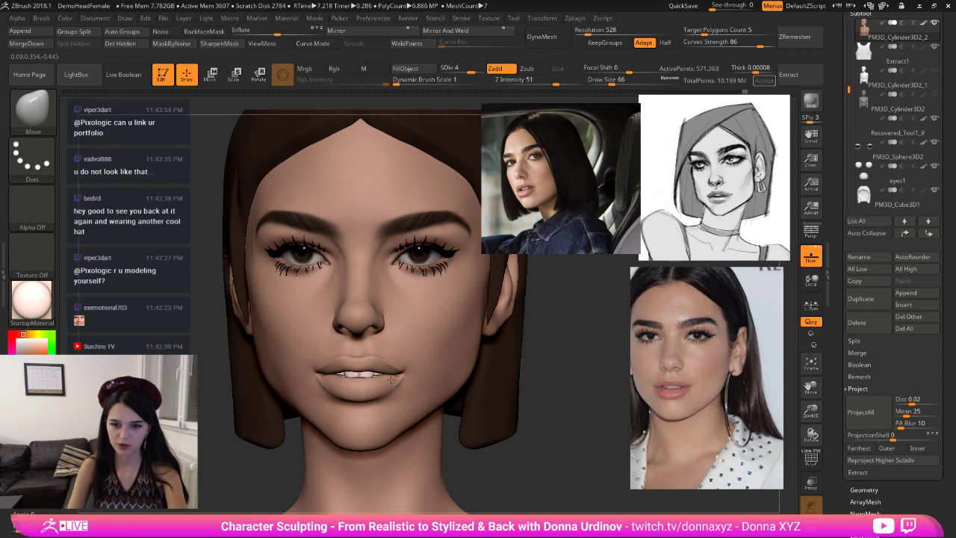
{"action": "key", "text": "bracketleft"}
{"action": "key", "text": "bracketleft"}
{"action": "key", "text": "bracketleft"}
{"action": "key", "text": "bracketleft"}
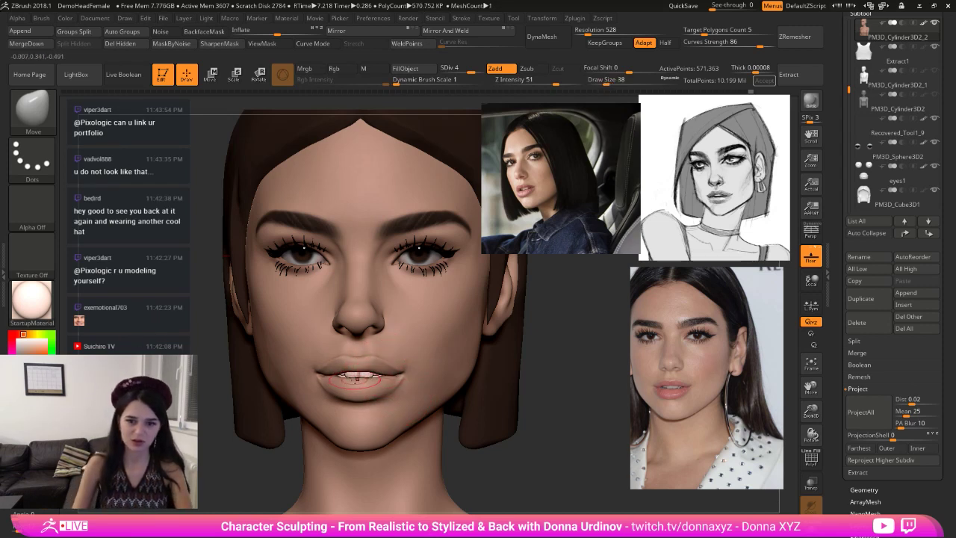
- Select the eyes1 subtool and shade the edges of the visible teeth in tan with the Standard brush, painting colour only
{"action": "left_click", "coordinate": [355, 379], "text": "alt"}
{"action": "key", "text": "b"}
{"action": "key", "text": "s"}
{"action": "key", "text": "t"}
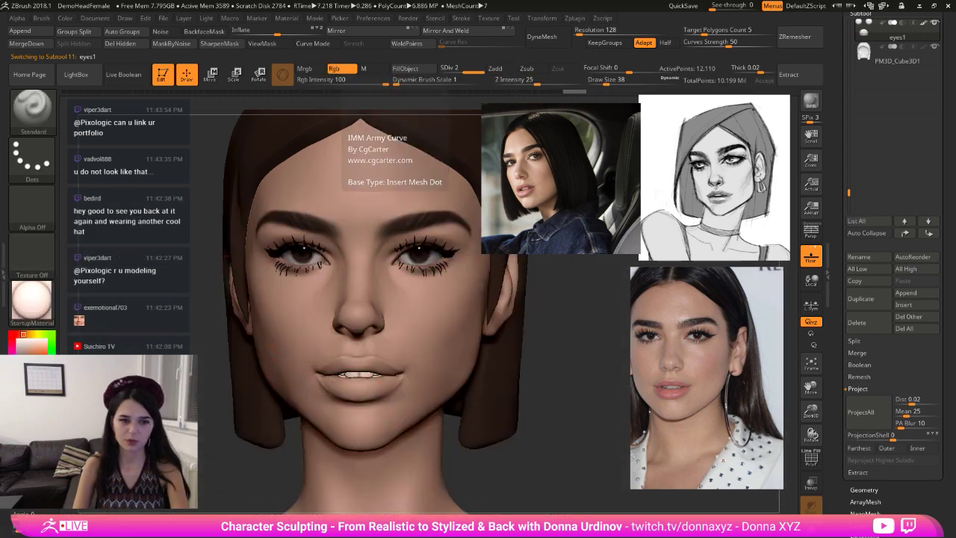
{"action": "left_click", "coordinate": [21, 352]}
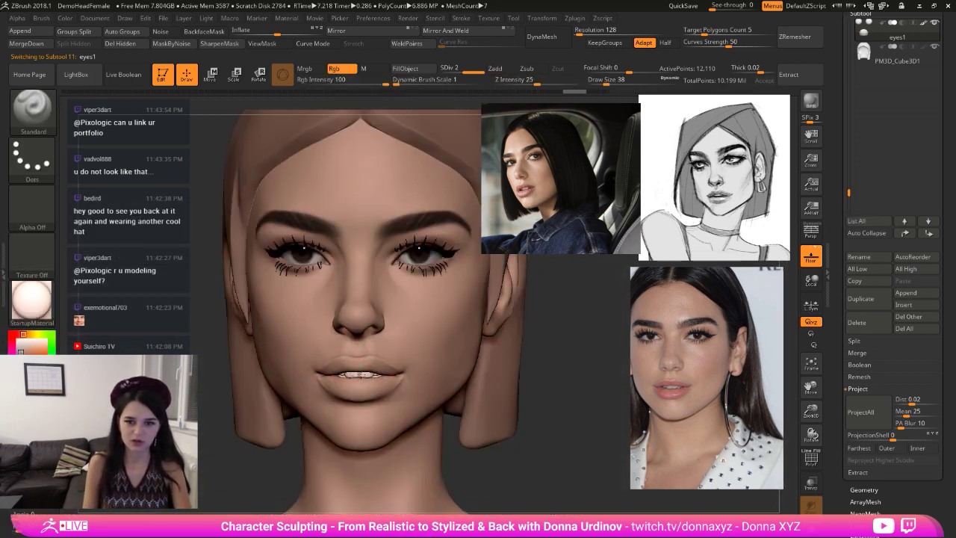
{"action": "left_click_drag", "start_coordinate": [388, 370], "coordinate": [359, 374]}
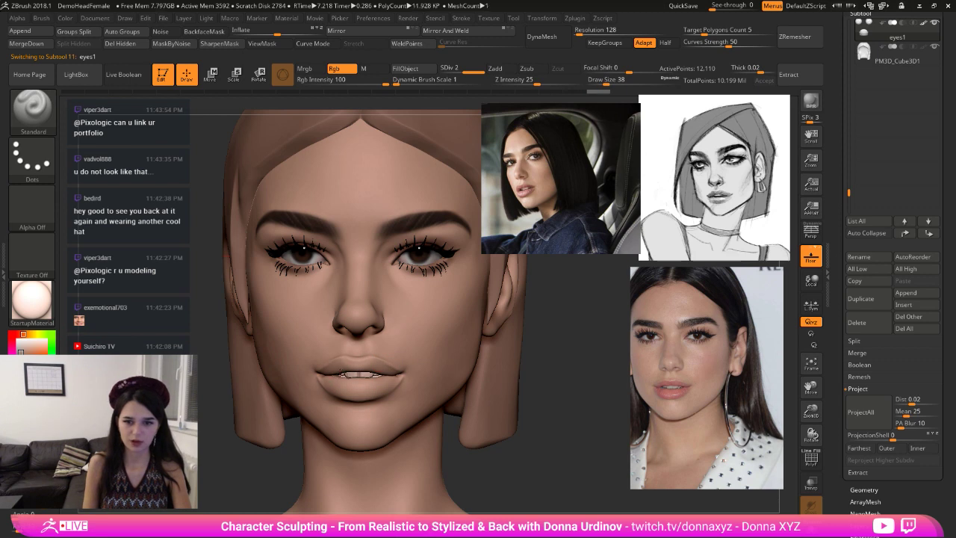
- Isolate the eyes and teeth subtool, paint the lower row of teeth black, and bring back the full bust
{"action": "left_click", "coordinate": [817, 530]}
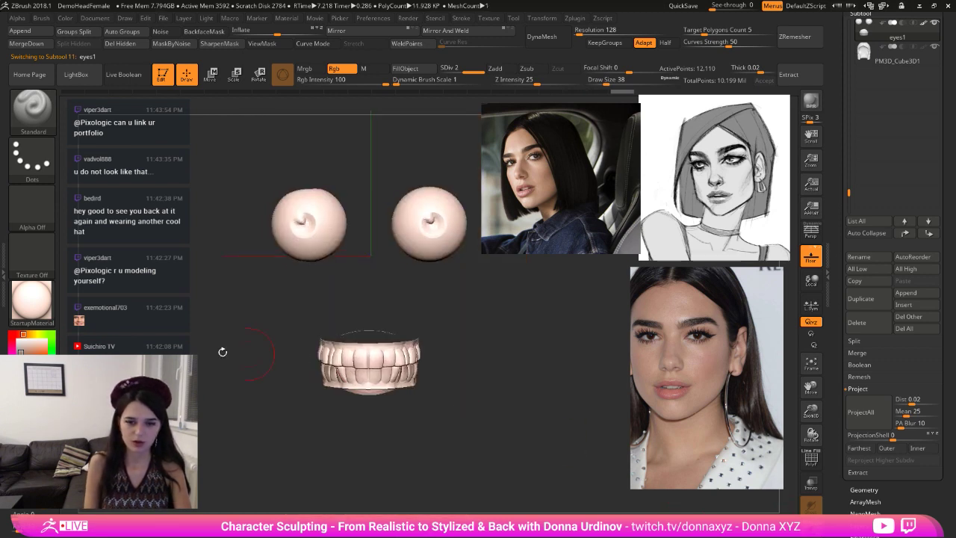
{"action": "key", "text": "v"}
{"action": "mouse_move", "coordinate": [361, 378]}
{"action": "left_mouse_down"}
{"action": "mouse_move", "coordinate": [342, 380]}
{"action": "mouse_move", "coordinate": [419, 369]}
{"action": "left_mouse_up"}
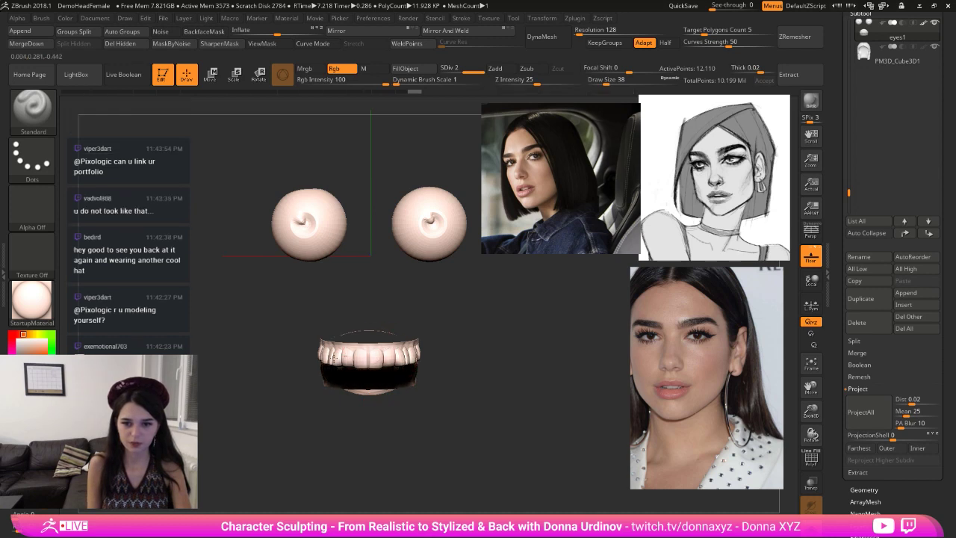
{"action": "left_click_drag", "start_coordinate": [371, 351], "coordinate": [305, 357]}
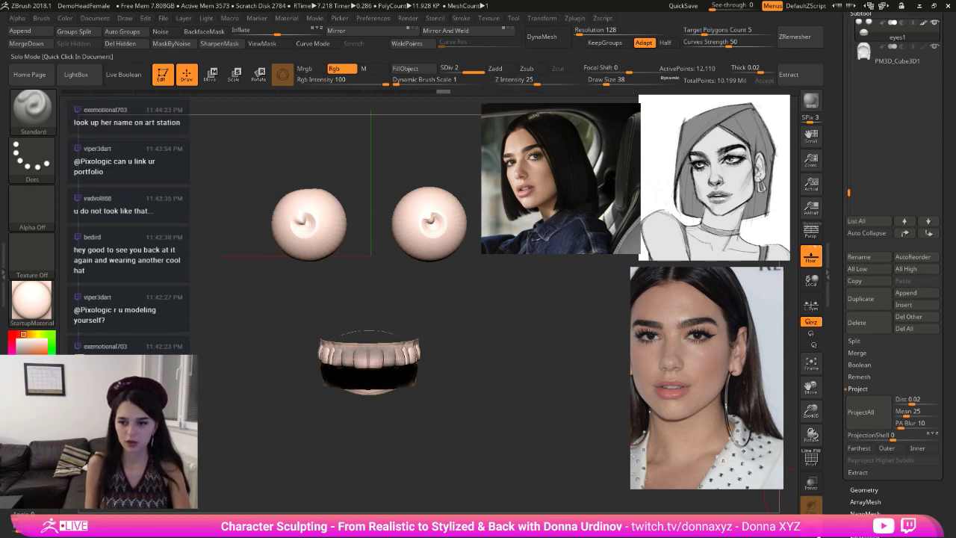
{"action": "left_click", "coordinate": [478, 399], "text": "ctrl+shift"}
{"action": "left_click_drag", "start_coordinate": [549, 433], "coordinate": [525, 406]}
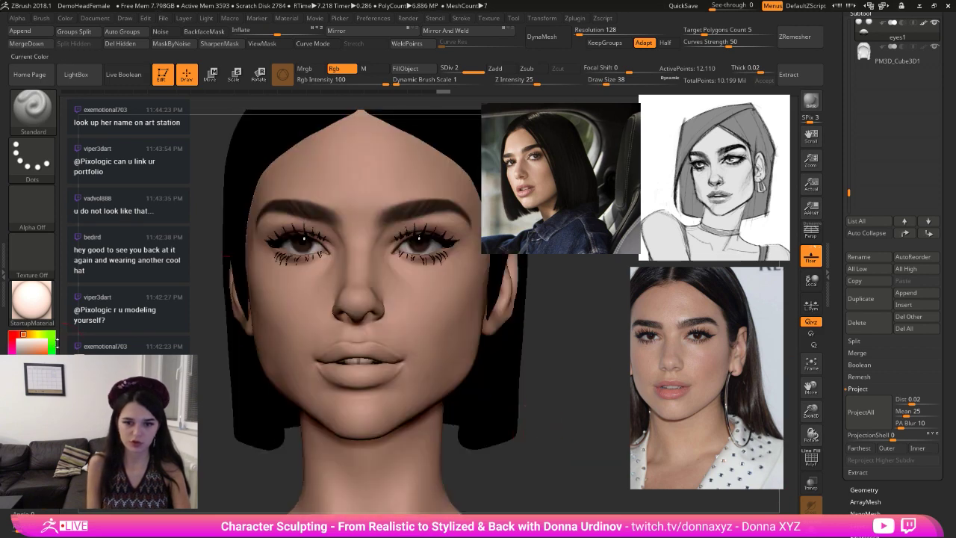
- Touch up the visible upper teeth in a pale off-white, reducing the draw size to 22
{"action": "left_click", "coordinate": [19, 344]}
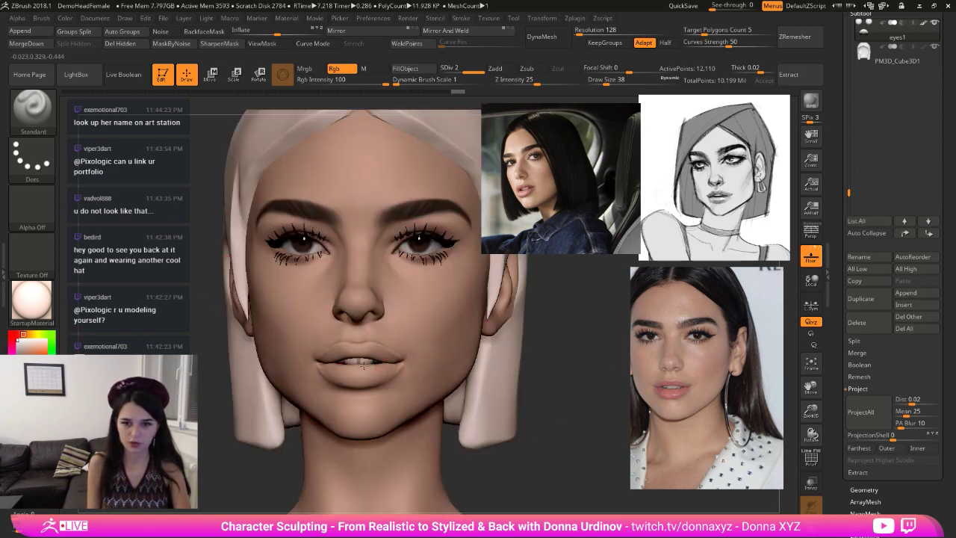
{"action": "left_click_drag", "start_coordinate": [381, 362], "coordinate": [364, 363]}
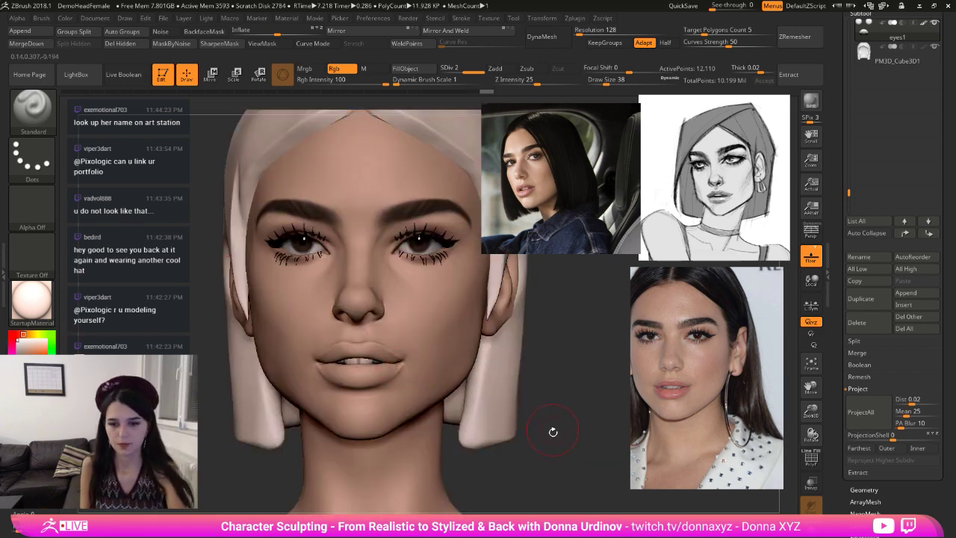
{"action": "left_click_drag", "start_coordinate": [552, 432], "coordinate": [557, 450]}
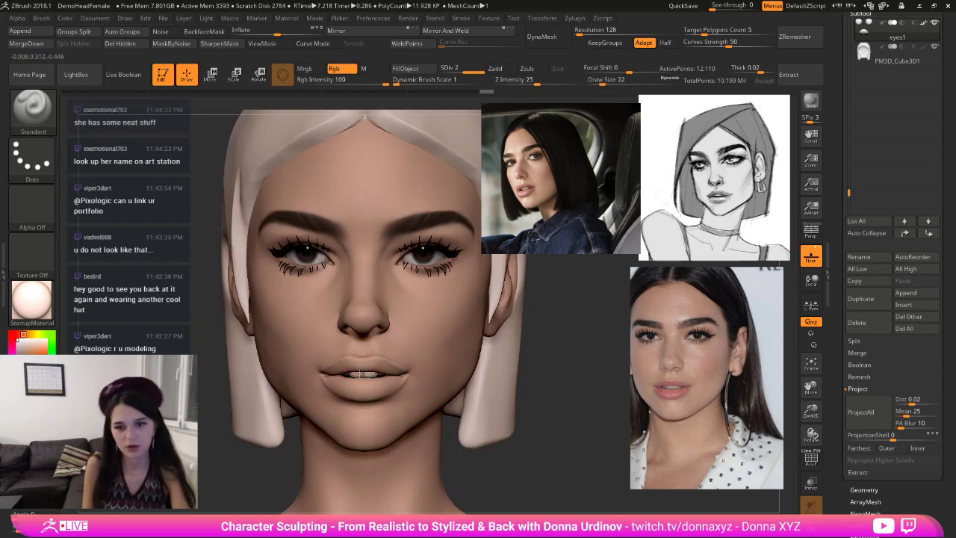
{"action": "left_click_drag", "start_coordinate": [357, 375], "coordinate": [376, 373]}
{"action": "mouse_move", "coordinate": [565, 379]}
{"action": "left_mouse_down"}
{"action": "mouse_move", "coordinate": [565, 360]}
{"action": "mouse_move", "coordinate": [510, 369]}
{"action": "mouse_move", "coordinate": [539, 410]}
{"action": "left_mouse_up"}
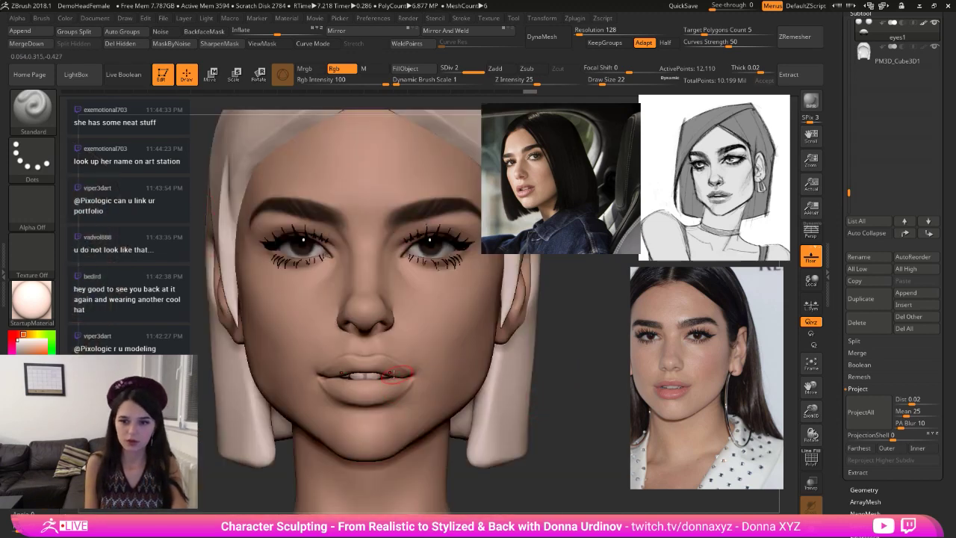
- Adjust the teeth inside the mouth opening with the Move brush at draw sizes 38 and 10
{"action": "key", "text": "b"}
{"action": "key", "text": "m"}
{"action": "key", "text": "v"}
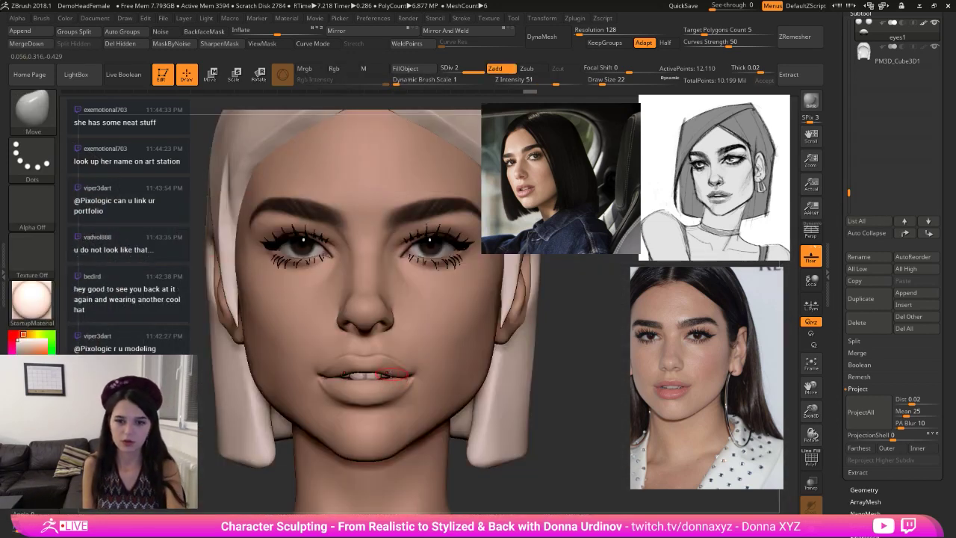
{"action": "key", "text": "]"}
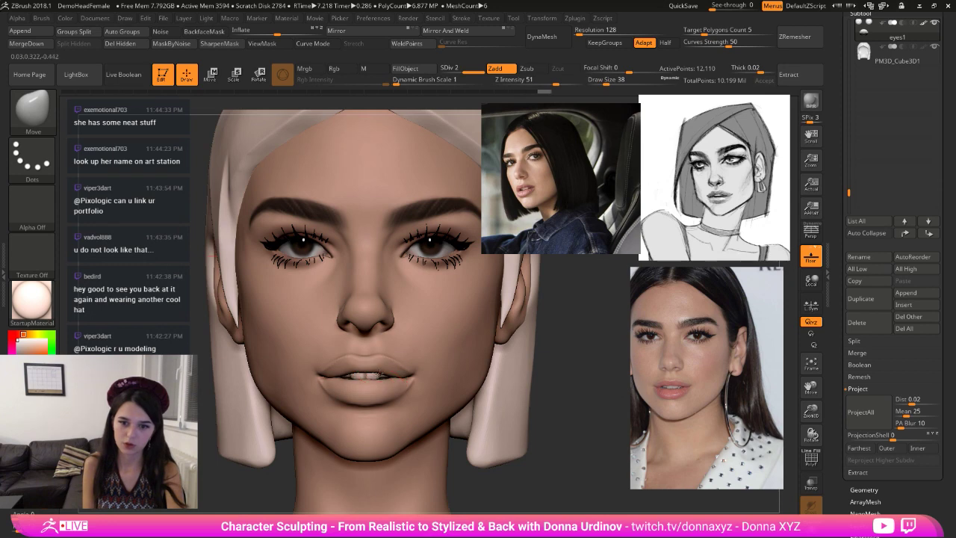
{"action": "mouse_move", "coordinate": [556, 377]}
{"action": "left_mouse_down", "text": "alt"}
{"action": "mouse_move", "coordinate": [518, 365]}
{"action": "mouse_move", "coordinate": [529, 384]}
{"action": "left_mouse_up", "text": "alt"}
{"action": "key", "text": "["}
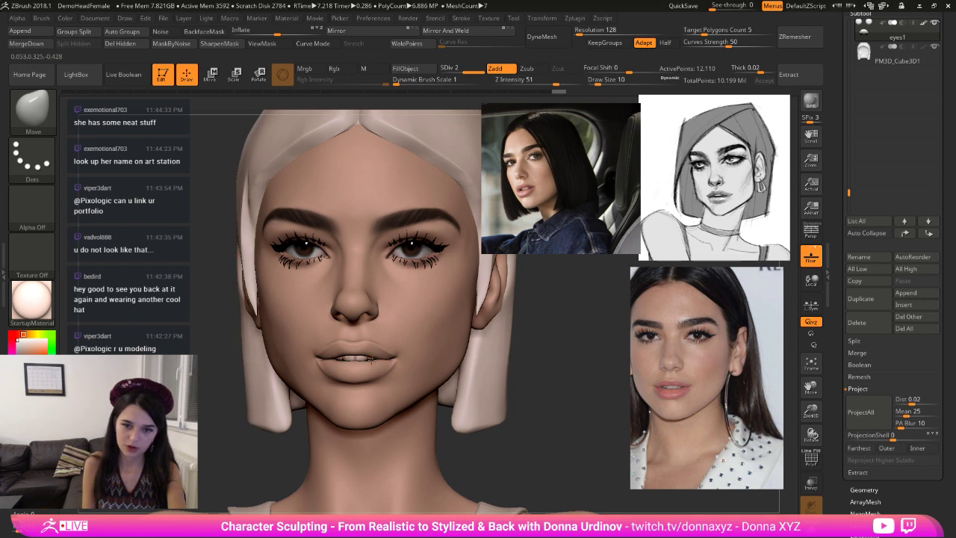
- Select the head subtool and adjust the lip contours in front and three-quarter views with the Move brush at draw sizes 18 and 30
{"action": "key", "text": "bracketright"}
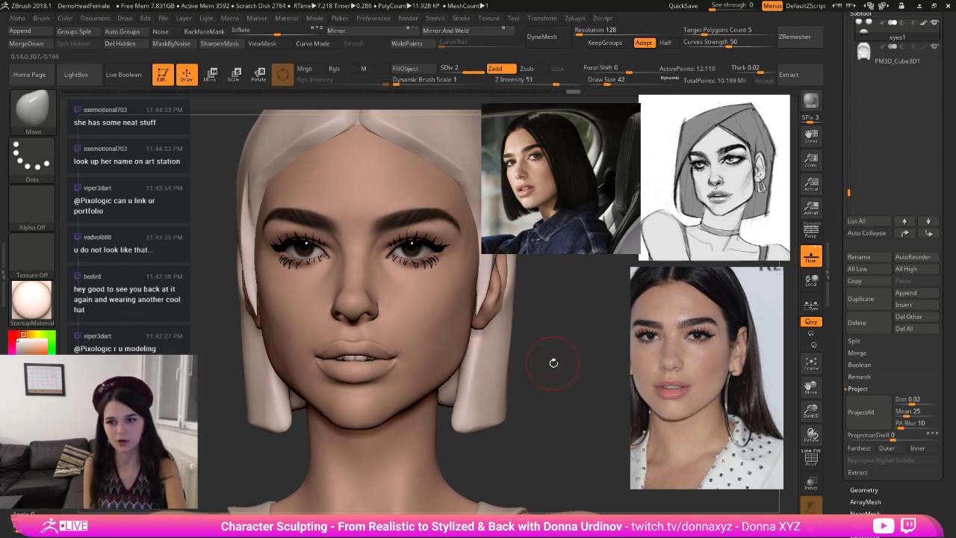
{"action": "left_click", "coordinate": [403, 334], "text": "alt"}
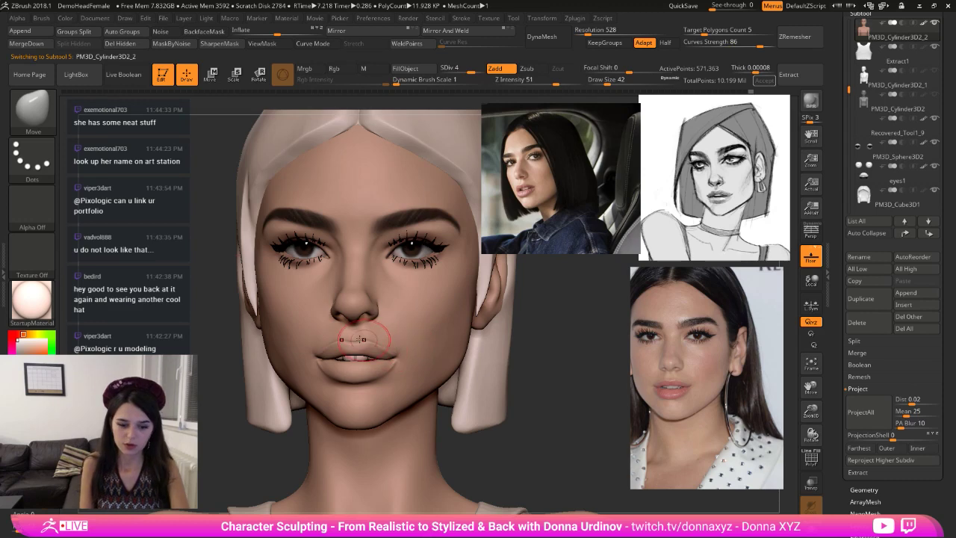
{"action": "key", "text": "bracketleft"}
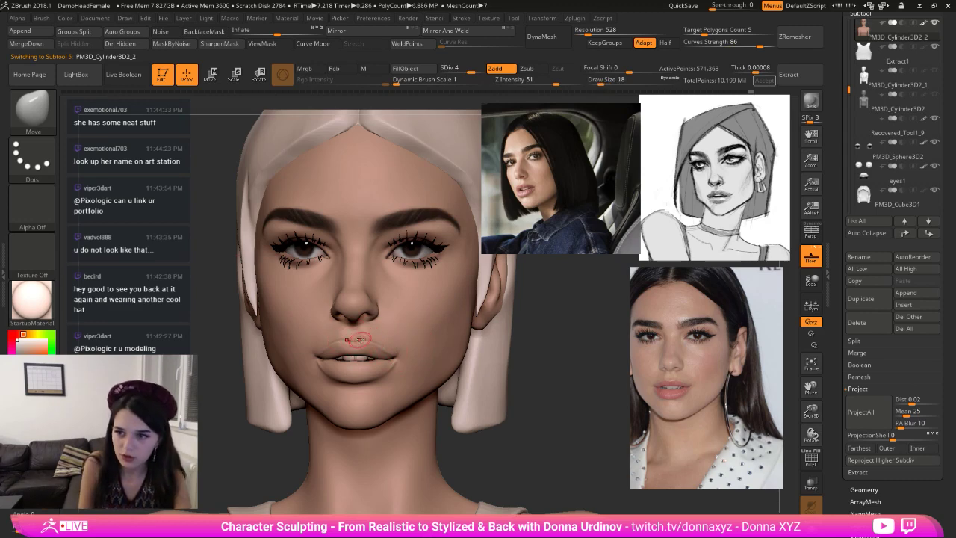
{"action": "mouse_move", "coordinate": [549, 332]}
{"action": "left_mouse_down"}
{"action": "mouse_move", "coordinate": [526, 374]}
{"action": "mouse_move", "coordinate": [565, 409]}
{"action": "mouse_move", "coordinate": [538, 352]}
{"action": "mouse_move", "coordinate": [510, 366]}
{"action": "left_mouse_up"}
{"action": "key", "text": "bracketright"}
{"action": "key", "text": "bracketleft"}
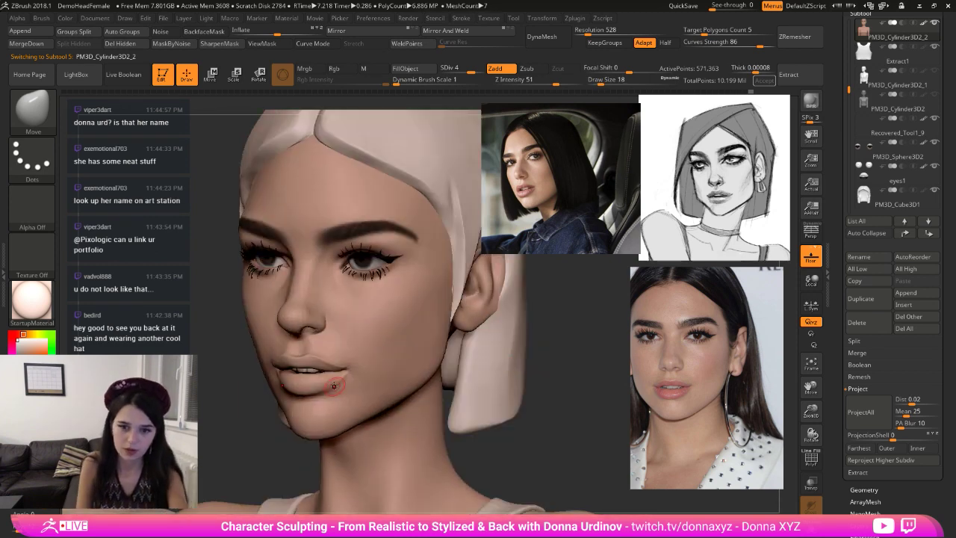
{"action": "key", "text": "bracketright"}
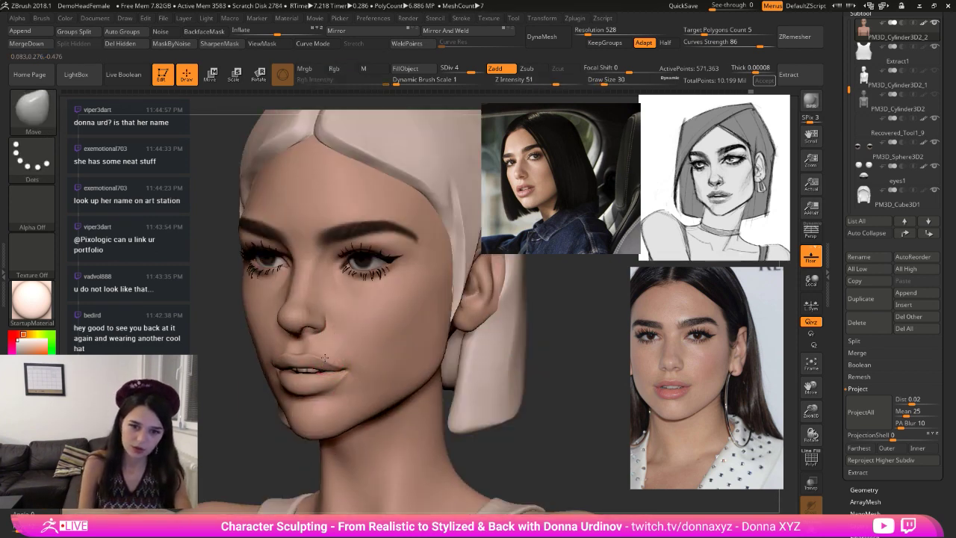
- Smooth the skin above the upper lip at draw size 30
{"action": "mouse_move", "coordinate": [325, 358]}
{"action": "right_mouse_down"}
{"action": "mouse_move", "coordinate": [581, 328]}
{"action": "mouse_move", "coordinate": [555, 363]}
{"action": "mouse_move", "coordinate": [478, 350]}
{"action": "mouse_move", "coordinate": [475, 324]}
{"action": "mouse_move", "coordinate": [451, 321]}
{"action": "mouse_move", "coordinate": [501, 386]}
{"action": "right_mouse_up"}
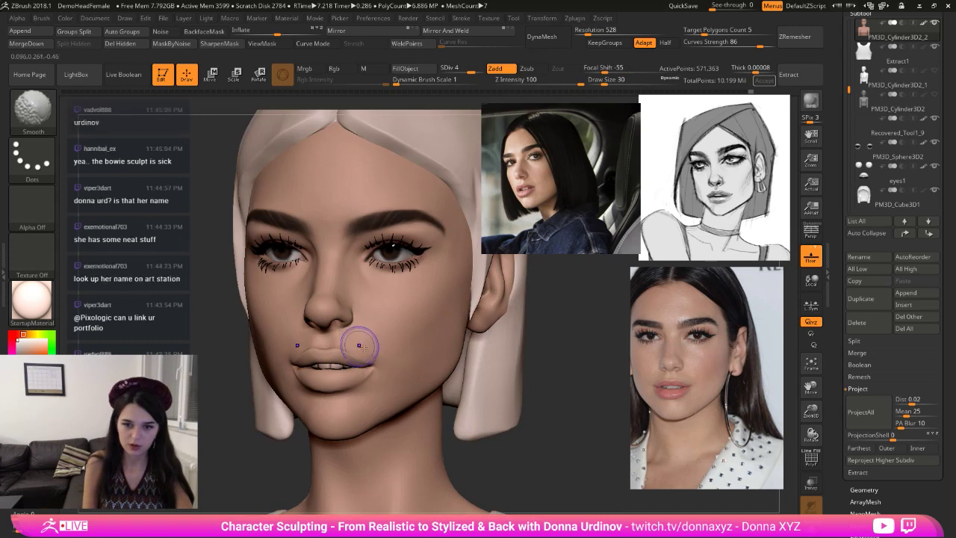
{"action": "left_click_drag", "start_coordinate": [359, 345], "coordinate": [342, 343], "text": "shift"}
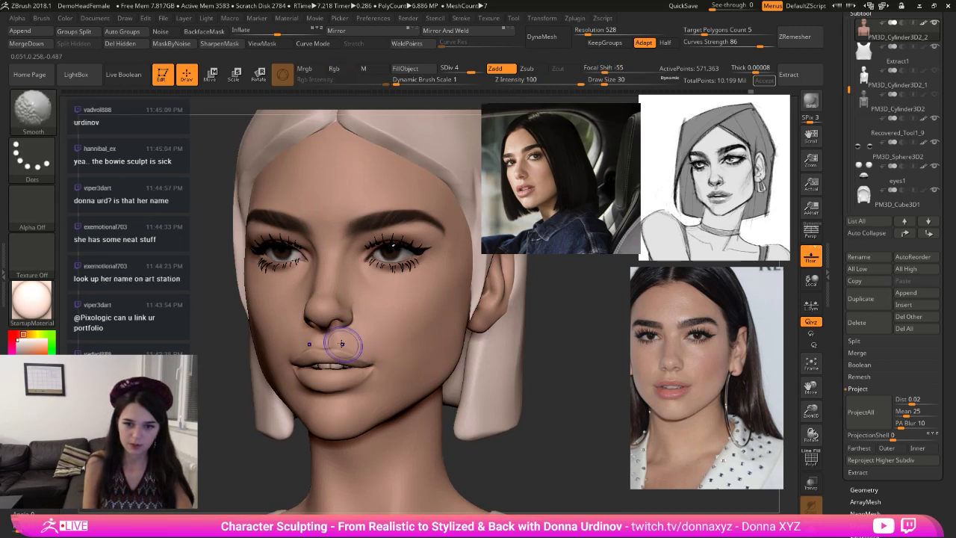
{"action": "right_click_drag", "start_coordinate": [561, 361], "coordinate": [573, 362]}
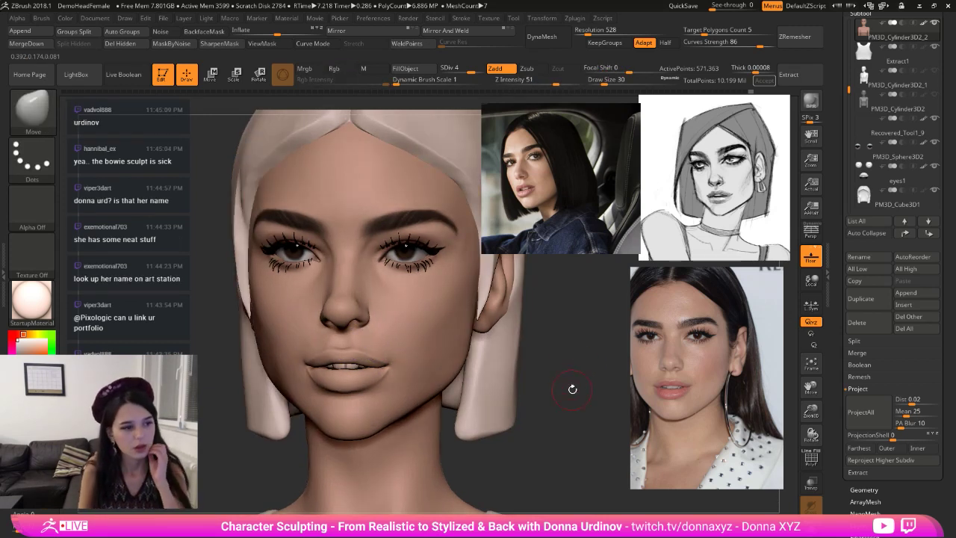
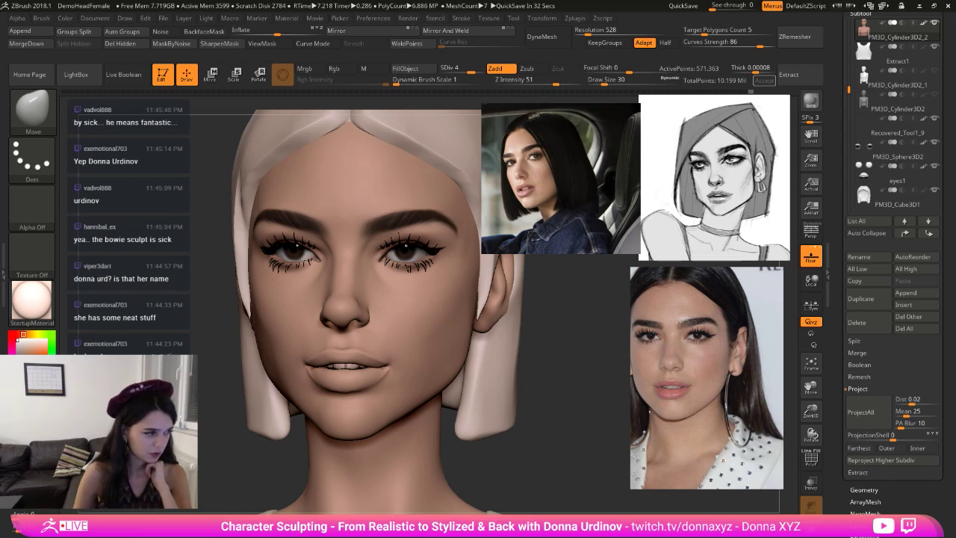
- Select the hair subtool, recolour it dark, and check it both alone and with the full bust
{"action": "left_click_drag", "start_coordinate": [541, 354], "coordinate": [525, 359]}
{"action": "left_click", "coordinate": [502, 357], "text": "alt"}
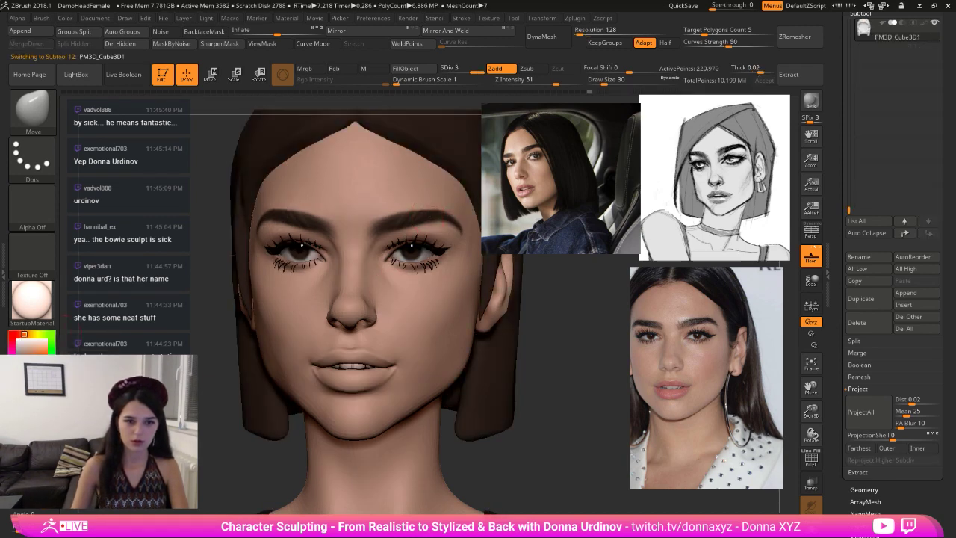
{"action": "mouse_move", "coordinate": [526, 407]}
{"action": "left_mouse_down", "text": "alt"}
{"action": "mouse_move", "coordinate": [494, 355]}
{"action": "mouse_move", "coordinate": [515, 371]}
{"action": "left_mouse_up", "text": "alt"}
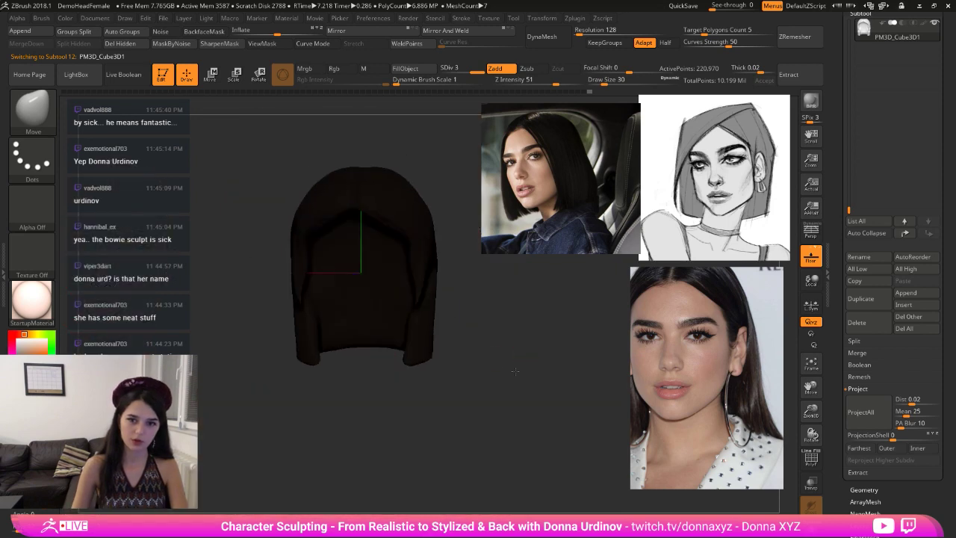
{"action": "key", "text": "alt+s"}
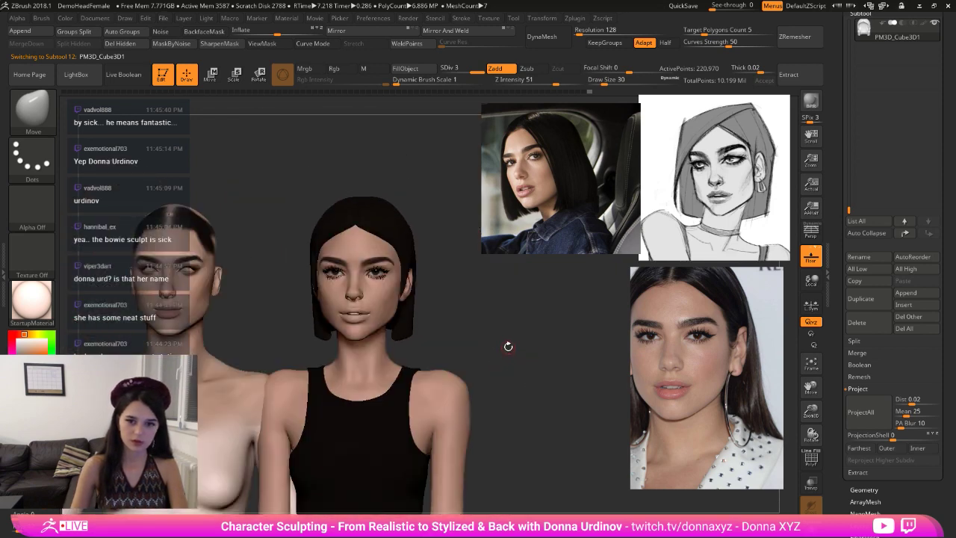
{"action": "key", "text": "alt+s"}
{"action": "key", "text": "alt+s"}
{"action": "key", "text": "alt+s"}
{"action": "key", "text": "alt+s"}
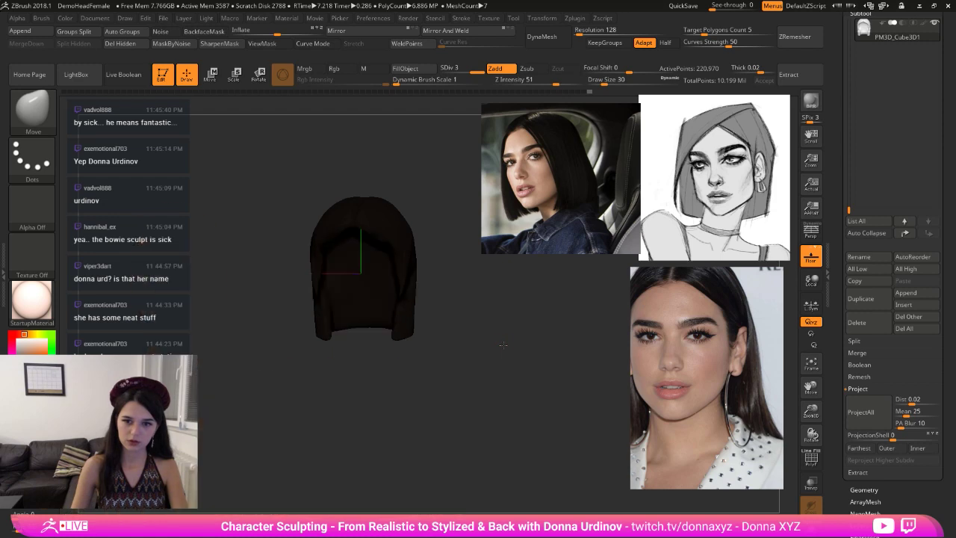
{"action": "left_click_drag", "start_coordinate": [468, 324], "coordinate": [473, 351], "text": "alt"}
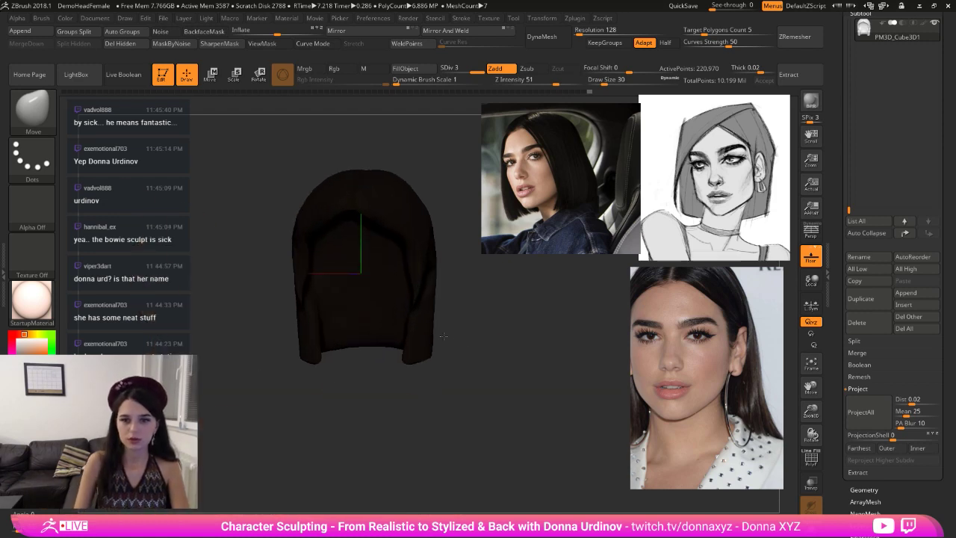
- Nudge the head's temple contour beside the eye inward with the Move brush at draw size 106
{"action": "left_click", "coordinate": [402, 305], "text": "alt"}
{"action": "key", "text": "b"}
{"action": "key", "text": "m"}
{"action": "key", "text": "v"}
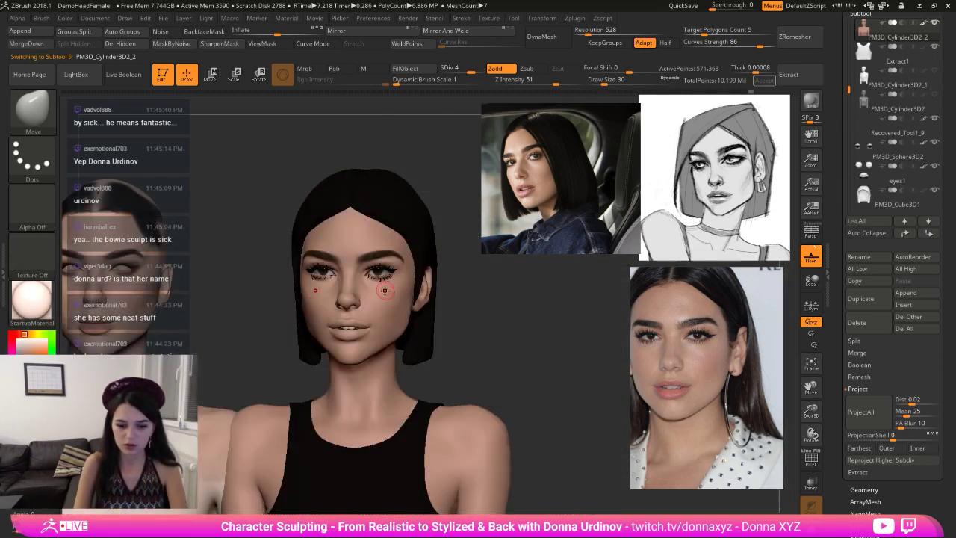
{"action": "key", "text": "bracketright"}
{"action": "key", "text": "bracketright"}
{"action": "key", "text": "bracketright"}
{"action": "key", "text": "bracketright"}
{"action": "key", "text": "bracketright"}
{"action": "key", "text": "bracketright"}
{"action": "key", "text": "bracketright"}
{"action": "left_click_drag", "start_coordinate": [404, 272], "coordinate": [399, 273]}
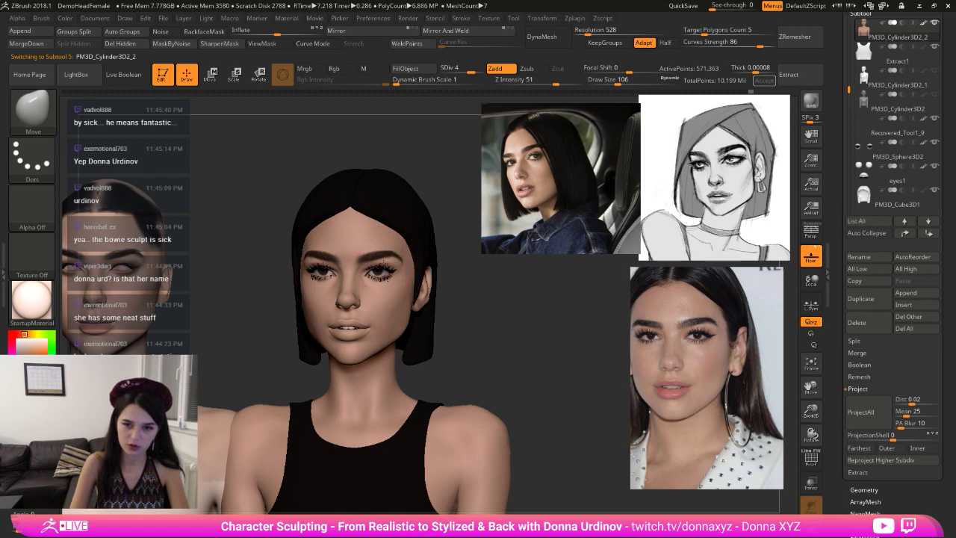
- Reshape the eye area from the front with the Move brush at draw size 46
{"action": "left_click_drag", "start_coordinate": [453, 271], "coordinate": [460, 301]}
{"action": "key", "text": "bracketleft"}
{"action": "key", "text": "bracketleft"}
{"action": "key", "text": "bracketleft"}
{"action": "key", "text": "bracketleft"}
{"action": "key", "text": "bracketleft"}
{"action": "key", "text": "bracketleft"}
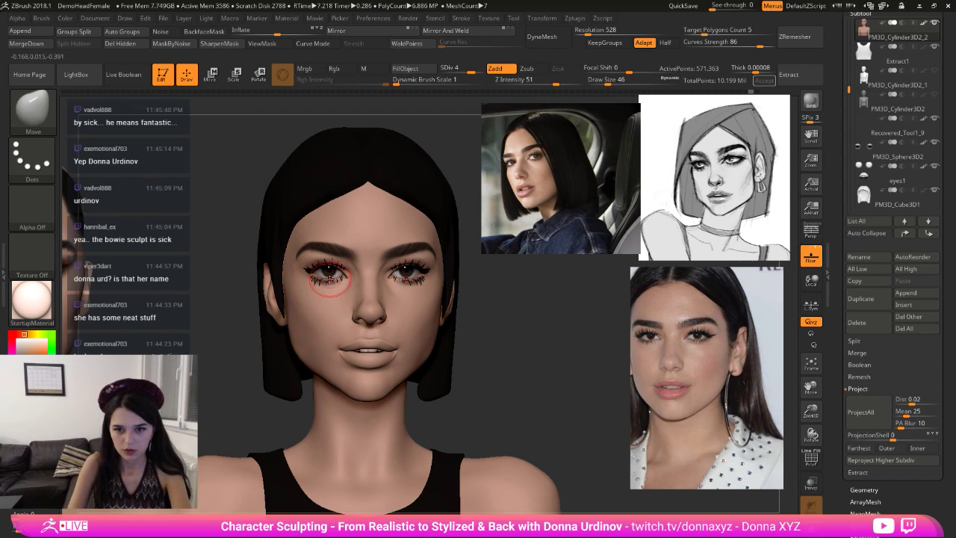
{"action": "left_click", "coordinate": [329, 273], "text": "alt"}
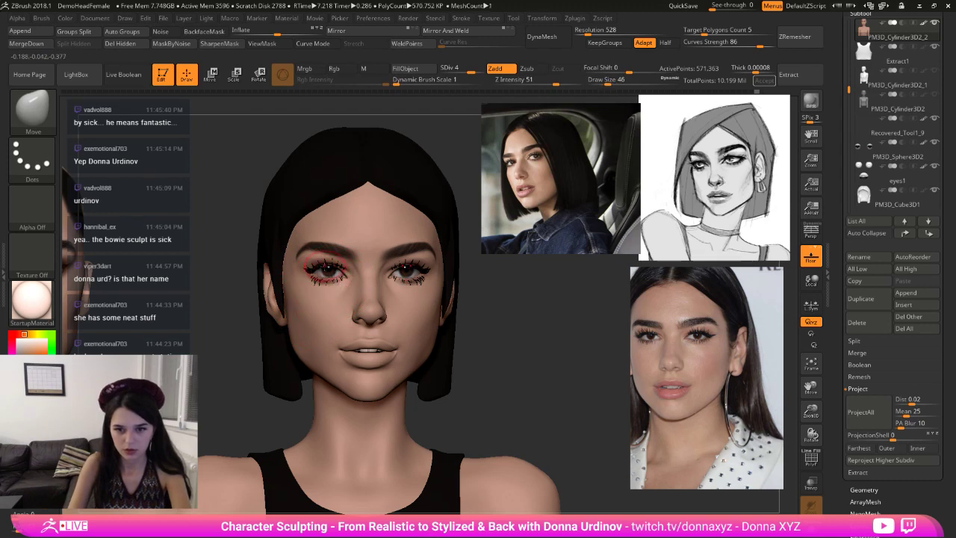
- Refine the eye contours from slightly turned views with the Move brush at draw sizes 38 and 26
{"action": "left_click_drag", "start_coordinate": [487, 270], "coordinate": [467, 271]}
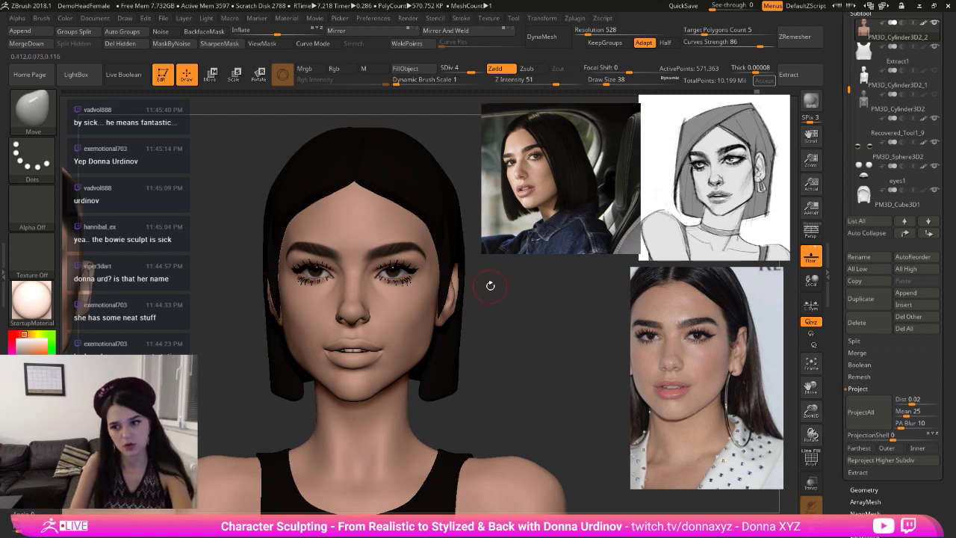
{"action": "left_click_drag", "start_coordinate": [489, 286], "coordinate": [503, 286]}
{"action": "left_click", "coordinate": [382, 277], "text": "alt"}
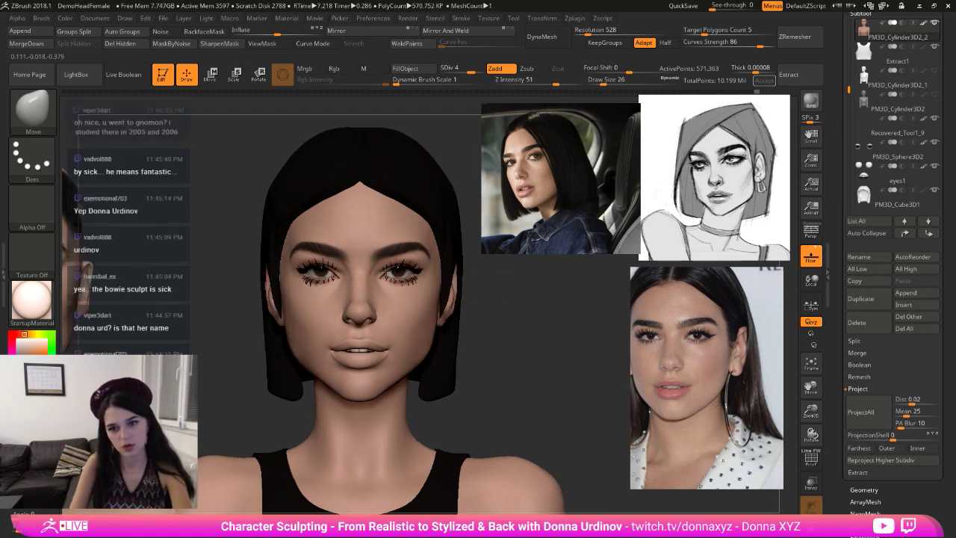
{"action": "left_click_drag", "start_coordinate": [513, 263], "coordinate": [492, 259]}
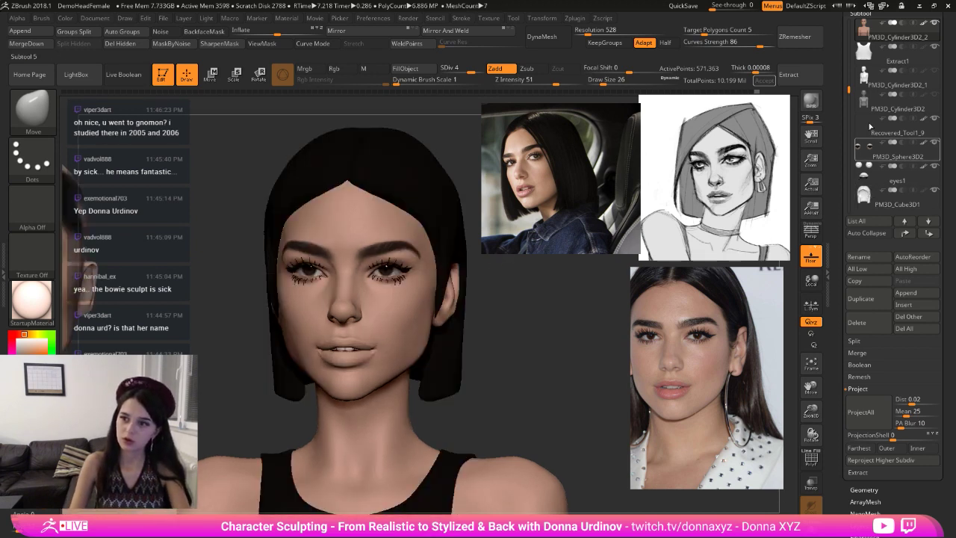
- Select the Recovered_Tool1_9 eyelash subtool and reshape the lashes with the Move brush at draw sizes 46 and 38
{"action": "left_click_drag", "start_coordinate": [849, 91], "coordinate": [849, 117]}
{"action": "left_click", "coordinate": [866, 71]}
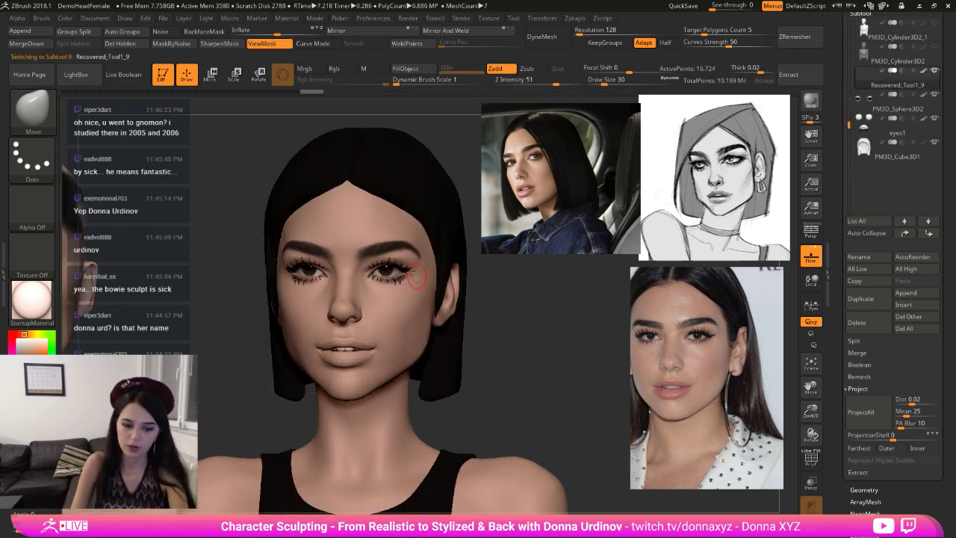
{"action": "left_click_drag", "start_coordinate": [385, 268], "coordinate": [386, 263]}
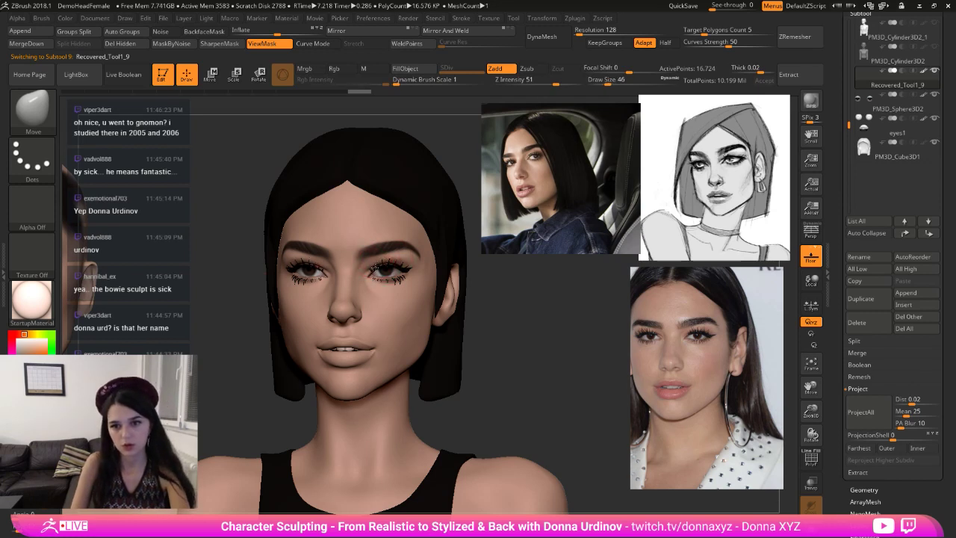
{"action": "left_click_drag", "start_coordinate": [390, 288], "coordinate": [405, 276]}
{"action": "key", "text": "bracketleft"}
{"action": "mouse_move", "coordinate": [494, 277]}
{"action": "left_mouse_down"}
{"action": "mouse_move", "coordinate": [528, 294]}
{"action": "mouse_move", "coordinate": [449, 339]}
{"action": "left_mouse_up"}
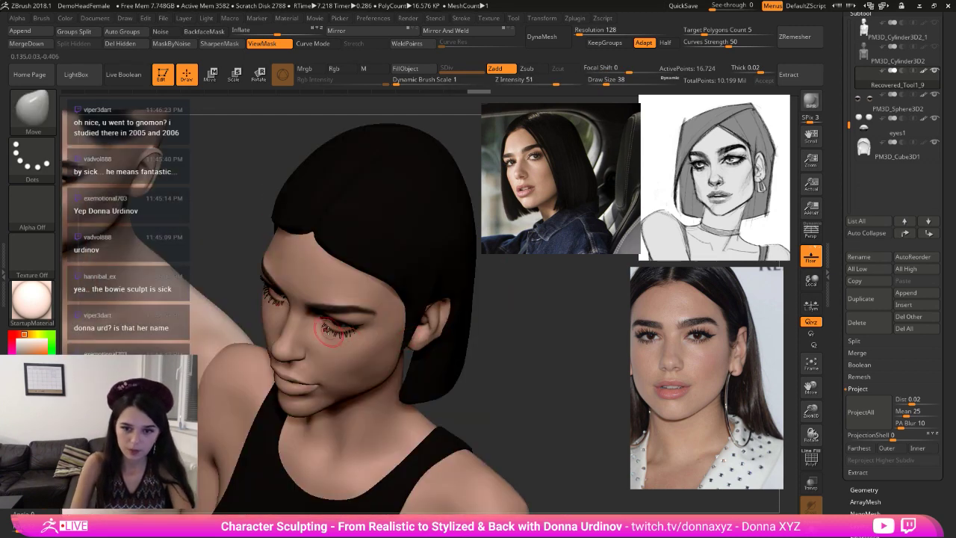
{"action": "left_click_drag", "start_coordinate": [322, 334], "coordinate": [324, 328]}
{"action": "mouse_move", "coordinate": [489, 323]}
{"action": "left_mouse_down", "text": "shift"}
{"action": "mouse_move", "coordinate": [537, 317]}
{"action": "mouse_move", "coordinate": [503, 363]}
{"action": "left_mouse_up", "text": "shift"}
- Select the eyes1 subtool and touch up the teeth with the Standard brush in Rgb mode at draw size 14
{"action": "left_click", "coordinate": [363, 413], "text": "alt"}
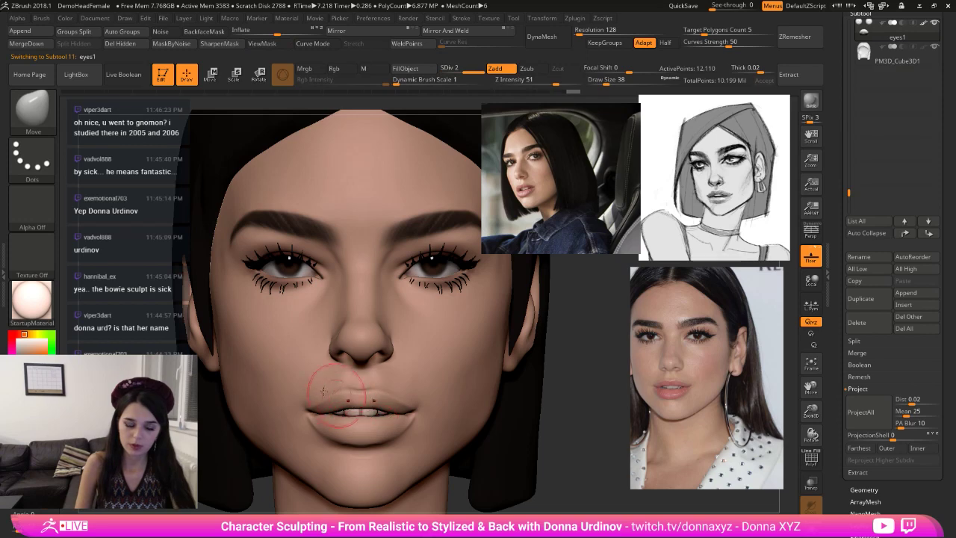
{"action": "key", "text": "b"}
{"action": "key", "text": "s"}
{"action": "key", "text": "t"}
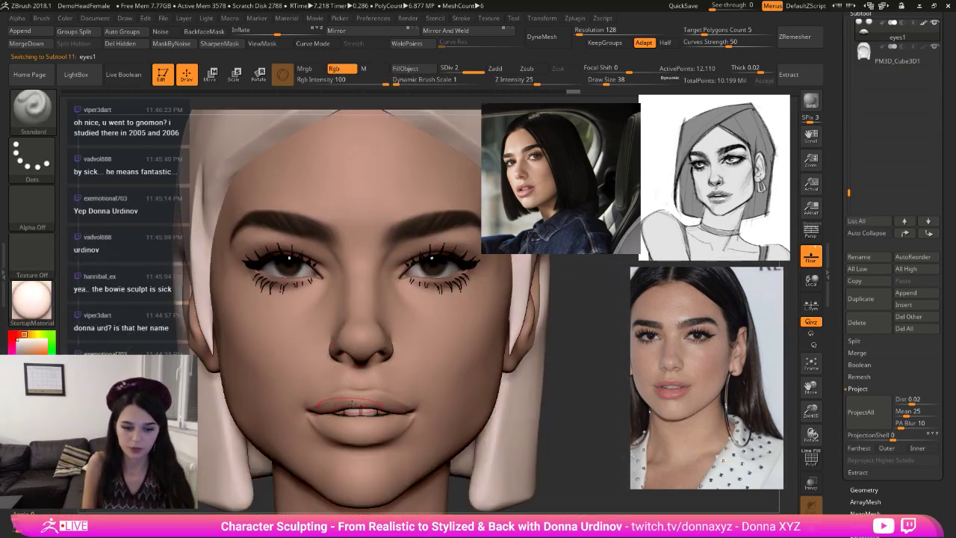
{"action": "key", "text": "bracketleft"}
{"action": "key", "text": "bracketleft"}
{"action": "key", "text": "bracketleft"}
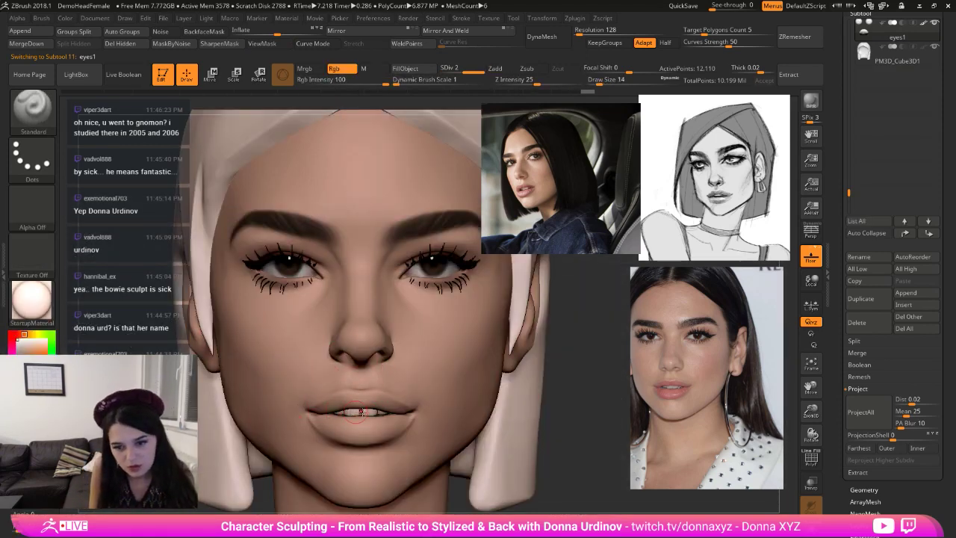
{"action": "mouse_move", "coordinate": [600, 395]}
{"action": "left_mouse_down", "text": "alt"}
{"action": "mouse_move", "coordinate": [557, 363]}
{"action": "mouse_move", "coordinate": [459, 333]}
{"action": "left_mouse_up", "text": "alt"}
{"action": "right_click_drag", "start_coordinate": [471, 338], "coordinate": [451, 350]}
- Select the head subtool and paint the lips reddish brown with the Standard brush at small draw sizes around 8
{"action": "left_click", "coordinate": [383, 315], "text": "alt"}
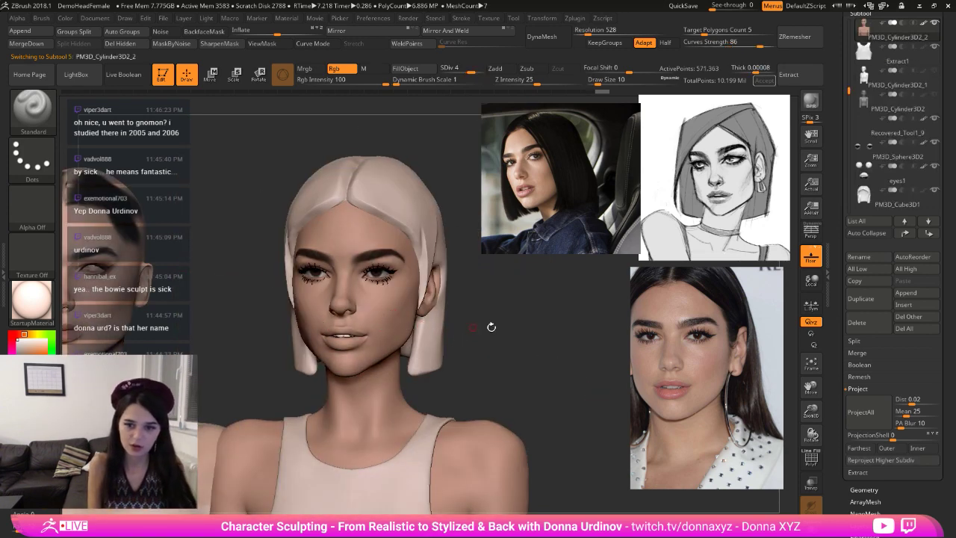
{"action": "left_click_drag", "start_coordinate": [490, 326], "coordinate": [590, 325]}
{"action": "key", "text": "c"}
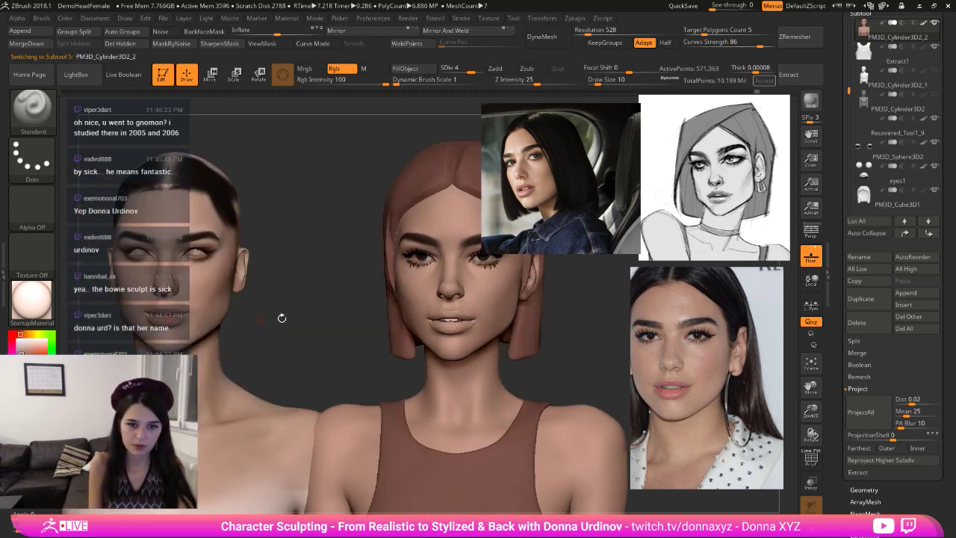
{"action": "left_click_drag", "start_coordinate": [281, 318], "coordinate": [215, 308], "text": "alt"}
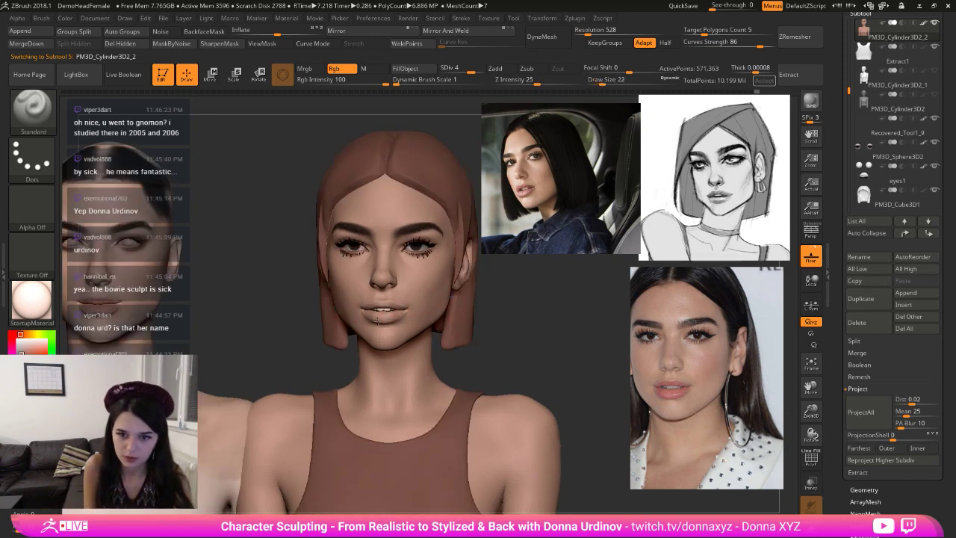
{"action": "right_click_drag", "start_coordinate": [361, 310], "coordinate": [404, 304]}
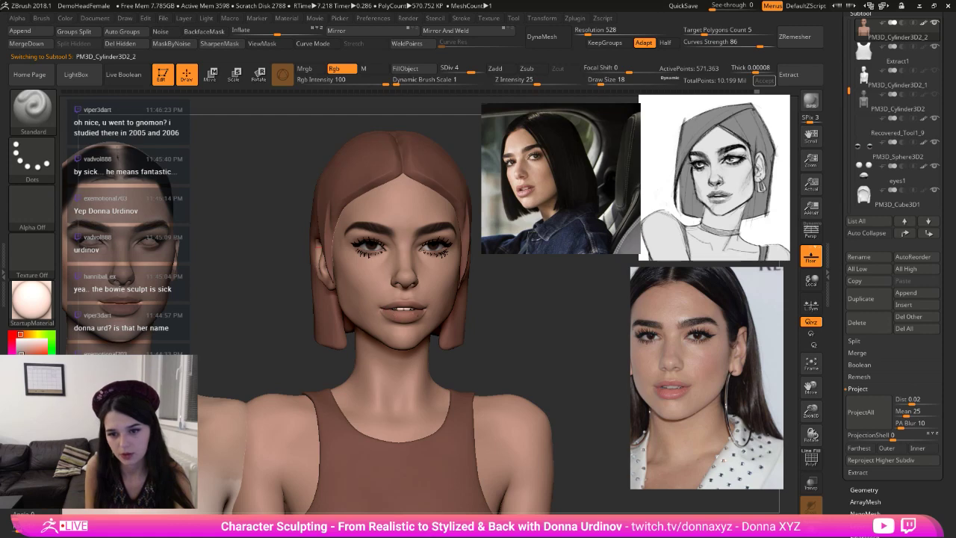
{"action": "left_click_drag", "start_coordinate": [507, 316], "coordinate": [522, 374], "text": "alt"}
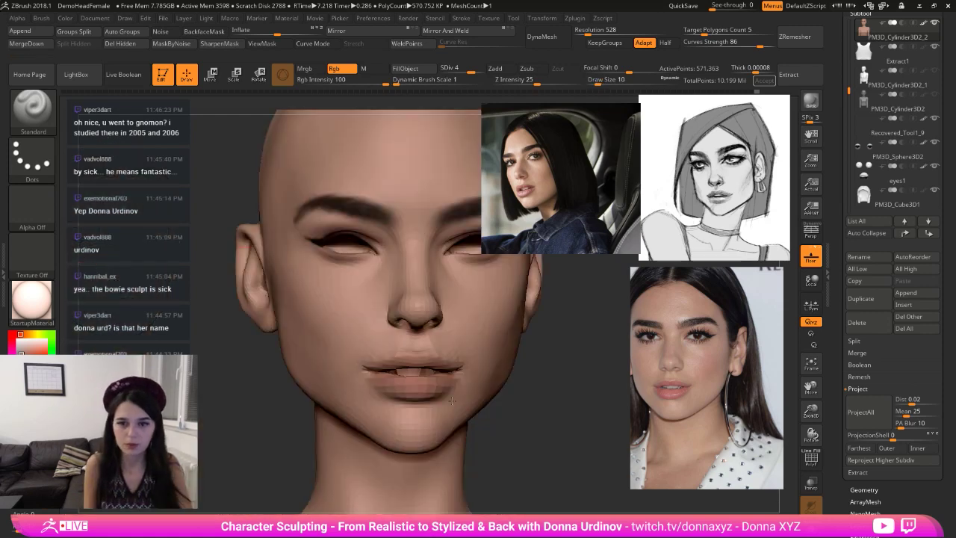
{"action": "left_click", "coordinate": [38, 357]}
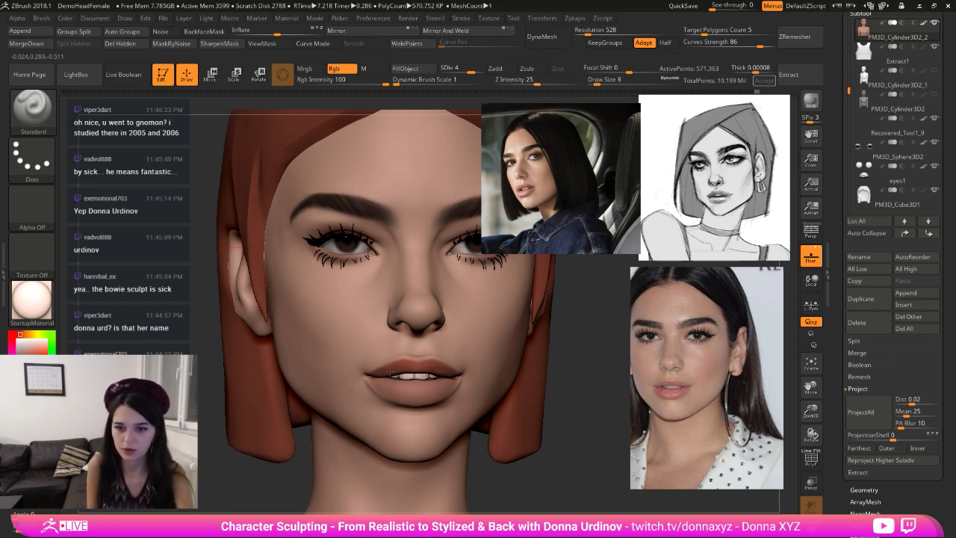
{"action": "key", "text": "c"}
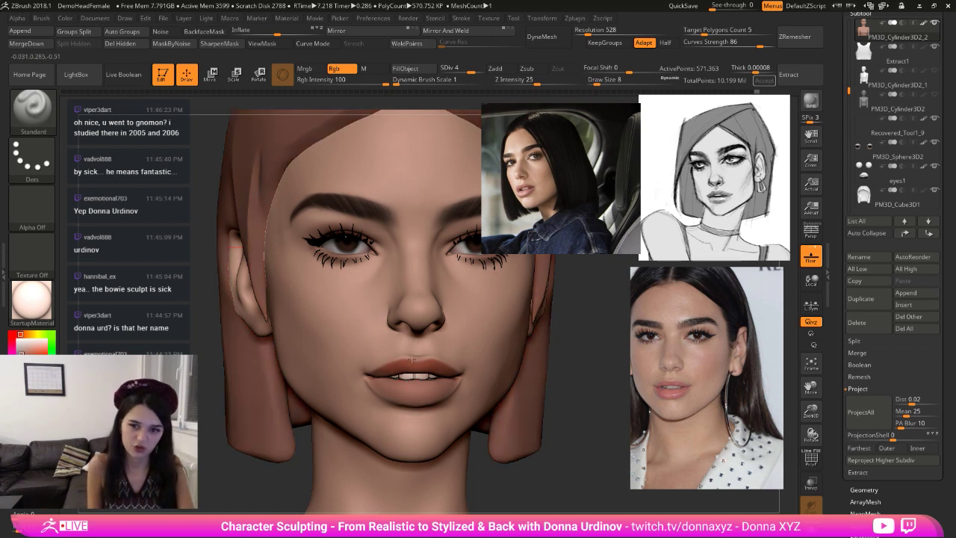
{"action": "key", "text": "c"}
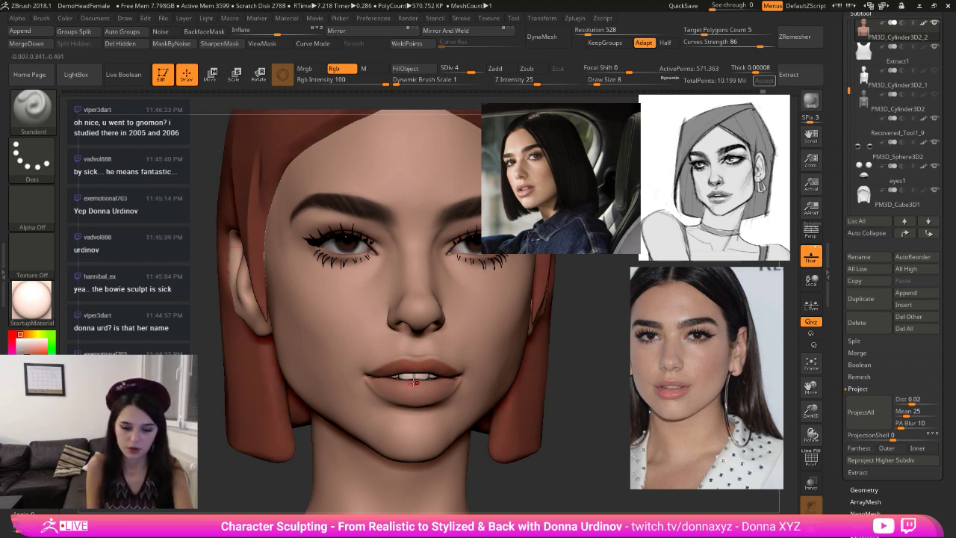
- Reshape the lips and mouth corners with the Move Topological brush at draw sizes 34, 18 and 30
{"action": "key", "text": "bracketright"}
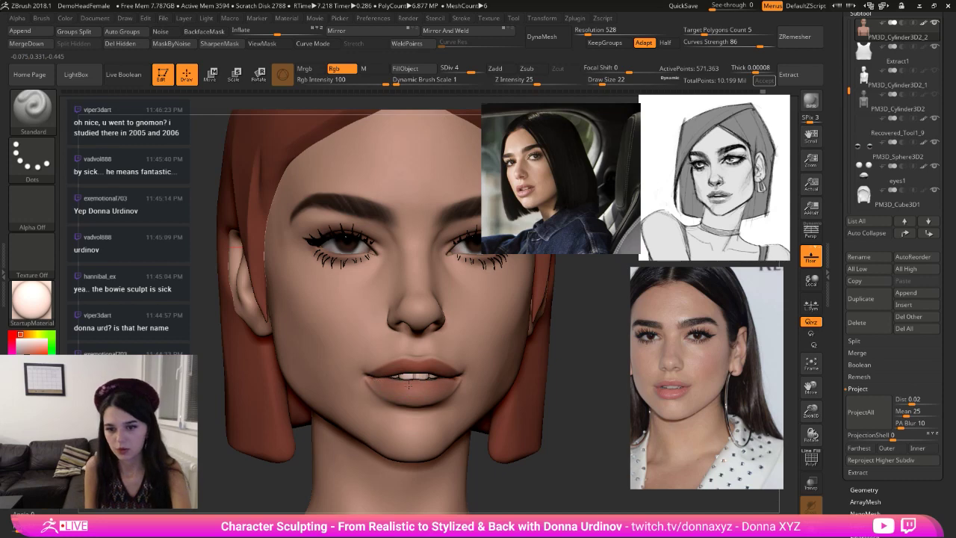
{"action": "key", "text": "b"}
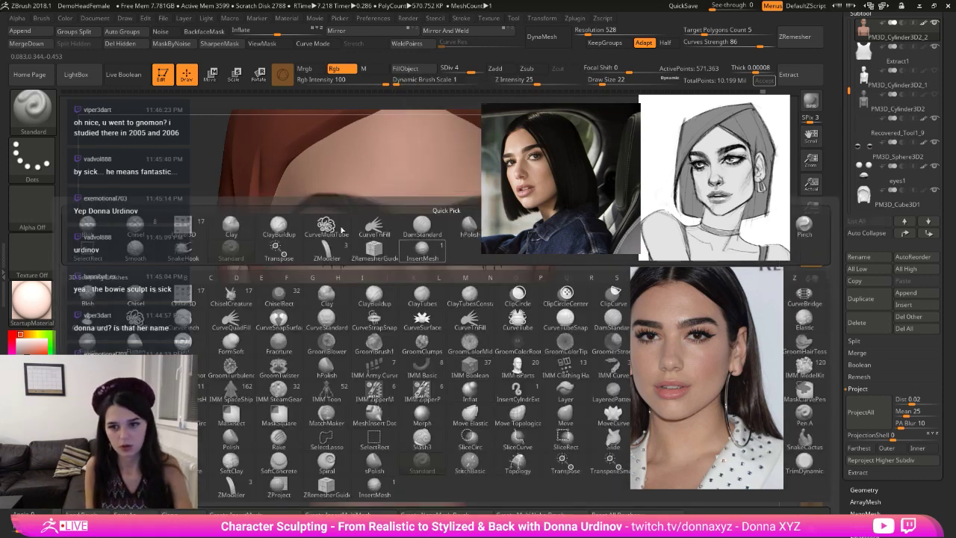
{"action": "key", "text": "b"}
{"action": "key", "text": "m"}
{"action": "key", "text": "t"}
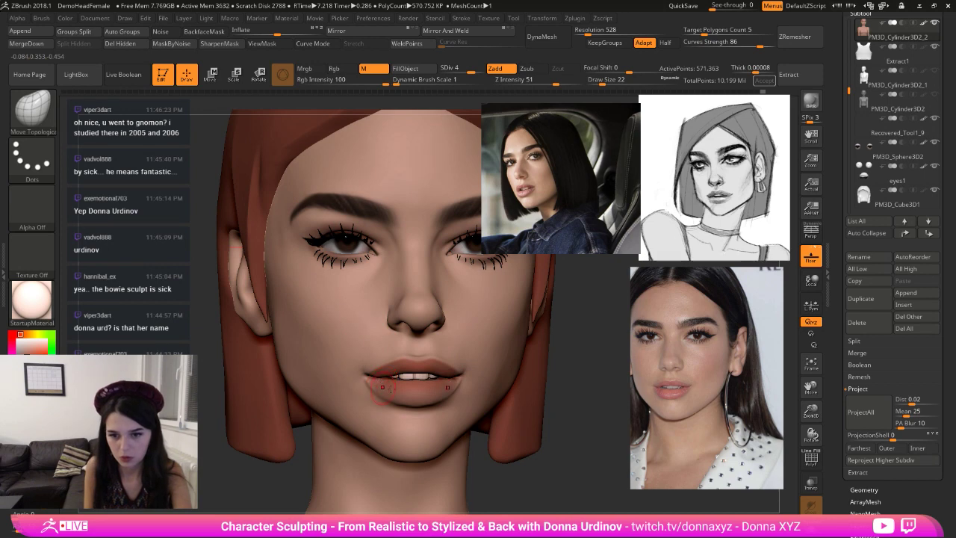
{"action": "left_click_drag", "start_coordinate": [588, 392], "coordinate": [609, 383]}
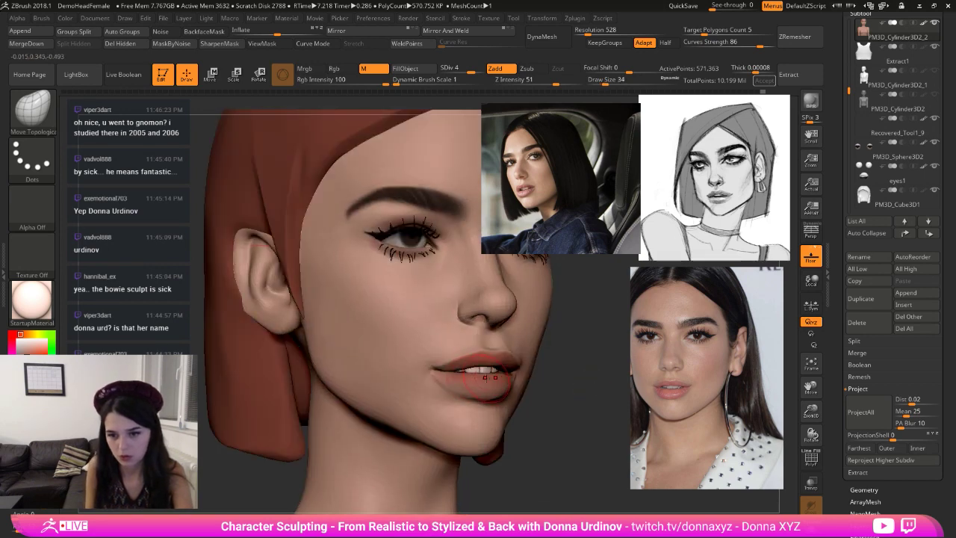
{"action": "left_click_drag", "start_coordinate": [486, 377], "coordinate": [486, 373]}
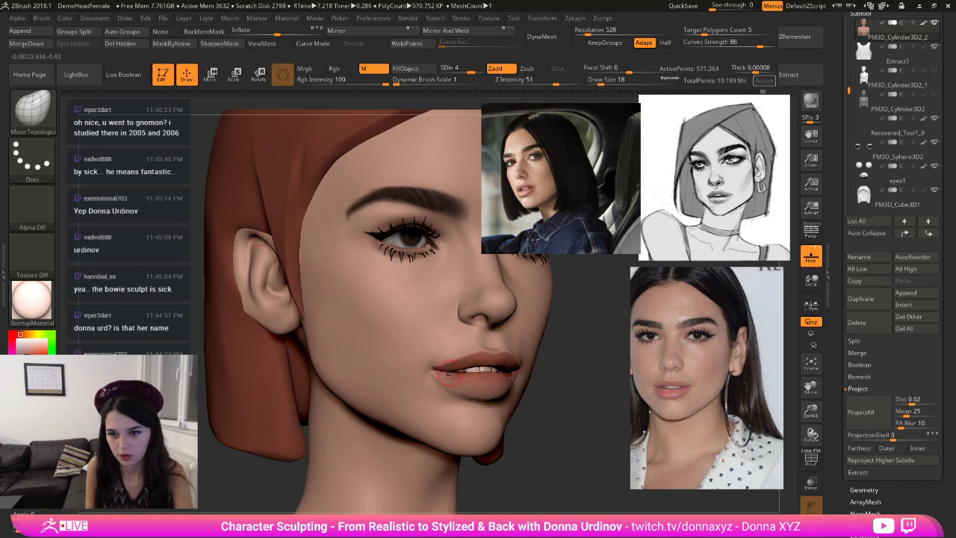
{"action": "left_click_drag", "start_coordinate": [453, 378], "coordinate": [446, 375]}
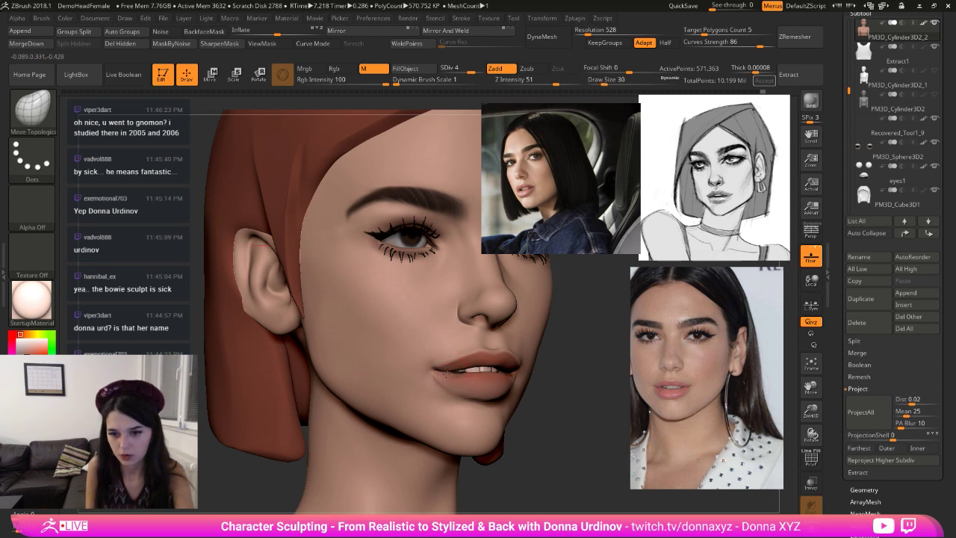
{"action": "left_click_drag", "start_coordinate": [561, 389], "coordinate": [560, 401], "text": "shift"}
{"action": "left_click_drag", "start_coordinate": [394, 389], "coordinate": [381, 374]}
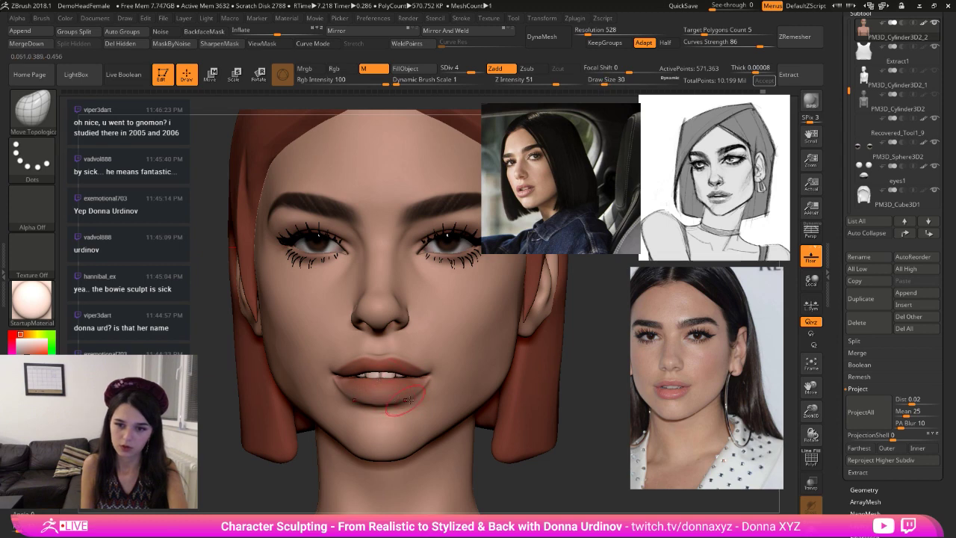
- Touch up the colour along the upper lip's edge with the Standard brush at draw size 8, using sampled skin and lip tones
{"action": "key", "text": "b"}
{"action": "key", "text": "d"}
{"action": "key", "text": "s"}
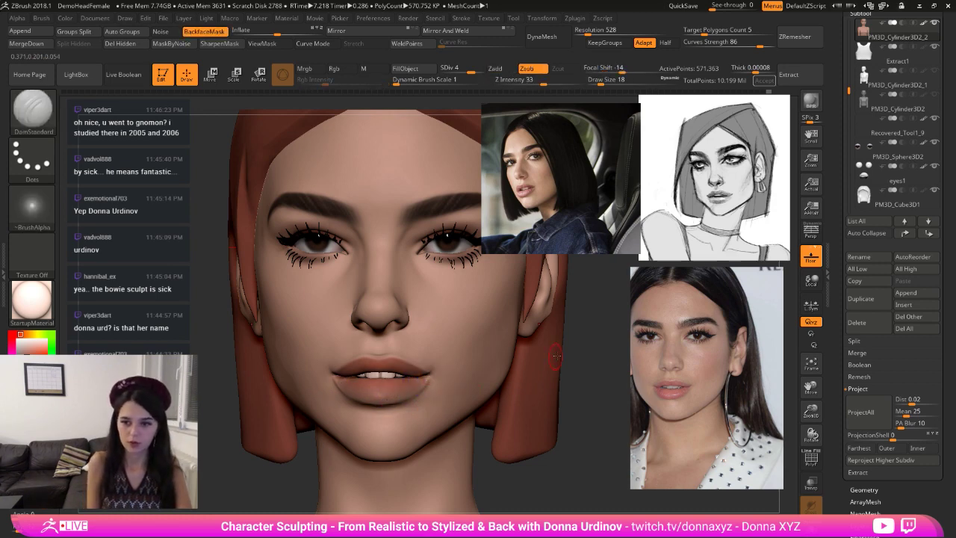
{"action": "key", "text": "b"}
{"action": "key", "text": "s"}
{"action": "key", "text": "t"}
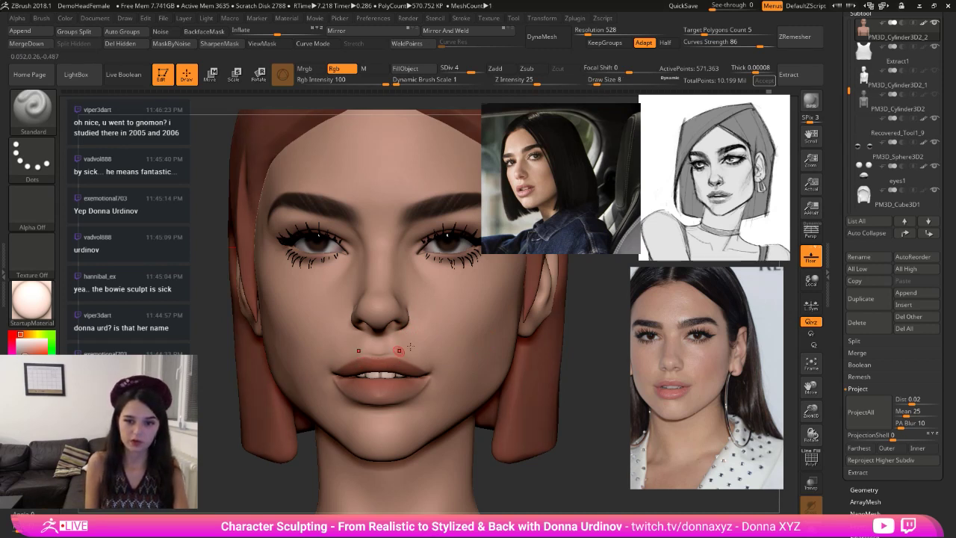
{"action": "key", "text": "c"}
{"action": "key", "text": "ctrl+shift+z"}
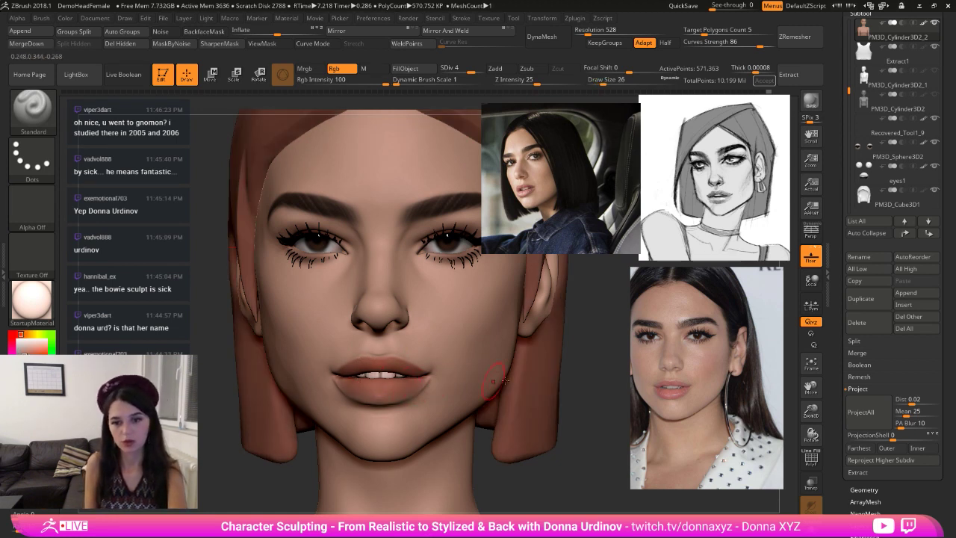
- Tint the face's cheek area with sampled colours using the Standard brush in Rgb mode at draw size 90
{"action": "mouse_move", "coordinate": [505, 381]}
{"action": "right_mouse_down"}
{"action": "mouse_move", "coordinate": [513, 363]}
{"action": "mouse_move", "coordinate": [560, 380]}
{"action": "mouse_move", "coordinate": [527, 336]}
{"action": "right_mouse_up"}
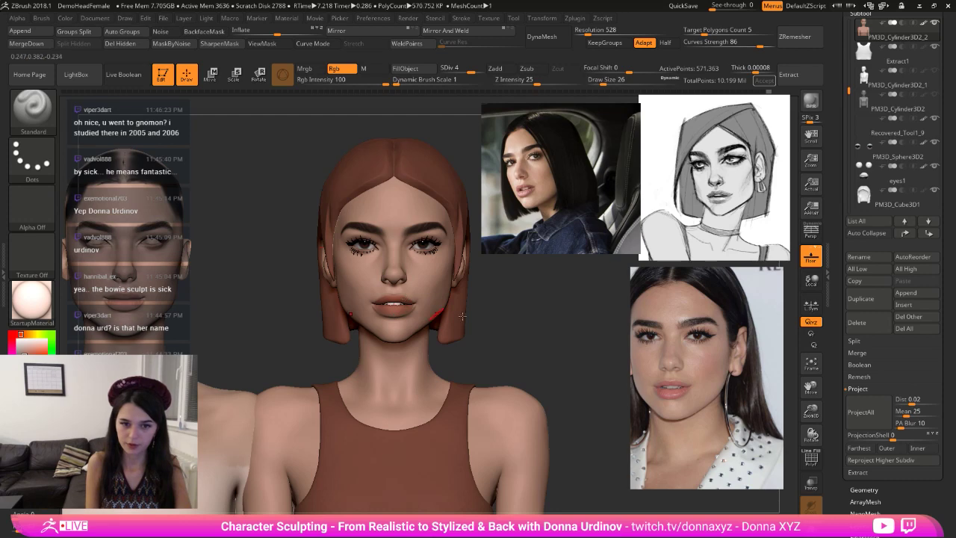
{"action": "right_click_drag", "start_coordinate": [404, 300], "coordinate": [413, 318]}
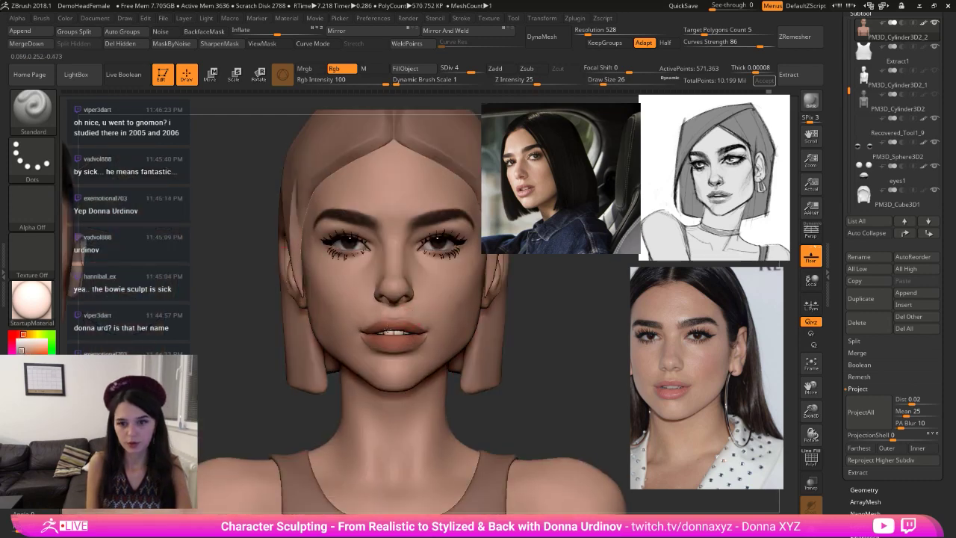
{"action": "mouse_move", "coordinate": [540, 321]}
{"action": "right_mouse_down", "text": "alt"}
{"action": "mouse_move", "coordinate": [498, 353]}
{"action": "mouse_move", "coordinate": [453, 353]}
{"action": "right_mouse_up", "text": "alt"}
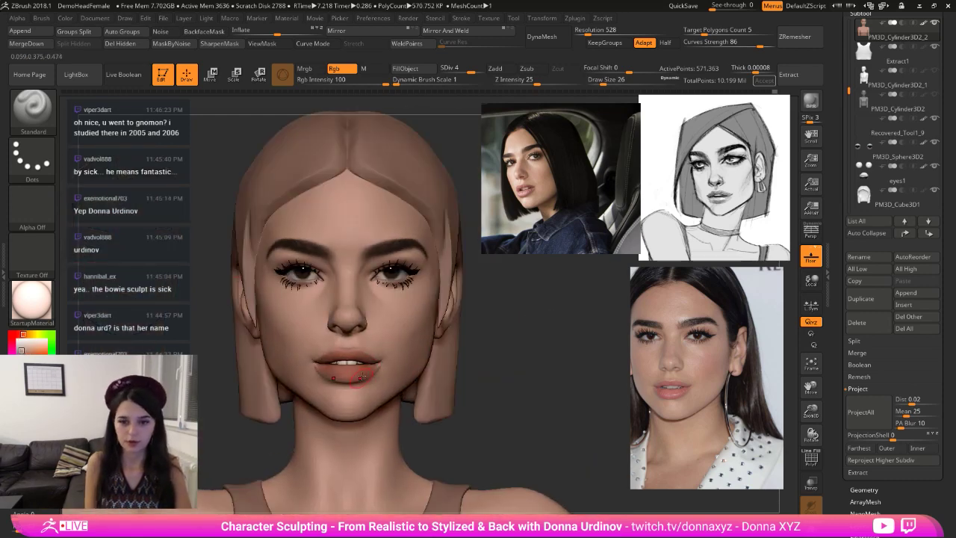
{"action": "key", "text": "bracketright"}
{"action": "key", "text": "bracketright"}
{"action": "key", "text": "bracketright"}
{"action": "key", "text": "bracketright"}
{"action": "key", "text": "bracketright"}
{"action": "key", "text": "bracketright"}
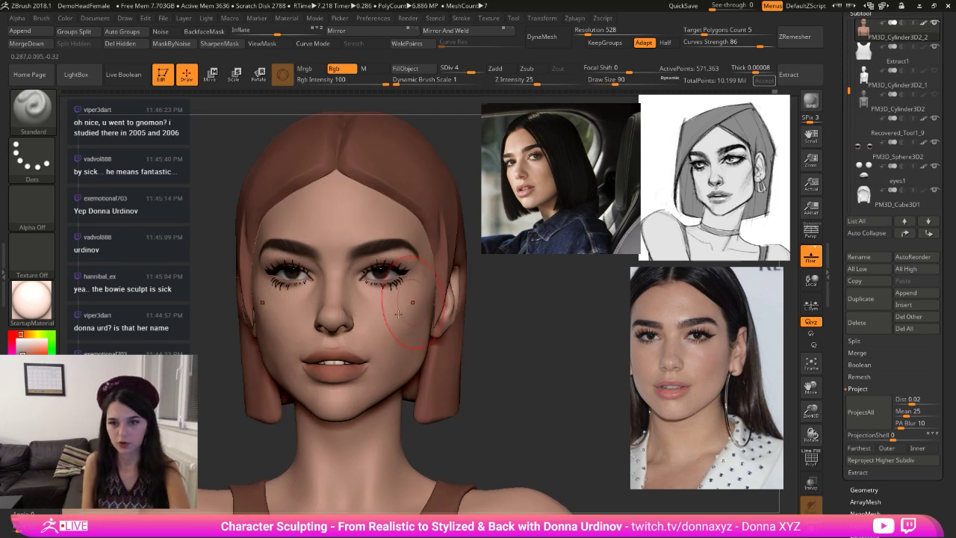
{"action": "right_click_drag", "start_coordinate": [393, 327], "coordinate": [431, 308]}
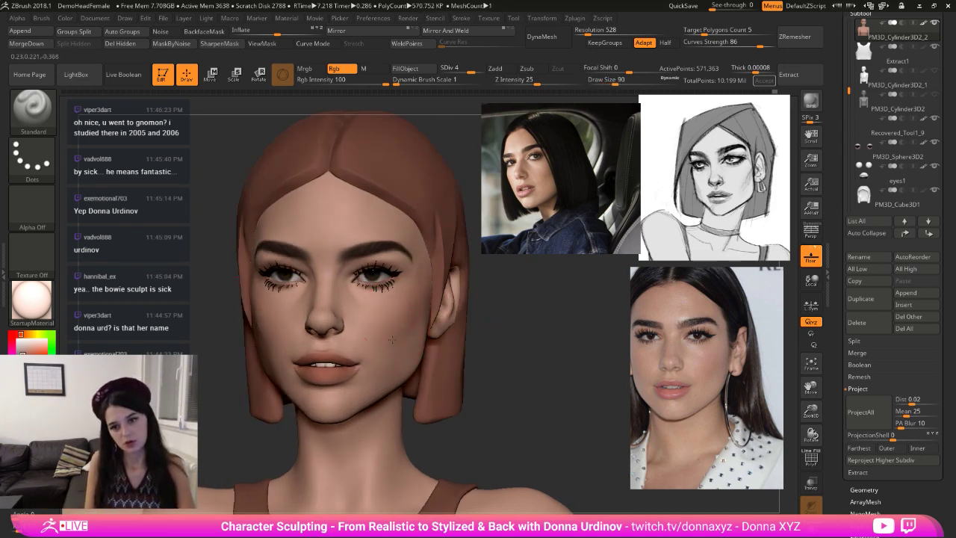
{"action": "key", "text": "c"}
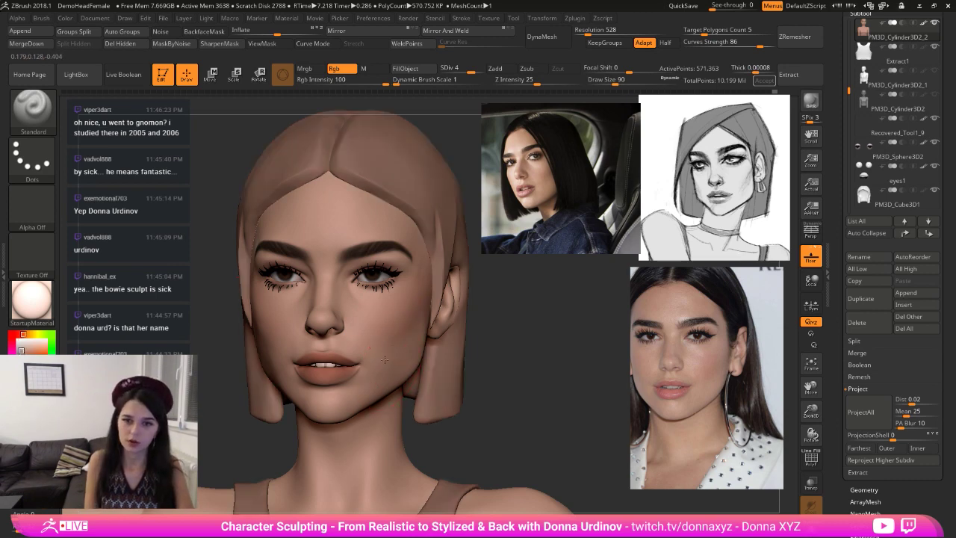
- Reshape the lower eyelid from a slightly turned view with the Move Topological brush at draw sizes 34 and 26
{"action": "mouse_move", "coordinate": [530, 313]}
{"action": "right_mouse_down"}
{"action": "mouse_move", "coordinate": [515, 314]}
{"action": "mouse_move", "coordinate": [508, 333]}
{"action": "right_mouse_up"}
{"action": "key", "text": "b"}
{"action": "key", "text": "m"}
{"action": "key", "text": "t"}
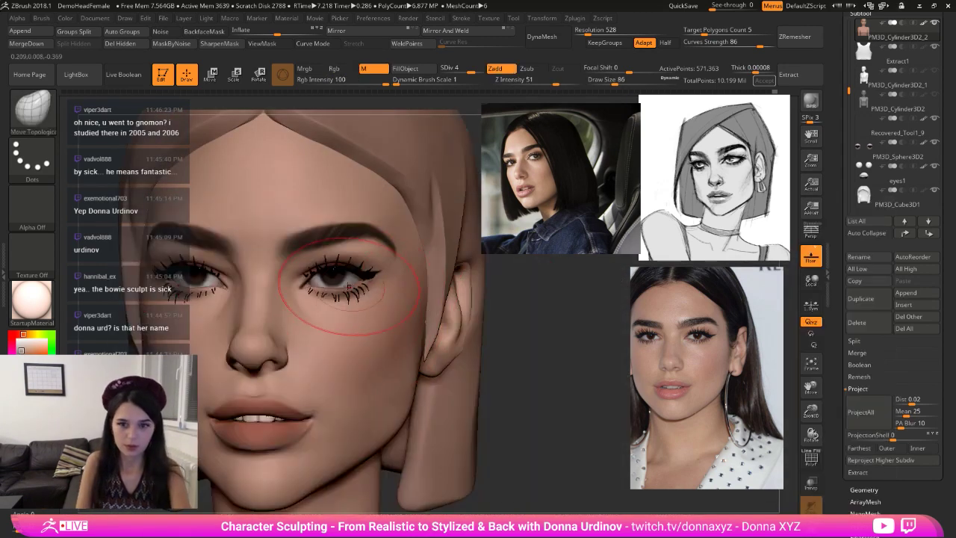
{"action": "key", "text": "["}
{"action": "key", "text": "["}
{"action": "key", "text": "["}
{"action": "key", "text": "["}
{"action": "key", "text": "["}
{"action": "key", "text": "["}
{"action": "left_click_drag", "start_coordinate": [338, 293], "coordinate": [346, 291]}
{"action": "key", "text": "["}
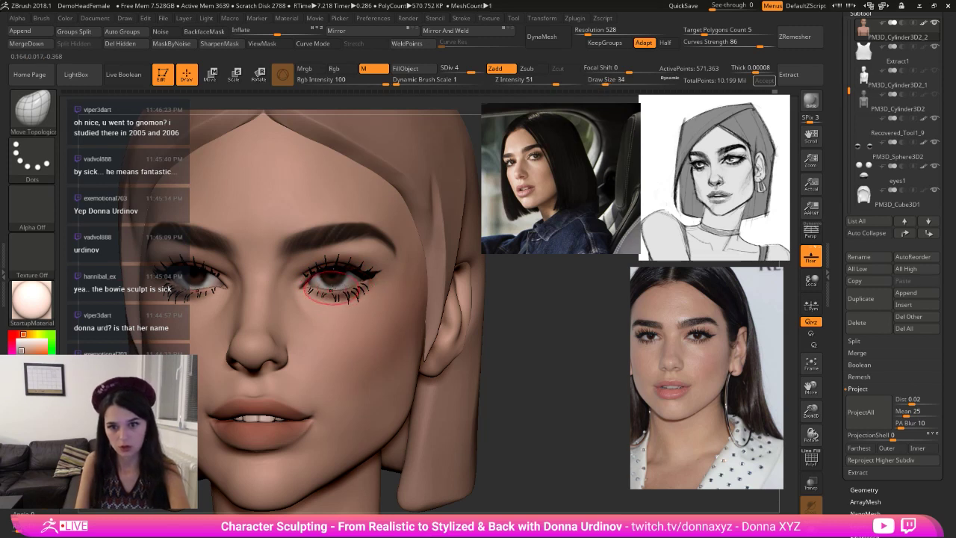
{"action": "key", "text": "bracketleft"}
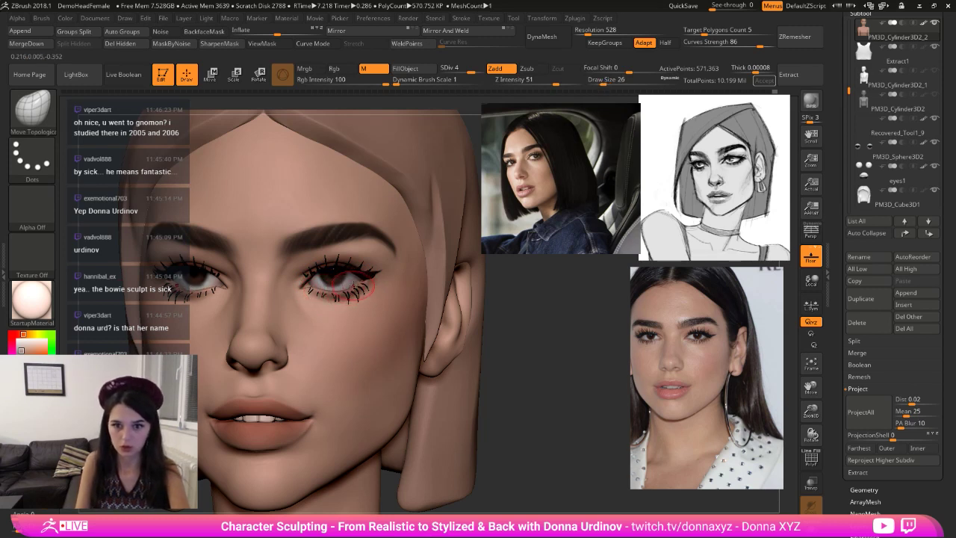
- Adjust the outer lower eyelids from the front with the Move Topological brush at draw size 38
{"action": "left_click_drag", "start_coordinate": [499, 300], "coordinate": [534, 300], "text": "shift"}
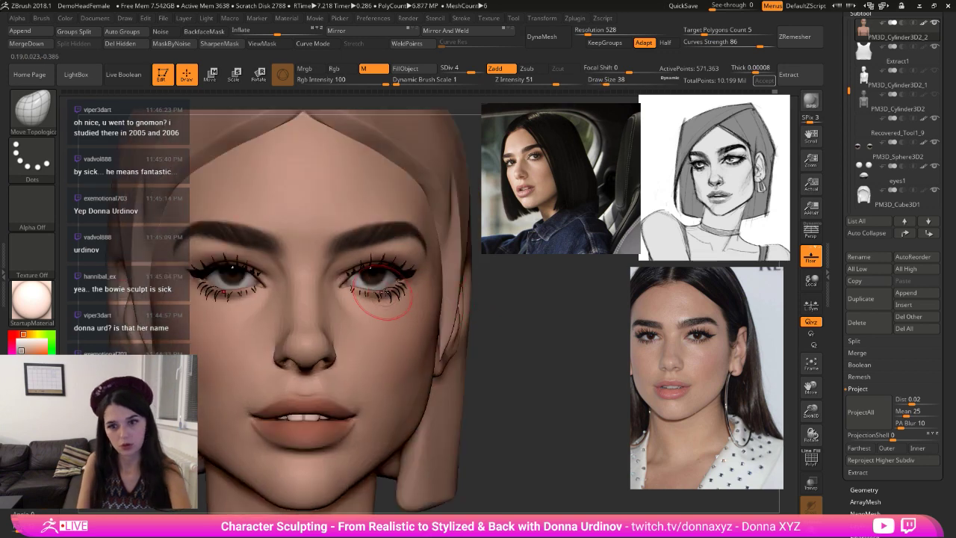
{"action": "left_click_drag", "start_coordinate": [391, 283], "coordinate": [371, 267]}
{"action": "key", "text": "bracketright"}
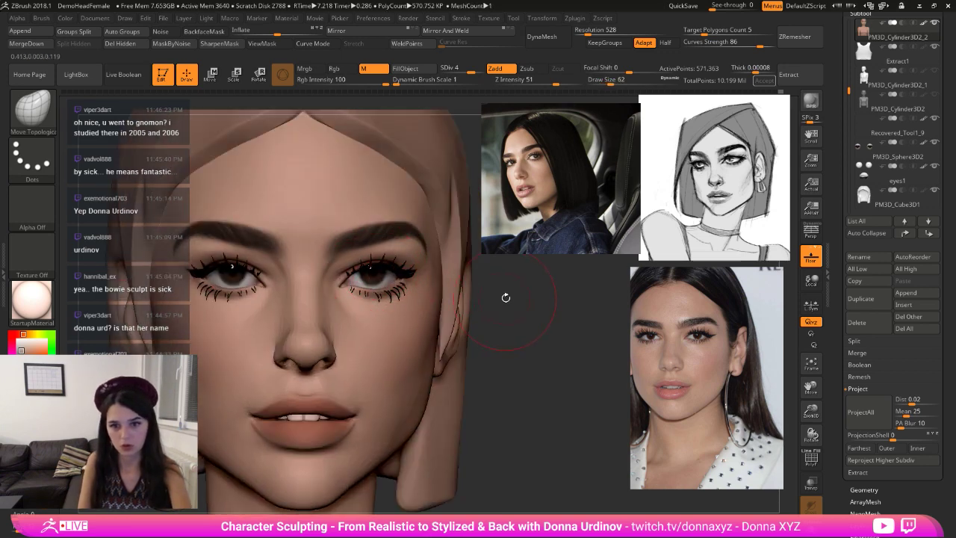
{"action": "left_click", "coordinate": [376, 276], "text": "alt"}
{"action": "left_click", "coordinate": [232, 78]}
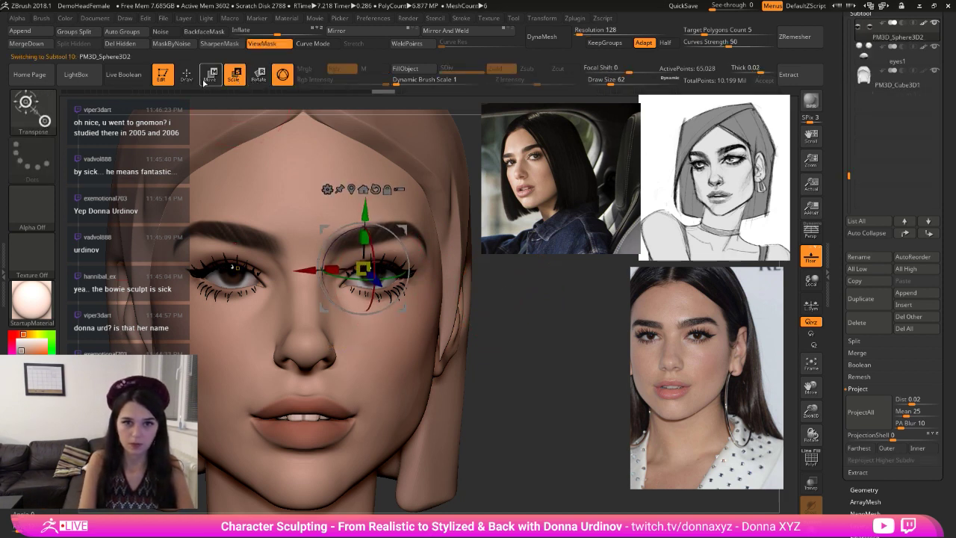
{"action": "key", "text": "q"}
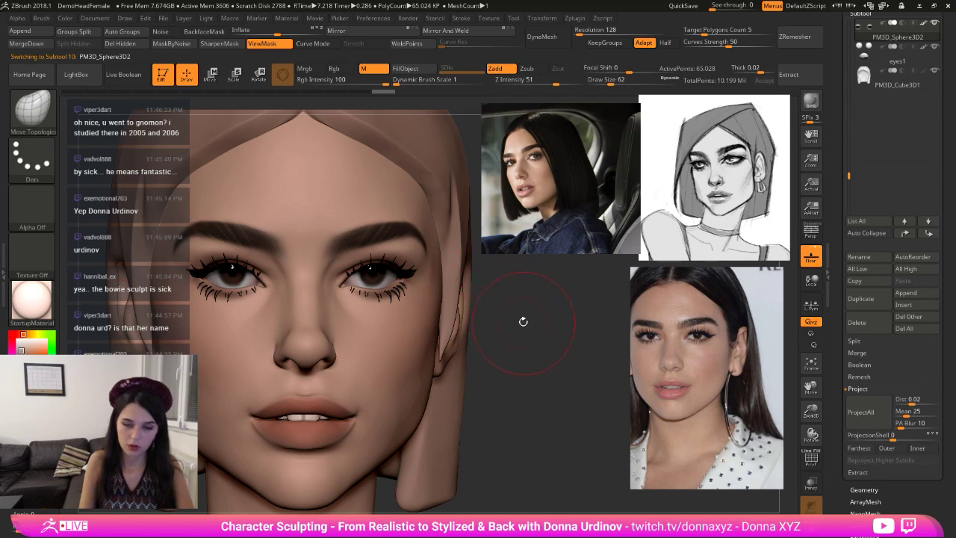
- Adjust the inner part of the head's lower eyelids with the Move Topological brush at draw sizes 34 and 30
{"action": "left_click_drag", "start_coordinate": [523, 322], "coordinate": [515, 348], "text": "alt"}
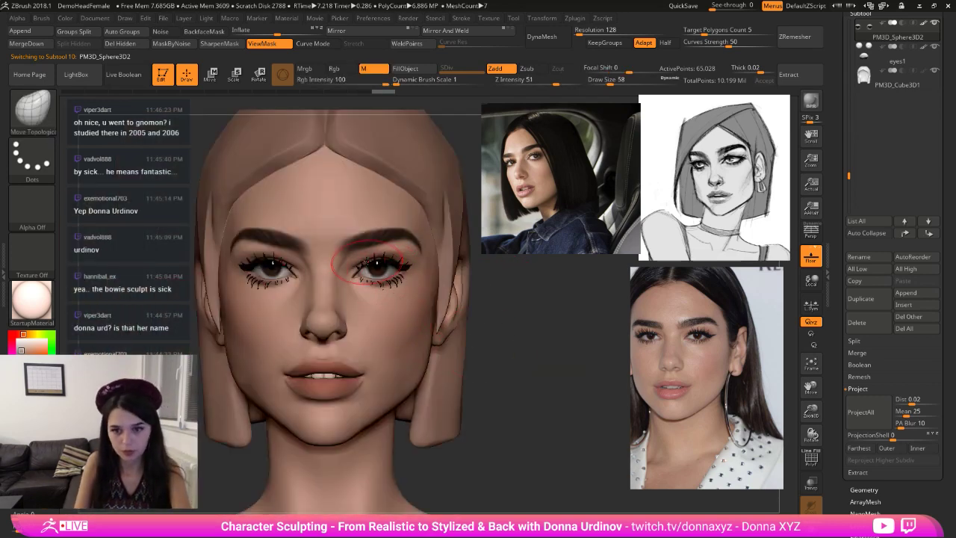
{"action": "key", "text": "bracketright"}
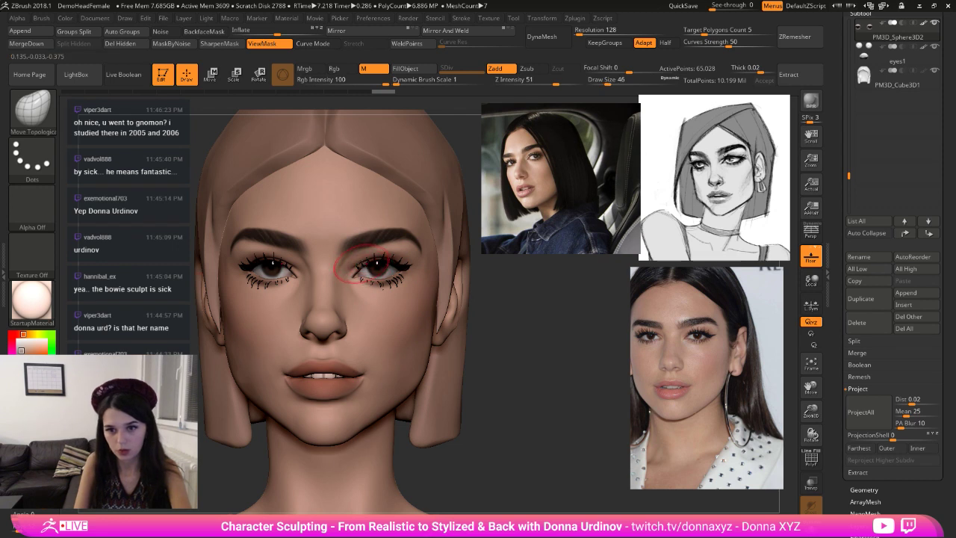
{"action": "left_click", "coordinate": [384, 265], "text": "alt"}
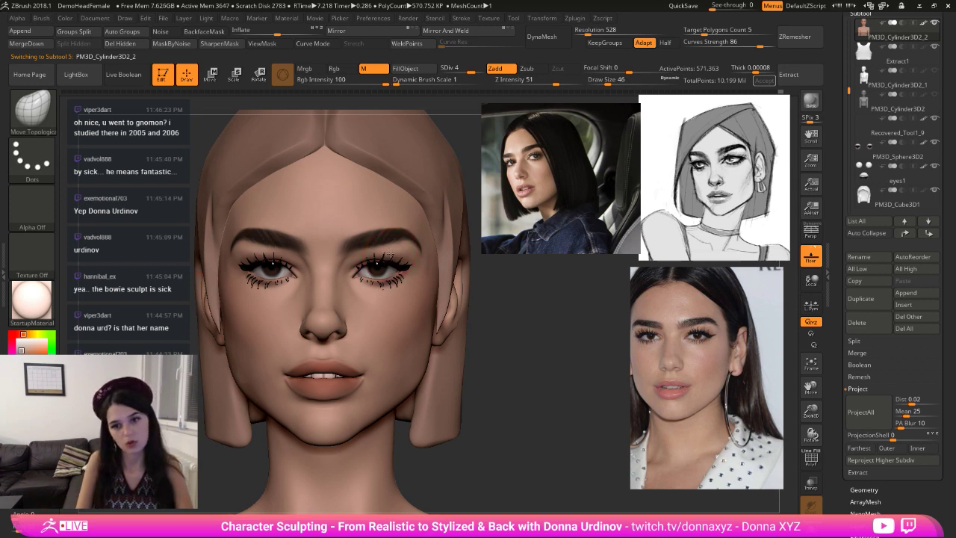
{"action": "left_click_drag", "start_coordinate": [506, 288], "coordinate": [520, 286]}
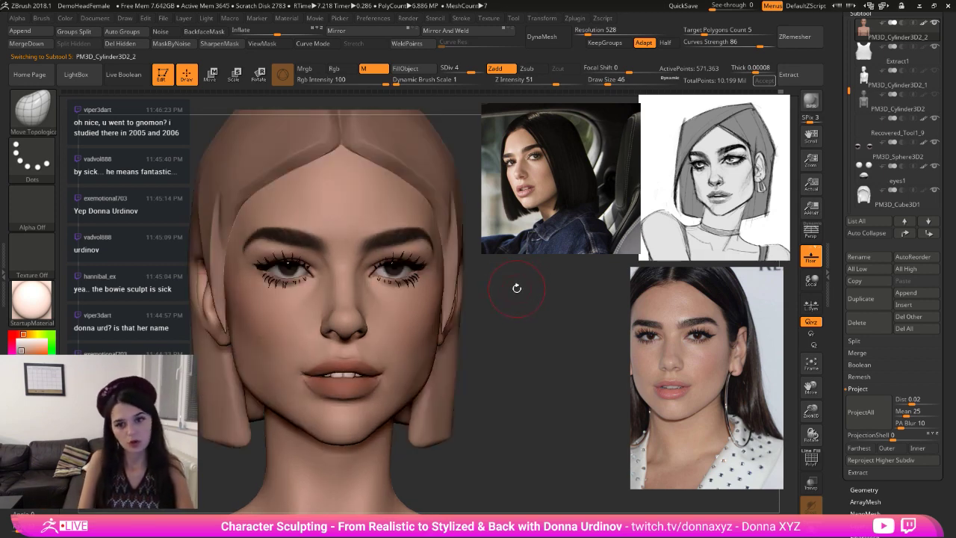
{"action": "left_click_drag", "start_coordinate": [292, 261], "coordinate": [293, 267]}
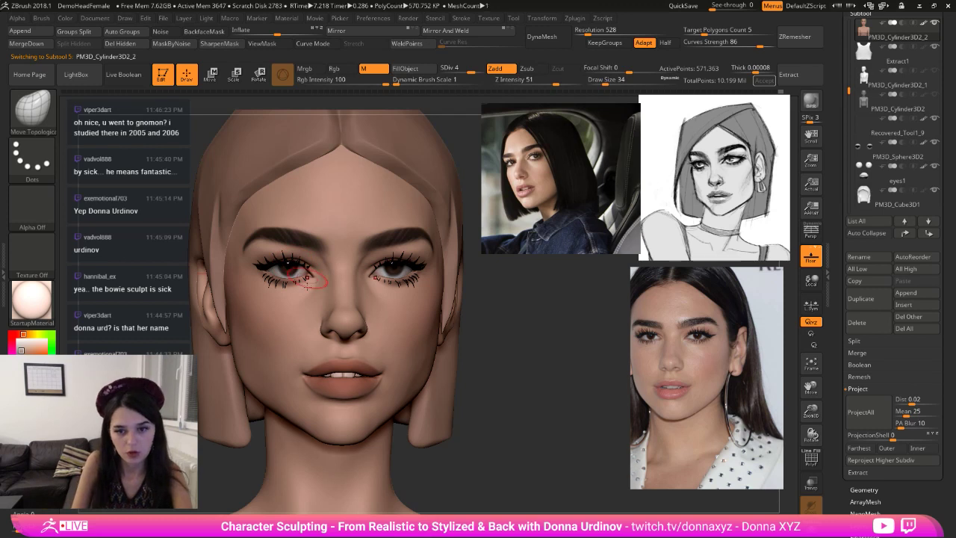
{"action": "key", "text": "["}
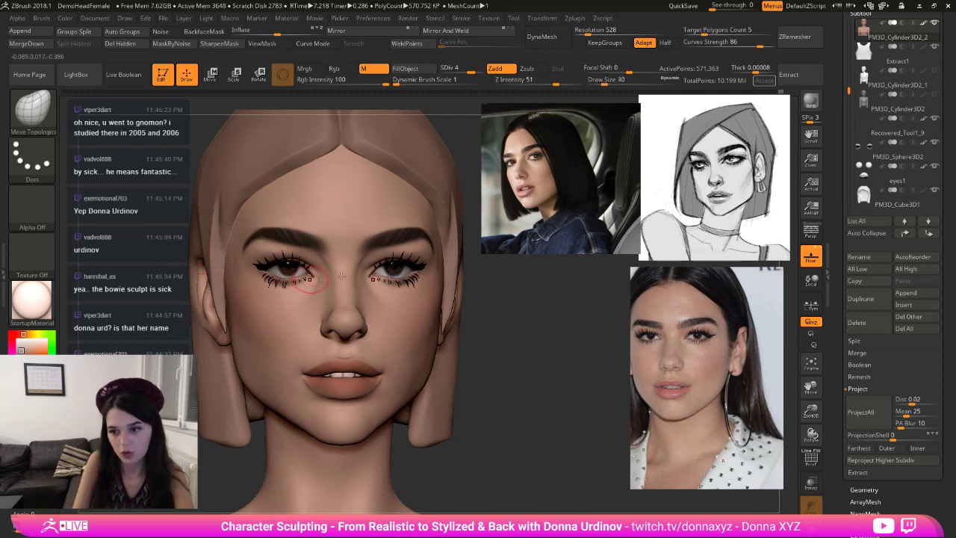
{"action": "left_click_drag", "start_coordinate": [531, 290], "coordinate": [513, 289]}
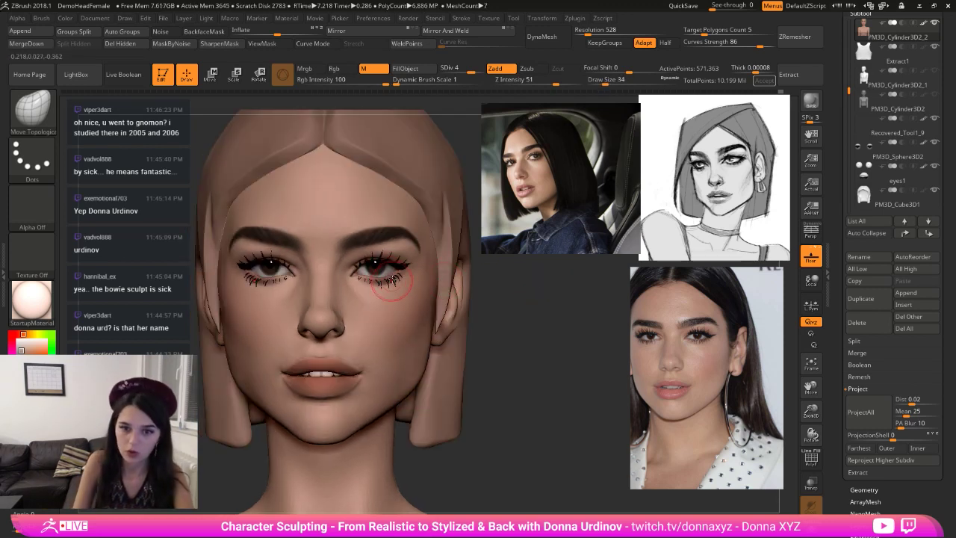
- Touch up the colour beside the outer eyes with the Standard brush at draw sizes 34 and 22, using sampled dark brown and skin tones
{"action": "key", "text": "b"}
{"action": "key", "text": "s"}
{"action": "key", "text": "t"}
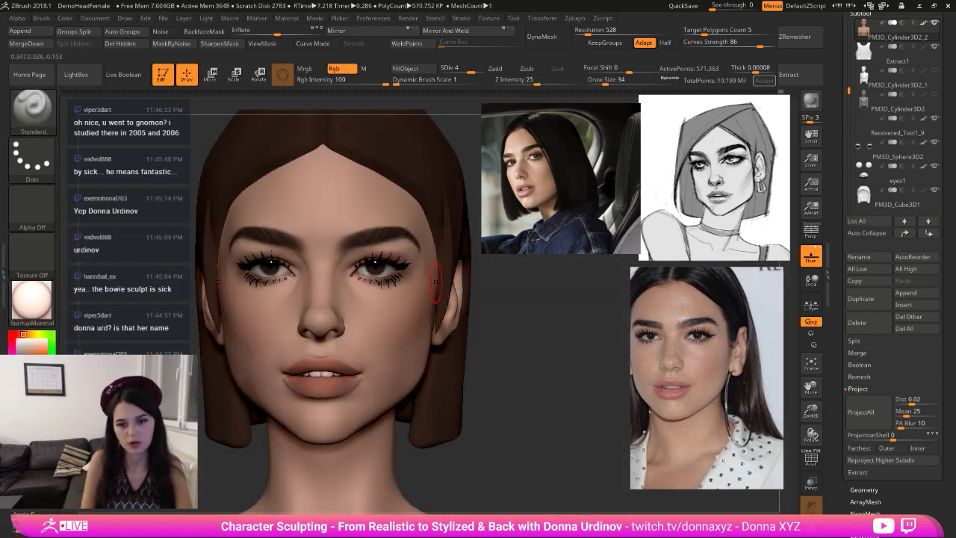
{"action": "key", "text": "bracketleft"}
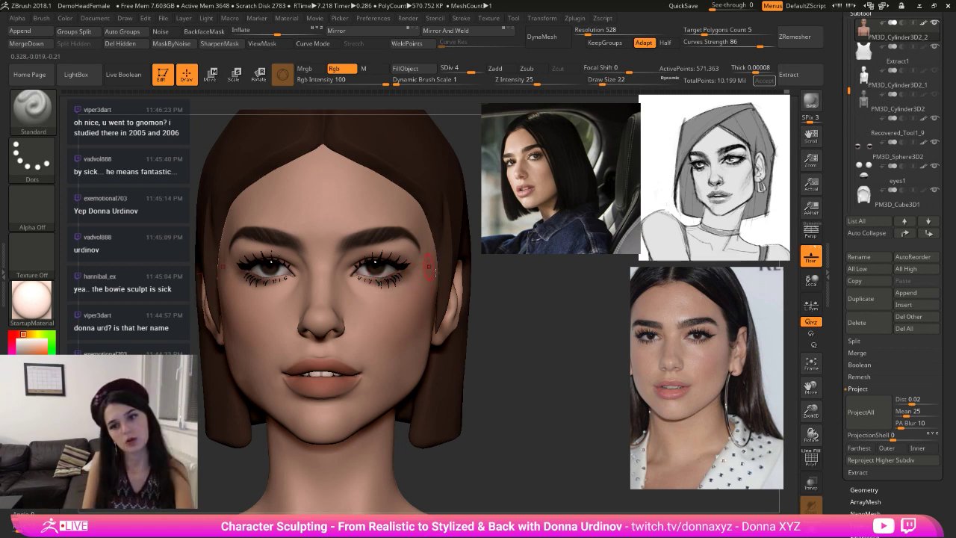
{"action": "key", "text": "c"}
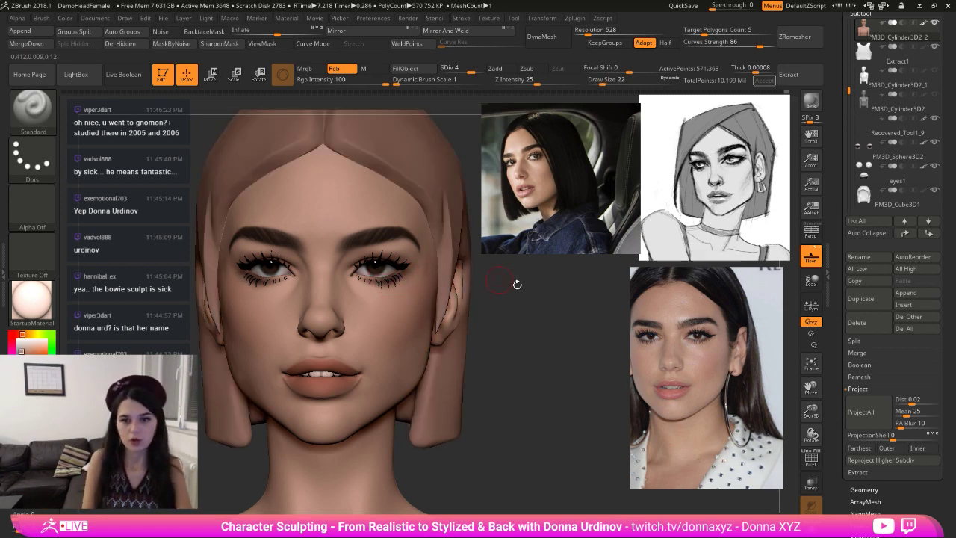
- Choose a muted rust-orange colour and fill the tank top with it
{"action": "left_click_drag", "start_coordinate": [517, 284], "coordinate": [466, 276], "text": "alt"}
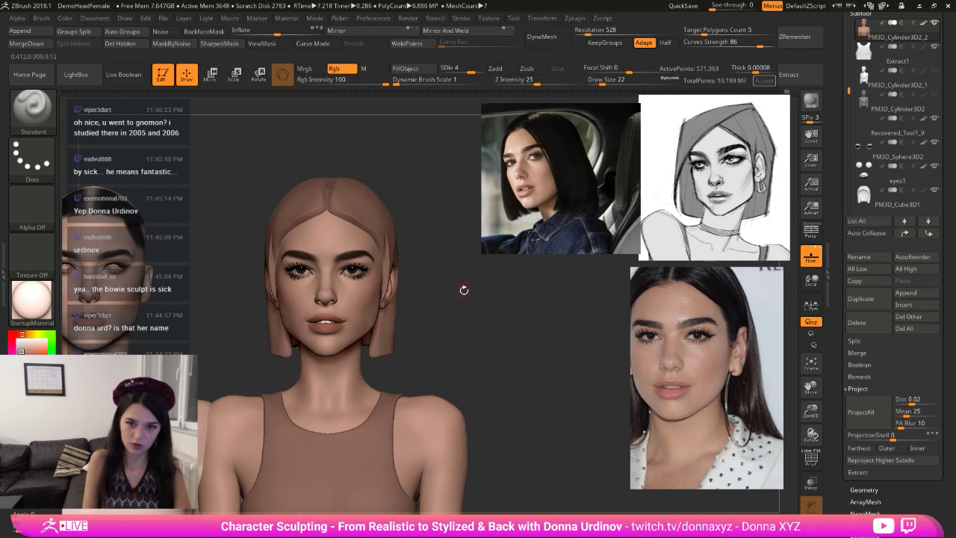
{"action": "mouse_move", "coordinate": [461, 286]}
{"action": "left_mouse_down", "text": "alt"}
{"action": "mouse_move", "coordinate": [493, 303]}
{"action": "mouse_move", "coordinate": [473, 280]}
{"action": "mouse_move", "coordinate": [493, 305]}
{"action": "mouse_move", "coordinate": [505, 292]}
{"action": "mouse_move", "coordinate": [463, 351]}
{"action": "left_mouse_up", "text": "alt"}
{"action": "left_click", "coordinate": [383, 200], "text": "alt"}
{"action": "left_click", "coordinate": [420, 421], "text": "alt"}
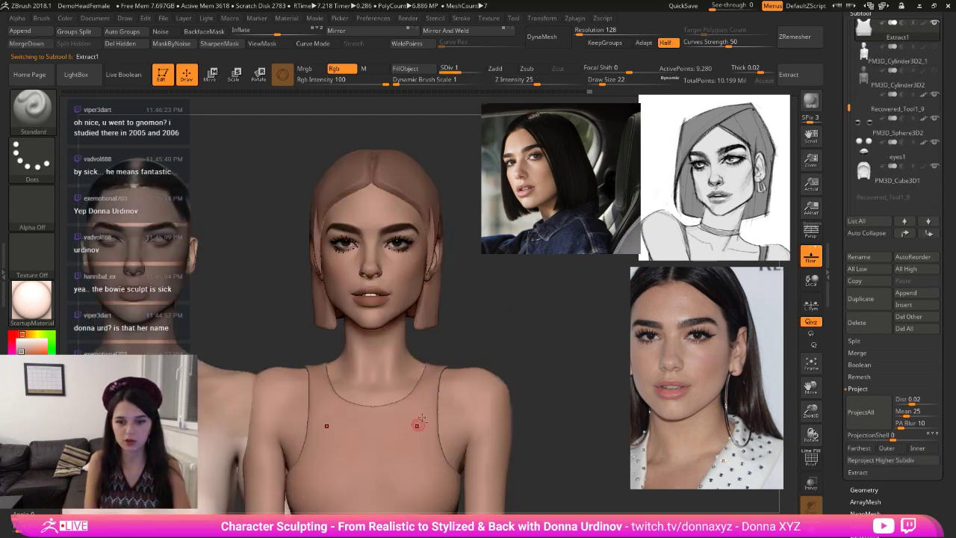
{"action": "left_click_drag", "start_coordinate": [469, 319], "coordinate": [352, 390]}
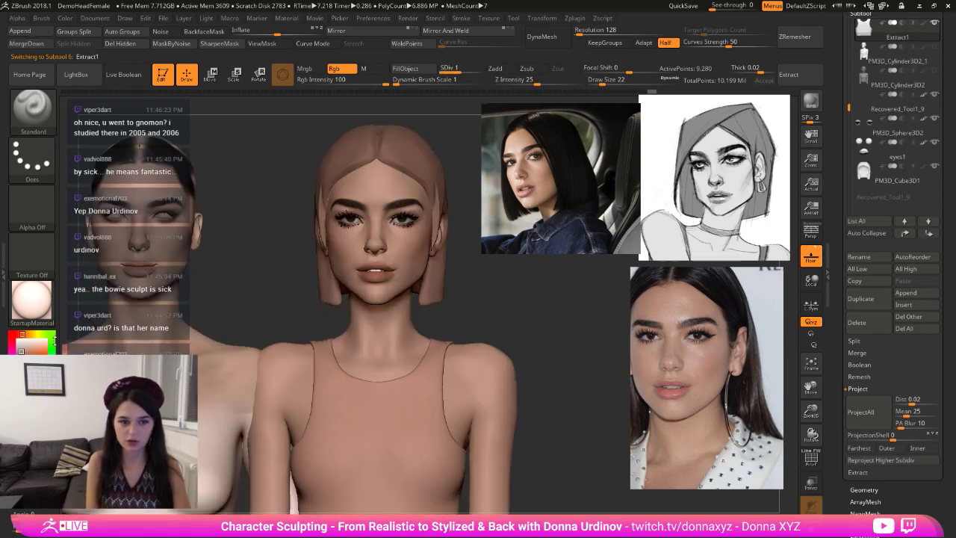
{"action": "left_click", "coordinate": [20, 371]}
{"action": "left_click", "coordinate": [38, 363]}
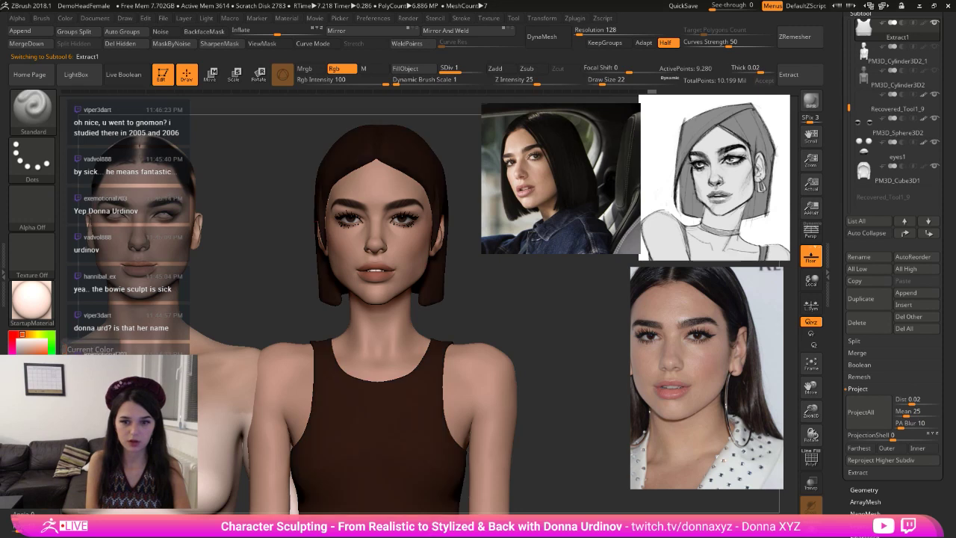
{"action": "left_click", "coordinate": [43, 353]}
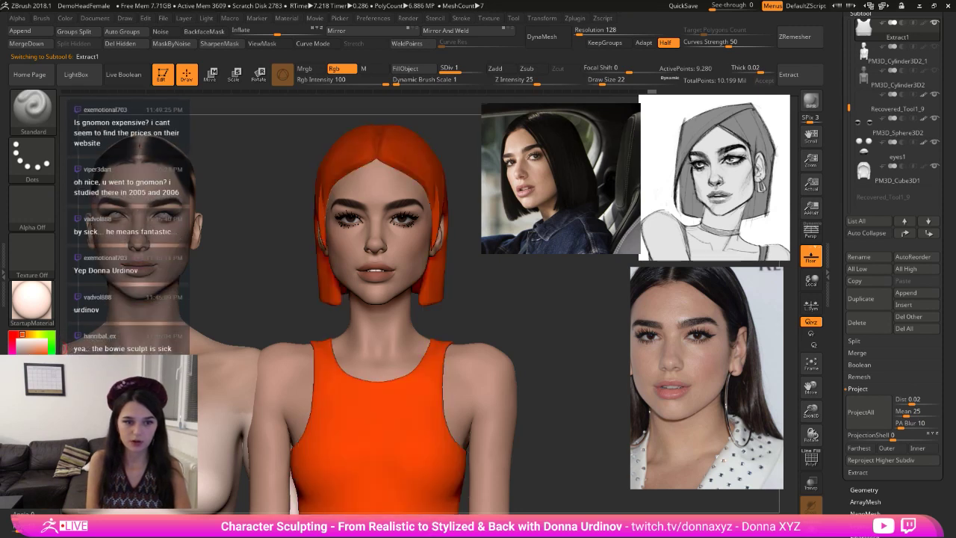
{"action": "left_click", "coordinate": [29, 351]}
{"action": "left_click", "coordinate": [34, 352]}
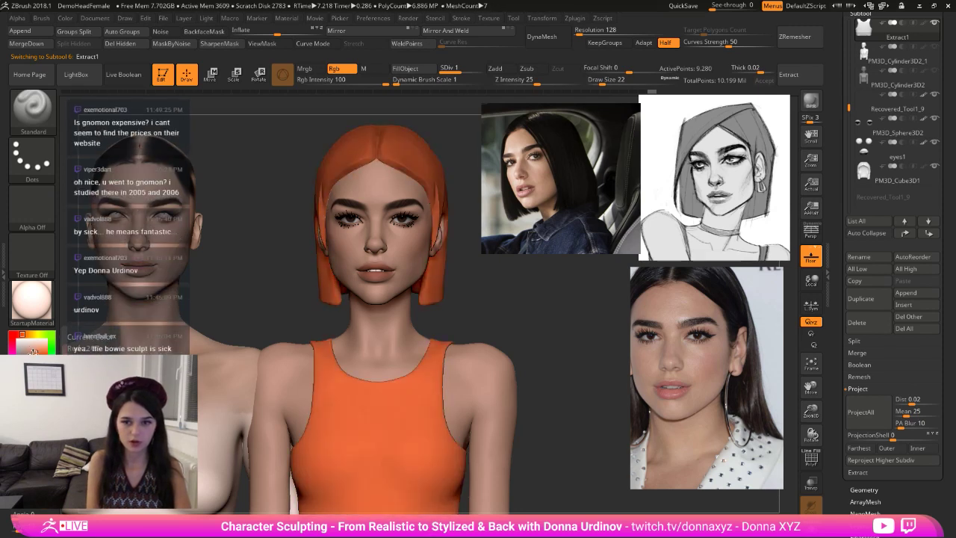
{"action": "left_click", "coordinate": [23, 354]}
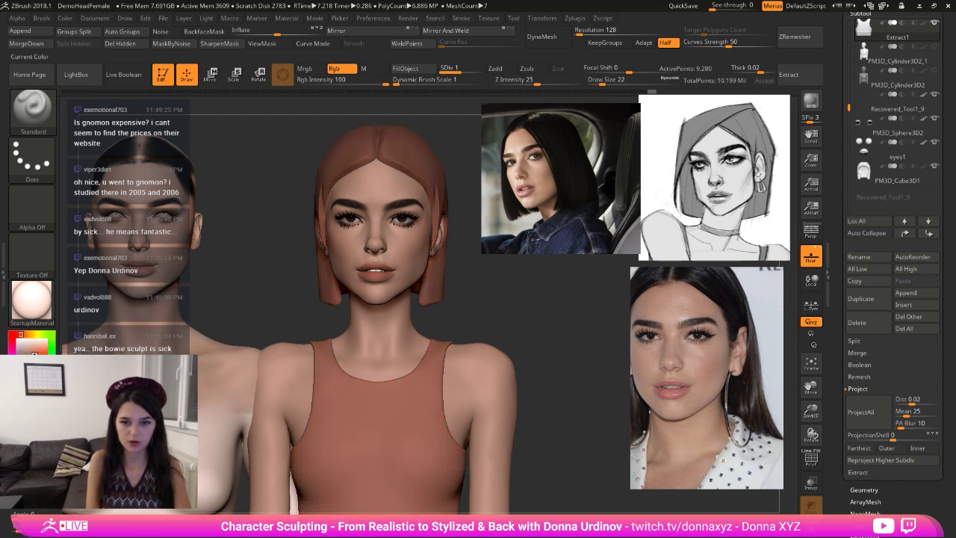
{"action": "left_click", "coordinate": [33, 351]}
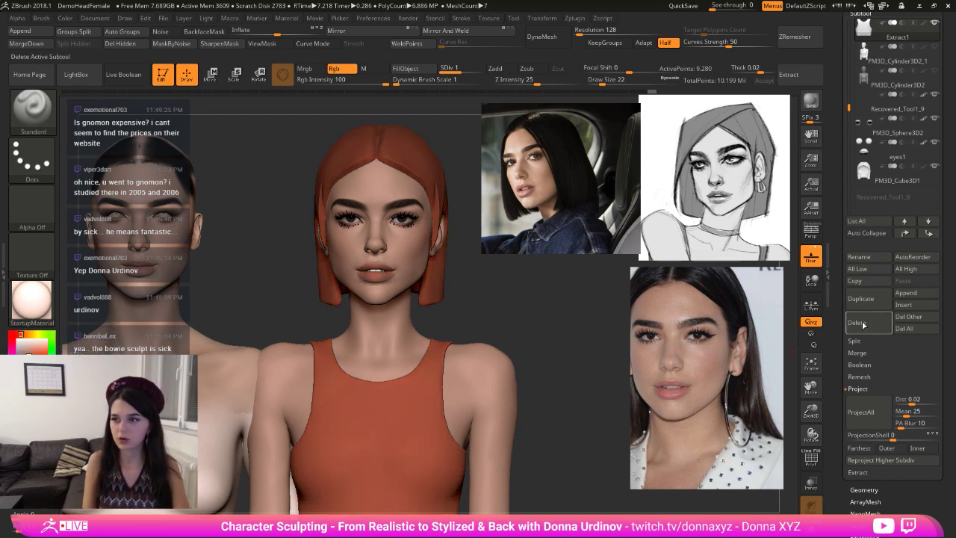
{"action": "left_click", "coordinate": [415, 69]}
- Subdivide the tank top to level 2 and sample near-black as the current colour for the unfilled hair
{"action": "left_click", "coordinate": [864, 490]}
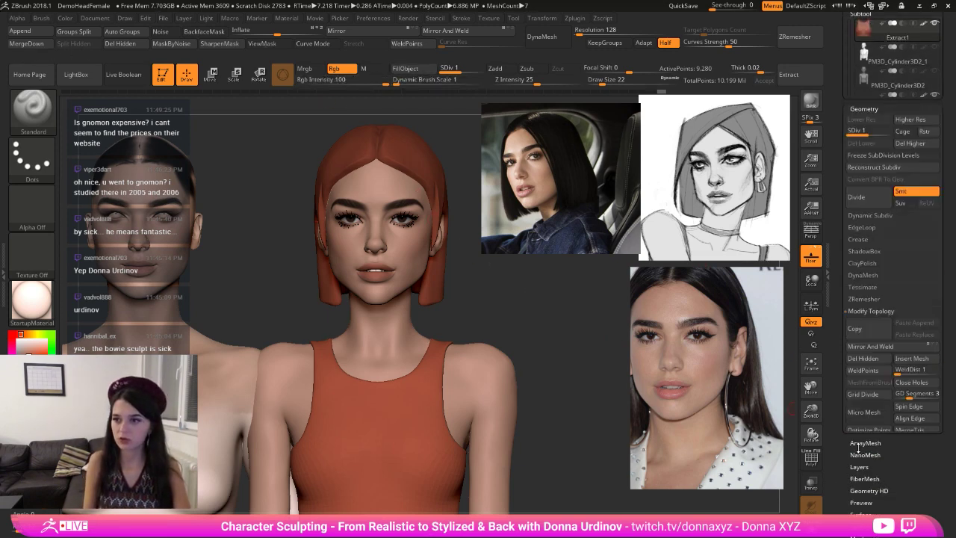
{"action": "left_click", "coordinate": [856, 113]}
{"action": "left_click_drag", "start_coordinate": [478, 298], "coordinate": [469, 316]}
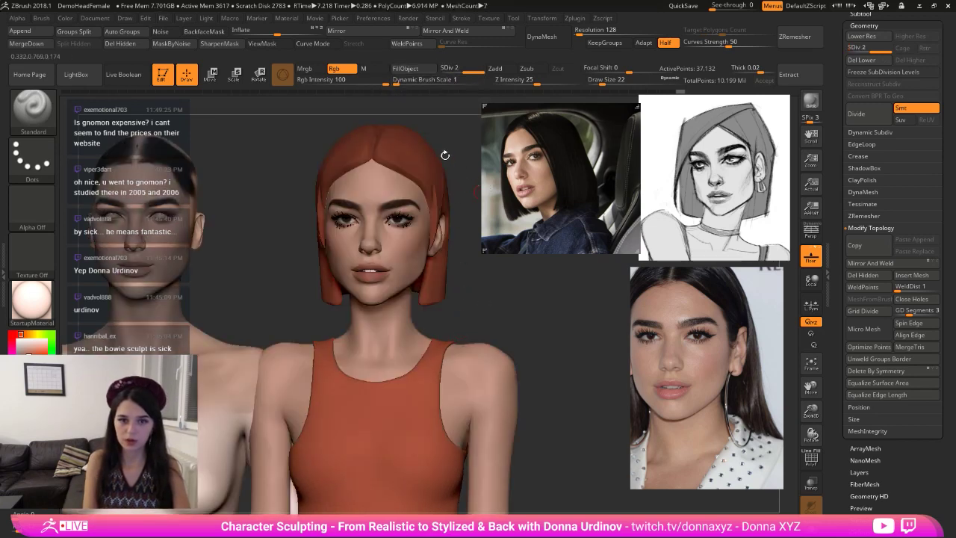
{"action": "key", "text": "c"}
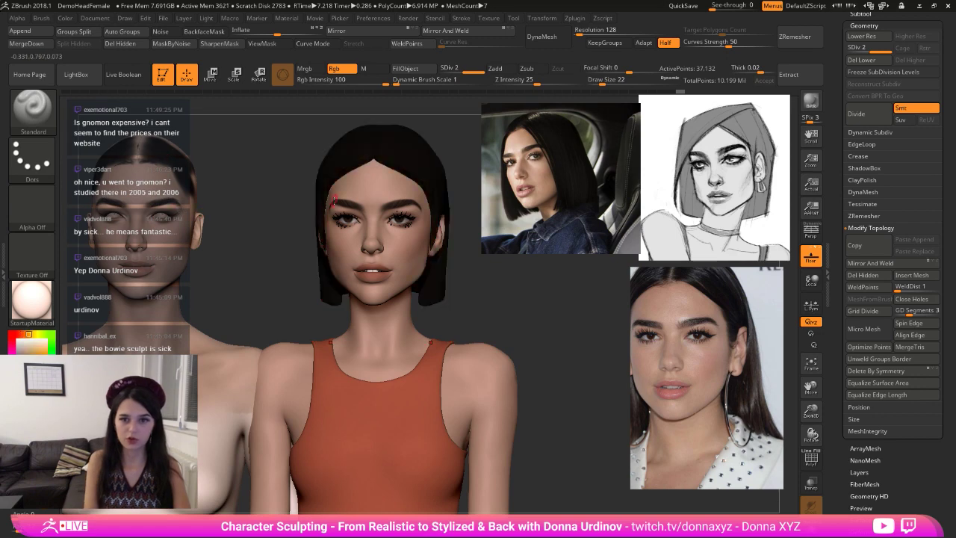
- Refine the head's nose and mouth-corner area from the front with the Move brush at draw sizes 34 and 38
{"action": "left_click_drag", "start_coordinate": [556, 323], "coordinate": [547, 382]}
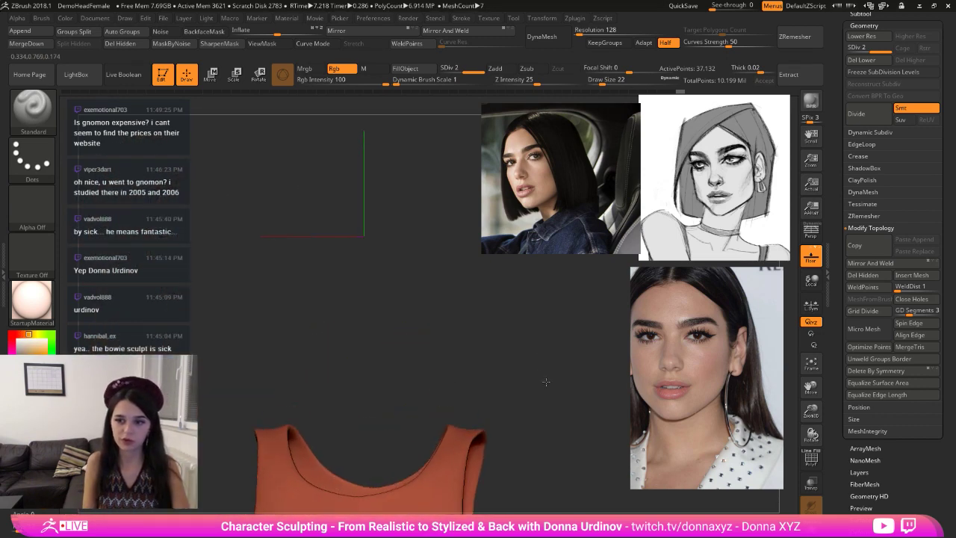
{"action": "left_click", "coordinate": [389, 285], "text": "alt"}
{"action": "key", "text": "b"}
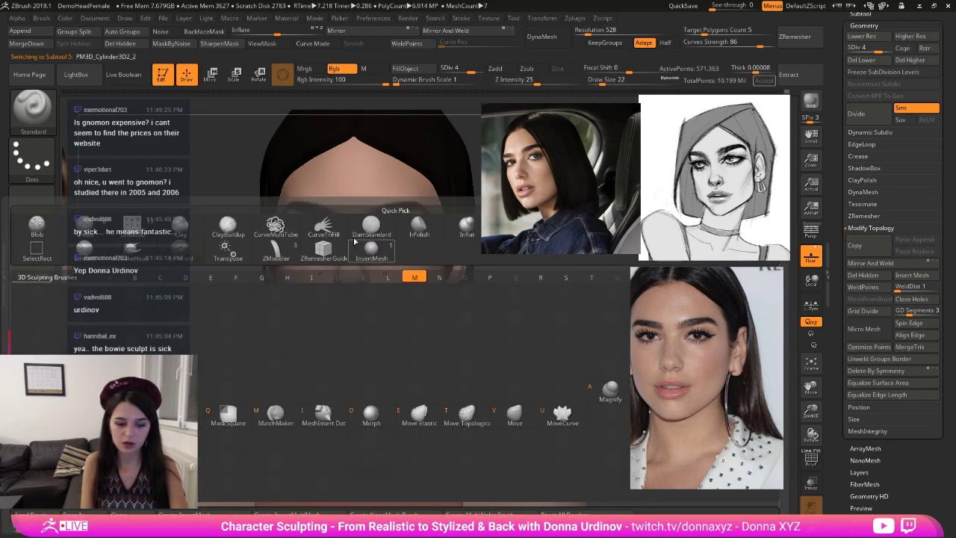
{"action": "key", "text": "m"}
{"action": "key", "text": "v"}
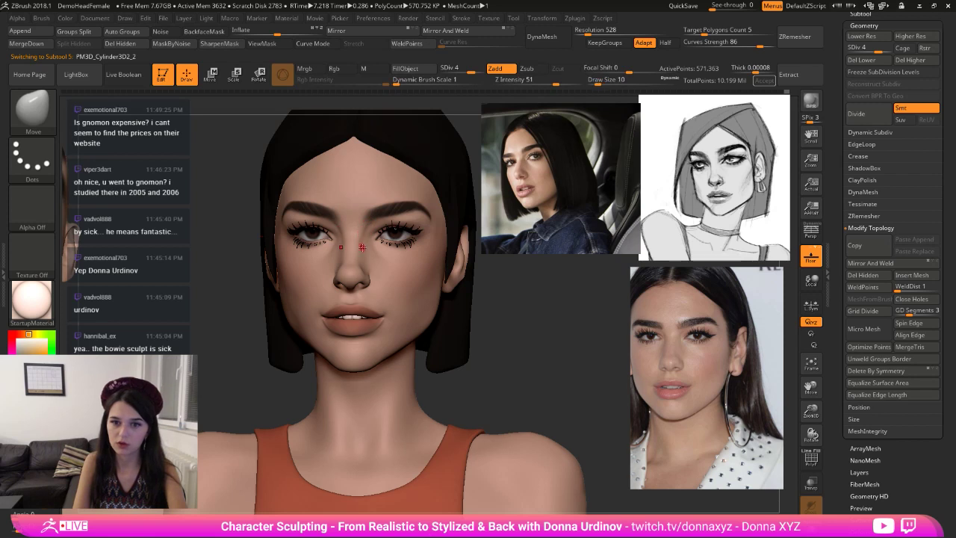
{"action": "key", "text": "bracketright"}
{"action": "key", "text": "bracketright"}
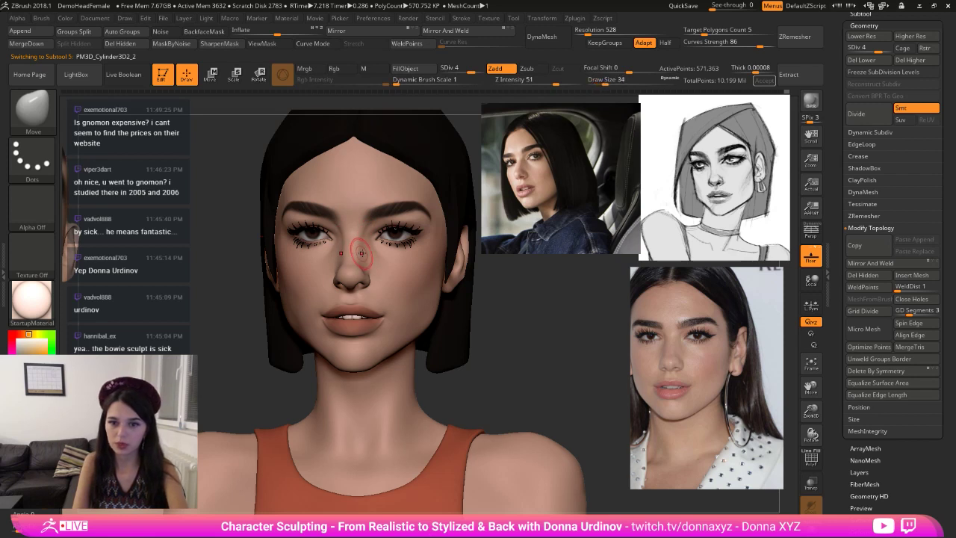
{"action": "key", "text": "bracketright"}
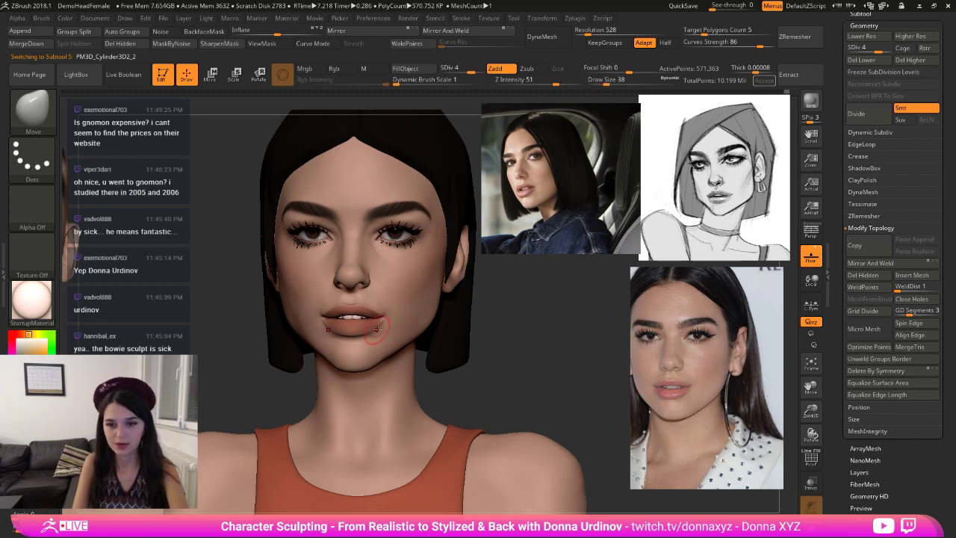
{"action": "key", "text": "bracketright"}
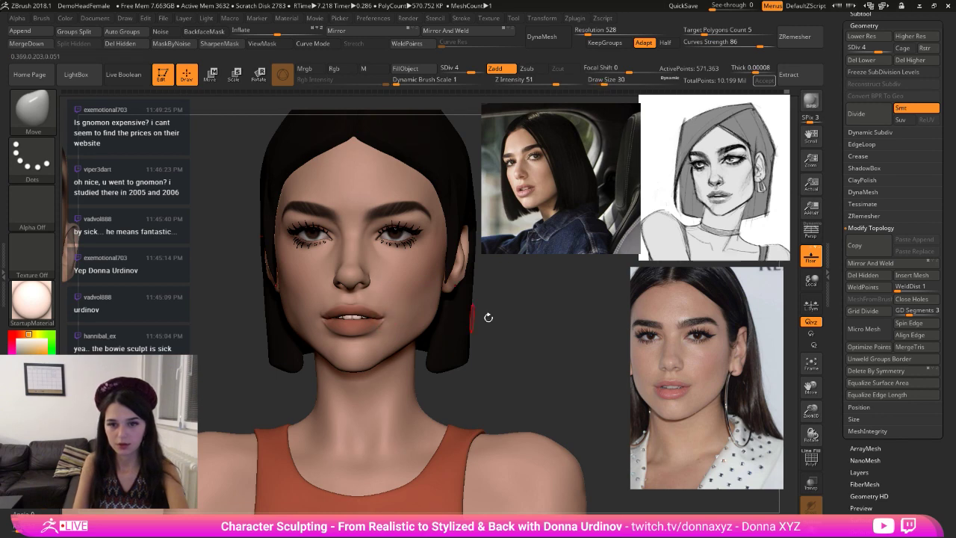
- Polish and smooth the cheek beside the mouth corner with the hPolish and Smooth brushes at draw size 26
{"action": "left_click_drag", "start_coordinate": [486, 316], "coordinate": [453, 331]}
{"action": "key", "text": "bracketright"}
{"action": "key", "text": "bracketright"}
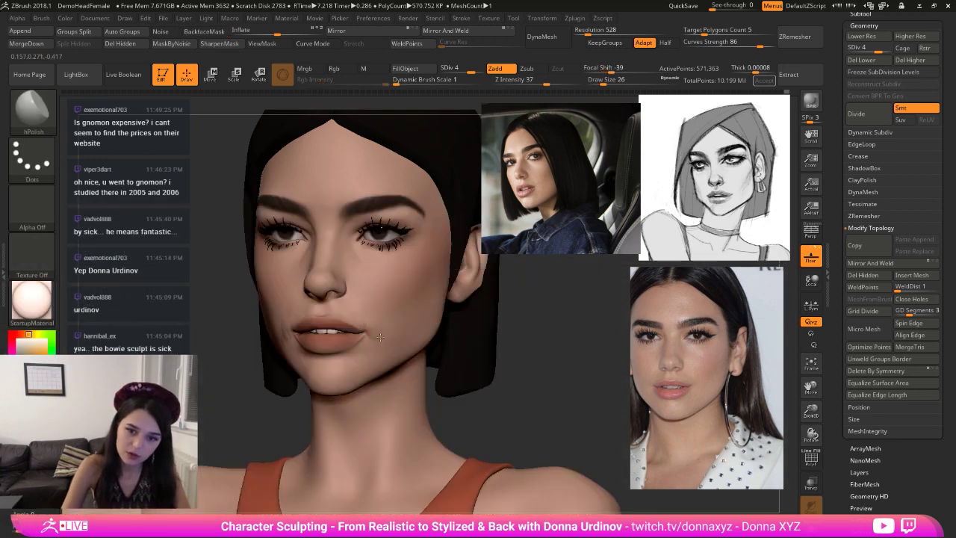
{"action": "key", "text": "shift"}
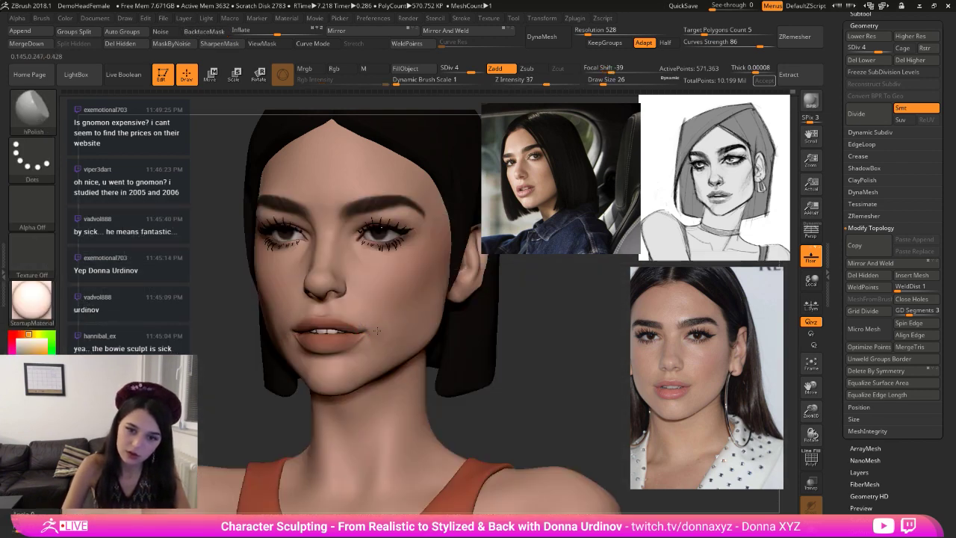
{"action": "key", "text": "shift"}
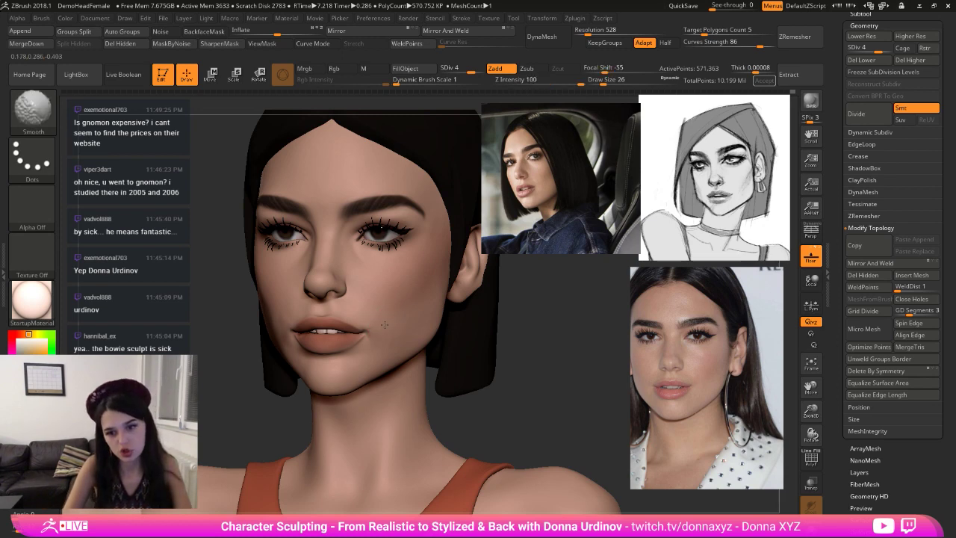
- Build up the lower cheeks beside the mouth with the Inflat brush at draw size 30 and Z Intensity 10
{"action": "mouse_move", "coordinate": [515, 322]}
{"action": "left_mouse_down"}
{"action": "mouse_move", "coordinate": [553, 325]}
{"action": "mouse_move", "coordinate": [543, 329]}
{"action": "mouse_move", "coordinate": [533, 284]}
{"action": "mouse_move", "coordinate": [546, 310]}
{"action": "left_mouse_up"}
{"action": "key", "text": "b"}
{"action": "key", "text": "i"}
{"action": "key", "text": "n"}
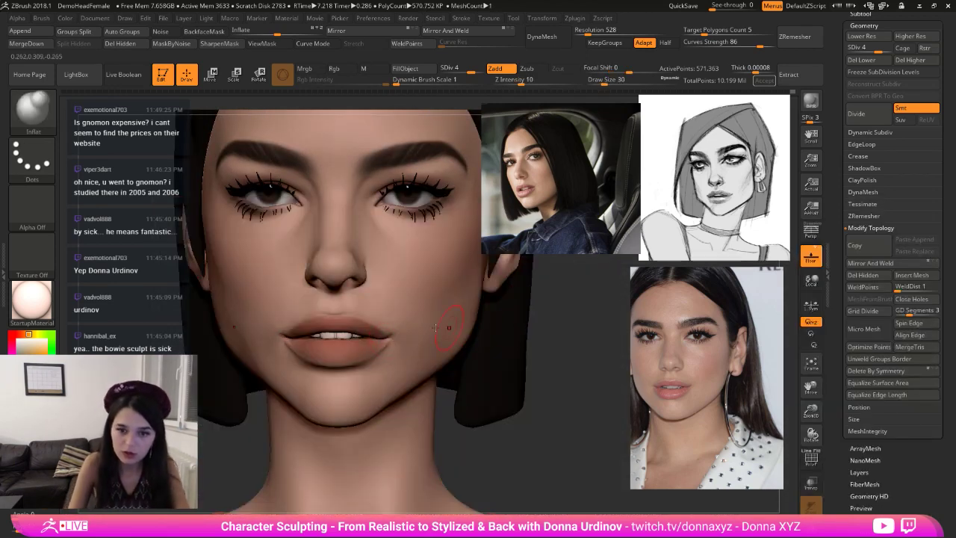
{"action": "key", "text": "ctrl"}
{"action": "left_click_drag", "start_coordinate": [553, 320], "coordinate": [396, 340]}
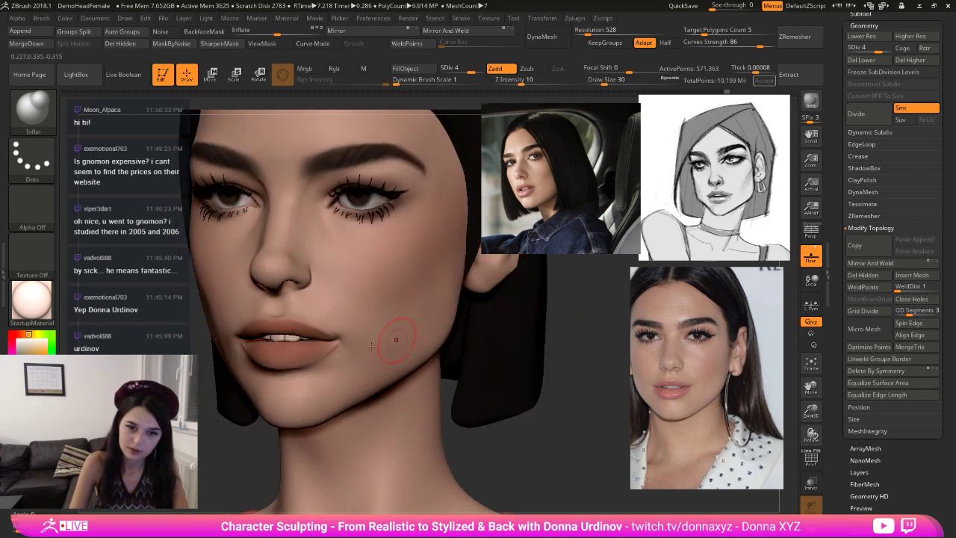
- Adjust the upper lip near the mouth corner from below with the Move brush at draw size 30
{"action": "mouse_move", "coordinate": [544, 357]}
{"action": "left_mouse_down"}
{"action": "mouse_move", "coordinate": [560, 301]}
{"action": "mouse_move", "coordinate": [550, 292]}
{"action": "mouse_move", "coordinate": [532, 376]}
{"action": "left_mouse_up"}
{"action": "left_click", "coordinate": [533, 375], "text": "ctrl+shift"}
{"action": "key", "text": "b"}
{"action": "key", "text": "m"}
{"action": "key", "text": "v"}
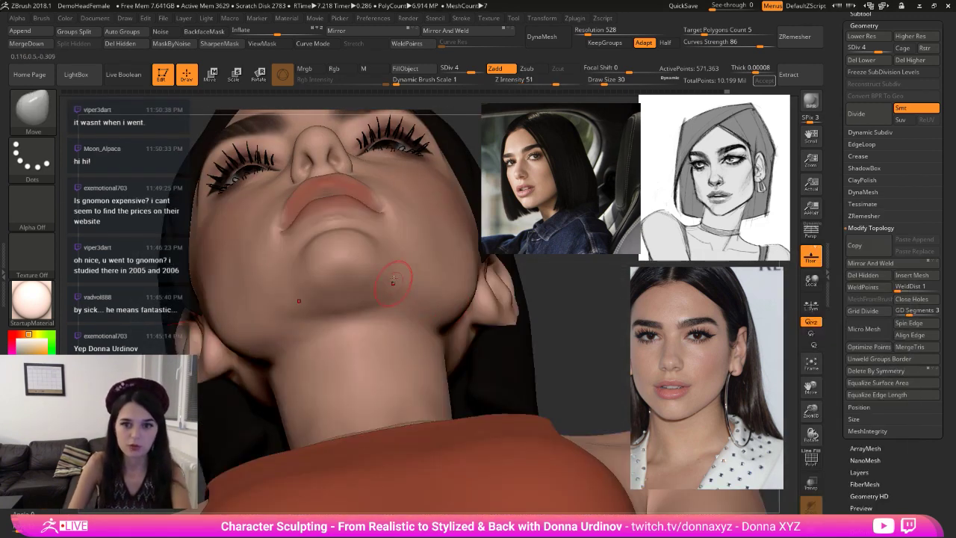
{"action": "key", "text": "bracketleft"}
{"action": "left_click_drag", "start_coordinate": [377, 191], "coordinate": [368, 185]}
{"action": "key", "text": "["}
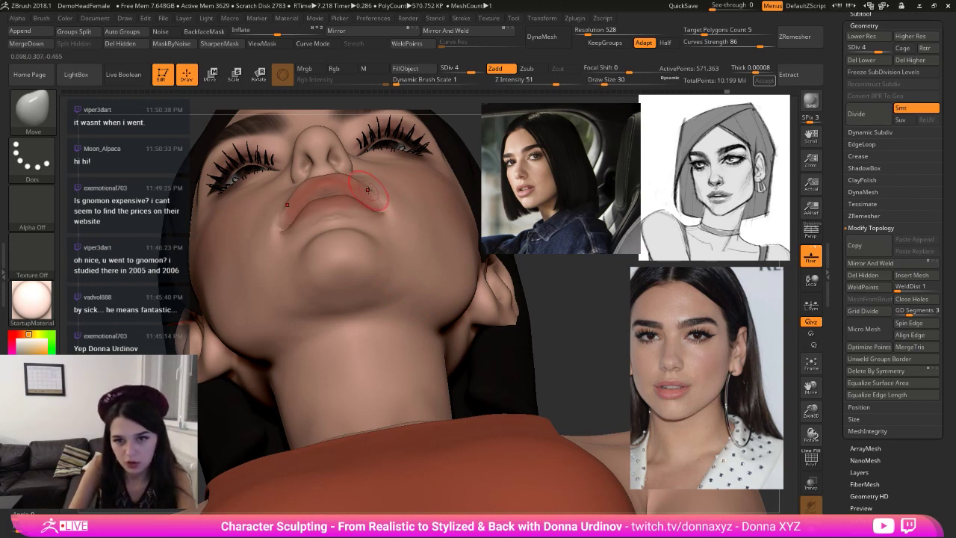
{"action": "key", "text": "]"}
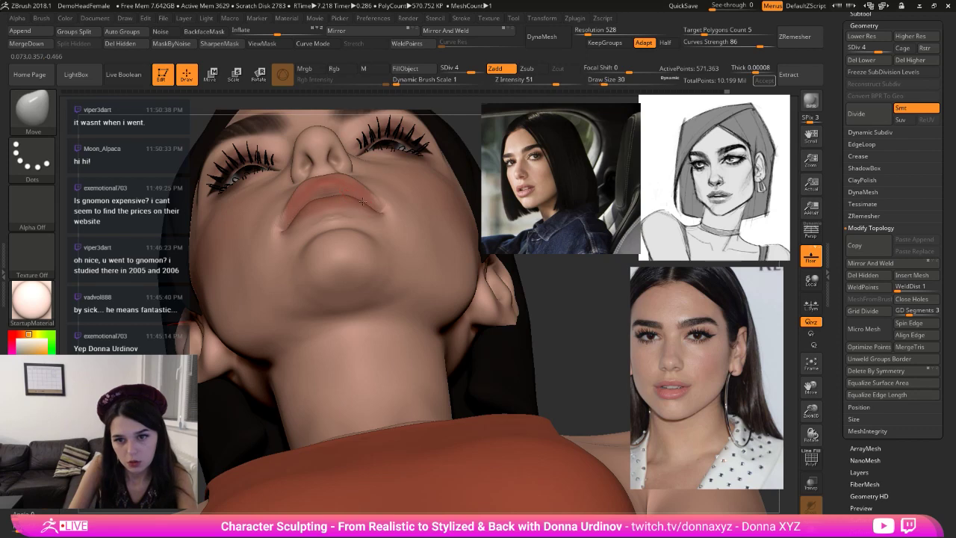
{"action": "left_click_drag", "start_coordinate": [574, 301], "coordinate": [547, 368], "text": "shift"}
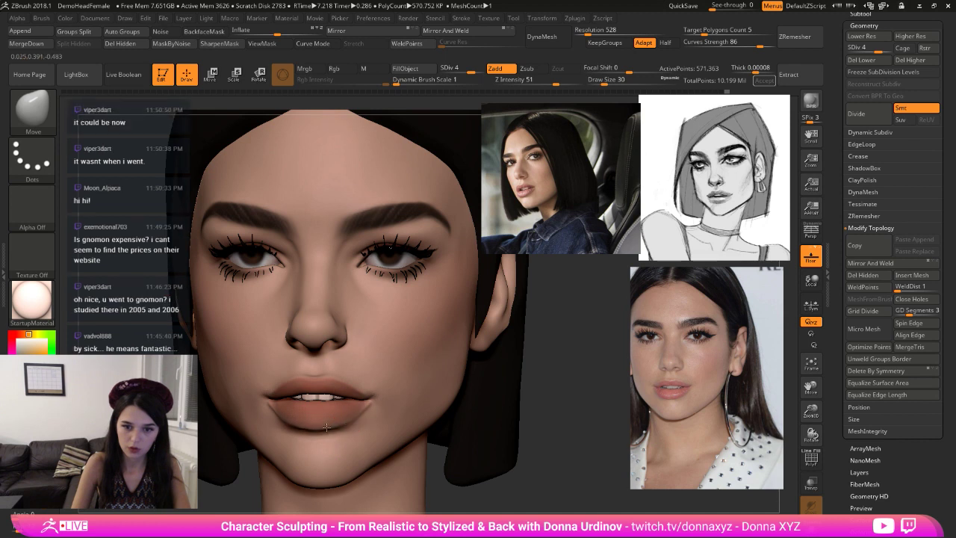
- Refine the lower face and jaw from the front with the Move brush at draw sizes 22 and 34
{"action": "key", "text": "bracketleft"}
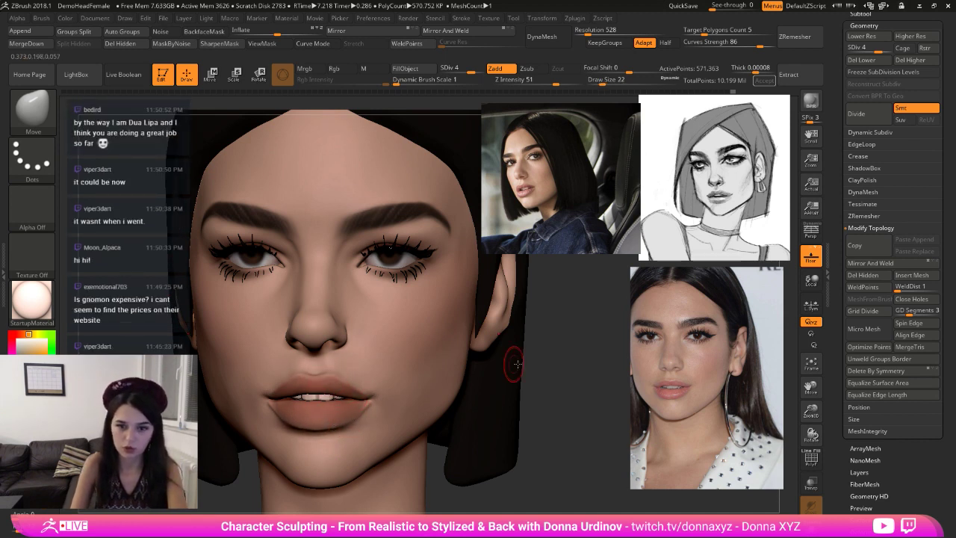
{"action": "left_click_drag", "start_coordinate": [513, 365], "coordinate": [479, 366]}
{"action": "key", "text": "bracketright"}
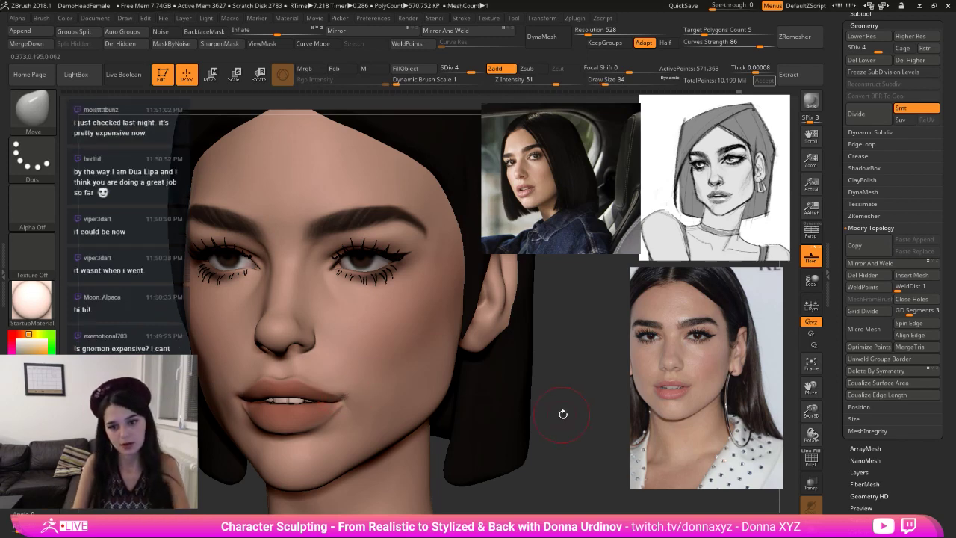
{"action": "left_click_drag", "start_coordinate": [561, 411], "coordinate": [563, 413]}
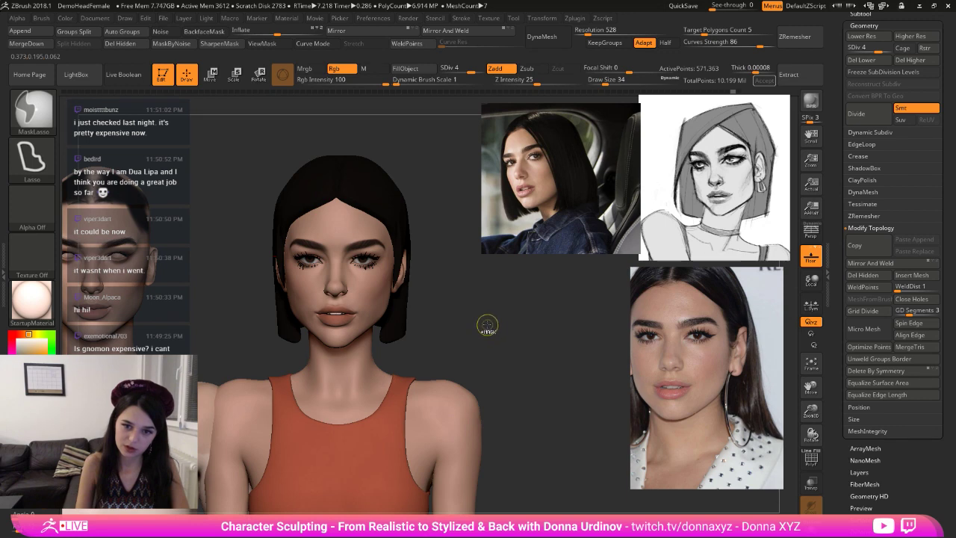
- Try polishing the skin beside the lower lip's corner with the hPolish brush
{"action": "mouse_move", "coordinate": [487, 324]}
{"action": "left_mouse_down"}
{"action": "mouse_move", "coordinate": [506, 331]}
{"action": "mouse_move", "coordinate": [537, 392]}
{"action": "left_mouse_up"}
{"action": "key", "text": "b"}
{"action": "key", "text": "h"}
{"action": "key", "text": "p"}
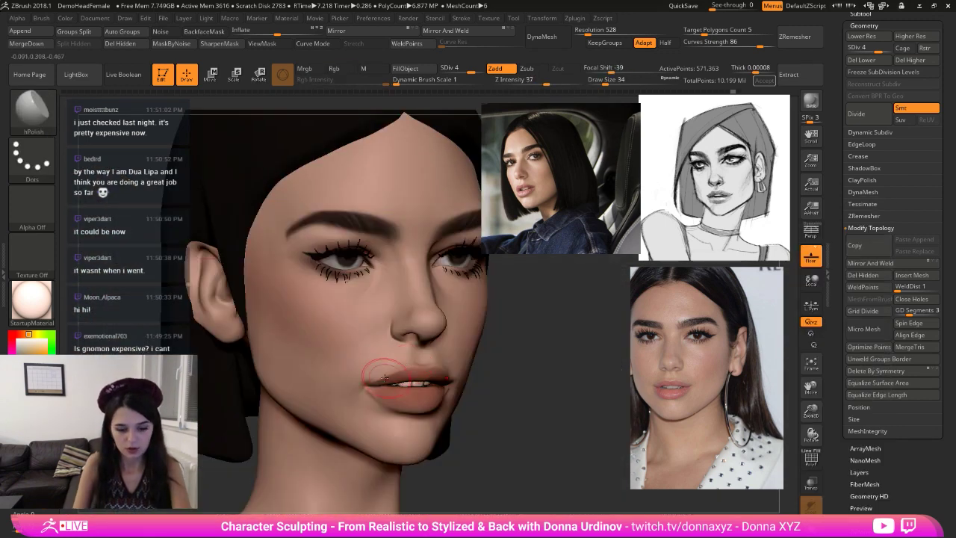
{"action": "key", "text": "bracketright"}
{"action": "left_click_drag", "start_coordinate": [377, 404], "coordinate": [385, 413]}
{"action": "key", "text": "ctrl+z"}
- Restore an earlier state of the head from the undo history and smooth the mouth corner at draw size 22
{"action": "mouse_move", "coordinate": [546, 368]}
{"action": "left_mouse_down", "text": "alt"}
{"action": "mouse_move", "coordinate": [480, 335]}
{"action": "mouse_move", "coordinate": [491, 318]}
{"action": "left_mouse_up", "text": "alt"}
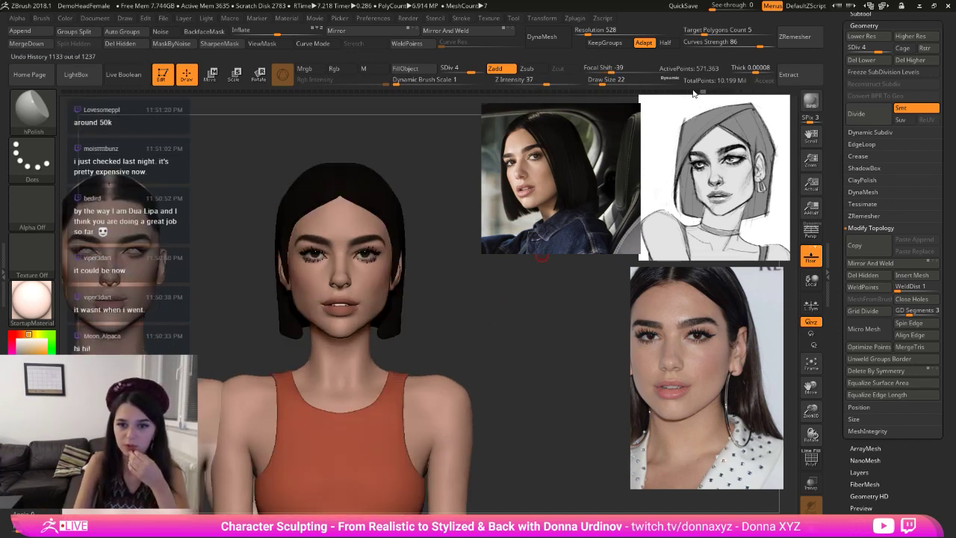
{"action": "left_click_drag", "start_coordinate": [715, 93], "coordinate": [748, 97]}
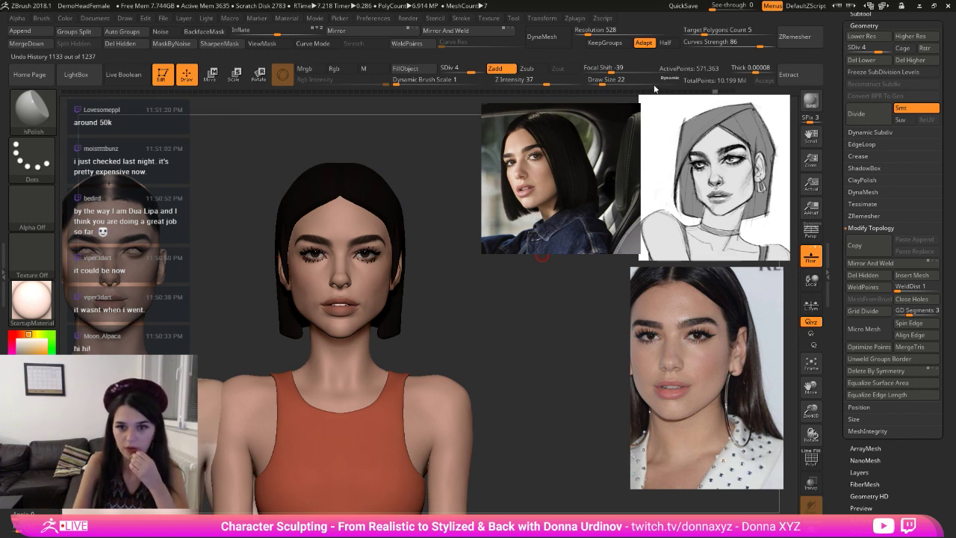
{"action": "key", "text": "ctrl+shift+z"}
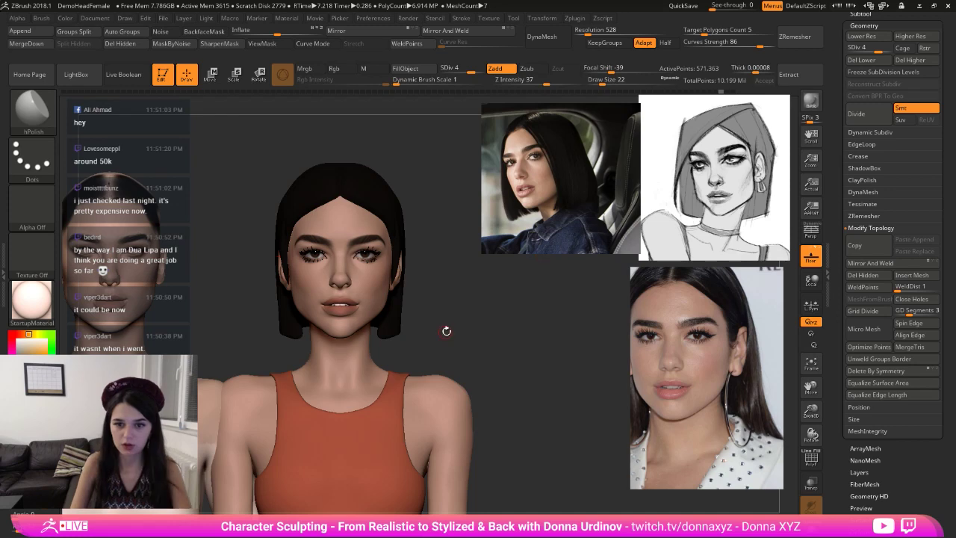
{"action": "left_click_drag", "start_coordinate": [446, 330], "coordinate": [537, 362]}
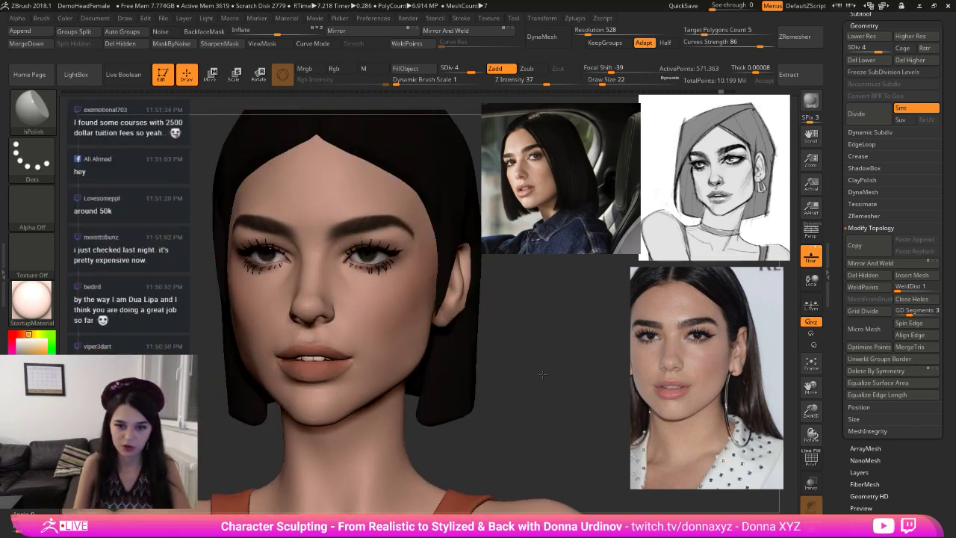
{"action": "mouse_move", "coordinate": [349, 368]}
{"action": "left_mouse_down", "text": "shift"}
{"action": "mouse_move", "coordinate": [378, 370]}
{"action": "mouse_move", "coordinate": [351, 370]}
{"action": "left_mouse_up", "text": "shift"}
{"action": "left_click_drag", "start_coordinate": [538, 354], "coordinate": [505, 327], "text": "alt"}
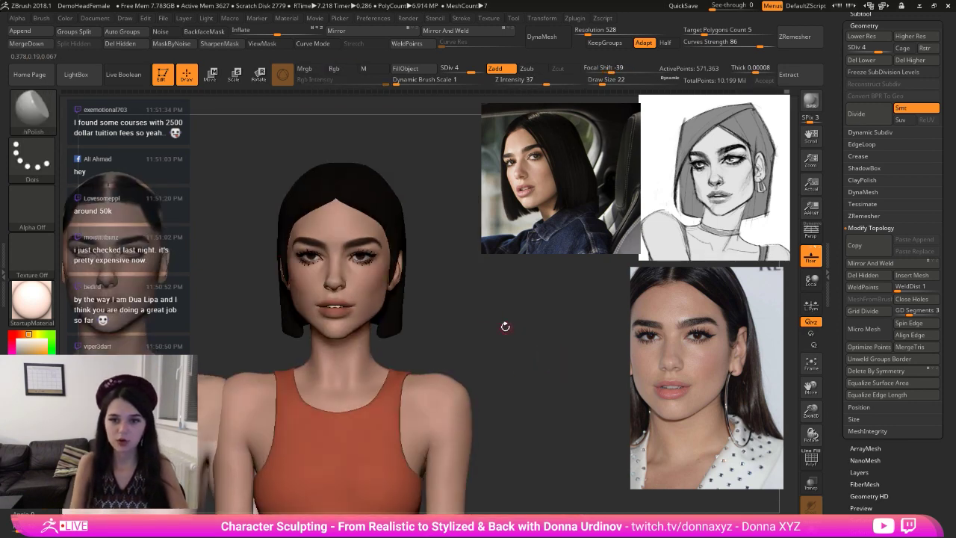
- Reshape the area under the eyes from the front with the Move brush at draw size 34
{"action": "left_click_drag", "start_coordinate": [436, 179], "coordinate": [456, 219], "text": "alt"}
{"action": "key", "text": "b"}
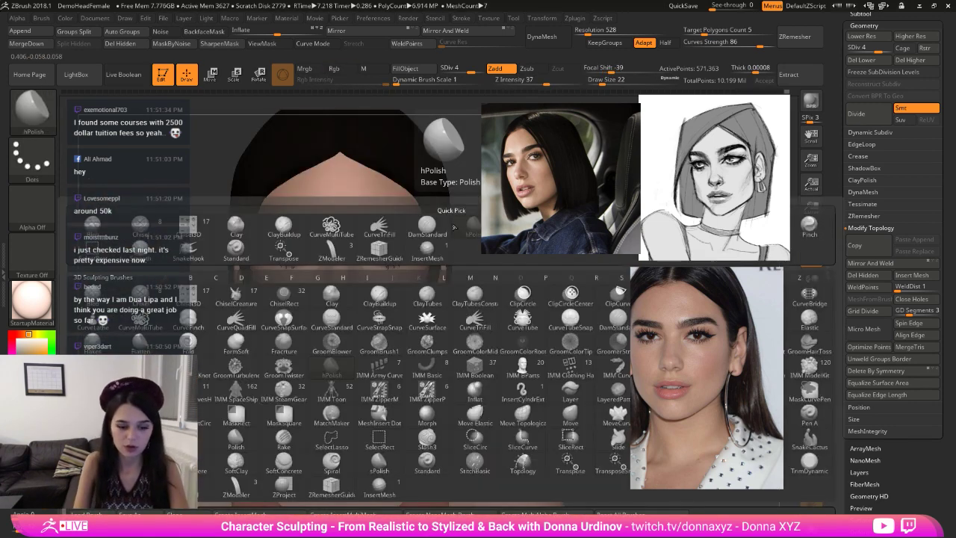
{"action": "key", "text": "b"}
{"action": "key", "text": "m"}
{"action": "key", "text": "v"}
{"action": "left_click_drag", "start_coordinate": [472, 178], "coordinate": [453, 178]}
{"action": "key", "text": "]"}
{"action": "key", "text": "]"}
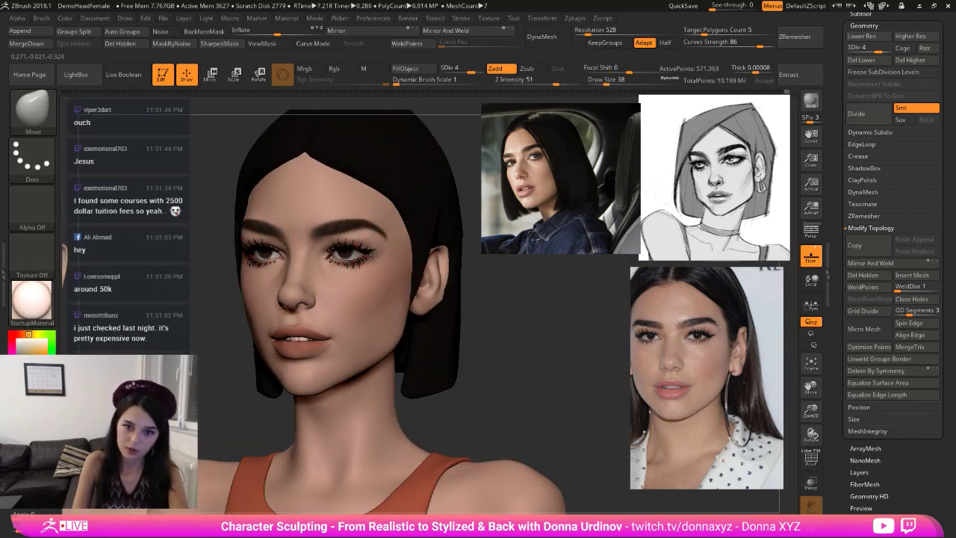
{"action": "mouse_move", "coordinate": [504, 280]}
{"action": "left_mouse_down", "text": "shift"}
{"action": "mouse_move", "coordinate": [512, 286]}
{"action": "mouse_move", "coordinate": [504, 289]}
{"action": "left_mouse_up", "text": "shift"}
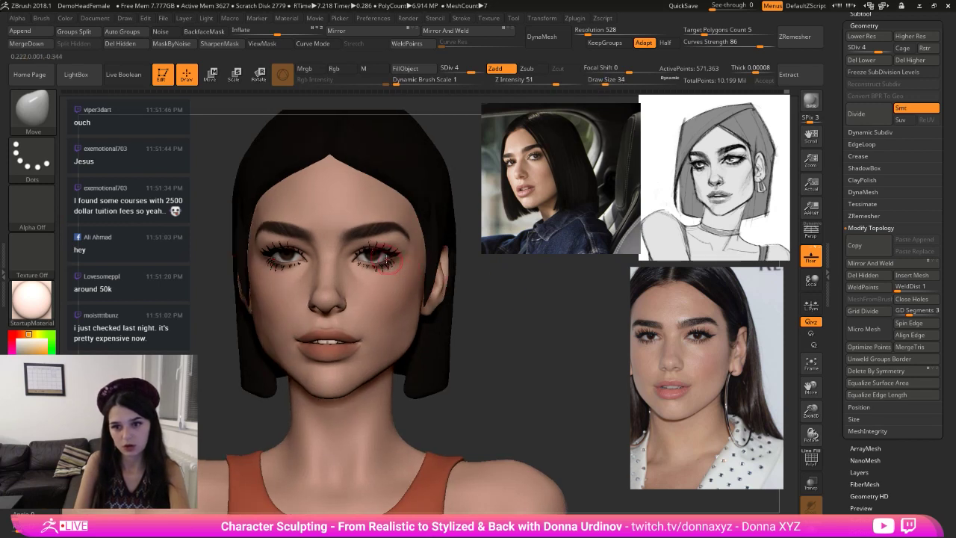
{"action": "left_click_drag", "start_coordinate": [370, 276], "coordinate": [361, 269]}
- Refine the inner eye corners and the area below the brows with the DamStandard brush at draw size 14
{"action": "mouse_move", "coordinate": [501, 270]}
{"action": "left_mouse_down", "text": "shift"}
{"action": "mouse_move", "coordinate": [510, 272]}
{"action": "mouse_move", "coordinate": [472, 273]}
{"action": "mouse_move", "coordinate": [529, 347]}
{"action": "left_mouse_up", "text": "shift"}
{"action": "key", "text": "bracketleft"}
{"action": "key", "text": "bracketleft"}
{"action": "key", "text": "b"}
{"action": "key", "text": "d"}
{"action": "key", "text": "s"}
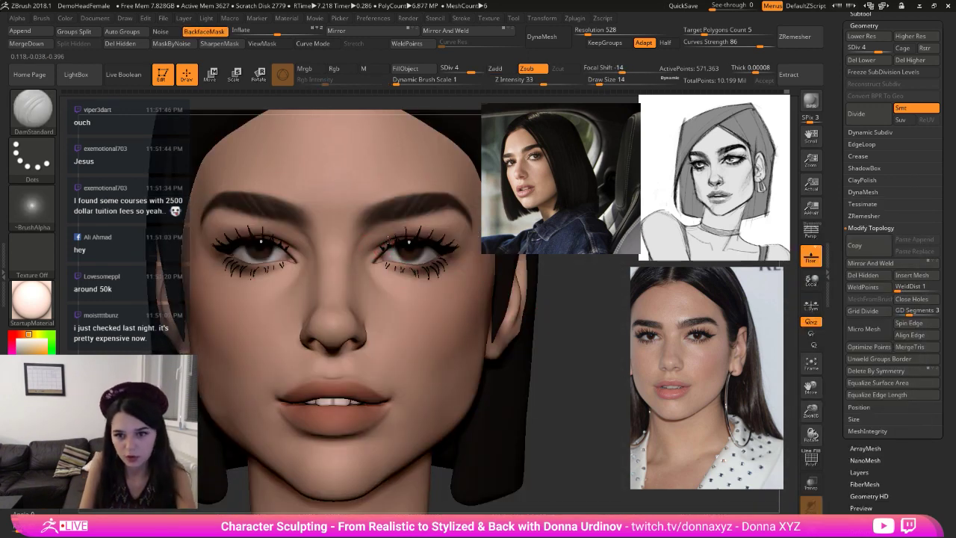
{"action": "right_click_drag", "start_coordinate": [373, 247], "coordinate": [351, 257]}
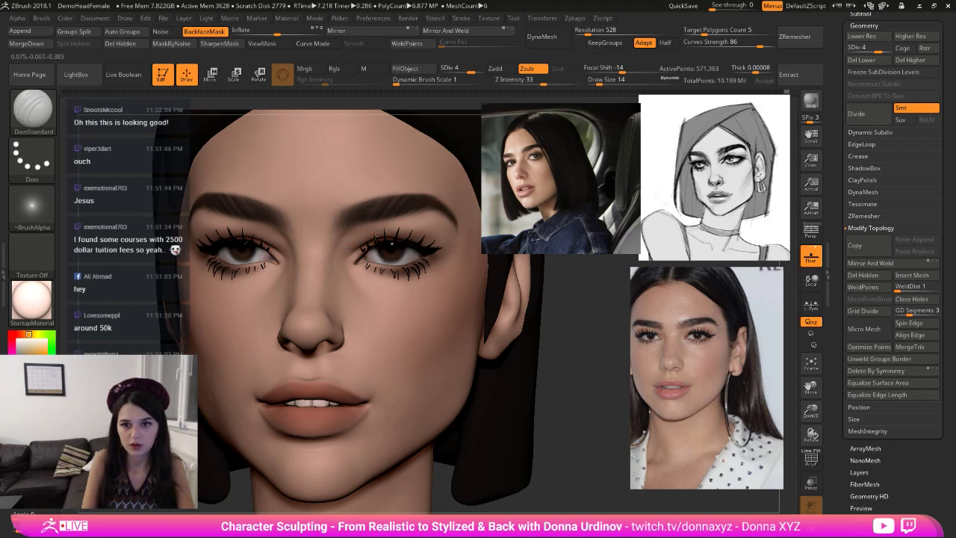
{"action": "key", "text": "shift"}
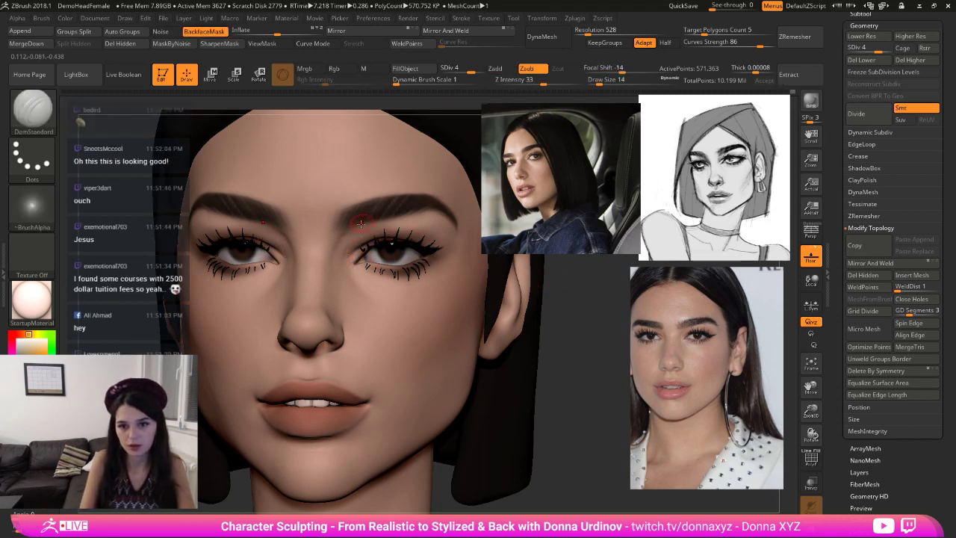
{"action": "mouse_move", "coordinate": [555, 277]}
{"action": "left_mouse_down"}
{"action": "mouse_move", "coordinate": [437, 242]}
{"action": "mouse_move", "coordinate": [445, 284]}
{"action": "mouse_move", "coordinate": [490, 292]}
{"action": "mouse_move", "coordinate": [481, 295]}
{"action": "left_mouse_up"}
{"action": "key", "text": "shift"}
{"action": "left_click_drag", "start_coordinate": [480, 290], "coordinate": [511, 324], "text": "alt"}
{"action": "right_click_drag", "start_coordinate": [511, 324], "coordinate": [510, 324], "text": "alt"}
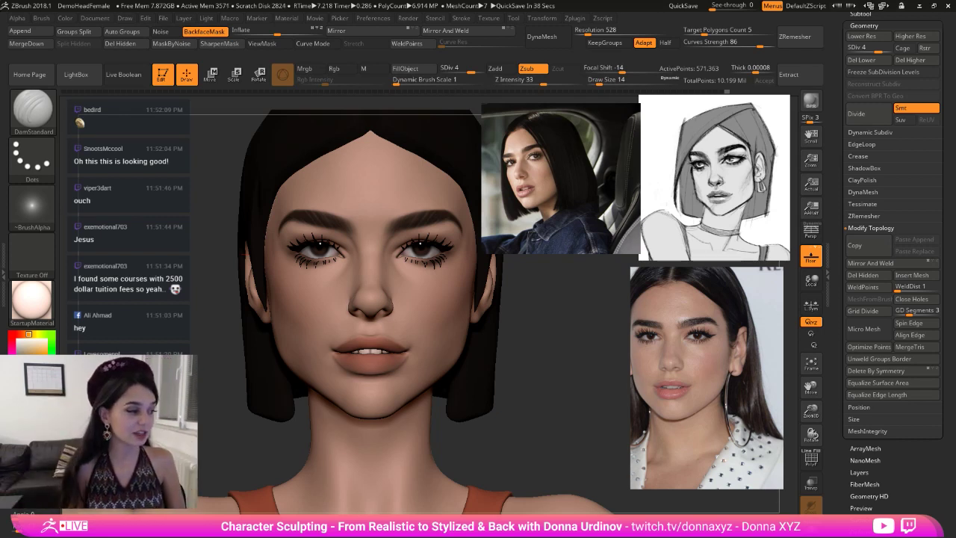
- Paint the eyeliner wing at the outer eye corner with the Standard brush in Rgb mode, draw size 9, using black and sampled brown
{"action": "mouse_move", "coordinate": [548, 321]}
{"action": "left_mouse_down"}
{"action": "mouse_move", "coordinate": [575, 298]}
{"action": "mouse_move", "coordinate": [564, 299]}
{"action": "left_mouse_up"}
{"action": "key", "text": "b"}
{"action": "key", "text": "s"}
{"action": "key", "text": "t"}
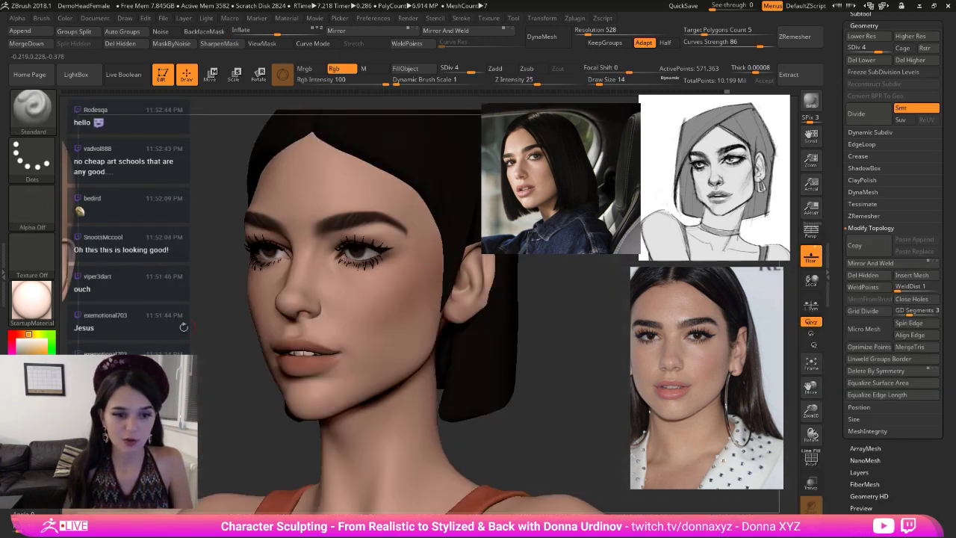
{"action": "left_click", "coordinate": [23, 369]}
{"action": "key", "text": "["}
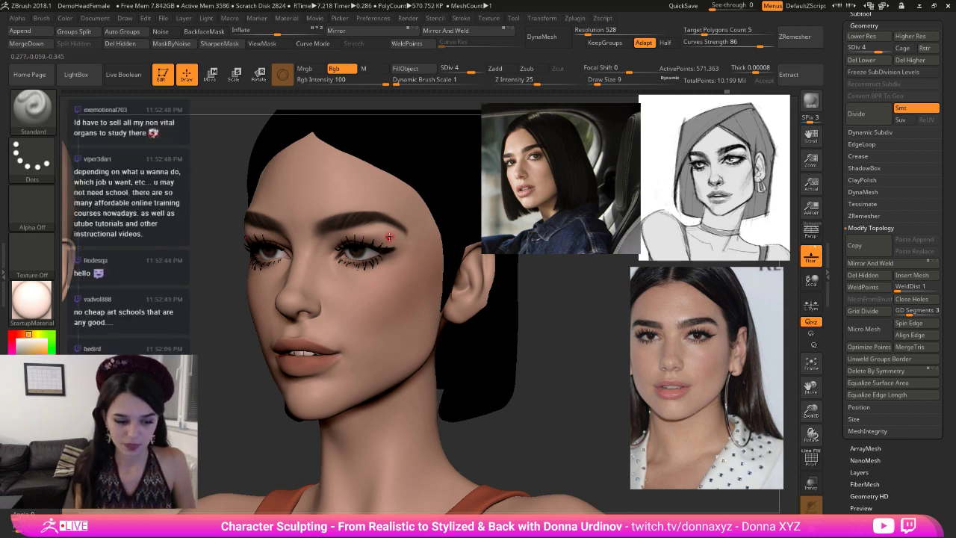
{"action": "key", "text": "c"}
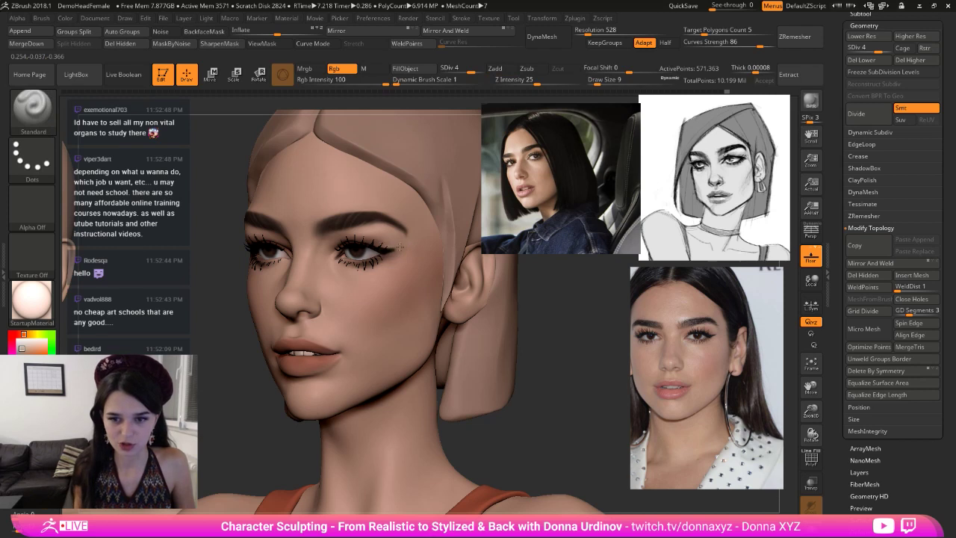
{"action": "key", "text": "c"}
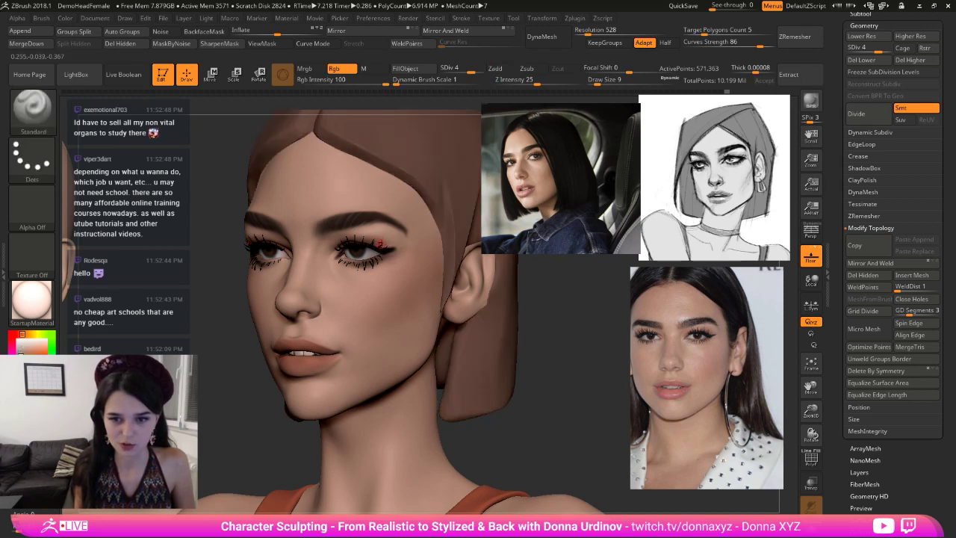
{"action": "left_click_drag", "start_coordinate": [391, 247], "coordinate": [411, 241]}
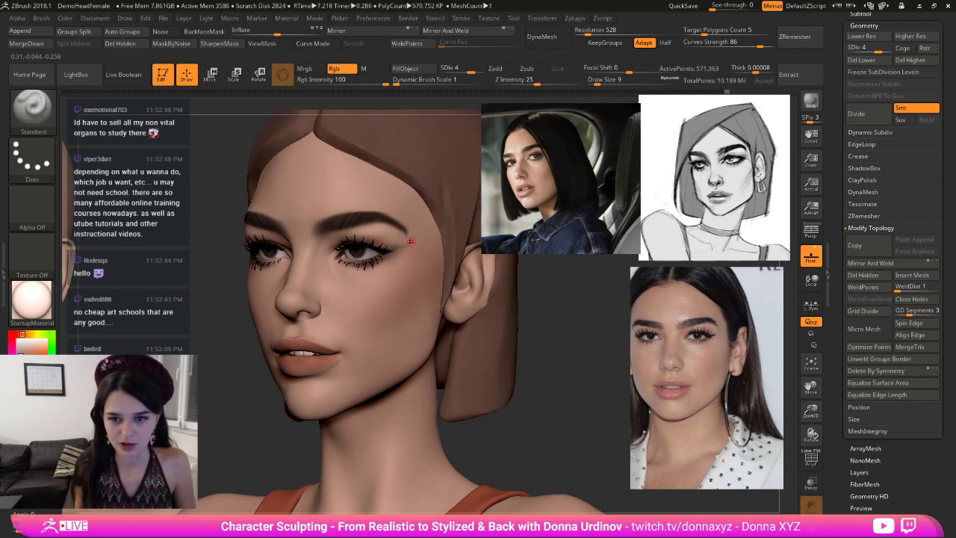
- Blend the wing's edge and the upper eyelid with a sampled skin tone at draw sizes 14 and 22
{"action": "key", "text": "c"}
{"action": "key", "text": "]"}
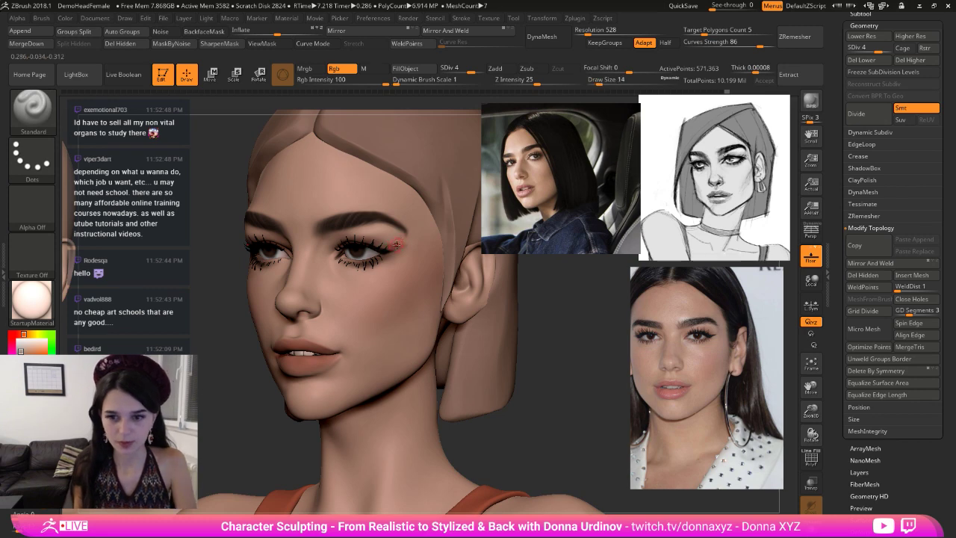
{"action": "left_click", "coordinate": [369, 239], "text": "alt"}
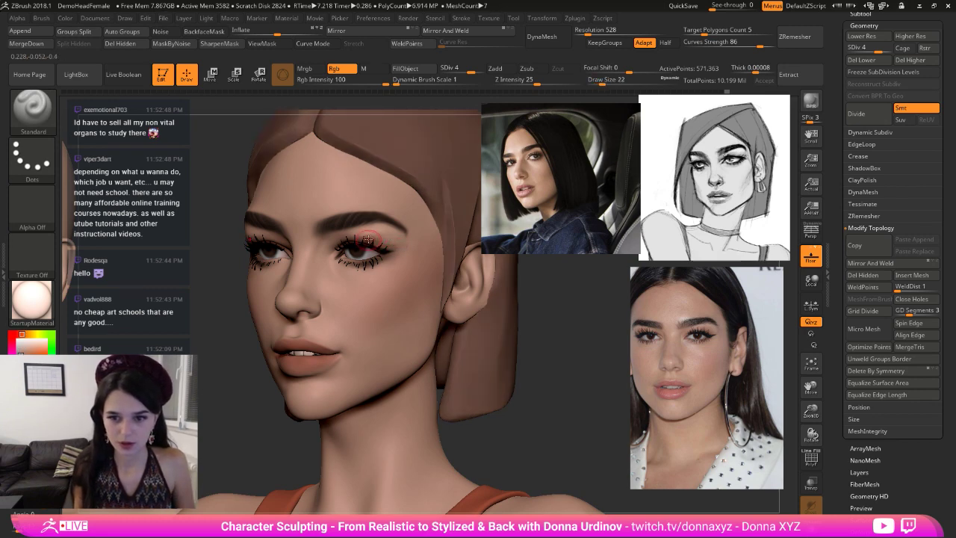
{"action": "left_click_drag", "start_coordinate": [545, 276], "coordinate": [517, 269], "text": "shift"}
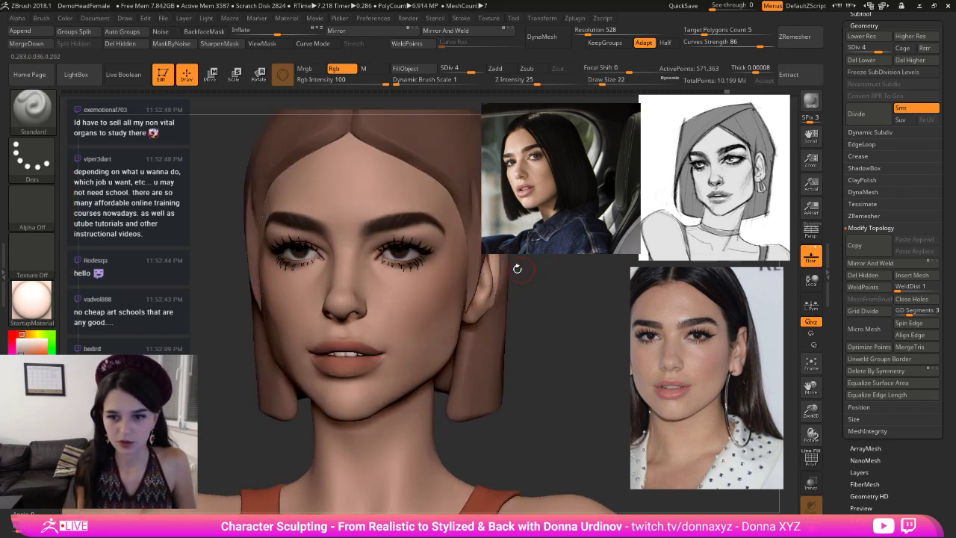
- Shade the eyelids and outer eye corners with a sampled dark brown at draw sizes 34 and 26
{"action": "key", "text": "c"}
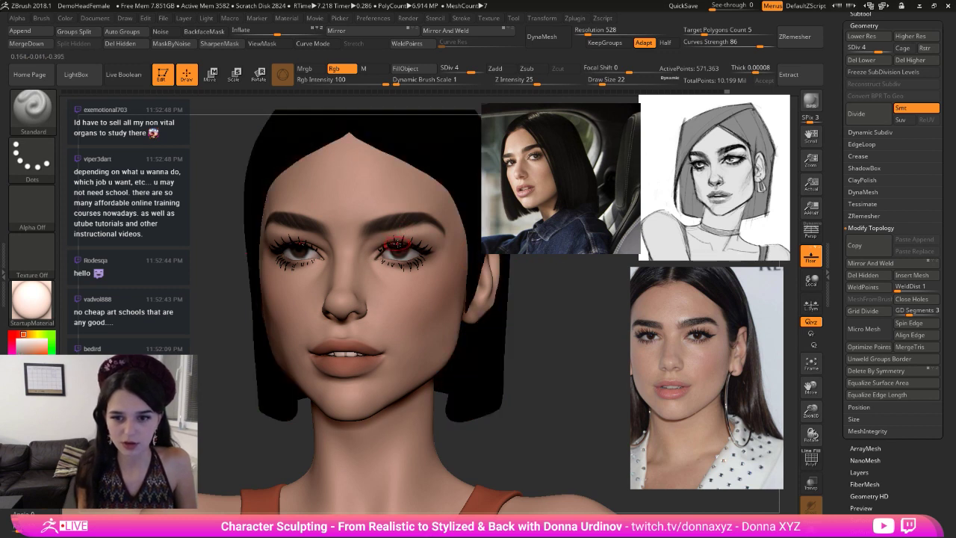
{"action": "key", "text": "c"}
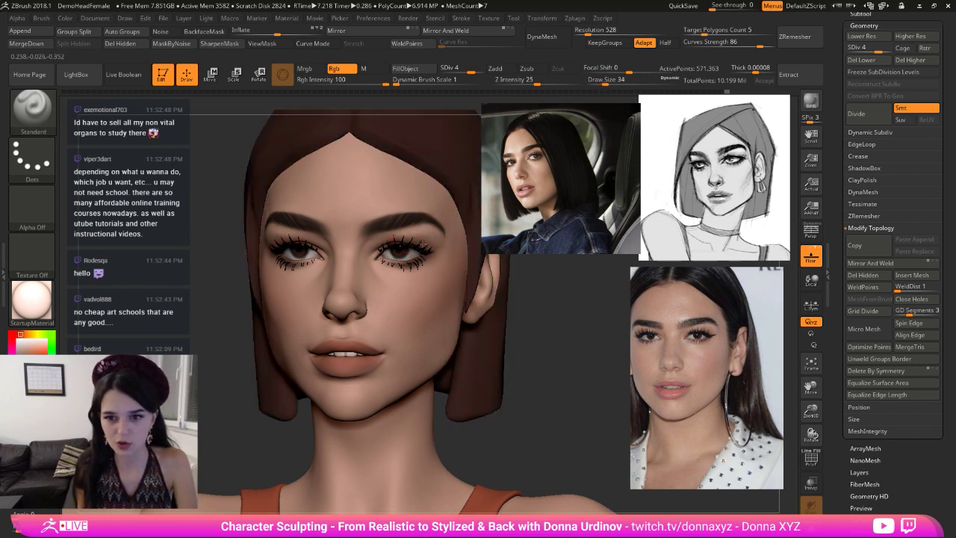
{"action": "left_click_drag", "start_coordinate": [527, 262], "coordinate": [514, 254], "text": "shift"}
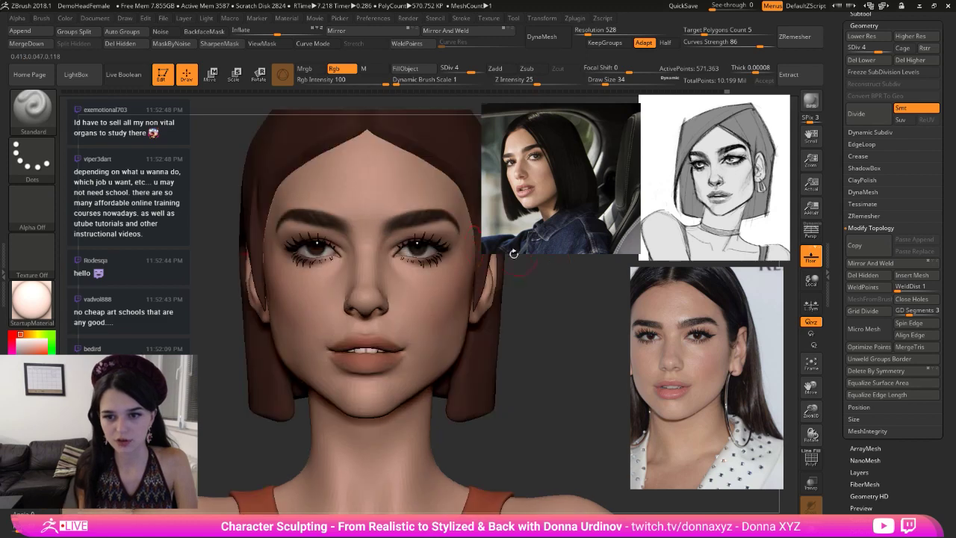
{"action": "left_click_drag", "start_coordinate": [552, 296], "coordinate": [566, 301]}
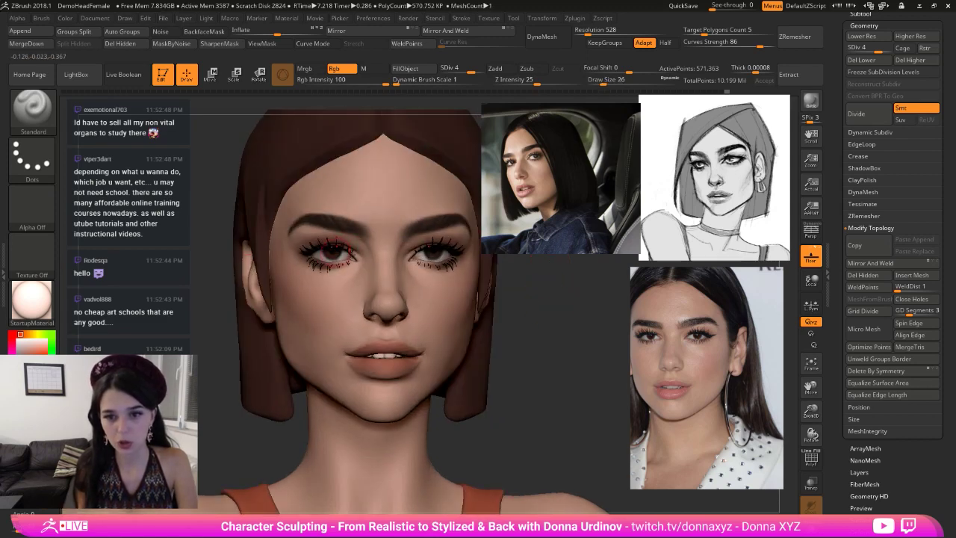
{"action": "left_click_drag", "start_coordinate": [526, 289], "coordinate": [545, 295]}
- Refine the eyeliner wing at the outer eye corners with sampled colours, using the Standard brush at draw sizes 9 and 2
{"action": "mouse_move", "coordinate": [556, 356]}
{"action": "left_mouse_down"}
{"action": "mouse_move", "coordinate": [478, 361]}
{"action": "mouse_move", "coordinate": [549, 377]}
{"action": "left_mouse_up"}
{"action": "key", "text": "bracketleft"}
{"action": "key", "text": "bracketleft"}
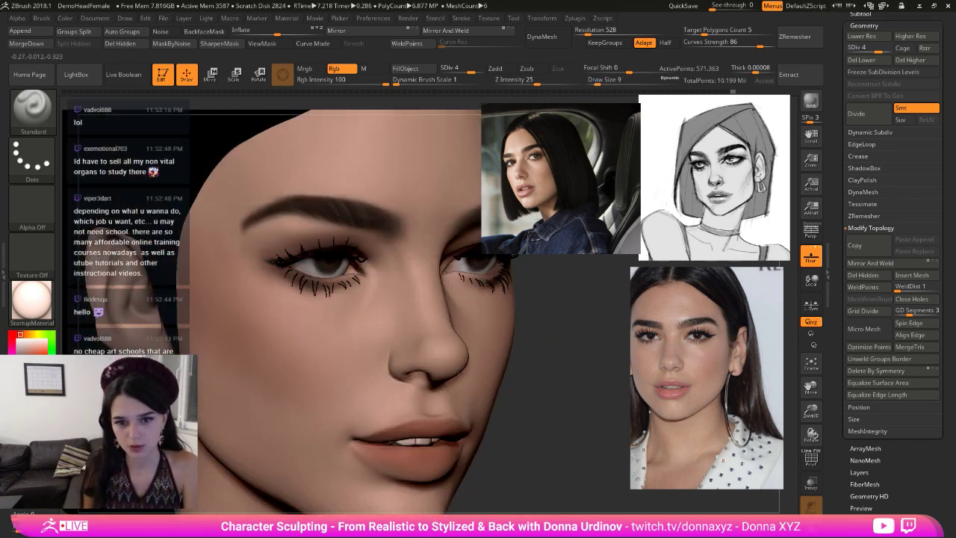
{"action": "left_click_drag", "start_coordinate": [289, 266], "coordinate": [274, 261]}
{"action": "key", "text": "bracketleft"}
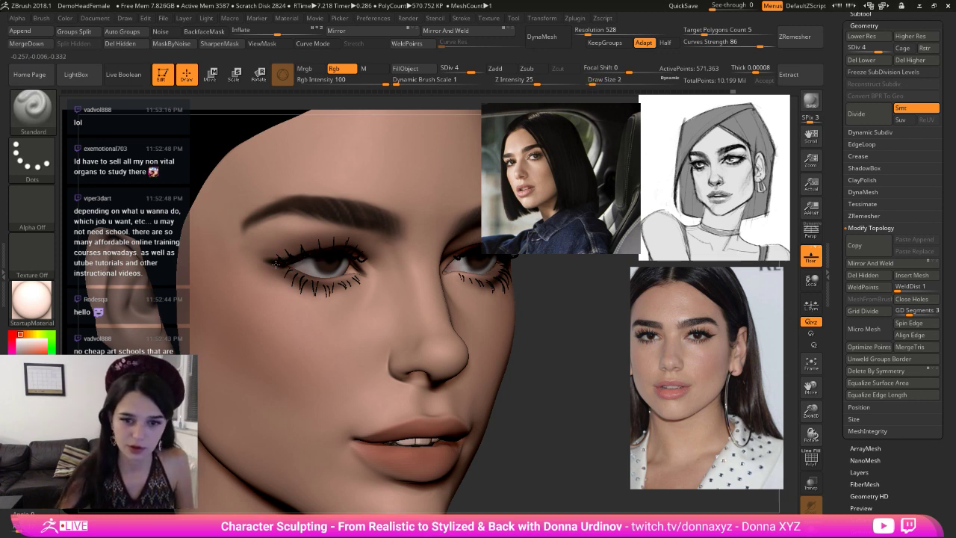
{"action": "left_click_drag", "start_coordinate": [563, 341], "coordinate": [549, 321], "text": "alt"}
{"action": "key", "text": "c"}
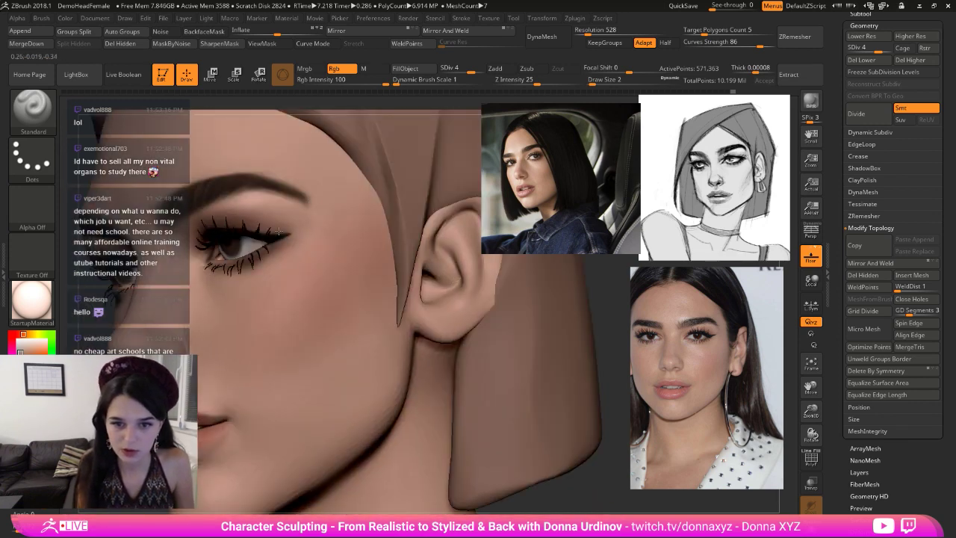
{"action": "left_click_drag", "start_coordinate": [280, 234], "coordinate": [295, 231]}
{"action": "key", "text": "c"}
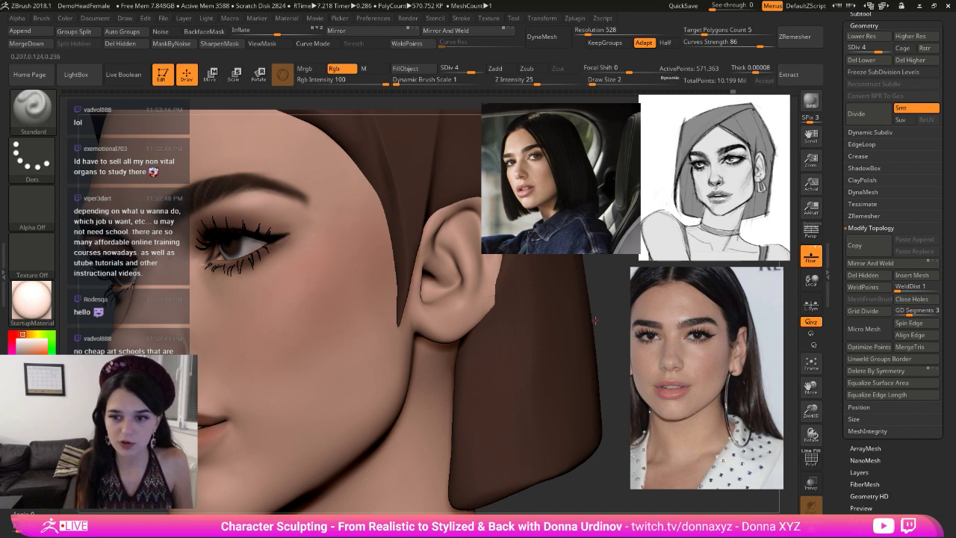
{"action": "key", "text": "f"}
{"action": "mouse_move", "coordinate": [478, 296]}
{"action": "left_mouse_down", "text": "shift"}
{"action": "mouse_move", "coordinate": [489, 318]}
{"action": "mouse_move", "coordinate": [492, 305]}
{"action": "left_mouse_up", "text": "shift"}
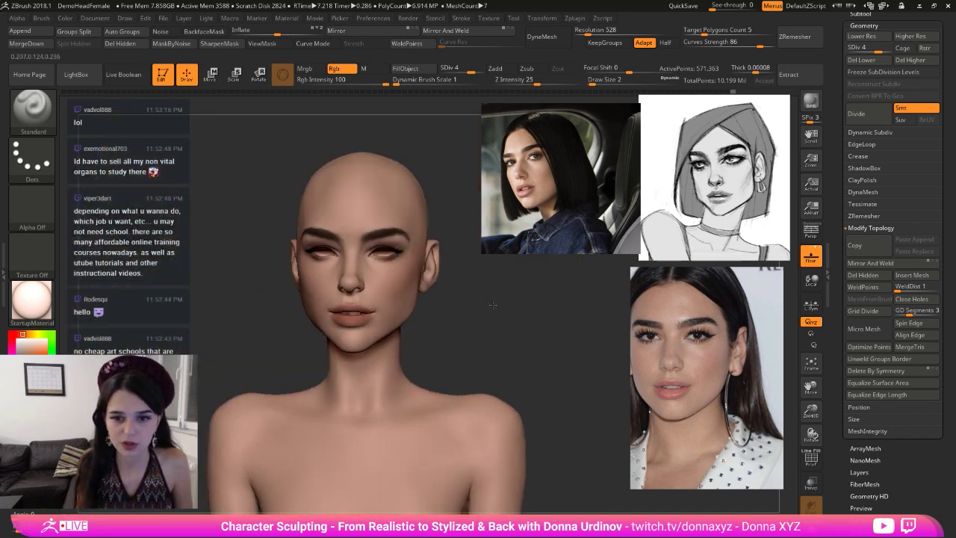
{"action": "key", "text": "c"}
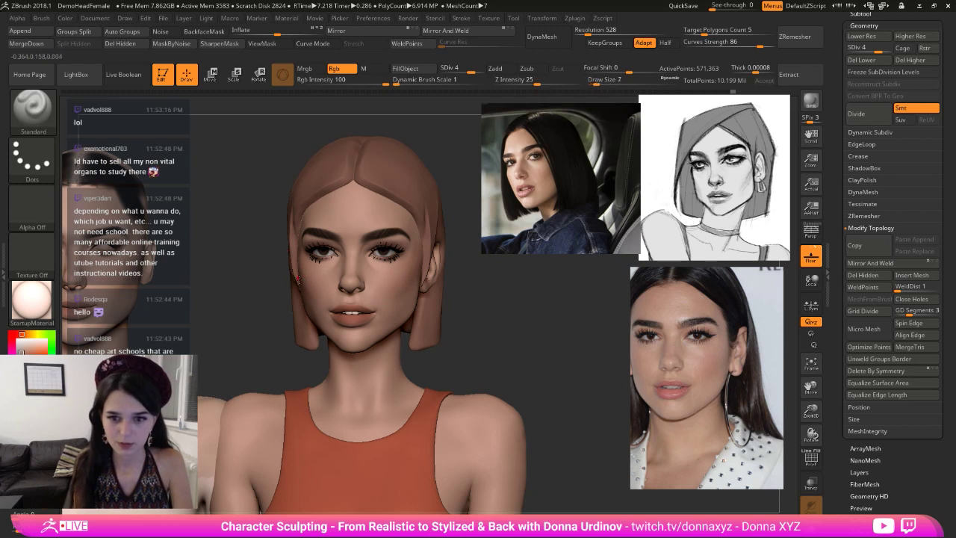
{"action": "left_click_drag", "start_coordinate": [347, 278], "coordinate": [351, 269]}
{"action": "key", "text": "bracketright"}
{"action": "key", "text": "bracketright"}
{"action": "key", "text": "bracketright"}
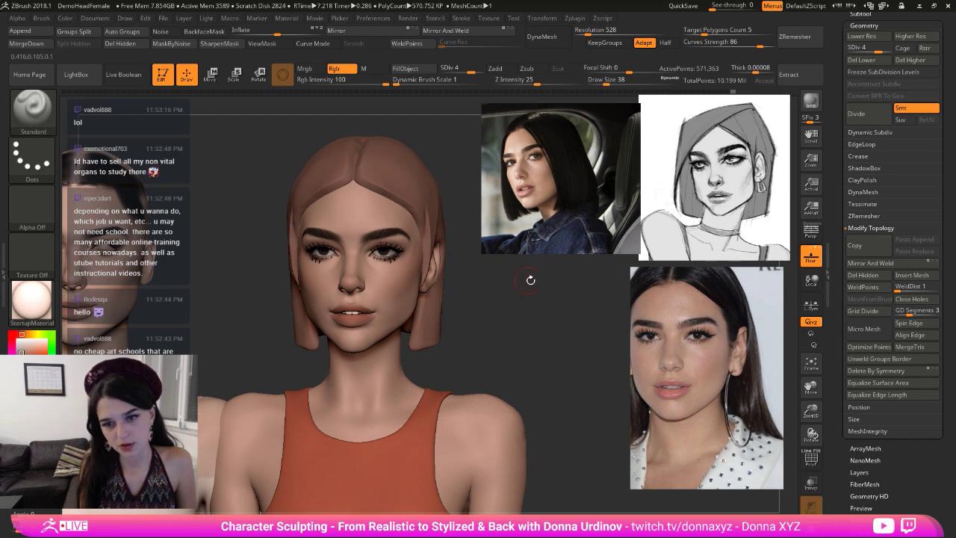
{"action": "left_click_drag", "start_coordinate": [531, 277], "coordinate": [475, 315]}
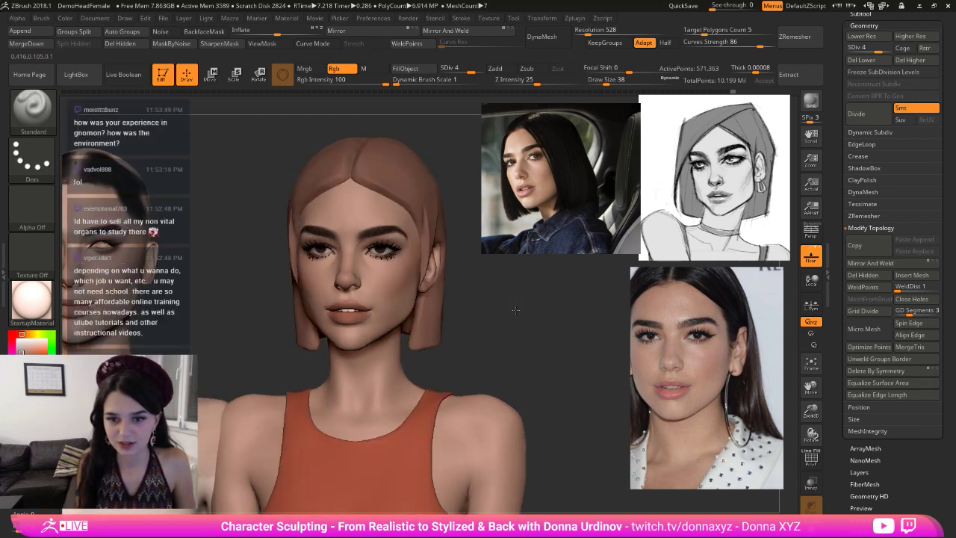
- Reshape the mouth corners with the Move Topological brush at draw sizes 30 and 22
{"action": "left_click_drag", "start_coordinate": [516, 310], "coordinate": [517, 324], "text": "alt"}
{"action": "key", "text": "b"}
{"action": "key", "text": "m"}
{"action": "key", "text": "t"}
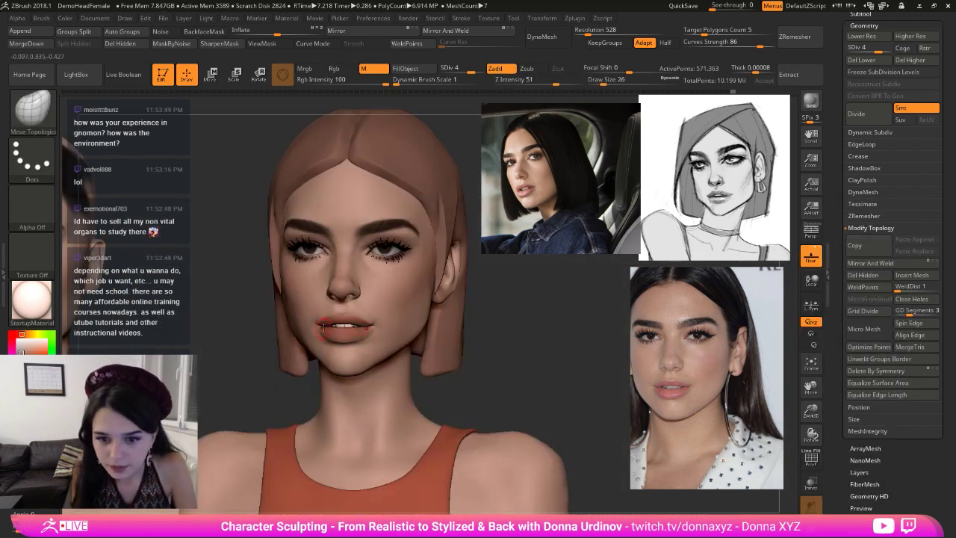
{"action": "key", "text": "]"}
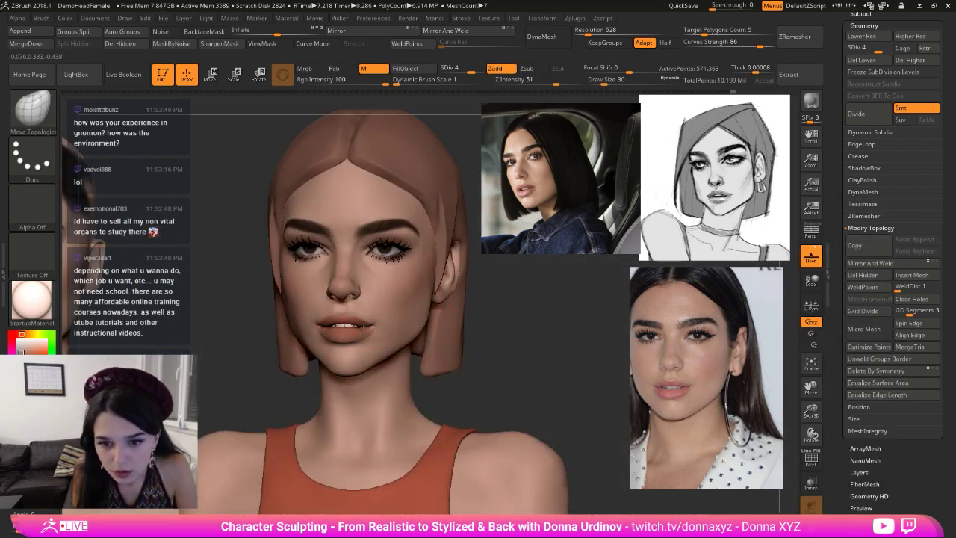
{"action": "left_click_drag", "start_coordinate": [363, 329], "coordinate": [367, 329]}
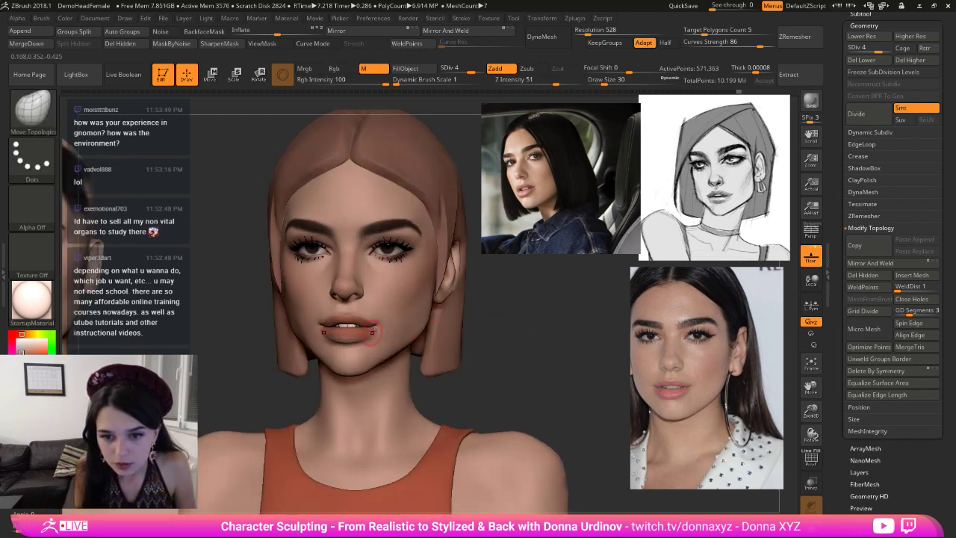
{"action": "left_click_drag", "start_coordinate": [373, 327], "coordinate": [372, 326]}
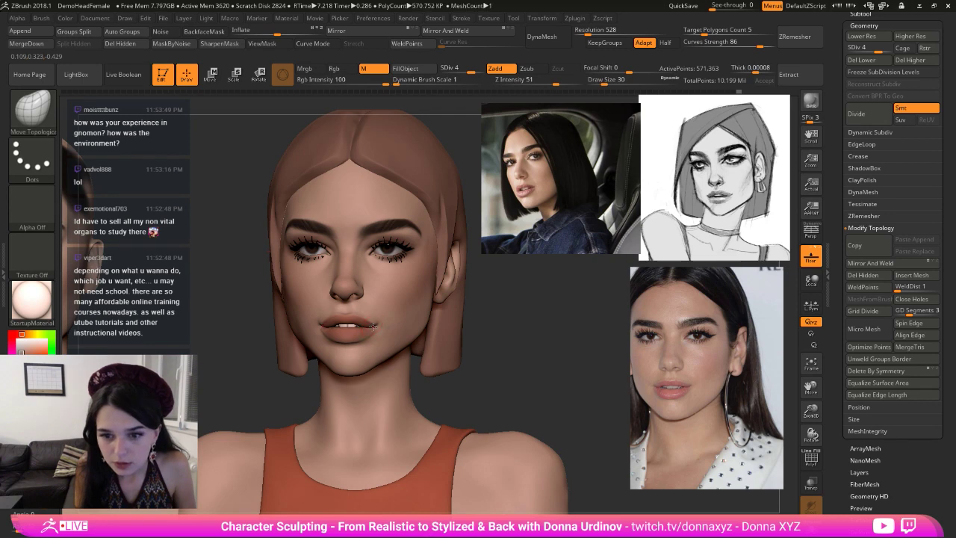
{"action": "left_click_drag", "start_coordinate": [475, 321], "coordinate": [511, 318]}
{"action": "key", "text": "bracketleft"}
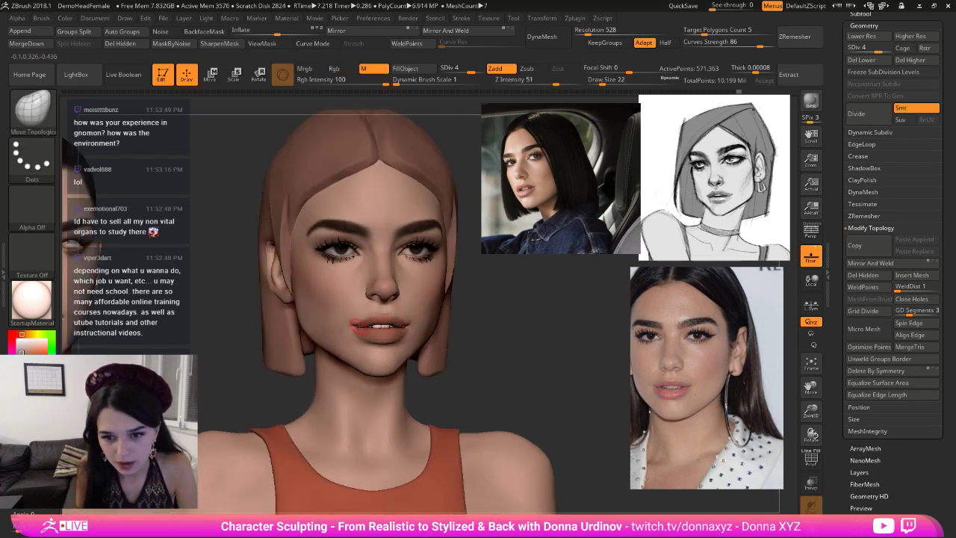
{"action": "left_click_drag", "start_coordinate": [359, 326], "coordinate": [362, 325]}
{"action": "left_click_drag", "start_coordinate": [512, 322], "coordinate": [443, 322]}
{"action": "right_click_drag", "start_coordinate": [443, 323], "coordinate": [440, 323]}
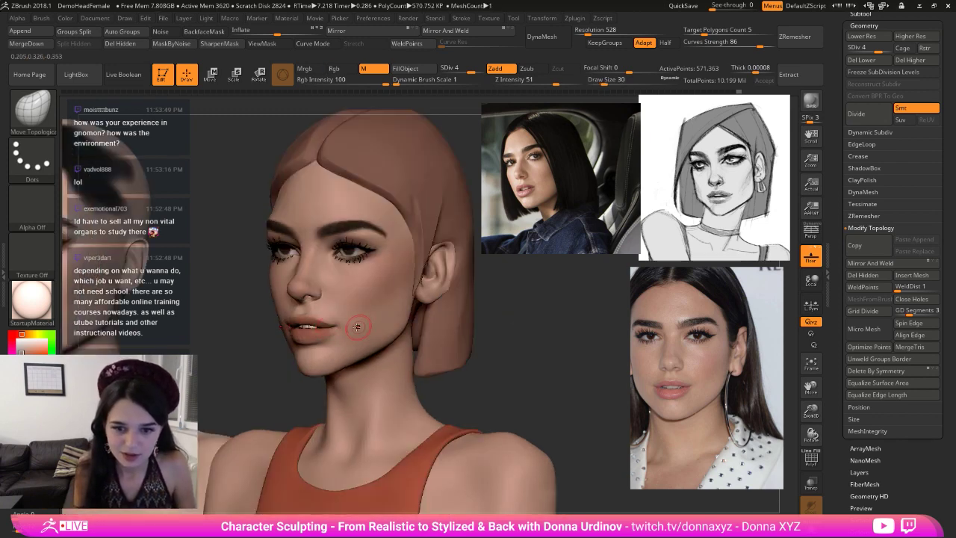
- Adjust the jaw and lower cheek with the Move Topological brush at draw size 66
{"action": "key", "text": "ctrl"}
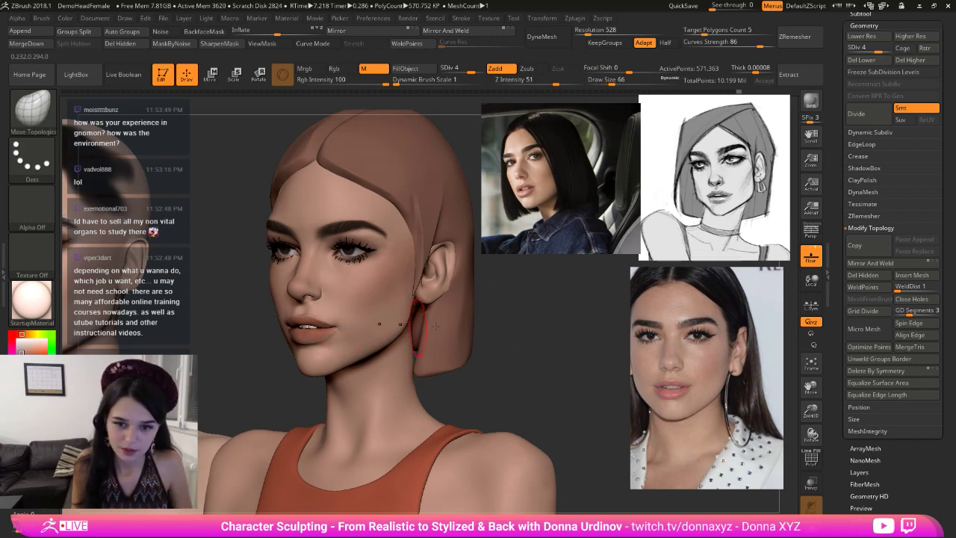
{"action": "mouse_move", "coordinate": [346, 326]}
{"action": "right_mouse_down"}
{"action": "mouse_move", "coordinate": [372, 340]}
{"action": "mouse_move", "coordinate": [510, 313]}
{"action": "mouse_move", "coordinate": [401, 343]}
{"action": "right_mouse_up"}
{"action": "key", "text": "ctrl"}
- Flatten and smooth the lower cheek beside the mouth with the hPolish brush at draw size 50
{"action": "key", "text": "b"}
{"action": "key", "text": "h"}
{"action": "key", "text": "p"}
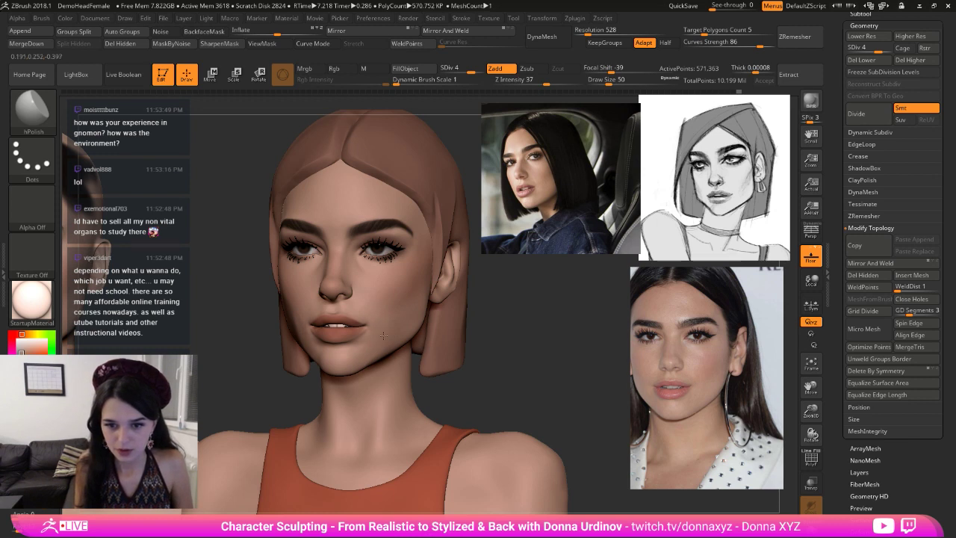
{"action": "key", "text": "shift"}
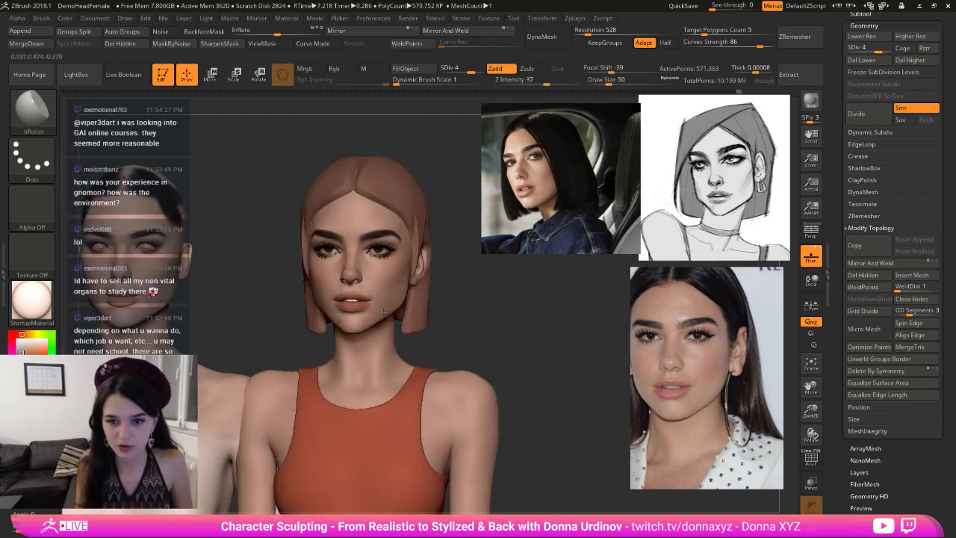
{"action": "left_click_drag", "start_coordinate": [384, 313], "coordinate": [379, 322]}
{"action": "left_click_drag", "start_coordinate": [475, 312], "coordinate": [505, 312]}
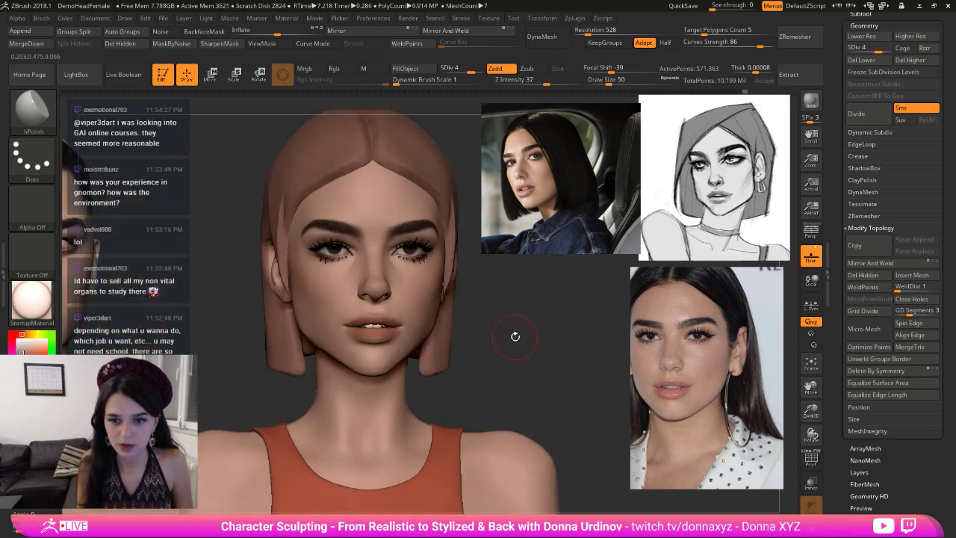
- Try to define the chin area below the lower lip with the DamStandard brush at draw size 34, and undo the stroke
{"action": "key", "text": "b"}
{"action": "key", "text": "d"}
{"action": "key", "text": "s"}
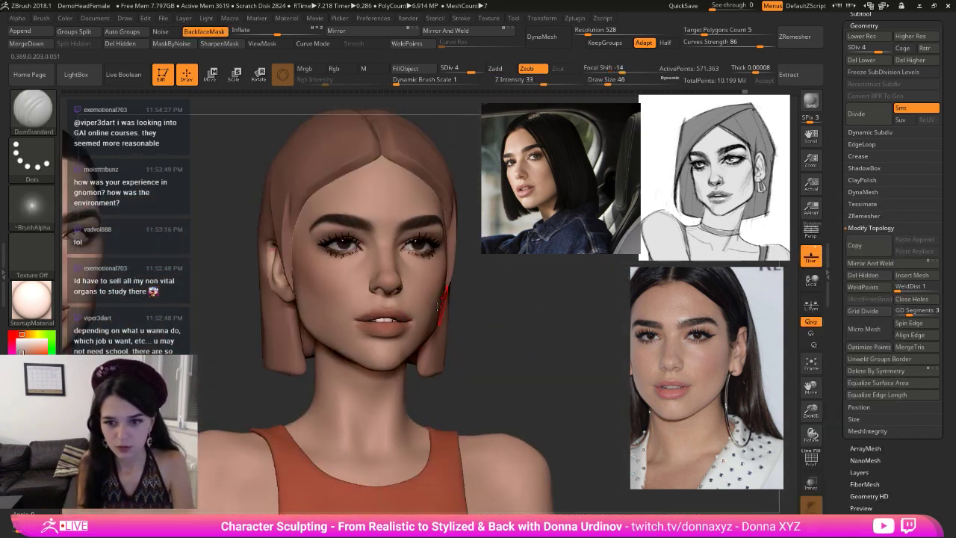
{"action": "key", "text": "ctrl"}
{"action": "key", "text": "ctrl"}
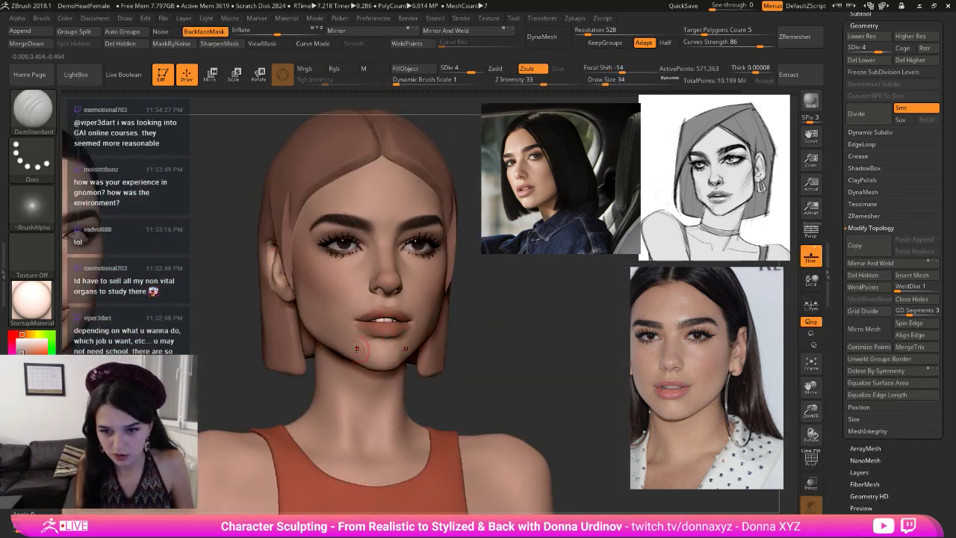
{"action": "key", "text": "ctrl"}
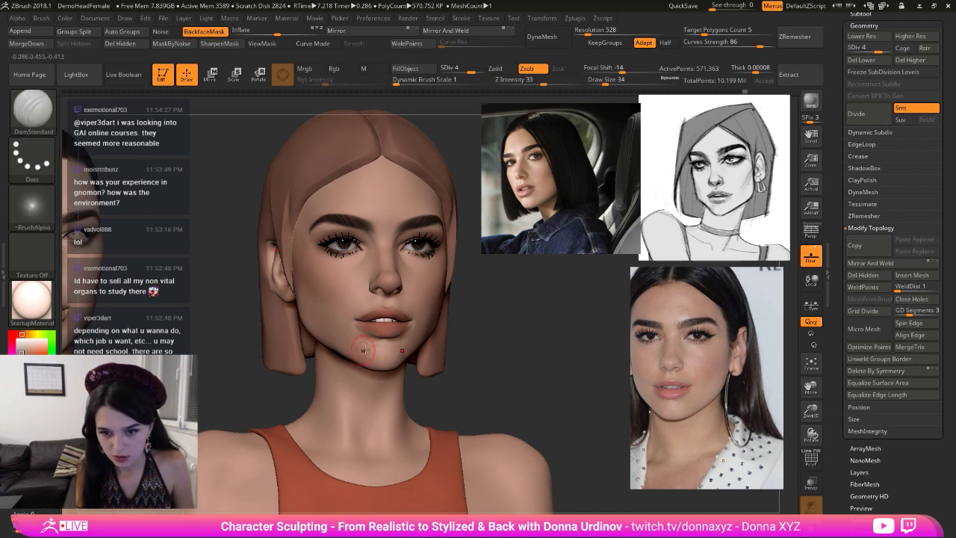
{"action": "mouse_move", "coordinate": [469, 348]}
{"action": "left_mouse_down", "text": "shift"}
{"action": "mouse_move", "coordinate": [507, 338]}
{"action": "mouse_move", "coordinate": [498, 338]}
{"action": "left_mouse_up", "text": "shift"}
{"action": "key", "text": "ctrl"}
{"action": "key", "text": "ctrl"}
{"action": "key", "text": "ctrl"}
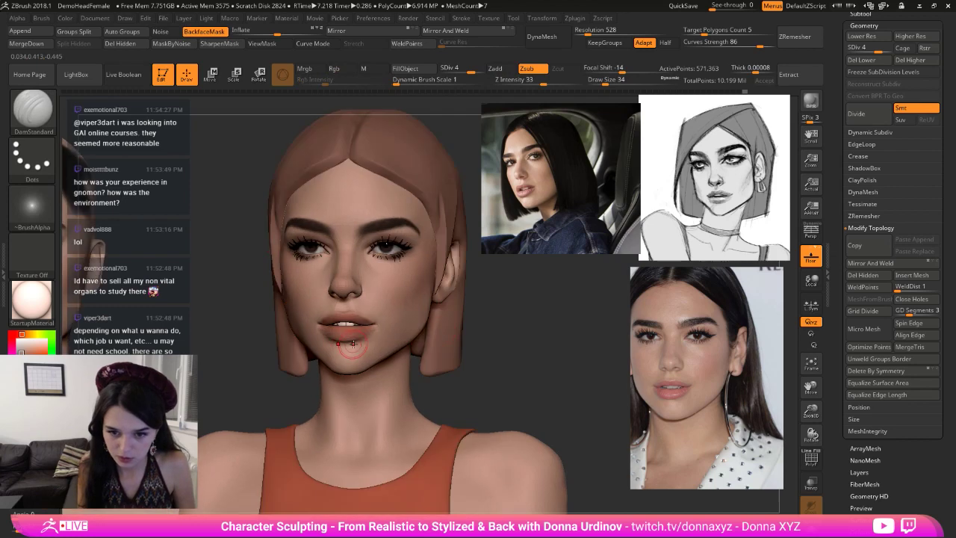
{"action": "left_click_drag", "start_coordinate": [353, 345], "coordinate": [344, 353]}
{"action": "key", "text": "ctrl+z"}
- Carve the area above the upper lip with the DamStandard brush at draw size 18 and smooth it
{"action": "mouse_move", "coordinate": [485, 356]}
{"action": "left_mouse_down", "text": "alt"}
{"action": "mouse_move", "coordinate": [553, 348]}
{"action": "mouse_move", "coordinate": [530, 333]}
{"action": "mouse_move", "coordinate": [556, 330]}
{"action": "left_mouse_up", "text": "alt"}
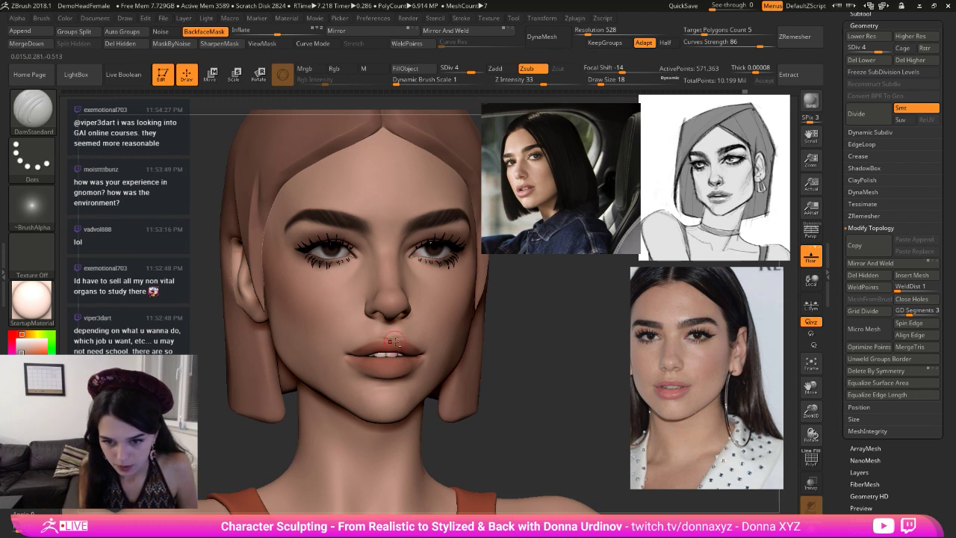
{"action": "left_click_drag", "start_coordinate": [377, 343], "coordinate": [354, 346]}
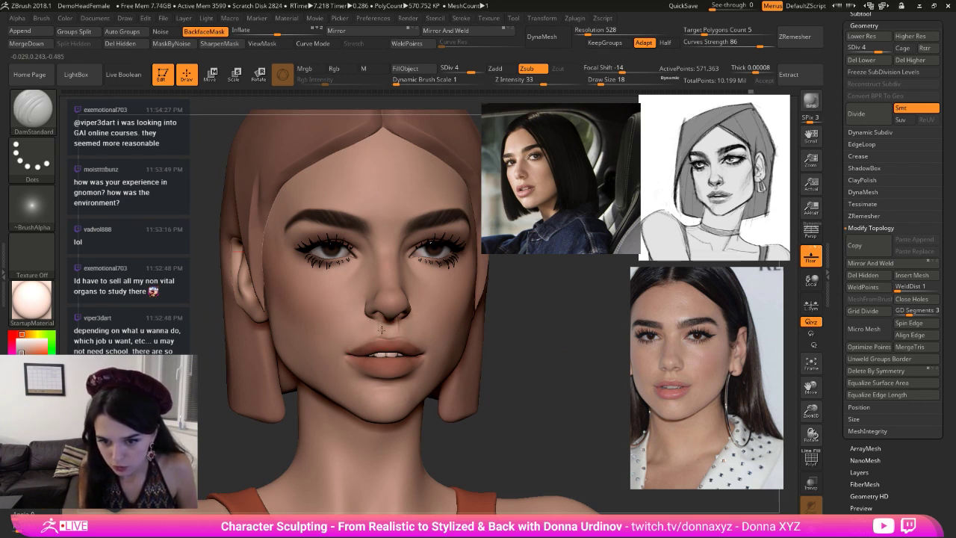
{"action": "key", "text": "shift"}
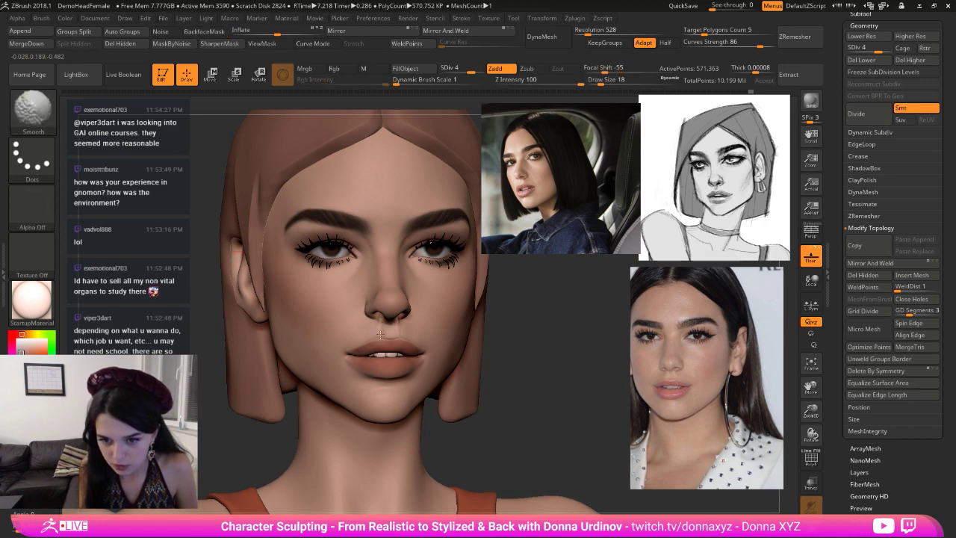
{"action": "mouse_move", "coordinate": [363, 341]}
{"action": "left_mouse_down", "text": "shift"}
{"action": "mouse_move", "coordinate": [354, 348]}
{"action": "mouse_move", "coordinate": [399, 336]}
{"action": "left_mouse_up", "text": "shift"}
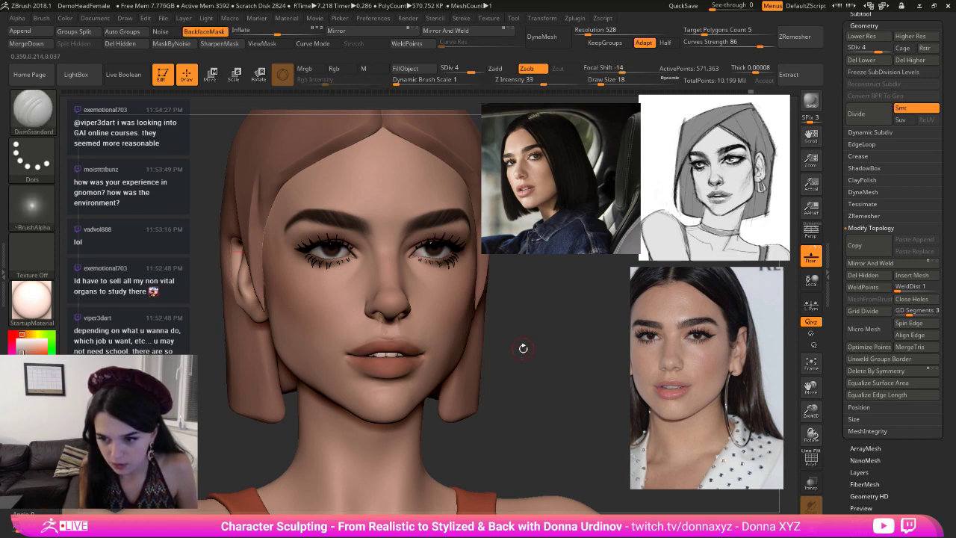
- Smooth the lip surfaces and refine the upper lip's inner edge with the DamStandard brush at draw size 18
{"action": "left_click_drag", "start_coordinate": [523, 349], "coordinate": [507, 348]}
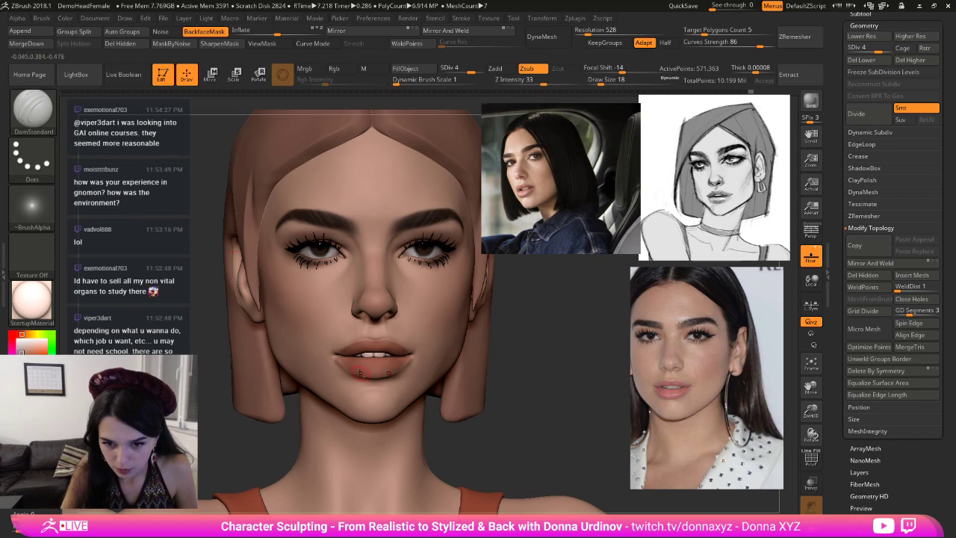
{"action": "mouse_move", "coordinate": [347, 366]}
{"action": "left_mouse_down", "text": "shift"}
{"action": "mouse_move", "coordinate": [399, 381]}
{"action": "mouse_move", "coordinate": [413, 354]}
{"action": "left_mouse_up", "text": "shift"}
{"action": "mouse_move", "coordinate": [593, 348]}
{"action": "left_mouse_down", "text": "alt"}
{"action": "mouse_move", "coordinate": [468, 324]}
{"action": "mouse_move", "coordinate": [482, 315]}
{"action": "left_mouse_up", "text": "alt"}
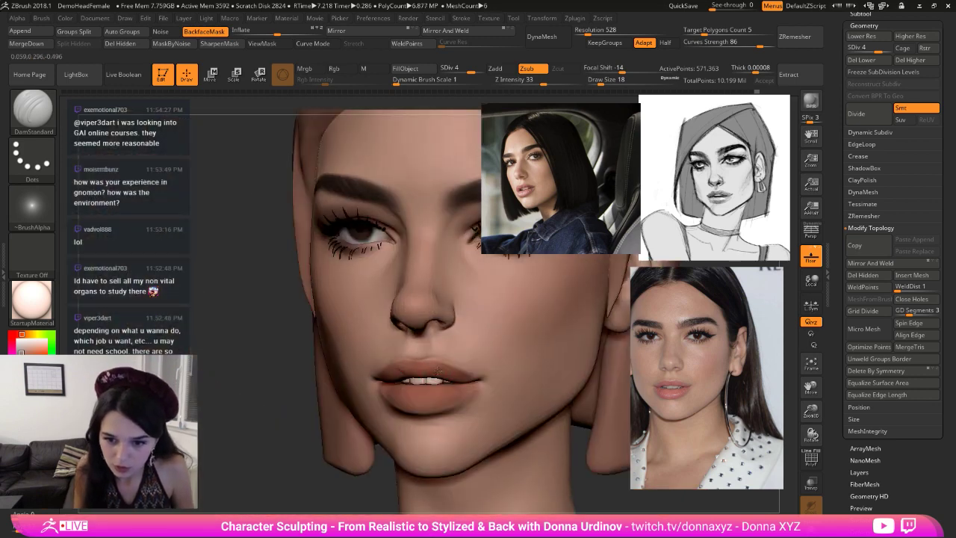
{"action": "left_click_drag", "start_coordinate": [437, 375], "coordinate": [427, 372]}
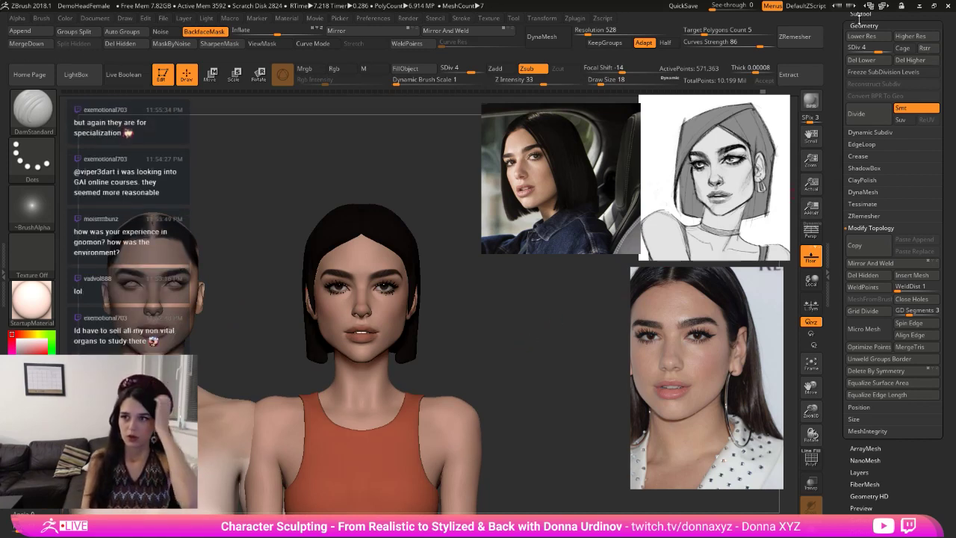
- Insert a Cube3D as a new subtool of the bust
{"action": "left_click", "coordinate": [861, 13]}
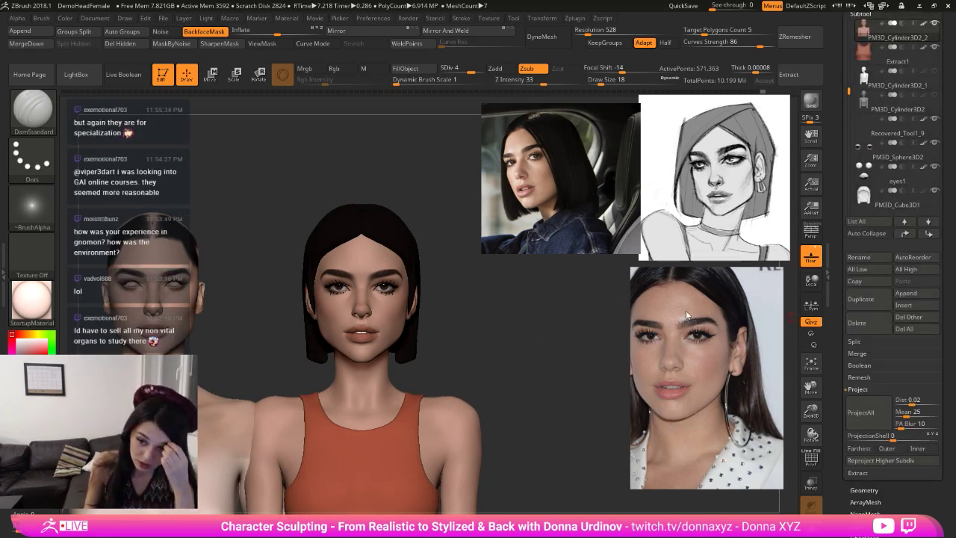
{"action": "scroll", "coordinate": [907, 361], "scroll_direction": "down", "scroll_amount": 1}
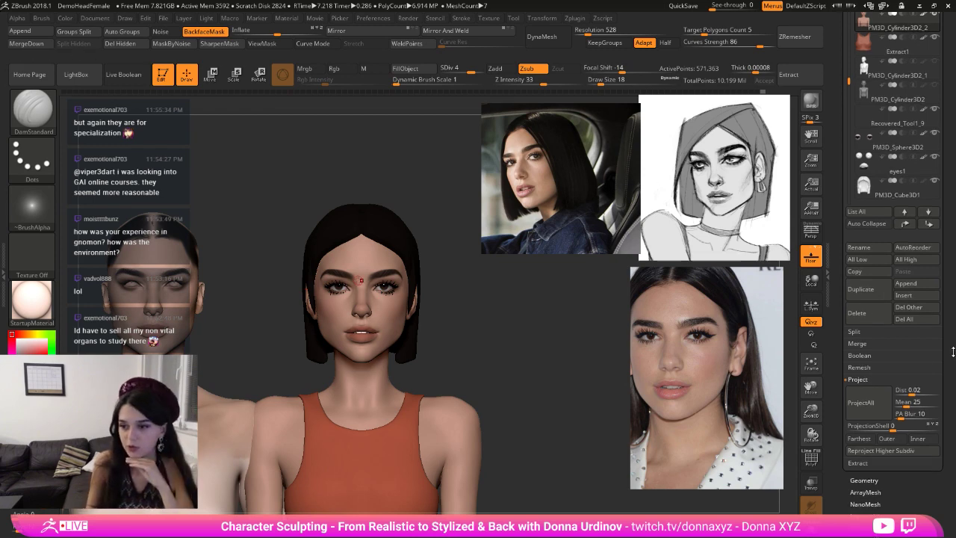
{"action": "left_click", "coordinate": [905, 297]}
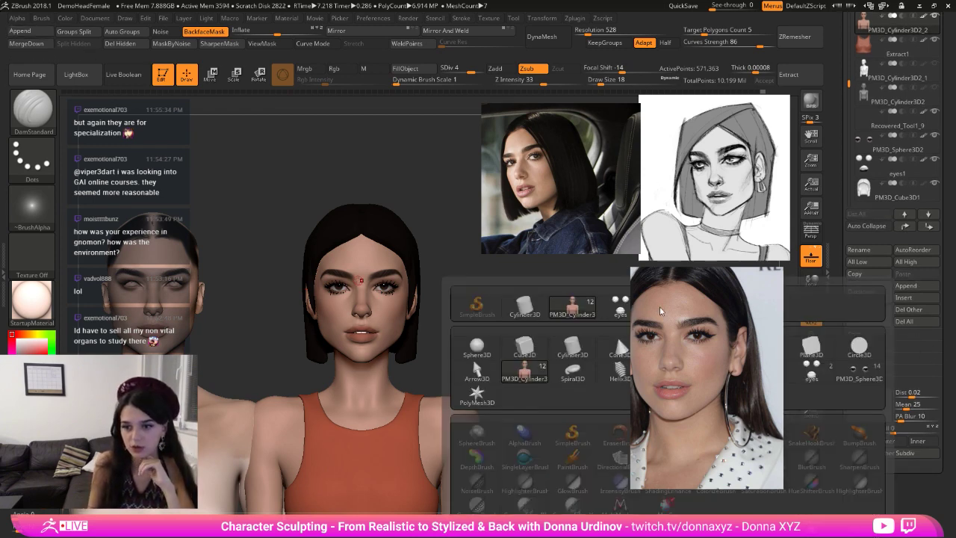
{"action": "left_click", "coordinate": [905, 297]}
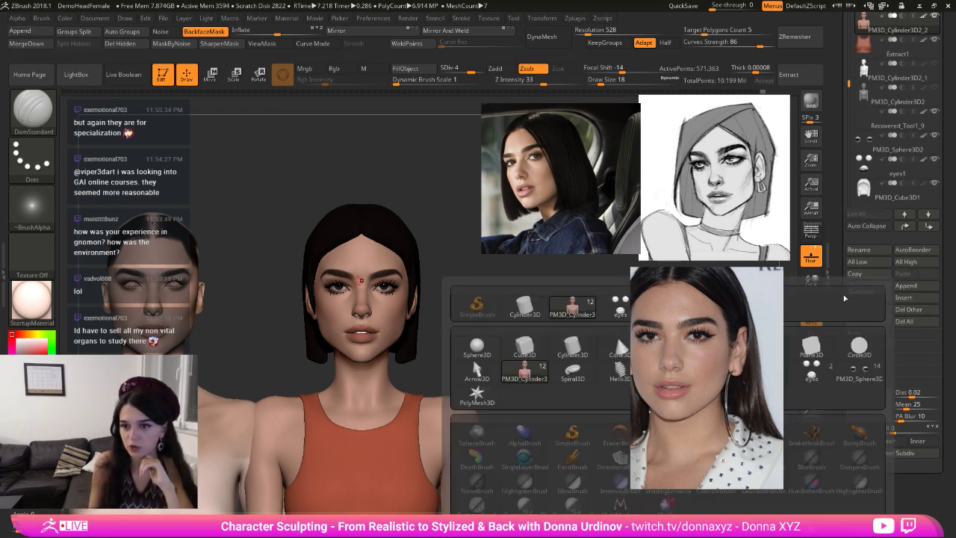
{"action": "left_click", "coordinate": [525, 348]}
{"action": "scroll", "coordinate": [900, 331], "scroll_direction": "down", "scroll_amount": 5}
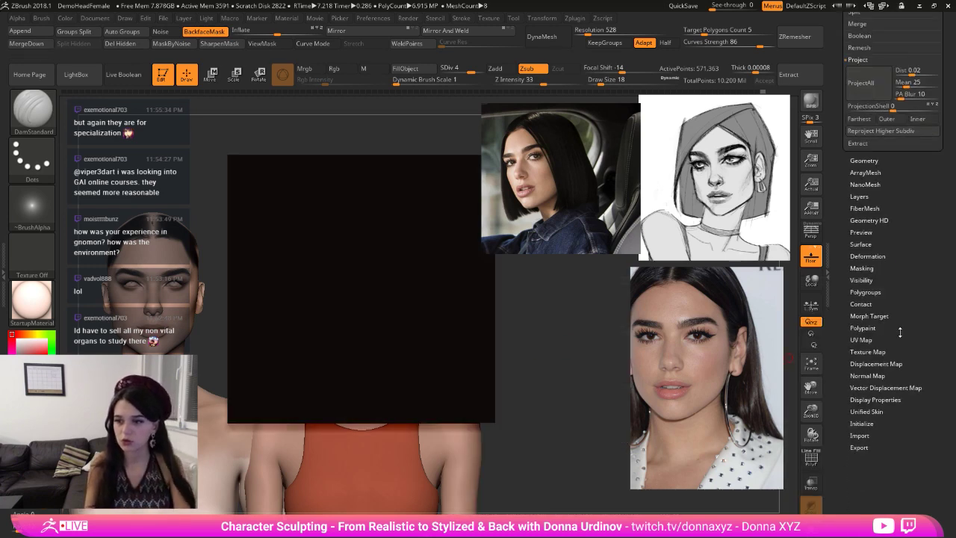
- Set the Initialize resolution to 2 in X, Y and Z for a quick cube
{"action": "left_click", "coordinate": [860, 421]}
{"action": "left_click_drag", "start_coordinate": [899, 417], "coordinate": [901, 451]}
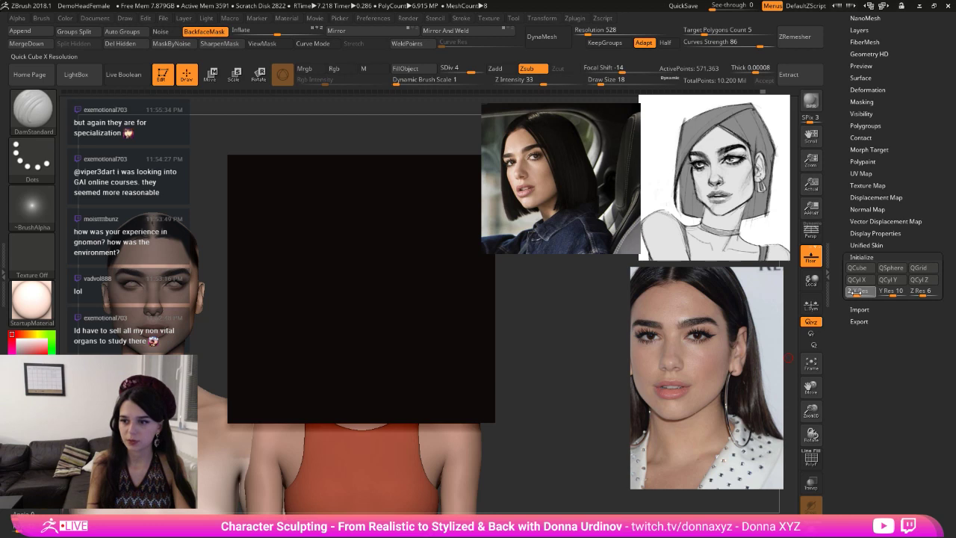
{"action": "left_click", "coordinate": [890, 294]}
{"action": "type", "text": "2"}
{"action": "left_click", "coordinate": [919, 295]}
{"action": "type", "text": "2"}
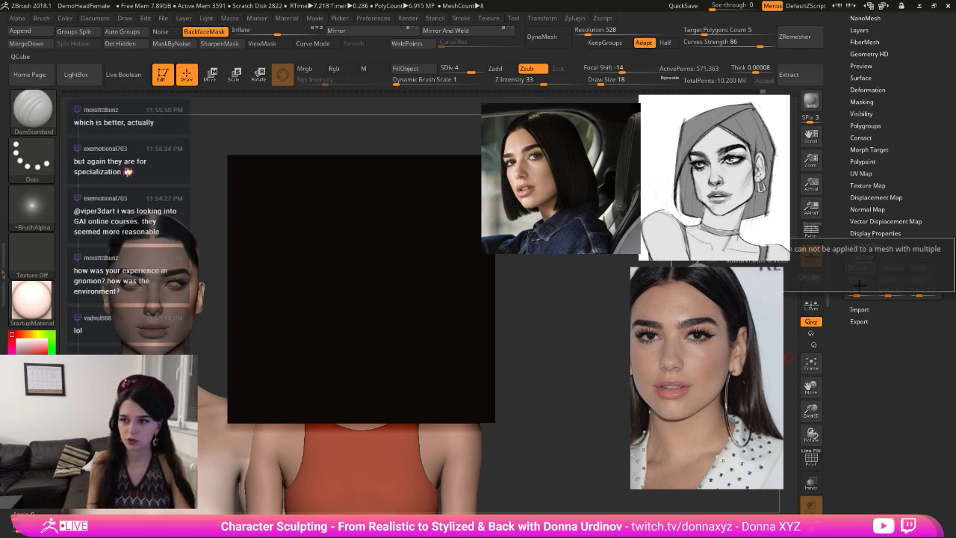
- Make the inserted cube the active subtool and reinitialize it as a QCube with resolution 2 on each axis
{"action": "scroll", "coordinate": [894, 118], "scroll_direction": "up", "scroll_amount": 3}
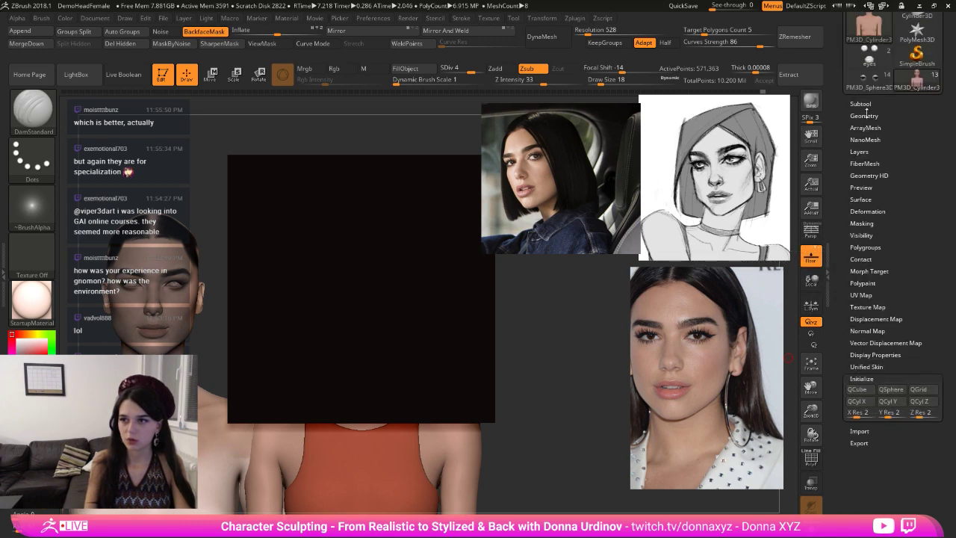
{"action": "left_click", "coordinate": [864, 115]}
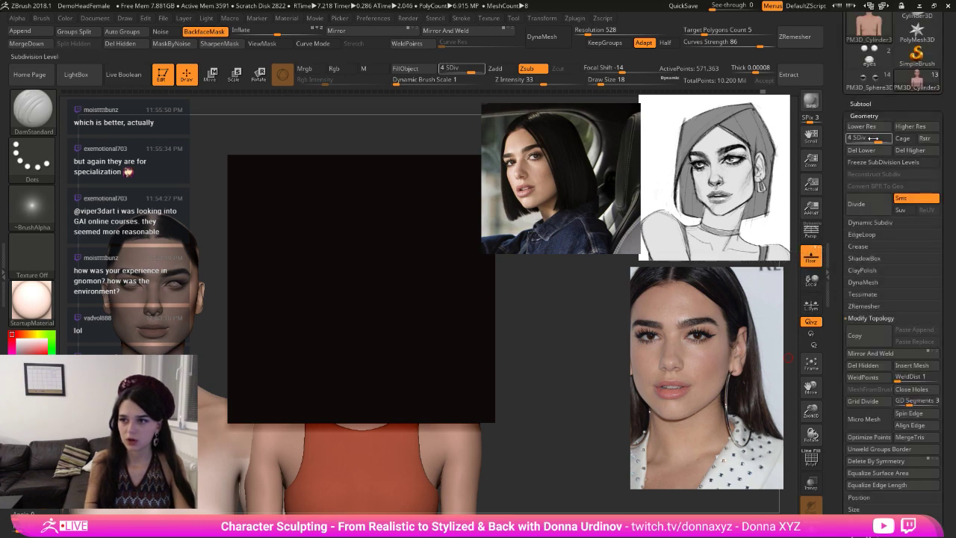
{"action": "left_click", "coordinate": [463, 193], "text": "alt"}
{"action": "scroll", "coordinate": [902, 345], "scroll_direction": "down", "scroll_amount": 5}
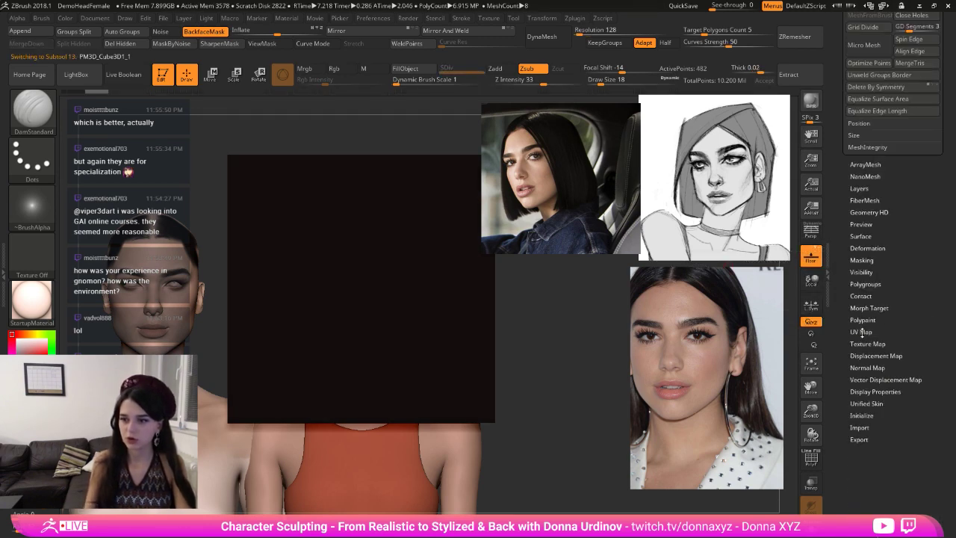
{"action": "left_click", "coordinate": [861, 413]}
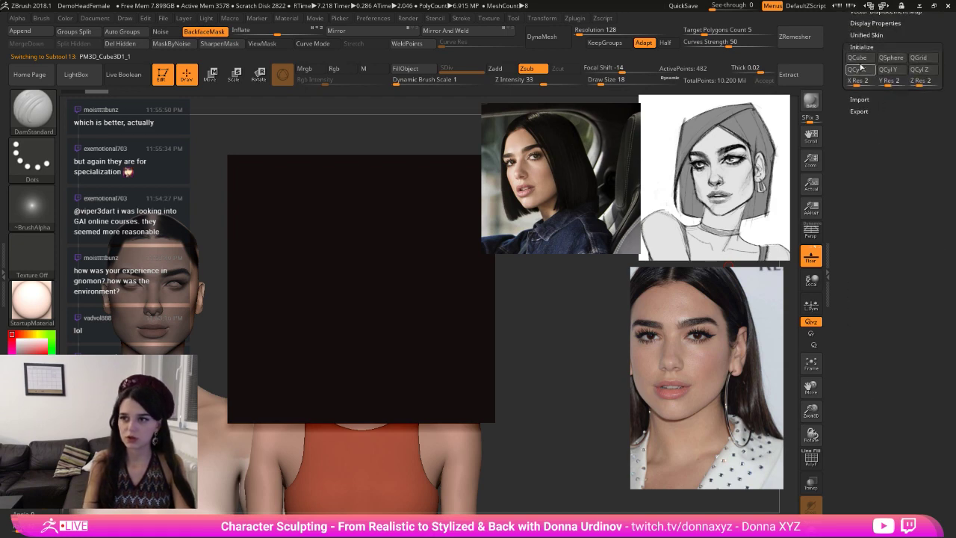
{"action": "left_click", "coordinate": [852, 72]}
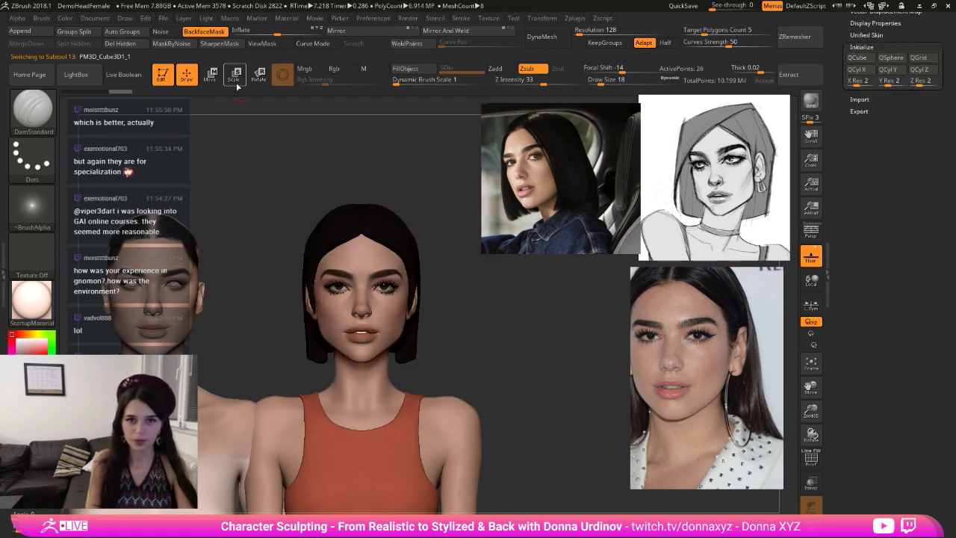
- Shrink the cube and flatten it along Y into a thin slab with the gizmo
{"action": "left_click", "coordinate": [213, 75]}
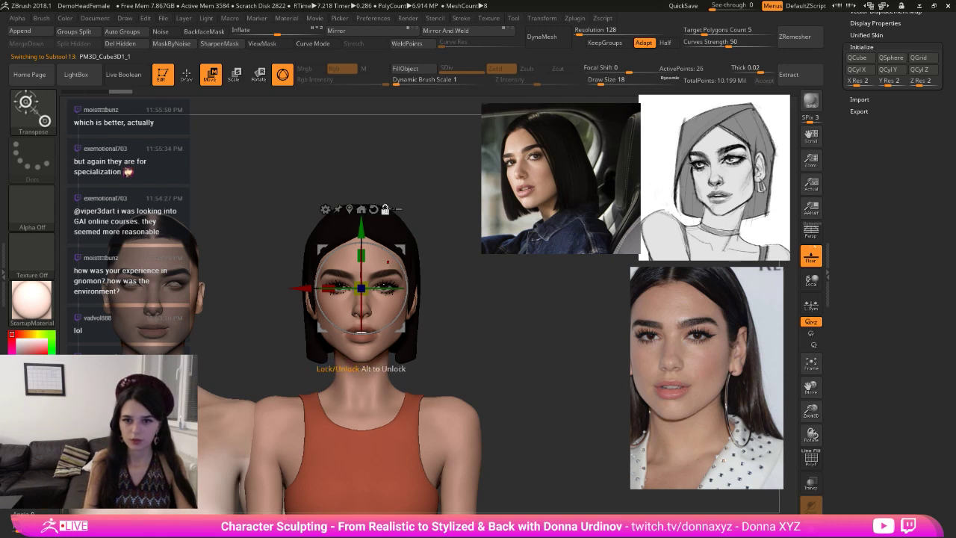
{"action": "left_click", "coordinate": [385, 209]}
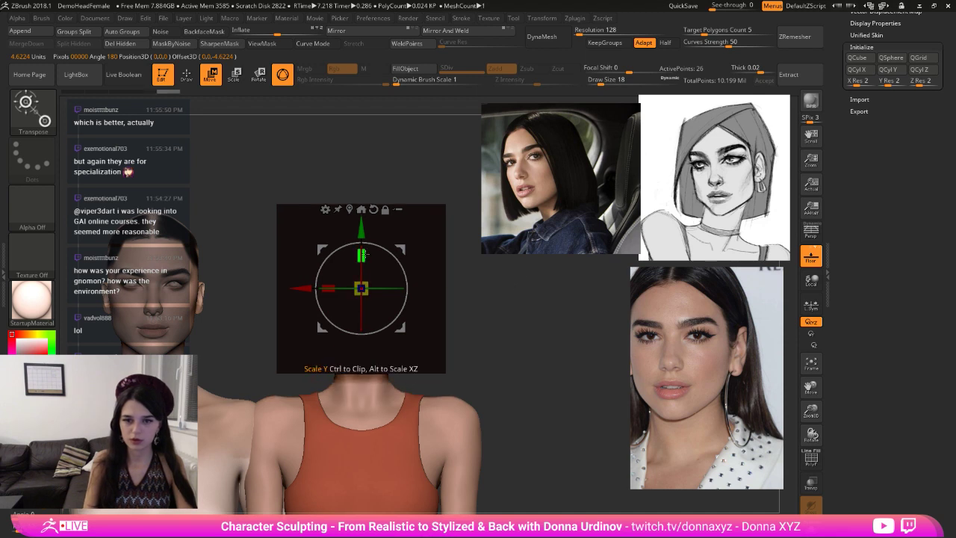
{"action": "left_click_drag", "start_coordinate": [375, 339], "coordinate": [374, 361]}
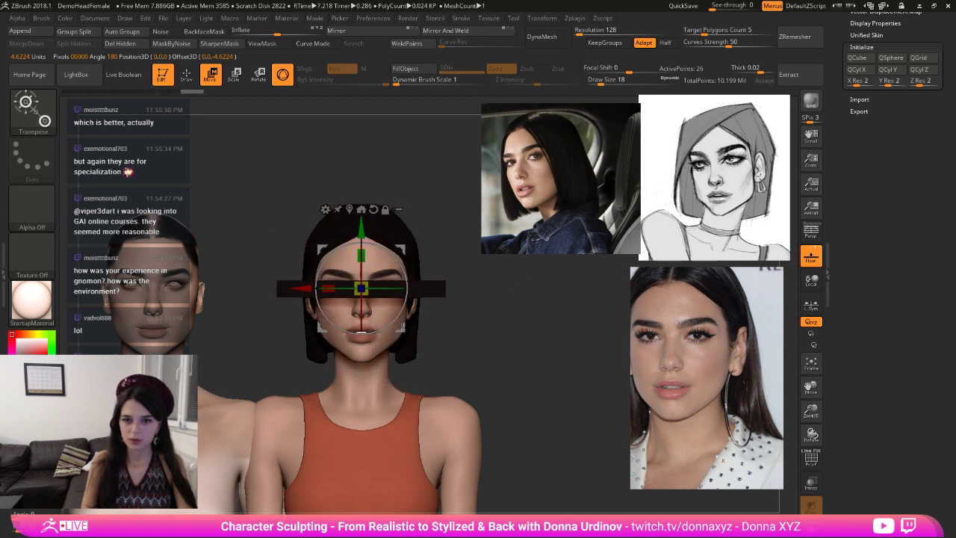
- Raise the slab to the top of the head and tilt it diagonally along the hair's side part
{"action": "left_click_drag", "start_coordinate": [452, 237], "coordinate": [431, 194]}
{"action": "left_click_drag", "start_coordinate": [349, 232], "coordinate": [355, 262]}
{"action": "left_click_drag", "start_coordinate": [387, 225], "coordinate": [391, 206]}
{"action": "left_click_drag", "start_coordinate": [427, 238], "coordinate": [446, 235]}
{"action": "left_click_drag", "start_coordinate": [430, 232], "coordinate": [441, 229]}
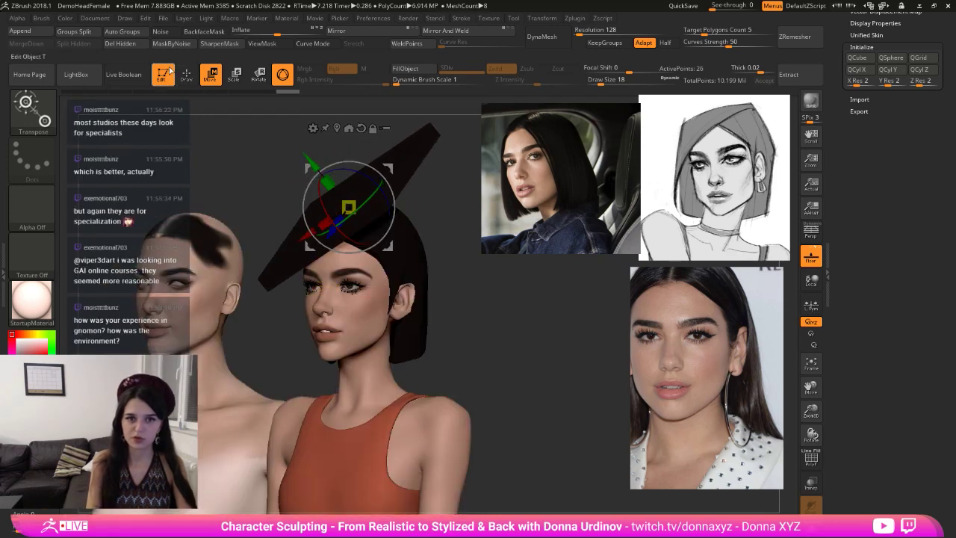
- Push the slab's rear corner down towards the back of the hair using the Move brush at draw size 246
{"action": "key", "text": "q"}
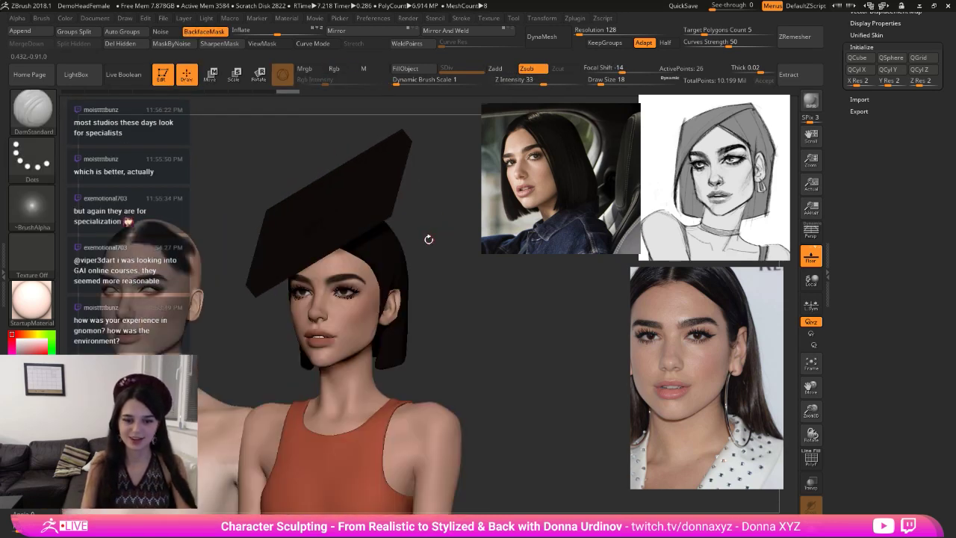
{"action": "key", "text": "b"}
{"action": "key", "text": "m"}
{"action": "key", "text": "v"}
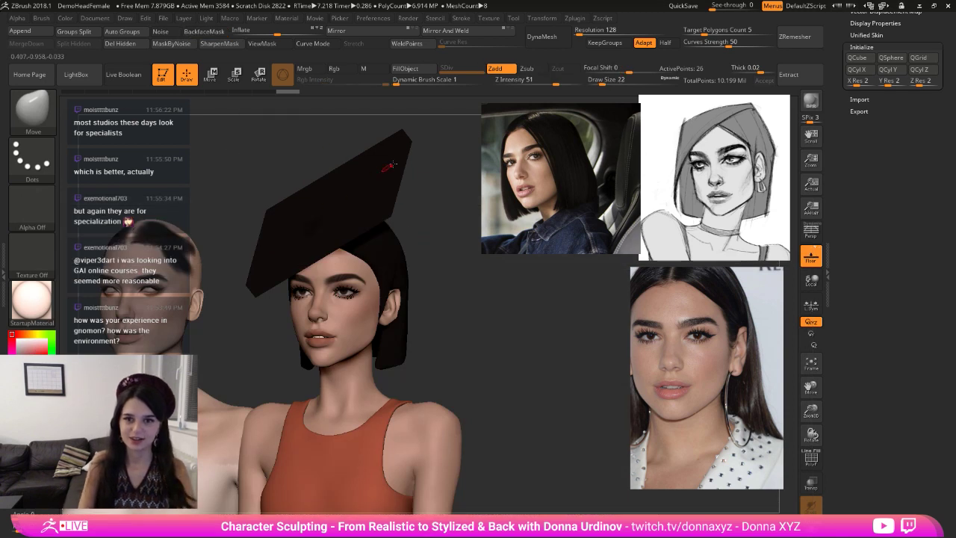
{"action": "key", "text": "bracketright"}
{"action": "key", "text": "bracketright"}
{"action": "key", "text": "bracketright"}
{"action": "key", "text": "bracketright"}
{"action": "key", "text": "bracketright"}
{"action": "key", "text": "bracketright"}
{"action": "key", "text": "bracketright"}
{"action": "key", "text": "bracketright"}
{"action": "key", "text": "bracketright"}
{"action": "key", "text": "bracketright"}
{"action": "key", "text": "bracketright"}
{"action": "key", "text": "bracketright"}
{"action": "key", "text": "bracketright"}
{"action": "key", "text": "bracketright"}
{"action": "key", "text": "bracketright"}
{"action": "key", "text": "bracketright"}
{"action": "key", "text": "bracketright"}
{"action": "key", "text": "bracketright"}
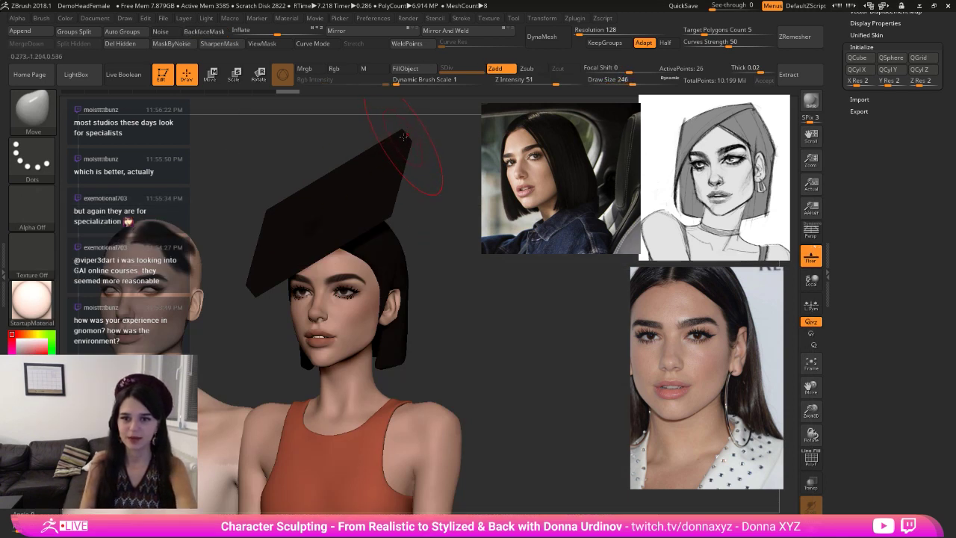
{"action": "mouse_move", "coordinate": [409, 140]}
{"action": "left_mouse_down"}
{"action": "mouse_move", "coordinate": [417, 168]}
{"action": "mouse_move", "coordinate": [400, 179]}
{"action": "mouse_move", "coordinate": [413, 231]}
{"action": "mouse_move", "coordinate": [425, 210]}
{"action": "mouse_move", "coordinate": [403, 213]}
{"action": "left_mouse_up"}
{"action": "key", "text": "ctrl+z"}
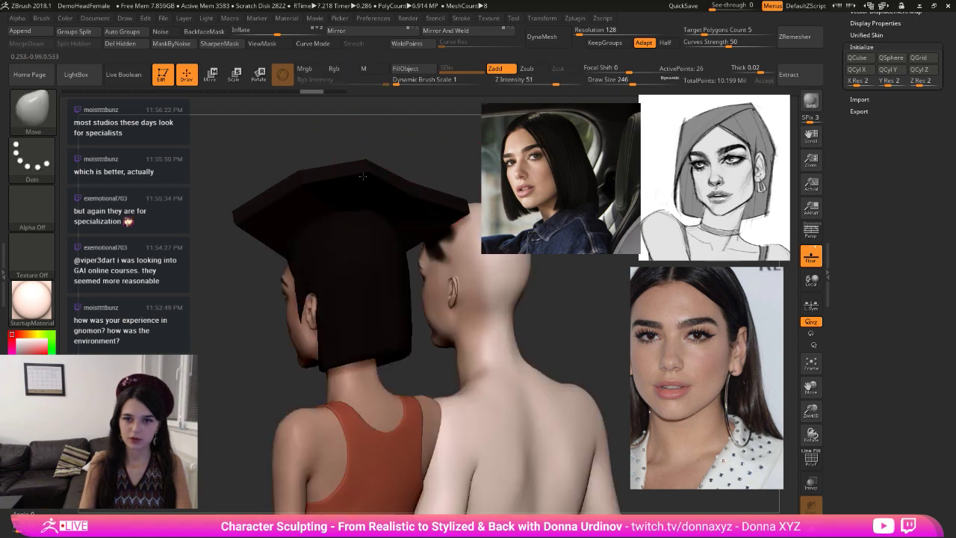
{"action": "mouse_move", "coordinate": [360, 171]}
{"action": "left_mouse_down"}
{"action": "mouse_move", "coordinate": [357, 195]}
{"action": "mouse_move", "coordinate": [326, 218]}
{"action": "mouse_move", "coordinate": [371, 247]}
{"action": "left_mouse_up"}
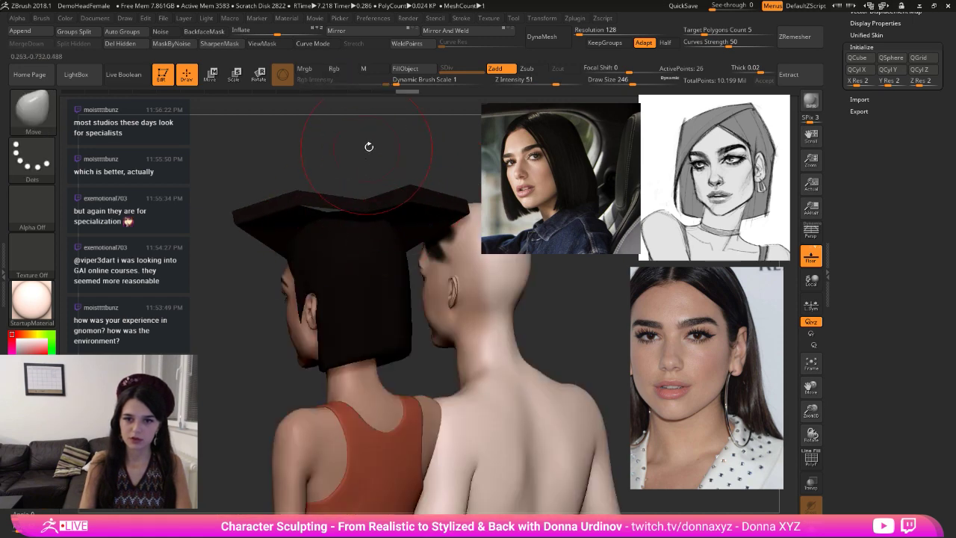
{"action": "mouse_move", "coordinate": [369, 147]}
{"action": "left_mouse_down"}
{"action": "mouse_move", "coordinate": [284, 218]}
{"action": "mouse_move", "coordinate": [292, 227]}
{"action": "left_mouse_up"}
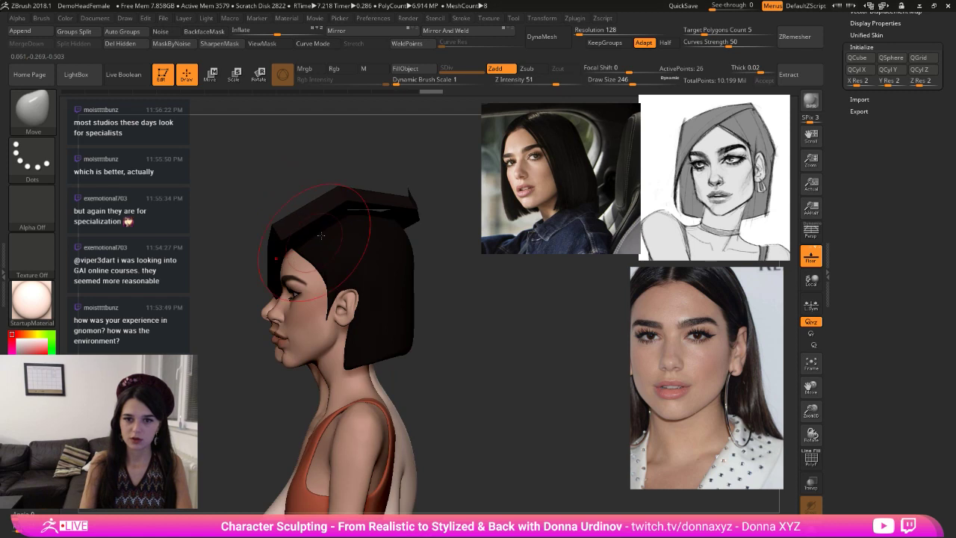
{"action": "left_click_drag", "start_coordinate": [357, 238], "coordinate": [357, 222]}
- From the front, pull the slab's long side down beside the face and its opposite end in towards the crown
{"action": "left_click_drag", "start_coordinate": [442, 257], "coordinate": [505, 269], "text": "shift"}
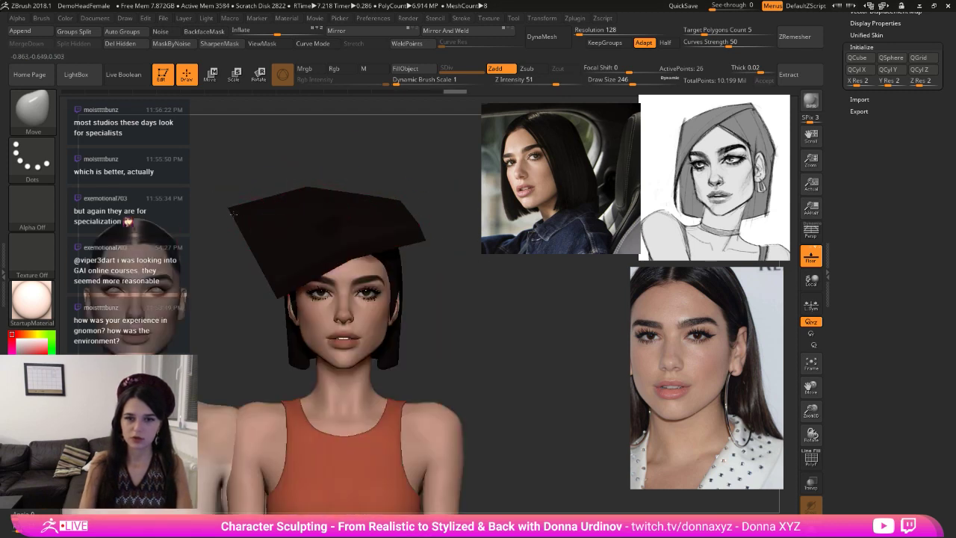
{"action": "left_click_drag", "start_coordinate": [234, 212], "coordinate": [259, 255]}
{"action": "left_click_drag", "start_coordinate": [281, 297], "coordinate": [284, 357]}
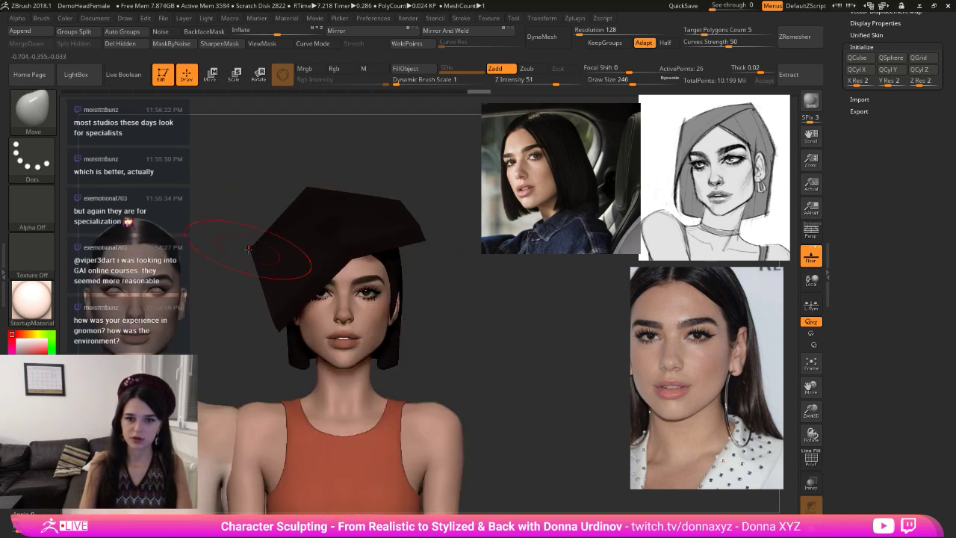
{"action": "left_click_drag", "start_coordinate": [279, 262], "coordinate": [291, 263]}
{"action": "left_click_drag", "start_coordinate": [415, 234], "coordinate": [354, 254]}
{"action": "mouse_move", "coordinate": [444, 227]}
{"action": "left_mouse_down"}
{"action": "mouse_move", "coordinate": [401, 224]}
{"action": "mouse_move", "coordinate": [417, 231]}
{"action": "mouse_move", "coordinate": [412, 202]}
{"action": "mouse_move", "coordinate": [341, 247]}
{"action": "left_mouse_up"}
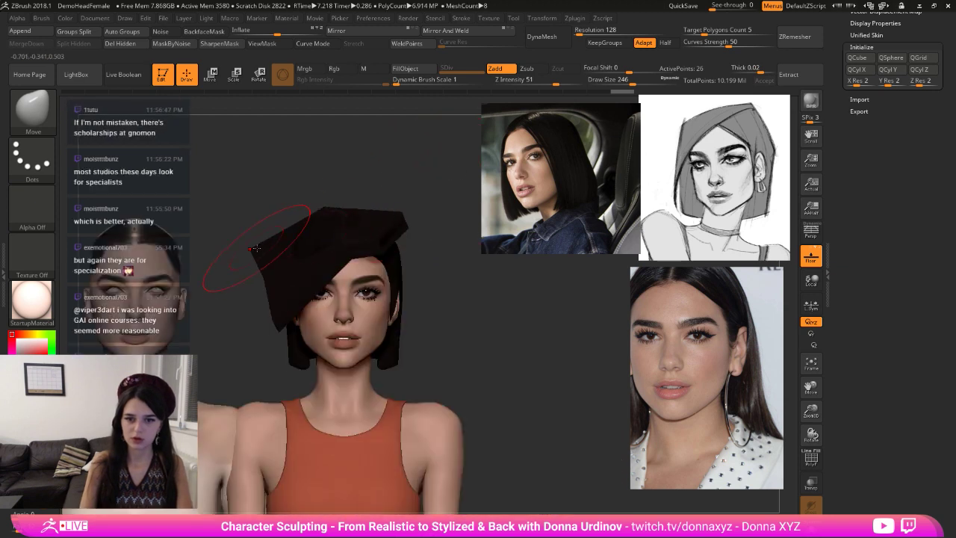
- Wrap the slab's long side around the temple and cheek, and adjust its edges over the forehead and crown
{"action": "mouse_move", "coordinate": [254, 256]}
{"action": "left_mouse_down", "text": "shift"}
{"action": "mouse_move", "coordinate": [287, 247]}
{"action": "mouse_move", "coordinate": [299, 256]}
{"action": "mouse_move", "coordinate": [267, 273]}
{"action": "mouse_move", "coordinate": [279, 337]}
{"action": "left_mouse_up", "text": "shift"}
{"action": "left_click_drag", "start_coordinate": [296, 293], "coordinate": [294, 320]}
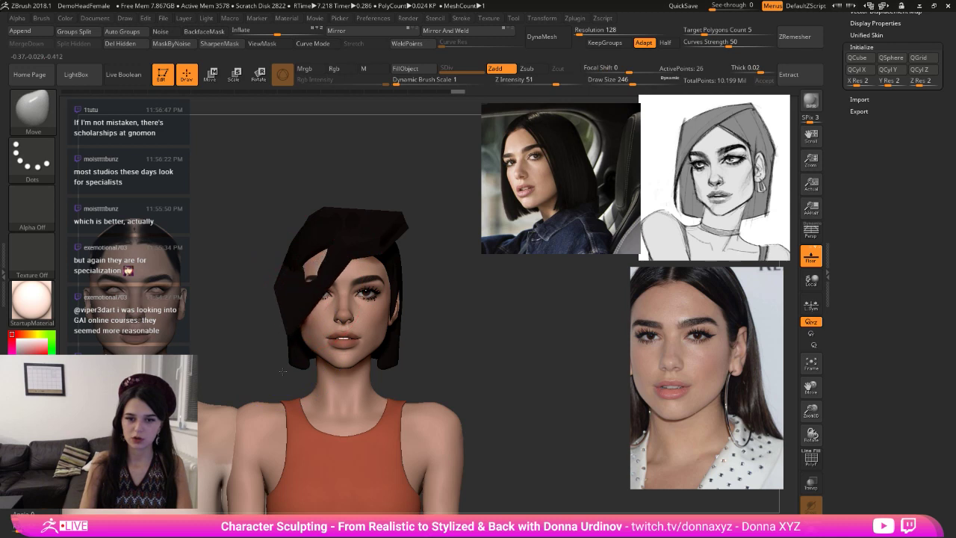
{"action": "mouse_move", "coordinate": [315, 266]}
{"action": "left_mouse_down"}
{"action": "mouse_move", "coordinate": [310, 254]}
{"action": "mouse_move", "coordinate": [315, 273]}
{"action": "mouse_move", "coordinate": [320, 260]}
{"action": "left_mouse_up"}
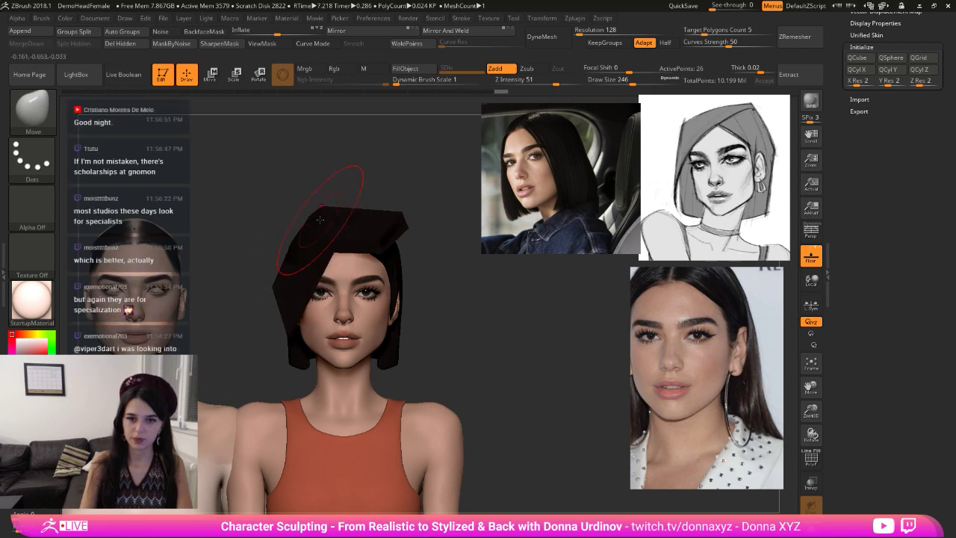
{"action": "left_click_drag", "start_coordinate": [325, 223], "coordinate": [322, 230]}
{"action": "left_click_drag", "start_coordinate": [312, 272], "coordinate": [306, 264]}
{"action": "mouse_move", "coordinate": [358, 213]}
{"action": "left_mouse_down"}
{"action": "mouse_move", "coordinate": [352, 187]}
{"action": "mouse_move", "coordinate": [368, 200]}
{"action": "left_mouse_up"}
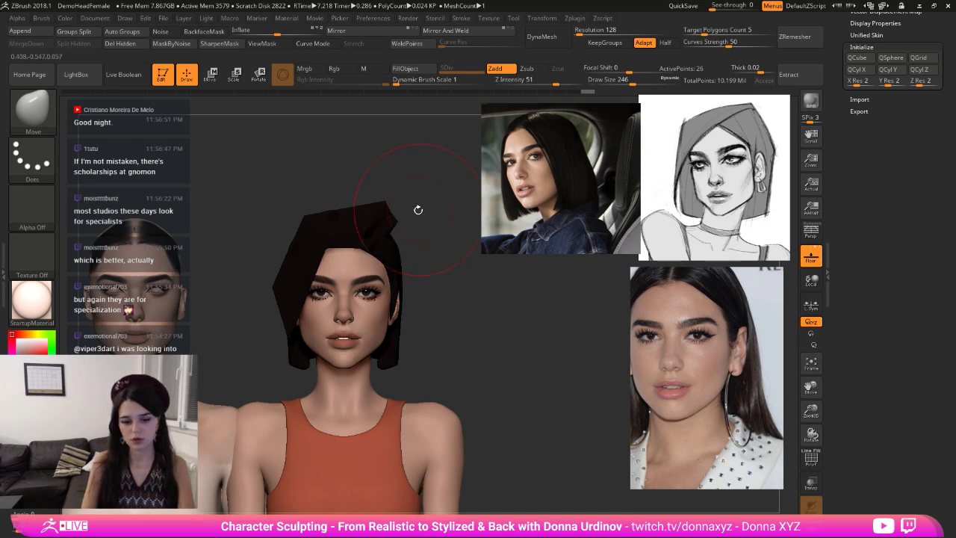
- Turn on perspective, then lengthen the hair slab's side corner to the jaw and pull its upper corner outward at draw size 178
{"action": "key", "text": "p"}
{"action": "key", "text": "p"}
{"action": "key", "text": "p"}
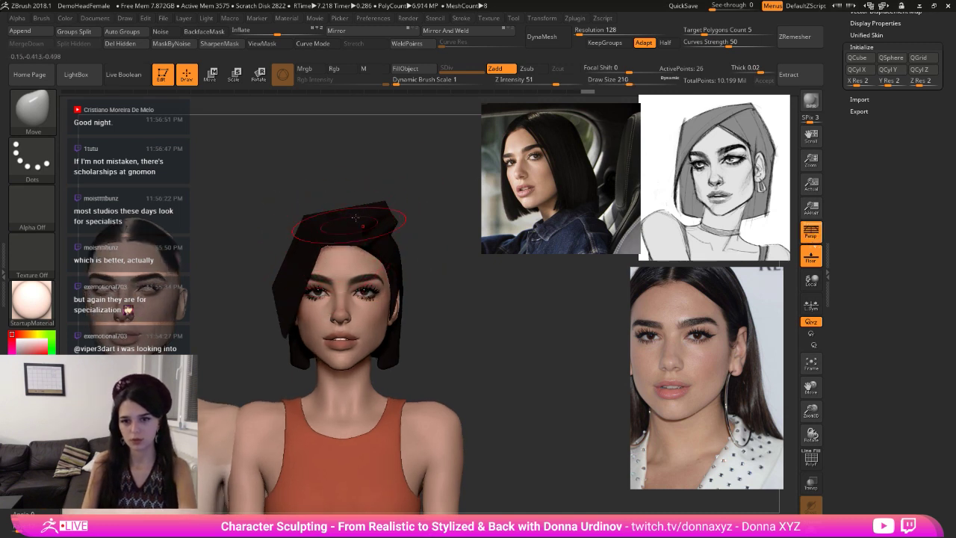
{"action": "right_click_drag", "start_coordinate": [360, 222], "coordinate": [379, 262]}
{"action": "mouse_move", "coordinate": [345, 283]}
{"action": "left_mouse_down"}
{"action": "mouse_move", "coordinate": [358, 301]}
{"action": "mouse_move", "coordinate": [370, 257]}
{"action": "mouse_move", "coordinate": [363, 248]}
{"action": "mouse_move", "coordinate": [360, 287]}
{"action": "left_mouse_up"}
{"action": "left_click_drag", "start_coordinate": [427, 222], "coordinate": [411, 194]}
{"action": "left_click", "coordinate": [412, 194], "text": "ctrl+shift"}
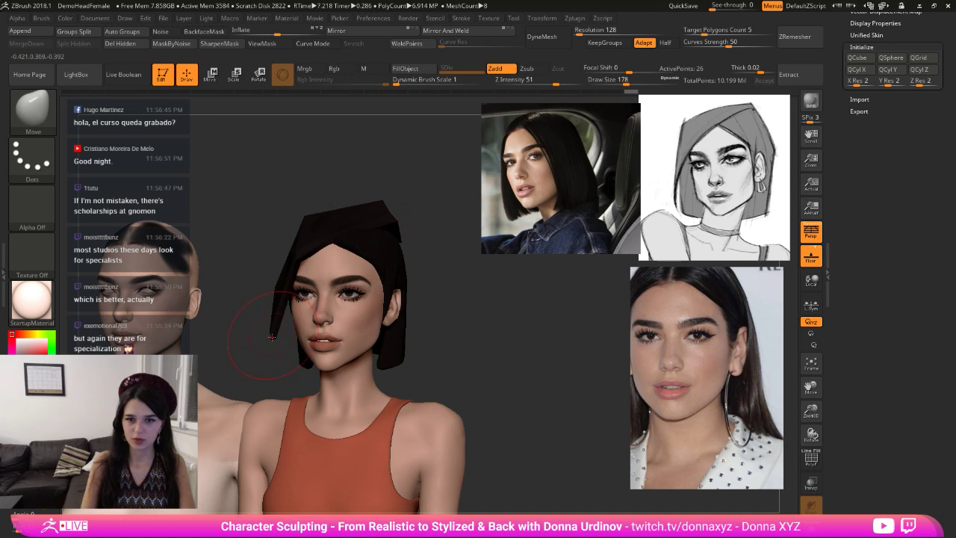
{"action": "left_click_drag", "start_coordinate": [272, 337], "coordinate": [280, 367]}
{"action": "left_click_drag", "start_coordinate": [303, 231], "coordinate": [280, 218]}
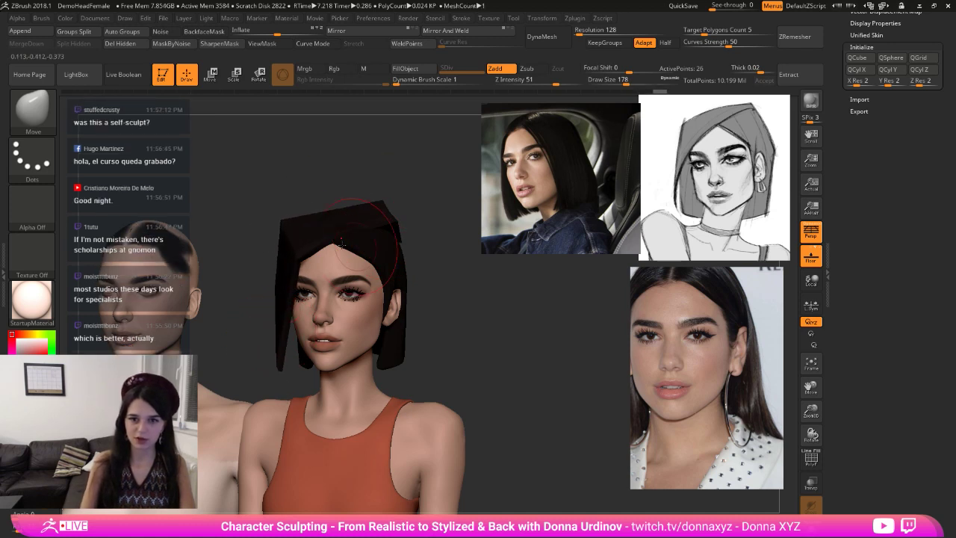
- Fit the slab's back and crown corners to the hair with the Move brush at draw size 102, and DynaMesh it at resolution 128
{"action": "mouse_move", "coordinate": [392, 156]}
{"action": "left_mouse_down"}
{"action": "mouse_move", "coordinate": [413, 154]}
{"action": "mouse_move", "coordinate": [425, 221]}
{"action": "mouse_move", "coordinate": [406, 214]}
{"action": "mouse_move", "coordinate": [399, 236]}
{"action": "mouse_move", "coordinate": [388, 237]}
{"action": "mouse_move", "coordinate": [404, 246]}
{"action": "mouse_move", "coordinate": [396, 246]}
{"action": "mouse_move", "coordinate": [436, 229]}
{"action": "mouse_move", "coordinate": [440, 239]}
{"action": "mouse_move", "coordinate": [429, 209]}
{"action": "mouse_move", "coordinate": [406, 194]}
{"action": "mouse_move", "coordinate": [367, 231]}
{"action": "left_mouse_up"}
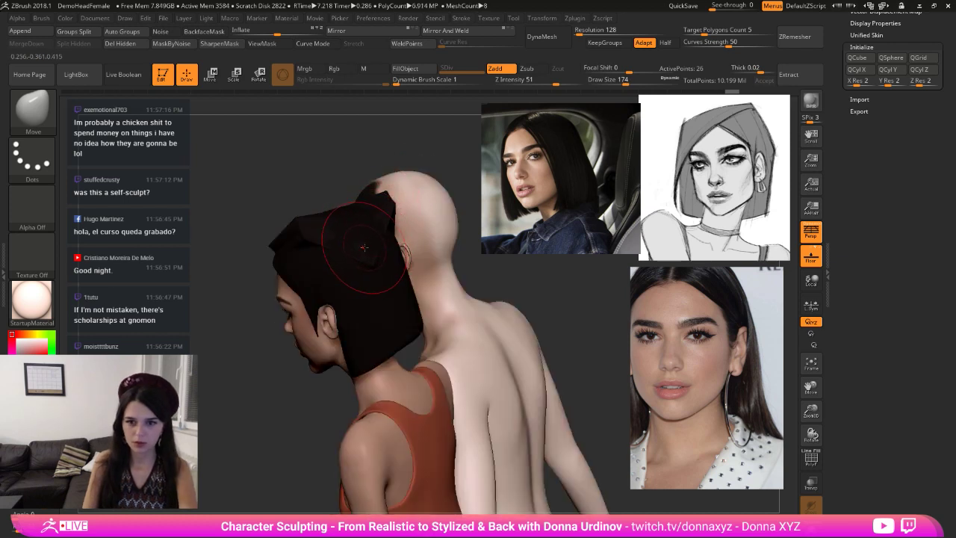
{"action": "key", "text": "bracketleft"}
{"action": "key", "text": "bracketleft"}
{"action": "key", "text": "bracketleft"}
{"action": "left_click_drag", "start_coordinate": [362, 189], "coordinate": [418, 167]}
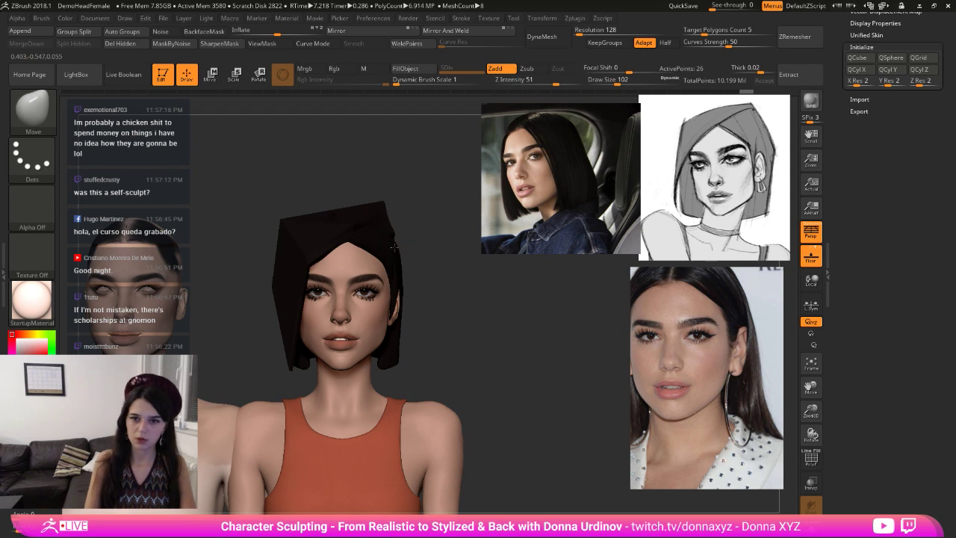
{"action": "left_click_drag", "start_coordinate": [441, 272], "coordinate": [426, 258]}
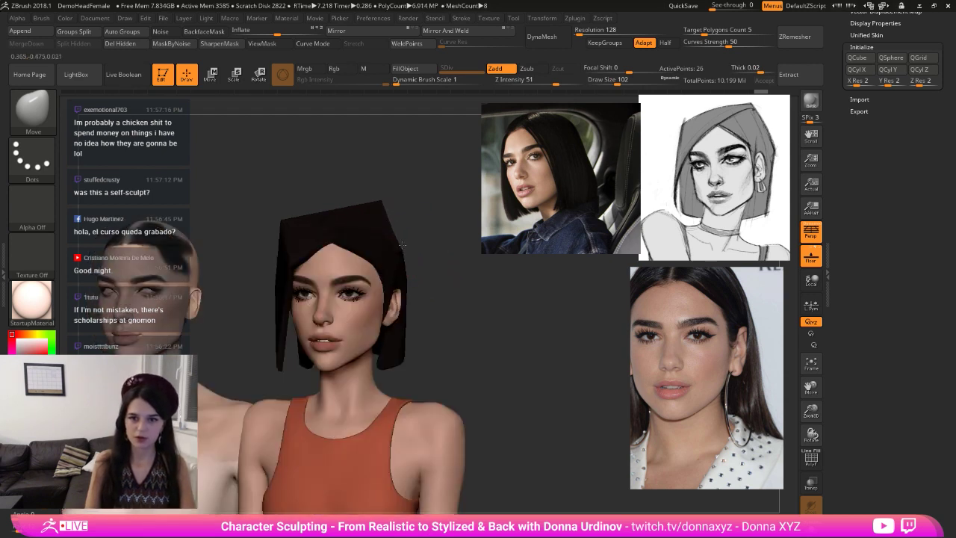
{"action": "mouse_move", "coordinate": [445, 250]}
{"action": "left_mouse_down"}
{"action": "mouse_move", "coordinate": [422, 258]}
{"action": "mouse_move", "coordinate": [422, 232]}
{"action": "left_mouse_up"}
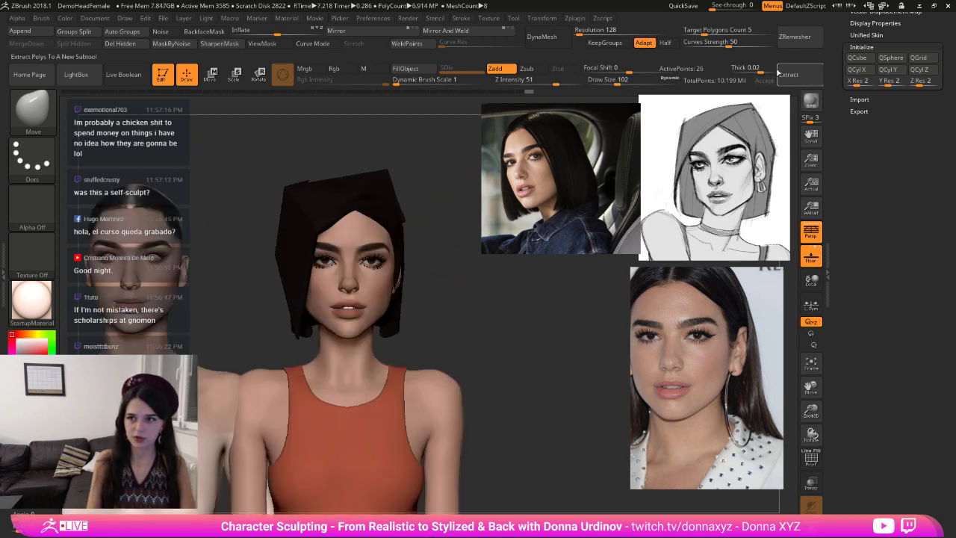
{"action": "left_click", "coordinate": [542, 36]}
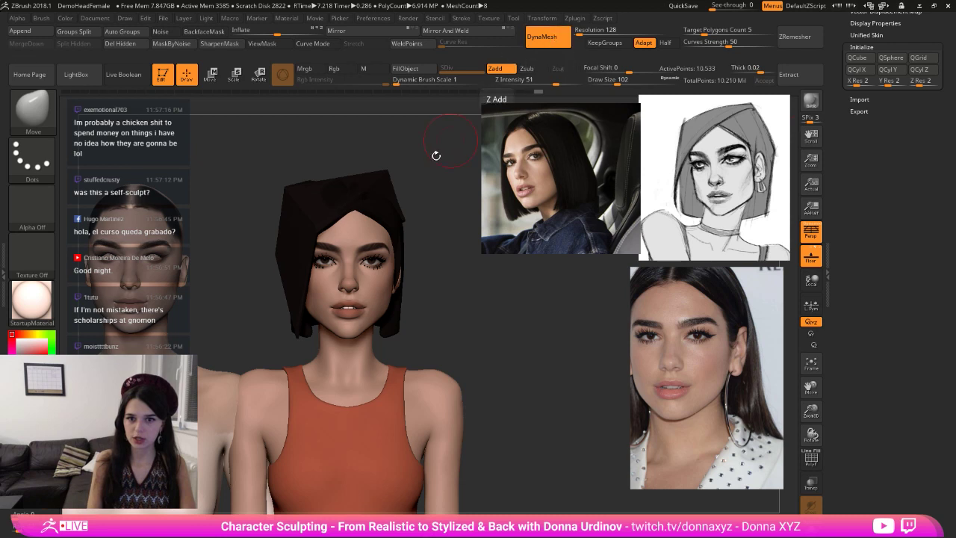
- Smooth the crown of the front hair piece and remesh it with ZRemesher, enabling the Half option
{"action": "key", "text": "shift"}
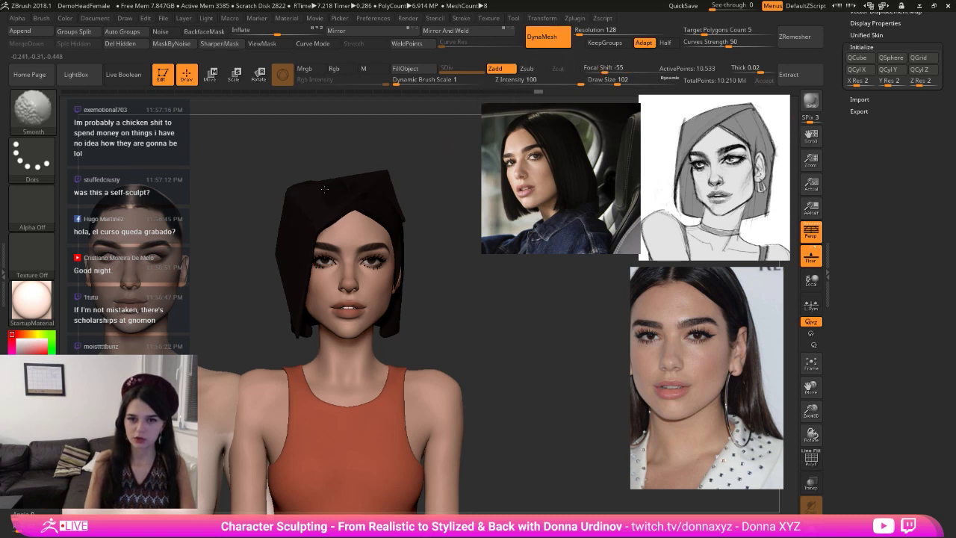
{"action": "left_click_drag", "start_coordinate": [440, 200], "coordinate": [421, 200]}
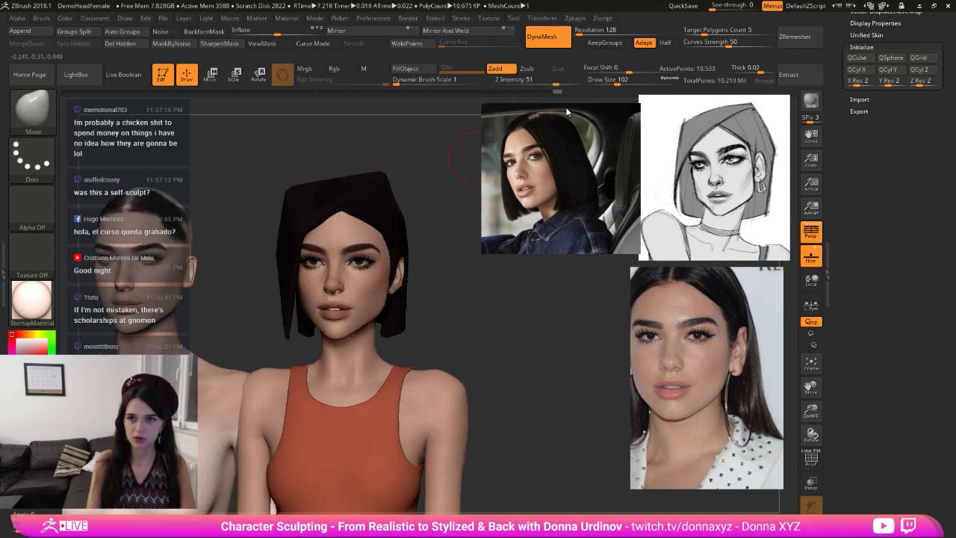
{"action": "left_click", "coordinate": [795, 37]}
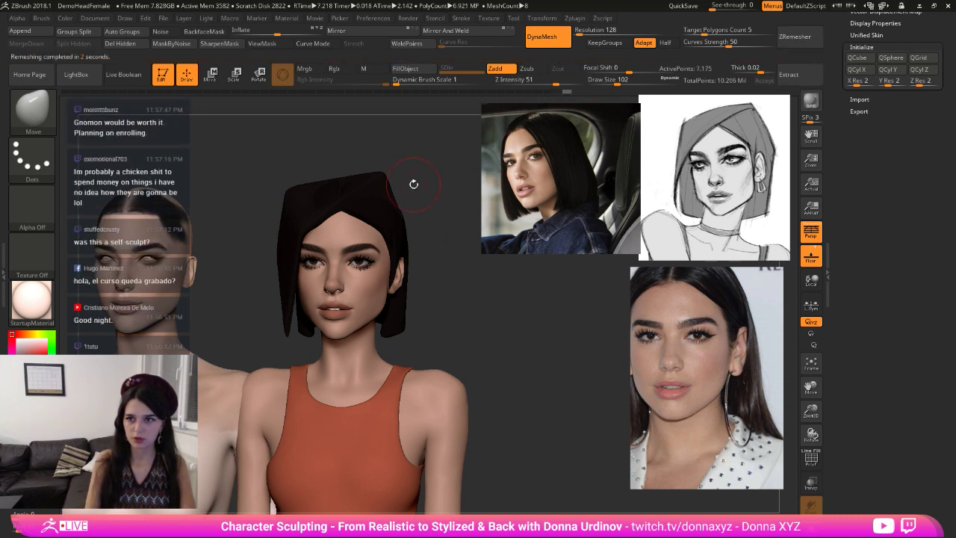
{"action": "left_click", "coordinate": [665, 43]}
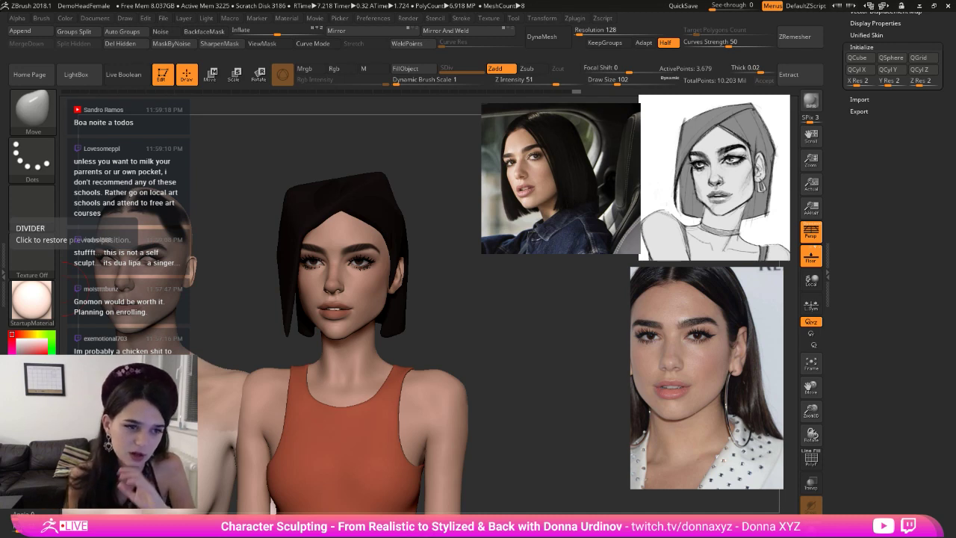
- Smooth the top of the front hair piece, then adjust its crown with the Move brush at draw size 178
{"action": "left_click_drag", "start_coordinate": [486, 303], "coordinate": [487, 298]}
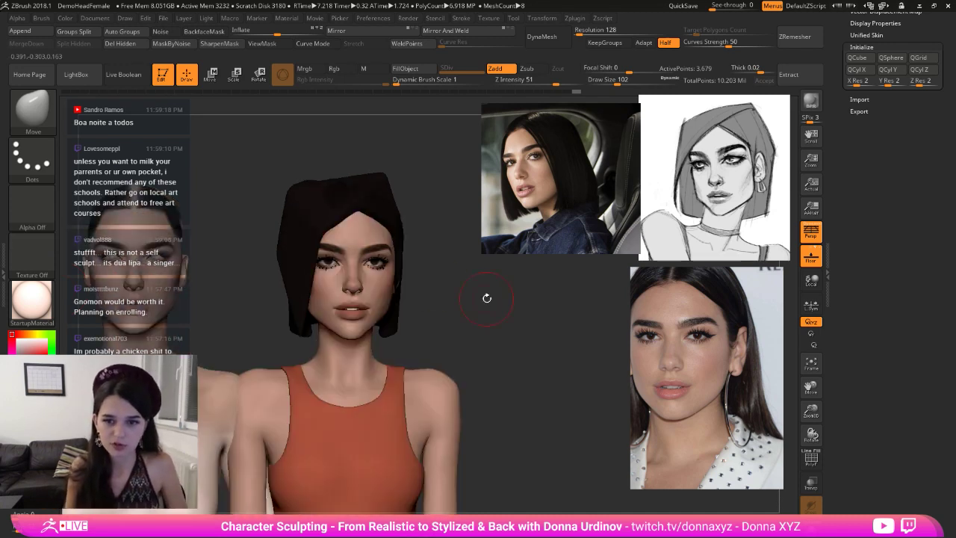
{"action": "left_click_drag", "start_coordinate": [416, 273], "coordinate": [394, 274]}
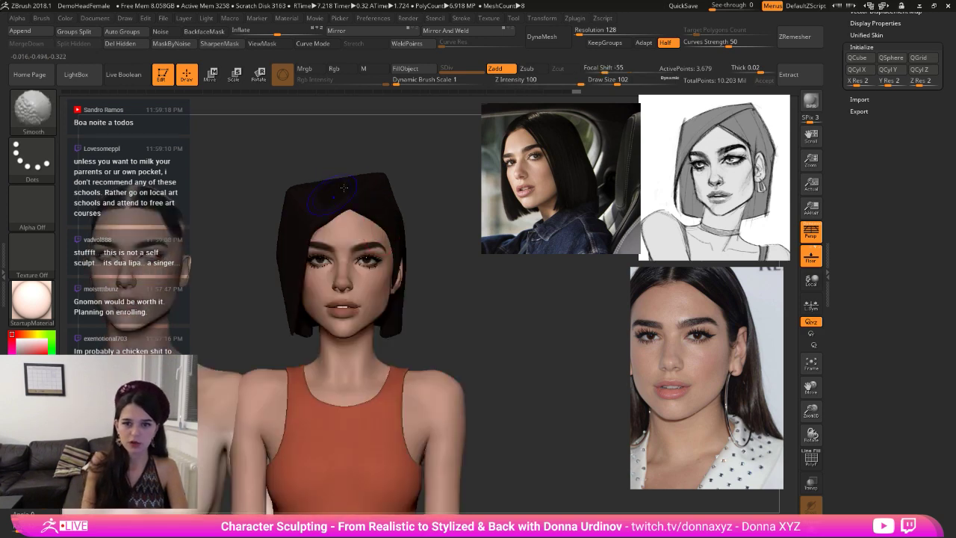
{"action": "key", "text": "b"}
{"action": "key", "text": "m"}
{"action": "key", "text": "v"}
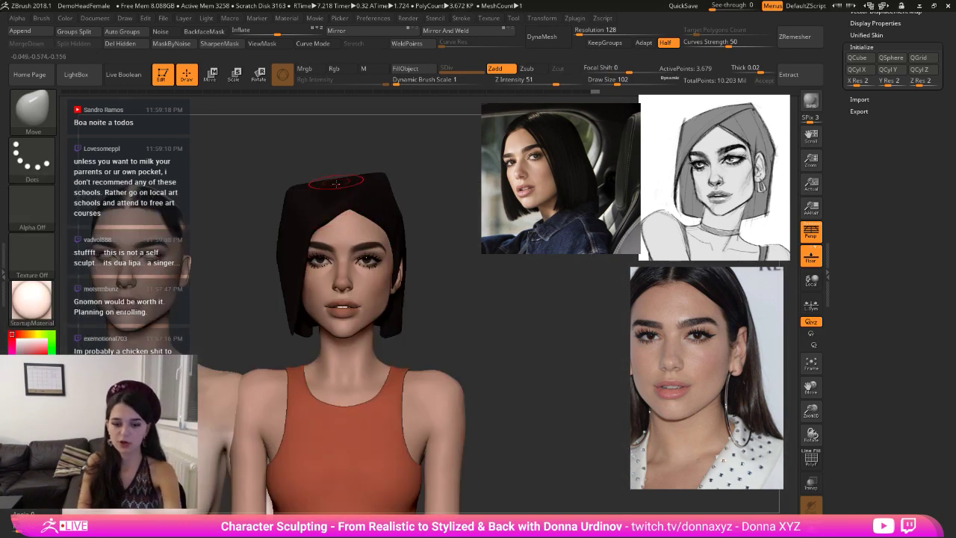
{"action": "key", "text": "]"}
{"action": "left_click_drag", "start_coordinate": [332, 203], "coordinate": [335, 199]}
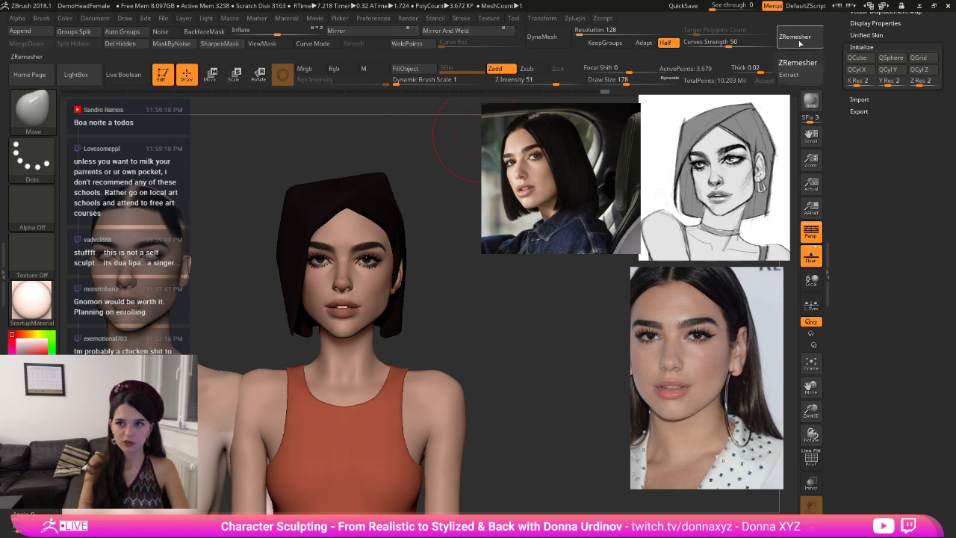
- Reduce the front hair piece's density further by running ZRemesher twice with the Half option on
{"action": "left_click", "coordinate": [791, 36]}
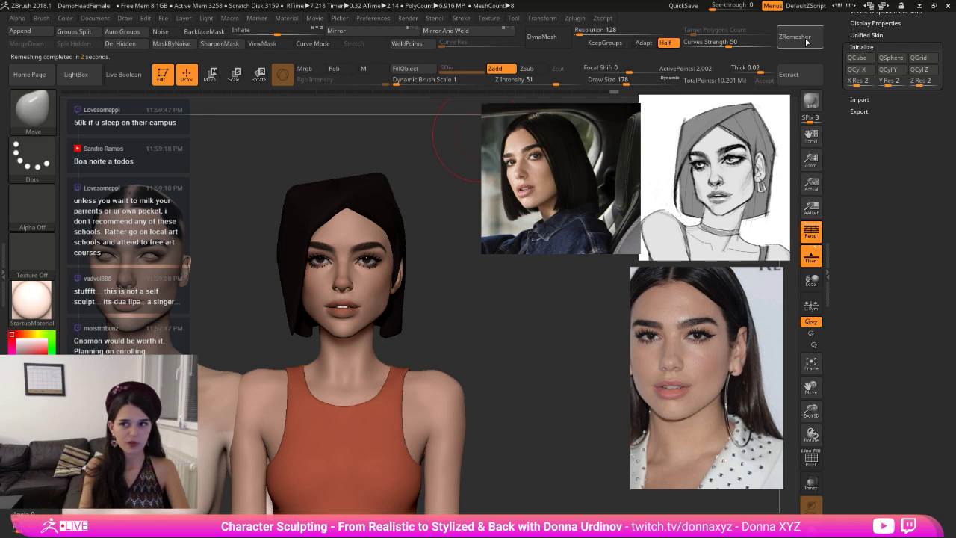
{"action": "left_click", "coordinate": [806, 42]}
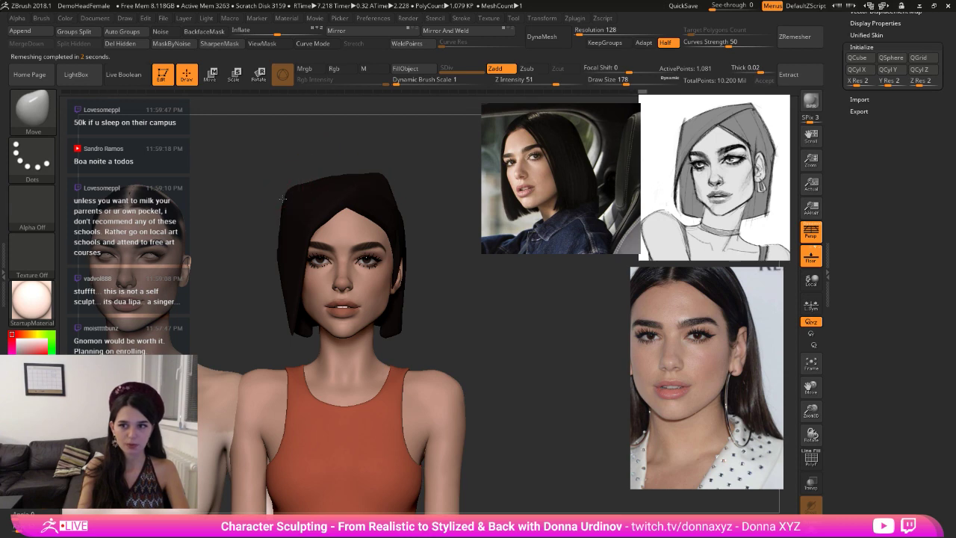
- Reshape and smooth the crown and side edges of the front hair piece, checking its silhouette from several angles
{"action": "left_click_drag", "start_coordinate": [286, 199], "coordinate": [294, 171]}
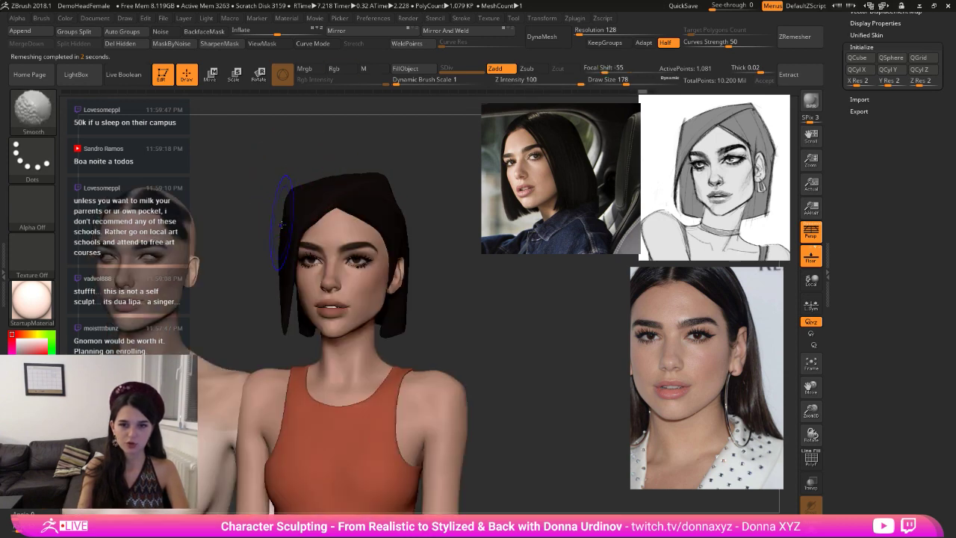
{"action": "key", "text": "ctrl+z"}
{"action": "left_click_drag", "start_coordinate": [259, 261], "coordinate": [279, 263]}
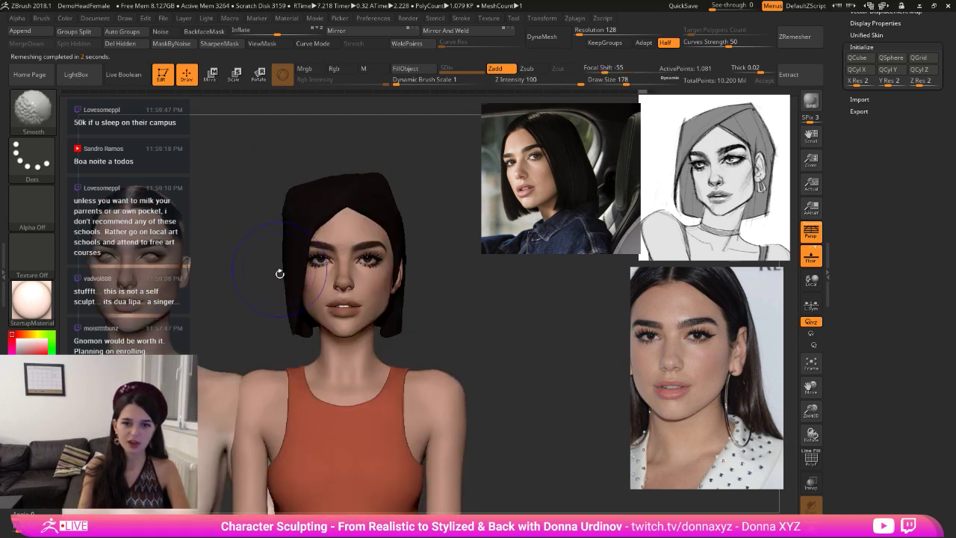
{"action": "left_click_drag", "start_coordinate": [409, 210], "coordinate": [336, 180]}
{"action": "key", "text": "shift"}
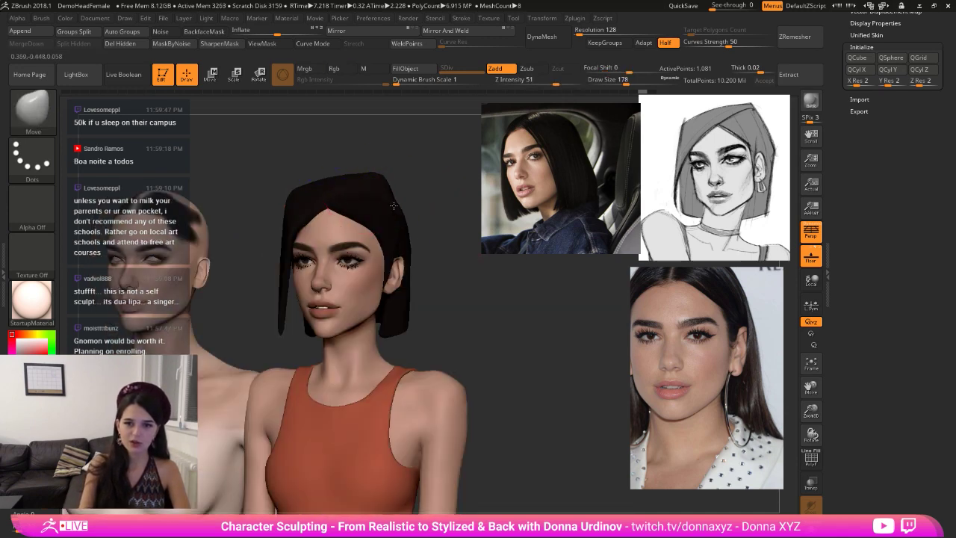
{"action": "left_click_drag", "start_coordinate": [411, 207], "coordinate": [457, 205]}
{"action": "left_click_drag", "start_coordinate": [274, 260], "coordinate": [289, 262]}
{"action": "key", "text": "shift"}
{"action": "left_click_drag", "start_coordinate": [326, 166], "coordinate": [313, 168]}
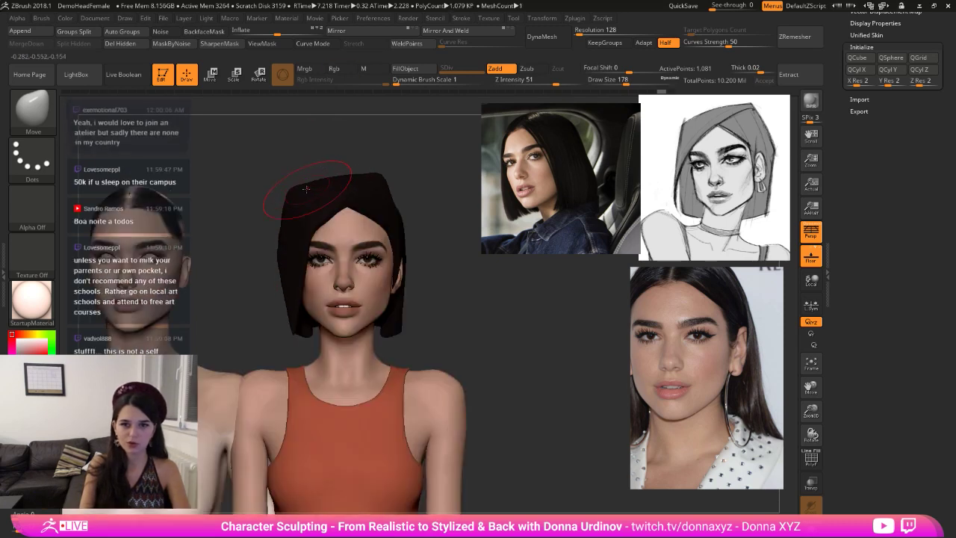
- Raise the crown of the front hair piece with the Move brush, enlarging the draw size to 238
{"action": "key", "text": "bracketright"}
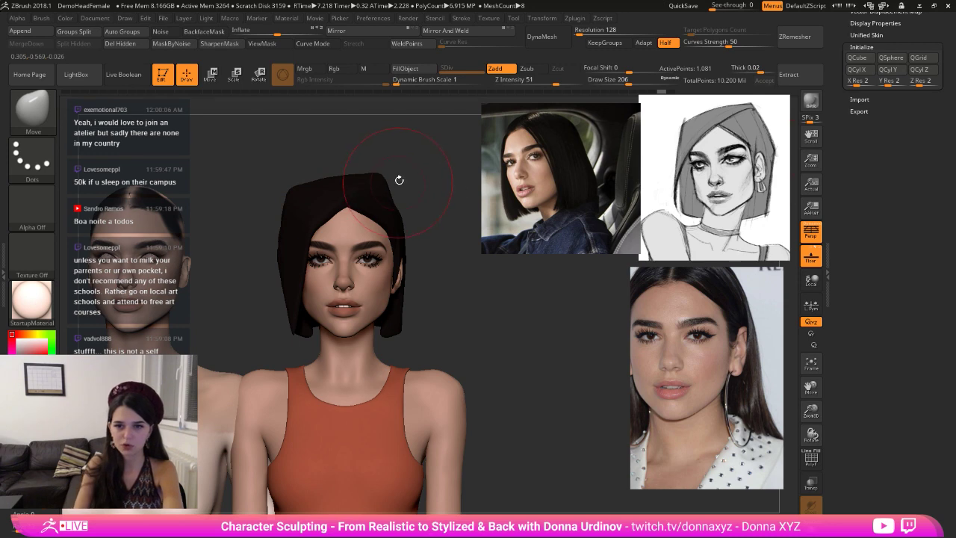
{"action": "left_click_drag", "start_coordinate": [399, 180], "coordinate": [390, 178]}
{"action": "key", "text": "bracketright"}
{"action": "left_click_drag", "start_coordinate": [277, 192], "coordinate": [281, 191]}
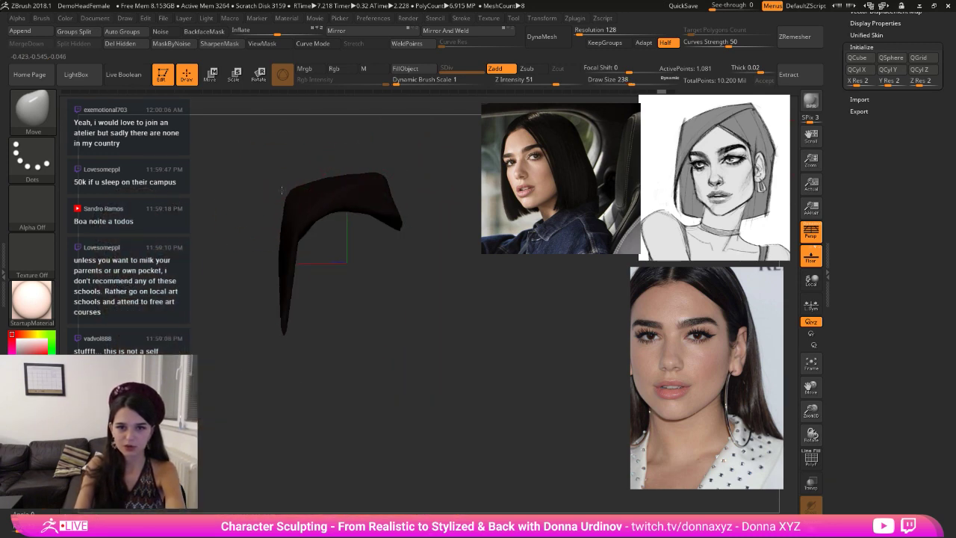
{"action": "left_click", "coordinate": [282, 194], "text": "ctrl+shift"}
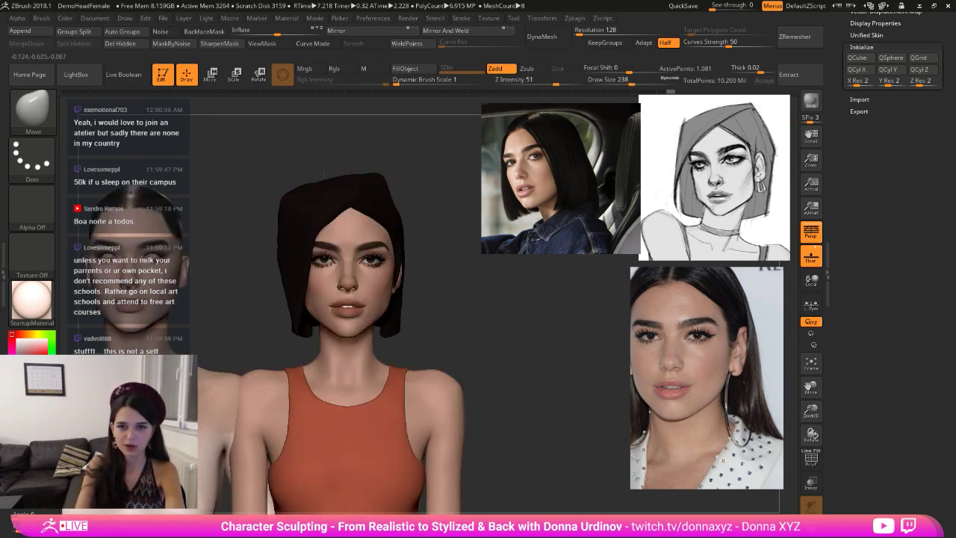
{"action": "left_click", "coordinate": [326, 174], "text": "ctrl+shift"}
{"action": "left_click", "coordinate": [332, 171], "text": "ctrl+shift"}
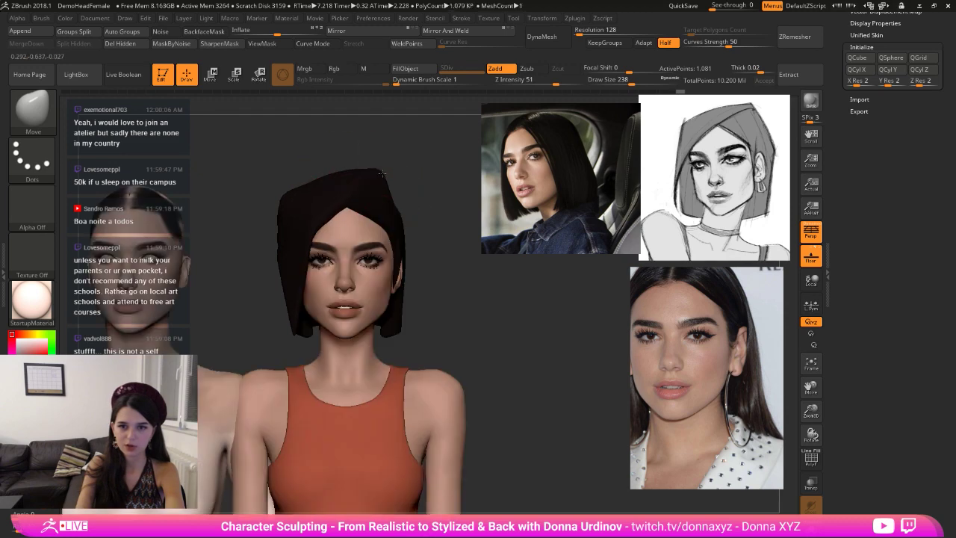
- Push the upper side of the front hair piece outward with the Move brush to give the bob more volume
{"action": "left_click_drag", "start_coordinate": [406, 174], "coordinate": [379, 176]}
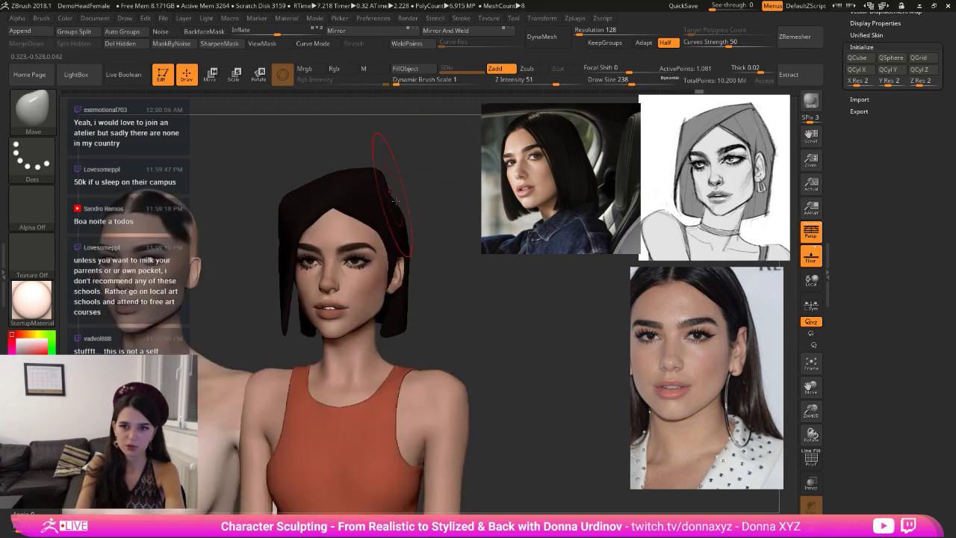
{"action": "left_click_drag", "start_coordinate": [412, 208], "coordinate": [271, 203]}
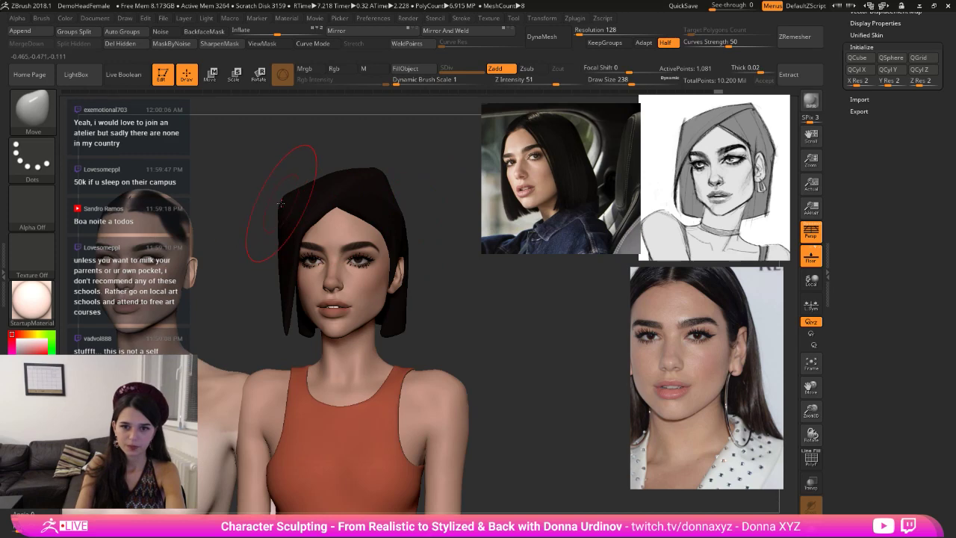
{"action": "left_click_drag", "start_coordinate": [292, 273], "coordinate": [283, 292]}
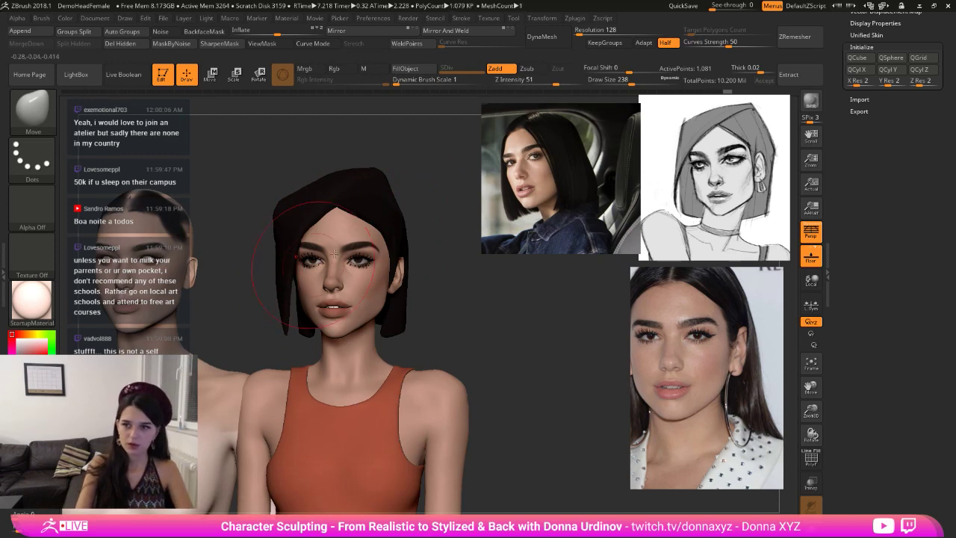
{"action": "left_click_drag", "start_coordinate": [420, 208], "coordinate": [448, 211]}
{"action": "left_click", "coordinate": [321, 238], "text": "ctrl+shift"}
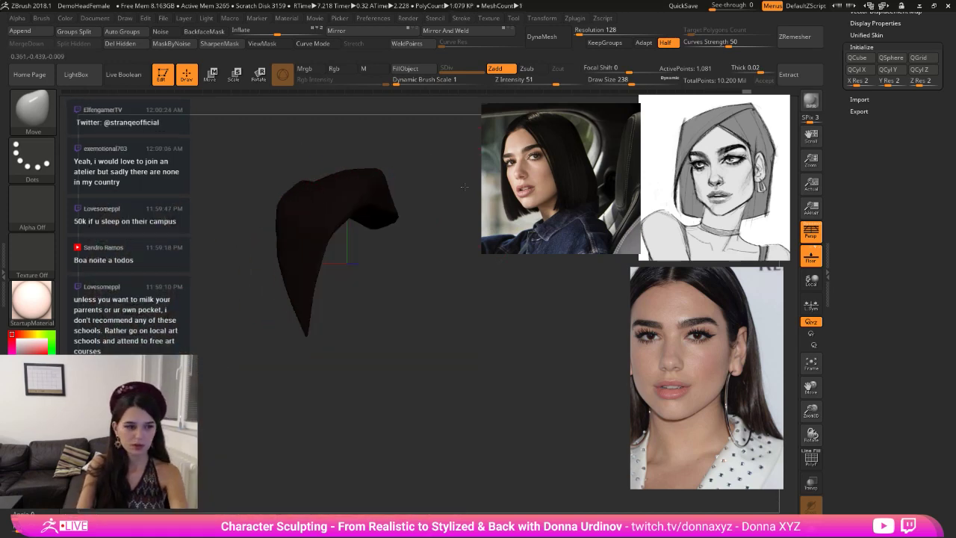
{"action": "left_click", "coordinate": [460, 186], "text": "ctrl+shift"}
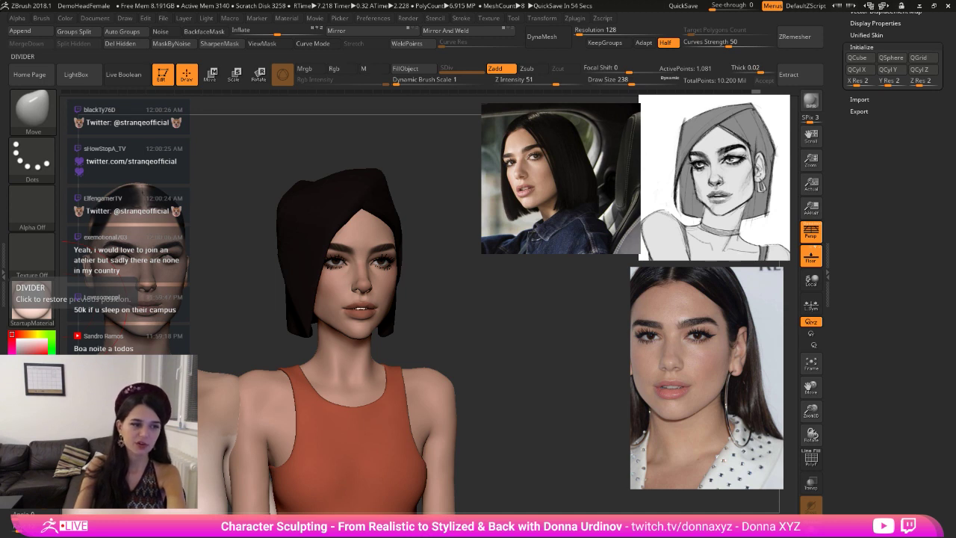
- Set the draw size to 202 and hide the bald bust subtool standing beside the stylized character
{"action": "left_click_drag", "start_coordinate": [590, 281], "coordinate": [530, 283]}
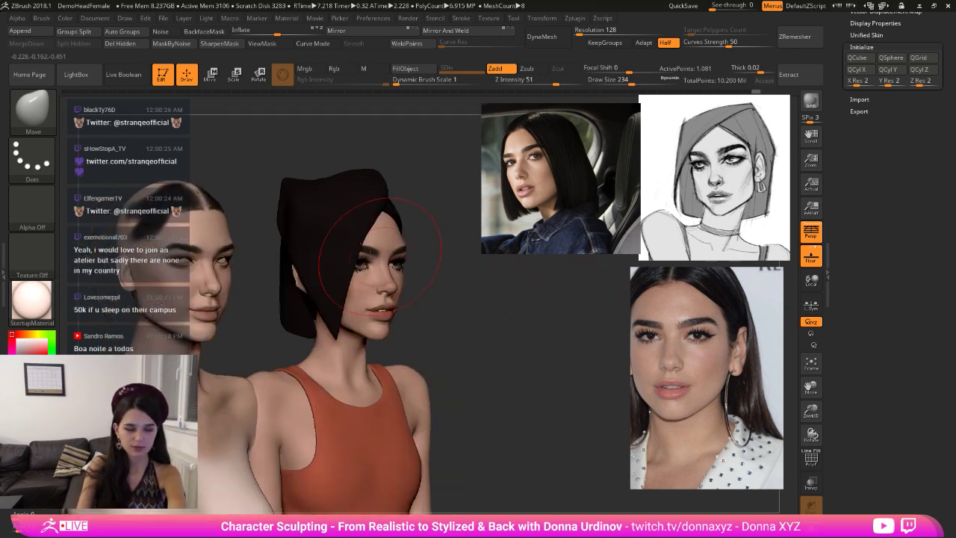
{"action": "left_click_drag", "start_coordinate": [356, 255], "coordinate": [358, 255]}
{"action": "left_click_drag", "start_coordinate": [440, 224], "coordinate": [460, 242]}
{"action": "left_click_drag", "start_coordinate": [890, 154], "coordinate": [894, 295]}
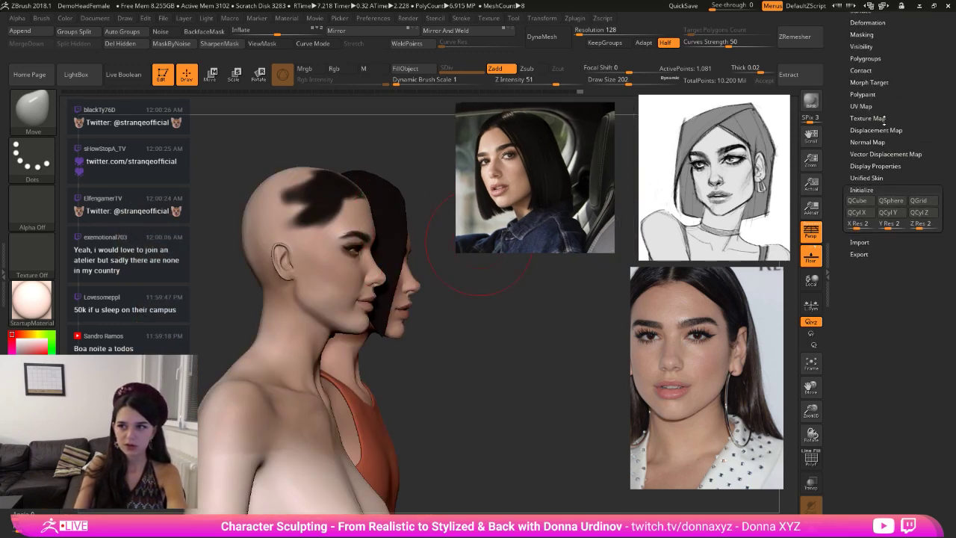
{"action": "left_click_drag", "start_coordinate": [879, 117], "coordinate": [885, 227]}
{"action": "scroll", "coordinate": [868, 45], "scroll_direction": "up", "scroll_amount": 5}
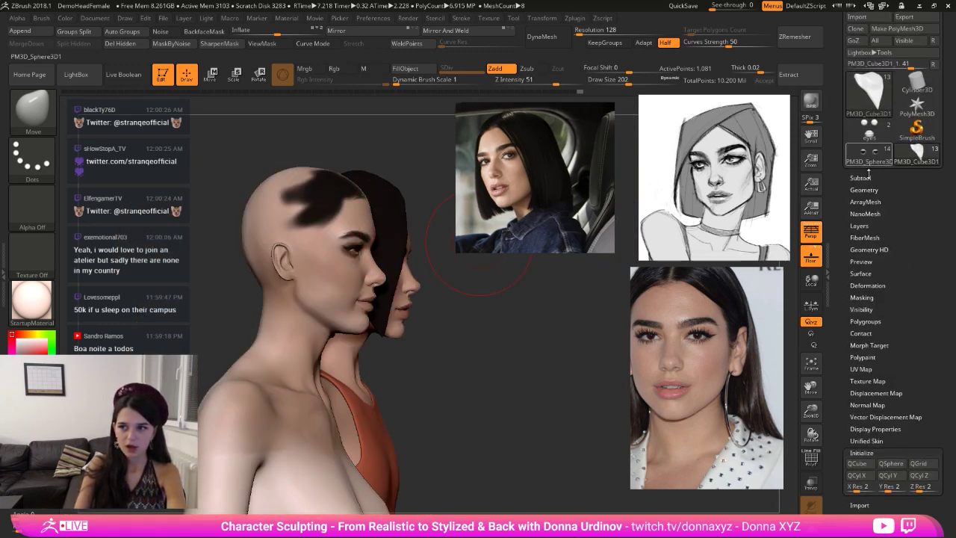
{"action": "left_click", "coordinate": [864, 188]}
{"action": "left_click", "coordinate": [859, 177]}
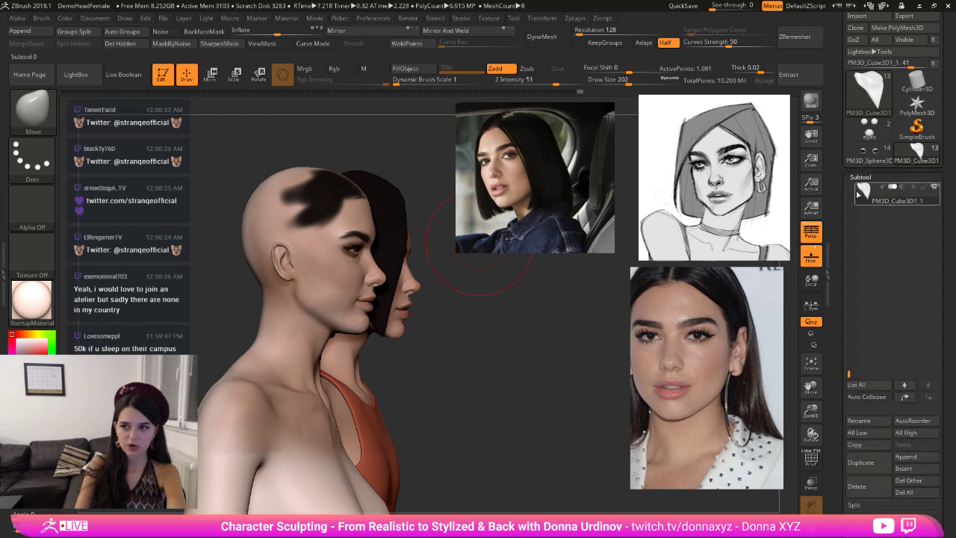
{"action": "mouse_move", "coordinate": [851, 191]}
{"action": "left_mouse_down"}
{"action": "mouse_move", "coordinate": [854, 233]}
{"action": "mouse_move", "coordinate": [854, 189]}
{"action": "left_mouse_up"}
{"action": "left_click", "coordinate": [934, 210]}
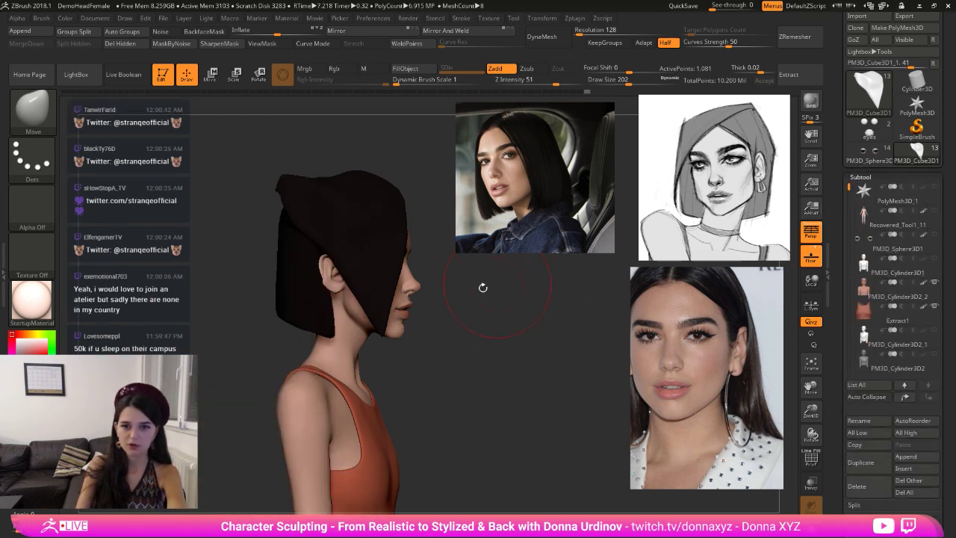
- Smooth away the bump at the back of the front hair piece and move it in to follow the head
{"action": "left_click_drag", "start_coordinate": [483, 288], "coordinate": [403, 284]}
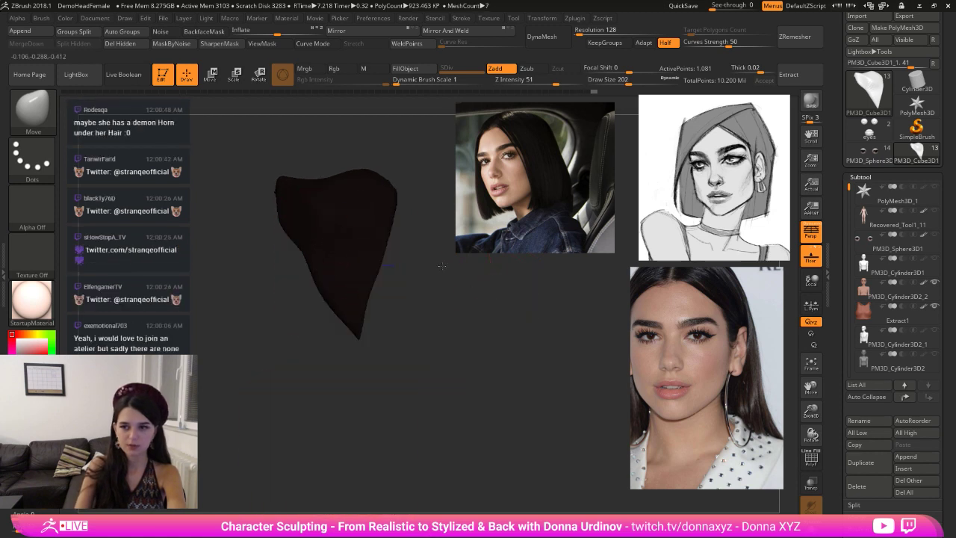
{"action": "left_click_drag", "start_coordinate": [283, 180], "coordinate": [284, 212], "text": "shift"}
{"action": "left_click_drag", "start_coordinate": [262, 177], "coordinate": [291, 200]}
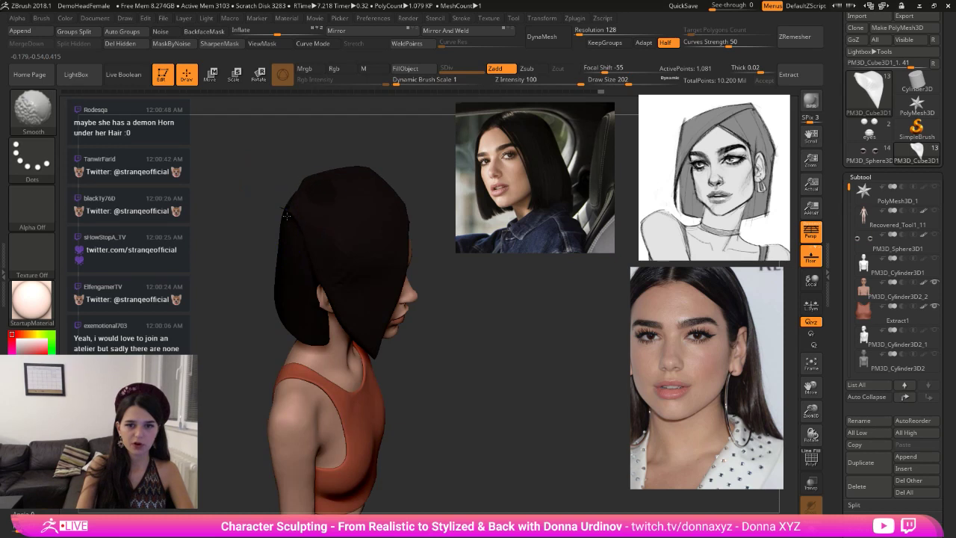
{"action": "mouse_move", "coordinate": [370, 150]}
{"action": "left_mouse_down"}
{"action": "mouse_move", "coordinate": [283, 169]}
{"action": "mouse_move", "coordinate": [280, 185]}
{"action": "left_mouse_up"}
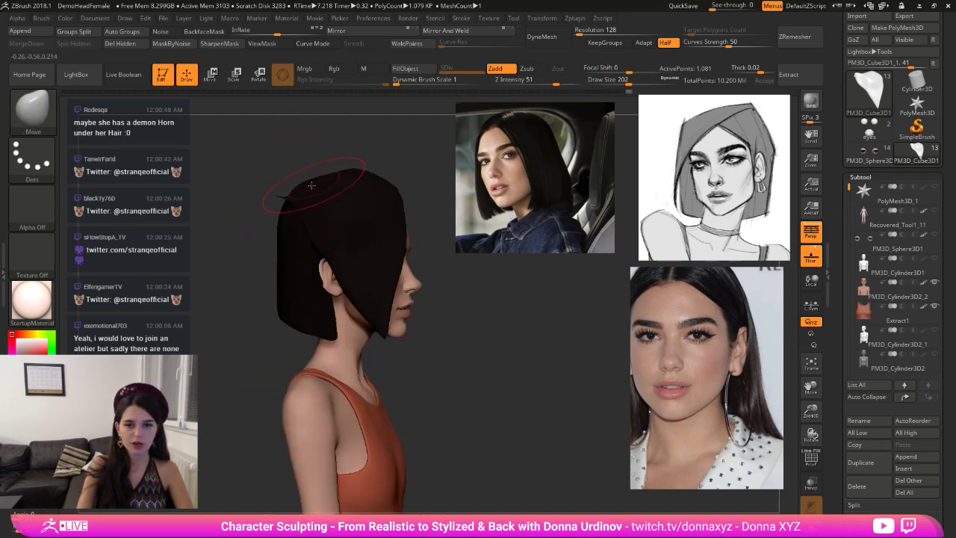
- Flatten and smooth the rear of the hair's crown using the hPolish brush
{"action": "key", "text": "b"}
{"action": "key", "text": "h"}
{"action": "key", "text": "p"}
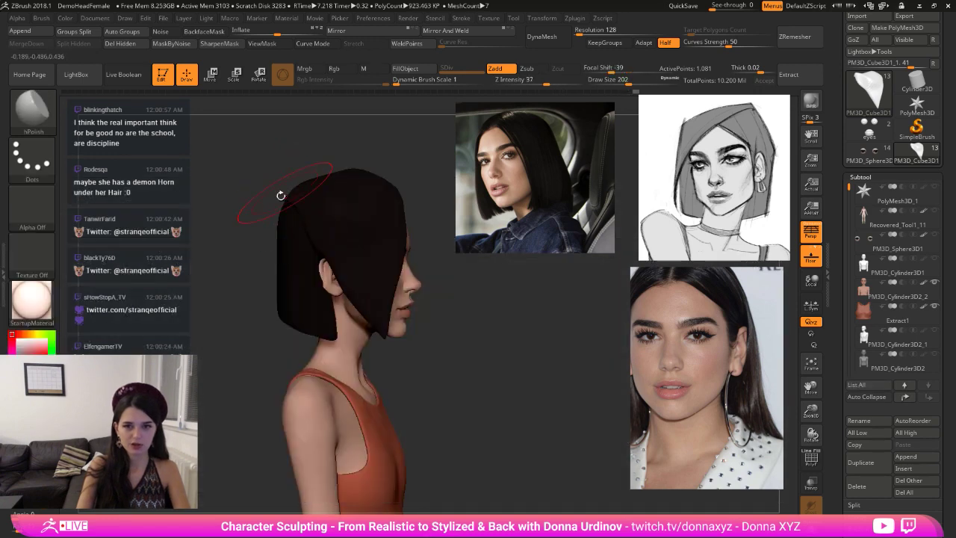
{"action": "left_click_drag", "start_coordinate": [281, 204], "coordinate": [290, 247], "text": "shift"}
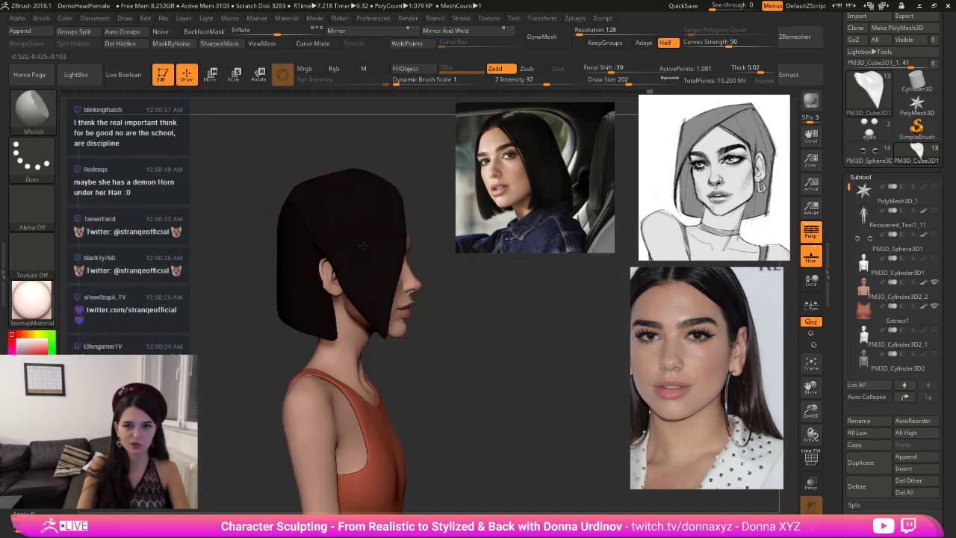
- Swap the main and secondary colours so the hair displays in a light skin-like tone
{"action": "left_click_drag", "start_coordinate": [417, 187], "coordinate": [422, 181]}
{"action": "key", "text": "b"}
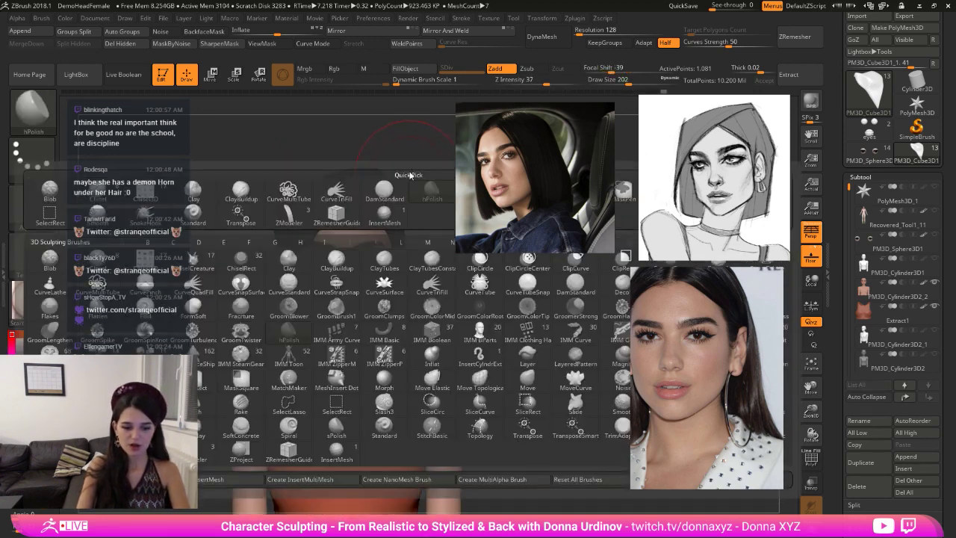
{"action": "key", "text": "v"}
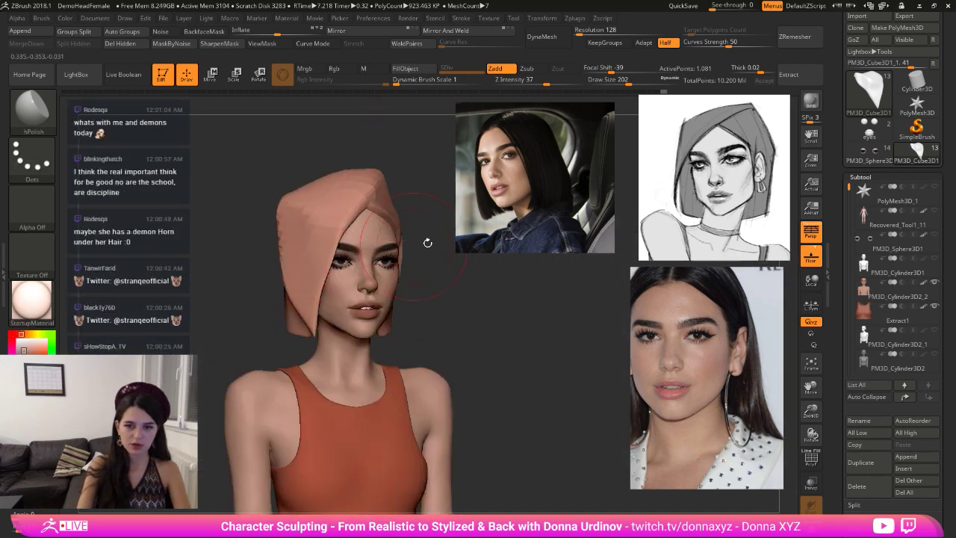
- Swap the colours back to the dark hair tone, and move in and smooth the front hair piece's outer edge using the Move brush
{"action": "key", "text": "v"}
{"action": "left_click_drag", "start_coordinate": [421, 221], "coordinate": [416, 212]}
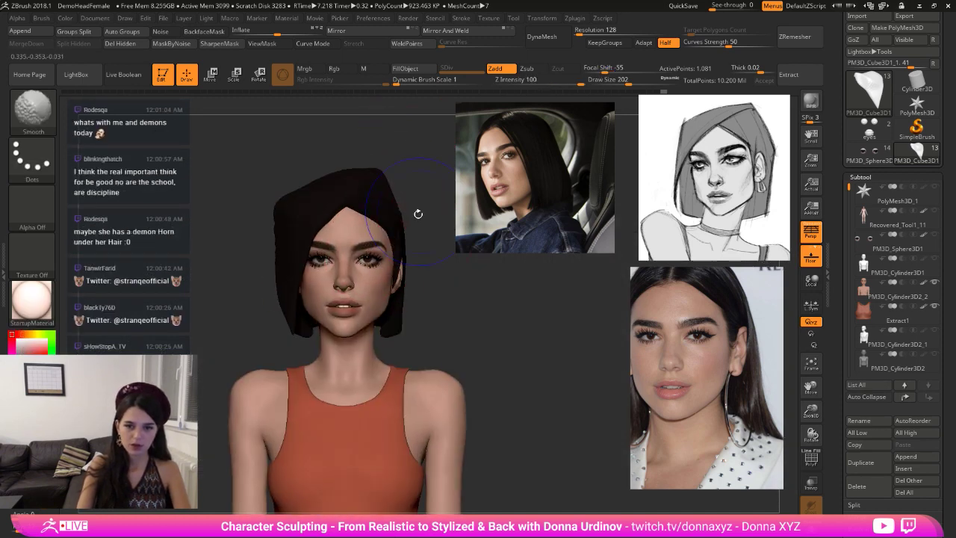
{"action": "key", "text": "b"}
{"action": "key", "text": "m"}
{"action": "key", "text": "v"}
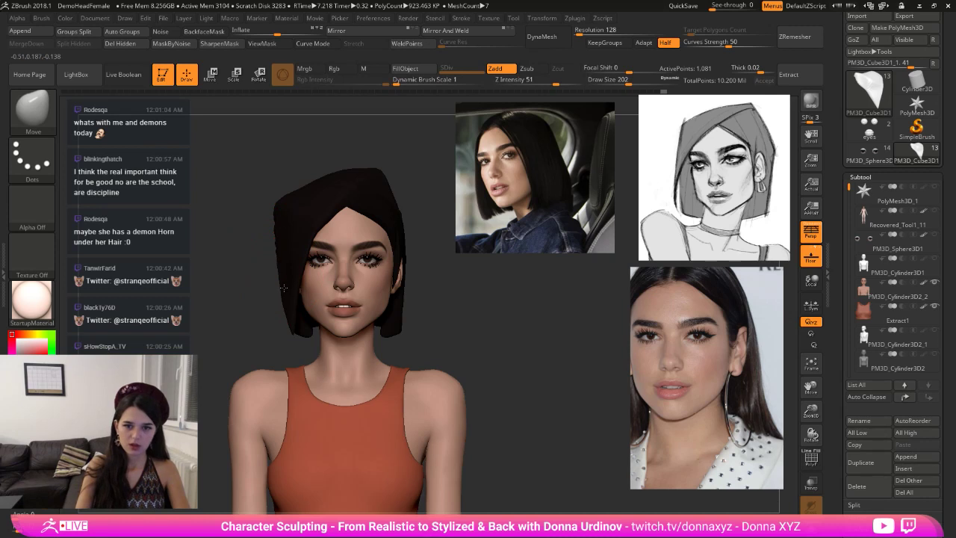
{"action": "left_click_drag", "start_coordinate": [283, 295], "coordinate": [289, 293]}
{"action": "left_click_drag", "start_coordinate": [279, 224], "coordinate": [282, 293], "text": "shift"}
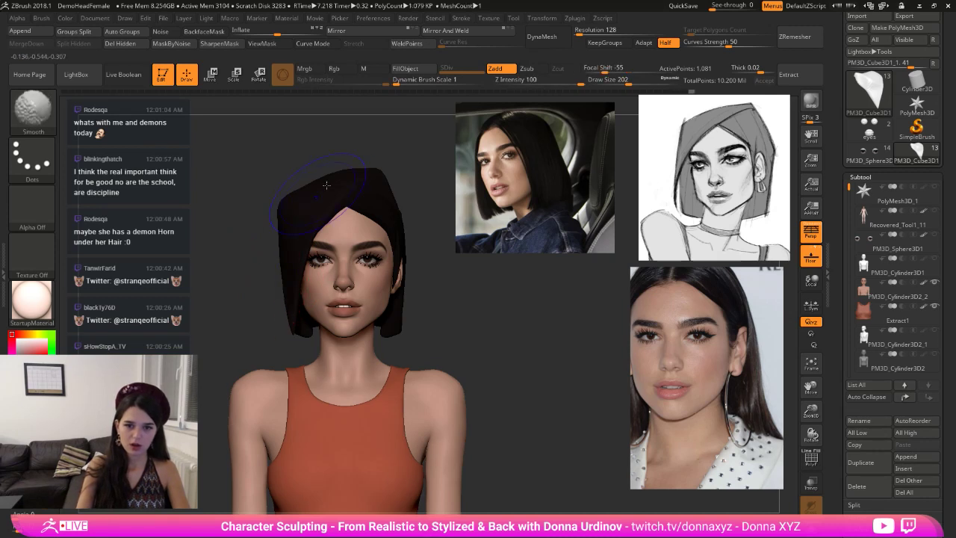
- Smooth the front strand beside the cheek and adjust its pointed lower tip in profile
{"action": "left_click_drag", "start_coordinate": [407, 156], "coordinate": [367, 161]}
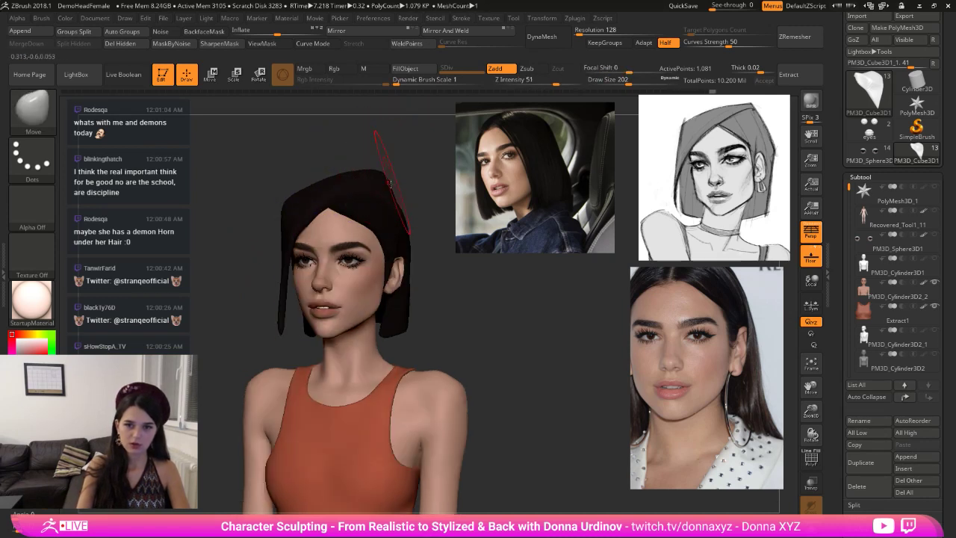
{"action": "right_click_drag", "start_coordinate": [431, 186], "coordinate": [398, 135]}
{"action": "right_click_drag", "start_coordinate": [390, 178], "coordinate": [380, 240]}
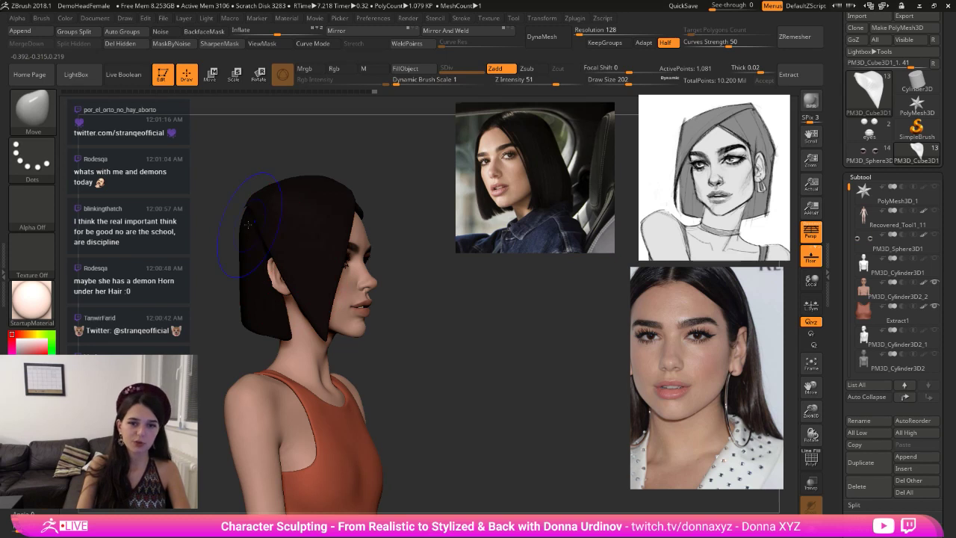
{"action": "key", "text": "shift"}
{"action": "left_click_drag", "start_coordinate": [287, 275], "coordinate": [305, 322], "text": "shift"}
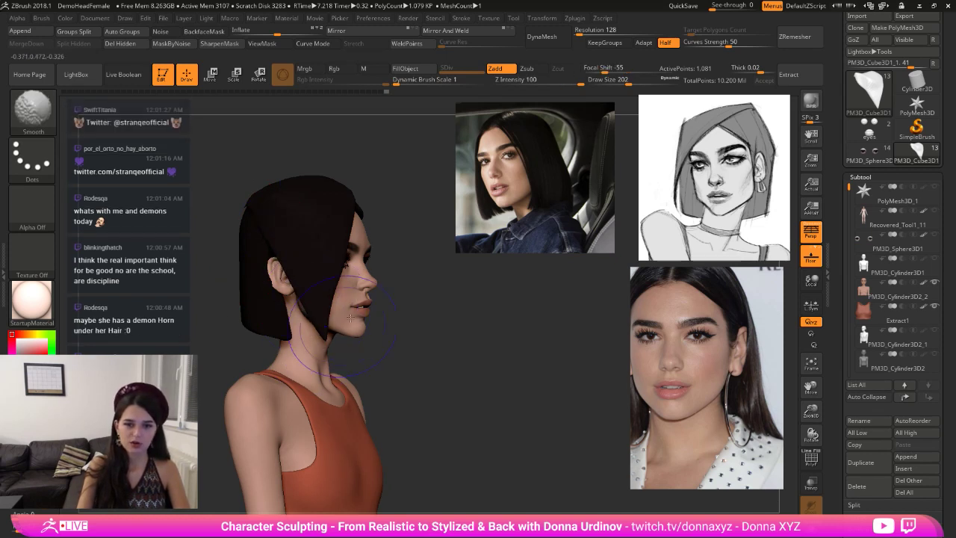
{"action": "left_click_drag", "start_coordinate": [377, 302], "coordinate": [386, 299], "text": "shift"}
{"action": "left_click_drag", "start_coordinate": [346, 339], "coordinate": [344, 347]}
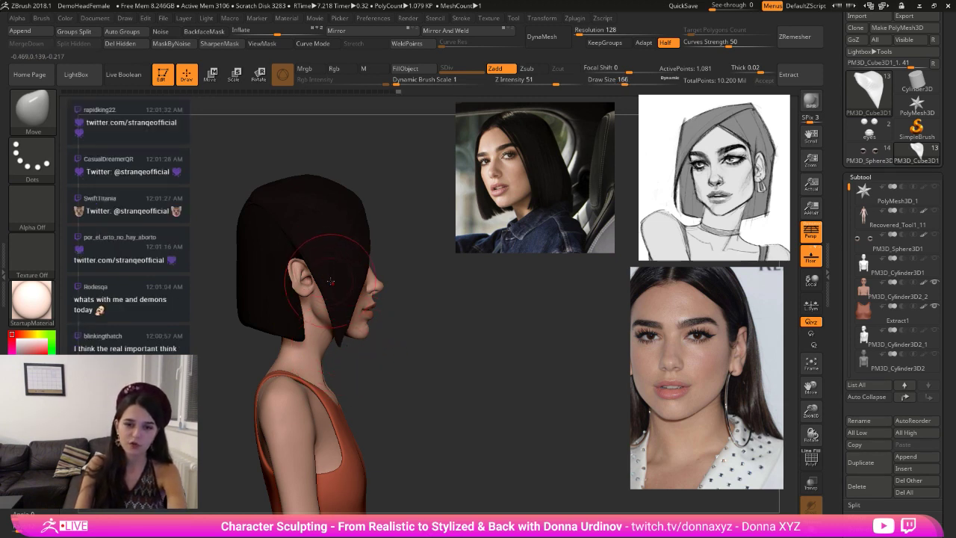
- Move the front strand back from the face toward the ear, enlarging the Move brush to a draw size of 302
{"action": "key", "text": "]"}
{"action": "key", "text": "]"}
{"action": "key", "text": "]"}
{"action": "left_click_drag", "start_coordinate": [342, 294], "coordinate": [331, 295]}
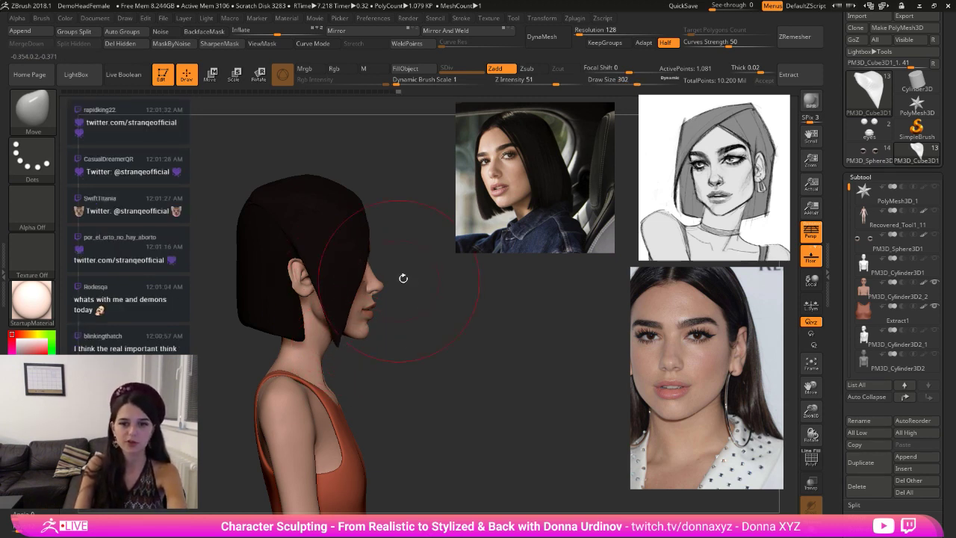
{"action": "key", "text": "bracketleft"}
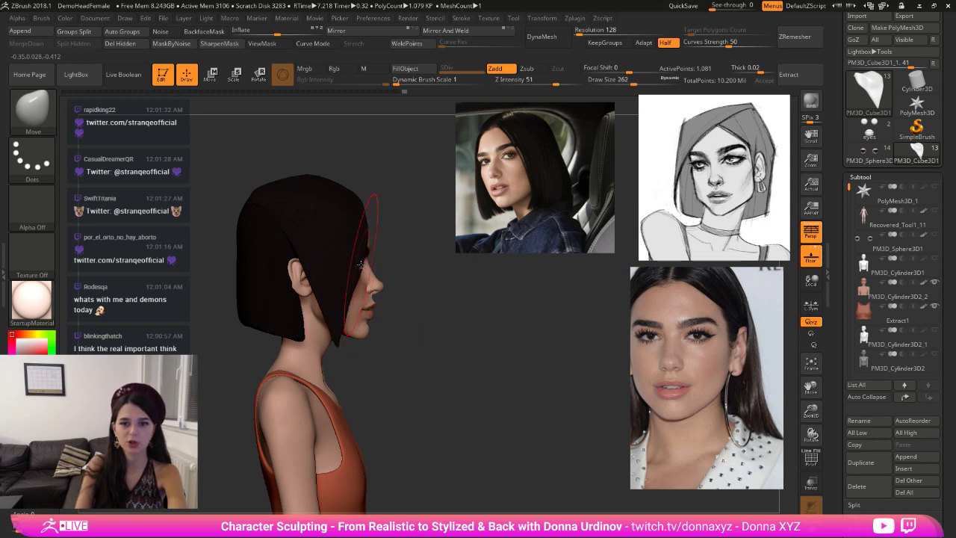
{"action": "key", "text": "bracketleft"}
{"action": "left_click_drag", "start_coordinate": [400, 238], "coordinate": [361, 246]}
{"action": "key", "text": "bracketright"}
{"action": "key", "text": "bracketright"}
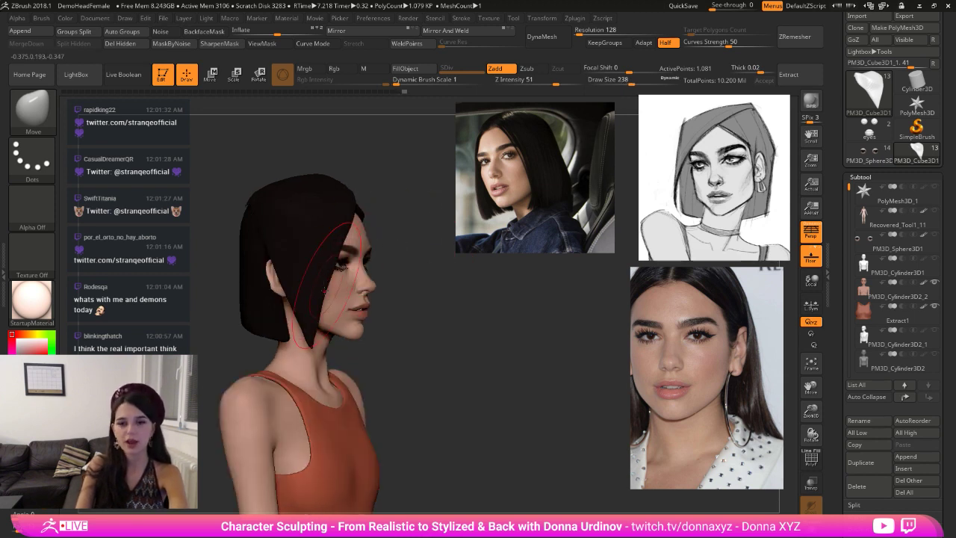
{"action": "left_click_drag", "start_coordinate": [311, 315], "coordinate": [308, 318]}
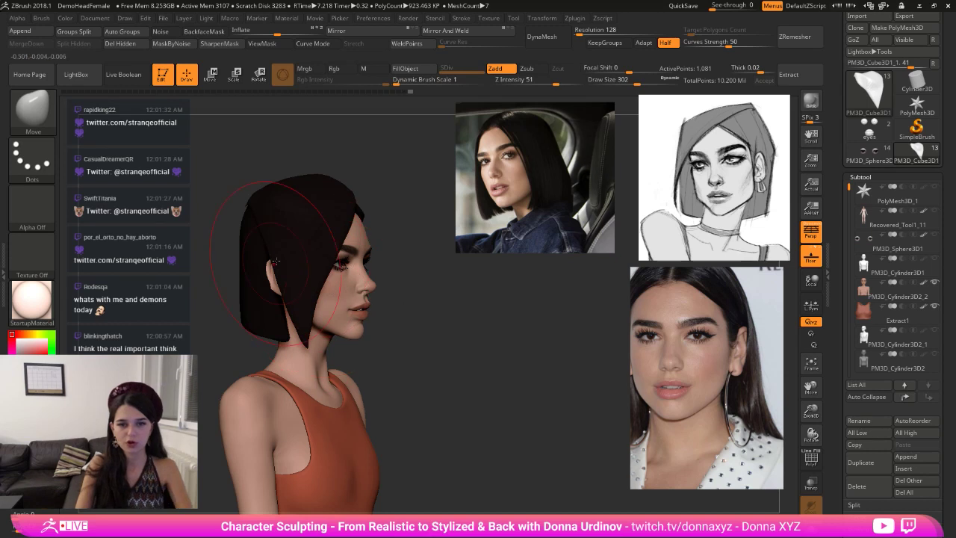
- Set the draw size to 202 and polish the side of the front hair piece above the temple using hPolish
{"action": "left_click_drag", "start_coordinate": [387, 233], "coordinate": [411, 230]}
{"action": "key", "text": "bracketleft"}
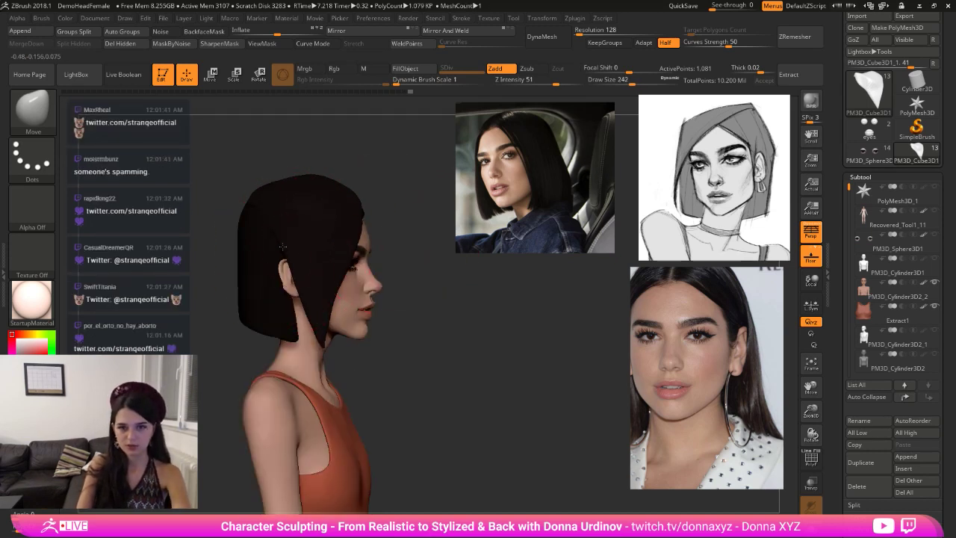
{"action": "key", "text": "bracketleft"}
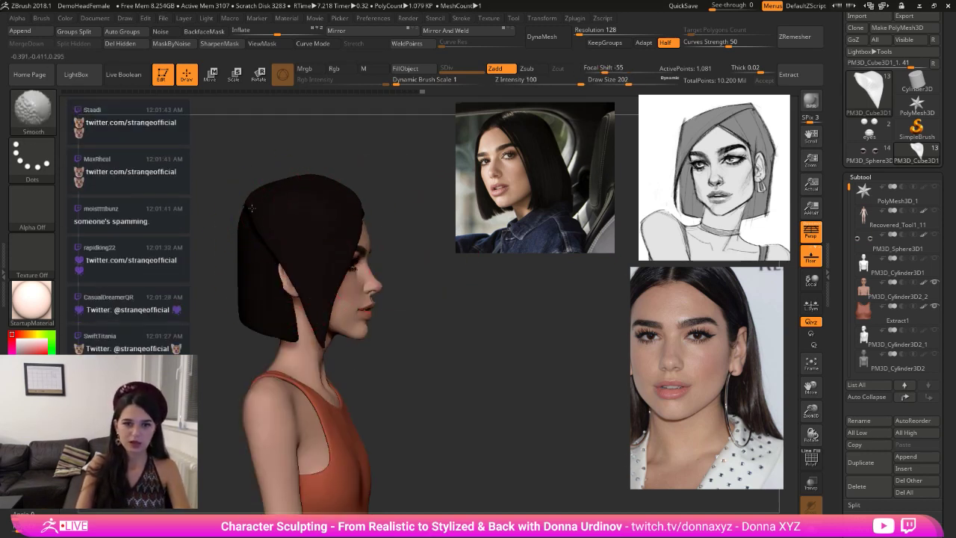
{"action": "key", "text": "b"}
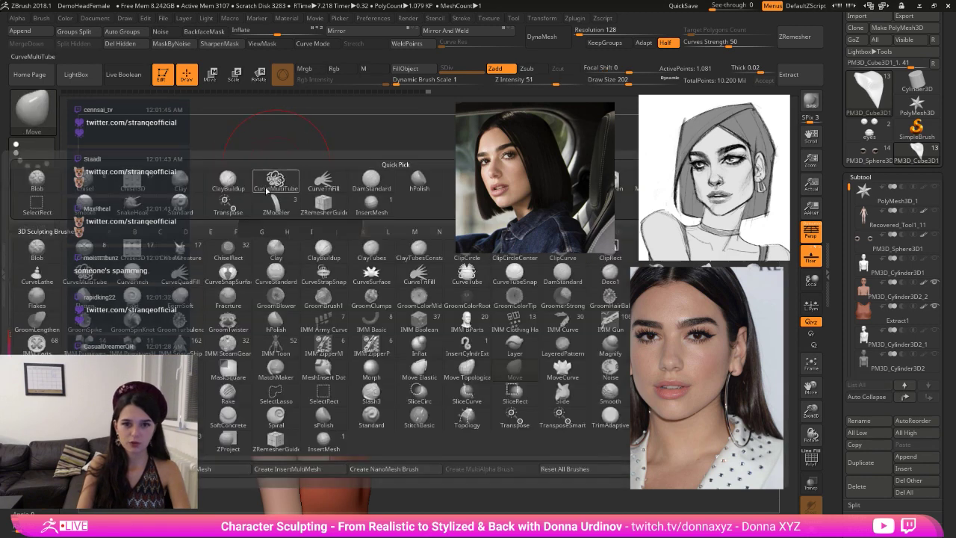
{"action": "key", "text": "h"}
{"action": "key", "text": "p"}
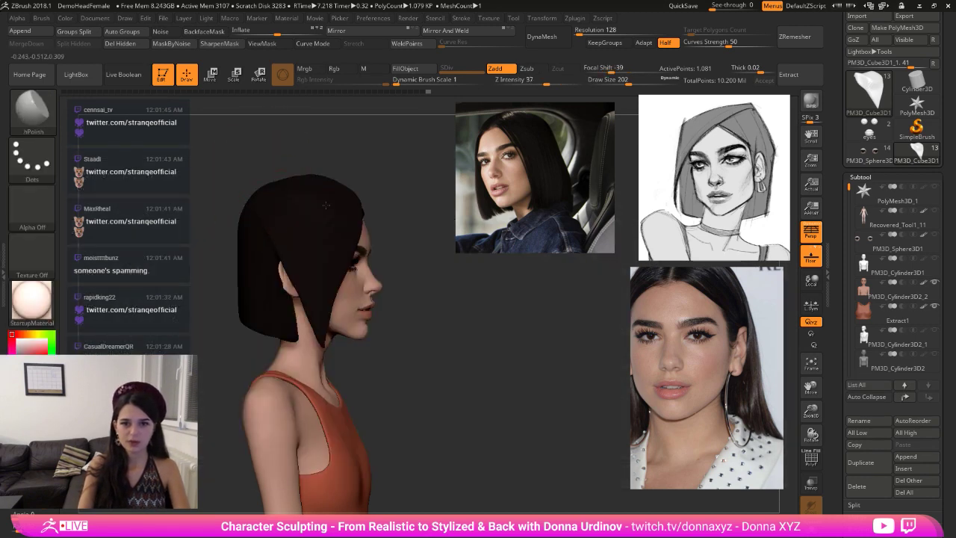
{"action": "left_click_drag", "start_coordinate": [326, 205], "coordinate": [333, 212]}
{"action": "left_click_drag", "start_coordinate": [433, 247], "coordinate": [383, 220]}
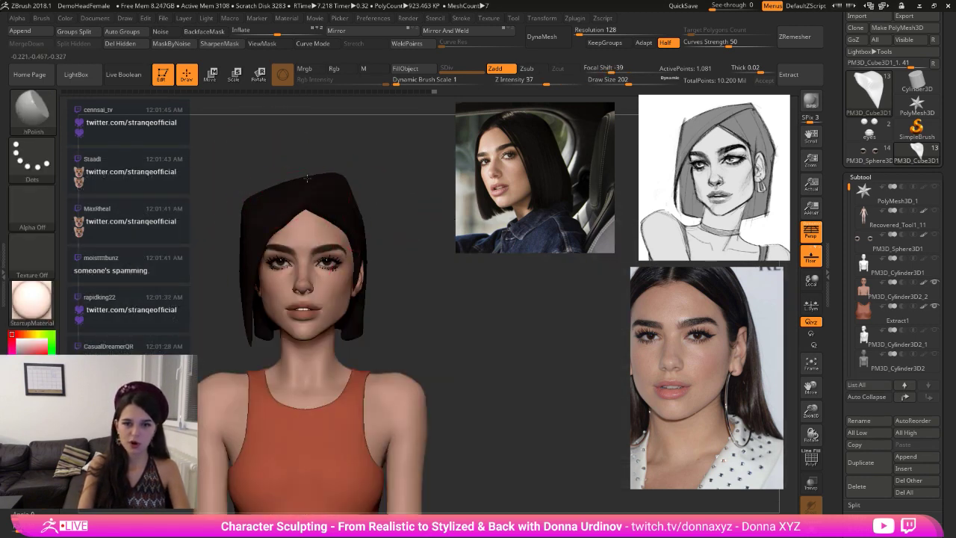
- Adjust the front hair piece along the forehead hairline using the Move Topological brush at a draw size of about 110
{"action": "key", "text": "b"}
{"action": "key", "text": "m"}
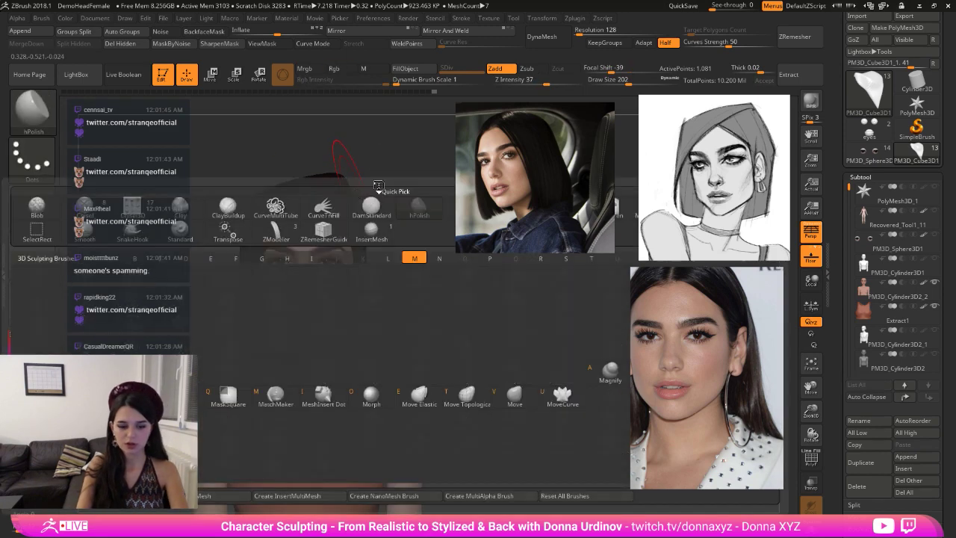
{"action": "key", "text": "t"}
{"action": "left_click_drag", "start_coordinate": [403, 192], "coordinate": [404, 193]}
{"action": "key", "text": "bracketleft"}
{"action": "key", "text": "bracketleft"}
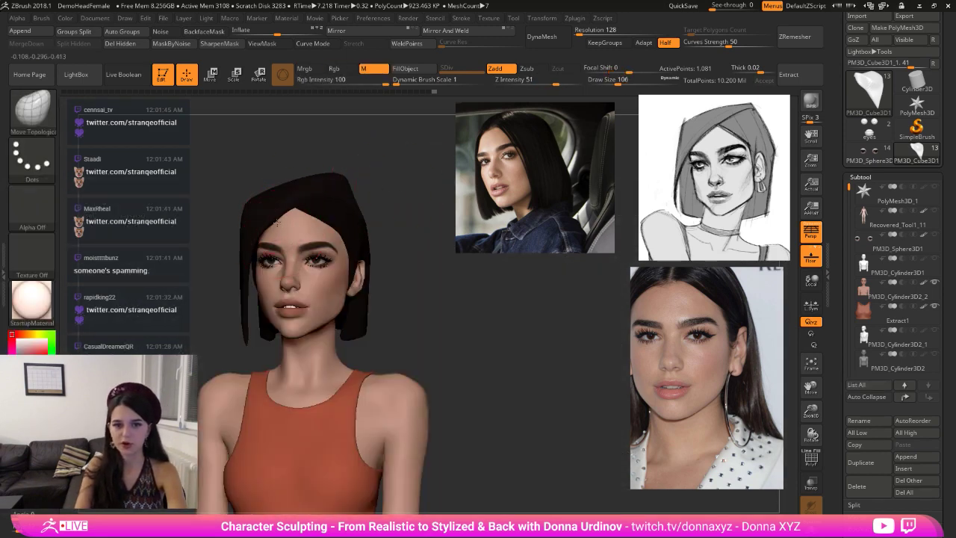
{"action": "left_click_drag", "start_coordinate": [380, 159], "coordinate": [309, 239]}
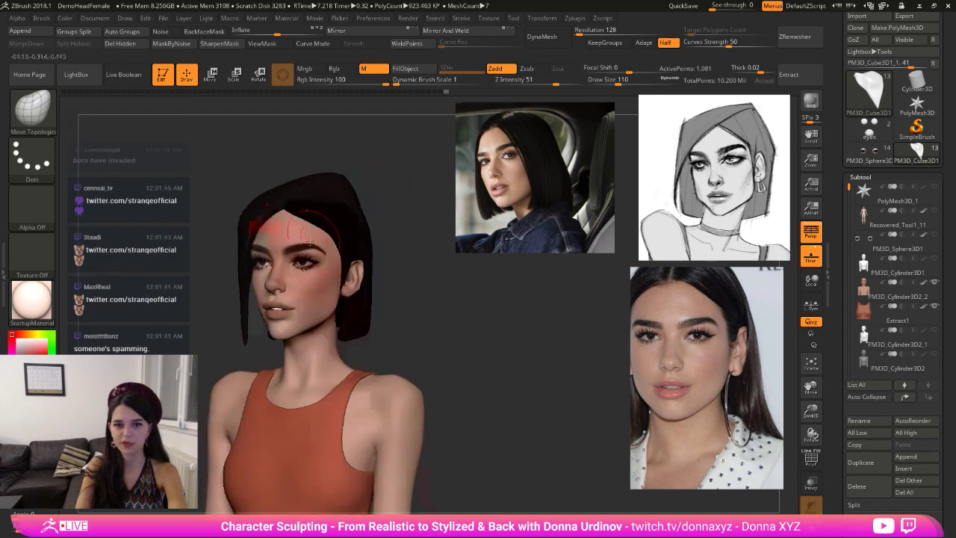
{"action": "left_click_drag", "start_coordinate": [254, 319], "coordinate": [373, 277]}
- Move the front strand back over the ear with a draw size of 294, and smooth the side of the hair
{"action": "key", "text": "bracketright"}
{"action": "key", "text": "bracketright"}
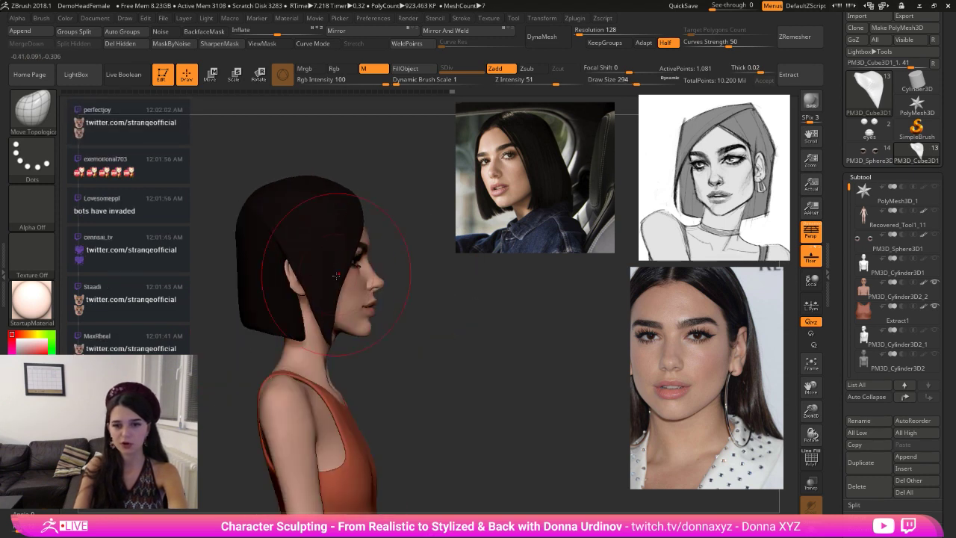
{"action": "left_click_drag", "start_coordinate": [326, 330], "coordinate": [318, 329]}
{"action": "mouse_move", "coordinate": [310, 288]}
{"action": "left_mouse_down"}
{"action": "mouse_move", "coordinate": [295, 281]}
{"action": "mouse_move", "coordinate": [292, 309]}
{"action": "left_mouse_up"}
{"action": "left_click_drag", "start_coordinate": [317, 339], "coordinate": [308, 340]}
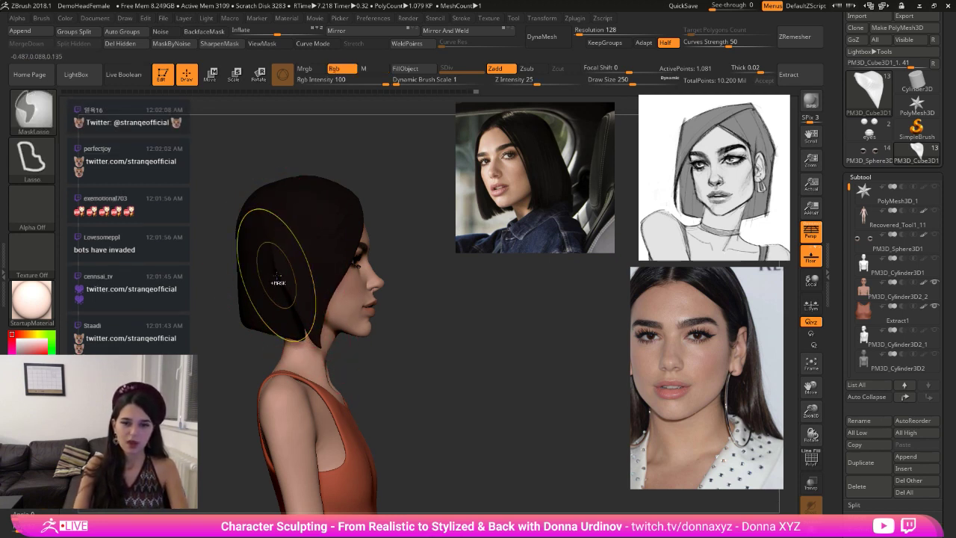
{"action": "left_click_drag", "start_coordinate": [279, 270], "coordinate": [301, 278], "text": "shift"}
{"action": "left_click_drag", "start_coordinate": [403, 249], "coordinate": [298, 257]}
{"action": "left_click_drag", "start_coordinate": [239, 269], "coordinate": [251, 251]}
- Select the back hair subtool PM3D_Cube3D1, and polish and smooth its side using hPolish at a draw size of 174
{"action": "key", "text": "b"}
{"action": "key", "text": "h"}
{"action": "key", "text": "p"}
{"action": "mouse_move", "coordinate": [373, 193]}
{"action": "left_mouse_down"}
{"action": "mouse_move", "coordinate": [334, 192]}
{"action": "mouse_move", "coordinate": [398, 188]}
{"action": "mouse_move", "coordinate": [390, 191]}
{"action": "left_mouse_up"}
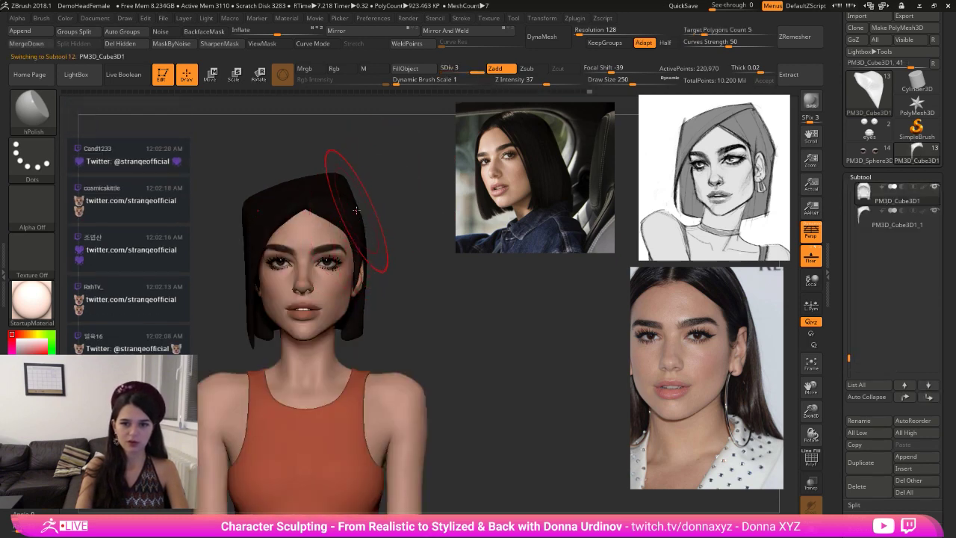
{"action": "left_click", "coordinate": [345, 190], "text": "alt"}
{"action": "key", "text": "b"}
{"action": "key", "text": "m"}
{"action": "key", "text": "v"}
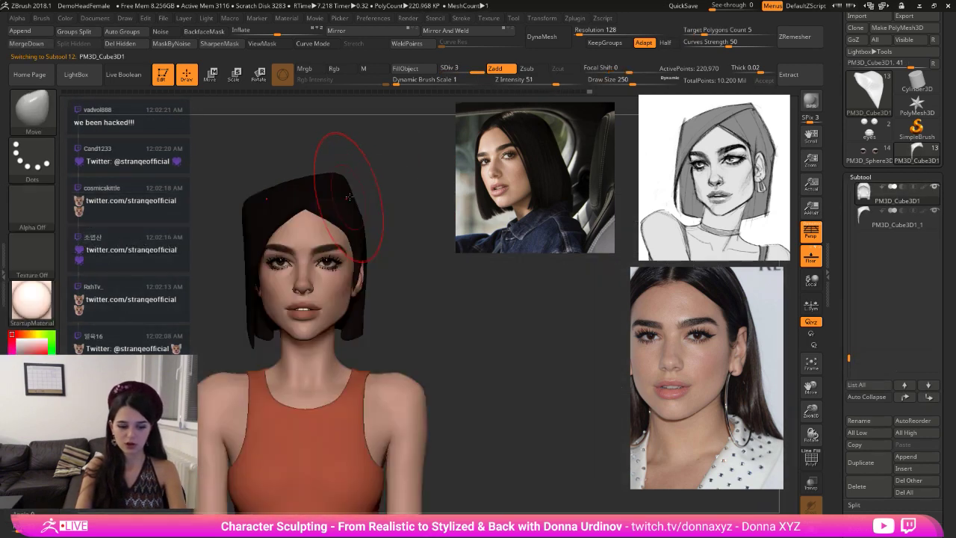
{"action": "key", "text": "b"}
{"action": "key", "text": "h"}
{"action": "key", "text": "p"}
{"action": "left_click_drag", "start_coordinate": [396, 187], "coordinate": [336, 222]}
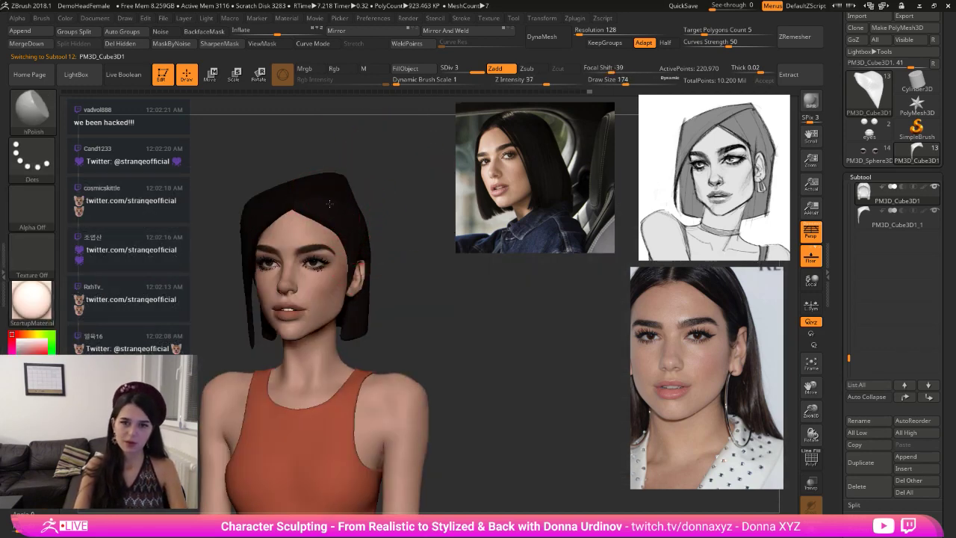
{"action": "left_click_drag", "start_coordinate": [374, 202], "coordinate": [373, 215]}
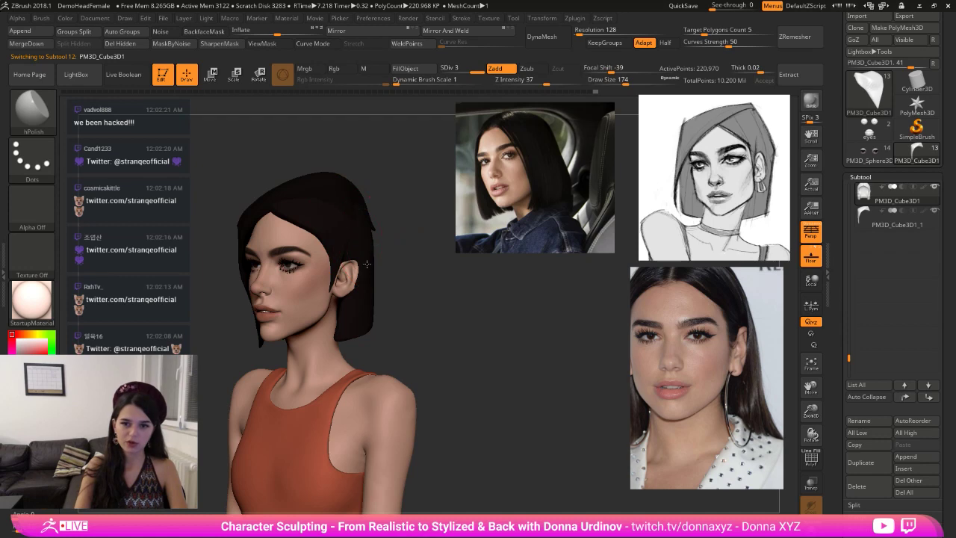
{"action": "mouse_move", "coordinate": [367, 263]}
{"action": "left_mouse_down", "text": "shift"}
{"action": "mouse_move", "coordinate": [388, 284]}
{"action": "mouse_move", "coordinate": [368, 307]}
{"action": "left_mouse_up", "text": "shift"}
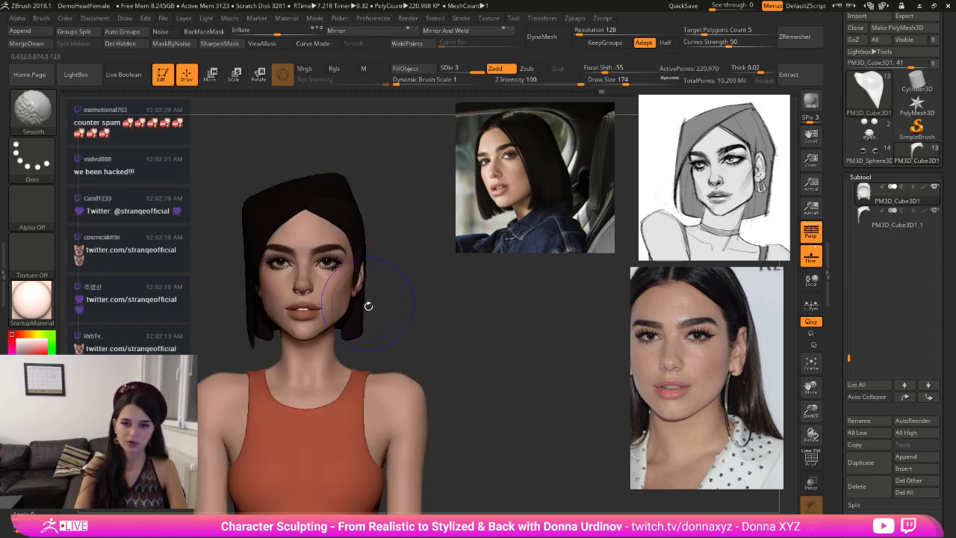
- Reshape the lower side of the back hair beside the neck using the Move brush
{"action": "key", "text": "b"}
{"action": "key", "text": "m"}
{"action": "key", "text": "v"}
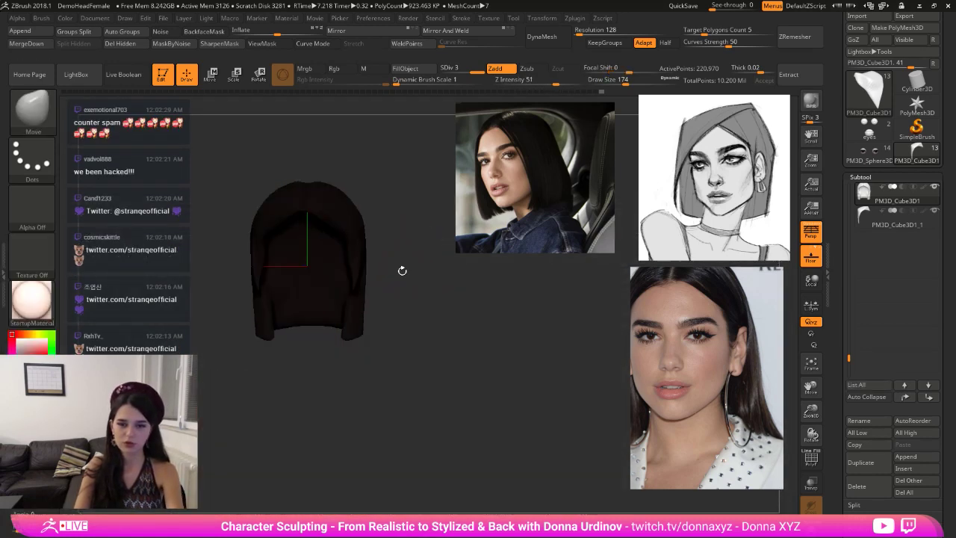
{"action": "left_click_drag", "start_coordinate": [364, 327], "coordinate": [377, 297]}
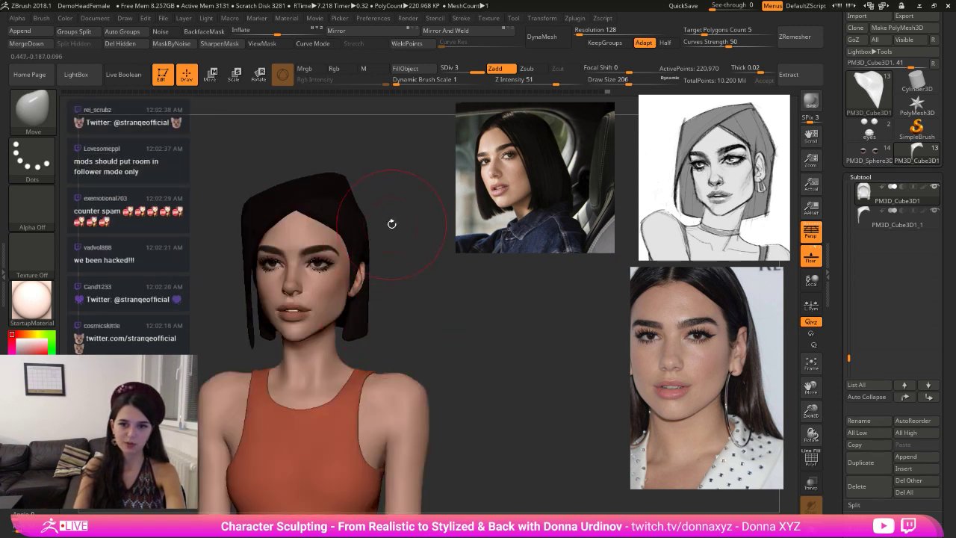
- Select the front hair piece PM3D_Cube3D1_1 and polish the rear side of its crown using hPolish at a draw size of 166
{"action": "left_click_drag", "start_coordinate": [392, 223], "coordinate": [348, 195]}
{"action": "left_click", "coordinate": [348, 194], "text": "alt"}
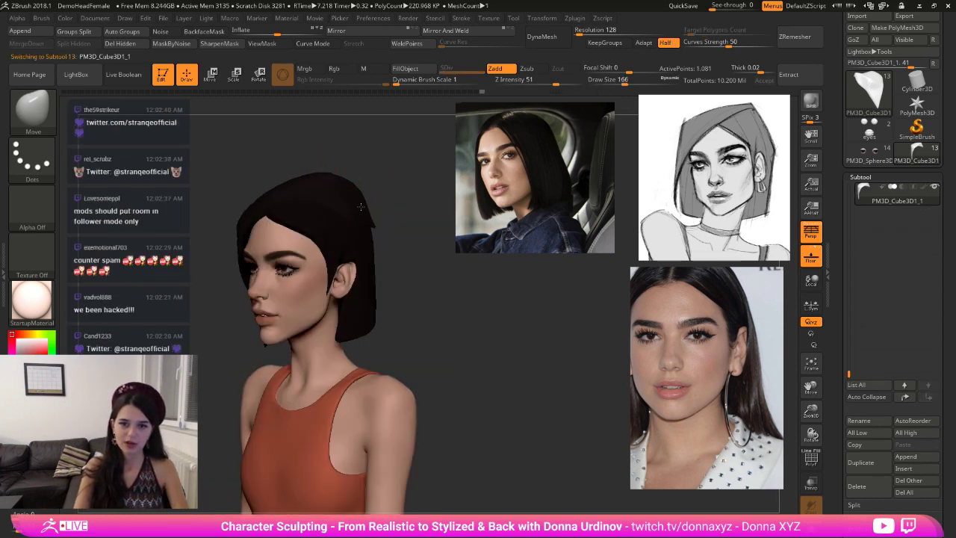
{"action": "left_click_drag", "start_coordinate": [389, 224], "coordinate": [399, 220]}
{"action": "key", "text": "b"}
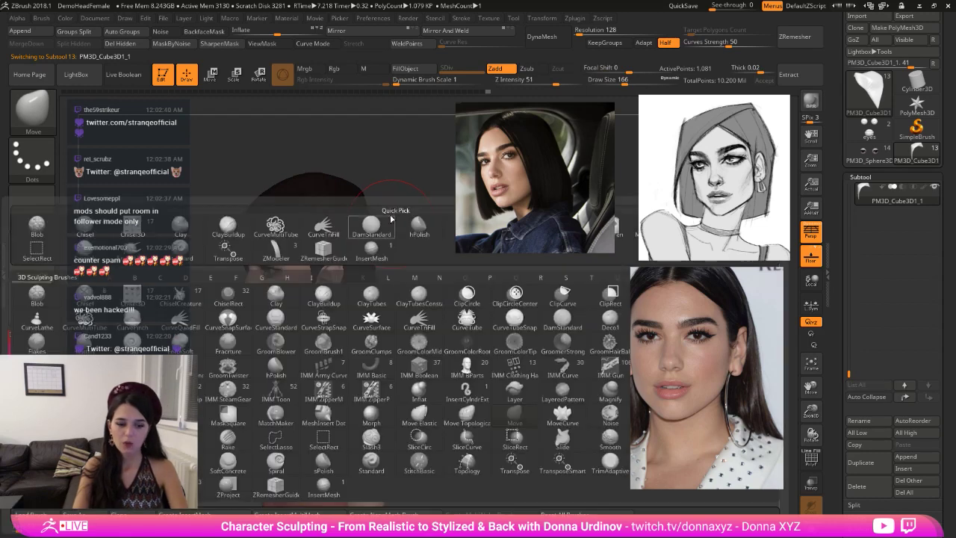
{"action": "key", "text": "h"}
{"action": "key", "text": "p"}
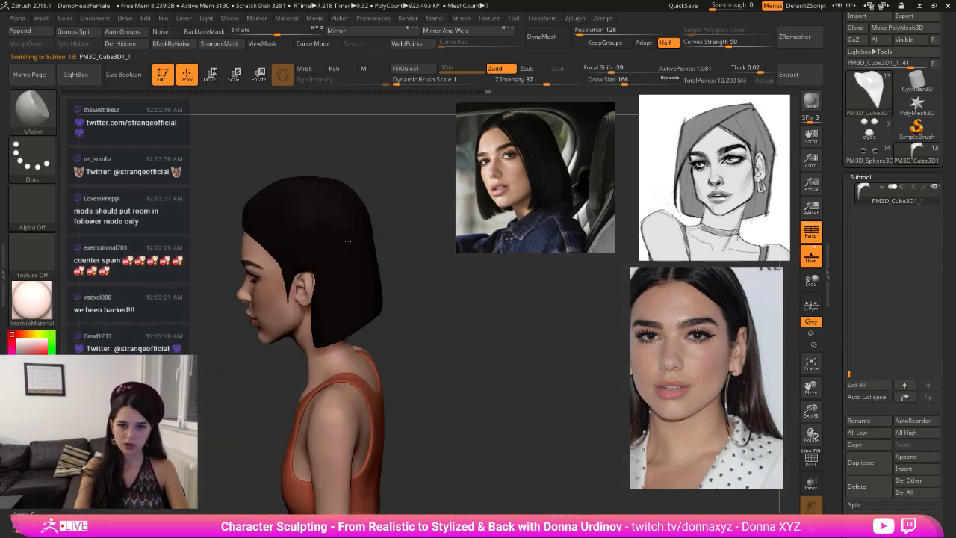
{"action": "right_click_drag", "start_coordinate": [330, 218], "coordinate": [364, 210]}
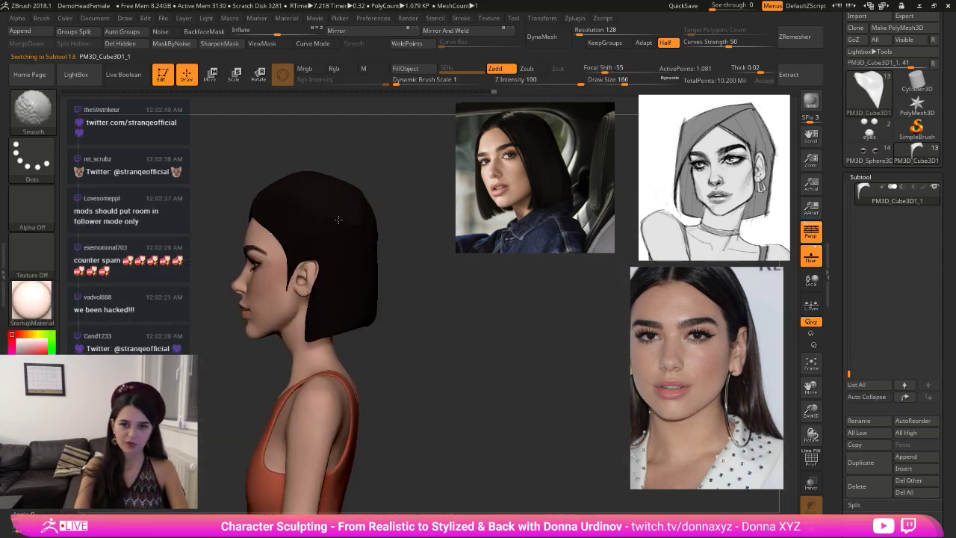
- Reshape the side of the front hair piece's crown using the Move brush at a draw size of 210
{"action": "key", "text": "b"}
{"action": "key", "text": "m"}
{"action": "key", "text": "v"}
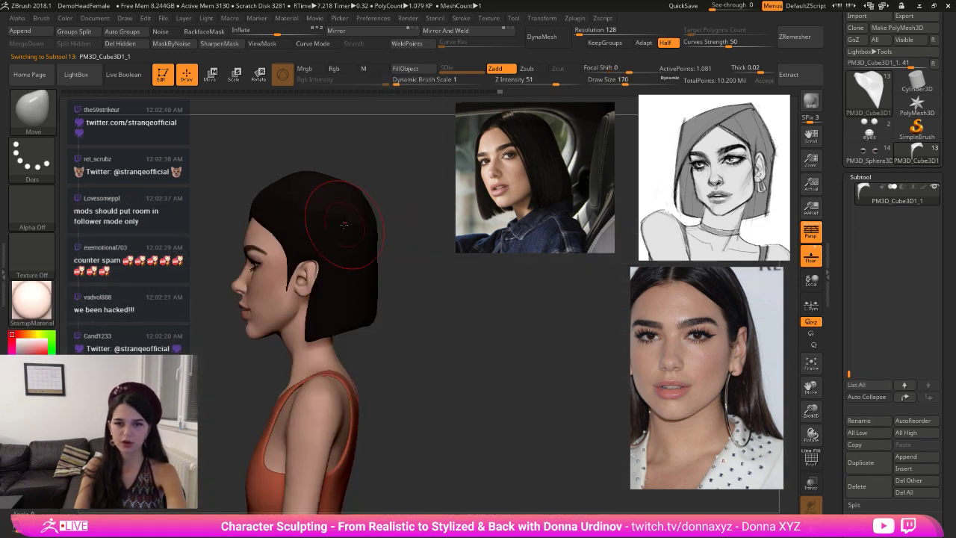
{"action": "left_click_drag", "start_coordinate": [390, 192], "coordinate": [399, 209], "text": "ctrl"}
{"action": "mouse_move", "coordinate": [360, 236]}
{"action": "right_mouse_down"}
{"action": "mouse_move", "coordinate": [410, 207]}
{"action": "mouse_move", "coordinate": [368, 222]}
{"action": "mouse_move", "coordinate": [414, 212]}
{"action": "mouse_move", "coordinate": [398, 216]}
{"action": "right_mouse_up"}
{"action": "left_click_drag", "start_coordinate": [407, 217], "coordinate": [396, 218]}
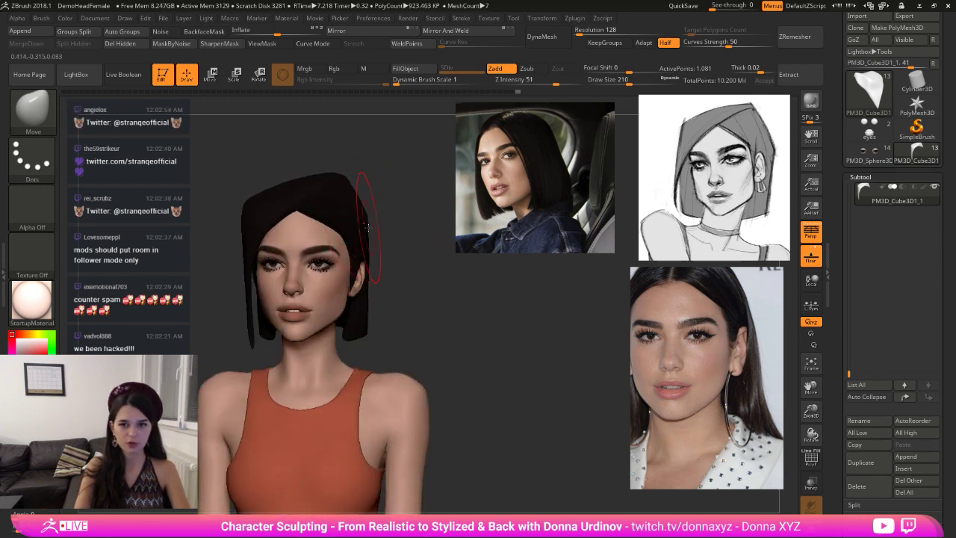
- Adjust the front hair above the ear using the Move brush at draw sizes of 174 and 146
{"action": "right_click_drag", "start_coordinate": [403, 203], "coordinate": [351, 224]}
{"action": "key", "text": "bracketleft"}
{"action": "key", "text": "bracketleft"}
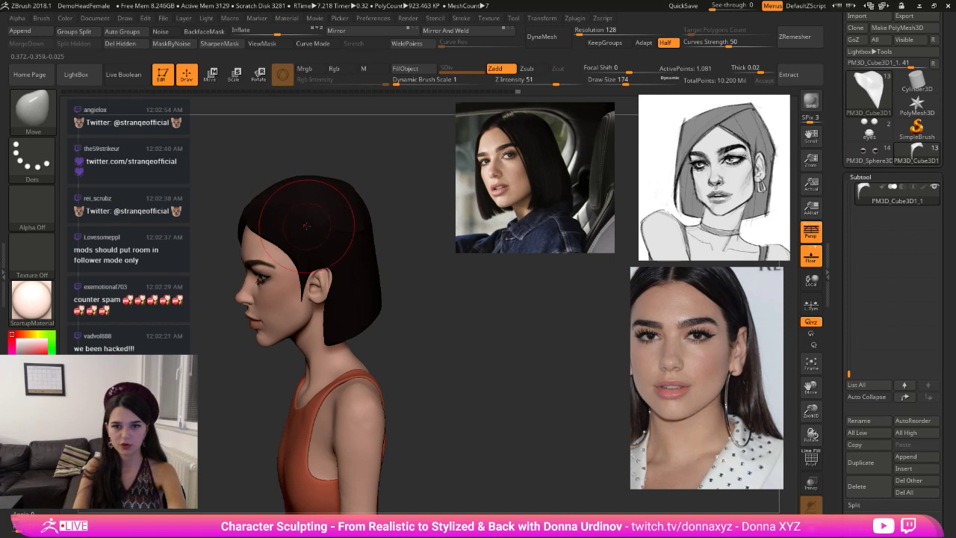
{"action": "mouse_move", "coordinate": [367, 172]}
{"action": "right_mouse_down"}
{"action": "mouse_move", "coordinate": [294, 249]}
{"action": "mouse_move", "coordinate": [359, 198]}
{"action": "right_mouse_up"}
{"action": "key", "text": "["}
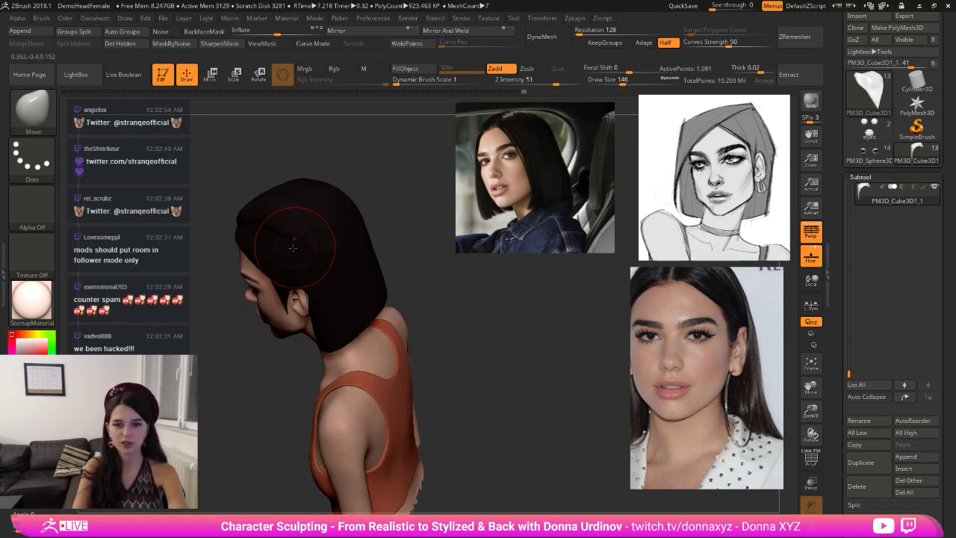
- Polish the side and rear of the front hair piece using hPolish at a draw size of 146
{"action": "key", "text": "b"}
{"action": "key", "text": "h"}
{"action": "key", "text": "p"}
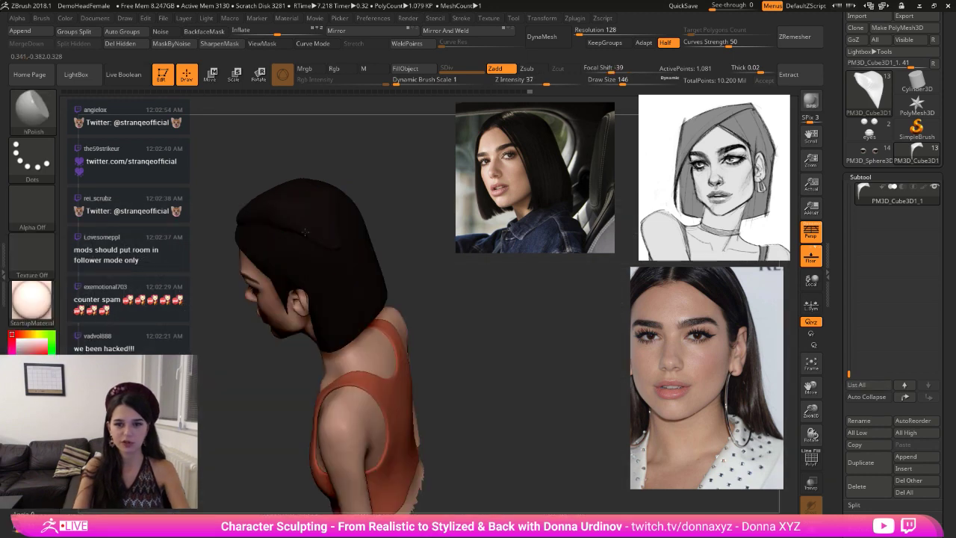
{"action": "right_click_drag", "start_coordinate": [244, 223], "coordinate": [305, 226]}
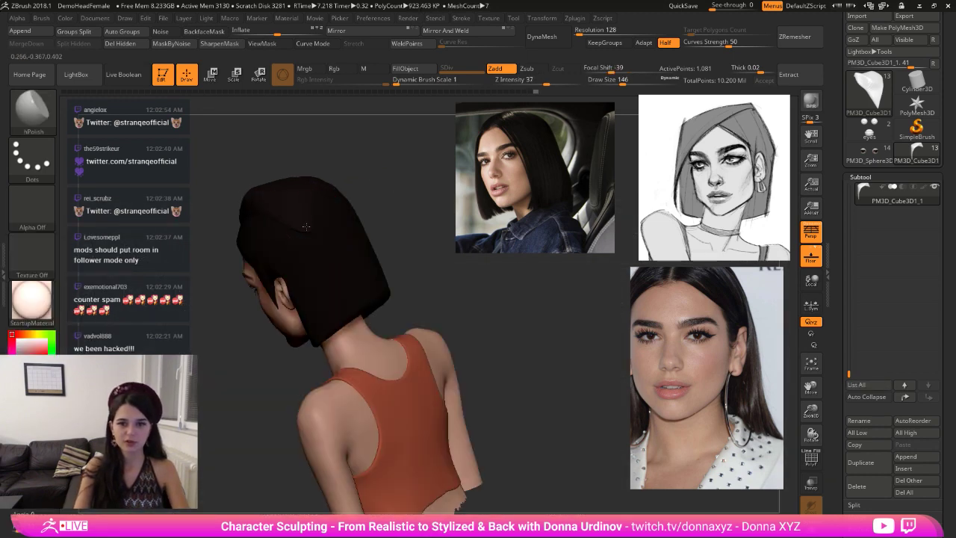
{"action": "right_click_drag", "start_coordinate": [386, 200], "coordinate": [328, 206]}
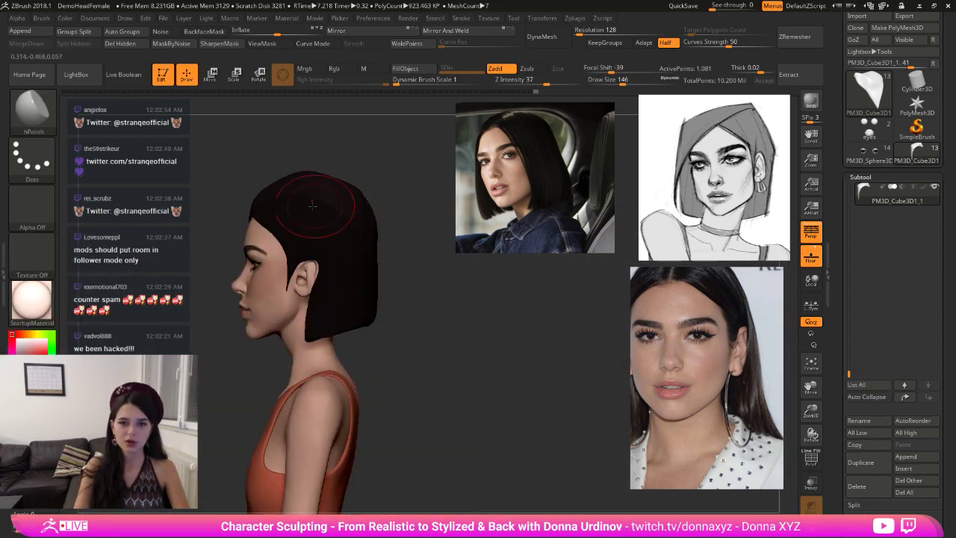
- Carve along the side of the crown above the ear using DamStandard at a draw size of 146
{"action": "key", "text": "b"}
{"action": "key", "text": "d"}
{"action": "key", "text": "s"}
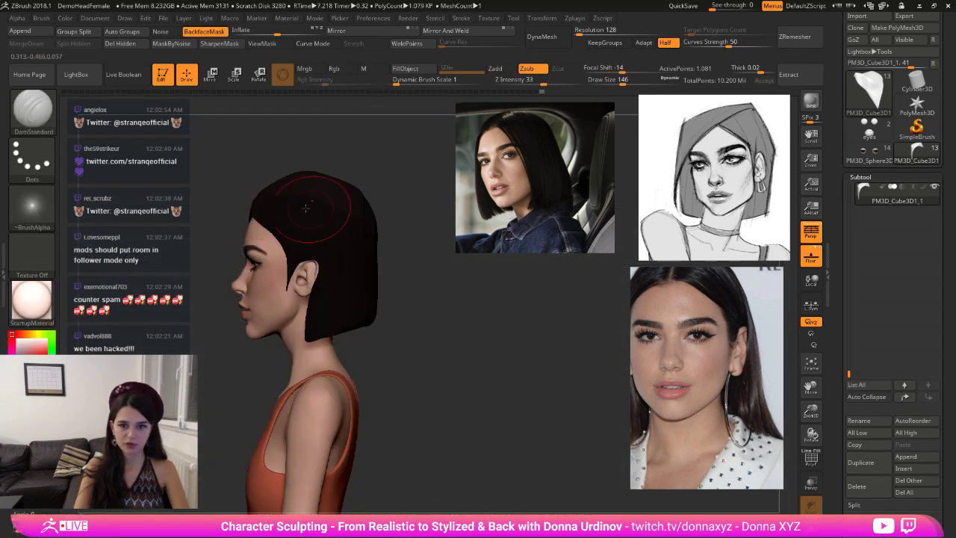
{"action": "right_click_drag", "start_coordinate": [342, 223], "coordinate": [380, 199]}
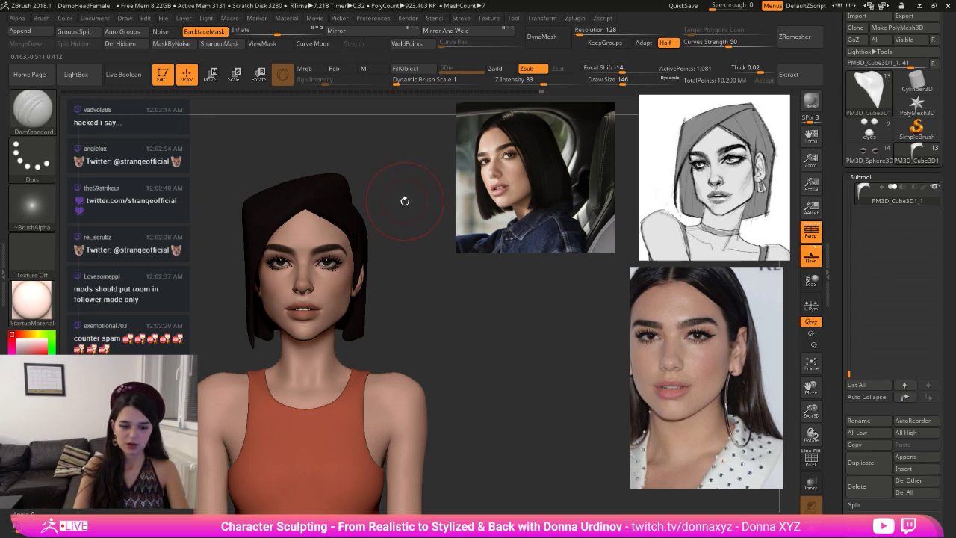
- Adjust the ear-side contour of the crown using the Move brush at a draw size of 162
{"action": "key", "text": "b"}
{"action": "key", "text": "m"}
{"action": "key", "text": "v"}
{"action": "left_click_drag", "start_coordinate": [361, 223], "coordinate": [355, 211]}
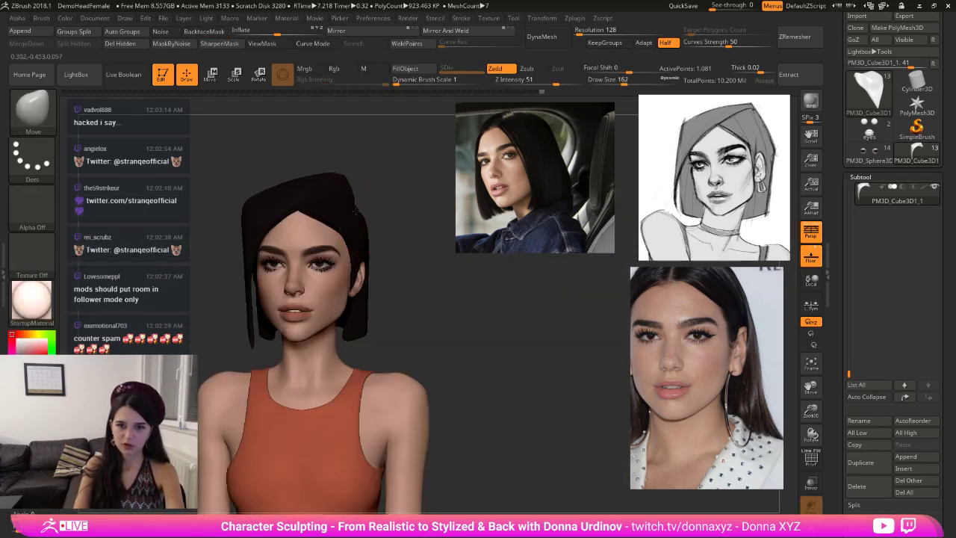
{"action": "right_click_drag", "start_coordinate": [368, 206], "coordinate": [360, 191]}
- Polish the upper rear side of the crown using hPolish at a draw size of 134
{"action": "key", "text": "b"}
{"action": "key", "text": "h"}
{"action": "key", "text": "p"}
{"action": "left_click_drag", "start_coordinate": [330, 194], "coordinate": [320, 201]}
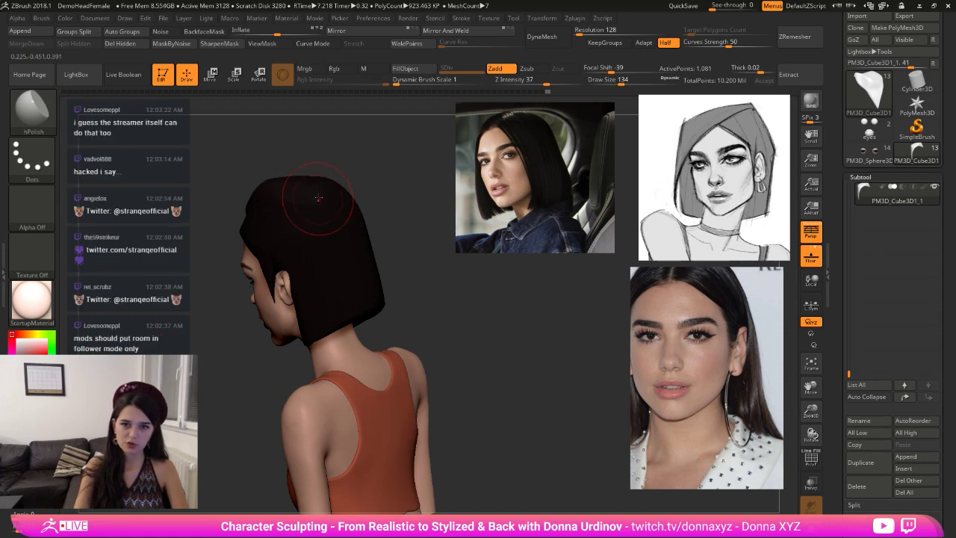
{"action": "right_click_drag", "start_coordinate": [278, 189], "coordinate": [365, 190]}
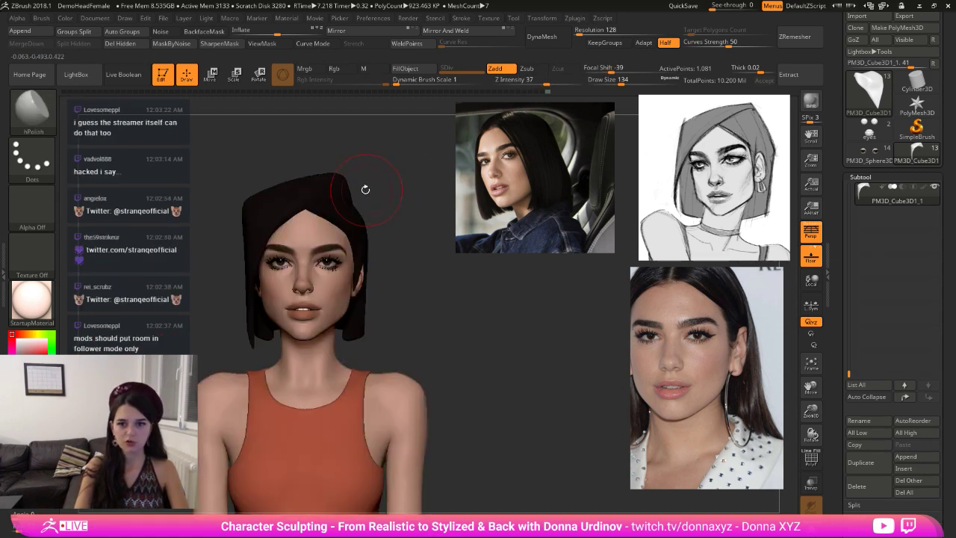
- Refine the peak and slope of the crown in front view using the Move brush at a draw size of 154
{"action": "key", "text": "b"}
{"action": "key", "text": "m"}
{"action": "key", "text": "v"}
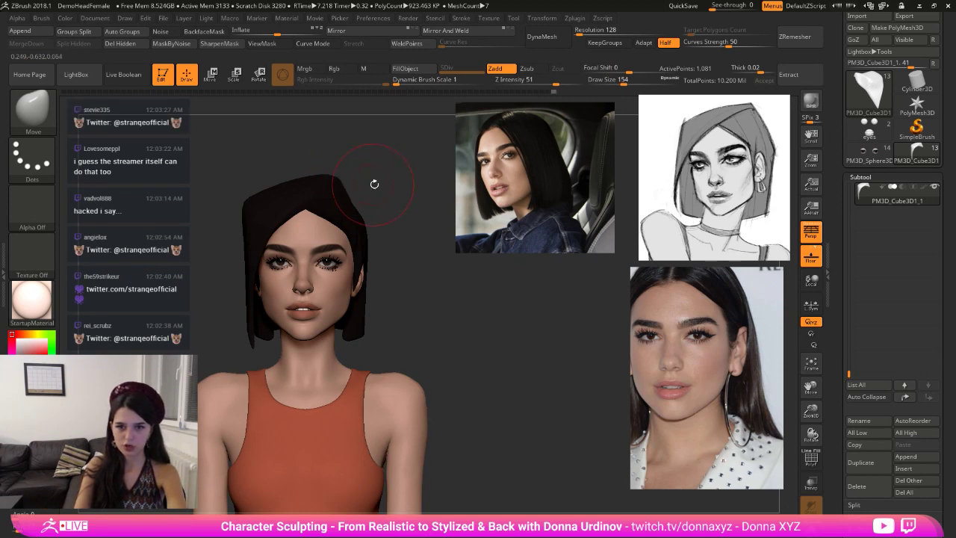
{"action": "mouse_move", "coordinate": [375, 184]}
{"action": "right_mouse_down"}
{"action": "mouse_move", "coordinate": [357, 212]}
{"action": "mouse_move", "coordinate": [371, 216]}
{"action": "mouse_move", "coordinate": [391, 205]}
{"action": "mouse_move", "coordinate": [363, 204]}
{"action": "right_mouse_up"}
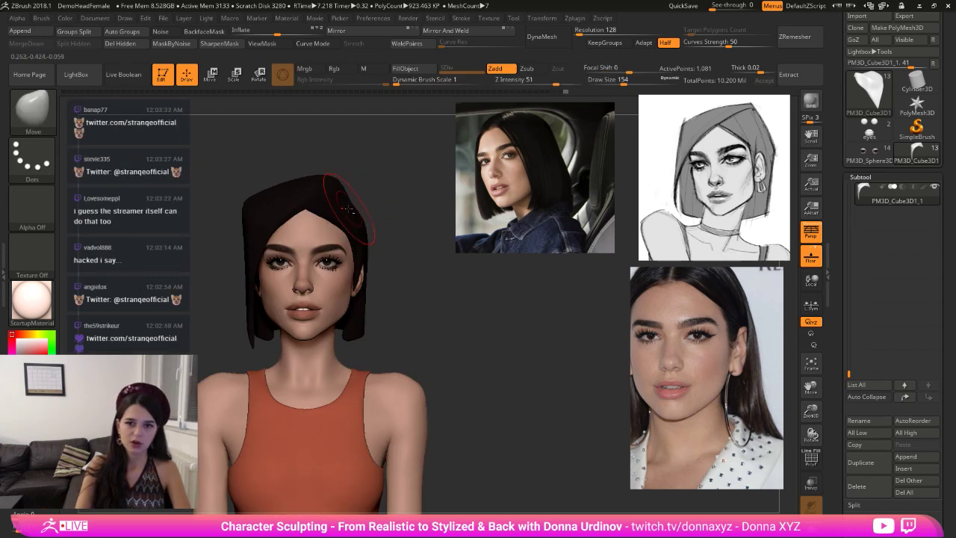
- Reselect the front hair piece PM3D_Cube3D1_1 and adjust its crown from the front and back using the Move brush
{"action": "left_click", "coordinate": [344, 195], "text": "alt"}
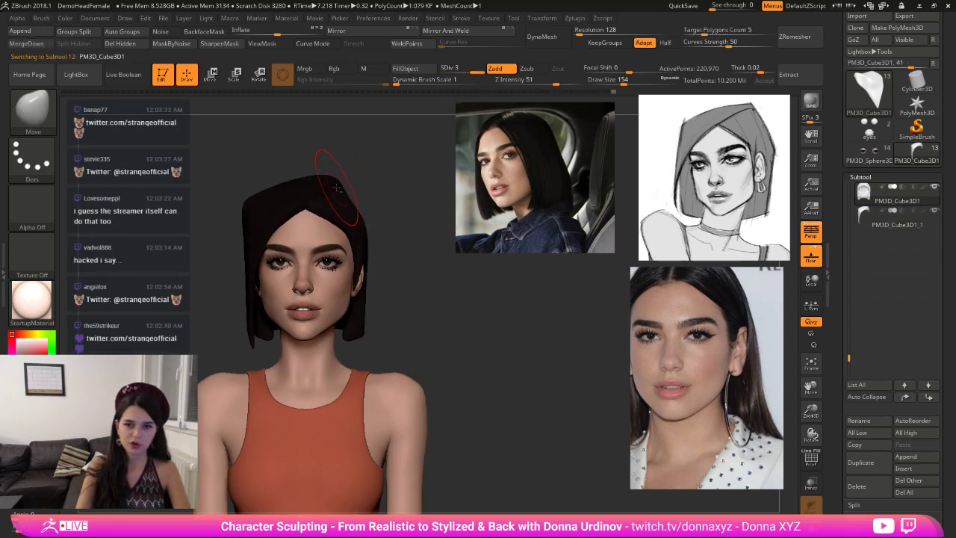
{"action": "left_click", "coordinate": [334, 183], "text": "alt"}
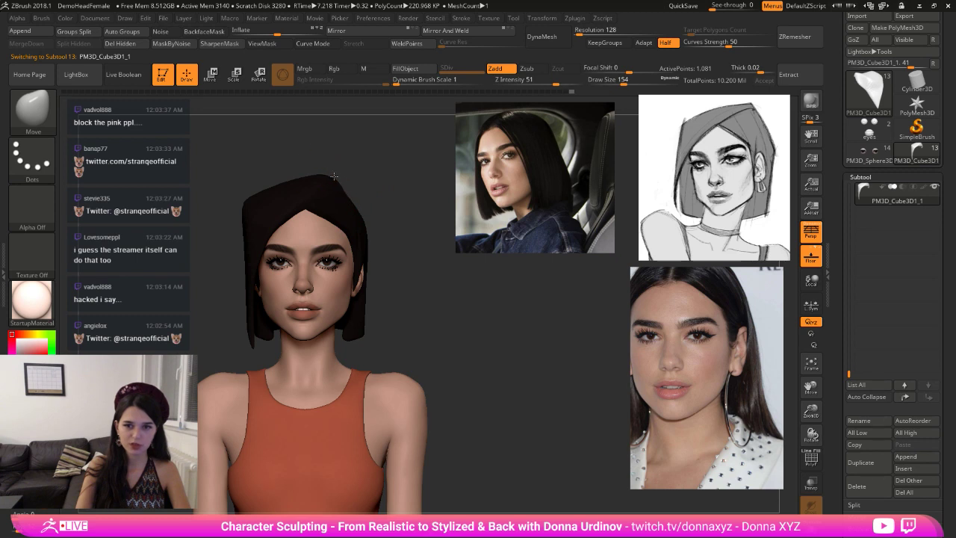
{"action": "left_click_drag", "start_coordinate": [381, 195], "coordinate": [307, 216]}
{"action": "left_click_drag", "start_coordinate": [392, 224], "coordinate": [303, 227]}
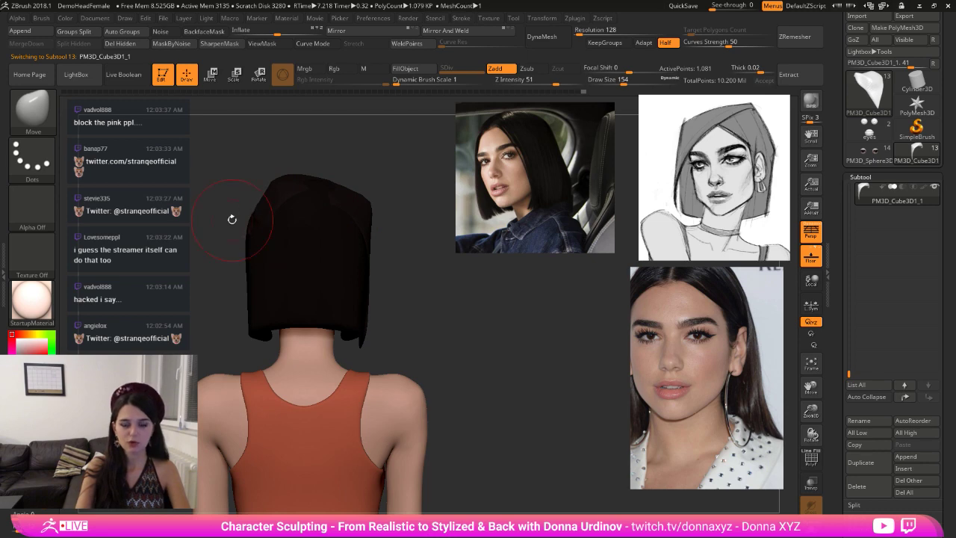
- Polish the top of the front hair piece using hPolish at a draw size of 154
{"action": "mouse_move", "coordinate": [232, 219]}
{"action": "left_mouse_down"}
{"action": "mouse_move", "coordinate": [321, 224]}
{"action": "mouse_move", "coordinate": [323, 203]}
{"action": "mouse_move", "coordinate": [402, 216]}
{"action": "mouse_move", "coordinate": [416, 187]}
{"action": "mouse_move", "coordinate": [401, 207]}
{"action": "mouse_move", "coordinate": [394, 195]}
{"action": "left_mouse_up"}
{"action": "key", "text": "b"}
{"action": "key", "text": "h"}
{"action": "key", "text": "p"}
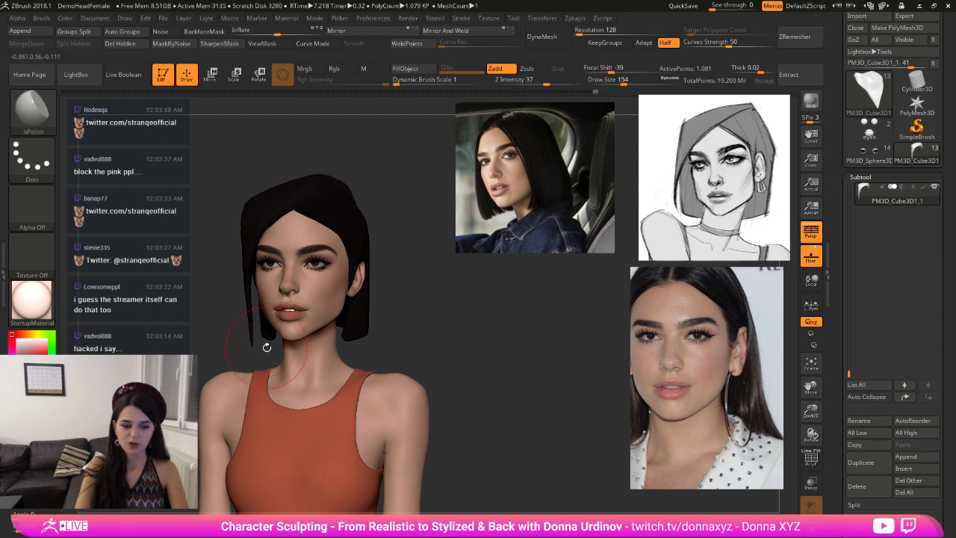
- Reshape the outer contour of the long front strand and upper hair using the Move brush at draw sizes of 218 and 254
{"action": "key", "text": "b"}
{"action": "key", "text": "m"}
{"action": "key", "text": "v"}
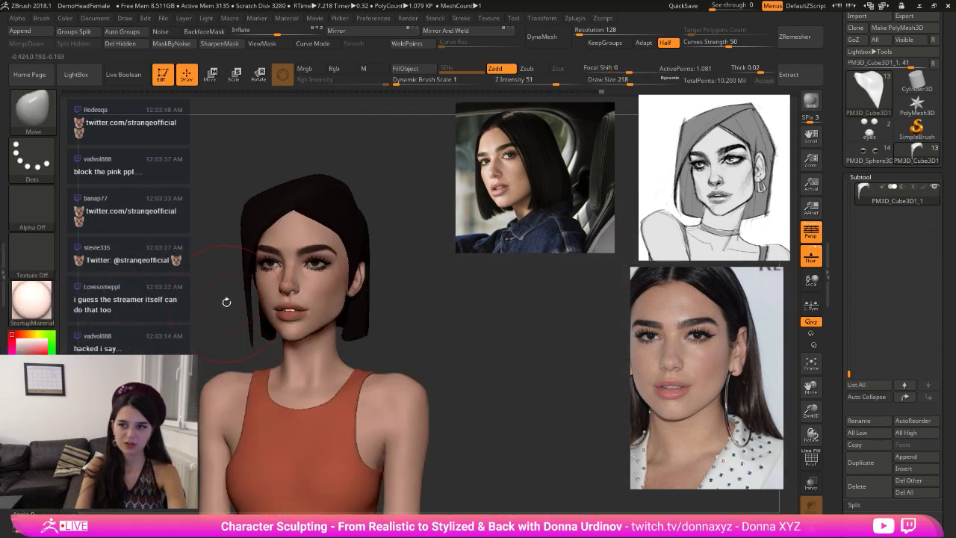
{"action": "mouse_move", "coordinate": [227, 302]}
{"action": "left_mouse_down"}
{"action": "mouse_move", "coordinate": [252, 301]}
{"action": "mouse_move", "coordinate": [232, 292]}
{"action": "mouse_move", "coordinate": [240, 266]}
{"action": "mouse_move", "coordinate": [206, 264]}
{"action": "left_mouse_up"}
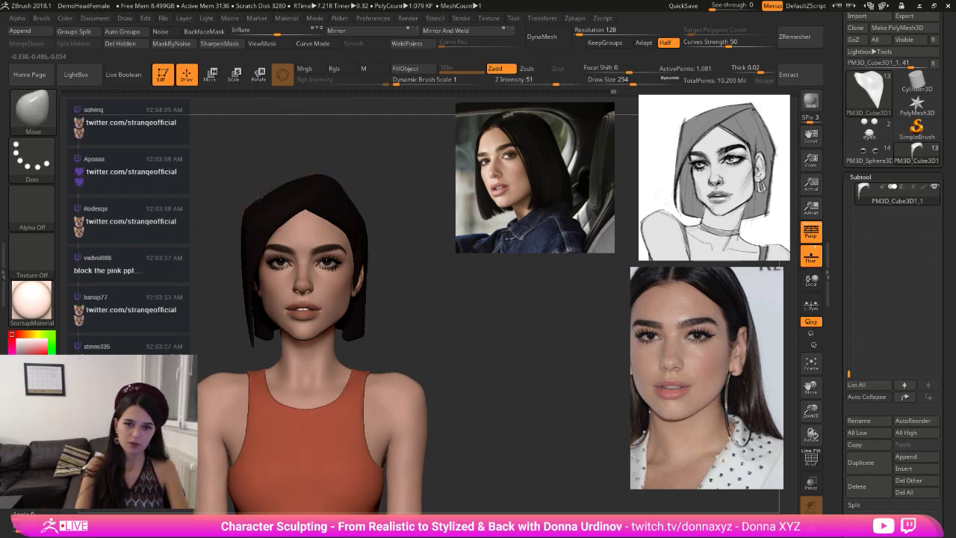
- Polish the broad front surface of the hair piece using hPolish at a draw size of 254
{"action": "key", "text": "b"}
{"action": "key", "text": "h"}
{"action": "key", "text": "p"}
{"action": "left_click_drag", "start_coordinate": [334, 168], "coordinate": [290, 206]}
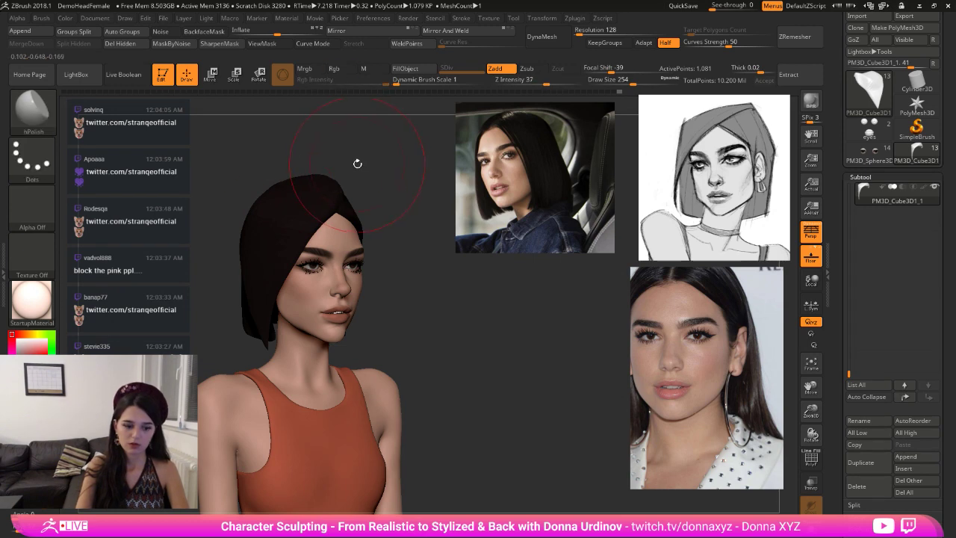
- Pull the side of the long front strand into shape using the Move brush at a draw size of 202
{"action": "key", "text": "b"}
{"action": "key", "text": "m"}
{"action": "key", "text": "v"}
{"action": "key", "text": "bracketleft"}
{"action": "key", "text": "bracketleft"}
{"action": "left_click_drag", "start_coordinate": [249, 281], "coordinate": [252, 281]}
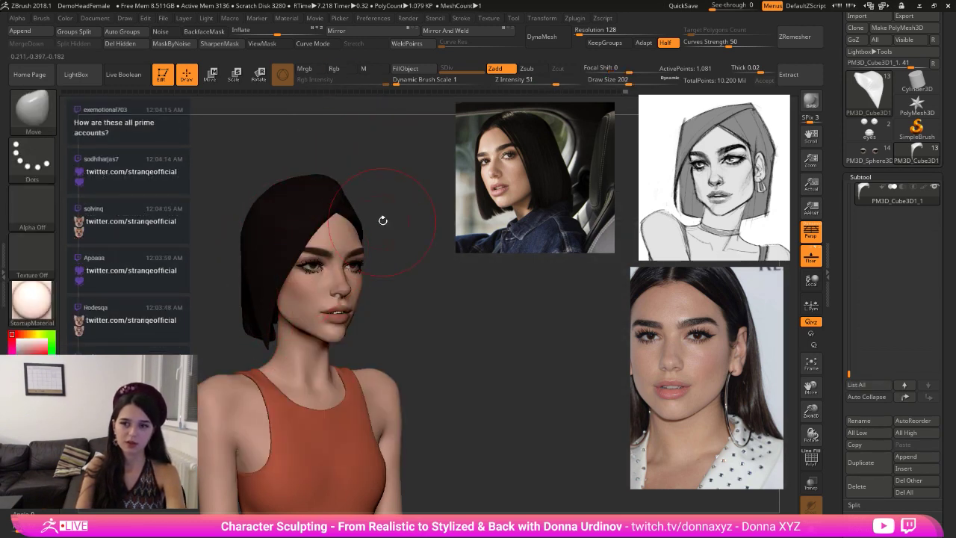
- Refine the face-side edge and lower part of the front strand using the Move brush at draw sizes of 178 and 182
{"action": "left_click_drag", "start_coordinate": [381, 217], "coordinate": [322, 249]}
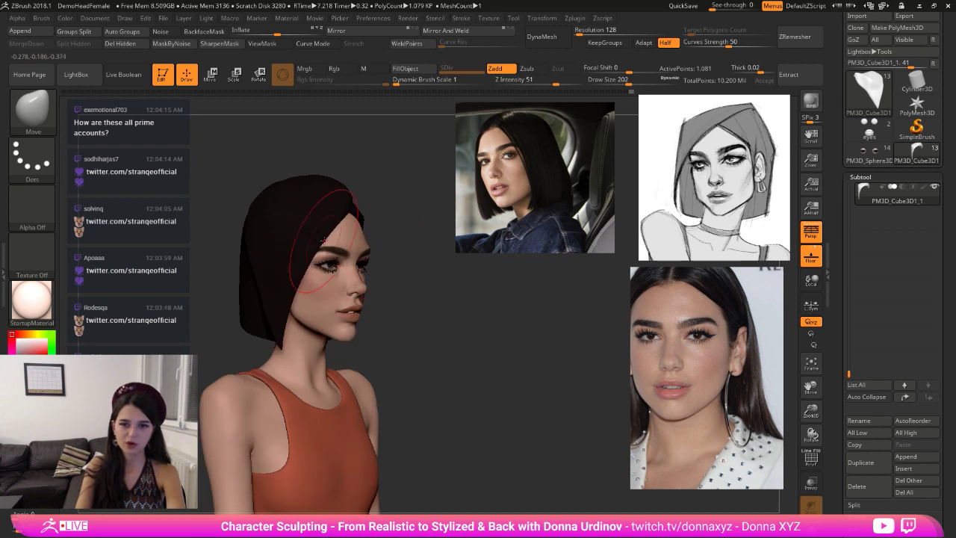
{"action": "left_click_drag", "start_coordinate": [399, 197], "coordinate": [366, 202]}
{"action": "key", "text": "bracketleft"}
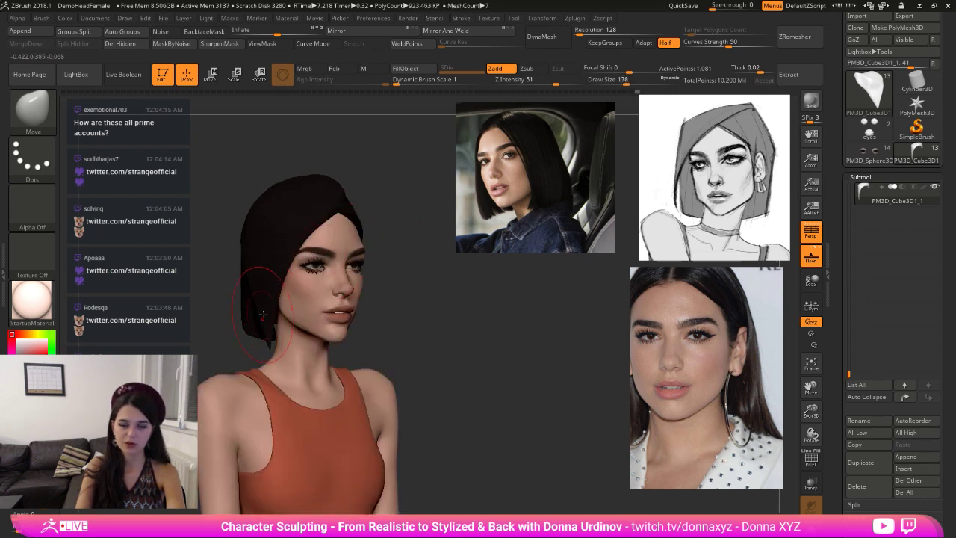
{"action": "key", "text": "bracketright"}
{"action": "left_click_drag", "start_coordinate": [262, 316], "coordinate": [230, 283]}
- Adjust the hairline over the forehead and the crown from above using the Move brush at a draw size of 182
{"action": "left_click_drag", "start_coordinate": [301, 230], "coordinate": [302, 234]}
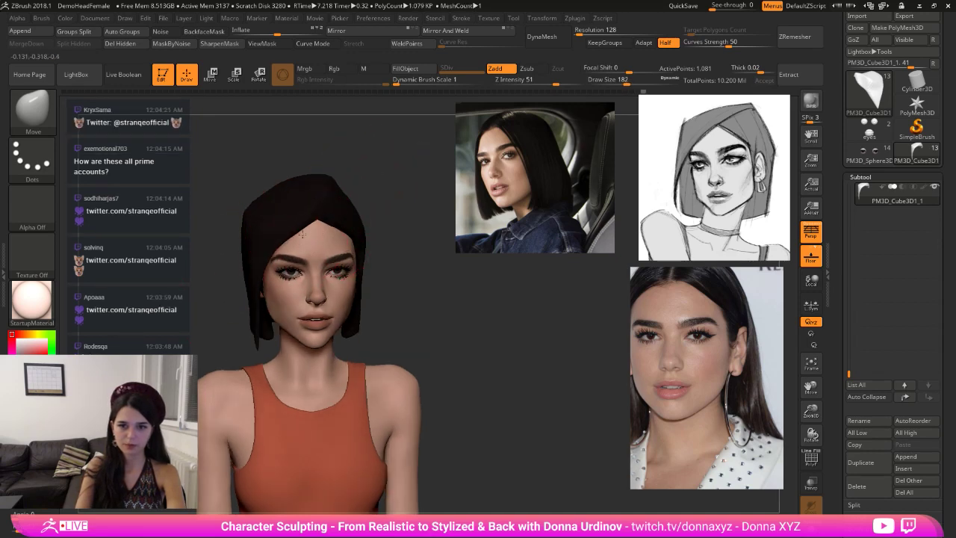
{"action": "left_click_drag", "start_coordinate": [422, 172], "coordinate": [387, 248]}
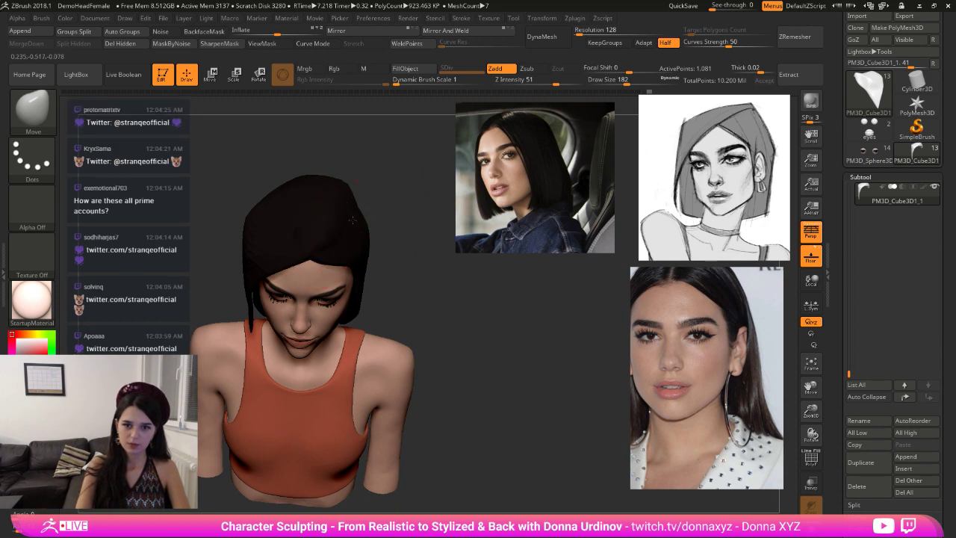
{"action": "mouse_move", "coordinate": [392, 218]}
{"action": "left_mouse_down"}
{"action": "mouse_move", "coordinate": [402, 181]}
{"action": "mouse_move", "coordinate": [385, 217]}
{"action": "left_mouse_up"}
- Carve the front hair near the parting above the forehead using DamStandard at a draw size of 174
{"action": "key", "text": "b"}
{"action": "key", "text": "d"}
{"action": "key", "text": "s"}
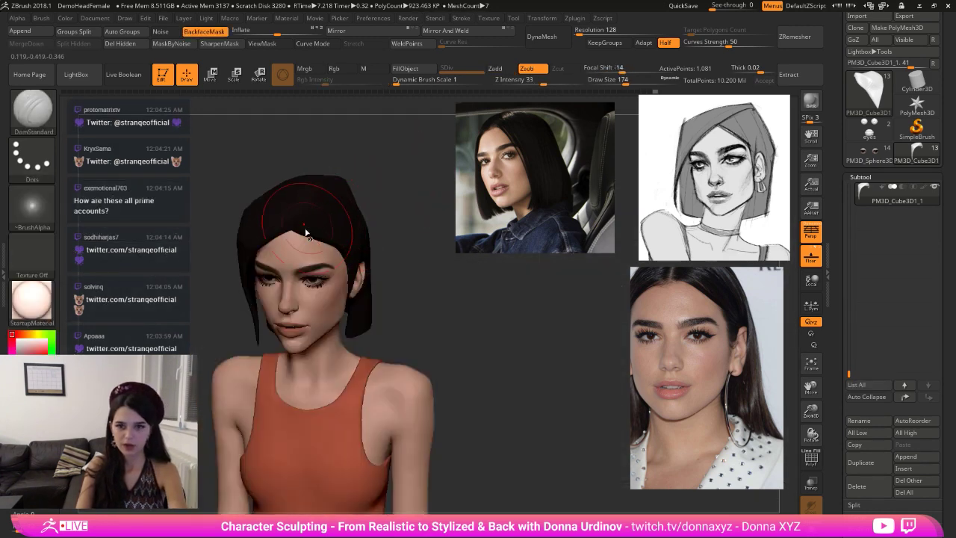
{"action": "mouse_move", "coordinate": [332, 196]}
{"action": "left_mouse_down"}
{"action": "mouse_move", "coordinate": [358, 204]}
{"action": "mouse_move", "coordinate": [369, 188]}
{"action": "mouse_move", "coordinate": [387, 192]}
{"action": "mouse_move", "coordinate": [412, 228]}
{"action": "left_mouse_up"}
{"action": "key", "text": "["}
- Reshape the top of the front hair near the parting using the Move brush at a draw size of 234
{"action": "key", "text": "b"}
{"action": "key", "text": "m"}
{"action": "key", "text": "v"}
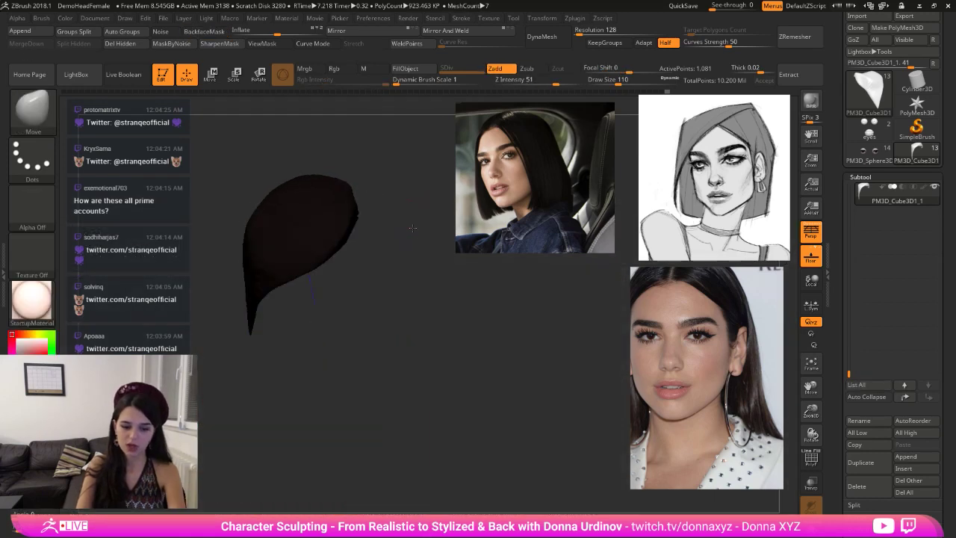
{"action": "key", "text": "]"}
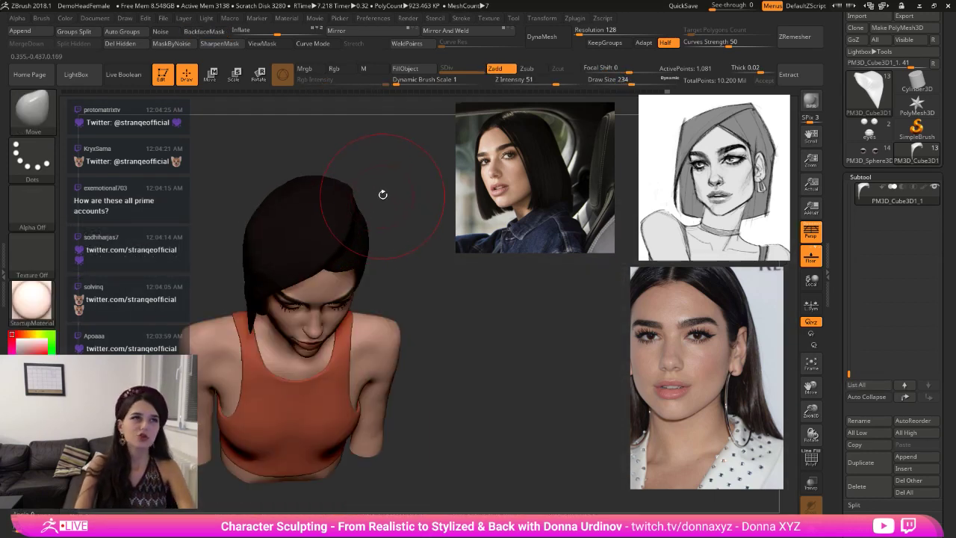
{"action": "left_click_drag", "start_coordinate": [382, 194], "coordinate": [328, 231]}
- Refine the hairline along the forehead using the Move brush at draw sizes of 190 and 130
{"action": "mouse_move", "coordinate": [377, 206]}
{"action": "left_mouse_down"}
{"action": "mouse_move", "coordinate": [364, 168]}
{"action": "mouse_move", "coordinate": [298, 178]}
{"action": "left_mouse_up"}
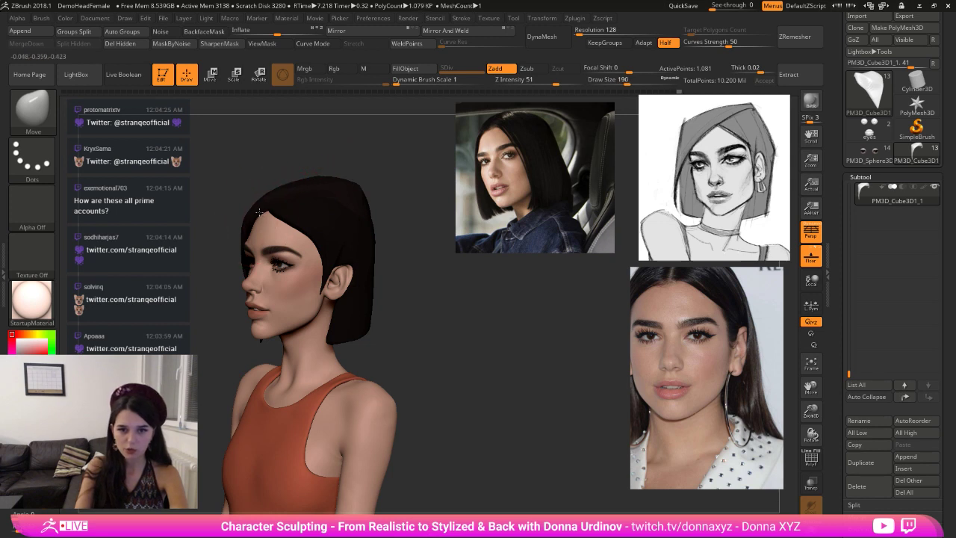
{"action": "left_click_drag", "start_coordinate": [312, 153], "coordinate": [297, 169]}
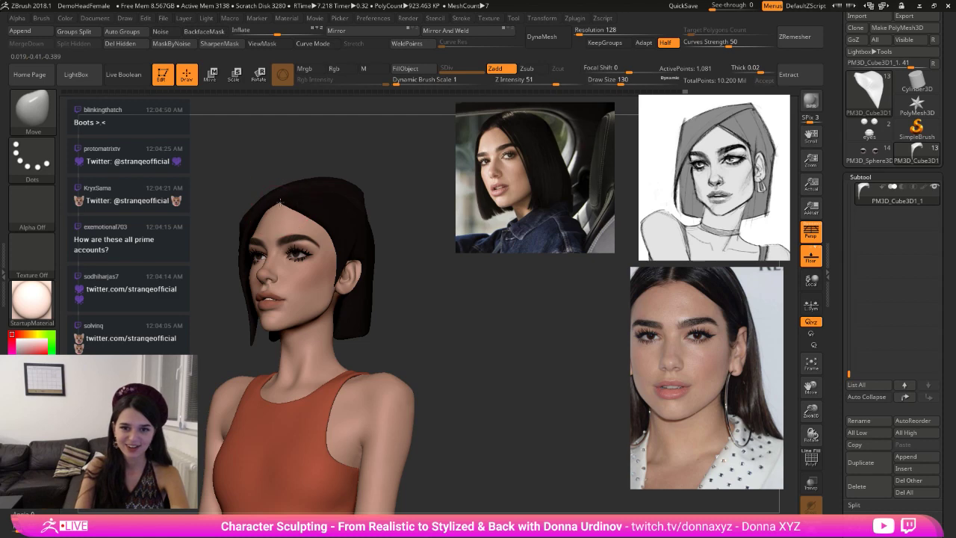
{"action": "mouse_move", "coordinate": [287, 200]}
{"action": "left_mouse_down"}
{"action": "mouse_move", "coordinate": [360, 177]}
{"action": "mouse_move", "coordinate": [355, 239]}
{"action": "mouse_move", "coordinate": [384, 188]}
{"action": "mouse_move", "coordinate": [413, 194]}
{"action": "mouse_move", "coordinate": [402, 198]}
{"action": "left_mouse_up"}
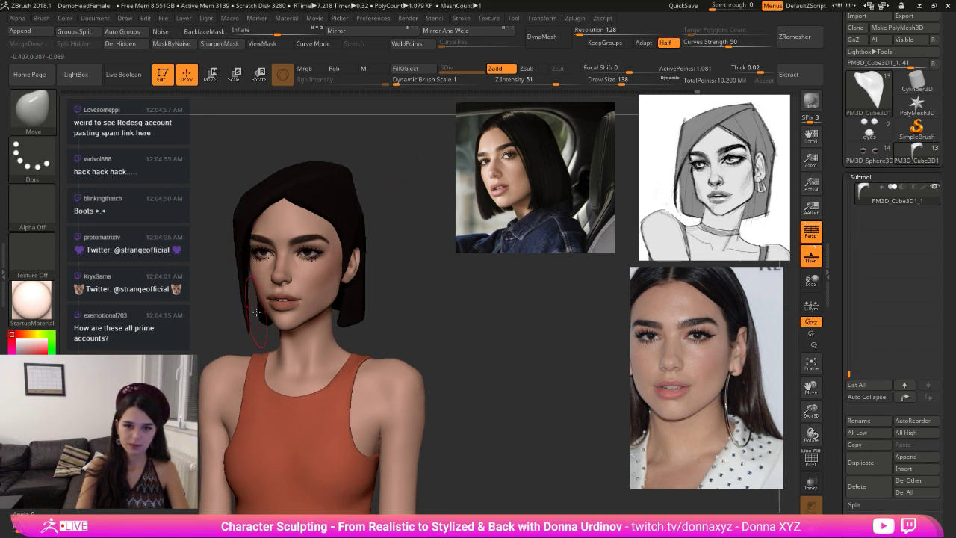
- Reshape the lower end of the front hair strand beside the face using the Move brush at draw sizes of 138 and 222
{"action": "mouse_move", "coordinate": [256, 312]}
{"action": "left_mouse_down"}
{"action": "mouse_move", "coordinate": [213, 292]}
{"action": "mouse_move", "coordinate": [244, 322]}
{"action": "left_mouse_up"}
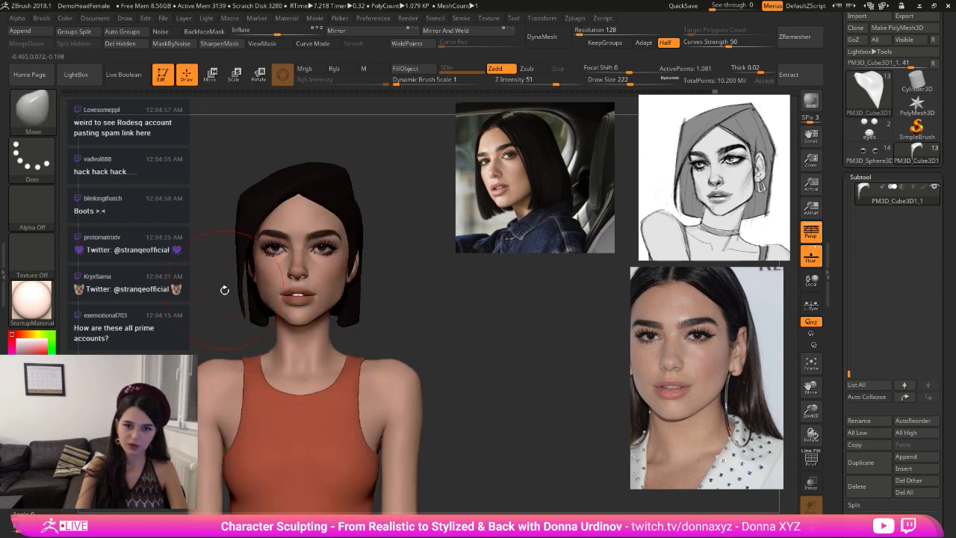
{"action": "left_click_drag", "start_coordinate": [224, 290], "coordinate": [236, 292]}
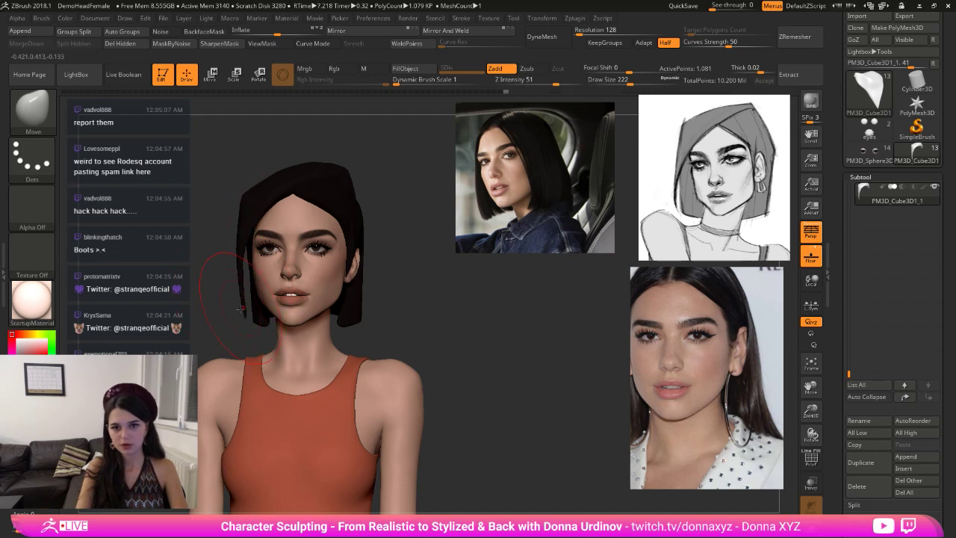
{"action": "key", "text": "shift"}
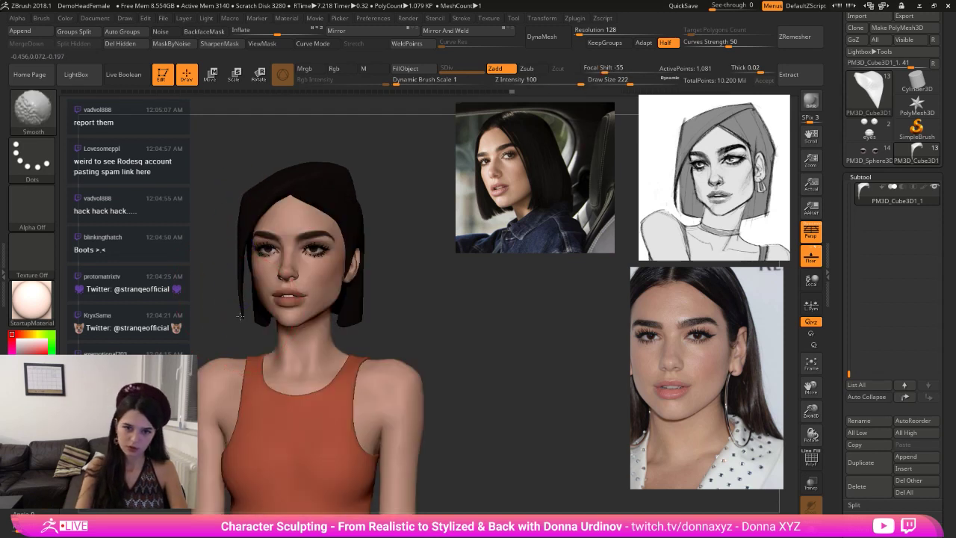
{"action": "left_click_drag", "start_coordinate": [240, 315], "coordinate": [245, 317]}
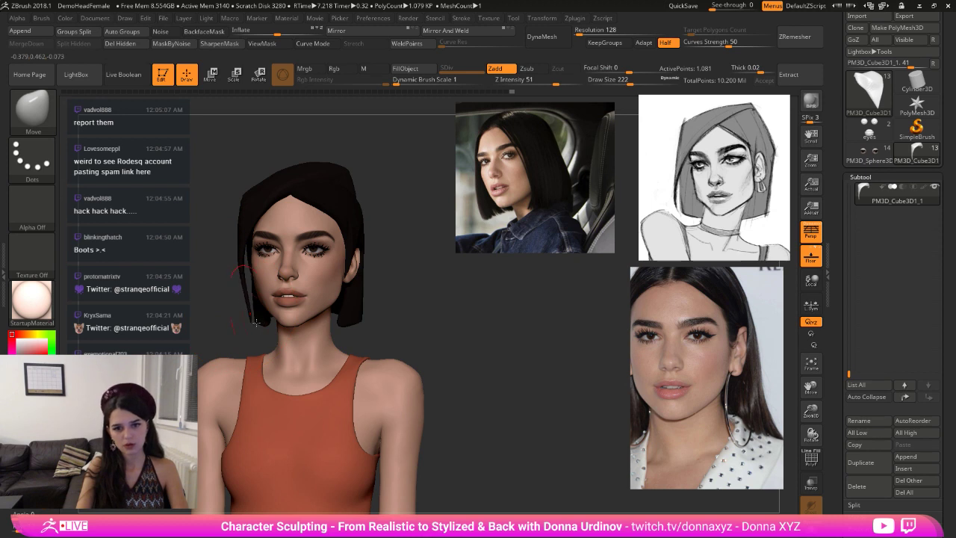
{"action": "mouse_move", "coordinate": [245, 298]}
{"action": "left_mouse_down"}
{"action": "mouse_move", "coordinate": [258, 317]}
{"action": "mouse_move", "coordinate": [299, 310]}
{"action": "left_mouse_up"}
{"action": "key", "text": "shift"}
- Switch to the main hair subtool PM3D_Cube3D1 and adjust its lower tips beside the neck using the Move brush at draw sizes of 186 and 122
{"action": "left_click", "coordinate": [258, 314], "text": "alt"}
{"action": "left_click_drag", "start_coordinate": [278, 276], "coordinate": [284, 289]}
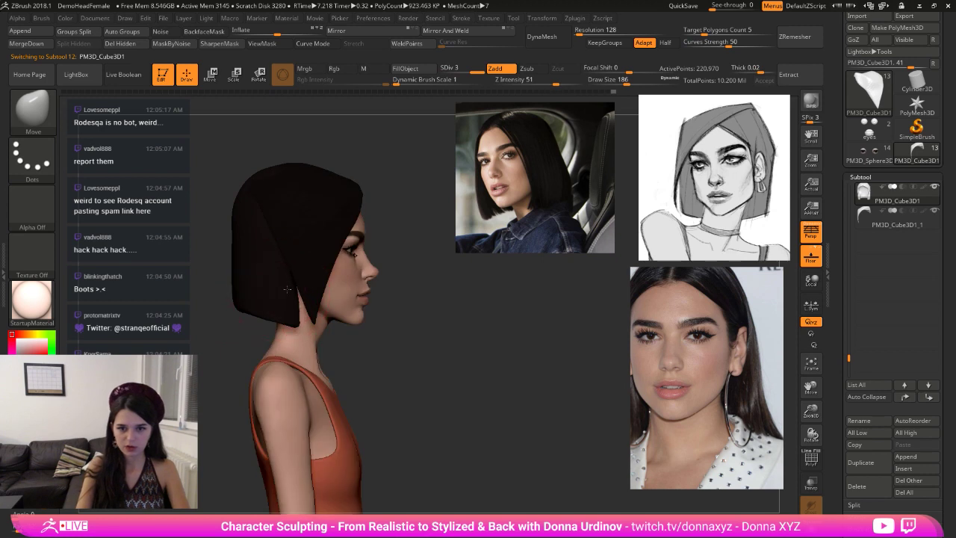
{"action": "left_click_drag", "start_coordinate": [399, 283], "coordinate": [377, 282], "text": "shift"}
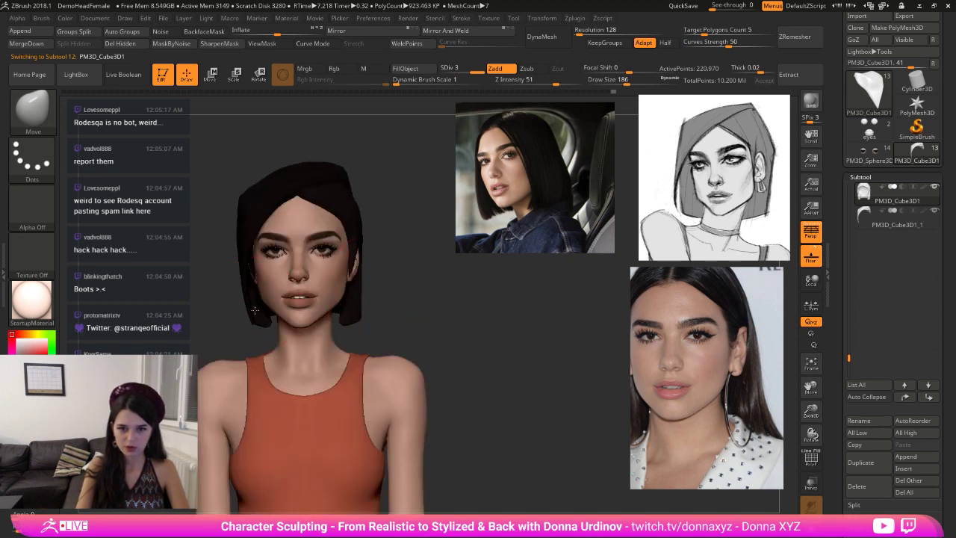
{"action": "left_click_drag", "start_coordinate": [254, 302], "coordinate": [236, 329]}
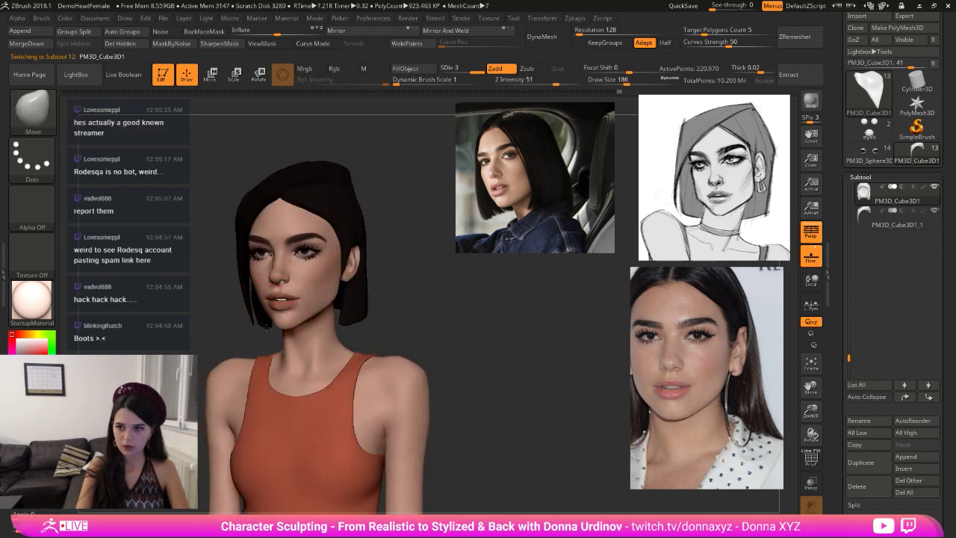
{"action": "key", "text": "["}
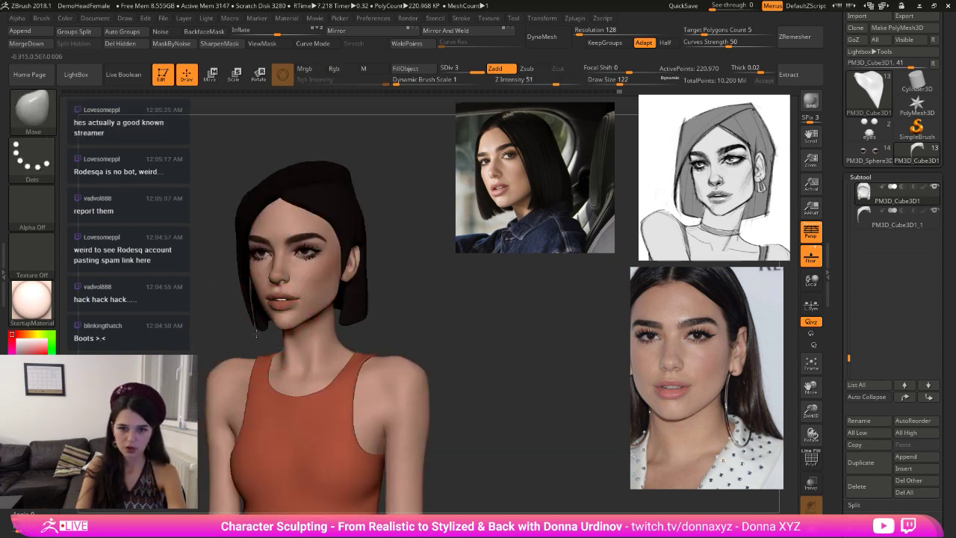
{"action": "left_click_drag", "start_coordinate": [505, 292], "coordinate": [515, 292]}
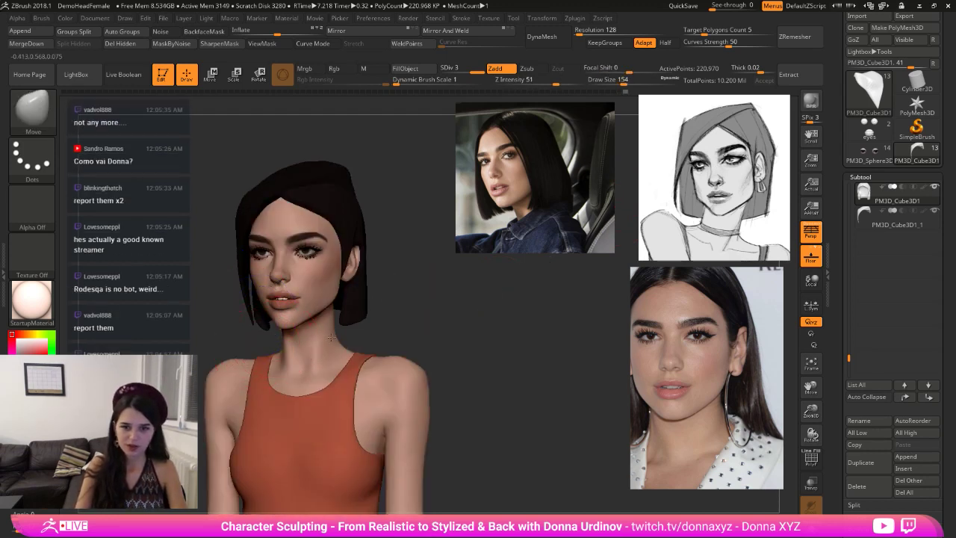
- Even out the bottom edge of the bob at the back and sides using the Move brush at draw sizes of 154 and 126
{"action": "key", "text": "ctrl"}
{"action": "left_click_drag", "start_coordinate": [415, 314], "coordinate": [553, 308]}
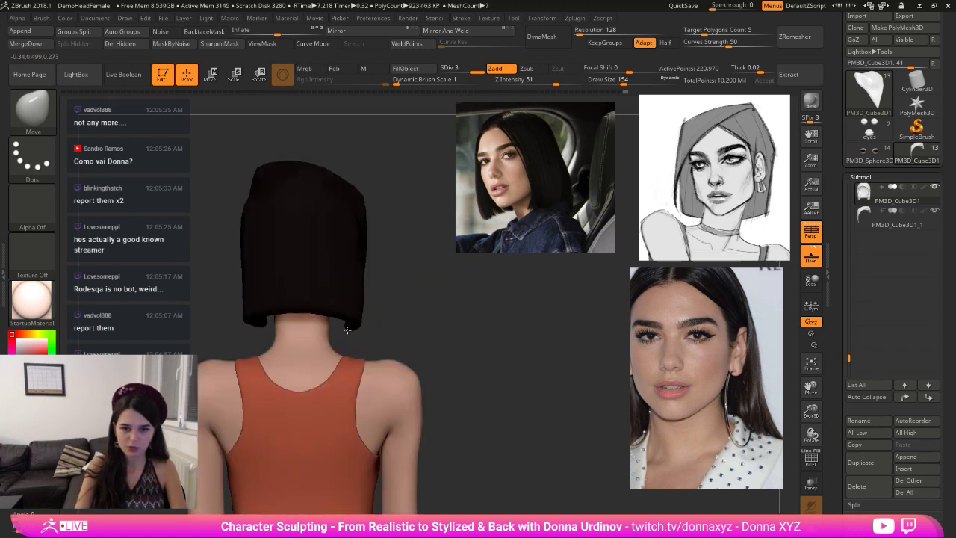
{"action": "key", "text": "ctrl"}
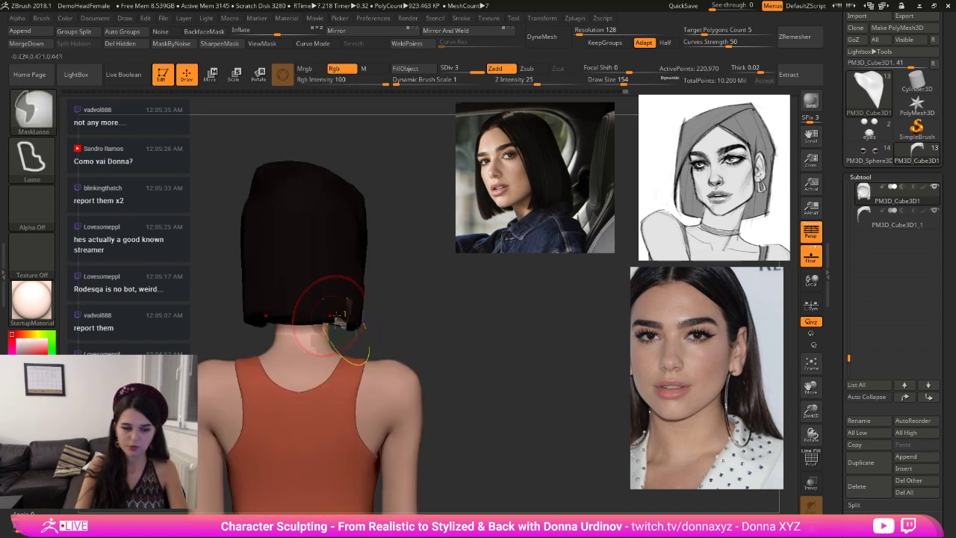
{"action": "mouse_move", "coordinate": [407, 314]}
{"action": "left_mouse_down"}
{"action": "mouse_move", "coordinate": [271, 323]}
{"action": "mouse_move", "coordinate": [351, 322]}
{"action": "left_mouse_up"}
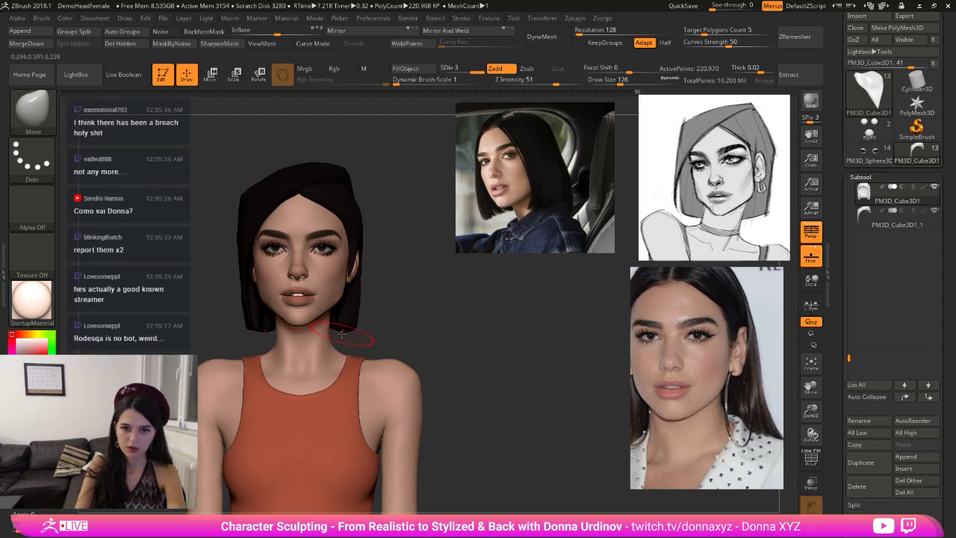
{"action": "key", "text": "ctrl"}
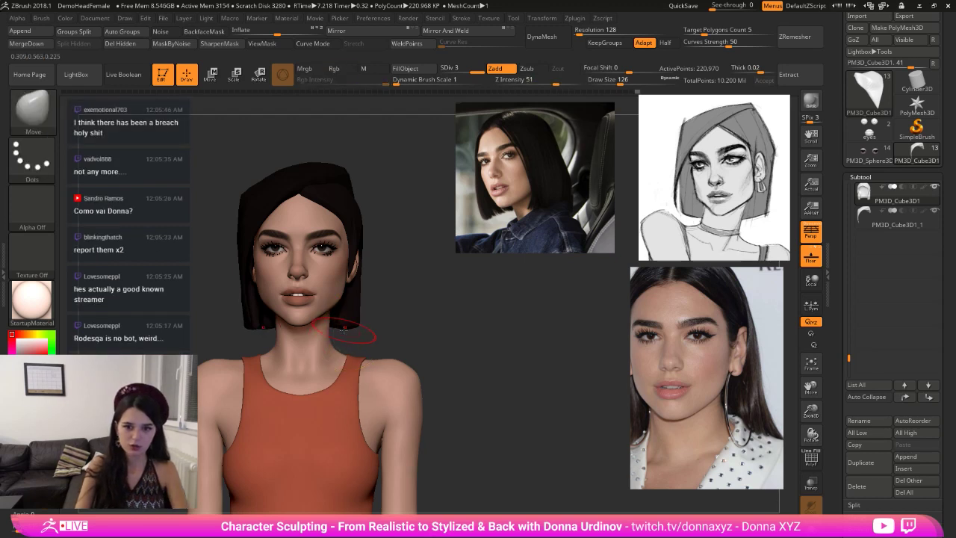
{"action": "left_click_drag", "start_coordinate": [341, 327], "coordinate": [367, 326]}
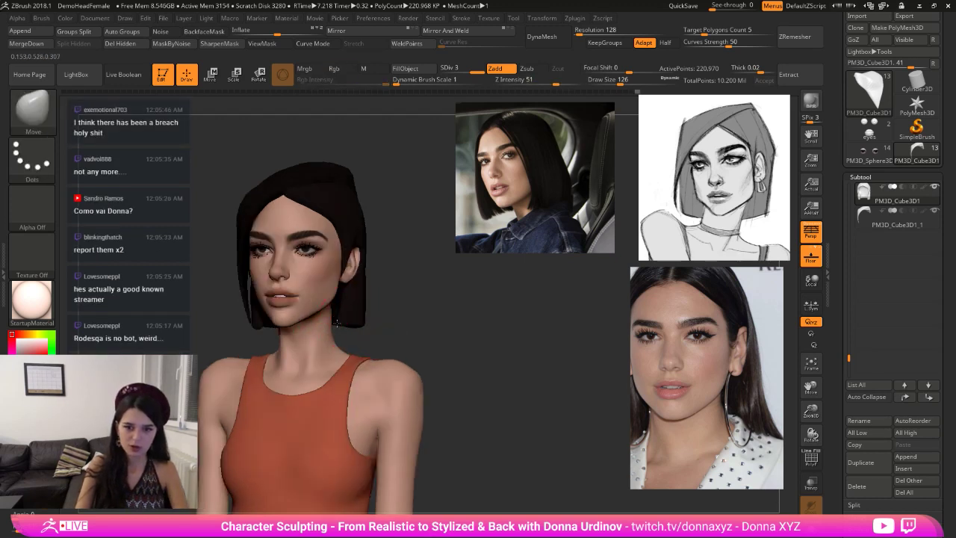
{"action": "key", "text": "ctrl+z"}
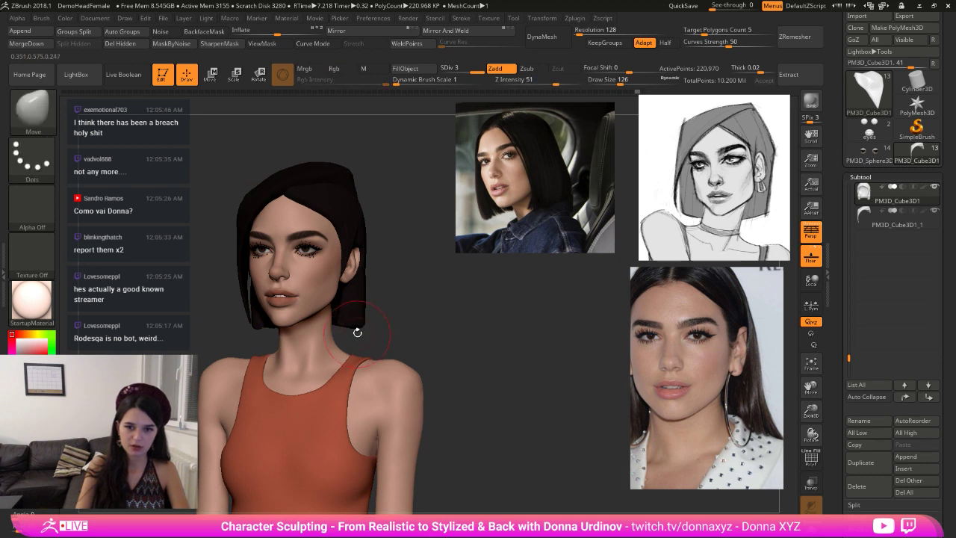
{"action": "left_click", "coordinate": [357, 331]}
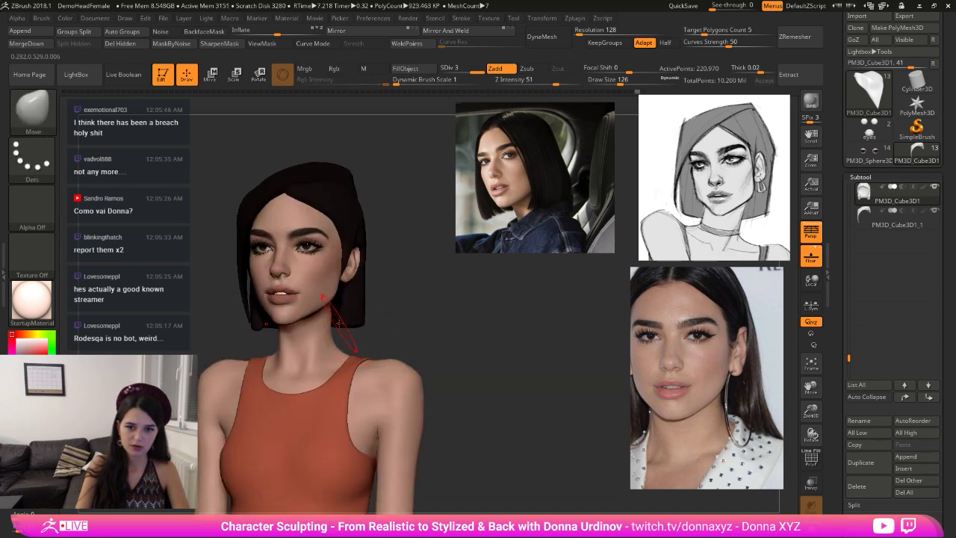
- Flatten the side and front surfaces of the main hair using the hPolish brush at a draw size of 126
{"action": "mouse_move", "coordinate": [339, 322]}
{"action": "left_mouse_down", "text": "shift"}
{"action": "mouse_move", "coordinate": [392, 327]}
{"action": "mouse_move", "coordinate": [370, 254]}
{"action": "left_mouse_up", "text": "shift"}
{"action": "key", "text": "b"}
{"action": "key", "text": "h"}
{"action": "key", "text": "p"}
{"action": "left_click_drag", "start_coordinate": [374, 292], "coordinate": [398, 277], "text": "shift"}
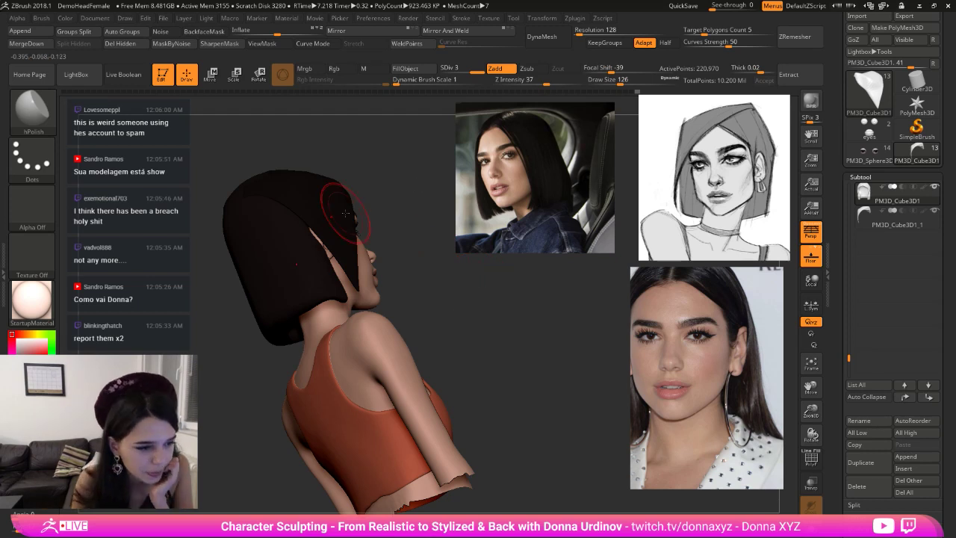
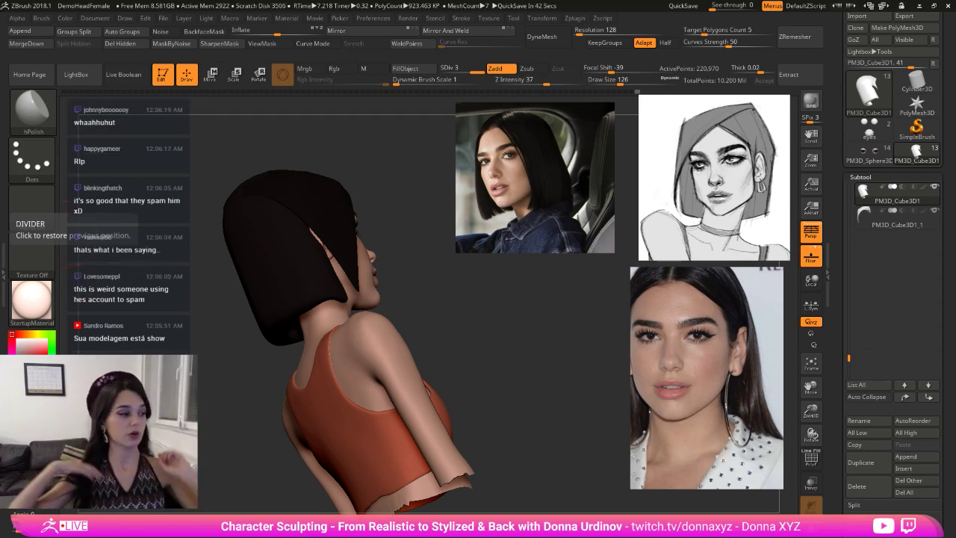
{"action": "left_click_drag", "start_coordinate": [508, 318], "coordinate": [463, 333]}
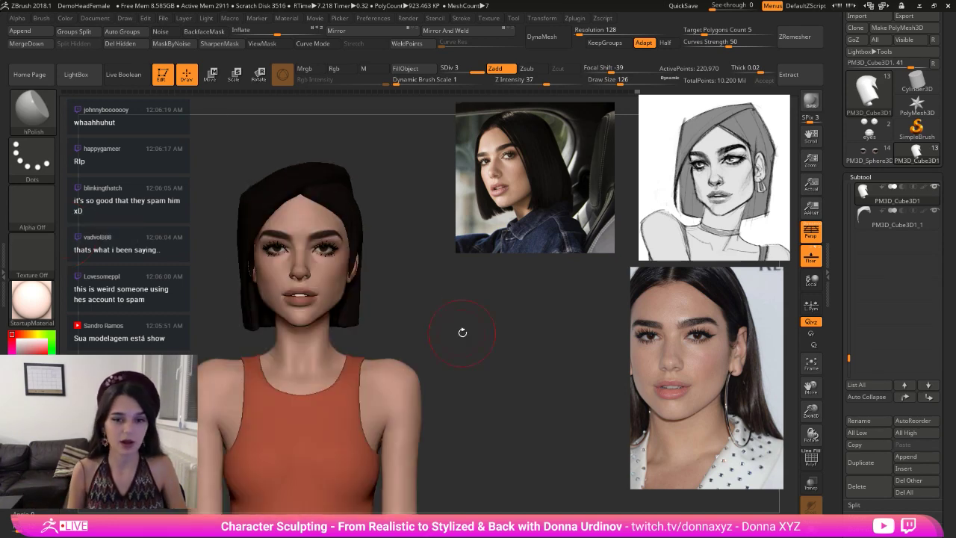
{"action": "left_click_drag", "start_coordinate": [498, 299], "coordinate": [493, 348]}
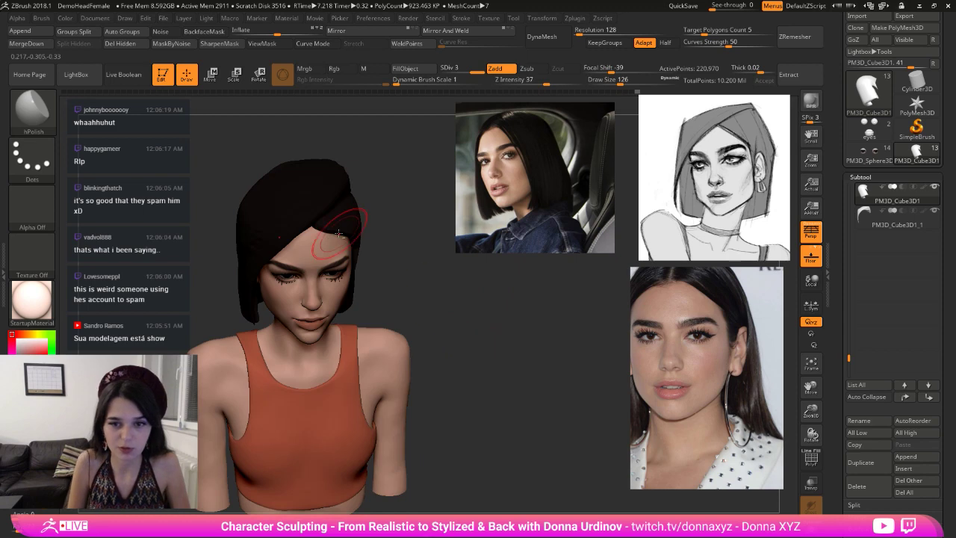
{"action": "left_click_drag", "start_coordinate": [389, 213], "coordinate": [331, 203]}
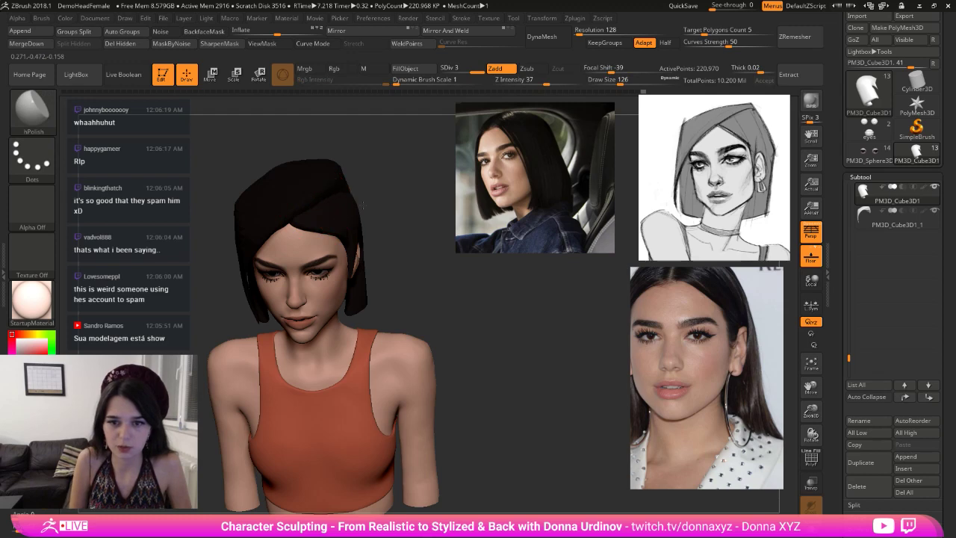
- Refine the main hair around the forehead and temple using the Move brush at a draw size of 126
{"action": "left_click_drag", "start_coordinate": [364, 202], "coordinate": [394, 173], "text": "shift"}
{"action": "key", "text": "b"}
{"action": "key", "text": "m"}
{"action": "key", "text": "v"}
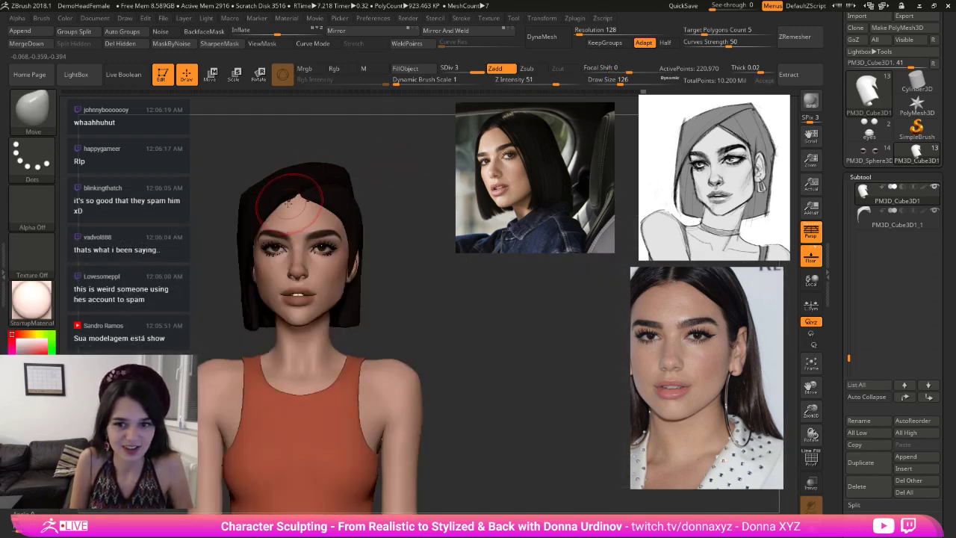
{"action": "left_click_drag", "start_coordinate": [291, 201], "coordinate": [342, 186]}
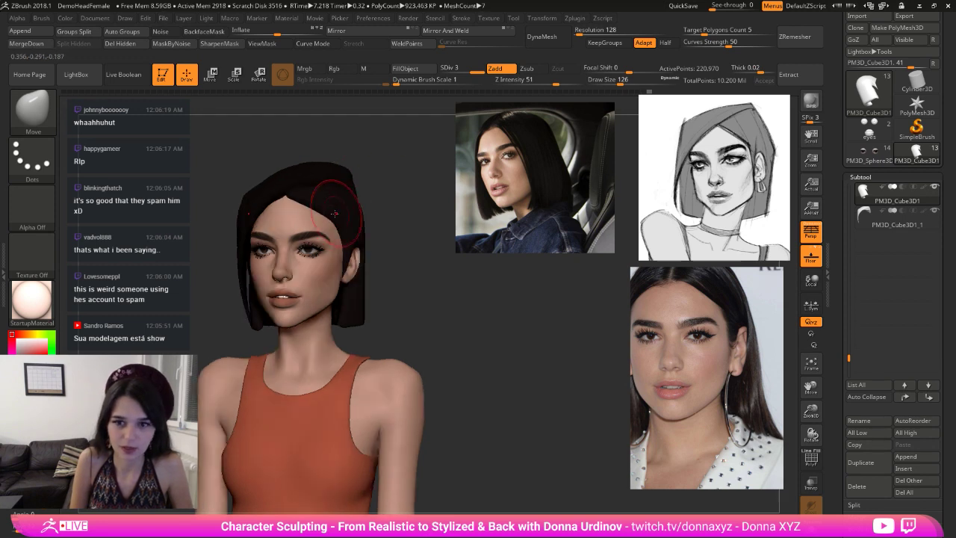
- Switch to the front hair subtool PM3D_Cube3D1_1 and adjust its strand beside the cheek using the Move brush at a draw size of 170
{"action": "left_click", "coordinate": [305, 171], "text": "alt"}
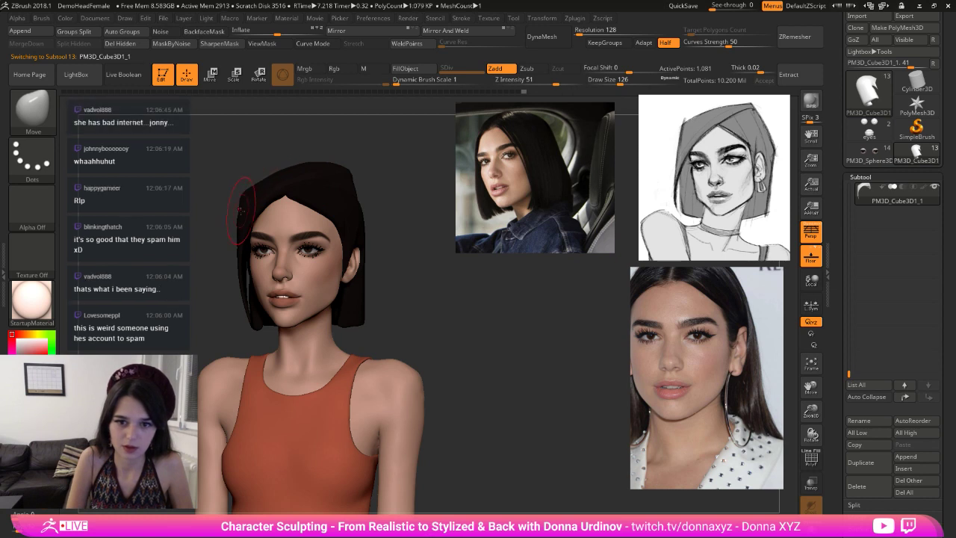
{"action": "key", "text": "shift"}
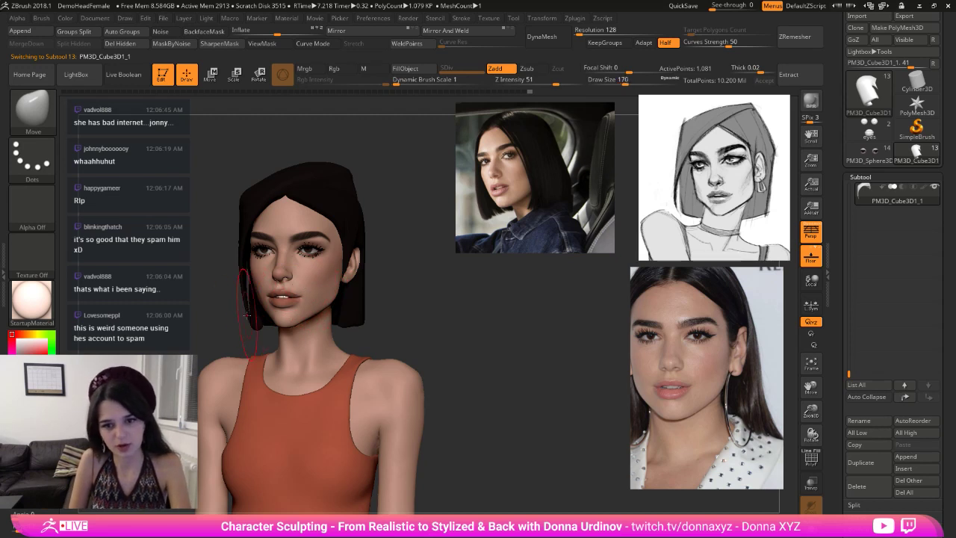
{"action": "left_click_drag", "start_coordinate": [247, 314], "coordinate": [240, 319]}
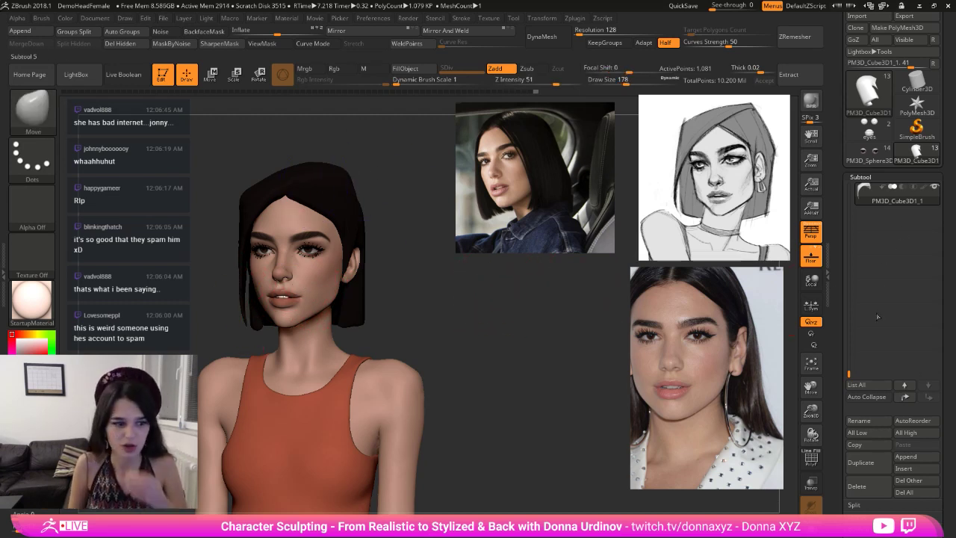
- Hide the front hair piece, select PM3D_Cube3D1, and widen its side outline using the Move brush at a draw size of 178
{"action": "left_click_drag", "start_coordinate": [849, 366], "coordinate": [848, 327]}
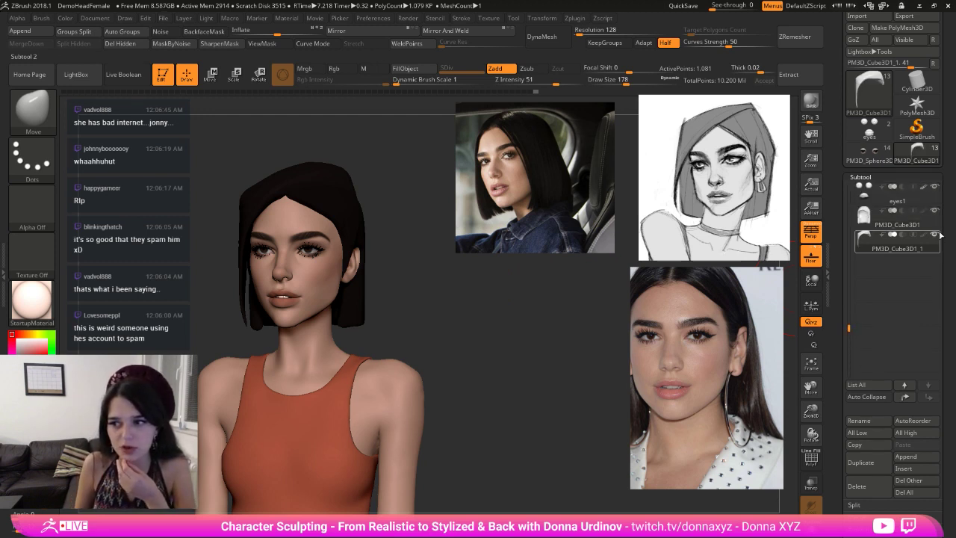
{"action": "left_click", "coordinate": [897, 218]}
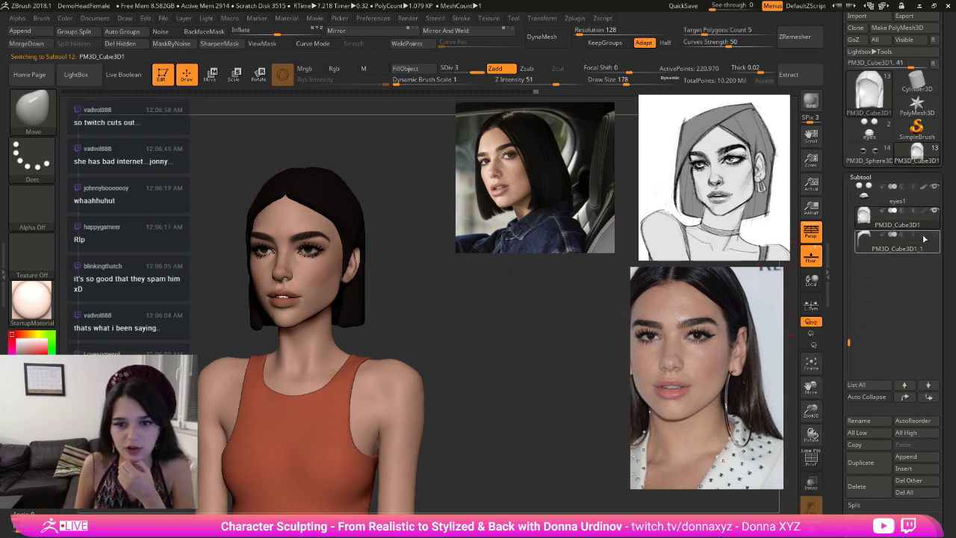
{"action": "scroll", "coordinate": [954, 227], "scroll_direction": "down", "scroll_amount": 1}
{"action": "key", "text": "b"}
{"action": "key", "text": "Escape"}
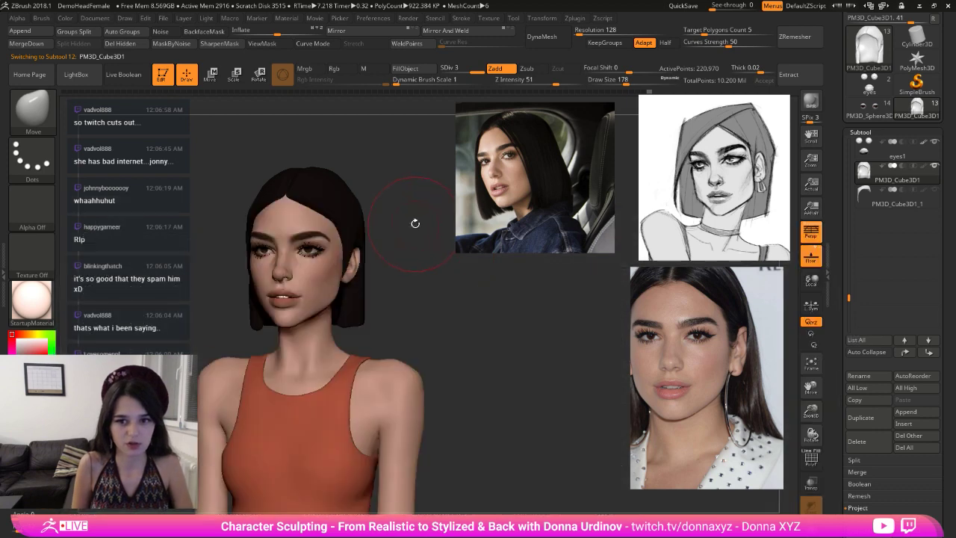
{"action": "mouse_move", "coordinate": [414, 219]}
{"action": "left_mouse_down"}
{"action": "mouse_move", "coordinate": [378, 214]}
{"action": "mouse_move", "coordinate": [390, 214]}
{"action": "mouse_move", "coordinate": [376, 226]}
{"action": "mouse_move", "coordinate": [369, 207]}
{"action": "mouse_move", "coordinate": [366, 274]}
{"action": "left_mouse_up"}
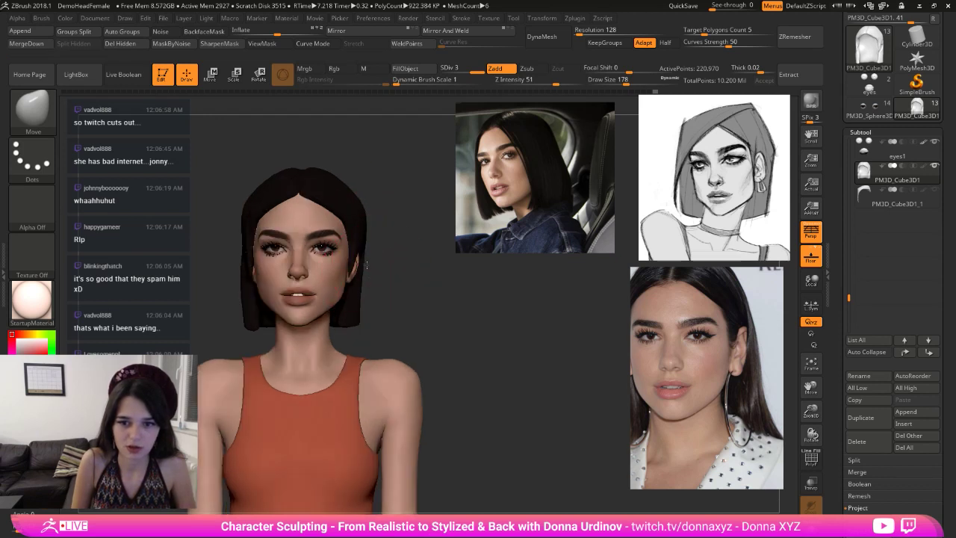
- Delete the lower subdivision levels of the main hair and make it symmetrical with Mirror and Mirror And Weld
{"action": "left_click", "coordinate": [541, 35]}
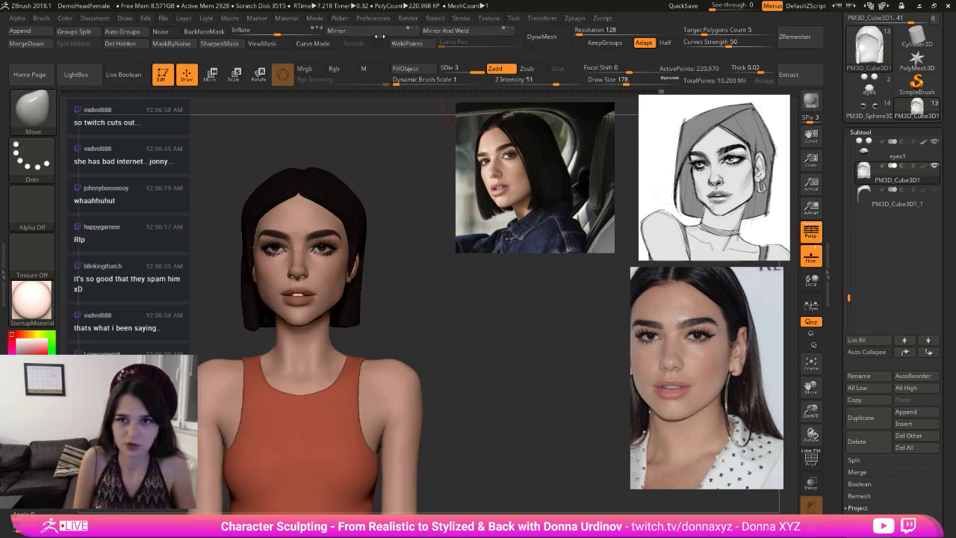
{"action": "left_click_drag", "start_coordinate": [952, 424], "coordinate": [947, 260]}
{"action": "left_click", "coordinate": [857, 399]}
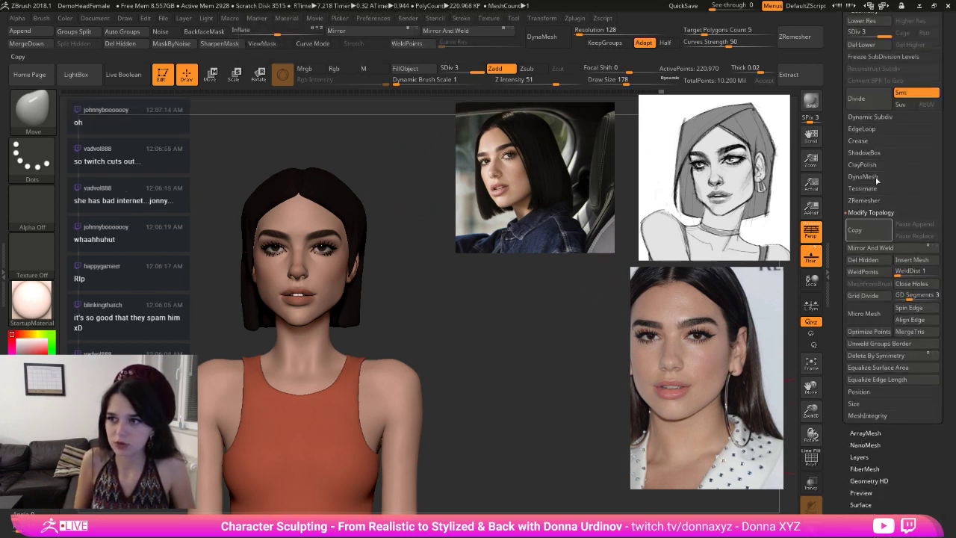
{"action": "left_click", "coordinate": [875, 47]}
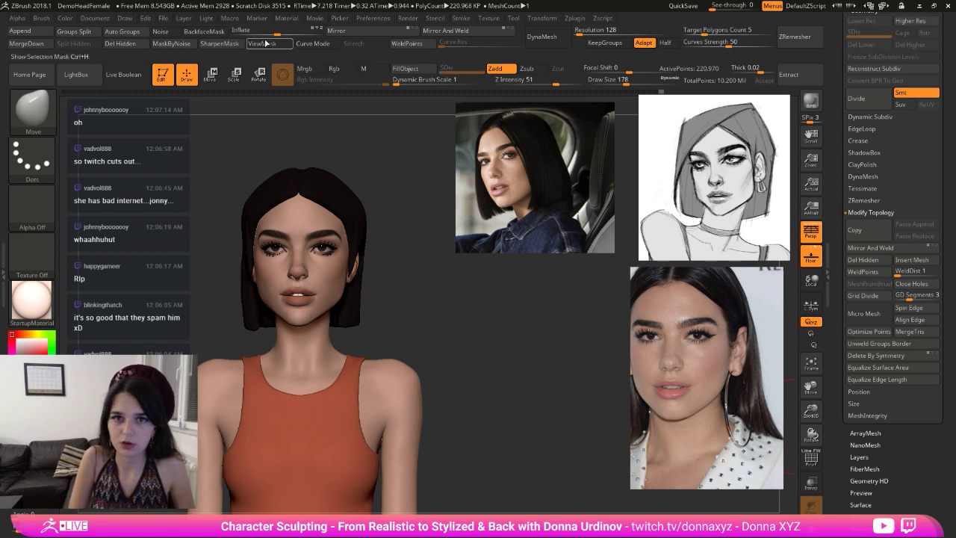
{"action": "left_click", "coordinate": [349, 36]}
{"action": "left_click", "coordinate": [460, 33]}
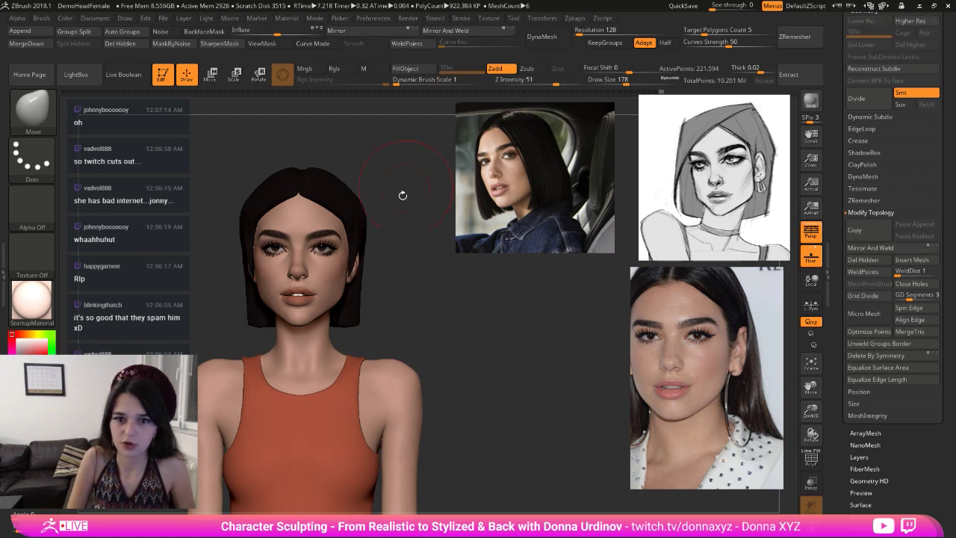
- Adjust the side outline of the main hair near the ear using the Move brush at a draw size of 178
{"action": "left_click_drag", "start_coordinate": [385, 244], "coordinate": [361, 209]}
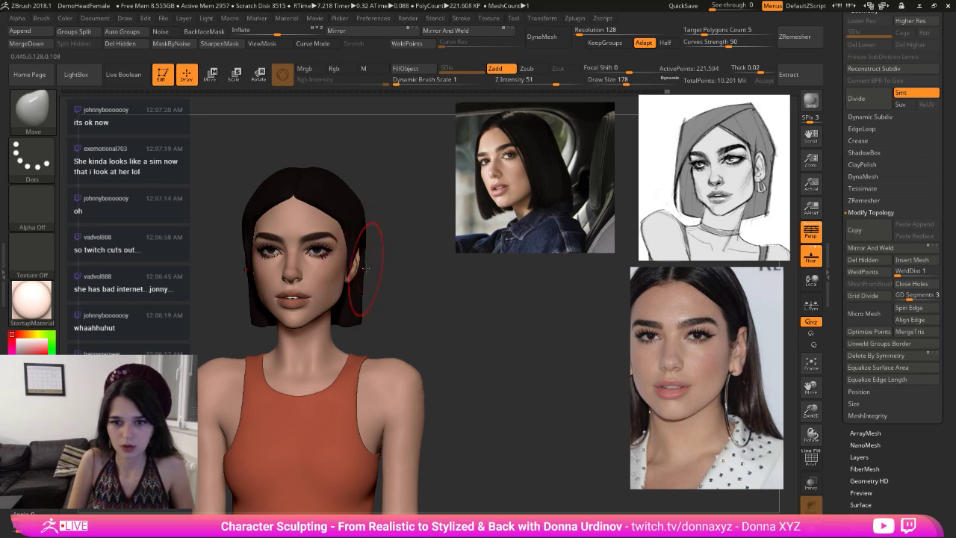
{"action": "left_click_drag", "start_coordinate": [365, 269], "coordinate": [369, 270]}
{"action": "left_click_drag", "start_coordinate": [366, 304], "coordinate": [407, 296]}
{"action": "key", "text": "ctrl+z"}
{"action": "left_click_drag", "start_coordinate": [368, 221], "coordinate": [366, 221]}
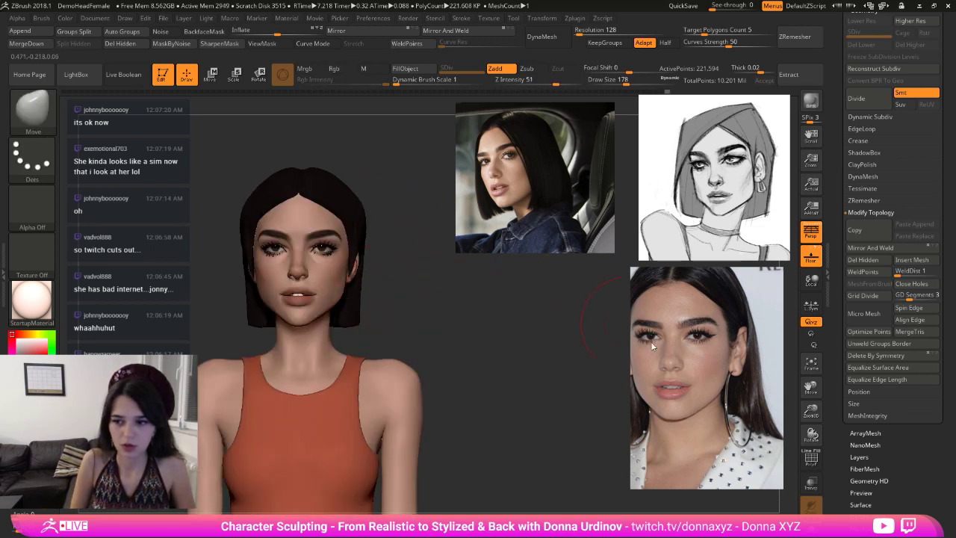
- Open the PM3D_Sphere3D1 tool to compare its finished bob hairstyle, and return to the PM3D_Cube3D1 tool
{"action": "left_click_drag", "start_coordinate": [946, 94], "coordinate": [946, 324]}
{"action": "left_click", "coordinate": [857, 205]}
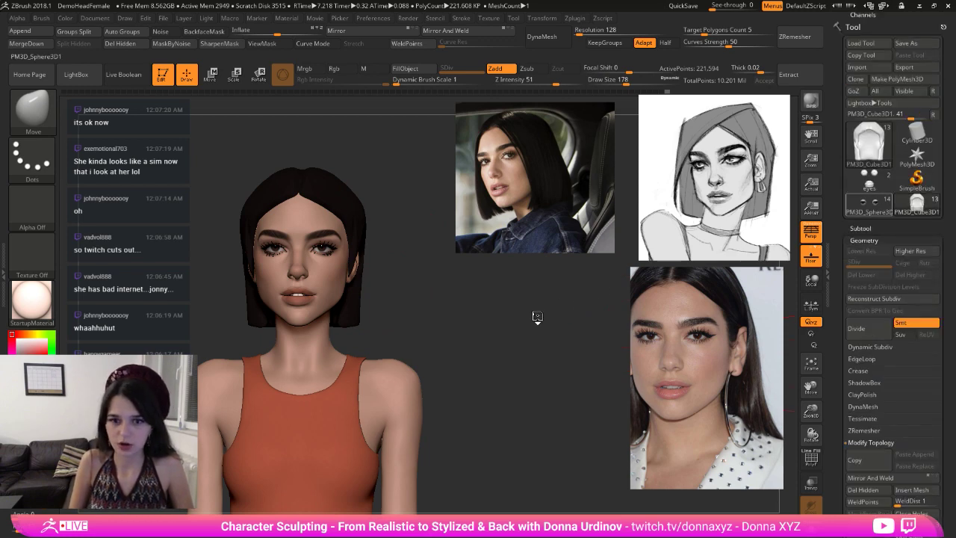
{"action": "left_click_drag", "start_coordinate": [524, 341], "coordinate": [531, 356], "text": "alt"}
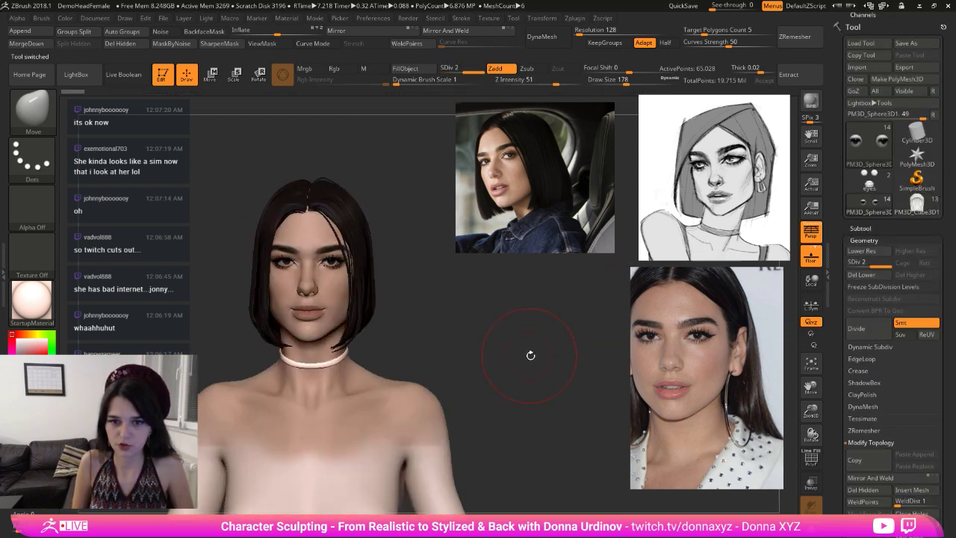
{"action": "left_click", "coordinate": [914, 206]}
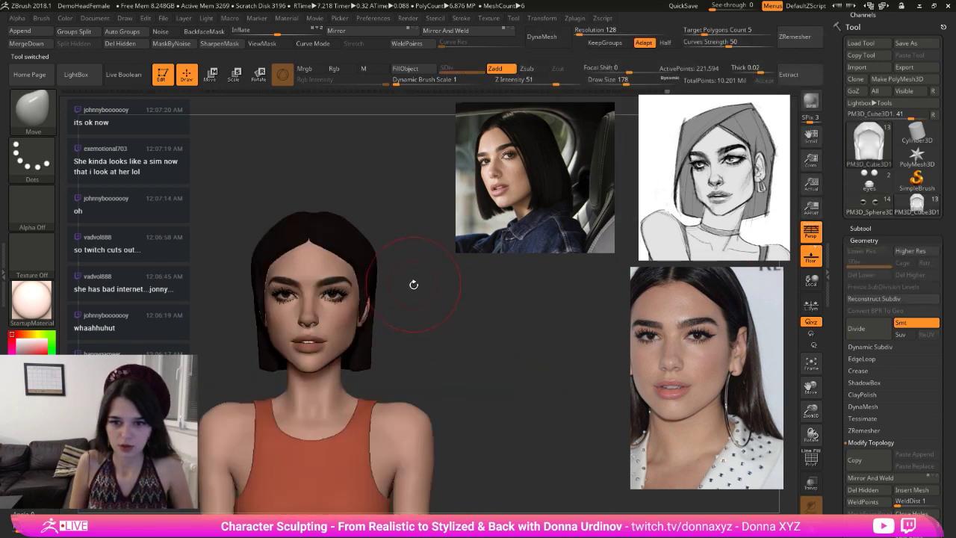
- Try to pull the side of the main hair forward over the ear using the Move brush at a draw size of 178
{"action": "left_click_drag", "start_coordinate": [412, 284], "coordinate": [373, 276]}
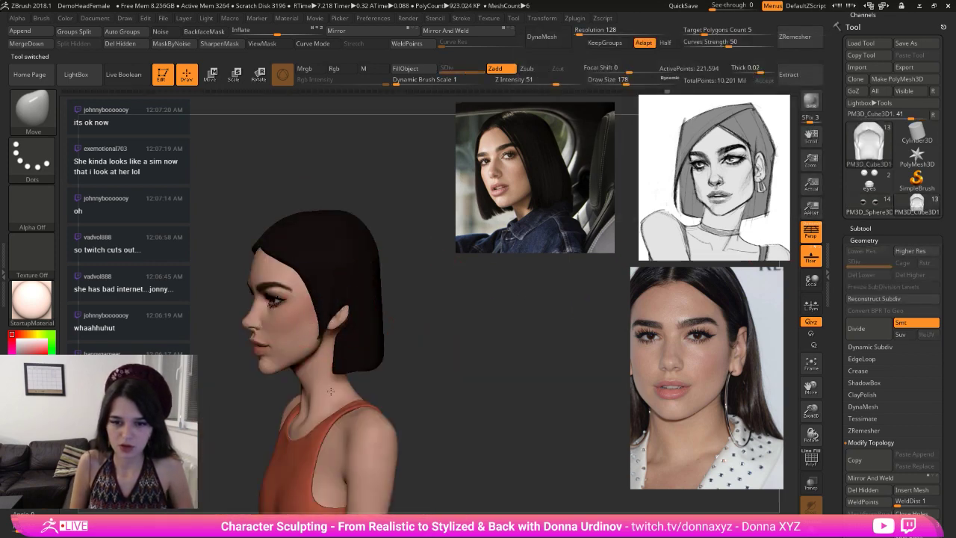
{"action": "left_click_drag", "start_coordinate": [337, 329], "coordinate": [319, 326]}
{"action": "left_click_drag", "start_coordinate": [334, 361], "coordinate": [323, 375]}
{"action": "left_click_drag", "start_coordinate": [406, 318], "coordinate": [444, 310], "text": "shift"}
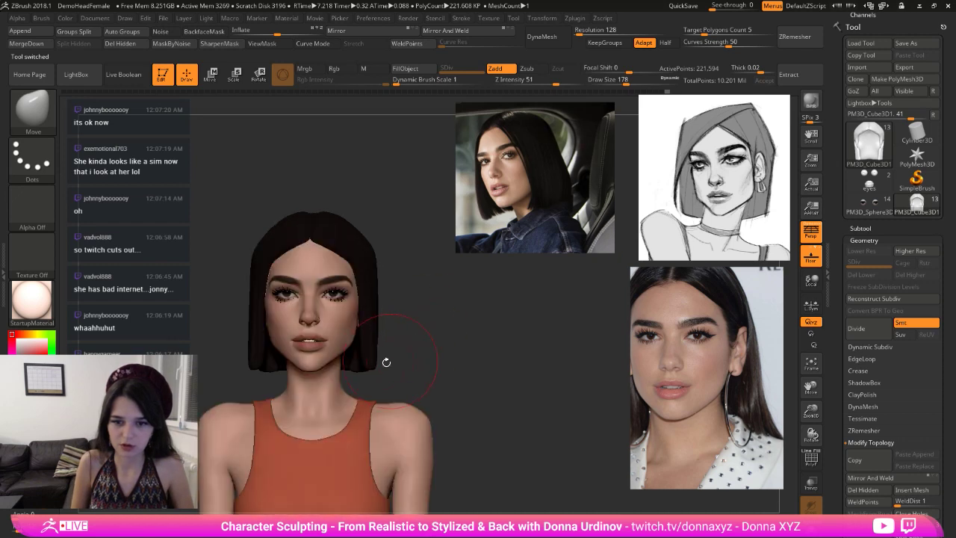
{"action": "mouse_move", "coordinate": [373, 360]}
{"action": "left_mouse_down"}
{"action": "mouse_move", "coordinate": [366, 366]}
{"action": "mouse_move", "coordinate": [390, 348]}
{"action": "left_mouse_up"}
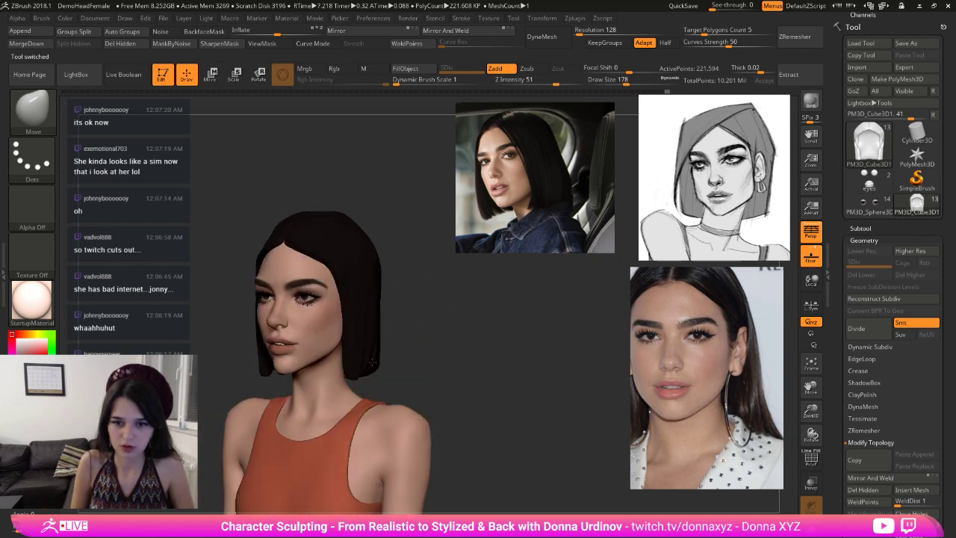
{"action": "left_click_drag", "start_coordinate": [331, 214], "coordinate": [305, 251]}
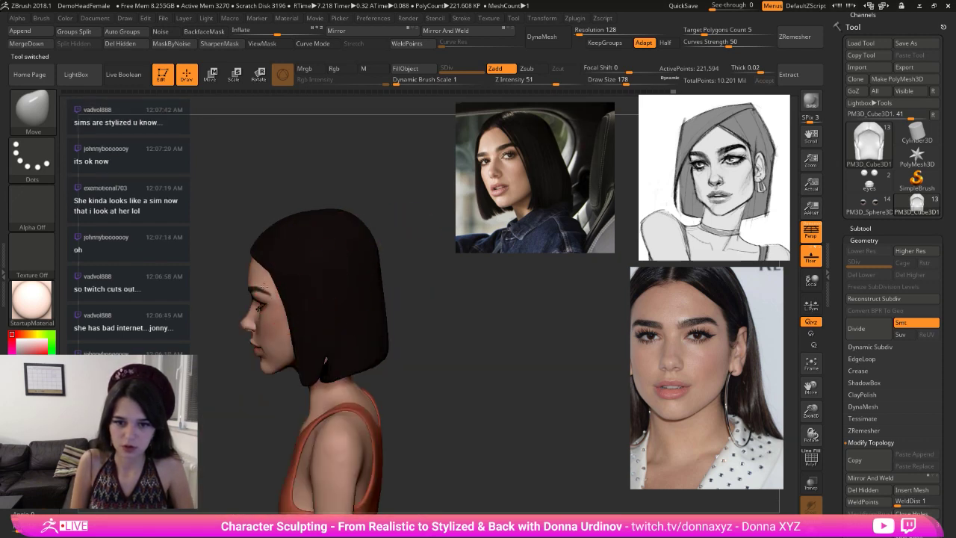
- Try to refine the hair edge along the temple and cheek at a draw size of 150, and undo the ear-covering changes
{"action": "mouse_move", "coordinate": [406, 264]}
{"action": "left_mouse_down"}
{"action": "mouse_move", "coordinate": [442, 264]}
{"action": "mouse_move", "coordinate": [407, 272]}
{"action": "mouse_move", "coordinate": [374, 260]}
{"action": "left_mouse_up"}
{"action": "key", "text": "bracketleft"}
{"action": "key", "text": "bracketleft"}
{"action": "key", "text": "bracketleft"}
{"action": "key", "text": "bracketleft"}
{"action": "key", "text": "bracketleft"}
{"action": "key", "text": "bracketright"}
{"action": "key", "text": "bracketright"}
{"action": "left_click_drag", "start_coordinate": [292, 263], "coordinate": [300, 263]}
{"action": "left_click_drag", "start_coordinate": [366, 204], "coordinate": [391, 221]}
{"action": "left_click_drag", "start_coordinate": [390, 292], "coordinate": [366, 294]}
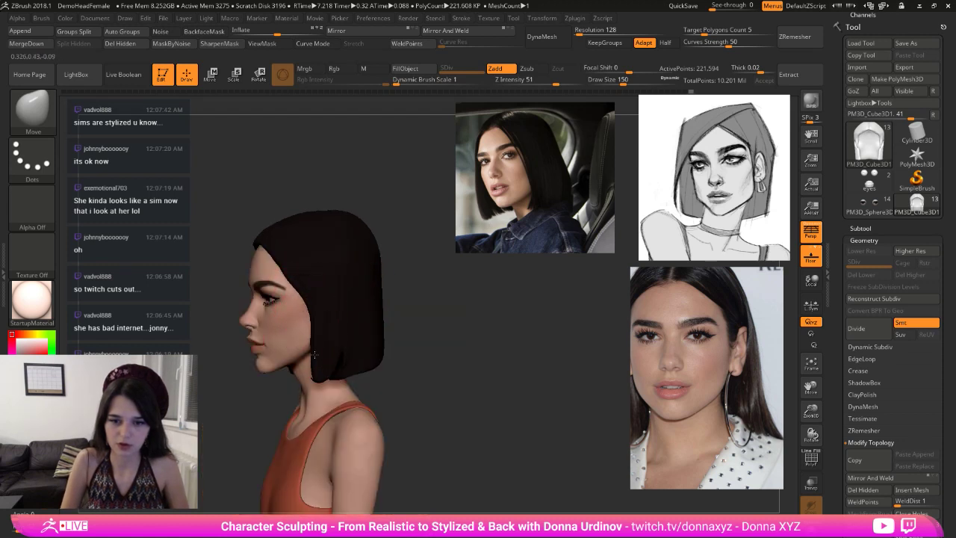
{"action": "left_click_drag", "start_coordinate": [416, 300], "coordinate": [374, 271]}
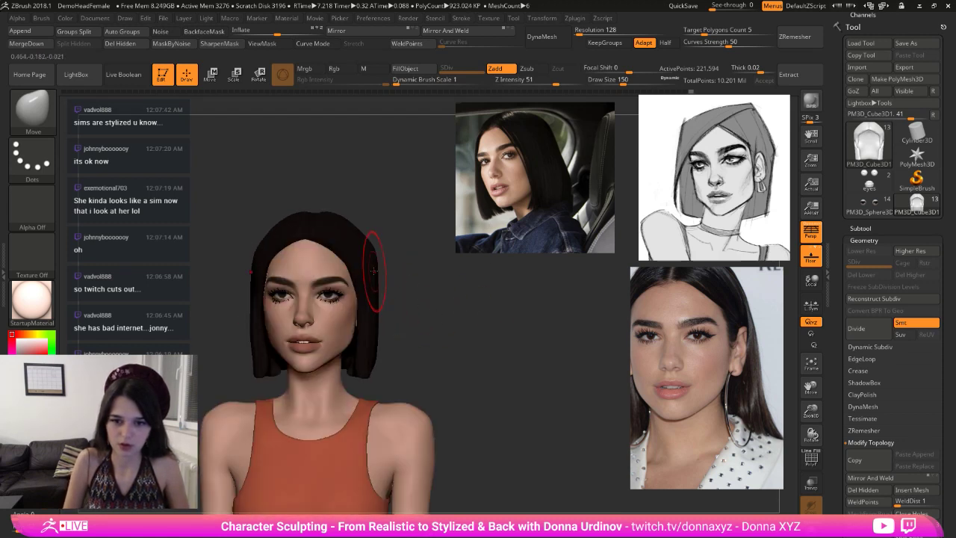
{"action": "key", "text": "ctrl"}
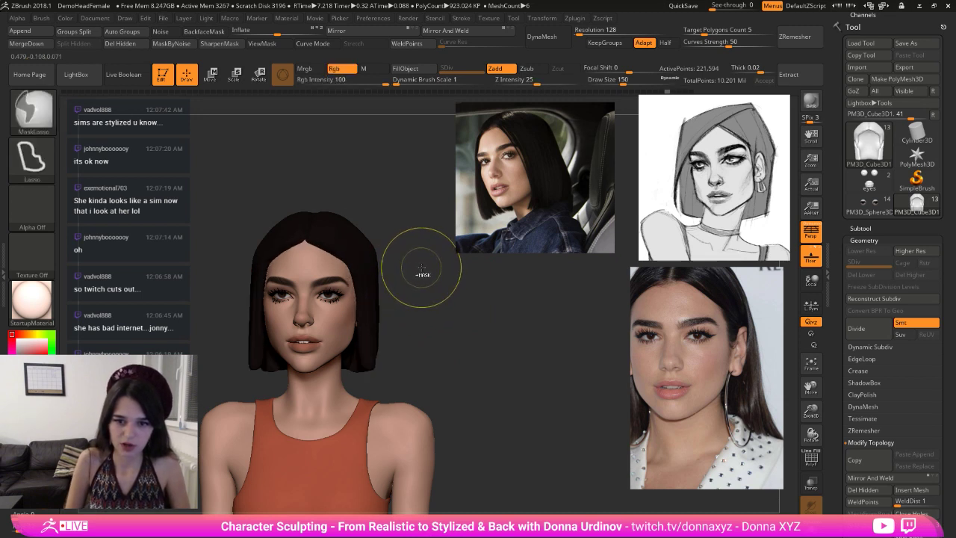
{"action": "mouse_move", "coordinate": [431, 269]}
{"action": "left_mouse_down"}
{"action": "mouse_move", "coordinate": [319, 324]}
{"action": "mouse_move", "coordinate": [377, 326]}
{"action": "mouse_move", "coordinate": [411, 345]}
{"action": "left_mouse_up"}
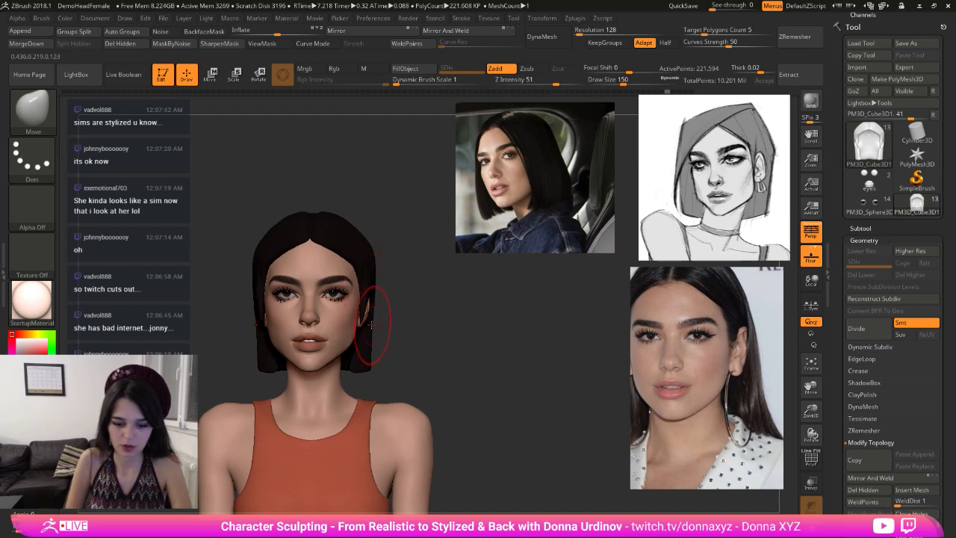
- Pull the lower side of the main hair outward and down using the Move brush at a draw size of 214
{"action": "key", "text": "]"}
{"action": "key", "text": "]"}
{"action": "left_click_drag", "start_coordinate": [371, 323], "coordinate": [375, 355]}
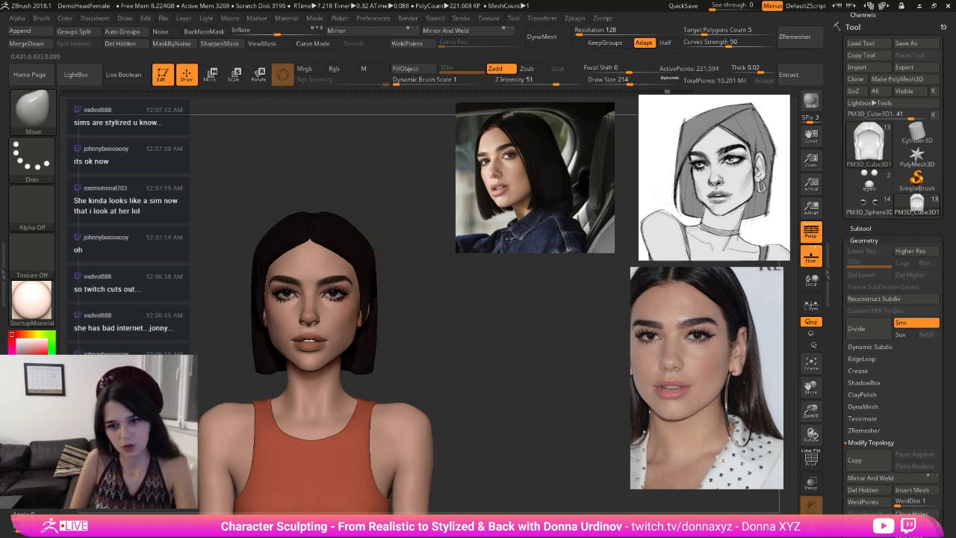
{"action": "left_click_drag", "start_coordinate": [412, 308], "coordinate": [415, 310]}
{"action": "left_click", "coordinate": [414, 310], "text": "ctrl+shift"}
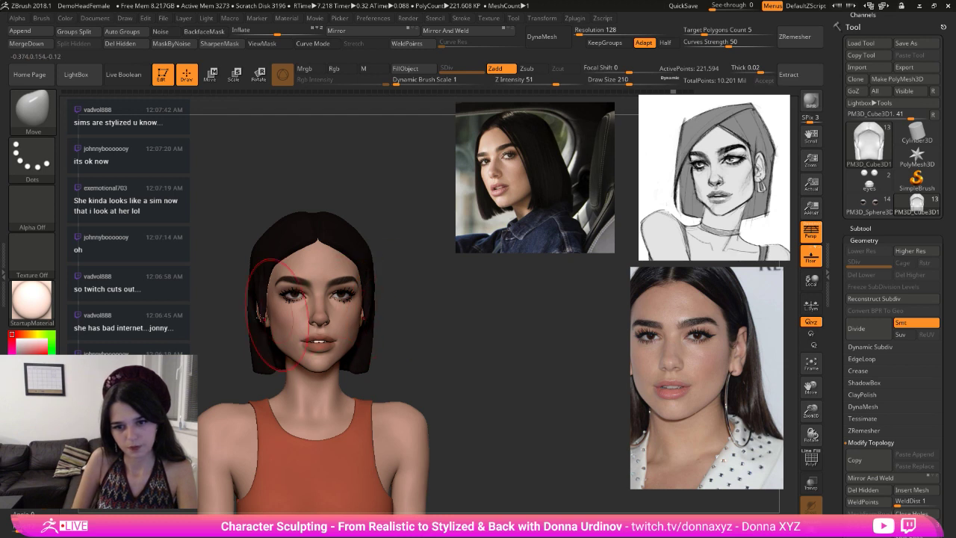
- Move the main hair's edge back around the ear to expose it, using the Move brush at a draw size of 118
{"action": "key", "text": "bracketleft"}
{"action": "key", "text": "bracketleft"}
{"action": "key", "text": "bracketleft"}
{"action": "mouse_move", "coordinate": [261, 316]}
{"action": "left_mouse_down"}
{"action": "mouse_move", "coordinate": [260, 304]}
{"action": "mouse_move", "coordinate": [283, 298]}
{"action": "left_mouse_up"}
{"action": "key", "text": "bracketright"}
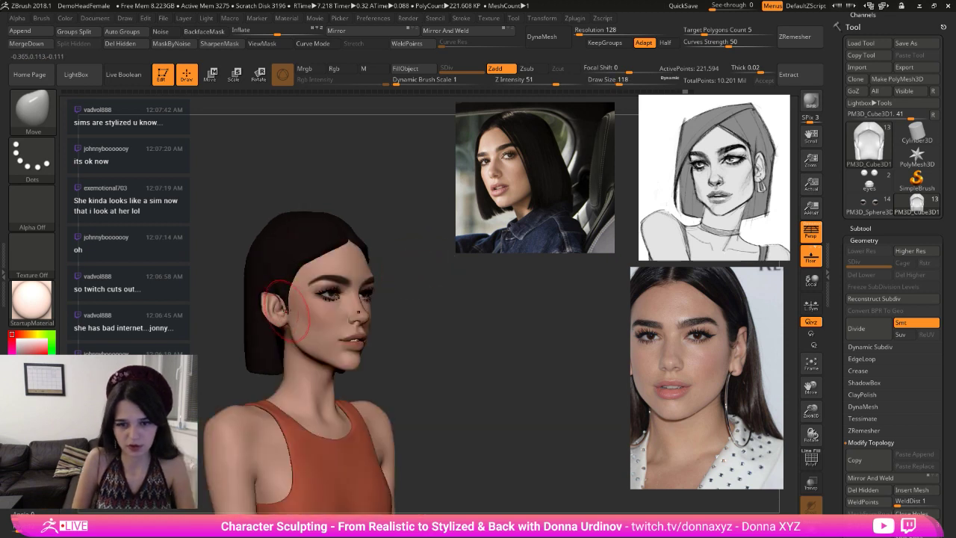
{"action": "key", "text": "shift"}
{"action": "right_click_drag", "start_coordinate": [291, 313], "coordinate": [418, 294], "text": "shift"}
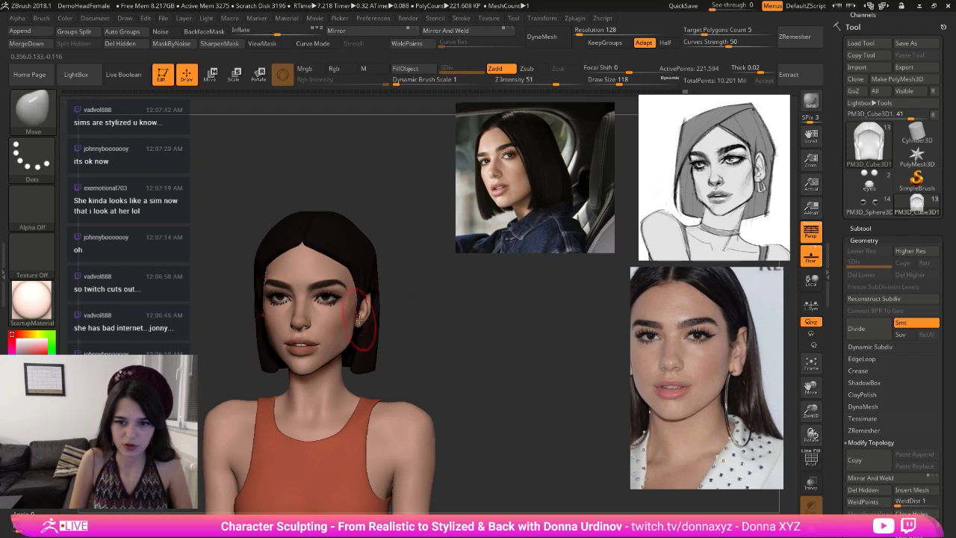
{"action": "left_click", "coordinate": [355, 317], "text": "alt"}
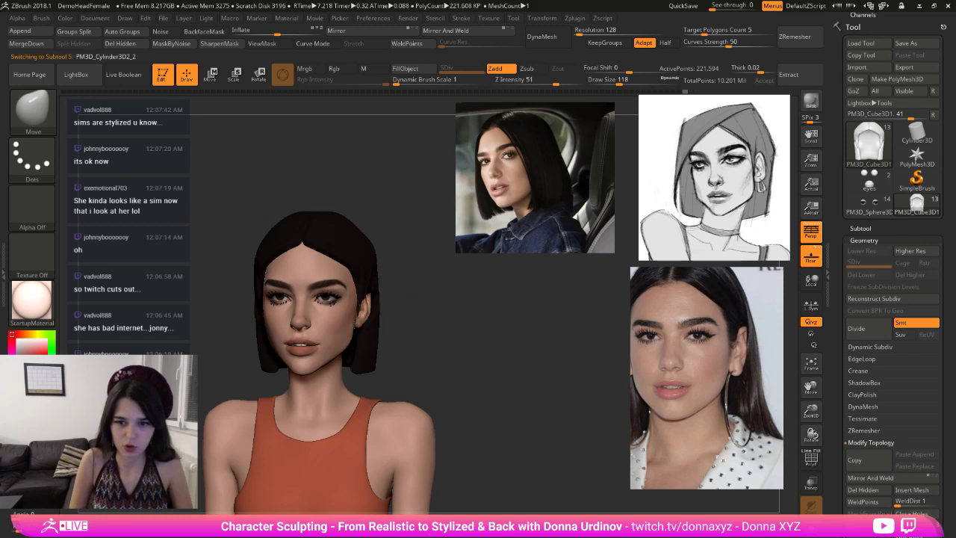
{"action": "left_click", "coordinate": [368, 287], "text": "alt"}
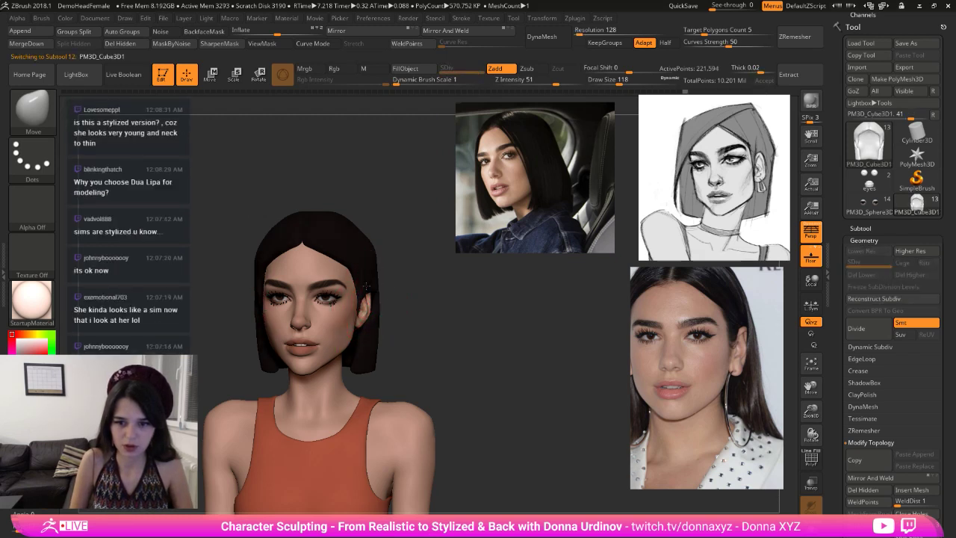
- Add volume to the upper side outline of the main hair using the Inflat brush at a draw size of 178
{"action": "mouse_move", "coordinate": [379, 303]}
{"action": "left_mouse_down"}
{"action": "mouse_move", "coordinate": [396, 293]}
{"action": "mouse_move", "coordinate": [384, 314]}
{"action": "mouse_move", "coordinate": [407, 299]}
{"action": "mouse_move", "coordinate": [351, 258]}
{"action": "left_mouse_up"}
{"action": "key", "text": "b"}
{"action": "key", "text": "i"}
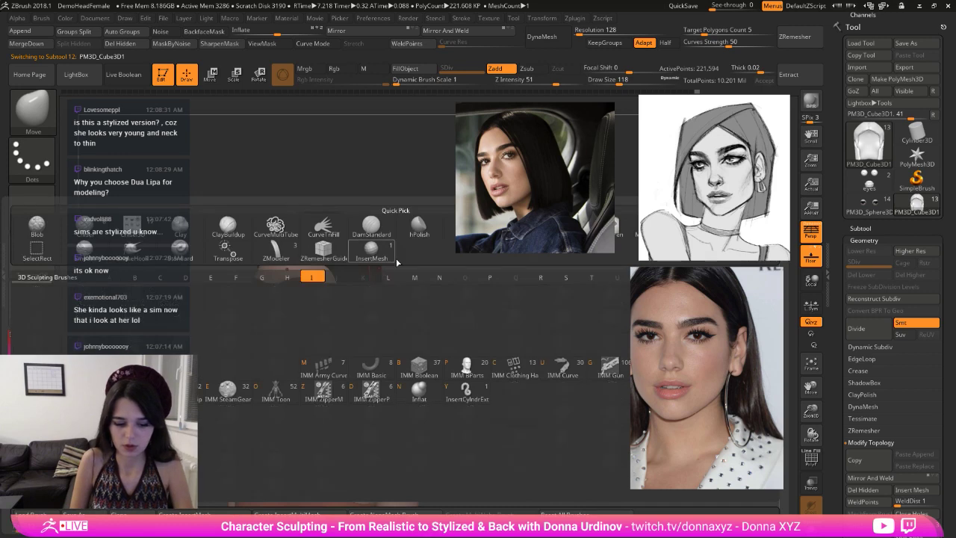
{"action": "key", "text": "n"}
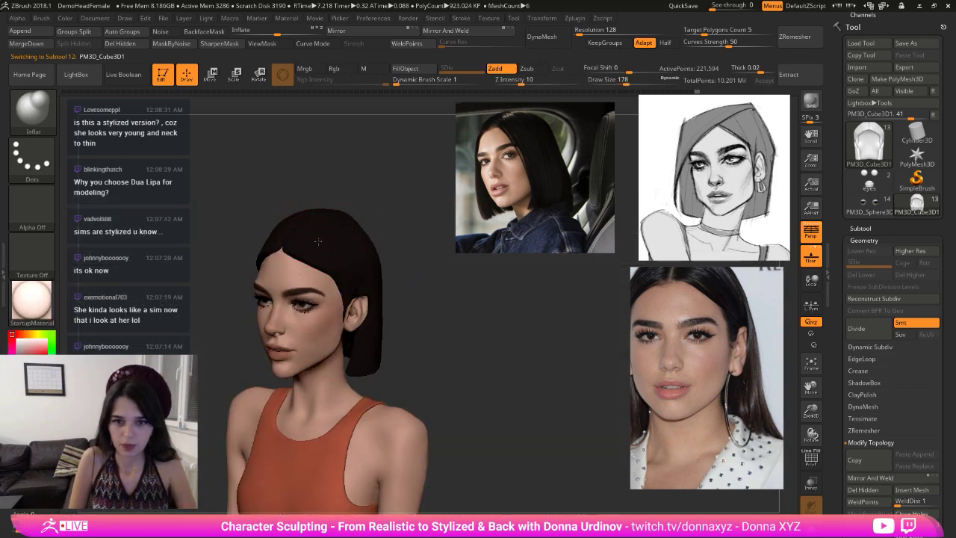
{"action": "mouse_move", "coordinate": [374, 223]}
{"action": "left_mouse_down"}
{"action": "mouse_move", "coordinate": [399, 217]}
{"action": "mouse_move", "coordinate": [372, 226]}
{"action": "left_mouse_up"}
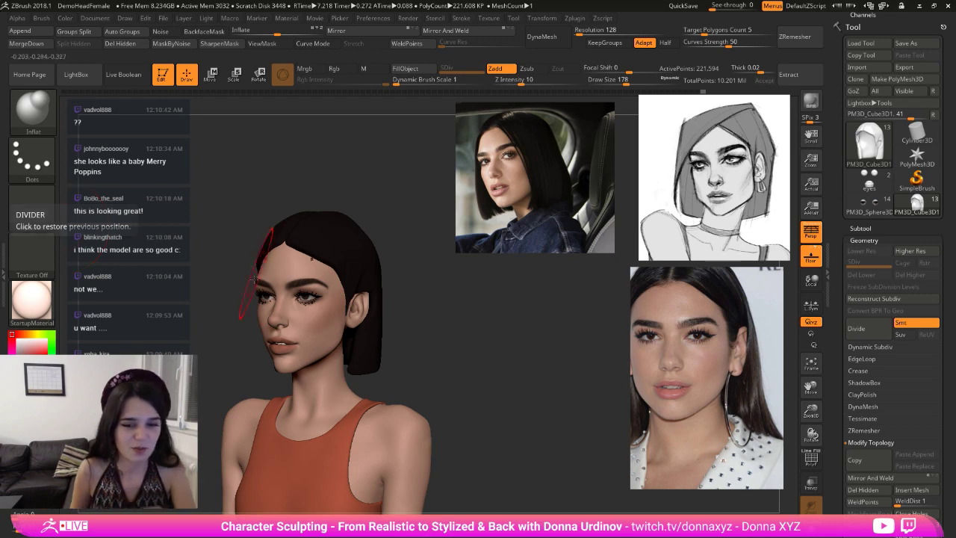
- Flatten the lower side edge of the main hair using the hPolish brush at a draw size of 178
{"action": "left_click_drag", "start_coordinate": [494, 330], "coordinate": [436, 346], "text": "shift"}
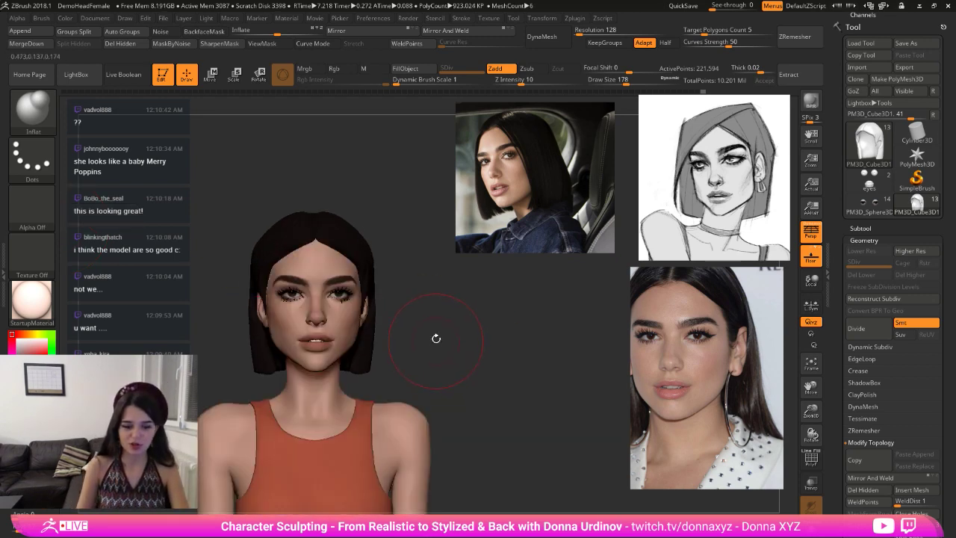
{"action": "key", "text": "b"}
{"action": "key", "text": "m"}
{"action": "key", "text": "v"}
{"action": "mouse_move", "coordinate": [451, 285]}
{"action": "left_mouse_down"}
{"action": "mouse_move", "coordinate": [376, 318]}
{"action": "mouse_move", "coordinate": [369, 283]}
{"action": "left_mouse_up"}
{"action": "key", "text": "b"}
{"action": "key", "text": "h"}
{"action": "key", "text": "p"}
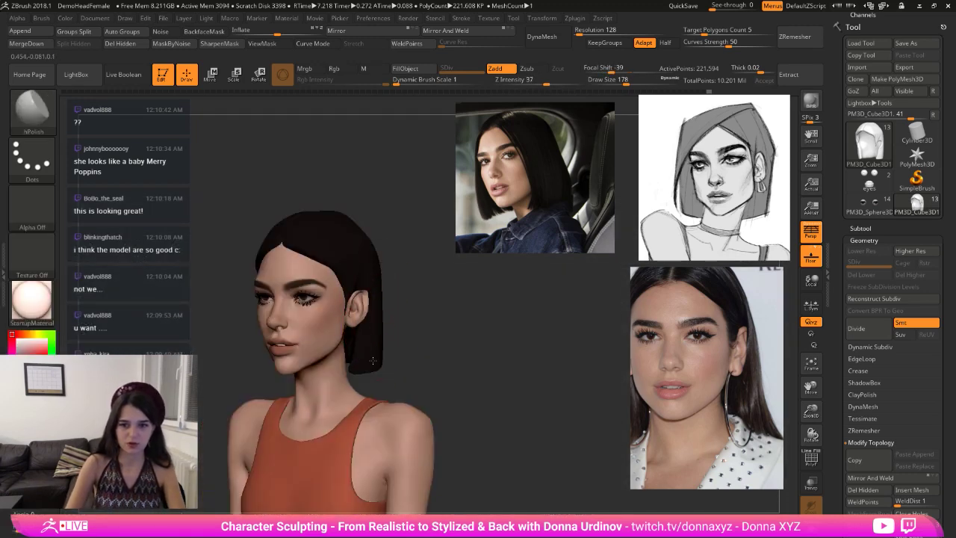
{"action": "left_click_drag", "start_coordinate": [410, 314], "coordinate": [440, 329], "text": "shift"}
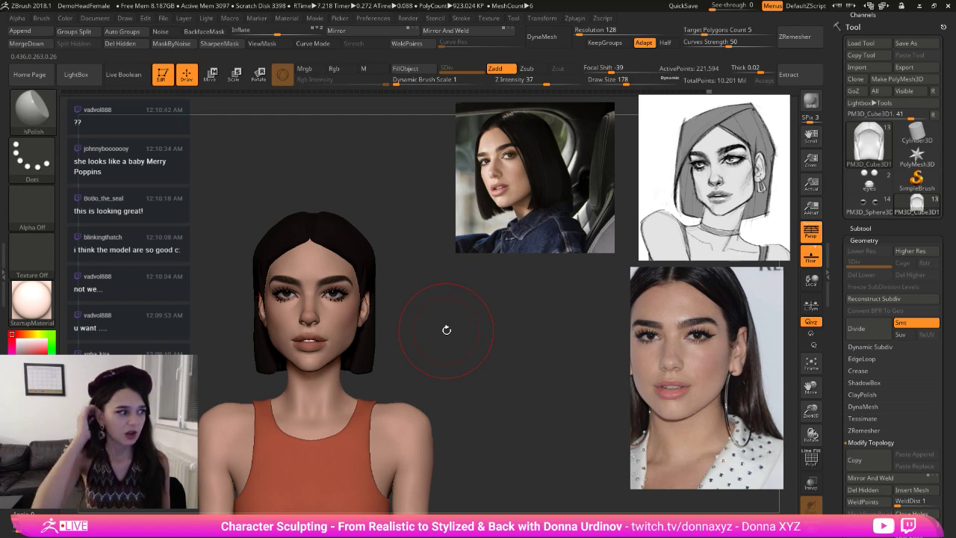
{"action": "left_click_drag", "start_coordinate": [551, 341], "coordinate": [565, 338]}
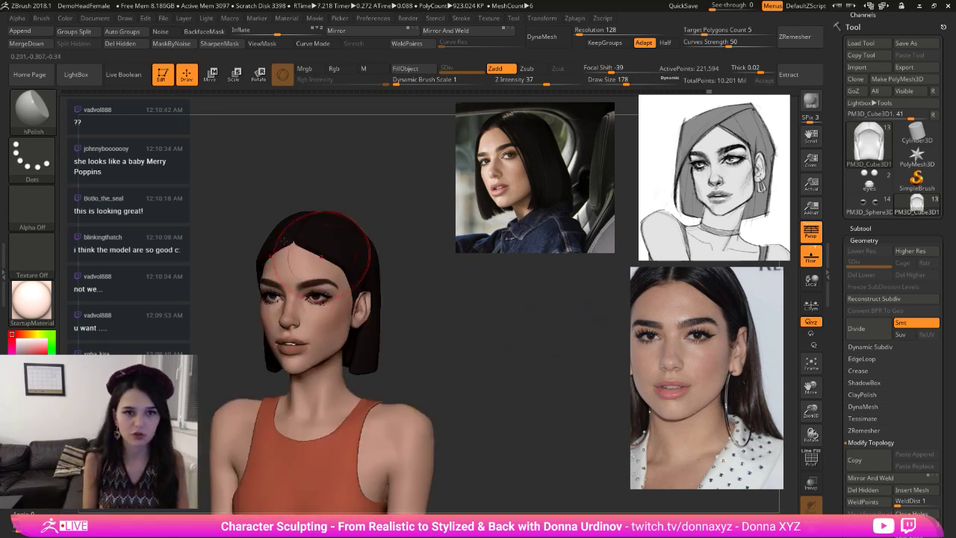
- Load the DE_HairTubes brush preset and reduce its draw size to 78
{"action": "left_click", "coordinate": [32, 109]}
{"action": "left_click", "coordinate": [112, 408]}
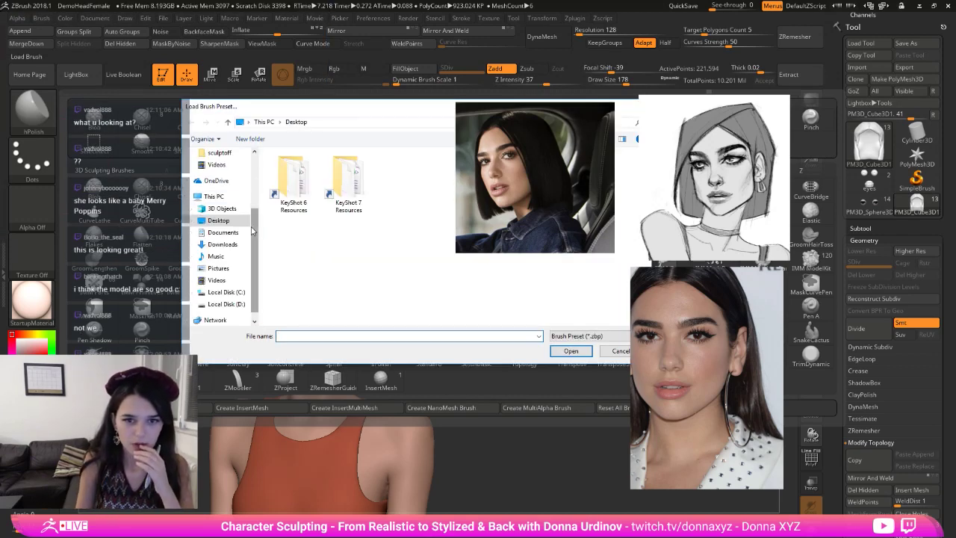
{"action": "scroll", "coordinate": [246, 257], "scroll_direction": "down", "scroll_amount": 2}
{"action": "scroll", "coordinate": [249, 224], "scroll_direction": "up", "scroll_amount": 3}
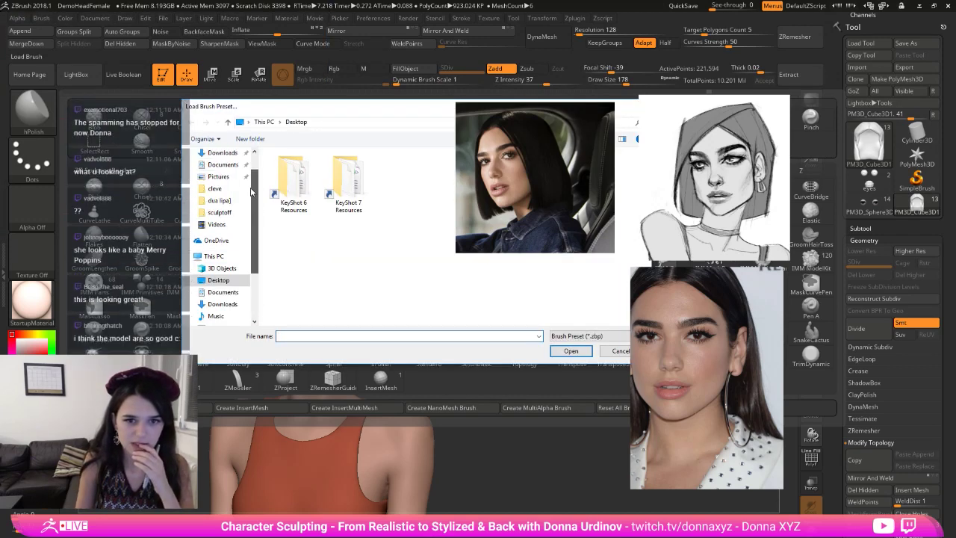
{"action": "left_click_drag", "start_coordinate": [252, 189], "coordinate": [248, 247]}
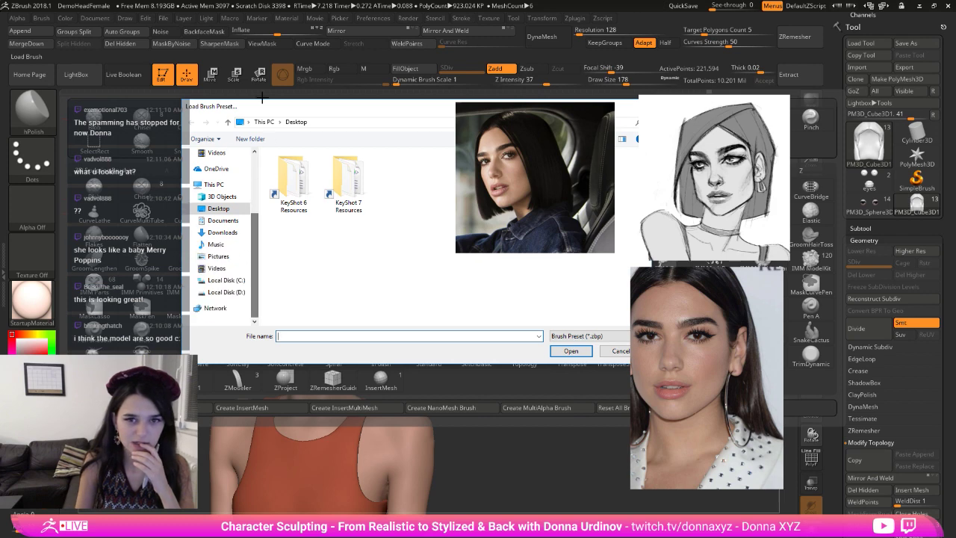
{"action": "left_click_drag", "start_coordinate": [262, 109], "coordinate": [0, 114]}
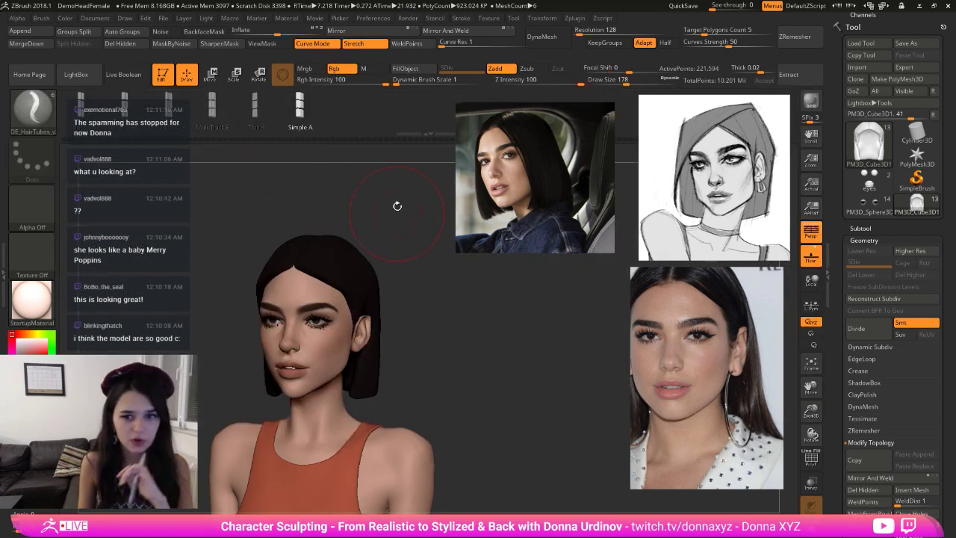
{"action": "left_click_drag", "start_coordinate": [425, 268], "coordinate": [436, 276]}
{"action": "key", "text": "["}
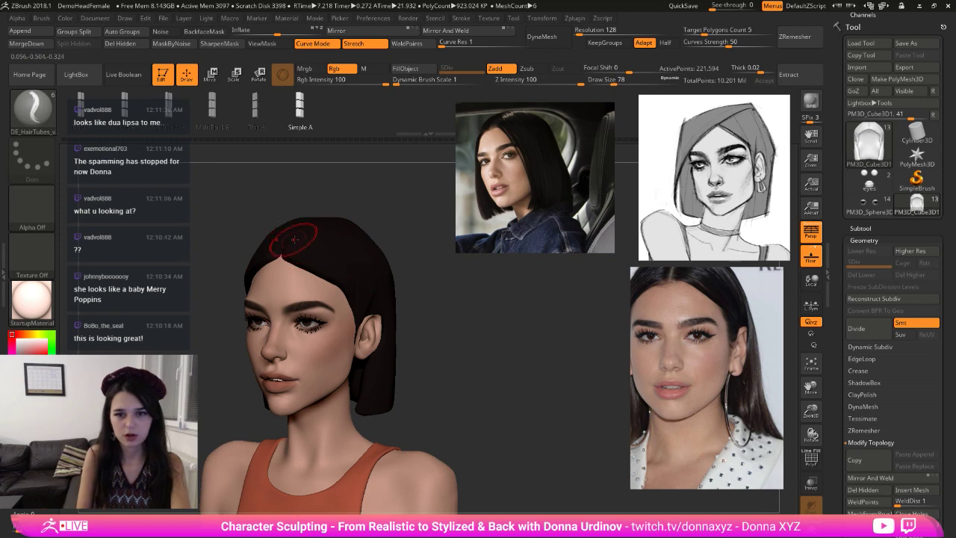
- Try drawing a hair tube from the parting down past the ear to the lower edge of the bob
{"action": "mouse_move", "coordinate": [285, 238]}
{"action": "left_mouse_down"}
{"action": "mouse_move", "coordinate": [328, 246]}
{"action": "mouse_move", "coordinate": [357, 431]}
{"action": "left_mouse_up"}
{"action": "left_click_drag", "start_coordinate": [423, 358], "coordinate": [436, 344]}
{"action": "left_click", "coordinate": [435, 343]}
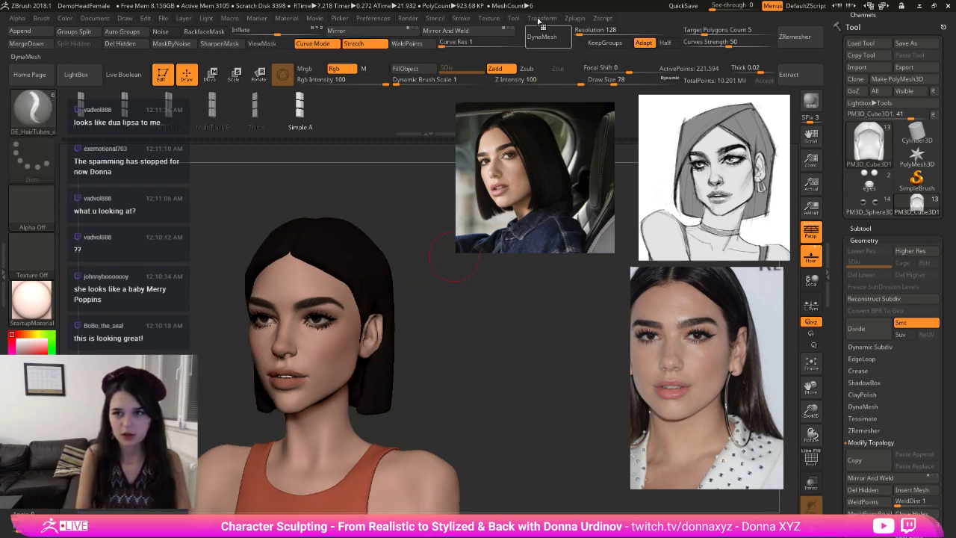
- Reshape the hair tube brush's Curve Falloff in the Curve Modifiers, moving the car reference photo out of the way
{"action": "left_click", "coordinate": [461, 18]}
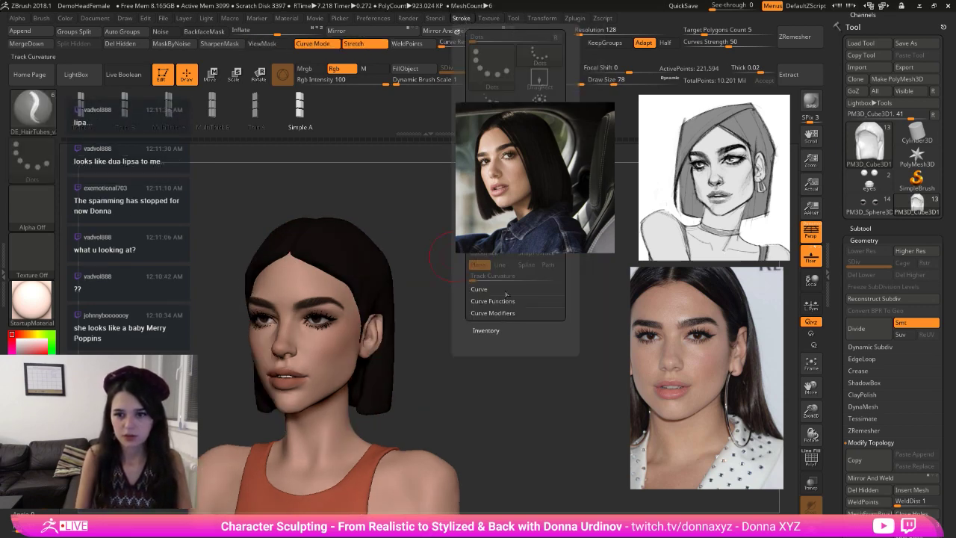
{"action": "left_click", "coordinate": [502, 313]}
{"action": "left_click_drag", "start_coordinate": [545, 242], "coordinate": [709, 255]}
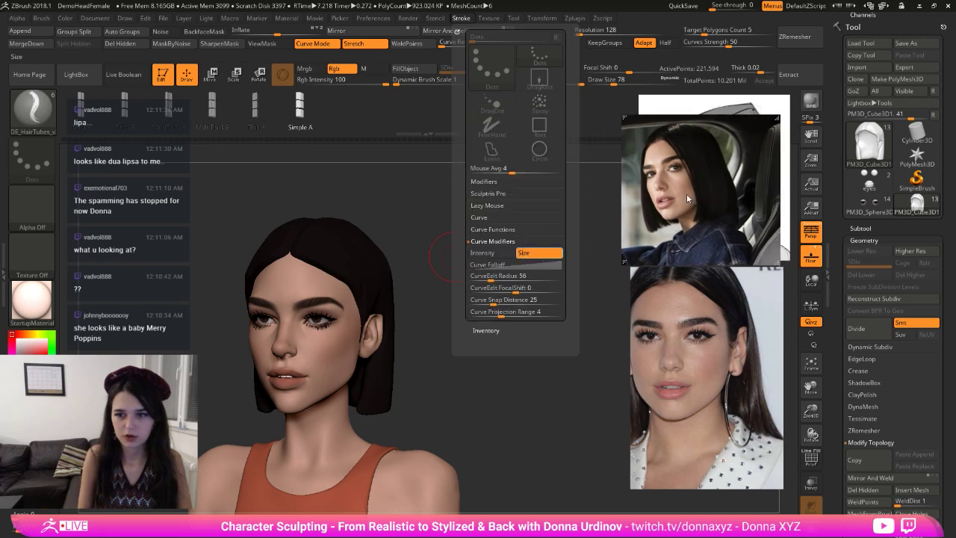
{"action": "left_click", "coordinate": [510, 266]}
{"action": "left_click_drag", "start_coordinate": [472, 341], "coordinate": [471, 286]}
{"action": "left_click_drag", "start_coordinate": [561, 261], "coordinate": [561, 353]}
{"action": "left_click_drag", "start_coordinate": [514, 317], "coordinate": [536, 282]}
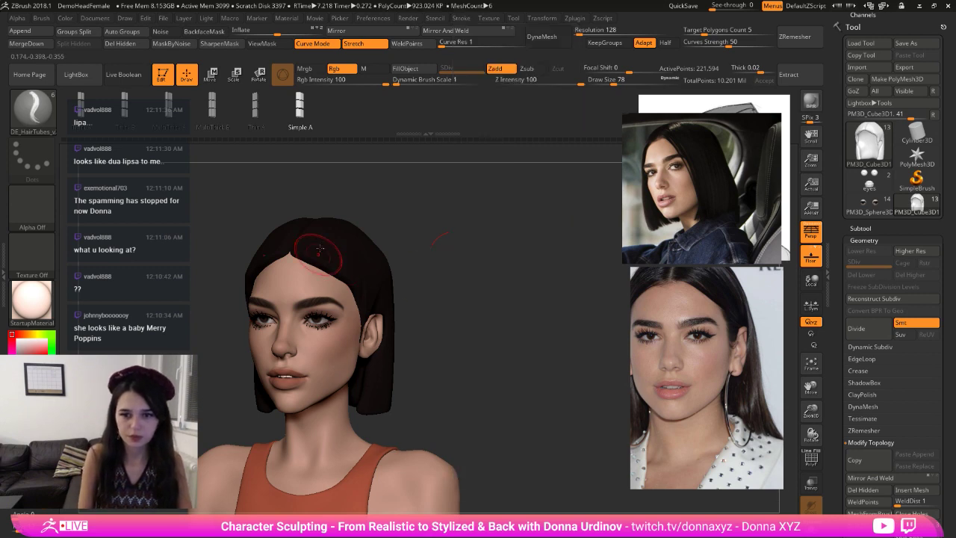
- Test a hair tube stroke, then raise the peak point of its Curve Falloff to full height near the middle and lift the end point
{"action": "mouse_move", "coordinate": [293, 236]}
{"action": "left_mouse_down"}
{"action": "mouse_move", "coordinate": [372, 310]}
{"action": "mouse_move", "coordinate": [376, 340]}
{"action": "left_mouse_up"}
{"action": "left_click_drag", "start_coordinate": [480, 314], "coordinate": [467, 307]}
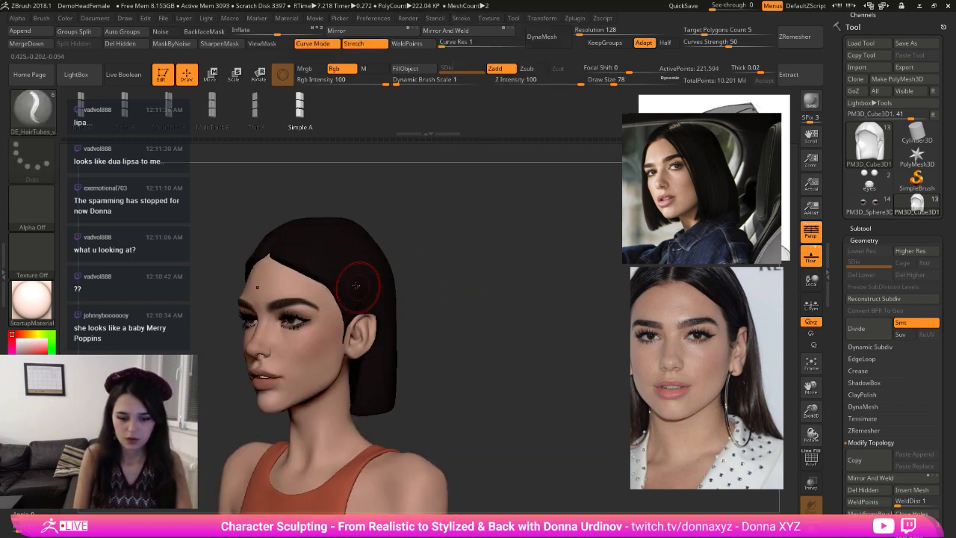
{"action": "left_click", "coordinate": [436, 18]}
{"action": "left_click", "coordinate": [460, 18]}
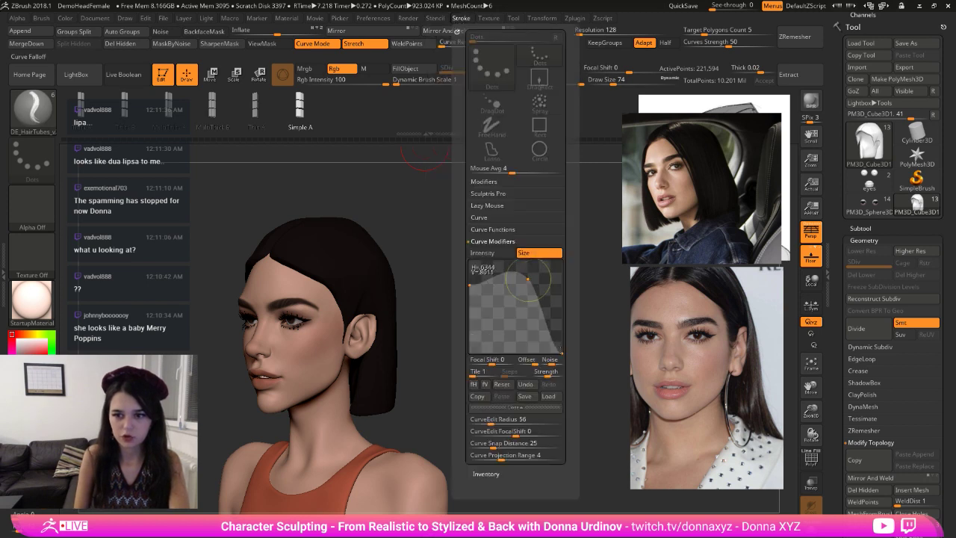
{"action": "left_click_drag", "start_coordinate": [528, 278], "coordinate": [516, 264]}
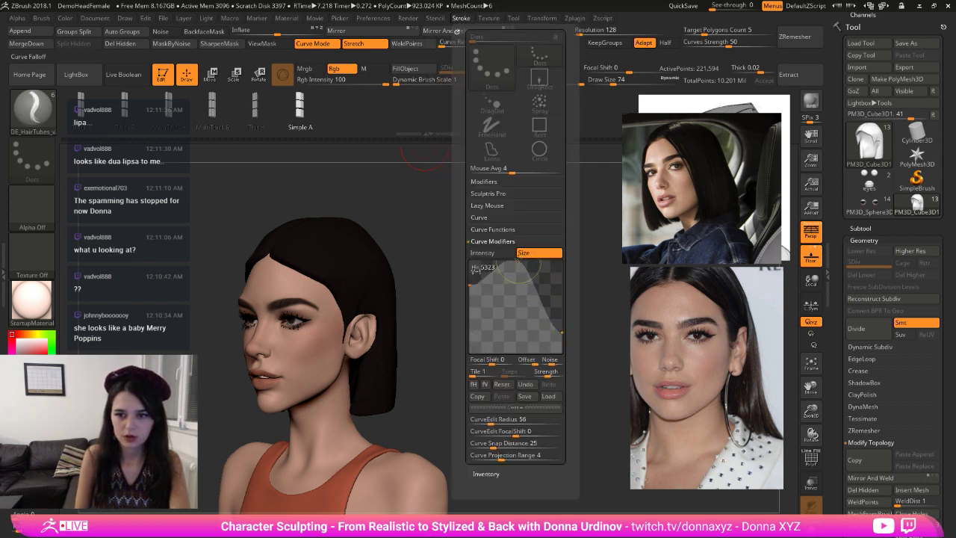
- Try drawing a hair tube from the parting past the ear to below the bob's edge at draw size 56
{"action": "mouse_move", "coordinate": [340, 282]}
{"action": "left_mouse_down"}
{"action": "mouse_move", "coordinate": [311, 247]}
{"action": "mouse_move", "coordinate": [288, 237]}
{"action": "mouse_move", "coordinate": [351, 351]}
{"action": "left_mouse_up"}
{"action": "left_click_drag", "start_coordinate": [430, 296], "coordinate": [407, 294]}
{"action": "left_click_drag", "start_coordinate": [426, 288], "coordinate": [439, 300], "text": "ctrl"}
{"action": "left_click_drag", "start_coordinate": [282, 234], "coordinate": [358, 416]}
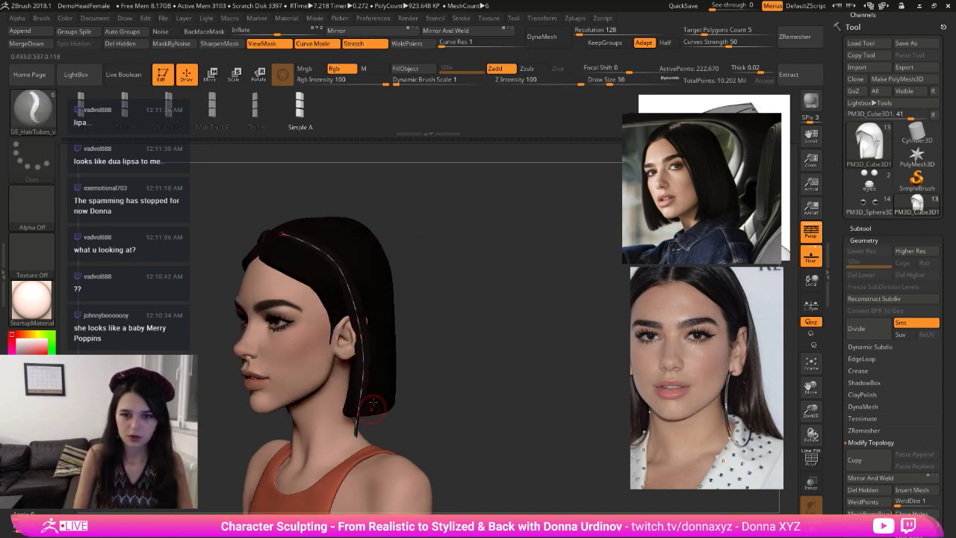
{"action": "key", "text": "ctrl+z"}
- Draw a hair tube from the crown down behind the ear to the bob's lower edge at draw size 46
{"action": "left_click_drag", "start_coordinate": [423, 243], "coordinate": [420, 291]}
{"action": "left_click_drag", "start_coordinate": [311, 235], "coordinate": [372, 404]}
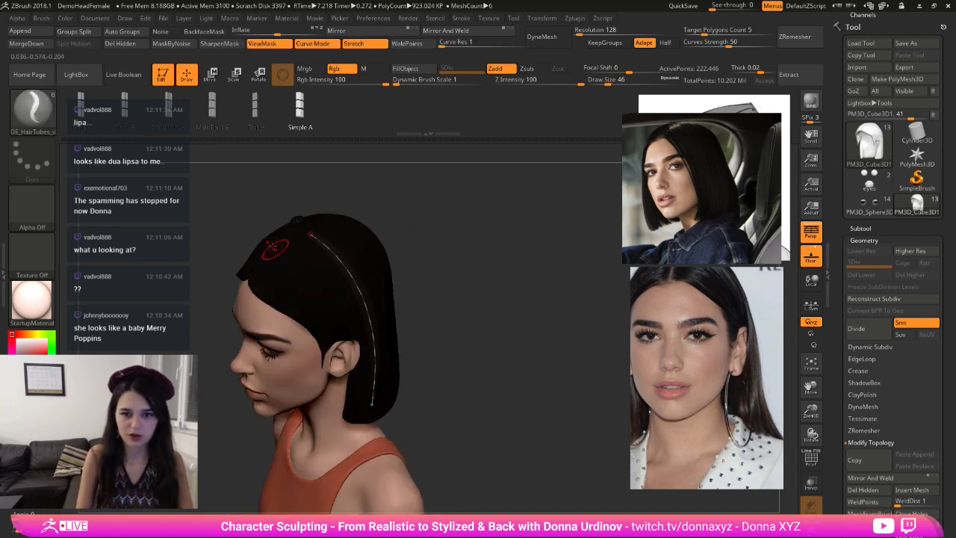
{"action": "left_click", "coordinate": [306, 235]}
- Pull the side strands slightly outward from the bob beside the ear using the Move brush at draw sizes 230 to 266
{"action": "mouse_move", "coordinate": [436, 261]}
{"action": "left_mouse_down"}
{"action": "mouse_move", "coordinate": [510, 265]}
{"action": "mouse_move", "coordinate": [486, 283]}
{"action": "left_mouse_up"}
{"action": "key", "text": "b"}
{"action": "key", "text": "m"}
{"action": "key", "text": "v"}
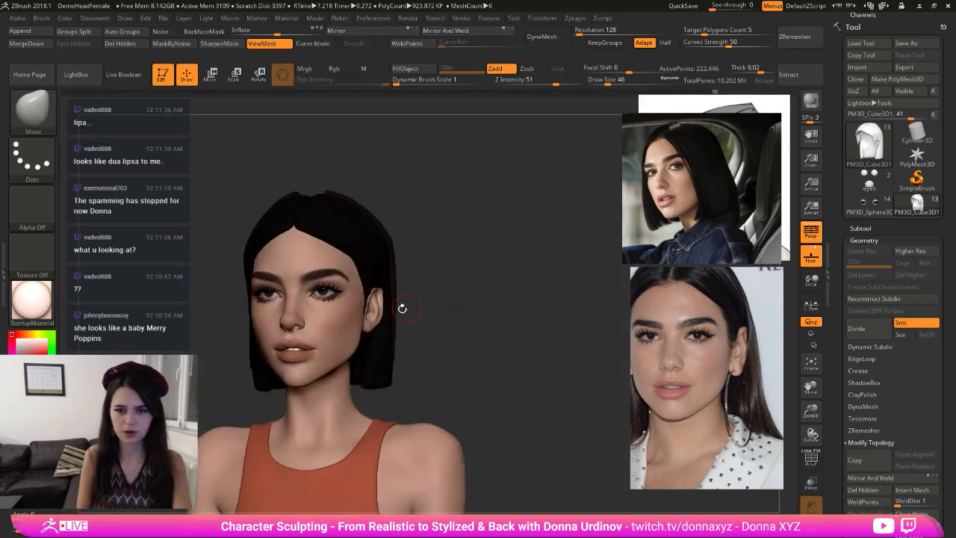
{"action": "key", "text": "bracketright"}
{"action": "key", "text": "bracketright"}
{"action": "key", "text": "bracketright"}
{"action": "key", "text": "bracketright"}
{"action": "key", "text": "bracketright"}
{"action": "key", "text": "bracketright"}
{"action": "key", "text": "bracketright"}
{"action": "key", "text": "bracketright"}
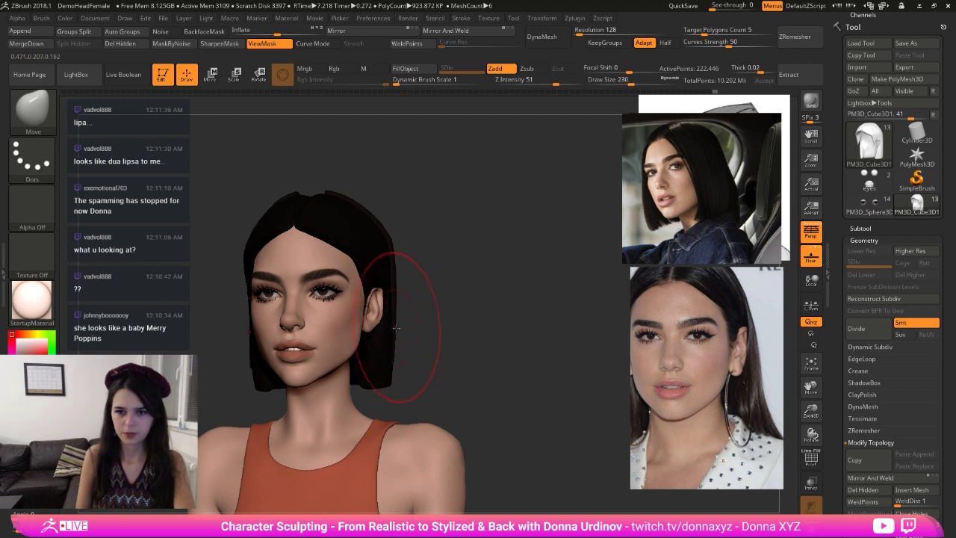
{"action": "left_click_drag", "start_coordinate": [397, 327], "coordinate": [405, 329]}
{"action": "key", "text": "bracketright"}
{"action": "left_click_drag", "start_coordinate": [396, 287], "coordinate": [401, 284]}
{"action": "left_click_drag", "start_coordinate": [395, 321], "coordinate": [400, 322]}
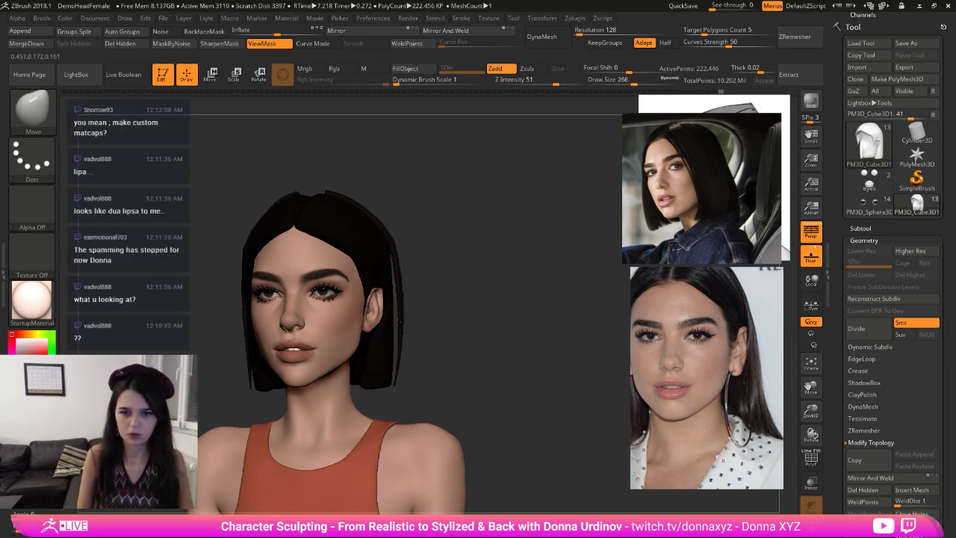
- Nudge the upper part of the side strand inward using the Move Topological brush at draw size 186
{"action": "mouse_move", "coordinate": [384, 269]}
{"action": "left_mouse_down"}
{"action": "mouse_move", "coordinate": [381, 261]}
{"action": "mouse_move", "coordinate": [430, 259]}
{"action": "mouse_move", "coordinate": [425, 245]}
{"action": "left_mouse_up"}
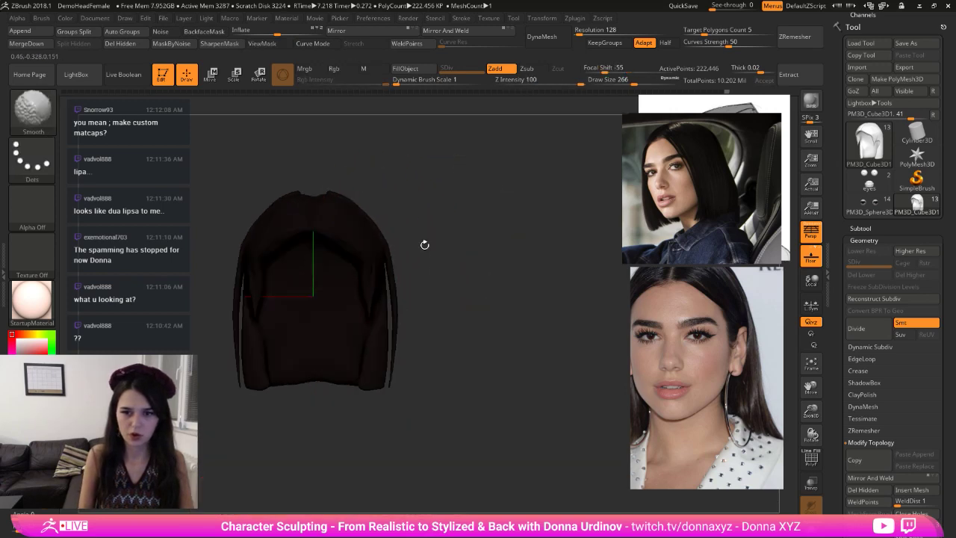
{"action": "left_click", "coordinate": [425, 244], "text": "ctrl+shift"}
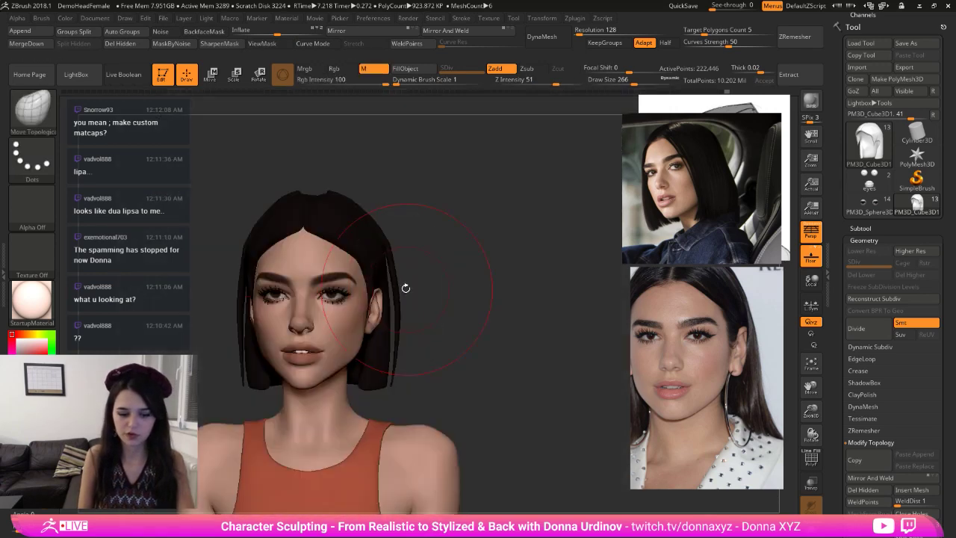
{"action": "key", "text": "bracketleft"}
{"action": "key", "text": "bracketleft"}
{"action": "key", "text": "bracketleft"}
{"action": "key", "text": "bracketleft"}
{"action": "key", "text": "bracketleft"}
{"action": "key", "text": "bracketleft"}
{"action": "key", "text": "bracketleft"}
{"action": "key", "text": "bracketleft"}
{"action": "left_click_drag", "start_coordinate": [389, 254], "coordinate": [386, 256]}
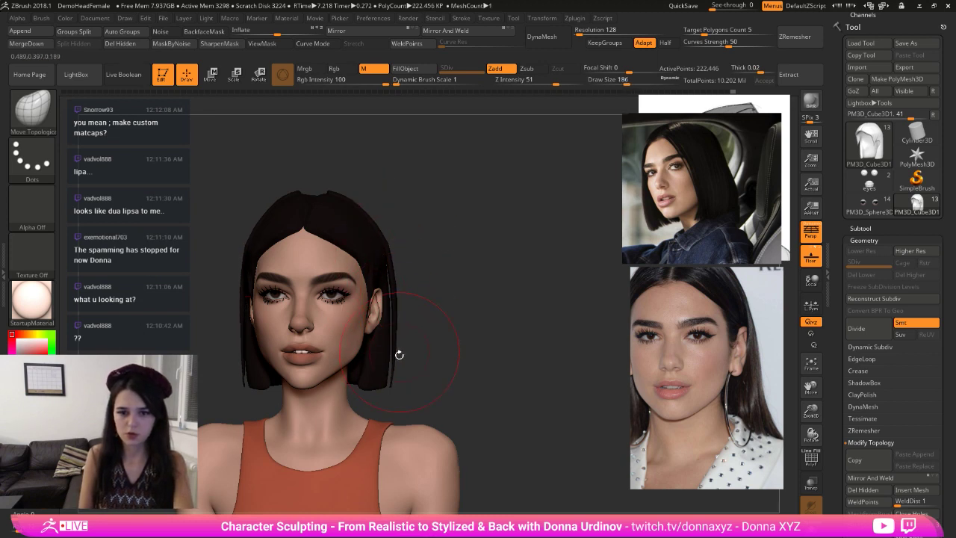
- Reshape the strands' raised upper ends at the crown with the Move Topological brush at smaller draw sizes
{"action": "left_click_drag", "start_coordinate": [332, 177], "coordinate": [334, 198]}
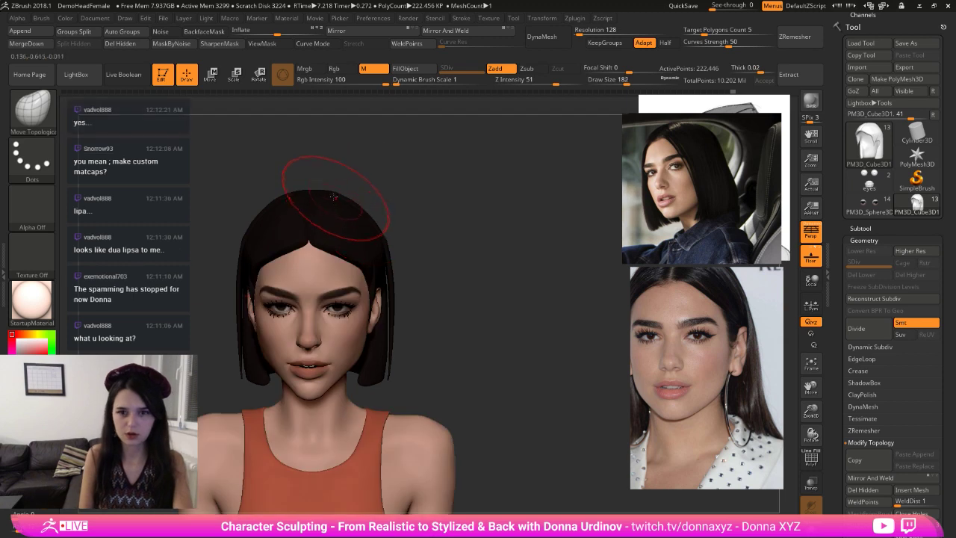
{"action": "key", "text": "bracketleft"}
{"action": "key", "text": "bracketleft"}
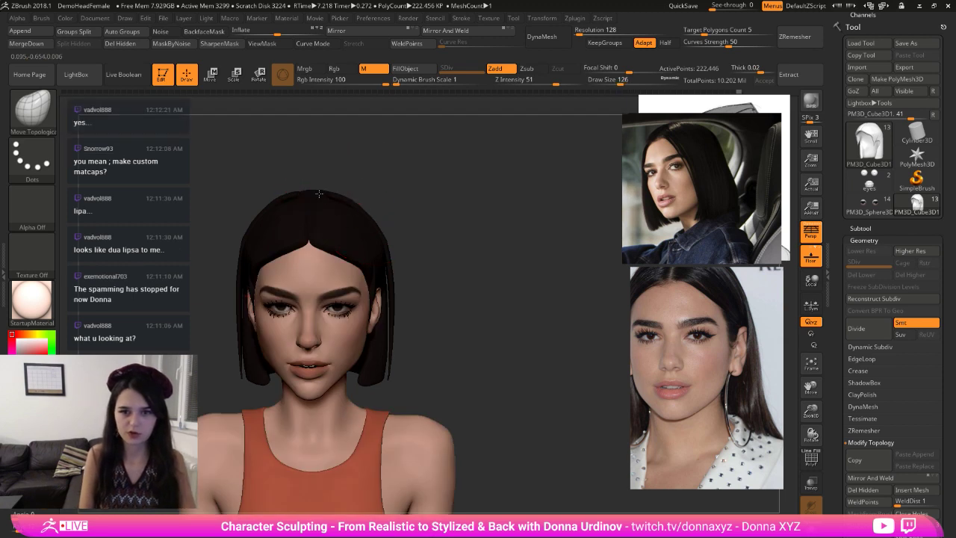
{"action": "mouse_move", "coordinate": [319, 186]}
{"action": "left_mouse_down"}
{"action": "mouse_move", "coordinate": [348, 197]}
{"action": "mouse_move", "coordinate": [334, 184]}
{"action": "mouse_move", "coordinate": [363, 169]}
{"action": "left_mouse_up"}
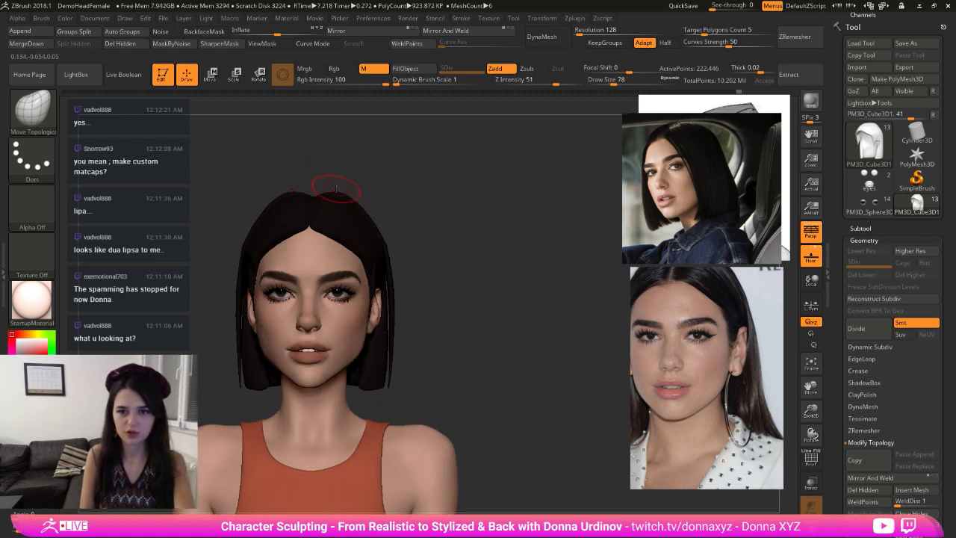
{"action": "left_click_drag", "start_coordinate": [332, 182], "coordinate": [333, 186]}
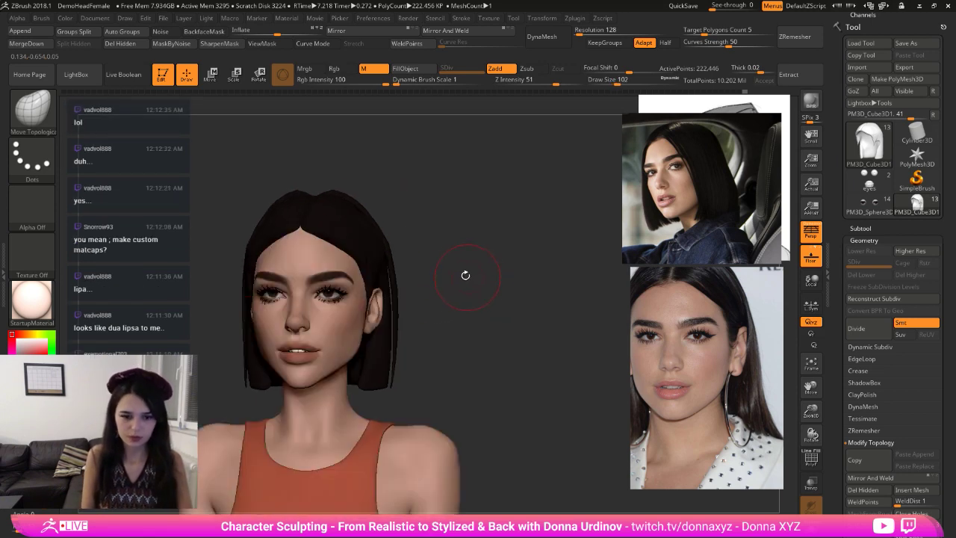
- Draw a thin hair tube along the front hairline from the parting toward the ear with the DE_HairTubes brush
{"action": "key", "text": "b"}
{"action": "left_click", "coordinate": [340, 471]}
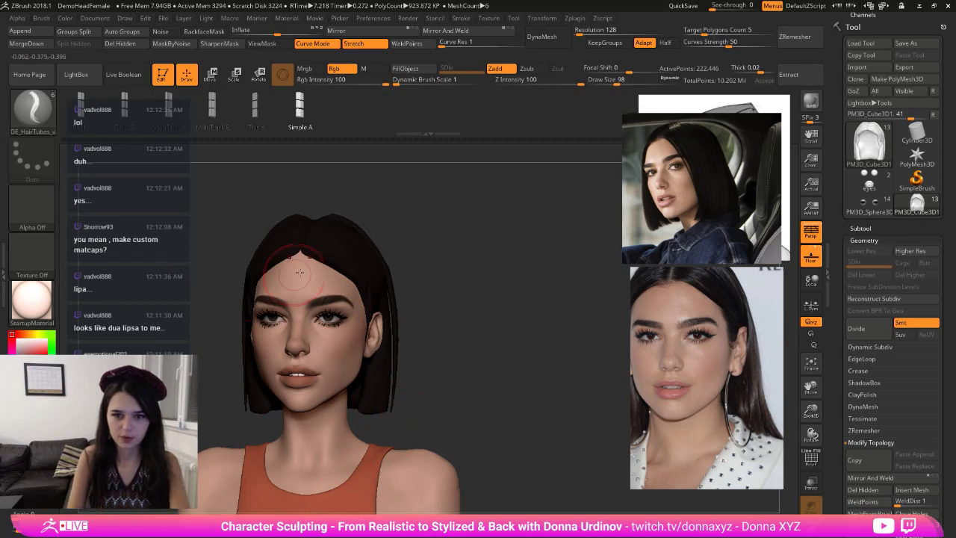
{"action": "left_click", "coordinate": [409, 201]}
{"action": "mouse_move", "coordinate": [410, 201]}
{"action": "left_mouse_down"}
{"action": "mouse_move", "coordinate": [298, 269]}
{"action": "mouse_move", "coordinate": [361, 289]}
{"action": "left_mouse_up"}
{"action": "key", "text": "ctrl+z"}
{"action": "mouse_move", "coordinate": [294, 245]}
{"action": "left_mouse_down"}
{"action": "mouse_move", "coordinate": [362, 295]}
{"action": "mouse_move", "coordinate": [324, 274]}
{"action": "left_mouse_up"}
{"action": "key", "text": "bracketleft"}
{"action": "key", "text": "bracketleft"}
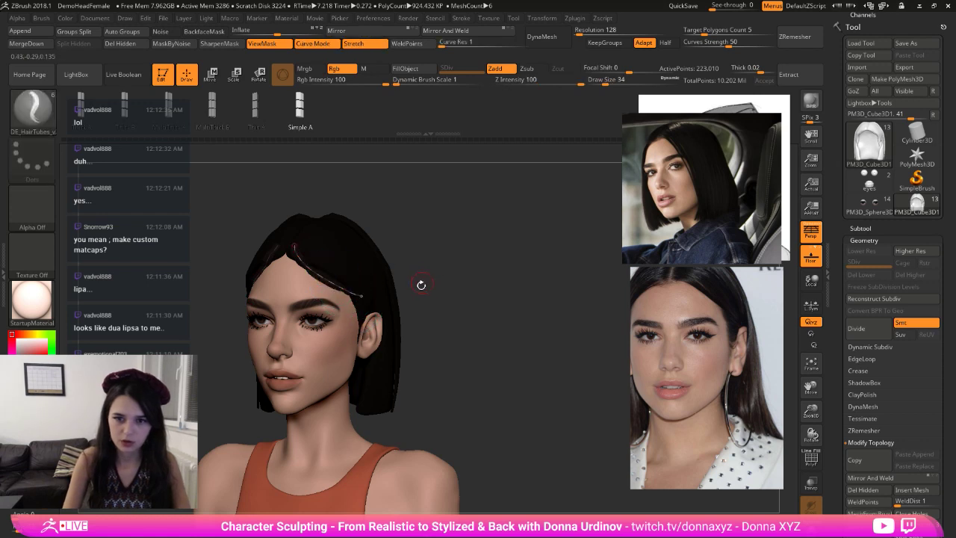
- Thin the hairline strand with a smaller draw size of 24 and adjust its curve's starting point at the parting
{"action": "left_click_drag", "start_coordinate": [444, 270], "coordinate": [431, 270]}
{"action": "mouse_move", "coordinate": [333, 266]}
{"action": "left_mouse_down", "text": "shift"}
{"action": "mouse_move", "coordinate": [335, 277]}
{"action": "mouse_move", "coordinate": [324, 275]}
{"action": "mouse_move", "coordinate": [335, 283]}
{"action": "left_mouse_up", "text": "shift"}
{"action": "key", "text": "bracketright"}
{"action": "left_click", "coordinate": [339, 295]}
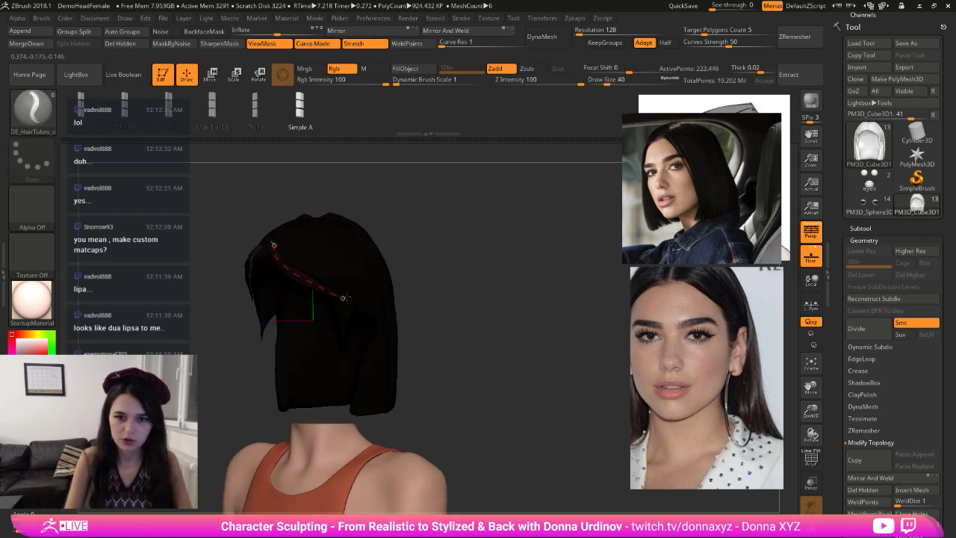
{"action": "left_click", "coordinate": [343, 297]}
{"action": "left_click", "coordinate": [297, 279]}
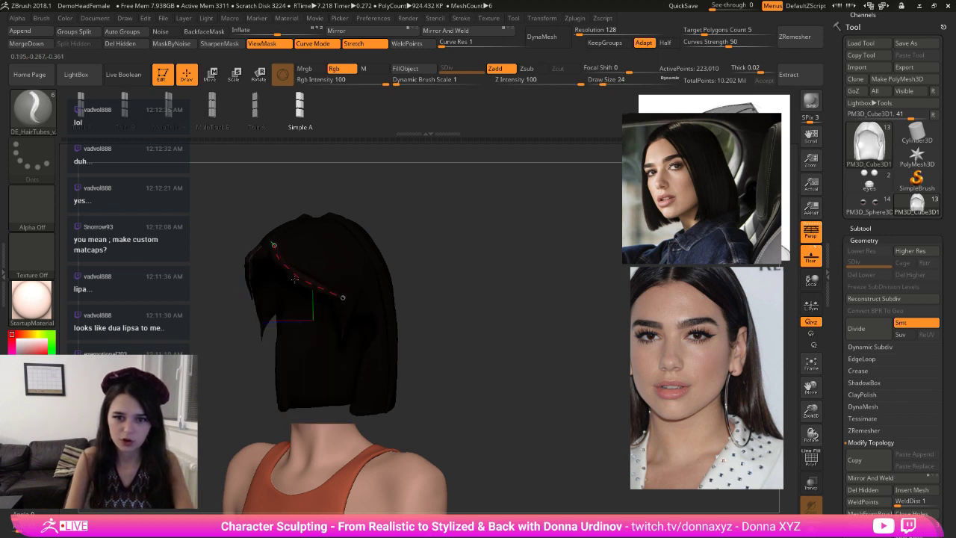
{"action": "left_click_drag", "start_coordinate": [273, 245], "coordinate": [272, 248]}
{"action": "left_click", "coordinate": [272, 245]}
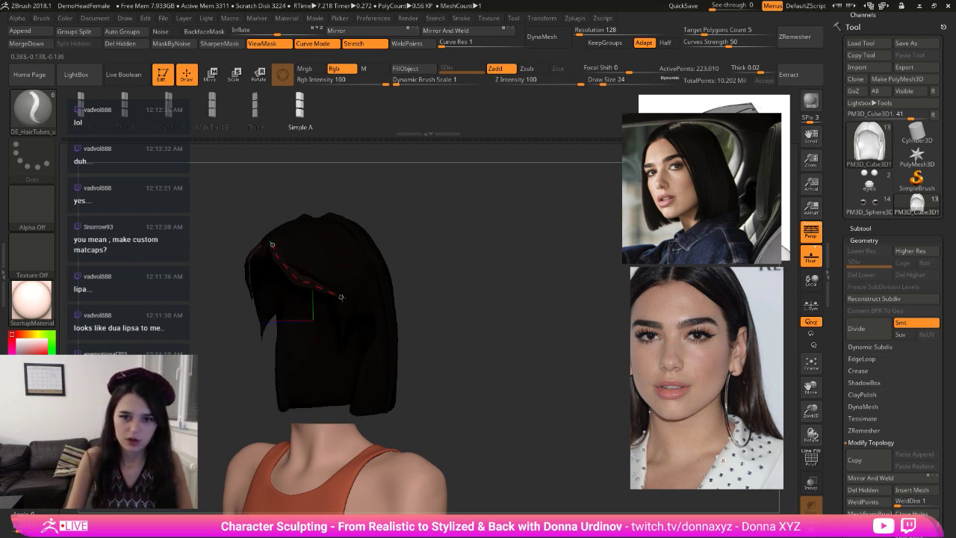
{"action": "left_click_drag", "start_coordinate": [360, 315], "coordinate": [360, 314]}
- Extend the hairline strand's curve toward the ear, bend its middle to follow the hairline, and update its thickness
{"action": "left_click_drag", "start_coordinate": [419, 241], "coordinate": [451, 256]}
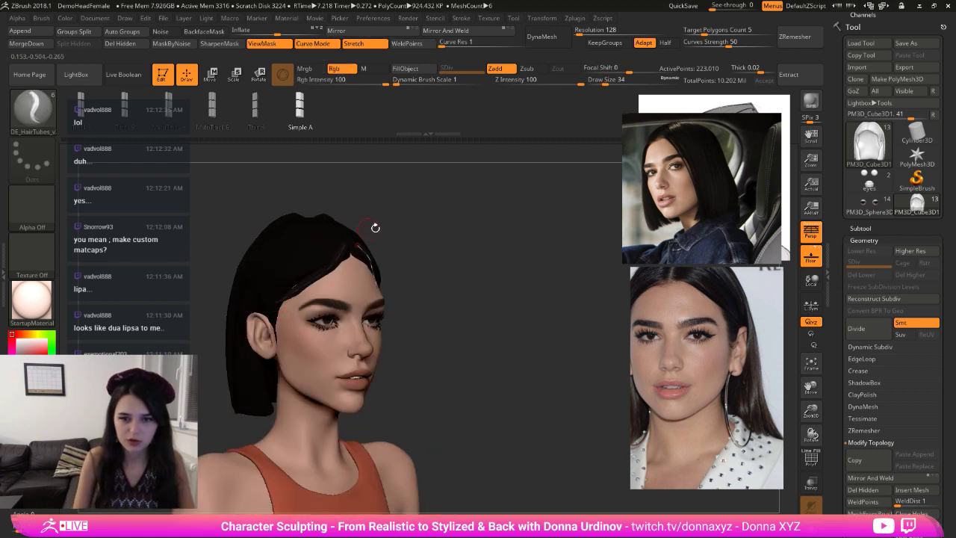
{"action": "left_click_drag", "start_coordinate": [375, 227], "coordinate": [348, 262]}
{"action": "mouse_move", "coordinate": [317, 302]}
{"action": "left_mouse_down"}
{"action": "mouse_move", "coordinate": [295, 301]}
{"action": "mouse_move", "coordinate": [336, 304]}
{"action": "mouse_move", "coordinate": [290, 289]}
{"action": "mouse_move", "coordinate": [334, 303]}
{"action": "left_mouse_up"}
{"action": "left_click_drag", "start_coordinate": [275, 276], "coordinate": [265, 275]}
{"action": "key", "text": "bracketright"}
{"action": "key", "text": "bracketright"}
{"action": "left_click", "coordinate": [338, 304]}
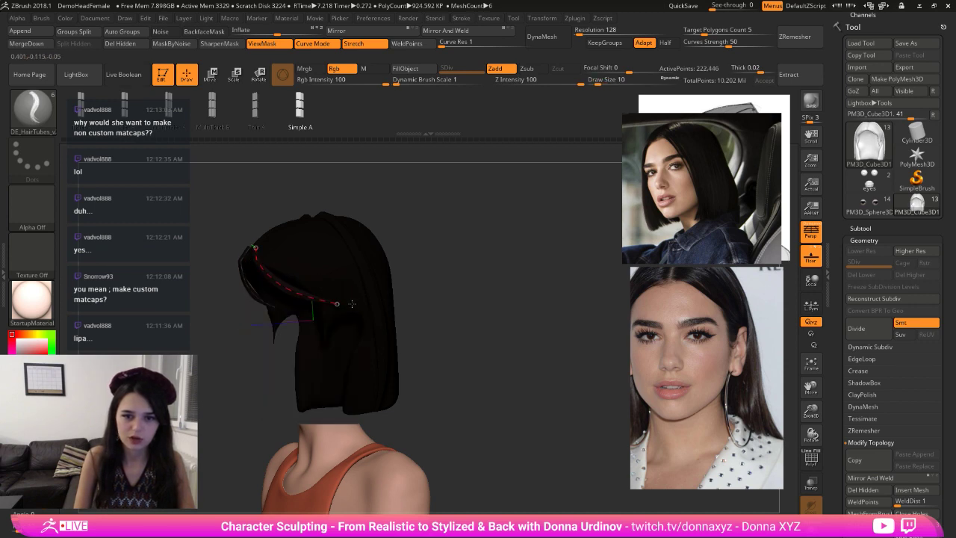
- Reposition the thin strand along the front hairline using the Move brush at draw size 74
{"action": "key", "text": "b"}
{"action": "key", "text": "m"}
{"action": "key", "text": "v"}
{"action": "left_click_drag", "start_coordinate": [417, 275], "coordinate": [474, 248]}
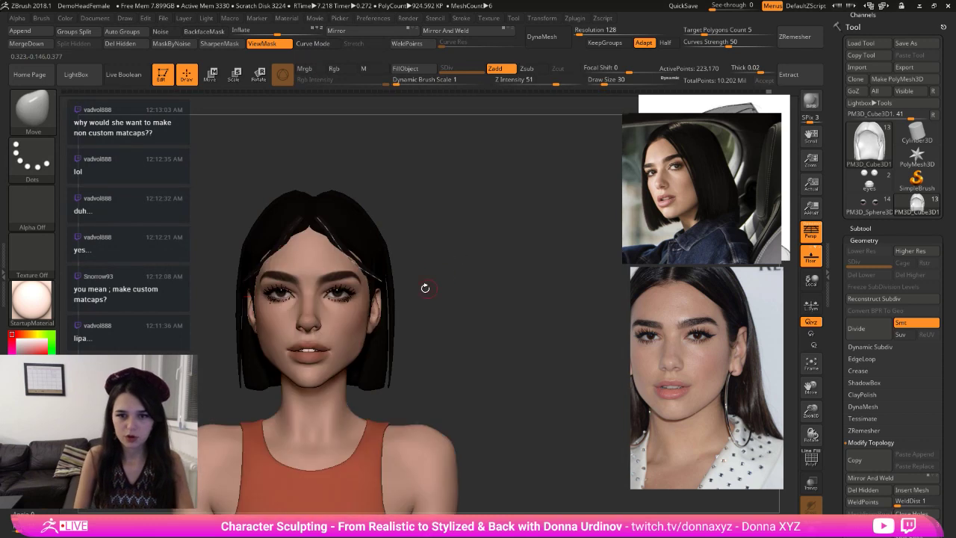
{"action": "key", "text": "bracketright"}
{"action": "key", "text": "bracketright"}
{"action": "key", "text": "bracketright"}
{"action": "key", "text": "bracketright"}
{"action": "key", "text": "bracketright"}
{"action": "left_click_drag", "start_coordinate": [355, 253], "coordinate": [336, 248]}
{"action": "mouse_move", "coordinate": [407, 234]}
{"action": "left_mouse_down"}
{"action": "mouse_move", "coordinate": [417, 235]}
{"action": "mouse_move", "coordinate": [365, 253]}
{"action": "mouse_move", "coordinate": [438, 243]}
{"action": "left_mouse_up"}
{"action": "left_click", "coordinate": [438, 242], "text": "ctrl+shift"}
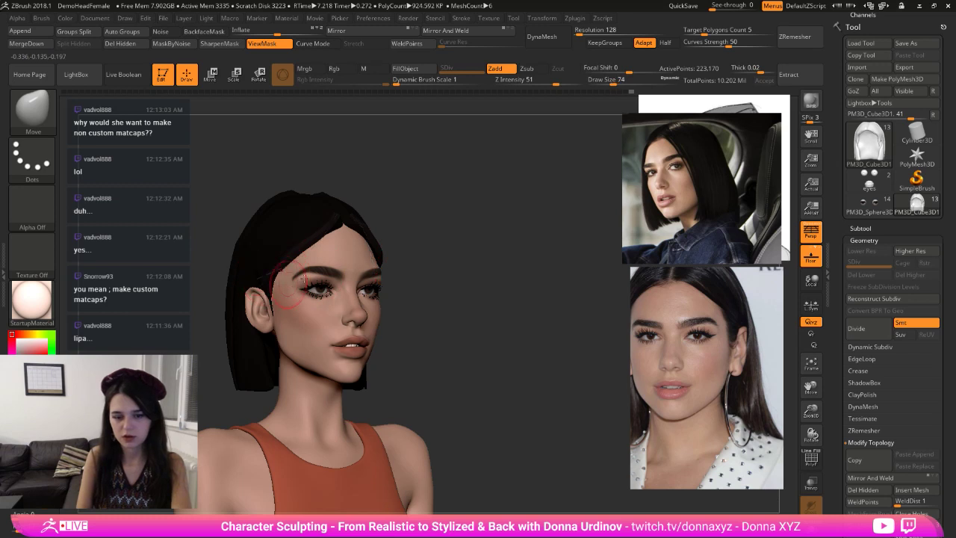
- Refine the hairline strand's upper end near the parting using the Move brush at draw size 94
{"action": "right_click_drag", "start_coordinate": [304, 278], "coordinate": [390, 263]}
{"action": "mouse_move", "coordinate": [320, 293]}
{"action": "left_mouse_down"}
{"action": "mouse_move", "coordinate": [336, 262]}
{"action": "mouse_move", "coordinate": [366, 245]}
{"action": "left_mouse_up"}
{"action": "right_click_drag", "start_coordinate": [367, 235], "coordinate": [302, 228]}
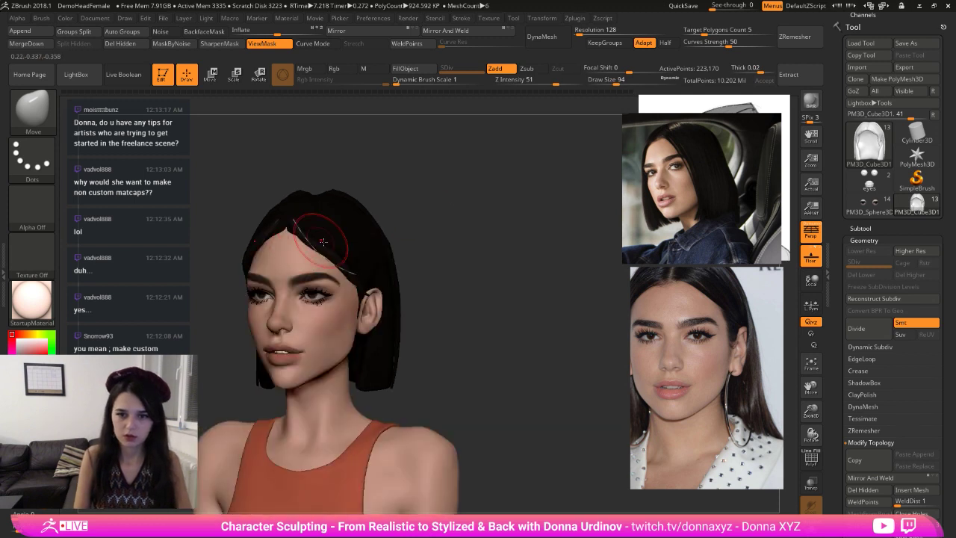
{"action": "key", "text": "shift"}
{"action": "left_click_drag", "start_coordinate": [319, 245], "coordinate": [292, 230]}
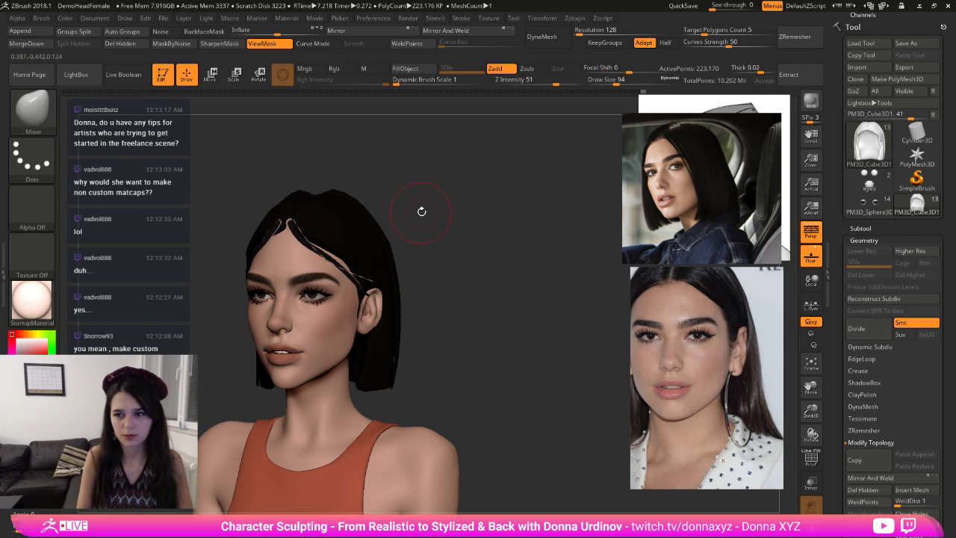
{"action": "right_click_drag", "start_coordinate": [420, 212], "coordinate": [433, 235]}
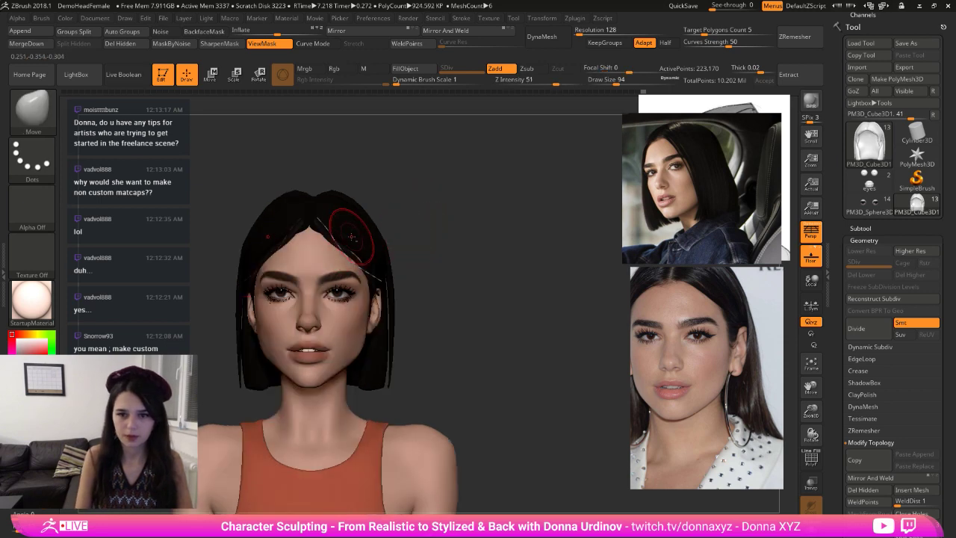
- Switch back to the DE_HairTubes brush and undo the trial stroke on the side of the hair
{"action": "key", "text": "b"}
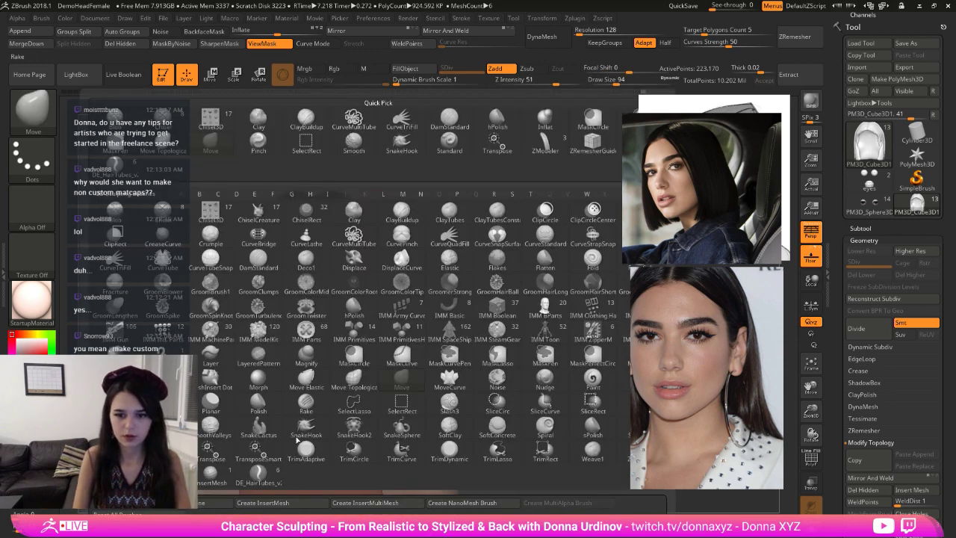
{"action": "left_click", "coordinate": [261, 475]}
{"action": "mouse_move", "coordinate": [355, 228]}
{"action": "right_mouse_down"}
{"action": "mouse_move", "coordinate": [381, 233]}
{"action": "mouse_move", "coordinate": [333, 253]}
{"action": "right_mouse_up"}
{"action": "key", "text": "ctrl+z"}
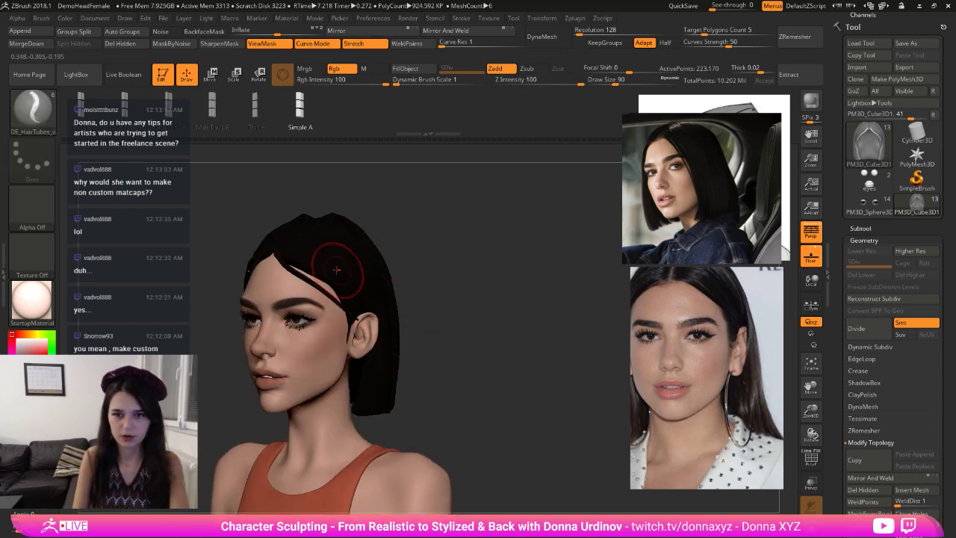
- Try drawing a hair tube from the crown past the ear at draw size 58, make it thinner, and undo it
{"action": "key", "text": "["}
{"action": "left_click_drag", "start_coordinate": [310, 230], "coordinate": [321, 236]}
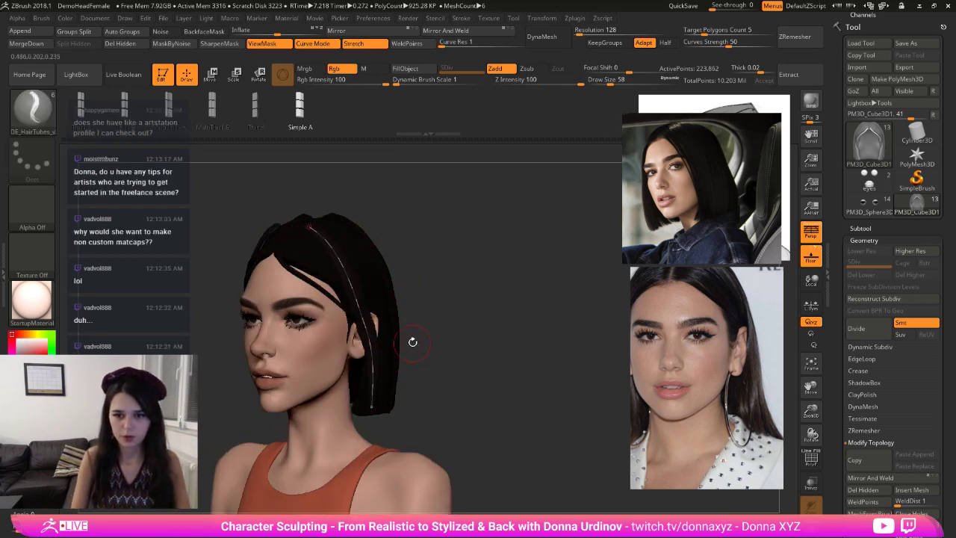
{"action": "right_click_drag", "start_coordinate": [413, 337], "coordinate": [419, 395]}
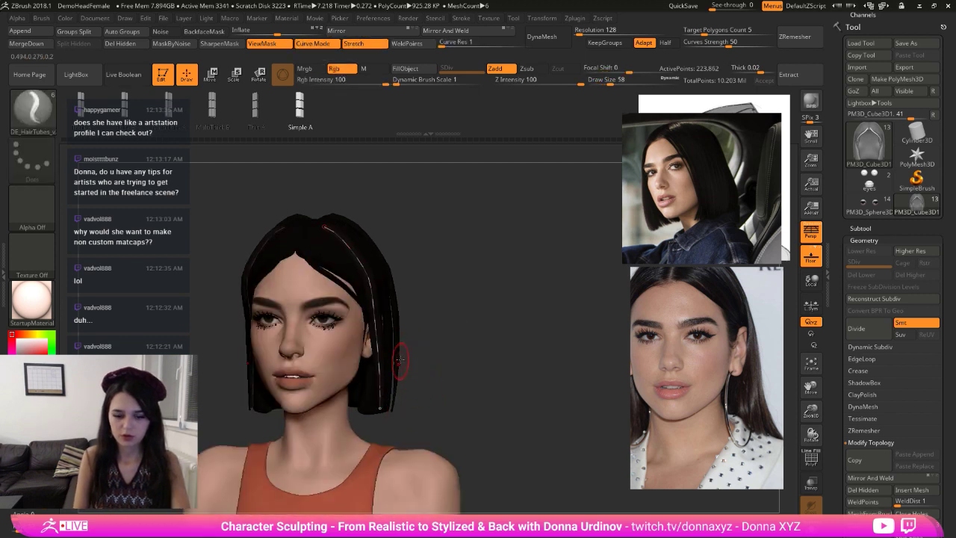
{"action": "left_click_drag", "start_coordinate": [371, 327], "coordinate": [378, 310]}
{"action": "key", "text": "["}
{"action": "left_click", "coordinate": [386, 299]}
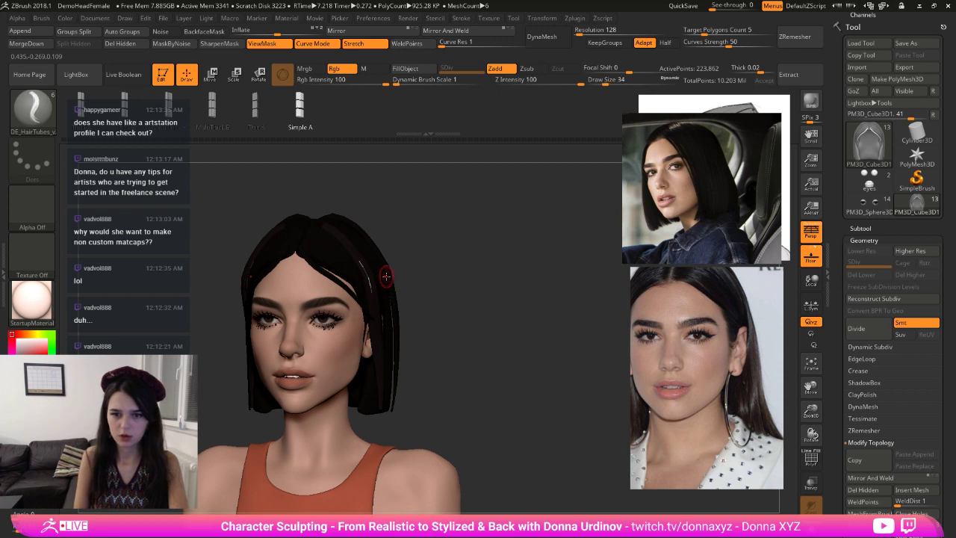
{"action": "mouse_move", "coordinate": [386, 276]}
{"action": "right_mouse_down"}
{"action": "mouse_move", "coordinate": [411, 271]}
{"action": "mouse_move", "coordinate": [379, 216]}
{"action": "right_mouse_up"}
{"action": "key", "text": "ctrl"}
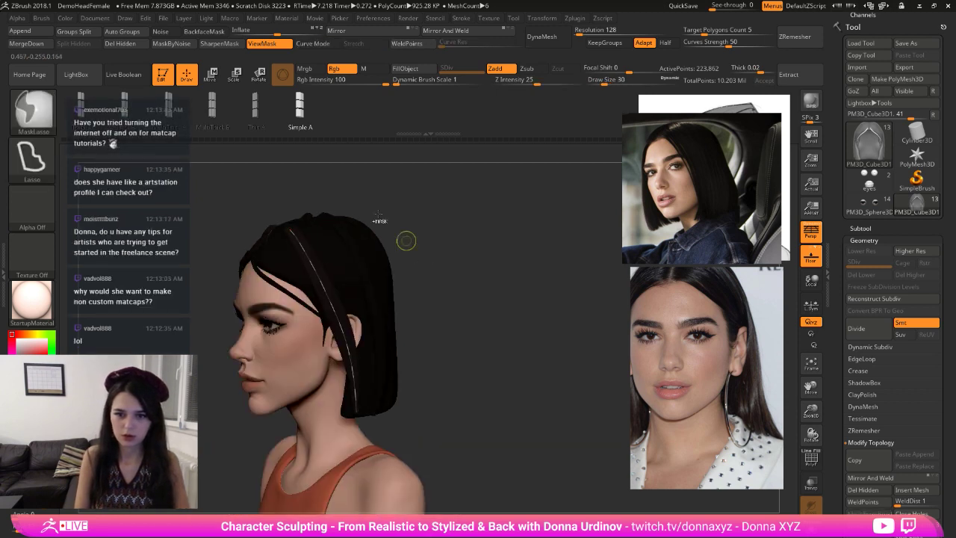
{"action": "key", "text": "ctrl+z"}
- Choose the MultiThick B hair tube, undo a trial strand over the side of the hair, and set the draw size to 54
{"action": "left_click", "coordinate": [210, 110]}
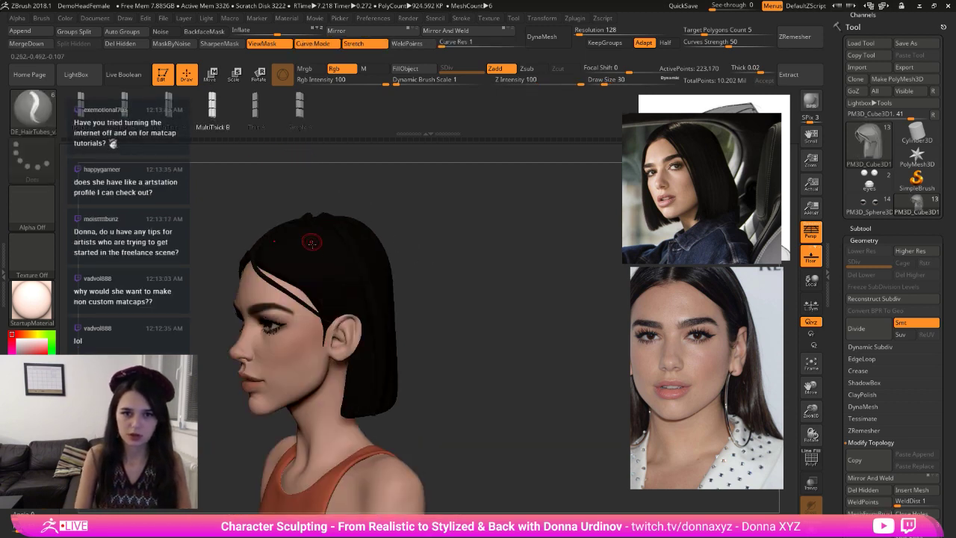
{"action": "left_click_drag", "start_coordinate": [292, 237], "coordinate": [354, 398]}
{"action": "key", "text": "ctrl+z"}
{"action": "key", "text": "bracketright"}
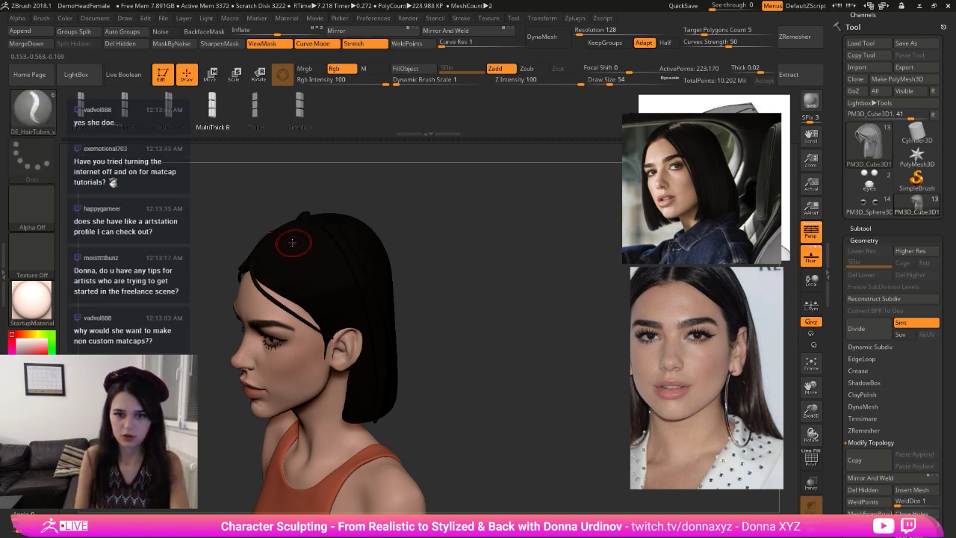
- Try drawing a MultiThick B strand from the crown past the ear at draw size 54 and undo it
{"action": "mouse_move", "coordinate": [438, 324]}
{"action": "left_mouse_down"}
{"action": "mouse_move", "coordinate": [416, 241]}
{"action": "mouse_move", "coordinate": [418, 269]}
{"action": "left_mouse_up"}
{"action": "mouse_move", "coordinate": [300, 230]}
{"action": "left_mouse_down"}
{"action": "mouse_move", "coordinate": [331, 342]}
{"action": "mouse_move", "coordinate": [323, 435]}
{"action": "left_mouse_up"}
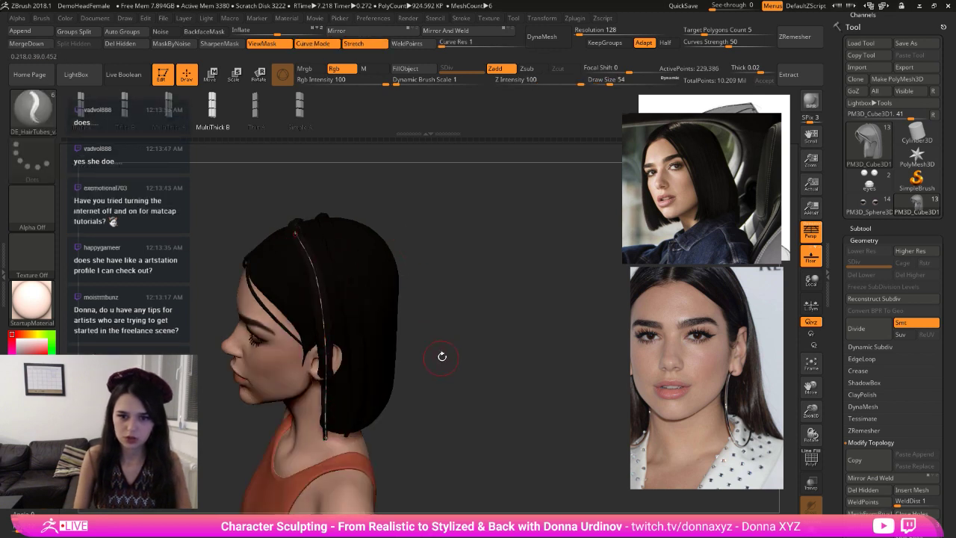
{"action": "left_click_drag", "start_coordinate": [442, 357], "coordinate": [445, 315]}
{"action": "key", "text": "ctrl+z"}
- Draw a MultiThick B strand from the parting down past the ear at draw size 54 and extend its lower end
{"action": "left_click_drag", "start_coordinate": [330, 413], "coordinate": [333, 421]}
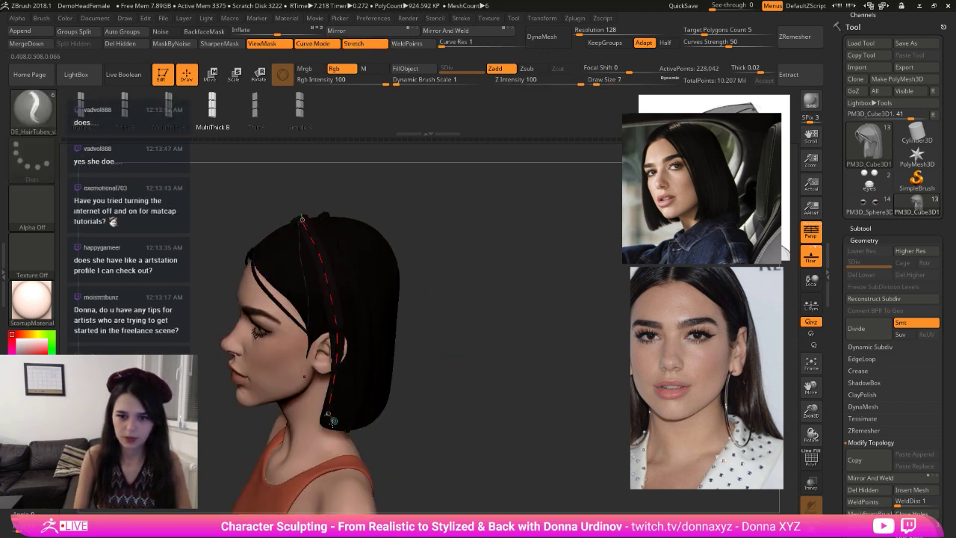
{"action": "left_click_drag", "start_coordinate": [410, 369], "coordinate": [479, 336]}
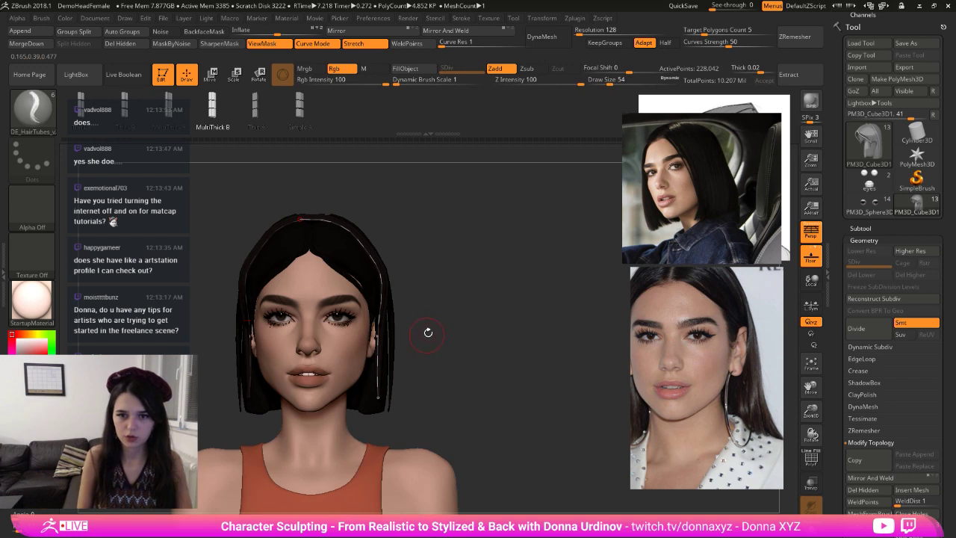
{"action": "left_click_drag", "start_coordinate": [397, 377], "coordinate": [431, 371]}
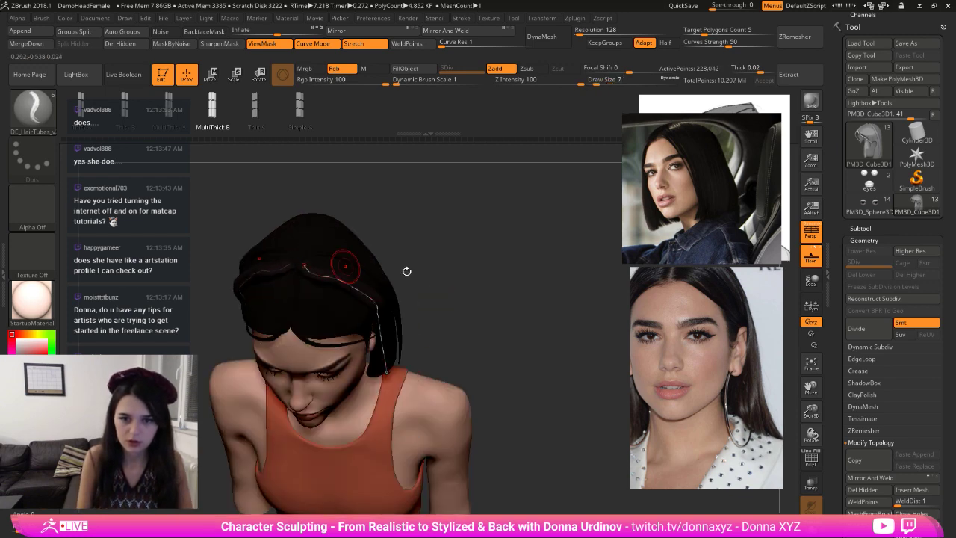
{"action": "left_click_drag", "start_coordinate": [405, 271], "coordinate": [423, 329], "text": "shift"}
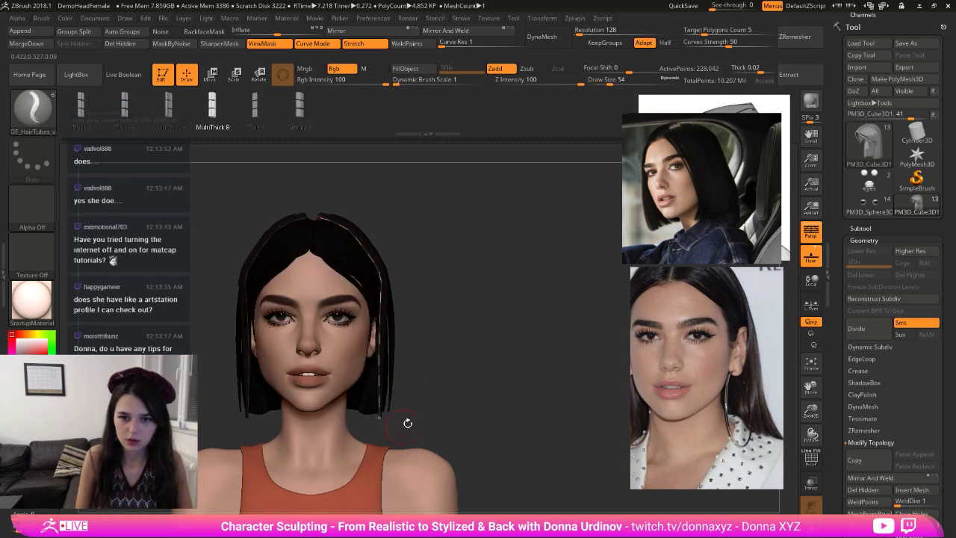
{"action": "mouse_move", "coordinate": [405, 423]}
{"action": "left_mouse_down"}
{"action": "mouse_move", "coordinate": [381, 414]}
{"action": "mouse_move", "coordinate": [378, 400]}
{"action": "left_mouse_up"}
- Release the new strand's active curve with the DE_HairTubes brush and switch to the Move brush
{"action": "key", "text": "b"}
{"action": "key", "text": "m"}
{"action": "key", "text": "v"}
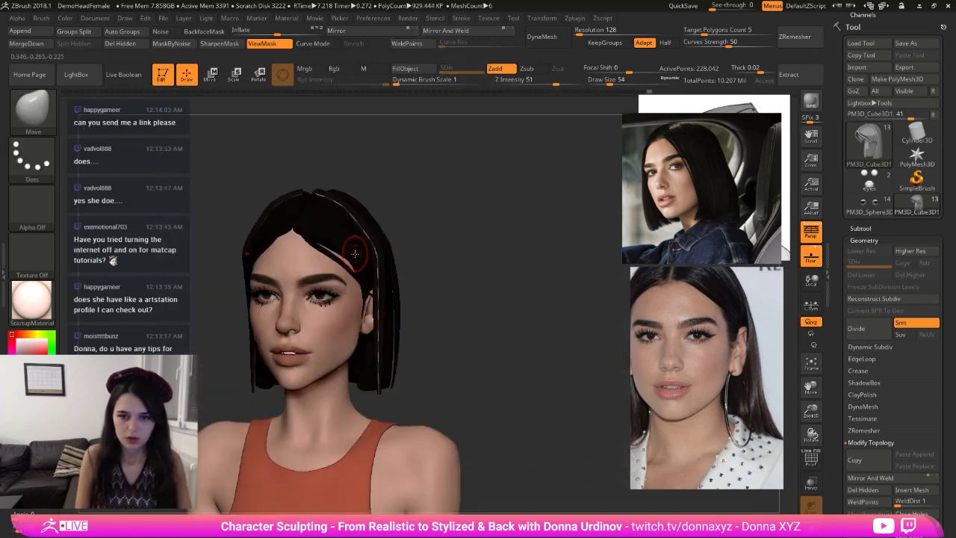
{"action": "key", "text": "b"}
{"action": "left_click", "coordinate": [358, 132]}
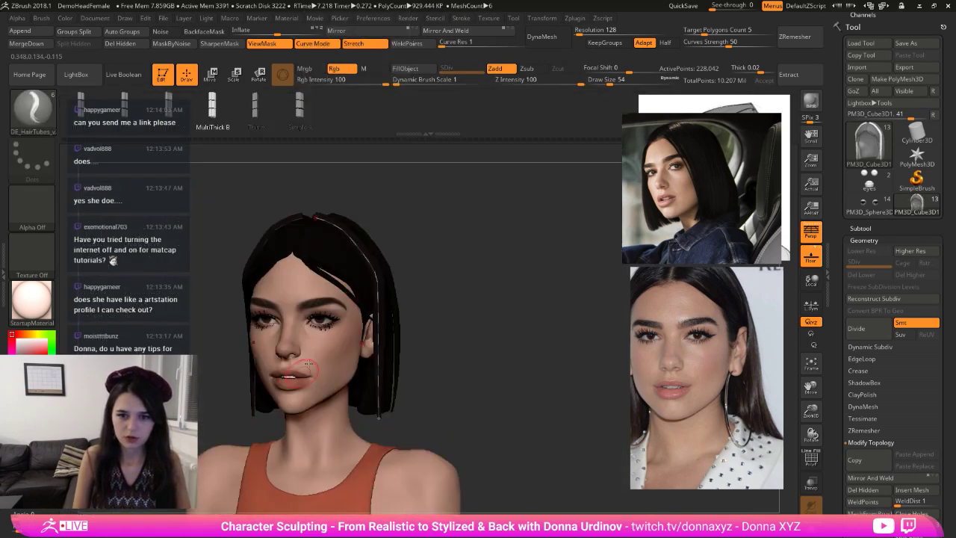
{"action": "key", "text": "b"}
{"action": "key", "text": "m"}
{"action": "key", "text": "v"}
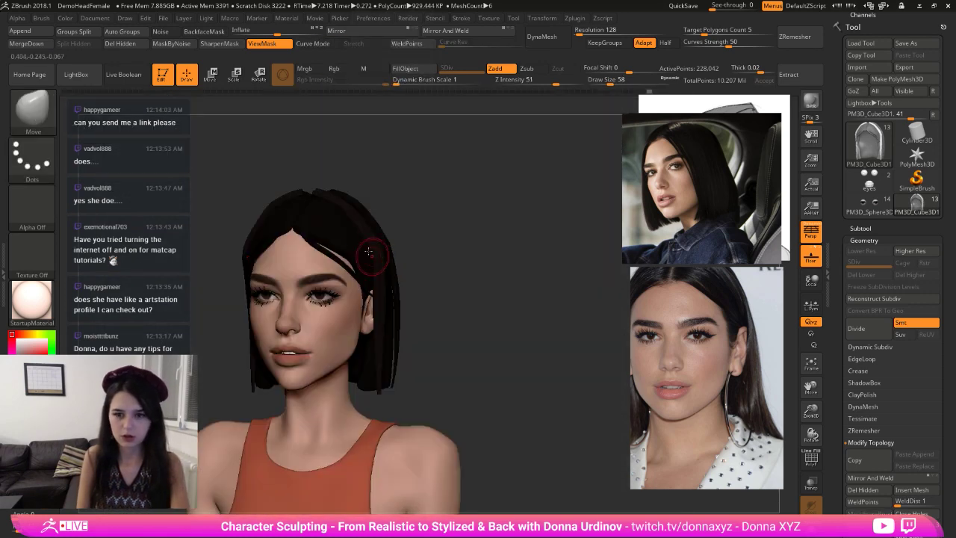
- Blend the new strand's upper end into the crown beside the parting using a smaller Move brush
{"action": "left_click_drag", "start_coordinate": [398, 197], "coordinate": [435, 198], "text": "shift"}
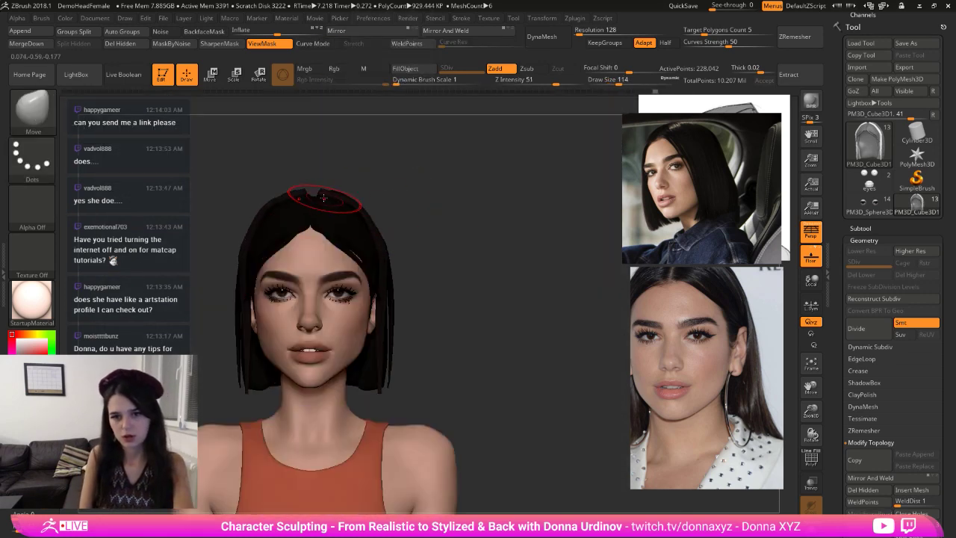
{"action": "key", "text": "["}
{"action": "key", "text": "["}
{"action": "key", "text": "["}
{"action": "key", "text": "["}
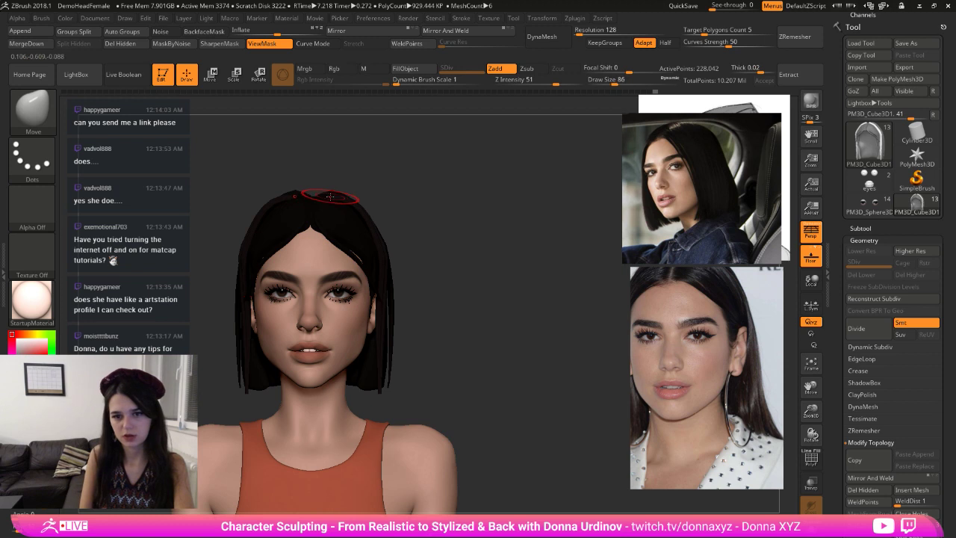
{"action": "key", "text": "]"}
{"action": "key", "text": "]"}
{"action": "key", "text": "]"}
{"action": "left_click_drag", "start_coordinate": [330, 196], "coordinate": [321, 186]}
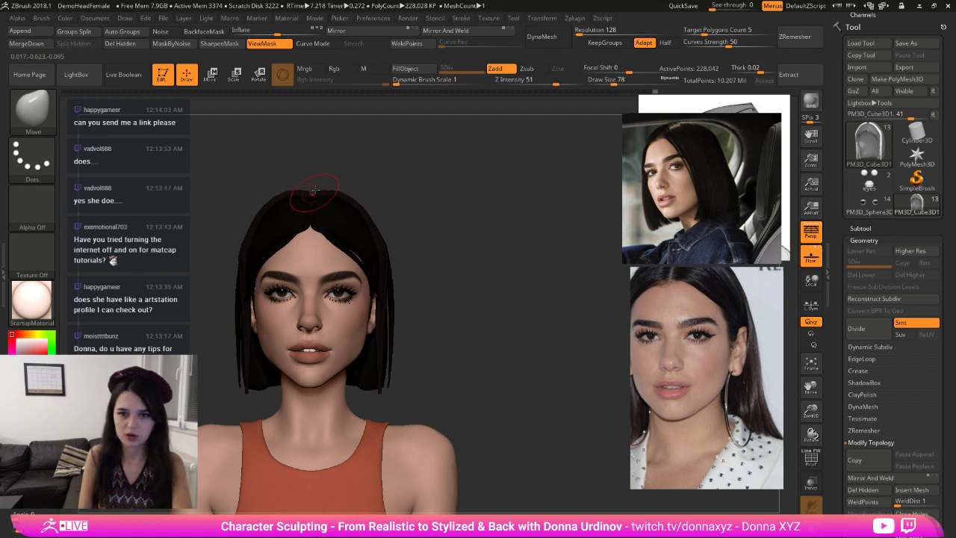
- Enlarge the Move brush to draw size 214 and shape the new strand along the side of the hair
{"action": "mouse_move", "coordinate": [428, 205]}
{"action": "left_mouse_down"}
{"action": "mouse_move", "coordinate": [410, 211]}
{"action": "mouse_move", "coordinate": [411, 221]}
{"action": "left_mouse_up"}
{"action": "key", "text": "]"}
{"action": "key", "text": "]"}
{"action": "key", "text": "]"}
{"action": "key", "text": "]"}
{"action": "key", "text": "]"}
{"action": "key", "text": "]"}
{"action": "key", "text": "]"}
{"action": "key", "text": "]"}
{"action": "left_click_drag", "start_coordinate": [392, 316], "coordinate": [458, 301]}
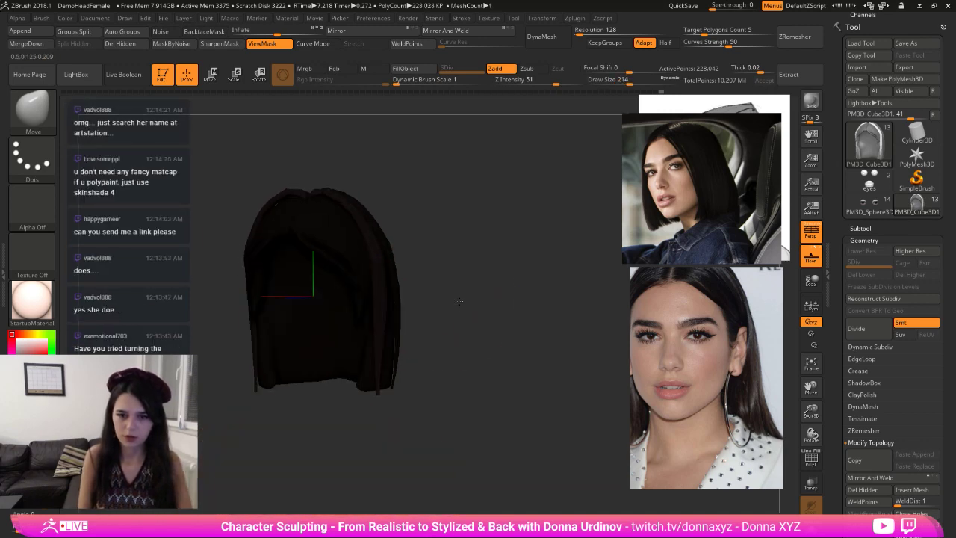
{"action": "left_click_drag", "start_coordinate": [391, 331], "coordinate": [386, 334]}
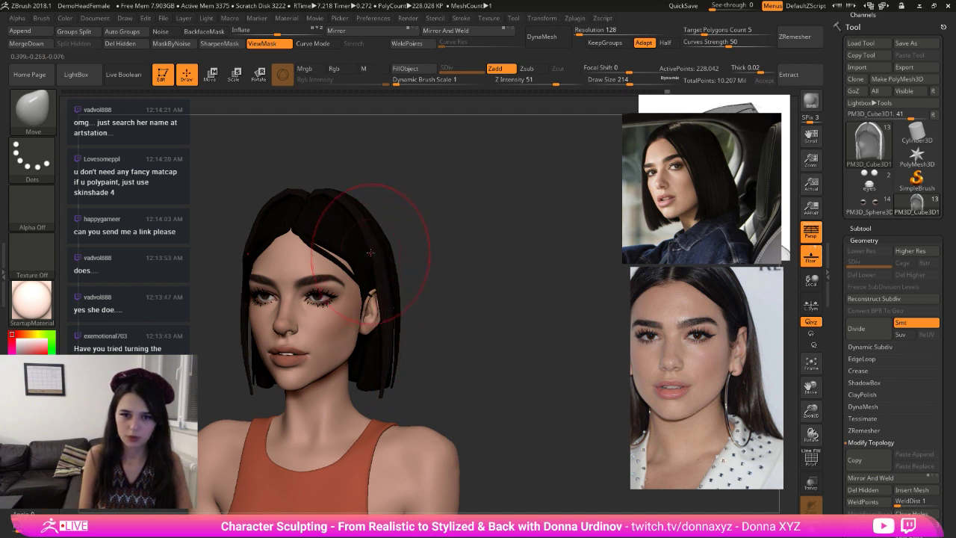
- Refine how the strand falls past the ear and adjust its lower tip using the Move brush at draw size 214
{"action": "left_click_drag", "start_coordinate": [406, 192], "coordinate": [299, 170], "text": "shift"}
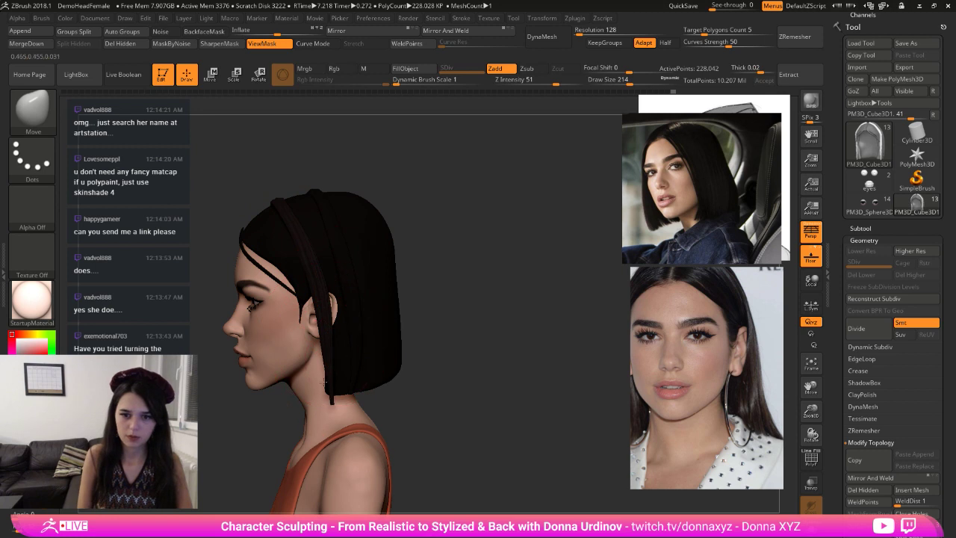
{"action": "left_click_drag", "start_coordinate": [318, 302], "coordinate": [310, 295]}
{"action": "right_click_drag", "start_coordinate": [314, 264], "coordinate": [428, 263], "text": "shift"}
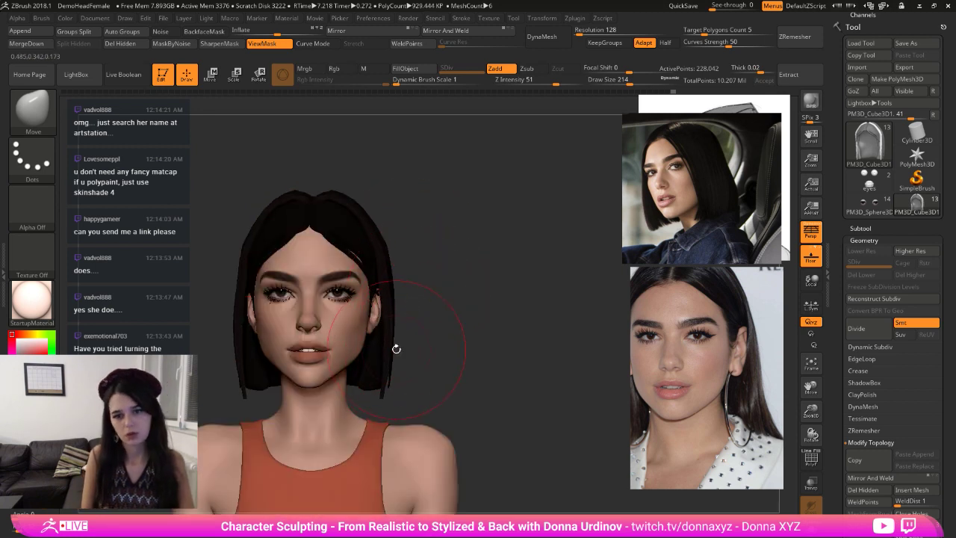
{"action": "right_click_drag", "start_coordinate": [393, 233], "coordinate": [407, 235]}
{"action": "left_click_drag", "start_coordinate": [428, 244], "coordinate": [244, 277]}
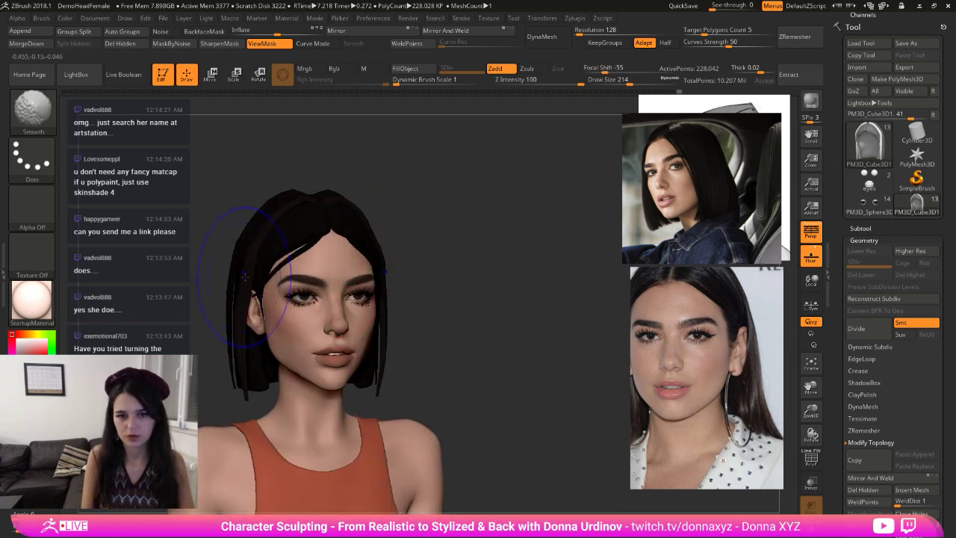
{"action": "mouse_move", "coordinate": [441, 269]}
{"action": "left_mouse_down"}
{"action": "mouse_move", "coordinate": [422, 268]}
{"action": "mouse_move", "coordinate": [452, 288]}
{"action": "mouse_move", "coordinate": [456, 276]}
{"action": "left_mouse_up"}
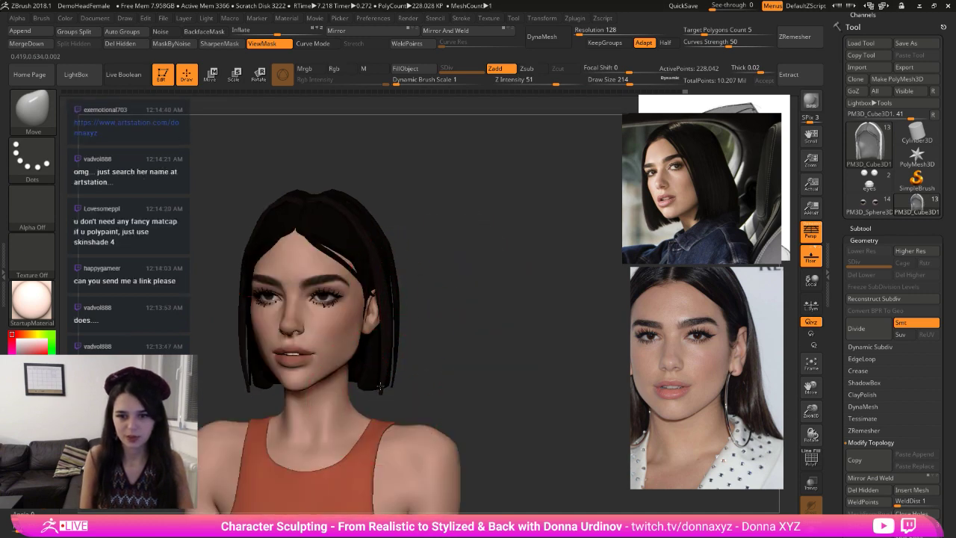
{"action": "left_click_drag", "start_coordinate": [380, 387], "coordinate": [382, 383]}
{"action": "mouse_move", "coordinate": [435, 362]}
{"action": "left_mouse_down", "text": "ctrl"}
{"action": "mouse_move", "coordinate": [452, 356]}
{"action": "mouse_move", "coordinate": [430, 351]}
{"action": "left_mouse_up", "text": "ctrl"}
- Switch to the Move Topological brush, undo the last change, and adjust the front hairline strands at draw size 82
{"action": "key", "text": "b"}
{"action": "key", "text": "m"}
{"action": "key", "text": "t"}
{"action": "left_click_drag", "start_coordinate": [452, 260], "coordinate": [440, 259]}
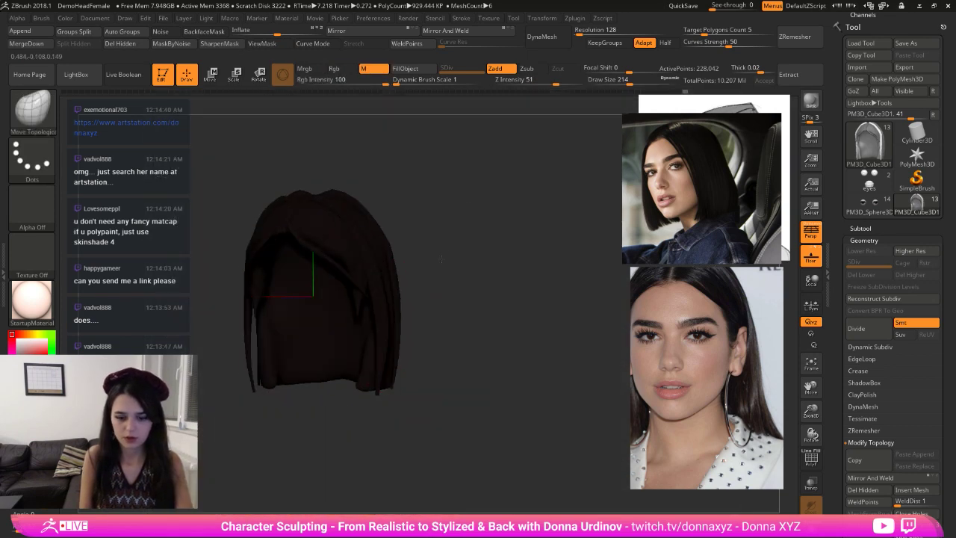
{"action": "left_click", "coordinate": [441, 258], "text": "ctrl+shift"}
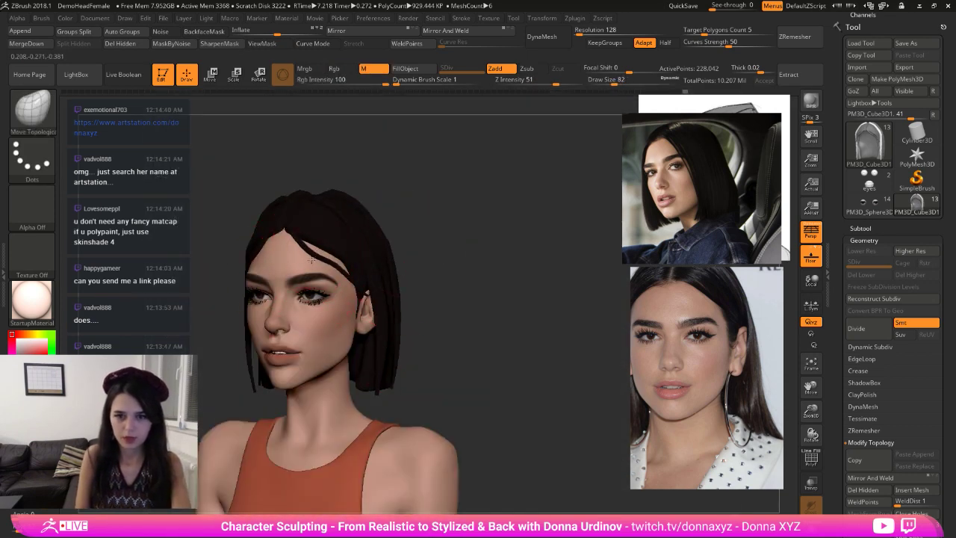
{"action": "key", "text": "ctrl+z"}
{"action": "left_click_drag", "start_coordinate": [367, 187], "coordinate": [390, 153]}
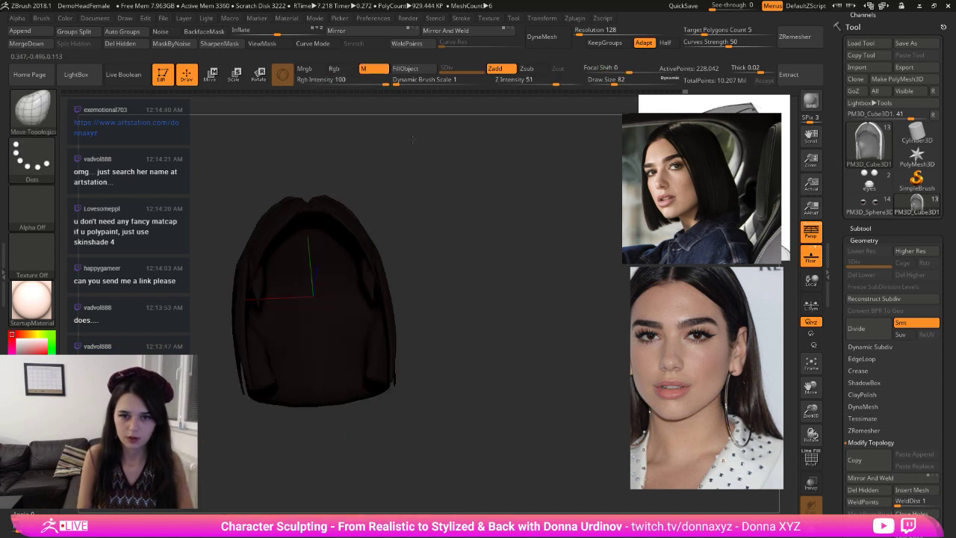
{"action": "left_click_drag", "start_coordinate": [313, 212], "coordinate": [312, 246], "text": "shift"}
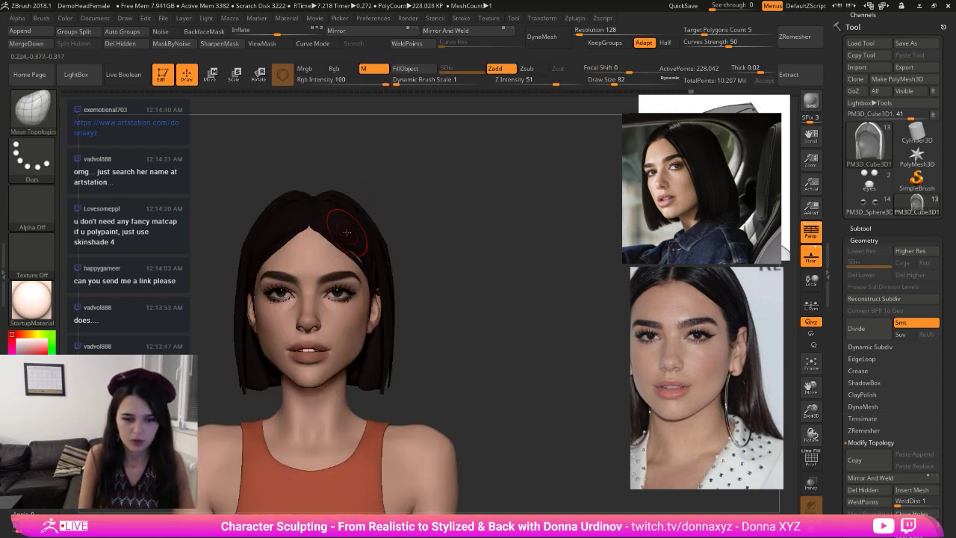
{"action": "left_click_drag", "start_coordinate": [426, 202], "coordinate": [461, 207]}
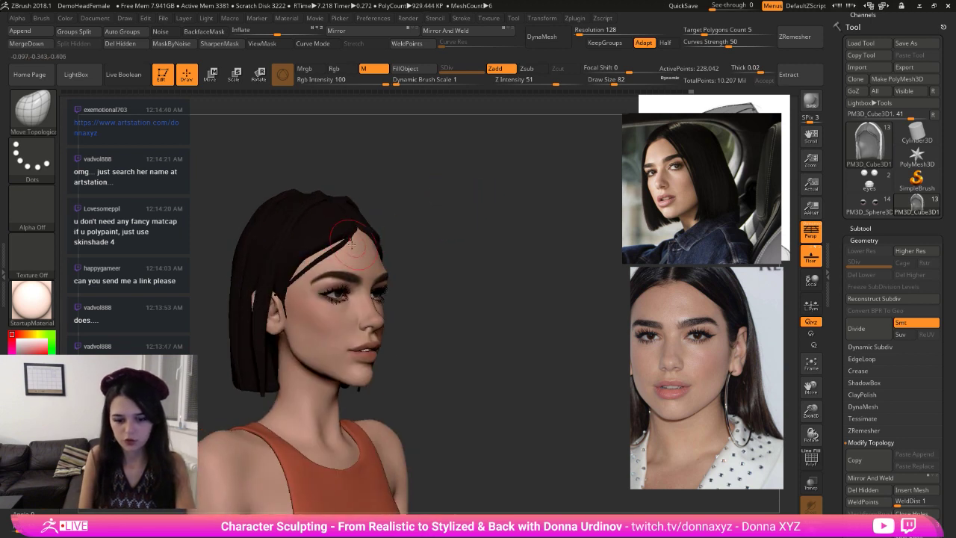
- Lift the thin hairline strand at the temple using the Move Topological brush at draw size 130
{"action": "key", "text": "bracketright"}
{"action": "key", "text": "bracketright"}
{"action": "key", "text": "bracketright"}
{"action": "key", "text": "bracketright"}
{"action": "key", "text": "bracketright"}
{"action": "left_click_drag", "start_coordinate": [300, 264], "coordinate": [303, 257]}
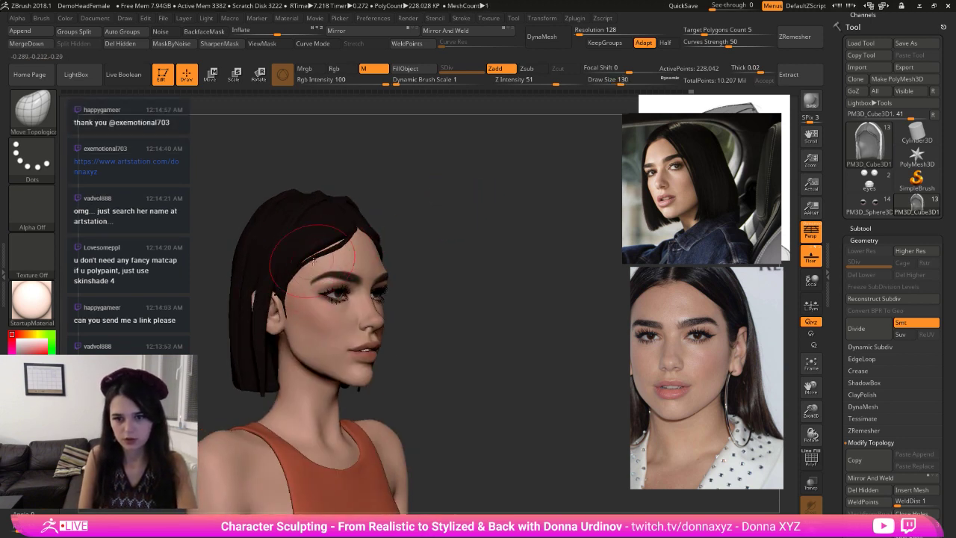
- Reshape the thin strands along the hairline between the parting and the temple with the Move Topological brush at draw size 130
{"action": "mouse_move", "coordinate": [484, 206]}
{"action": "left_mouse_down"}
{"action": "mouse_move", "coordinate": [393, 228]}
{"action": "mouse_move", "coordinate": [414, 209]}
{"action": "mouse_move", "coordinate": [404, 226]}
{"action": "left_mouse_up"}
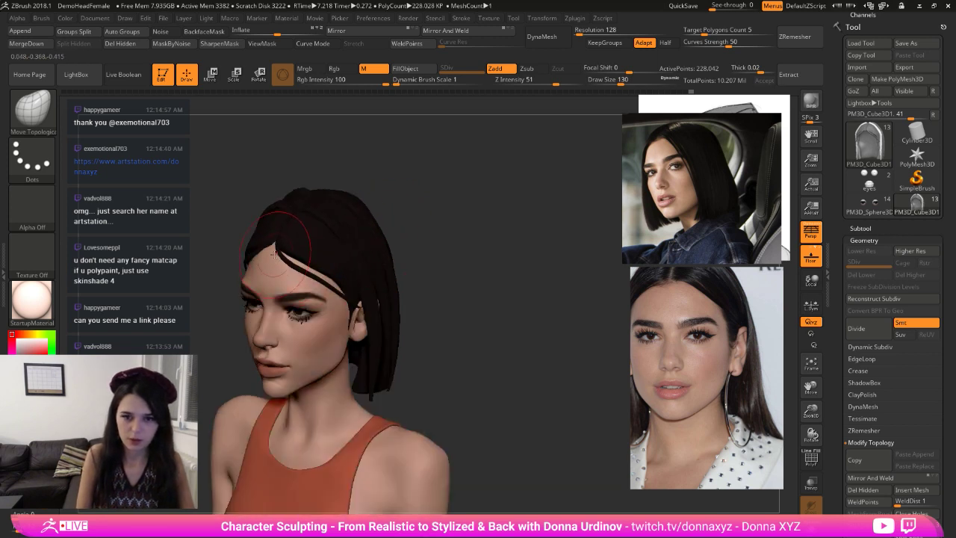
{"action": "mouse_move", "coordinate": [308, 241]}
{"action": "right_mouse_down"}
{"action": "mouse_move", "coordinate": [376, 234]}
{"action": "mouse_move", "coordinate": [312, 254]}
{"action": "mouse_move", "coordinate": [325, 260]}
{"action": "right_mouse_up"}
{"action": "mouse_move", "coordinate": [420, 212]}
{"action": "left_mouse_down"}
{"action": "mouse_move", "coordinate": [390, 202]}
{"action": "mouse_move", "coordinate": [439, 216]}
{"action": "left_mouse_up"}
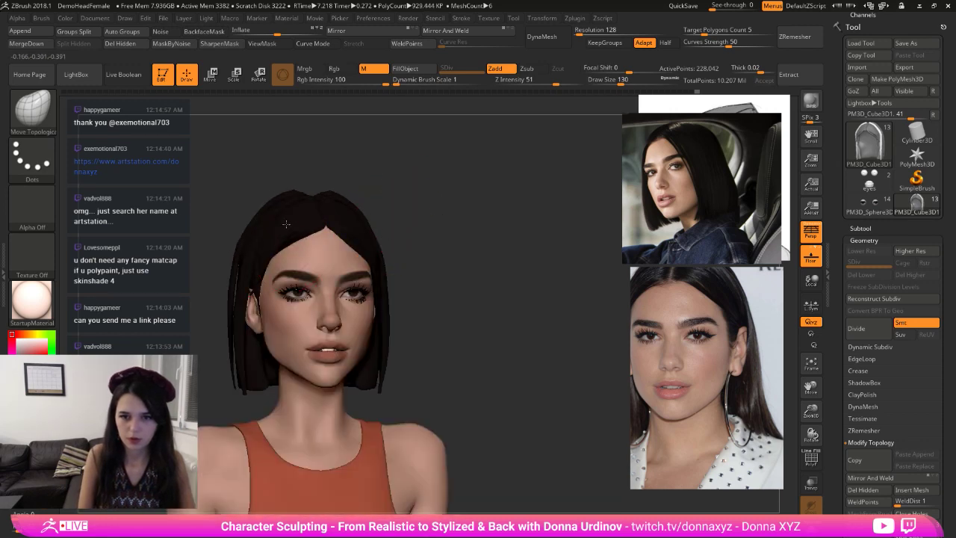
{"action": "right_click_drag", "start_coordinate": [386, 197], "coordinate": [362, 204]}
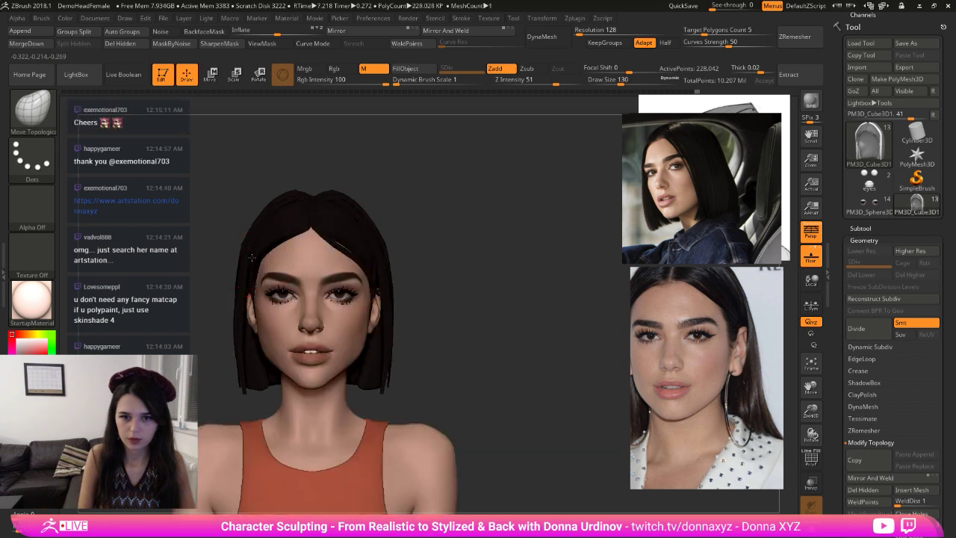
{"action": "left_click_drag", "start_coordinate": [420, 225], "coordinate": [394, 227]}
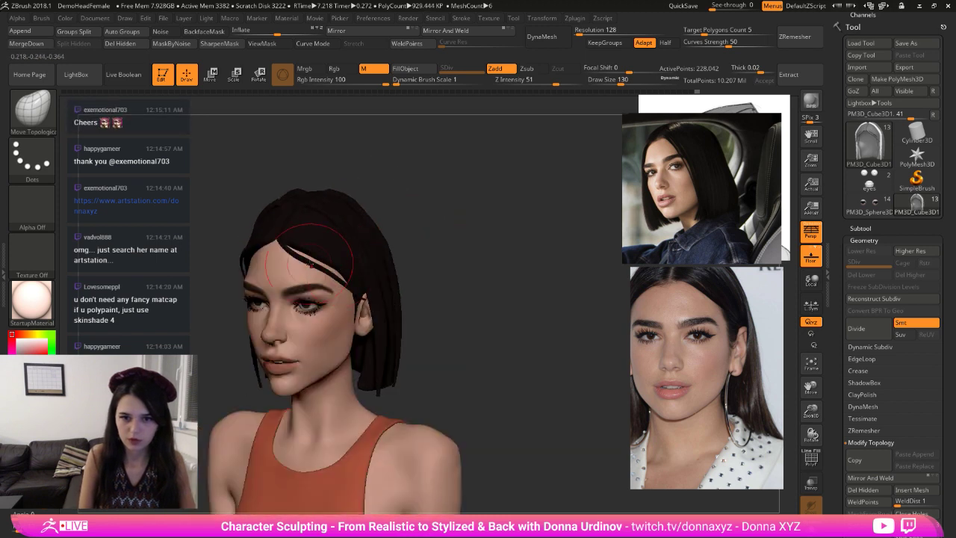
{"action": "right_click_drag", "start_coordinate": [344, 273], "coordinate": [357, 255]}
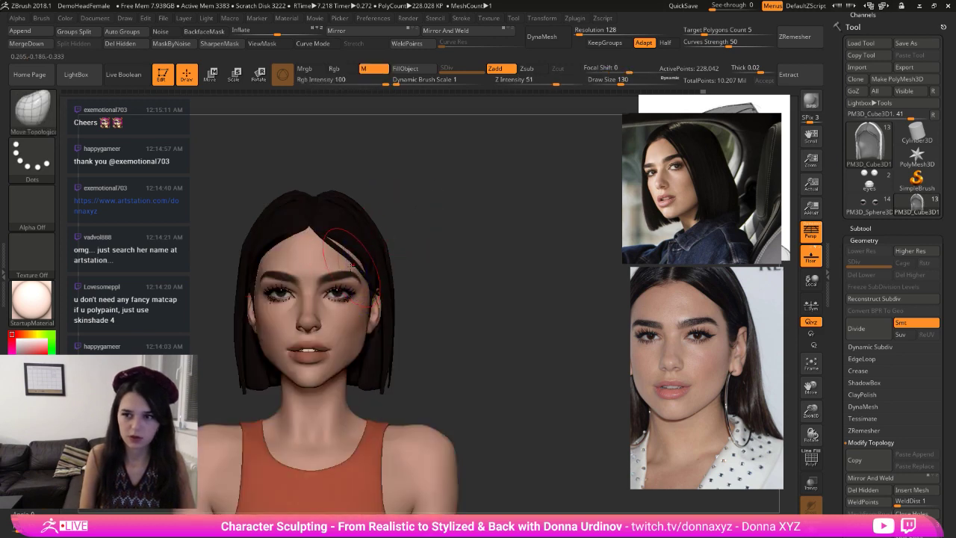
{"action": "right_click_drag", "start_coordinate": [390, 235], "coordinate": [317, 236]}
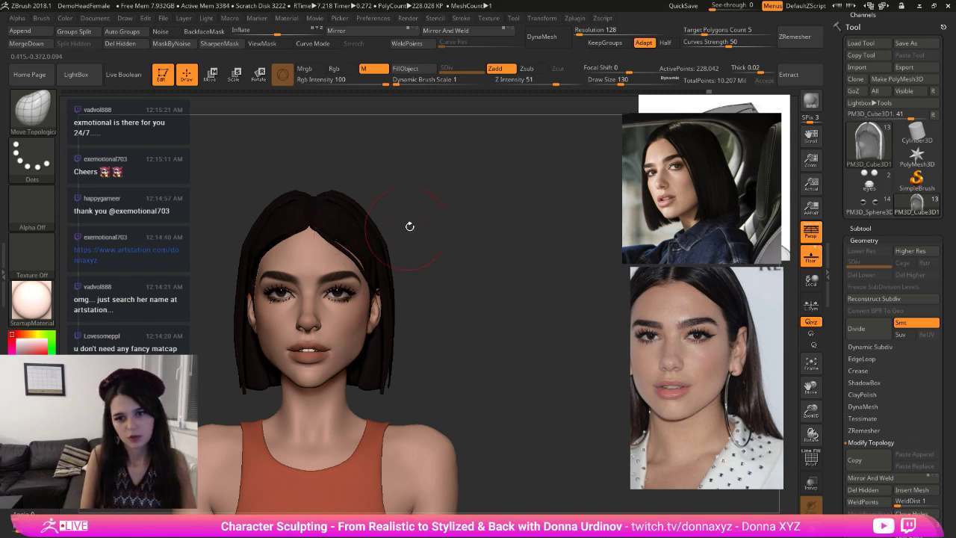
- Separate the thin strand from the hairline so it falls from the parting toward the ear, using the Move Topological brush
{"action": "right_click_drag", "start_coordinate": [410, 224], "coordinate": [423, 239]}
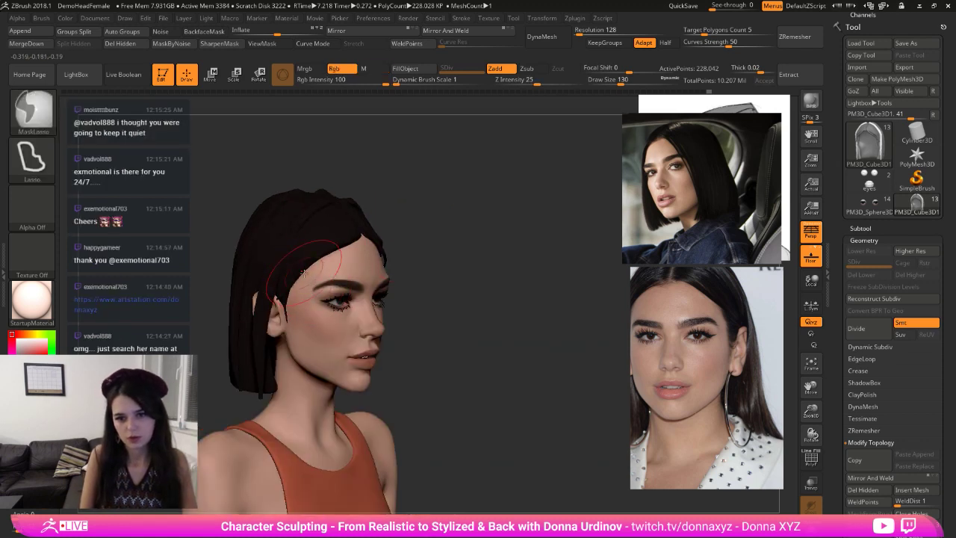
{"action": "right_click_drag", "start_coordinate": [317, 276], "coordinate": [340, 267]}
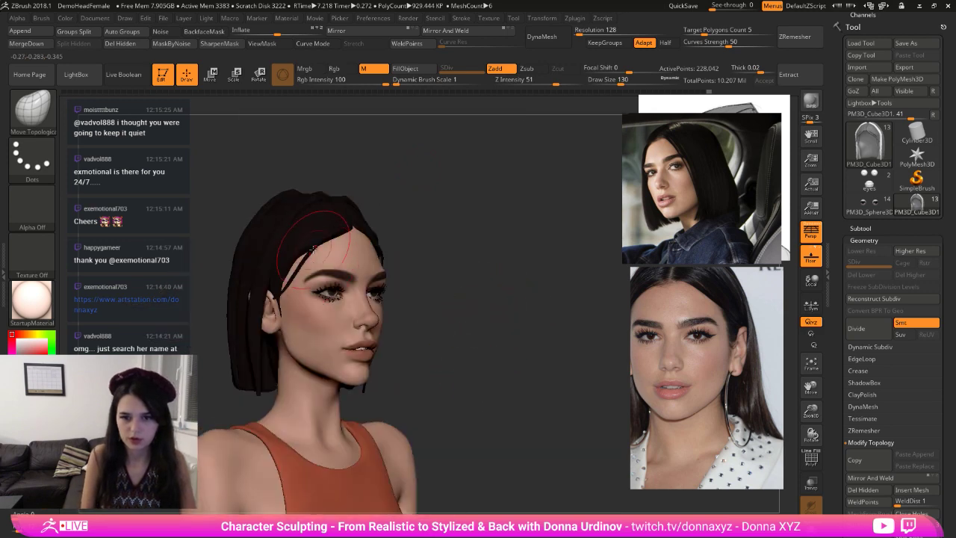
{"action": "left_click_drag", "start_coordinate": [293, 266], "coordinate": [301, 248]}
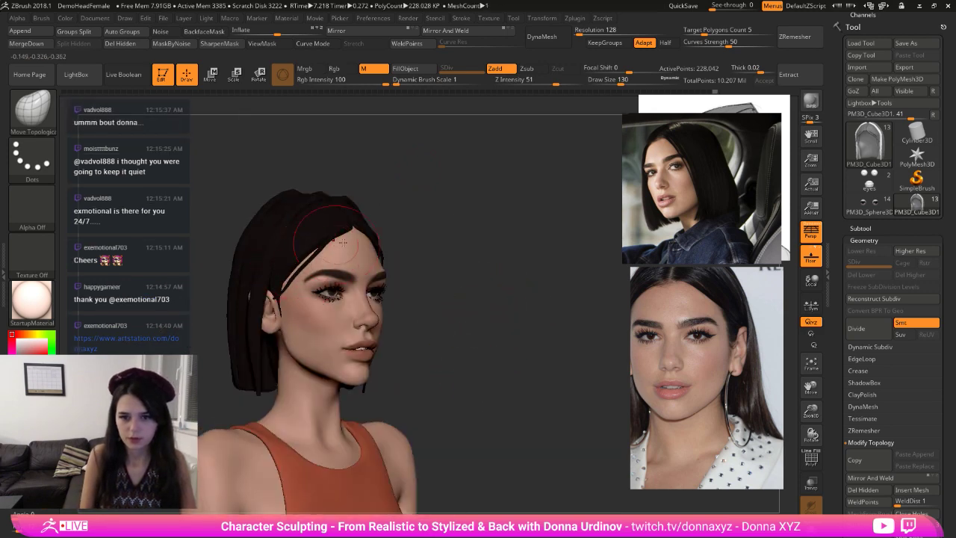
{"action": "mouse_move", "coordinate": [463, 229]}
{"action": "right_mouse_down"}
{"action": "mouse_move", "coordinate": [414, 233]}
{"action": "mouse_move", "coordinate": [458, 239]}
{"action": "mouse_move", "coordinate": [459, 230]}
{"action": "mouse_move", "coordinate": [440, 233]}
{"action": "mouse_move", "coordinate": [448, 237]}
{"action": "mouse_move", "coordinate": [331, 275]}
{"action": "right_mouse_up"}
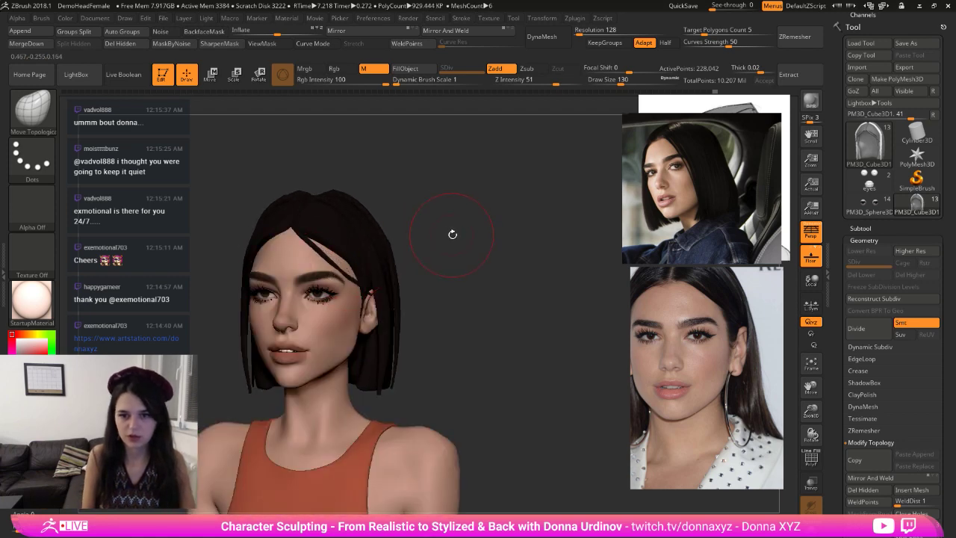
- Push the outer side strands of the bob slightly outward with the Move Topological brush enlarged to draw size 202, undoing one stroke
{"action": "right_click_drag", "start_coordinate": [309, 233], "coordinate": [393, 267]}
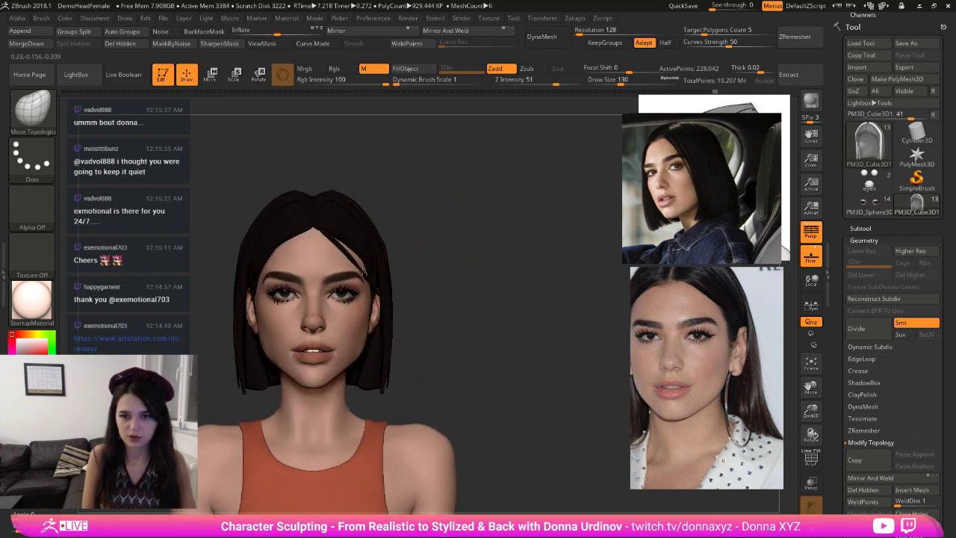
{"action": "key", "text": "m"}
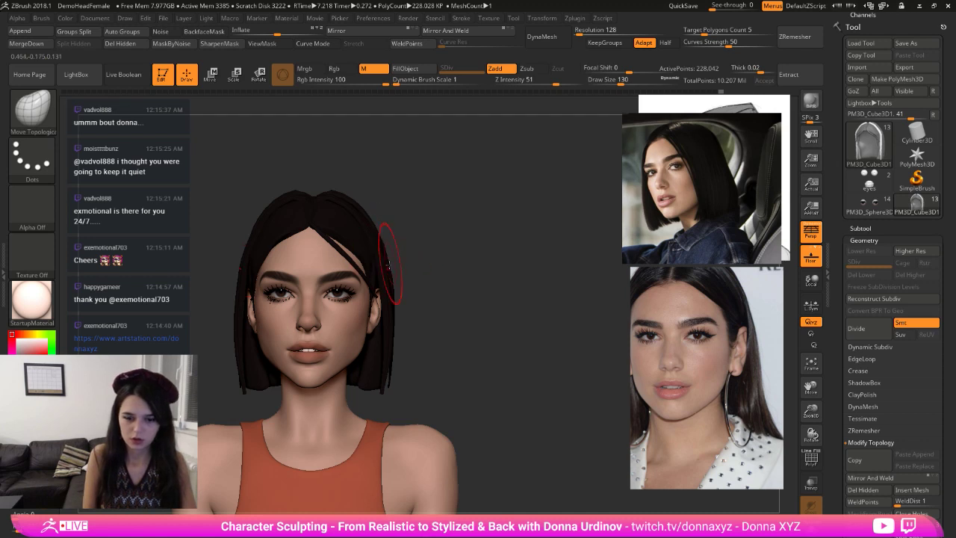
{"action": "key", "text": "]"}
{"action": "key", "text": "]"}
{"action": "key", "text": "]"}
{"action": "key", "text": "]"}
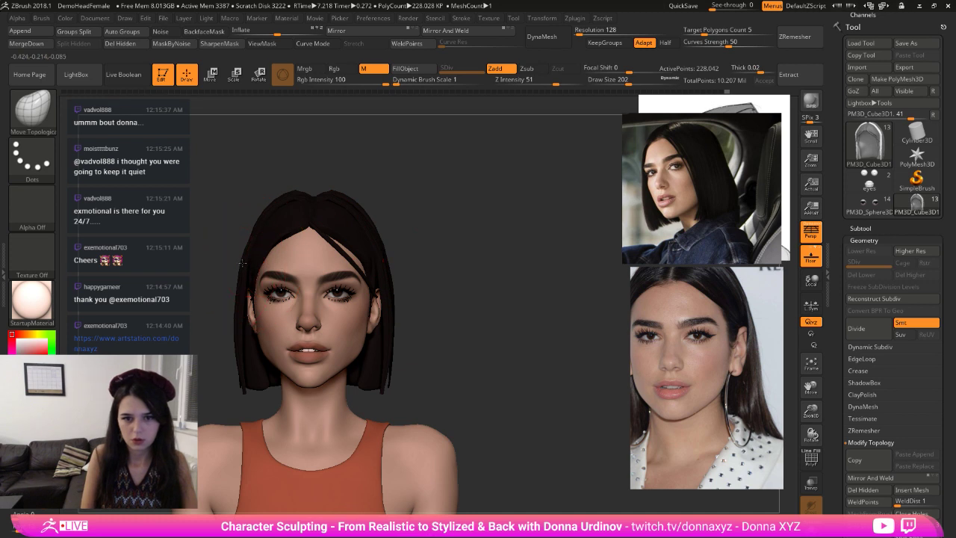
{"action": "mouse_move", "coordinate": [243, 392]}
{"action": "left_mouse_down"}
{"action": "mouse_move", "coordinate": [252, 392]}
{"action": "mouse_move", "coordinate": [229, 363]}
{"action": "mouse_move", "coordinate": [228, 330]}
{"action": "left_mouse_up"}
{"action": "key", "text": "ctrl+z"}
{"action": "left_click_drag", "start_coordinate": [393, 331], "coordinate": [407, 318]}
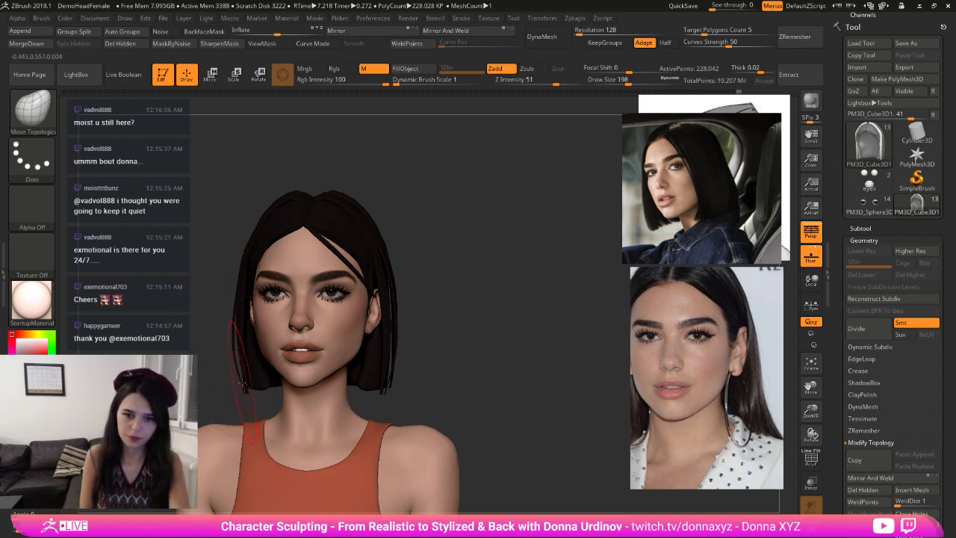
- Round out the bob's side silhouette and adjust the lower side strands with the Move Topological brush at draw size 182
{"action": "key", "text": "bracketleft"}
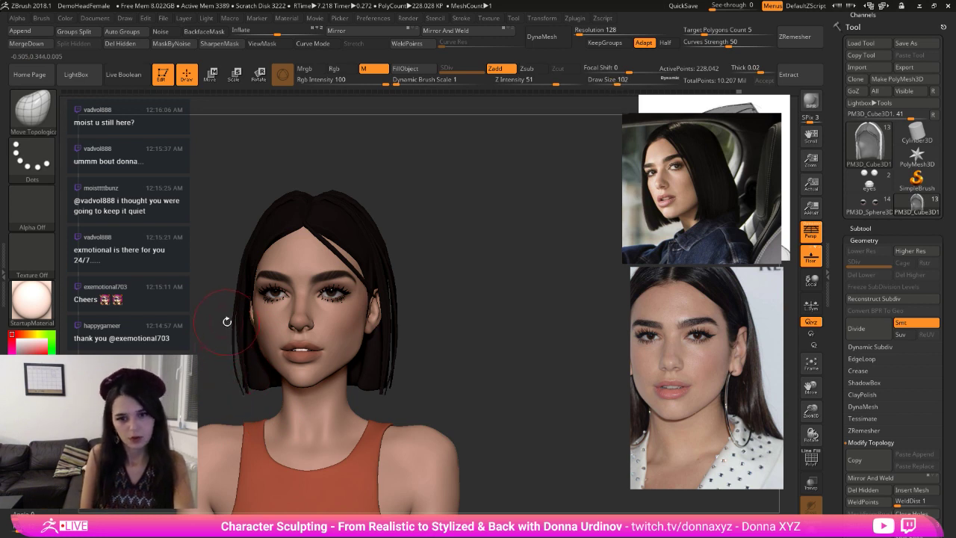
{"action": "key", "text": "bracketright"}
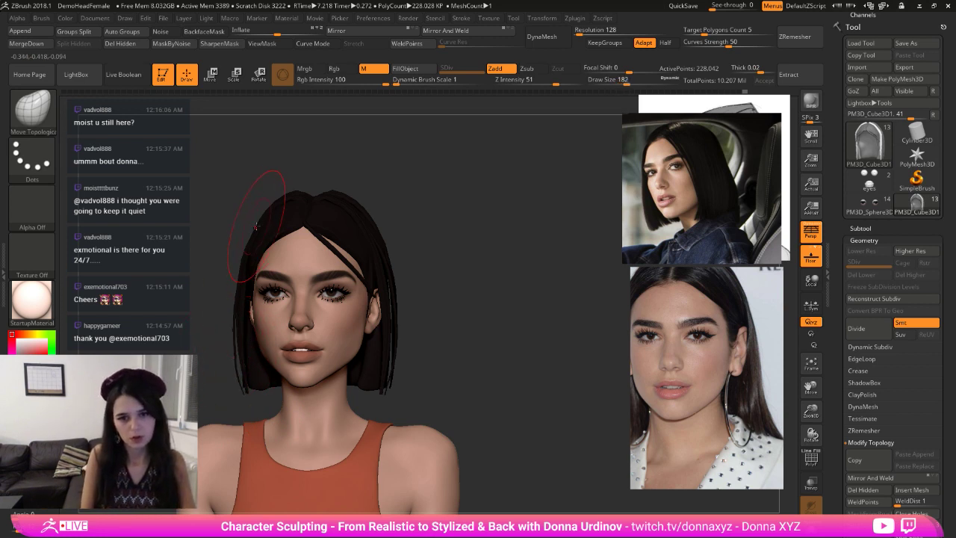
{"action": "mouse_move", "coordinate": [429, 199]}
{"action": "left_mouse_down"}
{"action": "mouse_move", "coordinate": [446, 237]}
{"action": "mouse_move", "coordinate": [440, 306]}
{"action": "left_mouse_up"}
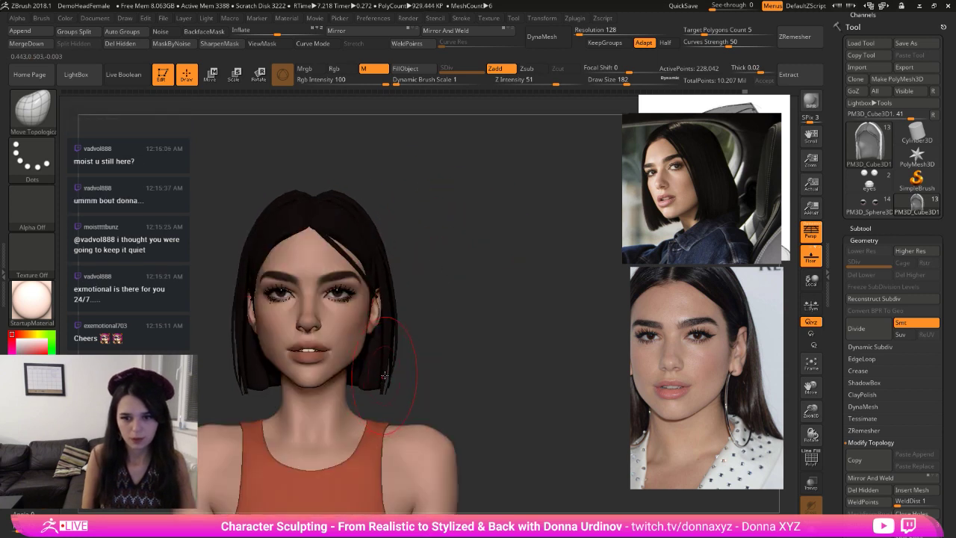
{"action": "left_click_drag", "start_coordinate": [385, 379], "coordinate": [390, 377]}
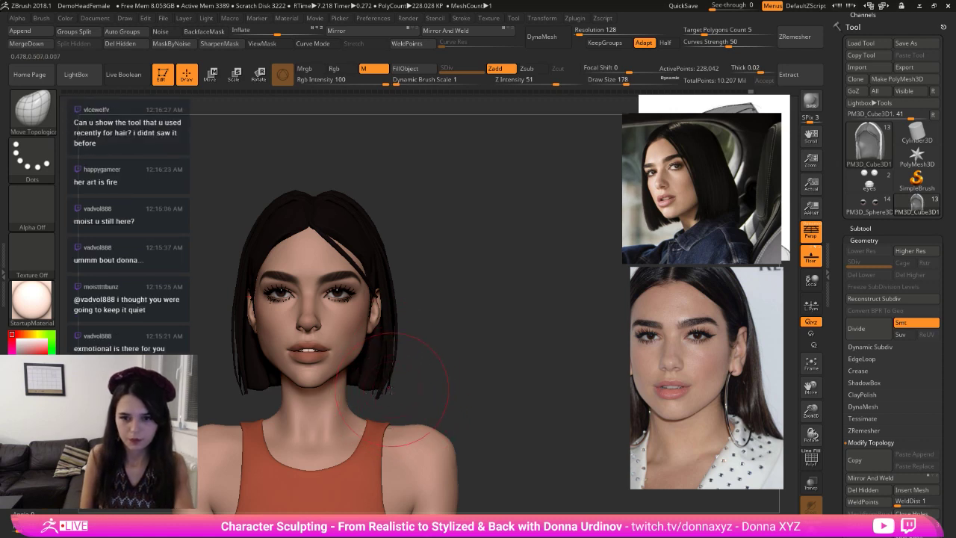
- Curve the strand tips inward at both lower sides of the bob, using draw sizes 94 and 114
{"action": "key", "text": "["}
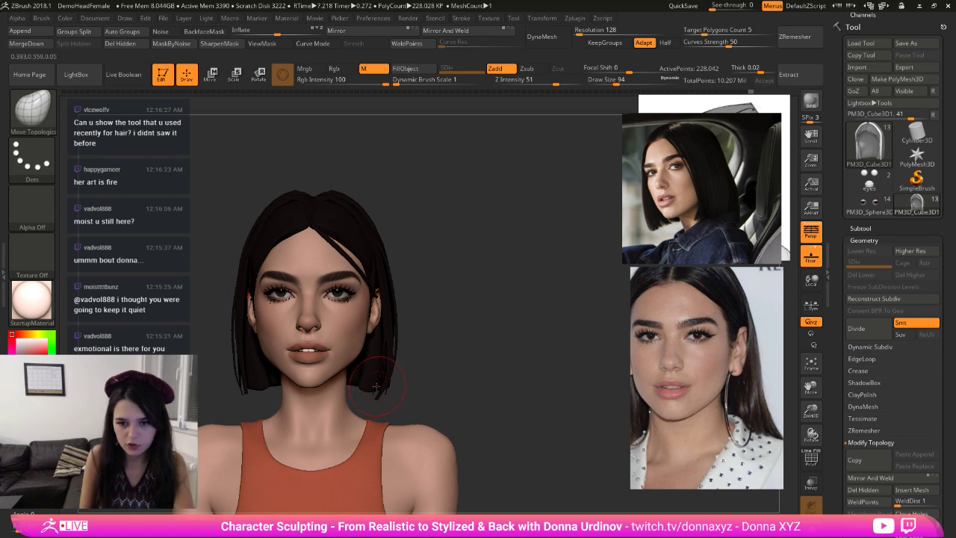
{"action": "left_click_drag", "start_coordinate": [434, 375], "coordinate": [423, 379]}
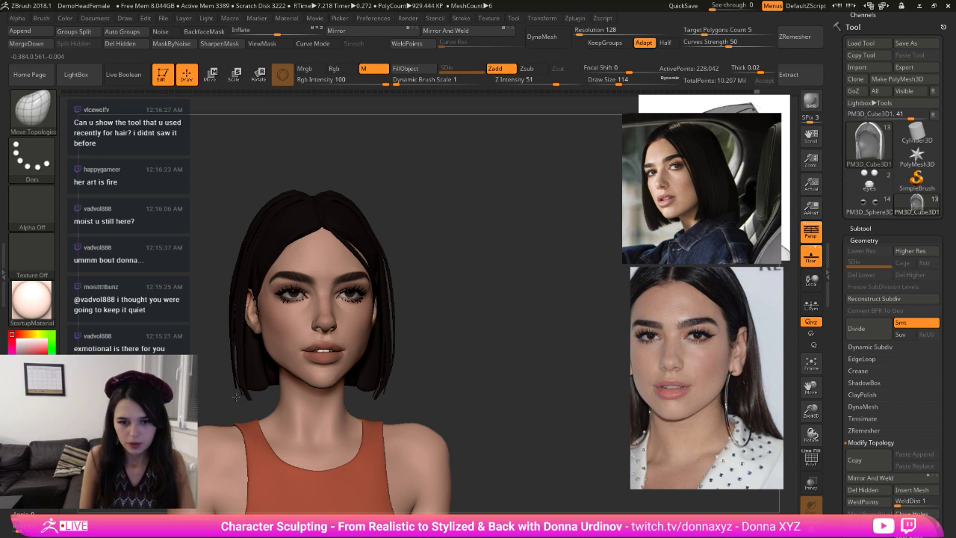
{"action": "mouse_move", "coordinate": [238, 397]}
{"action": "left_mouse_down", "text": "shift"}
{"action": "mouse_move", "coordinate": [250, 399]}
{"action": "mouse_move", "coordinate": [239, 391]}
{"action": "left_mouse_up", "text": "shift"}
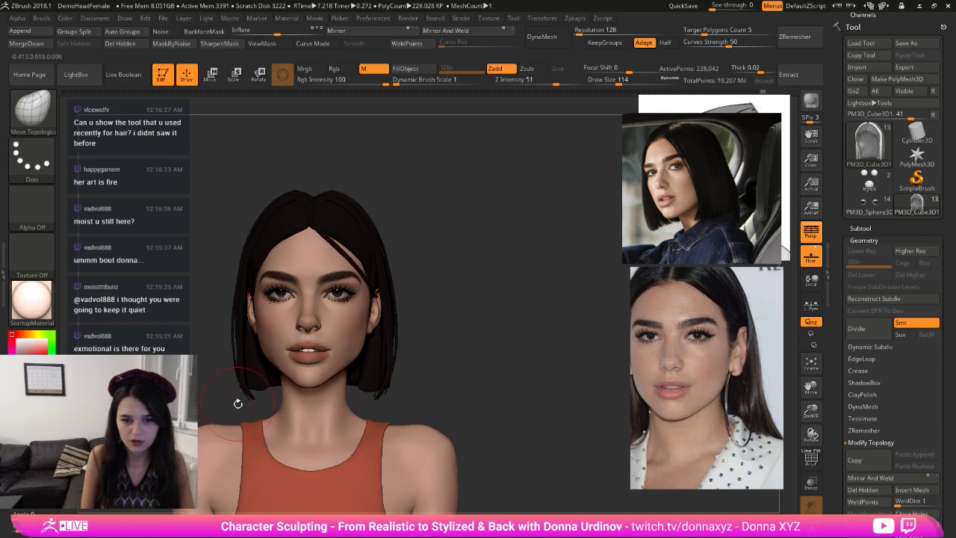
{"action": "mouse_move", "coordinate": [237, 403]}
{"action": "left_mouse_down"}
{"action": "mouse_move", "coordinate": [257, 398]}
{"action": "mouse_move", "coordinate": [260, 376]}
{"action": "left_mouse_up"}
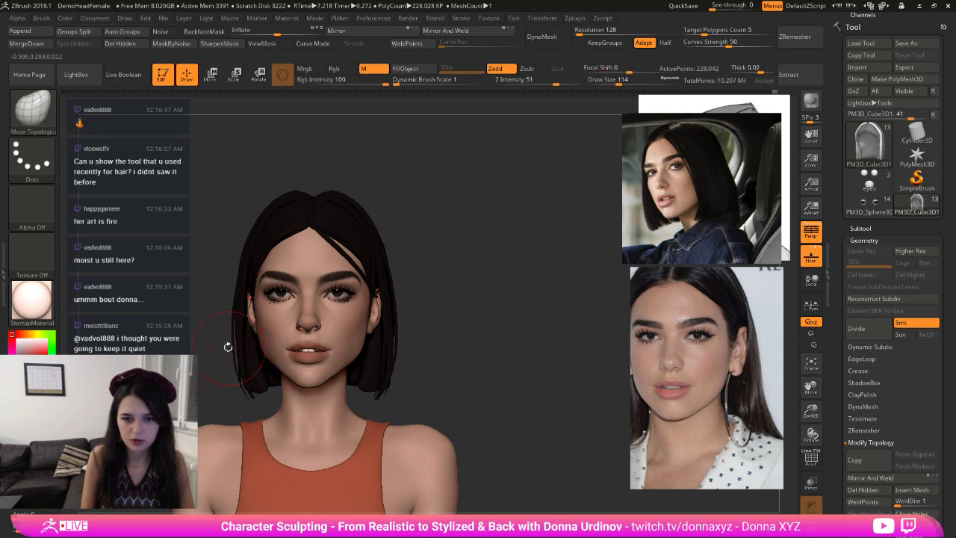
{"action": "left_click_drag", "start_coordinate": [224, 336], "coordinate": [258, 349]}
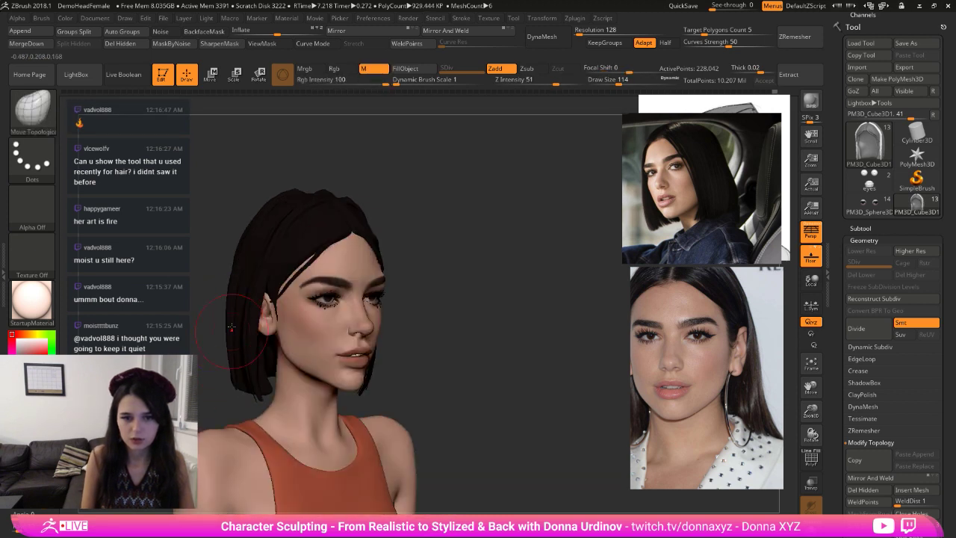
- Refine the back and side outline of the bob in profile with the Move Topological brush at draw size 198
{"action": "left_click_drag", "start_coordinate": [407, 231], "coordinate": [452, 229]}
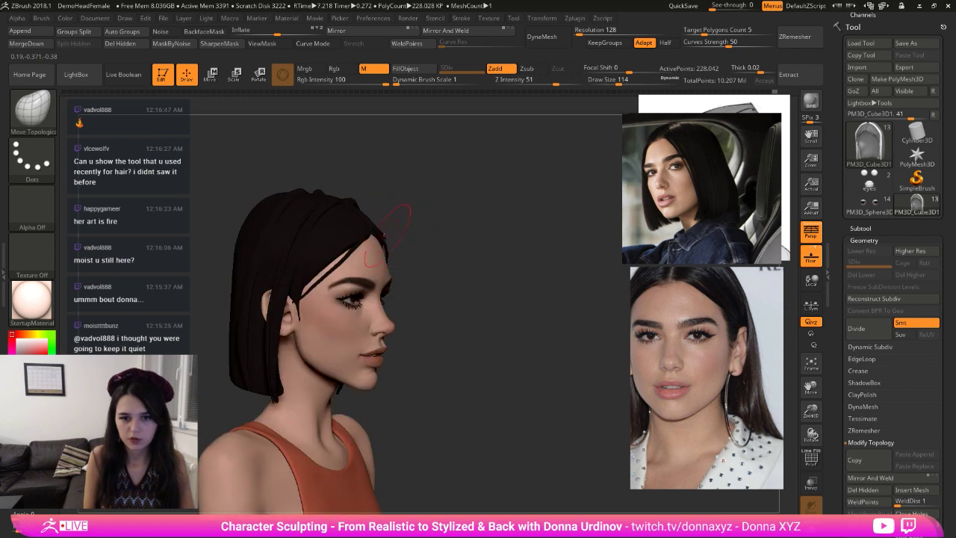
{"action": "key", "text": "bracketright"}
{"action": "mouse_move", "coordinate": [199, 299]}
{"action": "left_mouse_down"}
{"action": "mouse_move", "coordinate": [227, 306]}
{"action": "mouse_move", "coordinate": [232, 281]}
{"action": "left_mouse_up"}
{"action": "left_click_drag", "start_coordinate": [232, 330], "coordinate": [228, 330]}
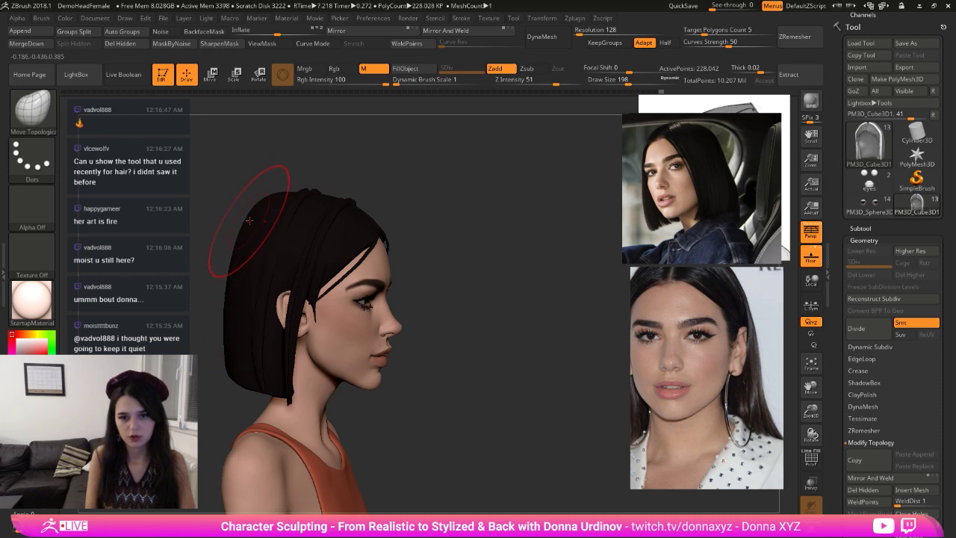
{"action": "key", "text": "shift"}
{"action": "left_click_drag", "start_coordinate": [221, 361], "coordinate": [219, 336], "text": "shift"}
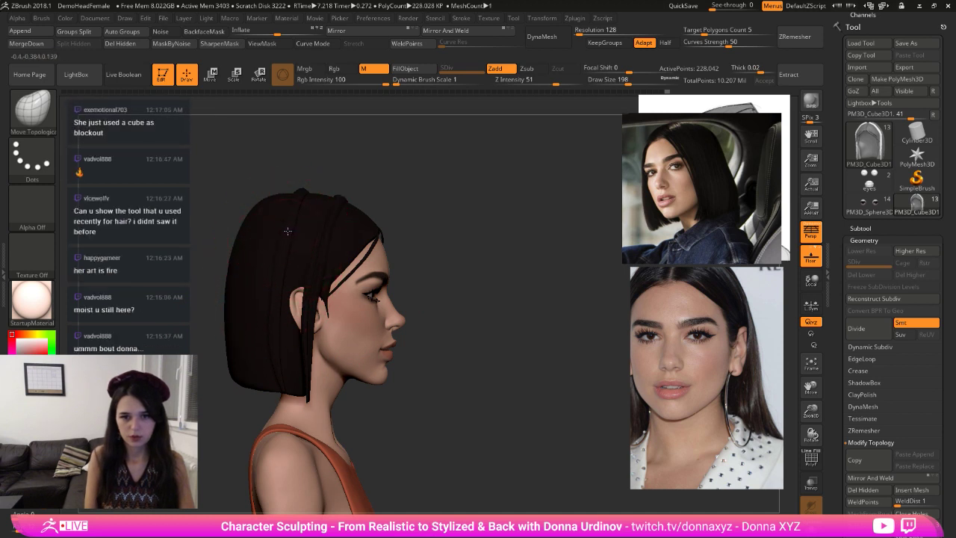
- Adjust the strands over the crown and sides from several angles, lifting the hair beside the parting at draw size 198
{"action": "left_click_drag", "start_coordinate": [363, 198], "coordinate": [336, 202]}
{"action": "left_click_drag", "start_coordinate": [441, 200], "coordinate": [415, 201]}
{"action": "left_click_drag", "start_coordinate": [203, 270], "coordinate": [221, 269]}
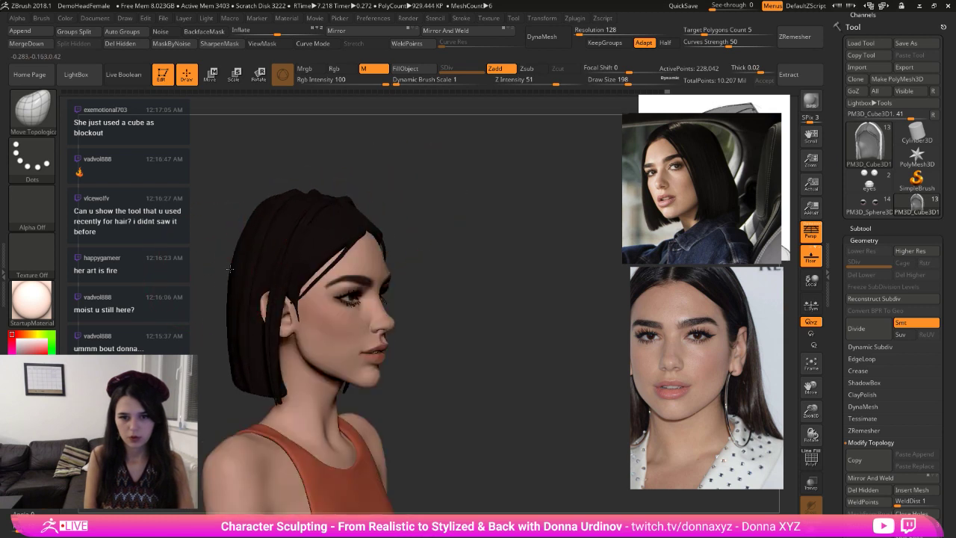
{"action": "right_click_drag", "start_coordinate": [242, 259], "coordinate": [246, 224]}
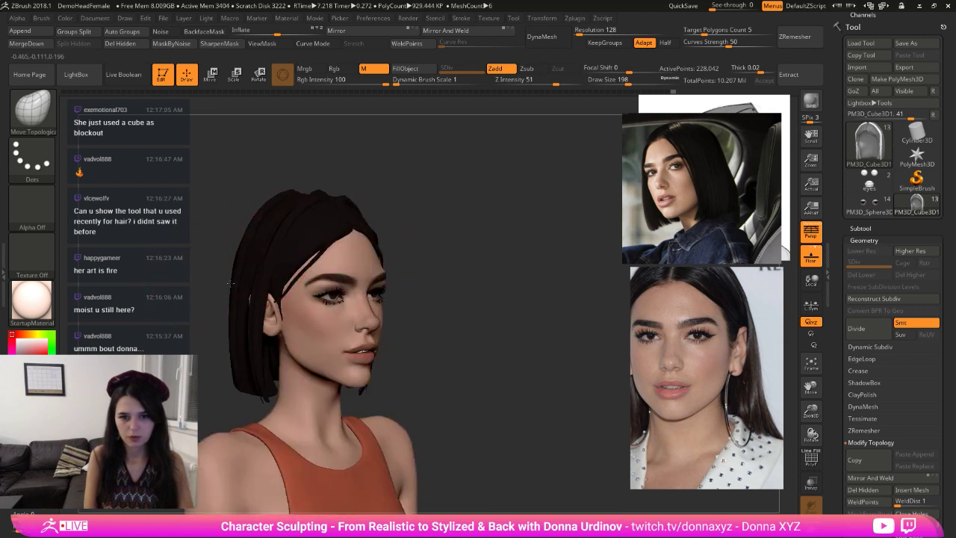
{"action": "right_click_drag", "start_coordinate": [276, 260], "coordinate": [457, 261]}
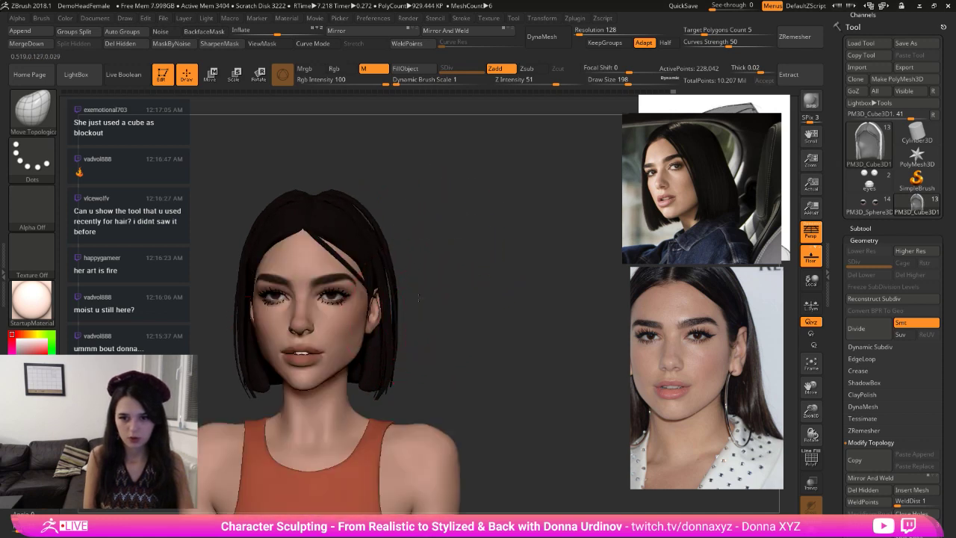
{"action": "right_click_drag", "start_coordinate": [401, 317], "coordinate": [408, 298]}
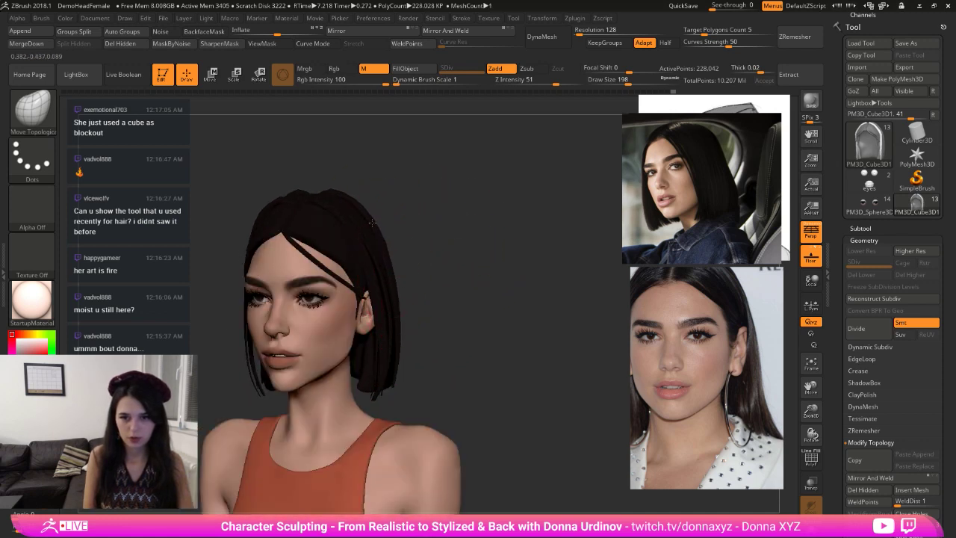
{"action": "right_click_drag", "start_coordinate": [396, 246], "coordinate": [418, 216]}
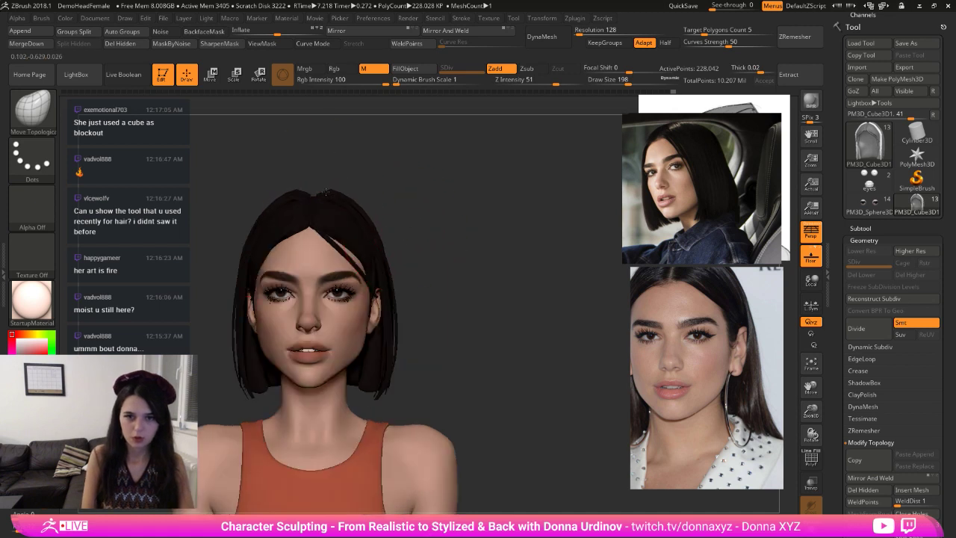
{"action": "mouse_move", "coordinate": [358, 173]}
{"action": "right_mouse_down"}
{"action": "mouse_move", "coordinate": [326, 188]}
{"action": "mouse_move", "coordinate": [341, 171]}
{"action": "right_mouse_up"}
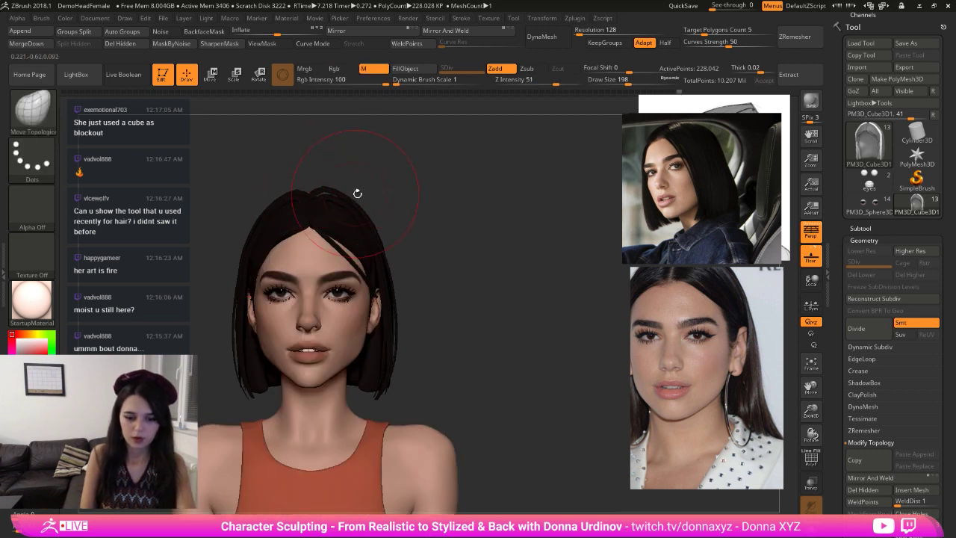
- Divide the hair mesh once to reach subdivision level 2
{"action": "left_click", "coordinate": [855, 327]}
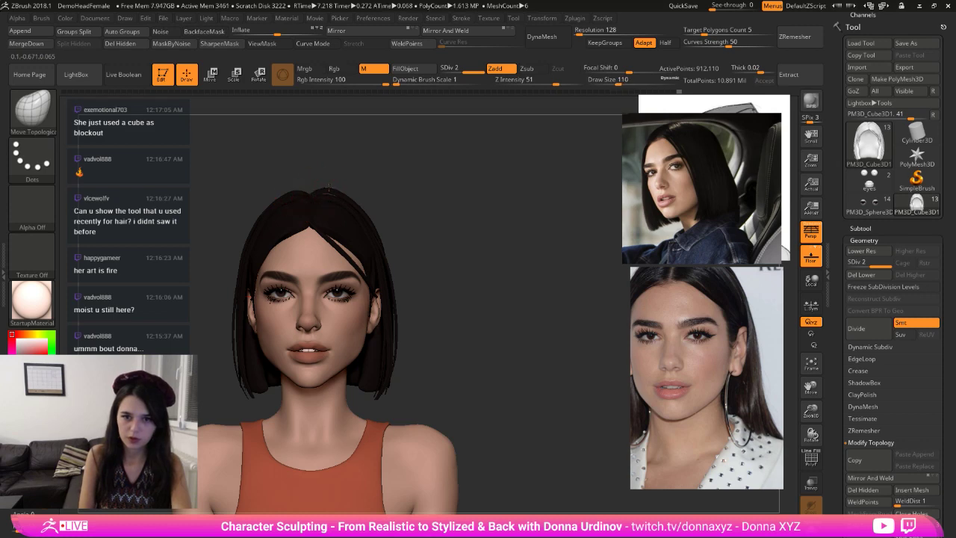
{"action": "mouse_move", "coordinate": [437, 279]}
{"action": "right_mouse_down", "text": "alt"}
{"action": "mouse_move", "coordinate": [566, 250]}
{"action": "mouse_move", "coordinate": [581, 279]}
{"action": "mouse_move", "coordinate": [548, 288]}
{"action": "mouse_move", "coordinate": [561, 317]}
{"action": "right_mouse_up", "text": "alt"}
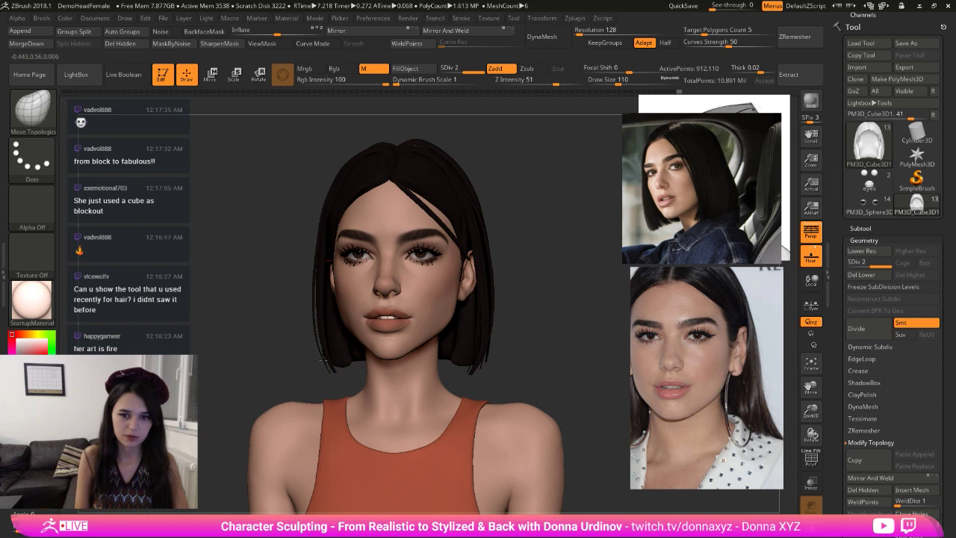
- Reposition the thin strand tips at the bob's lower side edge with the Move Topological brush at draw sizes 106 to 114
{"action": "right_click_drag", "start_coordinate": [323, 361], "coordinate": [460, 361]}
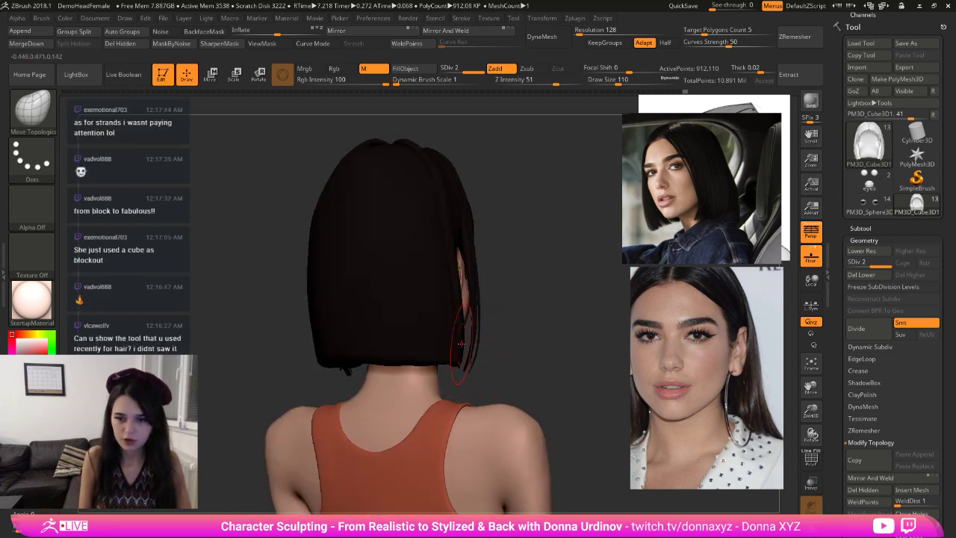
{"action": "right_click_drag", "start_coordinate": [464, 351], "coordinate": [523, 347]}
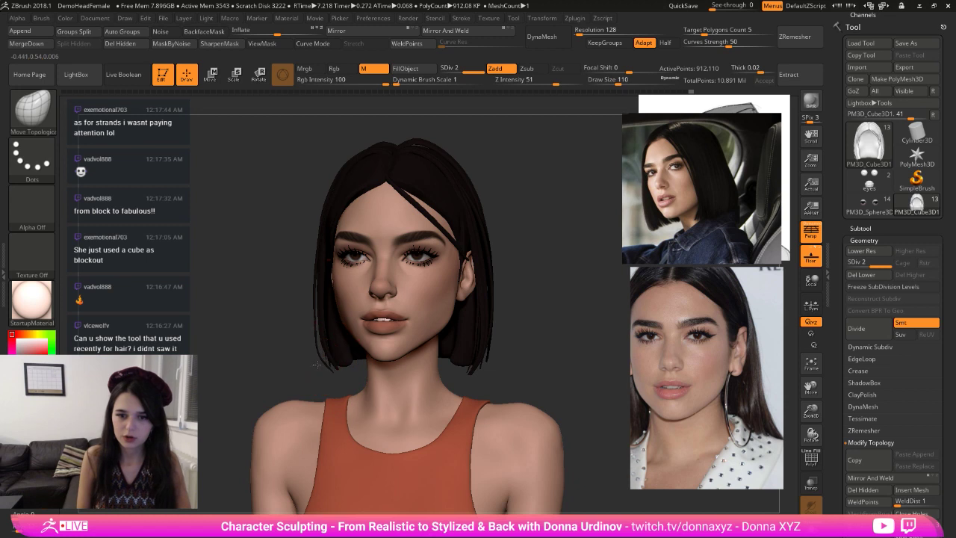
{"action": "left_click_drag", "start_coordinate": [334, 375], "coordinate": [324, 369]}
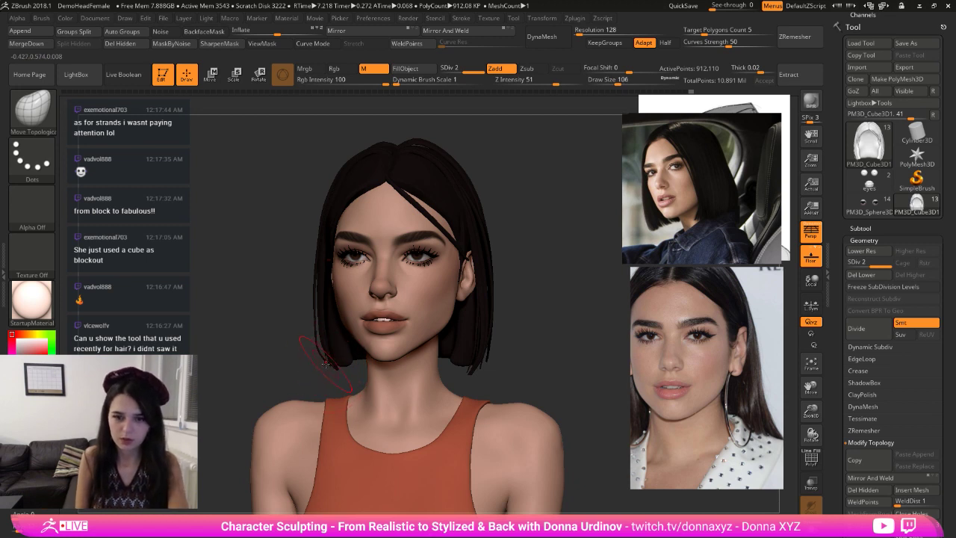
{"action": "key", "text": "bracketleft"}
{"action": "key", "text": "]"}
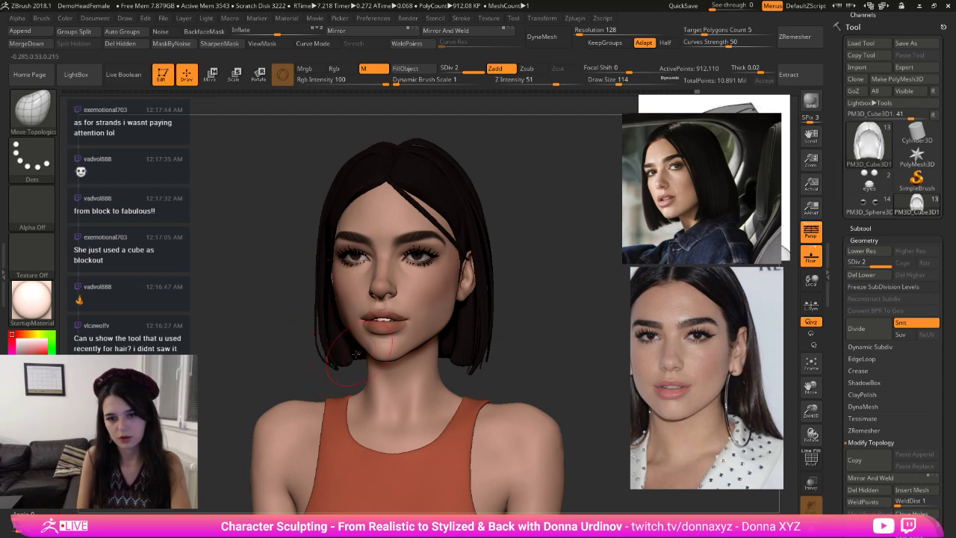
{"action": "left_click_drag", "start_coordinate": [311, 378], "coordinate": [365, 378]}
- Adjust the side and hairline strands in three-quarter view with the Move Topological brush, raising the draw size to 162 and 186
{"action": "key", "text": "]"}
{"action": "key", "text": "]"}
{"action": "key", "text": "]"}
{"action": "key", "text": "]"}
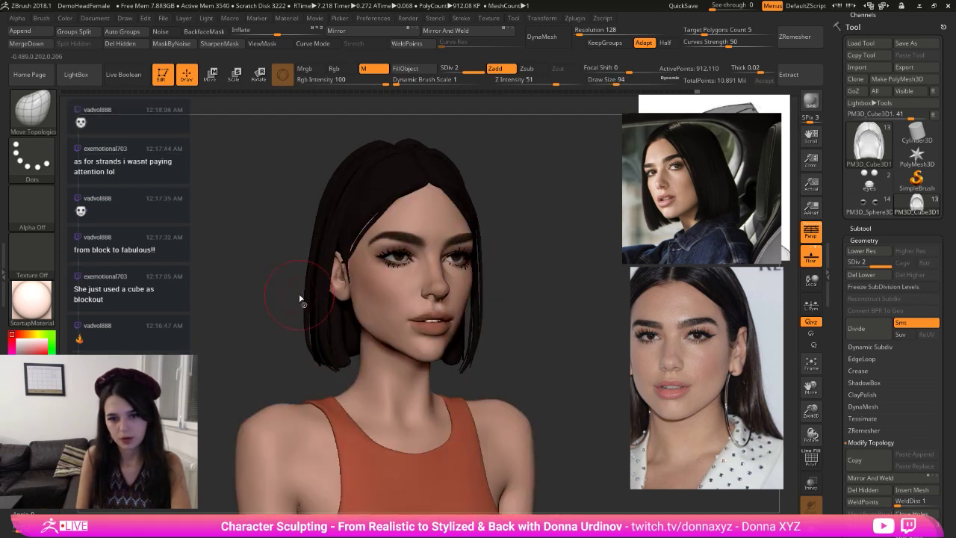
{"action": "left_click_drag", "start_coordinate": [297, 305], "coordinate": [298, 276]}
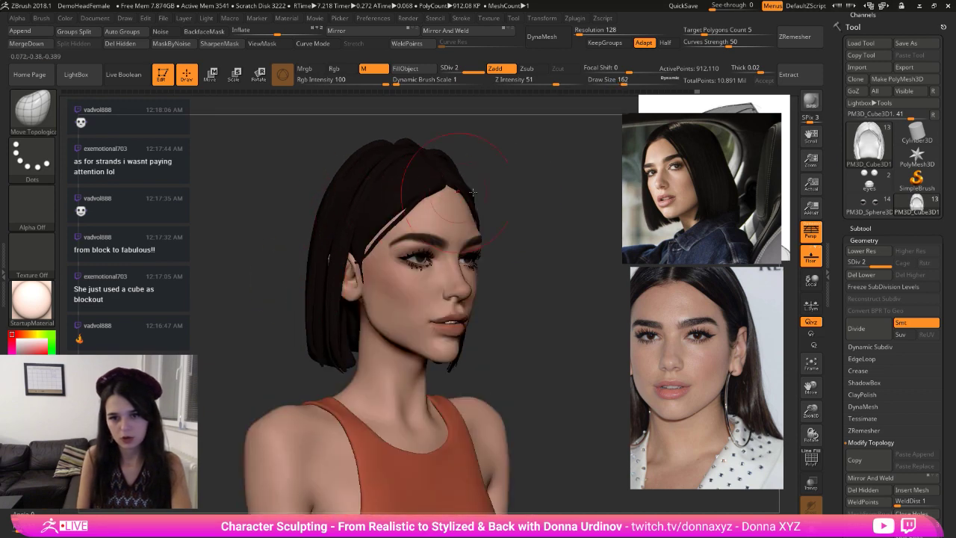
{"action": "mouse_move", "coordinate": [524, 199]}
{"action": "left_mouse_down"}
{"action": "mouse_move", "coordinate": [297, 182]}
{"action": "mouse_move", "coordinate": [321, 171]}
{"action": "mouse_move", "coordinate": [312, 177]}
{"action": "left_mouse_up"}
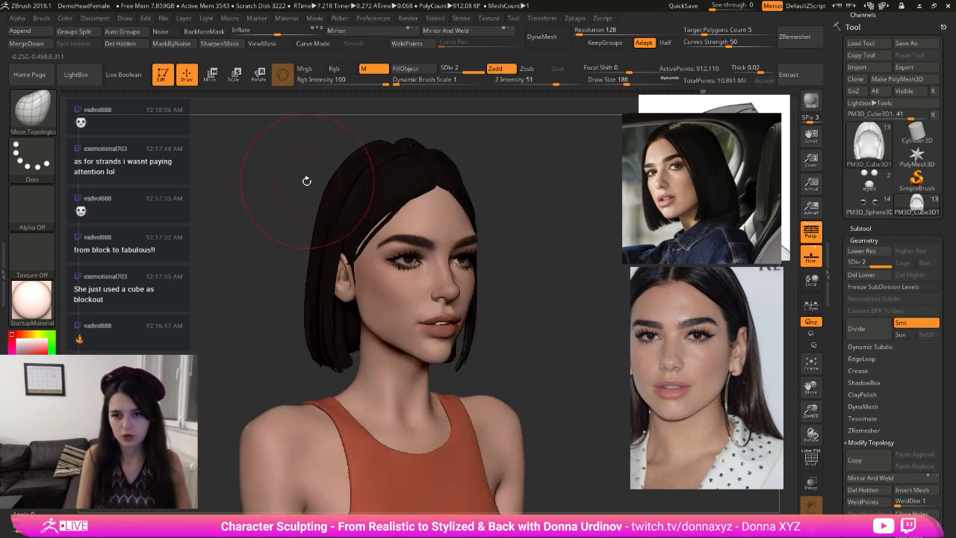
- Switch to the Move brush and shape the bob's back and side volume on both sides at draw size 186
{"action": "key", "text": "b"}
{"action": "key", "text": "m"}
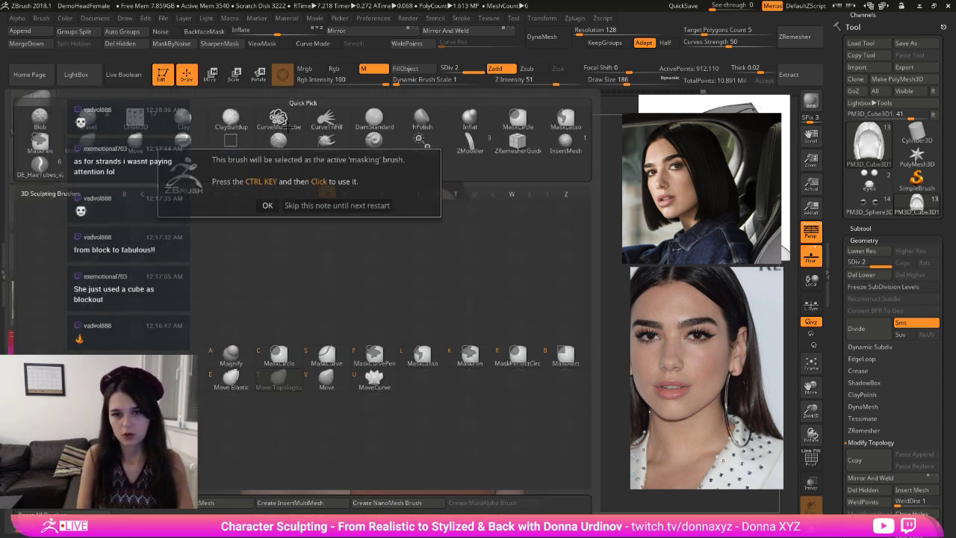
{"action": "left_click", "coordinate": [267, 205]}
{"action": "mouse_move", "coordinate": [250, 221]}
{"action": "left_mouse_down"}
{"action": "mouse_move", "coordinate": [294, 222]}
{"action": "mouse_move", "coordinate": [346, 194]}
{"action": "left_mouse_up"}
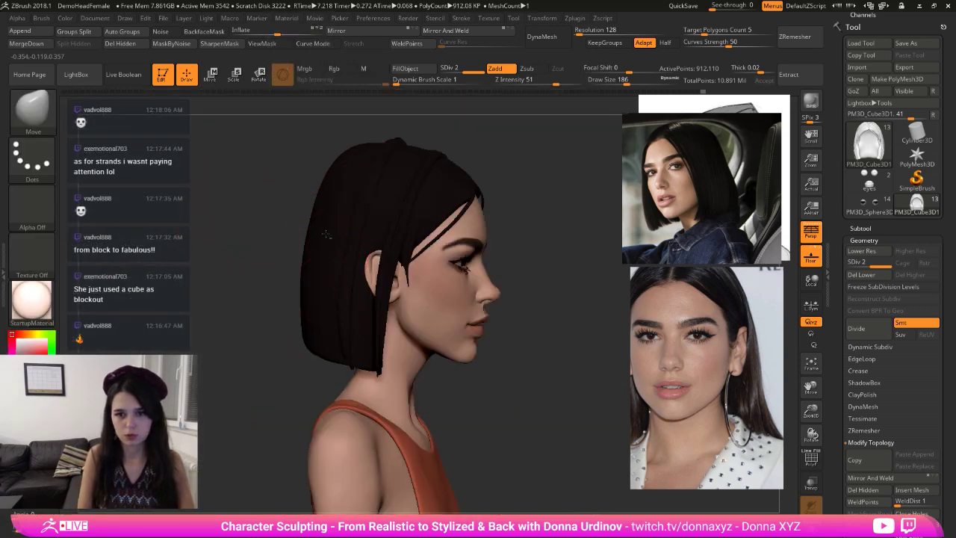
{"action": "left_click_drag", "start_coordinate": [542, 196], "coordinate": [518, 198]}
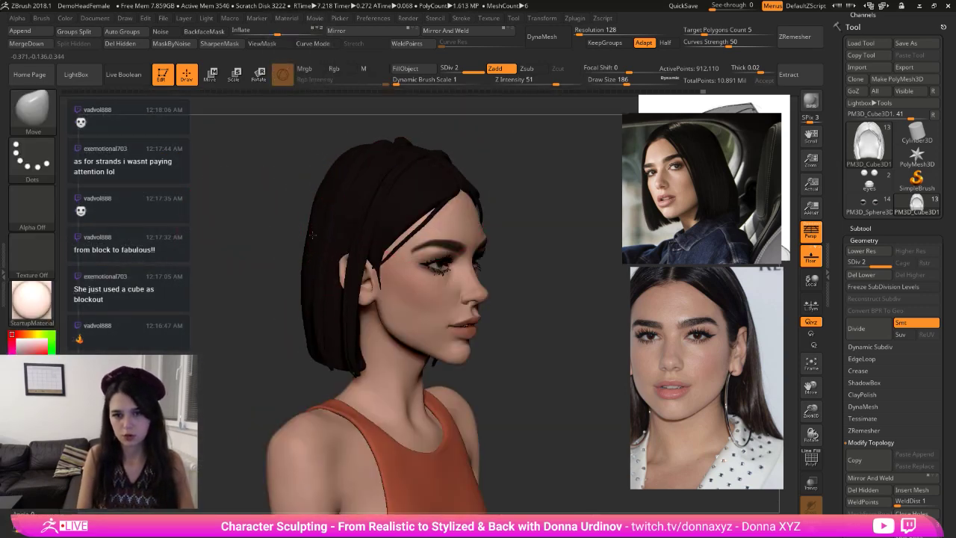
{"action": "mouse_move", "coordinate": [313, 234]}
{"action": "left_mouse_down"}
{"action": "mouse_move", "coordinate": [495, 183]}
{"action": "mouse_move", "coordinate": [485, 198]}
{"action": "mouse_move", "coordinate": [507, 216]}
{"action": "mouse_move", "coordinate": [489, 212]}
{"action": "mouse_move", "coordinate": [512, 214]}
{"action": "left_mouse_up"}
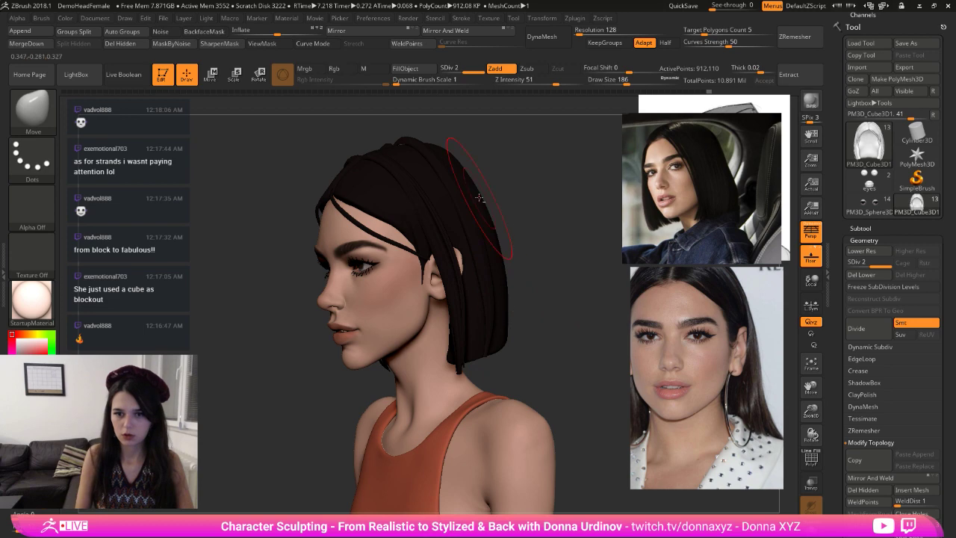
- Switch to the Move Topological brush and adjust the bob's outer side strands from the front at draw size 146
{"action": "left_click_drag", "start_coordinate": [479, 186], "coordinate": [542, 252]}
{"action": "left_click_drag", "start_coordinate": [545, 312], "coordinate": [548, 313]}
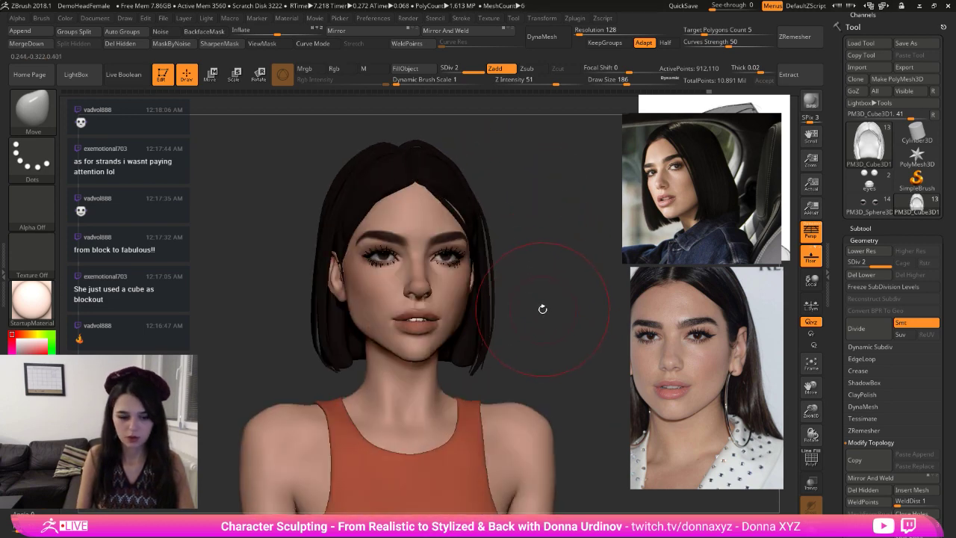
{"action": "key", "text": "b"}
{"action": "key", "text": "m"}
{"action": "key", "text": "t"}
{"action": "key", "text": "]"}
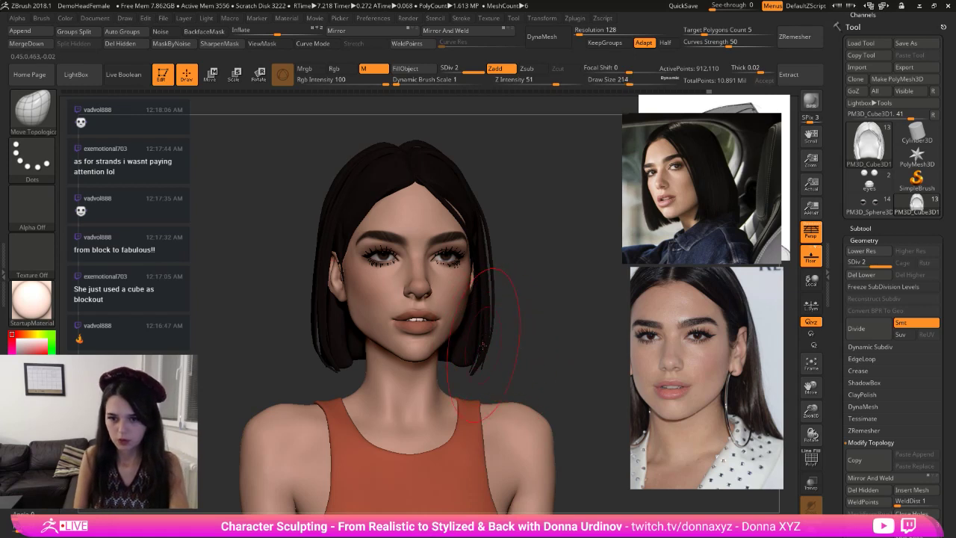
{"action": "key", "text": "bracketleft"}
{"action": "key", "text": "bracketleft"}
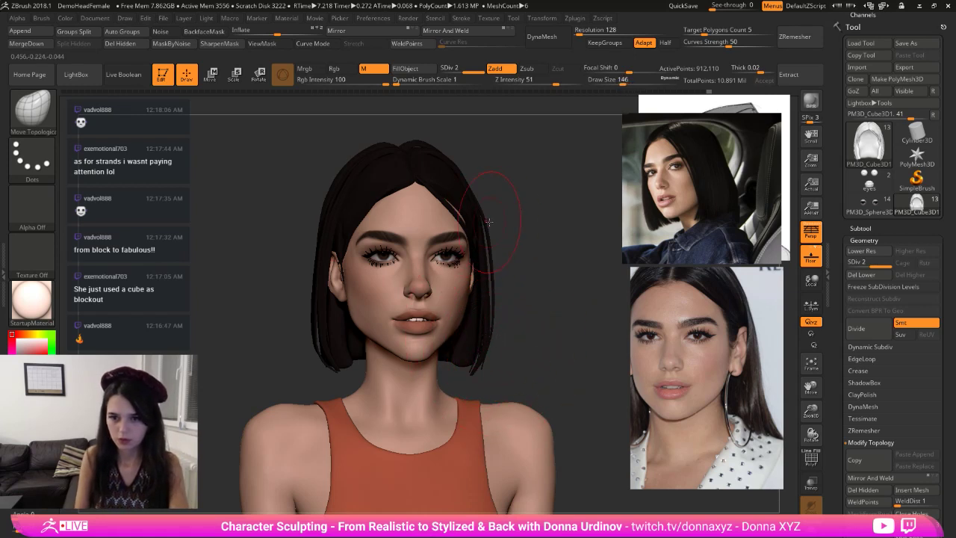
{"action": "left_click_drag", "start_coordinate": [527, 231], "coordinate": [511, 233]}
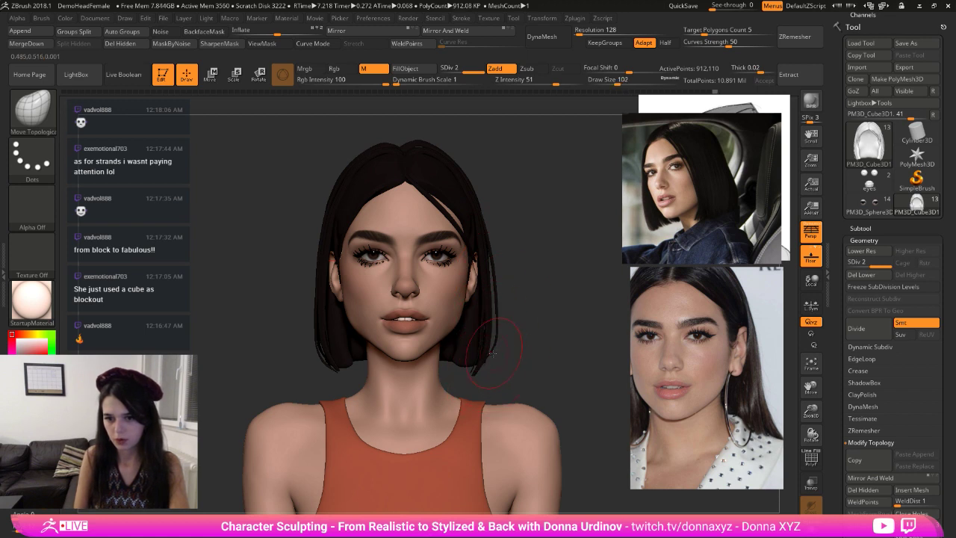
- Reposition the loose strand tips at the bob's lower side edge with the Move Topological brush at draw sizes 102 to 118
{"action": "key", "text": "bracketleft"}
{"action": "key", "text": "bracketright"}
{"action": "key", "text": "bracketright"}
{"action": "key", "text": "bracketright"}
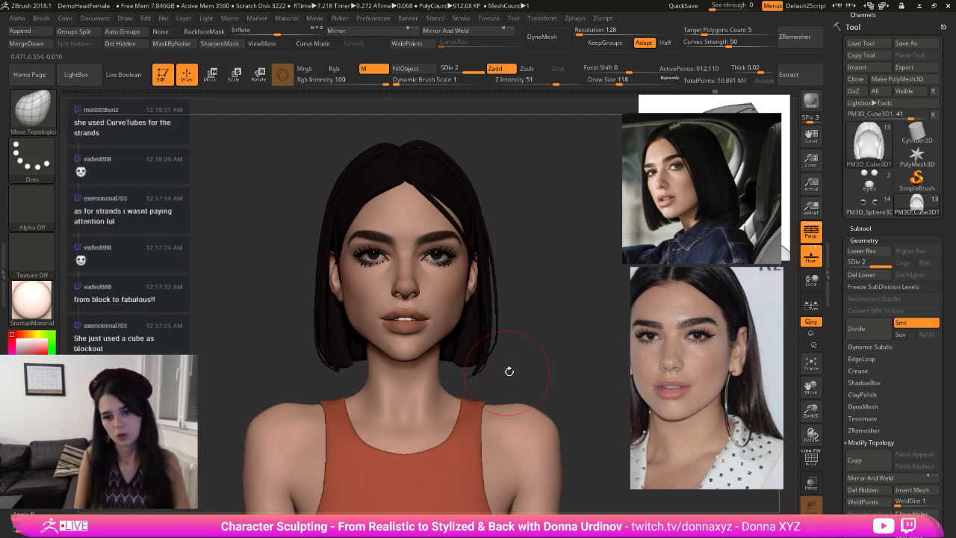
{"action": "mouse_move", "coordinate": [508, 373]}
{"action": "left_mouse_down"}
{"action": "mouse_move", "coordinate": [530, 366]}
{"action": "mouse_move", "coordinate": [480, 337]}
{"action": "left_mouse_up"}
{"action": "key", "text": "shift"}
{"action": "mouse_move", "coordinate": [540, 333]}
{"action": "left_mouse_down"}
{"action": "mouse_move", "coordinate": [489, 364]}
{"action": "mouse_move", "coordinate": [478, 357]}
{"action": "mouse_move", "coordinate": [521, 350]}
{"action": "mouse_move", "coordinate": [504, 343]}
{"action": "mouse_move", "coordinate": [511, 325]}
{"action": "left_mouse_up"}
{"action": "key", "text": "shift"}
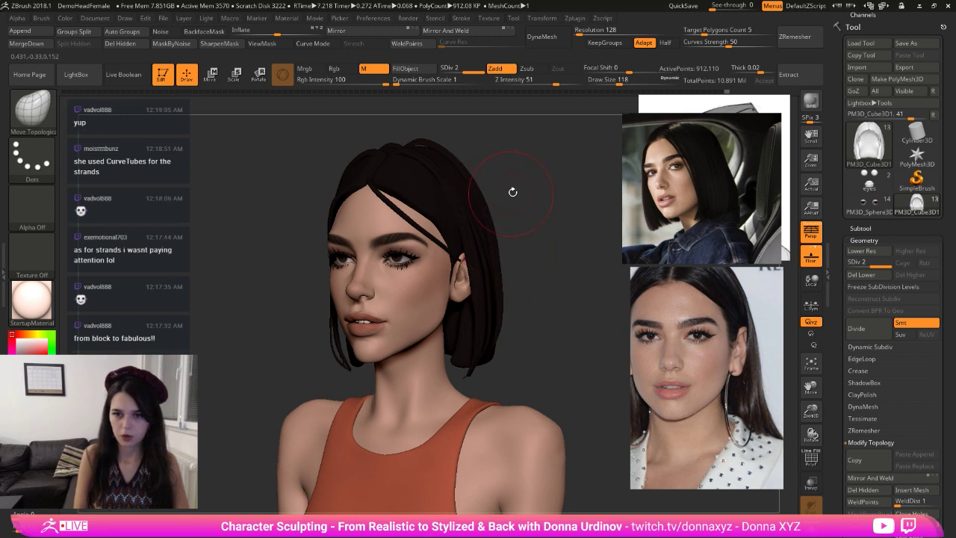
{"action": "left_click_drag", "start_coordinate": [512, 192], "coordinate": [590, 216], "text": "shift"}
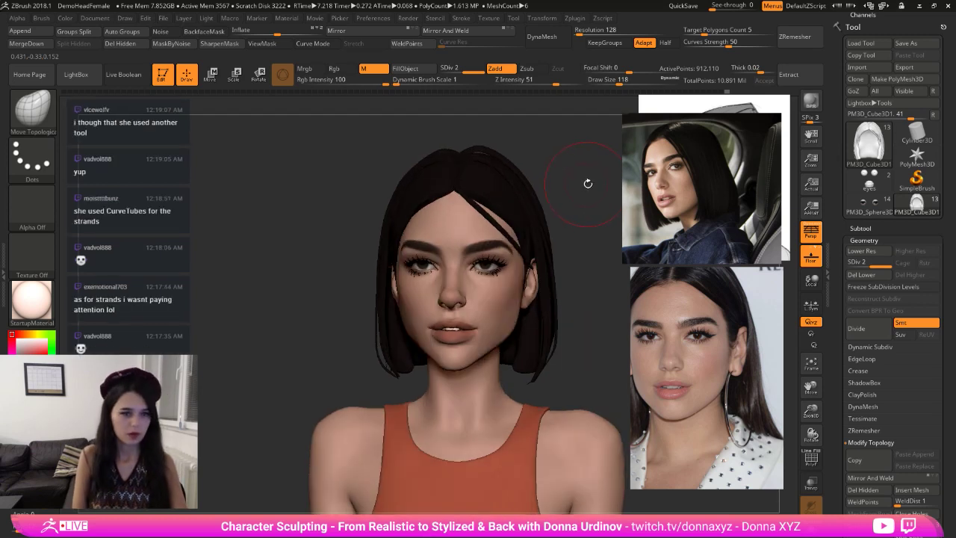
{"action": "left_click_drag", "start_coordinate": [588, 183], "coordinate": [574, 199], "text": "alt"}
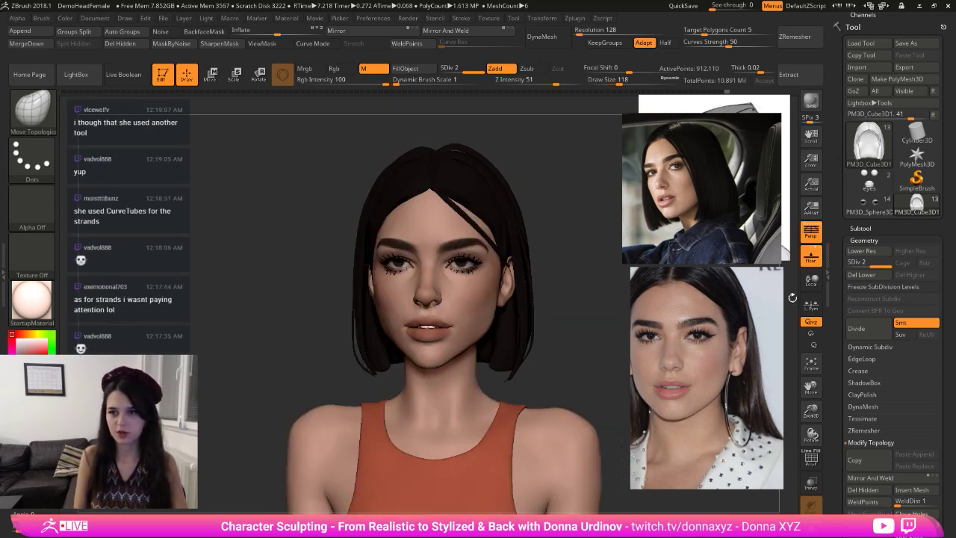
- Close the car photo, the pencil sketch and the portrait photo used as floating references
{"action": "left_click_drag", "start_coordinate": [723, 334], "coordinate": [893, 343]}
{"action": "mouse_move", "coordinate": [729, 207]}
{"action": "left_mouse_down"}
{"action": "mouse_move", "coordinate": [892, 212]}
{"action": "mouse_move", "coordinate": [753, 178]}
{"action": "left_mouse_up"}
{"action": "right_click", "coordinate": [750, 177]}
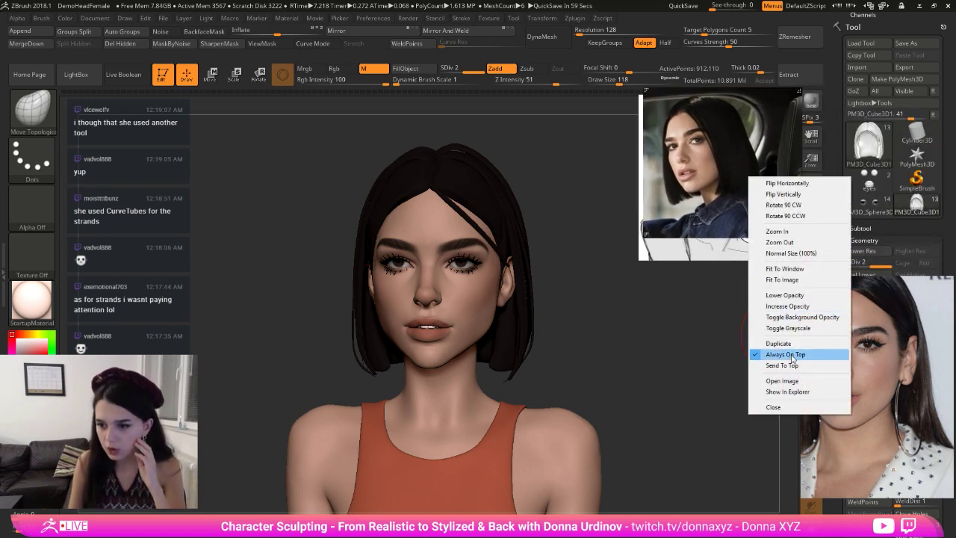
{"action": "left_click", "coordinate": [773, 405]}
{"action": "right_click", "coordinate": [721, 187]}
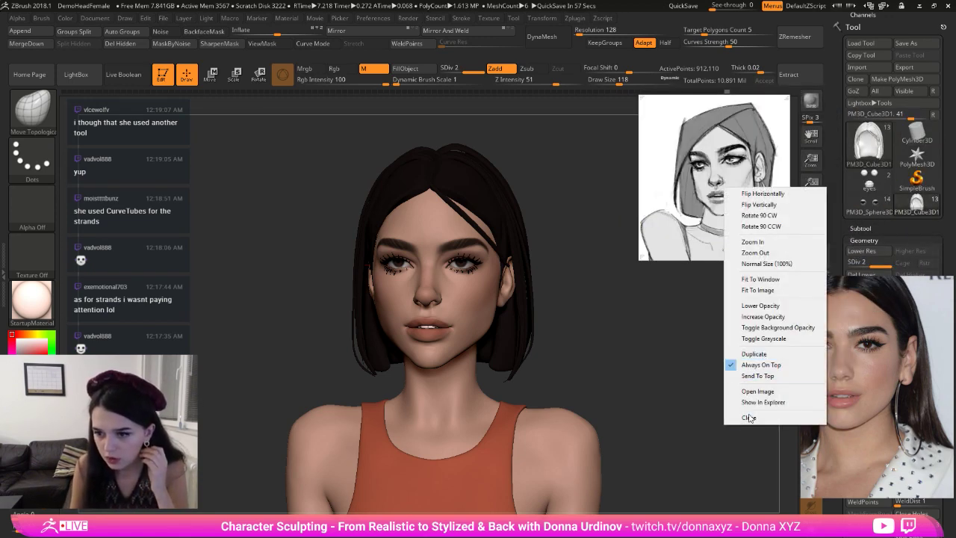
{"action": "left_click", "coordinate": [747, 418]}
{"action": "left_click_drag", "start_coordinate": [839, 367], "coordinate": [631, 213]}
{"action": "right_click", "coordinate": [666, 242]}
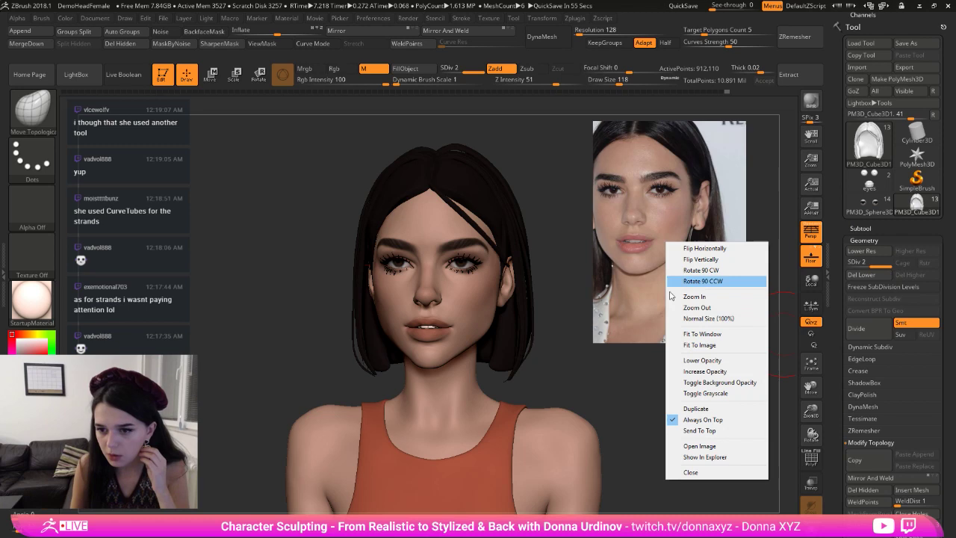
{"action": "left_click", "coordinate": [709, 471]}
{"action": "left_click_drag", "start_coordinate": [640, 319], "coordinate": [694, 265]}
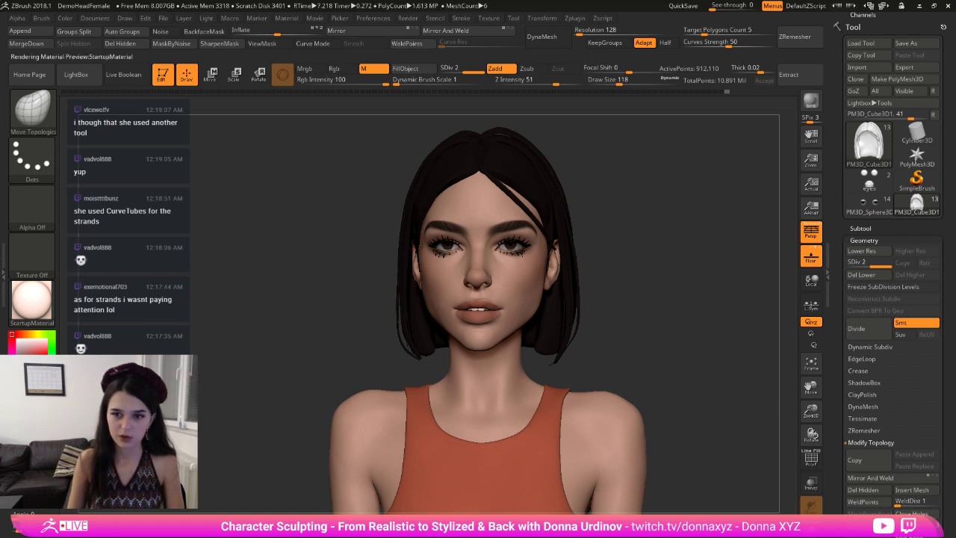
- Switch to the Inflat brush and make the iris mesh PM3D_Sphere3D2 the active subtool
{"action": "left_click_drag", "start_coordinate": [606, 222], "coordinate": [641, 290], "text": "alt"}
{"action": "left_click_drag", "start_coordinate": [714, 232], "coordinate": [684, 251], "text": "alt"}
{"action": "key", "text": "b"}
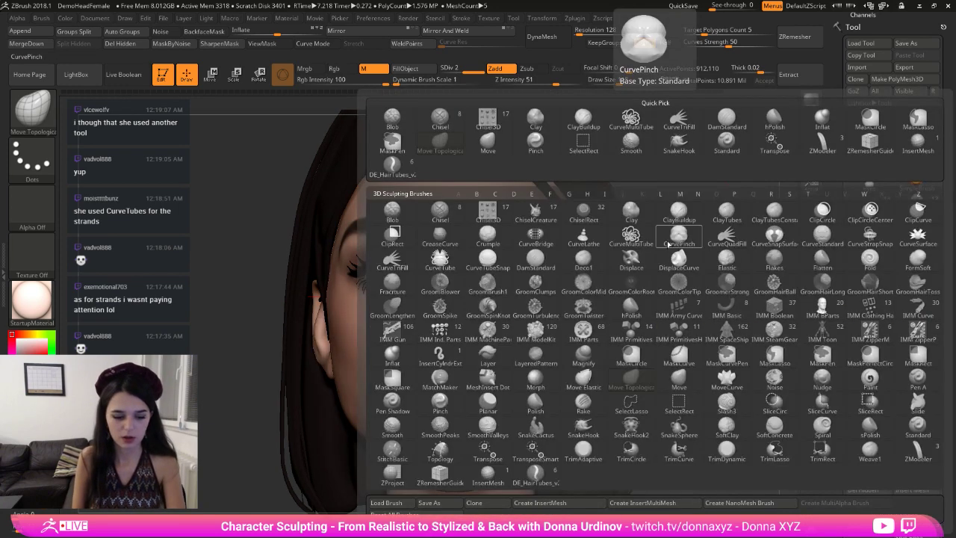
{"action": "key", "text": "i"}
{"action": "key", "text": "n"}
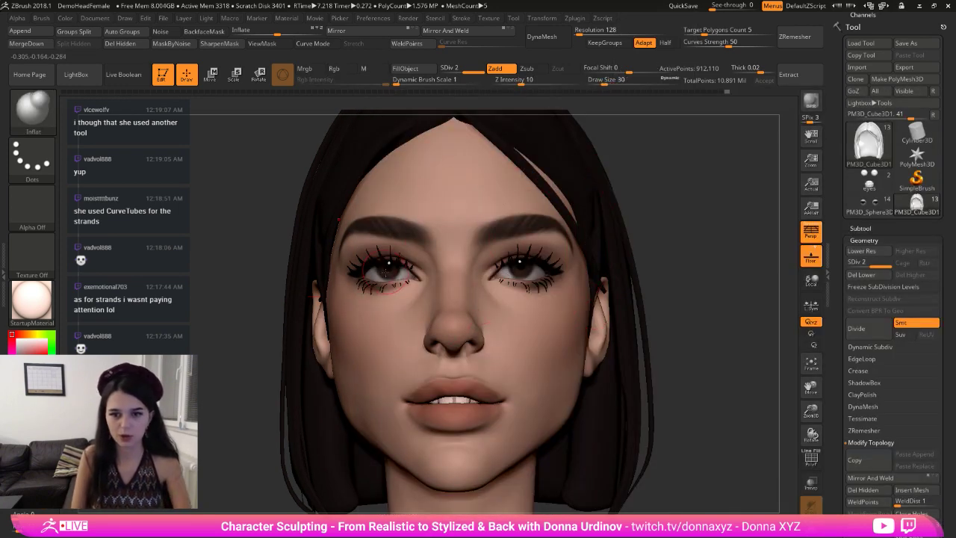
{"action": "left_click", "coordinate": [388, 273], "text": "alt"}
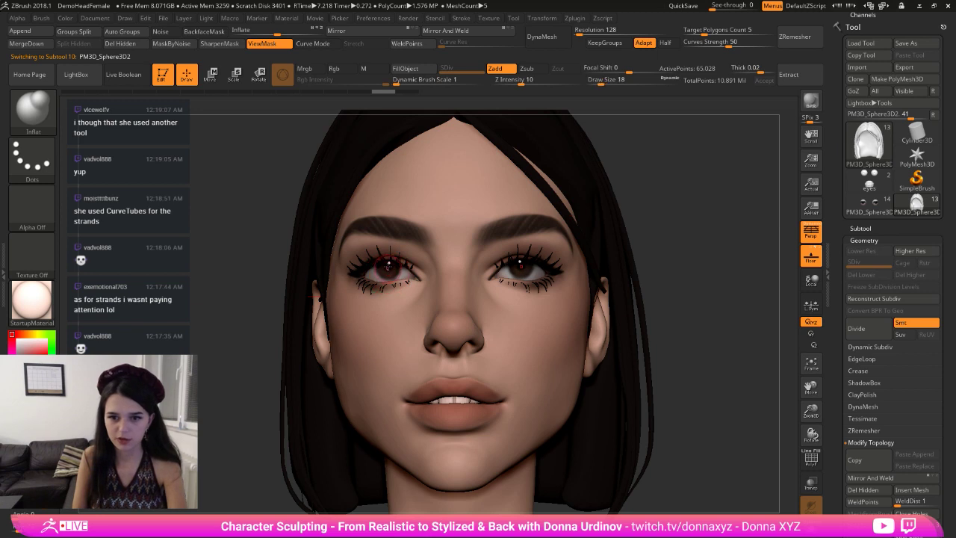
{"action": "left_click_drag", "start_coordinate": [646, 231], "coordinate": [650, 248]}
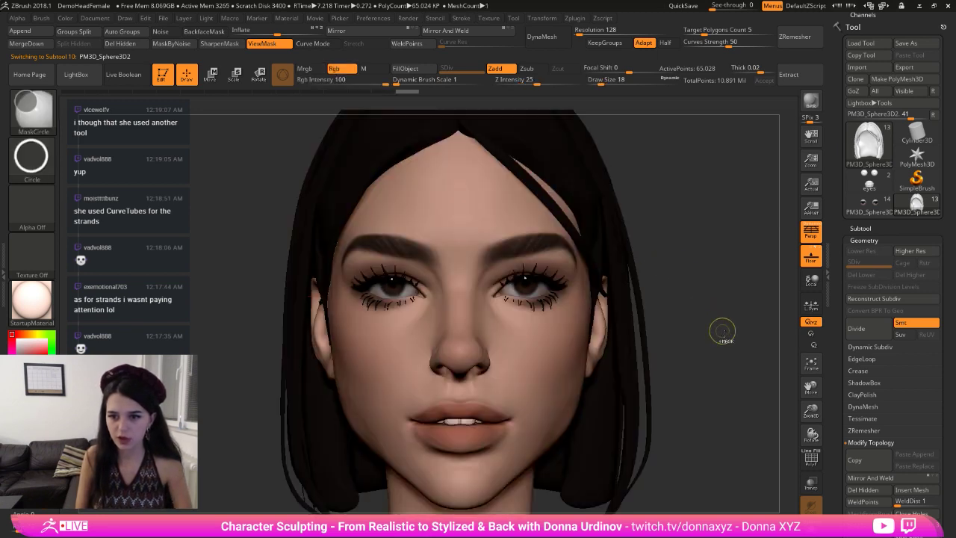
- Refine the irises at draw size 18 and compare the versions by undoing and redoing the edits
{"action": "key", "text": "ctrl+z"}
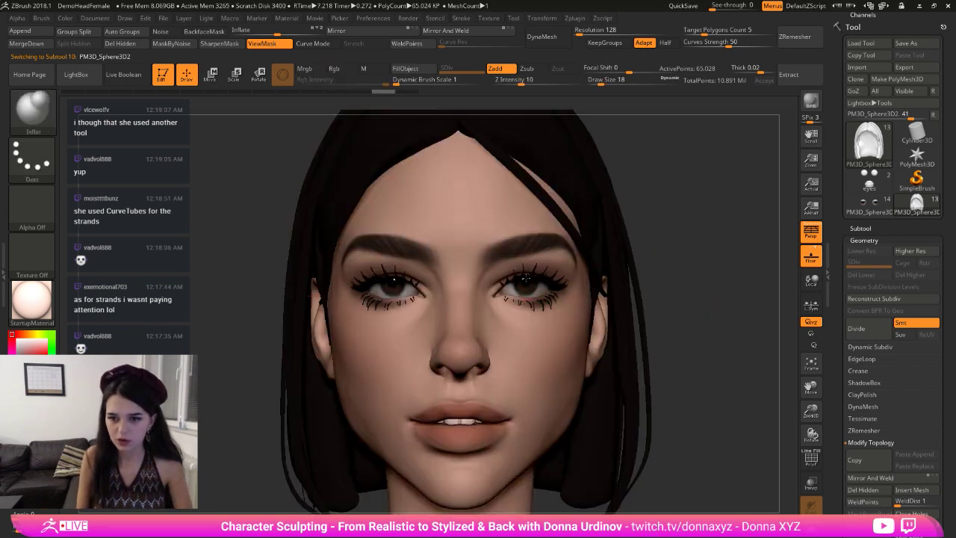
{"action": "key", "text": "shift"}
{"action": "left_click_drag", "start_coordinate": [527, 283], "coordinate": [529, 284], "text": "shift"}
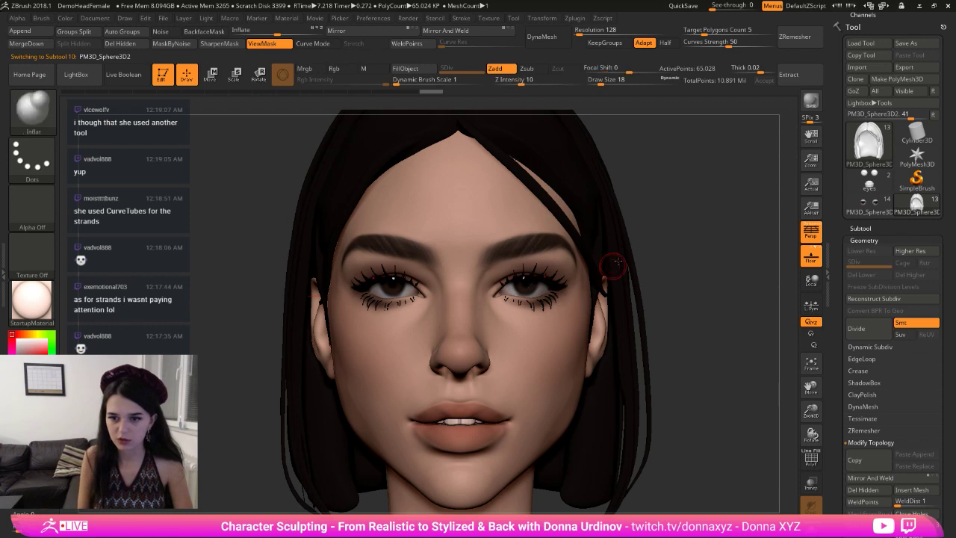
{"action": "left_click_drag", "start_coordinate": [612, 266], "coordinate": [626, 216]}
{"action": "key", "text": "ctrl+z"}
{"action": "key", "text": "ctrl+z"}
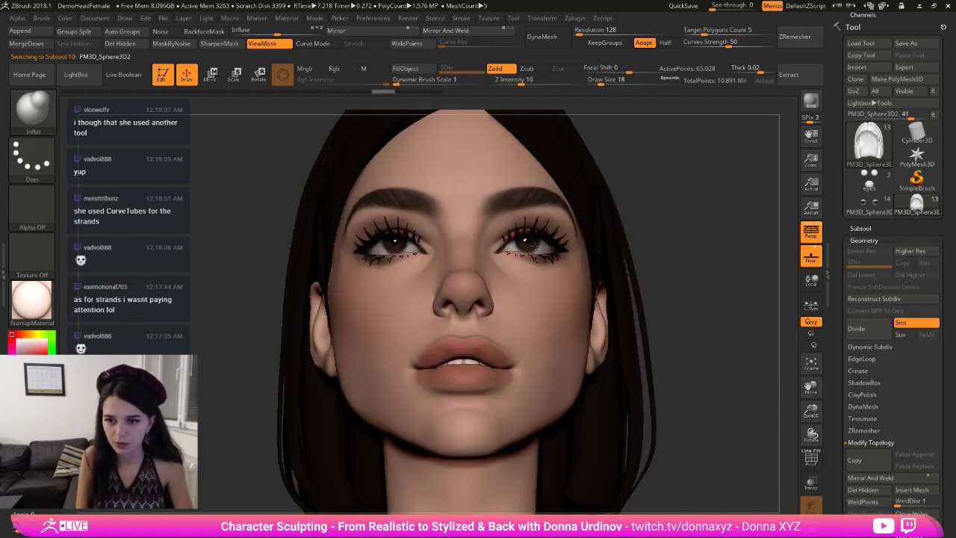
{"action": "left_click_drag", "start_coordinate": [621, 218], "coordinate": [619, 267]}
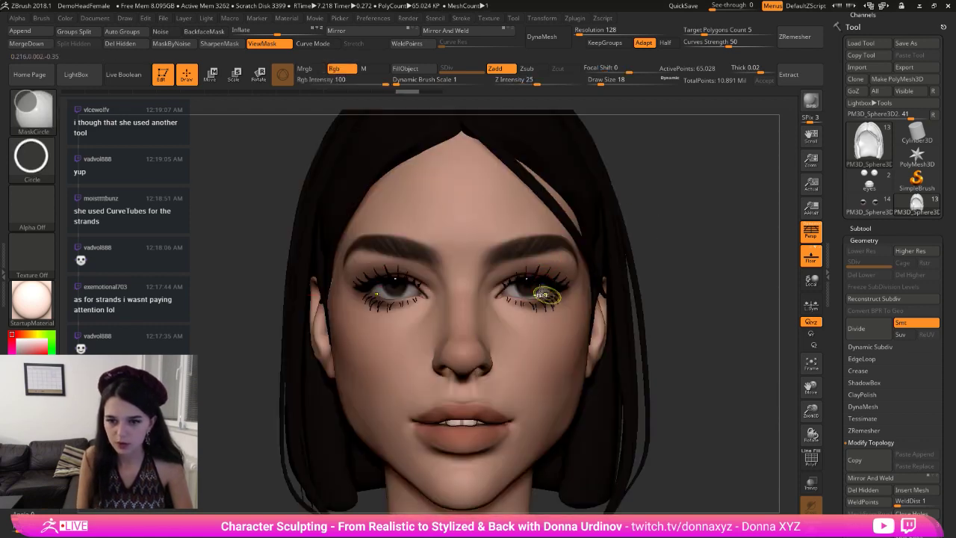
{"action": "key", "text": "ctrl+shift+z"}
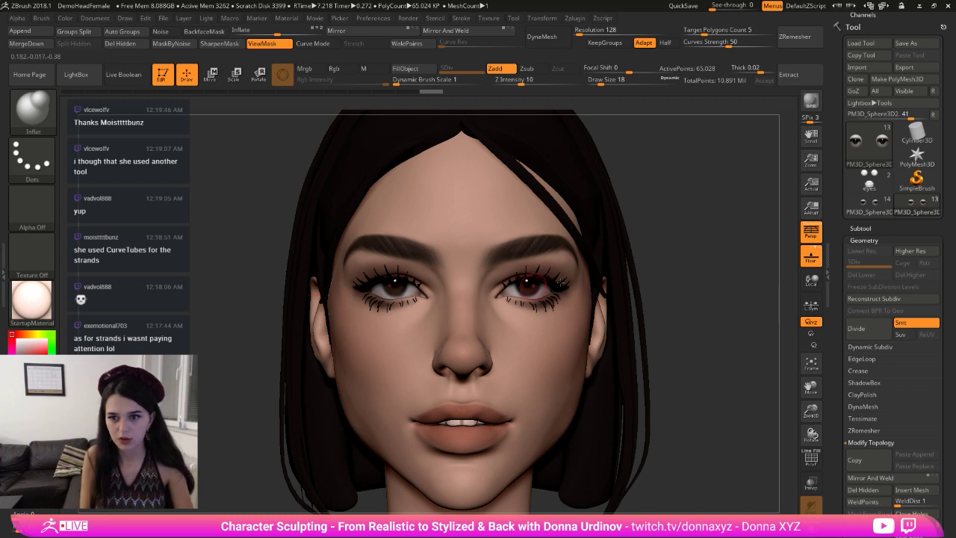
- Switch to the Move brush at draw size 50 and make the body mesh the active subtool
{"action": "left_click_drag", "start_coordinate": [588, 314], "coordinate": [627, 262], "text": "alt"}
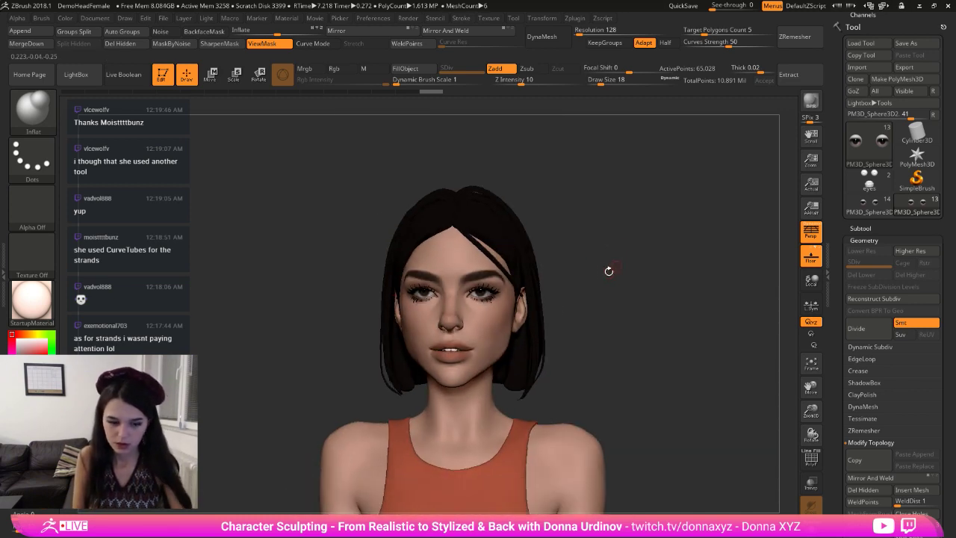
{"action": "key", "text": "b"}
{"action": "key", "text": "m"}
{"action": "key", "text": "v"}
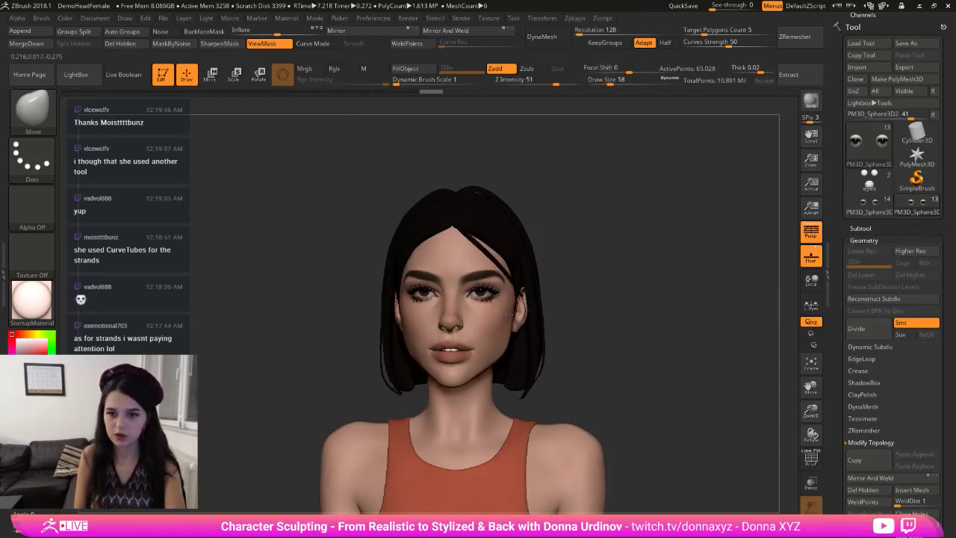
{"action": "key", "text": "bracketright"}
{"action": "key", "text": "bracketright"}
{"action": "key", "text": "bracketright"}
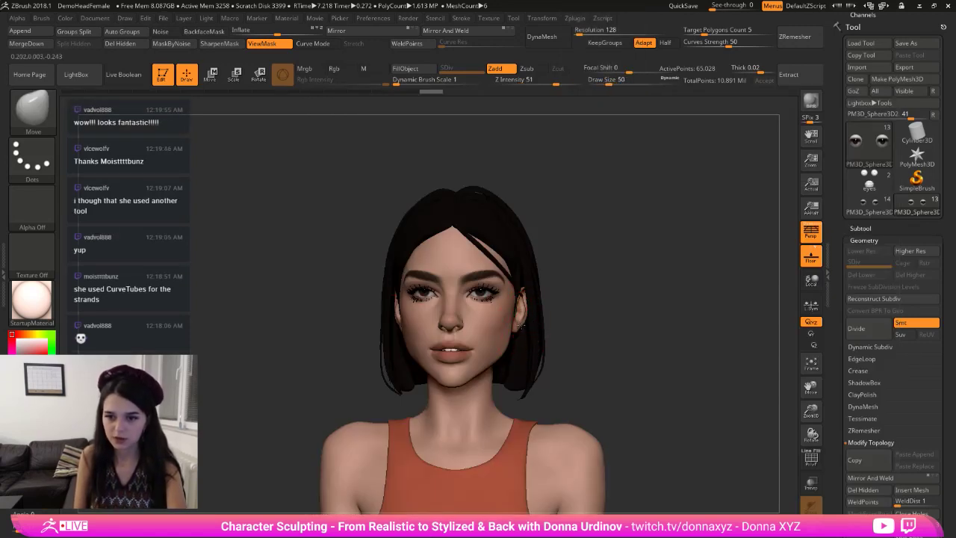
{"action": "left_click", "coordinate": [521, 321], "text": "alt"}
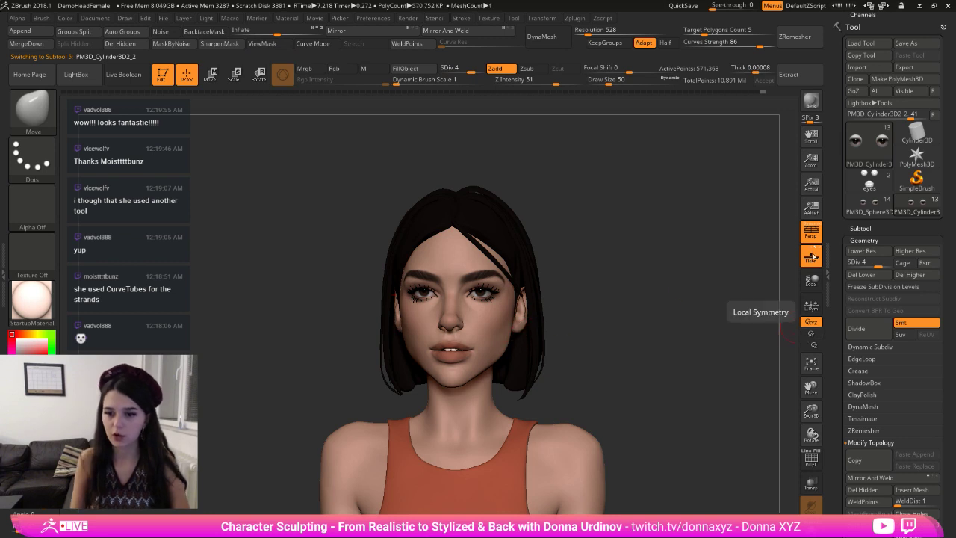
- Append a Ring3D primitive as a new subtool and rotate it upright so that it faces the front
{"action": "left_click", "coordinate": [861, 228]}
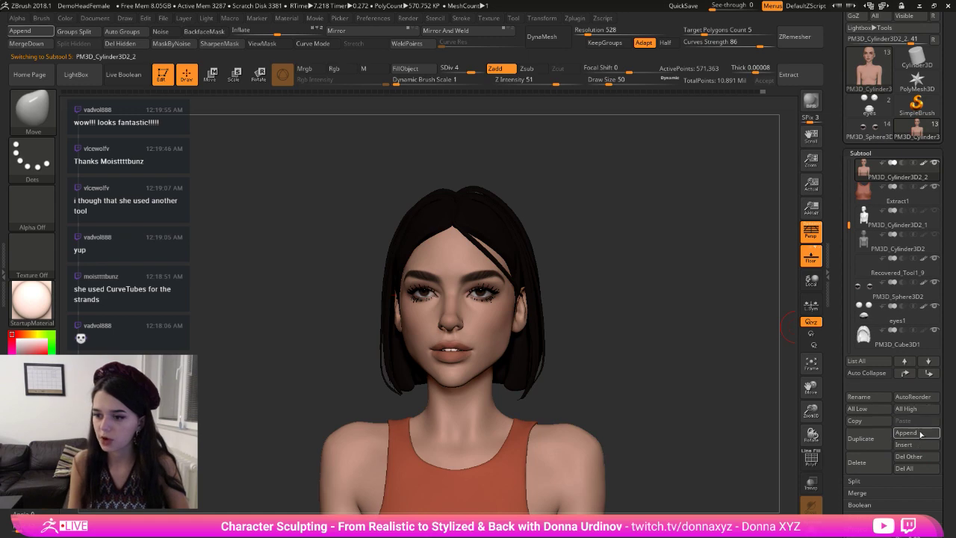
{"action": "left_click", "coordinate": [933, 433]}
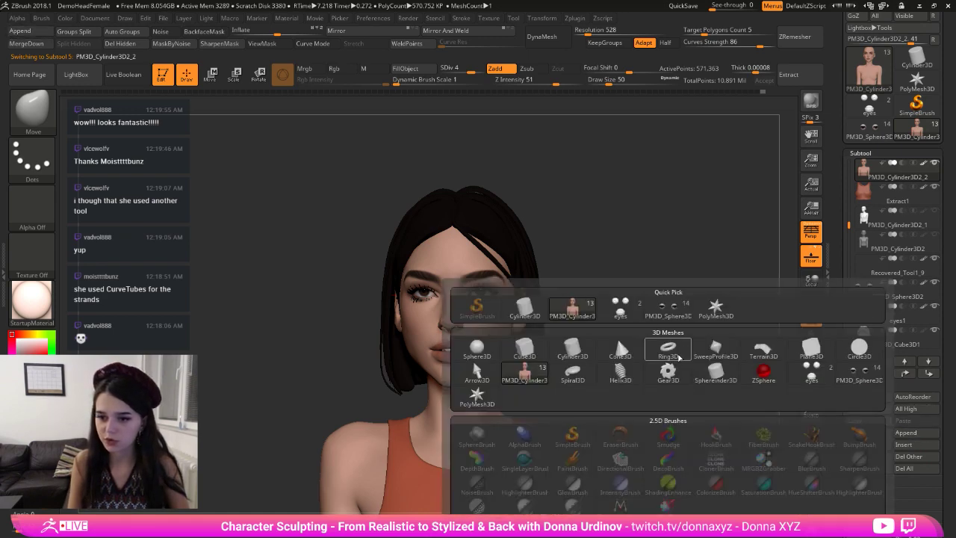
{"action": "left_click", "coordinate": [669, 349]}
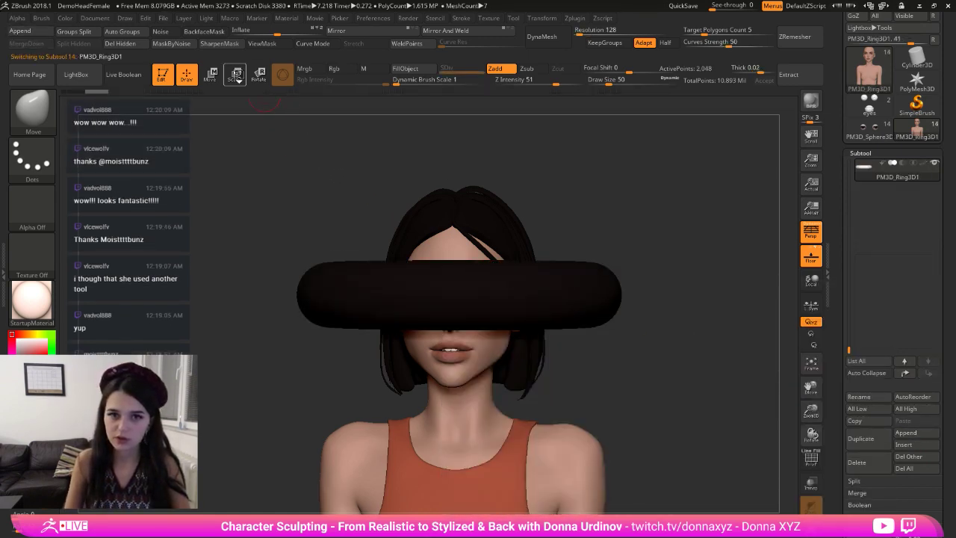
{"action": "left_click", "coordinate": [236, 75]}
{"action": "left_click_drag", "start_coordinate": [455, 283], "coordinate": [457, 332]}
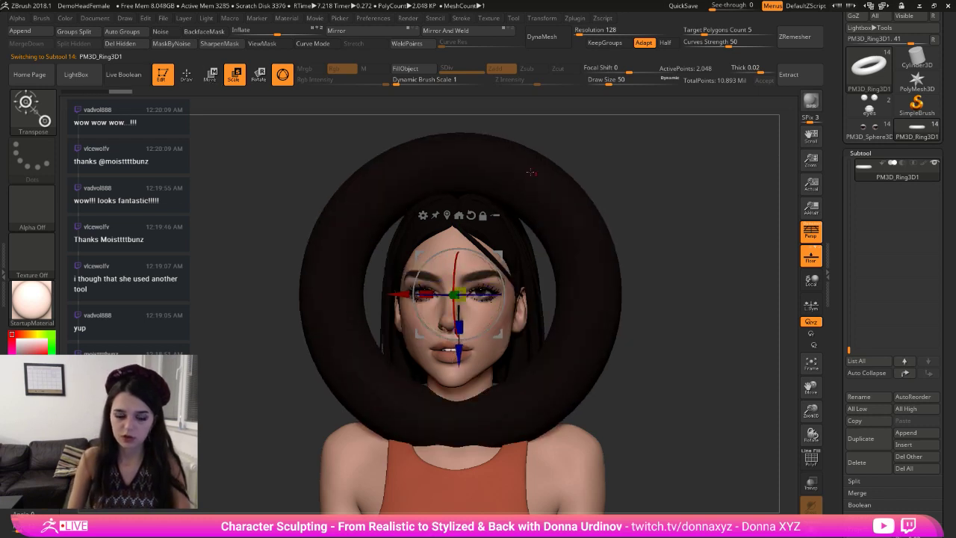
- Reconstruct the ring's lower subdivision levels in its geometry settings to get a coarser mesh
{"action": "key", "text": "bracketright"}
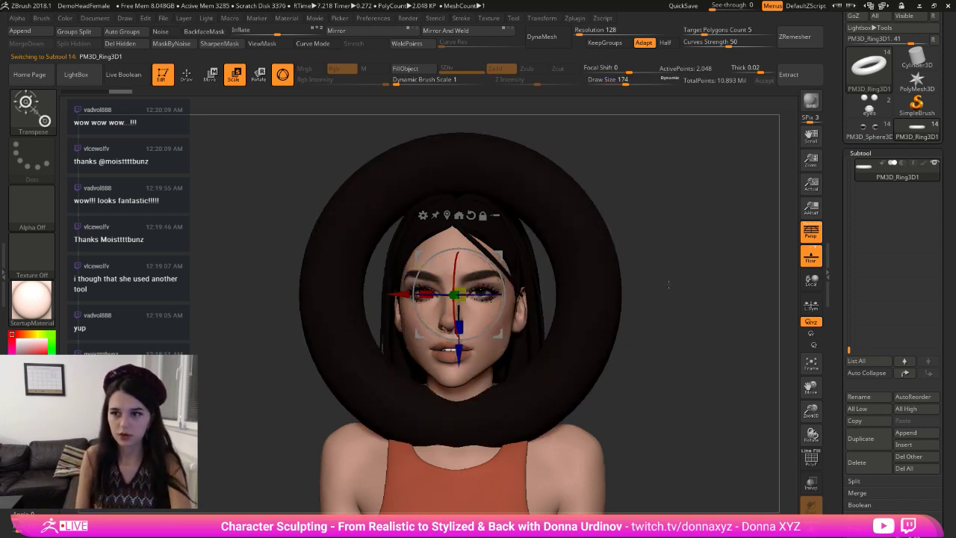
{"action": "left_click_drag", "start_coordinate": [955, 377], "coordinate": [954, 191]}
{"action": "left_click", "coordinate": [864, 442]}
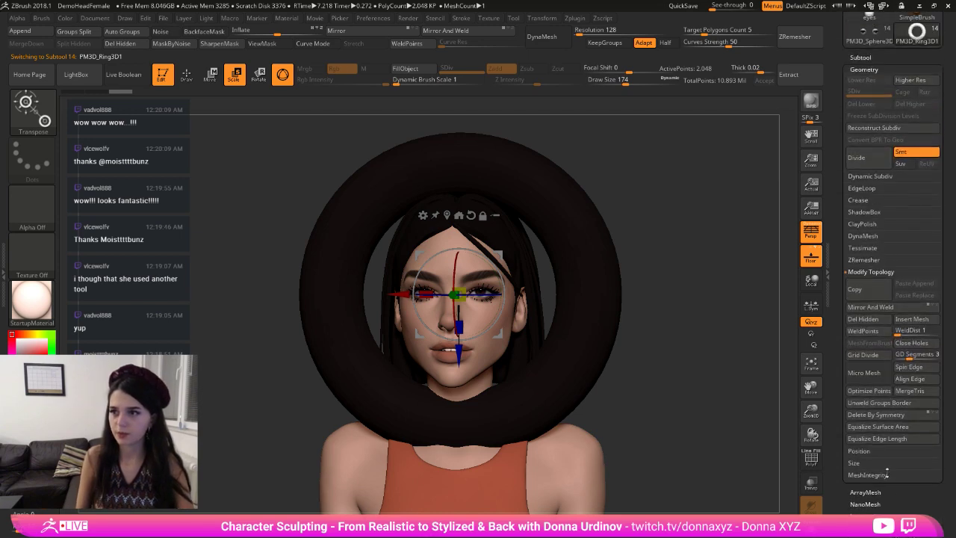
{"action": "left_click", "coordinate": [873, 130]}
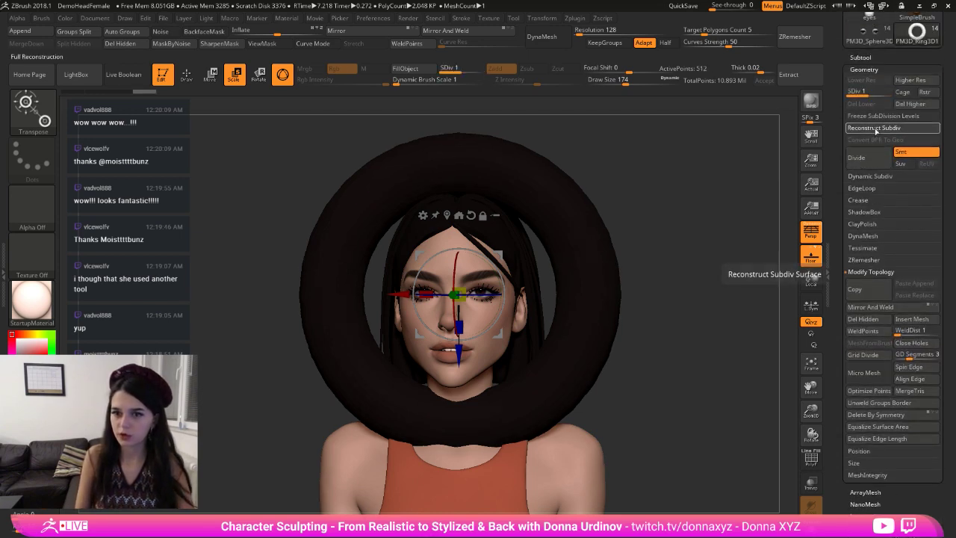
- Return to sculpting with a draw size of 294 and thin the ring by smoothing around its loop
{"action": "left_click", "coordinate": [187, 74]}
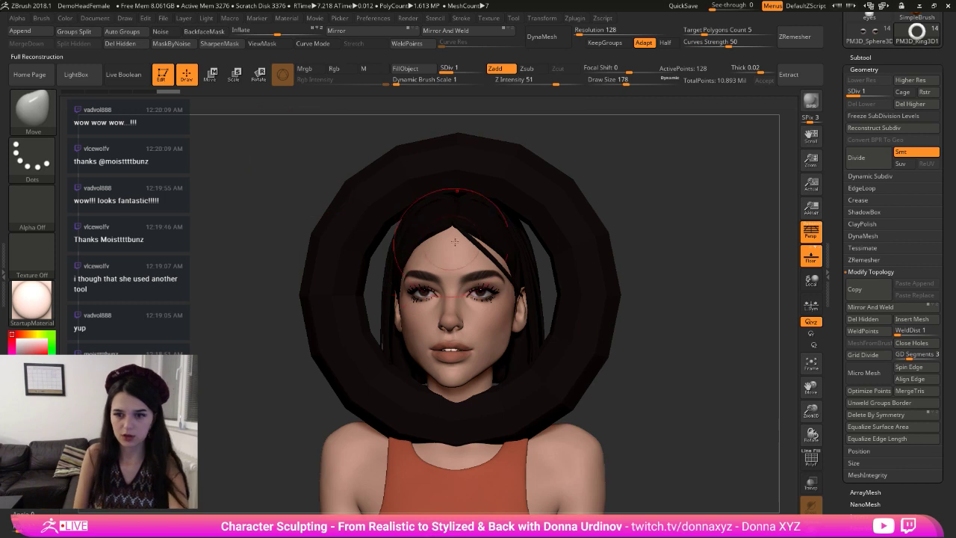
{"action": "key", "text": "bracketright"}
{"action": "key", "text": "bracketright"}
{"action": "key", "text": "bracketright"}
{"action": "key", "text": "bracketright"}
{"action": "key", "text": "bracketright"}
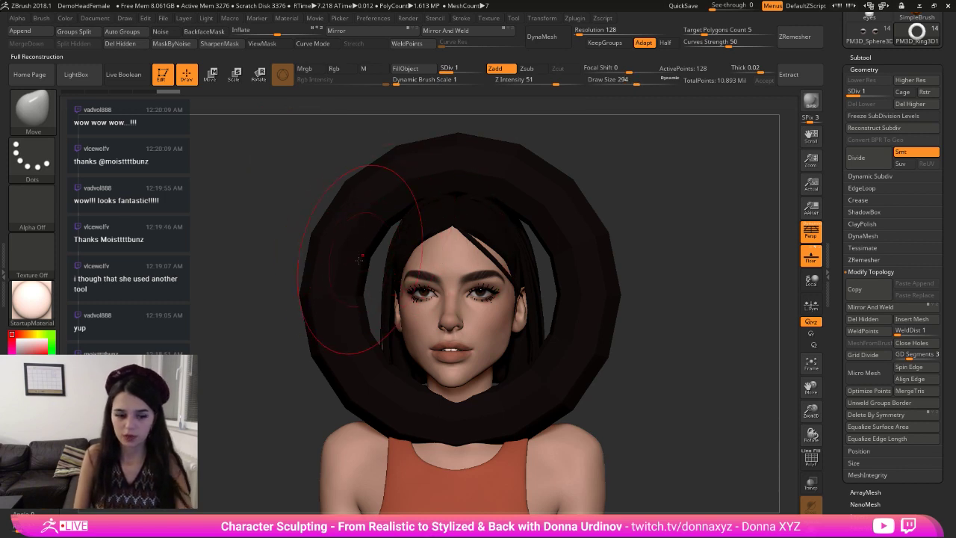
{"action": "mouse_move", "coordinate": [373, 233]}
{"action": "left_mouse_down", "text": "shift"}
{"action": "mouse_move", "coordinate": [416, 181]}
{"action": "mouse_move", "coordinate": [441, 177]}
{"action": "mouse_move", "coordinate": [436, 167]}
{"action": "mouse_move", "coordinate": [326, 277]}
{"action": "mouse_move", "coordinate": [409, 403]}
{"action": "mouse_move", "coordinate": [448, 413]}
{"action": "mouse_move", "coordinate": [350, 264]}
{"action": "mouse_move", "coordinate": [320, 171]}
{"action": "mouse_move", "coordinate": [324, 246]}
{"action": "mouse_move", "coordinate": [386, 372]}
{"action": "mouse_move", "coordinate": [457, 425]}
{"action": "mouse_move", "coordinate": [470, 404]}
{"action": "mouse_move", "coordinate": [450, 404]}
{"action": "left_mouse_up", "text": "shift"}
{"action": "key", "text": "ctrl+z"}
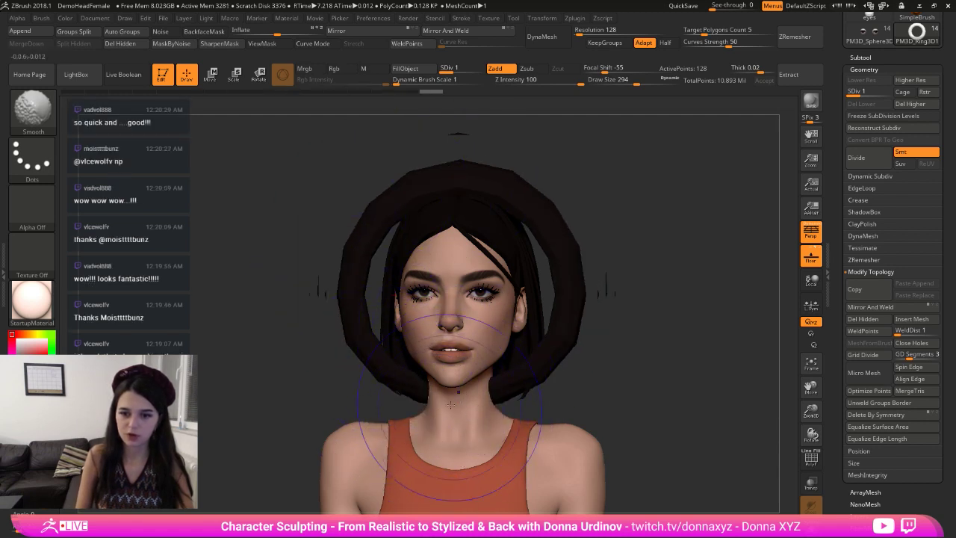
- Scale the ring down to earring size, turn it side-on and position it just under the character's earlobe
{"action": "key", "text": "e"}
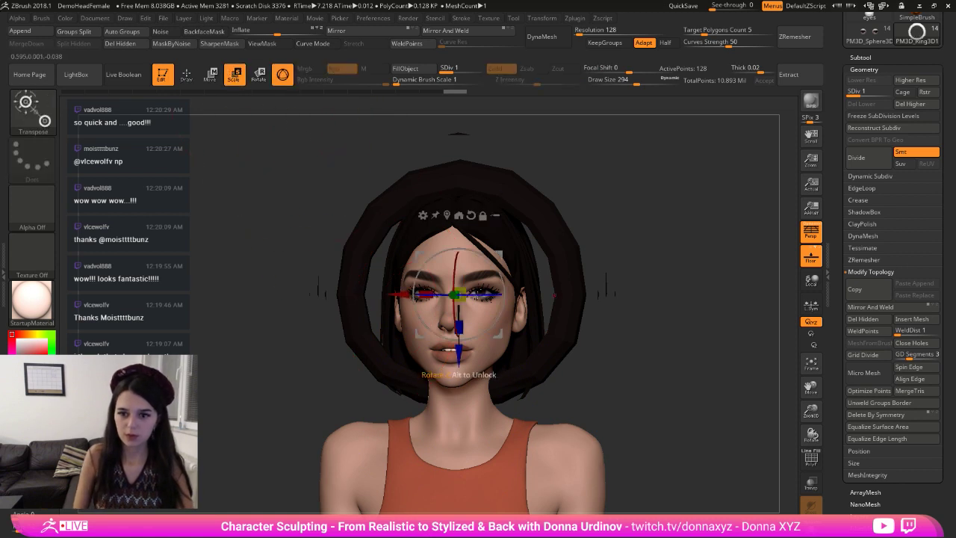
{"action": "left_click_drag", "start_coordinate": [441, 295], "coordinate": [459, 360], "text": "shift"}
{"action": "left_click_drag", "start_coordinate": [518, 294], "coordinate": [529, 411]}
{"action": "left_click_drag", "start_coordinate": [590, 353], "coordinate": [594, 354]}
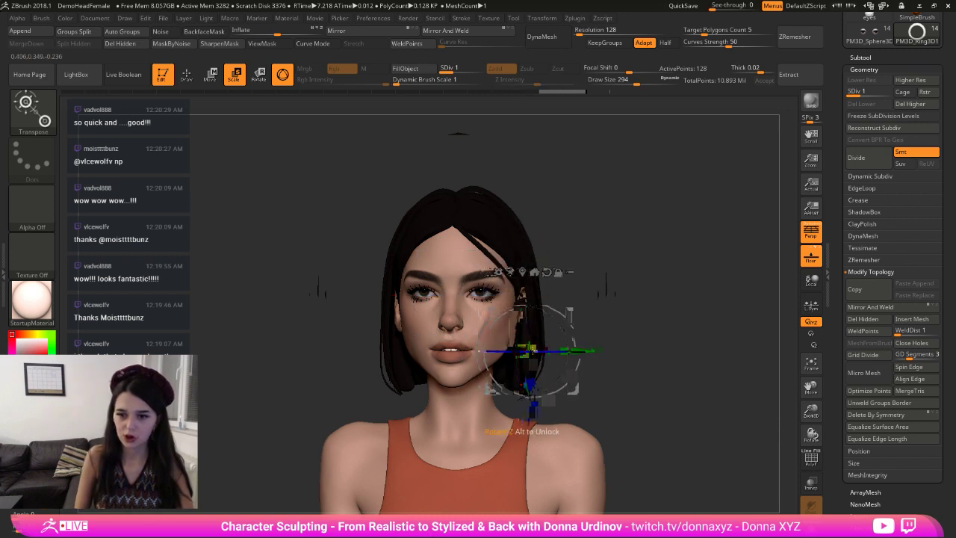
{"action": "left_click_drag", "start_coordinate": [529, 345], "coordinate": [497, 341]}
{"action": "mouse_move", "coordinate": [649, 318]}
{"action": "left_mouse_down"}
{"action": "mouse_move", "coordinate": [610, 318]}
{"action": "mouse_move", "coordinate": [634, 319]}
{"action": "left_mouse_up"}
{"action": "mouse_move", "coordinate": [592, 352]}
{"action": "left_mouse_down"}
{"action": "mouse_move", "coordinate": [583, 351]}
{"action": "mouse_move", "coordinate": [592, 351]}
{"action": "left_mouse_up"}
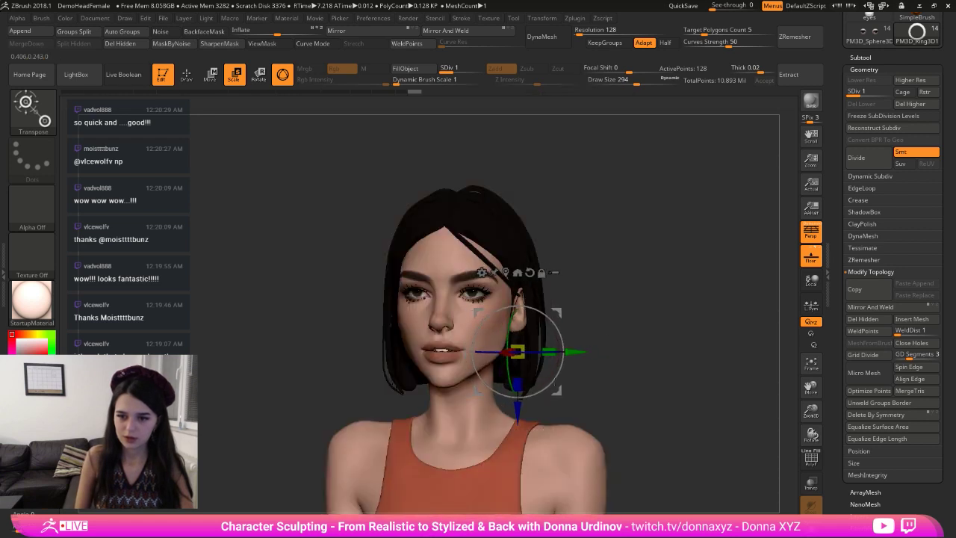
{"action": "left_click_drag", "start_coordinate": [519, 410], "coordinate": [519, 403]}
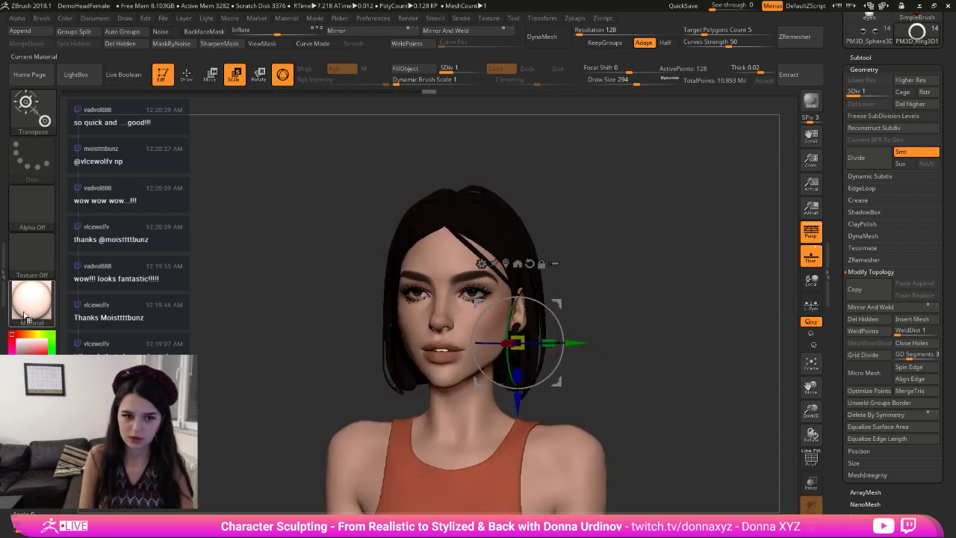
- Fill the earring with the Gold material and a warm yellow-gold color, with Mrgb enabled
{"action": "key", "text": "m"}
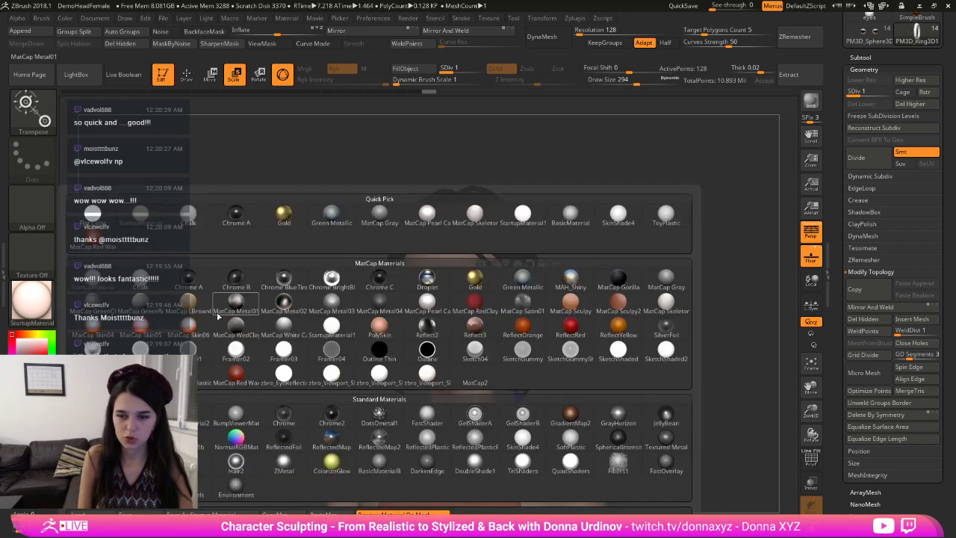
{"action": "left_click", "coordinate": [481, 280]}
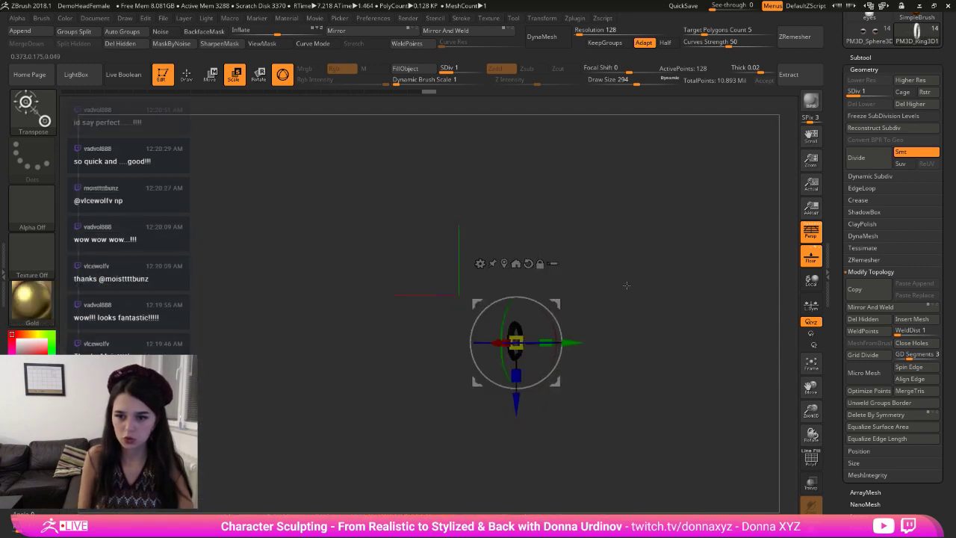
{"action": "left_click", "coordinate": [861, 57]}
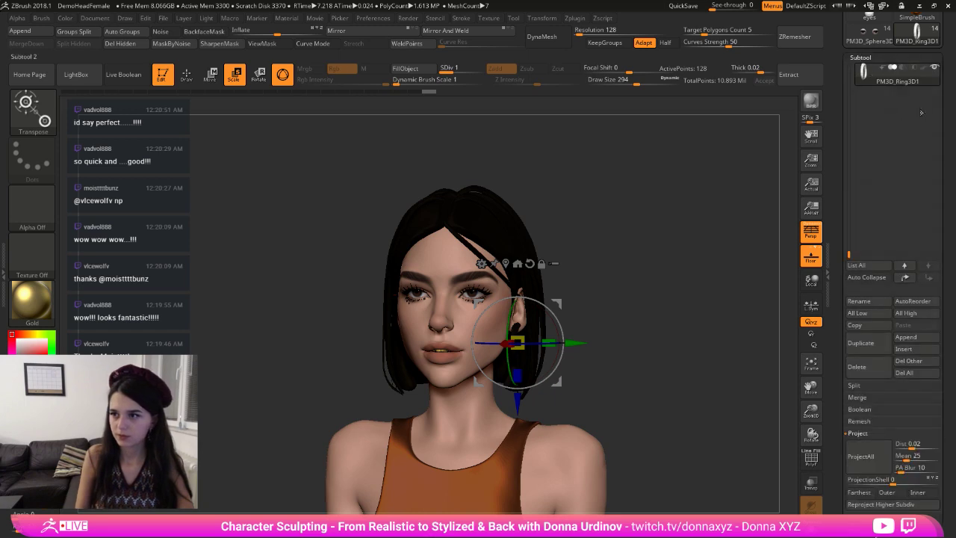
{"action": "left_click_drag", "start_coordinate": [594, 203], "coordinate": [553, 208]}
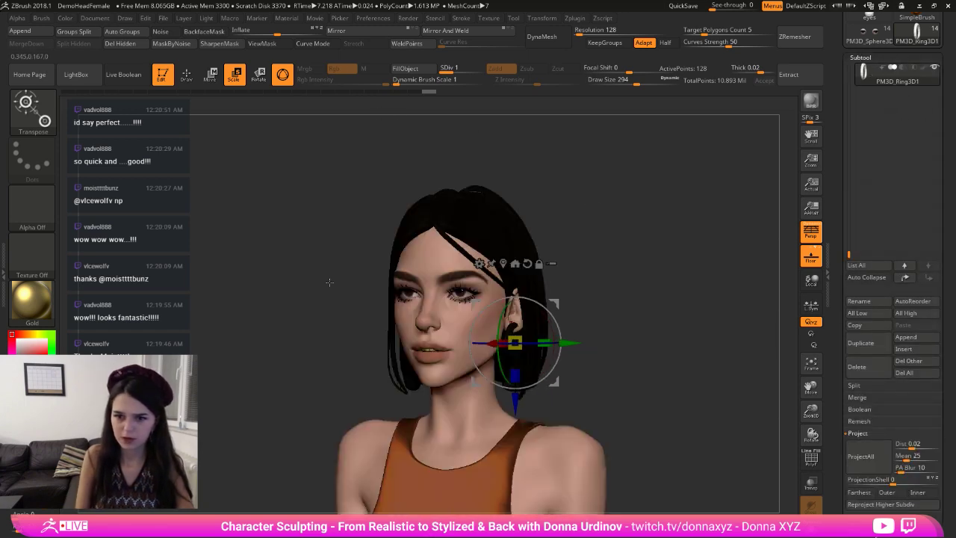
{"action": "left_click", "coordinate": [30, 346]}
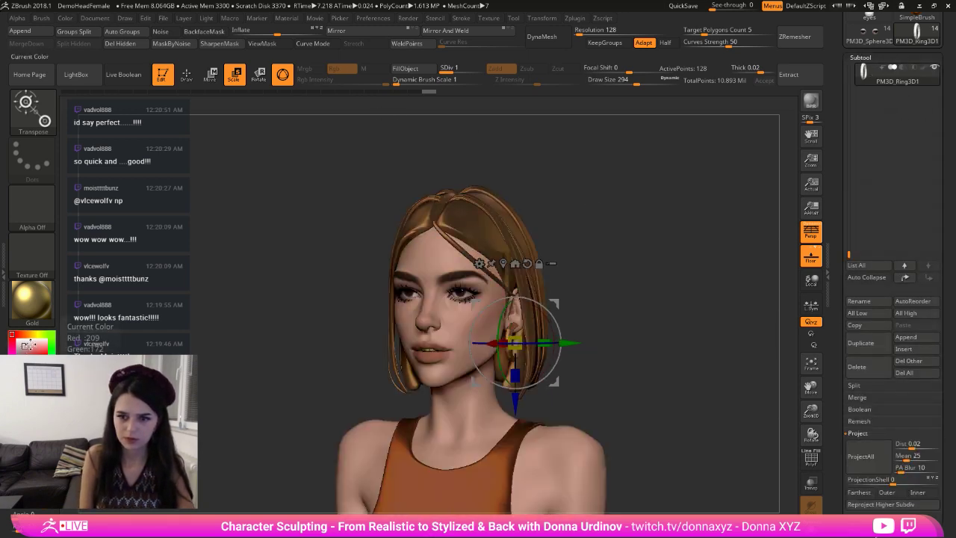
{"action": "left_click_drag", "start_coordinate": [618, 261], "coordinate": [596, 258]}
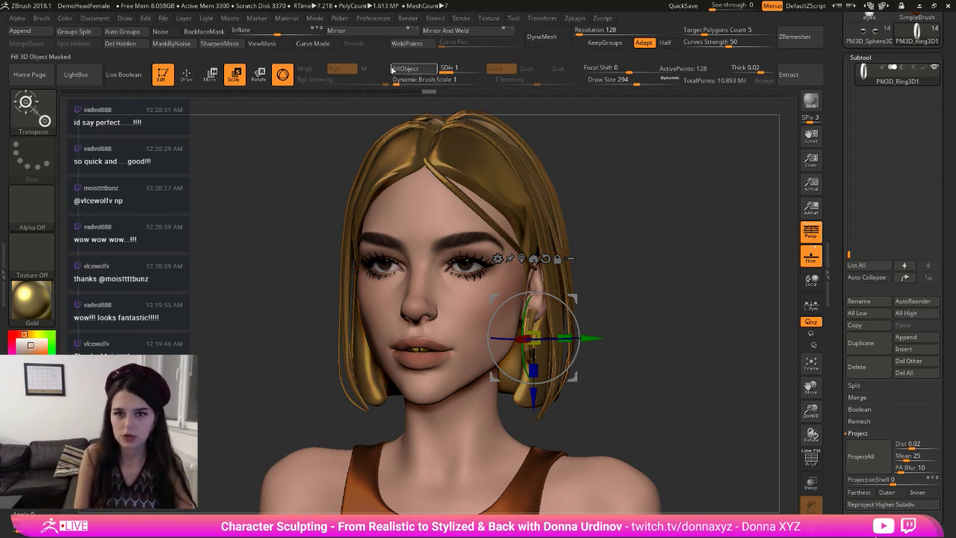
{"action": "left_click", "coordinate": [187, 74]}
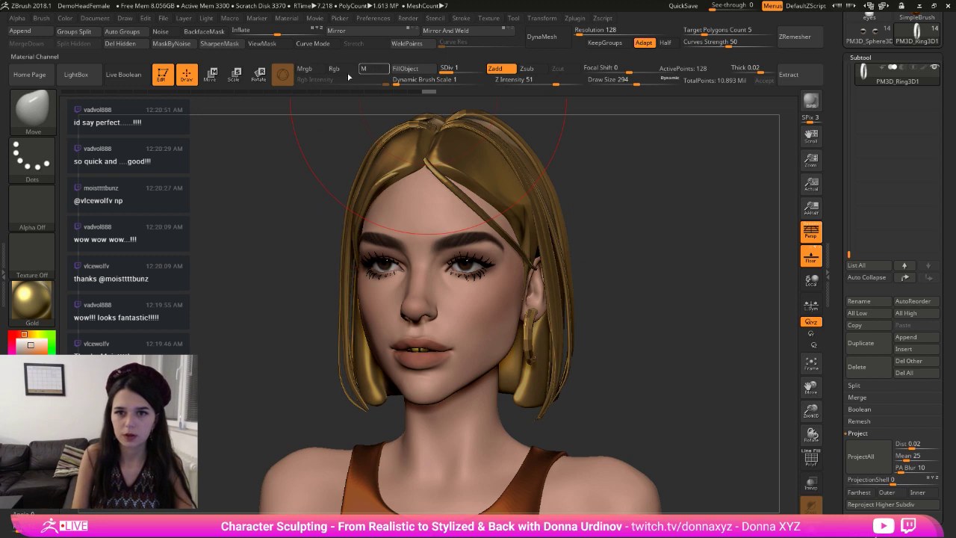
{"action": "left_click", "coordinate": [310, 69]}
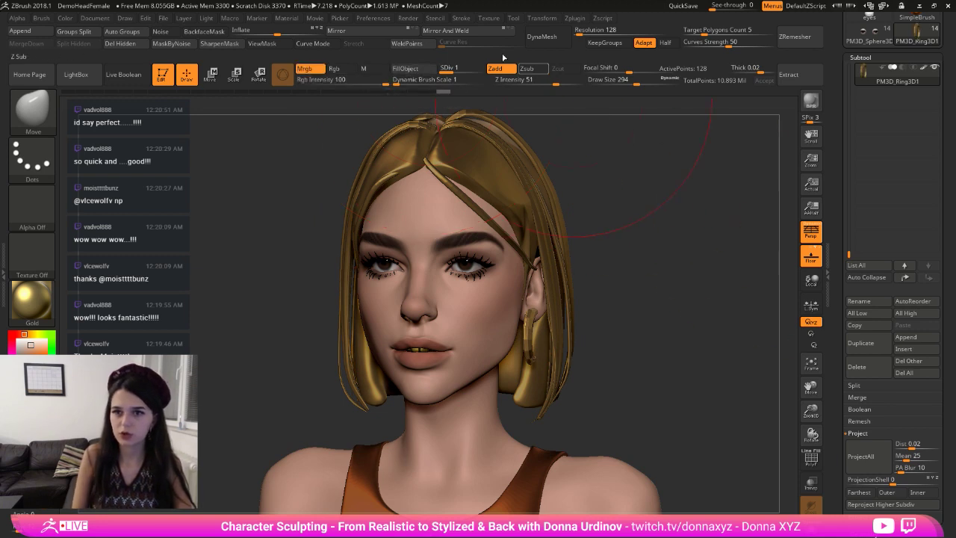
- Delete the earring's higher subdivision levels, mirror and weld it onto the other ear, and subdivide the pair twice
{"action": "left_click", "coordinate": [466, 33]}
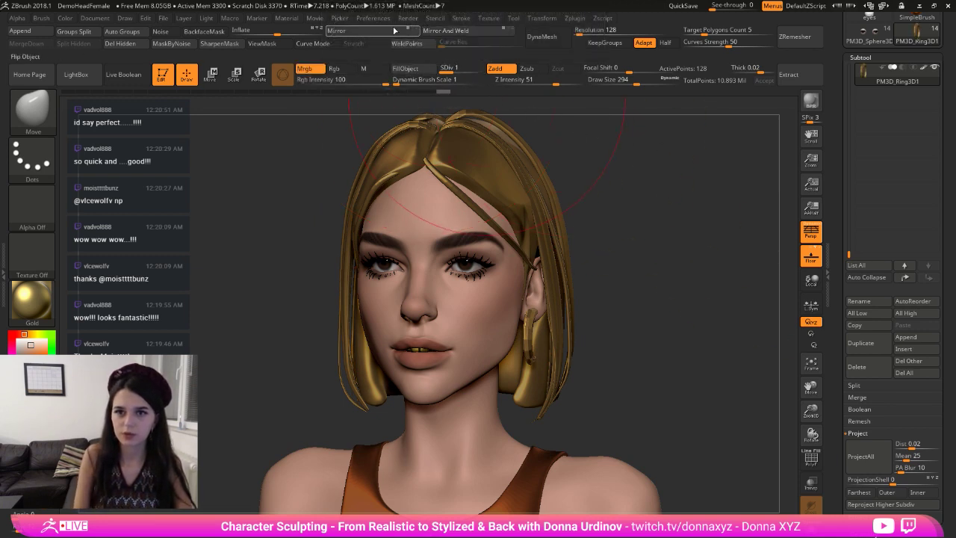
{"action": "left_click", "coordinate": [394, 31]}
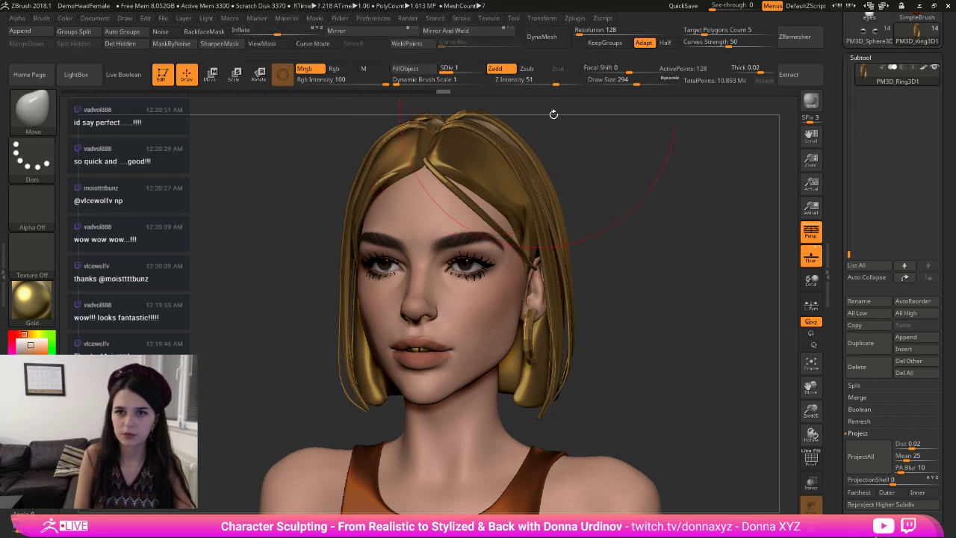
{"action": "left_click", "coordinate": [860, 531]}
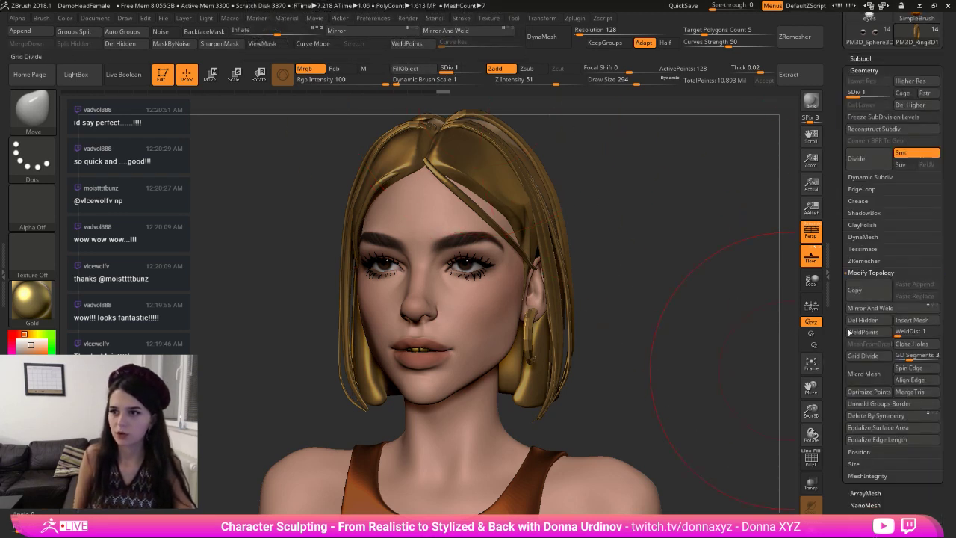
{"action": "left_click", "coordinate": [909, 105]}
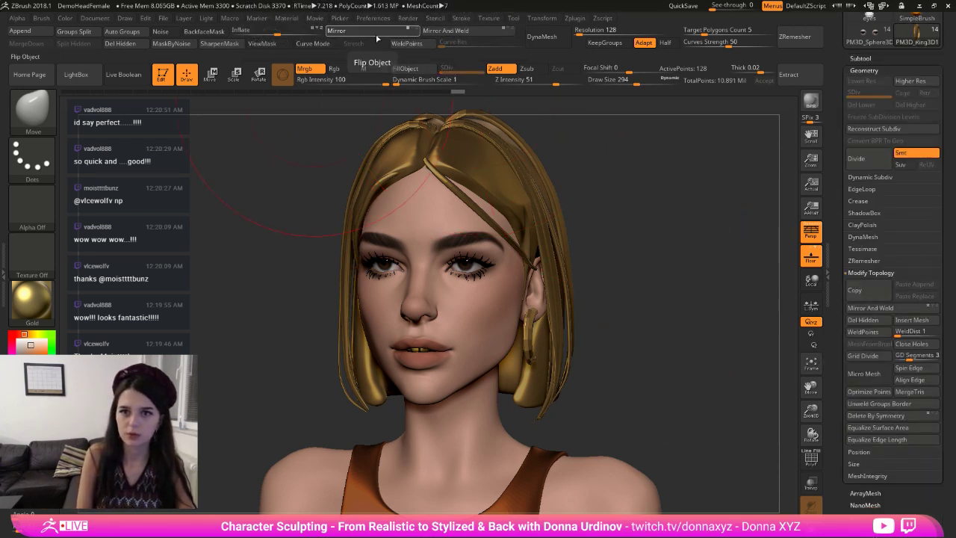
{"action": "left_click", "coordinate": [472, 31]}
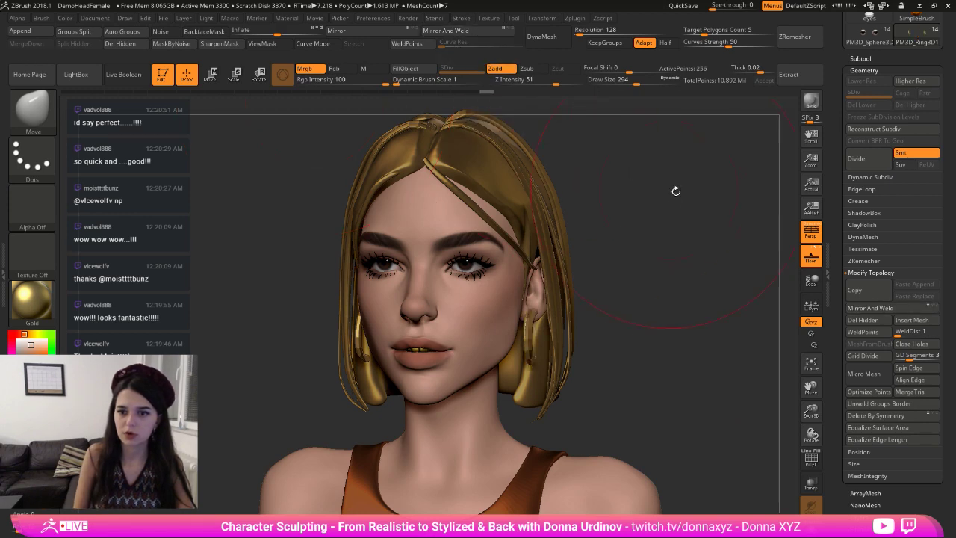
{"action": "left_click", "coordinate": [859, 158]}
{"action": "left_click", "coordinate": [859, 158]}
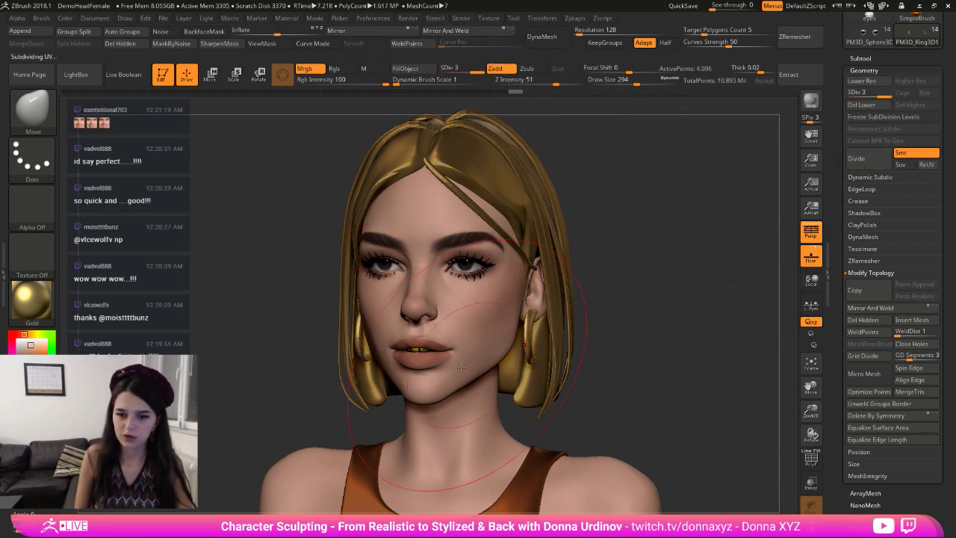
- Restore StartupMaterial as the current material and sample the dark brown of the eyebrow as the current color
{"action": "left_click", "coordinate": [45, 310]}
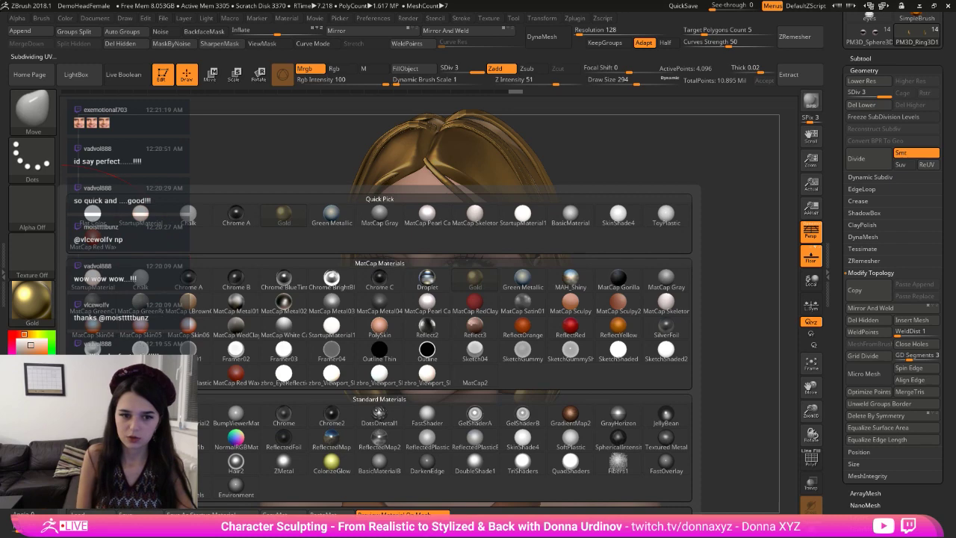
{"action": "left_click", "coordinate": [522, 215]}
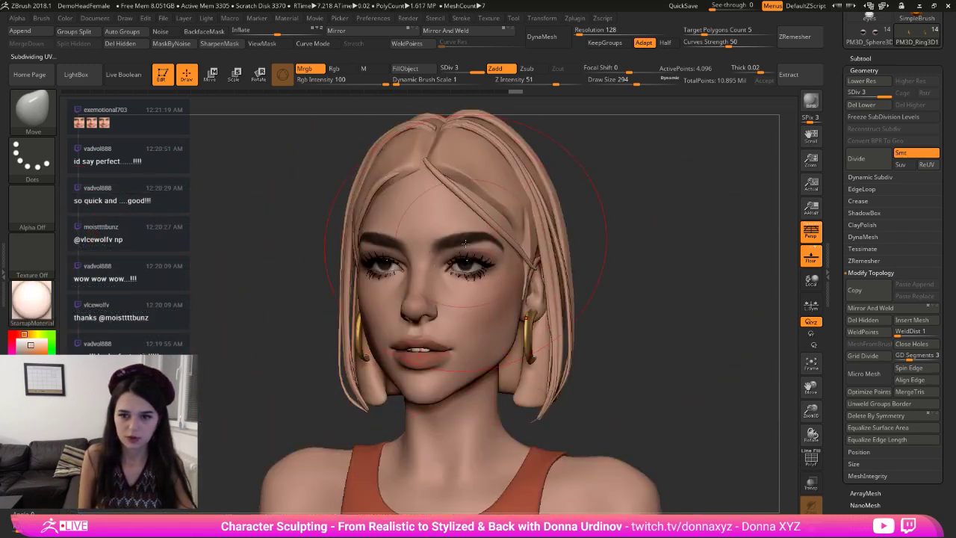
{"action": "key", "text": "c"}
{"action": "left_click_drag", "start_coordinate": [667, 256], "coordinate": [598, 284], "text": "alt"}
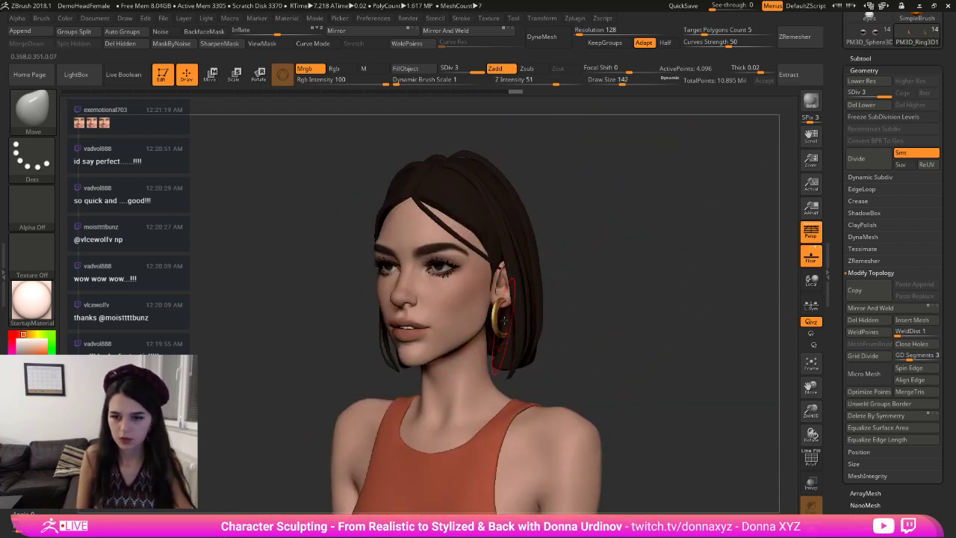
- Move the pair of earrings outward and slightly forward to line them up with the earlobes
{"action": "key", "text": "shift"}
{"action": "left_click_drag", "start_coordinate": [573, 299], "coordinate": [590, 297]}
{"action": "key", "text": "w"}
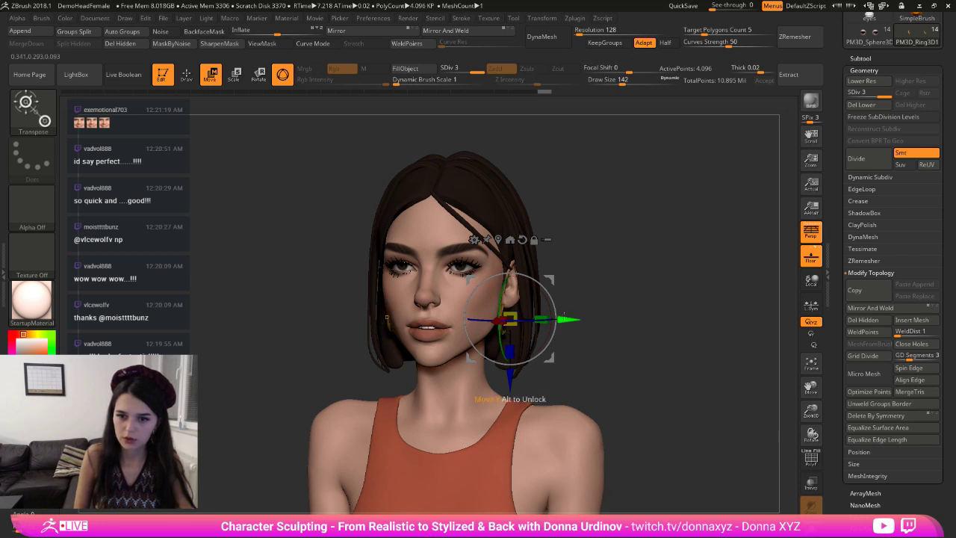
{"action": "left_click_drag", "start_coordinate": [564, 315], "coordinate": [587, 316]}
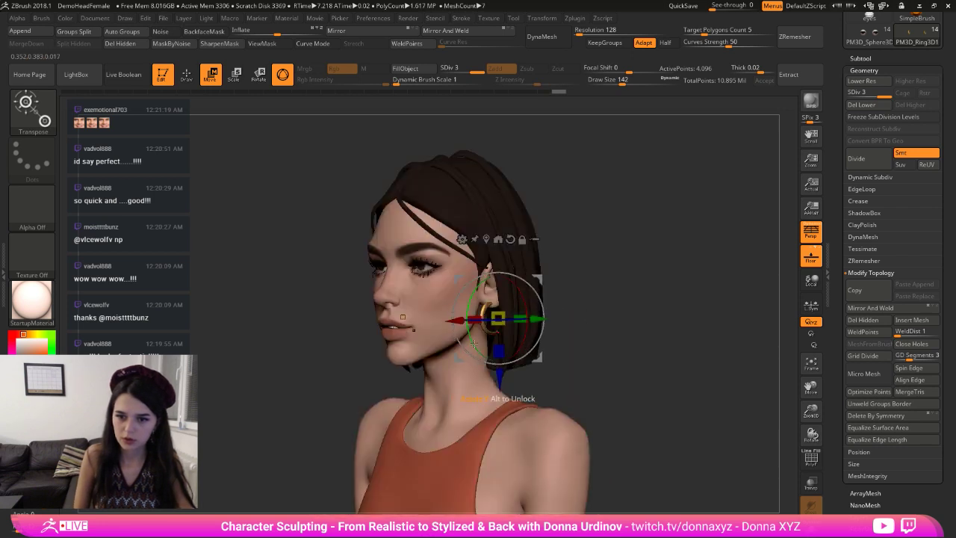
{"action": "left_click_drag", "start_coordinate": [455, 321], "coordinate": [452, 321]}
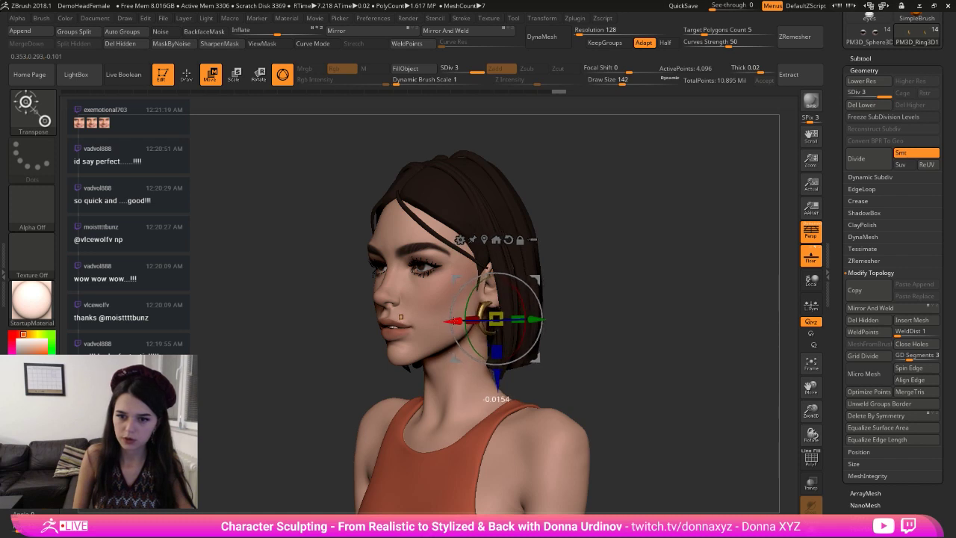
{"action": "left_click_drag", "start_coordinate": [625, 284], "coordinate": [597, 292]}
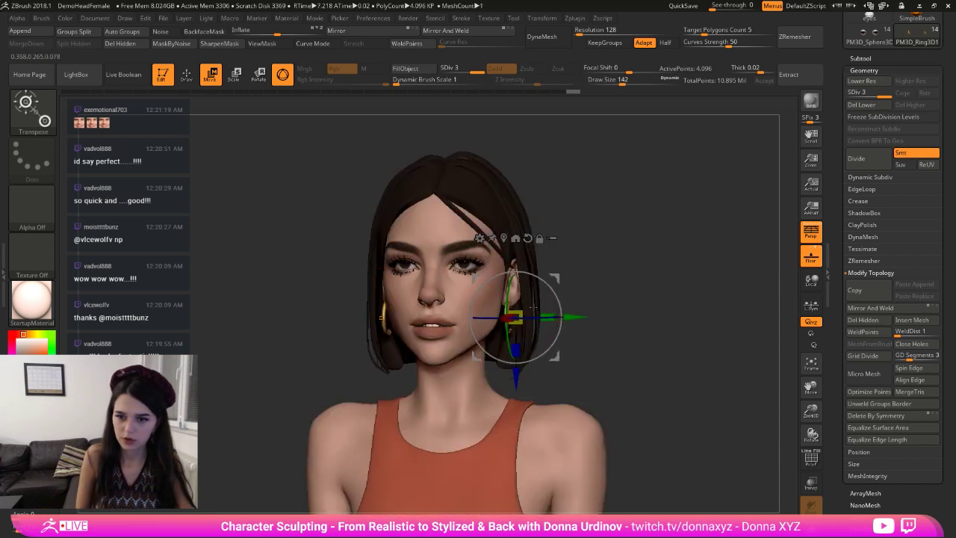
- Rotate the earrings so the hoops face the front more, nudge them onto the earlobes and return to draw mode
{"action": "left_click_drag", "start_coordinate": [528, 318], "coordinate": [559, 325]}
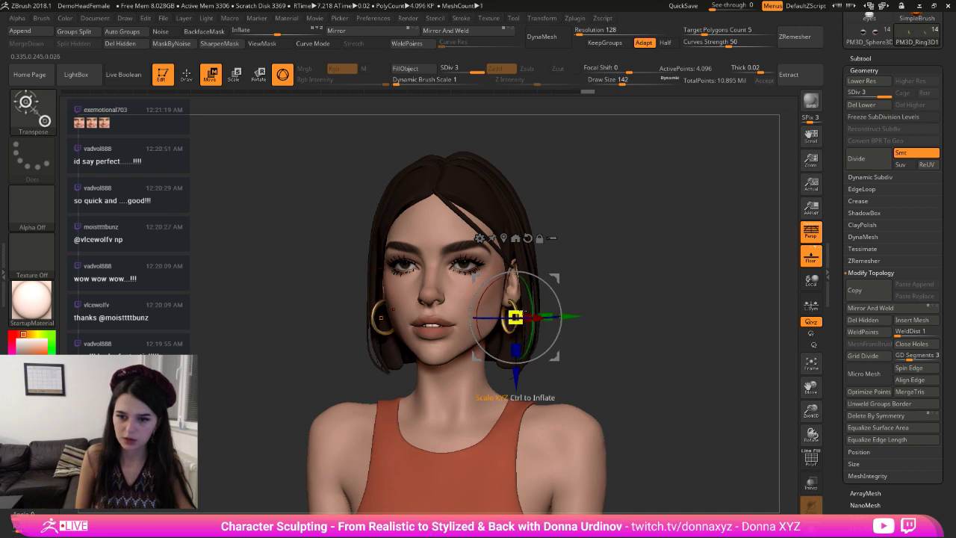
{"action": "left_click_drag", "start_coordinate": [532, 317], "coordinate": [577, 316]}
{"action": "left_click_drag", "start_coordinate": [525, 380], "coordinate": [525, 378]}
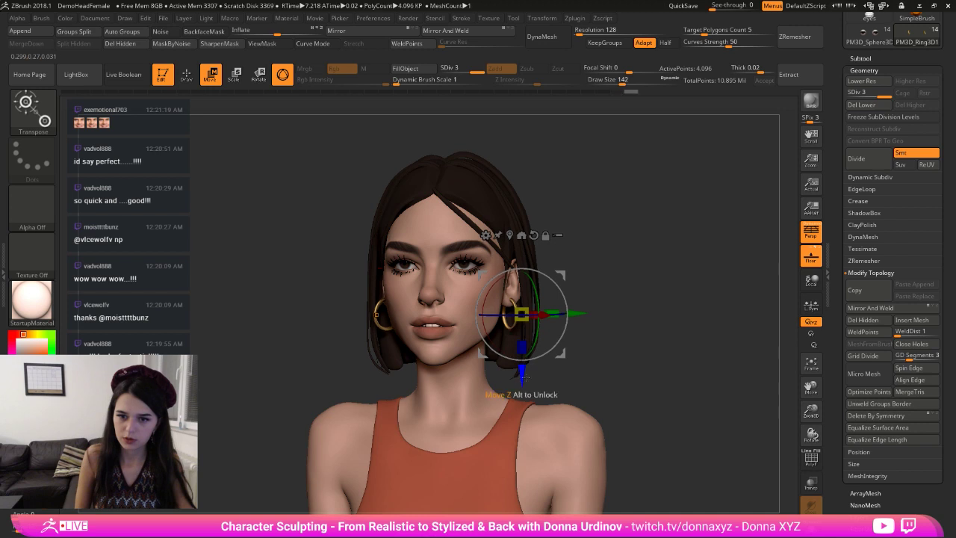
{"action": "key", "text": "q"}
- Make the tank top the active subtool, turn off its painted color and choose near-black as the current color
{"action": "mouse_move", "coordinate": [629, 319]}
{"action": "left_mouse_down", "text": "alt"}
{"action": "mouse_move", "coordinate": [626, 285]}
{"action": "mouse_move", "coordinate": [617, 290]}
{"action": "left_mouse_up", "text": "alt"}
{"action": "left_click", "coordinate": [438, 426], "text": "alt"}
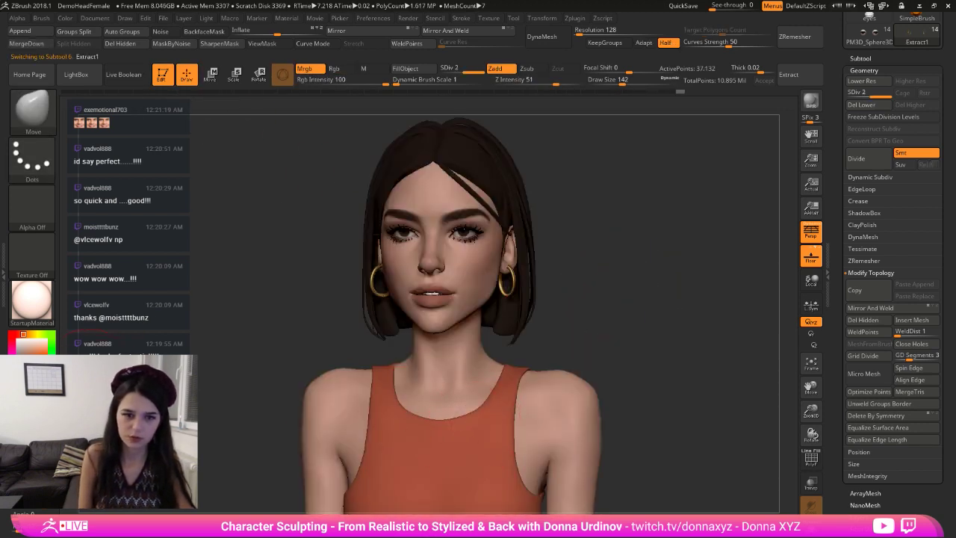
{"action": "left_click", "coordinate": [861, 59]}
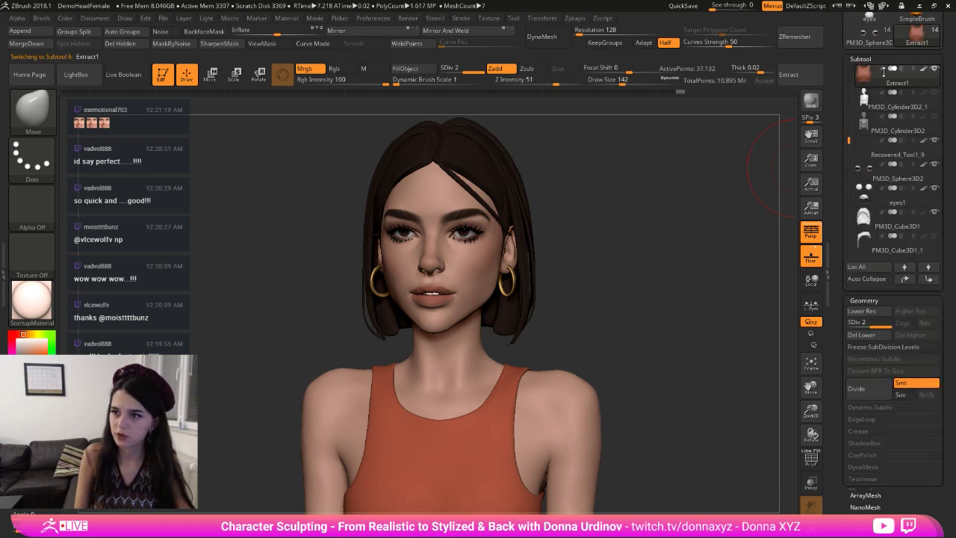
{"action": "left_click", "coordinate": [924, 69]}
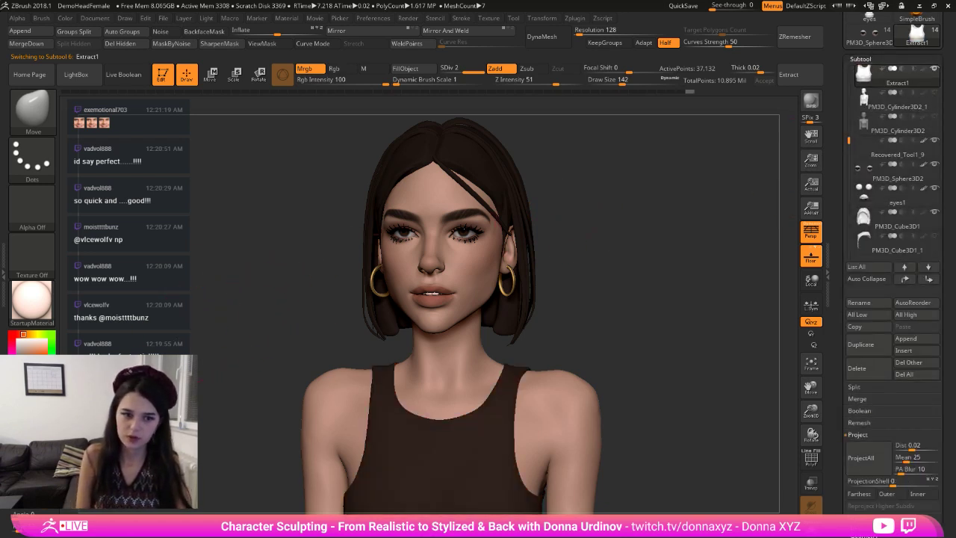
{"action": "left_click", "coordinate": [19, 367]}
{"action": "left_click", "coordinate": [28, 365]}
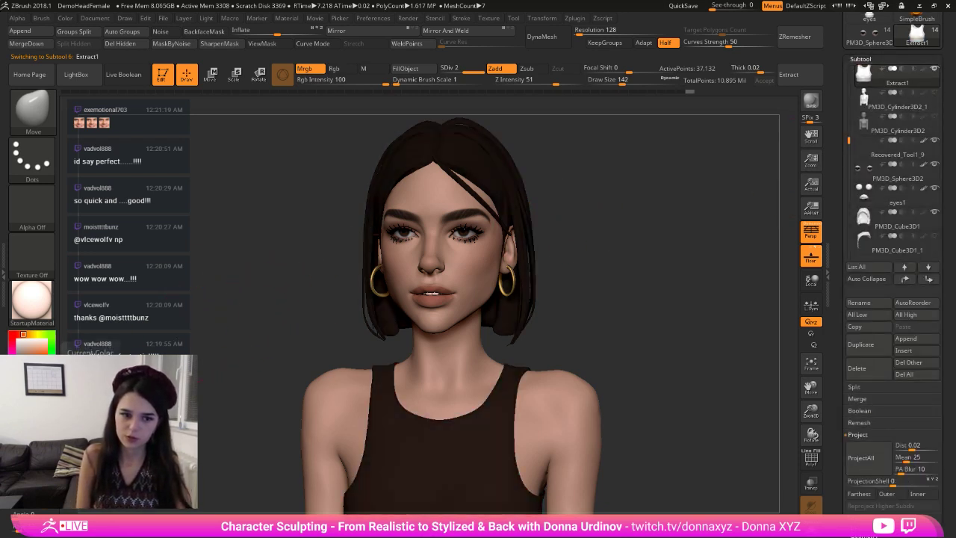
{"action": "left_click", "coordinate": [21, 368]}
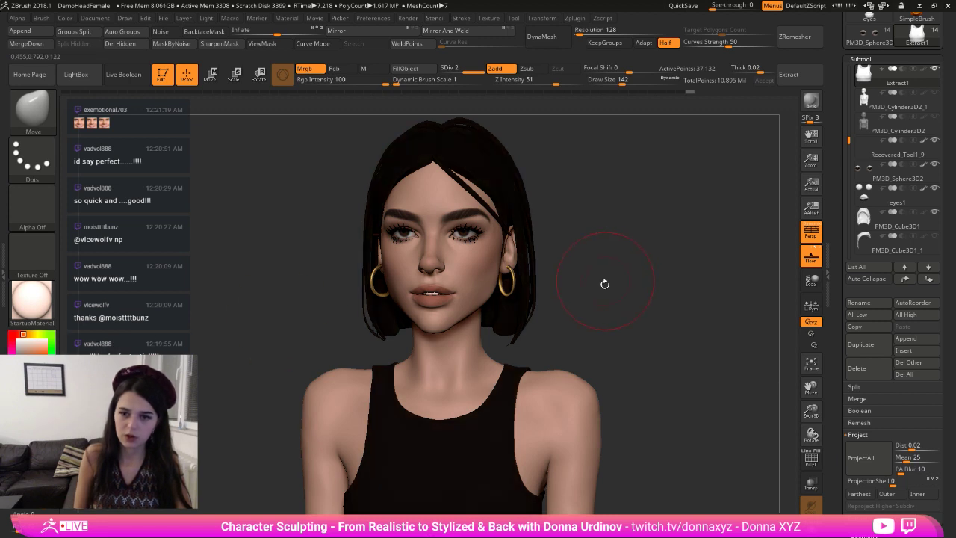
- Select the main hair subtool PM3D_Cube3D1 and fill it with the near-black color using Rgb only
{"action": "left_click_drag", "start_coordinate": [605, 284], "coordinate": [643, 284], "text": "alt"}
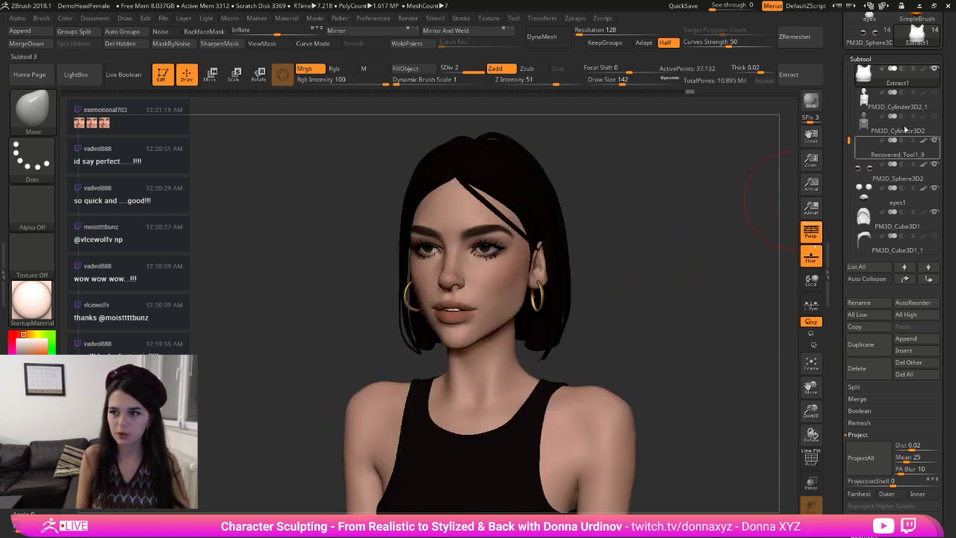
{"action": "left_click_drag", "start_coordinate": [849, 141], "coordinate": [850, 171]}
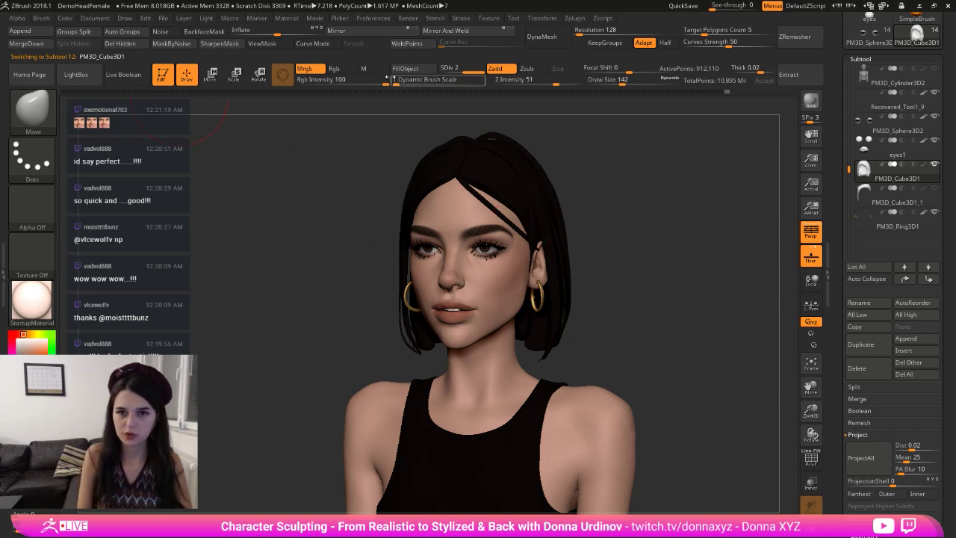
{"action": "left_click", "coordinate": [334, 68]}
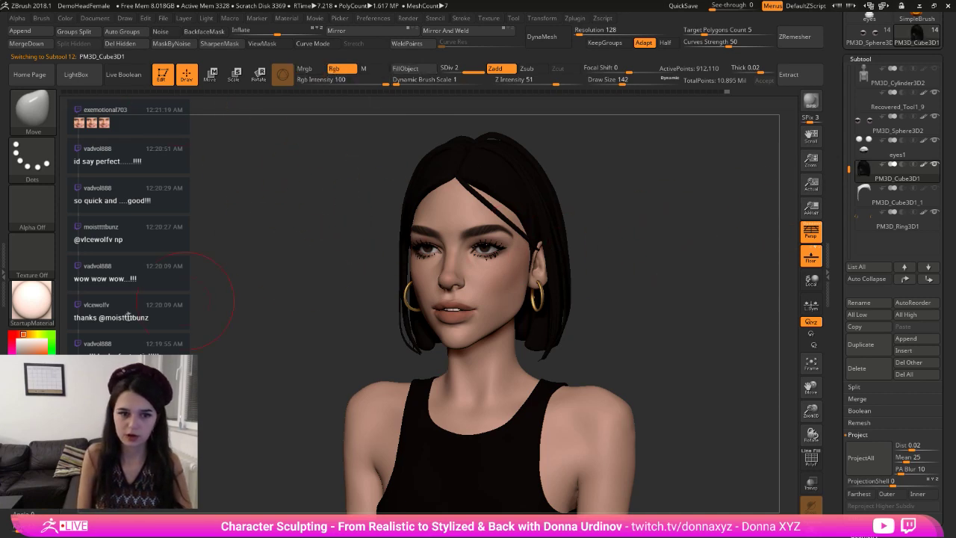
- Switch to the Standard brush with Rgb only, sample the hair's dark color and paint over the crown
{"action": "left_click", "coordinate": [28, 361]}
{"action": "key", "text": "b"}
{"action": "key", "text": "s"}
{"action": "key", "text": "t"}
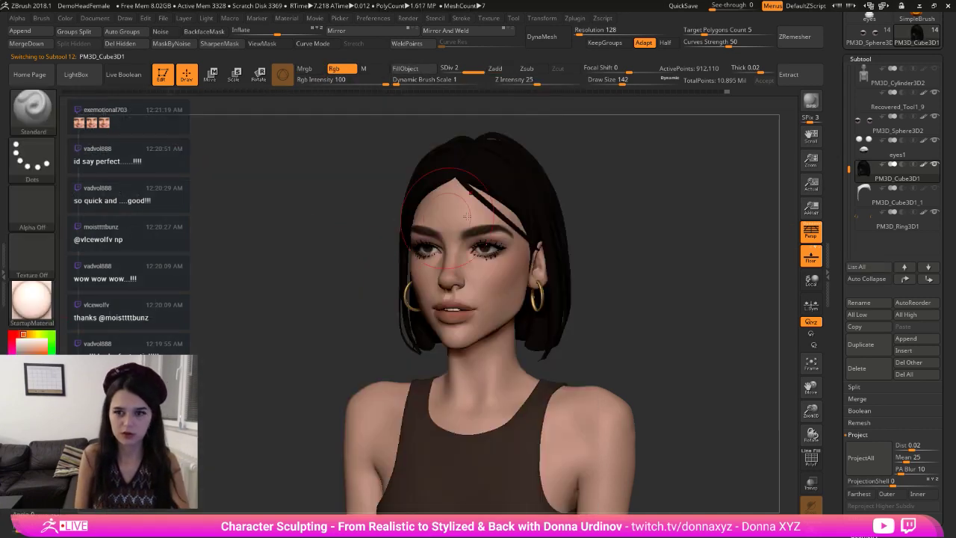
{"action": "right_click_drag", "start_coordinate": [516, 174], "coordinate": [489, 177]}
{"action": "key", "text": "c"}
{"action": "left_click_drag", "start_coordinate": [515, 173], "coordinate": [529, 156]}
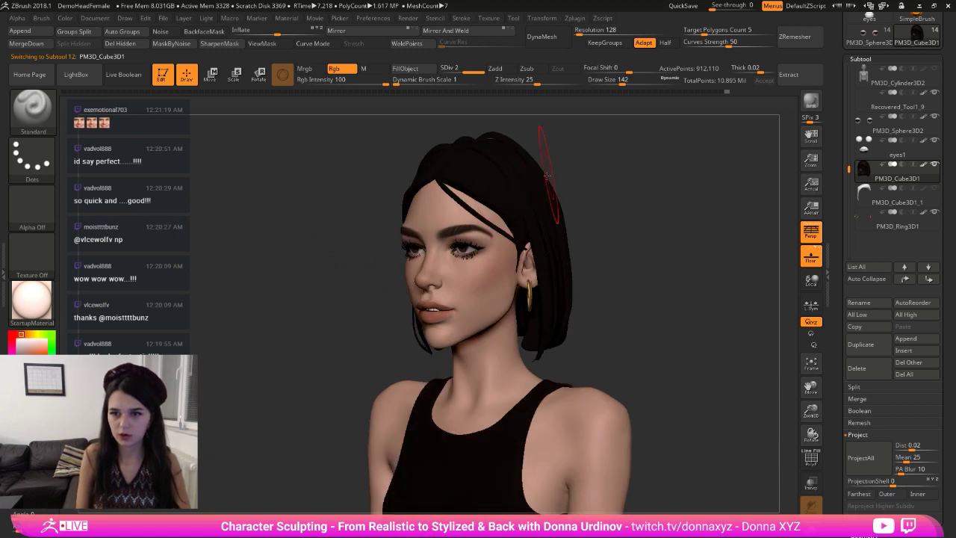
{"action": "right_click_drag", "start_coordinate": [521, 176], "coordinate": [539, 178]}
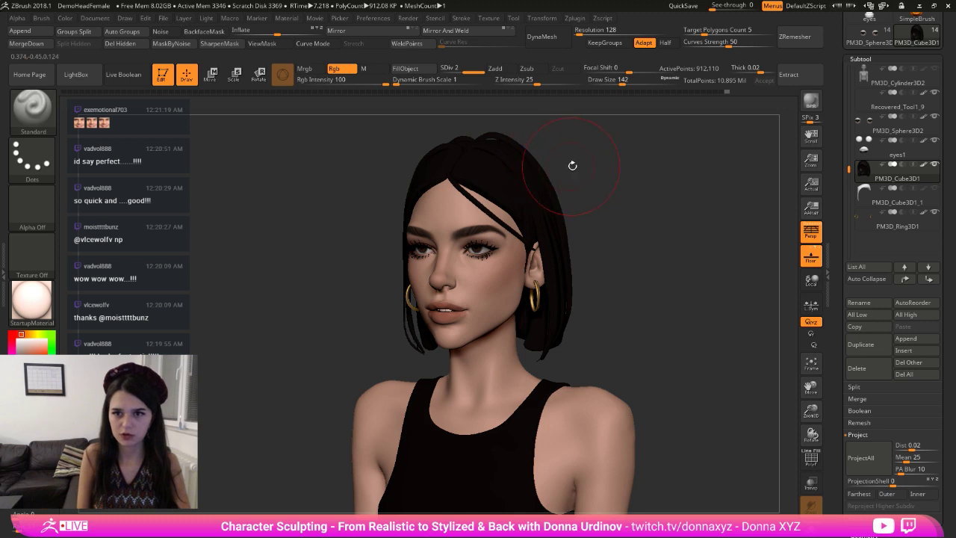
{"action": "left_click_drag", "start_coordinate": [572, 164], "coordinate": [609, 191]}
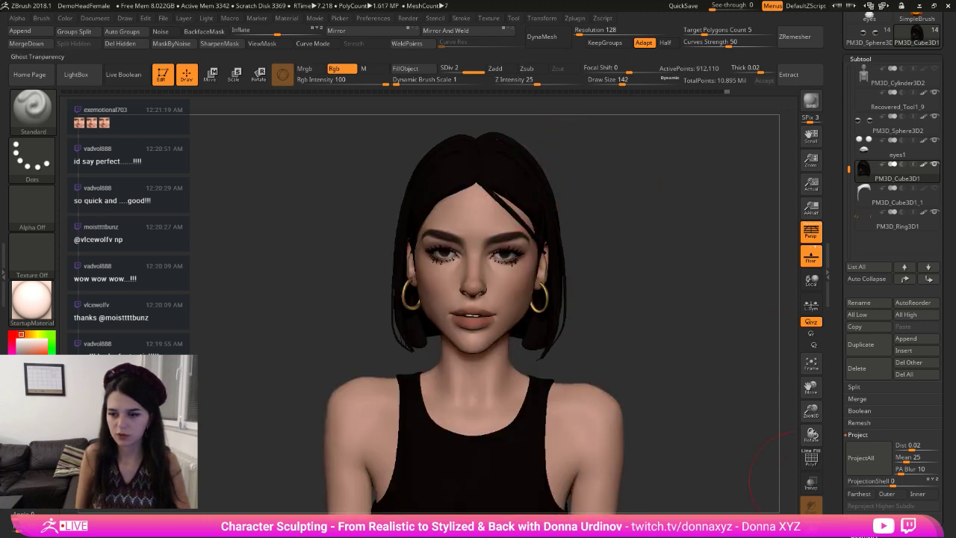
{"action": "left_click", "coordinate": [811, 527]}
{"action": "left_click", "coordinate": [810, 527]}
{"action": "left_click_drag", "start_coordinate": [584, 264], "coordinate": [556, 257]}
{"action": "left_click", "coordinate": [555, 256], "text": "ctrl+shift"}
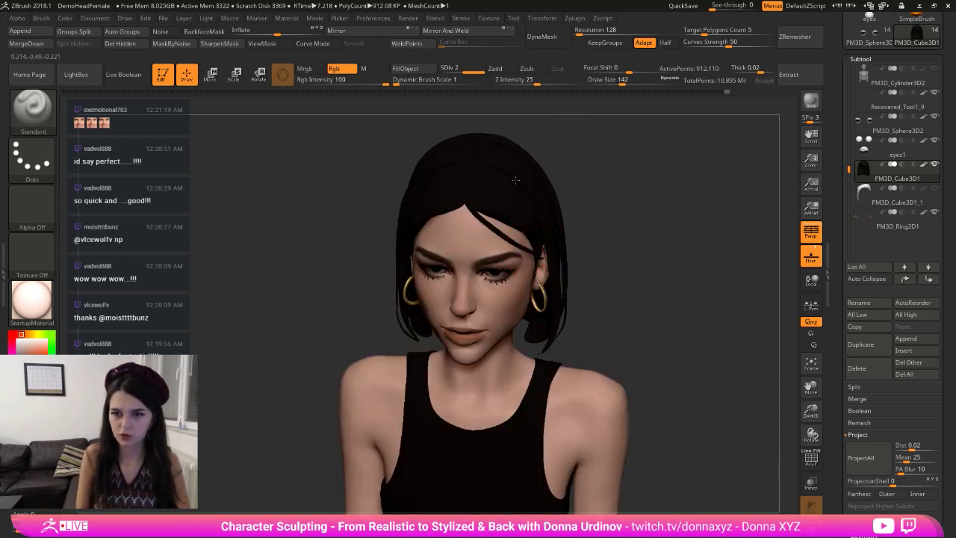
{"action": "left_click_drag", "start_coordinate": [602, 207], "coordinate": [482, 200]}
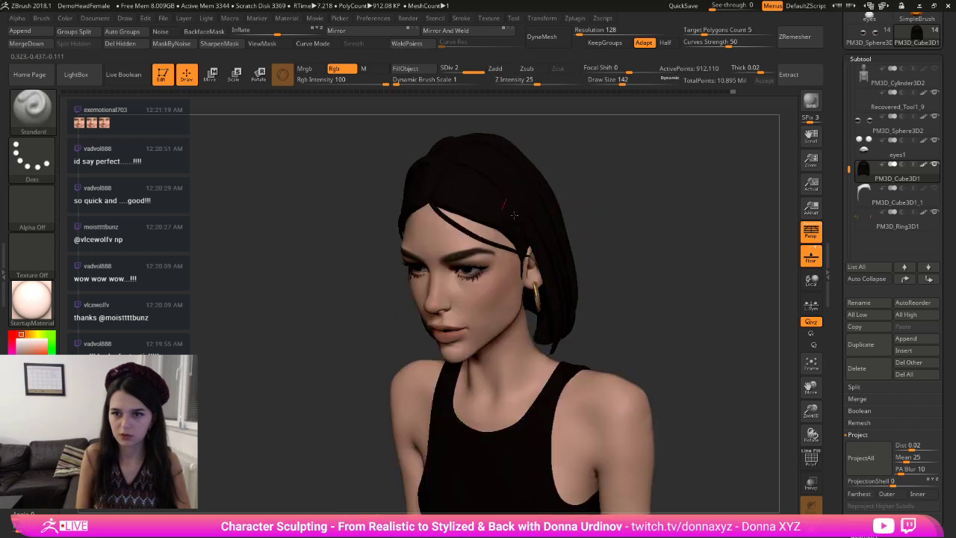
{"action": "left_click_drag", "start_coordinate": [554, 177], "coordinate": [596, 177]}
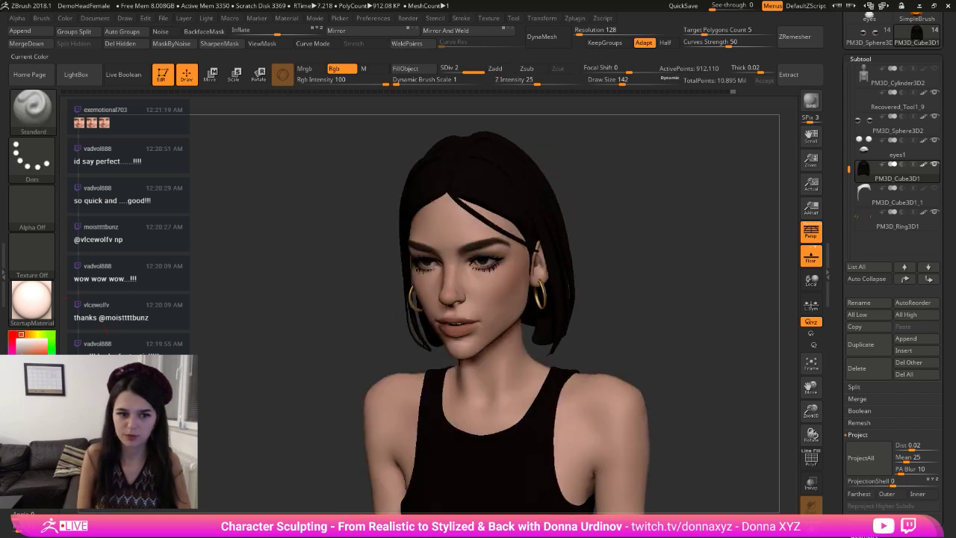
- Choose a dark brown and paint it over the hair with the Standard brush at draw size 218
{"action": "left_click", "coordinate": [28, 360]}
{"action": "mouse_move", "coordinate": [532, 178]}
{"action": "left_mouse_down"}
{"action": "mouse_move", "coordinate": [510, 187]}
{"action": "mouse_move", "coordinate": [502, 206]}
{"action": "left_mouse_up"}
{"action": "key", "text": "ctrl+z"}
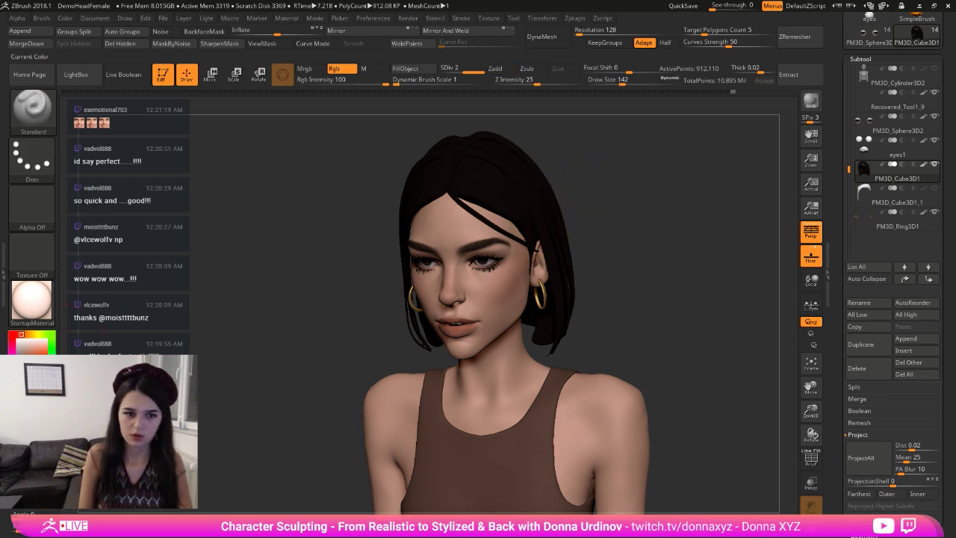
{"action": "left_click", "coordinate": [28, 365]}
{"action": "left_click_drag", "start_coordinate": [632, 195], "coordinate": [598, 233]}
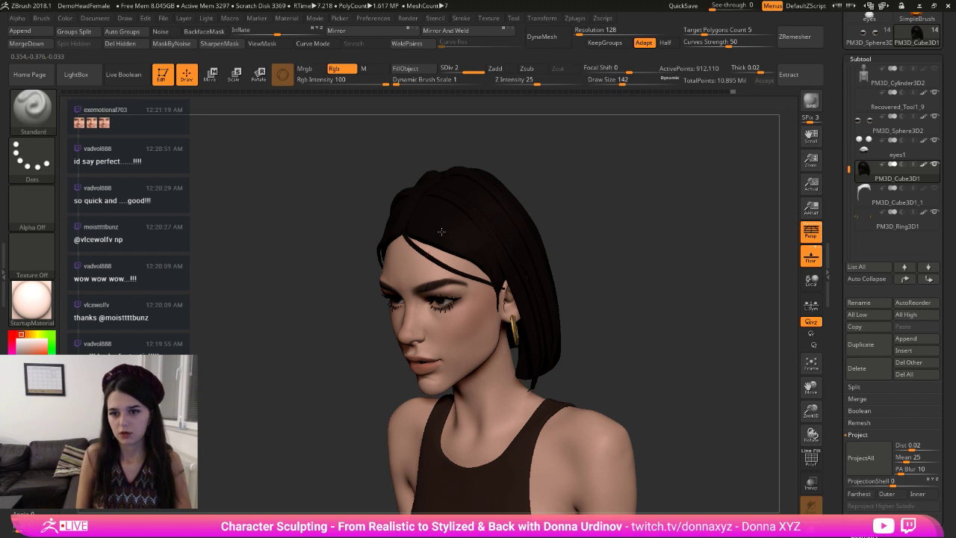
{"action": "key", "text": "bracketright"}
{"action": "key", "text": "bracketright"}
{"action": "key", "text": "bracketright"}
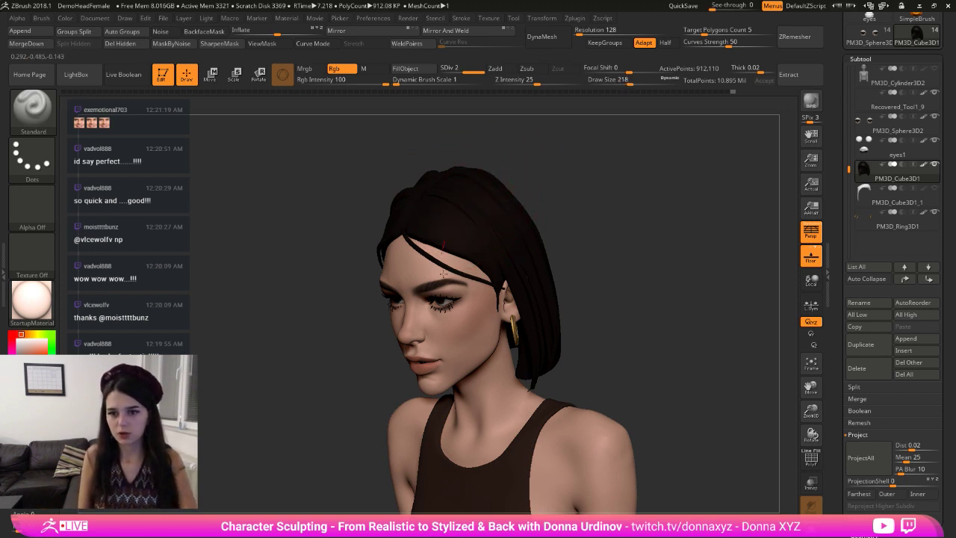
{"action": "left_click_drag", "start_coordinate": [557, 351], "coordinate": [584, 244]}
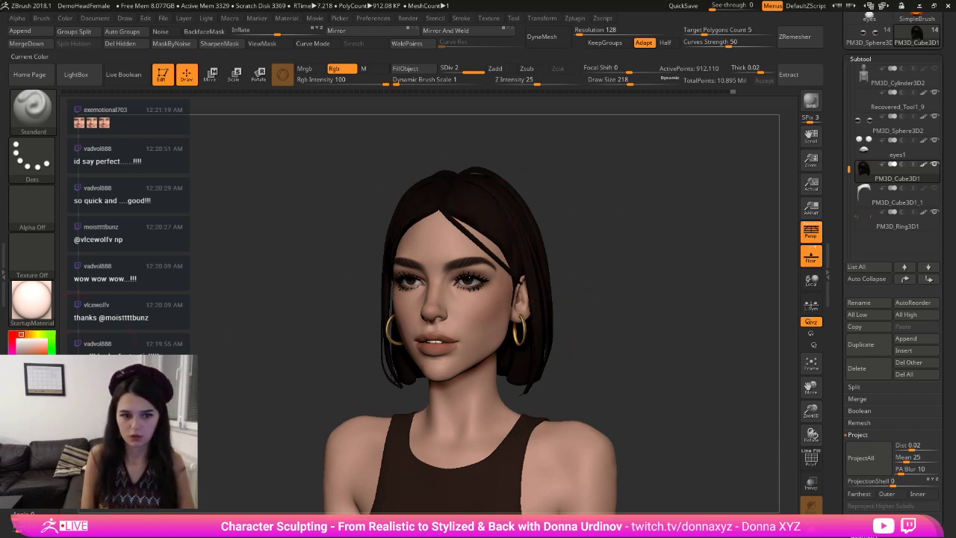
- Choose a near-black brown and darken the crown and parting of the hair
{"action": "left_click", "coordinate": [22, 369]}
{"action": "left_click_drag", "start_coordinate": [313, 239], "coordinate": [317, 303]}
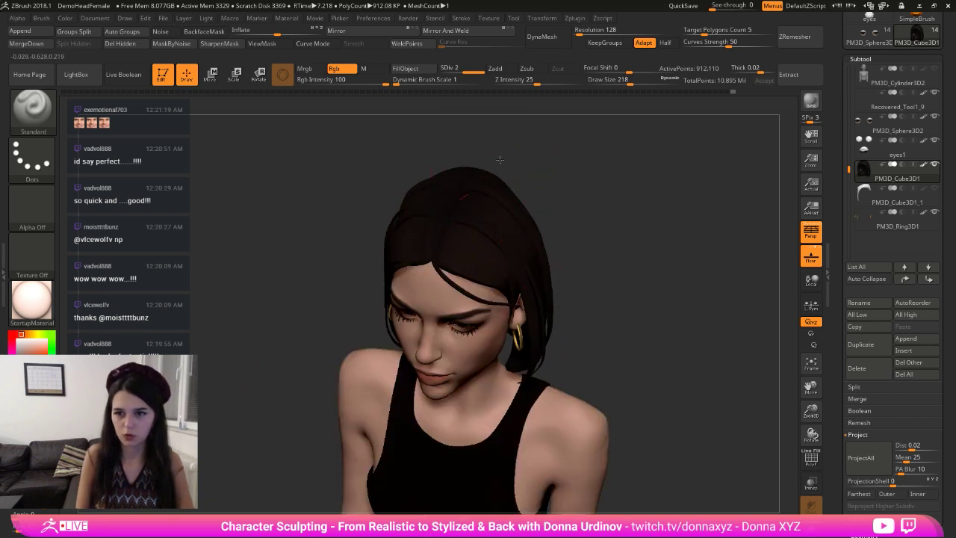
{"action": "left_click_drag", "start_coordinate": [539, 140], "coordinate": [595, 142], "text": "shift"}
{"action": "left_click_drag", "start_coordinate": [559, 176], "coordinate": [508, 179]}
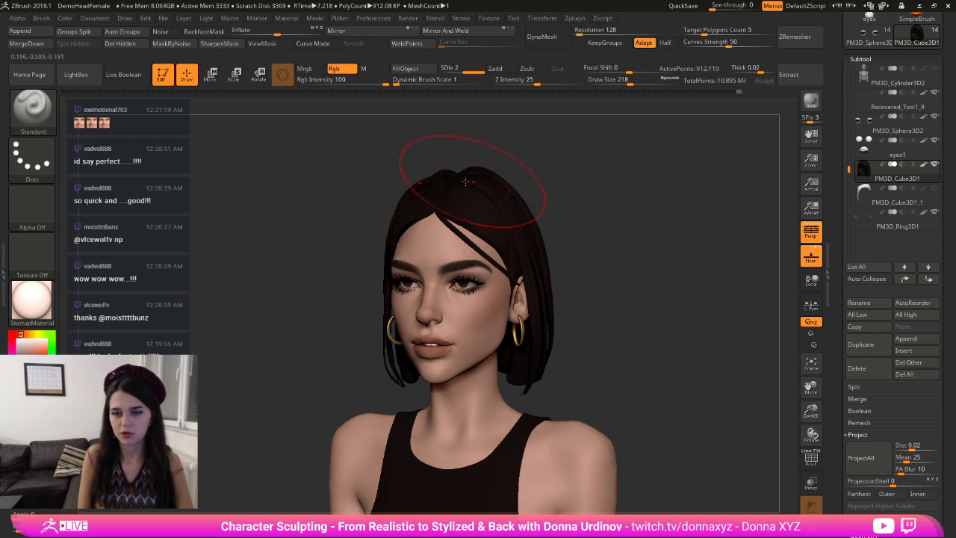
{"action": "left_click_drag", "start_coordinate": [600, 187], "coordinate": [623, 189], "text": "shift"}
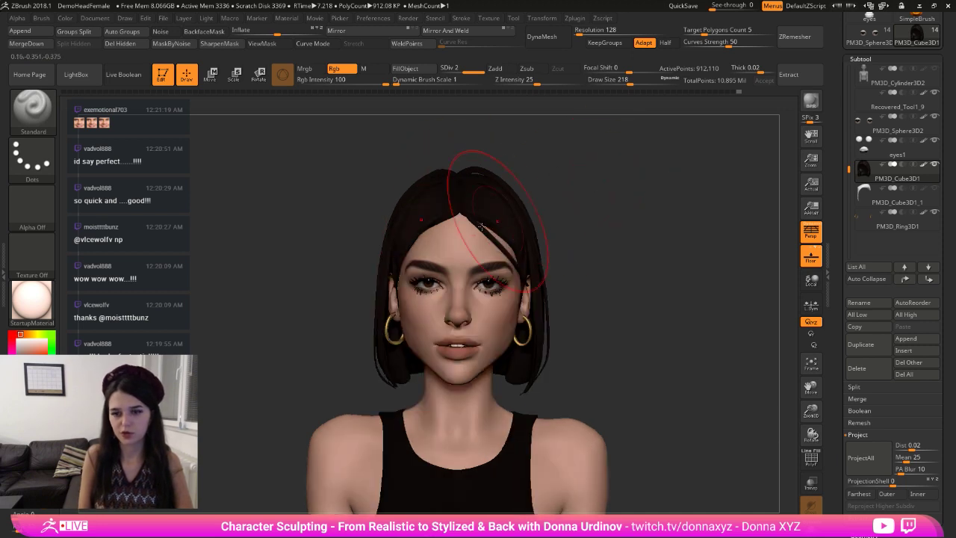
{"action": "left_click_drag", "start_coordinate": [604, 222], "coordinate": [621, 223]}
- Reduce the draw size to about 150, try a stroke along the hairline beside the forehead and undo it
{"action": "key", "text": "bracketleft"}
{"action": "key", "text": "bracketleft"}
{"action": "key", "text": "bracketleft"}
{"action": "key", "text": "bracketleft"}
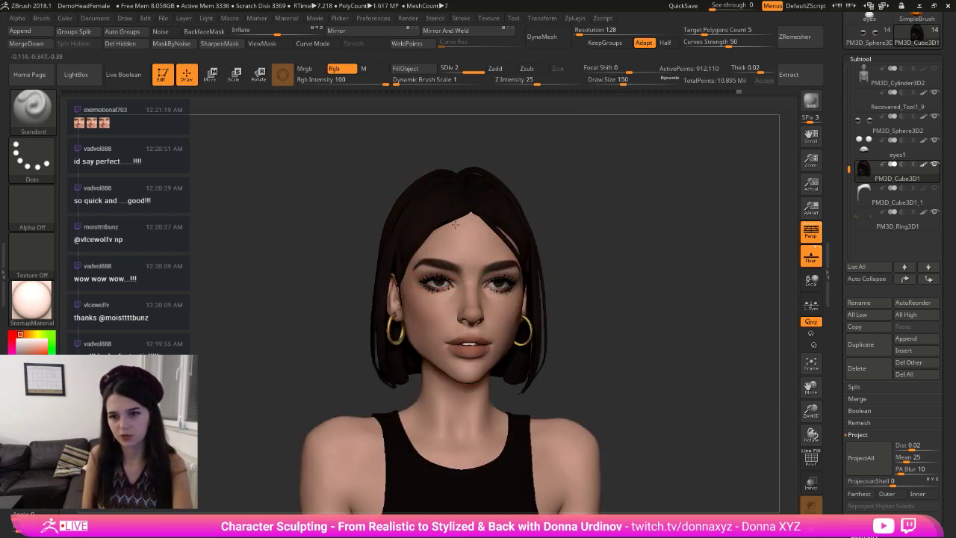
{"action": "mouse_move", "coordinate": [438, 222]}
{"action": "left_mouse_down"}
{"action": "mouse_move", "coordinate": [442, 238]}
{"action": "mouse_move", "coordinate": [451, 227]}
{"action": "mouse_move", "coordinate": [419, 236]}
{"action": "left_mouse_up"}
{"action": "key", "text": "ctrl+z"}
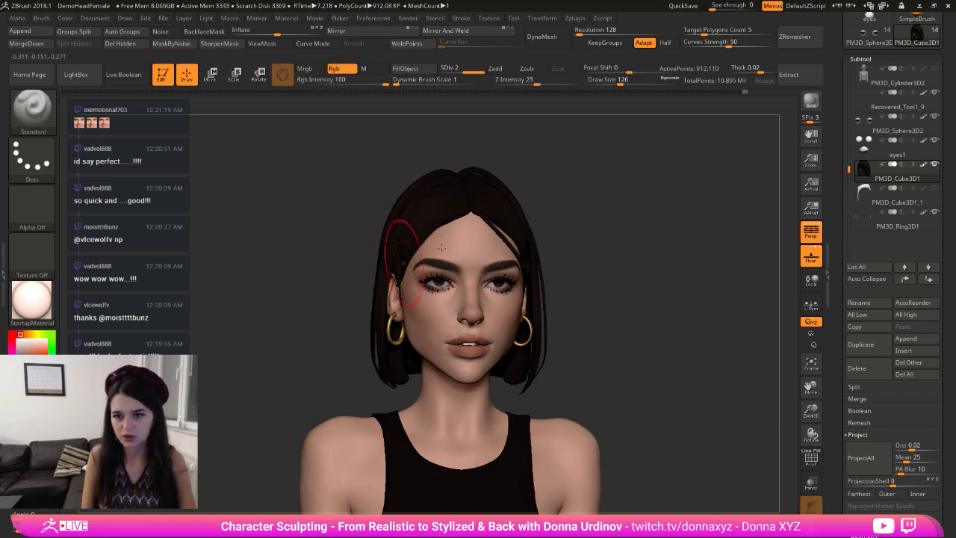
{"action": "left_click_drag", "start_coordinate": [598, 202], "coordinate": [619, 220], "text": "shift"}
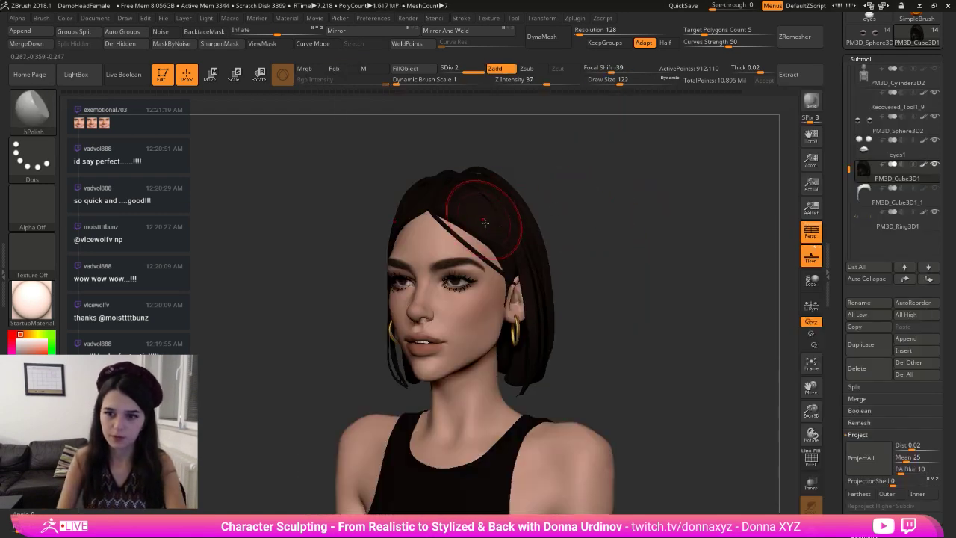
- Try to polish the hair above the forehead with the hPolish brush and undo the stroke
{"action": "key", "text": "b"}
{"action": "key", "text": "h"}
{"action": "key", "text": "p"}
{"action": "mouse_move", "coordinate": [458, 217]}
{"action": "left_mouse_down"}
{"action": "mouse_move", "coordinate": [475, 227]}
{"action": "mouse_move", "coordinate": [447, 211]}
{"action": "mouse_move", "coordinate": [482, 230]}
{"action": "left_mouse_up"}
{"action": "key", "text": "ctrl+z"}
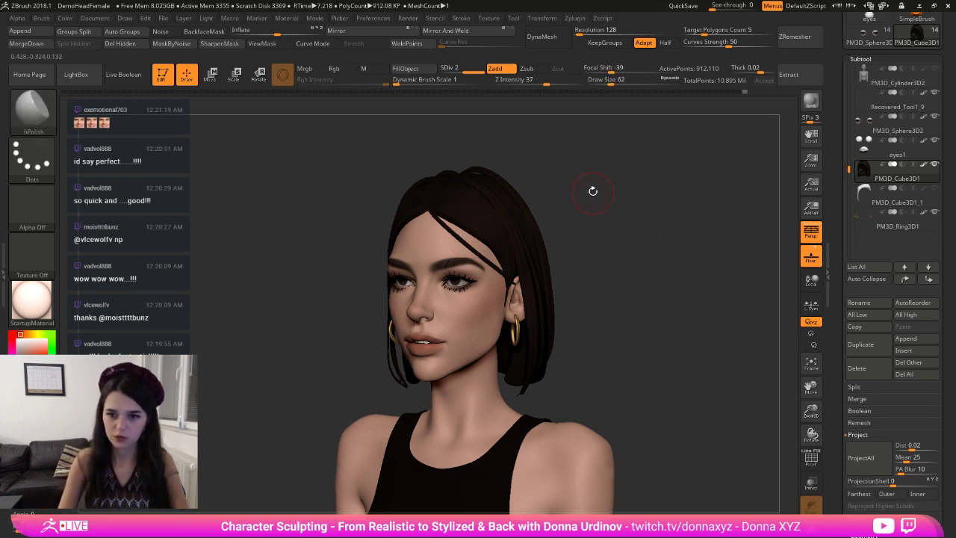
{"action": "mouse_move", "coordinate": [593, 192]}
{"action": "left_mouse_down"}
{"action": "mouse_move", "coordinate": [642, 260]}
{"action": "mouse_move", "coordinate": [623, 234]}
{"action": "left_mouse_up"}
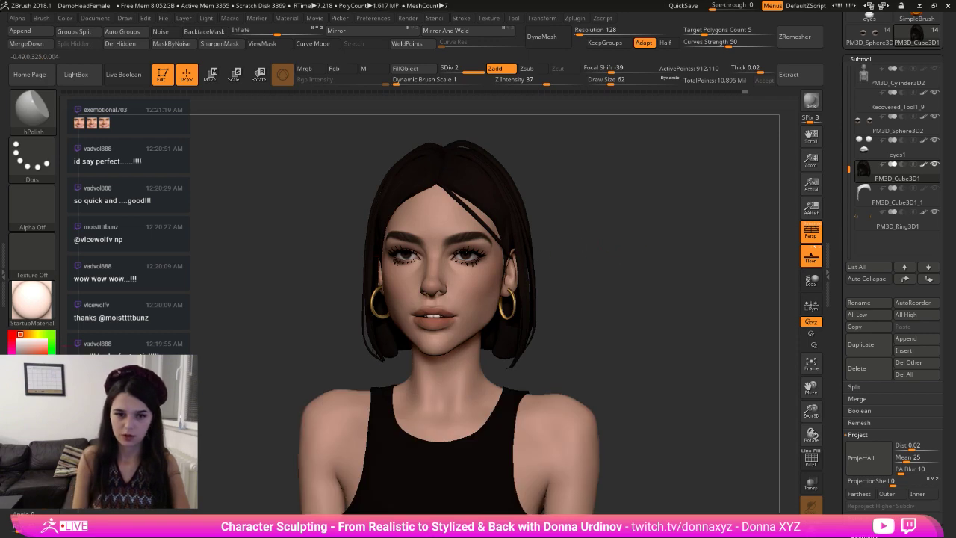
- Return to the Standard brush and set its draw size to 182
{"action": "key", "text": "b"}
{"action": "key", "text": "s"}
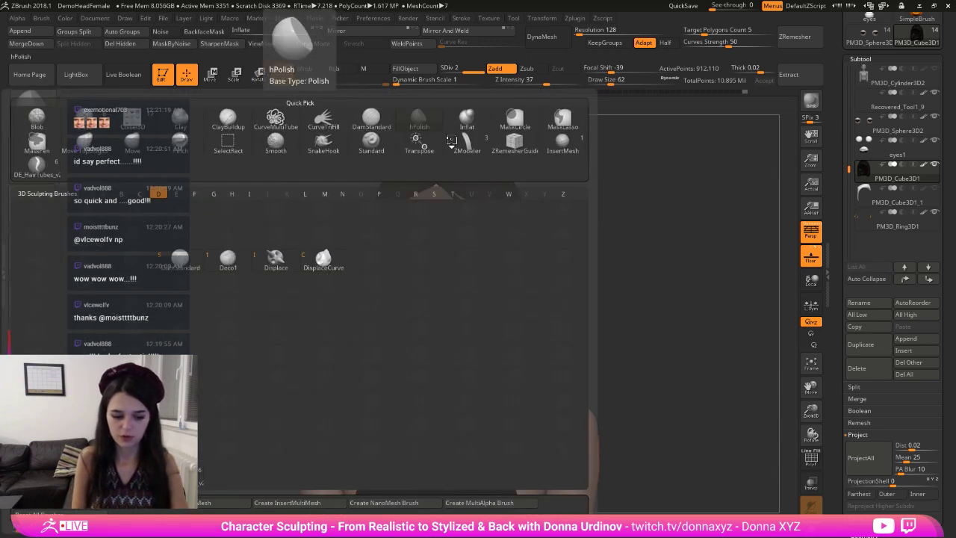
{"action": "key", "text": "t"}
{"action": "key", "text": "bracketright"}
{"action": "key", "text": "bracketright"}
{"action": "key", "text": "bracketright"}
{"action": "key", "text": "bracketright"}
{"action": "key", "text": "bracketright"}
{"action": "key", "text": "bracketright"}
{"action": "key", "text": "bracketright"}
{"action": "key", "text": "bracketright"}
{"action": "key", "text": "bracketright"}
{"action": "key", "text": "bracketright"}
{"action": "key", "text": "bracketright"}
{"action": "key", "text": "bracketright"}
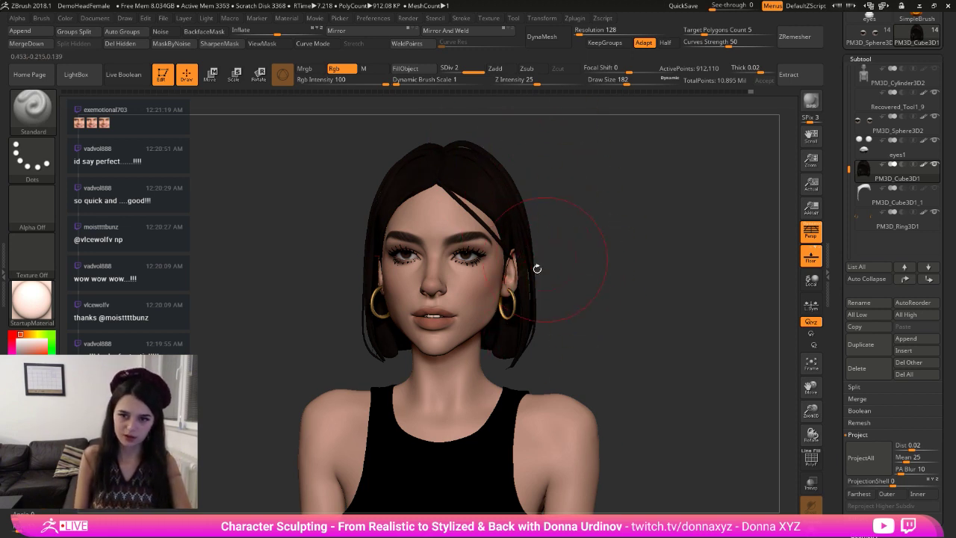
- Center the head and shoulders in a front view and render it with Best Preview Render
{"action": "left_click_drag", "start_coordinate": [615, 338], "coordinate": [591, 343], "text": "alt"}
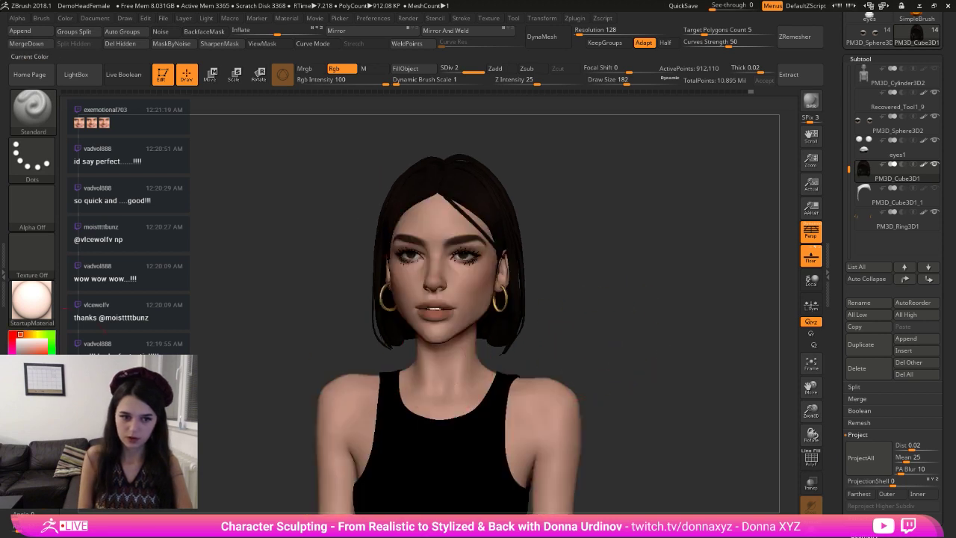
{"action": "mouse_move", "coordinate": [635, 305]}
{"action": "left_mouse_down", "text": "alt"}
{"action": "mouse_move", "coordinate": [626, 307]}
{"action": "mouse_move", "coordinate": [653, 286]}
{"action": "mouse_move", "coordinate": [707, 284]}
{"action": "left_mouse_up", "text": "alt"}
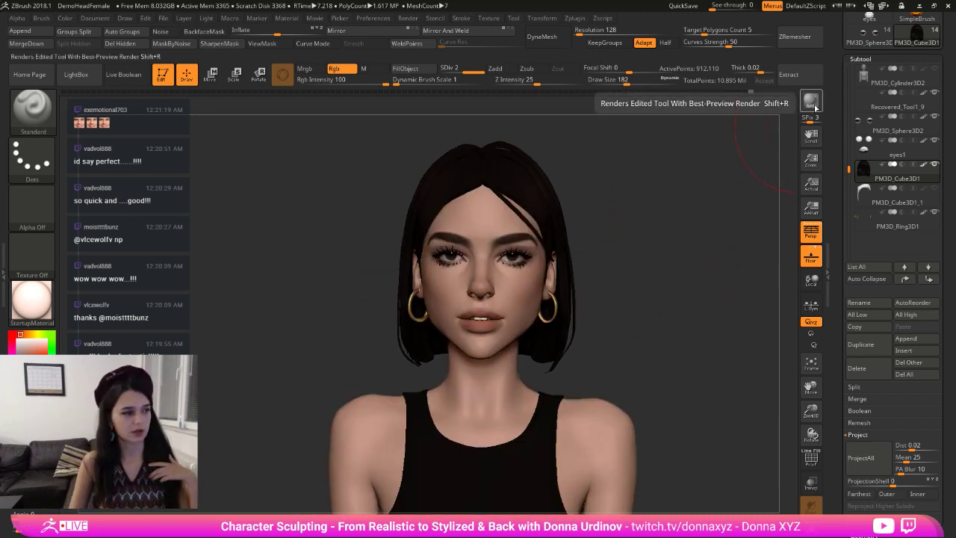
{"action": "key", "text": "shift+ctrl+s"}
{"action": "key", "text": "shift+ctrl+s"}
{"action": "key", "text": "shift+ctrl+s"}
{"action": "key", "text": "shift+ctrl+s"}
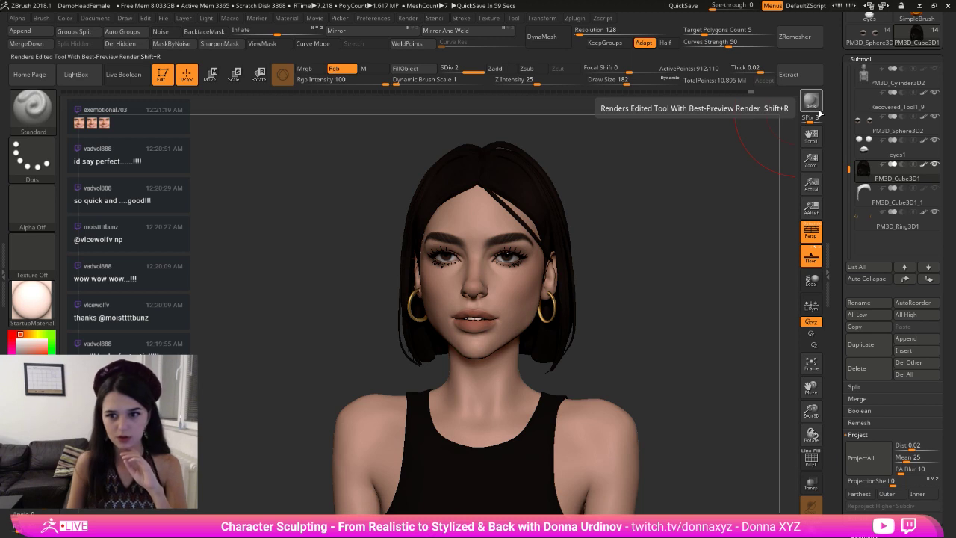
{"action": "left_click", "coordinate": [814, 103]}
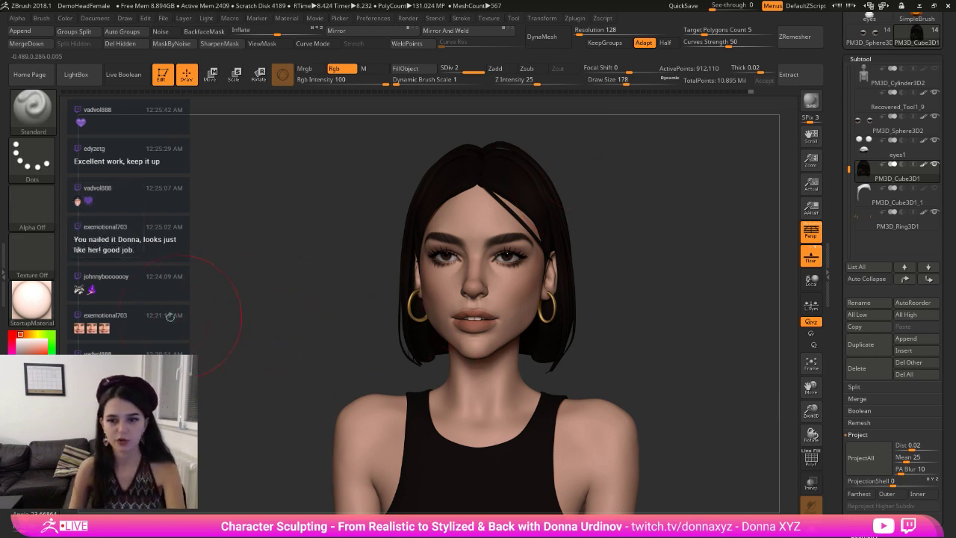
{"action": "key", "text": "bracketleft"}
{"action": "key", "text": "["}
{"action": "key", "text": "["}
{"action": "key", "text": "["}
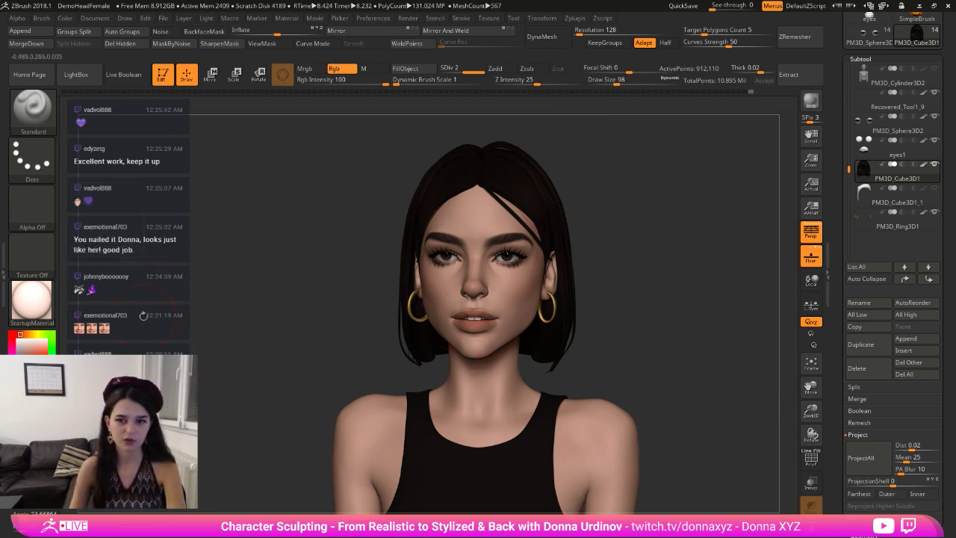
{"action": "key", "text": "super"}
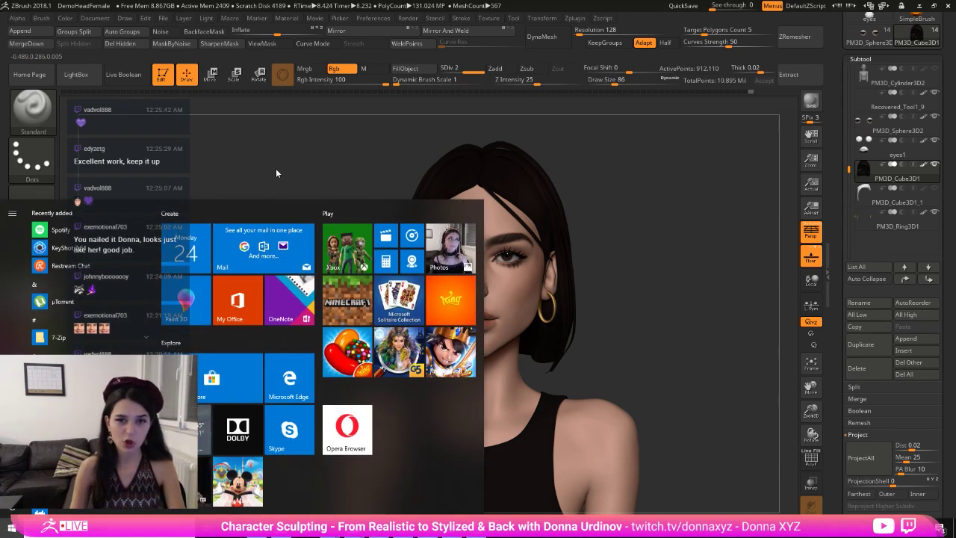
{"action": "left_click", "coordinate": [838, 224]}
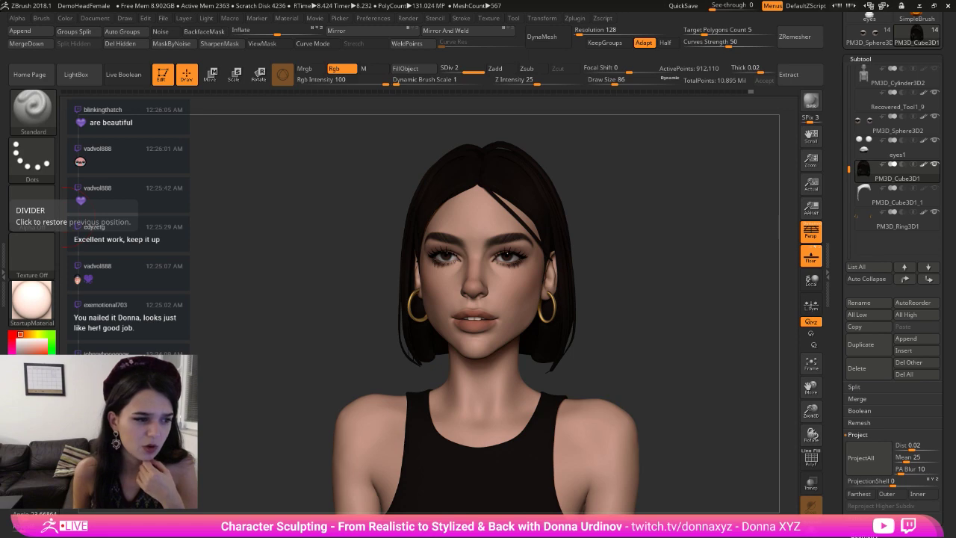
- Open the full brush library and find the DE_HairTubes_v2 insert mesh brush
{"action": "left_click", "coordinate": [33, 118]}
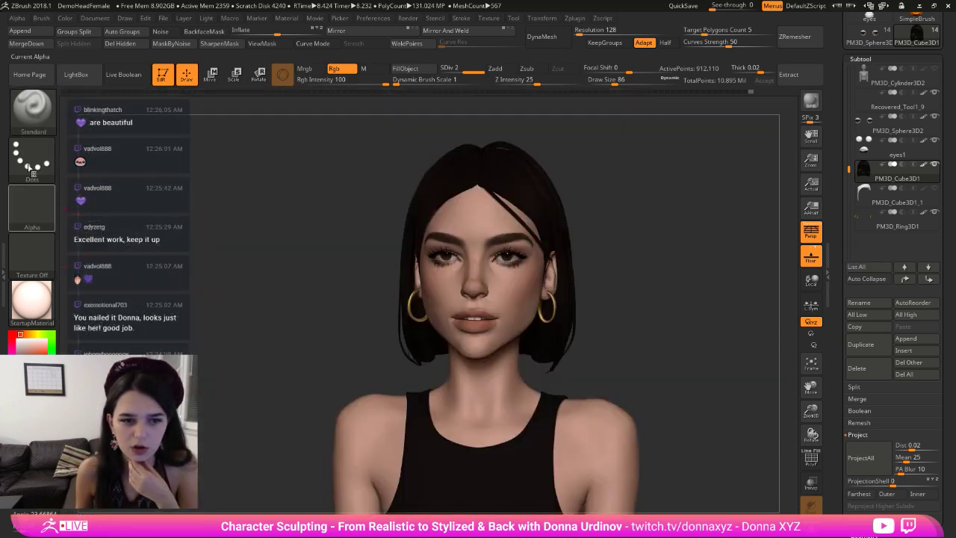
{"action": "left_click", "coordinate": [32, 109]}
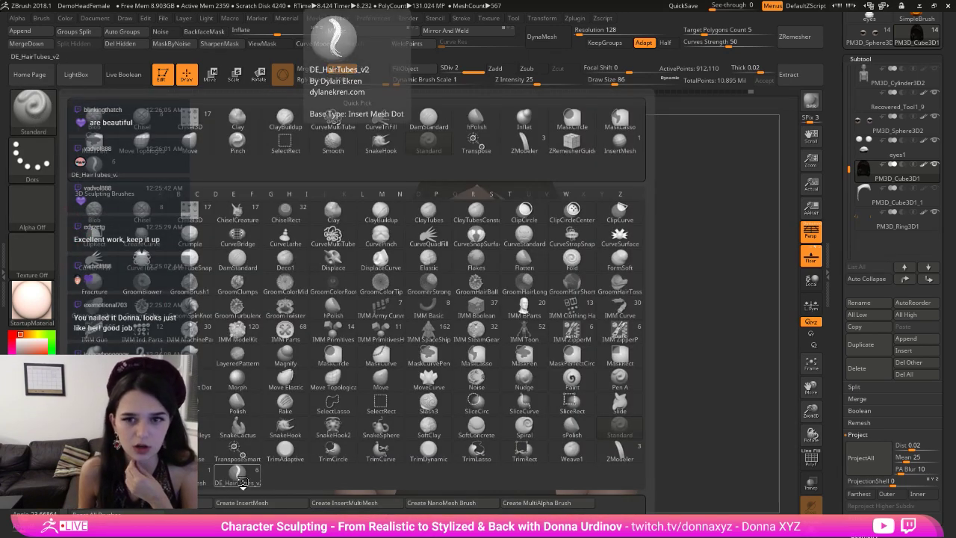